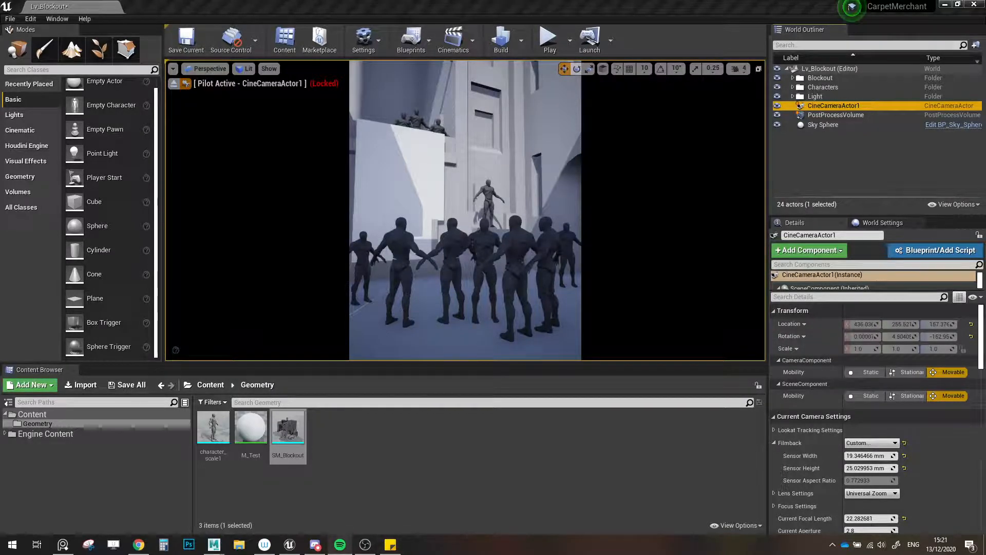
# - Deselect the camera actor, make the perspective viewport full screen and stop piloting CineCameraActor1
pyautogui.click(653, 217)
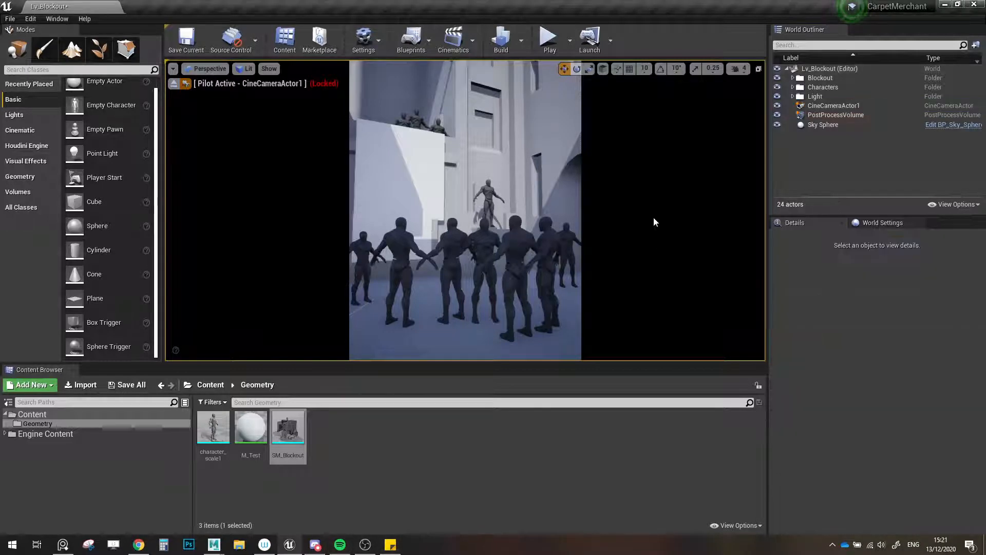
pyautogui.press('F11')
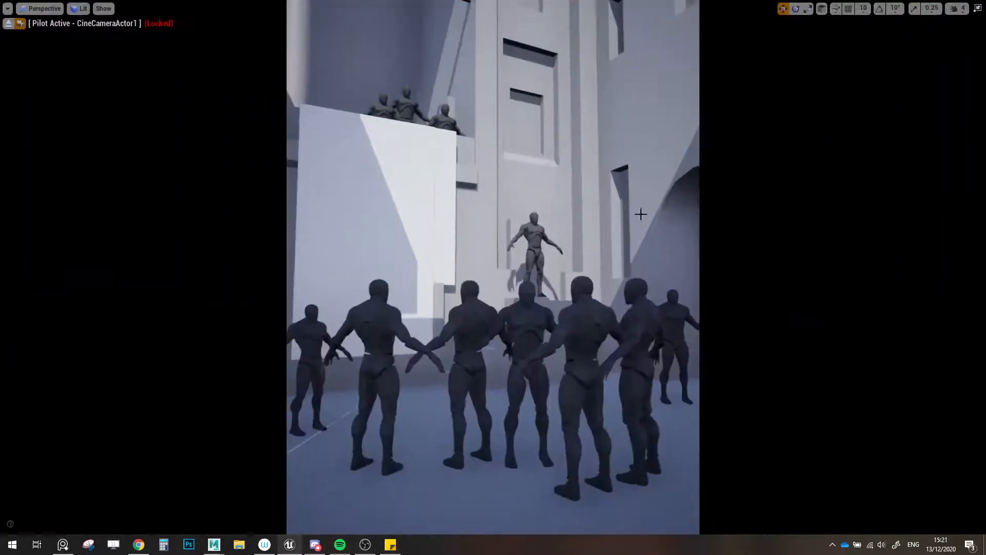
pyautogui.click(11, 23)
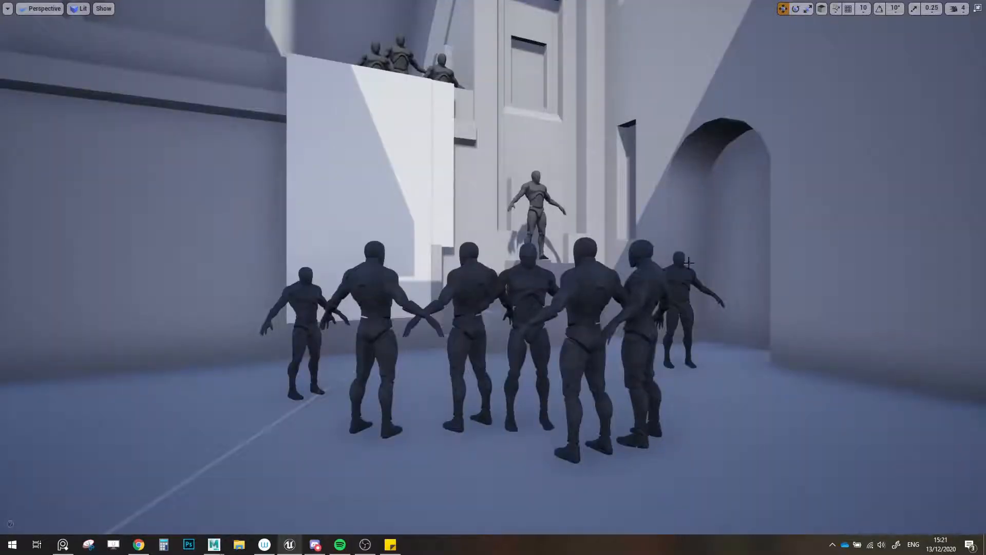
# - Examine the courtyard blockout in the free perspective view, including the arched balcony, hanging carpet, stairs and side walls
pyautogui.moveTo(689, 262); pyautogui.dragTo(516, 268, button='right')
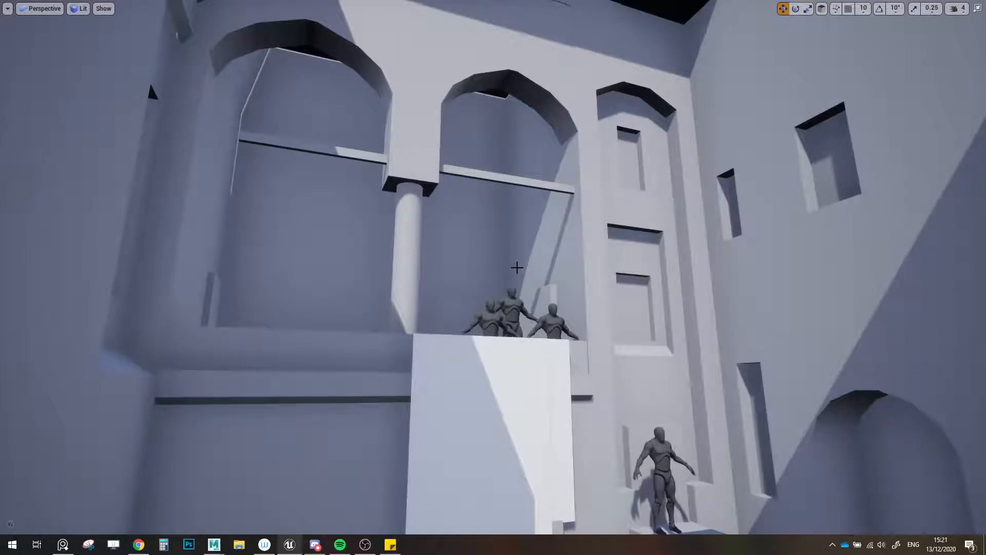
pyautogui.moveTo(517, 267)
pyautogui.mouseDown(button='right')
pyautogui.moveTo(462, 334)
pyautogui.moveTo(520, 259)
pyautogui.mouseUp(button='right')
pyautogui.moveTo(700, 242); pyautogui.dragTo(627, 231, button='right')
pyautogui.moveTo(544, 198); pyautogui.dragTo(513, 221, button='right')
pyautogui.moveTo(639, 205); pyautogui.dragTo(279, 213, button='right')
pyautogui.moveTo(456, 307); pyautogui.dragTo(488, 351, button='right')
pyautogui.moveTo(493, 301); pyautogui.dragTo(444, 344, button='right')
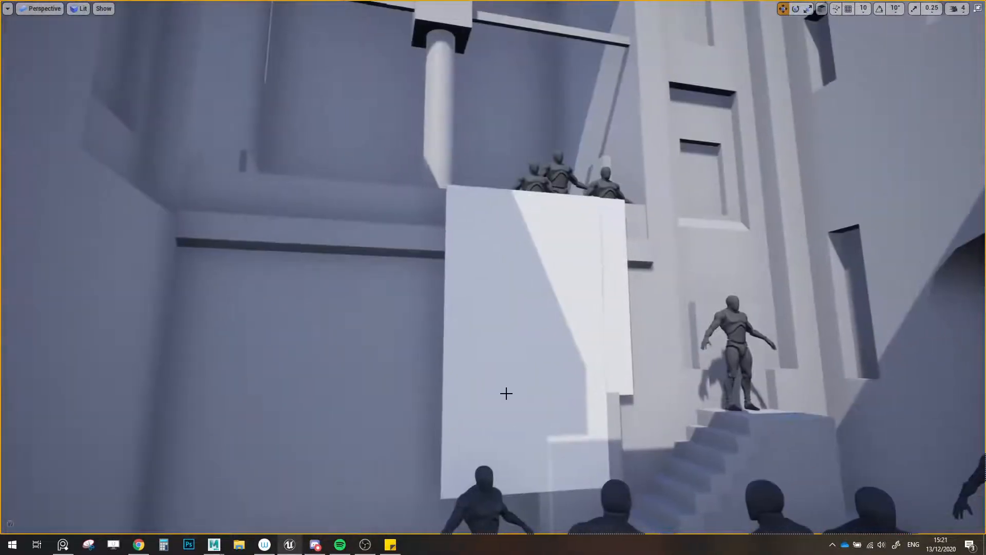
pyautogui.moveTo(537, 306); pyautogui.dragTo(545, 331, button='right')
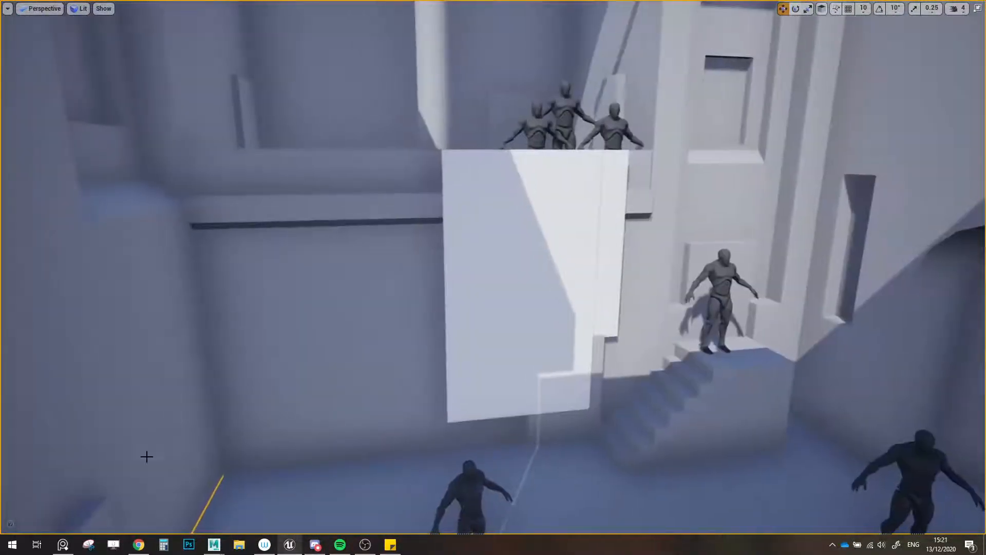
# - Switch to the reference board and examine the carpet merchant painting beside the game, interior and character mood references
pyautogui.click(63, 544)
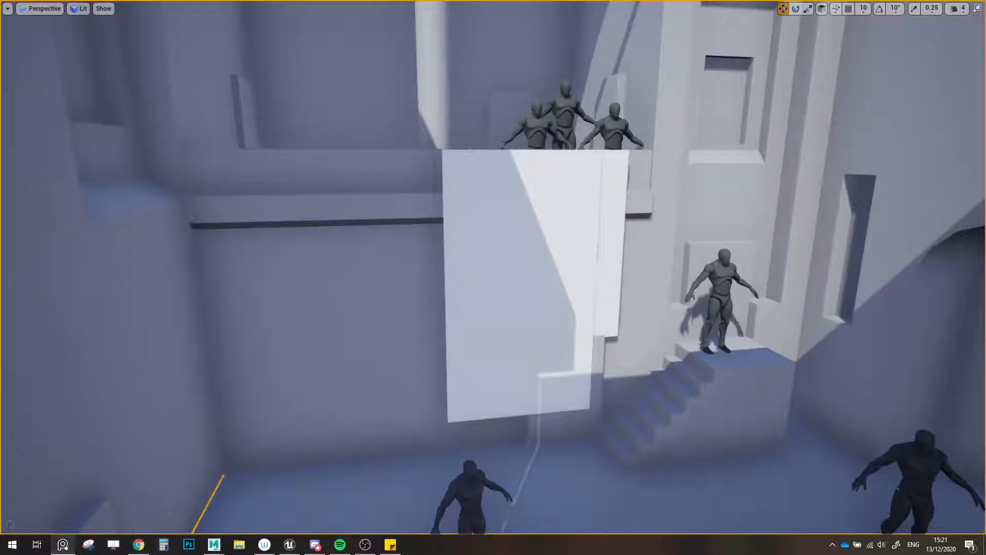
pyautogui.scroll(4, 517, 409)
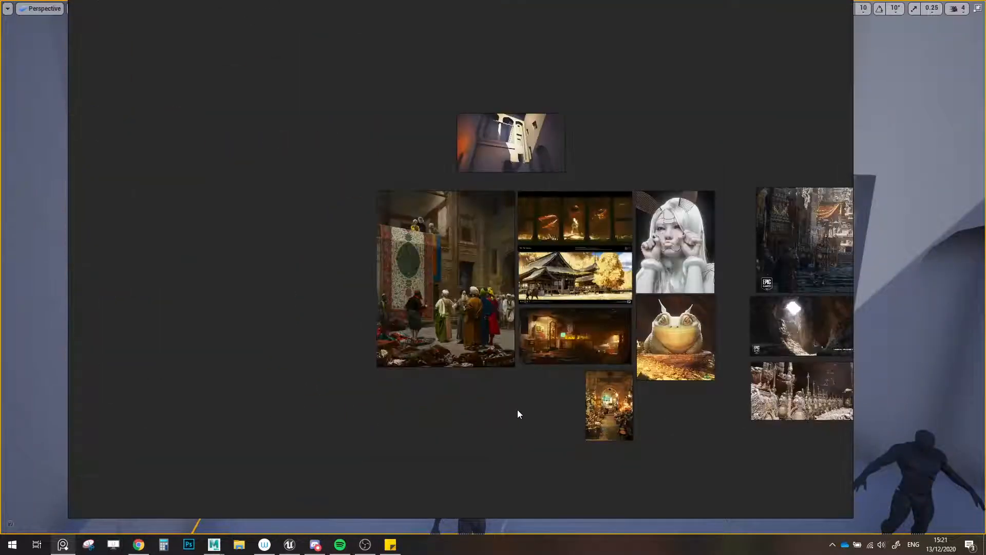
pyautogui.moveTo(538, 389); pyautogui.dragTo(473, 377, button='middle')
pyautogui.scroll(2, 406, 405)
pyautogui.scroll(2, 478, 366)
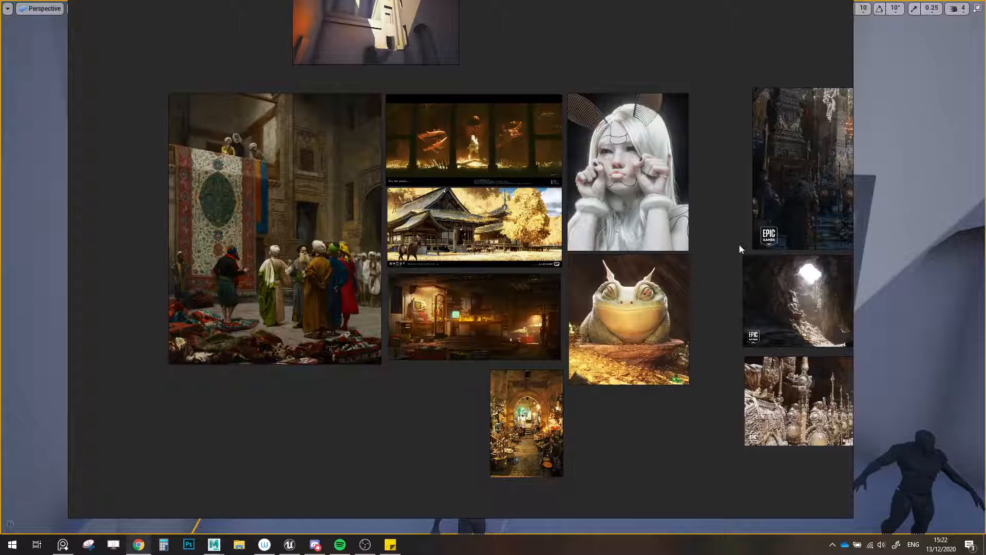
pyautogui.scroll(2, 346, 310)
pyautogui.scroll(-2, 417, 394)
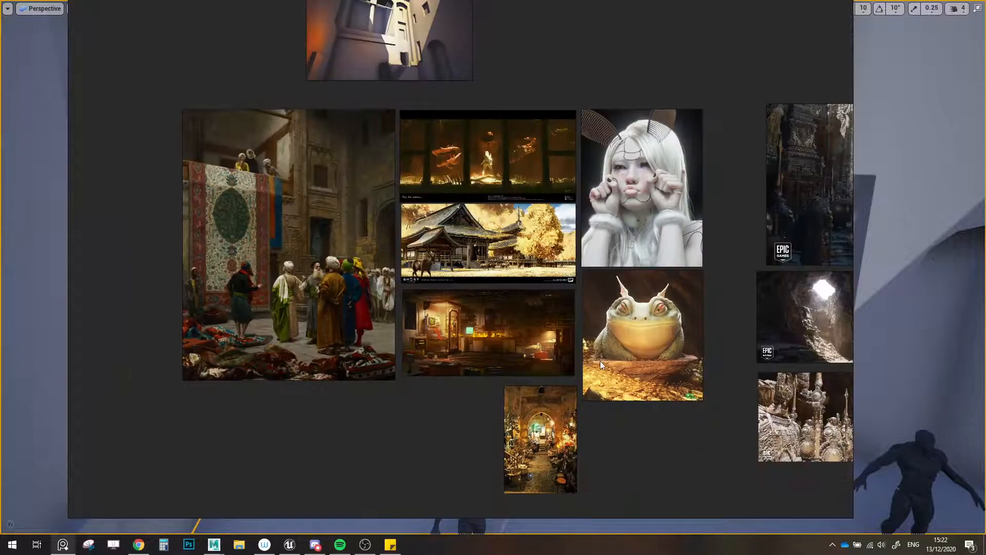
pyautogui.scroll(2, 548, 333)
pyautogui.moveTo(551, 338); pyautogui.dragTo(603, 438, button='middle')
pyautogui.scroll(2, 542, 335)
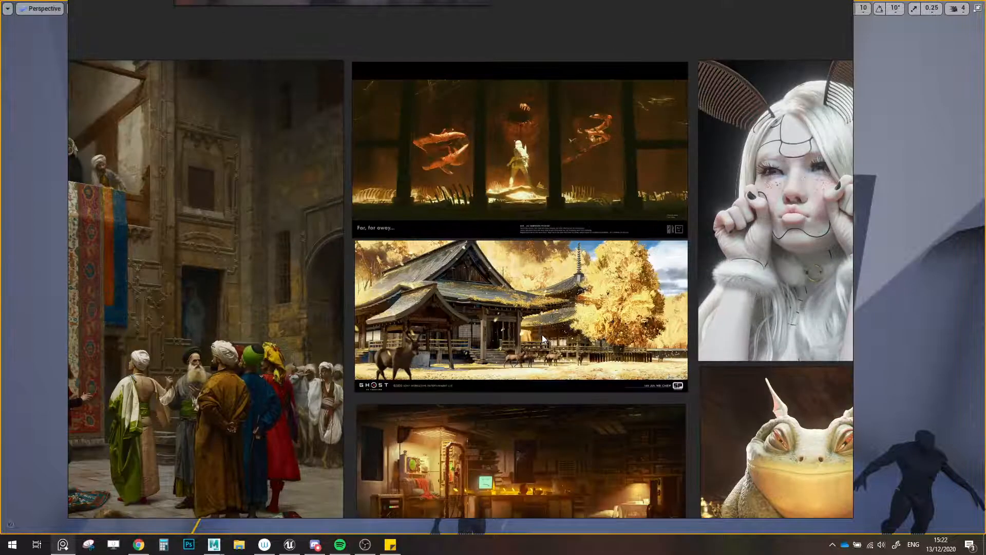
pyautogui.scroll(-1, 518, 161)
pyautogui.scroll(-1, 512, 205)
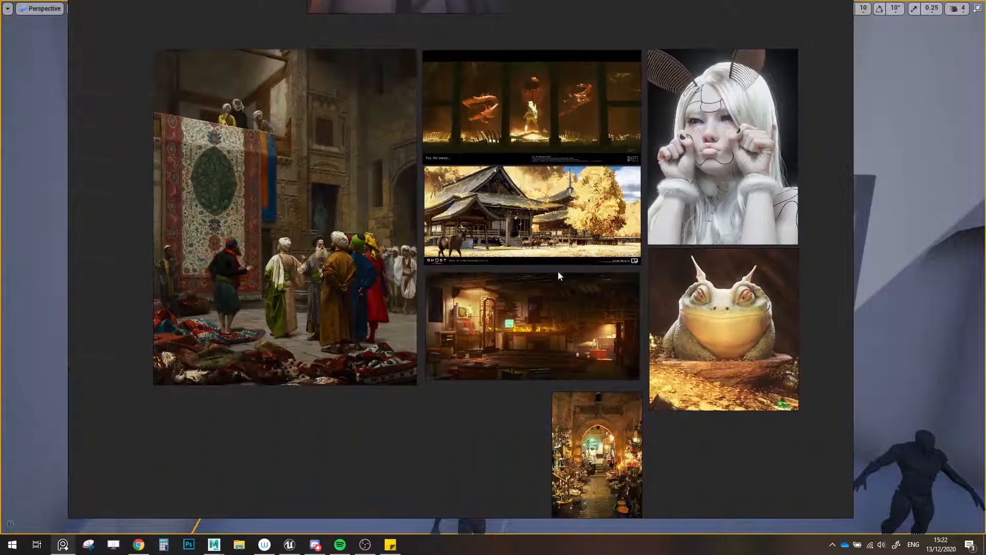
pyautogui.scroll(-2, 545, 351)
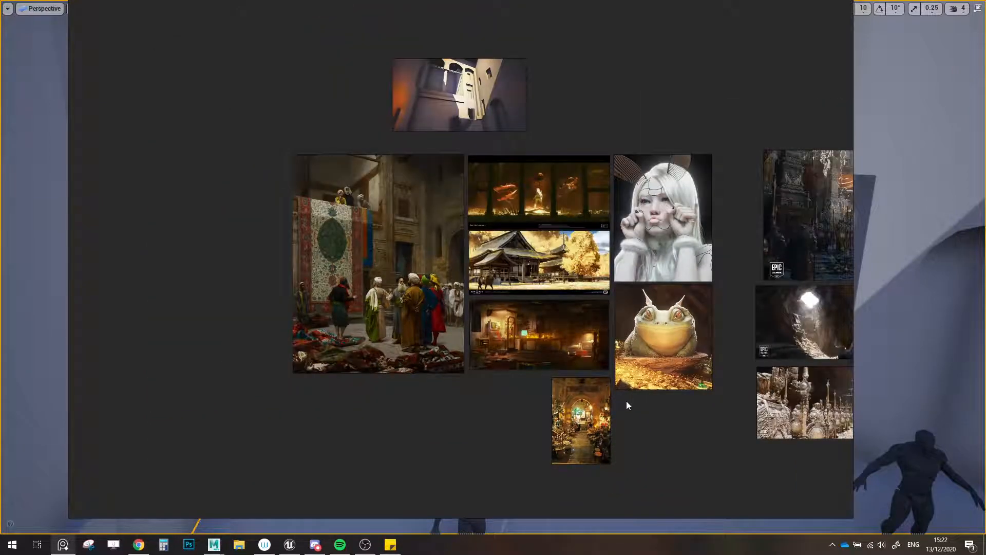
# - Examine the Unreal Engine 5 temple reference up close for its lighting and architectural detail
pyautogui.moveTo(622, 406); pyautogui.dragTo(360, 411, button='middle')
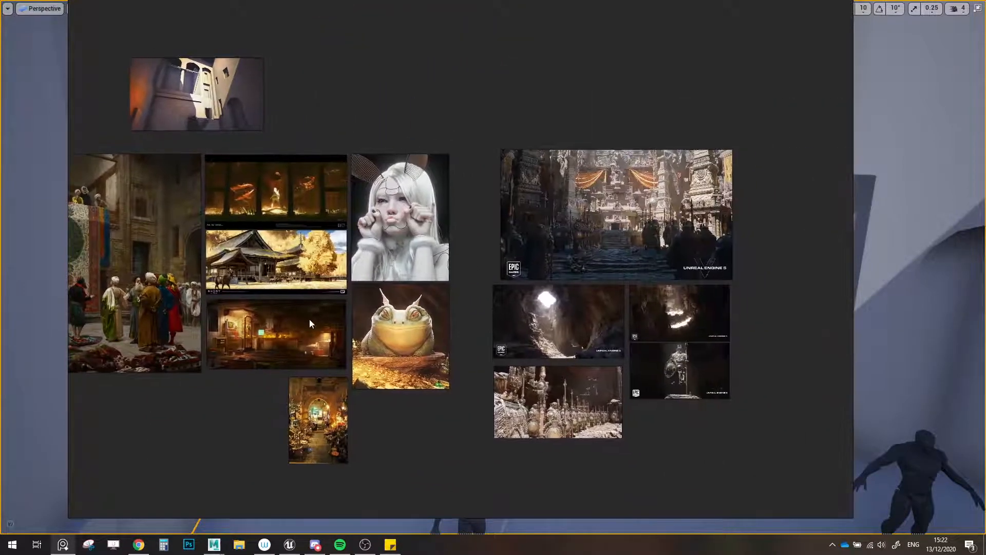
pyautogui.scroll(3, 668, 224)
pyautogui.scroll(1, 669, 224)
pyautogui.moveTo(573, 222); pyautogui.dragTo(492, 269, button='middle')
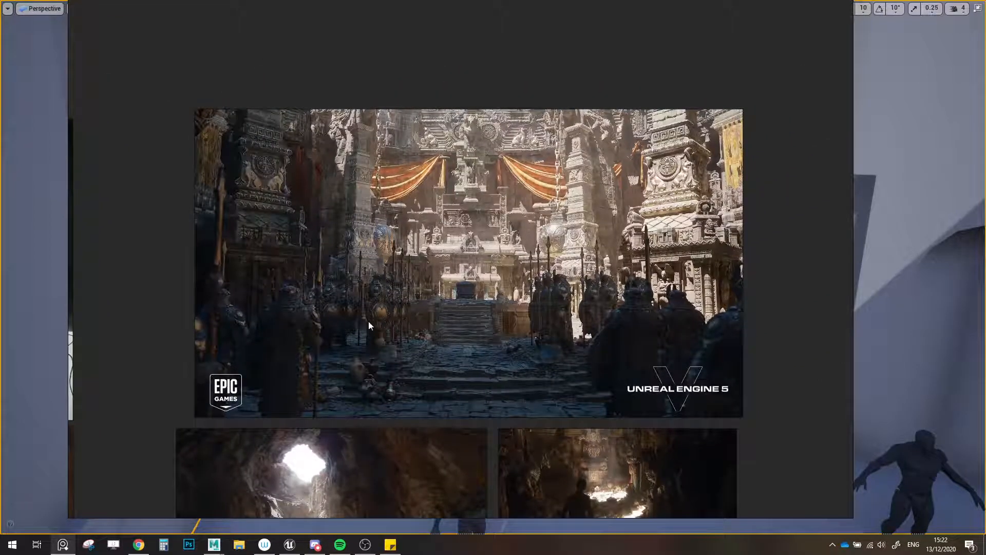
pyautogui.scroll(2, 514, 225)
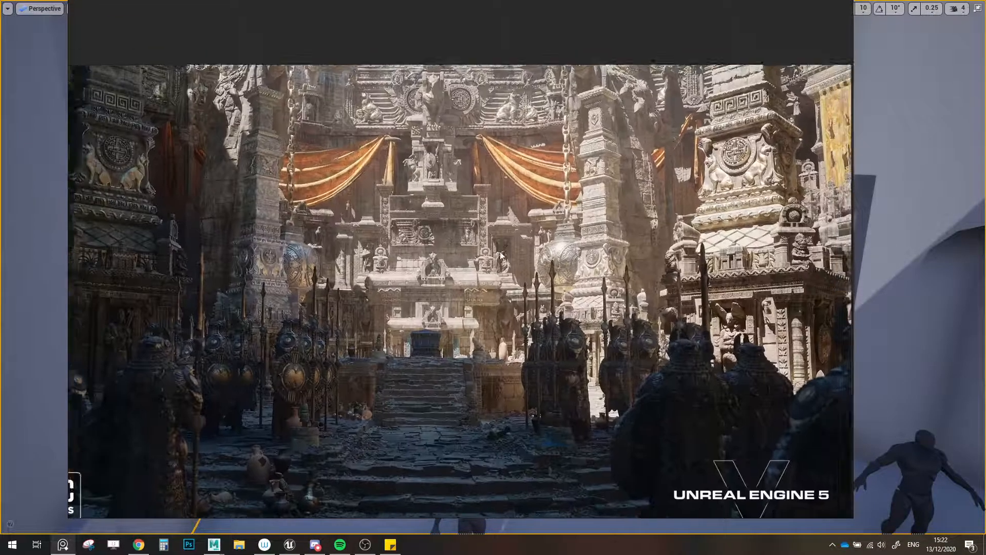
pyautogui.moveTo(611, 231); pyautogui.dragTo(597, 261, button='middle')
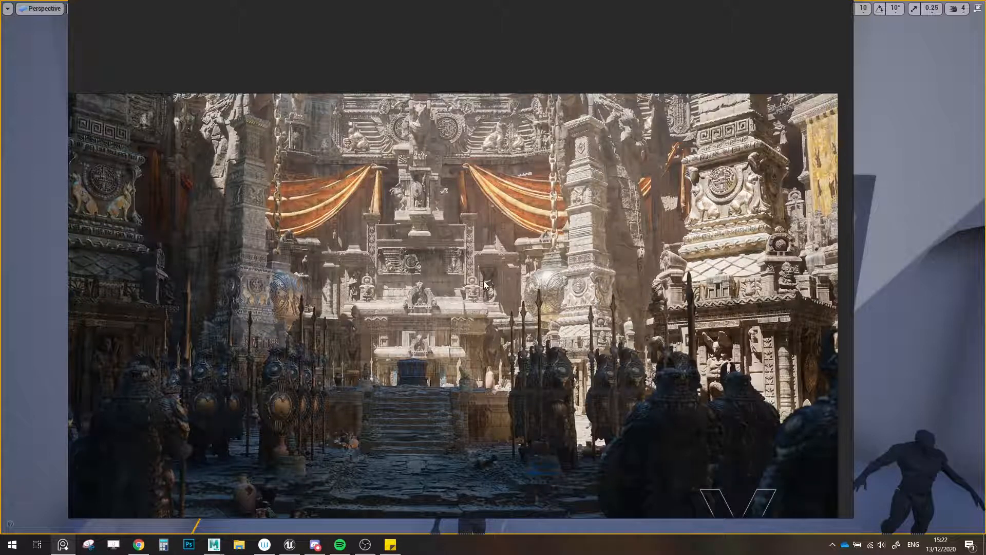
pyautogui.scroll(-8, 472, 322)
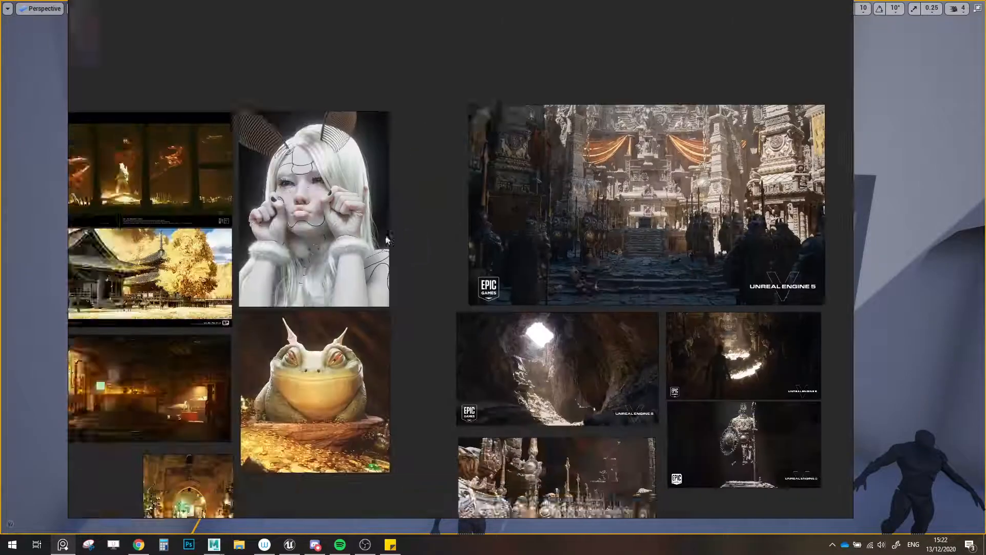
# - Compare the carpet merchant painting with the neighbouring warm-lit mood references on the board
pyautogui.scroll(2, 344, 279)
pyautogui.scroll(6, 402, 276)
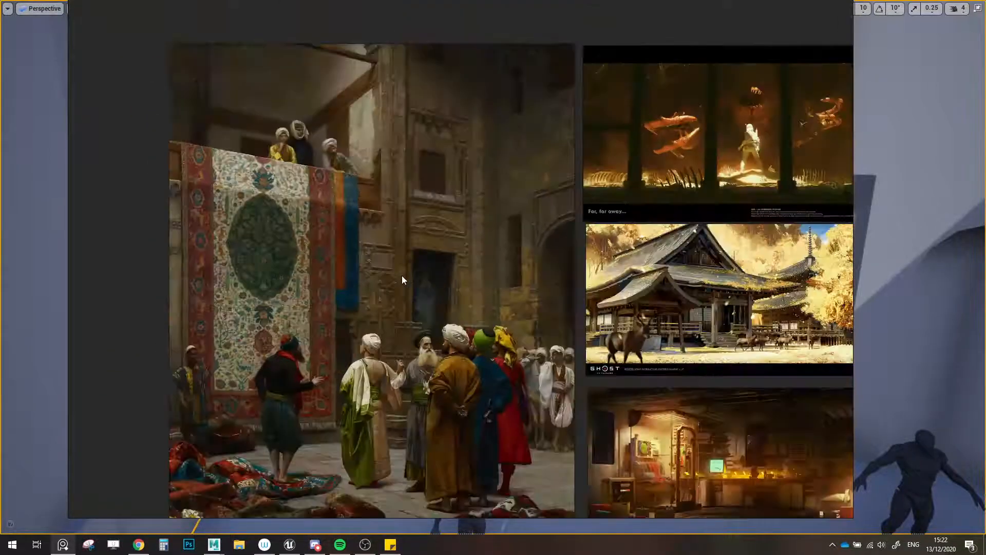
pyautogui.scroll(-3, 407, 296)
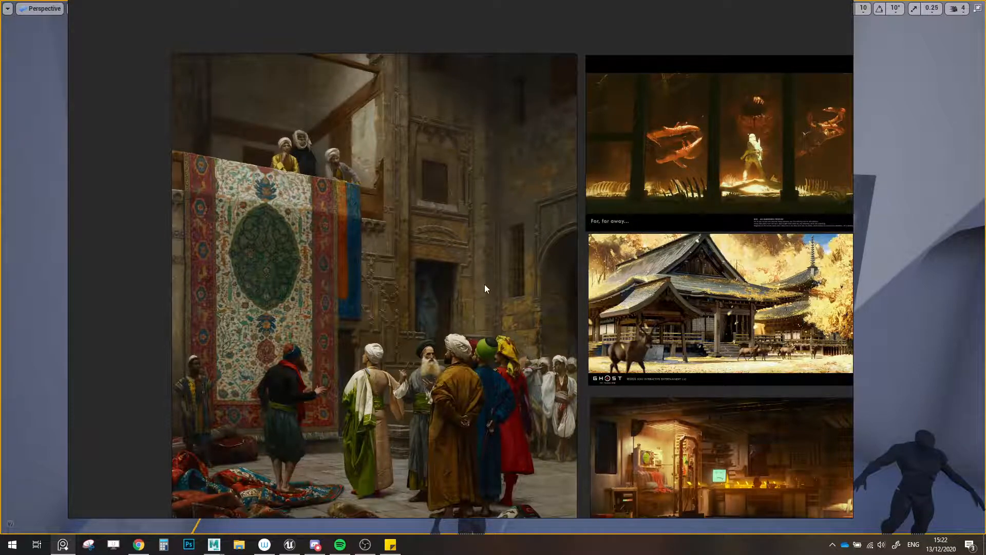
pyautogui.scroll(-6, 485, 289)
pyautogui.scroll(4, 493, 288)
pyautogui.scroll(-1, 605, 365)
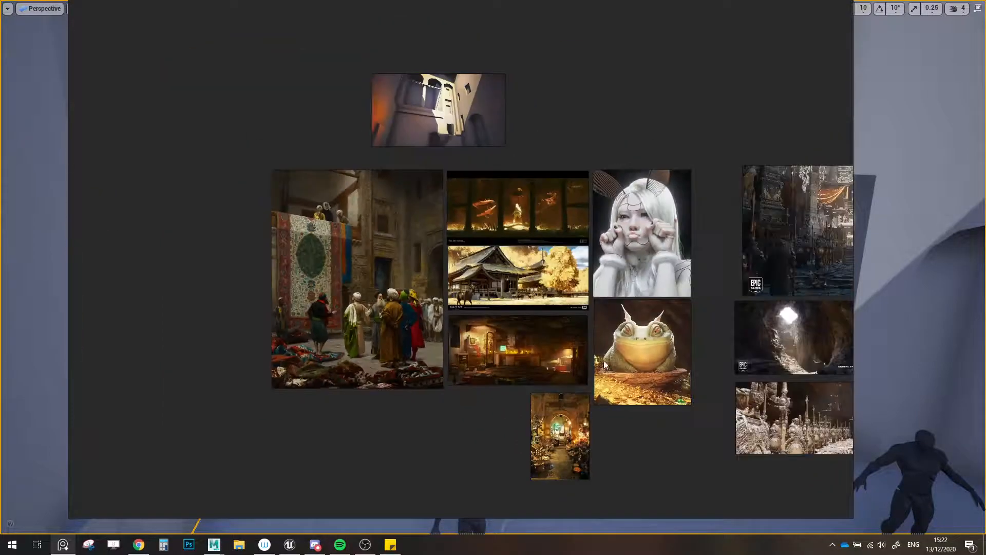
pyautogui.scroll(2, 433, 348)
pyautogui.moveTo(522, 314); pyautogui.dragTo(503, 329, button='middle')
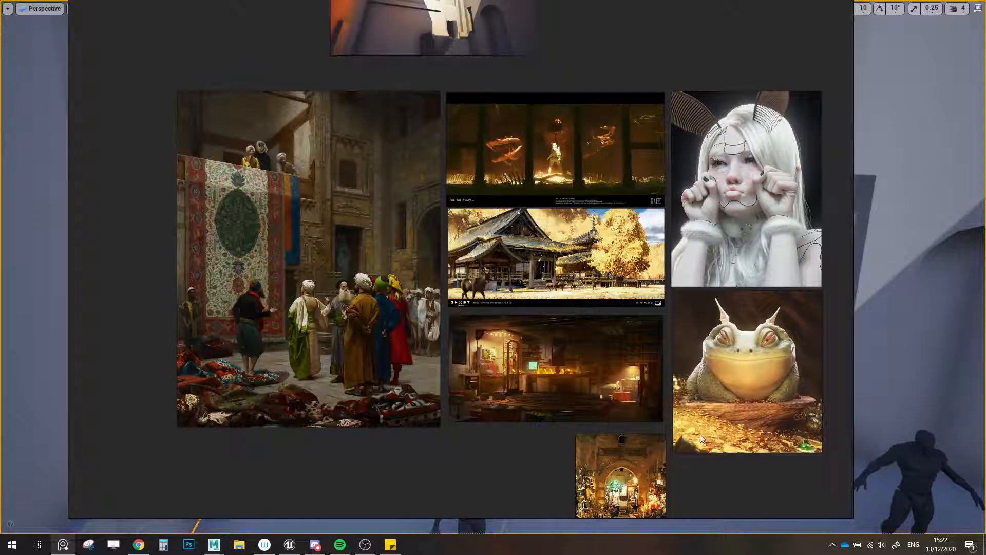
pyautogui.moveTo(327, 291); pyautogui.dragTo(437, 319, button='middle')
pyautogui.scroll(2, 439, 340)
pyautogui.scroll(-1, 439, 340)
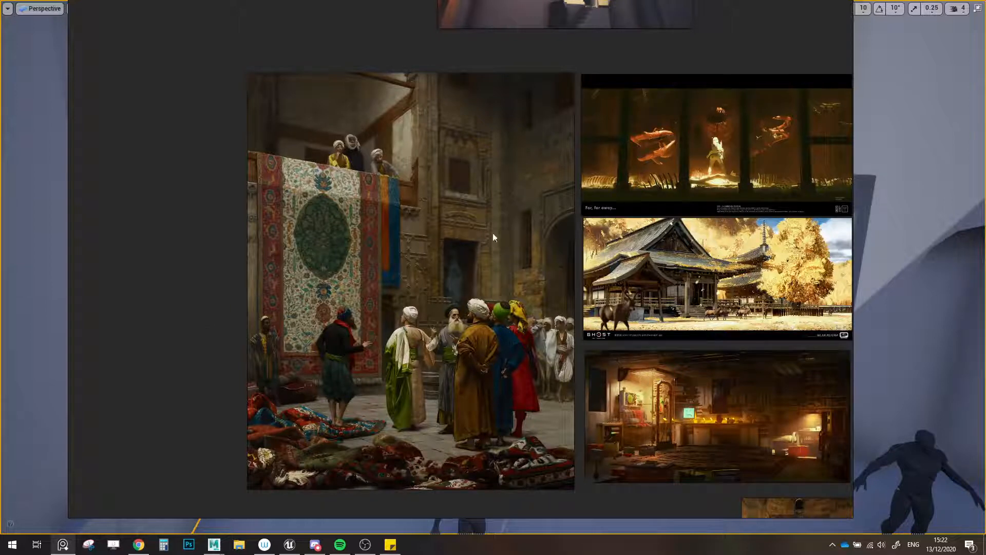
pyautogui.scroll(-5, 486, 355)
# - Move the reference board off the Unreal viewport and look over the hanging carpet, stairs and courtyard again
pyautogui.moveTo(484, 354); pyautogui.dragTo(417, 326, button='middle')
pyautogui.moveTo(291, 290); pyautogui.dragTo(985, 334, button='right')
pyautogui.moveTo(473, 390); pyautogui.dragTo(499, 406, button='right')
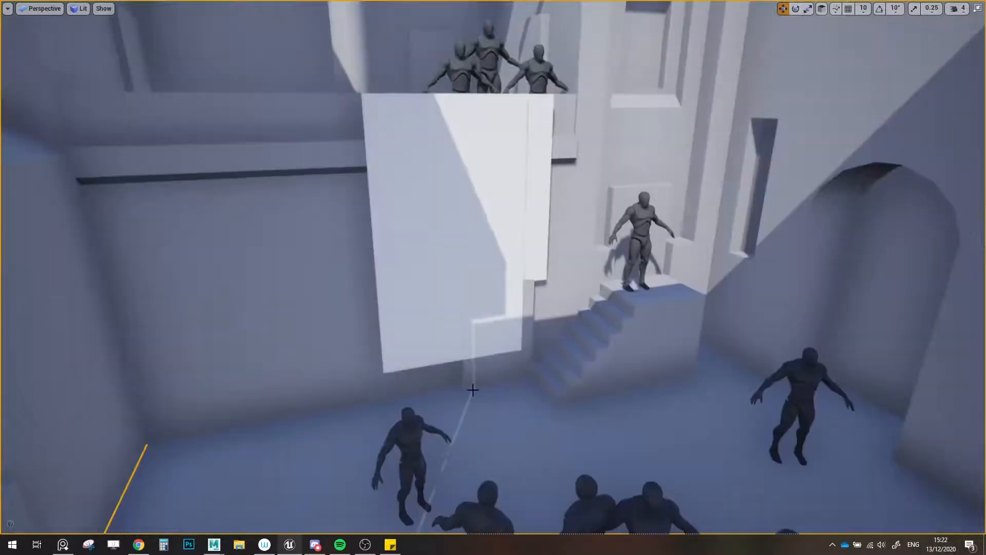
# - Switch to Maya and inspect the blockout's courtyard floor, balcony wall and stairs from above
pyautogui.moveTo(216, 545)
pyautogui.click(267, 493)
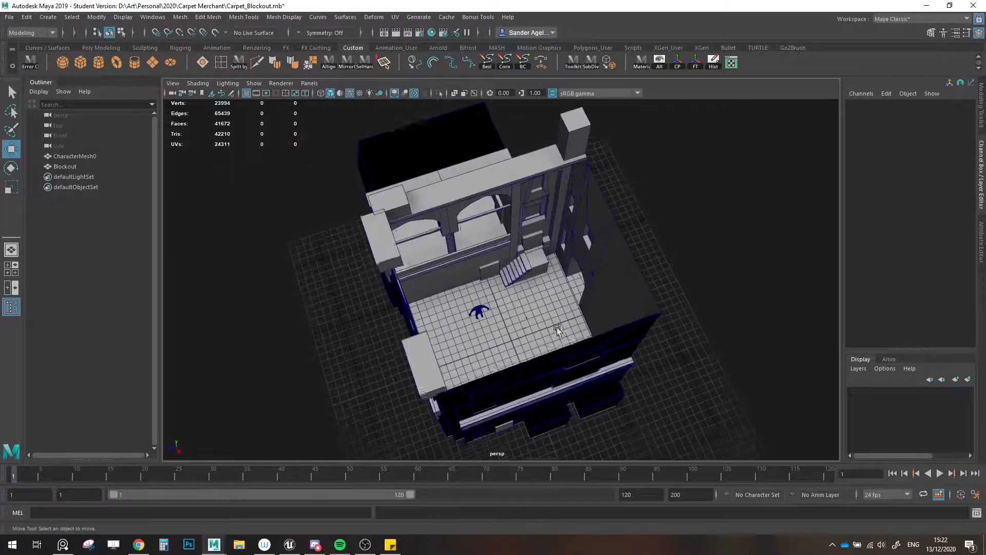
pyautogui.keyDown('alt'); pyautogui.moveTo(558, 330); pyautogui.dragTo(483, 330); pyautogui.keyUp('alt')
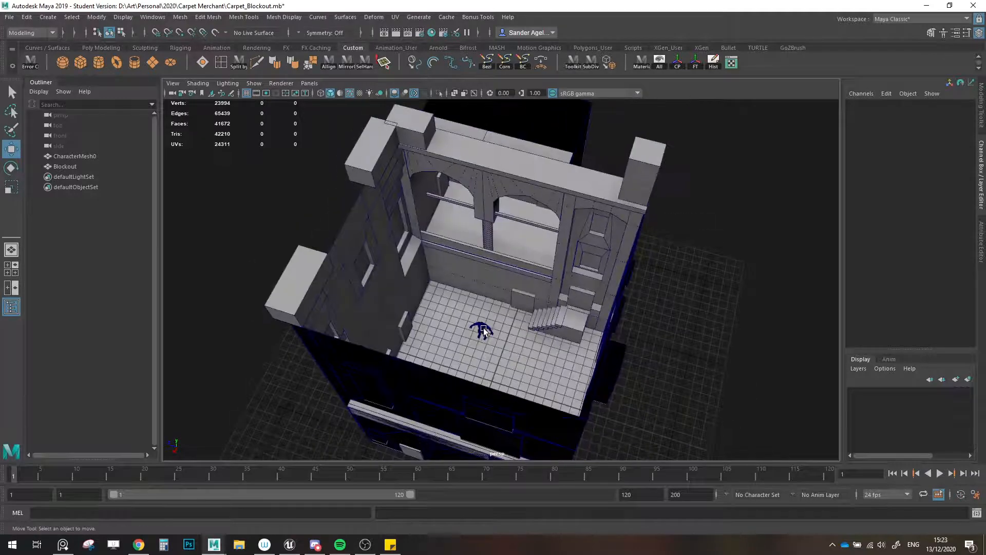
pyautogui.keyDown('alt'); pyautogui.moveTo(435, 341); pyautogui.dragTo(535, 369, button='right'); pyautogui.keyUp('alt')
pyautogui.keyDown('alt'); pyautogui.moveTo(535, 369); pyautogui.dragTo(530, 371, button='middle'); pyautogui.keyUp('alt')
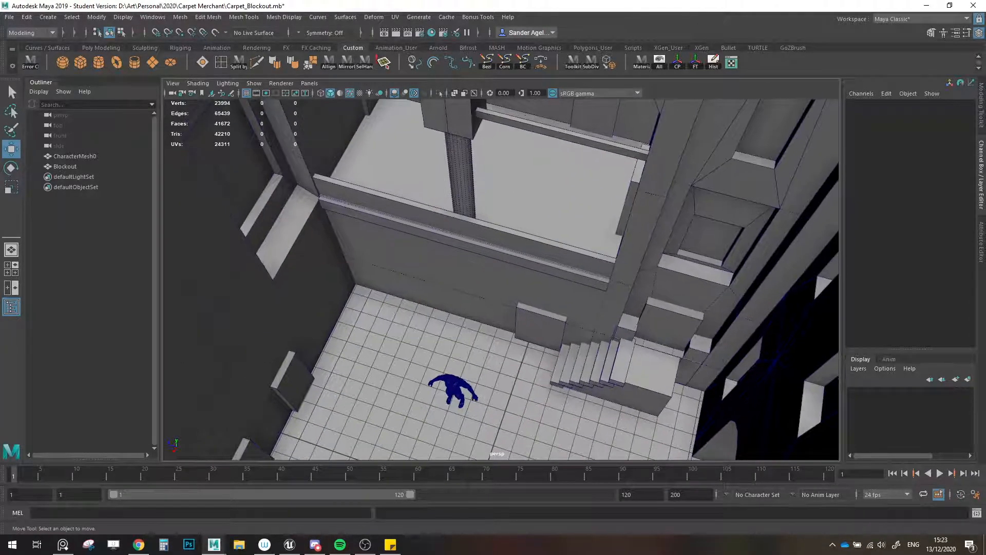
# - Return to the reference board and study the goals note and the Modular assets and Trims breakdowns
pyautogui.hotkey('alt', 'Tab')
pyautogui.scroll(-6, 580, 232)
pyautogui.moveTo(552, 161); pyautogui.dragTo(568, 382, button='middle')
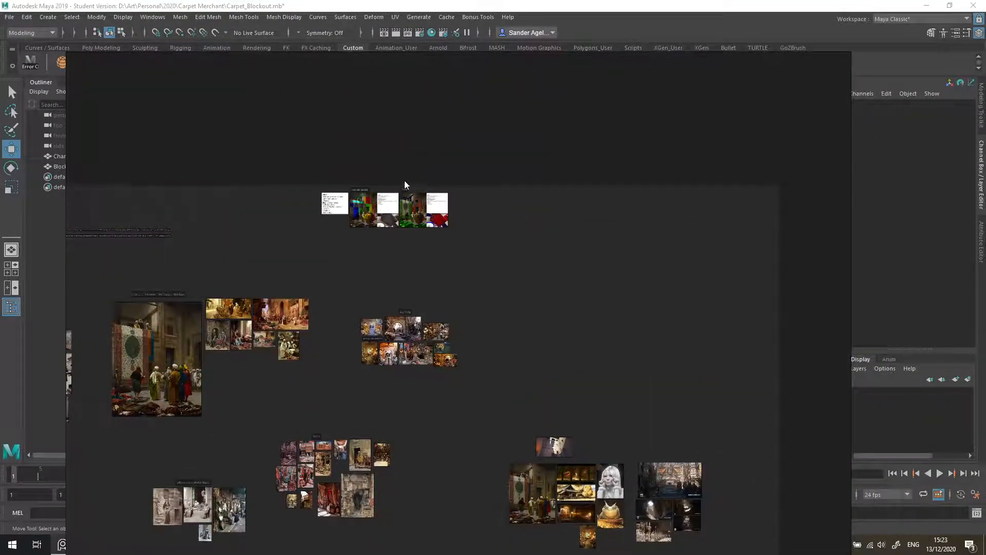
pyautogui.scroll(6, 399, 263)
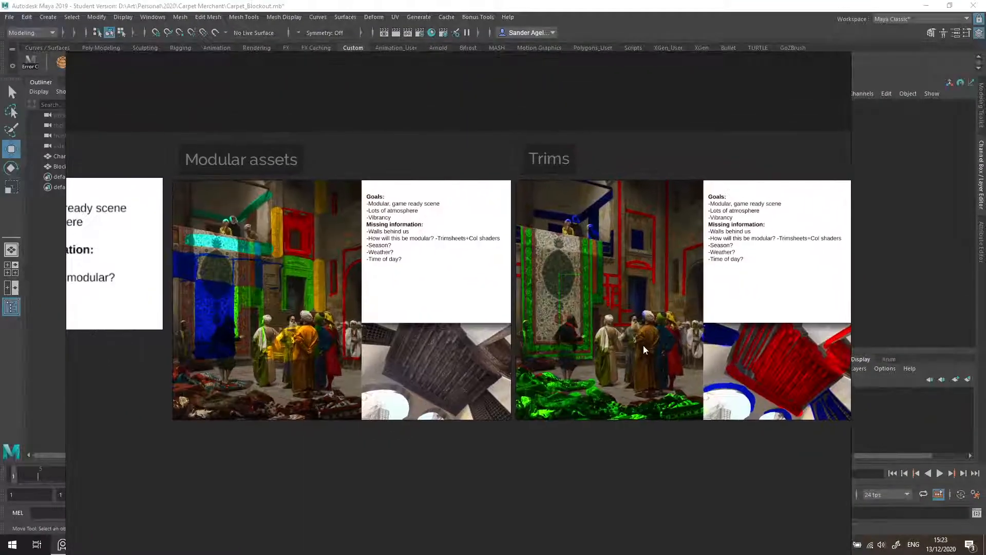
pyautogui.scroll(-2, 596, 342)
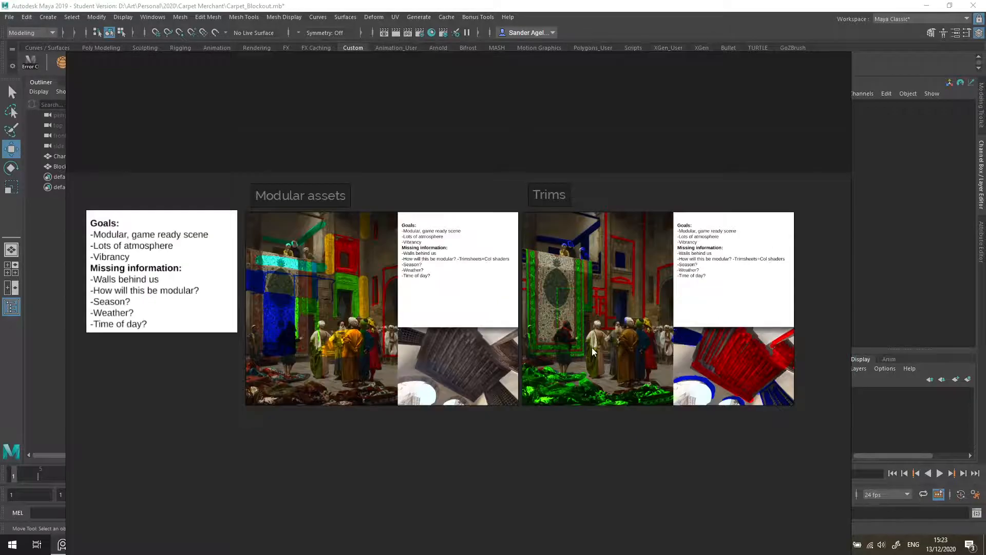
pyautogui.scroll(1, 593, 351)
pyautogui.moveTo(214, 320); pyautogui.dragTo(256, 321, button='middle')
pyautogui.moveTo(574, 309); pyautogui.dragTo(414, 316, button='middle')
pyautogui.moveTo(239, 315); pyautogui.dragTo(535, 315, button='middle')
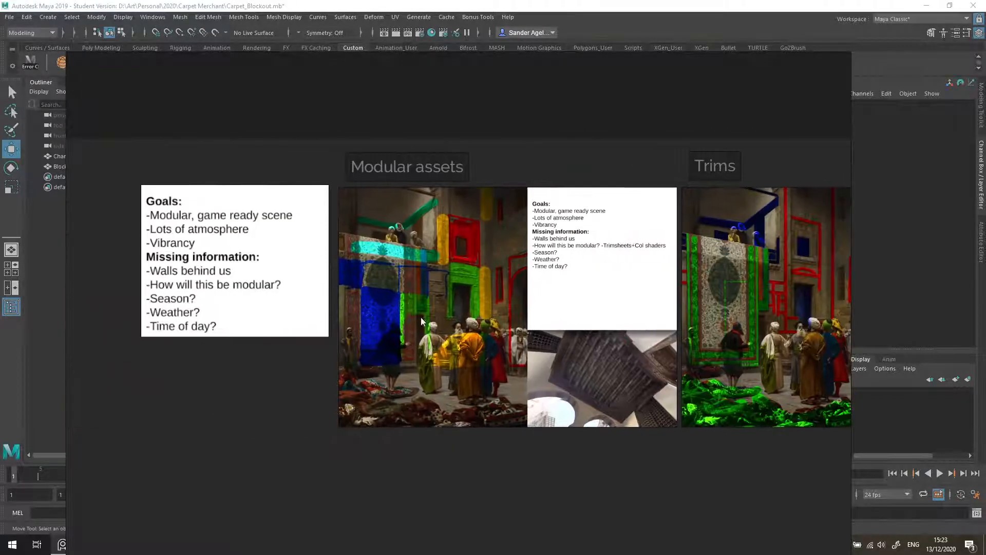
# - Reposition the reference board window and survey the painting, lighting and architecture reference groups
pyautogui.moveTo(285, 447); pyautogui.dragTo(301, 432)
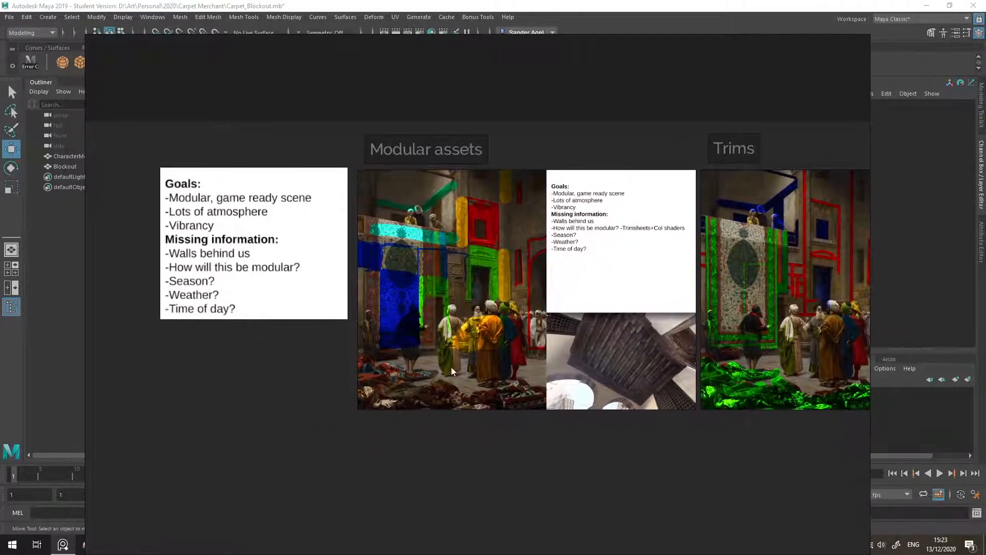
pyautogui.scroll(-3, 519, 432)
pyautogui.moveTo(427, 428); pyautogui.dragTo(370, 248, button='middle')
pyautogui.moveTo(388, 517); pyautogui.dragTo(482, 190, button='middle')
pyautogui.moveTo(382, 370); pyautogui.dragTo(630, 362, button='middle')
pyautogui.scroll(-4, 628, 358)
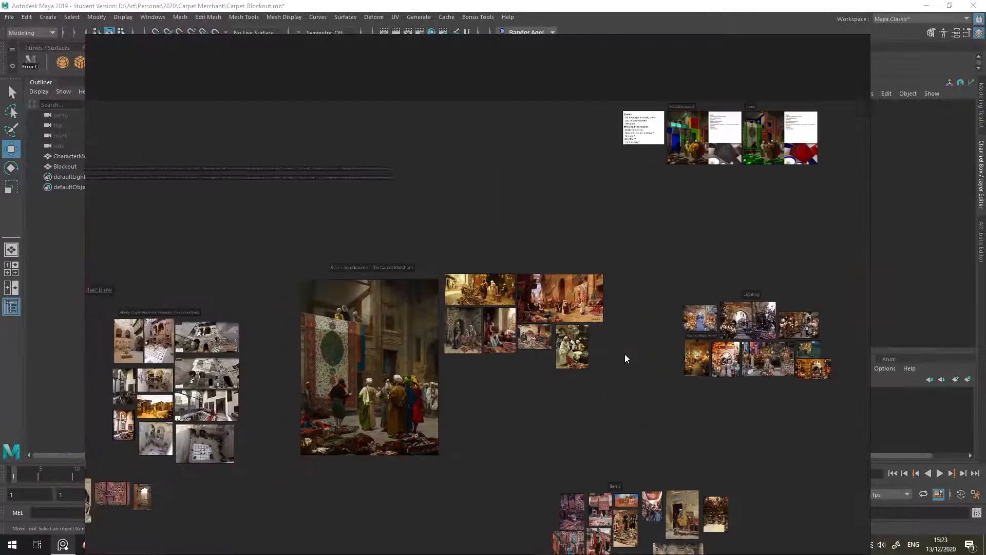
# - Examine the large Carpet Merchant painting up close, including its carpet, doorway and wall ornaments
pyautogui.scroll(5, 498, 367)
pyautogui.moveTo(499, 351); pyautogui.dragTo(553, 396, button='middle')
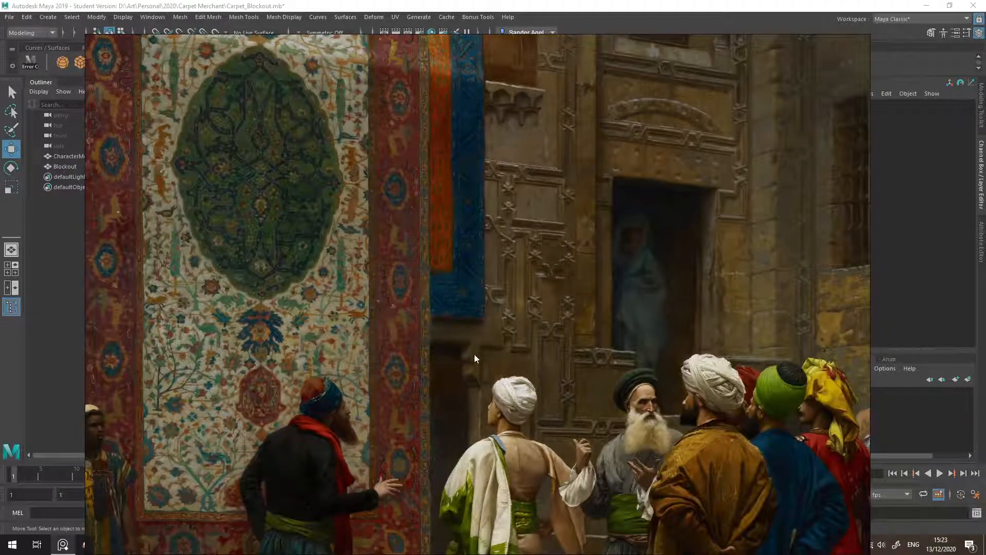
pyautogui.scroll(-4, 543, 427)
pyautogui.scroll(3, 557, 329)
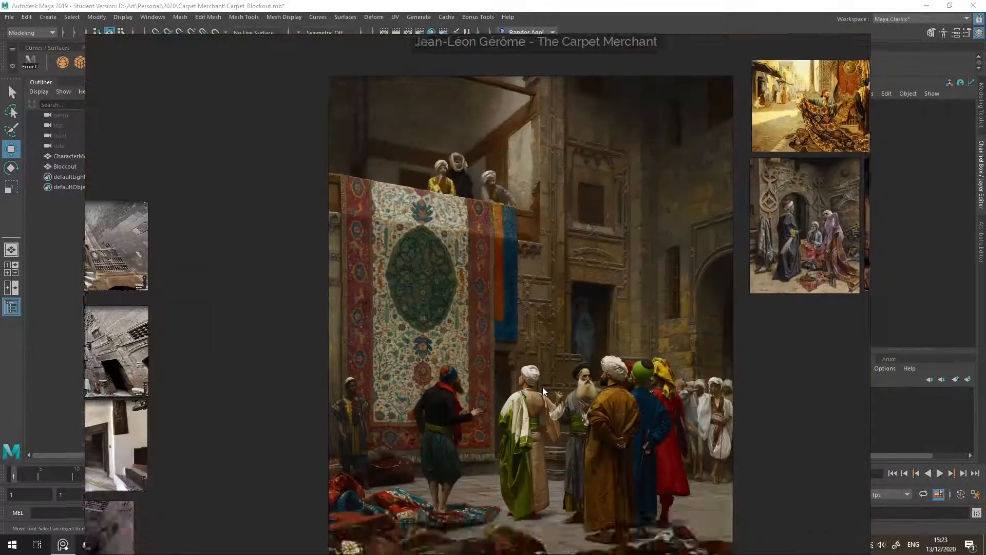
# - Study the painting's architecture beside the hanging carpet, including the upper window, doorway, arch and carved stone wall
pyautogui.scroll(-3, 558, 361)
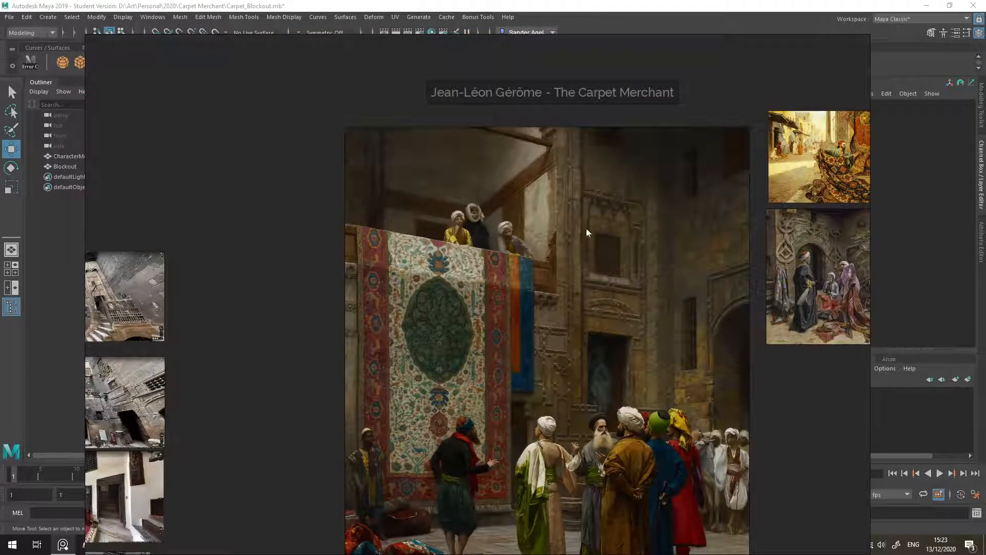
pyautogui.scroll(1, 590, 360)
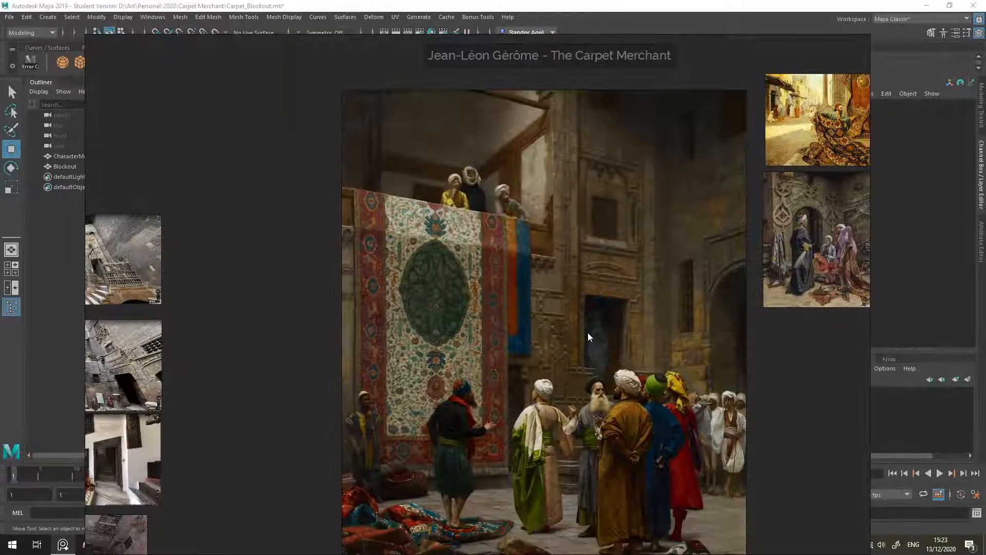
pyautogui.scroll(2, 588, 339)
pyautogui.scroll(1, 577, 370)
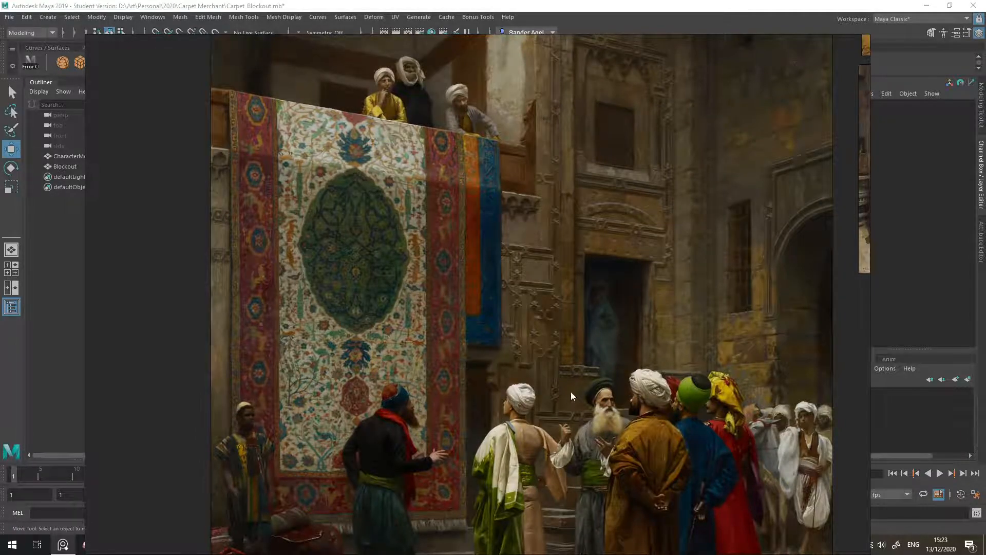
# - Switch to Maya and examine the courtyard blockout's balcony arches, stairs, side walls and floor from above
pyautogui.hotkey('alt', 'Tab')
pyautogui.scroll(-4, 512, 353)
pyautogui.keyDown('alt'); pyautogui.moveTo(508, 341); pyautogui.dragTo(510, 352, button='middle'); pyautogui.keyUp('alt')
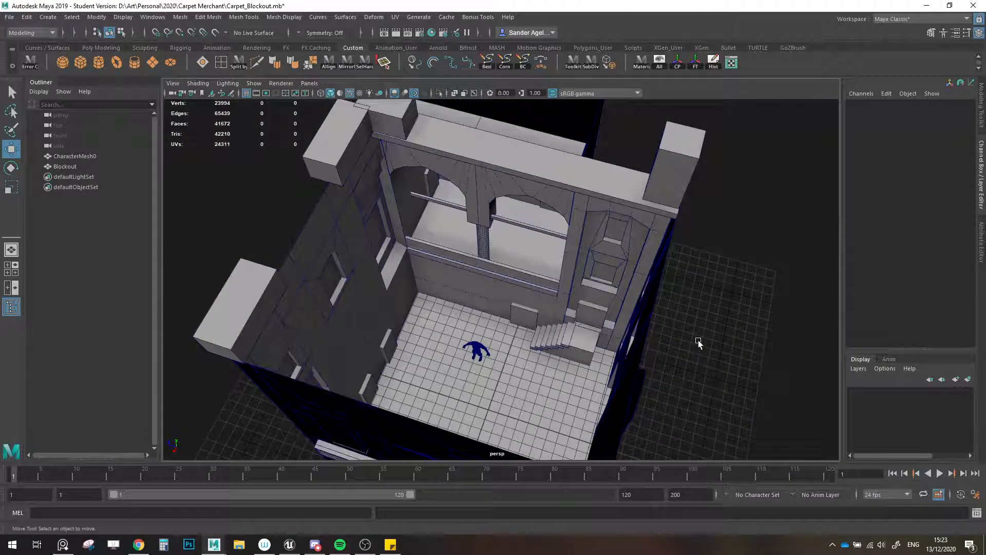
pyautogui.scroll(-3, 699, 341)
pyautogui.scroll(3, 673, 348)
pyautogui.keyDown('alt'); pyautogui.moveTo(675, 348); pyautogui.dragTo(714, 366); pyautogui.keyUp('alt')
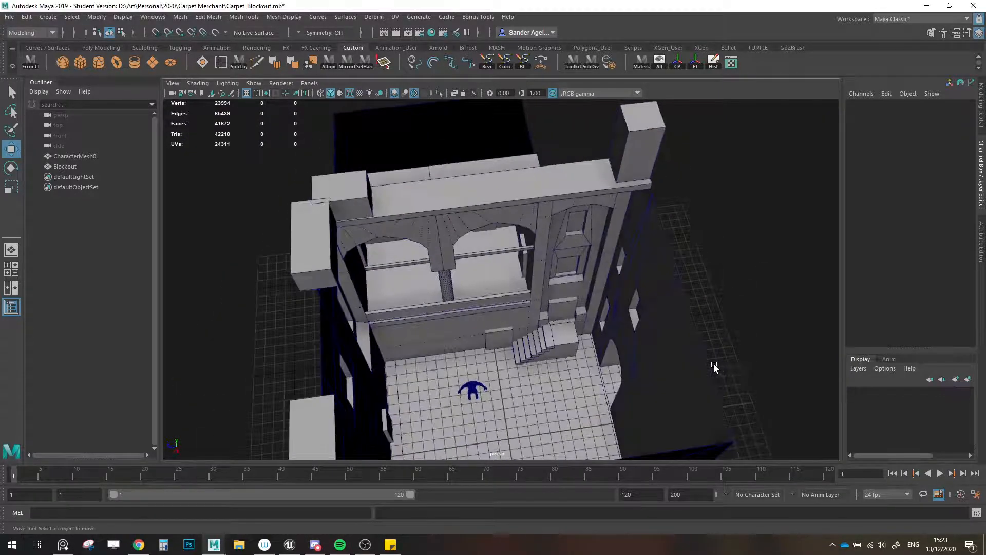
pyautogui.keyDown('alt'); pyautogui.moveTo(714, 365); pyautogui.dragTo(680, 332, button='middle'); pyautogui.keyUp('alt')
pyautogui.scroll(3, 681, 332)
pyautogui.keyDown('alt'); pyautogui.moveTo(681, 332); pyautogui.dragTo(701, 328); pyautogui.keyUp('alt')
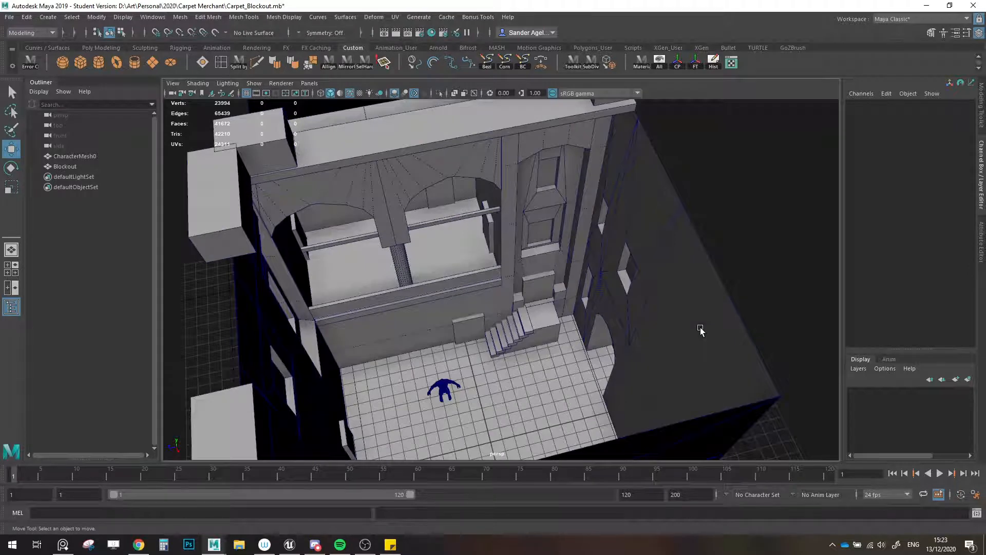
pyautogui.keyDown('alt'); pyautogui.moveTo(676, 331); pyautogui.dragTo(535, 331); pyautogui.keyUp('alt')
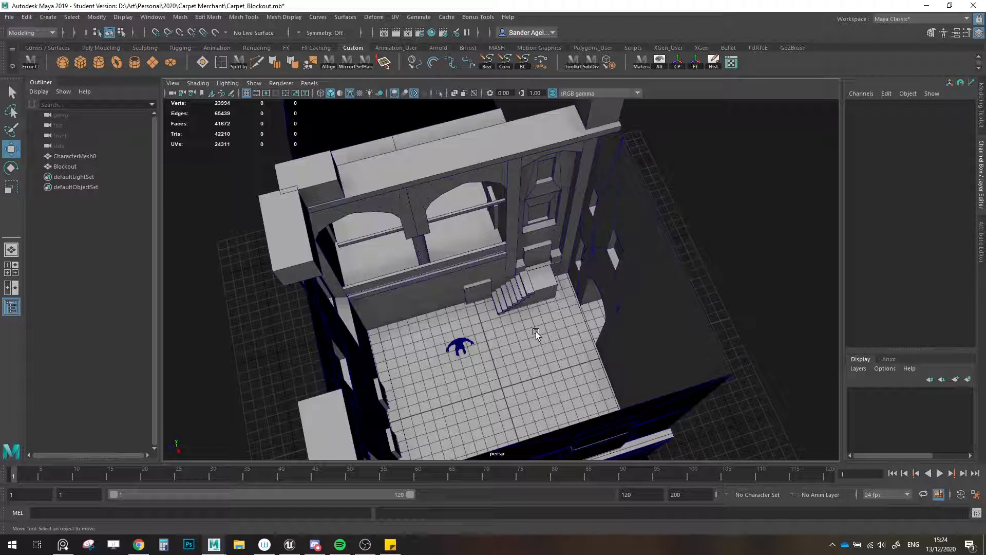
pyautogui.keyDown('alt'); pyautogui.moveTo(535, 331); pyautogui.dragTo(494, 358); pyautogui.keyUp('alt')
pyautogui.scroll(5, 511, 287)
pyautogui.scroll(-5, 545, 347)
pyautogui.scroll(-3, 420, 345)
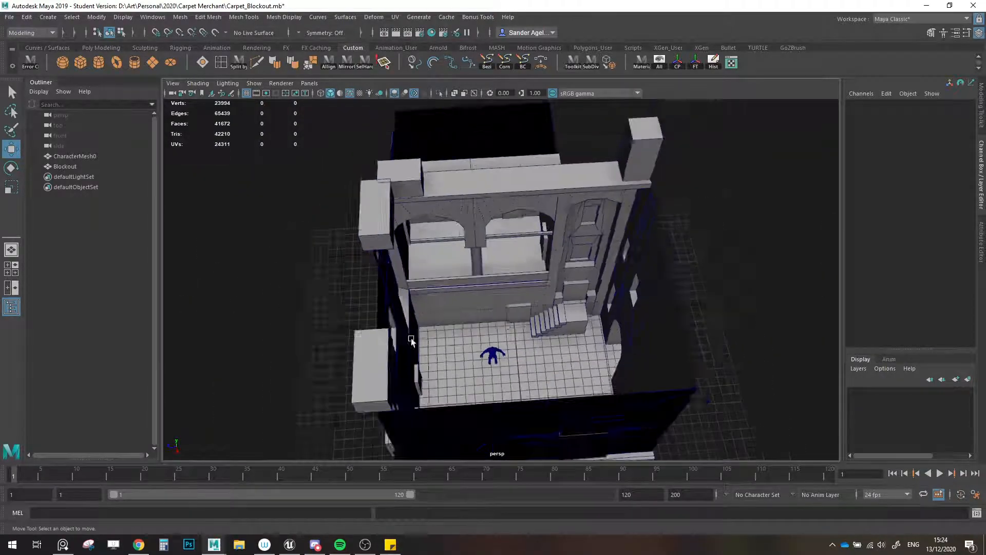
# - Create a polygon cube, place it outside the blockout at about X -3.49, Z 12, and thin it to about 0.24 in X
pyautogui.keyDown('alt'); pyautogui.moveTo(420, 344); pyautogui.dragTo(465, 305, button='middle'); pyautogui.keyUp('alt')
pyautogui.click(80, 62)
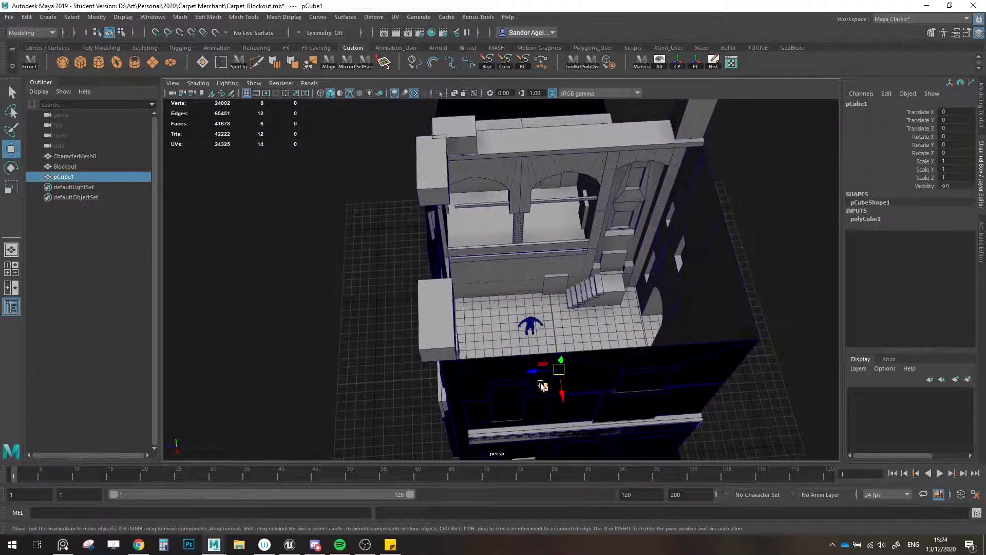
pyautogui.moveTo(544, 387); pyautogui.dragTo(323, 343)
pyautogui.keyDown('alt'); pyautogui.moveTo(455, 357); pyautogui.dragTo(385, 309); pyautogui.keyUp('alt')
pyautogui.press('r')
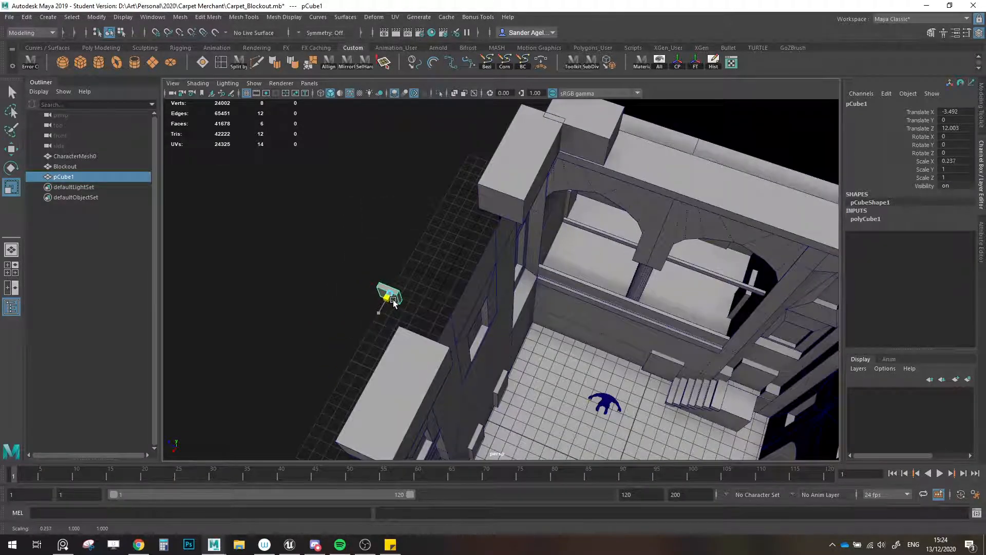
pyautogui.press('w')
pyautogui.keyDown('alt'); pyautogui.moveTo(396, 325); pyautogui.dragTo(486, 353, button='middle'); pyautogui.keyUp('alt')
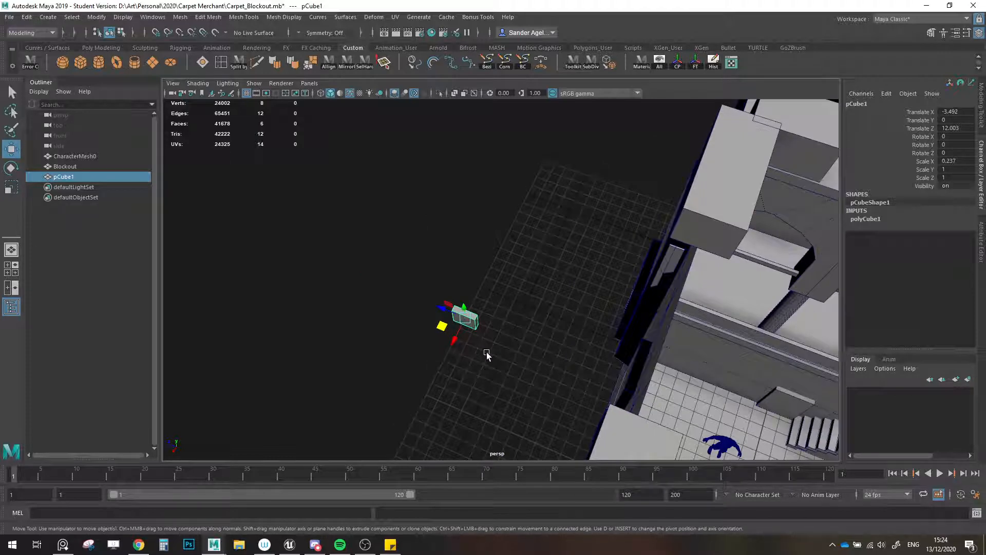
pyautogui.press('r')
pyautogui.press('w')
pyautogui.scroll(-3, 486, 353)
pyautogui.click(495, 353)
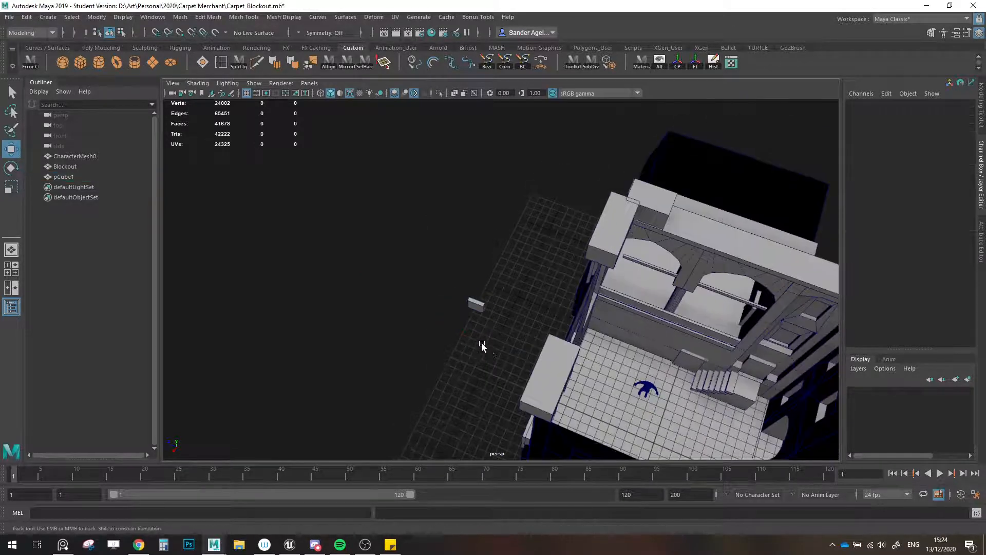
# - Move the cube's pivot to its lower corner and scale the cube up uniformly to about 3.28 in Y and Z
pyautogui.keyDown('alt'); pyautogui.moveTo(482, 343); pyautogui.dragTo(421, 347); pyautogui.keyUp('alt')
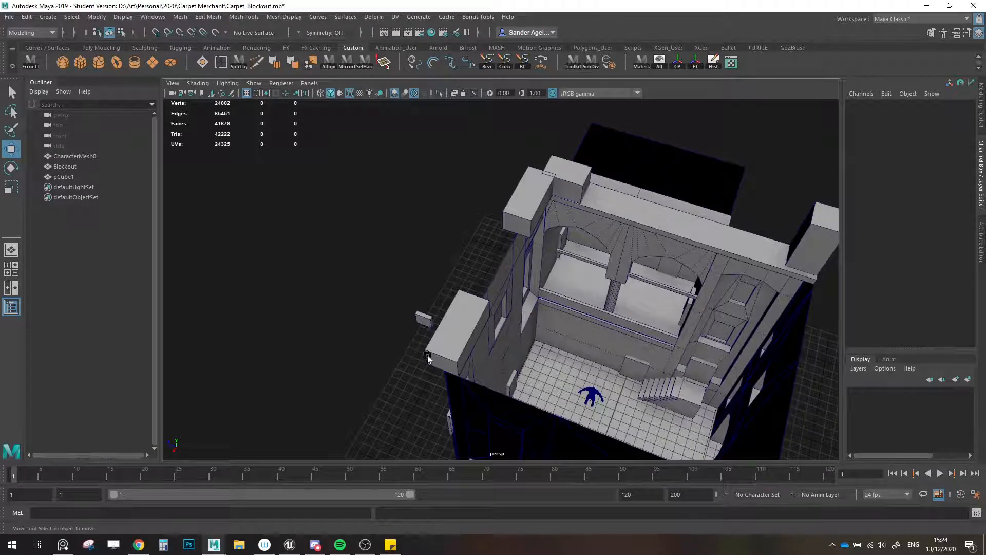
pyautogui.scroll(2, 456, 333)
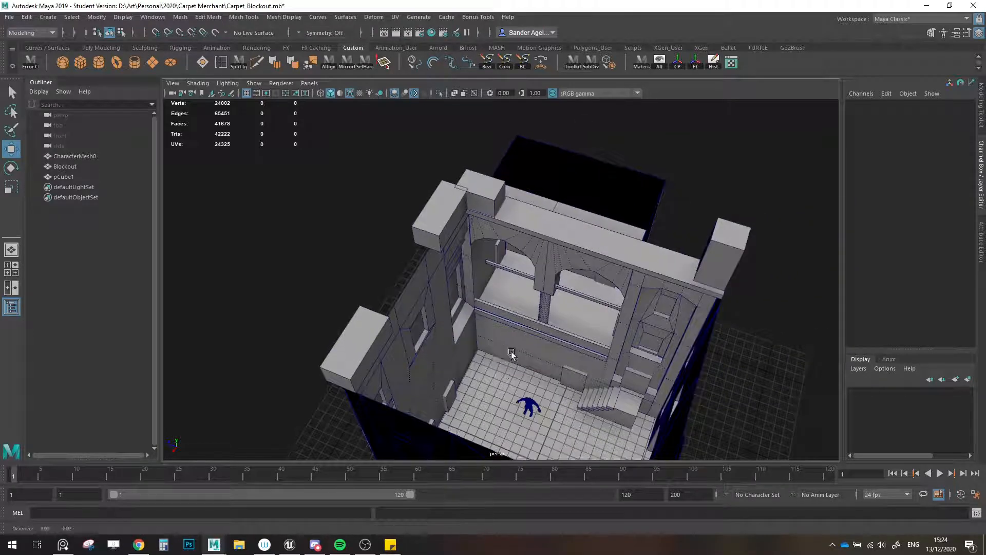
pyautogui.click(454, 321)
pyautogui.scroll(3, 452, 322)
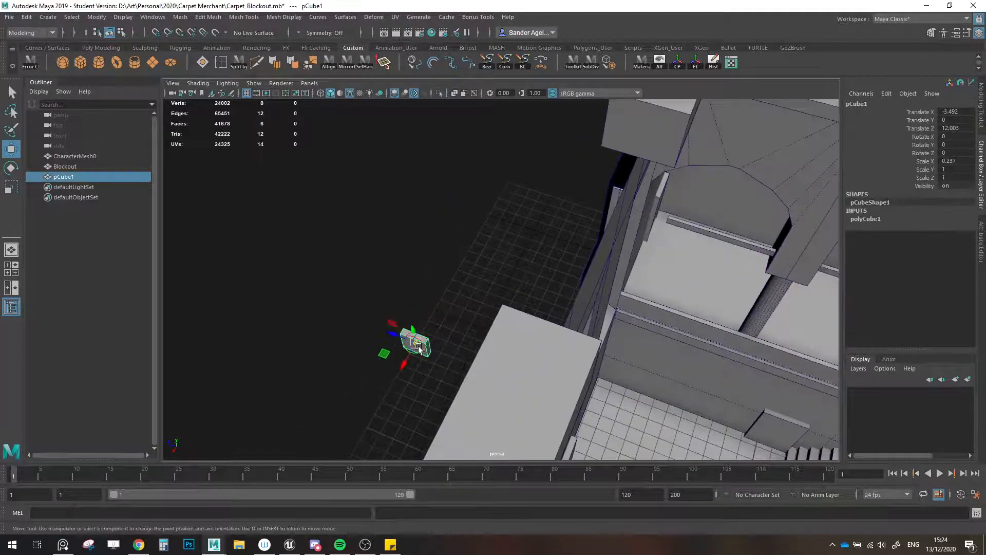
pyautogui.press('r')
pyautogui.moveTo(406, 349); pyautogui.dragTo(465, 253)
pyautogui.press('w')
pyautogui.scroll(-4, 465, 254)
pyautogui.keyDown('alt'); pyautogui.moveTo(390, 334); pyautogui.dragTo(468, 370); pyautogui.keyUp('alt')
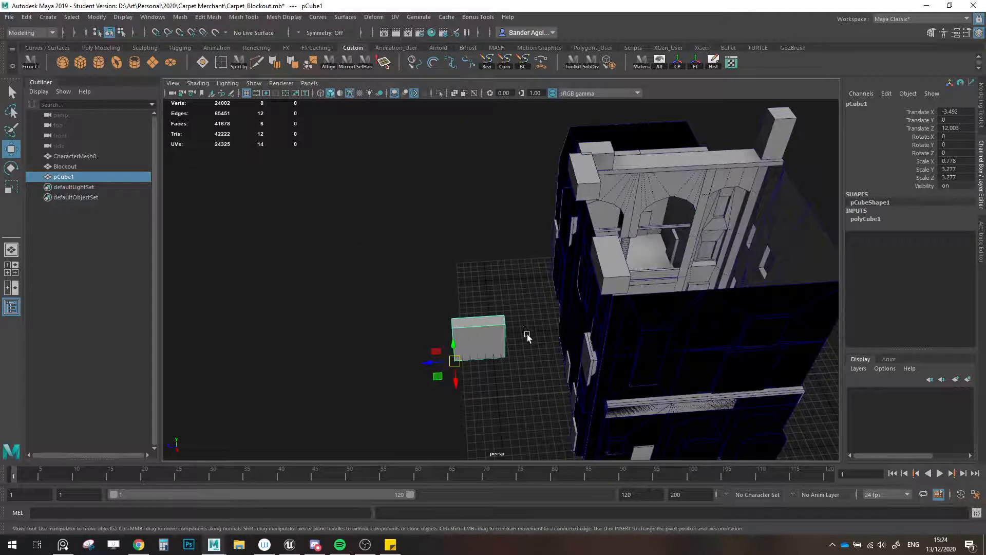
# - Thin the cube into a wall panel about 0.28 in X and snap it to the grid farther from the blockout
pyautogui.keyDown('alt'); pyautogui.moveTo(527, 335); pyautogui.dragTo(408, 379); pyautogui.keyUp('alt')
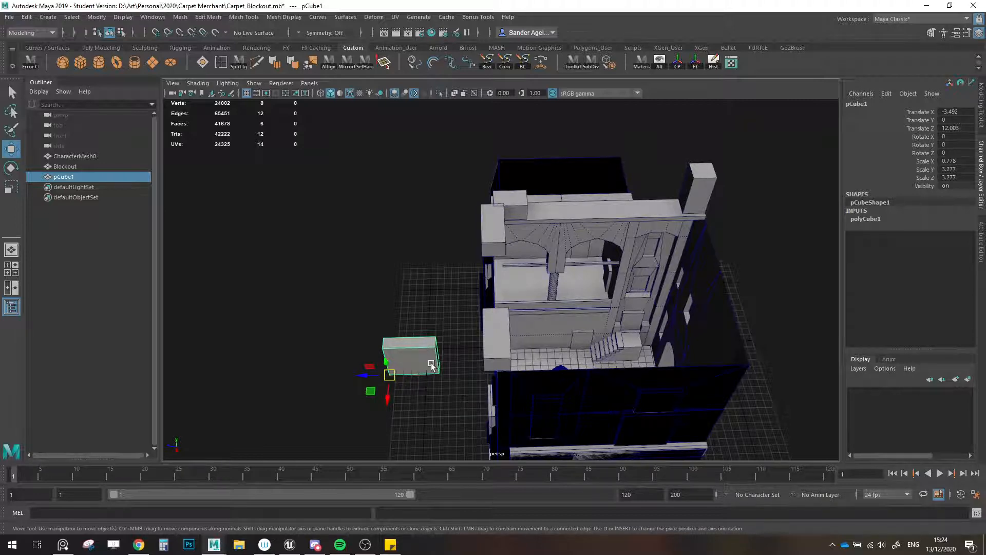
pyautogui.keyDown('alt'); pyautogui.moveTo(425, 370); pyautogui.dragTo(530, 331); pyautogui.keyUp('alt')
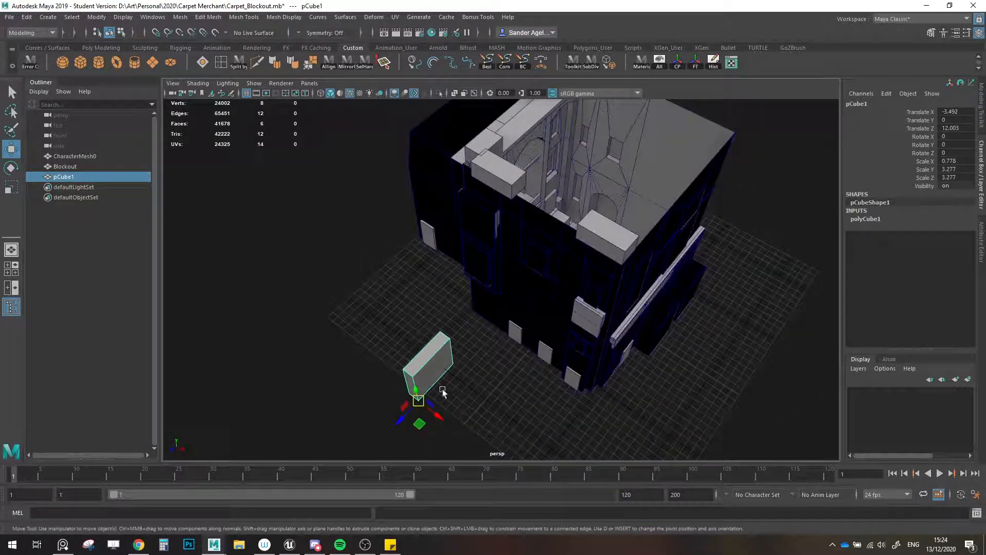
pyautogui.press('r')
pyautogui.moveTo(436, 412); pyautogui.dragTo(438, 392)
pyautogui.press('w')
pyautogui.keyDown('alt'); pyautogui.moveTo(438, 393); pyautogui.dragTo(469, 372, button='middle'); pyautogui.keyUp('alt')
pyautogui.scroll(4, 468, 372)
pyautogui.press('x')
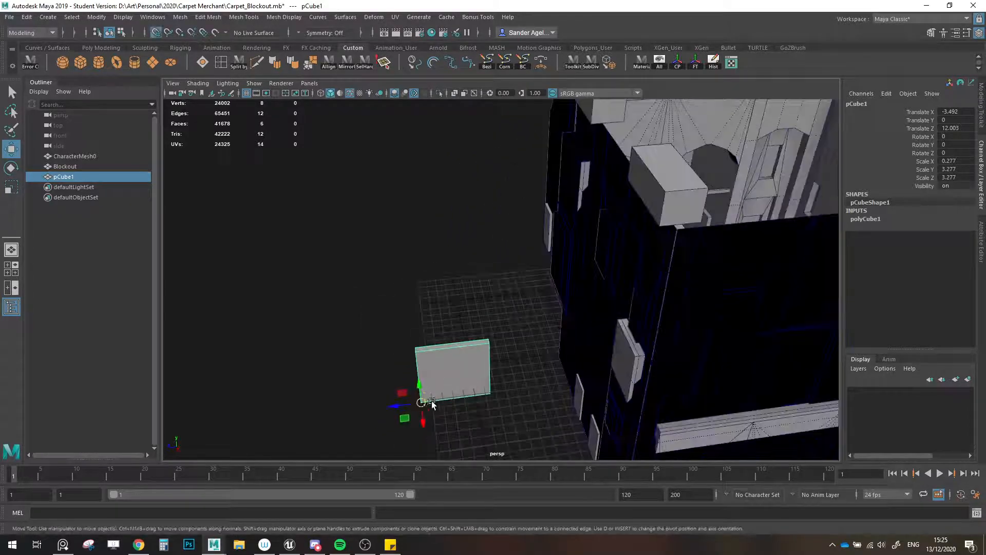
pyautogui.moveTo(431, 400); pyautogui.dragTo(326, 324)
# - Duplicate the panel sideways into a row of three adjoining panels and select the whole row
pyautogui.keyDown('alt'); pyautogui.moveTo(381, 346); pyautogui.dragTo(456, 370); pyautogui.keyUp('alt')
pyautogui.keyDown('shift'); pyautogui.moveTo(387, 374); pyautogui.dragTo(529, 370); pyautogui.keyUp('shift')
pyautogui.keyDown('shift'); pyautogui.click(487, 351); pyautogui.keyUp('shift')
pyautogui.keyDown('shift'); pyautogui.click(441, 342); pyautogui.keyUp('shift')
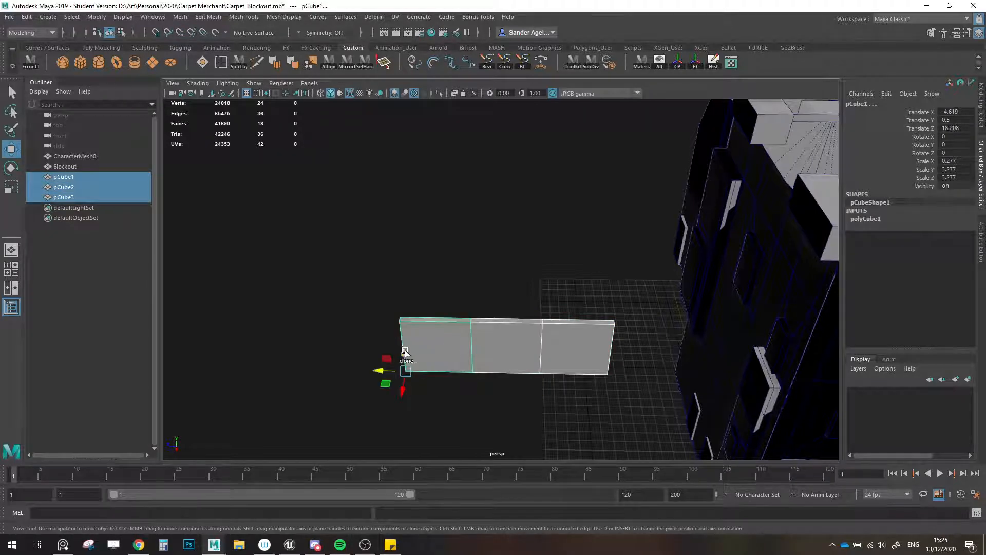
# - Duplicate the row of panels upward twice to stack a three-by-three wall
pyautogui.keyDown('shift'); pyautogui.moveTo(402, 349); pyautogui.dragTo(401, 290); pyautogui.keyUp('shift')
pyautogui.click(409, 306)
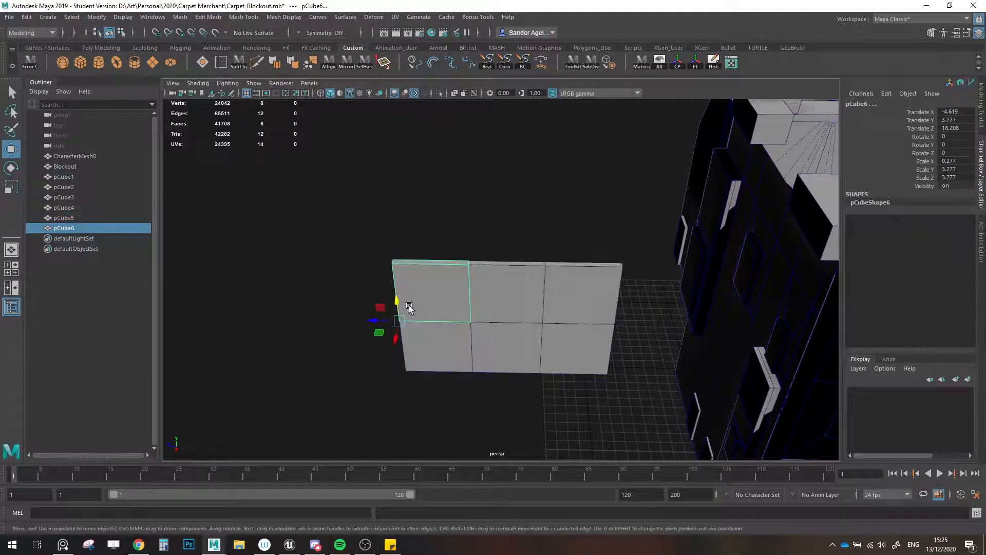
pyautogui.click(411, 328)
pyautogui.click(415, 299)
pyautogui.keyDown('shift'); pyautogui.click(506, 295); pyautogui.keyUp('shift')
pyautogui.keyDown('shift'); pyautogui.click(581, 296); pyautogui.keyUp('shift')
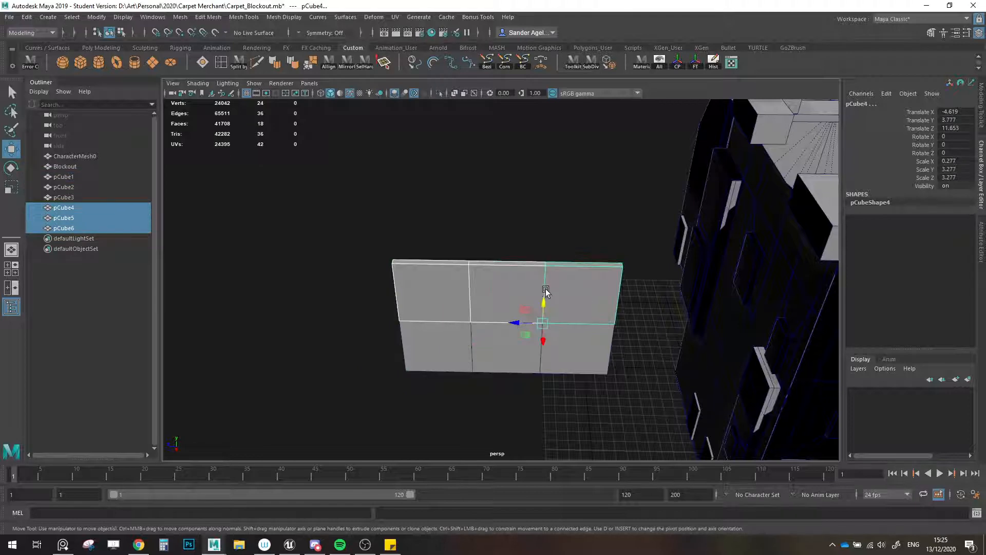
pyautogui.keyDown('shift'); pyautogui.moveTo(546, 301); pyautogui.dragTo(546, 273); pyautogui.keyUp('shift')
pyautogui.click(364, 340)
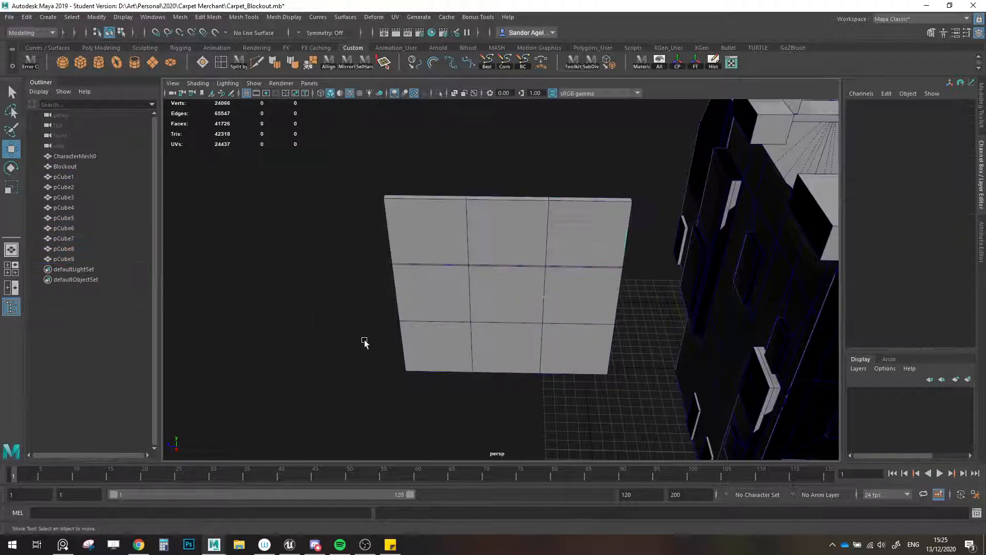
# - Delete all the duplicated panels, keeping only the original one
pyautogui.keyDown('alt'); pyautogui.moveTo(365, 340); pyautogui.dragTo(381, 323); pyautogui.keyUp('alt')
pyautogui.moveTo(371, 285); pyautogui.dragTo(497, 402)
pyautogui.press('Delete')
pyautogui.press('Delete')
# - Select the remaining wall panel and open its UVs in the UV Editor
pyautogui.click(456, 398)
pyautogui.scroll(3, 485, 405)
pyautogui.keyDown('alt'); pyautogui.moveTo(484, 405); pyautogui.dragTo(522, 333, button='middle'); pyautogui.keyUp('alt')
pyautogui.keyDown('alt'); pyautogui.moveTo(522, 331); pyautogui.dragTo(476, 368); pyautogui.keyUp('alt')
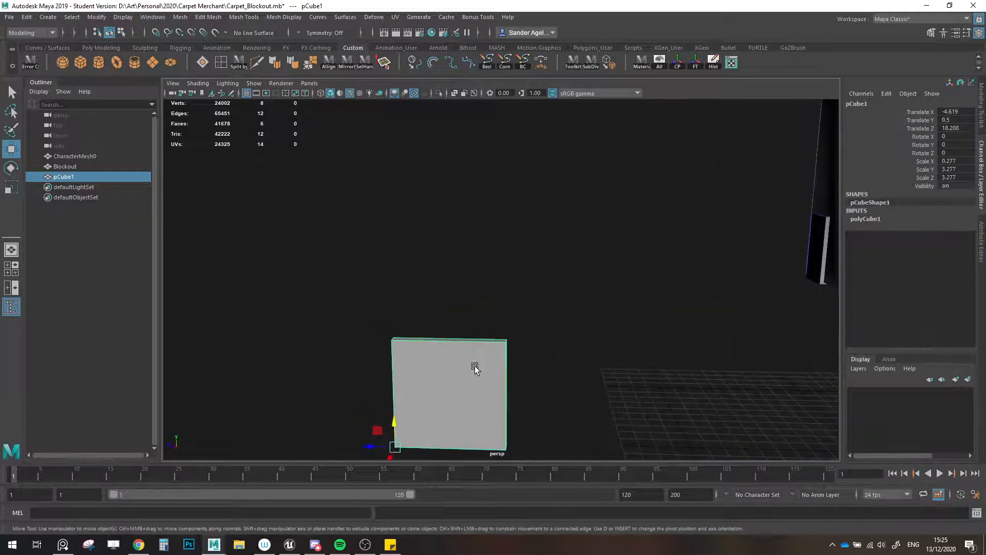
pyautogui.keyDown('alt'); pyautogui.moveTo(476, 368); pyautogui.dragTo(470, 309, button='middle'); pyautogui.keyUp('alt')
pyautogui.scroll(-1, 470, 310)
pyautogui.scroll(1, 470, 310)
pyautogui.press('r')
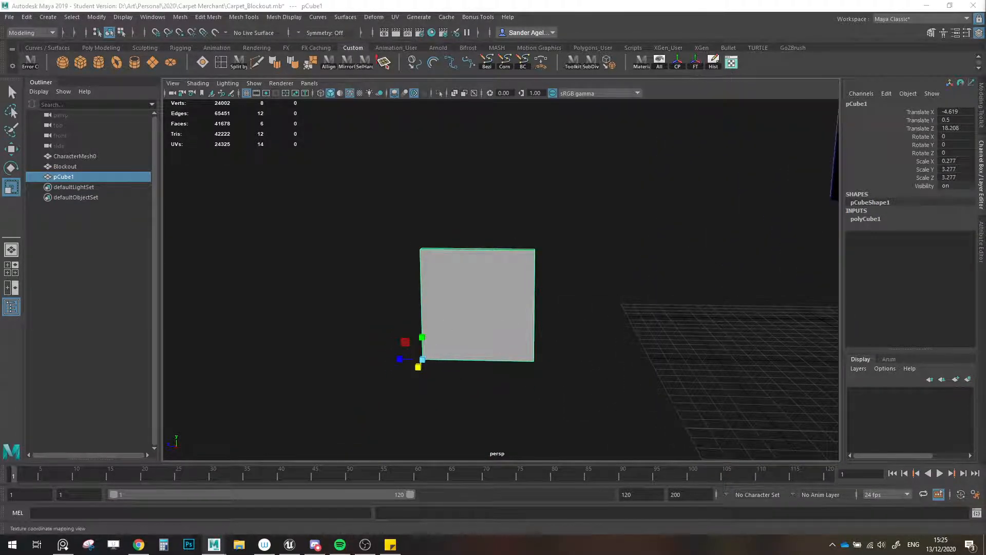
pyautogui.click(732, 62)
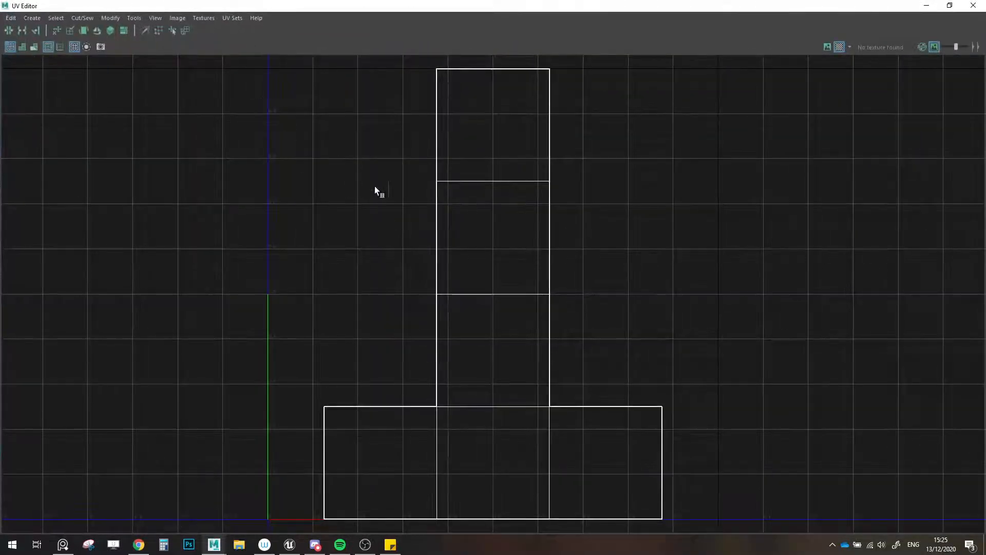
# - Arrange the UV Editor and UV Toolkit windows side by side
pyautogui.scroll(-4, 740, 155)
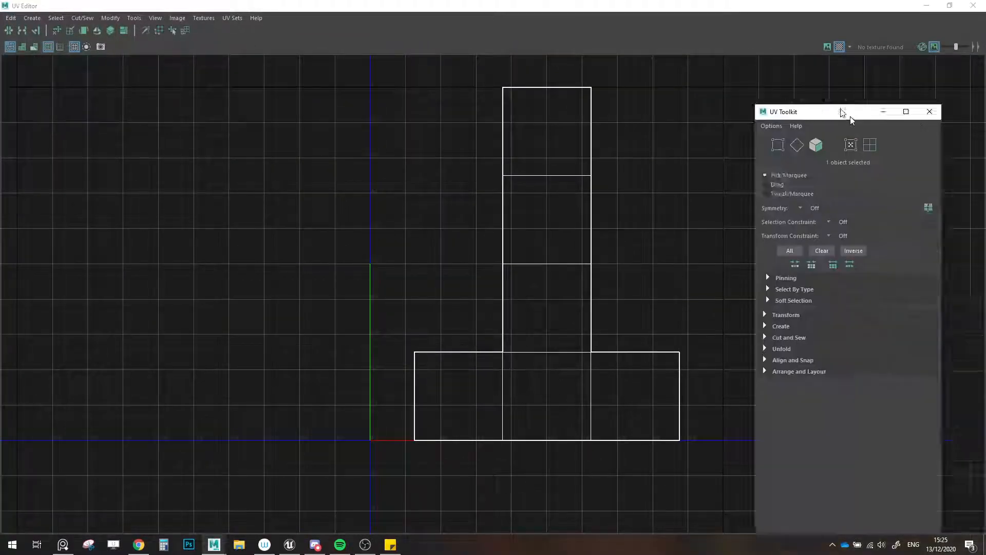
pyautogui.moveTo(849, 116); pyautogui.dragTo(672, 81)
pyautogui.doubleClick(870, 4)
pyautogui.moveTo(761, 84); pyautogui.dragTo(792, 11)
pyautogui.moveTo(624, 86); pyautogui.dragTo(683, 24)
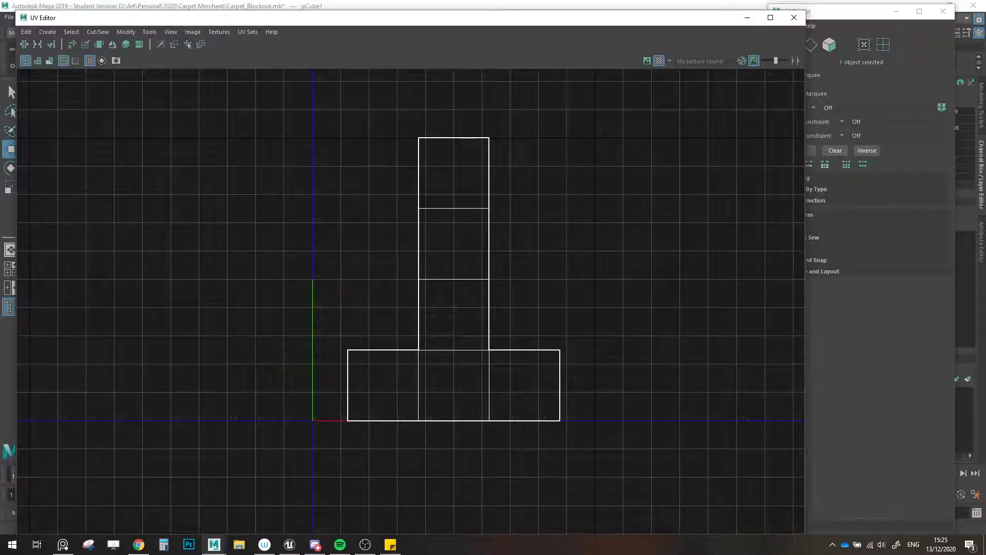
pyautogui.moveTo(844, 15); pyautogui.dragTo(866, 20)
pyautogui.moveTo(738, 23)
pyautogui.mouseDown()
pyautogui.moveTo(708, 16)
pyautogui.moveTo(726, 20)
pyautogui.mouseUp()
# - Select the panel's UV shell in shell mode, split it into separate face shells and select them all
pyautogui.click(904, 48)
pyautogui.click(361, 409)
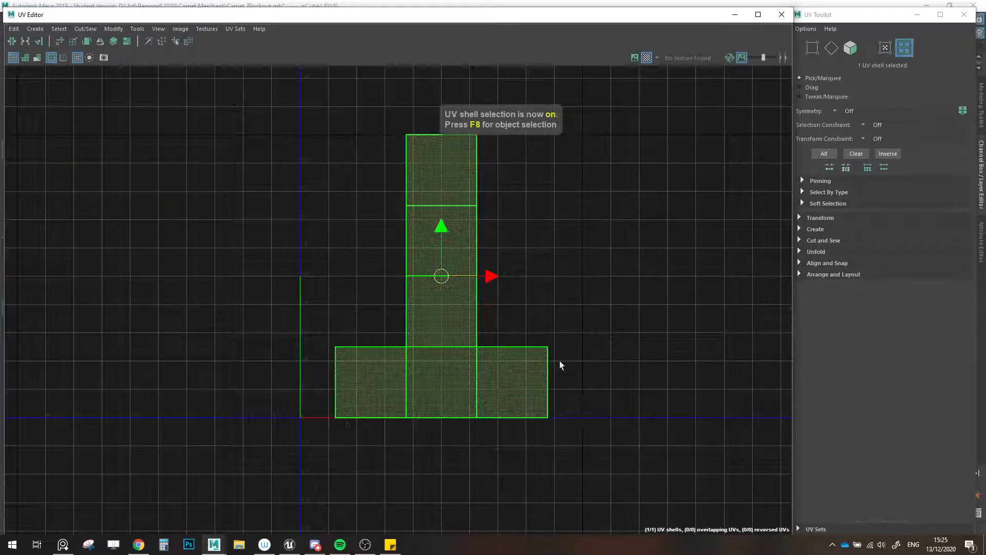
pyautogui.scroll(-1, 245, 238)
pyautogui.hotkey('ctrl', 'z')
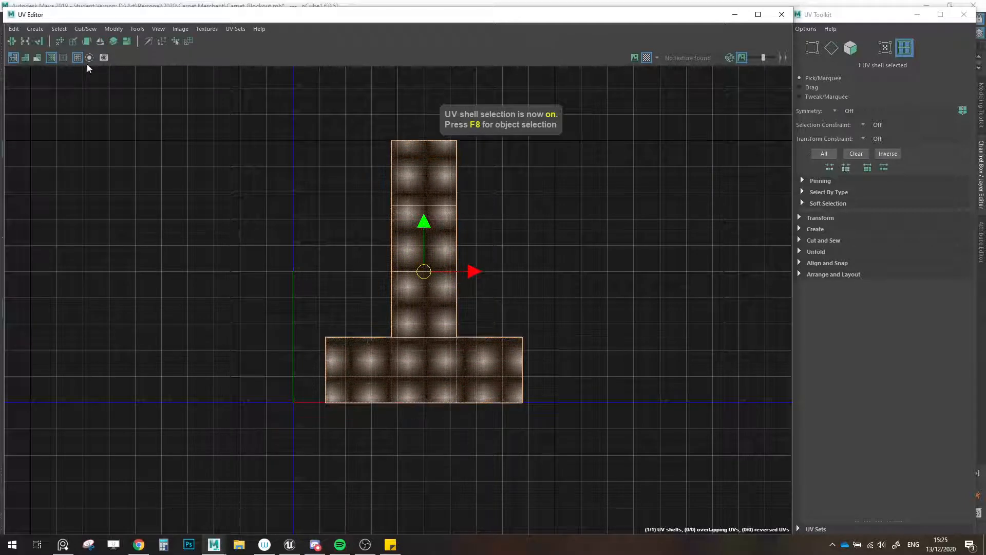
pyautogui.click(92, 29)
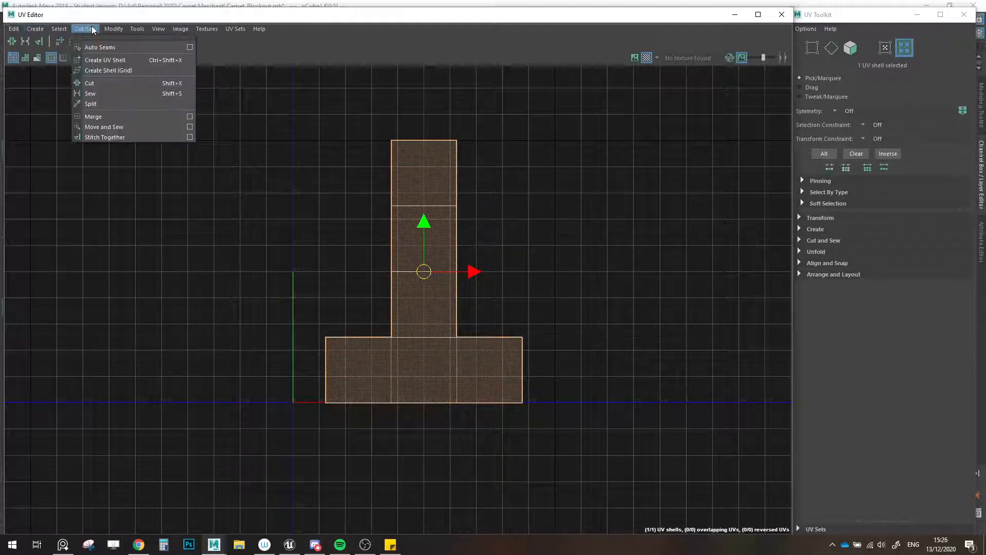
pyautogui.click(100, 103)
pyautogui.moveTo(659, 144); pyautogui.dragTo(347, 359)
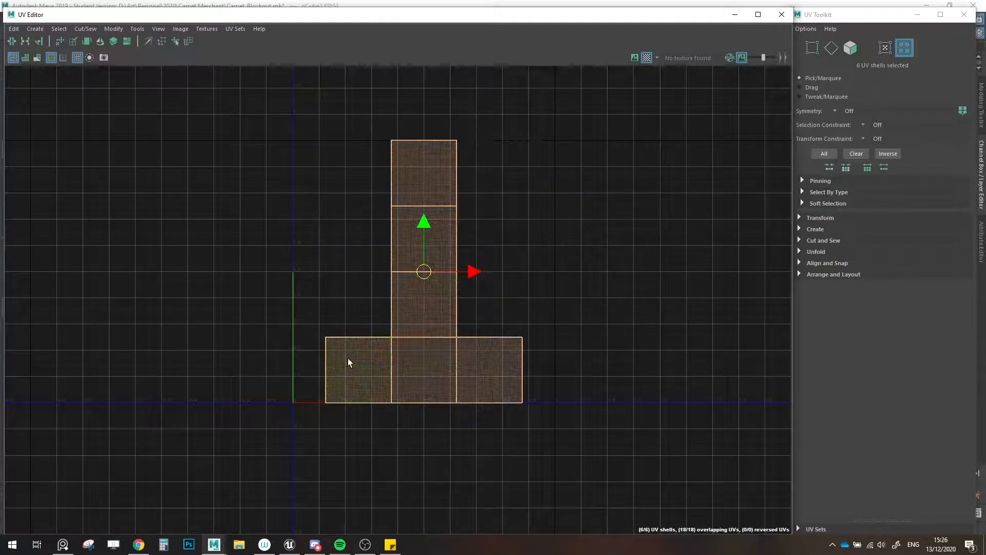
# - Stack all the UV shells on top of each other and scale them from the lower corner to fill the 0 to 1 tile
pyautogui.click(115, 43)
pyautogui.press('d')
pyautogui.moveTo(424, 271); pyautogui.dragTo(428, 299)
pyautogui.press('r')
pyautogui.press('w')
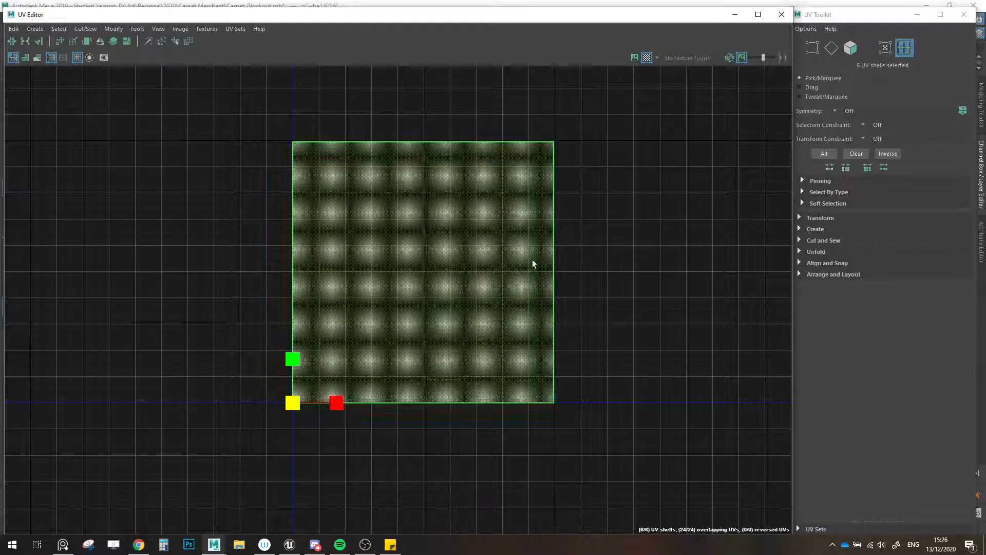
# - Display the tile image, align the stacked shells' upper and right-hand edge UVs with the tile border, and return to UV shell selection
pyautogui.click(885, 48)
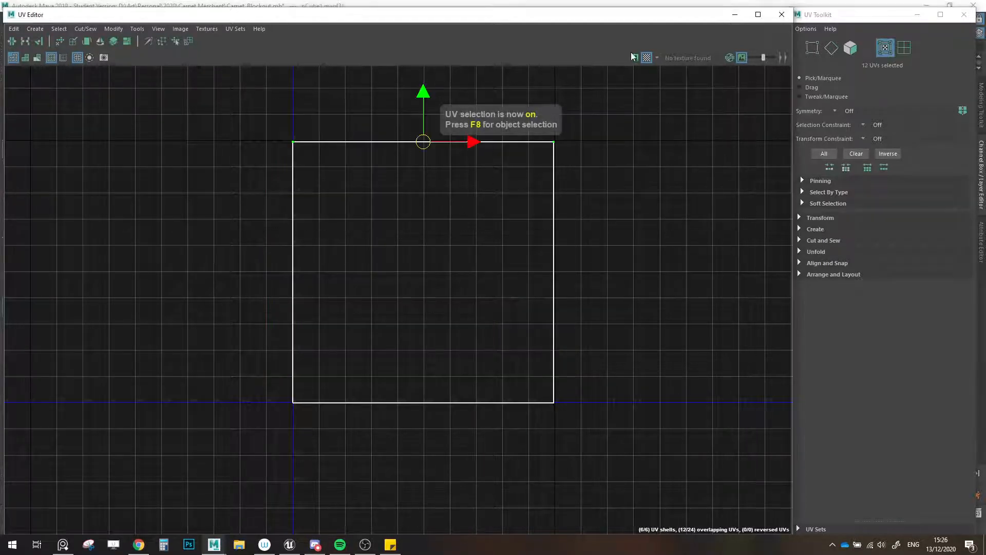
pyautogui.click(635, 57)
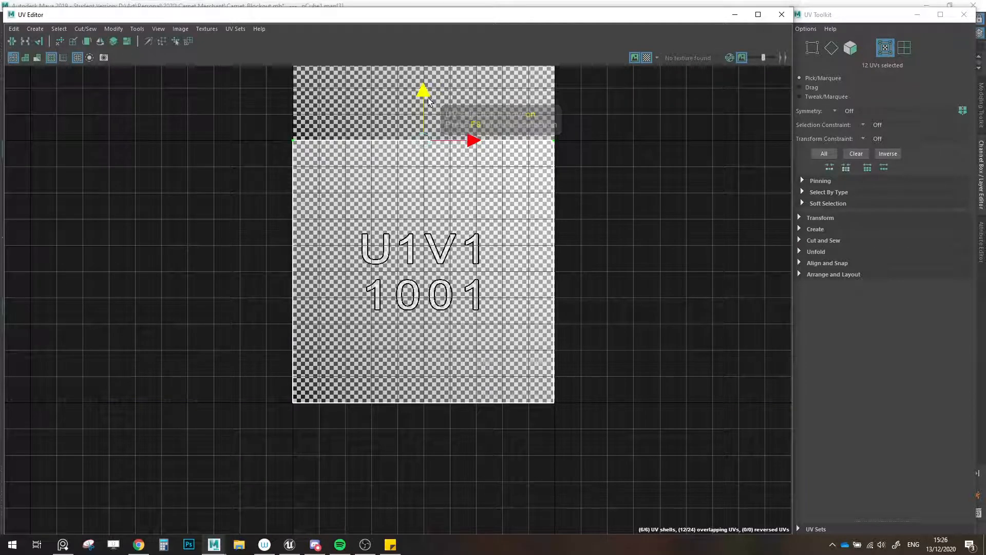
pyautogui.moveTo(636, 109); pyautogui.dragTo(496, 472)
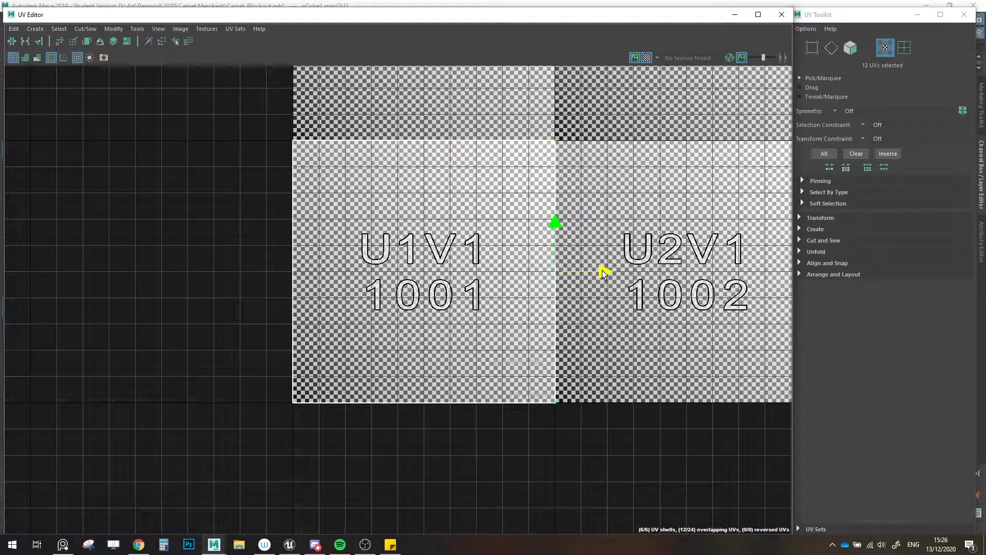
pyautogui.click(905, 47)
pyautogui.click(817, 48)
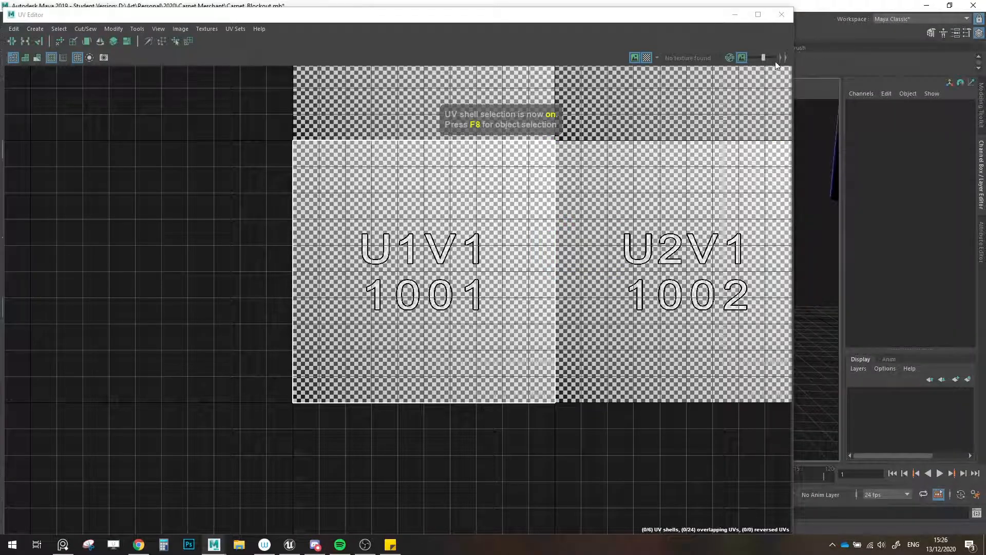
pyautogui.click(540, 128)
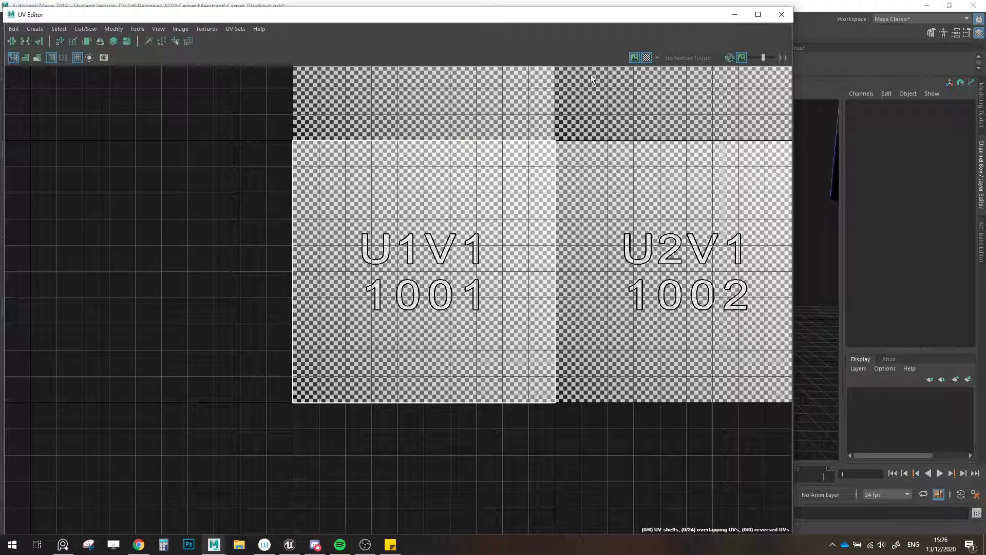
pyautogui.moveTo(591, 14); pyautogui.dragTo(609, 176)
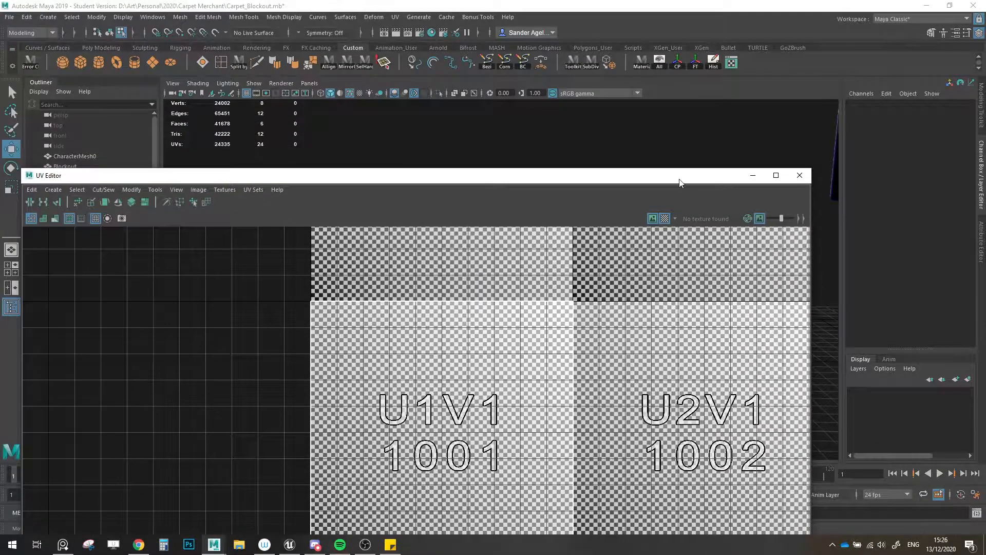
pyautogui.doubleClick(679, 180)
pyautogui.click(228, 18)
pyautogui.click(230, 17)
pyautogui.click(232, 18)
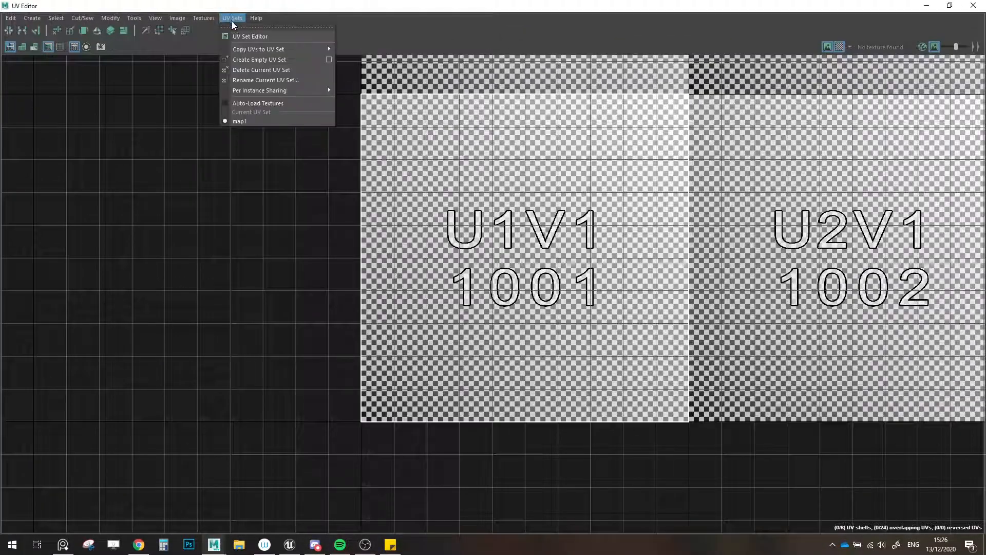
pyautogui.click(243, 35)
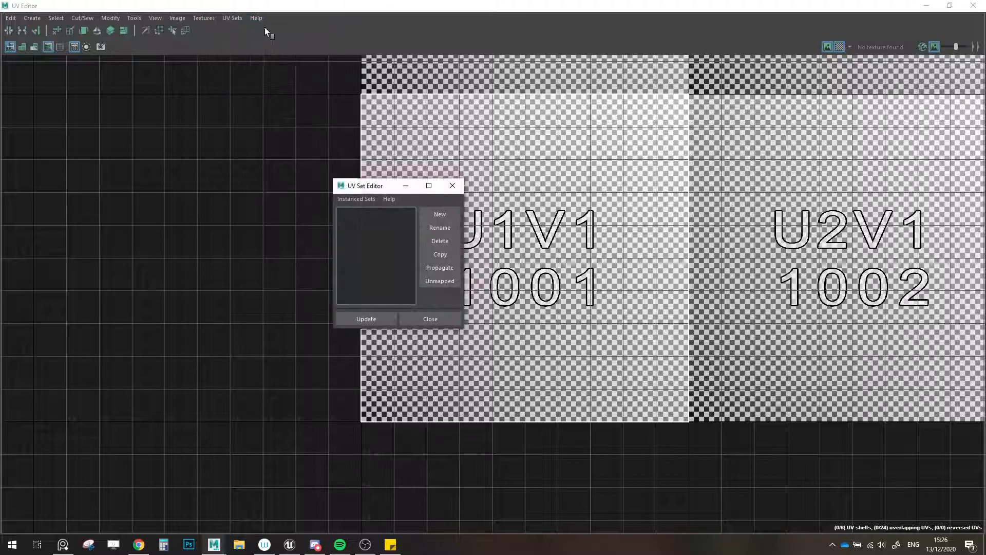
pyautogui.click(453, 186)
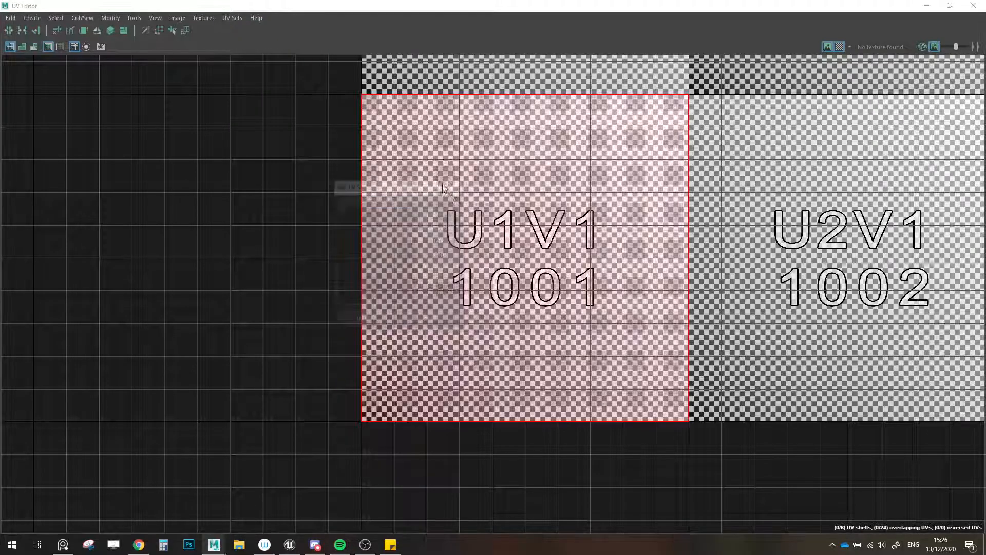
pyautogui.click(234, 20)
pyautogui.click(526, 181)
pyautogui.doubleClick(648, 4)
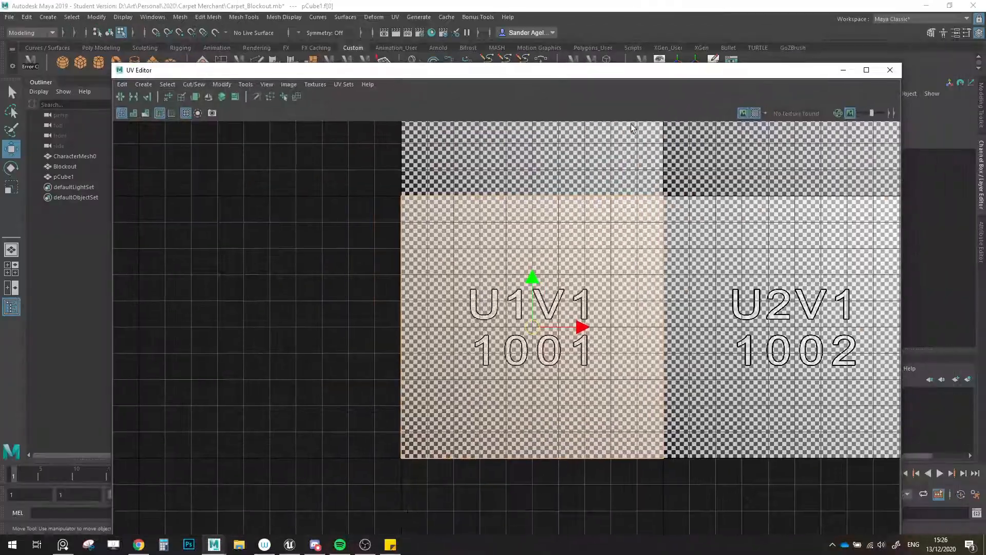
# - Reopen the UV Editor for the panel and arrange it side by side with the UV Toolkit
pyautogui.click(891, 70)
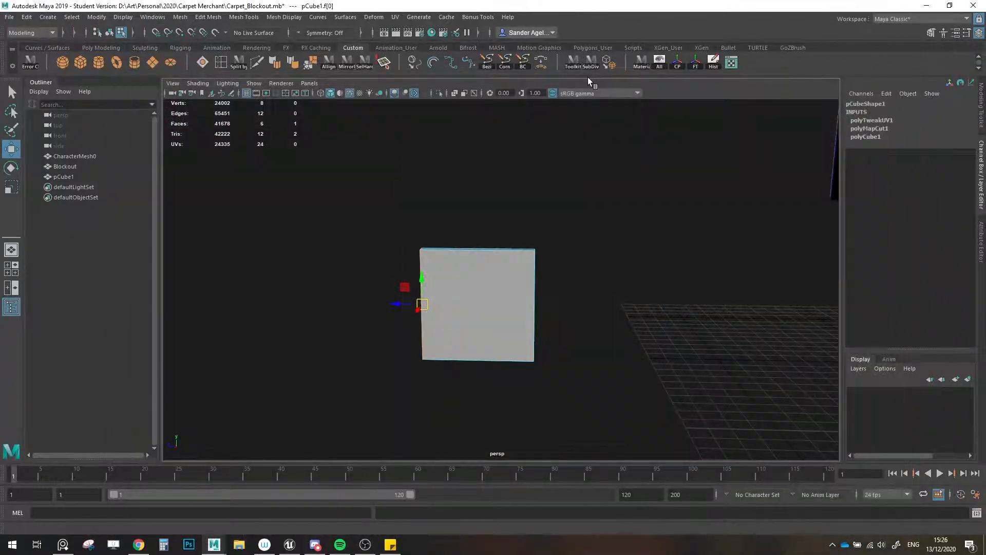
pyautogui.click(400, 19)
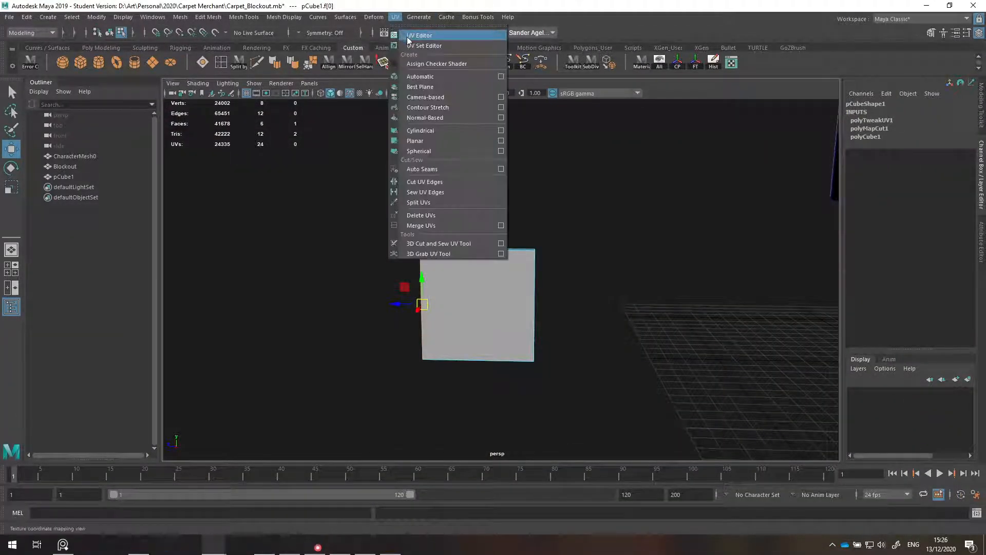
pyautogui.click(413, 35)
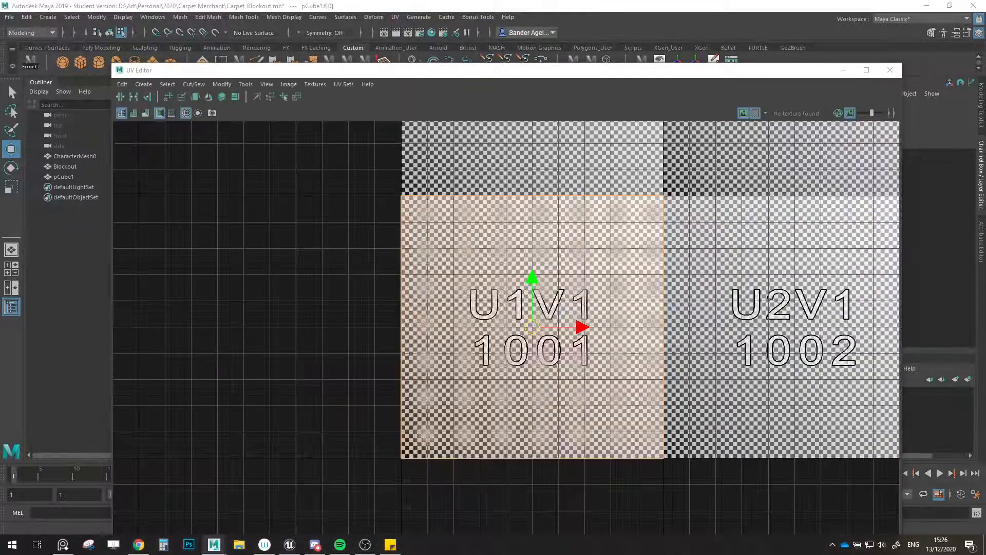
pyautogui.moveTo(766, 116); pyautogui.dragTo(872, 92)
pyautogui.moveTo(789, 73); pyautogui.dragTo(685, 64)
pyautogui.moveTo(870, 93); pyautogui.dragTo(805, 66)
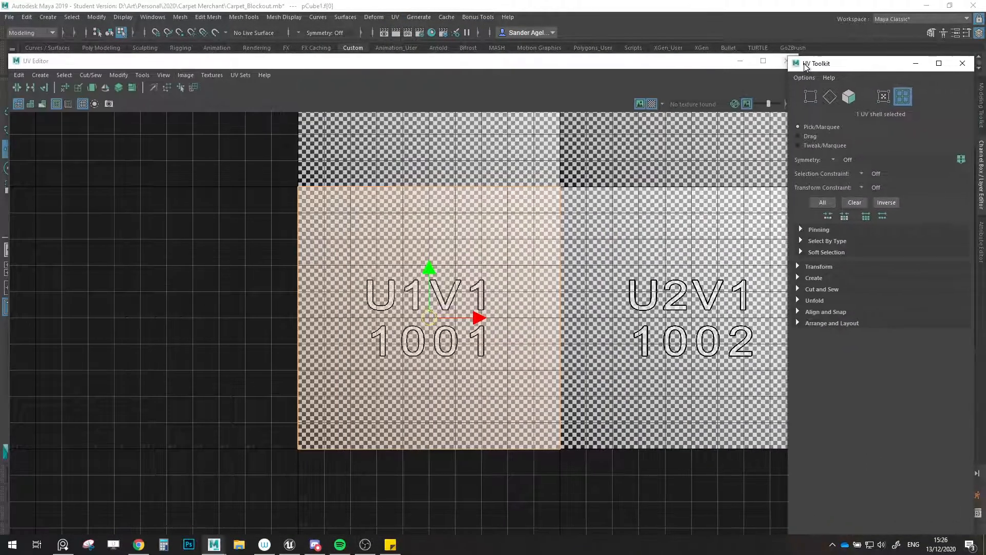
# - Fine-tune the shells' edge UVs against the tile border, close both UV windows and bring up the Modeling Toolkit
pyautogui.click(882, 95)
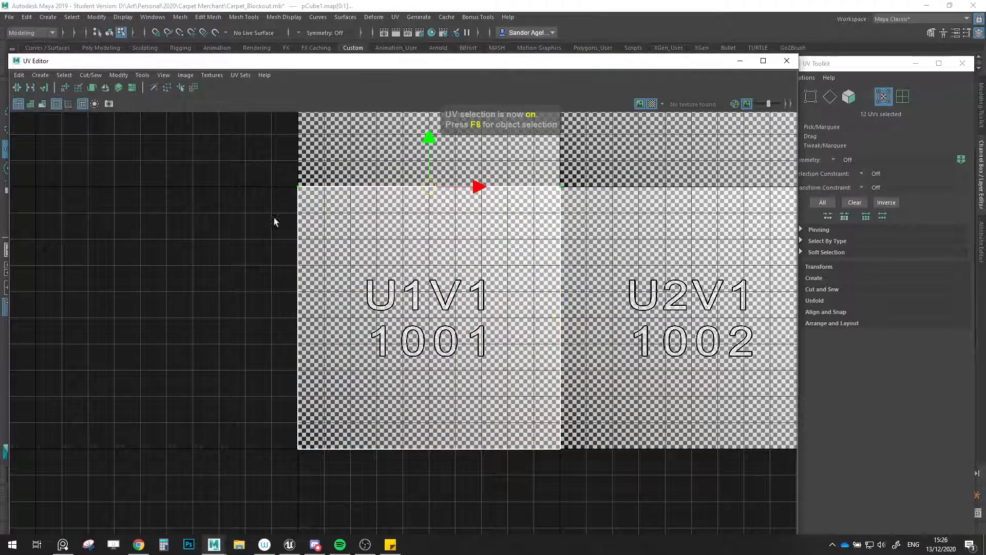
pyautogui.click(651, 104)
pyautogui.moveTo(441, 145); pyautogui.dragTo(431, 177)
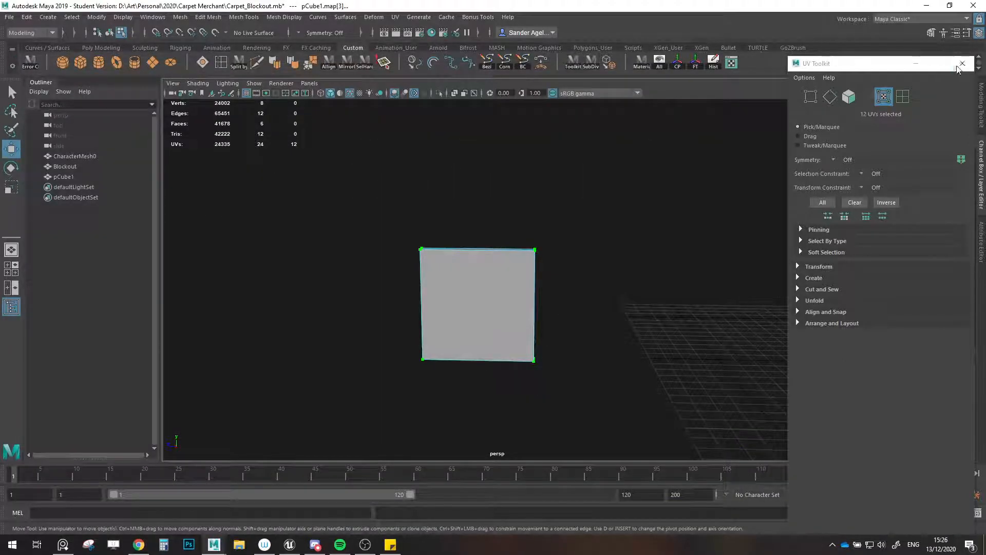
pyautogui.click(961, 63)
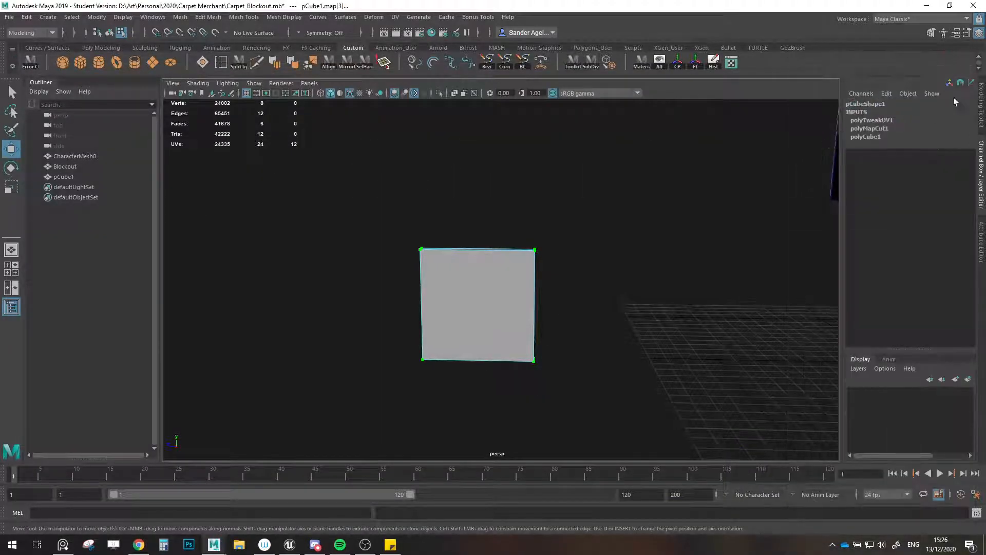
pyautogui.click(981, 105)
# - Duplicate the wall panel and snap one panel exactly on top of the other to test vertical stacking
pyautogui.moveTo(415, 333)
pyautogui.keyDown('shift'); pyautogui.mouseDown()
pyautogui.moveTo(408, 337)
pyautogui.moveTo(419, 330)
pyautogui.moveTo(430, 216)
pyautogui.mouseUp(); pyautogui.keyUp('shift')
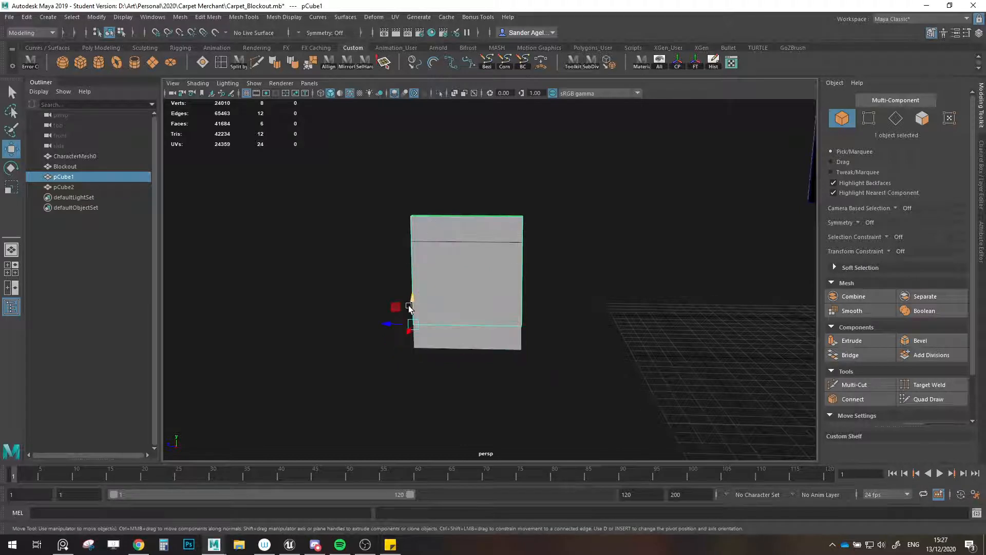
pyautogui.moveTo(410, 308); pyautogui.dragTo(412, 236)
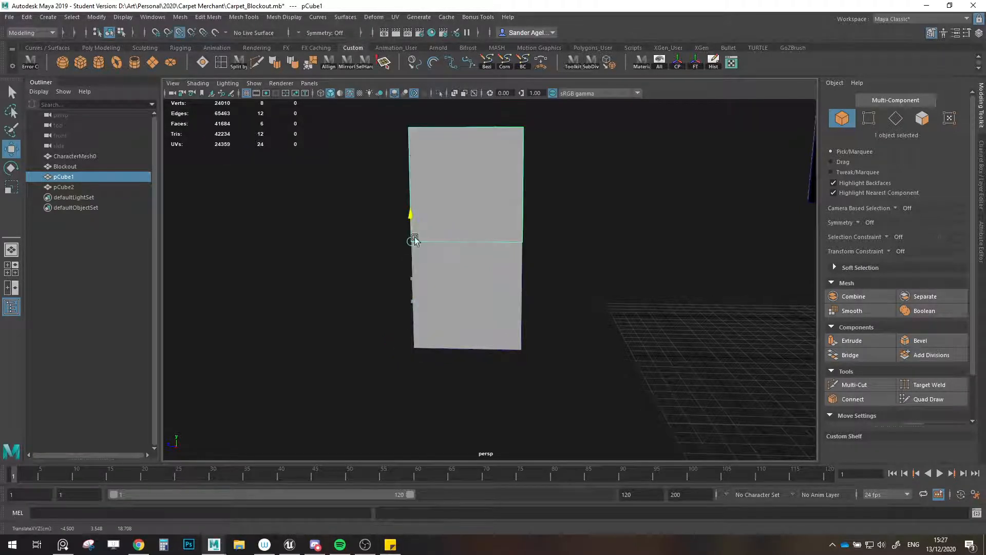
pyautogui.keyDown('alt'); pyautogui.moveTo(509, 253); pyautogui.dragTo(500, 283, button='right'); pyautogui.keyUp('alt')
pyautogui.keyDown('alt'); pyautogui.moveTo(500, 283); pyautogui.dragTo(490, 279); pyautogui.keyUp('alt')
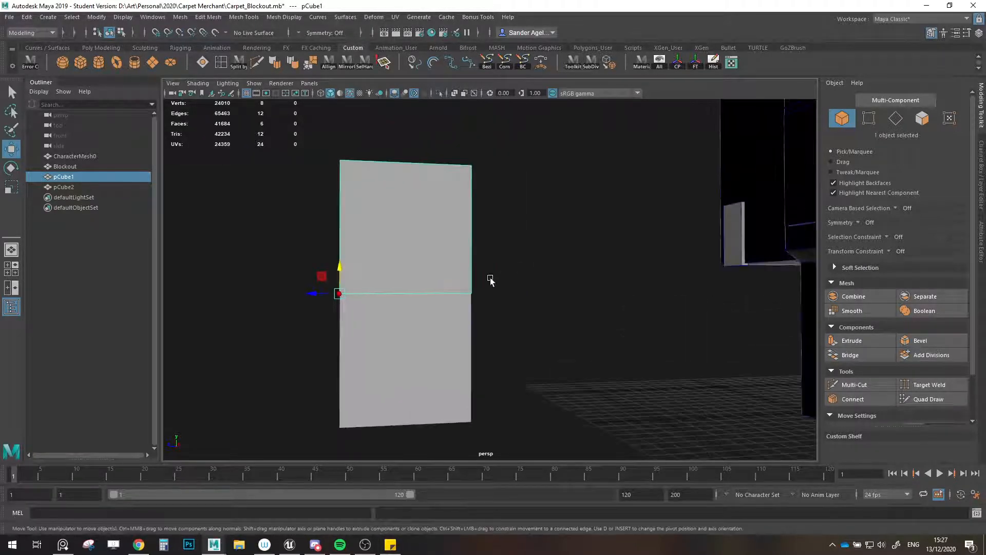
pyautogui.click(404, 308)
pyautogui.keyDown('alt'); pyautogui.moveTo(405, 307); pyautogui.dragTo(488, 281, button='right'); pyautogui.keyUp('alt')
pyautogui.keyDown('alt'); pyautogui.moveTo(529, 285); pyautogui.dragTo(481, 301, button='middle'); pyautogui.keyUp('alt')
pyautogui.keyDown('alt'); pyautogui.moveTo(481, 301); pyautogui.dragTo(478, 331); pyautogui.keyUp('alt')
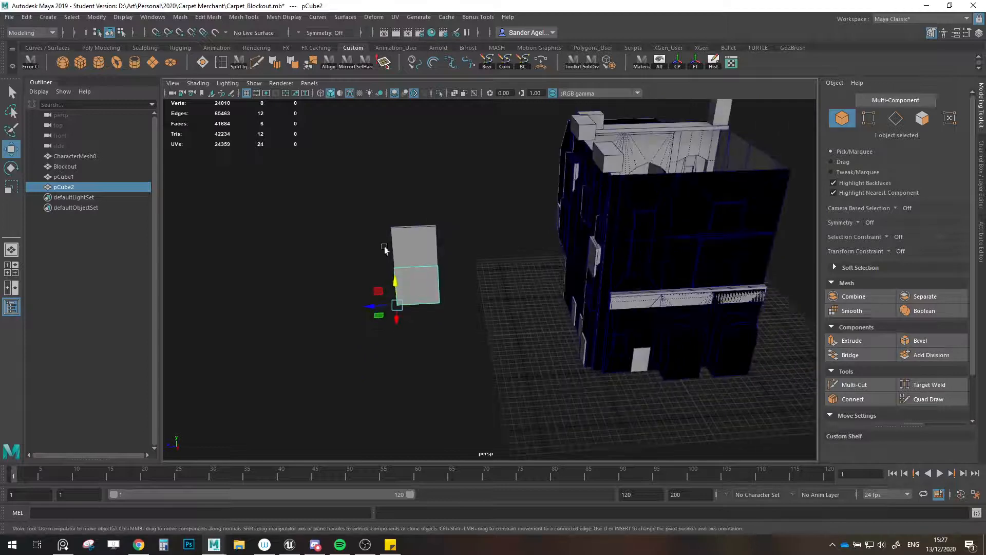
# - Delete the upper of the two stacked wall panels
pyautogui.click(385, 246)
pyautogui.click(425, 239)
pyautogui.press('Delete')
pyautogui.click(427, 277)
pyautogui.keyDown('alt'); pyautogui.moveTo(429, 279); pyautogui.dragTo(456, 282, button='right'); pyautogui.keyUp('alt')
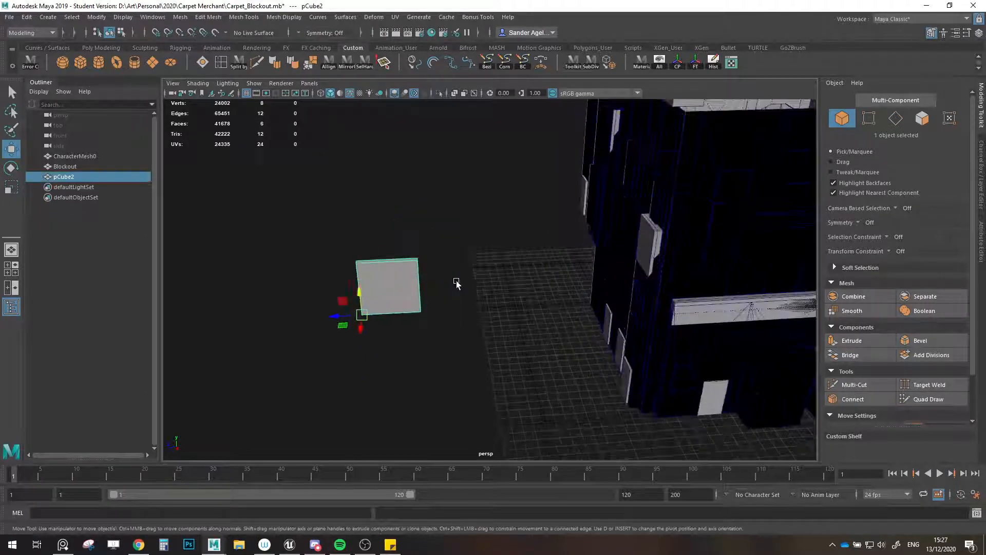
# - Examine the courtyard blockout from several angles next to the sample wall panel
pyautogui.keyDown('alt'); pyautogui.moveTo(609, 264); pyautogui.dragTo(584, 266, button='right'); pyautogui.keyUp('alt')
pyautogui.keyDown('alt'); pyautogui.moveTo(584, 266); pyautogui.dragTo(494, 303, button='middle'); pyautogui.keyUp('alt')
pyautogui.click(501, 299)
pyautogui.keyDown('alt'); pyautogui.moveTo(528, 248); pyautogui.dragTo(528, 280); pyautogui.keyUp('alt')
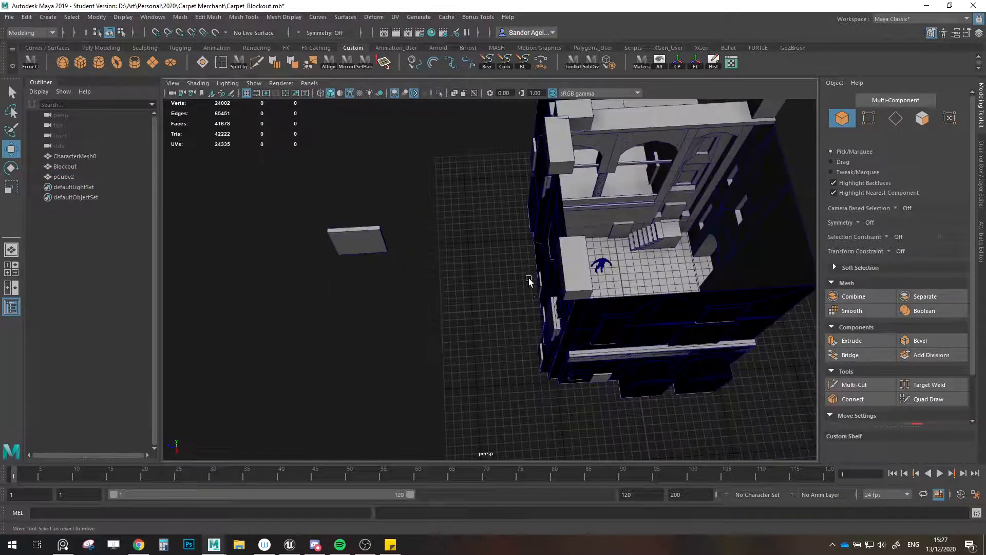
pyautogui.keyDown('alt'); pyautogui.moveTo(528, 280); pyautogui.dragTo(343, 310, button='middle'); pyautogui.keyUp('alt')
pyautogui.keyDown('alt'); pyautogui.moveTo(343, 310); pyautogui.dragTo(396, 295, button='right'); pyautogui.keyUp('alt')
pyautogui.keyDown('alt'); pyautogui.moveTo(405, 280); pyautogui.dragTo(529, 320, button='middle'); pyautogui.keyUp('alt')
pyautogui.keyDown('alt'); pyautogui.moveTo(528, 320); pyautogui.dragTo(377, 281, button='right'); pyautogui.keyUp('alt')
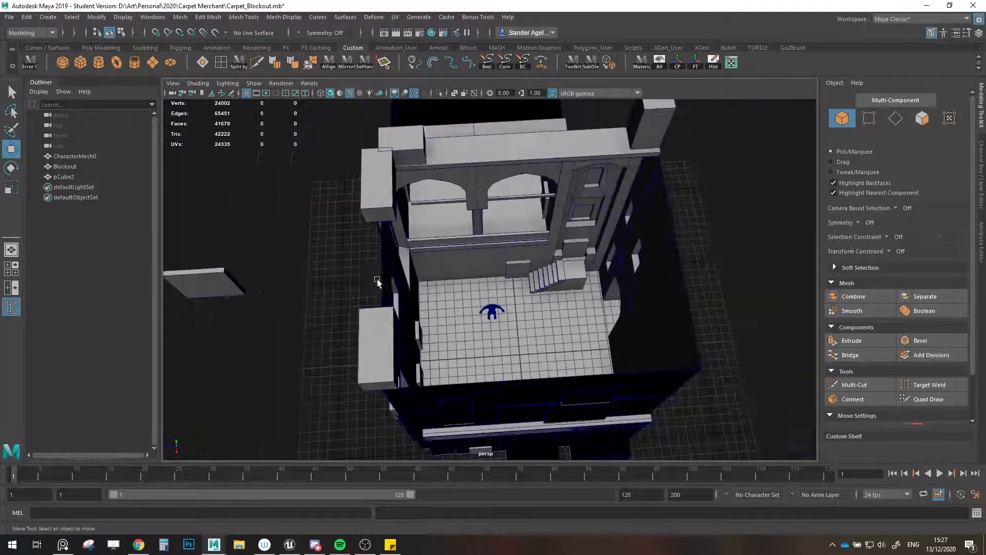
pyautogui.click(240, 294)
pyautogui.keyDown('alt'); pyautogui.moveTo(452, 307); pyautogui.dragTo(408, 321, button='right'); pyautogui.keyUp('alt')
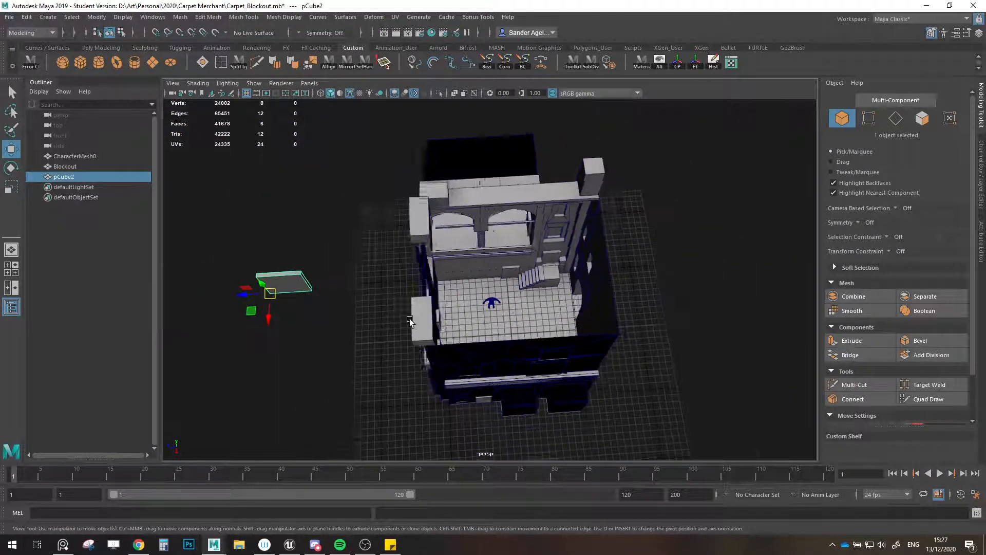
pyautogui.keyDown('alt'); pyautogui.moveTo(409, 322); pyautogui.dragTo(576, 120); pyautogui.keyUp('alt')
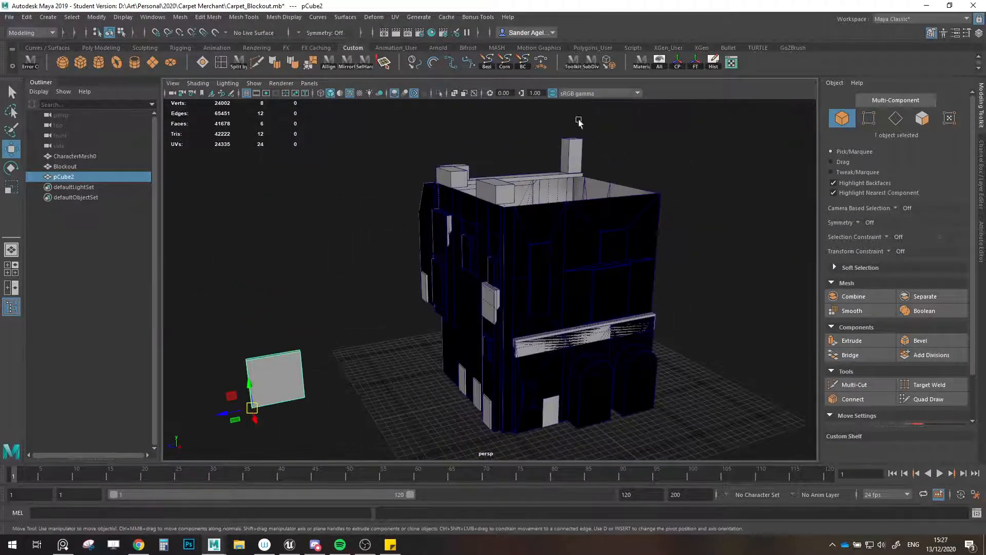
# - Open the Hypershade and delete the existing character materials from the scene
pyautogui.click(437, 36)
pyautogui.click(530, 88)
pyautogui.click(441, 34)
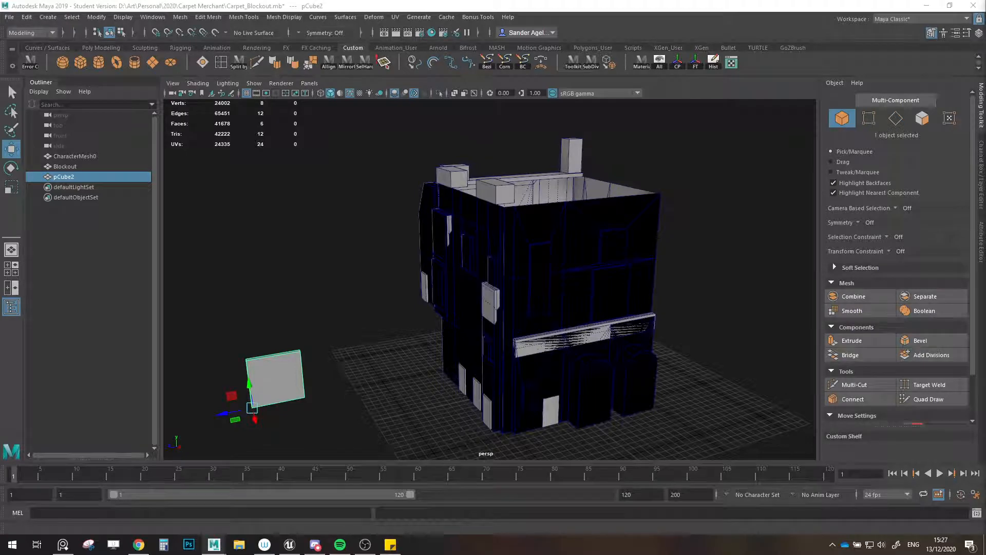
pyautogui.press('Delete')
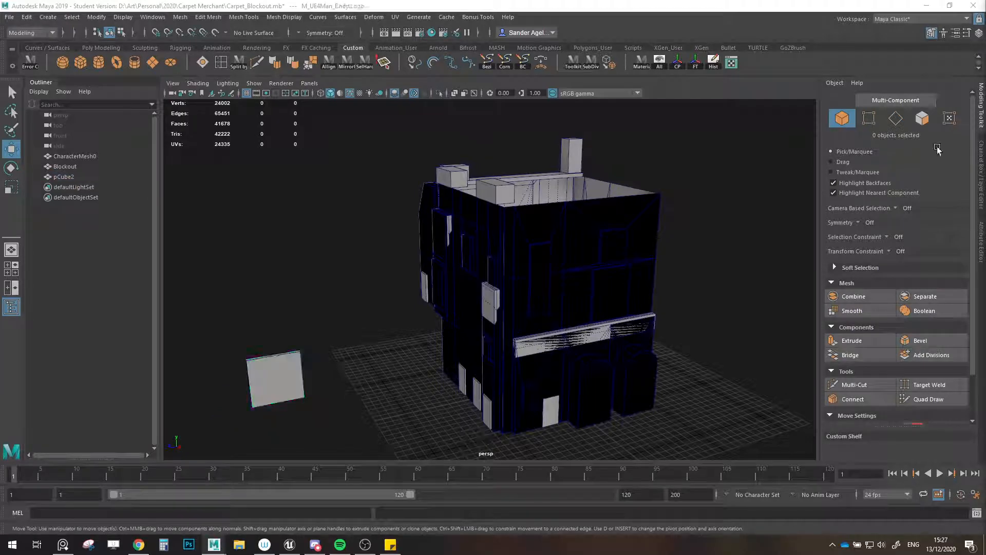
pyautogui.keyDown('alt'); pyautogui.moveTo(702, 221); pyautogui.dragTo(668, 282); pyautogui.keyUp('alt')
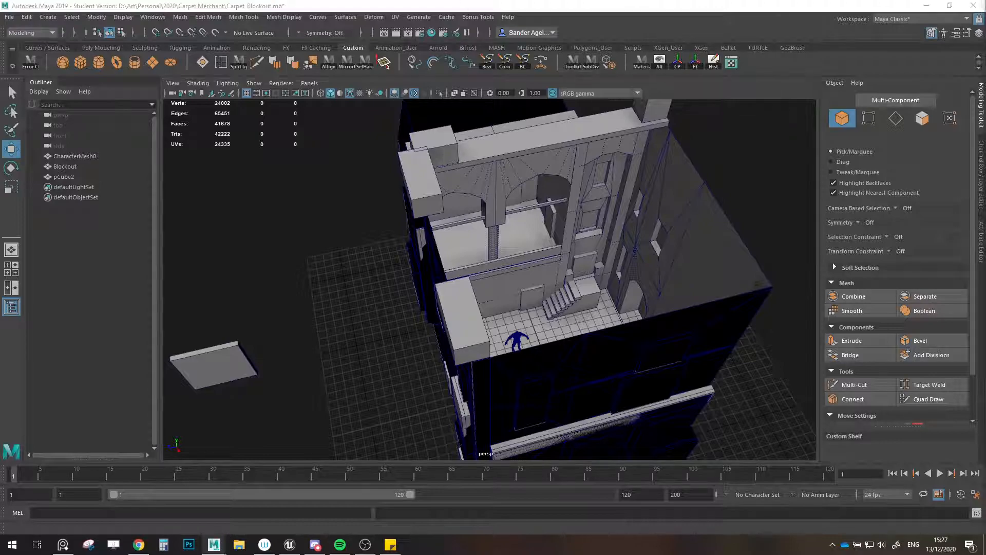
pyautogui.moveTo(982, 167); pyautogui.dragTo(432, 1)
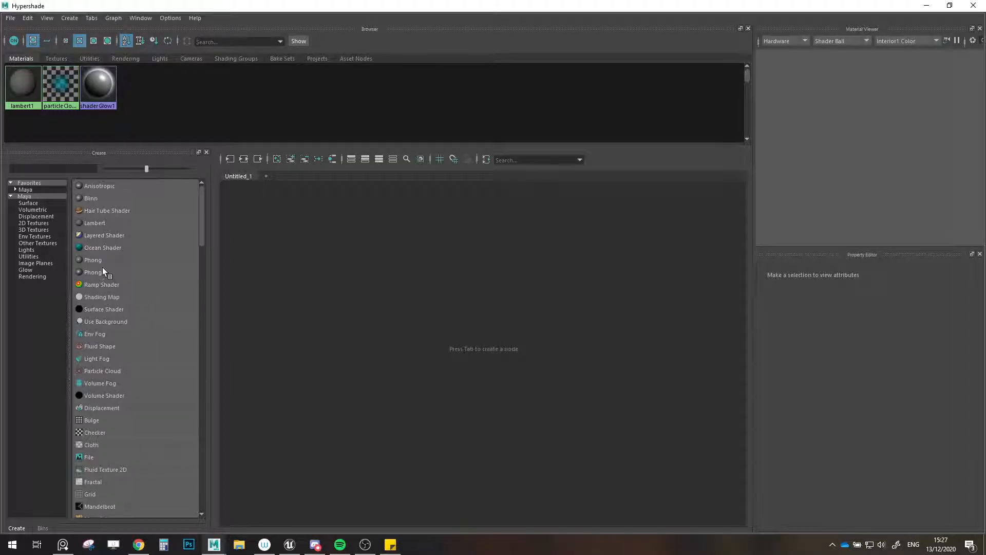
# - Create a Lambert material, darken its colour and assign it to the Blockout mesh
pyautogui.moveTo(918, 319); pyautogui.dragTo(886, 319)
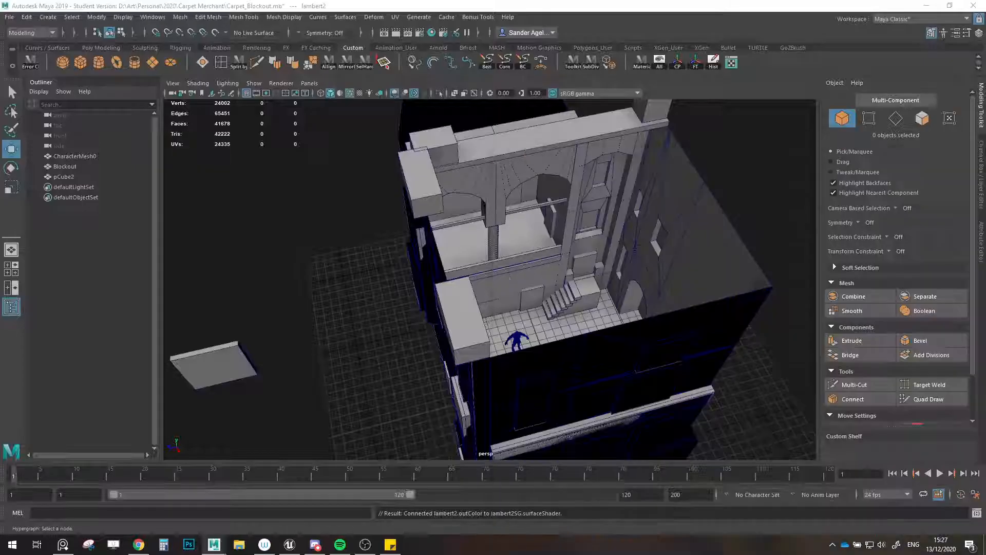
pyautogui.click(593, 168)
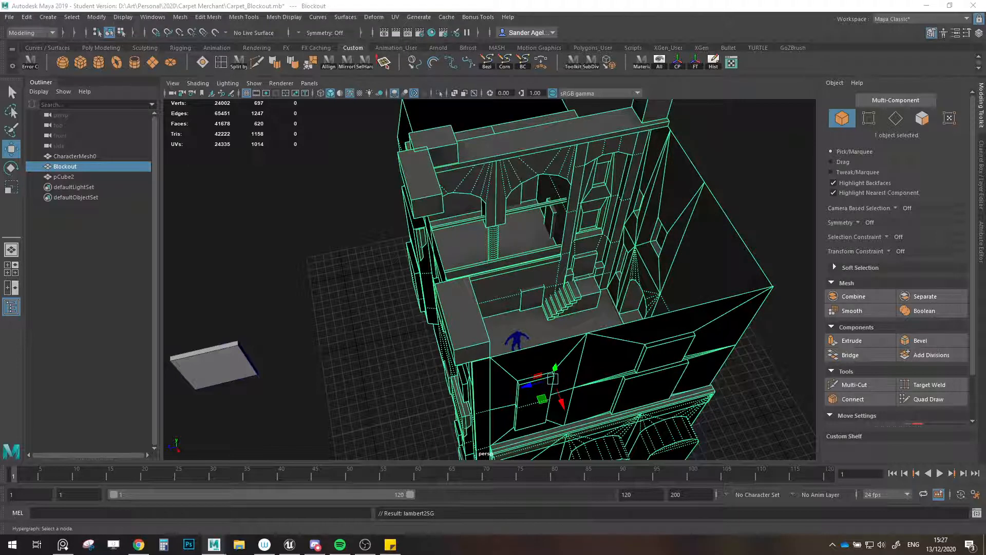
pyautogui.click(342, 211)
# - Snap the wall panel into the lower left corner of the courtyard's back wall, behind the character figure
pyautogui.keyDown('alt'); pyautogui.moveTo(342, 212); pyautogui.dragTo(366, 261, button='right'); pyautogui.keyUp('alt')
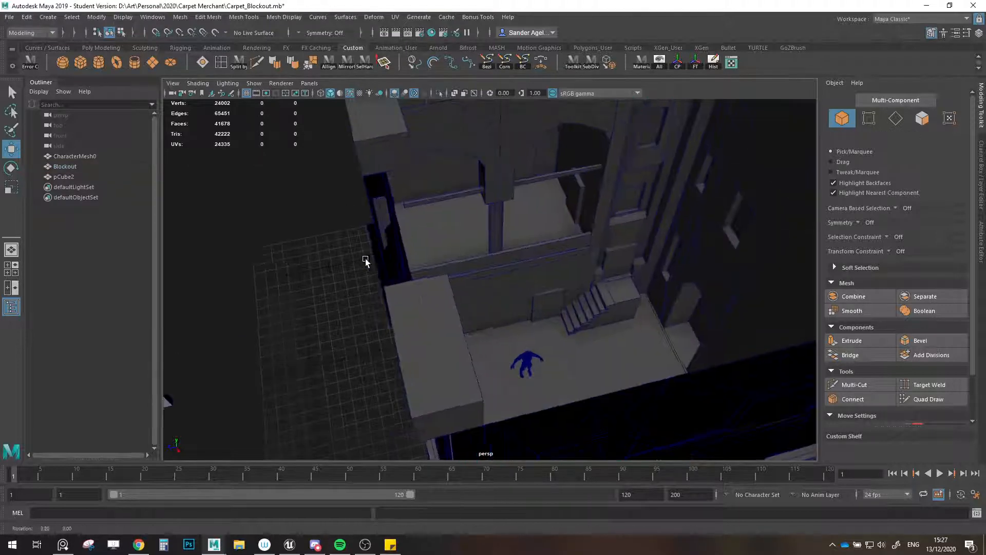
pyautogui.keyDown('alt'); pyautogui.moveTo(365, 261); pyautogui.dragTo(413, 378); pyautogui.keyUp('alt')
pyautogui.click(235, 256)
pyautogui.scroll(5, 498, 333)
pyautogui.press('f')
pyautogui.scroll(-5, 492, 353)
pyautogui.press('v')
pyautogui.scroll(5, 427, 333)
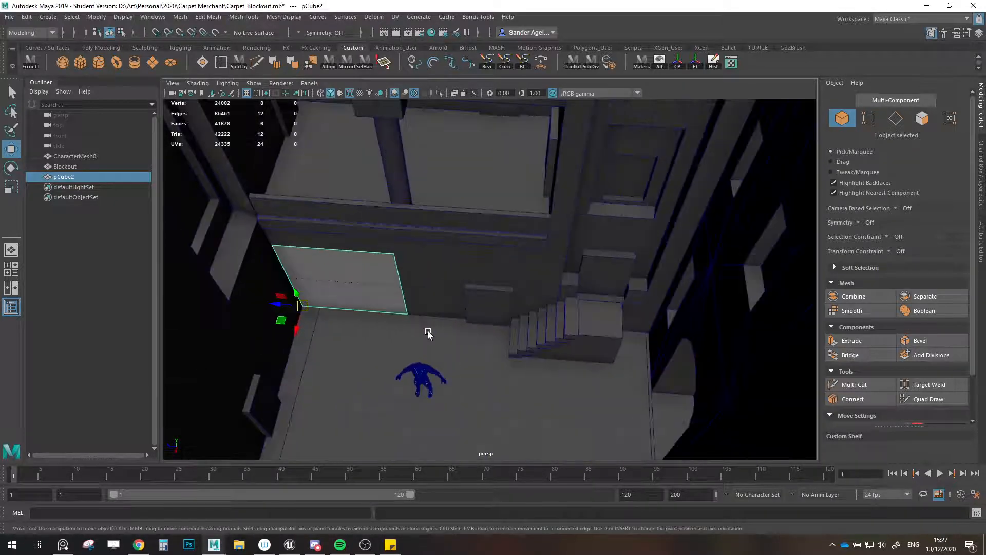
pyautogui.keyDown('alt'); pyautogui.moveTo(429, 334); pyautogui.dragTo(464, 361, button='middle'); pyautogui.keyUp('alt')
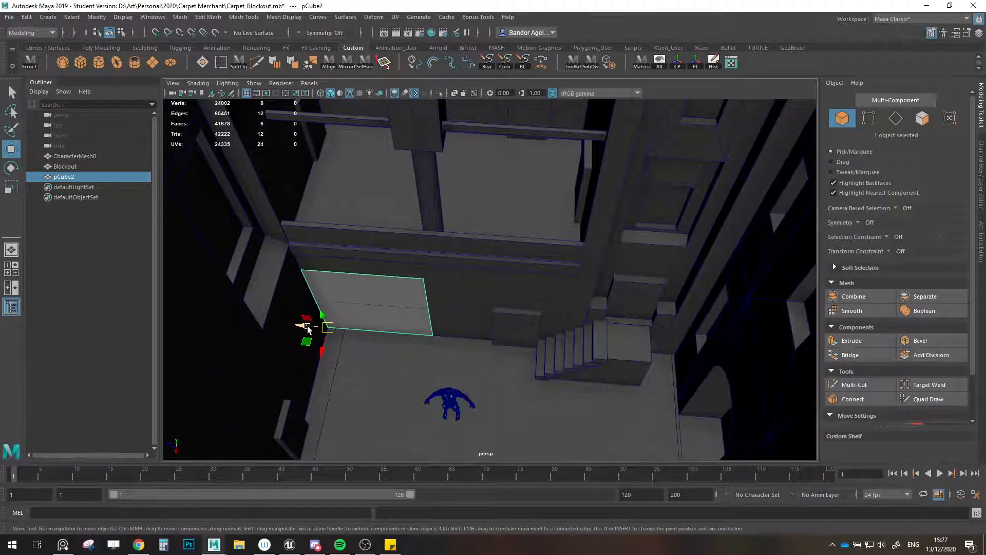
# - Scale the wall panel down slightly to fit beneath the ledge on the courtyard's back wall
pyautogui.keyDown('alt'); pyautogui.moveTo(320, 333); pyautogui.dragTo(379, 359); pyautogui.keyUp('alt')
pyautogui.scroll(-5, 584, 306)
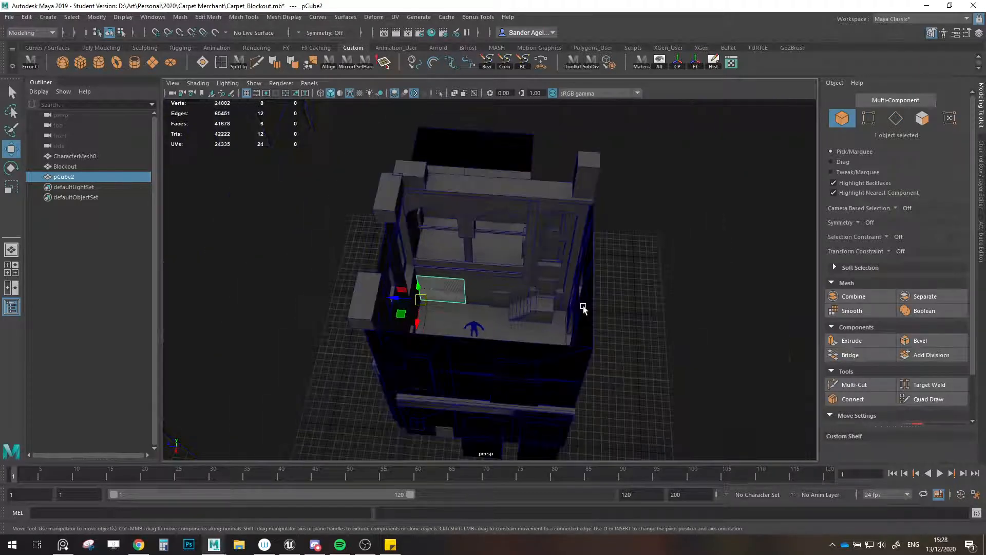
pyautogui.scroll(3, 583, 306)
pyautogui.moveTo(484, 326)
pyautogui.keyDown('alt'); pyautogui.mouseDown()
pyautogui.moveTo(408, 322)
pyautogui.moveTo(485, 330)
pyautogui.moveTo(502, 322)
pyautogui.mouseUp(); pyautogui.keyUp('alt')
pyautogui.scroll(-3, 517, 356)
pyautogui.keyDown('alt'); pyautogui.moveTo(517, 356); pyautogui.dragTo(432, 363); pyautogui.keyUp('alt')
pyautogui.press('r')
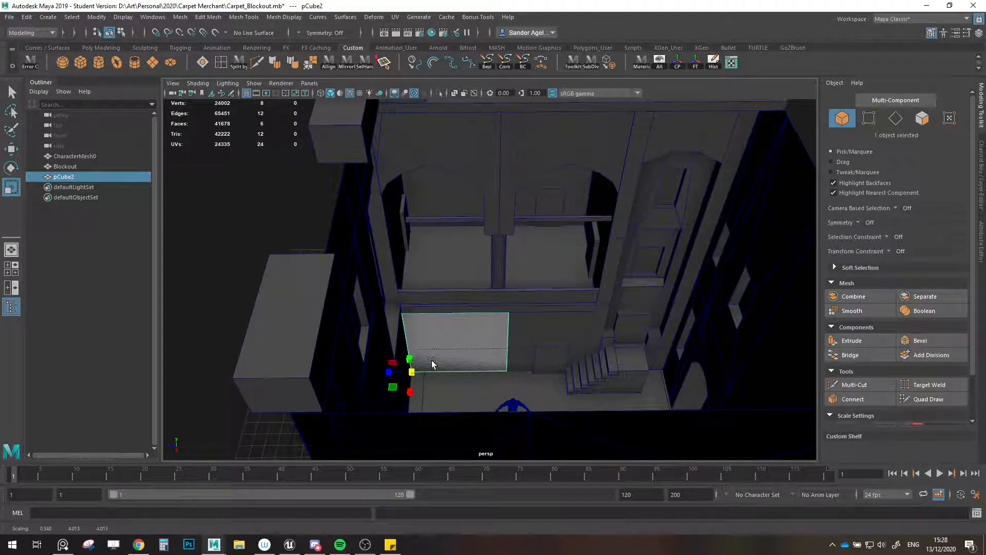
pyautogui.press('w')
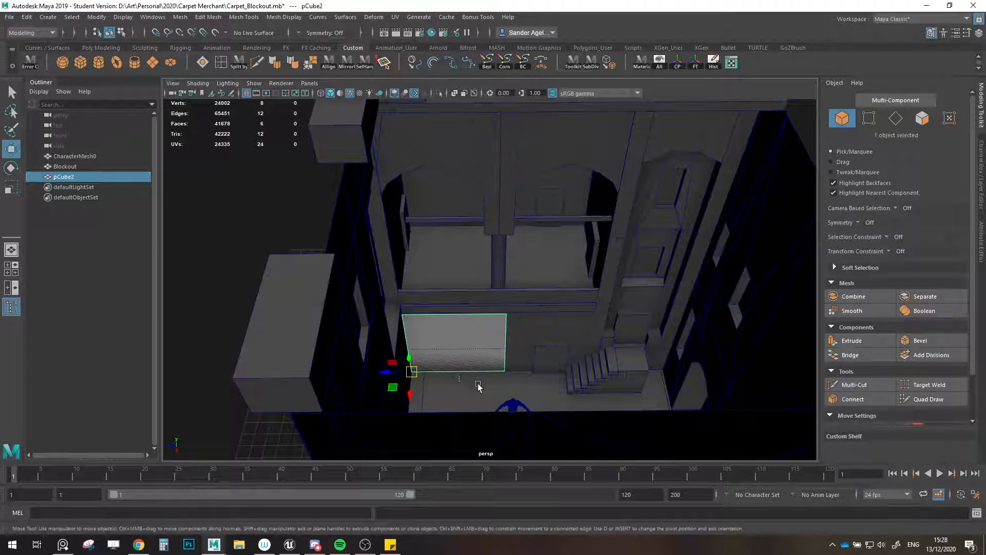
# - Set the wall panel's Scale Y and Scale Z to 4
pyautogui.keyDown('alt'); pyautogui.moveTo(478, 388); pyautogui.dragTo(489, 367); pyautogui.keyUp('alt')
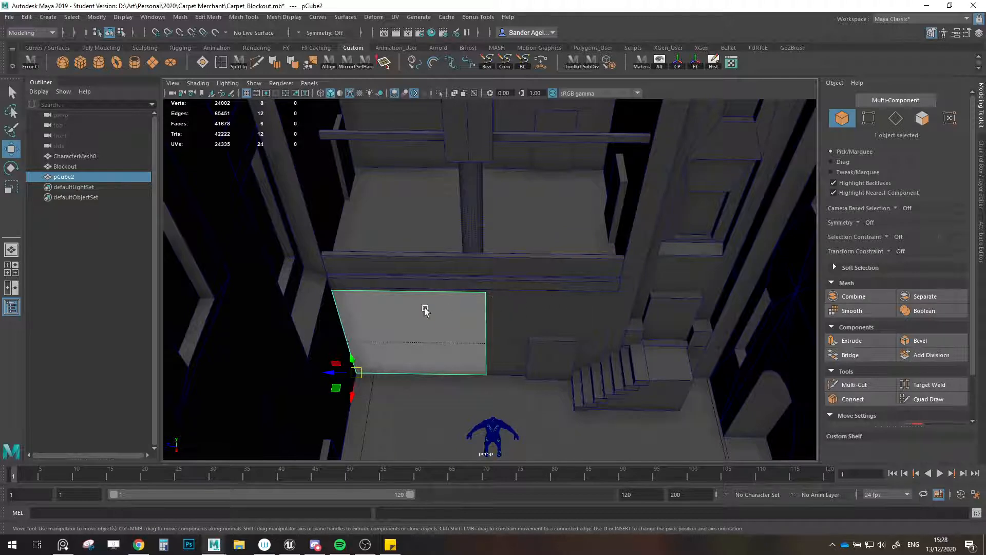
pyautogui.click(982, 163)
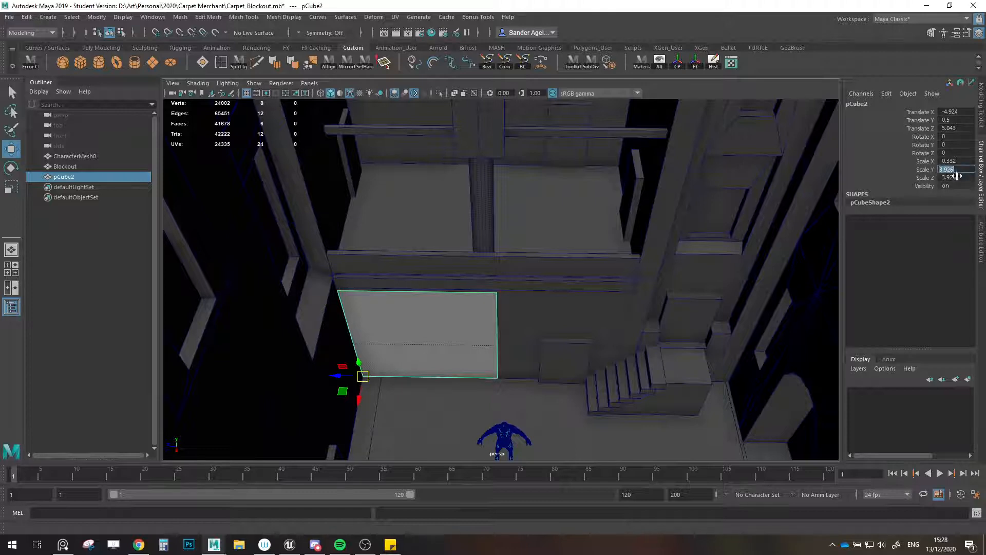
pyautogui.click(958, 178)
pyautogui.press('Return')
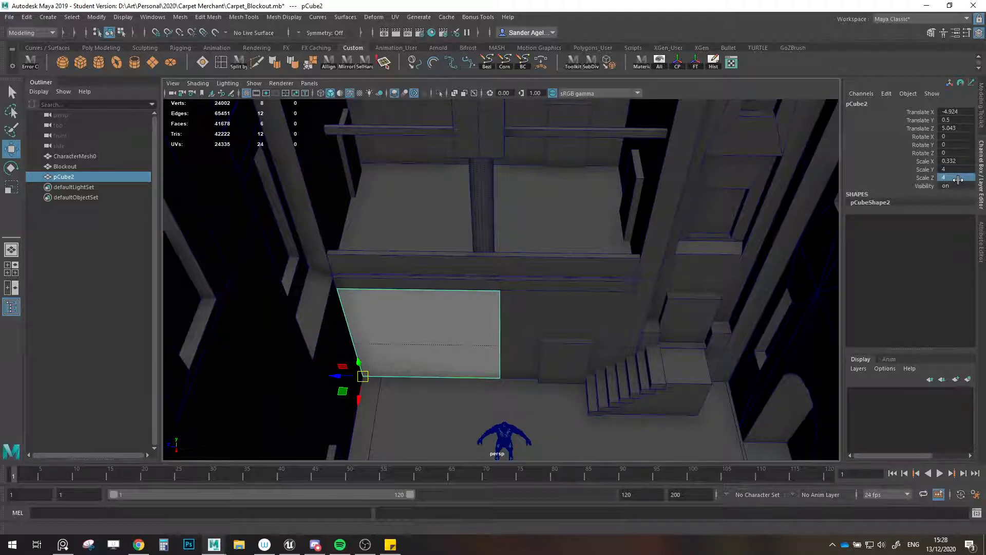
# - Move the wall panel along Z out of the courtyard into the empty space beside the blockout
pyautogui.keyDown('alt'); pyautogui.moveTo(473, 341); pyautogui.dragTo(496, 372); pyautogui.keyUp('alt')
pyautogui.scroll(4, 497, 313)
pyautogui.scroll(-5, 452, 275)
pyautogui.scroll(-3, 497, 316)
pyautogui.scroll(5, 500, 334)
pyautogui.scroll(-5, 496, 372)
pyautogui.scroll(-5, 496, 372)
pyautogui.keyDown('alt'); pyautogui.moveTo(496, 373); pyautogui.dragTo(569, 357, button='middle'); pyautogui.keyUp('alt')
pyautogui.moveTo(494, 313); pyautogui.dragTo(180, 366)
# - Duplicate the wall panel along Z, leaving a gap between the original and the copy
pyautogui.keyDown('alt'); pyautogui.moveTo(180, 366); pyautogui.dragTo(297, 349, button='middle'); pyautogui.keyUp('alt')
pyautogui.scroll(3, 297, 349)
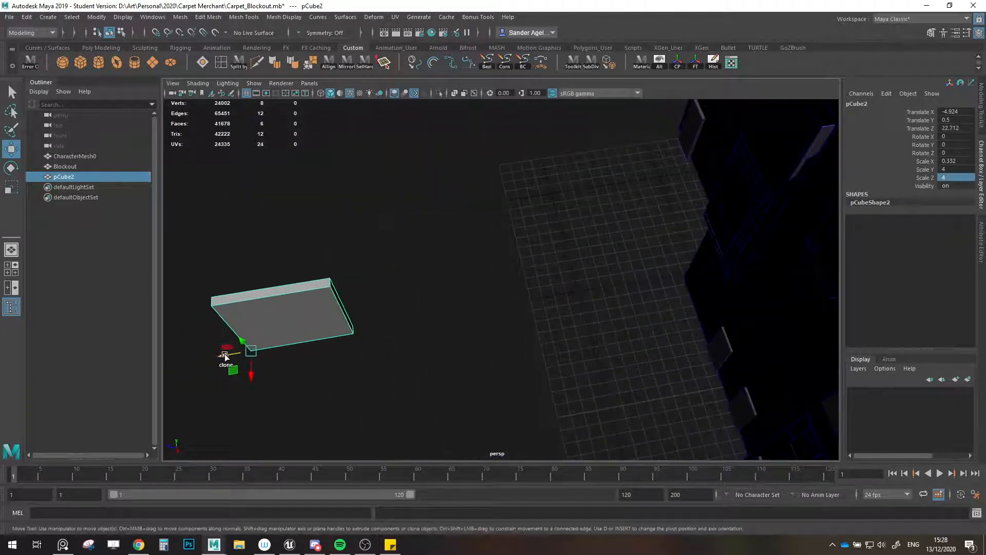
pyautogui.keyDown('shift'); pyautogui.moveTo(224, 356); pyautogui.dragTo(366, 328); pyautogui.keyUp('shift')
pyautogui.press('f')
pyautogui.scroll(-4, 483, 368)
pyautogui.keyDown('alt'); pyautogui.moveTo(492, 374); pyautogui.dragTo(467, 325); pyautogui.keyUp('alt')
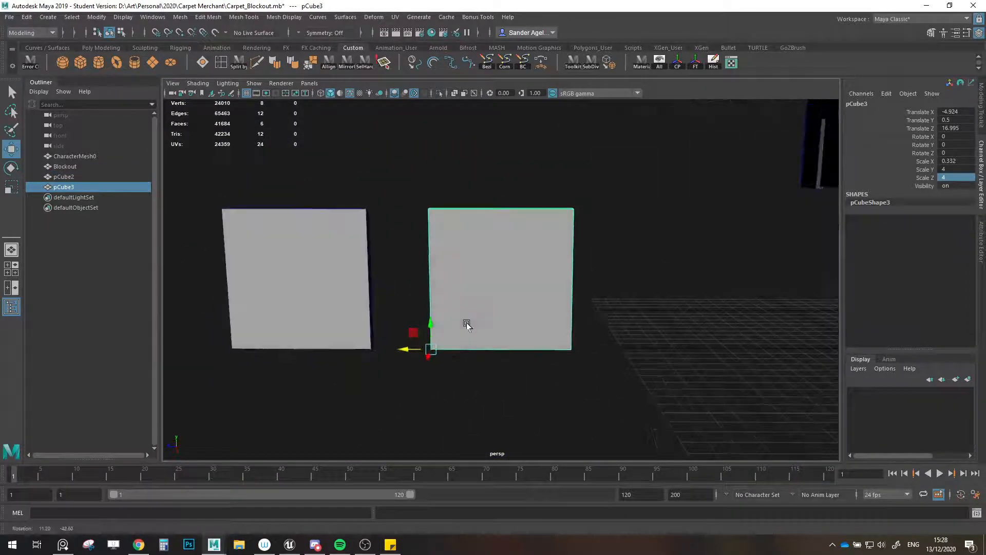
# - Extrude the duplicate panel's front and back faces and scale them inward to outline a centred opening
pyautogui.click(979, 110)
pyautogui.click(922, 118)
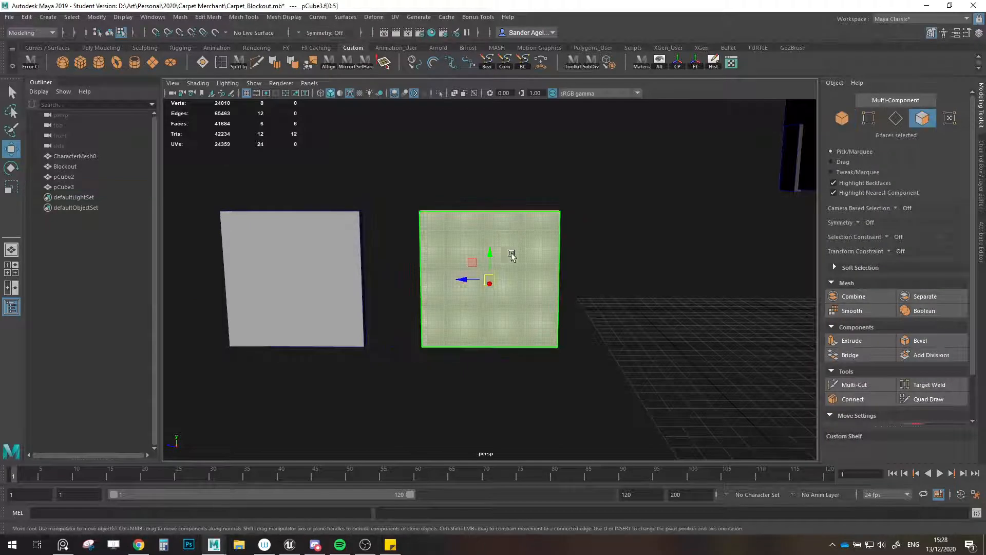
pyautogui.keyDown('ctrl'); pyautogui.moveTo(511, 255); pyautogui.dragTo(509, 404); pyautogui.keyUp('ctrl')
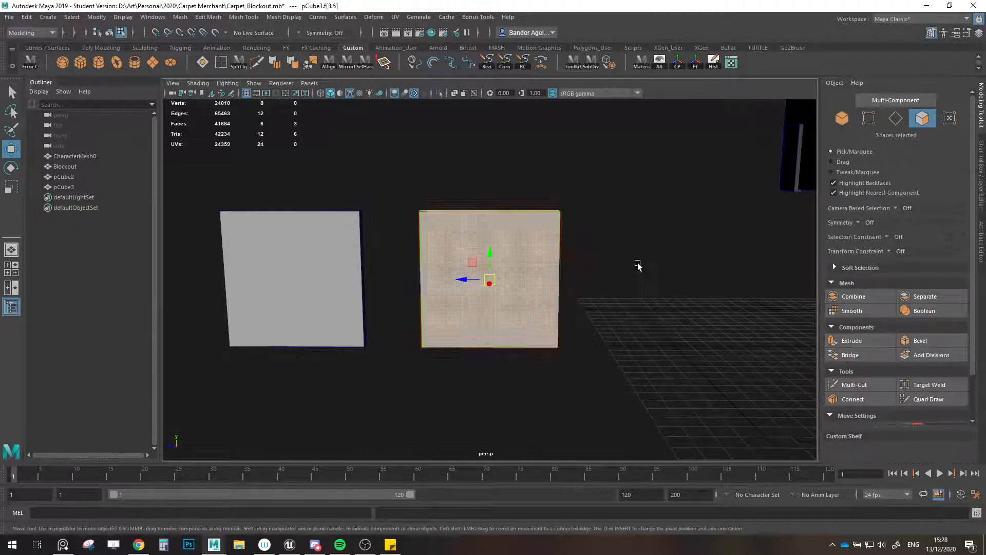
pyautogui.keyDown('ctrl'); pyautogui.click(502, 273); pyautogui.keyUp('ctrl')
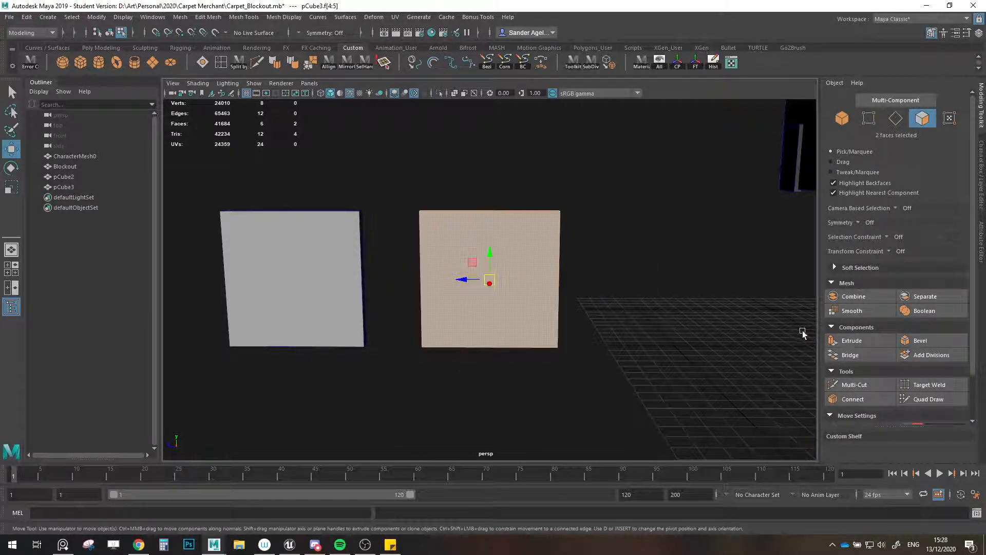
pyautogui.click(852, 341)
pyautogui.moveTo(472, 265); pyautogui.dragTo(475, 267)
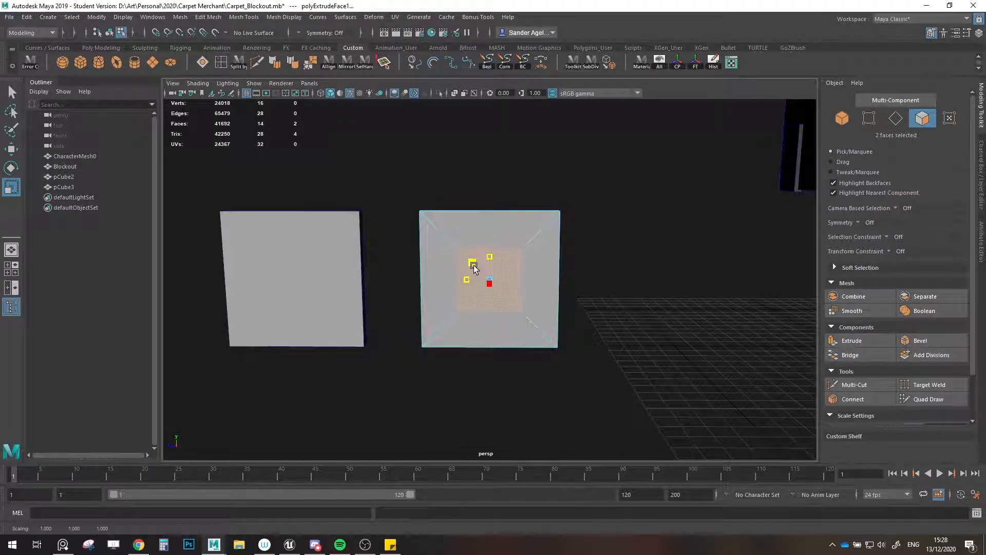
pyautogui.press('w')
# - Delete the duplicate panel's bottom faces and the two inset centre faces to open a doorway
pyautogui.click(486, 333)
pyautogui.press('Delete')
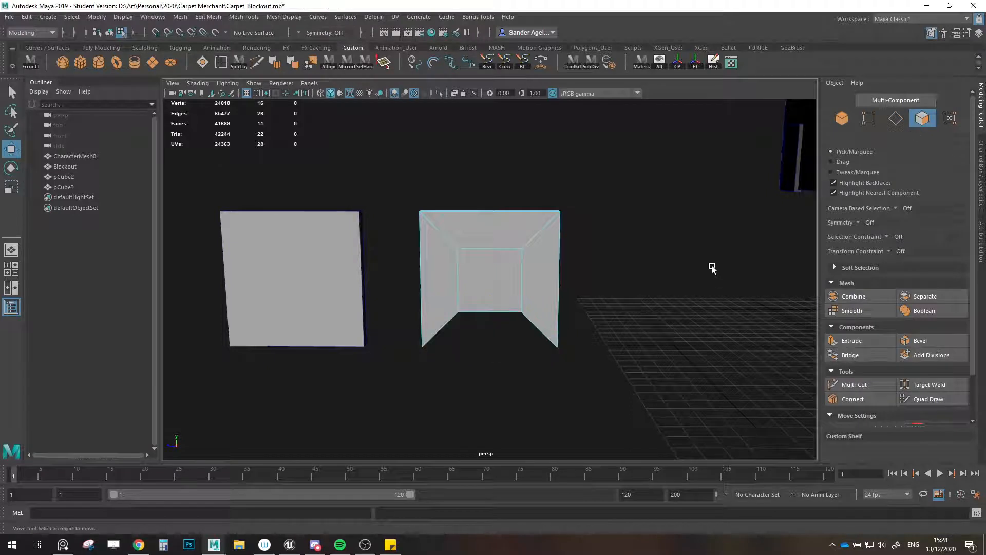
pyautogui.click(488, 321)
pyautogui.press('Delete')
# - Lower the bottom vertices of the doorway opening to the panel's base
pyautogui.click(869, 118)
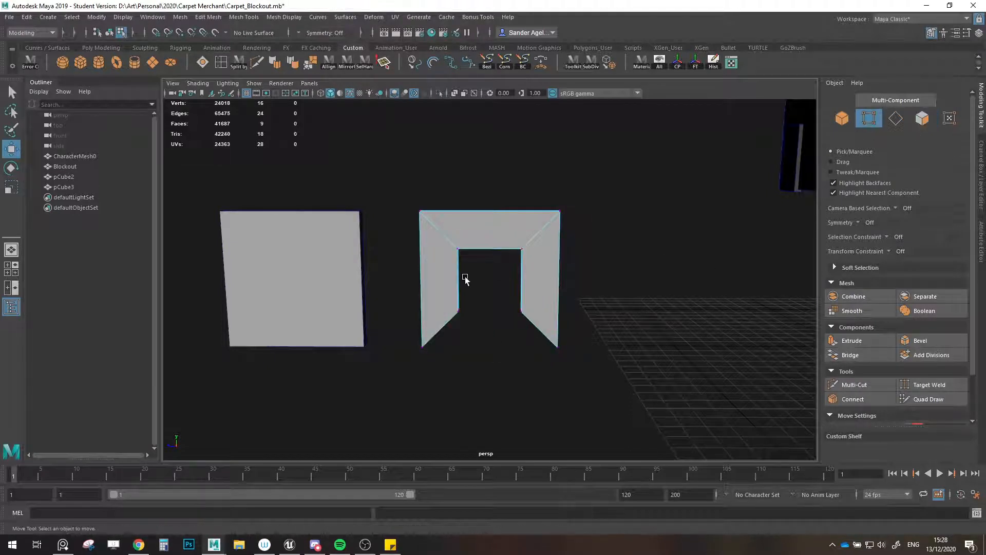
pyautogui.moveTo(520, 322); pyautogui.dragTo(525, 325)
pyautogui.moveTo(491, 284); pyautogui.dragTo(549, 326)
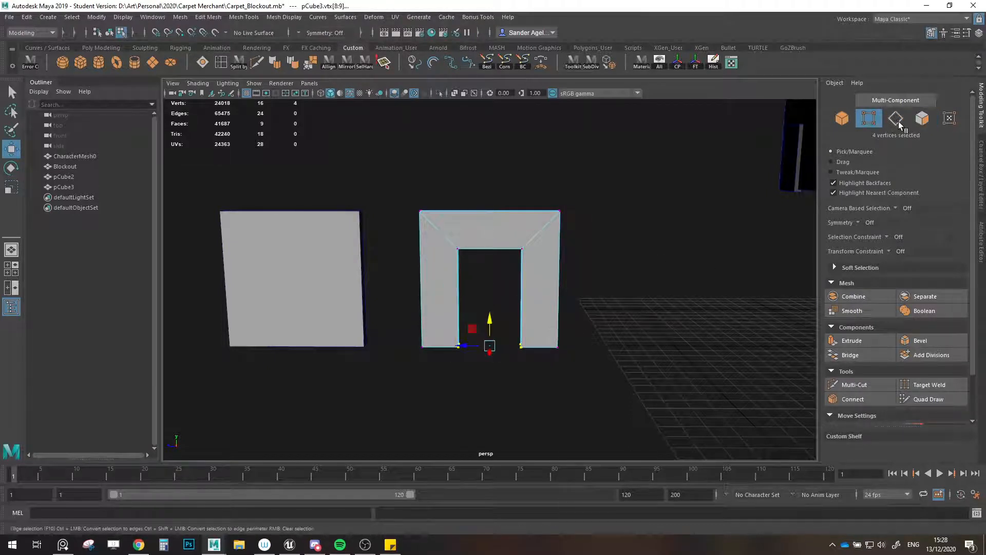
# - Extrude the three inner edges of the doorway and snap them across the panel's thickness to fill the opening's sides
pyautogui.click(897, 120)
pyautogui.scroll(5, 396, 320)
pyautogui.keyDown('alt'); pyautogui.moveTo(397, 320); pyautogui.dragTo(410, 258); pyautogui.keyUp('alt')
pyautogui.click(411, 258)
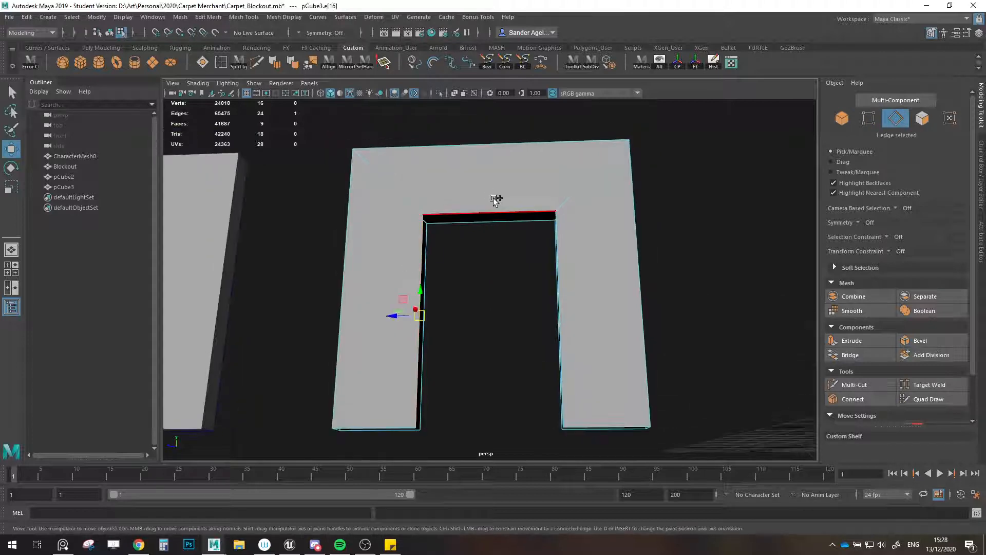
pyautogui.keyDown('shift'); pyautogui.click(494, 199); pyautogui.keyUp('shift')
pyautogui.keyDown('shift'); pyautogui.click(564, 240); pyautogui.keyUp('shift')
pyautogui.keyDown('alt'); pyautogui.moveTo(564, 239); pyautogui.dragTo(569, 257); pyautogui.keyUp('alt')
pyautogui.keyDown('shift'); pyautogui.moveTo(522, 302); pyautogui.dragTo(554, 244); pyautogui.keyUp('shift')
pyautogui.moveTo(508, 300); pyautogui.dragTo(505, 302)
pyautogui.moveTo(493, 296); pyautogui.dragTo(541, 276)
pyautogui.hotkey('ctrl', 'z')
pyautogui.moveTo(494, 313); pyautogui.dragTo(497, 296)
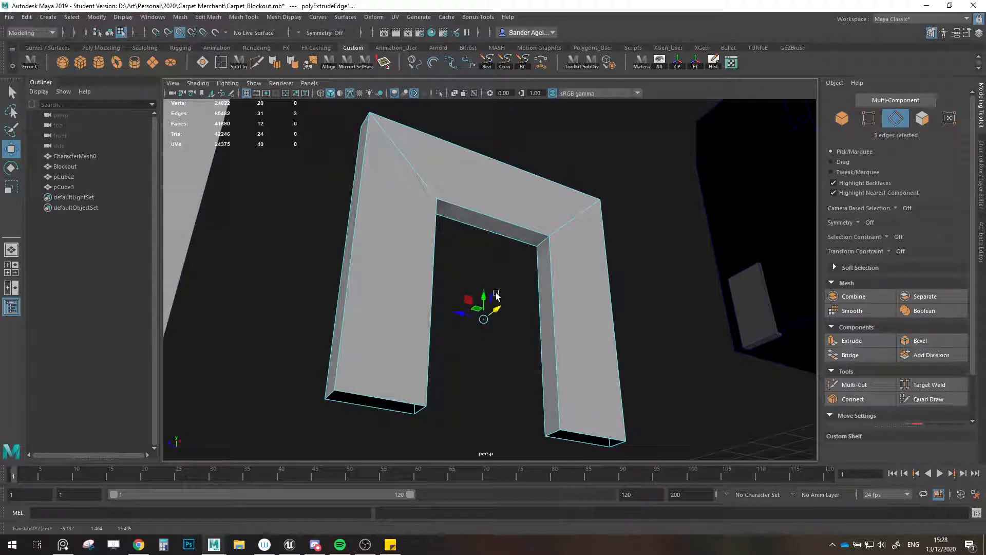
# - Merge the overlapping vertices of the doorway panel in object mode
pyautogui.click(844, 122)
pyautogui.click(316, 65)
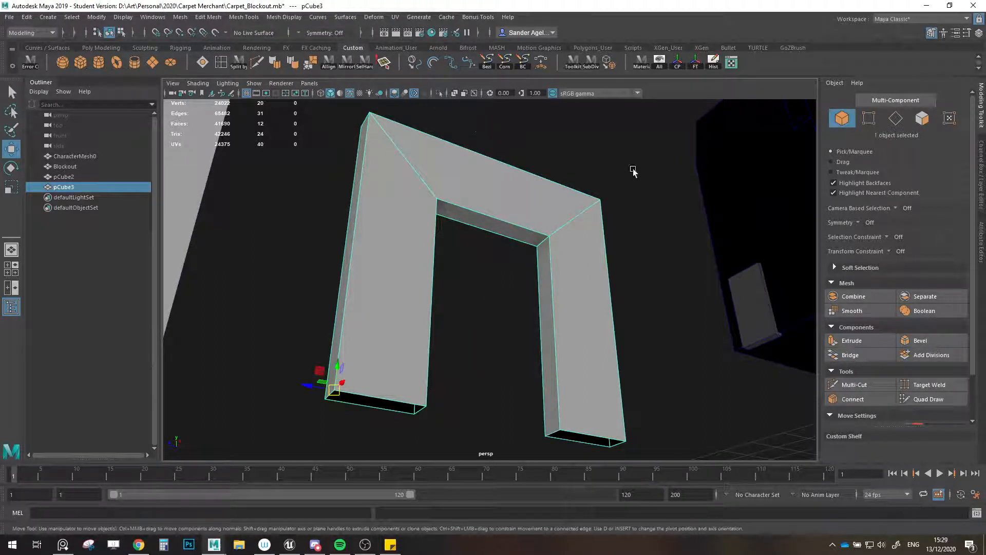
pyautogui.press('w')
pyautogui.click(670, 211)
# - Move the doorway panel along Z into the courtyard, around the door on the back wall
pyautogui.scroll(-5, 608, 244)
pyautogui.keyDown('alt'); pyautogui.moveTo(608, 244); pyautogui.dragTo(515, 356); pyautogui.keyUp('alt')
pyautogui.scroll(-7, 526, 329)
pyautogui.scroll(4, 515, 357)
pyautogui.moveTo(355, 329); pyautogui.dragTo(490, 390)
pyautogui.click(528, 387)
pyautogui.keyDown('alt'); pyautogui.moveTo(490, 391); pyautogui.dragTo(446, 371, button='middle'); pyautogui.keyUp('alt')
pyautogui.click(385, 280)
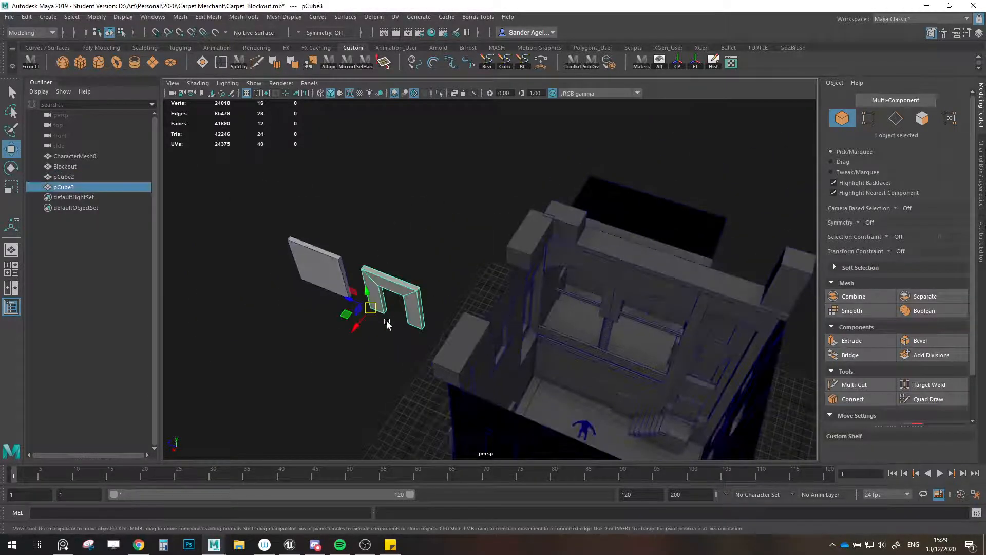
pyautogui.keyDown('shift'); pyautogui.click(317, 261); pyautogui.keyUp('shift')
pyautogui.click(386, 281)
pyautogui.moveTo(348, 299); pyautogui.dragTo(558, 379)
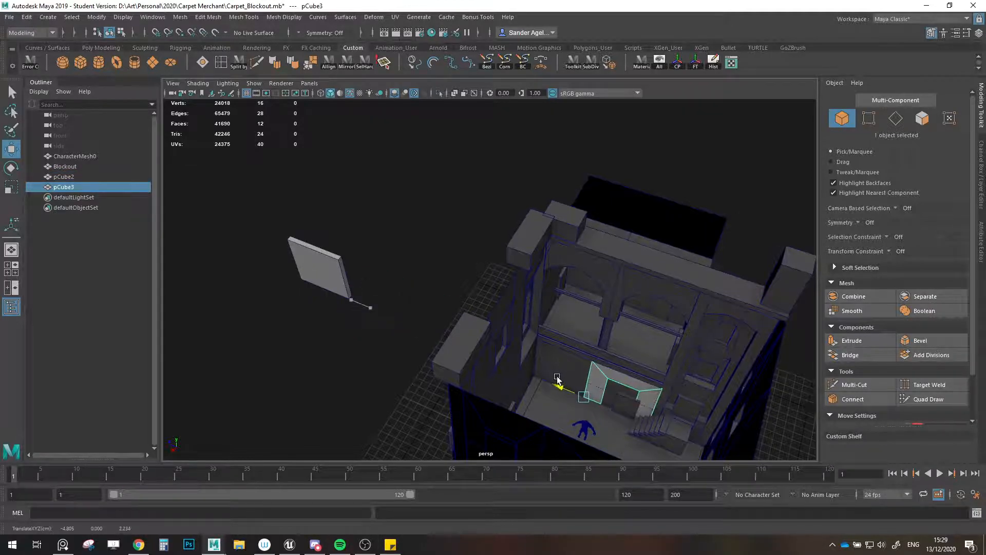
# - Move the solid wall panel back into the courtyard and snap it into the back wall's left corner
pyautogui.click(308, 272)
pyautogui.moveTo(280, 280); pyautogui.dragTo(549, 366)
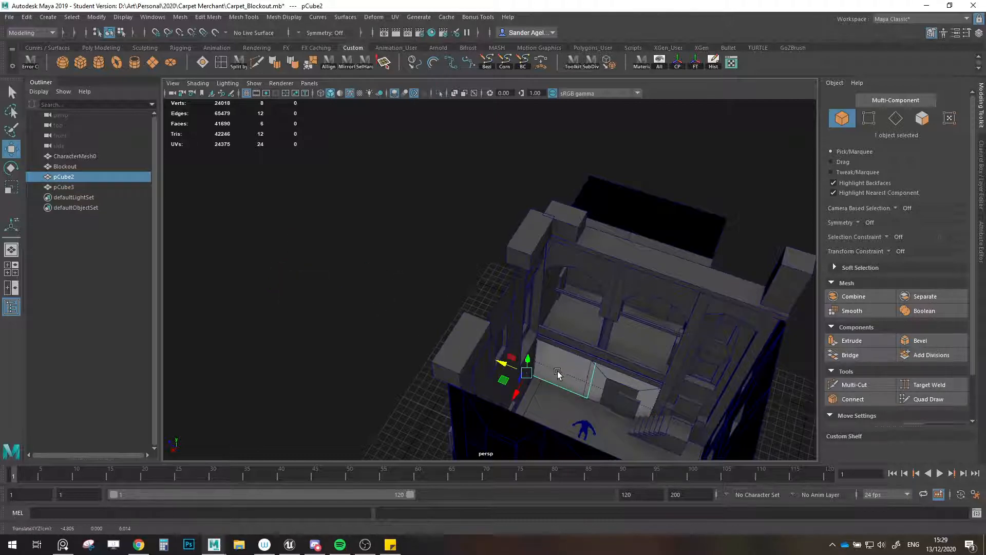
pyautogui.press('f')
pyautogui.scroll(-1, 514, 371)
pyautogui.press('v')
pyautogui.moveTo(388, 308); pyautogui.dragTo(425, 318)
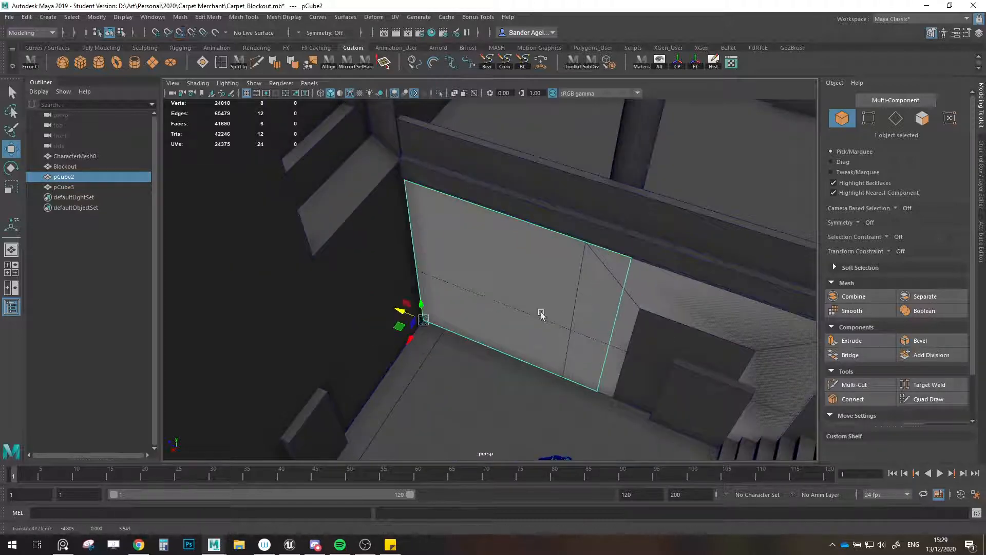
# - Snap the doorway panel against the end of the solid wall panel
pyautogui.click(634, 293)
pyautogui.press('f')
pyautogui.scroll(2, 629, 303)
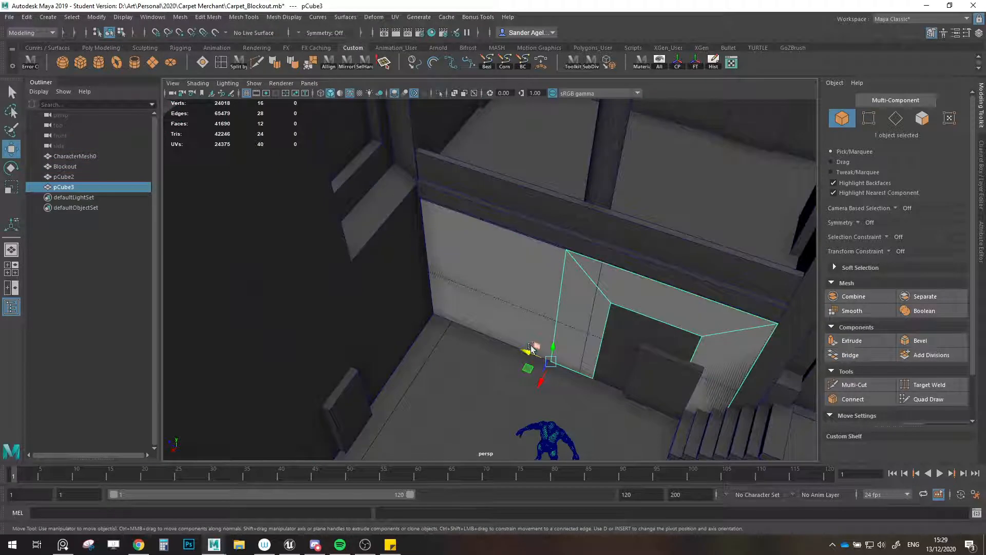
pyautogui.press('v')
pyautogui.moveTo(531, 347); pyautogui.dragTo(563, 362)
pyautogui.scroll(2, 610, 374)
pyautogui.keyDown('alt'); pyautogui.moveTo(610, 375); pyautogui.dragTo(535, 358, button='middle'); pyautogui.keyUp('alt')
pyautogui.keyDown('alt'); pyautogui.moveTo(535, 359); pyautogui.dragTo(591, 331); pyautogui.keyUp('alt')
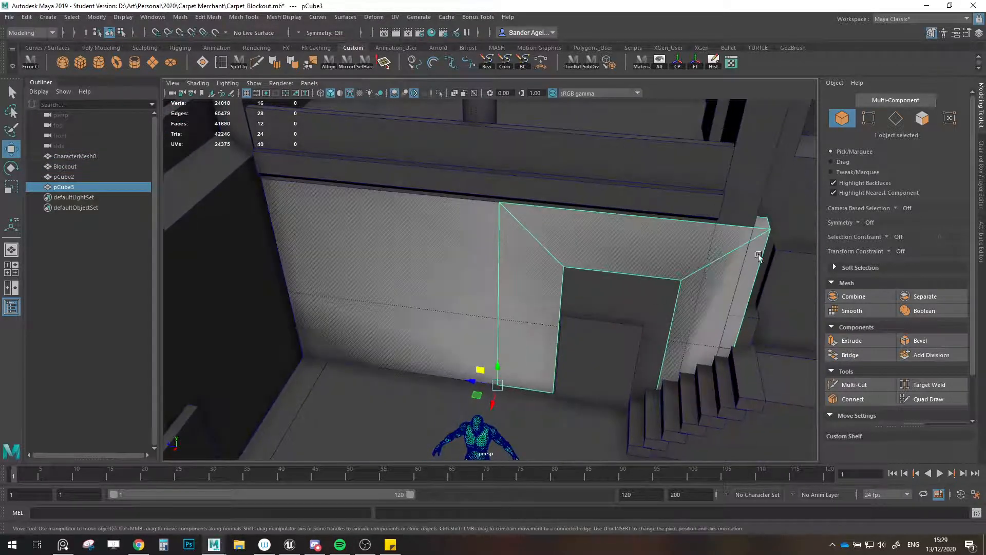
# - Place the pivot of the doorway opening's vertices at floor level and scale the opening down towards the blockout door's size
pyautogui.keyDown('alt'); pyautogui.moveTo(758, 253); pyautogui.dragTo(801, 231); pyautogui.keyUp('alt')
pyautogui.click(869, 119)
pyautogui.keyDown('alt'); pyautogui.moveTo(575, 282); pyautogui.dragTo(601, 266); pyautogui.keyUp('alt')
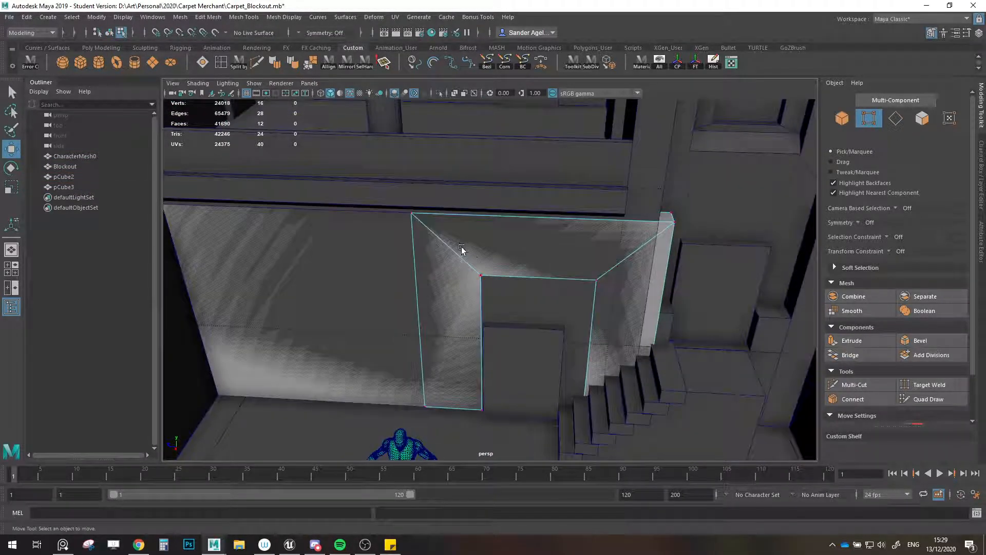
pyautogui.moveTo(461, 248); pyautogui.dragTo(607, 436)
pyautogui.press('v')
pyautogui.moveTo(535, 325); pyautogui.dragTo(591, 406)
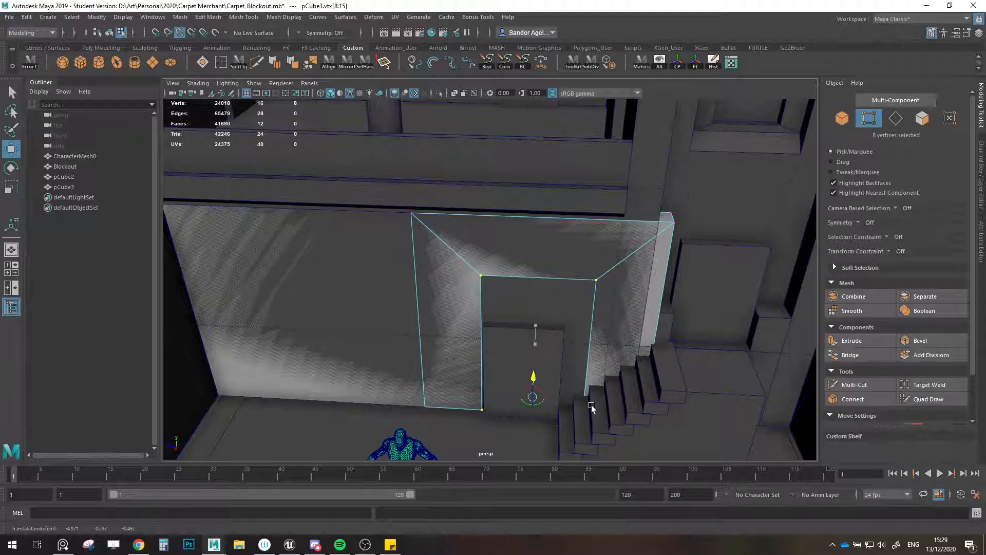
pyautogui.press('r')
pyautogui.moveTo(507, 388); pyautogui.dragTo(515, 396)
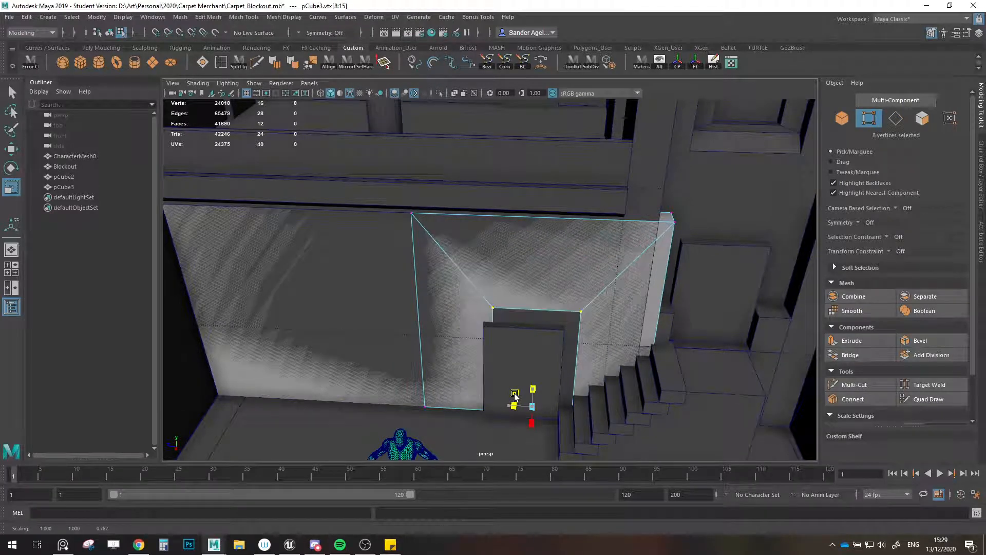
pyautogui.press('w')
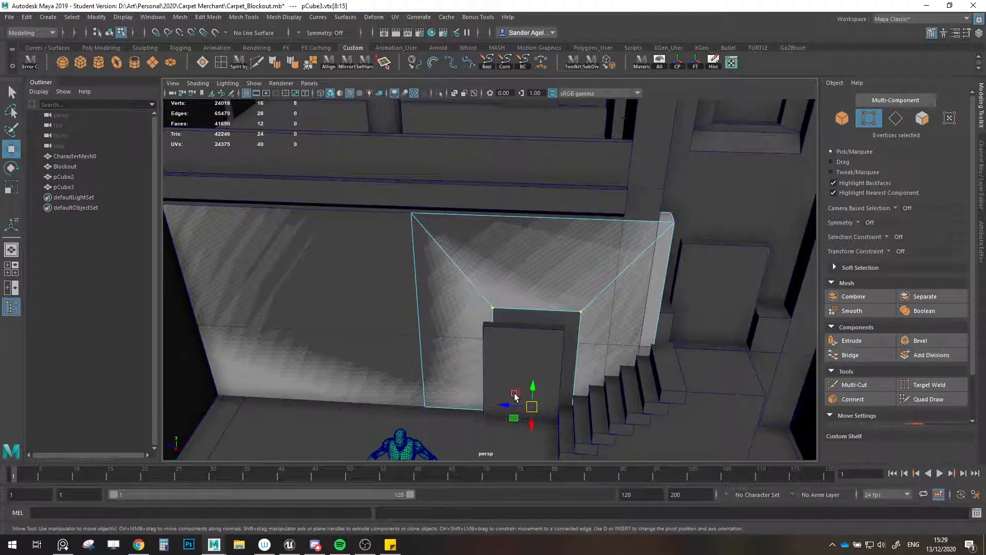
pyautogui.press('F8')
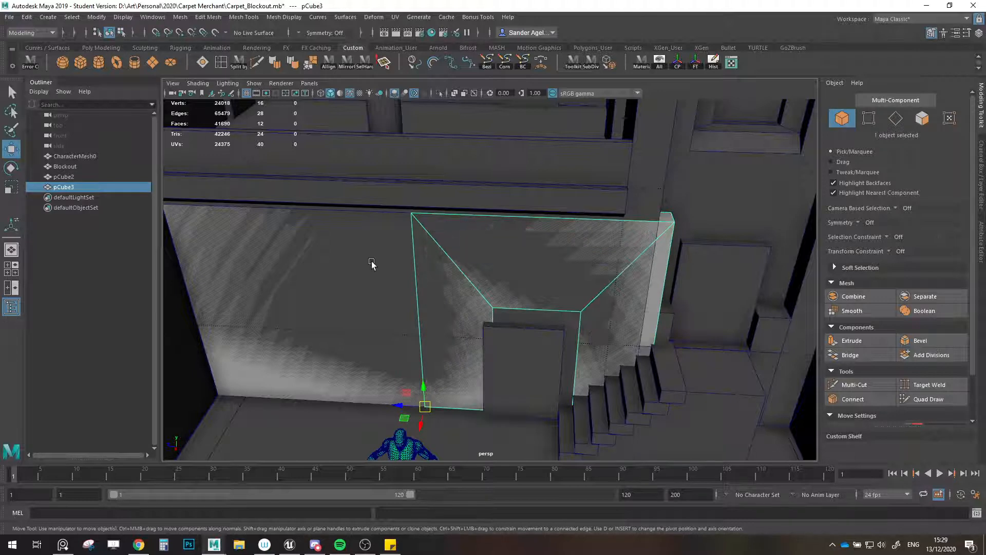
# - Group the Blockout mesh with CharacterMesh0 and name the group Blockout
pyautogui.keyDown('shift'); pyautogui.click(372, 263); pyautogui.keyUp('shift')
pyautogui.click(100, 170)
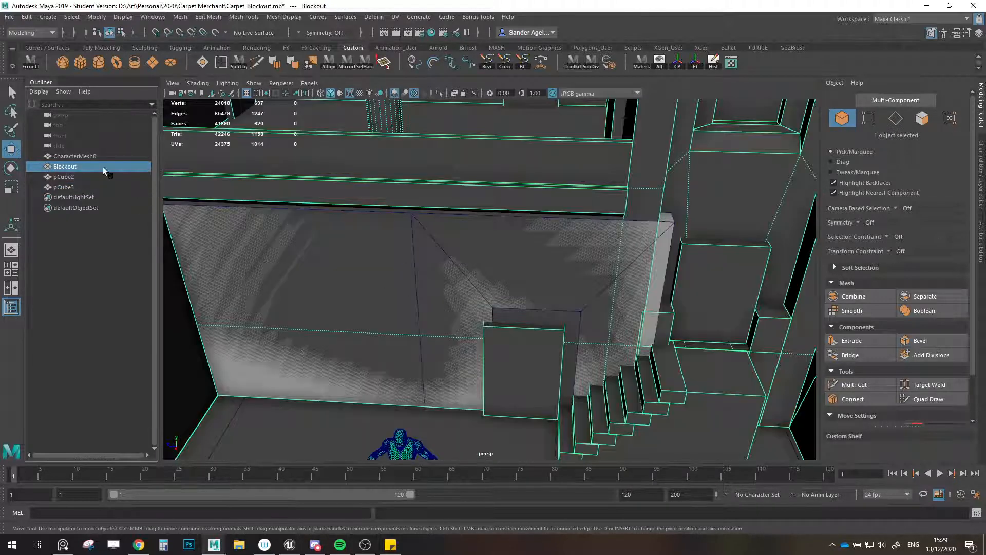
pyautogui.keyDown('ctrl'); pyautogui.click(94, 157); pyautogui.keyUp('ctrl')
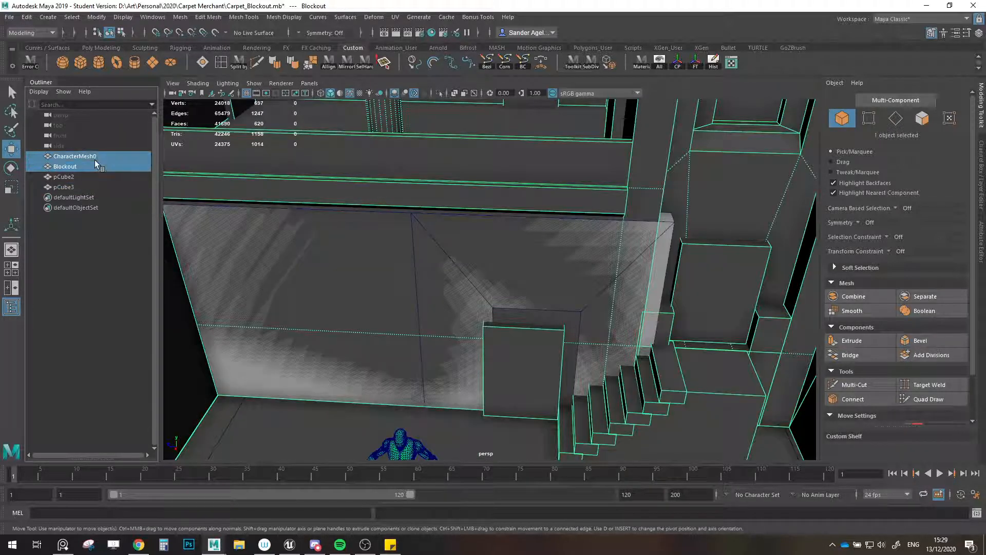
pyautogui.hotkey('ctrl', 'g')
pyautogui.moveTo(76, 177); pyautogui.dragTo(67, 150)
pyautogui.doubleClick(64, 156)
pyautogui.write('Blockout')
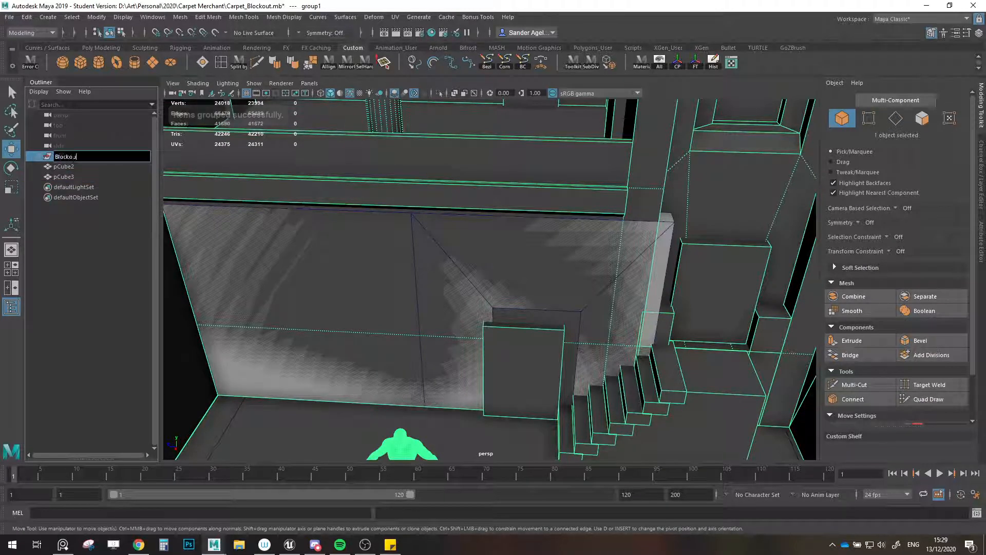
pyautogui.press('Return')
# - Shift pCube2 and pCube3 together along the back wall so the opening lines up with the blockout door
pyautogui.click(61, 167)
pyautogui.keyDown('shift'); pyautogui.click(62, 177); pyautogui.keyUp('shift')
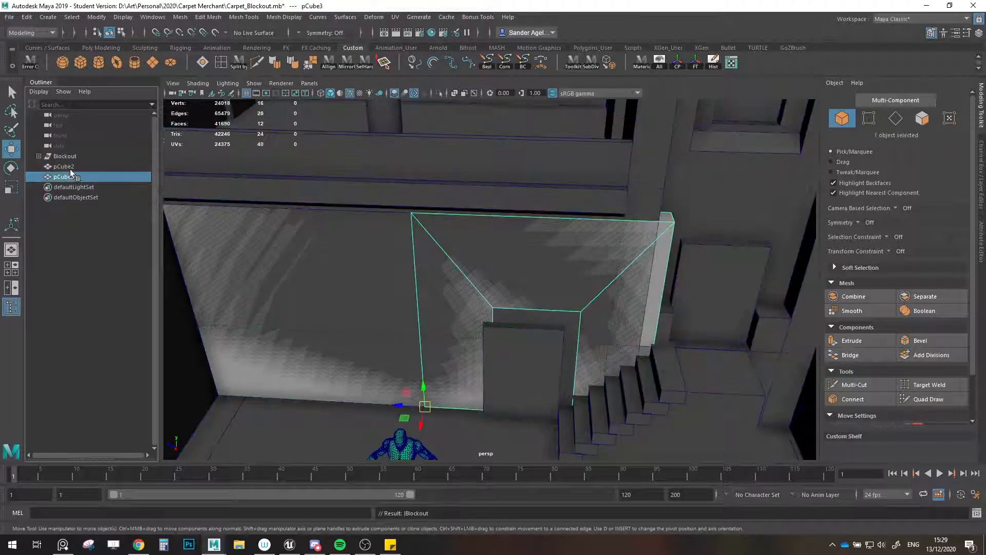
pyautogui.press('f')
pyautogui.moveTo(215, 396)
pyautogui.mouseDown()
pyautogui.moveTo(175, 403)
pyautogui.moveTo(201, 398)
pyautogui.mouseUp()
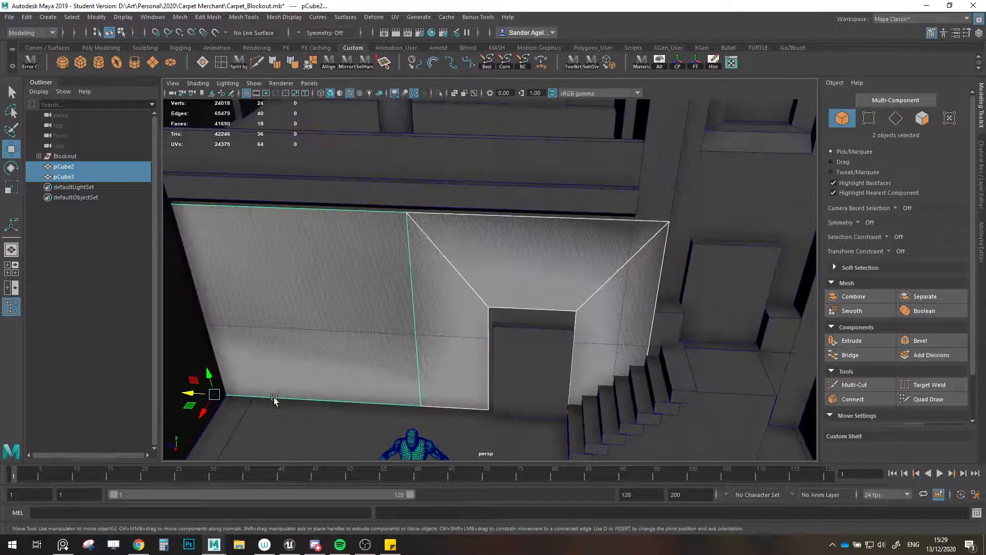
pyautogui.keyDown('alt'); pyautogui.moveTo(274, 398); pyautogui.dragTo(304, 374, button='middle'); pyautogui.keyUp('alt')
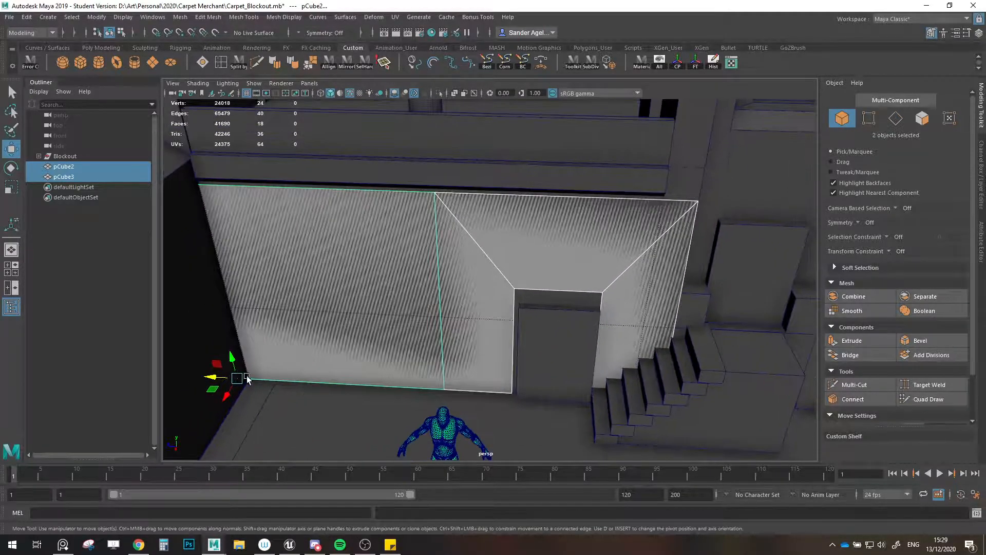
pyautogui.press('r')
pyautogui.moveTo(239, 380); pyautogui.dragTo(206, 392)
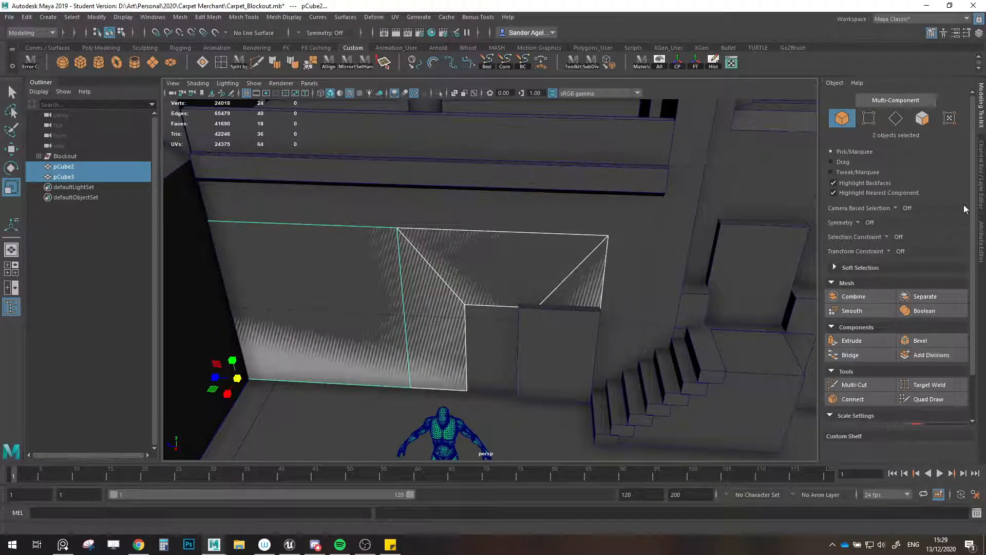
pyautogui.click(981, 186)
pyautogui.hotkey('ctrl', 'z')
# - Resize the solid wall panel pCube2 to a Scale Y and Scale Z of 3
pyautogui.click(381, 278)
pyautogui.press('w')
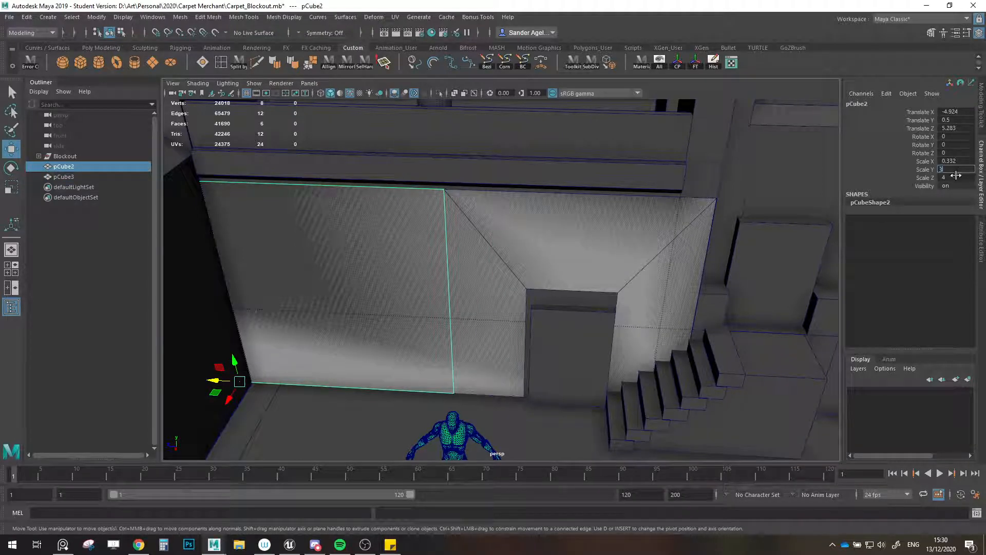
pyautogui.write('3')
pyautogui.press('Tab')
# - Resize the doorway panel pCube3 to a Scale Y and Scale Z of 3
pyautogui.click(698, 226)
pyautogui.click(625, 226)
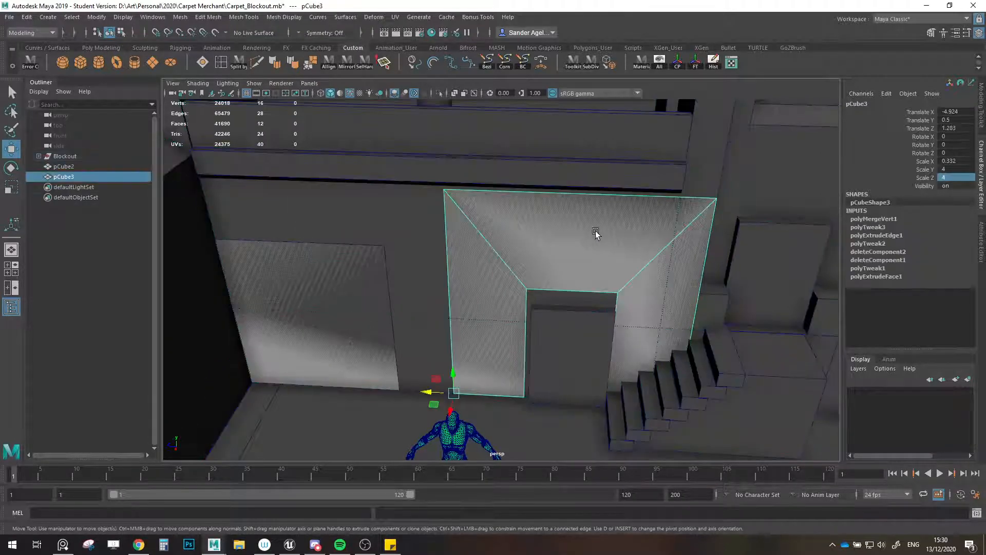
pyautogui.click(949, 170)
pyautogui.write('3')
pyautogui.press('Tab')
pyautogui.write('3')
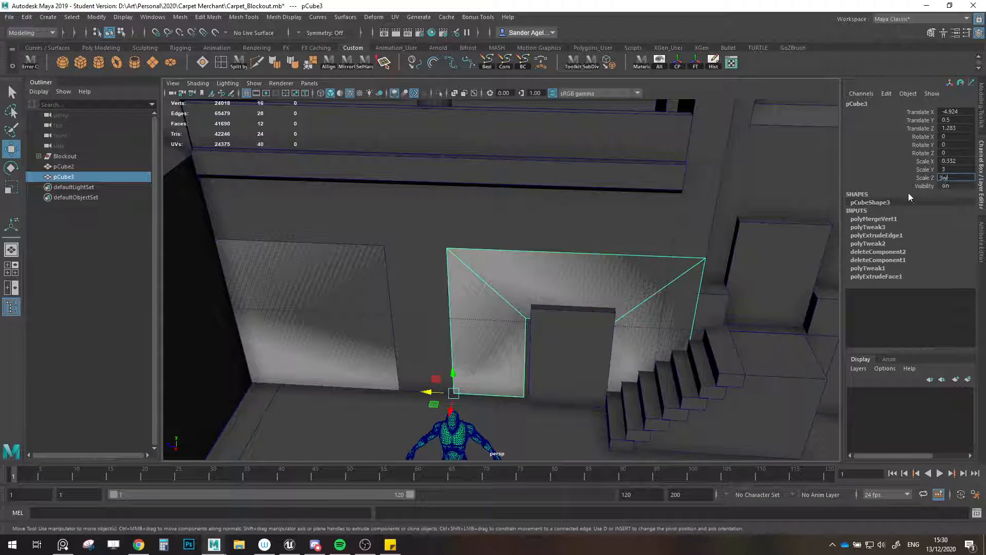
pyautogui.press('Return')
# - Set the thickness of both the doorway panel and the solid panel to a Scale X of 0.25
pyautogui.doubleClick(955, 161)
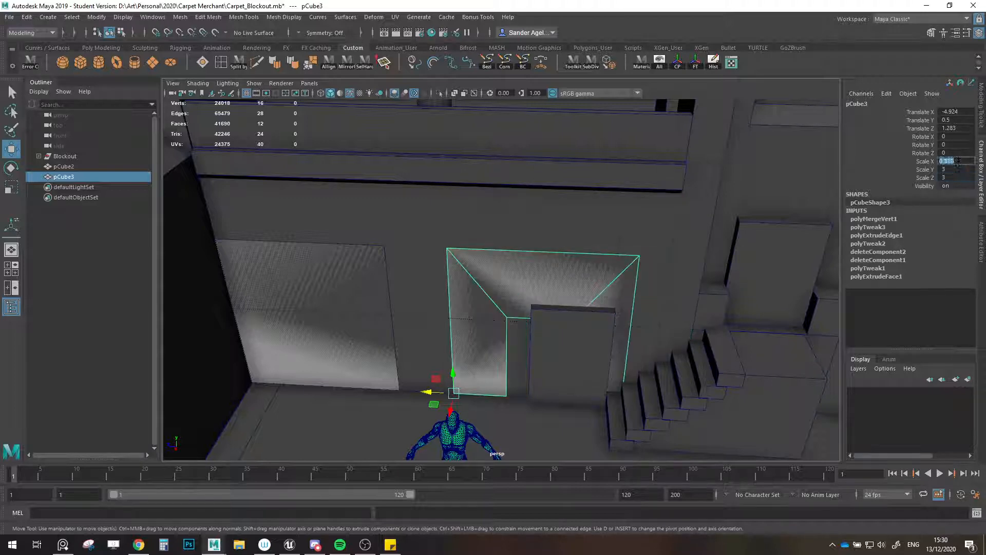
pyautogui.write('0.25')
pyautogui.press('Return')
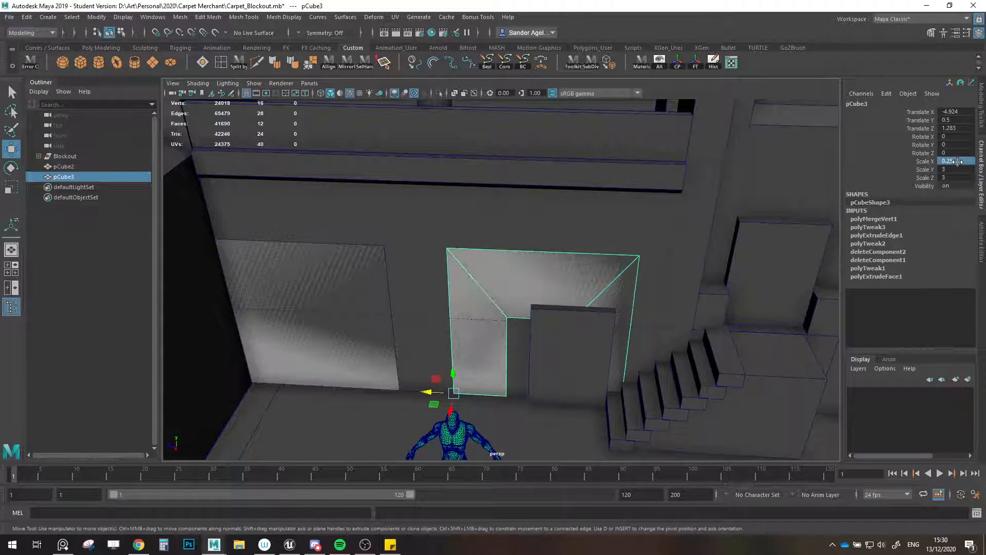
pyautogui.click(319, 307)
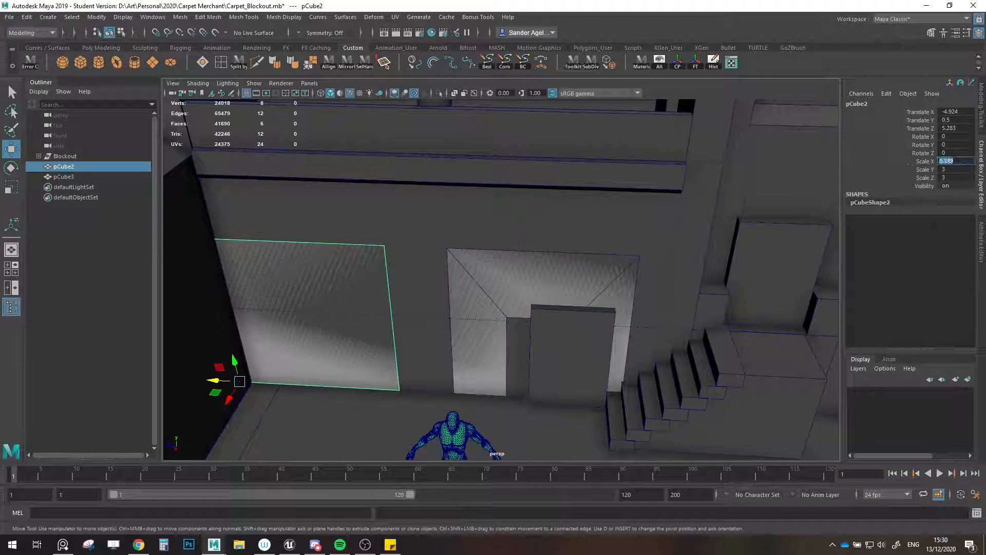
# - Snap the doorway panel along the back wall so its opening lines up with the blockout door
pyautogui.click(556, 292)
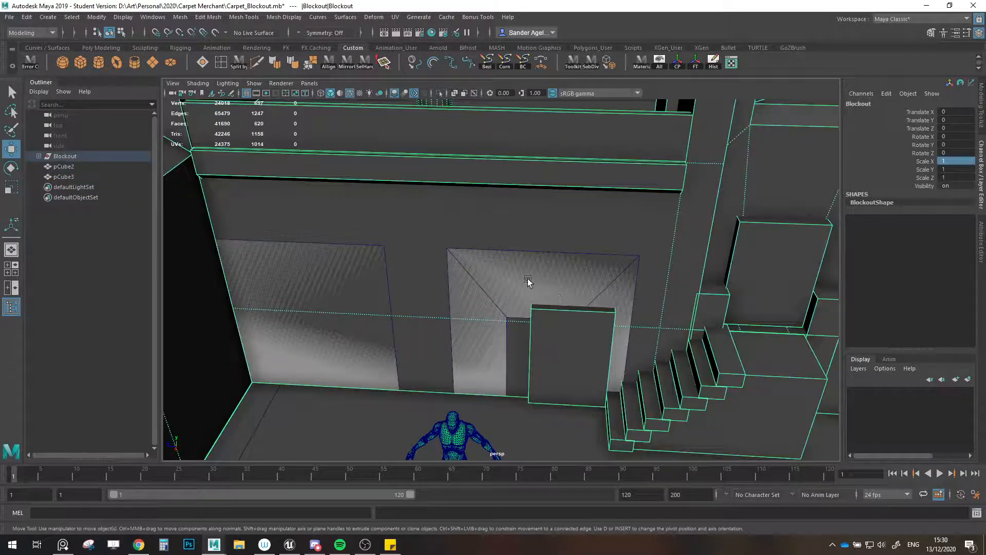
pyautogui.click(498, 292)
pyautogui.press('v')
pyautogui.moveTo(431, 393); pyautogui.dragTo(455, 380)
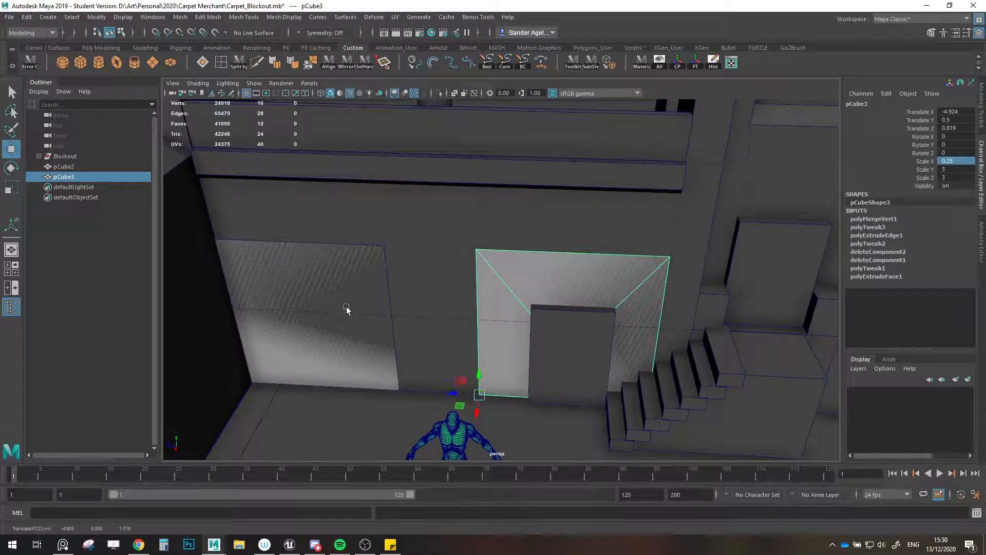
# - Select pCube2 and pCube3 together and move them along Z out of the courtyard, clear of the blockout
pyautogui.click(347, 307)
pyautogui.click(327, 349)
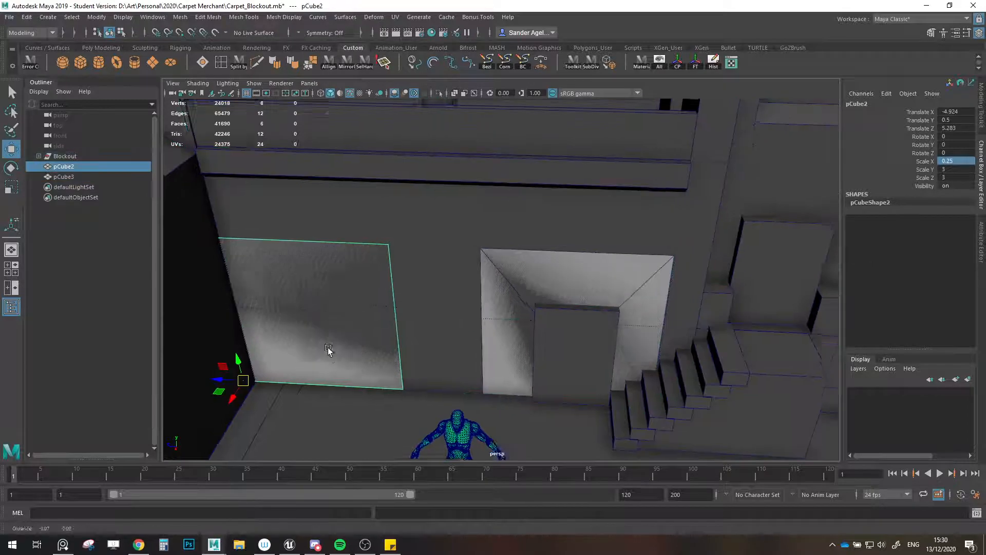
pyautogui.keyDown('alt'); pyautogui.moveTo(328, 349); pyautogui.dragTo(398, 362, button='middle'); pyautogui.keyUp('alt')
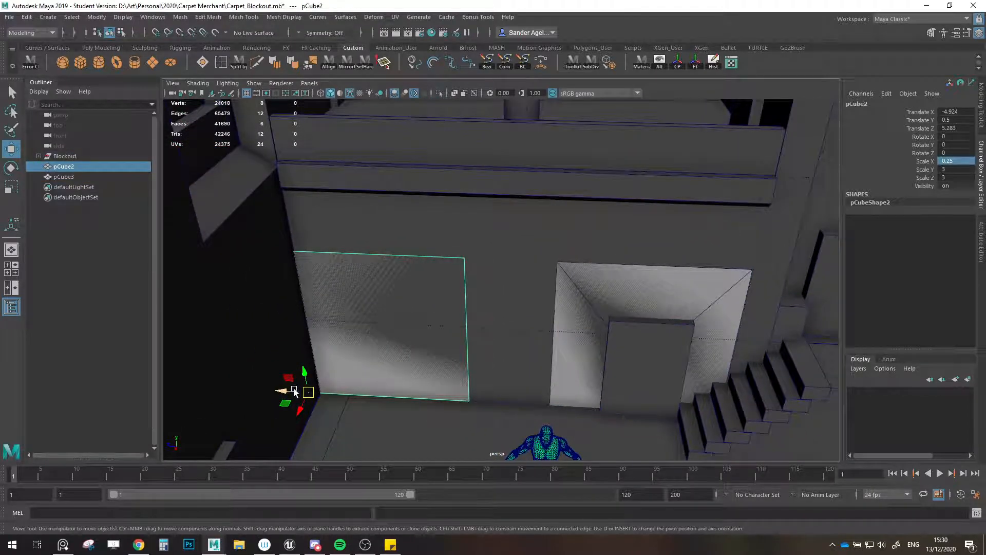
pyautogui.keyDown('alt'); pyautogui.moveTo(542, 367); pyautogui.dragTo(458, 377, button='right'); pyautogui.keyUp('alt')
pyautogui.keyDown('alt'); pyautogui.moveTo(457, 378); pyautogui.dragTo(482, 374); pyautogui.keyUp('alt')
pyautogui.keyDown('alt'); pyautogui.moveTo(482, 374); pyautogui.dragTo(538, 362, button='right'); pyautogui.keyUp('alt')
pyautogui.click(537, 361)
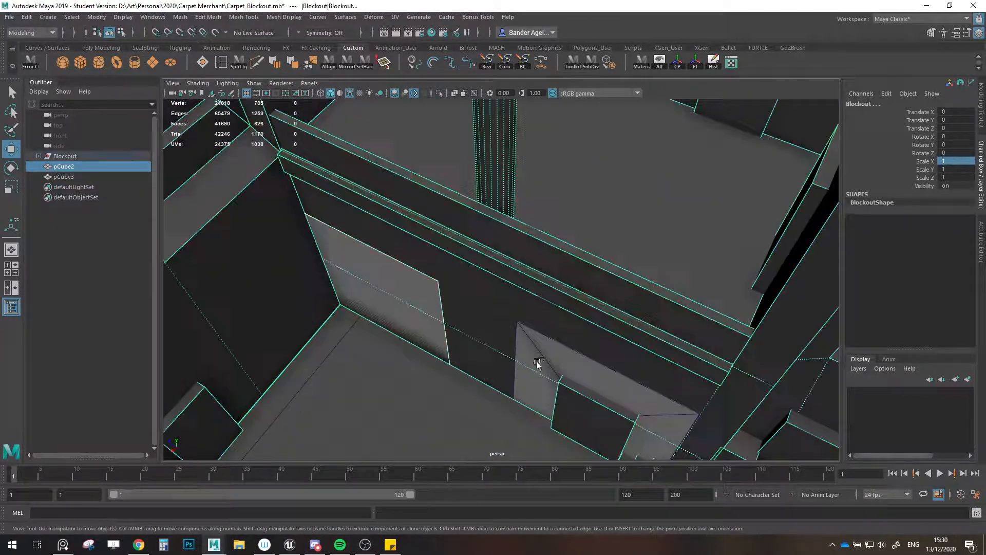
pyautogui.click(496, 349)
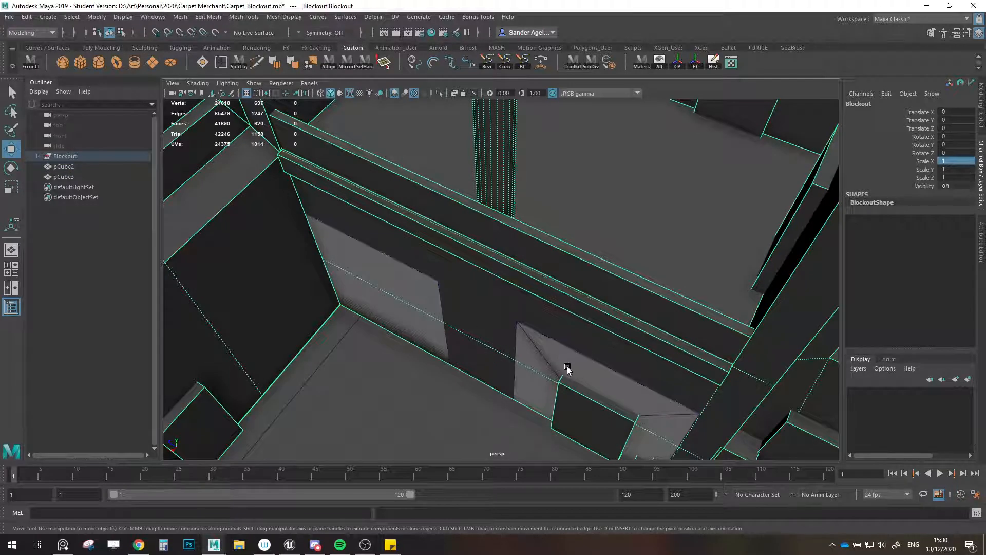
pyautogui.keyDown('shift'); pyautogui.moveTo(558, 385); pyautogui.dragTo(437, 354); pyautogui.keyUp('shift')
pyautogui.keyDown('alt'); pyautogui.moveTo(449, 399); pyautogui.dragTo(406, 400, button='right'); pyautogui.keyUp('alt')
pyautogui.keyDown('alt'); pyautogui.moveTo(406, 401); pyautogui.dragTo(534, 377); pyautogui.keyUp('alt')
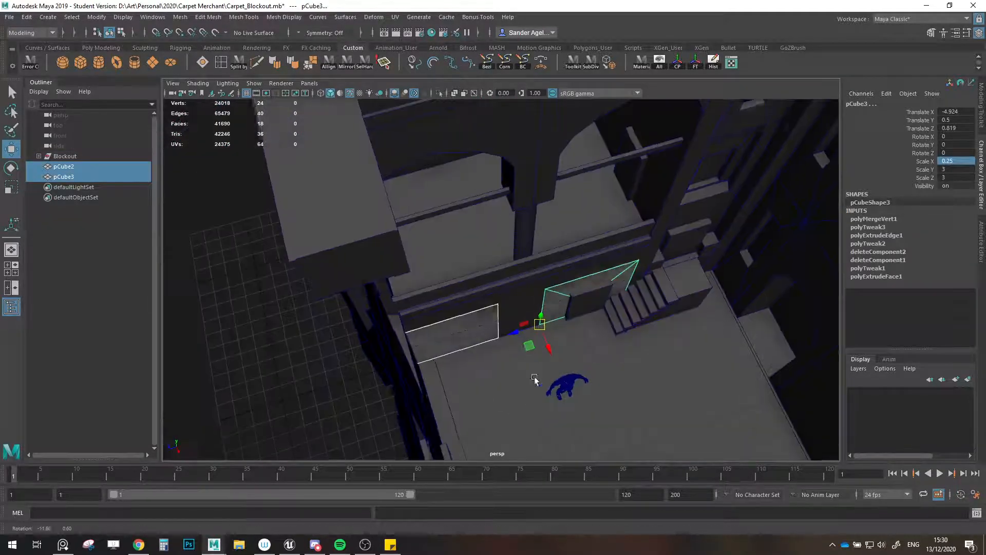
pyautogui.moveTo(518, 332); pyautogui.dragTo(267, 410)
pyautogui.keyDown('alt'); pyautogui.moveTo(267, 410); pyautogui.dragTo(417, 345, button='middle'); pyautogui.keyUp('alt')
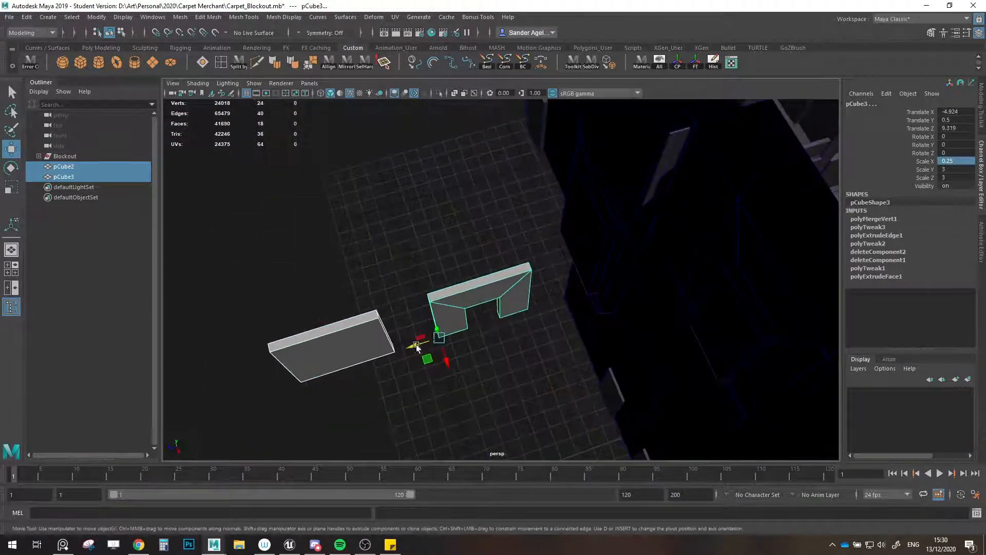
pyautogui.moveTo(414, 345); pyautogui.dragTo(394, 353)
pyautogui.keyDown('alt'); pyautogui.moveTo(543, 364); pyautogui.dragTo(502, 367, button='right'); pyautogui.keyUp('alt')
pyautogui.keyDown('alt'); pyautogui.moveTo(502, 368); pyautogui.dragTo(486, 360); pyautogui.keyUp('alt')
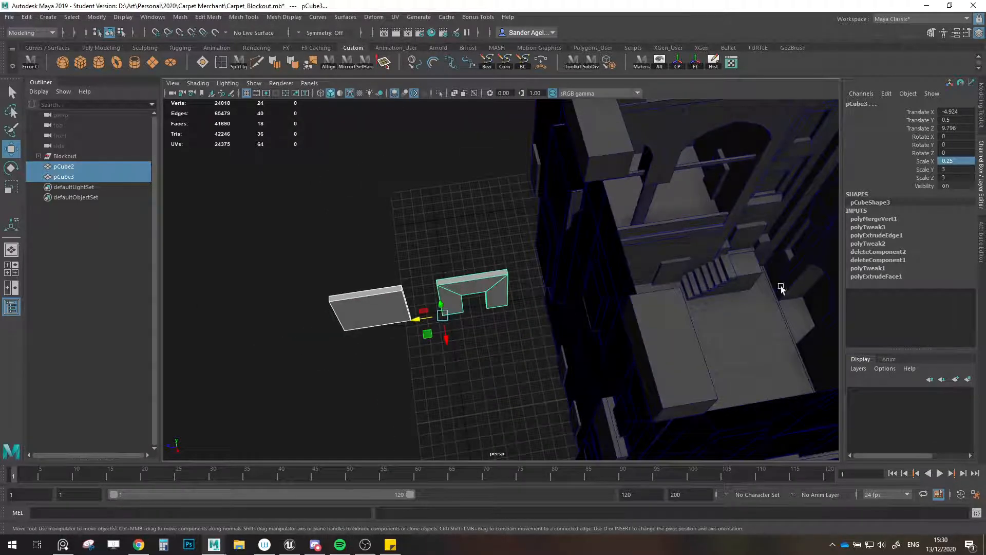
pyautogui.moveTo(435, 325); pyautogui.dragTo(334, 354)
pyautogui.hotkey('ctrl', 'z')
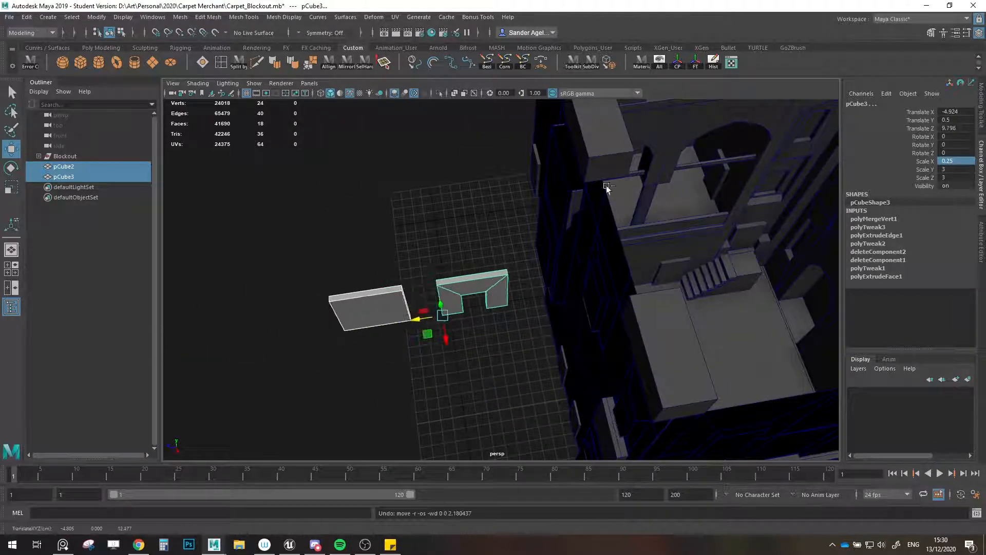
# - Delete the history and freeze the transformations of both panels, and snap the doorway panel against the solid panel's end
pyautogui.click(709, 66)
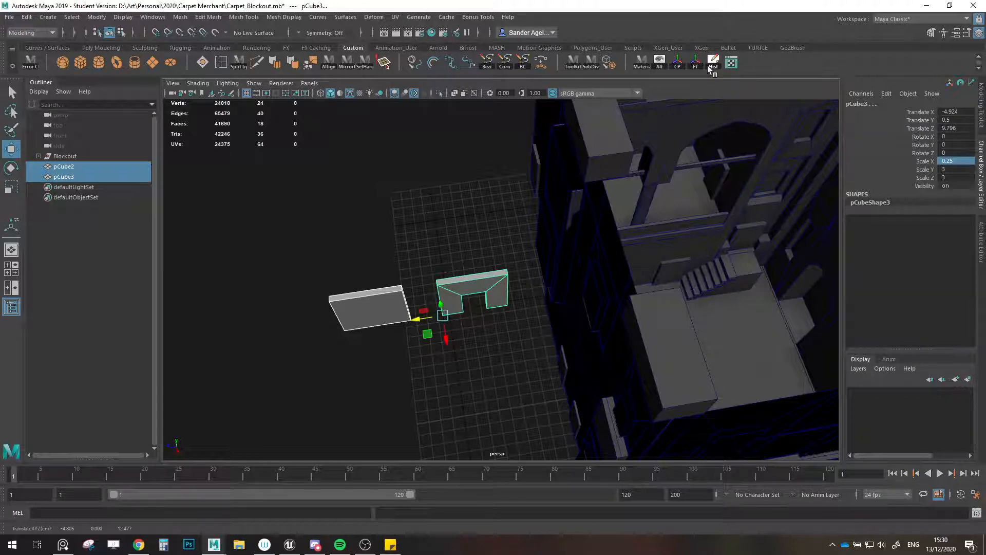
pyautogui.click(694, 66)
pyautogui.click(402, 243)
pyautogui.moveTo(387, 251)
pyautogui.mouseDown()
pyautogui.moveTo(457, 302)
pyautogui.moveTo(430, 334)
pyautogui.moveTo(383, 344)
pyautogui.moveTo(352, 325)
pyautogui.mouseUp()
pyautogui.click(384, 344)
pyautogui.click(409, 306)
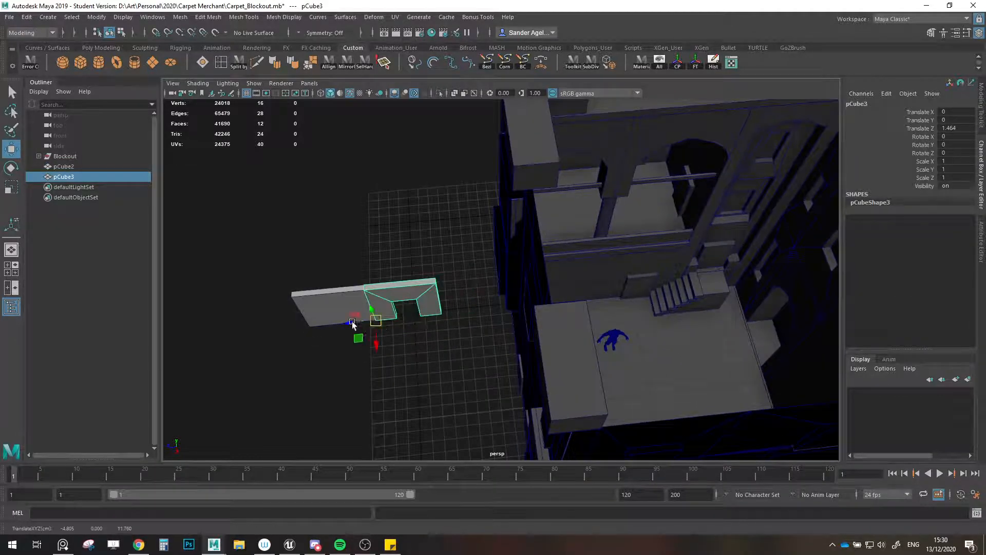
# - Duplicate the solid panel and snap the copy, the original and the doorway panel end to end in one row
pyautogui.click(329, 313)
pyautogui.keyDown('shift'); pyautogui.moveTo(284, 331); pyautogui.dragTo(208, 355); pyautogui.keyUp('shift')
pyautogui.click(303, 321)
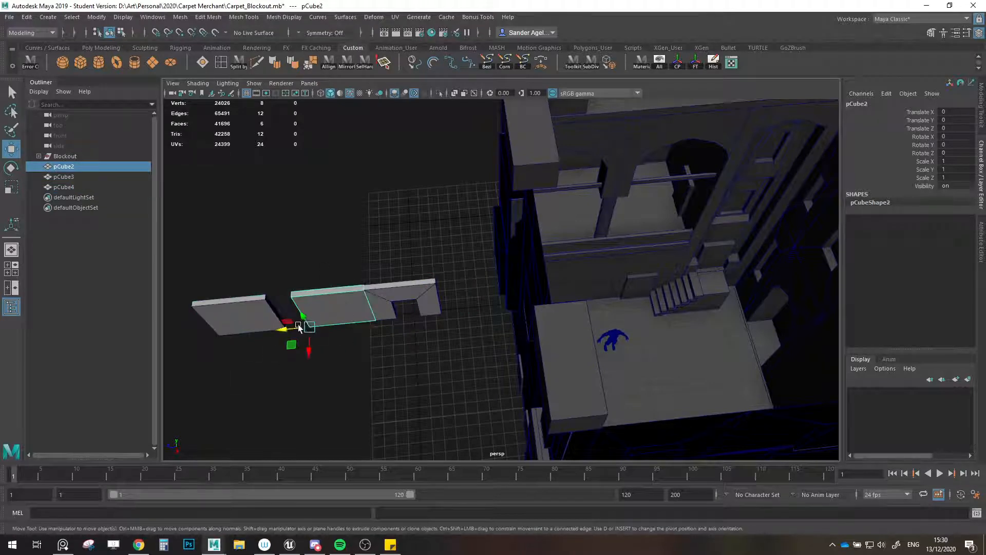
pyautogui.moveTo(297, 329); pyautogui.dragTo(280, 332)
pyautogui.moveTo(355, 322); pyautogui.dragTo(272, 313)
pyautogui.keyDown('alt'); pyautogui.moveTo(398, 367); pyautogui.dragTo(374, 353); pyautogui.keyUp('alt')
# - Snap the doorway panel's pivot to its lower outer corner, at the free end of the row
pyautogui.click(398, 302)
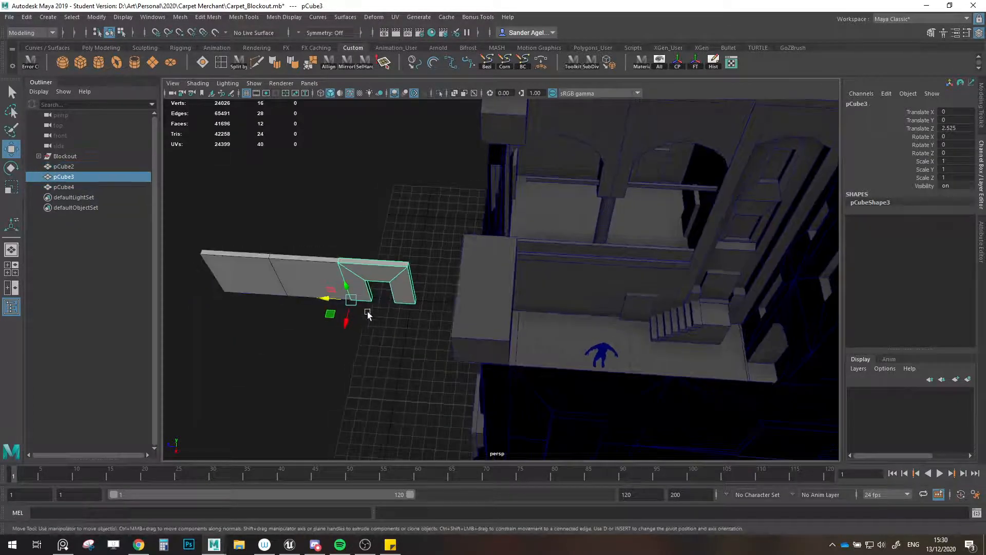
pyautogui.press('d')
pyautogui.press('v')
pyautogui.moveTo(352, 300); pyautogui.dragTo(415, 304)
# - Snap the pivots of solid panels pCube2 and pCube4 to their lower corners on the side facing the doorway panel
pyautogui.click(324, 296)
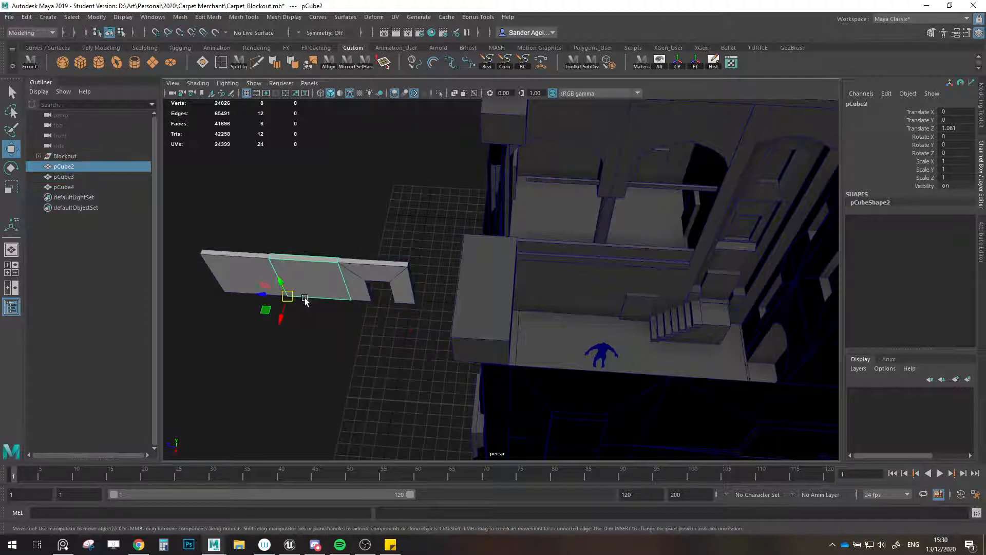
pyautogui.press('d')
pyautogui.press('v')
pyautogui.moveTo(288, 297); pyautogui.dragTo(344, 301)
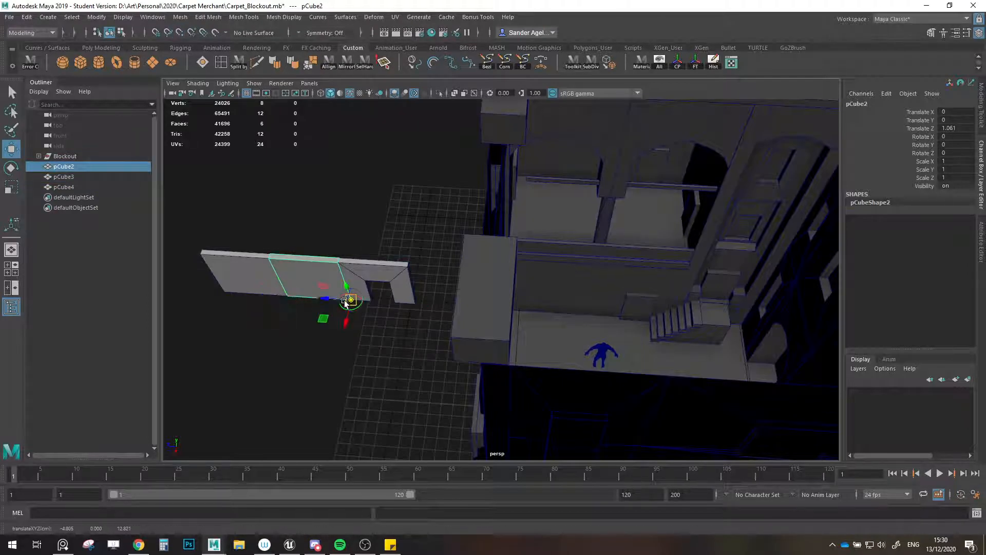
pyautogui.click(246, 289)
pyautogui.press('d')
pyautogui.press('v')
pyautogui.moveTo(226, 294); pyautogui.dragTo(283, 296)
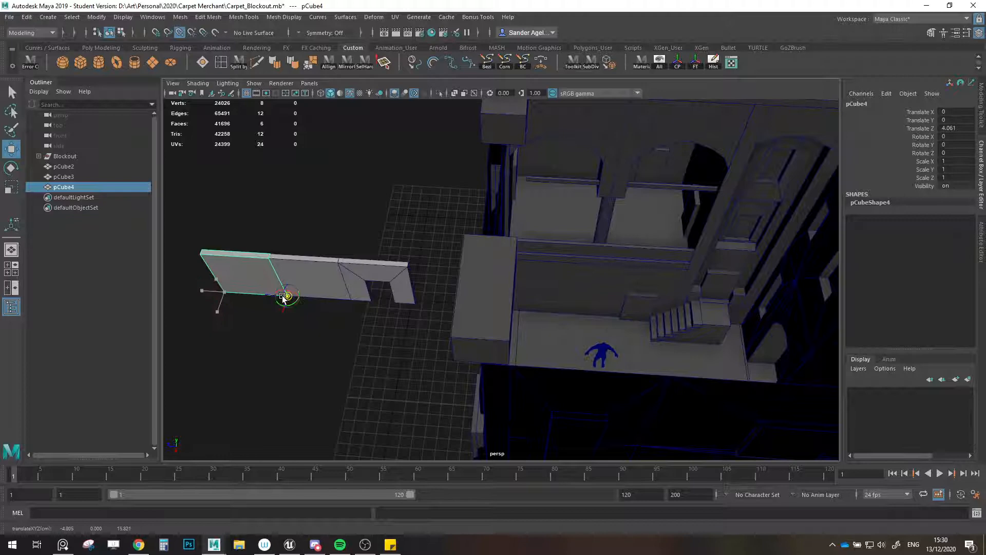
# - Move the row of three panels back into the courtyard and snap it so the opening meets the blockout door
pyautogui.click(340, 309)
pyautogui.moveTo(377, 292); pyautogui.dragTo(645, 315)
pyautogui.click(269, 292)
pyautogui.click(368, 286)
pyautogui.keyDown('alt'); pyautogui.moveTo(682, 318); pyautogui.dragTo(491, 337, button='middle'); pyautogui.keyUp('alt')
pyautogui.scroll(5, 490, 337)
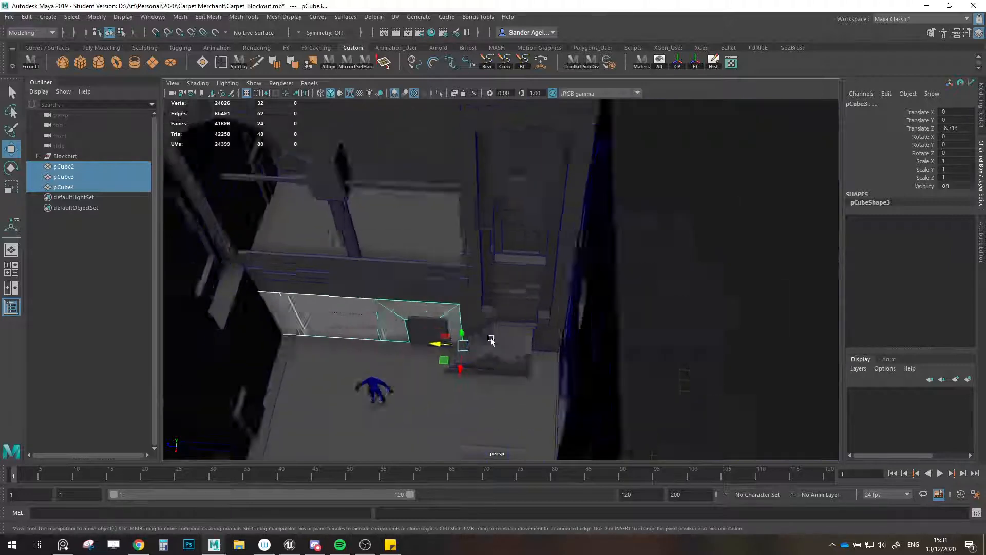
pyautogui.press('v')
pyautogui.moveTo(415, 386); pyautogui.dragTo(445, 343)
pyautogui.keyDown('alt'); pyautogui.moveTo(445, 343); pyautogui.dragTo(568, 341, button='middle'); pyautogui.keyUp('alt')
pyautogui.scroll(-3, 568, 341)
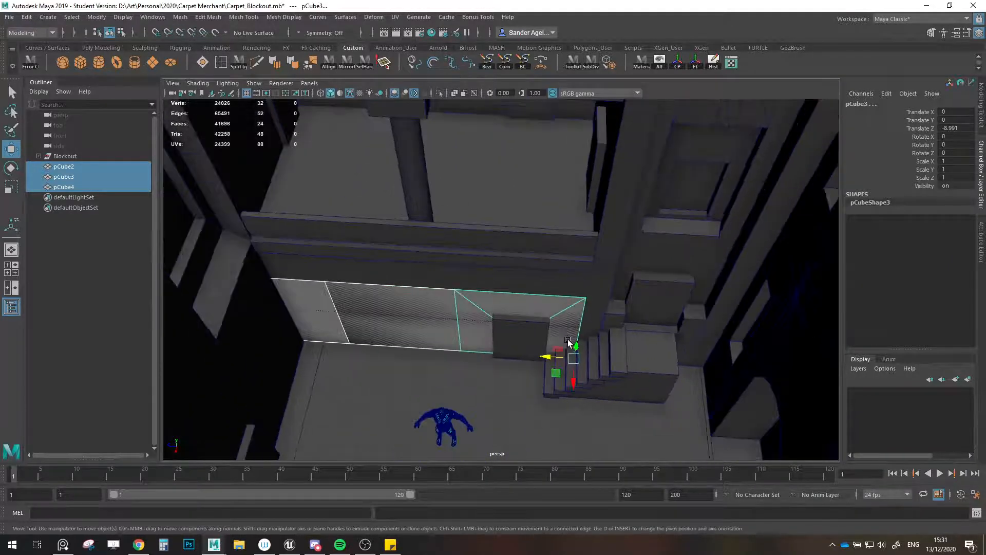
# - Duplicate a solid panel and the doorway panel and place the copies outside the blockout
pyautogui.keyDown('alt'); pyautogui.moveTo(569, 341); pyautogui.dragTo(522, 379); pyautogui.keyUp('alt')
pyautogui.moveTo(452, 335)
pyautogui.keyDown('alt'); pyautogui.mouseDown()
pyautogui.moveTo(520, 346)
pyautogui.moveTo(503, 326)
pyautogui.moveTo(464, 329)
pyautogui.mouseUp(); pyautogui.keyUp('alt')
pyautogui.moveTo(464, 329)
pyautogui.keyDown('alt'); pyautogui.mouseDown(button='right')
pyautogui.moveTo(517, 319)
pyautogui.moveTo(418, 341)
pyautogui.mouseUp(button='right'); pyautogui.keyUp('alt')
pyautogui.moveTo(418, 341)
pyautogui.keyDown('alt'); pyautogui.mouseDown()
pyautogui.moveTo(506, 315)
pyautogui.moveTo(340, 374)
pyautogui.mouseUp(); pyautogui.keyUp('alt')
pyautogui.click(539, 308)
pyautogui.keyDown('alt'); pyautogui.moveTo(604, 304); pyautogui.dragTo(547, 309, button='right'); pyautogui.keyUp('alt')
pyautogui.moveTo(547, 308)
pyautogui.keyDown('alt'); pyautogui.mouseDown()
pyautogui.moveTo(575, 325)
pyautogui.moveTo(342, 303)
pyautogui.mouseUp(); pyautogui.keyUp('alt')
pyautogui.click(580, 319)
pyautogui.click(579, 313)
pyautogui.keyDown('alt'); pyautogui.moveTo(451, 319); pyautogui.dragTo(507, 343, button='middle'); pyautogui.keyUp('alt')
pyautogui.click(502, 345)
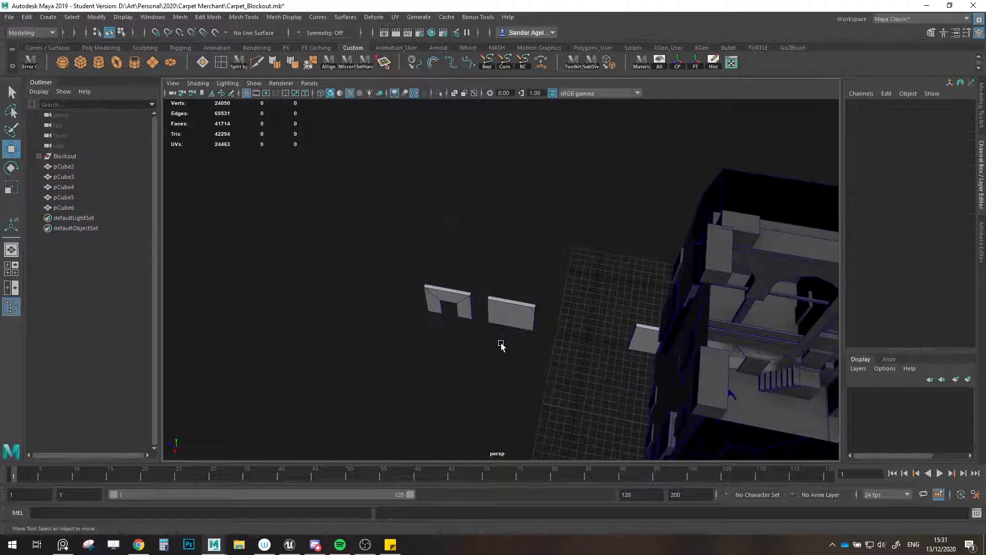
# - Select the two panel copies outside the building and move them farther away from the blockout
pyautogui.keyDown('alt'); pyautogui.moveTo(502, 344); pyautogui.dragTo(518, 354, button='right'); pyautogui.keyUp('alt')
pyautogui.moveTo(401, 275); pyautogui.dragTo(515, 354)
pyautogui.moveTo(445, 344); pyautogui.dragTo(372, 235)
# - Duplicate the set-aside solid panel pCube5 along Z to make a third spare panel beside it
pyautogui.click(437, 218)
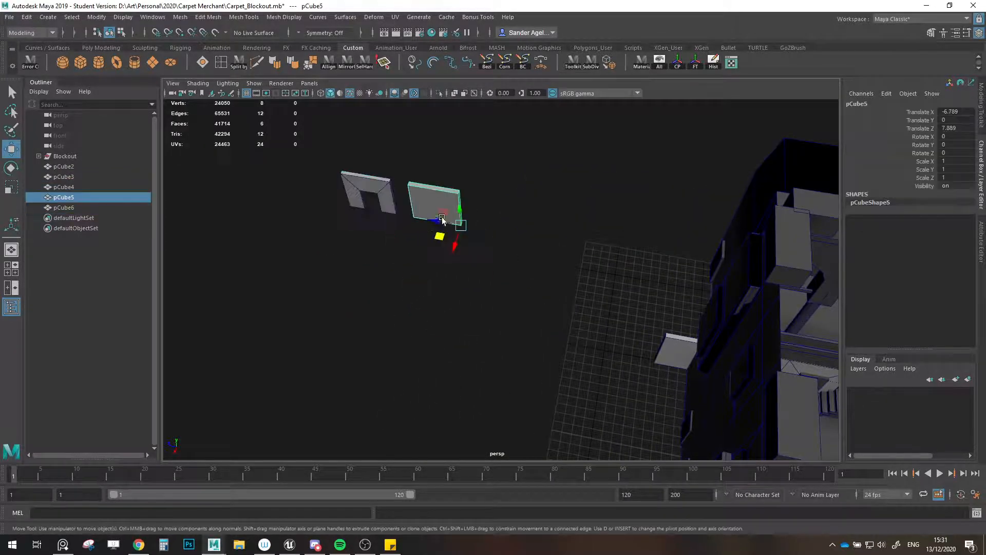
pyautogui.keyDown('shift'); pyautogui.moveTo(439, 221); pyautogui.dragTo(491, 239); pyautogui.keyUp('shift')
pyautogui.press('f')
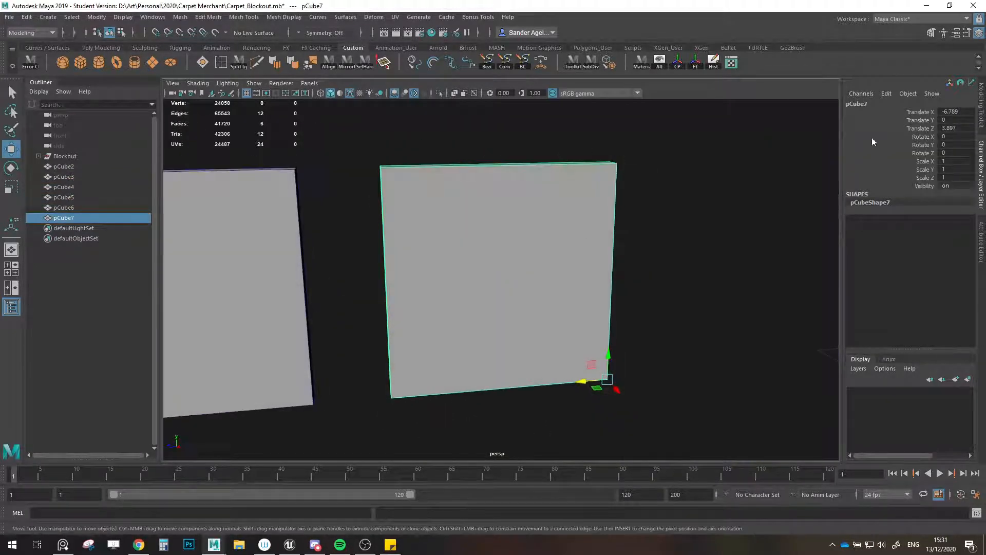
# - Connect the new copy's four vertical edges at half height and delete all faces above the cut
pyautogui.click(981, 117)
pyautogui.click(897, 119)
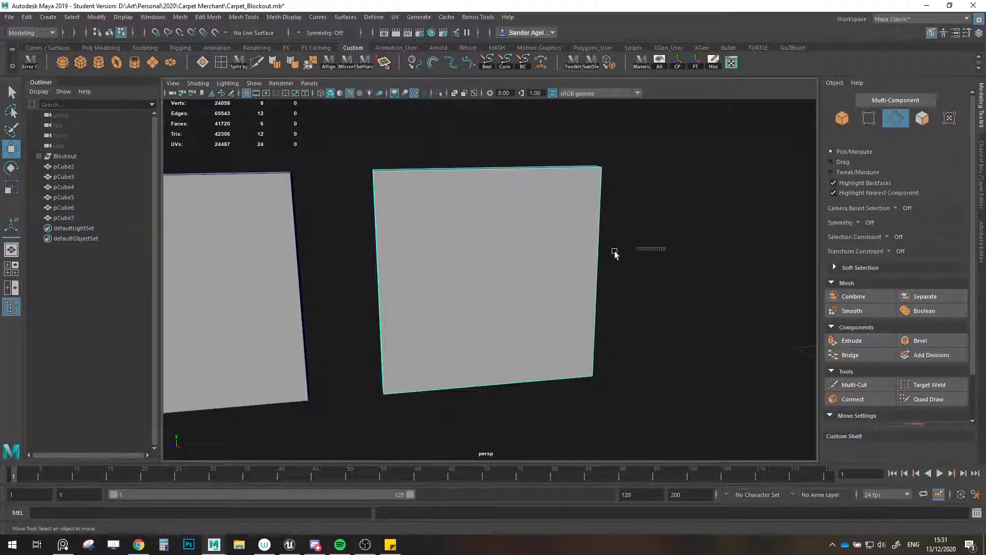
pyautogui.moveTo(329, 262); pyautogui.dragTo(802, 342)
pyautogui.click(853, 399)
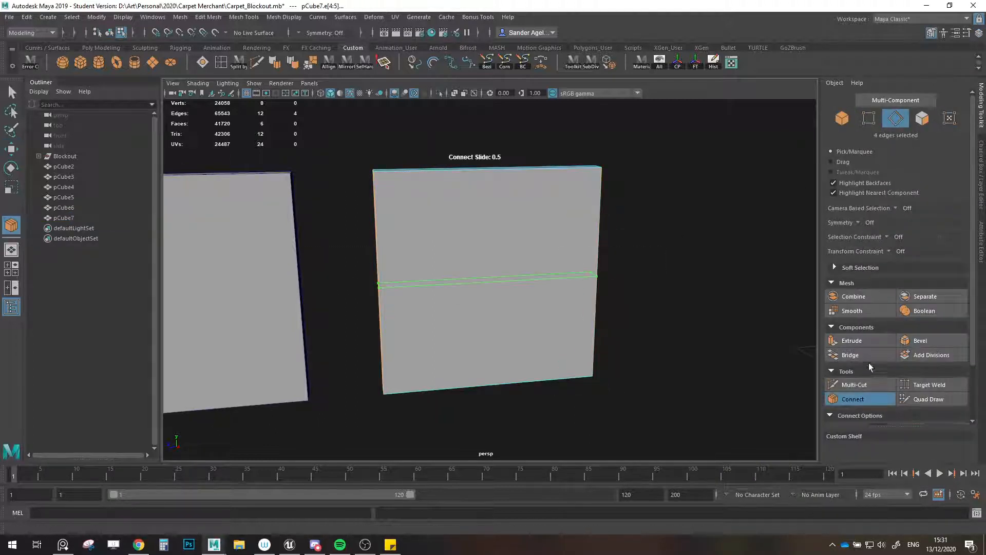
pyautogui.click(922, 118)
pyautogui.moveTo(731, 163); pyautogui.dragTo(301, 247)
pyautogui.press('Delete')
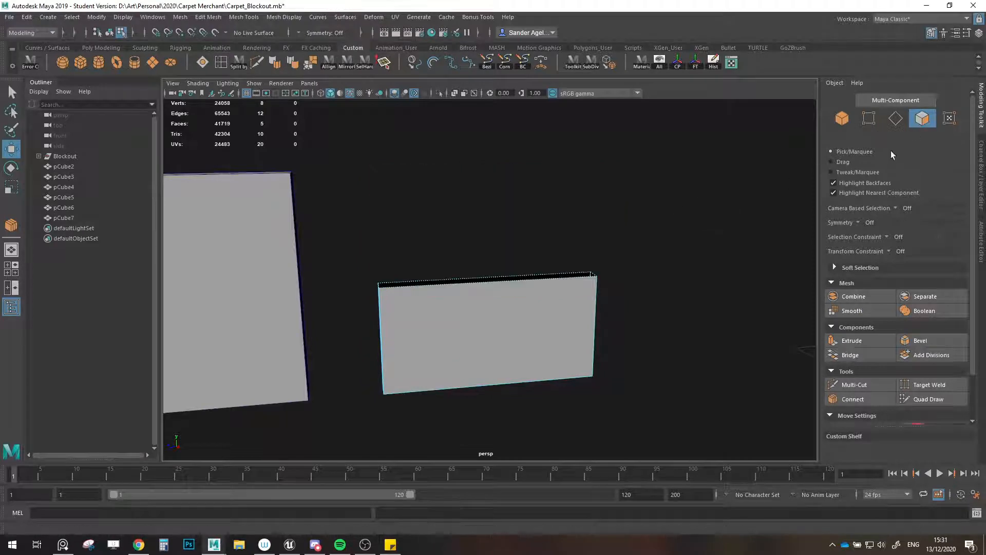
# - Close the open top border of the half-height panel with a face and return to object selection
pyautogui.click(896, 119)
pyautogui.doubleClick(571, 276)
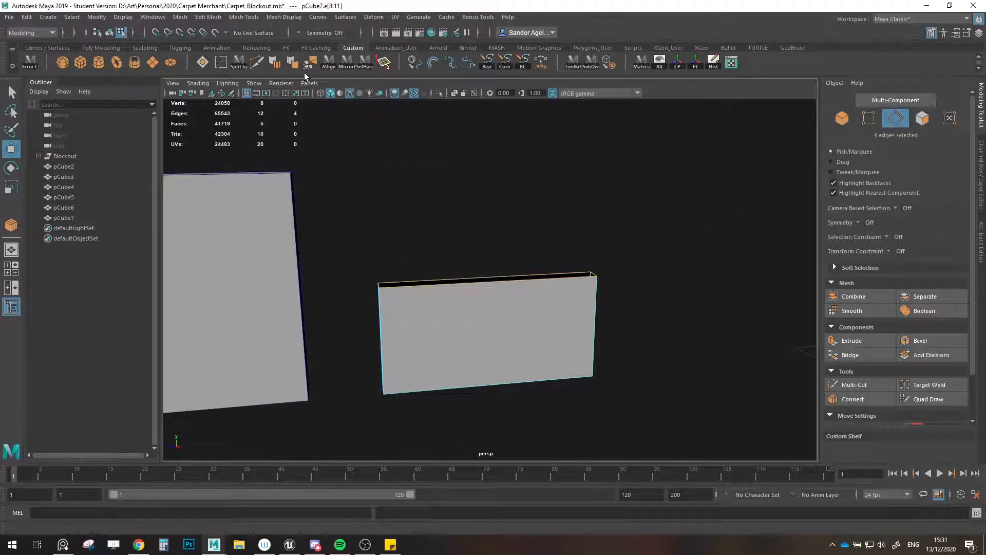
pyautogui.click(203, 62)
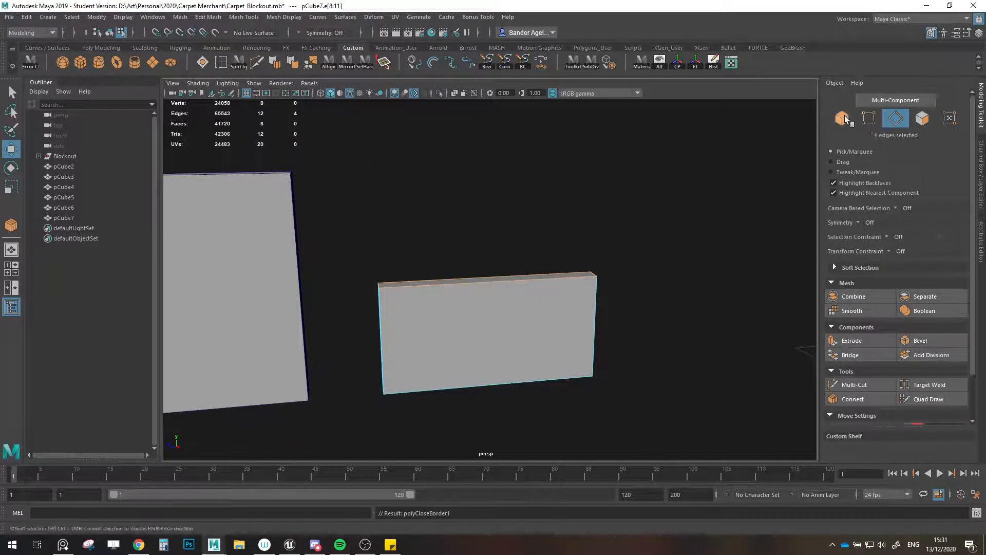
pyautogui.click(842, 119)
pyautogui.click(604, 224)
pyautogui.scroll(-5, 603, 225)
pyautogui.keyDown('alt'); pyautogui.moveTo(604, 225); pyautogui.dragTo(491, 298); pyautogui.keyUp('alt')
pyautogui.scroll(-4, 501, 311)
pyautogui.keyDown('alt'); pyautogui.moveTo(508, 324); pyautogui.dragTo(423, 257, button='middle'); pyautogui.keyUp('alt')
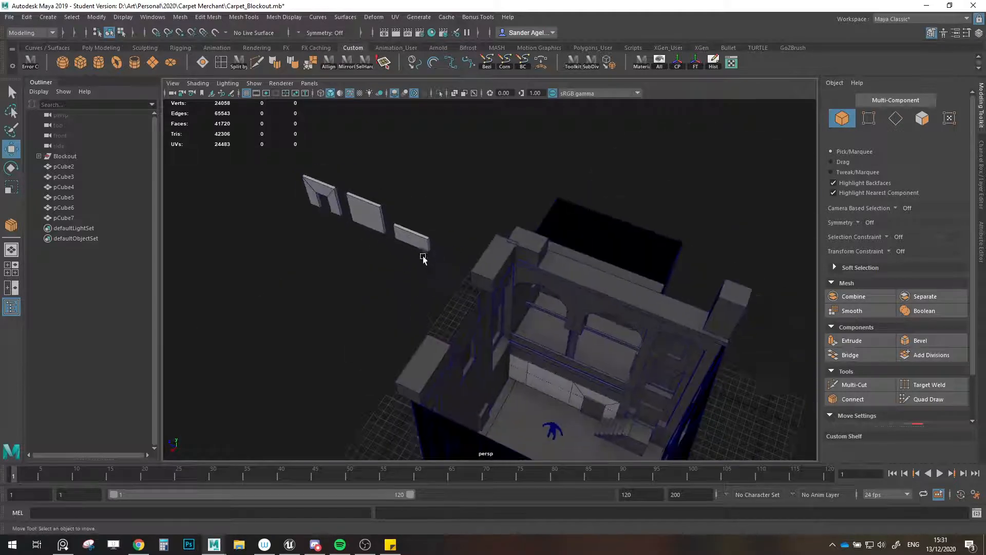
# - Duplicate the half-height spare panel and snap the copy onto the top corner of the courtyard wall's lower panel row
pyautogui.scroll(2, 422, 256)
pyautogui.click(417, 247)
pyautogui.keyDown('shift'); pyautogui.moveTo(393, 253); pyautogui.dragTo(379, 317); pyautogui.keyUp('shift')
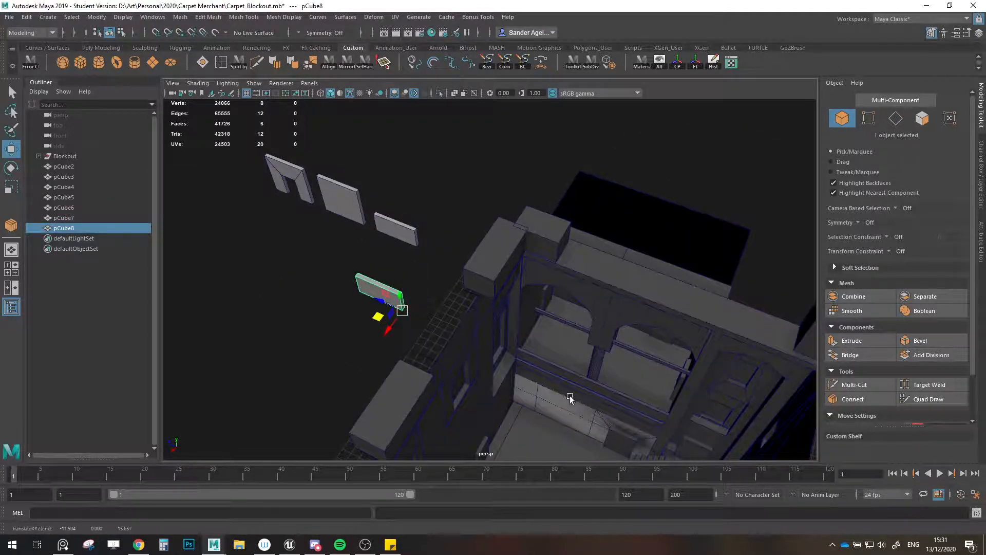
pyautogui.scroll(3, 569, 395)
pyautogui.keyDown('alt'); pyautogui.moveTo(569, 395); pyautogui.dragTo(556, 348, button='middle'); pyautogui.keyUp('alt')
pyautogui.keyDown('alt'); pyautogui.moveTo(556, 348); pyautogui.dragTo(550, 314); pyautogui.keyUp('alt')
pyautogui.press('v')
pyautogui.moveTo(351, 244); pyautogui.dragTo(510, 302)
# - Duplicate the half-height panel three times along the wall, snapping the copies to vertices to cover the strip above the full panels
pyautogui.scroll(5, 568, 352)
pyautogui.keyDown('alt'); pyautogui.moveTo(567, 351); pyautogui.dragTo(401, 351); pyautogui.keyUp('alt')
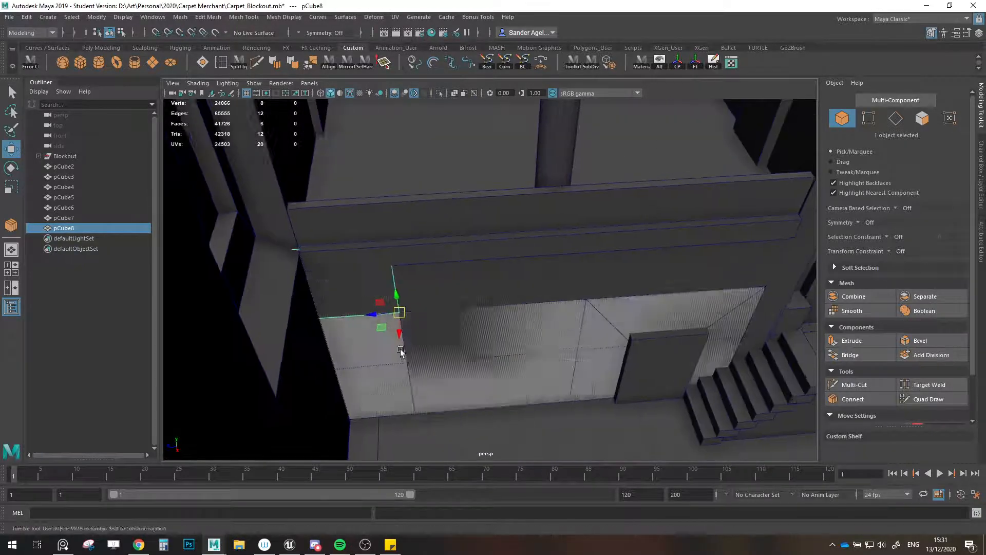
pyautogui.keyDown('alt'); pyautogui.moveTo(401, 352); pyautogui.dragTo(319, 309, button='middle'); pyautogui.keyUp('alt')
pyautogui.moveTo(322, 311)
pyautogui.keyDown('shift'); pyautogui.mouseDown()
pyautogui.moveTo(483, 312)
pyautogui.moveTo(687, 335)
pyautogui.mouseUp(); pyautogui.keyUp('shift')
pyautogui.press('v')
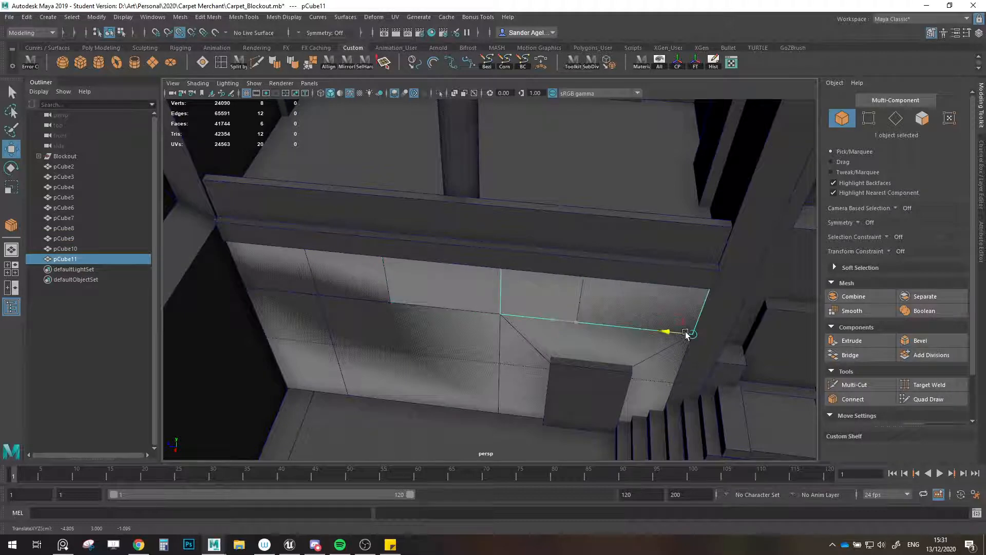
# - Select the half-height panel pCube8 at the row's far end and slide it along Z out of the row
pyautogui.scroll(-5, 586, 335)
pyautogui.scroll(2, 521, 327)
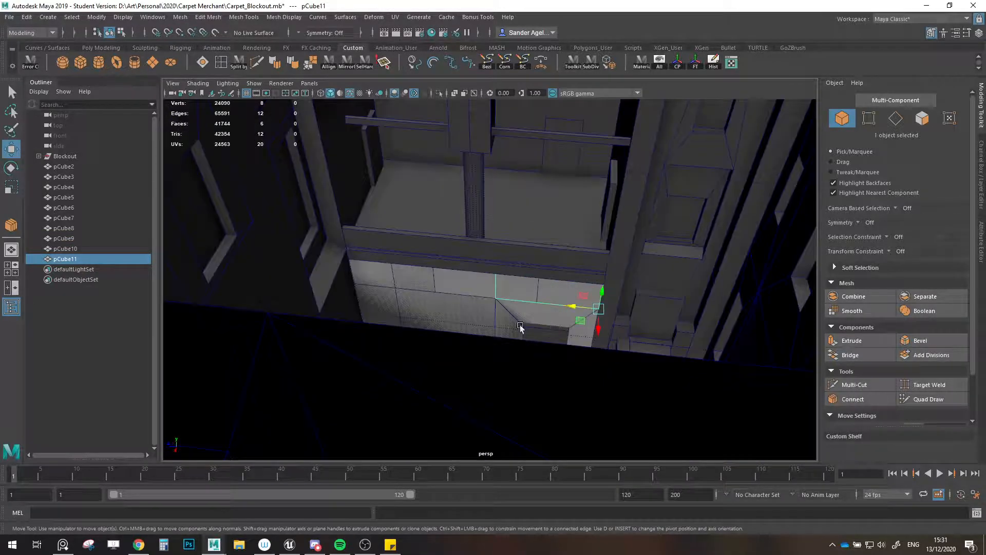
pyautogui.scroll(3, 428, 289)
pyautogui.click(425, 288)
pyautogui.click(414, 289)
pyautogui.click(344, 272)
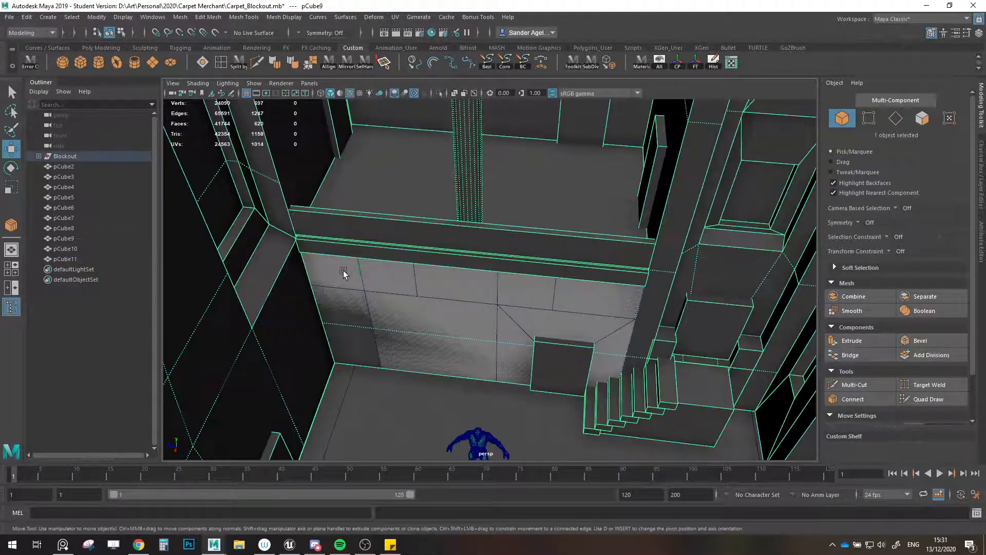
pyautogui.click(353, 277)
pyautogui.moveTo(345, 287); pyautogui.dragTo(269, 289)
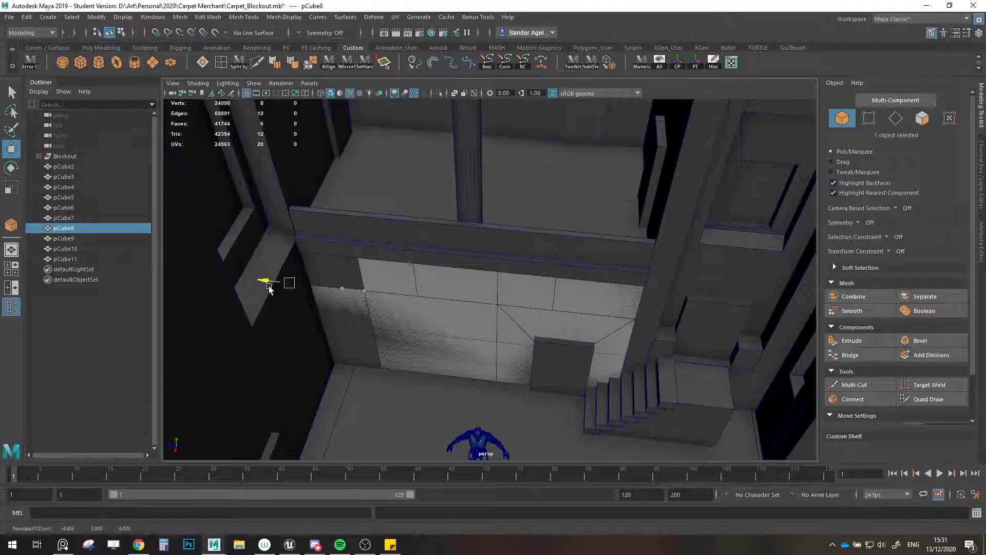
# - Select the neighbouring half-height panel pCube9, shift it along the wall and delete it
pyautogui.click(388, 284)
pyautogui.click(385, 280)
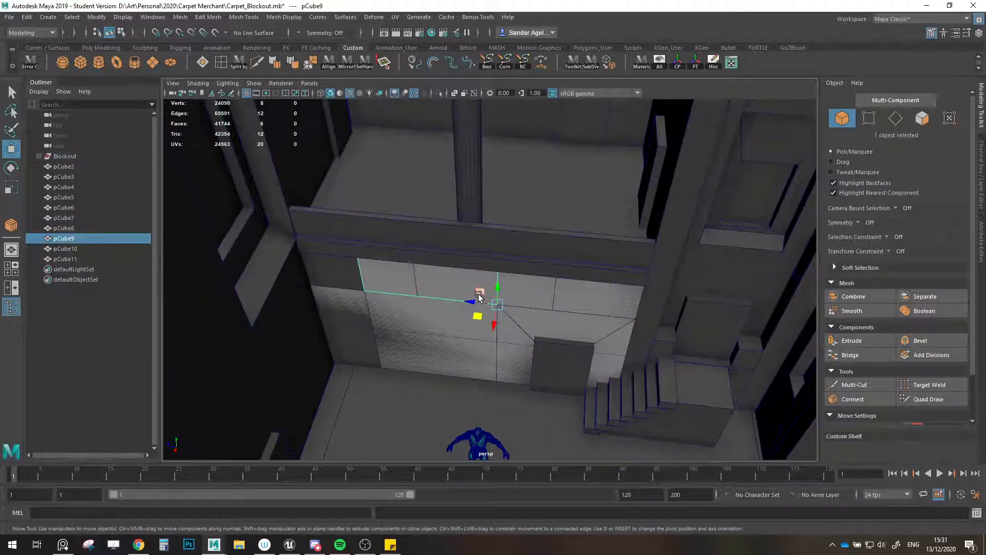
pyautogui.moveTo(469, 302); pyautogui.dragTo(316, 288)
pyautogui.press('Delete')
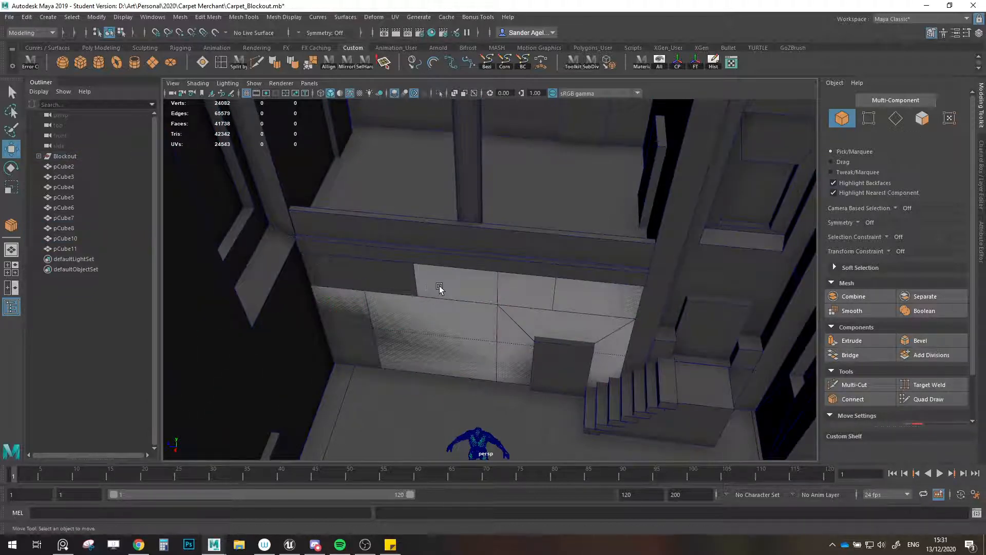
# - Snap the half-height panel pCube8 back into the upper row directly beside pCube10
pyautogui.click(440, 289)
pyautogui.scroll(-5, 422, 290)
pyautogui.moveTo(394, 293)
pyautogui.keyDown('alt'); pyautogui.mouseDown()
pyautogui.moveTo(490, 311)
pyautogui.moveTo(380, 301)
pyautogui.mouseUp(); pyautogui.keyUp('alt')
pyautogui.click(490, 309)
pyautogui.scroll(5, 379, 301)
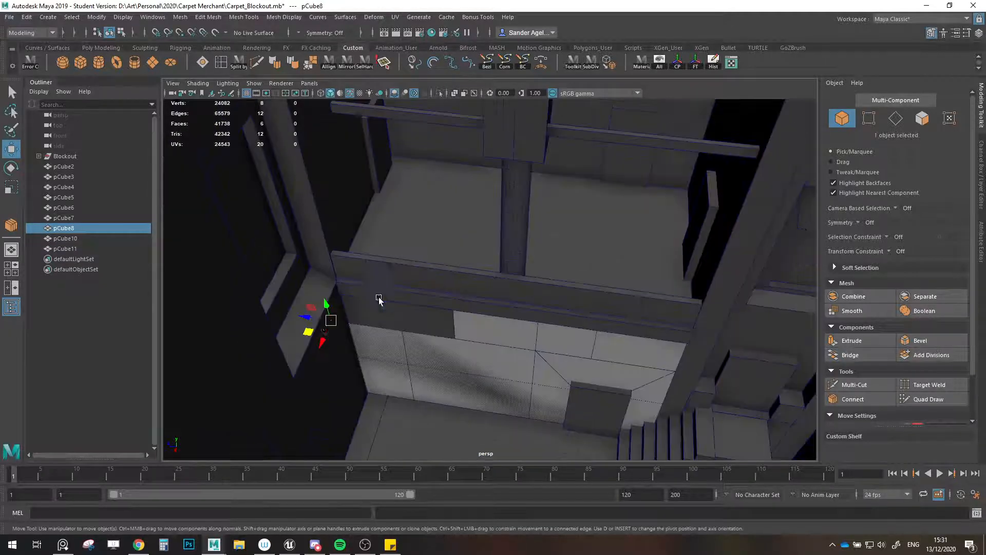
pyautogui.moveTo(307, 317); pyautogui.dragTo(455, 336)
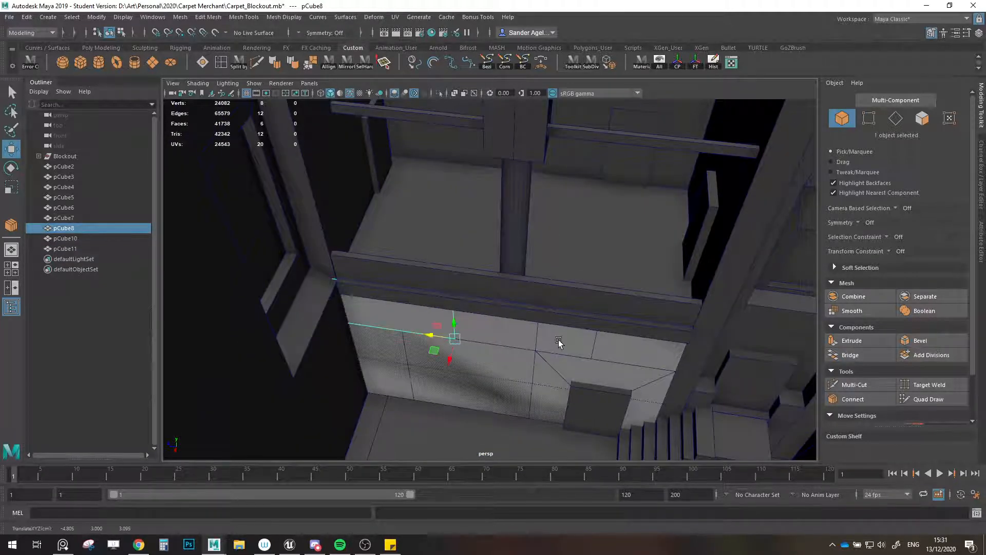
# - Try toggling the Blockout mesh's visibility, restore it and select the half-height panel pCube10
pyautogui.press('Up')
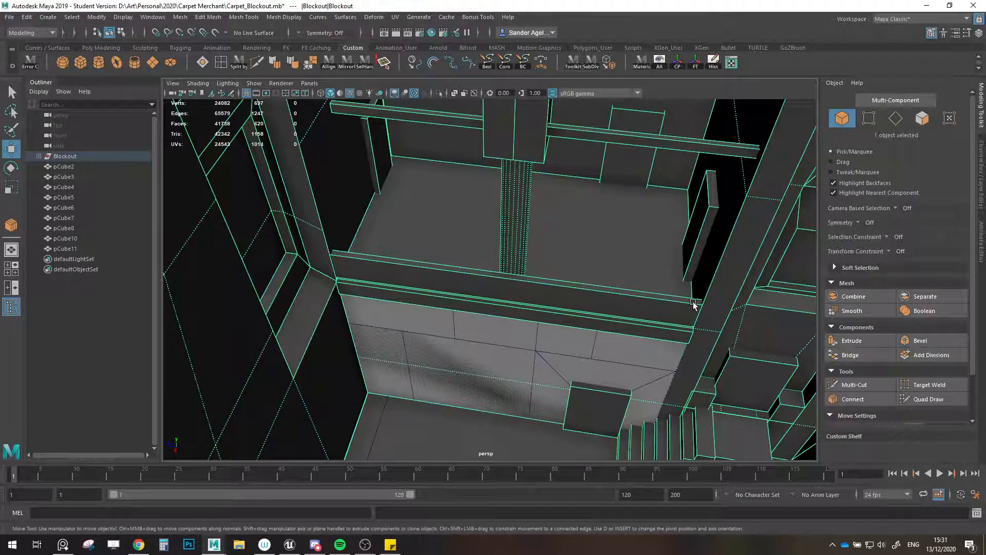
pyautogui.press('h')
pyautogui.press('h')
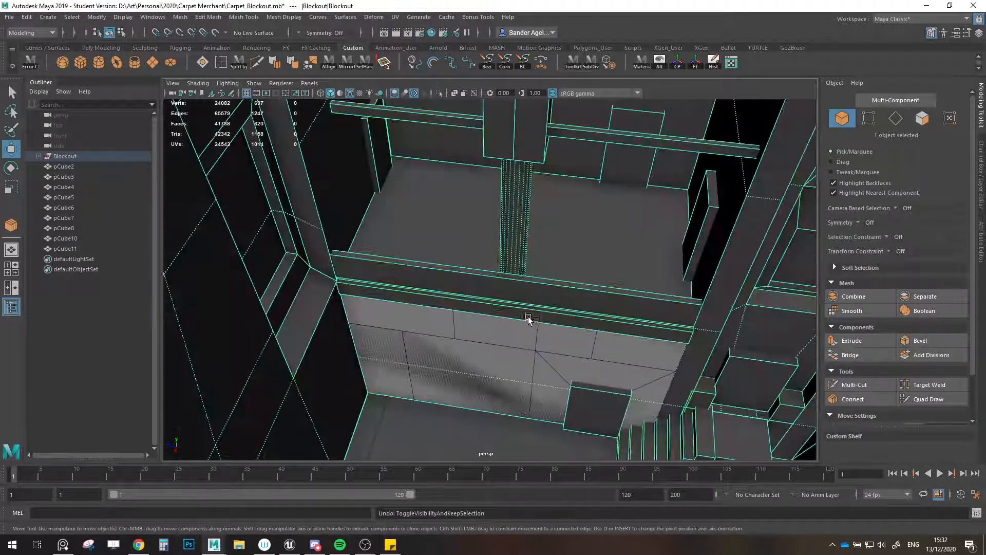
pyautogui.click(448, 327)
pyautogui.press('Up')
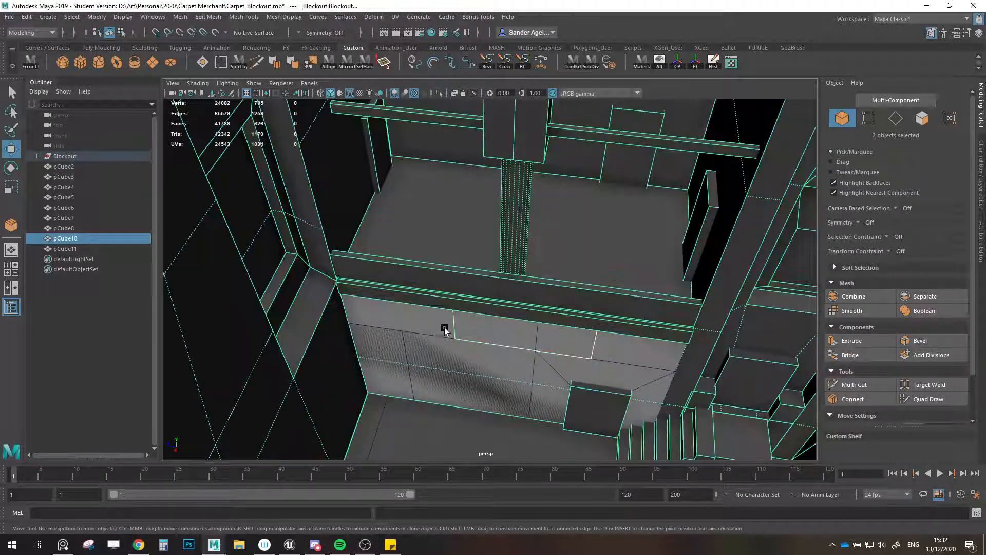
pyautogui.press('Down')
pyautogui.press('Up')
pyautogui.press('Down')
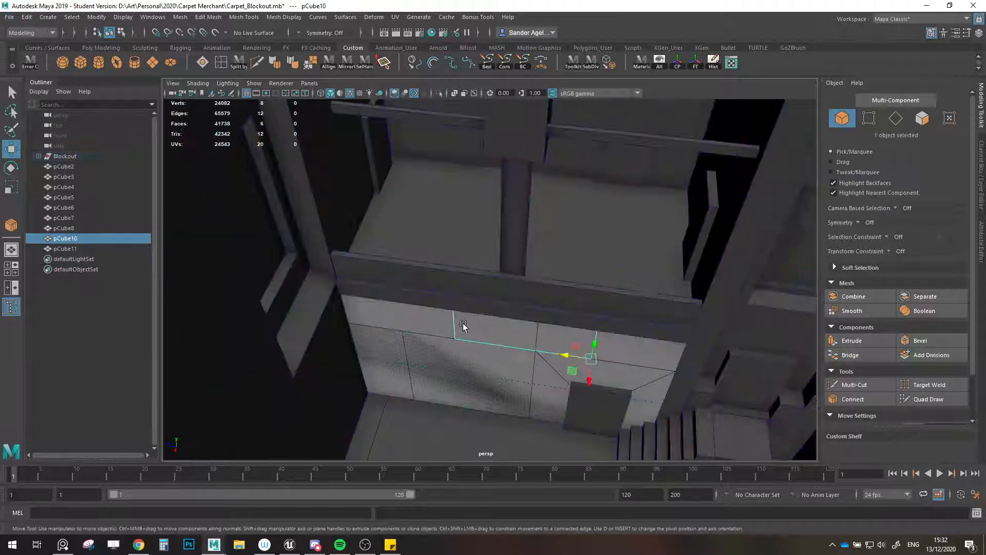
# - Examine the Blockout mesh inside its group for options and attributes that control how it displays
pyautogui.click(39, 156)
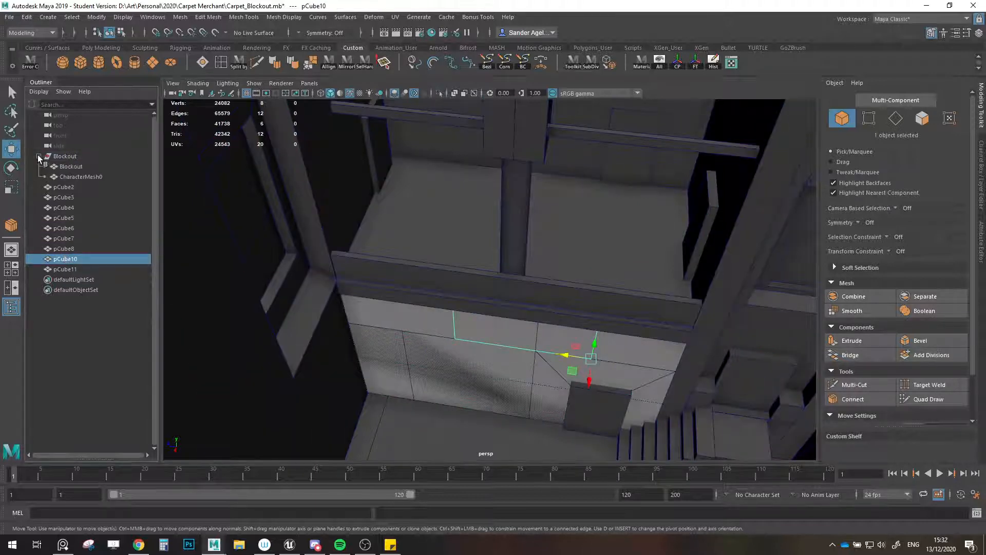
pyautogui.click(70, 167)
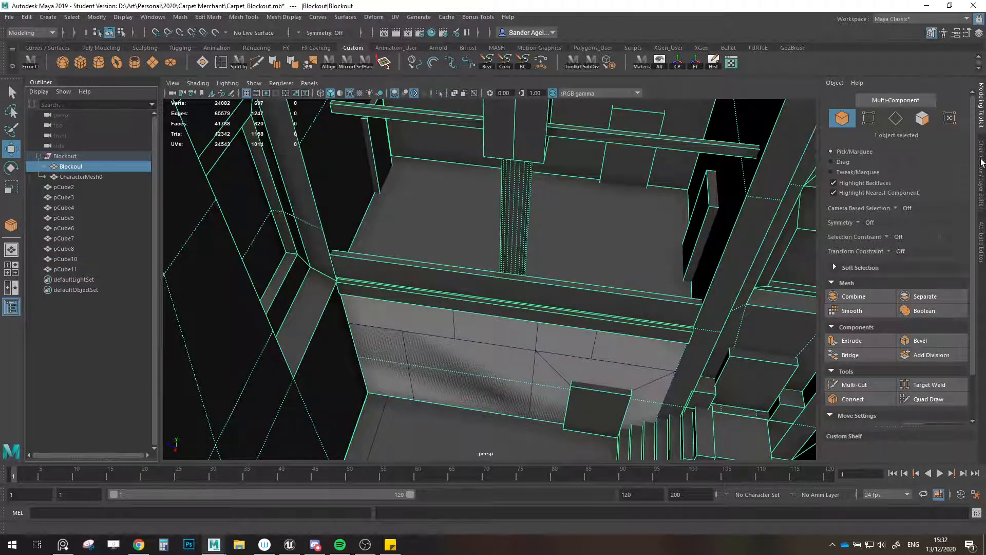
pyautogui.rightClick(95, 171)
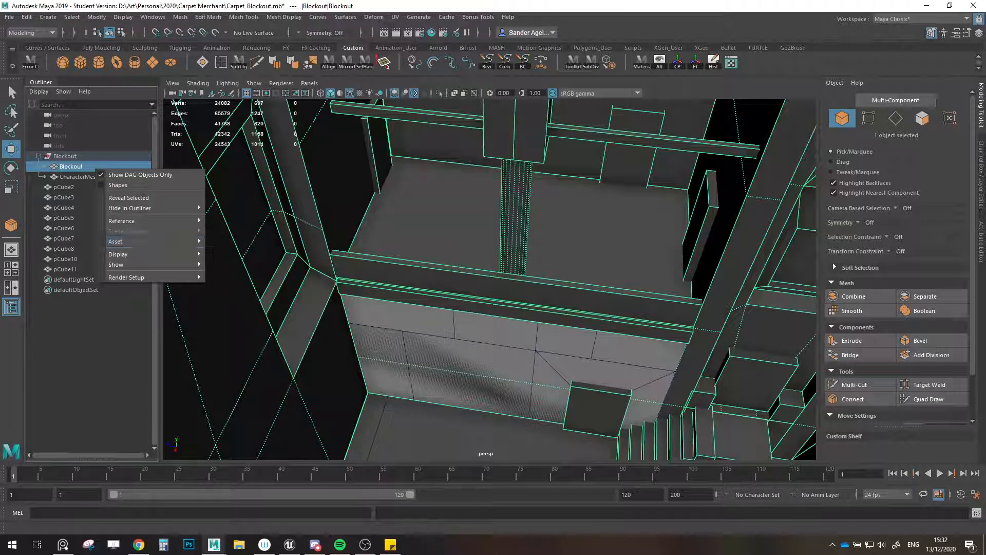
pyautogui.click(982, 174)
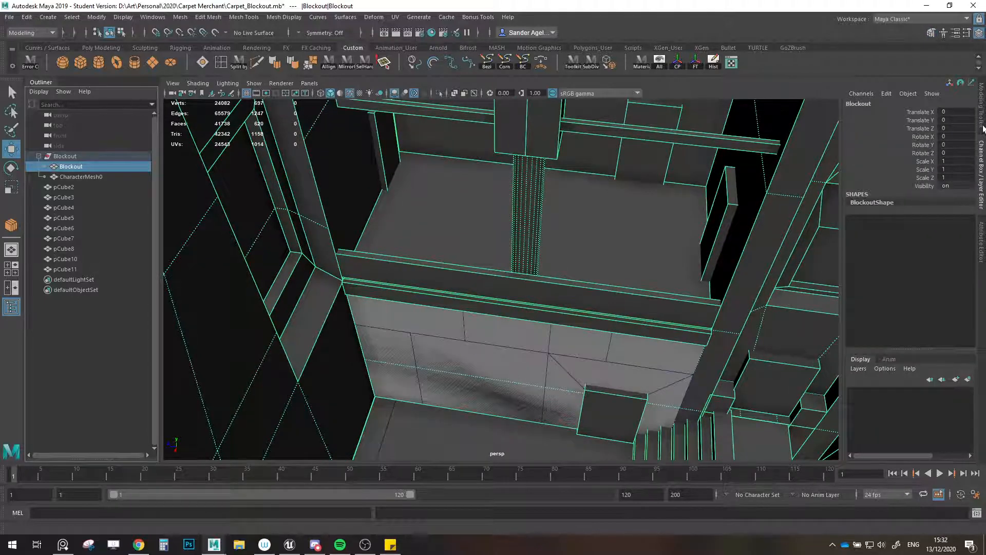
pyautogui.click(982, 129)
pyautogui.scroll(-4, 888, 230)
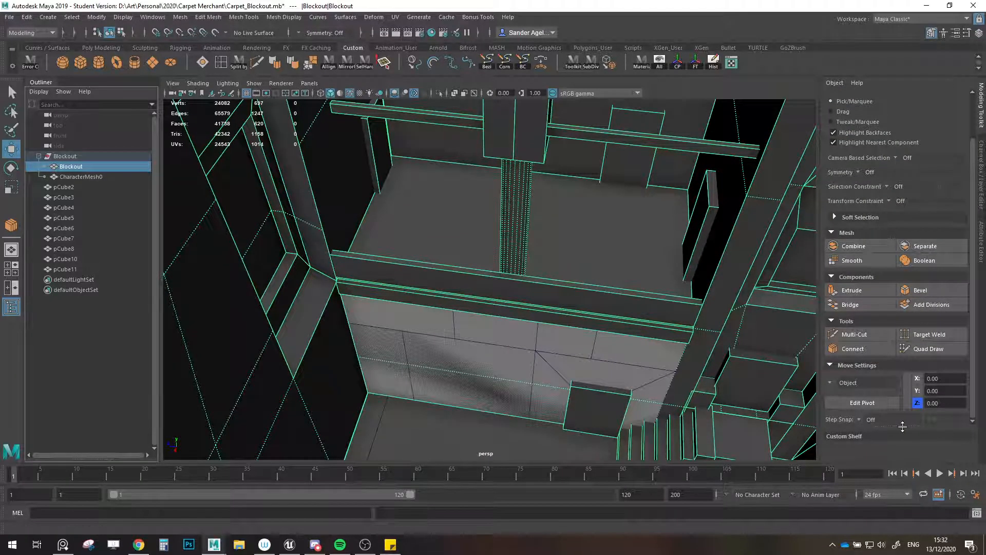
# - Select the whole Blockout group and create a new display layer
pyautogui.click(41, 157)
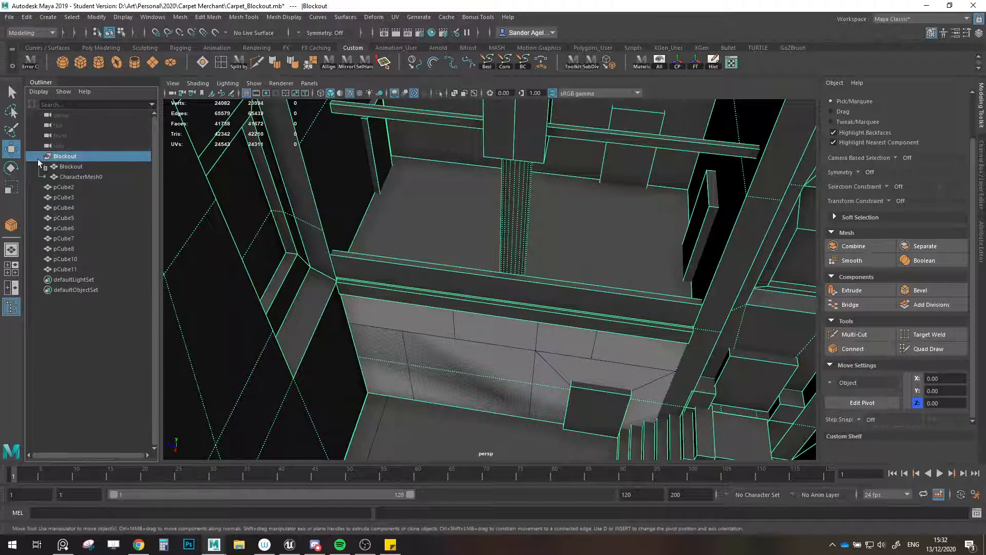
pyautogui.click(38, 158)
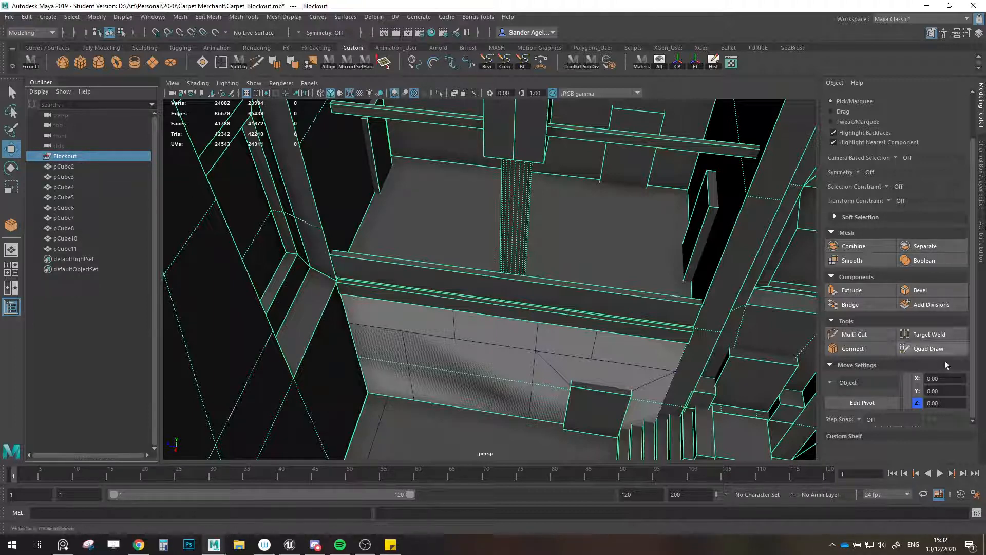
pyautogui.click(980, 233)
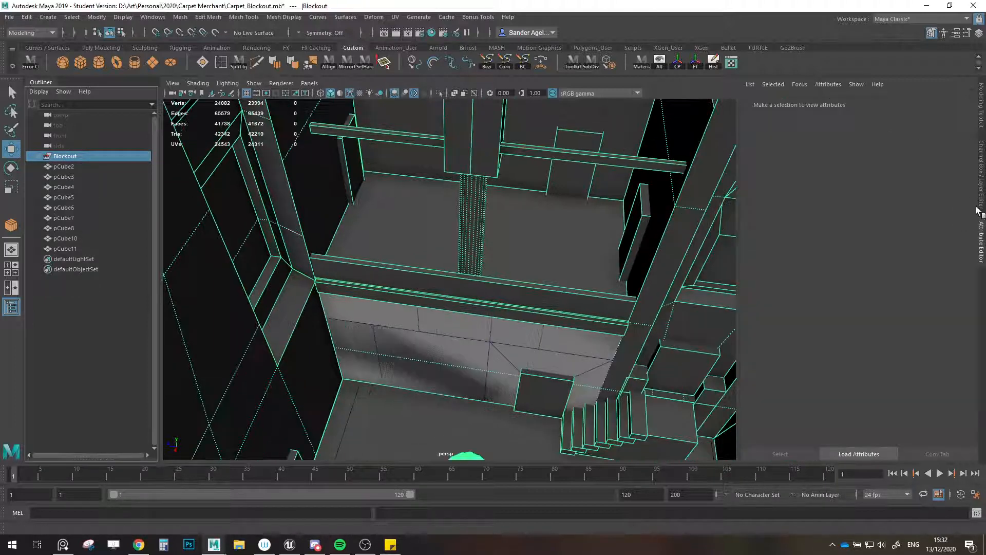
pyautogui.click(981, 206)
pyautogui.click(981, 207)
pyautogui.click(982, 198)
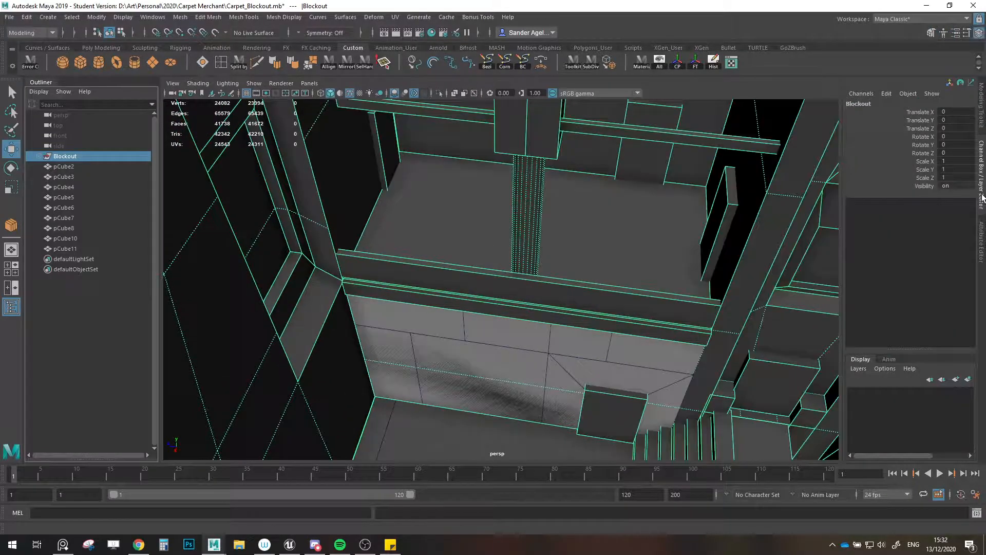
pyautogui.click(956, 379)
pyautogui.click(898, 396)
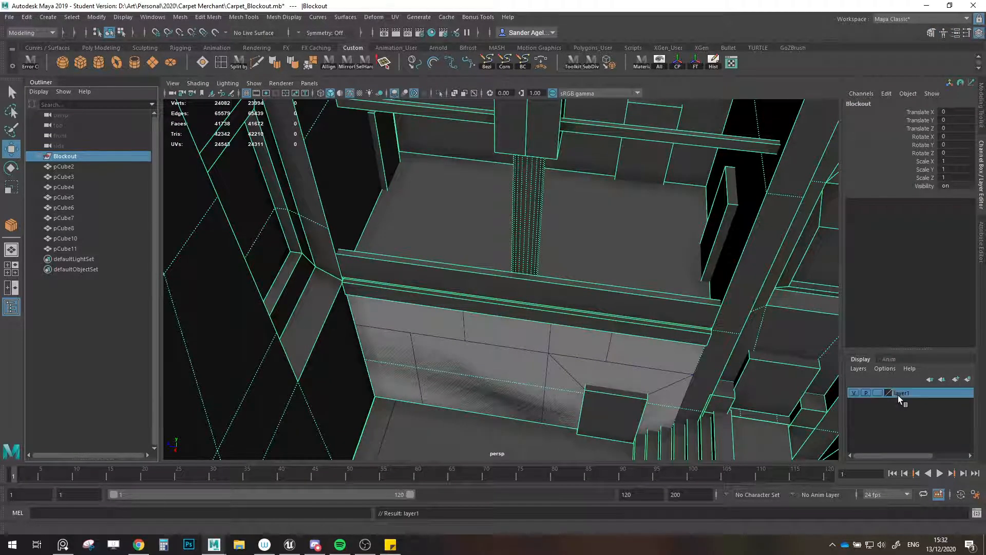
# - Rename the new display layer L_Blockout and give it the yellow colour
pyautogui.doubleClick(900, 394)
pyautogui.moveTo(409, 205); pyautogui.dragTo(300, 204)
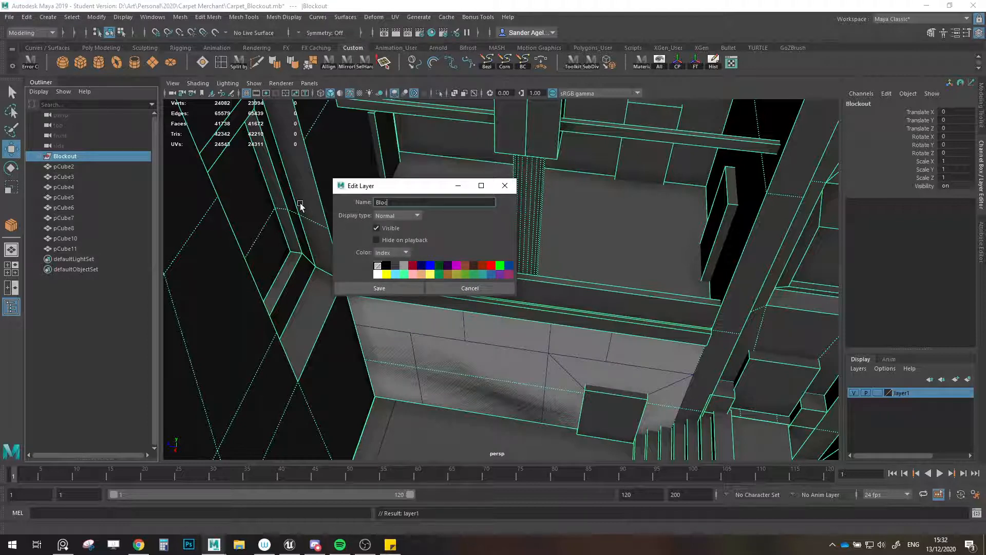
pyautogui.click(387, 274)
pyautogui.click(402, 219)
pyautogui.click(399, 217)
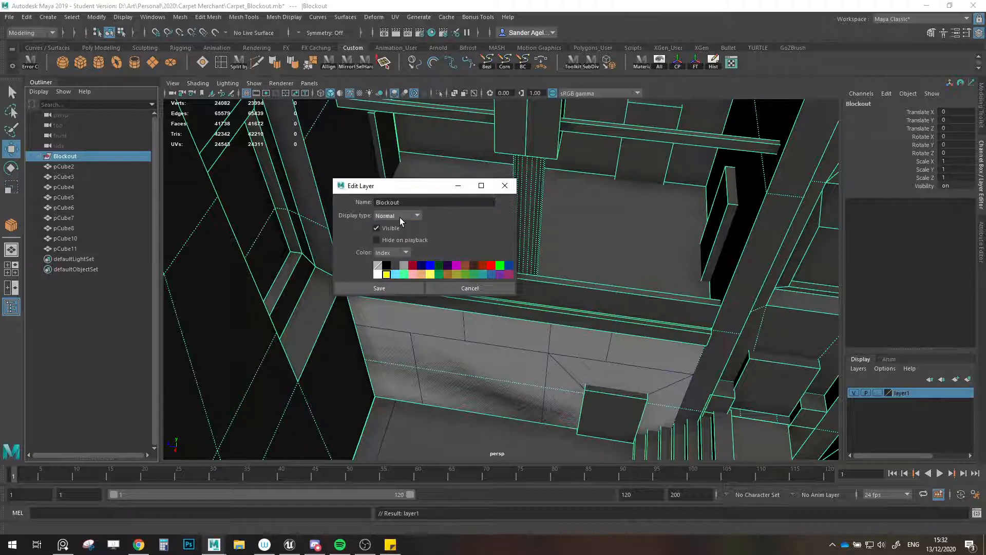
pyautogui.click(382, 291)
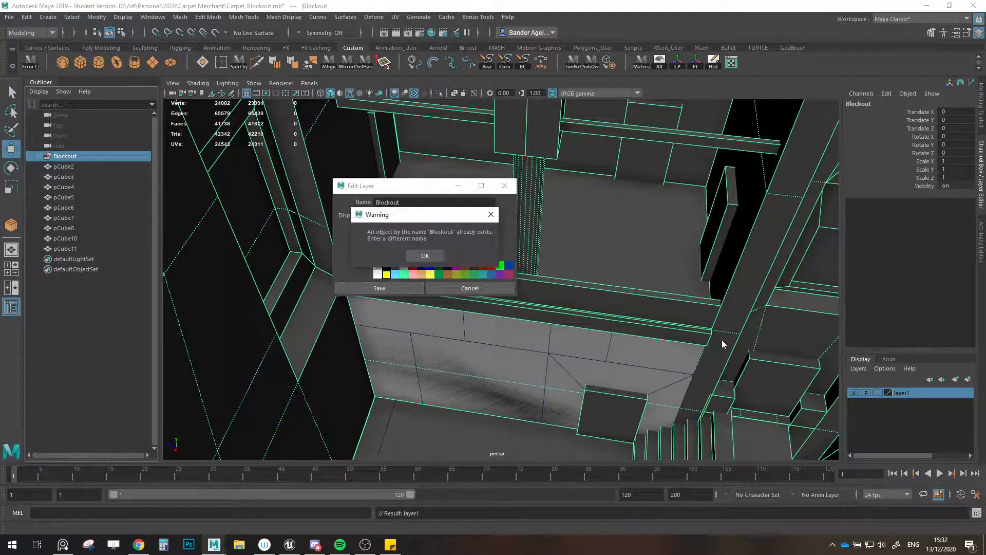
pyautogui.click(435, 257)
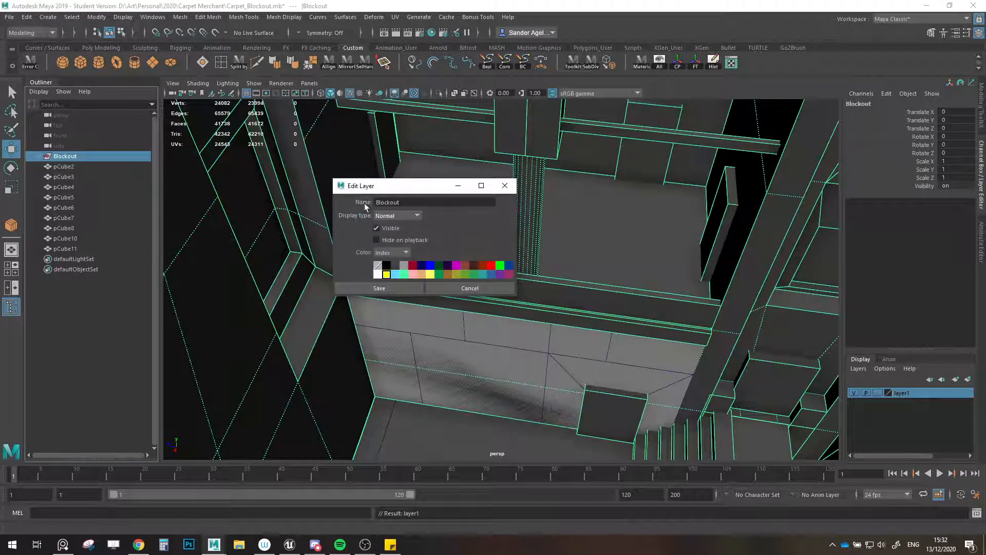
pyautogui.click(378, 203)
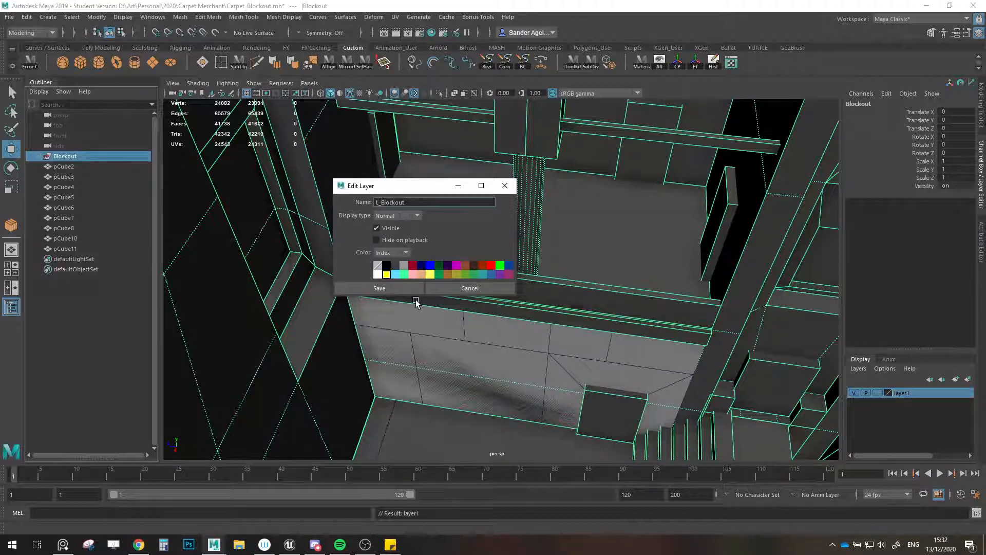
pyautogui.click(391, 288)
pyautogui.keyDown('alt'); pyautogui.moveTo(817, 399); pyautogui.dragTo(742, 374); pyautogui.keyUp('alt')
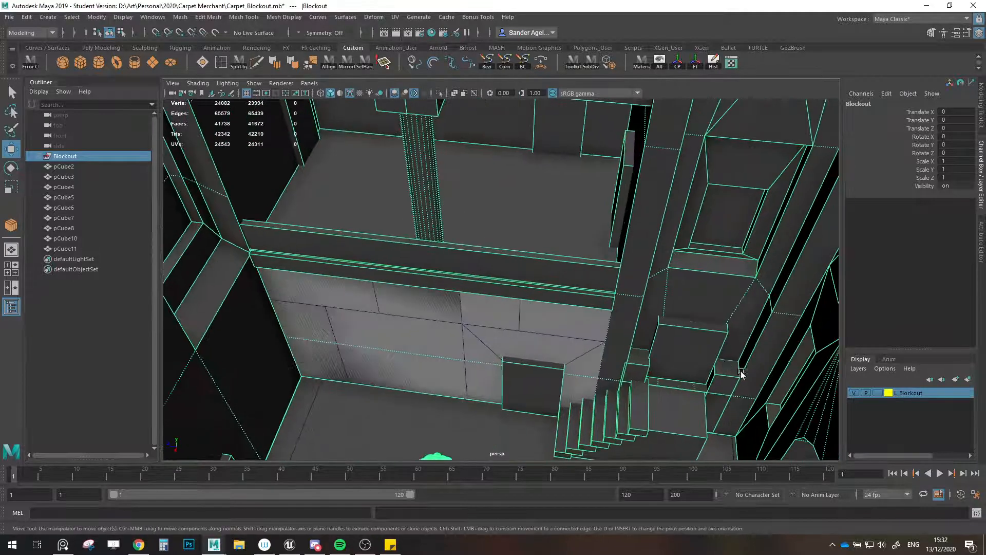
# - Cycle the L_Blockout layer through template, reference and normal display, testing whether the Blockout mesh can be selected
pyautogui.click(875, 394)
pyautogui.click(83, 187)
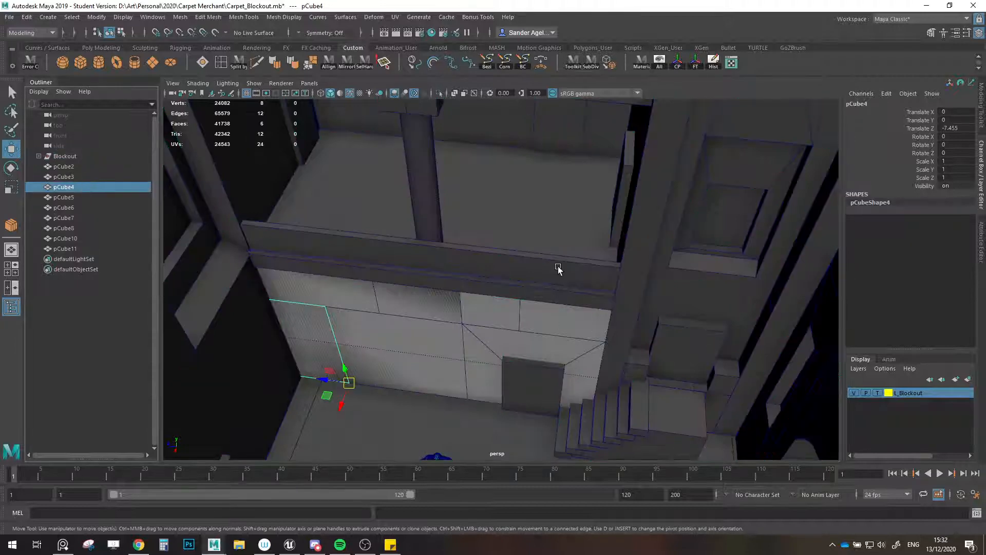
pyautogui.click(587, 281)
pyautogui.click(106, 189)
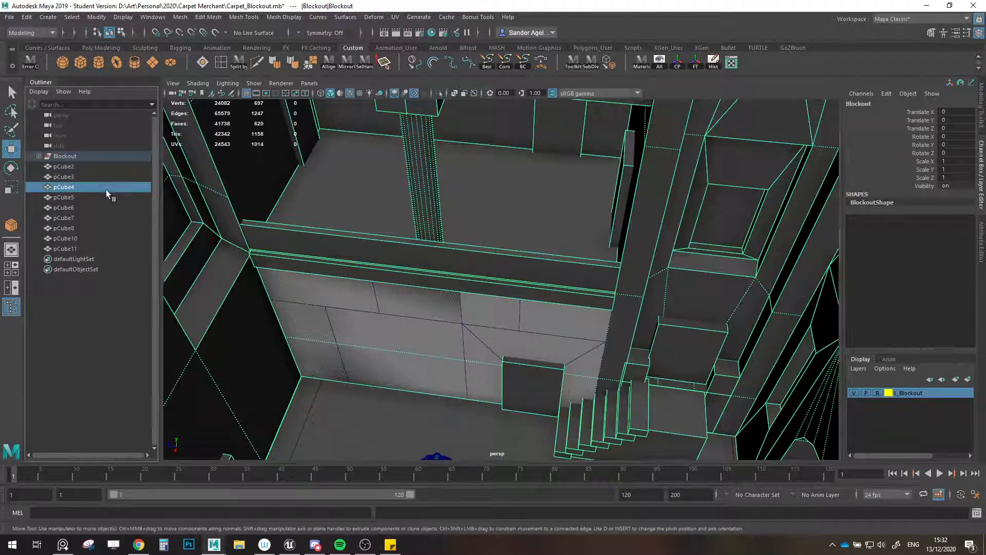
pyautogui.click(493, 243)
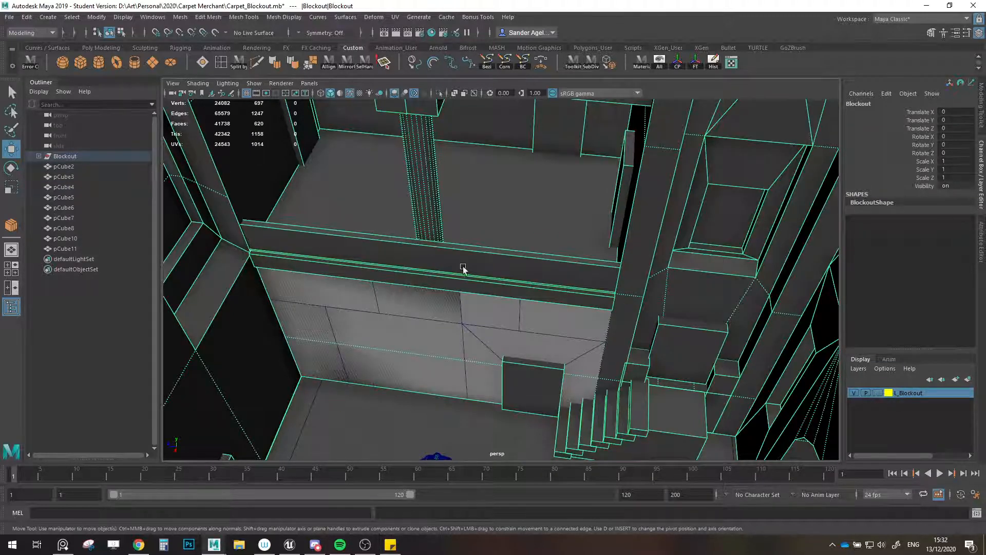
# - Toggle the L_Blockout layer's visibility off and on, and reselect the Blockout mesh in the scene
pyautogui.click(853, 393)
pyautogui.click(853, 393)
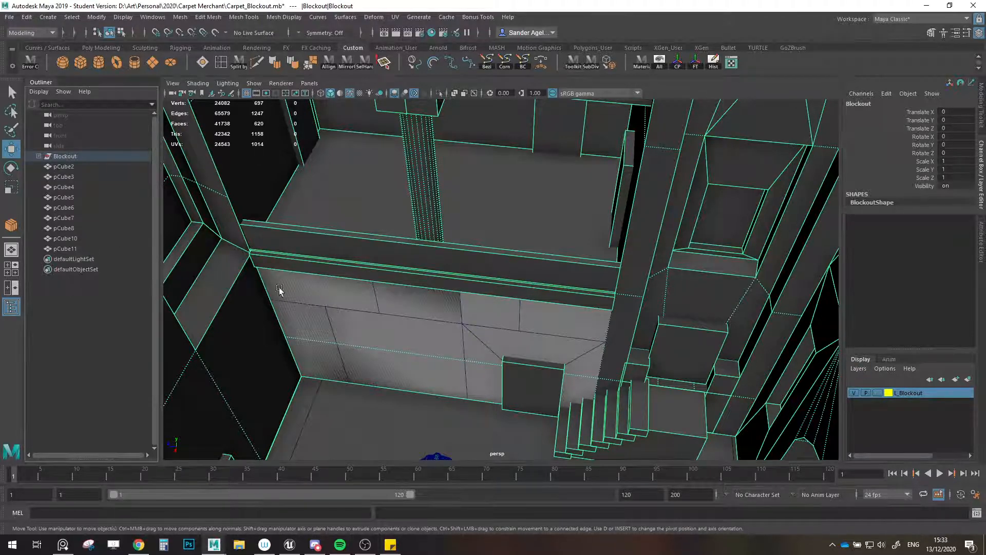
pyautogui.click(108, 208)
pyautogui.click(434, 244)
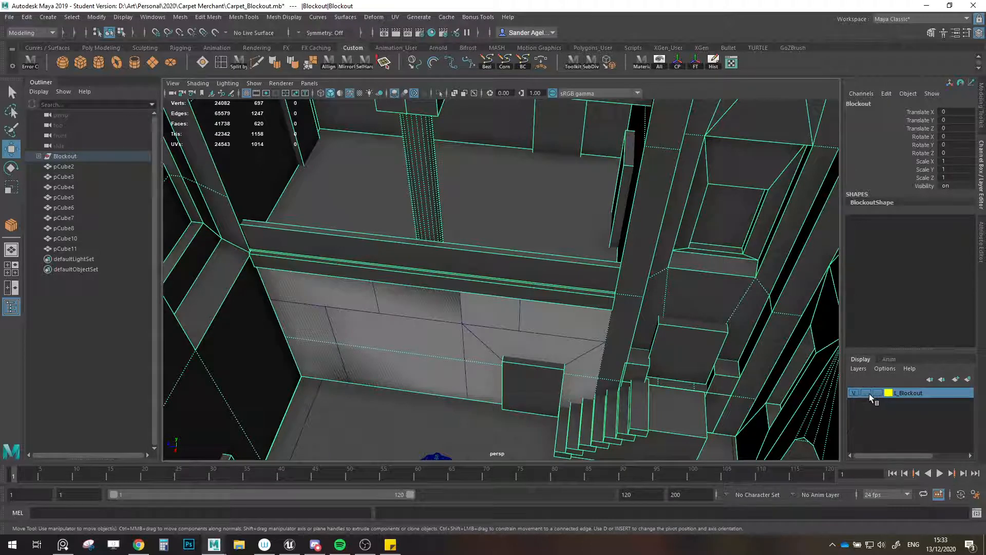
# - Add the Blockout and CharacterMesh0 meshes inside the Blockout group to the L_Blockout layer
pyautogui.click(83, 228)
pyautogui.click(469, 276)
pyautogui.click(146, 228)
pyautogui.click(388, 235)
pyautogui.click(38, 155)
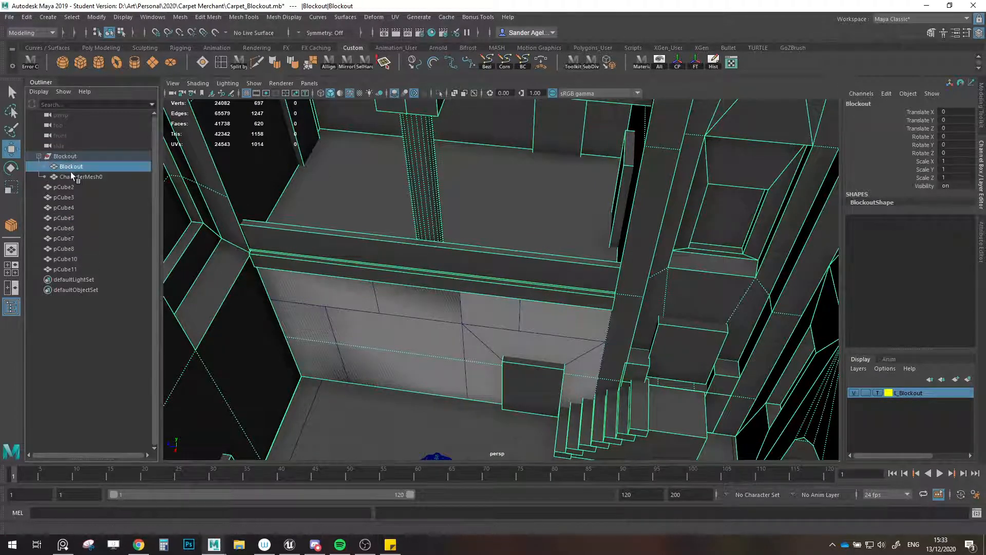
pyautogui.click(76, 175)
pyautogui.keyDown('shift'); pyautogui.click(71, 166); pyautogui.keyUp('shift')
pyautogui.rightClick(894, 395)
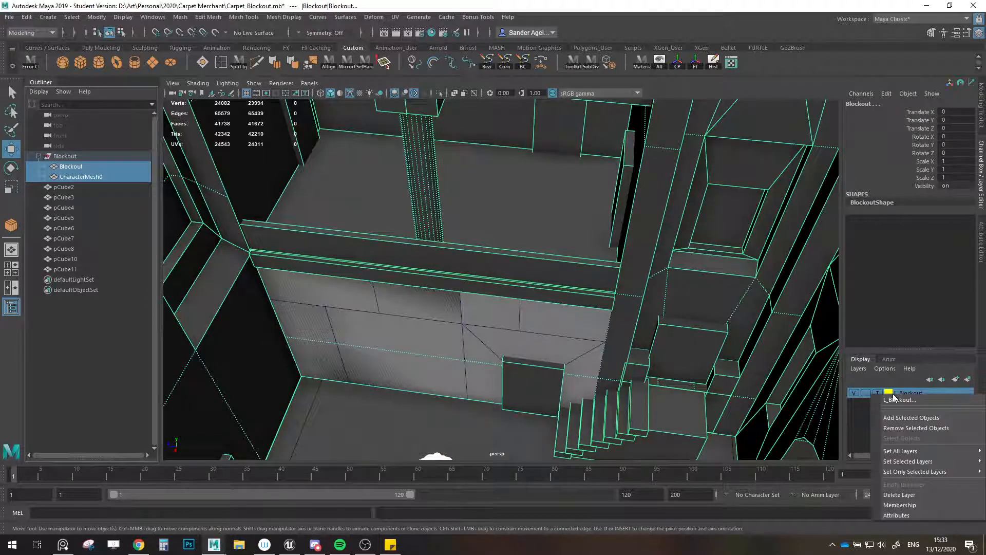
pyautogui.click(917, 418)
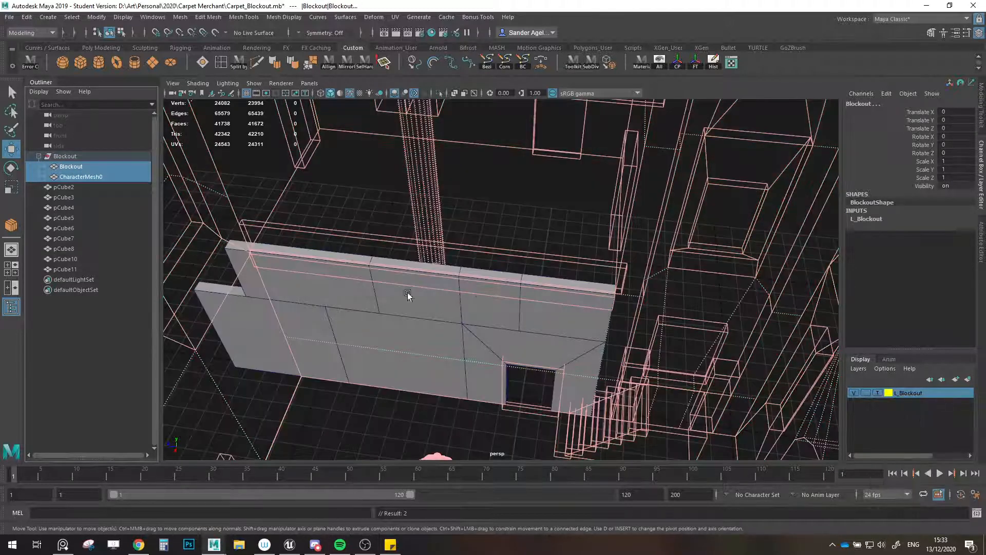
# - Set the L_Blockout layer to reference display and box-select across the wall to test which panels can be picked
pyautogui.click(876, 394)
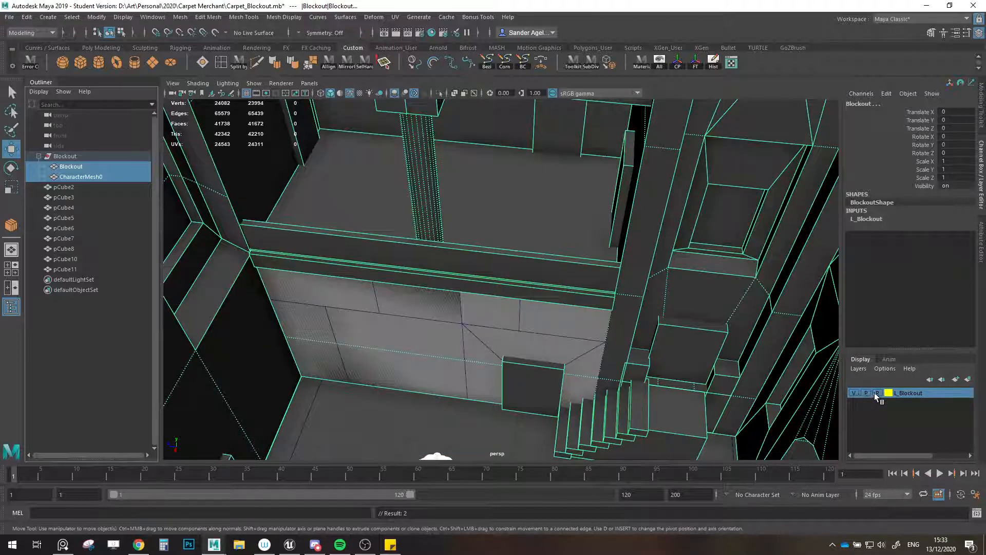
pyautogui.click(878, 394)
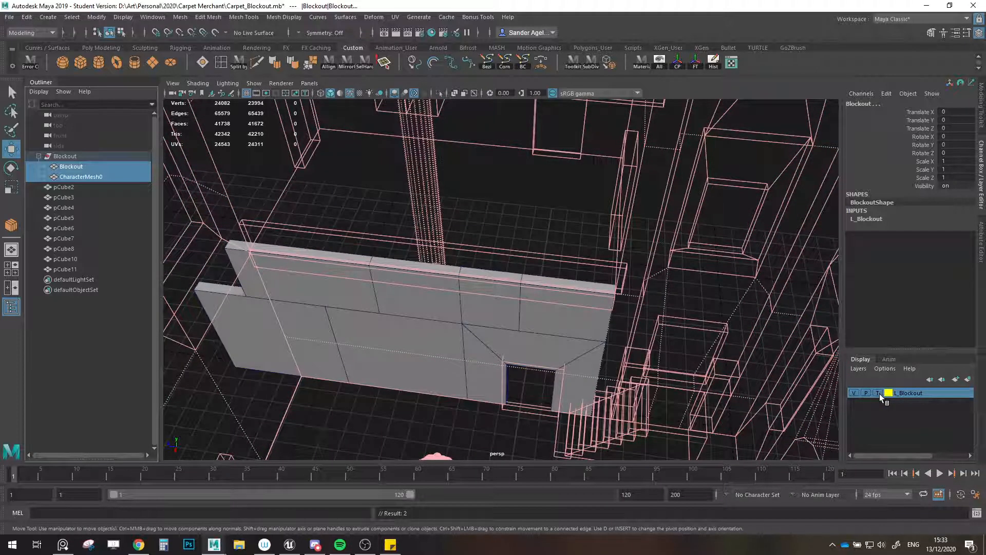
pyautogui.click(878, 394)
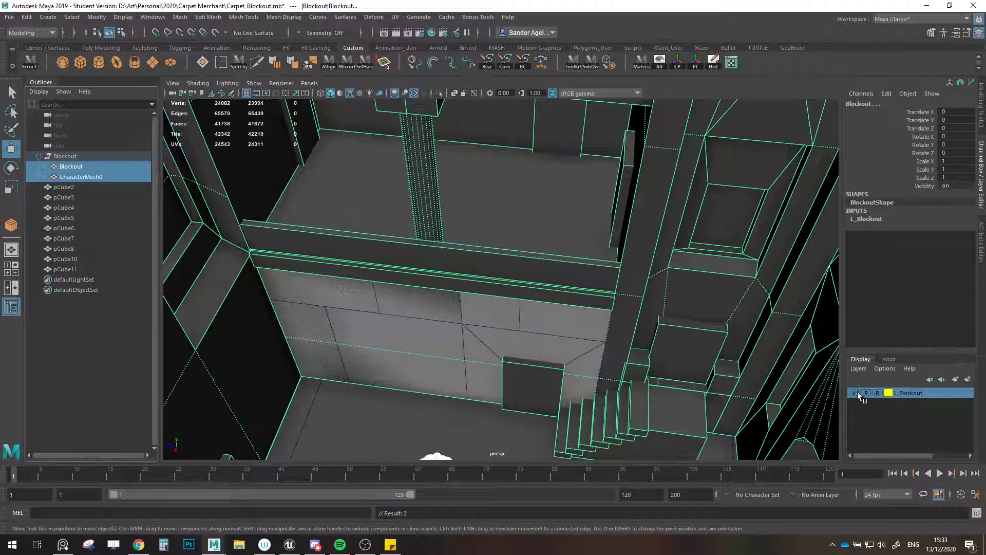
pyautogui.click(76, 251)
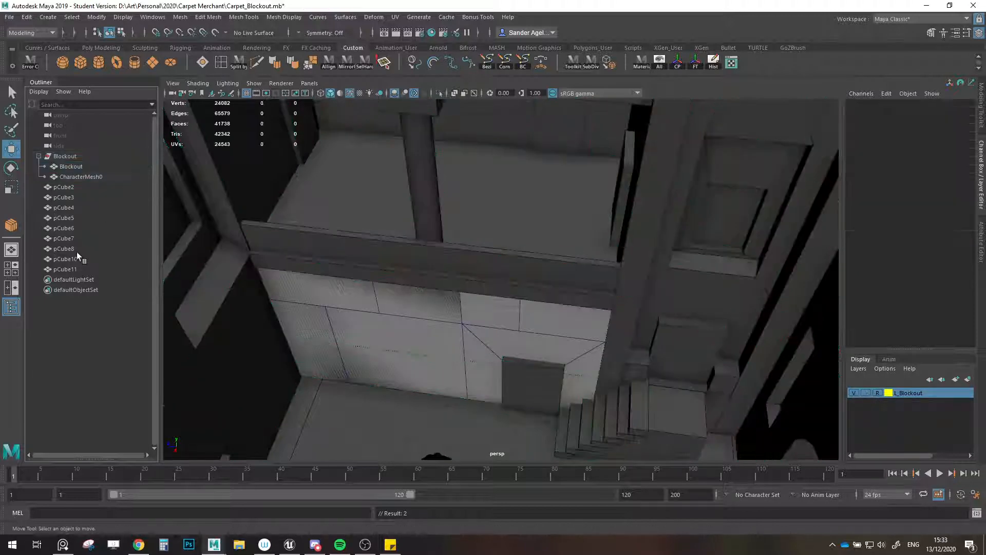
pyautogui.click(302, 221)
pyautogui.moveTo(568, 205); pyautogui.dragTo(563, 236)
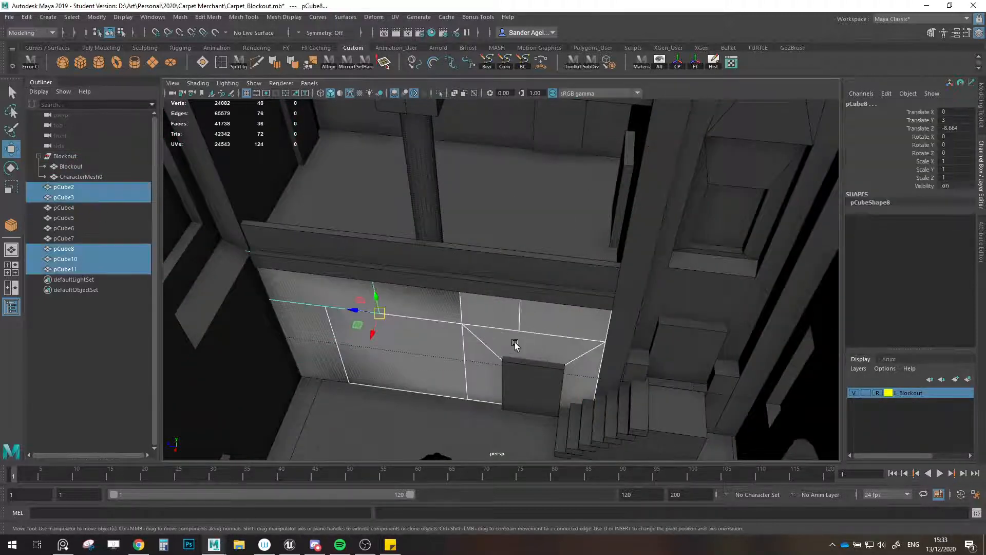
# - Select the pCube objects together and one by one to identify which wall panel each name belongs to
pyautogui.click(82, 265)
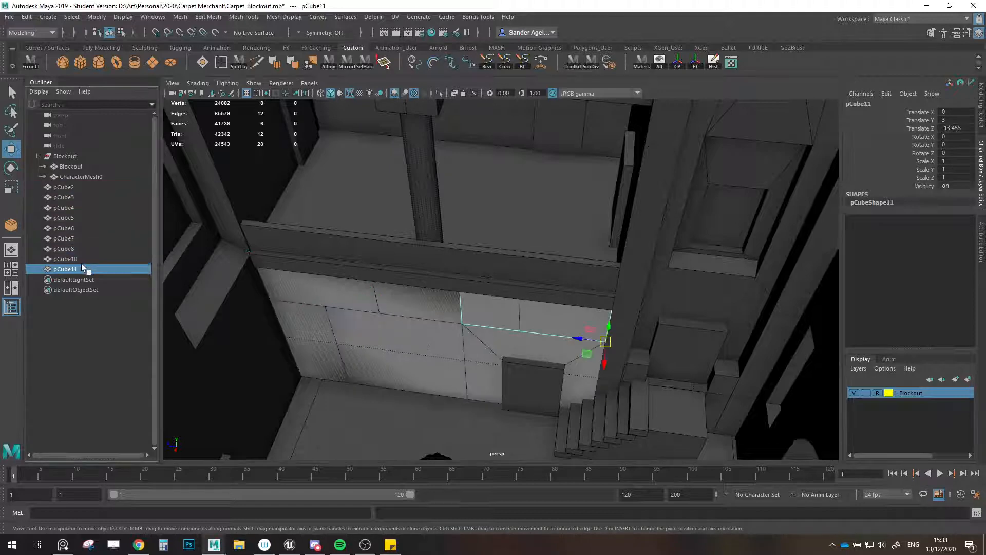
pyautogui.keyDown('shift'); pyautogui.click(68, 190); pyautogui.keyUp('shift')
pyautogui.press('f')
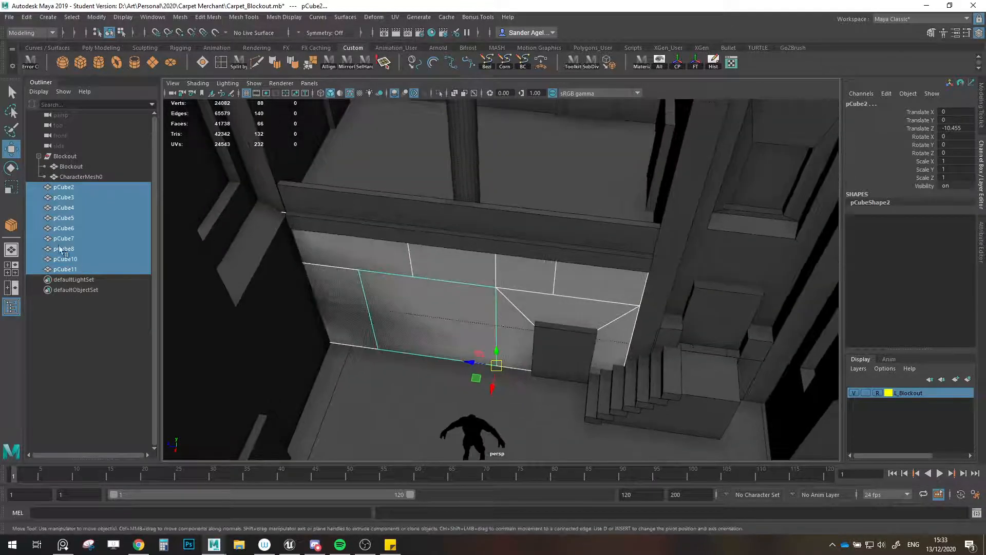
pyautogui.click(62, 249)
pyautogui.click(70, 228)
pyautogui.click(70, 218)
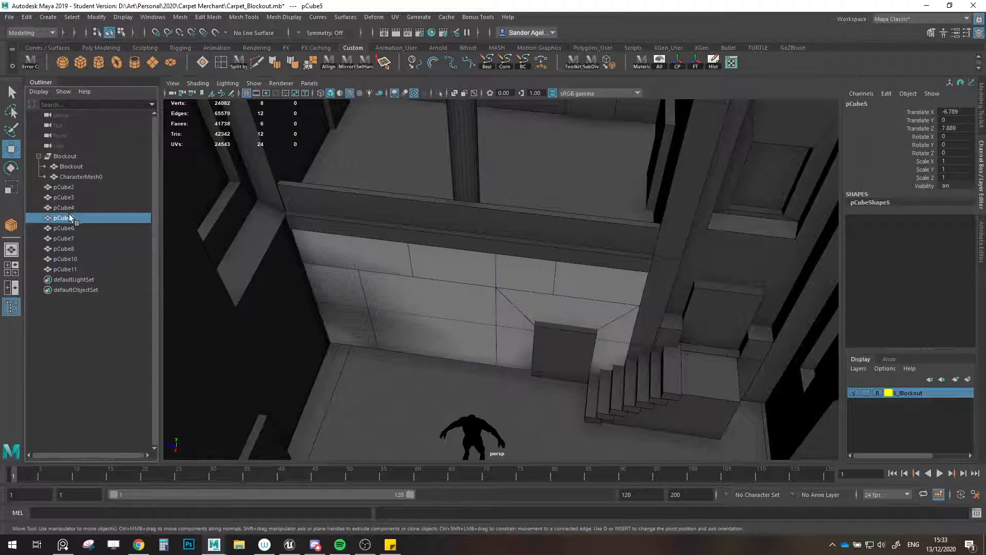
pyautogui.click(61, 196)
pyautogui.click(60, 188)
pyautogui.click(66, 207)
pyautogui.click(63, 215)
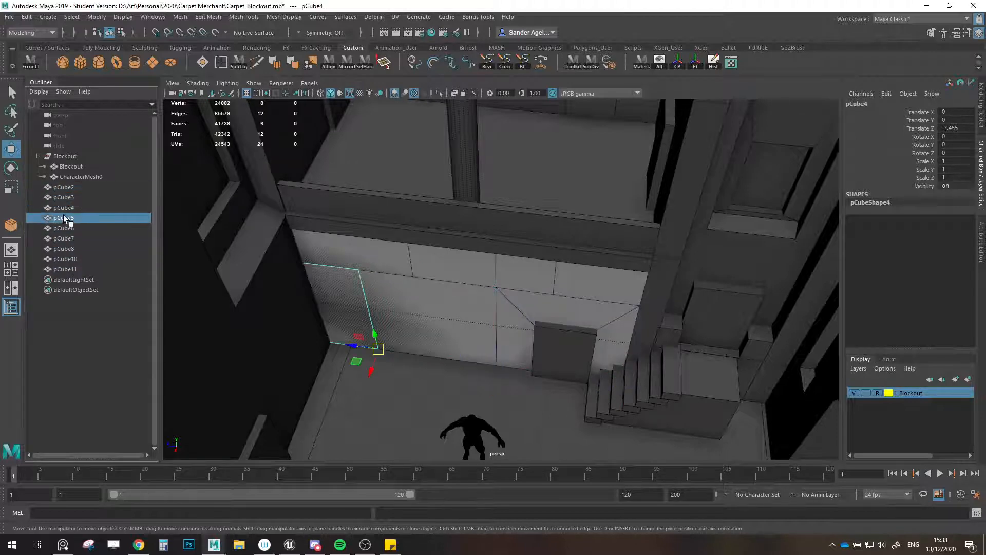
pyautogui.click(70, 227)
pyautogui.click(73, 237)
pyautogui.click(76, 247)
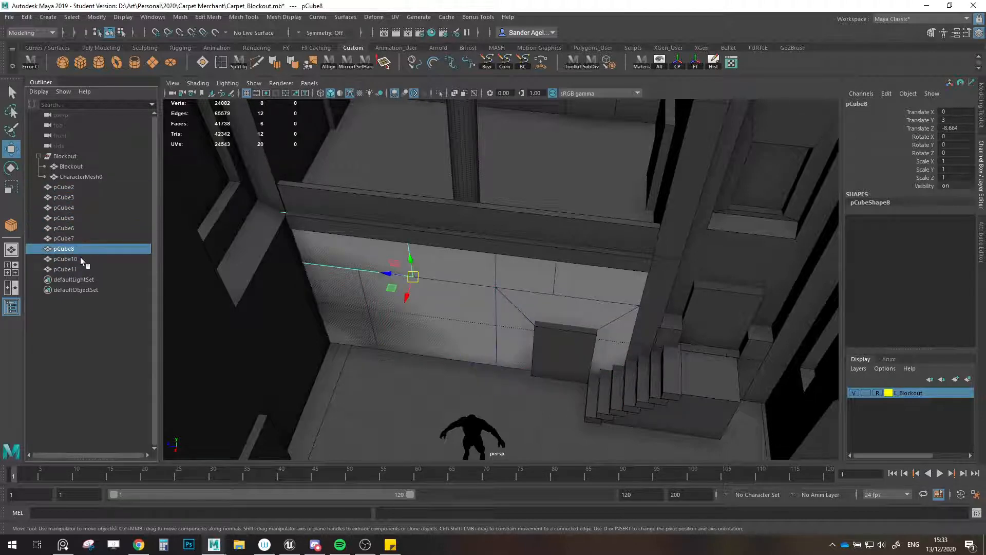
pyautogui.click(77, 259)
# - Slide two of the upper half-height panels along the back wall to line them up beside their neighbours
pyautogui.moveTo(545, 297); pyautogui.dragTo(457, 290)
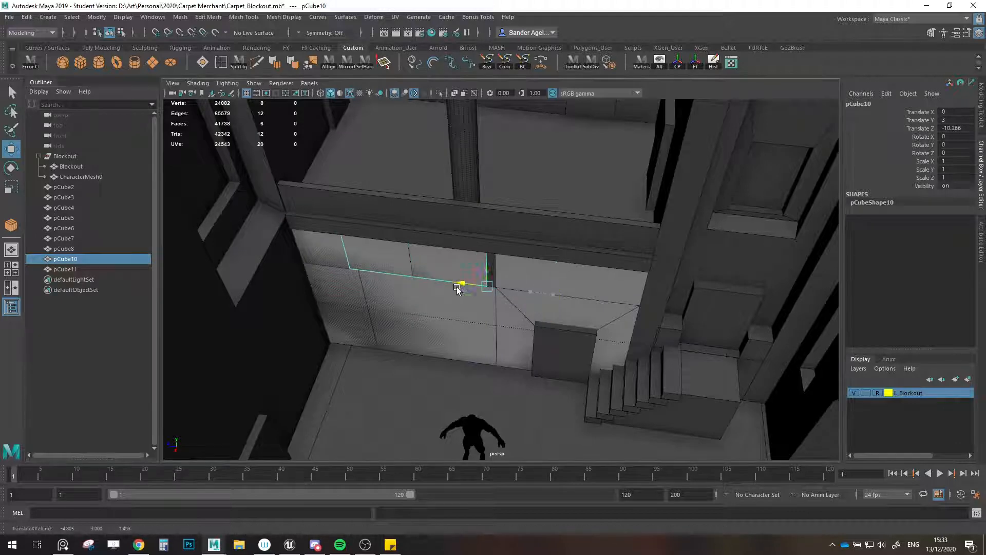
pyautogui.click(89, 270)
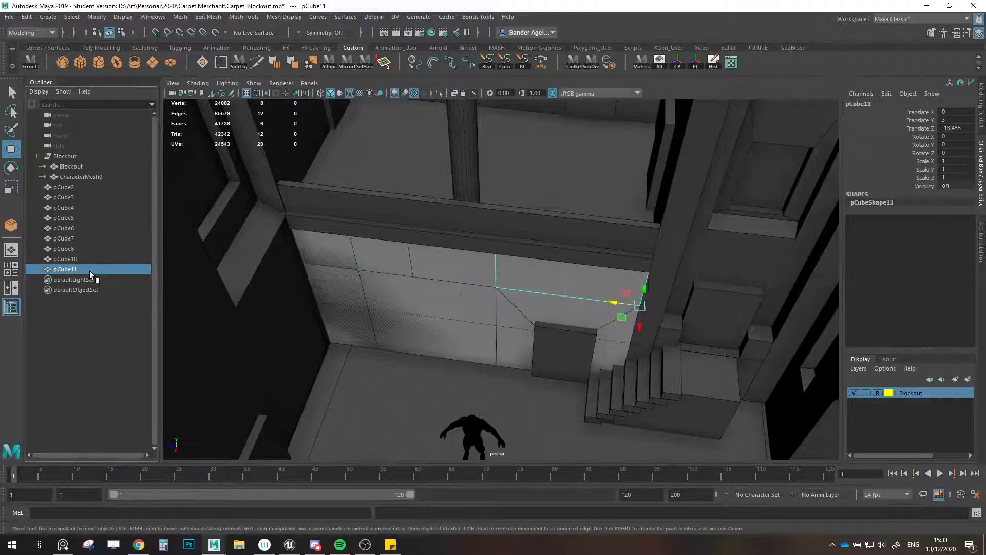
pyautogui.click(314, 264)
pyautogui.moveTo(389, 270); pyautogui.dragTo(346, 271)
# - Rename the doorway panel standing outside the building SM_Door
pyautogui.moveTo(70, 237); pyautogui.dragTo(63, 233)
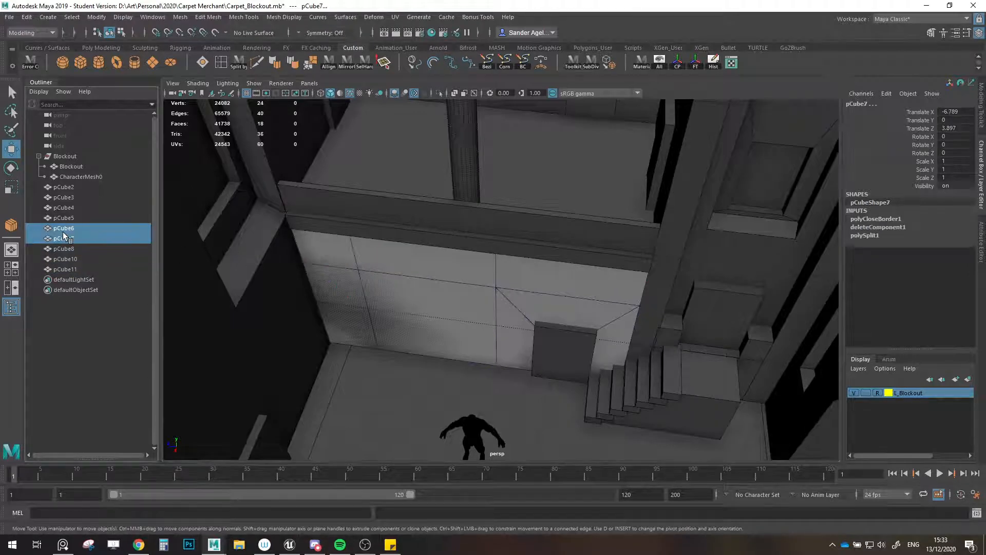
pyautogui.scroll(-3, 302, 274)
pyautogui.keyDown('alt'); pyautogui.moveTo(302, 272); pyautogui.dragTo(535, 276, button='middle'); pyautogui.keyUp('alt')
pyautogui.keyDown('alt'); pyautogui.moveTo(534, 275); pyautogui.dragTo(498, 281); pyautogui.keyUp('alt')
pyautogui.keyDown('alt'); pyautogui.moveTo(498, 281); pyautogui.dragTo(429, 237, button='right'); pyautogui.keyUp('alt')
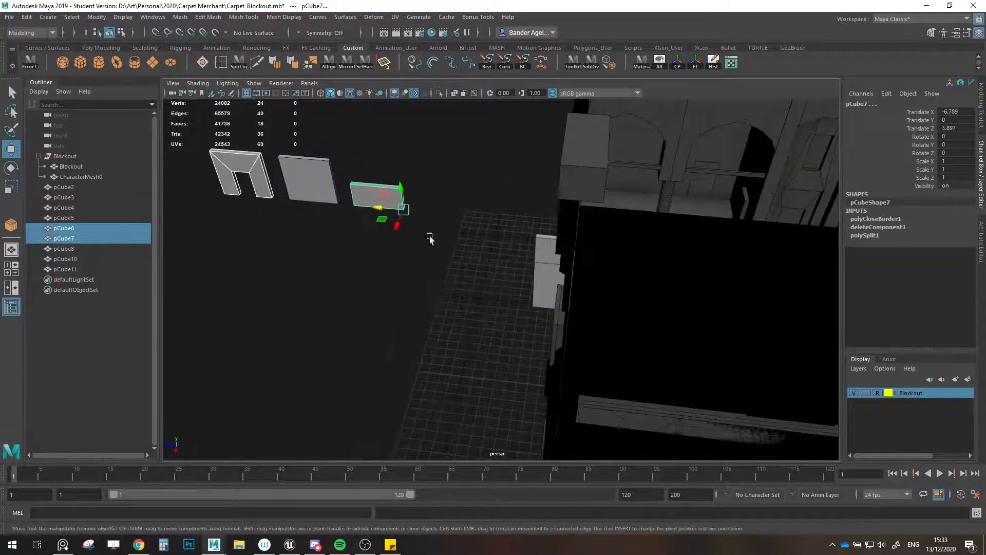
pyautogui.click(246, 267)
pyautogui.keyDown('alt'); pyautogui.moveTo(247, 191); pyautogui.dragTo(411, 288, button='middle'); pyautogui.keyUp('alt')
pyautogui.click(413, 289)
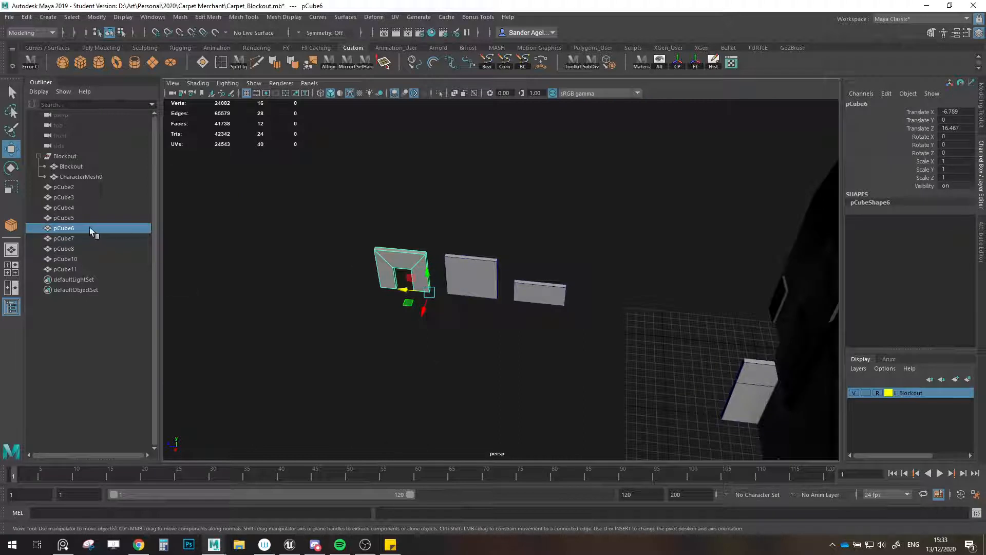
pyautogui.doubleClick(73, 228)
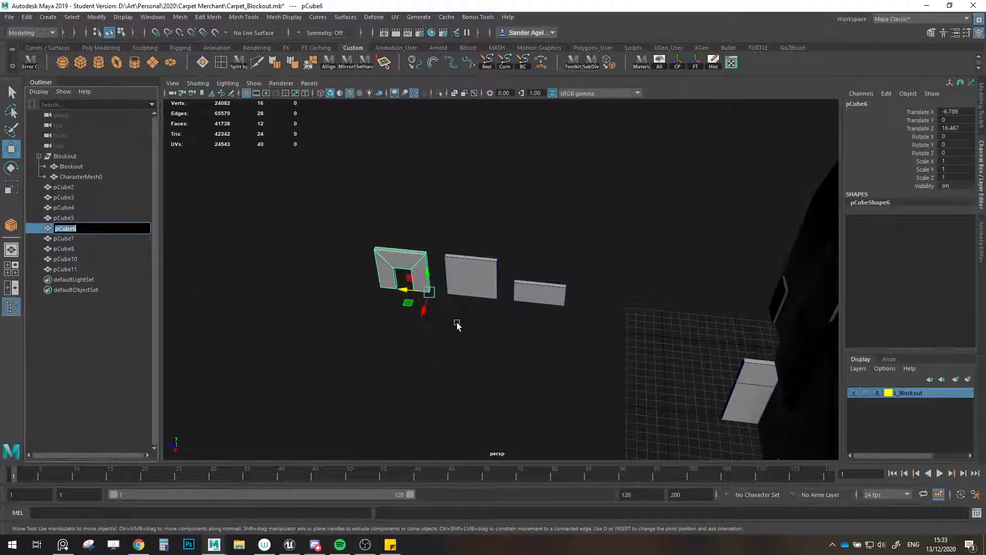
pyautogui.write('SM_Door')
pyautogui.press('Return')
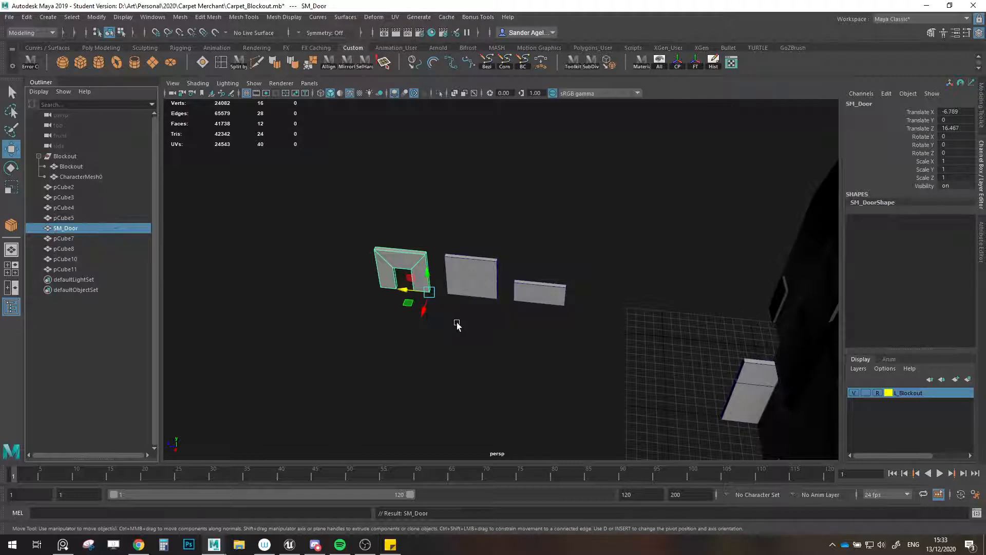
# - Rename the full-height wall panel SM_Wall and the half-height panel SM_Wall_Half
pyautogui.click(457, 274)
pyautogui.doubleClick(66, 219)
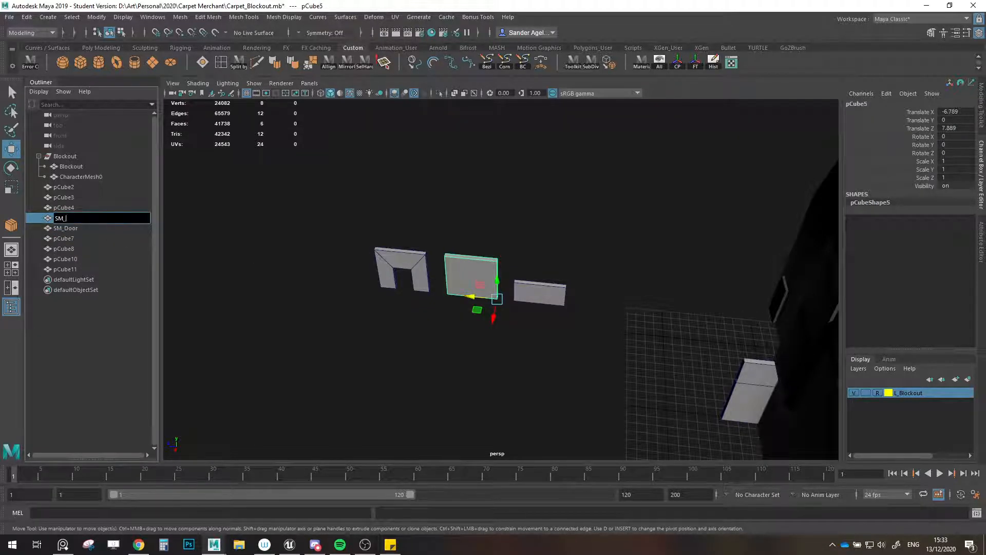
pyautogui.press('Return')
pyautogui.click(547, 301)
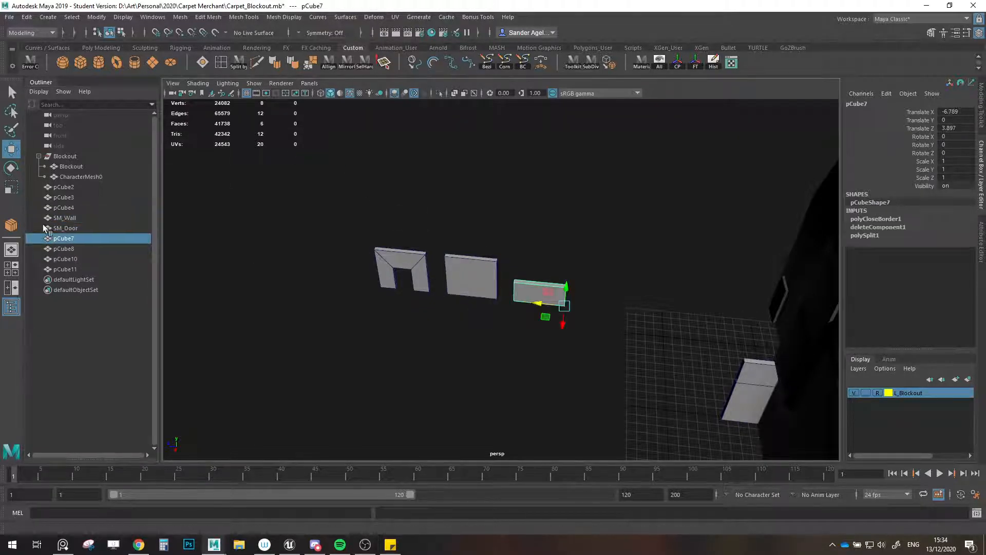
pyautogui.doubleClick(66, 238)
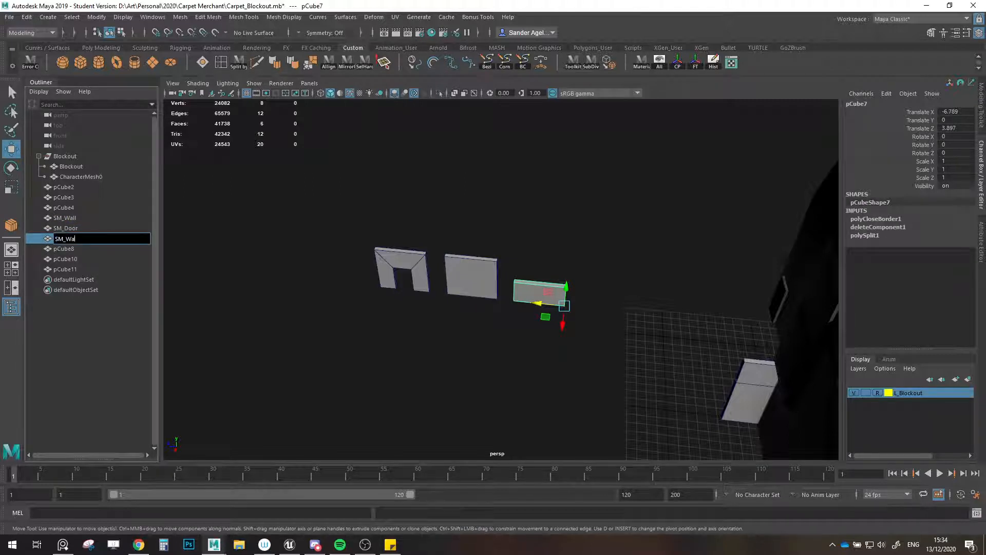
pyautogui.press('Return')
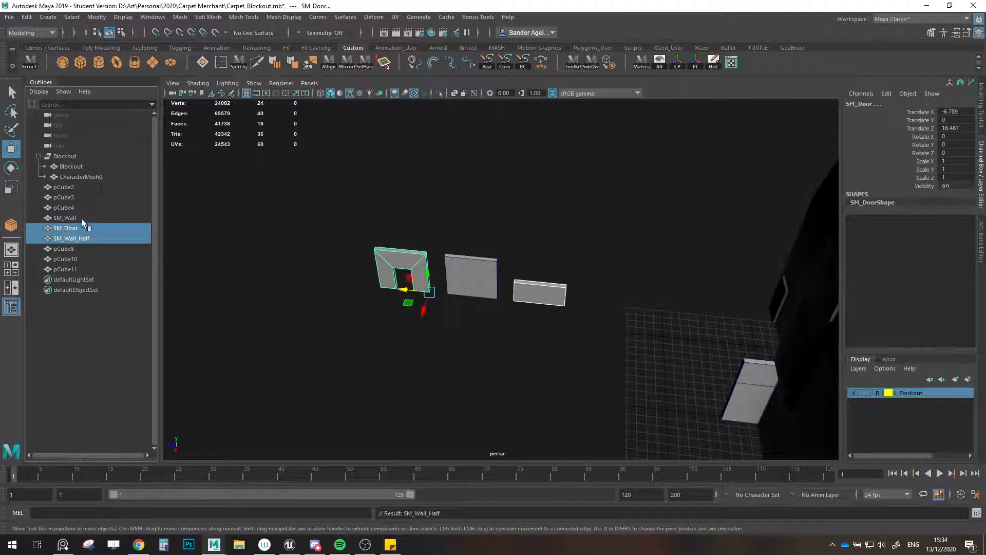
# - Group SM_Wall, SM_Door and SM_Wall_Half as Modular and place the group directly below Blockout in the Outliner
pyautogui.keyDown('ctrl'); pyautogui.click(82, 219); pyautogui.keyUp('ctrl')
pyautogui.click(39, 156)
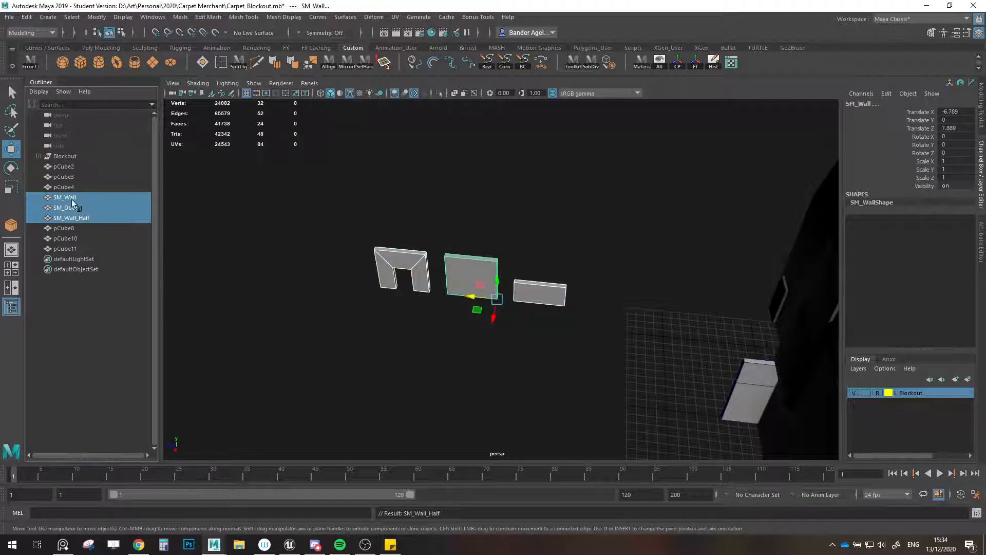
pyautogui.hotkey('ctrl', 'g')
pyautogui.doubleClick(75, 228)
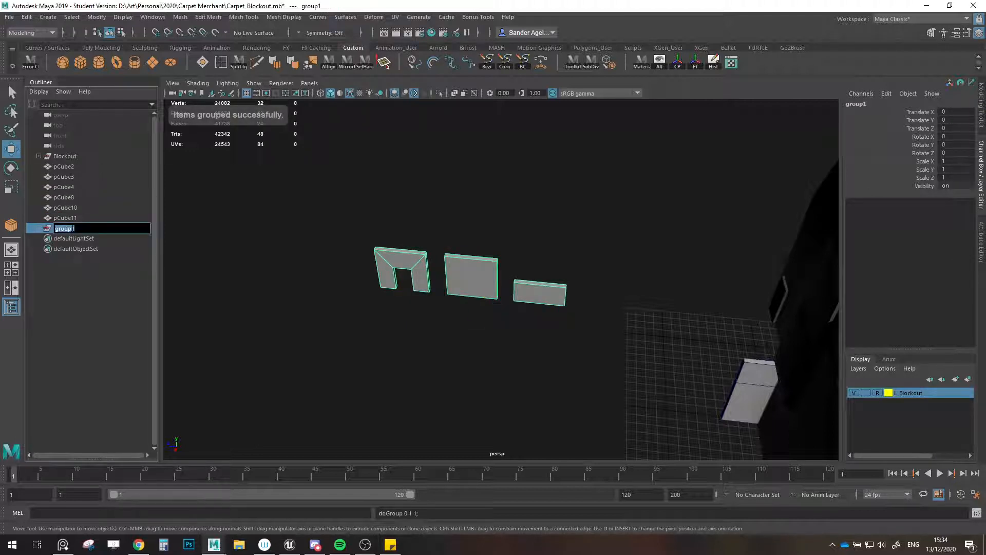
pyautogui.write('Modular')
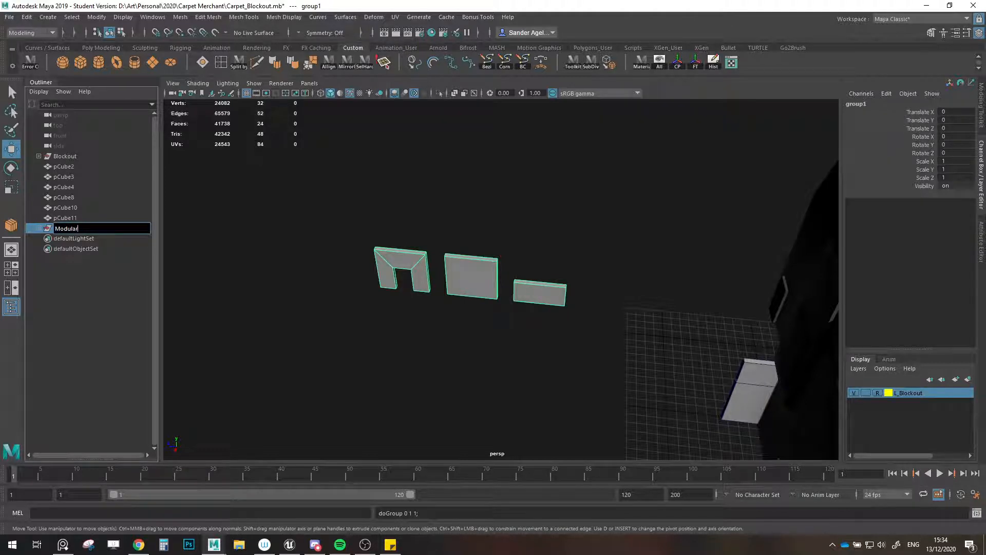
pyautogui.press('Return')
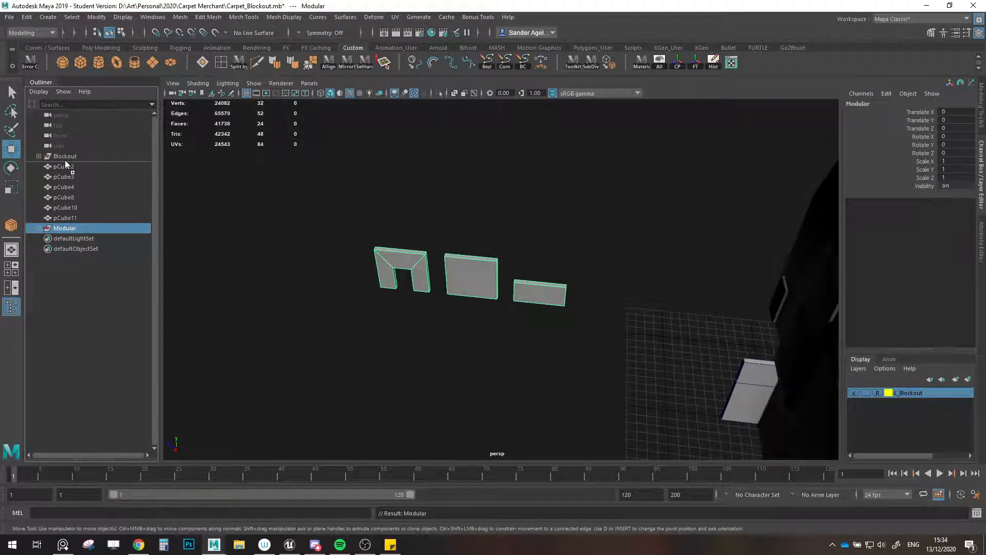
pyautogui.moveTo(65, 163); pyautogui.dragTo(65, 163, button='middle')
# - Delete the remaining pCube wall panels, pCube2 through pCube11, from inside the blockout
pyautogui.click(64, 176)
pyautogui.keyDown('shift'); pyautogui.click(60, 229); pyautogui.keyUp('shift')
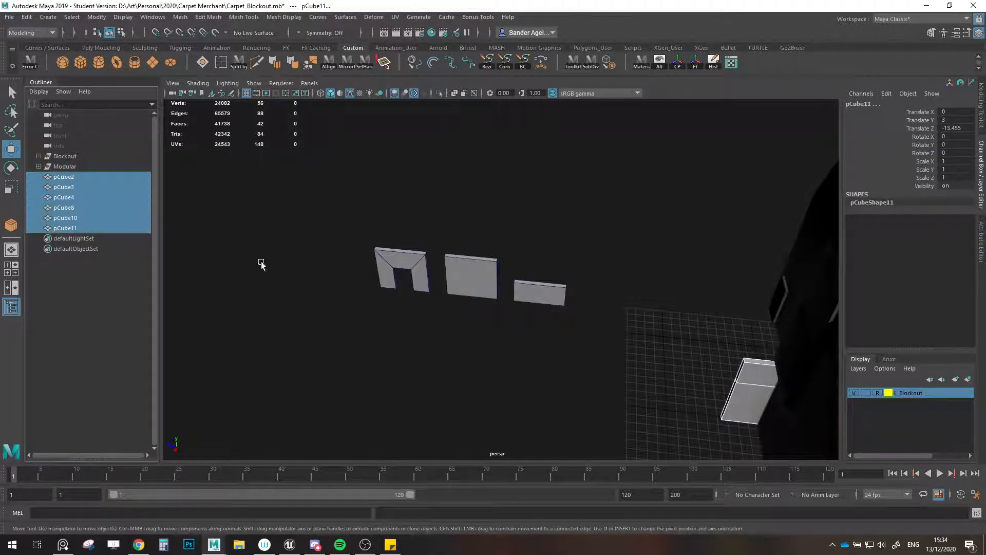
pyautogui.keyDown('alt'); pyautogui.moveTo(261, 264); pyautogui.dragTo(433, 298); pyautogui.keyUp('alt')
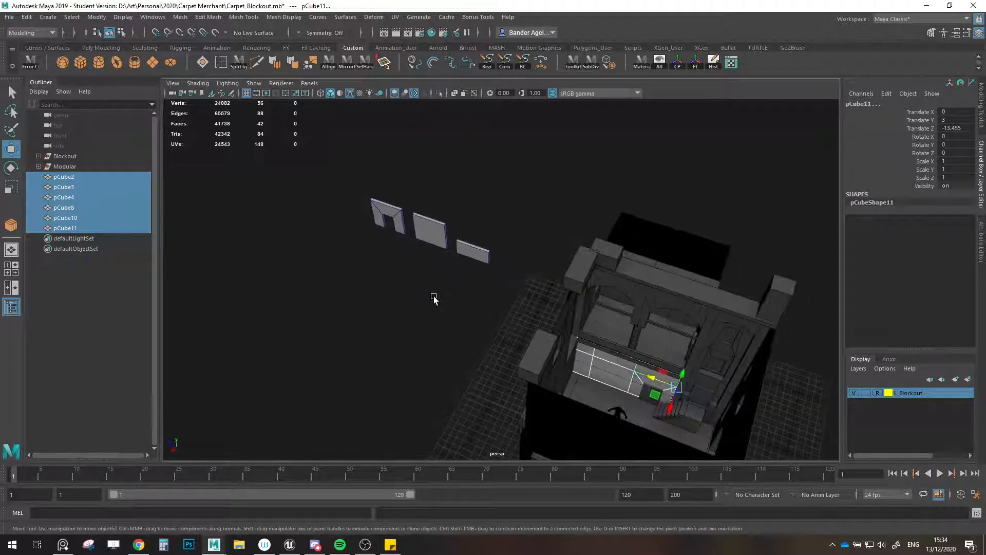
pyautogui.press('Delete')
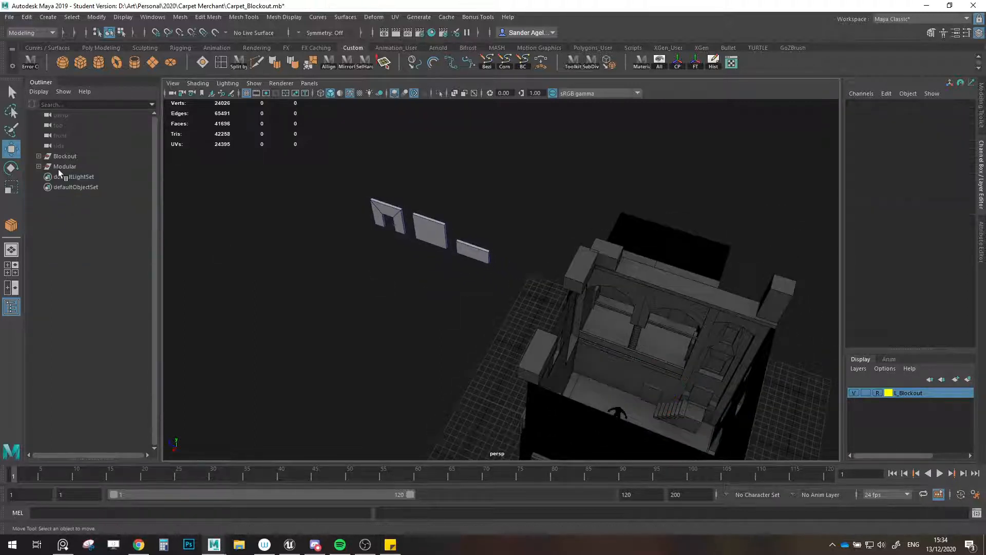
# - Duplicate the three modular panels outside the building and place the copies in a second row in front of them
pyautogui.rightClick(72, 245)
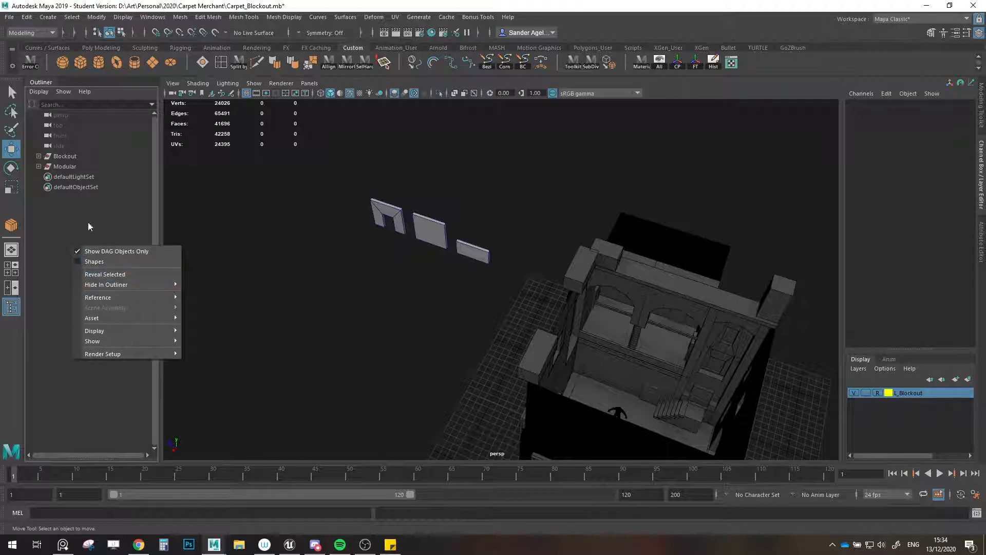
pyautogui.click(319, 261)
pyautogui.moveTo(356, 269); pyautogui.dragTo(475, 216)
pyautogui.keyDown('shift'); pyautogui.moveTo(423, 257); pyautogui.dragTo(382, 344); pyautogui.keyUp('shift')
# - Group the three duplicated panels and name the group Instances
pyautogui.hotkey('ctrl', 'g')
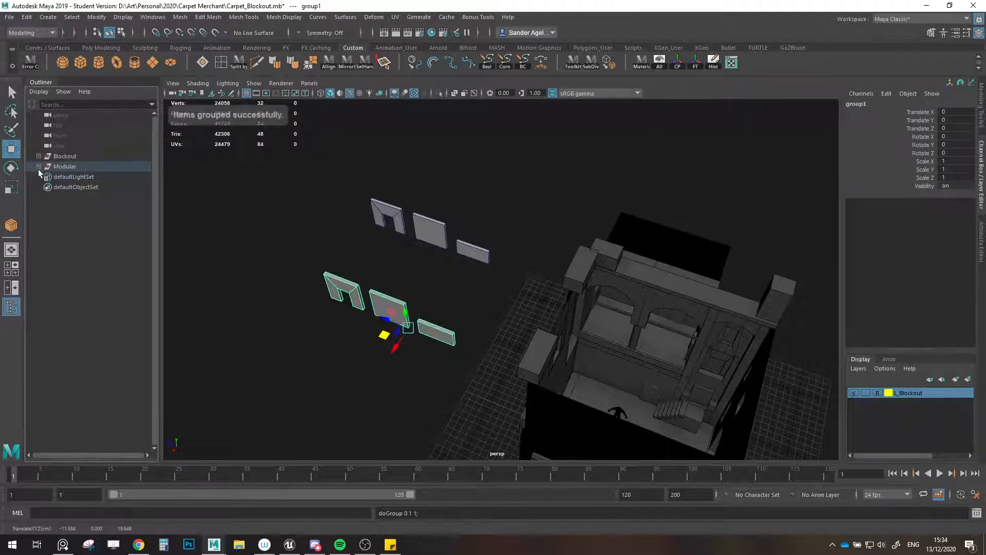
pyautogui.click(38, 166)
pyautogui.doubleClick(71, 208)
pyautogui.write('Ins')
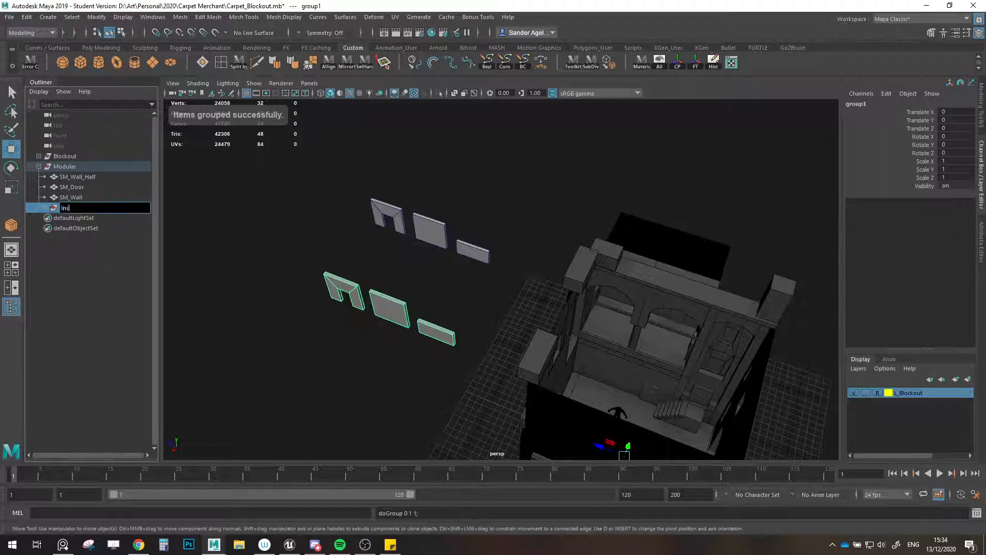
pyautogui.write('tances')
pyautogui.press('Return')
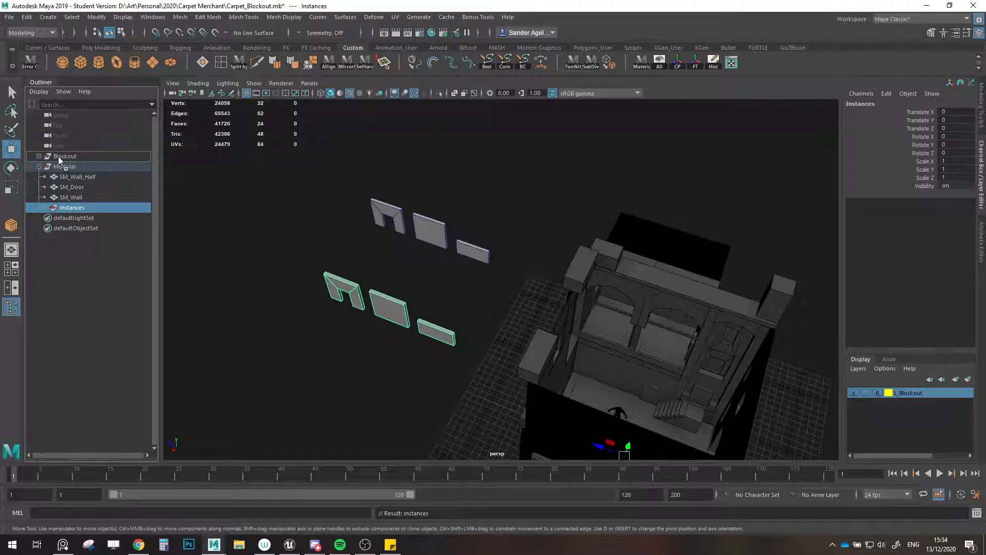
# - Move the Instances group out of Modular, place it directly below Modular in the Outliner, and expand it
pyautogui.moveTo(58, 156); pyautogui.dragTo(57, 161)
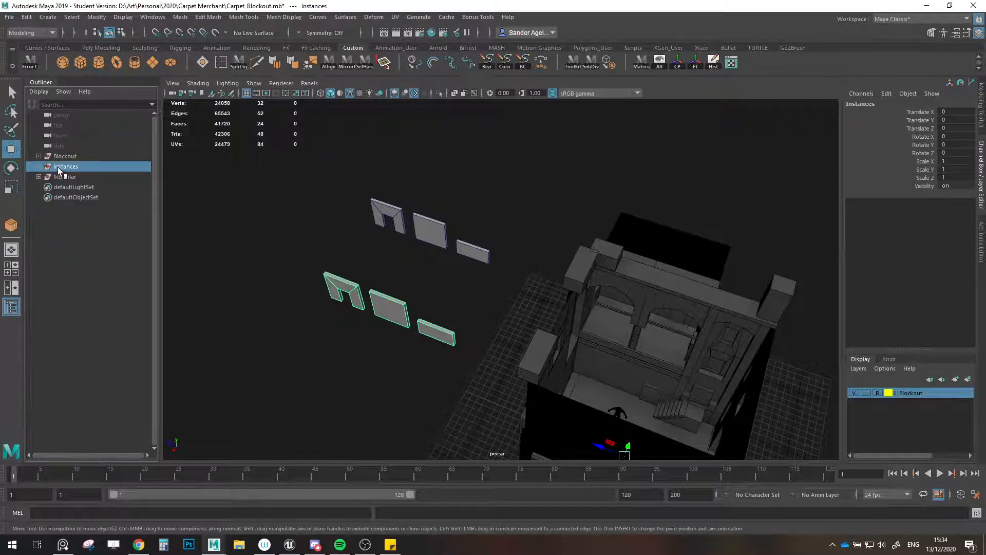
pyautogui.moveTo(58, 167); pyautogui.dragTo(57, 182, button='middle')
pyautogui.click(38, 177)
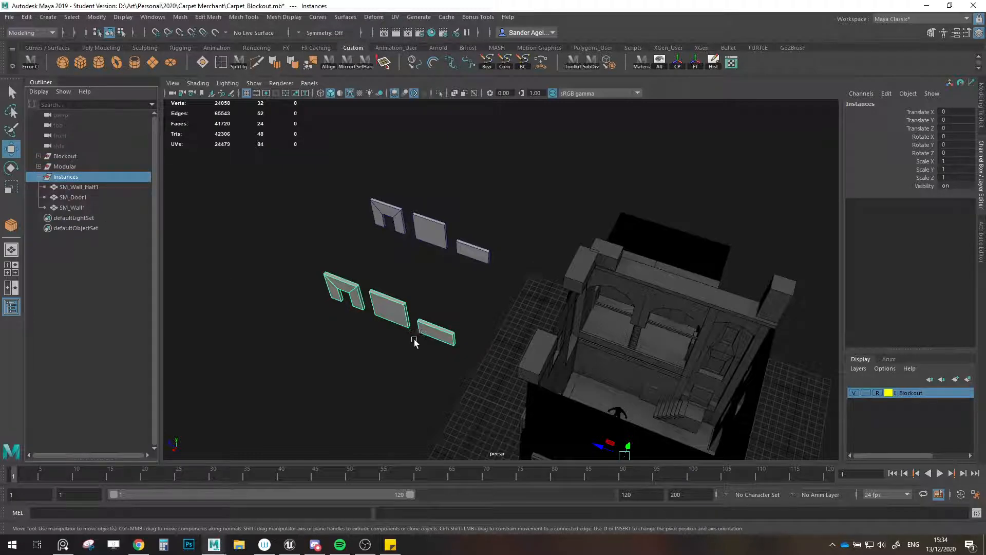
# - Vertex-snap the duplicated door panel from outside the building onto the courtyard's back wall, around the doorway beside the stairs
pyautogui.keyDown('alt'); pyautogui.moveTo(415, 340); pyautogui.dragTo(354, 309); pyautogui.keyUp('alt')
pyautogui.scroll(4, 354, 306)
pyautogui.click(310, 293)
pyautogui.scroll(-2, 354, 321)
pyautogui.click(281, 260)
pyautogui.press('v')
pyautogui.moveTo(294, 278); pyautogui.dragTo(660, 402)
# - Vertex-snap the duplicated full wall panel beside the door panel and add another copy to complete the back wall's lower row
pyautogui.click(329, 288)
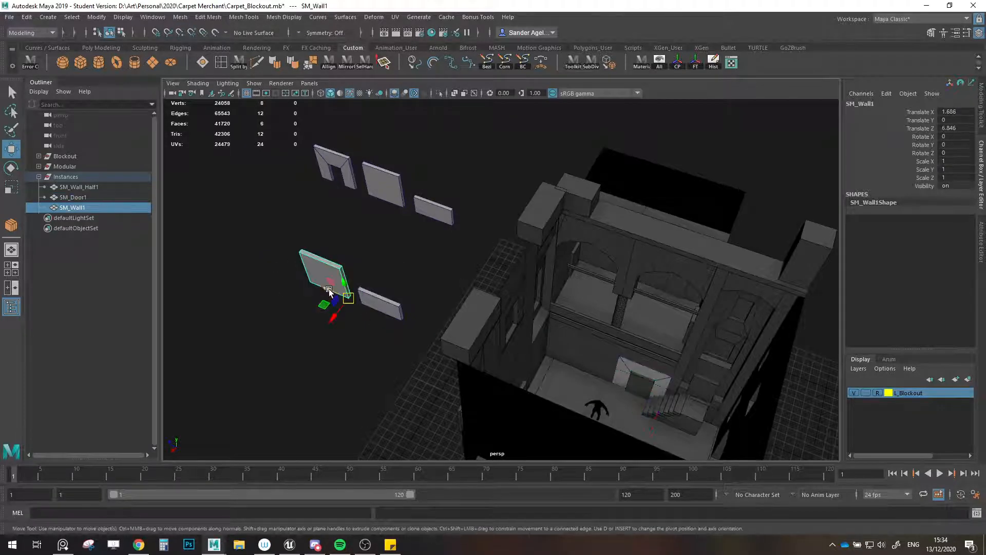
pyautogui.press('v')
pyautogui.moveTo(348, 302)
pyautogui.mouseDown()
pyautogui.moveTo(605, 379)
pyautogui.moveTo(564, 363)
pyautogui.mouseUp()
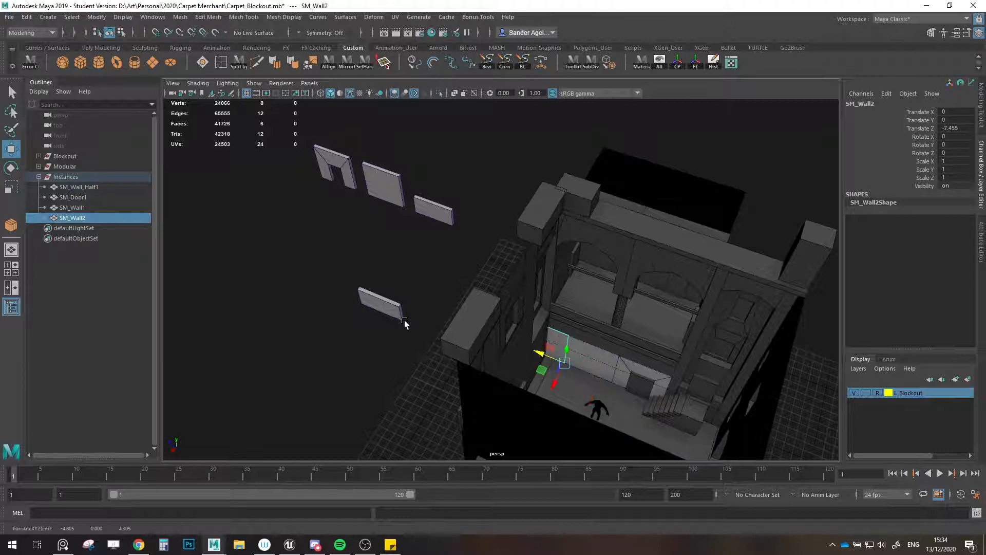
# - Fill the back wall's upper row with the duplicated half-height panel and two more copies, snapped at Translate Y 3
pyautogui.moveTo(426, 325)
pyautogui.keyDown('alt'); pyautogui.mouseDown()
pyautogui.moveTo(575, 325)
pyautogui.moveTo(500, 326)
pyautogui.moveTo(481, 363)
pyautogui.moveTo(477, 347)
pyautogui.moveTo(462, 370)
pyautogui.moveTo(527, 384)
pyautogui.moveTo(401, 353)
pyautogui.moveTo(377, 335)
pyautogui.moveTo(426, 331)
pyautogui.moveTo(659, 374)
pyautogui.mouseUp(); pyautogui.keyUp('alt')
pyautogui.click(377, 335)
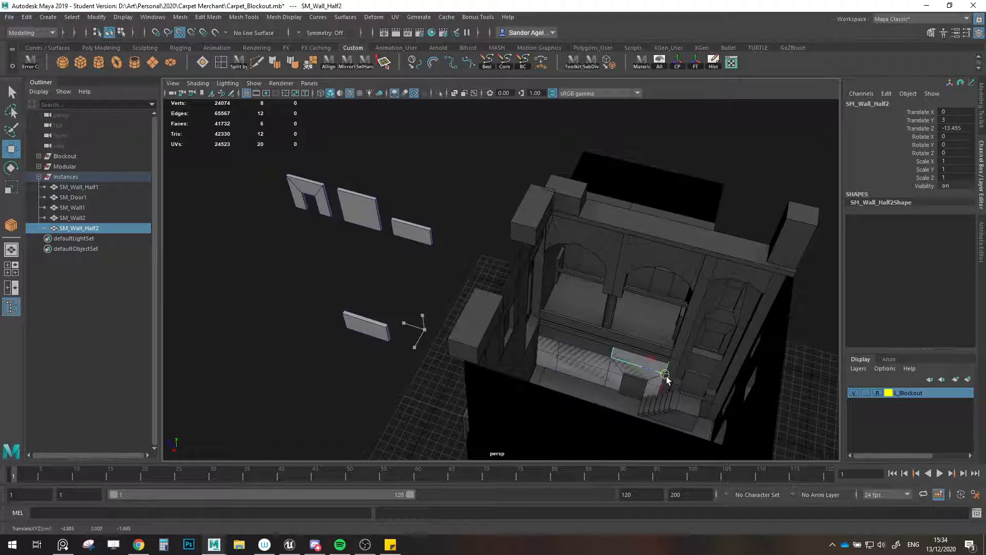
pyautogui.click(379, 334)
pyautogui.moveTo(386, 338)
pyautogui.mouseDown()
pyautogui.moveTo(608, 363)
pyautogui.moveTo(555, 341)
pyautogui.mouseUp()
pyautogui.click(418, 332)
# - Reorder SM_Wall_Half1 below SM_Wall2 in the Instances group so the half-height panels are listed together
pyautogui.keyDown('alt'); pyautogui.moveTo(419, 332); pyautogui.dragTo(383, 315); pyautogui.keyUp('alt')
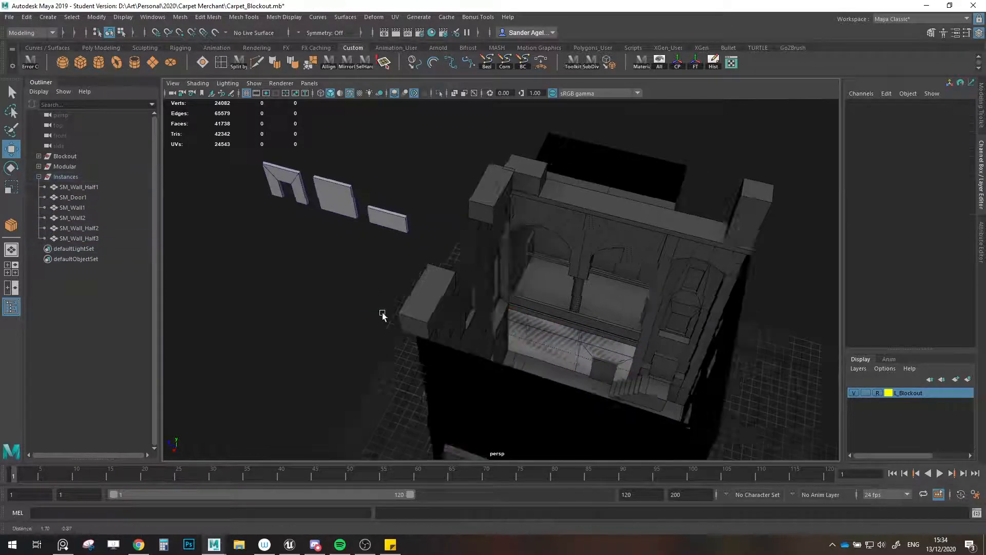
pyautogui.keyDown('alt'); pyautogui.moveTo(383, 314); pyautogui.dragTo(632, 427, button='right'); pyautogui.keyUp('alt')
pyautogui.keyDown('alt'); pyautogui.moveTo(632, 426); pyautogui.dragTo(402, 344, button='middle'); pyautogui.keyUp('alt')
pyautogui.keyDown('alt'); pyautogui.moveTo(402, 343); pyautogui.dragTo(301, 248); pyautogui.keyUp('alt')
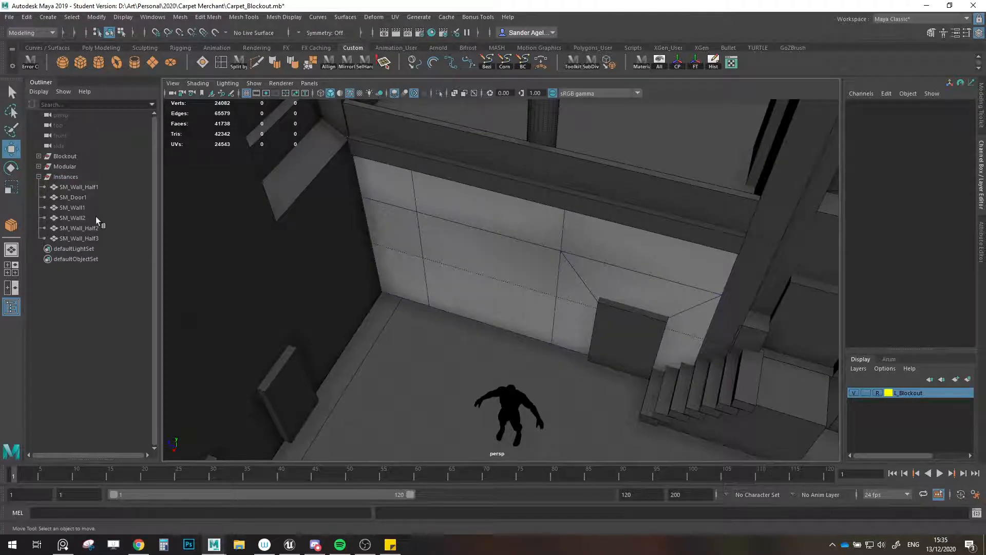
pyautogui.click(97, 189)
pyautogui.moveTo(93, 188); pyautogui.dragTo(95, 223, button='middle')
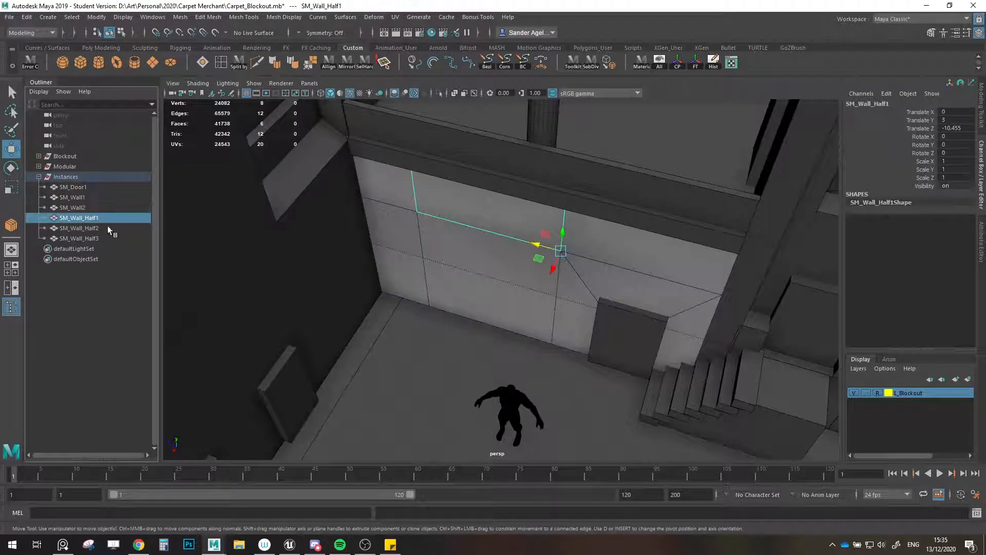
# - Examine the tiled back wall and the courtyard's remaining walls, doorways and windows from several angles
pyautogui.scroll(-6, 199, 257)
pyautogui.click(199, 259)
pyautogui.scroll(10, 508, 308)
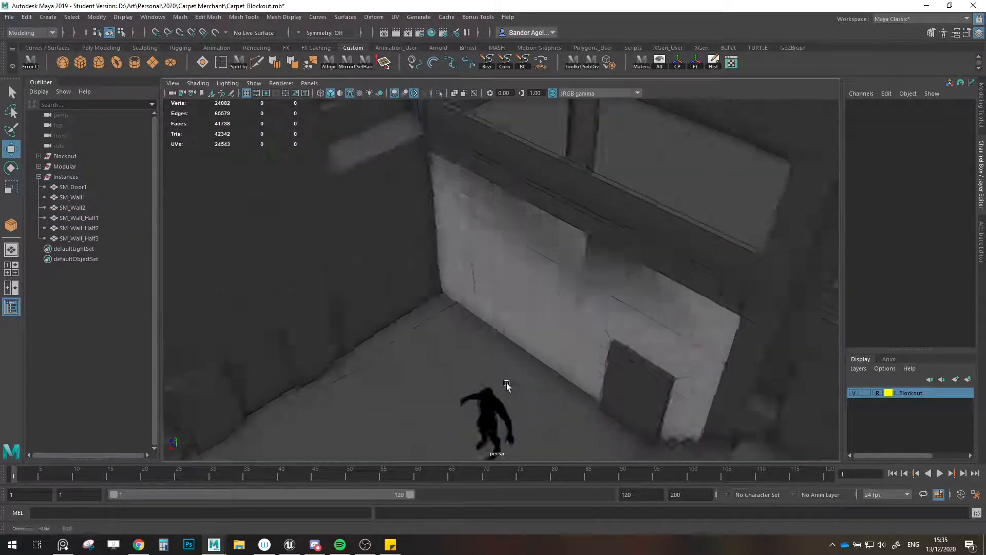
pyautogui.scroll(-8, 507, 385)
pyautogui.keyDown('alt'); pyautogui.moveTo(522, 379); pyautogui.dragTo(515, 409); pyautogui.keyUp('alt')
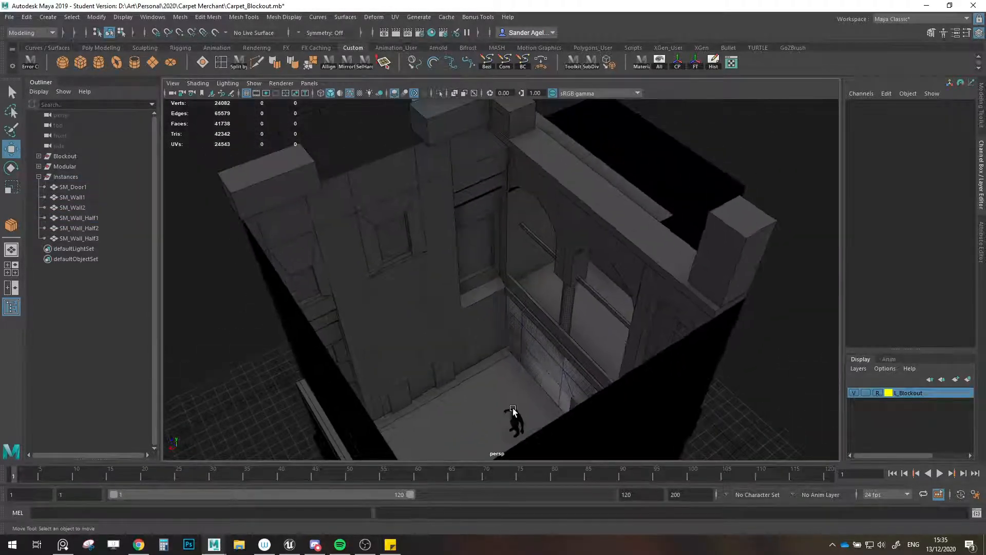
pyautogui.keyDown('alt'); pyautogui.moveTo(516, 360); pyautogui.dragTo(411, 310); pyautogui.keyUp('alt')
pyautogui.scroll(5, 530, 345)
pyautogui.keyDown('alt'); pyautogui.moveTo(529, 345); pyautogui.dragTo(346, 354); pyautogui.keyUp('alt')
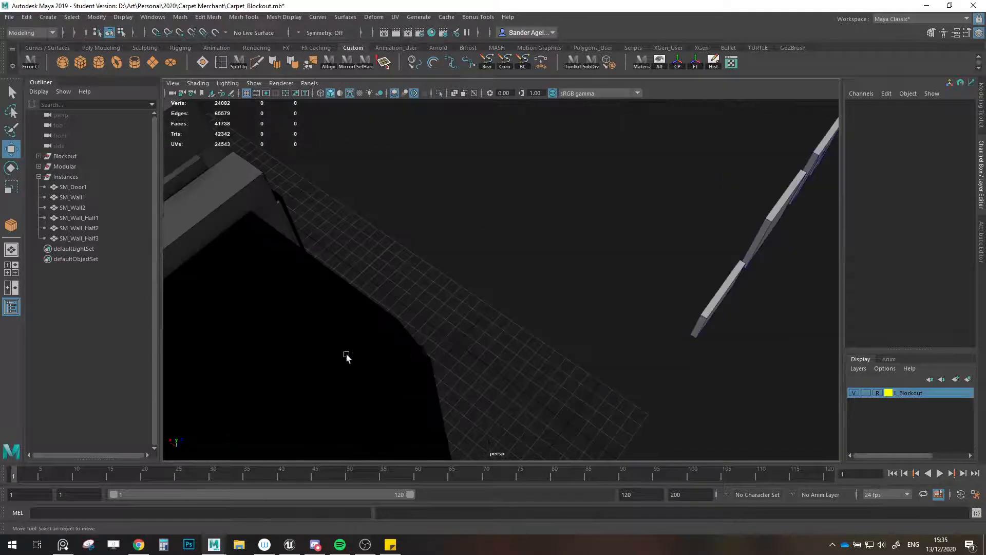
pyautogui.keyDown('alt'); pyautogui.moveTo(346, 354); pyautogui.dragTo(565, 358, button='middle'); pyautogui.keyUp('alt')
pyautogui.scroll(-8, 563, 356)
pyautogui.scroll(7, 552, 346)
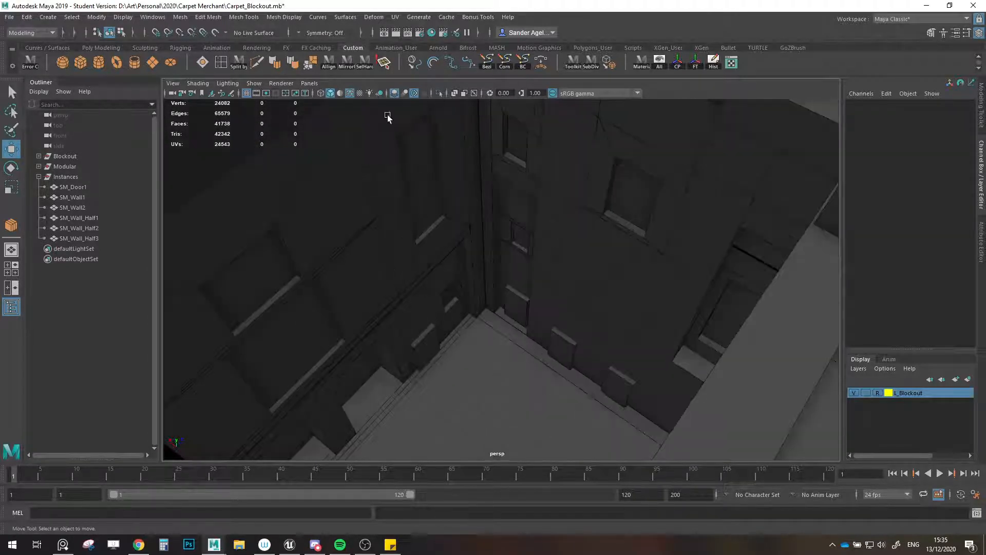
# - Switch to the reference board and examine the carpet shop photos in the Items section
pyautogui.click(62, 543)
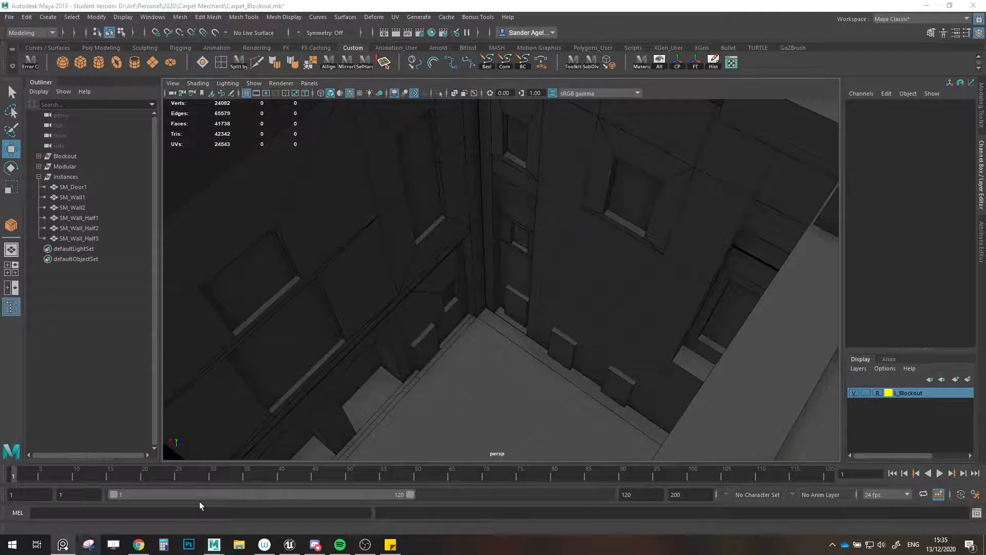
pyautogui.moveTo(985, 303); pyautogui.dragTo(387, 282, button='right')
pyautogui.scroll(-9, 380, 295)
pyautogui.moveTo(375, 318); pyautogui.dragTo(520, 275, button='middle')
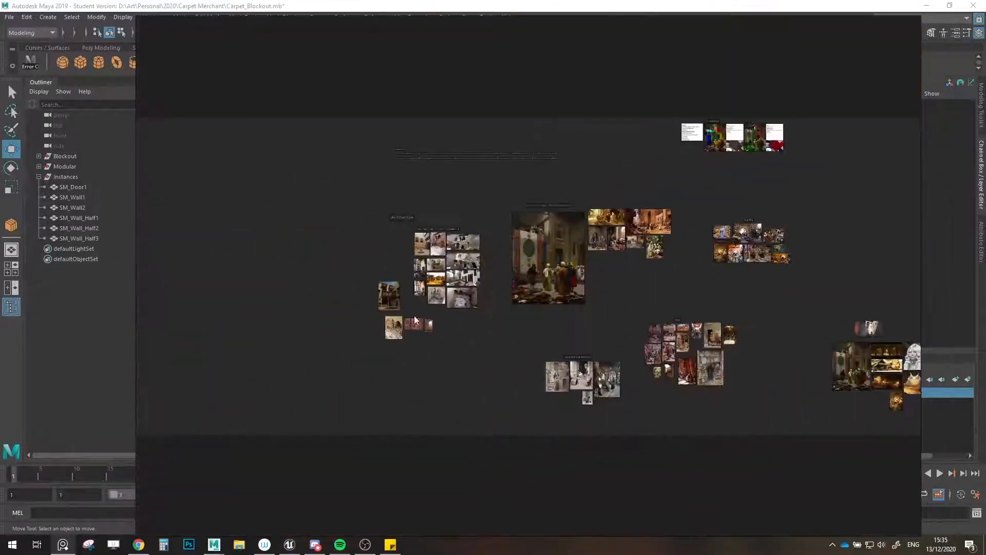
pyautogui.scroll(8, 652, 374)
pyautogui.scroll(5, 692, 208)
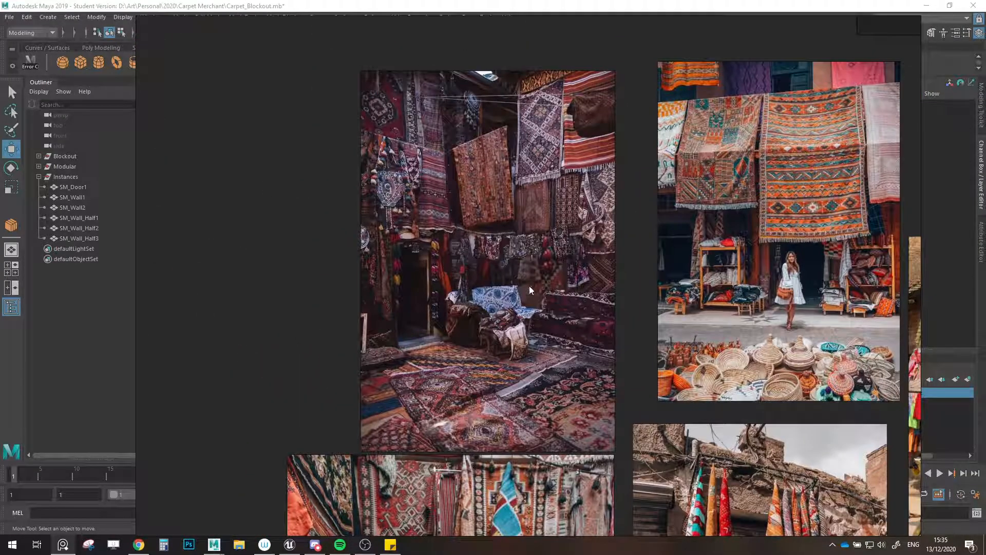
pyautogui.scroll(-4, 615, 248)
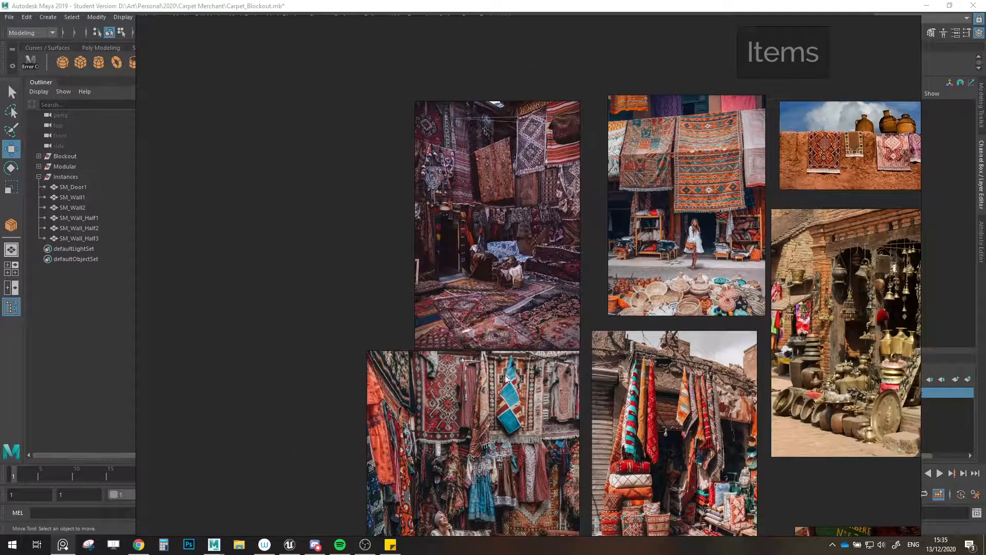
pyautogui.moveTo(525, 134); pyautogui.dragTo(534, 189, button='middle')
pyautogui.scroll(3, 535, 189)
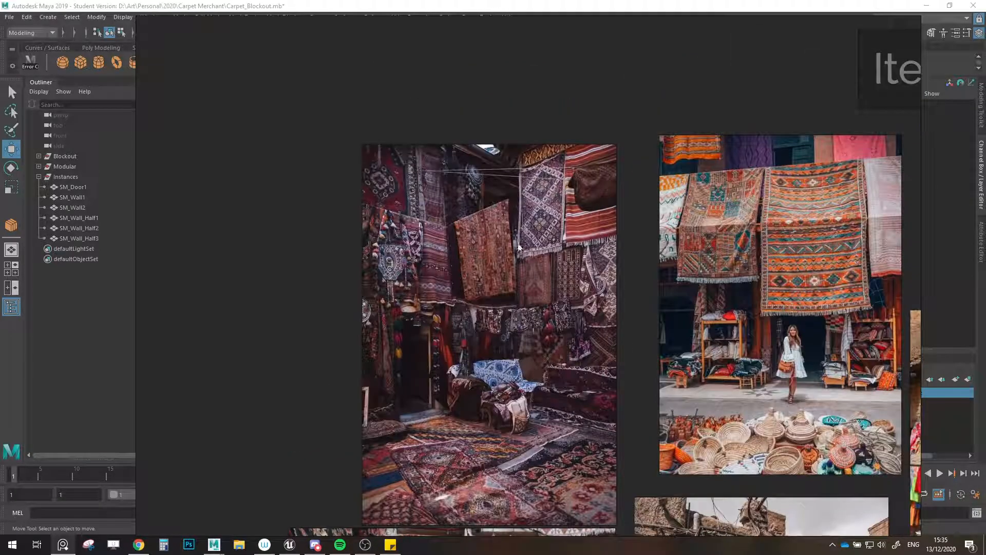
pyautogui.click(63, 544)
# - Duplicate the door panel on the back wall and place the copy around the doorway at the top of the stairs
pyautogui.keyDown('alt'); pyautogui.moveTo(377, 356); pyautogui.dragTo(488, 361); pyautogui.keyUp('alt')
pyautogui.click(491, 366)
pyautogui.scroll(1, 521, 376)
pyautogui.keyDown('alt'); pyautogui.moveTo(521, 377); pyautogui.dragTo(495, 366, button='middle'); pyautogui.keyUp('alt')
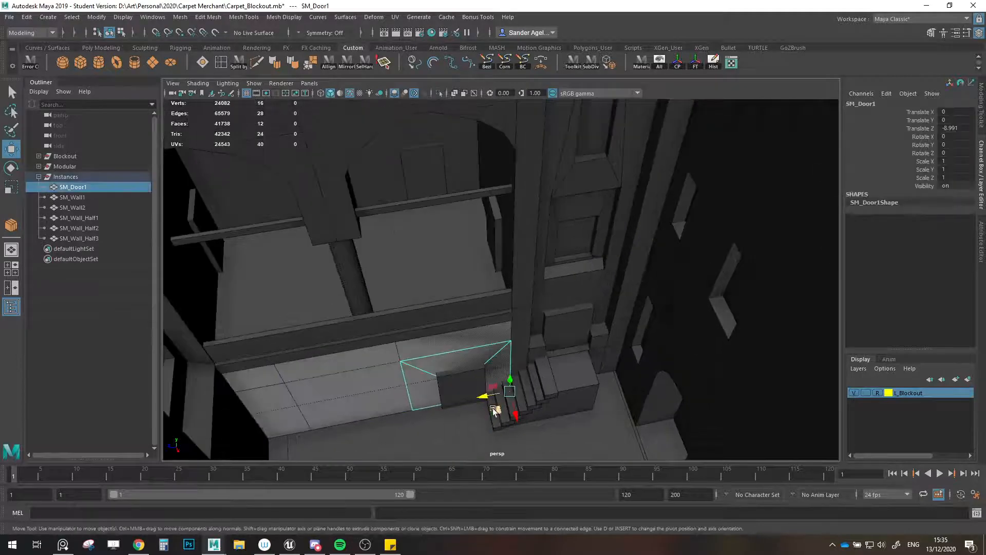
pyautogui.moveTo(495, 411)
pyautogui.keyDown('shift'); pyautogui.mouseDown()
pyautogui.moveTo(574, 383)
pyautogui.moveTo(584, 389)
pyautogui.mouseUp(); pyautogui.keyUp('shift')
pyautogui.keyDown('alt'); pyautogui.moveTo(602, 393); pyautogui.dragTo(565, 367, button='middle'); pyautogui.keyUp('alt')
pyautogui.scroll(2, 566, 368)
pyautogui.scroll(2, 566, 367)
pyautogui.keyDown('alt'); pyautogui.moveTo(566, 367); pyautogui.dragTo(569, 359); pyautogui.keyUp('alt')
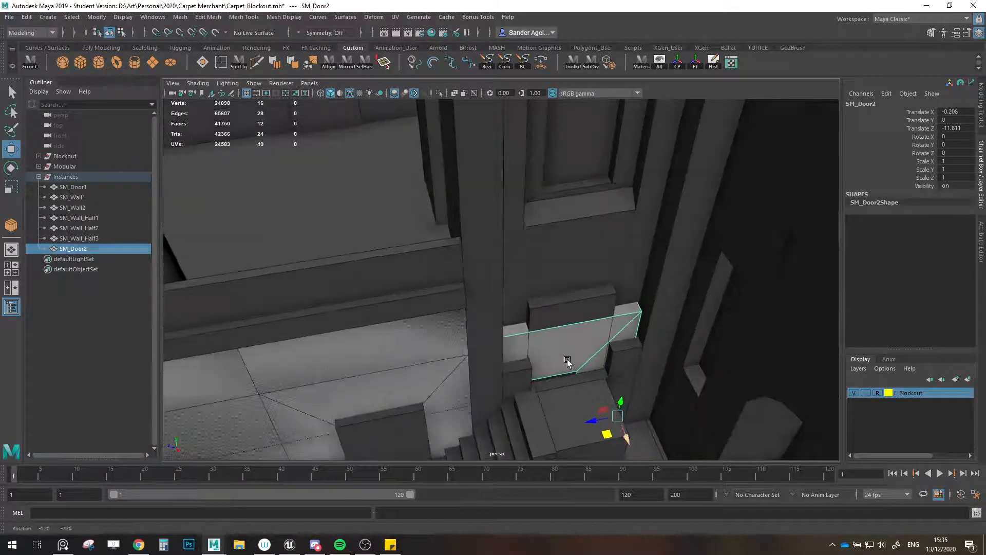
pyautogui.moveTo(622, 403); pyautogui.dragTo(628, 345)
pyautogui.keyDown('alt'); pyautogui.moveTo(628, 345); pyautogui.dragTo(598, 326, button='middle'); pyautogui.keyUp('alt')
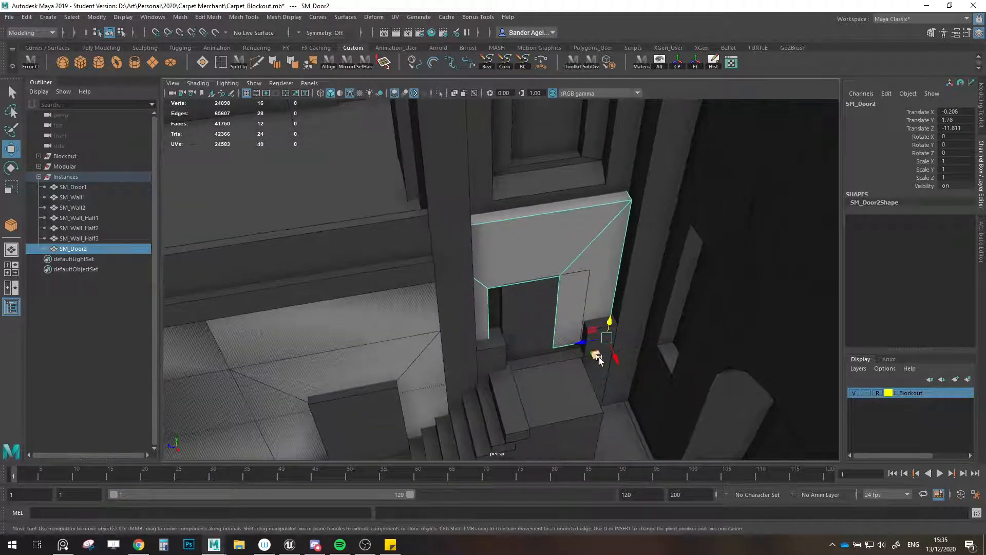
pyautogui.moveTo(601, 359); pyautogui.dragTo(637, 351)
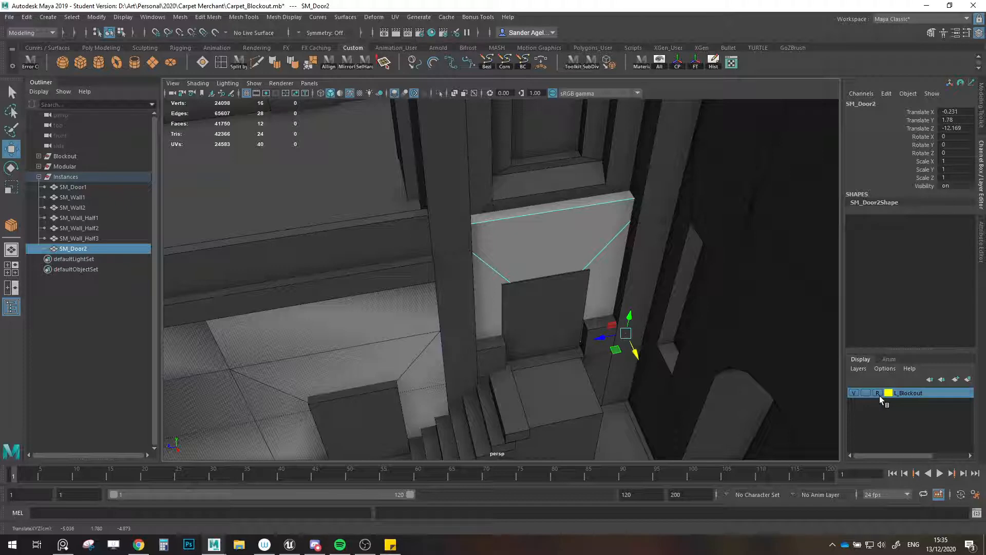
# - Display the L_Blockout layer as a template while adjusting the upper door panel's depth, and return the layer to reference display
pyautogui.click(878, 393)
pyautogui.click(878, 394)
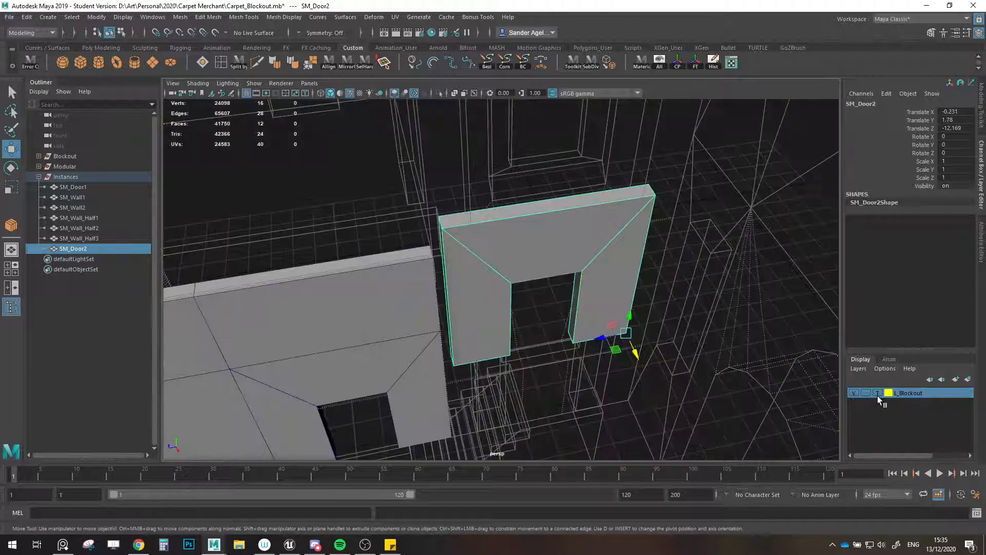
pyautogui.doubleClick(889, 393)
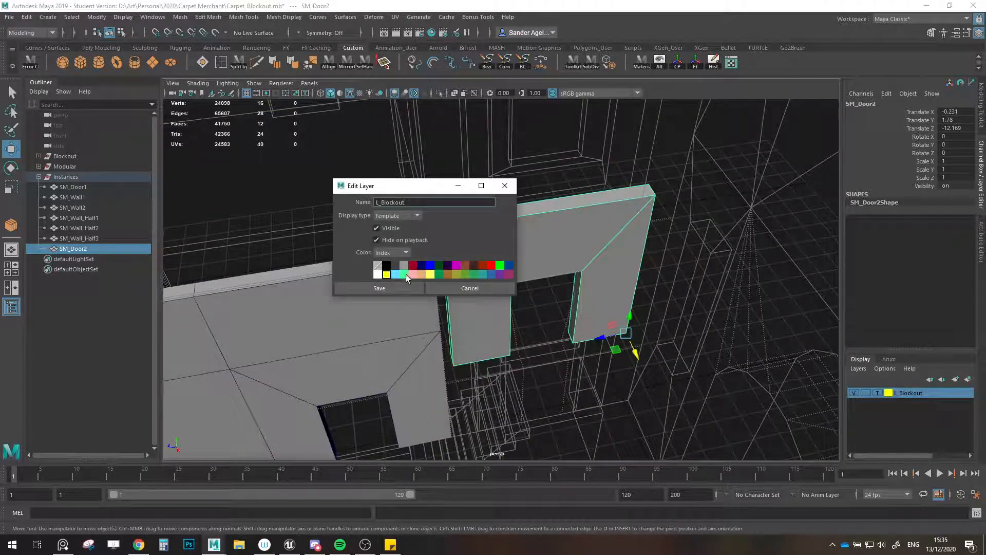
pyautogui.click(506, 185)
pyautogui.keyDown('alt'); pyautogui.moveTo(651, 315); pyautogui.dragTo(649, 304, button='middle'); pyautogui.keyUp('alt')
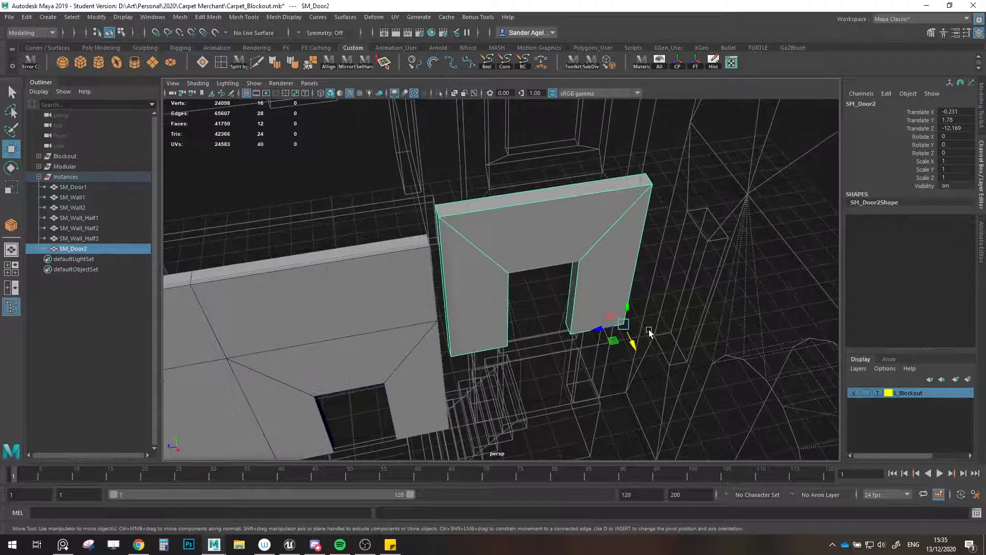
pyautogui.press('v')
pyautogui.moveTo(633, 339); pyautogui.dragTo(623, 324)
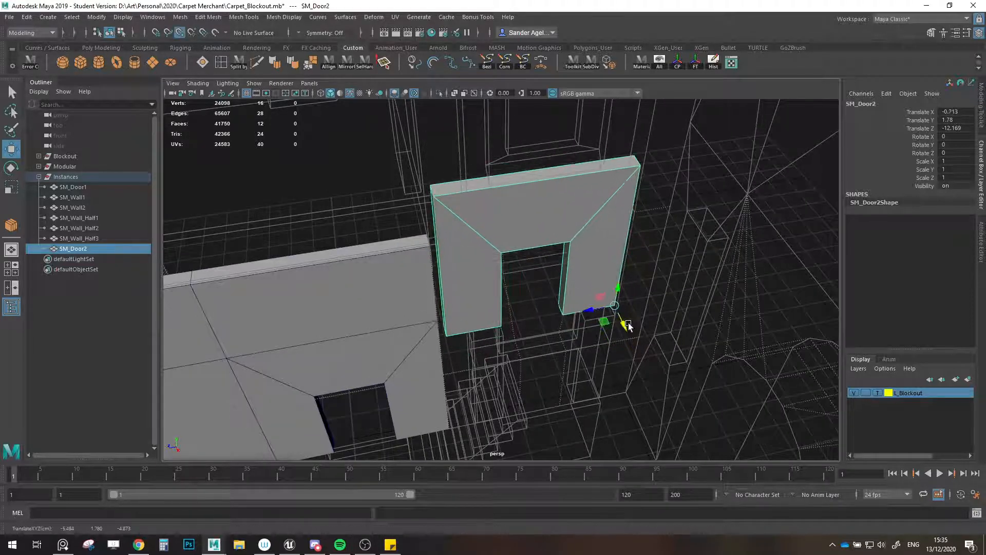
pyautogui.click(879, 394)
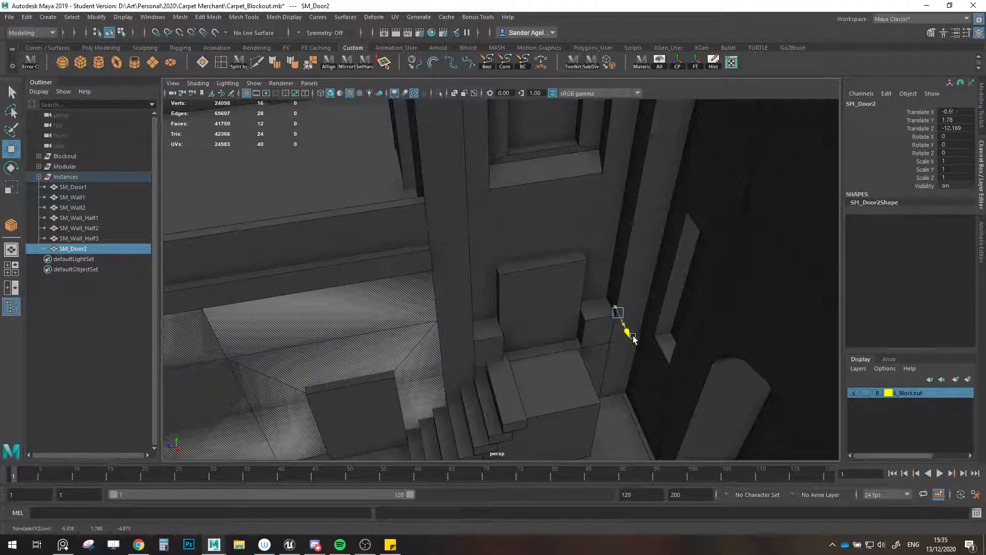
# - Slide the upper door panel in depth to about Translate X -0.41 against the blockout wall above the stairs
pyautogui.moveTo(628, 335); pyautogui.dragTo(579, 245)
pyautogui.press('v')
pyautogui.moveTo(635, 339); pyautogui.dragTo(686, 334)
pyautogui.moveTo(615, 267); pyautogui.dragTo(544, 296)
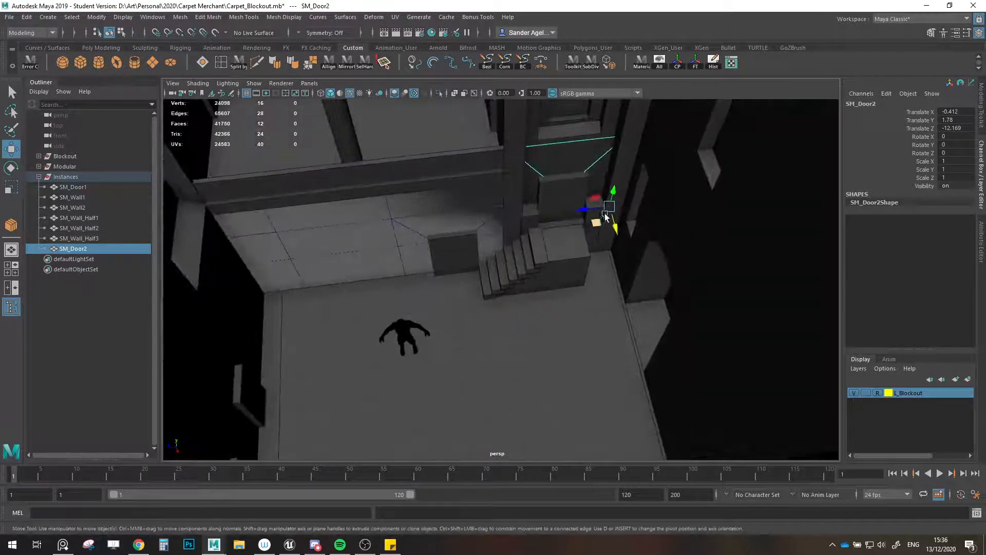
# - Grid-snap the upper door panel to the world origin and freeze its transformations
pyautogui.press('x')
pyautogui.moveTo(609, 207); pyautogui.dragTo(465, 423)
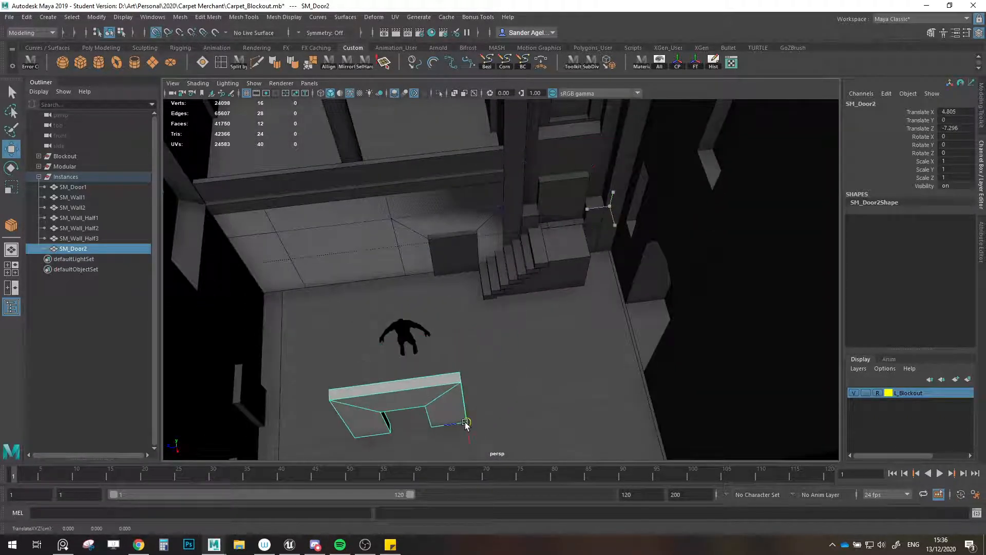
pyautogui.click(698, 62)
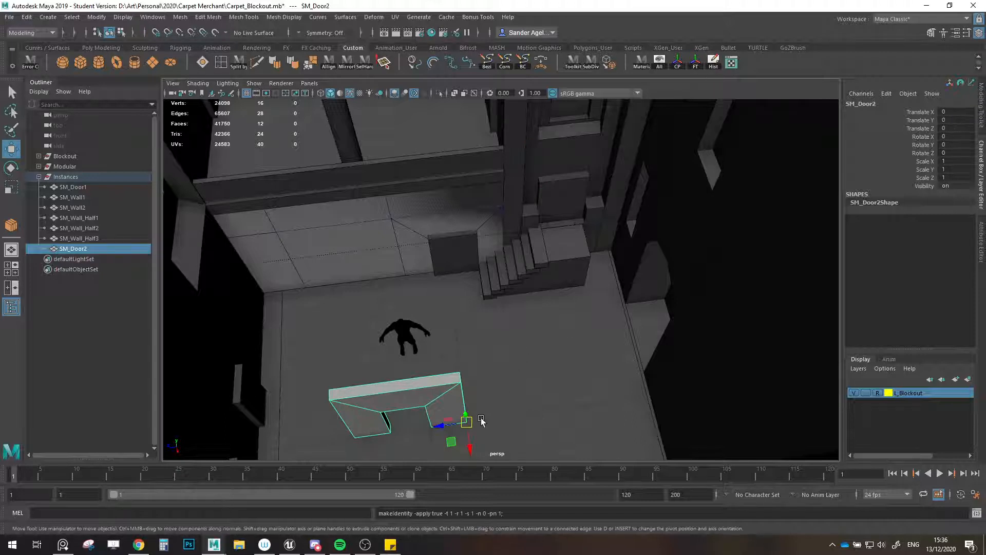
# - Move the door panel back around the doorway at the top of the stairs and raise it to Translate Y 1.387
pyautogui.moveTo(463, 426); pyautogui.dragTo(600, 244)
pyautogui.scroll(3, 604, 246)
pyautogui.keyDown('alt'); pyautogui.moveTo(604, 247); pyautogui.dragTo(594, 319, button='middle'); pyautogui.keyUp('alt')
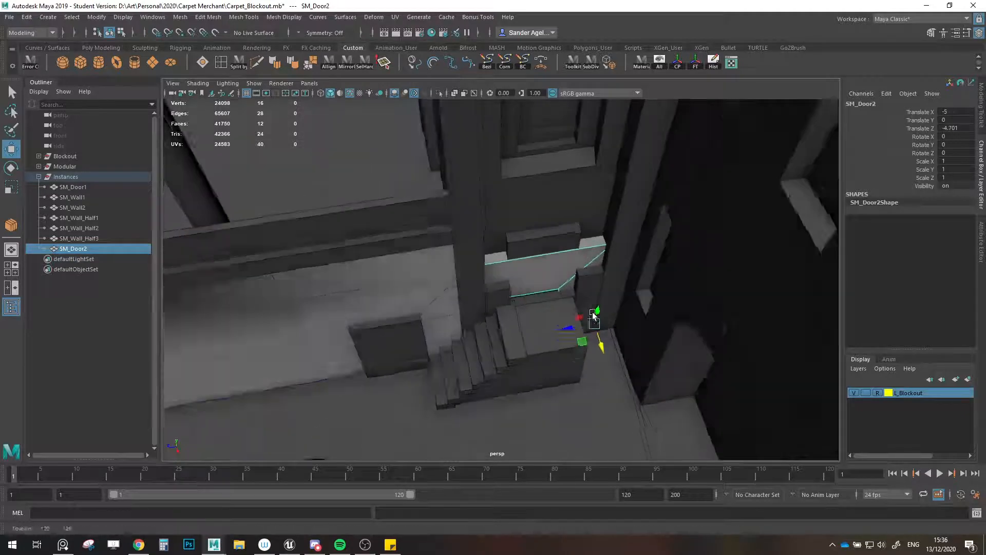
pyautogui.keyDown('alt'); pyautogui.moveTo(594, 319); pyautogui.dragTo(617, 305); pyautogui.keyUp('alt')
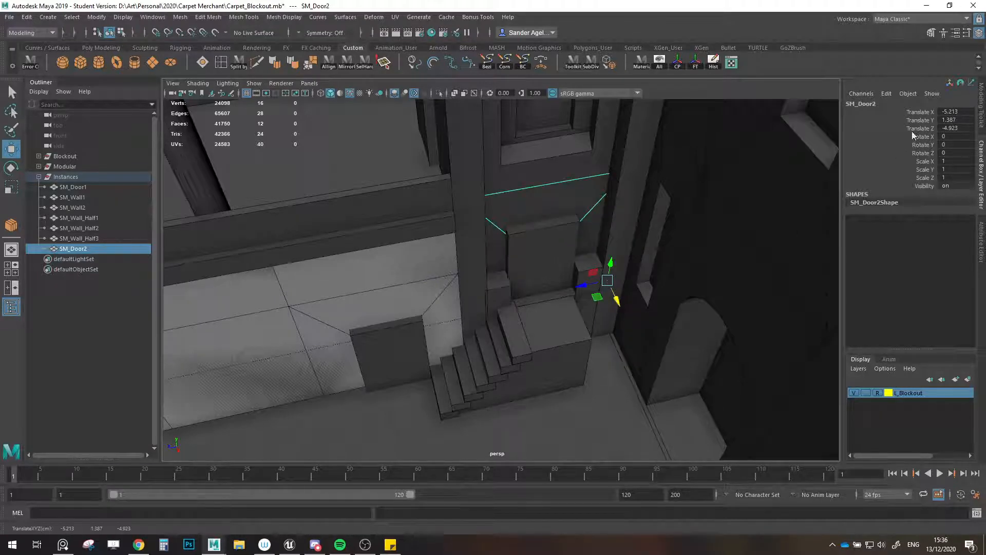
# - Set both Translate Z and Translate X of the upper door panel to -5
pyautogui.click(970, 130)
pyautogui.write('-5')
pyautogui.press('Return')
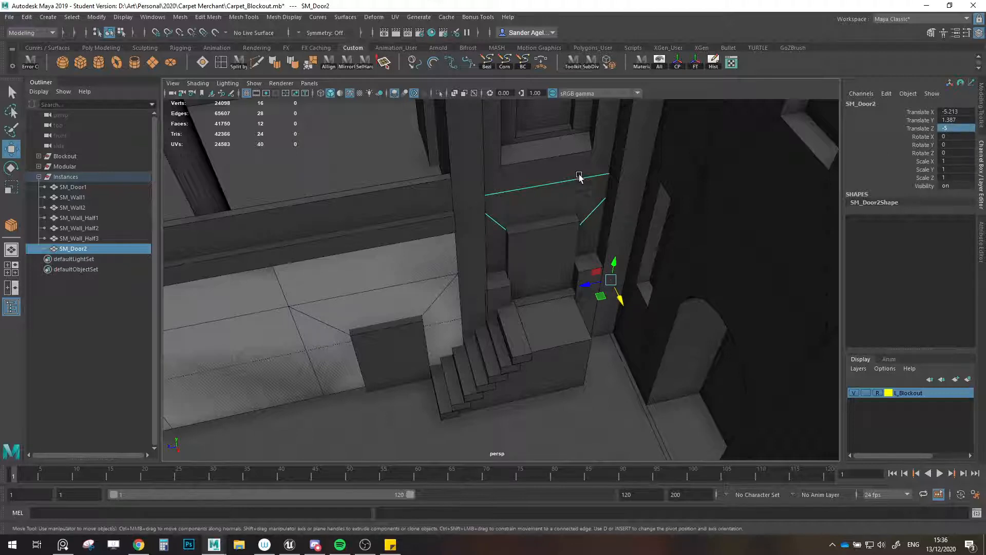
pyautogui.keyDown('alt'); pyautogui.moveTo(583, 293); pyautogui.dragTo(563, 280); pyautogui.keyUp('alt')
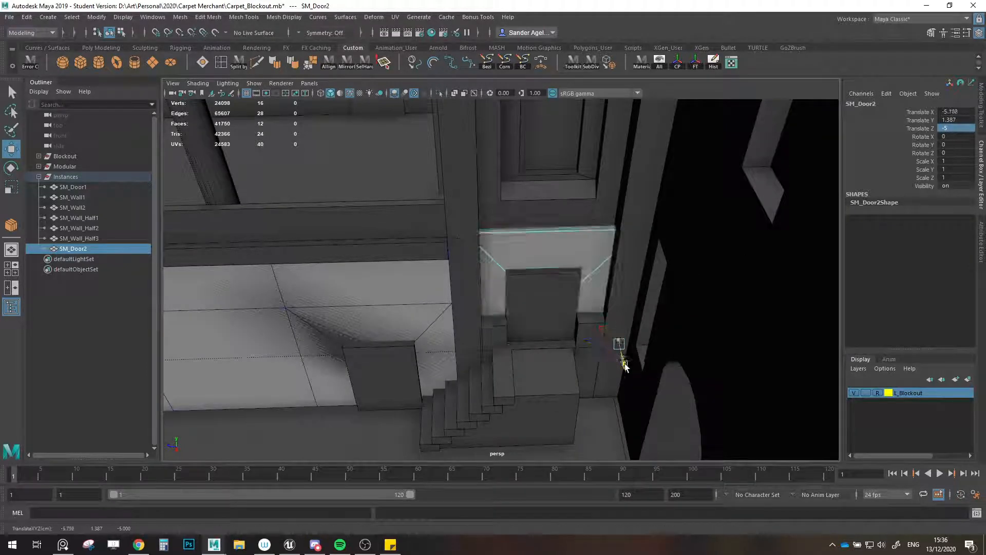
pyautogui.moveTo(622, 356); pyautogui.dragTo(628, 378)
pyautogui.hotkey('ctrl', 'z')
pyautogui.click(968, 111)
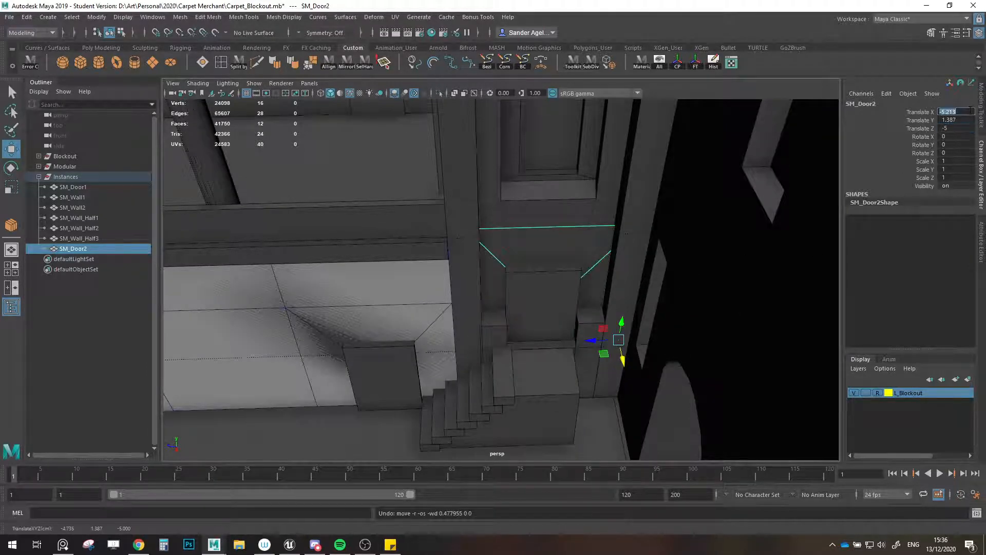
pyautogui.write('-5')
pyautogui.press('Return')
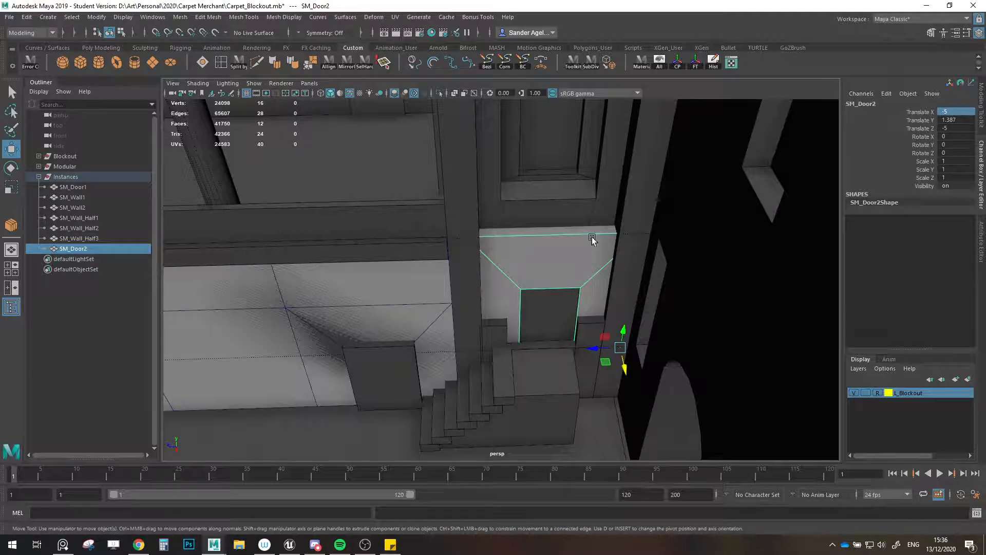
# - Undo the last Translate X change on the upper door panel above the stairs
pyautogui.keyDown('alt'); pyautogui.moveTo(593, 237); pyautogui.dragTo(619, 247); pyautogui.keyUp('alt')
pyautogui.hotkey('ctrl', 'z')
pyautogui.keyDown('alt'); pyautogui.moveTo(600, 304); pyautogui.dragTo(572, 337); pyautogui.keyUp('alt')
pyautogui.keyDown('alt'); pyautogui.moveTo(546, 365); pyautogui.dragTo(546, 333, button='middle'); pyautogui.keyUp('alt')
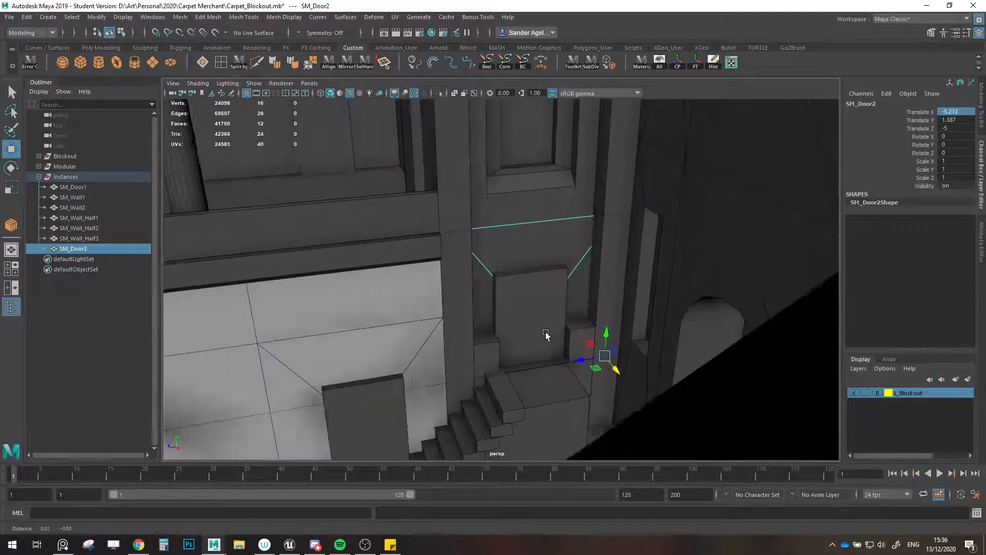
pyautogui.keyDown('alt'); pyautogui.moveTo(546, 332); pyautogui.dragTo(575, 339); pyautogui.keyUp('alt')
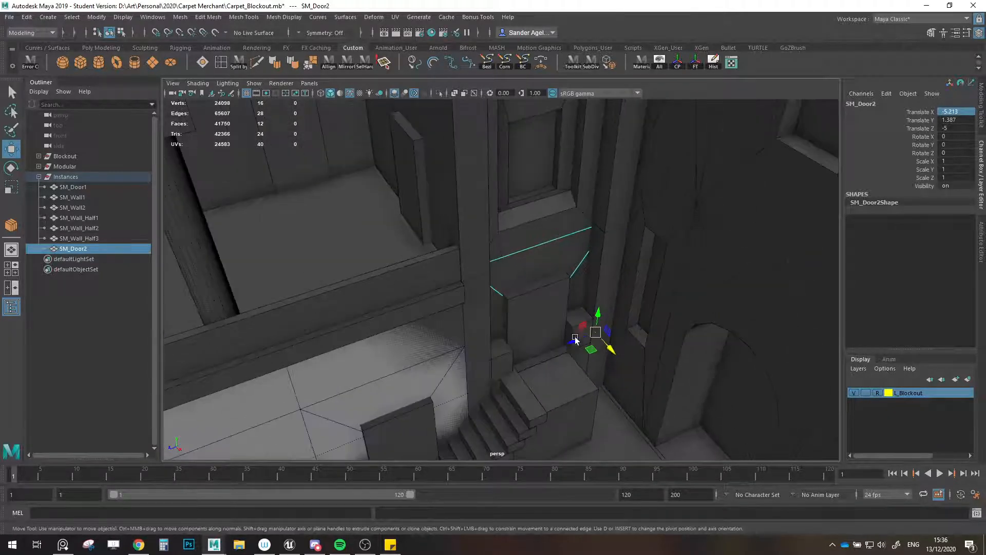
# - Switch to the reference board and examine the raised doorway and surrounding wall in the carpet merchant painting
pyautogui.click(62, 545)
pyautogui.scroll(-7, 445, 277)
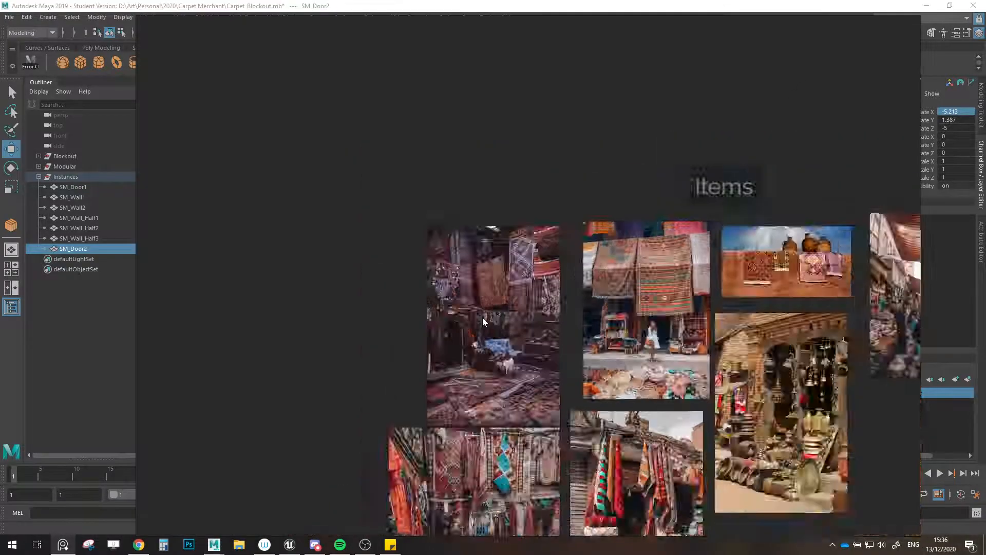
pyautogui.moveTo(441, 270); pyautogui.dragTo(436, 256, button='middle')
pyautogui.moveTo(551, 347); pyautogui.dragTo(329, 313, button='middle')
pyautogui.moveTo(591, 370); pyautogui.dragTo(293, 347, button='middle')
pyautogui.scroll(-1, 293, 347)
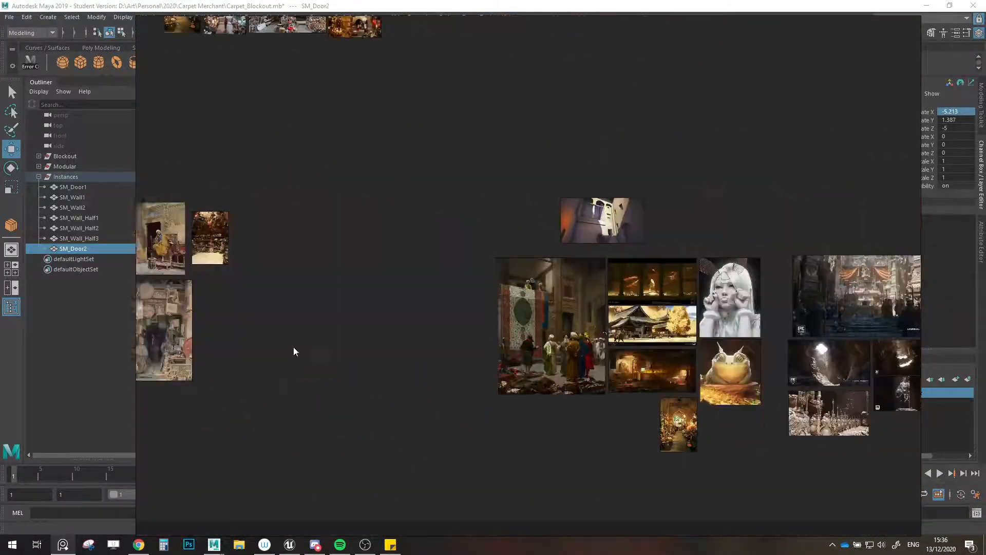
pyautogui.scroll(7, 539, 347)
pyautogui.scroll(1, 510, 362)
pyautogui.scroll(3, 609, 307)
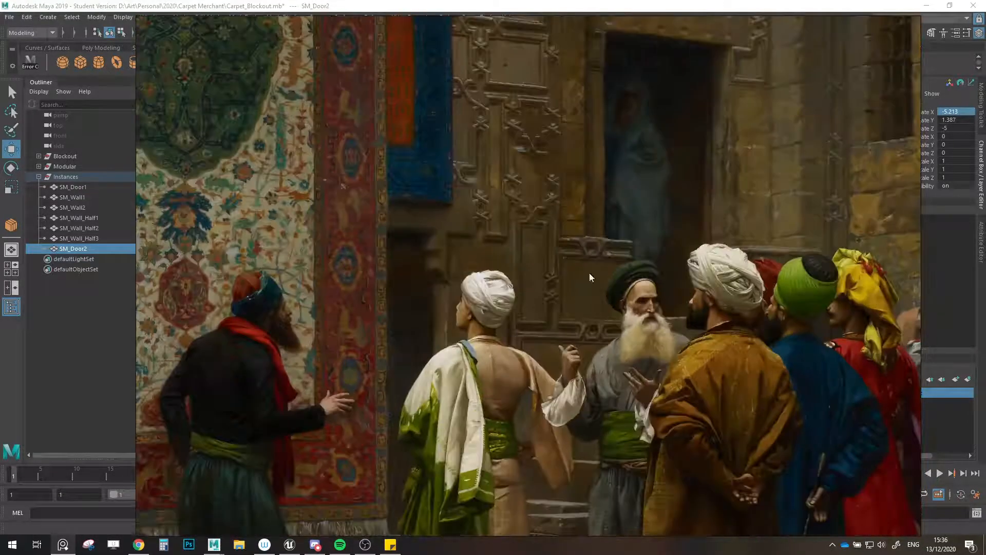
pyautogui.scroll(-1, 591, 273)
pyautogui.moveTo(596, 286); pyautogui.dragTo(552, 312, button='middle')
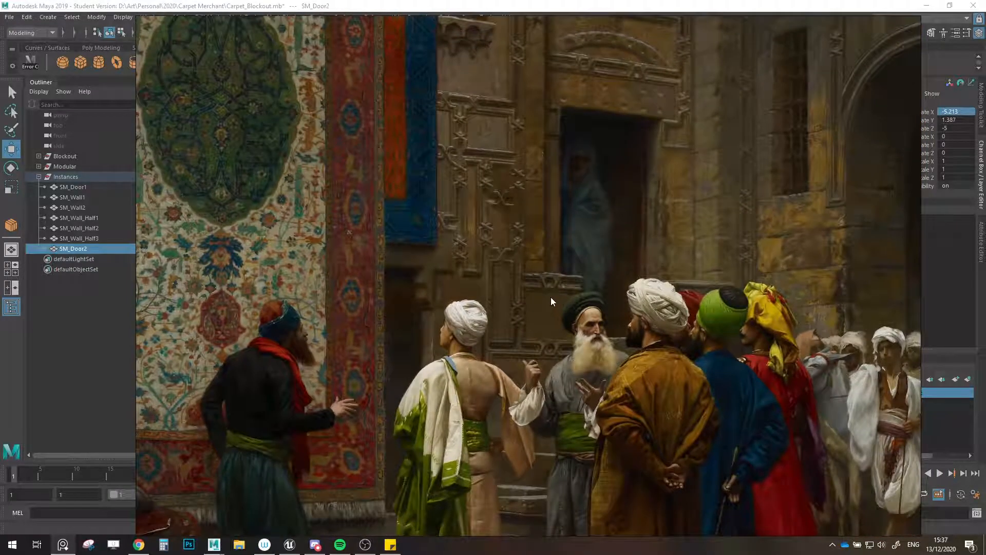
pyautogui.scroll(-2, 584, 282)
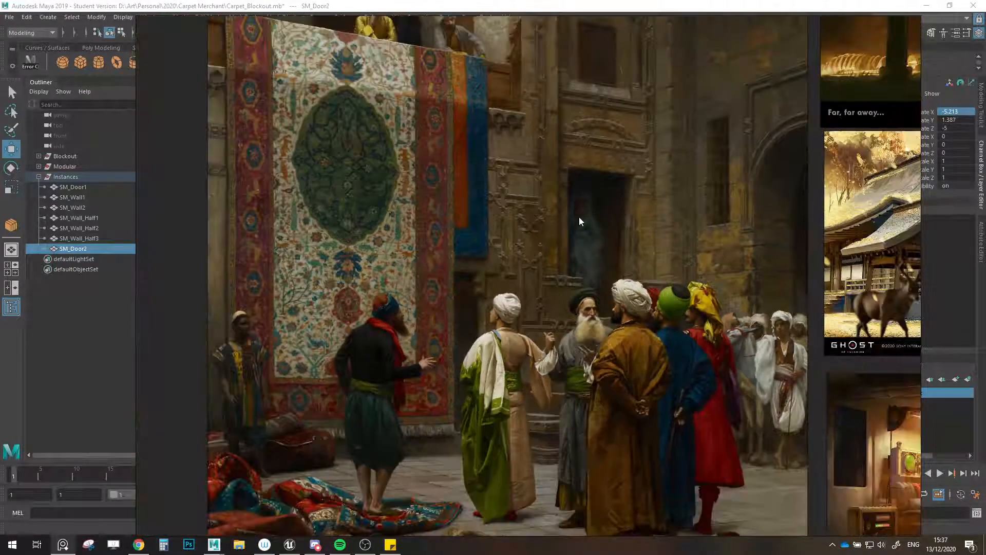
pyautogui.moveTo(580, 227); pyautogui.dragTo(594, 271, button='middle')
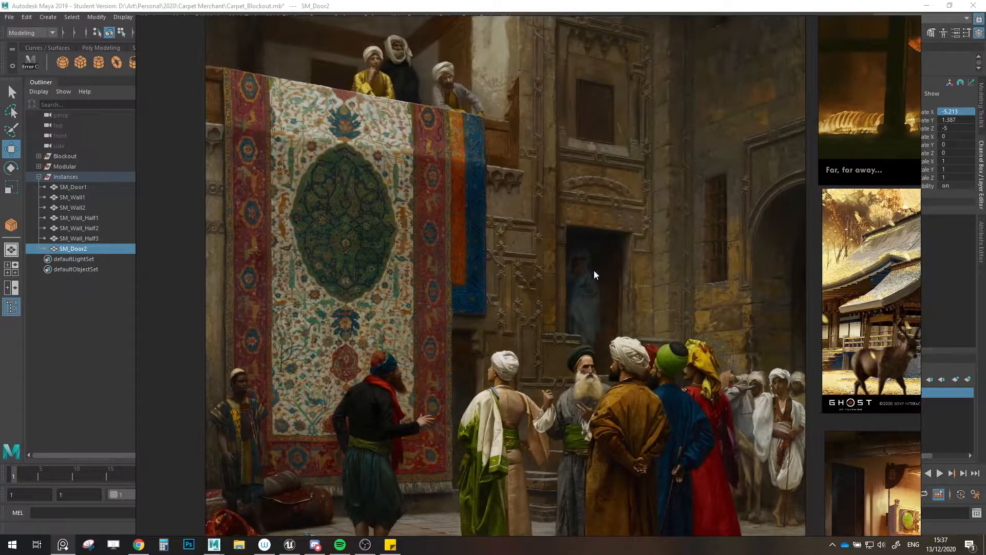
pyautogui.moveTo(595, 275); pyautogui.dragTo(985, 318, button='right')
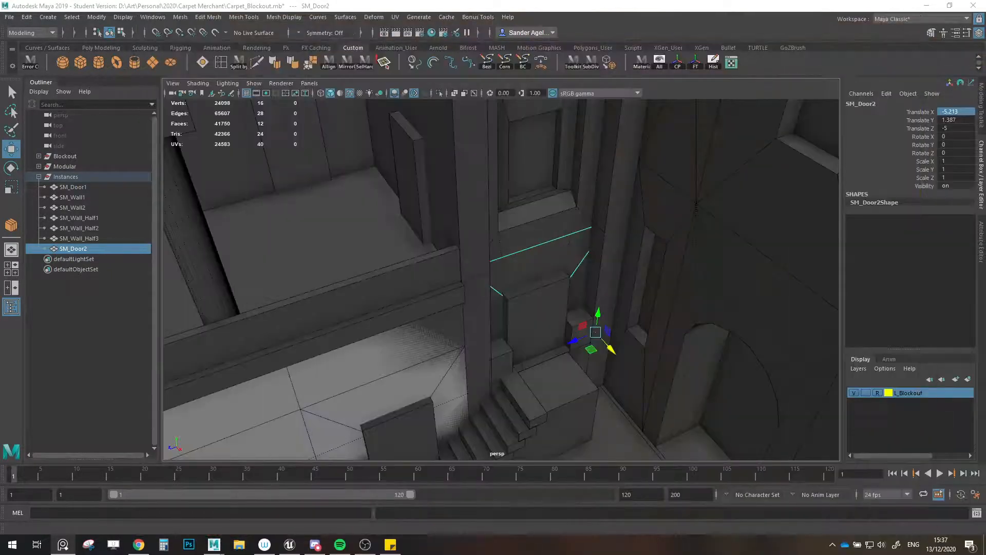
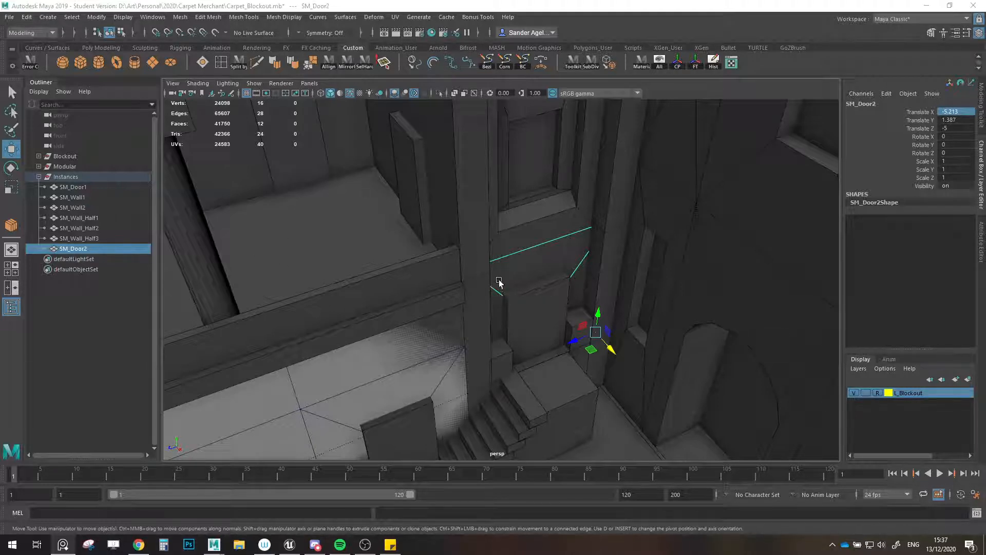
# - Try a duplicate of the full wall module, turned to Rotate Y -90, against the narrow pillar between the lower door and the stairs
pyautogui.keyDown('alt'); pyautogui.moveTo(499, 282); pyautogui.dragTo(341, 330); pyautogui.keyUp('alt')
pyautogui.click(278, 345)
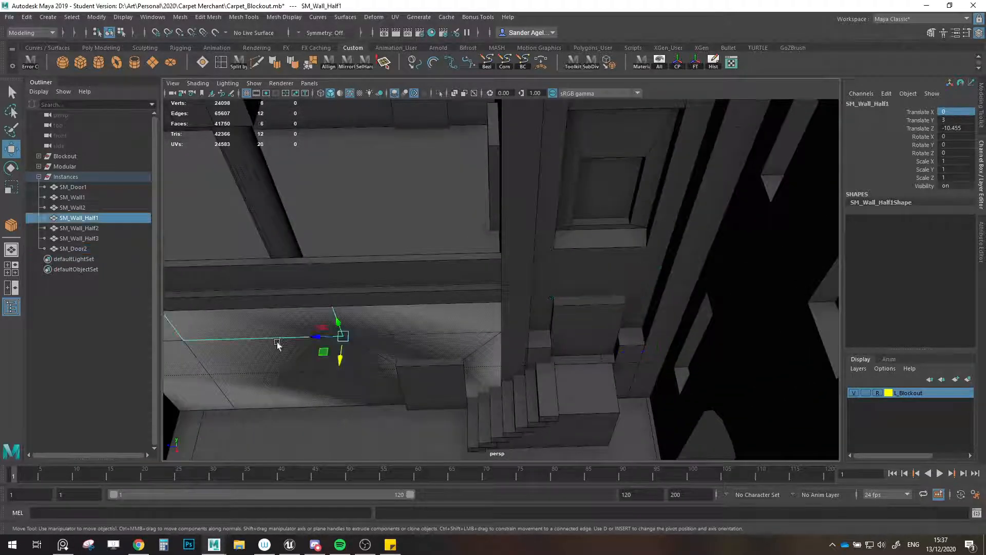
pyautogui.click(271, 389)
pyautogui.moveTo(353, 425)
pyautogui.keyDown('shift'); pyautogui.mouseDown()
pyautogui.moveTo(683, 421)
pyautogui.moveTo(486, 393)
pyautogui.moveTo(501, 392)
pyautogui.mouseUp(); pyautogui.keyUp('shift')
pyautogui.press('e')
pyautogui.press('w')
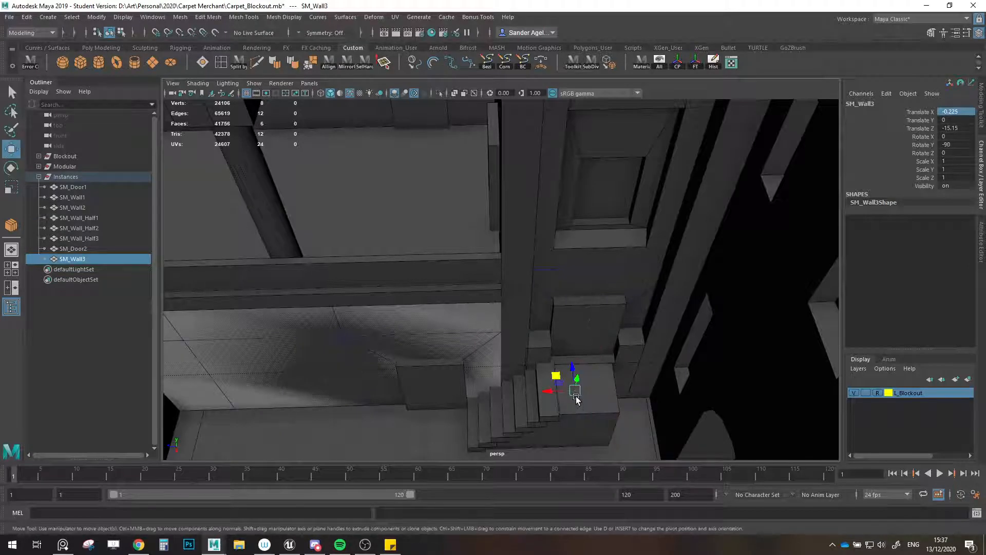
pyautogui.moveTo(577, 400); pyautogui.dragTo(481, 389)
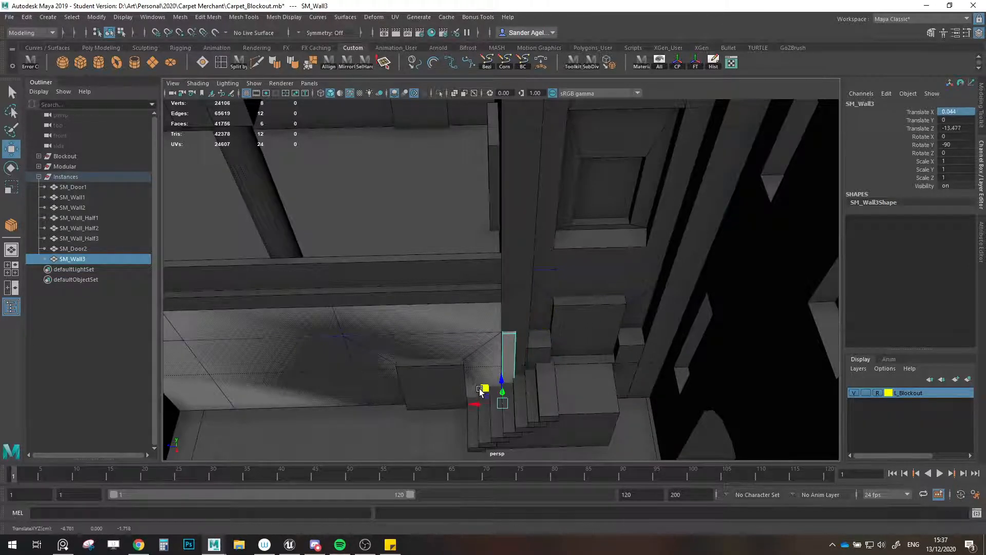
# - Freeze the wall copy's transformations, align it to the pillar by the stairs, and stretch it to Scale Z 2.021
pyautogui.click(714, 63)
pyautogui.moveTo(489, 419); pyautogui.dragTo(443, 411)
pyautogui.scroll(5, 522, 378)
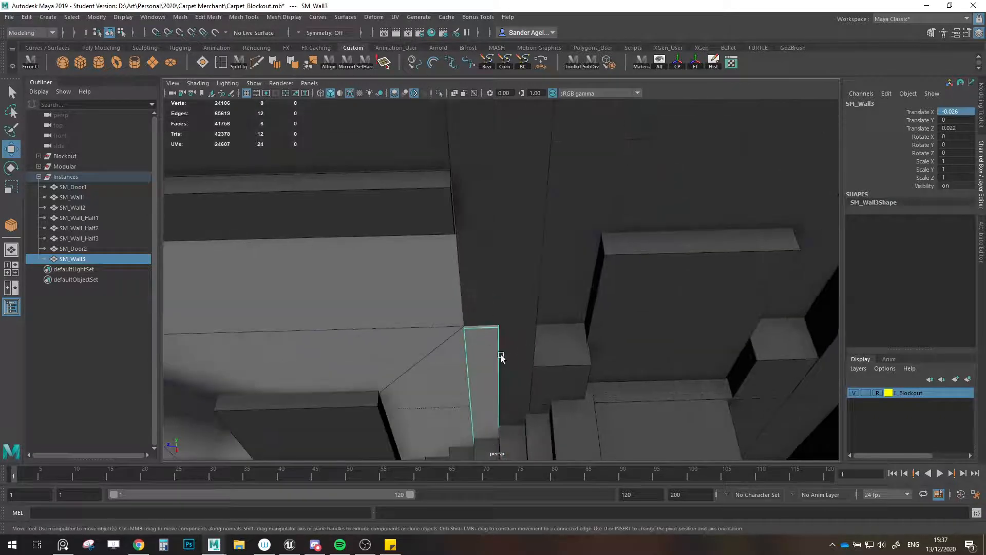
pyautogui.scroll(-5, 501, 355)
pyautogui.press('r')
pyautogui.keyDown('alt'); pyautogui.moveTo(532, 381); pyautogui.dragTo(549, 400); pyautogui.keyUp('alt')
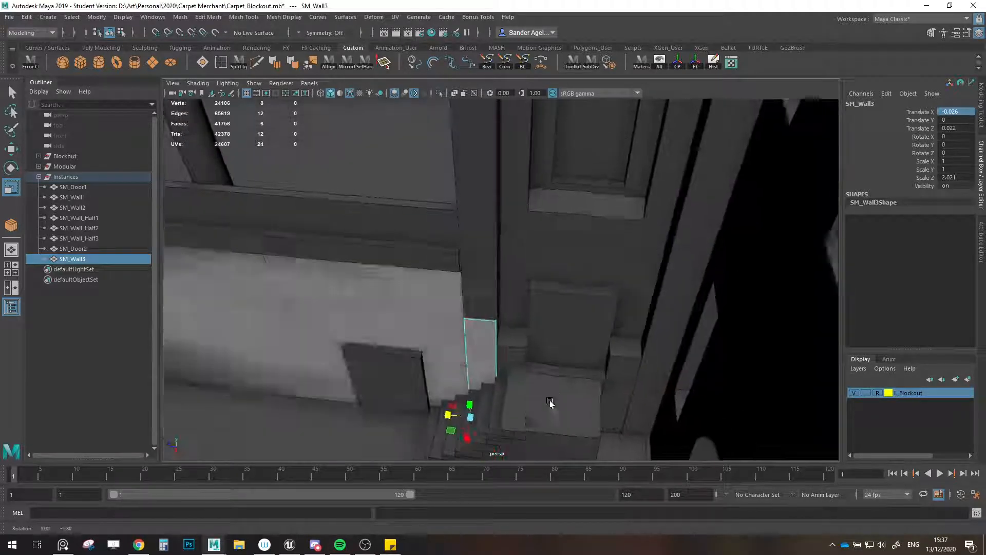
pyautogui.keyDown('alt'); pyautogui.moveTo(550, 399); pyautogui.dragTo(638, 349, button='middle'); pyautogui.keyUp('alt')
pyautogui.keyDown('alt'); pyautogui.moveTo(639, 350); pyautogui.dragTo(622, 341); pyautogui.keyUp('alt')
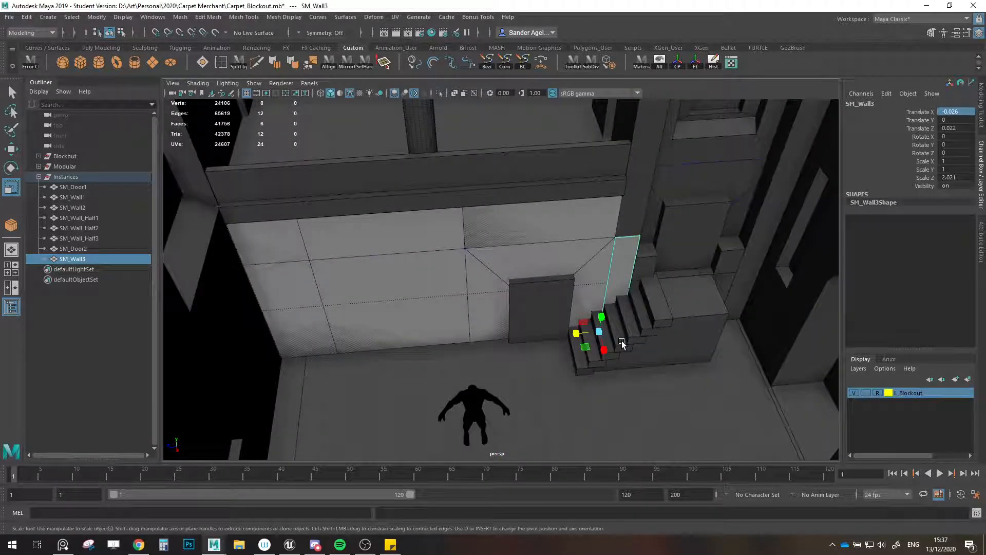
pyautogui.press('w')
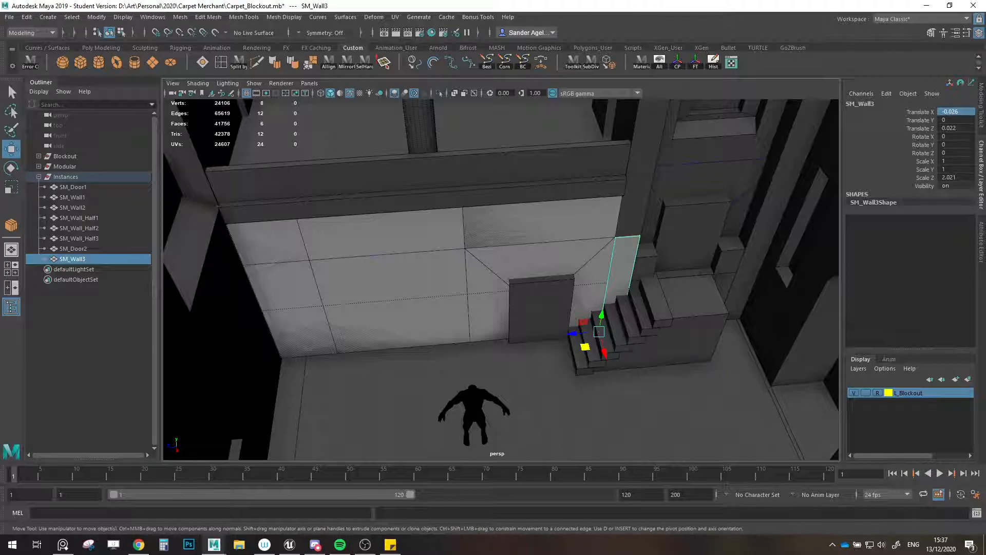
# - Compare the pillar and wall divisions around the doorway with the painting on the reference board
pyautogui.moveTo(985, 247)
pyautogui.mouseDown(button='right')
pyautogui.moveTo(537, 258)
pyautogui.moveTo(430, 239)
pyautogui.mouseUp(button='right')
pyautogui.scroll(5, 616, 272)
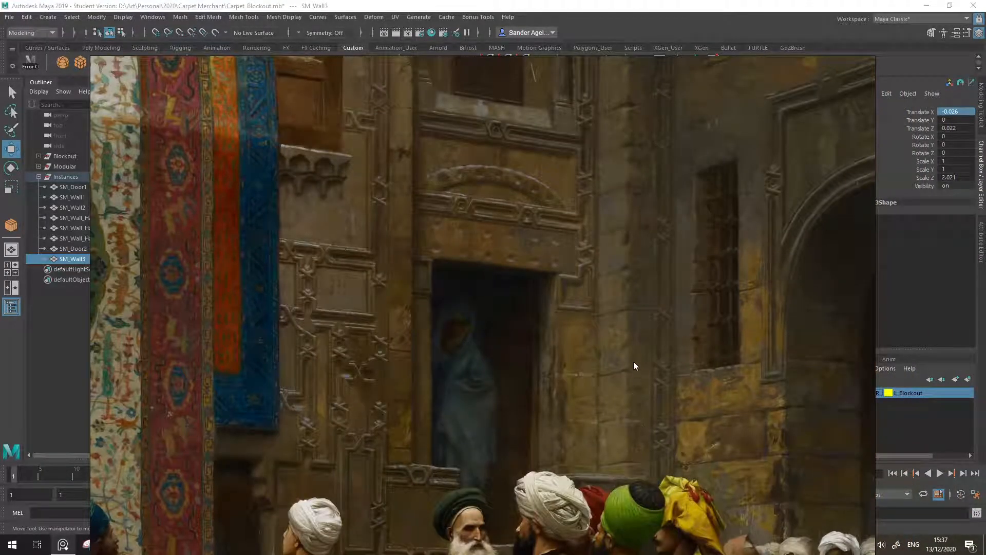
pyautogui.scroll(-5, 624, 140)
pyautogui.scroll(4, 608, 226)
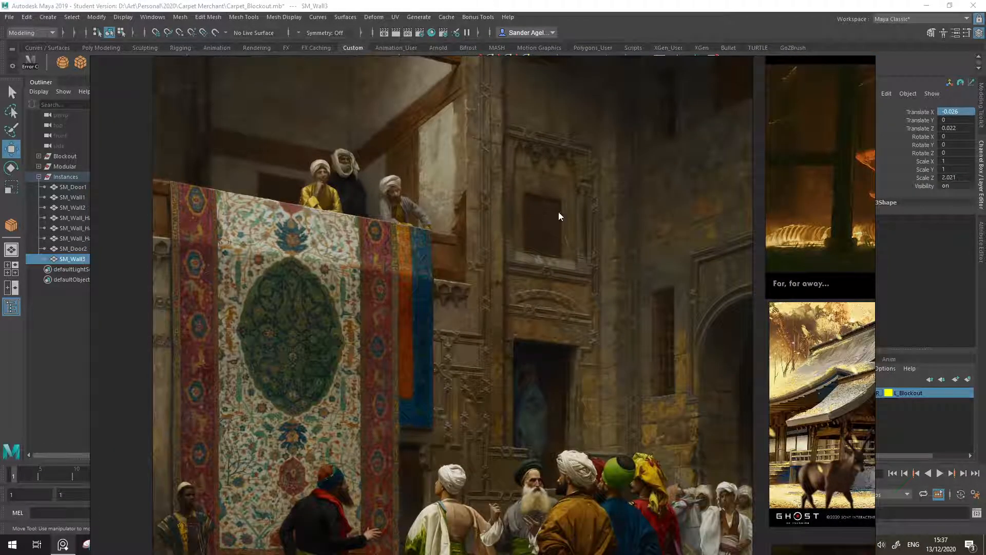
pyautogui.scroll(-3, 632, 266)
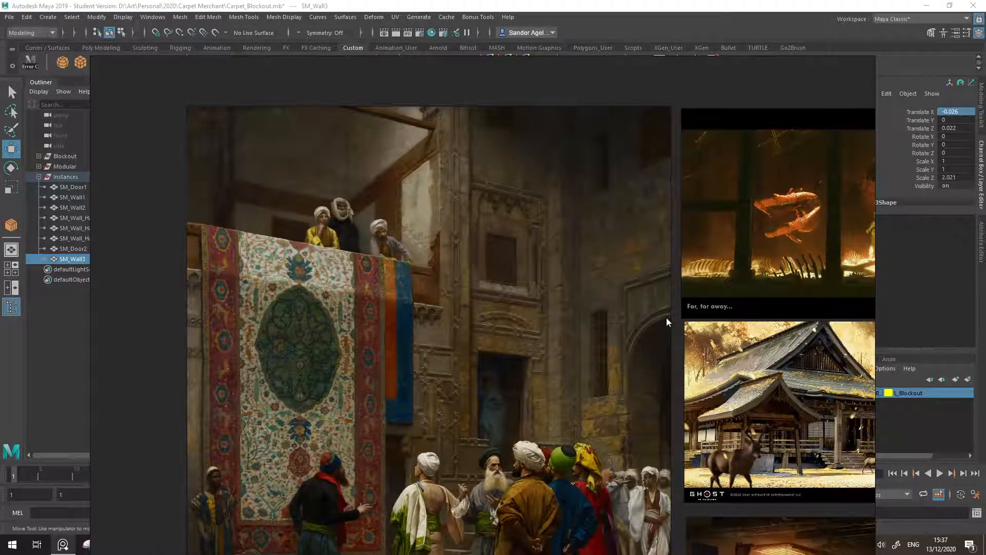
pyautogui.scroll(-2, 607, 308)
pyautogui.hotkey('alt', 'Tab')
# - Pull the wall copy away from the pillar by the stairs and delete it
pyautogui.keyDown('alt'); pyautogui.moveTo(617, 291); pyautogui.dragTo(559, 313); pyautogui.keyUp('alt')
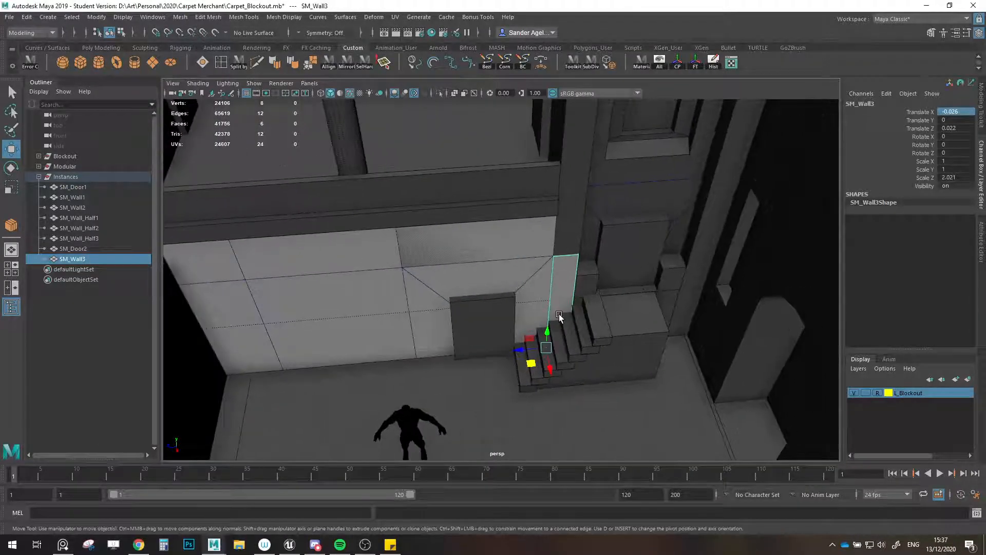
pyautogui.moveTo(540, 366); pyautogui.dragTo(431, 432)
pyautogui.scroll(-2, 522, 306)
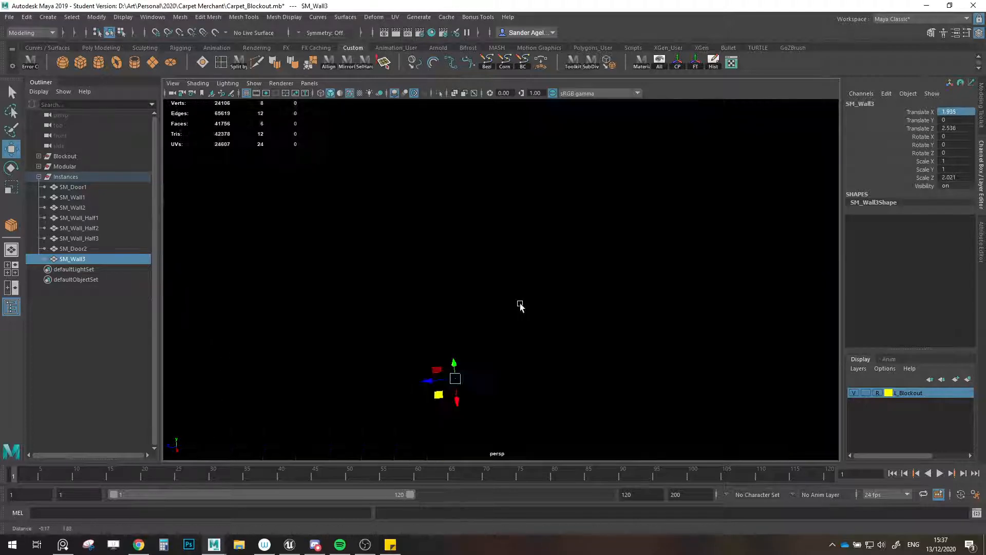
pyautogui.keyDown('alt'); pyautogui.moveTo(522, 306); pyautogui.dragTo(515, 334); pyautogui.keyUp('alt')
pyautogui.press('Delete')
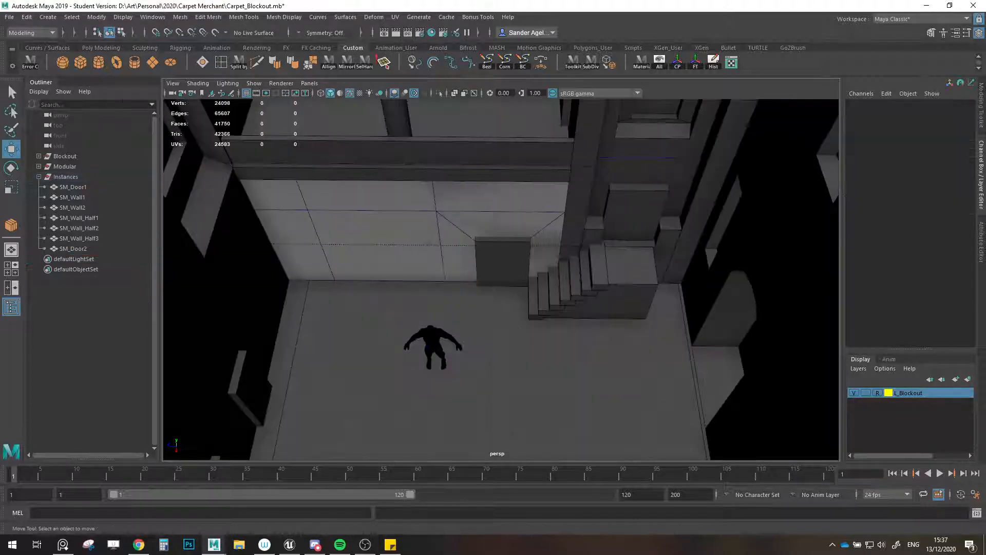
# - Create a polygon cube, place it against the wall beside the lower door, and snap its pivot to a base vertex
pyautogui.click(74, 65)
pyautogui.keyDown('alt'); pyautogui.moveTo(415, 298); pyautogui.dragTo(473, 379); pyautogui.keyUp('alt')
pyautogui.moveTo(474, 442); pyautogui.dragTo(476, 213)
pyautogui.scroll(4, 458, 326)
pyautogui.press('d')
pyautogui.press('v')
pyautogui.press('d')
pyautogui.press('v')
# - Scale the cube up to wall height with Scale Y set to 3
pyautogui.press('r')
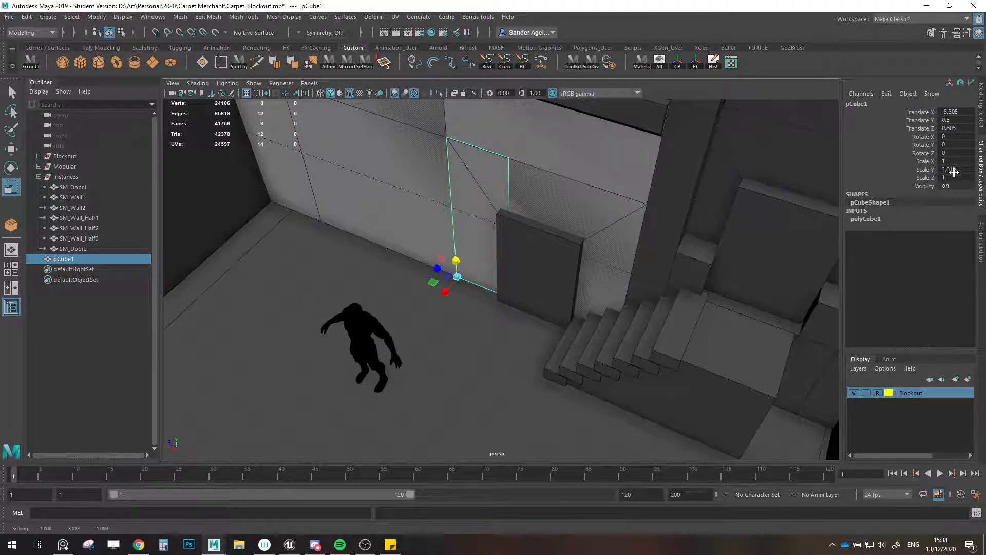
pyautogui.doubleClick(954, 170)
pyautogui.write('4')
pyautogui.press('BackSpace')
pyautogui.write('3')
pyautogui.press('Return')
# - Scale the cube to about 0.429 in X and Z and move it to the pillar by the stairs, about Translate X -5.296, Z -2.725
pyautogui.press('w')
pyautogui.keyDown('alt'); pyautogui.moveTo(606, 252); pyautogui.dragTo(575, 338); pyautogui.keyUp('alt')
pyautogui.moveTo(425, 307); pyautogui.dragTo(437, 432)
pyautogui.keyDown('alt'); pyautogui.moveTo(411, 395); pyautogui.dragTo(434, 381); pyautogui.keyUp('alt')
pyautogui.press('r')
pyautogui.moveTo(408, 442); pyautogui.dragTo(519, 339)
pyautogui.press('w')
pyautogui.press('r')
pyautogui.press('w')
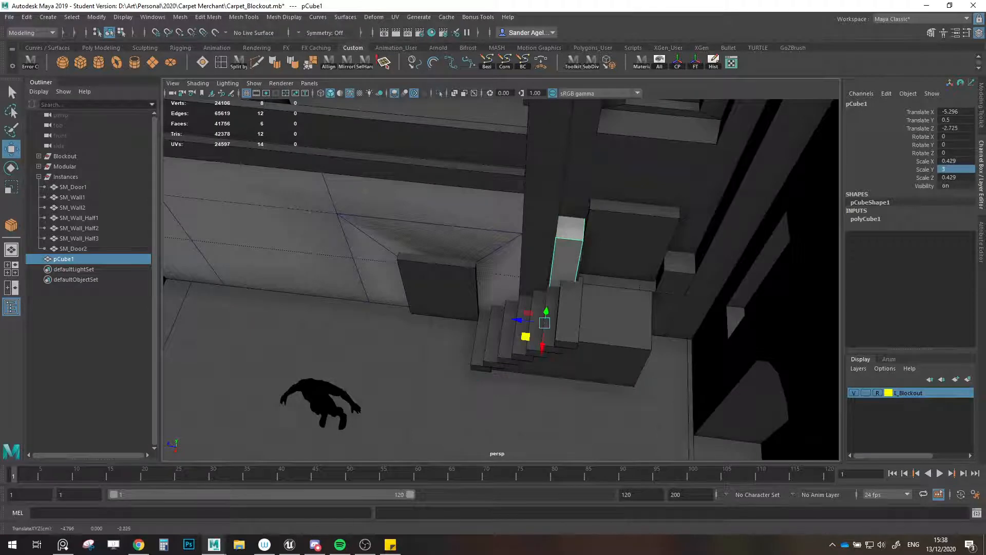
# - Switch to the reference board and examine the carved pillar between the balcony and the doorway in the painting
pyautogui.hotkey('alt', 'Tab')
pyautogui.scroll(5, 591, 291)
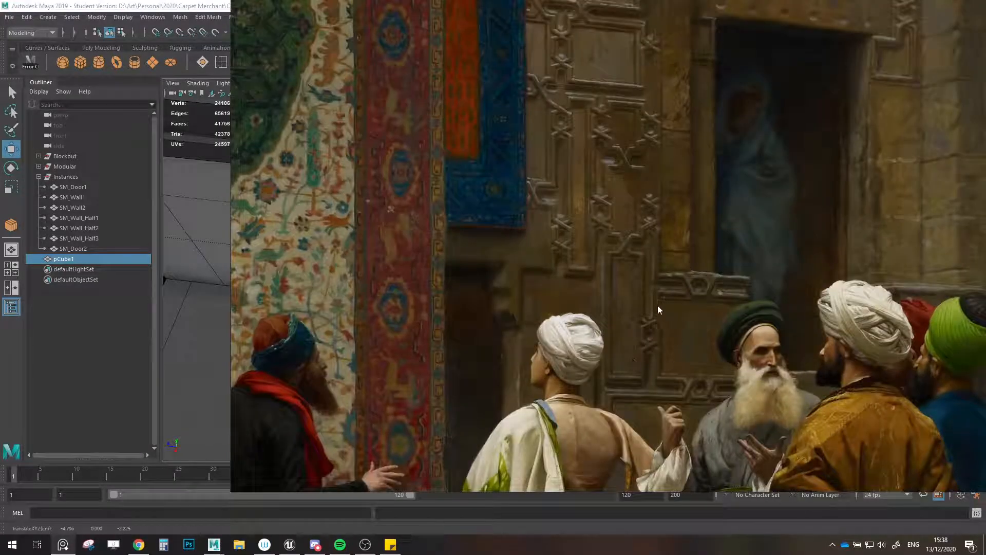
pyautogui.moveTo(654, 287)
pyautogui.mouseDown(button='middle')
pyautogui.moveTo(521, 324)
pyautogui.moveTo(517, 422)
pyautogui.mouseUp(button='middle')
pyautogui.scroll(-4, 538, 328)
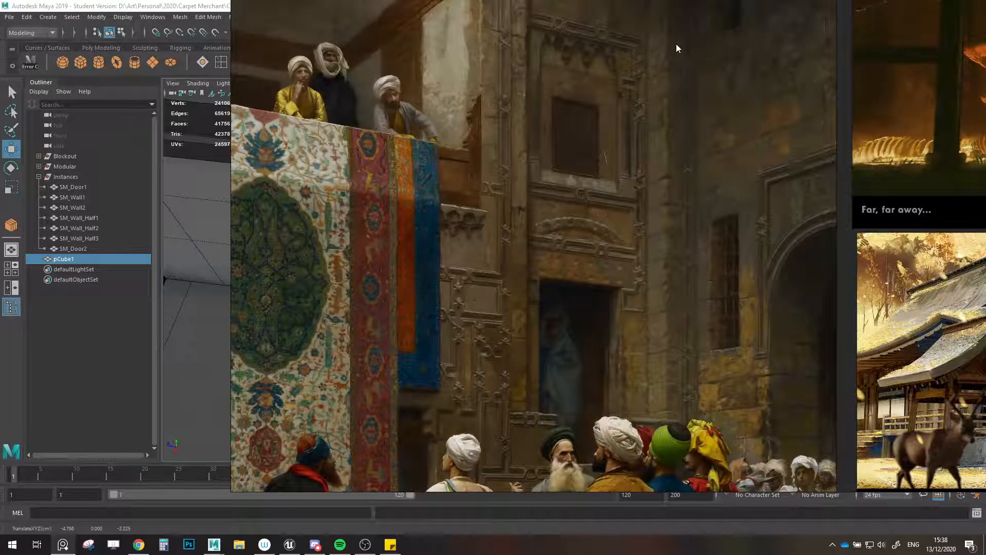
pyautogui.moveTo(696, 100); pyautogui.dragTo(533, 154, button='right')
pyautogui.scroll(-2, 533, 153)
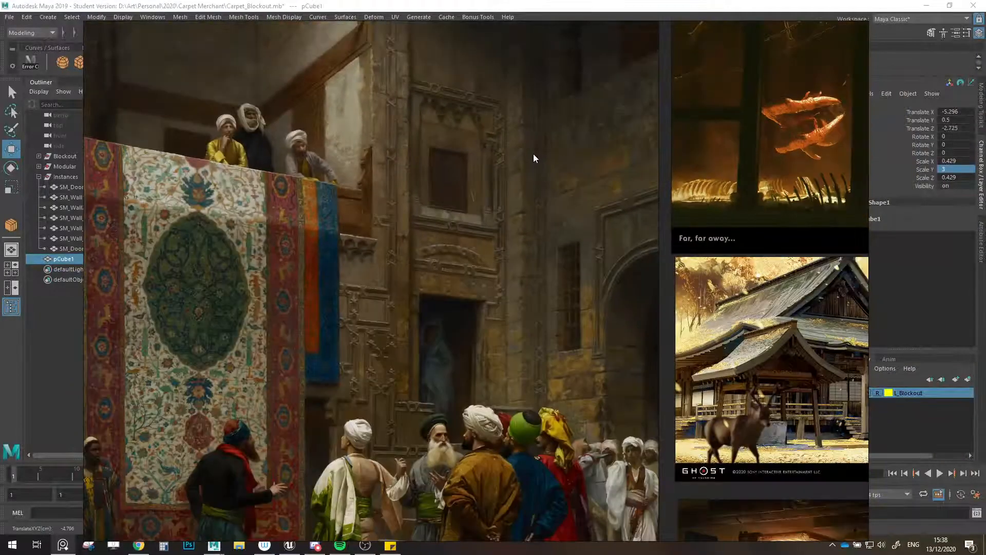
pyautogui.moveTo(533, 153); pyautogui.dragTo(529, 184, button='middle')
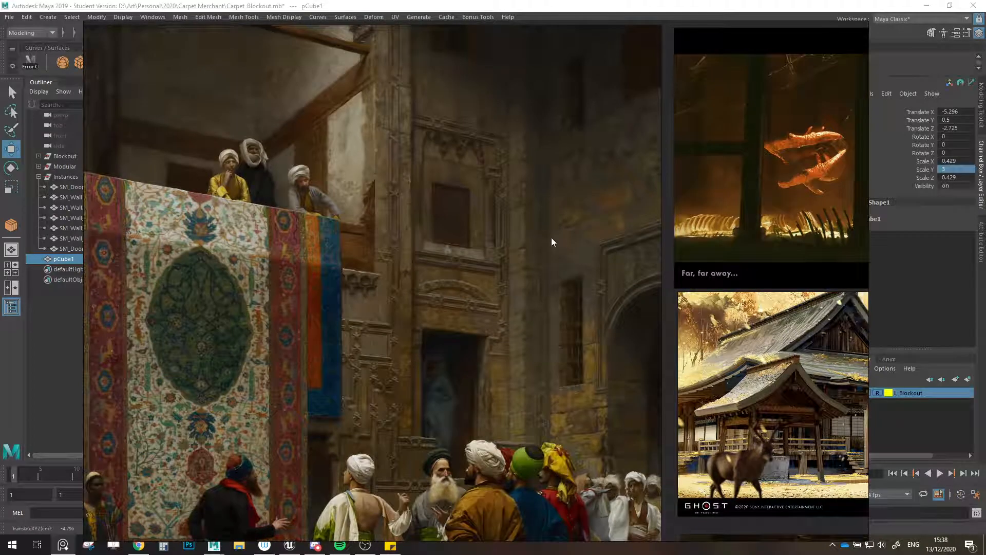
pyautogui.scroll(-4, 552, 241)
pyautogui.scroll(2, 476, 251)
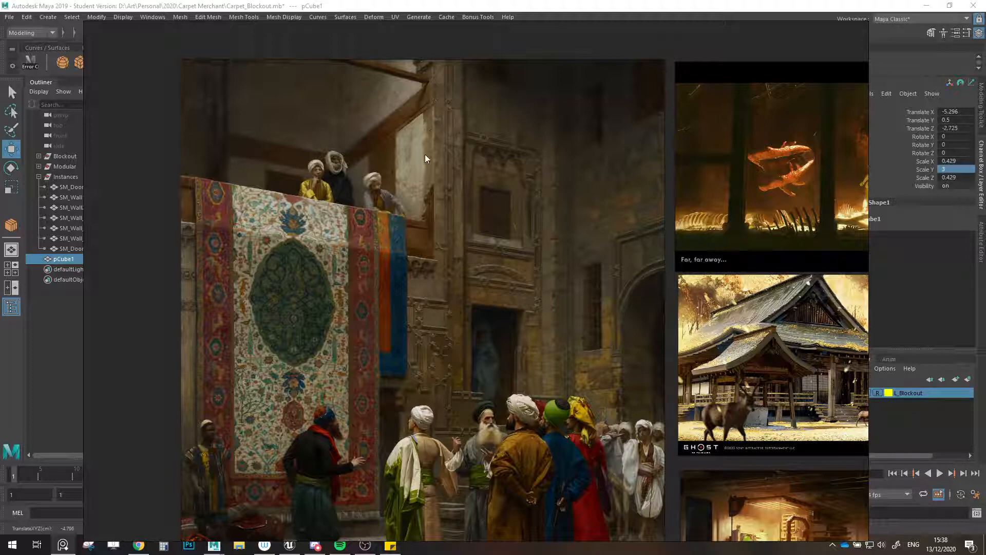
pyautogui.scroll(3, 417, 162)
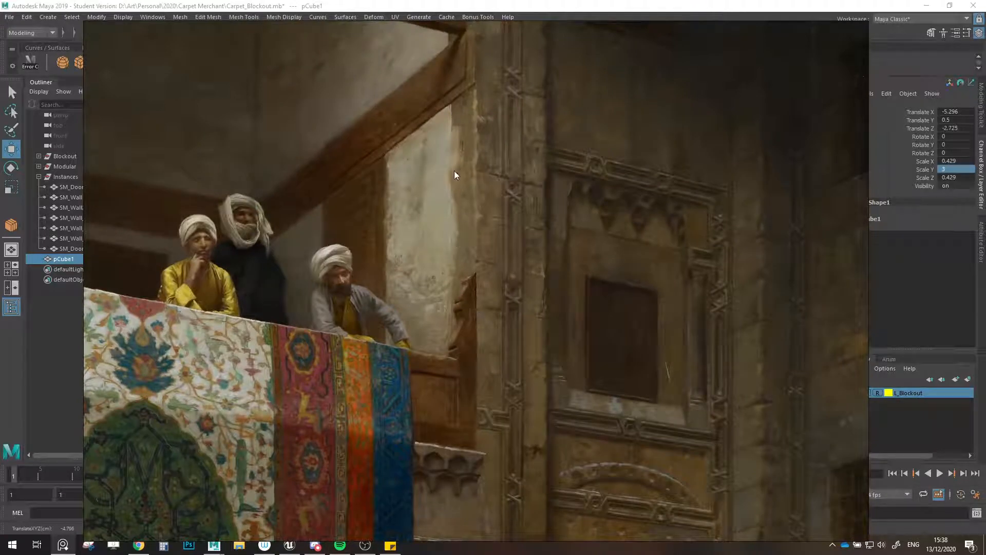
pyautogui.scroll(-3, 453, 280)
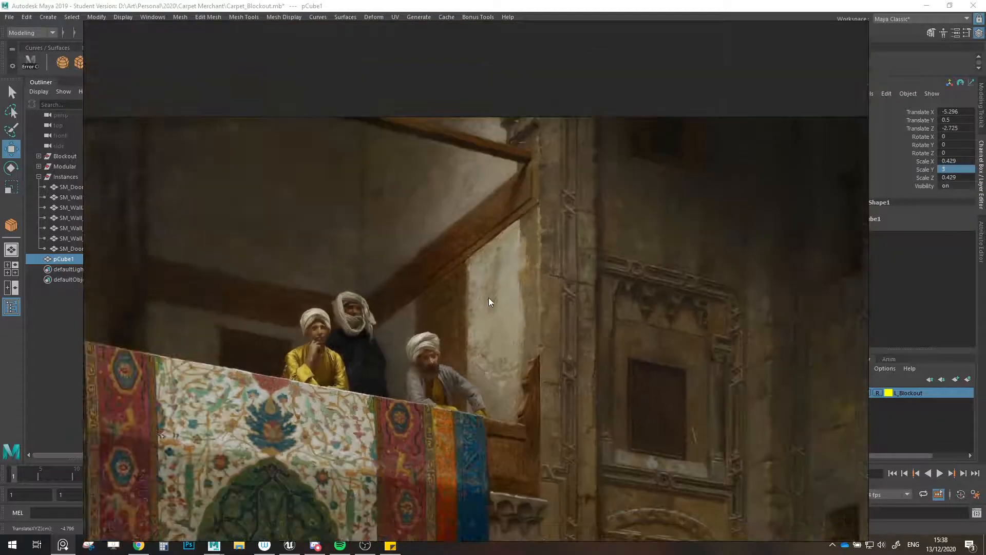
pyautogui.moveTo(500, 310); pyautogui.dragTo(504, 258, button='middle')
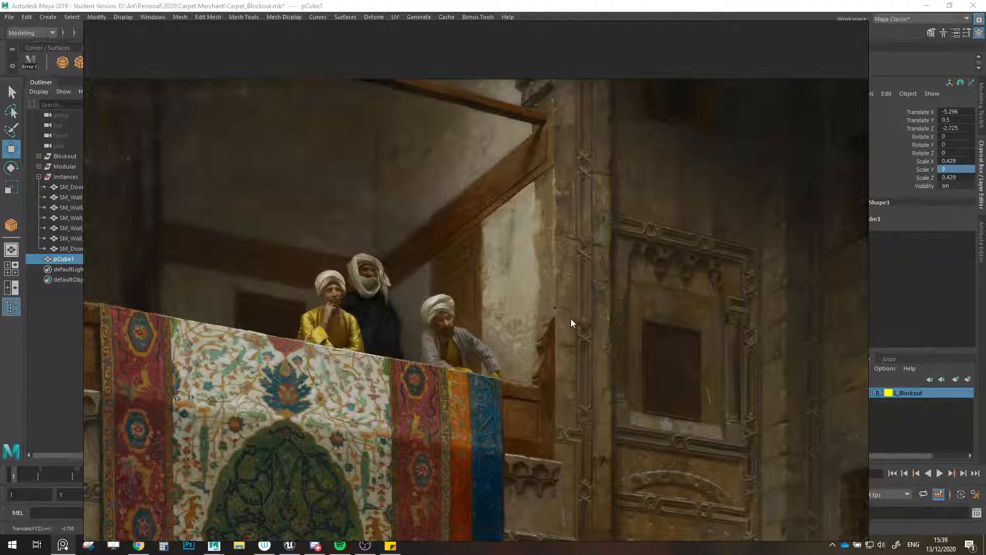
pyautogui.moveTo(572, 319); pyautogui.dragTo(451, 229, button='middle')
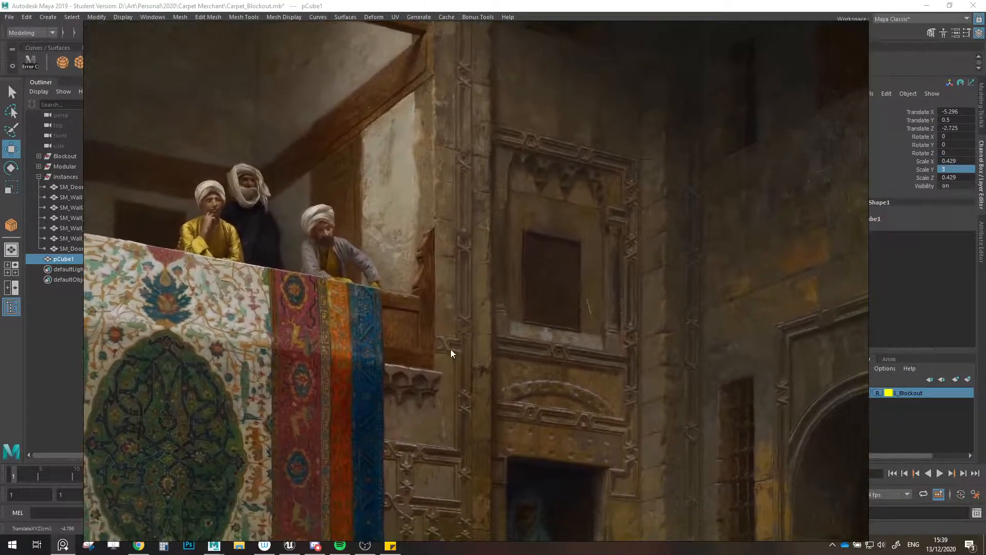
pyautogui.scroll(-2, 452, 350)
pyautogui.moveTo(453, 347); pyautogui.dragTo(433, 247, button='middle')
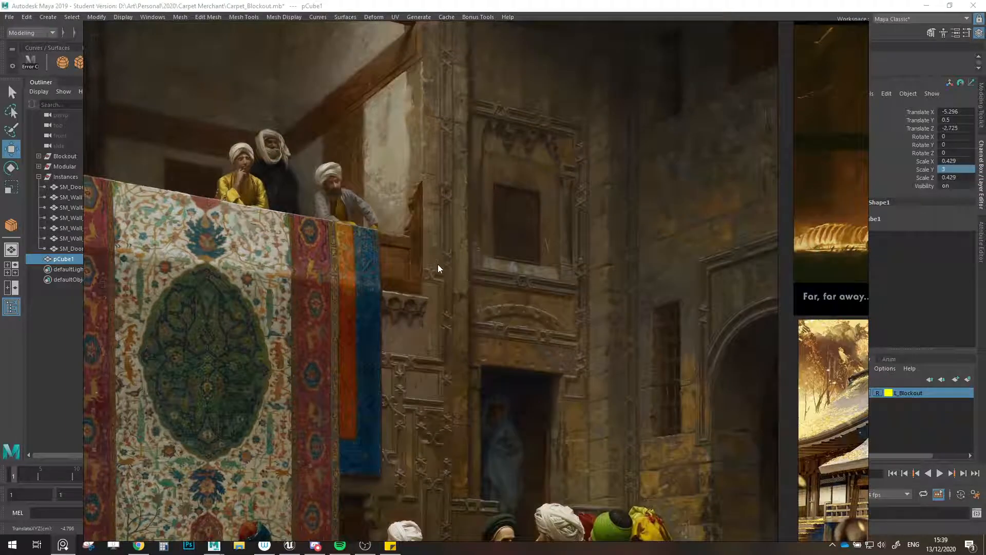
# - Return to the Maya scene, move the pillar cube clear of the wall, and turn off Pin Component Pivot for the Move tool
pyautogui.moveTo(438, 265); pyautogui.dragTo(985, 336, button='right')
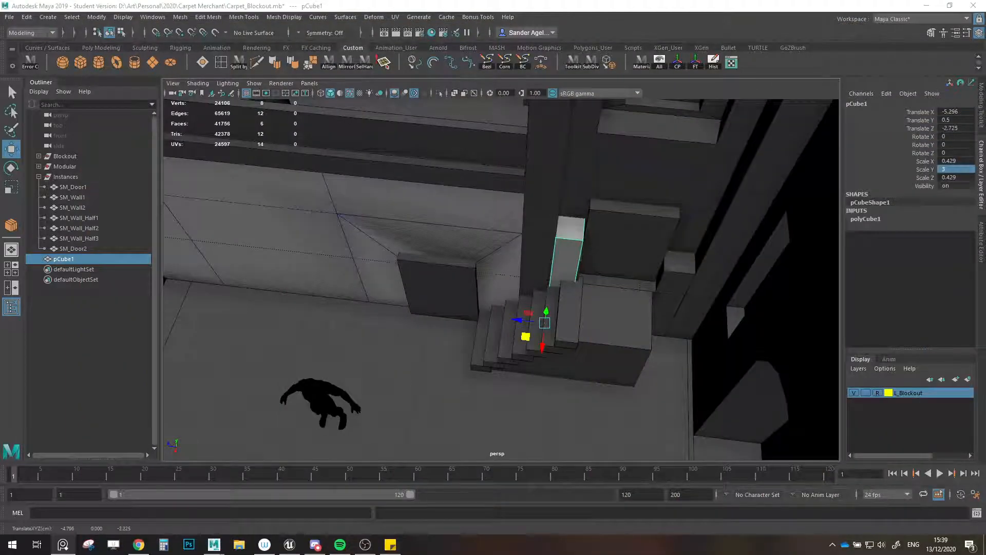
pyautogui.scroll(-5, 668, 354)
pyautogui.keyDown('alt'); pyautogui.moveTo(581, 371); pyautogui.dragTo(545, 354); pyautogui.keyUp('alt')
pyautogui.moveTo(545, 354); pyautogui.dragTo(538, 421, button='middle')
pyautogui.doubleClick(11, 149)
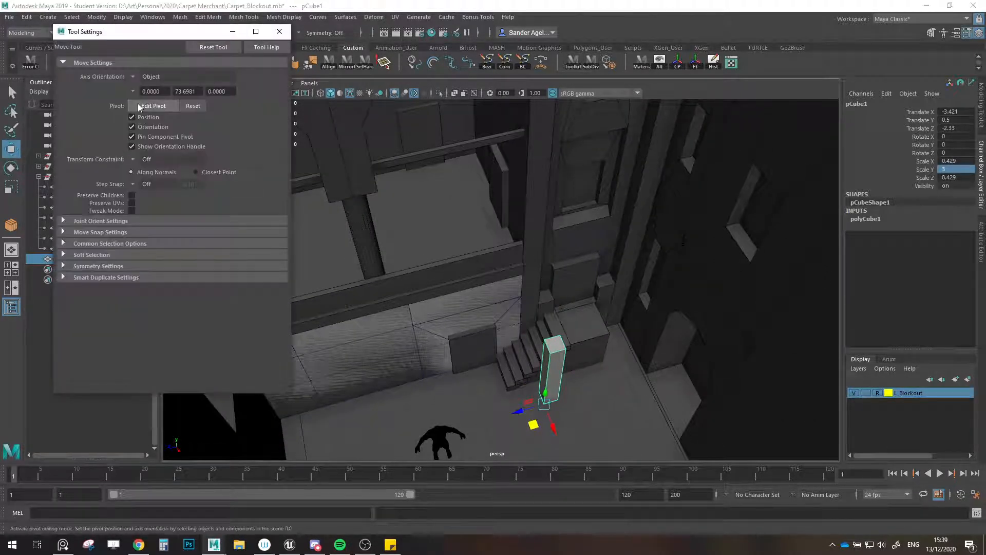
pyautogui.click(131, 137)
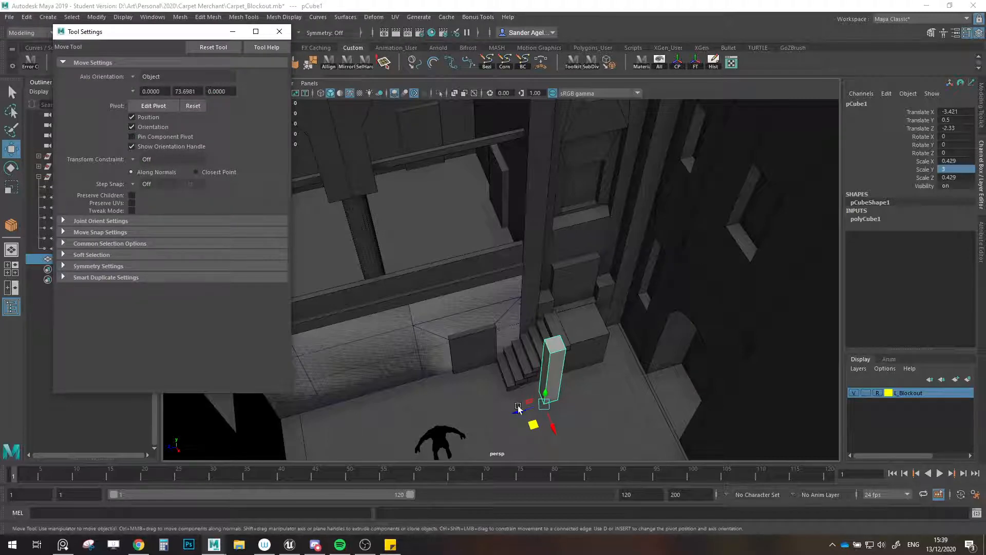
# - Close the Move tool settings and place the cube against the wall corner by the stairs, about Translate X -5.305, Z -2.2
pyautogui.moveTo(529, 432); pyautogui.dragTo(528, 462, button='middle')
pyautogui.moveTo(526, 462); pyautogui.dragTo(517, 437)
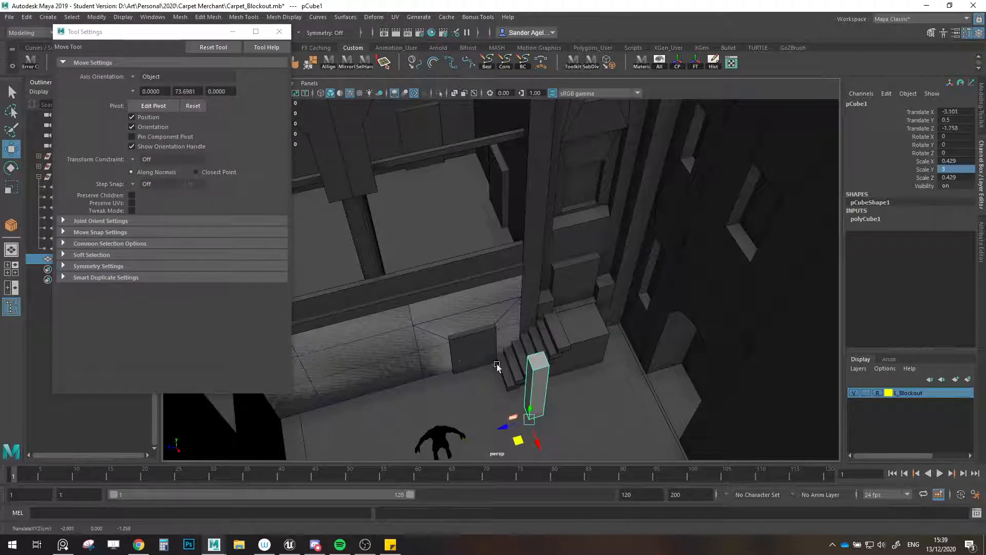
pyautogui.keyDown('alt'); pyautogui.moveTo(554, 318); pyautogui.dragTo(559, 277); pyautogui.keyUp('alt')
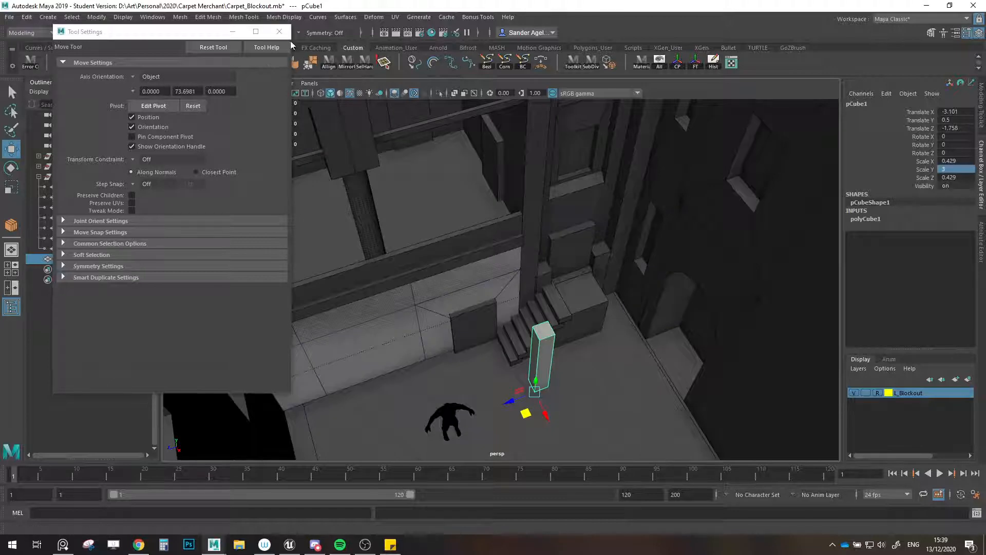
pyautogui.click(279, 31)
pyautogui.moveTo(530, 408); pyautogui.dragTo(521, 313)
pyautogui.scroll(5, 521, 314)
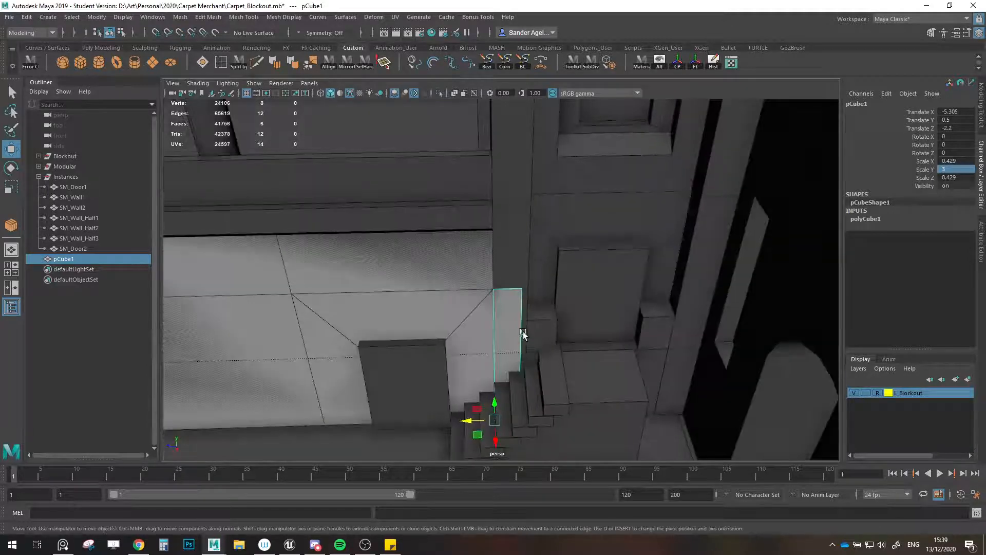
# - Set the cube's Scale X and Scale Z to 0.5
pyautogui.click(956, 161)
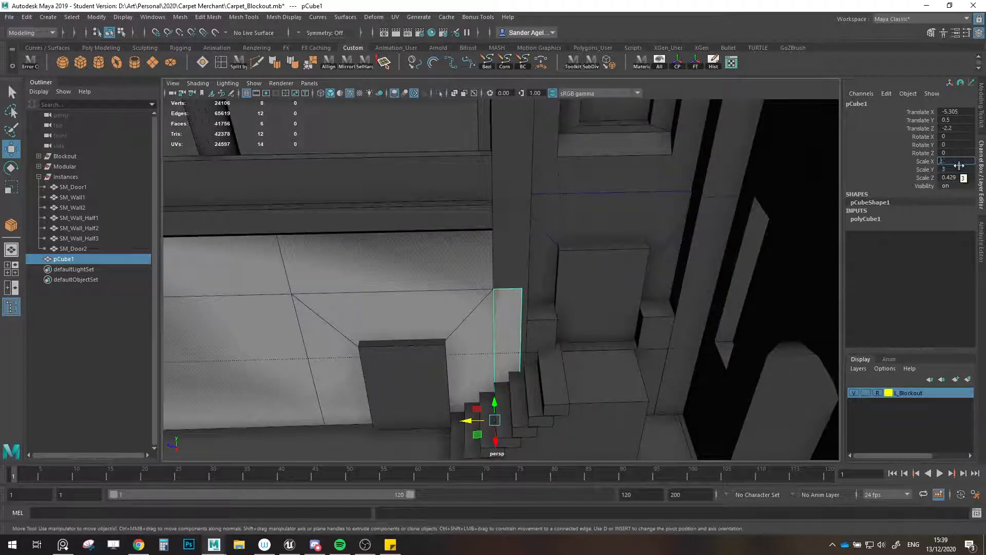
pyautogui.write('0.5')
pyautogui.press('Tab')
pyautogui.press('Tab')
pyautogui.write('0.5')
pyautogui.press('Return')
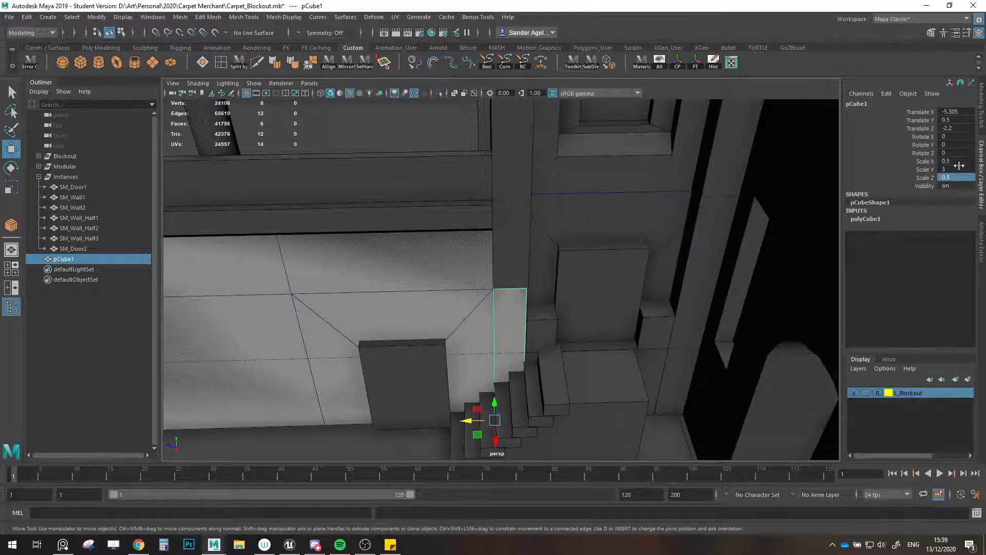
# - Collapse the Instances group and rename the cube as SM_Pillar
pyautogui.keyDown('alt'); pyautogui.moveTo(509, 193); pyautogui.dragTo(535, 363); pyautogui.keyUp('alt')
pyautogui.scroll(2, 565, 316)
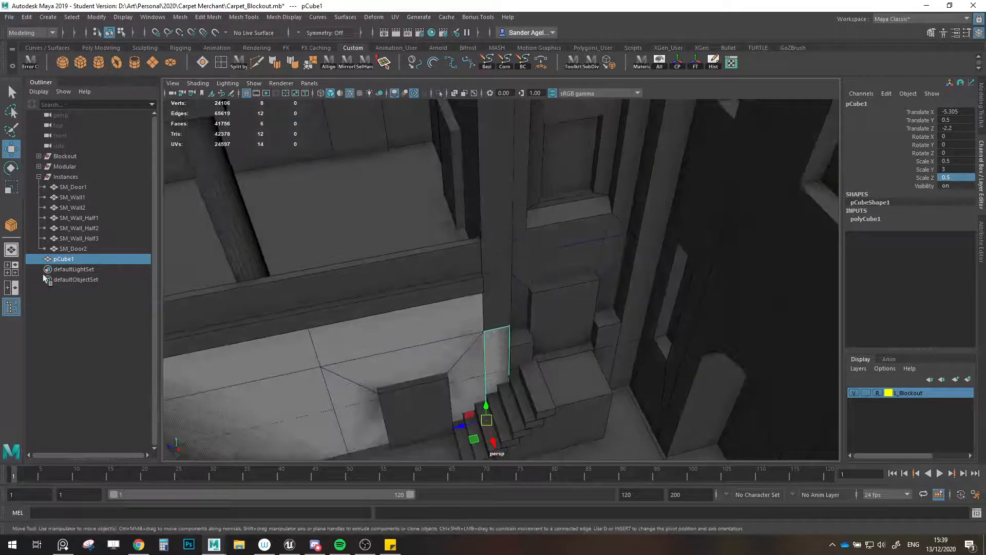
pyautogui.click(38, 177)
pyautogui.doubleClick(60, 188)
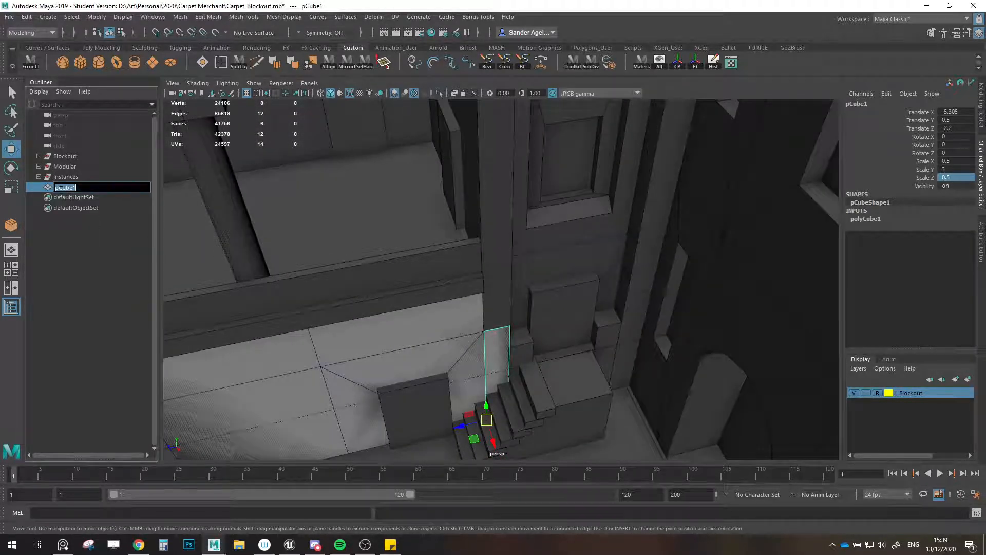
pyautogui.write('SM_Pillar')
pyautogui.press('Return')
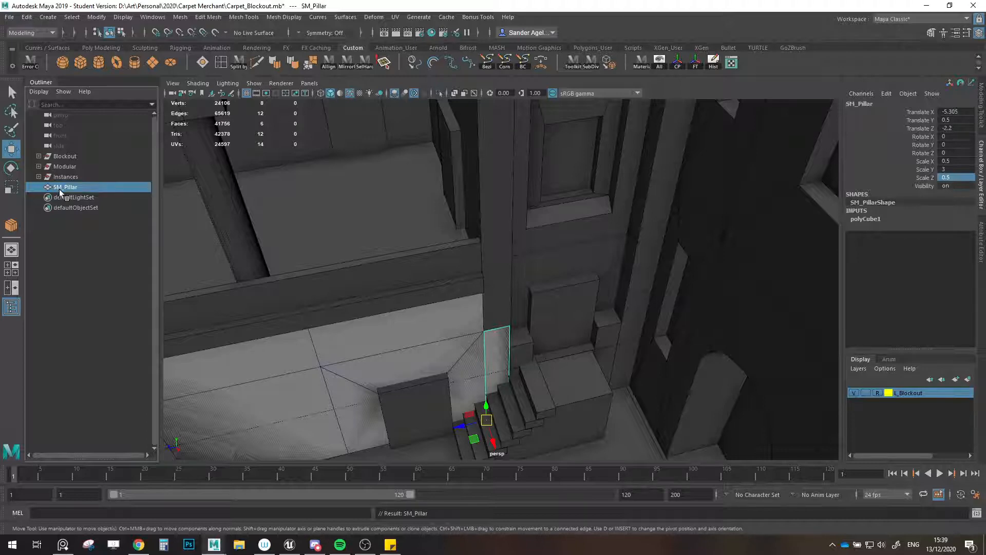
# - Move the pillar beside the spare modules outside the courtyard, about Translate X -12.06, Z 14.78, and expand the Instances group
pyautogui.keyDown('alt'); pyautogui.moveTo(503, 288); pyautogui.dragTo(536, 332); pyautogui.keyUp('alt')
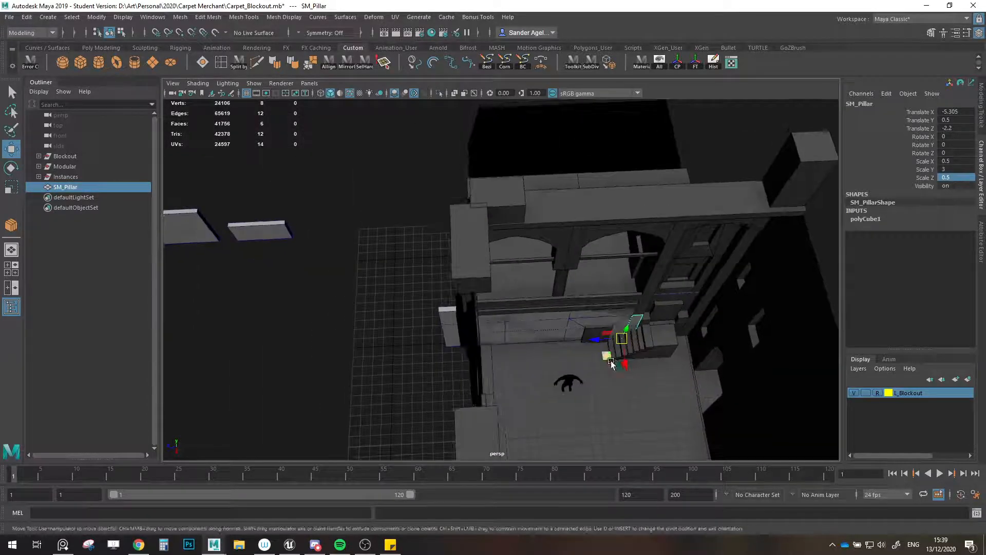
pyautogui.moveTo(611, 359); pyautogui.dragTo(287, 261)
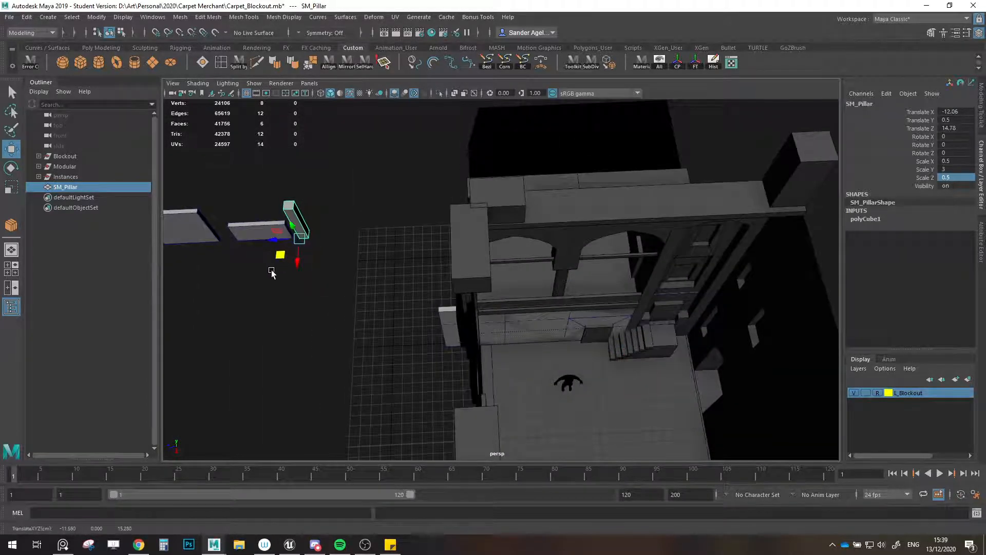
pyautogui.moveTo(63, 195); pyautogui.dragTo(33, 175, button='middle')
pyautogui.click(39, 176)
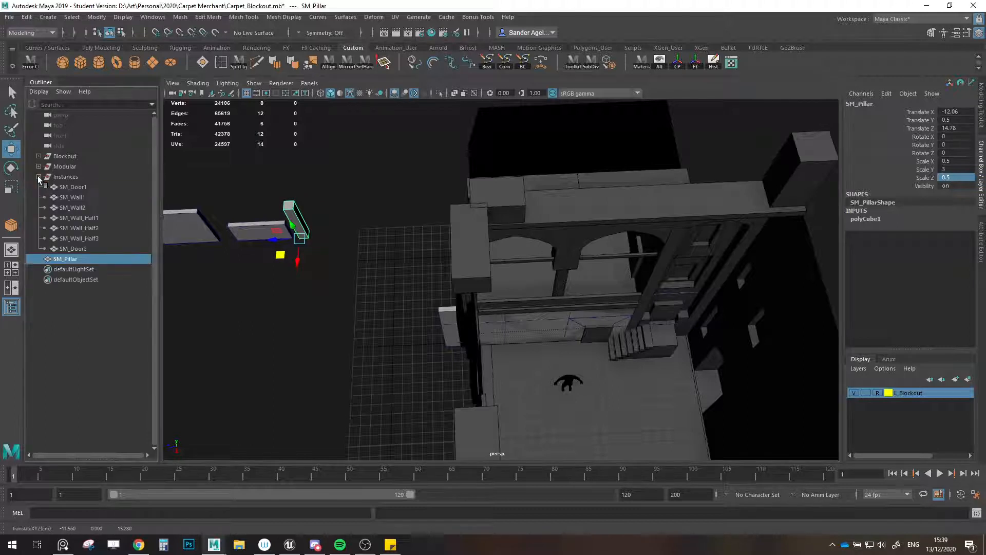
# - Rename the pillar object as SM_Wall_Edge
pyautogui.doubleClick(69, 259)
pyautogui.write('SM_Wall')
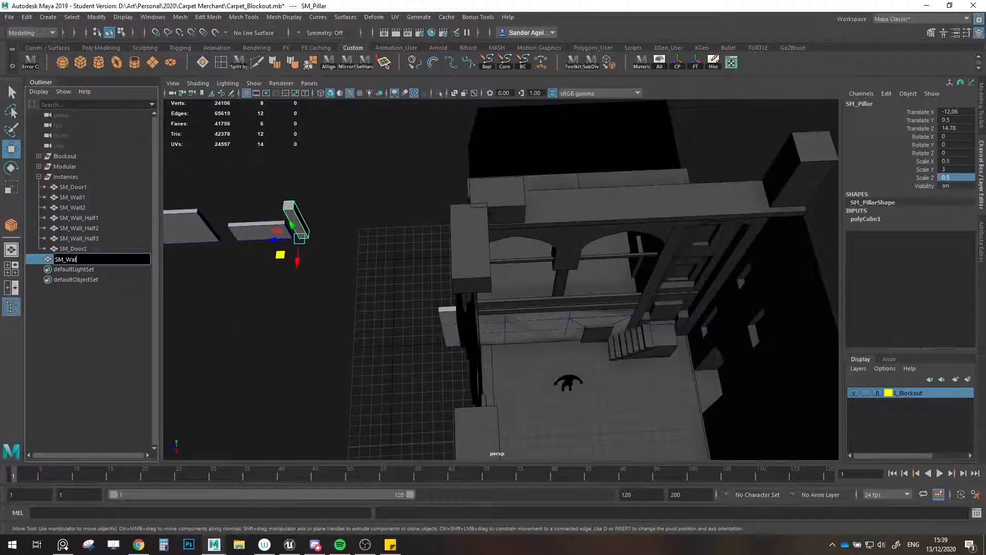
pyautogui.write('_Edge')
pyautogui.press('Return')
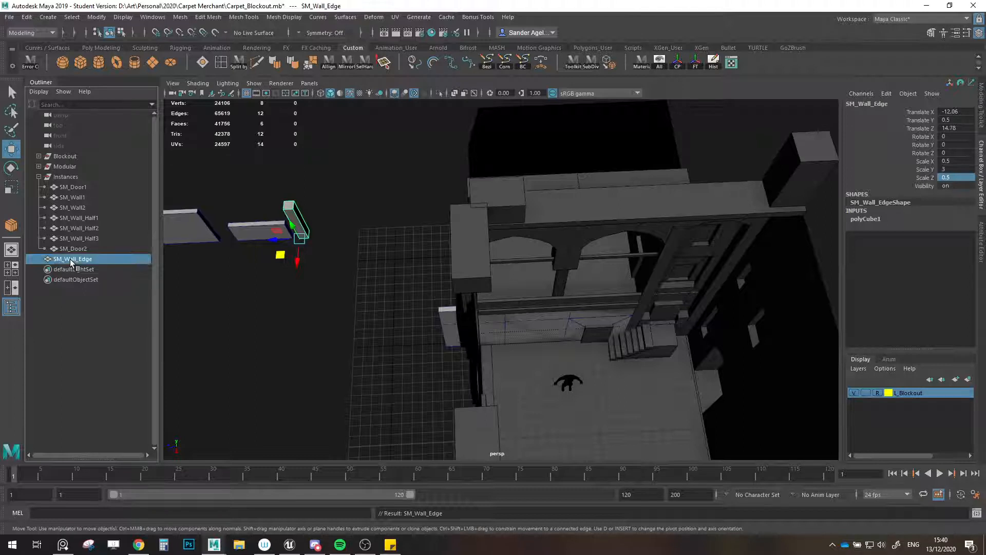
# - Put the pillar object into the Instances group and rename it as SM_Wall_EdgeCorner
pyautogui.moveTo(71, 262); pyautogui.dragTo(75, 242, button='middle')
pyautogui.doubleClick(82, 250)
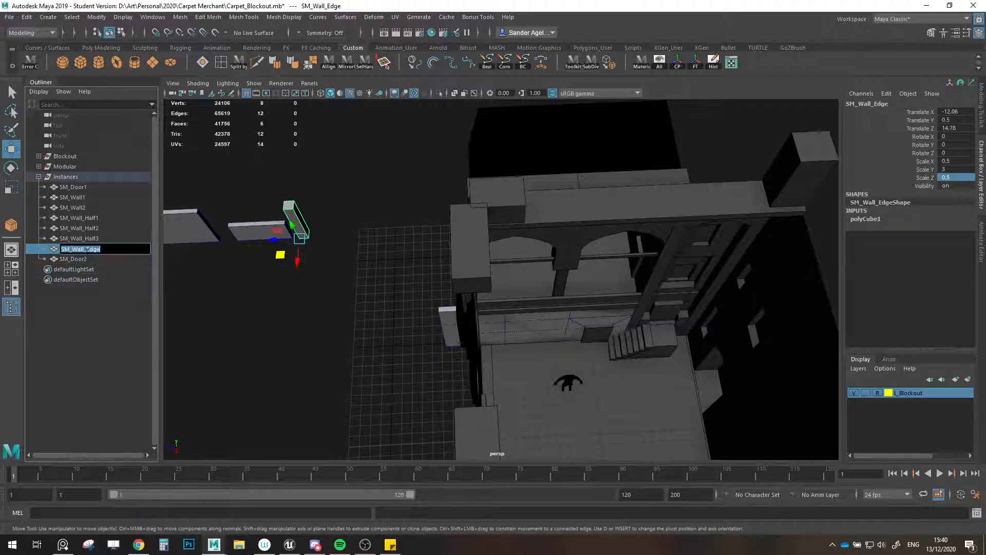
pyautogui.press('End')
pyautogui.write('Corner')
pyautogui.press('Return')
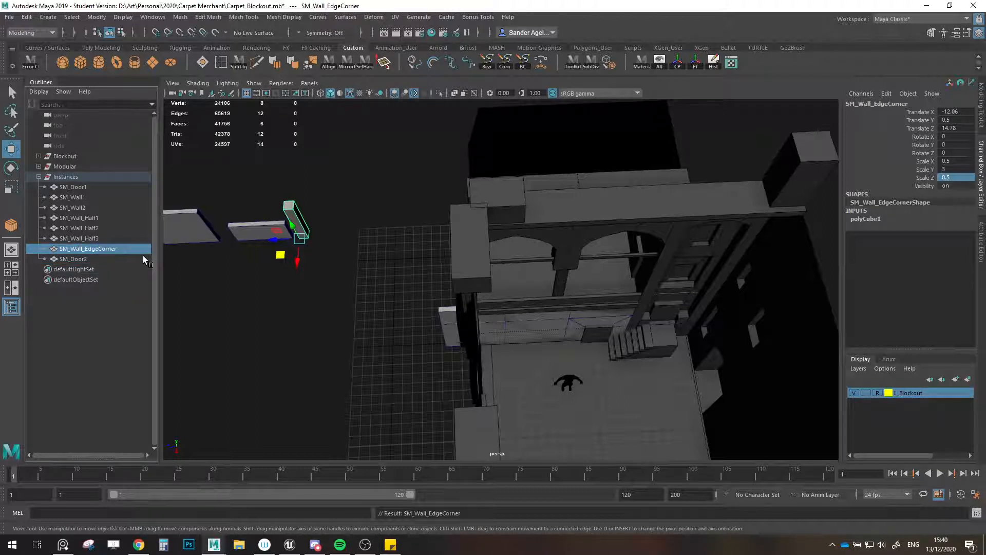
# - Rename the pillar object as SM_Wall_Corner and put it into the Modular group
pyautogui.doubleClick(99, 251)
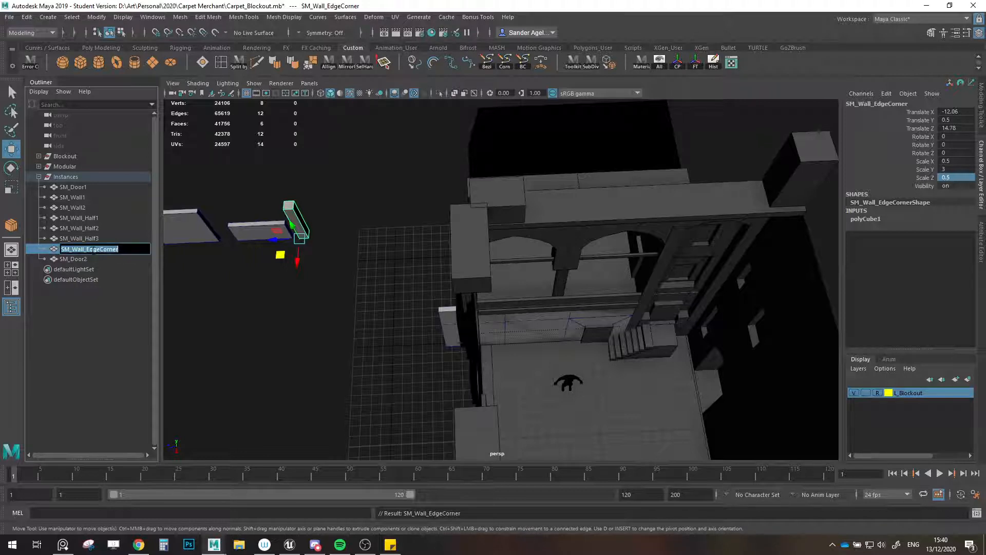
pyautogui.moveTo(87, 250); pyautogui.dragTo(123, 250)
pyautogui.write('Corner')
pyautogui.press('Return')
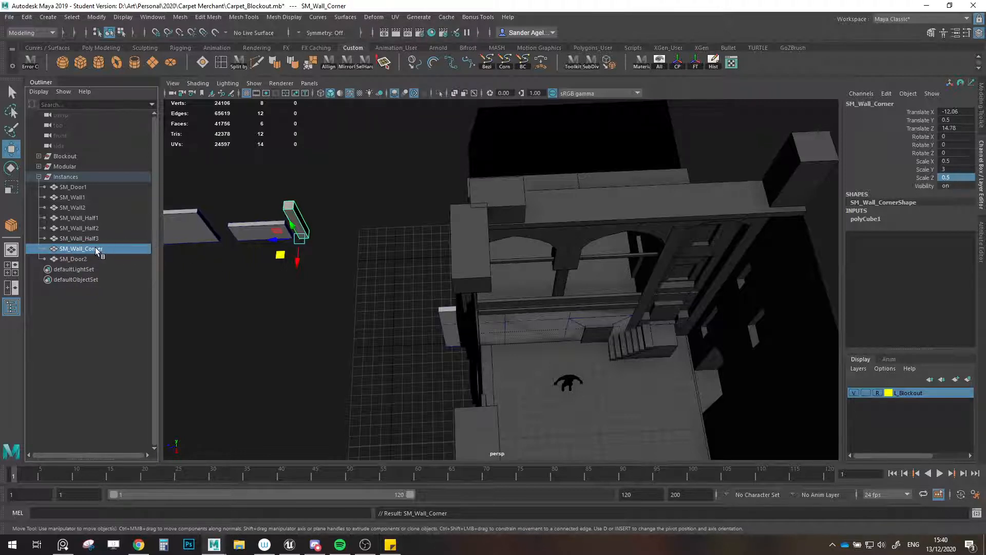
pyautogui.moveTo(95, 248); pyautogui.dragTo(57, 166, button='middle')
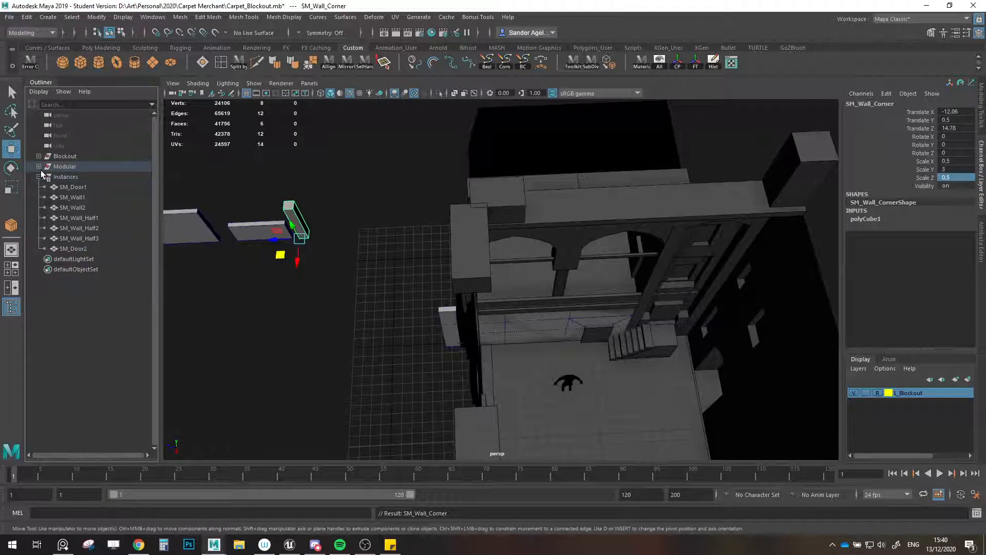
# - Duplicate SM_Wall_Corner and put the copy into the Instances group, leaving the original in Modular
pyautogui.click(38, 166)
pyautogui.hotkey('ctrl', 'd')
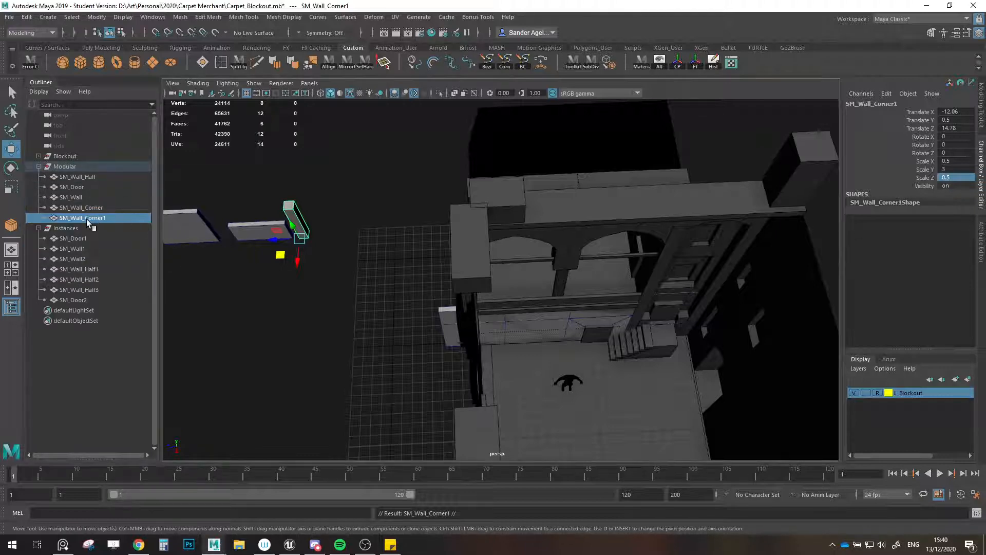
pyautogui.moveTo(88, 221); pyautogui.dragTo(83, 276, button='middle')
pyautogui.moveTo(60, 237); pyautogui.dragTo(60, 235, button='middle')
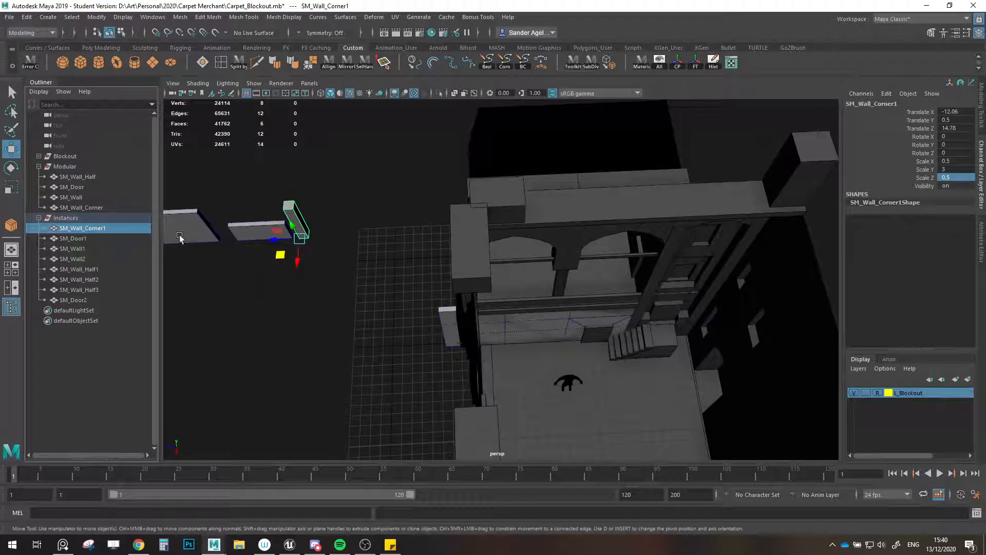
pyautogui.click(38, 166)
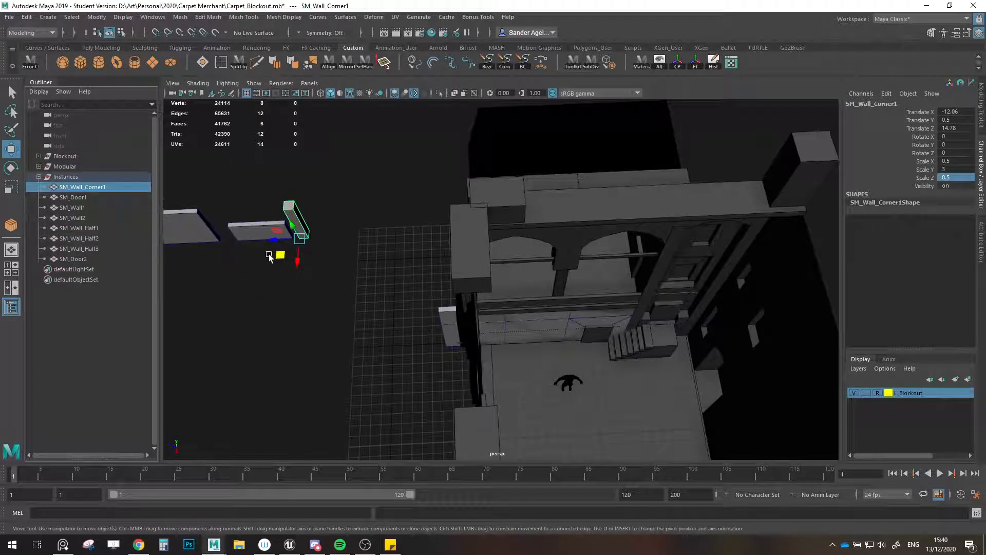
# - Move the corner copy back to the courtyard and vertex-snap it to the wall corner by the stairs, about X -5.305, Z -2.195
pyautogui.moveTo(278, 255); pyautogui.dragTo(648, 389)
pyautogui.keyDown('alt'); pyautogui.moveTo(649, 389); pyautogui.dragTo(515, 392, button='middle'); pyautogui.keyUp('alt')
pyautogui.scroll(5, 516, 392)
pyautogui.keyDown('alt'); pyautogui.moveTo(515, 392); pyautogui.dragTo(526, 406); pyautogui.keyUp('alt')
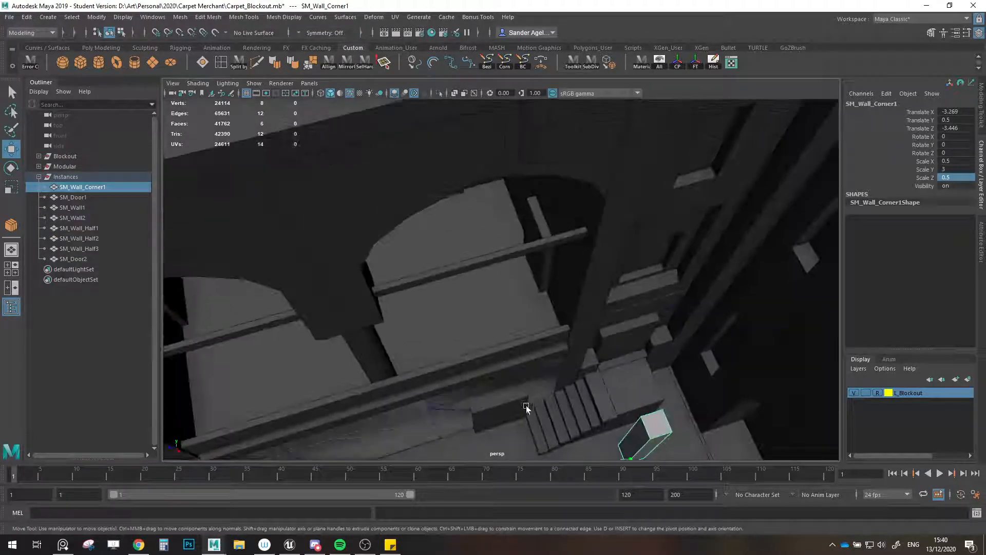
pyautogui.keyDown('alt'); pyautogui.moveTo(526, 407); pyautogui.dragTo(448, 314, button='middle'); pyautogui.keyUp('alt')
pyautogui.press('v')
pyautogui.moveTo(561, 406); pyautogui.dragTo(482, 321)
pyautogui.press('v')
pyautogui.keyDown('alt'); pyautogui.moveTo(517, 360); pyautogui.dragTo(537, 409, button='middle'); pyautogui.keyUp('alt')
pyautogui.scroll(4, 537, 409)
pyautogui.moveTo(538, 409)
pyautogui.keyDown('alt'); pyautogui.mouseDown()
pyautogui.moveTo(508, 335)
pyautogui.moveTo(516, 328)
pyautogui.moveTo(488, 375)
pyautogui.moveTo(470, 284)
pyautogui.mouseUp(); pyautogui.keyUp('alt')
pyautogui.press('v')
# - Stack four more copies of the corner piece upwards in 3-unit increments, with the topmost at Translate Y 12.5
pyautogui.keyDown('alt'); pyautogui.moveTo(480, 261); pyautogui.dragTo(502, 360, button='middle'); pyautogui.keyUp('alt')
pyautogui.scroll(-5, 502, 362)
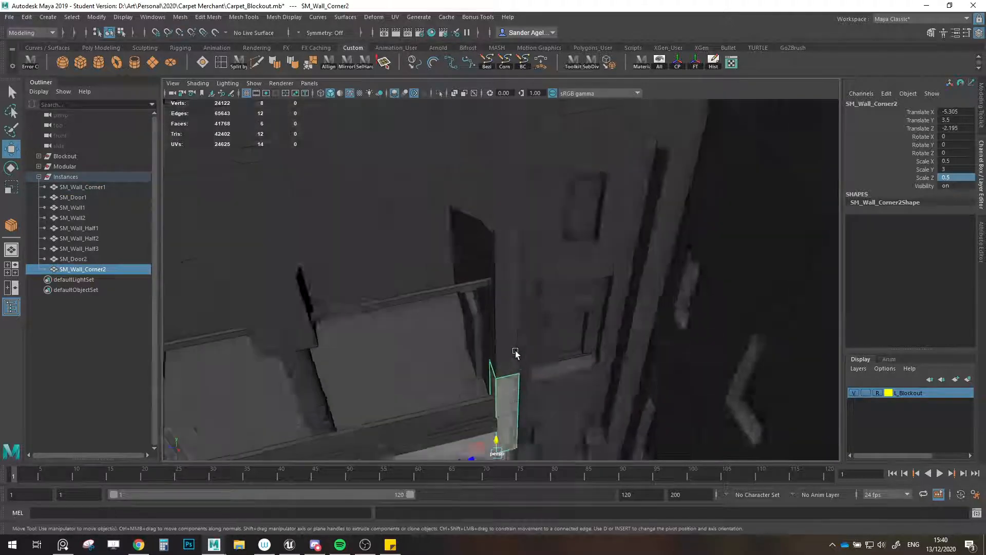
pyautogui.moveTo(495, 392)
pyautogui.keyDown('shift'); pyautogui.mouseDown()
pyautogui.moveTo(505, 251)
pyautogui.moveTo(510, 293)
pyautogui.moveTo(517, 282)
pyautogui.moveTo(502, 293)
pyautogui.moveTo(506, 286)
pyautogui.mouseUp(); pyautogui.keyUp('shift')
pyautogui.scroll(-3, 504, 262)
pyautogui.scroll(-3, 507, 285)
pyautogui.keyDown('alt'); pyautogui.moveTo(512, 281); pyautogui.dragTo(524, 313, button='middle'); pyautogui.keyUp('alt')
pyautogui.moveTo(421, 233)
pyautogui.keyDown('alt'); pyautogui.mouseDown()
pyautogui.moveTo(440, 293)
pyautogui.moveTo(467, 286)
pyautogui.moveTo(458, 285)
pyautogui.moveTo(495, 298)
pyautogui.moveTo(497, 218)
pyautogui.moveTo(502, 250)
pyautogui.moveTo(529, 236)
pyautogui.moveTo(491, 245)
pyautogui.moveTo(517, 287)
pyautogui.moveTo(527, 244)
pyautogui.moveTo(525, 294)
pyautogui.mouseUp(); pyautogui.keyUp('alt')
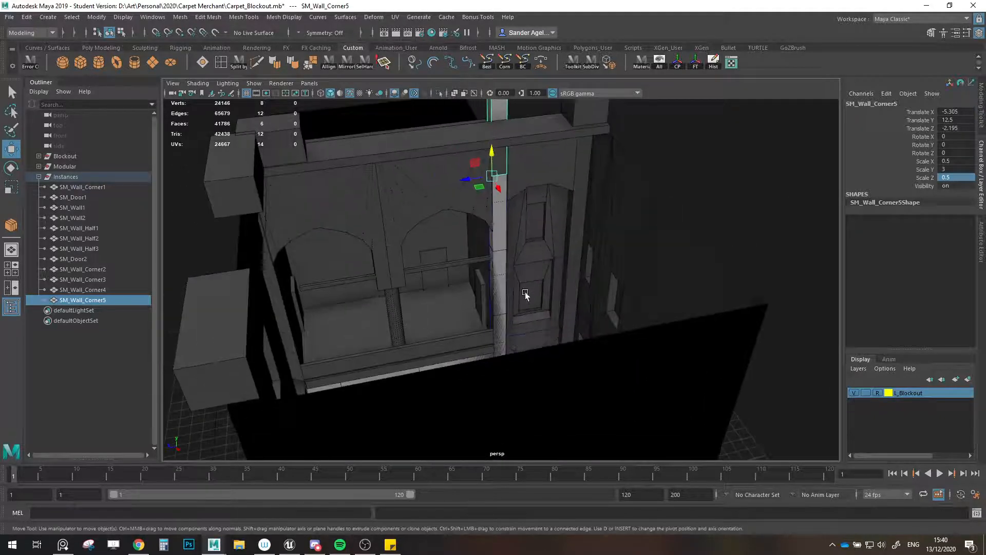
# - Select all five stacked corner pieces and lower the column so its lowest piece sits at Translate Y -0.5
pyautogui.scroll(3, 498, 229)
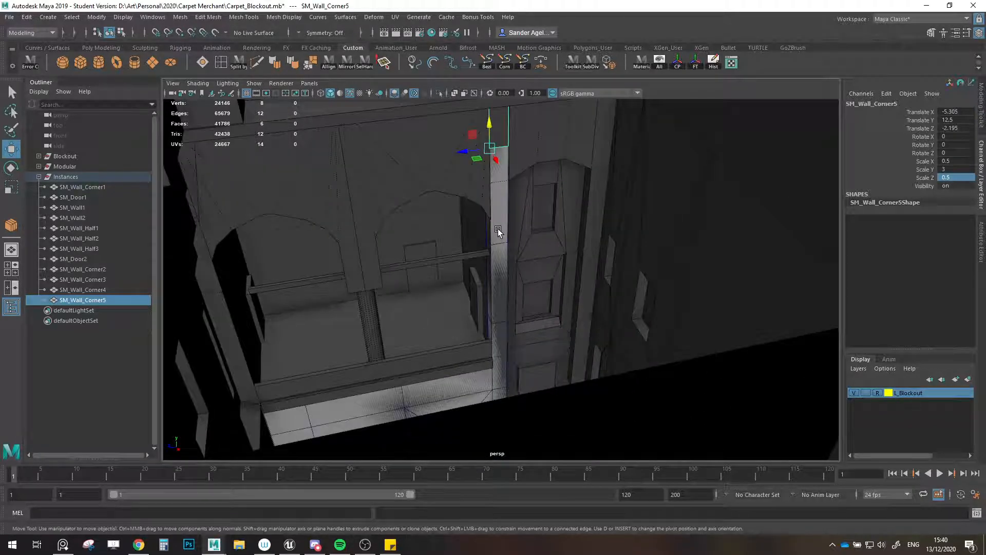
pyautogui.keyDown('shift'); pyautogui.click(505, 283); pyautogui.keyUp('shift')
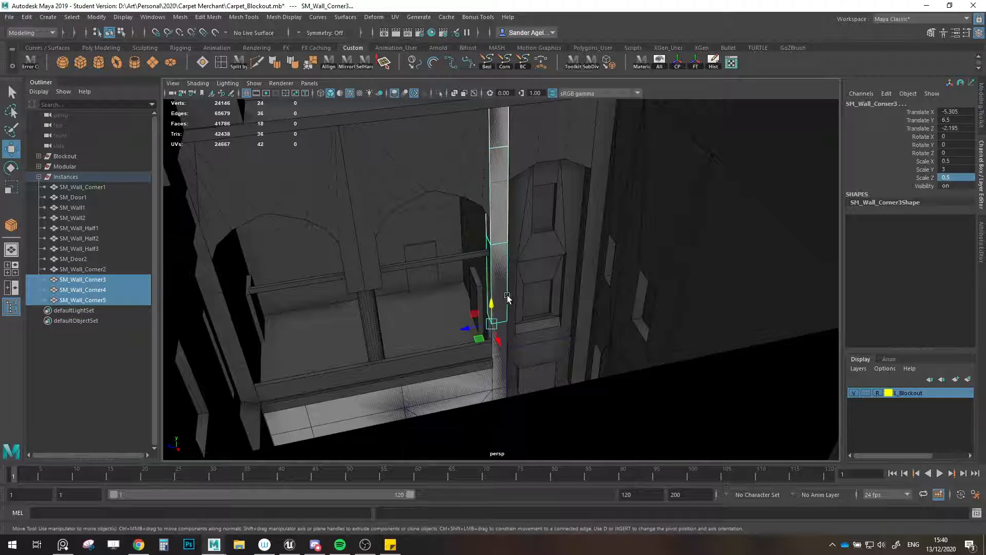
pyautogui.moveTo(508, 300)
pyautogui.keyDown('alt'); pyautogui.mouseDown()
pyautogui.moveTo(546, 285)
pyautogui.moveTo(509, 311)
pyautogui.mouseUp(); pyautogui.keyUp('alt')
pyautogui.keyDown('shift'); pyautogui.click(509, 311); pyautogui.keyUp('shift')
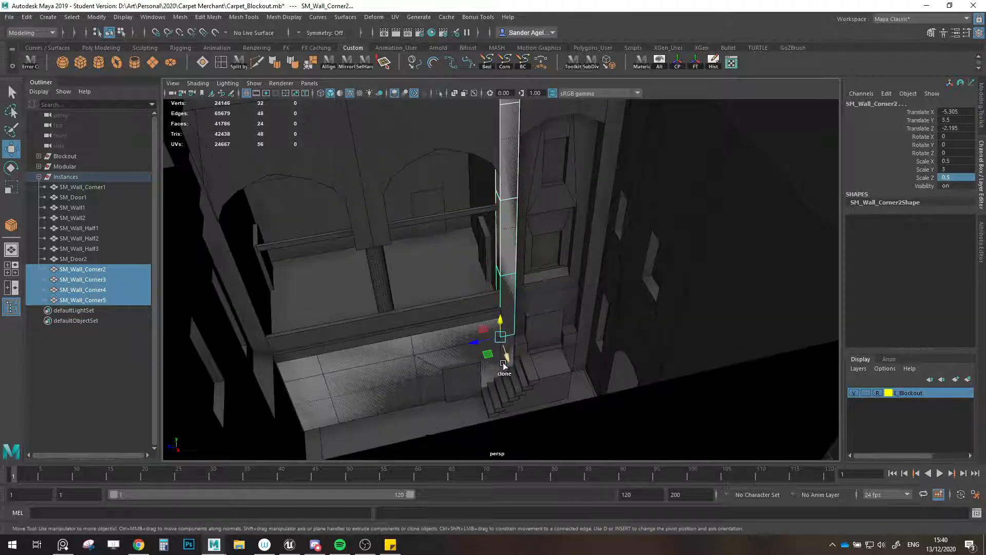
pyautogui.moveTo(503, 364)
pyautogui.keyDown('shift'); pyautogui.mouseDown()
pyautogui.moveTo(513, 365)
pyautogui.moveTo(504, 402)
pyautogui.moveTo(505, 329)
pyautogui.moveTo(514, 371)
pyautogui.mouseUp(); pyautogui.keyUp('shift')
pyautogui.keyDown('shift'); pyautogui.click(510, 350); pyautogui.keyUp('shift')
pyautogui.keyDown('alt'); pyautogui.moveTo(515, 371); pyautogui.dragTo(543, 319, button='right'); pyautogui.keyUp('alt')
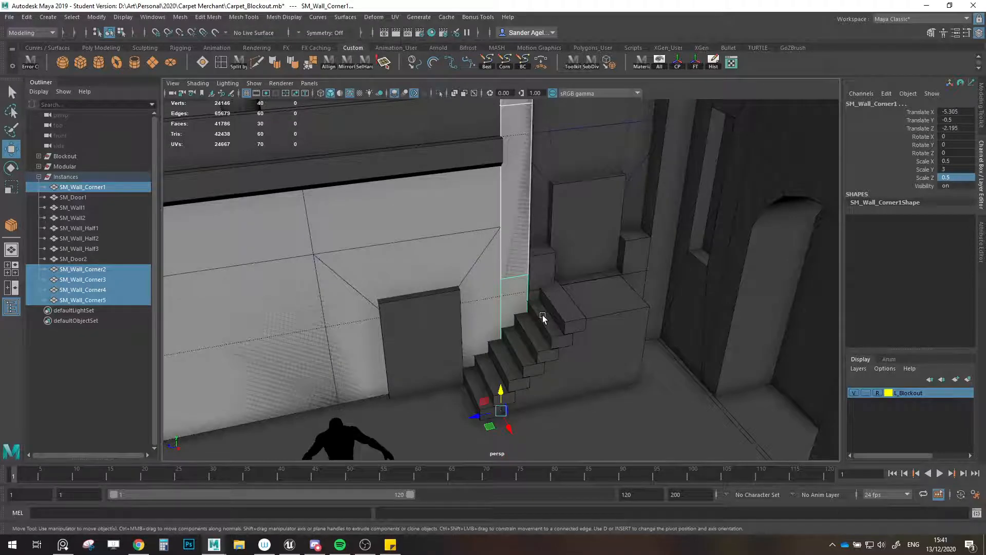
# - Try the selected stack of corner wall pieces one unit lower, at Translate Y -0.5, and check it against the walls and stairs
pyautogui.hotkey('ctrl', 'z')
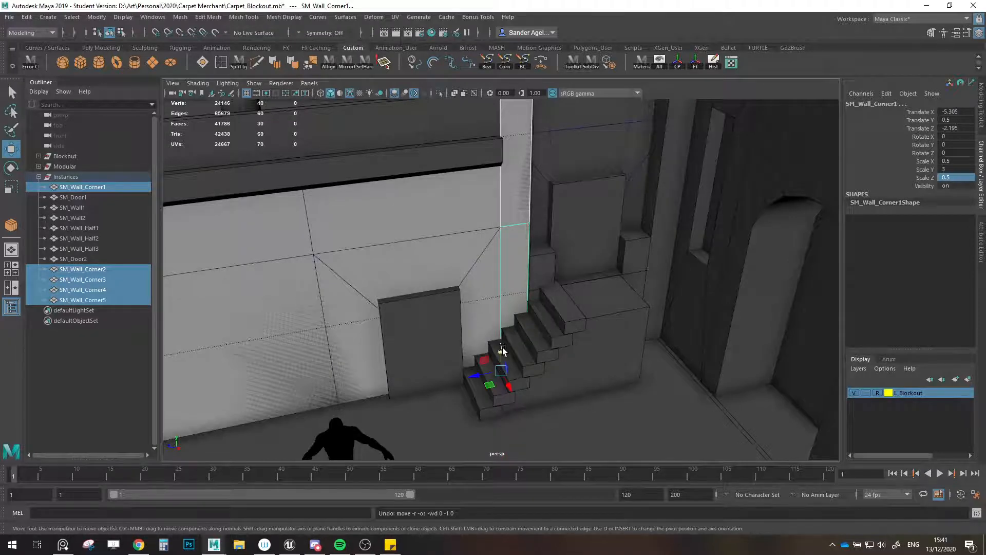
pyautogui.moveTo(503, 351); pyautogui.dragTo(499, 416)
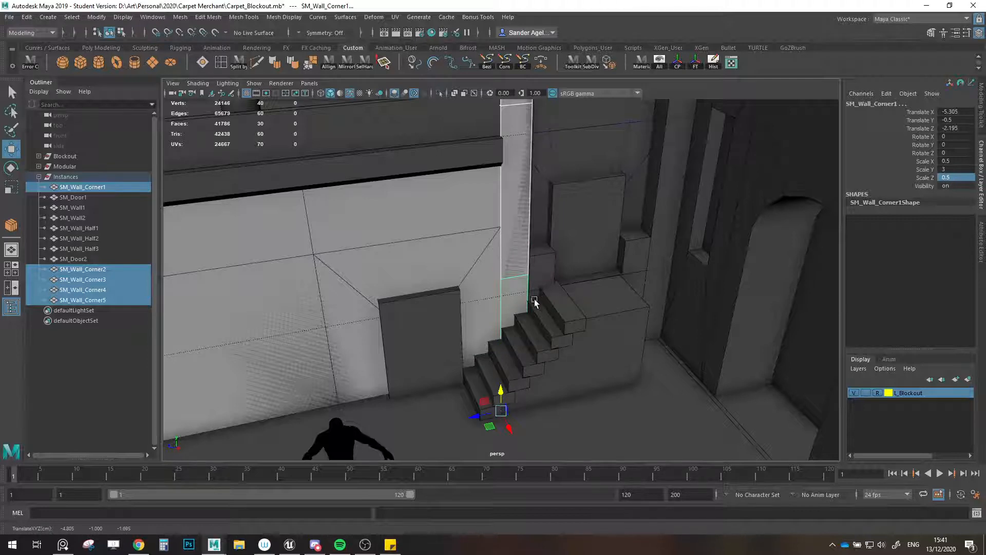
pyautogui.moveTo(535, 300)
pyautogui.keyDown('alt'); pyautogui.mouseDown()
pyautogui.moveTo(522, 300)
pyautogui.moveTo(537, 309)
pyautogui.mouseUp(); pyautogui.keyUp('alt')
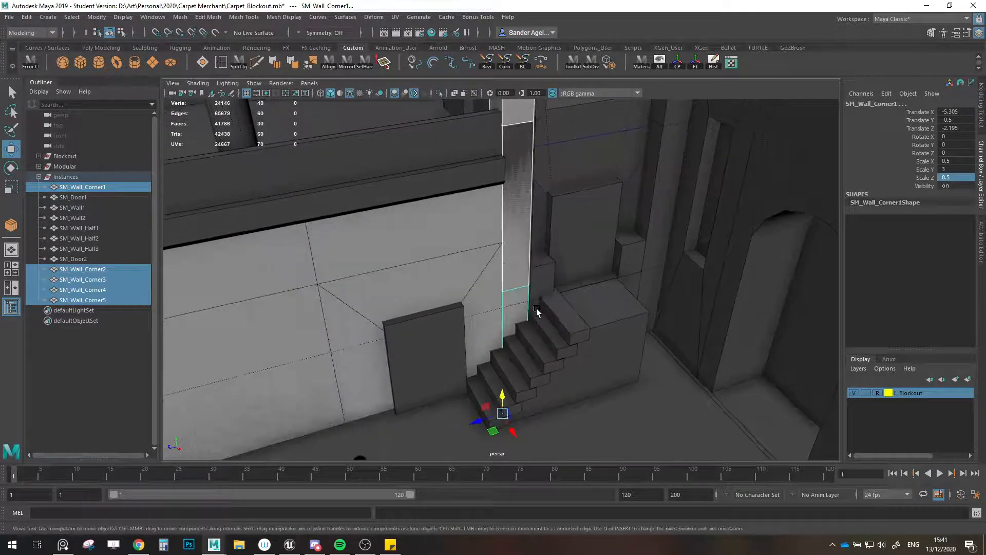
pyautogui.keyDown('alt'); pyautogui.moveTo(536, 310); pyautogui.dragTo(486, 269, button='right'); pyautogui.keyUp('alt')
pyautogui.keyDown('alt'); pyautogui.moveTo(487, 269); pyautogui.dragTo(529, 306, button='middle'); pyautogui.keyUp('alt')
pyautogui.keyDown('alt'); pyautogui.moveTo(529, 306); pyautogui.dragTo(436, 317); pyautogui.keyUp('alt')
pyautogui.keyDown('alt'); pyautogui.moveTo(436, 317); pyautogui.dragTo(602, 375, button='middle'); pyautogui.keyUp('alt')
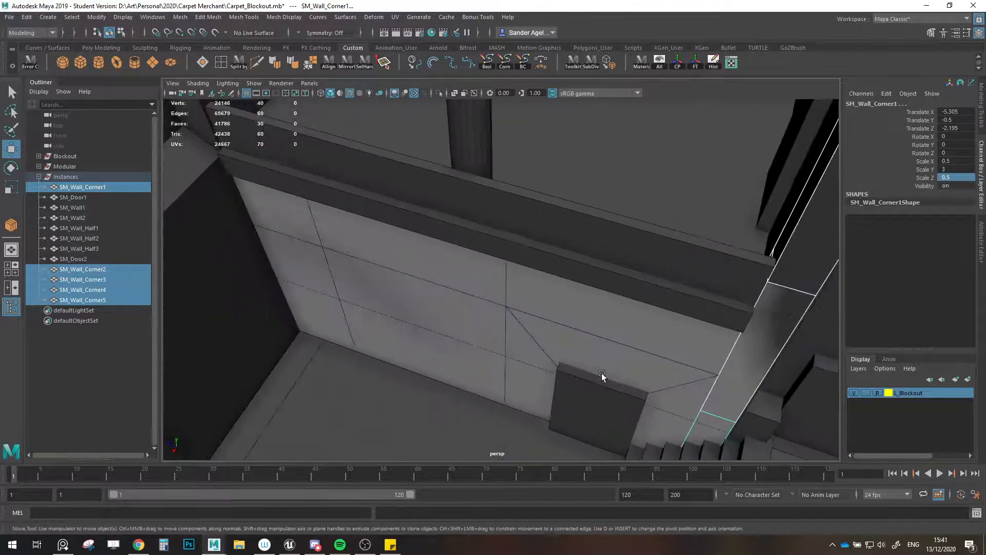
pyautogui.keyDown('alt'); pyautogui.moveTo(603, 373); pyautogui.dragTo(569, 353); pyautogui.keyUp('alt')
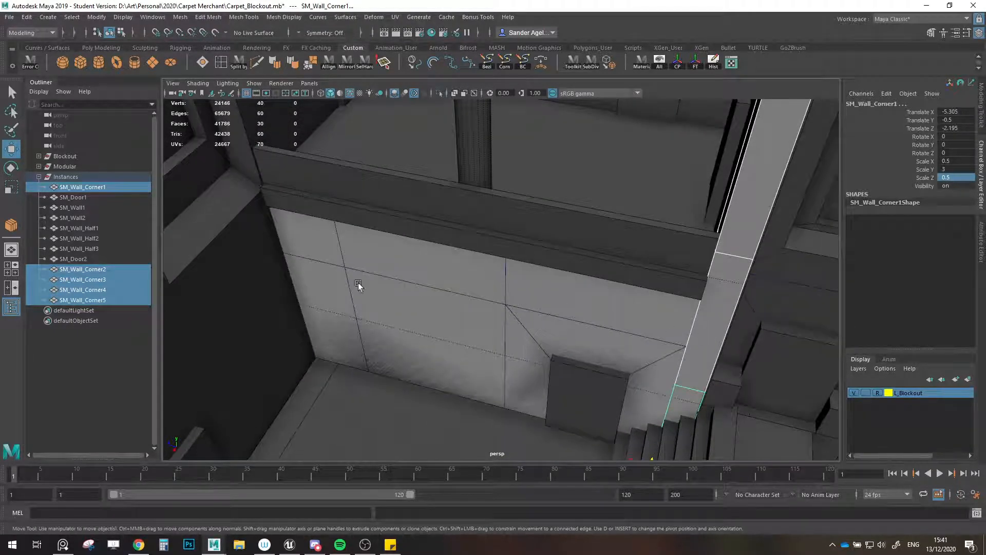
pyautogui.keyDown('alt'); pyautogui.moveTo(570, 339); pyautogui.dragTo(481, 288); pyautogui.keyUp('alt')
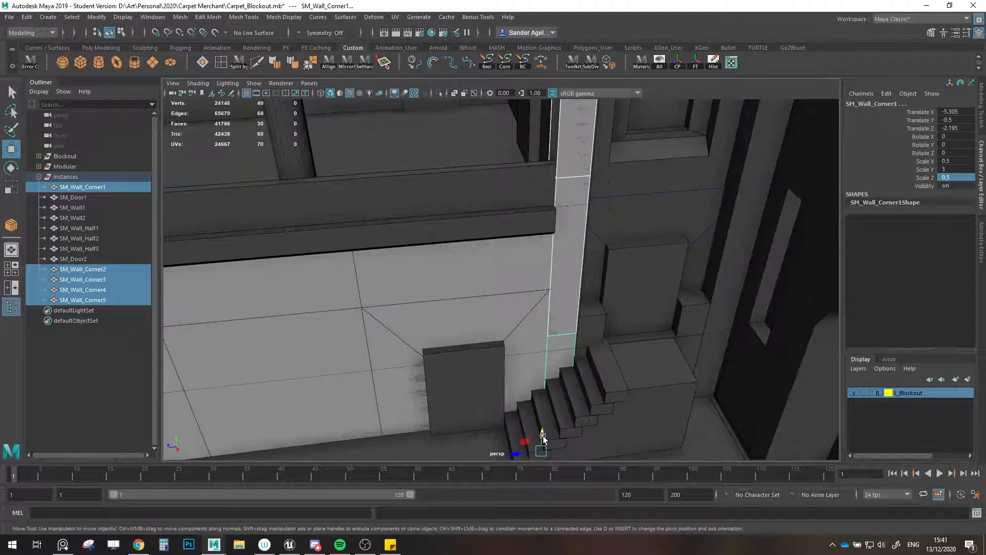
# - Raise the corner column to Translate Y 0.5 and clone it to the far side of the upper doorway at Translate Z -5
pyautogui.moveTo(543, 436); pyautogui.dragTo(537, 404)
pyautogui.keyDown('alt'); pyautogui.moveTo(565, 304); pyautogui.dragTo(511, 348); pyautogui.keyUp('alt')
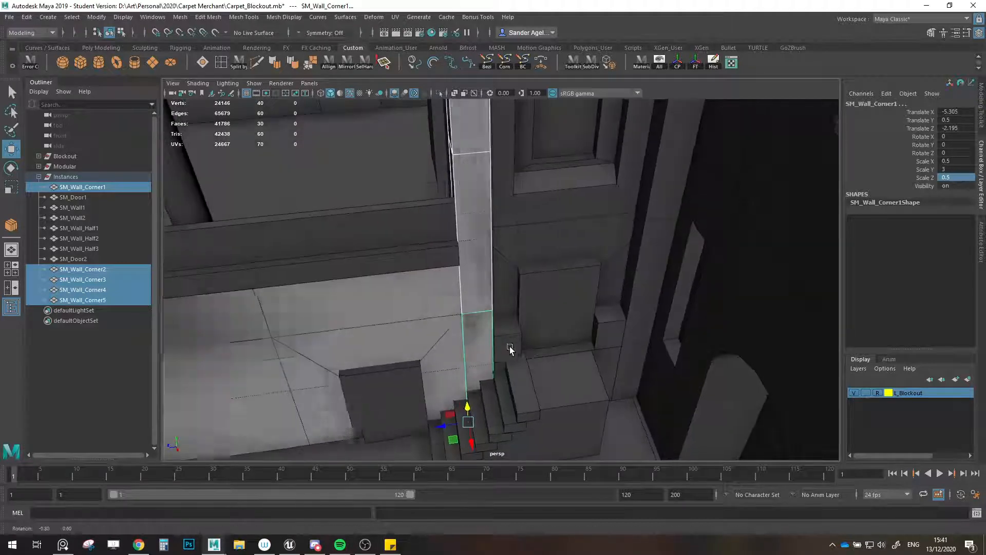
pyautogui.keyDown('shift'); pyautogui.moveTo(443, 420); pyautogui.dragTo(520, 363); pyautogui.keyUp('shift')
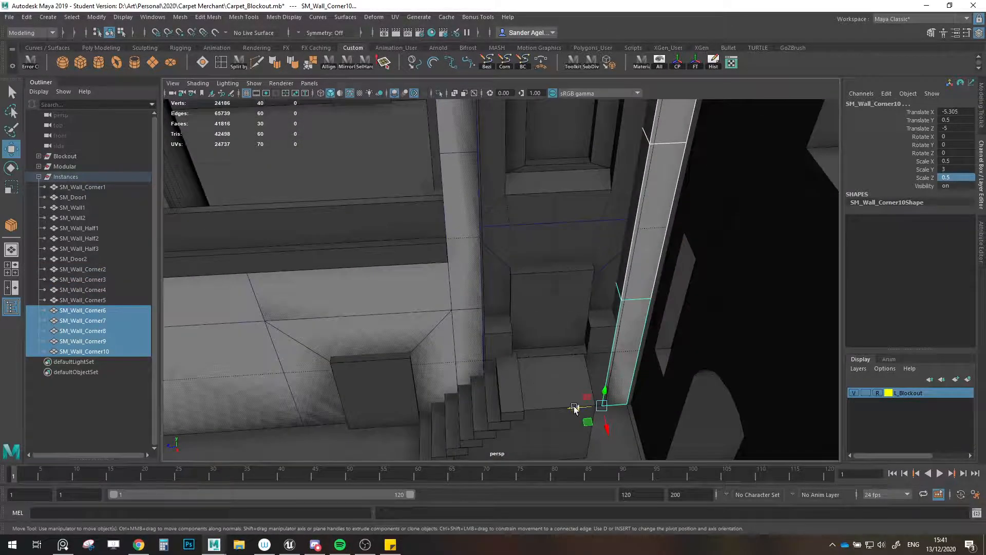
pyautogui.moveTo(574, 408); pyautogui.dragTo(600, 398)
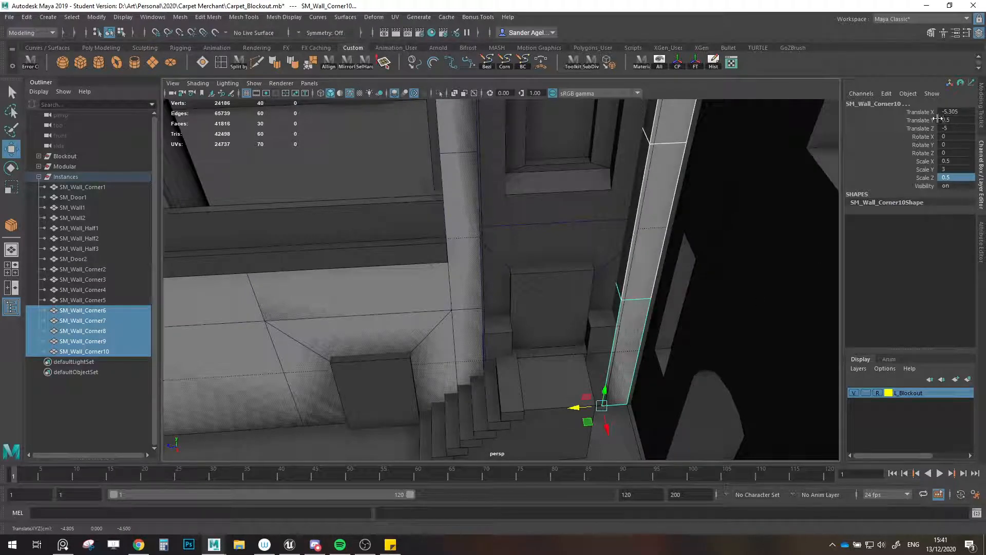
# - Try sliding the cloned corner column sideways along Z, and undo the move
pyautogui.keyDown('alt'); pyautogui.moveTo(640, 281); pyautogui.dragTo(614, 337); pyautogui.keyUp('alt')
pyautogui.moveTo(556, 342); pyautogui.dragTo(480, 331)
pyautogui.hotkey('ctrl', 'z')
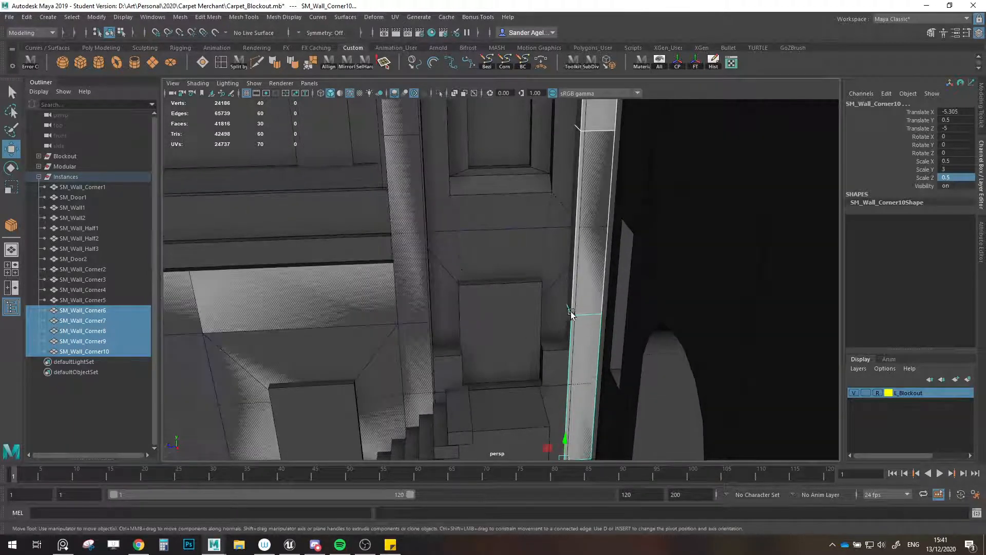
# - Select the upper door wall piece above the stairs and switch the L_Blockout layer to template display
pyautogui.keyDown('alt'); pyautogui.moveTo(599, 318); pyautogui.dragTo(597, 346); pyautogui.keyUp('alt')
pyautogui.keyDown('alt'); pyautogui.moveTo(560, 358); pyautogui.dragTo(385, 359, button='right'); pyautogui.keyUp('alt')
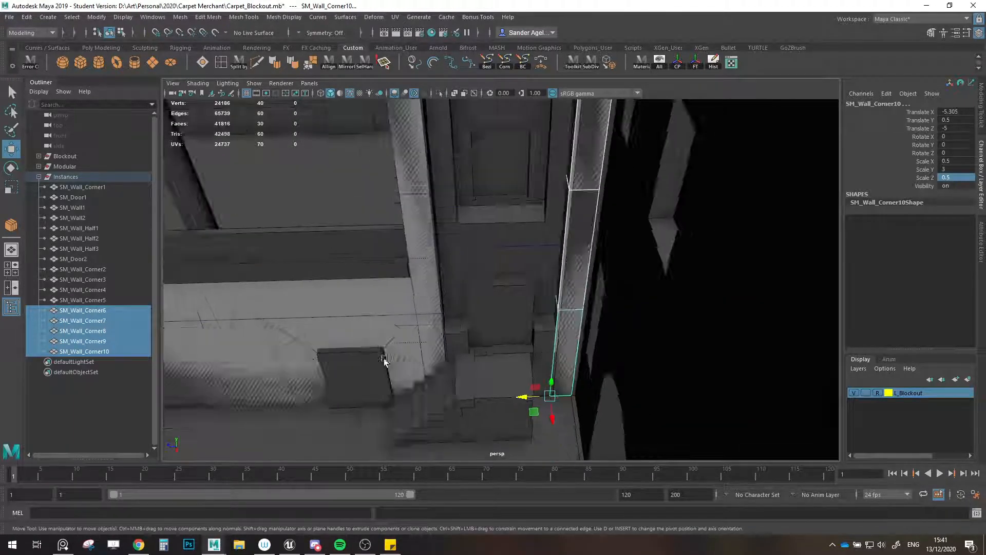
pyautogui.keyDown('alt'); pyautogui.moveTo(385, 359); pyautogui.dragTo(507, 359, button='middle'); pyautogui.keyUp('alt')
pyautogui.keyDown('alt'); pyautogui.moveTo(507, 360); pyautogui.dragTo(432, 356); pyautogui.keyUp('alt')
pyautogui.click(396, 326)
pyautogui.click(540, 272)
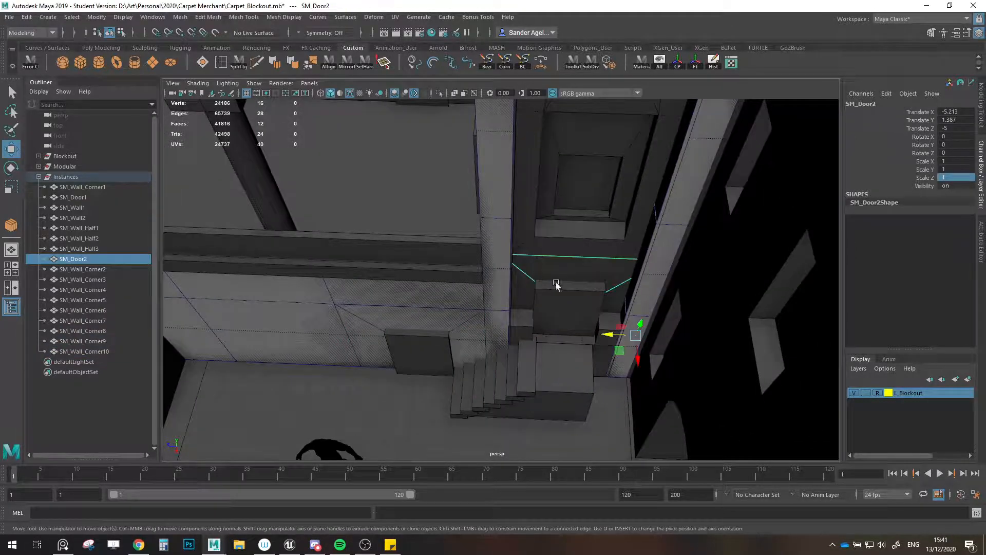
pyautogui.keyDown('alt'); pyautogui.moveTo(589, 313); pyautogui.dragTo(564, 318); pyautogui.keyUp('alt')
pyautogui.click(884, 394)
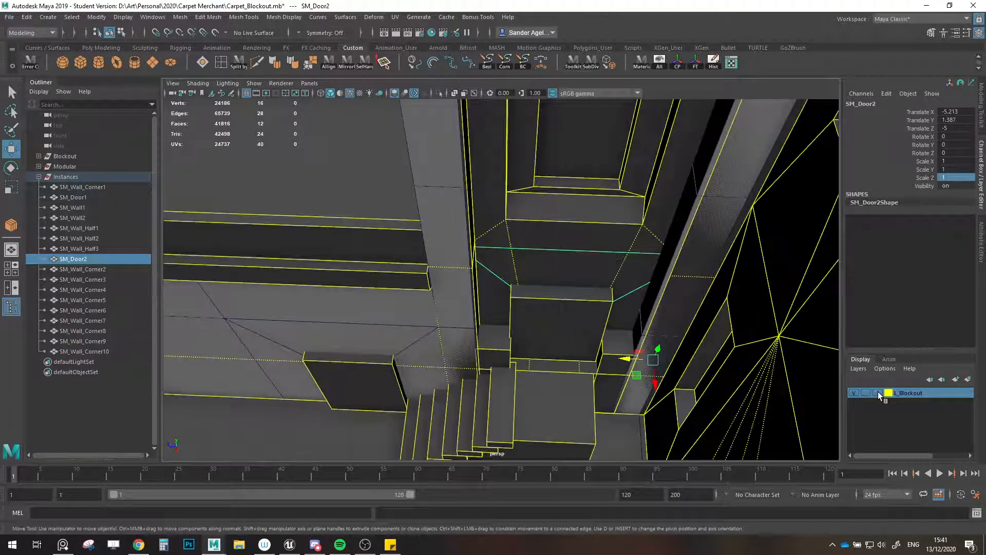
pyautogui.click(881, 394)
pyautogui.keyDown('alt'); pyautogui.moveTo(580, 262); pyautogui.dragTo(564, 211); pyautogui.keyUp('alt')
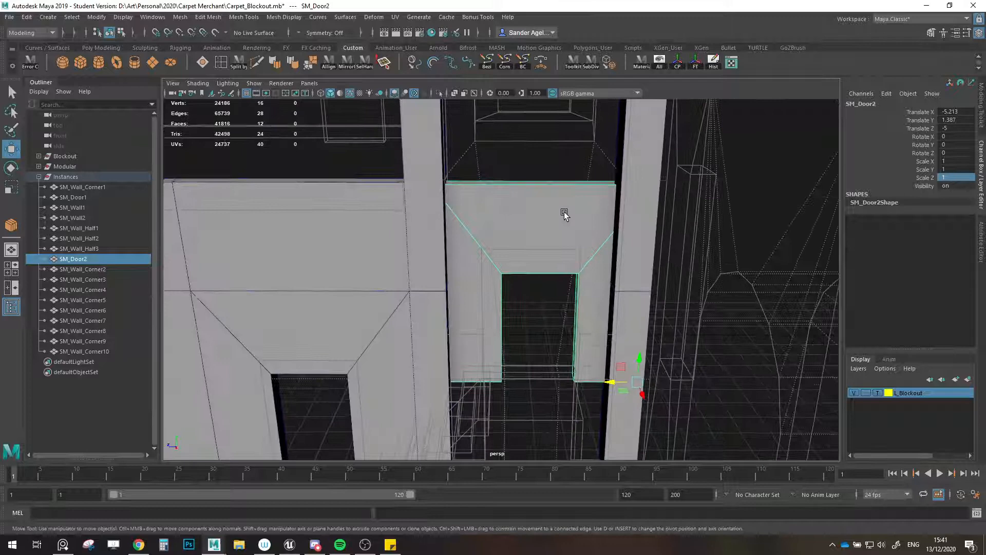
# - Try shifting the upper door wall piece along Z between the two corner columns, and undo the moves
pyautogui.moveTo(606, 385)
pyautogui.mouseDown()
pyautogui.moveTo(628, 376)
pyautogui.moveTo(606, 385)
pyautogui.mouseUp()
pyautogui.hotkey('ctrl', 'z')
pyautogui.keyDown('alt'); pyautogui.moveTo(537, 336); pyautogui.dragTo(535, 342); pyautogui.keyUp('alt')
pyautogui.moveTo(620, 375); pyautogui.dragTo(606, 377)
pyautogui.keyDown('alt'); pyautogui.moveTo(546, 334); pyautogui.dragTo(582, 344); pyautogui.keyUp('alt')
pyautogui.hotkey('ctrl', 'z')
# - Set the L_Blockout layer back to reference and move all five pieces of the far corner column to Translate Z -5.064
pyautogui.click(579, 311)
pyautogui.keyDown('shift'); pyautogui.click(583, 264); pyautogui.keyUp('shift')
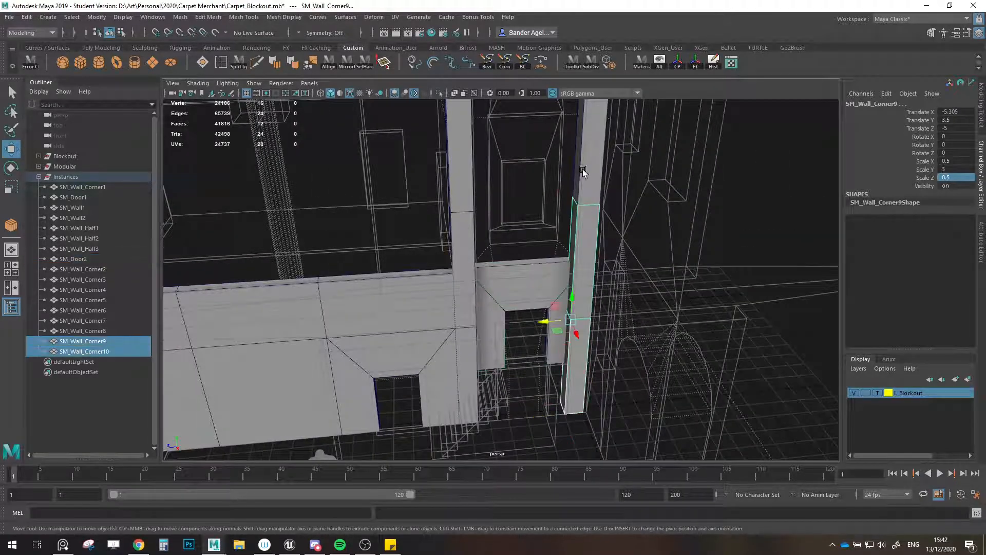
pyautogui.keyDown('shift'); pyautogui.click(582, 169); pyautogui.keyUp('shift')
pyautogui.keyDown('alt'); pyautogui.moveTo(582, 172); pyautogui.dragTo(599, 315, button='middle'); pyautogui.keyUp('alt')
pyautogui.keyDown('shift'); pyautogui.click(619, 159); pyautogui.keyUp('shift')
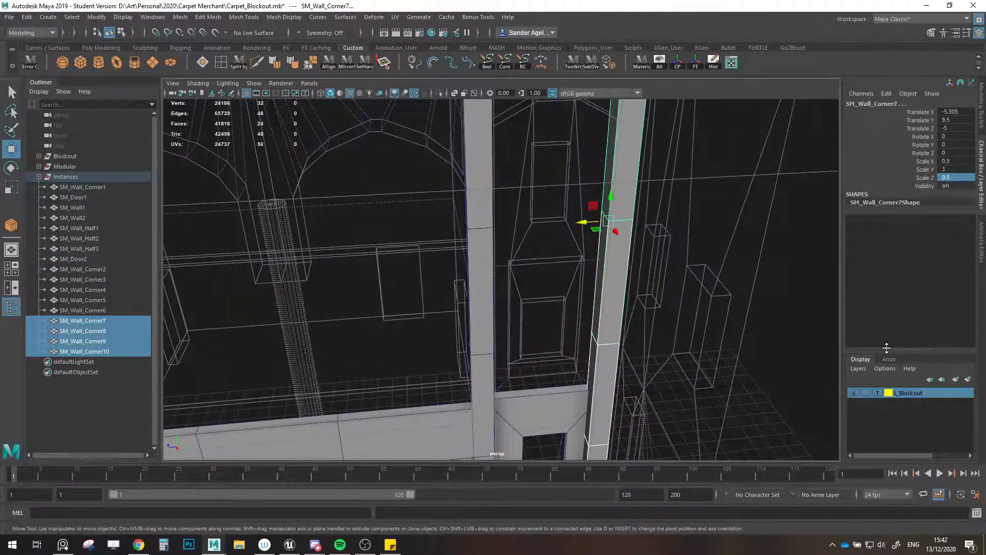
pyautogui.click(878, 392)
pyautogui.scroll(-3, 614, 214)
pyautogui.moveTo(613, 211)
pyautogui.keyDown('alt'); pyautogui.mouseDown(button='middle')
pyautogui.moveTo(602, 315)
pyautogui.moveTo(575, 257)
pyautogui.mouseUp(button='middle'); pyautogui.keyUp('alt')
pyautogui.keyDown('shift'); pyautogui.click(575, 242); pyautogui.keyUp('shift')
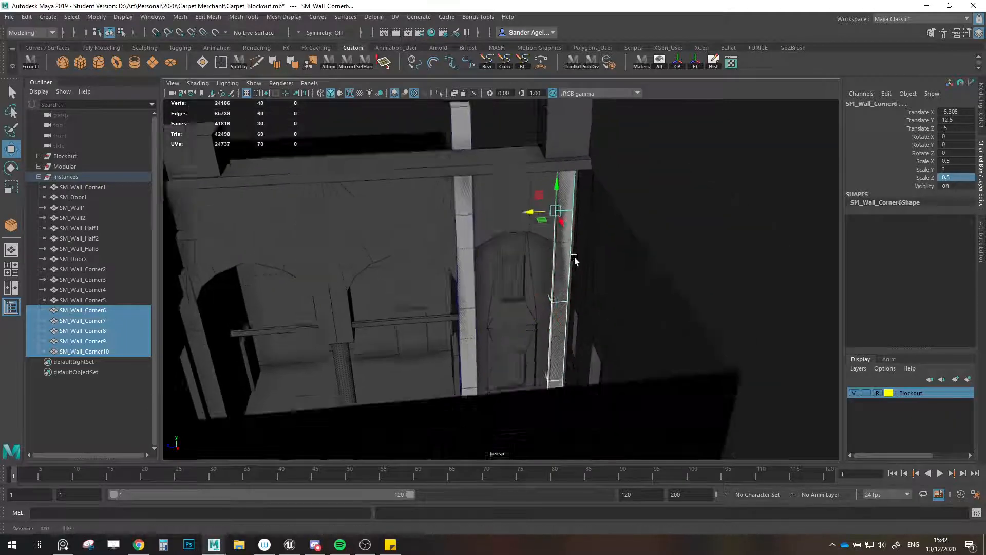
pyautogui.scroll(5, 574, 257)
pyautogui.moveTo(554, 154); pyautogui.dragTo(557, 156)
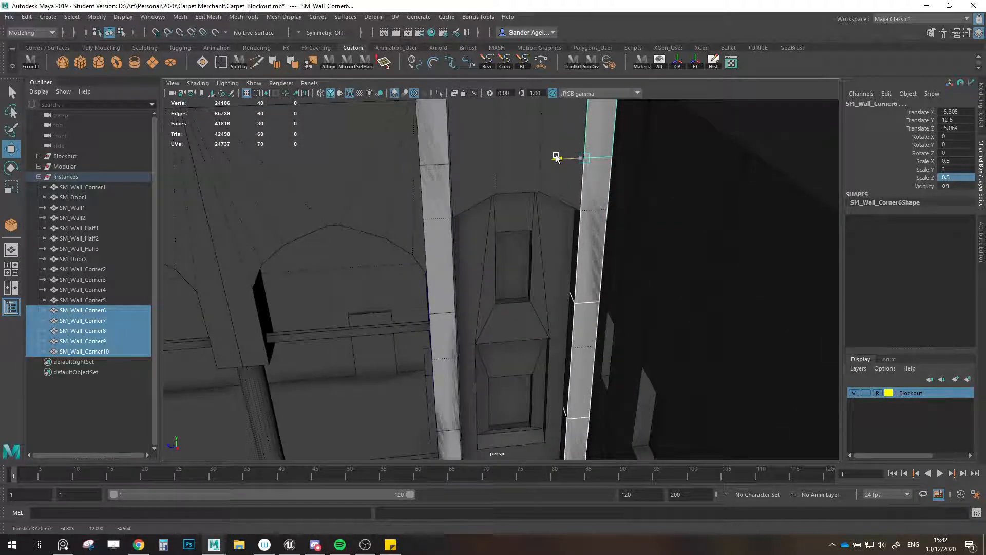
# - Examine how both corner columns line up with the blockout around the upper doorway and windows
pyautogui.scroll(-4, 557, 158)
pyautogui.keyDown('alt'); pyautogui.moveTo(538, 192); pyautogui.dragTo(617, 208); pyautogui.keyUp('alt')
pyautogui.click(674, 218)
pyautogui.keyDown('alt'); pyautogui.moveTo(675, 218); pyautogui.dragTo(602, 226); pyautogui.keyUp('alt')
pyautogui.scroll(6, 602, 226)
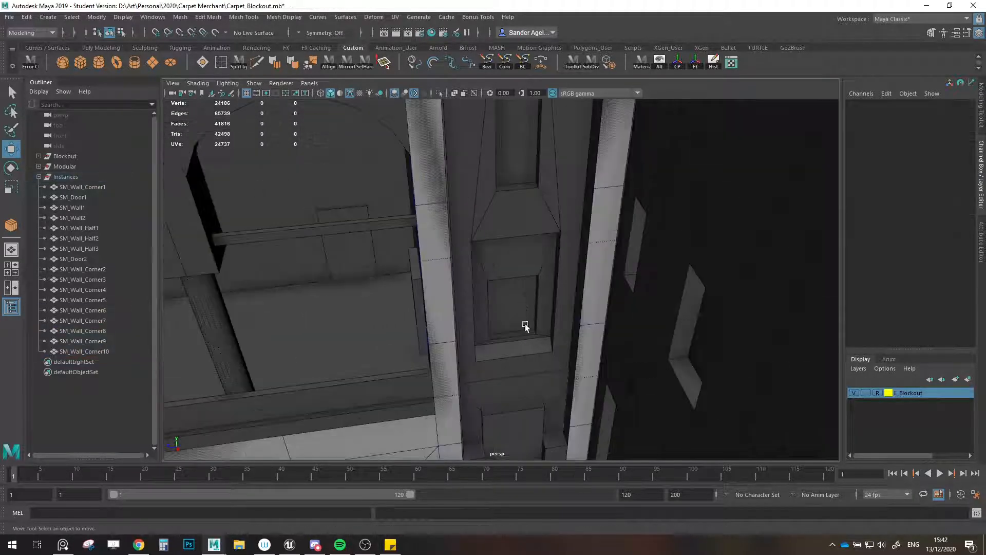
pyautogui.keyDown('alt'); pyautogui.moveTo(525, 323); pyautogui.dragTo(537, 333); pyautogui.keyUp('alt')
pyautogui.keyDown('alt'); pyautogui.moveTo(537, 333); pyautogui.dragTo(574, 288, button='middle'); pyautogui.keyUp('alt')
pyautogui.scroll(-4, 574, 288)
pyautogui.scroll(2, 577, 301)
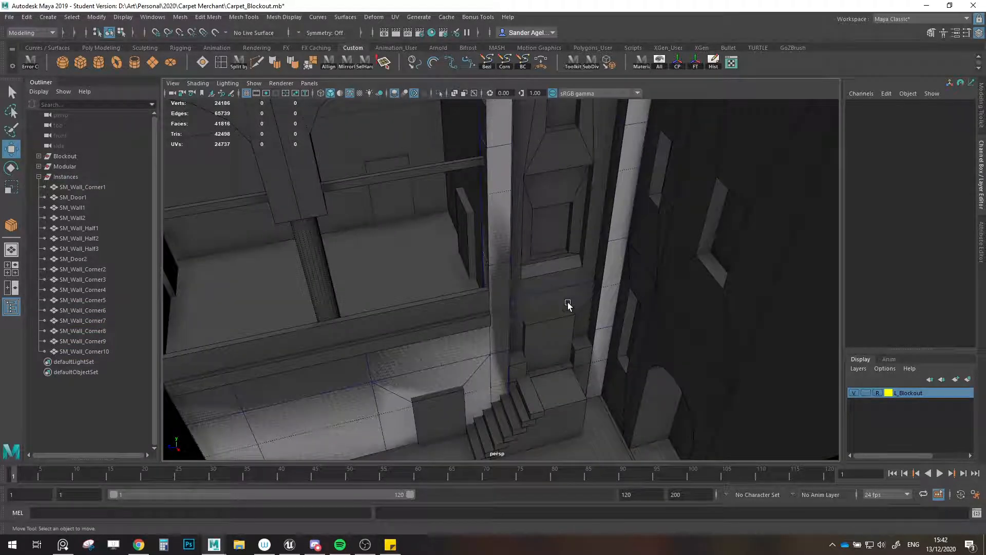
# - Duplicate the plain wall panel beside the ground-floor door and pull the copy out of the wall
pyautogui.click(453, 376)
pyautogui.click(330, 408)
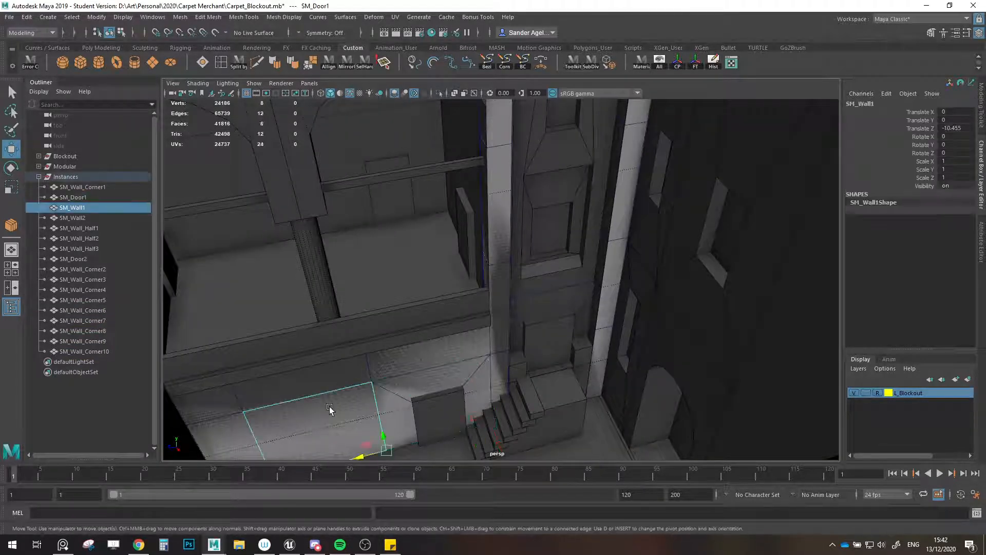
pyautogui.keyDown('alt'); pyautogui.moveTo(331, 408); pyautogui.dragTo(397, 418); pyautogui.keyUp('alt')
pyautogui.hotkey('ctrl', 'd')
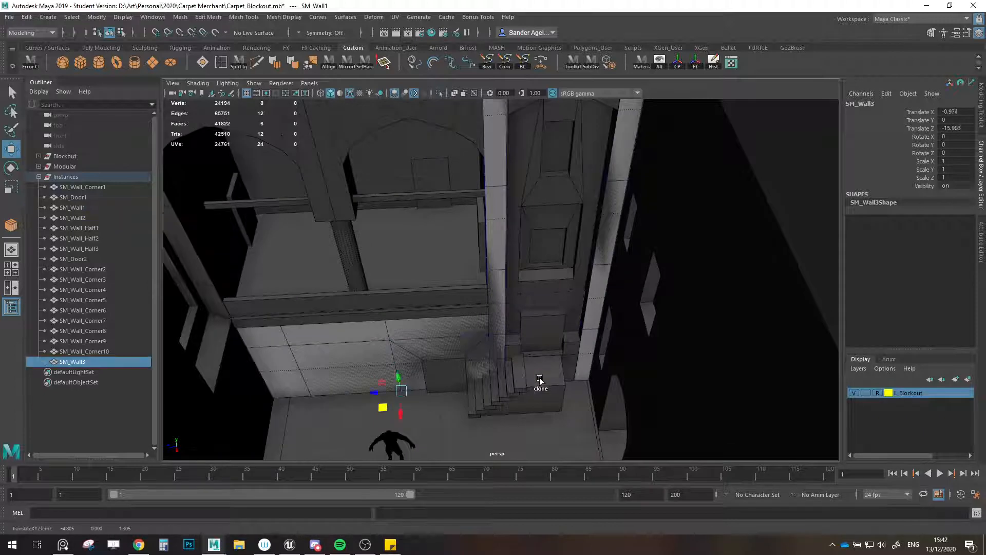
# - Isolate the wall copy with the upper door piece and snap the copy onto the door piece's top at Translate Y 4.387
pyautogui.keyDown('shift'); pyautogui.click(577, 308); pyautogui.keyUp('shift')
pyautogui.hotkey('ctrl', 'z')
pyautogui.keyDown('shift'); pyautogui.click(569, 305); pyautogui.keyUp('shift')
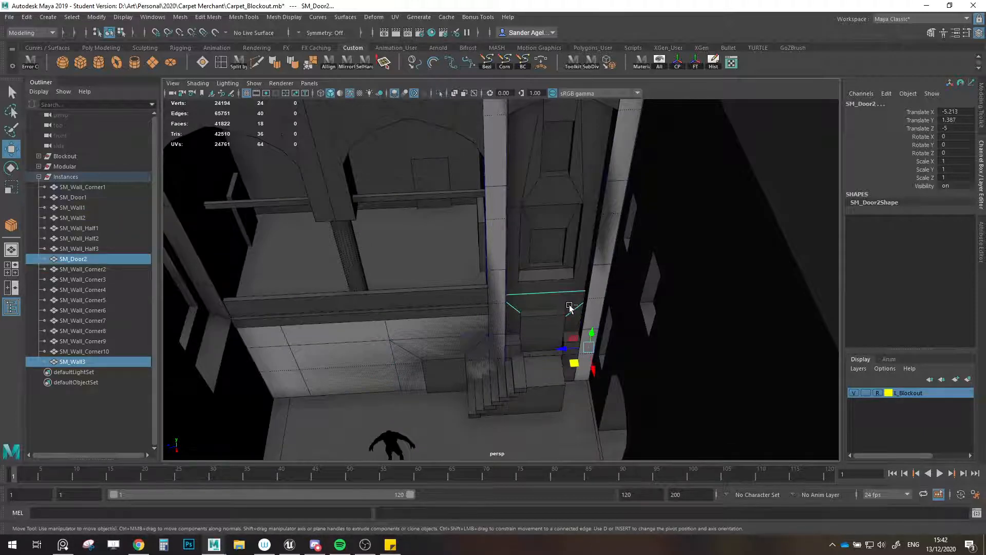
pyautogui.hotkey('ctrl', '1')
pyautogui.click(484, 332)
pyautogui.moveTo(559, 359); pyautogui.dragTo(598, 293)
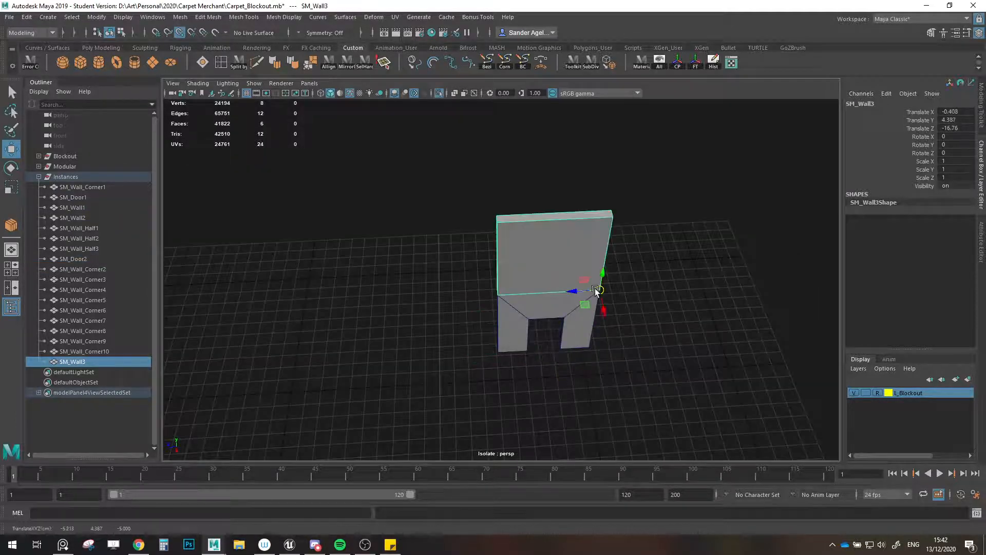
# - Try stacking two further copies of the wall panel above the first one, and undo them
pyautogui.keyDown('alt'); pyautogui.moveTo(598, 309); pyautogui.dragTo(577, 359, button='middle'); pyautogui.keyUp('alt')
pyautogui.keyDown('alt'); pyautogui.moveTo(577, 358); pyautogui.dragTo(590, 243); pyautogui.keyUp('alt')
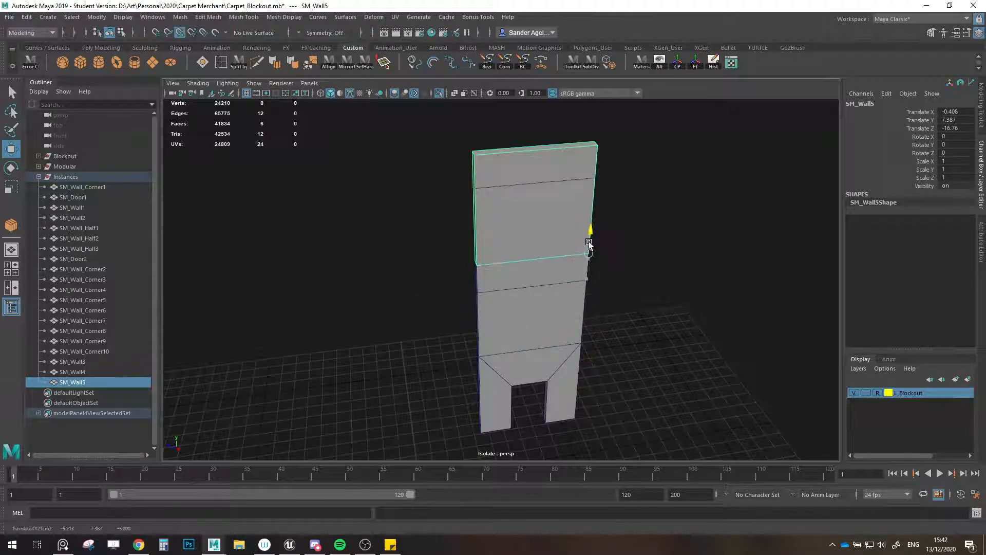
pyautogui.hotkey('ctrl', 'z')
pyautogui.hotkey('shift', 'z')
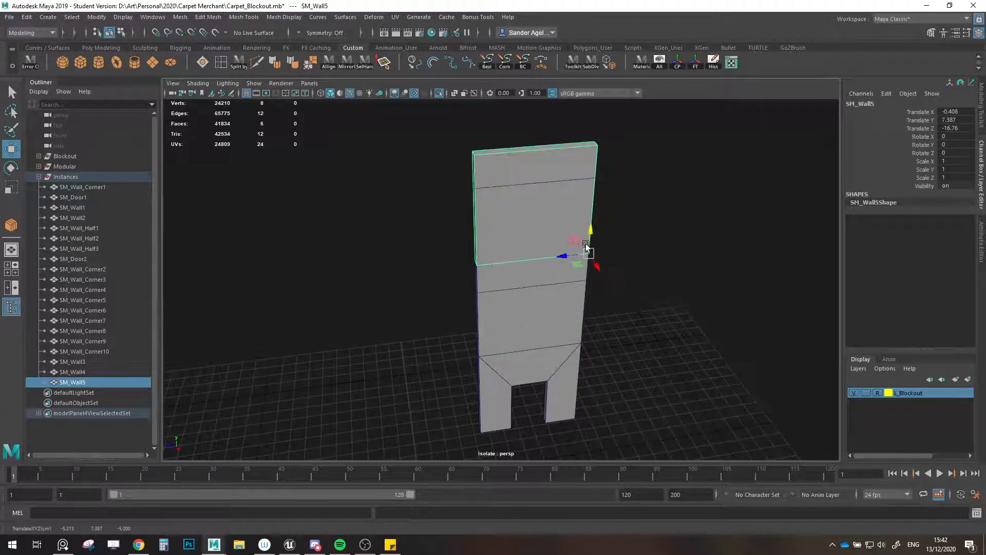
pyautogui.moveTo(582, 254); pyautogui.dragTo(597, 164)
pyautogui.hotkey('ctrl', 'z')
pyautogui.hotkey('ctrl', 'z')
pyautogui.hotkey('ctrl', 'z')
pyautogui.hotkey('ctrl', 'z')
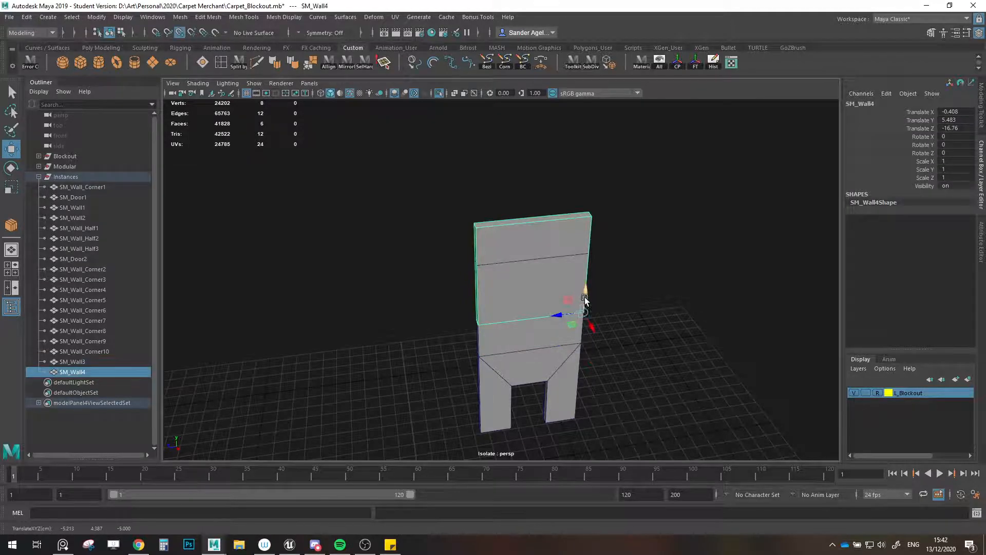
# - Snap a second wall panel copy on top of the first at Translate Y 7.387 and leave isolation
pyautogui.moveTo(582, 321); pyautogui.dragTo(580, 257)
pyautogui.hotkey('ctrl', '1')
pyautogui.keyDown('alt'); pyautogui.moveTo(547, 206); pyautogui.dragTo(543, 238); pyautogui.keyUp('alt')
pyautogui.keyDown('alt'); pyautogui.moveTo(549, 336); pyautogui.dragTo(530, 267); pyautogui.keyUp('alt')
# - Try raising both stacked wall panels together, with the upper one at Translate Y 9.645, and undo the move
pyautogui.keyDown('shift'); pyautogui.click(530, 267); pyautogui.keyUp('shift')
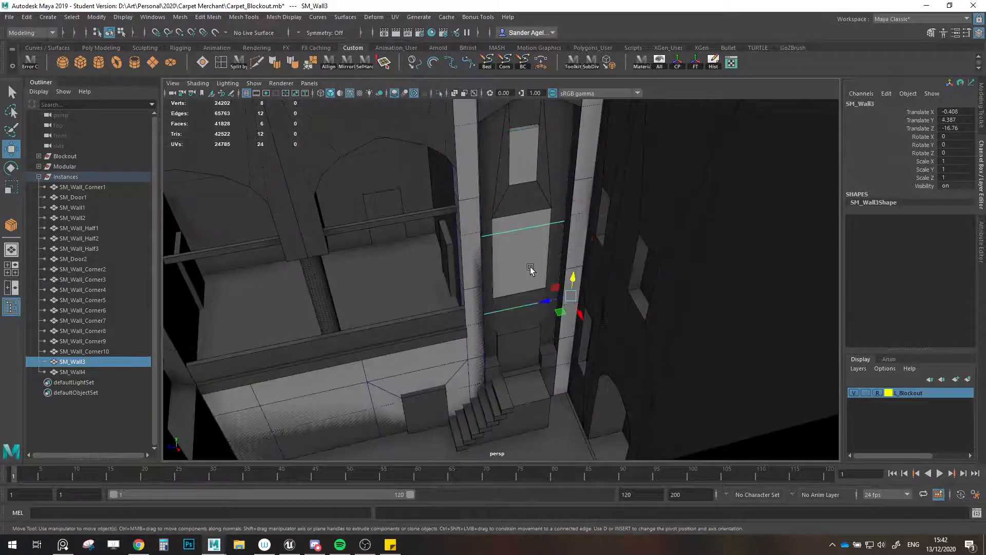
pyautogui.moveTo(582, 202); pyautogui.dragTo(583, 121)
pyautogui.keyDown('alt'); pyautogui.moveTo(485, 292); pyautogui.dragTo(448, 356); pyautogui.keyUp('alt')
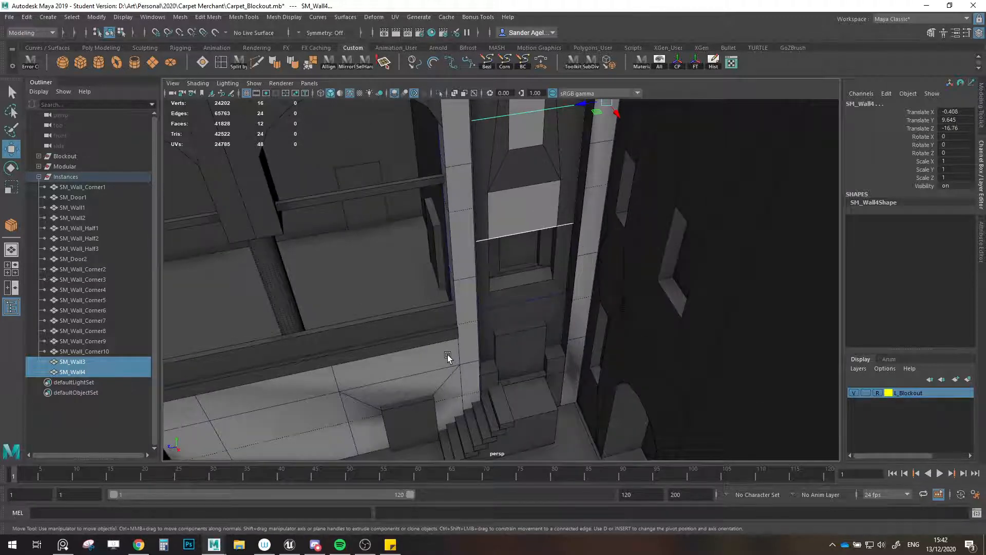
pyautogui.hotkey('ctrl', 'z')
# - Delete the upper of the two stacked wall panels above the doorway
pyautogui.keyDown('alt'); pyautogui.moveTo(487, 218); pyautogui.dragTo(521, 258); pyautogui.keyUp('alt')
pyautogui.click(550, 264)
pyautogui.keyDown('alt'); pyautogui.moveTo(447, 352); pyautogui.dragTo(492, 336); pyautogui.keyUp('alt')
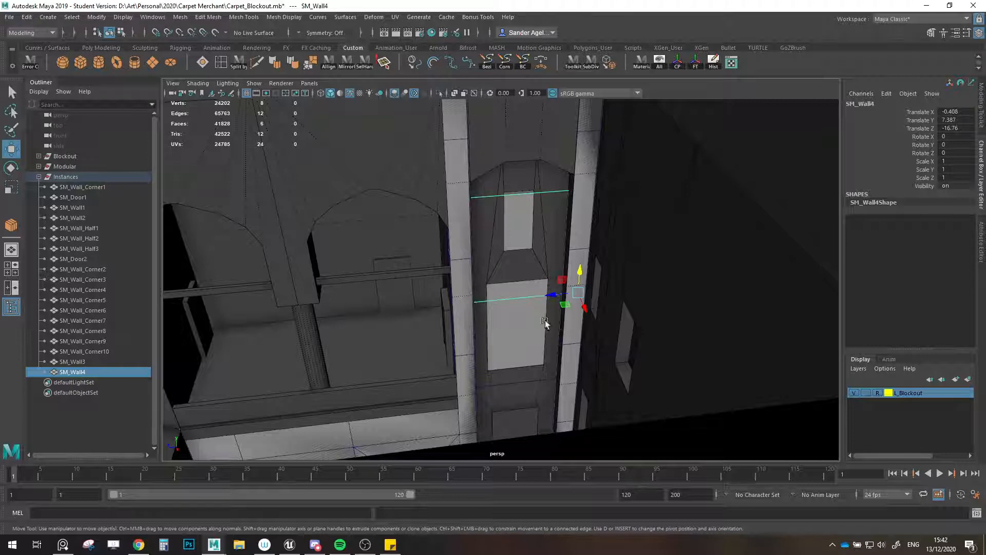
pyautogui.keyDown('alt'); pyautogui.moveTo(546, 323); pyautogui.dragTo(565, 287); pyautogui.keyUp('alt')
pyautogui.hotkey('ctrl', 'z')
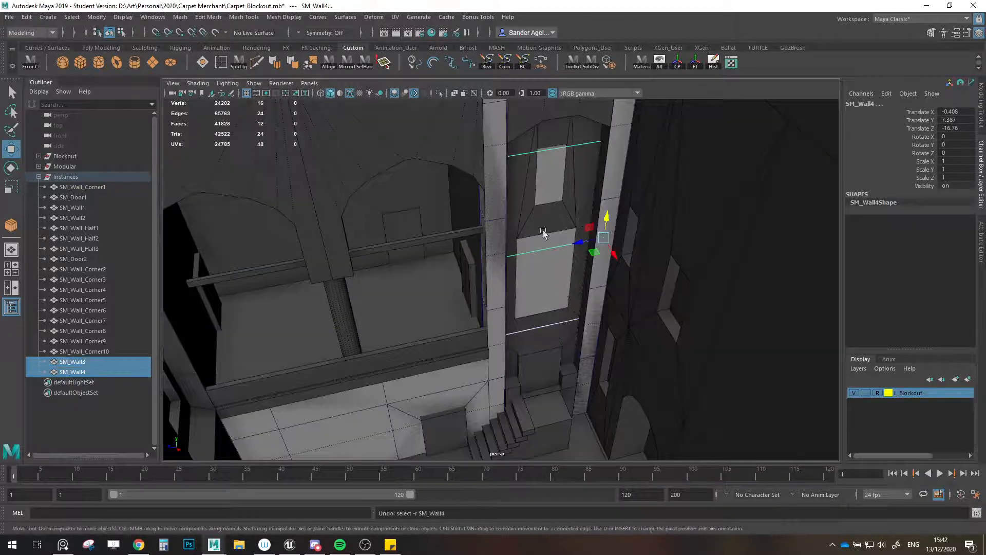
pyautogui.click(542, 190)
pyautogui.press('Delete')
# - Stretch the remaining wall panel above the doorway vertically by setting its Scale Y to 1.5
pyautogui.click(554, 278)
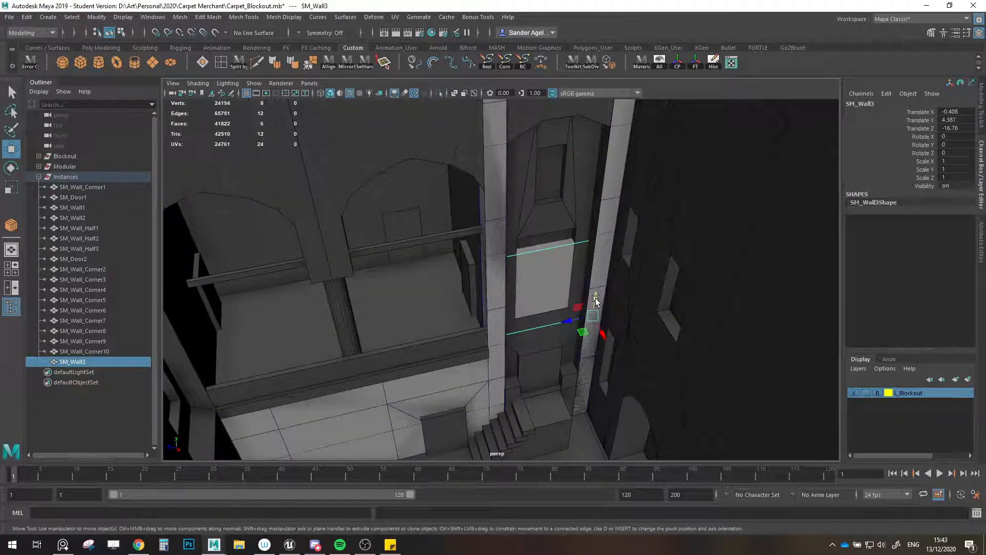
pyautogui.press('r')
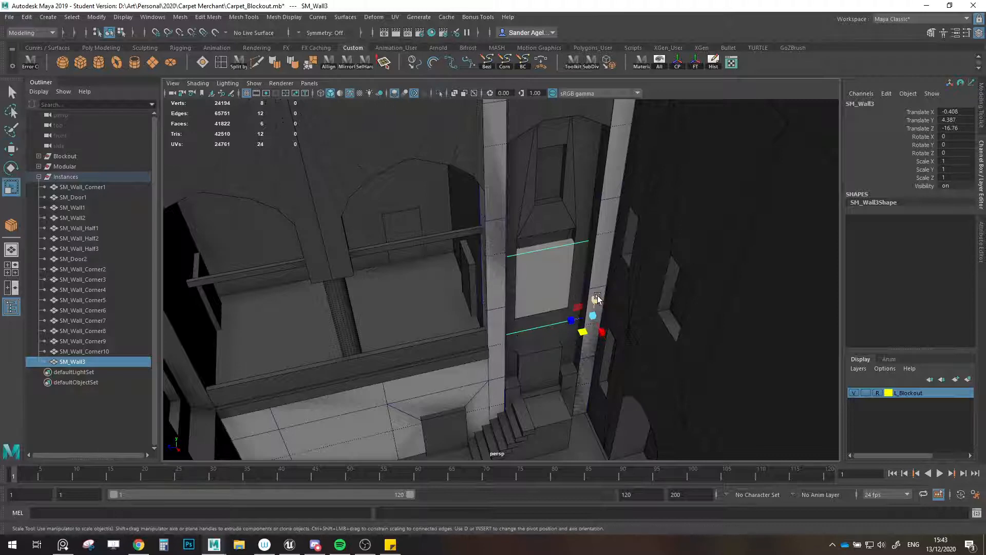
pyautogui.moveTo(594, 298); pyautogui.dragTo(597, 278)
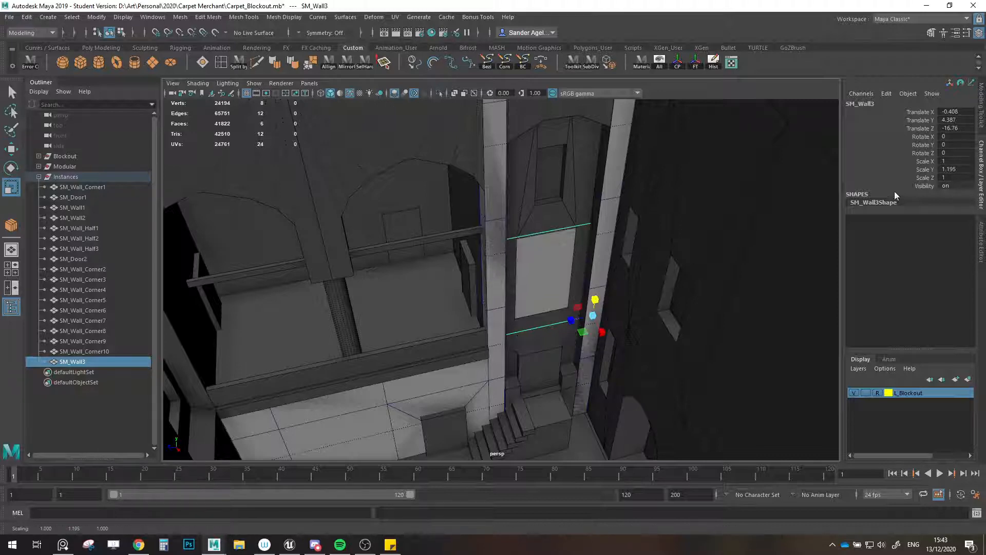
pyautogui.click(956, 171)
pyautogui.write('1.5')
pyautogui.press('Return')
pyautogui.press('w')
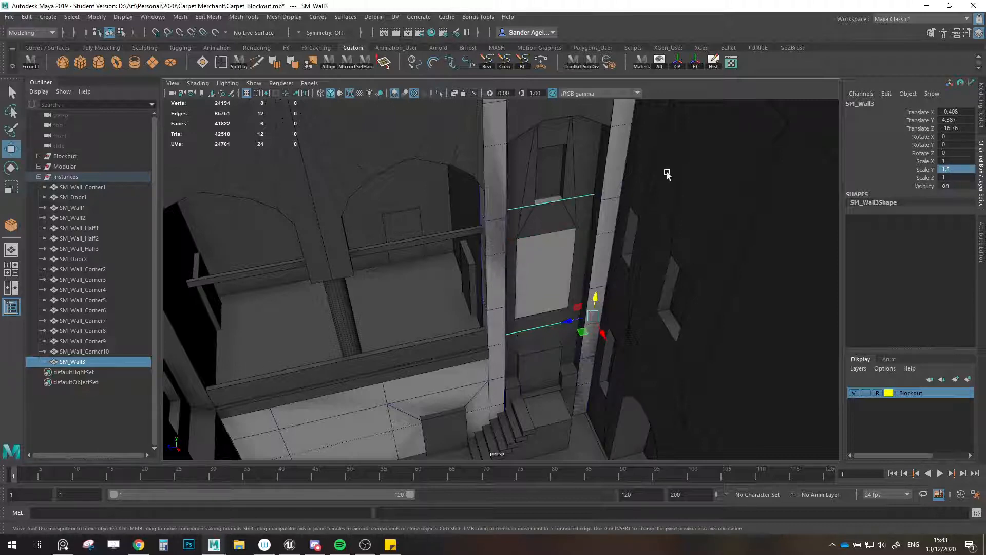
# - Set the Scale Y of the wall panel above the doorway to 1.25 and check the panel in isolation
pyautogui.keyDown('alt'); pyautogui.moveTo(538, 205); pyautogui.dragTo(578, 231); pyautogui.keyUp('alt')
pyautogui.scroll(2, 576, 231)
pyautogui.scroll(3, 571, 233)
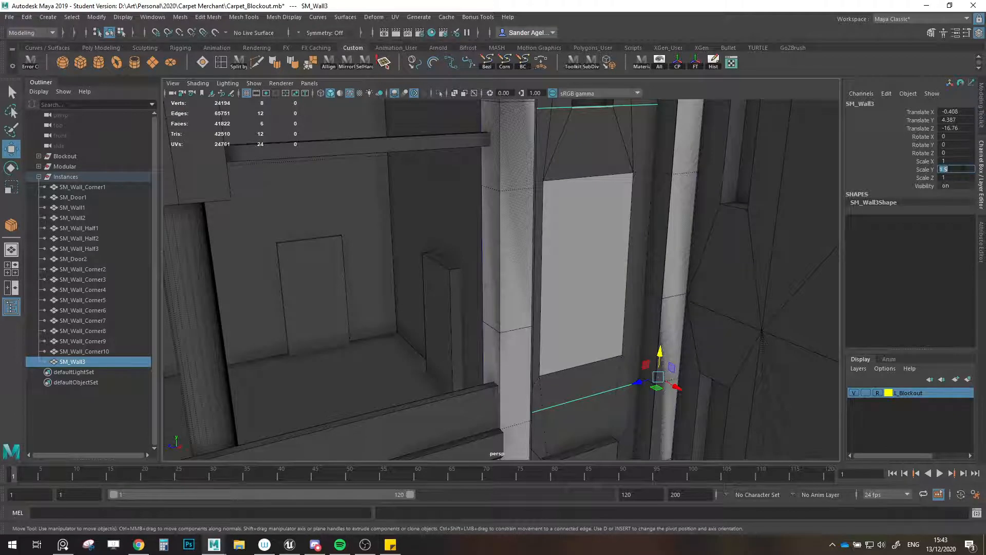
pyautogui.click(963, 168)
pyautogui.write('1.25')
pyautogui.press('Return')
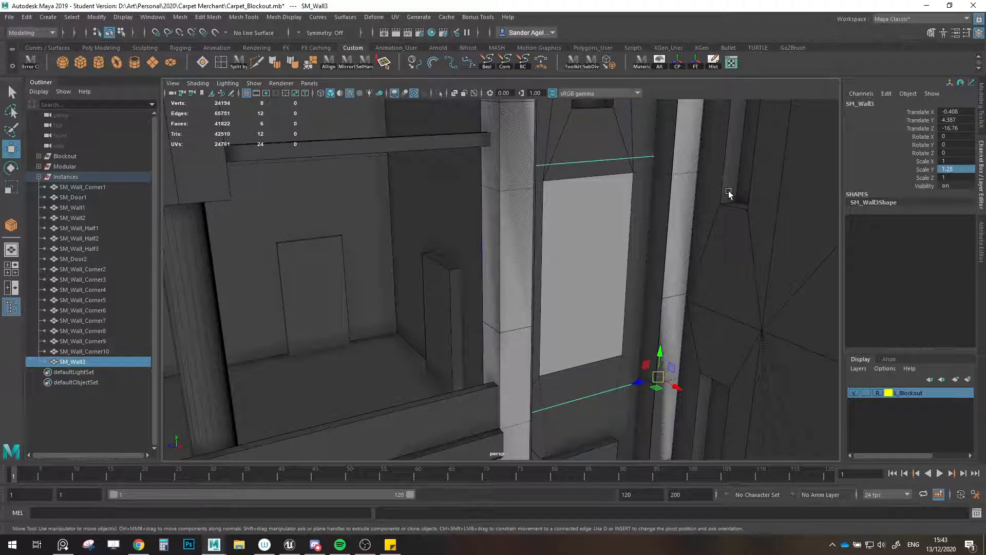
pyautogui.keyDown('alt'); pyautogui.moveTo(729, 190); pyautogui.dragTo(616, 271); pyautogui.keyUp('alt')
pyautogui.hotkey('ctrl', '1')
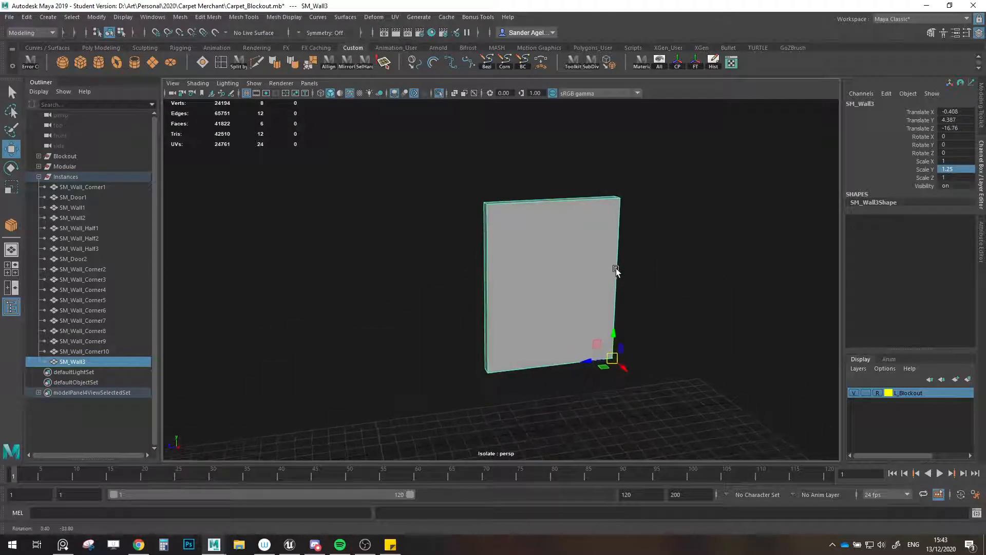
pyautogui.hotkey('ctrl', '1')
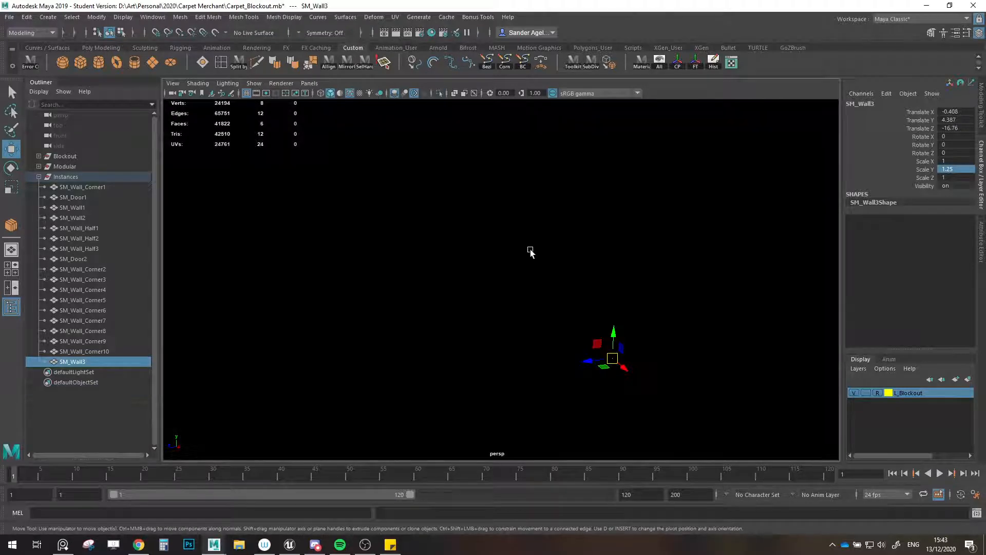
# - Connect the horizontal edges of the wall panel above the doorway with 2 segments to add two vertical edge loops
pyautogui.keyDown('alt'); pyautogui.moveTo(529, 255); pyautogui.dragTo(516, 289); pyautogui.keyUp('alt')
pyautogui.click(982, 110)
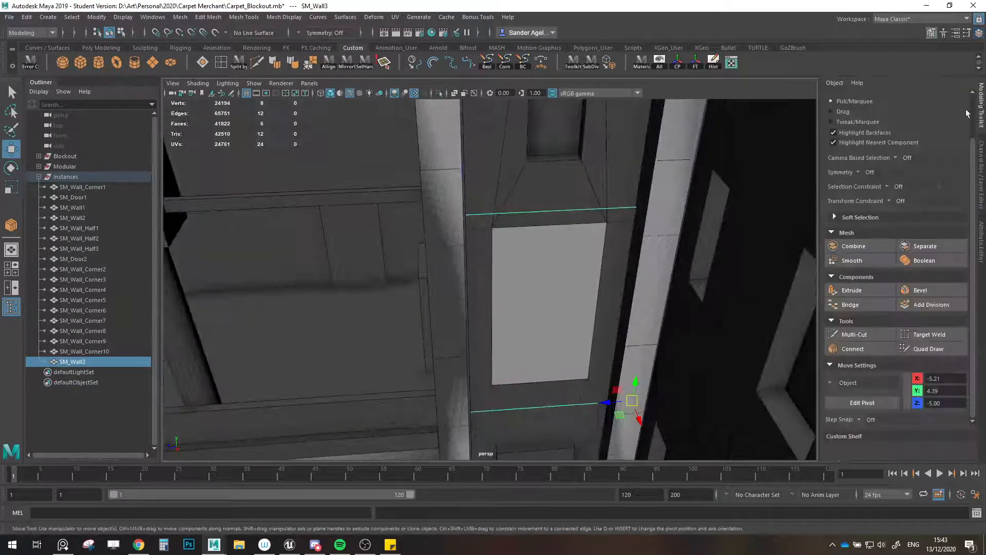
pyautogui.click(895, 119)
pyautogui.keyDown('alt'); pyautogui.moveTo(629, 201); pyautogui.dragTo(603, 216); pyautogui.keyUp('alt')
pyautogui.moveTo(574, 149); pyautogui.dragTo(528, 445)
pyautogui.keyDown('alt'); pyautogui.moveTo(542, 430); pyautogui.dragTo(571, 401); pyautogui.keyUp('alt')
pyautogui.click(843, 401)
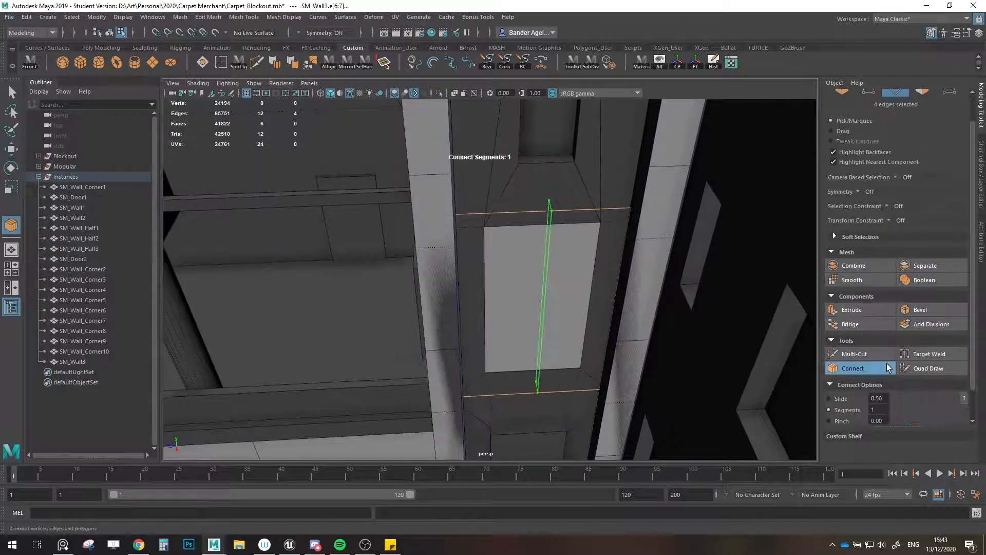
pyautogui.write('2')
pyautogui.press('Return')
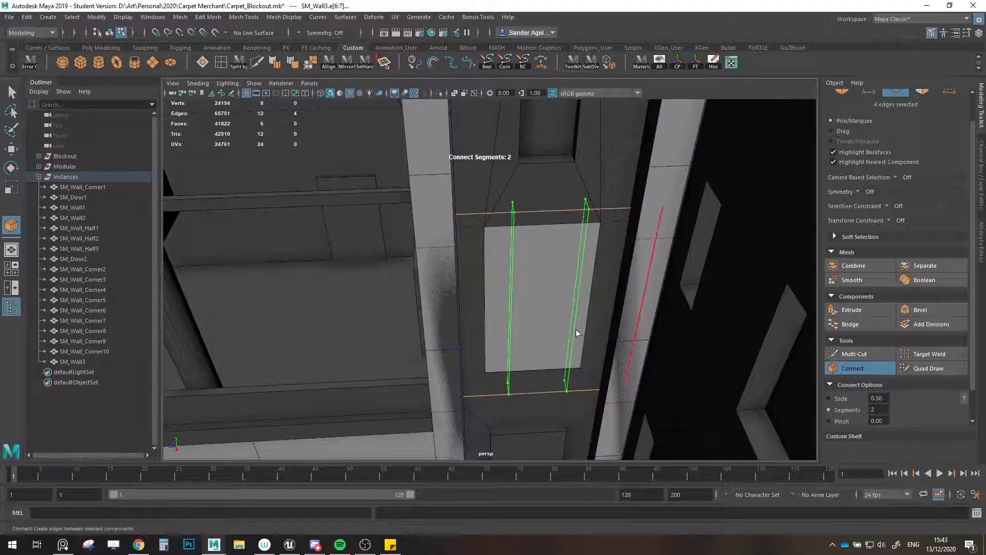
# - Scale the two new vertical edge loops apart so they sit closer to the panel's sides
pyautogui.press('w')
pyautogui.press('r')
pyautogui.moveTo(520, 308); pyautogui.dragTo(502, 315)
pyautogui.press('w')
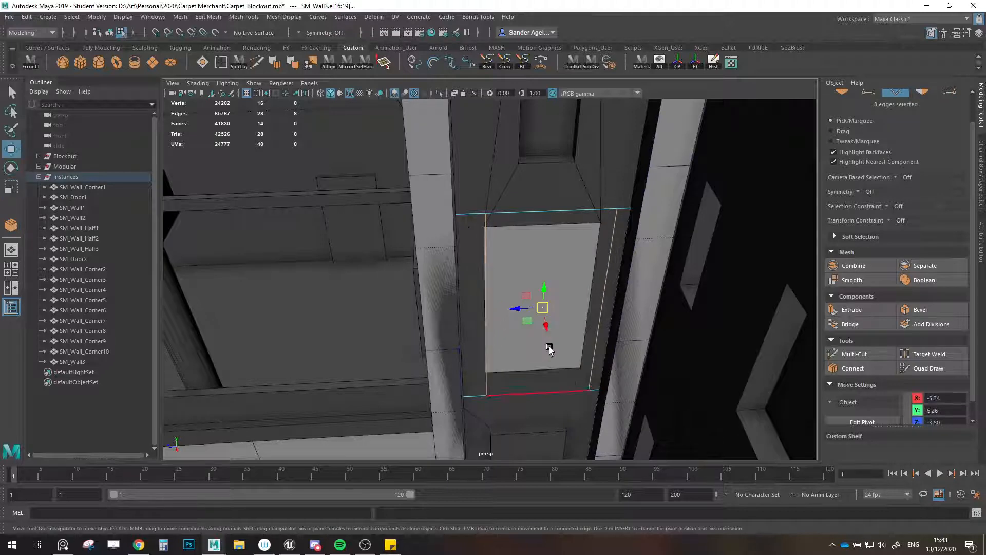
# - Connect the panel's vertical edges with two horizontal edge loops and scale them apart towards its upper and lower ends
pyautogui.keyDown('alt'); pyautogui.moveTo(550, 349); pyautogui.dragTo(571, 334); pyautogui.keyUp('alt')
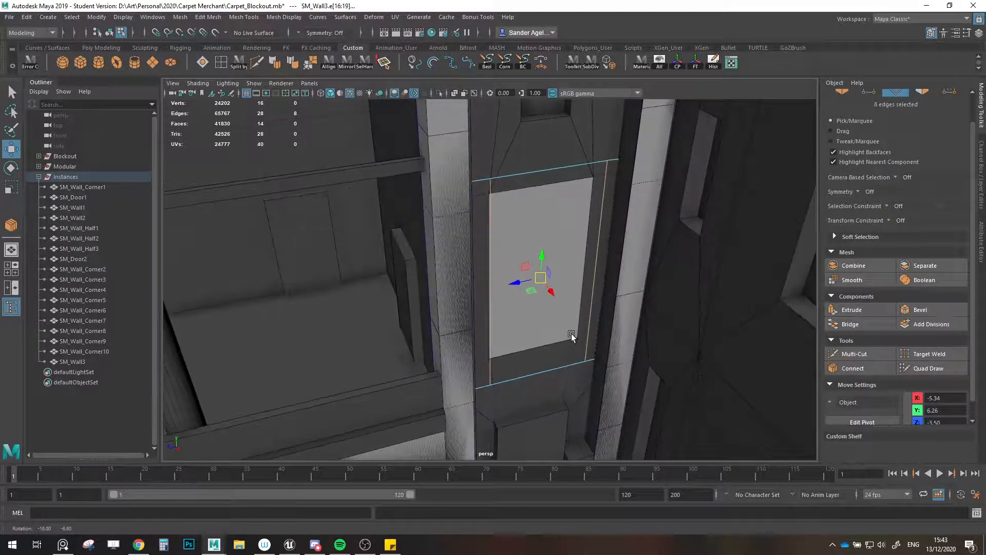
pyautogui.scroll(3, 570, 334)
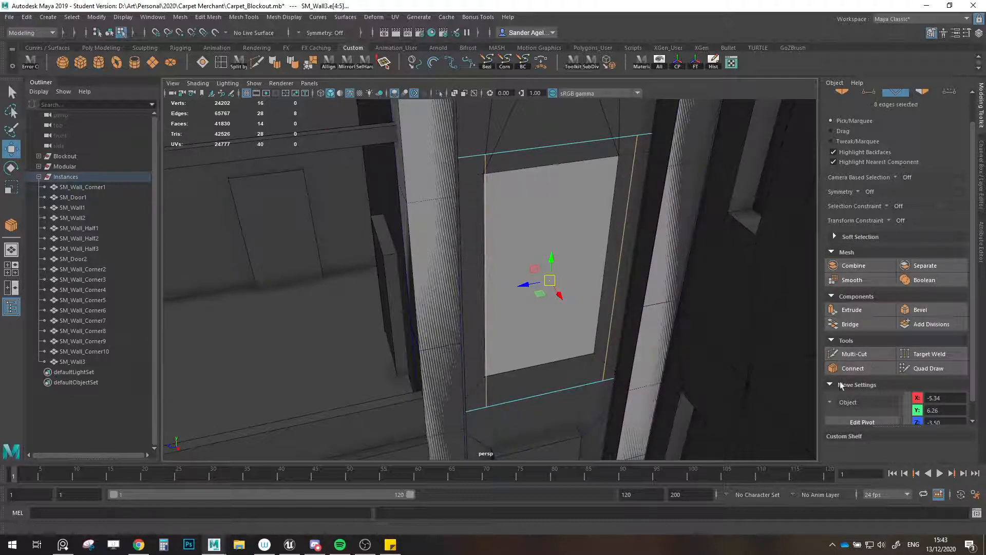
pyautogui.click(866, 369)
pyautogui.press('w')
pyautogui.press('r')
pyautogui.moveTo(552, 255); pyautogui.dragTo(553, 223)
pyautogui.press('w')
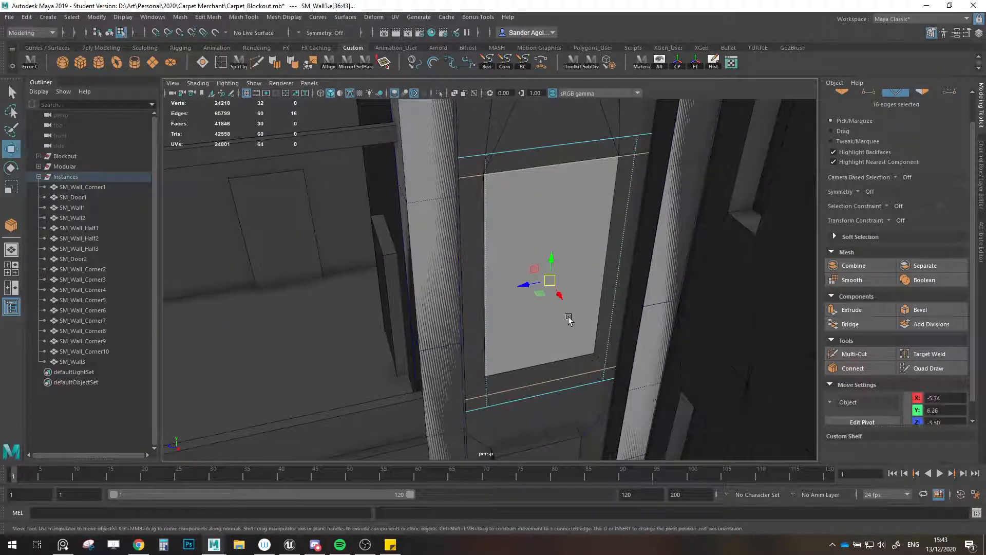
# - Try raising the panel's lower horizontal edge loop and undo the move
pyautogui.doubleClick(558, 374)
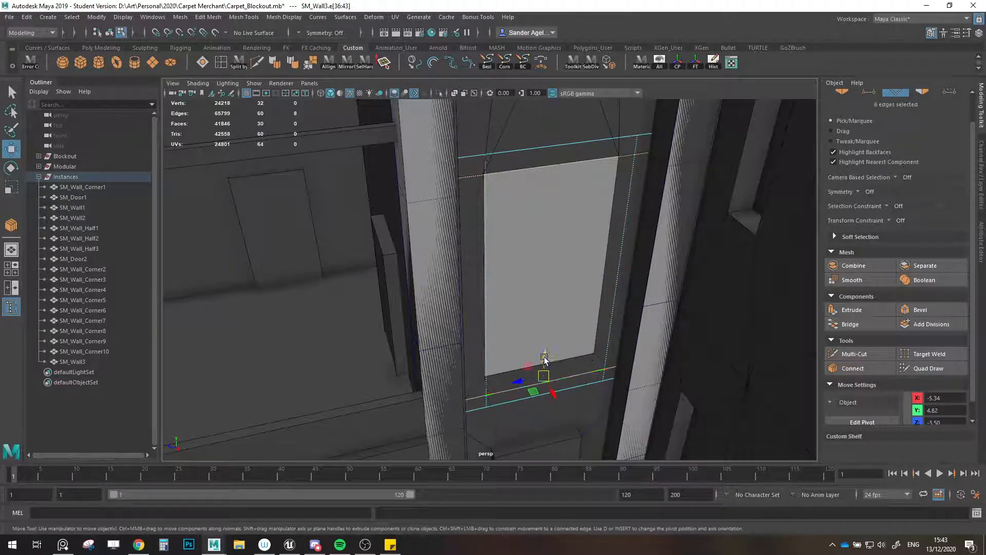
pyautogui.moveTo(545, 372); pyautogui.dragTo(547, 354)
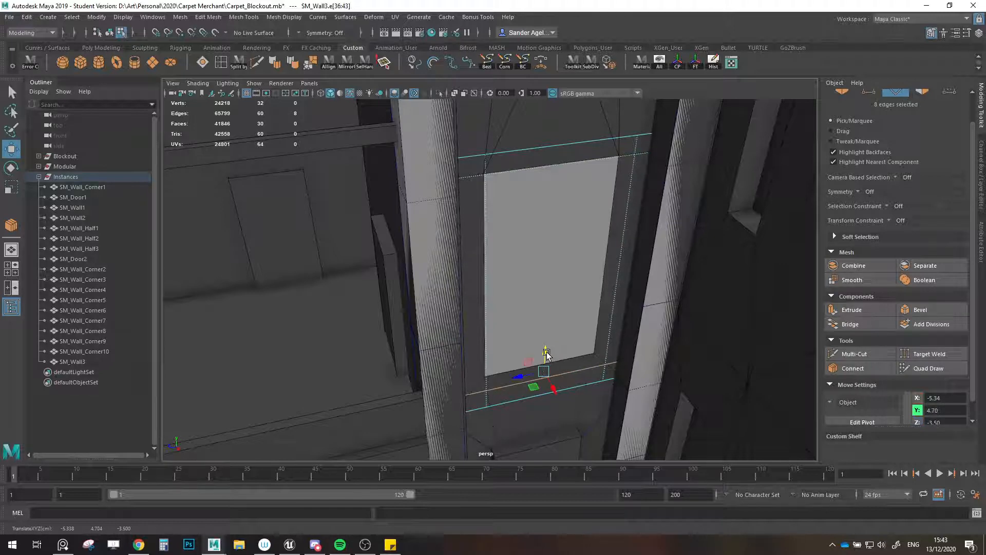
pyautogui.hotkey('ctrl', 'z')
# - Extrude the panel's centre face and, with the panel isolated, push that face inward to form a window recess
pyautogui.click(923, 93)
pyautogui.click(581, 237)
pyautogui.keyDown('alt'); pyautogui.moveTo(581, 240); pyautogui.dragTo(569, 311); pyautogui.keyUp('alt')
pyautogui.click(841, 93)
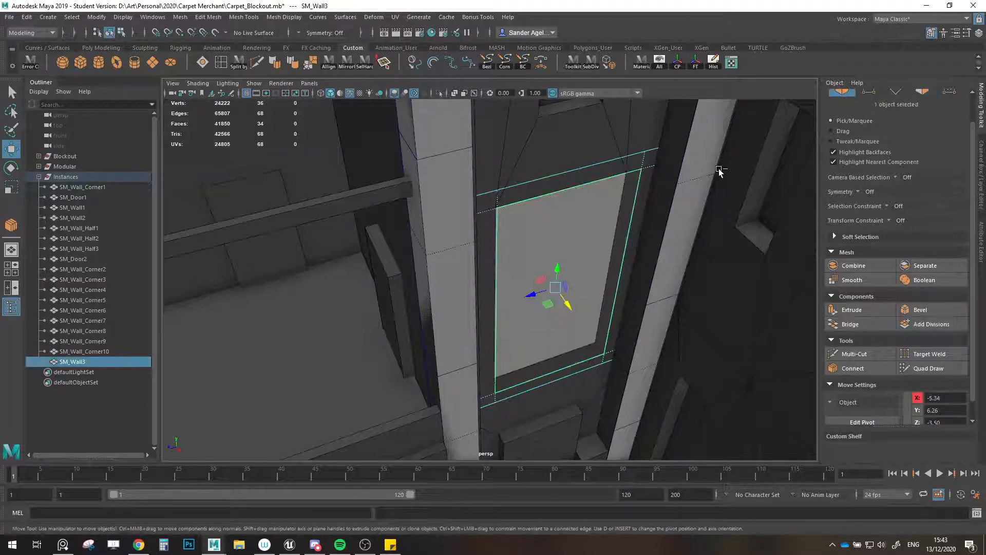
pyautogui.hotkey('ctrl', '1')
pyautogui.keyDown('ctrl'); pyautogui.click(923, 93); pyautogui.keyUp('ctrl')
pyautogui.click(584, 279)
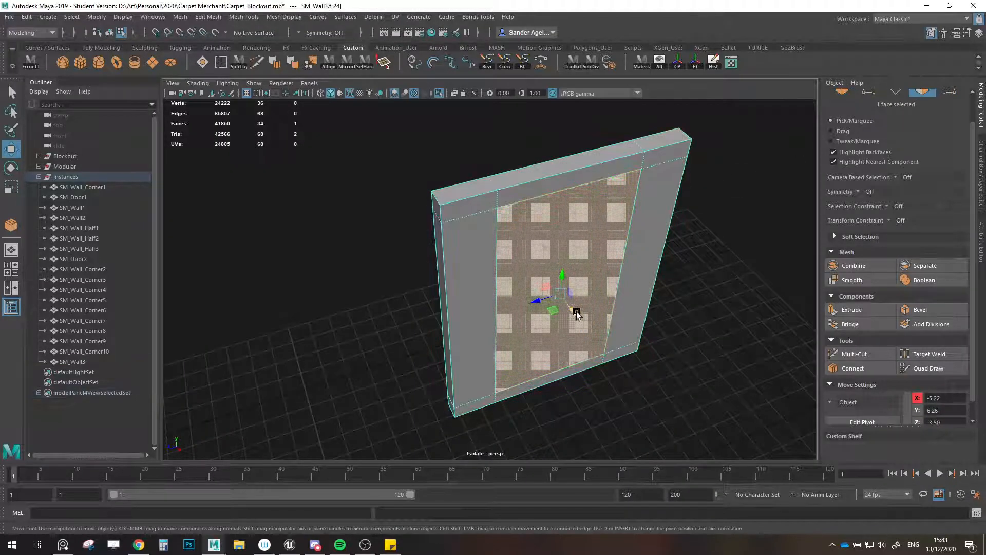
pyautogui.moveTo(574, 311); pyautogui.dragTo(570, 308)
# - Raise the recess's inner bottom edge to about Y 4.90 for a sloped sill and push the recessed face further back
pyautogui.click(896, 93)
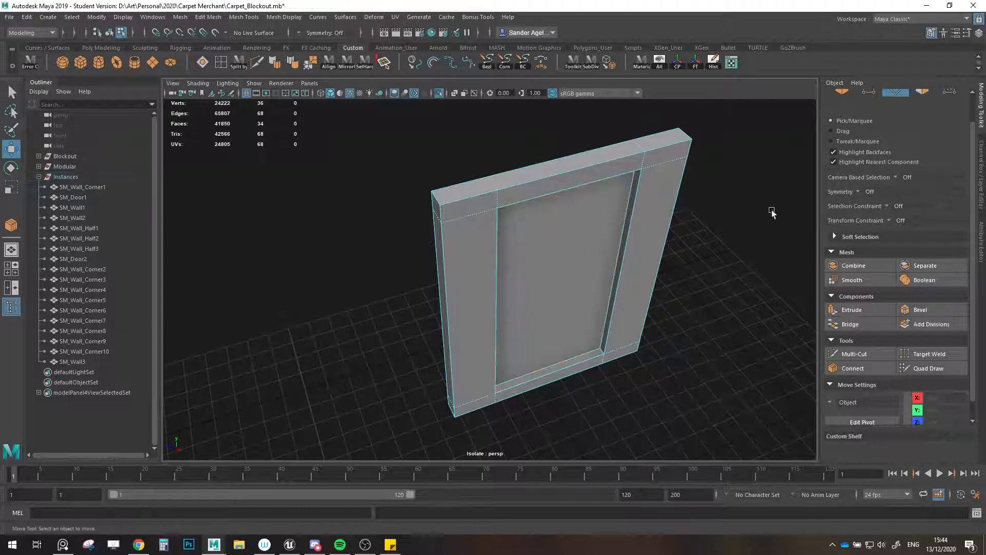
pyautogui.click(548, 354)
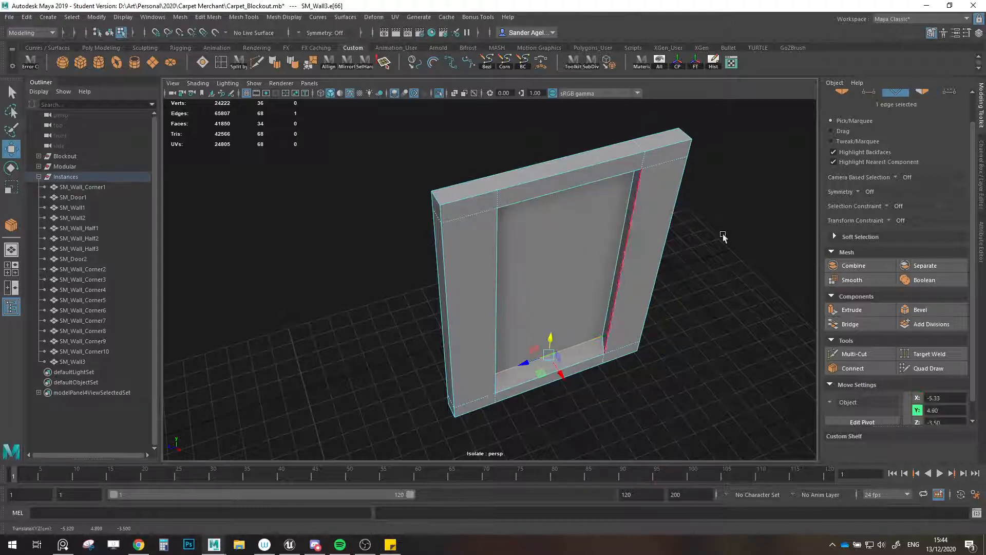
pyautogui.click(923, 94)
pyautogui.click(588, 253)
pyautogui.moveTo(556, 280); pyautogui.dragTo(567, 293)
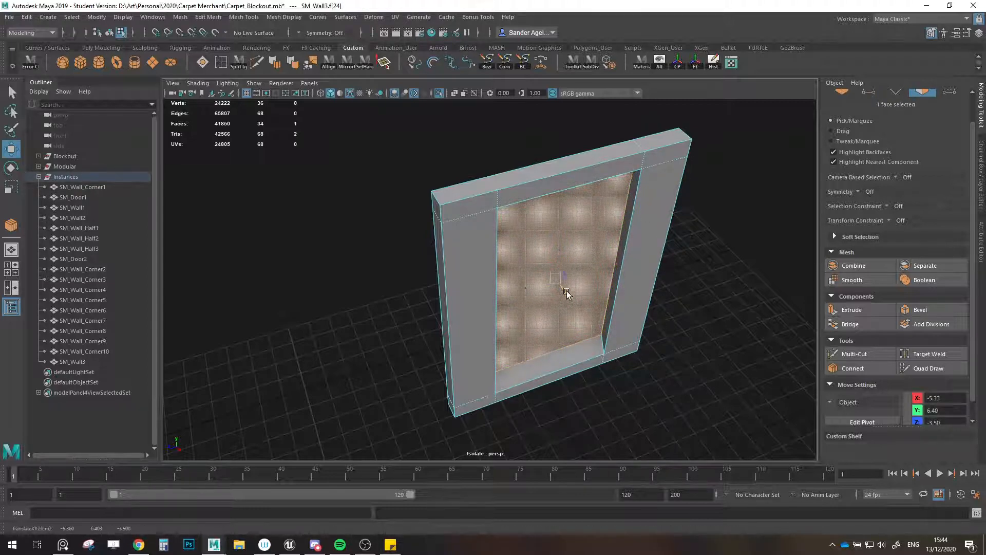
pyautogui.click(840, 95)
# - Extrude the recessed face again, scale it inward and lower it to form a smaller window opening
pyautogui.scroll(-4, 619, 240)
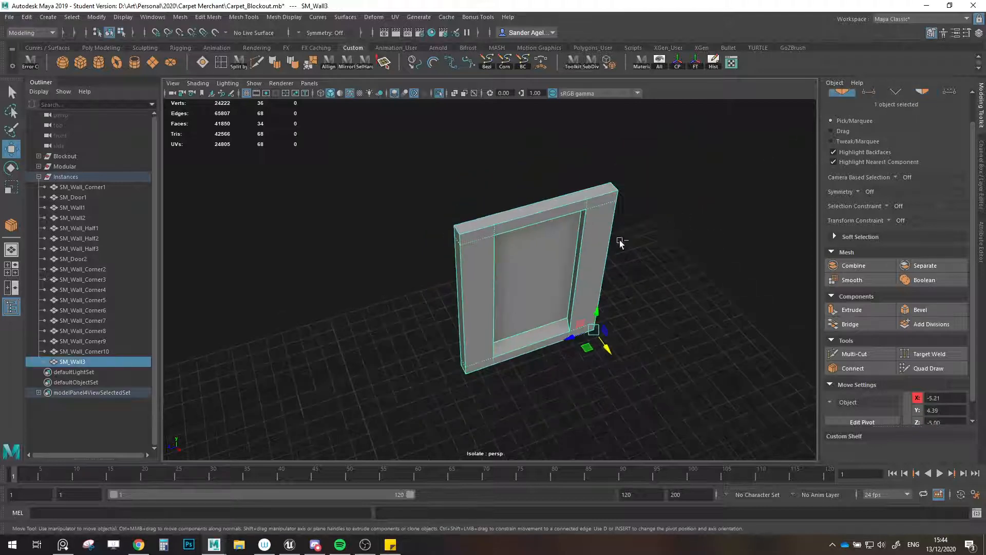
pyautogui.scroll(2, 670, 285)
pyautogui.click(922, 91)
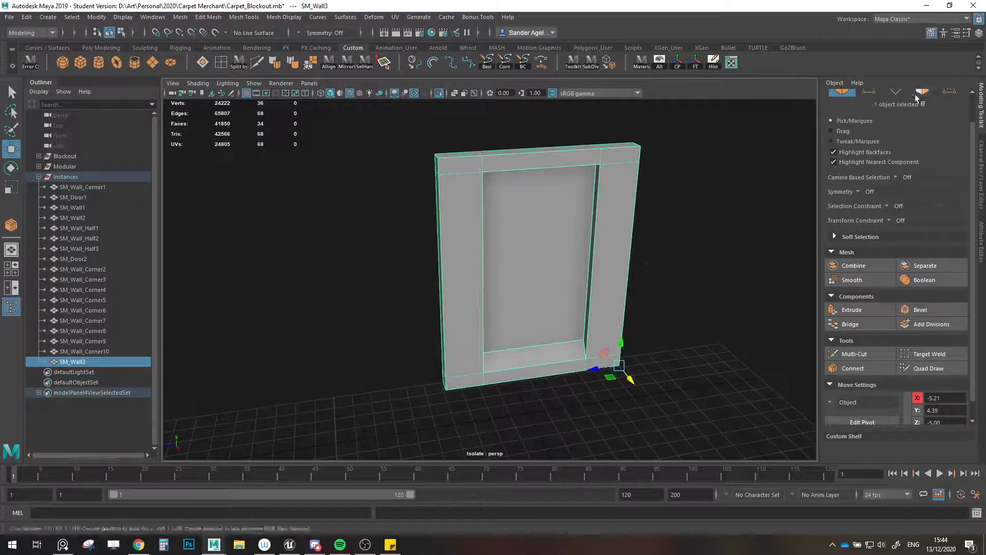
pyautogui.click(529, 304)
pyautogui.hotkey('ctrl', 'e')
pyautogui.moveTo(535, 259)
pyautogui.mouseDown()
pyautogui.moveTo(524, 253)
pyautogui.moveTo(539, 264)
pyautogui.mouseUp()
pyautogui.press('w')
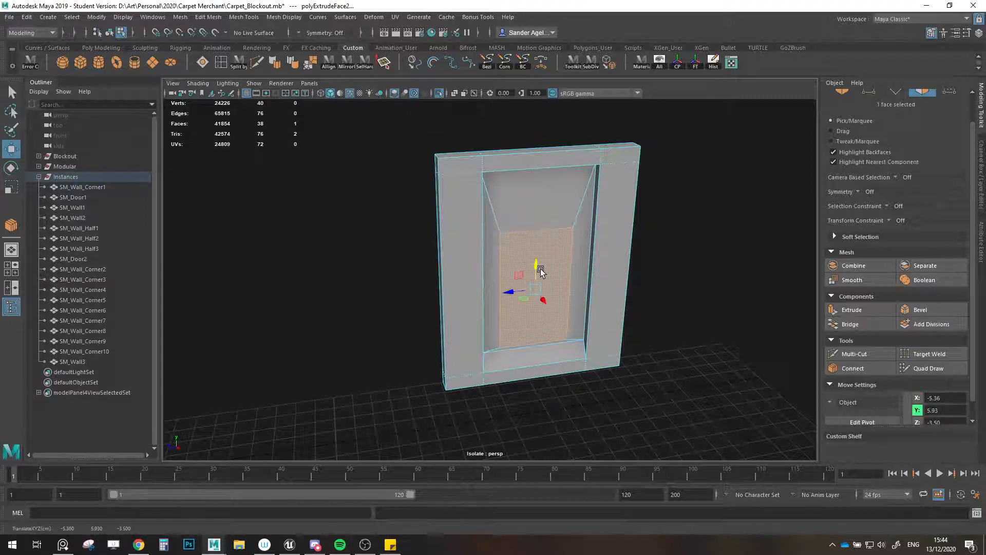
pyautogui.press('r')
pyautogui.keyDown('alt'); pyautogui.moveTo(530, 281); pyautogui.dragTo(583, 319); pyautogui.keyUp('alt')
# - Extrude the small window face once more, push it slightly inward and bring the rest of the scene back into view
pyautogui.press('w')
pyautogui.press('r')
pyautogui.press('w')
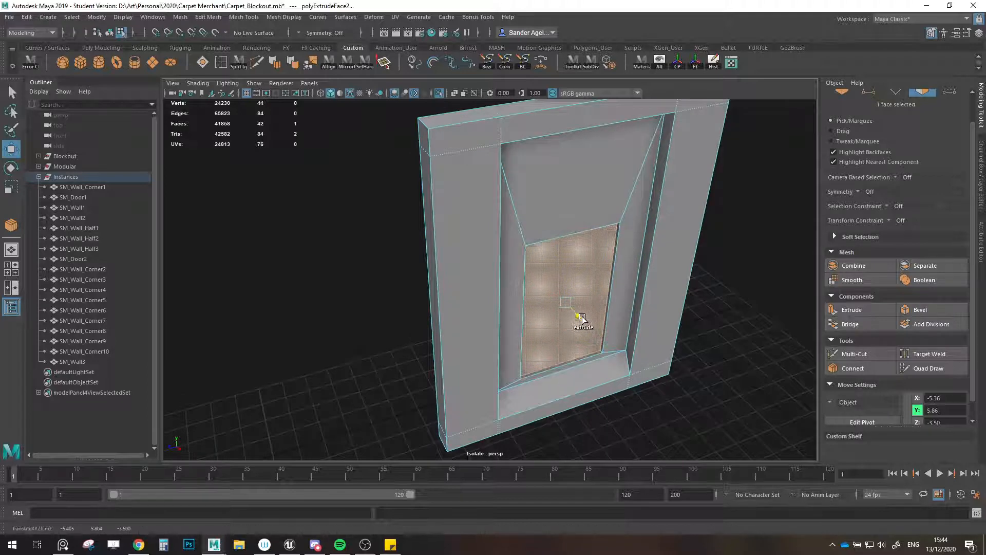
pyautogui.click(840, 92)
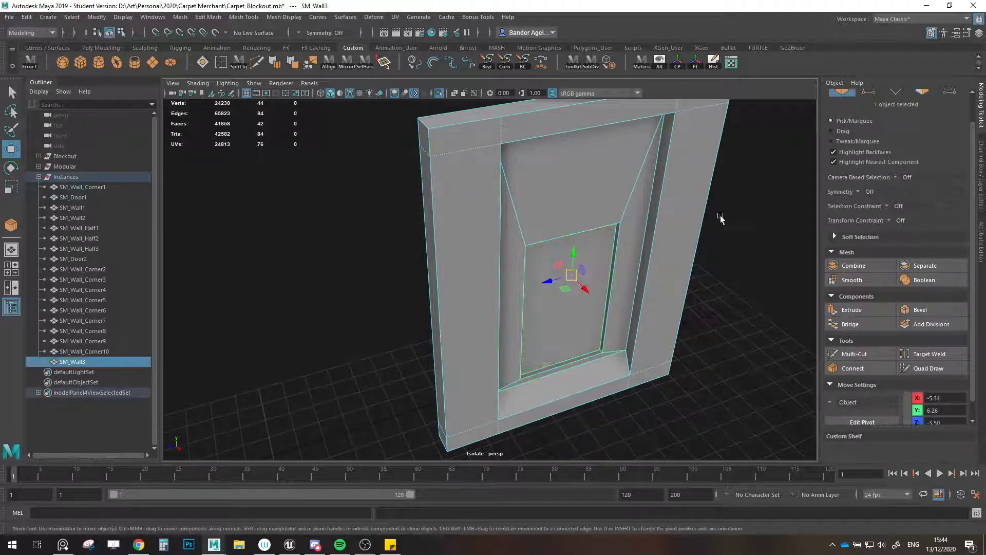
pyautogui.scroll(-3, 688, 277)
pyautogui.click(657, 341)
pyautogui.moveTo(658, 341)
pyautogui.keyDown('alt'); pyautogui.mouseDown()
pyautogui.moveTo(645, 328)
pyautogui.moveTo(657, 335)
pyautogui.mouseUp(); pyautogui.keyUp('alt')
pyautogui.click(575, 301)
pyautogui.hotkey('ctrl', '1')
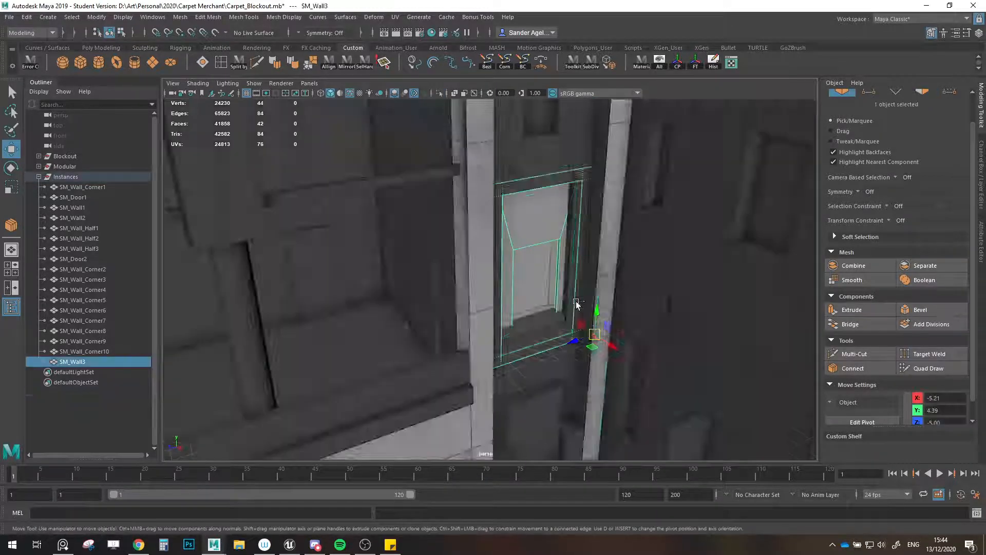
# - Duplicate the window panel and place the copy at ground level beside the row of modular pieces outside the building
pyautogui.keyDown('alt'); pyautogui.moveTo(575, 302); pyautogui.dragTo(636, 327); pyautogui.keyUp('alt')
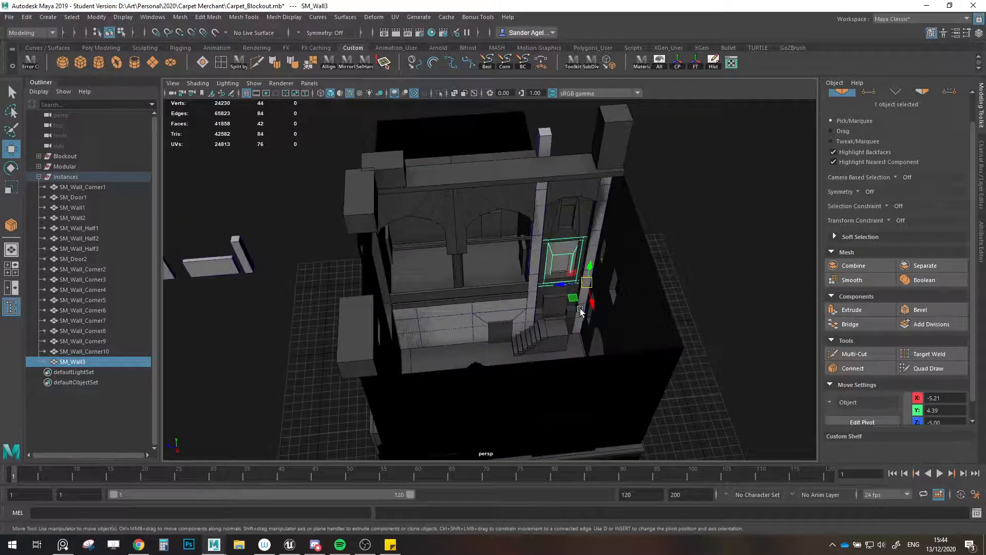
pyautogui.moveTo(587, 292)
pyautogui.keyDown('shift'); pyautogui.mouseDown()
pyautogui.moveTo(569, 298)
pyautogui.moveTo(297, 252)
pyautogui.mouseUp(); pyautogui.keyUp('shift')
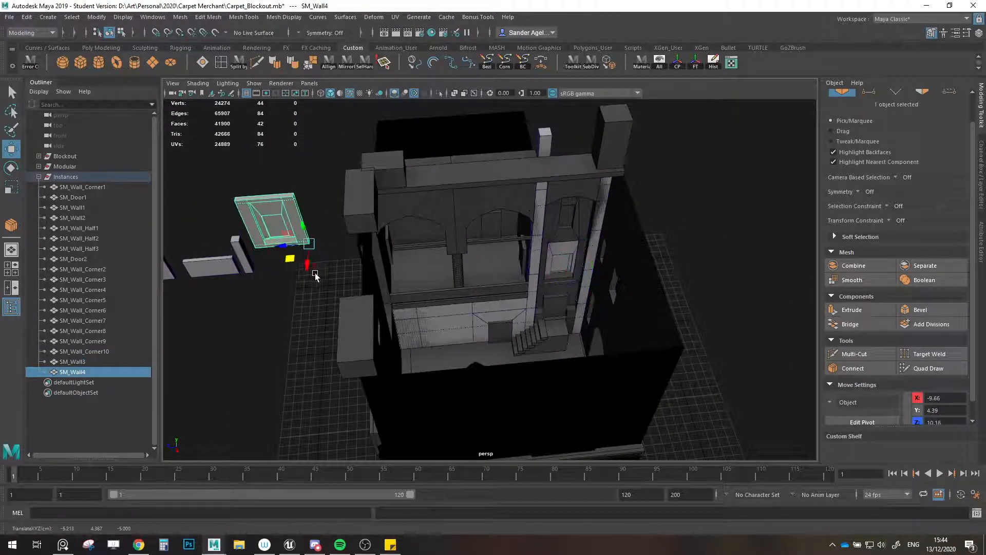
pyautogui.keyDown('alt'); pyautogui.moveTo(315, 274); pyautogui.dragTo(378, 305, button='middle'); pyautogui.keyUp('alt')
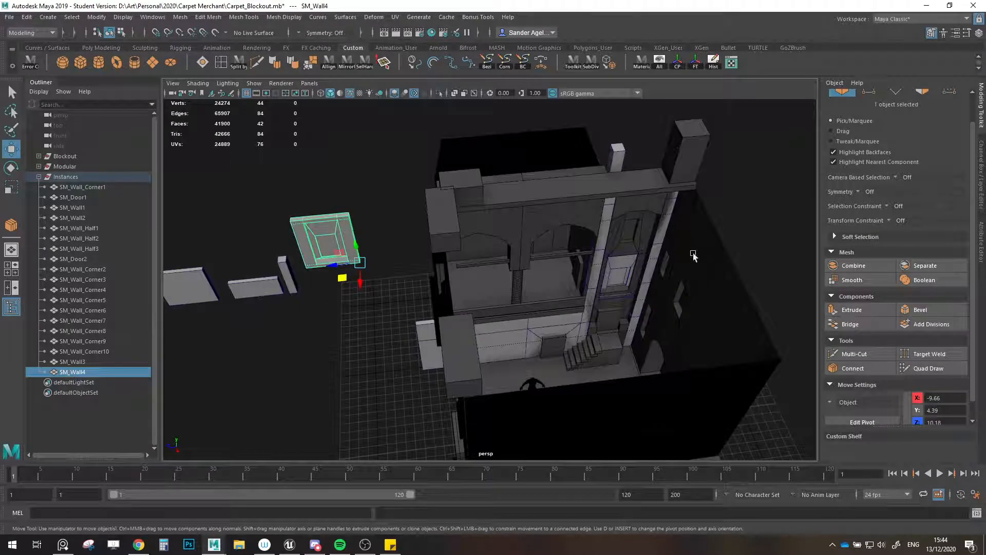
pyautogui.keyDown('alt'); pyautogui.moveTo(279, 292); pyautogui.dragTo(383, 308, button='middle'); pyautogui.keyUp('alt')
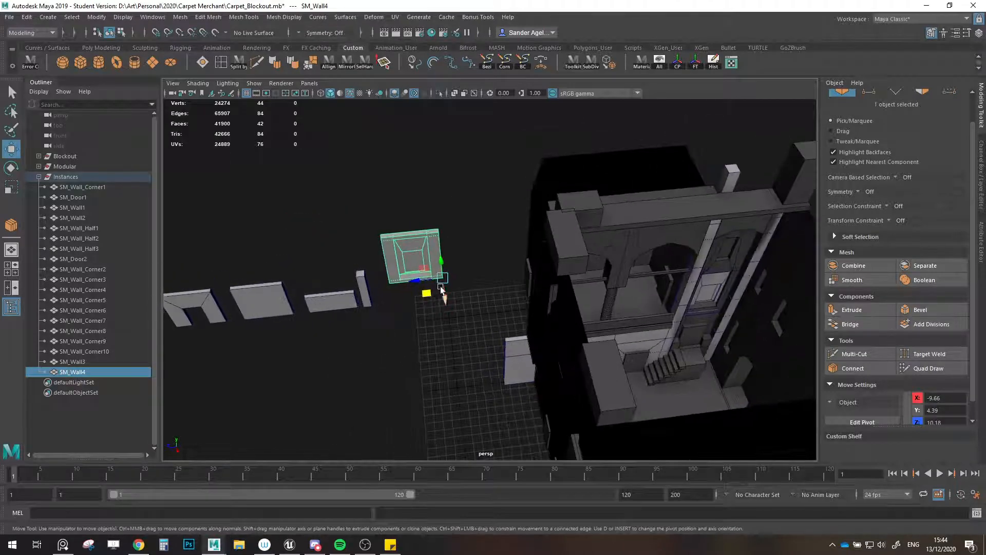
pyautogui.press('v')
pyautogui.moveTo(442, 279); pyautogui.dragTo(407, 304)
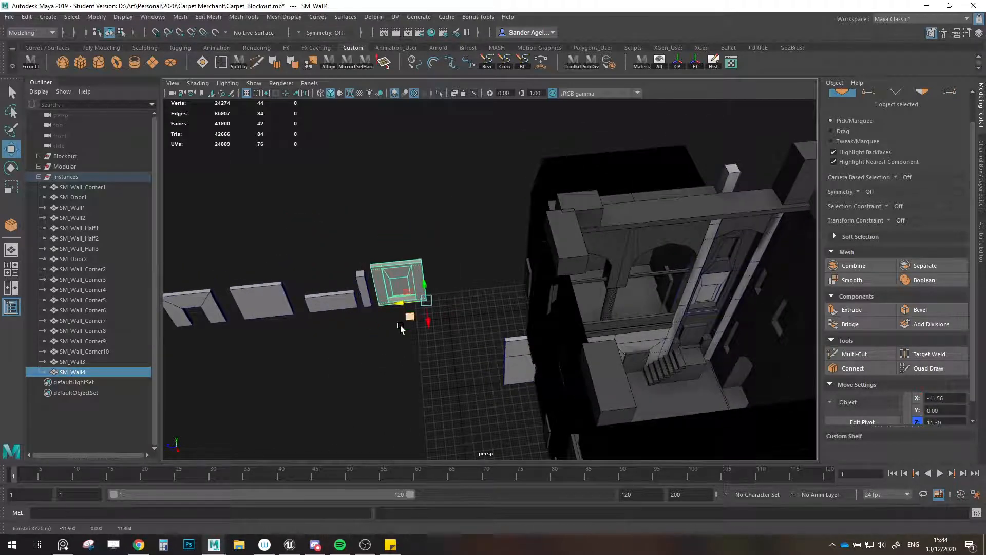
# - Rename the duplicated window panel as SM_Window and place it in the Modular group
pyautogui.keyDown('alt'); pyautogui.moveTo(400, 325); pyautogui.dragTo(393, 356, button='right'); pyautogui.keyUp('alt')
pyautogui.keyDown('alt'); pyautogui.moveTo(392, 356); pyautogui.dragTo(377, 363, button='middle'); pyautogui.keyUp('alt')
pyautogui.keyDown('alt'); pyautogui.moveTo(377, 362); pyautogui.dragTo(359, 374); pyautogui.keyUp('alt')
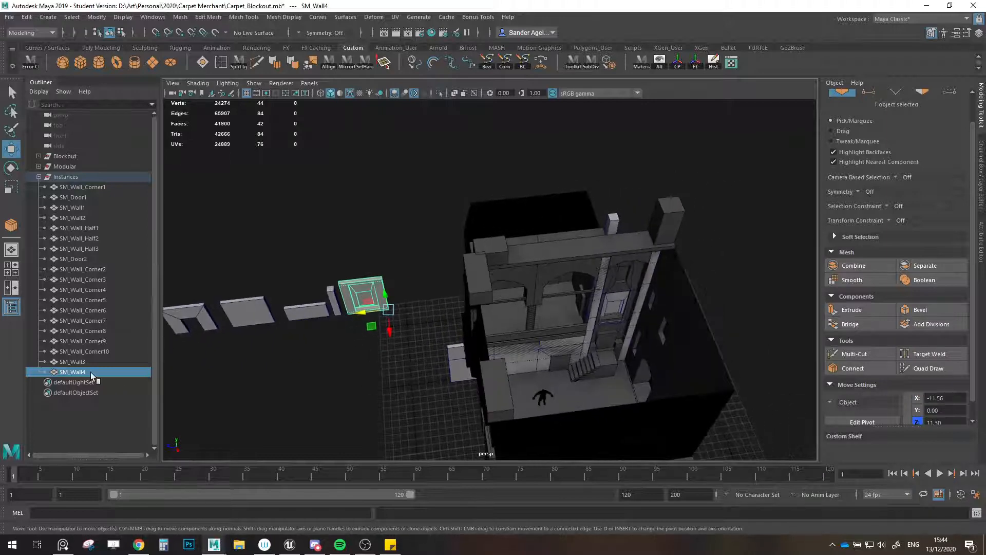
pyautogui.doubleClick(77, 372)
pyautogui.write('SM_Window')
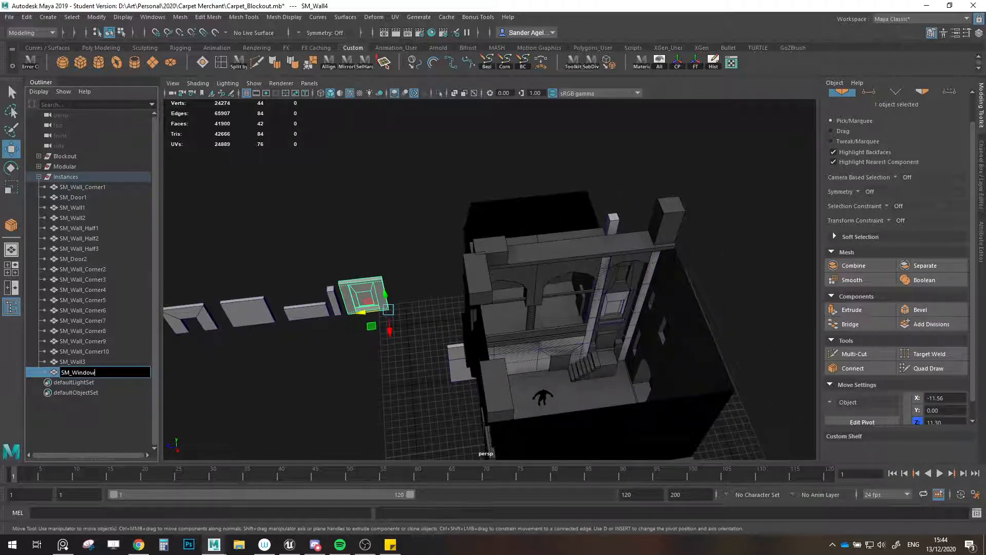
pyautogui.press('Return')
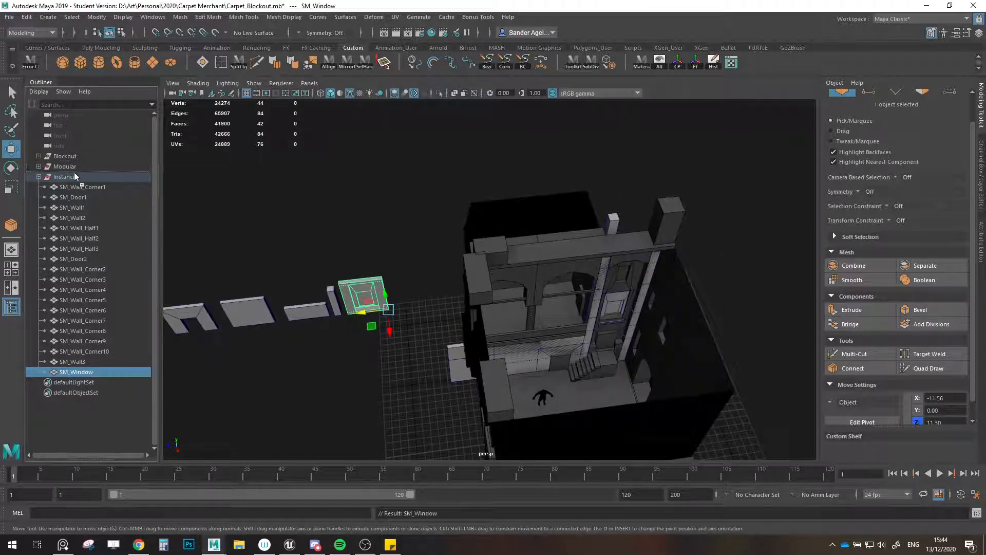
pyautogui.moveTo(72, 173); pyautogui.dragTo(73, 169)
# - Rename the window panel above the doorway as SM_Window1 in the Instances group
pyautogui.click(616, 301)
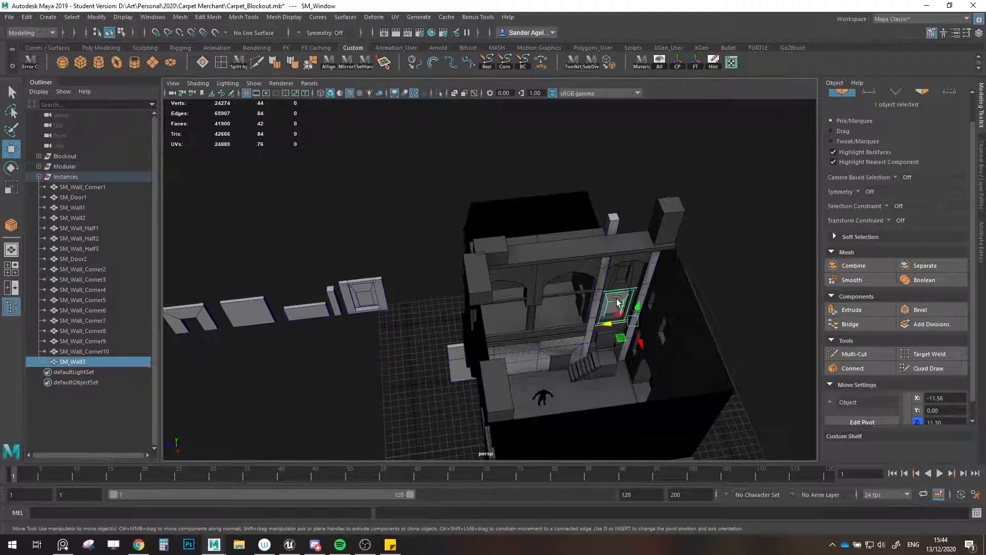
pyautogui.doubleClick(77, 362)
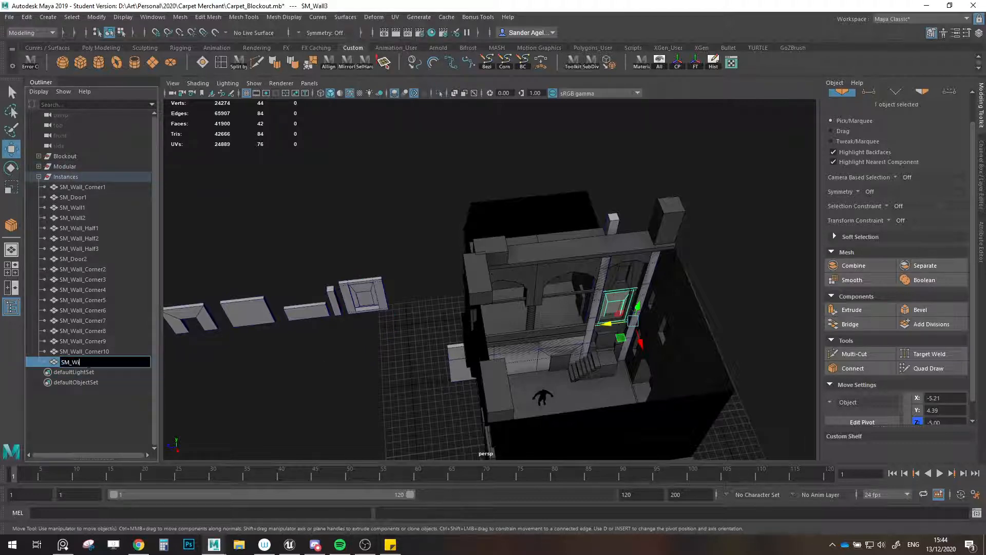
pyautogui.press('f')
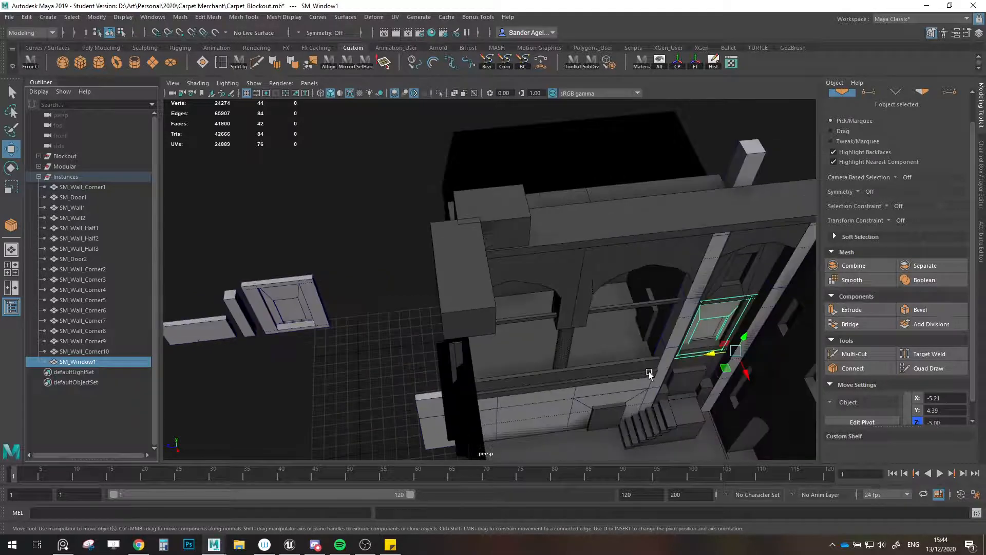
# - Duplicate the ground-floor doorway panel below the balcony and raise the copy onto the balcony level at Y 4.20
pyautogui.scroll(-3, 541, 302)
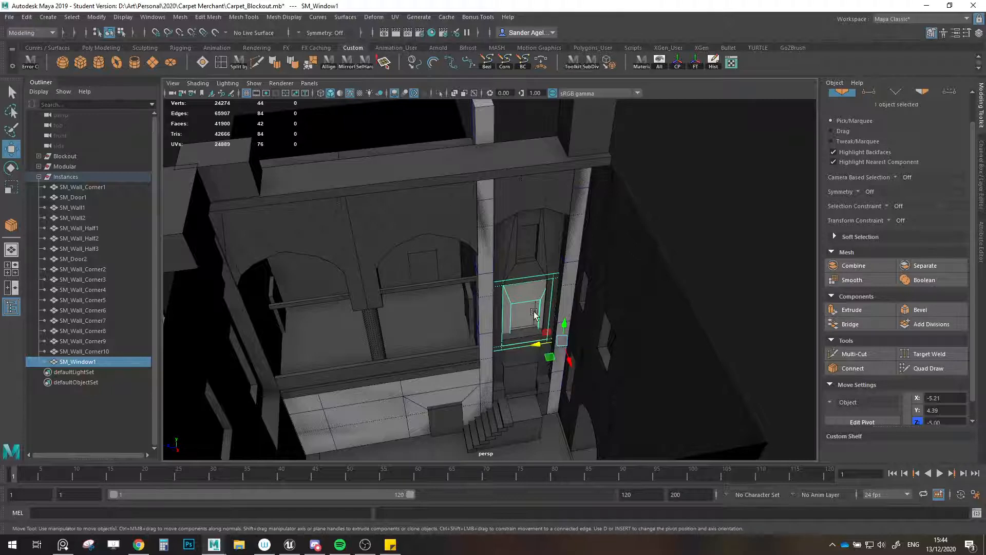
pyautogui.keyDown('alt'); pyautogui.moveTo(517, 338); pyautogui.dragTo(572, 368); pyautogui.keyUp('alt')
pyautogui.scroll(4, 545, 358)
pyautogui.keyDown('alt'); pyautogui.moveTo(573, 368); pyautogui.dragTo(522, 280, button='middle'); pyautogui.keyUp('alt')
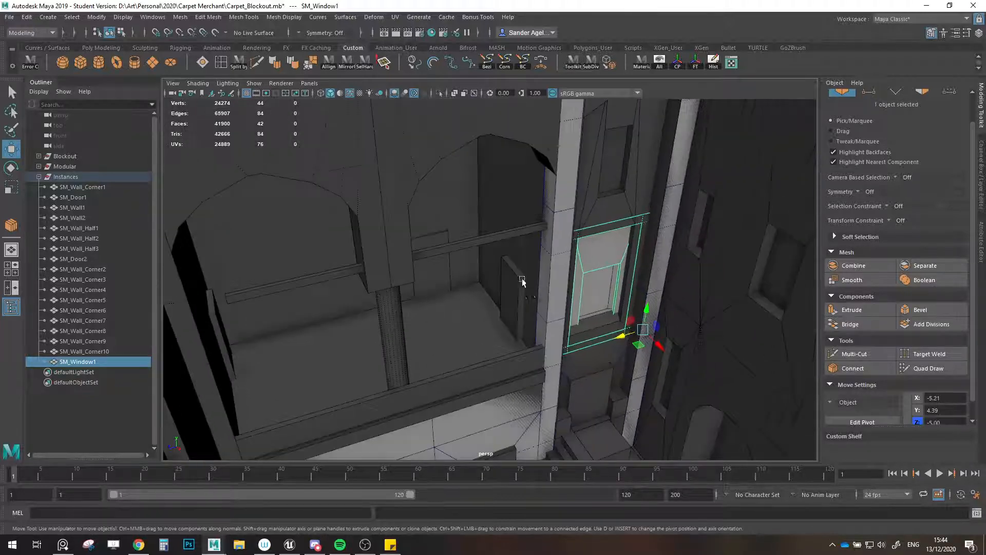
pyautogui.keyDown('alt'); pyautogui.moveTo(522, 280); pyautogui.dragTo(526, 354); pyautogui.keyUp('alt')
pyautogui.scroll(3, 517, 339)
pyautogui.keyDown('alt'); pyautogui.moveTo(526, 354); pyautogui.dragTo(528, 324, button='middle'); pyautogui.keyUp('alt')
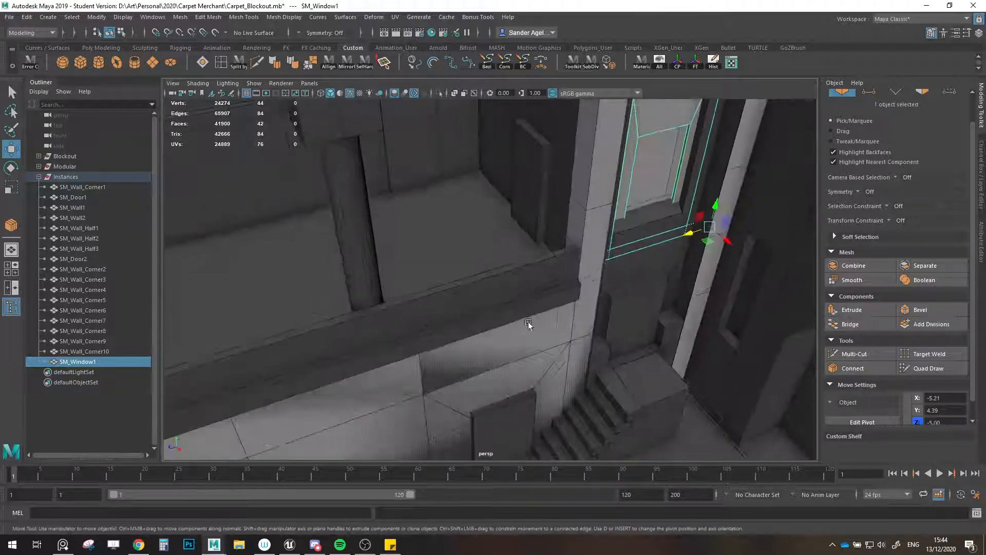
pyautogui.keyDown('alt'); pyautogui.moveTo(529, 324); pyautogui.dragTo(427, 404); pyautogui.keyUp('alt')
pyautogui.click(406, 410)
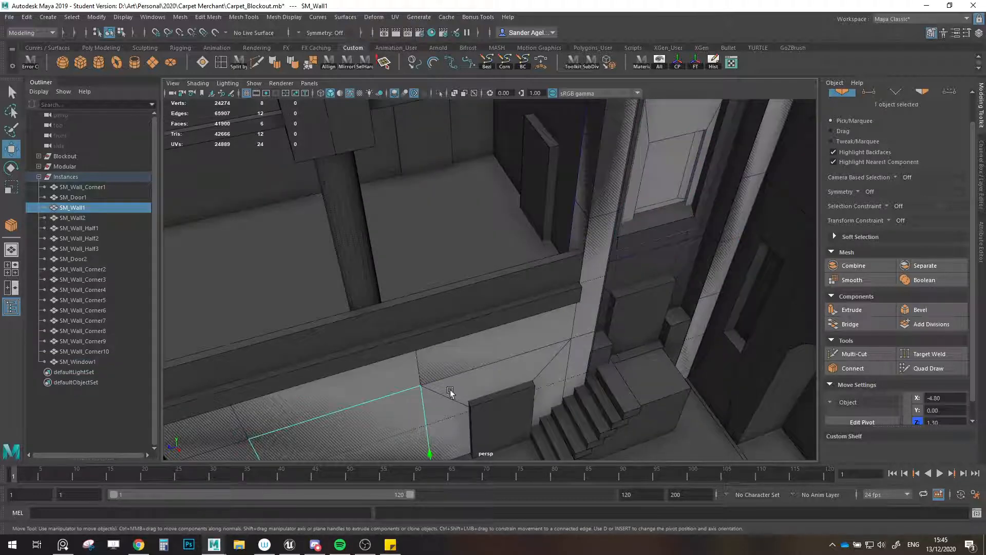
pyautogui.click(467, 395)
pyautogui.scroll(-2, 483, 401)
pyautogui.keyDown('shift'); pyautogui.moveTo(550, 395); pyautogui.dragTo(564, 275); pyautogui.keyUp('shift')
pyautogui.keyDown('alt'); pyautogui.moveTo(569, 282); pyautogui.dragTo(561, 337, button='middle'); pyautogui.keyUp('alt')
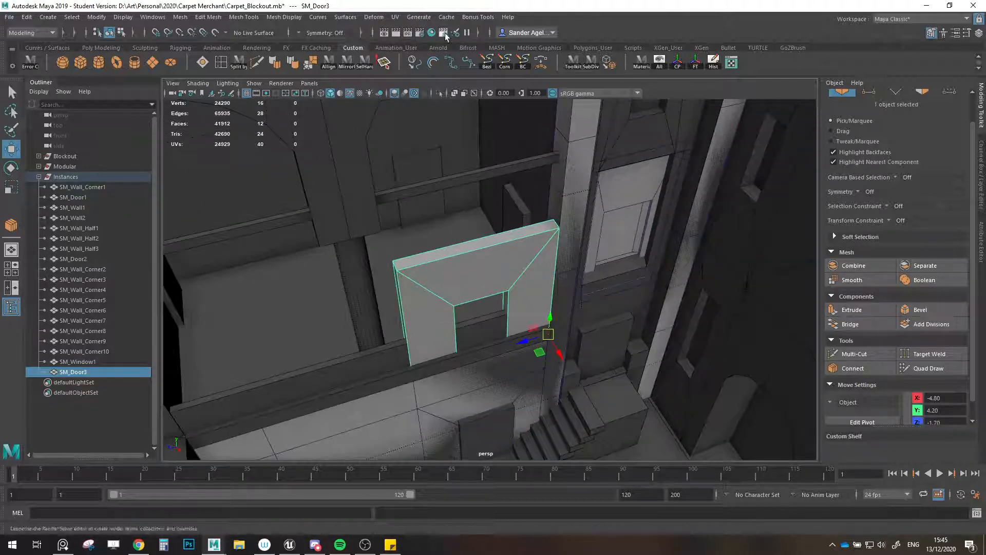
# - Make the blockout's lambert2 material see-through in the Hypershade so the modular pieces stand out
pyautogui.click(431, 33)
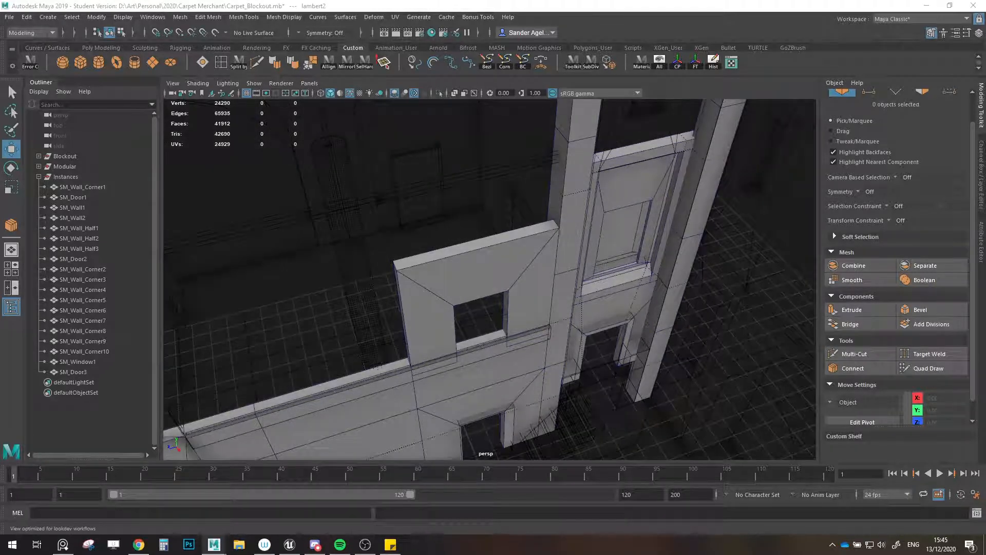
pyautogui.keyDown('alt'); pyautogui.moveTo(709, 268); pyautogui.dragTo(578, 303); pyautogui.keyUp('alt')
# - Rotate the raised door panel a quarter turn and place it along the balcony's side wall at X -1.71, Z 5.06
pyautogui.click(461, 326)
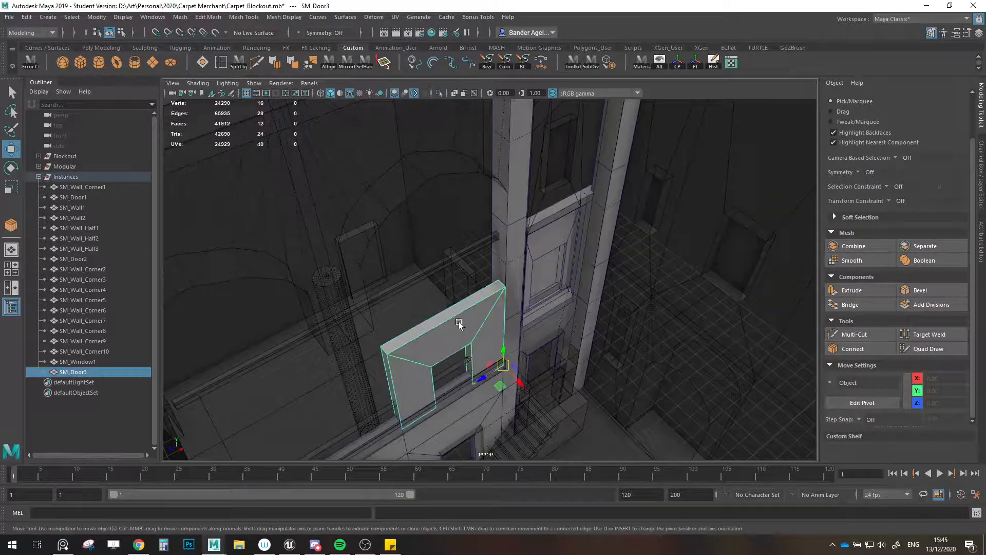
pyautogui.press('e')
pyautogui.moveTo(504, 385); pyautogui.dragTo(437, 366)
pyautogui.press('w')
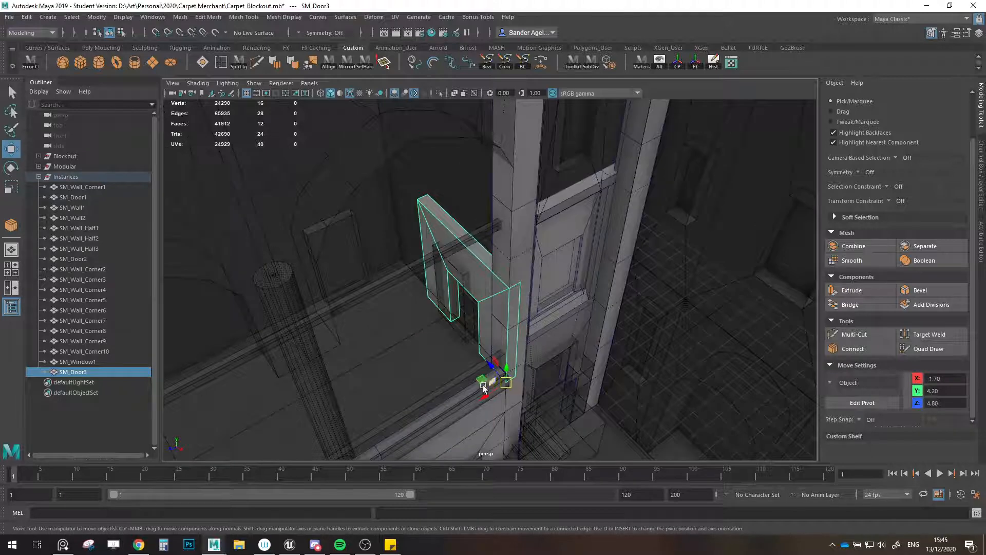
pyautogui.moveTo(488, 385); pyautogui.dragTo(538, 404)
pyautogui.hotkey('ctrl', 'z')
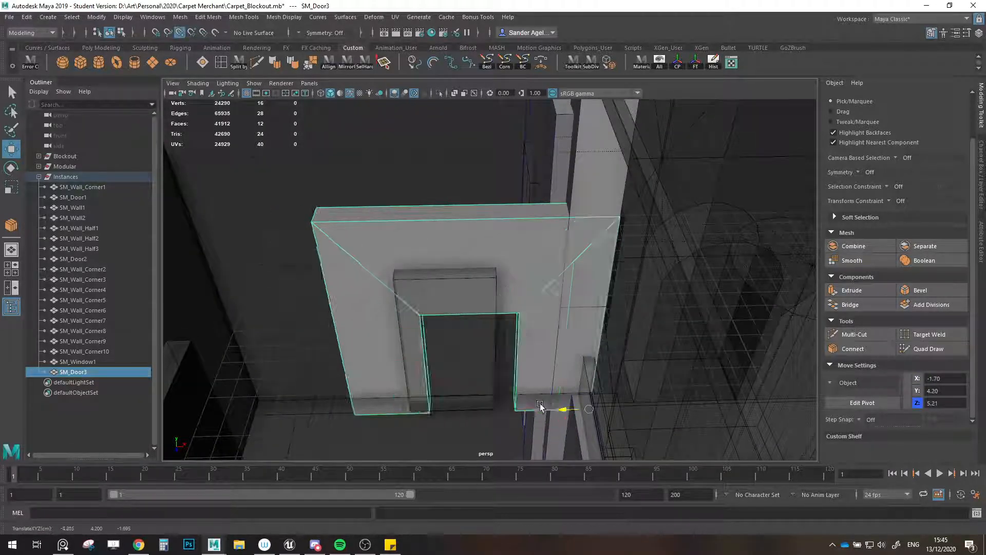
pyautogui.moveTo(561, 314); pyautogui.dragTo(559, 307, button='middle')
pyautogui.keyDown('alt'); pyautogui.moveTo(554, 338); pyautogui.dragTo(545, 387); pyautogui.keyUp('alt')
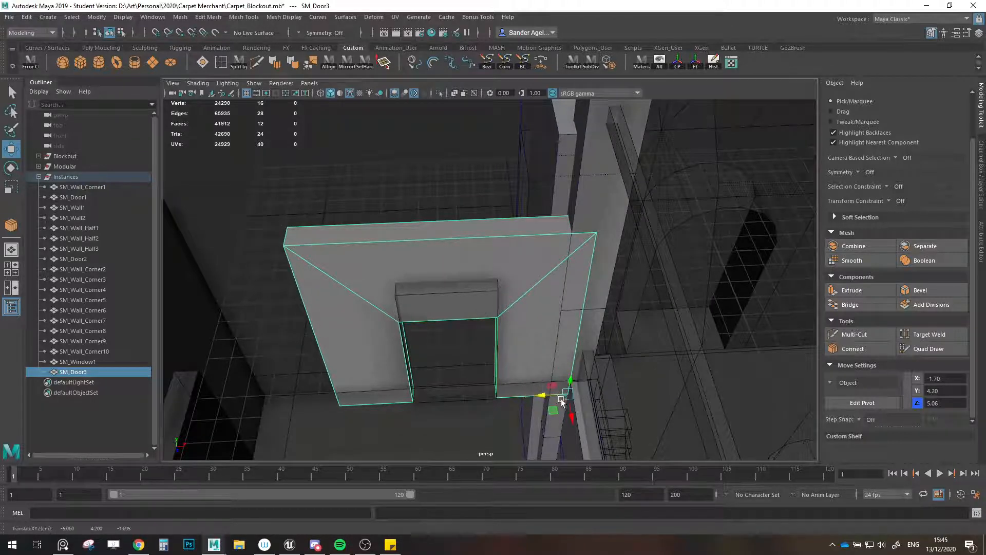
pyautogui.keyDown('alt'); pyautogui.moveTo(572, 418); pyautogui.dragTo(591, 311); pyautogui.keyUp('alt')
pyautogui.scroll(3, 609, 369)
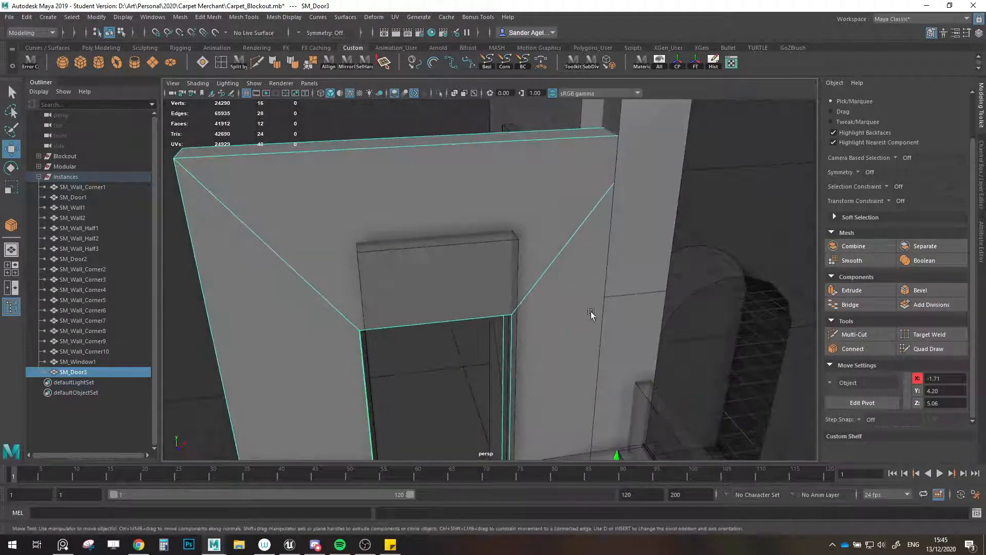
# - Examine the balcony, its side wall and the adjoining window in the reference painting
pyautogui.click(63, 545)
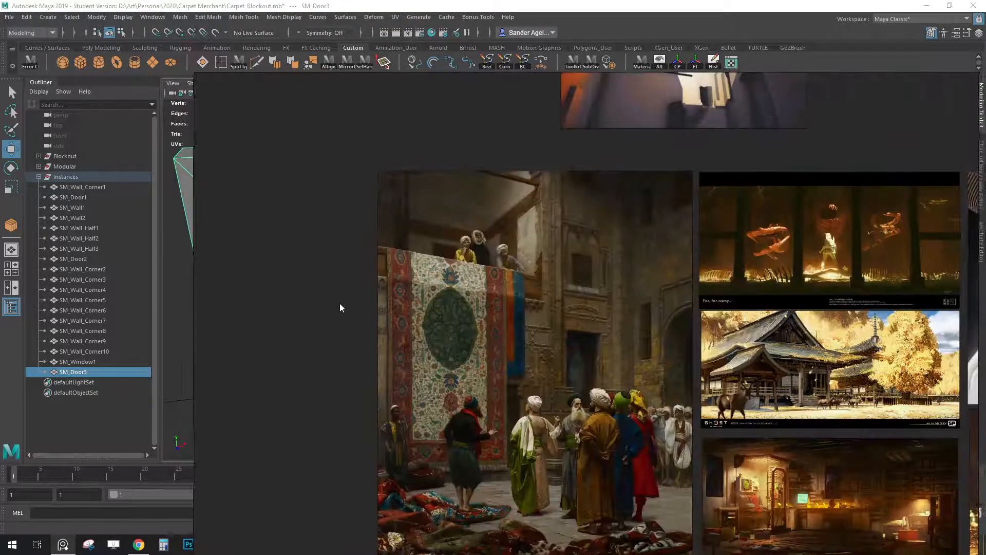
pyautogui.scroll(4, 547, 219)
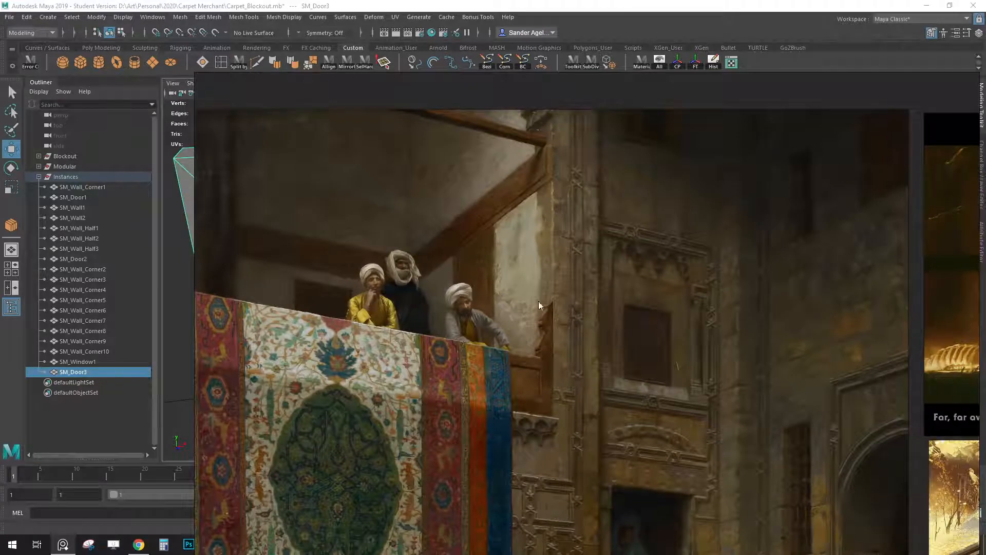
pyautogui.scroll(-2, 554, 310)
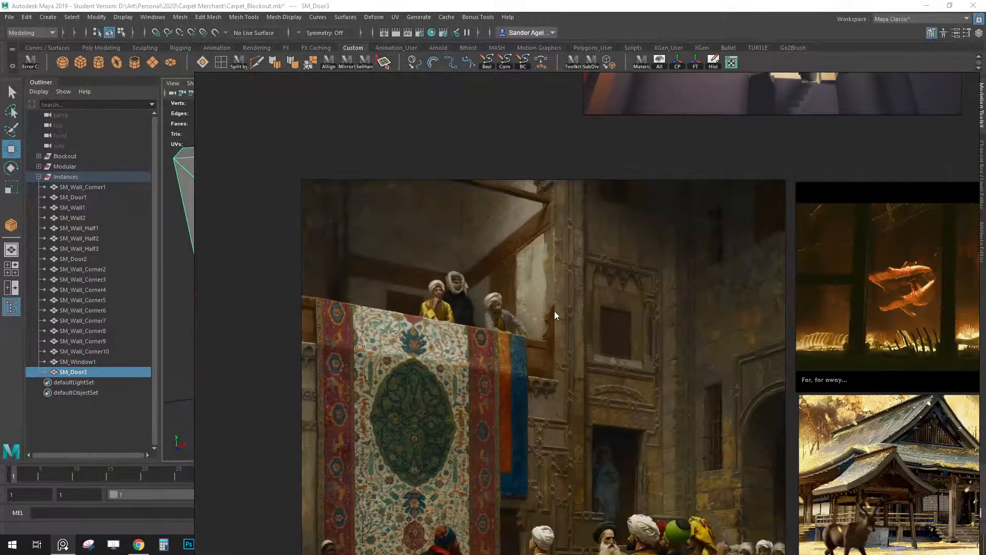
pyautogui.scroll(4, 553, 310)
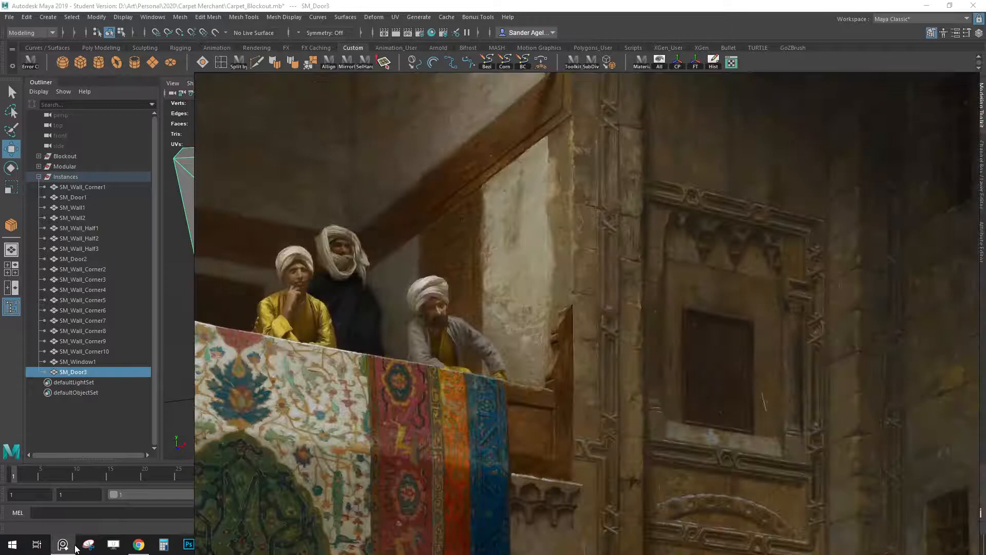
pyautogui.click(74, 546)
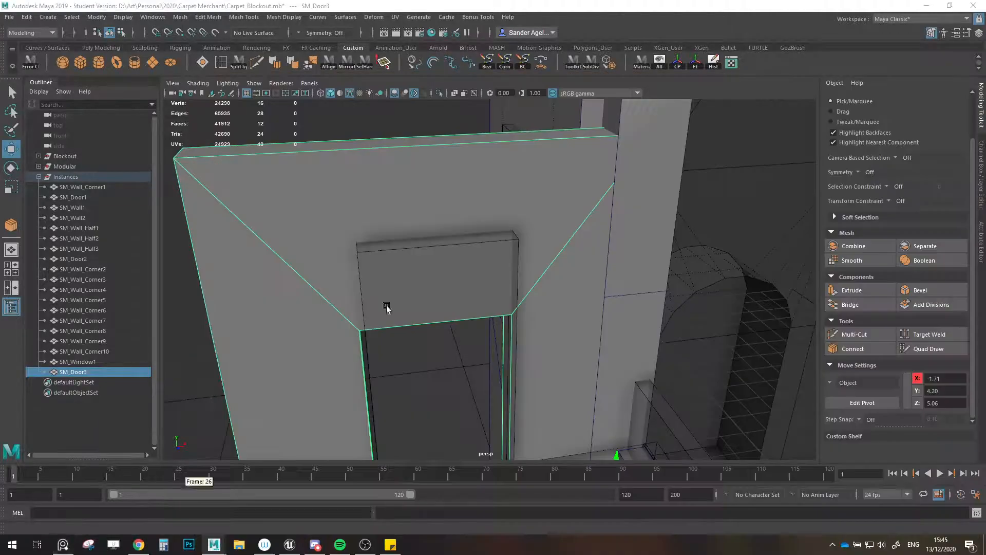
# - Duplicate a plain wall panel, turn it parallel to the side door panel and place it at X -1.71, Y 4.20, Z 8.06
pyautogui.scroll(-5, 388, 309)
pyautogui.keyDown('alt'); pyautogui.moveTo(457, 328); pyautogui.dragTo(385, 342); pyautogui.keyUp('alt')
pyautogui.keyDown('alt'); pyautogui.moveTo(385, 342); pyautogui.dragTo(470, 360, button='middle'); pyautogui.keyUp('alt')
pyautogui.moveTo(472, 362)
pyautogui.keyDown('alt'); pyautogui.mouseDown()
pyautogui.moveTo(424, 358)
pyautogui.moveTo(461, 286)
pyautogui.moveTo(405, 392)
pyautogui.mouseUp(); pyautogui.keyUp('alt')
pyautogui.click(405, 392)
pyautogui.moveTo(441, 427)
pyautogui.keyDown('shift'); pyautogui.mouseDown()
pyautogui.moveTo(526, 301)
pyautogui.moveTo(507, 392)
pyautogui.moveTo(529, 382)
pyautogui.moveTo(513, 326)
pyautogui.moveTo(431, 319)
pyautogui.moveTo(557, 299)
pyautogui.moveTo(444, 289)
pyautogui.moveTo(451, 344)
pyautogui.moveTo(469, 343)
pyautogui.mouseUp(); pyautogui.keyUp('shift')
pyautogui.press('e')
pyautogui.press('w')
pyautogui.scroll(-6, 453, 295)
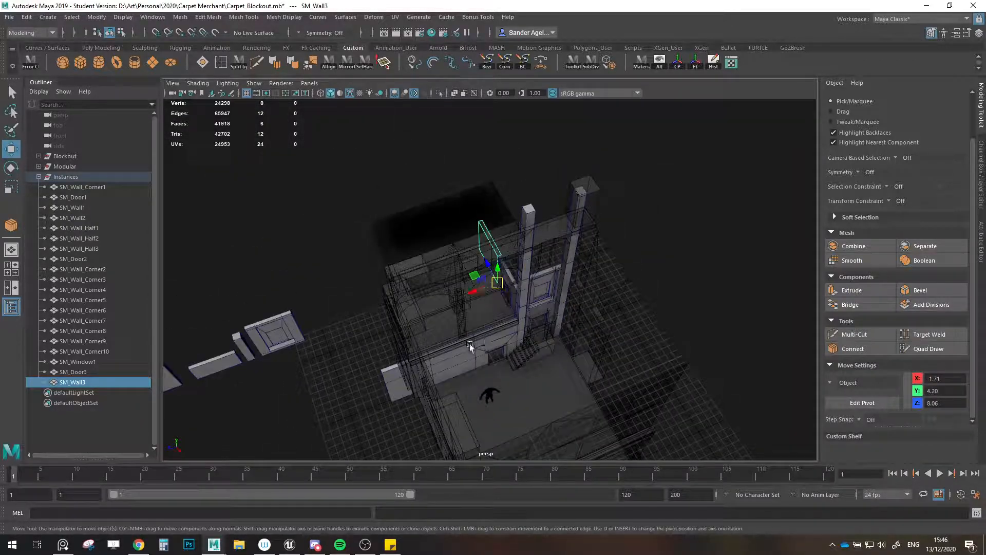
# - Select the row of modular pieces outside the building and compare them with the assembled walls
pyautogui.scroll(-3, 470, 344)
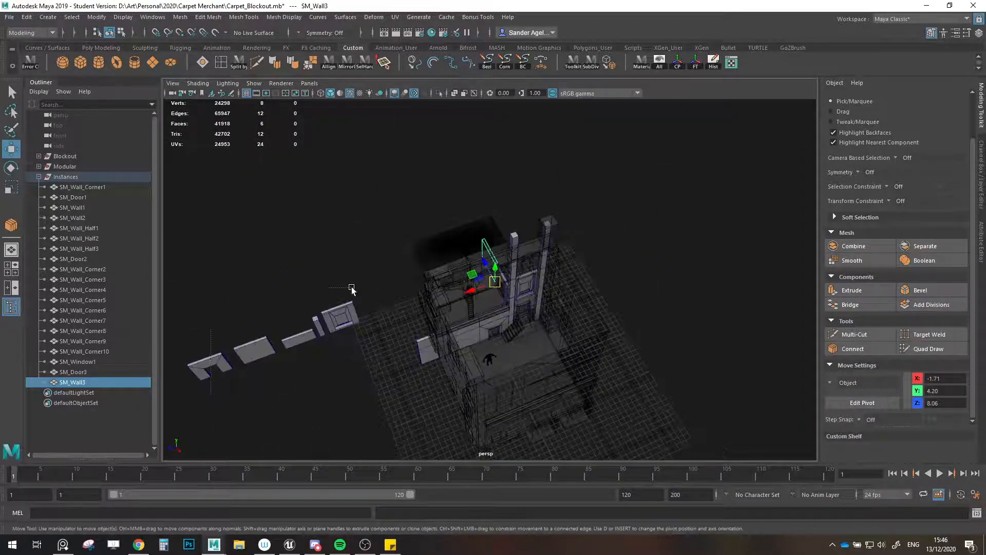
pyautogui.moveTo(351, 289); pyautogui.dragTo(321, 392)
pyautogui.scroll(-2, 491, 353)
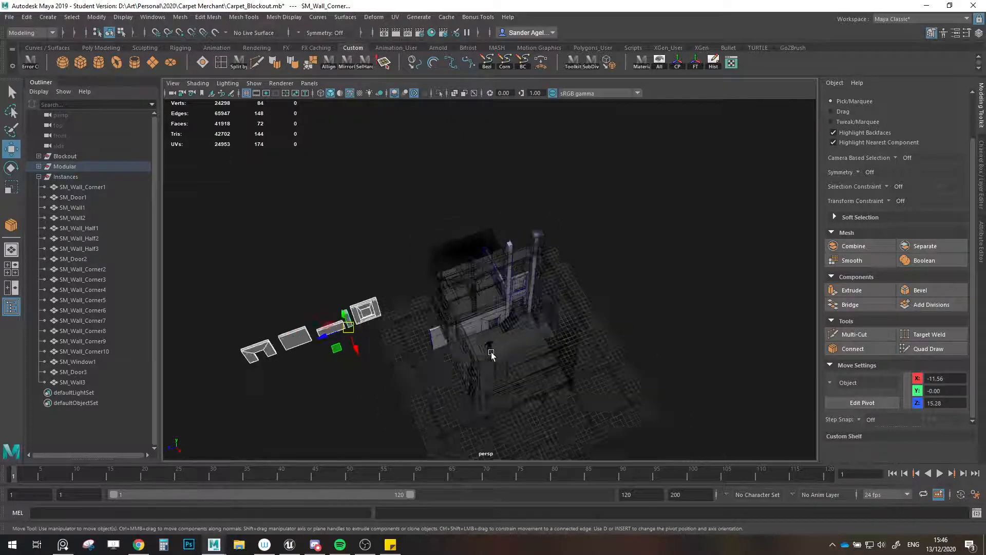
pyautogui.scroll(5, 491, 353)
pyautogui.scroll(-3, 492, 353)
# - Duplicate the balcony's side wall panel up to Y 7.20 and make further copies along the upper row
pyautogui.keyDown('alt'); pyautogui.moveTo(507, 357); pyautogui.dragTo(509, 297); pyautogui.keyUp('alt')
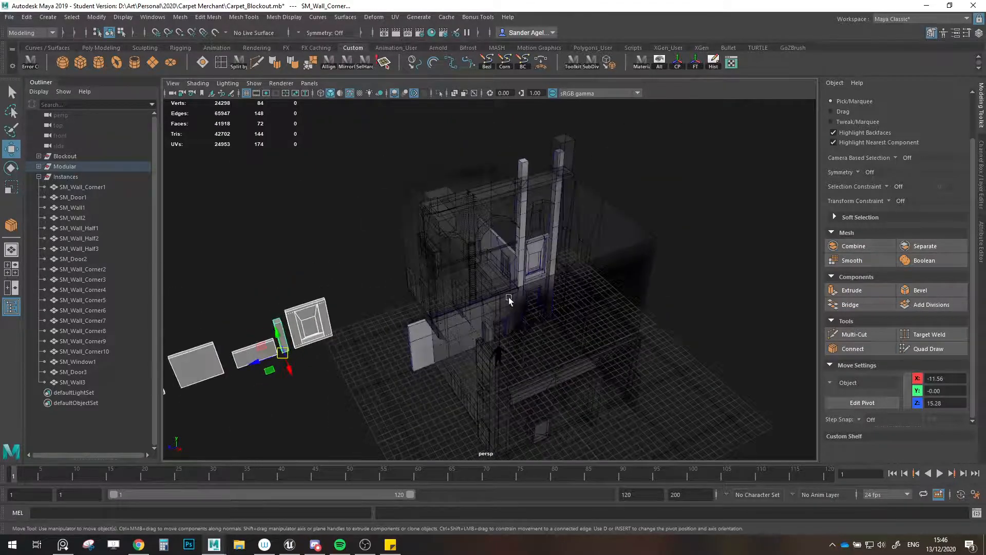
pyautogui.scroll(5, 497, 290)
pyautogui.keyDown('alt'); pyautogui.moveTo(498, 291); pyautogui.dragTo(491, 340, button='middle'); pyautogui.keyUp('alt')
pyautogui.scroll(3, 491, 340)
pyautogui.keyDown('alt'); pyautogui.moveTo(491, 341); pyautogui.dragTo(527, 394); pyautogui.keyUp('alt')
pyautogui.scroll(3, 528, 394)
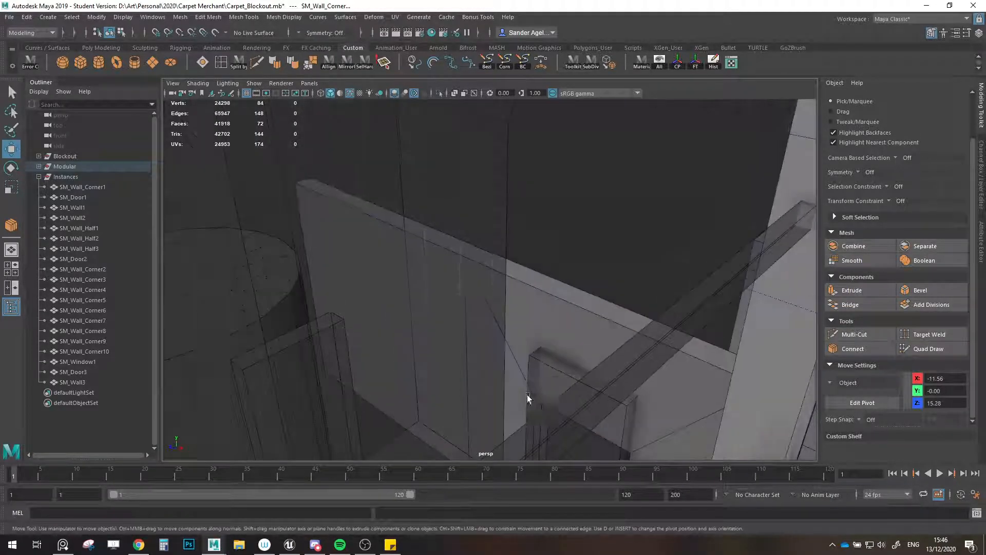
pyautogui.click(440, 252)
pyautogui.scroll(-4, 442, 257)
pyautogui.moveTo(447, 272)
pyautogui.keyDown('alt'); pyautogui.mouseDown()
pyautogui.moveTo(484, 335)
pyautogui.moveTo(443, 364)
pyautogui.moveTo(466, 361)
pyautogui.moveTo(465, 265)
pyautogui.moveTo(488, 304)
pyautogui.moveTo(462, 277)
pyautogui.moveTo(517, 300)
pyautogui.mouseUp(); pyautogui.keyUp('alt')
pyautogui.hotkey('ctrl', 'z')
pyautogui.scroll(2, 452, 293)
pyautogui.keyDown('shift'); pyautogui.moveTo(426, 282); pyautogui.dragTo(498, 302); pyautogui.keyUp('shift')
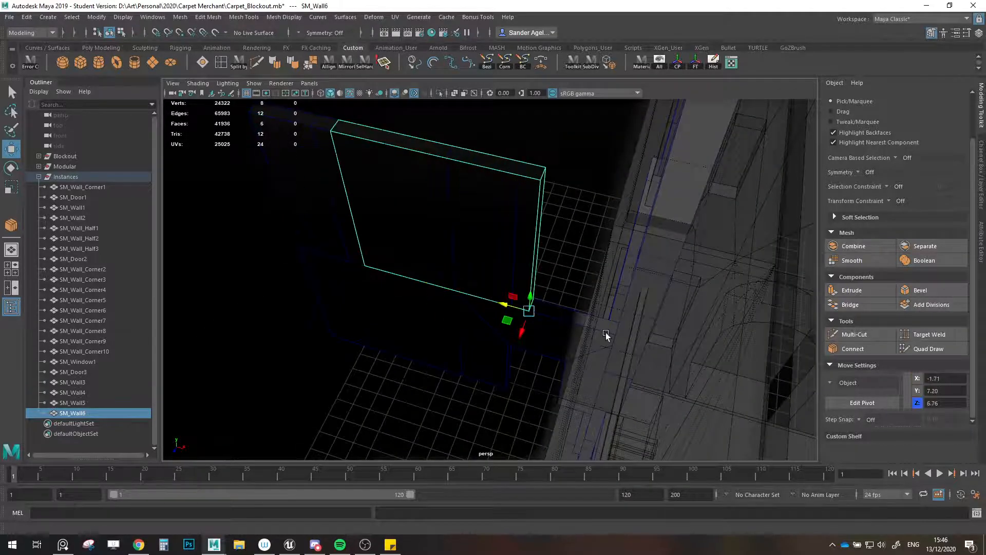
# - Undo the surplus wall copy and move SM_Wall5 to Z 5.06, directly above the side door panel
pyautogui.keyDown('alt'); pyautogui.moveTo(607, 336); pyautogui.dragTo(509, 302); pyautogui.keyUp('alt')
pyautogui.moveTo(470, 277)
pyautogui.keyDown('shift'); pyautogui.mouseDown()
pyautogui.moveTo(663, 314)
pyautogui.moveTo(639, 310)
pyautogui.mouseUp(); pyautogui.keyUp('shift')
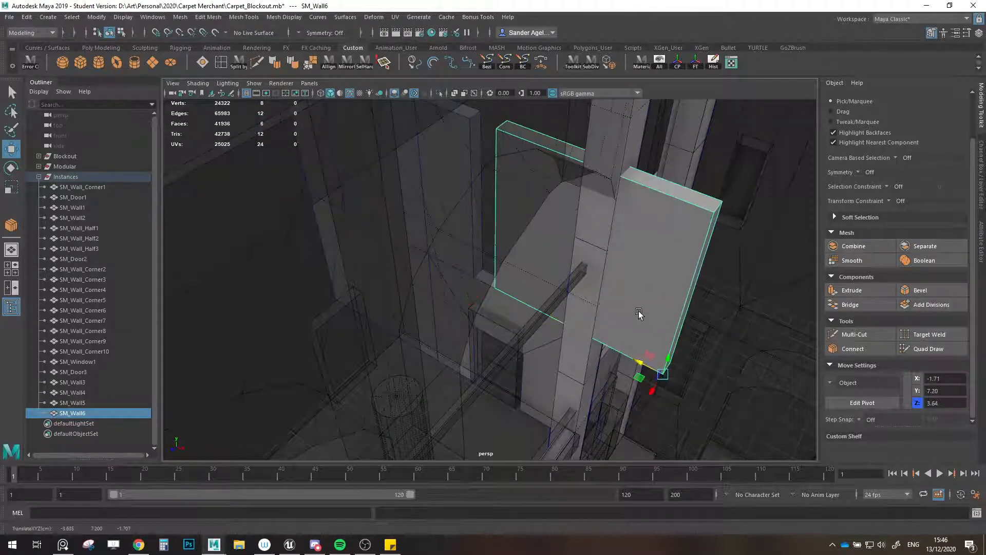
pyautogui.hotkey('ctrl', 'z')
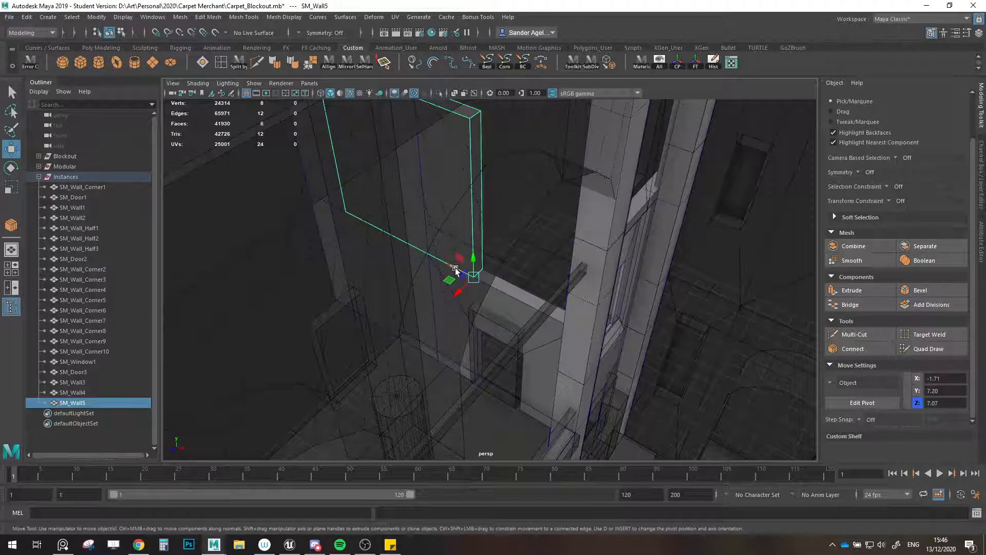
pyautogui.moveTo(455, 268)
pyautogui.mouseDown()
pyautogui.moveTo(587, 297)
pyautogui.moveTo(585, 307)
pyautogui.moveTo(628, 282)
pyautogui.moveTo(560, 289)
pyautogui.mouseUp()
pyautogui.scroll(-3, 556, 319)
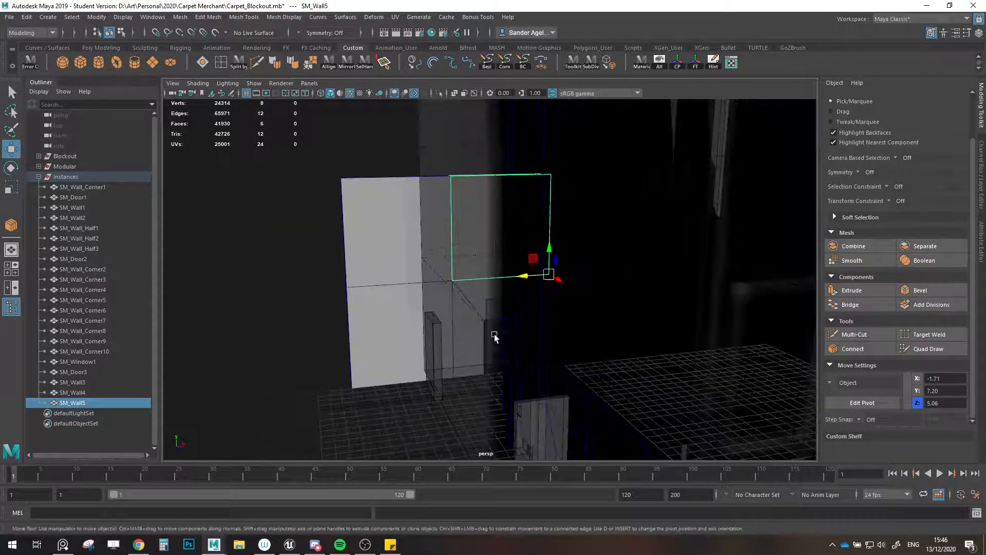
# - Duplicate SM_Wall4 and SM_Wall5 together and place the copies one row higher on the side wall
pyautogui.keyDown('alt'); pyautogui.moveTo(494, 334); pyautogui.dragTo(541, 401, button='middle'); pyautogui.keyUp('alt')
pyautogui.keyDown('alt'); pyautogui.moveTo(541, 401); pyautogui.dragTo(516, 359); pyautogui.keyUp('alt')
pyautogui.keyDown('shift'); pyautogui.click(456, 309); pyautogui.keyUp('shift')
pyautogui.scroll(2, 491, 326)
pyautogui.keyDown('alt'); pyautogui.moveTo(506, 341); pyautogui.dragTo(521, 391, button='middle'); pyautogui.keyUp('alt')
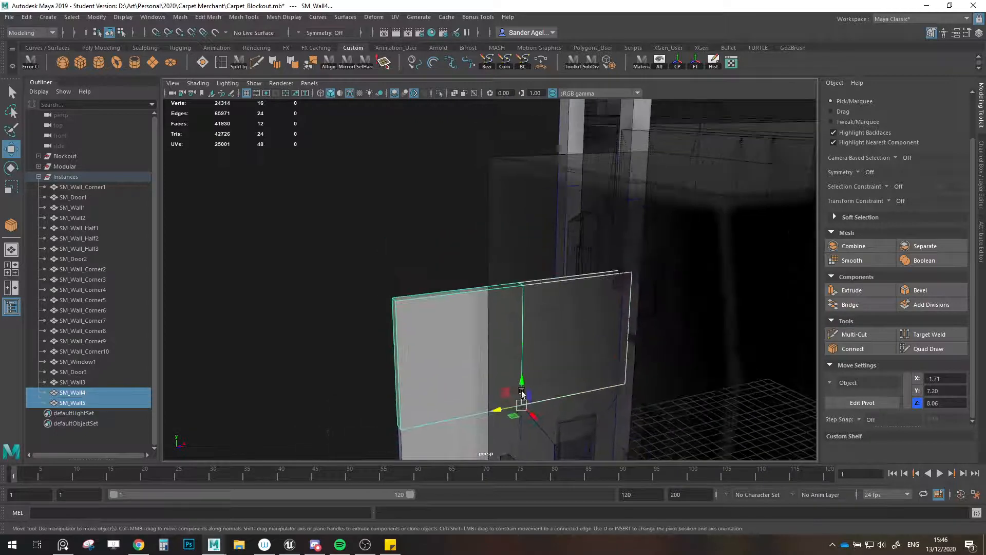
pyautogui.moveTo(522, 393)
pyautogui.keyDown('alt'); pyautogui.mouseDown()
pyautogui.moveTo(535, 363)
pyautogui.moveTo(529, 308)
pyautogui.moveTo(519, 321)
pyautogui.moveTo(524, 276)
pyautogui.moveTo(593, 305)
pyautogui.moveTo(482, 312)
pyautogui.moveTo(590, 310)
pyautogui.moveTo(597, 300)
pyautogui.moveTo(576, 269)
pyautogui.moveTo(618, 300)
pyautogui.mouseUp(); pyautogui.keyUp('alt')
# - Duplicate the side door panel, rotate the copy to 0 on all axes and place it at the balcony's back wall at X -9.00
pyautogui.click(596, 345)
pyautogui.keyDown('alt'); pyautogui.moveTo(596, 346); pyautogui.dragTo(571, 346, button='middle'); pyautogui.keyUp('alt')
pyautogui.scroll(-2, 583, 389)
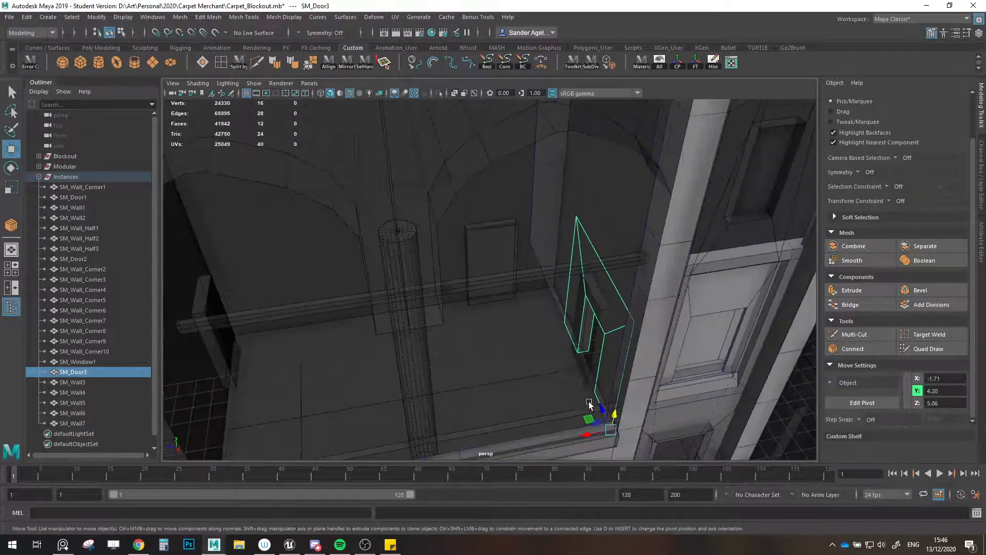
pyautogui.moveTo(590, 418)
pyautogui.keyDown('shift'); pyautogui.mouseDown()
pyautogui.moveTo(491, 333)
pyautogui.moveTo(511, 353)
pyautogui.moveTo(565, 370)
pyautogui.mouseUp(); pyautogui.keyUp('shift')
pyautogui.press('e')
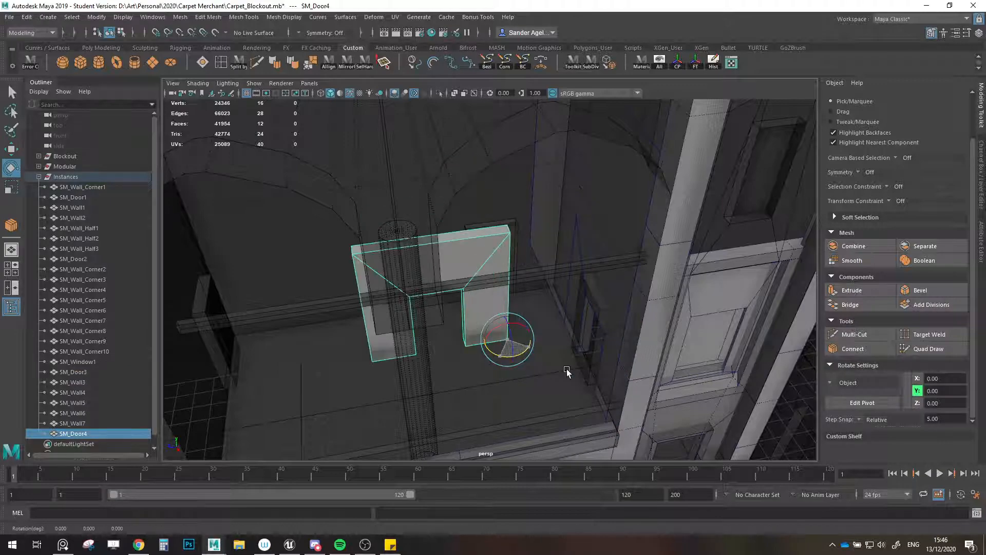
pyautogui.press('w')
pyautogui.moveTo(512, 355); pyautogui.dragTo(502, 323, button='middle')
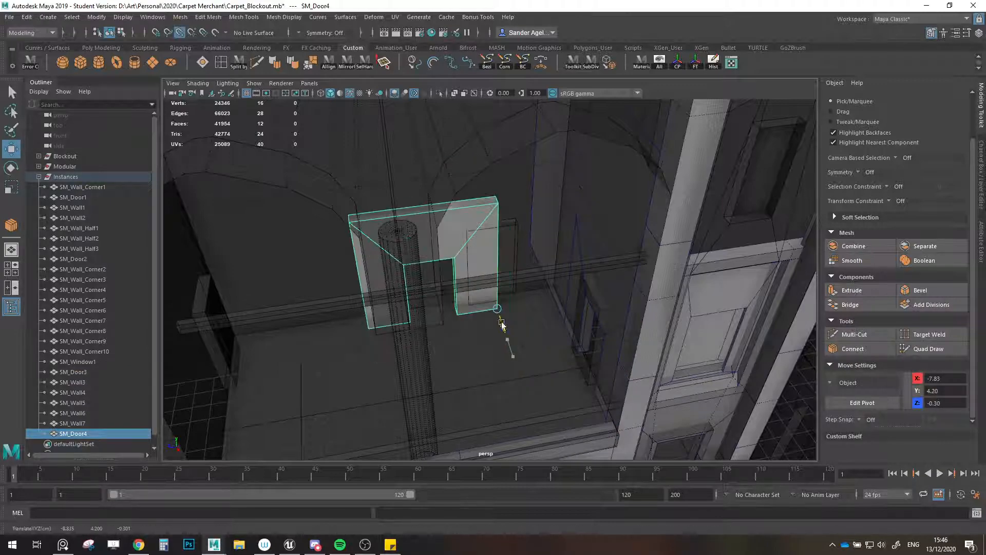
pyautogui.moveTo(505, 328)
pyautogui.mouseDown()
pyautogui.moveTo(502, 311)
pyautogui.moveTo(598, 324)
pyautogui.moveTo(470, 331)
pyautogui.moveTo(545, 327)
pyautogui.moveTo(550, 385)
pyautogui.moveTo(533, 398)
pyautogui.moveTo(507, 357)
pyautogui.moveTo(522, 363)
pyautogui.moveTo(494, 353)
pyautogui.moveTo(514, 349)
pyautogui.moveTo(497, 350)
pyautogui.moveTo(523, 357)
pyautogui.moveTo(509, 369)
pyautogui.moveTo(536, 352)
pyautogui.moveTo(576, 349)
pyautogui.moveTo(510, 329)
pyautogui.mouseUp()
pyautogui.scroll(2, 513, 331)
pyautogui.press('x')
pyautogui.scroll(-5, 510, 330)
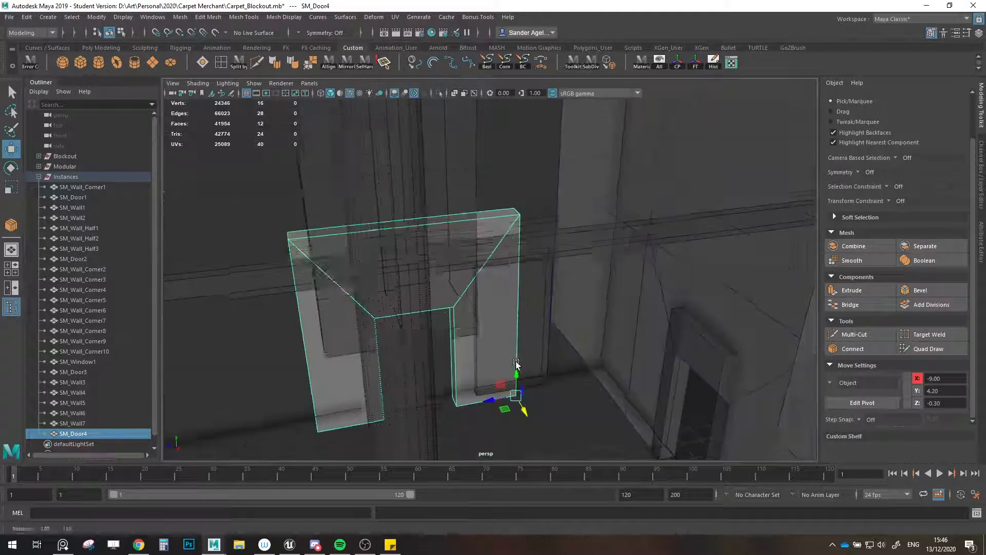
pyautogui.scroll(3, 538, 343)
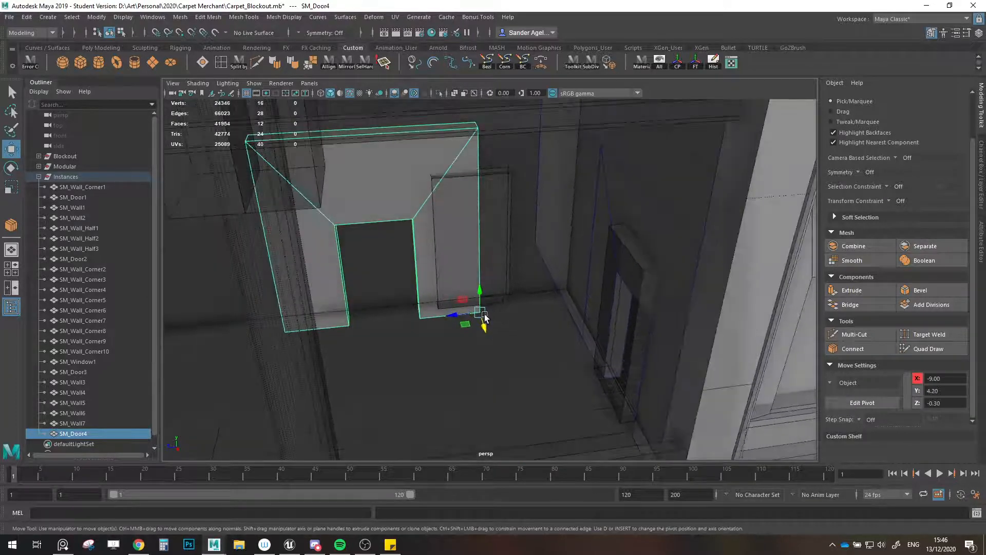
# - Align the side door panel to X -1.50 and the back-wall door panel to Z -1.50
pyautogui.click(599, 377)
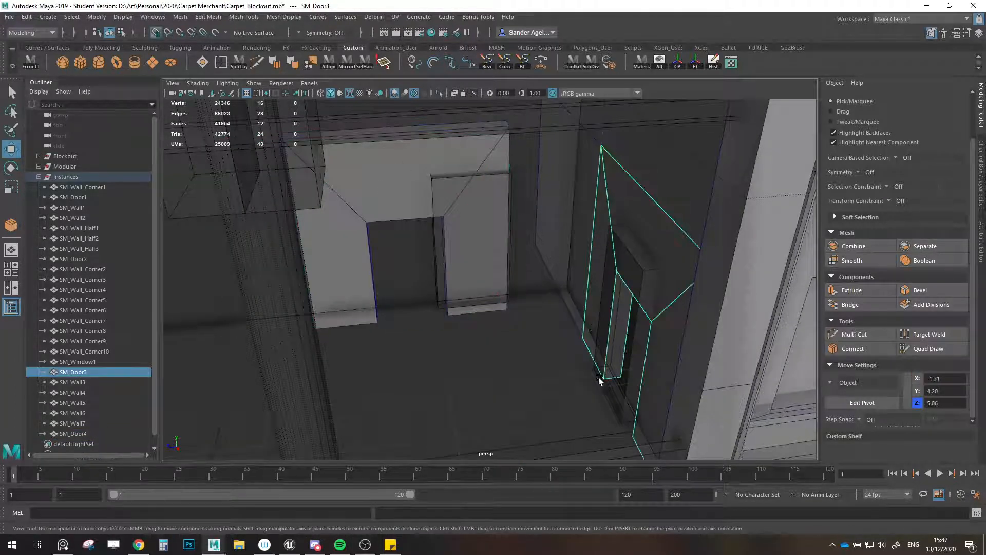
pyautogui.keyDown('alt'); pyautogui.moveTo(599, 377); pyautogui.dragTo(596, 427); pyautogui.keyUp('alt')
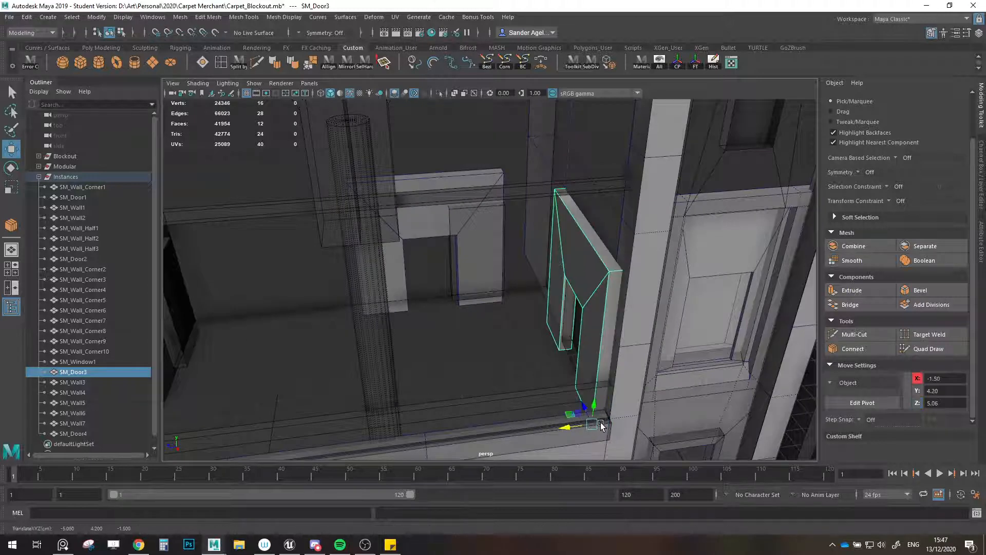
pyautogui.click(423, 214)
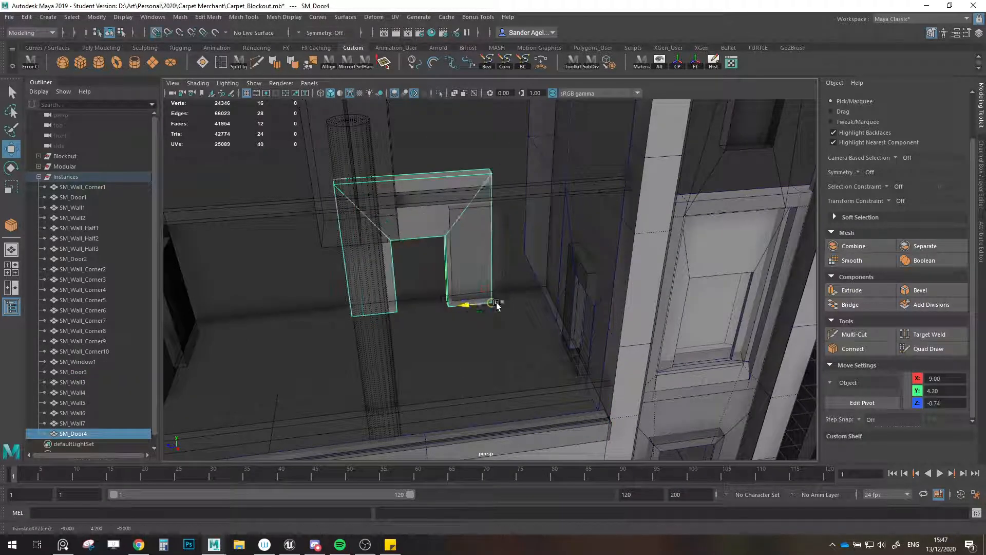
pyautogui.moveTo(497, 306); pyautogui.dragTo(541, 300)
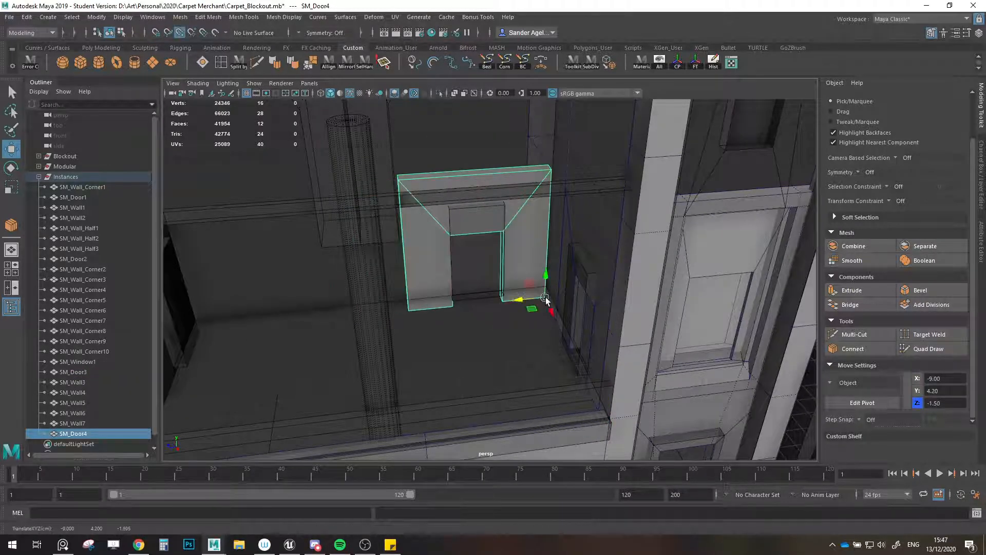
# - Move the balcony room's back-wall door panel to Z -1.70, into the corner with the side wall
pyautogui.scroll(-6, 532, 360)
pyautogui.scroll(8, 496, 324)
pyautogui.keyDown('alt'); pyautogui.moveTo(526, 318); pyautogui.dragTo(562, 366, button='middle'); pyautogui.keyUp('alt')
pyautogui.scroll(-2, 562, 365)
pyautogui.moveTo(572, 375)
pyautogui.keyDown('alt'); pyautogui.mouseDown()
pyautogui.moveTo(564, 385)
pyautogui.moveTo(563, 359)
pyautogui.mouseUp(); pyautogui.keyUp('alt')
pyautogui.scroll(-4, 564, 359)
pyautogui.keyDown('alt'); pyautogui.moveTo(564, 359); pyautogui.dragTo(589, 372, button='middle'); pyautogui.keyUp('alt')
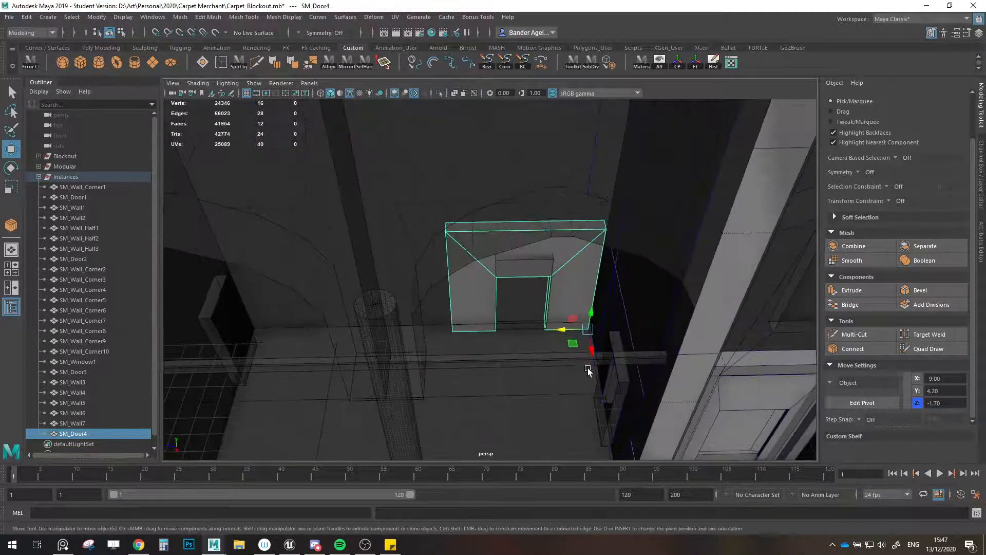
# - Duplicate a wall piece, turn it parallel to the balcony room's back wall and snap it beside the door panel at Y 4.20
pyautogui.moveTo(588, 371)
pyautogui.keyDown('alt'); pyautogui.mouseDown()
pyautogui.moveTo(591, 279)
pyautogui.moveTo(570, 339)
pyautogui.moveTo(363, 338)
pyautogui.moveTo(452, 359)
pyautogui.mouseUp(); pyautogui.keyUp('alt')
pyautogui.click(590, 279)
pyautogui.press('e')
pyautogui.press('w')
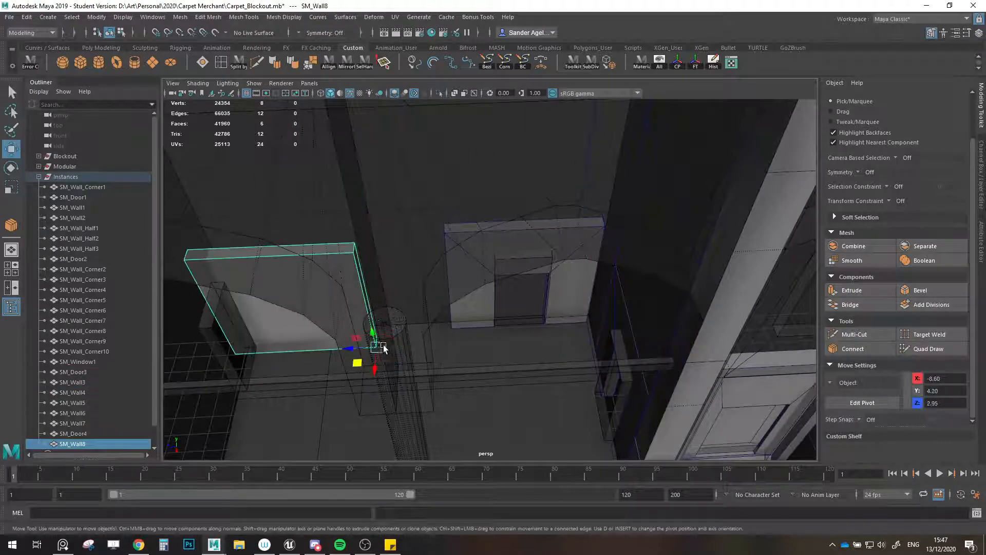
pyautogui.moveTo(384, 348)
pyautogui.mouseDown()
pyautogui.moveTo(464, 329)
pyautogui.moveTo(544, 339)
pyautogui.moveTo(496, 303)
pyautogui.moveTo(526, 385)
pyautogui.moveTo(517, 347)
pyautogui.moveTo(552, 343)
pyautogui.moveTo(518, 366)
pyautogui.moveTo(535, 369)
pyautogui.moveTo(406, 332)
pyautogui.mouseUp()
pyautogui.scroll(1, 551, 343)
pyautogui.press('v')
pyautogui.moveTo(478, 357)
pyautogui.keyDown('alt'); pyautogui.mouseDown()
pyautogui.moveTo(448, 351)
pyautogui.moveTo(465, 348)
pyautogui.mouseUp(); pyautogui.keyUp('alt')
# - Duplicate the back-wall pieces into a second row at Y 7.20 and snap the end piece above the door panel's edge
pyautogui.keyDown('shift'); pyautogui.click(500, 339); pyautogui.keyUp('shift')
pyautogui.moveTo(537, 367)
pyautogui.keyDown('shift'); pyautogui.mouseDown()
pyautogui.moveTo(544, 277)
pyautogui.moveTo(522, 259)
pyautogui.moveTo(669, 255)
pyautogui.mouseUp(); pyautogui.keyUp('shift')
pyautogui.keyDown('alt'); pyautogui.moveTo(570, 249); pyautogui.dragTo(551, 312, button='middle'); pyautogui.keyUp('alt')
pyautogui.keyDown('alt'); pyautogui.moveTo(551, 312); pyautogui.dragTo(578, 306); pyautogui.keyUp('alt')
pyautogui.press('x')
pyautogui.moveTo(638, 321); pyautogui.dragTo(653, 323)
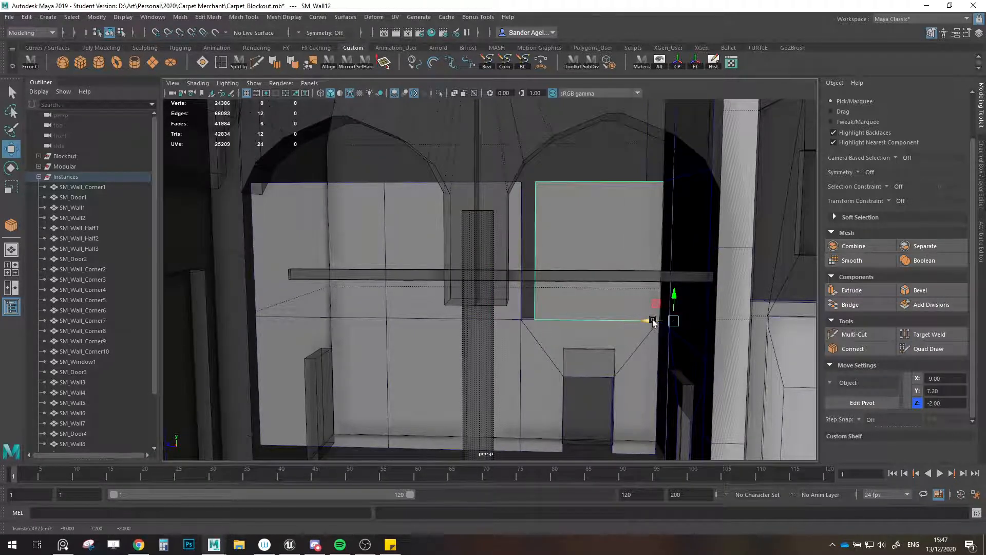
pyautogui.press('v')
pyautogui.moveTo(654, 322); pyautogui.dragTo(650, 322)
# - Select the three upper back-wall pieces together and duplicate them one row higher
pyautogui.keyDown('shift'); pyautogui.click(407, 307); pyautogui.keyUp('shift')
pyautogui.keyDown('shift'); pyautogui.click(374, 304); pyautogui.keyUp('shift')
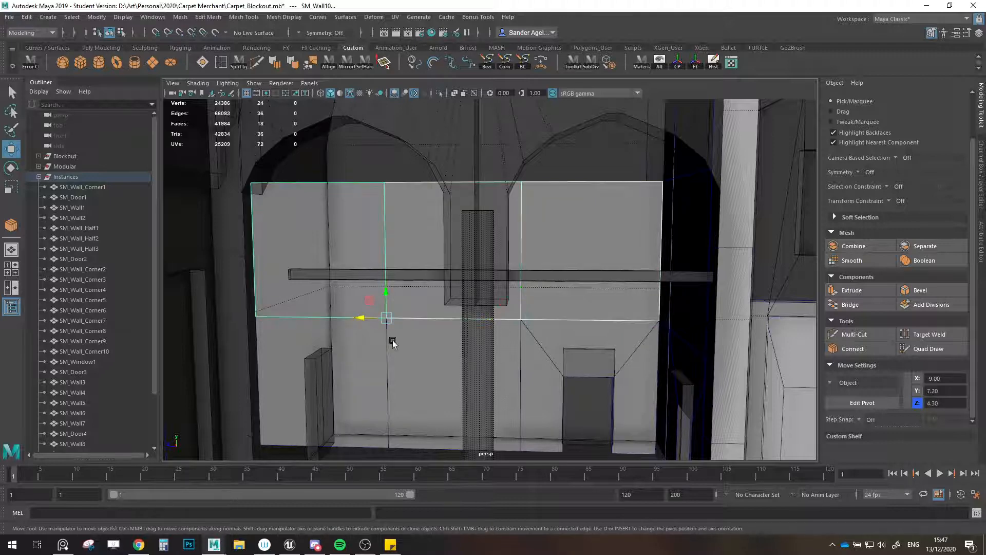
pyautogui.keyDown('alt'); pyautogui.moveTo(467, 337); pyautogui.dragTo(478, 394, button='middle'); pyautogui.keyUp('alt')
pyautogui.moveTo(478, 395)
pyautogui.keyDown('alt'); pyautogui.mouseDown()
pyautogui.moveTo(401, 326)
pyautogui.moveTo(472, 199)
pyautogui.mouseUp(); pyautogui.keyUp('alt')
pyautogui.moveTo(527, 216)
pyautogui.keyDown('shift'); pyautogui.mouseDown()
pyautogui.moveTo(539, 275)
pyautogui.moveTo(523, 211)
pyautogui.moveTo(523, 298)
pyautogui.mouseUp(); pyautogui.keyUp('shift')
pyautogui.scroll(-3, 532, 237)
pyautogui.scroll(-3, 533, 231)
pyautogui.click(528, 181)
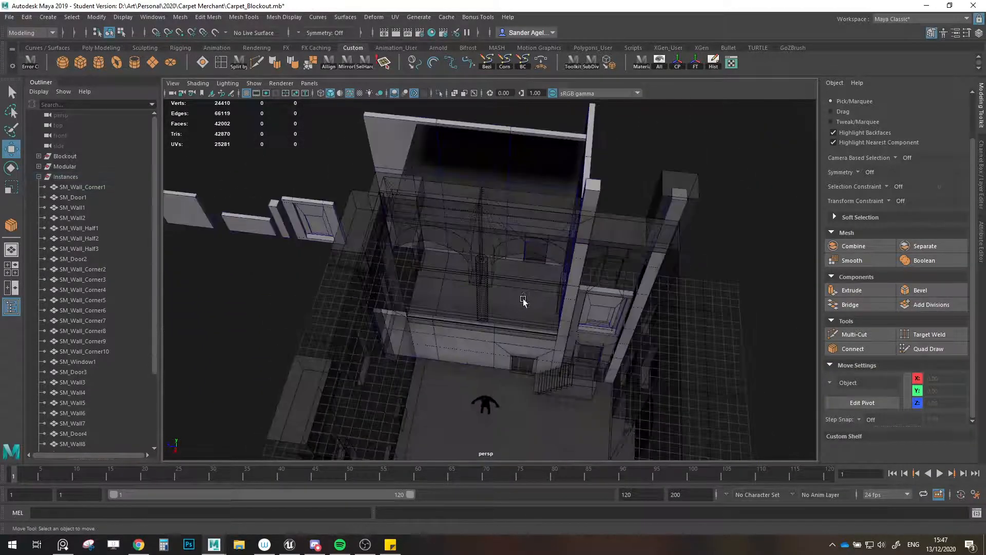
# - Switch to Chrome and examine the floor, doors and railing in the Gayer-Anderson Museum street view
pyautogui.scroll(4, 525, 235)
pyautogui.keyDown('alt'); pyautogui.moveTo(523, 298); pyautogui.dragTo(551, 352, button='middle'); pyautogui.keyUp('alt')
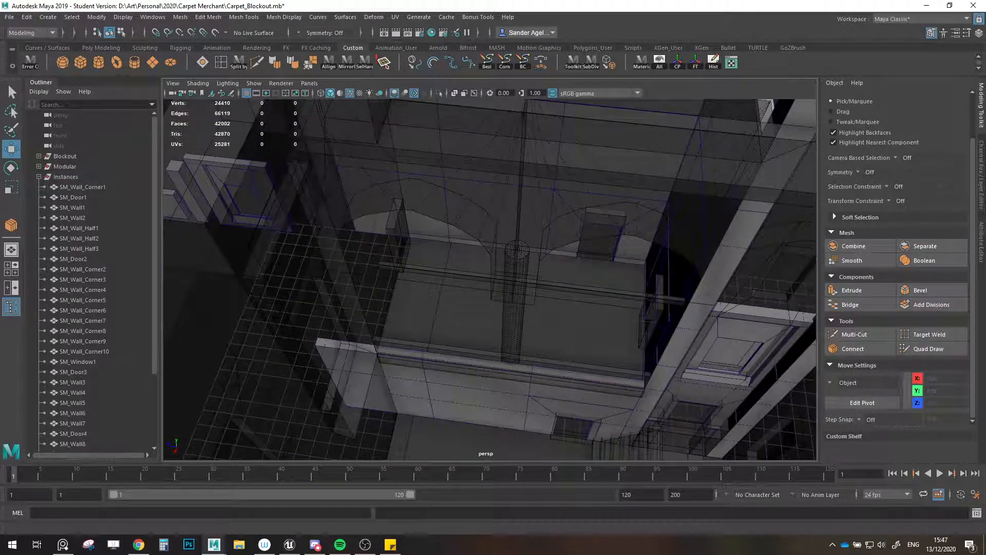
pyautogui.scroll(2, 568, 340)
pyautogui.keyDown('alt'); pyautogui.moveTo(539, 343); pyautogui.dragTo(699, 387); pyautogui.keyUp('alt')
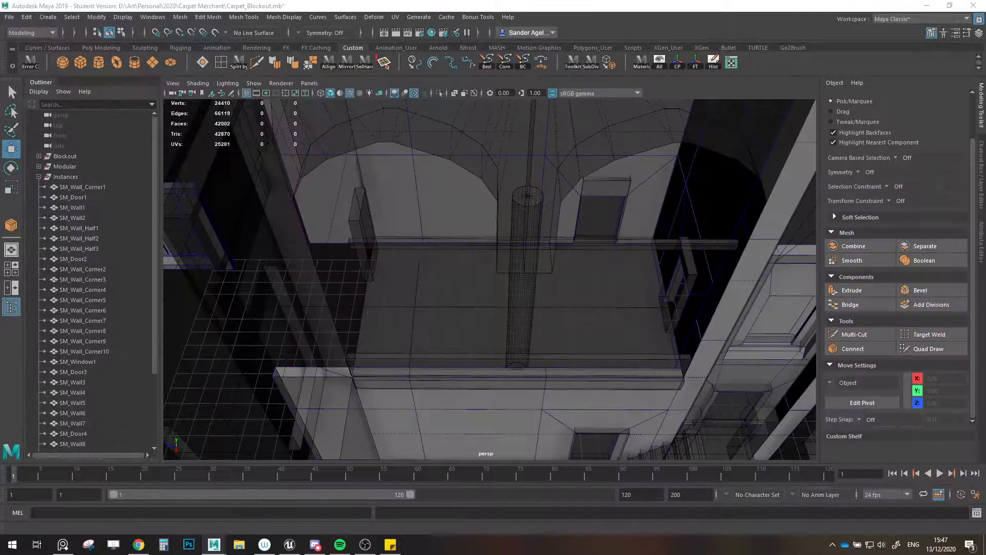
pyautogui.click(138, 544)
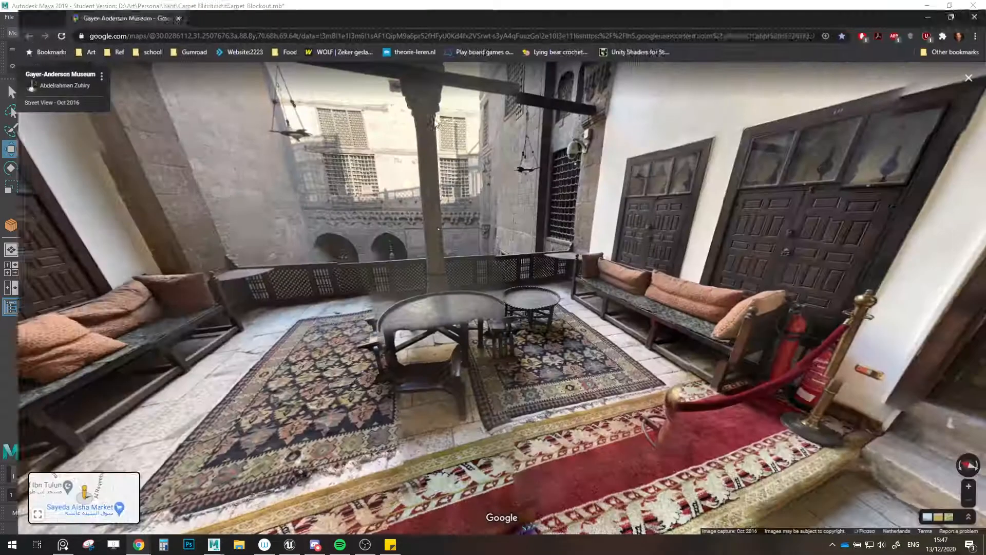
pyautogui.moveTo(519, 304); pyautogui.dragTo(651, 249)
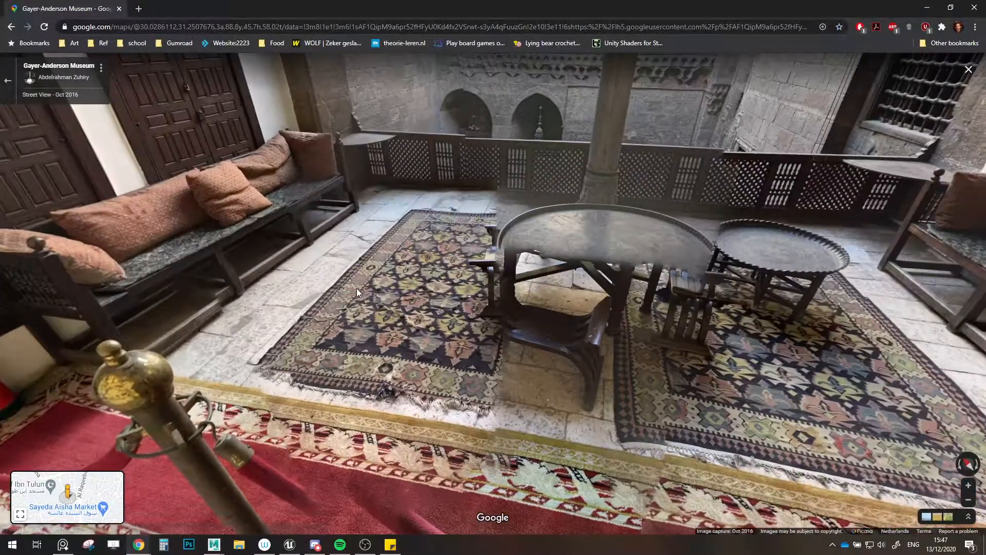
pyautogui.moveTo(359, 288); pyautogui.dragTo(526, 205)
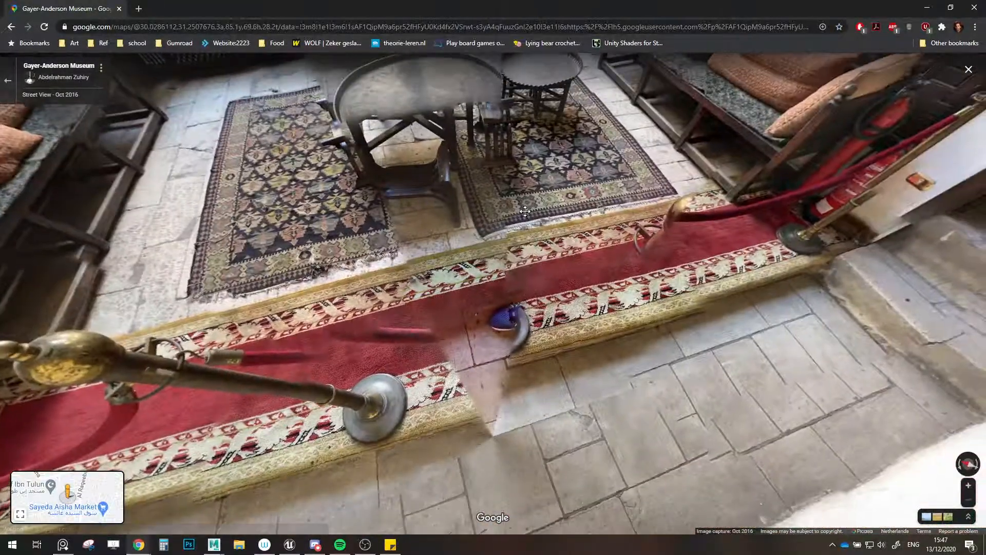
pyautogui.moveTo(417, 333); pyautogui.dragTo(842, 384)
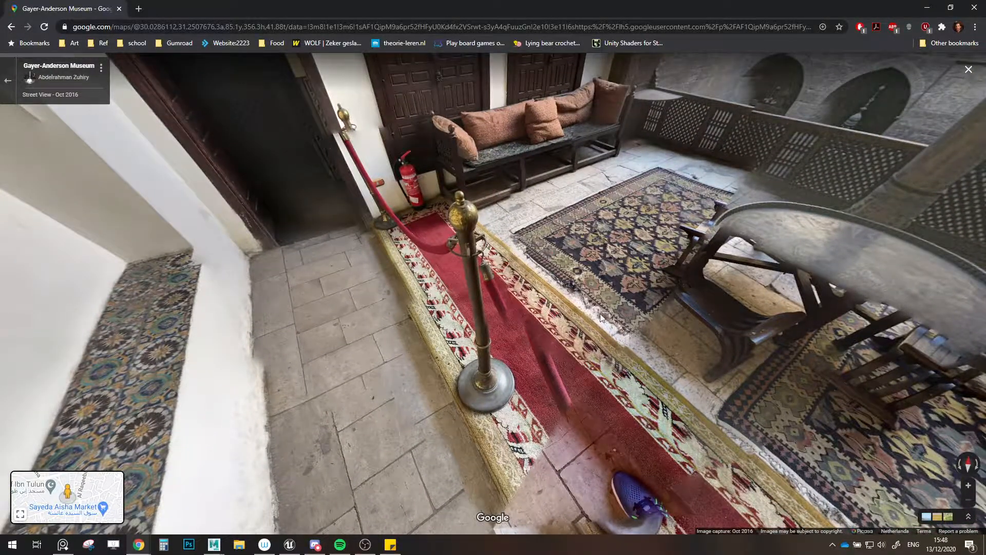
pyautogui.moveTo(600, 313); pyautogui.dragTo(179, 210)
pyautogui.moveTo(696, 250); pyautogui.dragTo(458, 269)
pyautogui.scroll(4, 498, 355)
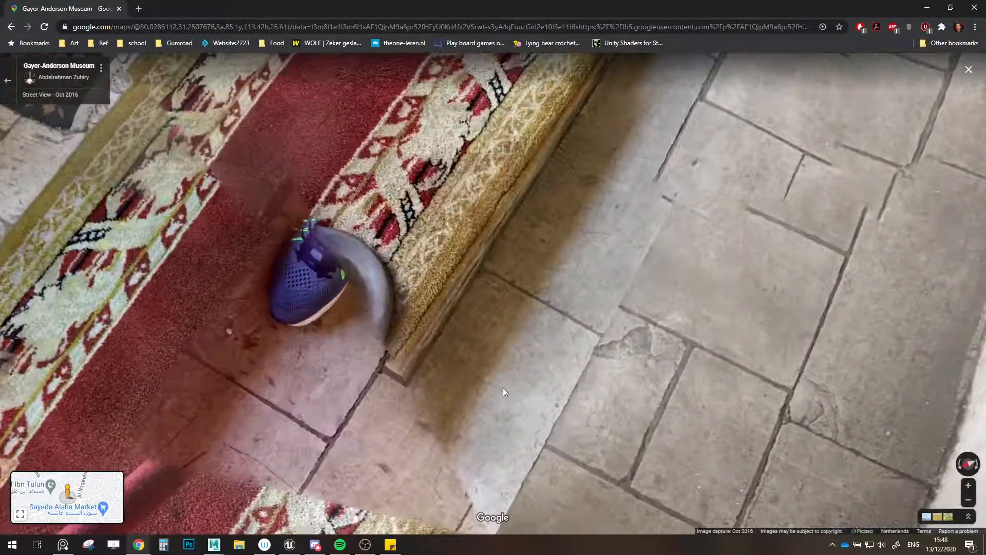
pyautogui.scroll(-5, 503, 392)
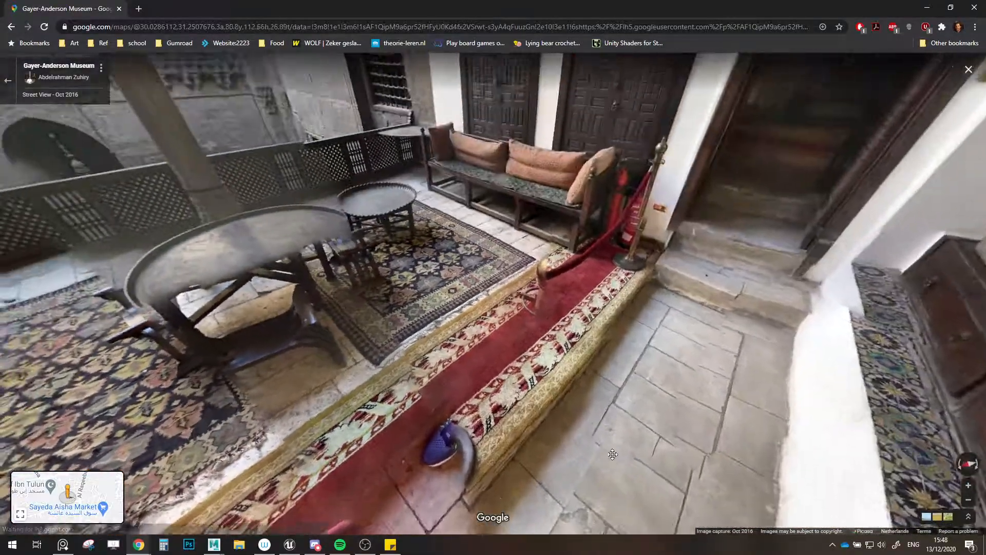
pyautogui.moveTo(613, 454); pyautogui.dragTo(802, 378)
pyautogui.moveTo(578, 393); pyautogui.dragTo(854, 337)
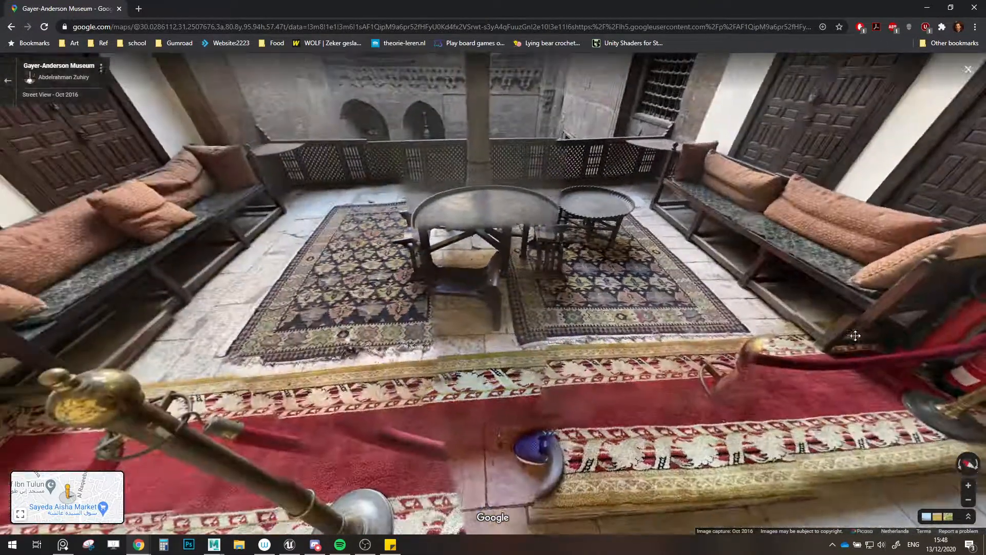
# - Examine the balcony and wall details in the reference painting, and return to the Maya scene
pyautogui.click(64, 546)
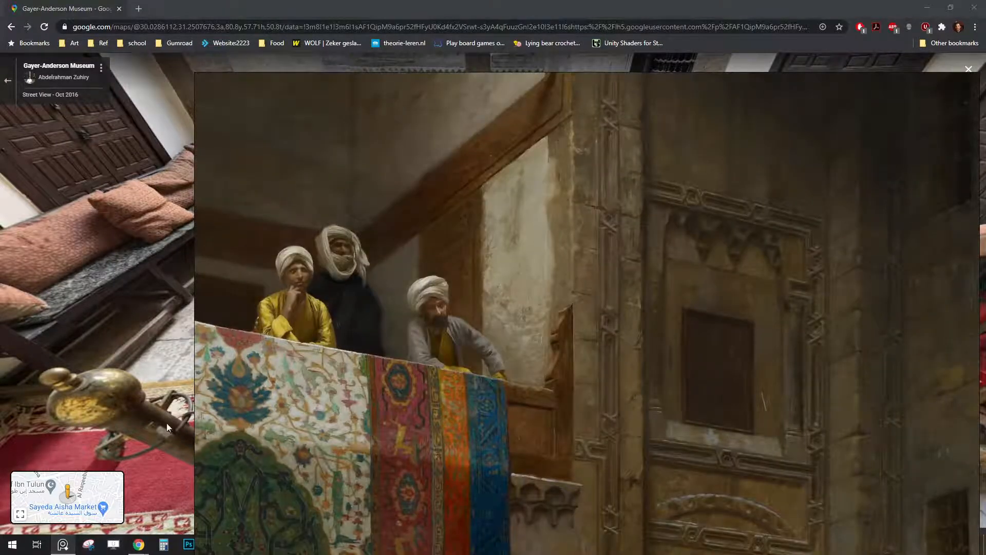
pyautogui.click(64, 546)
pyautogui.click(64, 546)
pyautogui.click(64, 545)
pyautogui.moveTo(41, 3); pyautogui.dragTo(985, 232)
# - Create a polygon plane on the courtyard floor, scale it uniformly to about 5.4 and move it to about X -2.77, Z 2.77
pyautogui.keyDown('alt'); pyautogui.moveTo(505, 248); pyautogui.dragTo(278, 198); pyautogui.keyUp('alt')
pyautogui.click(38, 176)
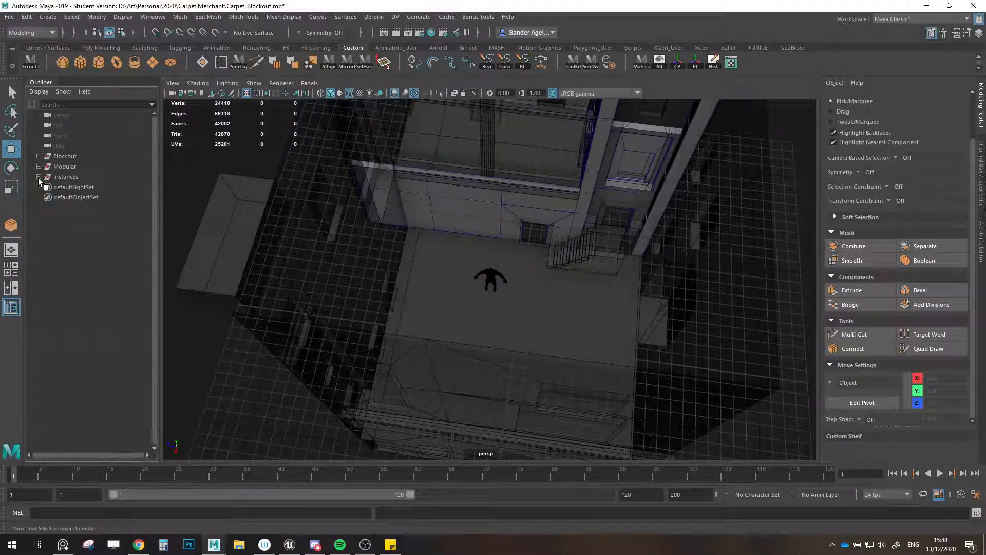
pyautogui.keyDown('alt'); pyautogui.moveTo(390, 300); pyautogui.dragTo(463, 308); pyautogui.keyUp('alt')
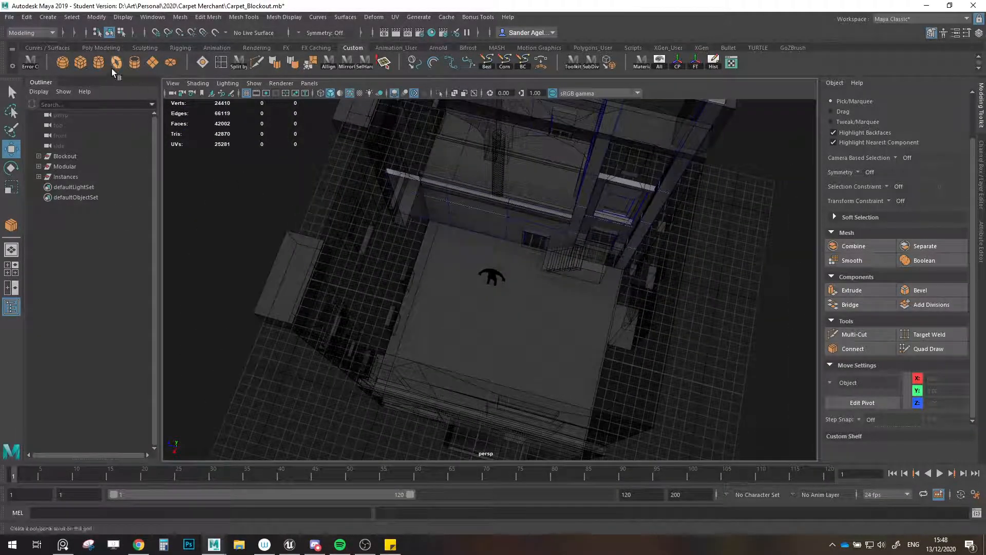
pyautogui.click(148, 61)
pyautogui.scroll(2, 481, 295)
pyautogui.press('r')
pyautogui.moveTo(509, 340); pyautogui.dragTo(557, 283)
pyautogui.press('w')
pyautogui.moveTo(510, 340); pyautogui.dragTo(496, 245)
pyautogui.press('r')
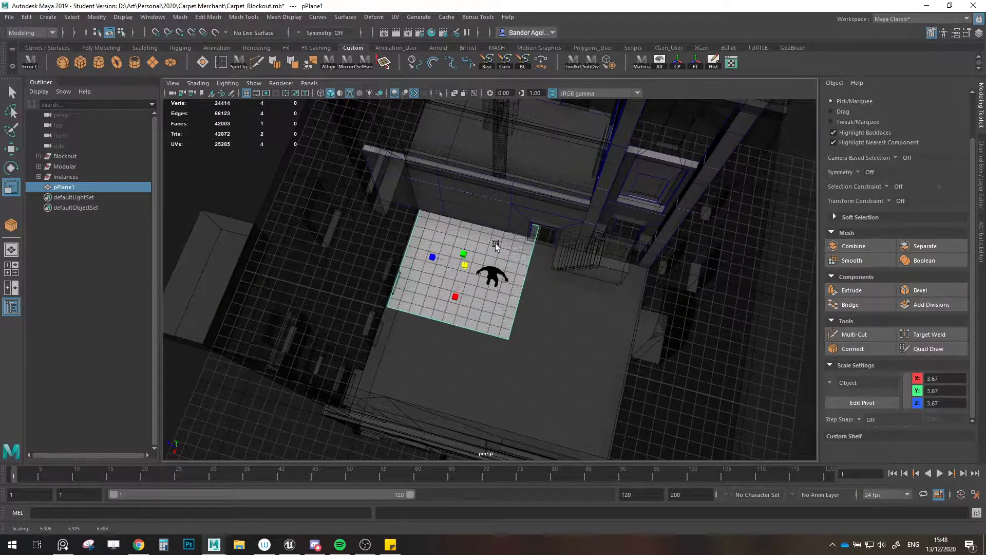
pyautogui.press('w')
pyautogui.keyDown('alt'); pyautogui.moveTo(573, 258); pyautogui.dragTo(586, 282); pyautogui.keyUp('alt')
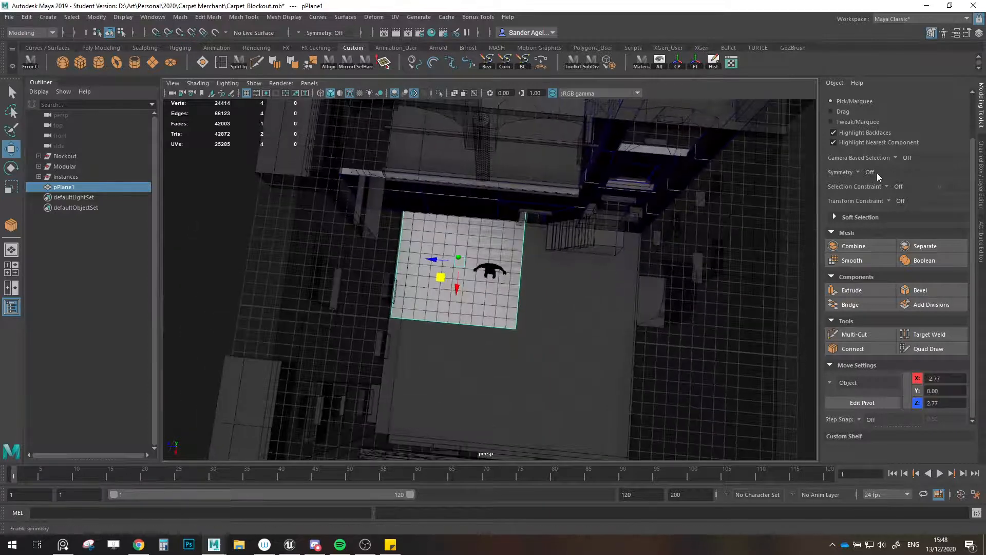
# - Set the floor plane's Scale X, Y and Z to 5
pyautogui.click(981, 163)
pyautogui.write('5')
pyautogui.click(960, 176)
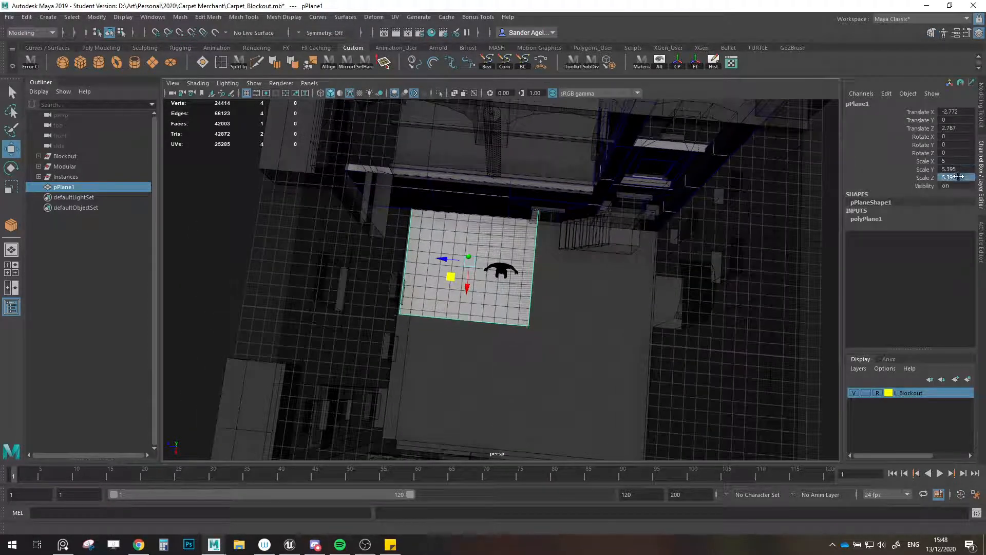
pyautogui.write('5')
pyautogui.click(953, 169)
pyautogui.write('5')
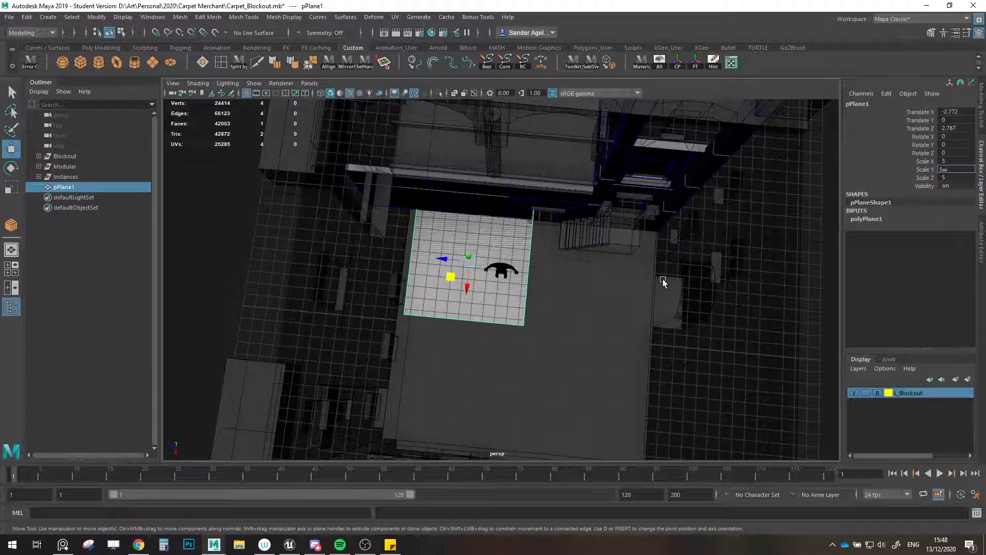
# - Move the floor plane's pivot to its corner and snap the plane to the grid at X -2.5, Z 2.5
pyautogui.press('alt')
pyautogui.keyDown('alt'); pyautogui.moveTo(516, 307); pyautogui.dragTo(531, 361, button='middle'); pyautogui.keyUp('alt')
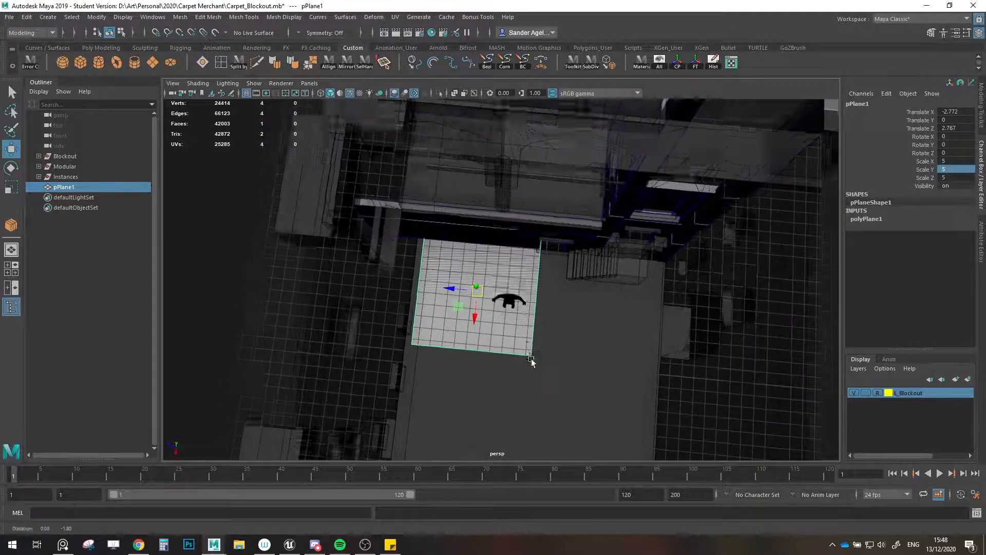
pyautogui.keyDown('alt'); pyautogui.moveTo(531, 361); pyautogui.dragTo(541, 351); pyautogui.keyUp('alt')
pyautogui.keyDown('alt'); pyautogui.moveTo(540, 351); pyautogui.dragTo(511, 313, button='middle'); pyautogui.keyUp('alt')
pyautogui.moveTo(440, 302); pyautogui.dragTo(487, 317)
pyautogui.moveTo(518, 352); pyautogui.dragTo(515, 312)
# - Set the floor plane's Scale X, Y and Z to 3
pyautogui.click(951, 162)
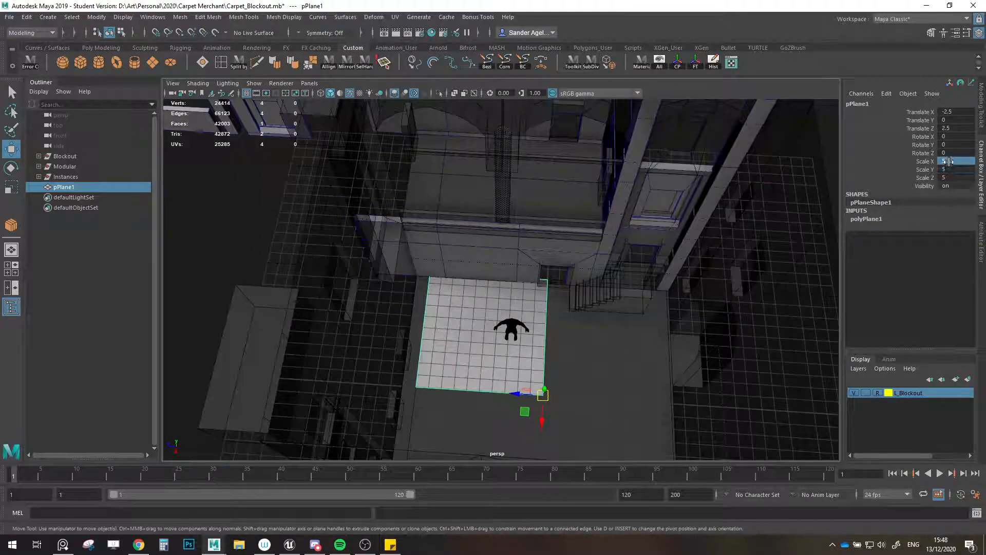
pyautogui.write('3')
pyautogui.click(954, 170)
pyautogui.write('3')
pyautogui.click(955, 184)
pyautogui.click(952, 177)
pyautogui.write('3')
pyautogui.press('Return')
pyautogui.keyDown('alt'); pyautogui.moveTo(633, 334); pyautogui.dragTo(607, 339); pyautogui.keyUp('alt')
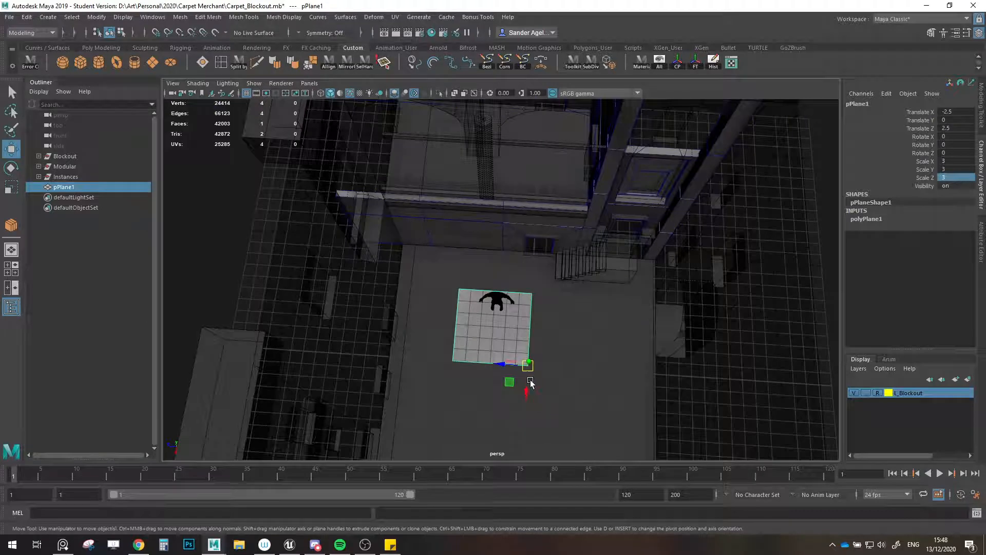
# - Duplicate the floor plane to Z 5.5, and duplicate both tiles one row towards the balcony at X -5.5
pyautogui.moveTo(505, 367)
pyautogui.keyDown('shift'); pyautogui.mouseDown()
pyautogui.moveTo(436, 360)
pyautogui.moveTo(468, 361)
pyautogui.mouseUp(); pyautogui.keyUp('shift')
pyautogui.keyDown('shift'); pyautogui.click(480, 349); pyautogui.keyUp('shift')
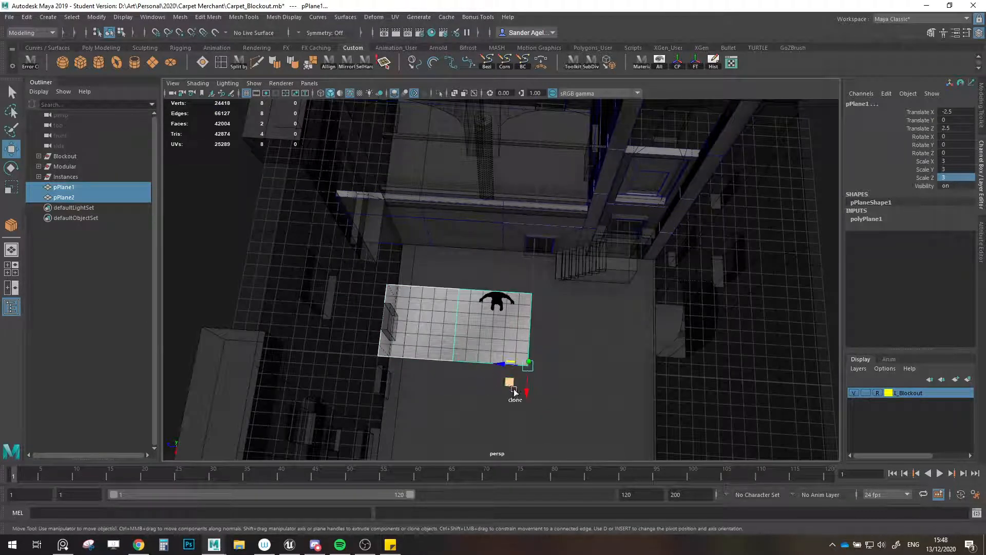
pyautogui.moveTo(515, 391)
pyautogui.keyDown('shift'); pyautogui.mouseDown()
pyautogui.moveTo(530, 308)
pyautogui.moveTo(499, 331)
pyautogui.mouseUp(); pyautogui.keyUp('shift')
# - Select all four floor tiles and duplicate them along Z to fill the stair side of the courtyard at Z -0.5 and -3.5
pyautogui.click(486, 337)
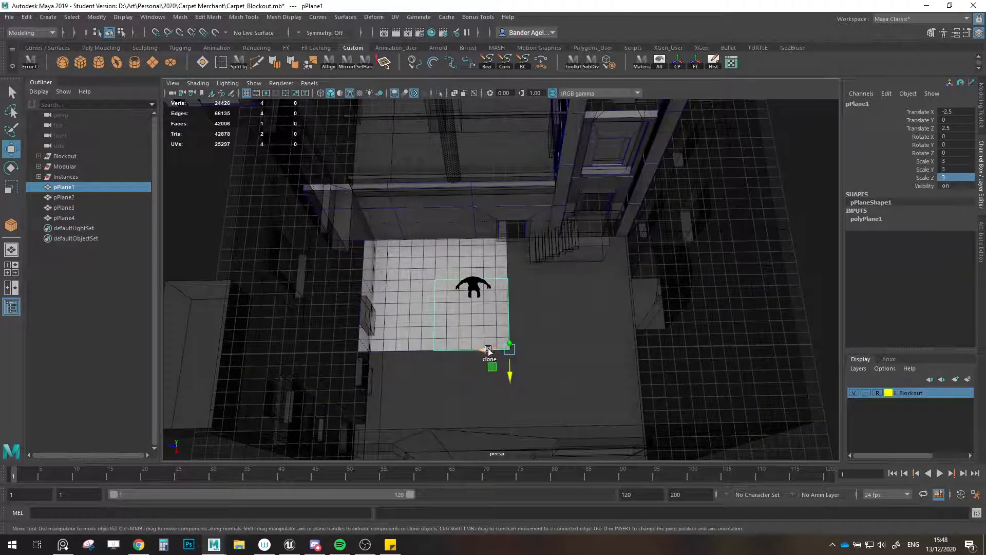
pyautogui.keyDown('shift'); pyautogui.click(452, 279); pyautogui.keyUp('shift')
pyautogui.keyDown('shift'); pyautogui.moveTo(472, 280); pyautogui.dragTo(652, 279); pyautogui.keyUp('shift')
# - Select the row of four floor tiles at X -2.5 and duplicate it twice, to X 0.5 and X 3.5
pyautogui.click(586, 311)
pyautogui.keyDown('shift'); pyautogui.click(544, 315); pyautogui.keyUp('shift')
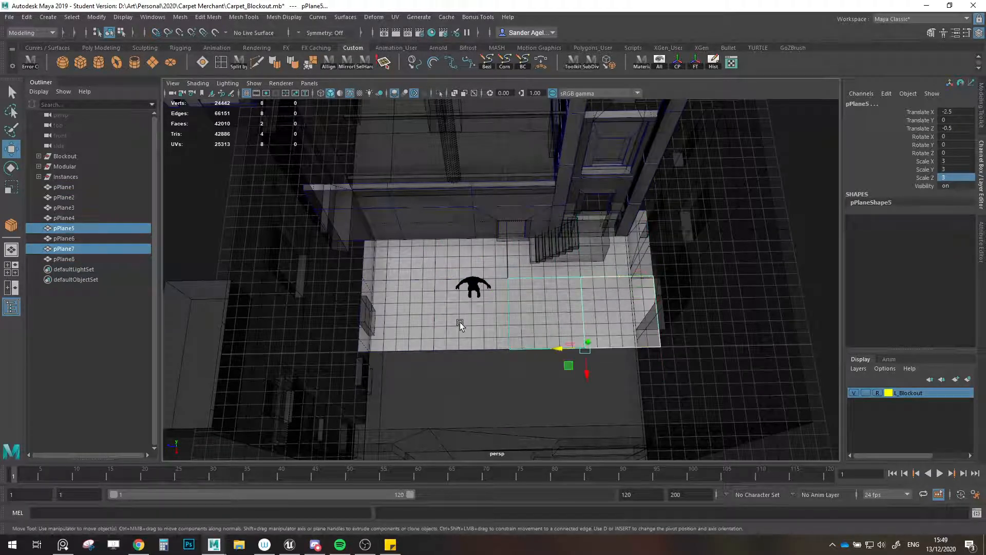
pyautogui.keyDown('shift'); pyautogui.click(460, 323); pyautogui.keyUp('shift')
pyautogui.keyDown('shift'); pyautogui.click(409, 324); pyautogui.keyUp('shift')
pyautogui.keyDown('alt'); pyautogui.moveTo(486, 331); pyautogui.dragTo(415, 329); pyautogui.keyUp('alt')
pyautogui.keyDown('alt'); pyautogui.moveTo(415, 329); pyautogui.dragTo(481, 279, button='middle'); pyautogui.keyUp('alt')
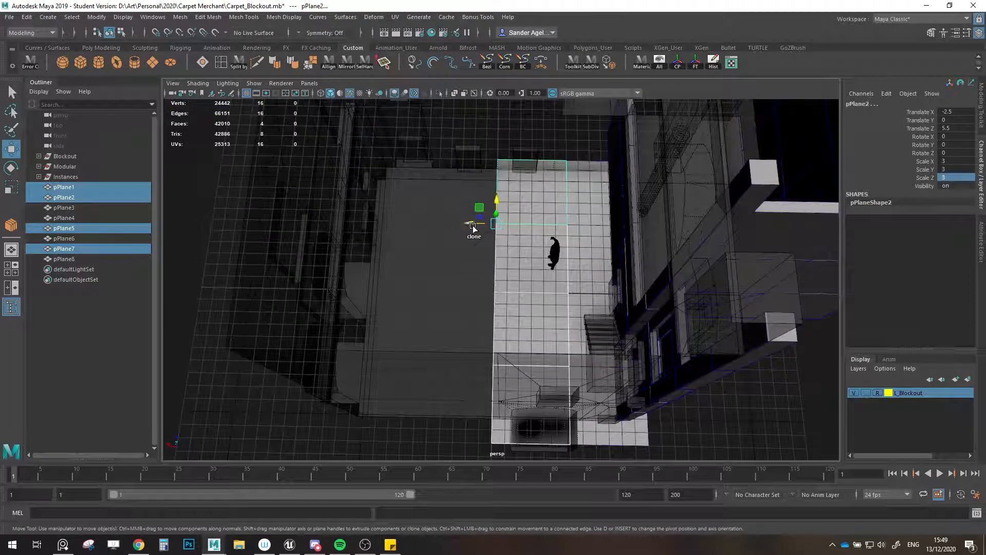
pyautogui.moveTo(473, 227)
pyautogui.keyDown('shift'); pyautogui.mouseDown()
pyautogui.moveTo(452, 222)
pyautogui.moveTo(459, 218)
pyautogui.moveTo(334, 229)
pyautogui.moveTo(471, 256)
pyautogui.mouseUp(); pyautogui.keyUp('shift')
# - Rename the first floor plane SM_Floor and give pPlane2 the same base name
pyautogui.doubleClick(82, 188)
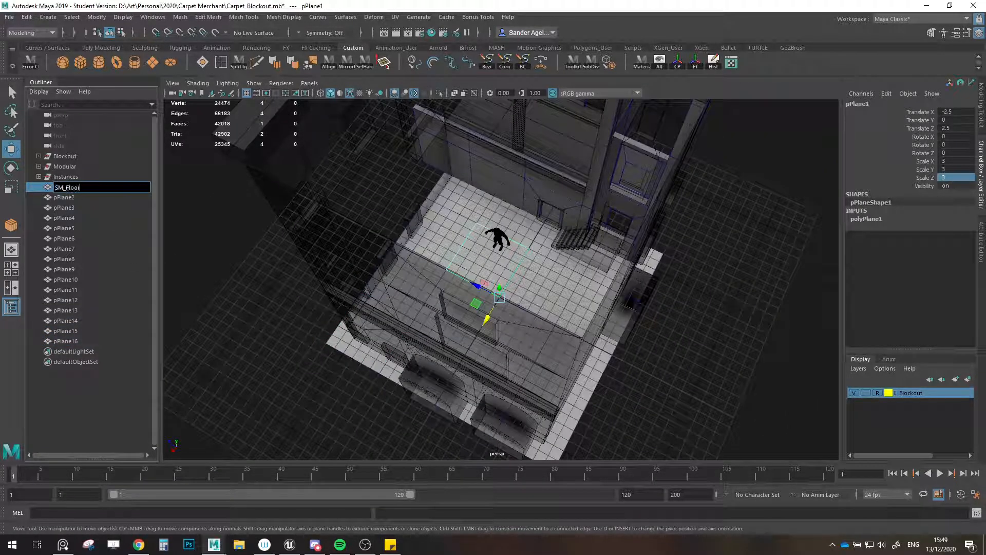
pyautogui.press('Return')
pyautogui.doubleClick(78, 187)
pyautogui.hotkey('ctrl', 'c')
pyautogui.doubleClick(81, 195)
pyautogui.hotkey('ctrl', 'v')
pyautogui.press('Return')
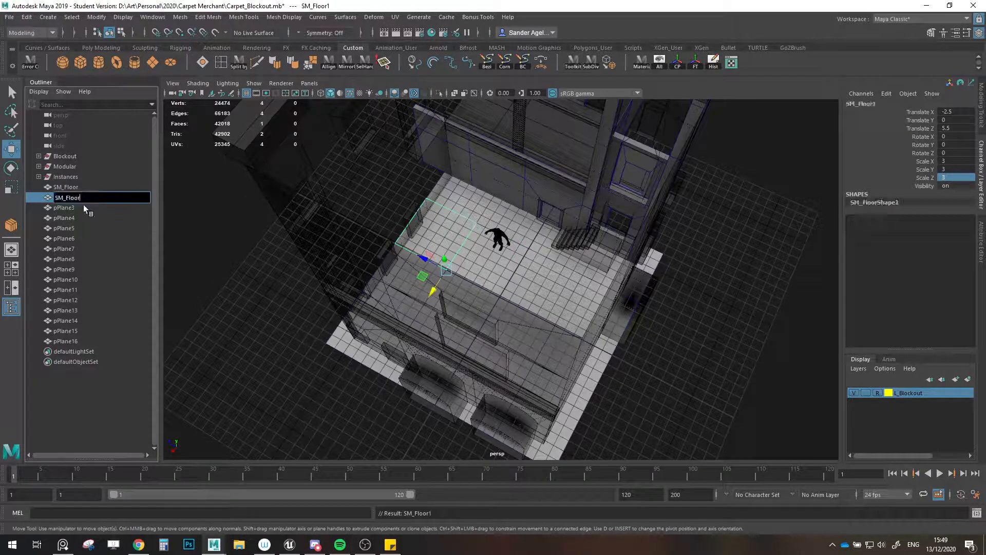
# - Rename the remaining planes, pPlane3 to pPlane16, with the SM_Floor base name
pyautogui.doubleClick(83, 206)
pyautogui.hotkey('ctrl', 'v')
pyautogui.doubleClick(80, 216)
pyautogui.hotkey('ctrl', 'v')
pyautogui.doubleClick(81, 226)
pyautogui.hotkey('ctrl', 'v')
pyautogui.doubleClick(82, 237)
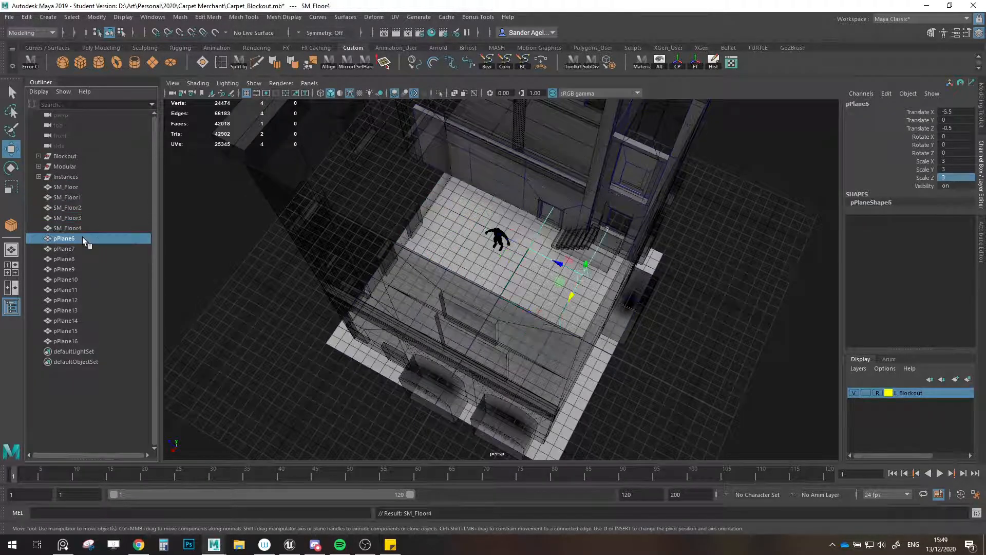
pyautogui.hotkey('ctrl', 'v')
pyautogui.doubleClick(81, 248)
pyautogui.hotkey('ctrl', 'v')
pyautogui.doubleClick(81, 259)
pyautogui.hotkey('ctrl', 'v')
pyautogui.doubleClick(78, 269)
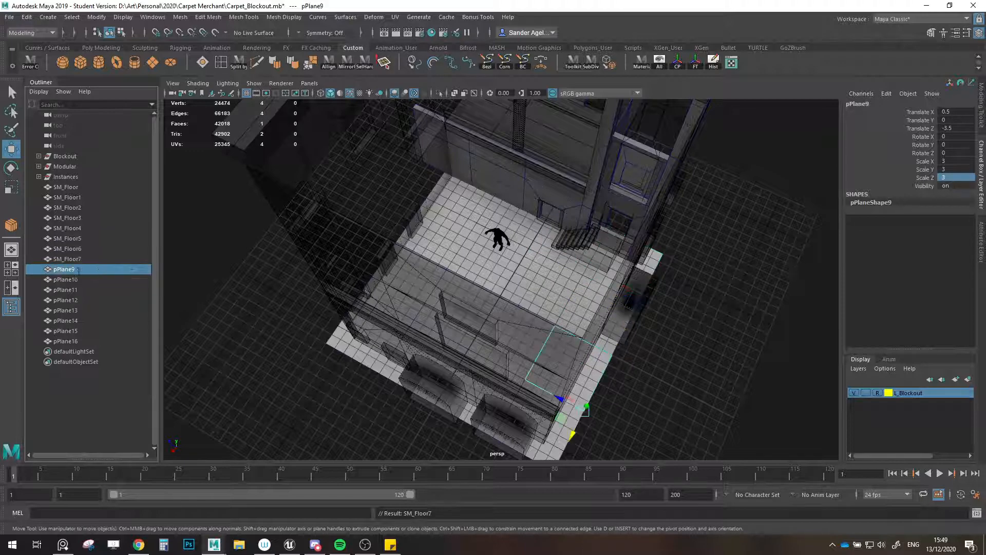
pyautogui.hotkey('ctrl', 'v')
pyautogui.doubleClick(80, 279)
pyautogui.hotkey('ctrl', 'v')
pyautogui.doubleClick(81, 290)
pyautogui.hotkey('ctrl', 'v')
pyautogui.doubleClick(82, 300)
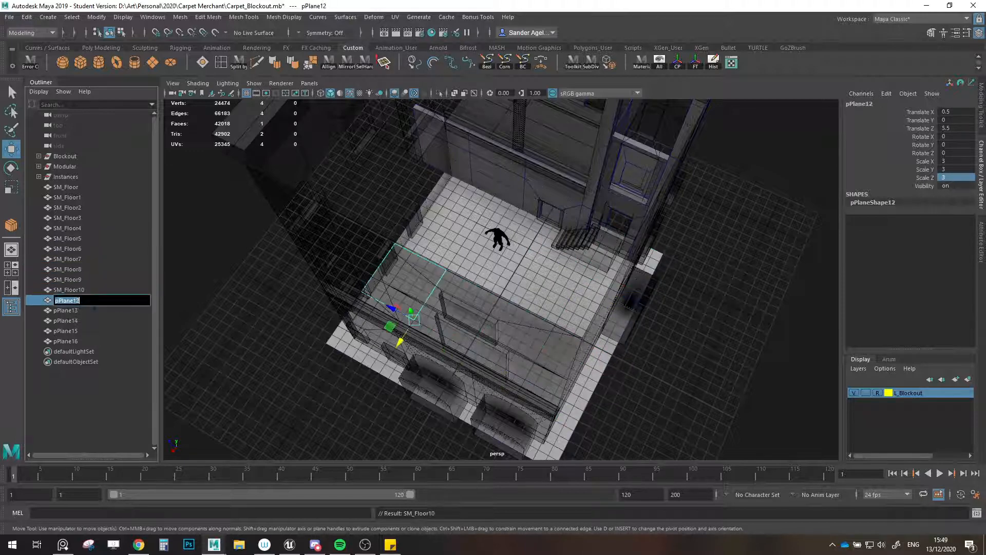
pyautogui.hotkey('ctrl', 'v')
pyautogui.doubleClick(91, 311)
pyautogui.hotkey('ctrl', 'v')
pyautogui.doubleClick(91, 320)
pyautogui.hotkey('ctrl', 'v')
pyautogui.doubleClick(92, 331)
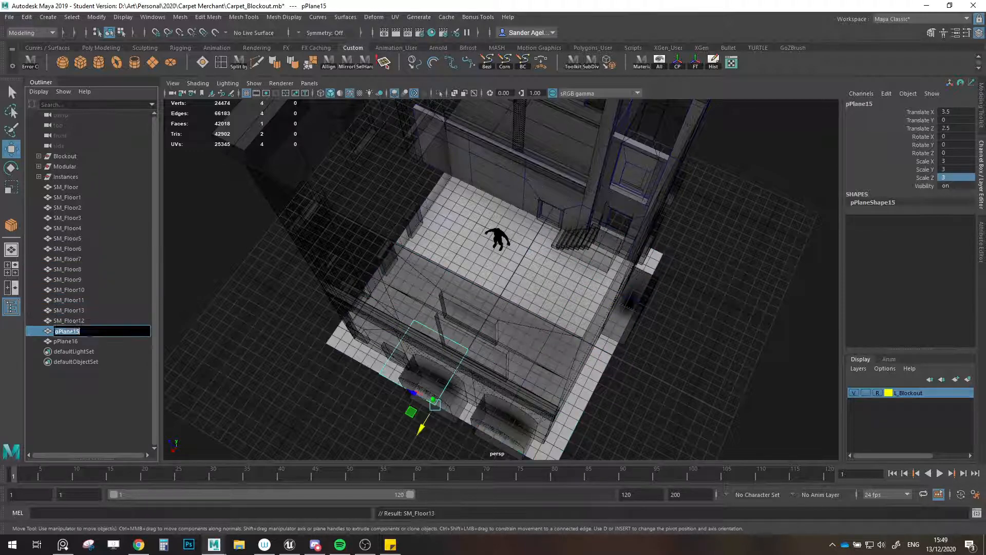
pyautogui.hotkey('ctrl', 'v')
pyautogui.doubleClick(92, 341)
pyautogui.hotkey('ctrl', 'v')
pyautogui.click(77, 238)
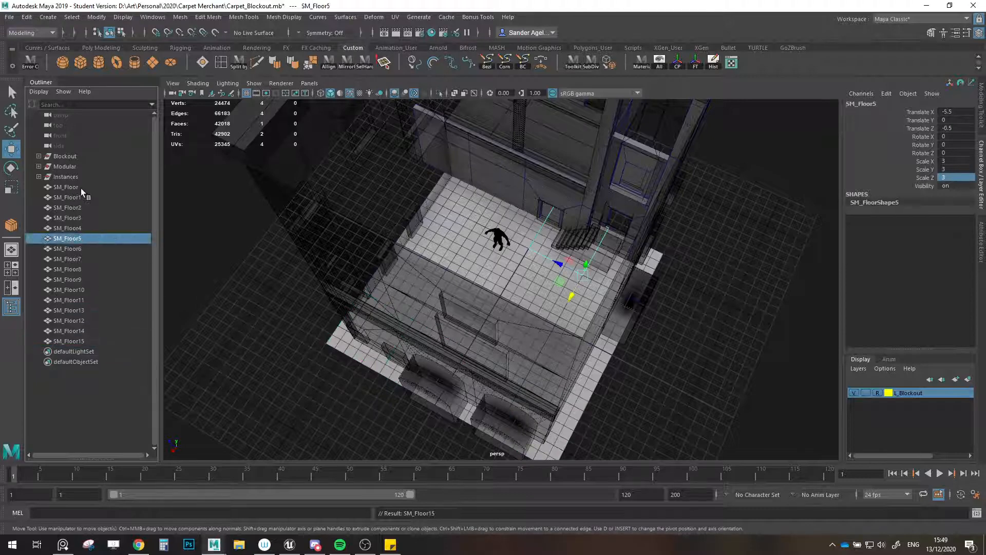
# - Rename the first floor tile SM_Floor16, duplicate it and name the copy SM_Floor
pyautogui.doubleClick(81, 188)
pyautogui.press('Return')
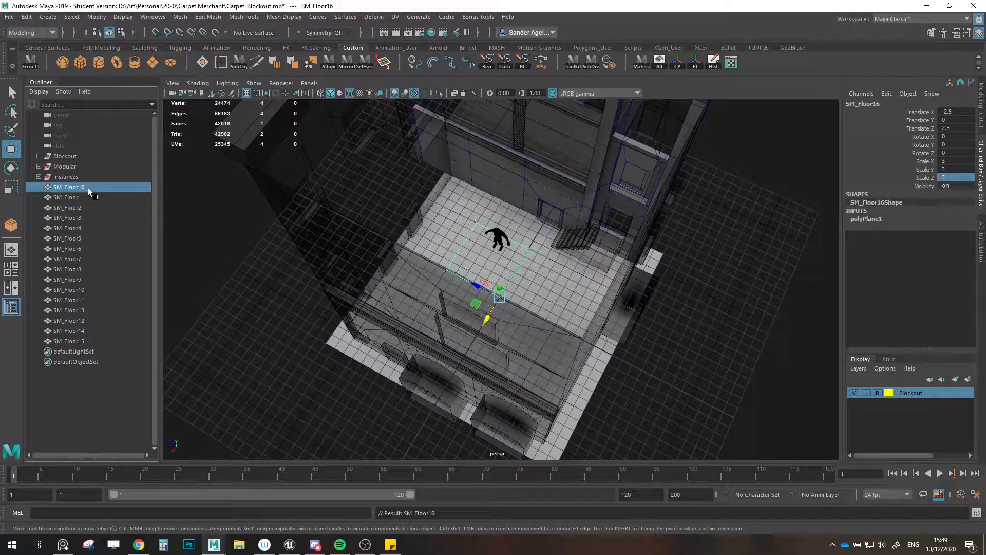
pyautogui.hotkey('ctrl', 'd')
pyautogui.doubleClick(72, 351)
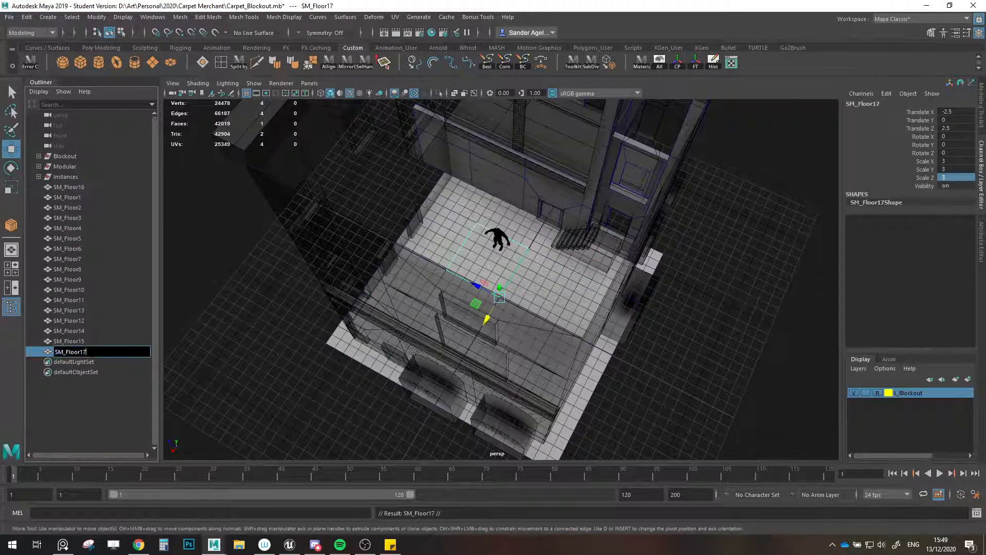
pyautogui.press('Return')
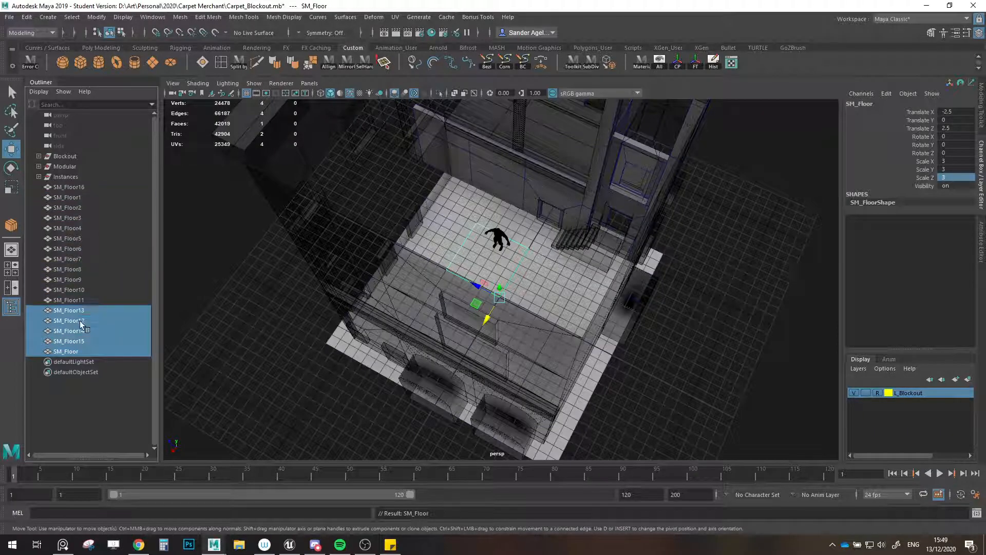
# - Parent SM_Floor under the Modular group and move it beside the other modular pieces, to about X -10.3, Z 26.3
pyautogui.moveTo(85, 165); pyautogui.dragTo(73, 168, button='middle')
pyautogui.scroll(-4, 412, 303)
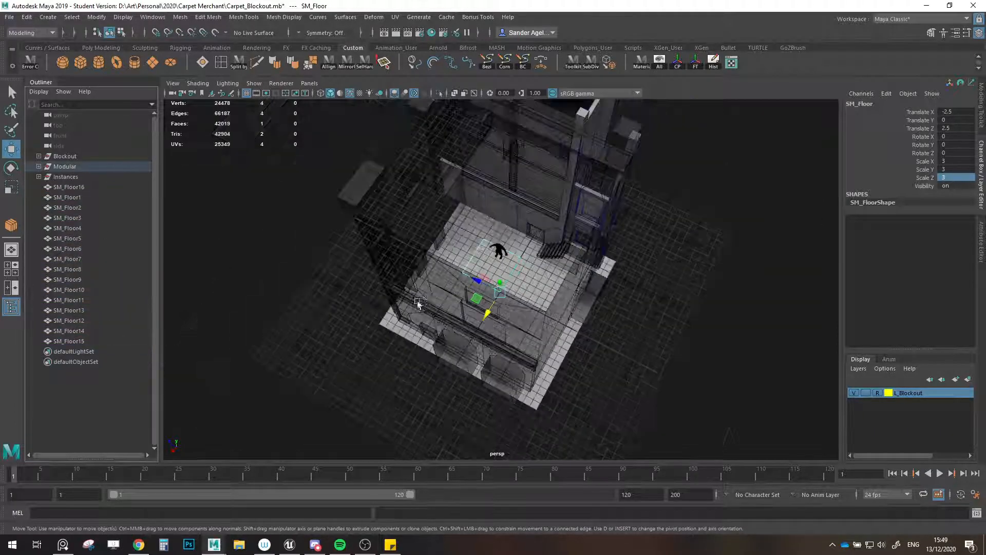
pyautogui.keyDown('alt'); pyautogui.moveTo(419, 304); pyautogui.dragTo(471, 310); pyautogui.keyUp('alt')
pyautogui.keyDown('alt'); pyautogui.moveTo(471, 310); pyautogui.dragTo(536, 361, button='middle'); pyautogui.keyUp('alt')
pyautogui.moveTo(537, 361); pyautogui.dragTo(238, 226)
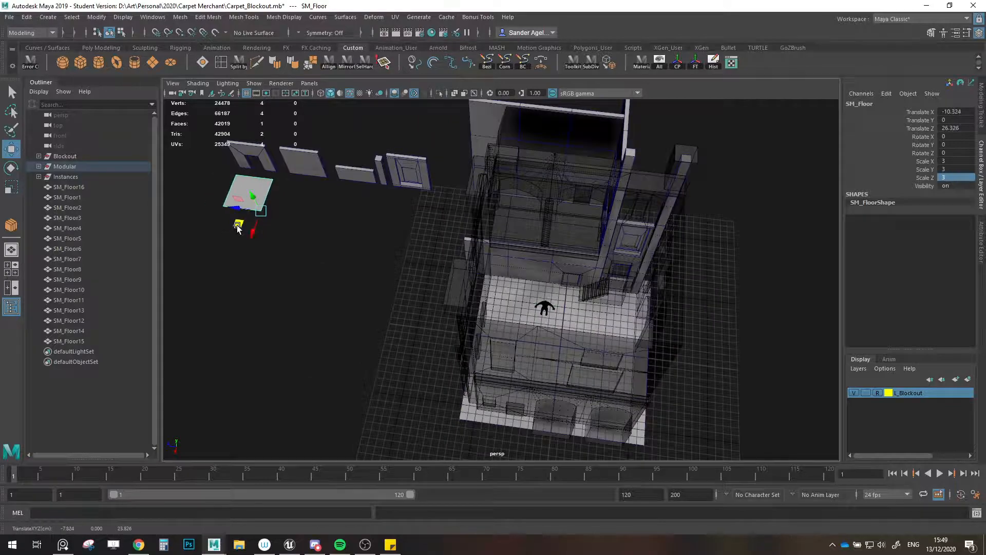
# - Duplicate the courtyard floor tile at X -5.5, Z 5.5 and move the copy up to the balcony room at about X -8.646, Y 4.5, Z 5.943
pyautogui.scroll(6, 437, 291)
pyautogui.click(441, 309)
pyautogui.keyDown('alt'); pyautogui.moveTo(472, 335); pyautogui.dragTo(486, 388, button='middle'); pyautogui.keyUp('alt')
pyautogui.moveTo(486, 388)
pyautogui.keyDown('alt'); pyautogui.mouseDown()
pyautogui.moveTo(450, 337)
pyautogui.moveTo(459, 321)
pyautogui.moveTo(414, 350)
pyautogui.mouseUp(); pyautogui.keyUp('alt')
pyautogui.scroll(3, 461, 320)
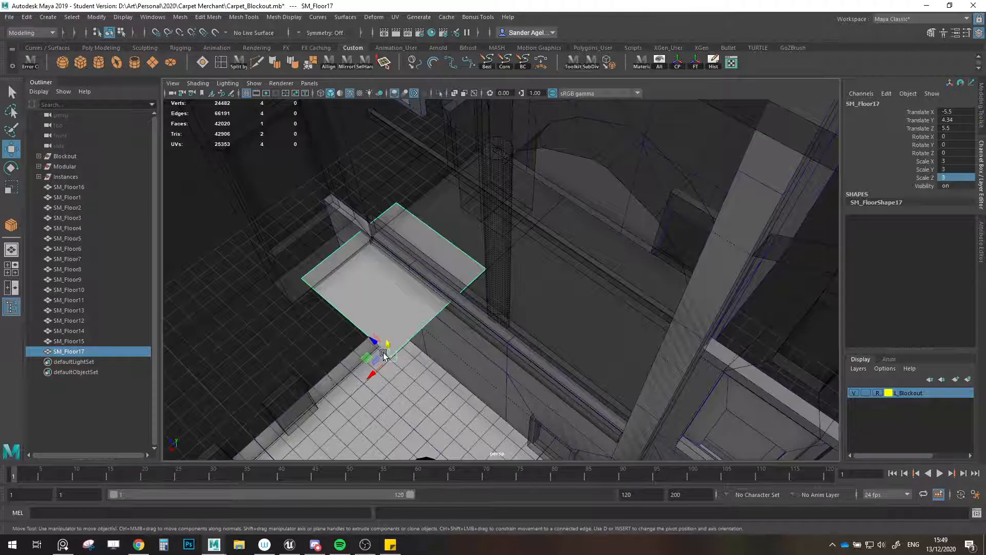
pyautogui.moveTo(376, 360); pyautogui.dragTo(521, 287)
pyautogui.keyDown('alt'); pyautogui.moveTo(520, 286); pyautogui.dragTo(568, 275, button='right'); pyautogui.keyUp('alt')
pyautogui.keyDown('alt'); pyautogui.moveTo(569, 276); pyautogui.dragTo(452, 252); pyautogui.keyUp('alt')
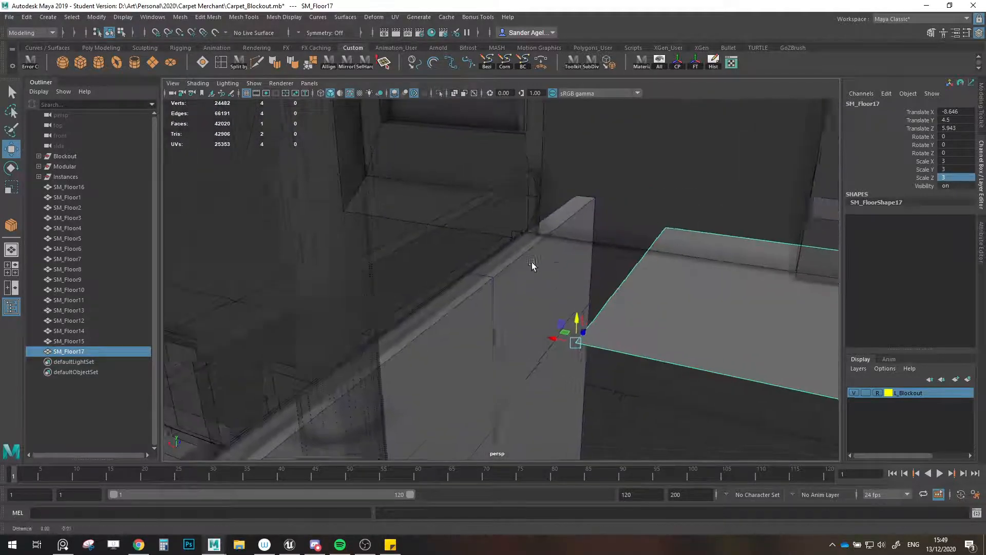
pyautogui.keyDown('alt'); pyautogui.moveTo(533, 267); pyautogui.dragTo(484, 261, button='middle'); pyautogui.keyUp('alt')
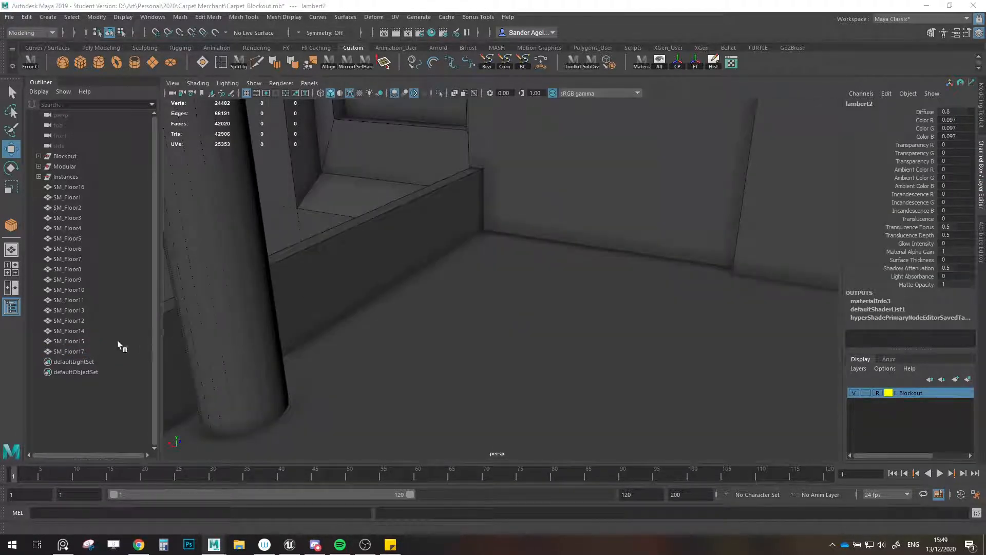
# - Set the balcony floor tile's Translate Z to 6 and snap its height to Y 4.5
pyautogui.click(81, 353)
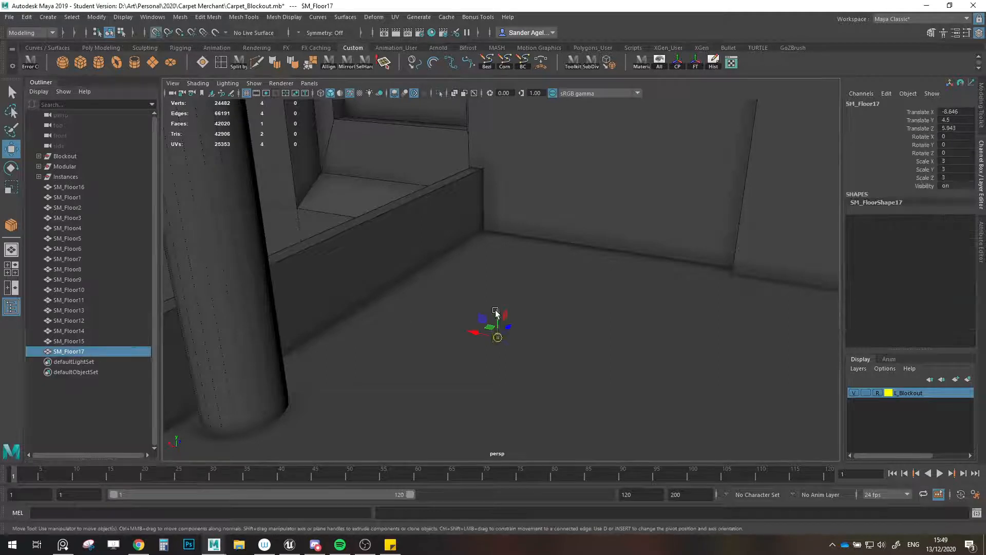
pyautogui.moveTo(495, 310); pyautogui.dragTo(503, 341)
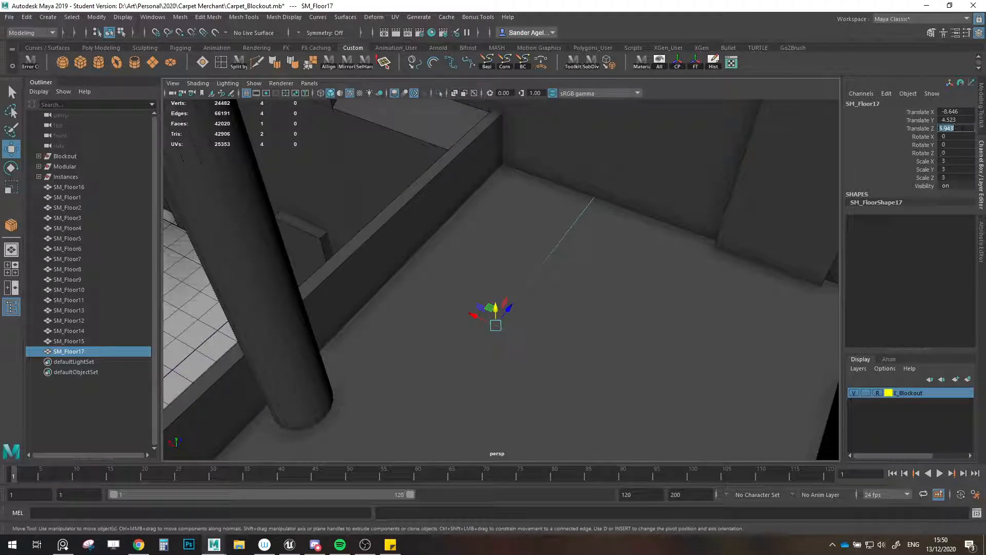
pyautogui.write('6')
pyautogui.press('Return')
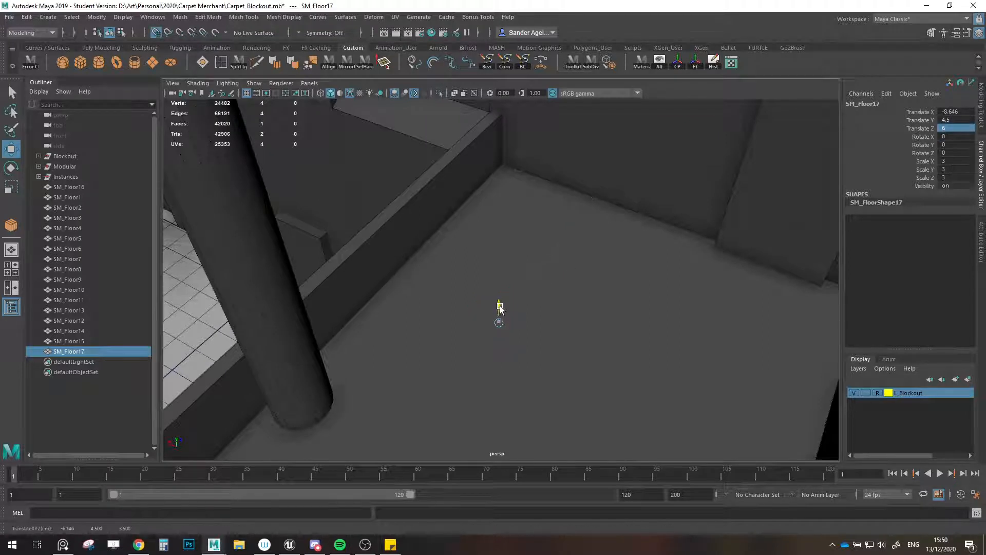
pyautogui.moveTo(499, 304); pyautogui.dragTo(377, 317)
pyautogui.scroll(2, 505, 262)
pyautogui.press('x')
pyautogui.hotkey('ctrl', 'z')
pyautogui.scroll(-1, 451, 297)
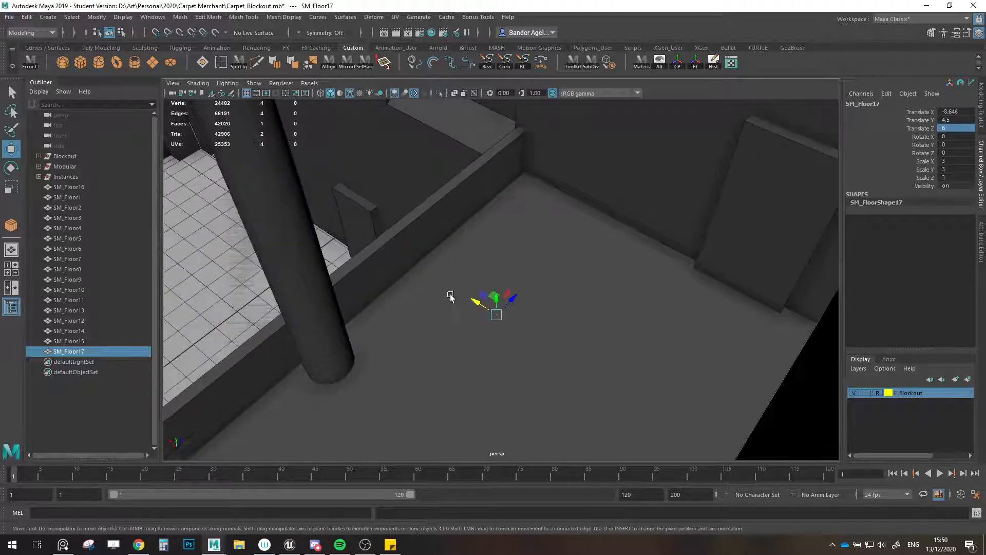
pyautogui.keyDown('alt'); pyautogui.moveTo(473, 294); pyautogui.dragTo(485, 293); pyautogui.keyUp('alt')
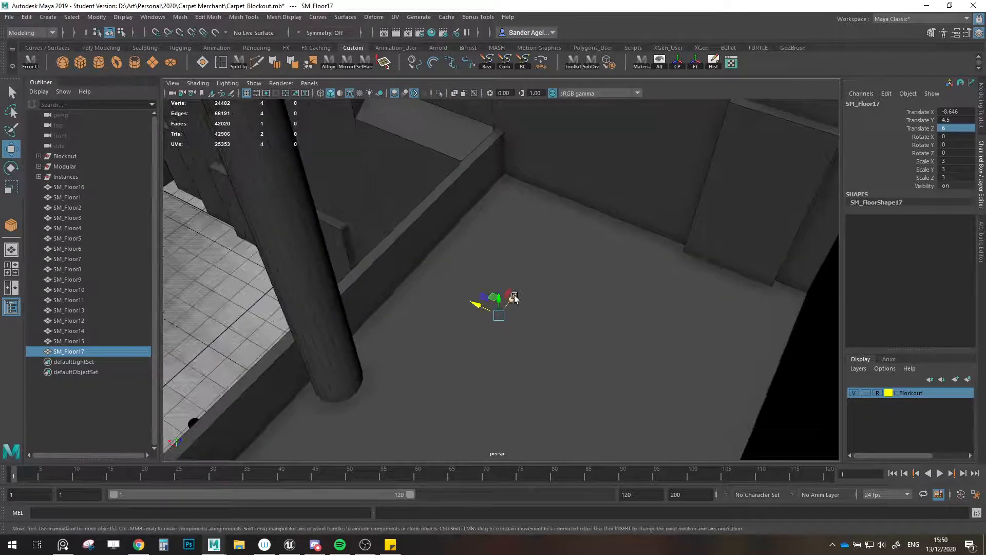
# - Switch the L_Blockout layer to template display and duplicate the balcony floor tile along Z at X -7.514
pyautogui.click(880, 392)
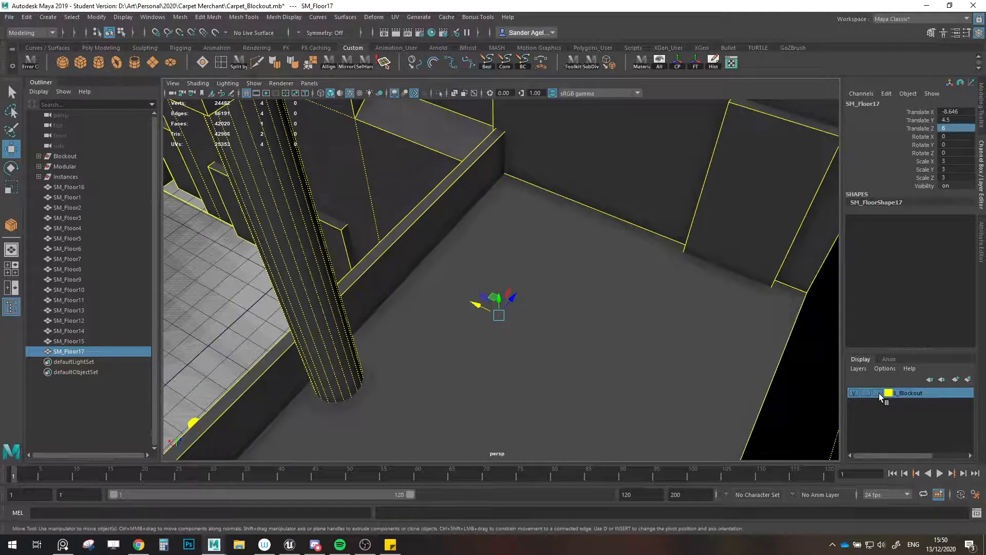
pyautogui.click(879, 393)
pyautogui.moveTo(478, 308); pyautogui.dragTo(475, 279)
pyautogui.hotkey('ctrl', 'd')
pyautogui.click(475, 279)
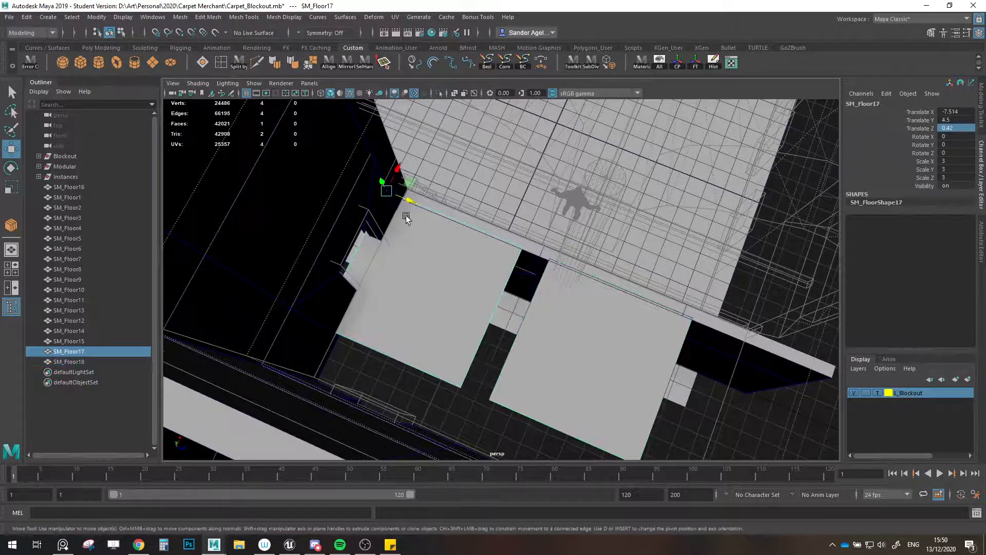
# - Snap the two balcony floor tiles to Z 0.5 and 3.5, and duplicate a third tile to Z 6.5
pyautogui.moveTo(408, 211); pyautogui.dragTo(441, 221)
pyautogui.click(603, 304)
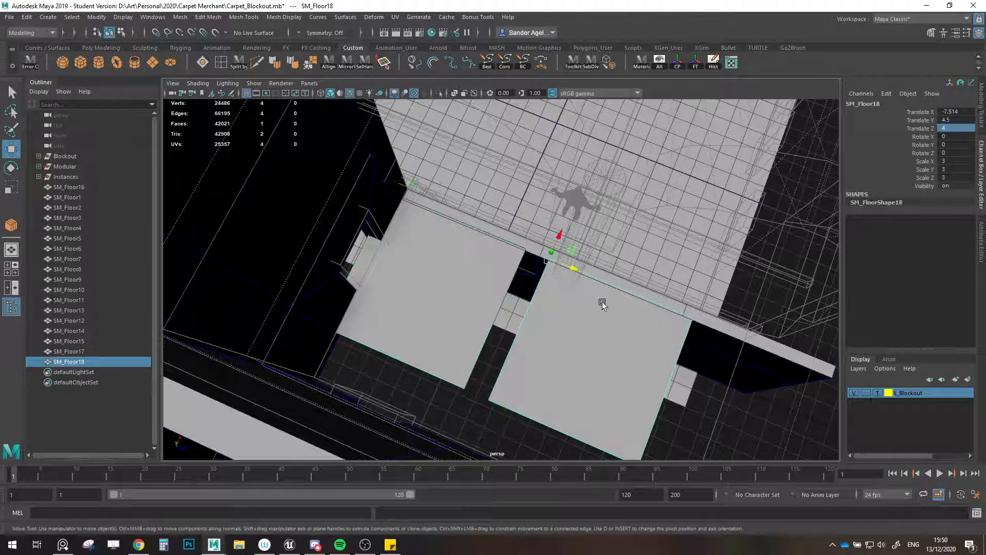
pyautogui.moveTo(575, 270); pyautogui.dragTo(537, 262)
pyautogui.keyDown('alt'); pyautogui.moveTo(661, 310); pyautogui.dragTo(491, 277, button='middle'); pyautogui.keyUp('alt')
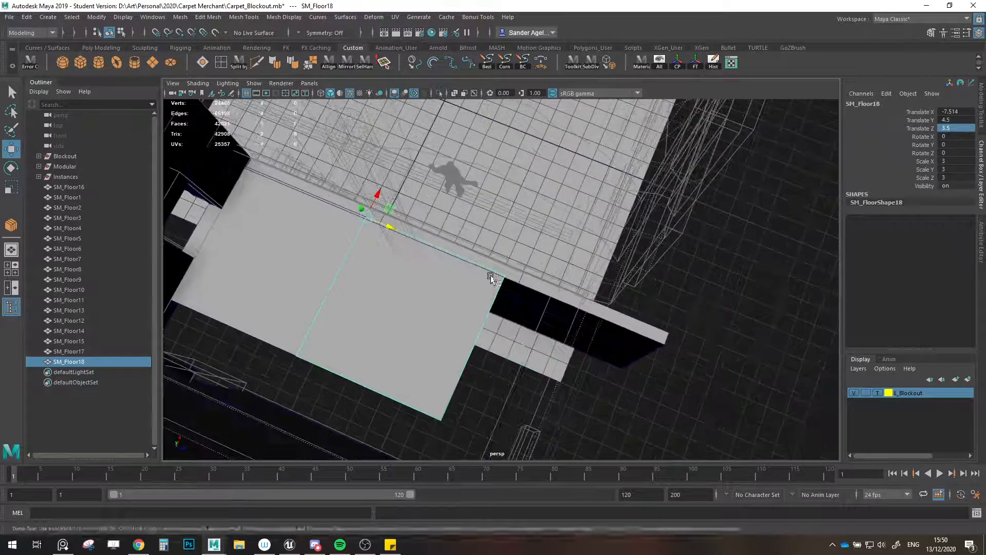
pyautogui.keyDown('alt'); pyautogui.moveTo(491, 278); pyautogui.dragTo(535, 279); pyautogui.keyUp('alt')
pyautogui.keyDown('shift'); pyautogui.moveTo(370, 279); pyautogui.dragTo(509, 285); pyautogui.keyUp('shift')
# - Select the three balcony floor tiles and duplicate the row to X -10.5 to cover the back of the room
pyautogui.keyDown('alt'); pyautogui.moveTo(458, 329); pyautogui.dragTo(427, 348); pyautogui.keyUp('alt')
pyautogui.keyDown('shift'); pyautogui.click(386, 352); pyautogui.keyUp('shift')
pyautogui.keyDown('shift'); pyautogui.click(322, 323); pyautogui.keyUp('shift')
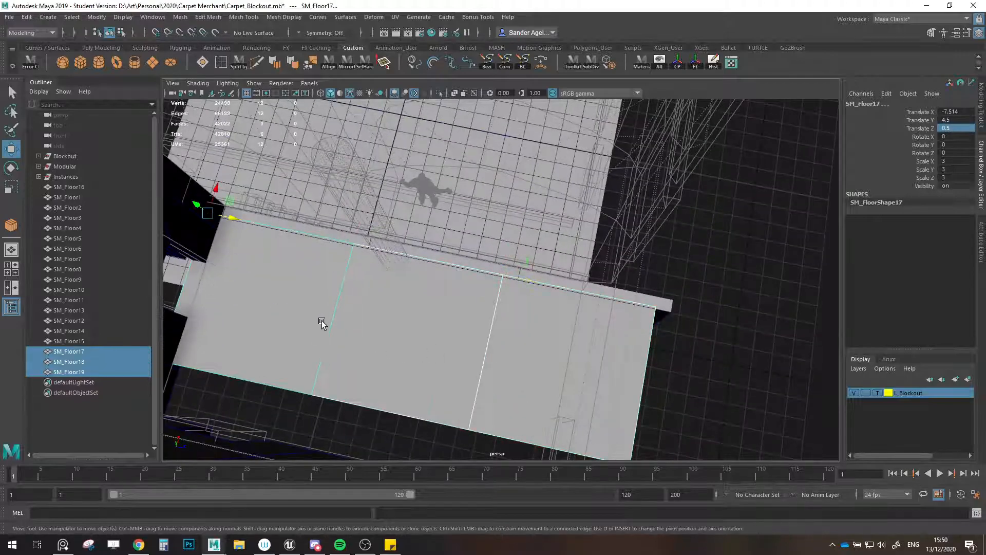
pyautogui.keyDown('alt'); pyautogui.moveTo(322, 323); pyautogui.dragTo(460, 307, button='middle'); pyautogui.keyUp('alt')
pyautogui.keyDown('alt'); pyautogui.moveTo(460, 306); pyautogui.dragTo(417, 294); pyautogui.keyUp('alt')
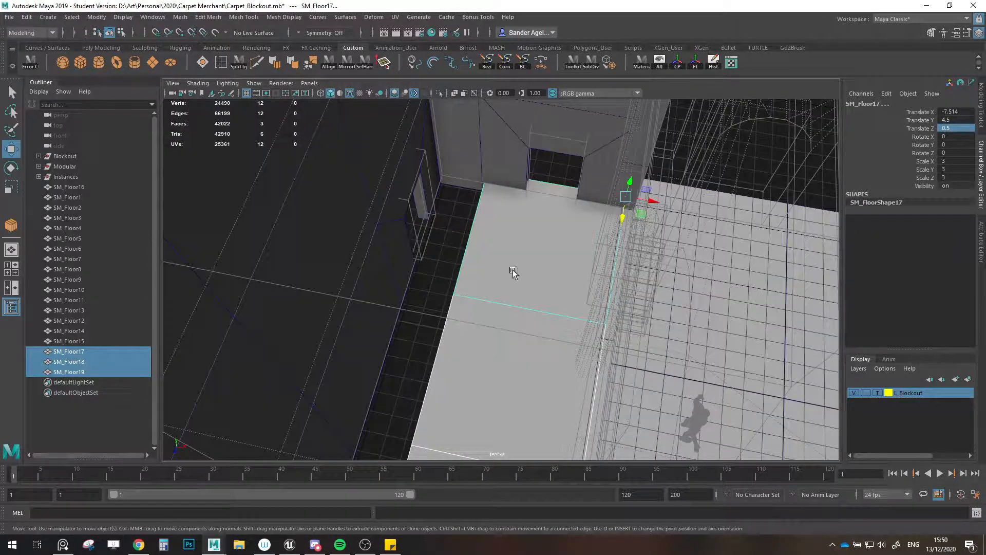
pyautogui.keyDown('alt'); pyautogui.moveTo(525, 271); pyautogui.dragTo(583, 258); pyautogui.keyUp('alt')
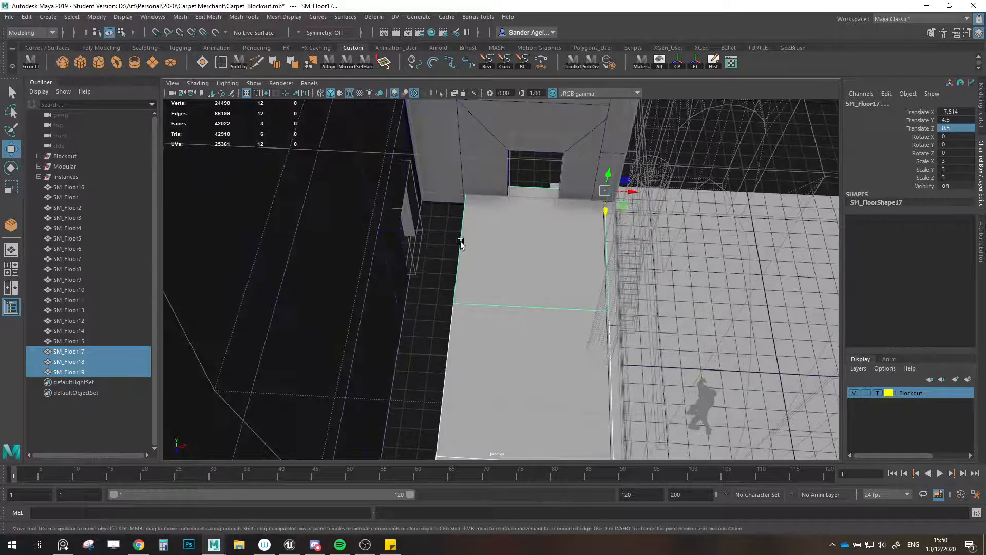
pyautogui.keyDown('alt'); pyautogui.moveTo(474, 254); pyautogui.dragTo(522, 211); pyautogui.keyUp('alt')
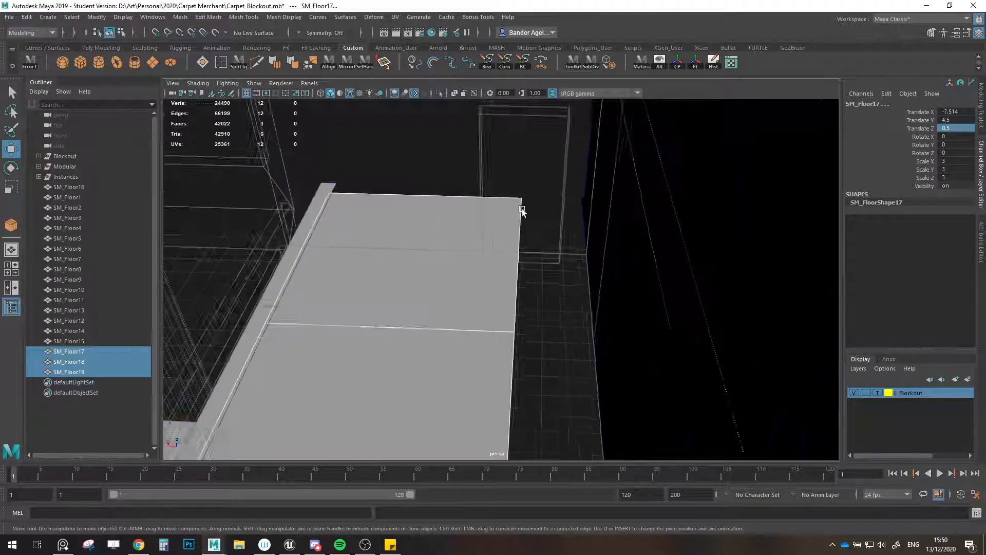
pyautogui.keyDown('alt'); pyautogui.moveTo(522, 211); pyautogui.dragTo(551, 283, button='middle'); pyautogui.keyUp('alt')
pyautogui.keyDown('alt'); pyautogui.moveTo(550, 284); pyautogui.dragTo(536, 282); pyautogui.keyUp('alt')
pyautogui.keyDown('alt'); pyautogui.moveTo(794, 420); pyautogui.dragTo(564, 211); pyautogui.keyUp('alt')
pyautogui.keyDown('shift'); pyautogui.moveTo(773, 213); pyautogui.dragTo(634, 186); pyautogui.keyUp('shift')
pyautogui.keyDown('alt'); pyautogui.moveTo(555, 178); pyautogui.dragTo(531, 177); pyautogui.keyUp('alt')
pyautogui.scroll(-2, 566, 212)
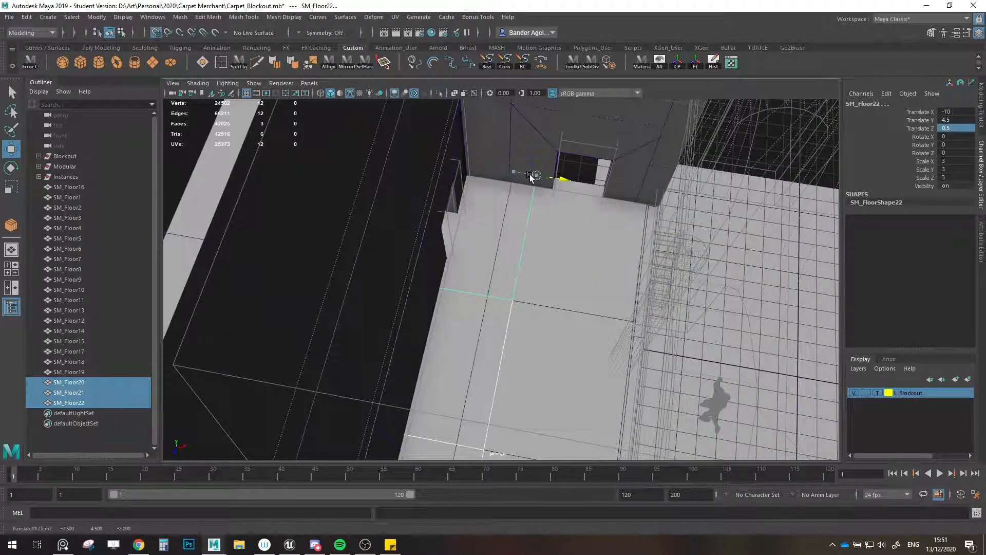
# - Select the front row of three balcony floor tiles and snap it to the grid along X
pyautogui.click(562, 237)
pyautogui.keyDown('alt'); pyautogui.moveTo(562, 237); pyautogui.dragTo(472, 328); pyautogui.keyUp('alt')
pyautogui.keyDown('shift'); pyautogui.click(465, 334); pyautogui.keyUp('shift')
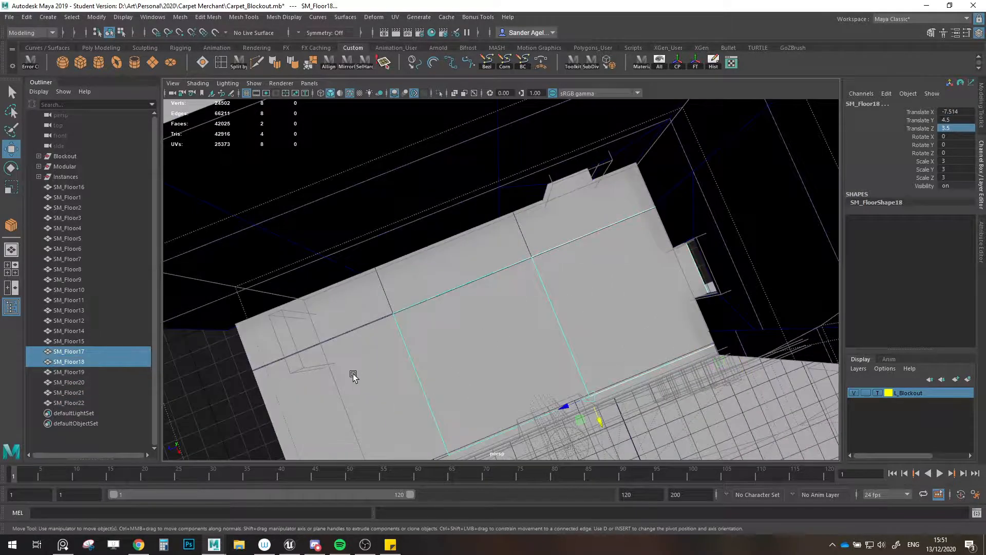
pyautogui.keyDown('shift'); pyautogui.click(352, 377); pyautogui.keyUp('shift')
pyautogui.keyDown('alt'); pyautogui.moveTo(453, 375); pyautogui.dragTo(334, 287); pyautogui.keyUp('alt')
pyautogui.scroll(5, 334, 286)
pyautogui.scroll(-5, 437, 290)
pyautogui.keyDown('alt'); pyautogui.moveTo(436, 290); pyautogui.dragTo(409, 277); pyautogui.keyUp('alt')
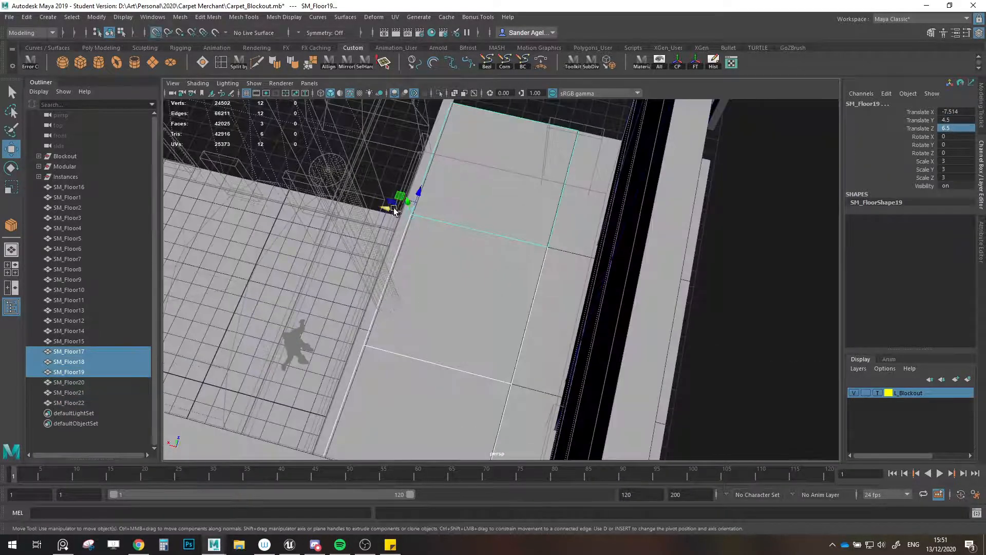
pyautogui.click(766, 275)
# - Group all floor tiles from SM_Floor16 to SM_Floor22 as Floor and parent the group under Instances
pyautogui.keyDown('alt'); pyautogui.moveTo(765, 275); pyautogui.dragTo(548, 282); pyautogui.keyUp('alt')
pyautogui.keyDown('alt'); pyautogui.moveTo(549, 282); pyautogui.dragTo(616, 223, button='middle'); pyautogui.keyUp('alt')
pyautogui.click(77, 403)
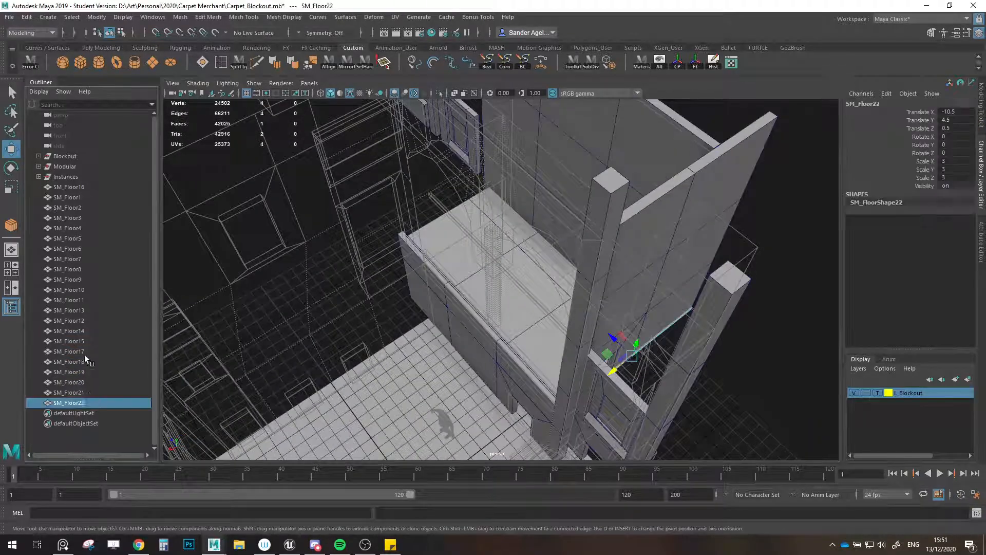
pyautogui.keyDown('shift'); pyautogui.click(83, 188); pyautogui.keyUp('shift')
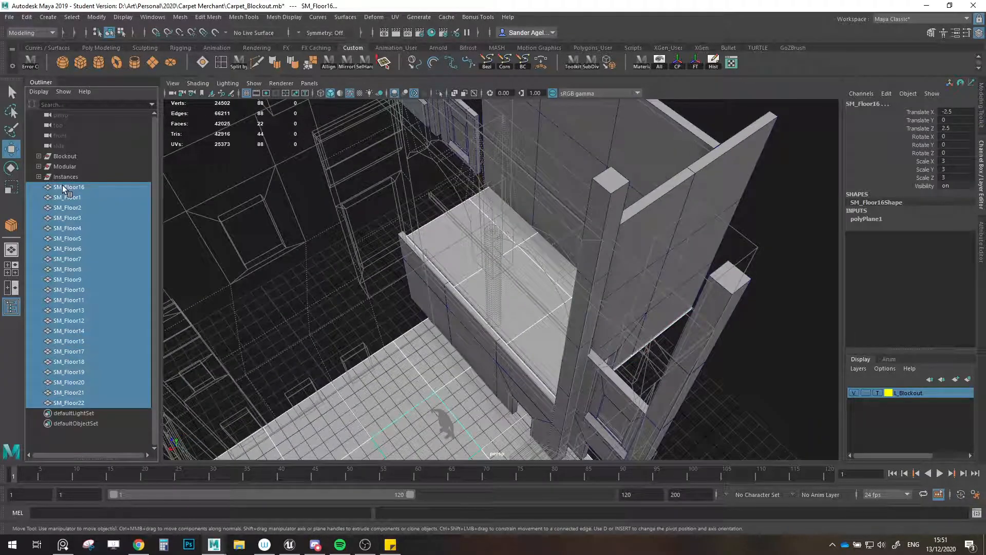
pyautogui.hotkey('ctrl', 'g')
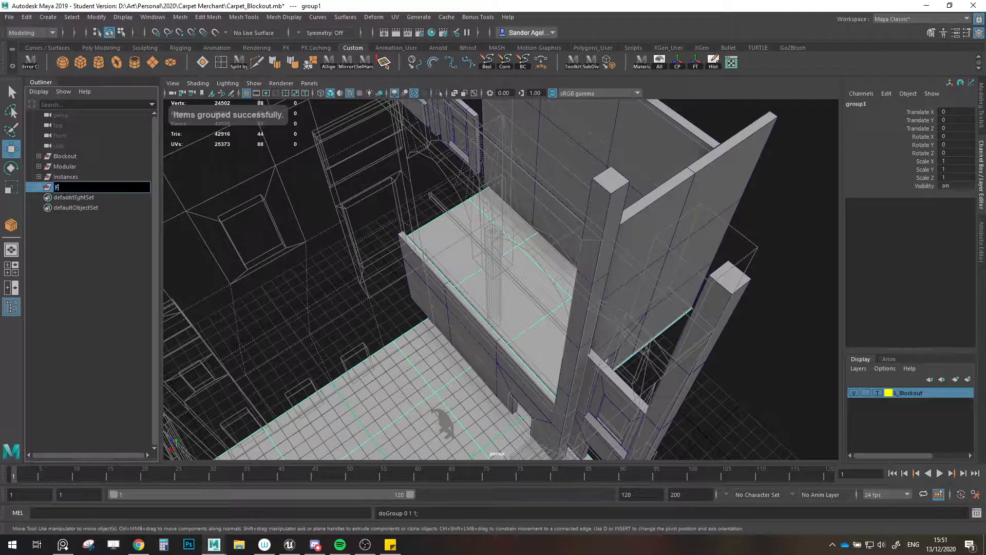
pyautogui.write('Floor')
pyautogui.press('Return')
pyautogui.moveTo(64, 189); pyautogui.dragTo(66, 175, button='middle')
pyautogui.click(65, 176)
pyautogui.click(788, 280)
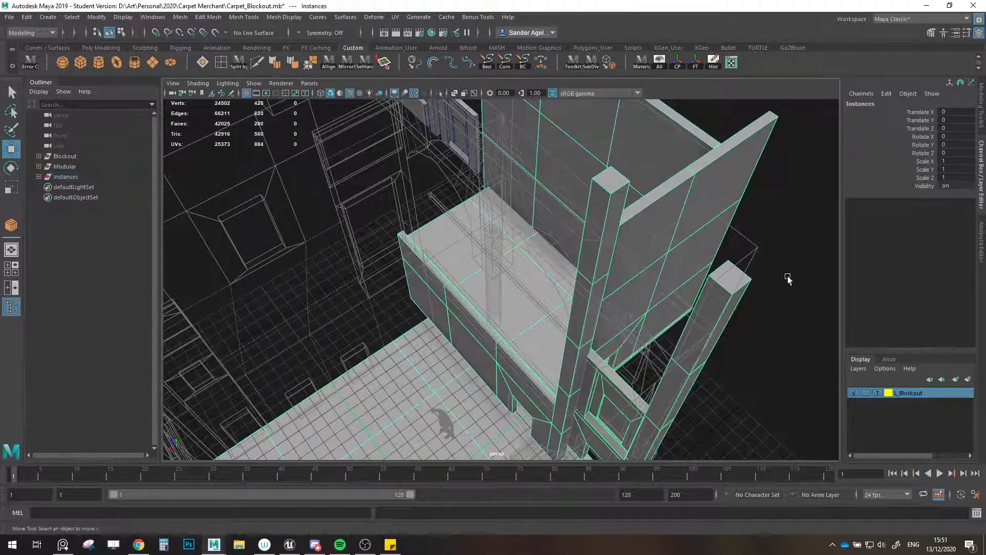
# - Return the L_Blockout layer to reference display and set the lambert2 blockout material's transparency to about 0.24
pyautogui.scroll(-10, 433, 285)
pyautogui.keyDown('alt'); pyautogui.moveTo(432, 286); pyautogui.dragTo(517, 337); pyautogui.keyUp('alt')
pyautogui.scroll(5, 528, 255)
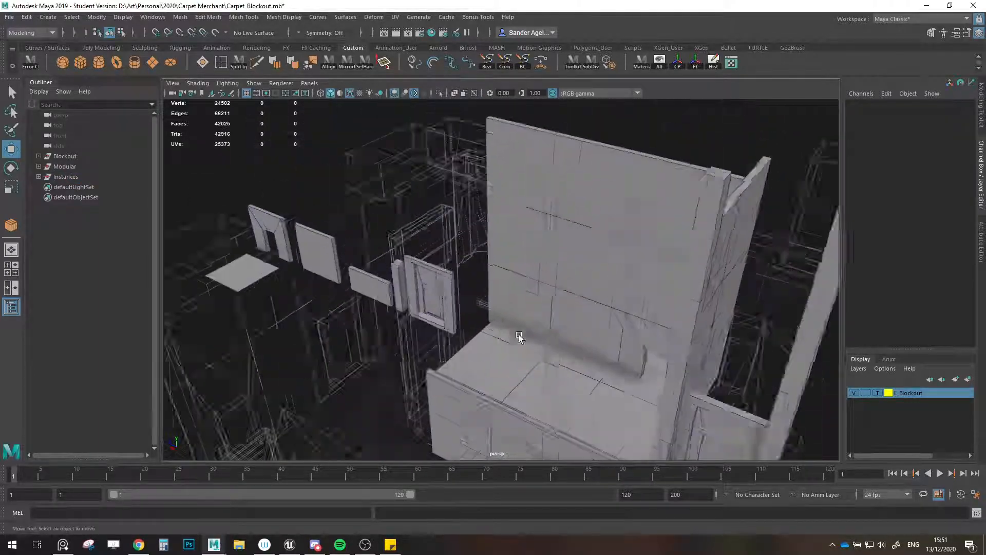
pyautogui.scroll(3, 523, 336)
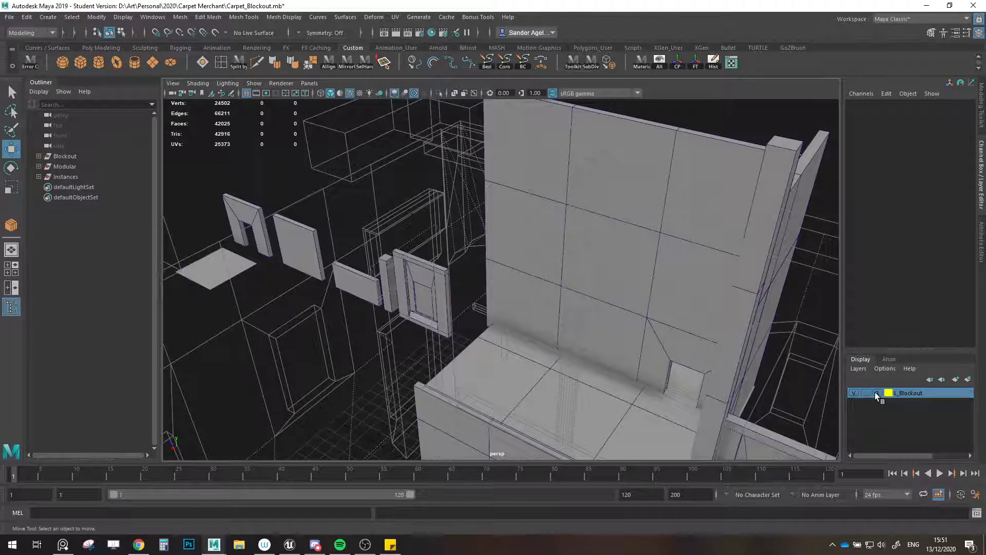
pyautogui.click(878, 394)
pyautogui.moveTo(520, 296)
pyautogui.keyDown('alt'); pyautogui.mouseDown()
pyautogui.moveTo(467, 239)
pyautogui.moveTo(511, 276)
pyautogui.moveTo(568, 270)
pyautogui.mouseUp(); pyautogui.keyUp('alt')
pyautogui.scroll(-3, 511, 276)
pyautogui.scroll(5, 668, 280)
pyautogui.click(698, 289)
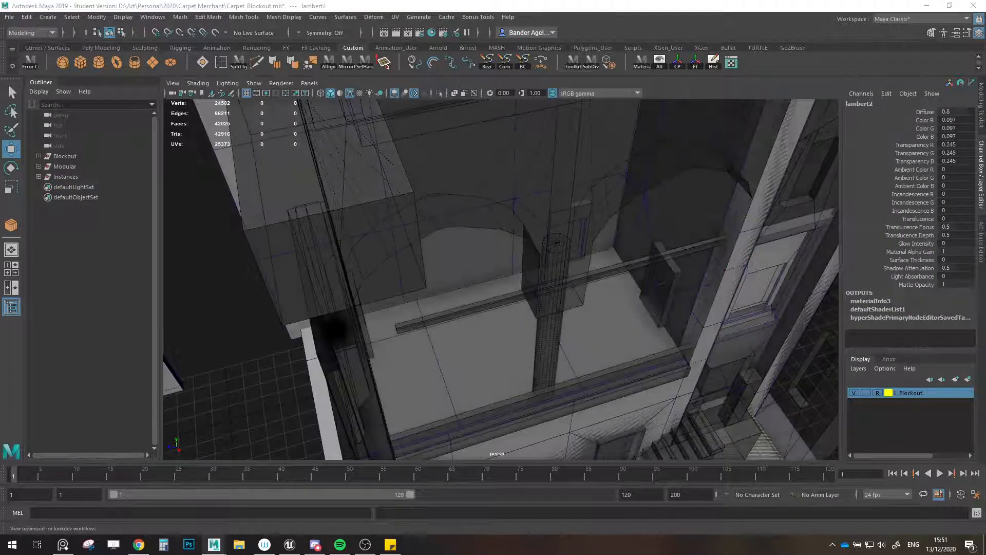
pyautogui.scroll(-2, 694, 237)
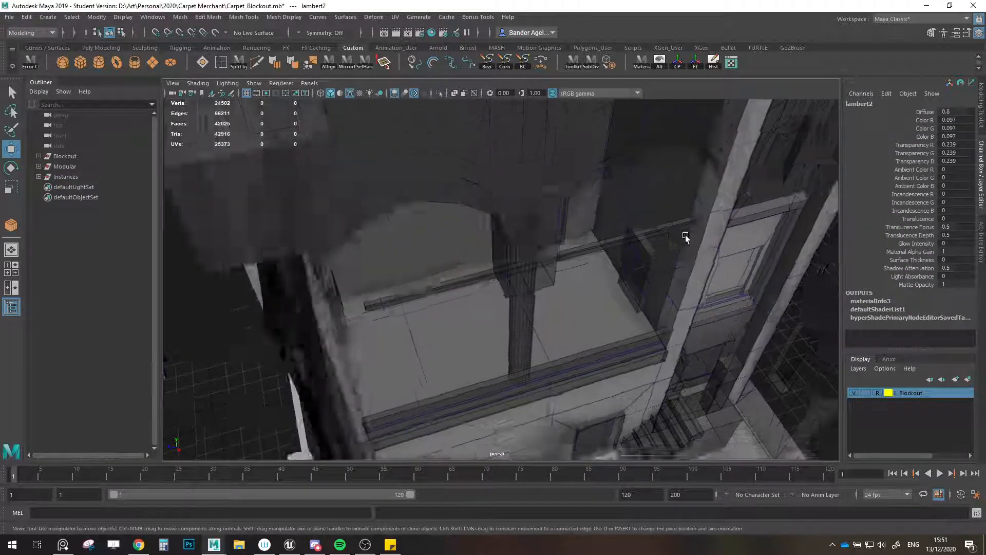
# - Duplicate the balcony room's door piece, pull the copy out to about X -0.879, Z -2.49 and rotate it to 90 degrees in Y
pyautogui.keyDown('alt'); pyautogui.moveTo(685, 236); pyautogui.dragTo(660, 225, button='middle'); pyautogui.keyUp('alt')
pyautogui.scroll(4, 655, 223)
pyautogui.click(634, 239)
pyautogui.keyDown('alt'); pyautogui.moveTo(634, 239); pyautogui.dragTo(596, 267); pyautogui.keyUp('alt')
pyautogui.moveTo(596, 267)
pyautogui.keyDown('alt'); pyautogui.mouseDown(button='middle')
pyautogui.moveTo(670, 429)
pyautogui.moveTo(660, 401)
pyautogui.mouseUp(button='middle'); pyautogui.keyUp('alt')
pyautogui.keyDown('alt'); pyautogui.moveTo(660, 401); pyautogui.dragTo(627, 363); pyautogui.keyUp('alt')
pyautogui.moveTo(675, 420)
pyautogui.keyDown('shift'); pyautogui.mouseDown()
pyautogui.moveTo(378, 356)
pyautogui.moveTo(616, 370)
pyautogui.moveTo(507, 387)
pyautogui.mouseUp(); pyautogui.keyUp('shift')
pyautogui.press('e')
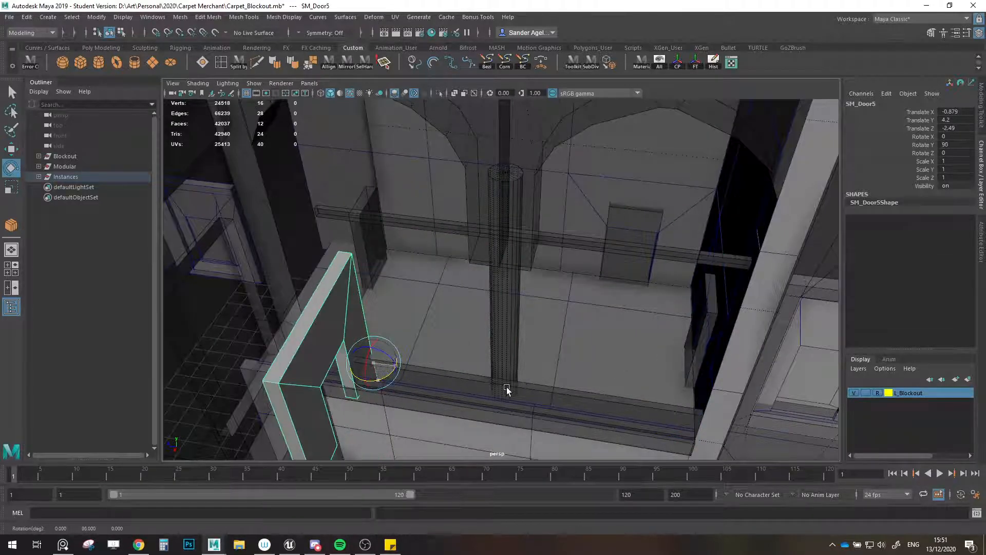
pyautogui.press('w')
# - Move the rotated door piece copy to the balcony room's open side at about X -4.695, Z -1.796
pyautogui.keyDown('alt'); pyautogui.moveTo(426, 344); pyautogui.dragTo(421, 339); pyautogui.keyUp('alt')
pyautogui.keyDown('alt'); pyautogui.moveTo(420, 340); pyautogui.dragTo(458, 378, button='middle'); pyautogui.keyUp('alt')
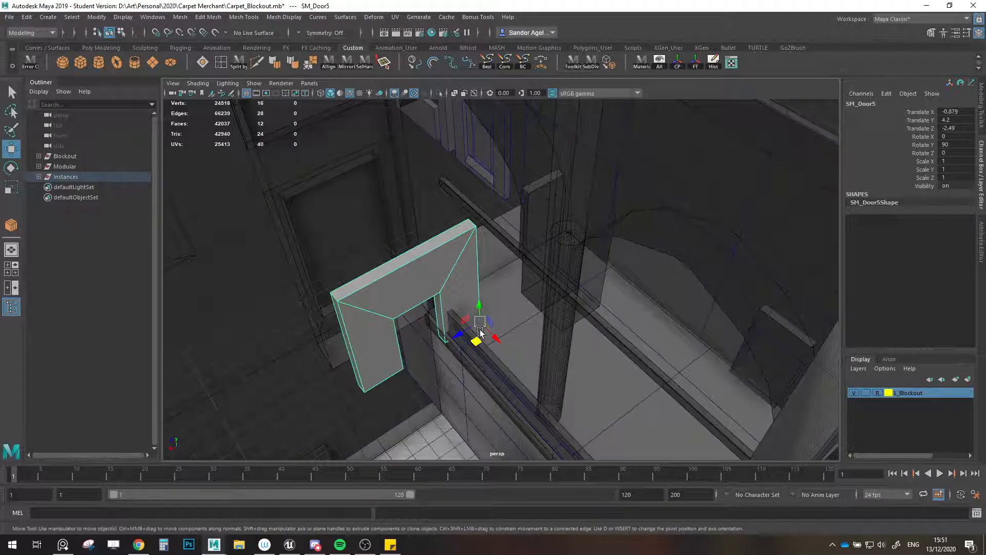
pyautogui.moveTo(492, 342); pyautogui.dragTo(568, 233)
pyautogui.moveTo(568, 234)
pyautogui.keyDown('alt'); pyautogui.mouseDown()
pyautogui.moveTo(541, 294)
pyautogui.moveTo(490, 309)
pyautogui.mouseUp(); pyautogui.keyUp('alt')
pyautogui.moveTo(611, 360); pyautogui.dragTo(634, 353)
pyautogui.keyDown('alt'); pyautogui.moveTo(634, 353); pyautogui.dragTo(623, 252, button='middle'); pyautogui.keyUp('alt')
pyautogui.keyDown('alt'); pyautogui.moveTo(624, 252); pyautogui.dragTo(427, 359, button='right'); pyautogui.keyUp('alt')
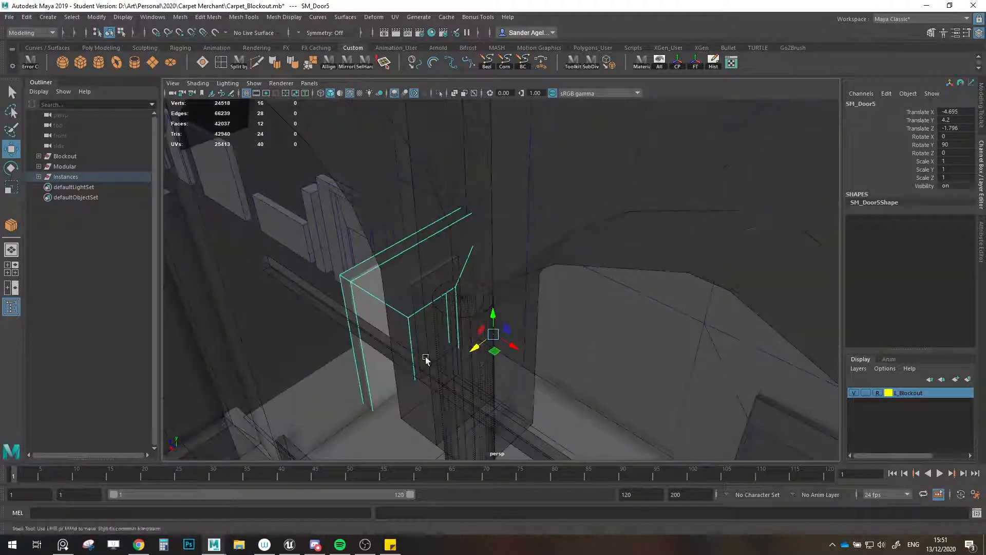
pyautogui.keyDown('alt'); pyautogui.moveTo(427, 359); pyautogui.dragTo(519, 272, button='middle'); pyautogui.keyUp('alt')
pyautogui.press('x')
pyautogui.moveTo(565, 240); pyautogui.dragTo(568, 248)
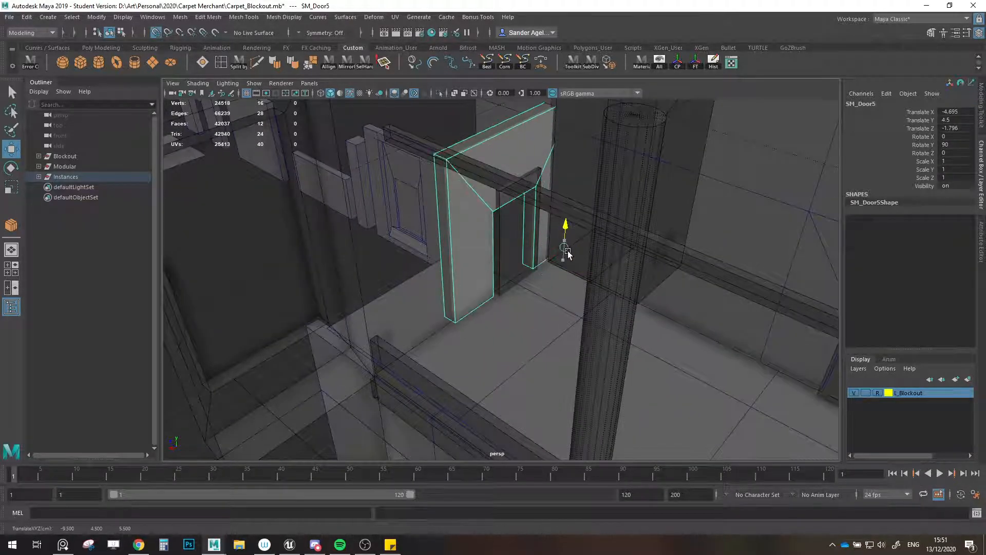
pyautogui.hotkey('ctrl', 'z')
pyautogui.keyDown('alt'); pyautogui.moveTo(555, 283); pyautogui.dragTo(620, 272); pyautogui.keyUp('alt')
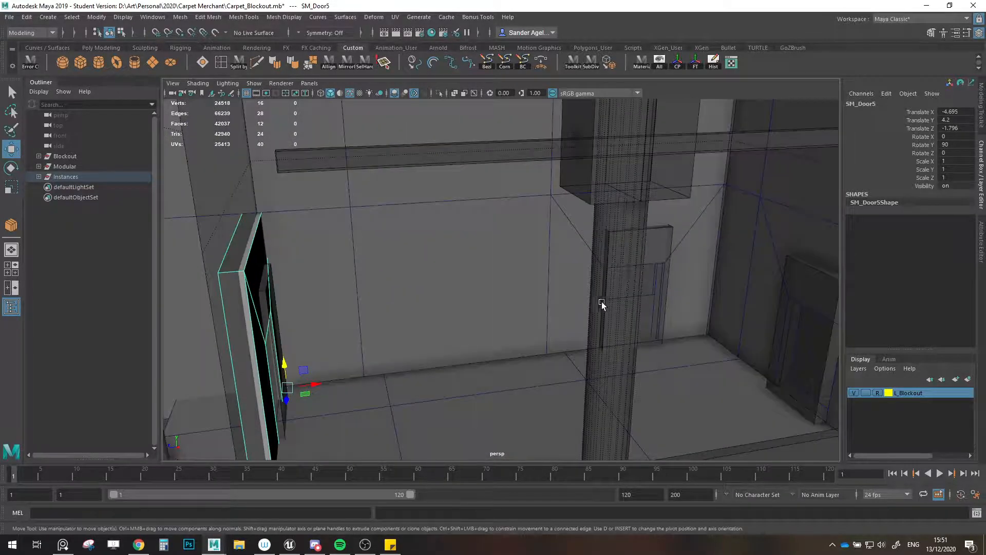
pyautogui.keyDown('alt'); pyautogui.moveTo(544, 311); pyautogui.dragTo(426, 279); pyautogui.keyUp('alt')
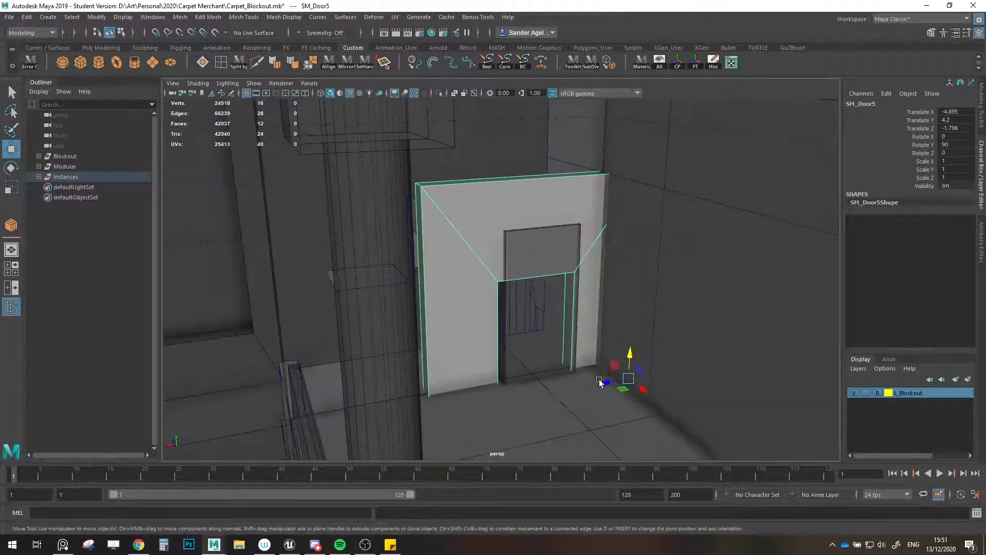
pyautogui.moveTo(604, 380); pyautogui.dragTo(551, 261)
pyautogui.hotkey('ctrl', 'z')
pyautogui.scroll(1, 526, 355)
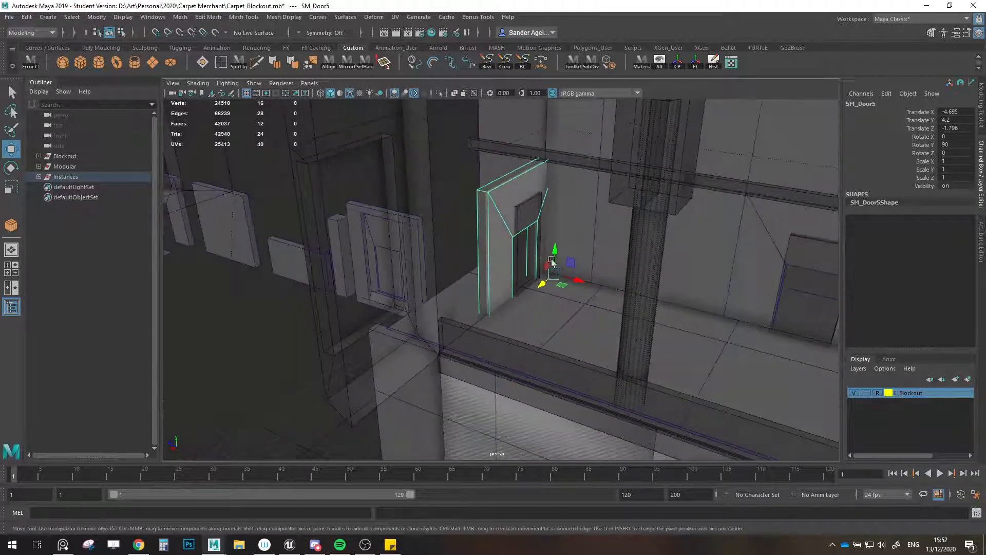
# - Duplicate a plain wall piece, rotate the copy to 90 degrees in Y and place it in line with the new side door piece
pyautogui.click(565, 224)
pyautogui.keyDown('alt'); pyautogui.moveTo(565, 225); pyautogui.dragTo(532, 245); pyautogui.keyUp('alt')
pyautogui.keyDown('shift'); pyautogui.moveTo(654, 285); pyautogui.dragTo(603, 340); pyautogui.keyUp('shift')
pyautogui.press('e')
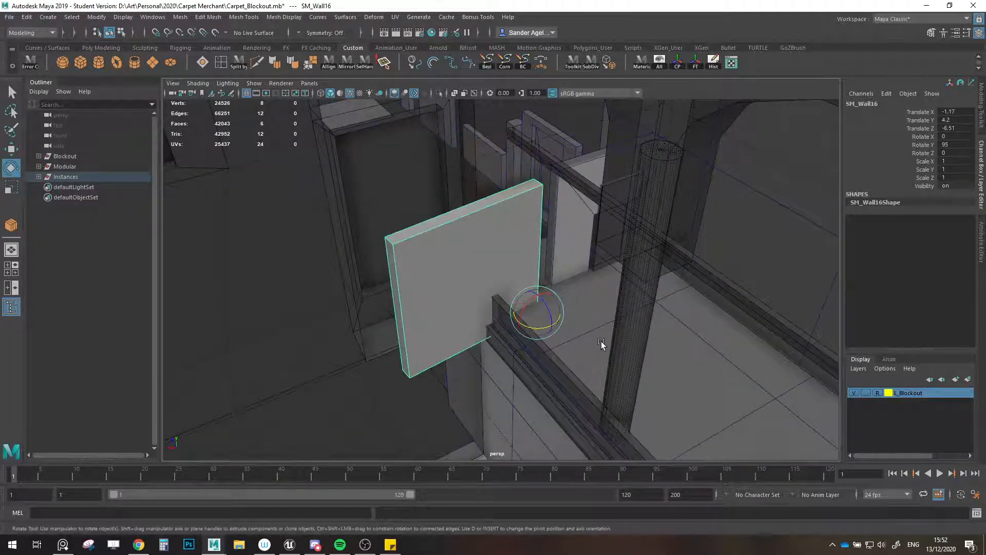
pyautogui.click(588, 341)
pyautogui.click(480, 291)
pyautogui.moveTo(539, 329); pyautogui.dragTo(661, 315)
pyautogui.press('w')
# - Select the side wall and door pieces together and shift them in X so the door sits at about X -4.792
pyautogui.keyDown('shift'); pyautogui.click(563, 261); pyautogui.keyUp('shift')
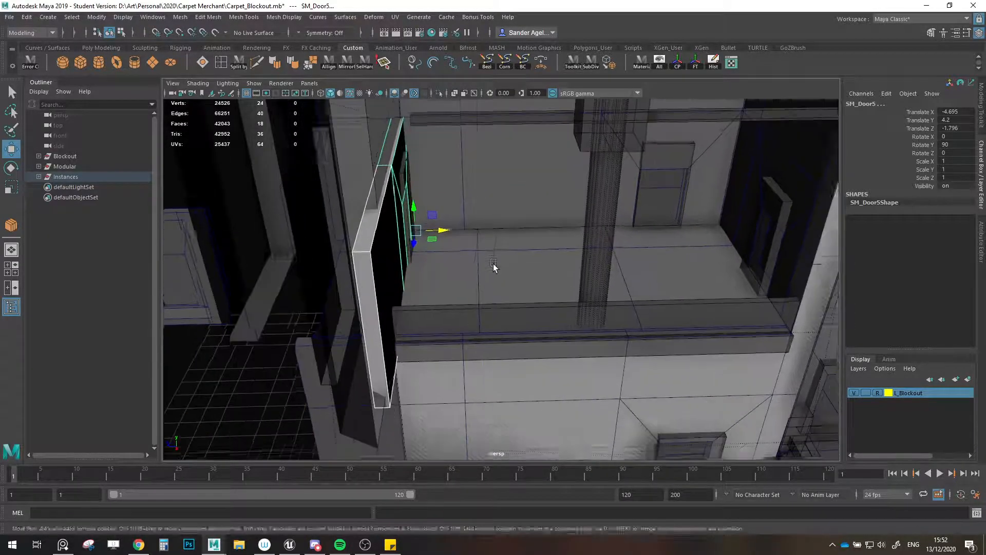
pyautogui.keyDown('alt'); pyautogui.moveTo(493, 266); pyautogui.dragTo(495, 316); pyautogui.keyUp('alt')
pyautogui.keyDown('alt'); pyautogui.moveTo(495, 316); pyautogui.dragTo(632, 312, button='right'); pyautogui.keyUp('alt')
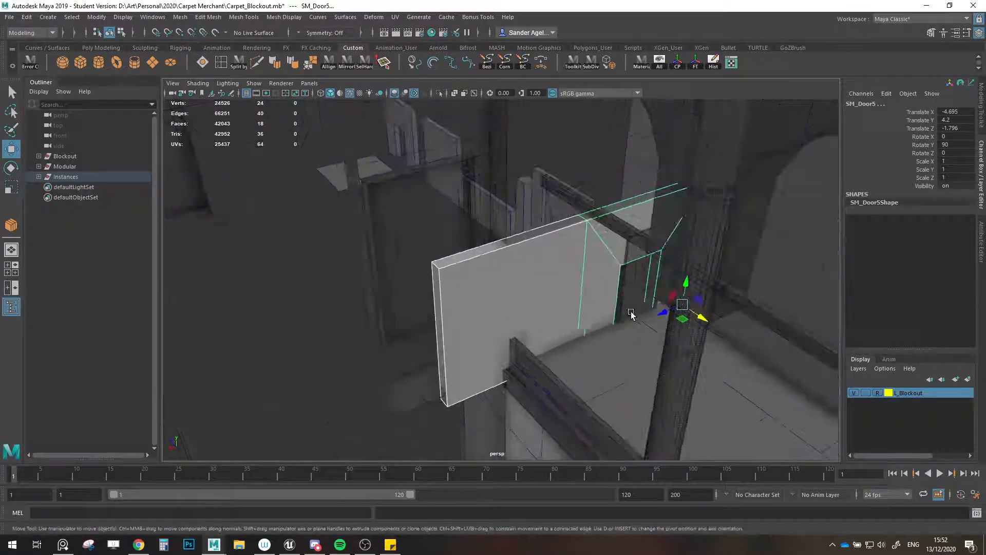
pyautogui.moveTo(683, 314); pyautogui.dragTo(690, 313)
pyautogui.keyDown('alt'); pyautogui.moveTo(685, 314); pyautogui.dragTo(554, 327, button='right'); pyautogui.keyUp('alt')
pyautogui.keyDown('alt'); pyautogui.moveTo(555, 326); pyautogui.dragTo(519, 370); pyautogui.keyUp('alt')
pyautogui.keyDown('alt'); pyautogui.moveTo(519, 370); pyautogui.dragTo(544, 314, button='middle'); pyautogui.keyUp('alt')
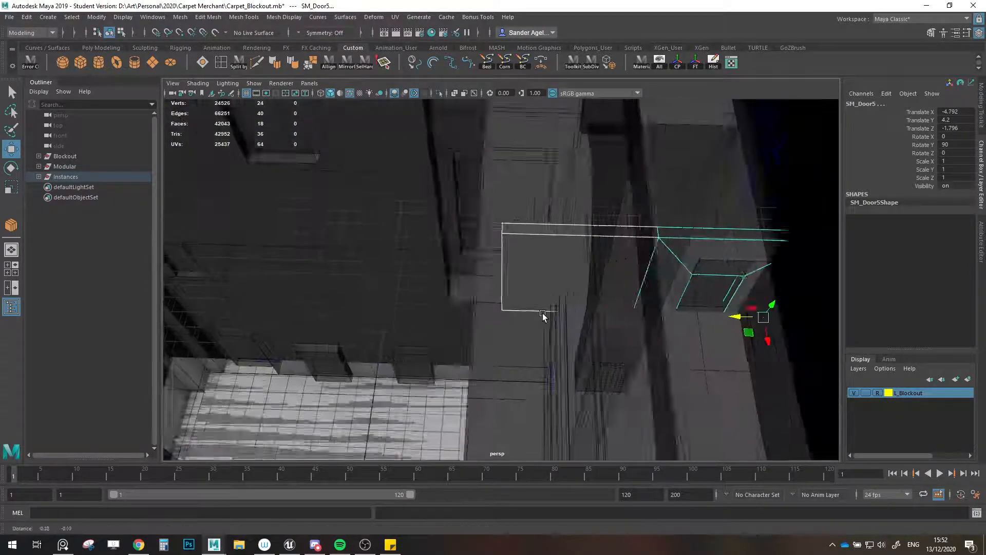
pyautogui.keyDown('alt'); pyautogui.moveTo(543, 314); pyautogui.dragTo(560, 296); pyautogui.keyUp('alt')
pyautogui.keyDown('alt'); pyautogui.moveTo(559, 296); pyautogui.dragTo(540, 231, button='middle'); pyautogui.keyUp('alt')
# - Duplicate the side wall straight down to Y 1, and raise the upper side wall and door pieces to Y 4.5 on the grid
pyautogui.click(528, 194)
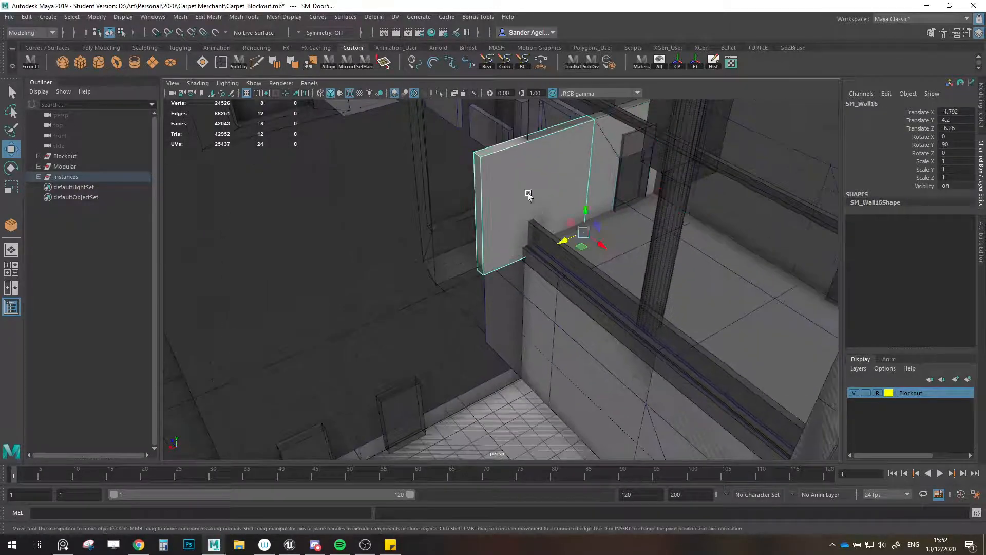
pyautogui.keyDown('shift'); pyautogui.moveTo(588, 211); pyautogui.dragTo(579, 325); pyautogui.keyUp('shift')
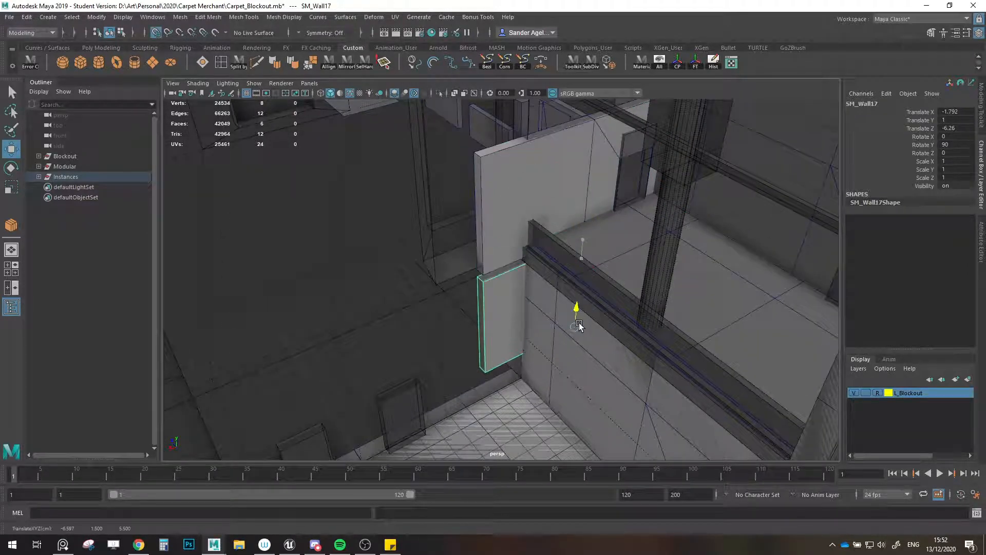
pyautogui.click(548, 215)
pyautogui.keyDown('shift'); pyautogui.click(615, 197); pyautogui.keyUp('shift')
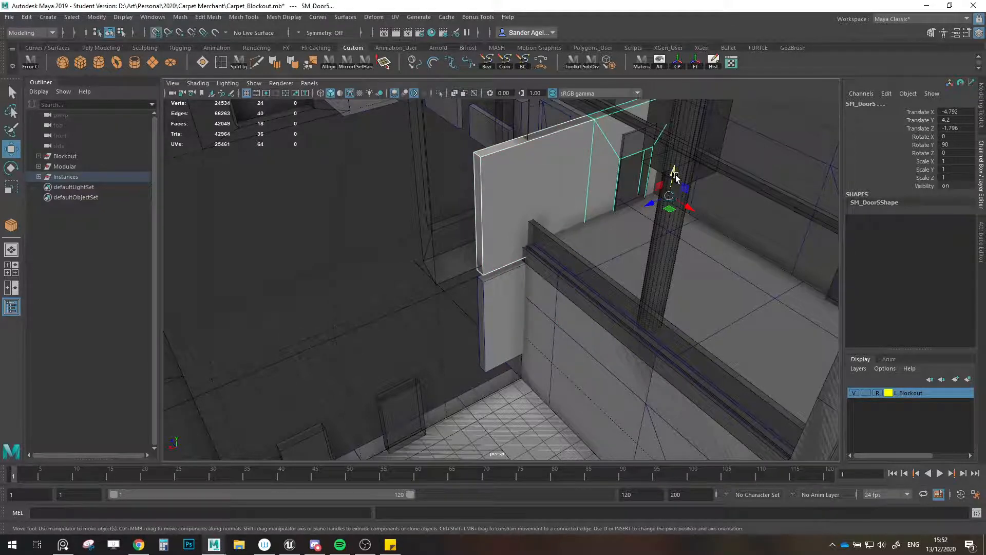
pyautogui.moveTo(674, 174); pyautogui.dragTo(669, 190)
# - Select all six balcony room floor tiles and snap them up to Y 4.5
pyautogui.scroll(4, 593, 260)
pyautogui.keyDown('alt'); pyautogui.moveTo(600, 266); pyautogui.dragTo(624, 252); pyautogui.keyUp('alt')
pyautogui.keyDown('alt'); pyautogui.moveTo(624, 252); pyautogui.dragTo(406, 309, button='middle'); pyautogui.keyUp('alt')
pyautogui.scroll(1, 437, 309)
pyautogui.click(485, 304)
pyautogui.keyDown('alt'); pyautogui.moveTo(485, 304); pyautogui.dragTo(646, 282); pyautogui.keyUp('alt')
pyautogui.keyDown('shift'); pyautogui.click(479, 281); pyautogui.keyUp('shift')
pyautogui.keyDown('shift'); pyautogui.click(645, 282); pyautogui.keyUp('shift')
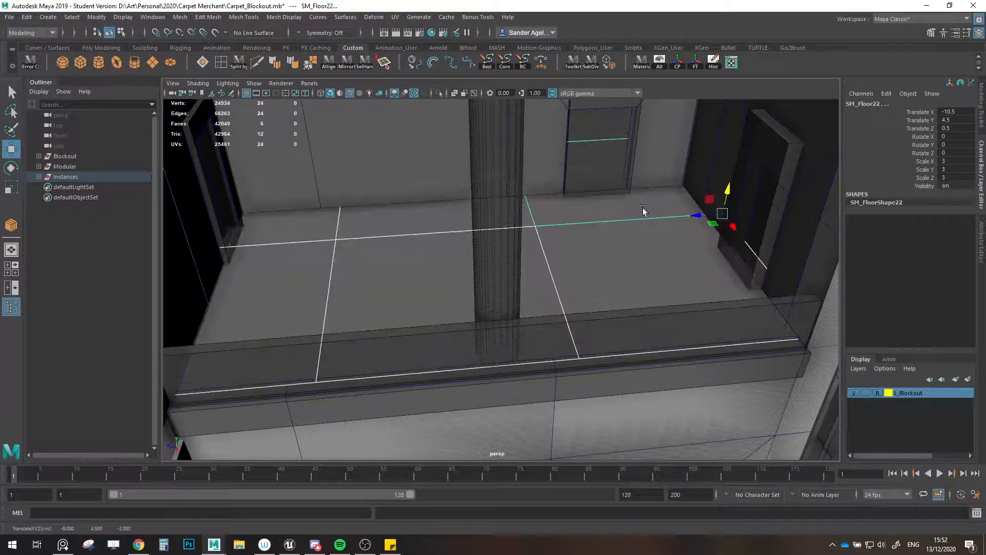
# - Select the stacked wall and door pieces along the balcony room's back and far side and raise them together on the grid, top row to Y 10.5
pyautogui.keyDown('alt'); pyautogui.moveTo(643, 211); pyautogui.dragTo(650, 315); pyautogui.keyUp('alt')
pyautogui.click(522, 220)
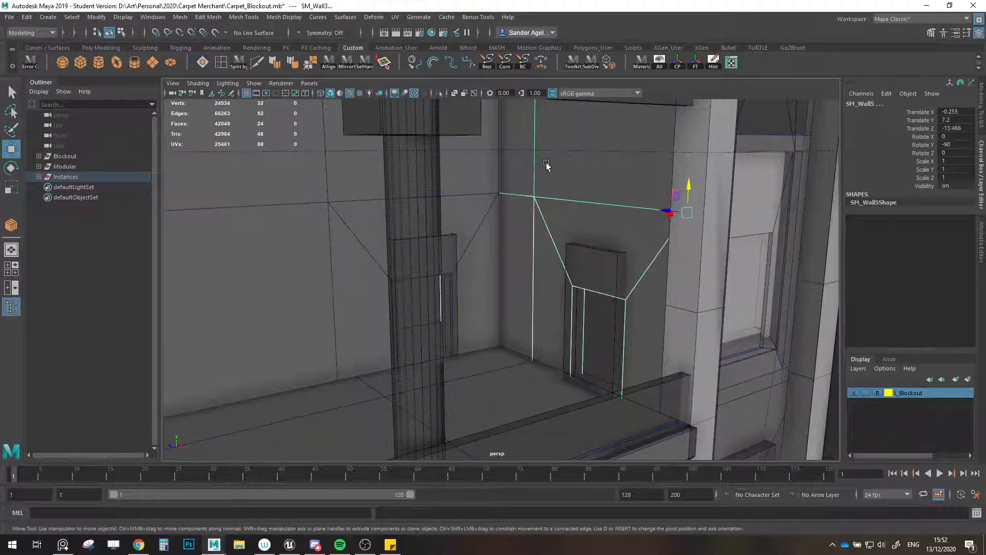
pyautogui.click(492, 155)
pyautogui.keyDown('shift'); pyautogui.click(477, 221); pyautogui.keyUp('shift')
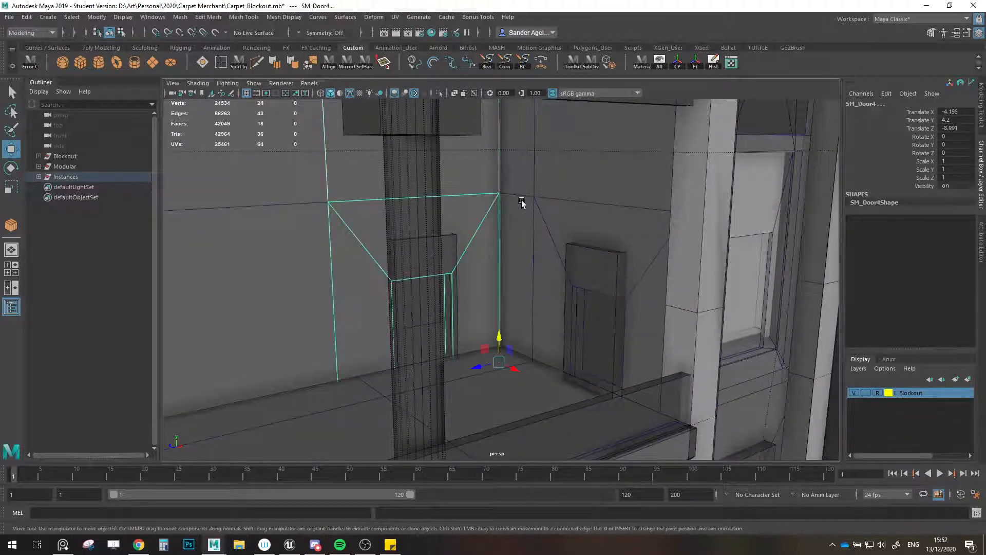
pyautogui.keyDown('shift'); pyautogui.click(522, 203); pyautogui.keyUp('shift')
pyautogui.keyDown('shift'); pyautogui.click(521, 180); pyautogui.keyUp('shift')
pyautogui.keyDown('shift'); pyautogui.click(564, 184); pyautogui.keyUp('shift')
pyautogui.keyDown('shift'); pyautogui.click(577, 233); pyautogui.keyUp('shift')
pyautogui.keyDown('alt'); pyautogui.moveTo(434, 213); pyautogui.dragTo(384, 213); pyautogui.keyUp('alt')
pyautogui.keyDown('shift'); pyautogui.click(312, 218); pyautogui.keyUp('shift')
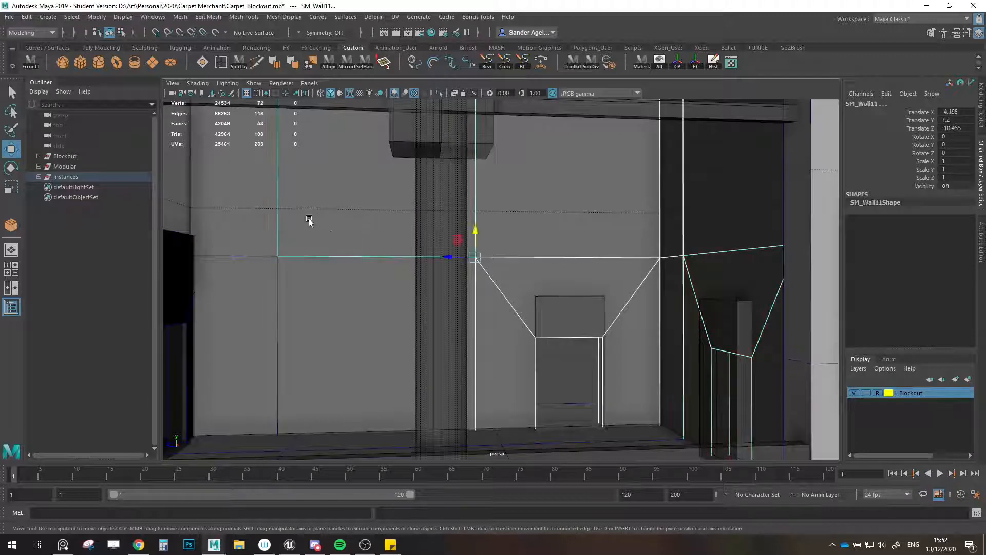
pyautogui.keyDown('shift'); pyautogui.click(251, 238); pyautogui.keyUp('shift')
pyautogui.keyDown('shift'); pyautogui.click(260, 303); pyautogui.keyUp('shift')
pyautogui.keyDown('shift'); pyautogui.click(324, 292); pyautogui.keyUp('shift')
pyautogui.keyDown('alt'); pyautogui.moveTo(459, 155); pyautogui.dragTo(457, 301, button='middle'); pyautogui.keyUp('alt')
pyautogui.scroll(-2, 458, 302)
pyautogui.scroll(-2, 396, 271)
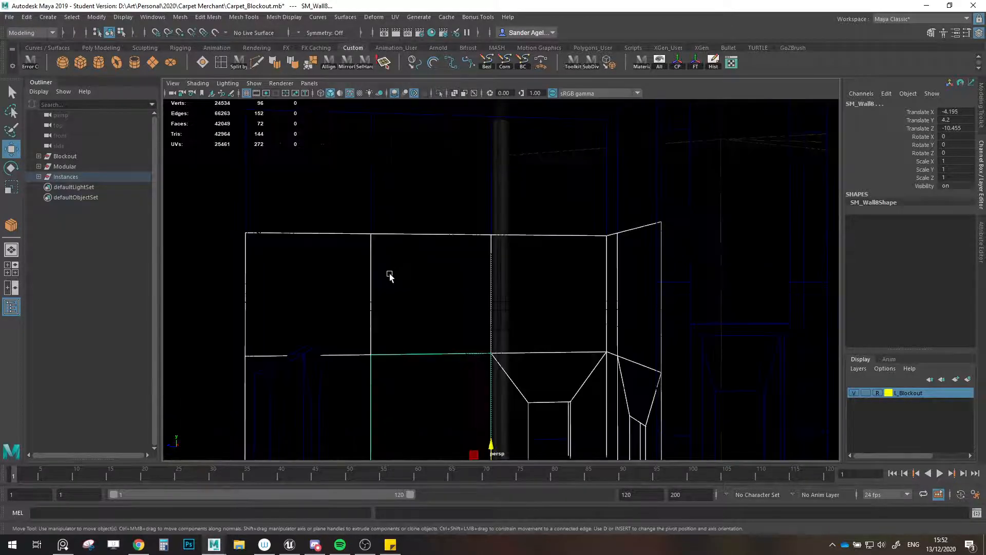
pyautogui.keyDown('alt'); pyautogui.moveTo(390, 275); pyautogui.dragTo(374, 262); pyautogui.keyUp('alt')
pyautogui.scroll(2, 374, 262)
pyautogui.keyDown('shift'); pyautogui.click(372, 257); pyautogui.keyUp('shift')
pyautogui.keyDown('shift'); pyautogui.click(484, 241); pyautogui.keyUp('shift')
pyautogui.keyDown('shift'); pyautogui.click(615, 237); pyautogui.keyUp('shift')
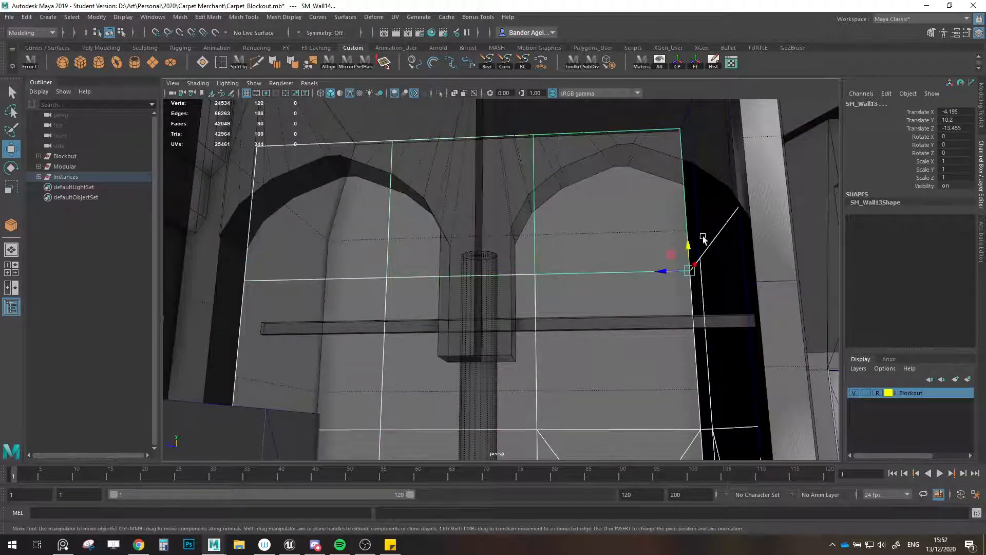
pyautogui.keyDown('shift'); pyautogui.click(703, 237); pyautogui.keyUp('shift')
pyautogui.keyDown('alt'); pyautogui.moveTo(535, 254); pyautogui.dragTo(552, 275); pyautogui.keyUp('alt')
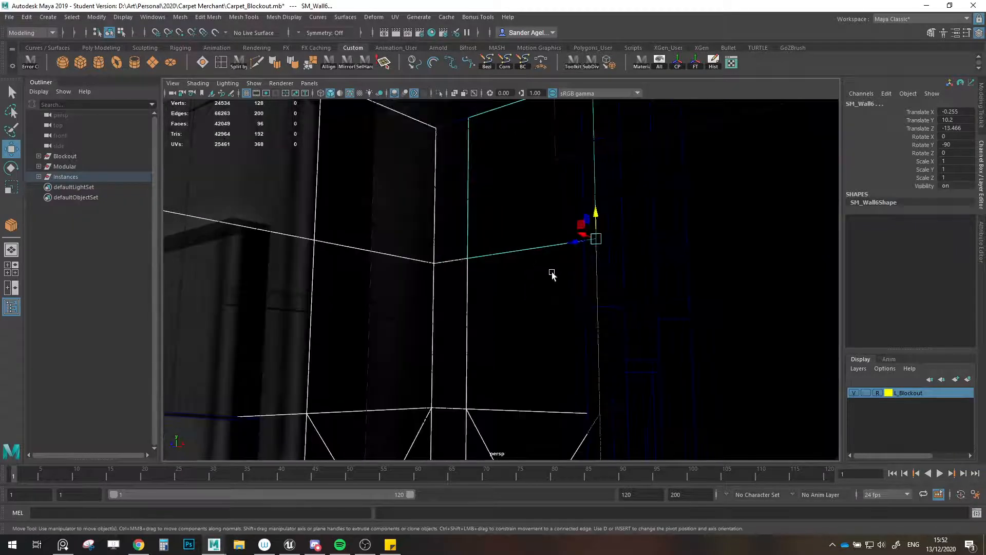
pyautogui.moveTo(592, 218); pyautogui.dragTo(596, 184)
pyautogui.click(596, 208)
pyautogui.hotkey('ctrl', 'z')
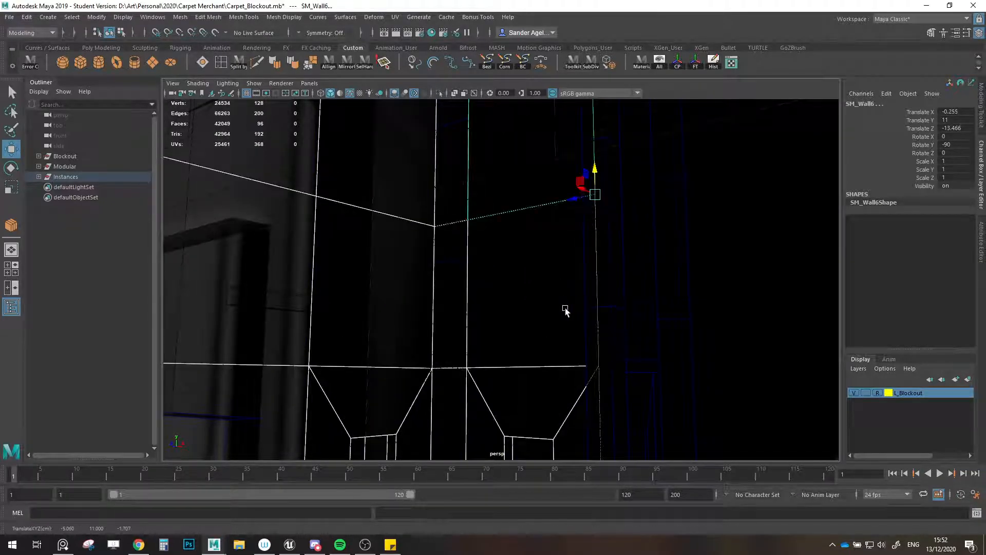
# - Snap the lower side wall copy up to Y 1.5 so it meets the wall above it
pyautogui.keyDown('alt'); pyautogui.moveTo(565, 310); pyautogui.dragTo(536, 281); pyautogui.keyUp('alt')
pyautogui.scroll(3, 461, 257)
pyautogui.scroll(-3, 523, 243)
pyautogui.scroll(4, 523, 245)
pyautogui.scroll(3, 485, 290)
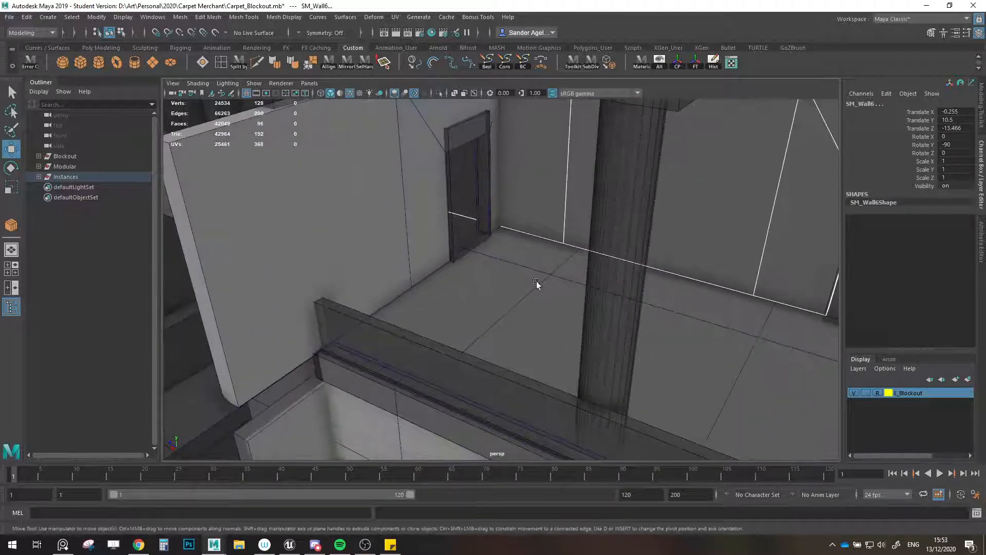
pyautogui.scroll(6, 420, 306)
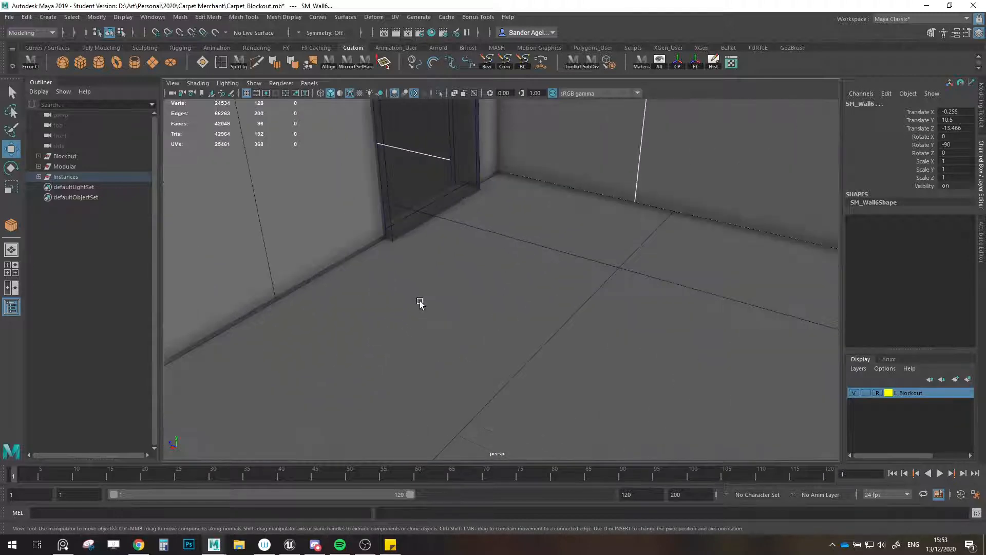
pyautogui.keyDown('alt'); pyautogui.moveTo(337, 279); pyautogui.dragTo(523, 338, button='middle'); pyautogui.keyUp('alt')
pyautogui.scroll(-8, 494, 278)
pyautogui.keyDown('alt'); pyautogui.moveTo(522, 337); pyautogui.dragTo(458, 332); pyautogui.keyUp('alt')
pyautogui.keyDown('alt'); pyautogui.moveTo(457, 332); pyautogui.dragTo(585, 244, button='middle'); pyautogui.keyUp('alt')
pyautogui.click(517, 335)
pyautogui.moveTo(599, 383); pyautogui.dragTo(602, 381)
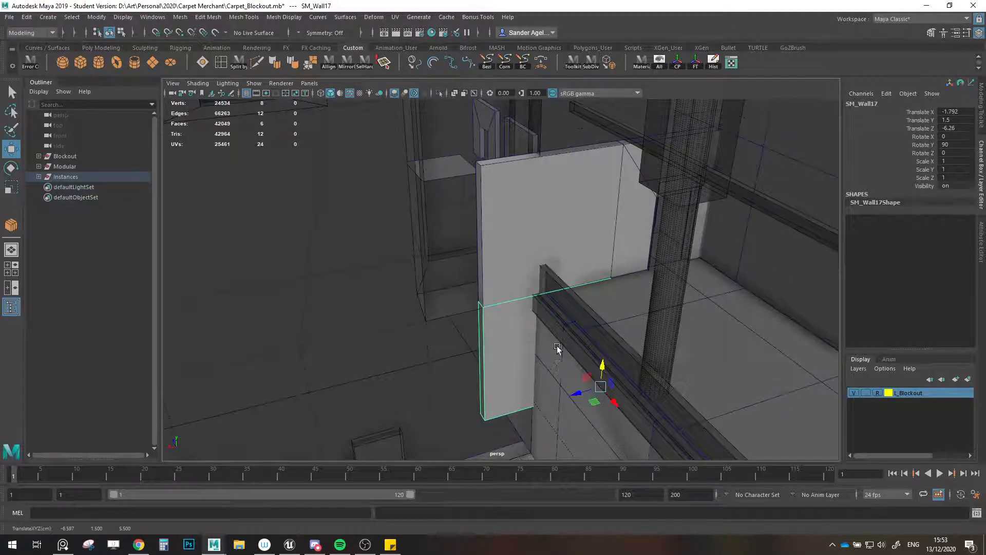
# - Duplicate the lower side wall downward and snap the copy to Y -1.5
pyautogui.keyDown('alt'); pyautogui.moveTo(580, 361); pyautogui.dragTo(583, 276, button='middle'); pyautogui.keyUp('alt')
pyautogui.keyDown('alt'); pyautogui.moveTo(577, 299); pyautogui.dragTo(627, 303, button='right'); pyautogui.keyUp('alt')
pyautogui.keyDown('shift'); pyautogui.moveTo(635, 292); pyautogui.dragTo(618, 418); pyautogui.keyUp('shift')
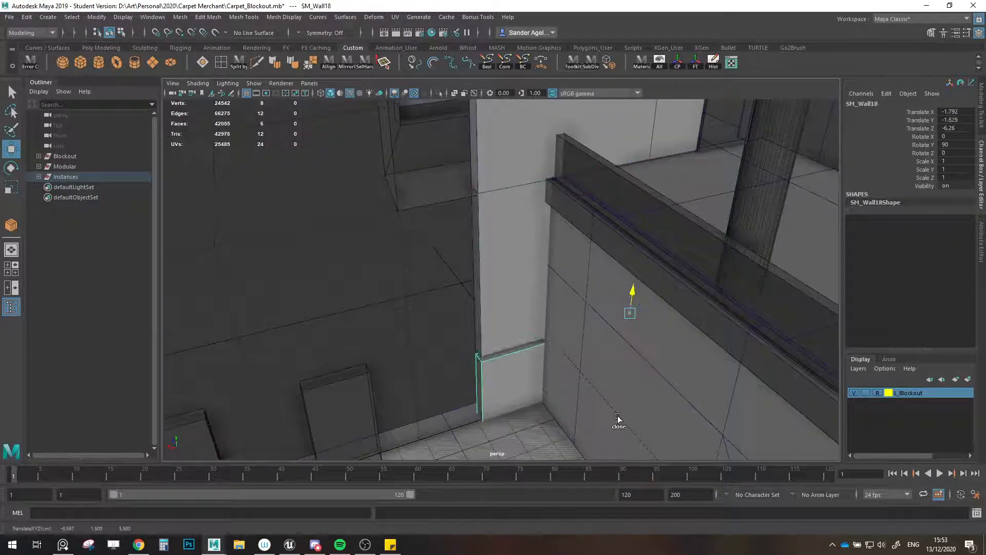
pyautogui.keyDown('alt'); pyautogui.moveTo(565, 369); pyautogui.dragTo(550, 343, button='right'); pyautogui.keyUp('alt')
pyautogui.moveTo(596, 379); pyautogui.dragTo(599, 402)
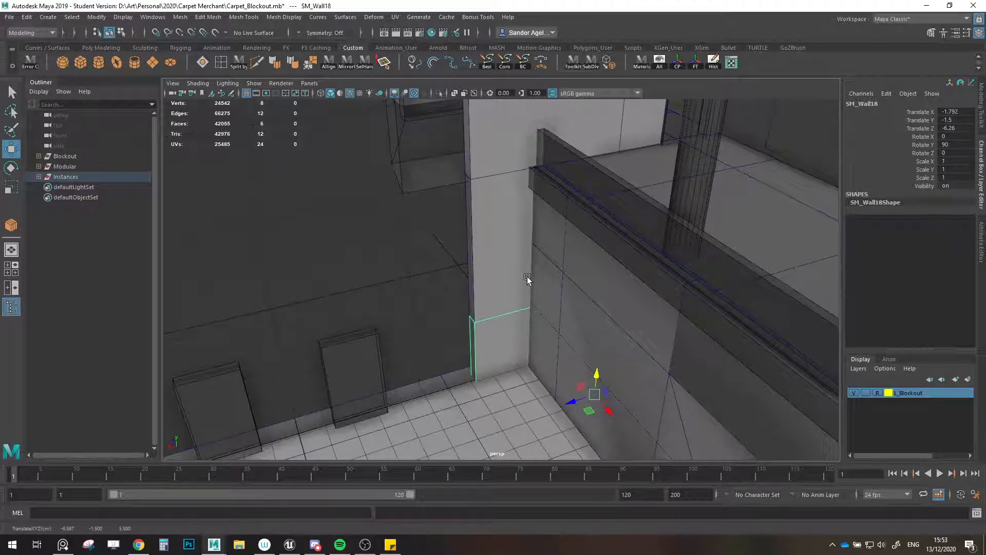
# - Remove the lowest wall copy and snap the remaining lower side wall down to Y 0
pyautogui.click(506, 270)
pyautogui.moveTo(608, 272); pyautogui.dragTo(599, 351)
# - Duplicate the half wall piece, rotate the copy to 90 degrees in Y and place it in the side wall gap at X -1.695, Z -6.26
pyautogui.click(554, 260)
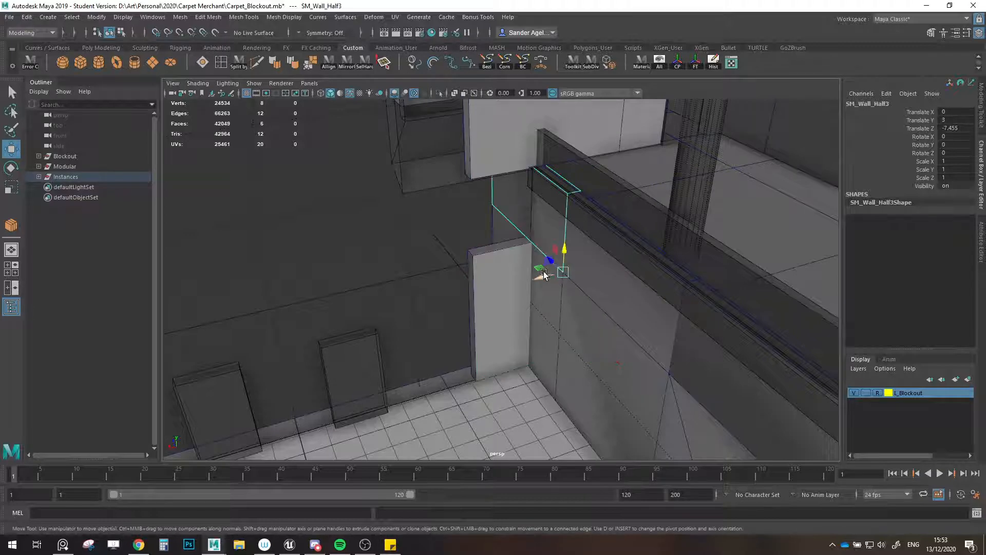
pyautogui.moveTo(540, 269)
pyautogui.keyDown('shift'); pyautogui.mouseDown()
pyautogui.moveTo(491, 267)
pyautogui.moveTo(514, 281)
pyautogui.moveTo(584, 286)
pyautogui.mouseUp(); pyautogui.keyUp('shift')
pyautogui.press('e')
pyautogui.press('w')
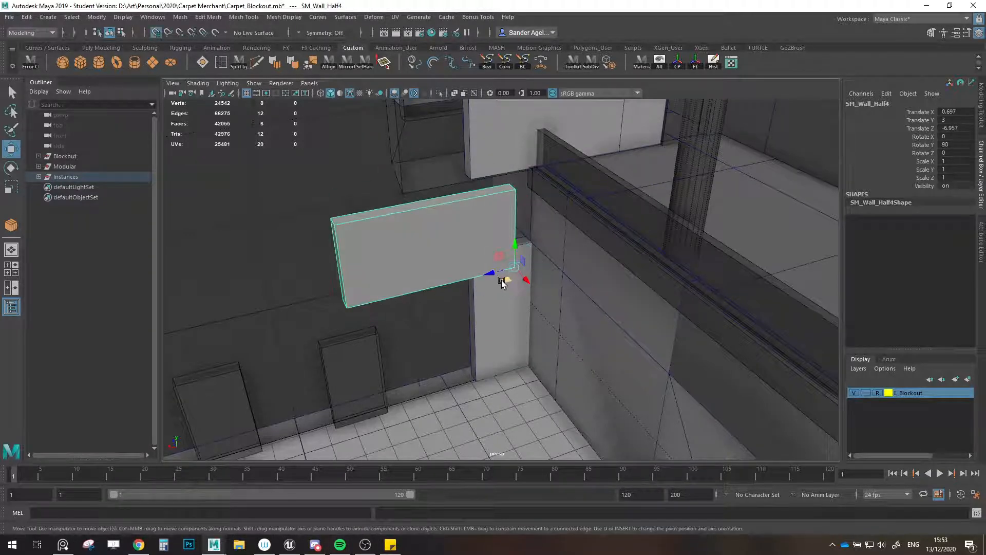
pyautogui.moveTo(503, 282); pyautogui.dragTo(605, 238)
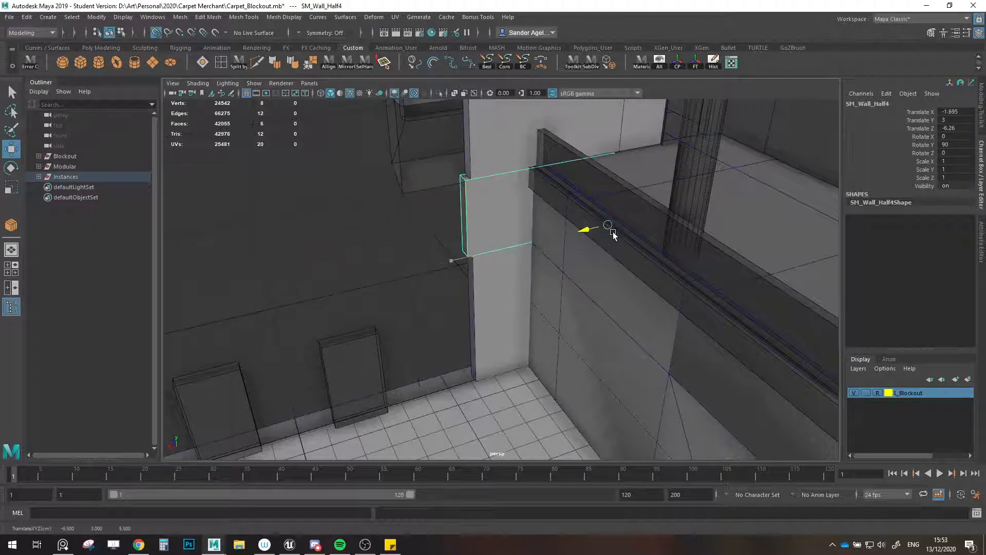
# - Vertex-snap the half wall copy flush with the side wall pieces at X -1.792
pyautogui.click(504, 285)
pyautogui.keyDown('alt'); pyautogui.moveTo(495, 212); pyautogui.dragTo(433, 259, button='middle'); pyautogui.keyUp('alt')
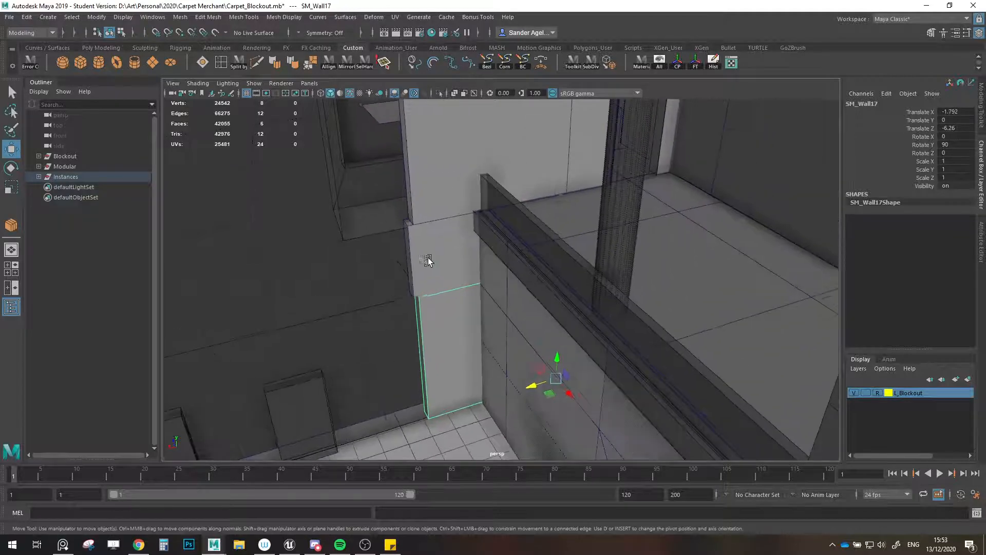
pyautogui.click(435, 260)
pyautogui.press('v')
pyautogui.moveTo(545, 268); pyautogui.dragTo(564, 198)
pyautogui.keyDown('alt'); pyautogui.moveTo(479, 215); pyautogui.dragTo(489, 332, button='middle'); pyautogui.keyUp('alt')
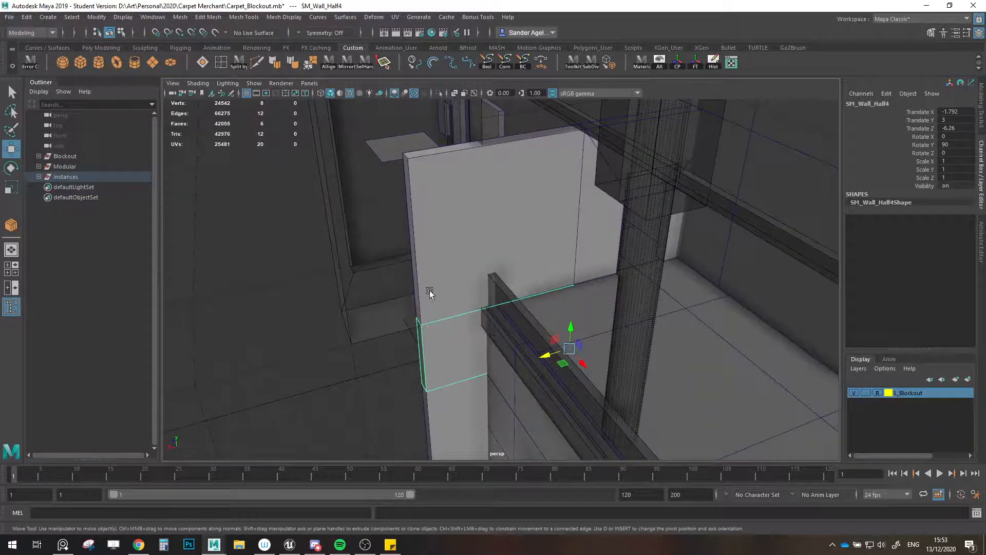
# - Select the stacked side wall pieces with the side door and shift them together so the door sits at X -4.695
pyautogui.keyDown('shift'); pyautogui.click(430, 290); pyautogui.keyUp('shift')
pyautogui.keyDown('shift'); pyautogui.click(586, 256); pyautogui.keyUp('shift')
pyautogui.moveTo(586, 256)
pyautogui.keyDown('alt'); pyautogui.mouseDown()
pyautogui.moveTo(602, 262)
pyautogui.moveTo(594, 269)
pyautogui.moveTo(661, 258)
pyautogui.moveTo(598, 269)
pyautogui.mouseUp(); pyautogui.keyUp('alt')
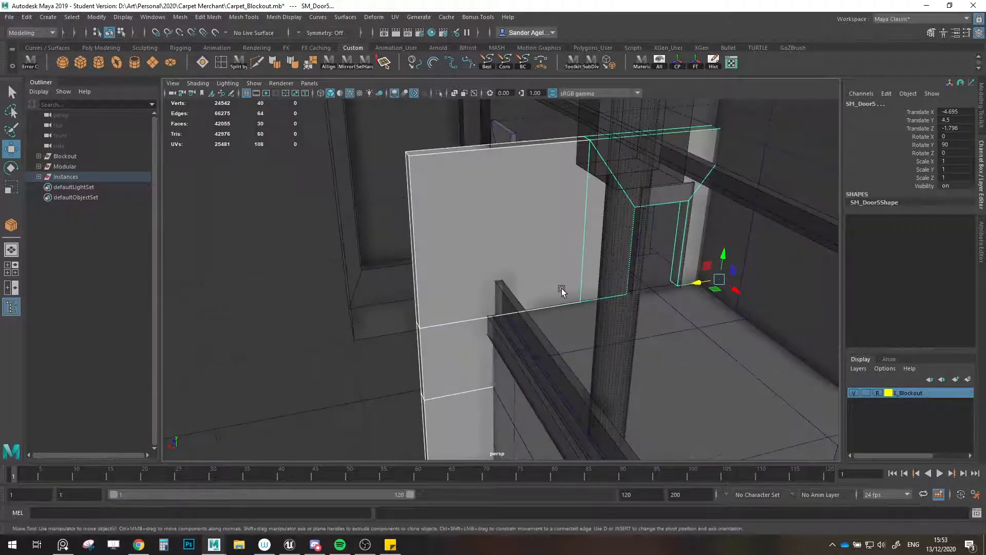
pyautogui.keyDown('alt'); pyautogui.moveTo(561, 288); pyautogui.dragTo(637, 200, button='middle'); pyautogui.keyUp('alt')
pyautogui.scroll(-2, 593, 258)
pyautogui.keyDown('alt'); pyautogui.moveTo(574, 280); pyautogui.dragTo(559, 285); pyautogui.keyUp('alt')
pyautogui.scroll(1, 559, 286)
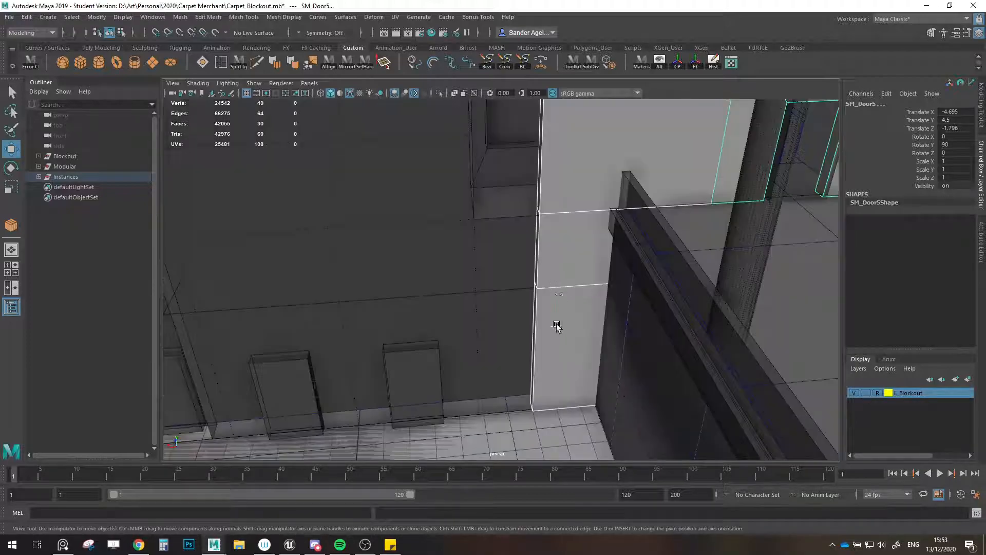
# - Select the three stacked side wall pieces beside the balcony and duplicate them along the wall to X 1.304
pyautogui.click(557, 326)
pyautogui.keyDown('shift'); pyautogui.click(567, 217); pyautogui.keyUp('shift')
pyautogui.keyDown('shift'); pyautogui.click(567, 199); pyautogui.keyUp('shift')
pyautogui.scroll(-2, 549, 221)
pyautogui.keyDown('alt'); pyautogui.moveTo(546, 226); pyautogui.dragTo(550, 264); pyautogui.keyUp('alt')
pyautogui.keyDown('alt'); pyautogui.moveTo(550, 264); pyautogui.dragTo(577, 267, button='middle'); pyautogui.keyUp('alt')
pyautogui.scroll(-1, 577, 267)
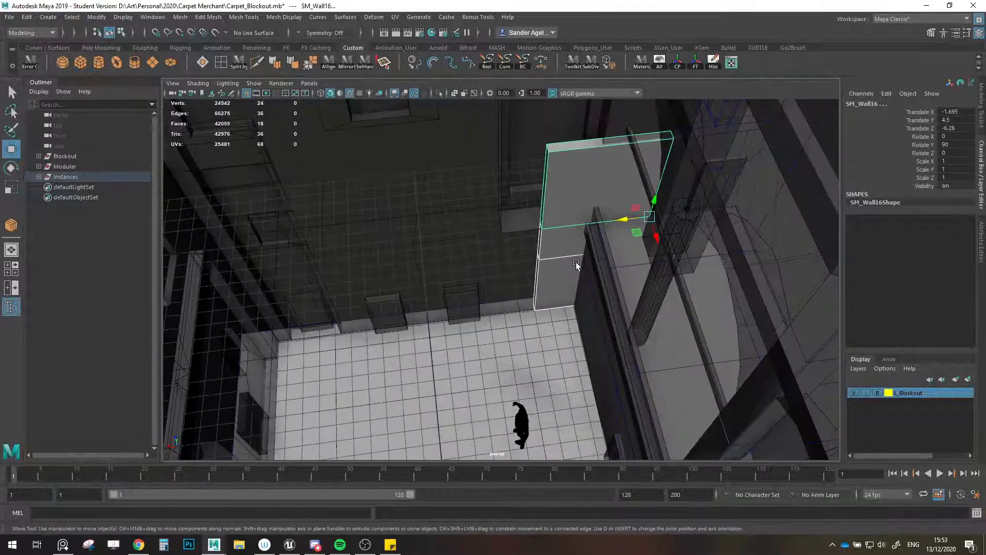
pyautogui.keyDown('alt'); pyautogui.moveTo(570, 261); pyautogui.dragTo(561, 252); pyautogui.keyUp('alt')
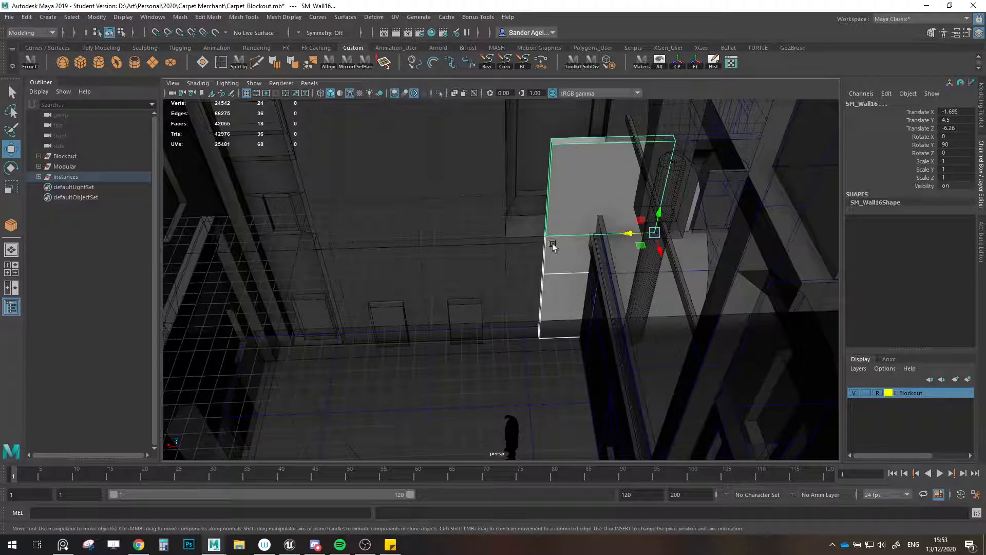
pyautogui.scroll(2, 553, 243)
pyautogui.scroll(-2, 560, 291)
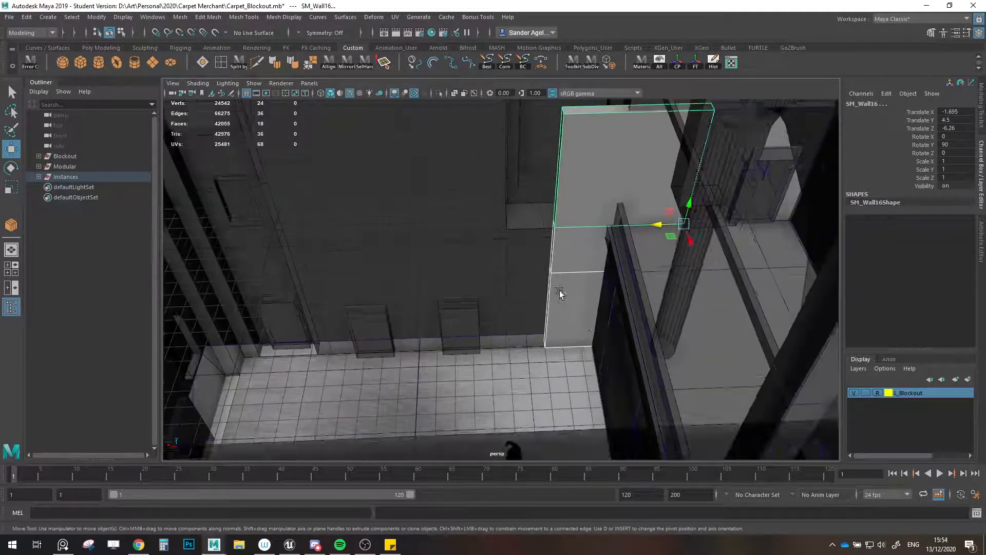
pyautogui.keyDown('alt'); pyautogui.moveTo(559, 290); pyautogui.dragTo(619, 344, button='middle'); pyautogui.keyUp('alt')
pyautogui.keyDown('alt'); pyautogui.moveTo(619, 344); pyautogui.dragTo(611, 348); pyautogui.keyUp('alt')
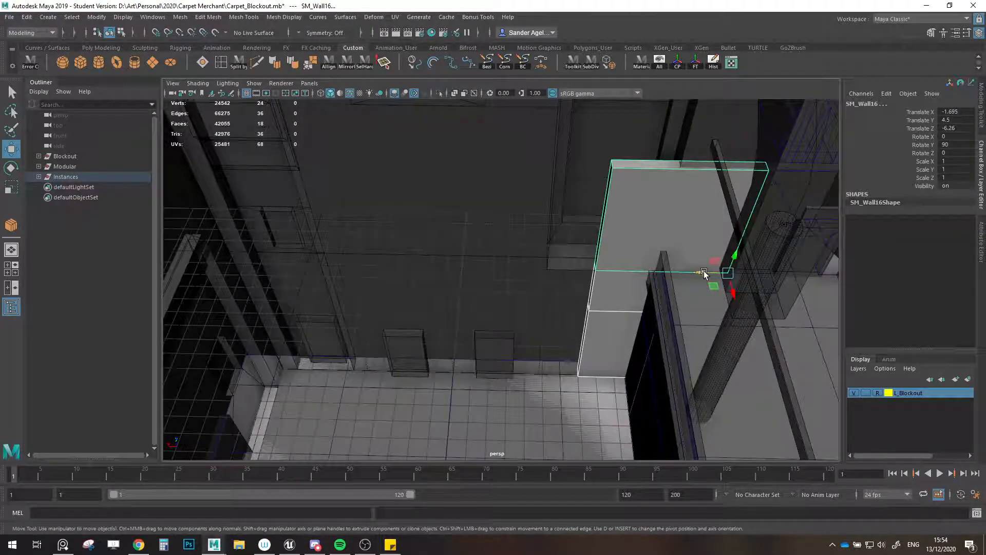
pyautogui.moveTo(704, 273)
pyautogui.keyDown('shift'); pyautogui.mouseDown()
pyautogui.moveTo(562, 270)
pyautogui.moveTo(572, 269)
pyautogui.mouseUp(); pyautogui.keyUp('shift')
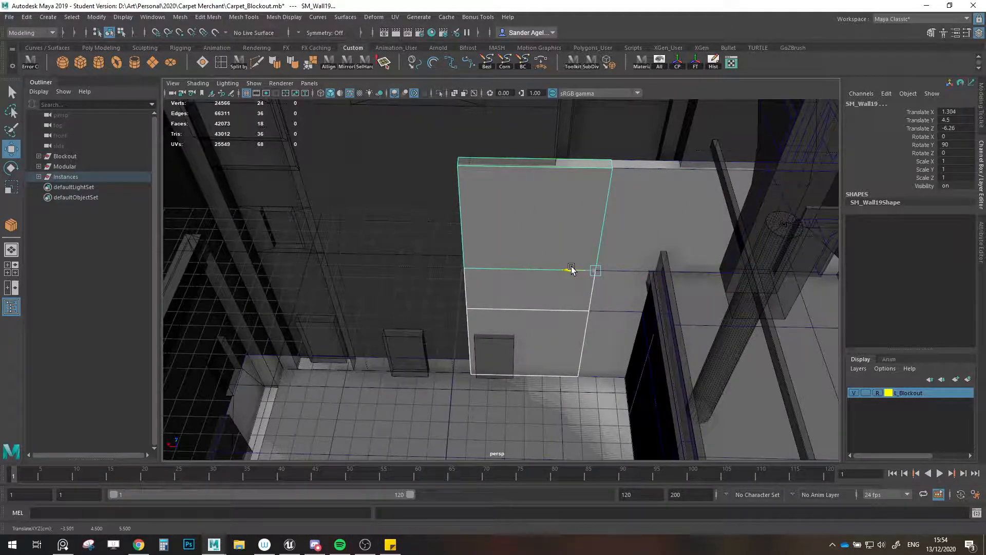
pyautogui.scroll(-2, 577, 272)
pyautogui.keyDown('alt'); pyautogui.moveTo(546, 286); pyautogui.dragTo(601, 273); pyautogui.keyUp('alt')
pyautogui.press('r')
pyautogui.keyDown('alt'); pyautogui.moveTo(526, 310); pyautogui.dragTo(565, 296); pyautogui.keyUp('alt')
pyautogui.hotkey('ctrl', 'z')
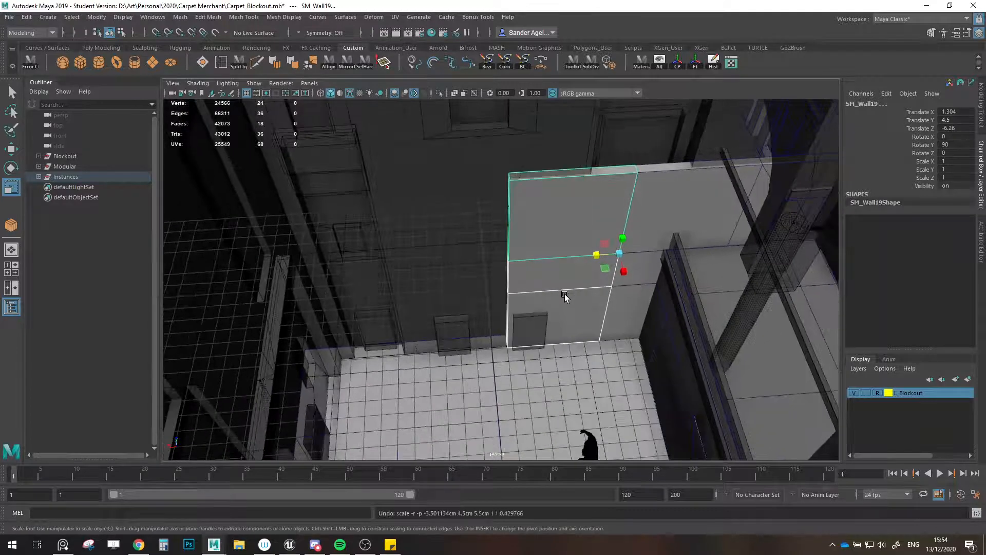
pyautogui.press('w')
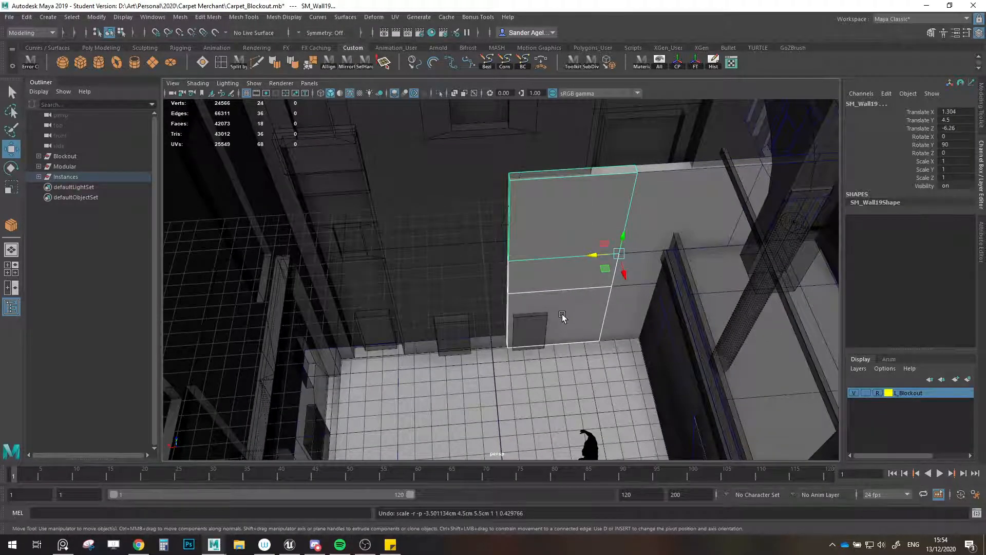
# - Delete the lowest wall copy and duplicate the two remaining pieces above it along the wall to X 4.304
pyautogui.click(565, 315)
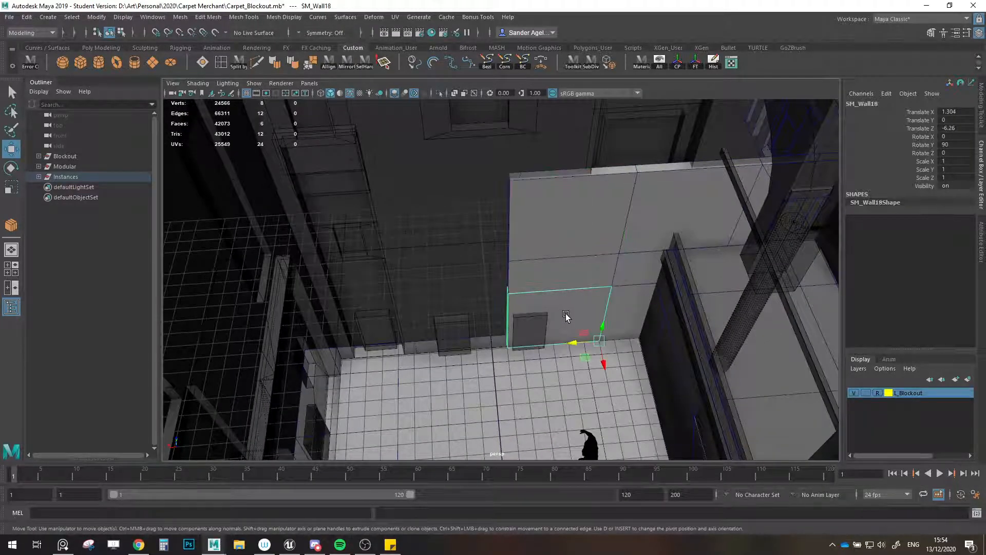
pyautogui.press('Delete')
pyautogui.click(582, 282)
pyautogui.keyDown('shift'); pyautogui.click(571, 241); pyautogui.keyUp('shift')
pyautogui.moveTo(595, 255)
pyautogui.keyDown('shift'); pyautogui.mouseDown()
pyautogui.moveTo(512, 263)
pyautogui.moveTo(529, 276)
pyautogui.moveTo(489, 276)
pyautogui.mouseUp(); pyautogui.keyUp('shift')
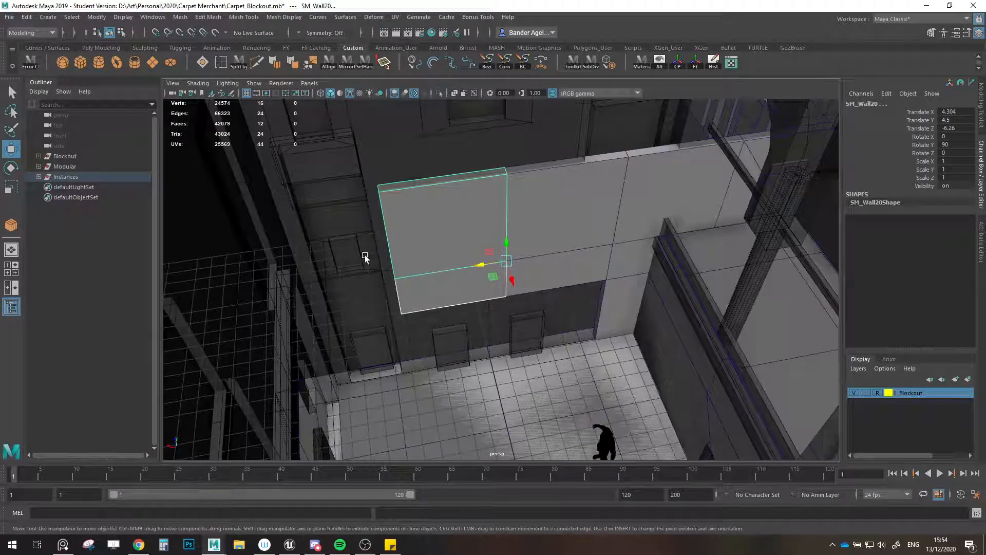
pyautogui.keyDown('alt'); pyautogui.moveTo(398, 277); pyautogui.dragTo(584, 325); pyautogui.keyUp('alt')
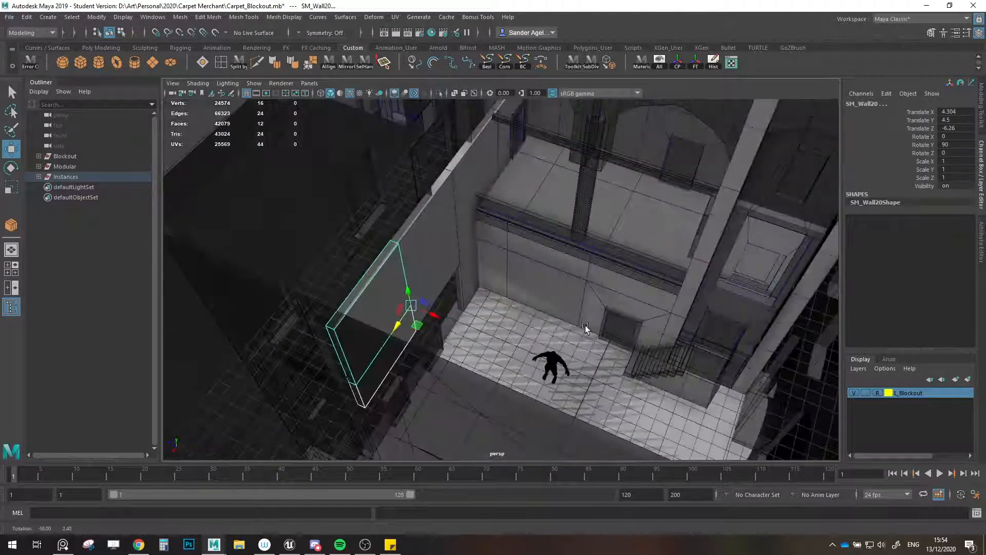
# - Duplicate the wall corner piece, rotate the copy to 90 degrees in Y and snap it at X 2.5, Z 5
pyautogui.click(685, 305)
pyautogui.keyDown('alt'); pyautogui.moveTo(652, 327); pyautogui.dragTo(606, 357); pyautogui.keyUp('alt')
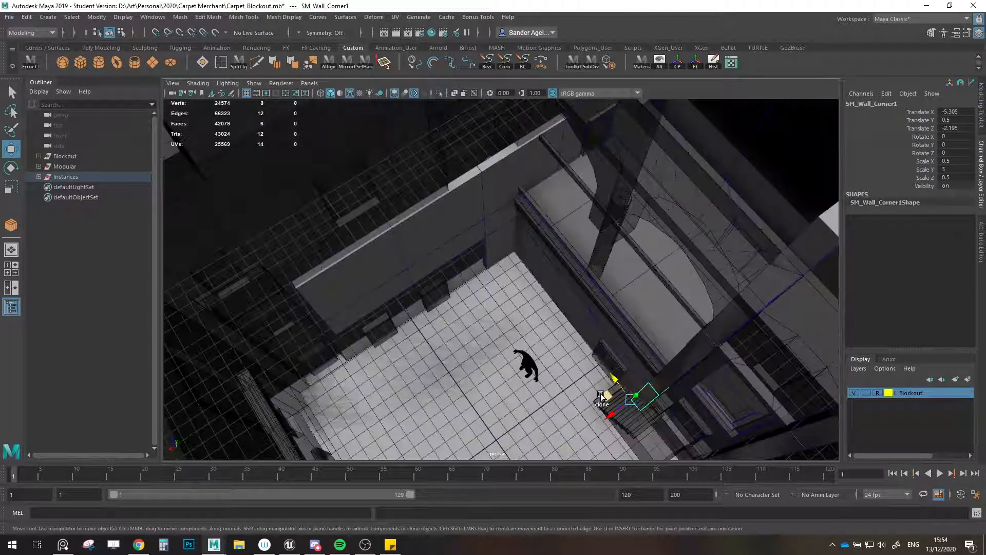
pyautogui.keyDown('shift'); pyautogui.moveTo(604, 395); pyautogui.dragTo(327, 353); pyautogui.keyUp('shift')
pyautogui.keyDown('alt'); pyautogui.moveTo(385, 350); pyautogui.dragTo(569, 343, button='middle'); pyautogui.keyUp('alt')
pyautogui.moveTo(569, 343)
pyautogui.keyDown('alt'); pyautogui.mouseDown()
pyautogui.moveTo(502, 311)
pyautogui.moveTo(510, 303)
pyautogui.moveTo(504, 310)
pyautogui.mouseUp(); pyautogui.keyUp('alt')
pyautogui.scroll(2, 504, 311)
pyautogui.press('e')
pyautogui.moveTo(474, 379); pyautogui.dragTo(549, 377)
pyautogui.press('w')
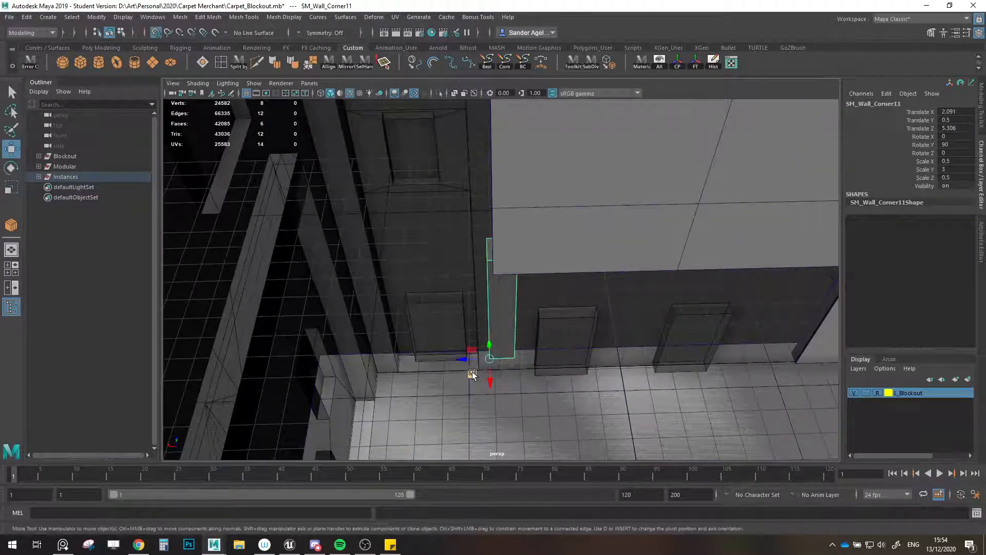
pyautogui.moveTo(473, 372); pyautogui.dragTo(469, 385)
pyautogui.keyDown('alt'); pyautogui.moveTo(530, 391); pyautogui.dragTo(465, 353); pyautogui.keyUp('alt')
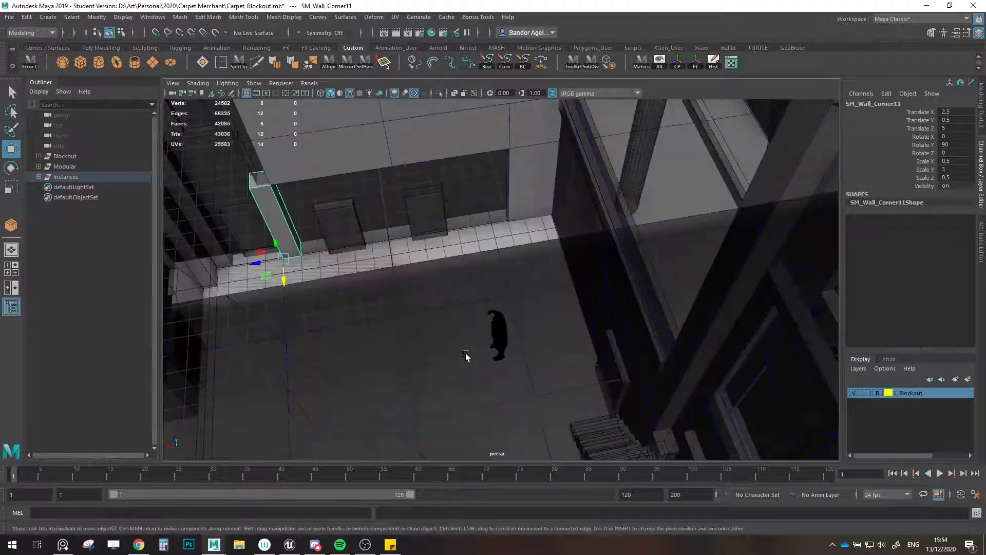
# - Stack two copies of the new corner piece above it at Y 3.5 and Y 6.5
pyautogui.keyDown('alt'); pyautogui.moveTo(466, 353); pyautogui.dragTo(588, 367, button='middle'); pyautogui.keyUp('alt')
pyautogui.scroll(3, 588, 368)
pyautogui.keyDown('alt'); pyautogui.moveTo(471, 309); pyautogui.dragTo(448, 303); pyautogui.keyUp('alt')
pyautogui.keyDown('alt'); pyautogui.moveTo(453, 304); pyautogui.dragTo(453, 345, button='middle'); pyautogui.keyUp('alt')
pyautogui.moveTo(452, 347)
pyautogui.keyDown('alt'); pyautogui.mouseDown()
pyautogui.moveTo(468, 364)
pyautogui.moveTo(463, 301)
pyautogui.mouseUp(); pyautogui.keyUp('alt')
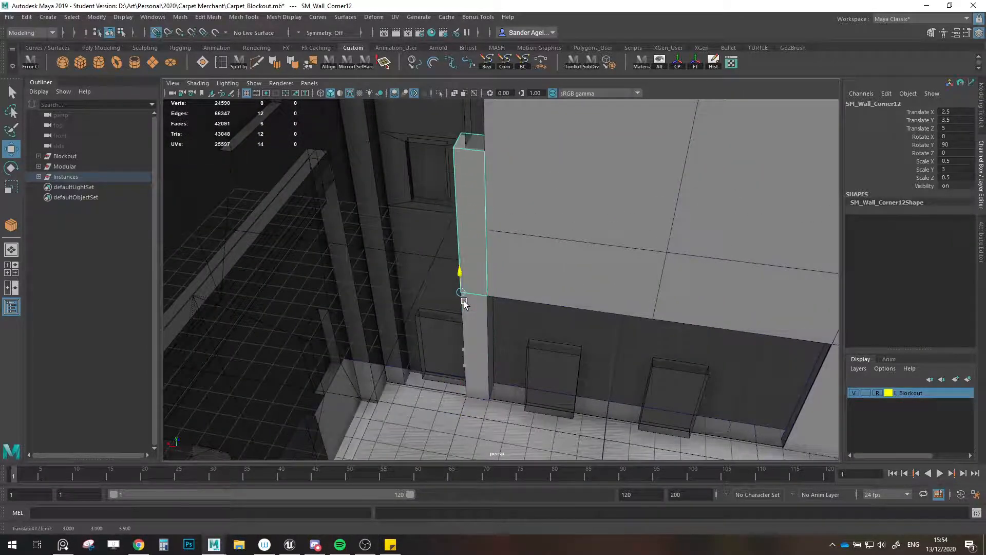
pyautogui.scroll(-3, 497, 261)
pyautogui.scroll(3, 498, 261)
pyautogui.keyDown('alt'); pyautogui.moveTo(497, 261); pyautogui.dragTo(495, 365, button='middle'); pyautogui.keyUp('alt')
pyautogui.scroll(-1, 469, 365)
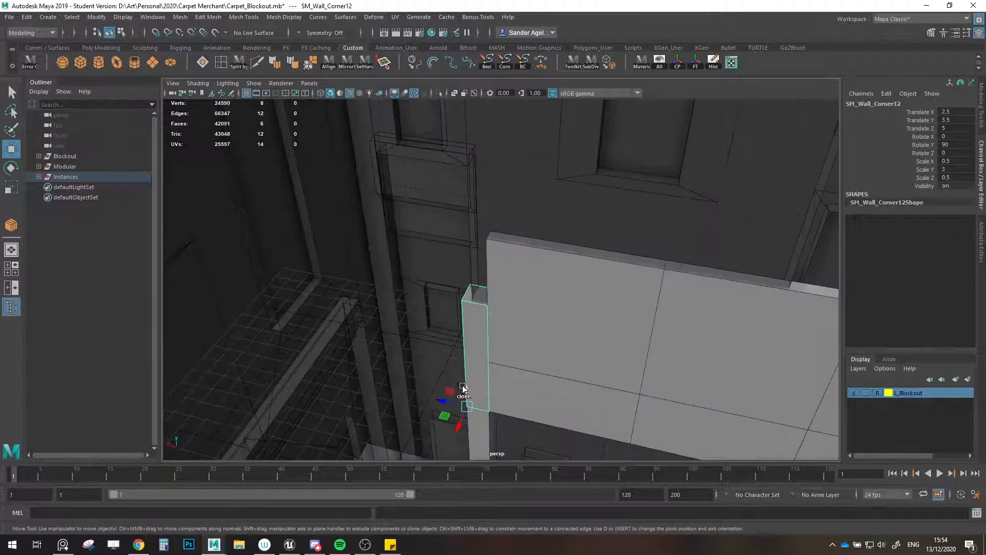
pyautogui.keyDown('shift'); pyautogui.moveTo(462, 389); pyautogui.dragTo(471, 295); pyautogui.keyUp('shift')
pyautogui.scroll(-5, 471, 295)
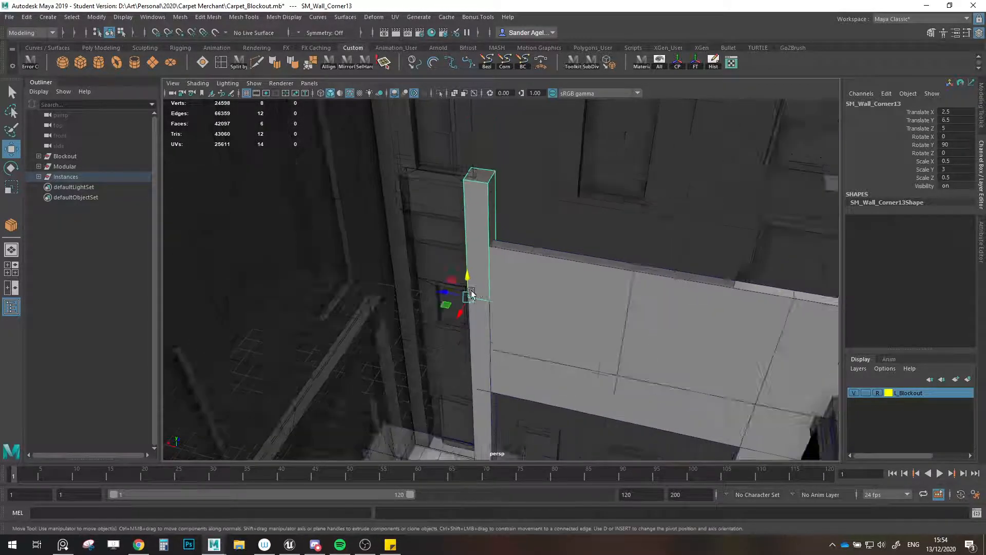
# - Select the three upper side wall pieces and duplicate them as a new row at Y 7.5
pyautogui.keyDown('alt'); pyautogui.moveTo(493, 281); pyautogui.dragTo(518, 329, button='middle'); pyautogui.keyUp('alt')
pyautogui.keyDown('alt'); pyautogui.moveTo(518, 330); pyautogui.dragTo(448, 316); pyautogui.keyUp('alt')
pyautogui.click(449, 316)
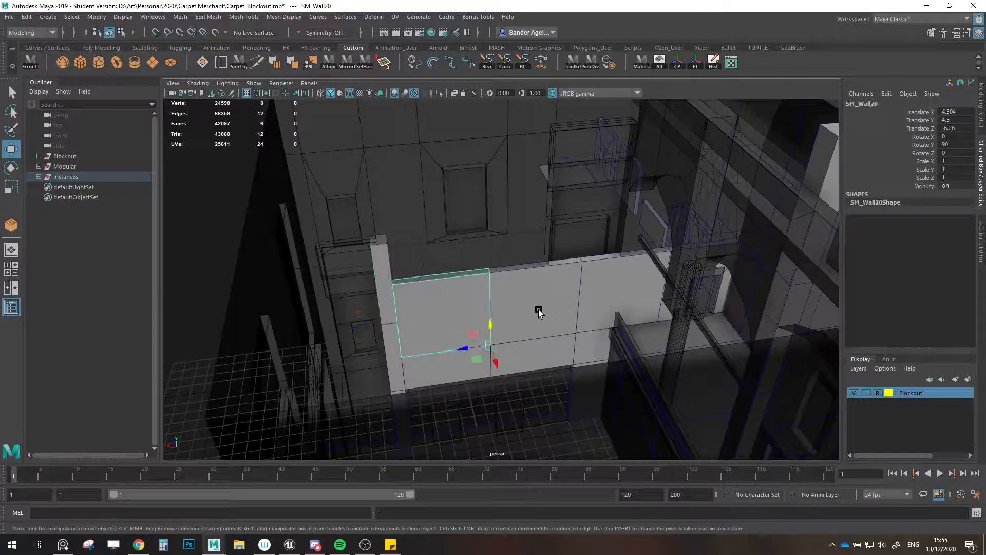
pyautogui.keyDown('alt'); pyautogui.moveTo(522, 310); pyautogui.dragTo(464, 333); pyautogui.keyUp('alt')
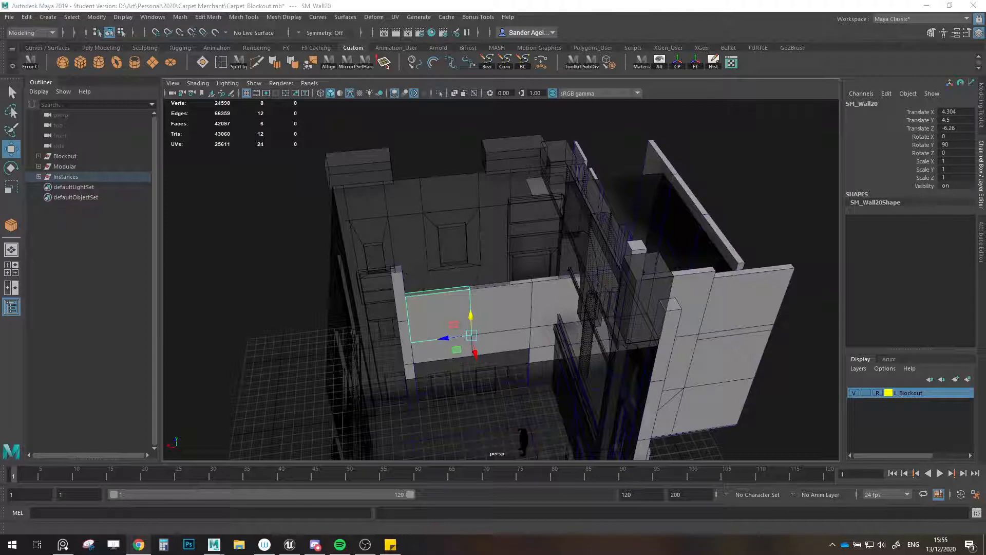
pyautogui.keyDown('alt'); pyautogui.moveTo(549, 248); pyautogui.dragTo(538, 306); pyautogui.keyUp('alt')
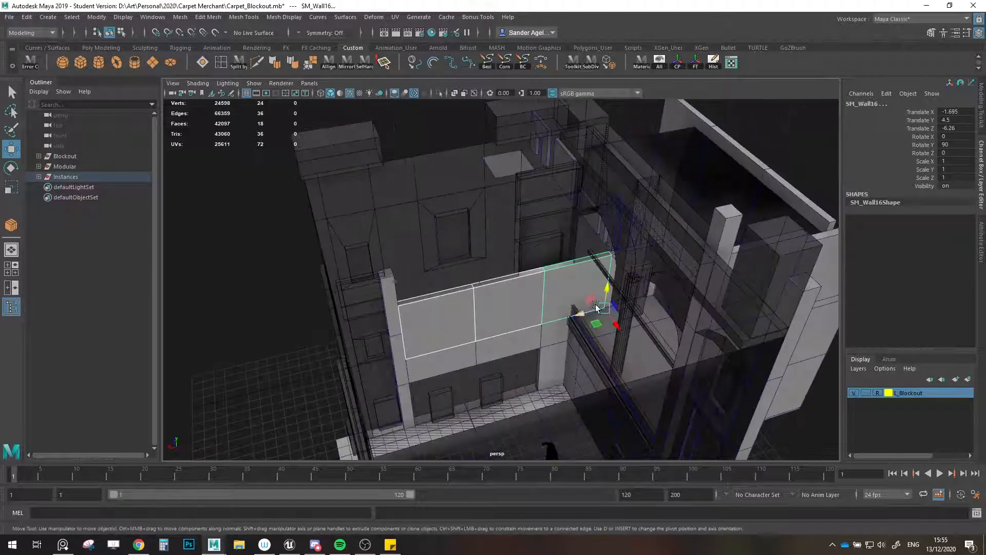
pyautogui.hotkey('ctrl', 'd')
pyautogui.press('x')
pyautogui.moveTo(608, 289); pyautogui.dragTo(604, 250)
# - Duplicate the balcony-end wall of the Y 7.5 row and snap the copy to X -4.695
pyautogui.click(605, 252)
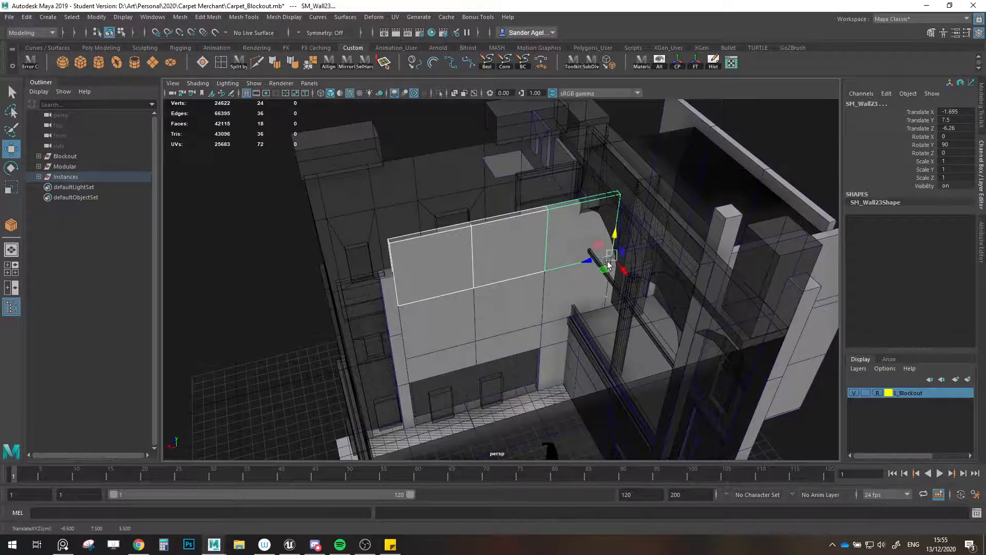
pyautogui.press('f')
pyautogui.hotkey('ctrl', 'd')
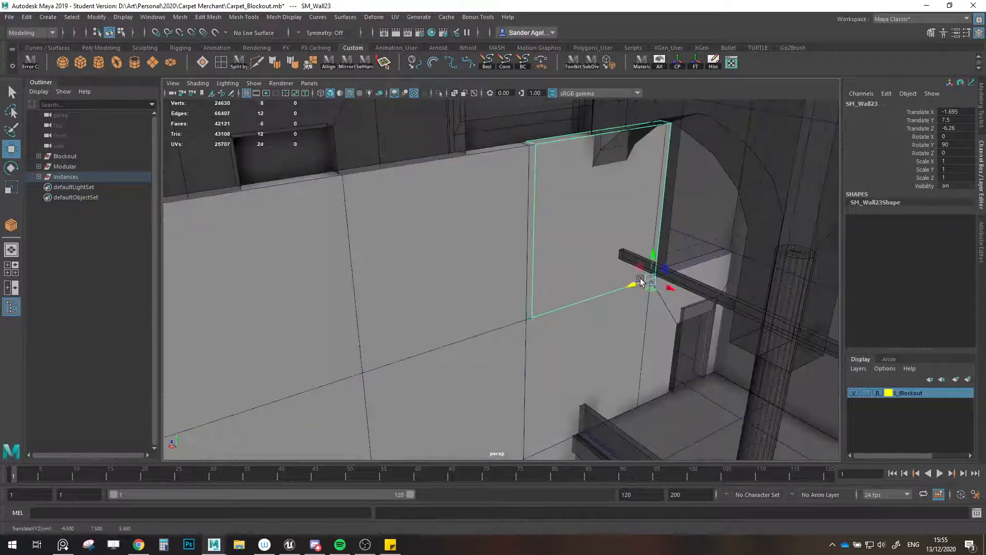
pyautogui.moveTo(650, 280); pyautogui.dragTo(553, 310)
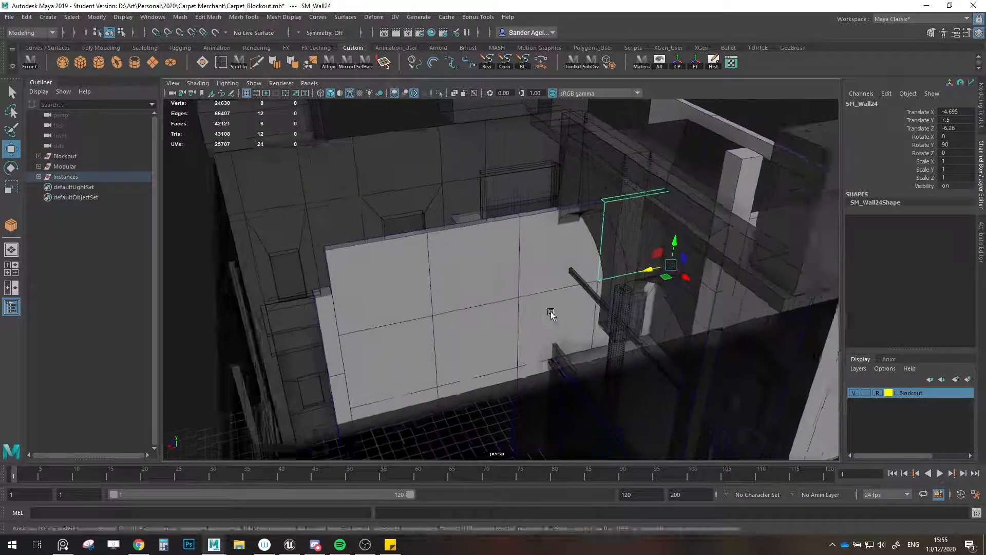
# - Select all four walls of the top row and duplicate them upward to Y 10.5
pyautogui.keyDown('alt'); pyautogui.moveTo(465, 303); pyautogui.dragTo(489, 326, button='middle'); pyautogui.keyUp('alt')
pyautogui.click(416, 315)
pyautogui.keyDown('alt'); pyautogui.moveTo(566, 294); pyautogui.dragTo(538, 306); pyautogui.keyUp('alt')
pyautogui.keyDown('shift'); pyautogui.click(703, 263); pyautogui.keyUp('shift')
pyautogui.moveTo(479, 300)
pyautogui.keyDown('alt'); pyautogui.mouseDown()
pyautogui.moveTo(645, 271)
pyautogui.moveTo(690, 238)
pyautogui.moveTo(687, 194)
pyautogui.moveTo(693, 206)
pyautogui.moveTo(434, 283)
pyautogui.moveTo(507, 297)
pyautogui.moveTo(535, 287)
pyautogui.mouseUp(); pyautogui.keyUp('alt')
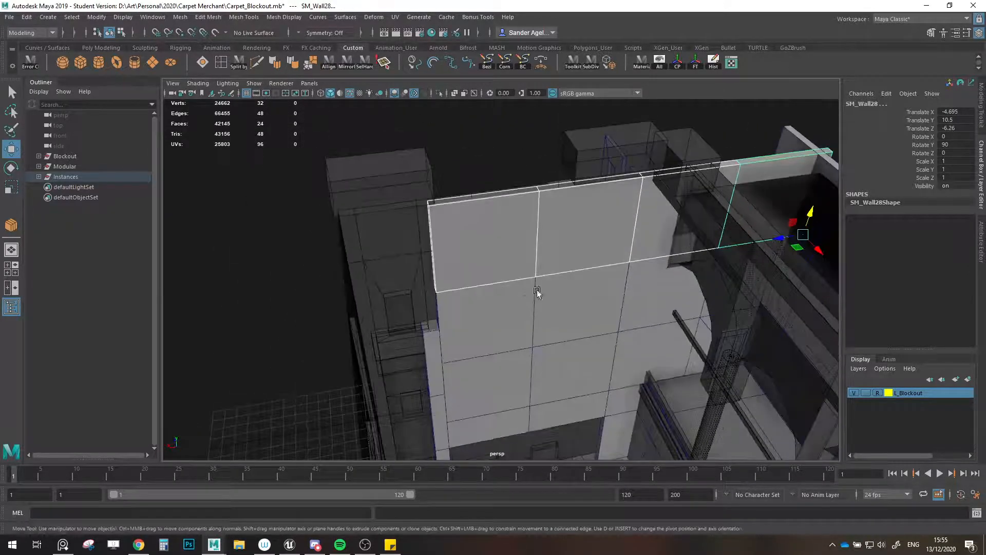
# - Extend the corner column upward with two more corner copies at Y 9.5 and Y 12.5
pyautogui.click(513, 170)
pyautogui.keyDown('alt'); pyautogui.moveTo(513, 170); pyautogui.dragTo(523, 310); pyautogui.keyUp('alt')
pyautogui.click(522, 313)
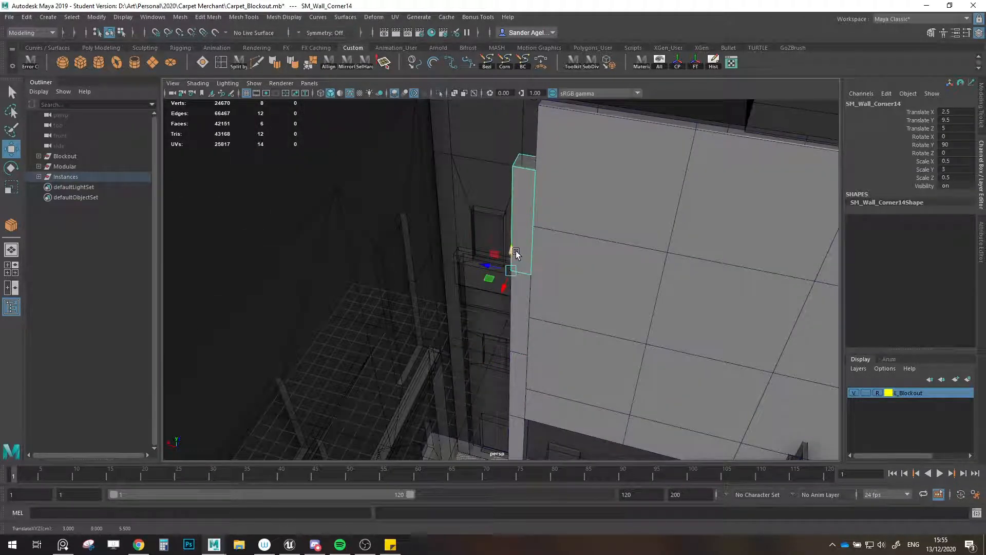
pyautogui.scroll(-2, 515, 251)
pyautogui.keyDown('alt'); pyautogui.moveTo(516, 251); pyautogui.dragTo(535, 298, button='middle'); pyautogui.keyUp('alt')
pyautogui.hotkey('ctrl', 'd')
pyautogui.press('x')
pyautogui.moveTo(518, 286); pyautogui.dragTo(515, 225)
# - Select all five pieces of the corner column and duplicate the column to X 4.5
pyautogui.scroll(-2, 520, 266)
pyautogui.keyDown('shift'); pyautogui.click(520, 267); pyautogui.keyUp('shift')
pyautogui.keyDown('shift'); pyautogui.click(526, 321); pyautogui.keyUp('shift')
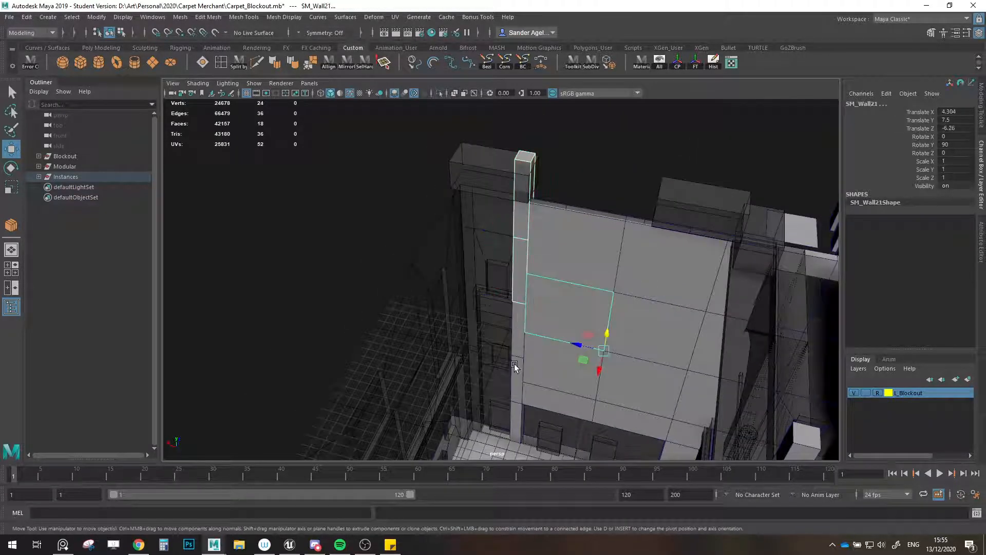
pyautogui.click(515, 366)
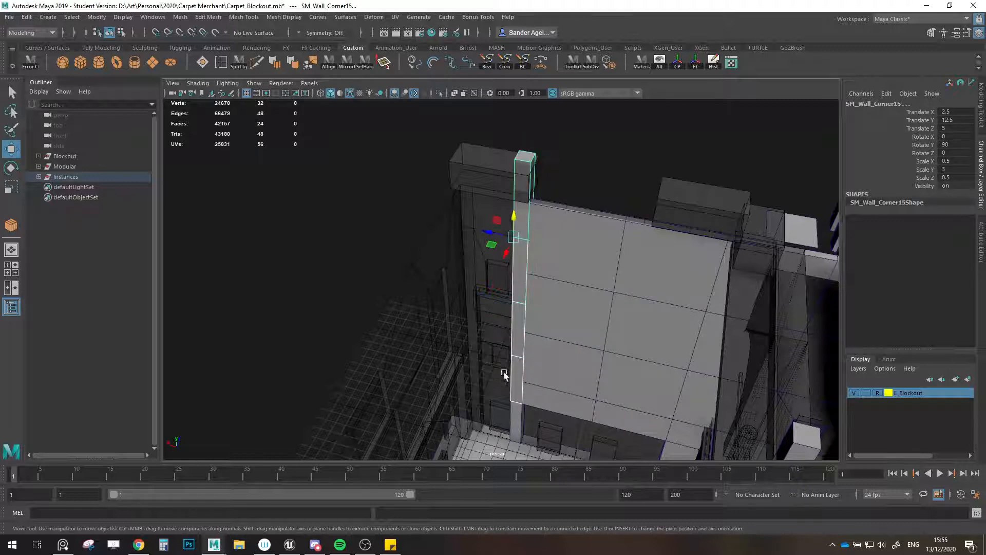
pyautogui.keyDown('shift'); pyautogui.moveTo(489, 435); pyautogui.dragTo(470, 430); pyautogui.keyUp('shift')
pyautogui.scroll(2, 504, 392)
pyautogui.keyDown('alt'); pyautogui.moveTo(505, 392); pyautogui.dragTo(565, 328); pyautogui.keyUp('alt')
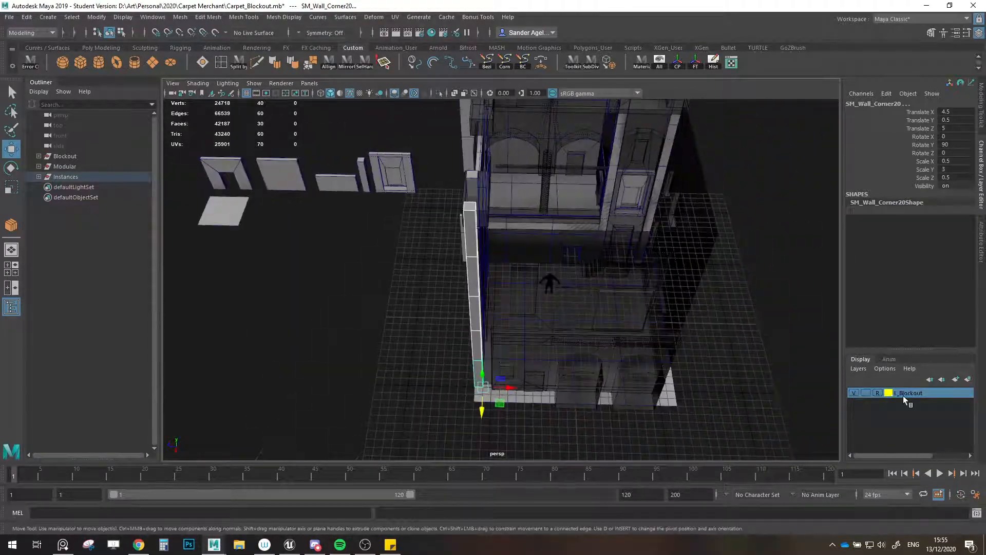
# - Set the L_Blockout layer to template display and save the scene
pyautogui.click(878, 394)
pyautogui.click(878, 393)
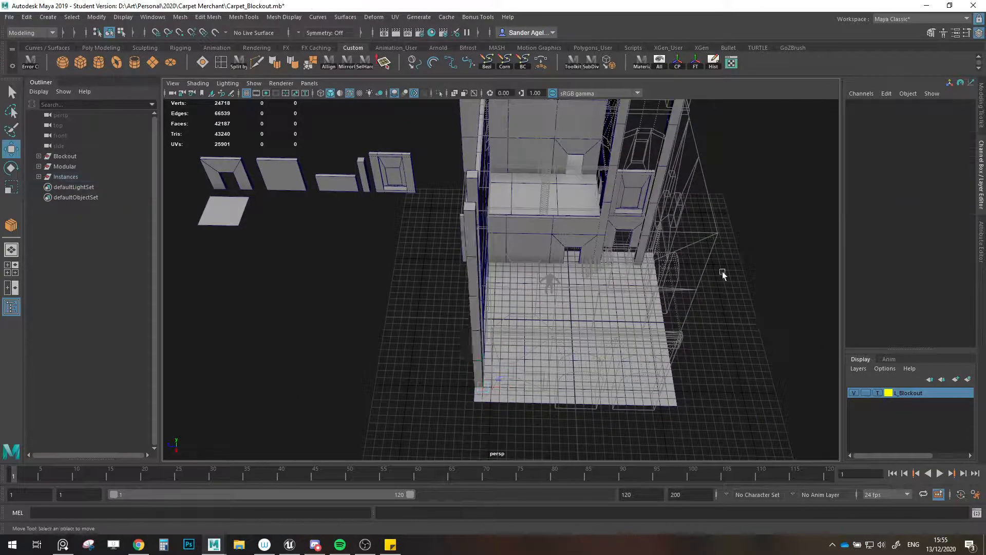
pyautogui.keyDown('alt'); pyautogui.moveTo(576, 287); pyautogui.dragTo(507, 291); pyautogui.keyUp('alt')
pyautogui.hotkey('ctrl', 's')
pyautogui.click(478, 281)
pyautogui.scroll(5, 523, 237)
pyautogui.keyDown('alt'); pyautogui.moveTo(523, 236); pyautogui.dragTo(590, 291); pyautogui.keyUp('alt')
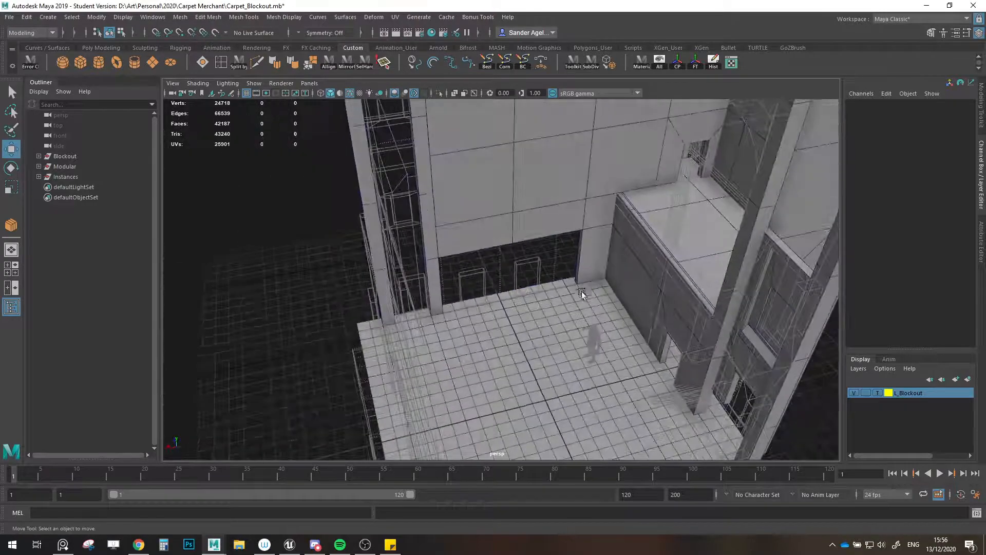
# - Duplicate the courtyard door piece, rotate the copy parallel to the side wall and fit it in the ground-floor gap beside the corner column
pyautogui.click(667, 320)
pyautogui.scroll(2, 668, 320)
pyautogui.keyDown('shift'); pyautogui.moveTo(688, 420); pyautogui.dragTo(506, 317); pyautogui.keyUp('shift')
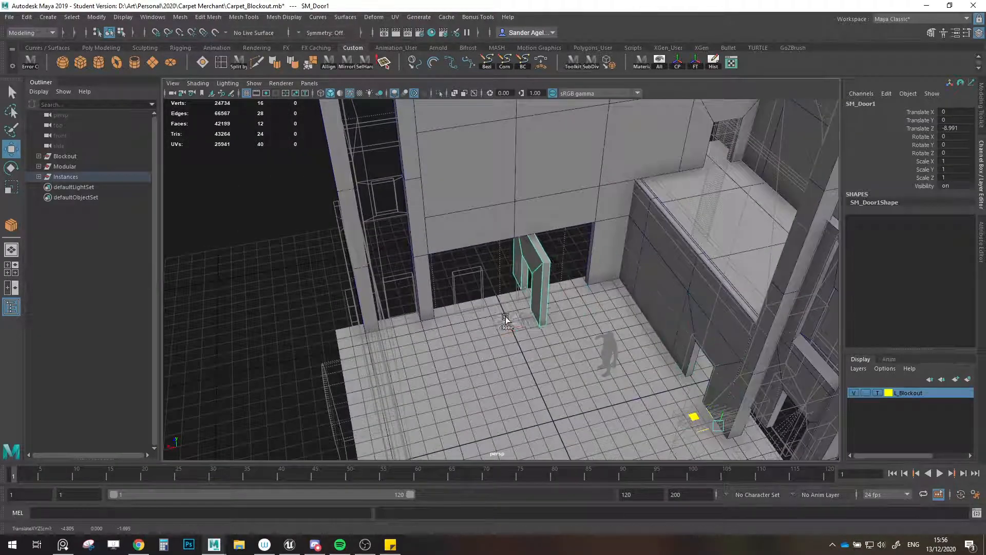
pyautogui.press('f')
pyautogui.press('e')
pyautogui.moveTo(552, 366); pyautogui.dragTo(612, 369)
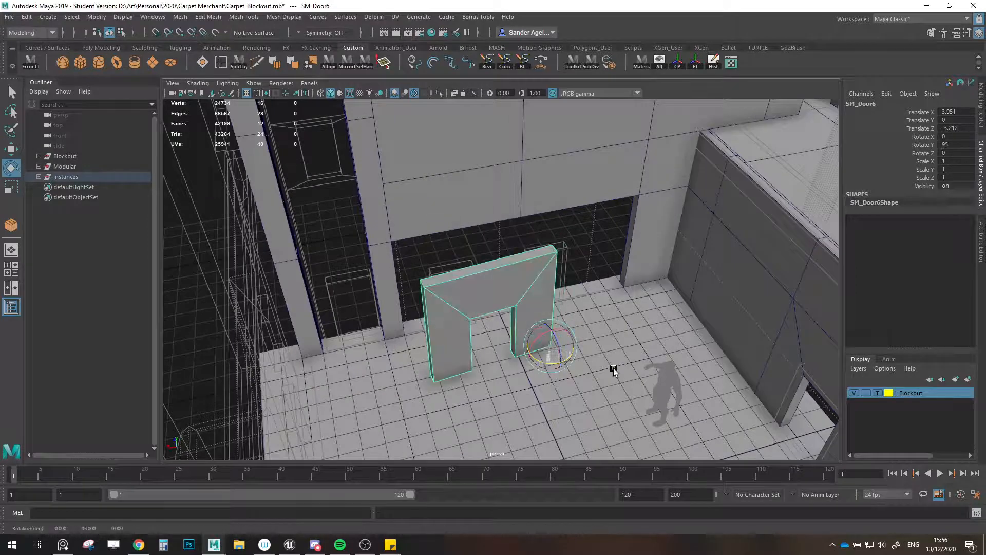
pyautogui.press('w')
pyautogui.moveTo(547, 360); pyautogui.dragTo(529, 318)
pyautogui.click(590, 290)
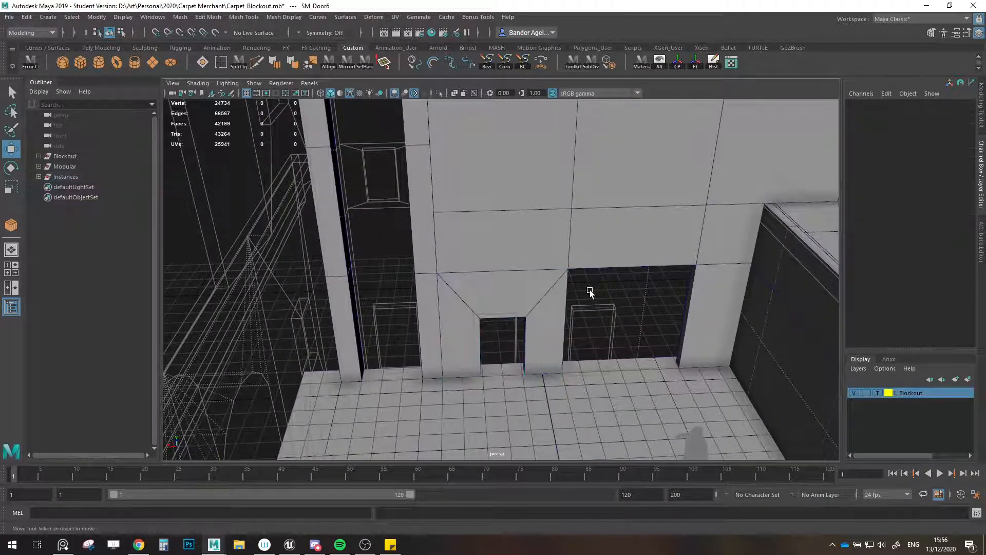
# - Duplicate the placed door into the remaining ground-floor gap next to the balcony-side wall
pyautogui.click(557, 297)
pyautogui.keyDown('alt'); pyautogui.moveTo(540, 319); pyautogui.dragTo(499, 331, button='middle'); pyautogui.keyUp('alt')
pyautogui.keyDown('shift'); pyautogui.moveTo(497, 389); pyautogui.dragTo(546, 363); pyautogui.keyUp('shift')
pyautogui.click(650, 370)
# - Examine the two ground-floor doors and switch to the Gayer-Anderson Museum Street View reference in Chrome
pyautogui.keyDown('alt'); pyautogui.moveTo(451, 346); pyautogui.dragTo(512, 245); pyautogui.keyUp('alt')
pyautogui.click(512, 245)
pyautogui.keyDown('alt'); pyautogui.moveTo(510, 308); pyautogui.dragTo(507, 252); pyautogui.keyUp('alt')
pyautogui.click(465, 325)
pyautogui.scroll(-2, 469, 320)
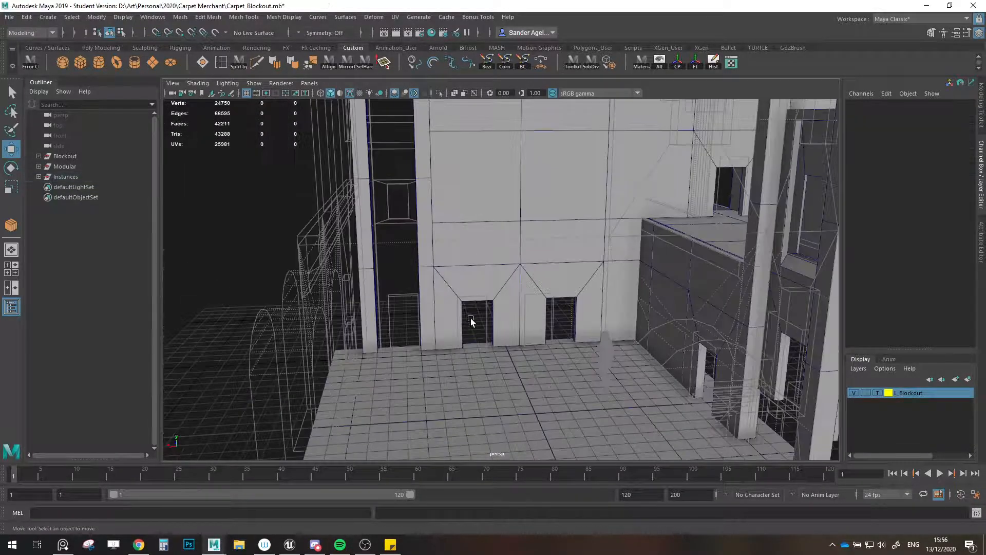
pyautogui.scroll(1, 519, 305)
pyautogui.scroll(2, 519, 307)
pyautogui.click(62, 545)
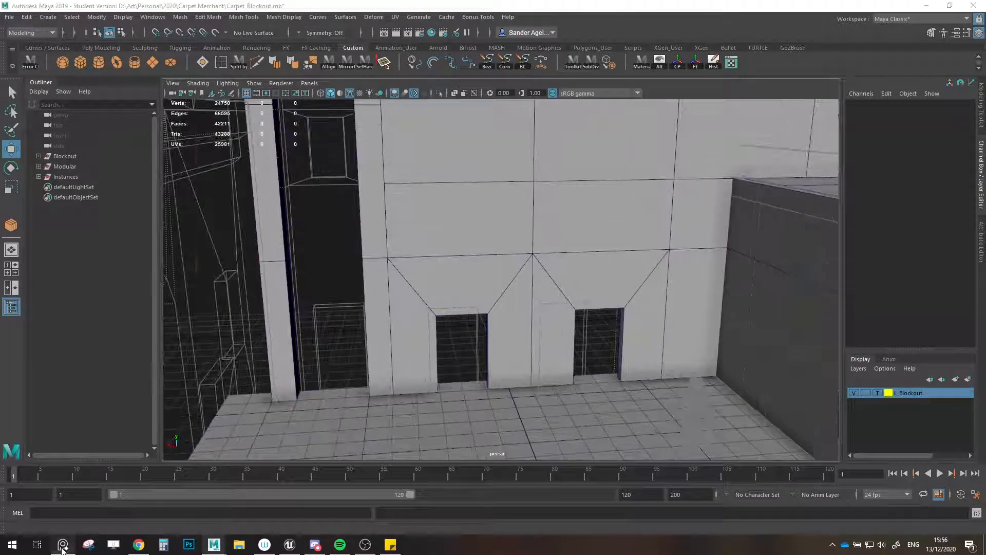
pyautogui.click(62, 544)
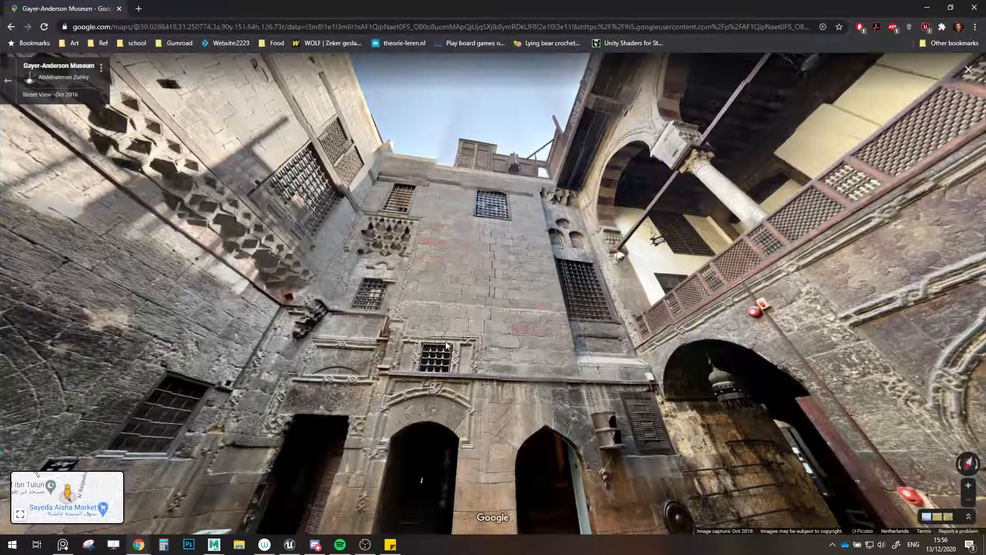
# - Return from the Street View reference to Maya and duplicate the side-wall door into the ground-floor gap between the two corner columns
pyautogui.moveTo(446, 341); pyautogui.dragTo(568, 364)
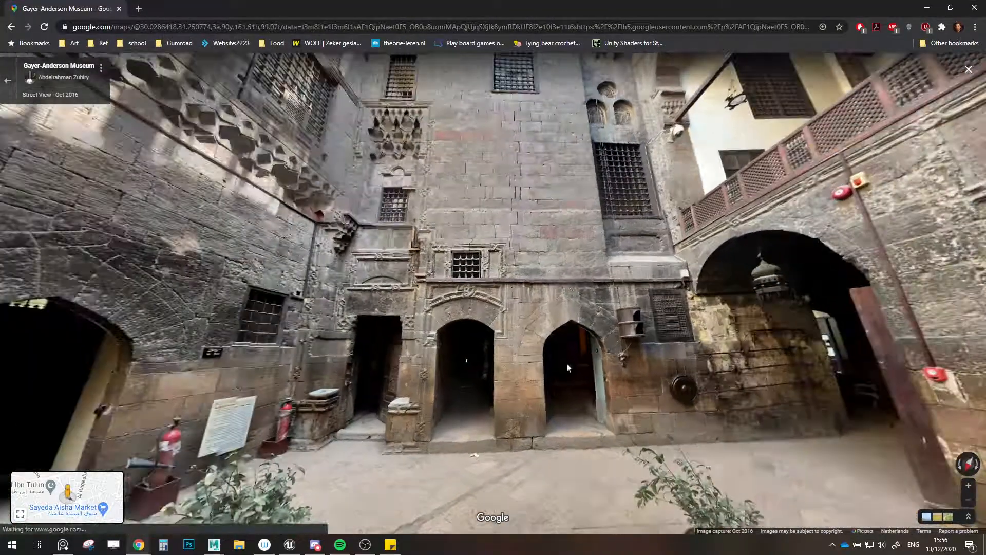
pyautogui.hotkey('alt', 'Tab')
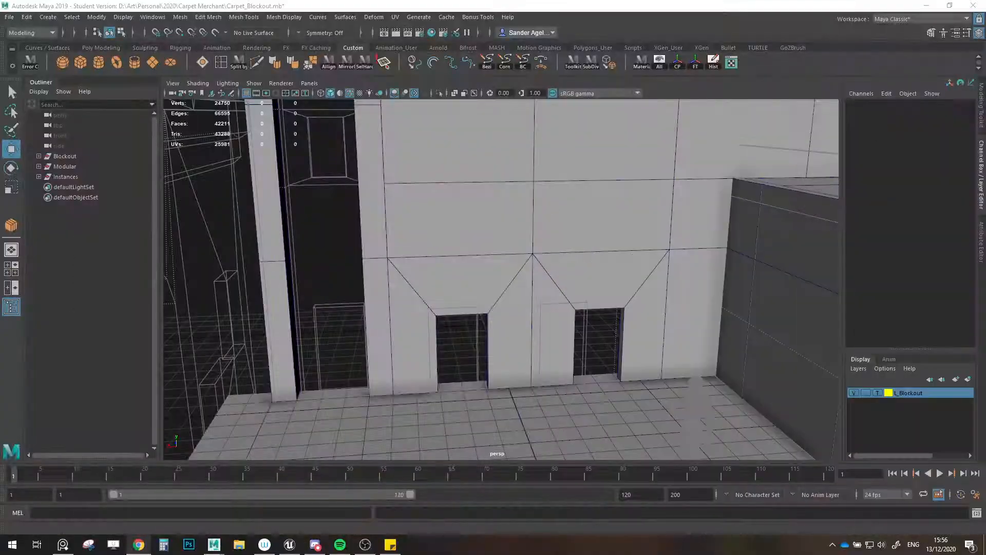
pyautogui.keyDown('alt'); pyautogui.moveTo(482, 335); pyautogui.dragTo(568, 354, button='middle'); pyautogui.keyUp('alt')
pyautogui.click(506, 284)
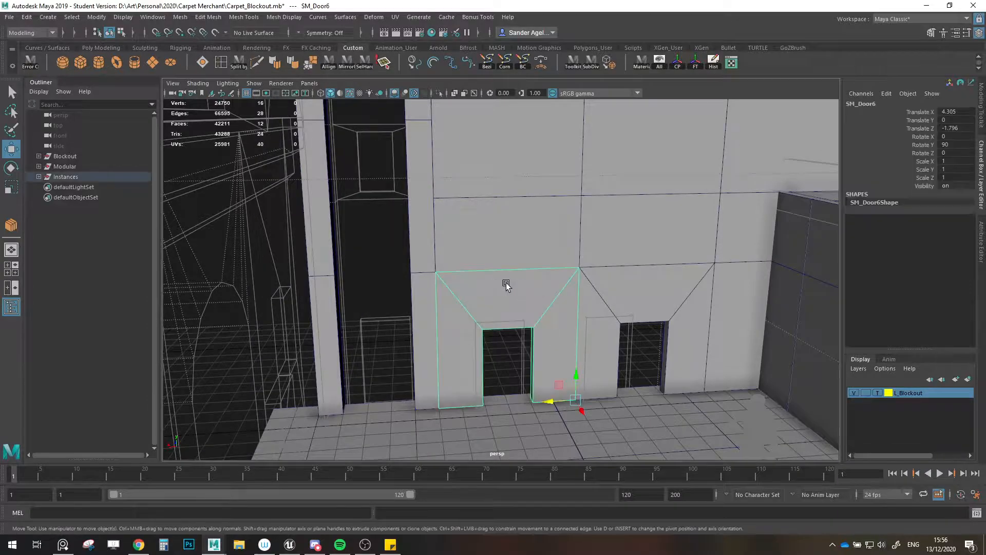
pyautogui.keyDown('alt'); pyautogui.moveTo(506, 284); pyautogui.dragTo(591, 391); pyautogui.keyUp('alt')
pyautogui.moveTo(674, 303)
pyautogui.keyDown('shift'); pyautogui.mouseDown()
pyautogui.moveTo(509, 268)
pyautogui.moveTo(565, 255)
pyautogui.mouseUp(); pyautogui.keyUp('shift')
pyautogui.press('x')
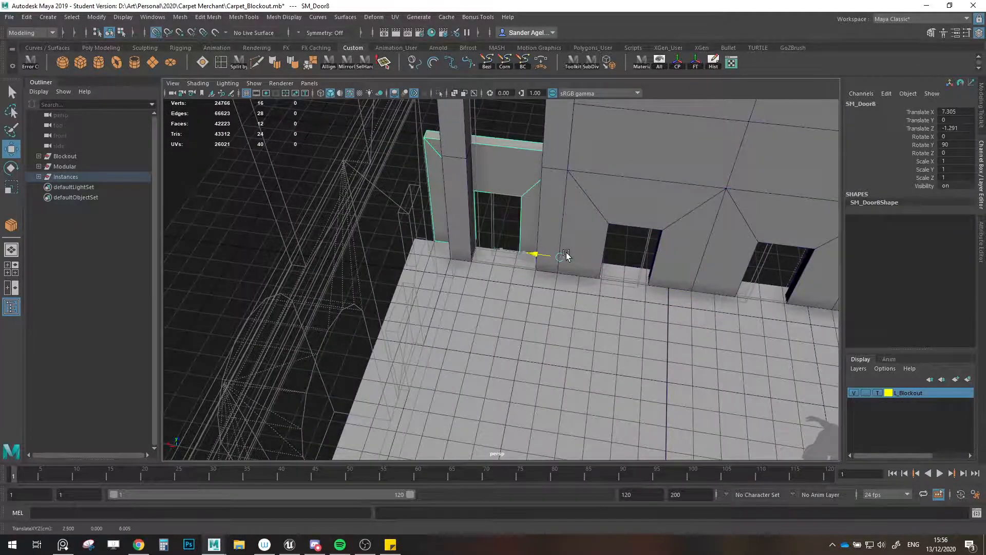
pyautogui.keyDown('alt'); pyautogui.moveTo(555, 306); pyautogui.dragTo(544, 358, button='middle'); pyautogui.keyUp('alt')
pyautogui.keyDown('alt'); pyautogui.moveTo(544, 359); pyautogui.dragTo(564, 345); pyautogui.keyUp('alt')
pyautogui.moveTo(488, 361); pyautogui.dragTo(495, 359)
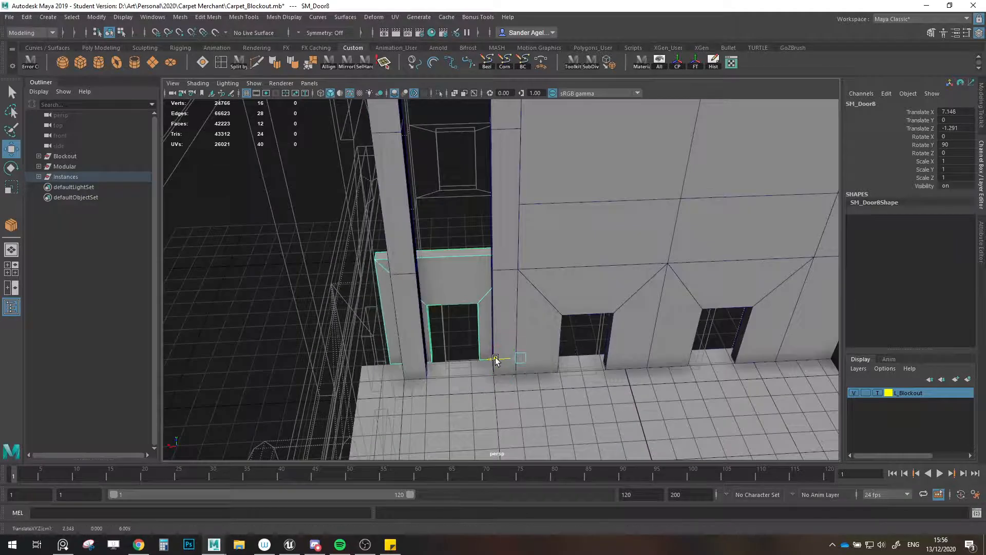
pyautogui.hotkey('ctrl', 'z')
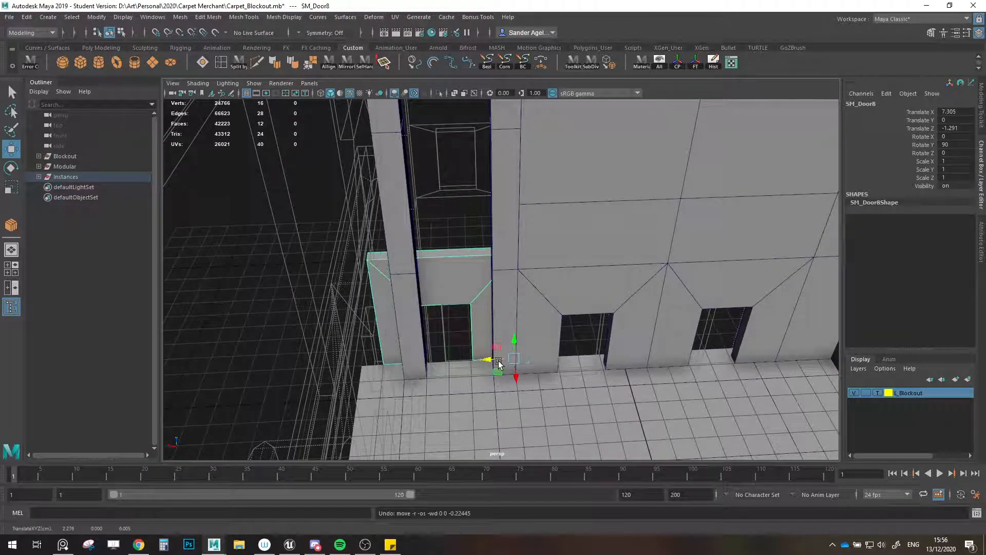
# - Snap the door copy to the grid origin, freeze its transformations and move it back into the gap between the columns
pyautogui.scroll(-3, 501, 362)
pyautogui.keyDown('alt'); pyautogui.moveTo(507, 366); pyautogui.dragTo(527, 411); pyautogui.keyUp('alt')
pyautogui.keyDown('alt'); pyautogui.moveTo(526, 411); pyautogui.dragTo(529, 350, button='middle'); pyautogui.keyUp('alt')
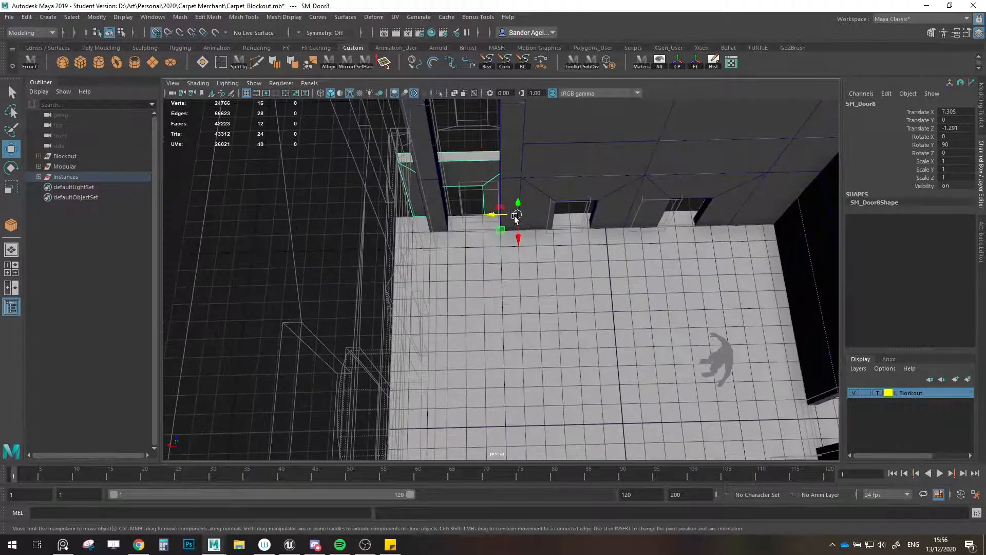
pyautogui.moveTo(517, 215); pyautogui.dragTo(617, 417)
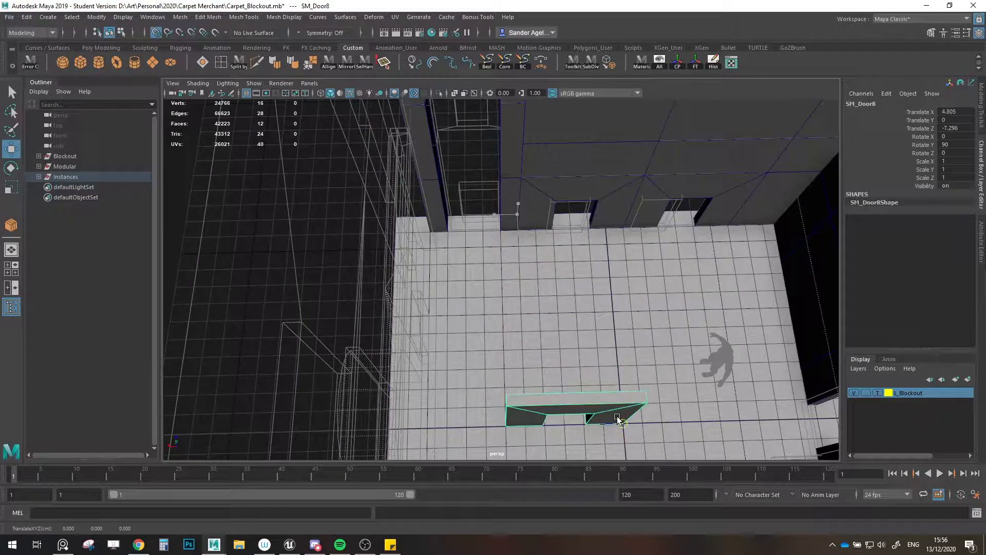
pyautogui.click(696, 62)
pyautogui.moveTo(605, 409); pyautogui.dragTo(511, 210)
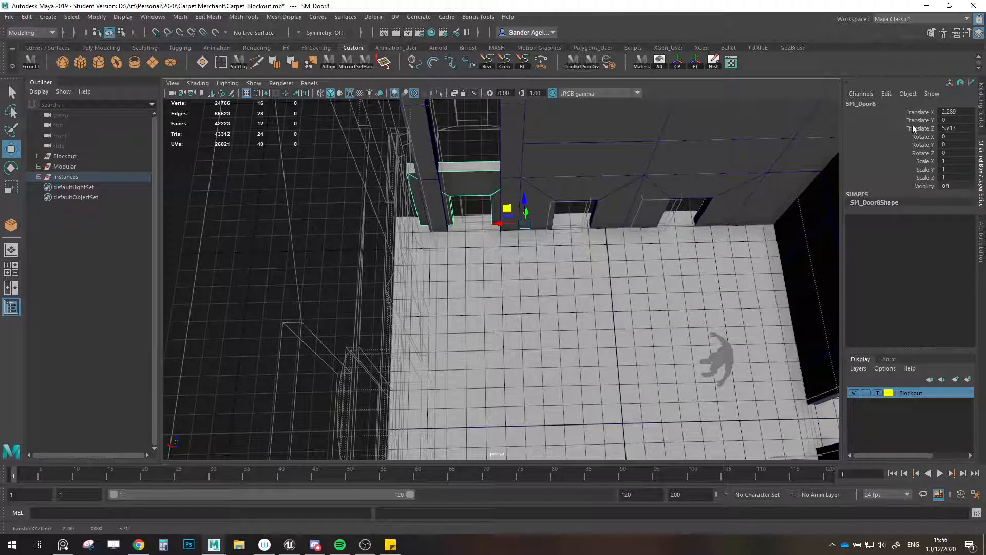
# - Center the door copy between the two columns by setting its Translate X to 2.25
pyautogui.click(964, 112)
pyautogui.write('2.5')
pyautogui.press('Return')
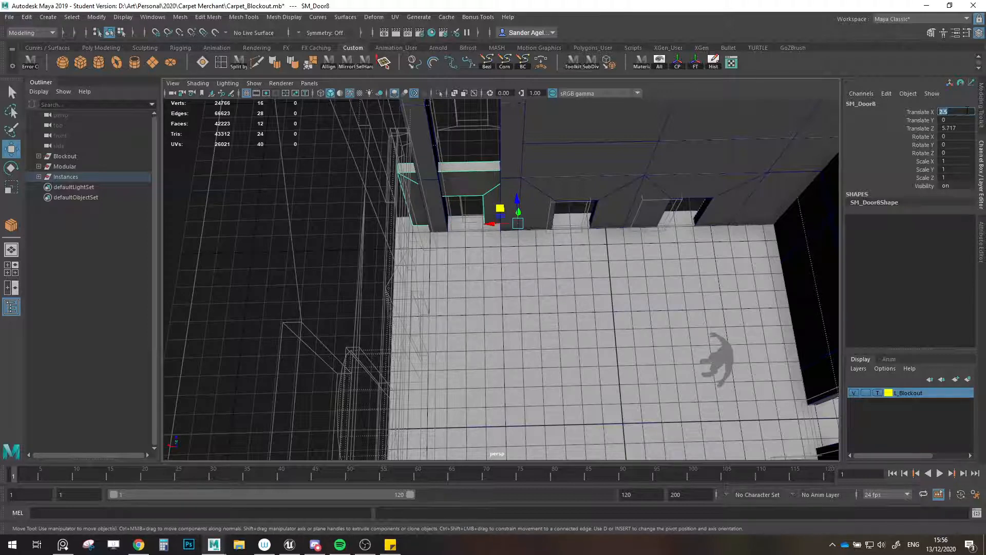
pyautogui.scroll(3, 520, 205)
pyautogui.keyDown('alt'); pyautogui.moveTo(520, 246); pyautogui.dragTo(511, 190); pyautogui.keyUp('alt')
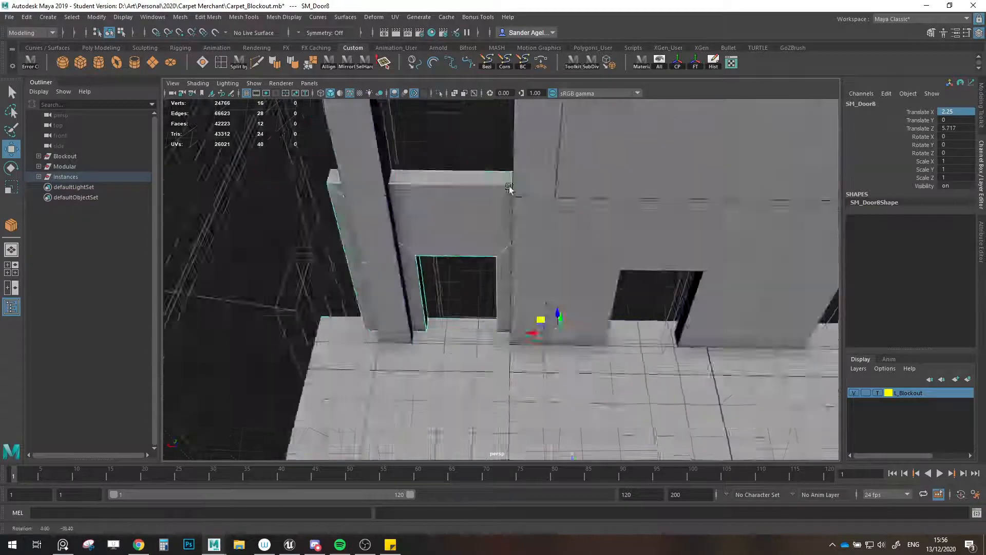
pyautogui.keyDown('alt'); pyautogui.moveTo(510, 189); pyautogui.dragTo(494, 284, button='middle'); pyautogui.keyUp('alt')
pyautogui.keyDown('alt'); pyautogui.moveTo(493, 285); pyautogui.dragTo(562, 130); pyautogui.keyUp('alt')
pyautogui.moveTo(561, 130)
pyautogui.keyDown('alt'); pyautogui.mouseDown(button='middle')
pyautogui.moveTo(568, 123)
pyautogui.moveTo(551, 146)
pyautogui.mouseUp(button='middle'); pyautogui.keyUp('alt')
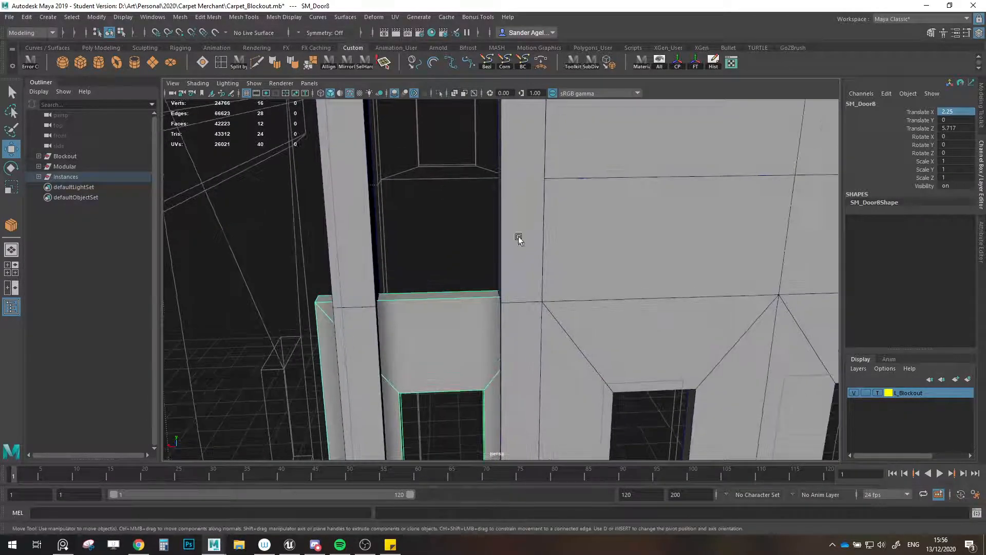
# - Recess the door copy behind the column faces, to a Translate Z of about 5.88
pyautogui.scroll(-4, 519, 240)
pyautogui.keyDown('alt'); pyautogui.moveTo(519, 240); pyautogui.dragTo(702, 261); pyautogui.keyUp('alt')
pyautogui.keyDown('alt'); pyautogui.moveTo(568, 352); pyautogui.dragTo(554, 357); pyautogui.keyUp('alt')
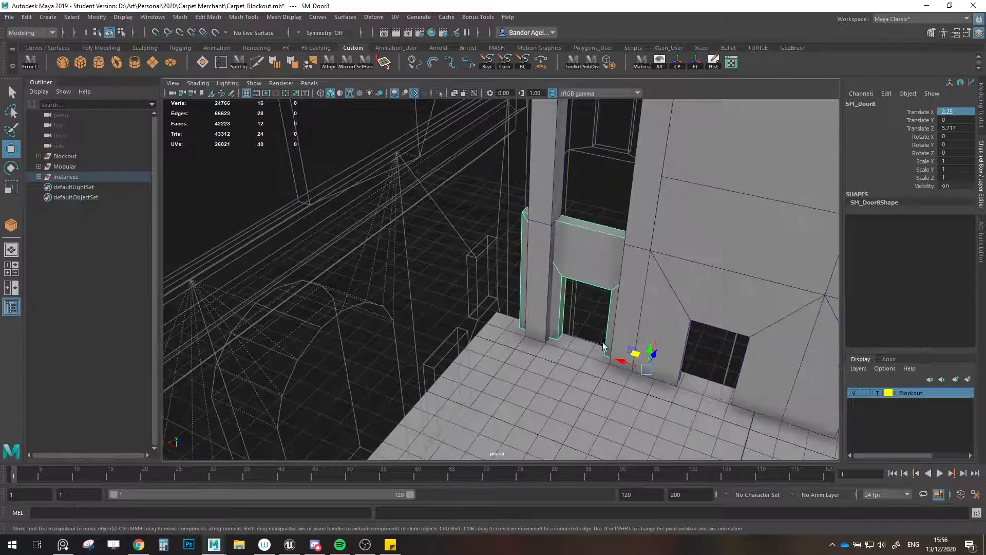
pyautogui.moveTo(655, 361); pyautogui.dragTo(652, 358)
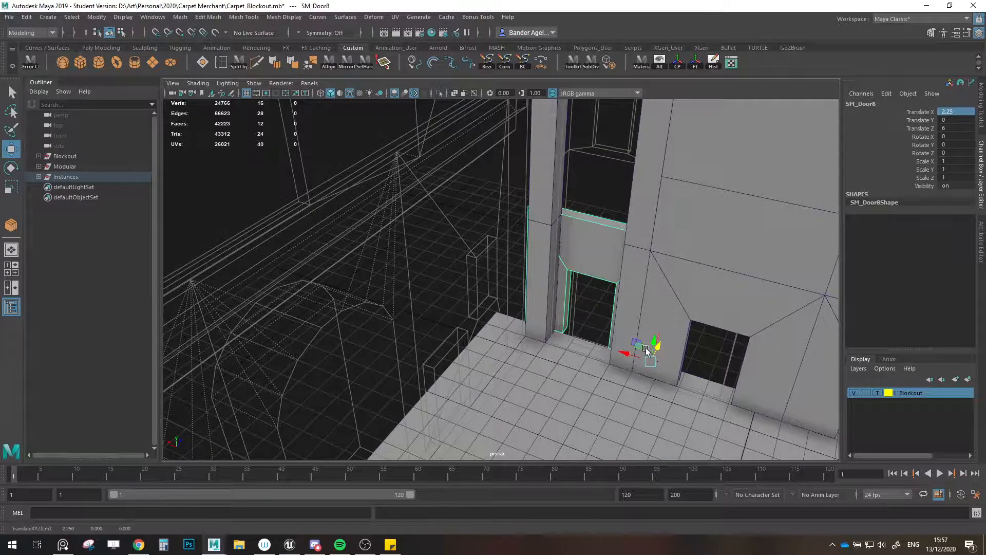
pyautogui.keyDown('alt'); pyautogui.moveTo(534, 342); pyautogui.dragTo(372, 370, button='middle'); pyautogui.keyUp('alt')
pyautogui.moveTo(510, 382); pyautogui.dragTo(507, 385)
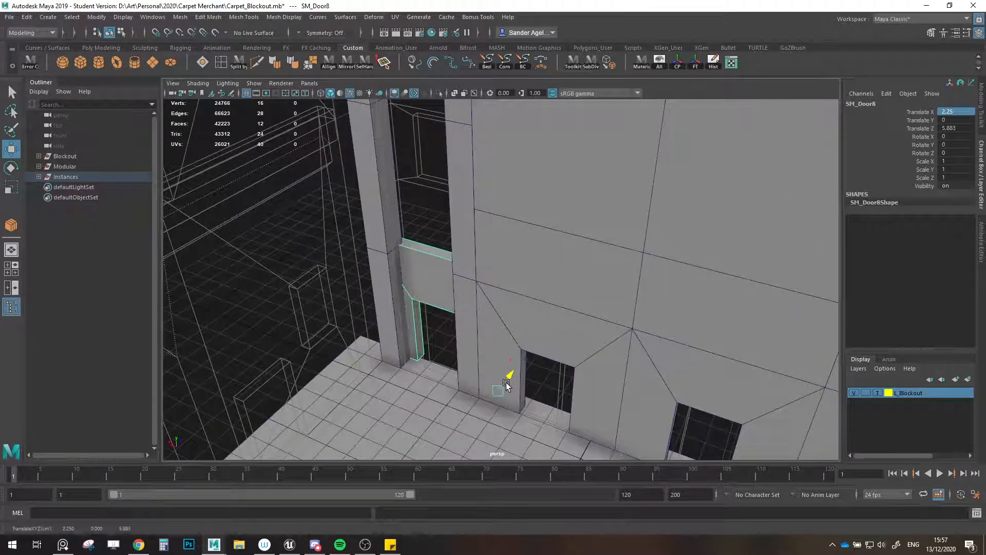
pyautogui.keyDown('alt'); pyautogui.moveTo(449, 336); pyautogui.dragTo(567, 325); pyautogui.keyUp('alt')
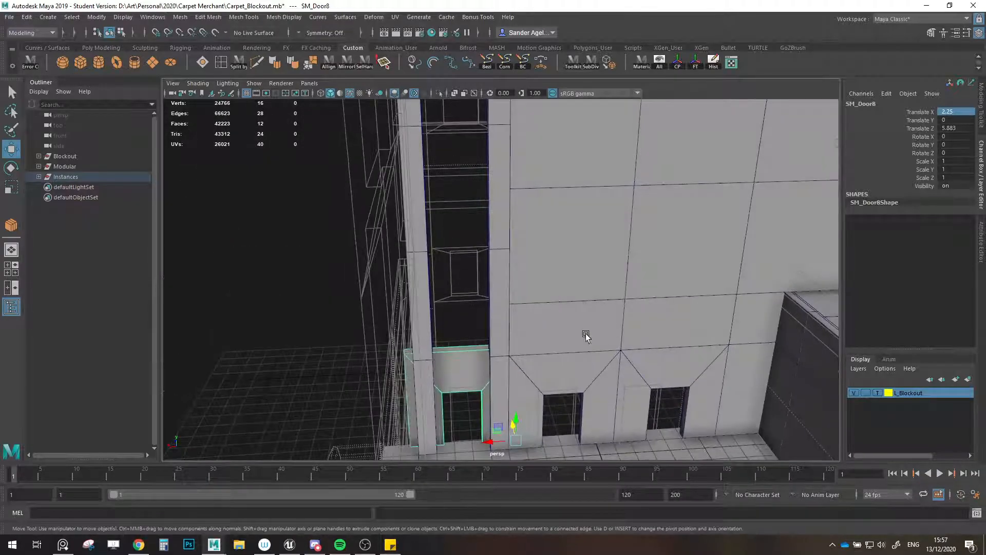
# - Isolate the door copy with the neighbouring half wall, duplicate the half wall onto the top of the door, and show the full scene again
pyautogui.keyDown('shift'); pyautogui.click(529, 336); pyautogui.keyUp('shift')
pyautogui.hotkey('ctrl', '1')
pyautogui.click(550, 343)
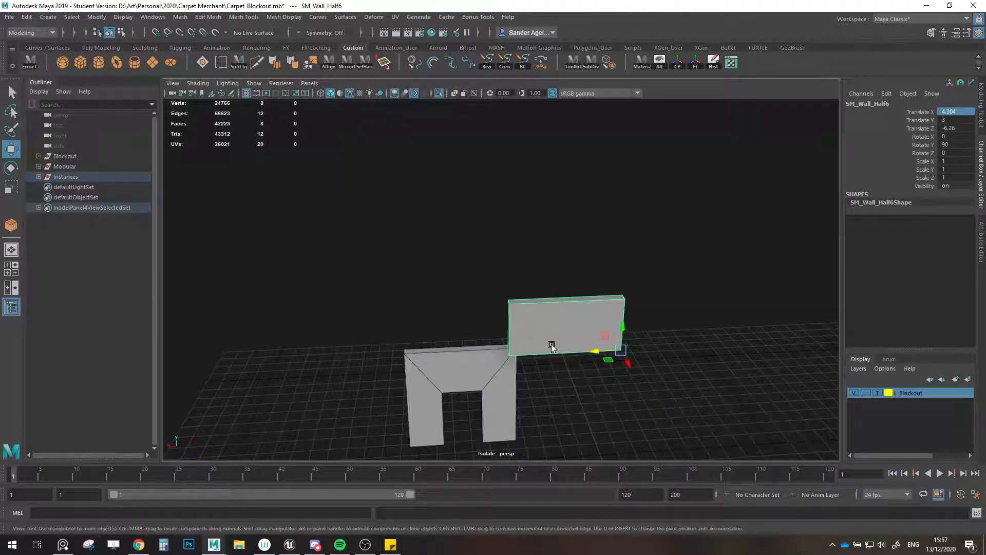
pyautogui.moveTo(598, 351)
pyautogui.keyDown('shift'); pyautogui.mouseDown()
pyautogui.moveTo(514, 342)
pyautogui.moveTo(499, 310)
pyautogui.moveTo(465, 319)
pyautogui.moveTo(472, 311)
pyautogui.mouseUp(); pyautogui.keyUp('shift')
pyautogui.click(565, 381)
pyautogui.keyDown('alt'); pyautogui.moveTo(566, 381); pyautogui.dragTo(476, 362); pyautogui.keyUp('alt')
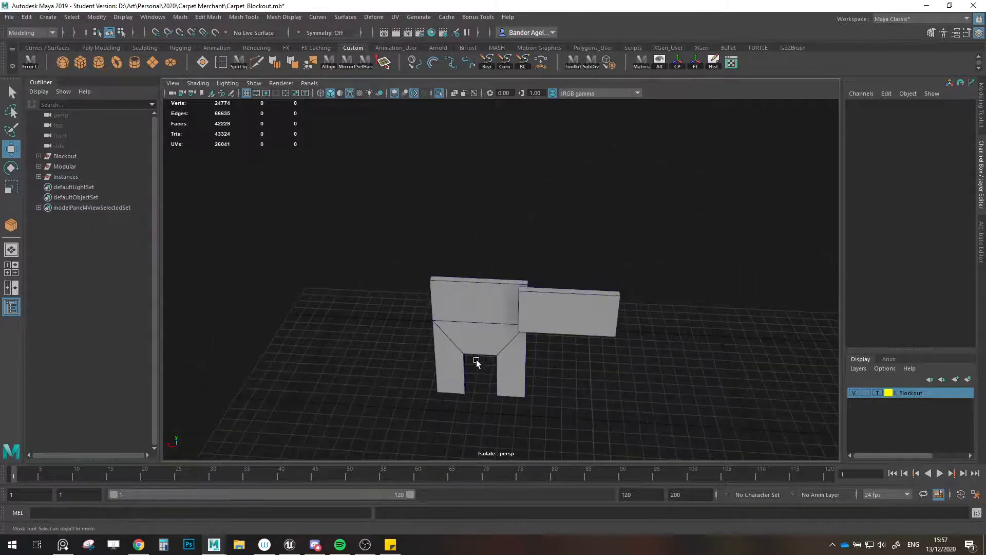
pyautogui.hotkey('ctrl', '1')
pyautogui.keyDown('alt'); pyautogui.moveTo(531, 341); pyautogui.dragTo(532, 319); pyautogui.keyUp('alt')
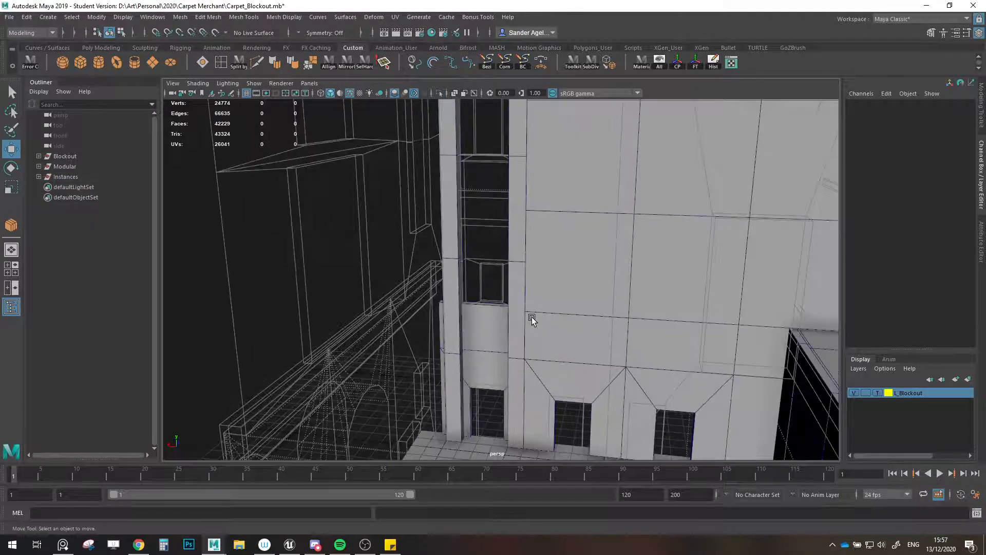
# - Review the assembled courtyard from several angles and save the scene
pyautogui.scroll(-3, 532, 316)
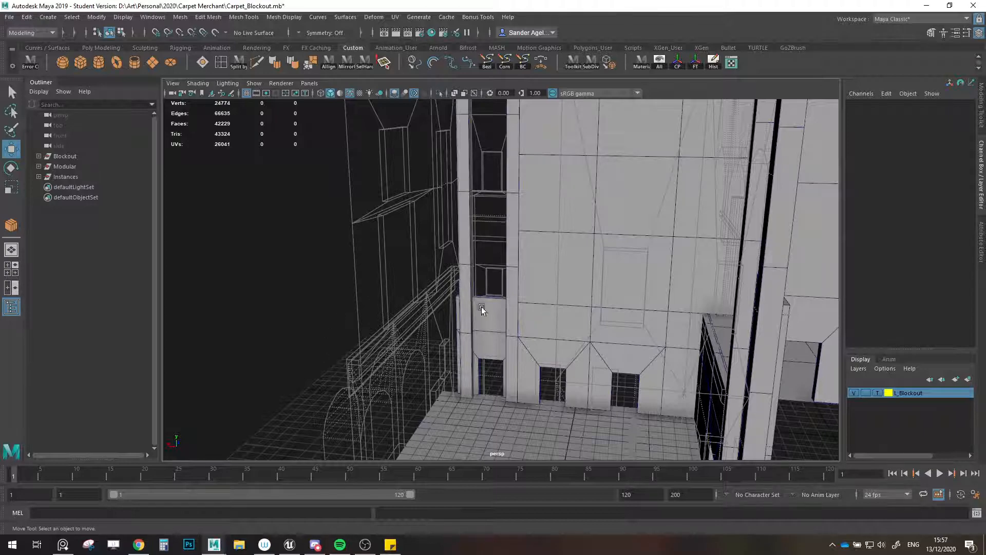
pyautogui.keyDown('alt'); pyautogui.moveTo(482, 307); pyautogui.dragTo(572, 349); pyautogui.keyUp('alt')
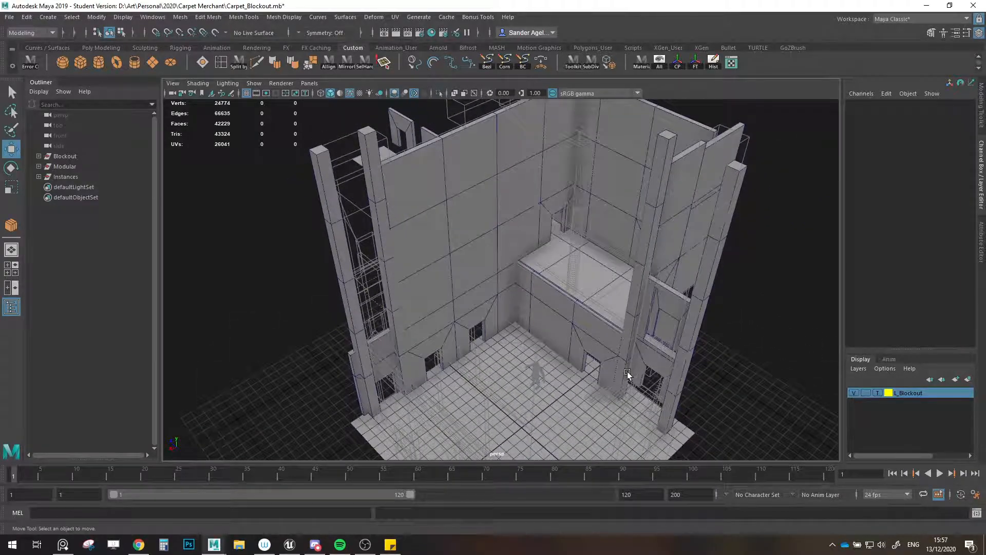
pyautogui.keyDown('alt'); pyautogui.moveTo(550, 344); pyautogui.dragTo(498, 348); pyautogui.keyUp('alt')
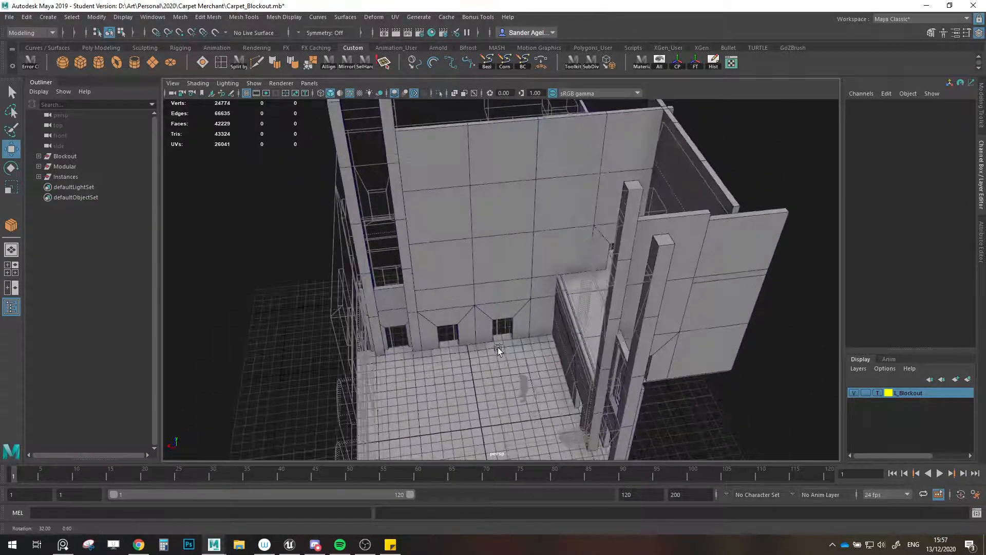
pyautogui.keyDown('alt'); pyautogui.moveTo(406, 286); pyautogui.dragTo(416, 254, button='middle'); pyautogui.keyUp('alt')
pyautogui.scroll(-1, 433, 333)
pyautogui.keyDown('alt'); pyautogui.moveTo(417, 253); pyautogui.dragTo(482, 284); pyautogui.keyUp('alt')
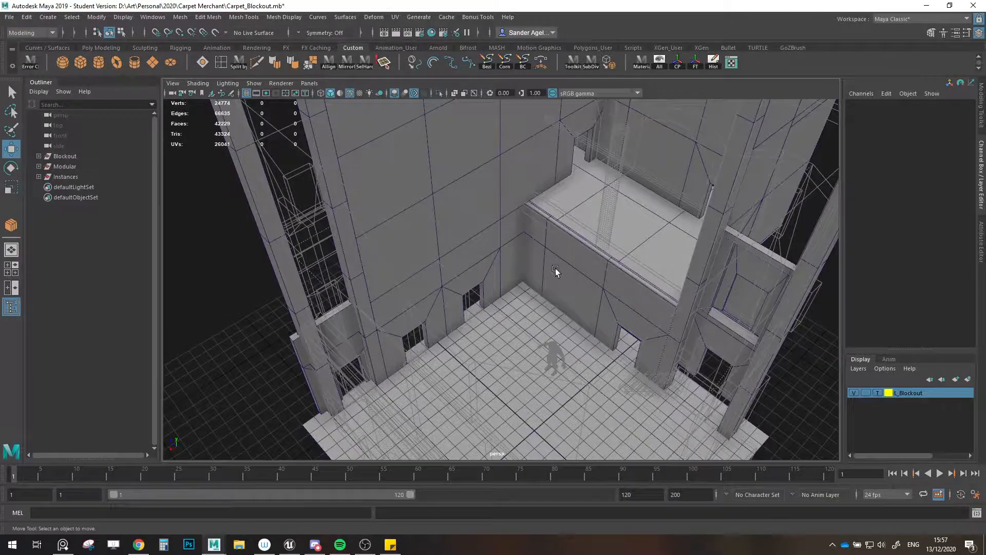
pyautogui.keyDown('alt'); pyautogui.moveTo(556, 268); pyautogui.dragTo(519, 245); pyautogui.keyUp('alt')
pyautogui.hotkey('ctrl', 's')
# - Check the carpet merchant painting on the reference board and return to the Maya scene
pyautogui.click(468, 281)
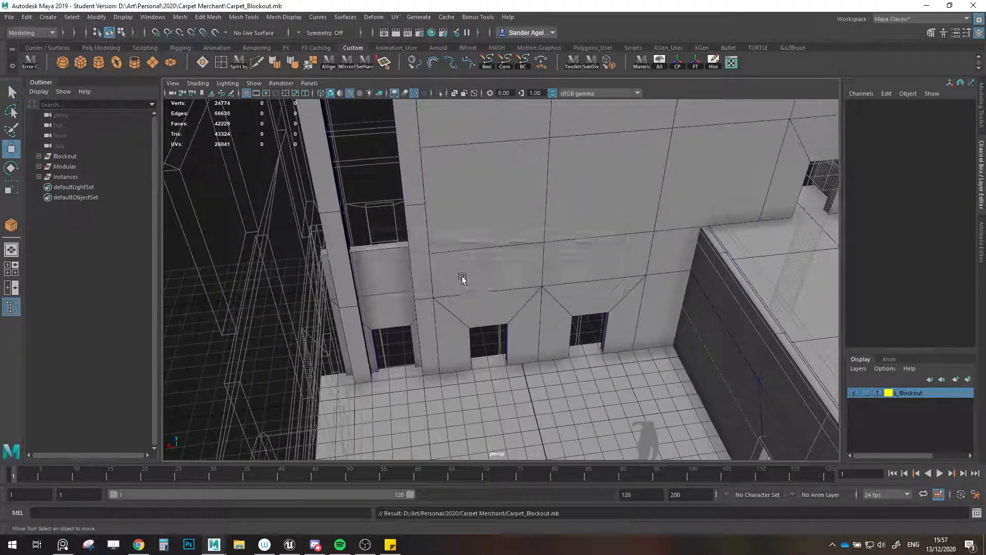
pyautogui.press('w')
pyautogui.hotkey('alt', 'Tab')
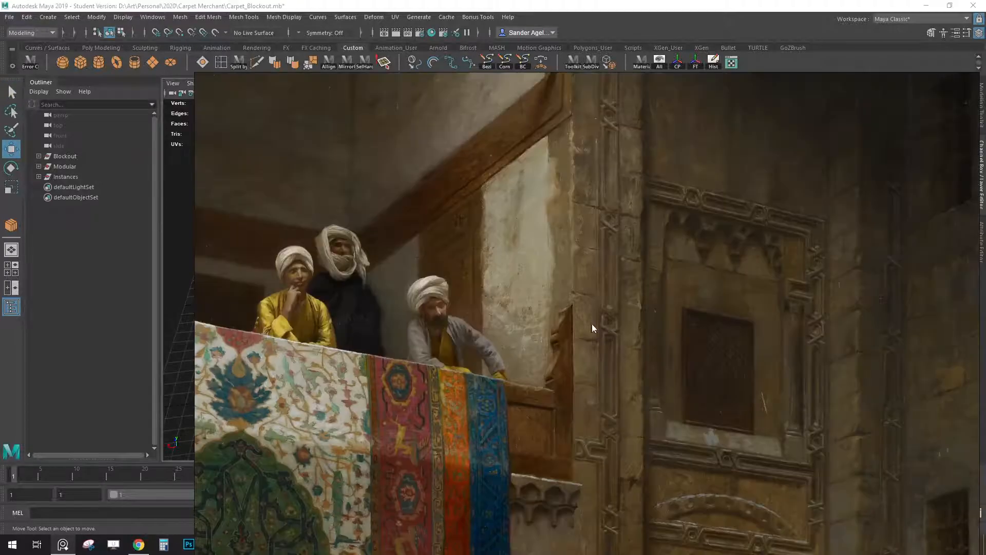
pyautogui.scroll(-8, 592, 324)
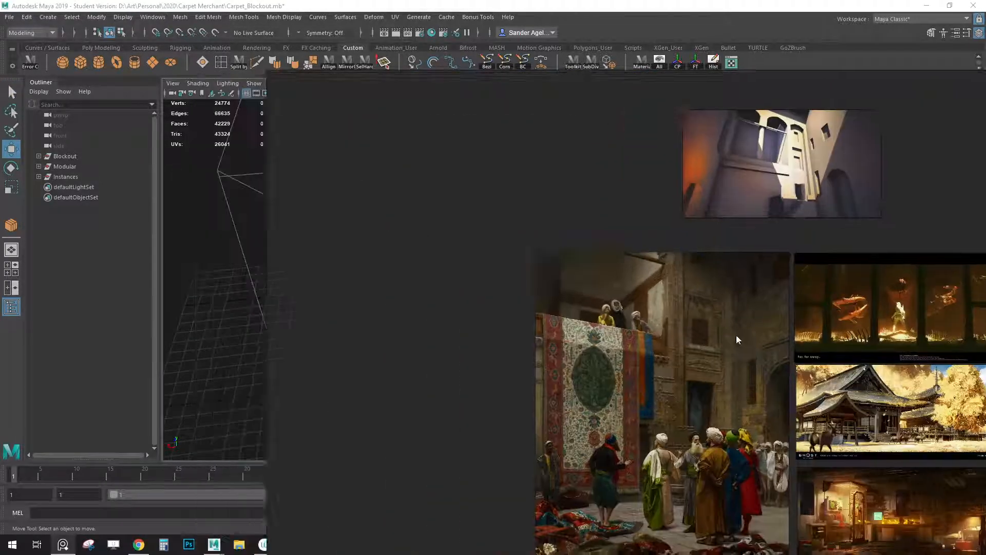
pyautogui.hotkey('alt', 'Tab')
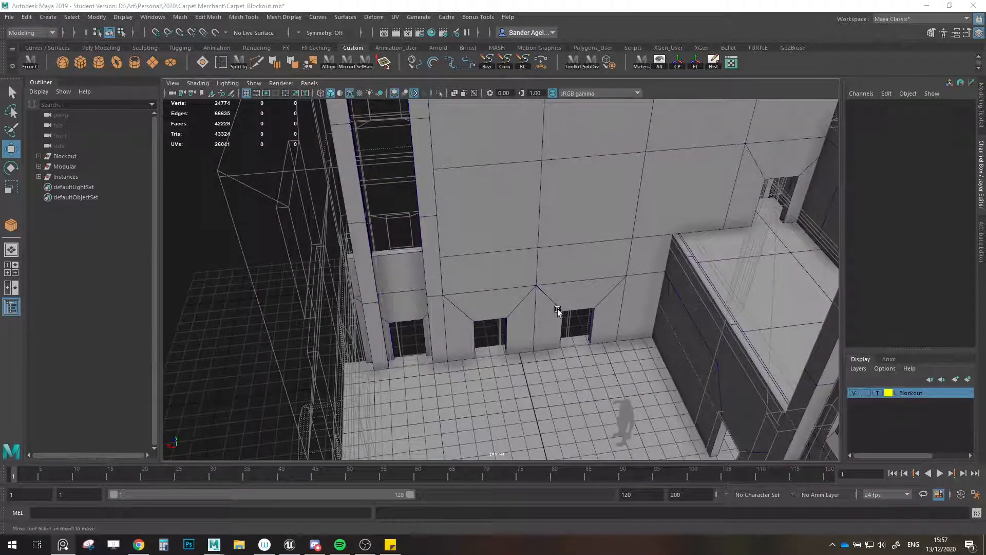
# - Examine the side wall, balcony wall and open column bays from several angles against the blockout wireframe
pyautogui.keyDown('alt'); pyautogui.moveTo(557, 309); pyautogui.dragTo(608, 303); pyautogui.keyUp('alt')
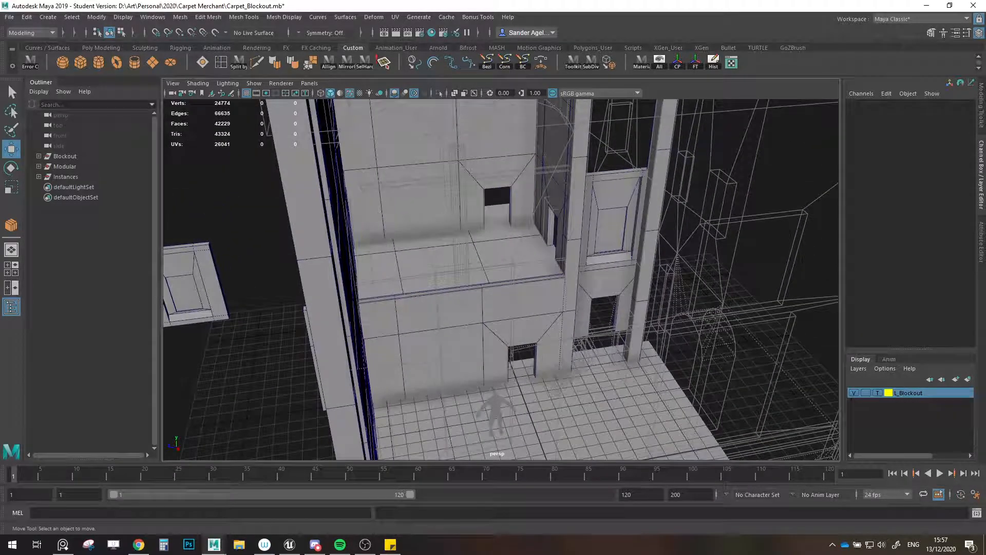
pyautogui.keyDown('alt'); pyautogui.moveTo(560, 257); pyautogui.dragTo(400, 269); pyautogui.keyUp('alt')
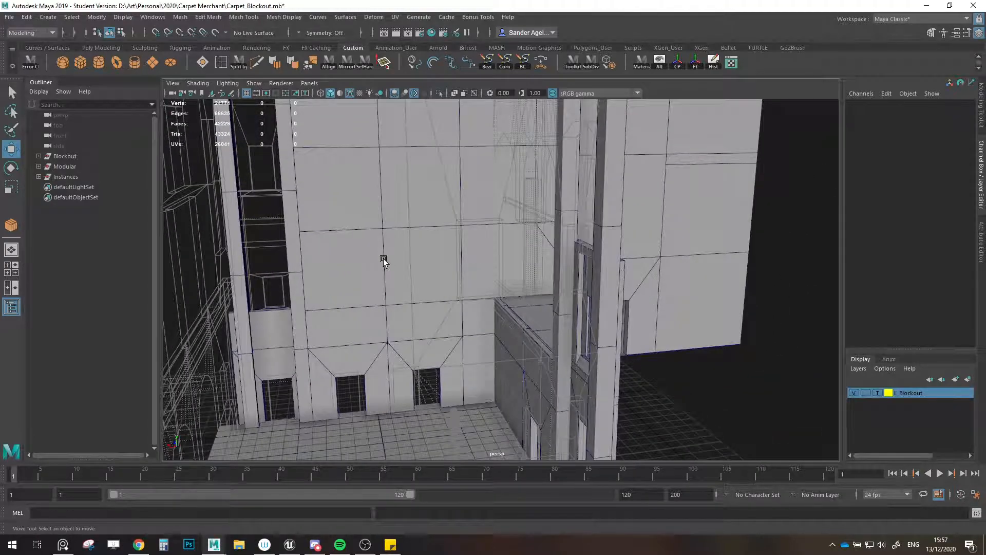
pyautogui.keyDown('alt'); pyautogui.moveTo(346, 280); pyautogui.dragTo(459, 292); pyautogui.keyUp('alt')
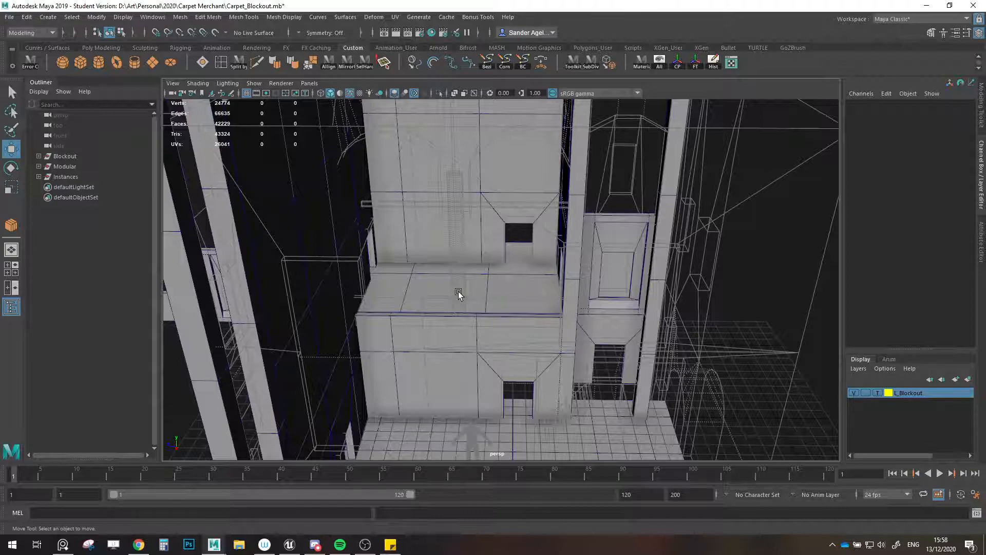
pyautogui.scroll(-6, 458, 294)
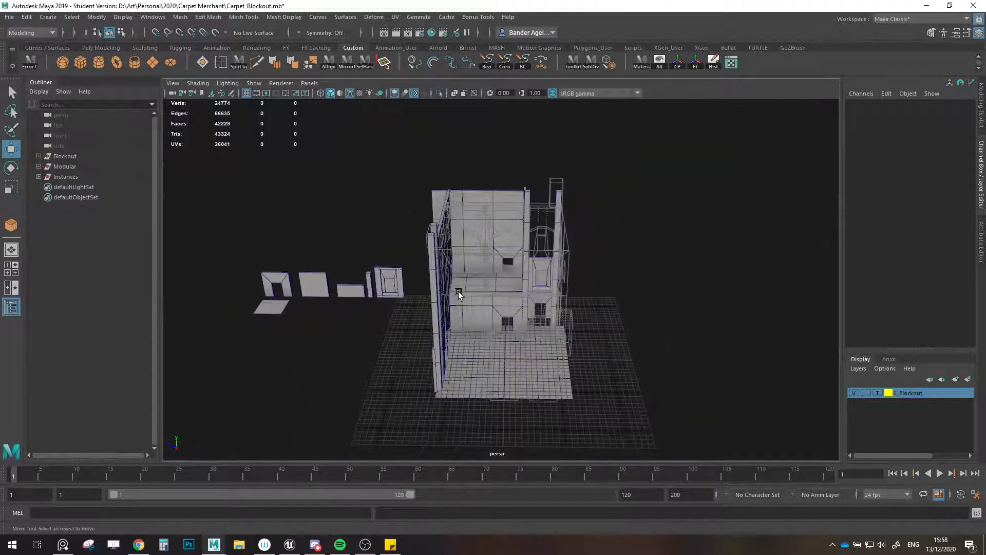
pyautogui.scroll(3, 460, 294)
pyautogui.keyDown('alt'); pyautogui.moveTo(459, 293); pyautogui.dragTo(532, 236); pyautogui.keyUp('alt')
pyautogui.scroll(5, 533, 236)
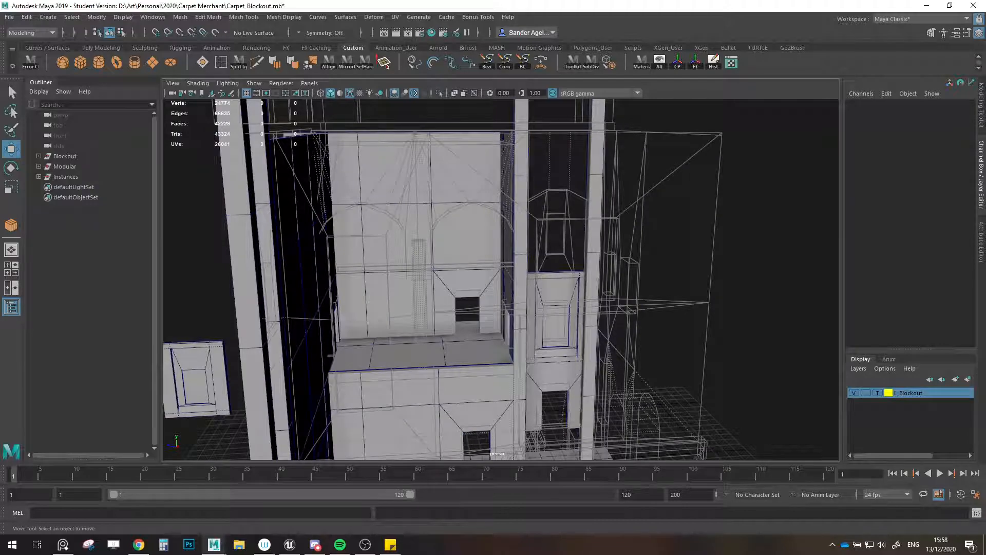
pyautogui.keyDown('alt'); pyautogui.moveTo(514, 270); pyautogui.dragTo(494, 288, button='middle'); pyautogui.keyUp('alt')
pyautogui.scroll(3, 493, 269)
pyautogui.keyDown('alt'); pyautogui.moveTo(524, 258); pyautogui.dragTo(410, 273); pyautogui.keyUp('alt')
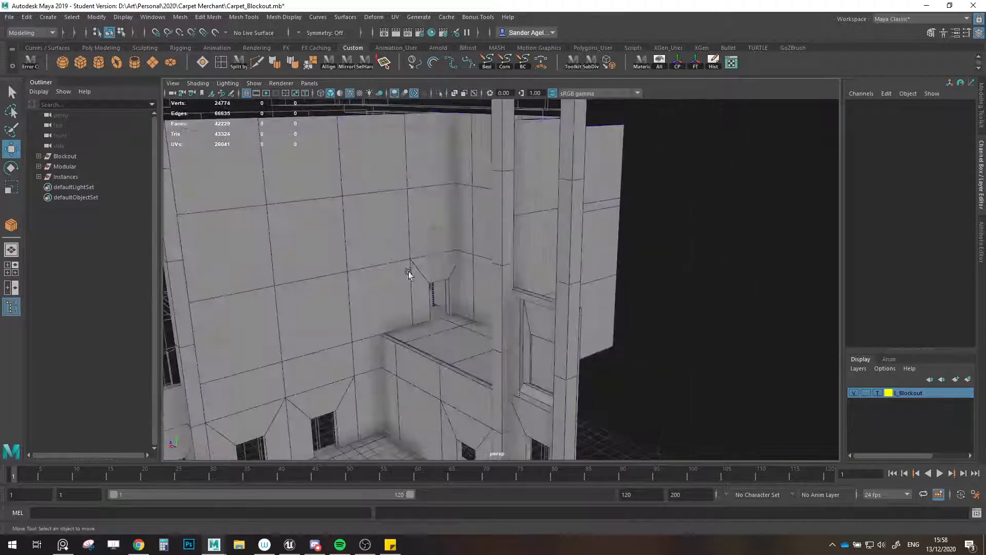
pyautogui.keyDown('alt'); pyautogui.moveTo(409, 273); pyautogui.dragTo(552, 278, button='middle'); pyautogui.keyUp('alt')
pyautogui.scroll(-3, 551, 279)
pyautogui.keyDown('alt'); pyautogui.moveTo(424, 336); pyautogui.dragTo(601, 292); pyautogui.keyUp('alt')
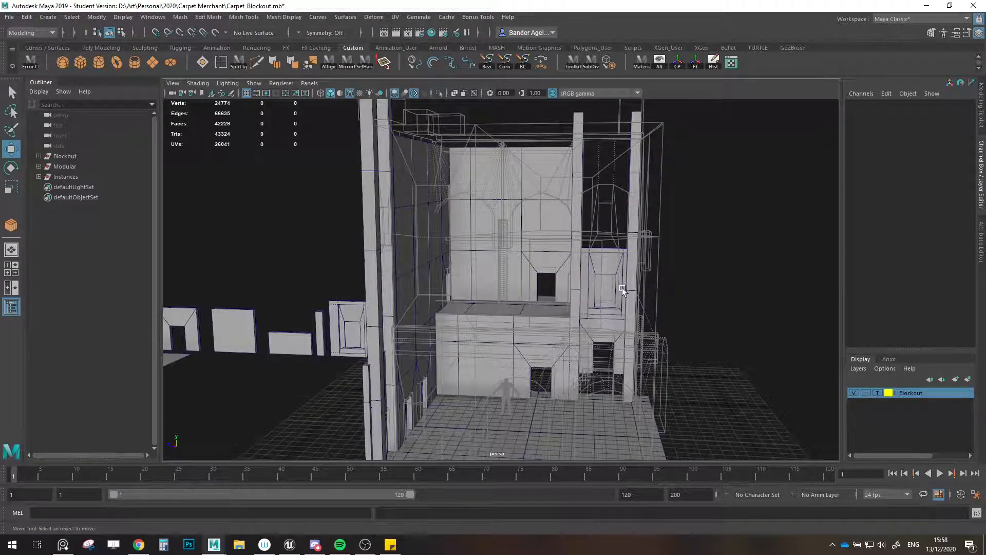
pyautogui.keyDown('alt'); pyautogui.moveTo(621, 288); pyautogui.dragTo(548, 294); pyautogui.keyUp('alt')
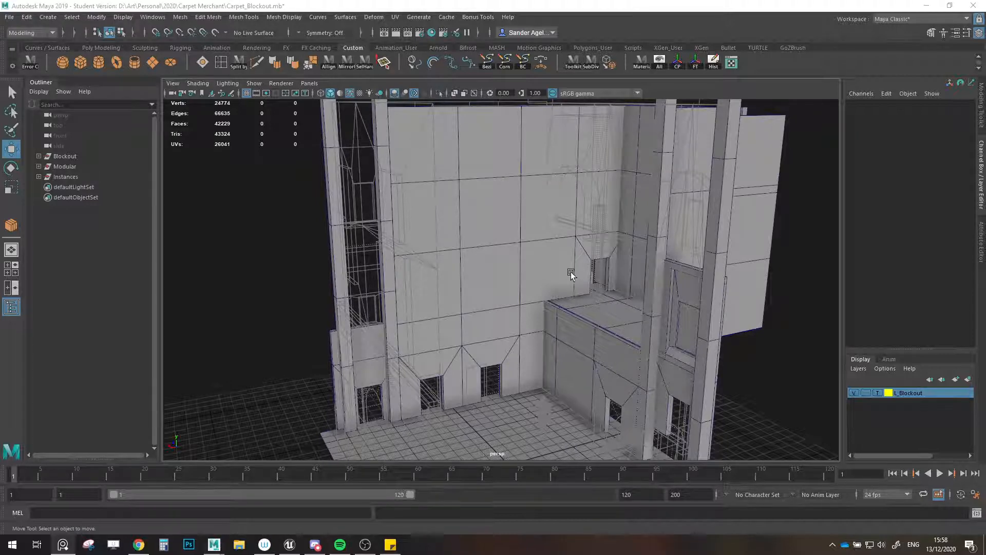
# - Switch to the reference board and examine the recessed lattice window in the carpet merchant painting
pyautogui.keyDown('alt'); pyautogui.moveTo(571, 273); pyautogui.dragTo(619, 270); pyautogui.keyUp('alt')
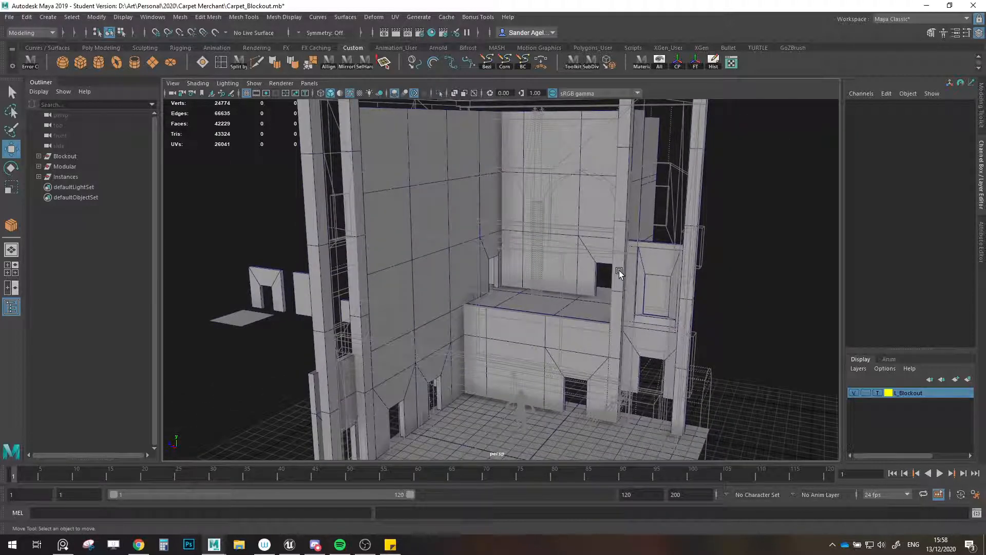
pyautogui.keyDown('alt'); pyautogui.moveTo(692, 269); pyautogui.dragTo(651, 263); pyautogui.keyUp('alt')
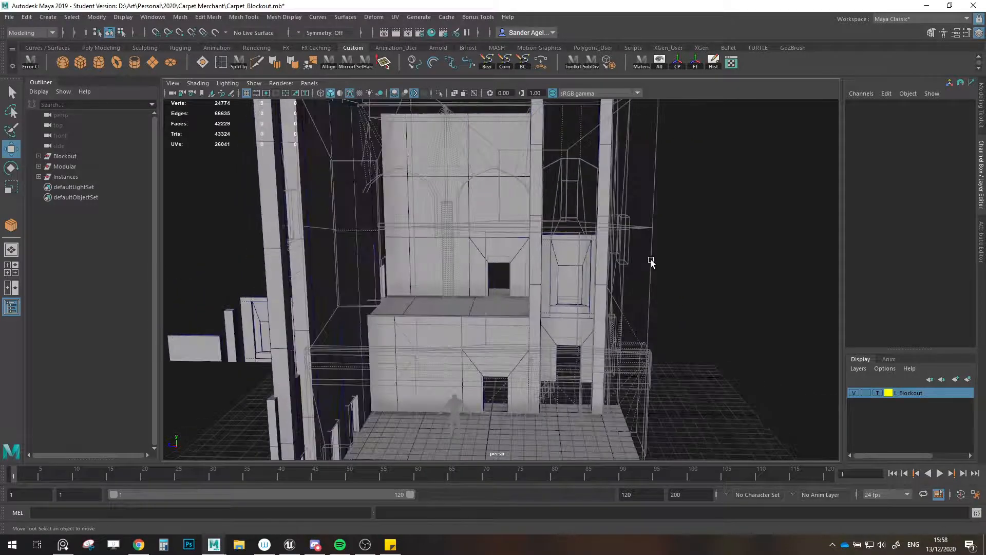
pyautogui.hotkey('alt', 'Tab')
pyautogui.moveTo(473, 238); pyautogui.dragTo(455, 221, button='right')
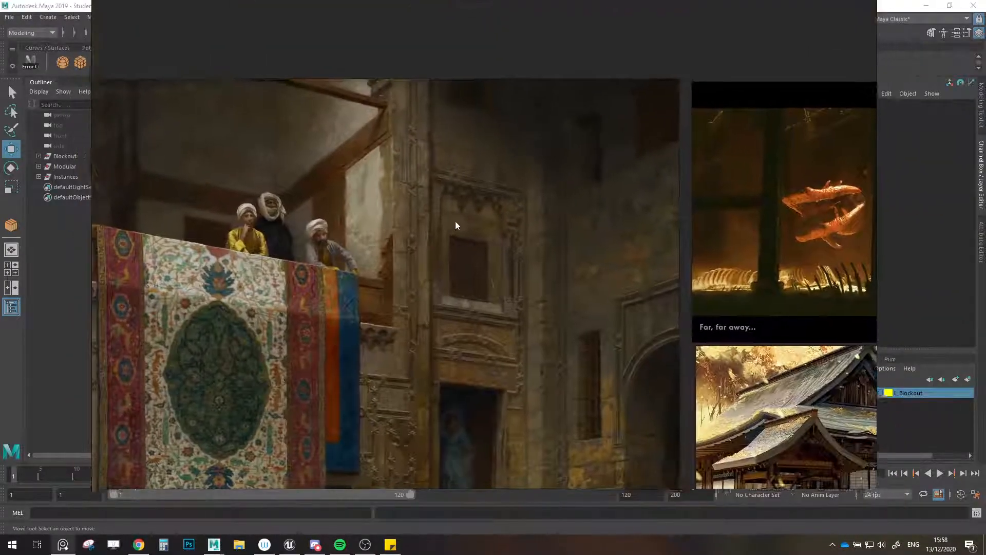
pyautogui.scroll(7, 478, 244)
pyautogui.moveTo(517, 259); pyautogui.dragTo(529, 173, button='middle')
pyautogui.scroll(2, 529, 174)
pyautogui.scroll(-2, 529, 173)
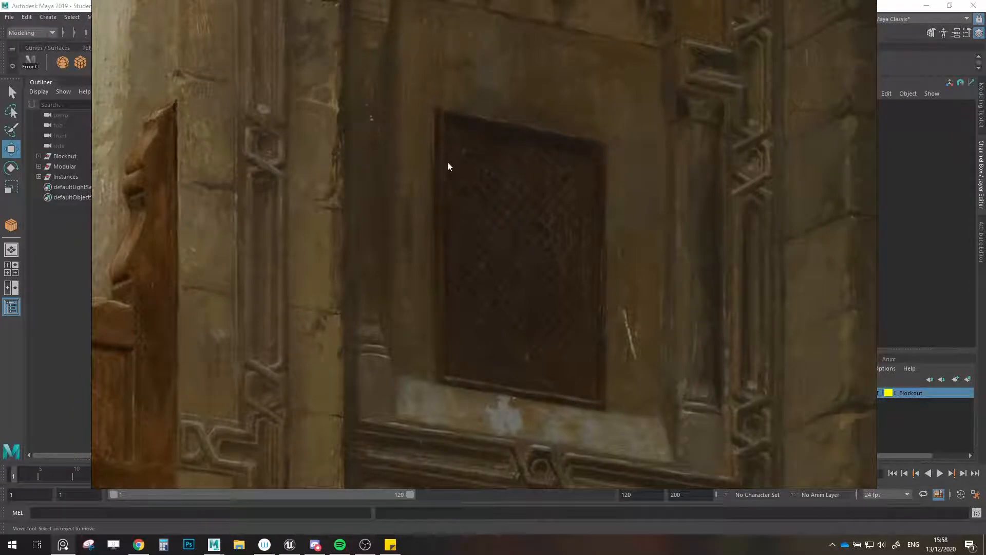
pyautogui.scroll(-3, 448, 162)
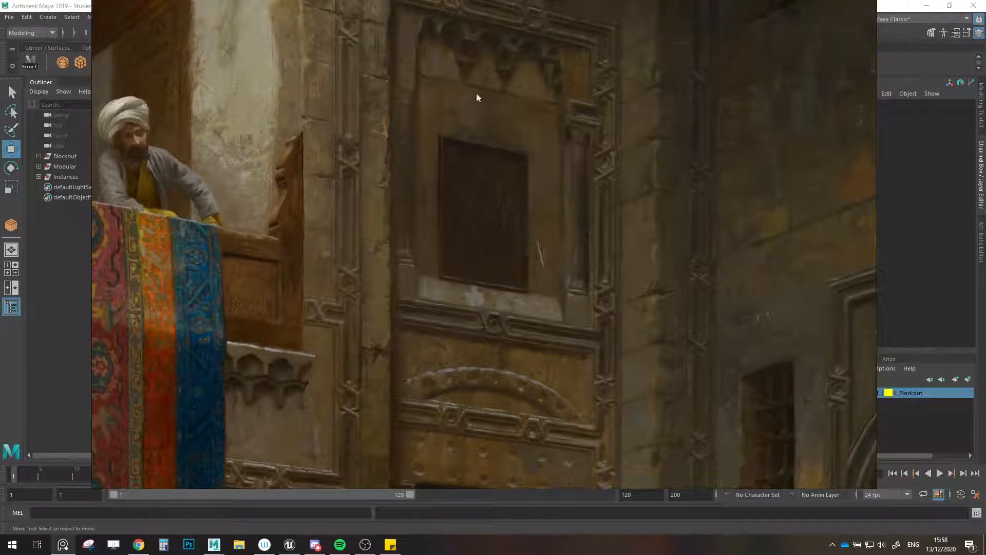
pyautogui.scroll(4, 455, 163)
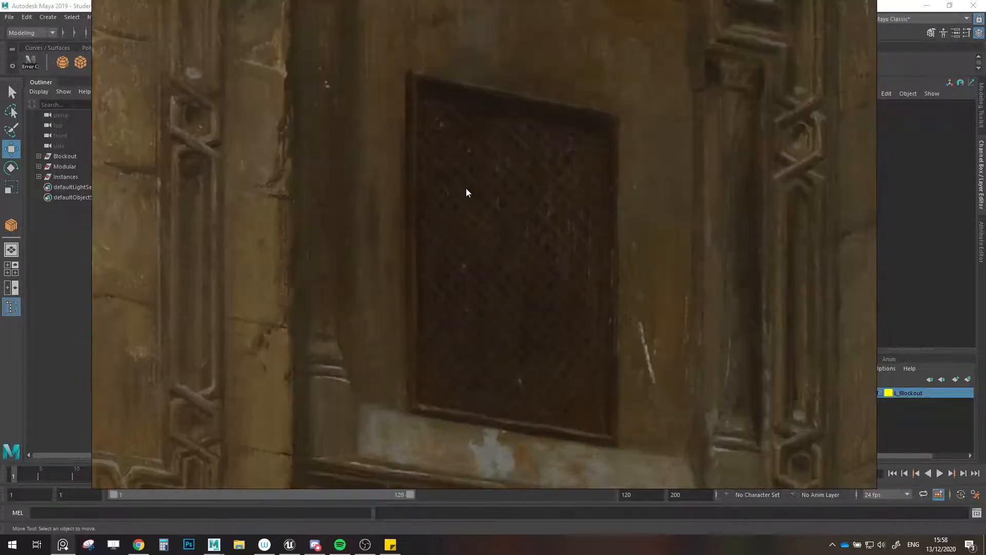
pyautogui.scroll(-3, 466, 201)
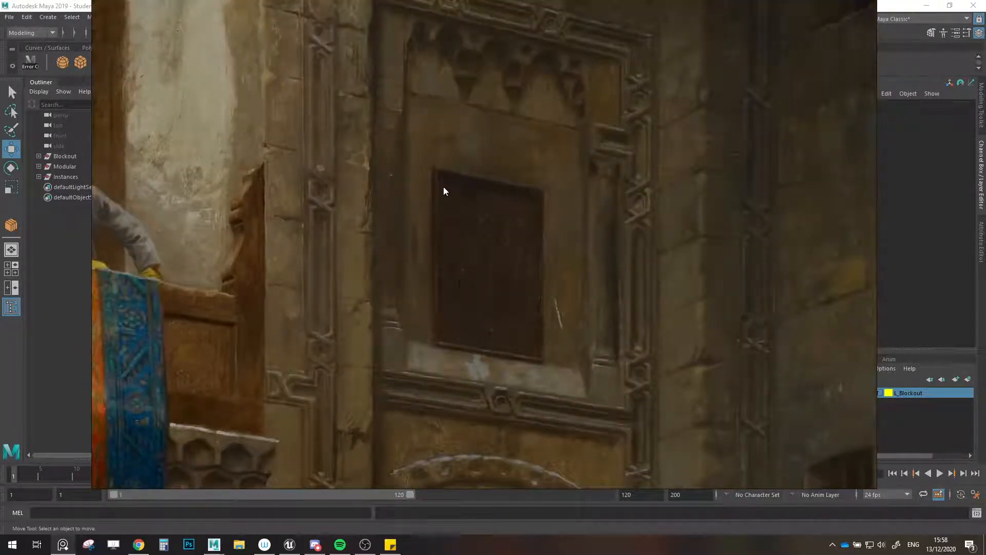
pyautogui.scroll(4, 443, 205)
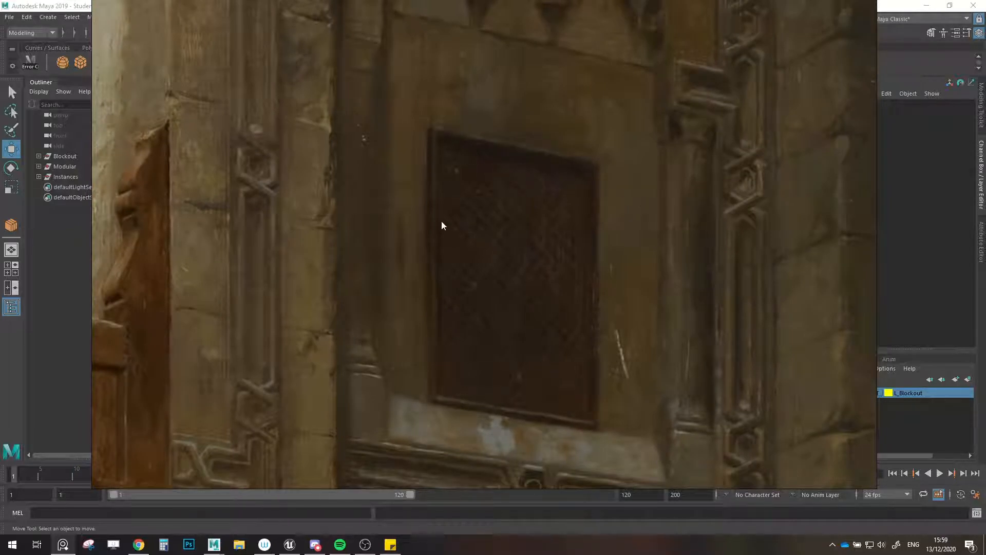
# - Examine the dark wall above the carved window frame and its surroundings in the painting, and return to the Maya scene
pyautogui.scroll(-4, 443, 225)
pyautogui.scroll(-4, 533, 303)
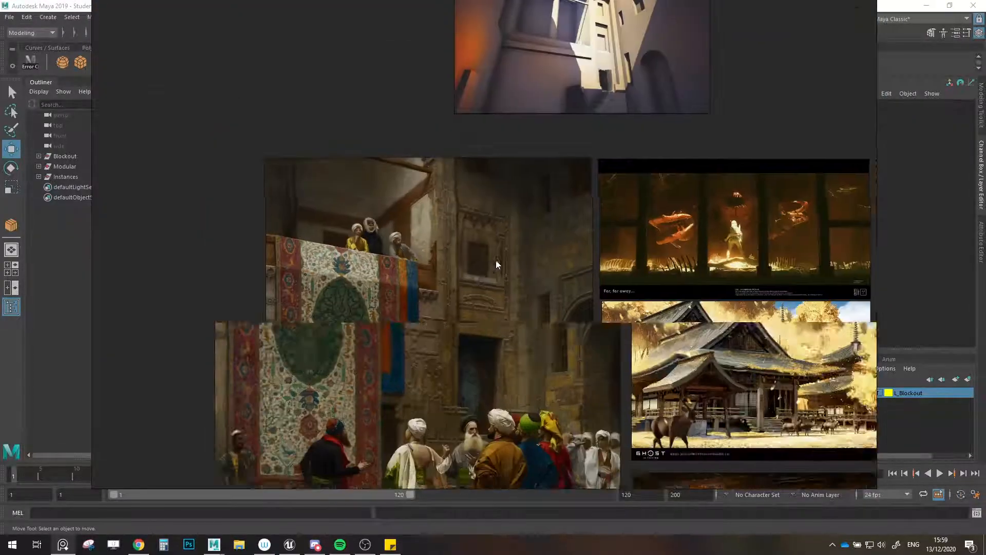
pyautogui.scroll(5, 510, 188)
pyautogui.moveTo(494, 220); pyautogui.dragTo(481, 301, button='middle')
pyautogui.scroll(1, 481, 301)
pyautogui.scroll(4, 470, 78)
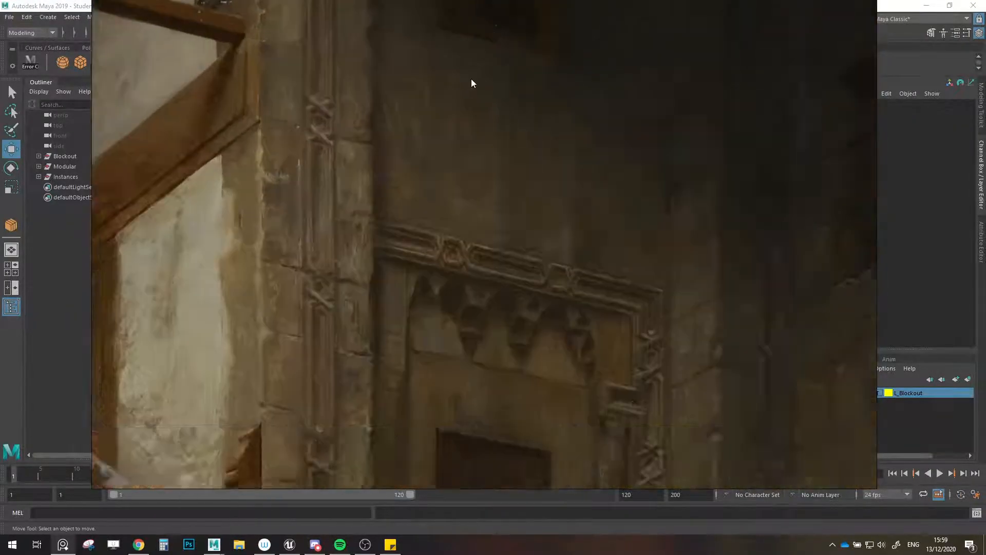
pyautogui.scroll(-2, 471, 79)
pyautogui.moveTo(471, 78); pyautogui.dragTo(477, 152, button='middle')
pyautogui.scroll(-2, 518, 185)
pyautogui.scroll(-2, 591, 236)
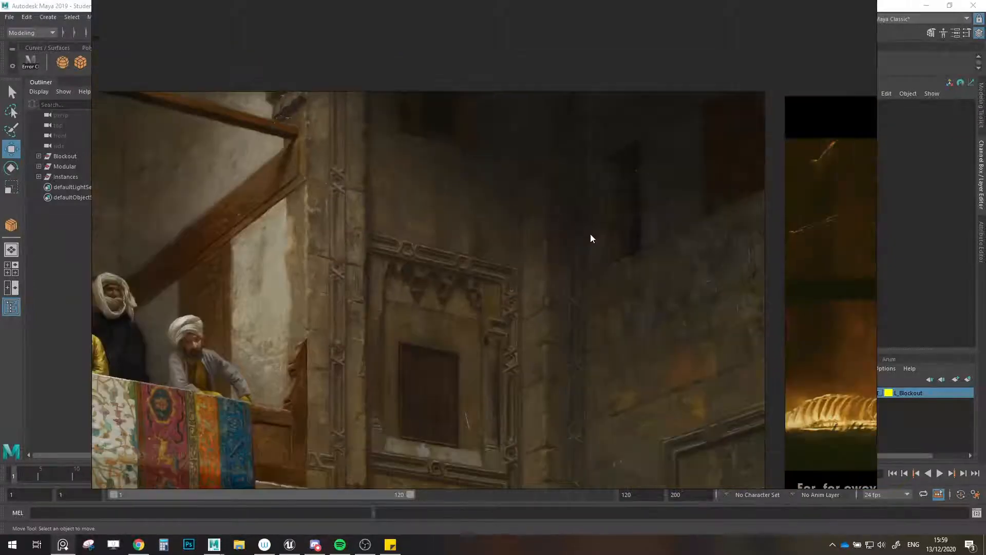
pyautogui.scroll(-1, 697, 123)
pyautogui.scroll(-1, 449, 301)
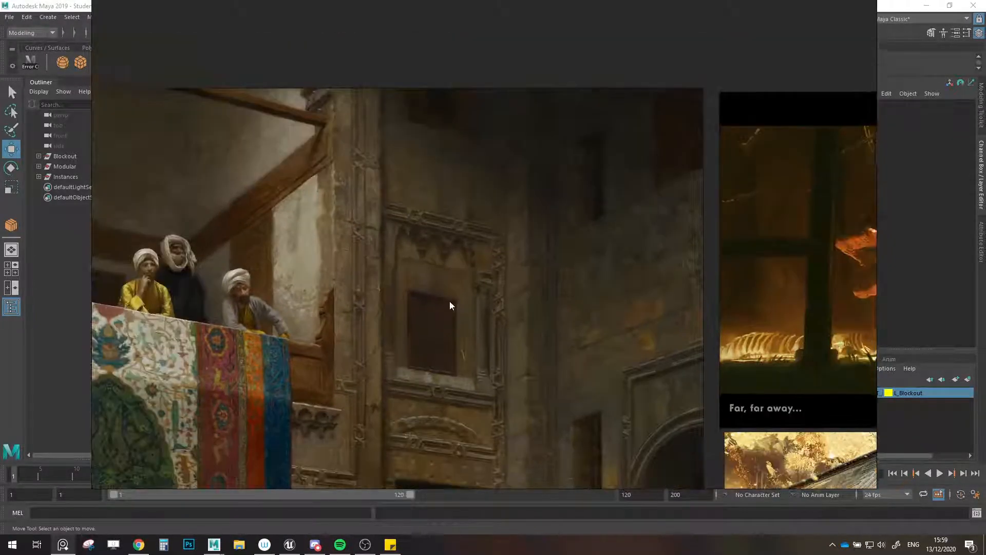
pyautogui.scroll(5, 479, 241)
pyautogui.scroll(-3, 470, 239)
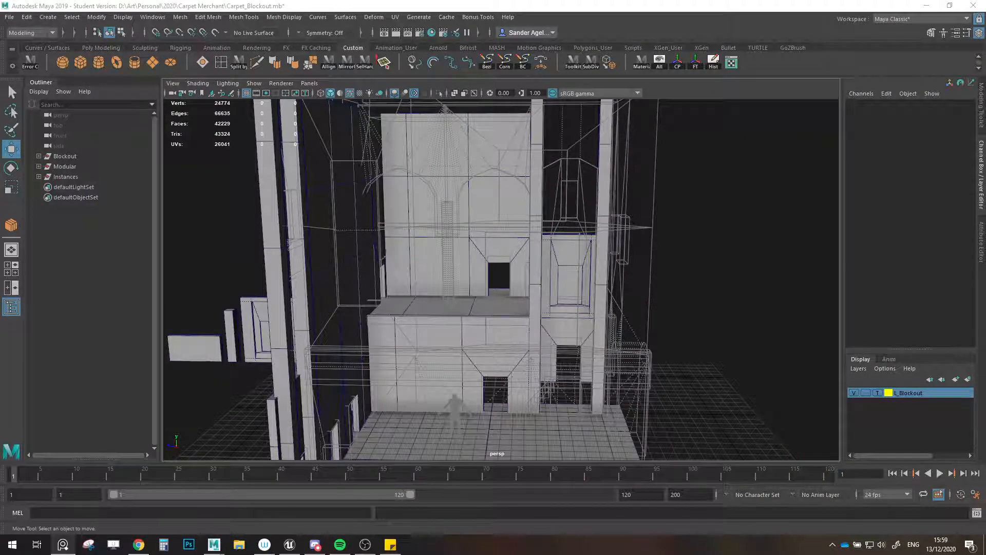
# - Move the window piece out of the narrow bay above the door, clear of the building at Translate Z -29.011
pyautogui.scroll(3, 496, 295)
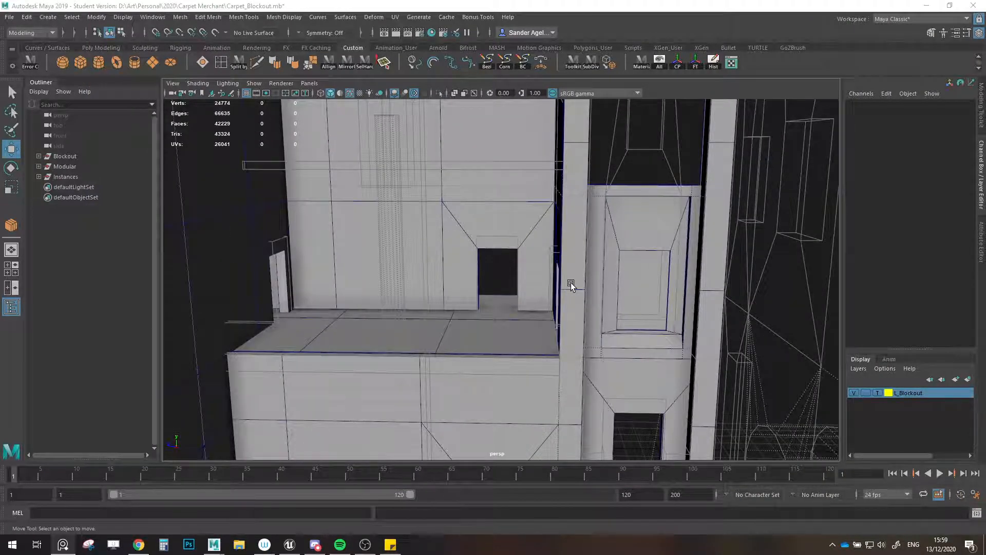
pyautogui.keyDown('alt'); pyautogui.moveTo(673, 268); pyautogui.dragTo(637, 279); pyautogui.keyUp('alt')
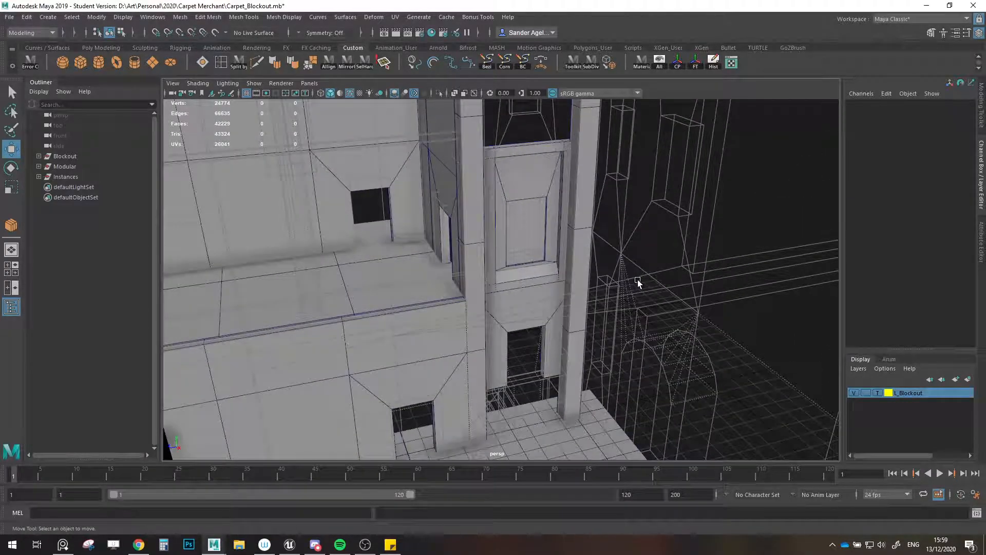
pyautogui.keyDown('alt'); pyautogui.moveTo(617, 272); pyautogui.dragTo(510, 231); pyautogui.keyUp('alt')
pyautogui.click(513, 210)
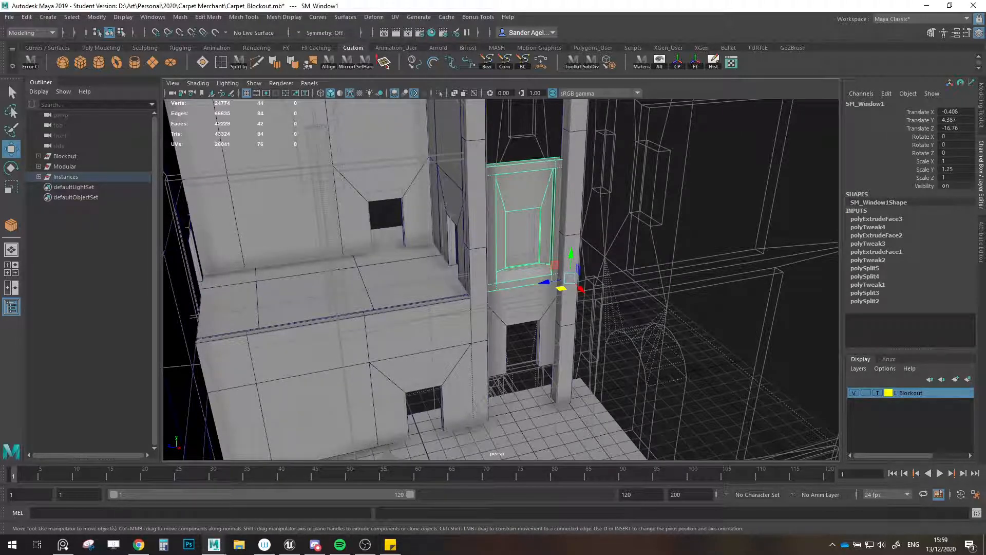
pyautogui.click(355, 384)
pyautogui.keyDown('alt'); pyautogui.moveTo(443, 424); pyautogui.dragTo(461, 437); pyautogui.keyUp('alt')
pyautogui.click(583, 251)
pyautogui.scroll(-3, 578, 251)
pyautogui.moveTo(560, 278); pyautogui.dragTo(859, 280)
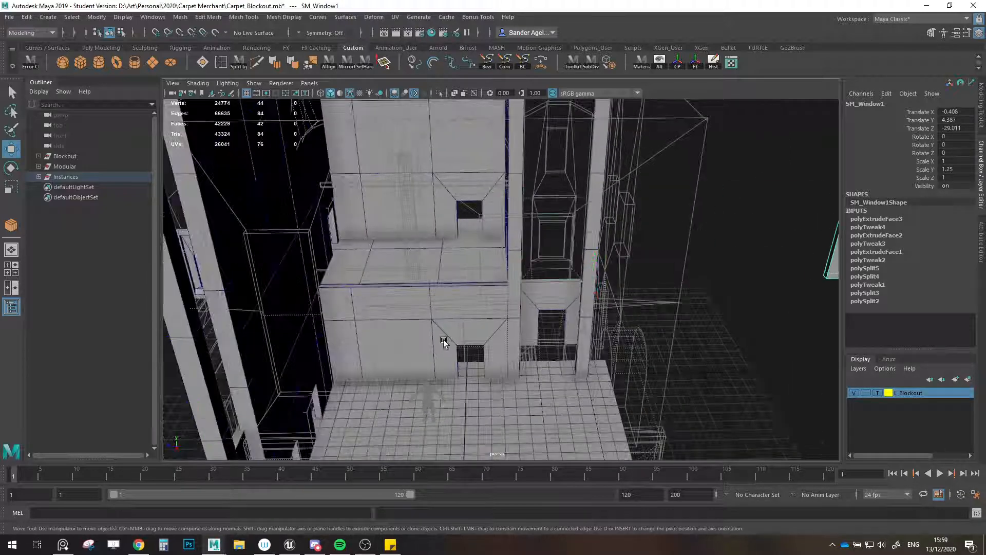
# - Clone a wall panel from the balcony front into the emptied bay above the door, at Translate Y 4.387 and Z -16.76
pyautogui.click(416, 363)
pyautogui.moveTo(435, 379)
pyautogui.keyDown('shift'); pyautogui.mouseDown()
pyautogui.moveTo(528, 280)
pyautogui.moveTo(590, 282)
pyautogui.moveTo(589, 338)
pyautogui.moveTo(588, 325)
pyautogui.mouseUp(); pyautogui.keyUp('shift')
pyautogui.hotkey('ctrl', '1')
pyautogui.hotkey('ctrl', '1')
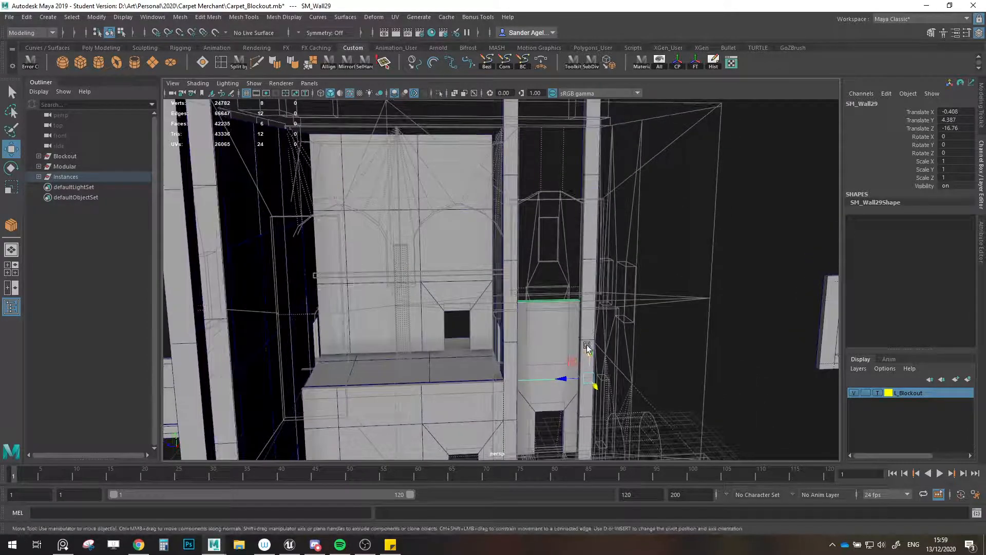
# - Check the upper wall in the painting and clone the bay's wall panel one level higher, at Translate Y 7.387
pyautogui.keyDown('alt'); pyautogui.moveTo(571, 349); pyautogui.dragTo(566, 334, button='middle'); pyautogui.keyUp('alt')
pyautogui.keyDown('alt'); pyautogui.moveTo(566, 333); pyautogui.dragTo(580, 324); pyautogui.keyUp('alt')
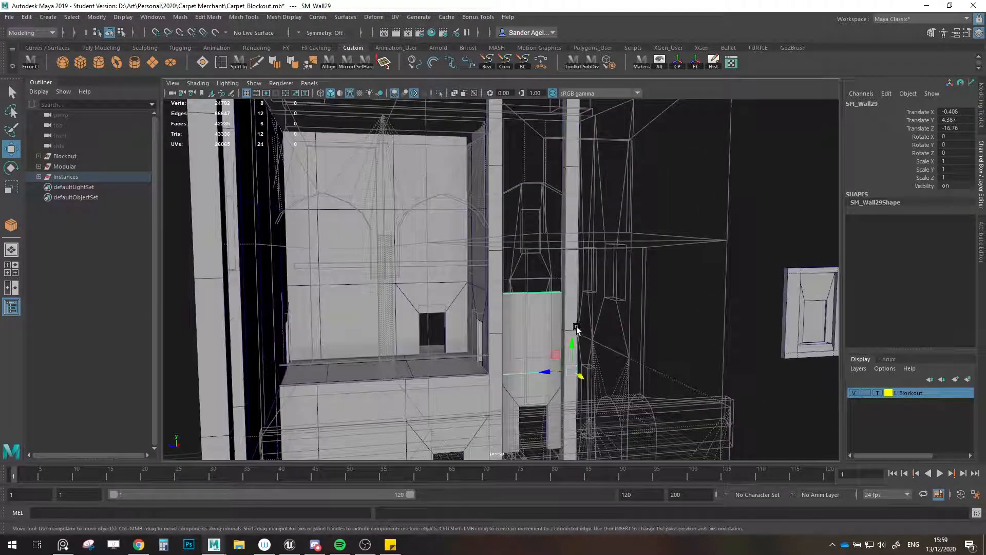
pyautogui.moveTo(985, 247); pyautogui.dragTo(418, 282, button='right')
pyautogui.scroll(3, 583, 165)
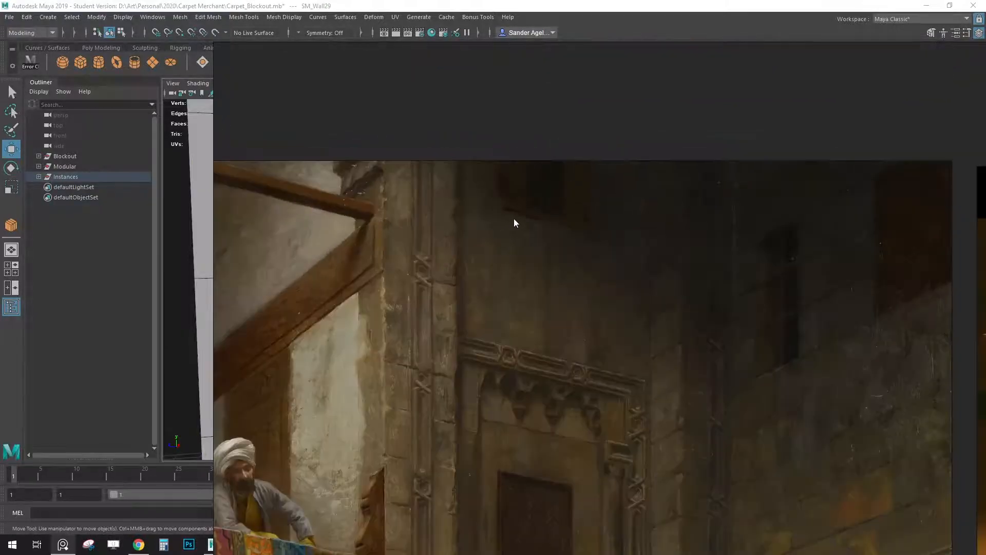
pyautogui.scroll(-3, 519, 223)
pyautogui.moveTo(606, 244); pyautogui.dragTo(985, 239, button='right')
pyautogui.keyDown('alt'); pyautogui.moveTo(578, 285); pyautogui.dragTo(572, 347); pyautogui.keyUp('alt')
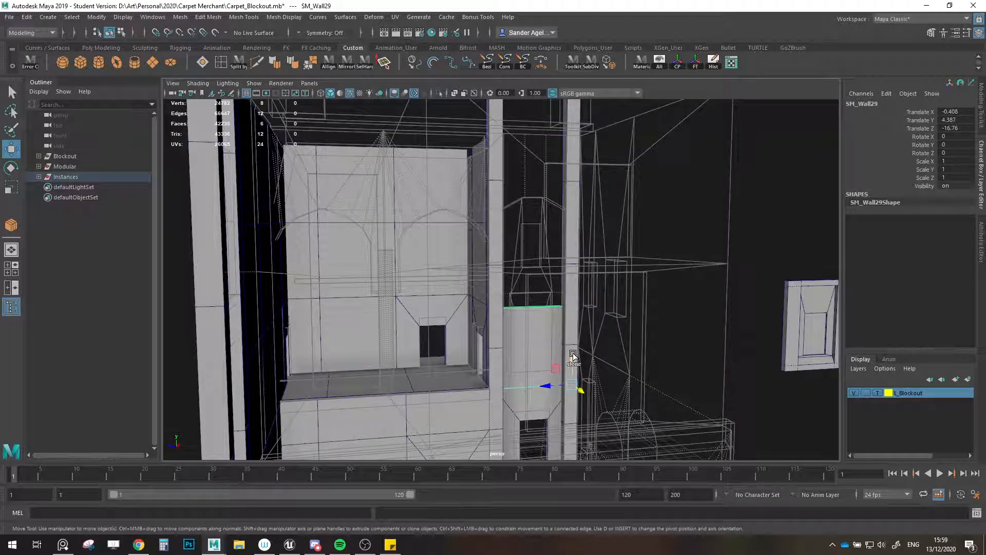
pyautogui.moveTo(573, 353)
pyautogui.keyDown('shift'); pyautogui.mouseDown()
pyautogui.moveTo(562, 285)
pyautogui.moveTo(575, 289)
pyautogui.moveTo(573, 306)
pyautogui.moveTo(573, 278)
pyautogui.moveTo(590, 324)
pyautogui.mouseUp(); pyautogui.keyUp('shift')
pyautogui.hotkey('ctrl', '1')
pyautogui.hotkey('ctrl', '1')
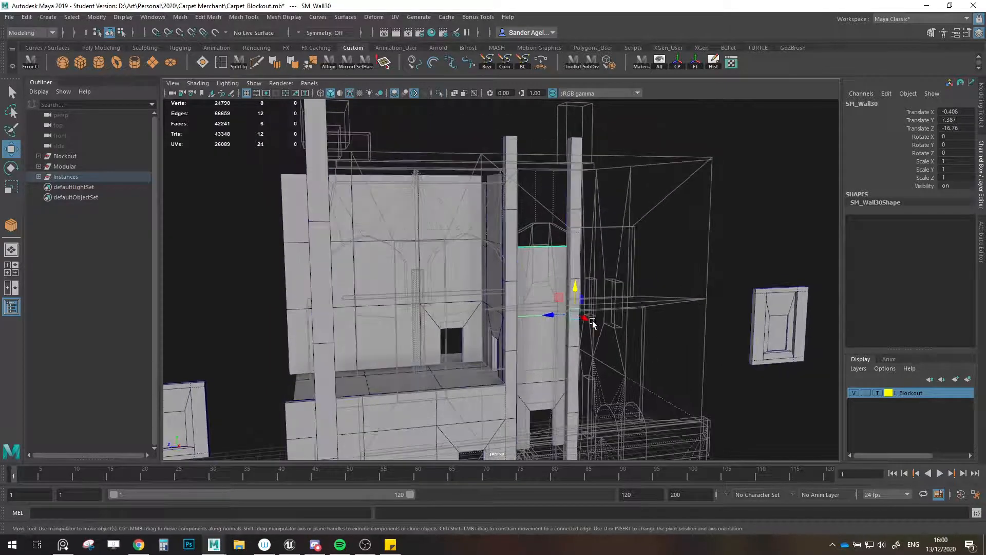
# - Clone the upper wall panel once more to the top of the bay, at Translate Y 10.387
pyautogui.keyDown('shift'); pyautogui.moveTo(576, 288); pyautogui.dragTo(577, 229); pyautogui.keyUp('shift')
pyautogui.keyDown('shift'); pyautogui.click(544, 288); pyautogui.keyUp('shift')
pyautogui.hotkey('ctrl', '1')
pyautogui.click(559, 253)
pyautogui.hotkey('ctrl', '1')
pyautogui.scroll(-3, 588, 263)
pyautogui.keyDown('alt'); pyautogui.moveTo(589, 264); pyautogui.dragTo(587, 303); pyautogui.keyUp('alt')
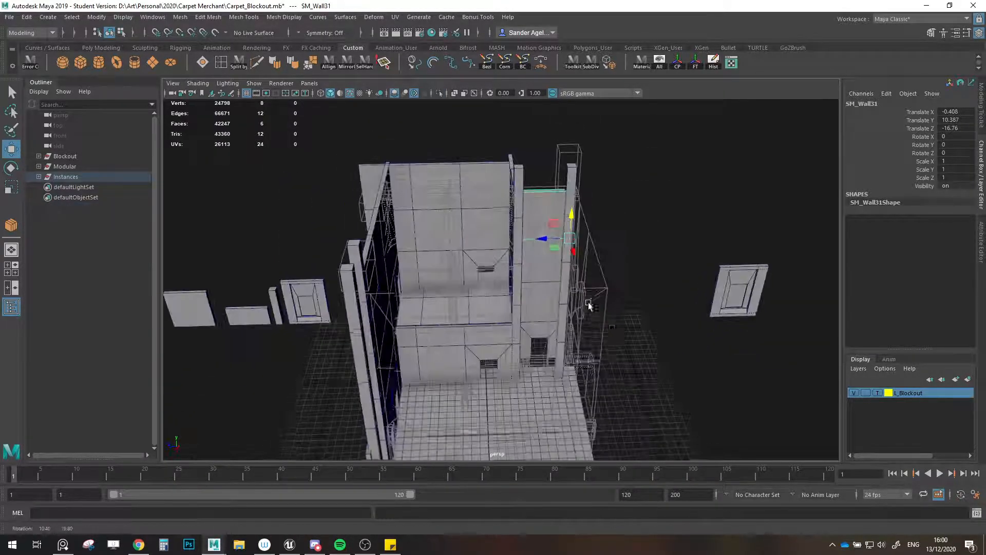
# - Delete the window piece set aside beside the building together with the original window in the modular kit
pyautogui.click(632, 350)
pyautogui.moveTo(632, 350)
pyautogui.keyDown('alt'); pyautogui.mouseDown()
pyautogui.moveTo(655, 331)
pyautogui.moveTo(641, 339)
pyautogui.mouseUp(); pyautogui.keyUp('alt')
pyautogui.click(726, 286)
pyautogui.scroll(-3, 601, 328)
pyautogui.keyDown('shift'); pyautogui.click(359, 311); pyautogui.keyUp('shift')
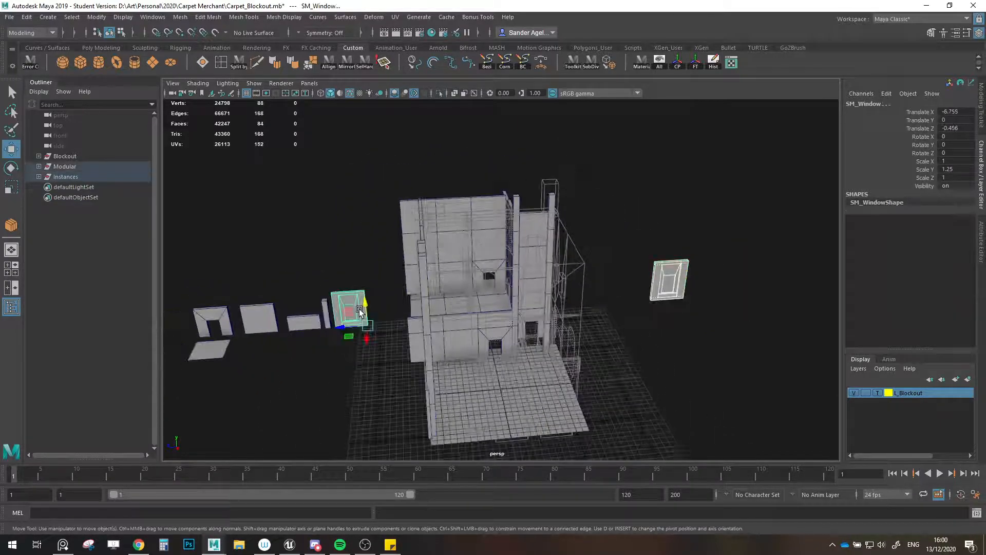
pyautogui.press('Delete')
pyautogui.keyDown('alt'); pyautogui.moveTo(462, 361); pyautogui.dragTo(502, 319); pyautogui.keyUp('alt')
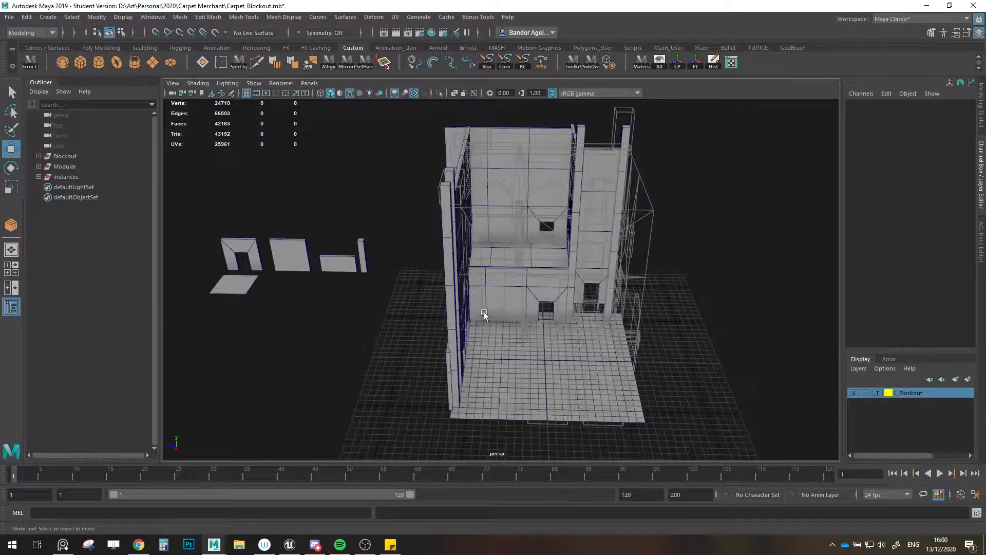
# - Clone the half wall above the ground-floor door and move the copy across to the narrow bay
pyautogui.scroll(4, 484, 308)
pyautogui.scroll(3, 556, 318)
pyautogui.keyDown('alt'); pyautogui.moveTo(557, 318); pyautogui.dragTo(480, 264, button='middle'); pyautogui.keyUp('alt')
pyautogui.keyDown('alt'); pyautogui.moveTo(480, 264); pyautogui.dragTo(522, 267); pyautogui.keyUp('alt')
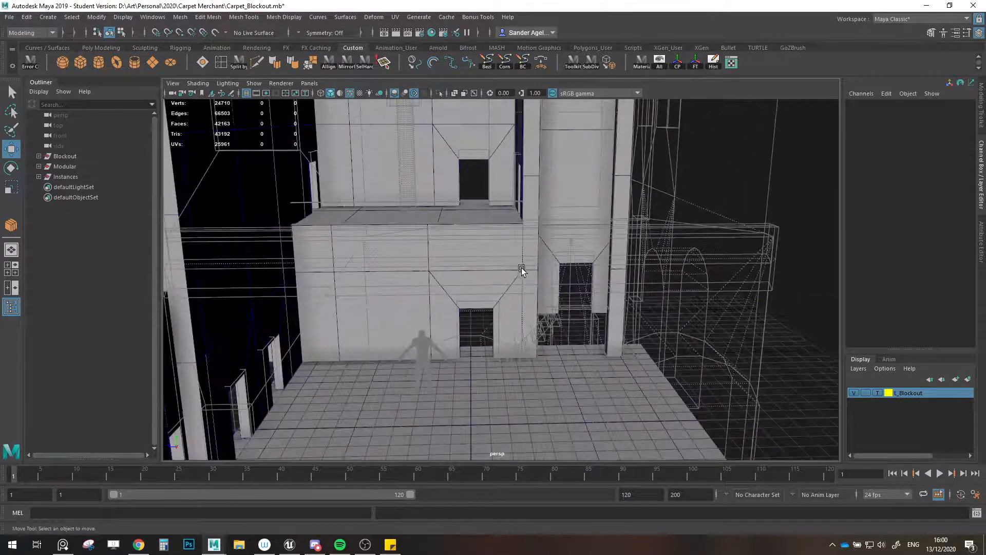
pyautogui.scroll(4, 514, 257)
pyautogui.click(487, 230)
pyautogui.keyDown('alt'); pyautogui.moveTo(488, 272); pyautogui.dragTo(480, 294, button='middle'); pyautogui.keyUp('alt')
pyautogui.keyDown('alt'); pyautogui.moveTo(480, 294); pyautogui.dragTo(489, 259); pyautogui.keyUp('alt')
pyautogui.click(614, 288)
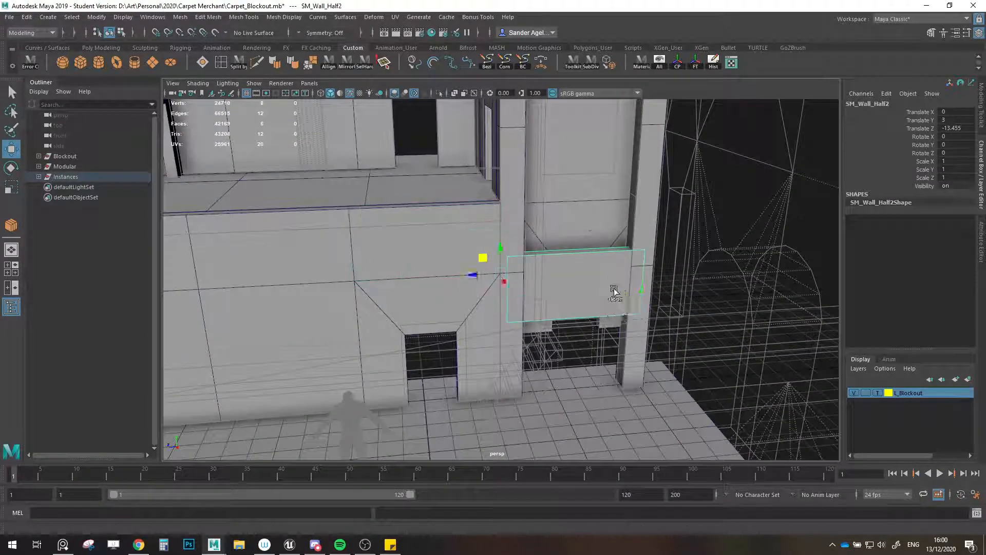
# - Isolate the half wall copy with the bay's door, snap it beneath the door at Translate Y 0, and show the full scene
pyautogui.hotkey('ctrl', '1')
pyautogui.click(616, 271)
pyautogui.press('v')
pyautogui.moveTo(639, 314); pyautogui.dragTo(636, 374)
pyautogui.press('x')
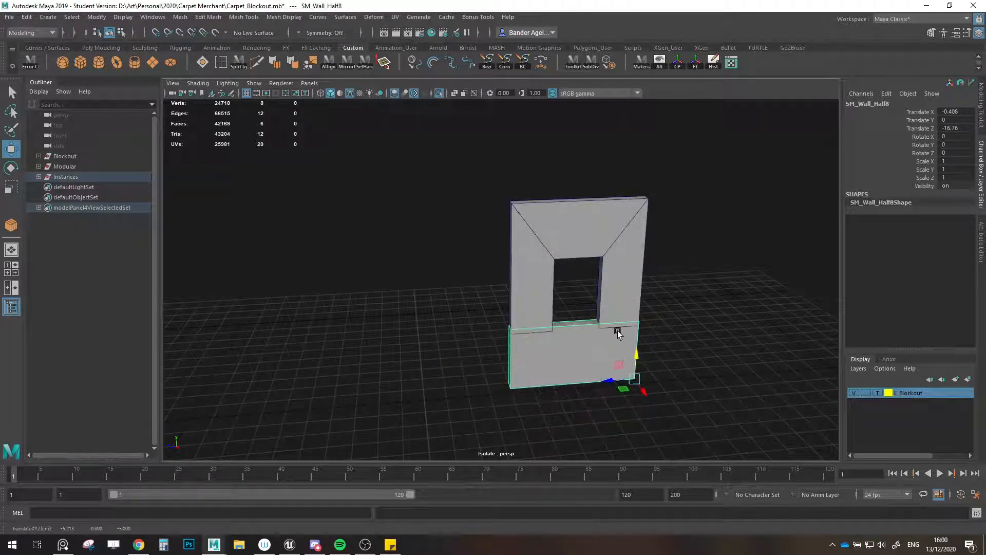
pyautogui.hotkey('ctrl', '1')
# - Select the three stacked wall panels and the door in the narrow bay and snap them vertically onto the half wall's top
pyautogui.keyDown('alt'); pyautogui.moveTo(591, 298); pyautogui.dragTo(566, 282); pyautogui.keyUp('alt')
pyautogui.scroll(-3, 566, 282)
pyautogui.keyDown('alt'); pyautogui.moveTo(517, 248); pyautogui.dragTo(516, 344, button='middle'); pyautogui.keyUp('alt')
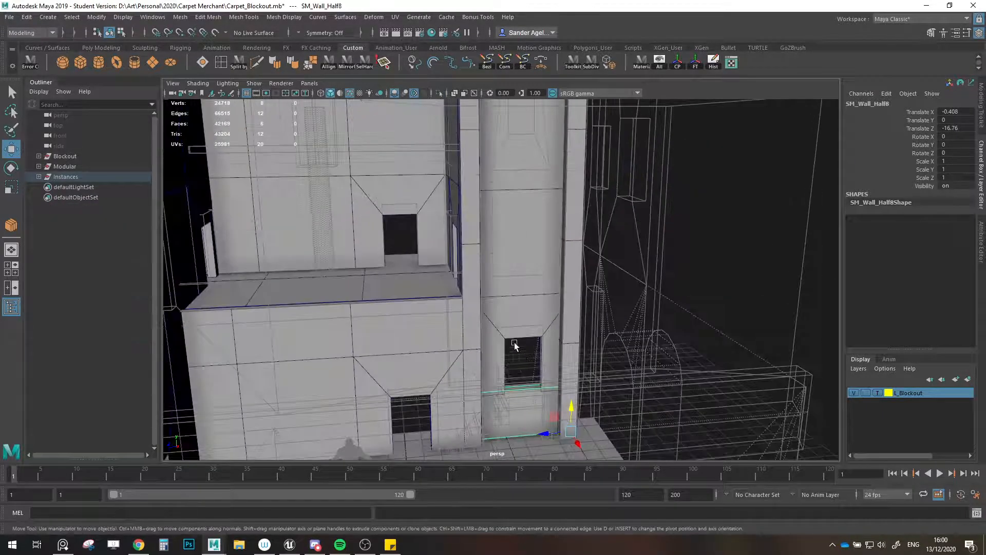
pyautogui.scroll(-6, 500, 278)
pyautogui.keyDown('alt'); pyautogui.moveTo(505, 230); pyautogui.dragTo(510, 260, button='middle'); pyautogui.keyUp('alt')
pyautogui.click(516, 208)
pyautogui.keyDown('shift'); pyautogui.click(520, 245); pyautogui.keyUp('shift')
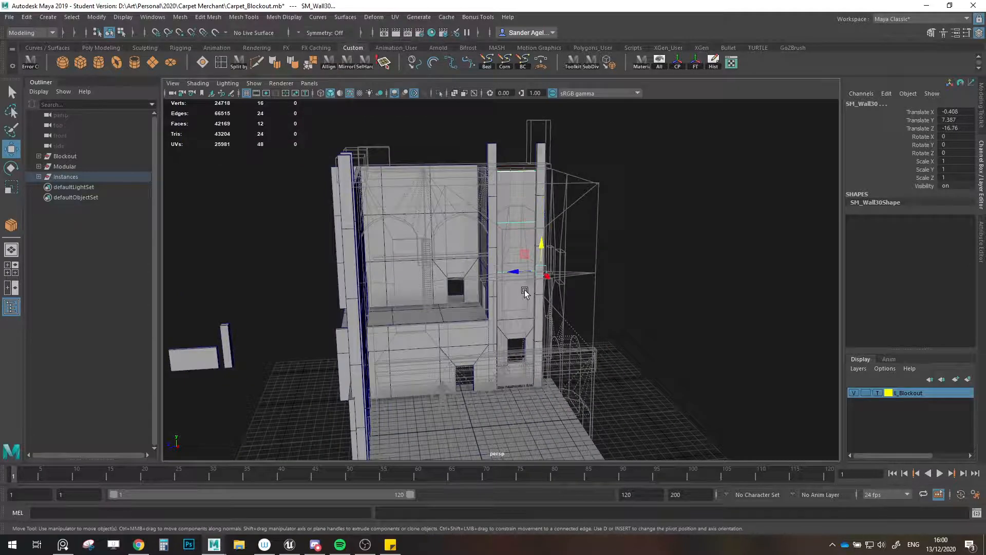
pyautogui.keyDown('shift'); pyautogui.click(524, 291); pyautogui.keyUp('shift')
pyautogui.keyDown('shift'); pyautogui.click(519, 330); pyautogui.keyUp('shift')
pyautogui.keyDown('alt'); pyautogui.moveTo(520, 332); pyautogui.dragTo(562, 370, button='right'); pyautogui.keyUp('alt')
pyautogui.moveTo(563, 371); pyautogui.dragTo(562, 410)
# - Examine the raised door opening and the half wall below it against the human scale figure
pyautogui.click(617, 373)
pyautogui.scroll(-2, 619, 373)
pyautogui.keyDown('alt'); pyautogui.moveTo(622, 367); pyautogui.dragTo(649, 306, button='middle'); pyautogui.keyUp('alt')
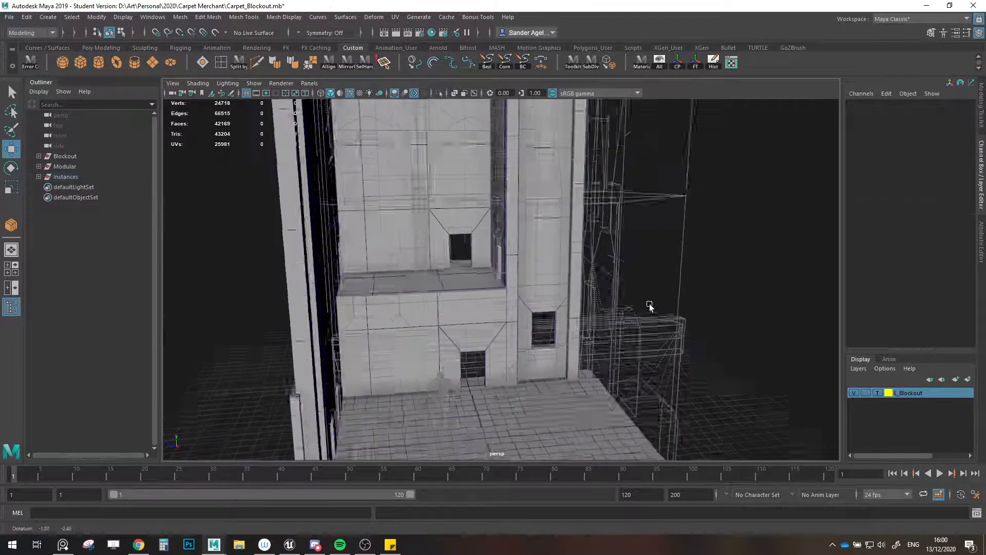
pyautogui.keyDown('alt'); pyautogui.moveTo(649, 306); pyautogui.dragTo(661, 279); pyautogui.keyUp('alt')
pyautogui.scroll(4, 637, 309)
pyautogui.keyDown('alt'); pyautogui.moveTo(619, 349); pyautogui.dragTo(620, 306, button='middle'); pyautogui.keyUp('alt')
pyautogui.scroll(2, 630, 278)
pyautogui.scroll(1, 596, 329)
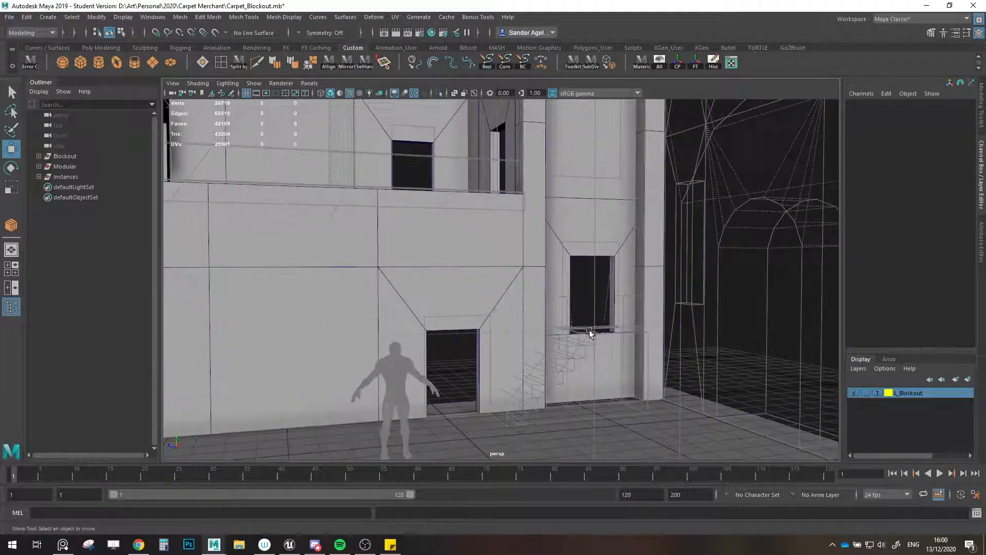
pyautogui.keyDown('alt'); pyautogui.moveTo(590, 335); pyautogui.dragTo(557, 403); pyautogui.keyUp('alt')
# - Try moving CharacterMesh0 from the Blockout group toward the doors as a scale check, and undo the move
pyautogui.click(417, 322)
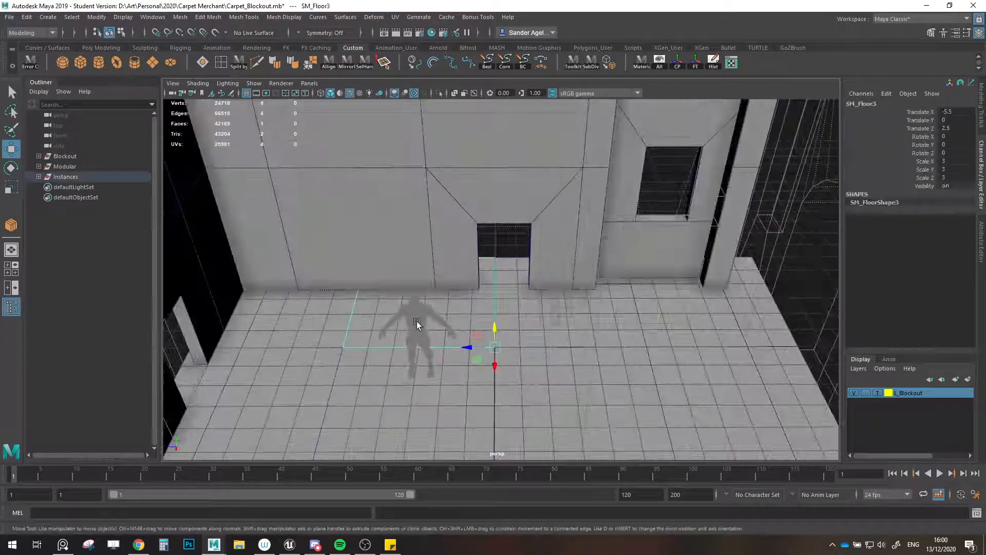
pyautogui.click(38, 156)
pyautogui.click(72, 176)
pyautogui.moveTo(402, 386); pyautogui.dragTo(489, 309)
pyautogui.keyDown('alt'); pyautogui.moveTo(490, 309); pyautogui.dragTo(670, 218); pyautogui.keyUp('alt')
pyautogui.hotkey('ctrl', 'z')
pyautogui.hotkey('ctrl', 'z')
# - Select the original kit door and all its copies across both courtyard facades and isolate them in the viewport
pyautogui.keyDown('alt'); pyautogui.moveTo(628, 266); pyautogui.dragTo(538, 261, button='right'); pyautogui.keyUp('alt')
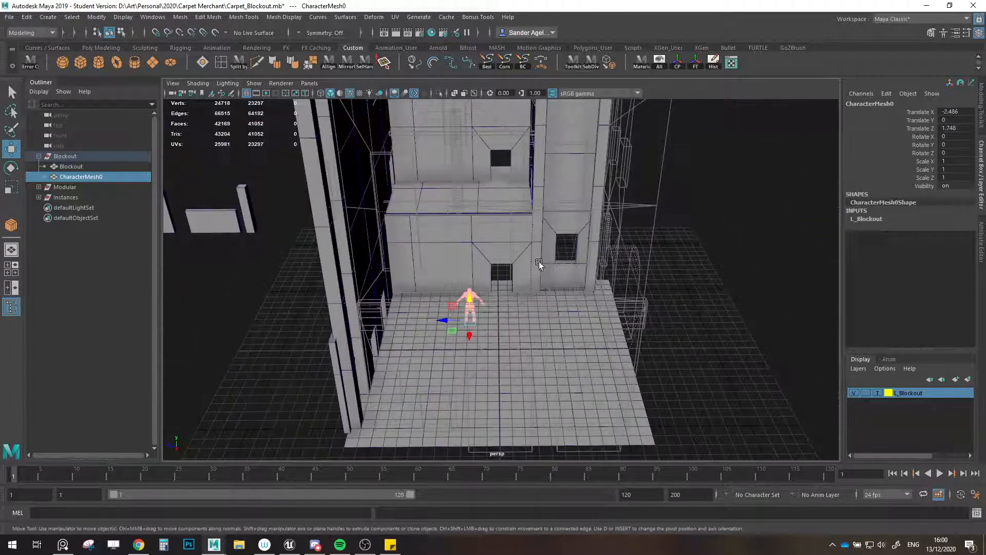
pyautogui.click(502, 254)
pyautogui.keyDown('alt'); pyautogui.moveTo(563, 227); pyautogui.dragTo(251, 248); pyautogui.keyUp('alt')
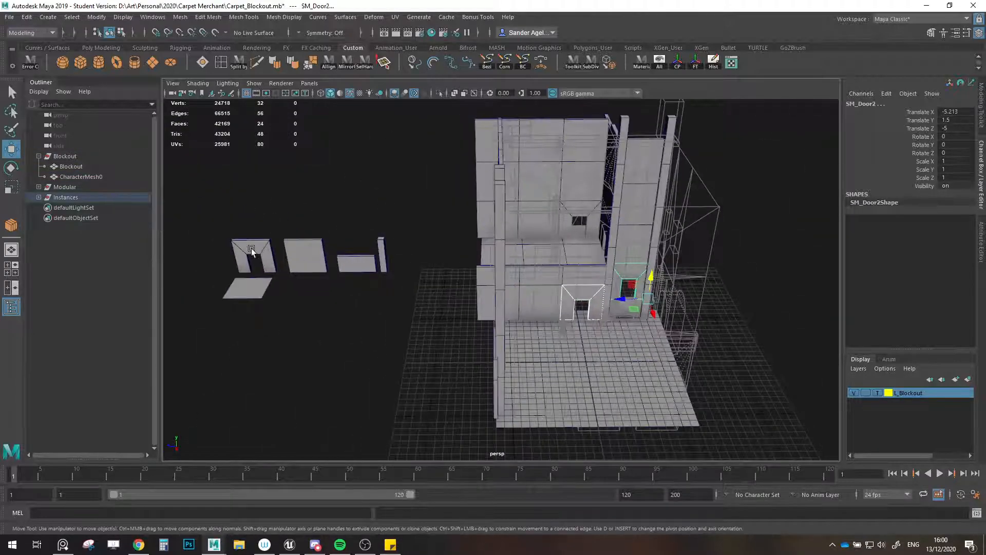
pyautogui.keyDown('shift'); pyautogui.click(274, 248); pyautogui.keyUp('shift')
pyautogui.keyDown('shift'); pyautogui.click(588, 214); pyautogui.keyUp('shift')
pyautogui.keyDown('alt'); pyautogui.moveTo(564, 237); pyautogui.dragTo(590, 225); pyautogui.keyUp('alt')
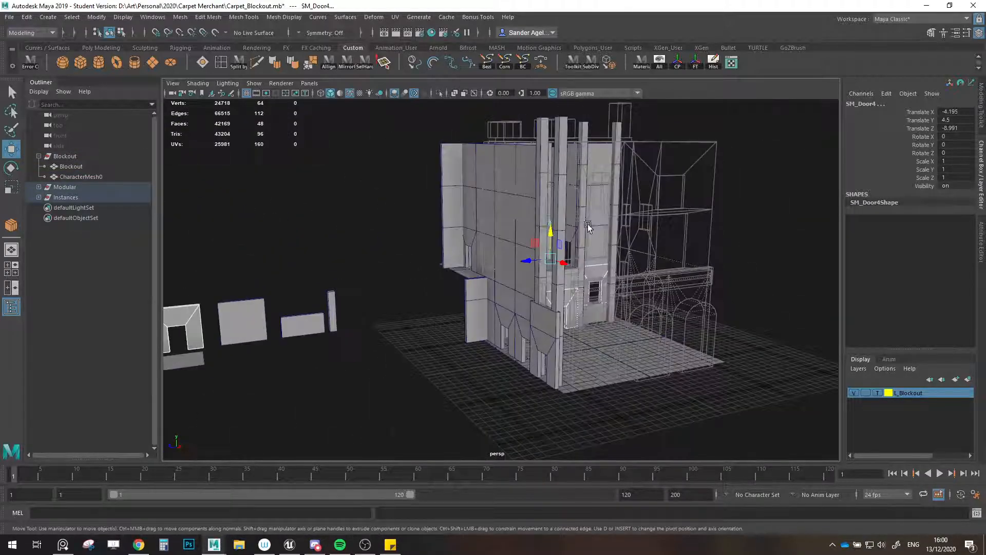
pyautogui.keyDown('alt'); pyautogui.moveTo(590, 225); pyautogui.dragTo(605, 218, button='right'); pyautogui.keyUp('alt')
pyautogui.keyDown('shift'); pyautogui.click(449, 225); pyautogui.keyUp('shift')
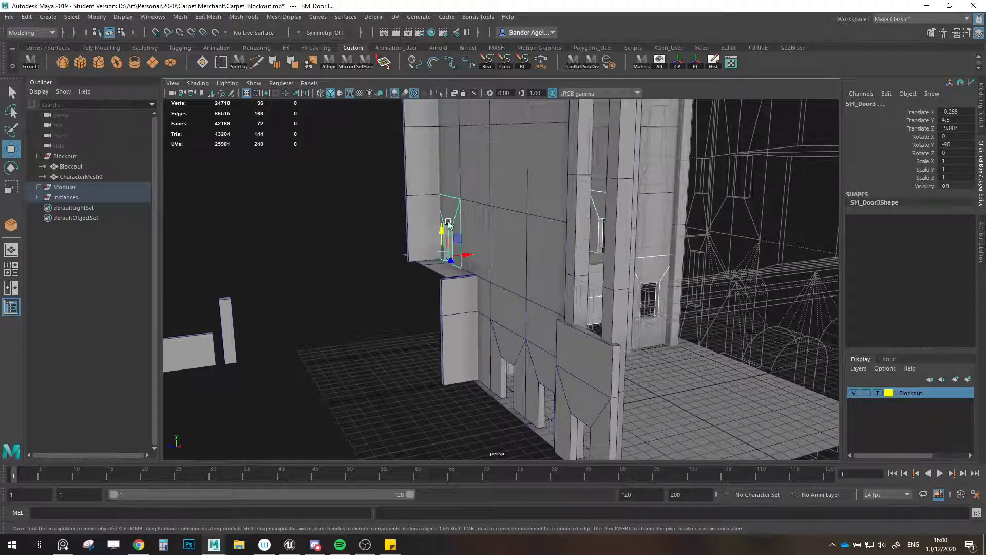
pyautogui.keyDown('shift'); pyautogui.click(504, 340); pyautogui.keyUp('shift')
pyautogui.scroll(-5, 508, 349)
pyautogui.hotkey('ctrl', '1')
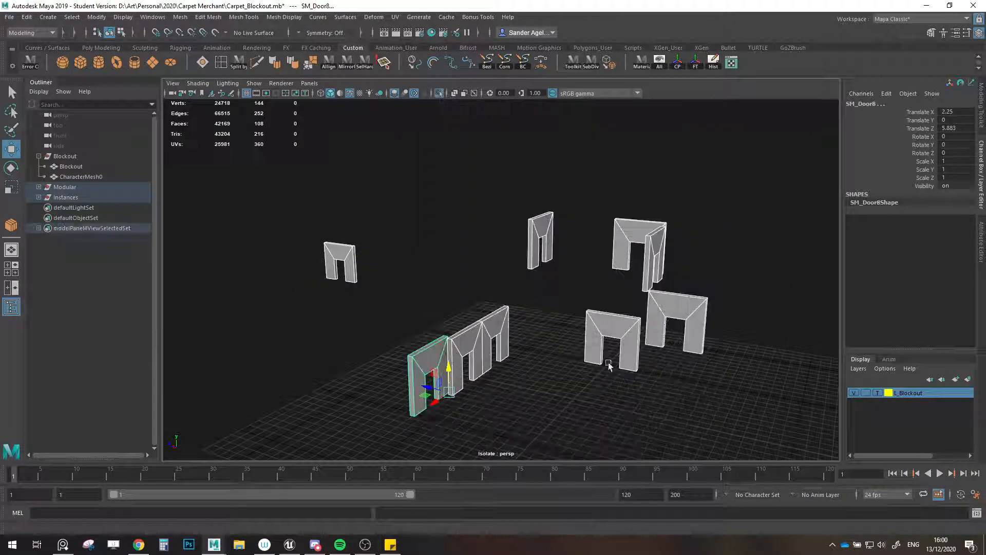
# - Select the vertices at the top of every isolated door's opening and raise them slightly to make the openings taller
pyautogui.click(983, 106)
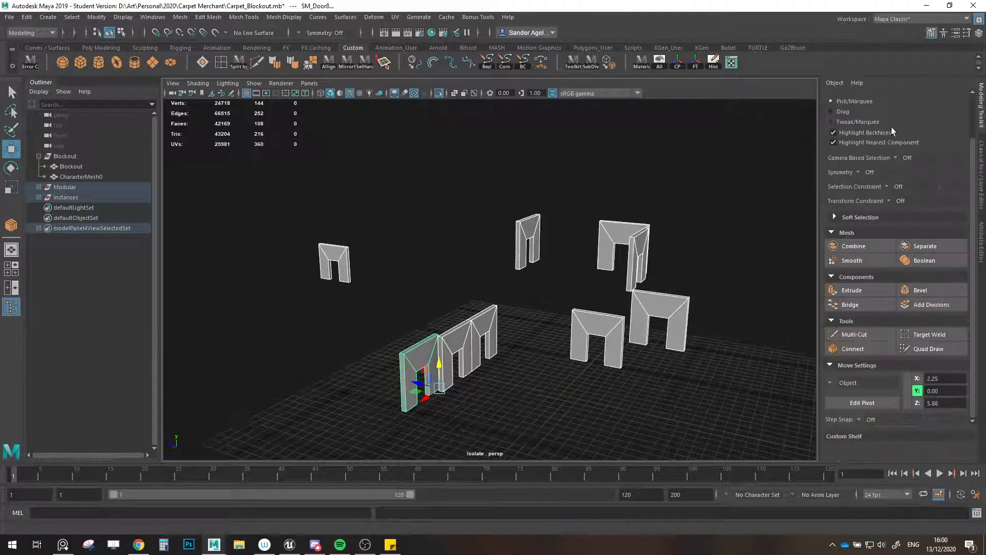
pyautogui.scroll(3, 894, 129)
pyautogui.click(869, 119)
pyautogui.moveTo(605, 250)
pyautogui.keyDown('alt'); pyautogui.mouseDown()
pyautogui.moveTo(634, 219)
pyautogui.moveTo(602, 240)
pyautogui.moveTo(607, 257)
pyautogui.mouseUp(); pyautogui.keyUp('alt')
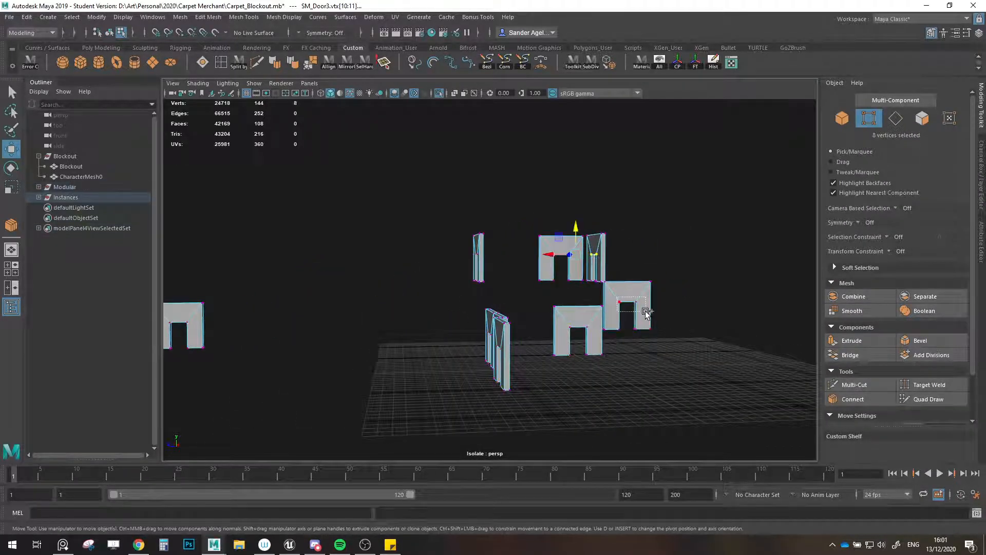
pyautogui.keyDown('shift'); pyautogui.moveTo(647, 312); pyautogui.dragTo(646, 312); pyautogui.keyUp('shift')
pyautogui.keyDown('shift'); pyautogui.moveTo(597, 333); pyautogui.dragTo(597, 334); pyautogui.keyUp('shift')
pyautogui.keyDown('alt'); pyautogui.moveTo(487, 267); pyautogui.dragTo(415, 264); pyautogui.keyUp('alt')
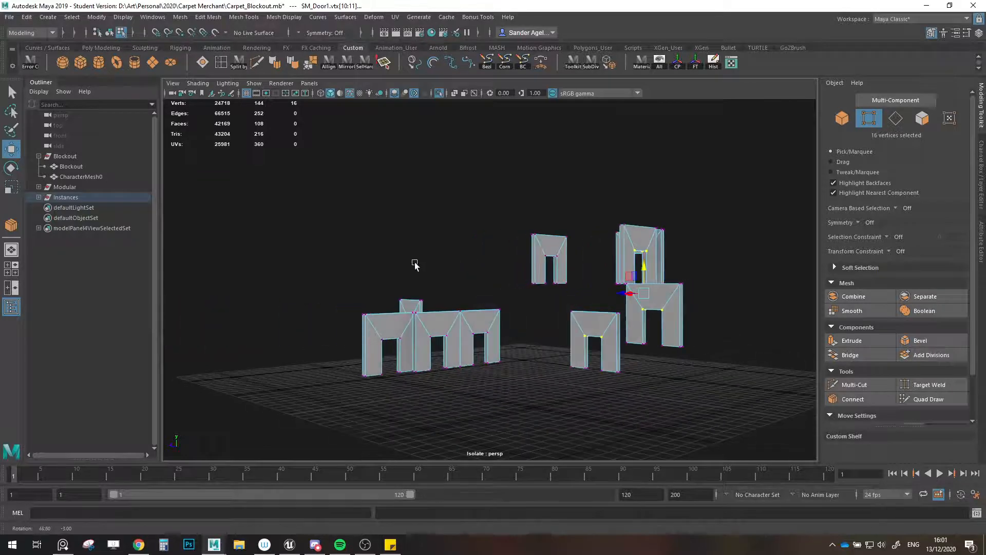
pyautogui.keyDown('shift'); pyautogui.moveTo(564, 260); pyautogui.dragTo(565, 260); pyautogui.keyUp('shift')
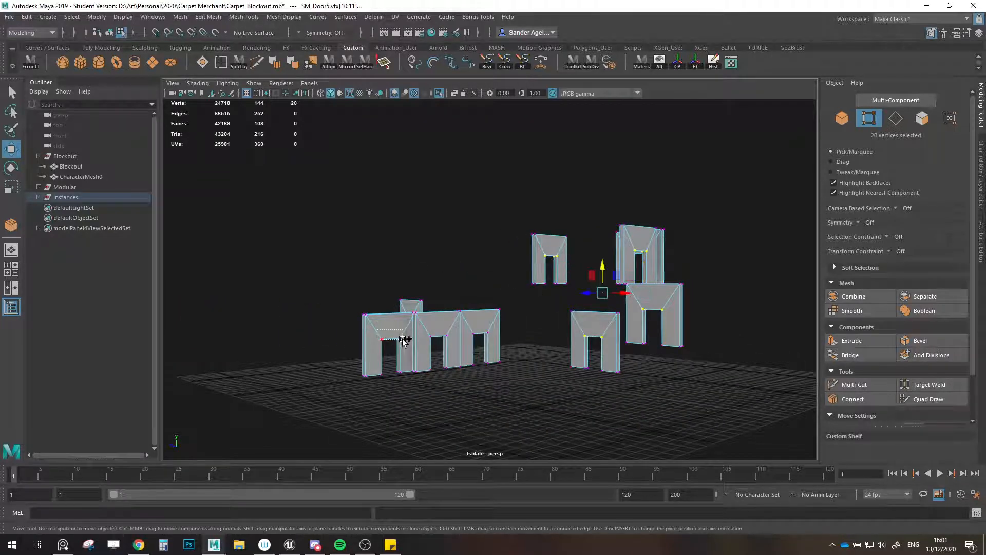
pyautogui.keyDown('shift'); pyautogui.moveTo(405, 343); pyautogui.dragTo(405, 343); pyautogui.keyUp('shift')
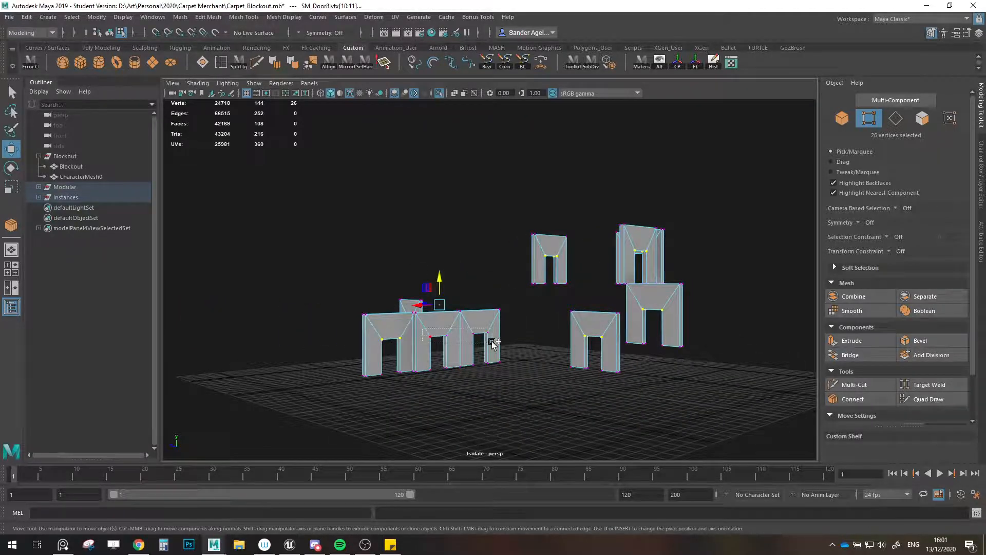
pyautogui.keyDown('shift'); pyautogui.moveTo(492, 344); pyautogui.dragTo(493, 342); pyautogui.keyUp('shift')
pyautogui.keyDown('alt'); pyautogui.moveTo(494, 343); pyautogui.dragTo(202, 248); pyautogui.keyUp('alt')
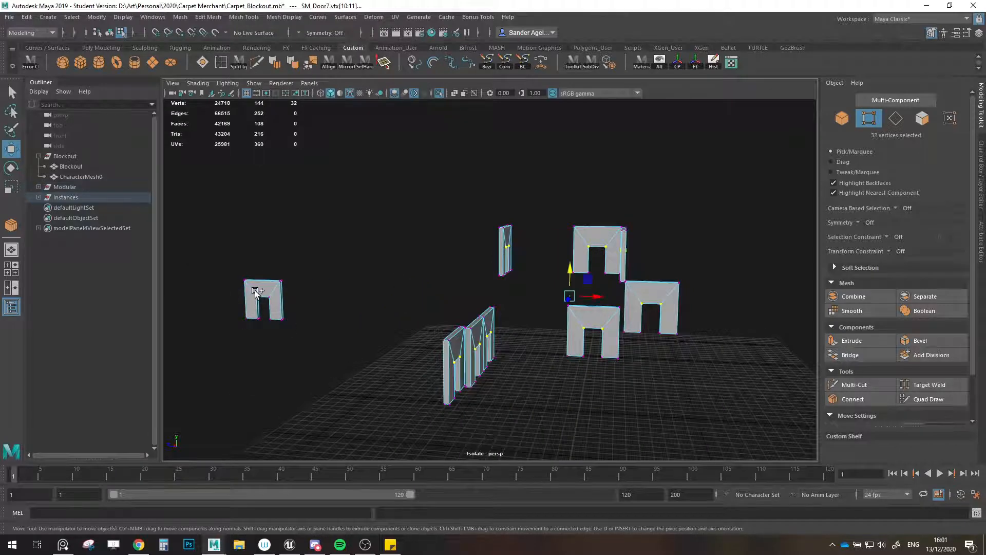
pyautogui.keyDown('shift'); pyautogui.moveTo(255, 291); pyautogui.dragTo(311, 310); pyautogui.keyUp('shift')
pyautogui.moveTo(410, 264); pyautogui.dragTo(411, 264)
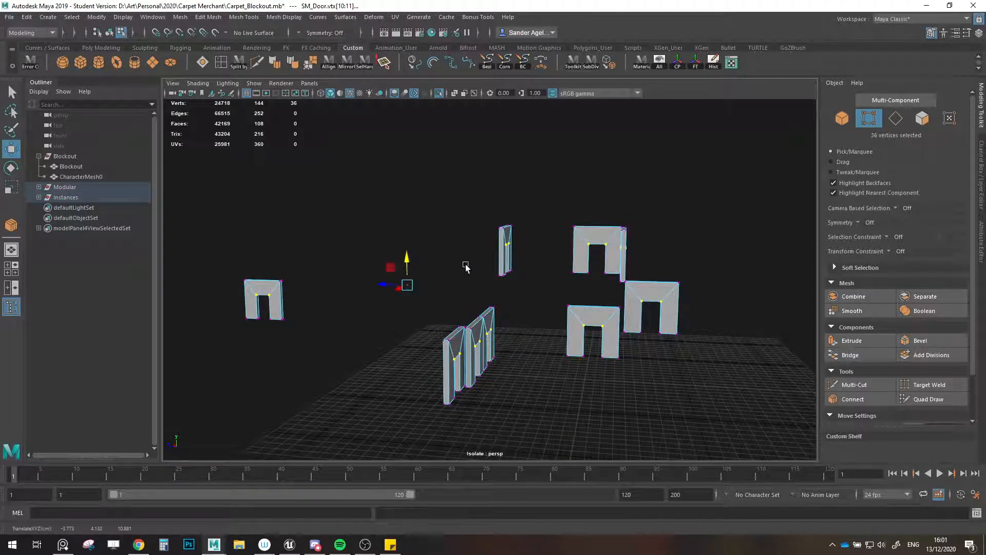
# - Return to object selection, show the full scene again, and save the Carpet_Blockout scene
pyautogui.click(843, 123)
pyautogui.hotkey('ctrl', '1')
pyautogui.click(737, 200)
pyautogui.scroll(-5, 737, 205)
pyautogui.keyDown('alt'); pyautogui.moveTo(737, 214); pyautogui.dragTo(701, 278); pyautogui.keyUp('alt')
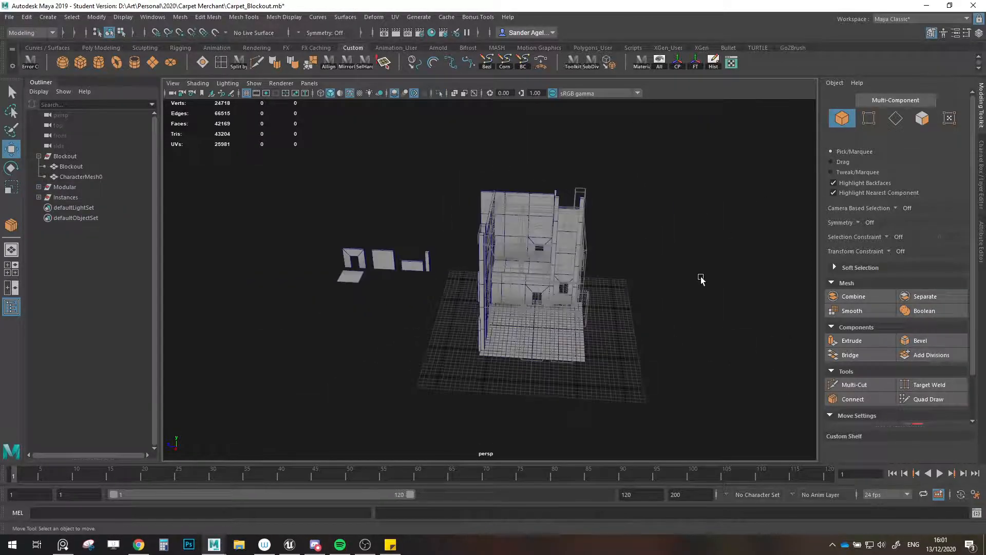
pyautogui.scroll(6, 646, 287)
pyautogui.hotkey('ctrl', 's')
pyautogui.click(481, 280)
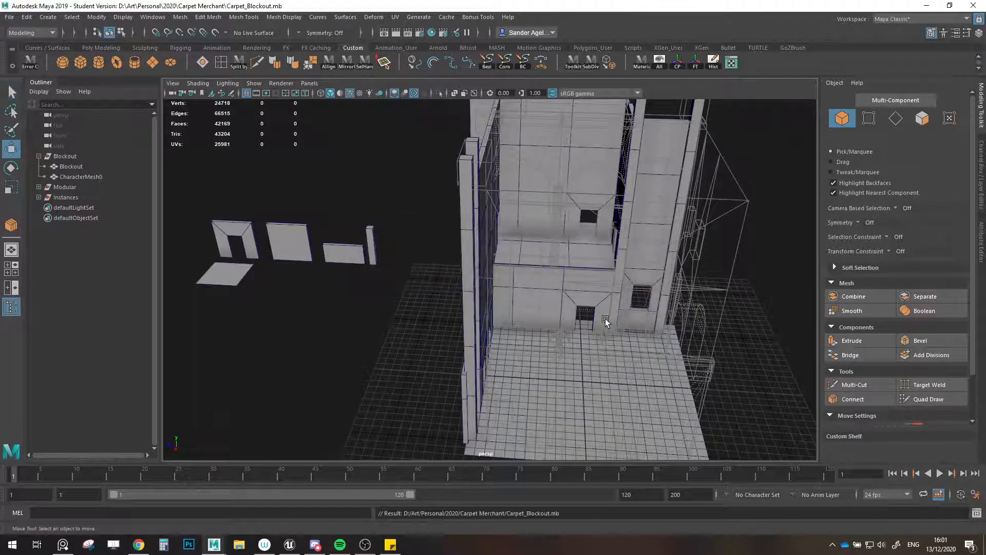
# - Examine the assembled courtyard facades and the set of modular kit pieces beside them
pyautogui.scroll(-3, 605, 321)
pyautogui.moveTo(605, 321)
pyautogui.keyDown('alt'); pyautogui.mouseDown()
pyautogui.moveTo(475, 337)
pyautogui.moveTo(502, 337)
pyautogui.moveTo(512, 362)
pyautogui.moveTo(558, 354)
pyautogui.mouseUp(); pyautogui.keyUp('alt')
pyautogui.scroll(4, 500, 353)
pyautogui.moveTo(483, 352)
pyautogui.keyDown('alt'); pyautogui.mouseDown()
pyautogui.moveTo(583, 333)
pyautogui.moveTo(530, 390)
pyautogui.mouseUp(); pyautogui.keyUp('alt')
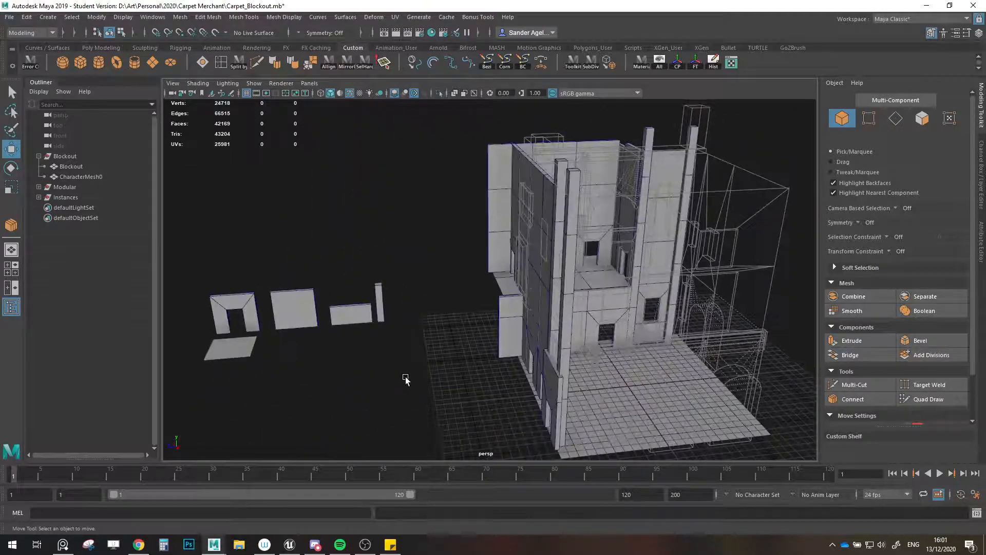
pyautogui.keyDown('alt'); pyautogui.moveTo(405, 380); pyautogui.dragTo(506, 377, button='middle'); pyautogui.keyUp('alt')
pyautogui.moveTo(499, 361); pyautogui.dragTo(244, 292)
pyautogui.moveTo(410, 375)
pyautogui.keyDown('alt'); pyautogui.mouseDown()
pyautogui.moveTo(401, 409)
pyautogui.moveTo(425, 359)
pyautogui.moveTo(495, 326)
pyautogui.moveTo(494, 313)
pyautogui.moveTo(665, 315)
pyautogui.moveTo(590, 343)
pyautogui.mouseUp(); pyautogui.keyUp('alt')
pyautogui.click(433, 394)
# - Duplicate a wall panel onto the courtyard floor next to the arched opening of the blockout
pyautogui.scroll(4, 590, 343)
pyautogui.keyDown('alt'); pyautogui.moveTo(678, 360); pyautogui.dragTo(558, 323, button='middle'); pyautogui.keyUp('alt')
pyautogui.keyDown('alt'); pyautogui.moveTo(558, 324); pyautogui.dragTo(375, 342); pyautogui.keyUp('alt')
pyautogui.scroll(-3, 553, 326)
pyautogui.scroll(5, 549, 341)
pyautogui.click(335, 355)
pyautogui.moveTo(365, 381)
pyautogui.keyDown('shift'); pyautogui.mouseDown()
pyautogui.moveTo(626, 383)
pyautogui.moveTo(562, 396)
pyautogui.moveTo(557, 348)
pyautogui.moveTo(594, 392)
pyautogui.moveTo(535, 387)
pyautogui.moveTo(533, 341)
pyautogui.moveTo(510, 342)
pyautogui.moveTo(556, 343)
pyautogui.moveTo(546, 330)
pyautogui.moveTo(553, 345)
pyautogui.moveTo(522, 342)
pyautogui.moveTo(575, 336)
pyautogui.moveTo(505, 340)
pyautogui.mouseUp(); pyautogui.keyUp('shift')
pyautogui.press('e')
pyautogui.press('w')
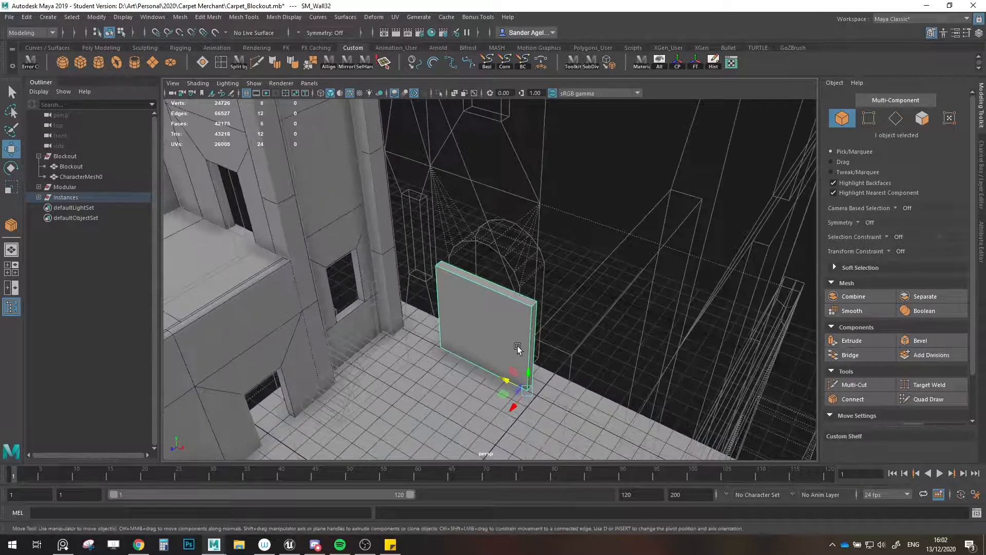
# - Stretch the new wall copy vertically to Scale Y 2
pyautogui.press('r')
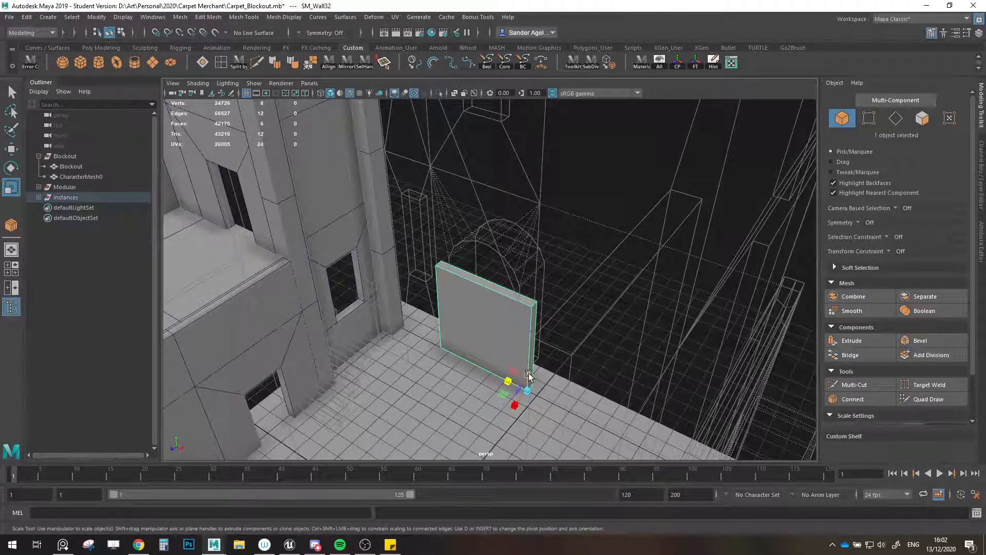
pyautogui.hotkey('ctrl', 'a')
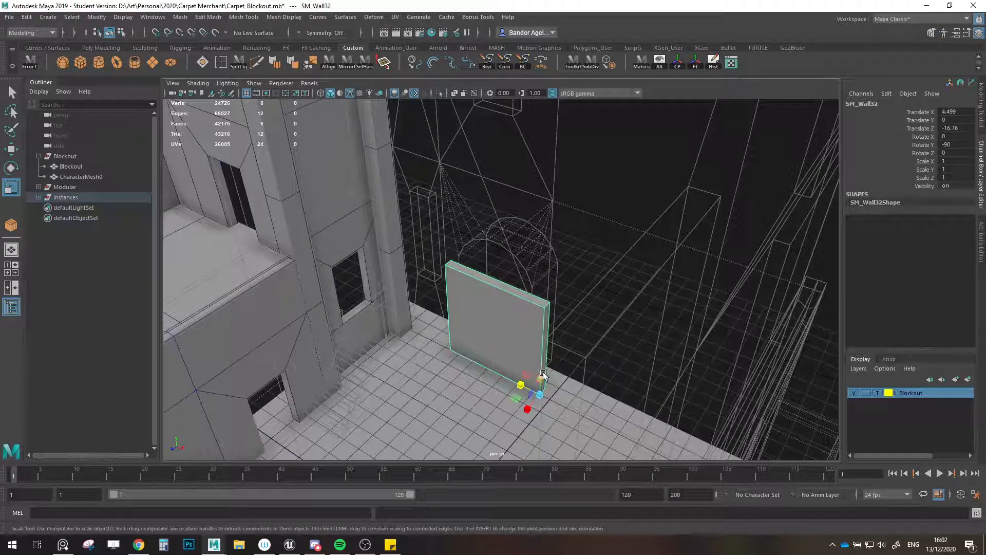
pyautogui.moveTo(541, 378); pyautogui.dragTo(553, 352)
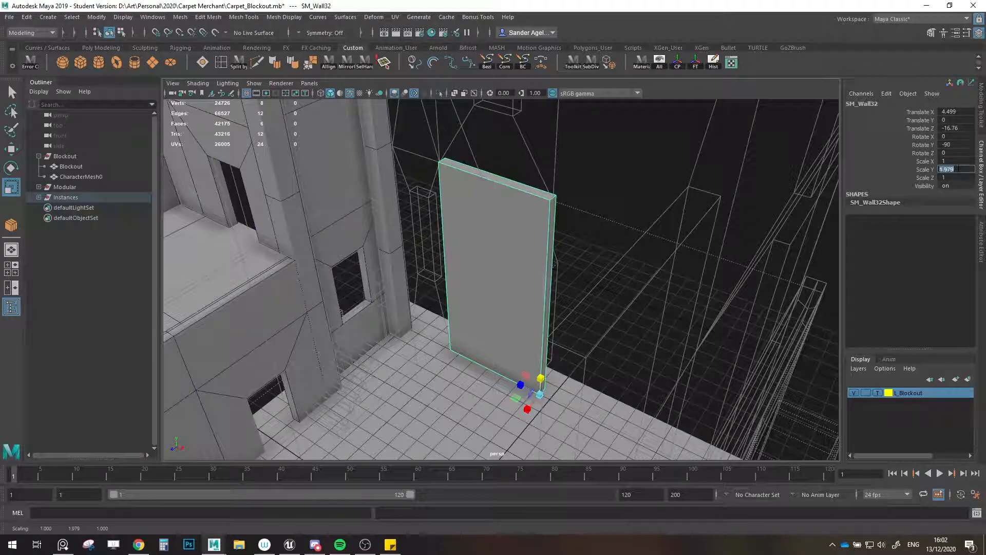
pyautogui.write('2')
pyautogui.press('Return')
# - Try sliding the stretched wall copy along Z beside the arch blockout, and undo the move
pyautogui.press('w')
pyautogui.keyDown('alt'); pyautogui.moveTo(500, 247); pyautogui.dragTo(508, 283); pyautogui.keyUp('alt')
pyautogui.moveTo(534, 413); pyautogui.dragTo(579, 391)
pyautogui.keyDown('alt'); pyautogui.moveTo(579, 391); pyautogui.dragTo(566, 286); pyautogui.keyUp('alt')
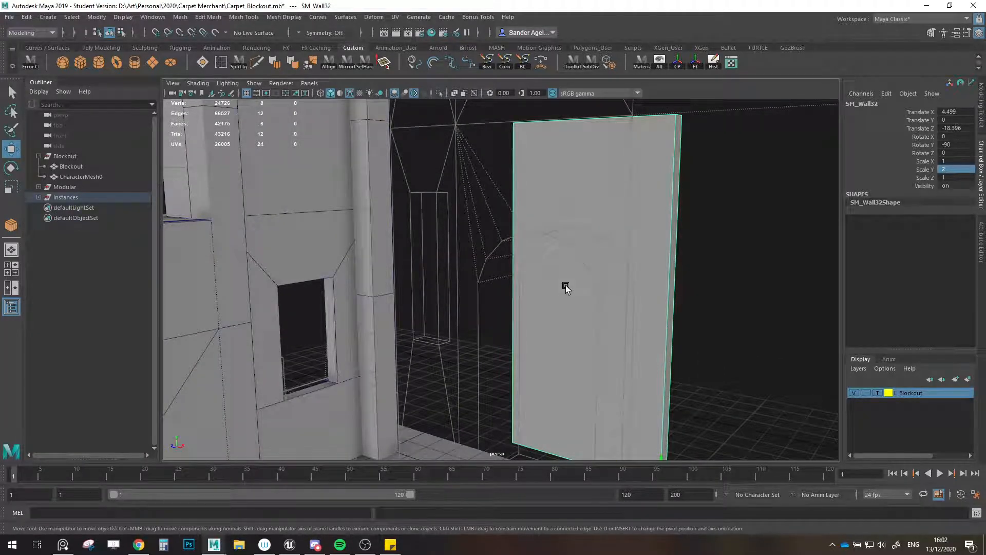
pyautogui.hotkey('ctrl', 'z')
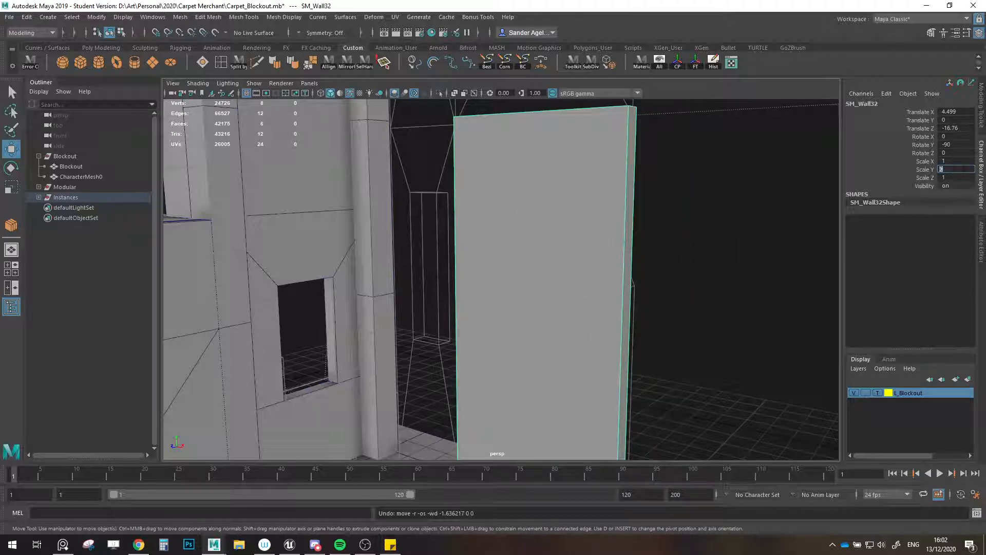
# - Set the wall copy's Scale Y to 1.5 and slide it to about Translate Z -16.85, over the blockout's arch outline
pyautogui.click(965, 169)
pyautogui.write('1.5')
pyautogui.press('Return')
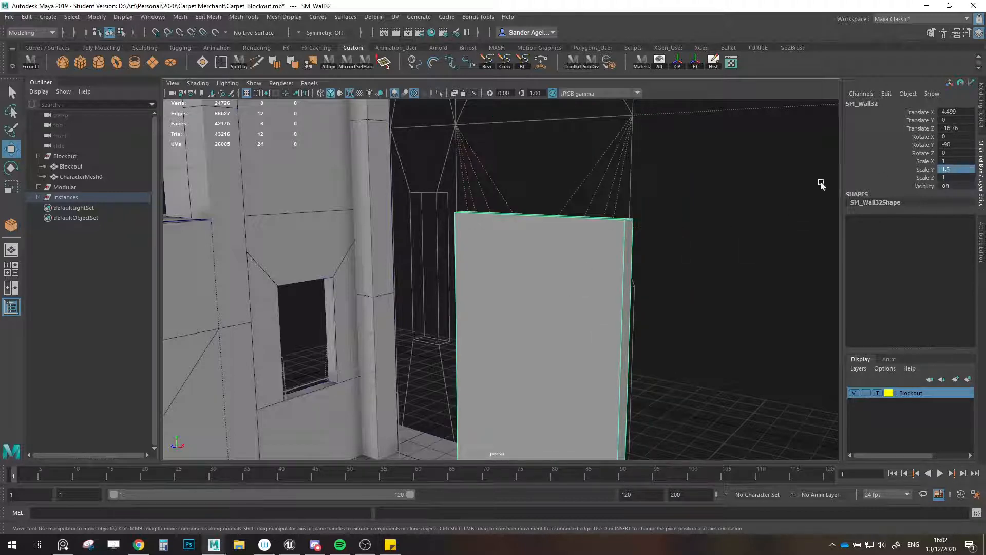
pyautogui.keyDown('alt'); pyautogui.moveTo(607, 271); pyautogui.dragTo(571, 333); pyautogui.keyUp('alt')
pyautogui.keyDown('alt'); pyautogui.moveTo(573, 418); pyautogui.dragTo(538, 348, button='middle'); pyautogui.keyUp('alt')
pyautogui.moveTo(557, 426); pyautogui.dragTo(587, 357)
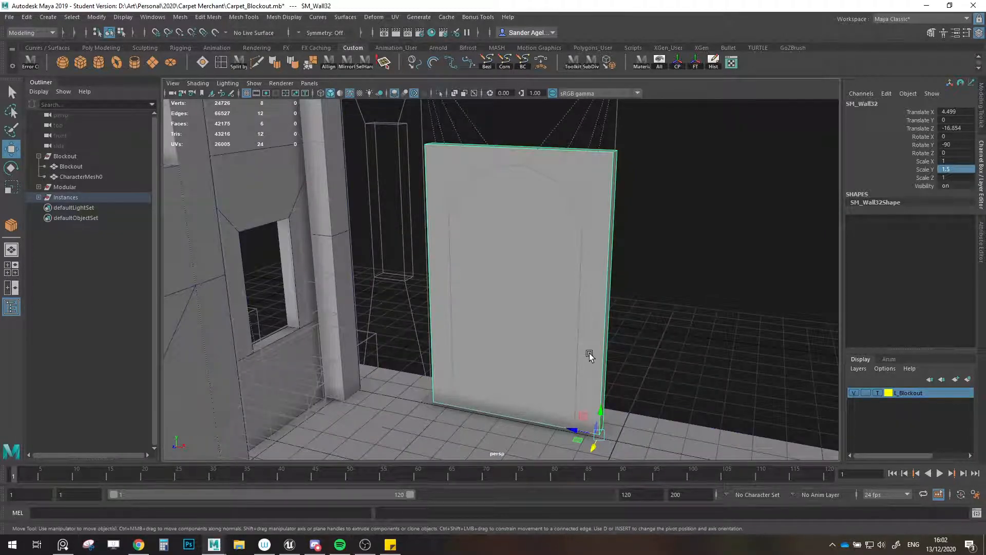
# - Insert a horizontal edge loop around the wall near the height where the arch outline starts to curve
pyautogui.click(223, 69)
pyautogui.moveTo(425, 202); pyautogui.dragTo(427, 198)
pyautogui.press('w')
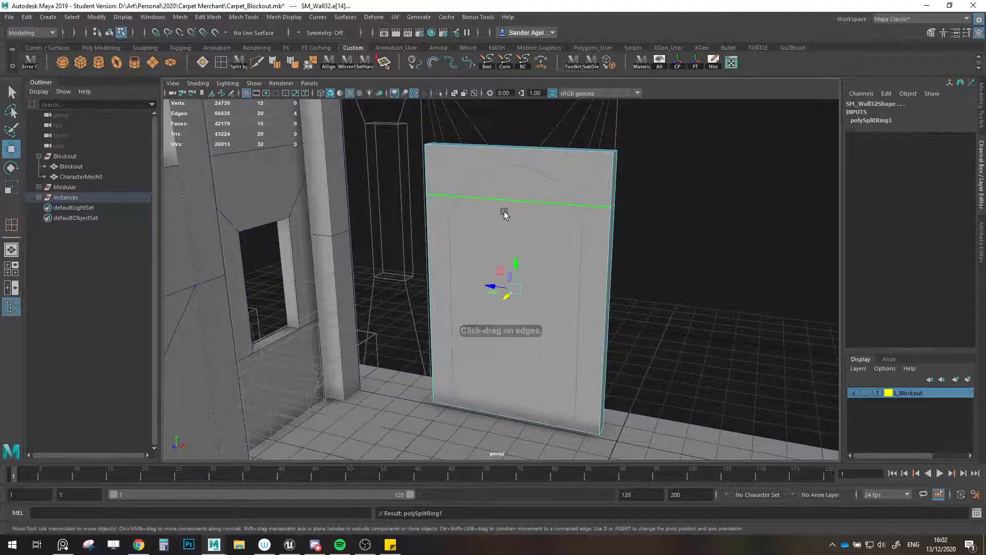
pyautogui.keyDown('alt'); pyautogui.moveTo(504, 212); pyautogui.dragTo(511, 169); pyautogui.keyUp('alt')
# - Connect the wall's horizontal edges with two vertical edge loops and scale them apart toward the sides of the arch
pyautogui.click(982, 107)
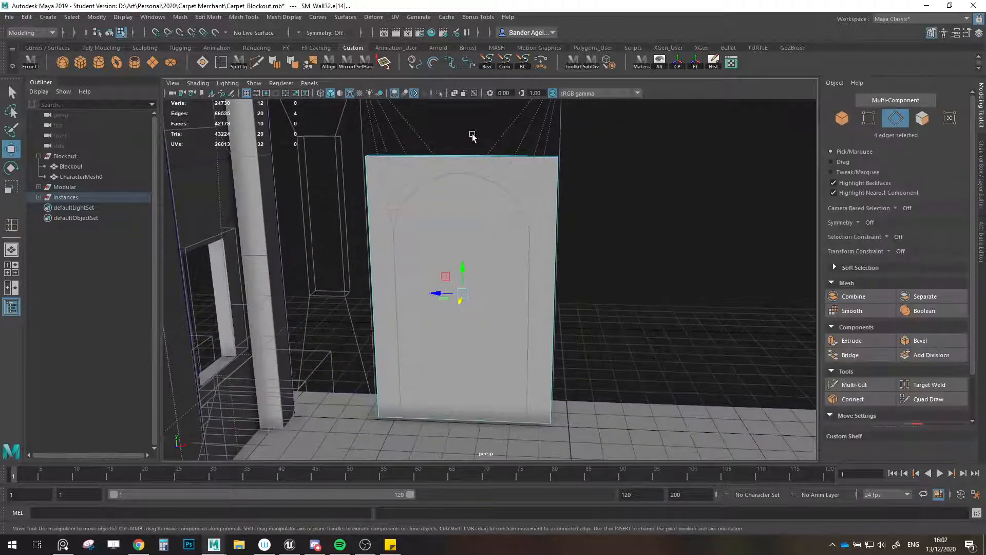
pyautogui.click(846, 401)
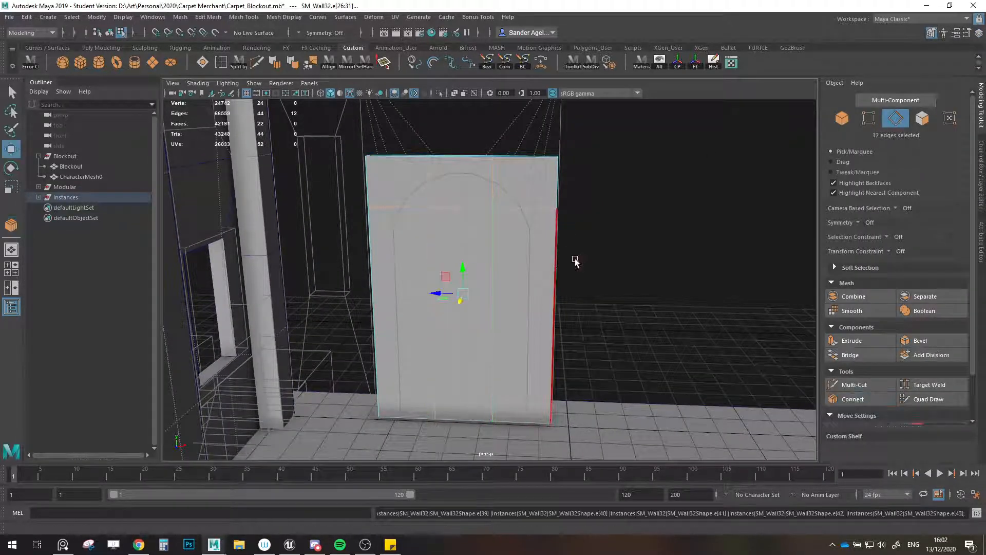
pyautogui.press('r')
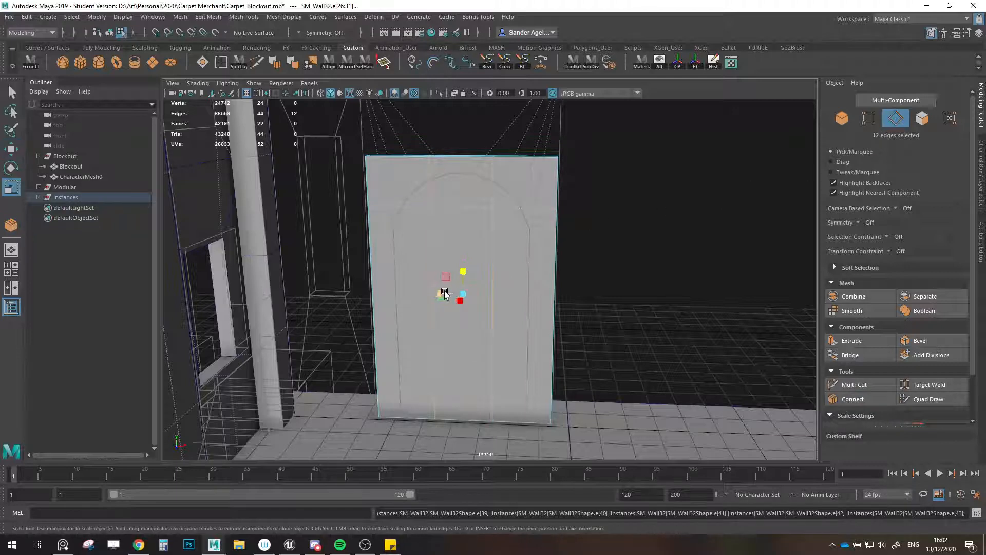
pyautogui.moveTo(440, 291); pyautogui.dragTo(433, 294)
# - Lower the horizontal loop's vertices slightly and connect two more vertical edge loops between the existing pair
pyautogui.press('w')
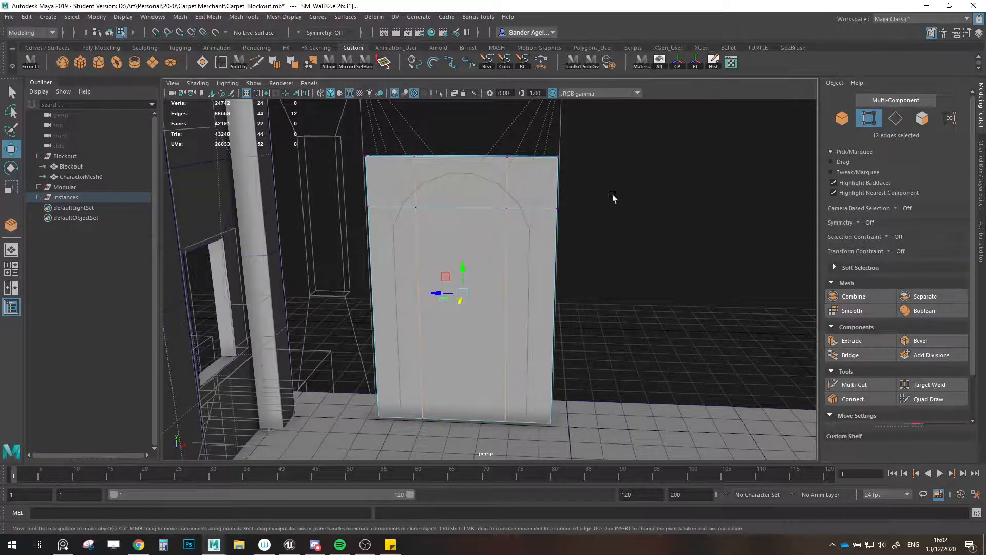
pyautogui.moveTo(347, 190); pyautogui.dragTo(596, 236)
pyautogui.moveTo(461, 182); pyautogui.dragTo(475, 190)
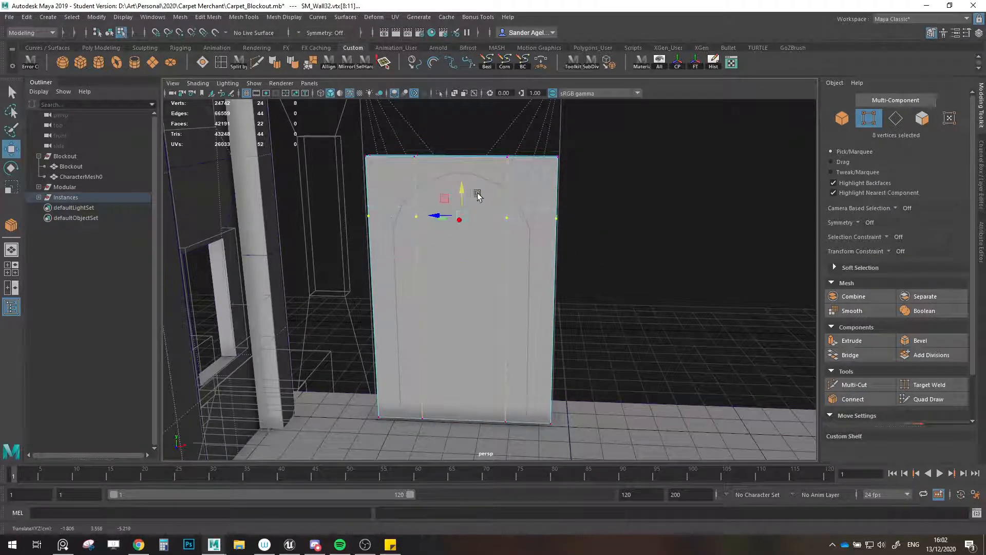
pyautogui.click(896, 119)
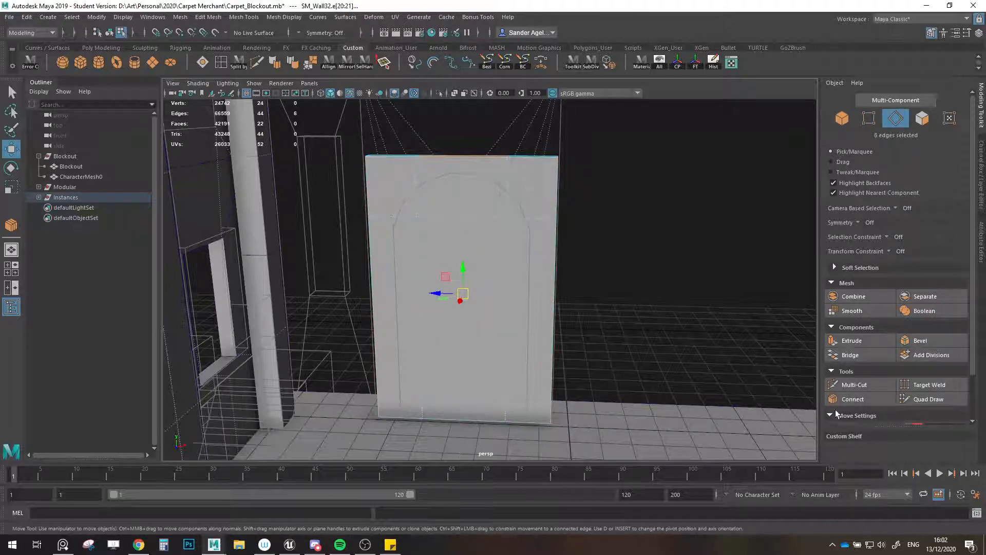
pyautogui.click(848, 399)
pyautogui.press('w')
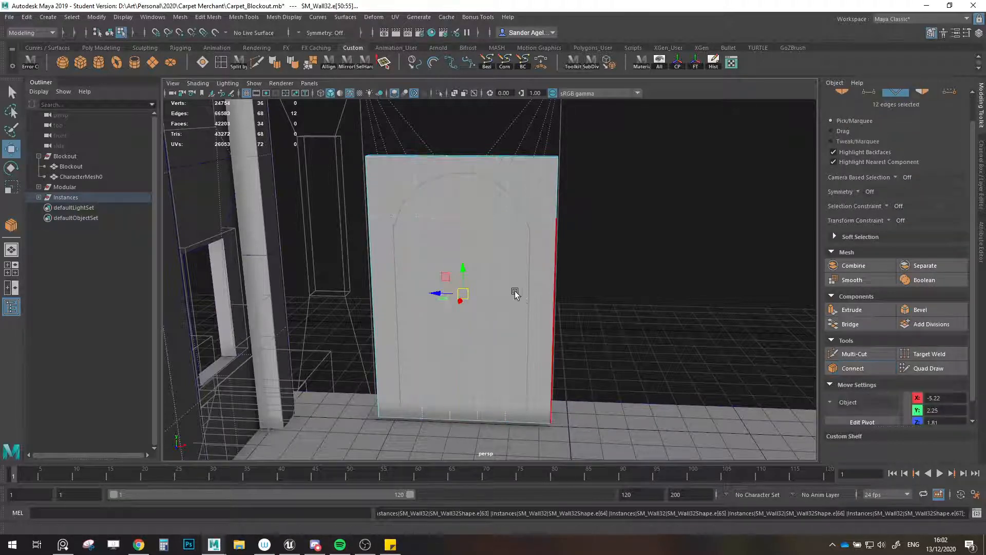
# - Raise the two inner vertex columns of the horizontal loop highest and the outer pair less, forming a pointed-off arch shape
pyautogui.click(869, 93)
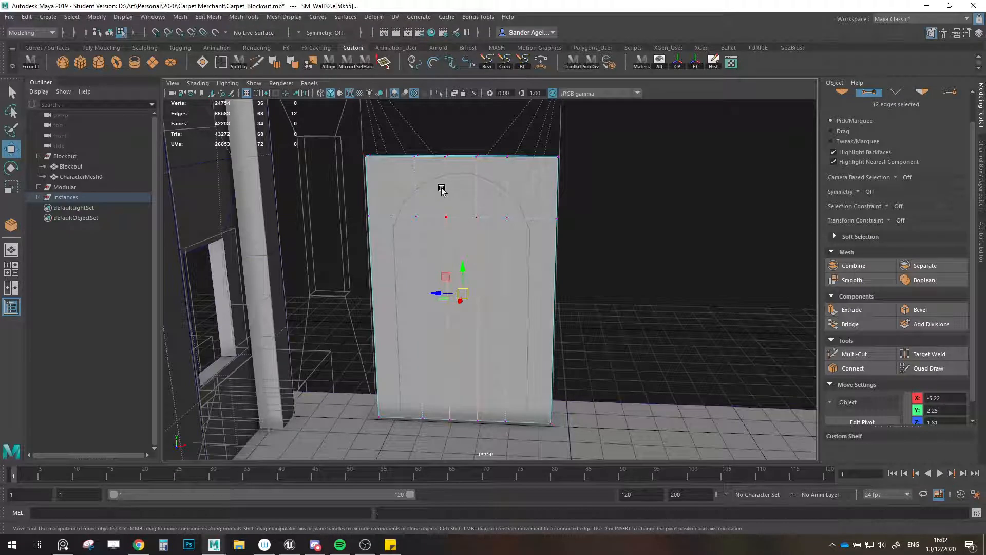
pyautogui.moveTo(440, 187); pyautogui.dragTo(464, 192)
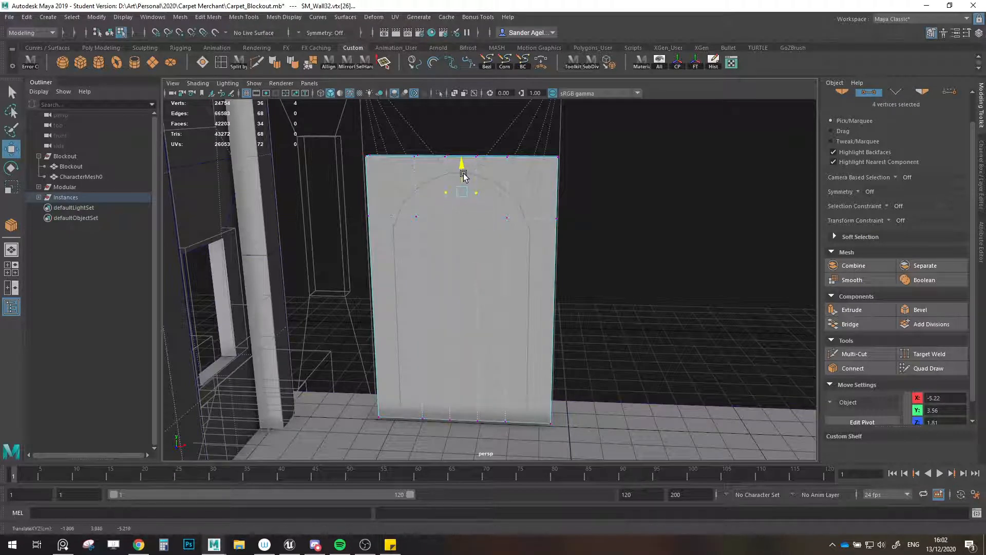
pyautogui.moveTo(403, 215); pyautogui.dragTo(506, 226)
# - Switch to face selection and select the wall faces inside the arch shape
pyautogui.click(922, 91)
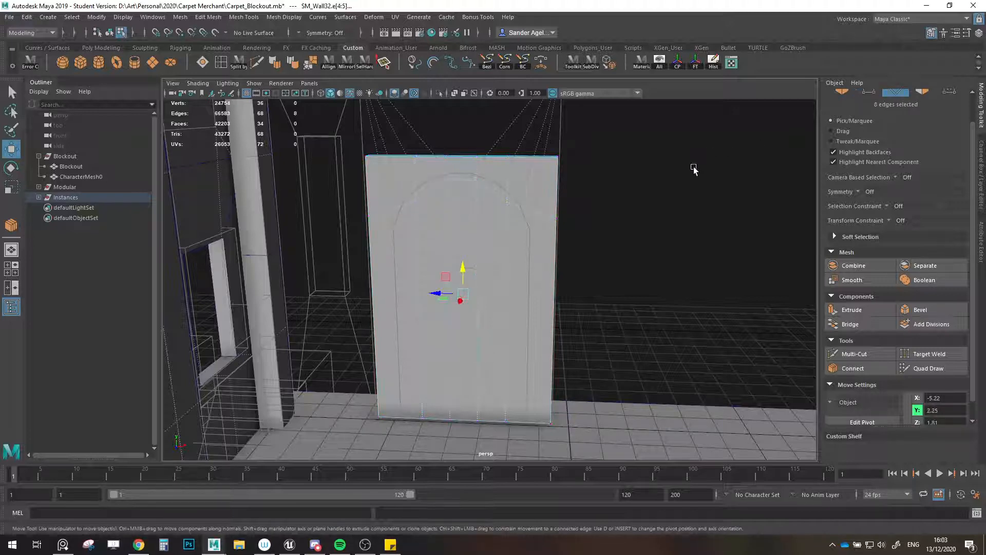
pyautogui.doubleClick(421, 240)
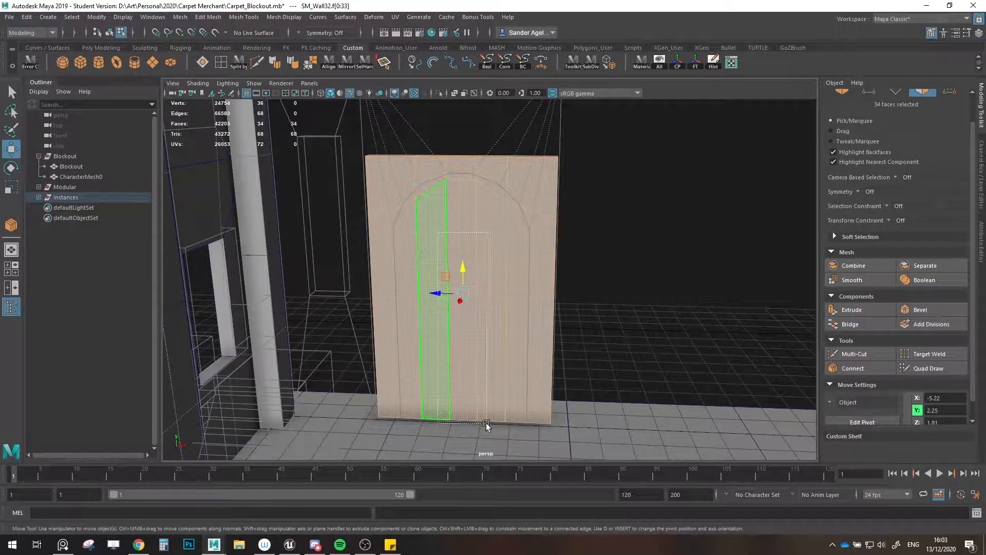
# - Delete the faces filling the doorway opening in the arched wall piece
pyautogui.moveTo(486, 425); pyautogui.dragTo(486, 424)
pyautogui.press('Delete')
pyautogui.click(896, 93)
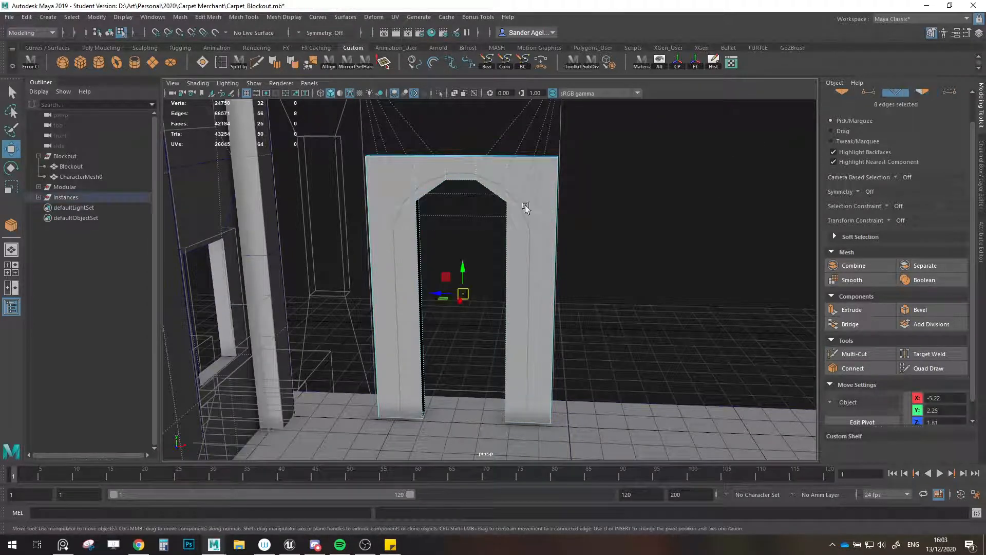
# - Extrude the border edges around the doorway opening and snap them to the wall's opposite face to fill in the thickness
pyautogui.keyDown('alt'); pyautogui.moveTo(524, 207); pyautogui.dragTo(448, 218); pyautogui.keyUp('alt')
pyautogui.click(440, 226)
pyautogui.keyDown('shift'); pyautogui.click(537, 252); pyautogui.keyUp('shift')
pyautogui.keyDown('shift'); pyautogui.doubleClick(536, 250); pyautogui.keyUp('shift')
pyautogui.keyDown('alt'); pyautogui.moveTo(537, 251); pyautogui.dragTo(508, 390); pyautogui.keyUp('alt')
pyautogui.press('v')
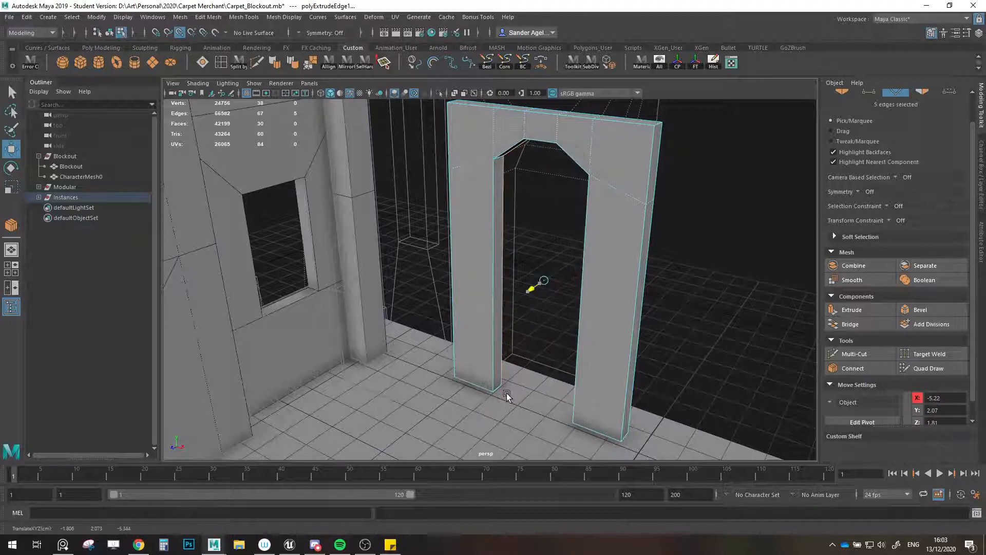
# - Merge the overlapping vertices of the doorway wall
pyautogui.click(841, 92)
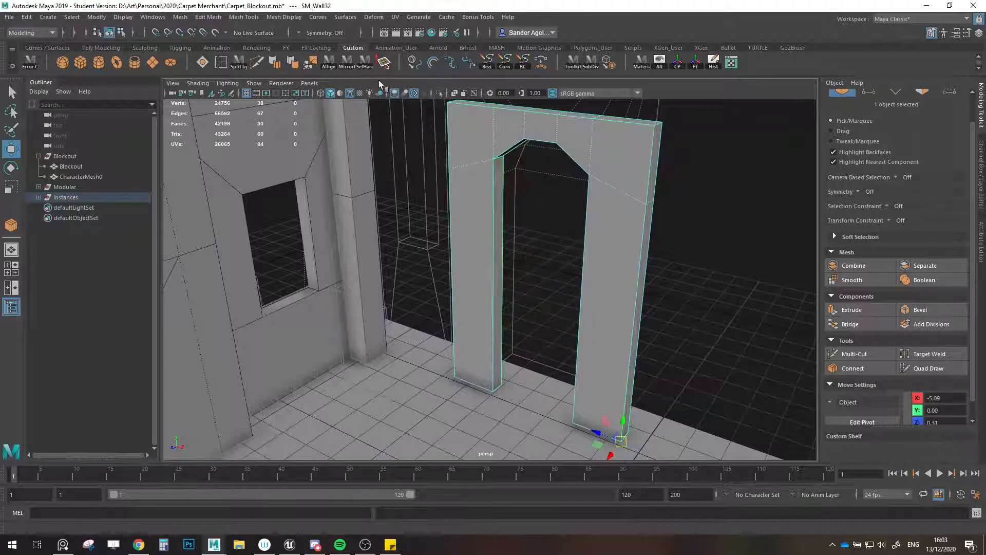
pyautogui.click(310, 63)
pyautogui.press('w')
pyautogui.click(893, 122)
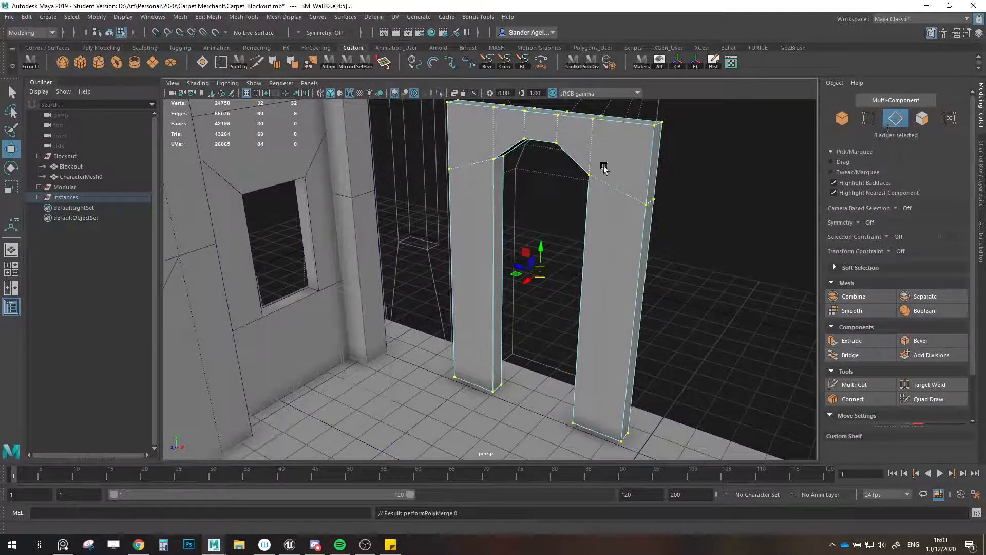
pyautogui.keyDown('alt'); pyautogui.moveTo(606, 165); pyautogui.dragTo(593, 220); pyautogui.keyUp('alt')
pyautogui.keyDown('alt'); pyautogui.moveTo(593, 220); pyautogui.dragTo(559, 265, button='middle'); pyautogui.keyUp('alt')
pyautogui.scroll(3, 559, 271)
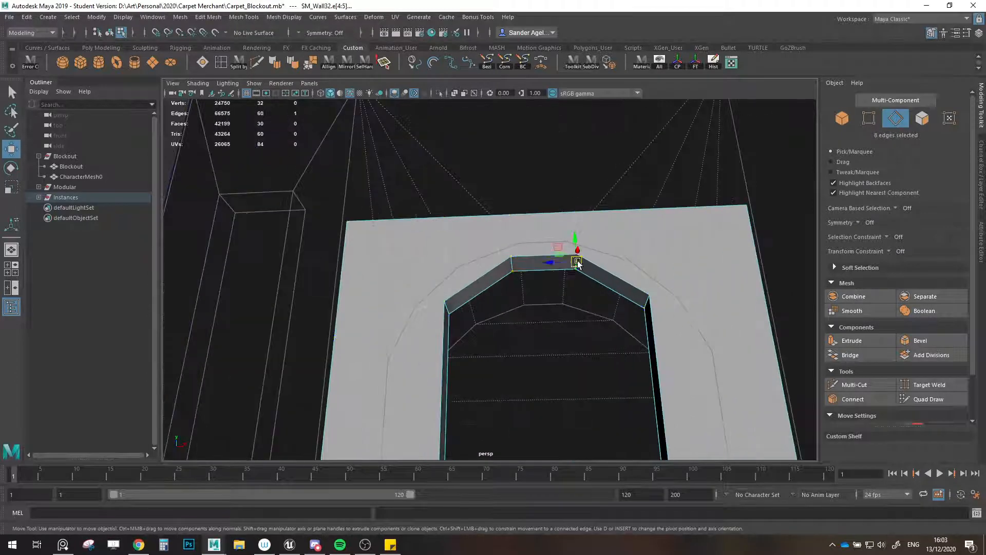
pyautogui.keyDown('shift'); pyautogui.click(512, 266); pyautogui.keyUp('shift')
pyautogui.keyDown('shift'); pyautogui.click(448, 310); pyautogui.keyUp('shift')
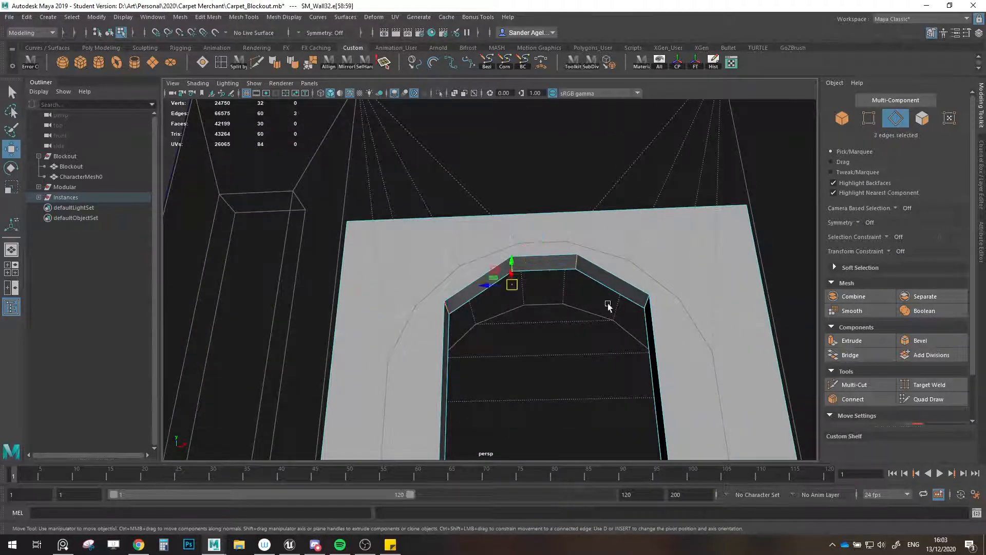
pyautogui.keyDown('shift'); pyautogui.click(641, 307); pyautogui.keyUp('shift')
pyautogui.keyDown('alt'); pyautogui.moveTo(640, 306); pyautogui.dragTo(624, 336); pyautogui.keyUp('alt')
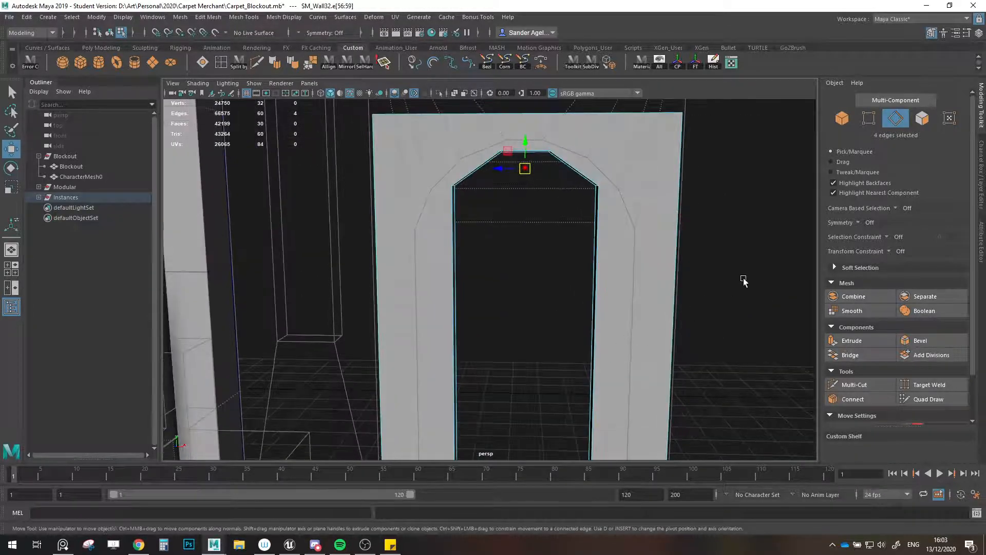
# - Scale the vertices around the doorway opening apart horizontally so the opening widens to the blockout arch's width
pyautogui.click(869, 121)
pyautogui.scroll(-4, 576, 190)
pyautogui.moveTo(454, 156); pyautogui.dragTo(574, 458)
pyautogui.press('r')
pyautogui.moveTo(490, 317); pyautogui.dragTo(479, 324)
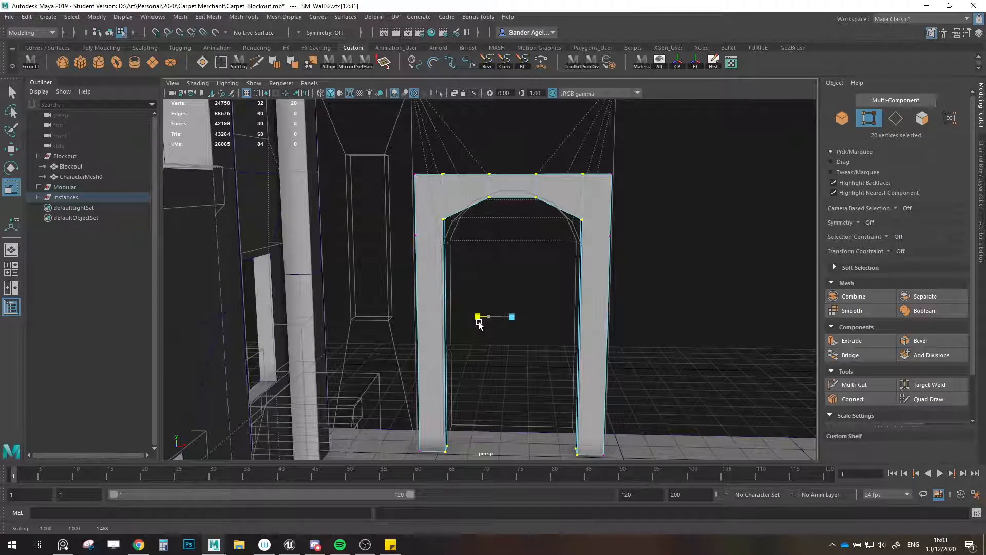
pyautogui.moveTo(479, 324); pyautogui.dragTo(496, 309)
pyautogui.press('w')
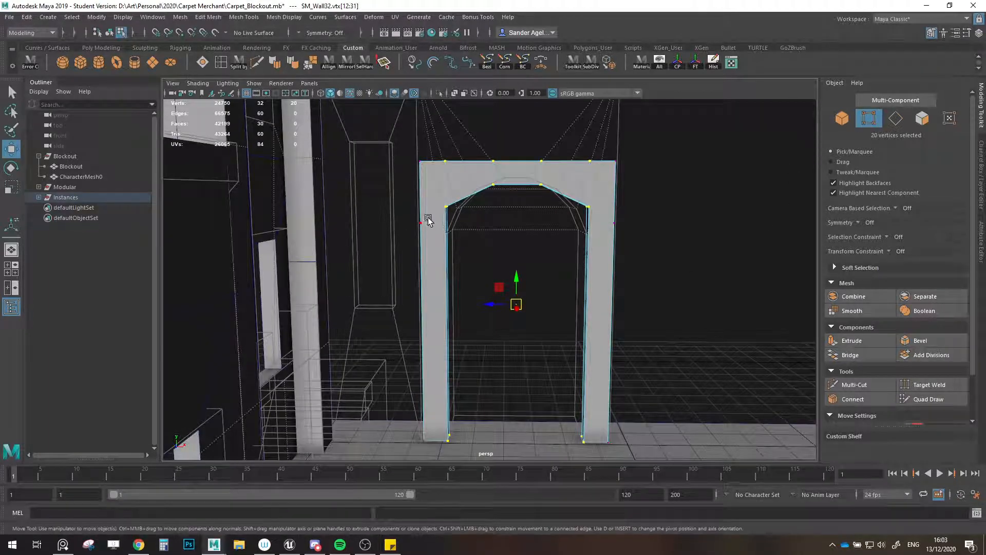
# - Lower the four outer corner vertices of the arch to the height where the blockout's curve begins
pyautogui.moveTo(451, 213); pyautogui.dragTo(452, 214)
pyautogui.keyDown('shift'); pyautogui.moveTo(599, 199); pyautogui.dragTo(579, 217); pyautogui.keyUp('shift')
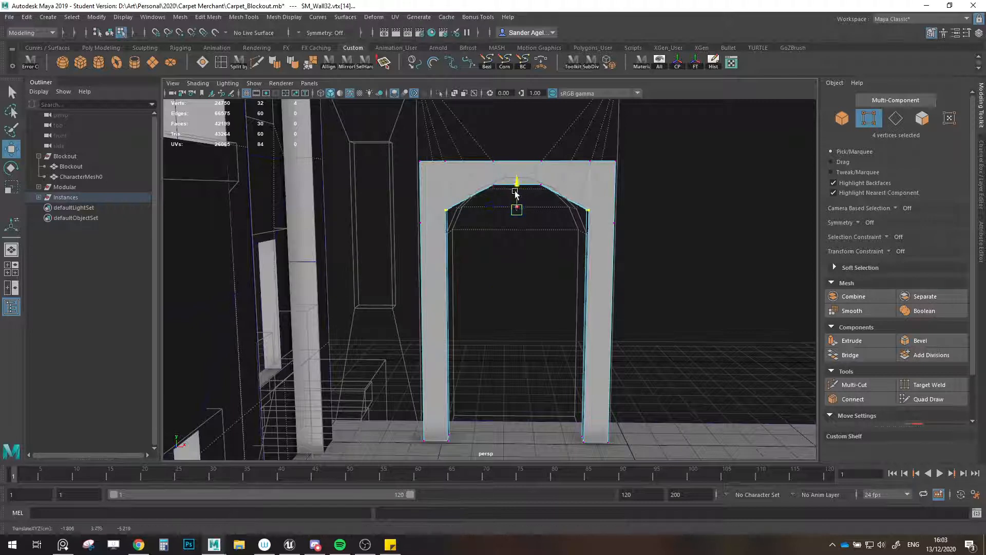
pyautogui.moveTo(517, 189); pyautogui.dragTo(519, 210)
# - Scale the arch's four top vertices slightly apart horizontally
pyautogui.moveTo(480, 177); pyautogui.dragTo(550, 198)
pyautogui.press('r')
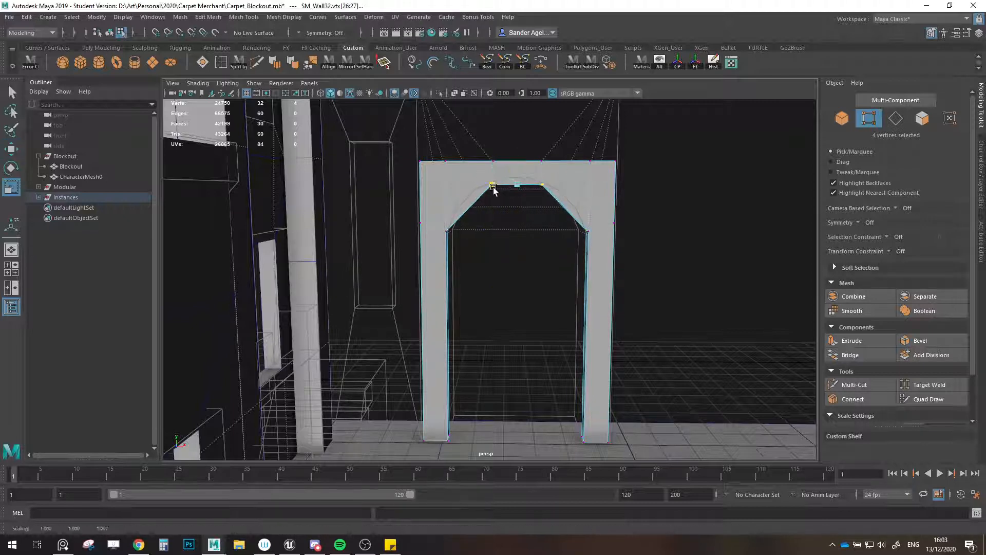
pyautogui.hotkey('ctrl', 'z')
pyautogui.moveTo(490, 187)
pyautogui.mouseDown()
pyautogui.moveTo(549, 200)
pyautogui.moveTo(486, 179)
pyautogui.mouseUp()
pyautogui.press('w')
# - Bevel the four corner edges across the arch's thickness with a fraction of 0.7
pyautogui.press('F10')
pyautogui.keyDown('alt'); pyautogui.moveTo(515, 236); pyautogui.dragTo(526, 196); pyautogui.keyUp('alt')
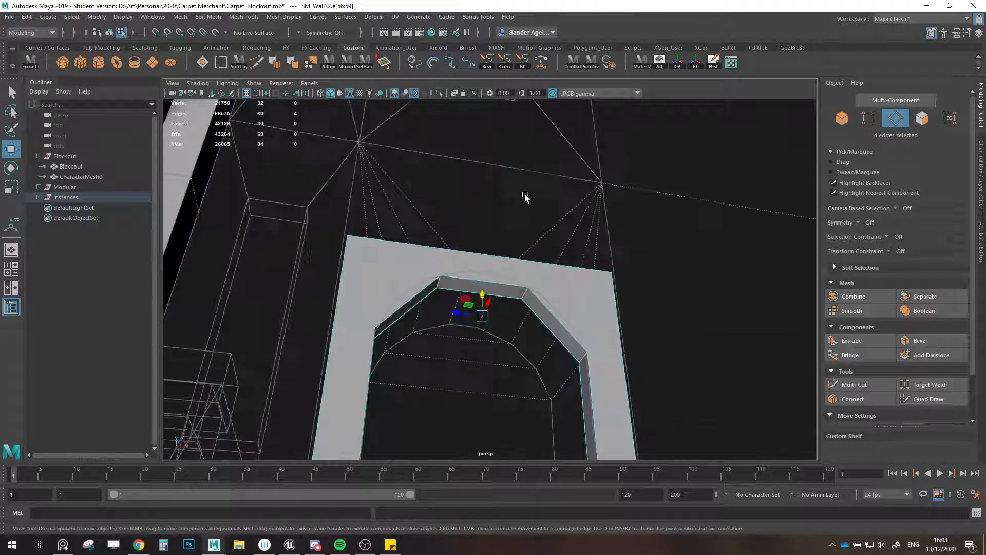
pyautogui.scroll(2, 527, 198)
pyautogui.moveTo(534, 294); pyautogui.dragTo(579, 368)
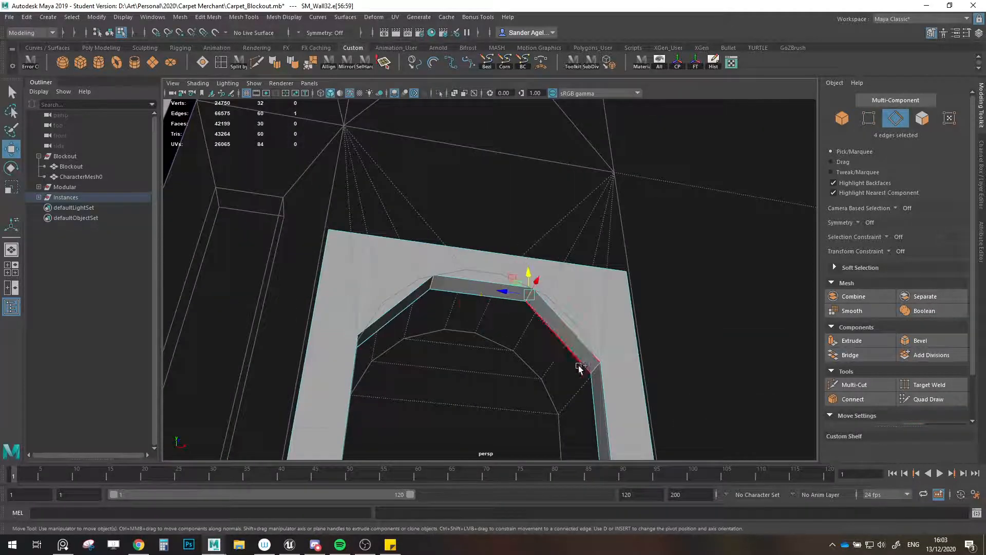
pyautogui.keyDown('shift'); pyautogui.click(434, 286); pyautogui.keyUp('shift')
pyautogui.keyDown('alt'); pyautogui.moveTo(434, 286); pyautogui.dragTo(457, 329); pyautogui.keyUp('alt')
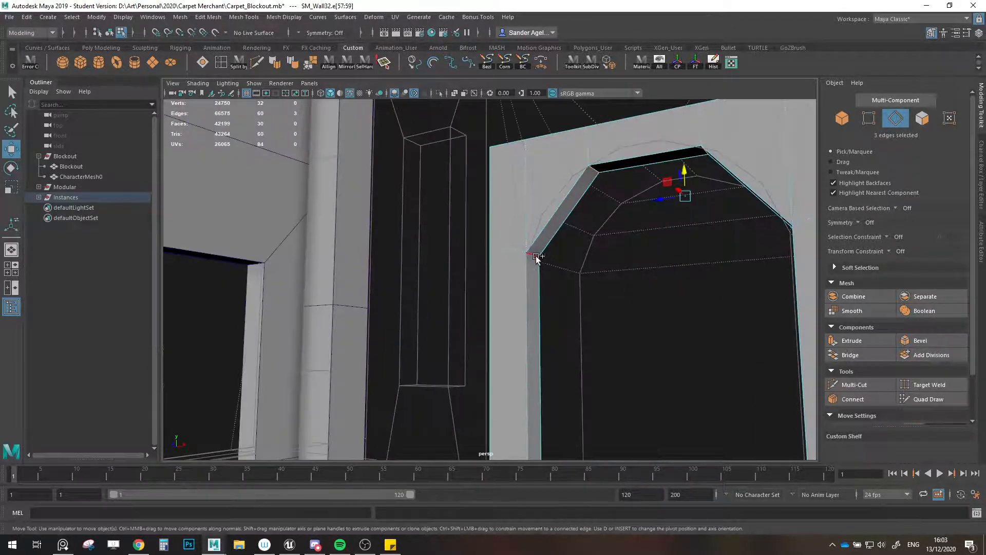
pyautogui.keyDown('shift'); pyautogui.click(537, 258); pyautogui.keyUp('shift')
pyautogui.keyDown('alt'); pyautogui.moveTo(537, 258); pyautogui.dragTo(646, 288); pyautogui.keyUp('alt')
pyautogui.click(925, 342)
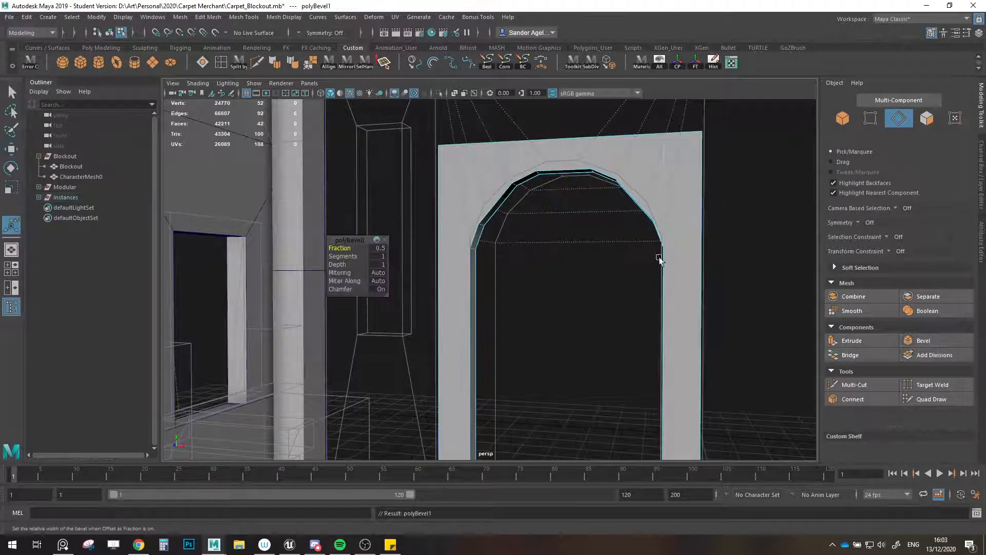
pyautogui.moveTo(342, 248); pyautogui.dragTo(346, 252)
pyautogui.keyDown('alt'); pyautogui.moveTo(524, 280); pyautogui.dragTo(530, 277); pyautogui.keyUp('alt')
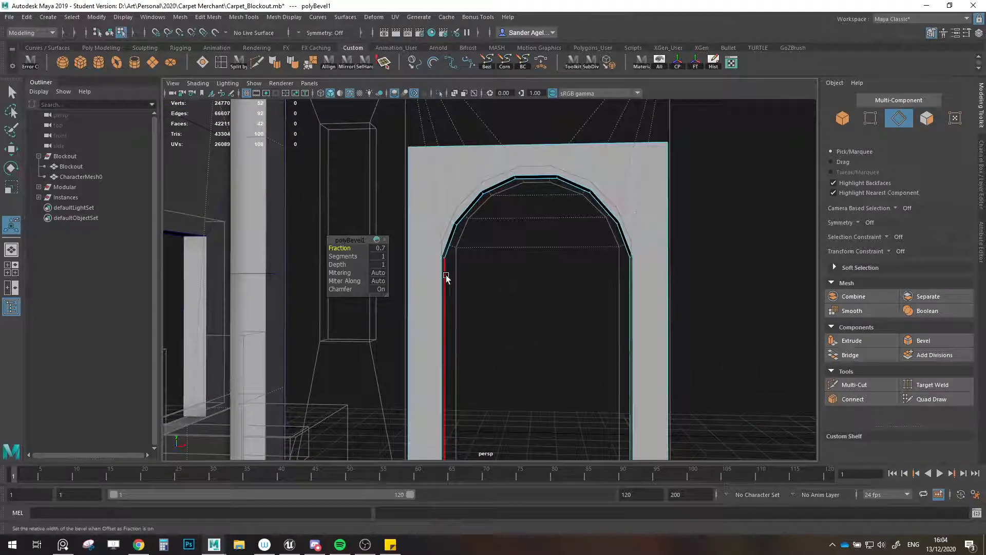
# - Scale the four vertices of the arch's top segment slightly closer together horizontally
pyautogui.press('w')
pyautogui.press('F9')
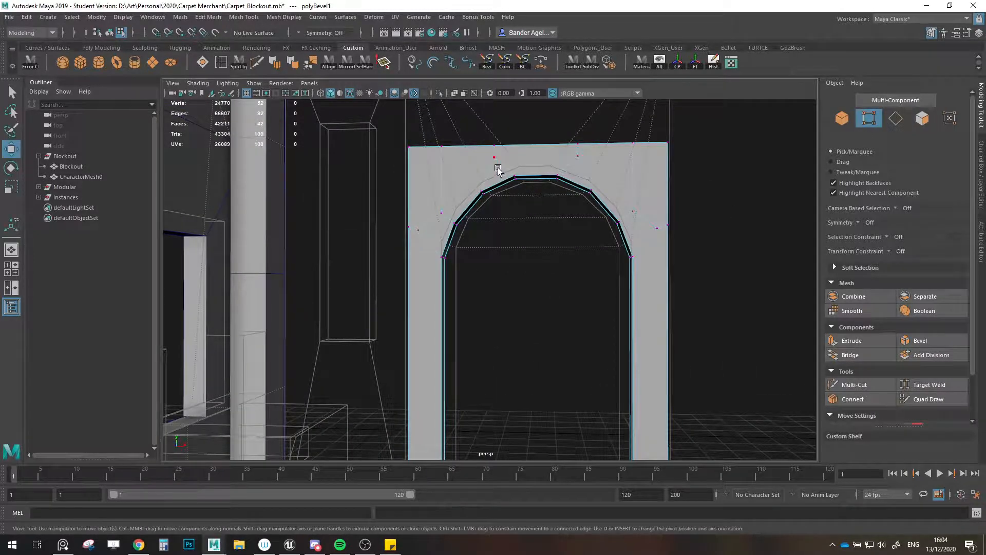
pyautogui.moveTo(562, 192); pyautogui.dragTo(563, 193)
pyautogui.press('r')
pyautogui.moveTo(509, 179); pyautogui.dragTo(512, 179)
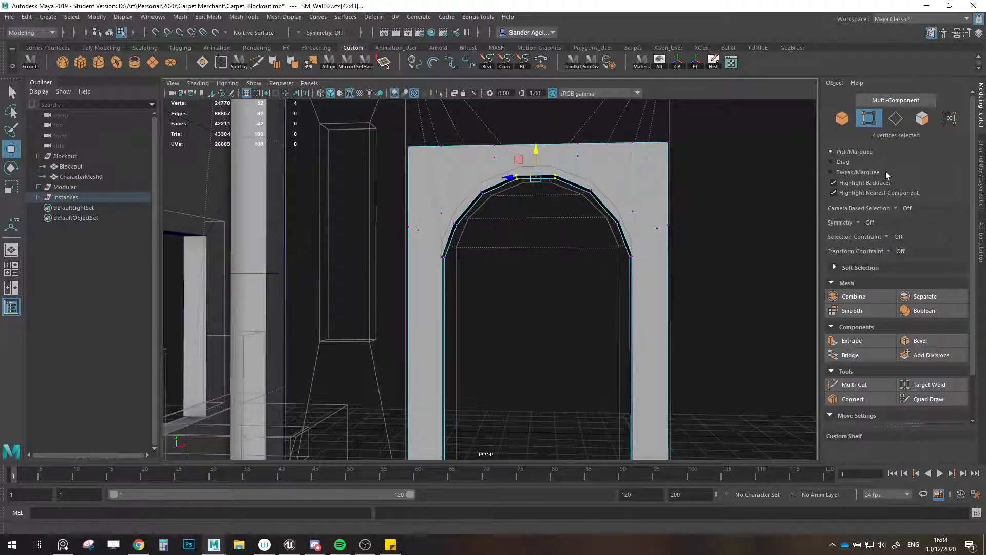
# - Target weld the stray bevel vertices on the first wall face into the wall's outer edges and corners
pyautogui.click(929, 383)
pyautogui.keyDown('alt'); pyautogui.moveTo(587, 252); pyautogui.dragTo(590, 277, button='middle'); pyautogui.keyUp('alt')
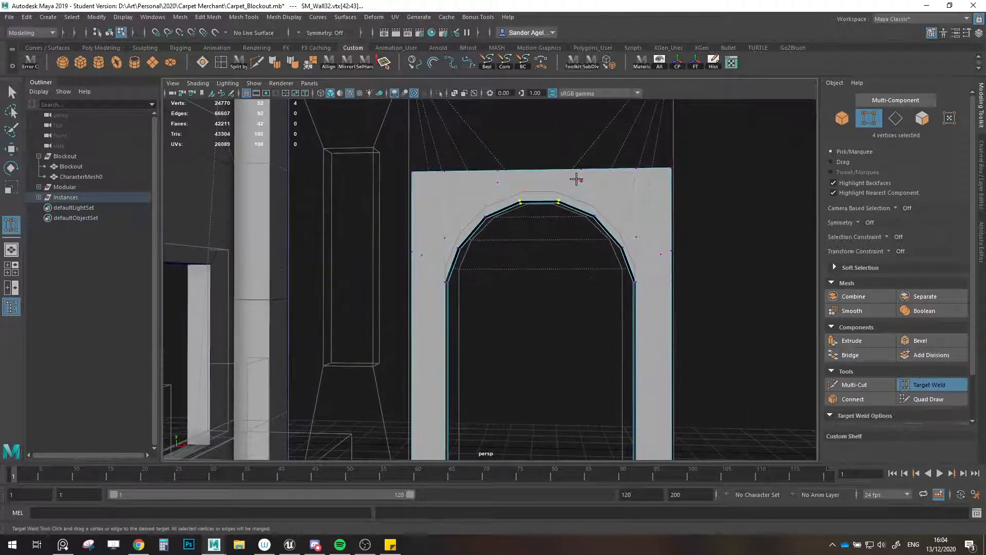
pyautogui.moveTo(583, 182); pyautogui.dragTo(584, 178)
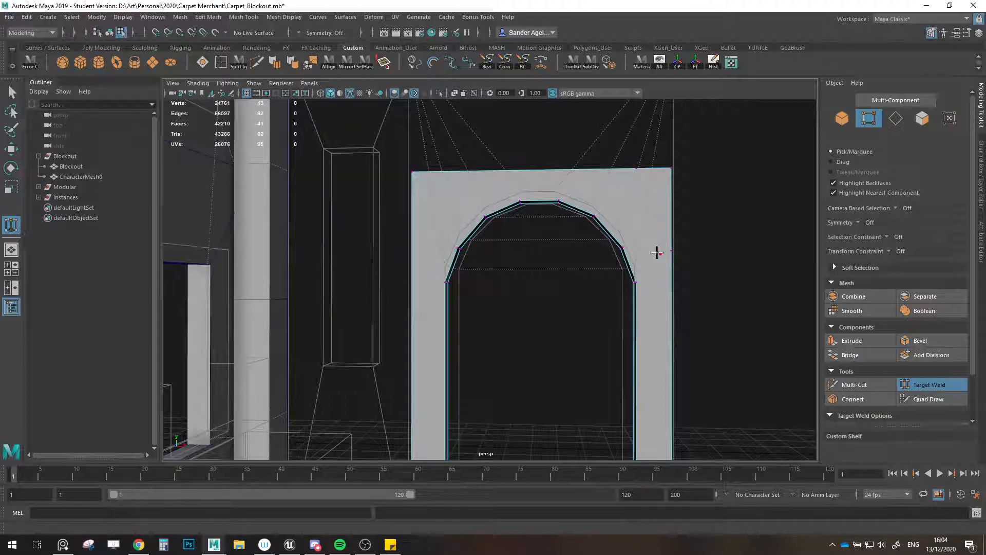
pyautogui.moveTo(675, 252); pyautogui.dragTo(510, 209)
# - On the opposite wall face, target weld the stray vertices along one side and above the arch into the outer edges
pyautogui.scroll(-1, 662, 194)
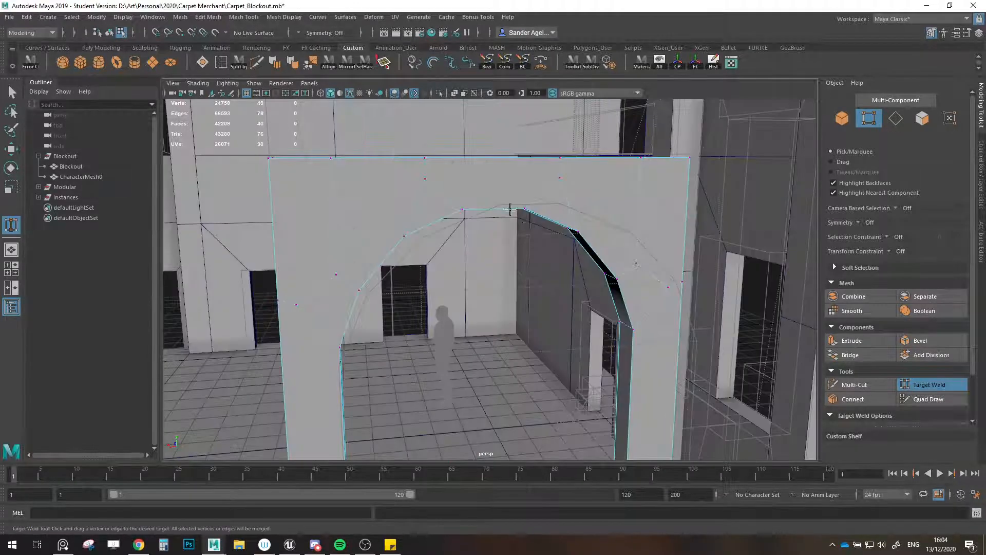
pyautogui.moveTo(558, 179); pyautogui.dragTo(688, 159)
pyautogui.moveTo(638, 262); pyautogui.dragTo(692, 161)
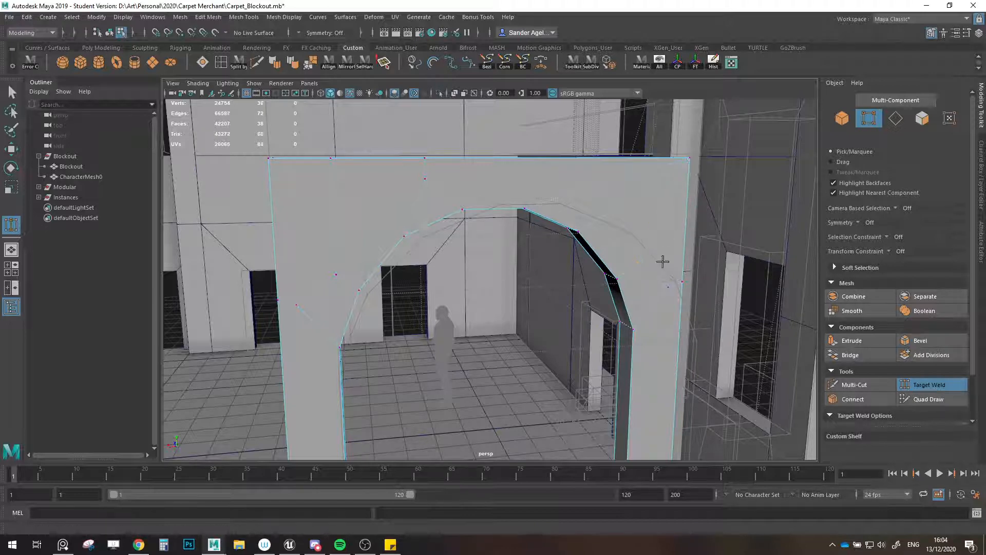
pyautogui.moveTo(667, 286)
pyautogui.mouseDown()
pyautogui.moveTo(681, 184)
pyautogui.moveTo(682, 282)
pyautogui.mouseUp()
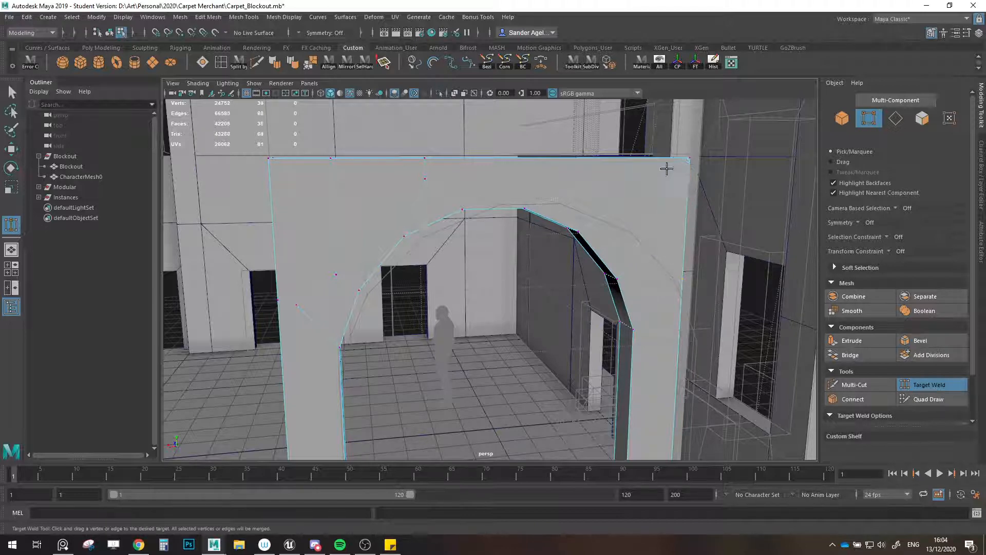
pyautogui.moveTo(425, 178); pyautogui.dragTo(425, 158)
pyautogui.moveTo(324, 158)
pyautogui.mouseDown()
pyautogui.moveTo(270, 159)
pyautogui.moveTo(282, 165)
pyautogui.moveTo(268, 168)
pyautogui.mouseUp()
pyautogui.hotkey('ctrl', 'z')
# - Target weld the remaining stray vertices on the arch's other side into the wall's upper corner
pyautogui.keyDown('alt'); pyautogui.moveTo(327, 170); pyautogui.dragTo(272, 181); pyautogui.keyUp('alt')
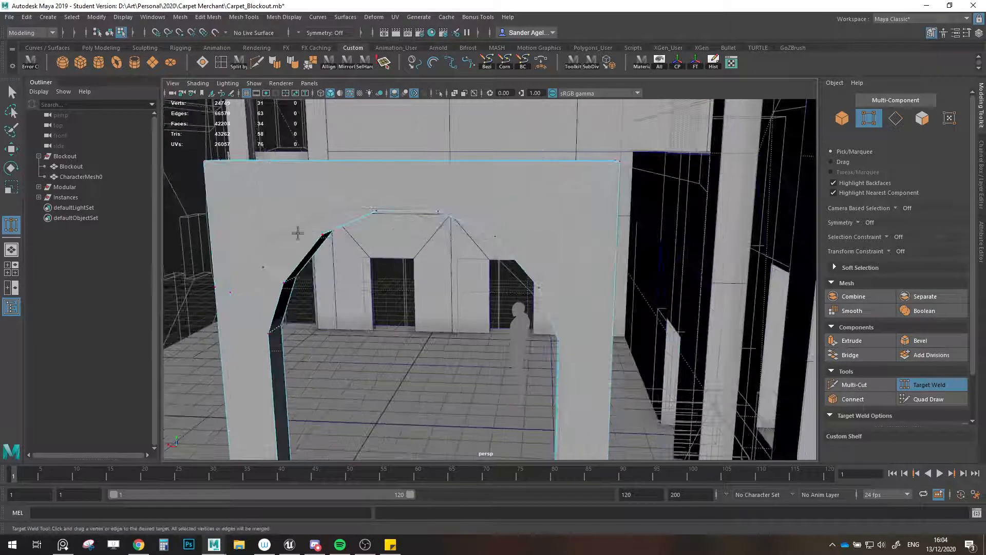
pyautogui.moveTo(230, 292); pyautogui.dragTo(227, 286)
pyautogui.moveTo(210, 145); pyautogui.dragTo(208, 149)
pyautogui.moveTo(215, 287); pyautogui.dragTo(207, 158)
pyautogui.press('w')
# - Select the 16 vertices forming the arch curve and lower them slightly
pyautogui.scroll(-4, 339, 237)
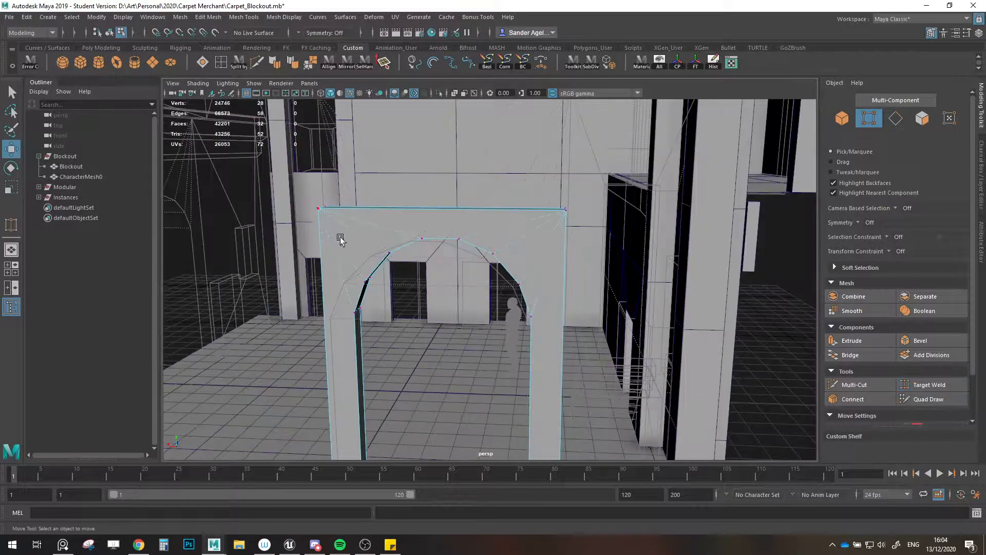
pyautogui.keyDown('alt'); pyautogui.moveTo(341, 239); pyautogui.dragTo(590, 238); pyautogui.keyUp('alt')
pyautogui.keyDown('alt'); pyautogui.moveTo(590, 238); pyautogui.dragTo(597, 279, button='middle'); pyautogui.keyUp('alt')
pyautogui.keyDown('alt'); pyautogui.moveTo(597, 279); pyautogui.dragTo(568, 279); pyautogui.keyUp('alt')
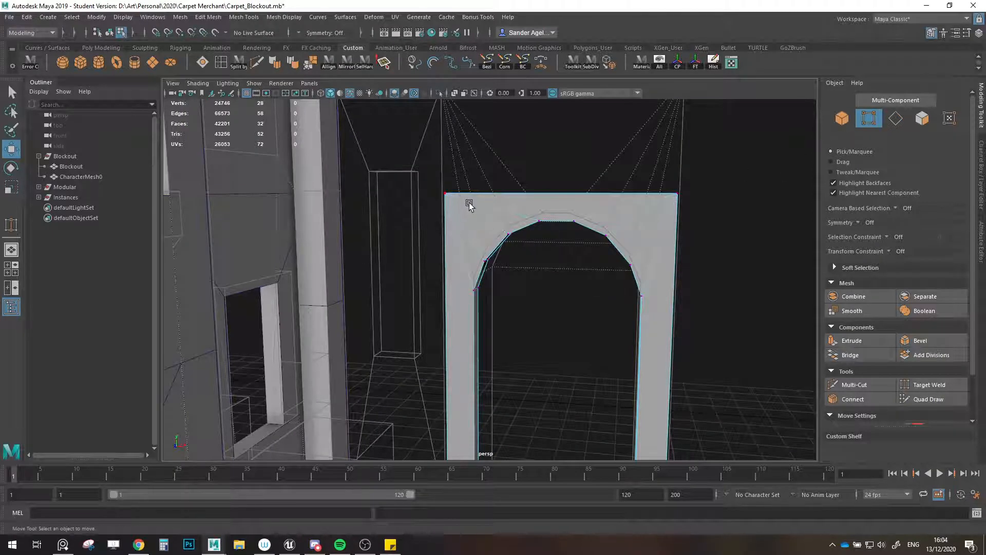
pyautogui.moveTo(470, 205); pyautogui.dragTo(653, 333)
pyautogui.moveTo(557, 235); pyautogui.dragTo(557, 245)
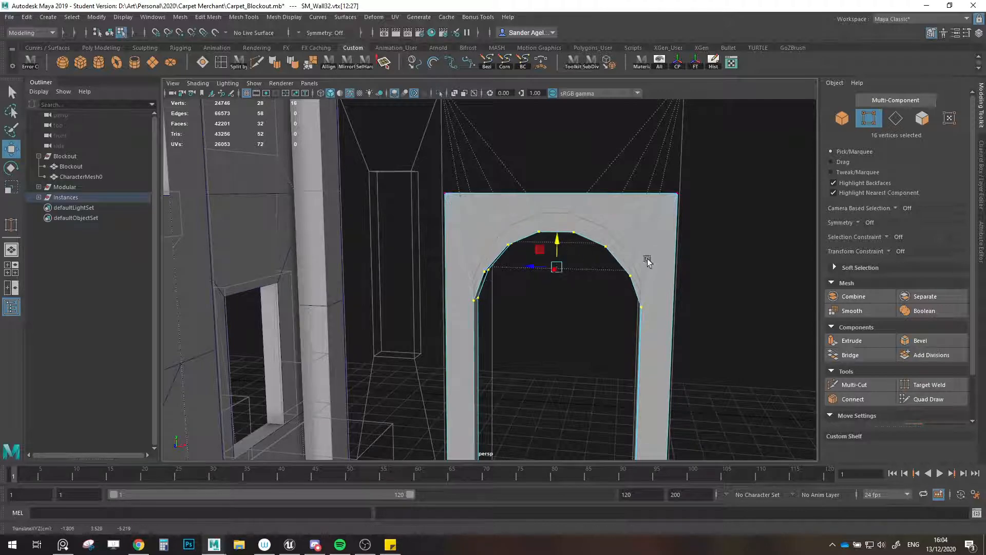
# - Bring up the reference image board, shrink it beside the viewport and frame the stone archway in the carpet merchant painting
pyautogui.click(63, 544)
pyautogui.moveTo(363, 308); pyautogui.dragTo(312, 319, button='right')
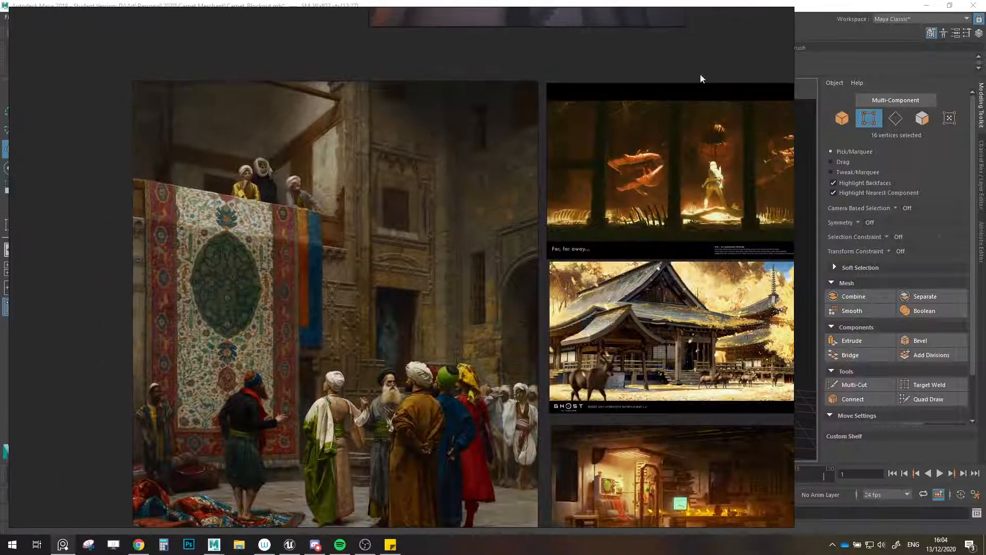
pyautogui.moveTo(774, 14); pyautogui.dragTo(300, 195)
pyautogui.scroll(-2, 239, 360)
pyautogui.moveTo(239, 362); pyautogui.dragTo(156, 354, button='middle')
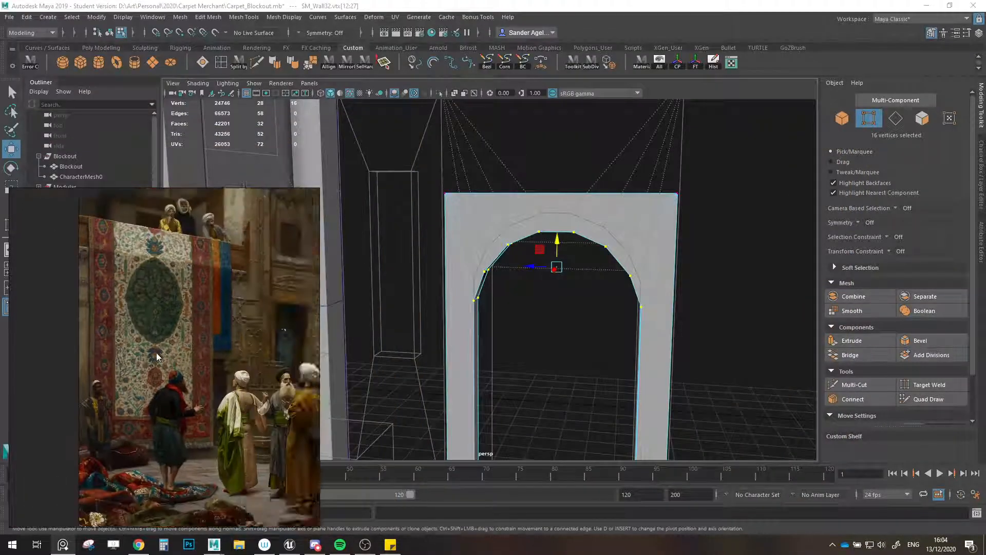
pyautogui.moveTo(250, 329); pyautogui.dragTo(59, 361, button='middle')
pyautogui.scroll(5, 160, 321)
pyautogui.moveTo(159, 321); pyautogui.dragTo(127, 332, button='middle')
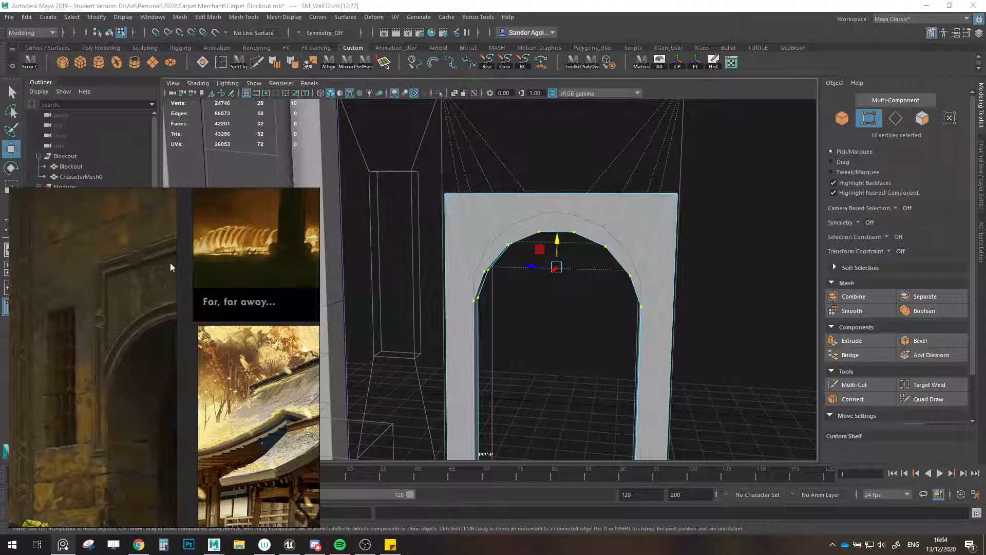
# - Lower the arch curve's vertices further to leave more wall above the opening, as in the reference
pyautogui.scroll(-3, 528, 316)
pyautogui.keyDown('alt'); pyautogui.moveTo(528, 316); pyautogui.dragTo(521, 294); pyautogui.keyUp('alt')
pyautogui.scroll(2, 521, 294)
pyautogui.keyDown('alt'); pyautogui.moveTo(552, 284); pyautogui.dragTo(557, 250, button='middle'); pyautogui.keyUp('alt')
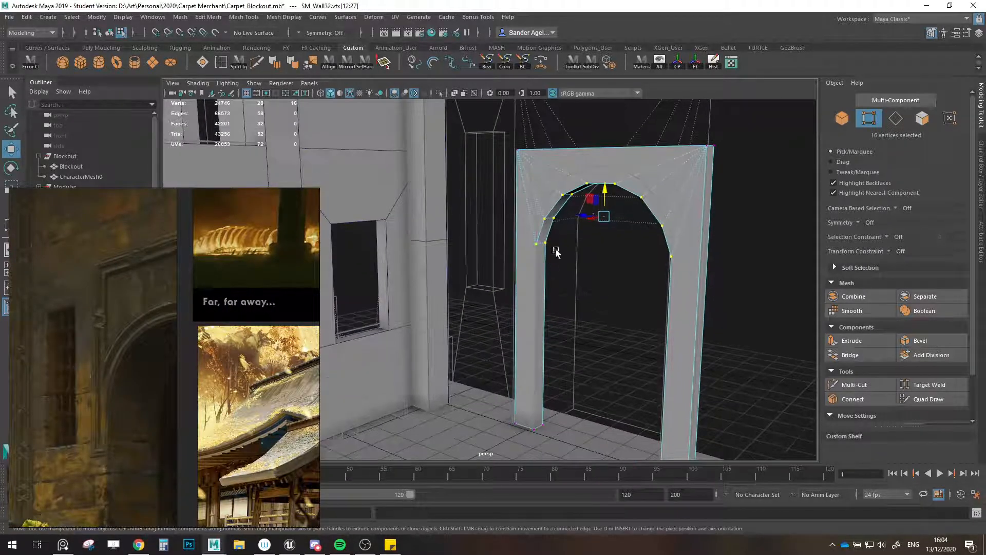
pyautogui.moveTo(605, 197); pyautogui.dragTo(606, 204)
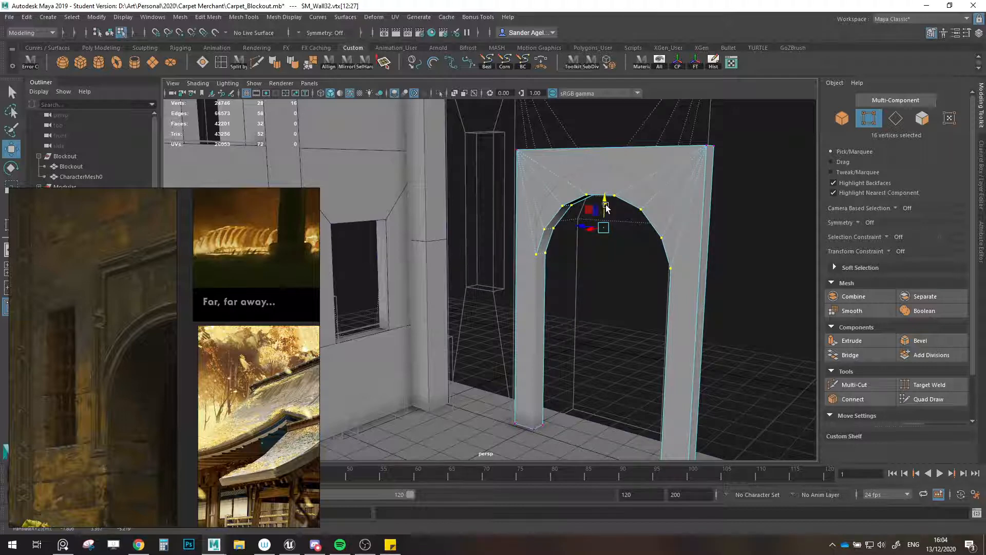
# - Multi-Cut one pillar from the arch's lowest curve vertex across the front, outer side and back to the matching rear vertex
pyautogui.scroll(2, 619, 226)
pyautogui.keyDown('alt'); pyautogui.moveTo(629, 247); pyautogui.dragTo(782, 223); pyautogui.keyUp('alt')
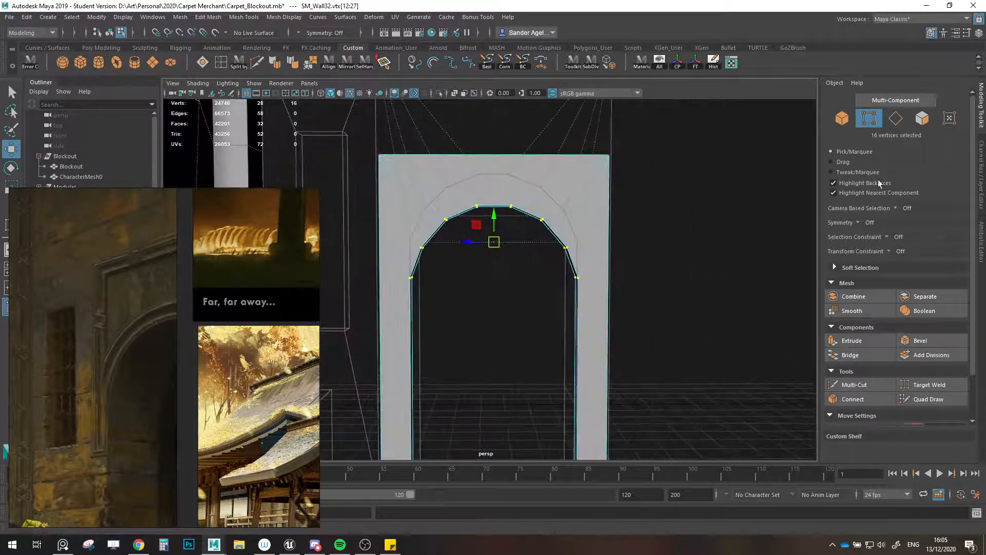
pyautogui.click(849, 386)
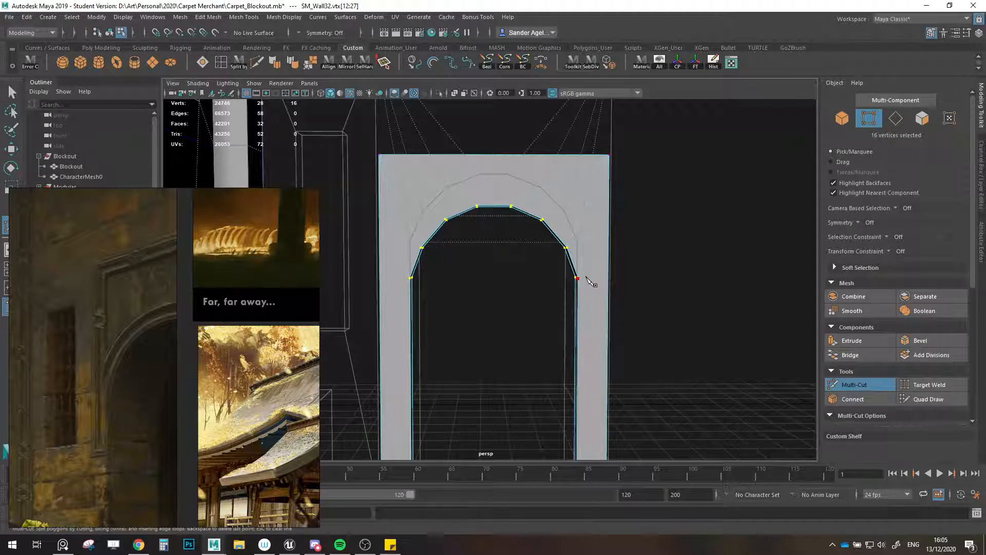
pyautogui.keyDown('alt'); pyautogui.moveTo(591, 282); pyautogui.dragTo(689, 283, button='right'); pyautogui.keyUp('alt')
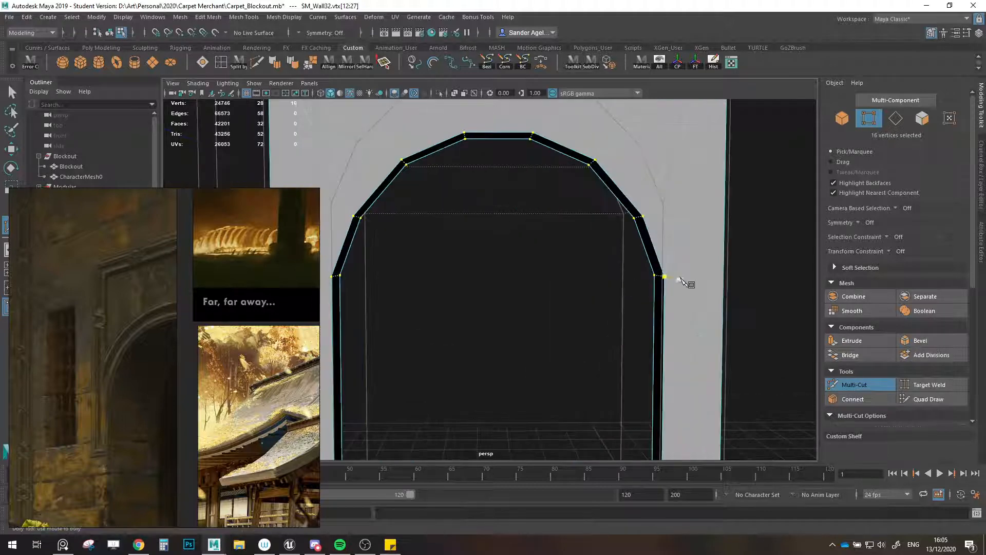
pyautogui.click(723, 276)
pyautogui.keyDown('alt'); pyautogui.moveTo(722, 276); pyautogui.dragTo(561, 303); pyautogui.keyUp('alt')
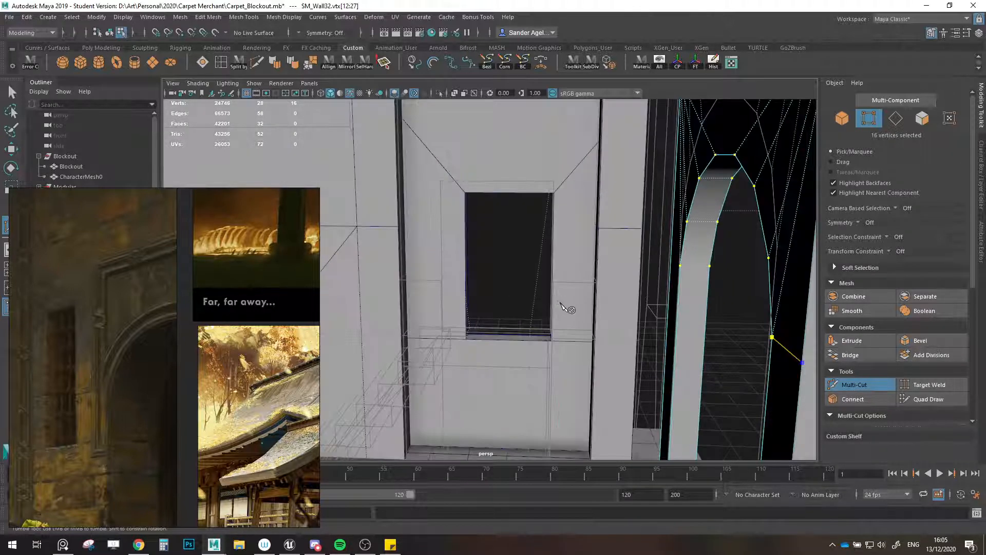
pyautogui.keyDown('alt'); pyautogui.moveTo(562, 303); pyautogui.dragTo(497, 355, button='middle'); pyautogui.keyUp('alt')
pyautogui.keyDown('alt'); pyautogui.moveTo(496, 355); pyautogui.dragTo(440, 324); pyautogui.keyUp('alt')
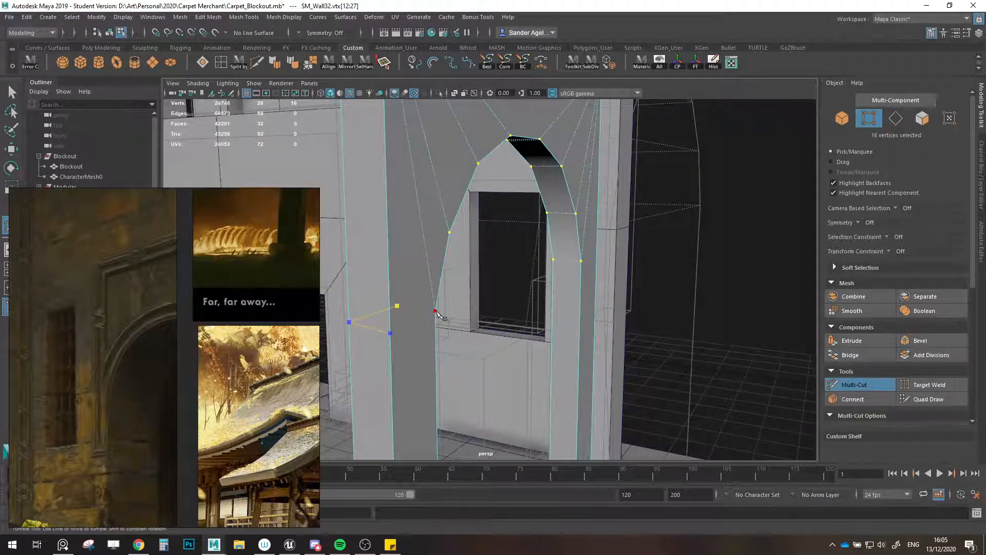
pyautogui.click(435, 311)
pyautogui.press('w')
# - Try to Multi-Cut the second pillar at the height where the arch curve begins, and undo the cut
pyautogui.keyDown('alt'); pyautogui.moveTo(539, 311); pyautogui.dragTo(491, 308, button='right'); pyautogui.keyUp('alt')
pyautogui.keyDown('alt'); pyautogui.moveTo(491, 309); pyautogui.dragTo(442, 312); pyautogui.keyUp('alt')
pyautogui.keyDown('alt'); pyautogui.moveTo(442, 313); pyautogui.dragTo(493, 314, button='right'); pyautogui.keyUp('alt')
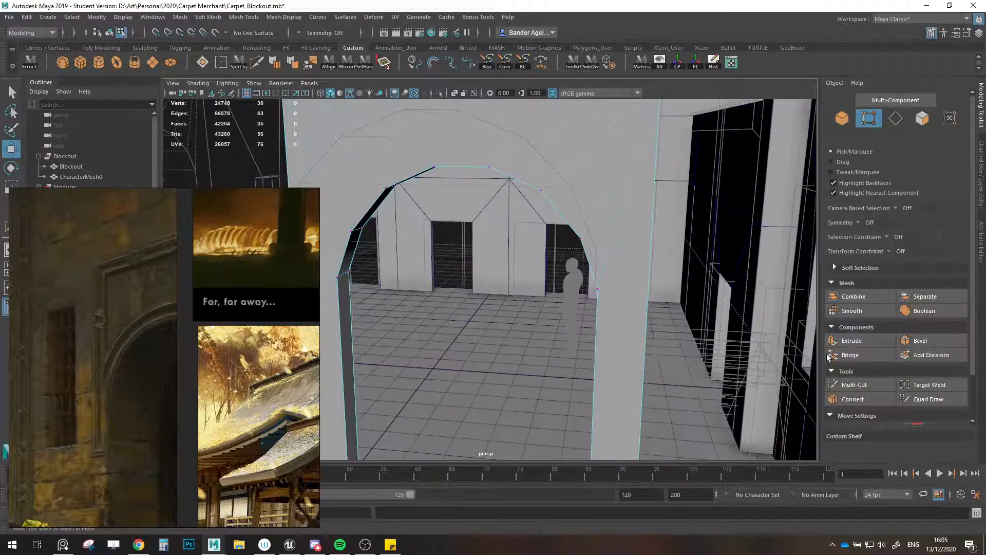
pyautogui.click(850, 385)
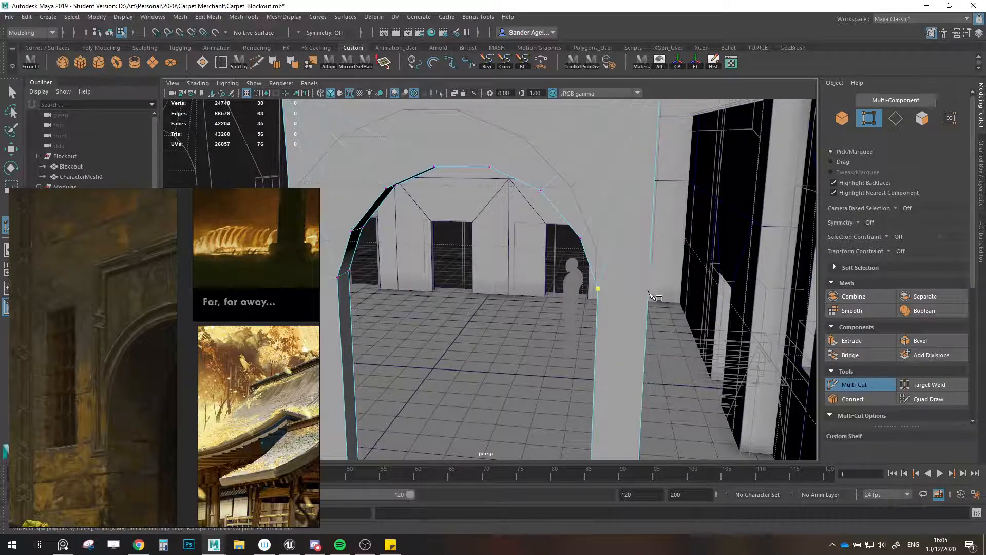
pyautogui.keyDown('alt'); pyautogui.moveTo(658, 285); pyautogui.dragTo(455, 329); pyautogui.keyUp('alt')
pyautogui.click(548, 328)
pyautogui.click(574, 324)
pyautogui.keyDown('alt'); pyautogui.moveTo(454, 329); pyautogui.dragTo(520, 335, button='right'); pyautogui.keyUp('alt')
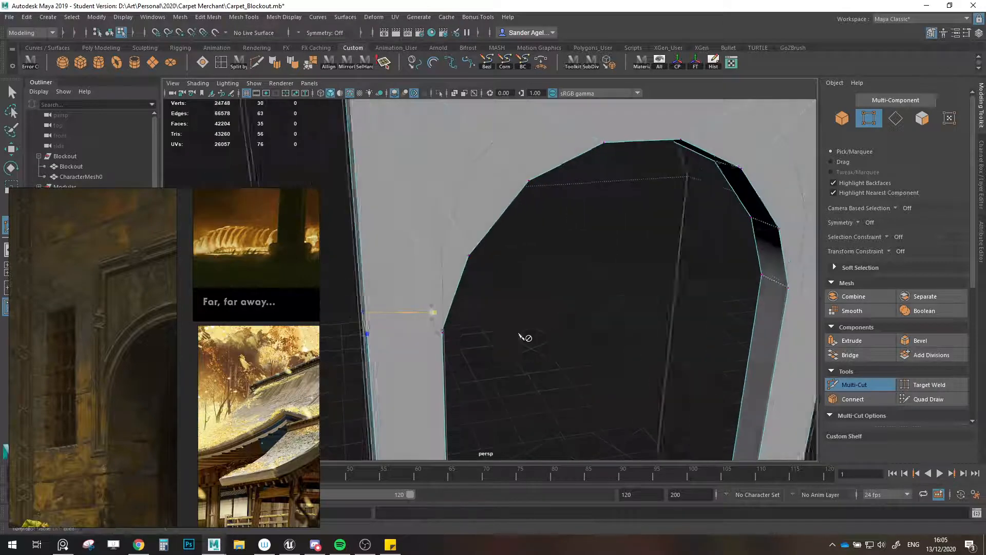
pyautogui.press('w')
pyautogui.scroll(-3, 462, 331)
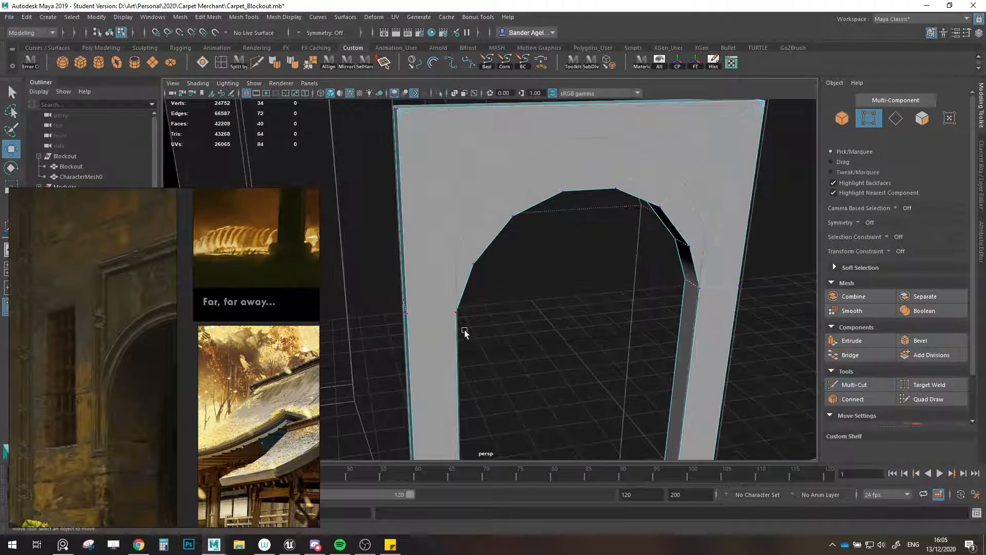
pyautogui.keyDown('alt'); pyautogui.moveTo(465, 330); pyautogui.dragTo(508, 327); pyautogui.keyUp('alt')
pyautogui.scroll(2, 498, 322)
pyautogui.hotkey('ctrl', 'z')
pyautogui.scroll(2, 508, 326)
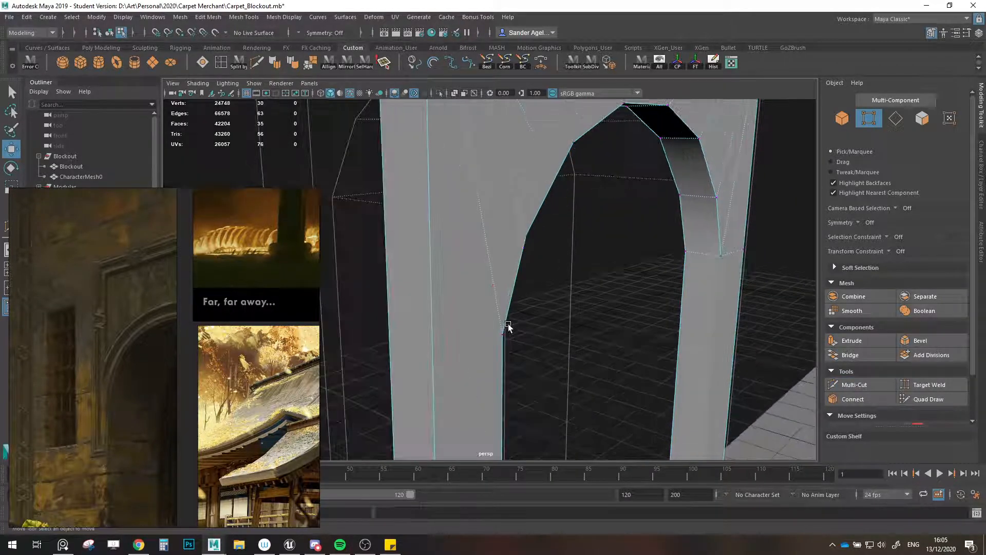
# - Multi-Cut the second pillar from the arch's lowest curve vertex around its outer side to the matching vertex on the opposite face
pyautogui.click(864, 384)
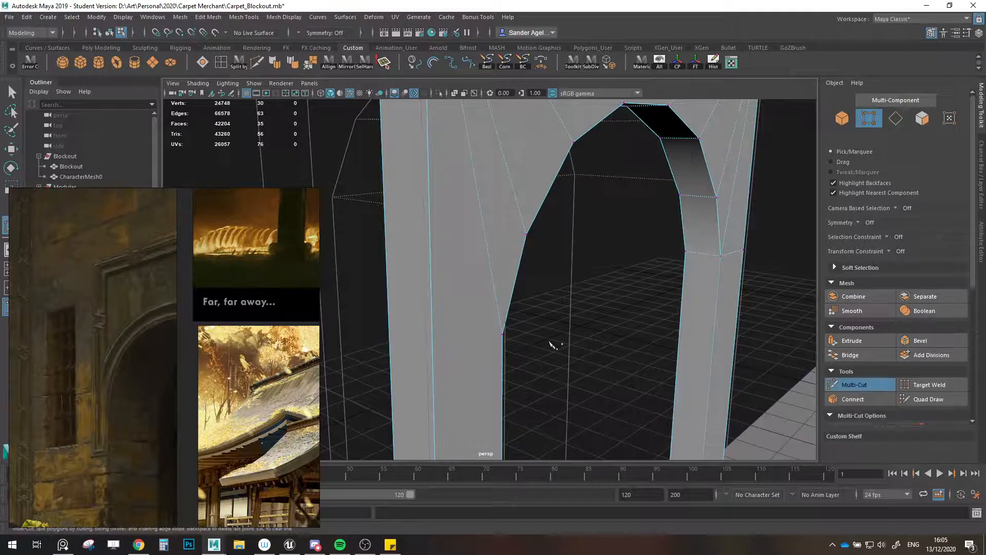
pyautogui.click(503, 336)
pyautogui.keyDown('alt'); pyautogui.moveTo(391, 342); pyautogui.dragTo(548, 358); pyautogui.keyUp('alt')
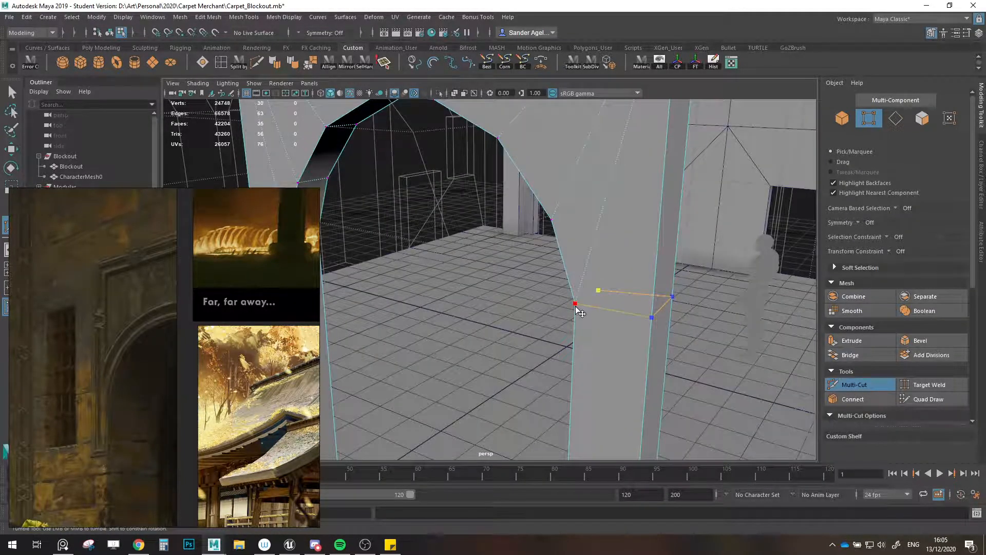
pyautogui.rightClick(576, 307)
pyautogui.press('w')
# - Select the four cut vertices on the outer edges of both pillars
pyautogui.keyDown('alt'); pyautogui.moveTo(616, 298); pyautogui.dragTo(689, 270); pyautogui.keyUp('alt')
pyautogui.moveTo(680, 277); pyautogui.dragTo(625, 306)
pyautogui.keyDown('alt'); pyautogui.moveTo(626, 306); pyautogui.dragTo(595, 327, button='right'); pyautogui.keyUp('alt')
pyautogui.keyDown('alt'); pyautogui.moveTo(595, 328); pyautogui.dragTo(663, 308, button='middle'); pyautogui.keyUp('alt')
pyautogui.moveTo(465, 239); pyautogui.dragTo(475, 255)
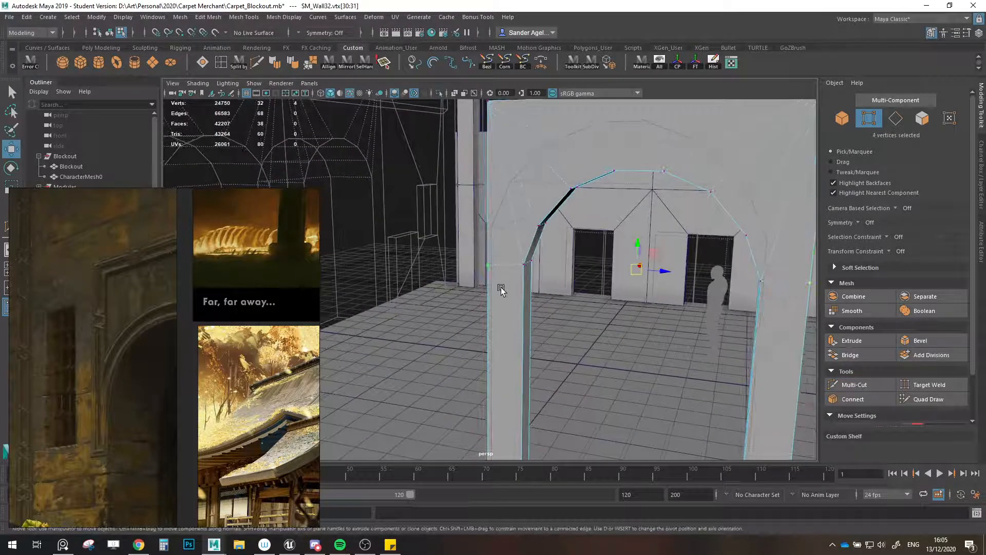
pyautogui.keyDown('alt'); pyautogui.moveTo(502, 290); pyautogui.dragTo(658, 268); pyautogui.keyUp('alt')
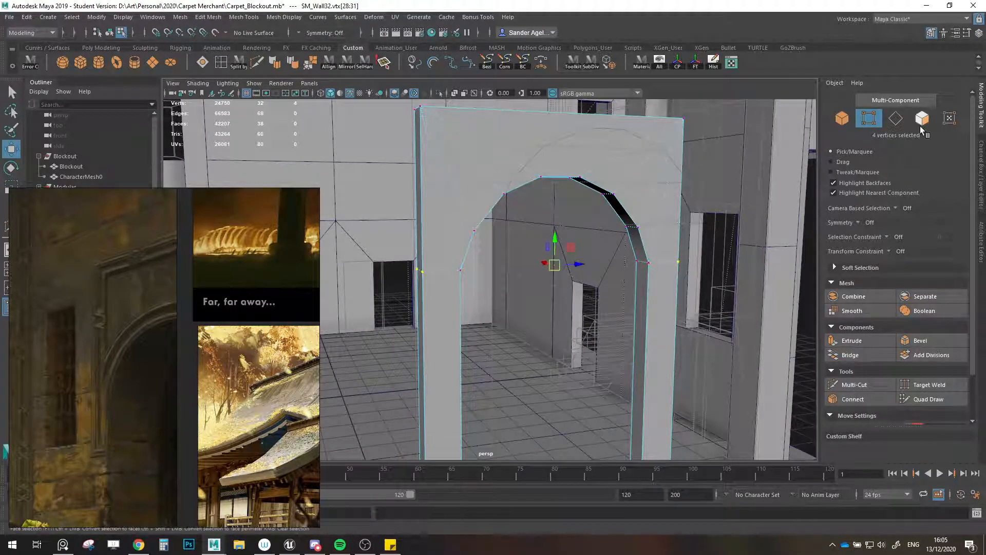
# - Select the 18 front and back faces above the pillar cuts, excluding the pillars and the wall's thickness
pyautogui.click(921, 124)
pyautogui.keyDown('alt'); pyautogui.moveTo(540, 297); pyautogui.dragTo(660, 326); pyautogui.keyUp('alt')
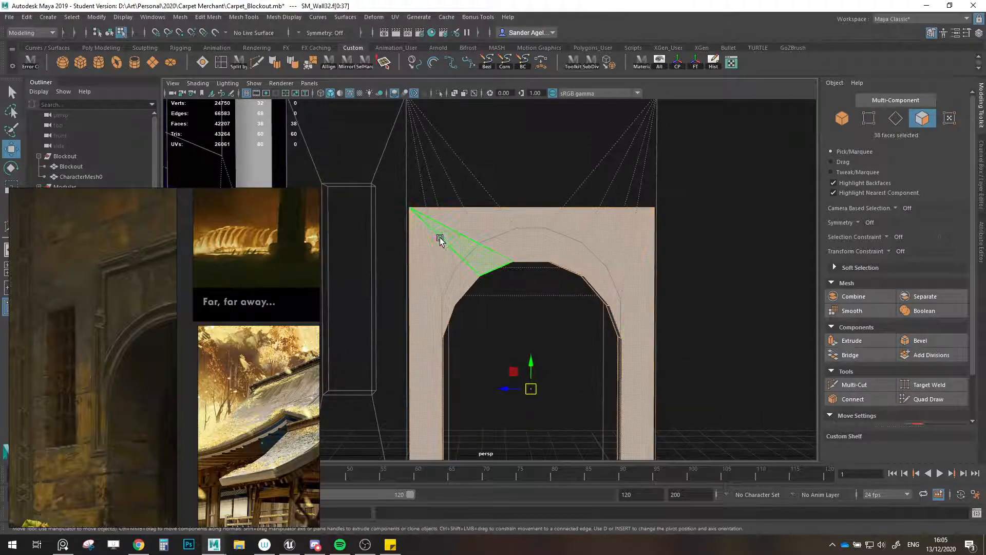
pyautogui.moveTo(559, 324); pyautogui.dragTo(629, 329)
pyautogui.keyDown('ctrl'); pyautogui.click(445, 316); pyautogui.keyUp('ctrl')
pyautogui.keyDown('ctrl'); pyautogui.doubleClick(464, 291); pyautogui.keyUp('ctrl')
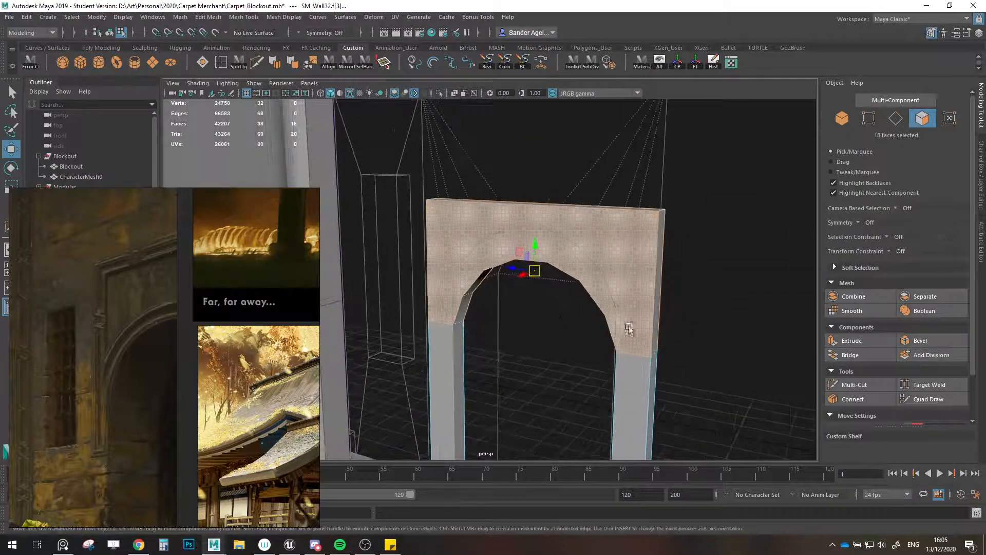
# - Try to Extrude the selected faces around the arch with an offset of 0.1
pyautogui.click(863, 340)
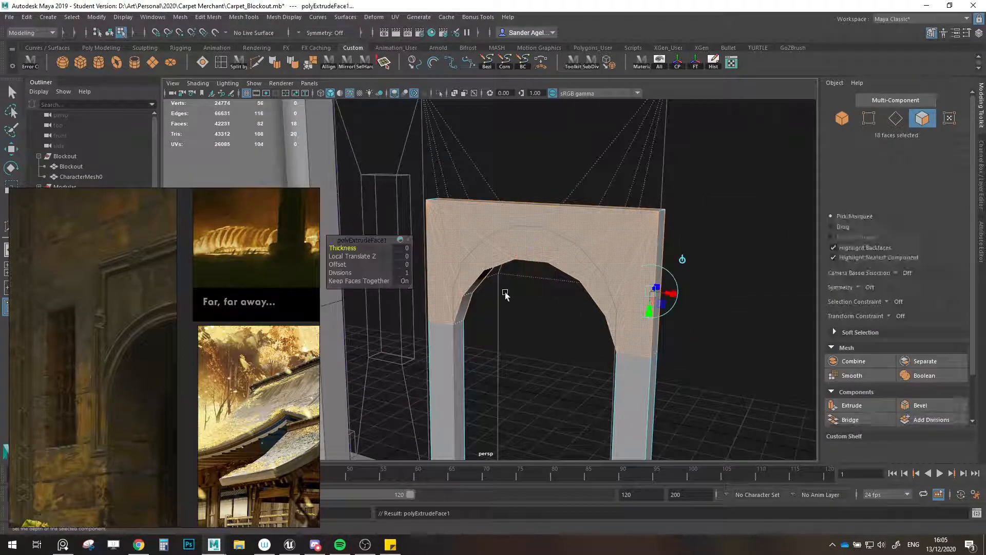
pyautogui.moveTo(343, 263); pyautogui.dragTo(344, 263)
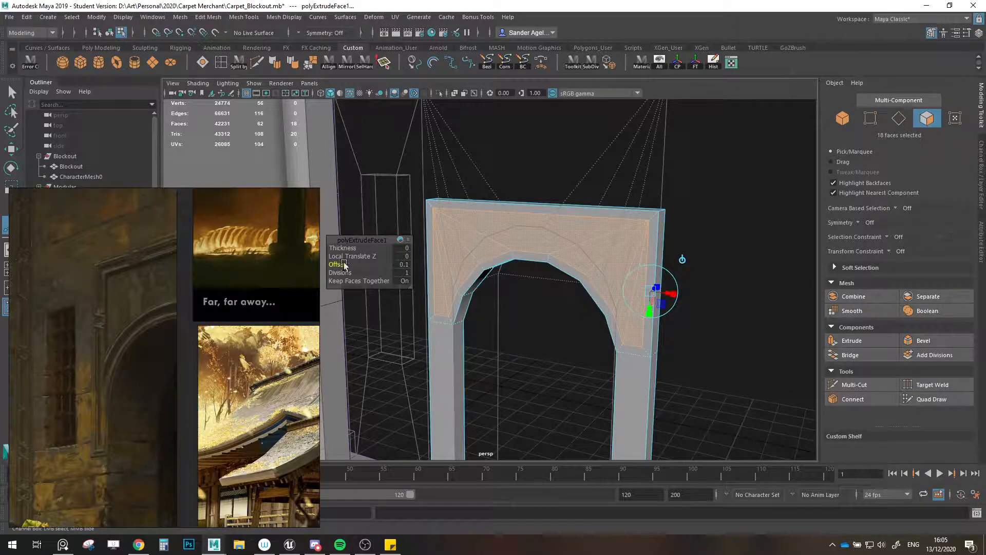
pyautogui.keyDown('alt'); pyautogui.moveTo(456, 282); pyautogui.dragTo(575, 268); pyautogui.keyUp('alt')
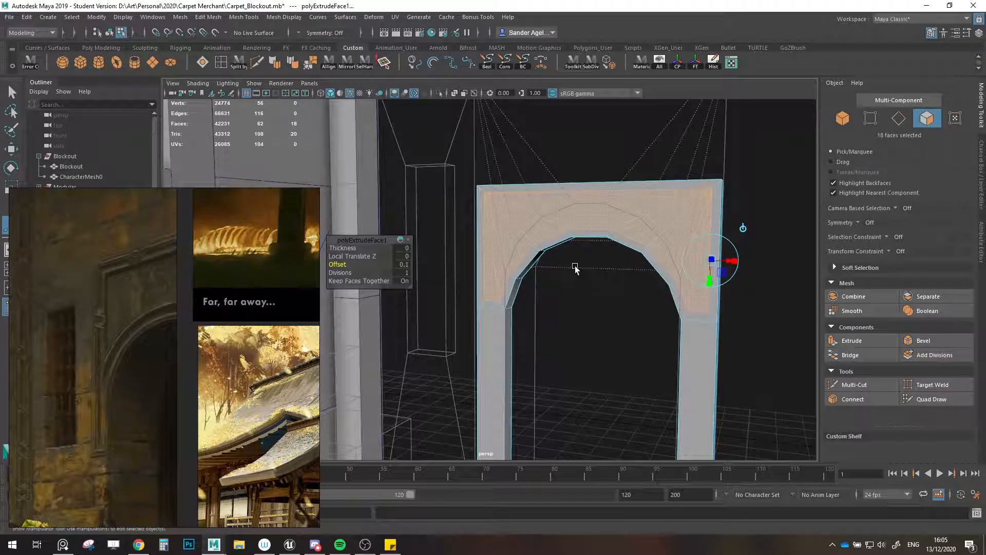
pyautogui.press('w')
pyautogui.keyDown('alt'); pyautogui.moveTo(575, 268); pyautogui.dragTo(595, 263); pyautogui.keyUp('alt')
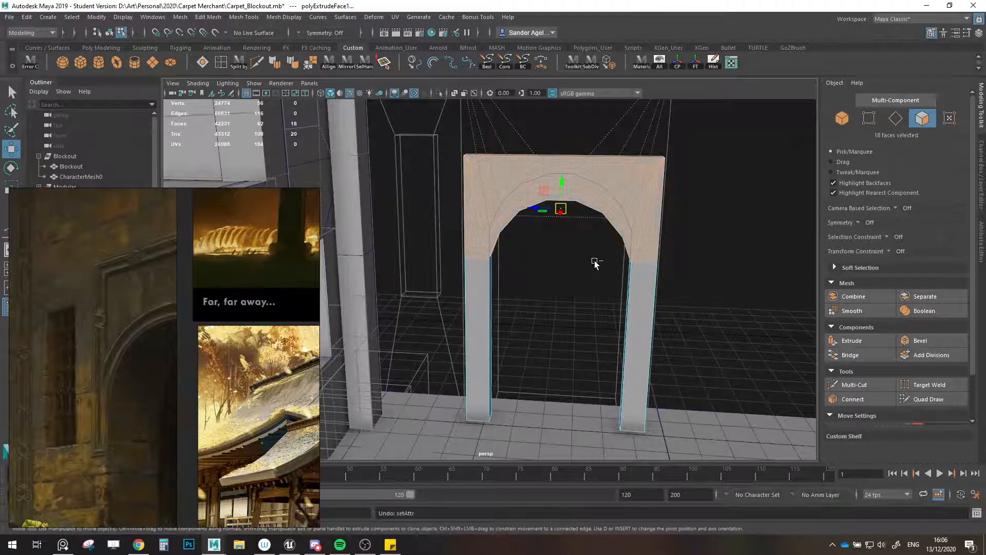
# - Select the 20 vertices outlining the doorway opening and scale them outward horizontally to widen the opening and narrow the pillars
pyautogui.click(869, 119)
pyautogui.moveTo(478, 181); pyautogui.dragTo(635, 457)
pyautogui.press('r')
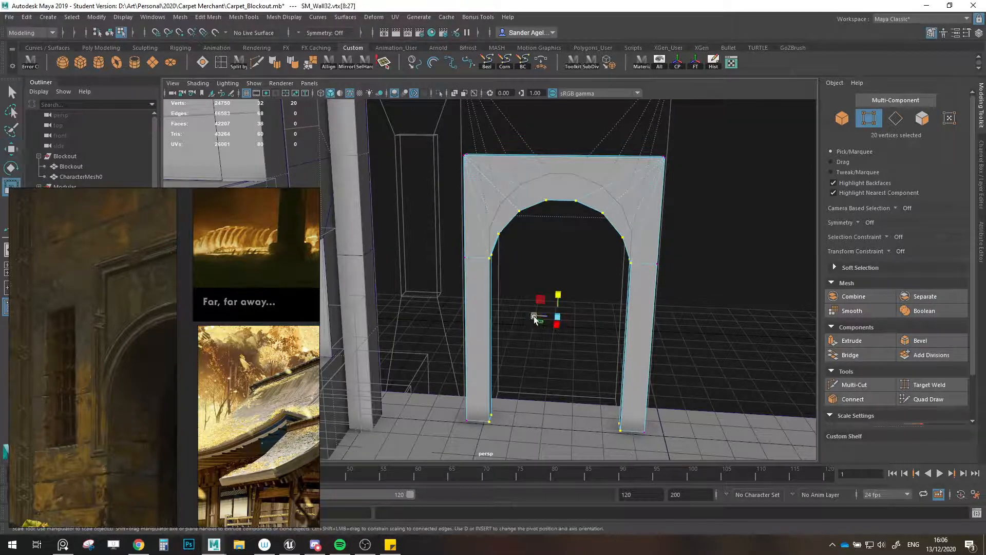
pyautogui.moveTo(534, 318); pyautogui.dragTo(513, 278)
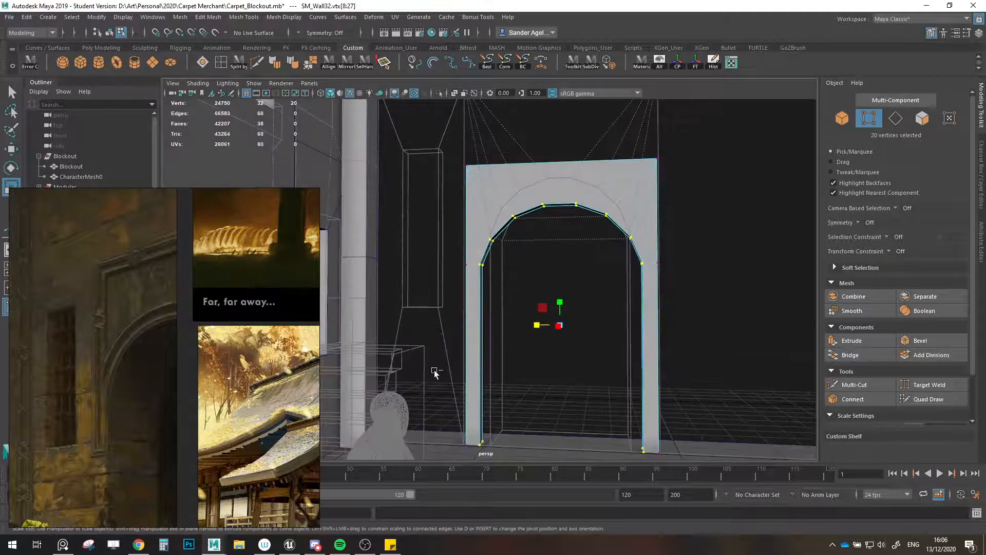
# - Remove the floor-level vertices from the selection and scale the 16 arch curve vertices vertically to make the curve taller
pyautogui.keyDown('ctrl'); pyautogui.moveTo(434, 374); pyautogui.dragTo(685, 473); pyautogui.keyUp('ctrl')
pyautogui.moveTo(562, 223); pyautogui.dragTo(561, 216)
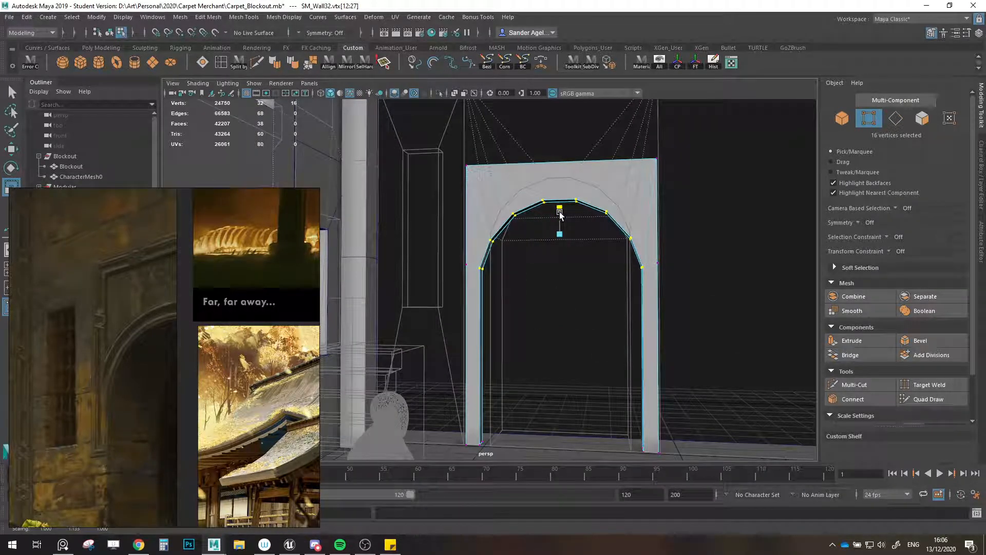
pyautogui.press('w')
# - Select only the 18 front and back faces above the pillar cuts on the widened arch, leaving out the edge faces
pyautogui.click(923, 119)
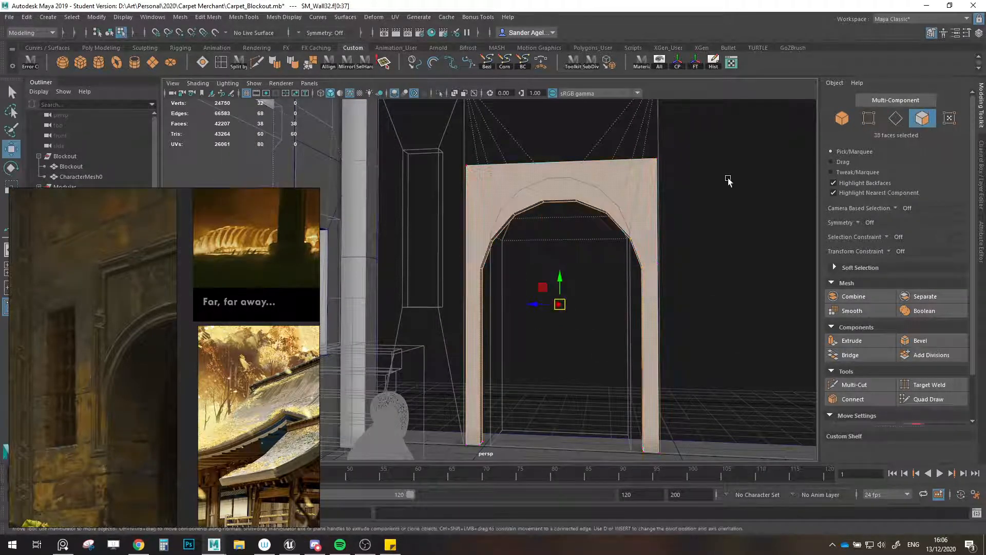
pyautogui.keyDown('ctrl'); pyautogui.moveTo(424, 305); pyautogui.dragTo(766, 380); pyautogui.keyUp('ctrl')
pyautogui.keyDown('alt'); pyautogui.moveTo(586, 260); pyautogui.dragTo(534, 264); pyautogui.keyUp('alt')
pyautogui.keyDown('ctrl'); pyautogui.click(724, 233); pyautogui.keyUp('ctrl')
pyautogui.keyDown('alt'); pyautogui.moveTo(723, 233); pyautogui.dragTo(706, 315, button='middle'); pyautogui.keyUp('alt')
pyautogui.keyDown('alt'); pyautogui.moveTo(707, 314); pyautogui.dragTo(712, 321); pyautogui.keyUp('alt')
pyautogui.keyDown('ctrl'); pyautogui.doubleClick(656, 272); pyautogui.keyUp('ctrl')
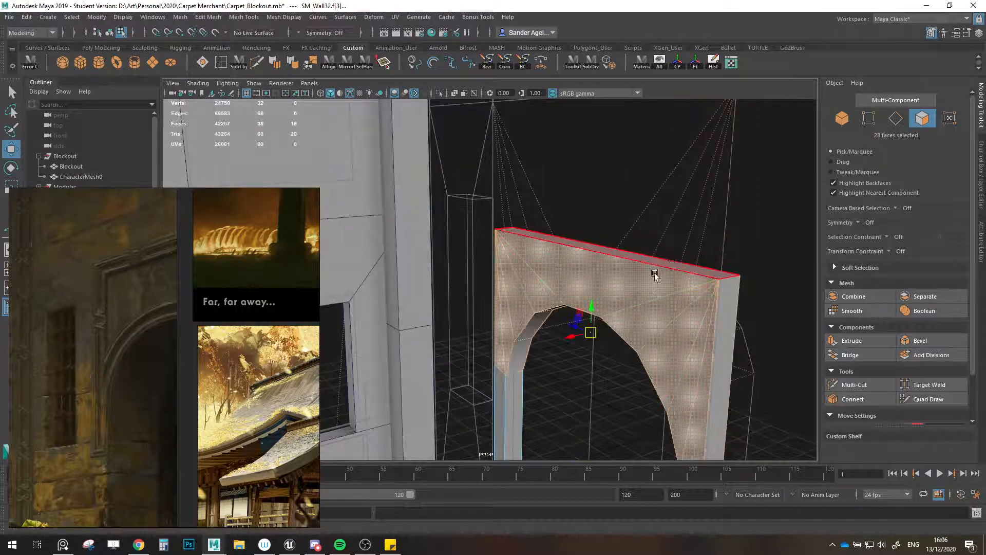
pyautogui.keyDown('alt'); pyautogui.moveTo(655, 273); pyautogui.dragTo(686, 300); pyautogui.keyUp('alt')
# - Extrude the selected front and back faces with an offset of 0.1 to inset a border around the arch panel
pyautogui.click(850, 341)
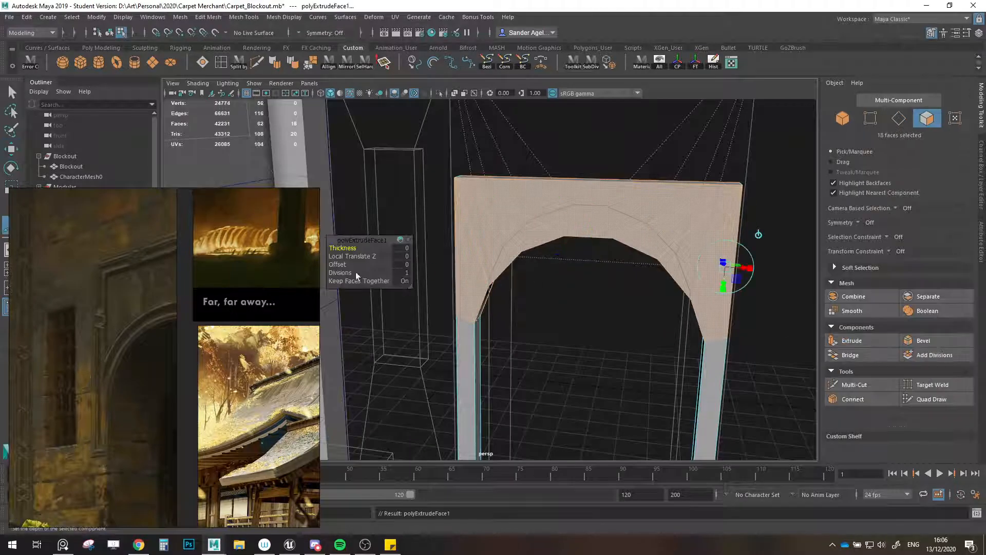
pyautogui.click(336, 264)
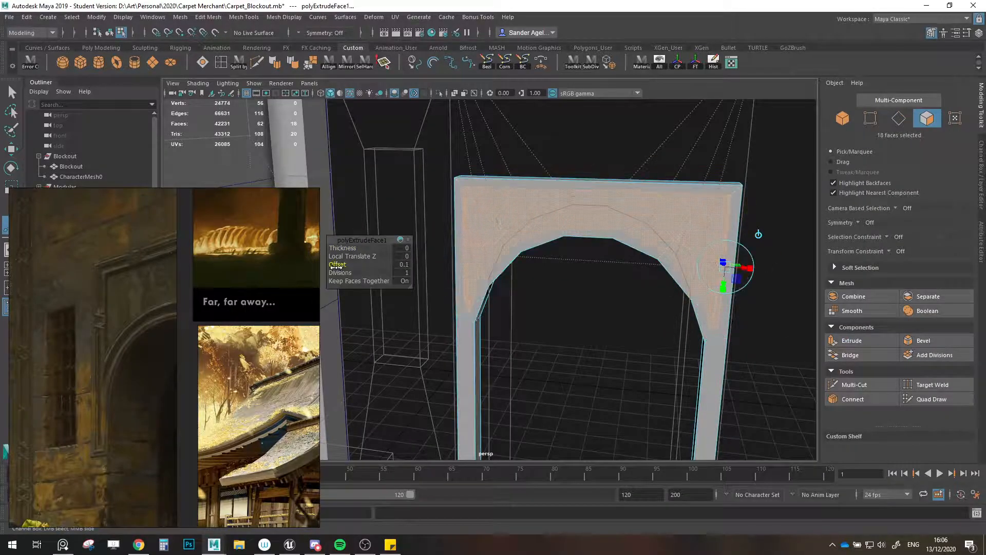
pyautogui.keyDown('alt'); pyautogui.moveTo(502, 302); pyautogui.dragTo(504, 288); pyautogui.keyUp('alt')
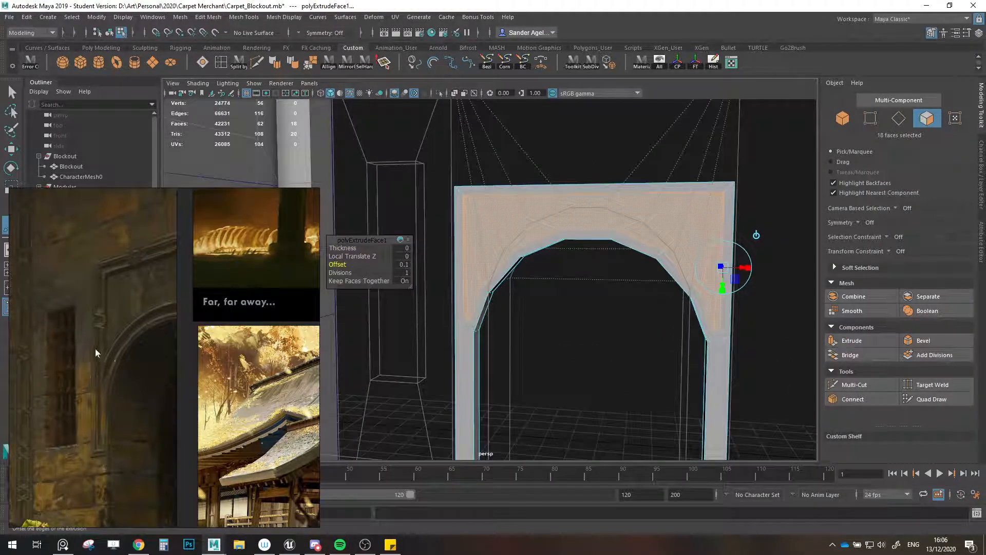
pyautogui.press('w')
# - Select the 24 narrow border faces around the inset panels on both sides of the wall
pyautogui.keyDown('alt'); pyautogui.moveTo(568, 282); pyautogui.dragTo(483, 319); pyautogui.keyUp('alt')
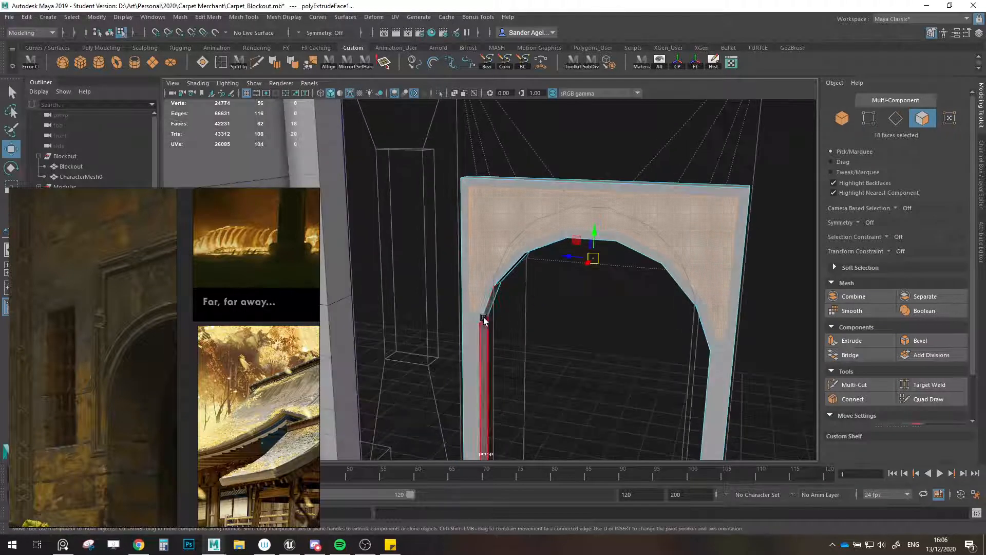
pyautogui.click(467, 313)
pyautogui.keyDown('shift'); pyautogui.doubleClick(465, 268); pyautogui.keyUp('shift')
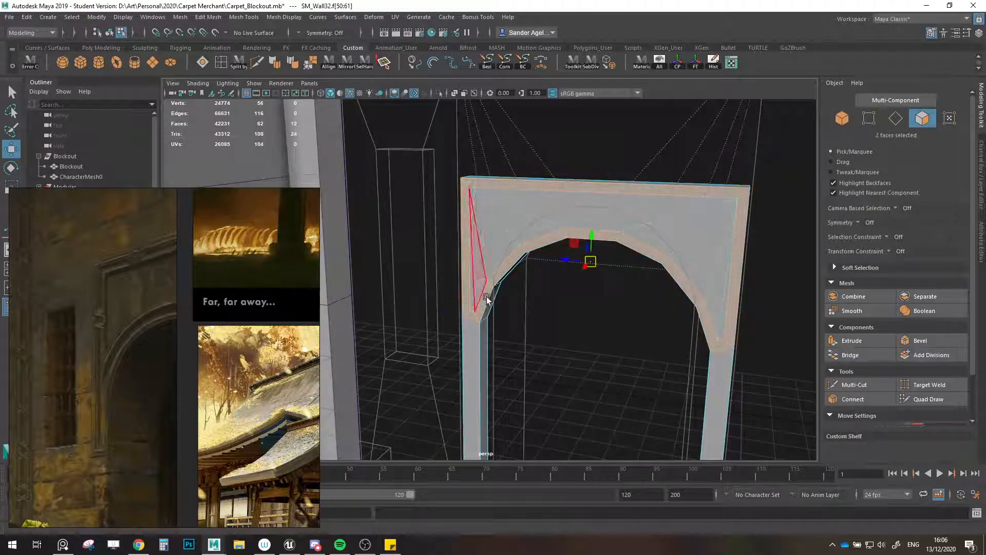
pyautogui.keyDown('alt'); pyautogui.moveTo(612, 286); pyautogui.dragTo(458, 278); pyautogui.keyUp('alt')
pyautogui.keyDown('shift'); pyautogui.click(571, 332); pyautogui.keyUp('shift')
pyautogui.keyDown('shift'); pyautogui.doubleClick(551, 325); pyautogui.keyUp('shift')
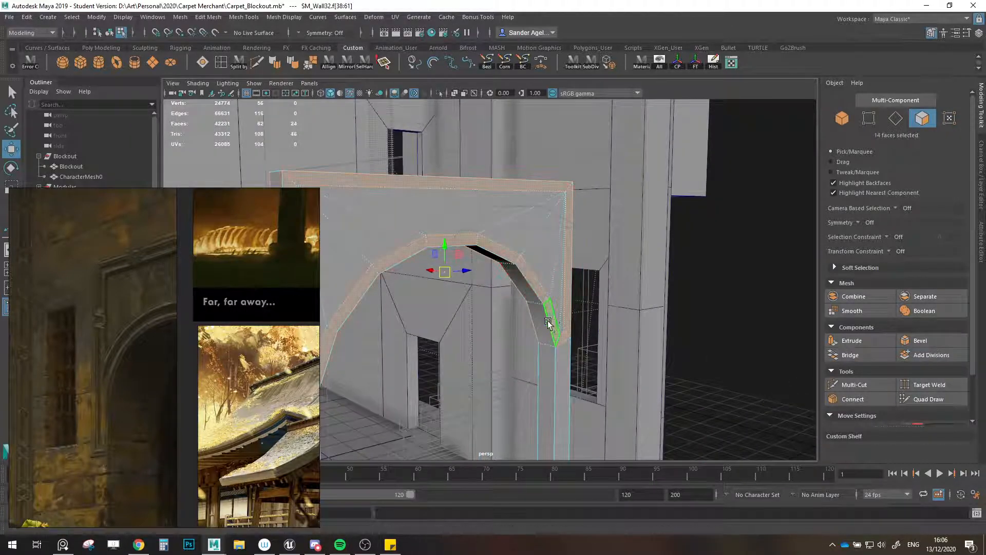
pyautogui.keyDown('alt'); pyautogui.moveTo(548, 323); pyautogui.dragTo(600, 317); pyautogui.keyUp('alt')
# - Extrude the border faces with a thickness of 0.05 to form a raised frame around the arch panels
pyautogui.click(866, 341)
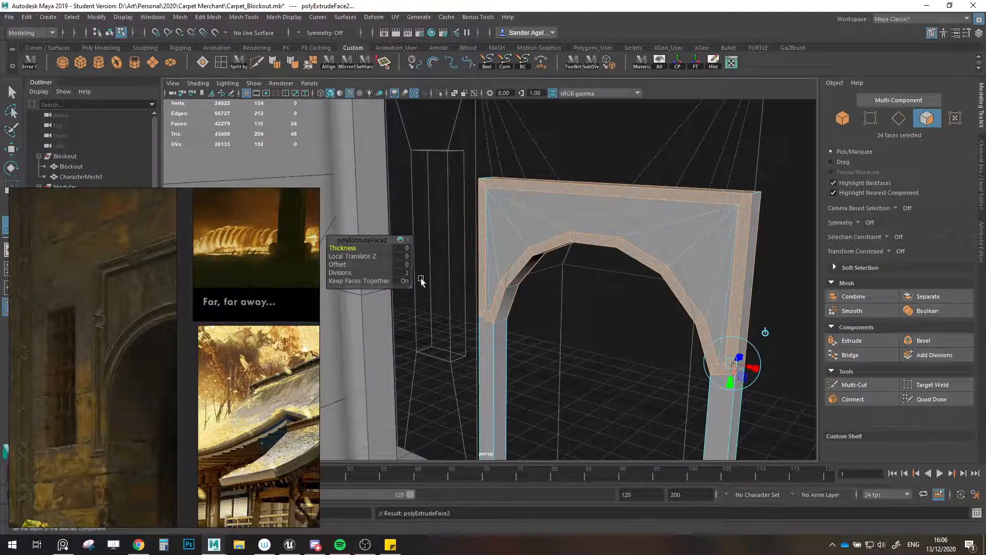
pyautogui.moveTo(334, 248); pyautogui.dragTo(354, 249)
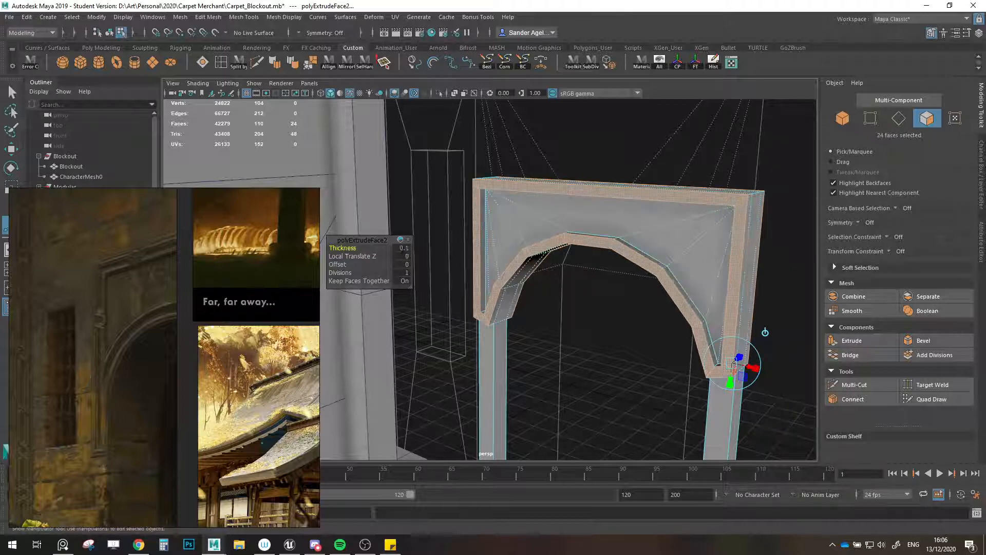
pyautogui.press('Return')
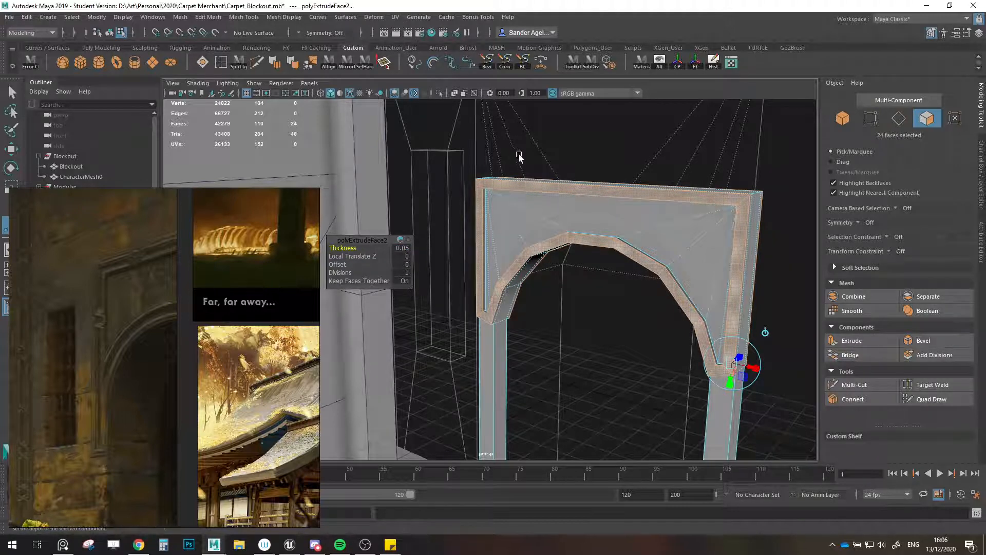
pyautogui.press('w')
# - Delete the four extra edges across the lower corners of the inset arch panels on the front and back
pyautogui.keyDown('alt'); pyautogui.moveTo(598, 246); pyautogui.dragTo(618, 300); pyautogui.keyUp('alt')
pyautogui.click(896, 119)
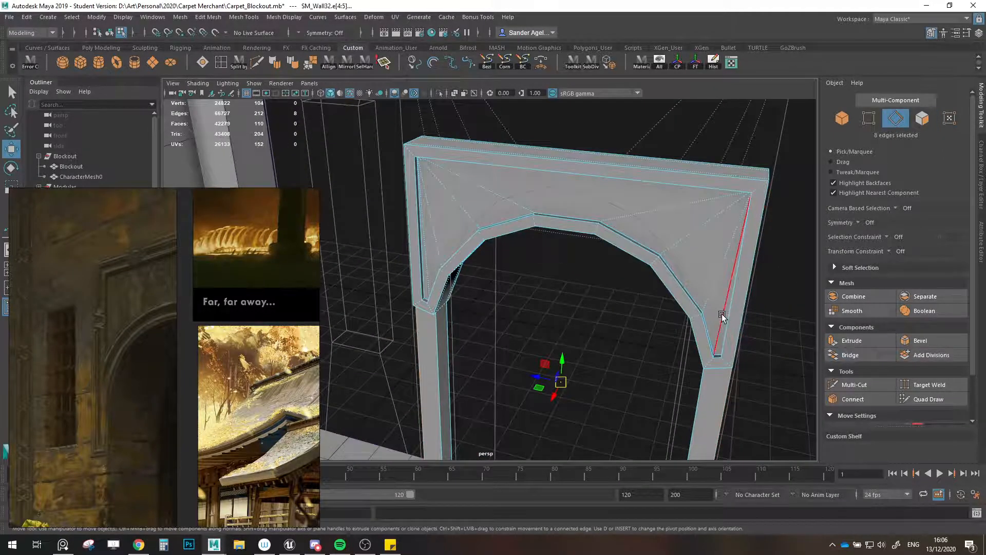
pyautogui.click(722, 315)
pyautogui.keyDown('shift'); pyautogui.click(429, 268); pyautogui.keyUp('shift')
pyautogui.keyDown('alt'); pyautogui.moveTo(429, 269); pyautogui.dragTo(573, 276); pyautogui.keyUp('alt')
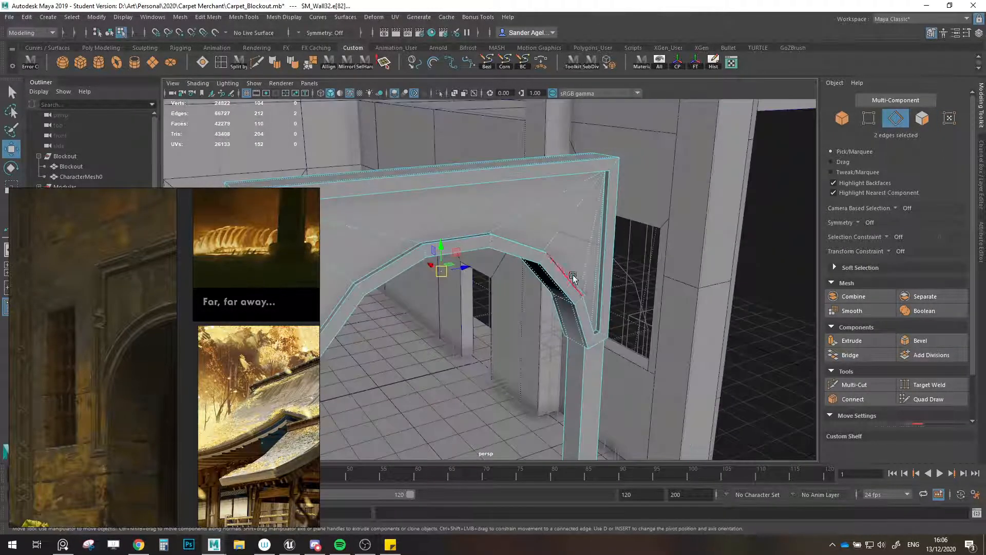
pyautogui.keyDown('shift'); pyautogui.click(593, 284); pyautogui.keyUp('shift')
pyautogui.keyDown('alt'); pyautogui.moveTo(517, 303); pyautogui.dragTo(617, 294); pyautogui.keyUp('alt')
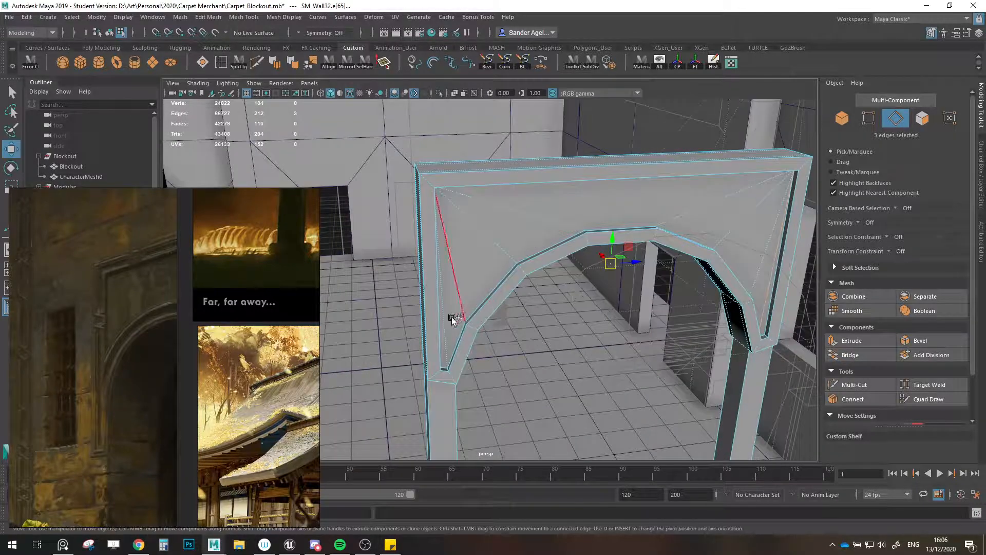
pyautogui.keyDown('shift'); pyautogui.click(448, 320); pyautogui.keyUp('shift')
pyautogui.press('Delete')
pyautogui.keyDown('alt'); pyautogui.moveTo(502, 340); pyautogui.dragTo(845, 329); pyautogui.keyUp('alt')
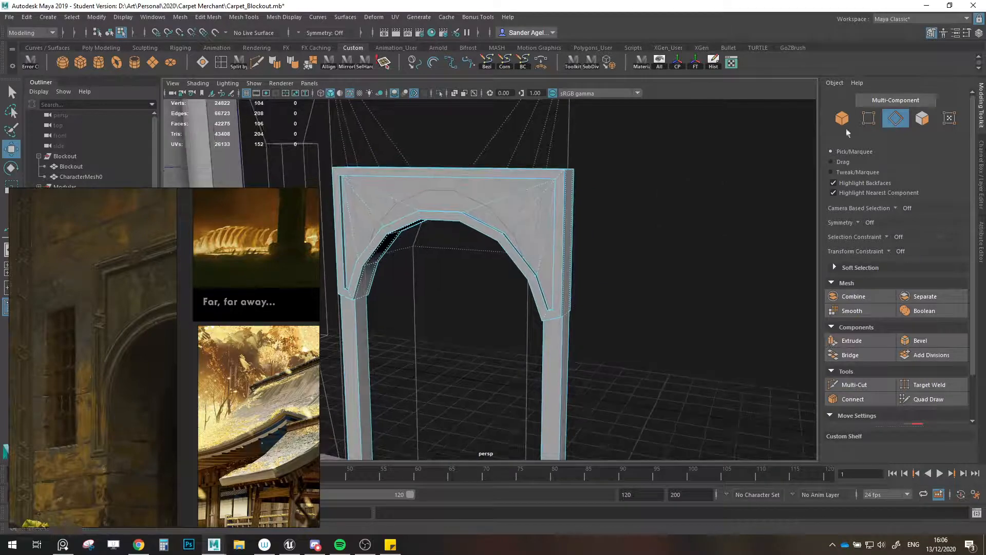
# - Duplicate the whole arched wall piece and move the copy next to the row of modular pieces outside the building
pyautogui.click(843, 120)
pyautogui.click(716, 275)
pyautogui.scroll(-6, 716, 275)
pyautogui.keyDown('alt'); pyautogui.moveTo(716, 275); pyautogui.dragTo(674, 322); pyautogui.keyUp('alt')
pyautogui.scroll(4, 674, 322)
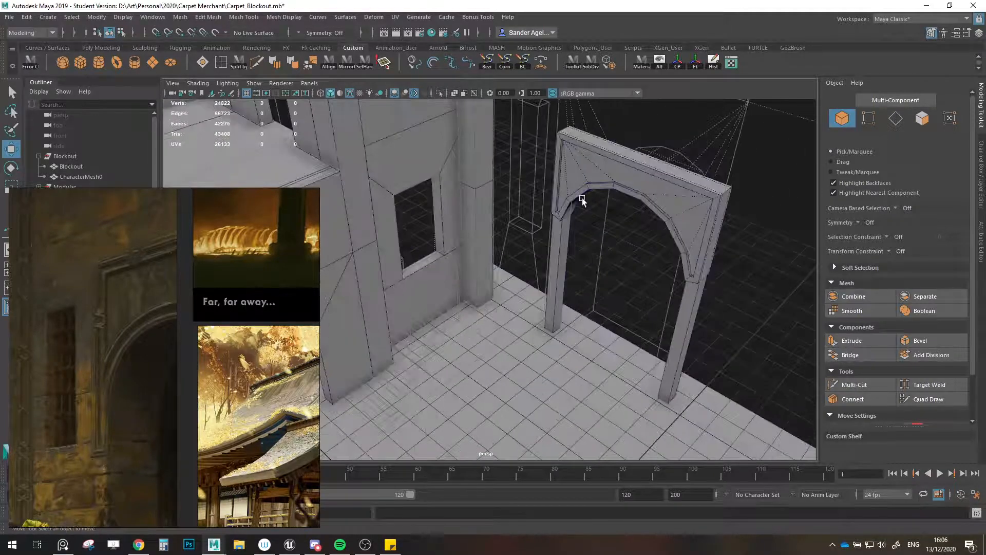
pyautogui.click(583, 198)
pyautogui.keyDown('alt'); pyautogui.moveTo(593, 220); pyautogui.dragTo(542, 291); pyautogui.keyUp('alt')
pyautogui.keyDown('alt'); pyautogui.moveTo(626, 397); pyautogui.dragTo(726, 363); pyautogui.keyUp('alt')
pyautogui.scroll(-5, 646, 354)
pyautogui.keyDown('alt'); pyautogui.moveTo(726, 364); pyautogui.dragTo(735, 366, button='middle'); pyautogui.keyUp('alt')
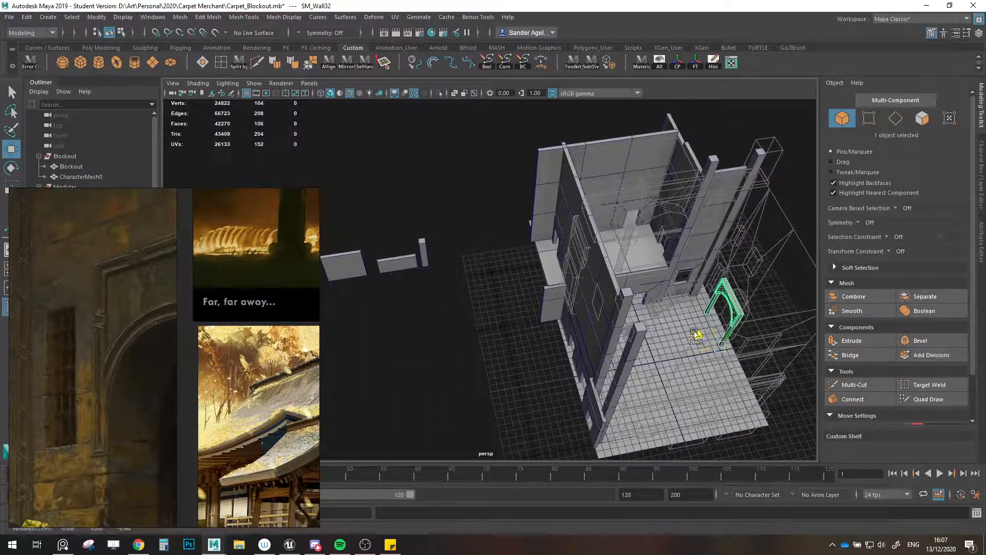
pyautogui.keyDown('shift'); pyautogui.moveTo(697, 335); pyautogui.dragTo(410, 289); pyautogui.keyUp('shift')
pyautogui.keyDown('alt'); pyautogui.moveTo(450, 295); pyautogui.dragTo(606, 329, button='middle'); pyautogui.keyUp('alt')
# - Rotate the arch copy to line up with the modular row, freeze its transforms and delete its history
pyautogui.press('e')
pyautogui.moveTo(526, 334); pyautogui.dragTo(354, 304)
pyautogui.press('w')
pyautogui.keyDown('alt'); pyautogui.moveTo(442, 326); pyautogui.dragTo(505, 308, button='middle'); pyautogui.keyUp('alt')
pyautogui.click(696, 63)
pyautogui.click(716, 66)
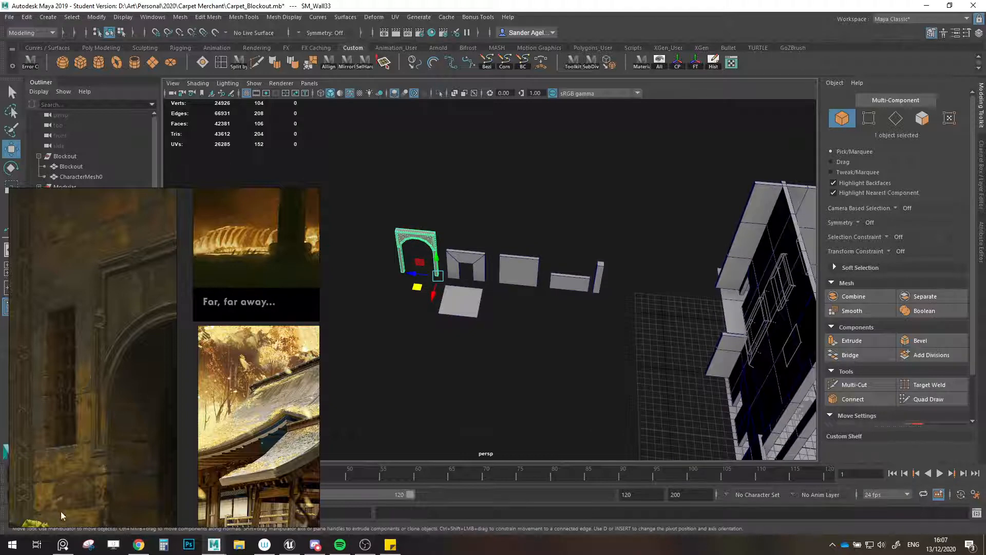
# - Hide the reference images and rename SM_Wall32 in the Instances group to SM_Gate
pyautogui.click(63, 546)
pyautogui.click(63, 546)
pyautogui.click(39, 198)
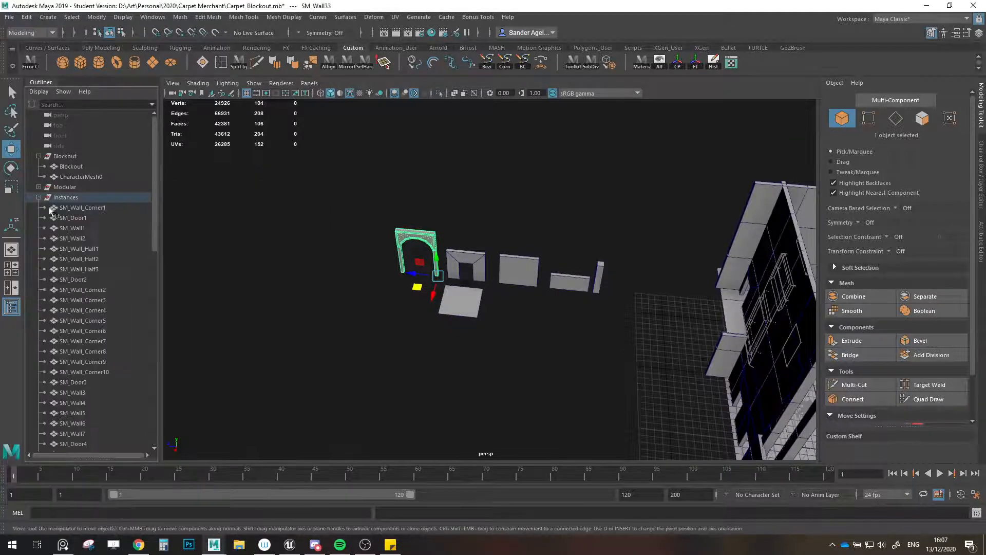
pyautogui.scroll(-10, 76, 377)
pyautogui.click(86, 430)
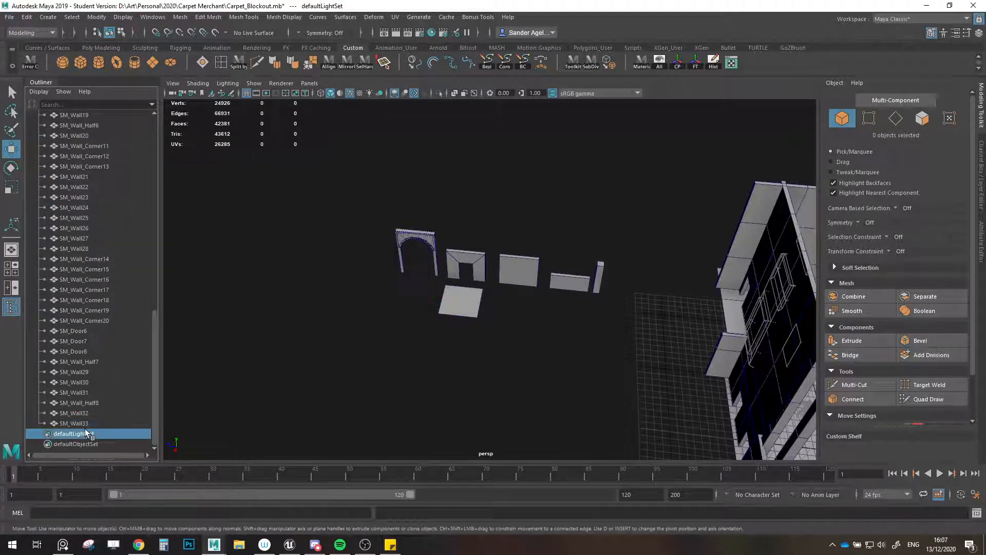
pyautogui.click(79, 424)
pyautogui.doubleClick(75, 413)
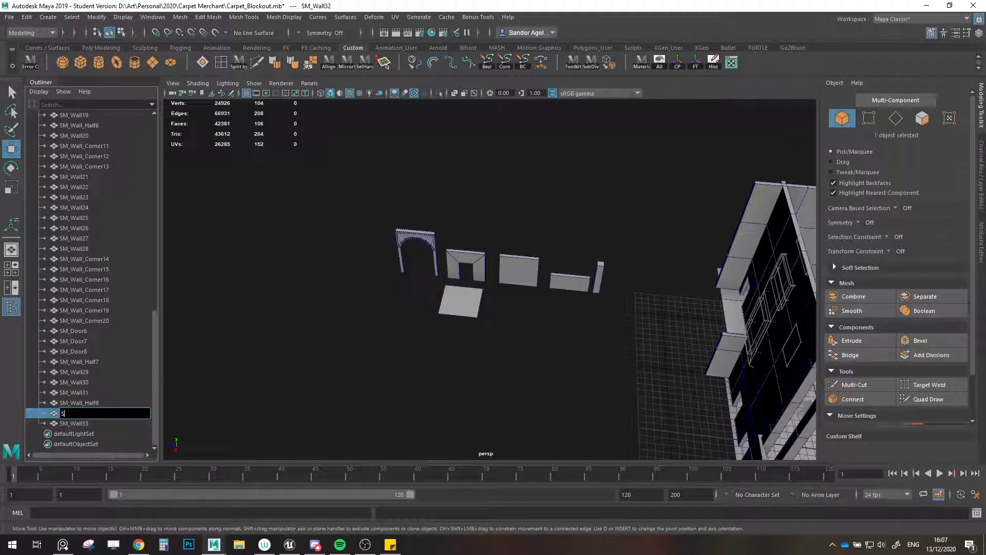
pyautogui.press('Return')
# - Copy the SM_Gate name and apply it to SM_Wall33, the arch copy
pyautogui.doubleClick(76, 414)
pyautogui.hotkey('ctrl', 'c')
pyautogui.doubleClick(91, 427)
pyautogui.hotkey('ctrl', 'v')
pyautogui.press('Return')
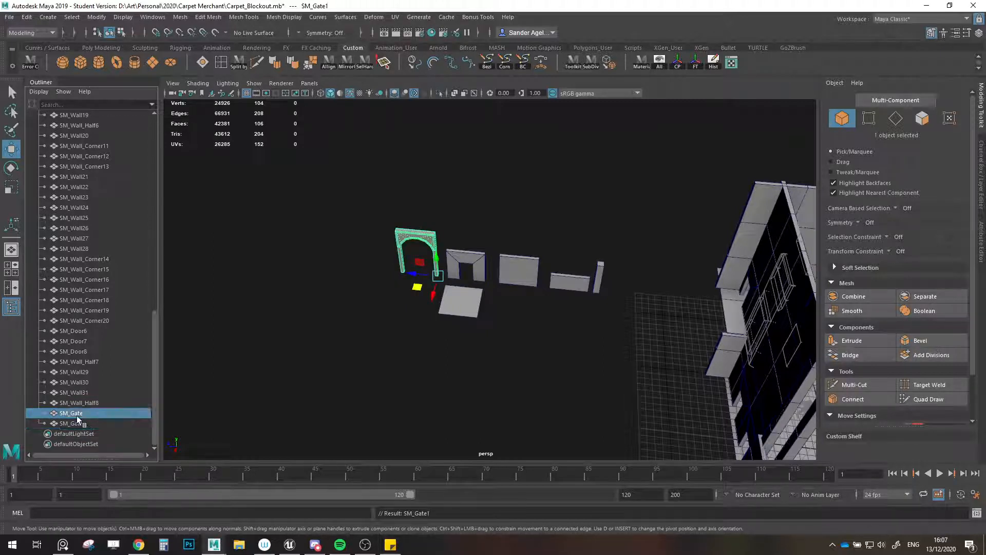
# - Move SM_Gate1 from the Instances group into the Modular group
pyautogui.moveTo(76, 417)
pyautogui.mouseDown()
pyautogui.moveTo(95, 348)
pyautogui.moveTo(73, 421)
pyautogui.mouseUp()
pyautogui.moveTo(73, 421); pyautogui.dragTo(91, 59, button='middle')
pyautogui.scroll(6, 73, 163)
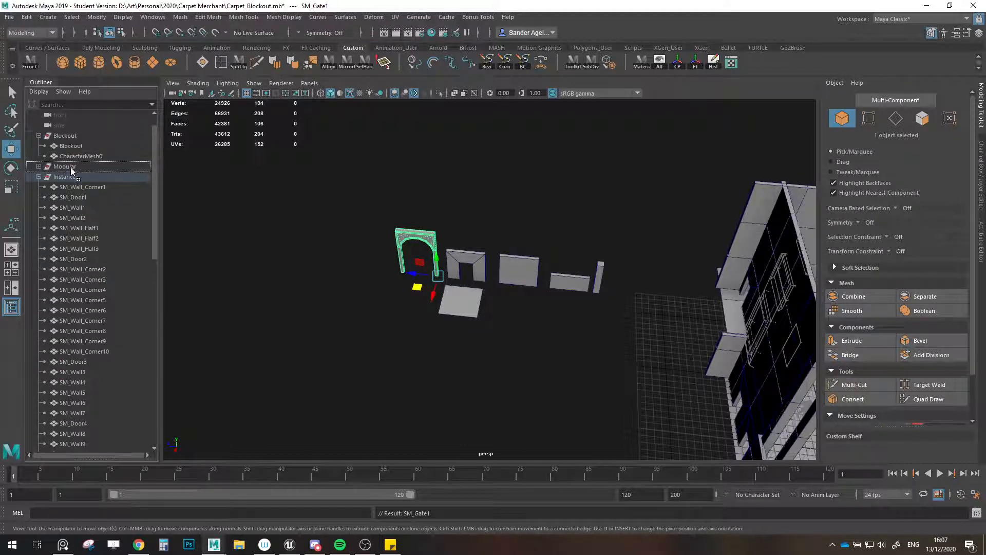
pyautogui.click(70, 168)
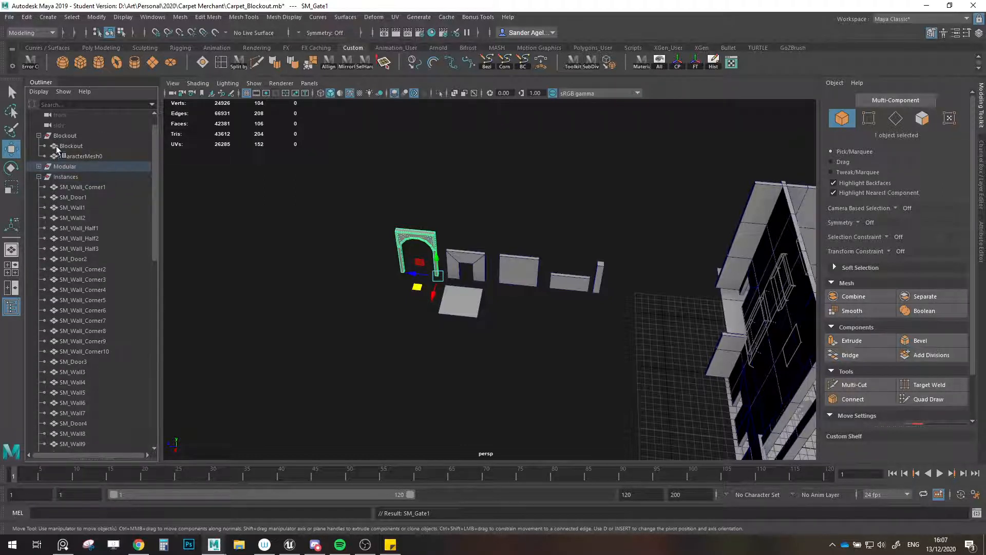
# - Select the wall, half-wall and corner instances from SM_Wall1 through SM_Wall15, leaving out the doors
pyautogui.click(85, 207)
pyautogui.keyDown('shift'); pyautogui.click(100, 250); pyautogui.keyUp('shift')
pyautogui.keyDown('ctrl'); pyautogui.click(100, 269); pyautogui.keyUp('ctrl')
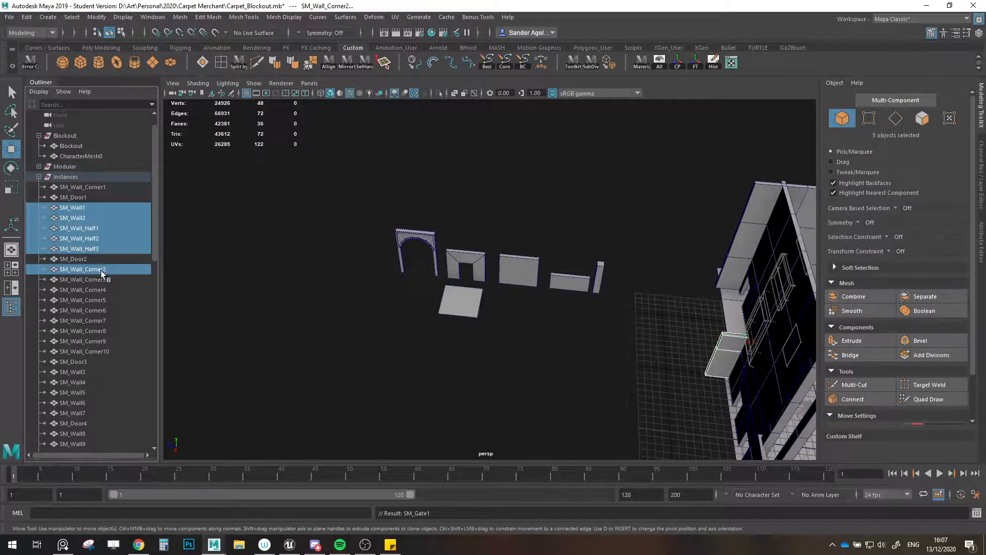
pyautogui.keyDown('shift'); pyautogui.click(91, 352); pyautogui.keyUp('shift')
pyautogui.scroll(-5, 101, 349)
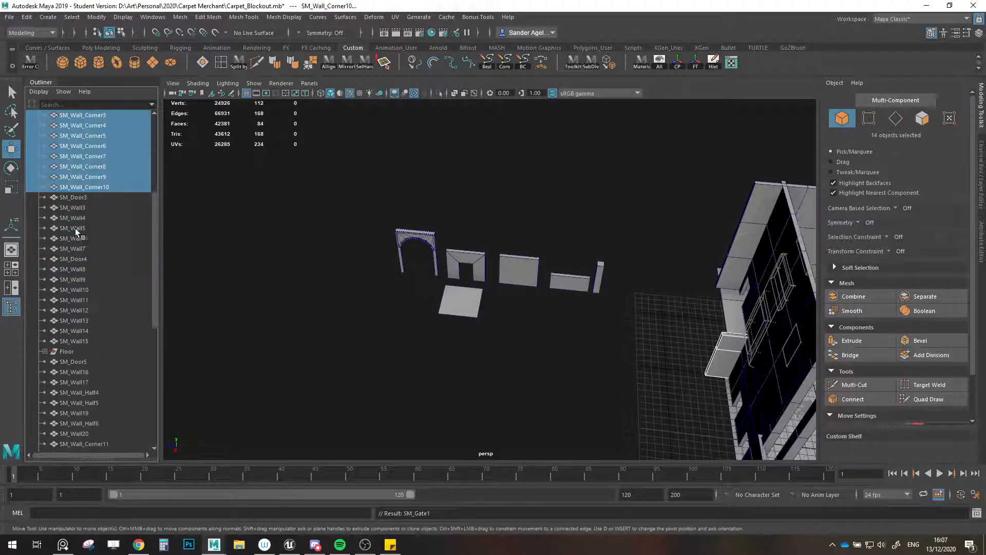
pyautogui.keyDown('ctrl'); pyautogui.click(82, 208); pyautogui.keyUp('ctrl')
pyautogui.keyDown('shift'); pyautogui.click(91, 249); pyautogui.keyUp('shift')
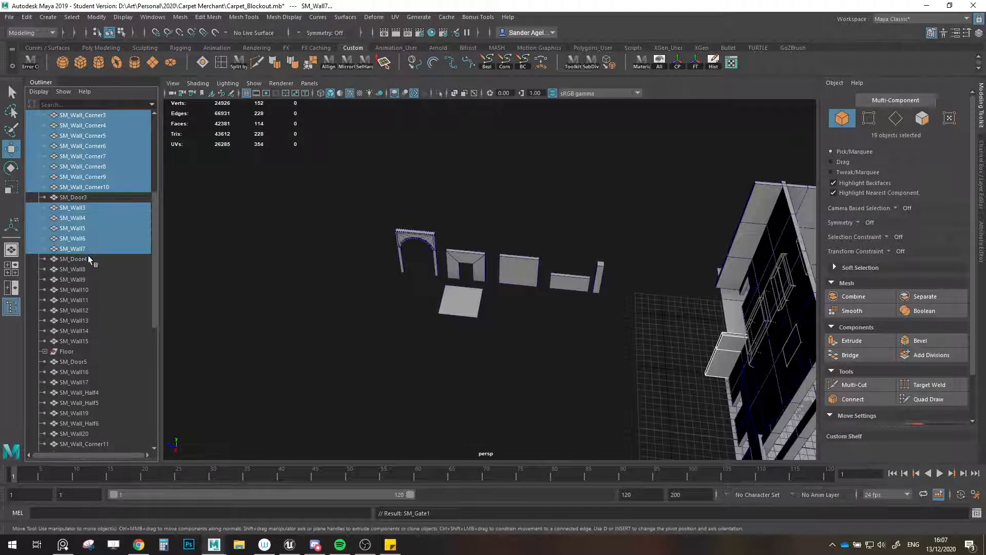
pyautogui.keyDown('ctrl'); pyautogui.click(87, 269); pyautogui.keyUp('ctrl')
pyautogui.keyDown('ctrl'); pyautogui.click(86, 280); pyautogui.keyUp('ctrl')
pyautogui.keyDown('shift'); pyautogui.click(89, 341); pyautogui.keyUp('shift')
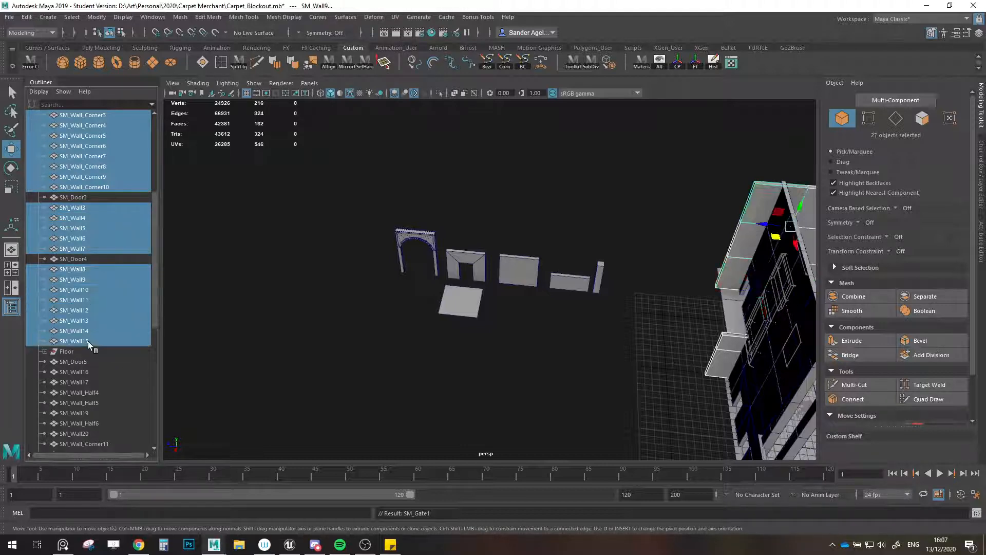
# - Add SM_Wall16 through SM_Wall_Corner20 plus SM_Wall_Half7 and SM_Wall_Half8 to the selection, leaving out doors and Floor
pyautogui.scroll(-5, 95, 331)
pyautogui.keyDown('ctrl'); pyautogui.click(86, 208); pyautogui.keyUp('ctrl')
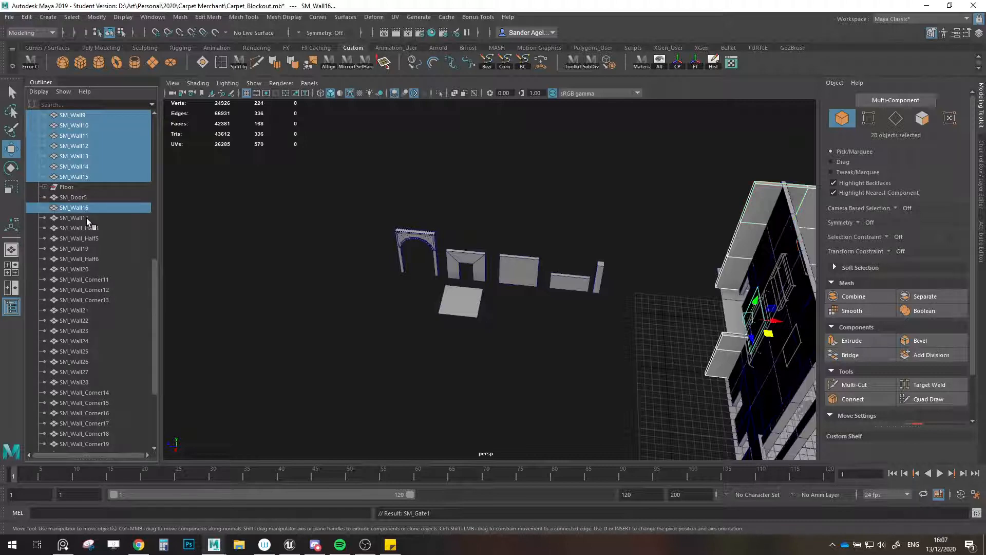
pyautogui.keyDown('ctrl'); pyautogui.click(86, 217); pyautogui.keyUp('ctrl')
pyautogui.keyDown('ctrl'); pyautogui.click(97, 228); pyautogui.keyUp('ctrl')
pyautogui.keyDown('ctrl'); pyautogui.click(100, 239); pyautogui.keyUp('ctrl')
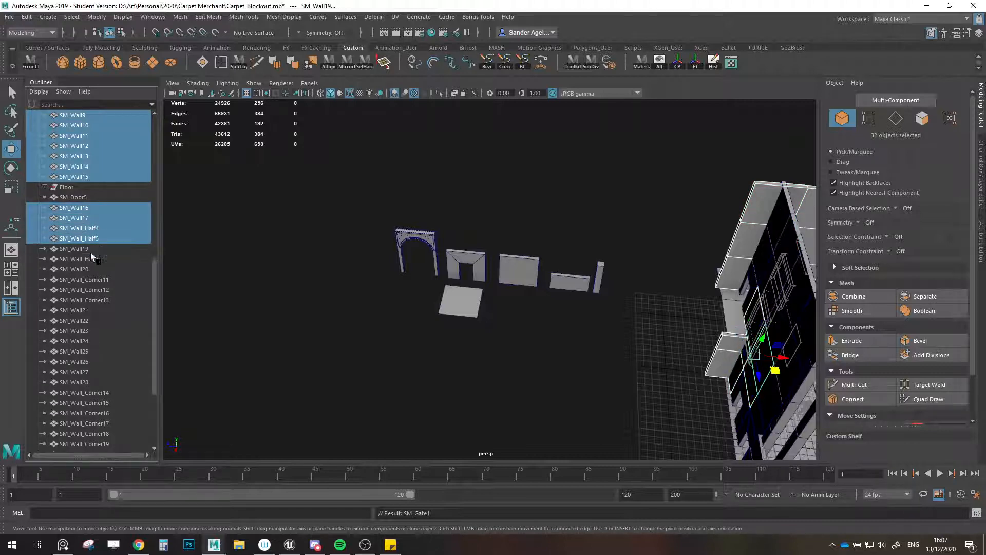
pyautogui.keyDown('shift'); pyautogui.click(85, 300); pyautogui.keyUp('shift')
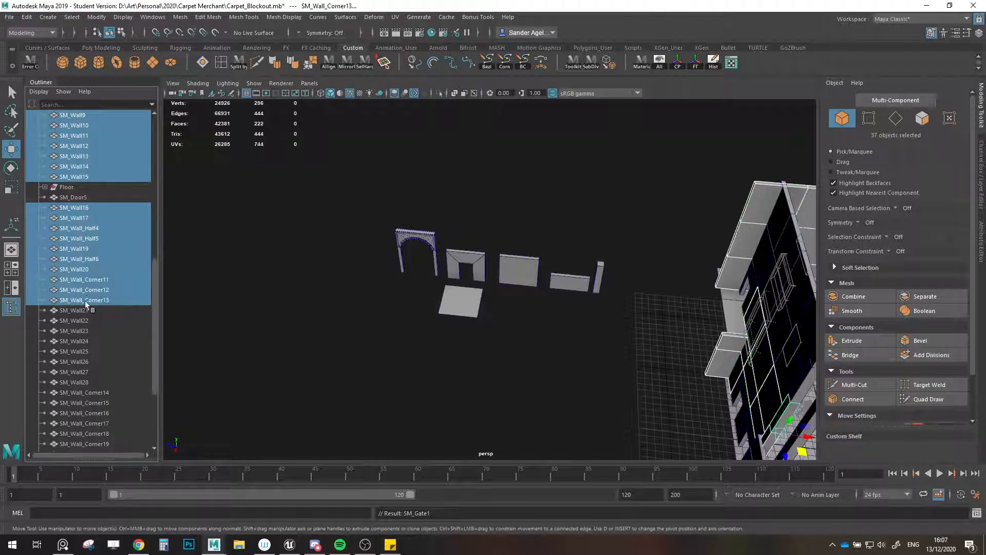
pyautogui.keyDown('shift'); pyautogui.click(76, 383); pyautogui.keyUp('shift')
pyautogui.scroll(-4, 98, 371)
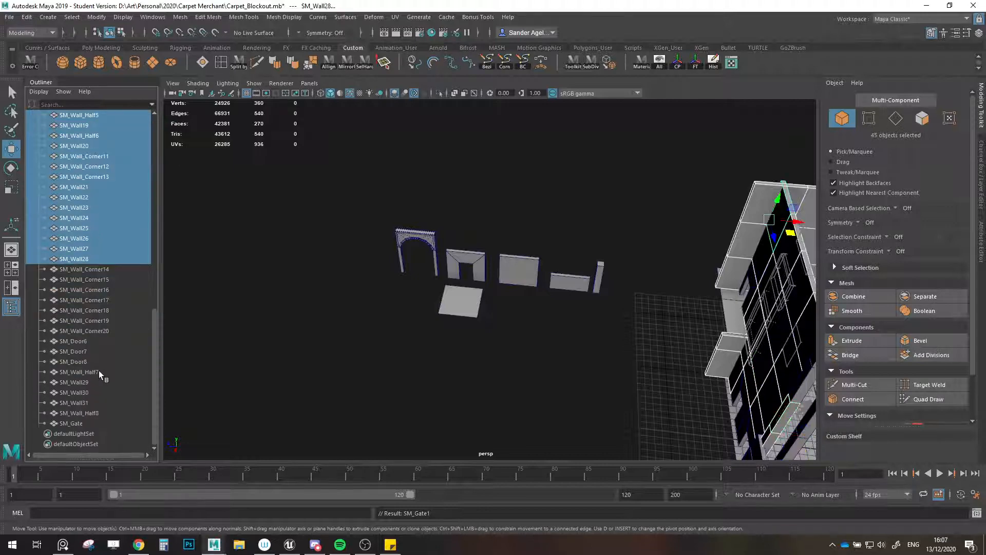
pyautogui.keyDown('shift'); pyautogui.click(97, 332); pyautogui.keyUp('shift')
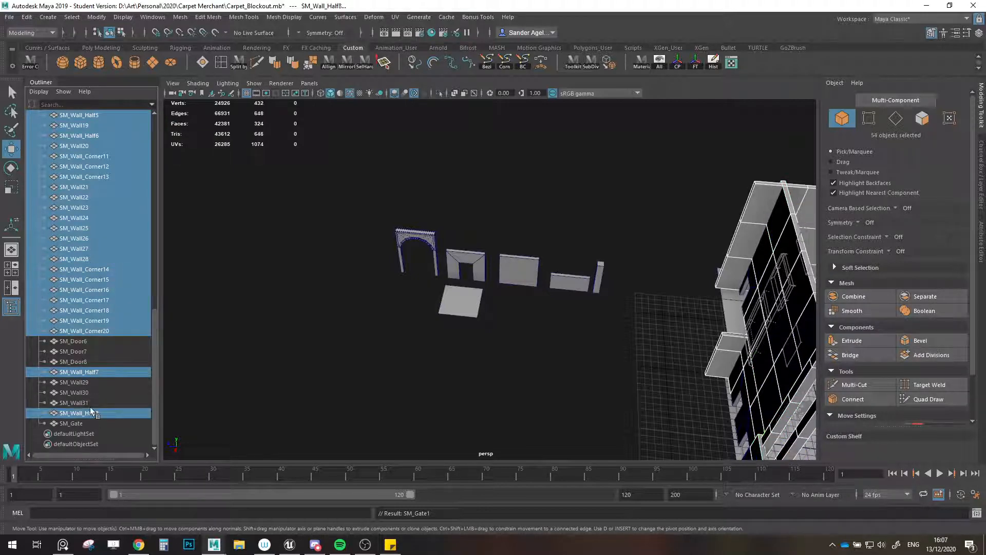
# - Group the selected wall instances and name the group Walls
pyautogui.hotkey('ctrl', 'g')
pyautogui.doubleClick(69, 352)
pyautogui.write('Walls')
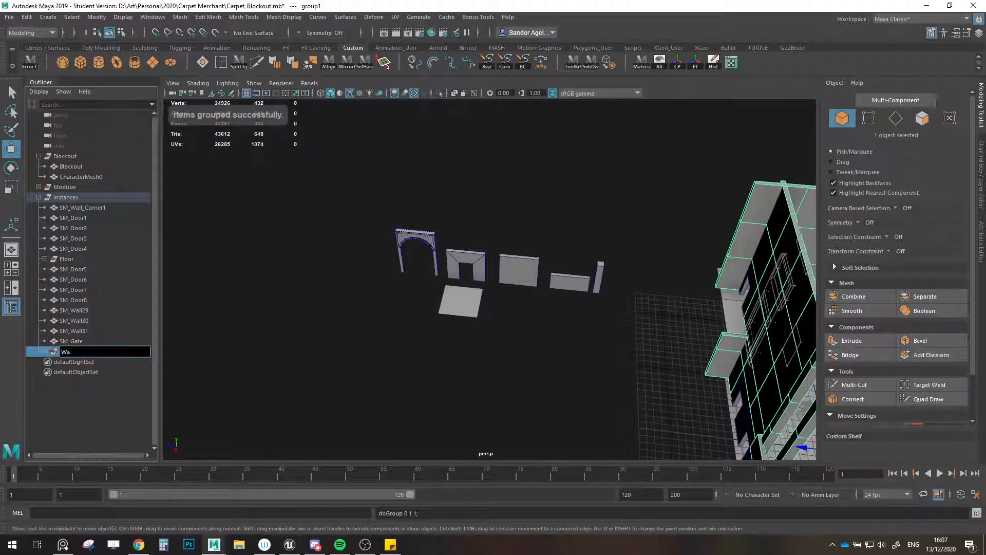
pyautogui.press('Return')
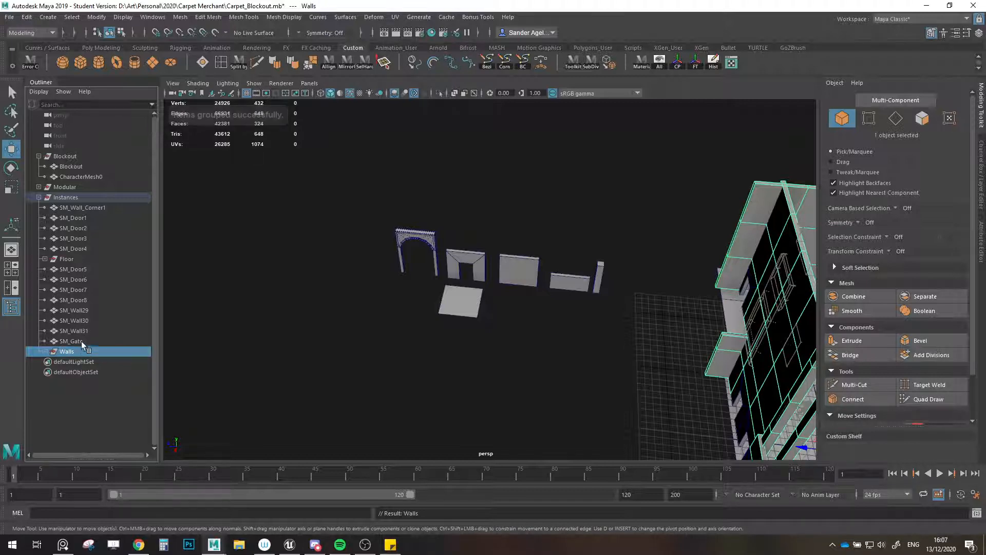
# - Group SM_Door1 through SM_Door8 and name the group Doors
pyautogui.click(83, 269)
pyautogui.keyDown('shift'); pyautogui.click(84, 300); pyautogui.keyUp('shift')
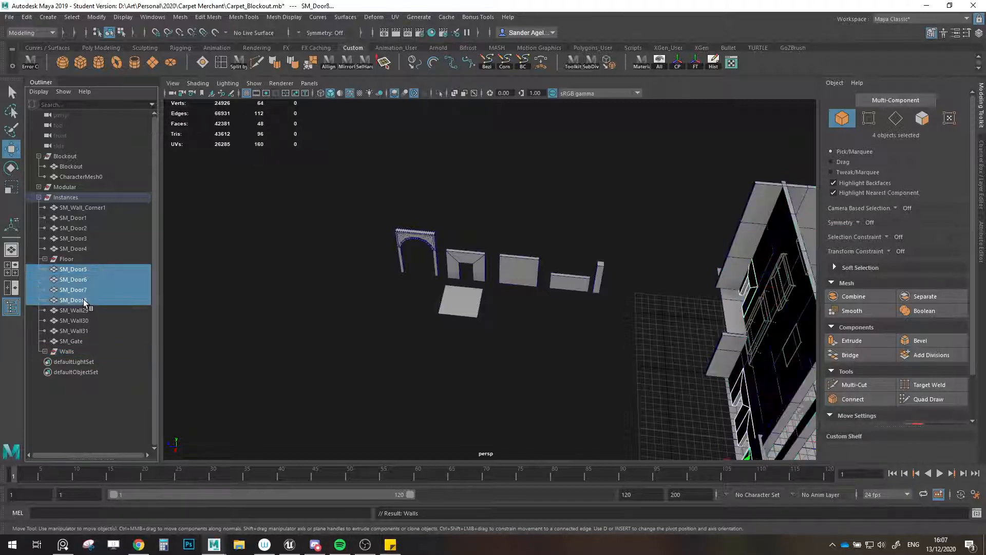
pyautogui.keyDown('ctrl'); pyautogui.click(85, 249); pyautogui.keyUp('ctrl')
pyautogui.keyDown('shift'); pyautogui.click(74, 218); pyautogui.keyUp('shift')
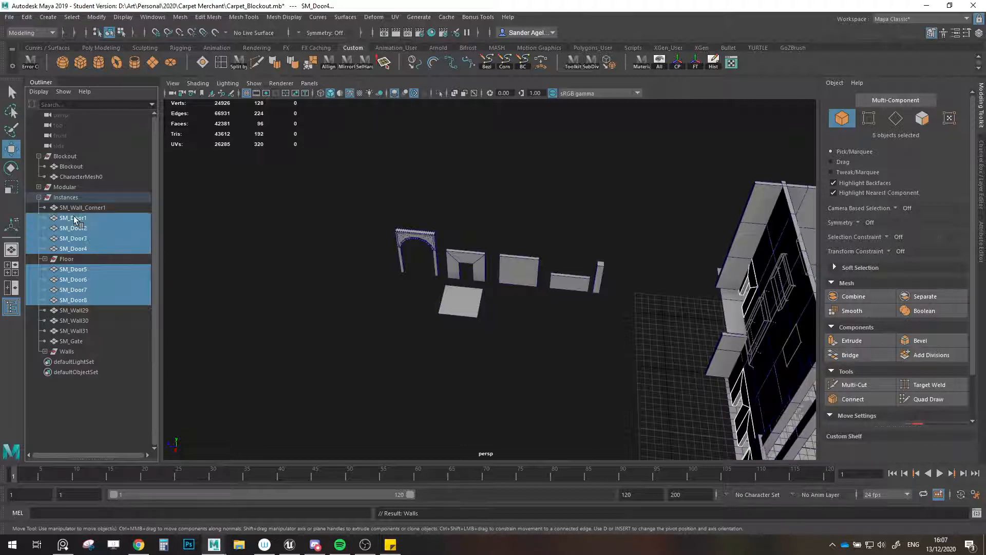
pyautogui.hotkey('ctrl', 'g')
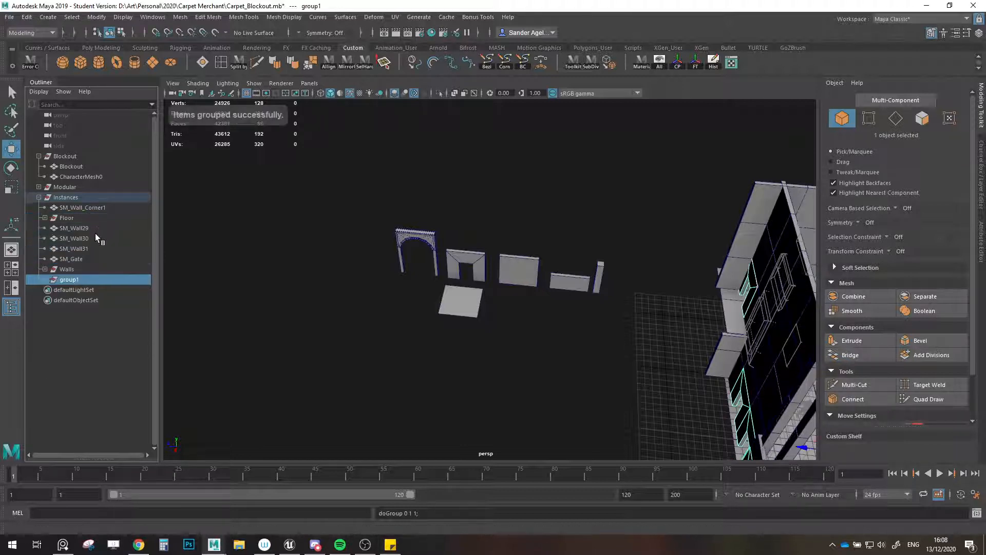
pyautogui.doubleClick(72, 281)
pyautogui.write('Doo')
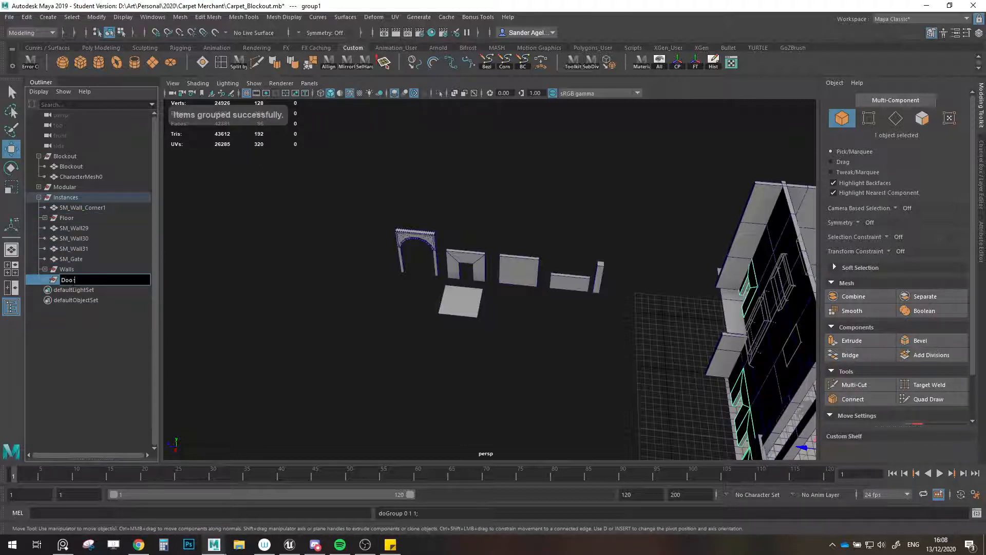
pyautogui.write('rs')
pyautogui.press('Return')
# - Move SM_Wall_Corner1 and SM_Wall29 through SM_Wall31 into the Walls group, and SM_Gate into the Doors group
pyautogui.moveTo(97, 207); pyautogui.dragTo(57, 263)
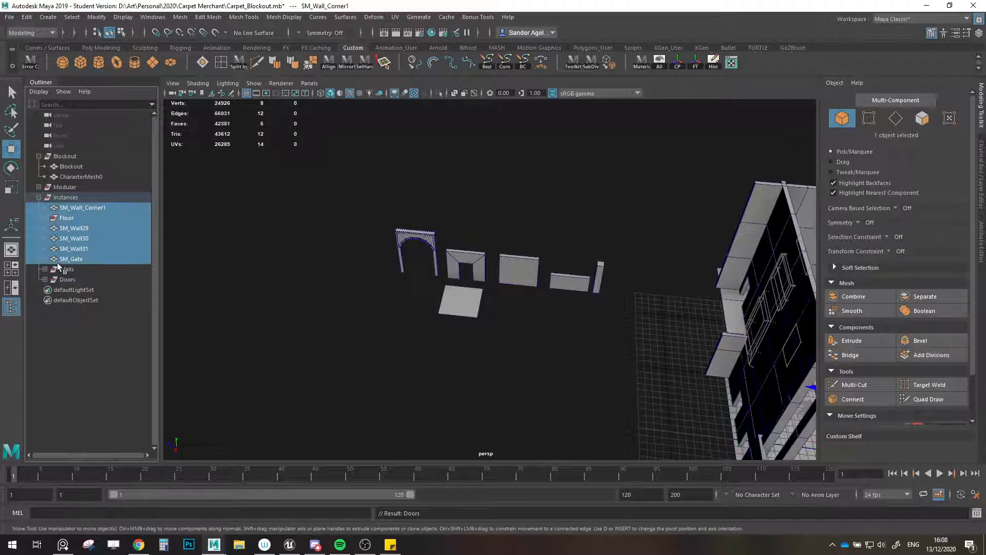
pyautogui.click(80, 208)
pyautogui.moveTo(81, 208); pyautogui.dragTo(78, 270, button='middle')
pyautogui.click(76, 250)
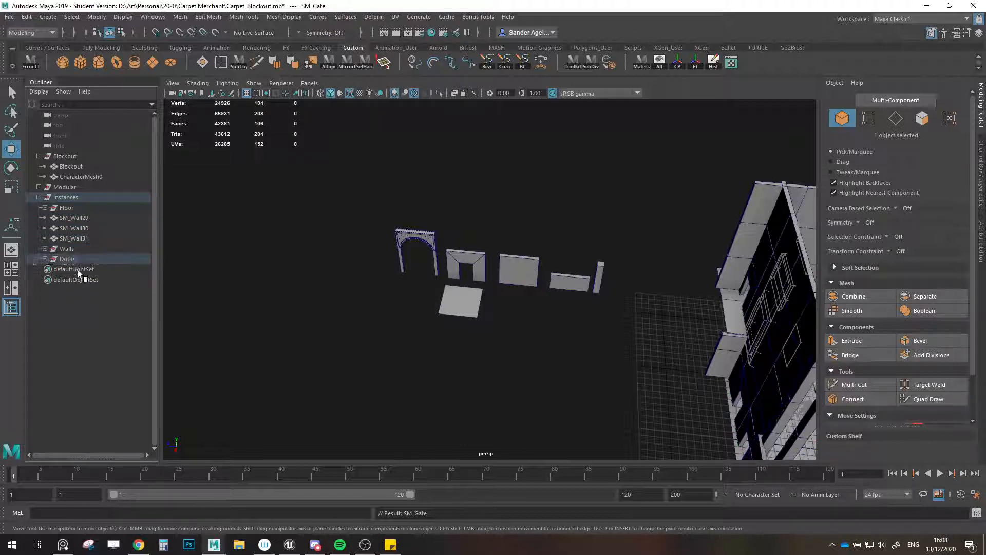
pyautogui.click(79, 240)
pyautogui.keyDown('shift'); pyautogui.click(73, 219); pyautogui.keyUp('shift')
pyautogui.moveTo(73, 219); pyautogui.dragTo(81, 252, button='middle')
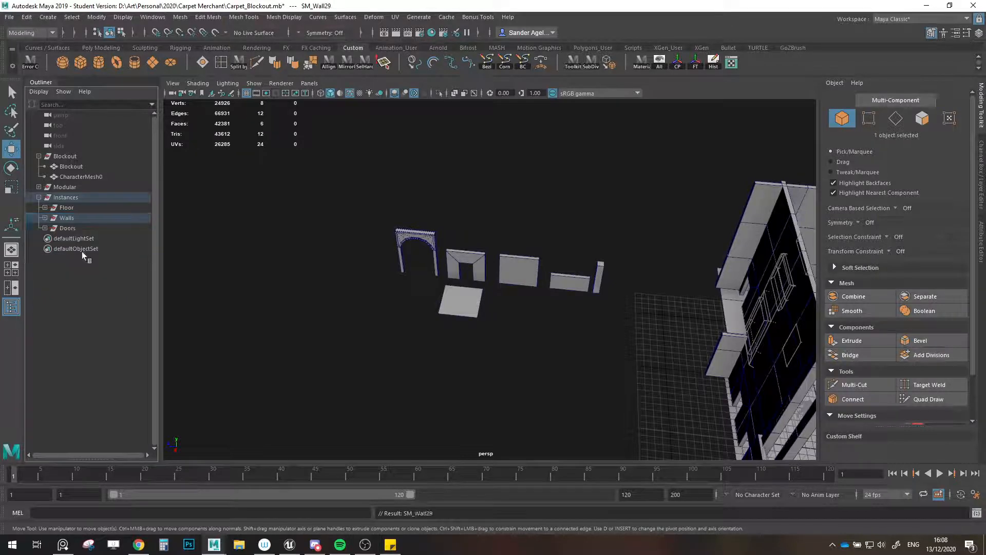
# - Clear the selection and save the scene
pyautogui.click(360, 350)
pyautogui.hotkey('ctrl', 's')
pyautogui.click(467, 284)
# - Examine the finished gate inside the building and compare it with the doorway in the carpet merchant painting reference
pyautogui.scroll(-4, 558, 336)
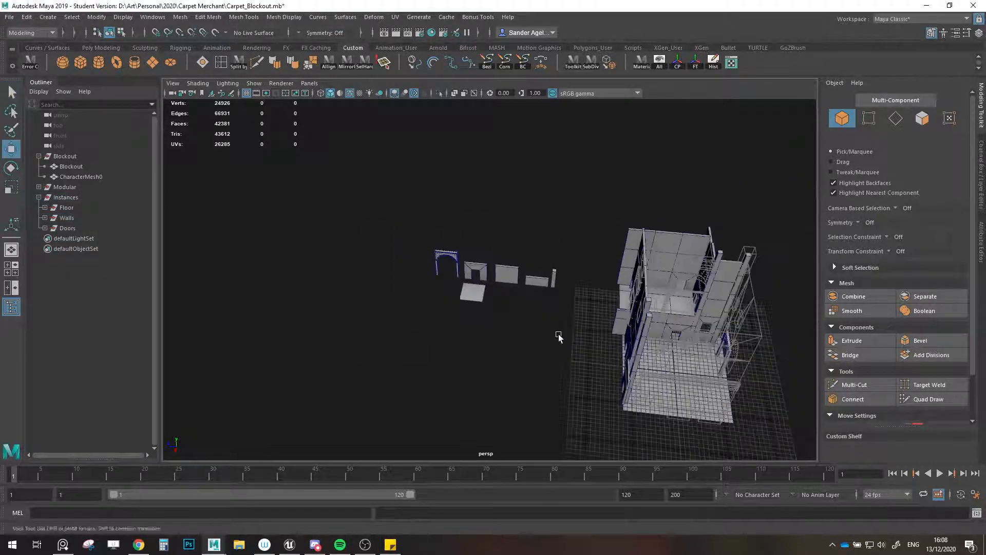
pyautogui.scroll(10, 559, 336)
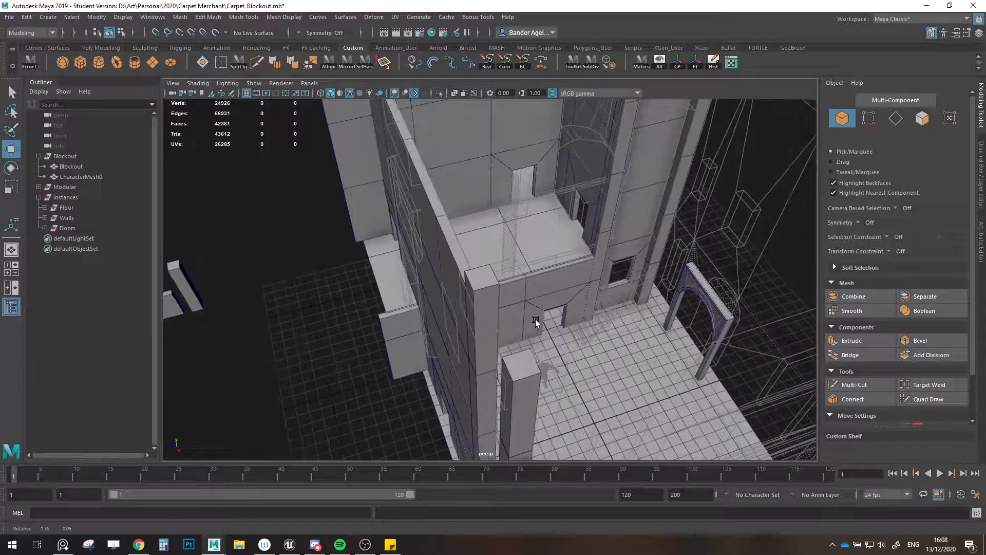
pyautogui.keyDown('alt'); pyautogui.moveTo(535, 319); pyautogui.dragTo(474, 348); pyautogui.keyUp('alt')
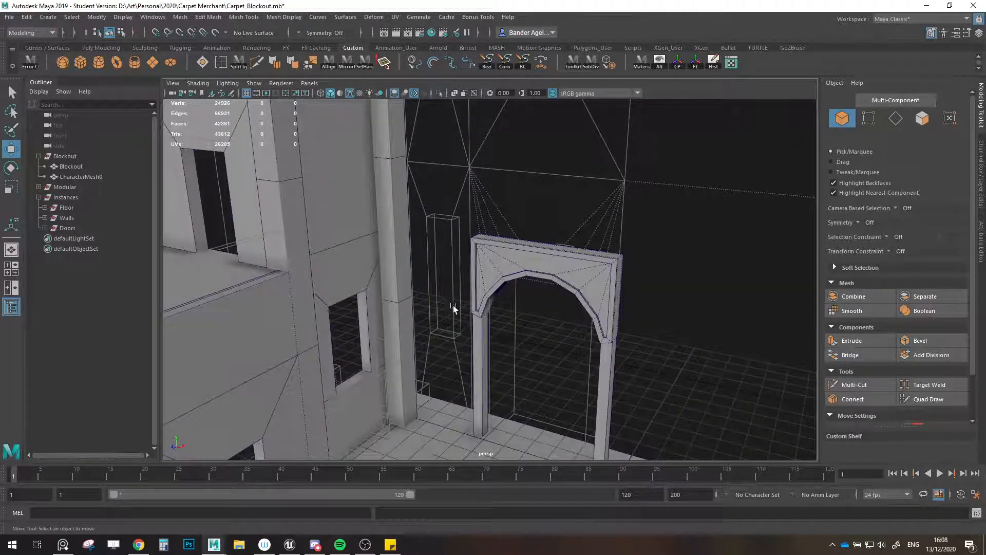
pyautogui.click(68, 549)
pyautogui.scroll(-3, 170, 431)
pyautogui.moveTo(171, 431); pyautogui.dragTo(240, 372, button='middle')
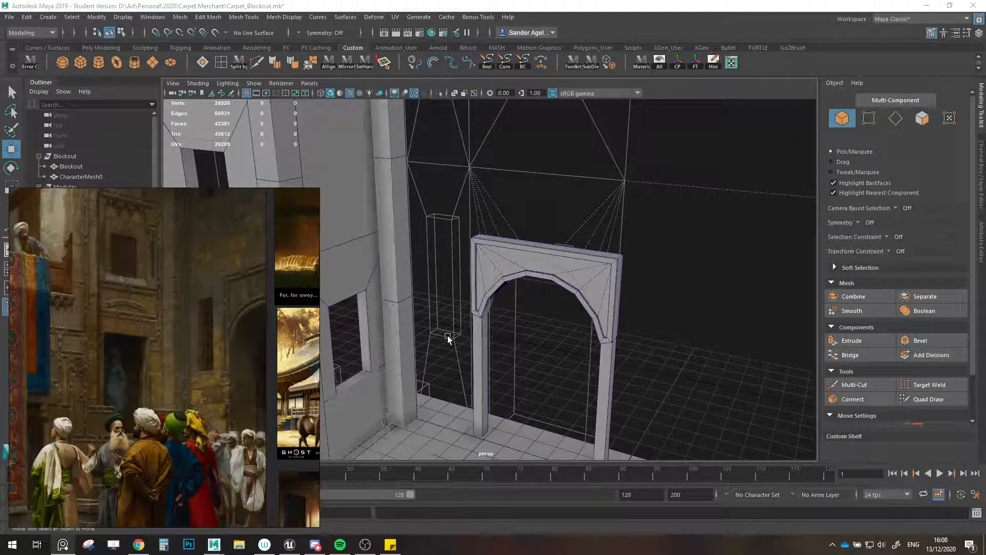
# - Duplicate the plain wall SM_Wall1 and move the copy over beside the arched gate
pyautogui.keyDown('alt'); pyautogui.moveTo(448, 335); pyautogui.dragTo(473, 319); pyautogui.keyUp('alt')
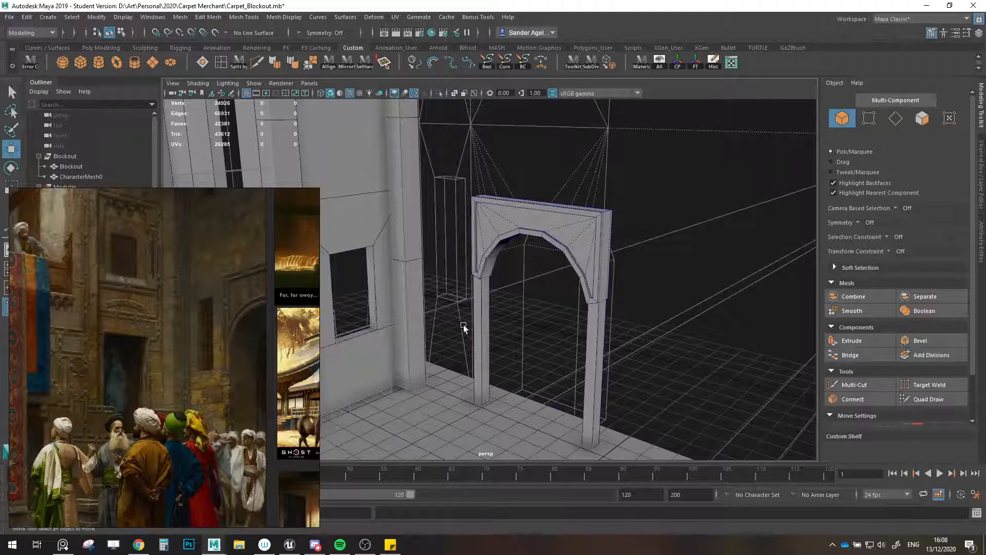
pyautogui.keyDown('alt'); pyautogui.moveTo(463, 325); pyautogui.dragTo(468, 356); pyautogui.keyUp('alt')
pyautogui.keyDown('alt'); pyautogui.moveTo(469, 355); pyautogui.dragTo(596, 267, button='middle'); pyautogui.keyUp('alt')
pyautogui.click(384, 322)
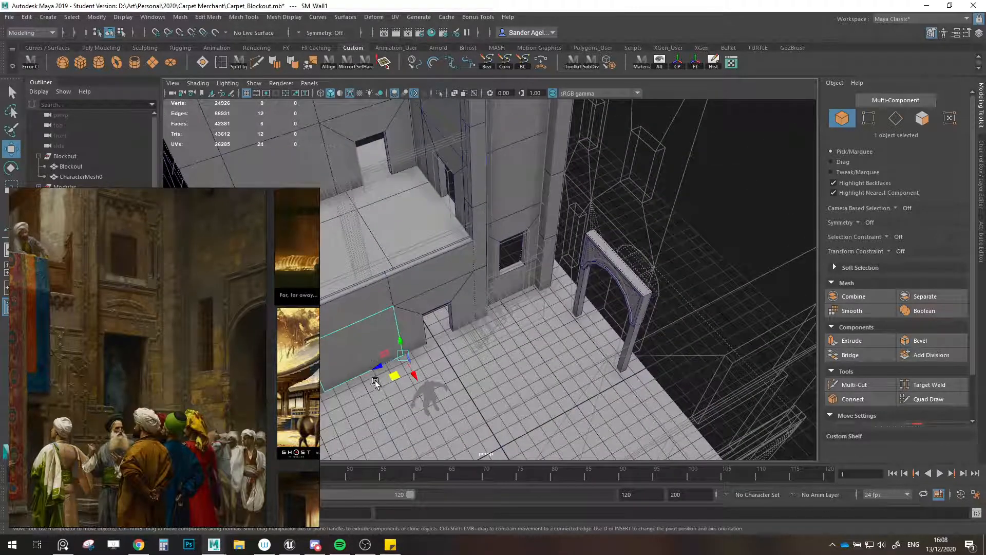
pyautogui.moveTo(394, 378)
pyautogui.keyDown('shift'); pyautogui.mouseDown()
pyautogui.moveTo(567, 312)
pyautogui.moveTo(615, 328)
pyautogui.moveTo(597, 344)
pyautogui.moveTo(556, 321)
pyautogui.mouseUp(); pyautogui.keyUp('shift')
pyautogui.scroll(4, 570, 313)
# - Rotate the copied wall into line with the arched gate and snap it against the gate's side post
pyautogui.press('v')
pyautogui.press('e')
pyautogui.scroll(4, 659, 403)
pyautogui.keyDown('alt'); pyautogui.moveTo(644, 326); pyautogui.dragTo(577, 355); pyautogui.keyUp('alt')
pyautogui.press('w')
pyautogui.press('v')
pyautogui.press('v')
pyautogui.moveTo(557, 342); pyautogui.dragTo(549, 274)
# - Isolate the copied wall and the gate to align the wall flush with the gate post, and show the full scene again
pyautogui.keyDown('shift'); pyautogui.click(586, 286); pyautogui.keyUp('shift')
pyautogui.hotkey('ctrl', '1')
pyautogui.click(607, 361)
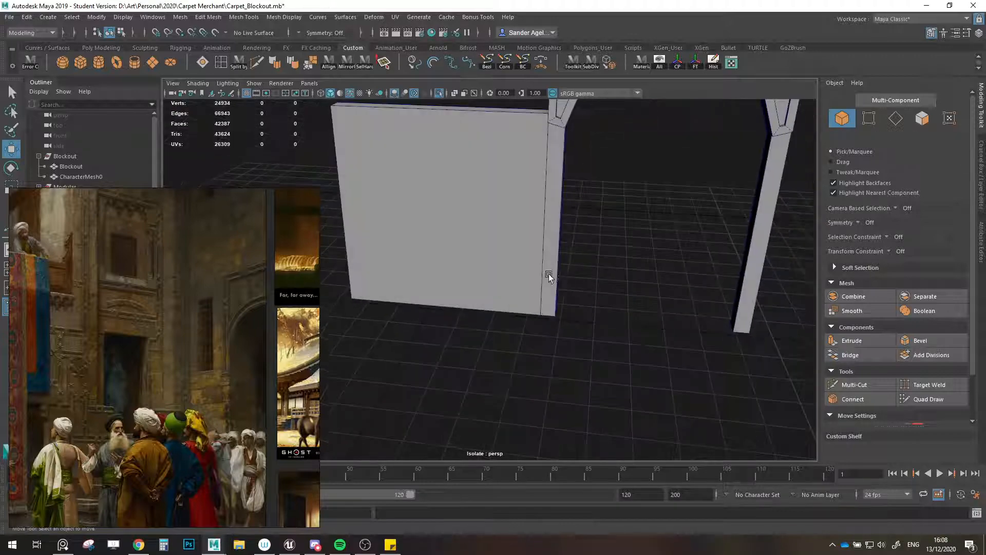
pyautogui.click(549, 276)
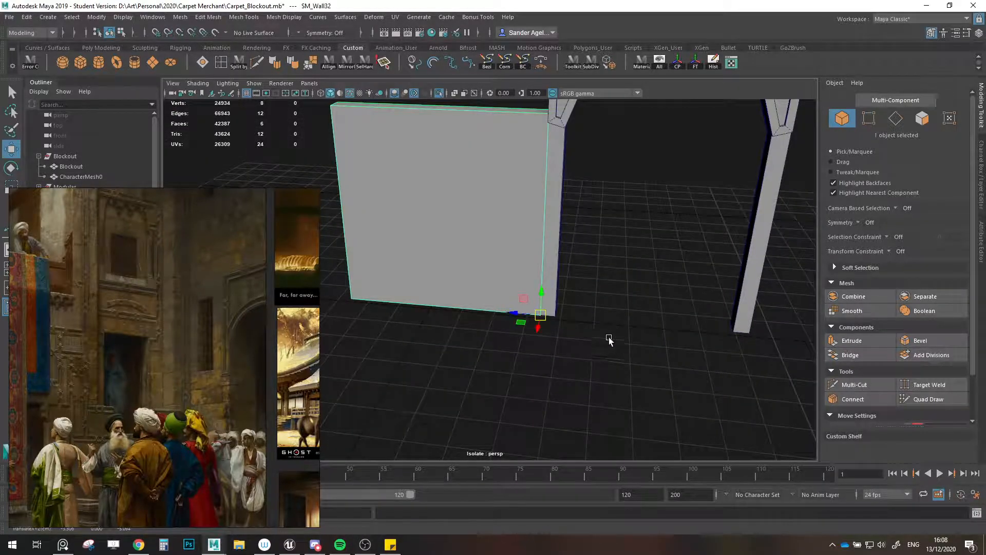
pyautogui.hotkey('ctrl', '1')
pyautogui.keyDown('alt'); pyautogui.moveTo(607, 337); pyautogui.dragTo(597, 356); pyautogui.keyUp('alt')
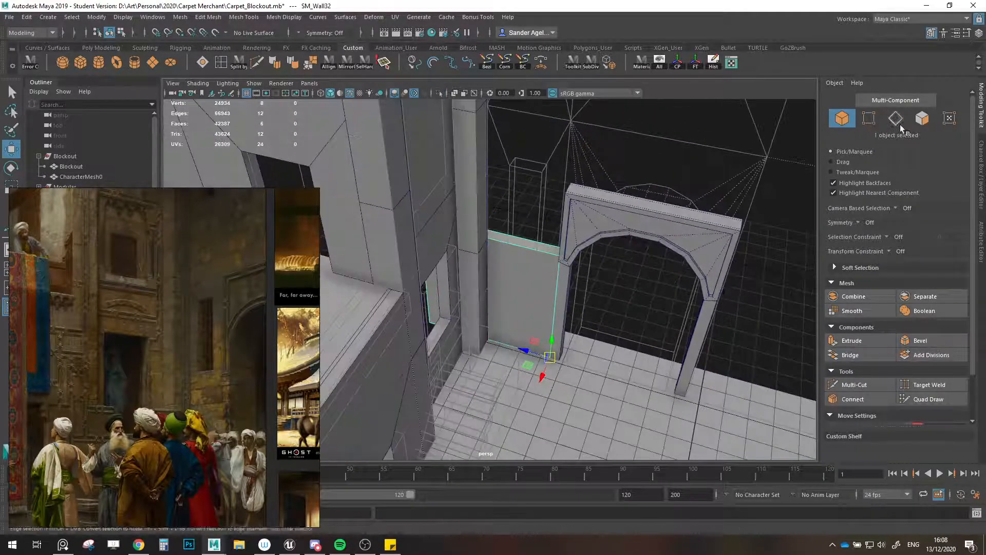
# - Raise the copied wall's top face to the gate's height and extend its free end face outward
pyautogui.click(922, 119)
pyautogui.click(536, 244)
pyautogui.moveTo(492, 217); pyautogui.dragTo(558, 182)
pyautogui.keyDown('alt'); pyautogui.moveTo(532, 214); pyautogui.dragTo(588, 307); pyautogui.keyUp('alt')
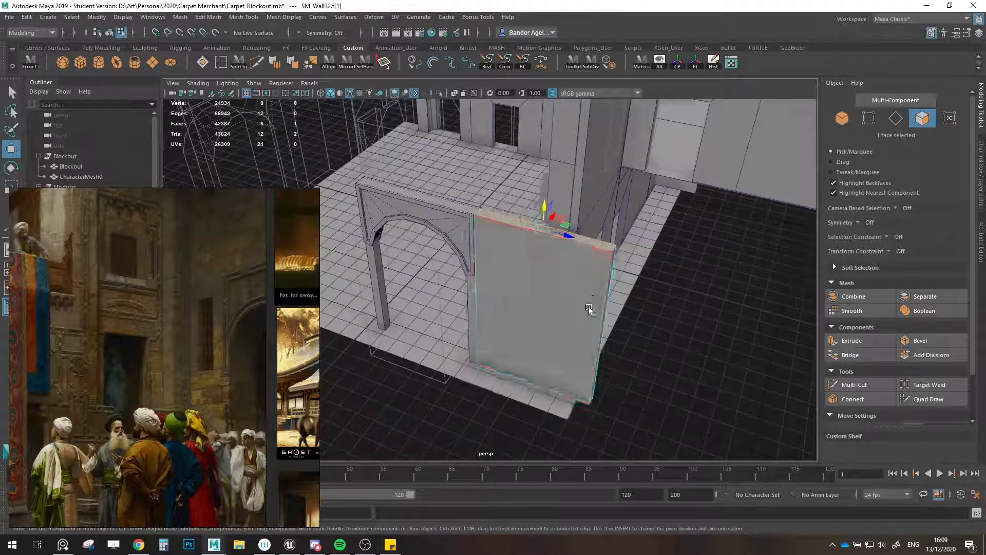
pyautogui.click(635, 343)
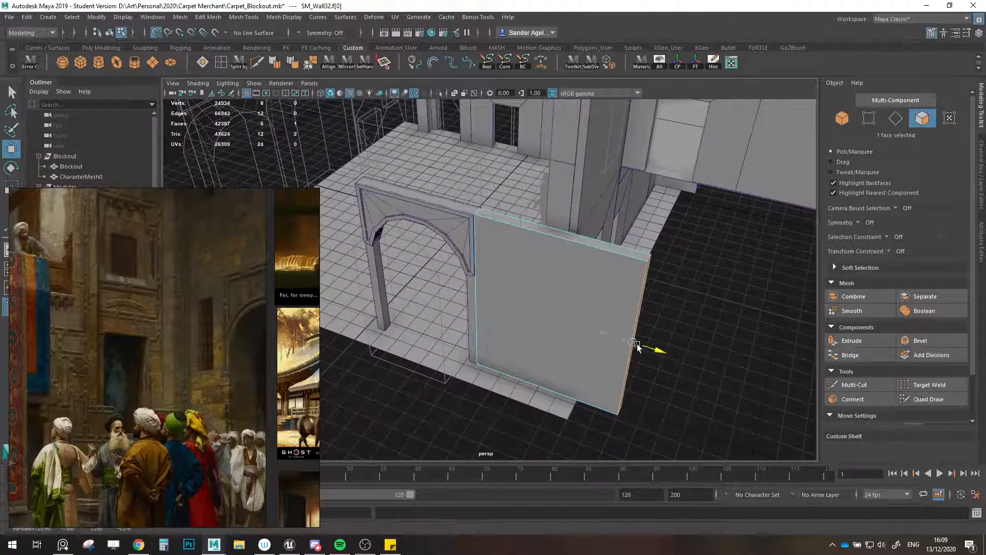
# - Split the copied wall vertically down the middle using Connect with 1 segment
pyautogui.keyDown('alt'); pyautogui.moveTo(564, 375); pyautogui.dragTo(517, 402); pyautogui.keyUp('alt')
pyautogui.press('F10')
pyautogui.click(853, 399)
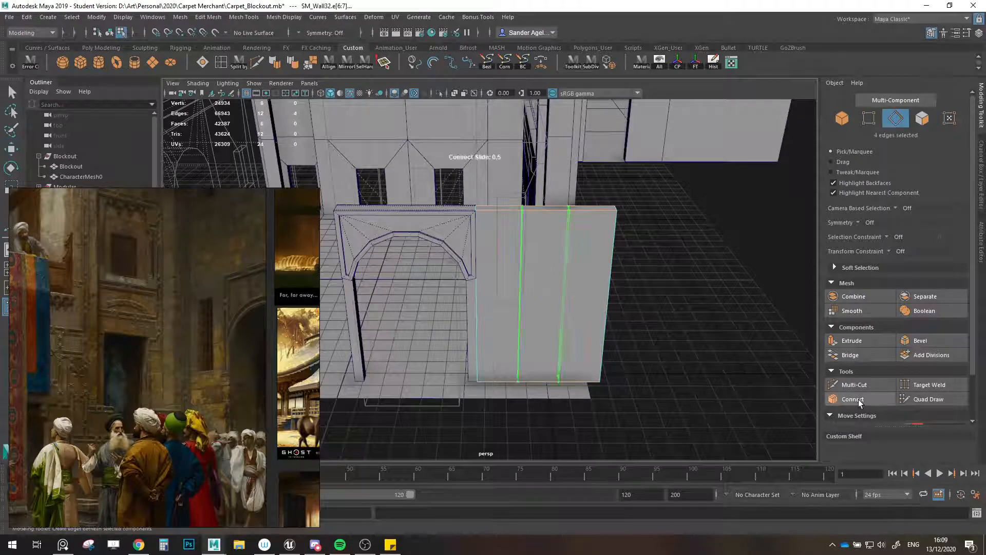
pyautogui.scroll(-2, 898, 398)
pyautogui.press('BackSpace')
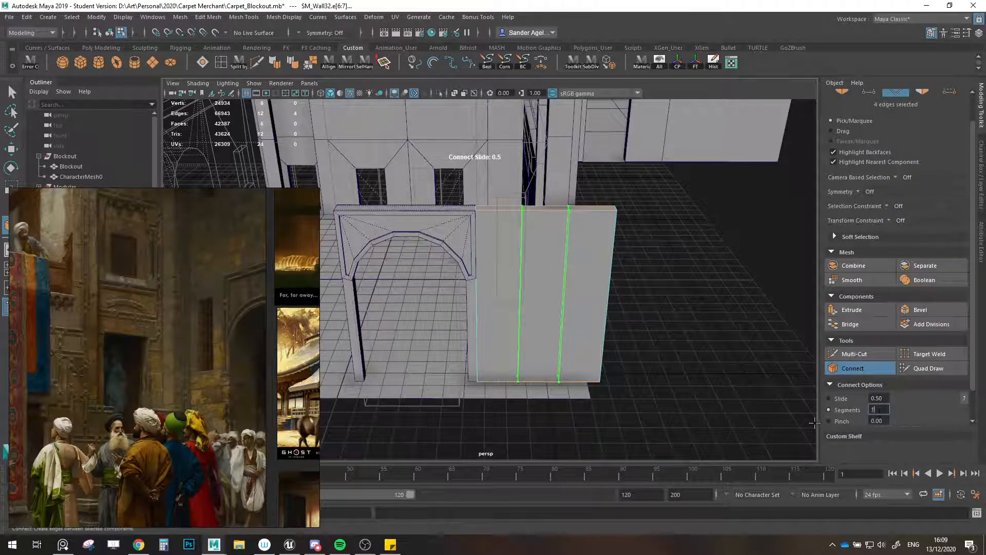
pyautogui.write('1')
pyautogui.press('Return')
# - Delete the wall half farther from the gate and close the open side with a new face
pyautogui.press('w')
pyautogui.click(923, 92)
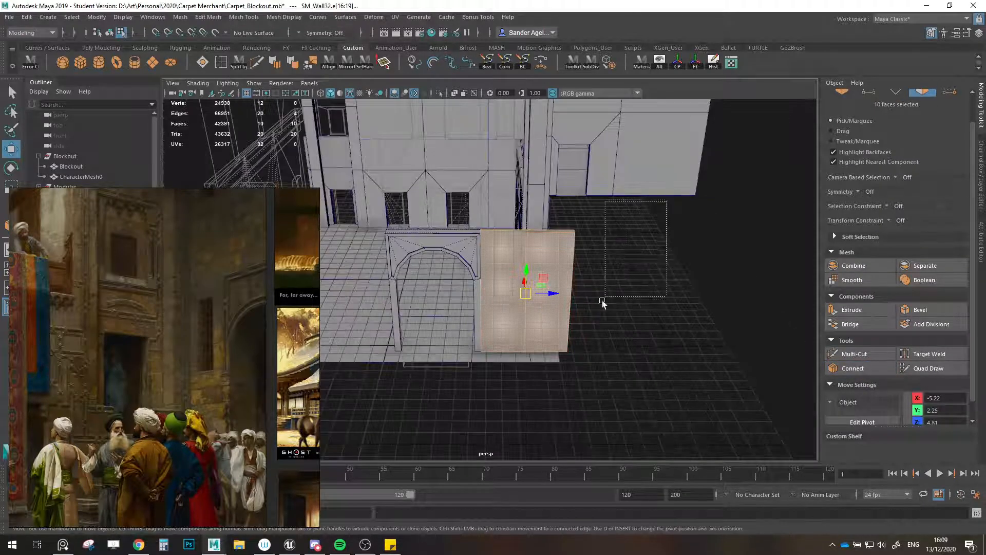
pyautogui.press('Delete')
pyautogui.keyDown('alt'); pyautogui.moveTo(625, 290); pyautogui.dragTo(593, 310); pyautogui.keyUp('alt')
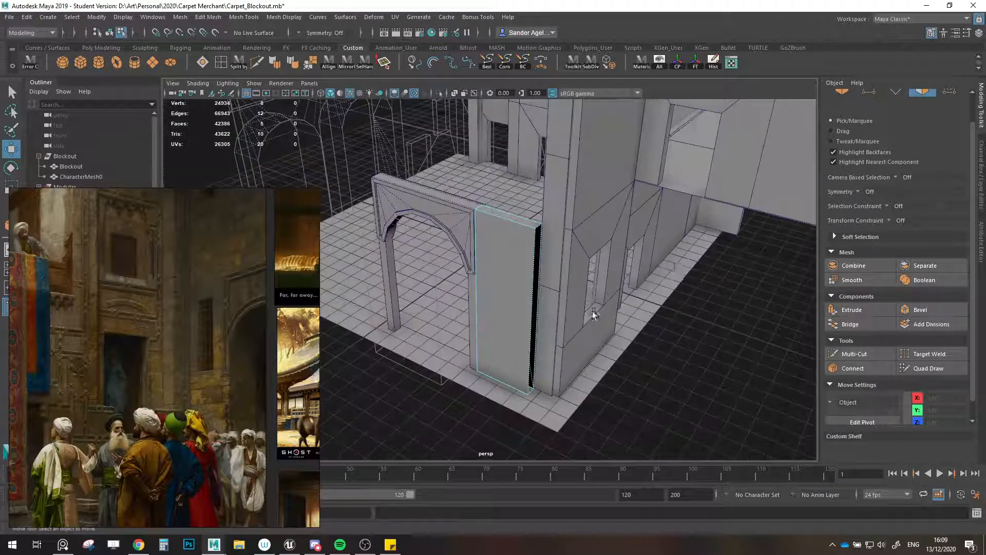
pyautogui.click(896, 91)
pyautogui.doubleClick(532, 267)
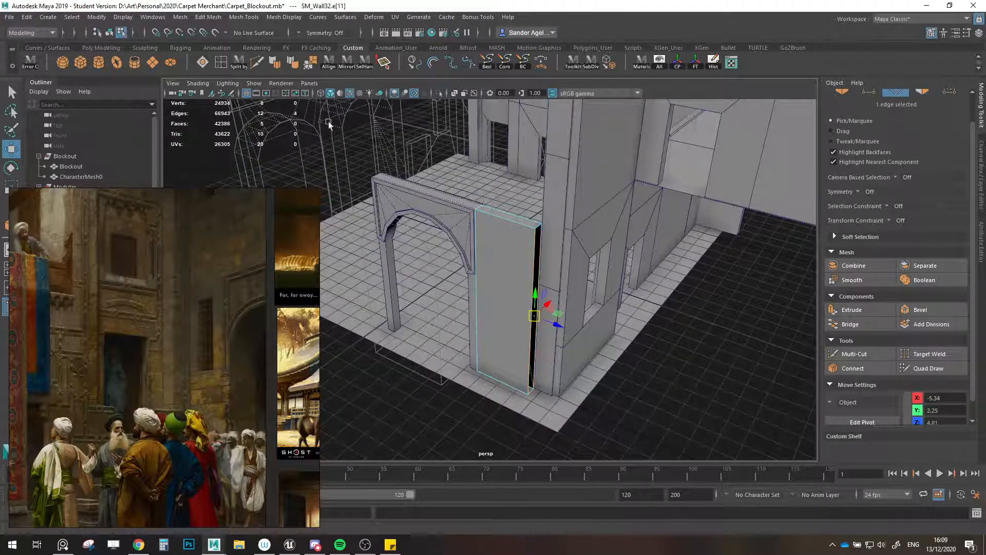
pyautogui.click(255, 66)
pyautogui.click(842, 91)
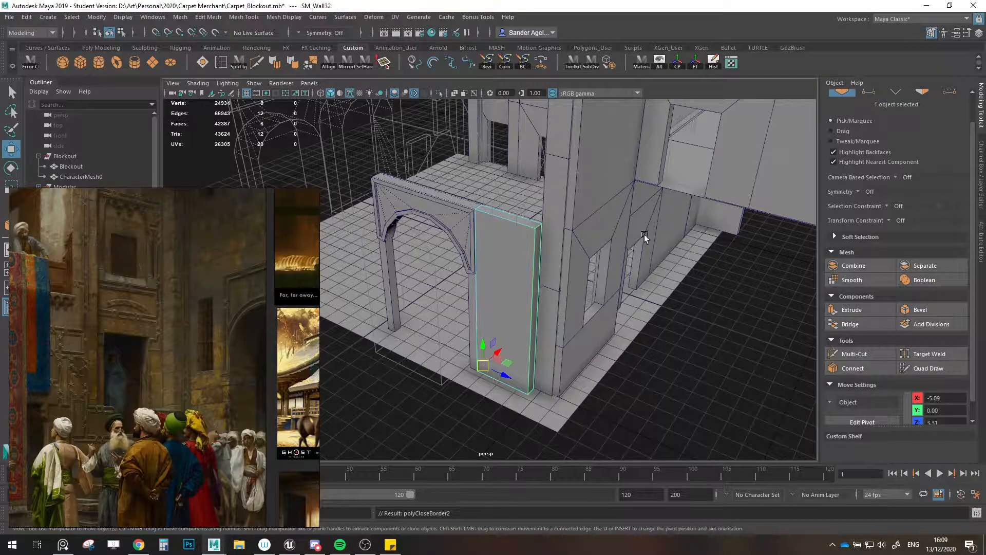
# - Extrude the wall's front and back faces with an inward offset to inset a window outline
pyautogui.keyDown('alt'); pyautogui.moveTo(645, 234); pyautogui.dragTo(425, 236); pyautogui.keyUp('alt')
pyautogui.keyDown('alt'); pyautogui.moveTo(483, 261); pyautogui.dragTo(581, 278); pyautogui.keyUp('alt')
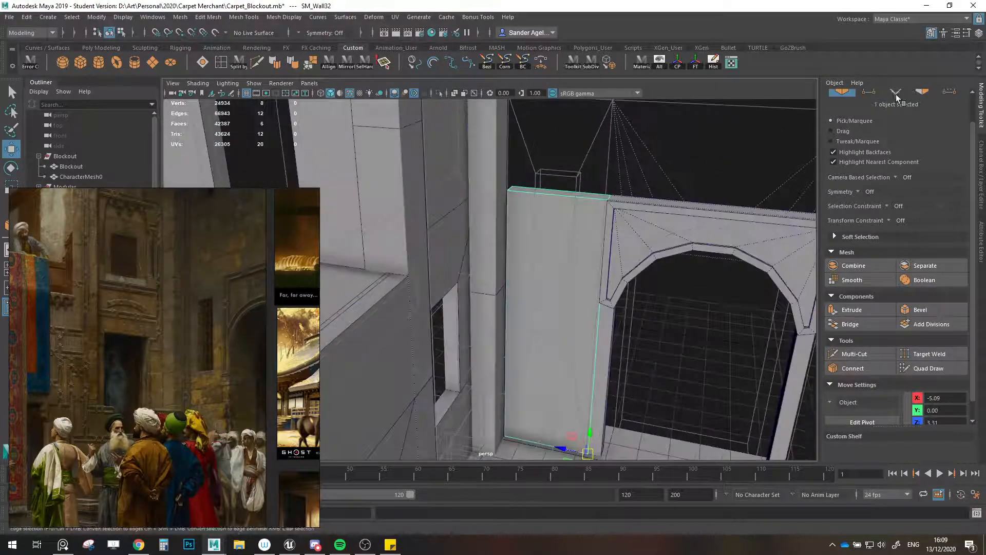
pyautogui.scroll(1, 897, 97)
pyautogui.click(926, 121)
pyautogui.scroll(-2, 557, 359)
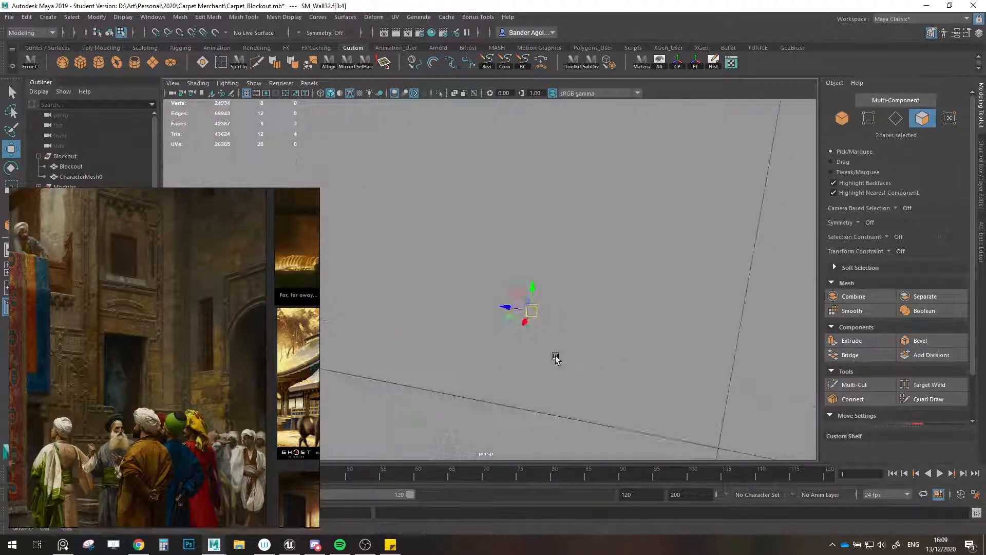
pyautogui.keyDown('alt'); pyautogui.moveTo(556, 356); pyautogui.dragTo(519, 354); pyautogui.keyUp('alt')
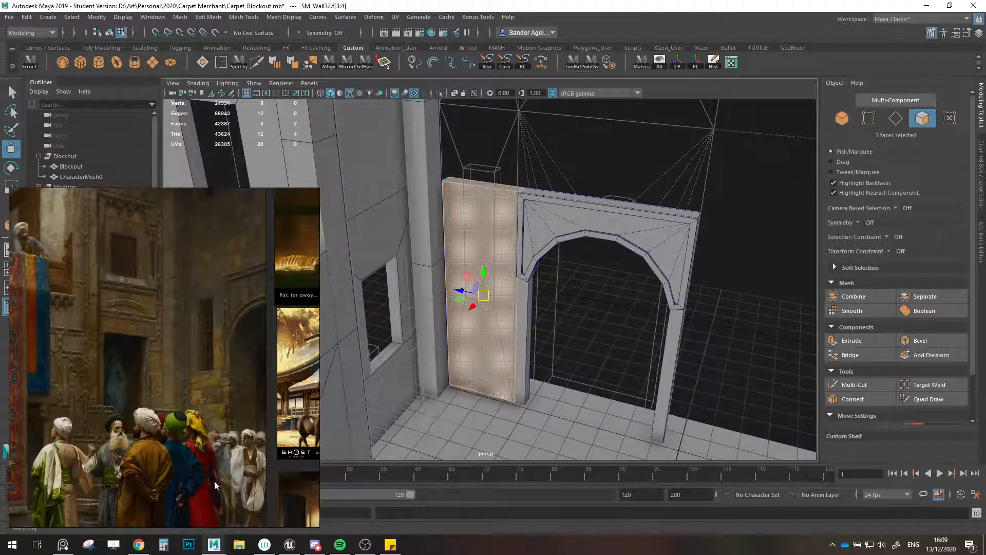
pyautogui.keyDown('alt'); pyautogui.moveTo(499, 315); pyautogui.dragTo(512, 293); pyautogui.keyUp('alt')
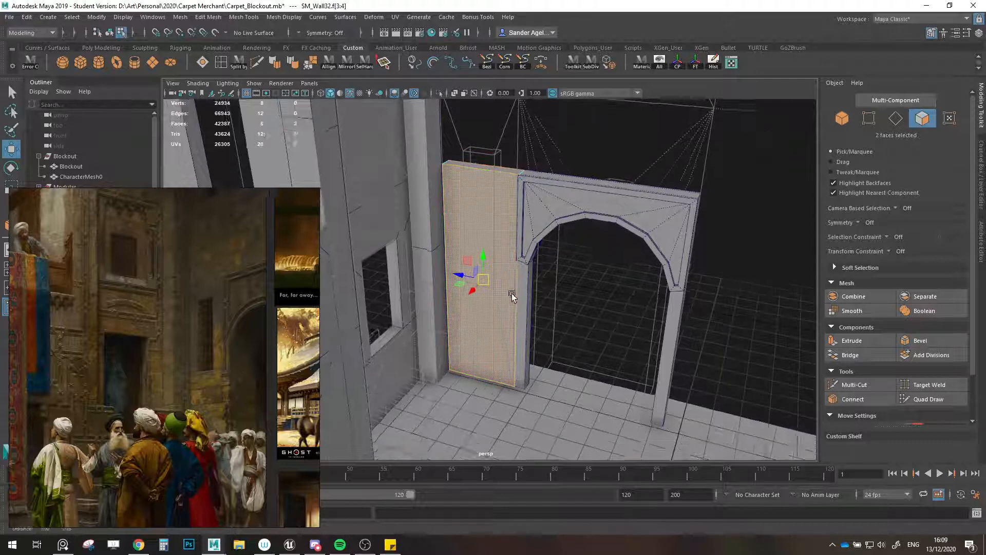
pyautogui.keyDown('alt'); pyautogui.moveTo(511, 293); pyautogui.dragTo(567, 325, button='right'); pyautogui.keyUp('alt')
pyautogui.click(869, 341)
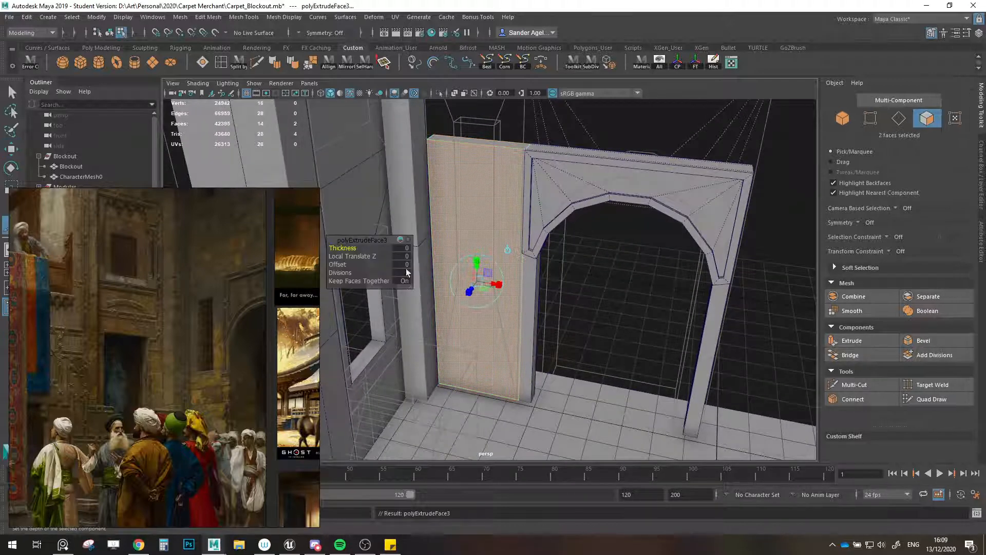
pyautogui.moveTo(339, 265); pyautogui.dragTo(365, 262)
# - Scale the inset faces shorter and raise them into the upper part of the wall
pyautogui.press('w')
pyautogui.press('r')
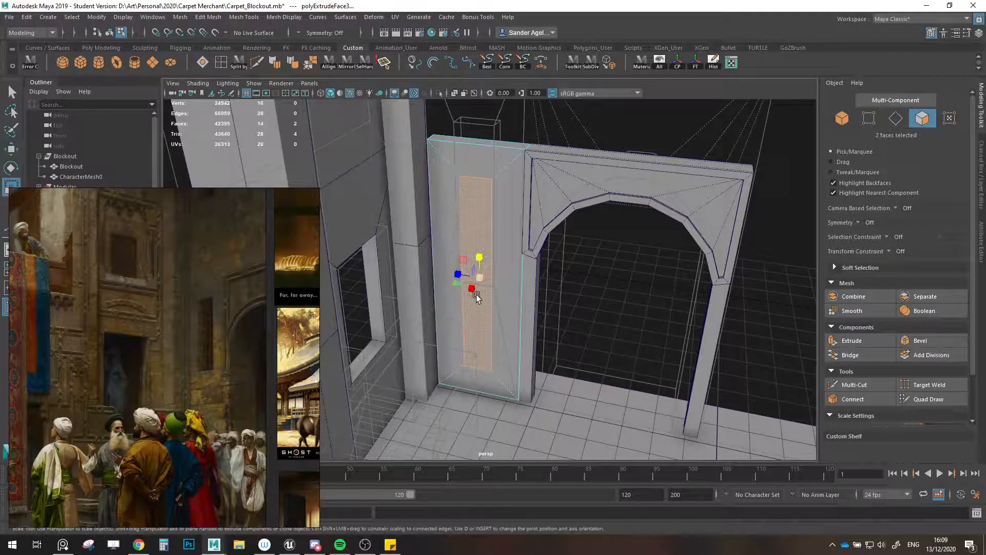
pyautogui.moveTo(463, 260)
pyautogui.mouseDown()
pyautogui.moveTo(451, 271)
pyautogui.moveTo(480, 266)
pyautogui.mouseUp()
pyautogui.hotkey('ctrl', 'z')
pyautogui.press('w')
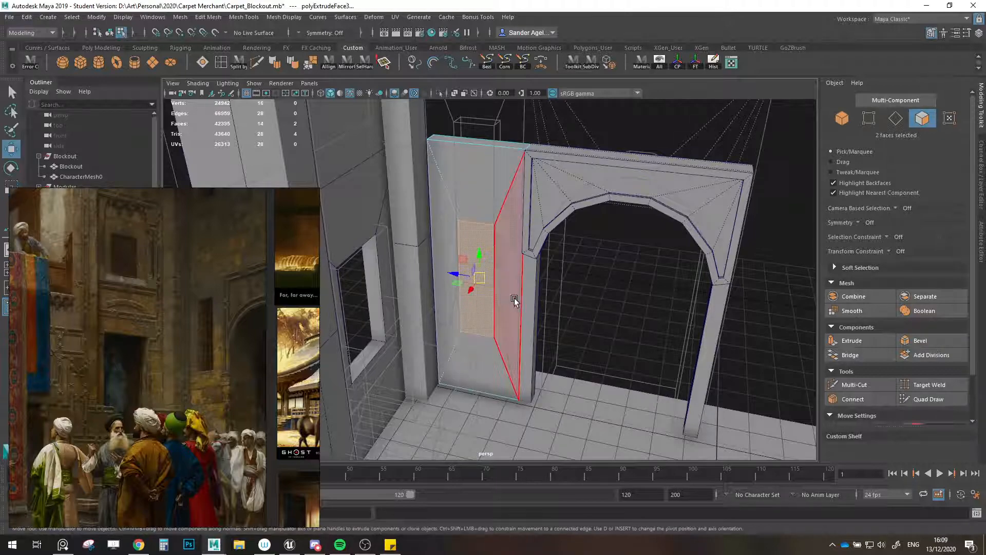
pyautogui.keyDown('alt'); pyautogui.moveTo(514, 299); pyautogui.dragTo(483, 236); pyautogui.keyUp('alt')
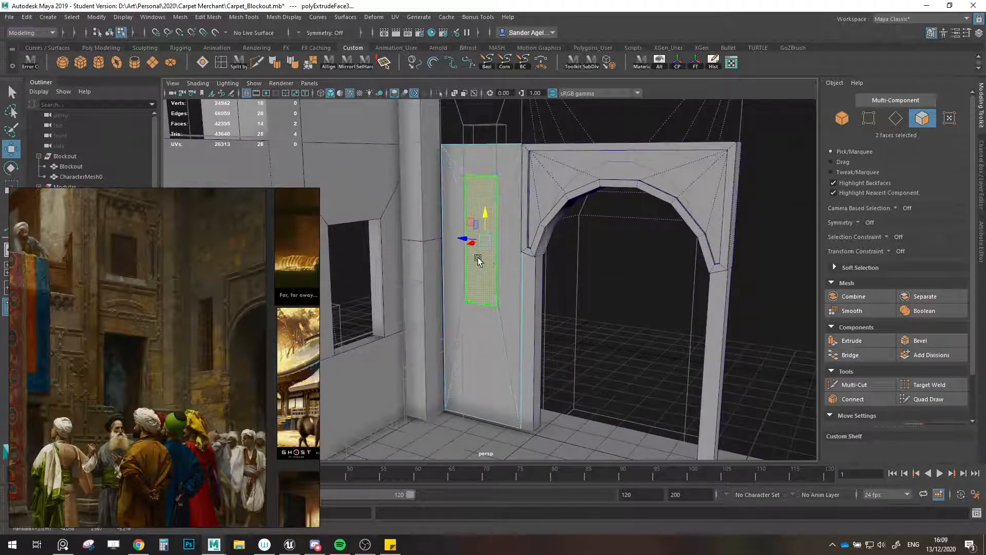
pyautogui.keyDown('alt'); pyautogui.moveTo(478, 260); pyautogui.dragTo(538, 277, button='middle'); pyautogui.keyUp('alt')
pyautogui.keyDown('alt'); pyautogui.moveTo(538, 277); pyautogui.dragTo(519, 262); pyautogui.keyUp('alt')
# - Scale the inset window faces to refine their proportions, making them taller
pyautogui.press('r')
pyautogui.moveTo(538, 227); pyautogui.dragTo(511, 251)
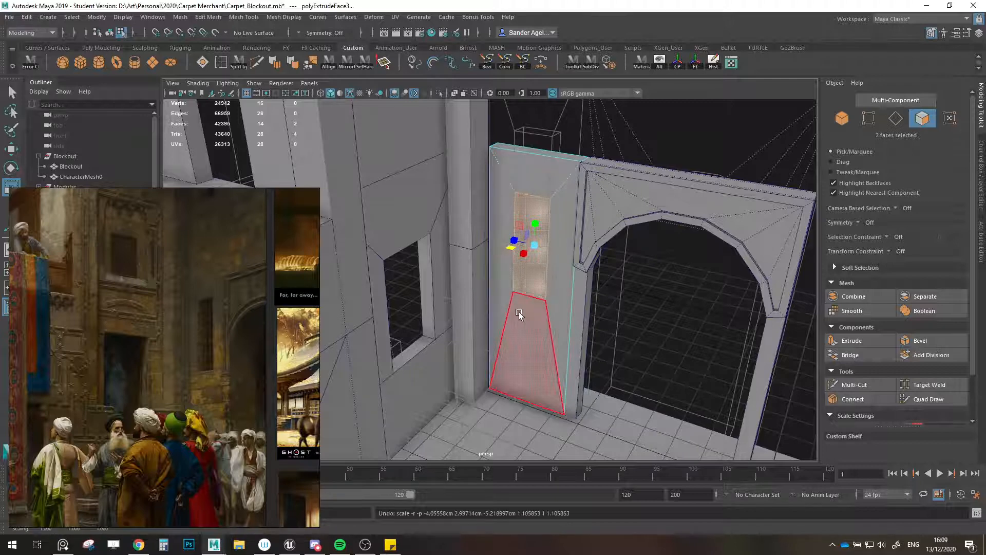
pyautogui.keyDown('alt'); pyautogui.moveTo(519, 313); pyautogui.dragTo(544, 319); pyautogui.keyUp('alt')
pyautogui.press('w')
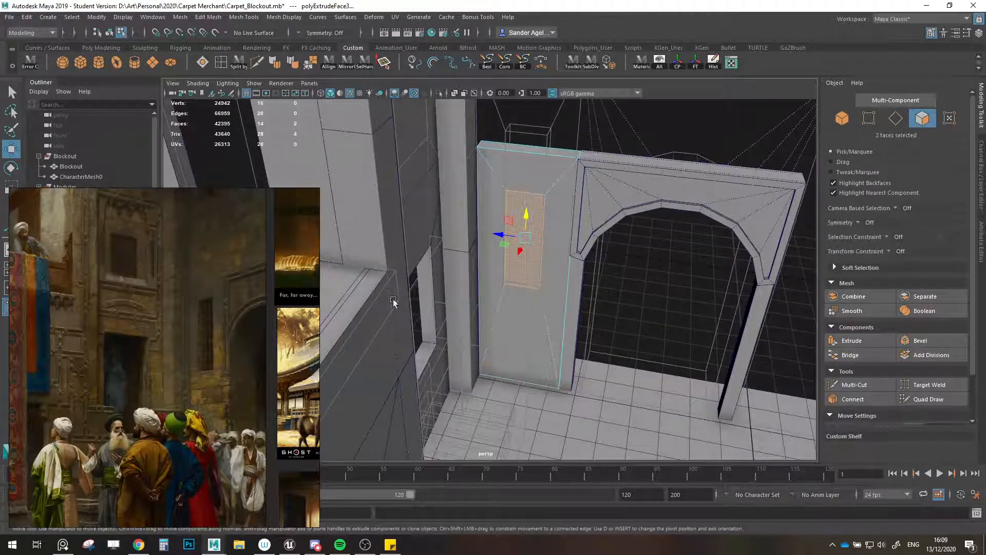
pyautogui.press('r')
pyautogui.moveTo(511, 233)
pyautogui.mouseDown()
pyautogui.moveTo(508, 218)
pyautogui.moveTo(516, 221)
pyautogui.mouseUp()
pyautogui.press('w')
# - Try to shift the arched gate and the adjoining wall sideways together
pyautogui.press('F8')
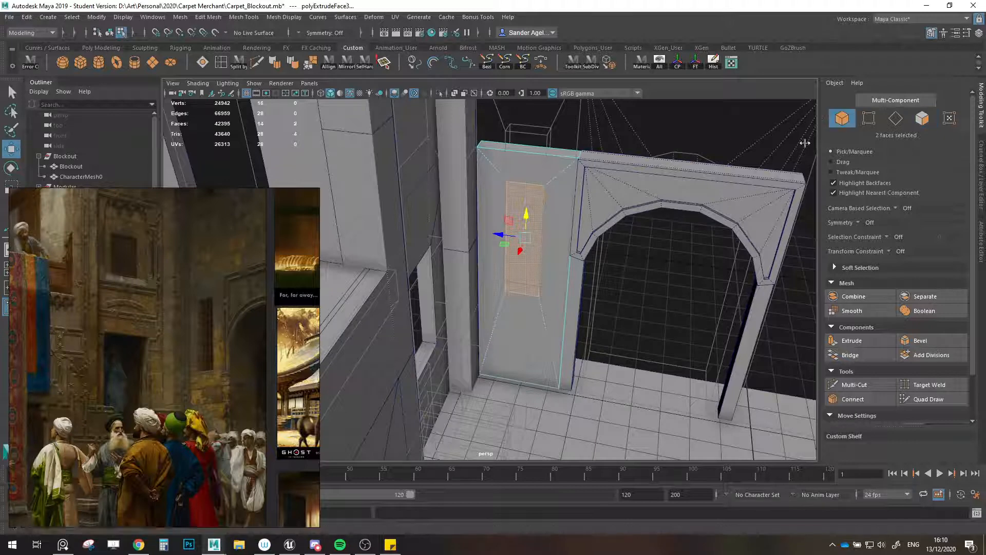
pyautogui.keyDown('shift'); pyautogui.click(607, 217); pyautogui.keyUp('shift')
pyautogui.moveTo(703, 409); pyautogui.dragTo(688, 407)
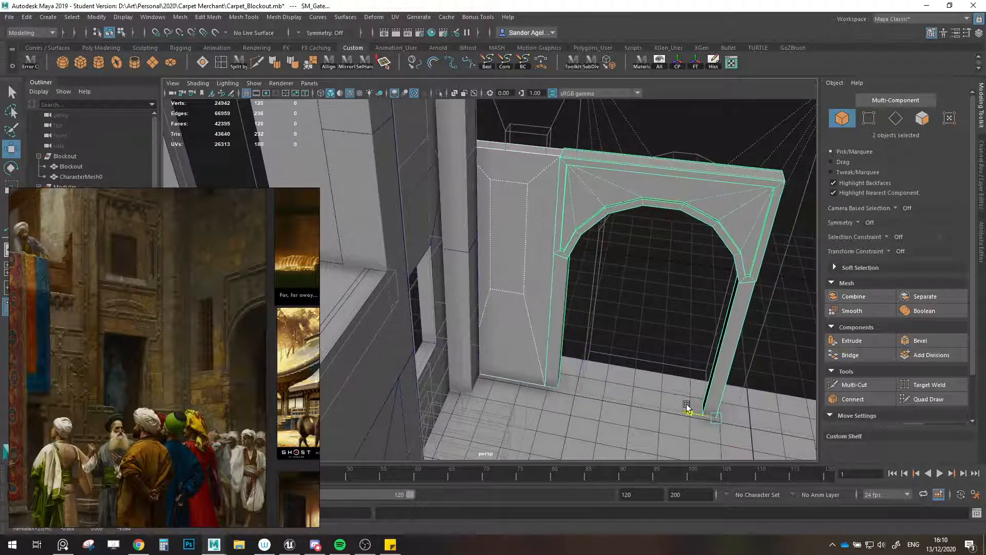
# - Reselect the wall's front and back inset faces, scale them into a narrower, taller window shape and lower them slightly
pyautogui.click(517, 275)
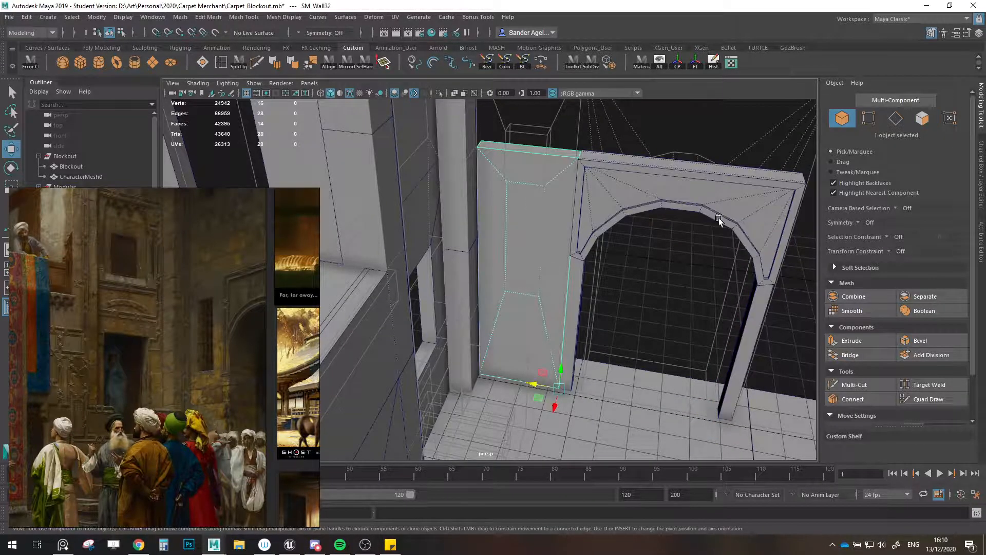
pyautogui.click(923, 121)
pyautogui.click(532, 220)
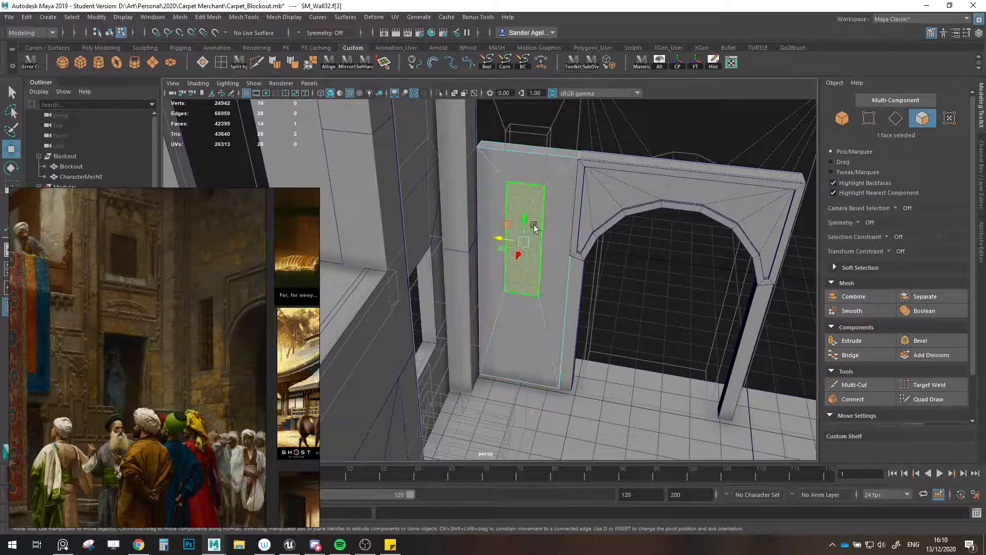
pyautogui.press('r')
pyautogui.moveTo(504, 225); pyautogui.dragTo(537, 228)
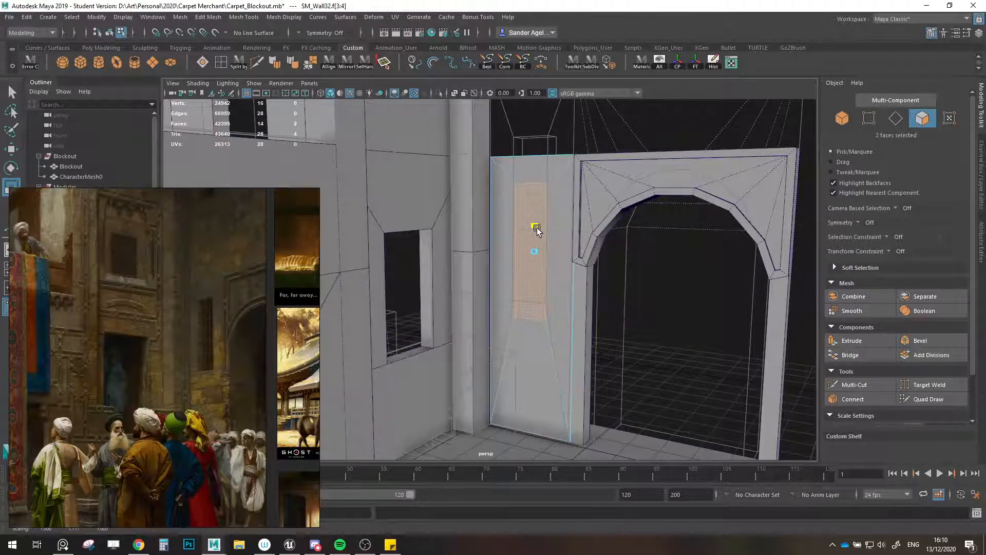
pyautogui.press('w')
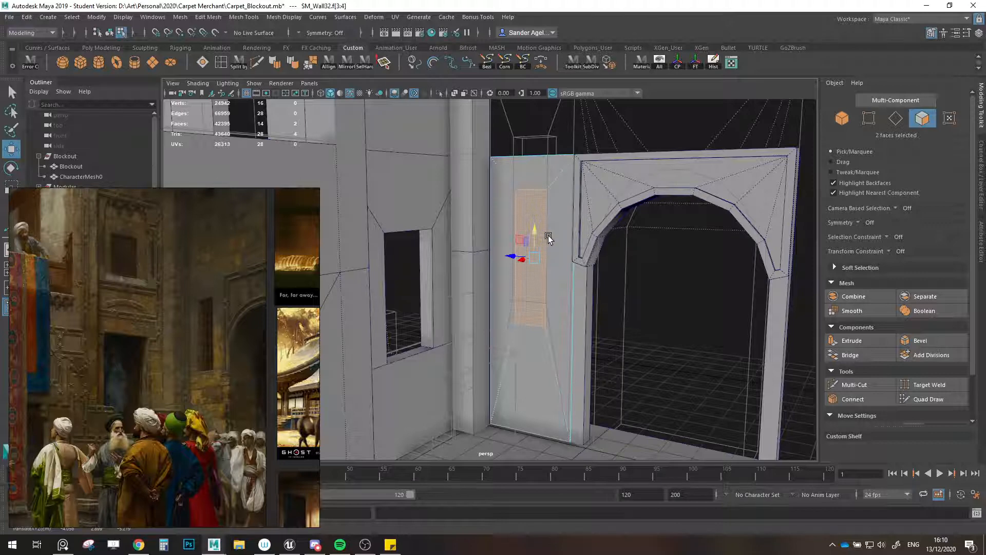
pyautogui.keyDown('alt'); pyautogui.moveTo(546, 231); pyautogui.dragTo(517, 246); pyautogui.keyUp('alt')
pyautogui.press('r')
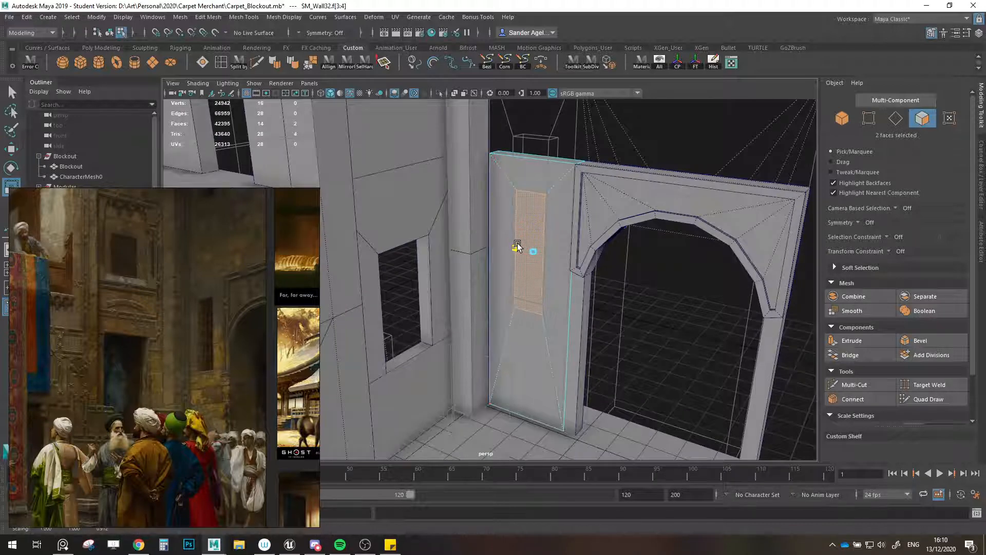
# - Delete both inset faces and extrude the opening's border edges through the wall thickness to form the window reveal
pyautogui.press('w')
pyautogui.press('Delete')
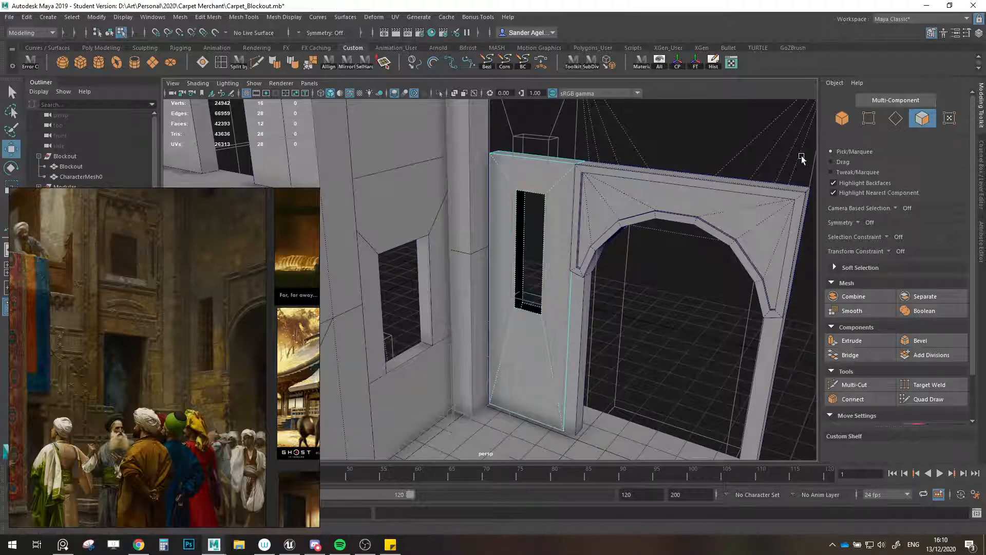
pyautogui.click(898, 121)
pyautogui.scroll(3, 535, 242)
pyautogui.doubleClick(534, 240)
pyautogui.keyDown('alt'); pyautogui.moveTo(589, 261); pyautogui.dragTo(537, 257); pyautogui.keyUp('alt')
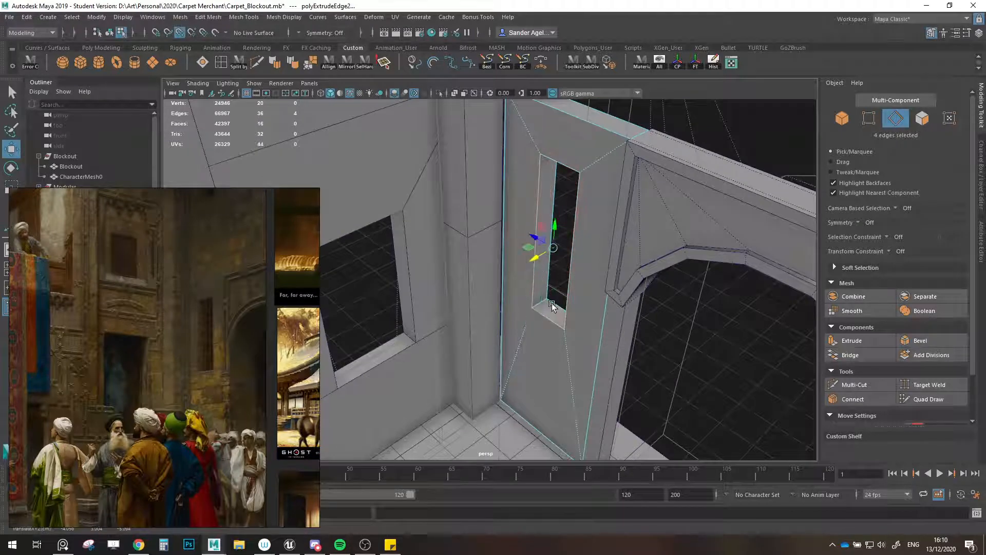
# - Merge the window wall's vertices with a distance threshold of 0.01
pyautogui.click(841, 116)
pyautogui.click(314, 69)
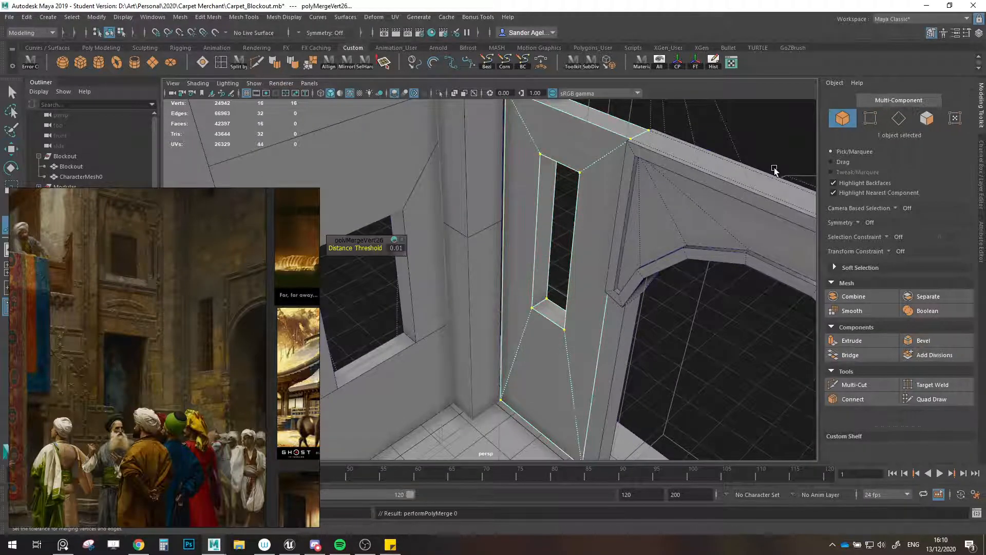
pyautogui.press('w')
# - Reposition the arched gate with grid snapping so it lines up with the window wall, and clear the selection
pyautogui.scroll(-3, 831, 143)
pyautogui.keyDown('alt'); pyautogui.moveTo(764, 161); pyautogui.dragTo(604, 270); pyautogui.keyUp('alt')
pyautogui.click(520, 373)
pyautogui.moveTo(522, 402); pyautogui.dragTo(537, 393)
pyautogui.click(578, 341)
pyautogui.keyDown('alt'); pyautogui.moveTo(577, 339); pyautogui.dragTo(563, 311, button='middle'); pyautogui.keyUp('alt')
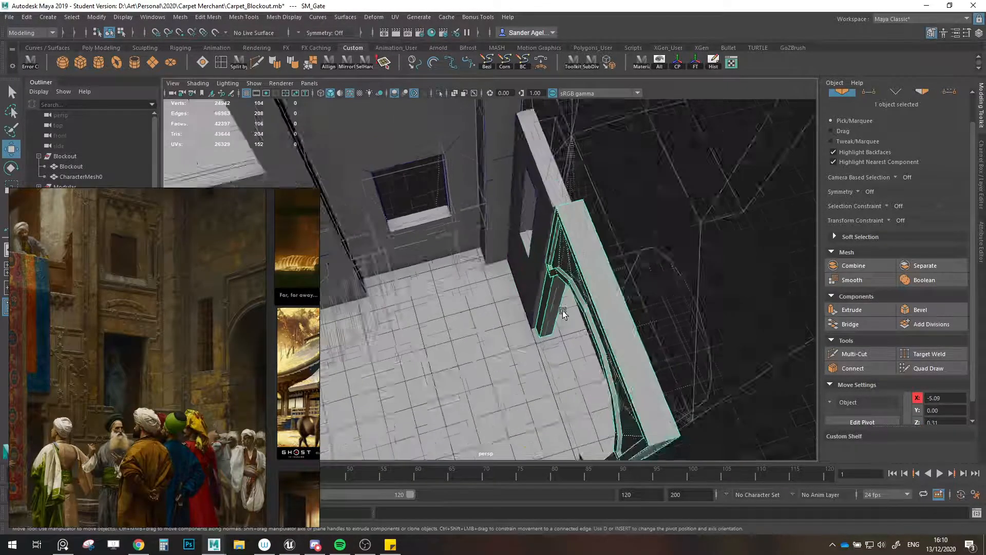
pyautogui.scroll(-3, 563, 311)
pyautogui.press('x')
pyautogui.moveTo(535, 426)
pyautogui.mouseDown()
pyautogui.moveTo(538, 435)
pyautogui.moveTo(551, 429)
pyautogui.mouseUp()
pyautogui.click(598, 297)
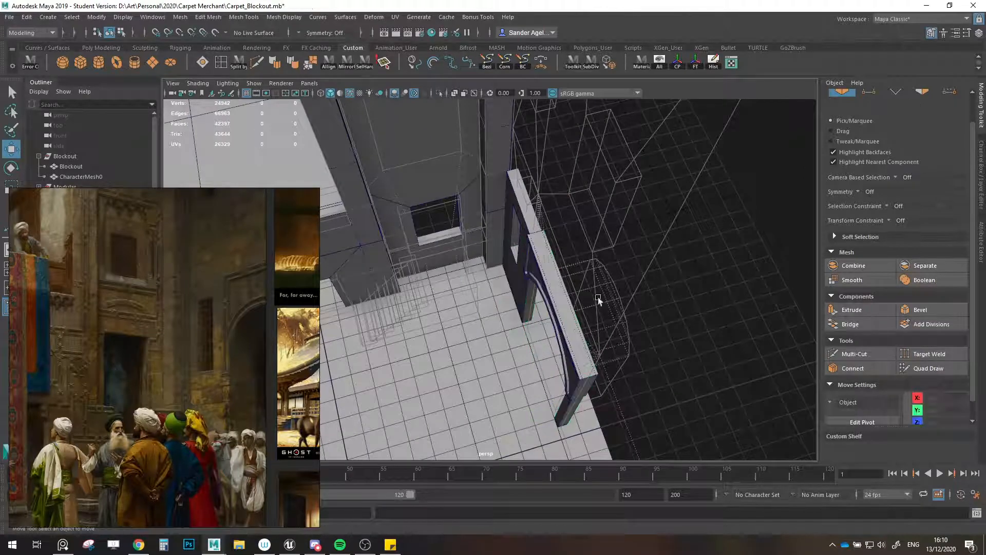
# - Duplicate the narrow window wall and stack the copy directly on top of the original
pyautogui.scroll(5, 544, 375)
pyautogui.moveTo(545, 305)
pyautogui.keyDown('alt'); pyautogui.mouseDown(button='middle')
pyautogui.moveTo(544, 375)
pyautogui.moveTo(541, 319)
pyautogui.mouseUp(button='middle'); pyautogui.keyUp('alt')
pyautogui.keyDown('alt'); pyautogui.moveTo(584, 205); pyautogui.dragTo(529, 344); pyautogui.keyUp('alt')
pyautogui.click(505, 400)
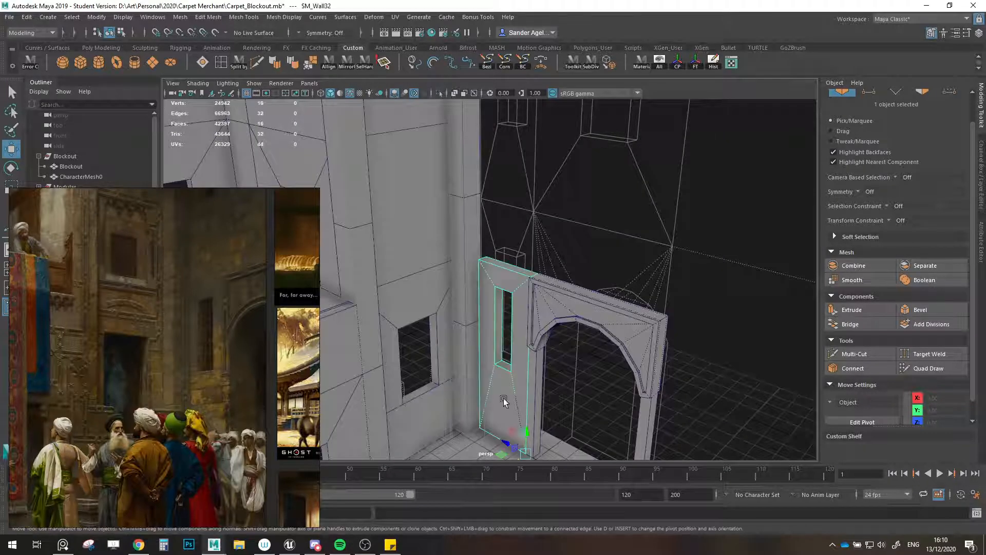
pyautogui.keyDown('shift'); pyautogui.moveTo(528, 434); pyautogui.dragTo(546, 325); pyautogui.keyUp('shift')
# - Duplicate a plain full wall panel, rotate it in line with the gate and place it above the arch at X -5.00, Y 4.50
pyautogui.keyDown('alt'); pyautogui.moveTo(430, 353); pyautogui.dragTo(393, 360); pyautogui.keyUp('alt')
pyautogui.keyDown('alt'); pyautogui.moveTo(393, 361); pyautogui.dragTo(485, 337, button='middle'); pyautogui.keyUp('alt')
pyautogui.click(353, 370)
pyautogui.keyDown('shift'); pyautogui.moveTo(379, 421); pyautogui.dragTo(567, 335); pyautogui.keyUp('shift')
pyautogui.press('e')
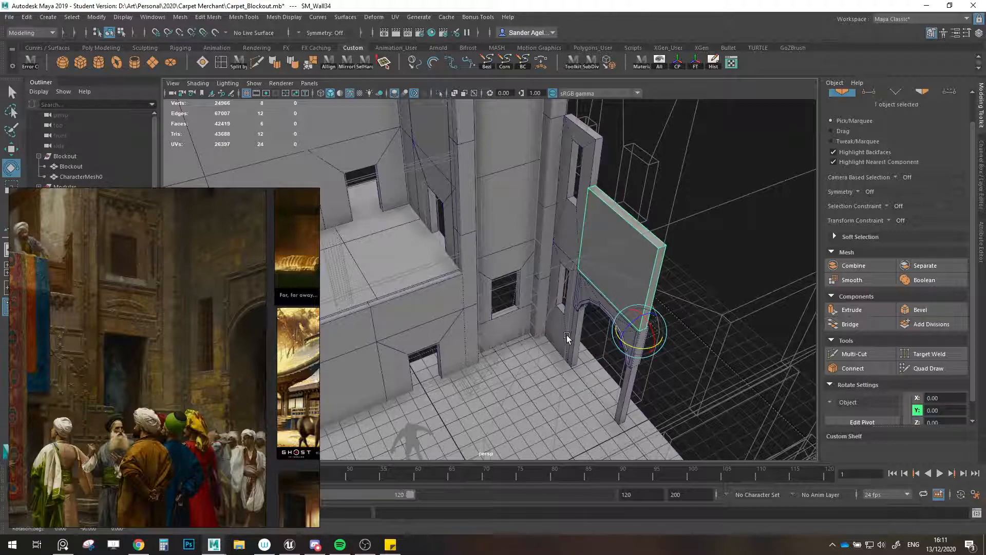
pyautogui.press('w')
pyautogui.press('f')
pyautogui.moveTo(586, 381); pyautogui.dragTo(606, 375)
pyautogui.keyDown('alt'); pyautogui.moveTo(604, 372); pyautogui.dragTo(489, 327, button='right'); pyautogui.keyUp('alt')
pyautogui.keyDown('alt'); pyautogui.moveTo(489, 326); pyautogui.dragTo(570, 331, button='middle'); pyautogui.keyUp('alt')
pyautogui.keyDown('alt'); pyautogui.moveTo(534, 314); pyautogui.dragTo(448, 331, button='right'); pyautogui.keyUp('alt')
pyautogui.keyDown('alt'); pyautogui.moveTo(559, 323); pyautogui.dragTo(564, 363, button='middle'); pyautogui.keyUp('alt')
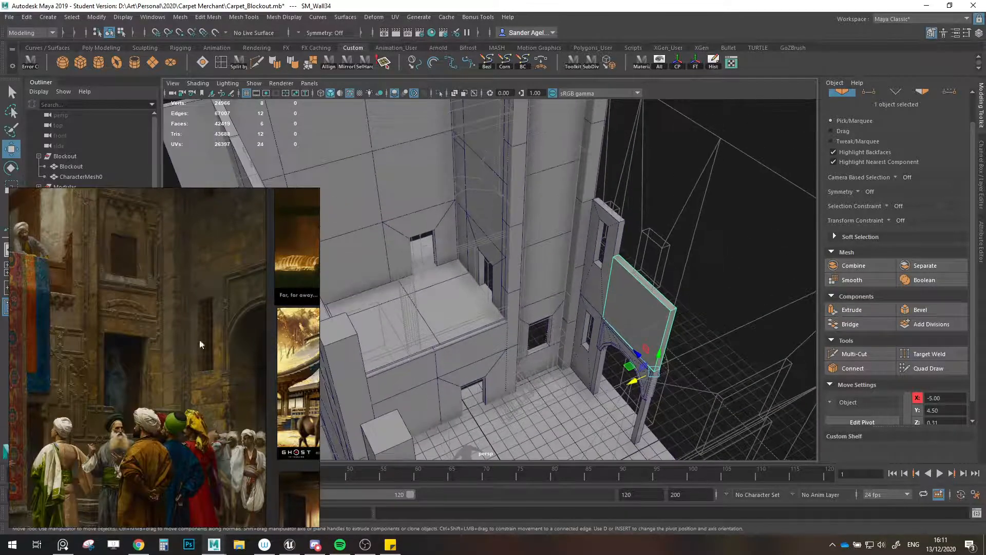
# - Check the painting reference, then duplicate the half-height wall, rotate it and snap it on top of the panel above the gate
pyautogui.scroll(-3, 176, 333)
pyautogui.moveTo(174, 332); pyautogui.dragTo(178, 356, button='middle')
pyautogui.scroll(3, 193, 291)
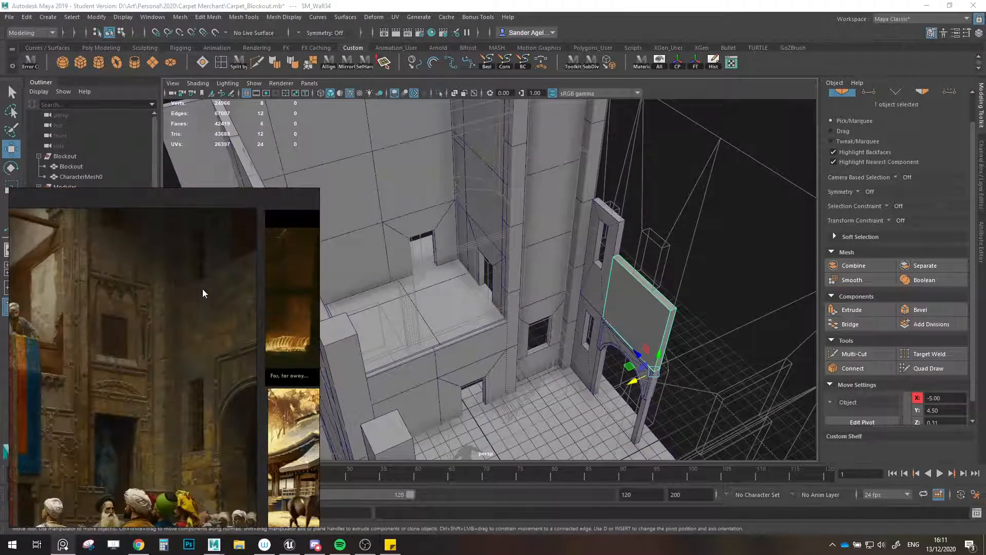
pyautogui.moveTo(202, 293); pyautogui.dragTo(201, 312, button='middle')
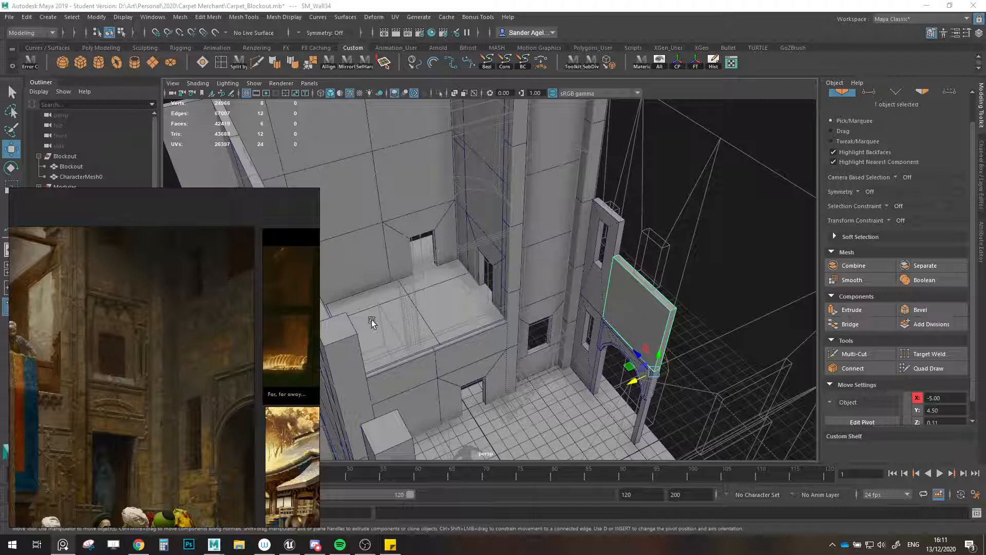
pyautogui.click(477, 351)
pyautogui.moveTo(502, 369)
pyautogui.keyDown('shift'); pyautogui.mouseDown()
pyautogui.moveTo(558, 384)
pyautogui.moveTo(673, 310)
pyautogui.moveTo(605, 303)
pyautogui.mouseUp(); pyautogui.keyUp('shift')
pyautogui.press('v')
pyautogui.press('e')
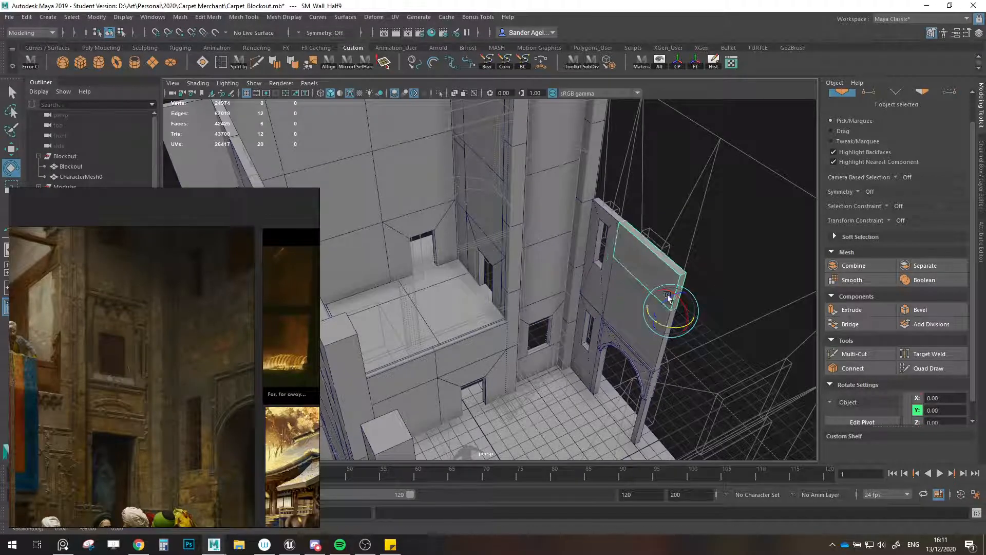
pyautogui.press('w')
pyautogui.click(703, 289)
pyautogui.hotkey('alt', 'space')
pyautogui.keyDown('alt'); pyautogui.moveTo(695, 285); pyautogui.dragTo(614, 336, button='middle'); pyautogui.keyUp('alt')
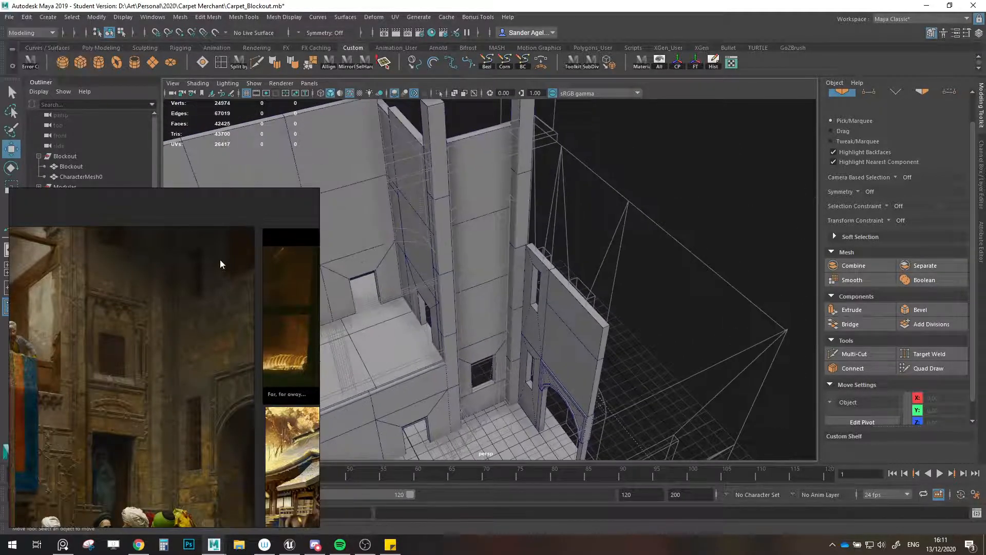
# - Duplicate the full wall panel above the gate and raise the copy to Y 9.00, on top of the half wall
pyautogui.moveTo(514, 344)
pyautogui.keyDown('alt'); pyautogui.mouseDown(button='right')
pyautogui.moveTo(613, 333)
pyautogui.moveTo(534, 352)
pyautogui.moveTo(521, 351)
pyautogui.moveTo(541, 348)
pyautogui.moveTo(519, 341)
pyautogui.mouseUp(button='right'); pyautogui.keyUp('alt')
pyautogui.click(576, 355)
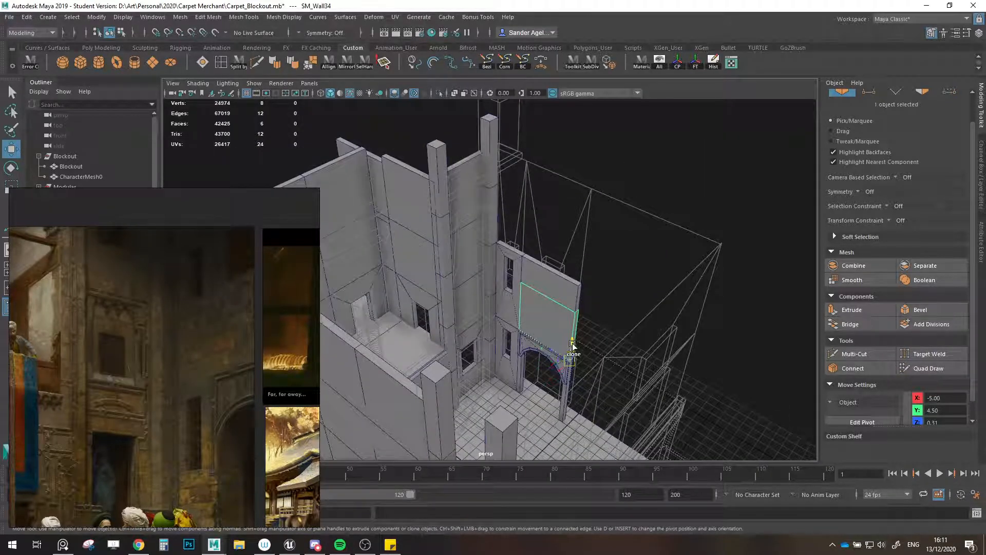
pyautogui.keyDown('shift'); pyautogui.moveTo(566, 353); pyautogui.dragTo(575, 278); pyautogui.keyUp('shift')
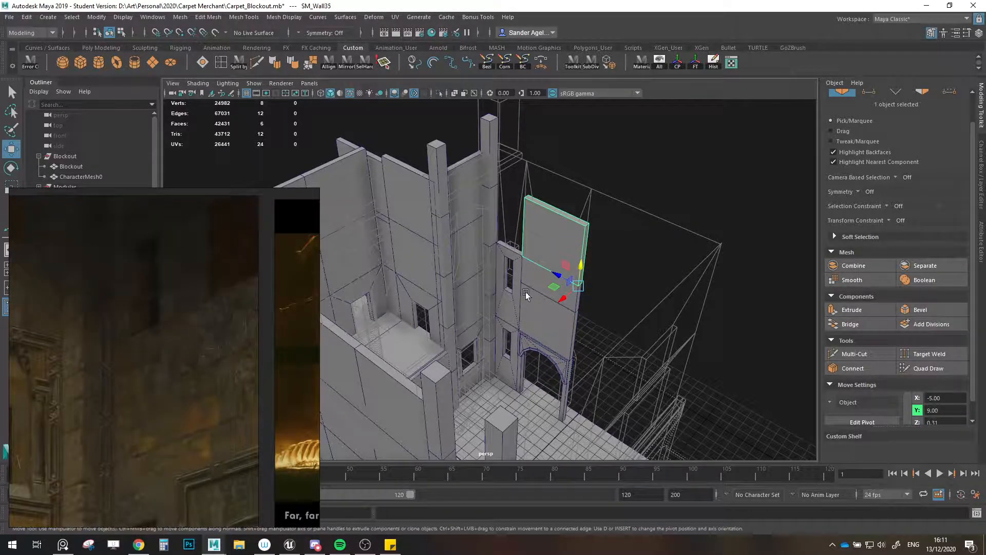
# - Duplicate the topmost wall panel sideways, snap it above the stacked narrow window walls at Z 3.31, and clear the selection
pyautogui.keyDown('shift'); pyautogui.moveTo(558, 272); pyautogui.dragTo(483, 236); pyautogui.keyUp('shift')
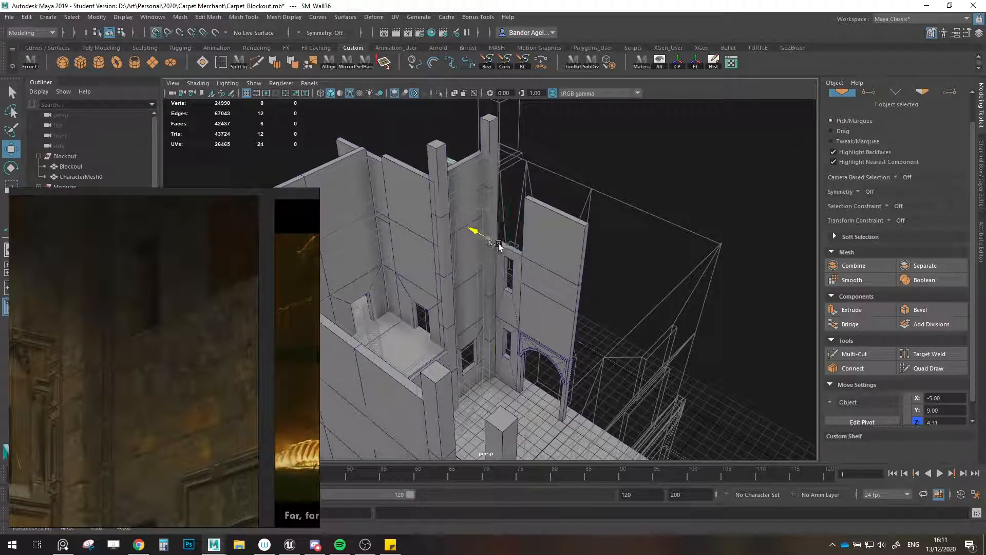
pyautogui.press('f')
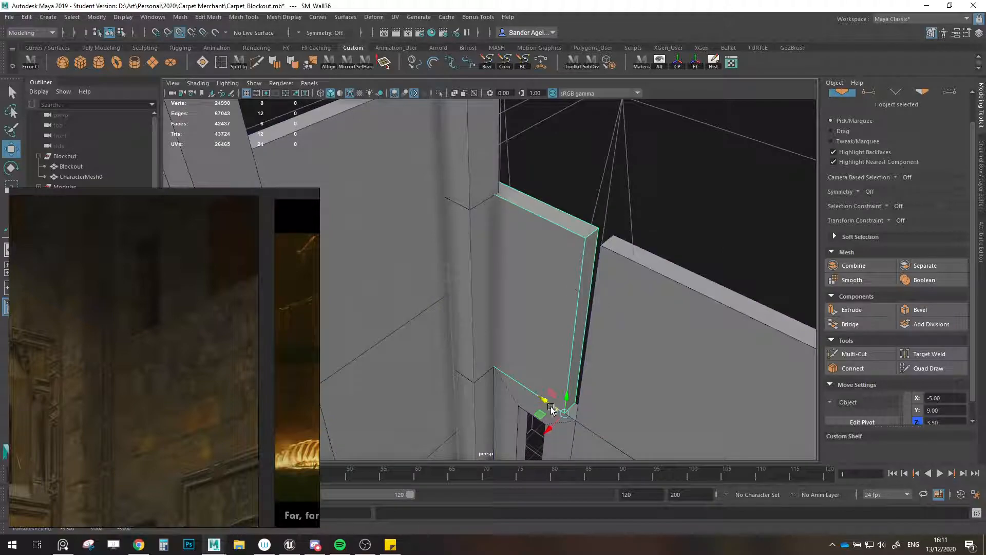
pyautogui.moveTo(551, 406); pyautogui.dragTo(572, 408)
pyautogui.scroll(-8, 587, 306)
pyautogui.keyDown('alt'); pyautogui.moveTo(587, 306); pyautogui.dragTo(578, 236, button='middle'); pyautogui.keyUp('alt')
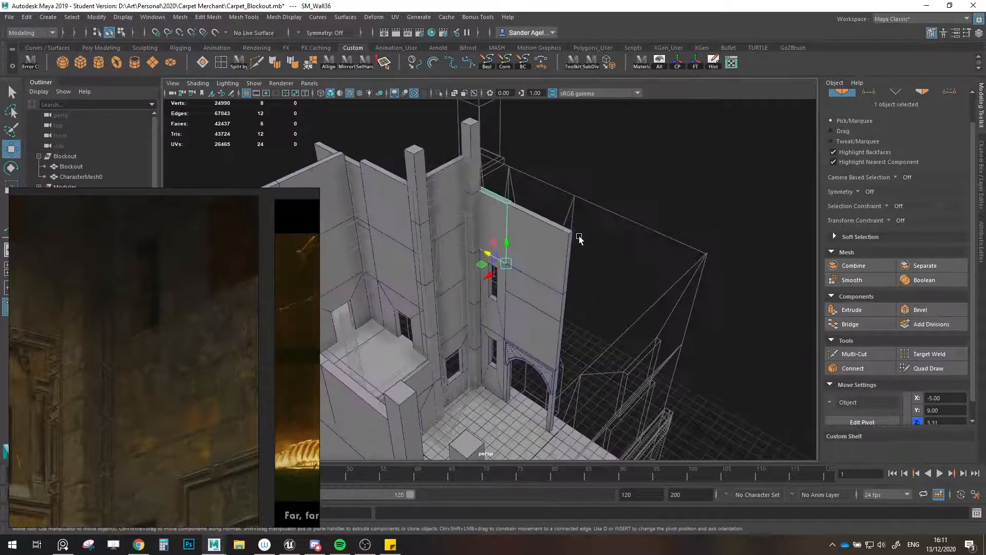
pyautogui.moveTo(579, 235)
pyautogui.keyDown('alt'); pyautogui.mouseDown()
pyautogui.moveTo(610, 278)
pyautogui.moveTo(609, 298)
pyautogui.moveTo(577, 337)
pyautogui.moveTo(559, 230)
pyautogui.moveTo(544, 255)
pyautogui.moveTo(586, 301)
pyautogui.moveTo(587, 321)
pyautogui.moveTo(434, 358)
pyautogui.moveTo(406, 352)
pyautogui.moveTo(605, 398)
pyautogui.moveTo(572, 335)
pyautogui.mouseUp(); pyautogui.keyUp('alt')
pyautogui.click(608, 298)
# - Duplicate another plain wall panel, rotate it in line with the gate and place it at ground level beside the arch
pyautogui.scroll(4, 606, 300)
pyautogui.click(386, 342)
pyautogui.press('e')
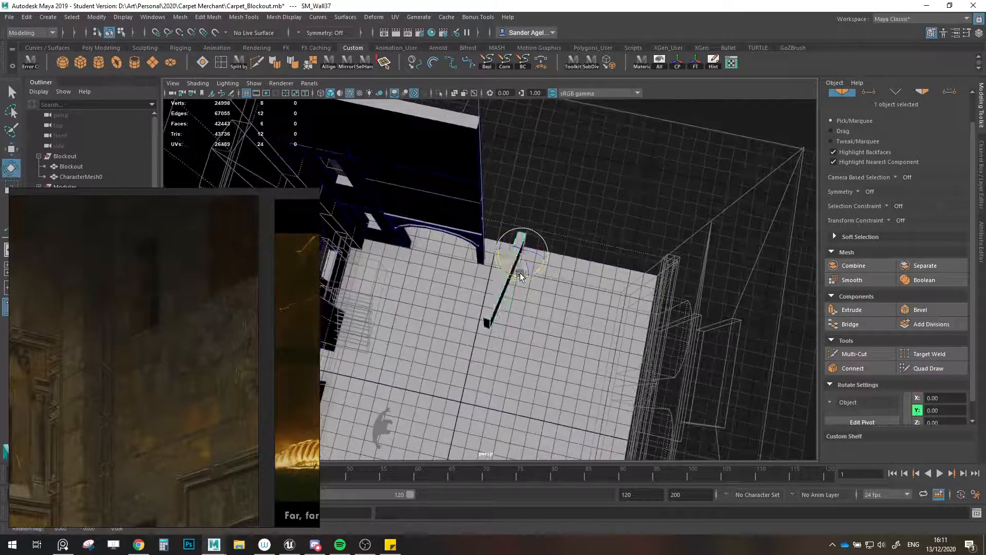
pyautogui.moveTo(520, 275); pyautogui.dragTo(519, 372)
pyautogui.press('w')
pyautogui.press('x')
pyautogui.scroll(4, 565, 344)
pyautogui.keyDown('alt'); pyautogui.moveTo(561, 359); pyautogui.dragTo(619, 329, button='middle'); pyautogui.keyUp('alt')
pyautogui.keyDown('alt'); pyautogui.moveTo(619, 329); pyautogui.dragTo(550, 360); pyautogui.keyUp('alt')
pyautogui.scroll(-5, 515, 346)
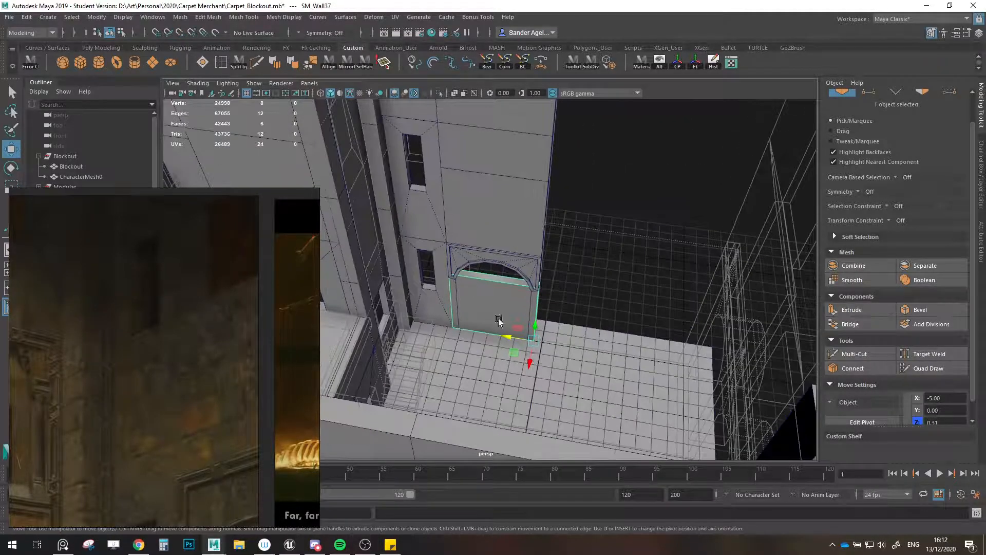
pyautogui.hotkey('ctrl', 'z')
# - Try to shift only the arched gate to Z 0.50 with grid snapping, and undo the move
pyautogui.click(511, 258)
pyautogui.keyDown('alt'); pyautogui.moveTo(511, 258); pyautogui.dragTo(523, 275); pyautogui.keyUp('alt')
pyautogui.press('x')
pyautogui.moveTo(506, 325)
pyautogui.mouseDown()
pyautogui.moveTo(526, 326)
pyautogui.moveTo(518, 333)
pyautogui.mouseUp()
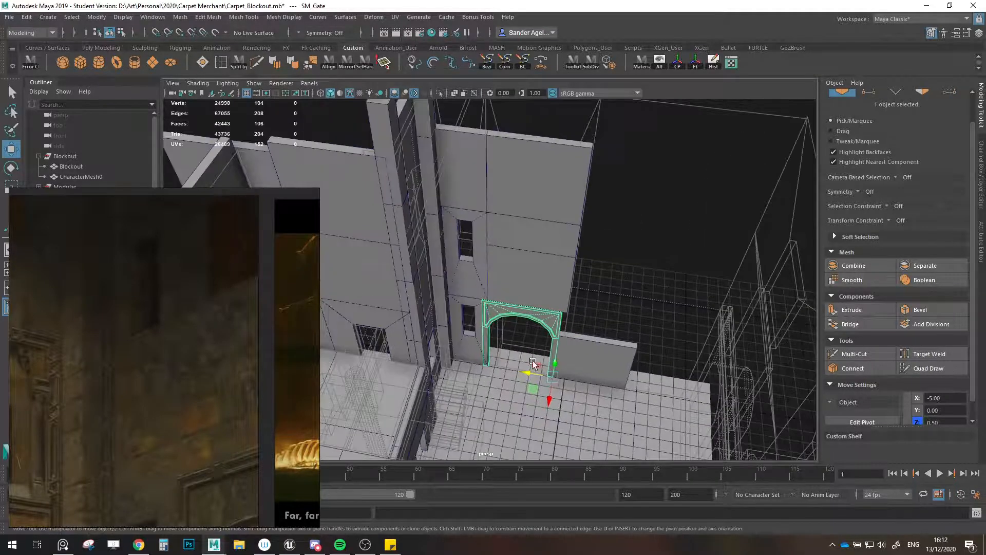
pyautogui.hotkey('ctrl', 'z')
# - Select the gate, both window walls and the panels above them, shift all seven pieces together to Z 0.50, and clear the selection
pyautogui.click(453, 275)
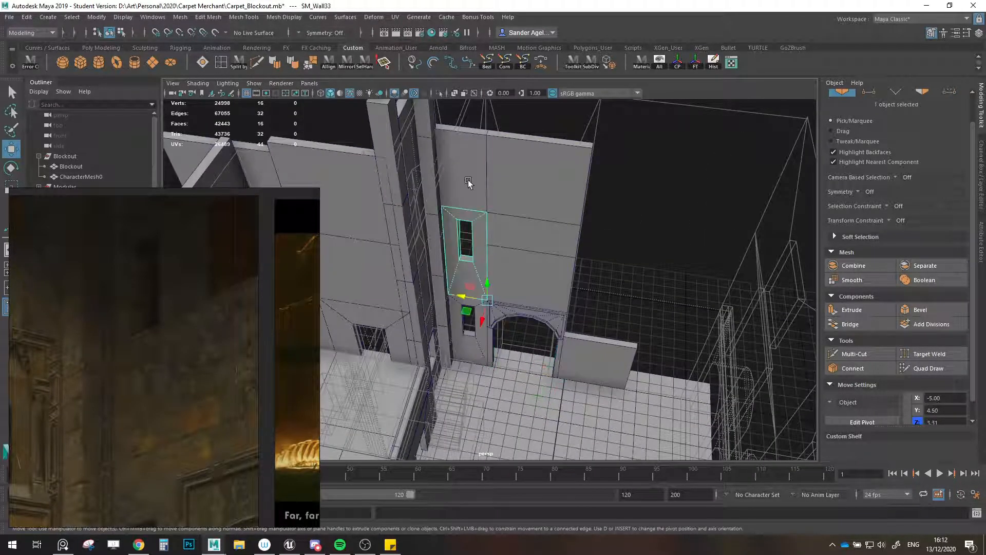
pyautogui.keyDown('shift'); pyautogui.click(467, 180); pyautogui.keyUp('shift')
pyautogui.keyDown('shift'); pyautogui.click(513, 193); pyautogui.keyUp('shift')
pyautogui.keyDown('shift'); pyautogui.click(516, 232); pyautogui.keyUp('shift')
pyautogui.keyDown('shift'); pyautogui.click(513, 294); pyautogui.keyUp('shift')
pyautogui.keyDown('shift'); pyautogui.click(471, 338); pyautogui.keyUp('shift')
pyautogui.keyDown('shift'); pyautogui.click(496, 335); pyautogui.keyUp('shift')
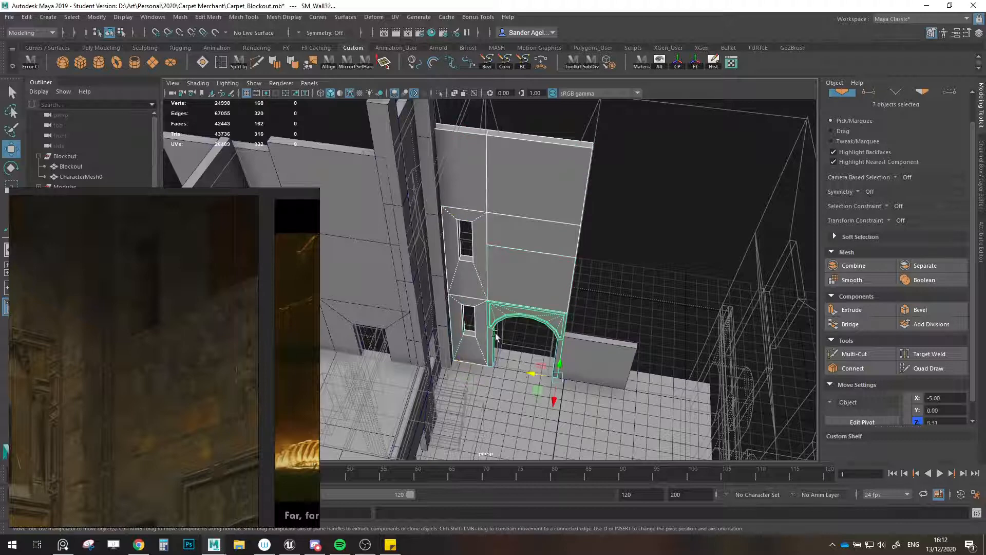
pyautogui.moveTo(526, 374); pyautogui.dragTo(522, 372)
pyautogui.scroll(-3, 148, 452)
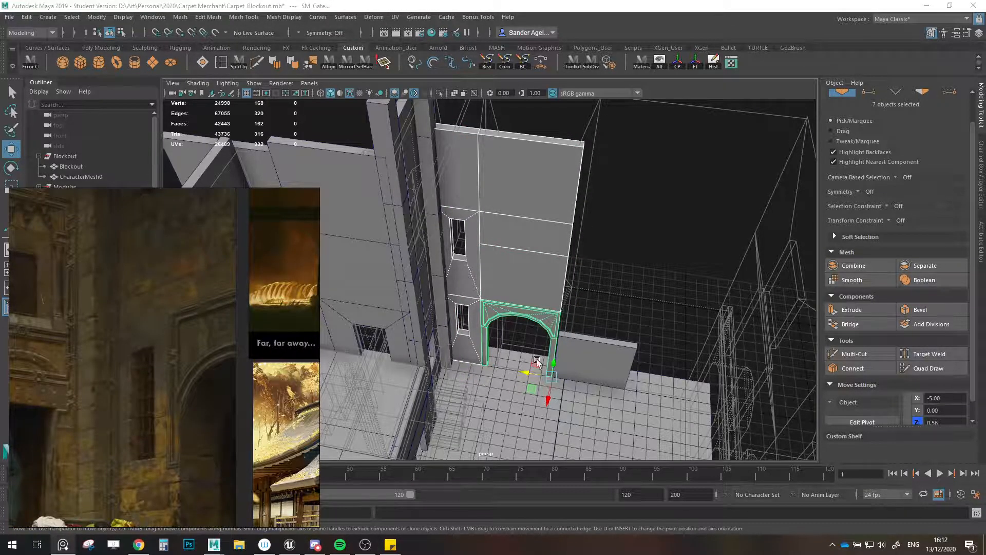
pyautogui.scroll(4, 597, 285)
pyautogui.hotkey('ctrl', 'z')
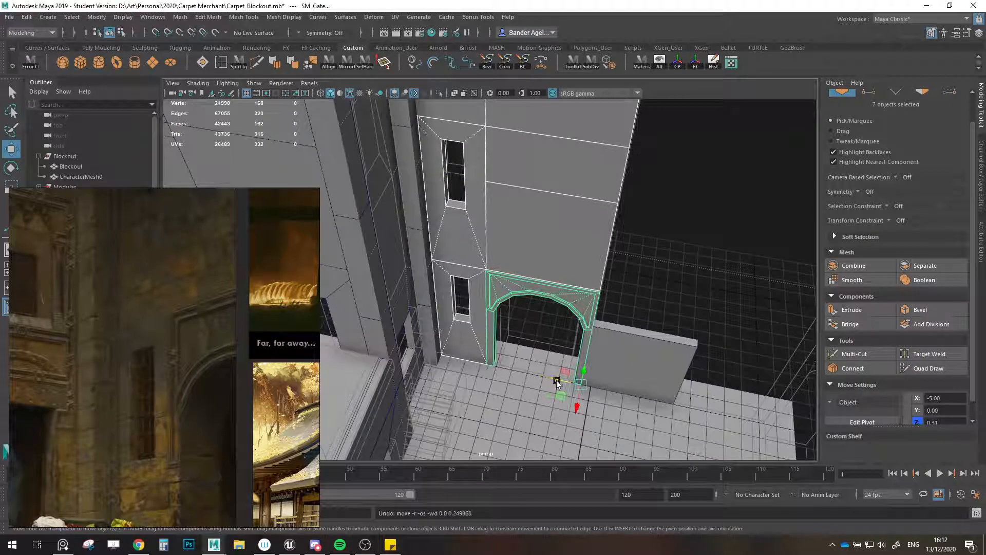
pyautogui.moveTo(559, 380); pyautogui.dragTo(568, 380)
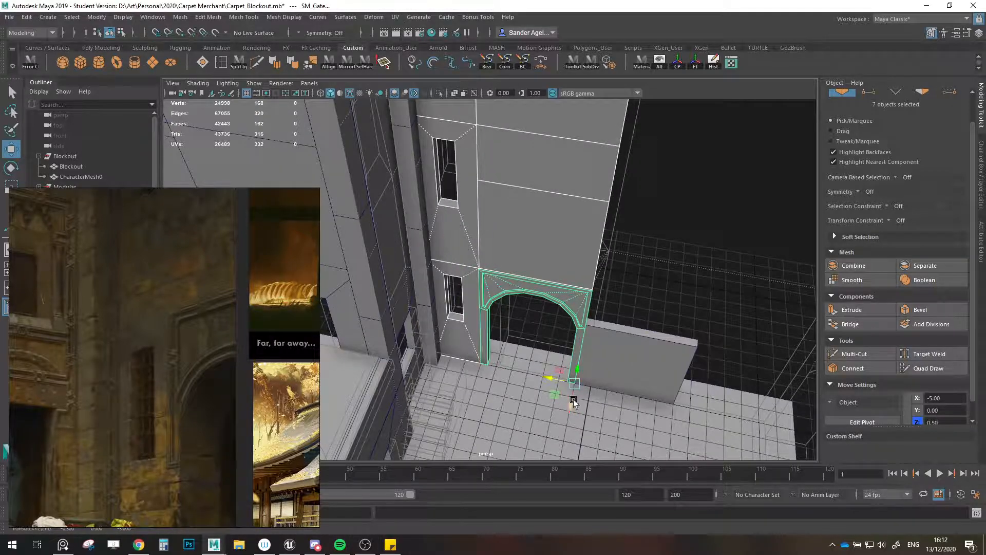
pyautogui.keyDown('alt'); pyautogui.moveTo(583, 403); pyautogui.dragTo(523, 318, button='middle'); pyautogui.keyUp('alt')
pyautogui.scroll(4, 523, 319)
pyautogui.keyDown('alt'); pyautogui.moveTo(523, 319); pyautogui.dragTo(509, 414); pyautogui.keyUp('alt')
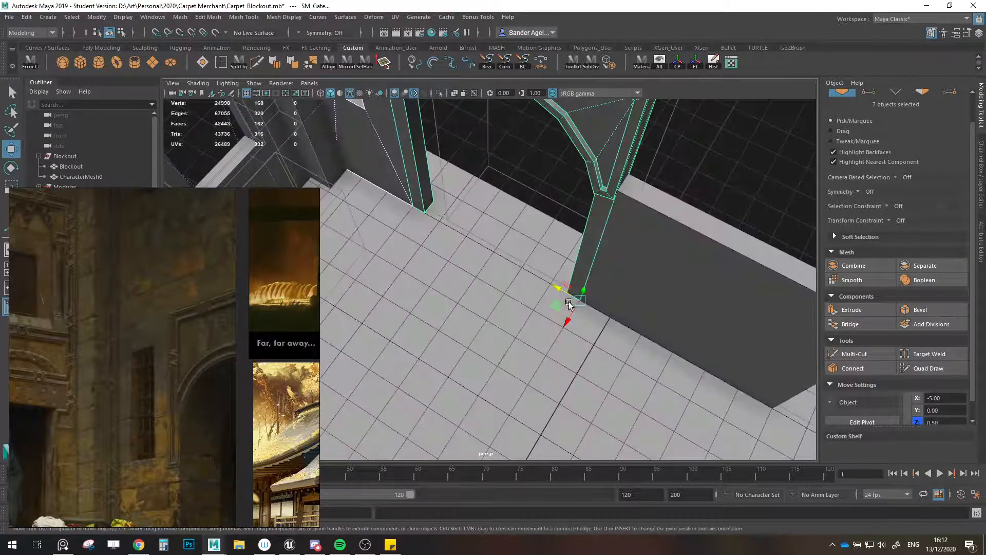
pyautogui.moveTo(570, 304)
pyautogui.keyDown('alt'); pyautogui.mouseDown()
pyautogui.moveTo(528, 315)
pyautogui.moveTo(577, 326)
pyautogui.moveTo(472, 346)
pyautogui.moveTo(486, 368)
pyautogui.moveTo(501, 335)
pyautogui.moveTo(555, 340)
pyautogui.moveTo(555, 399)
pyautogui.moveTo(588, 366)
pyautogui.moveTo(577, 278)
pyautogui.mouseUp(); pyautogui.keyUp('alt')
pyautogui.click(486, 368)
# - Try stacking a copy of the ground-level wall on itself at Y 3.00, and remove the copy
pyautogui.scroll(-5, 495, 251)
pyautogui.moveTo(496, 252)
pyautogui.keyDown('alt'); pyautogui.mouseDown()
pyautogui.moveTo(513, 328)
pyautogui.moveTo(541, 351)
pyautogui.moveTo(537, 338)
pyautogui.moveTo(567, 397)
pyautogui.mouseUp(); pyautogui.keyUp('alt')
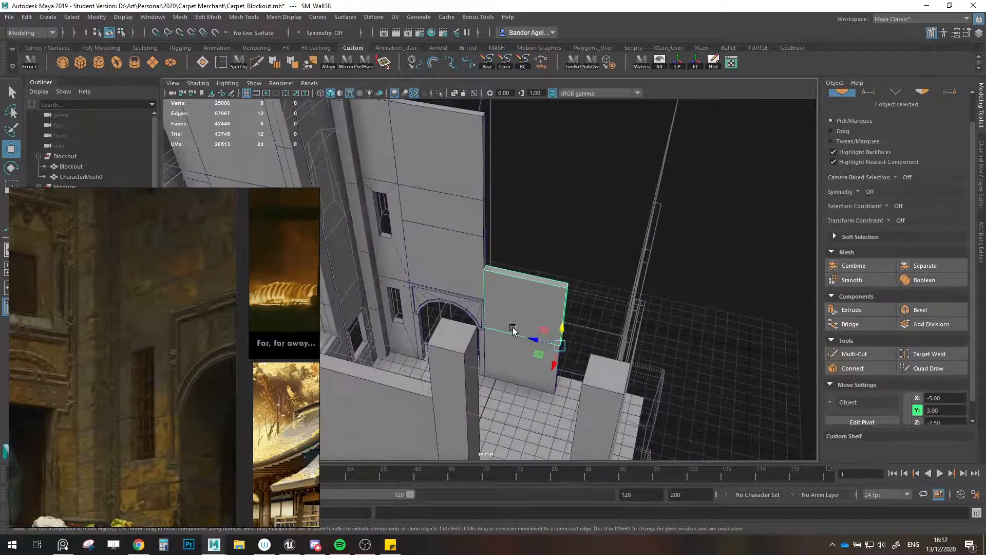
pyautogui.hotkey('ctrl', 'z')
pyautogui.press('Delete')
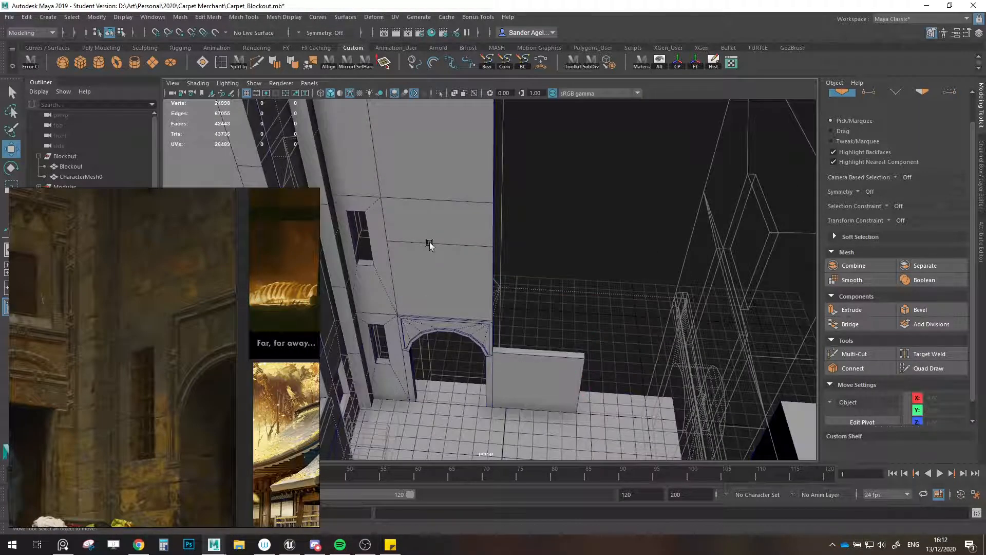
# - Copy the half and full wall pieces from above the gate and snap them into a full-height stack on the ground-level wall beside it
pyautogui.click(430, 242)
pyautogui.keyDown('shift'); pyautogui.moveTo(477, 240); pyautogui.dragTo(565, 311); pyautogui.keyUp('shift')
pyautogui.press('v')
pyautogui.keyDown('shift'); pyautogui.click(450, 191); pyautogui.keyUp('shift')
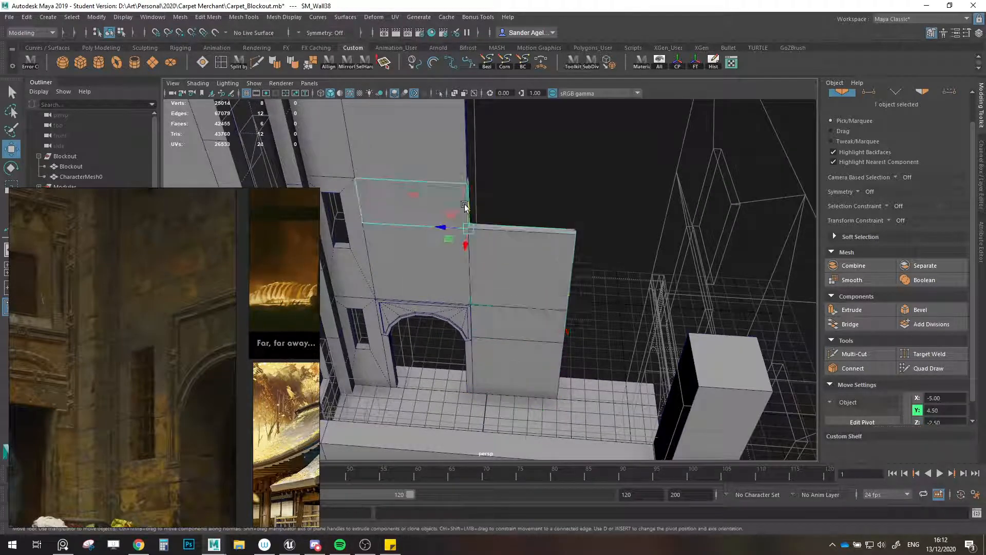
pyautogui.keyDown('alt'); pyautogui.moveTo(464, 205); pyautogui.dragTo(534, 264); pyautogui.keyUp('alt')
# - Select the five stacked wall pieces beside the gate and duplicate the whole column alongside to Z -5.50
pyautogui.keyDown('shift'); pyautogui.click(517, 363); pyautogui.keyUp('shift')
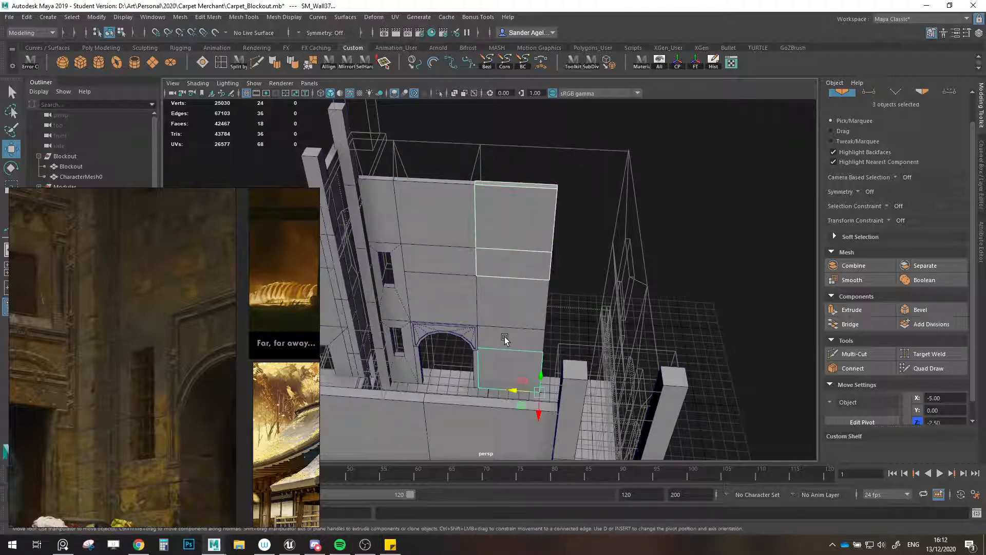
pyautogui.keyDown('shift'); pyautogui.click(507, 340); pyautogui.keyUp('shift')
pyautogui.keyDown('shift'); pyautogui.click(506, 293); pyautogui.keyUp('shift')
pyautogui.moveTo(523, 318)
pyautogui.keyDown('alt'); pyautogui.mouseDown()
pyautogui.moveTo(520, 336)
pyautogui.moveTo(538, 324)
pyautogui.moveTo(591, 327)
pyautogui.moveTo(550, 299)
pyautogui.moveTo(563, 304)
pyautogui.mouseUp(); pyautogui.keyUp('alt')
pyautogui.scroll(5, 633, 347)
pyautogui.scroll(-3, 633, 347)
pyautogui.scroll(-1, 547, 316)
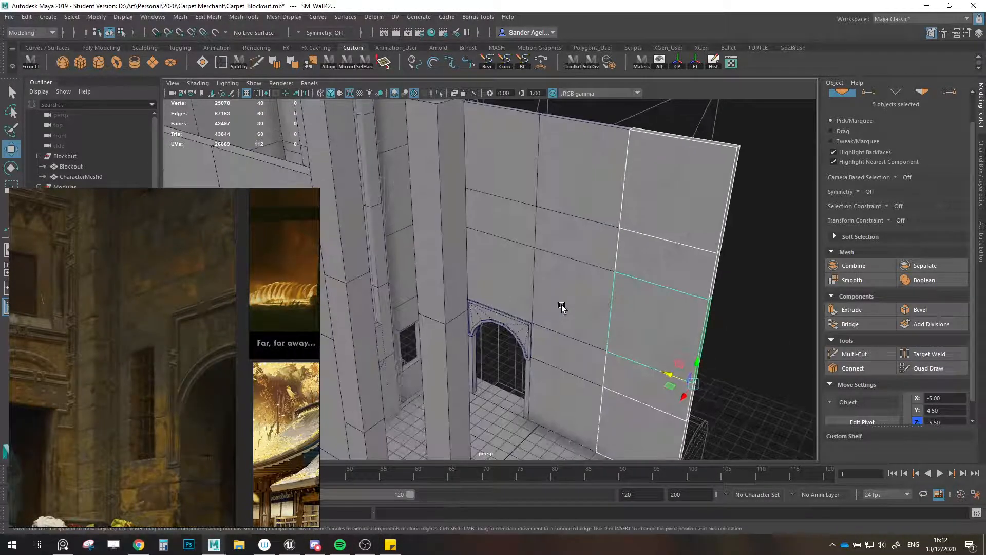
# - Examine the half wall beside the upper narrow window and the overall courtyard layout
pyautogui.scroll(4, 565, 319)
pyautogui.keyDown('alt'); pyautogui.moveTo(568, 361); pyautogui.dragTo(568, 374, button='middle'); pyautogui.keyUp('alt')
pyautogui.keyDown('alt'); pyautogui.moveTo(494, 337); pyautogui.dragTo(519, 313); pyautogui.keyUp('alt')
pyautogui.click(518, 285)
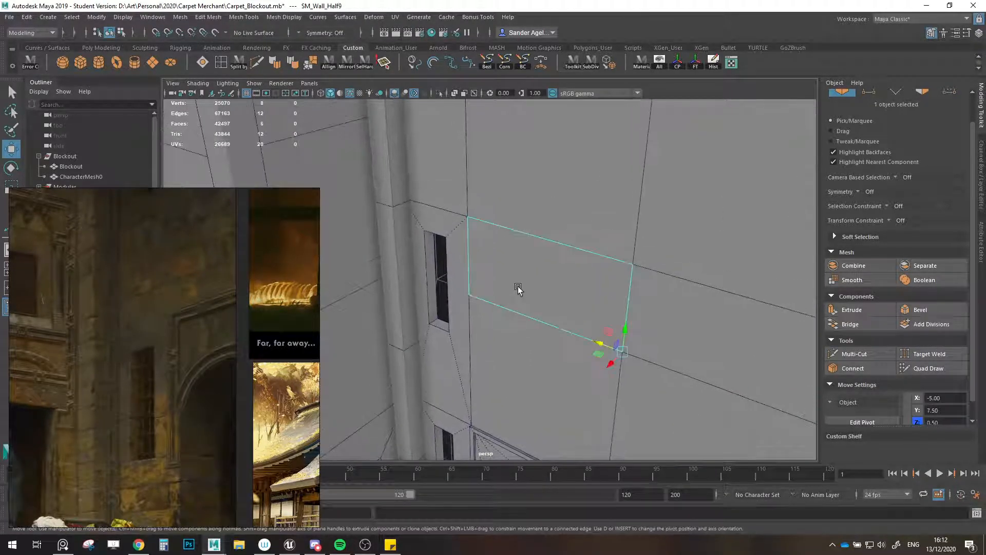
pyautogui.scroll(-4, 545, 311)
pyautogui.keyDown('alt'); pyautogui.moveTo(562, 323); pyautogui.dragTo(512, 230, button='middle'); pyautogui.keyUp('alt')
pyautogui.scroll(-3, 510, 231)
pyautogui.keyDown('alt'); pyautogui.moveTo(514, 241); pyautogui.dragTo(625, 286); pyautogui.keyUp('alt')
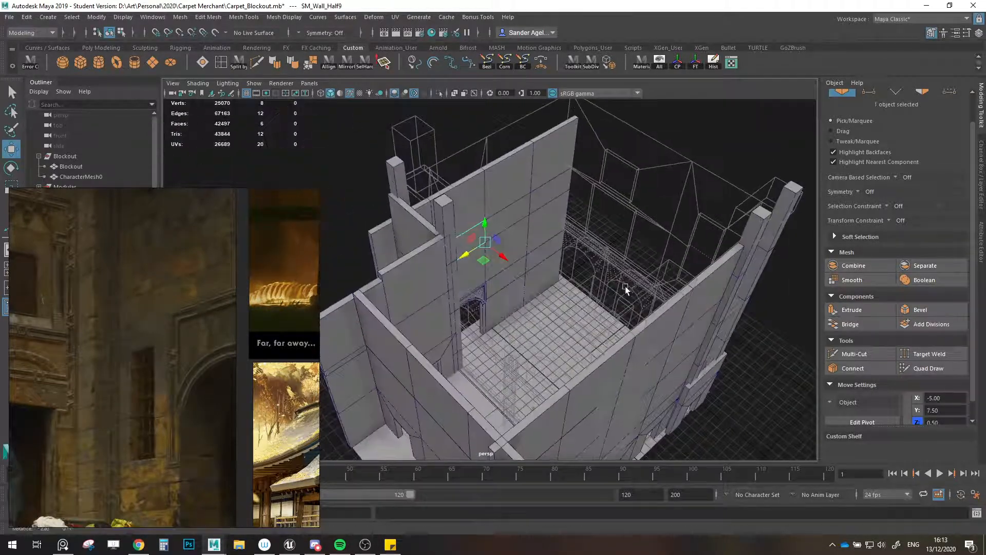
# - Duplicate the arched gate towards the far end of the courtyard and rotate the copy perpendicular to the original
pyautogui.scroll(4, 625, 286)
pyautogui.keyDown('alt'); pyautogui.moveTo(625, 285); pyautogui.dragTo(574, 315, button='middle'); pyautogui.keyUp('alt')
pyautogui.keyDown('alt'); pyautogui.moveTo(405, 353); pyautogui.dragTo(454, 395); pyautogui.keyUp('alt')
pyautogui.click(424, 335)
pyautogui.keyDown('shift'); pyautogui.moveTo(447, 357); pyautogui.dragTo(642, 315); pyautogui.keyUp('shift')
pyautogui.keyDown('alt'); pyautogui.moveTo(487, 368); pyautogui.dragTo(562, 335); pyautogui.keyUp('alt')
pyautogui.scroll(4, 562, 334)
pyautogui.press('e')
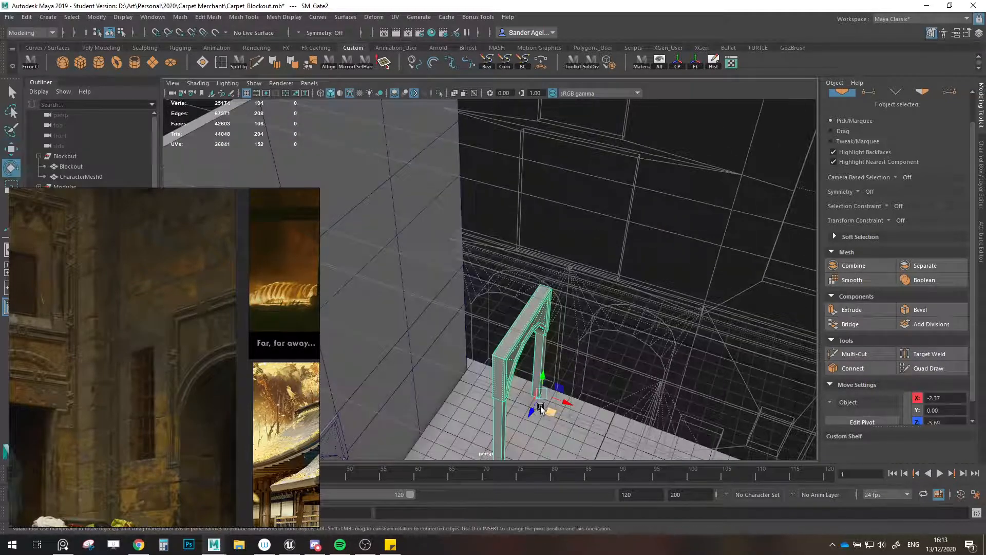
pyautogui.moveTo(543, 413); pyautogui.dragTo(502, 362)
pyautogui.press('w')
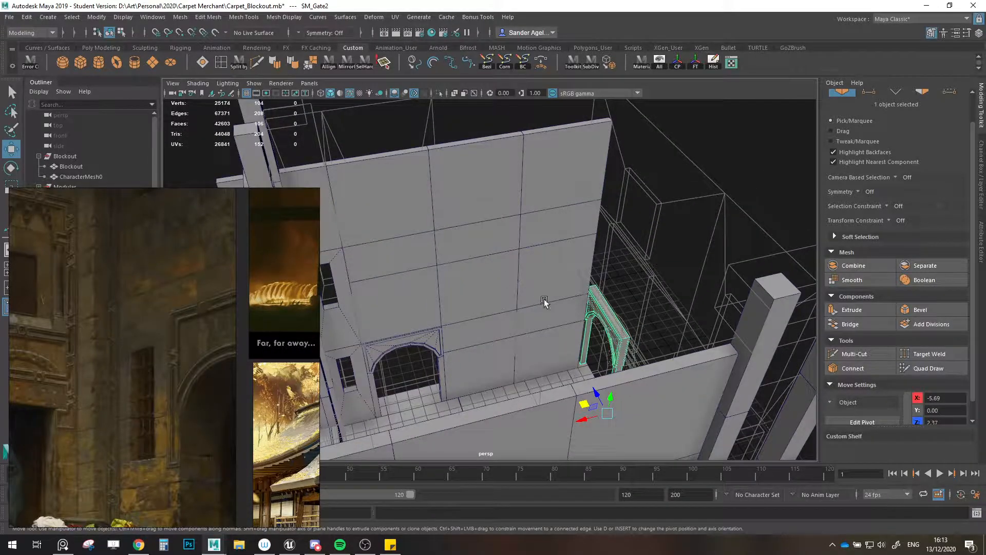
# - Position the rotated gate copy in the far corner along the floor's edge at X -5.50, Z 2.00 with grid snapping
pyautogui.keyDown('alt'); pyautogui.moveTo(545, 302); pyautogui.dragTo(635, 341); pyautogui.keyUp('alt')
pyautogui.keyDown('alt'); pyautogui.moveTo(635, 341); pyautogui.dragTo(529, 352, button='middle'); pyautogui.keyUp('alt')
pyautogui.scroll(3, 529, 351)
pyautogui.keyDown('alt'); pyautogui.moveTo(529, 351); pyautogui.dragTo(562, 351); pyautogui.keyUp('alt')
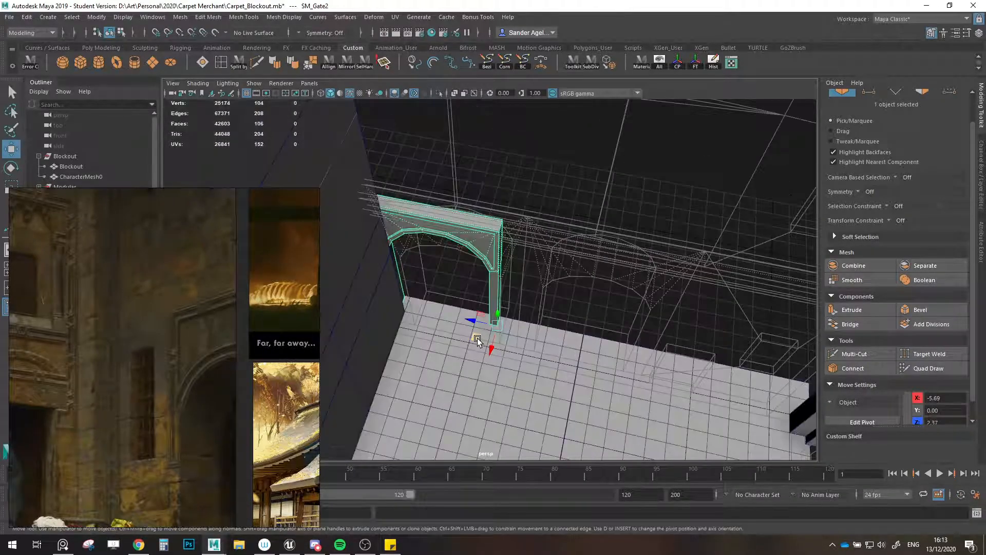
pyautogui.keyDown('alt'); pyautogui.moveTo(477, 340); pyautogui.dragTo(456, 370); pyautogui.keyUp('alt')
pyautogui.scroll(3, 484, 247)
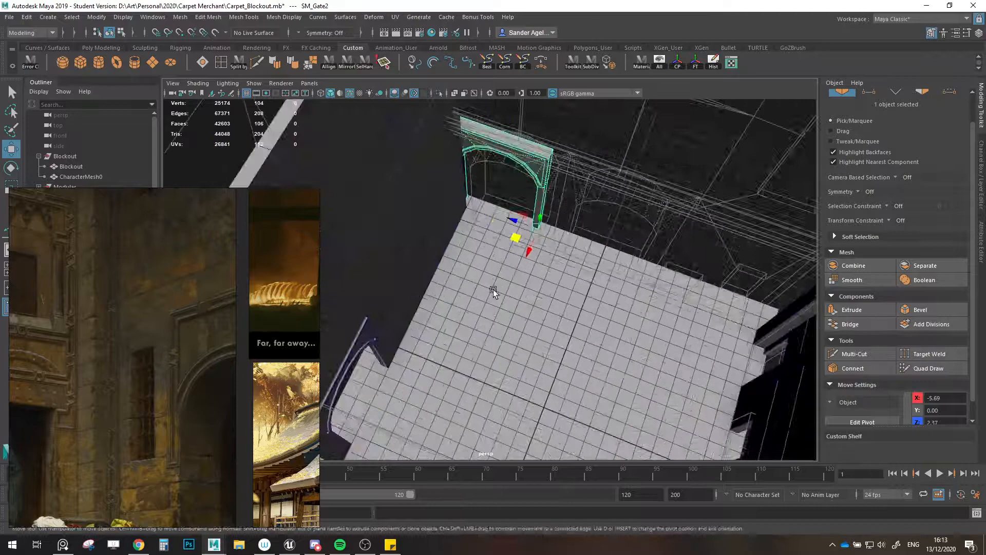
pyautogui.scroll(3, 537, 312)
pyautogui.keyDown('alt'); pyautogui.moveTo(455, 370); pyautogui.dragTo(451, 360, button='right'); pyautogui.keyUp('alt')
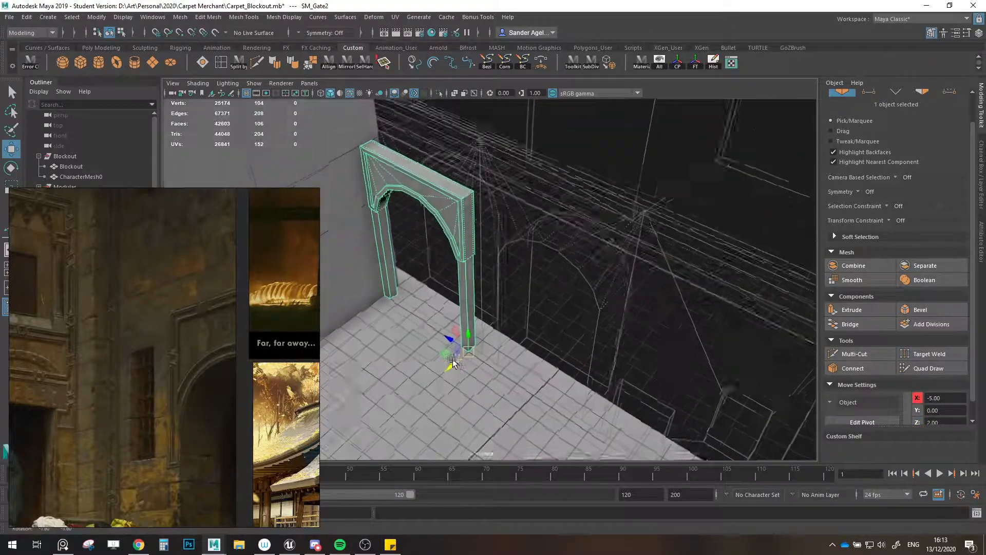
pyautogui.keyDown('alt'); pyautogui.moveTo(451, 360); pyautogui.dragTo(503, 369); pyautogui.keyUp('alt')
pyautogui.hotkey('ctrl', 'z')
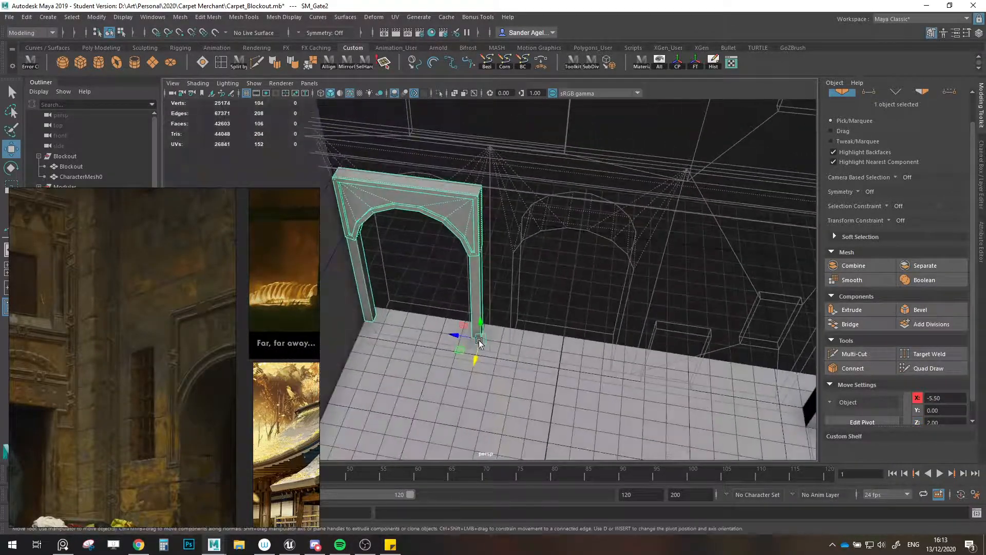
# - Duplicate the corner gate along the floor's edge and snap the copy to Z -1.50
pyautogui.keyDown('shift'); pyautogui.moveTo(457, 335); pyautogui.dragTo(622, 358); pyautogui.keyUp('shift')
pyautogui.press('x')
pyautogui.keyDown('alt'); pyautogui.moveTo(578, 348); pyautogui.dragTo(529, 353, button='middle'); pyautogui.keyUp('alt')
pyautogui.keyDown('alt'); pyautogui.moveTo(529, 353); pyautogui.dragTo(557, 348); pyautogui.keyUp('alt')
pyautogui.keyDown('alt'); pyautogui.moveTo(478, 308); pyautogui.dragTo(664, 310); pyautogui.keyUp('alt')
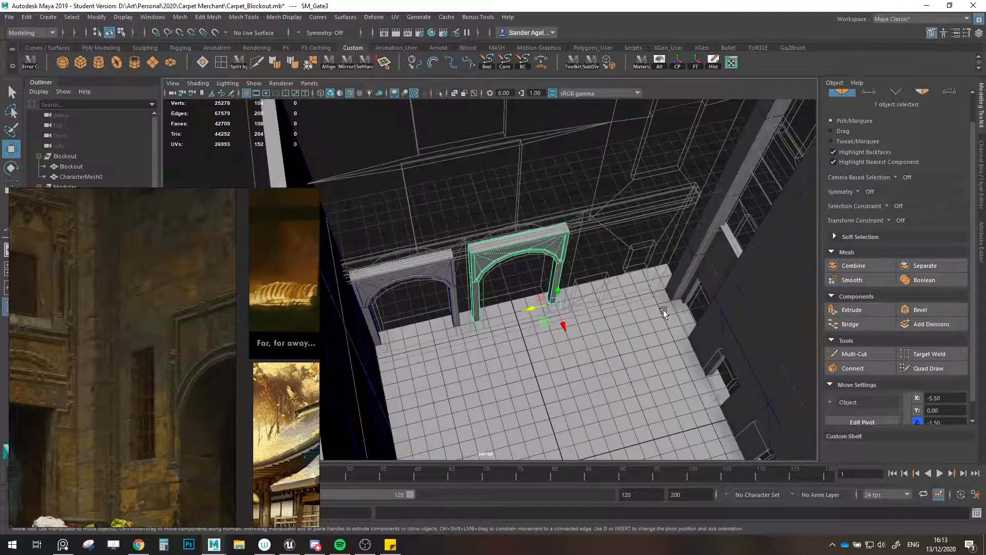
# - Duplicate the corner pillar from the courtyard's side and grid-snap the copy between the two arched gates at X -5.50, Z 2.00
pyautogui.click(668, 303)
pyautogui.moveTo(637, 278)
pyautogui.keyDown('shift'); pyautogui.mouseDown()
pyautogui.moveTo(465, 329)
pyautogui.moveTo(470, 350)
pyautogui.mouseUp(); pyautogui.keyUp('shift')
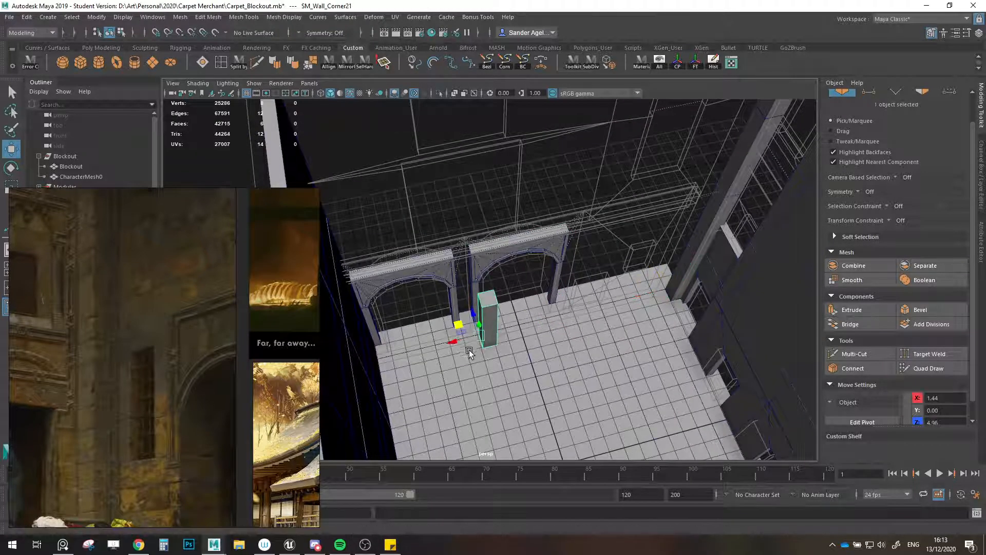
pyautogui.press('e')
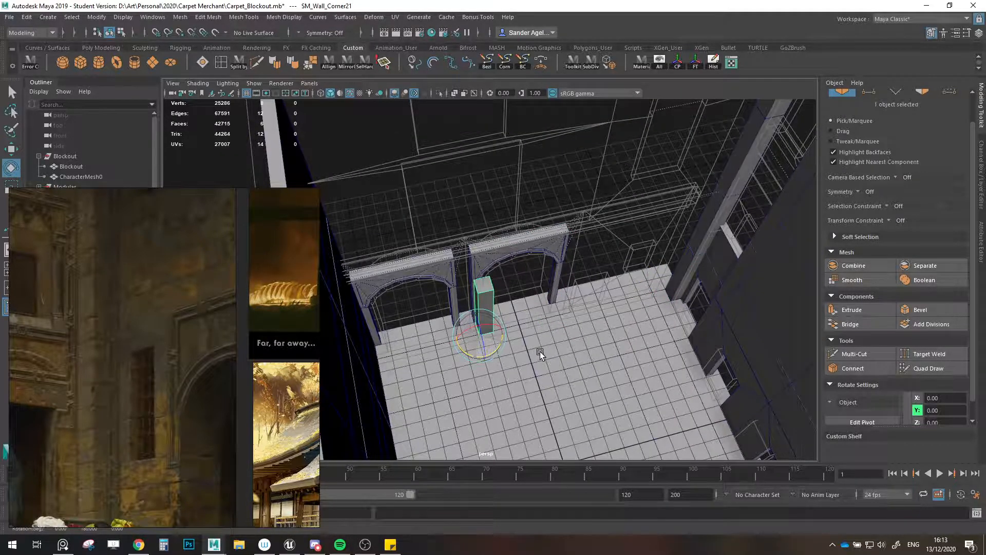
pyautogui.press('w')
pyautogui.scroll(3, 462, 375)
pyautogui.moveTo(461, 380); pyautogui.dragTo(454, 348)
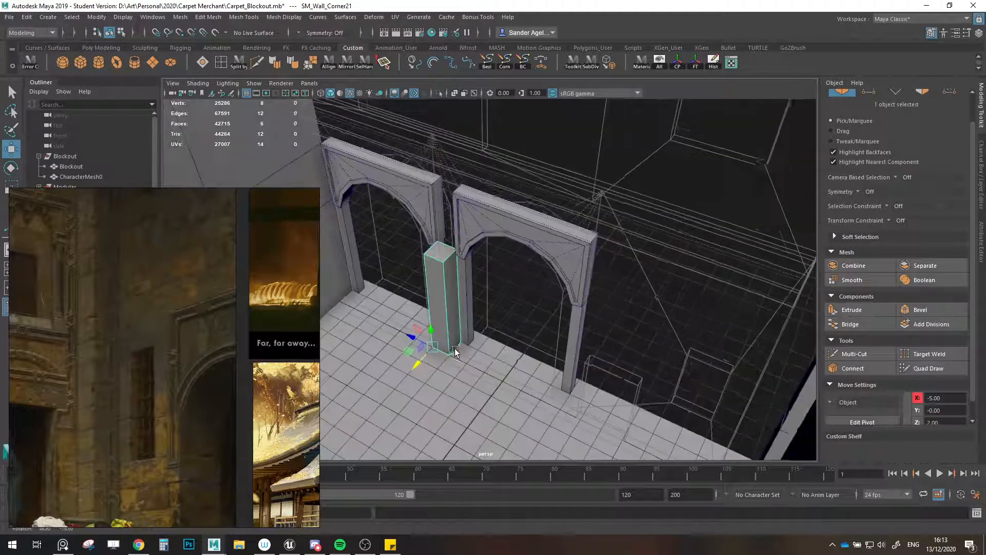
pyautogui.keyDown('alt'); pyautogui.moveTo(455, 349); pyautogui.dragTo(468, 359, button='middle'); pyautogui.keyUp('alt')
pyautogui.moveTo(427, 373); pyautogui.dragTo(462, 359)
# - Stack a duplicate of the pillar on top of the one between the gates and save the scene
pyautogui.hotkey('ctrl', 'd')
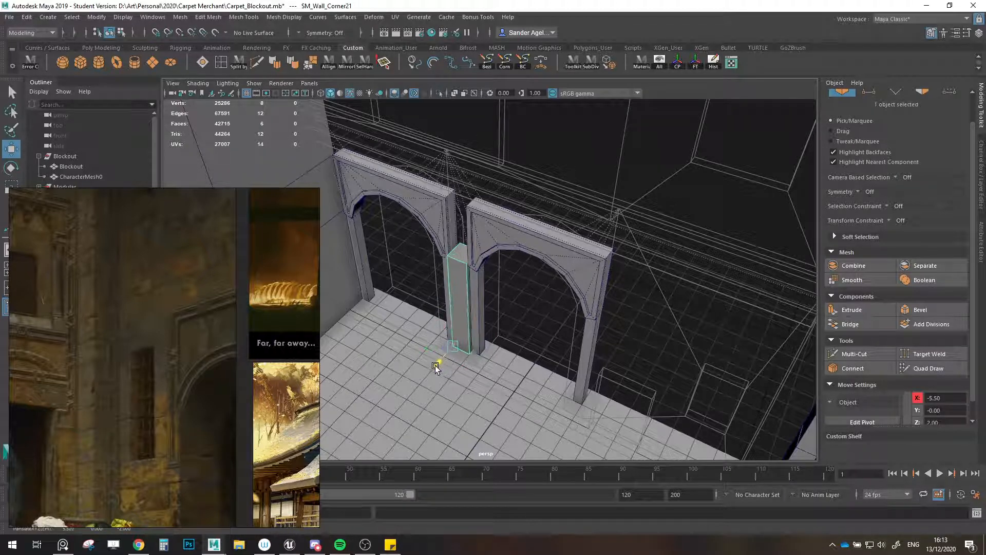
pyautogui.moveTo(454, 335); pyautogui.dragTo(559, 288)
pyautogui.scroll(-5, 529, 291)
pyautogui.click(395, 286)
pyautogui.scroll(-3, 578, 352)
pyautogui.scroll(-2, 878, 392)
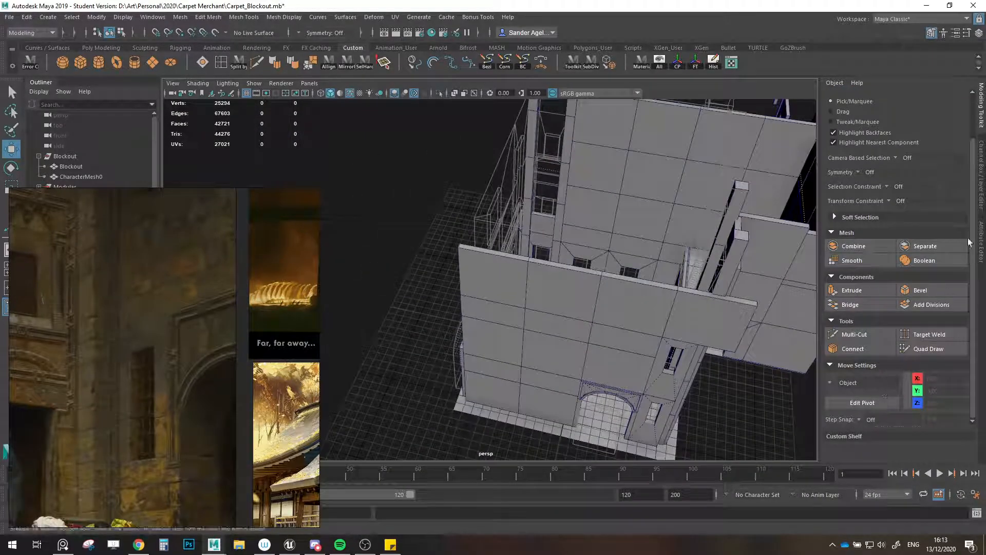
pyautogui.hotkey('ctrl', 's')
pyautogui.click(480, 281)
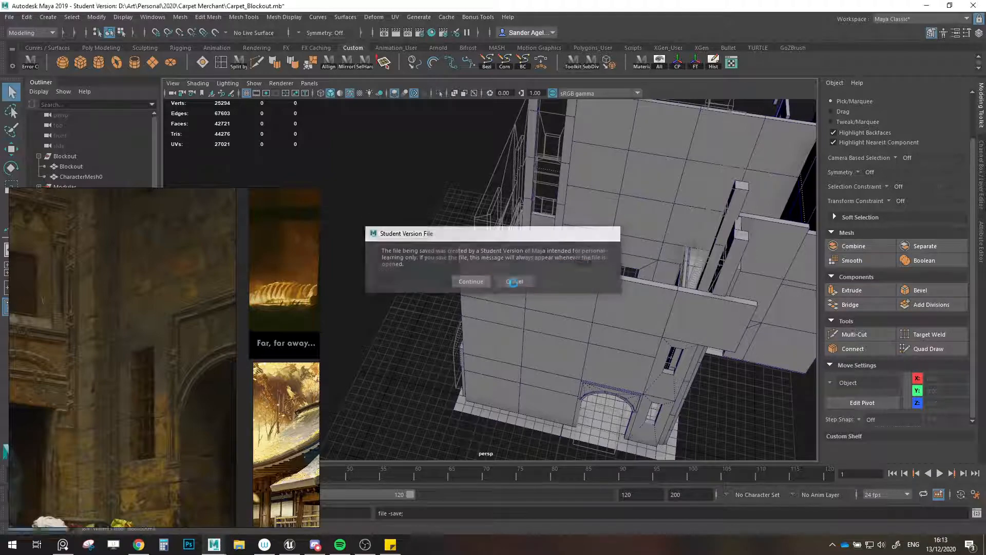
# - Show the L_Blockout layer as solid reference geometry and examine how the two arched gates fit the original blockout
pyautogui.click(981, 192)
pyautogui.click(879, 392)
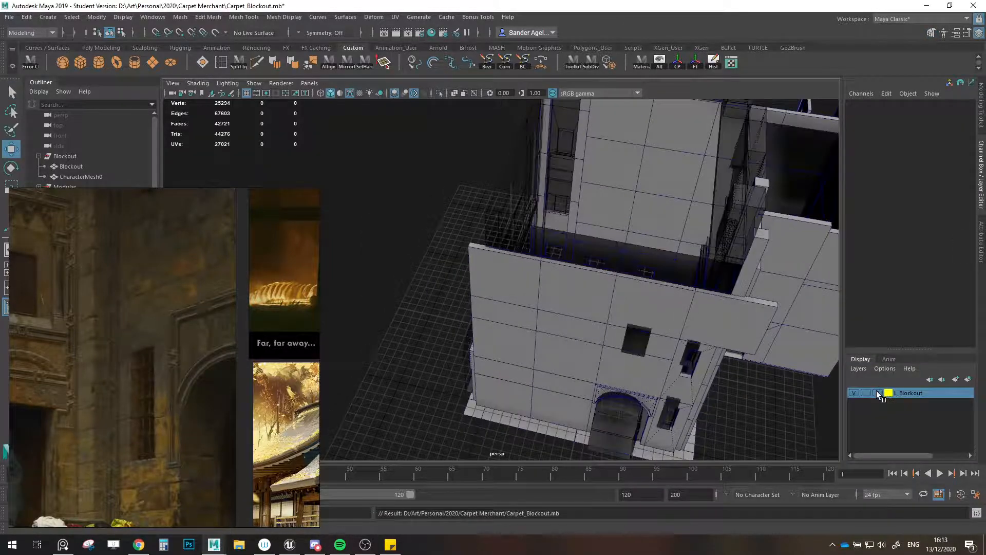
pyautogui.scroll(6, 573, 309)
pyautogui.moveTo(572, 308)
pyautogui.keyDown('alt'); pyautogui.mouseDown()
pyautogui.moveTo(462, 317)
pyautogui.moveTo(488, 312)
pyautogui.mouseUp(); pyautogui.keyUp('alt')
pyautogui.keyDown('alt'); pyautogui.moveTo(489, 313); pyautogui.dragTo(550, 333, button='middle'); pyautogui.keyUp('alt')
pyautogui.scroll(1, 549, 333)
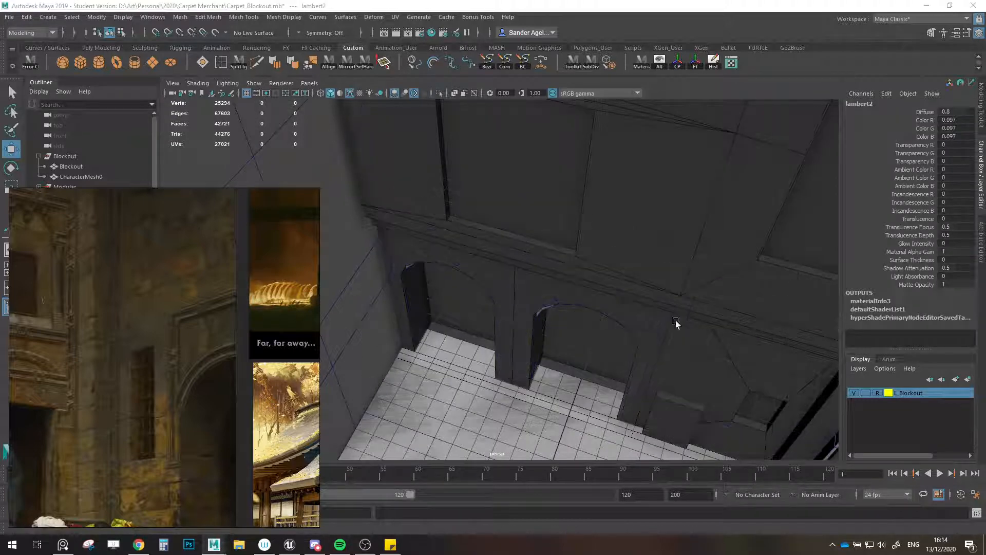
pyautogui.keyDown('alt'); pyautogui.moveTo(676, 320); pyautogui.dragTo(630, 261); pyautogui.keyUp('alt')
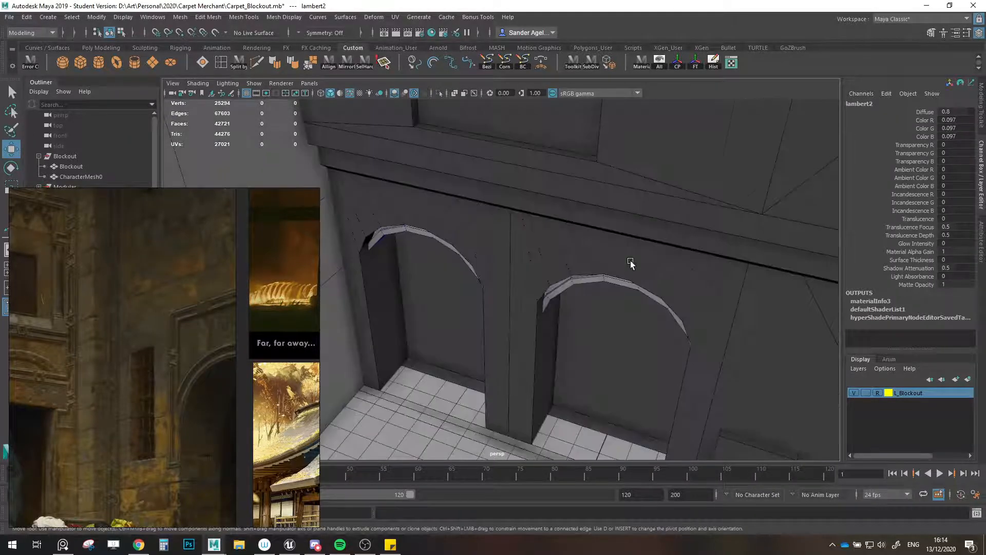
# - Compare the gates and the far corner with the original blockout by alternating L_Blockout between reference and template display
pyautogui.click(880, 394)
pyautogui.click(880, 393)
pyautogui.click(881, 393)
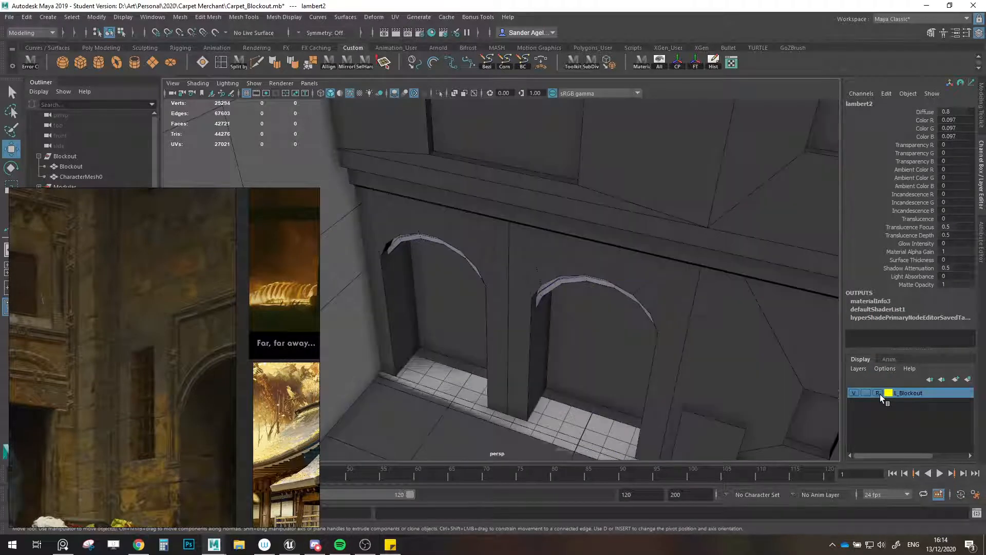
pyautogui.click(878, 393)
pyautogui.click(878, 393)
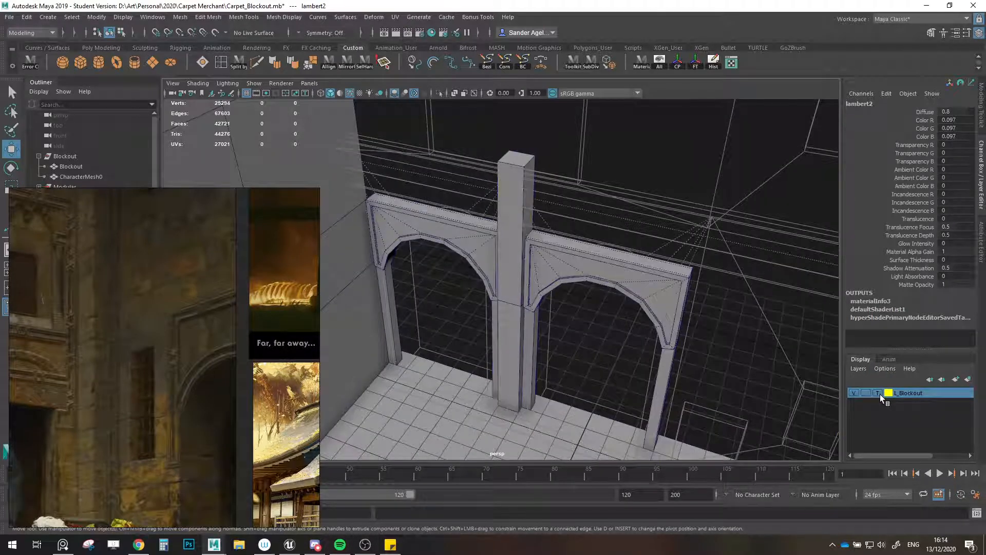
pyautogui.click(880, 394)
pyautogui.keyDown('alt'); pyautogui.moveTo(411, 255); pyautogui.dragTo(460, 265, button='right'); pyautogui.keyUp('alt')
pyautogui.keyDown('alt'); pyautogui.moveTo(460, 265); pyautogui.dragTo(493, 272); pyautogui.keyUp('alt')
pyautogui.keyDown('alt'); pyautogui.moveTo(493, 273); pyautogui.dragTo(497, 291, button='right'); pyautogui.keyUp('alt')
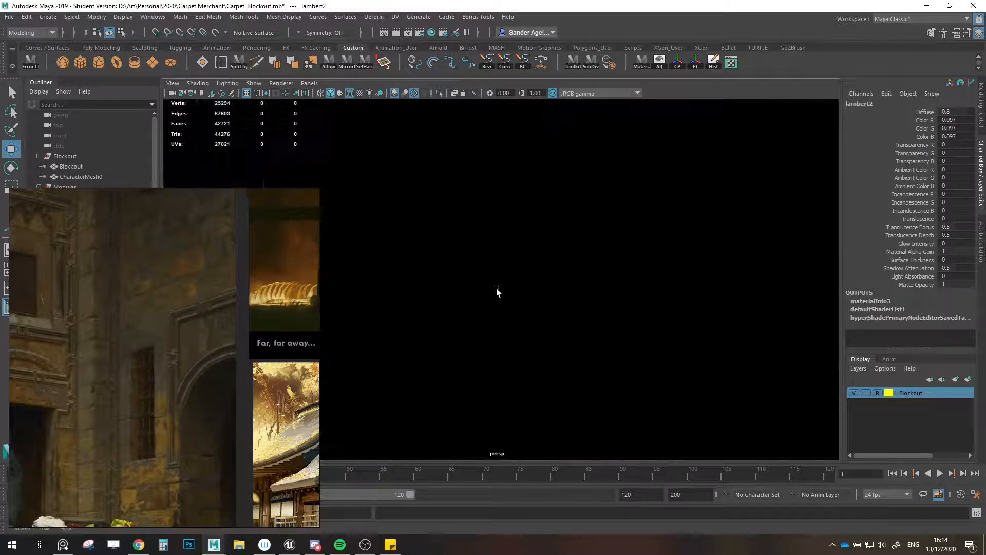
pyautogui.keyDown('alt'); pyautogui.moveTo(497, 292); pyautogui.dragTo(631, 311); pyautogui.keyUp('alt')
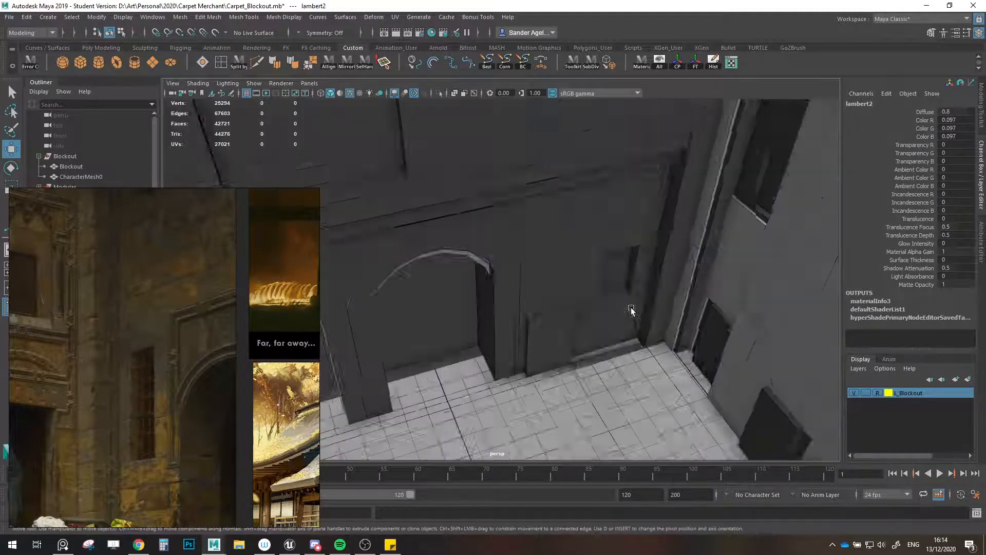
pyautogui.click(880, 396)
pyautogui.click(879, 396)
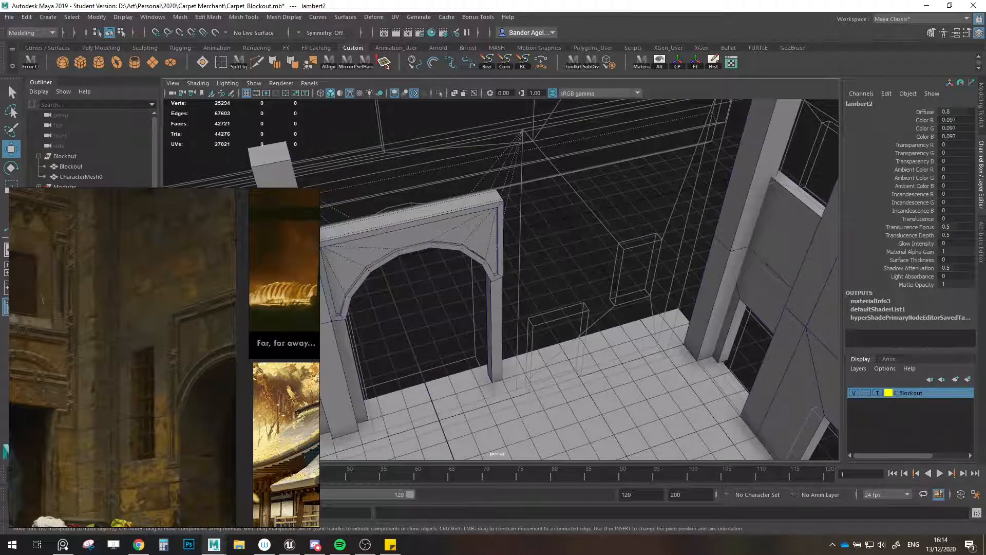
# - Switch to Chrome, examine the corner and doorways in the Gayer-Anderson Museum street view, and return to Maya
pyautogui.click(63, 545)
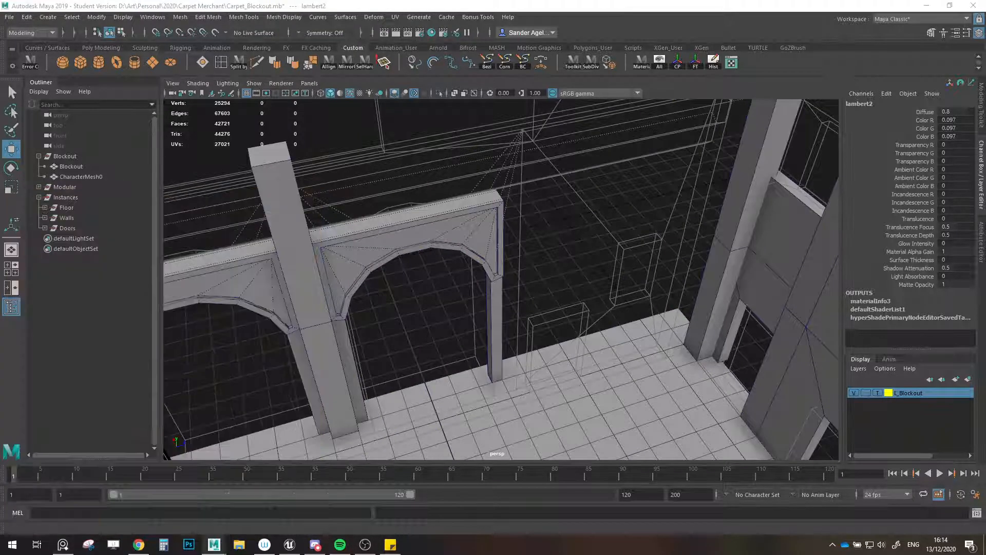
pyautogui.click(139, 545)
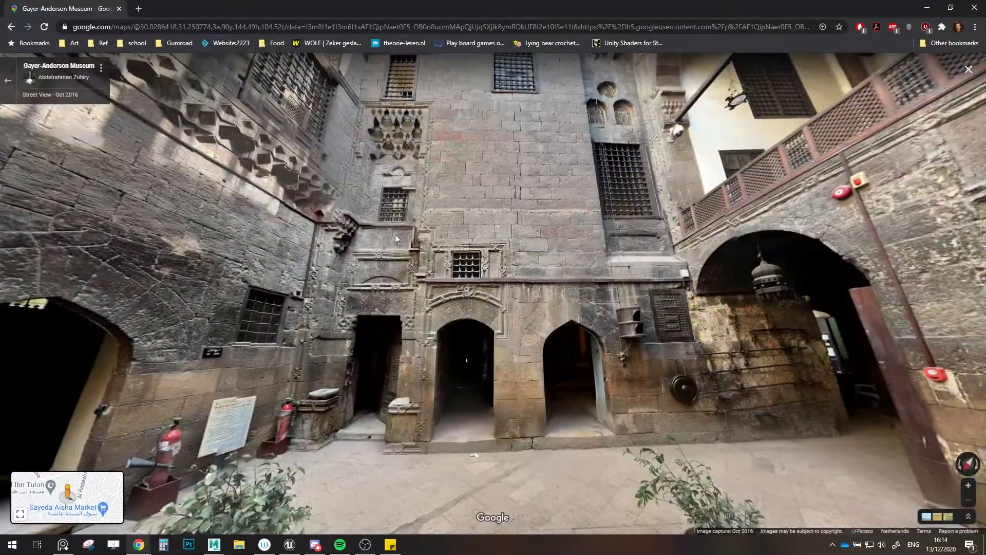
pyautogui.moveTo(370, 308); pyautogui.dragTo(555, 303)
pyautogui.scroll(5, 545, 303)
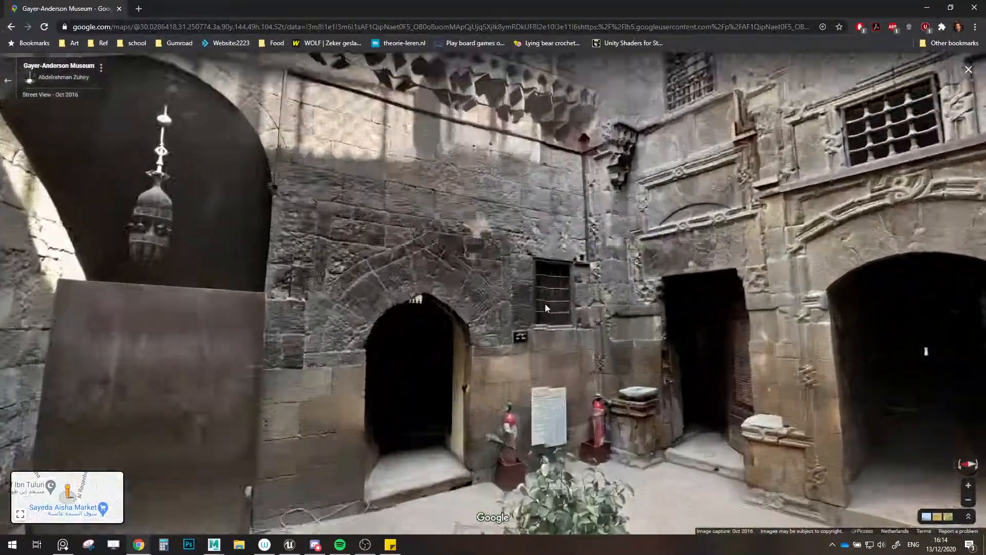
pyautogui.scroll(-5, 578, 316)
pyautogui.moveTo(578, 315); pyautogui.dragTo(507, 313)
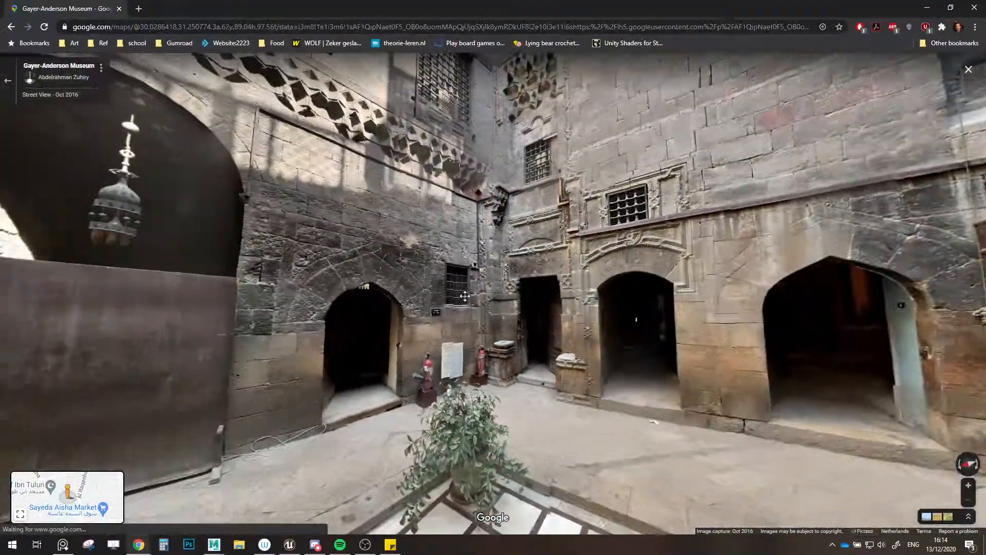
pyautogui.hotkey('alt', 'Tab')
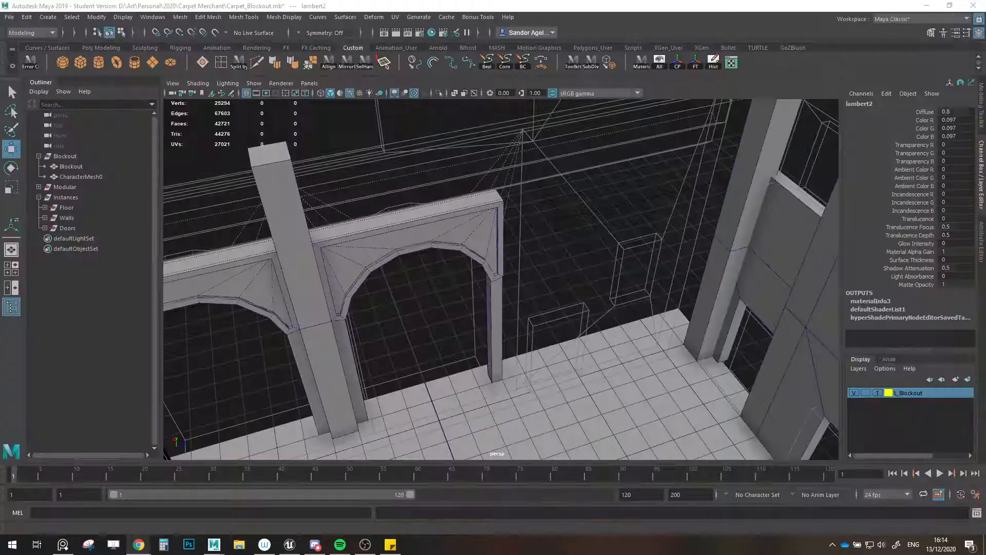
# - Duplicate the narrow-window wall and bring the copy across the courtyard to the far corner beside the arched gates
pyautogui.keyDown('alt'); pyautogui.moveTo(538, 296); pyautogui.dragTo(530, 402); pyautogui.keyUp('alt')
pyautogui.click(431, 279)
pyautogui.keyDown('alt'); pyautogui.moveTo(431, 279); pyautogui.dragTo(568, 347); pyautogui.keyUp('alt')
pyautogui.keyDown('alt'); pyautogui.moveTo(568, 347); pyautogui.dragTo(511, 357, button='middle'); pyautogui.keyUp('alt')
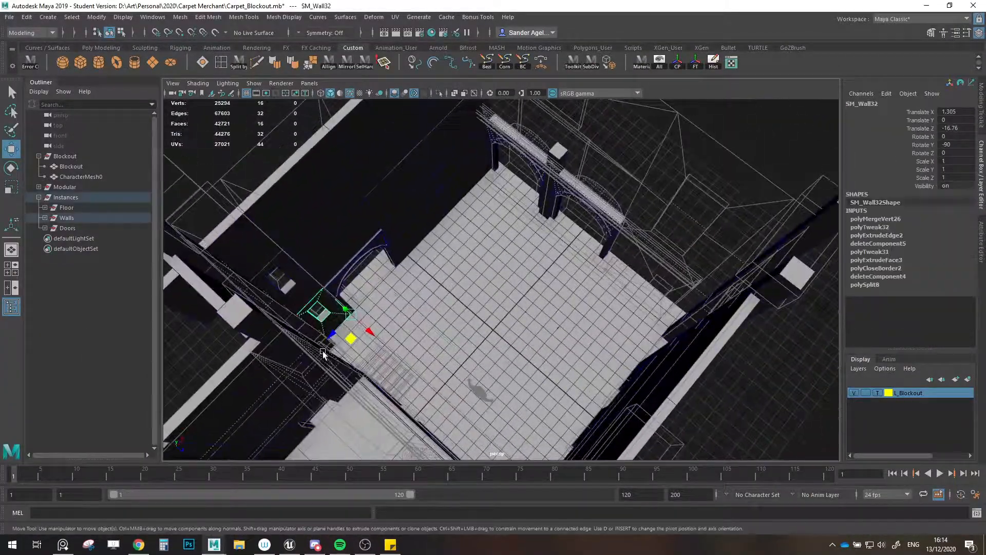
pyautogui.keyDown('shift'); pyautogui.moveTo(350, 337); pyautogui.dragTo(685, 329); pyautogui.keyUp('shift')
pyautogui.keyDown('alt'); pyautogui.moveTo(596, 347); pyautogui.dragTo(557, 359, button='middle'); pyautogui.keyUp('alt')
pyautogui.keyDown('alt'); pyautogui.moveTo(557, 359); pyautogui.dragTo(637, 348); pyautogui.keyUp('alt')
pyautogui.keyDown('alt'); pyautogui.moveTo(637, 347); pyautogui.dragTo(598, 366, button='middle'); pyautogui.keyUp('alt')
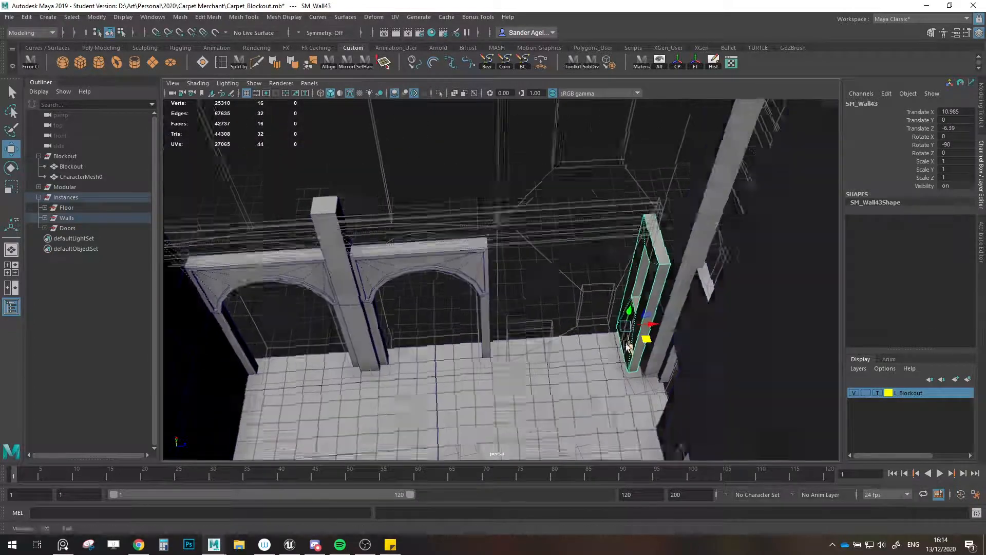
# - Rotate the narrow-window wall copy to Y -180 and grid-snap it into the far corner along the floor's edge
pyautogui.keyDown('alt'); pyautogui.moveTo(599, 366); pyautogui.dragTo(619, 343); pyautogui.keyUp('alt')
pyautogui.press('e')
pyautogui.moveTo(592, 391); pyautogui.dragTo(570, 390)
pyautogui.press('w')
pyautogui.press('x')
pyautogui.moveTo(582, 304); pyautogui.dragTo(609, 308)
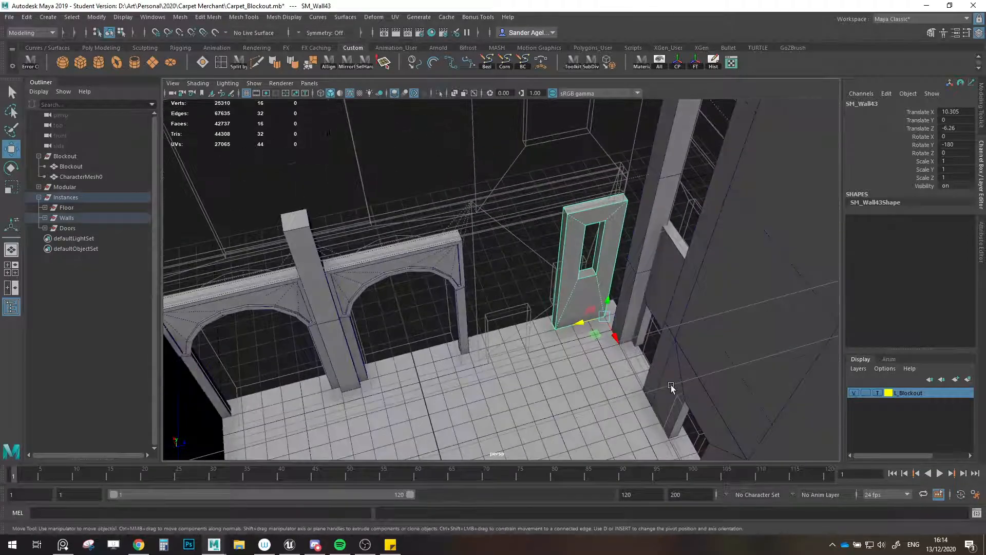
# - Duplicate the door piece from the adjacent wall and place the copy near the second arched gate, rotated to Y 180
pyautogui.click(671, 385)
pyautogui.keyDown('alt'); pyautogui.moveTo(671, 385); pyautogui.dragTo(623, 374); pyautogui.keyUp('alt')
pyautogui.moveTo(665, 406)
pyautogui.keyDown('shift'); pyautogui.mouseDown()
pyautogui.moveTo(515, 282)
pyautogui.moveTo(596, 314)
pyautogui.moveTo(551, 232)
pyautogui.mouseUp(); pyautogui.keyUp('shift')
pyautogui.press('e')
pyautogui.press('w')
pyautogui.scroll(3, 532, 272)
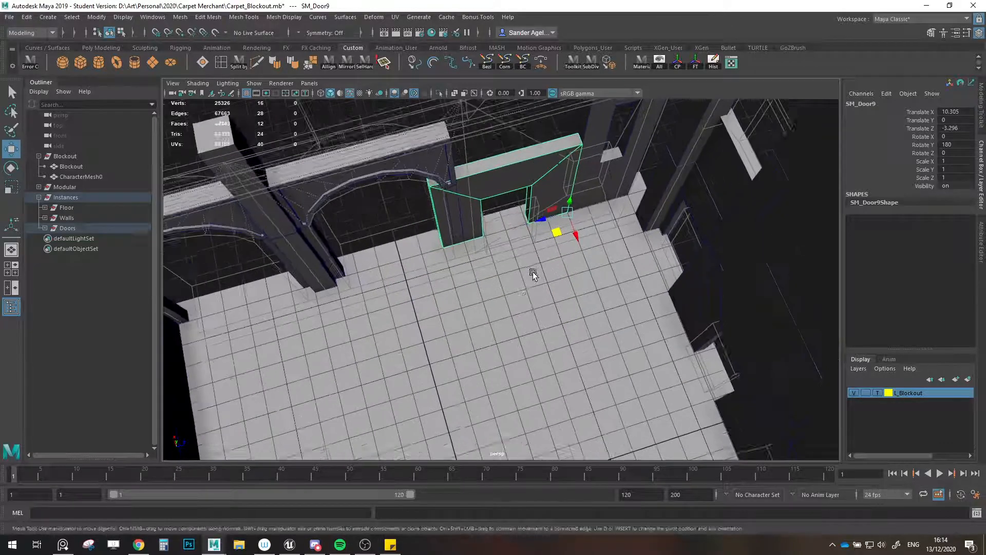
# - Grid-snap the door piece into the gap between the second arched gate and the narrow-window wall
pyautogui.keyDown('alt'); pyautogui.moveTo(528, 303); pyautogui.dragTo(517, 344, button='middle'); pyautogui.keyUp('alt')
pyautogui.keyDown('alt'); pyautogui.moveTo(517, 344); pyautogui.dragTo(497, 352); pyautogui.keyUp('alt')
pyautogui.scroll(-3, 511, 326)
pyautogui.scroll(-4, 498, 353)
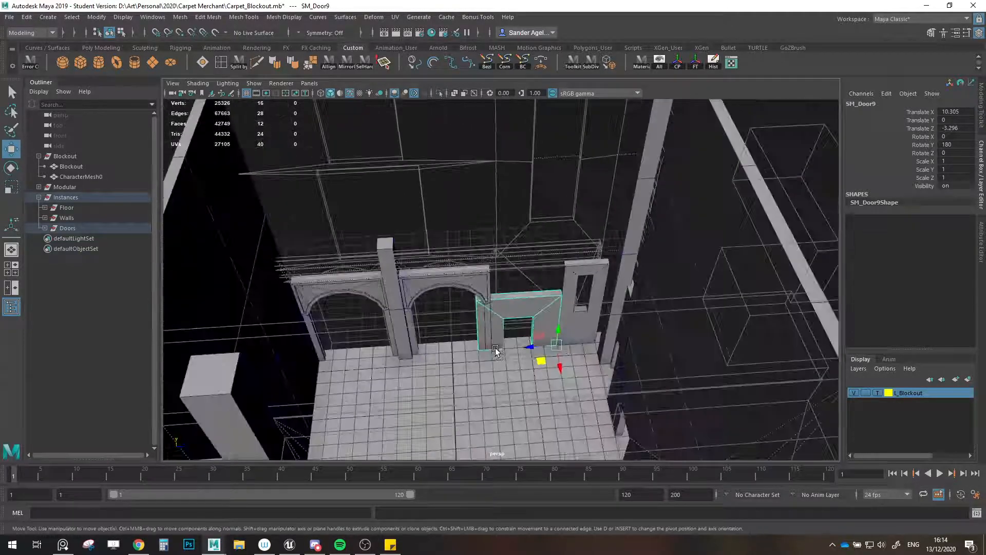
pyautogui.scroll(4, 497, 353)
pyautogui.press('x')
pyautogui.moveTo(549, 374); pyautogui.dragTo(620, 364)
# - Duplicate the half wall from the adjacent side, bring the copy near the new door piece and rotate it to Y 180
pyautogui.click(616, 372)
pyautogui.click(648, 364)
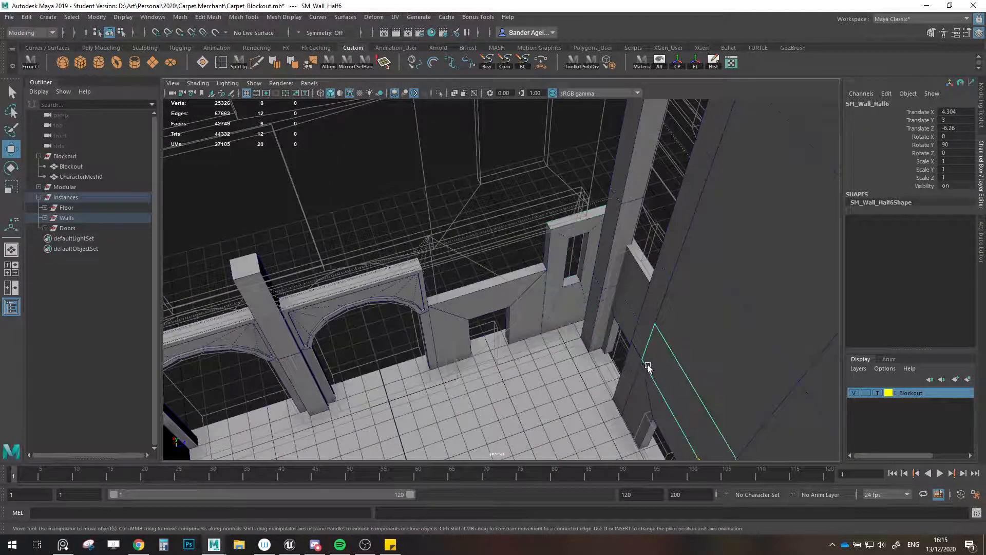
pyautogui.scroll(-3, 649, 366)
pyautogui.moveTo(636, 421)
pyautogui.keyDown('shift'); pyautogui.mouseDown()
pyautogui.moveTo(486, 301)
pyautogui.moveTo(564, 335)
pyautogui.moveTo(534, 330)
pyautogui.moveTo(573, 327)
pyautogui.mouseUp(); pyautogui.keyUp('shift')
pyautogui.press('e')
pyautogui.hotkey('ctrl', 'z')
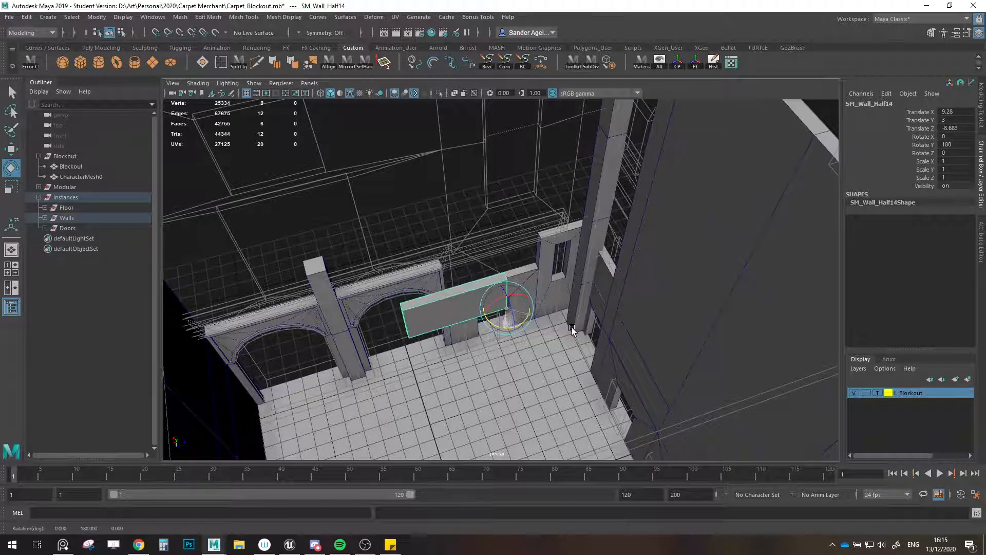
# - Position the half wall copy directly above the door piece, level with the gate tops, and save the scene
pyautogui.press('w')
pyautogui.moveTo(511, 324); pyautogui.dragTo(507, 366)
pyautogui.scroll(5, 565, 284)
pyautogui.click(491, 208)
pyautogui.scroll(-6, 464, 275)
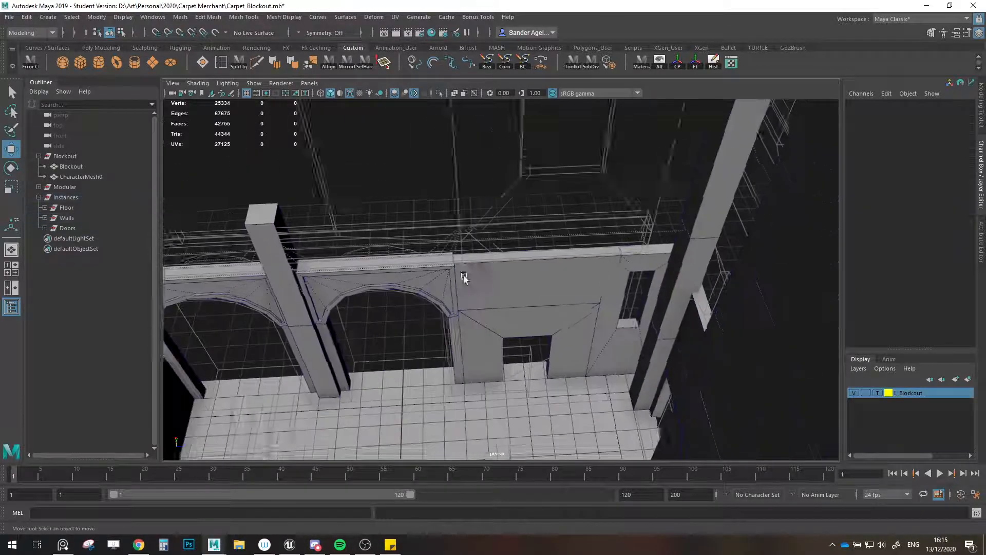
pyautogui.keyDown('alt'); pyautogui.moveTo(464, 275); pyautogui.dragTo(570, 295, button='middle'); pyautogui.keyUp('alt')
pyautogui.moveTo(570, 295)
pyautogui.keyDown('alt'); pyautogui.mouseDown()
pyautogui.moveTo(538, 304)
pyautogui.moveTo(570, 305)
pyautogui.mouseUp(); pyautogui.keyUp('alt')
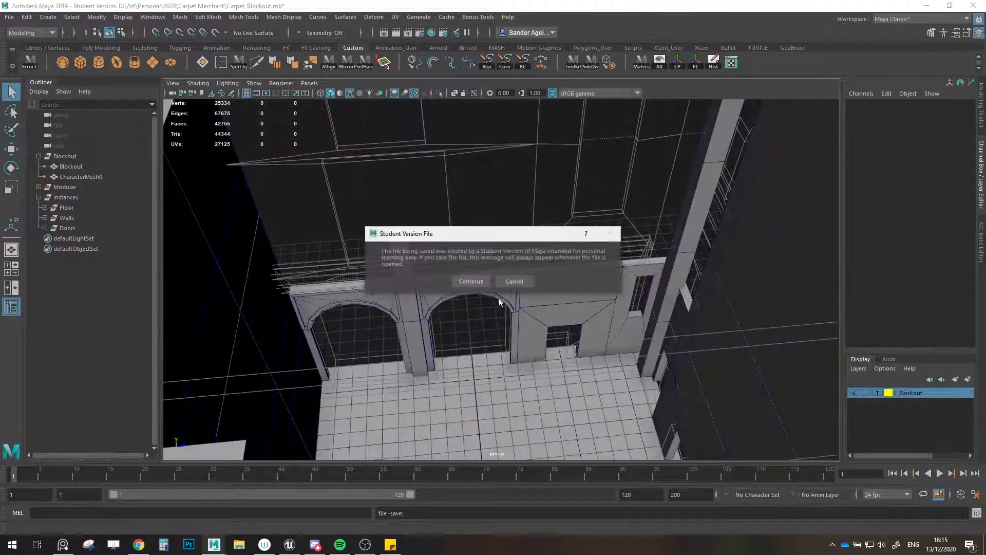
pyautogui.keyDown('alt'); pyautogui.moveTo(464, 282); pyautogui.dragTo(511, 266); pyautogui.keyUp('alt')
# - Compare the new door and window walls with the original blockout by cycling the L_Blockout layer's display mode
pyautogui.scroll(6, 510, 263)
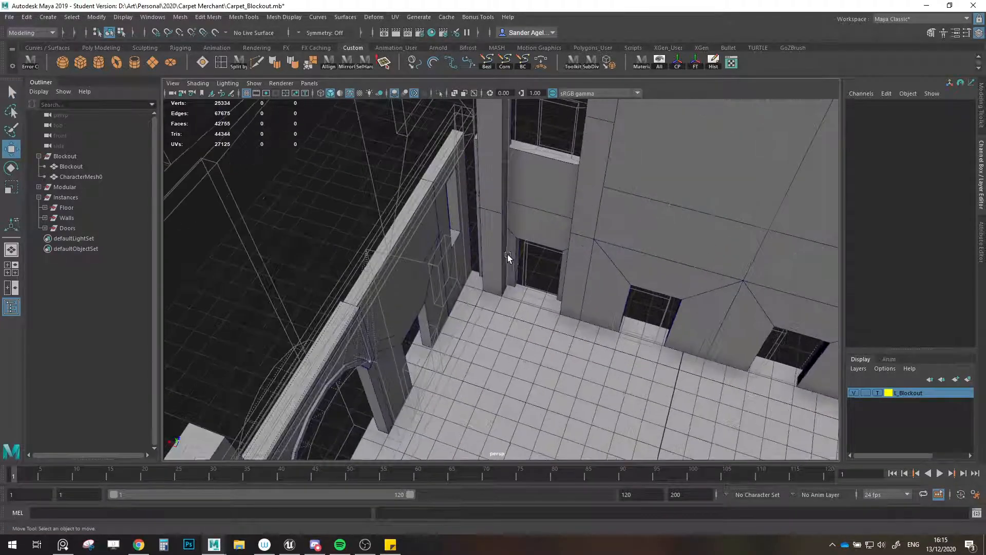
pyautogui.keyDown('alt'); pyautogui.moveTo(508, 256); pyautogui.dragTo(528, 331, button='middle'); pyautogui.keyUp('alt')
pyautogui.keyDown('alt'); pyautogui.moveTo(528, 331); pyautogui.dragTo(560, 362); pyautogui.keyUp('alt')
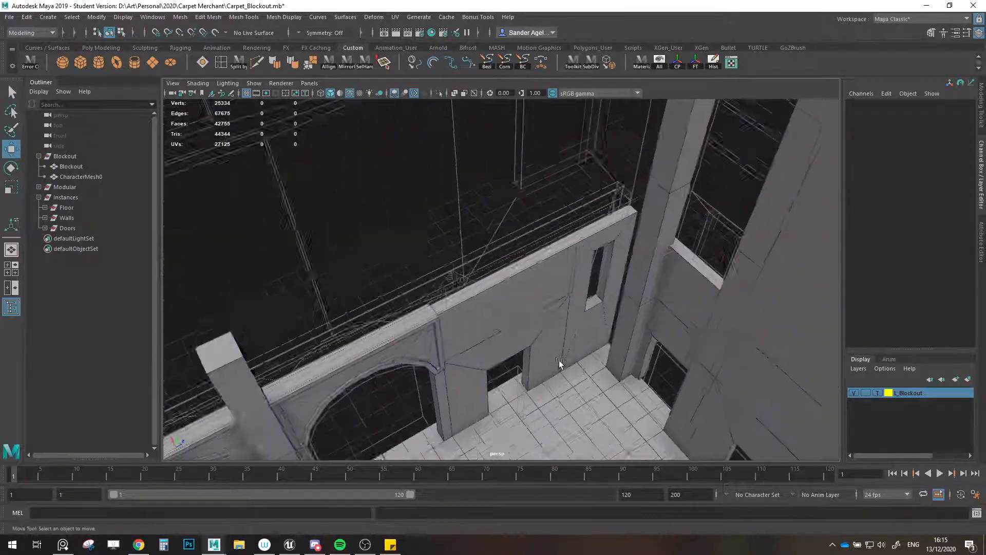
pyautogui.scroll(-3, 560, 363)
pyautogui.keyDown('alt'); pyautogui.moveTo(560, 363); pyautogui.dragTo(540, 284, button='middle'); pyautogui.keyUp('alt')
pyautogui.click(877, 393)
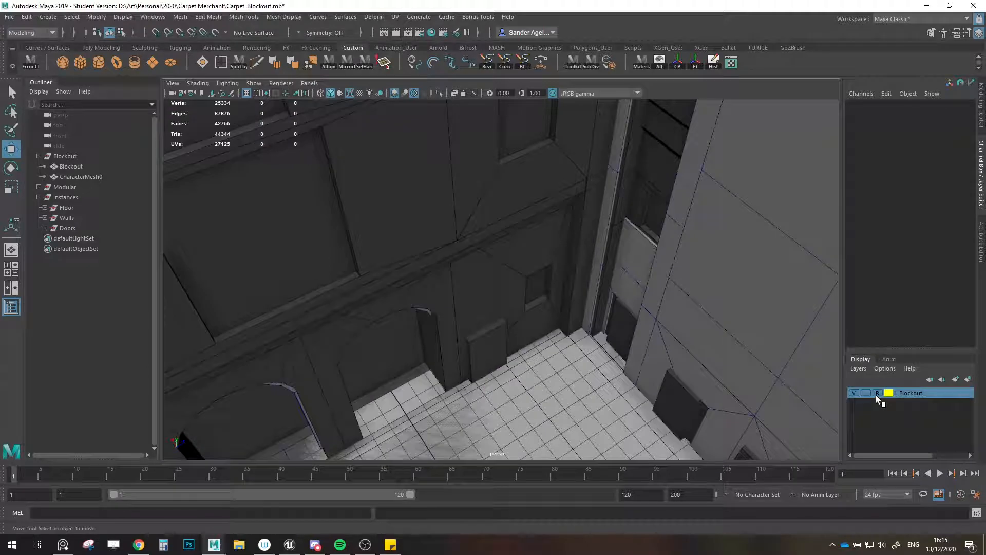
pyautogui.click(877, 393)
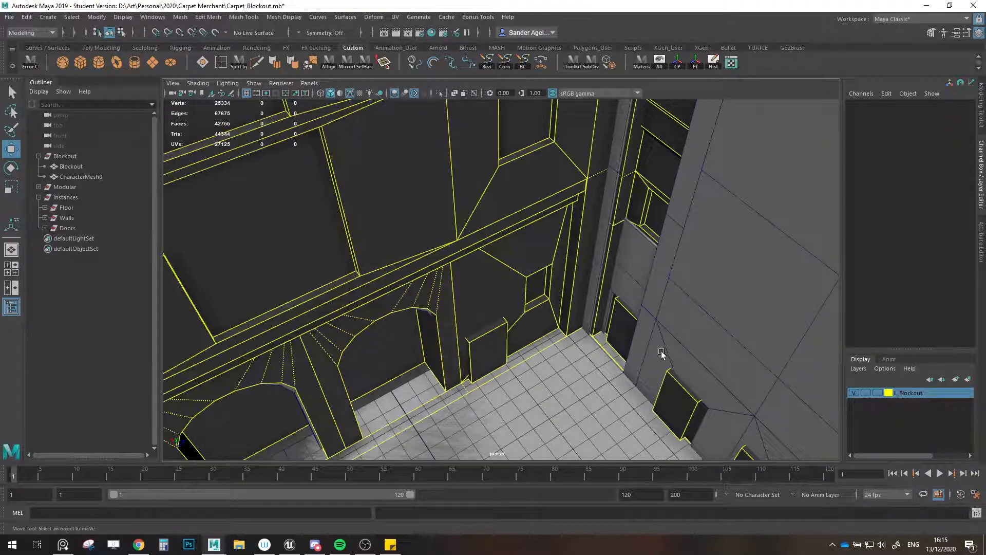
pyautogui.click(877, 394)
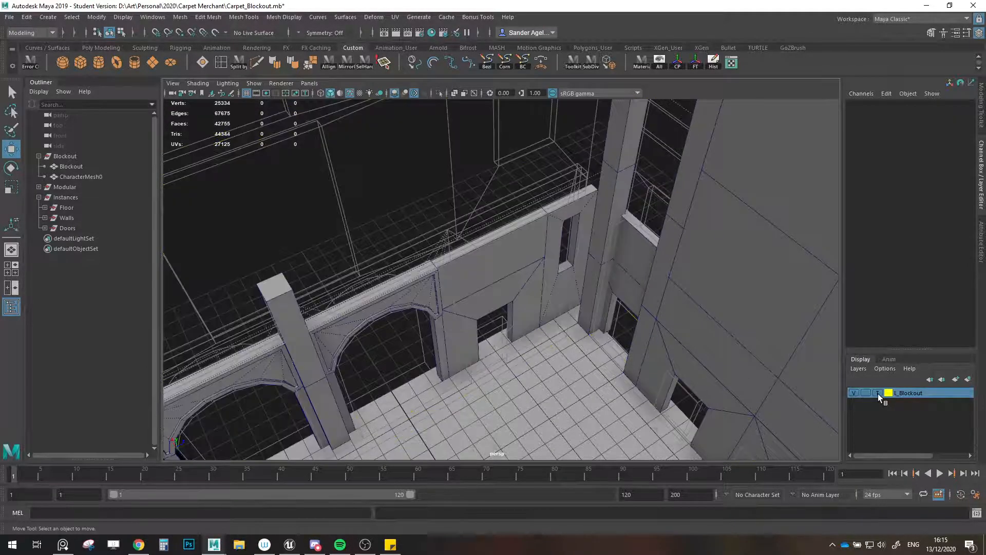
# - Move the narrow-window wall in the far corner forward into the courtyard, in front of the door wall's plane
pyautogui.click(551, 294)
pyautogui.keyDown('alt'); pyautogui.moveTo(552, 293); pyautogui.dragTo(578, 317); pyautogui.keyUp('alt')
pyautogui.moveTo(600, 301)
pyautogui.mouseDown(button='middle')
pyautogui.moveTo(605, 307)
pyautogui.moveTo(574, 329)
pyautogui.moveTo(586, 305)
pyautogui.mouseUp(button='middle')
pyautogui.moveTo(586, 308)
pyautogui.keyDown('alt'); pyautogui.mouseDown()
pyautogui.moveTo(546, 307)
pyautogui.moveTo(565, 300)
pyautogui.moveTo(573, 304)
pyautogui.moveTo(538, 309)
pyautogui.mouseUp(); pyautogui.keyUp('alt')
# - Rotate the new corner pillar to Y 180, place it at Z 3.5 beside the narrow-window wall and stack a copy on top
pyautogui.click(585, 306)
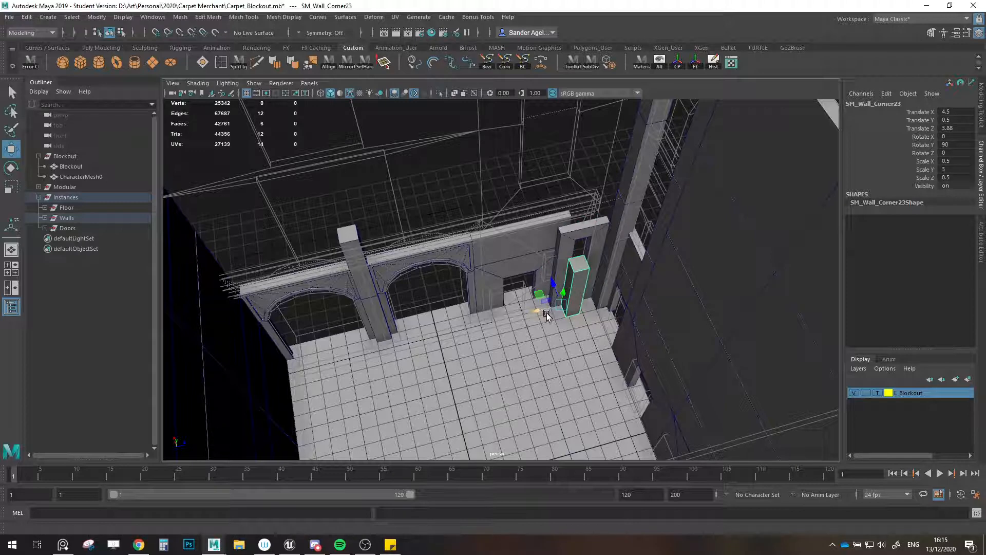
pyautogui.press('e')
pyautogui.moveTo(549, 319); pyautogui.dragTo(612, 309)
pyautogui.press('w')
pyautogui.press('x')
pyautogui.moveTo(537, 310); pyautogui.dragTo(548, 300)
pyautogui.scroll(5, 530, 302)
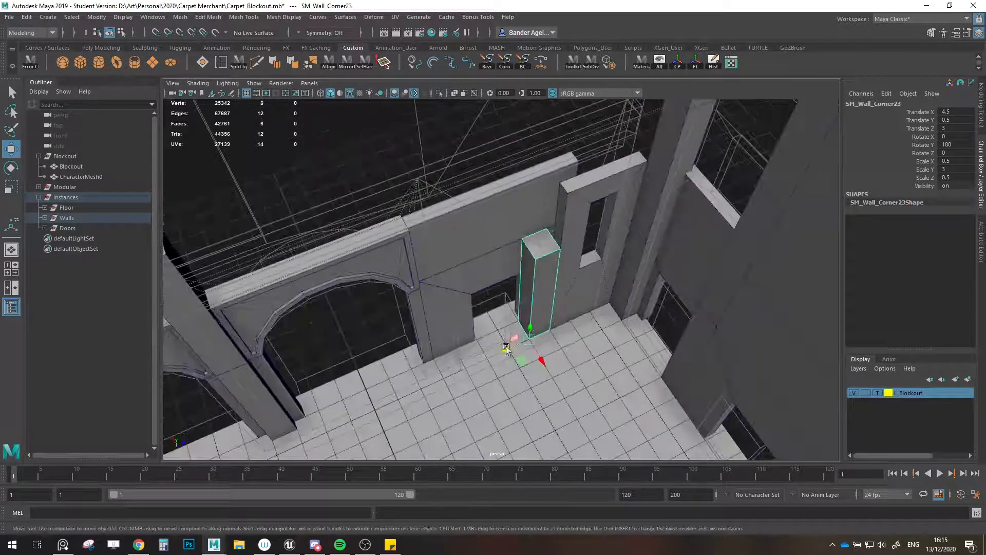
pyautogui.press('x')
pyautogui.moveTo(508, 348); pyautogui.dragTo(551, 332)
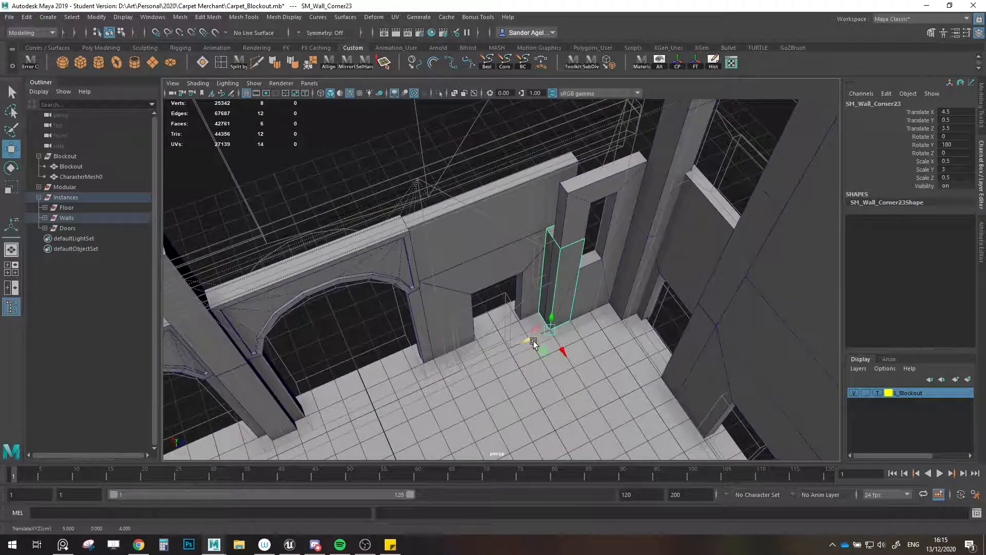
pyautogui.moveTo(546, 353)
pyautogui.mouseDown()
pyautogui.moveTo(560, 368)
pyautogui.moveTo(584, 358)
pyautogui.moveTo(557, 344)
pyautogui.moveTo(559, 291)
pyautogui.moveTo(575, 278)
pyautogui.mouseUp()
# - Shift the narrow-window wall to X 9.805 and adjust the two stacked pillar pieces together next to it
pyautogui.click(572, 364)
pyautogui.press('v')
pyautogui.click(608, 309)
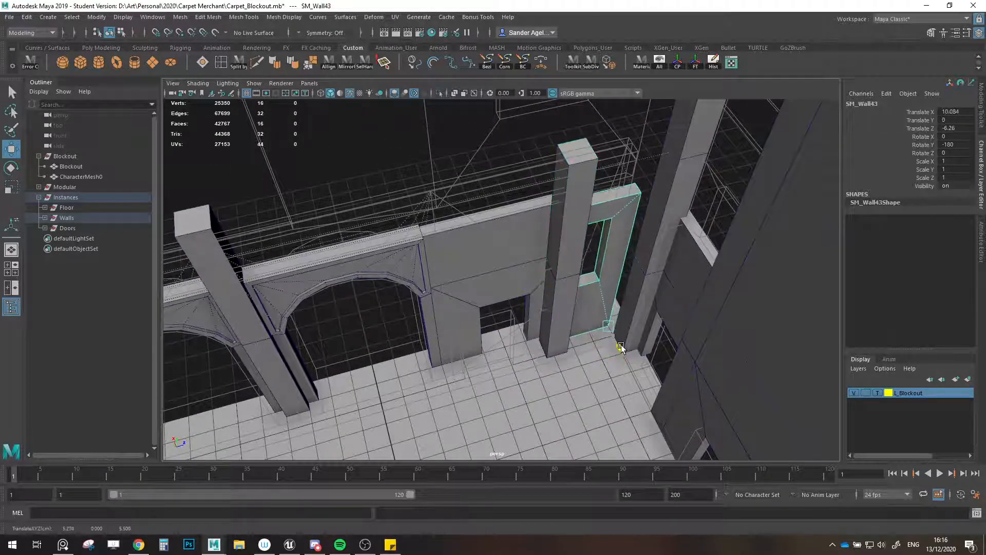
pyautogui.keyDown('alt'); pyautogui.moveTo(623, 347); pyautogui.dragTo(589, 349); pyautogui.keyUp('alt')
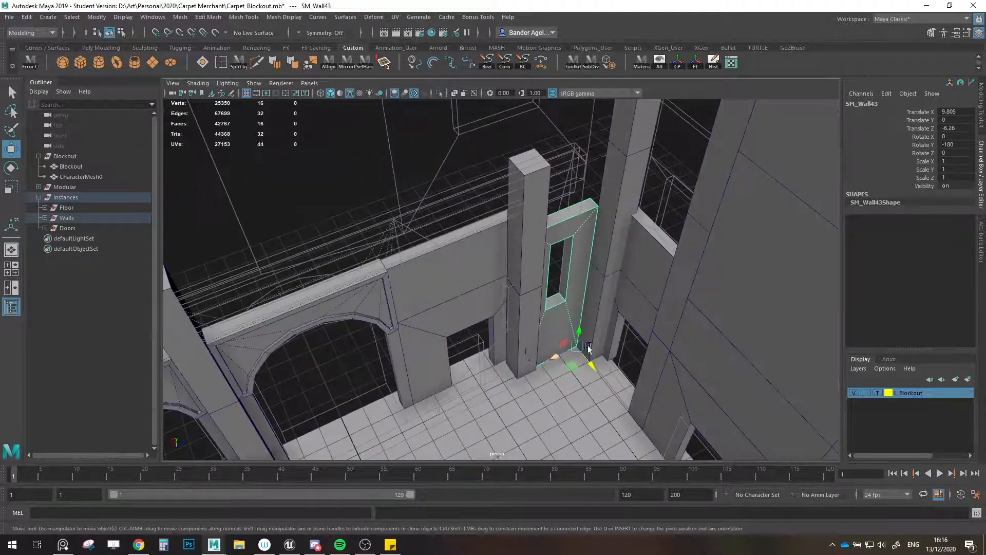
pyautogui.click(526, 349)
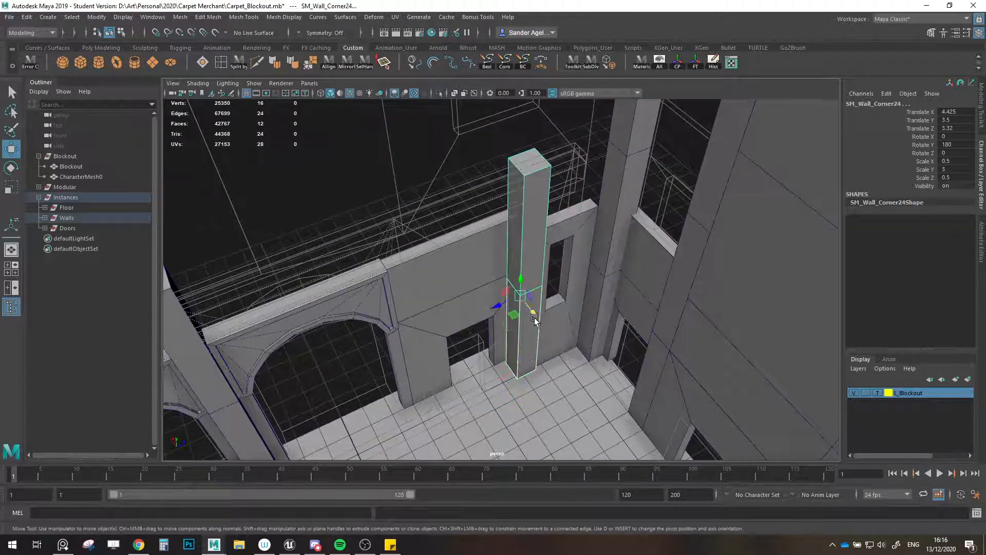
pyautogui.moveTo(535, 320); pyautogui.dragTo(491, 270)
pyautogui.click(491, 269)
# - Compare the new pillar corner with the original blockout by cycling the L_Blockout layer's display mode, and save the scene
pyautogui.click(877, 393)
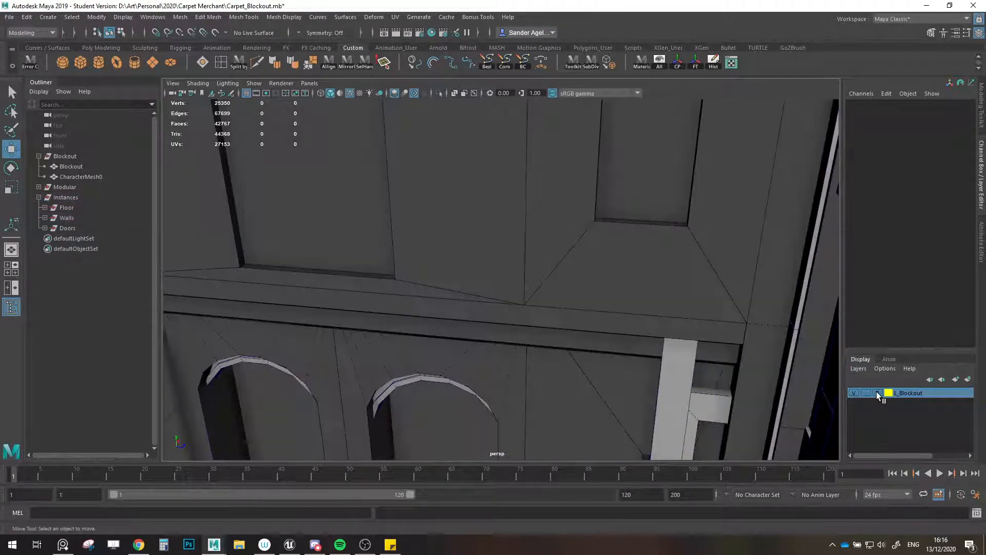
pyautogui.moveTo(581, 329)
pyautogui.keyDown('alt'); pyautogui.mouseDown()
pyautogui.moveTo(575, 346)
pyautogui.moveTo(595, 308)
pyautogui.moveTo(572, 306)
pyautogui.mouseUp(); pyautogui.keyUp('alt')
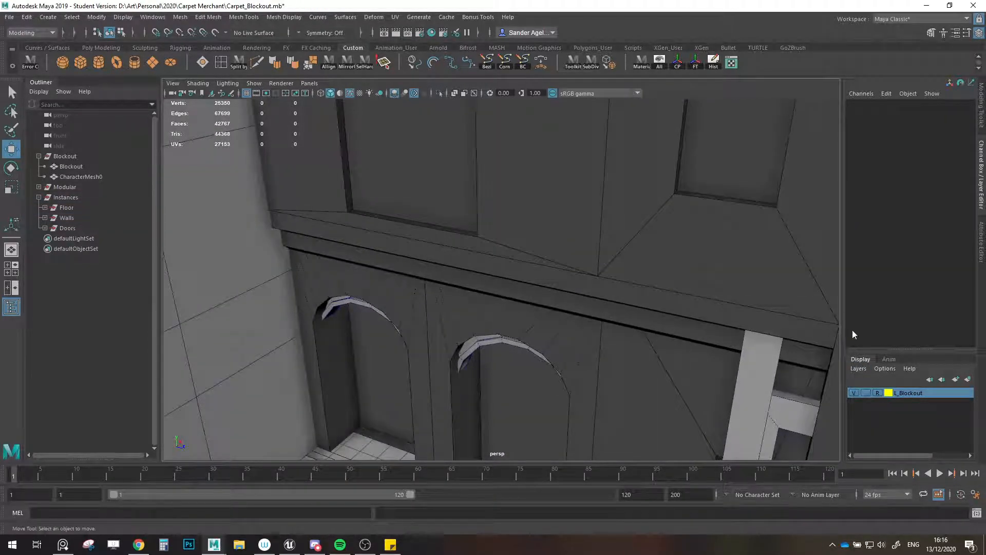
pyautogui.keyDown('alt'); pyautogui.moveTo(492, 234); pyautogui.dragTo(514, 287); pyautogui.keyUp('alt')
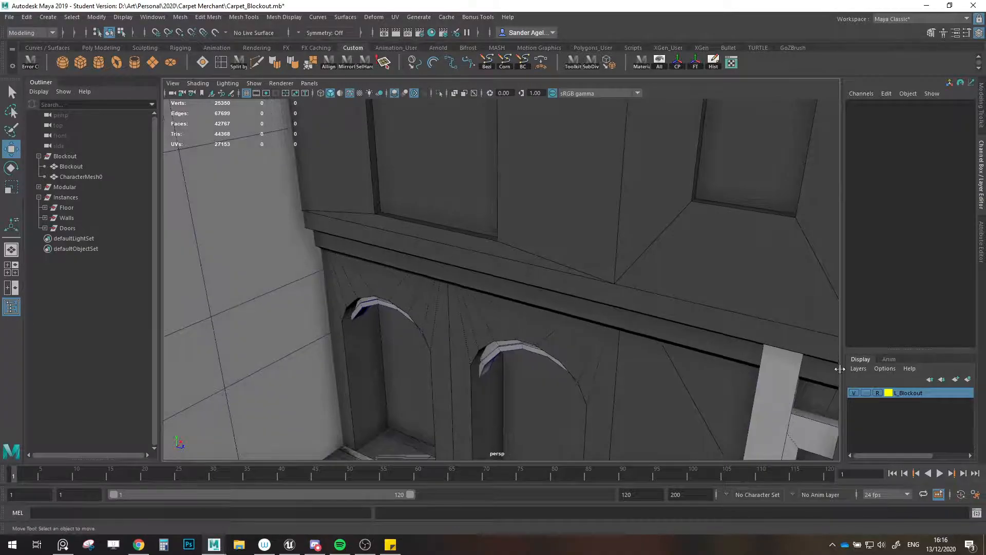
pyautogui.click(877, 393)
pyautogui.keyDown('alt'); pyautogui.moveTo(800, 368); pyautogui.dragTo(550, 322); pyautogui.keyUp('alt')
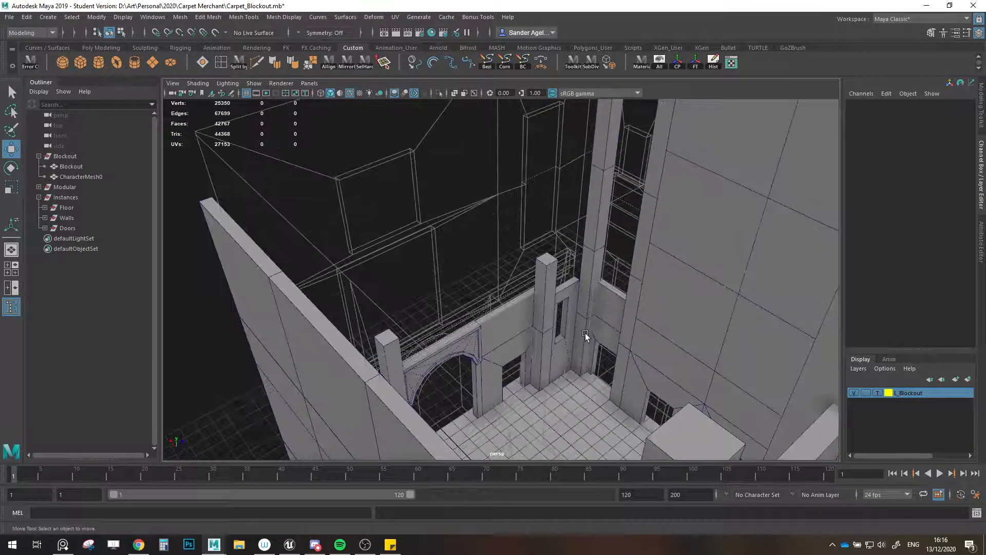
pyautogui.keyDown('alt'); pyautogui.moveTo(584, 333); pyautogui.dragTo(549, 321); pyautogui.keyUp('alt')
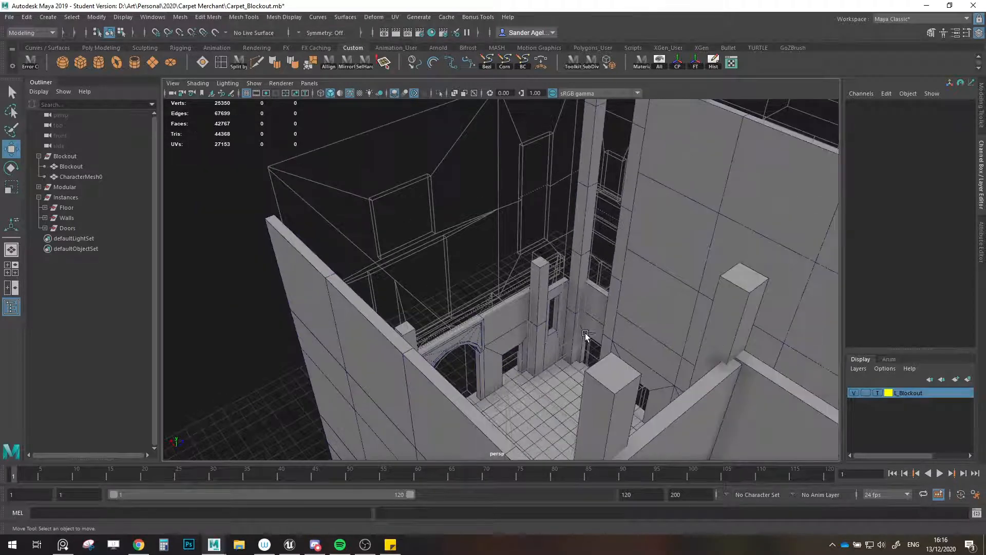
pyautogui.hotkey('ctrl', 's')
pyautogui.click(470, 285)
pyautogui.press('w')
pyautogui.scroll(-3, 479, 275)
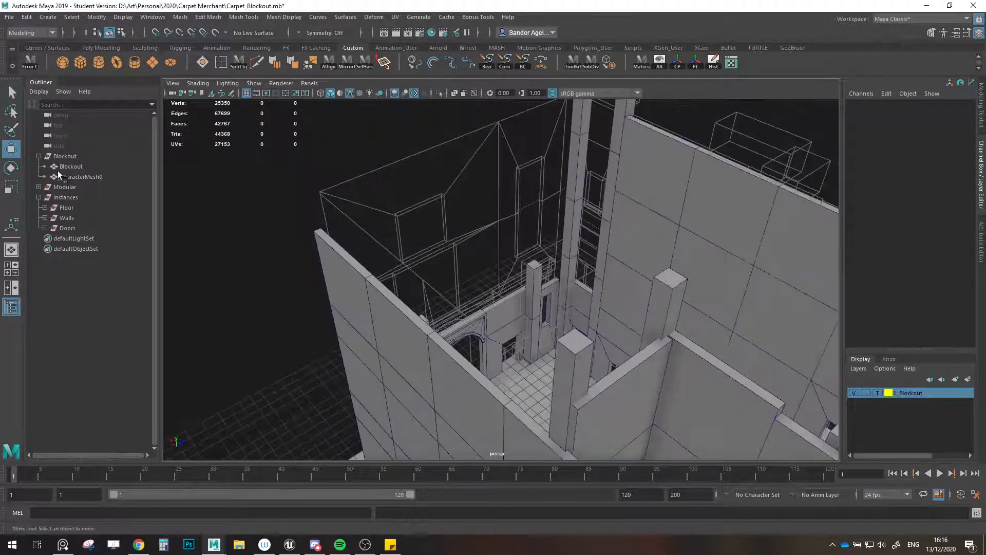
# - Duplicate the narrow-window wall beside the inner arch, reset its rotation to Y 0 and place it beside the gate in the module row
pyautogui.click(38, 156)
pyautogui.scroll(-5, 547, 217)
pyautogui.keyDown('alt'); pyautogui.moveTo(547, 217); pyautogui.dragTo(253, 300); pyautogui.keyUp('alt')
pyautogui.moveTo(482, 325)
pyautogui.keyDown('alt'); pyautogui.mouseDown()
pyautogui.moveTo(480, 346)
pyautogui.moveTo(519, 345)
pyautogui.moveTo(487, 331)
pyautogui.mouseUp(); pyautogui.keyUp('alt')
pyautogui.click(621, 298)
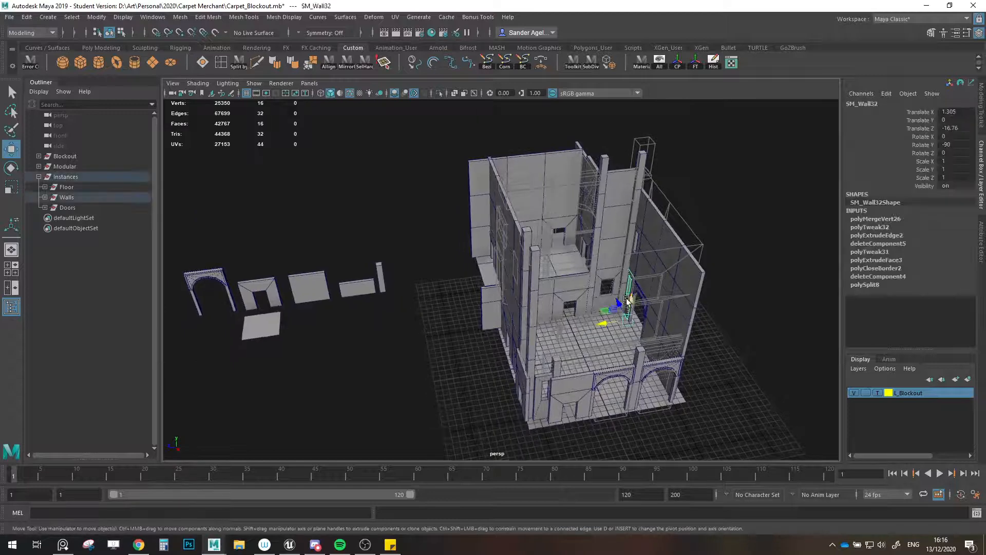
pyautogui.keyDown('alt'); pyautogui.moveTo(622, 298); pyautogui.dragTo(584, 329); pyautogui.keyUp('alt')
pyautogui.moveTo(611, 276)
pyautogui.keyDown('shift'); pyautogui.mouseDown()
pyautogui.moveTo(167, 262)
pyautogui.moveTo(214, 286)
pyautogui.moveTo(263, 278)
pyautogui.mouseUp(); pyautogui.keyUp('shift')
pyautogui.press('e')
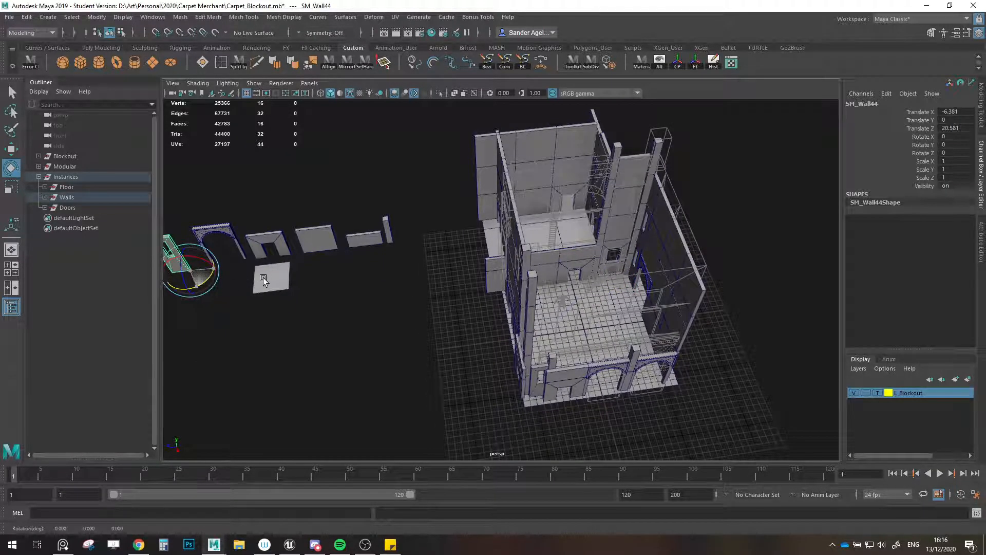
pyautogui.press('w')
pyautogui.keyDown('alt'); pyautogui.moveTo(209, 303); pyautogui.dragTo(271, 317, button='middle'); pyautogui.keyUp('alt')
pyautogui.moveTo(246, 307); pyautogui.dragTo(253, 299)
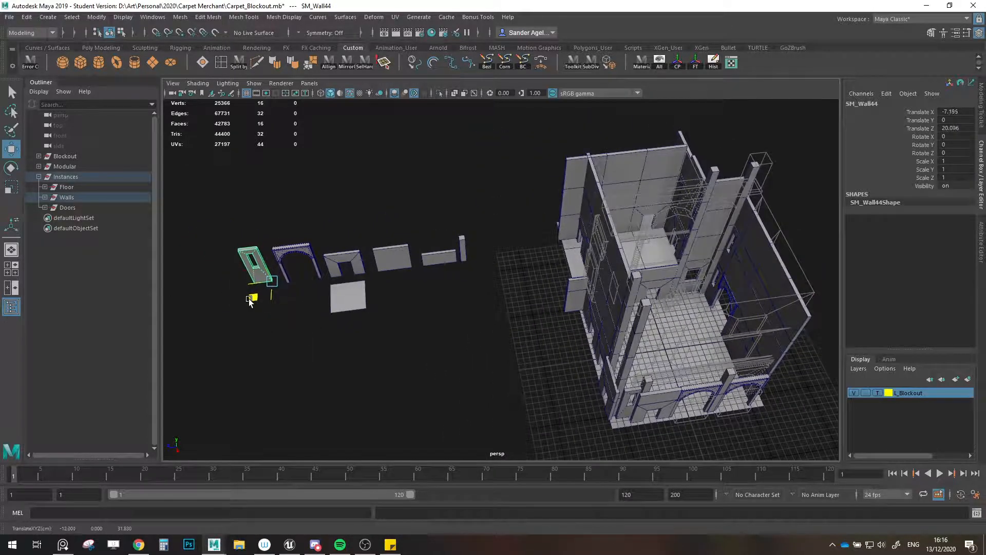
# - Rename the narrow-window wall copy in the module row as SM_Window_Thin
pyautogui.press('f')
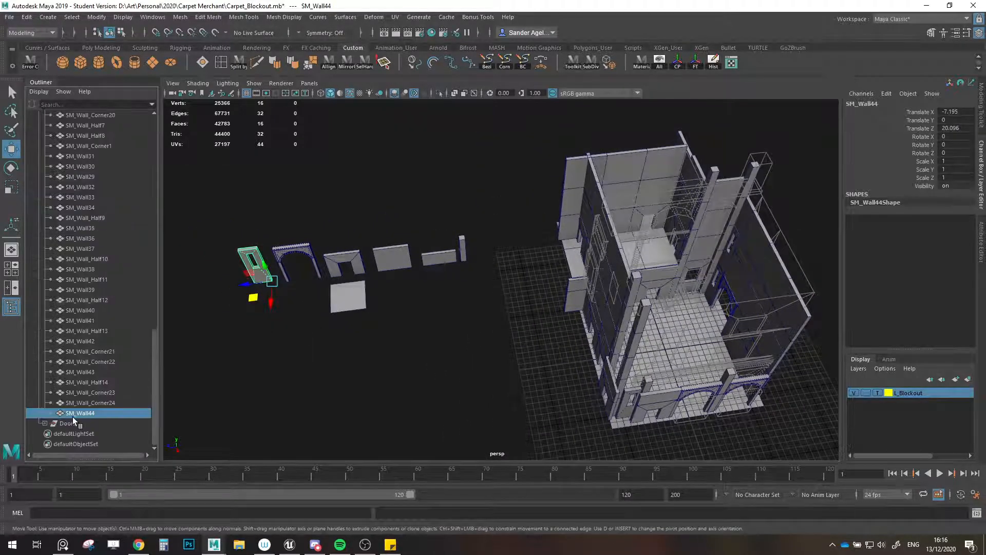
pyautogui.doubleClick(73, 413)
pyautogui.write('SM_Window_Small')
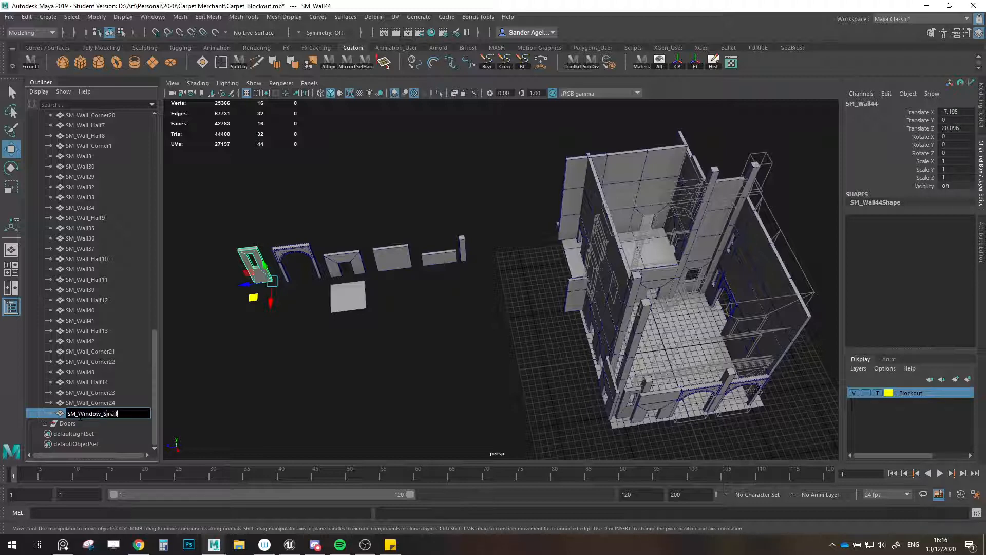
pyautogui.press('Return')
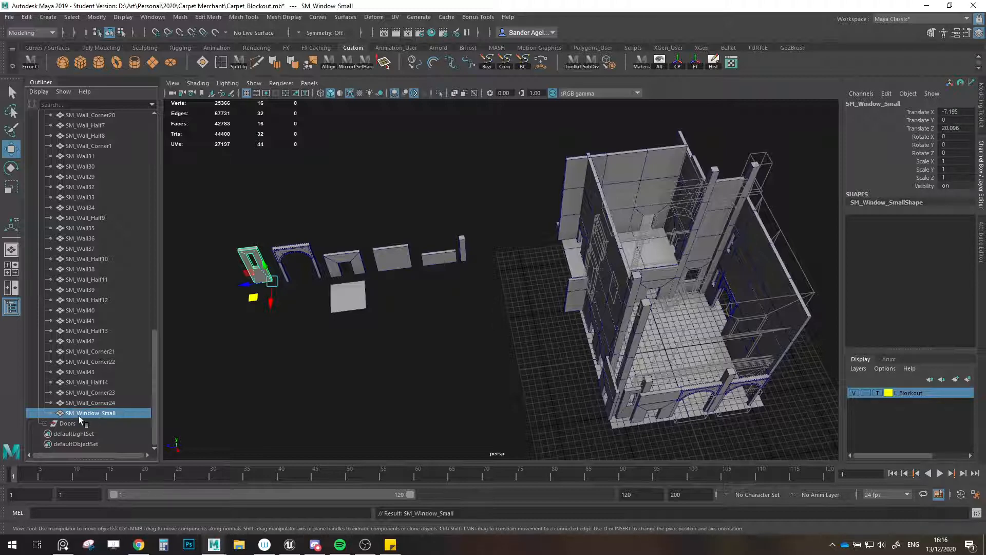
pyautogui.doubleClick(101, 414)
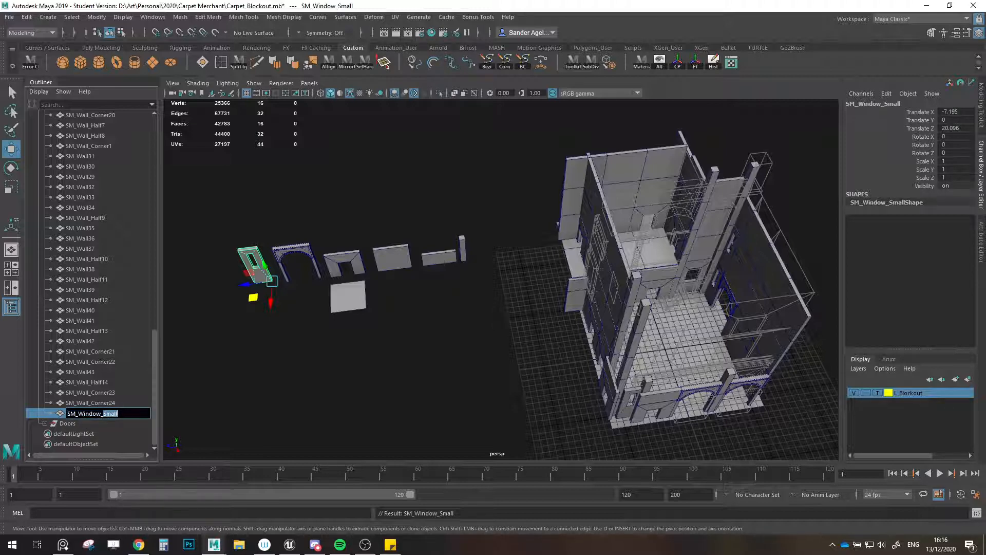
pyautogui.press('Return')
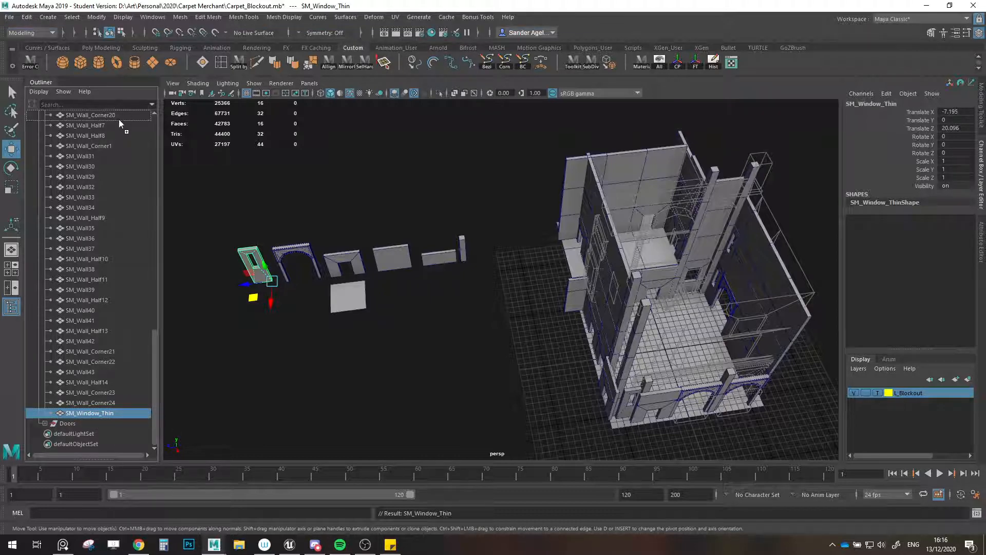
# - Move SM_Window_Thin from the Walls group into the Modular group
pyautogui.scroll(6, 114, 114)
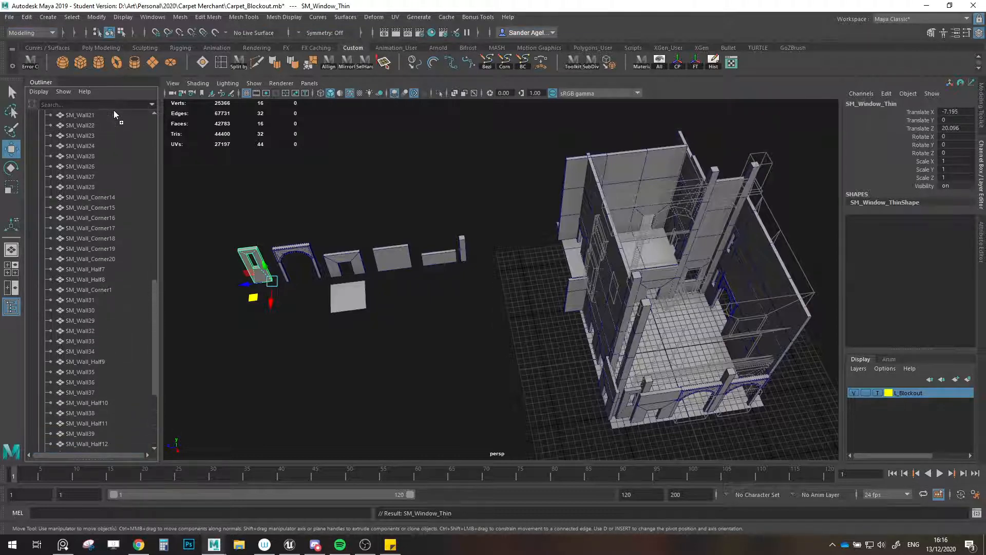
pyautogui.scroll(6, 114, 114)
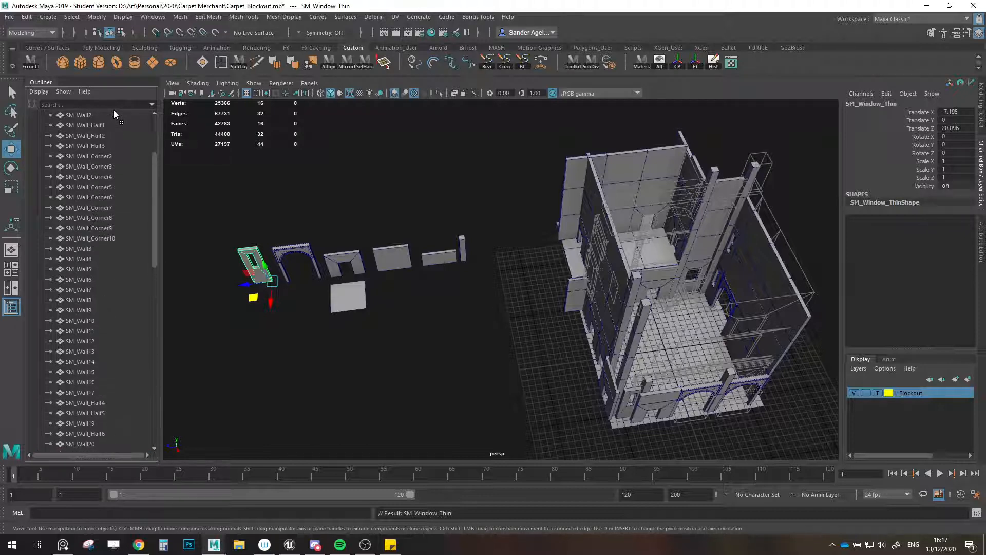
pyautogui.scroll(6, 114, 112)
pyautogui.scroll(1, 114, 112)
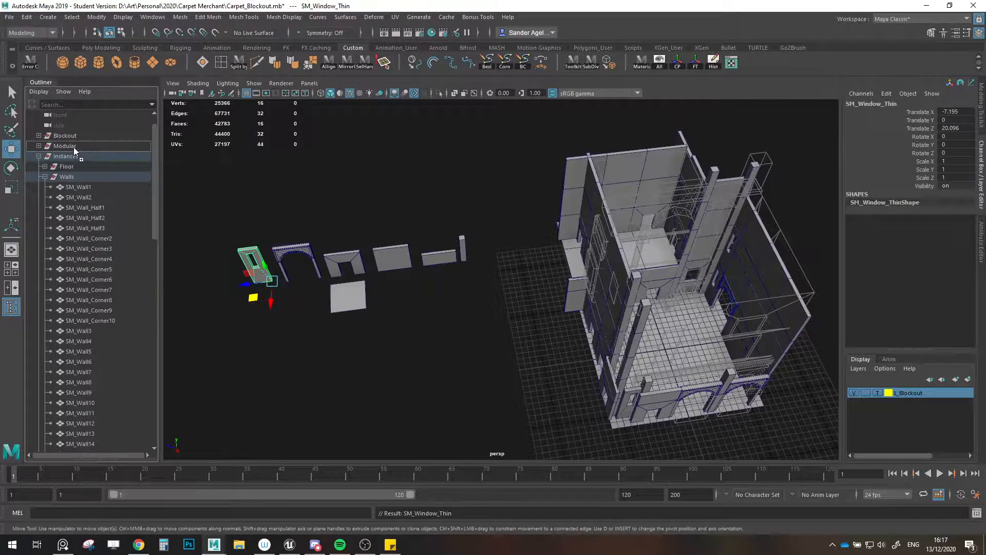
pyautogui.moveTo(73, 147); pyautogui.dragTo(73, 146, button='middle')
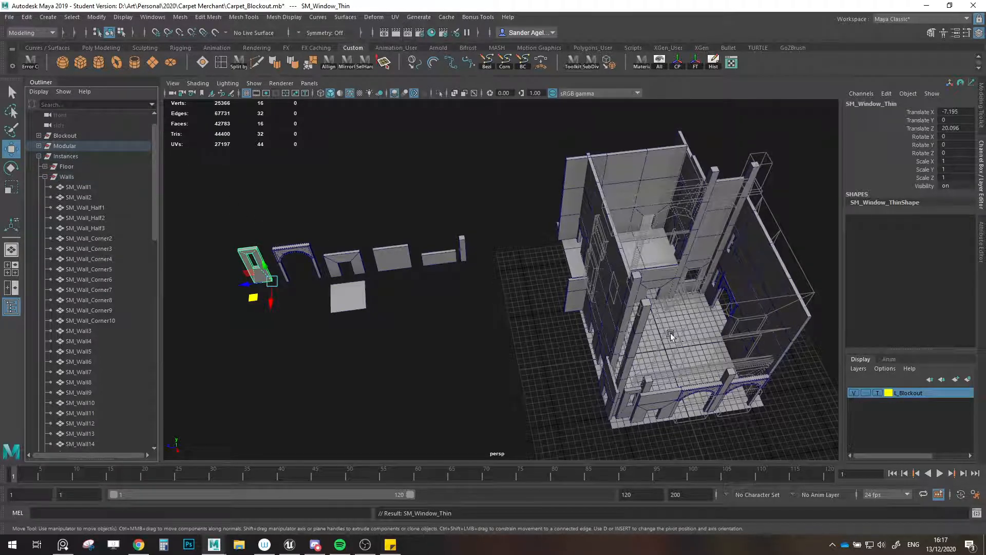
# - Copy the name of the narrow-window module, SM_Window_Thin, from the Modular group
pyautogui.scroll(5, 601, 268)
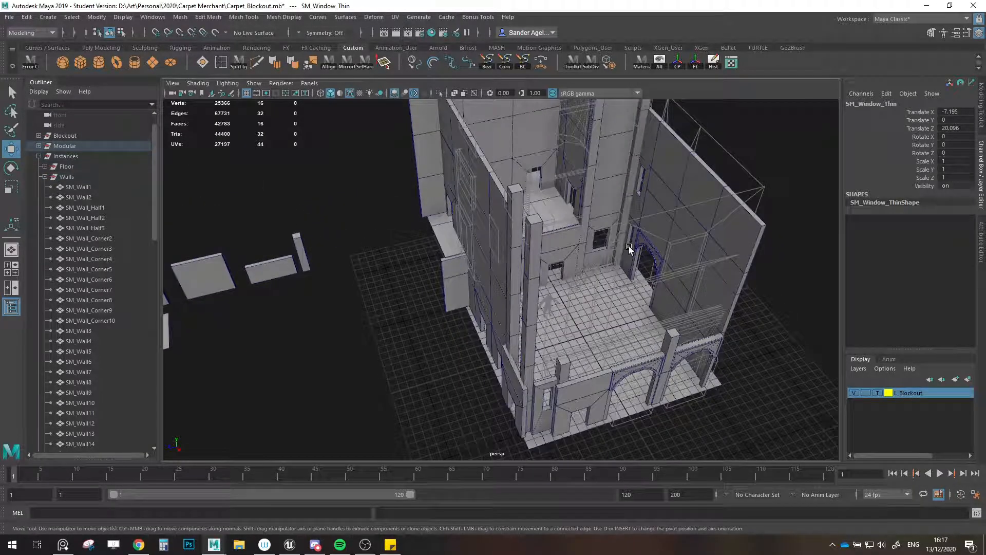
pyautogui.click(628, 246)
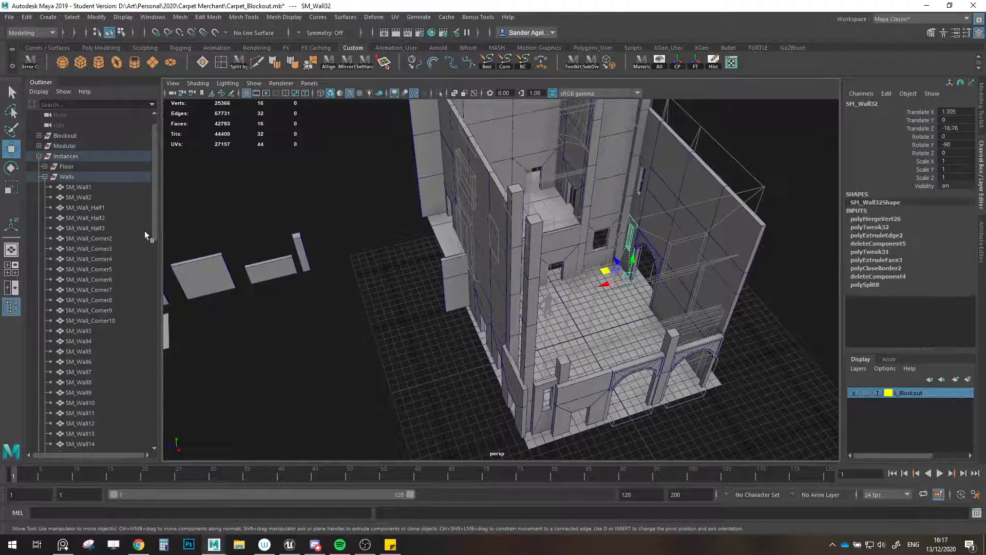
pyautogui.scroll(-3, 307, 279)
pyautogui.click(186, 298)
pyautogui.press('f')
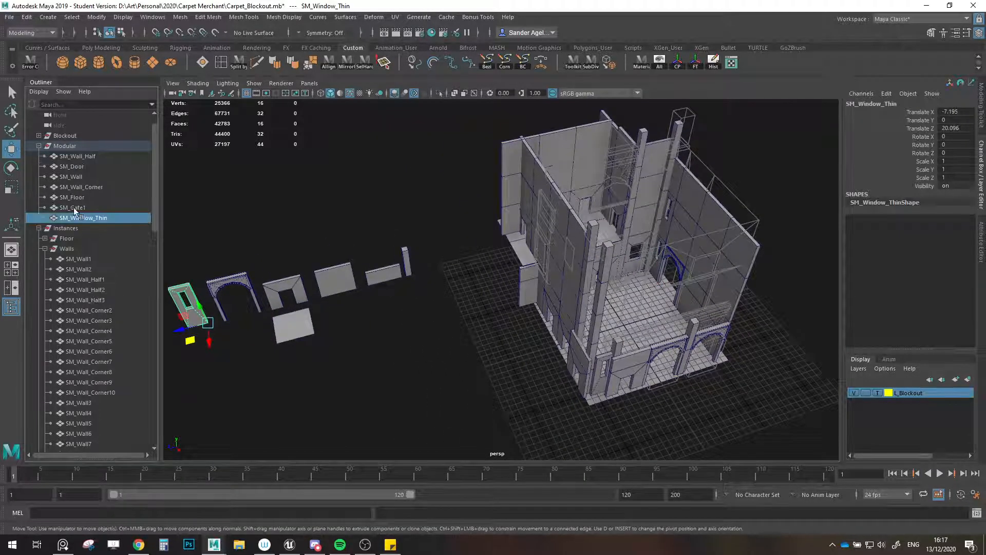
pyautogui.doubleClick(72, 219)
pyautogui.hotkey('ctrl', 'c')
pyautogui.click(386, 304)
# - Rename the lower narrow-window wall beside the inner arch as SM_Window_Thin
pyautogui.click(603, 362)
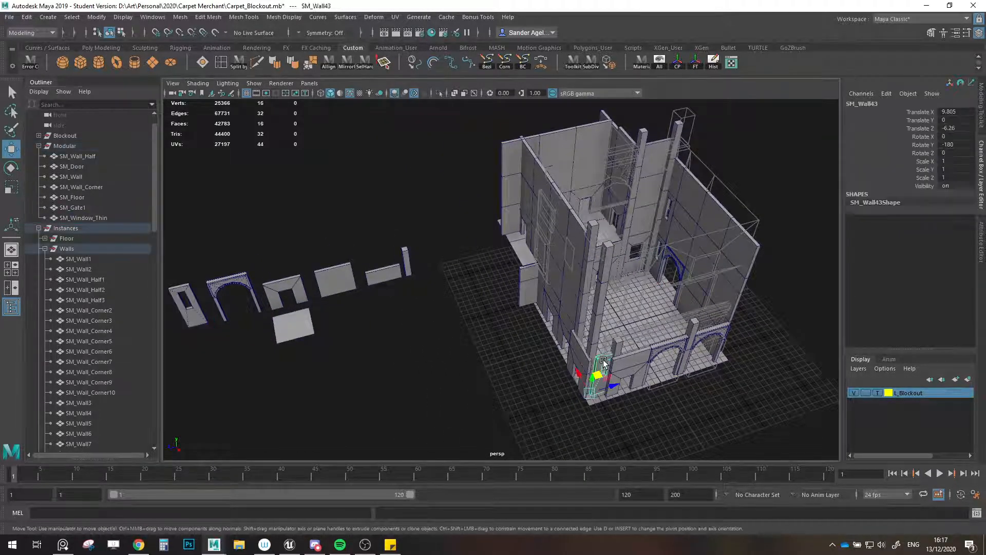
pyautogui.keyDown('shift'); pyautogui.click(662, 252); pyautogui.keyUp('shift')
pyautogui.keyDown('alt'); pyautogui.moveTo(629, 284); pyautogui.dragTo(635, 318); pyautogui.keyUp('alt')
pyautogui.press('f')
pyautogui.doubleClick(92, 280)
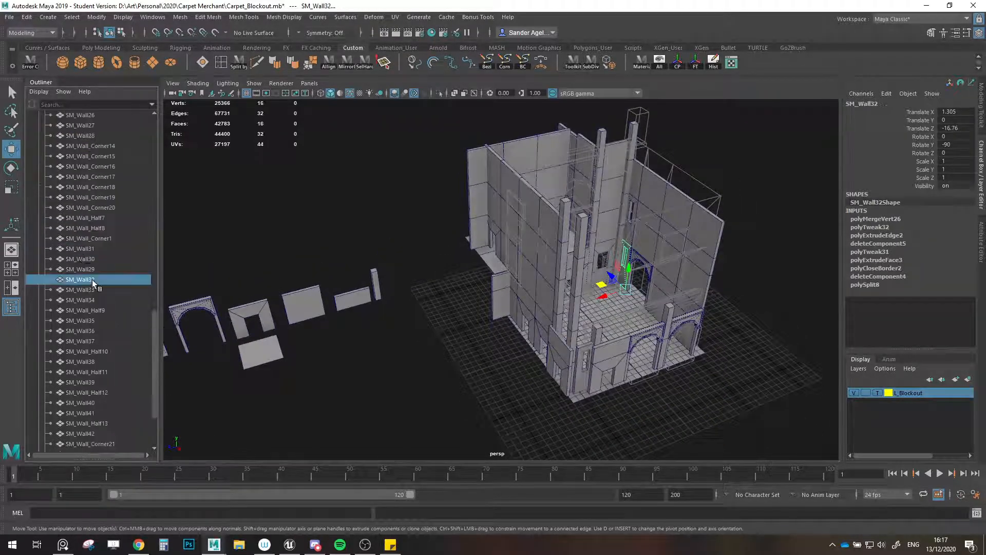
pyautogui.hotkey('ctrl', 'v')
pyautogui.press('Return')
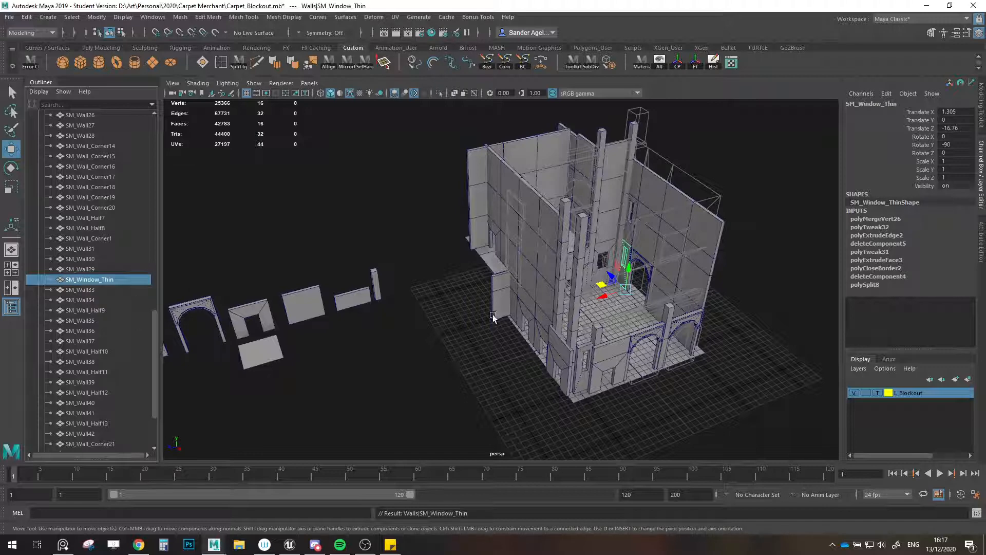
# - Give the narrow-window wall in the corner beside the door piece the copied SM_Window_Thin name
pyautogui.click(578, 357)
pyautogui.scroll(-3, 109, 332)
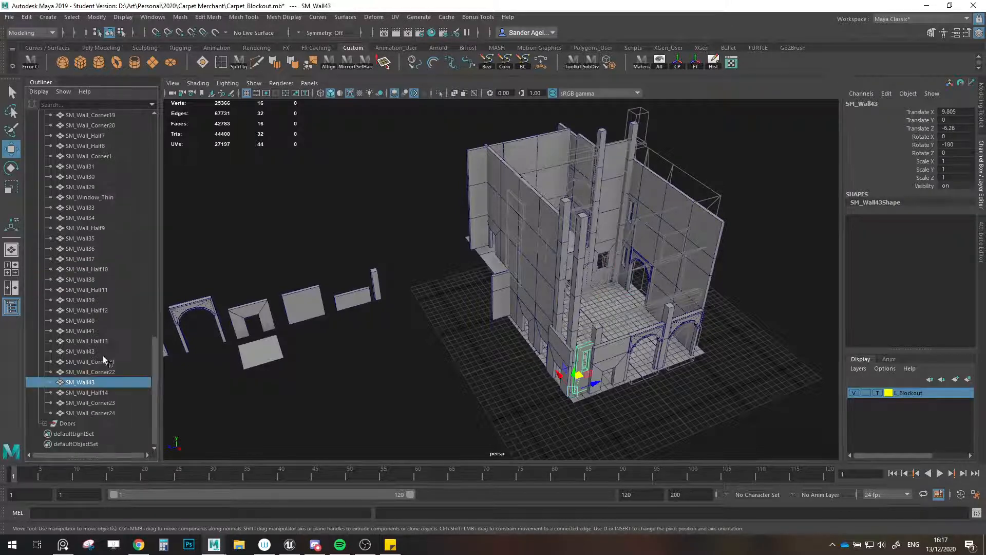
pyautogui.doubleClick(103, 382)
pyautogui.hotkey('ctrl', 'v')
pyautogui.press('Return')
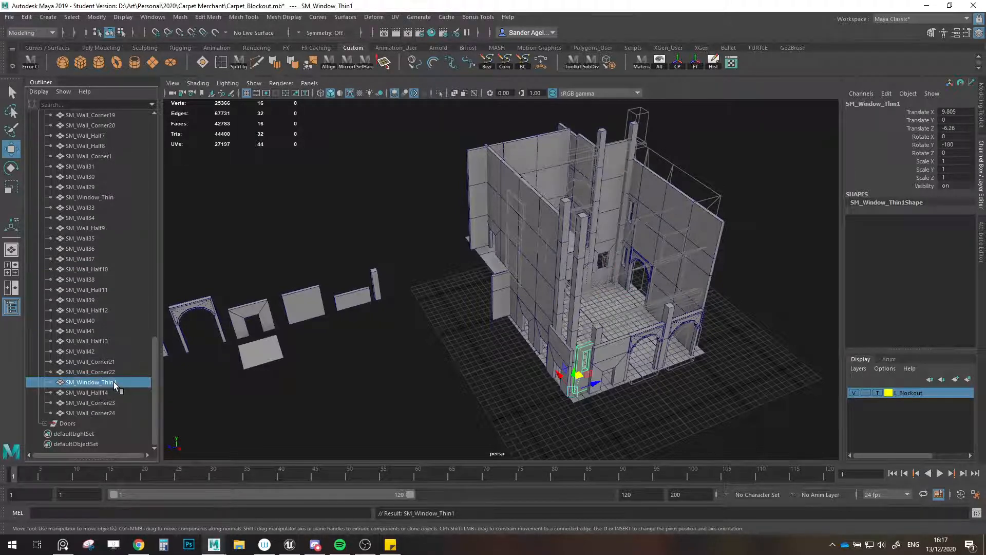
# - Select both renamed narrow-window instances and move them out of the Walls group, directly under Instances
pyautogui.scroll(5, 113, 381)
pyautogui.keyDown('ctrl'); pyautogui.click(113, 362); pyautogui.keyUp('ctrl')
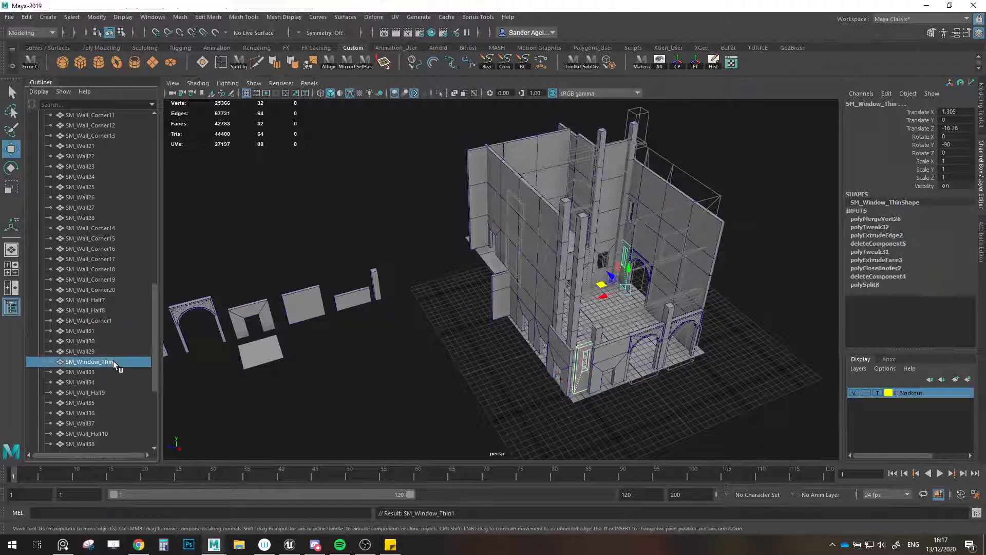
pyautogui.scroll(-5, 114, 361)
pyautogui.moveTo(113, 382); pyautogui.dragTo(76, 168)
# - Move the upper narrow-window wall SM_Wall33 near the inner arch out of the Walls group, directly under Instances
pyautogui.click(627, 225)
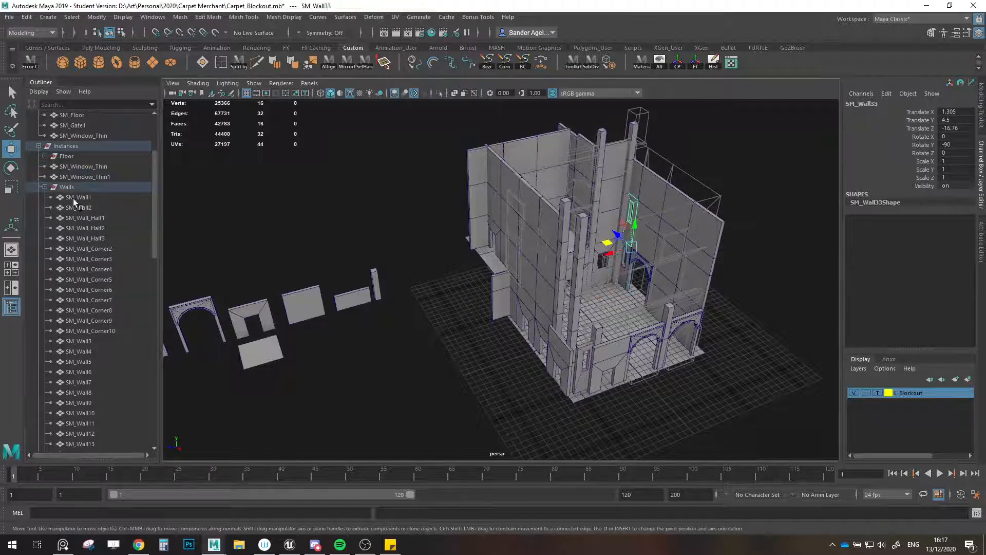
pyautogui.press('f')
pyautogui.moveTo(76, 315); pyautogui.dragTo(88, 408)
pyautogui.scroll(10, 73, 234)
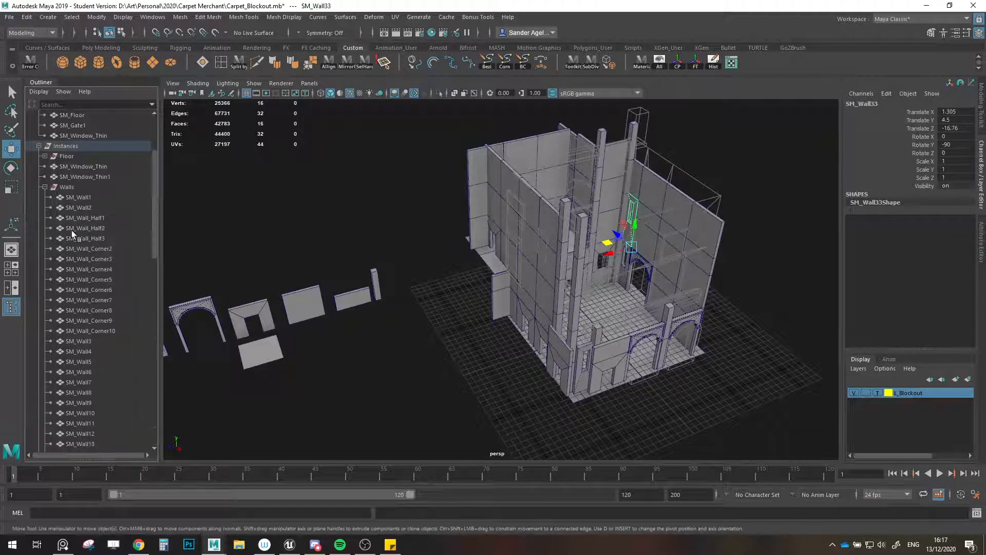
pyautogui.click(45, 188)
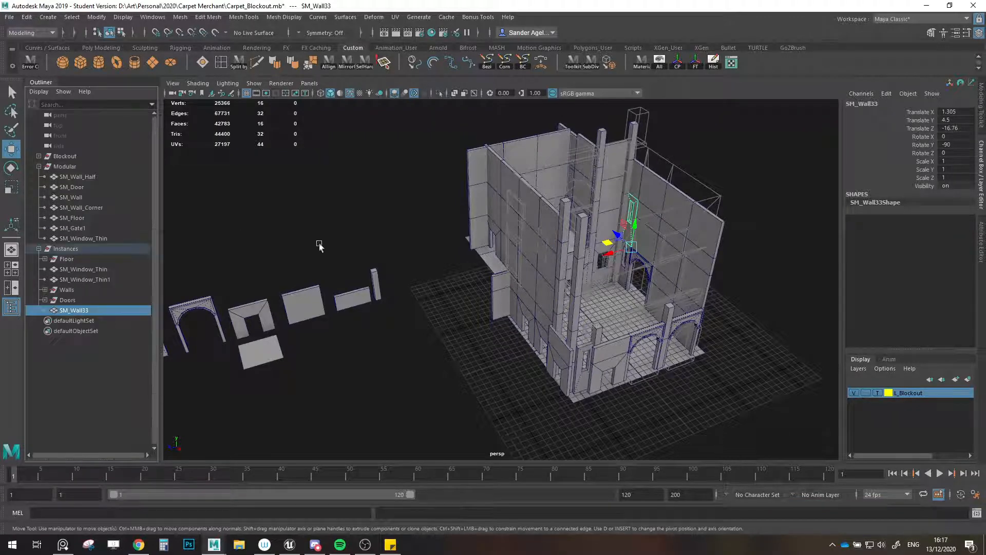
# - Rename the moved wall with the copied SM_Window_Thin name and place it beside the other narrow-window instances
pyautogui.doubleClick(75, 310)
pyautogui.hotkey('ctrl', 'v')
pyautogui.click(90, 337)
pyautogui.click(79, 310)
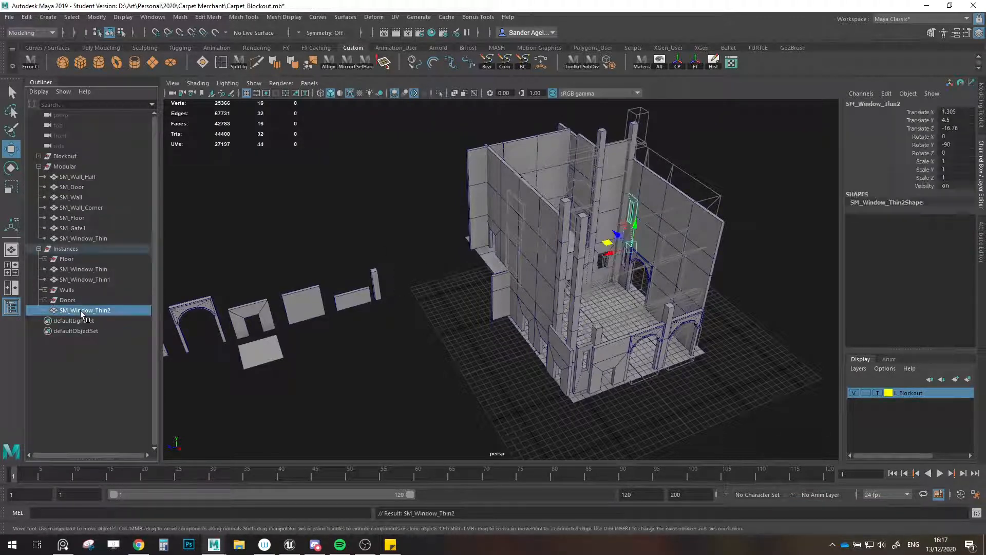
pyautogui.moveTo(79, 310); pyautogui.dragTo(87, 265, button='middle')
# - Group the three narrow-window instances inside Instances and name the group Windows
pyautogui.keyDown('shift'); pyautogui.click(103, 286); pyautogui.keyUp('shift')
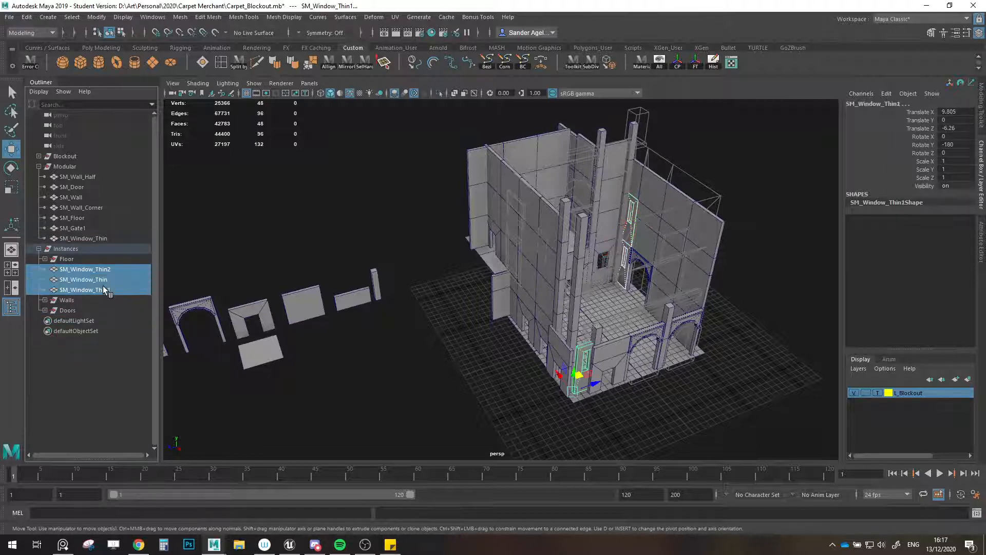
pyautogui.hotkey('ctrl', 'g')
pyautogui.doubleClick(72, 290)
pyautogui.write('Win')
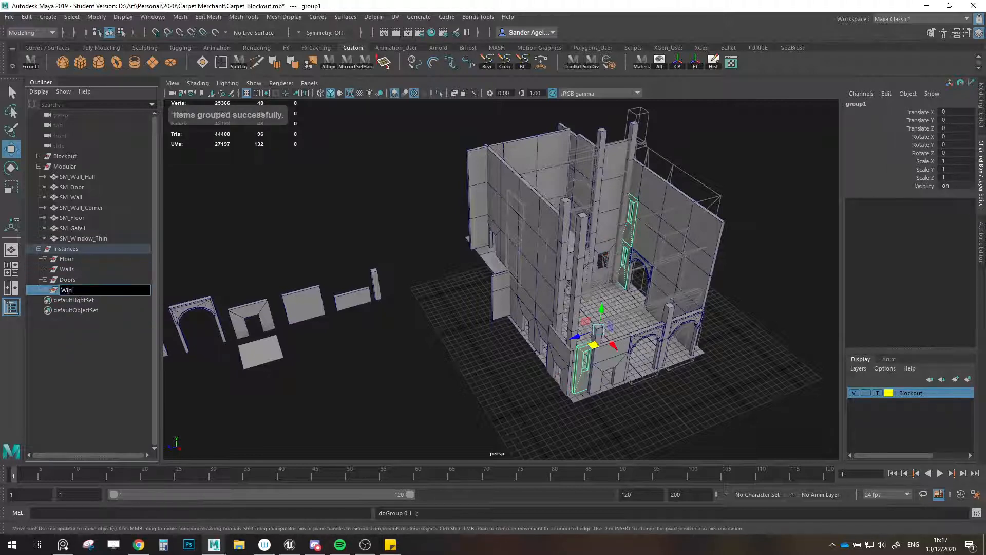
pyautogui.write('dows')
pyautogui.press('Return')
# - Clear the selection and save the scene
pyautogui.click(438, 366)
pyautogui.keyDown('alt'); pyautogui.moveTo(438, 367); pyautogui.dragTo(524, 319); pyautogui.keyUp('alt')
pyautogui.press('q')
pyautogui.hotkey('ctrl', 's')
pyautogui.click(478, 283)
pyautogui.scroll(-2, 476, 284)
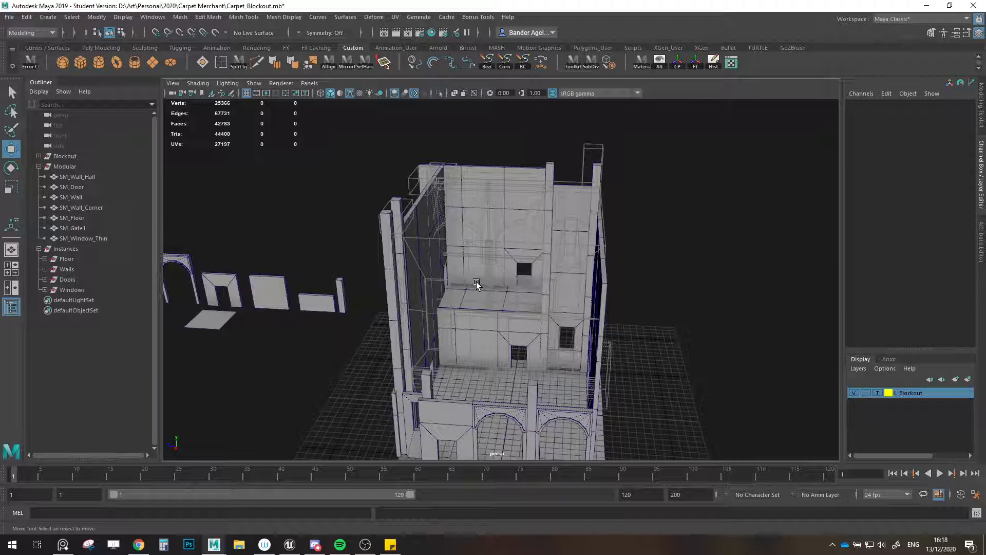
pyautogui.scroll(5, 476, 284)
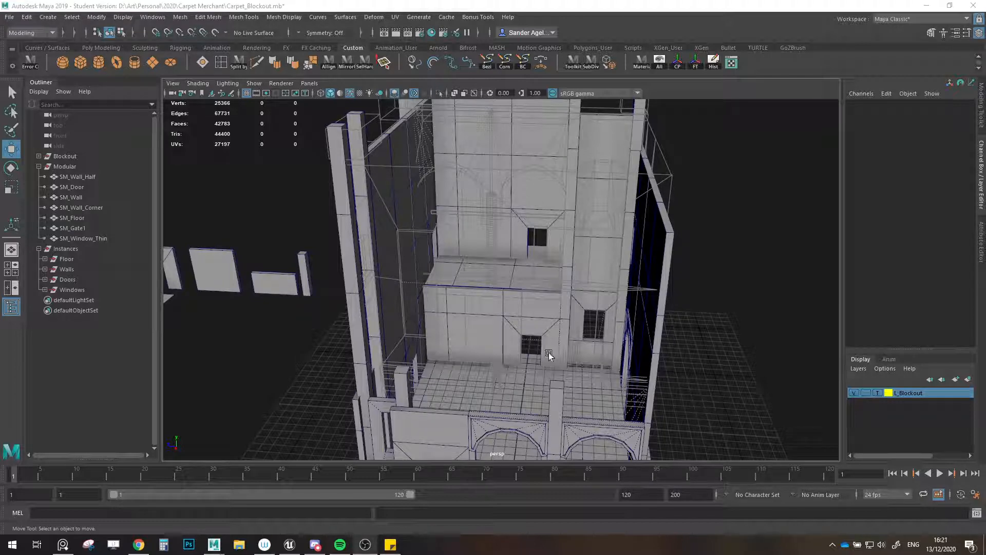
# - Switch from face selection back to object selection mode and clear the selected faces
pyautogui.moveTo(471, 302); pyautogui.dragTo(733, 294, button='right')
pyautogui.click(980, 116)
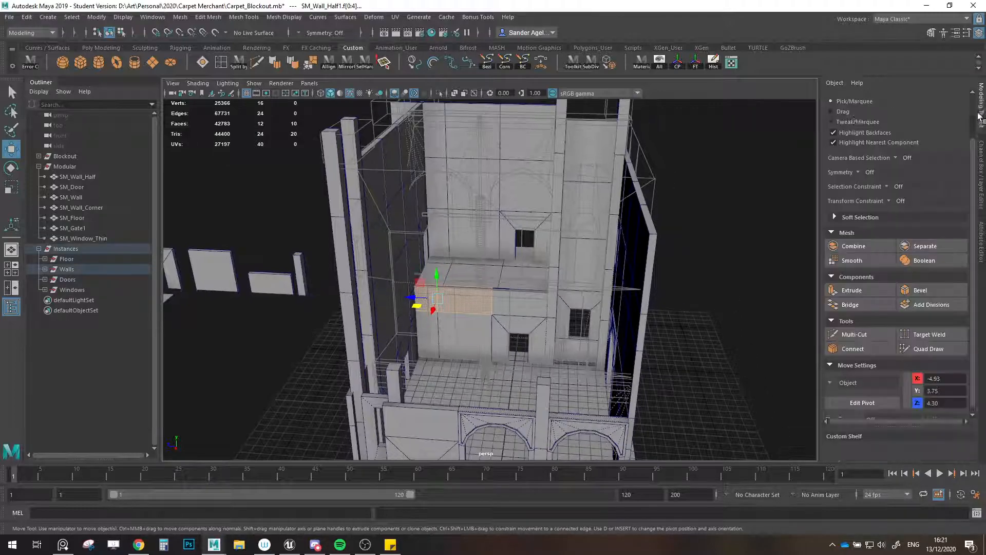
pyautogui.click(842, 119)
pyautogui.click(732, 226)
# - Duplicate a panel of the side wall, rotate it parallel to the arches and snap it directly above the second arch
pyautogui.keyDown('alt'); pyautogui.moveTo(725, 231); pyautogui.dragTo(470, 293); pyautogui.keyUp('alt')
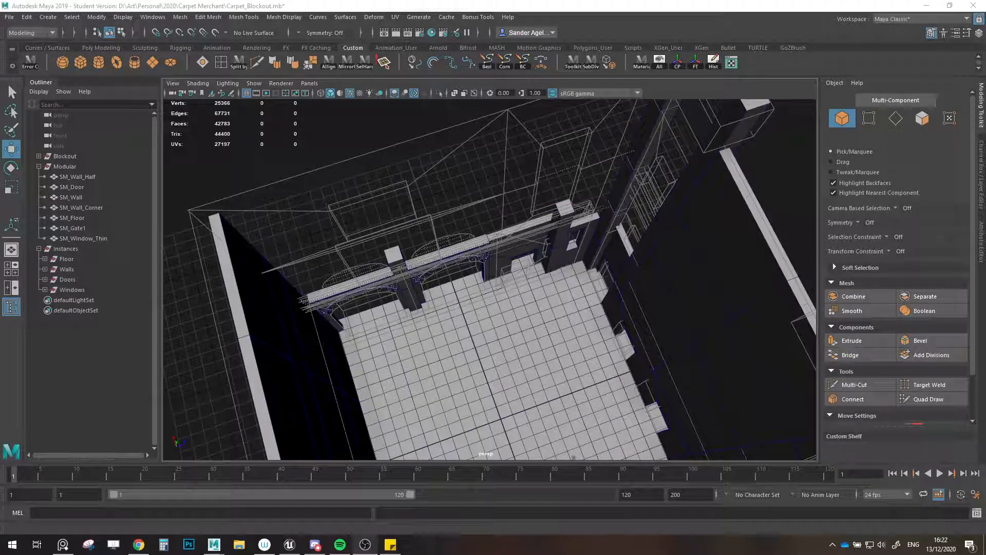
pyautogui.keyDown('alt'); pyautogui.moveTo(489, 324); pyautogui.dragTo(637, 350); pyautogui.keyUp('alt')
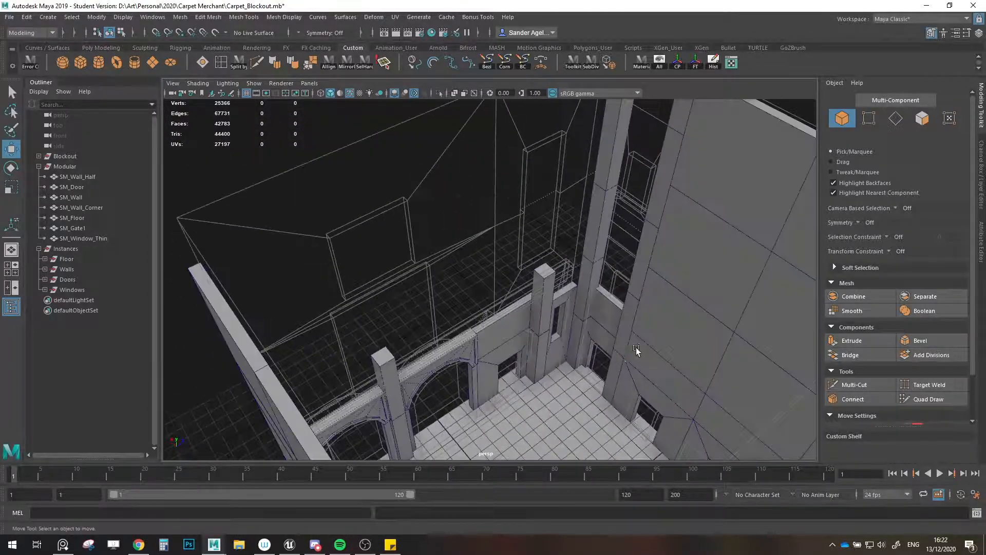
pyautogui.click(637, 350)
pyautogui.click(655, 319)
pyautogui.keyDown('alt'); pyautogui.moveTo(620, 334); pyautogui.dragTo(607, 335, button='middle'); pyautogui.keyUp('alt')
pyautogui.moveTo(671, 393)
pyautogui.keyDown('shift'); pyautogui.mouseDown()
pyautogui.moveTo(514, 317)
pyautogui.moveTo(586, 353)
pyautogui.moveTo(597, 350)
pyautogui.moveTo(529, 384)
pyautogui.moveTo(529, 355)
pyautogui.moveTo(434, 342)
pyautogui.moveTo(486, 343)
pyautogui.mouseUp(); pyautogui.keyUp('shift')
pyautogui.press('e')
pyautogui.press('w')
pyautogui.press('v')
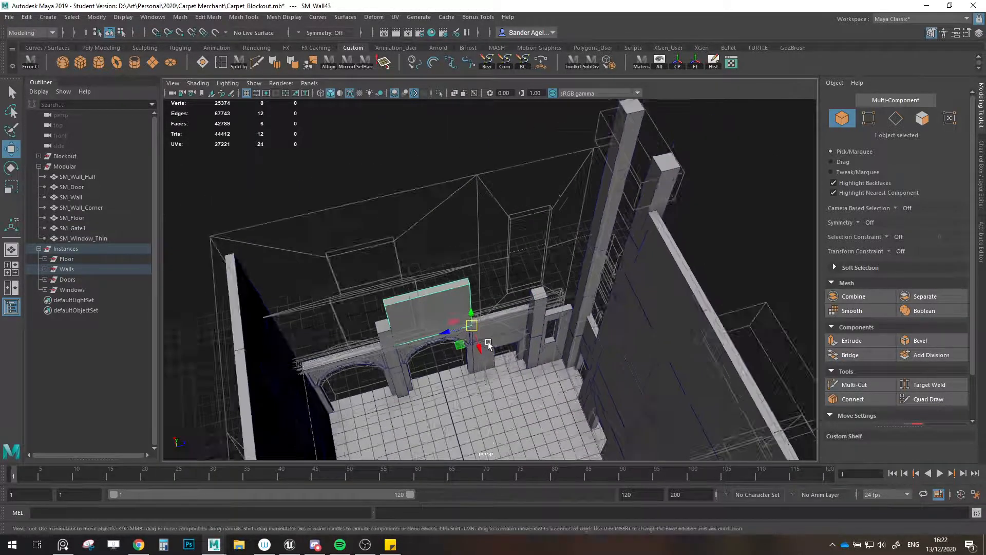
# - Examine how the duplicated wall panel above the second arch sits relative to the blockout facade and neighbouring walls
pyautogui.keyDown('alt'); pyautogui.moveTo(486, 344); pyautogui.dragTo(532, 348, button='middle'); pyautogui.keyUp('alt')
pyautogui.keyDown('alt'); pyautogui.moveTo(532, 348); pyautogui.dragTo(478, 339); pyautogui.keyUp('alt')
pyautogui.keyDown('alt'); pyautogui.moveTo(477, 339); pyautogui.dragTo(544, 306, button='middle'); pyautogui.keyUp('alt')
pyautogui.moveTo(544, 306)
pyautogui.keyDown('alt'); pyautogui.mouseDown()
pyautogui.moveTo(537, 294)
pyautogui.moveTo(526, 300)
pyautogui.moveTo(535, 314)
pyautogui.mouseUp(); pyautogui.keyUp('alt')
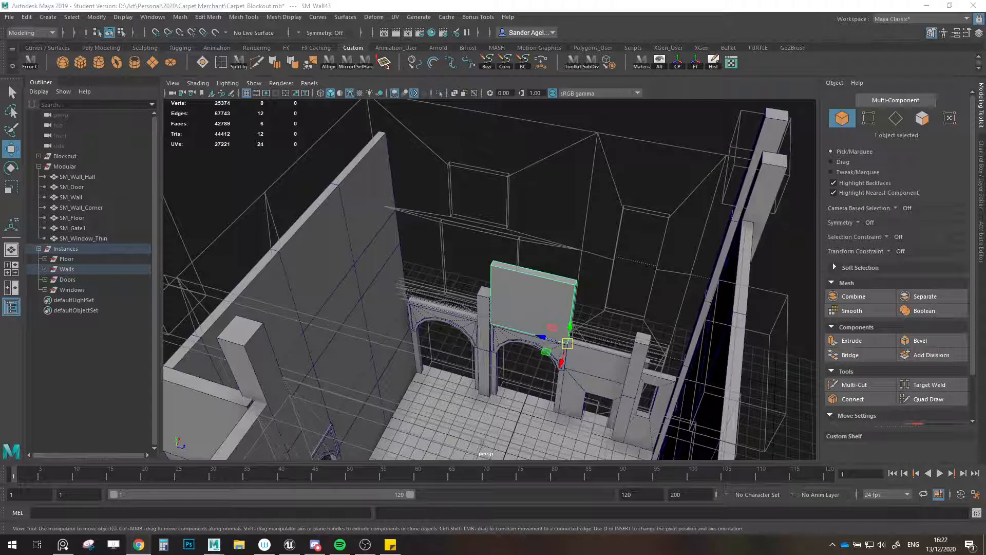
pyautogui.keyDown('alt'); pyautogui.moveTo(334, 271); pyautogui.dragTo(355, 276, button='middle'); pyautogui.keyUp('alt')
pyautogui.scroll(-3, 412, 300)
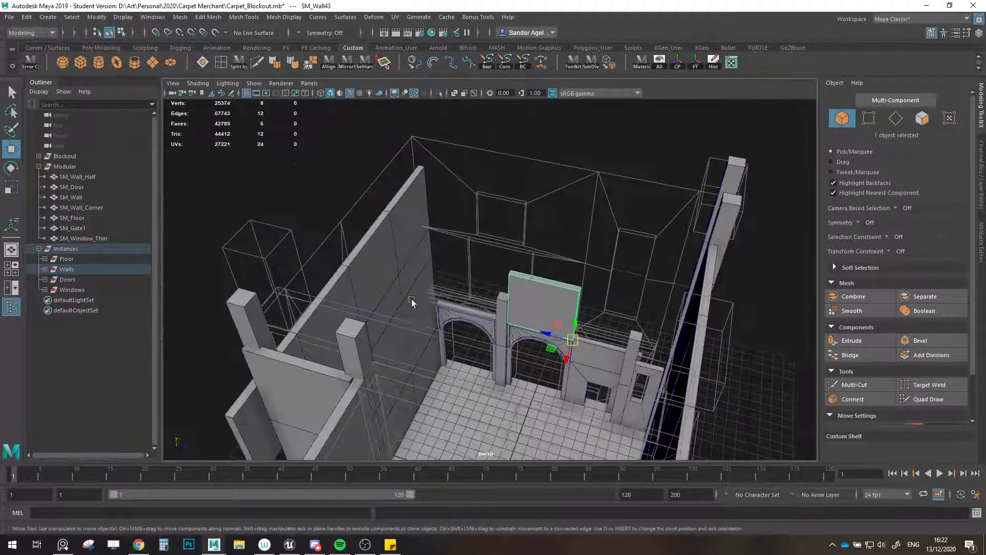
pyautogui.scroll(3, 469, 312)
pyautogui.keyDown('alt'); pyautogui.moveTo(541, 323); pyautogui.dragTo(515, 327, button='middle'); pyautogui.keyUp('alt')
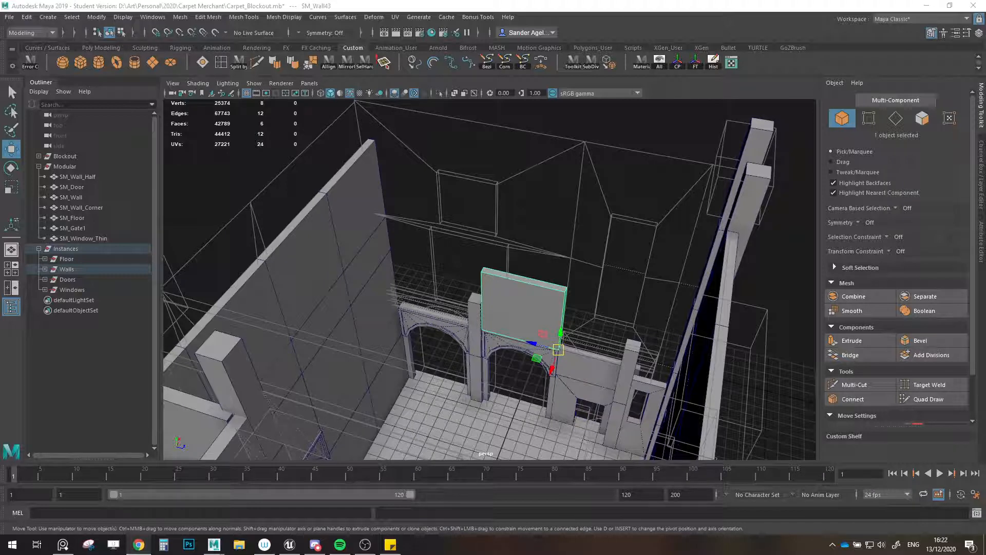
pyautogui.keyDown('alt'); pyautogui.moveTo(645, 324); pyautogui.dragTo(637, 322, button='middle'); pyautogui.keyUp('alt')
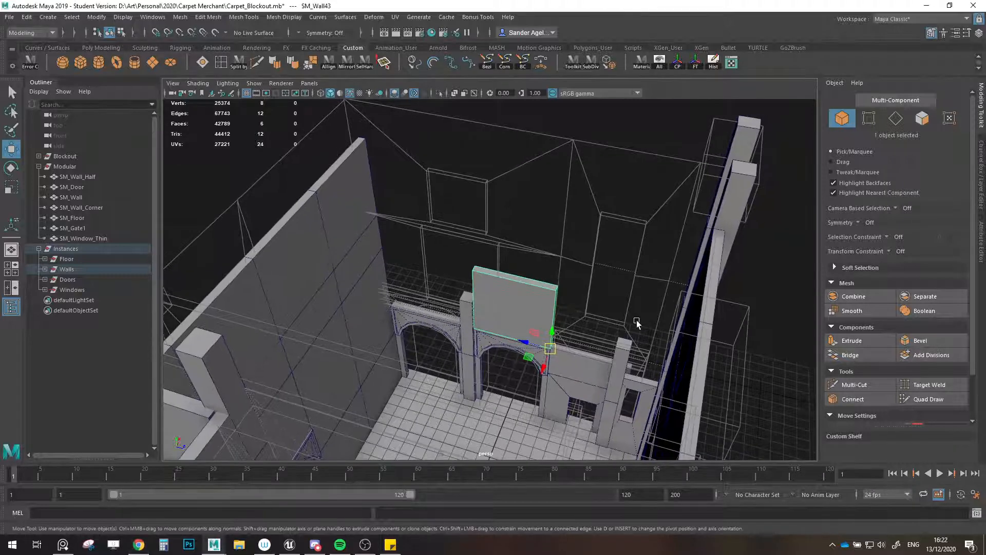
pyautogui.keyDown('alt'); pyautogui.moveTo(528, 289); pyautogui.dragTo(548, 286); pyautogui.keyUp('alt')
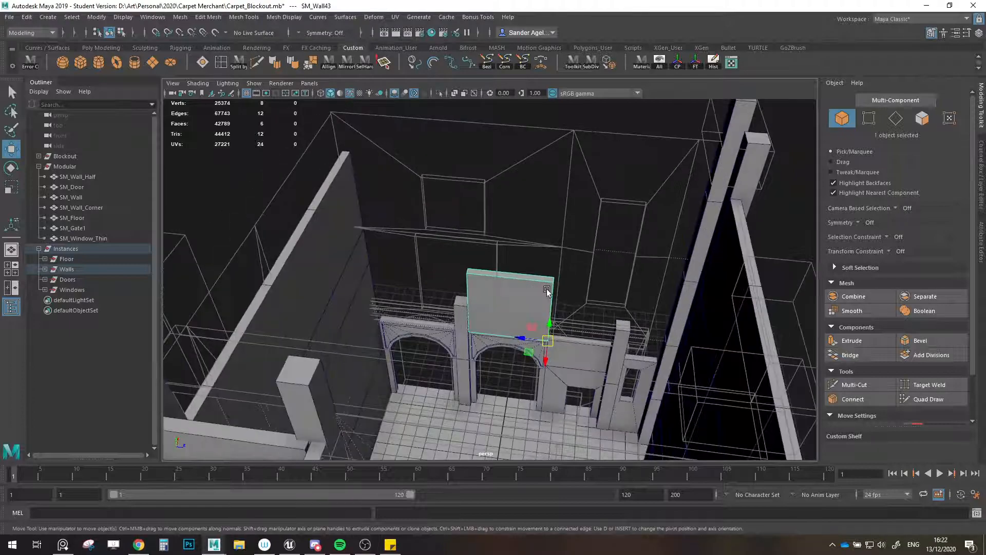
pyautogui.scroll(3, 549, 288)
pyautogui.scroll(-2, 891, 411)
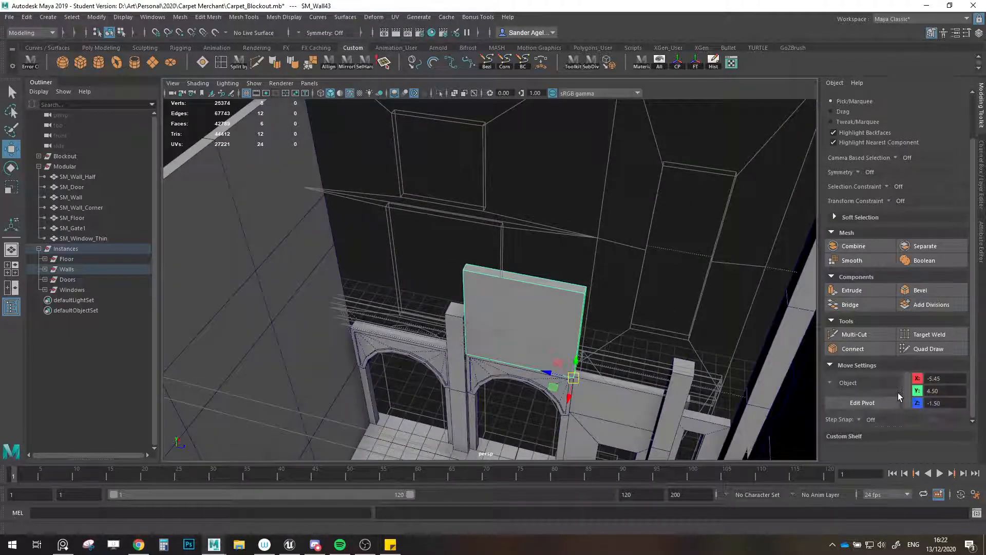
# - Set the L_Blockout layer's display type to Reference so the blockout is shown solid
pyautogui.click(982, 192)
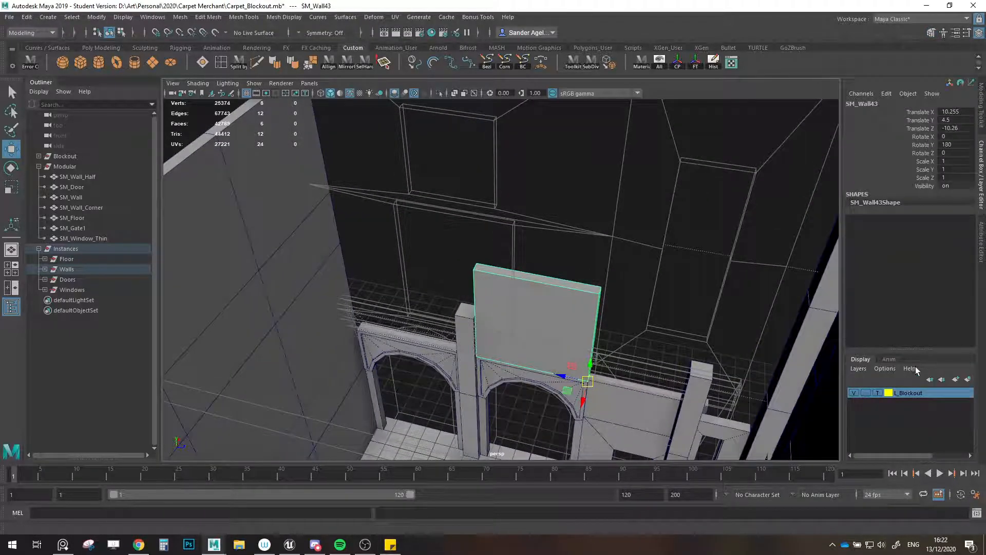
pyautogui.click(874, 393)
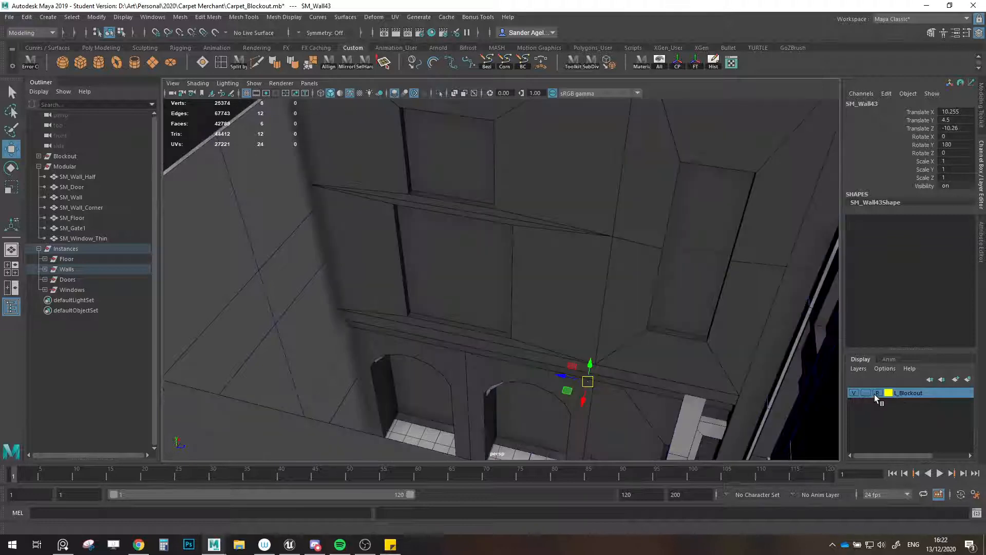
pyautogui.keyDown('alt'); pyautogui.moveTo(570, 288); pyautogui.dragTo(530, 307); pyautogui.keyUp('alt')
# - Grid-snap the duplicated wall panel to the world origin on the courtyard floor and freeze its transformations
pyautogui.moveTo(543, 361); pyautogui.dragTo(549, 332)
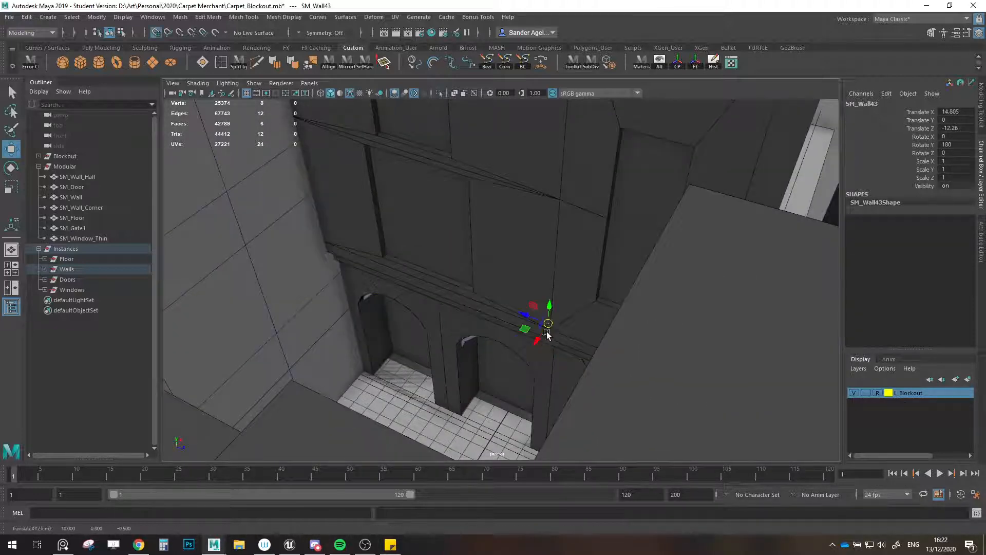
pyautogui.moveTo(515, 375); pyautogui.dragTo(448, 333)
pyautogui.press('x')
pyautogui.click(476, 443)
pyautogui.hotkey('ctrl', 'z')
pyautogui.press('x')
pyautogui.press('x')
pyautogui.moveTo(500, 266); pyautogui.dragTo(372, 412)
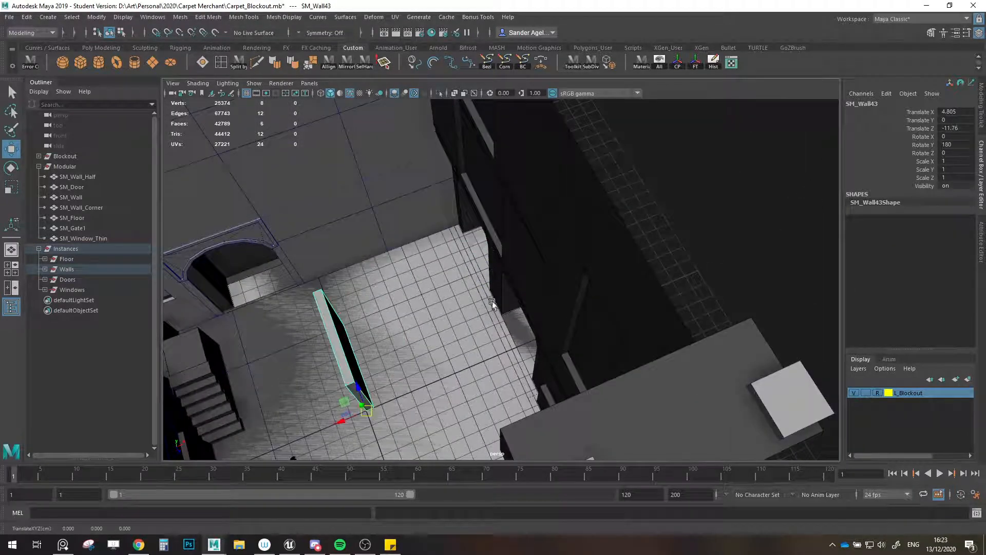
pyautogui.click(699, 65)
# - Raise the wall panel to the blockout's upper storey above the arches, placing it at X 4.805
pyautogui.press('x')
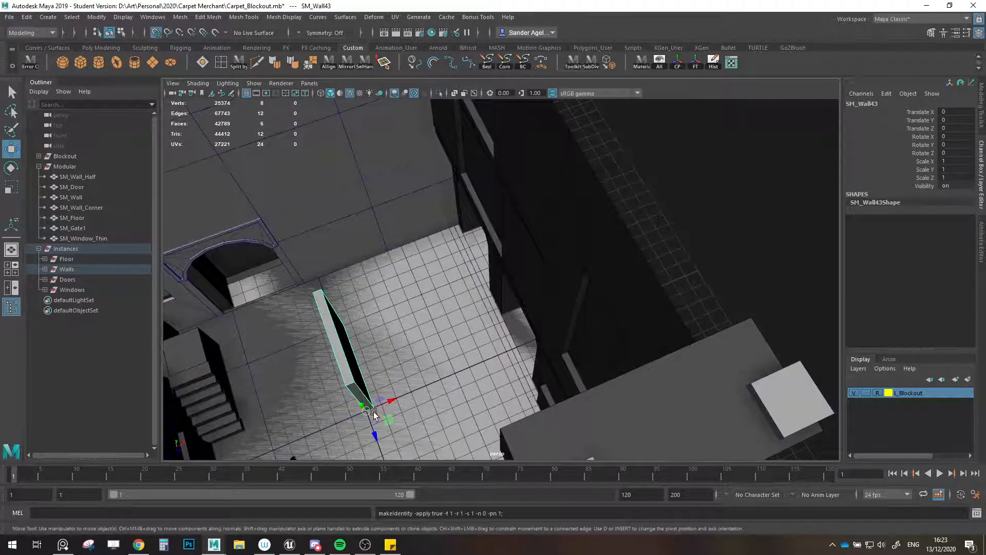
pyautogui.moveTo(369, 411); pyautogui.dragTo(512, 336)
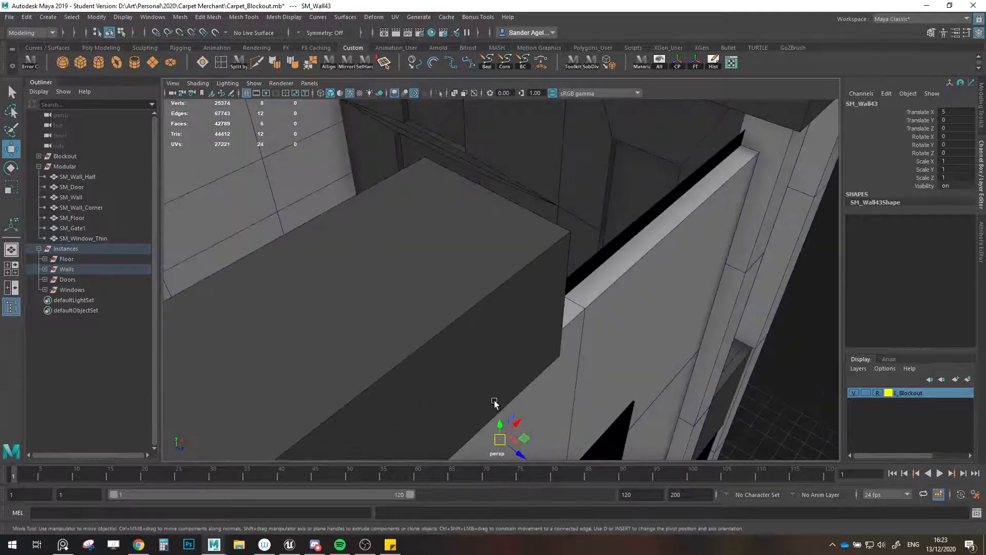
pyautogui.press('x')
pyautogui.moveTo(500, 421); pyautogui.dragTo(512, 288)
pyautogui.keyDown('alt'); pyautogui.moveTo(512, 288); pyautogui.dragTo(485, 291); pyautogui.keyUp('alt')
pyautogui.scroll(-5, 477, 319)
pyautogui.press('x')
pyautogui.press('x')
pyautogui.press('x')
pyautogui.press('v')
pyautogui.scroll(-3, 427, 286)
# - Lower the wall panel to Y 5.5 and shift it along the facade to Z 4.5, using the solid blockout as reference
pyautogui.click(878, 392)
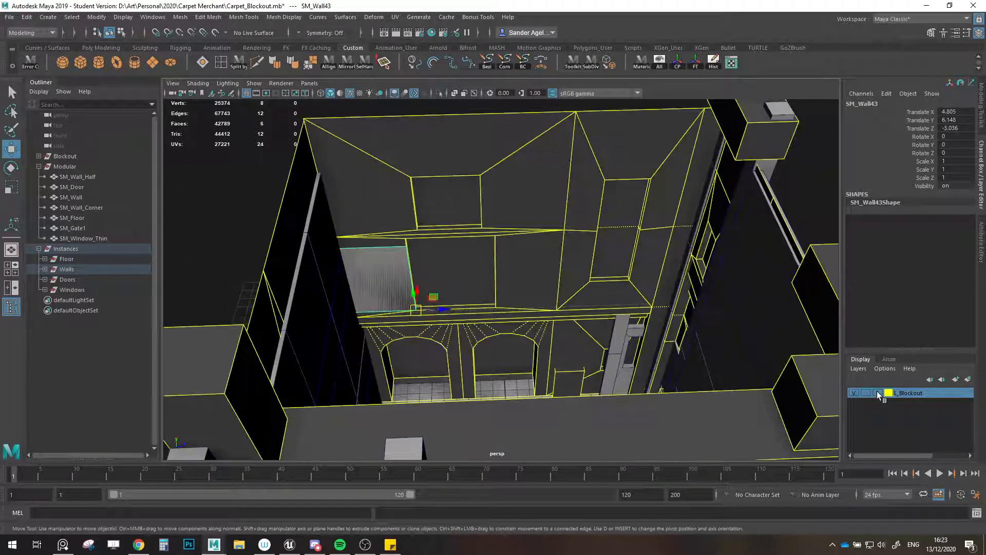
pyautogui.scroll(5, 443, 314)
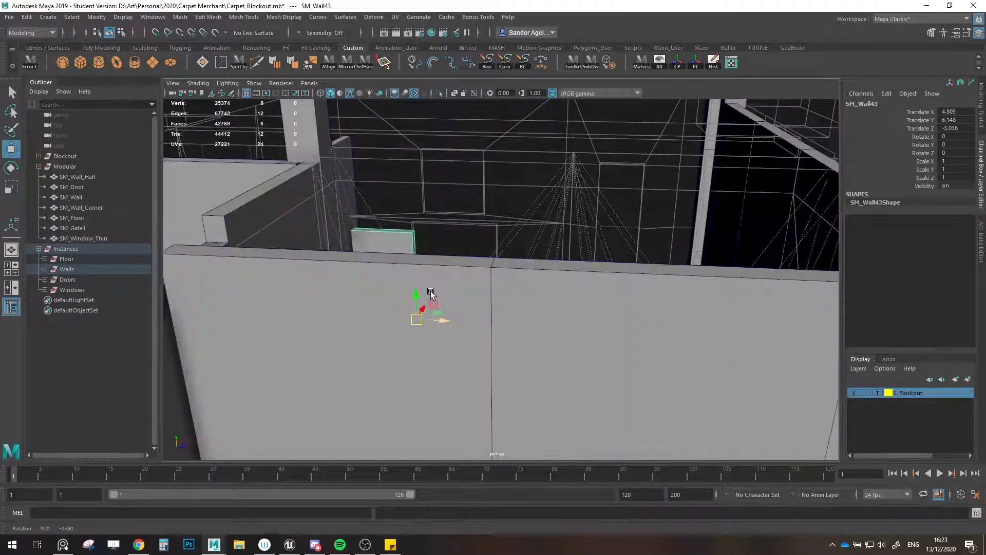
pyautogui.click(881, 393)
pyautogui.moveTo(514, 326)
pyautogui.keyDown('alt'); pyautogui.mouseDown()
pyautogui.moveTo(496, 315)
pyautogui.moveTo(495, 277)
pyautogui.mouseUp(); pyautogui.keyUp('alt')
pyautogui.moveTo(401, 300); pyautogui.dragTo(438, 372)
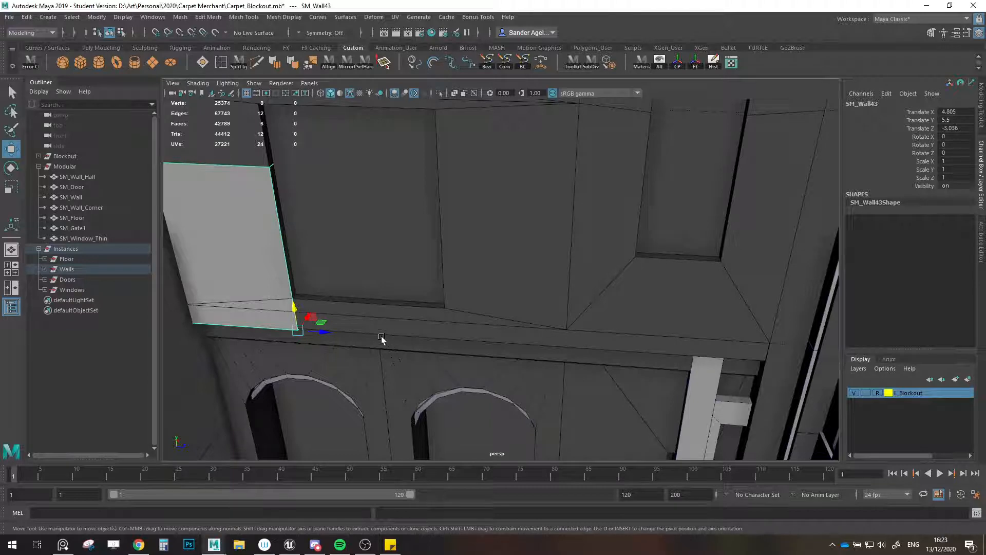
pyautogui.keyDown('alt'); pyautogui.moveTo(381, 336); pyautogui.dragTo(726, 334); pyautogui.keyUp('alt')
# - Set the L_Blockout layer's display type back to Template
pyautogui.doubleClick(879, 396)
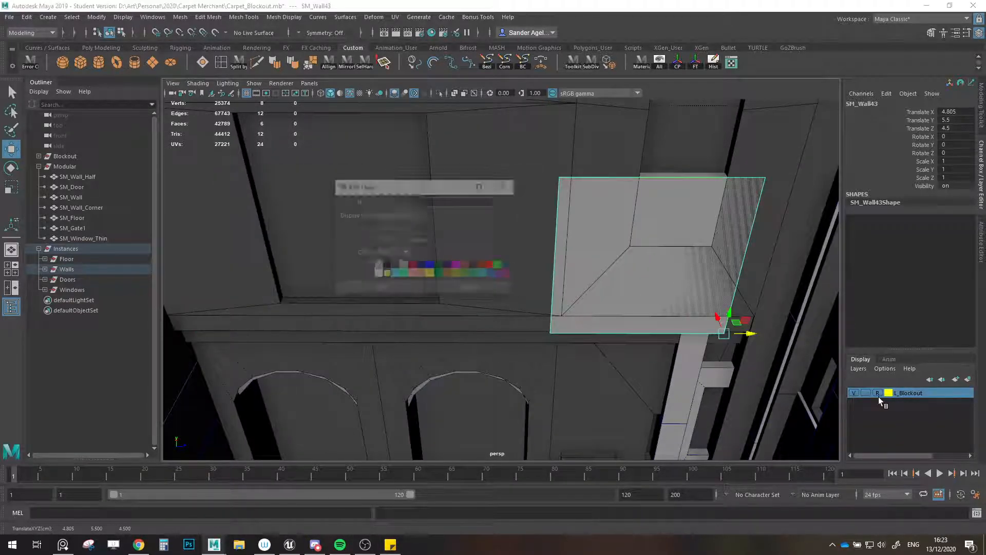
pyautogui.click(509, 184)
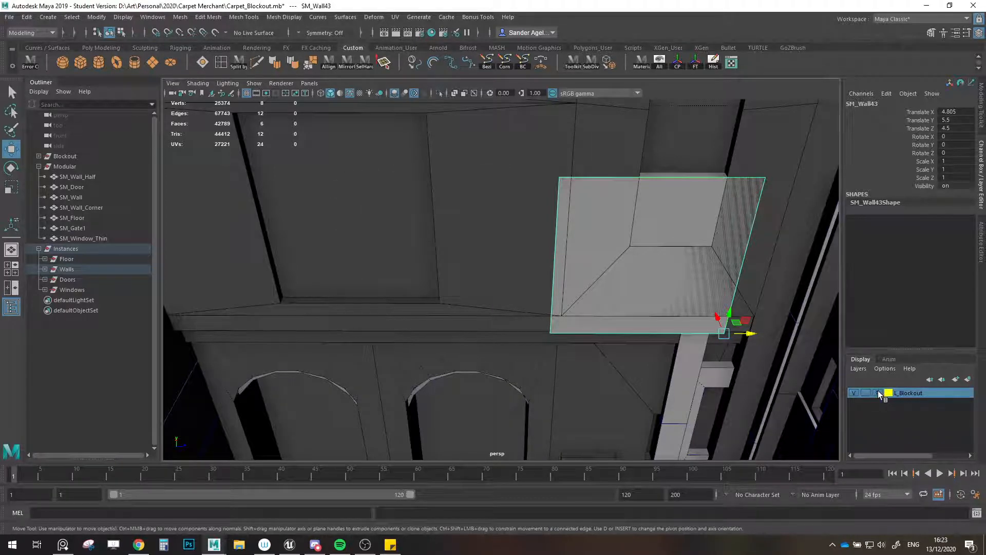
pyautogui.click(880, 392)
pyautogui.click(879, 392)
# - Duplicate the wall panel along the facade to form a four-panel row above the arches, with the last copy at Z -3.5
pyautogui.keyDown('alt'); pyautogui.moveTo(710, 330); pyautogui.dragTo(615, 317, button='middle'); pyautogui.keyUp('alt')
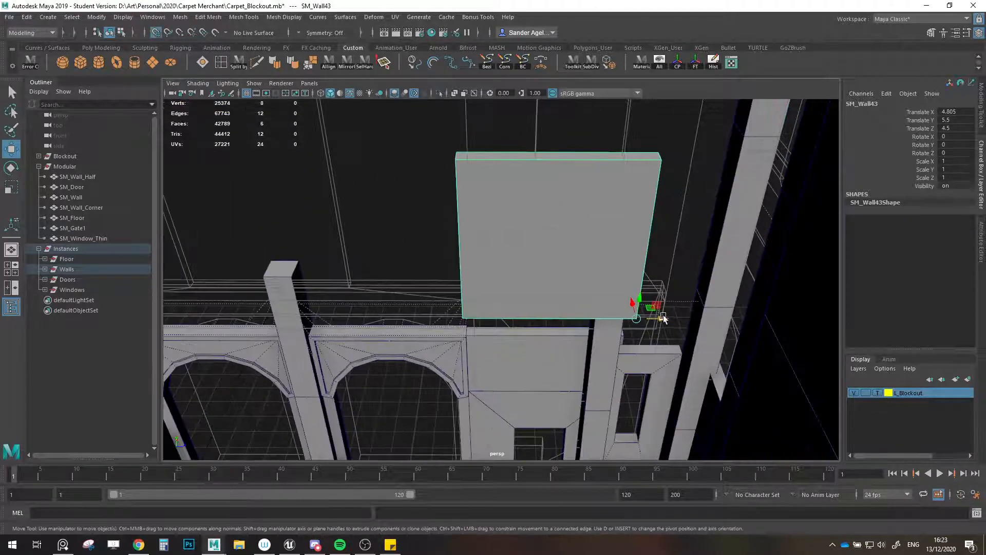
pyautogui.moveTo(664, 315)
pyautogui.keyDown('shift'); pyautogui.mouseDown()
pyautogui.moveTo(716, 319)
pyautogui.moveTo(516, 328)
pyautogui.mouseUp(); pyautogui.keyUp('shift')
pyautogui.moveTo(516, 328)
pyautogui.keyDown('alt'); pyautogui.mouseDown(button='middle')
pyautogui.moveTo(562, 351)
pyautogui.moveTo(693, 346)
pyautogui.mouseUp(button='middle'); pyautogui.keyUp('alt')
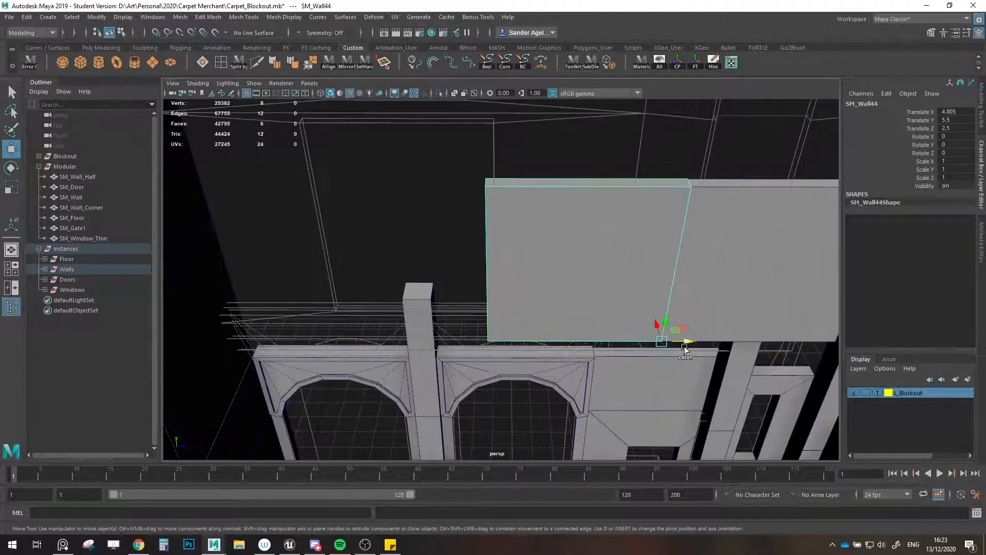
pyautogui.keyDown('shift'); pyautogui.click(657, 350); pyautogui.keyUp('shift')
pyautogui.moveTo(683, 343)
pyautogui.keyDown('shift'); pyautogui.mouseDown()
pyautogui.moveTo(309, 337)
pyautogui.moveTo(431, 323)
pyautogui.moveTo(460, 356)
pyautogui.mouseUp(); pyautogui.keyUp('shift')
pyautogui.click(611, 327)
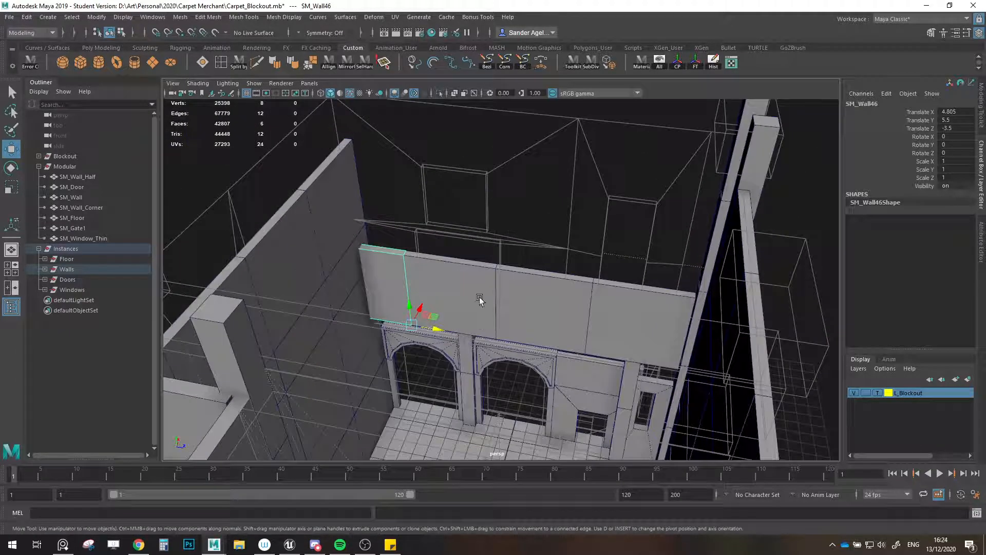
# - Select the four panels above the arches and duplicate them upward to Y 8.5 as a second row
pyautogui.keyDown('shift'); pyautogui.click(481, 300); pyautogui.keyUp('shift')
pyautogui.keyDown('shift'); pyautogui.click(565, 310); pyautogui.keyUp('shift')
pyautogui.keyDown('shift'); pyautogui.click(641, 335); pyautogui.keyUp('shift')
pyautogui.moveTo(684, 353)
pyautogui.keyDown('alt'); pyautogui.mouseDown()
pyautogui.moveTo(668, 360)
pyautogui.moveTo(673, 243)
pyautogui.moveTo(677, 257)
pyautogui.mouseUp(); pyautogui.keyUp('alt')
pyautogui.keyDown('alt'); pyautogui.moveTo(594, 255); pyautogui.dragTo(594, 319, button='middle'); pyautogui.keyUp('alt')
pyautogui.keyDown('shift'); pyautogui.moveTo(693, 294); pyautogui.dragTo(694, 226); pyautogui.keyUp('shift')
pyautogui.scroll(-5, 691, 236)
pyautogui.click(719, 274)
pyautogui.moveTo(723, 281)
pyautogui.keyDown('alt'); pyautogui.mouseDown()
pyautogui.moveTo(683, 280)
pyautogui.moveTo(722, 273)
pyautogui.moveTo(511, 310)
pyautogui.moveTo(588, 334)
pyautogui.moveTo(614, 323)
pyautogui.moveTo(575, 358)
pyautogui.moveTo(438, 346)
pyautogui.moveTo(474, 344)
pyautogui.moveTo(449, 337)
pyautogui.moveTo(388, 357)
pyautogui.moveTo(430, 375)
pyautogui.moveTo(498, 352)
pyautogui.moveTo(519, 302)
pyautogui.moveTo(539, 299)
pyautogui.mouseUp(); pyautogui.keyUp('alt')
pyautogui.hotkey('ctrl', 'z')
pyautogui.click(712, 273)
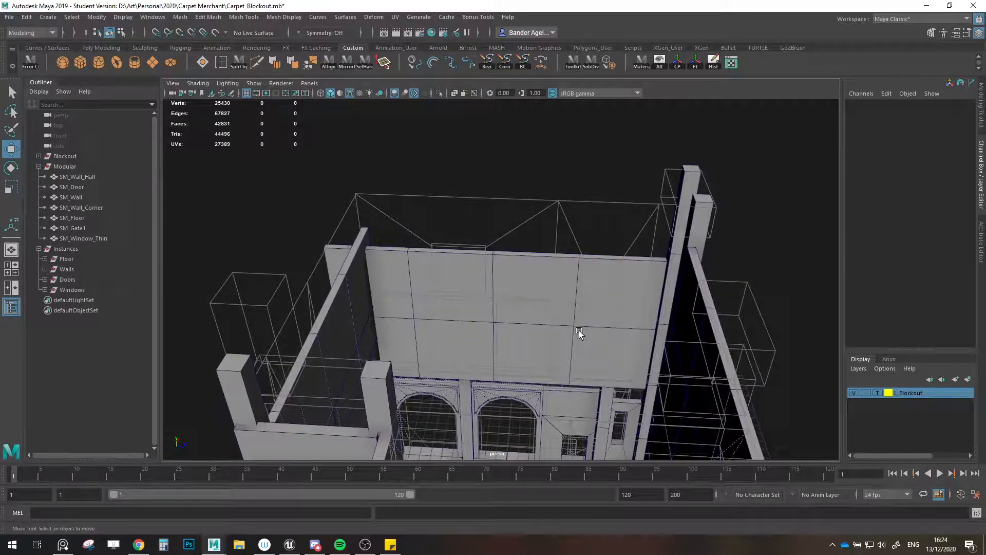
# - Select all eight panels of the two upper facade rows and shift them sideways along the wall, with the end panels at Z -2.844
pyautogui.keyDown('alt'); pyautogui.moveTo(477, 319); pyautogui.dragTo(523, 294); pyautogui.keyUp('alt')
pyautogui.click(398, 264)
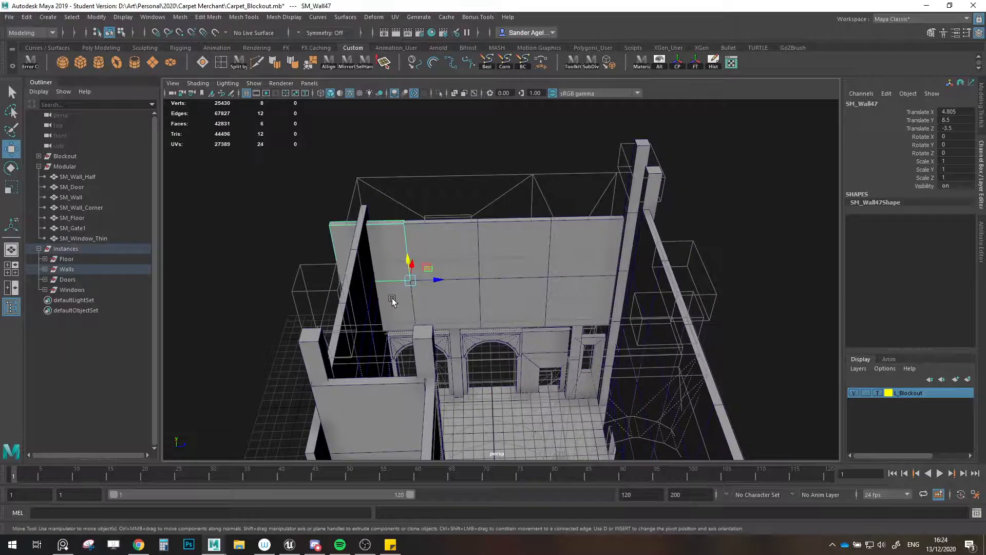
pyautogui.keyDown('shift'); pyautogui.click(395, 301); pyautogui.keyUp('shift')
pyautogui.keyDown('shift'); pyautogui.click(452, 299); pyautogui.keyUp('shift')
pyautogui.keyDown('shift'); pyautogui.click(519, 295); pyautogui.keyUp('shift')
pyautogui.keyDown('shift'); pyautogui.click(568, 294); pyautogui.keyUp('shift')
pyautogui.keyDown('shift'); pyautogui.click(575, 257); pyautogui.keyUp('shift')
pyautogui.keyDown('shift'); pyautogui.click(514, 251); pyautogui.keyUp('shift')
pyautogui.keyDown('shift'); pyautogui.click(466, 251); pyautogui.keyUp('shift')
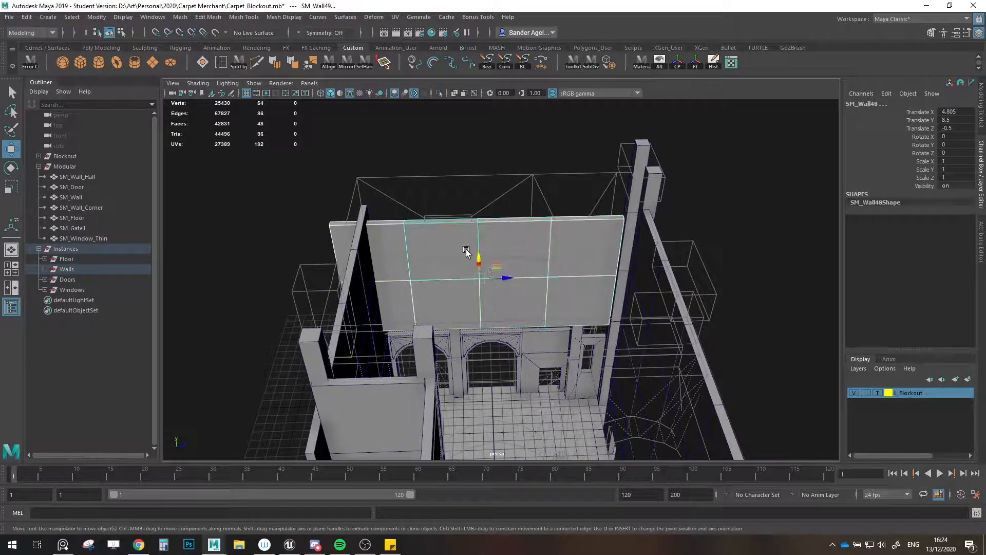
pyautogui.moveTo(504, 278)
pyautogui.mouseDown()
pyautogui.moveTo(521, 272)
pyautogui.moveTo(489, 283)
pyautogui.moveTo(510, 303)
pyautogui.moveTo(455, 329)
pyautogui.moveTo(491, 251)
pyautogui.moveTo(424, 258)
pyautogui.moveTo(495, 286)
pyautogui.moveTo(508, 275)
pyautogui.moveTo(496, 288)
pyautogui.moveTo(523, 292)
pyautogui.mouseUp()
# - Duplicate a half wall rotated to Y -180 onto the facade's top edge at Y 11.5 and repeat it along the row
pyautogui.click(408, 272)
pyautogui.press('e')
pyautogui.press('w')
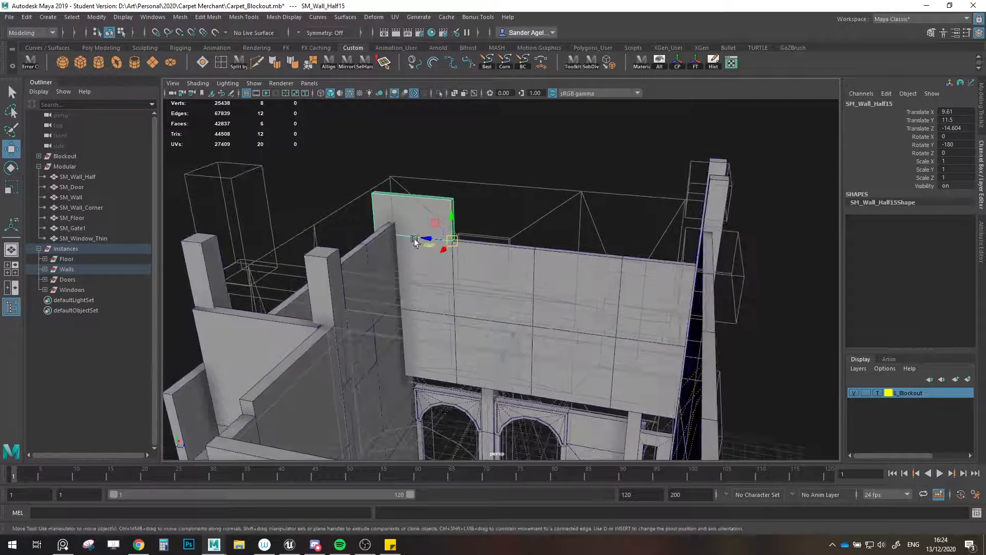
pyautogui.moveTo(414, 238)
pyautogui.keyDown('shift'); pyautogui.mouseDown()
pyautogui.moveTo(623, 262)
pyautogui.moveTo(609, 343)
pyautogui.moveTo(657, 347)
pyautogui.mouseUp(); pyautogui.keyUp('shift')
# - Isolate the end half wall with the panel beneath it and vertex-snap it into line beside the pillar at Z -6.26
pyautogui.press('x')
pyautogui.press('v')
pyautogui.moveTo(556, 258); pyautogui.dragTo(623, 247)
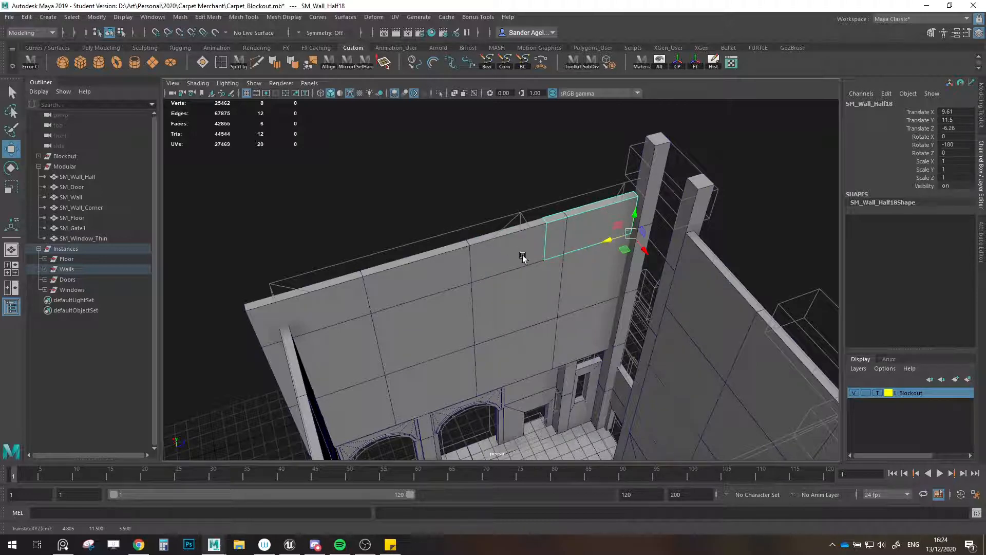
pyautogui.keyDown('shift'); pyautogui.click(586, 267); pyautogui.keyUp('shift')
pyautogui.hotkey('ctrl', '1')
pyautogui.click(597, 239)
pyautogui.press('v')
pyautogui.moveTo(630, 234); pyautogui.dragTo(500, 273)
pyautogui.hotkey('ctrl', '1')
# - Select the four half walls on top together with both panel rows of the upper facade
pyautogui.keyDown('shift'); pyautogui.click(500, 273); pyautogui.keyUp('shift')
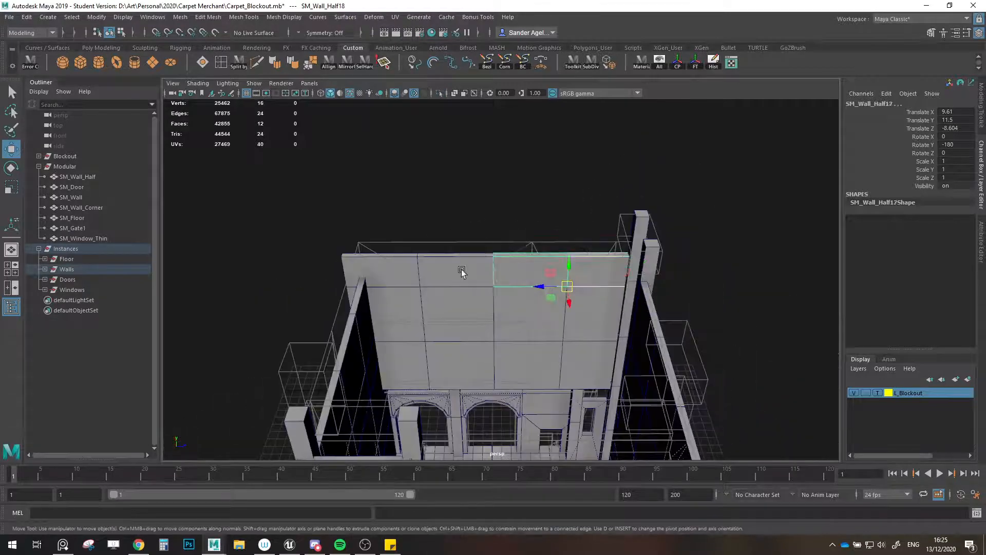
pyautogui.keyDown('shift'); pyautogui.click(462, 272); pyautogui.keyUp('shift')
pyautogui.keyDown('shift'); pyautogui.click(402, 275); pyautogui.keyUp('shift')
pyautogui.keyDown('shift'); pyautogui.click(406, 315); pyautogui.keyUp('shift')
pyautogui.keyDown('shift'); pyautogui.click(461, 321); pyautogui.keyUp('shift')
pyautogui.keyDown('shift'); pyautogui.click(531, 324); pyautogui.keyUp('shift')
pyautogui.keyDown('shift'); pyautogui.click(582, 329); pyautogui.keyUp('shift')
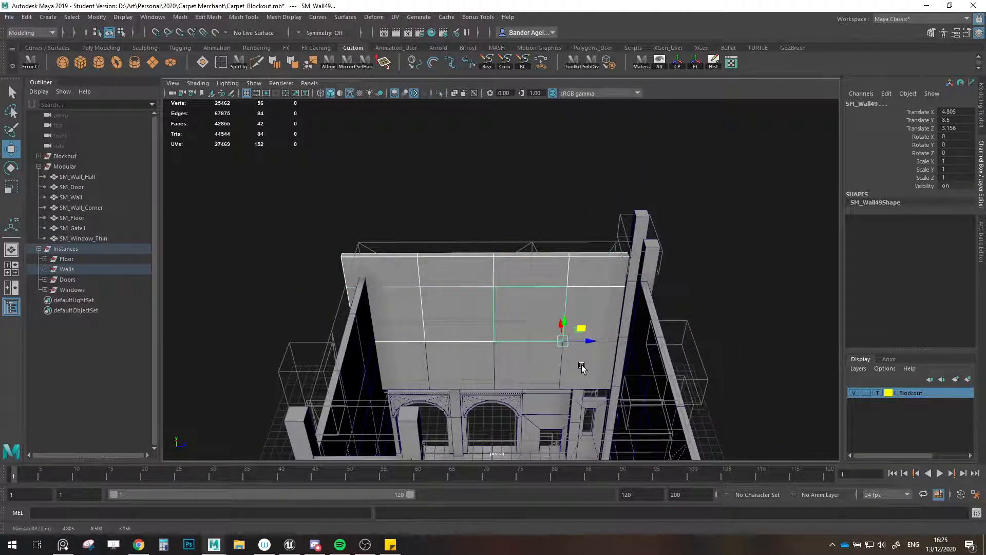
pyautogui.keyDown('shift'); pyautogui.click(582, 366); pyautogui.keyUp('shift')
pyautogui.keyDown('shift'); pyautogui.click(529, 365); pyautogui.keyUp('shift')
pyautogui.keyDown('shift'); pyautogui.click(588, 331); pyautogui.keyUp('shift')
pyautogui.keyDown('shift'); pyautogui.click(465, 361); pyautogui.keyUp('shift')
pyautogui.keyDown('shift'); pyautogui.click(421, 356); pyautogui.keyUp('shift')
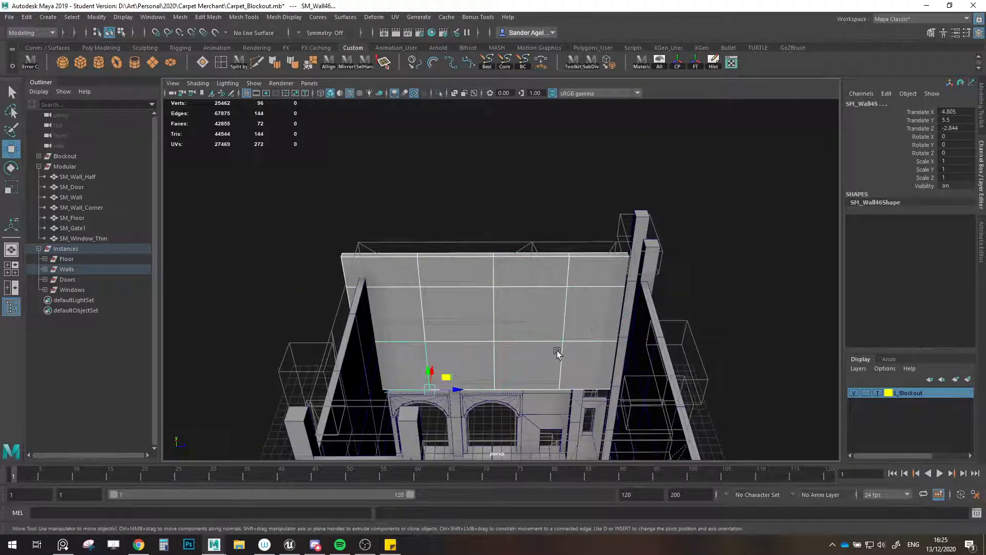
pyautogui.keyDown('alt'); pyautogui.moveTo(557, 353); pyautogui.dragTo(561, 275); pyautogui.keyUp('alt')
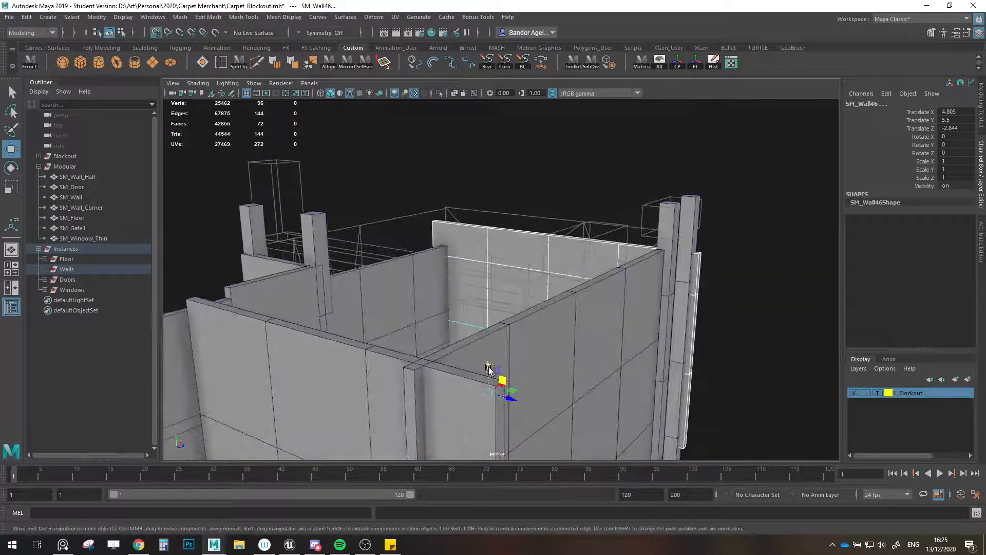
pyautogui.moveTo(490, 369); pyautogui.dragTo(521, 195)
pyautogui.scroll(4, 522, 191)
pyautogui.hotkey('ctrl', 'z')
pyautogui.scroll(-2, 507, 255)
pyautogui.scroll(-2, 509, 288)
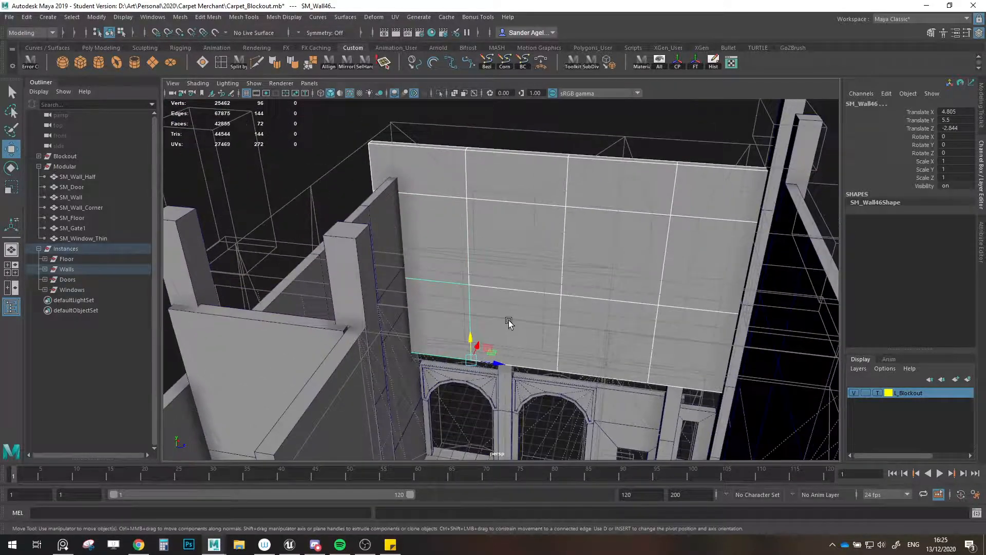
# - Raise the selected facade rows together so the lower panel row sits at Y 6
pyautogui.keyDown('alt'); pyautogui.moveTo(509, 320); pyautogui.dragTo(482, 321); pyautogui.keyUp('alt')
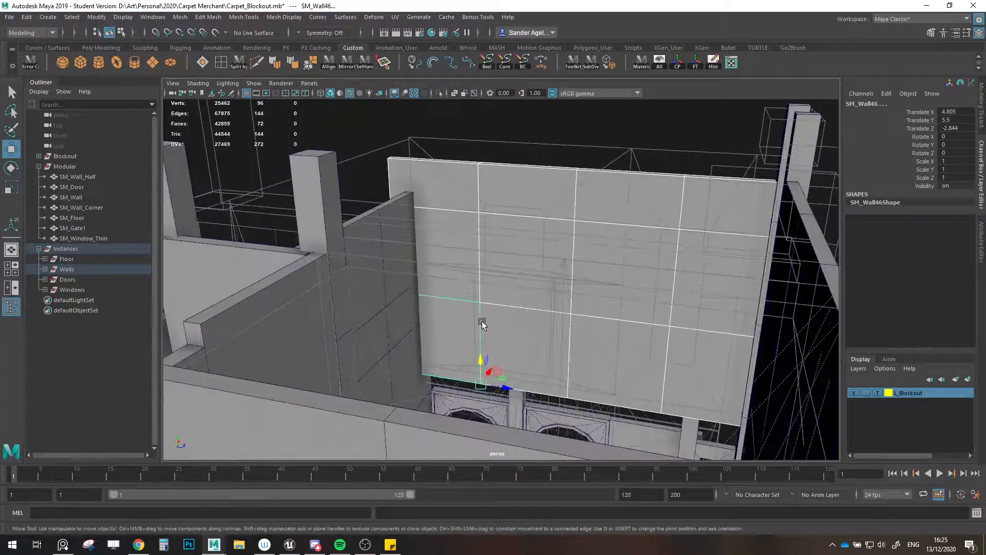
pyautogui.moveTo(478, 356); pyautogui.dragTo(511, 316)
pyautogui.keyDown('alt'); pyautogui.moveTo(618, 231); pyautogui.dragTo(588, 271); pyautogui.keyUp('alt')
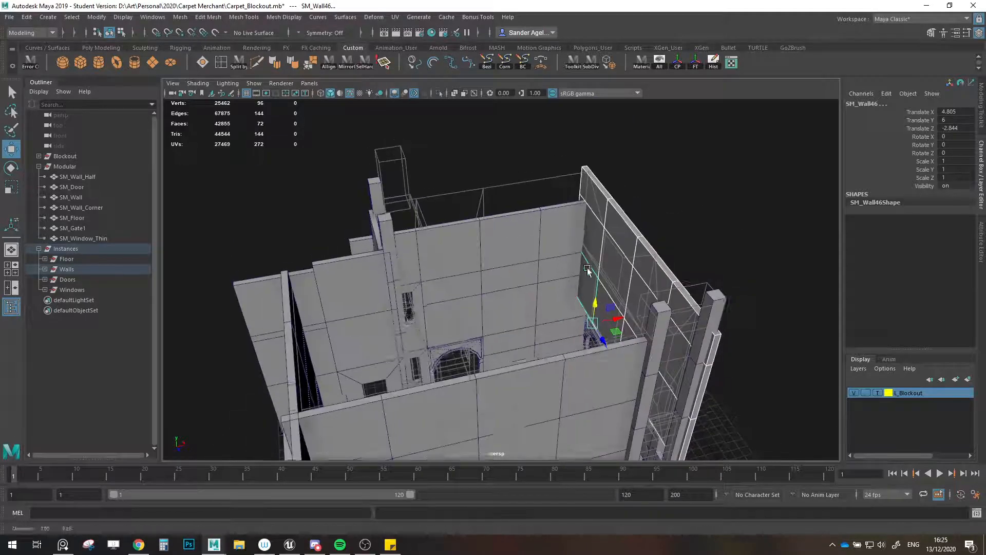
# - Duplicate a half wall, rotate it to Y -90 and repeat it along the adjoining wall's top edge at Y 12
pyautogui.keyDown('alt'); pyautogui.moveTo(588, 270); pyautogui.dragTo(604, 357, button='middle'); pyautogui.keyUp('alt')
pyautogui.click(622, 286)
pyautogui.scroll(4, 628, 307)
pyautogui.moveTo(676, 330)
pyautogui.keyDown('shift'); pyautogui.mouseDown()
pyautogui.moveTo(631, 340)
pyautogui.moveTo(694, 370)
pyautogui.mouseUp(); pyautogui.keyUp('shift')
pyautogui.press('e')
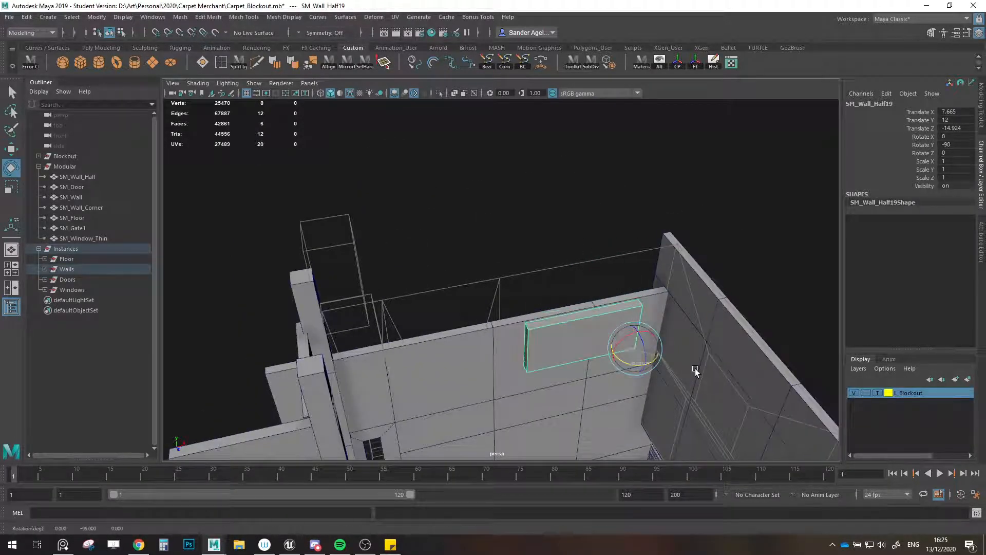
pyautogui.press('w')
pyautogui.moveTo(631, 355)
pyautogui.mouseDown()
pyautogui.moveTo(590, 316)
pyautogui.moveTo(475, 328)
pyautogui.moveTo(392, 316)
pyautogui.moveTo(482, 323)
pyautogui.mouseUp()
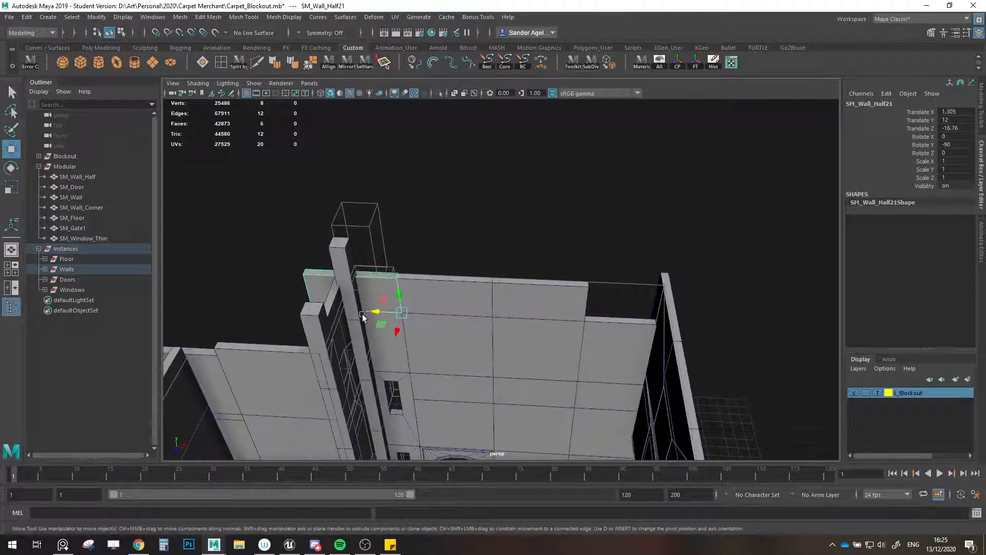
# - Clone a fourth half wall into the remaining gap at the end of the top row and save the scene
pyautogui.keyDown('shift'); pyautogui.moveTo(362, 316); pyautogui.dragTo(644, 327); pyautogui.keyUp('shift')
pyautogui.hotkey('ctrl', '1')
pyautogui.hotkey('ctrl', '1')
pyautogui.scroll(-1, 606, 248)
pyautogui.click(606, 248)
pyautogui.hotkey('ctrl', 's')
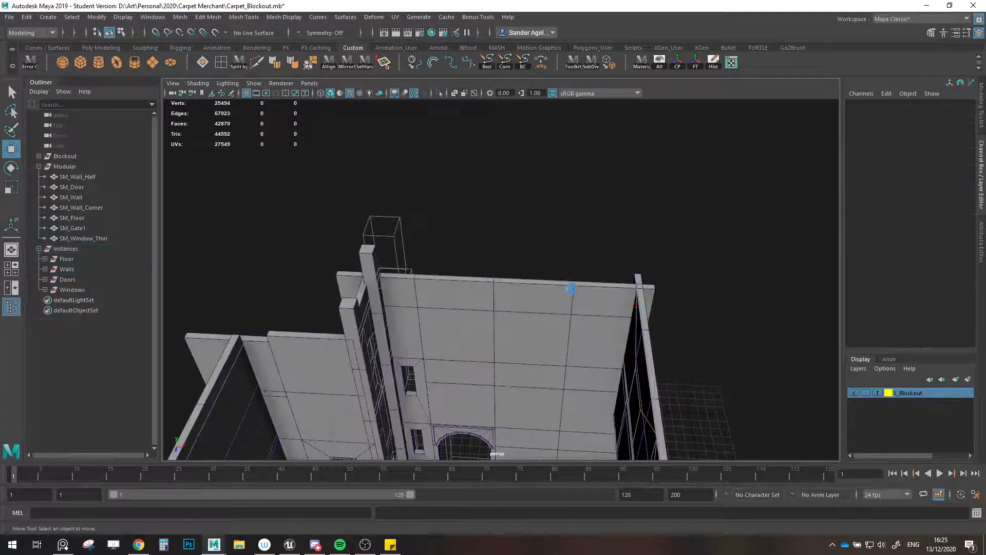
# - Examine the gap above the arches and compare it with the Gayer-Anderson Museum street-view reference in the browser
pyautogui.click(485, 283)
pyautogui.scroll(-3, 523, 315)
pyautogui.keyDown('alt'); pyautogui.moveTo(523, 314); pyautogui.dragTo(583, 251, button='middle'); pyautogui.keyUp('alt')
pyautogui.scroll(5, 584, 251)
pyautogui.keyDown('alt'); pyautogui.moveTo(584, 252); pyautogui.dragTo(650, 298); pyautogui.keyUp('alt')
pyautogui.keyDown('alt'); pyautogui.moveTo(650, 298); pyautogui.dragTo(550, 213, button='middle'); pyautogui.keyUp('alt')
pyautogui.keyDown('alt'); pyautogui.moveTo(549, 213); pyautogui.dragTo(513, 271); pyautogui.keyUp('alt')
pyautogui.keyDown('alt'); pyautogui.moveTo(513, 271); pyautogui.dragTo(529, 216, button='middle'); pyautogui.keyUp('alt')
pyautogui.keyDown('alt'); pyautogui.moveTo(529, 216); pyautogui.dragTo(608, 254); pyautogui.keyUp('alt')
pyautogui.keyDown('alt'); pyautogui.moveTo(608, 253); pyautogui.dragTo(540, 162, button='middle'); pyautogui.keyUp('alt')
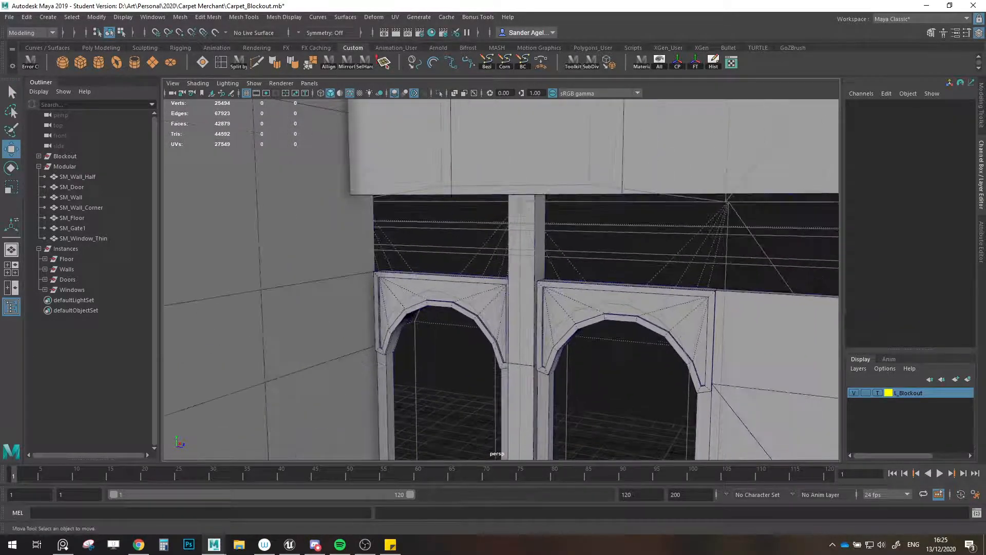
pyautogui.hotkey('alt', 'Tab')
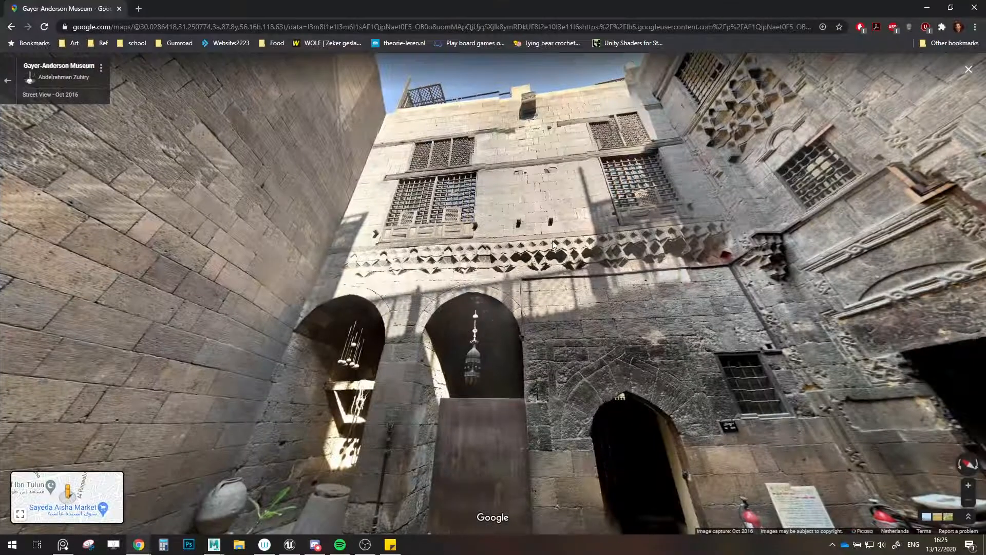
pyautogui.hotkey('alt', 'Tab')
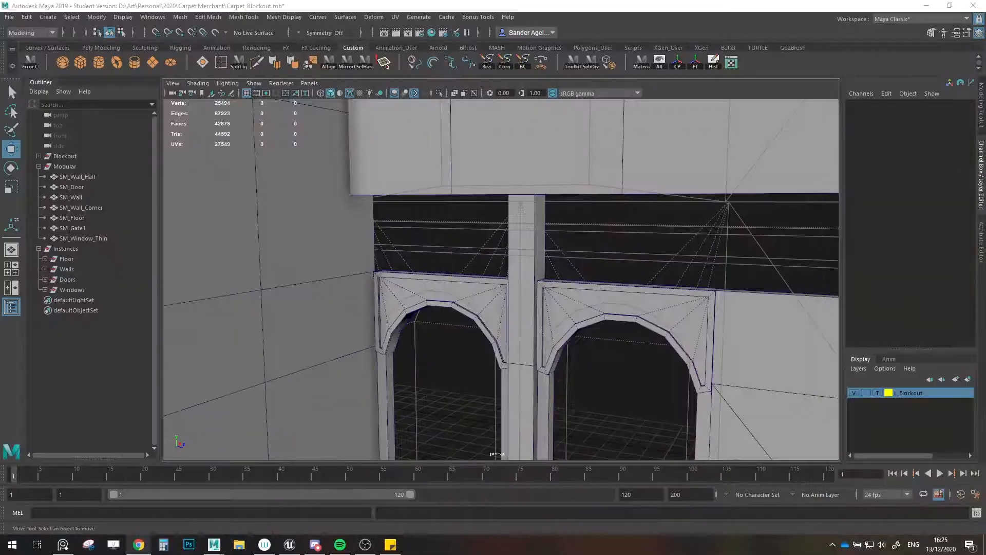
# - Duplicate the half wall beside the arches up to Y 4.5 and across both arches, with the last copy at Z -13.76
pyautogui.keyDown('alt'); pyautogui.moveTo(436, 287); pyautogui.dragTo(581, 282); pyautogui.keyUp('alt')
pyautogui.keyDown('alt'); pyautogui.moveTo(581, 282); pyautogui.dragTo(567, 282, button='right'); pyautogui.keyUp('alt')
pyautogui.keyDown('alt'); pyautogui.moveTo(568, 282); pyautogui.dragTo(636, 370, button='middle'); pyautogui.keyUp('alt')
pyautogui.click(655, 331)
pyautogui.moveTo(655, 331)
pyautogui.keyDown('alt'); pyautogui.mouseDown()
pyautogui.moveTo(707, 302)
pyautogui.moveTo(711, 271)
pyautogui.moveTo(549, 273)
pyautogui.mouseUp(); pyautogui.keyUp('alt')
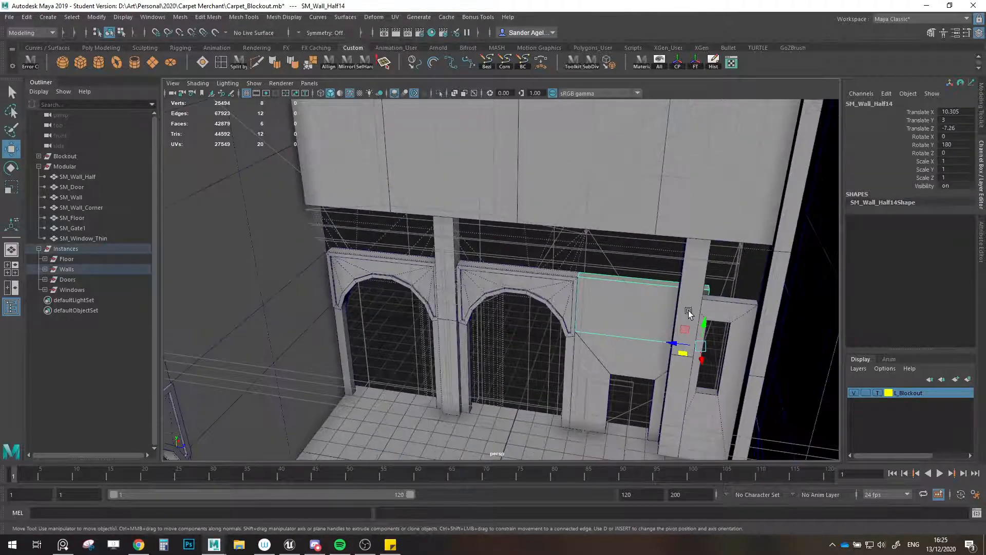
pyautogui.click(559, 258)
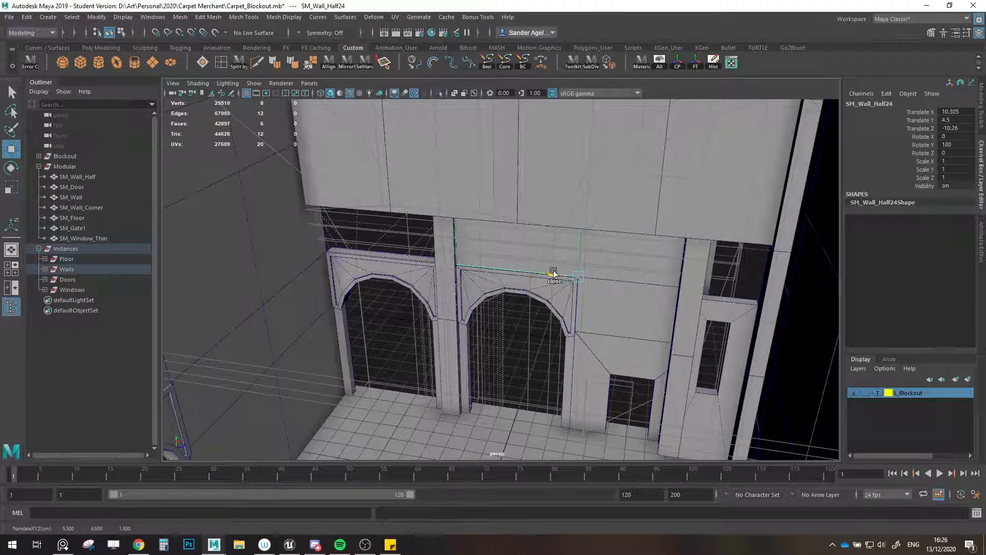
pyautogui.moveTo(535, 275); pyautogui.dragTo(437, 266)
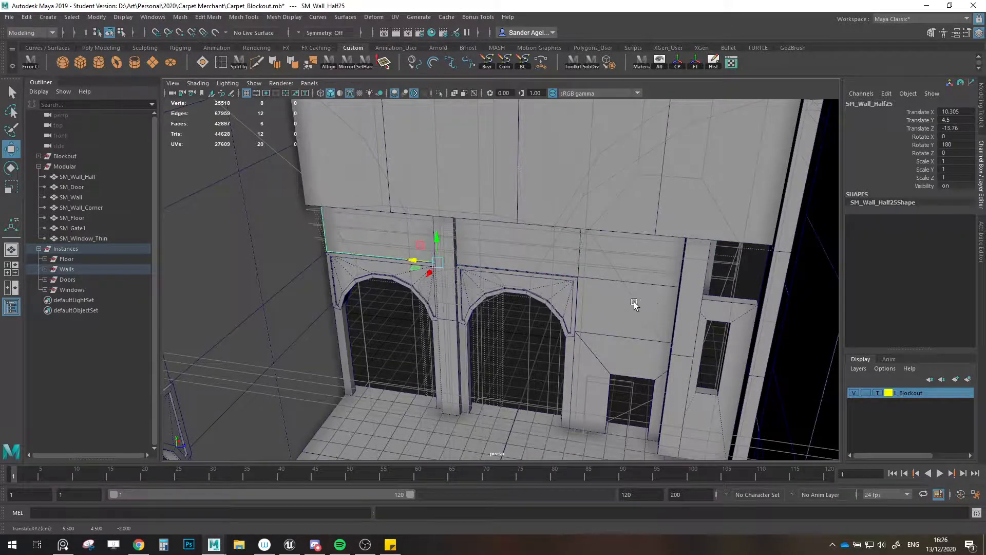
# - Clone the half wall above the small door opening to above the narrow window and snap it at X 9.805, Z -4.783
pyautogui.keyDown('alt'); pyautogui.moveTo(546, 330); pyautogui.dragTo(590, 342); pyautogui.keyUp('alt')
pyautogui.scroll(-4, 534, 308)
pyautogui.keyDown('alt'); pyautogui.moveTo(535, 309); pyautogui.dragTo(525, 372); pyautogui.keyUp('alt')
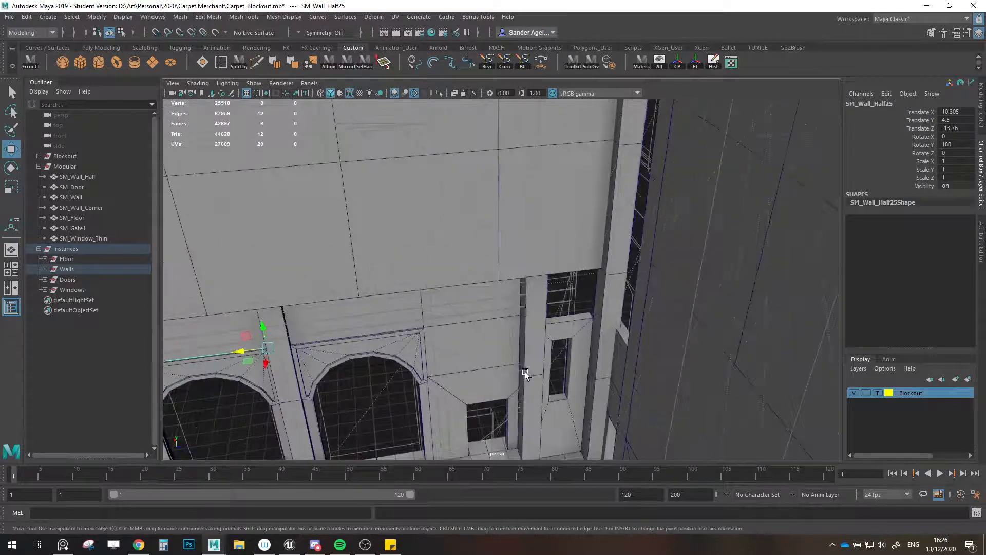
pyautogui.click(484, 323)
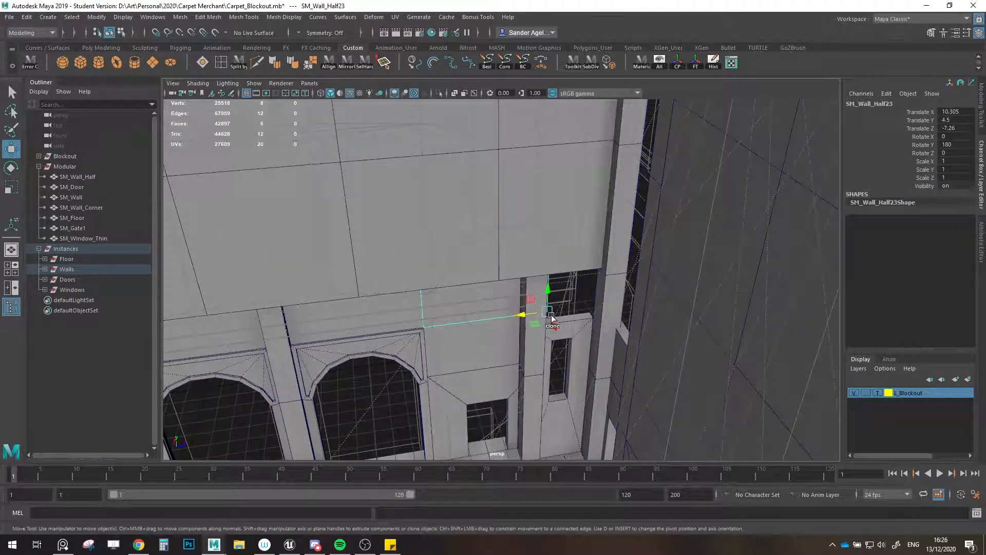
pyautogui.moveTo(523, 317)
pyautogui.keyDown('shift'); pyautogui.mouseDown()
pyautogui.moveTo(581, 329)
pyautogui.moveTo(588, 318)
pyautogui.moveTo(623, 314)
pyautogui.moveTo(645, 352)
pyautogui.moveTo(586, 337)
pyautogui.moveTo(568, 378)
pyautogui.moveTo(548, 377)
pyautogui.moveTo(652, 365)
pyautogui.mouseUp(); pyautogui.keyUp('shift')
pyautogui.keyDown('shift'); pyautogui.click(578, 339); pyautogui.keyUp('shift')
pyautogui.hotkey('ctrl', '1')
pyautogui.click(566, 302)
pyautogui.press('v')
pyautogui.hotkey('ctrl', '1')
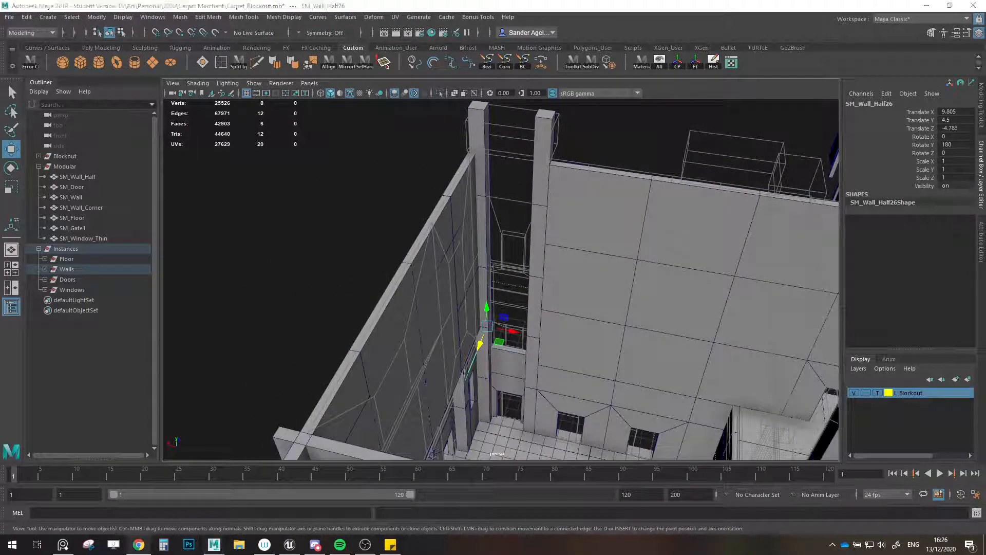
pyautogui.click(361, 297)
# - Duplicate the wall panel beside the pillars into the gap between them, vertex-snap it and stack three copies up to Y 10.5
pyautogui.keyDown('alt'); pyautogui.moveTo(360, 297); pyautogui.dragTo(497, 268); pyautogui.keyUp('alt')
pyautogui.scroll(3, 485, 268)
pyautogui.keyDown('alt'); pyautogui.moveTo(485, 268); pyautogui.dragTo(605, 330, button='middle'); pyautogui.keyUp('alt')
pyautogui.scroll(1, 556, 304)
pyautogui.click(556, 304)
pyautogui.scroll(2, 531, 329)
pyautogui.hotkey('ctrl', 'd')
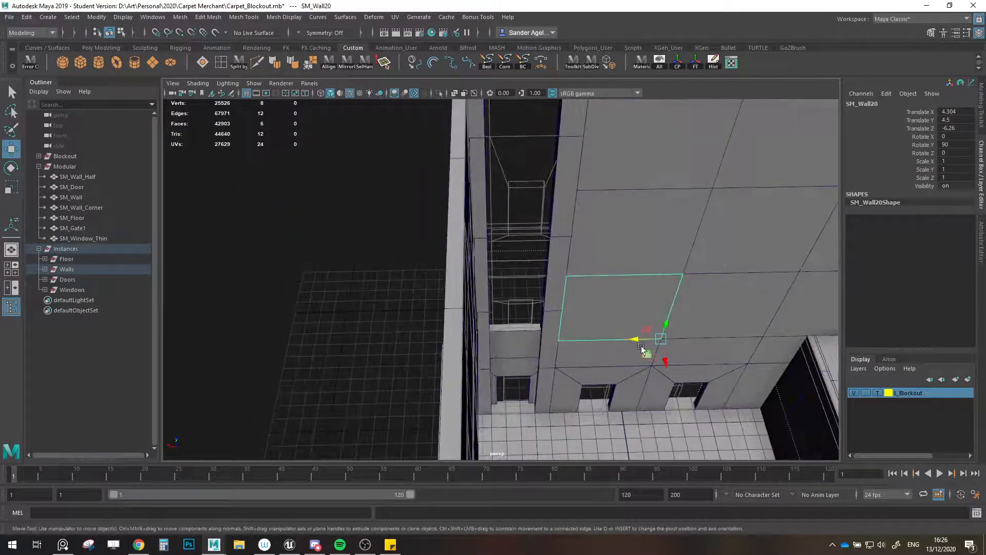
pyautogui.moveTo(606, 332); pyautogui.dragTo(555, 222)
pyautogui.hotkey('ctrl', '1')
pyautogui.press('v')
pyautogui.scroll(-4, 575, 218)
pyautogui.press('v')
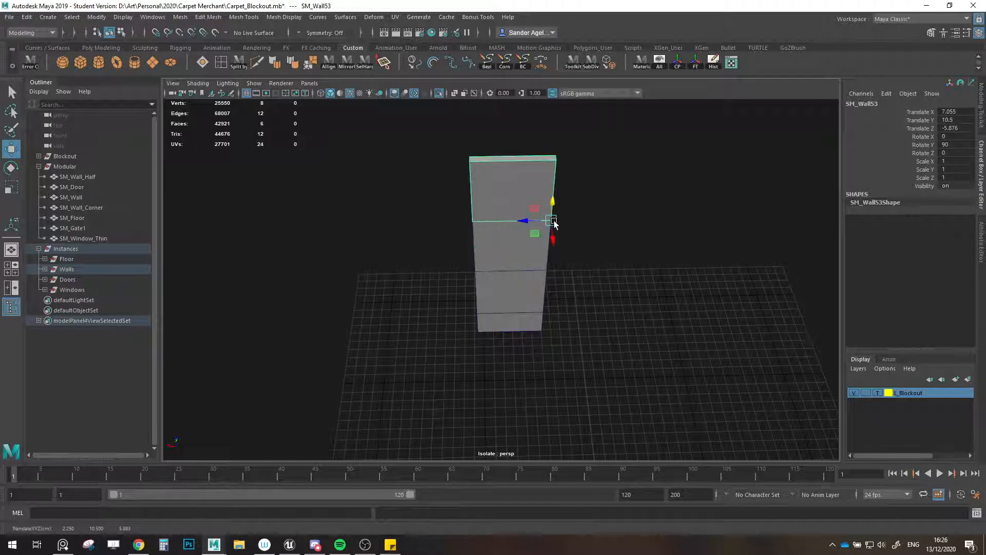
pyautogui.hotkey('ctrl', '1')
pyautogui.scroll(-1, 555, 222)
pyautogui.keyDown('alt'); pyautogui.moveTo(555, 222); pyautogui.dragTo(560, 291, button='middle'); pyautogui.keyUp('alt')
pyautogui.keyDown('alt'); pyautogui.moveTo(560, 291); pyautogui.dragTo(534, 255); pyautogui.keyUp('alt')
pyautogui.click(578, 207)
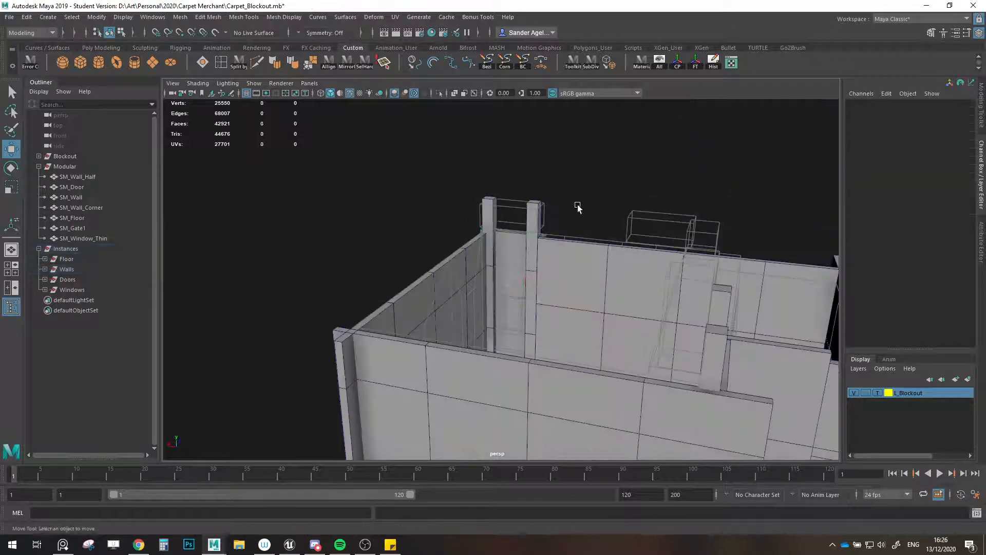
# - Select the stacked segments of all four tall pillars, lower them together to about the height of the surrounding walls, and save the scene
pyautogui.keyDown('alt'); pyautogui.moveTo(579, 206); pyautogui.dragTo(357, 236); pyautogui.keyUp('alt')
pyautogui.scroll(2, 522, 257)
pyautogui.keyDown('alt'); pyautogui.moveTo(521, 257); pyautogui.dragTo(535, 326, button='middle'); pyautogui.keyUp('alt')
pyautogui.keyDown('alt'); pyautogui.moveTo(535, 326); pyautogui.dragTo(467, 335); pyautogui.keyUp('alt')
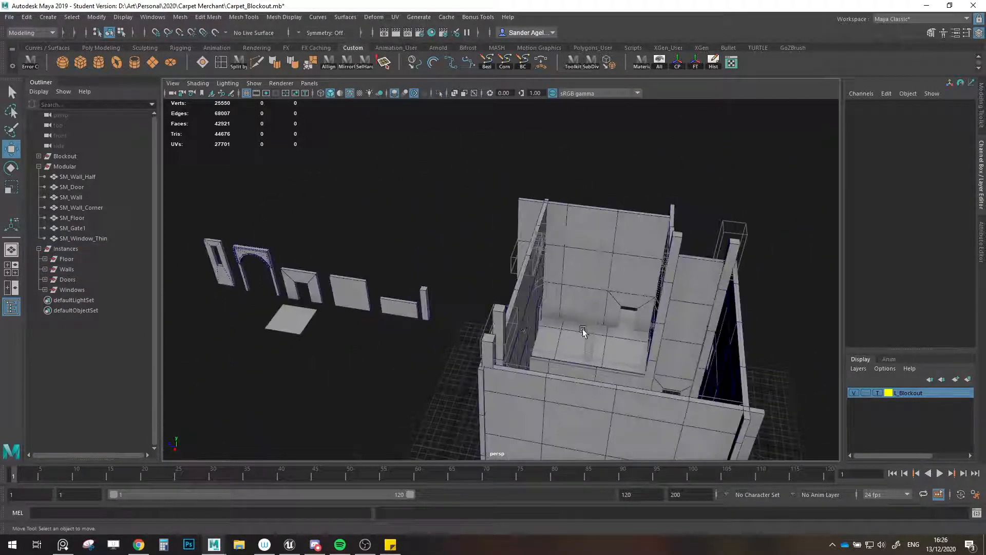
pyautogui.keyDown('alt'); pyautogui.moveTo(583, 330); pyautogui.dragTo(534, 357); pyautogui.keyUp('alt')
pyautogui.click(544, 324)
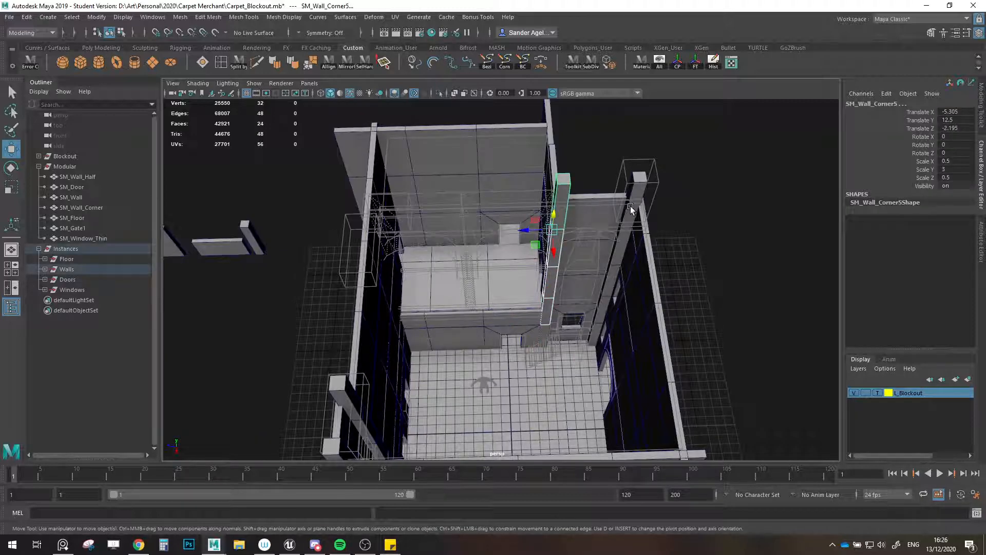
pyautogui.keyDown('shift'); pyautogui.moveTo(619, 251); pyautogui.dragTo(602, 292); pyautogui.keyUp('shift')
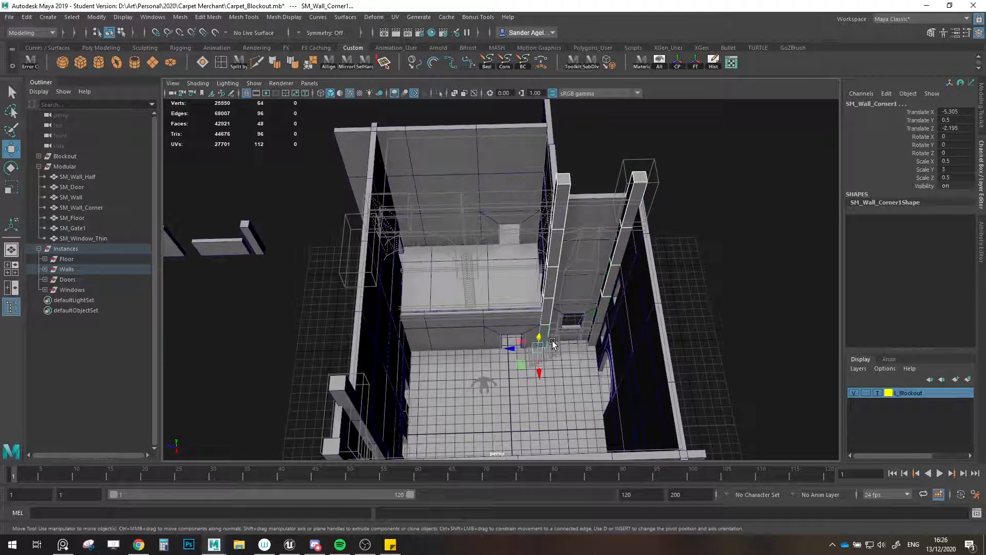
pyautogui.keyDown('shift'); pyautogui.click(596, 338); pyautogui.keyUp('shift')
pyautogui.keyDown('shift'); pyautogui.click(599, 314); pyautogui.keyUp('shift')
pyautogui.scroll(3, 597, 329)
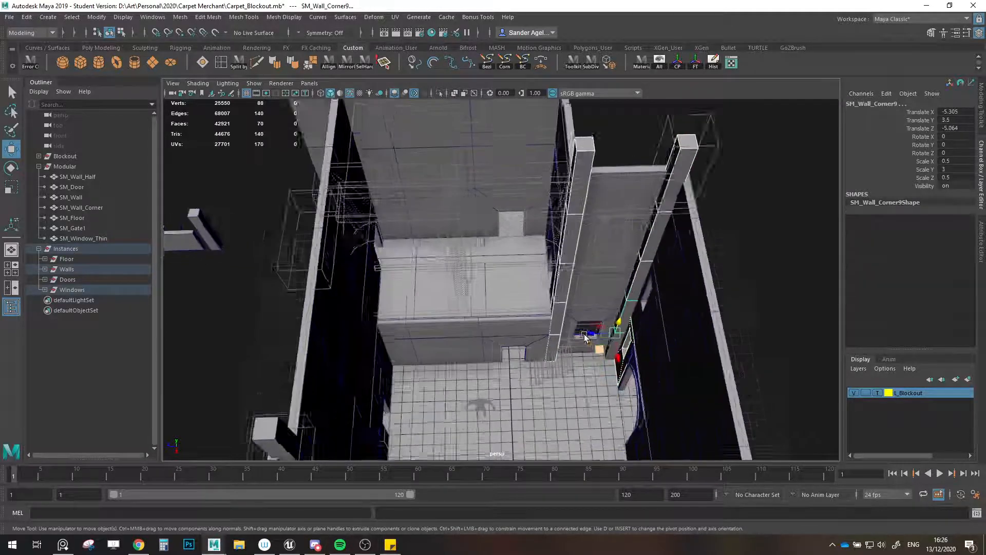
pyautogui.keyDown('ctrl'); pyautogui.moveTo(669, 341); pyautogui.dragTo(642, 363); pyautogui.keyUp('ctrl')
pyautogui.moveTo(629, 328)
pyautogui.keyDown('shift'); pyautogui.mouseDown()
pyautogui.moveTo(620, 358)
pyautogui.moveTo(420, 350)
pyautogui.moveTo(440, 390)
pyautogui.mouseUp(); pyautogui.keyUp('shift')
pyautogui.click(439, 390)
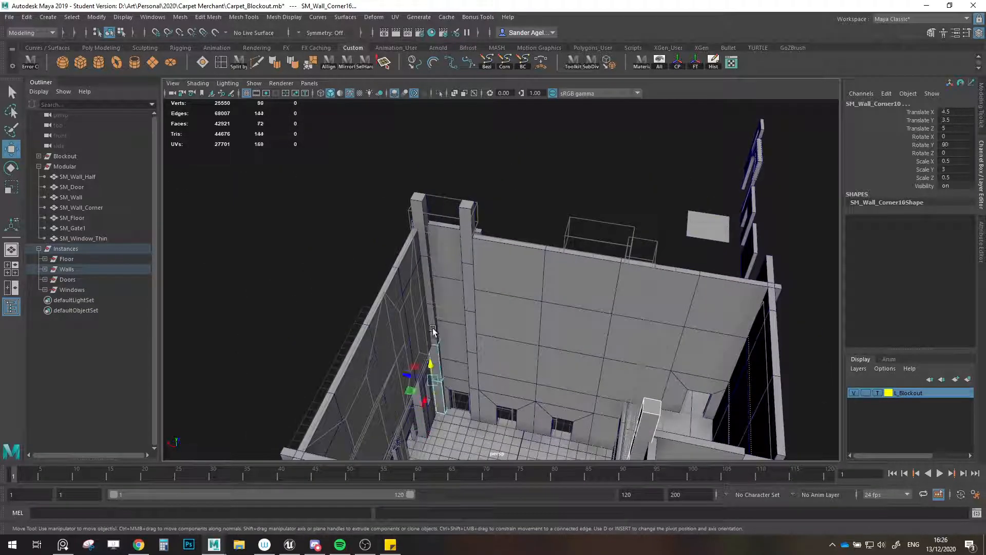
pyautogui.keyDown('shift'); pyautogui.click(423, 229); pyautogui.keyUp('shift')
pyautogui.keyDown('shift'); pyautogui.click(465, 244); pyautogui.keyUp('shift')
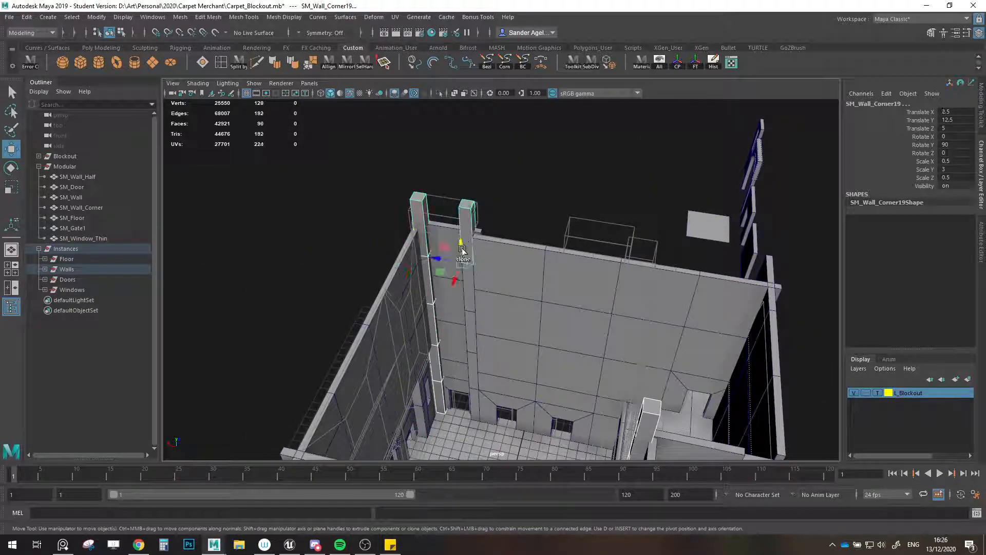
pyautogui.keyDown('shift'); pyautogui.click(467, 292); pyautogui.keyUp('shift')
pyautogui.keyDown('shift'); pyautogui.click(474, 335); pyautogui.keyUp('shift')
pyautogui.keyDown('shift'); pyautogui.click(473, 367); pyautogui.keyUp('shift')
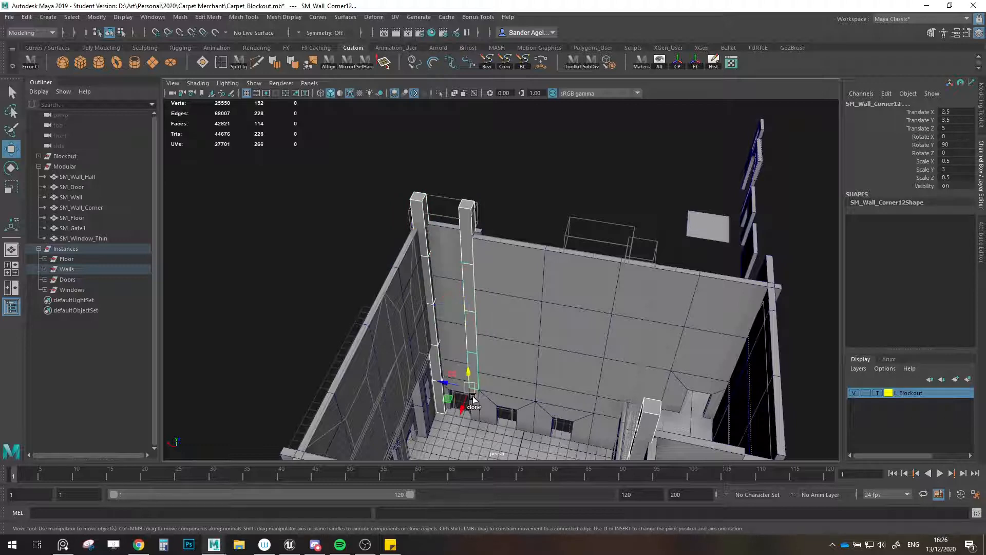
pyautogui.keyDown('shift'); pyautogui.click(476, 407); pyautogui.keyUp('shift')
pyautogui.keyDown('alt'); pyautogui.moveTo(505, 401); pyautogui.dragTo(498, 348, button='middle'); pyautogui.keyUp('alt')
pyautogui.moveTo(461, 365); pyautogui.dragTo(467, 395)
pyautogui.click(489, 164)
pyautogui.keyDown('alt'); pyautogui.moveTo(448, 209); pyautogui.dragTo(580, 268); pyautogui.keyUp('alt')
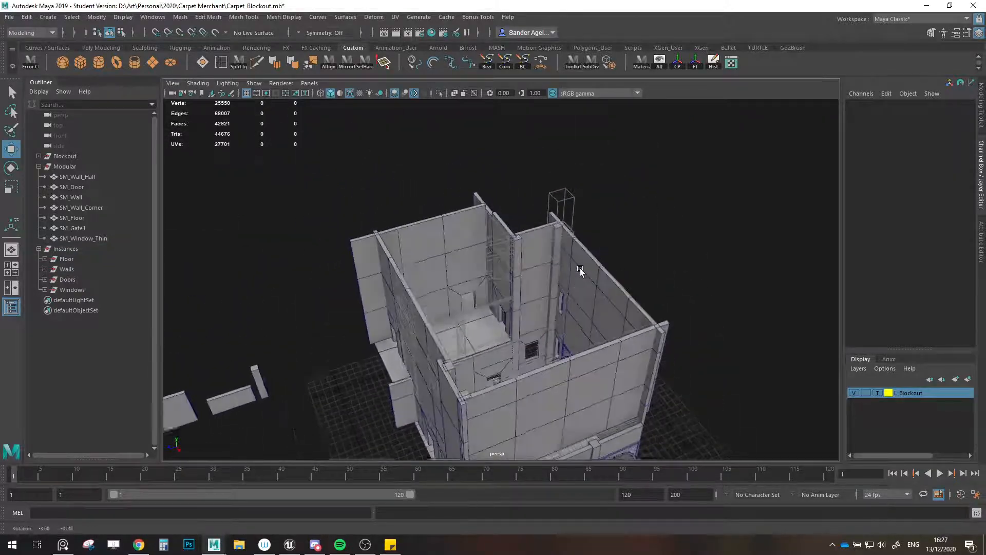
pyautogui.hotkey('ctrl', 's')
pyautogui.click(460, 282)
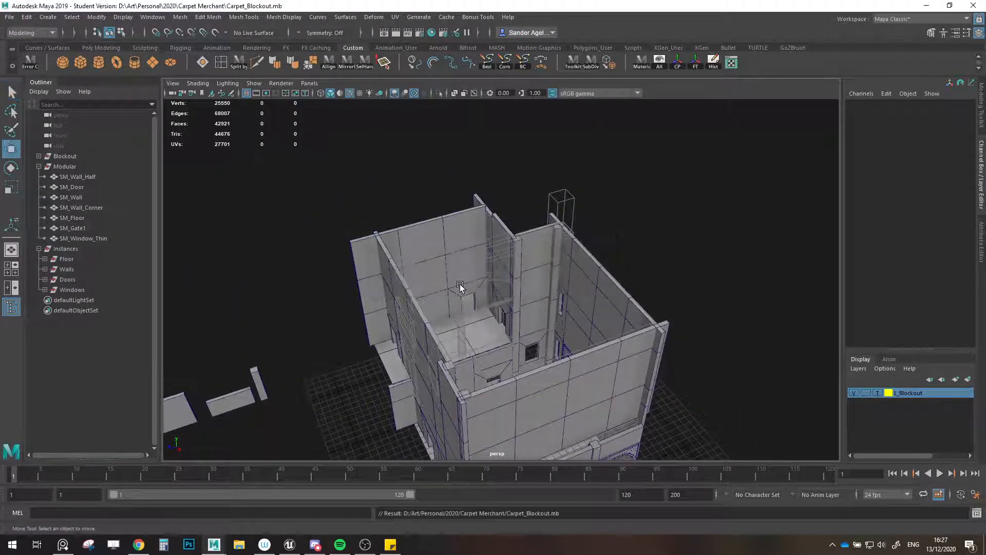
# - Raise the slightly lower top wall segment in the terrace corner with grid snapping to meet its neighbours, and save the scene
pyautogui.keyDown('alt'); pyautogui.moveTo(461, 284); pyautogui.dragTo(514, 307); pyautogui.keyUp('alt')
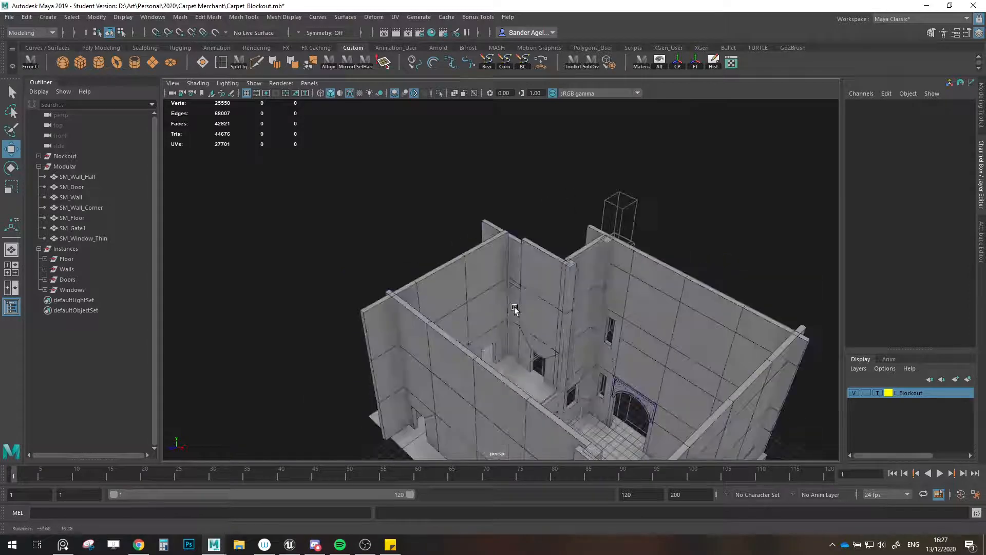
pyautogui.scroll(5, 532, 314)
pyautogui.click(528, 284)
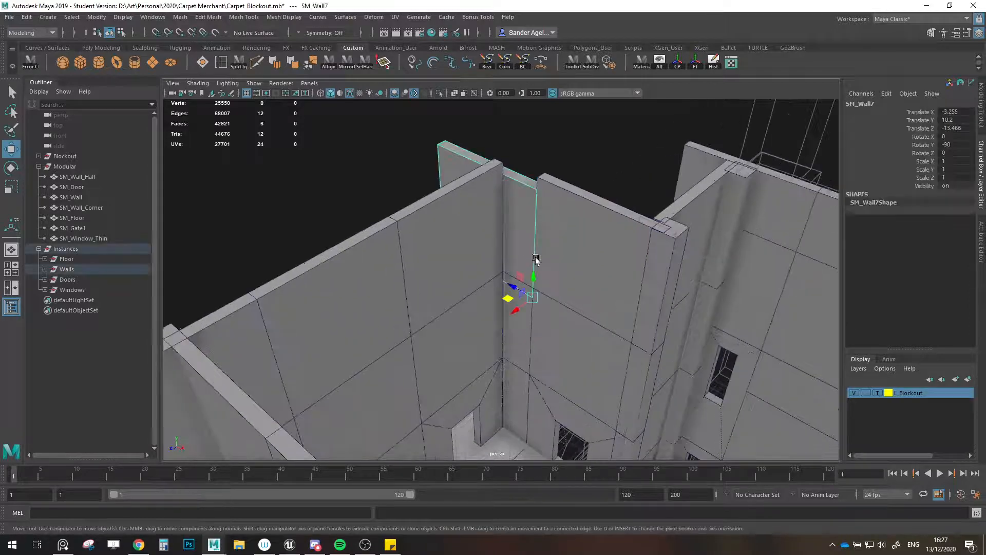
pyautogui.press('x')
pyautogui.moveTo(533, 274); pyautogui.dragTo(561, 242)
pyautogui.click(591, 149)
pyautogui.scroll(-6, 574, 220)
pyautogui.press('q')
pyautogui.hotkey('ctrl', 's')
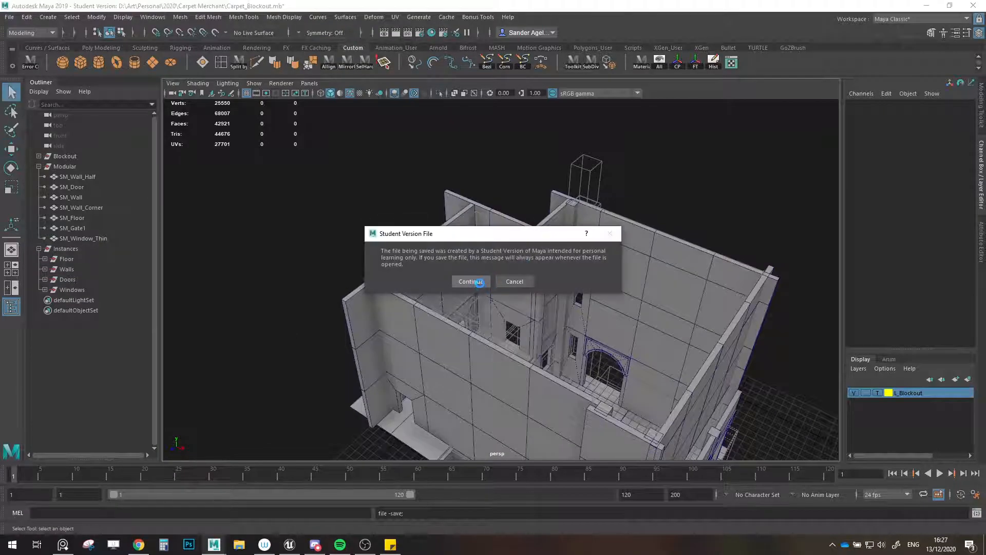
pyautogui.click(479, 283)
# - Hide the Blockout group to examine the modular walls around the courtyard and upper terrace, and show the group again
pyautogui.press('w')
pyautogui.scroll(-2, 576, 334)
pyautogui.keyDown('alt'); pyautogui.moveTo(606, 343); pyautogui.dragTo(233, 271); pyautogui.keyUp('alt')
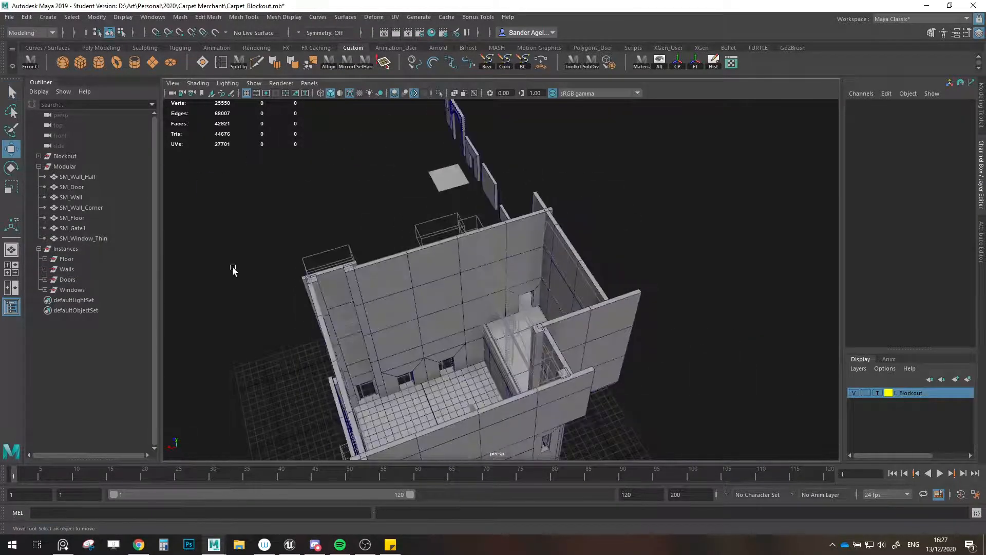
pyautogui.click(72, 157)
pyautogui.press('h')
pyautogui.click(656, 249)
pyautogui.scroll(-2, 596, 277)
pyautogui.keyDown('alt'); pyautogui.moveTo(551, 297); pyautogui.dragTo(388, 328); pyautogui.keyUp('alt')
pyautogui.keyDown('alt'); pyautogui.moveTo(388, 327); pyautogui.dragTo(531, 346, button='right'); pyautogui.keyUp('alt')
pyautogui.keyDown('alt'); pyautogui.moveTo(531, 347); pyautogui.dragTo(569, 348); pyautogui.keyUp('alt')
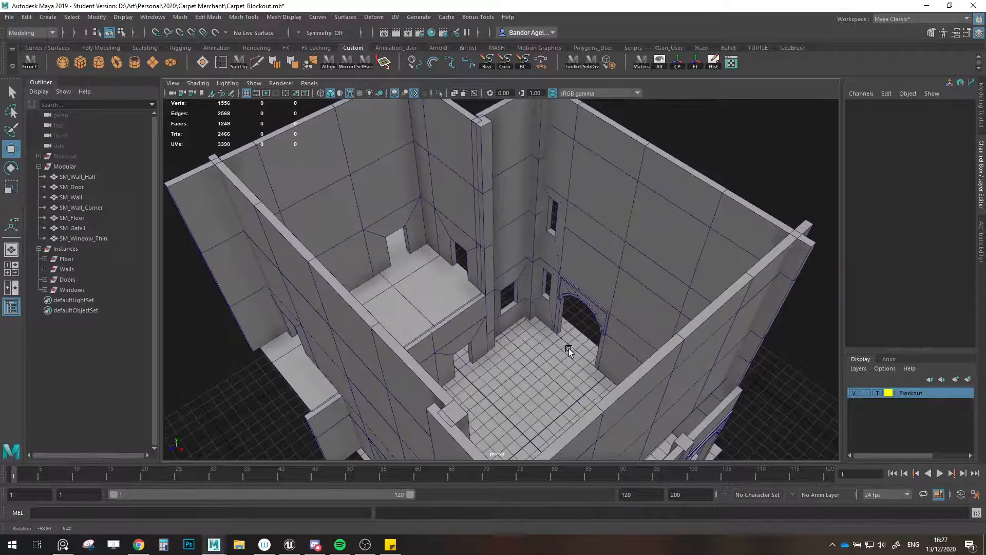
pyautogui.keyDown('alt'); pyautogui.moveTo(805, 302); pyautogui.dragTo(493, 211); pyautogui.keyUp('alt')
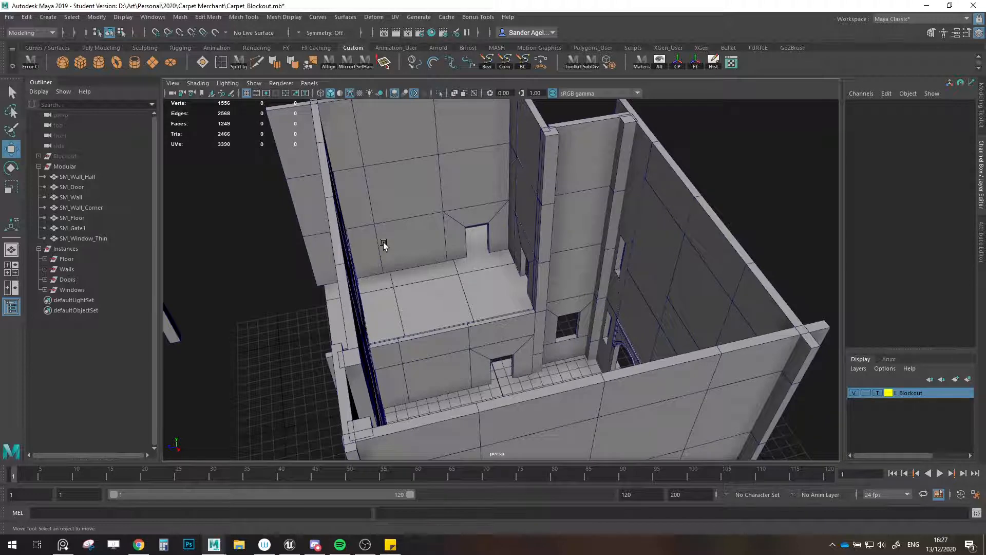
pyautogui.keyDown('alt'); pyautogui.moveTo(383, 242); pyautogui.dragTo(470, 367); pyautogui.keyUp('alt')
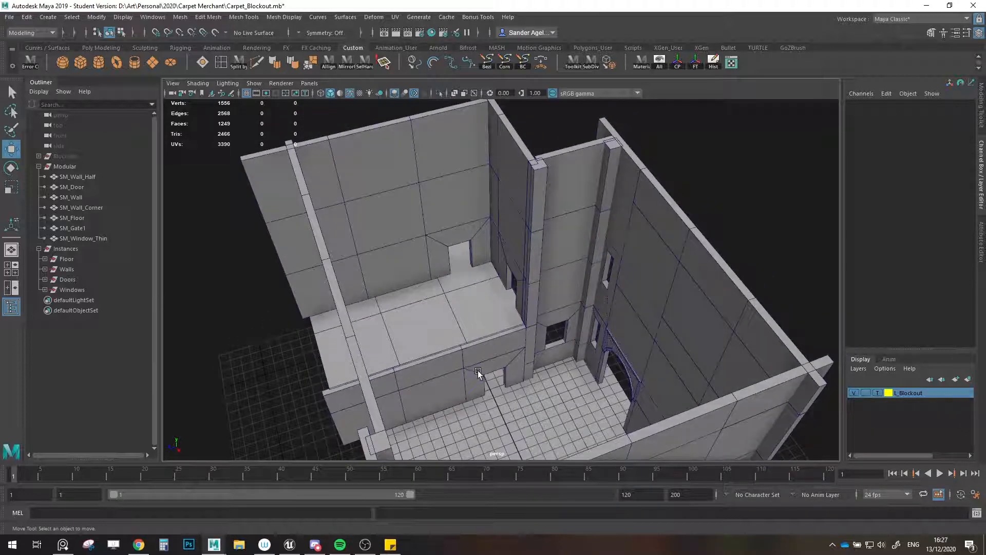
pyautogui.click(73, 156)
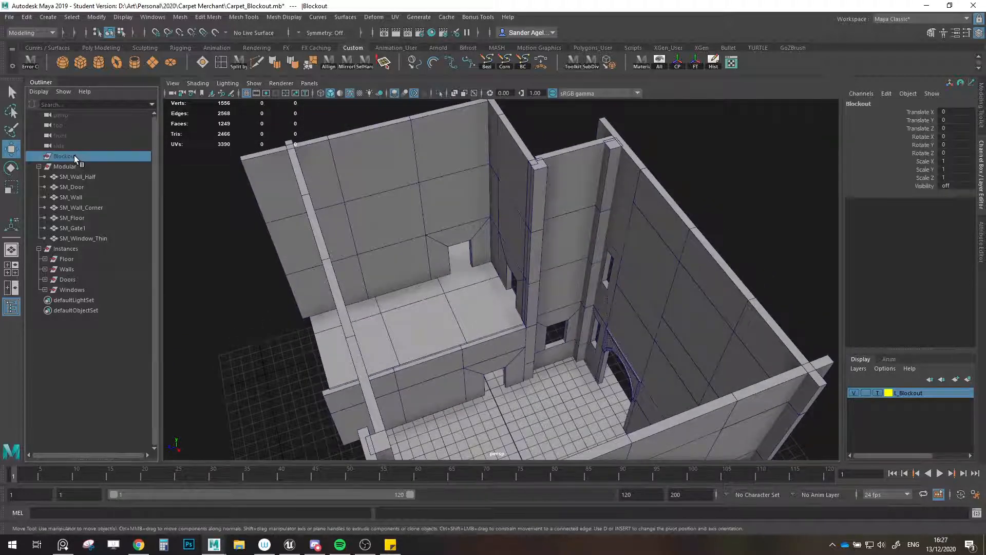
pyautogui.press('f')
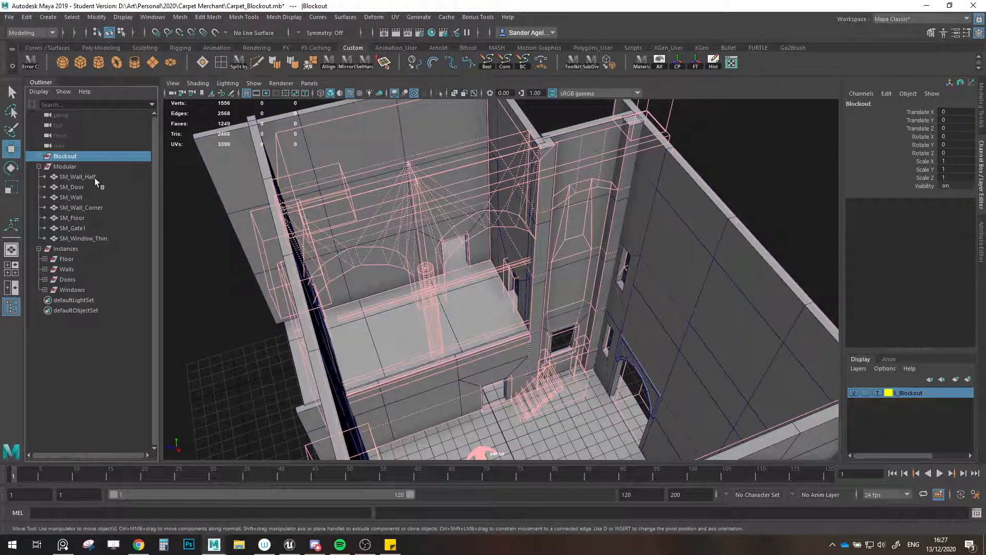
pyautogui.click(771, 199)
pyautogui.keyDown('alt'); pyautogui.moveTo(269, 125); pyautogui.dragTo(213, 135); pyautogui.keyUp('alt')
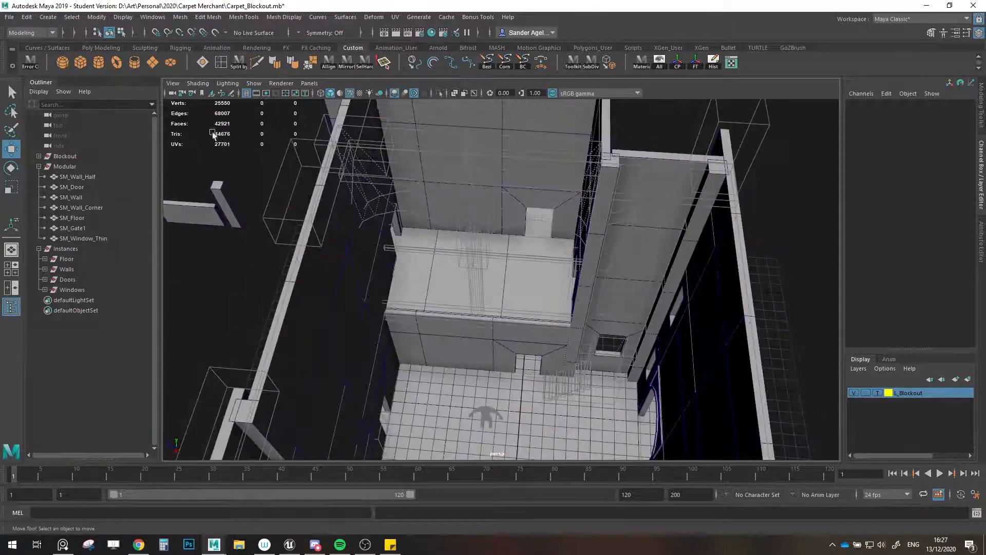
# - Add a polygon cube, move it onto the upper terrace and shift its pivot for snapping
pyautogui.click(80, 62)
pyautogui.keyDown('alt'); pyautogui.moveTo(418, 263); pyautogui.dragTo(497, 334); pyautogui.keyUp('alt')
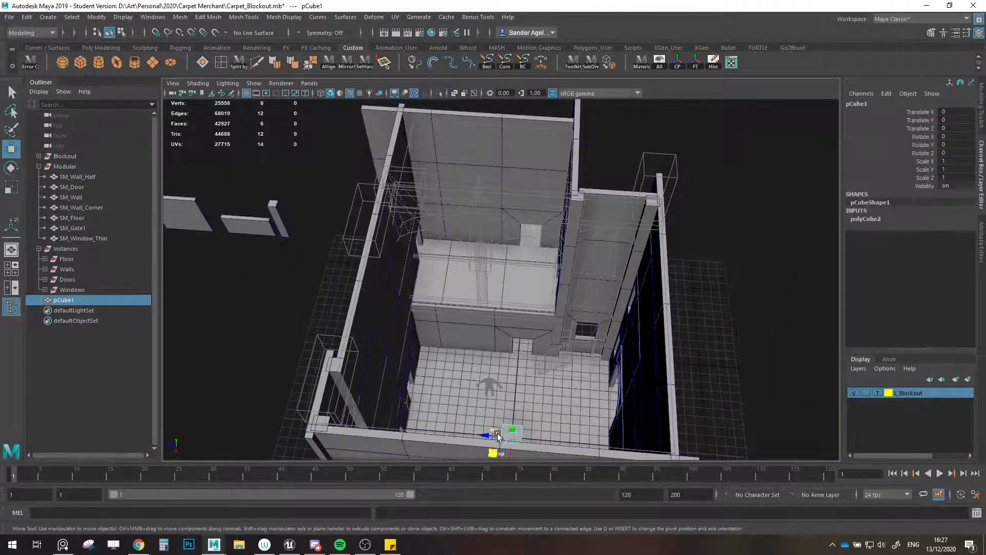
pyautogui.scroll(-2, 498, 435)
pyautogui.moveTo(496, 434); pyautogui.dragTo(568, 339)
pyautogui.scroll(3, 531, 271)
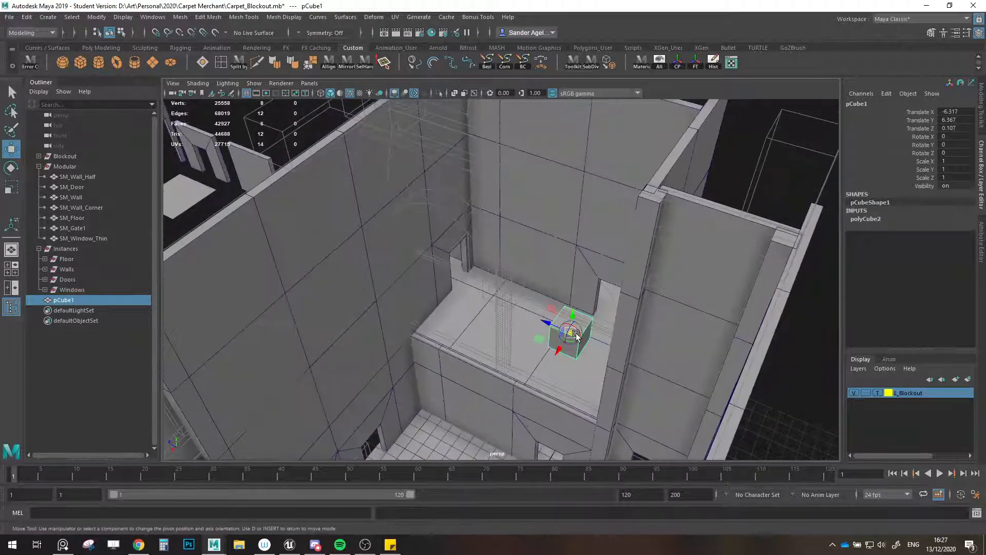
pyautogui.moveTo(577, 366); pyautogui.dragTo(584, 347)
# - Place the cube on the terrace edge at X -5.5, Y 5, Z -1.5 with Scale X 0.499 and Scale Z 4
pyautogui.press('r')
pyautogui.press('w')
pyautogui.moveTo(475, 345); pyautogui.dragTo(453, 339)
pyautogui.press('r')
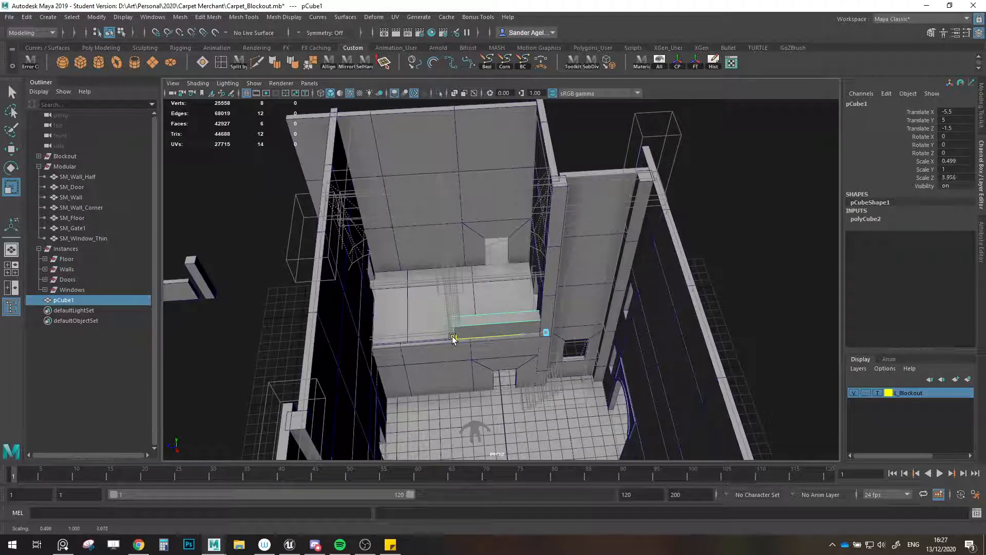
pyautogui.press('w')
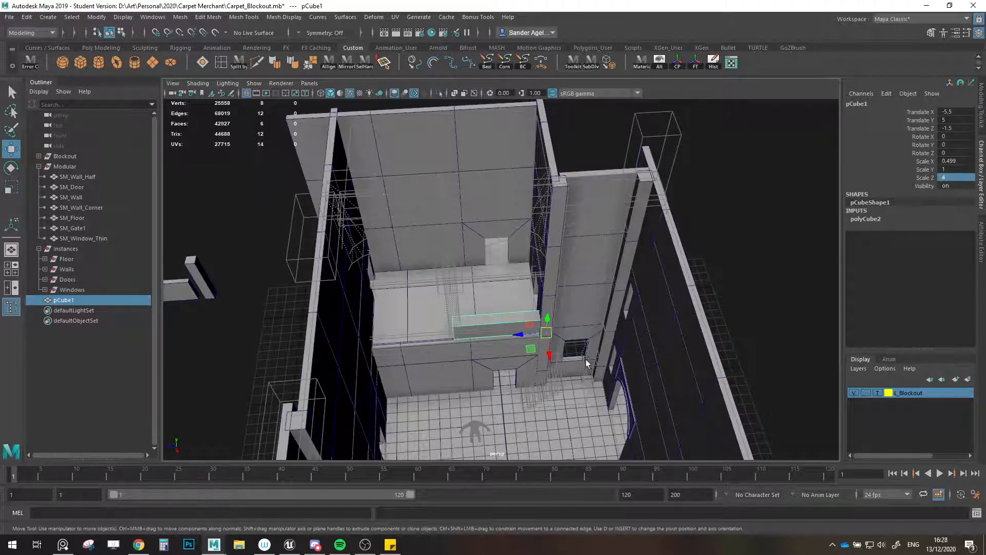
# - Snap the cube against the pillar at the end of the terrace edge, at Z -1.195
pyautogui.keyDown('alt'); pyautogui.moveTo(586, 362); pyautogui.dragTo(534, 362); pyautogui.keyUp('alt')
pyautogui.press('x')
pyautogui.scroll(2, 547, 344)
pyautogui.press('v')
pyautogui.press('e')
pyautogui.press('w')
# - Try stretching the cube across the full terrace edge with Scale Z values of 7 and 7.5
pyautogui.press('r')
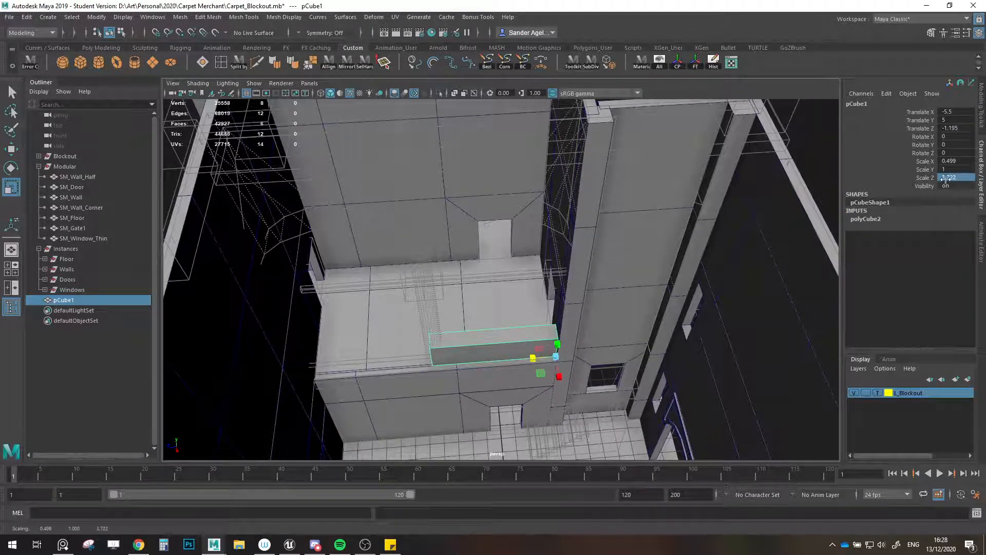
pyautogui.click(946, 179)
pyautogui.scroll(-1, 525, 349)
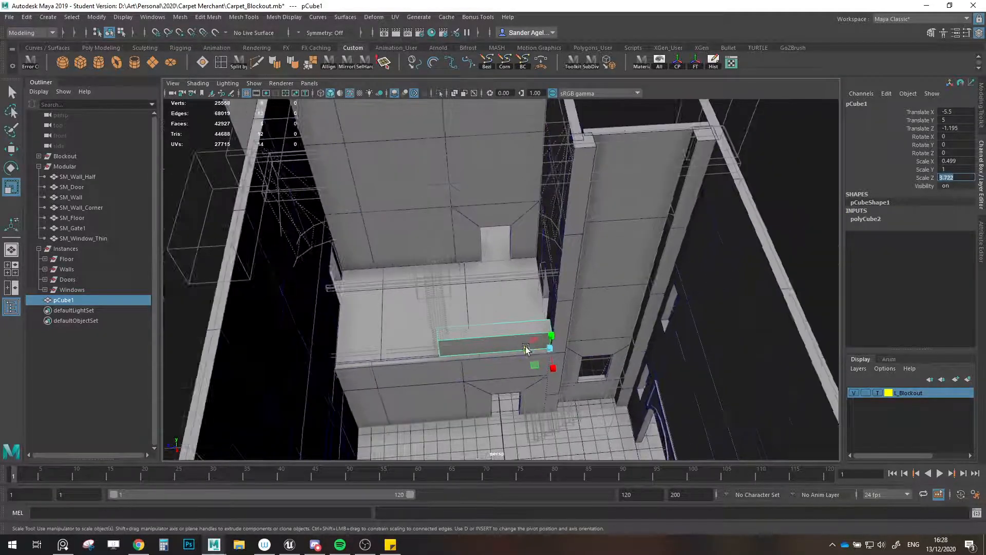
pyautogui.keyDown('alt'); pyautogui.moveTo(525, 349); pyautogui.dragTo(564, 357); pyautogui.keyUp('alt')
pyautogui.scroll(-1, 542, 364)
pyautogui.press('w')
pyautogui.scroll(2, 549, 369)
pyautogui.press('r')
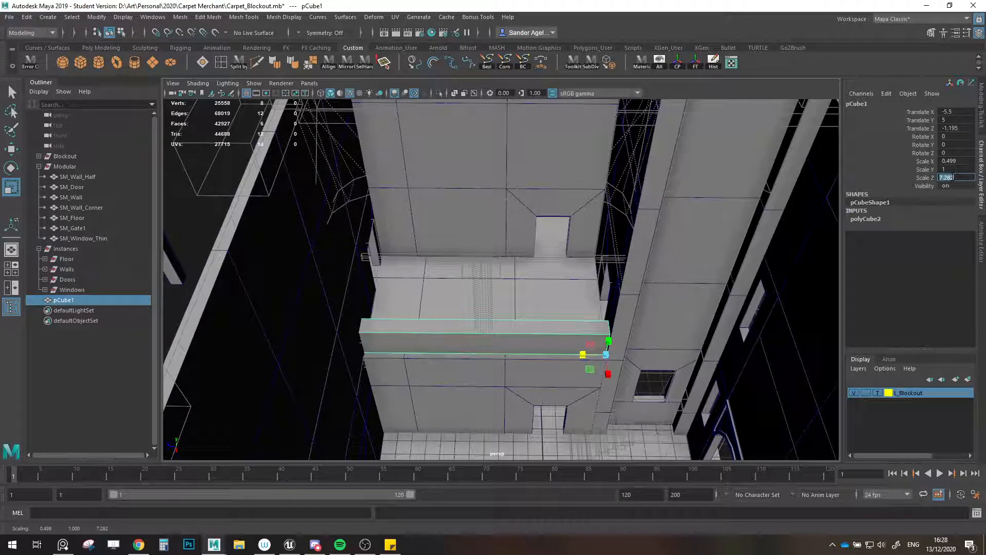
pyautogui.write('7')
pyautogui.press('Return')
pyautogui.press('w')
pyautogui.keyDown('alt'); pyautogui.moveTo(554, 346); pyautogui.dragTo(594, 350); pyautogui.keyUp('alt')
pyautogui.doubleClick(959, 179)
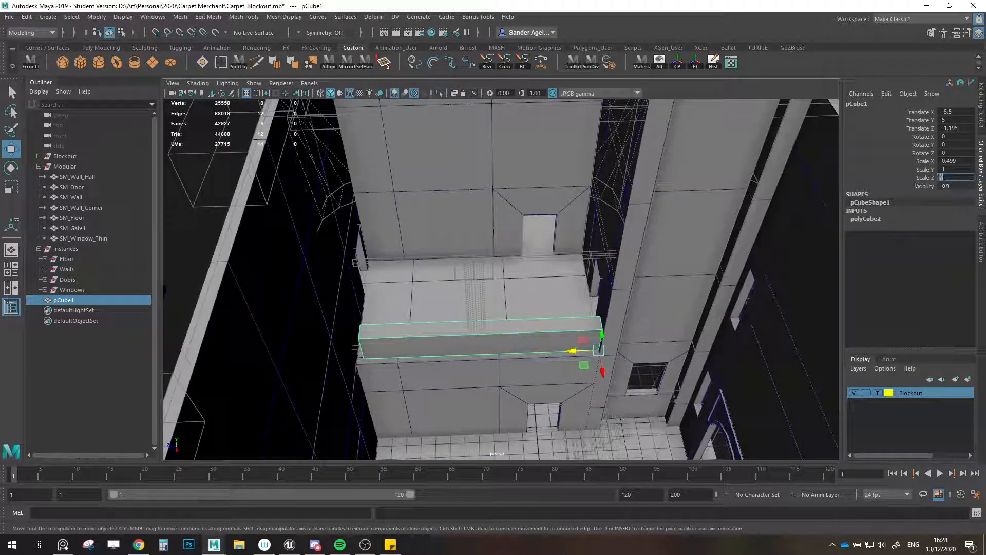
pyautogui.write('7.5')
pyautogui.press('Return')
pyautogui.moveTo(442, 370)
pyautogui.keyDown('alt'); pyautogui.mouseDown()
pyautogui.moveTo(518, 354)
pyautogui.moveTo(460, 363)
pyautogui.mouseUp(); pyautogui.keyUp('alt')
pyautogui.keyDown('alt'); pyautogui.moveTo(664, 342); pyautogui.dragTo(624, 349, button='middle'); pyautogui.keyUp('alt')
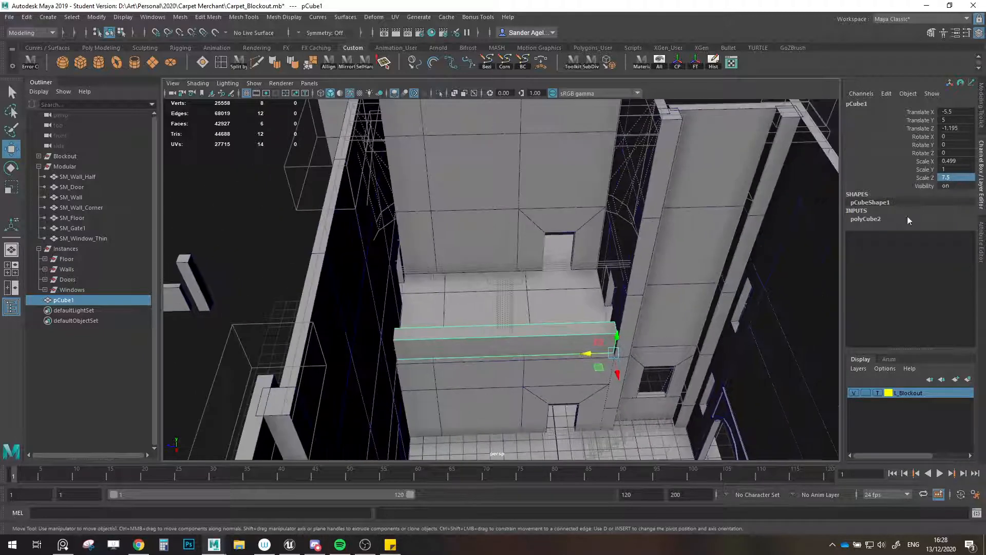
# - Shorten the cube and make it a tall wall block with Scale Y 9 and Scale Z 3.5
pyautogui.click(966, 179)
pyautogui.write('3')
pyautogui.press('Return')
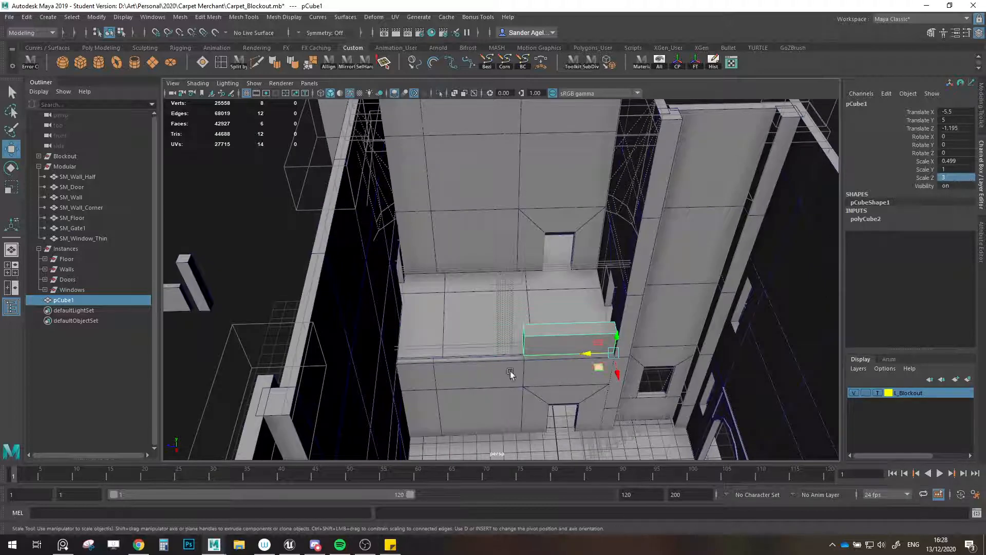
pyautogui.press('r')
pyautogui.moveTo(590, 352); pyautogui.dragTo(646, 150)
pyautogui.keyDown('alt'); pyautogui.moveTo(611, 221); pyautogui.dragTo(606, 277); pyautogui.keyUp('alt')
pyautogui.click(948, 169)
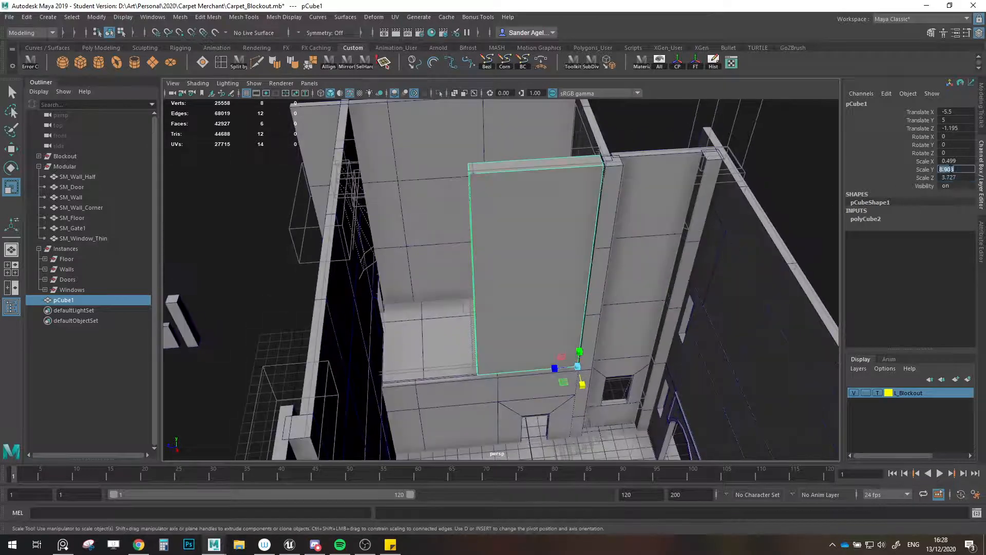
pyautogui.write('9')
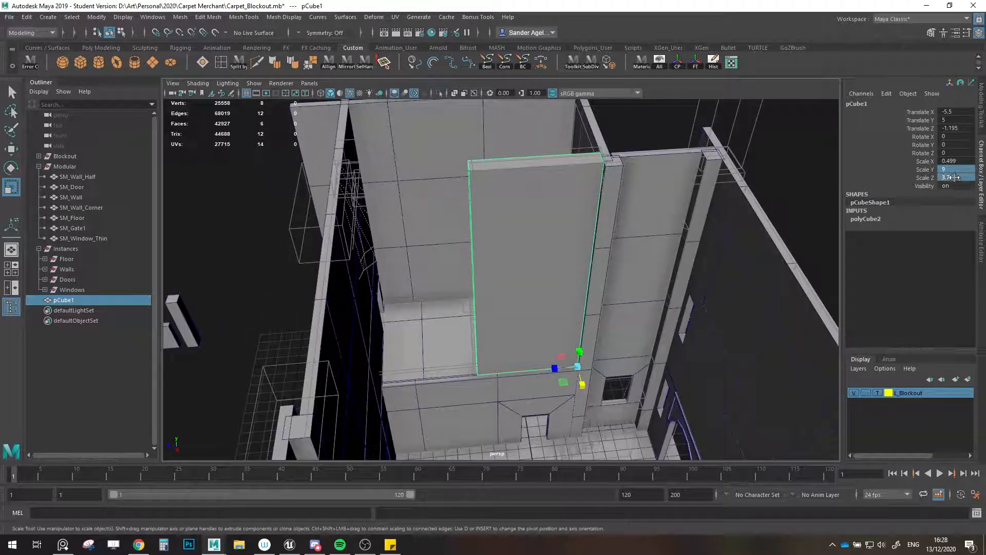
pyautogui.click(959, 177)
pyautogui.write('3.5')
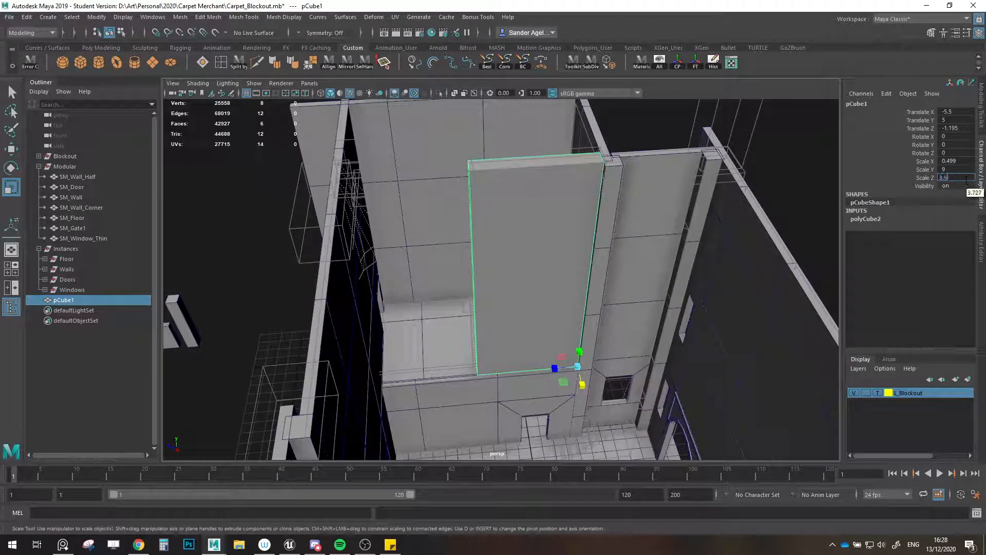
pyautogui.press('Return')
# - Try a duplicate of the tall block beside it at Z 2.5 and delete the copy
pyautogui.press('w')
pyautogui.keyDown('alt'); pyautogui.moveTo(635, 354); pyautogui.dragTo(527, 370); pyautogui.keyUp('alt')
pyautogui.press('v')
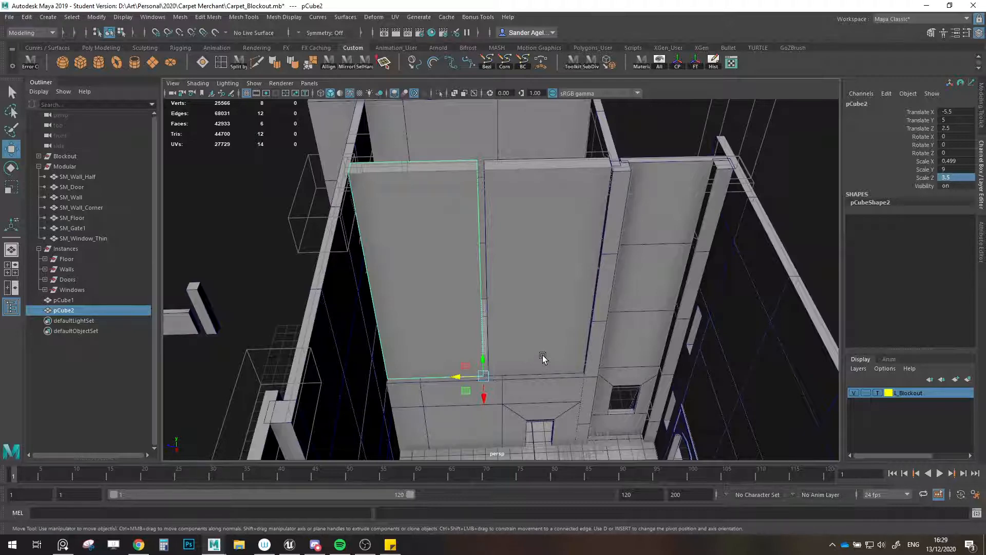
pyautogui.press('Delete')
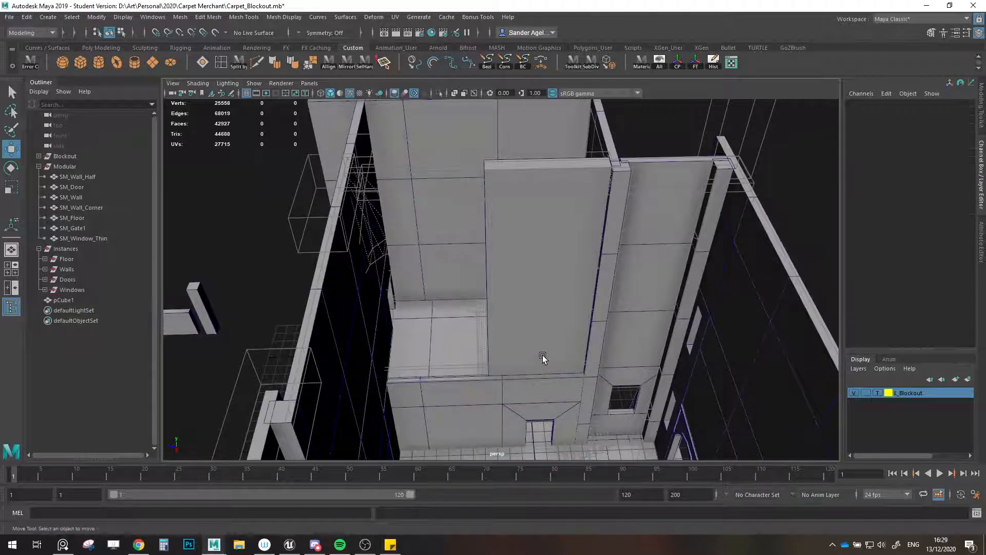
# - Select the whole long side wall with its doors and corner pillars, leaving out the modular source pieces and the tall block
pyautogui.click(542, 357)
pyautogui.keyDown('alt'); pyautogui.moveTo(543, 358); pyautogui.dragTo(405, 372); pyautogui.keyUp('alt')
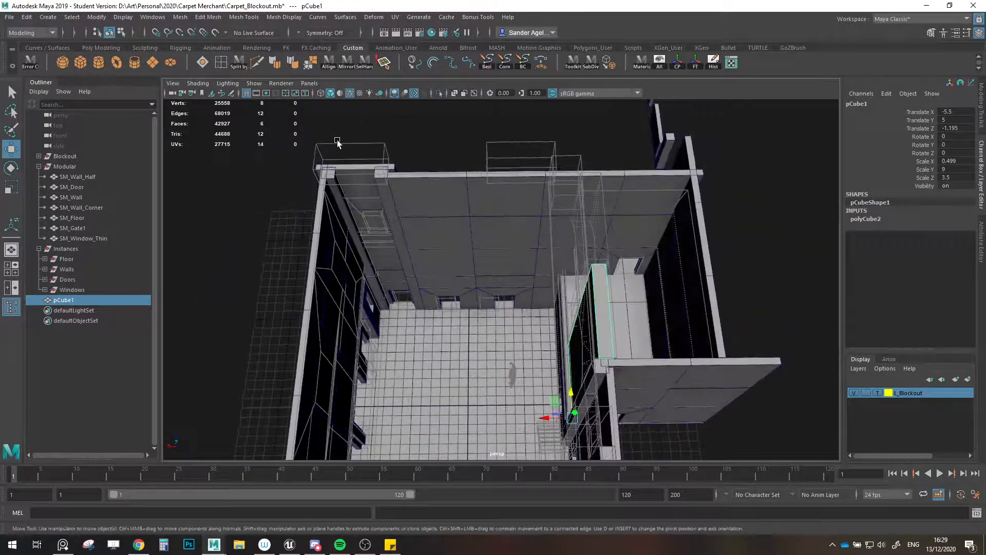
pyautogui.moveTo(337, 141); pyautogui.dragTo(688, 307)
pyautogui.keyDown('alt'); pyautogui.moveTo(472, 342); pyautogui.dragTo(465, 375); pyautogui.keyUp('alt')
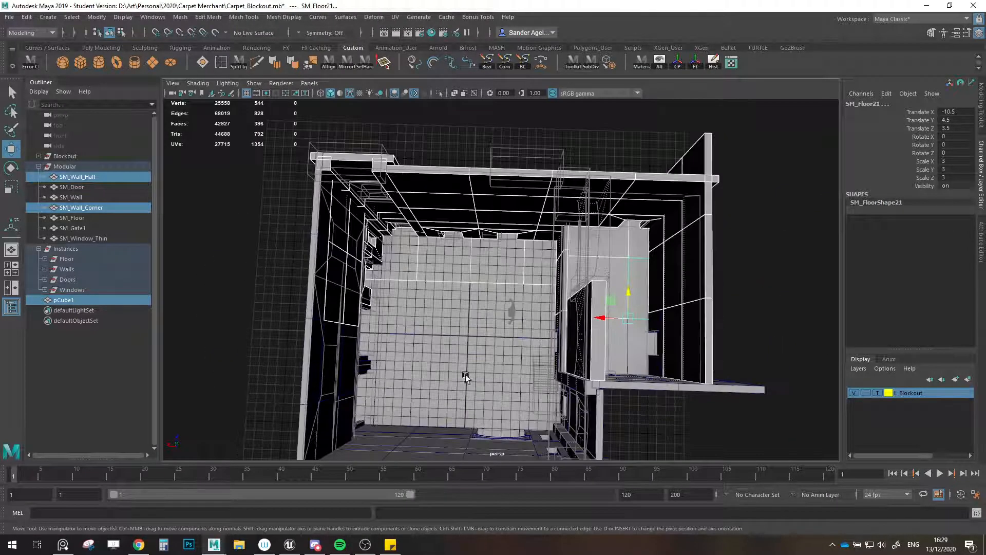
pyautogui.moveTo(676, 367); pyautogui.dragTo(567, 161)
pyautogui.keyDown('alt'); pyautogui.moveTo(447, 257); pyautogui.dragTo(618, 282); pyautogui.keyUp('alt')
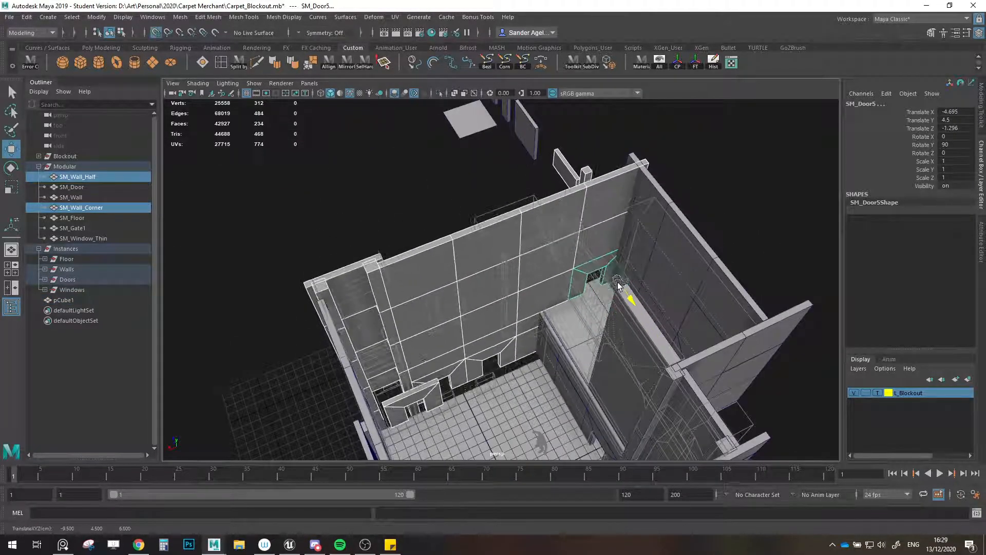
pyautogui.hotkey('ctrl', 'z')
pyautogui.keyDown('ctrl'); pyautogui.moveTo(545, 156); pyautogui.dragTo(589, 186); pyautogui.keyUp('ctrl')
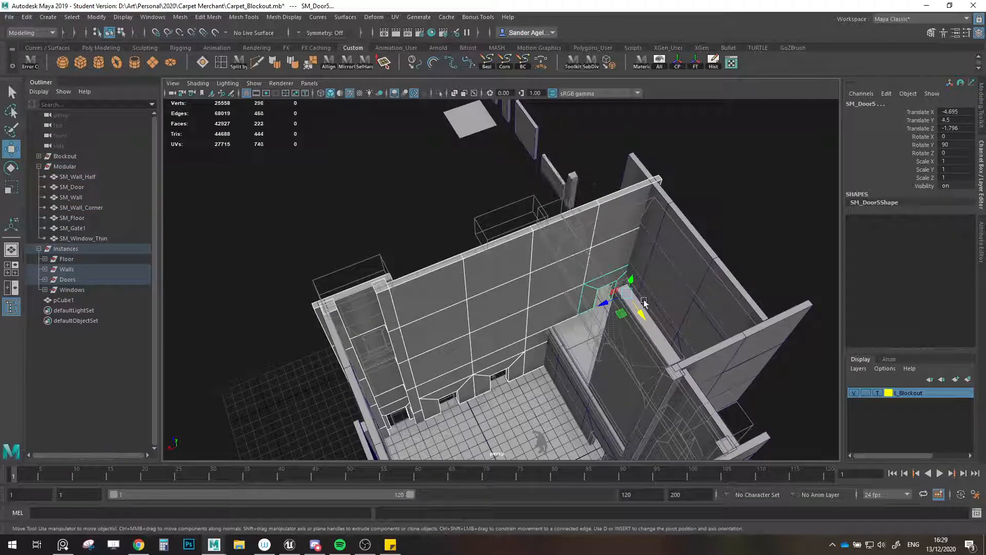
# - Shift the selected side wall outward along Z to widen the terrace, bringing the terrace door to Z -1.296
pyautogui.moveTo(641, 314); pyautogui.dragTo(604, 270)
pyautogui.hotkey('ctrl', 'z')
pyautogui.keyDown('alt'); pyautogui.moveTo(424, 336); pyautogui.dragTo(522, 356); pyautogui.keyUp('alt')
pyautogui.moveTo(614, 285)
pyautogui.mouseDown()
pyautogui.moveTo(600, 280)
pyautogui.moveTo(610, 280)
pyautogui.mouseUp()
pyautogui.hotkey('ctrl', 'z')
pyautogui.moveTo(520, 273); pyautogui.dragTo(486, 263)
pyautogui.moveTo(523, 345); pyautogui.dragTo(486, 393)
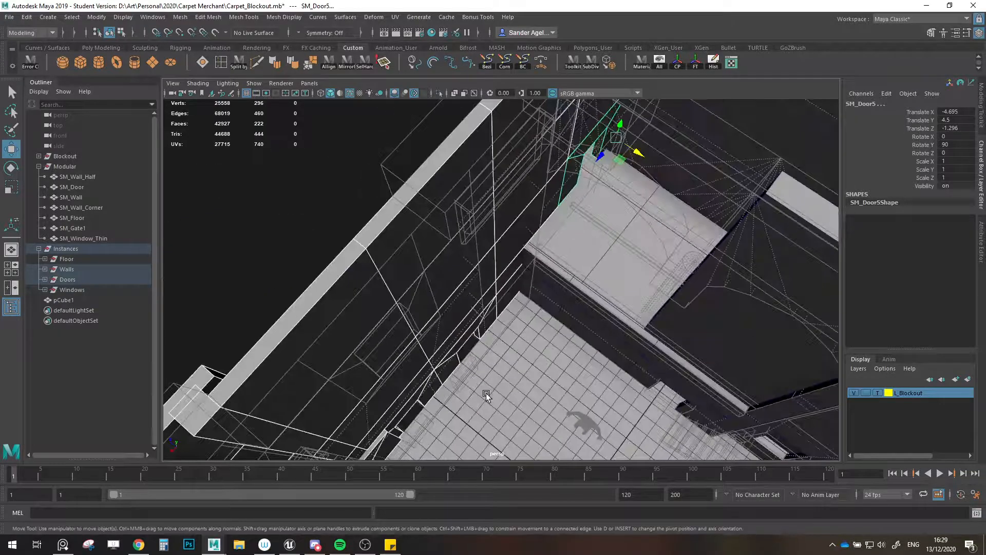
pyautogui.hotkey('ctrl', 'z')
# - Select both stacked segments of the pillar between the small door opening and the narrow window, and shift them along Z to about 3.48
pyautogui.moveTo(628, 149); pyautogui.dragTo(479, 358)
pyautogui.click(536, 363)
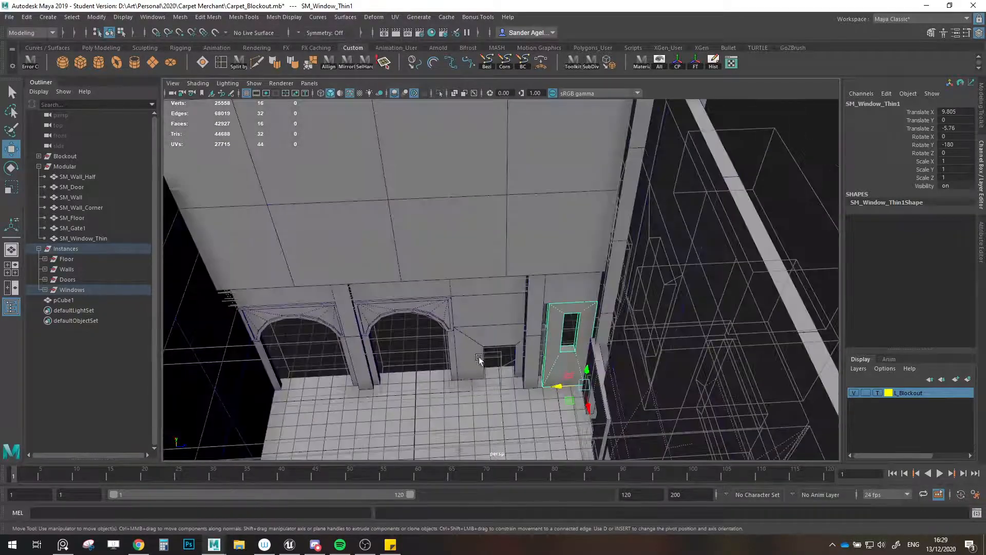
pyautogui.click(532, 356)
pyautogui.click(535, 310)
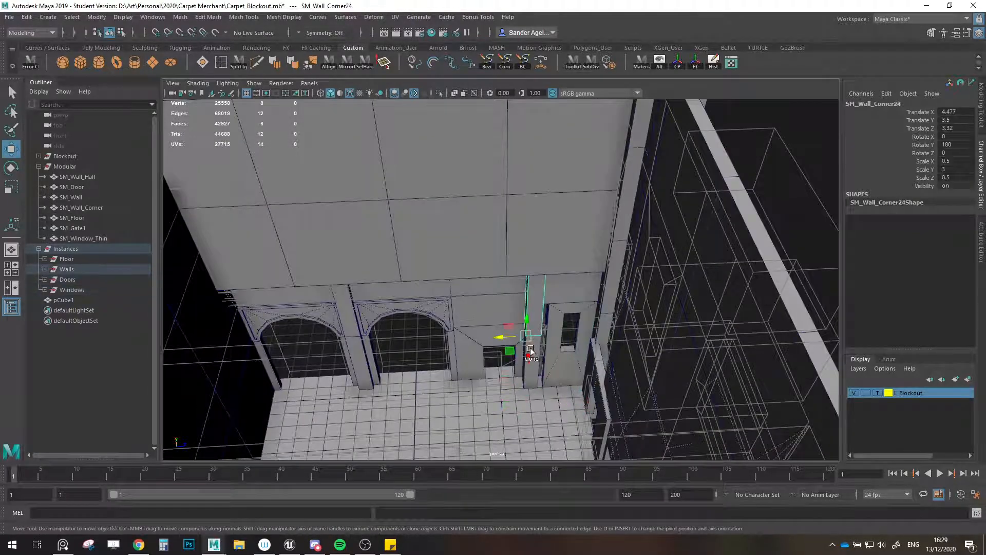
pyautogui.keyDown('shift'); pyautogui.click(533, 378); pyautogui.keyUp('shift')
pyautogui.moveTo(510, 388); pyautogui.dragTo(522, 384)
pyautogui.click(558, 297)
pyautogui.moveTo(603, 301); pyautogui.dragTo(559, 316)
pyautogui.click(603, 342)
pyautogui.click(599, 373)
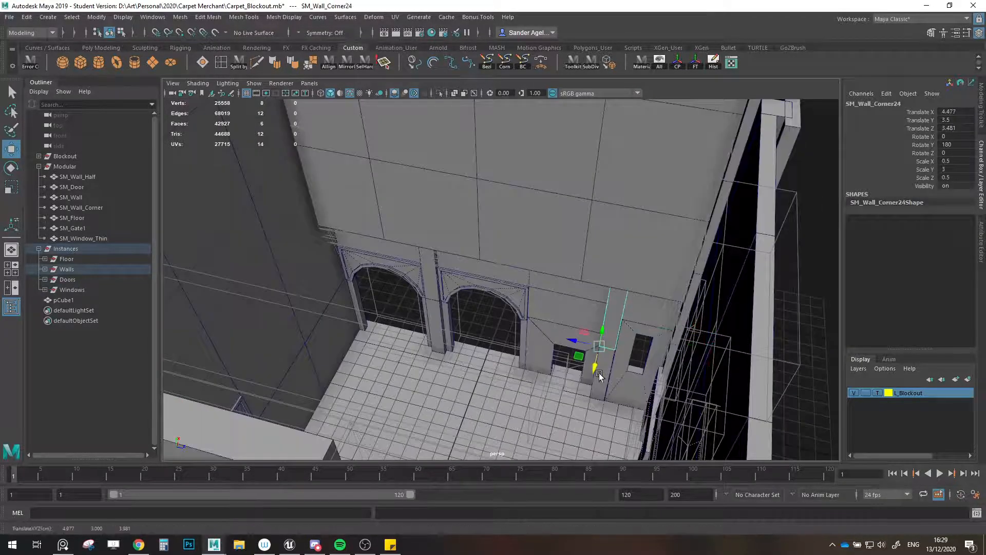
pyautogui.keyDown('shift'); pyautogui.click(601, 386); pyautogui.keyUp('shift')
pyautogui.moveTo(574, 392); pyautogui.dragTo(668, 360)
# - Clear the selection and save the scene, accepting the student version notice
pyautogui.scroll(-5, 575, 390)
pyautogui.click(704, 198)
pyautogui.scroll(-1, 604, 231)
pyautogui.hotkey('ctrl', 's')
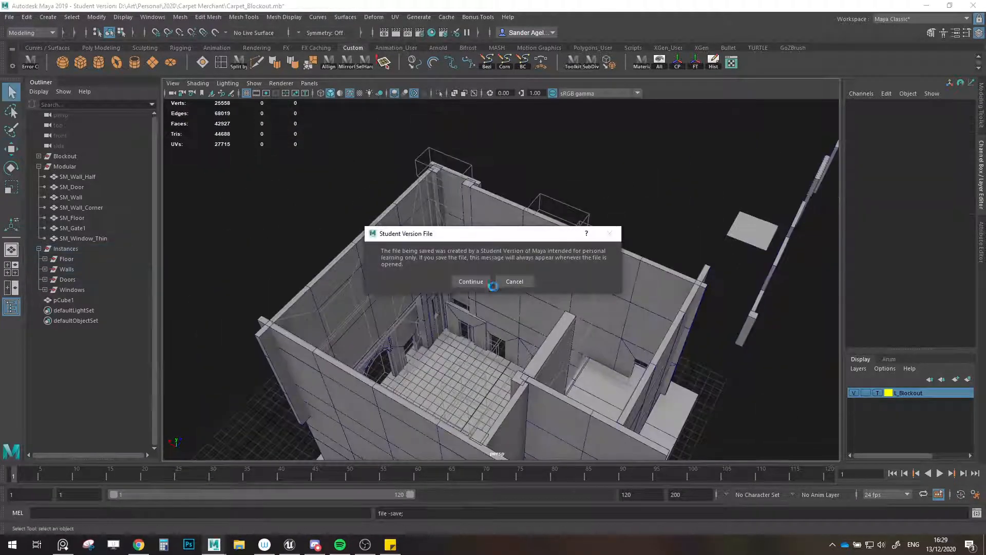
pyautogui.click(473, 286)
# - Duplicate the tall wall block on the terrace edge and grid-snap the copy beside it at Z 2.5
pyautogui.keyDown('alt'); pyautogui.moveTo(473, 291); pyautogui.dragTo(613, 323); pyautogui.keyUp('alt')
pyautogui.keyDown('alt'); pyautogui.moveTo(550, 322); pyautogui.dragTo(608, 329); pyautogui.keyUp('alt')
pyautogui.click(562, 257)
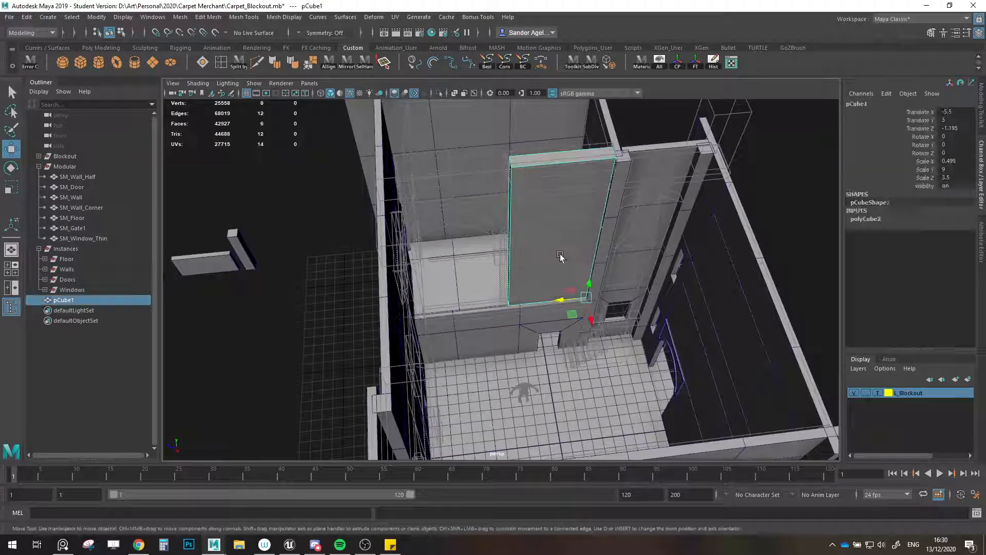
pyautogui.press('r')
pyautogui.keyDown('alt'); pyautogui.moveTo(583, 298); pyautogui.dragTo(524, 332); pyautogui.keyUp('alt')
pyautogui.press('w')
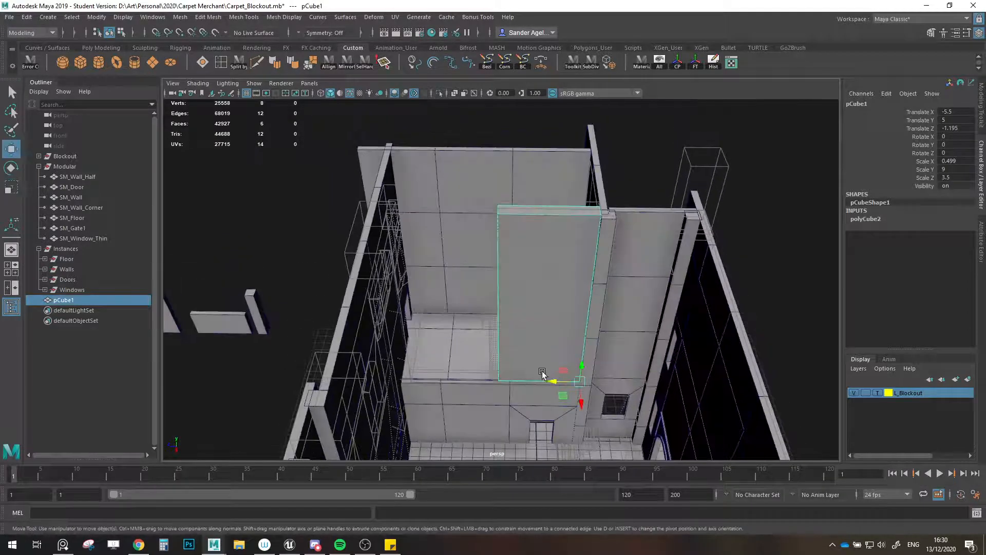
pyautogui.hotkey('ctrl', 'd')
pyautogui.moveTo(522, 379); pyautogui.dragTo(497, 382)
pyautogui.press('x')
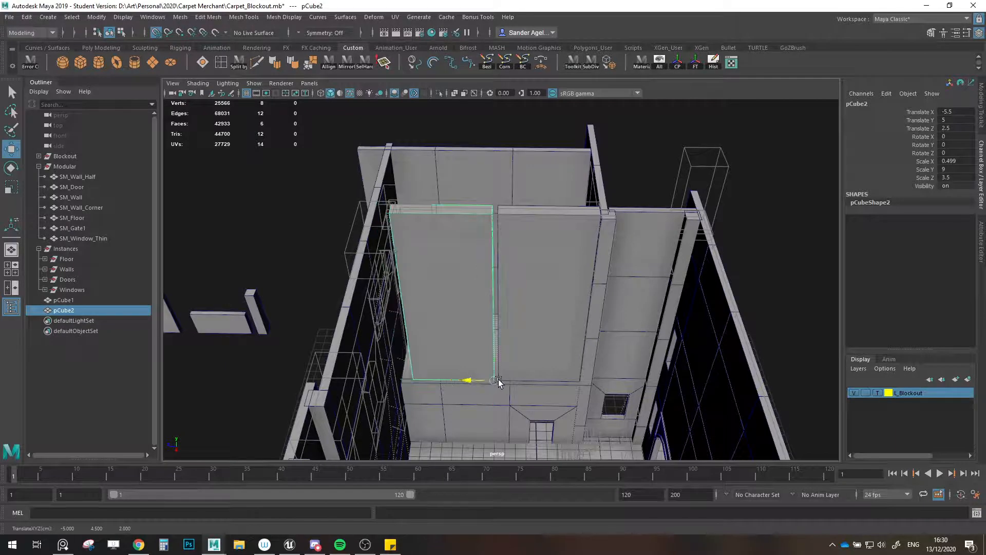
# - Set the original tall block's Scale Z to 4 and select the duplicate block beside it
pyautogui.click(538, 365)
pyautogui.press('r')
pyautogui.moveTo(558, 382); pyautogui.dragTo(556, 383)
pyautogui.click(955, 177)
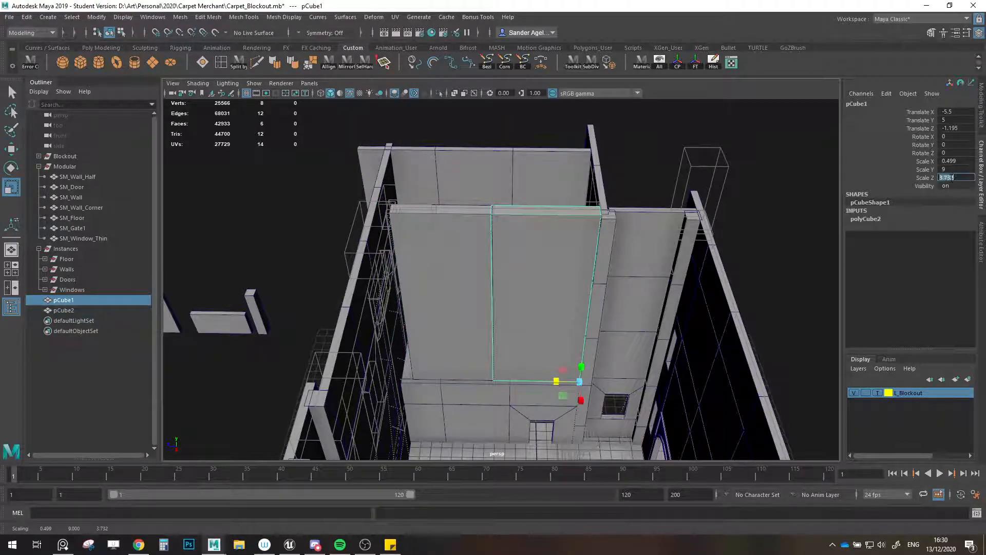
pyautogui.write('4')
pyautogui.press('Return')
pyautogui.press('w')
pyautogui.click(457, 308)
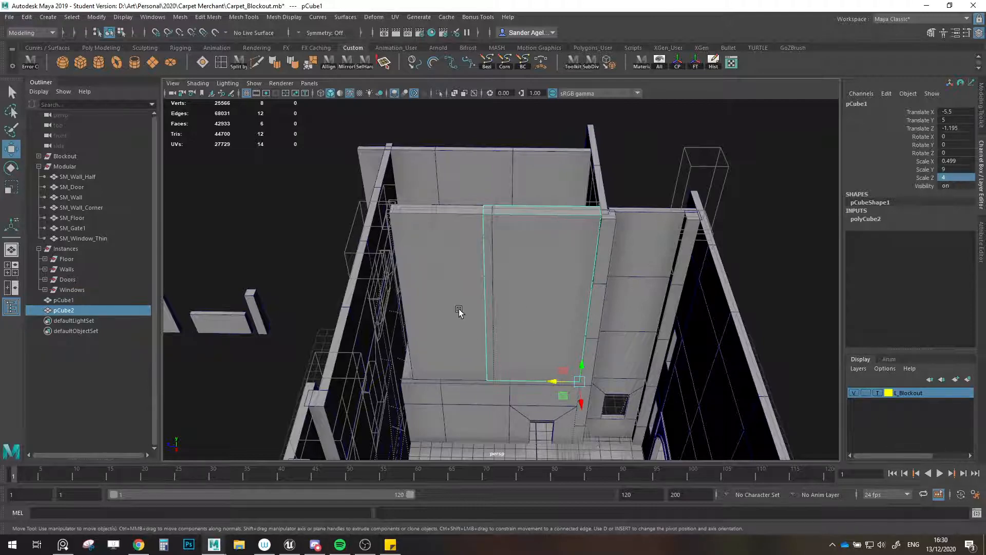
# - Try filling the upper-floor opening with a fresh copy of the tall wall panel placed beside the original
pyautogui.press('Delete')
pyautogui.click(521, 346)
pyautogui.moveTo(549, 379)
pyautogui.keyDown('shift'); pyautogui.mouseDown()
pyautogui.moveTo(469, 381)
pyautogui.moveTo(525, 343)
pyautogui.moveTo(549, 361)
pyautogui.mouseUp(); pyautogui.keyUp('shift')
pyautogui.keyDown('shift'); pyautogui.click(523, 344); pyautogui.keyUp('shift')
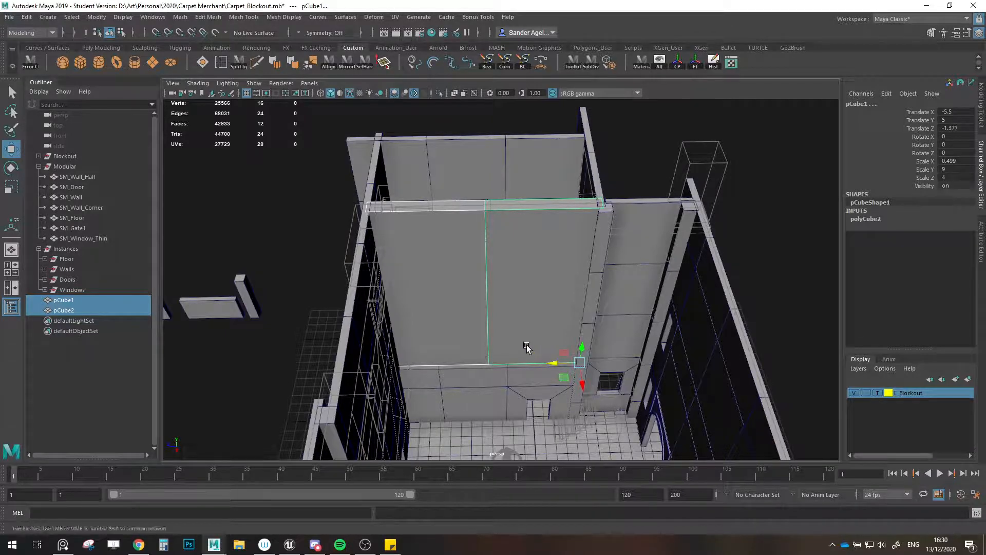
pyautogui.keyDown('alt'); pyautogui.moveTo(528, 348); pyautogui.dragTo(550, 350); pyautogui.keyUp('alt')
# - Delete the duplicate tall panel beside the original and move the remaining panel out in front of the upper-floor opening
pyautogui.click(408, 325)
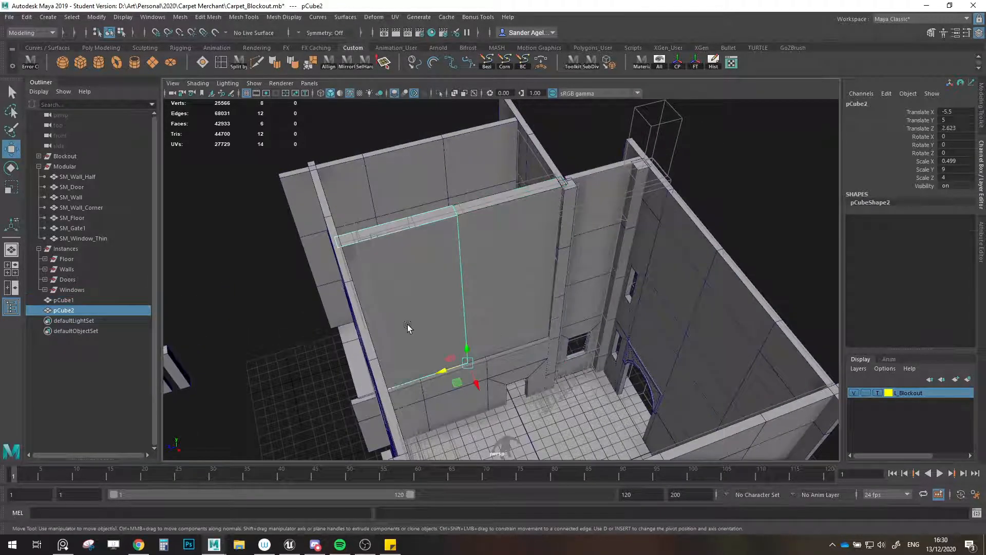
pyautogui.press('Delete')
pyautogui.click(473, 313)
pyautogui.moveTo(532, 345); pyautogui.dragTo(498, 359)
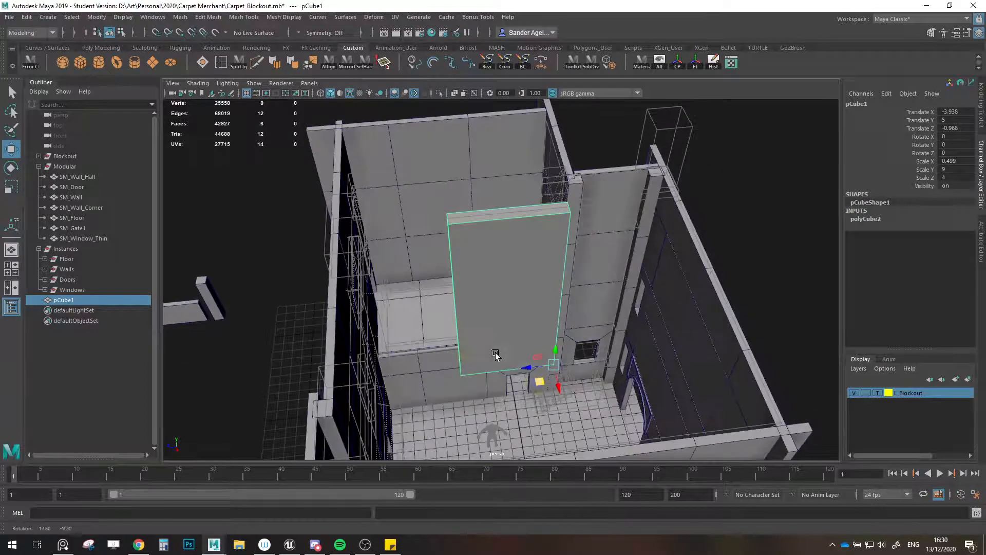
pyautogui.click(979, 122)
pyautogui.keyDown('alt'); pyautogui.moveTo(493, 309); pyautogui.dragTo(499, 286); pyautogui.keyUp('alt')
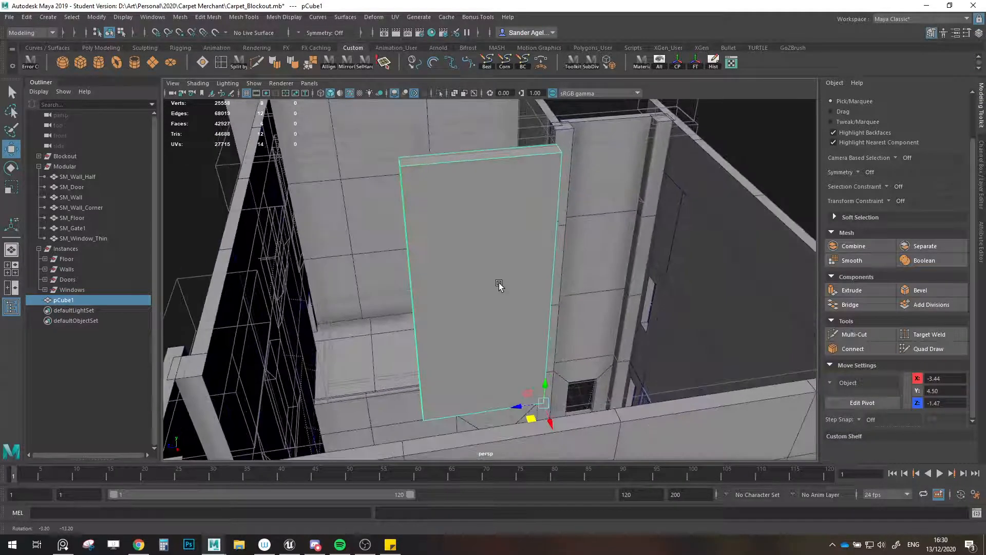
pyautogui.click(221, 63)
pyautogui.keyDown('alt'); pyautogui.moveTo(437, 224); pyautogui.dragTo(502, 233); pyautogui.keyUp('alt')
pyautogui.press('w')
pyautogui.click(980, 160)
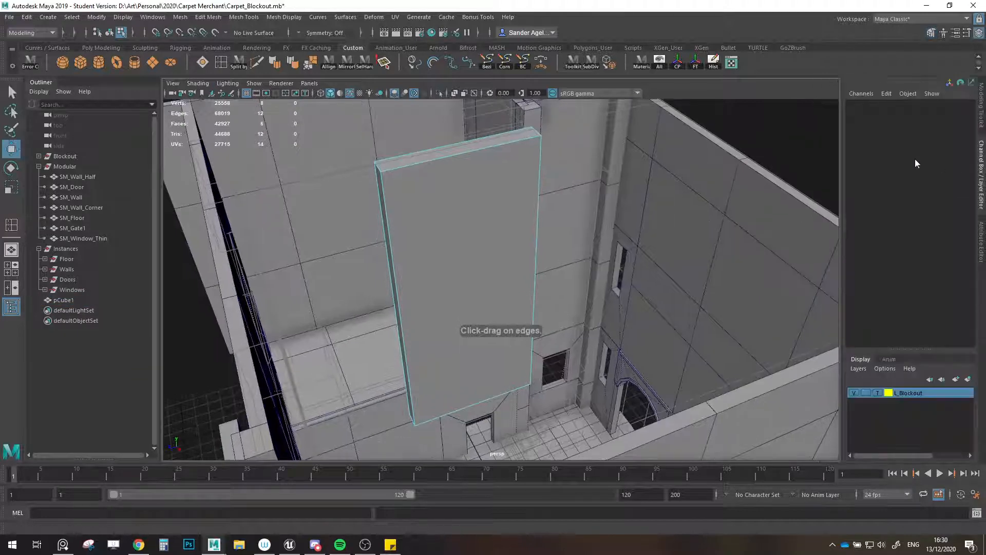
pyautogui.click(980, 109)
pyautogui.click(859, 121)
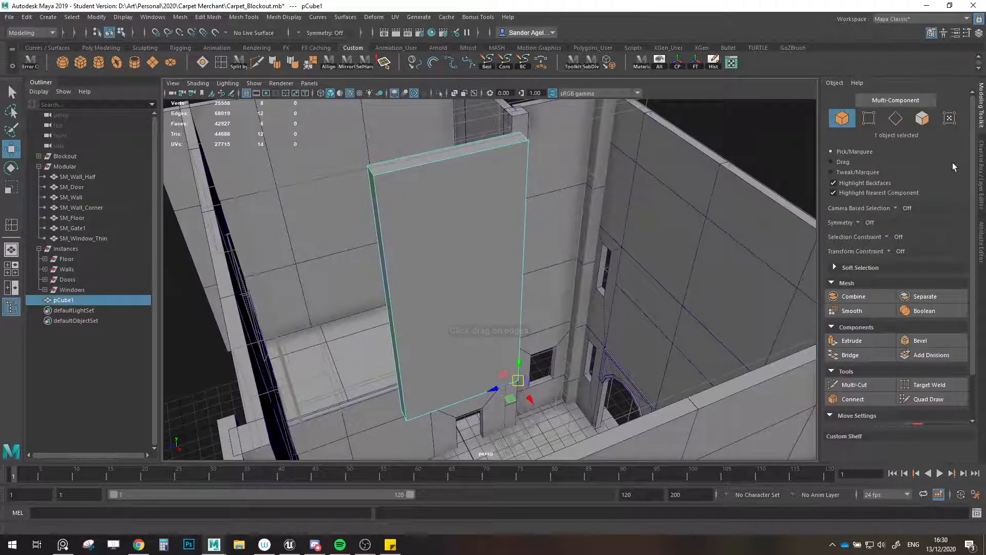
pyautogui.click(981, 165)
# - Set the panel's Scale Y to 4 and move it back onto the edge of the upper floor
pyautogui.doubleClick(943, 169)
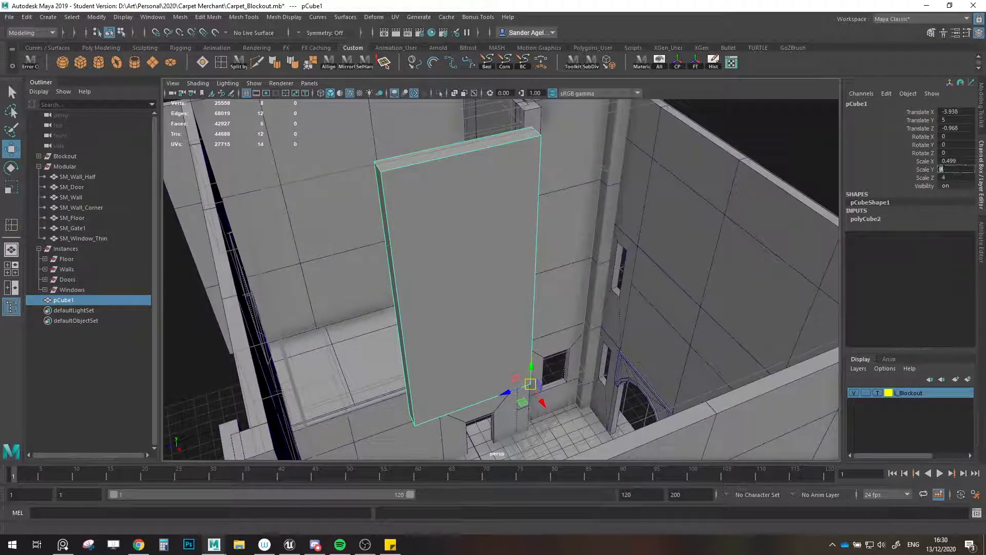
pyautogui.write('4')
pyautogui.press('Return')
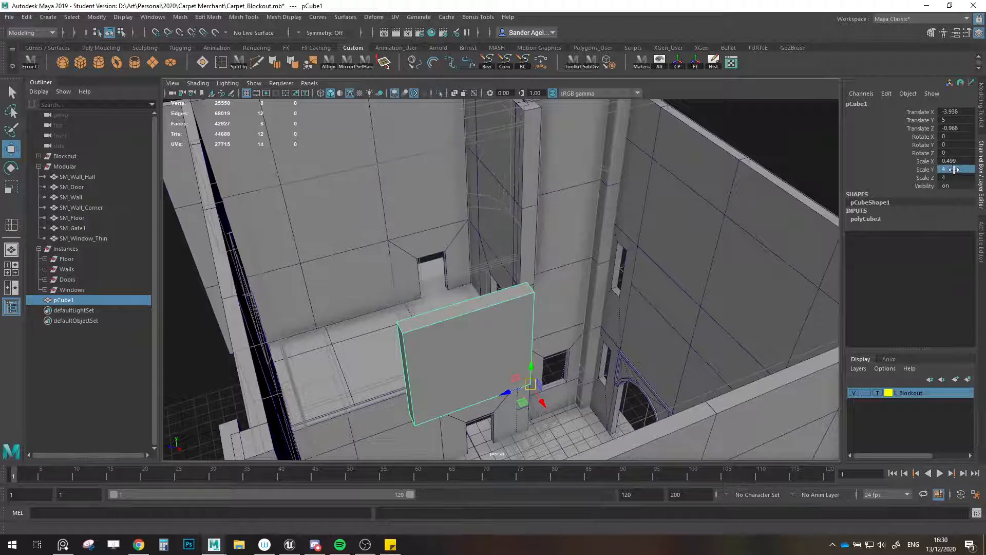
pyautogui.scroll(-3, 496, 344)
pyautogui.moveTo(514, 378); pyautogui.dragTo(501, 342)
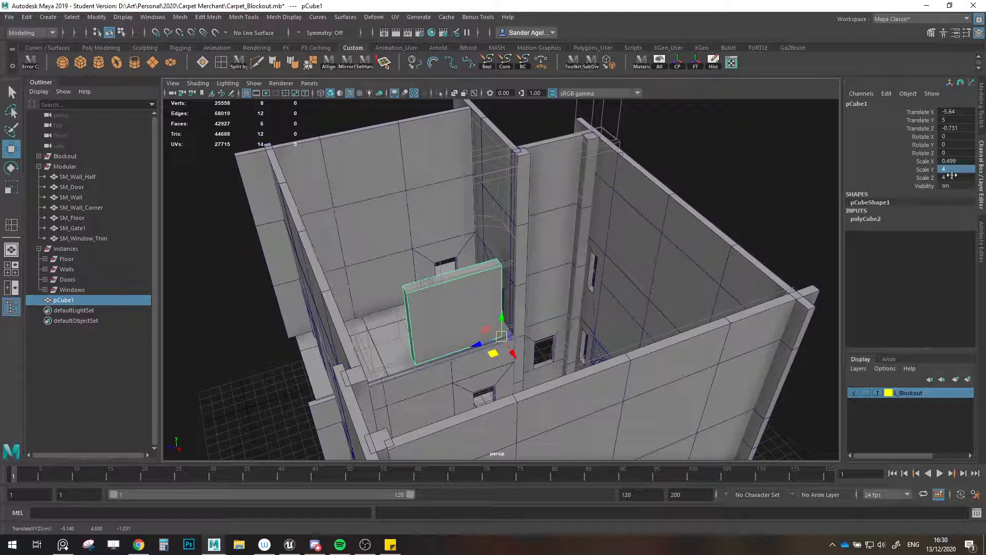
# - Set the panel's Scale Y to 5
pyautogui.write('5')
pyautogui.press('Return')
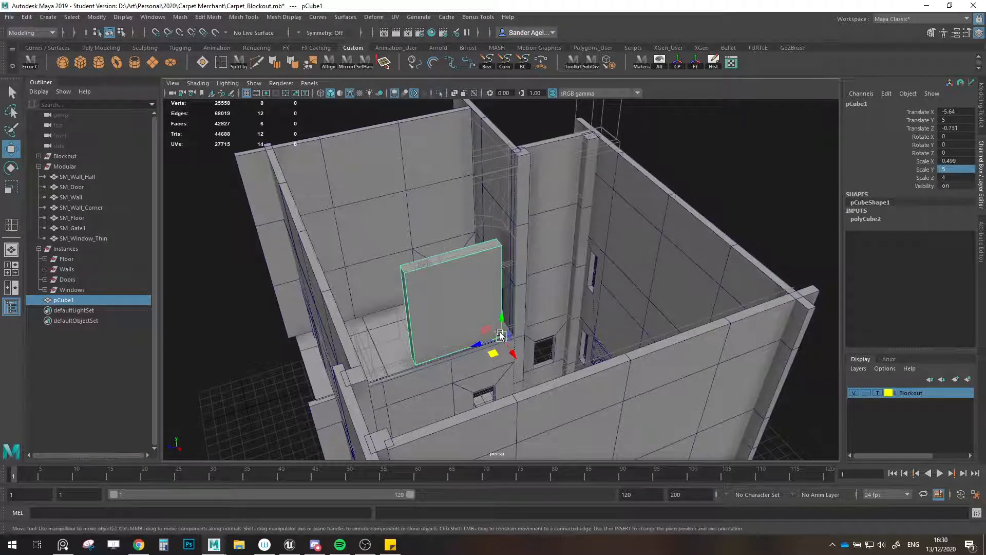
pyautogui.scroll(3, 532, 327)
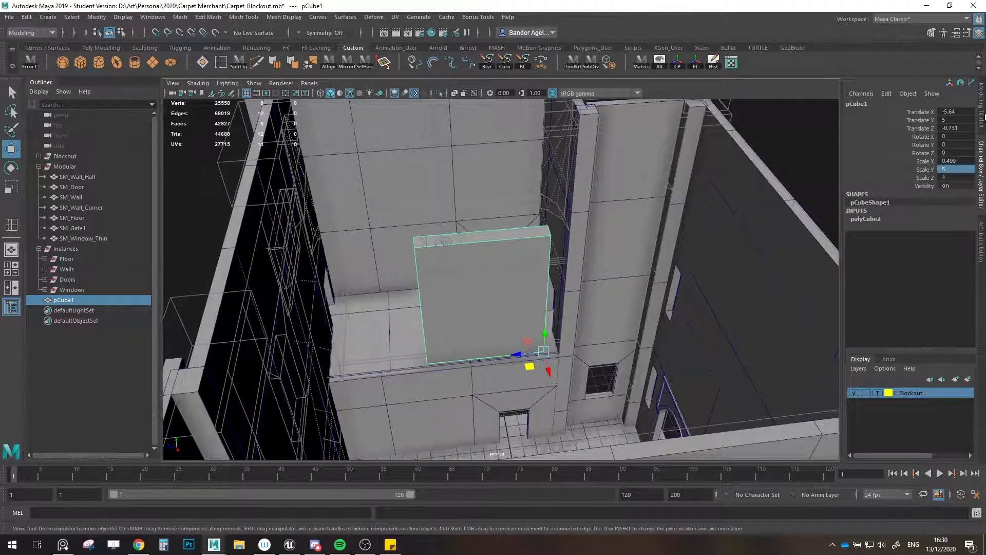
# - Connect the panel's horizontal edges with one segment to add a vertical edge loop down its centre
pyautogui.click(981, 111)
pyautogui.click(898, 120)
pyautogui.scroll(2, 438, 276)
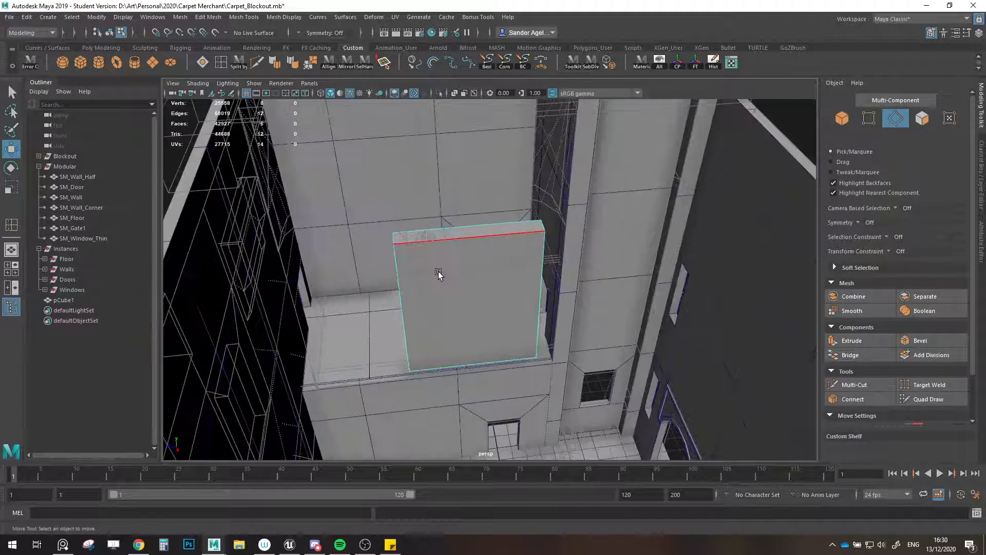
pyautogui.keyDown('alt'); pyautogui.moveTo(439, 275); pyautogui.dragTo(428, 268); pyautogui.keyUp('alt')
pyautogui.moveTo(489, 394); pyautogui.dragTo(468, 219)
pyautogui.click(862, 398)
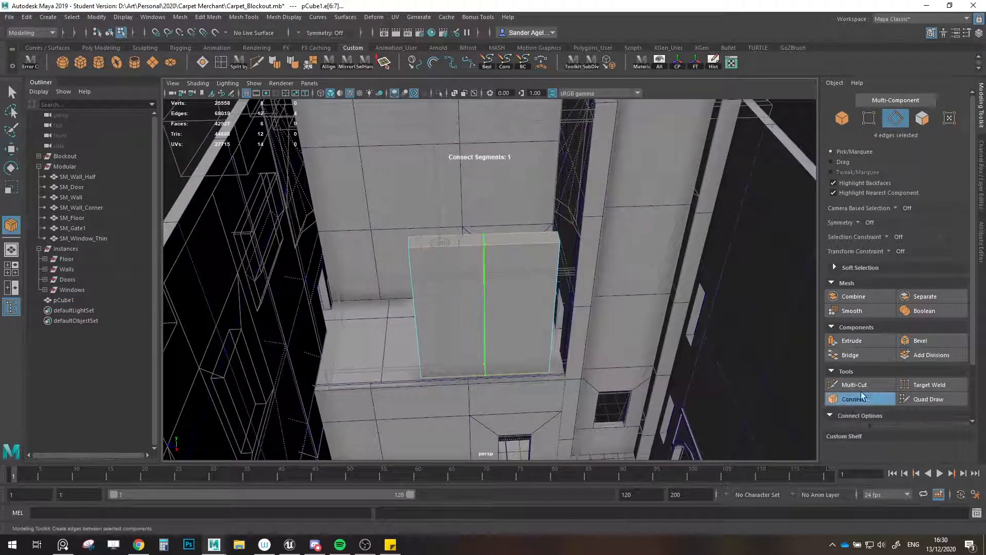
pyautogui.scroll(-2, 861, 381)
pyautogui.press('w')
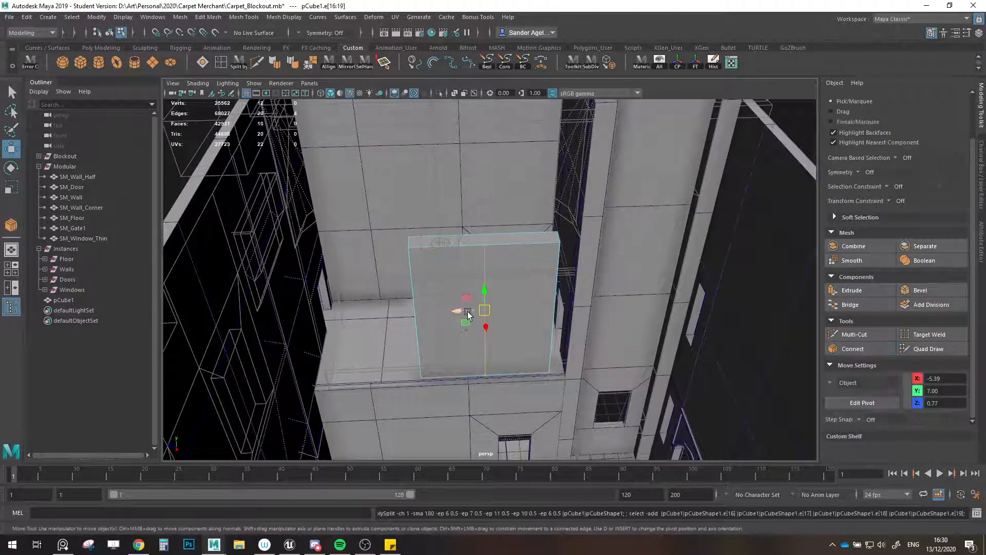
# - Return to object selection, isolate the panel in the viewport and view it from the front
pyautogui.keyDown('alt'); pyautogui.moveTo(463, 319); pyautogui.dragTo(453, 310); pyautogui.keyUp('alt')
pyautogui.scroll(2, 852, 144)
pyautogui.click(840, 117)
pyautogui.hotkey('ctrl', '1')
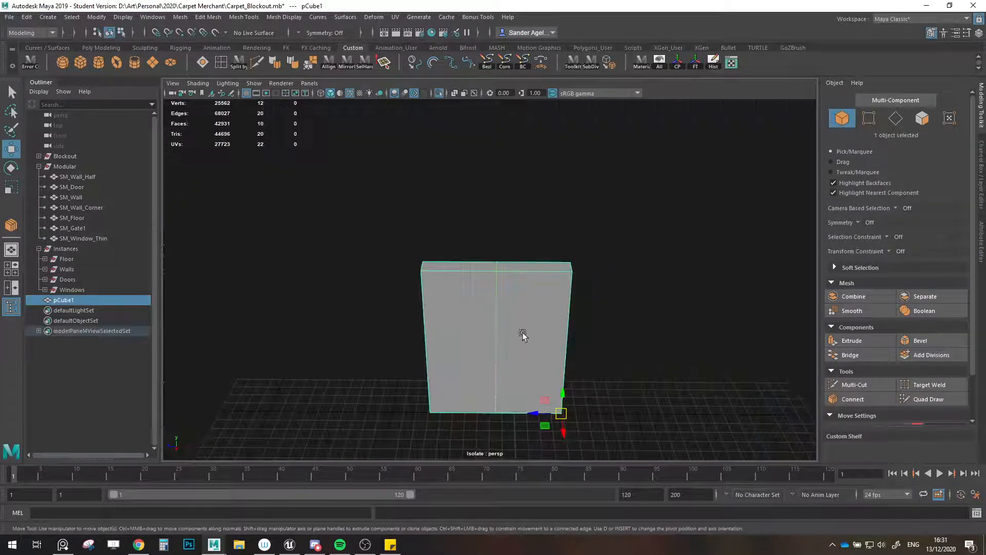
pyautogui.keyDown('alt'); pyautogui.moveTo(522, 335); pyautogui.dragTo(538, 329); pyautogui.keyUp('alt')
pyautogui.keyDown('alt'); pyautogui.moveTo(538, 329); pyautogui.dragTo(555, 271, button='middle'); pyautogui.keyUp('alt')
pyautogui.keyDown('alt'); pyautogui.moveTo(555, 271); pyautogui.dragTo(575, 267); pyautogui.keyUp('alt')
pyautogui.keyDown('alt'); pyautogui.moveTo(575, 266); pyautogui.dragTo(575, 246, button='middle'); pyautogui.keyUp('alt')
pyautogui.keyDown('alt'); pyautogui.moveTo(575, 247); pyautogui.dragTo(603, 203); pyautogui.keyUp('alt')
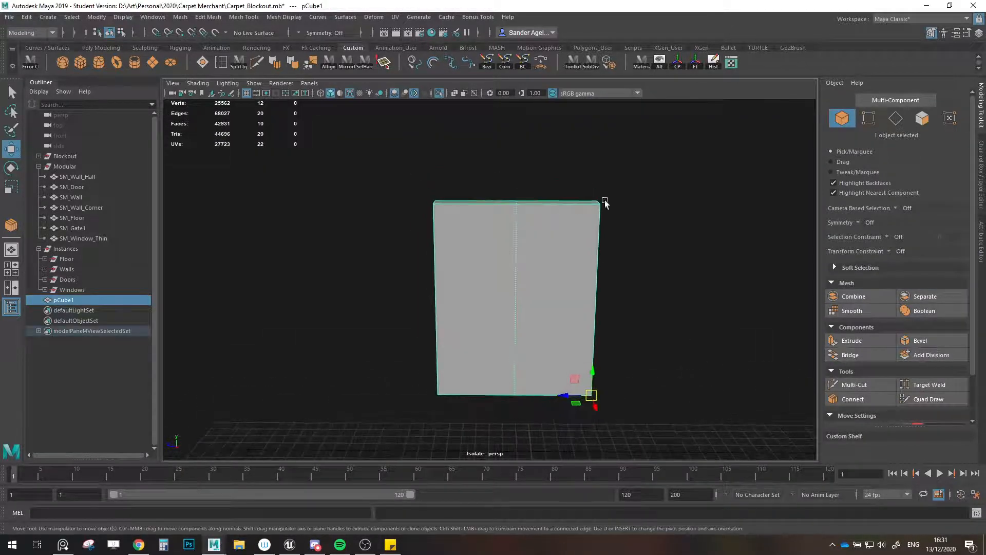
# - Insert a horizontal edge loop around the panel below its middle, at a height of about 6.5 cm
pyautogui.click(222, 63)
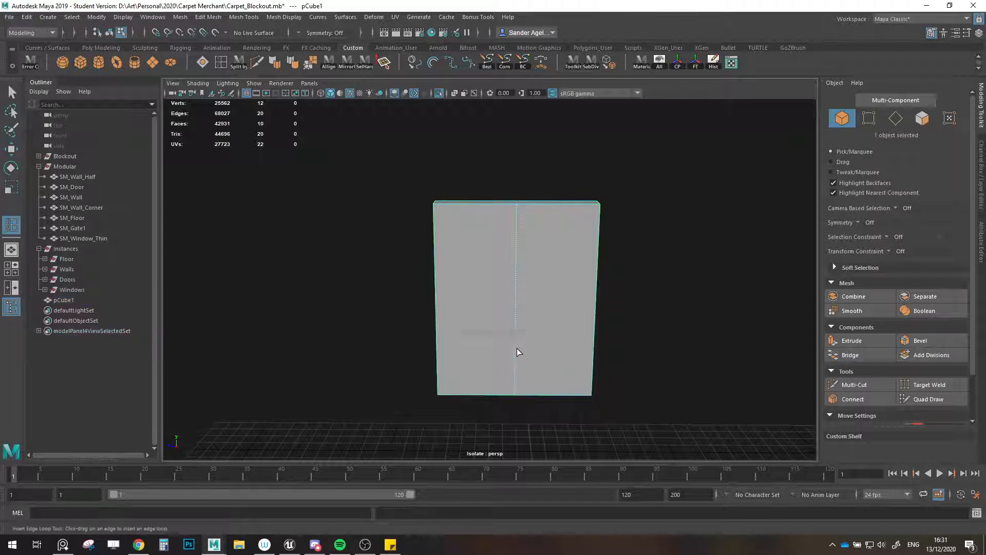
pyautogui.click(516, 344)
pyautogui.press('w')
pyautogui.moveTo(516, 321)
pyautogui.mouseDown()
pyautogui.moveTo(515, 370)
pyautogui.moveTo(514, 278)
pyautogui.moveTo(516, 327)
pyautogui.mouseUp()
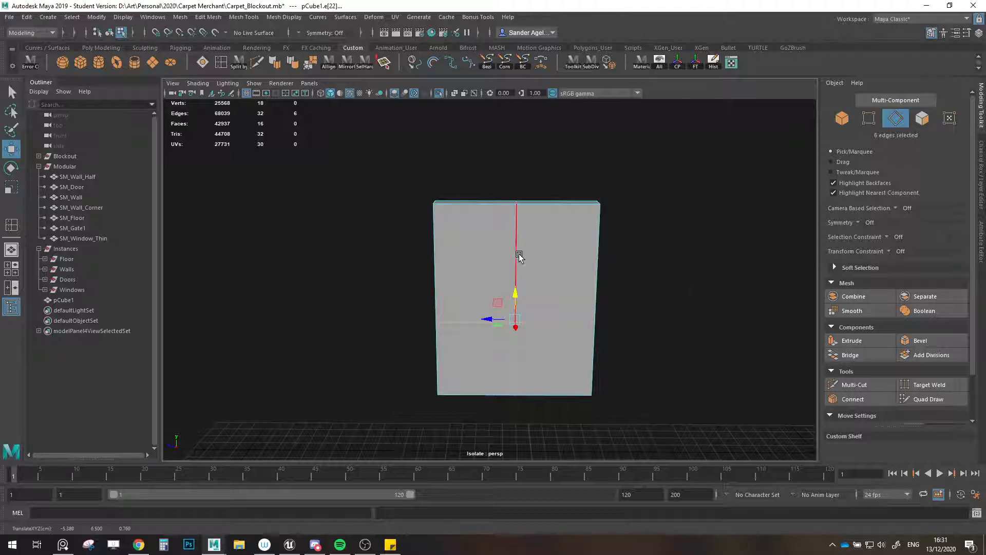
# - Bevel the vertical centre loop into two wide segments to outline the sides of the doorway
pyautogui.doubleClick(569, 204)
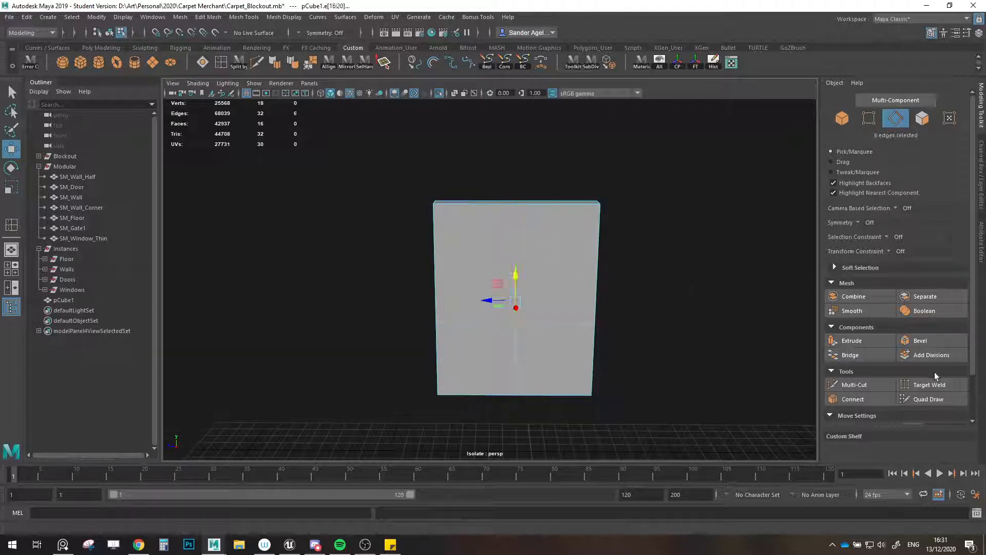
pyautogui.click(908, 342)
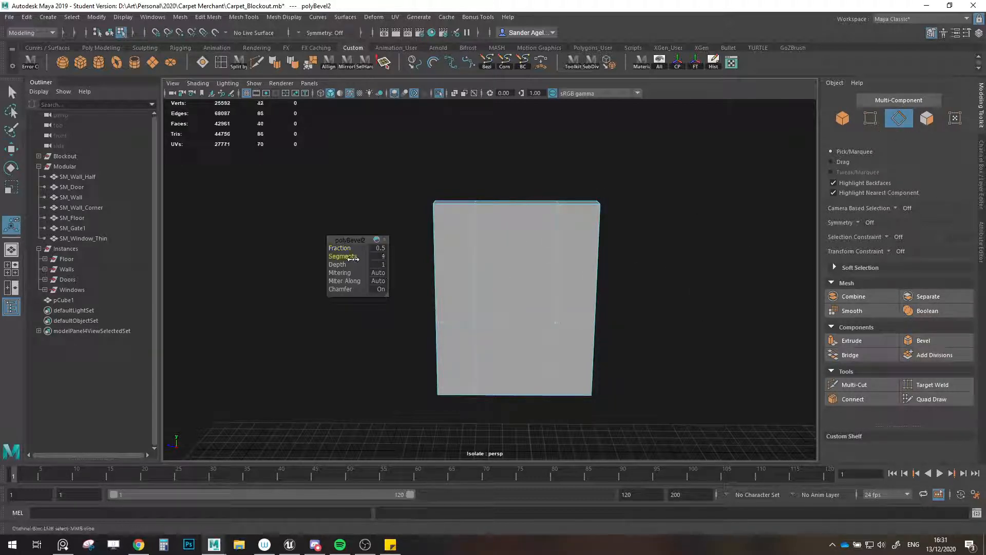
pyautogui.moveTo(349, 256); pyautogui.dragTo(342, 256)
pyautogui.press('w')
# - Raise the centre vertices of the horizontal loop to form a pointed arch peak, and raise the loop's side vertices
pyautogui.press('F9')
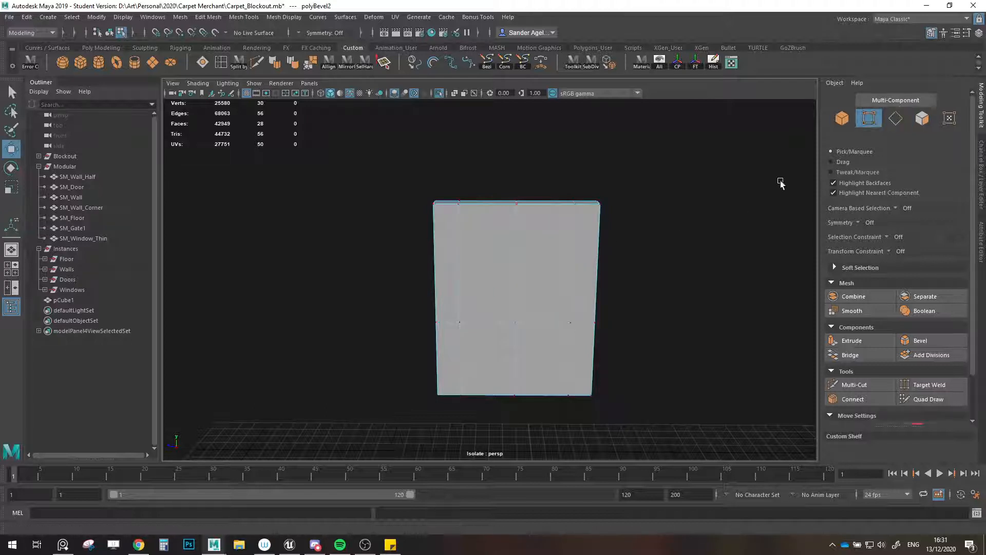
pyautogui.moveTo(502, 280); pyautogui.dragTo(550, 341)
pyautogui.moveTo(519, 297); pyautogui.dragTo(518, 203)
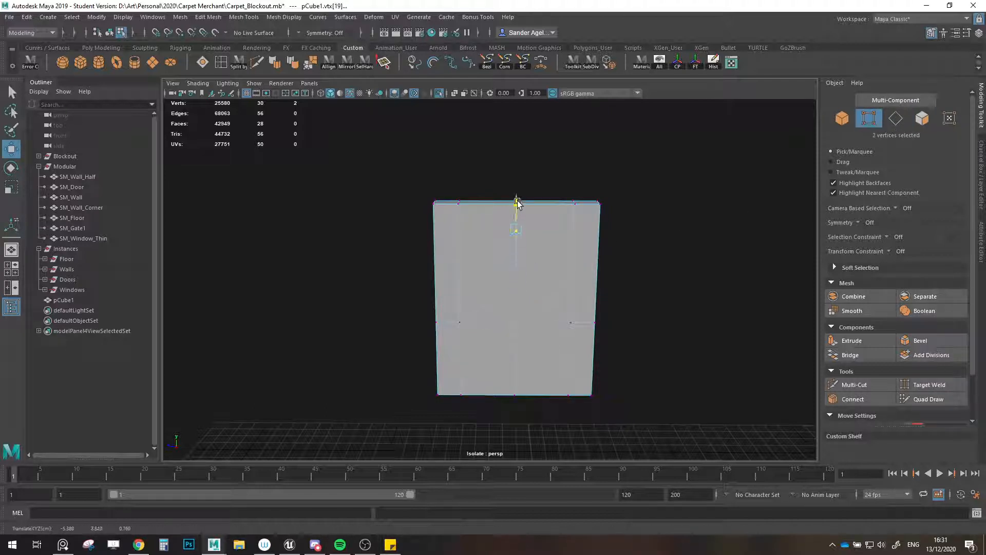
pyautogui.moveTo(388, 292); pyautogui.dragTo(619, 342)
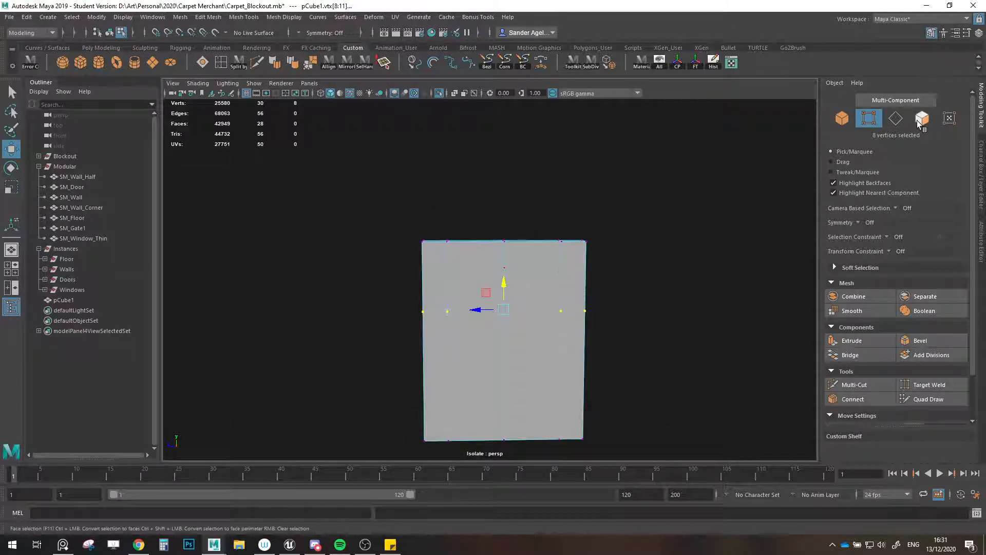
# - Delete the front and back faces inside the arch outline and the bottom faces spanning the doorway
pyautogui.press('F11')
pyautogui.click(508, 332)
pyautogui.moveTo(499, 328); pyautogui.dragTo(521, 371)
pyautogui.press('Delete')
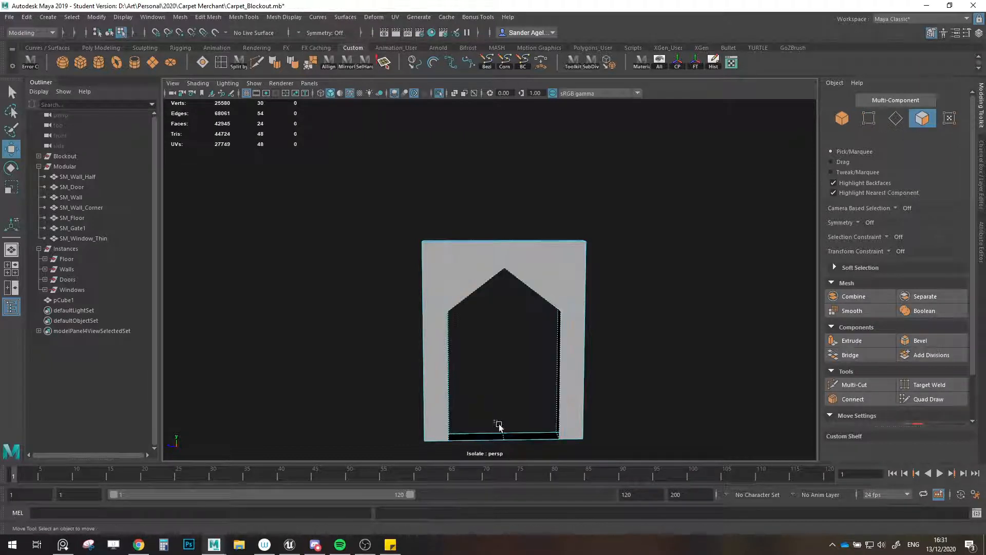
pyautogui.moveTo(497, 424); pyautogui.dragTo(516, 448)
pyautogui.press('Delete')
# - Extrude the doorway's four border edges across the wall thickness and snap them to the opposite side's vertices
pyautogui.click(894, 119)
pyautogui.keyDown('alt'); pyautogui.moveTo(546, 295); pyautogui.dragTo(478, 295); pyautogui.keyUp('alt')
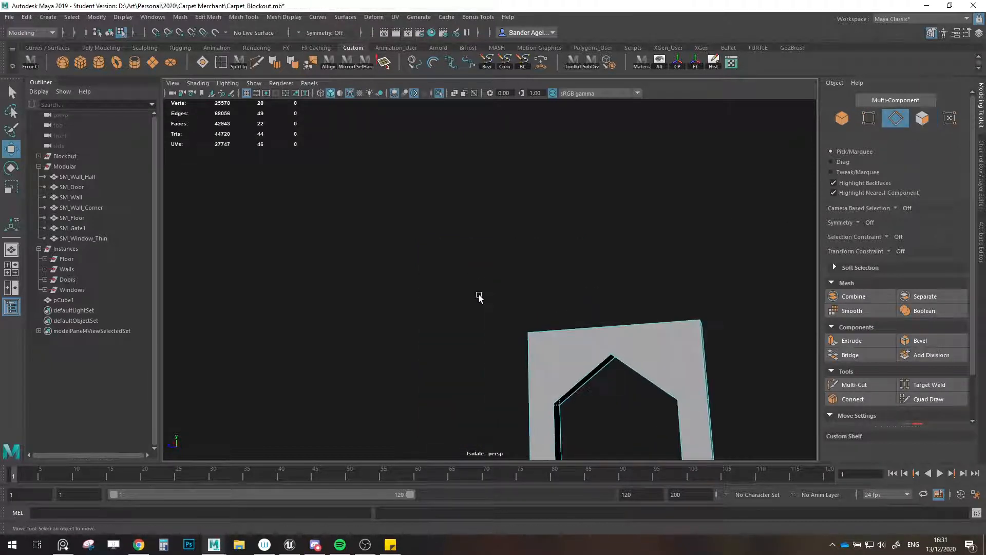
pyautogui.keyDown('alt'); pyautogui.moveTo(477, 295); pyautogui.dragTo(533, 198, button='middle'); pyautogui.keyUp('alt')
pyautogui.click(531, 279)
pyautogui.keyDown('shift'); pyautogui.click(564, 276); pyautogui.keyUp('shift')
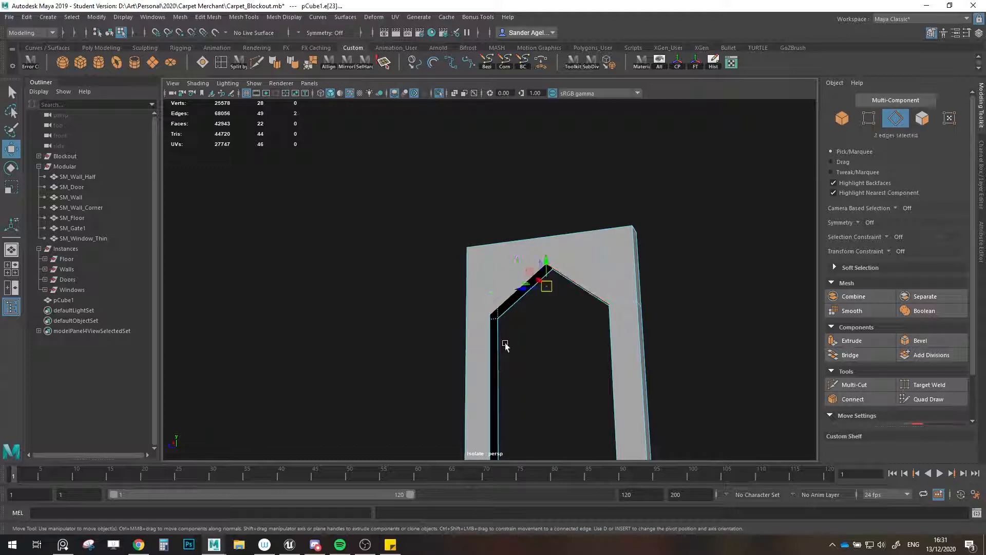
pyautogui.keyDown('shift'); pyautogui.click(488, 351); pyautogui.keyUp('shift')
pyautogui.keyDown('shift'); pyautogui.click(615, 351); pyautogui.keyUp('shift')
pyautogui.keyDown('alt'); pyautogui.moveTo(618, 353); pyautogui.dragTo(562, 383); pyautogui.keyUp('alt')
pyautogui.keyDown('alt'); pyautogui.moveTo(562, 383); pyautogui.dragTo(602, 335, button='middle'); pyautogui.keyUp('alt')
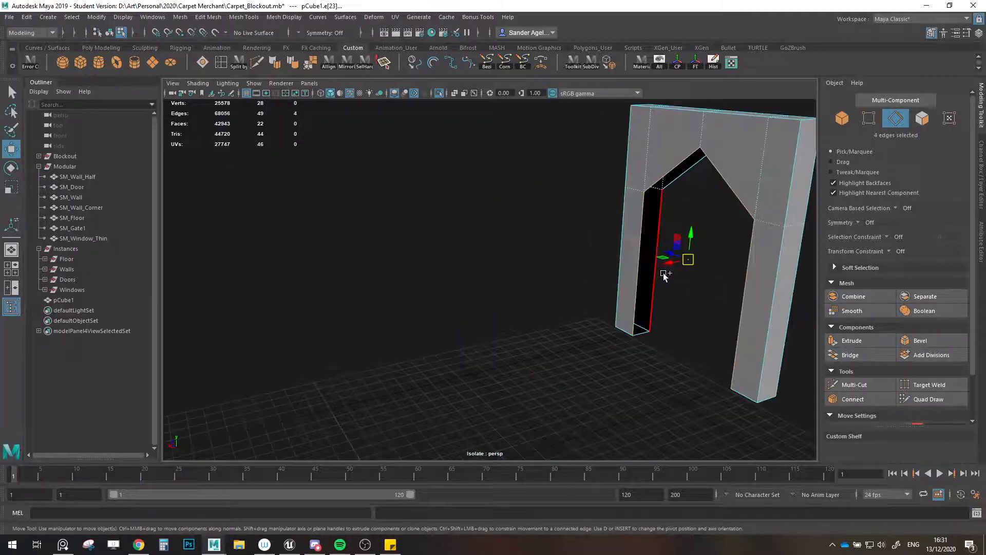
pyautogui.keyDown('shift'); pyautogui.moveTo(665, 268); pyautogui.dragTo(661, 308); pyautogui.keyUp('shift')
pyautogui.press('v')
pyautogui.keyDown('alt'); pyautogui.moveTo(628, 375); pyautogui.dragTo(650, 357); pyautogui.keyUp('alt')
# - Merge the arch mesh's overlapping vertices with a distance threshold of 0.01
pyautogui.click(843, 121)
pyautogui.click(310, 64)
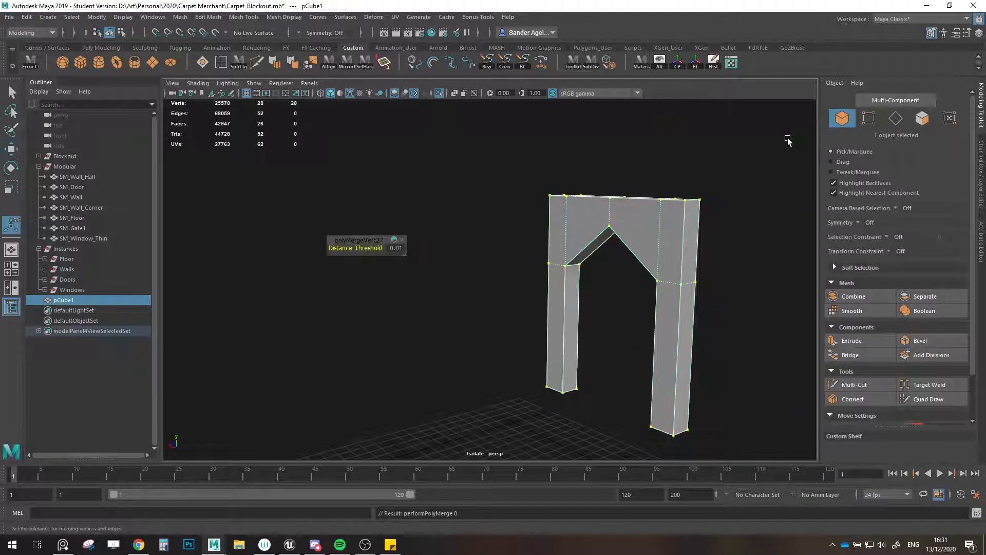
pyautogui.click(842, 125)
pyautogui.click(862, 126)
pyautogui.keyDown('alt'); pyautogui.moveTo(636, 191); pyautogui.dragTo(703, 253); pyautogui.keyUp('alt')
pyautogui.click(843, 121)
# - Bevel the three inner edges at the arch's peak and both shoulders with fraction 1 and 2 segments
pyautogui.keyDown('alt'); pyautogui.moveTo(638, 180); pyautogui.dragTo(609, 221); pyautogui.keyUp('alt')
pyautogui.click(894, 124)
pyautogui.scroll(-1, 567, 209)
pyautogui.keyDown('alt'); pyautogui.moveTo(567, 209); pyautogui.dragTo(560, 187, button='middle'); pyautogui.keyUp('alt')
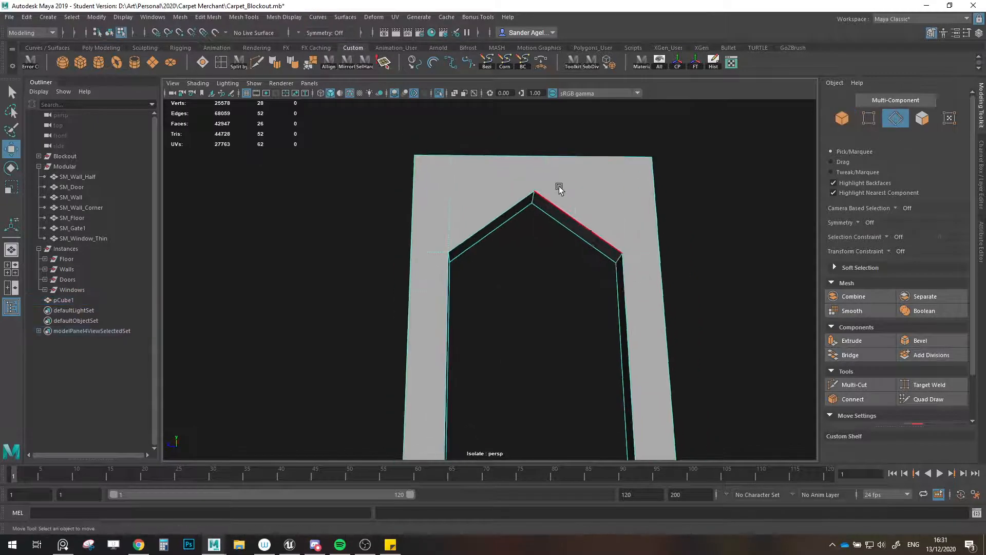
pyautogui.click(535, 201)
pyautogui.keyDown('shift'); pyautogui.click(621, 259); pyautogui.keyUp('shift')
pyautogui.keyDown('alt'); pyautogui.moveTo(621, 260); pyautogui.dragTo(554, 240); pyautogui.keyUp('alt')
pyautogui.keyDown('shift'); pyautogui.click(554, 239); pyautogui.keyUp('shift')
pyautogui.scroll(-3, 586, 289)
pyautogui.moveTo(586, 289)
pyautogui.keyDown('alt'); pyautogui.mouseDown()
pyautogui.moveTo(597, 308)
pyautogui.moveTo(592, 301)
pyautogui.mouseUp(); pyautogui.keyUp('alt')
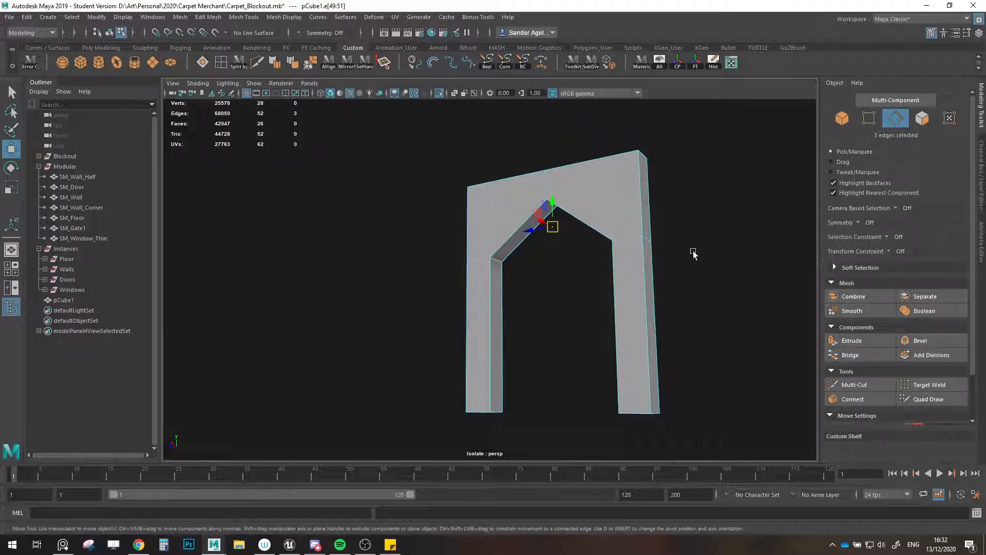
pyautogui.keyDown('alt'); pyautogui.moveTo(575, 294); pyautogui.dragTo(762, 341); pyautogui.keyUp('alt')
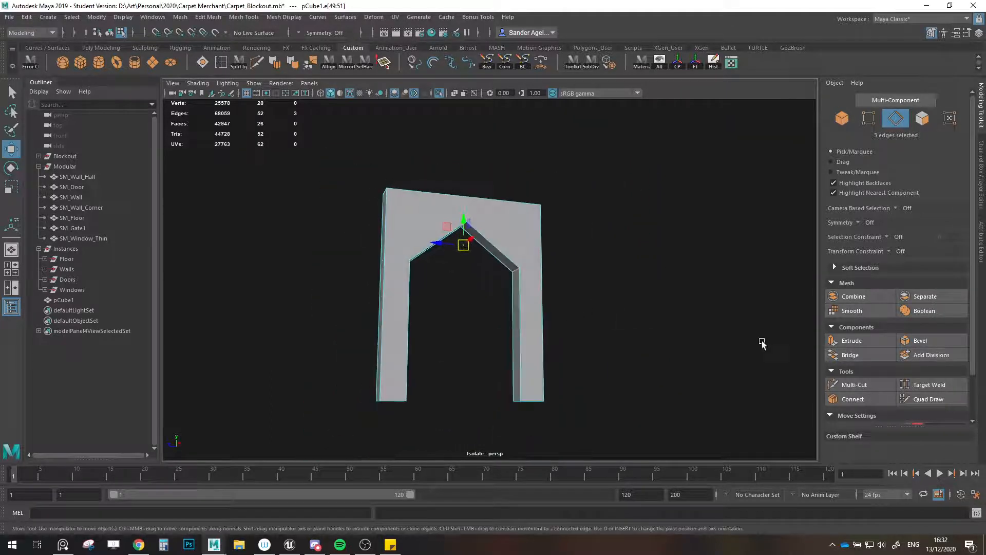
pyautogui.click(921, 341)
pyautogui.moveTo(325, 252); pyautogui.dragTo(346, 257)
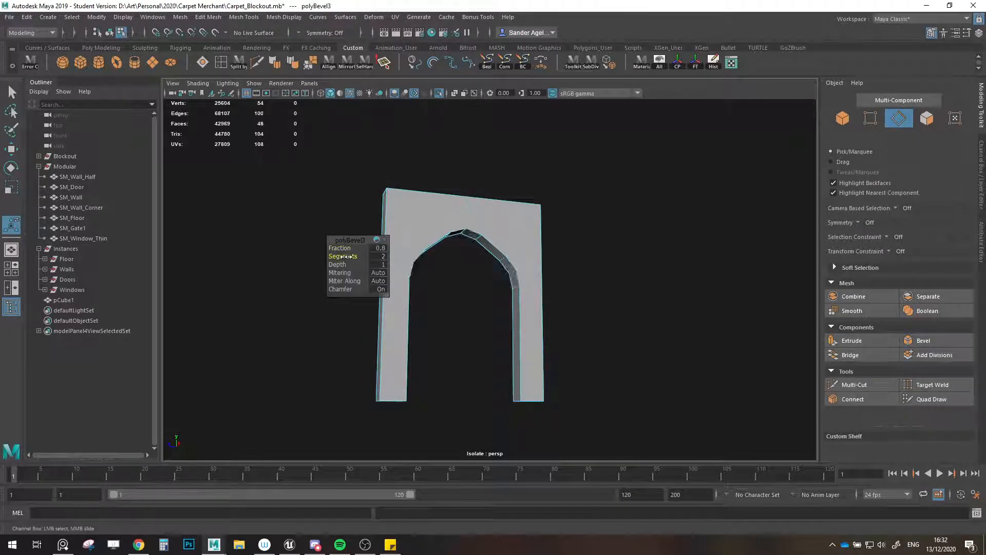
pyautogui.keyDown('alt'); pyautogui.moveTo(506, 270); pyautogui.dragTo(473, 286); pyautogui.keyUp('alt')
pyautogui.moveTo(344, 249); pyautogui.dragTo(349, 249)
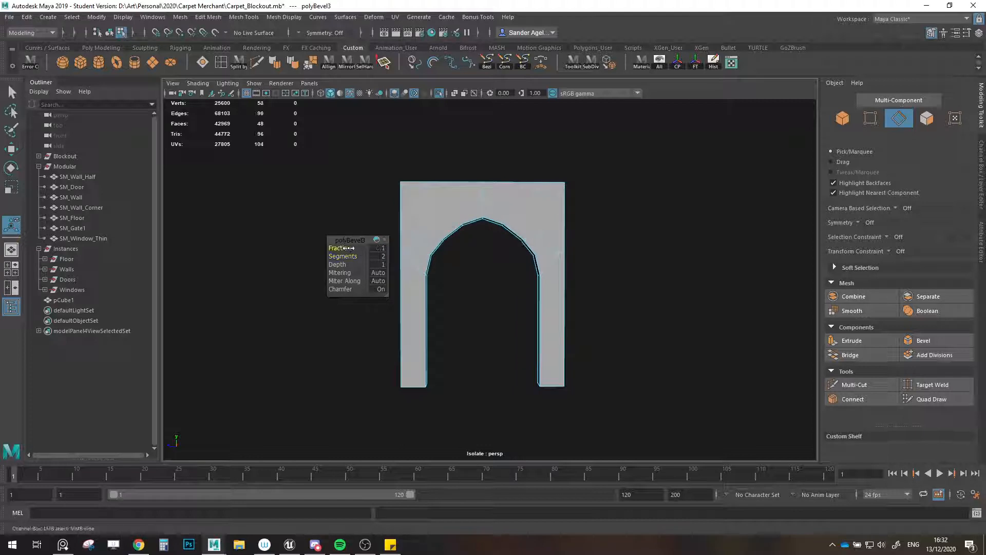
pyautogui.press('w')
# - Target Weld the stray vertices around the arch onto the panel's top corners, on both the front and back faces
pyautogui.press('F9')
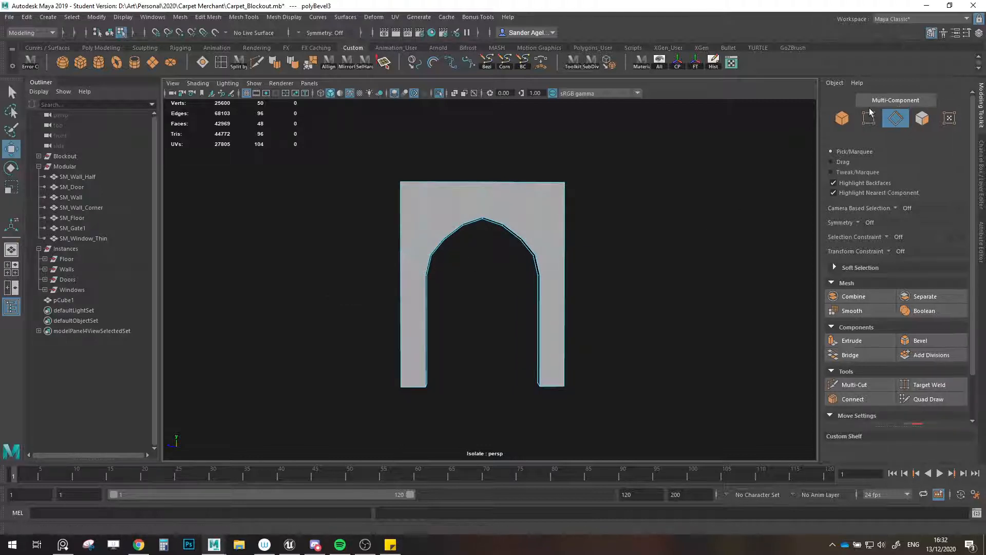
pyautogui.keyDown('alt'); pyautogui.moveTo(570, 219); pyautogui.dragTo(566, 260, button='middle'); pyautogui.keyUp('alt')
pyautogui.scroll(3, 565, 260)
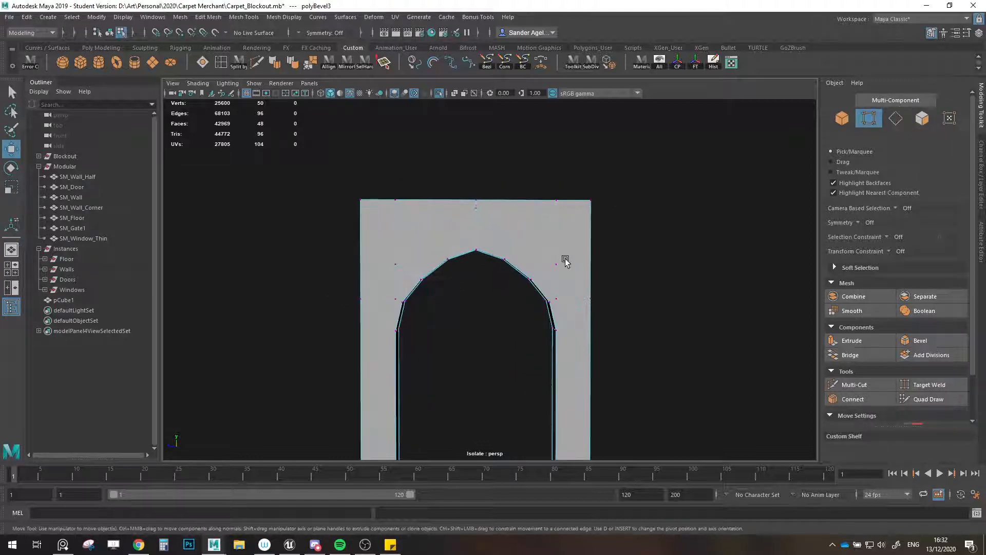
pyautogui.click(923, 384)
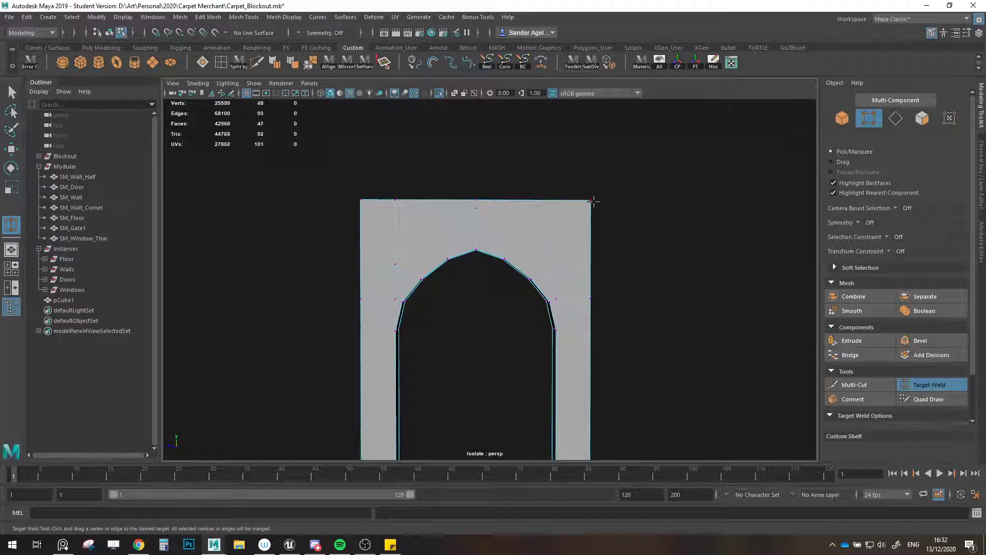
pyautogui.moveTo(585, 199); pyautogui.dragTo(589, 201)
pyautogui.moveTo(358, 216); pyautogui.dragTo(361, 200)
pyautogui.keyDown('alt'); pyautogui.moveTo(370, 236); pyautogui.dragTo(592, 319); pyautogui.keyUp('alt')
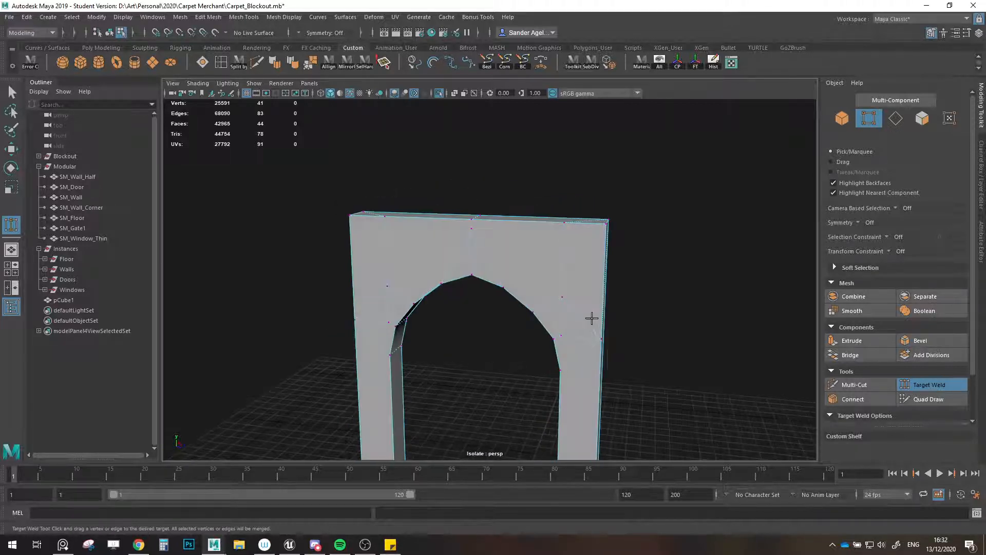
pyautogui.moveTo(595, 260); pyautogui.dragTo(580, 271)
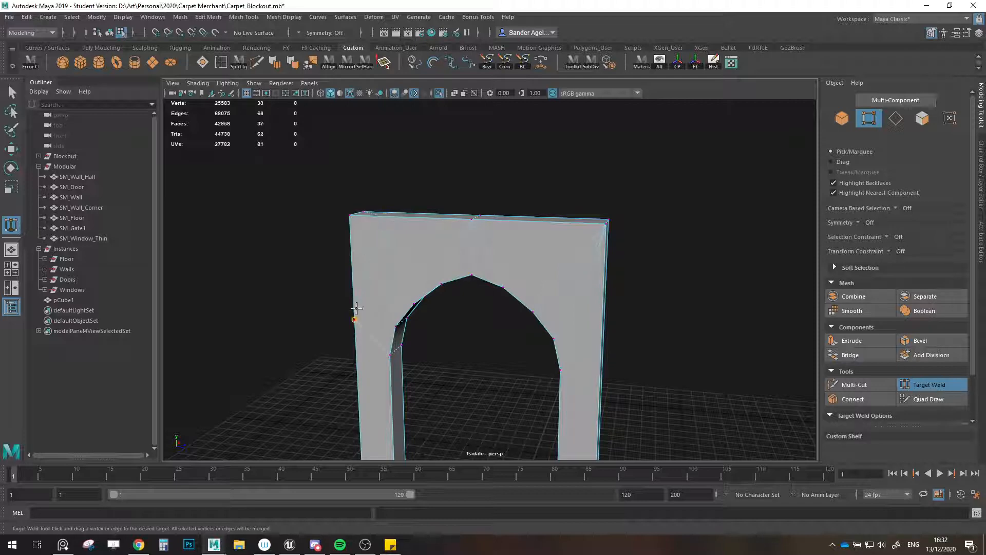
pyautogui.moveTo(357, 309); pyautogui.dragTo(646, 298)
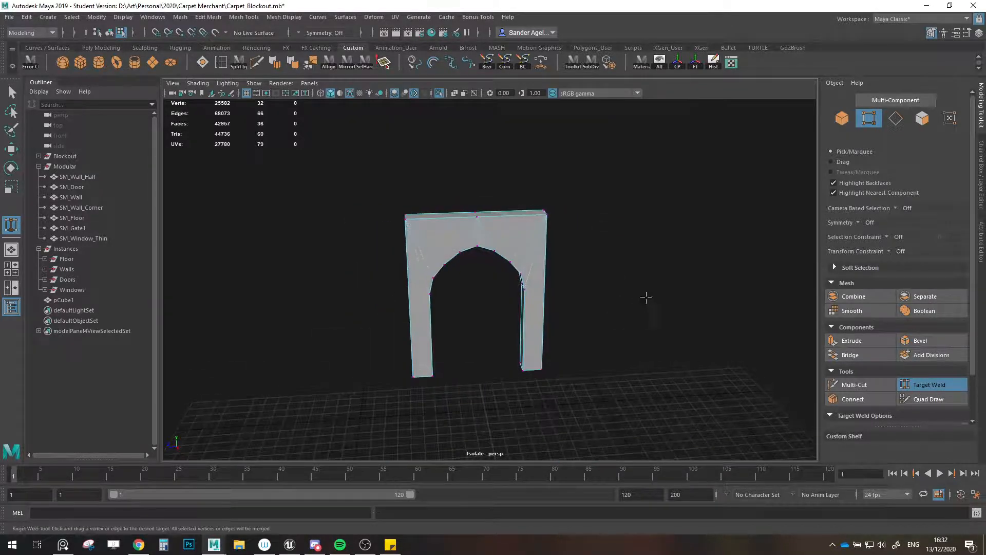
pyautogui.press('w')
# - Bring back the full scene and reposition the arch panel on the building's upper floor
pyautogui.click(846, 118)
pyautogui.hotkey('ctrl', '1')
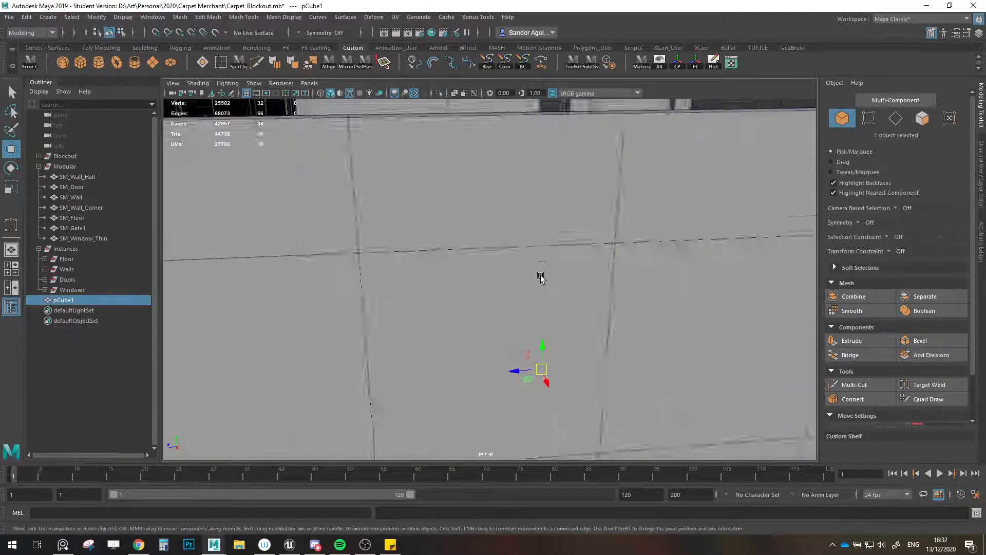
pyautogui.scroll(4, 541, 277)
pyautogui.scroll(-2, 542, 278)
pyautogui.keyDown('alt'); pyautogui.moveTo(542, 278); pyautogui.dragTo(566, 330); pyautogui.keyUp('alt')
pyautogui.scroll(-2, 551, 345)
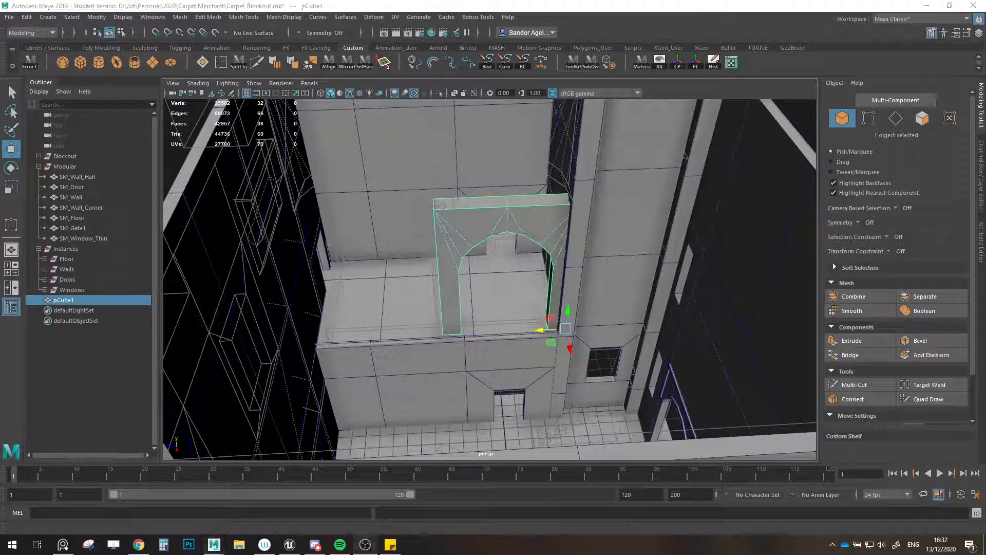
pyautogui.keyDown('alt'); pyautogui.moveTo(694, 344); pyautogui.dragTo(628, 334); pyautogui.keyUp('alt')
pyautogui.scroll(1, 555, 293)
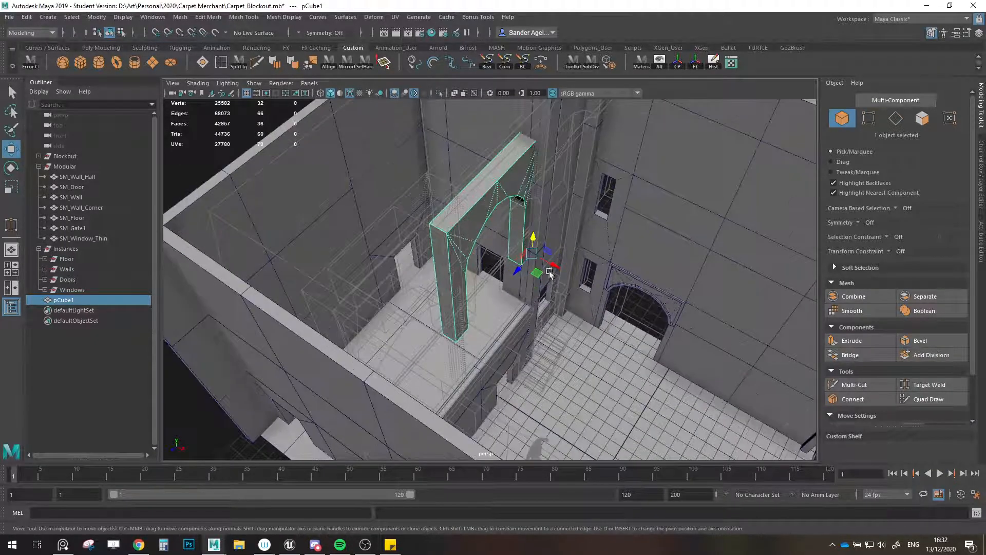
pyautogui.moveTo(555, 266); pyautogui.dragTo(572, 276)
pyautogui.keyDown('alt'); pyautogui.moveTo(575, 280); pyautogui.dragTo(560, 313); pyautogui.keyUp('alt')
# - Duplicate the arch panel directly beside the original and select both panels
pyautogui.moveTo(590, 350); pyautogui.dragTo(452, 346)
pyautogui.hotkey('ctrl', 'd')
pyautogui.keyDown('shift'); pyautogui.click(485, 271); pyautogui.keyUp('shift')
pyautogui.moveTo(522, 321)
pyautogui.keyDown('alt'); pyautogui.mouseDown()
pyautogui.moveTo(591, 353)
pyautogui.moveTo(555, 325)
pyautogui.moveTo(568, 329)
pyautogui.moveTo(565, 347)
pyautogui.moveTo(521, 345)
pyautogui.moveTo(536, 324)
pyautogui.mouseUp(); pyautogui.keyUp('alt')
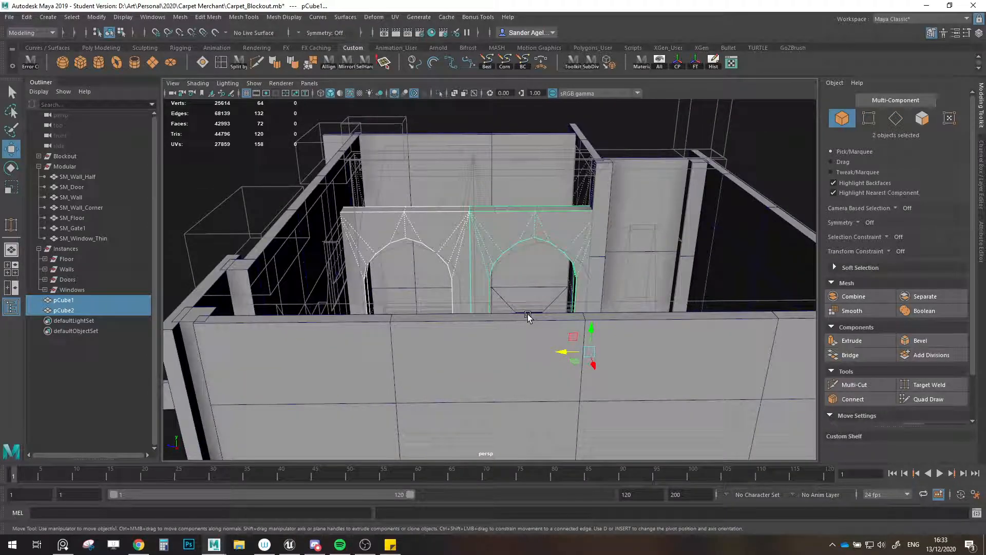
# - Shift both arch panels together on the upper floor and isolate the right-hand one
pyautogui.keyDown('alt'); pyautogui.moveTo(497, 283); pyautogui.dragTo(562, 323); pyautogui.keyUp('alt')
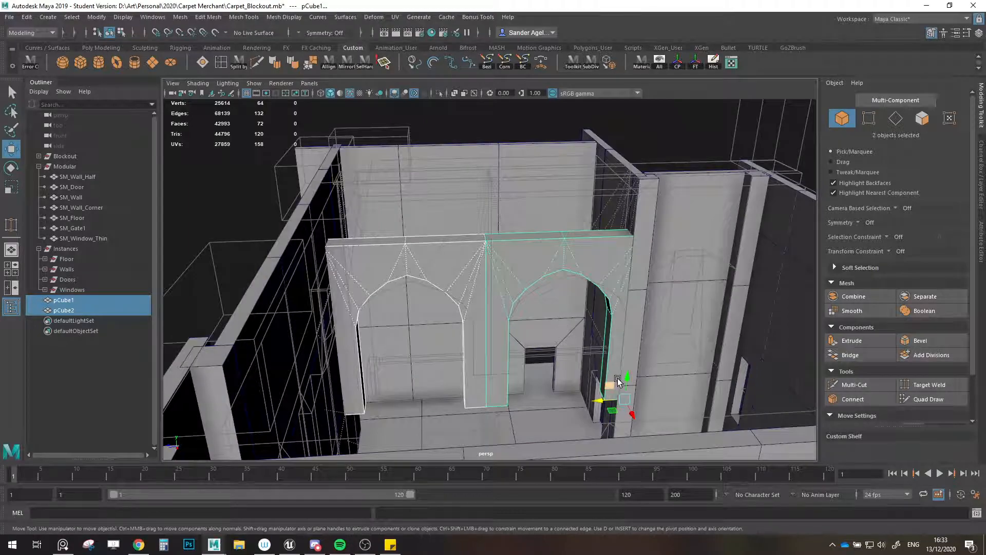
pyautogui.moveTo(618, 380); pyautogui.dragTo(636, 389)
pyautogui.keyDown('alt'); pyautogui.moveTo(591, 341); pyautogui.dragTo(557, 327); pyautogui.keyUp('alt')
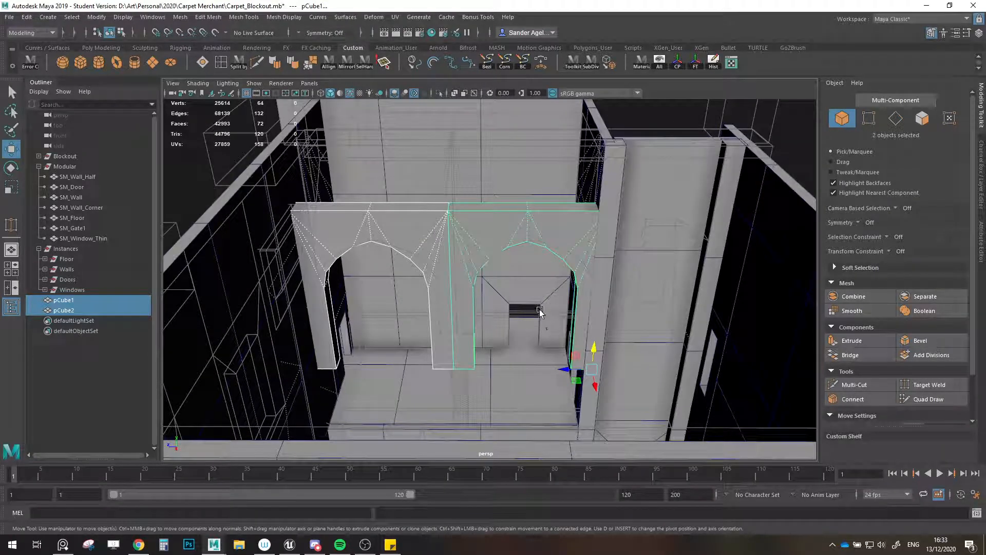
pyautogui.click(578, 252)
pyautogui.hotkey('ctrl', '1')
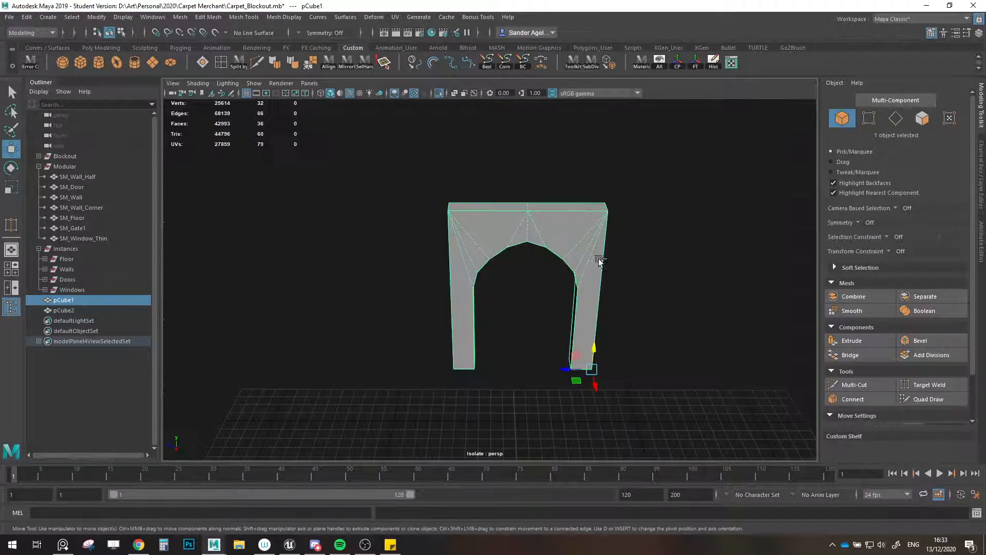
# - Try to narrow the arch panel by moving its outer side faces inward with grid snapping
pyautogui.click(923, 122)
pyautogui.keyDown('alt'); pyautogui.moveTo(609, 226); pyautogui.dragTo(561, 222); pyautogui.keyUp('alt')
pyautogui.click(610, 273)
pyautogui.keyDown('alt'); pyautogui.moveTo(538, 289); pyautogui.dragTo(573, 291); pyautogui.keyUp('alt')
pyautogui.press('x')
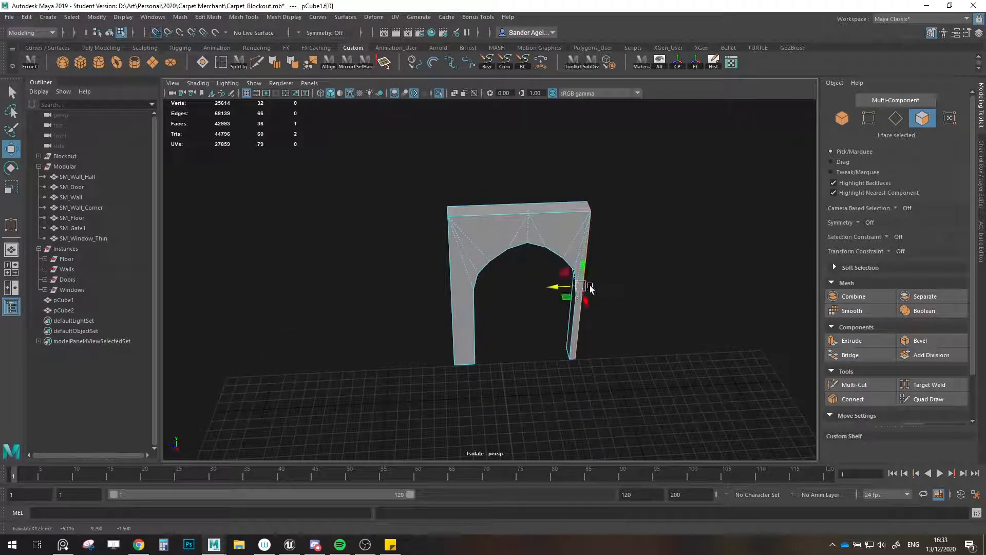
pyautogui.moveTo(473, 298)
pyautogui.keyDown('alt'); pyautogui.mouseDown()
pyautogui.moveTo(501, 304)
pyautogui.moveTo(393, 295)
pyautogui.moveTo(460, 290)
pyautogui.mouseUp(); pyautogui.keyUp('alt')
pyautogui.click(446, 310)
pyautogui.press('x')
pyautogui.hotkey('ctrl', 'z')
pyautogui.hotkey('ctrl', 'z')
pyautogui.hotkey('ctrl', 'z')
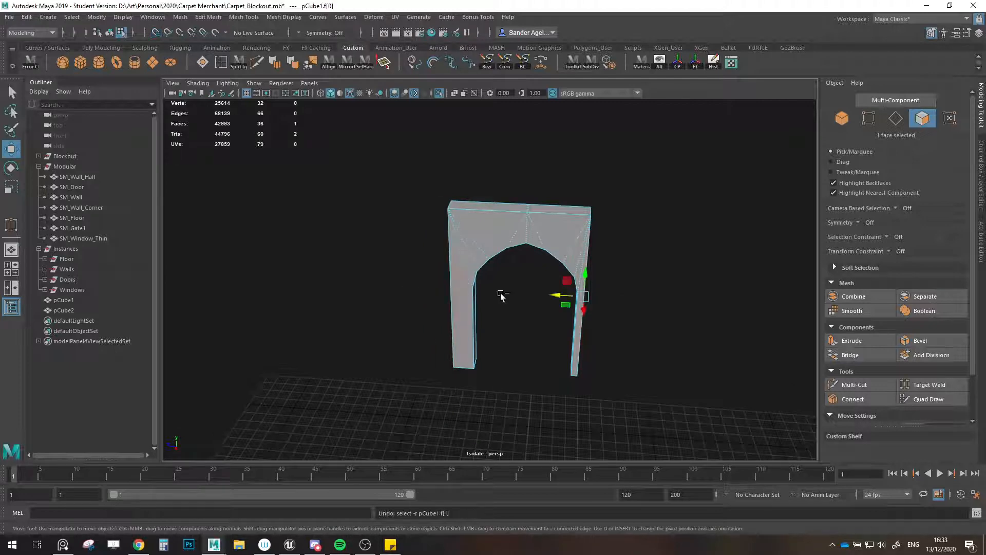
# - Multi-Cut edges from the arch's springing vertices to the outer side edges of both pillars, front and back
pyautogui.click(869, 119)
pyautogui.click(866, 384)
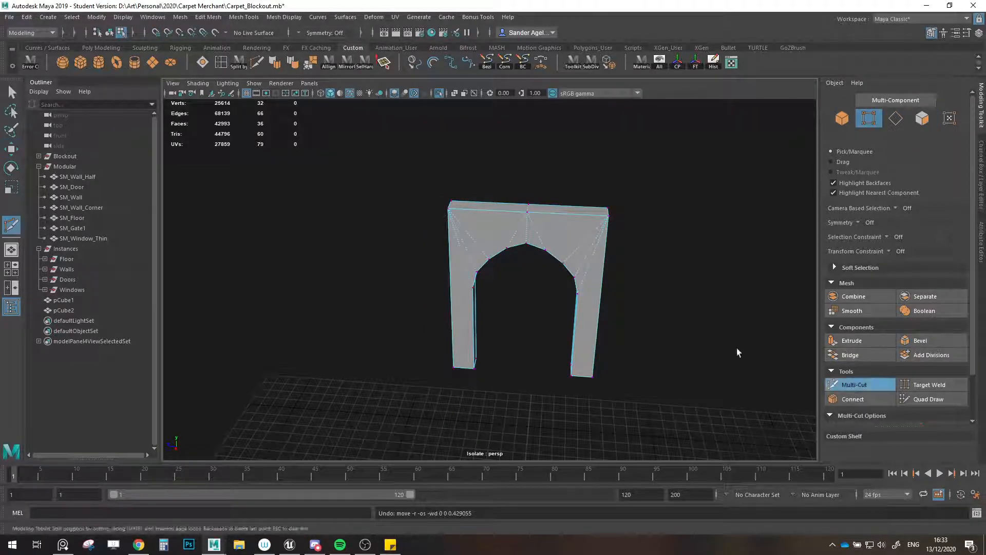
pyautogui.scroll(5, 535, 314)
pyautogui.keyDown('alt'); pyautogui.moveTo(493, 313); pyautogui.dragTo(542, 280); pyautogui.keyUp('alt')
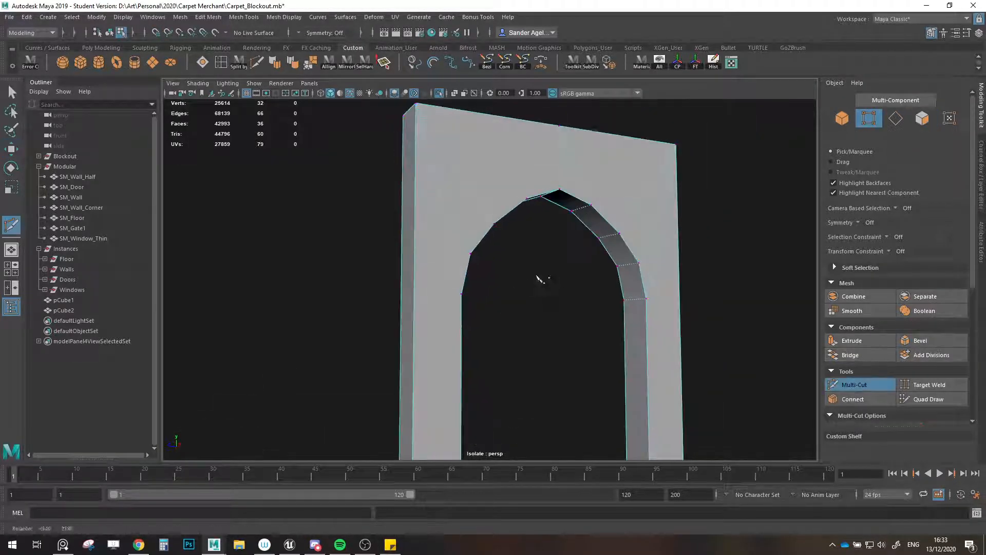
pyautogui.click(461, 294)
pyautogui.click(415, 294)
pyautogui.keyDown('alt'); pyautogui.moveTo(414, 297); pyautogui.dragTo(557, 314); pyautogui.keyUp('alt')
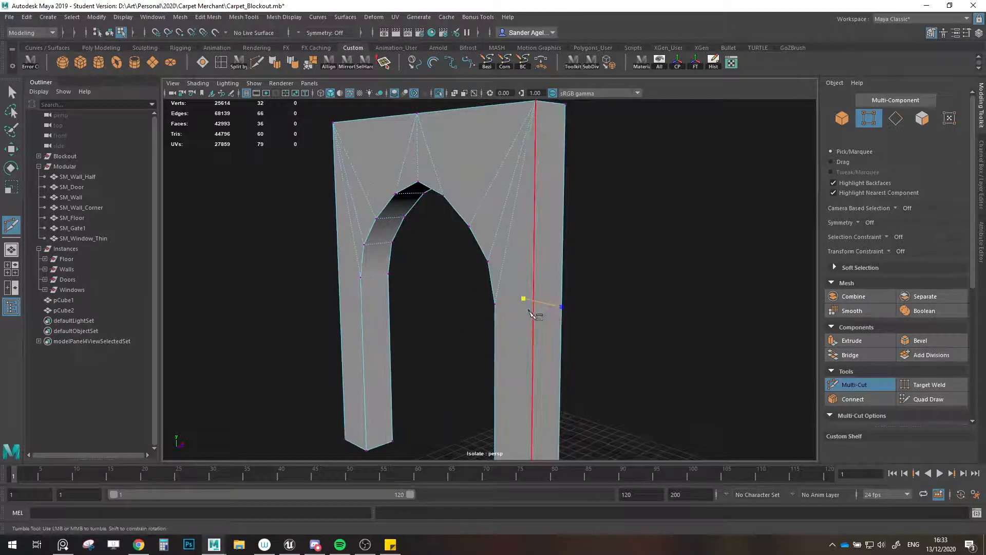
pyautogui.click(534, 313)
pyautogui.rightClick(497, 308)
pyautogui.keyDown('alt'); pyautogui.moveTo(497, 308); pyautogui.dragTo(447, 302); pyautogui.keyUp('alt')
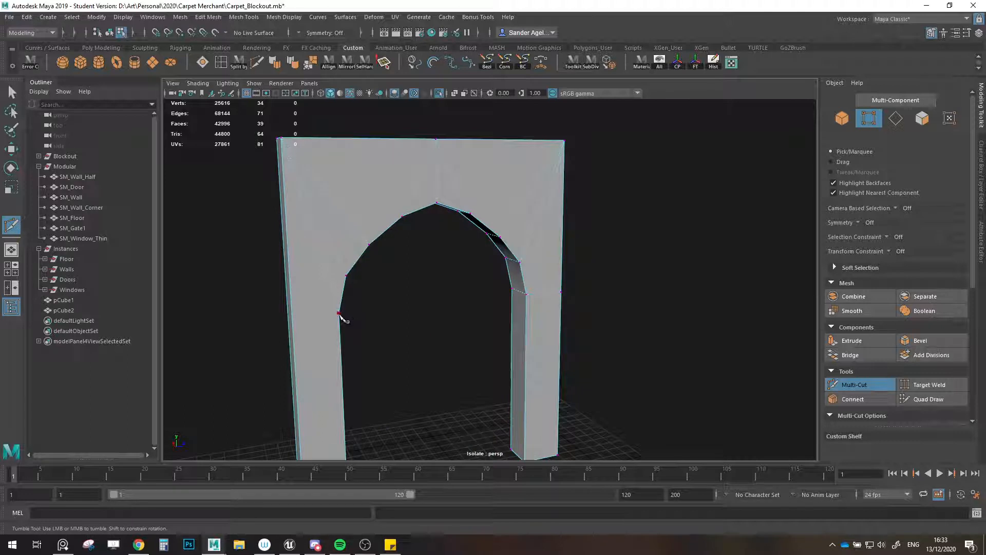
pyautogui.keyDown('alt'); pyautogui.moveTo(337, 319); pyautogui.dragTo(459, 299); pyautogui.keyUp('alt')
# - Flatten the four new outer edge vertices and snap them level with the arch's springing points
pyautogui.click(552, 354)
pyautogui.press('w')
pyautogui.press('r')
pyautogui.press('w')
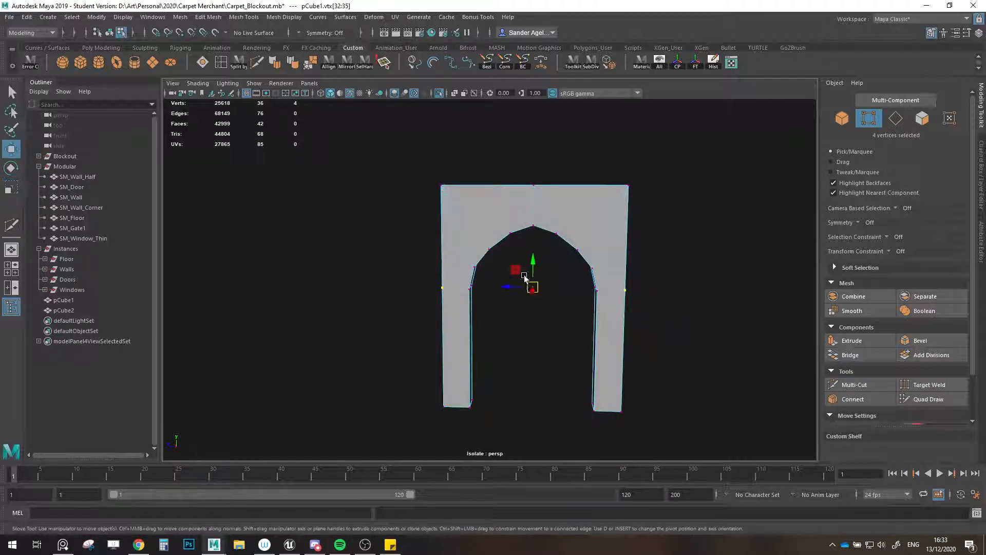
pyautogui.press('v')
# - Connect the upper and bottom horizontal edges of each pillar to add a vertical split down its middle
pyautogui.press('F10')
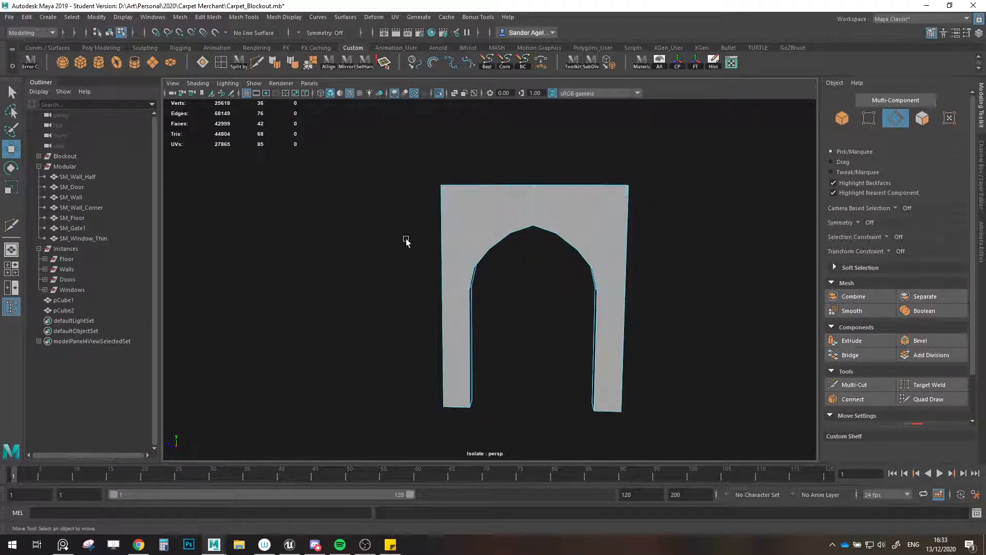
pyautogui.click(612, 292)
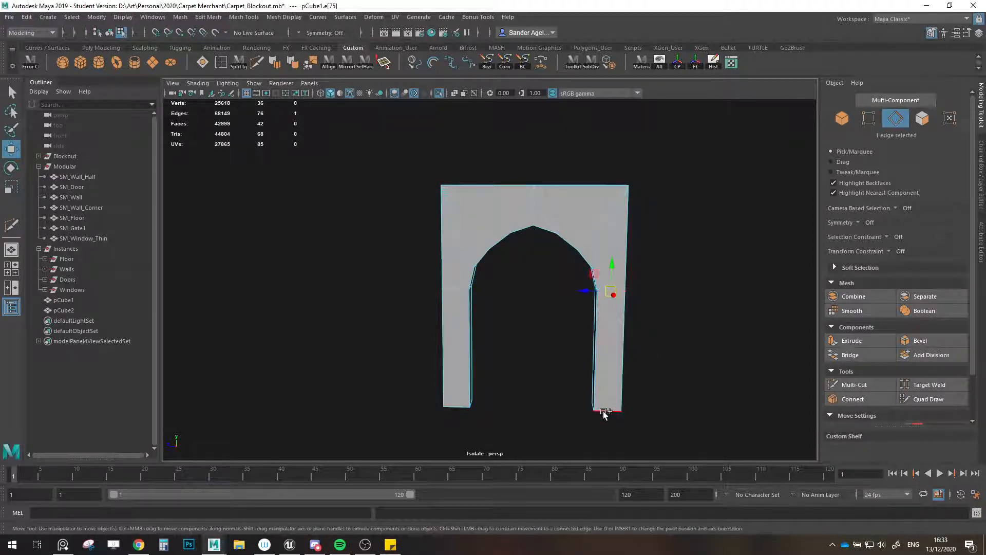
pyautogui.keyDown('shift'); pyautogui.click(604, 412); pyautogui.keyUp('shift')
pyautogui.keyDown('shift'); pyautogui.click(455, 296); pyautogui.keyUp('shift')
pyautogui.keyDown('shift'); pyautogui.click(459, 402); pyautogui.keyUp('shift')
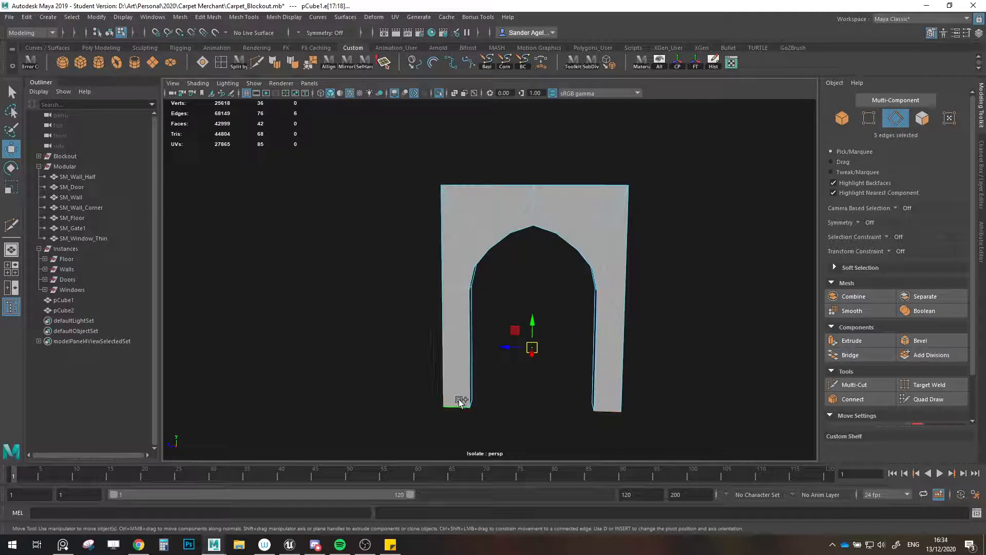
pyautogui.click(855, 400)
pyautogui.press('w')
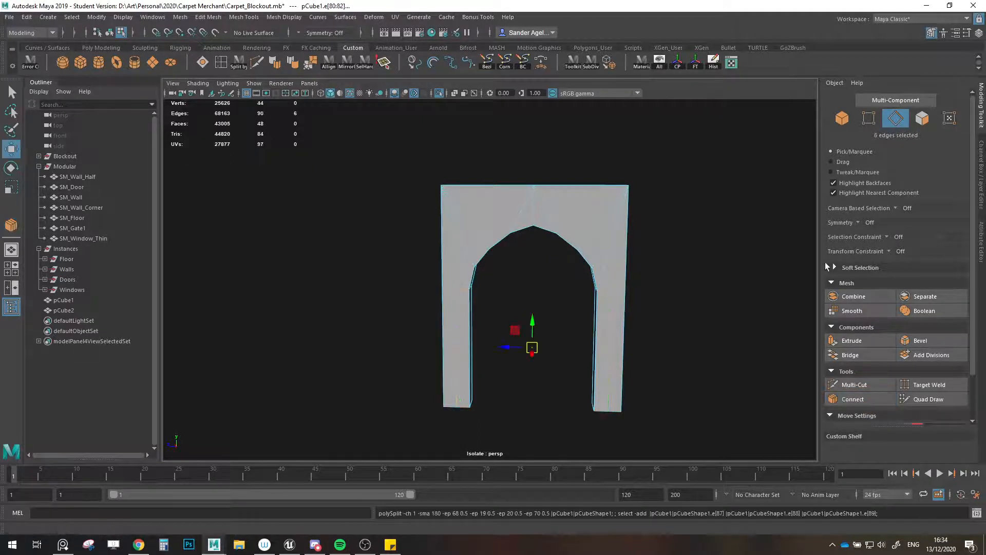
# - Delete the outer half faces of both pillars below the arch's springing line
pyautogui.click(921, 119)
pyautogui.keyDown('alt'); pyautogui.moveTo(662, 348); pyautogui.dragTo(621, 292, button='middle'); pyautogui.keyUp('alt')
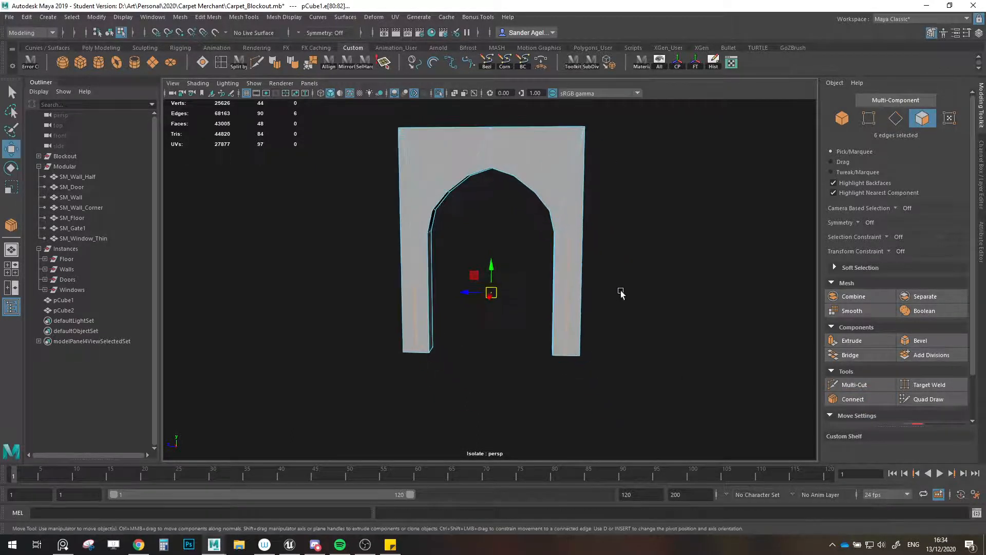
pyautogui.moveTo(622, 292); pyautogui.dragTo(577, 370)
pyautogui.keyDown('alt'); pyautogui.moveTo(577, 370); pyautogui.dragTo(639, 370, button='middle'); pyautogui.keyUp('alt')
pyautogui.moveTo(436, 286); pyautogui.dragTo(498, 372)
pyautogui.press('Delete')
pyautogui.keyDown('alt'); pyautogui.moveTo(564, 170); pyautogui.dragTo(568, 265, button='middle'); pyautogui.keyUp('alt')
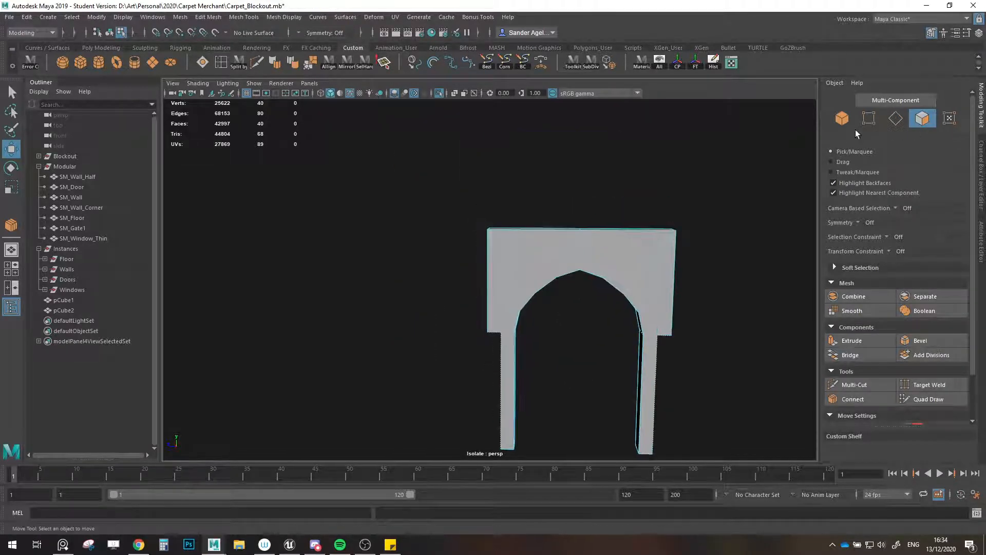
# - Move the panel's top corner vertices on both sides inward, vertex-snapped in line with the narrowed pillars
pyautogui.click(869, 119)
pyautogui.moveTo(452, 195); pyautogui.dragTo(494, 240)
pyautogui.moveTo(494, 239); pyautogui.dragTo(507, 323, button='middle')
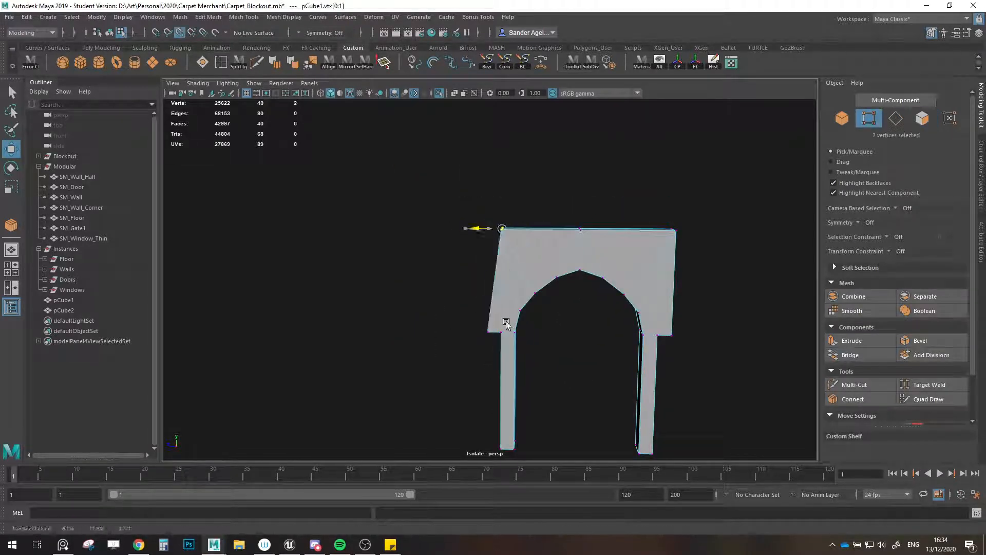
pyautogui.moveTo(736, 174); pyautogui.dragTo(657, 253)
pyautogui.moveTo(658, 229); pyautogui.dragTo(653, 324, button='middle')
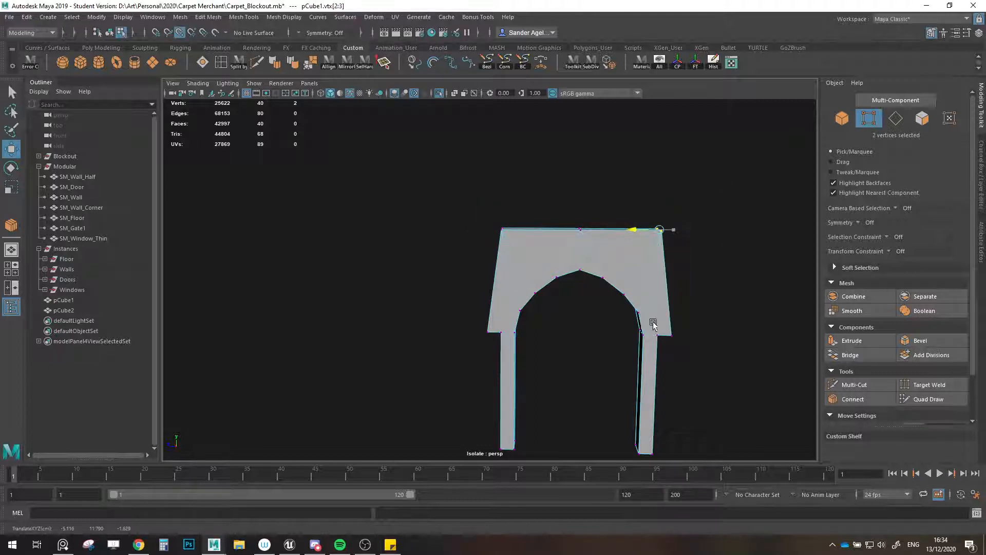
# - Target Weld the overhanging side vertices onto the outer vertices at the top of the narrowed pillars
pyautogui.click(930, 385)
pyautogui.keyDown('alt'); pyautogui.moveTo(712, 318); pyautogui.dragTo(501, 307); pyautogui.keyUp('alt')
pyautogui.moveTo(349, 269)
pyautogui.mouseDown()
pyautogui.moveTo(377, 276)
pyautogui.moveTo(364, 272)
pyautogui.mouseUp()
pyautogui.hotkey('ctrl', 'z')
pyautogui.keyDown('alt'); pyautogui.moveTo(448, 258); pyautogui.dragTo(376, 281); pyautogui.keyUp('alt')
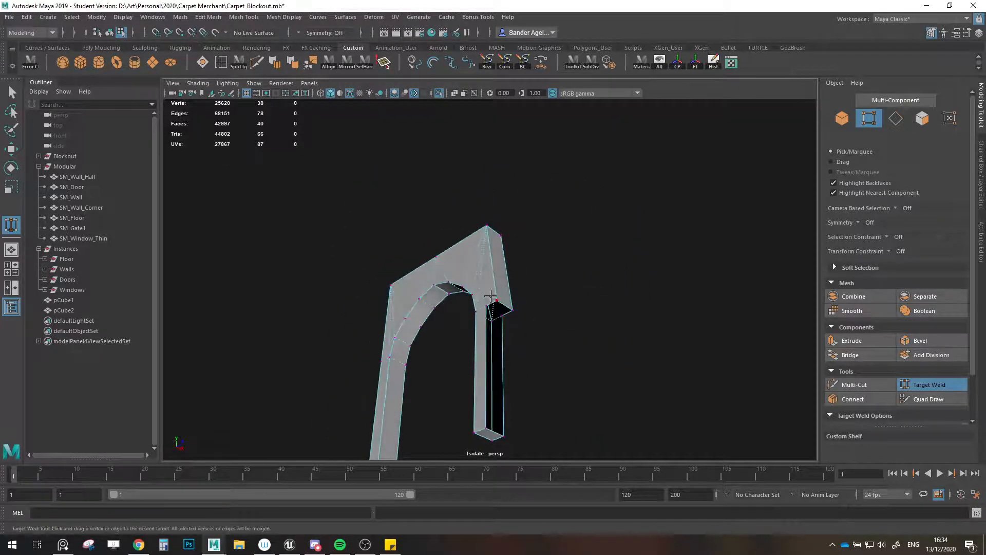
pyautogui.moveTo(496, 303)
pyautogui.mouseDown()
pyautogui.moveTo(487, 306)
pyautogui.moveTo(494, 316)
pyautogui.mouseUp()
pyautogui.press('w')
# - Fill the open outer sides of both pillars and bring back the full scene
pyautogui.press('F10')
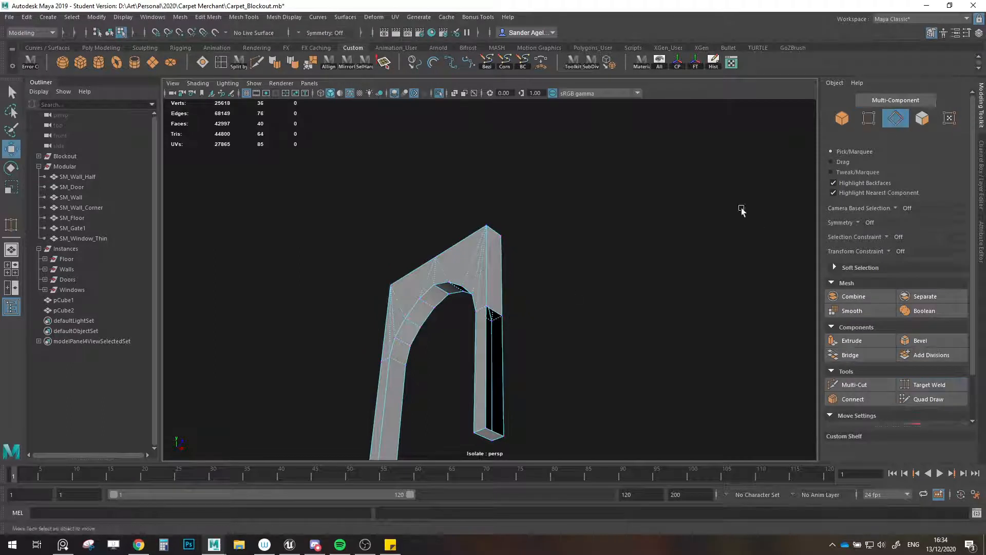
pyautogui.doubleClick(493, 311)
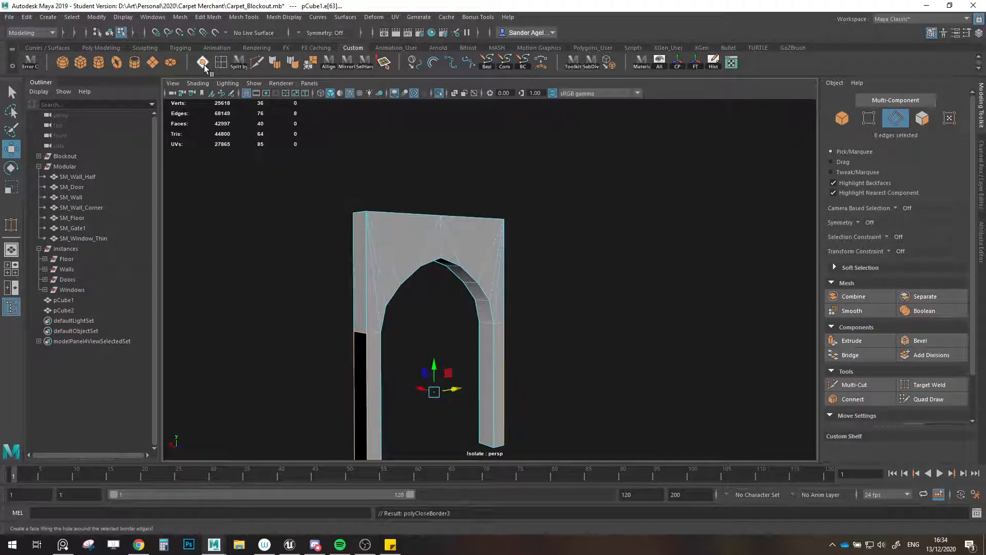
pyautogui.click(842, 119)
pyautogui.hotkey('ctrl', '1')
pyautogui.scroll(-5, 613, 205)
pyautogui.keyDown('alt'); pyautogui.moveTo(612, 205); pyautogui.dragTo(291, 269); pyautogui.keyUp('alt')
pyautogui.scroll(3, 522, 258)
pyautogui.keyDown('alt'); pyautogui.moveTo(522, 257); pyautogui.dragTo(535, 268); pyautogui.keyUp('alt')
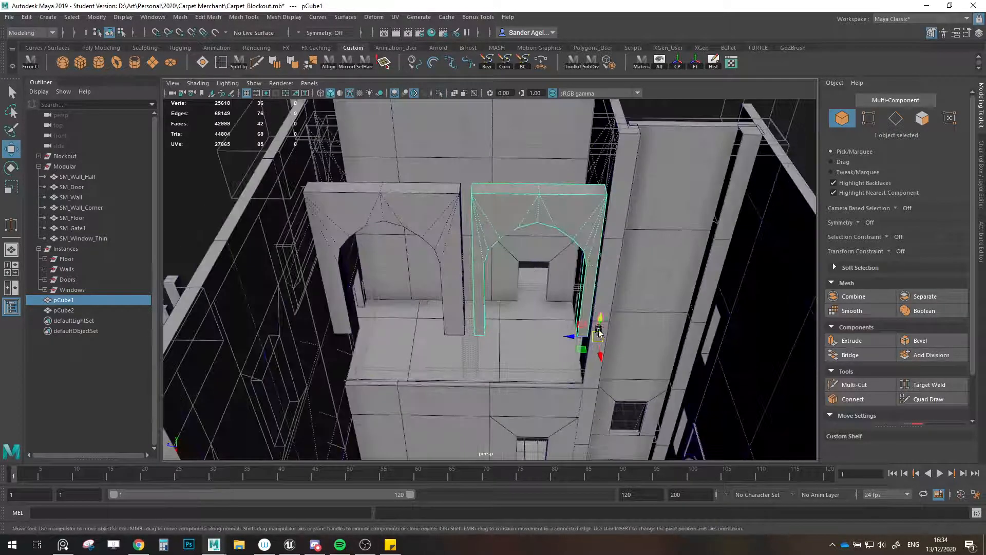
# - Vertex-snap the narrowed arch panel's pivot to its outer bottom corner
pyautogui.press('d')
pyautogui.press('v')
pyautogui.moveTo(597, 338); pyautogui.dragTo(462, 282)
# - Delete the old wide arch copy and duplicate the narrowed arch panel in its place, selecting both panels
pyautogui.click(448, 256)
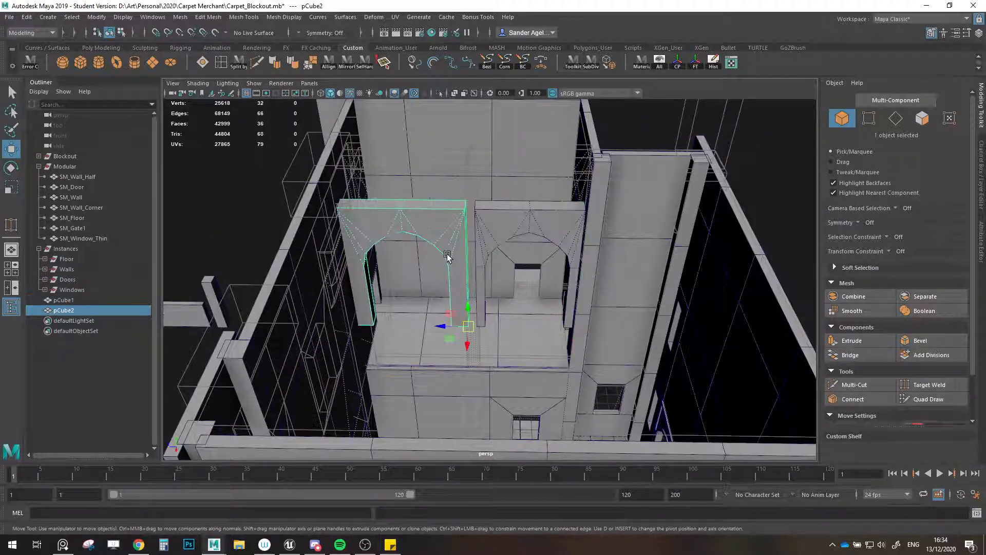
pyautogui.press('Delete')
pyautogui.click(501, 228)
pyautogui.scroll(2, 552, 314)
pyautogui.keyDown('shift'); pyautogui.moveTo(556, 338); pyautogui.dragTo(447, 336); pyautogui.keyUp('shift')
pyautogui.keyDown('shift'); pyautogui.click(488, 227); pyautogui.keyUp('shift')
# - Move both arch panels up to the adjoining wall column and set their Scale Z to 4.5
pyautogui.moveTo(572, 320); pyautogui.dragTo(611, 291)
pyautogui.press('r')
pyautogui.click(979, 190)
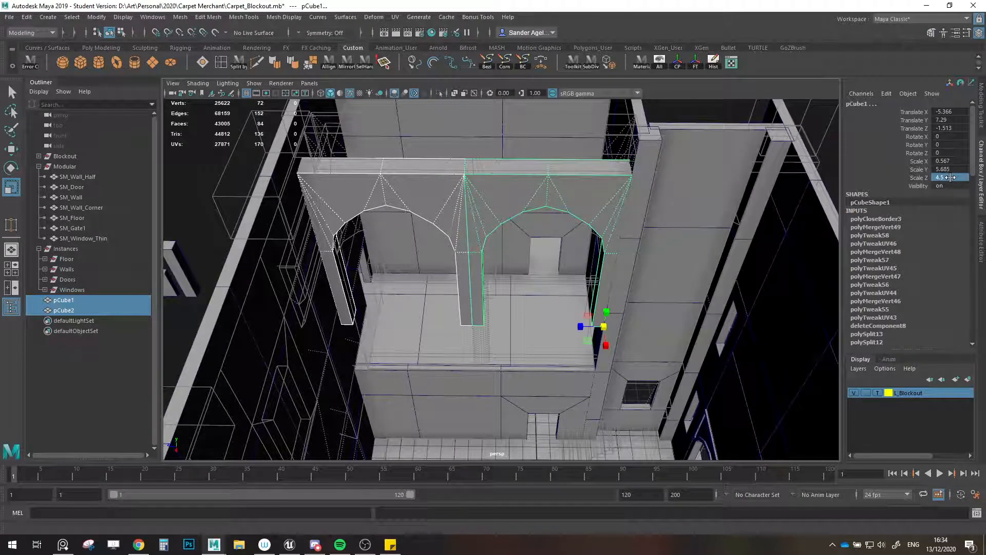
pyautogui.press('w')
pyautogui.click(433, 189)
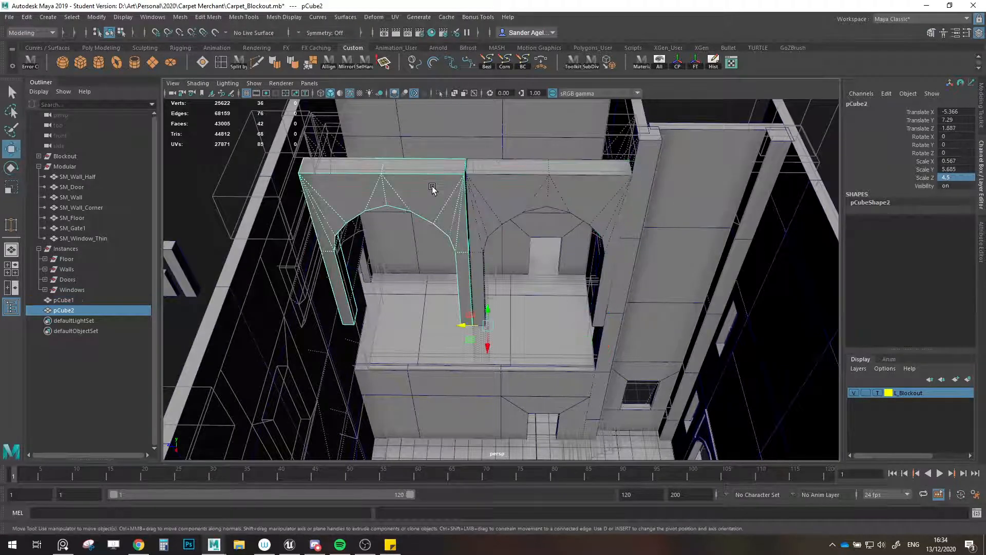
# - Move the arch panels along the opening so the copy sits flush against the first, and select both
pyautogui.click(518, 200)
pyautogui.keyDown('shift'); pyautogui.moveTo(574, 329); pyautogui.dragTo(455, 326); pyautogui.keyUp('shift')
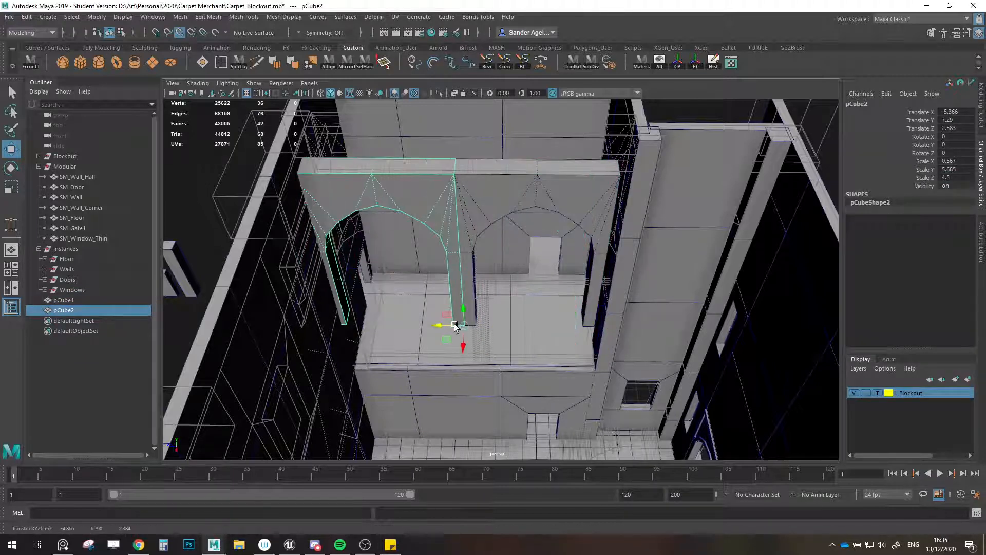
pyautogui.keyDown('shift'); pyautogui.click(520, 229); pyautogui.keyUp('shift')
pyautogui.moveTo(571, 325)
pyautogui.mouseDown()
pyautogui.moveTo(581, 325)
pyautogui.moveTo(546, 308)
pyautogui.moveTo(534, 321)
pyautogui.moveTo(539, 333)
pyautogui.moveTo(505, 321)
pyautogui.moveTo(606, 333)
pyautogui.moveTo(569, 343)
pyautogui.mouseUp()
pyautogui.press('r')
pyautogui.press('w')
pyautogui.hotkey('ctrl', 'z')
pyautogui.hotkey('ctrl', 'z')
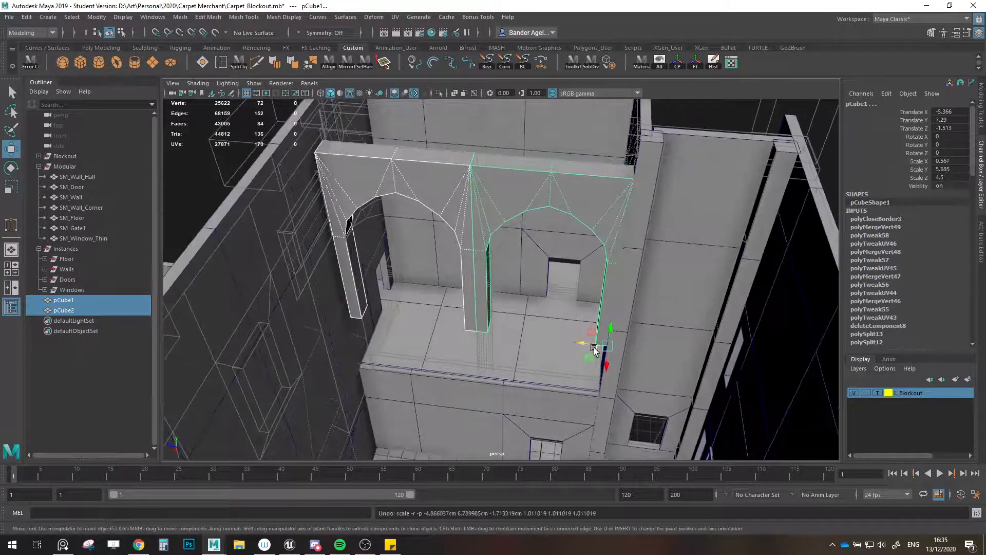
# - Align both arch panels with the adjoining wall column, enlarge them uniformly by about 10 percent and set Scale Z to 5
pyautogui.press('r')
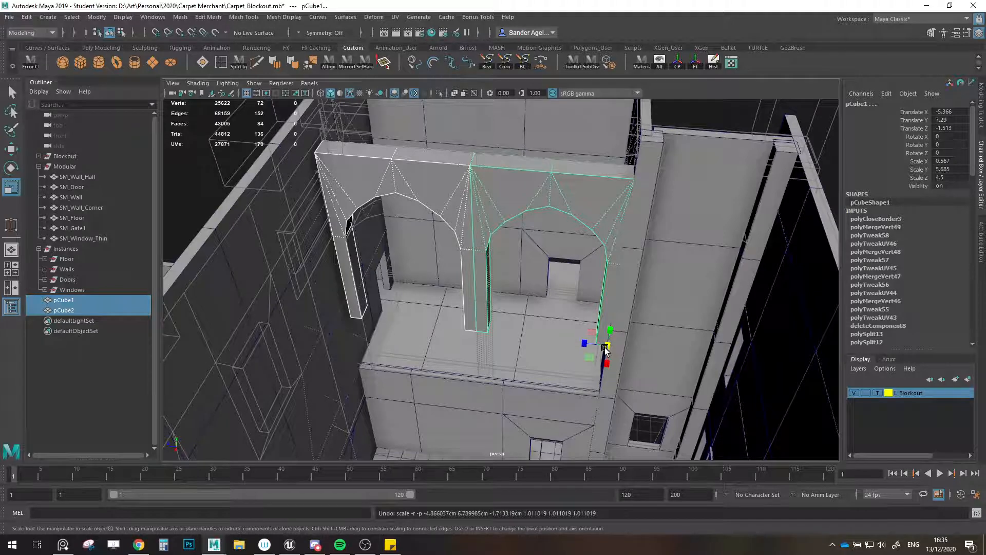
pyautogui.press('w')
pyautogui.moveTo(605, 344)
pyautogui.mouseDown()
pyautogui.moveTo(622, 353)
pyautogui.moveTo(630, 338)
pyautogui.moveTo(597, 340)
pyautogui.mouseUp()
pyautogui.press('r')
pyautogui.press('w')
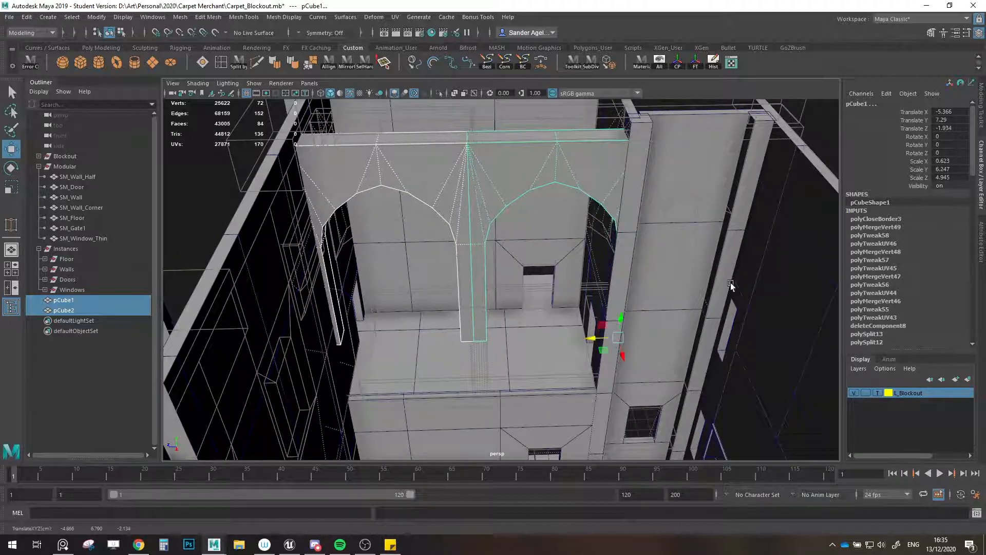
pyautogui.write('5')
pyautogui.press('Return')
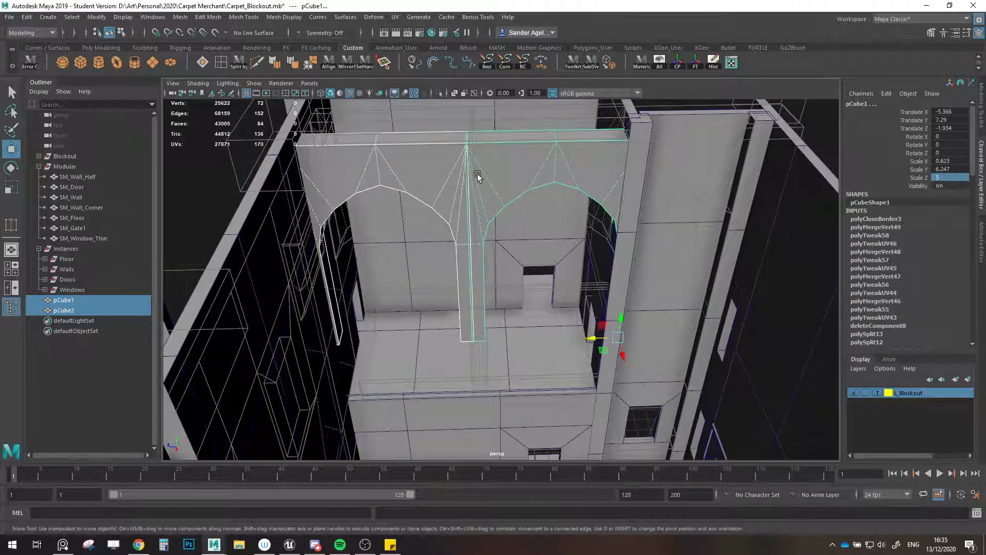
# - Delete the outer arch panel copy and select the remaining panel beside the column
pyautogui.click(429, 171)
pyautogui.press('Delete')
pyautogui.click(548, 159)
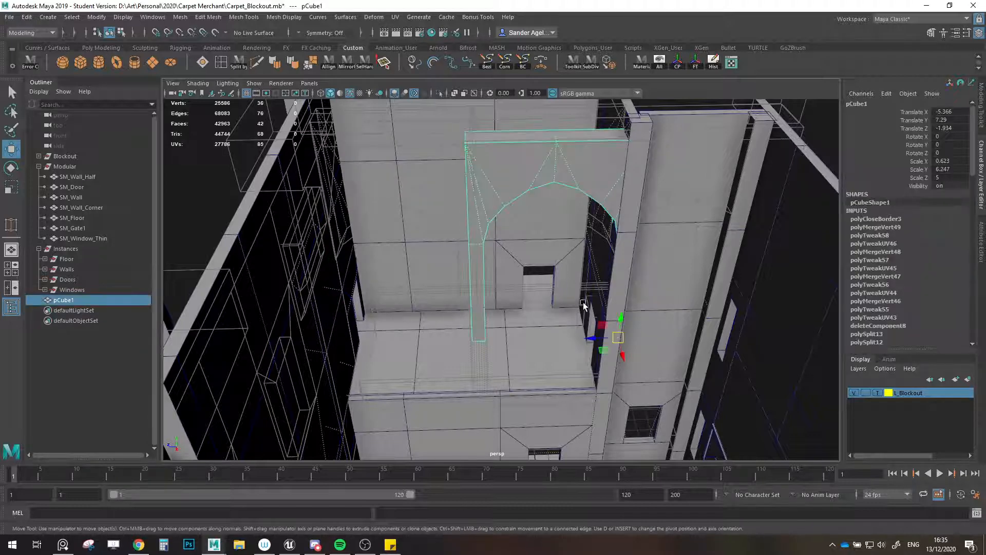
# - Lower the remaining arch panel toward the upper floor and show the modeling tools in place of the channel values
pyautogui.press('r')
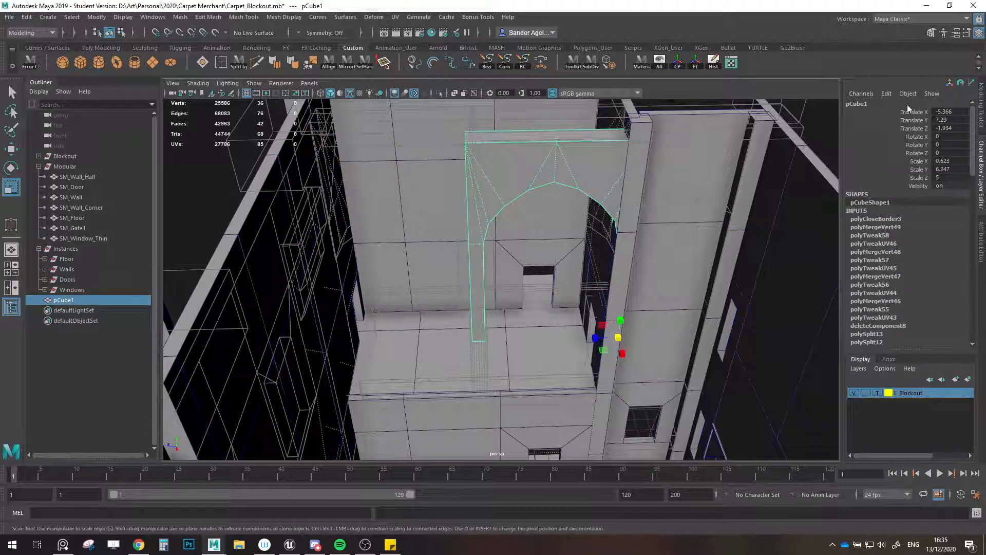
pyautogui.click(981, 106)
pyautogui.press('w')
pyautogui.click(919, 121)
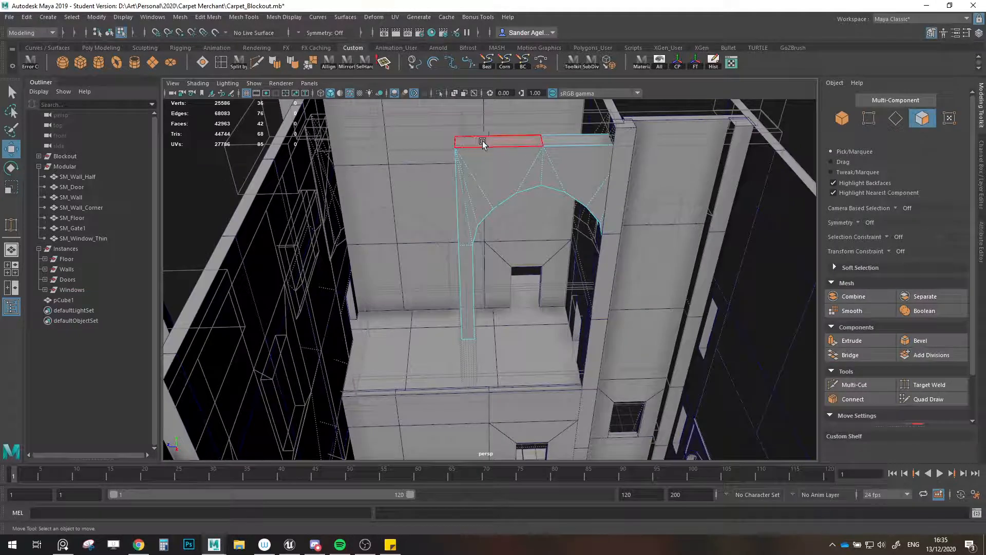
pyautogui.press('F8')
pyautogui.moveTo(609, 316); pyautogui.dragTo(596, 354)
# - Try lowering the two top faces of the arch panel by 0.5 units
pyautogui.click(919, 123)
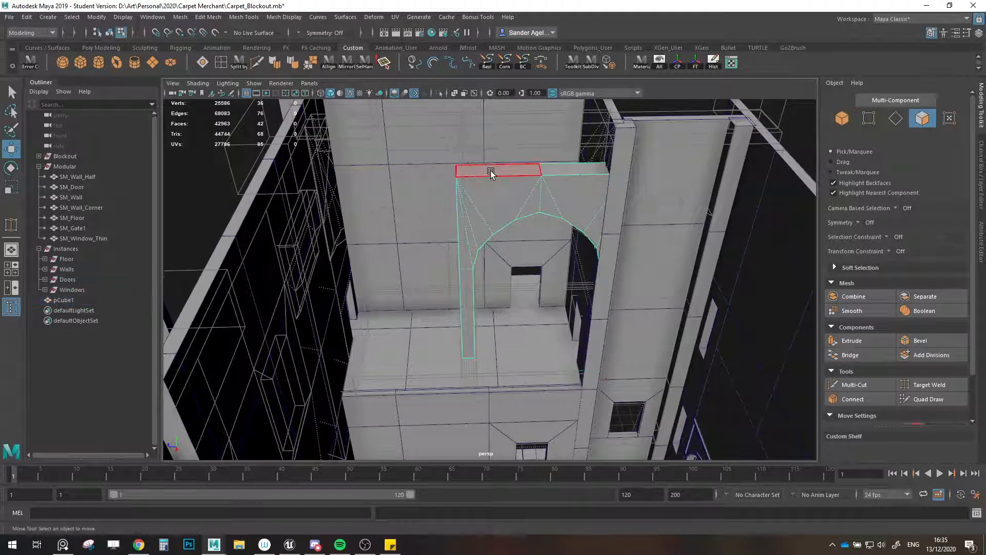
pyautogui.click(492, 169)
pyautogui.keyDown('shift'); pyautogui.click(561, 165); pyautogui.keyUp('shift')
pyautogui.moveTo(535, 142); pyautogui.dragTo(546, 177)
pyautogui.keyDown('alt'); pyautogui.moveTo(547, 177); pyautogui.dragTo(553, 273, button='middle'); pyautogui.keyUp('alt')
pyautogui.keyDown('alt'); pyautogui.moveTo(553, 272); pyautogui.dragTo(566, 247); pyautogui.keyUp('alt')
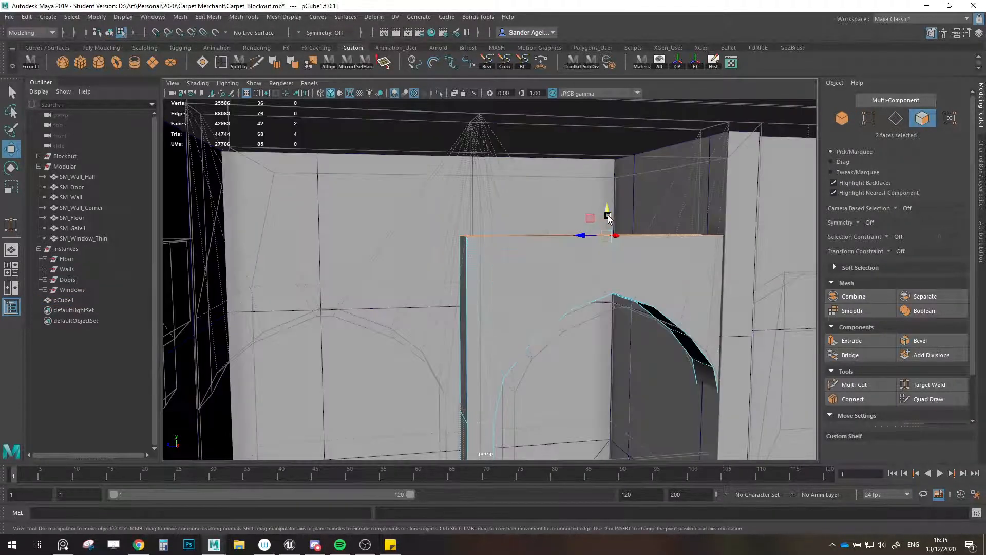
pyautogui.moveTo(608, 217); pyautogui.dragTo(611, 259)
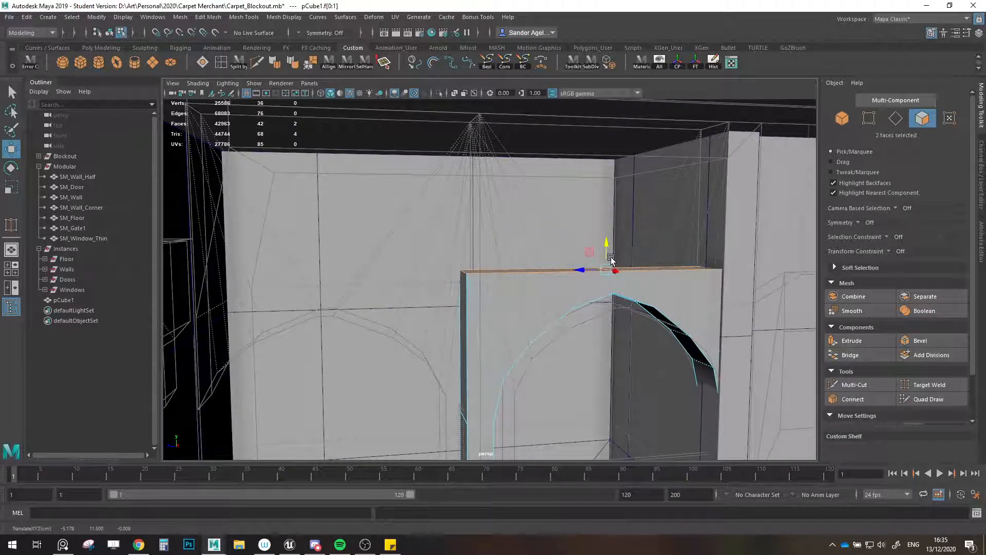
pyautogui.keyDown('alt'); pyautogui.moveTo(611, 260); pyautogui.dragTo(588, 232, button='middle'); pyautogui.keyUp('alt')
pyautogui.keyDown('alt'); pyautogui.moveTo(588, 233); pyautogui.dragTo(594, 228); pyautogui.keyUp('alt')
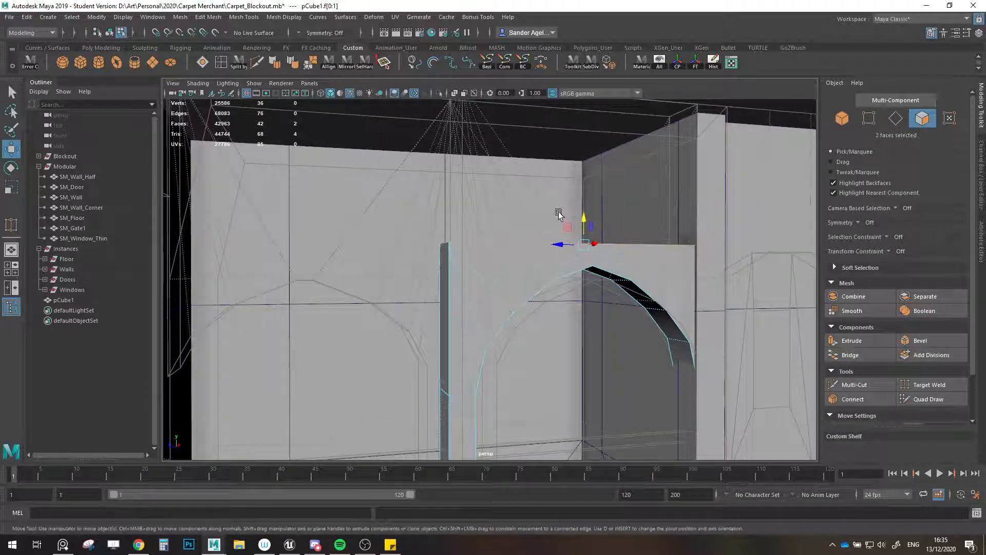
pyautogui.hotkey('ctrl', 'z')
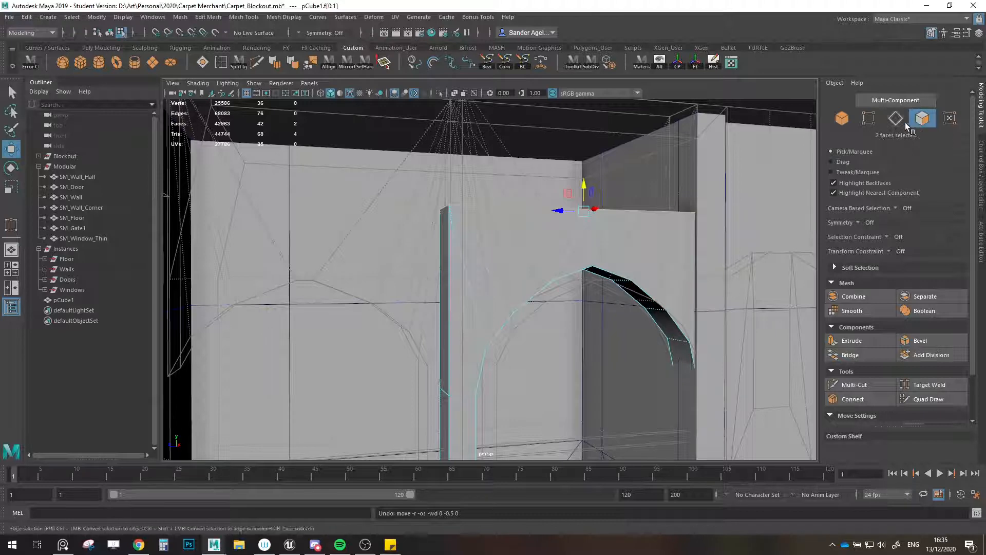
# - Isolate the arch panel and raise the bottom vertices of both pillars to leave short stubs below the arch
pyautogui.click(842, 119)
pyautogui.hotkey('ctrl', '1')
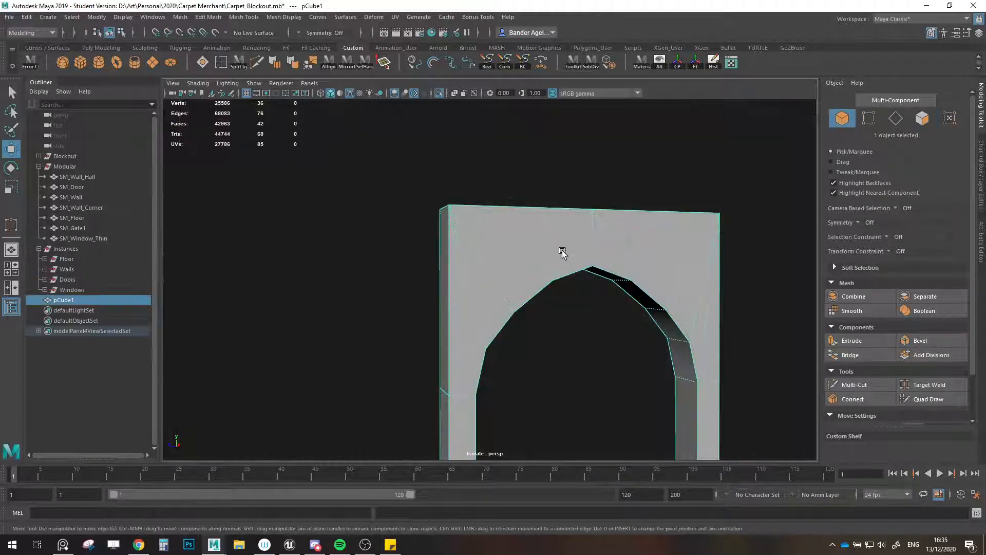
pyautogui.keyDown('alt'); pyautogui.moveTo(562, 252); pyautogui.dragTo(581, 303); pyautogui.keyUp('alt')
pyautogui.keyDown('alt'); pyautogui.moveTo(581, 303); pyautogui.dragTo(613, 172, button='middle'); pyautogui.keyUp('alt')
pyautogui.moveTo(585, 242)
pyautogui.keyDown('alt'); pyautogui.mouseDown()
pyautogui.moveTo(581, 264)
pyautogui.moveTo(597, 253)
pyautogui.mouseUp(); pyautogui.keyUp('alt')
pyautogui.keyDown('alt'); pyautogui.moveTo(585, 286); pyautogui.dragTo(591, 249, button='middle'); pyautogui.keyUp('alt')
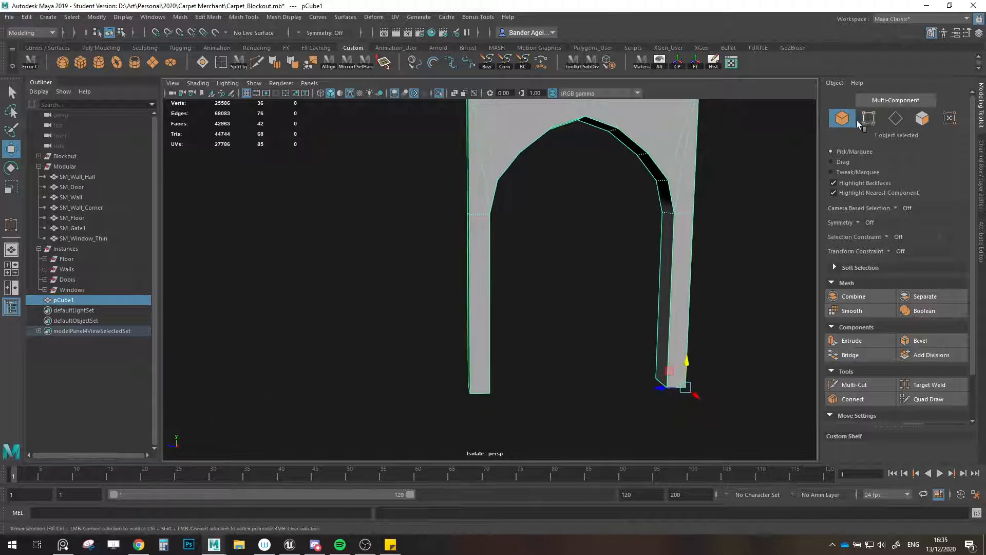
pyautogui.click(866, 123)
pyautogui.moveTo(442, 325); pyautogui.dragTo(751, 431)
pyautogui.scroll(-3, 595, 378)
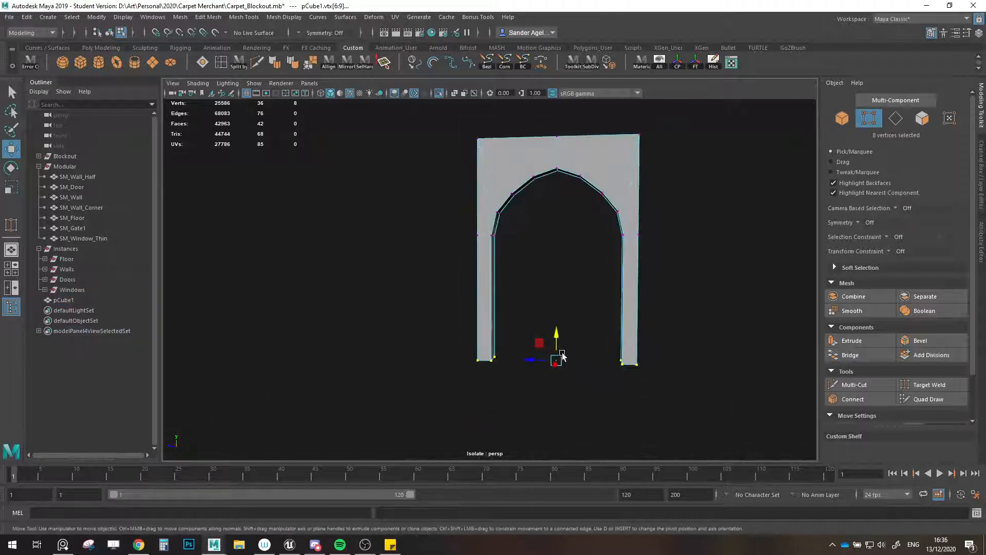
pyautogui.moveTo(561, 343); pyautogui.dragTo(556, 269)
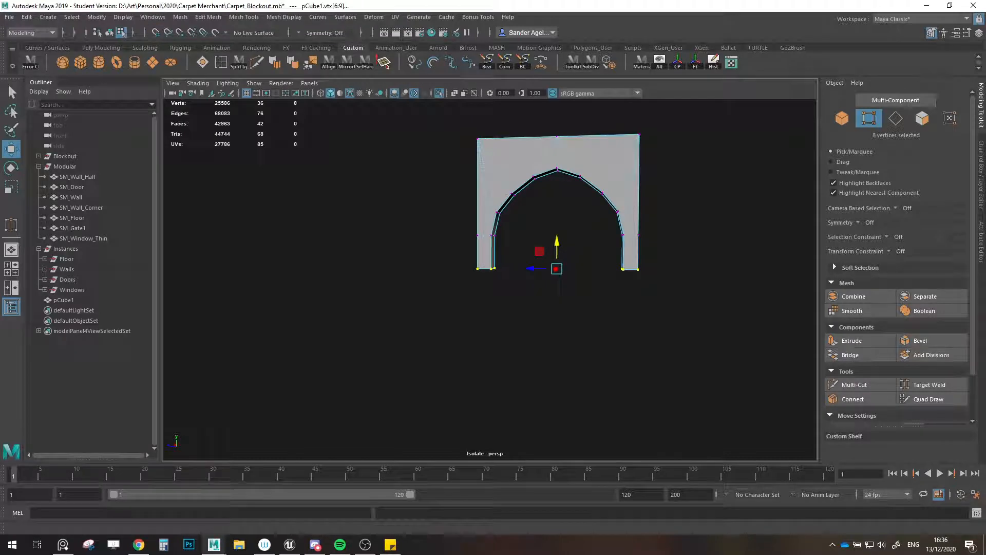
# - Switch to Snipping Tool and capture the reference photo of the arched balcony
pyautogui.press('super+2')
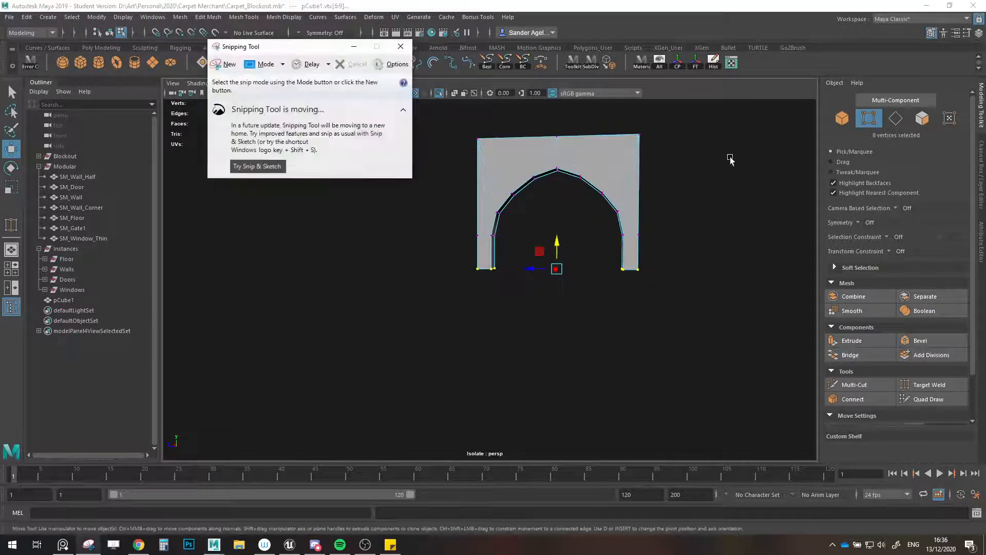
pyautogui.click(229, 64)
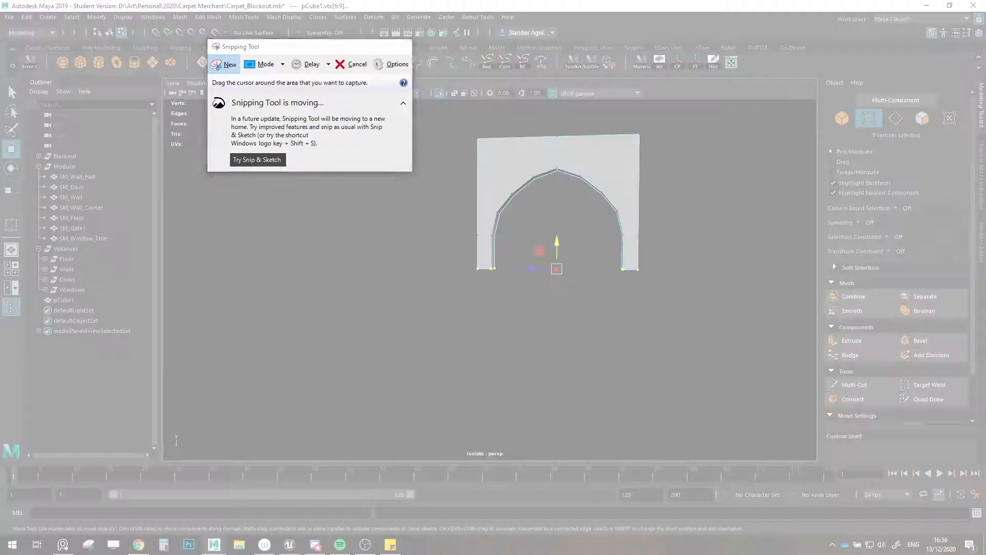
pyautogui.press('Escape')
pyautogui.click(225, 65)
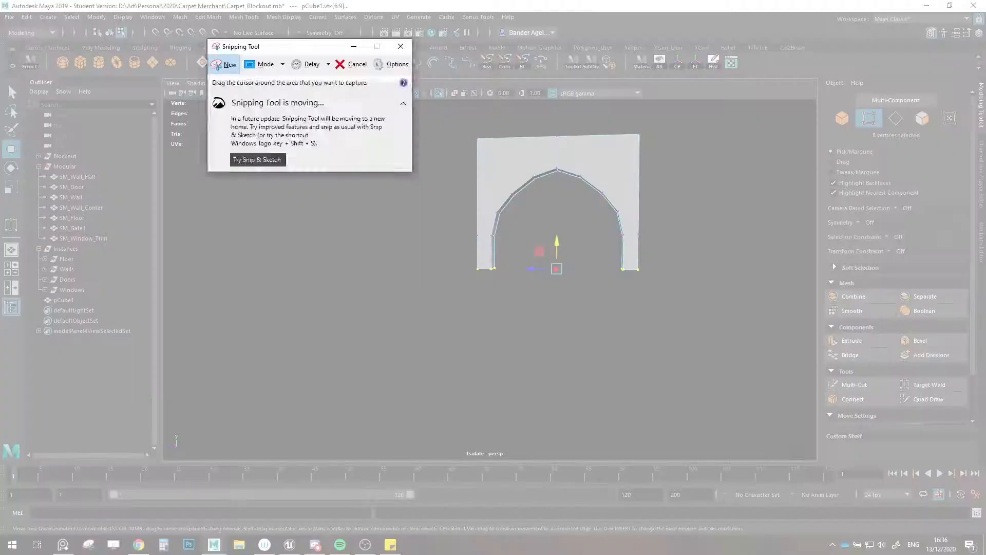
pyautogui.click(224, 64)
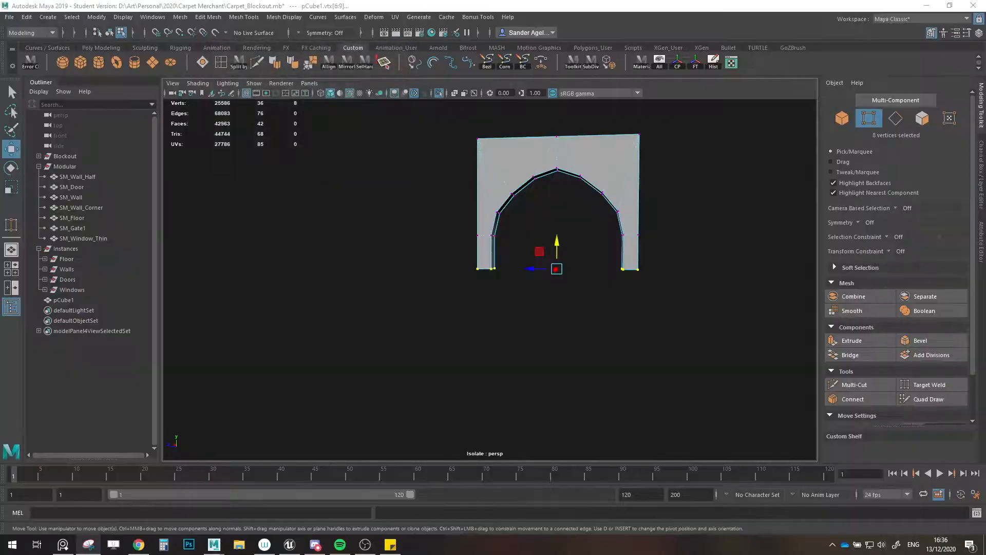
# - Switch to the reference board, paste the captured balcony photo below the other images and frame it
pyautogui.moveTo(985, 272); pyautogui.dragTo(272, 253, button='right')
pyautogui.scroll(-10, 274, 252)
pyautogui.hotkey('ctrl', 'v')
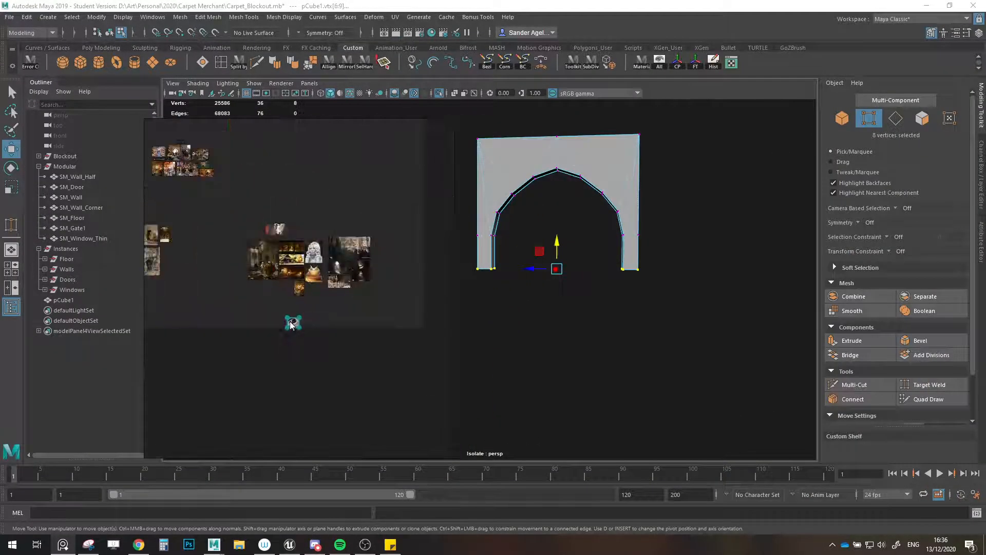
pyautogui.scroll(9, 294, 325)
pyautogui.moveTo(373, 292); pyautogui.dragTo(235, 370, button='right')
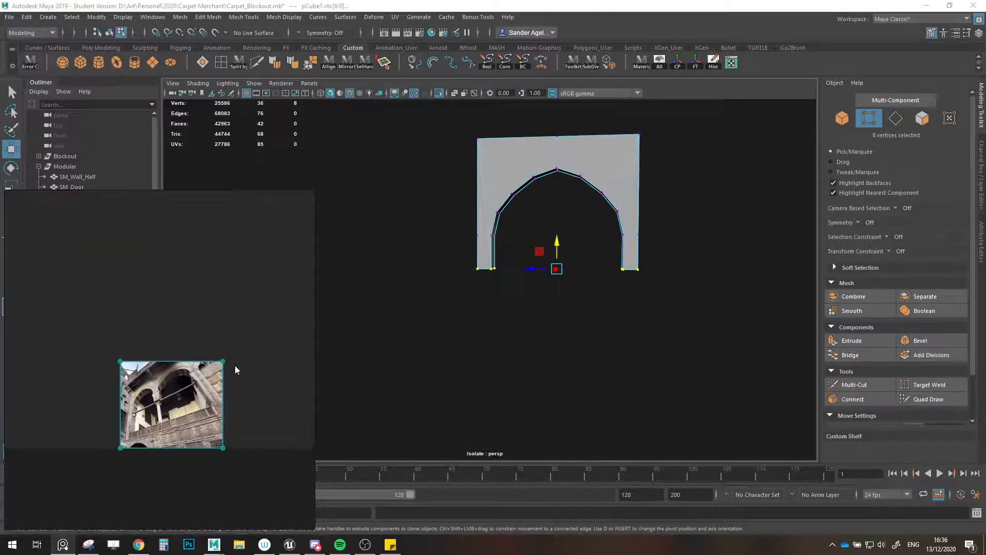
# - Shrink the reference board into the screen corner and zoom the balcony photo in on the column capital between the arches
pyautogui.moveTo(312, 193); pyautogui.dragTo(186, 305)
pyautogui.scroll(5, 110, 420)
pyautogui.scroll(3, 62, 428)
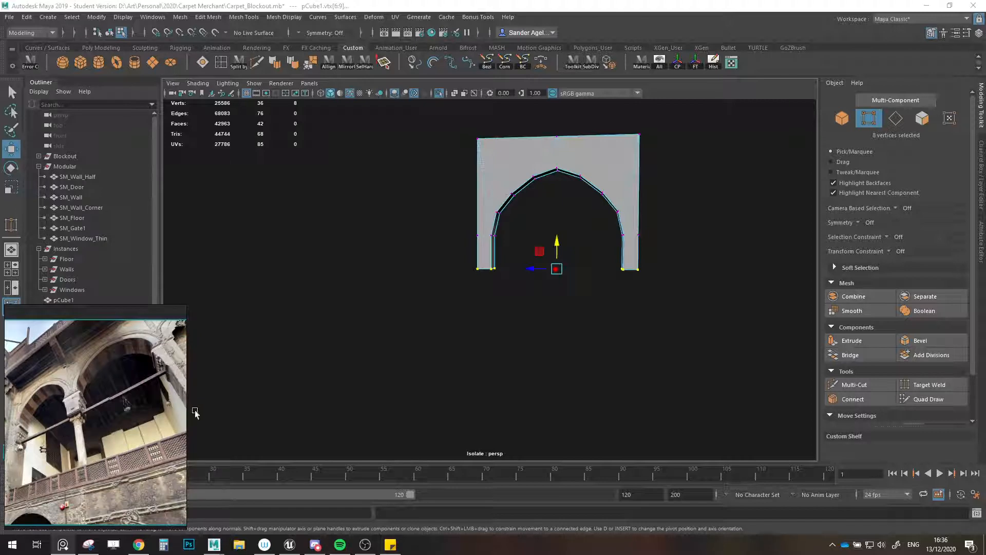
pyautogui.moveTo(186, 410); pyautogui.dragTo(250, 409)
pyautogui.moveTo(101, 402); pyautogui.dragTo(136, 402, button='middle')
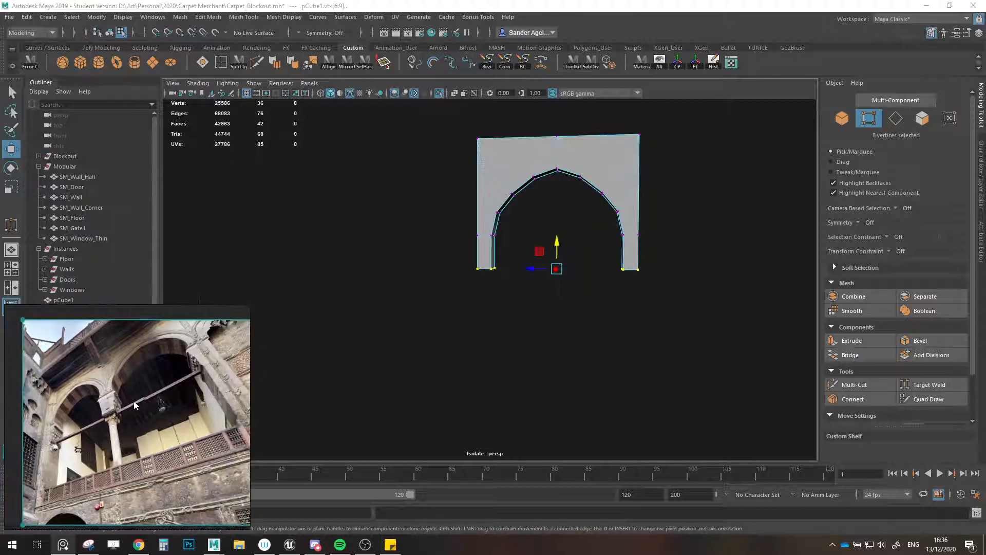
pyautogui.scroll(2, 135, 402)
pyautogui.scroll(3, 136, 401)
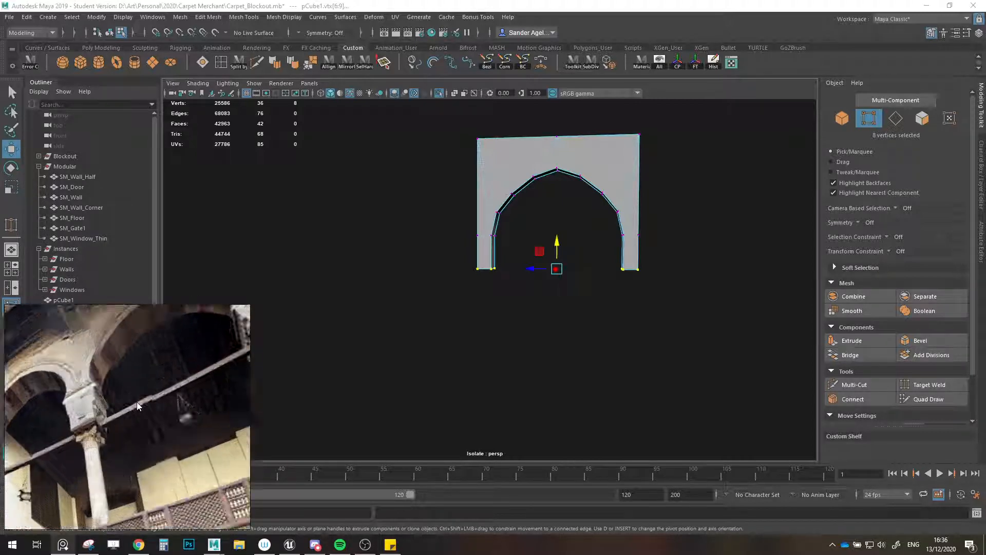
# - Try scaling the inner faces of both pillar stubs toward each other
pyautogui.keyDown('alt'); pyautogui.moveTo(529, 239); pyautogui.dragTo(533, 272, button='middle'); pyautogui.keyUp('alt')
pyautogui.scroll(3, 533, 272)
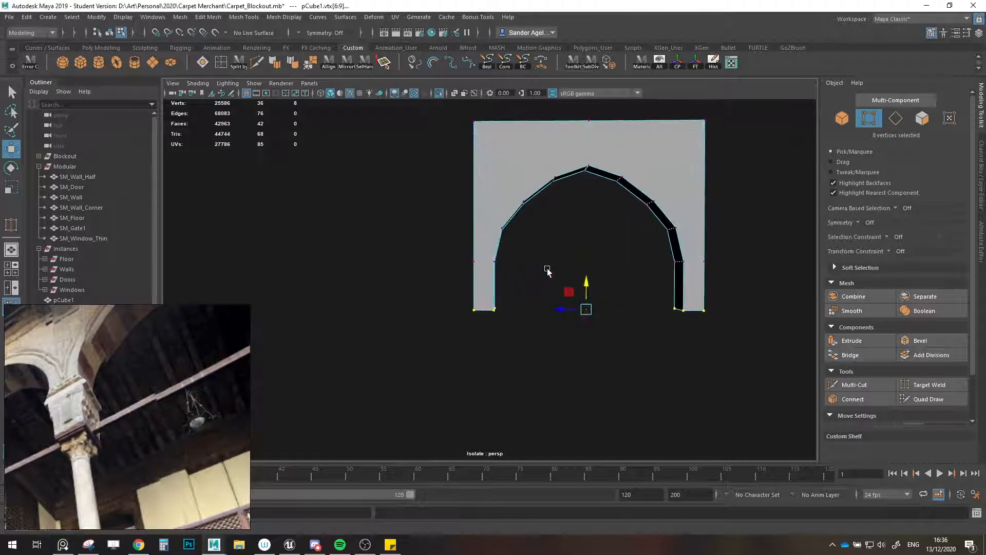
pyautogui.click(928, 126)
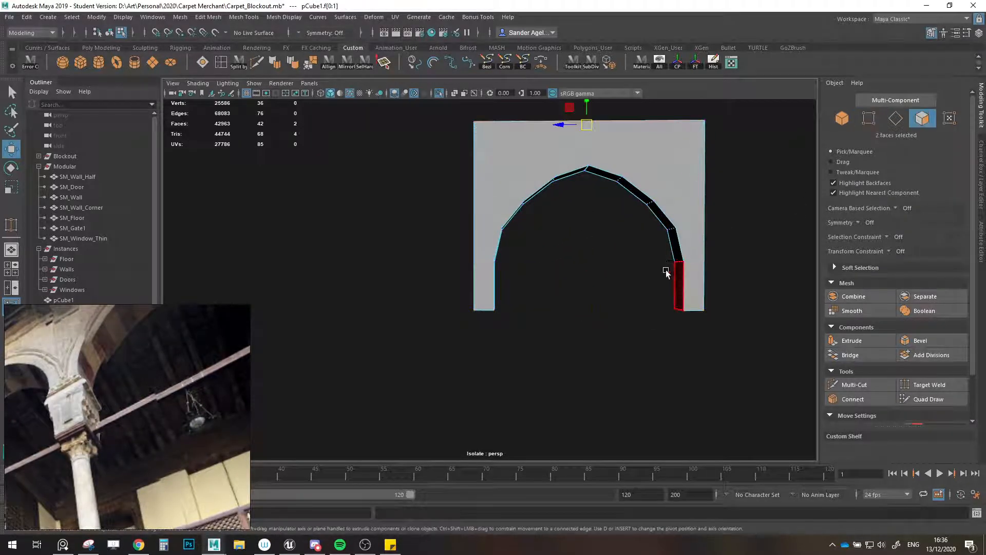
pyautogui.scroll(3, 641, 301)
pyautogui.keyDown('alt'); pyautogui.moveTo(655, 313); pyautogui.dragTo(564, 315); pyautogui.keyUp('alt')
pyautogui.keyDown('shift'); pyautogui.click(511, 315); pyautogui.keyUp('shift')
pyautogui.press('r')
pyautogui.hotkey('ctrl', 'z')
pyautogui.hotkey('ctrl', 'z')
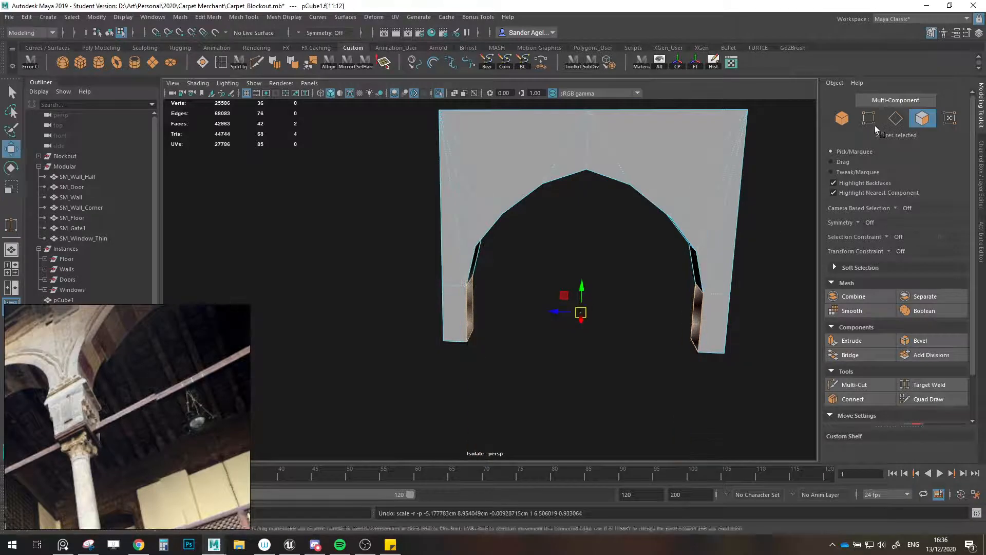
# - Clear the arch panel's construction history and reselect the inner faces of both pillar stubs
pyautogui.click(844, 120)
pyautogui.click(732, 63)
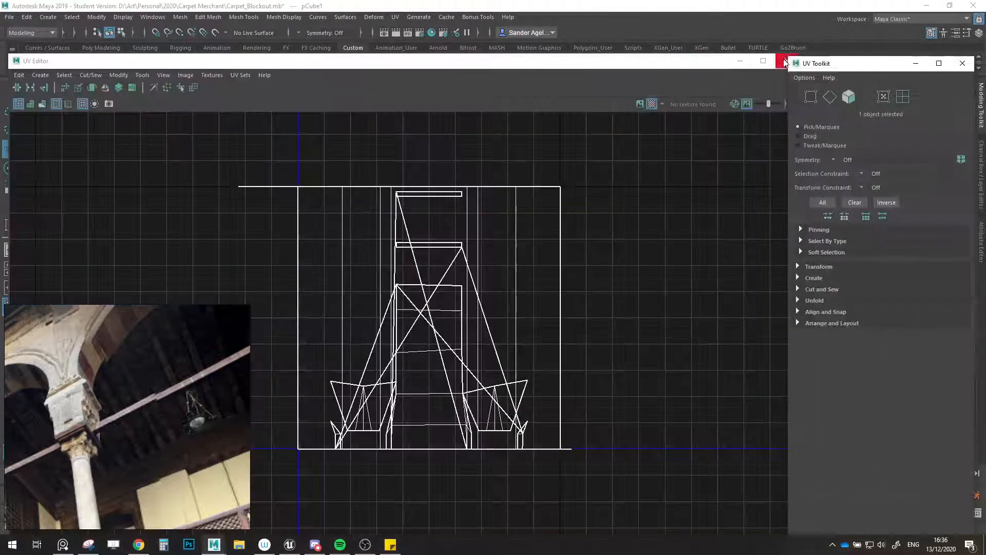
pyautogui.click(783, 62)
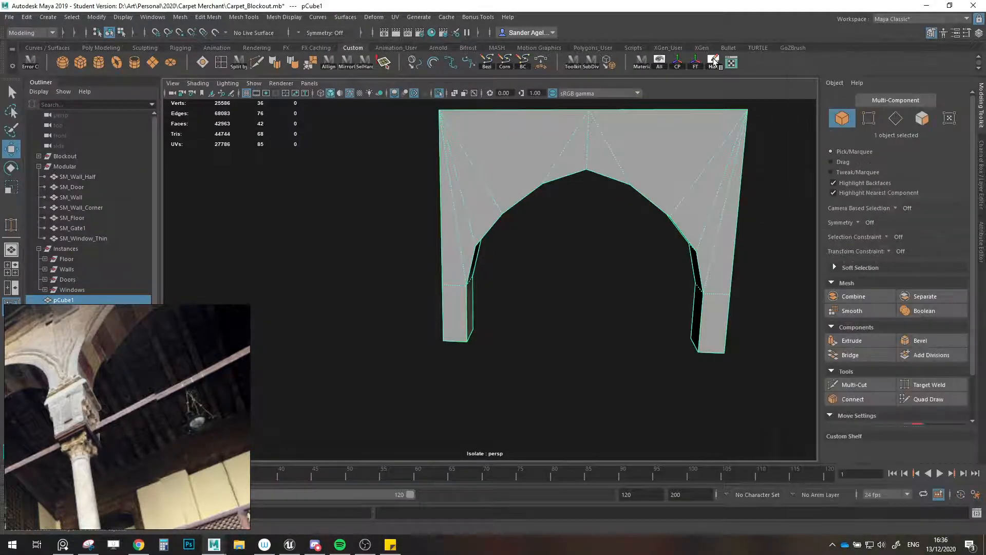
pyautogui.click(922, 118)
pyautogui.click(661, 316)
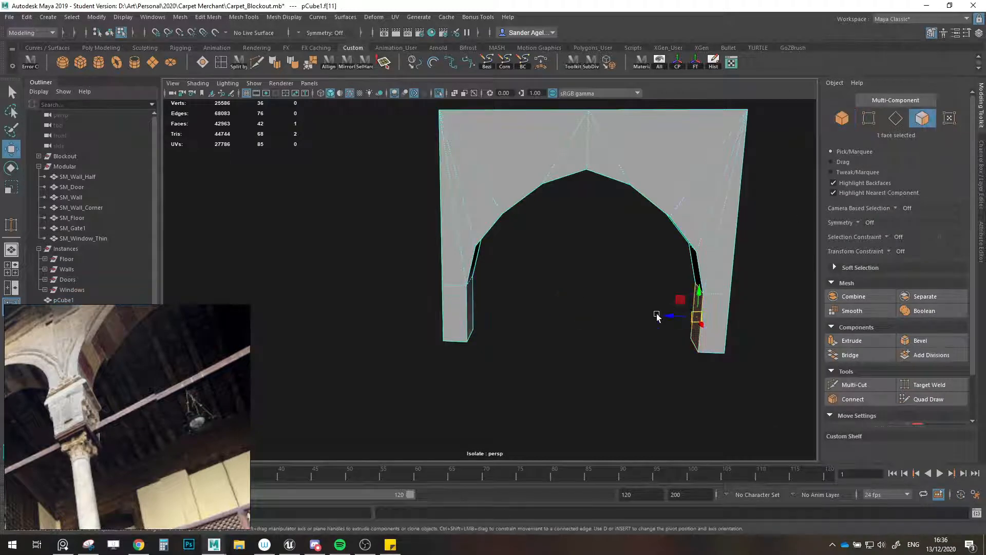
pyautogui.keyDown('shift'); pyautogui.click(469, 322); pyautogui.keyUp('shift')
pyautogui.press('r')
pyautogui.keyDown('ctrl'); pyautogui.keyDown('shift'); pyautogui.moveTo(558, 313); pyautogui.dragTo(556, 314); pyautogui.keyUp('shift'); pyautogui.keyUp('ctrl')
pyautogui.hotkey('ctrl', 'z')
pyautogui.press('w')
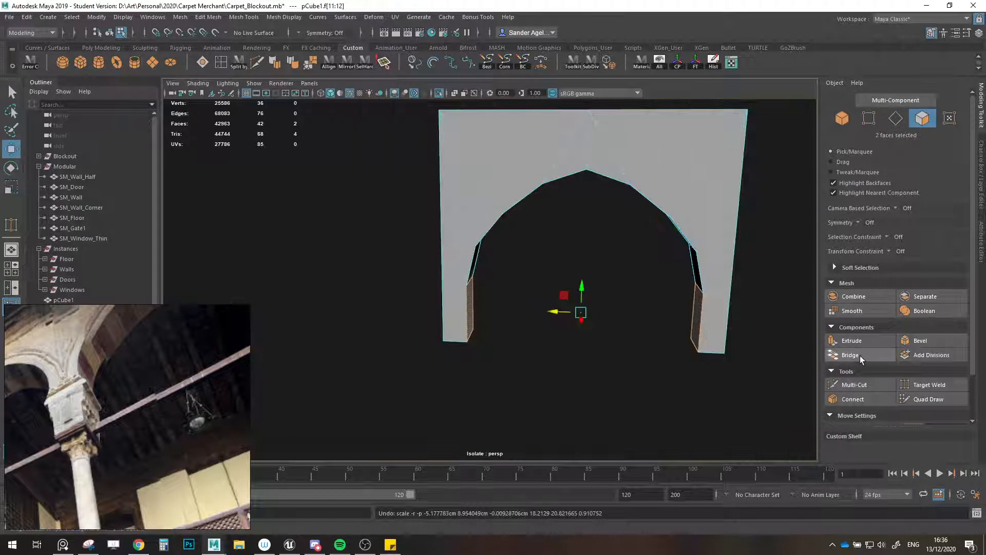
# - Extrude the inner faces of both pillar stubs with a thickness of 0.1
pyautogui.click(853, 329)
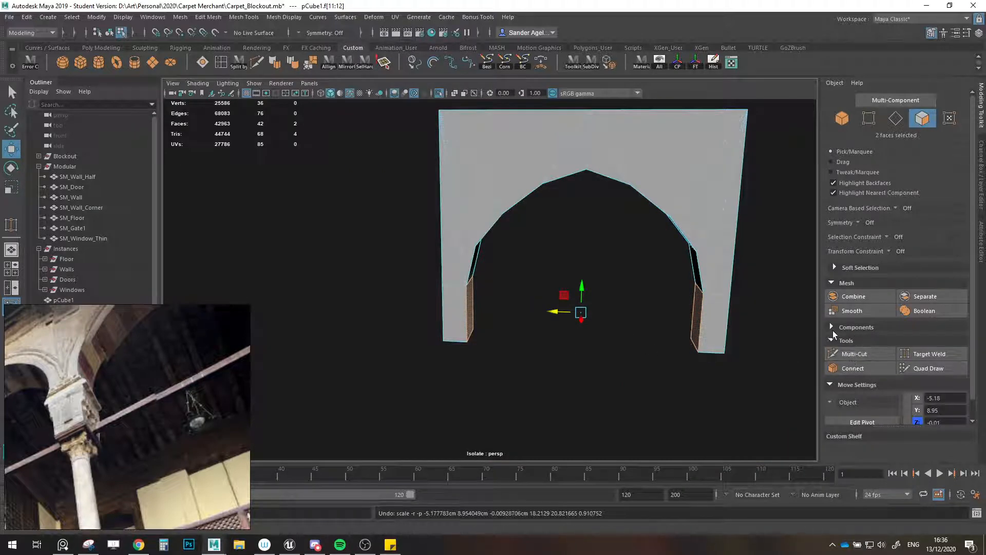
pyautogui.click(833, 328)
pyautogui.click(842, 339)
pyautogui.moveTo(337, 250); pyautogui.dragTo(339, 250)
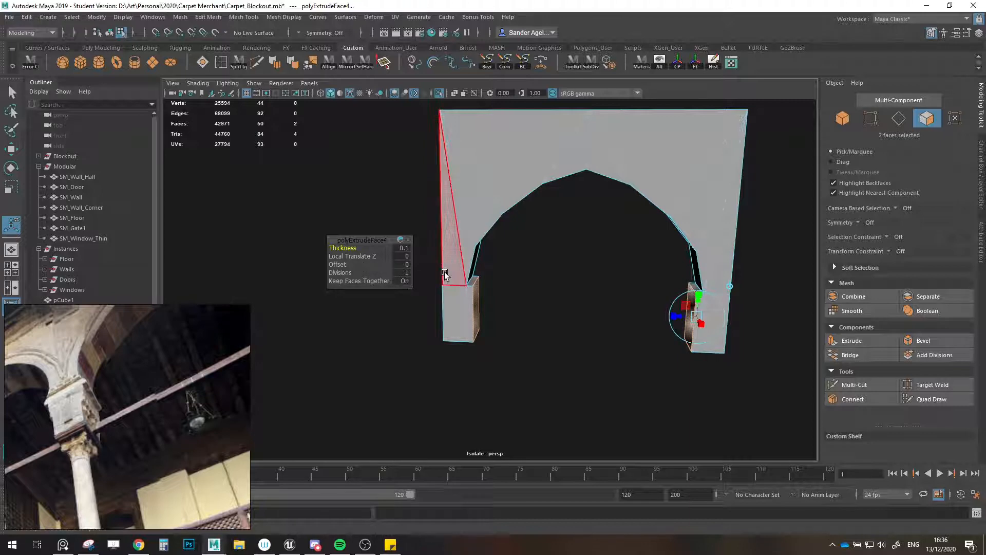
# - Lower the upper inner edges of both extruded pillar blocks to give them sloped tops
pyautogui.press('w')
pyautogui.press('F10')
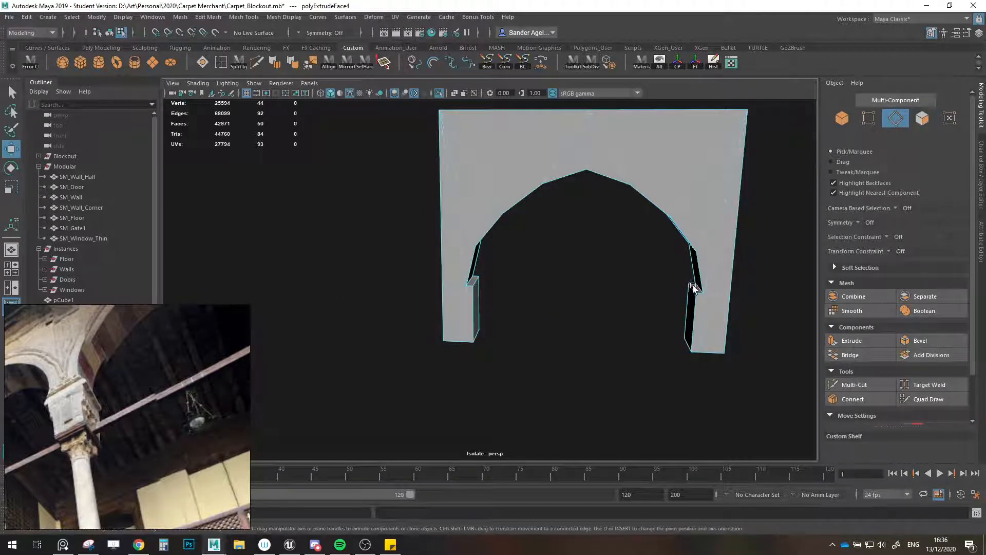
pyautogui.keyDown('shift'); pyautogui.click(476, 286); pyautogui.keyUp('shift')
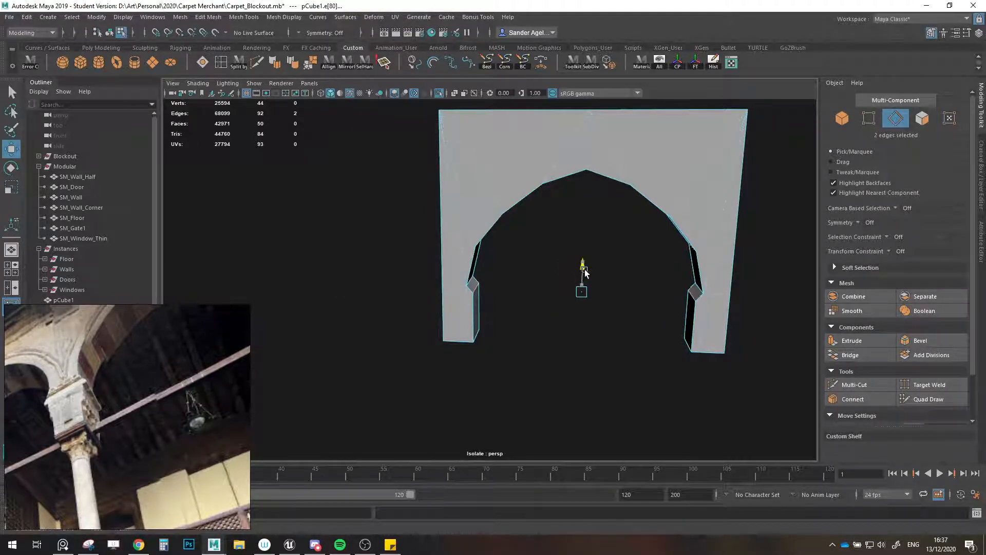
pyautogui.keyDown('alt'); pyautogui.moveTo(599, 279); pyautogui.dragTo(647, 301); pyautogui.keyUp('alt')
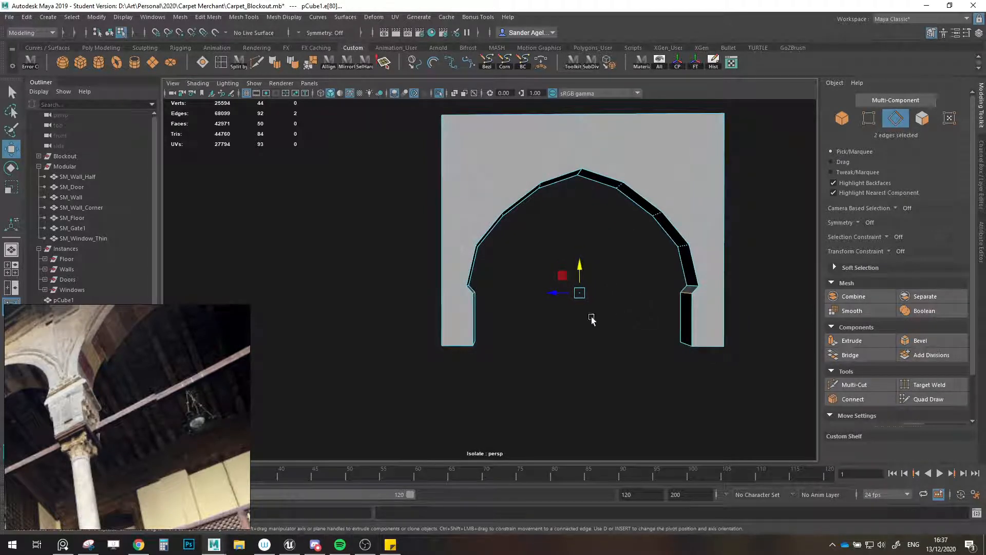
# - Connect the vertical edges of both pillars with a new edge loop and raise it to just beneath the sloped tops
pyautogui.moveTo(444, 316); pyautogui.dragTo(744, 319)
pyautogui.click(853, 399)
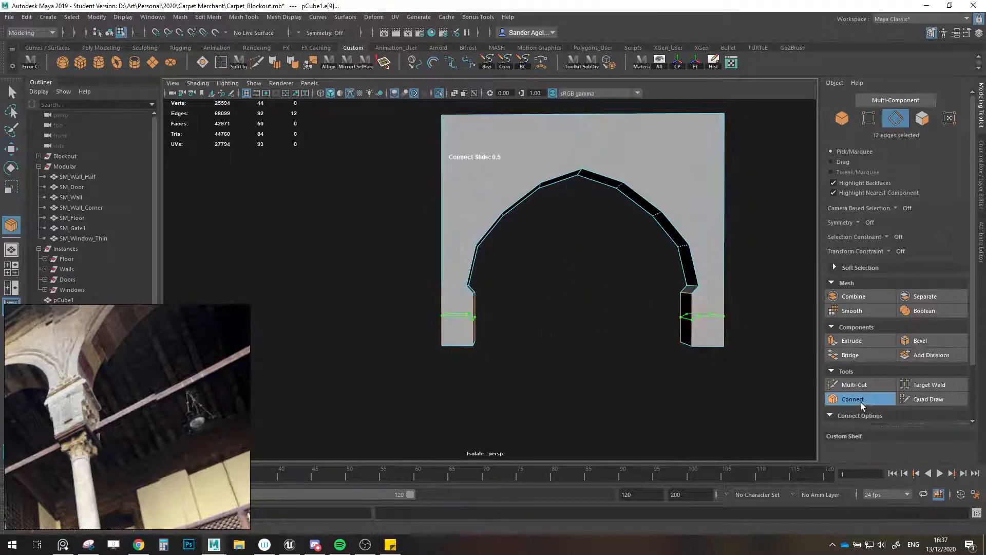
pyautogui.press('w')
pyautogui.press('r')
pyautogui.press('w')
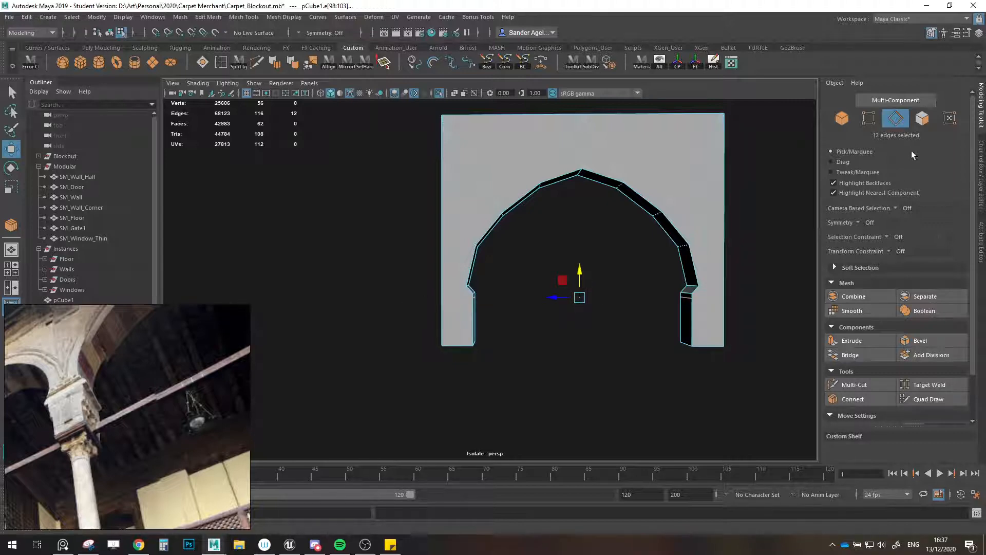
# - Delete the protruding faces of both pillars below the new edge loop, leaving only short capital blocks
pyautogui.click(923, 121)
pyautogui.keyDown('alt'); pyautogui.moveTo(607, 293); pyautogui.dragTo(597, 295); pyautogui.keyUp('alt')
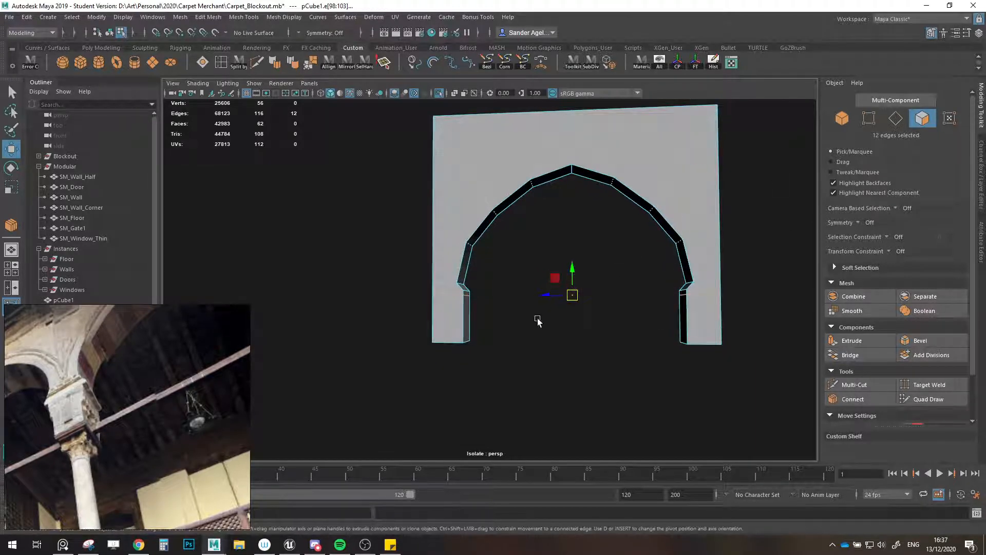
pyautogui.keyDown('alt'); pyautogui.moveTo(538, 319); pyautogui.dragTo(506, 366); pyautogui.keyUp('alt')
pyautogui.moveTo(414, 323); pyautogui.dragTo(415, 324)
pyautogui.moveTo(363, 379); pyautogui.dragTo(711, 334)
pyautogui.moveTo(445, 359); pyautogui.dragTo(445, 359)
pyautogui.keyDown('alt'); pyautogui.moveTo(540, 334); pyautogui.dragTo(577, 341); pyautogui.keyUp('alt')
pyautogui.scroll(2, 619, 325)
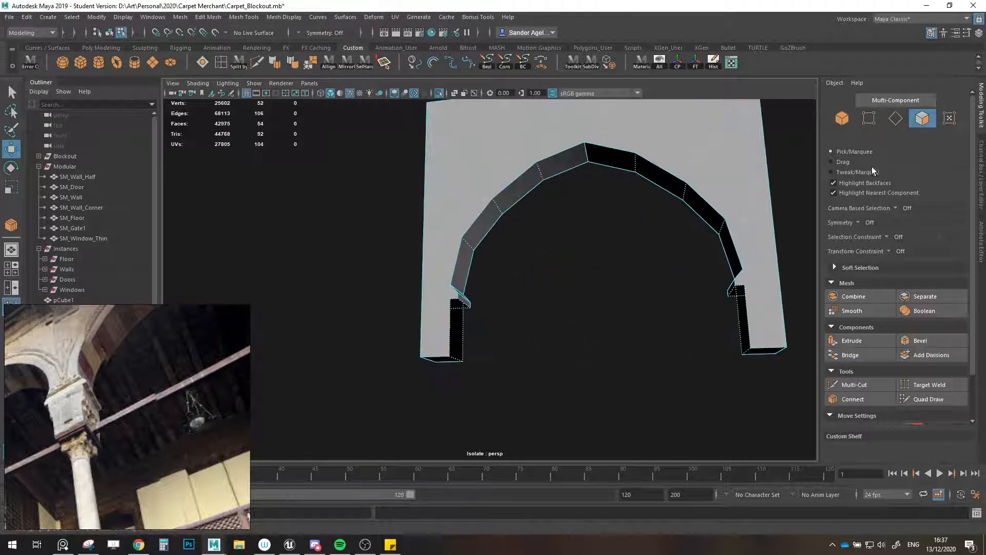
# - Extrude the open border edges across both pillars' thickness to close the holes, and merge the arch panel's overlapping vertices
pyautogui.click(897, 123)
pyautogui.keyDown('alt'); pyautogui.moveTo(735, 247); pyautogui.dragTo(747, 274); pyautogui.keyUp('alt')
pyautogui.click(725, 298)
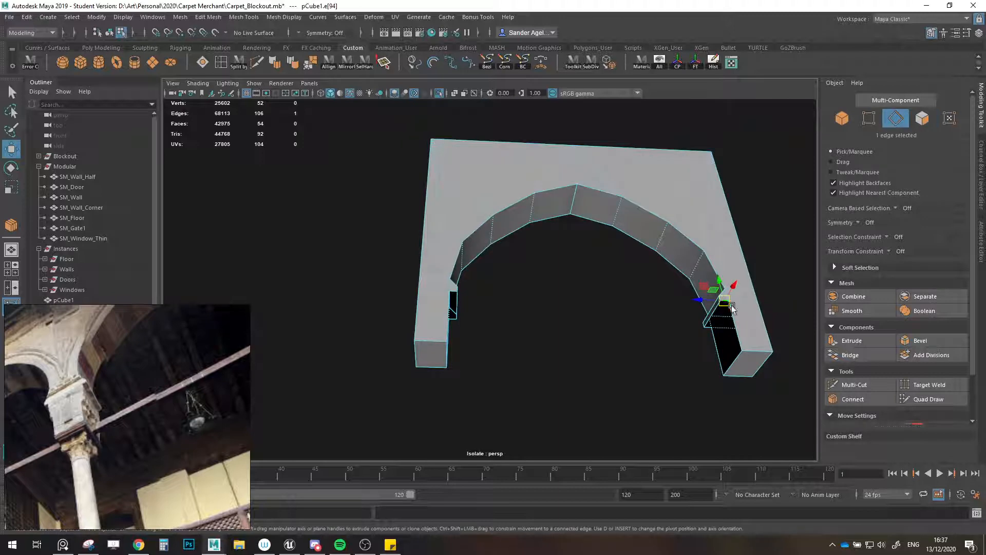
pyautogui.keyDown('shift'); pyautogui.click(734, 326); pyautogui.keyUp('shift')
pyautogui.keyDown('alt'); pyautogui.moveTo(501, 341); pyautogui.dragTo(387, 326); pyautogui.keyUp('alt')
pyautogui.keyDown('shift'); pyautogui.click(455, 326); pyautogui.keyUp('shift')
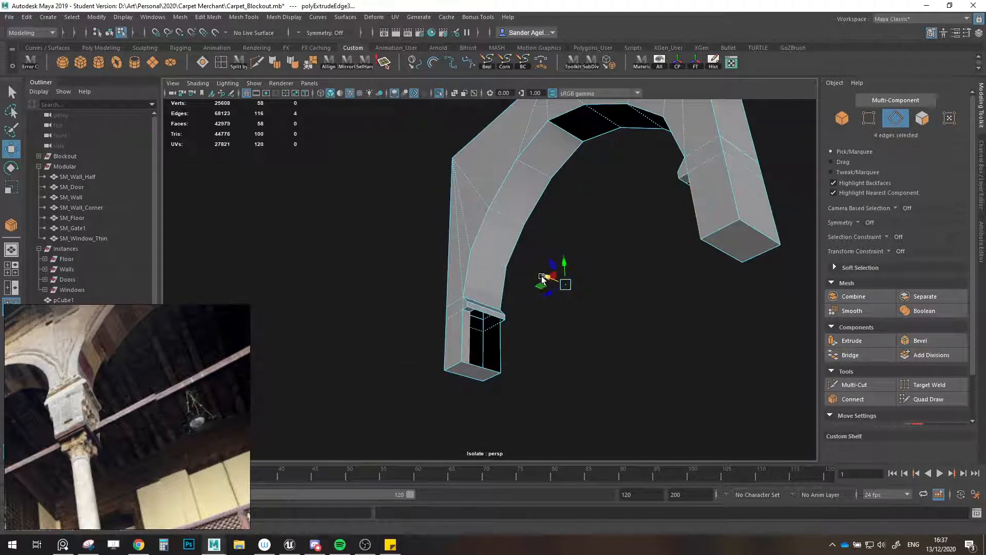
pyautogui.keyDown('shift'); pyautogui.moveTo(530, 273); pyautogui.dragTo(525, 312); pyautogui.keyUp('shift')
pyautogui.click(838, 118)
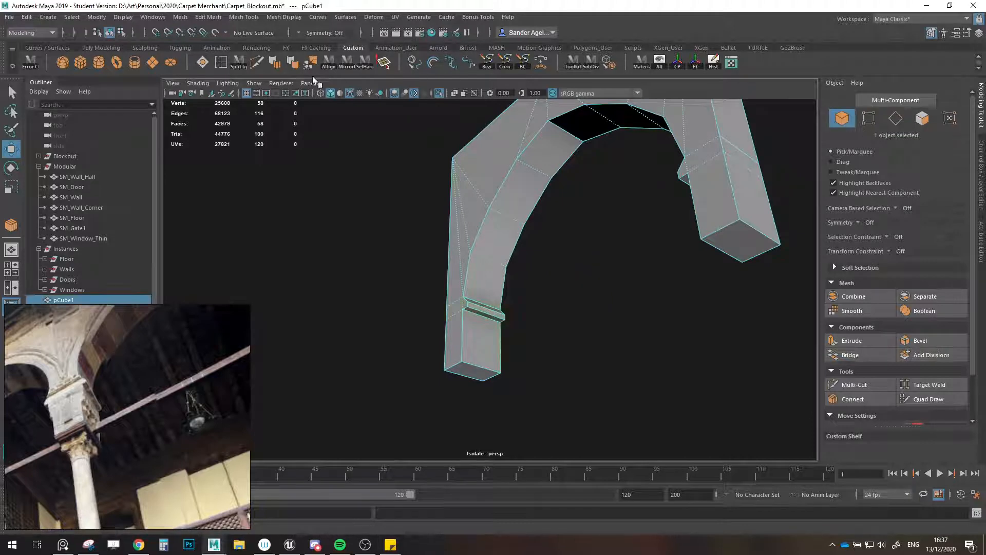
pyautogui.click(307, 64)
# - Scale the inner bottom vertices of both pillars slightly apart so the pillars taper below the capital blocks
pyautogui.keyDown('alt'); pyautogui.moveTo(563, 268); pyautogui.dragTo(624, 293); pyautogui.keyUp('alt')
pyautogui.click(868, 120)
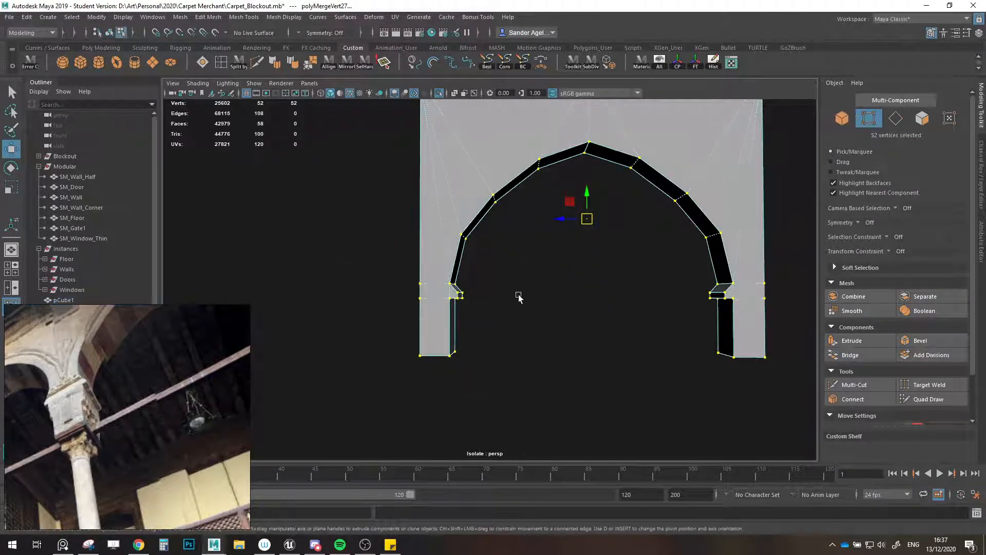
pyautogui.moveTo(448, 341); pyautogui.dragTo(571, 359)
pyautogui.press('r')
pyautogui.moveTo(571, 359); pyautogui.dragTo(570, 355)
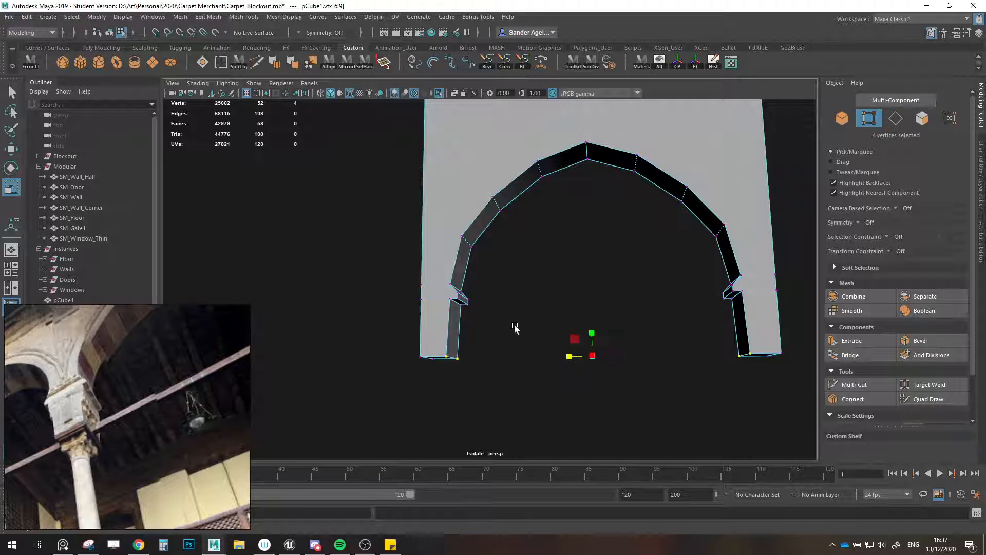
pyautogui.hotkey('ctrl', 'z')
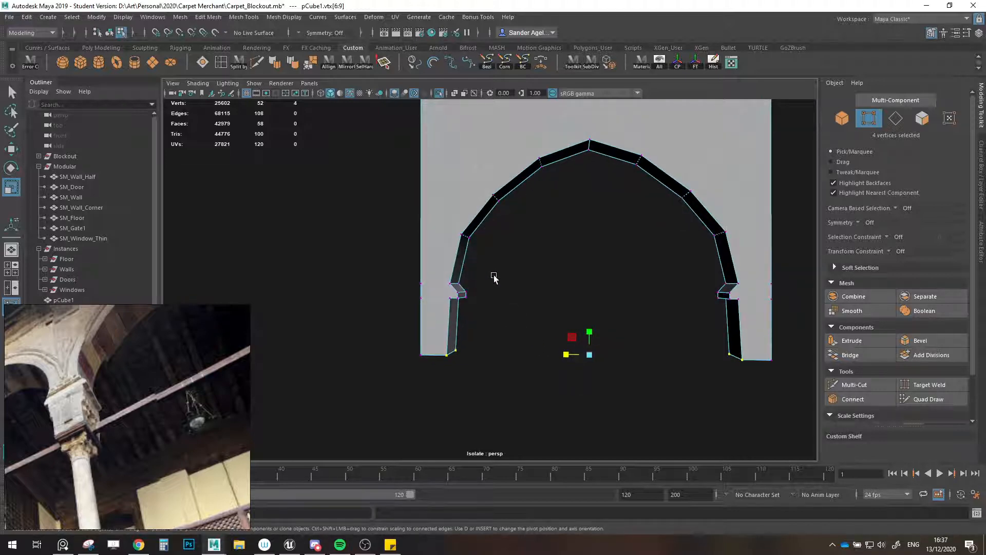
pyautogui.hotkey('ctrl', 'z')
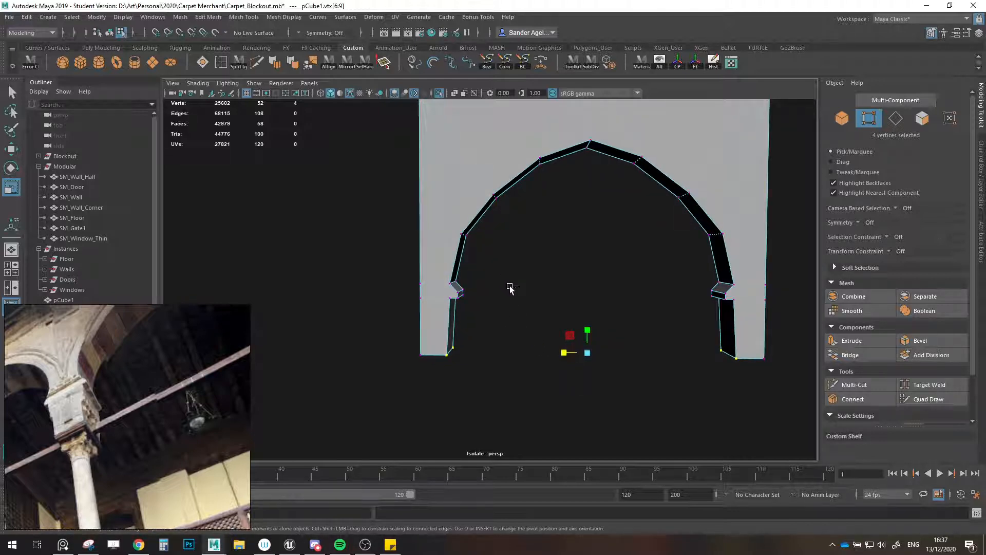
pyautogui.hotkey('ctrl', 'z')
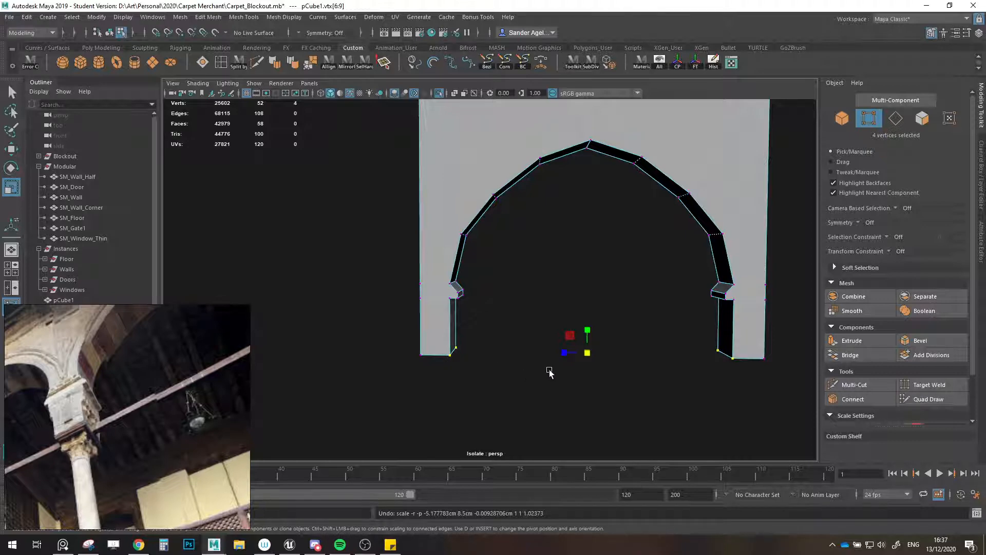
pyautogui.moveTo(571, 358); pyautogui.dragTo(537, 345)
pyautogui.press('w')
# - Select the front wall faces around the arch opening, above the capital blocks
pyautogui.click(922, 118)
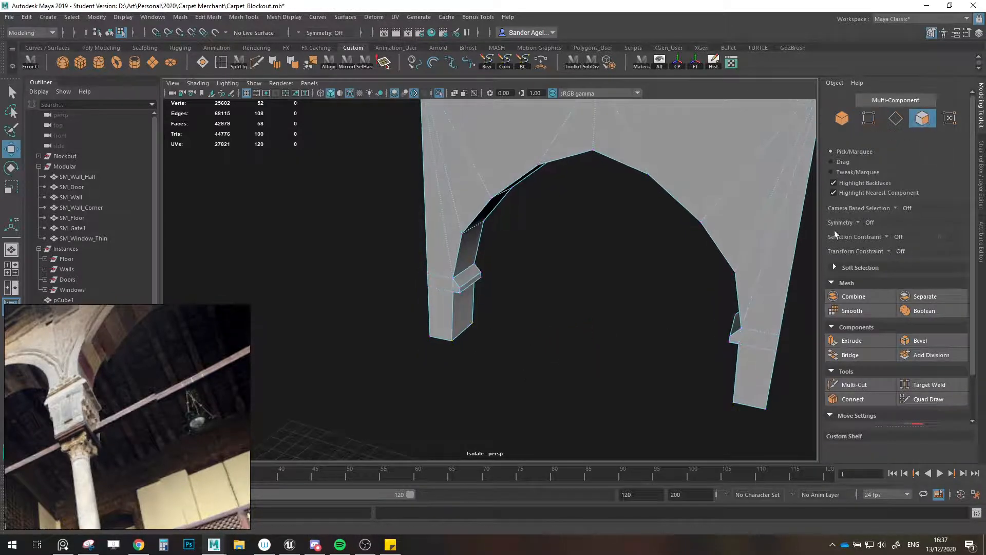
pyautogui.click(759, 336)
pyautogui.keyDown('shift'); pyautogui.click(440, 287); pyautogui.keyUp('shift')
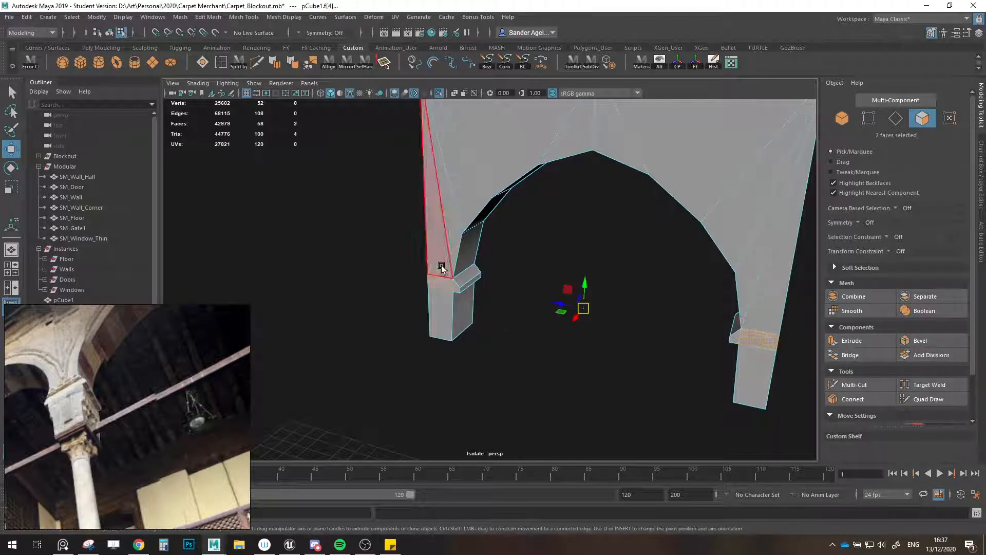
pyautogui.click(443, 267)
pyautogui.scroll(-5, 446, 266)
pyautogui.keyDown('alt'); pyautogui.moveTo(447, 266); pyautogui.dragTo(469, 252); pyautogui.keyUp('alt')
pyautogui.keyDown('shift'); pyautogui.click(465, 244); pyautogui.keyUp('shift')
pyautogui.keyDown('shift'); pyautogui.click(550, 175); pyautogui.keyUp('shift')
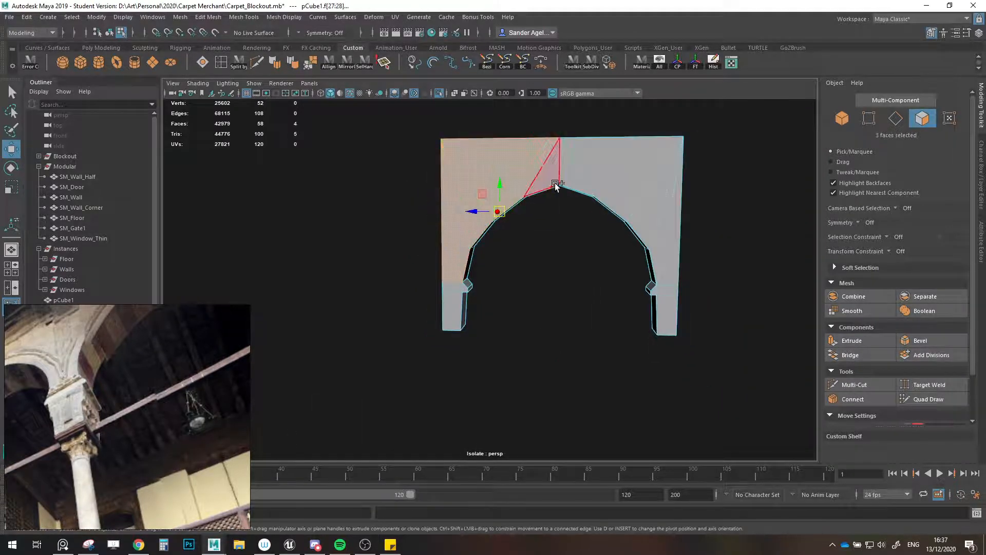
pyautogui.keyDown('shift'); pyautogui.click(568, 177); pyautogui.keyUp('shift')
pyautogui.keyDown('shift'); pyautogui.click(605, 172); pyautogui.keyUp('shift')
pyautogui.keyDown('shift'); pyautogui.click(658, 197); pyautogui.keyUp('shift')
pyautogui.keyDown('shift'); pyautogui.click(664, 208); pyautogui.keyUp('shift')
pyautogui.keyDown('shift'); pyautogui.click(673, 218); pyautogui.keyUp('shift')
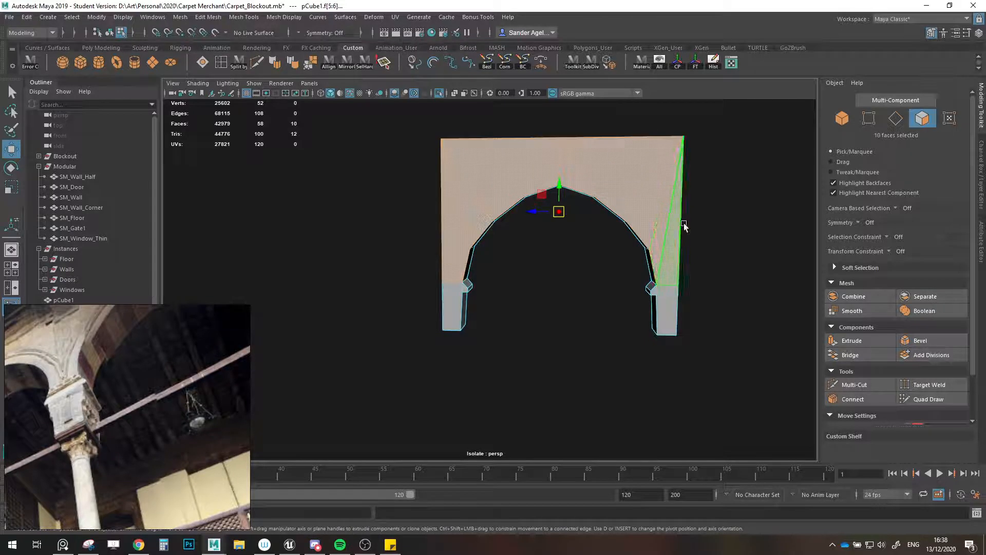
# - Add the matching wall faces on the rear of the arch panel to the selection
pyautogui.keyDown('alt'); pyautogui.moveTo(683, 223); pyautogui.dragTo(452, 229); pyautogui.keyUp('alt')
pyautogui.keyDown('shift'); pyautogui.click(326, 260); pyautogui.keyUp('shift')
pyautogui.keyDown('shift'); pyautogui.click(348, 221); pyautogui.keyUp('shift')
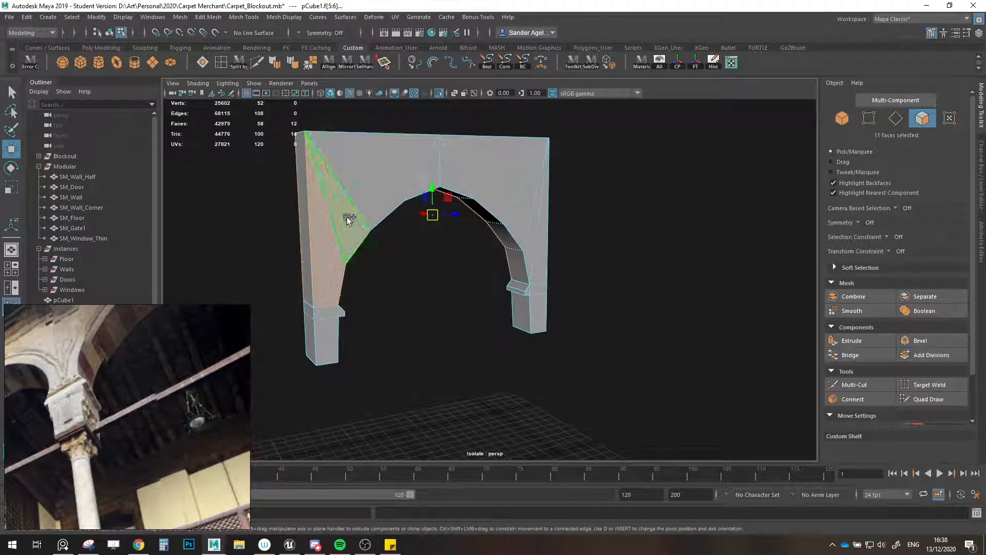
pyautogui.keyDown('shift'); pyautogui.click(381, 184); pyautogui.keyUp('shift')
pyautogui.keyDown('shift'); pyautogui.click(437, 170); pyautogui.keyUp('shift')
pyautogui.keyDown('shift'); pyautogui.click(445, 168); pyautogui.keyUp('shift')
pyautogui.keyDown('shift'); pyautogui.click(494, 157); pyautogui.keyUp('shift')
pyautogui.keyDown('shift'); pyautogui.click(532, 186); pyautogui.keyUp('shift')
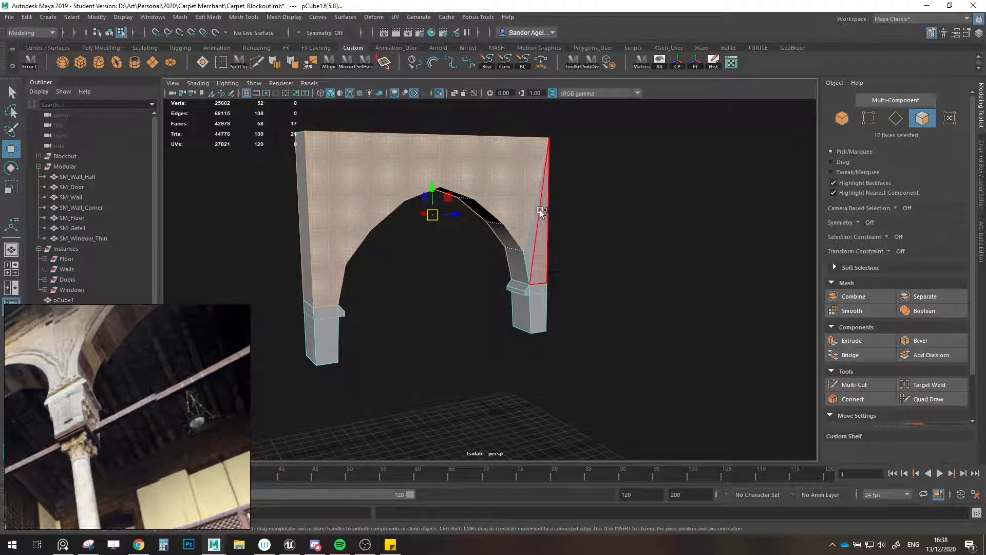
pyautogui.keyDown('shift'); pyautogui.click(540, 210); pyautogui.keyUp('shift')
pyautogui.keyDown('shift'); pyautogui.click(538, 213); pyautogui.keyUp('shift')
# - Delete the diagonal edges beside the arch peak and recut them from the panel's upper corners to the arch curve
pyautogui.keyDown('alt'); pyautogui.moveTo(537, 213); pyautogui.dragTo(632, 273); pyautogui.keyUp('alt')
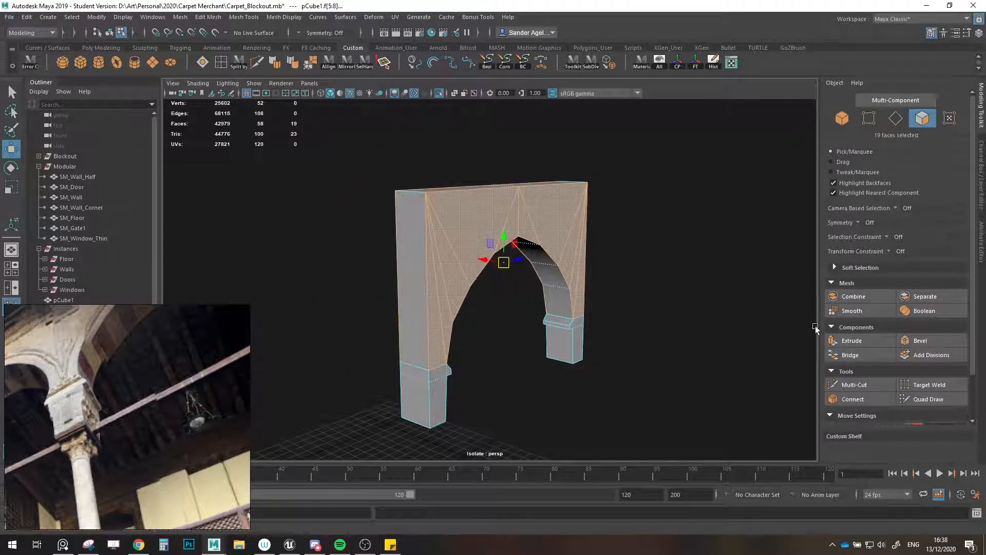
pyautogui.click(896, 118)
pyautogui.click(528, 211)
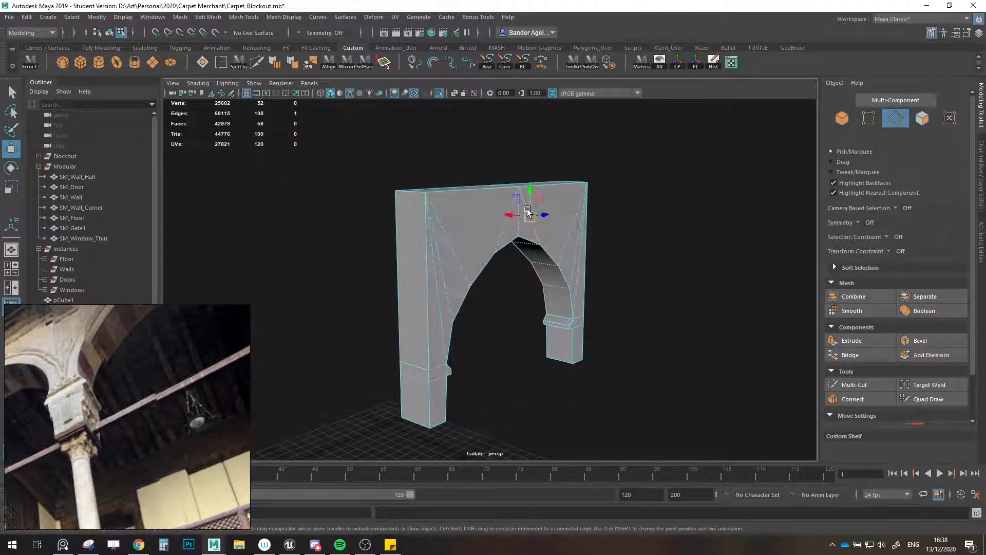
pyautogui.keyDown('shift'); pyautogui.click(502, 232); pyautogui.keyUp('shift')
pyautogui.keyDown('alt'); pyautogui.moveTo(502, 232); pyautogui.dragTo(573, 251); pyautogui.keyUp('alt')
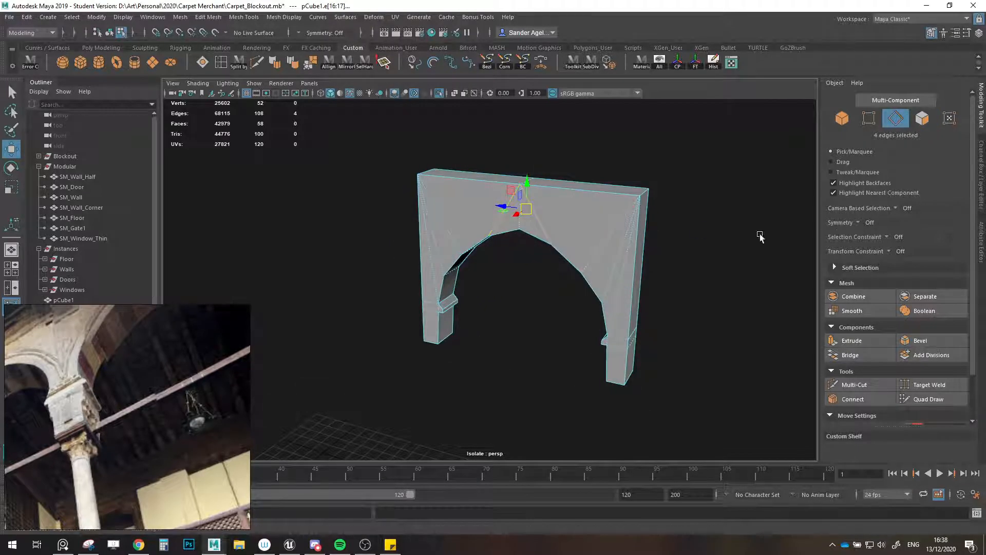
pyautogui.press('Delete')
pyautogui.click(853, 385)
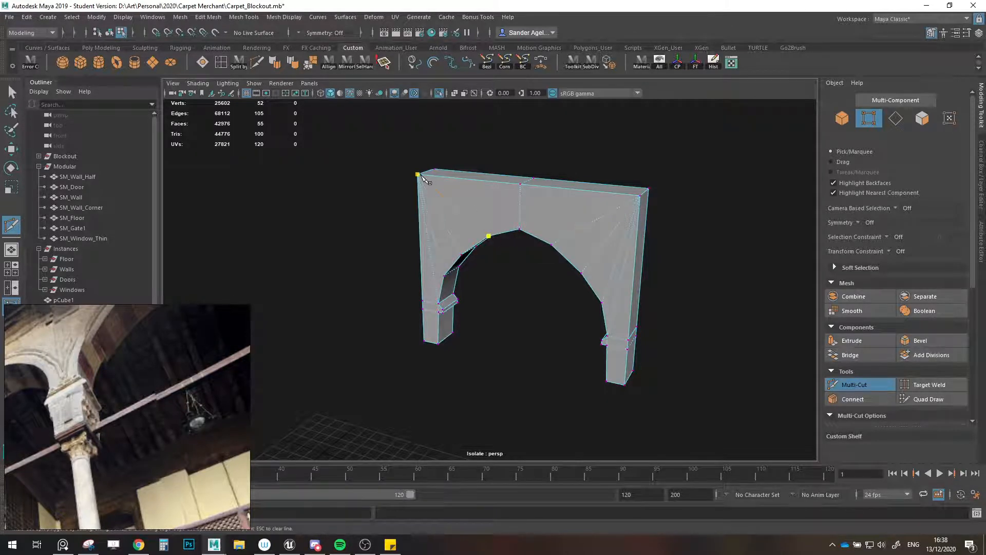
pyautogui.keyDown('alt'); pyautogui.moveTo(570, 222); pyautogui.dragTo(493, 241); pyautogui.keyUp('alt')
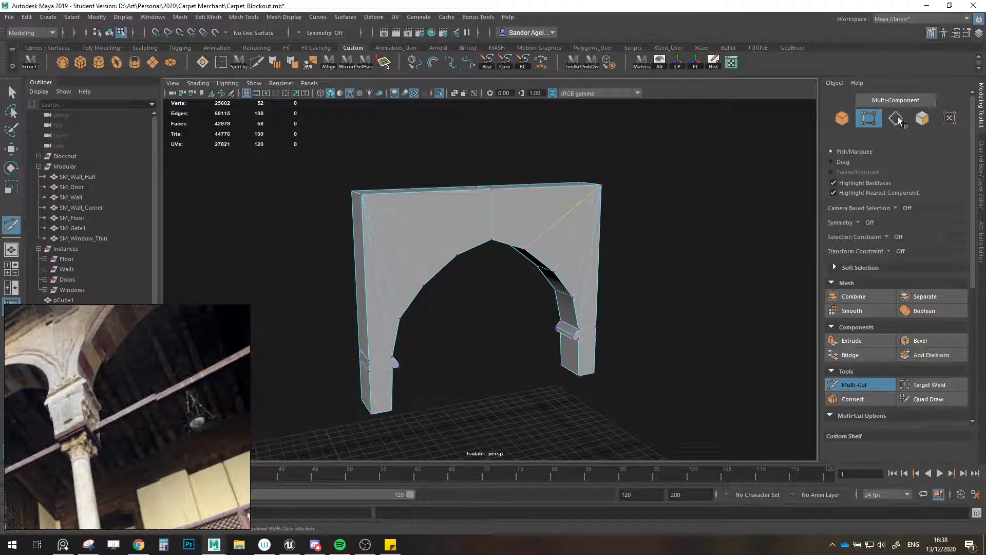
# - Reselect the wall faces around the arch opening on one side of the recut panel, above the capital blocks
pyautogui.press('w')
pyautogui.click(922, 119)
pyautogui.click(589, 284)
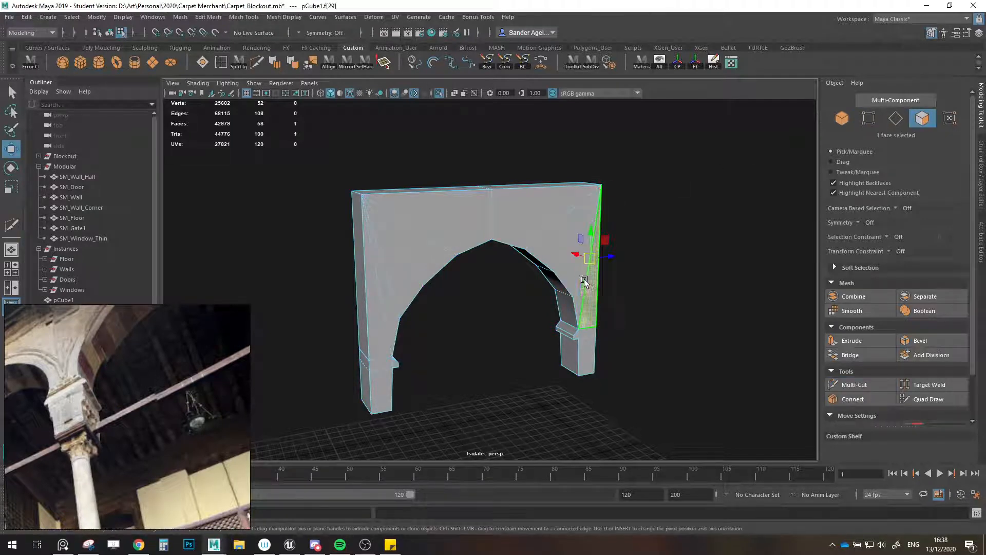
pyautogui.keyDown('shift'); pyautogui.click(581, 279); pyautogui.keyUp('shift')
pyautogui.keyDown('shift'); pyautogui.click(570, 268); pyautogui.keyUp('shift')
pyautogui.keyDown('shift'); pyautogui.click(546, 248); pyautogui.keyUp('shift')
pyautogui.keyDown('shift'); pyautogui.click(521, 231); pyautogui.keyUp('shift')
pyautogui.keyDown('shift'); pyautogui.click(467, 226); pyautogui.keyUp('shift')
pyautogui.keyDown('shift'); pyautogui.click(416, 252); pyautogui.keyUp('shift')
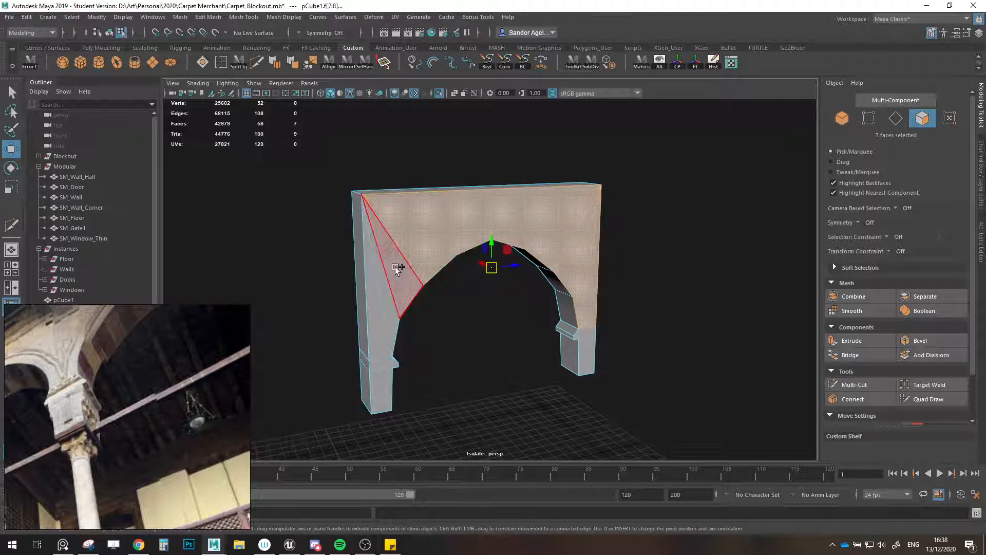
pyautogui.keyDown('shift'); pyautogui.click(396, 267); pyautogui.keyUp('shift')
pyautogui.keyDown('shift'); pyautogui.click(385, 287); pyautogui.keyUp('shift')
pyautogui.keyDown('shift'); pyautogui.click(374, 294); pyautogui.keyUp('shift')
# - Extend the selection with the wall faces on the panel's opposite side, above the capital blocks
pyautogui.keyDown('alt'); pyautogui.moveTo(363, 304); pyautogui.dragTo(592, 292); pyautogui.keyUp('alt')
pyautogui.keyDown('shift'); pyautogui.click(611, 288); pyautogui.keyUp('shift')
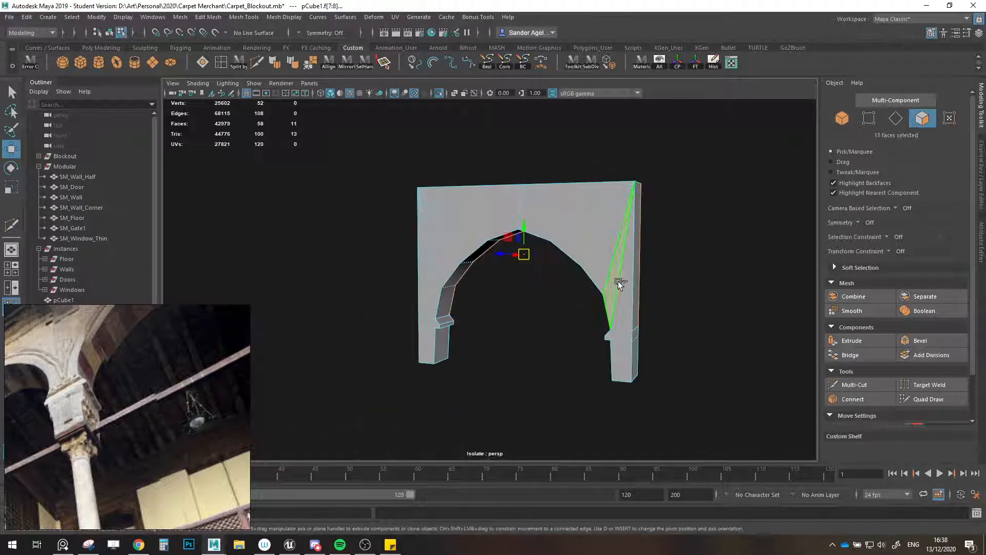
pyautogui.keyDown('shift'); pyautogui.click(621, 283); pyautogui.keyUp('shift')
pyautogui.keyDown('shift'); pyautogui.click(603, 260); pyautogui.keyUp('shift')
pyautogui.keyDown('shift'); pyautogui.click(578, 237); pyautogui.keyUp('shift')
pyautogui.keyDown('shift'); pyautogui.click(545, 216); pyautogui.keyUp('shift')
pyautogui.keyDown('shift'); pyautogui.click(449, 226); pyautogui.keyUp('shift')
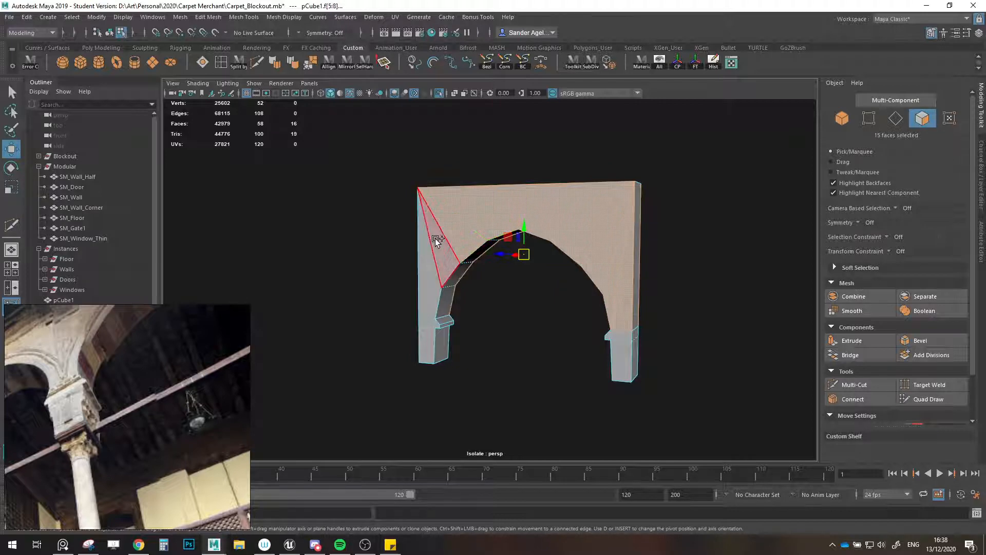
pyautogui.keyDown('shift'); pyautogui.click(437, 240); pyautogui.keyUp('shift')
pyautogui.keyDown('shift'); pyautogui.click(430, 250); pyautogui.keyUp('shift')
pyautogui.keyDown('shift'); pyautogui.click(425, 258); pyautogui.keyUp('shift')
pyautogui.keyDown('alt'); pyautogui.moveTo(503, 279); pyautogui.dragTo(635, 333); pyautogui.keyUp('alt')
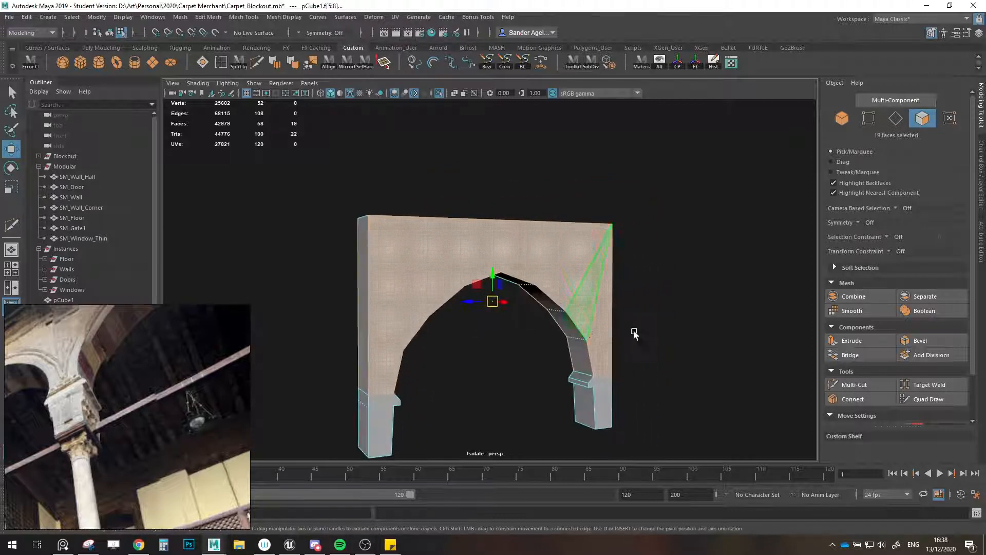
# - Try extruding the selected front and back wall faces with an offset of 0.1
pyautogui.click(870, 343)
pyautogui.moveTo(343, 265); pyautogui.dragTo(344, 264)
pyautogui.keyDown('alt'); pyautogui.moveTo(570, 327); pyautogui.dragTo(620, 322); pyautogui.keyUp('alt')
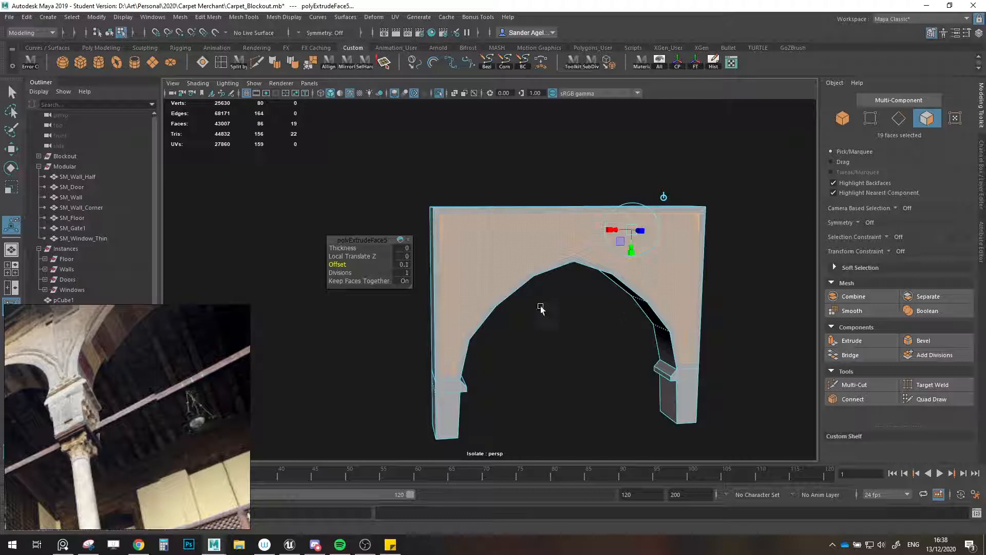
pyautogui.moveTo(353, 267); pyautogui.dragTo(339, 264)
pyautogui.moveTo(339, 264); pyautogui.dragTo(341, 264)
pyautogui.scroll(-3, 545, 288)
pyautogui.hotkey('ctrl', 'z')
pyautogui.hotkey('ctrl', 'z')
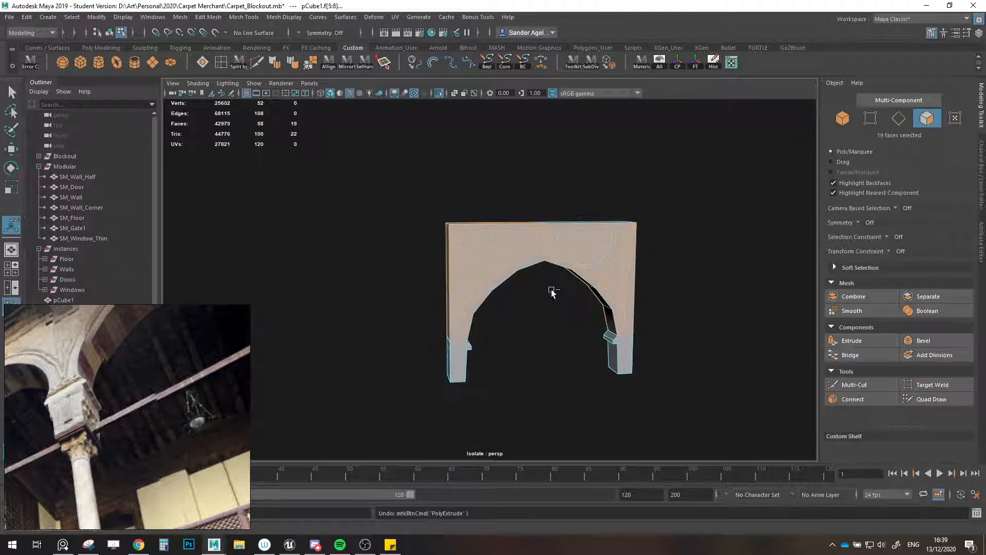
pyautogui.press('w')
pyautogui.click(842, 118)
pyautogui.keyDown('alt'); pyautogui.moveTo(581, 246); pyautogui.dragTo(631, 276); pyautogui.keyUp('alt')
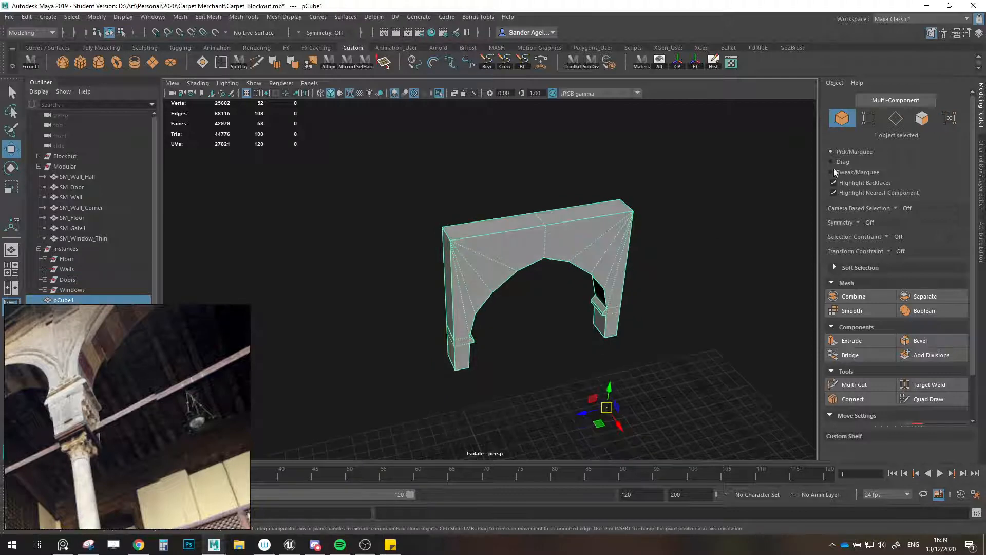
pyautogui.click(923, 118)
pyautogui.click(609, 257)
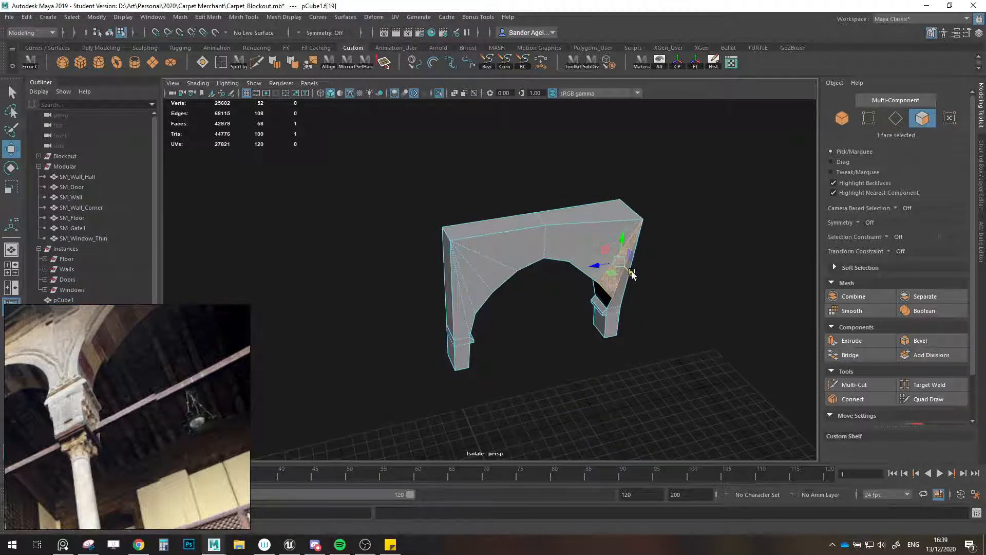
pyautogui.press('F8')
# - Snap the arch panel's pivot to the bottom outer corner of its leg beside the side wall
pyautogui.keyDown('alt'); pyautogui.moveTo(689, 269); pyautogui.dragTo(562, 290); pyautogui.keyUp('alt')
pyautogui.hotkey('ctrl', '1')
pyautogui.scroll(4, 577, 285)
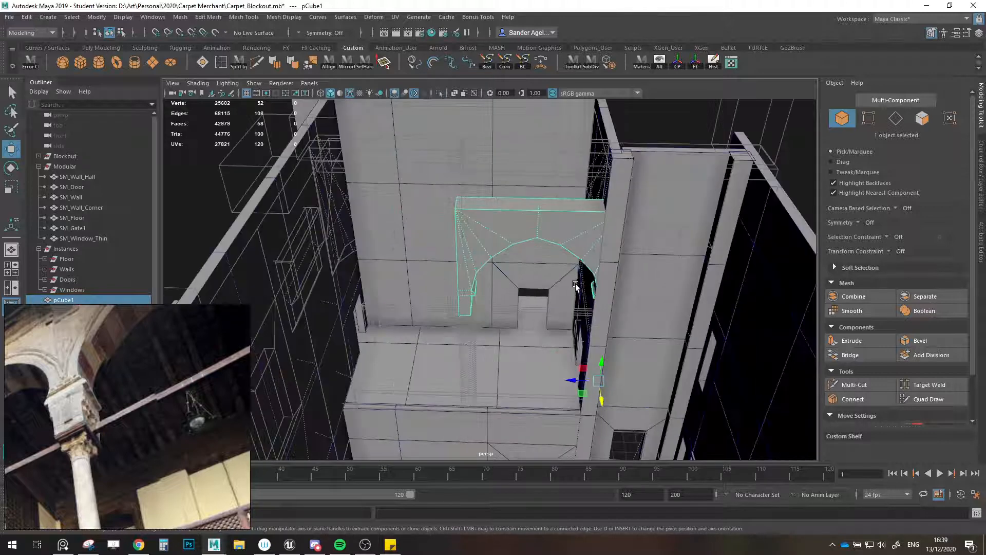
pyautogui.hotkey('ctrl', '1')
pyautogui.press('d')
pyautogui.press('v')
pyautogui.moveTo(599, 381); pyautogui.dragTo(613, 332)
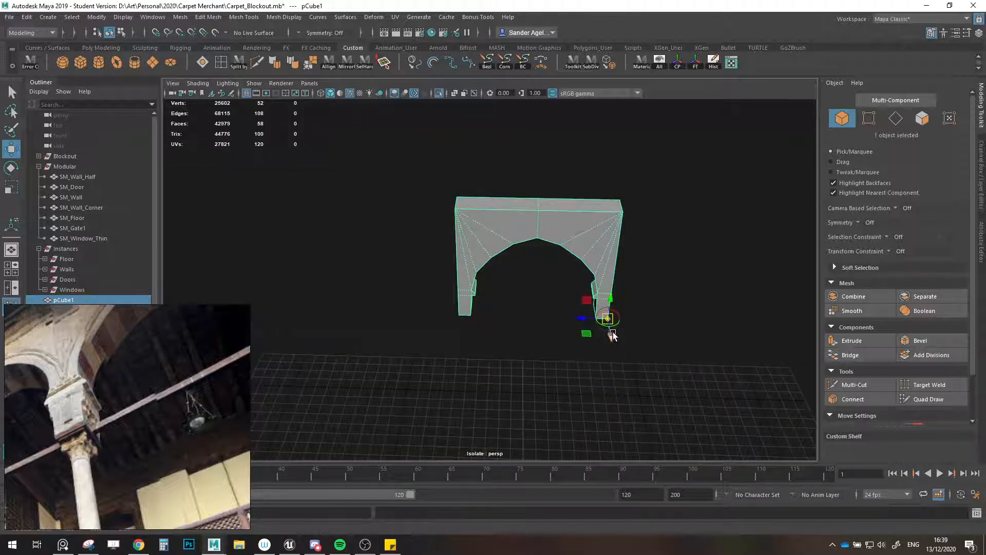
pyautogui.click(869, 118)
pyautogui.keyDown('alt'); pyautogui.moveTo(481, 313); pyautogui.dragTo(537, 269); pyautogui.keyUp('alt')
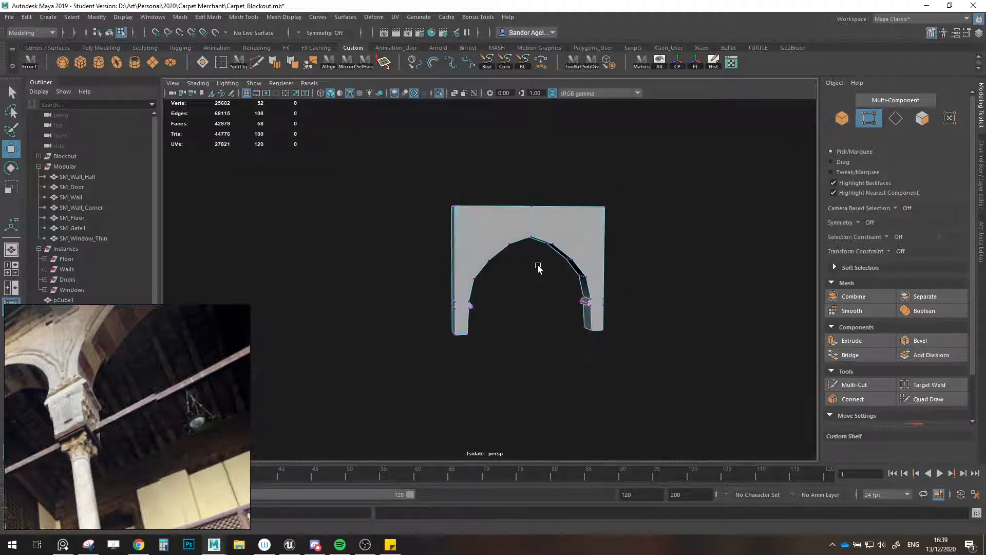
pyautogui.moveTo(416, 371); pyautogui.dragTo(634, 302)
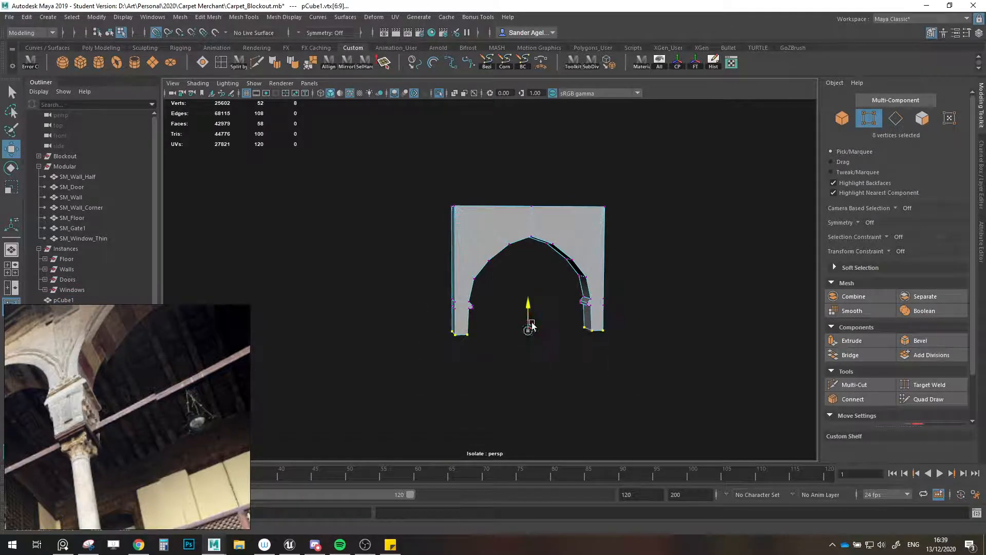
pyautogui.press('F8')
# - Show the full building and duplicate the arch panel along the balcony line to form a second arch
pyautogui.hotkey('ctrl', '1')
pyautogui.keyDown('alt'); pyautogui.moveTo(648, 223); pyautogui.dragTo(626, 273); pyautogui.keyUp('alt')
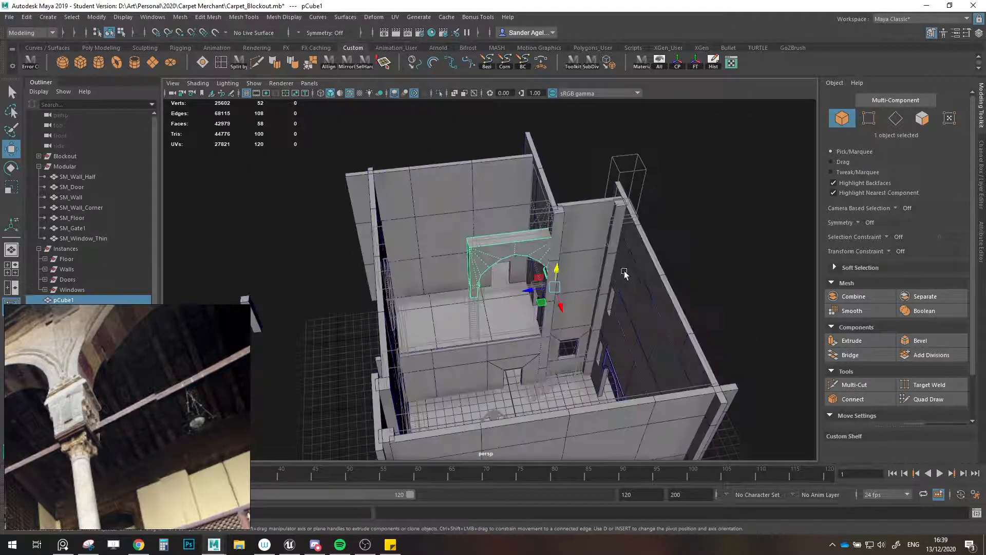
pyautogui.scroll(3, 623, 275)
pyautogui.press('x')
pyautogui.press('x')
pyautogui.moveTo(569, 292); pyautogui.dragTo(462, 305)
pyautogui.press('v')
pyautogui.press('x')
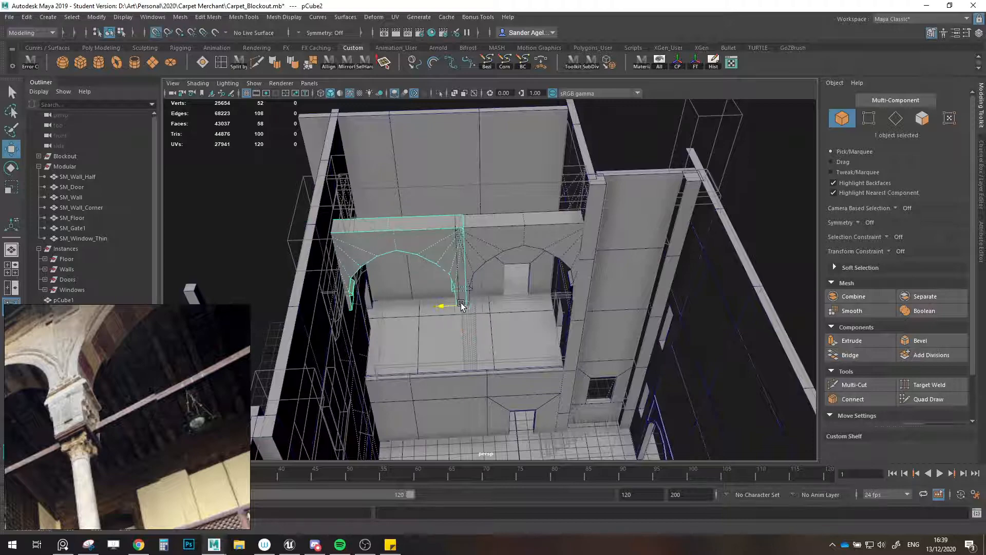
# - Snap the duplicated arch's side edge flush against the neighbouring arch panel
pyautogui.keyDown('alt'); pyautogui.moveTo(480, 296); pyautogui.dragTo(510, 294, button='middle'); pyautogui.keyUp('alt')
pyautogui.scroll(4, 503, 308)
pyautogui.press('v')
pyautogui.moveTo(504, 322); pyautogui.dragTo(530, 295)
pyautogui.scroll(-4, 513, 315)
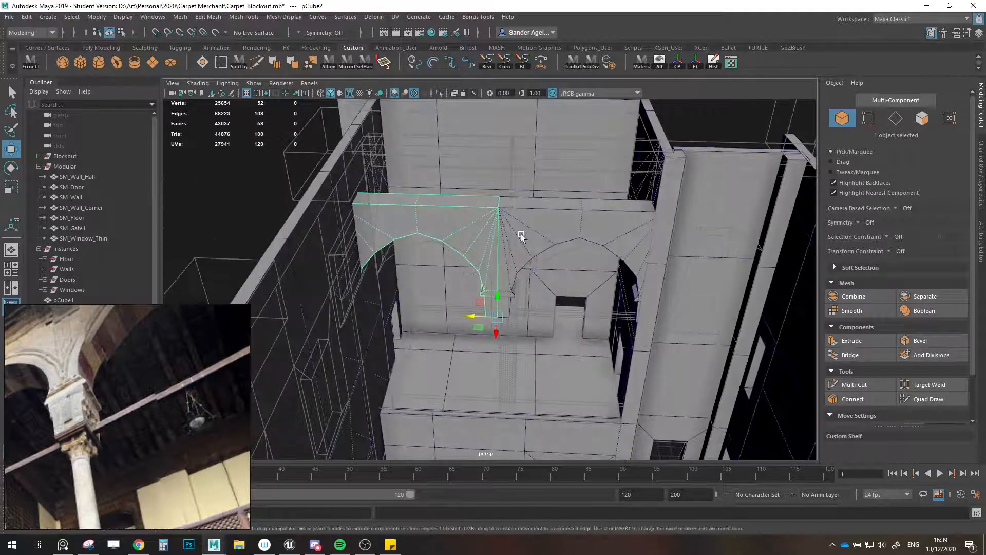
# - Scale both arch panels down to 0.964 and shift them along Z to fit the gap, with the original at 0.202
pyautogui.keyDown('shift'); pyautogui.click(569, 307); pyautogui.keyUp('shift')
pyautogui.moveTo(617, 325); pyautogui.dragTo(650, 335)
pyautogui.press('r')
pyautogui.press('w')
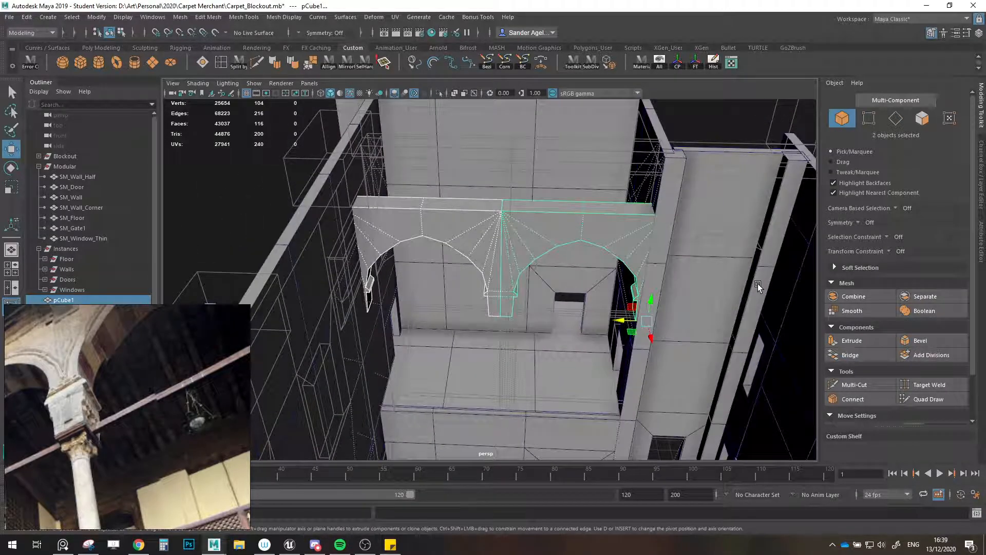
pyautogui.click(981, 166)
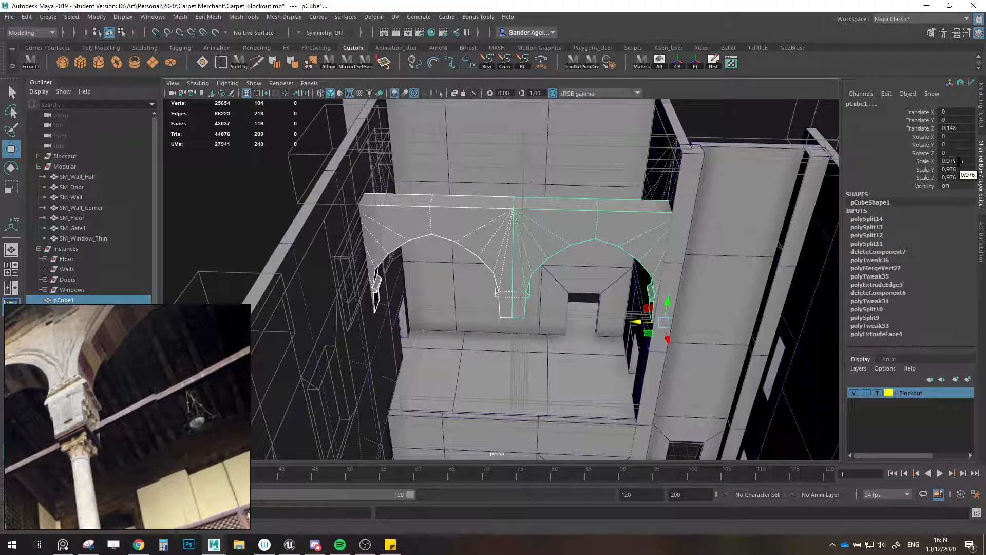
pyautogui.press('r')
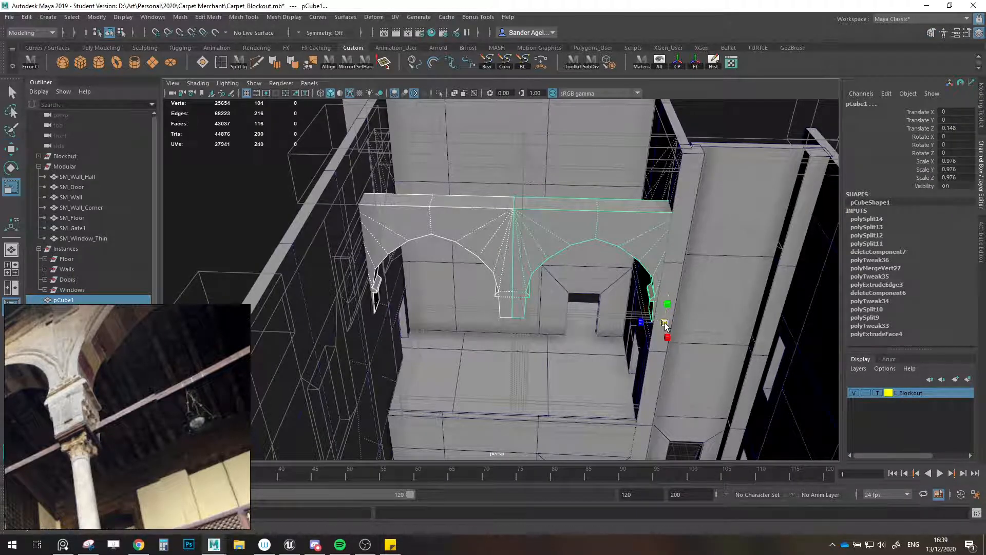
pyautogui.moveTo(665, 325); pyautogui.dragTo(646, 325)
pyautogui.press('w')
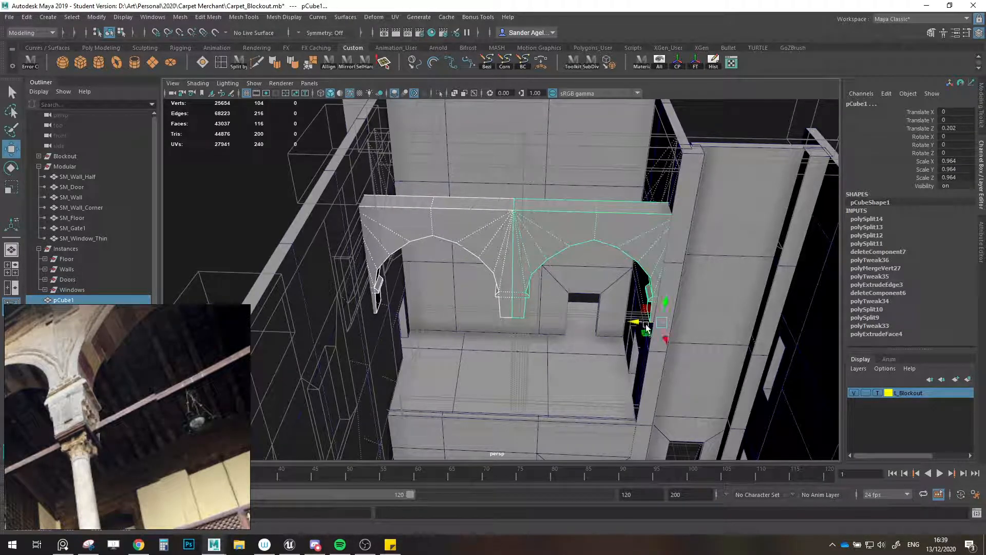
# - Try setting the X, Y and Z scale of the original arch panel to 9.5
pyautogui.click(649, 234)
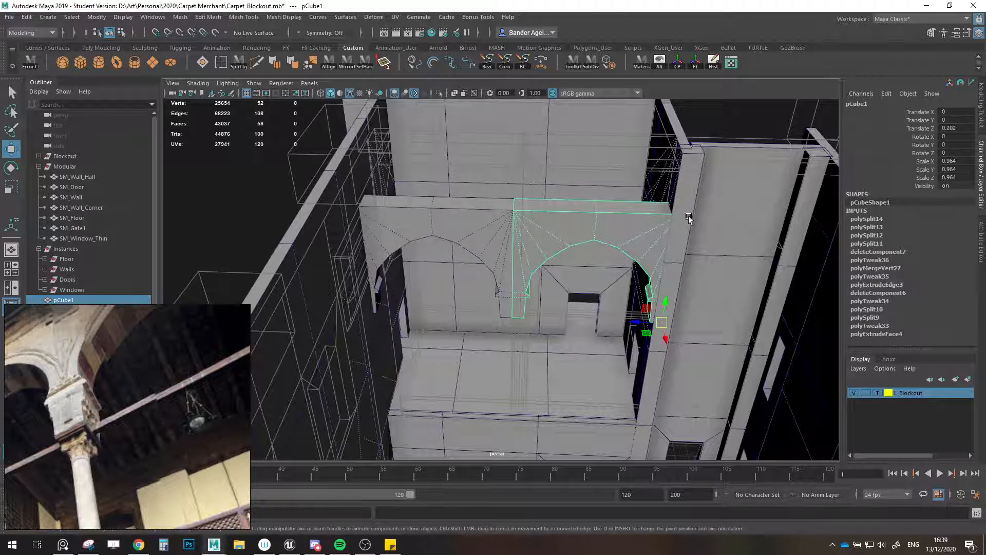
pyautogui.moveTo(954, 161); pyautogui.dragTo(955, 178)
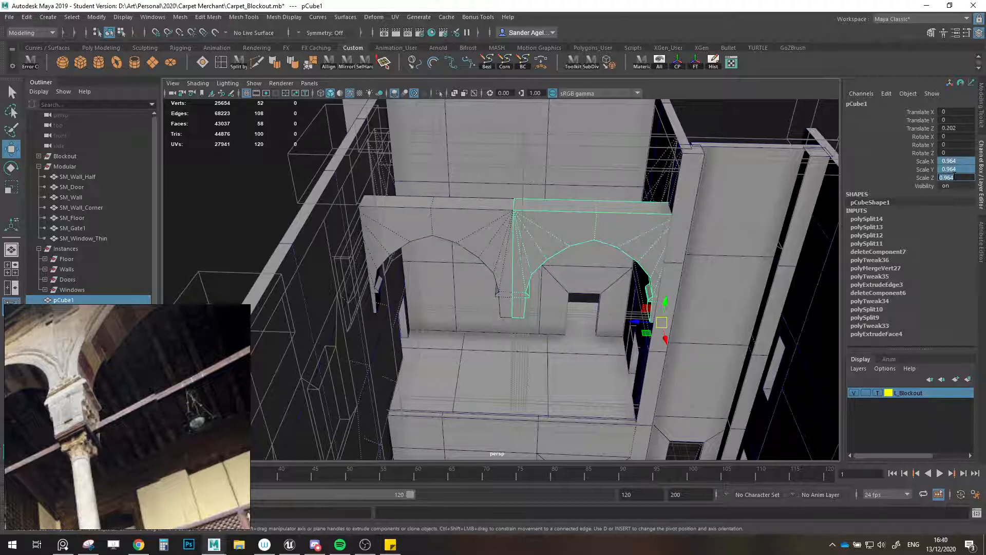
pyautogui.write('9.5')
pyautogui.press('Return')
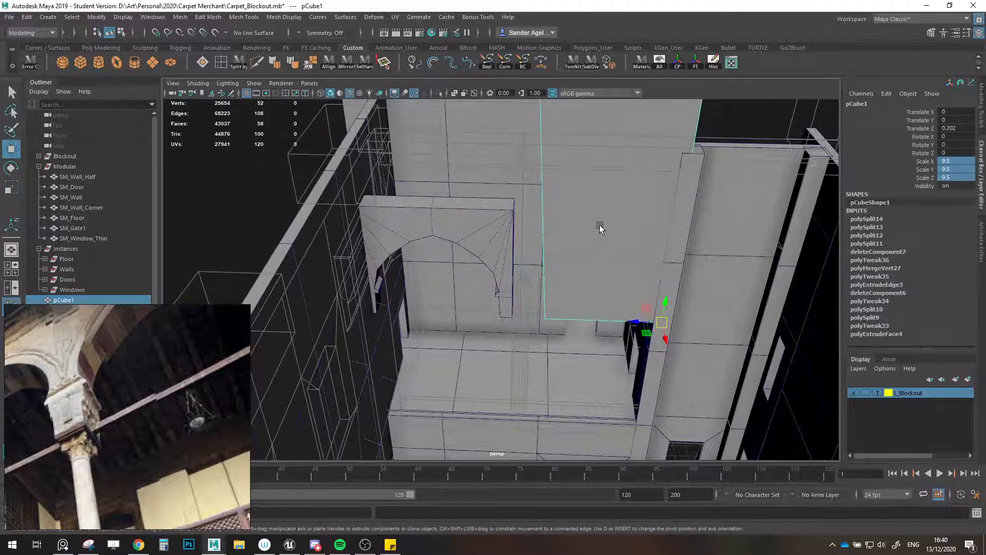
pyautogui.scroll(-4, 600, 226)
pyautogui.keyDown('alt'); pyautogui.moveTo(566, 304); pyautogui.dragTo(580, 303); pyautogui.keyUp('alt')
pyautogui.hotkey('ctrl', 'z')
pyautogui.scroll(5, 580, 304)
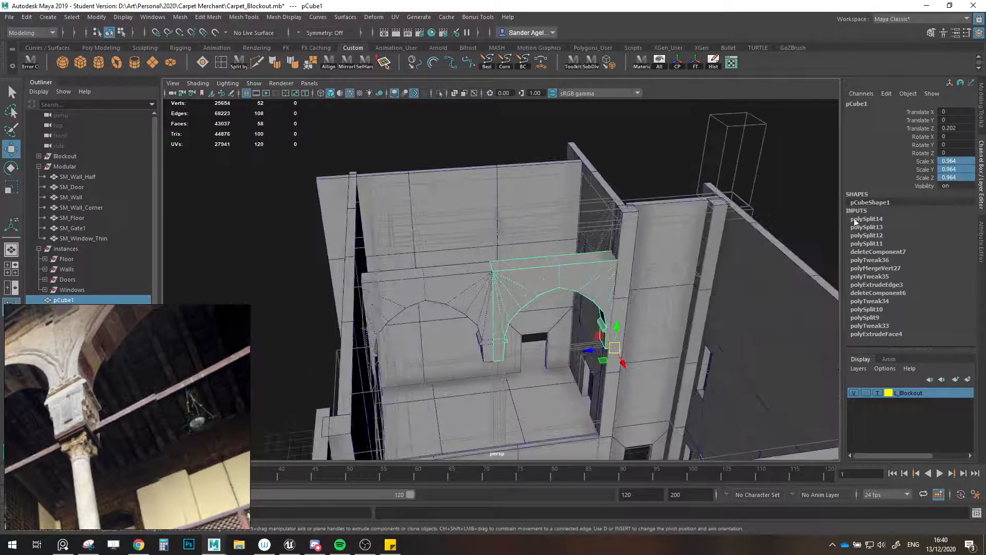
# - Set the original arch panel's X, Y and Z scale to 0.95 and delete the neighbouring copy
pyautogui.moveTo(953, 160); pyautogui.dragTo(953, 178)
pyautogui.press('Return')
pyautogui.click(412, 296)
pyautogui.press('Delete')
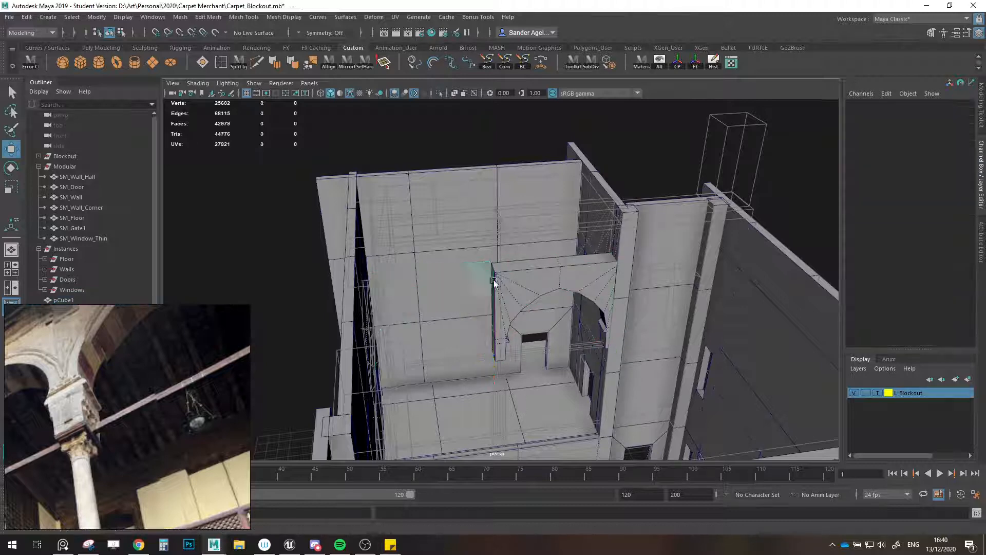
# - Duplicate the rescaled arch panel and snap the copy against its open side edge
pyautogui.click(516, 279)
pyautogui.scroll(4, 517, 279)
pyautogui.moveTo(568, 359)
pyautogui.keyDown('alt'); pyautogui.mouseDown()
pyautogui.moveTo(624, 389)
pyautogui.moveTo(496, 397)
pyautogui.moveTo(528, 383)
pyautogui.moveTo(514, 366)
pyautogui.mouseUp(); pyautogui.keyUp('alt')
pyautogui.click(630, 391)
pyautogui.hotkey('ctrl', 'z')
pyautogui.press('v')
# - Select both arches and shift them slightly along Z between the side walls, with the original at 0.248
pyautogui.keyDown('shift'); pyautogui.click(503, 350); pyautogui.keyUp('shift')
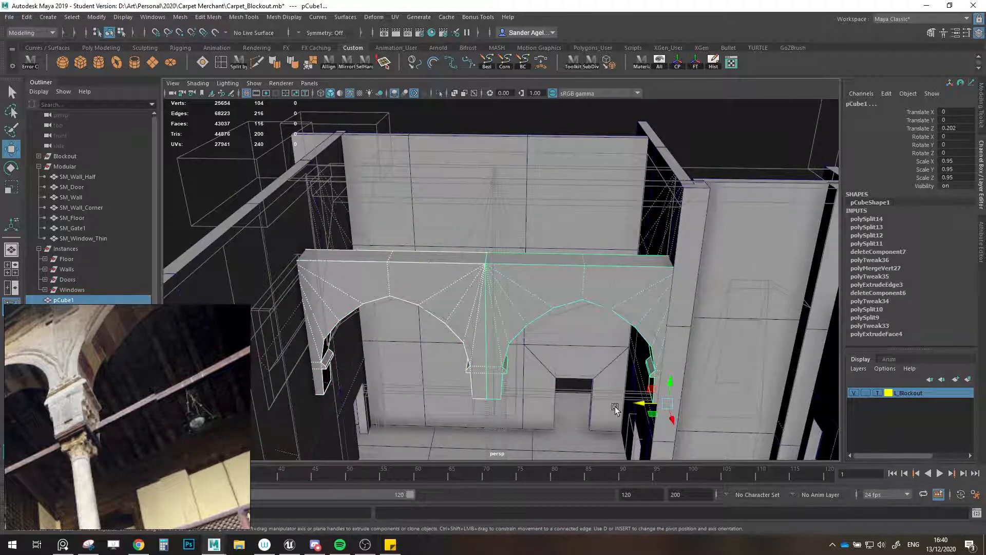
pyautogui.moveTo(639, 403); pyautogui.dragTo(636, 403)
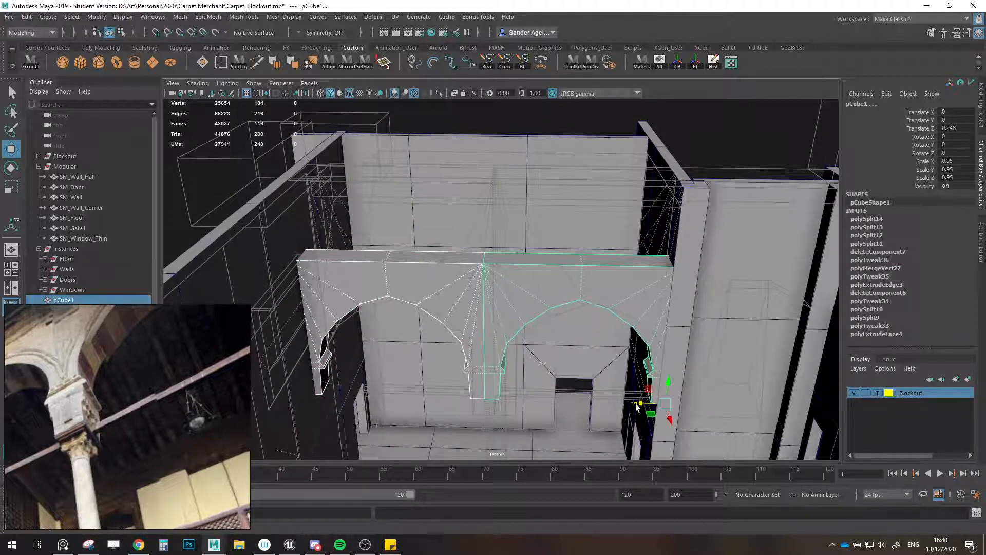
pyautogui.scroll(-2, 519, 361)
pyautogui.keyDown('alt'); pyautogui.moveTo(519, 361); pyautogui.dragTo(553, 352); pyautogui.keyUp('alt')
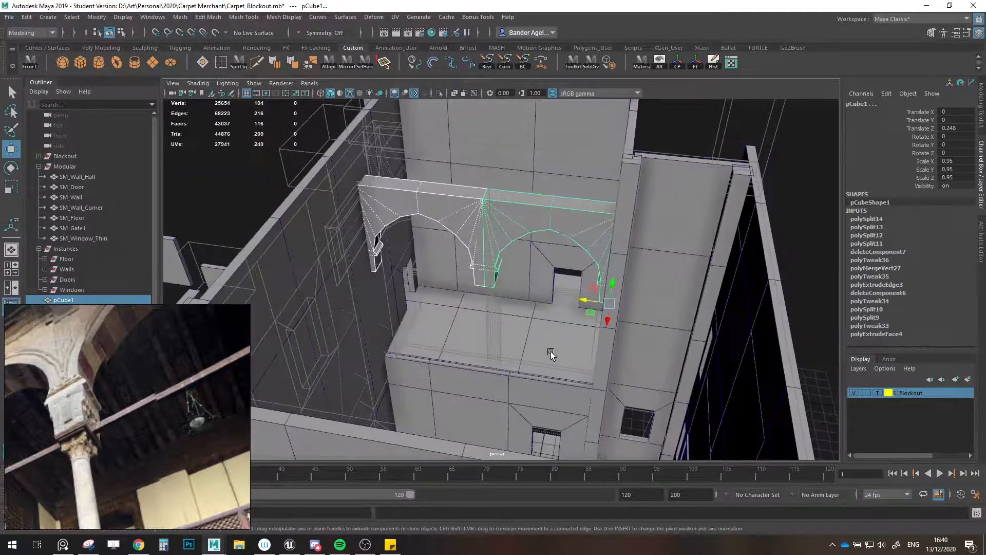
# - Select the copied arch and minimise the reference image window
pyautogui.scroll(-5, 552, 351)
pyautogui.click(468, 239)
pyautogui.scroll(-4, 474, 278)
pyautogui.keyDown('alt'); pyautogui.moveTo(475, 283); pyautogui.dragTo(575, 314, button='middle'); pyautogui.keyUp('alt')
pyautogui.click(63, 545)
pyautogui.click(63, 546)
pyautogui.keyDown('alt'); pyautogui.moveTo(410, 389); pyautogui.dragTo(415, 410, button='middle'); pyautogui.keyUp('alt')
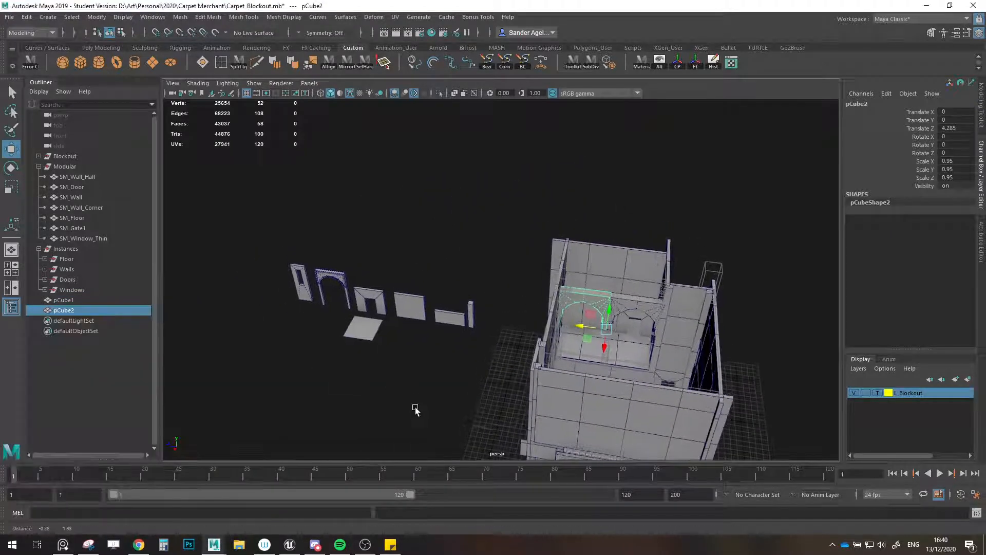
pyautogui.keyDown('alt'); pyautogui.moveTo(415, 409); pyautogui.dragTo(378, 400); pyautogui.keyUp('alt')
# - Rename the original arch panel as SM_Arch and reuse that name for its copy
pyautogui.click(63, 300)
pyautogui.doubleClick(63, 300)
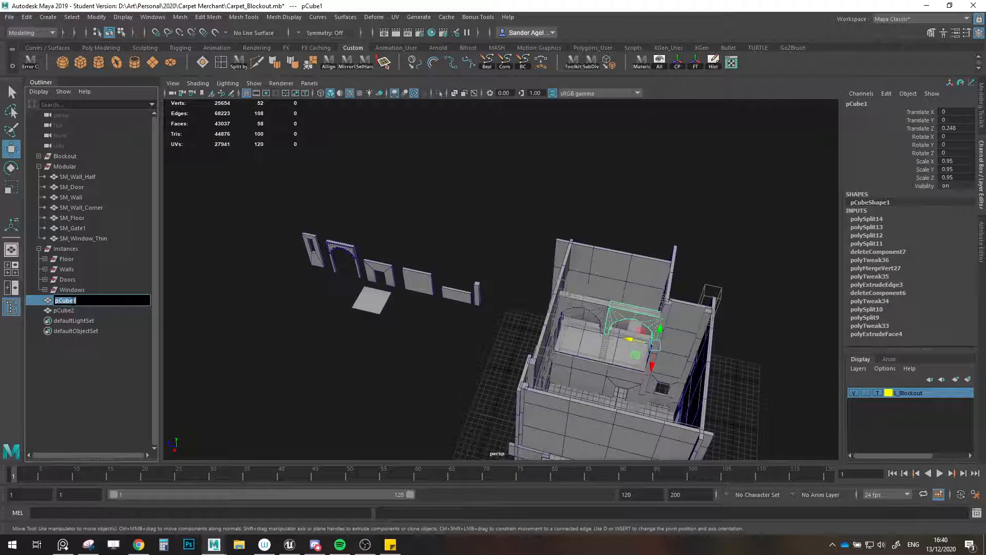
pyautogui.write('SM_arch')
pyautogui.press('Return')
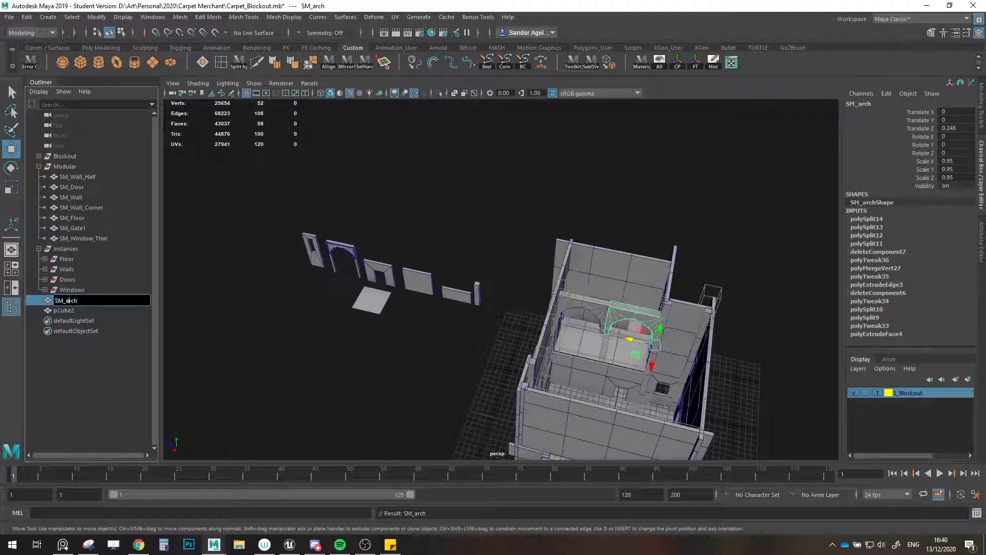
pyautogui.press('Return')
pyautogui.doubleClick(73, 302)
pyautogui.hotkey('ctrl', 'c')
pyautogui.doubleClick(71, 311)
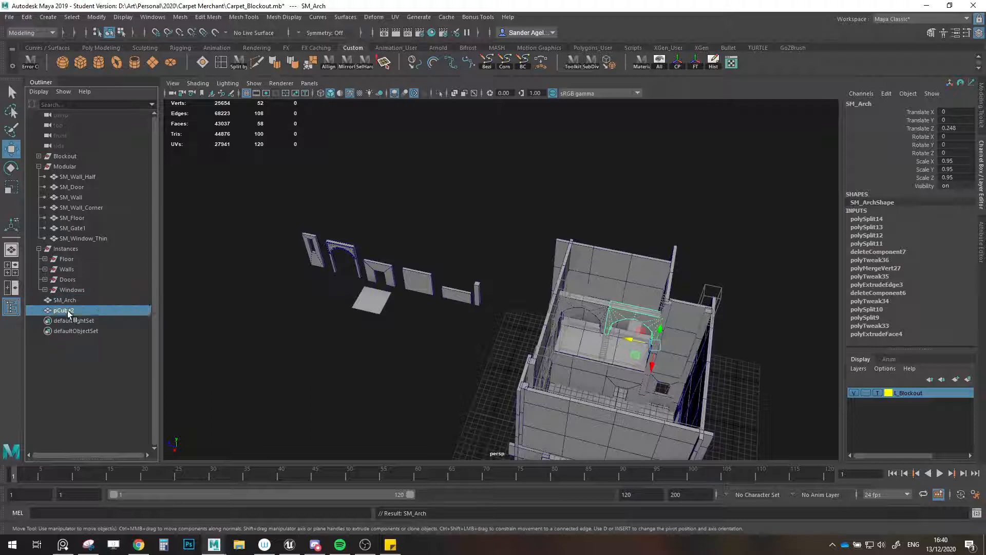
pyautogui.hotkey('ctrl', 'v')
pyautogui.press('Return')
# - Duplicate SM_Arch, put SM_Arch into the Modular group and place it at the end of the modular pieces row
pyautogui.click(69, 301)
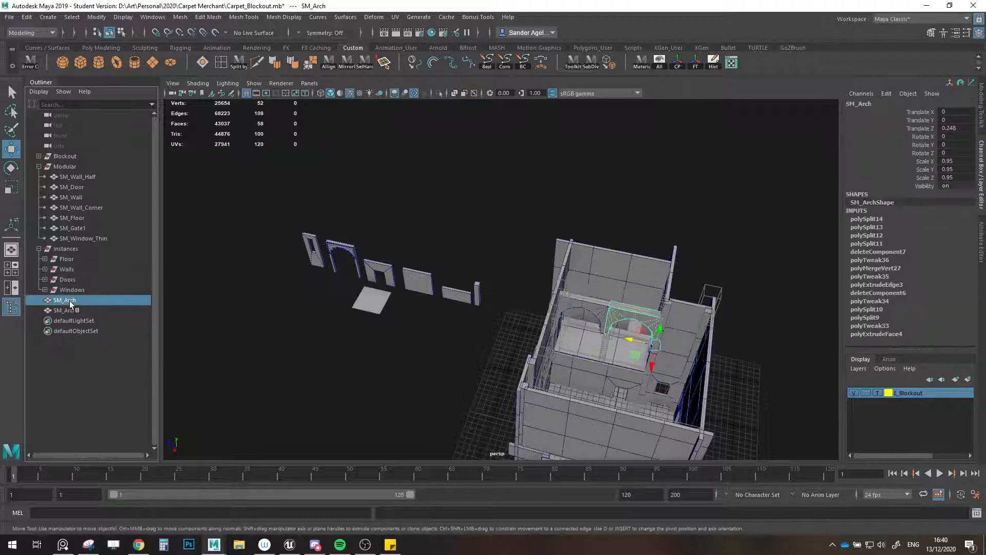
pyautogui.hotkey('ctrl', 'd')
pyautogui.click(69, 300)
pyautogui.moveTo(69, 300); pyautogui.dragTo(68, 173, button='middle')
pyautogui.moveTo(653, 344); pyautogui.dragTo(278, 269)
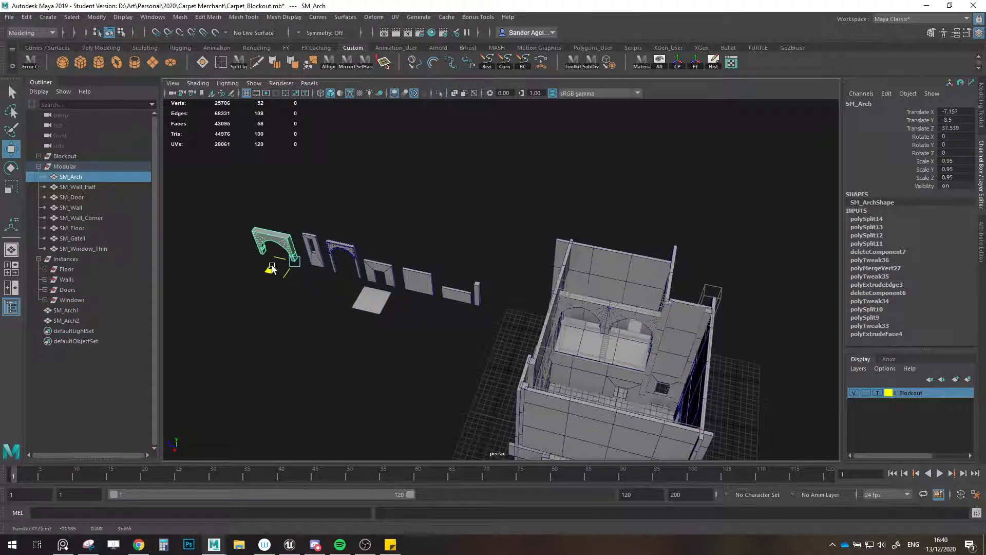
pyautogui.click(427, 325)
# - Put SM_Arch1 and SM_Arch2 into the Instances group, collapse the Modular group and save the scene
pyautogui.keyDown('alt'); pyautogui.moveTo(397, 357); pyautogui.dragTo(295, 361, button='middle'); pyautogui.keyUp('alt')
pyautogui.scroll(3, 287, 359)
pyautogui.moveTo(86, 318); pyautogui.dragTo(72, 311)
pyautogui.moveTo(72, 312); pyautogui.dragTo(68, 318, button='middle')
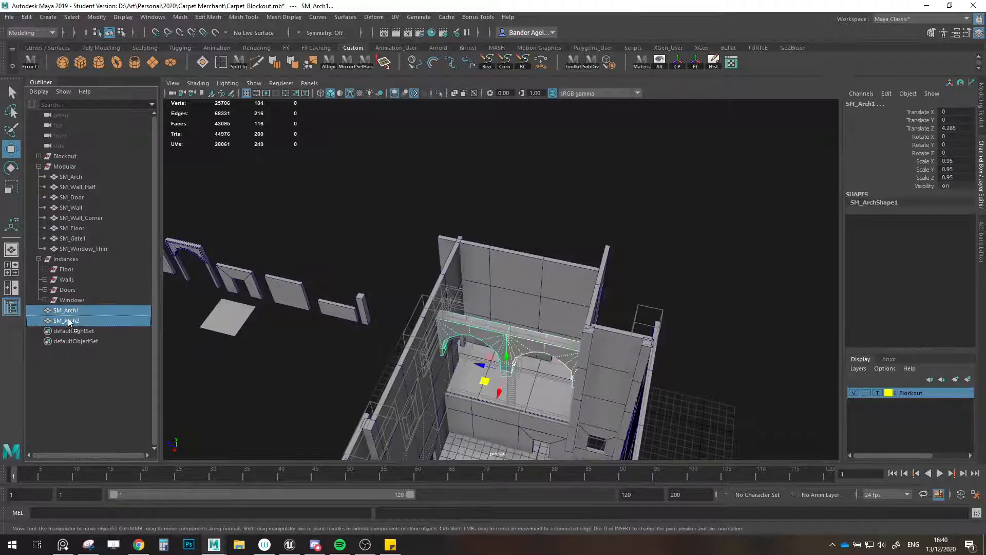
pyautogui.moveTo(73, 277)
pyautogui.mouseDown(button='middle')
pyautogui.moveTo(67, 267)
pyautogui.moveTo(107, 291)
pyautogui.moveTo(77, 262)
pyautogui.mouseUp(button='middle')
pyautogui.click(38, 166)
pyautogui.click(407, 245)
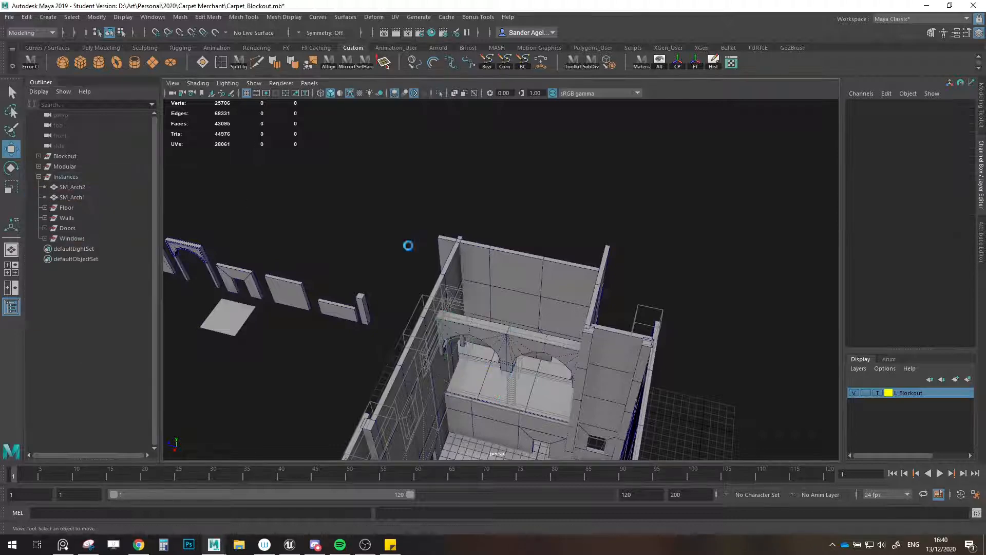
pyautogui.hotkey('ctrl', 's')
# - Duplicate a half wall piece and place the copy above the arch next to the side wall
pyautogui.click(458, 282)
pyautogui.scroll(-2, 488, 337)
pyautogui.scroll(5, 488, 337)
pyautogui.keyDown('alt'); pyautogui.moveTo(488, 337); pyautogui.dragTo(526, 293, button='middle'); pyautogui.keyUp('alt')
pyautogui.keyDown('alt'); pyautogui.moveTo(526, 293); pyautogui.dragTo(558, 275); pyautogui.keyUp('alt')
pyautogui.keyDown('alt'); pyautogui.moveTo(608, 305); pyautogui.dragTo(593, 366); pyautogui.keyUp('alt')
pyautogui.click(661, 275)
pyautogui.moveTo(675, 318)
pyautogui.keyDown('shift'); pyautogui.mouseDown()
pyautogui.moveTo(525, 299)
pyautogui.moveTo(457, 309)
pyautogui.moveTo(526, 322)
pyautogui.moveTo(442, 302)
pyautogui.moveTo(451, 291)
pyautogui.moveTo(543, 291)
pyautogui.mouseUp(); pyautogui.keyUp('shift')
pyautogui.press('e')
pyautogui.press('w')
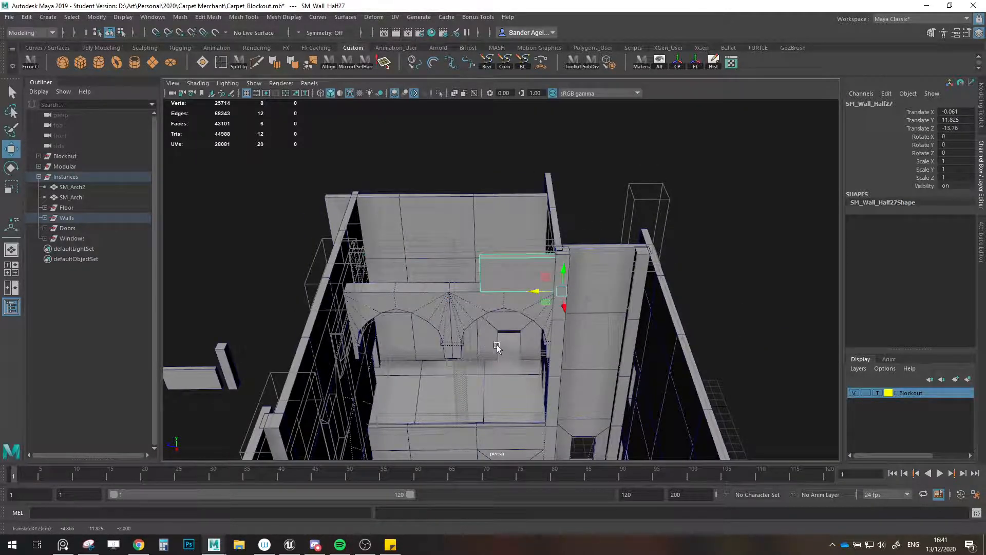
# - Repeat the half wall piece along the remaining length above the two arches and save the scene
pyautogui.keyDown('alt'); pyautogui.moveTo(583, 367); pyautogui.dragTo(533, 341); pyautogui.keyUp('alt')
pyautogui.moveTo(521, 294)
pyautogui.keyDown('shift'); pyautogui.mouseDown()
pyautogui.moveTo(395, 266)
pyautogui.moveTo(409, 268)
pyautogui.mouseUp(); pyautogui.keyUp('shift')
pyautogui.click(567, 152)
pyautogui.keyDown('alt'); pyautogui.moveTo(568, 152); pyautogui.dragTo(536, 334); pyautogui.keyUp('alt')
pyautogui.click(523, 328)
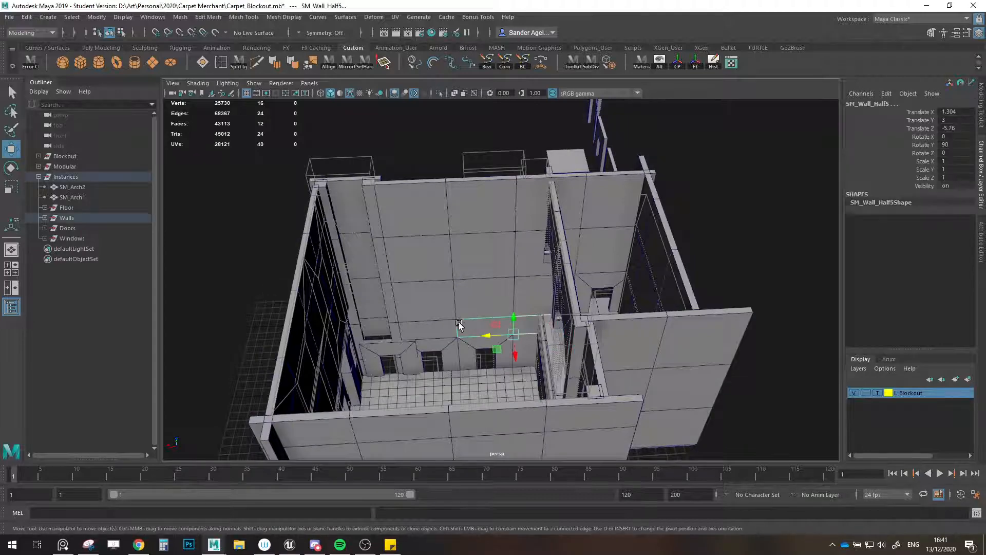
pyautogui.keyDown('alt'); pyautogui.moveTo(431, 338); pyautogui.dragTo(320, 267); pyautogui.keyUp('alt')
pyautogui.click(434, 153)
pyautogui.scroll(-4, 509, 238)
pyautogui.keyDown('alt'); pyautogui.moveTo(509, 238); pyautogui.dragTo(338, 297); pyautogui.keyUp('alt')
pyautogui.hotkey('ctrl', 's')
# - Create a polygon cylinder and snap it to the balcony edge in front of the middle arch support
pyautogui.click(471, 283)
pyautogui.scroll(4, 473, 286)
pyautogui.scroll(-3, 473, 285)
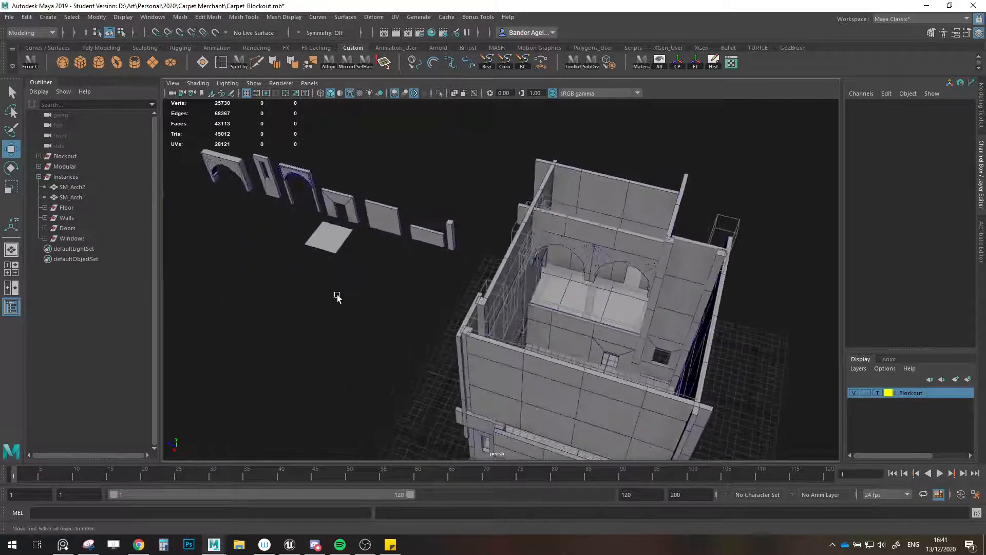
pyautogui.click(105, 67)
pyautogui.keyDown('alt'); pyautogui.moveTo(516, 281); pyautogui.dragTo(500, 288); pyautogui.keyUp('alt')
pyautogui.scroll(-3, 500, 288)
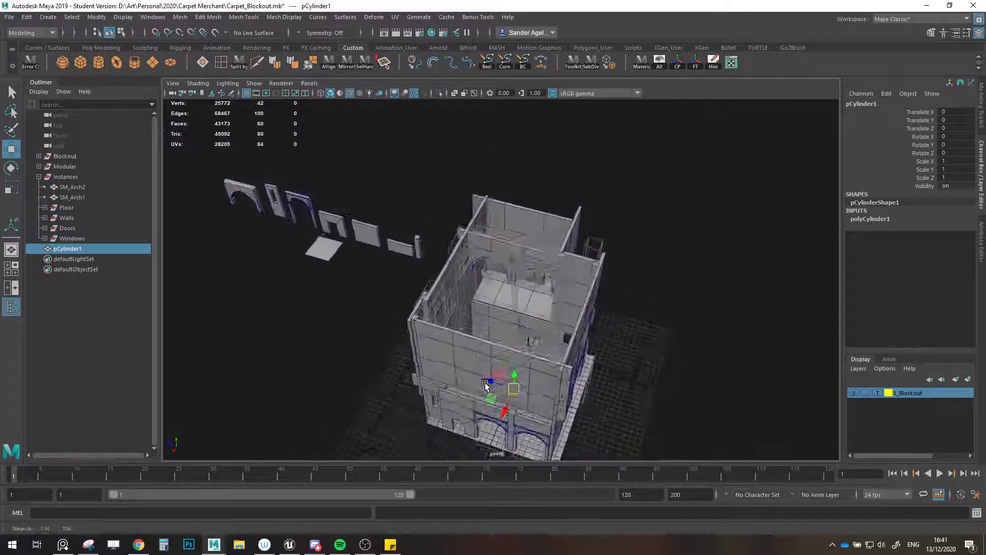
pyautogui.scroll(1, 508, 334)
pyautogui.press('v')
pyautogui.moveTo(513, 418); pyautogui.dragTo(509, 333)
# - Narrow the cylinder to an X and Z scale of 0.266 and move it onto the balcony floor as a column
pyautogui.scroll(5, 509, 333)
pyautogui.press('r')
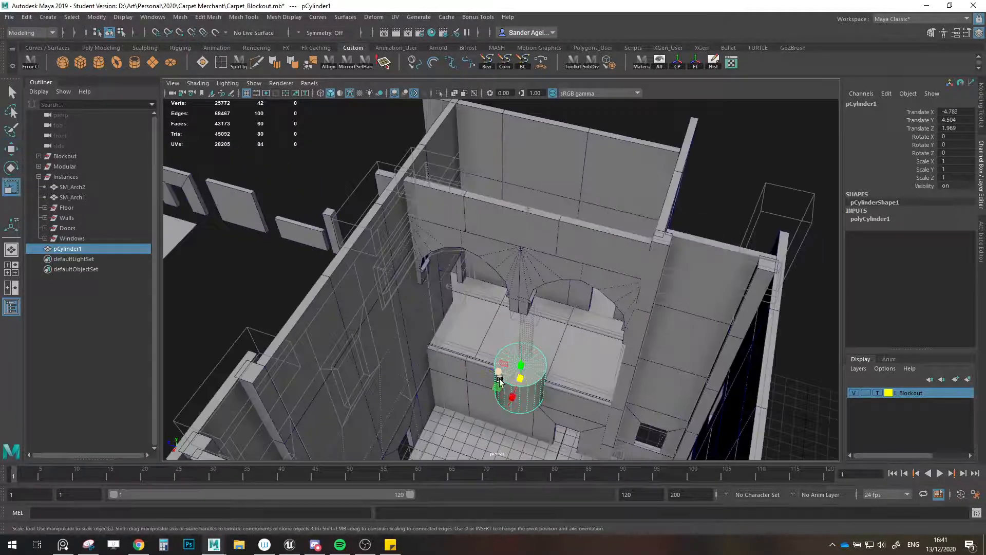
pyautogui.moveTo(518, 380); pyautogui.dragTo(518, 323)
pyautogui.press('w')
pyautogui.press('f')
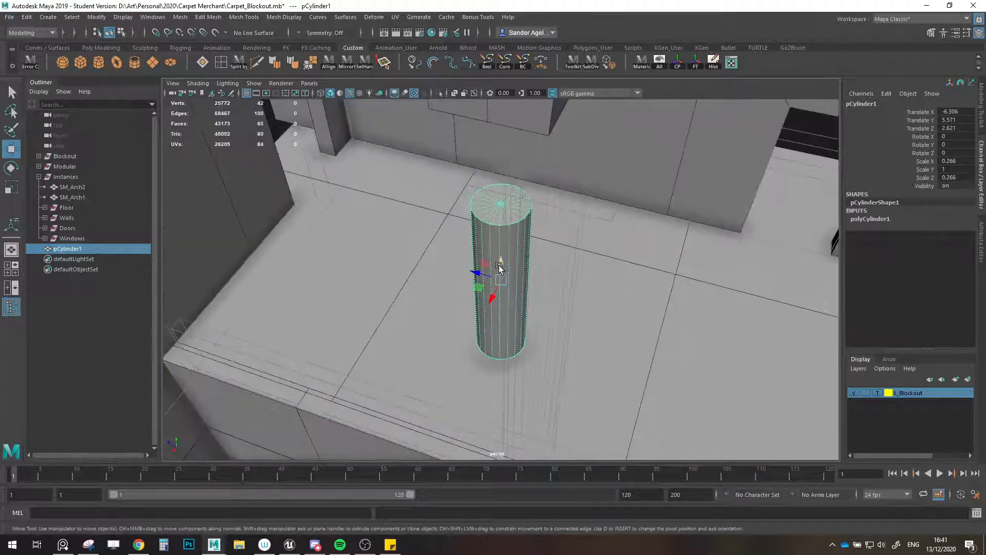
# - Lower the cylinder's pivot to its base and snap the cylinder to the balcony edge below the middle arch support
pyautogui.press('d')
pyautogui.moveTo(502, 268); pyautogui.dragTo(502, 337)
pyautogui.scroll(-5, 516, 350)
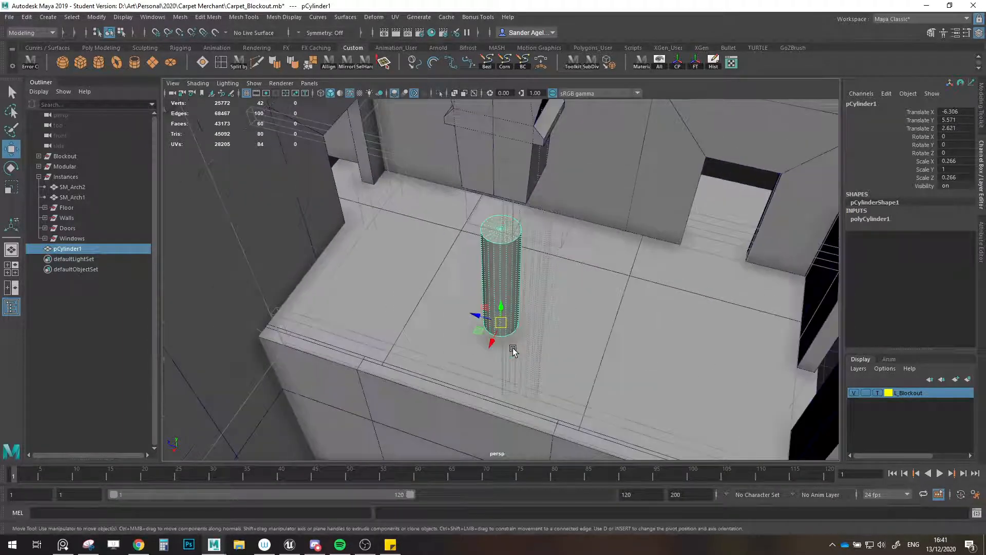
pyautogui.moveTo(501, 299)
pyautogui.mouseDown()
pyautogui.moveTo(483, 342)
pyautogui.moveTo(511, 288)
pyautogui.mouseUp()
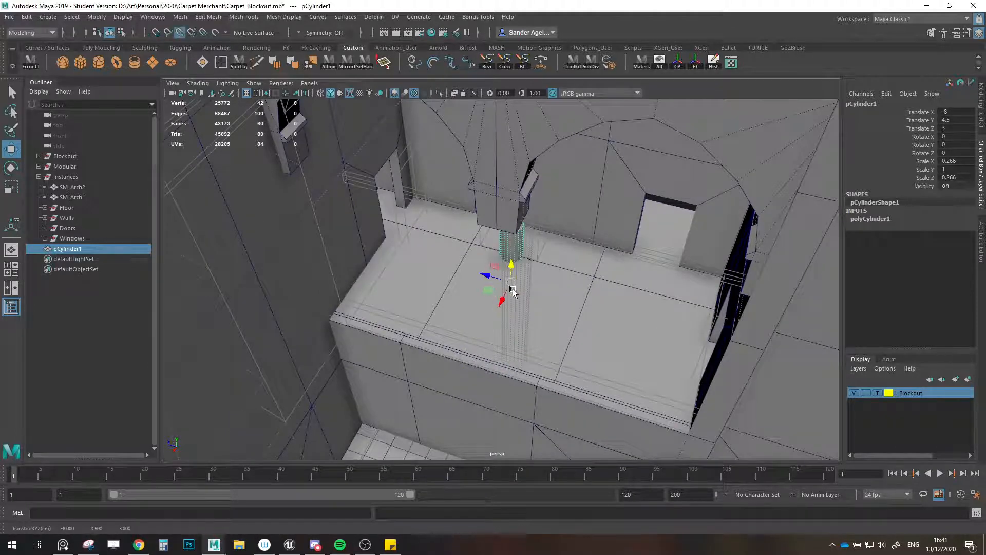
pyautogui.moveTo(501, 278); pyautogui.dragTo(734, 261)
# - Adjust the cylinder's end vertices, snapping the top ring to the grid at the underside of the middle arch support
pyautogui.press('r')
pyautogui.press('w')
pyautogui.click(984, 126)
pyautogui.click(867, 125)
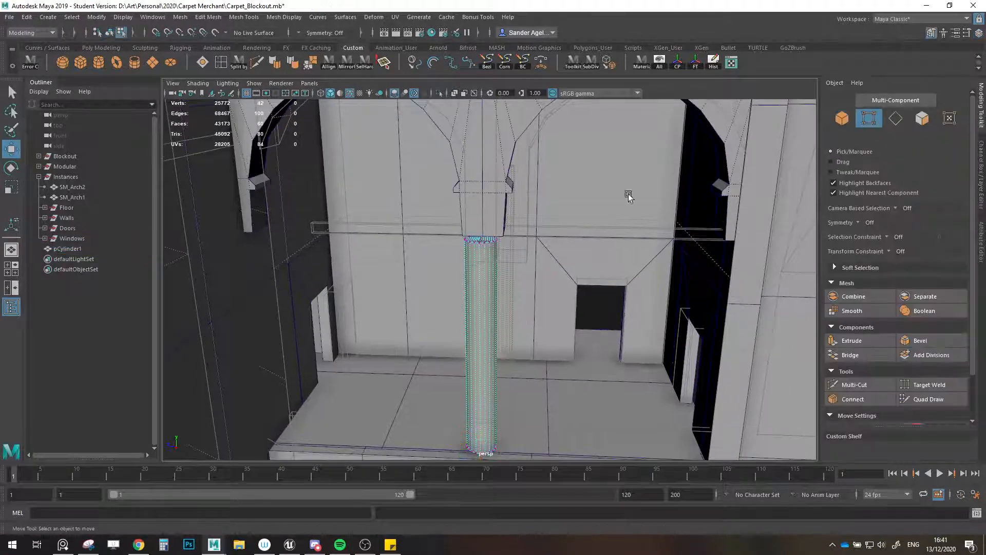
pyautogui.moveTo(626, 192); pyautogui.dragTo(417, 249)
pyautogui.press('x')
pyautogui.moveTo(479, 215); pyautogui.dragTo(481, 234)
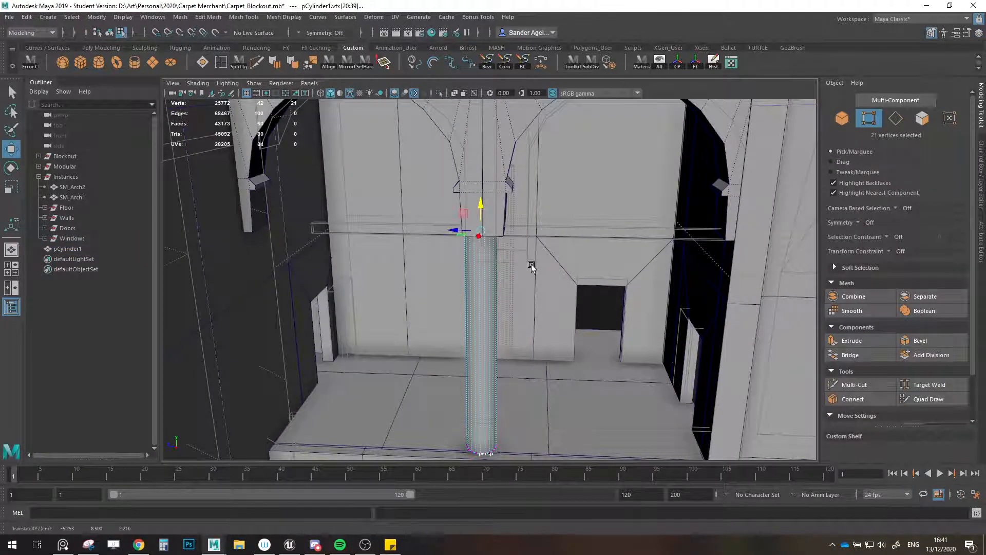
pyautogui.keyDown('alt'); pyautogui.moveTo(531, 267); pyautogui.dragTo(483, 339); pyautogui.keyUp('alt')
pyautogui.moveTo(427, 375); pyautogui.dragTo(528, 440)
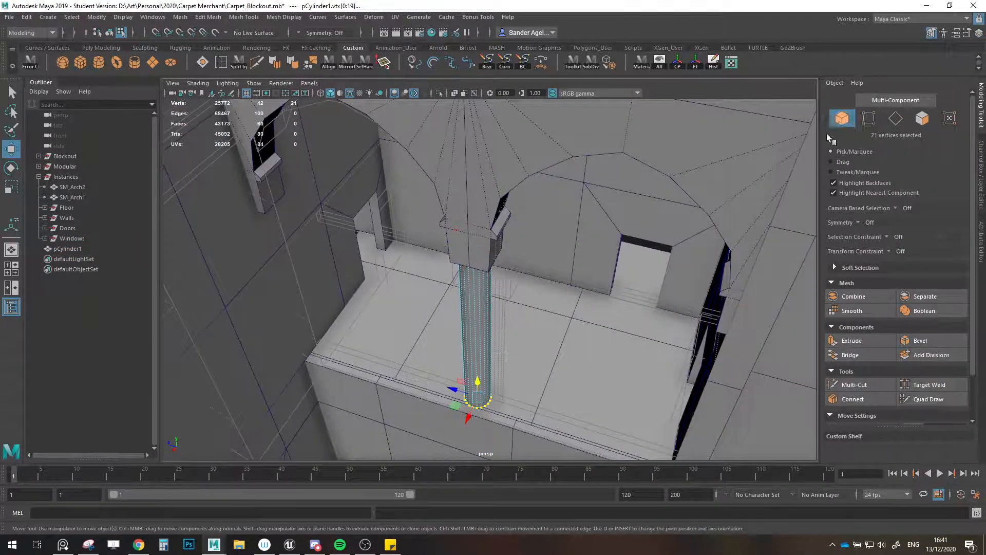
# - Return to object selection and shift the cylinder along the balcony edge, clear of the middle arch support
pyautogui.keyDown('alt'); pyautogui.moveTo(520, 336); pyautogui.dragTo(512, 227); pyautogui.keyUp('alt')
pyautogui.keyDown('alt'); pyautogui.moveTo(499, 322); pyautogui.dragTo(478, 383); pyautogui.keyUp('alt')
pyautogui.moveTo(454, 426); pyautogui.dragTo(482, 435)
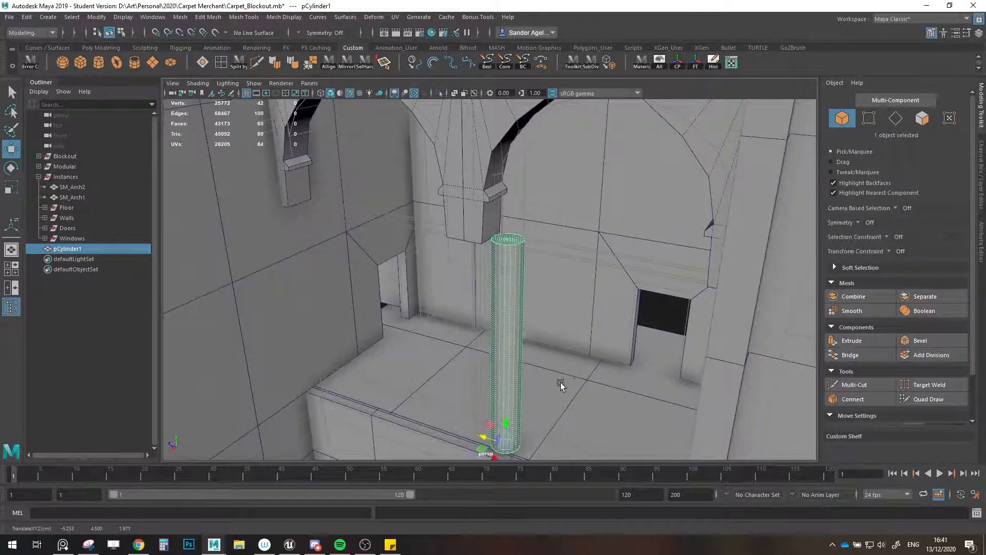
pyautogui.scroll(-3, 561, 386)
pyautogui.keyDown('alt'); pyautogui.moveTo(562, 385); pyautogui.dragTo(564, 410); pyautogui.keyUp('alt')
pyautogui.scroll(-1, 564, 410)
pyautogui.keyDown('alt'); pyautogui.moveTo(564, 410); pyautogui.dragTo(541, 386, button='middle'); pyautogui.keyUp('alt')
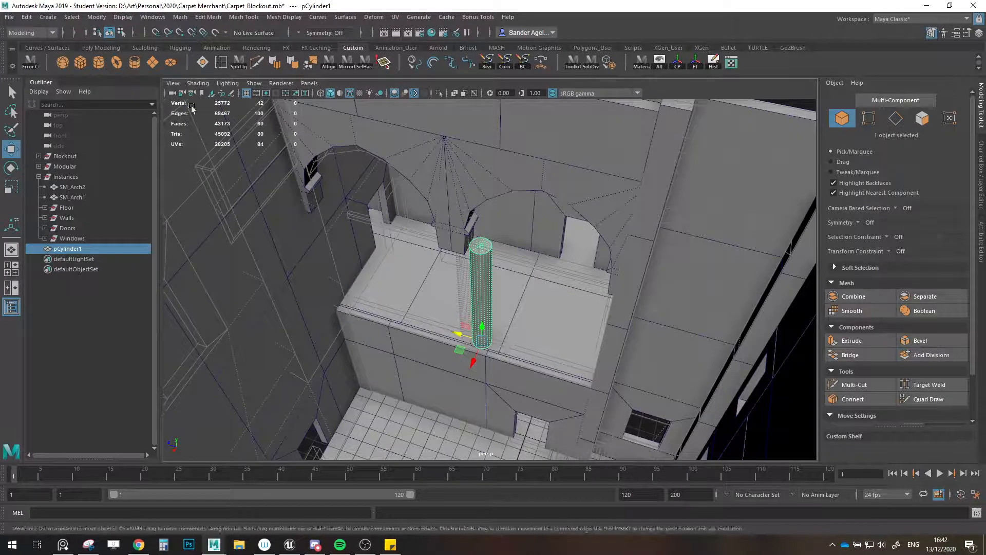
# - Create a polygon cube, snap it to the top of the cylinder and set its pivot at the cube's top face
pyautogui.click(81, 62)
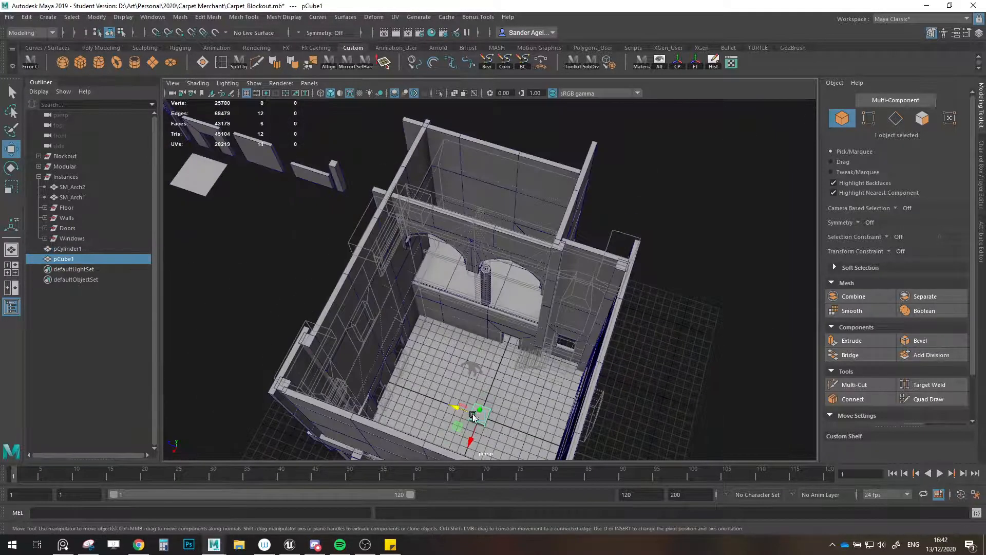
pyautogui.scroll(5, 487, 268)
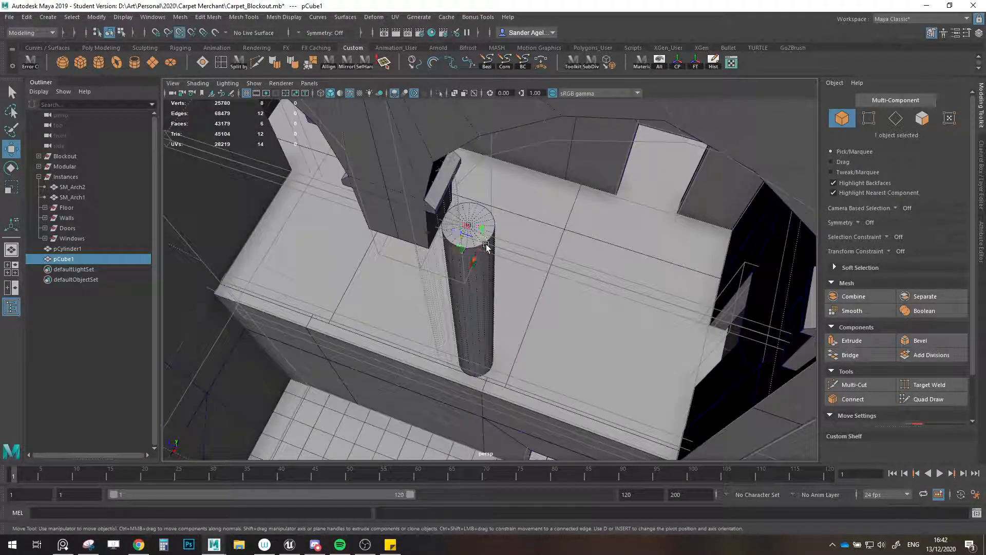
pyautogui.press('f')
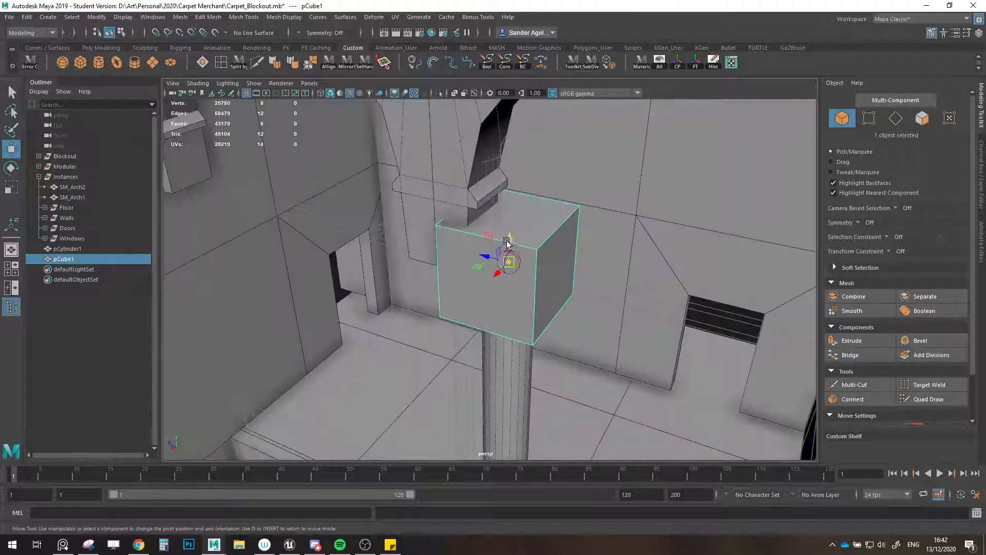
pyautogui.press('v')
pyautogui.moveTo(507, 242); pyautogui.dragTo(507, 219)
pyautogui.scroll(-2, 522, 243)
pyautogui.press('v')
# - Flatten the cube to about 0.182 in Y and narrow it to about 0.664 across as the column's capital slab
pyautogui.press('r')
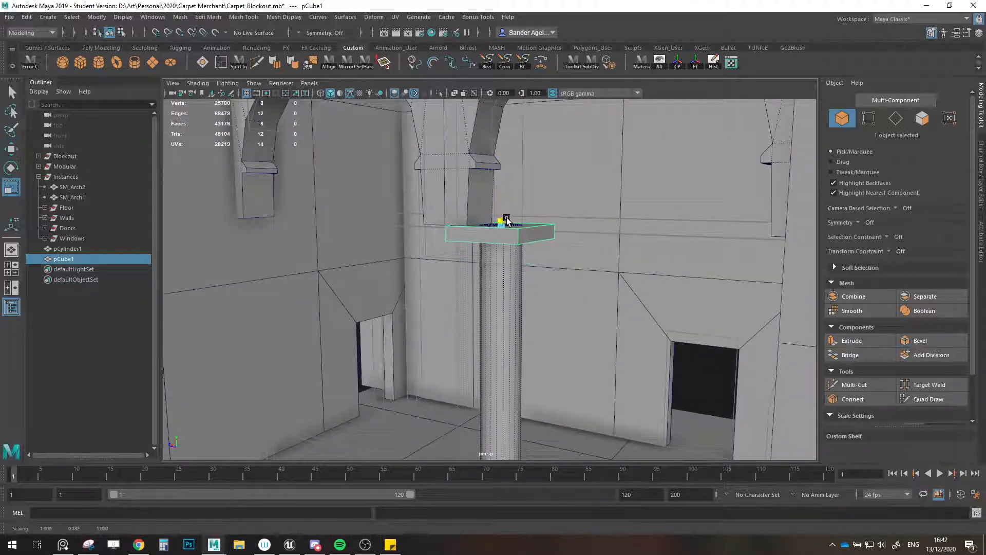
pyautogui.keyDown('alt'); pyautogui.moveTo(550, 246); pyautogui.dragTo(463, 310); pyautogui.keyUp('alt')
pyautogui.keyDown('alt'); pyautogui.moveTo(521, 371); pyautogui.dragTo(525, 246); pyautogui.keyUp('alt')
pyautogui.moveTo(511, 204); pyautogui.dragTo(473, 298)
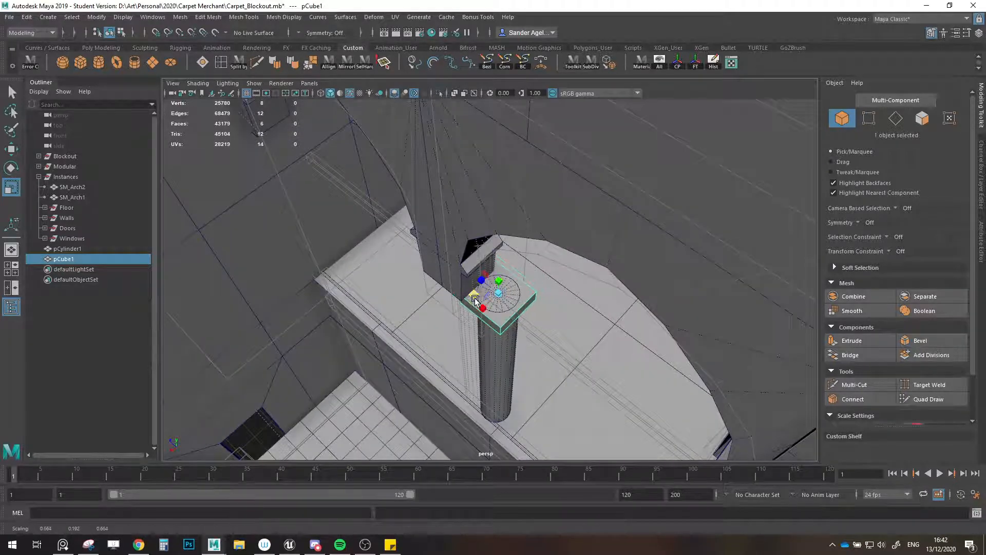
pyautogui.keyDown('alt'); pyautogui.moveTo(536, 388); pyautogui.dragTo(557, 355); pyautogui.keyUp('alt')
pyautogui.keyDown('alt'); pyautogui.moveTo(557, 355); pyautogui.dragTo(541, 299, button='middle'); pyautogui.keyUp('alt')
# - Duplicate the capital slab and flip the copy onto the foot of the cylinder as a base slab
pyautogui.press('w')
pyautogui.moveTo(500, 163)
pyautogui.keyDown('shift'); pyautogui.mouseDown()
pyautogui.moveTo(503, 348)
pyautogui.moveTo(426, 270)
pyautogui.mouseUp(); pyautogui.keyUp('shift')
pyautogui.press('e')
pyautogui.press('w')
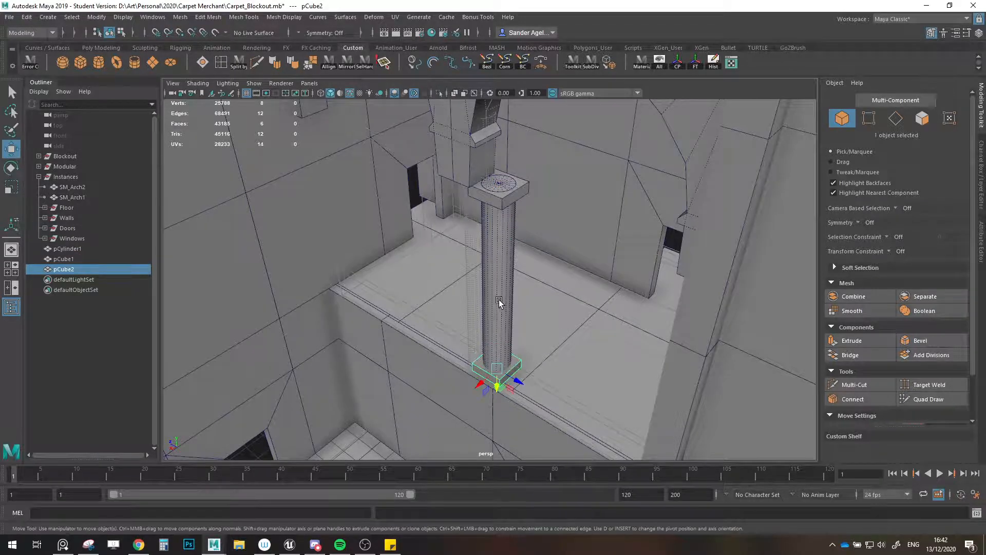
# - Delete the cylinder's top and bottom cap faces, keeping only the side faces
pyautogui.click(502, 308)
pyautogui.keyDown('alt'); pyautogui.moveTo(502, 308); pyautogui.dragTo(589, 250); pyautogui.keyUp('alt')
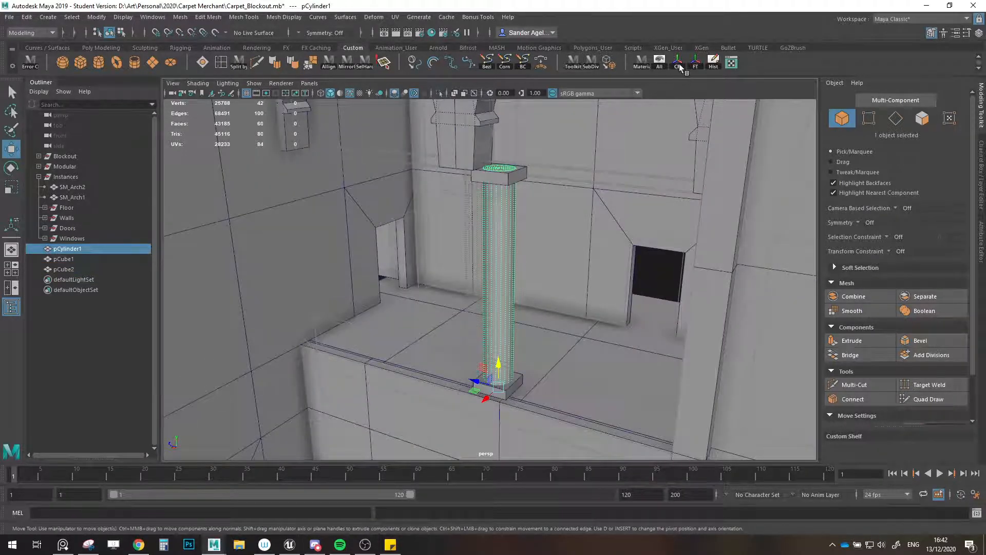
pyautogui.click(923, 118)
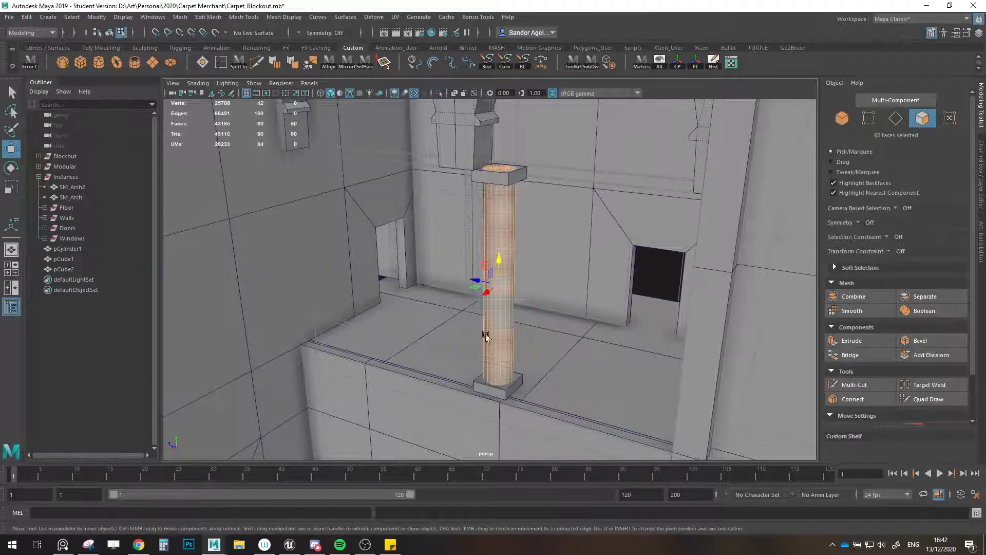
pyautogui.click(567, 304)
pyautogui.click(842, 117)
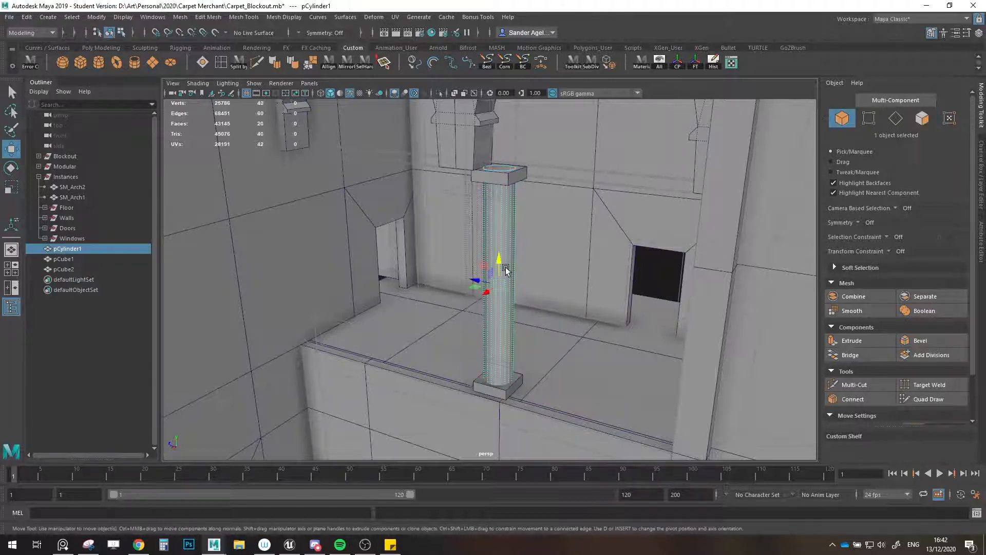
pyautogui.press('r')
pyautogui.keyDown('alt'); pyautogui.moveTo(502, 260); pyautogui.dragTo(590, 235); pyautogui.keyUp('alt')
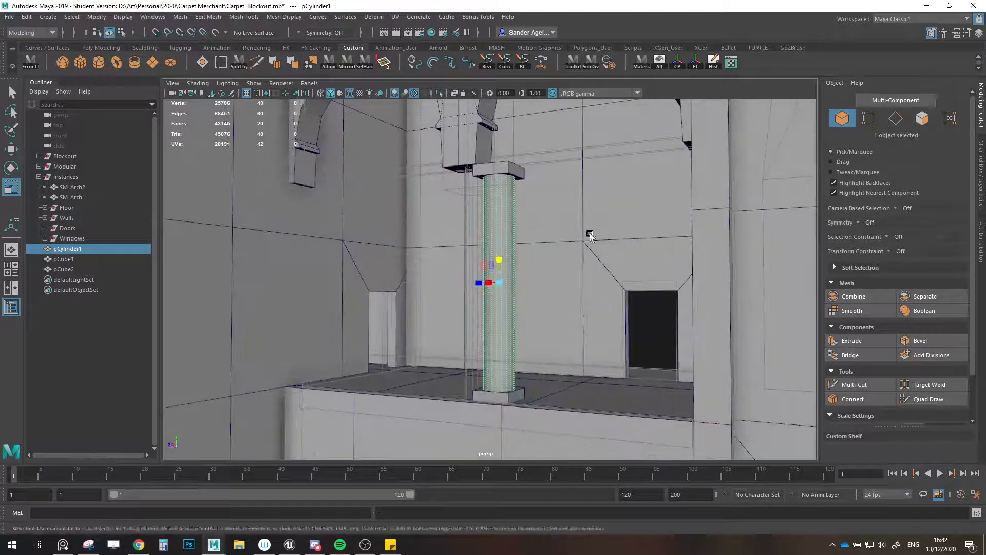
# - Combine the cylinder with its capital and base slabs into one mesh and delete its construction history
pyautogui.press('w')
pyautogui.keyDown('shift'); pyautogui.click(516, 171); pyautogui.keyUp('shift')
pyautogui.keyDown('shift'); pyautogui.click(500, 395); pyautogui.keyUp('shift')
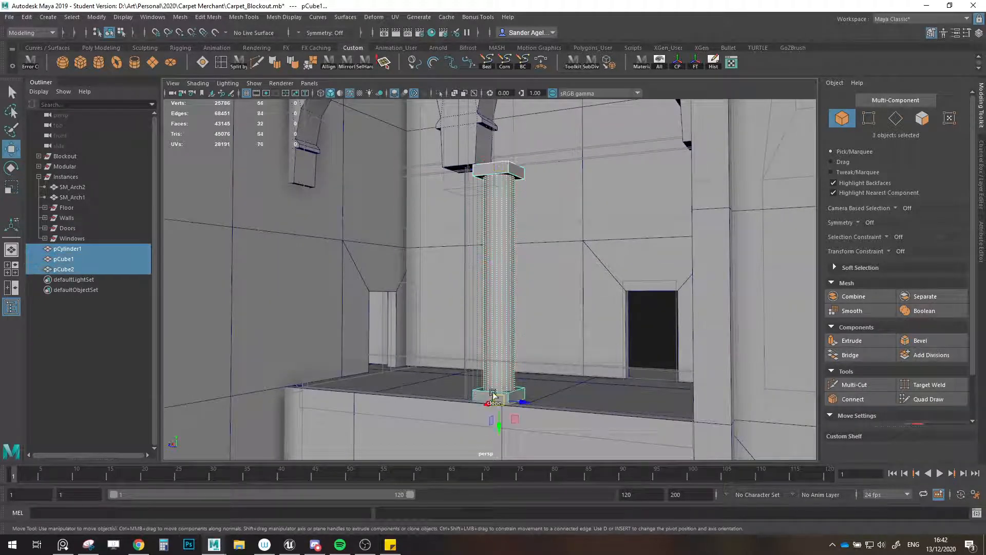
pyautogui.click(181, 17)
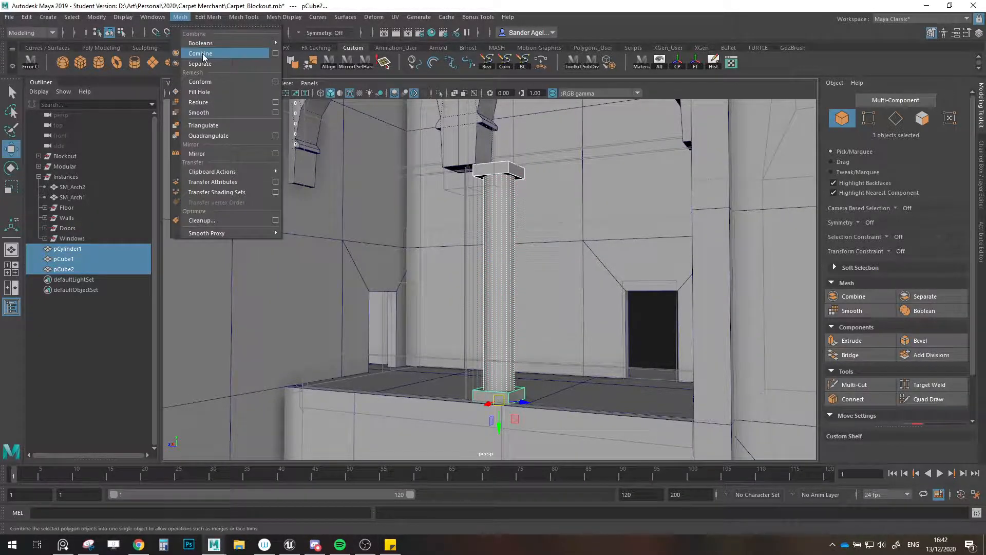
pyautogui.click(200, 46)
pyautogui.click(712, 65)
# - Snap the combined column's pivot to its base and rename the mesh SM_Pillar
pyautogui.press('f')
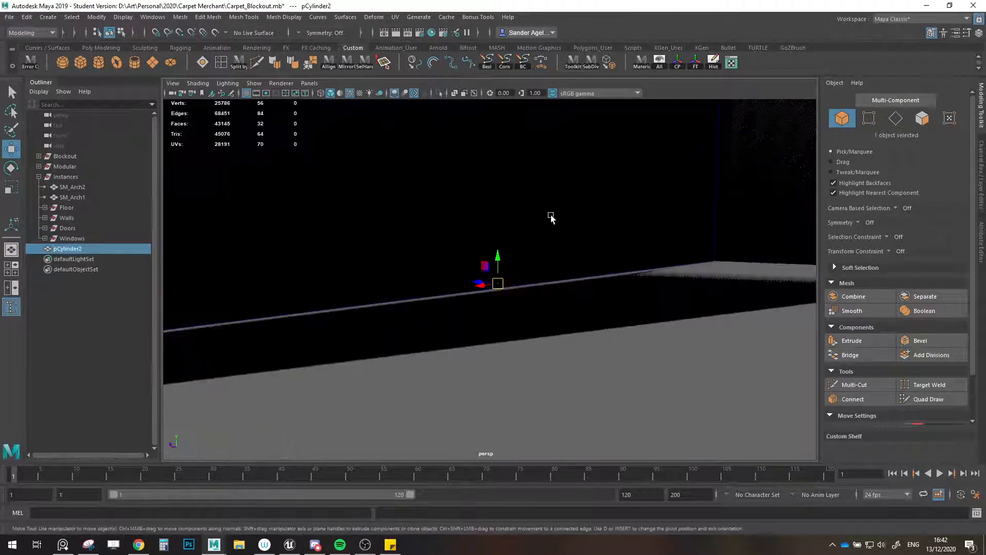
pyautogui.moveTo(500, 264); pyautogui.dragTo(531, 432)
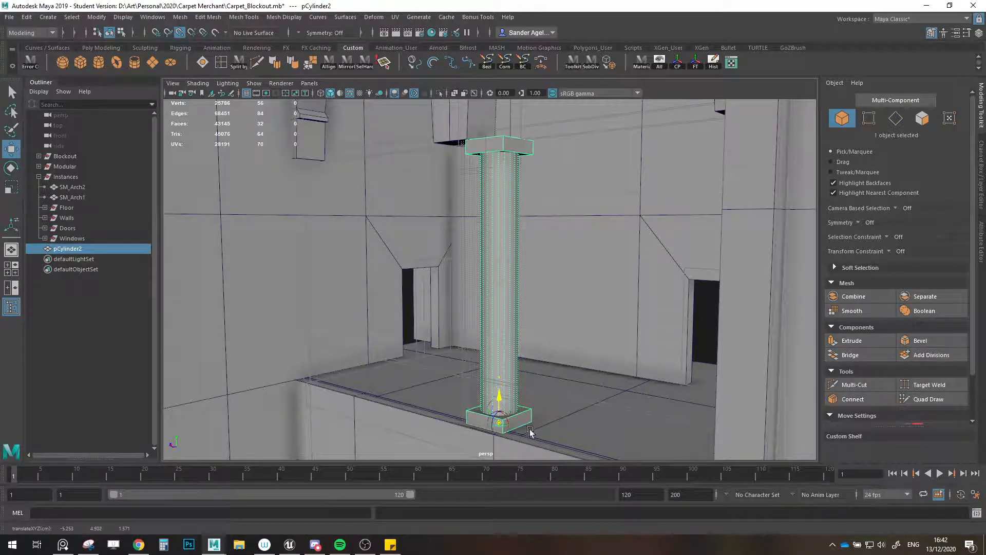
pyautogui.doubleClick(69, 248)
pyautogui.write('s')
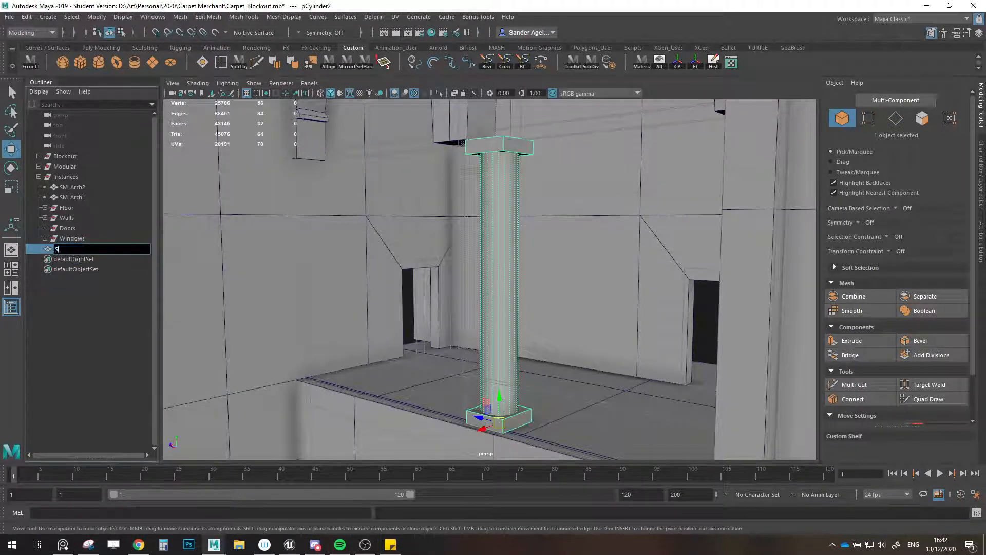
pyautogui.press('Return')
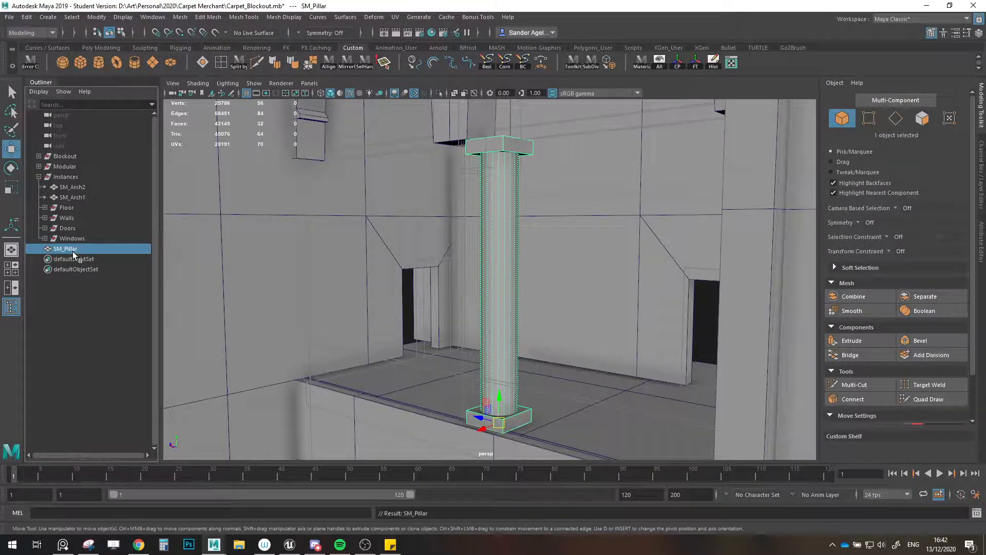
# - Duplicate SM_Pillar, then file the original in the Modular group and the copy in the Instances group
pyautogui.hotkey('ctrl', 'd')
pyautogui.click(67, 250)
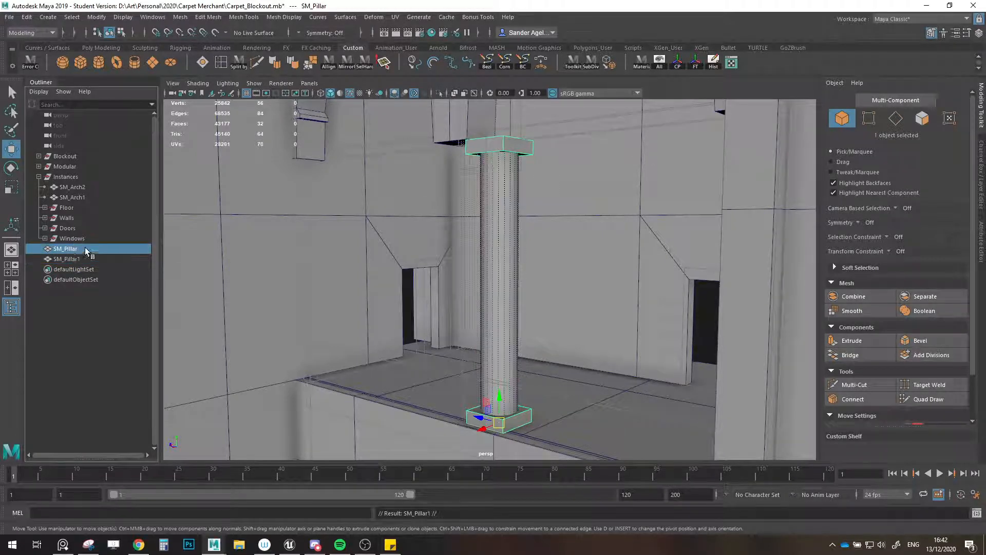
pyautogui.moveTo(64, 250); pyautogui.dragTo(79, 249, button='middle')
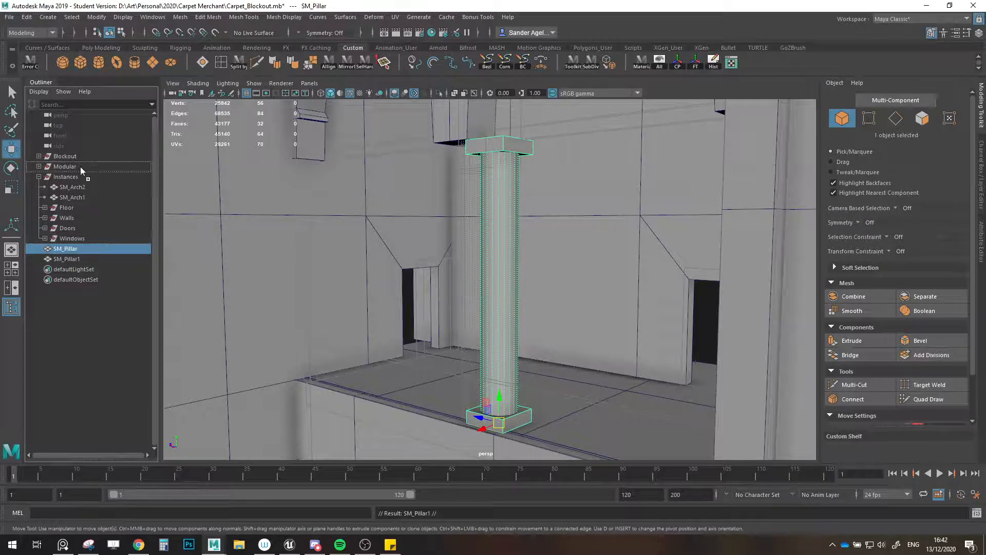
pyautogui.moveTo(80, 167); pyautogui.dragTo(57, 177, button='middle')
pyautogui.click(68, 250)
pyautogui.click(39, 177)
# - Move the pillar copy beneath the middle arch support and the original out to the row of modular pieces
pyautogui.keyDown('alt'); pyautogui.moveTo(236, 208); pyautogui.dragTo(472, 330); pyautogui.keyUp('alt')
pyautogui.moveTo(472, 331); pyautogui.dragTo(455, 329)
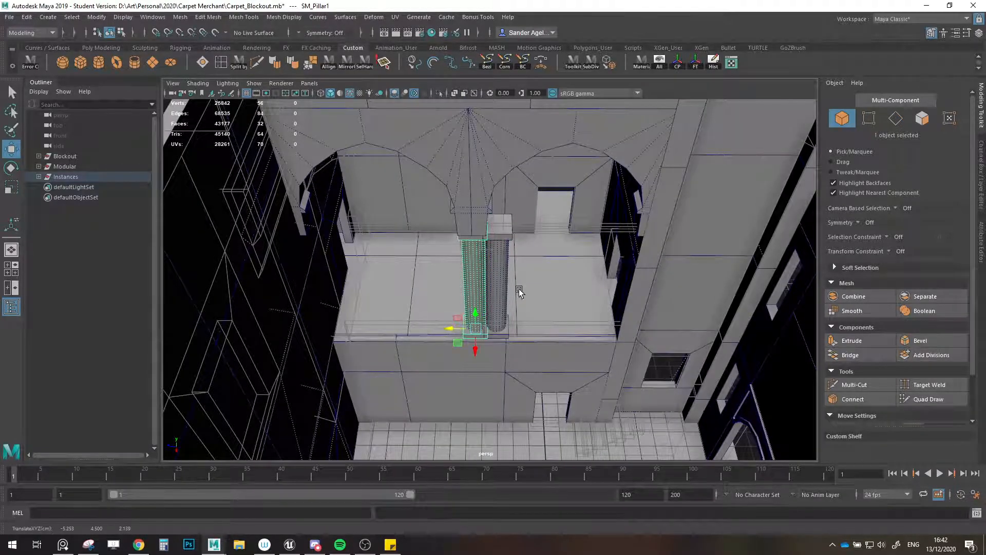
pyautogui.scroll(-10, 519, 292)
pyautogui.moveTo(630, 332); pyautogui.dragTo(454, 293)
pyautogui.click(472, 344)
# - Narrow the placed pillar copy to 0.845 in X and Z and centre it under the middle arch support
pyautogui.keyDown('alt'); pyautogui.moveTo(482, 345); pyautogui.dragTo(460, 354); pyautogui.keyUp('alt')
pyautogui.keyDown('alt'); pyautogui.moveTo(591, 375); pyautogui.dragTo(516, 312, button='middle'); pyautogui.keyUp('alt')
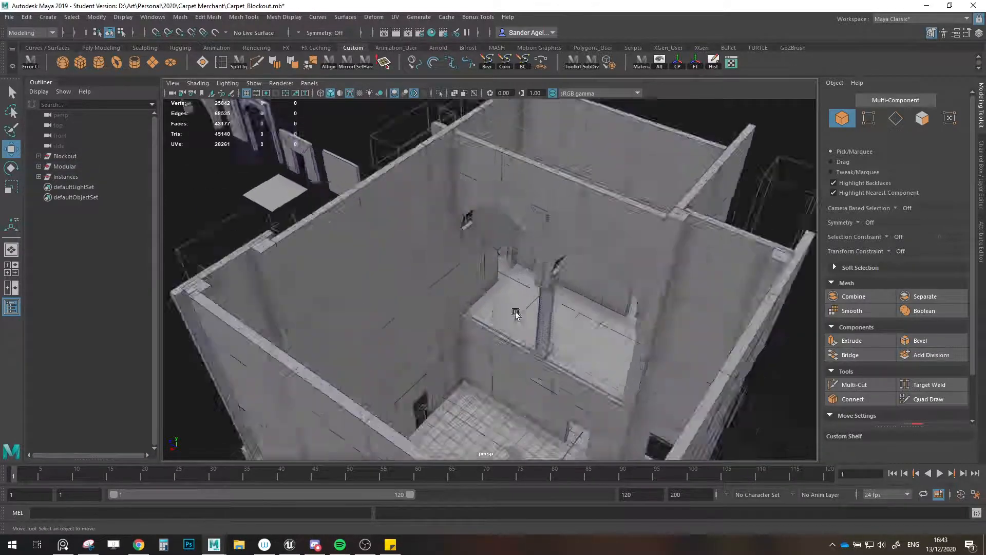
pyautogui.keyDown('alt'); pyautogui.moveTo(516, 312); pyautogui.dragTo(610, 364, button='right'); pyautogui.keyUp('alt')
pyautogui.keyDown('alt'); pyautogui.moveTo(610, 363); pyautogui.dragTo(535, 334, button='middle'); pyautogui.keyUp('alt')
pyautogui.keyDown('alt'); pyautogui.moveTo(535, 334); pyautogui.dragTo(523, 334); pyautogui.keyUp('alt')
pyautogui.click(523, 336)
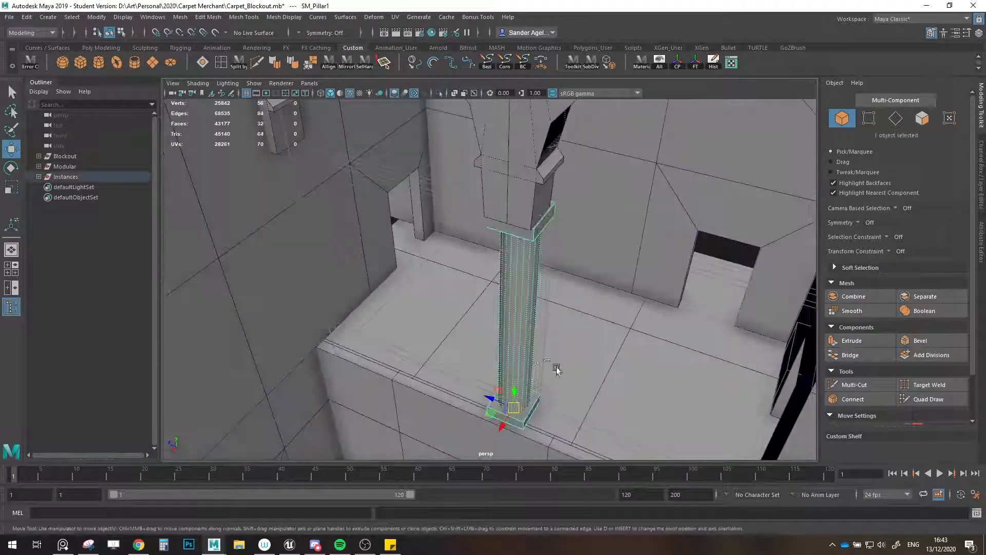
pyautogui.keyDown('alt'); pyautogui.moveTo(556, 367); pyautogui.dragTo(539, 380); pyautogui.keyUp('alt')
pyautogui.press('r')
pyautogui.moveTo(456, 424); pyautogui.dragTo(540, 388)
pyautogui.press('w')
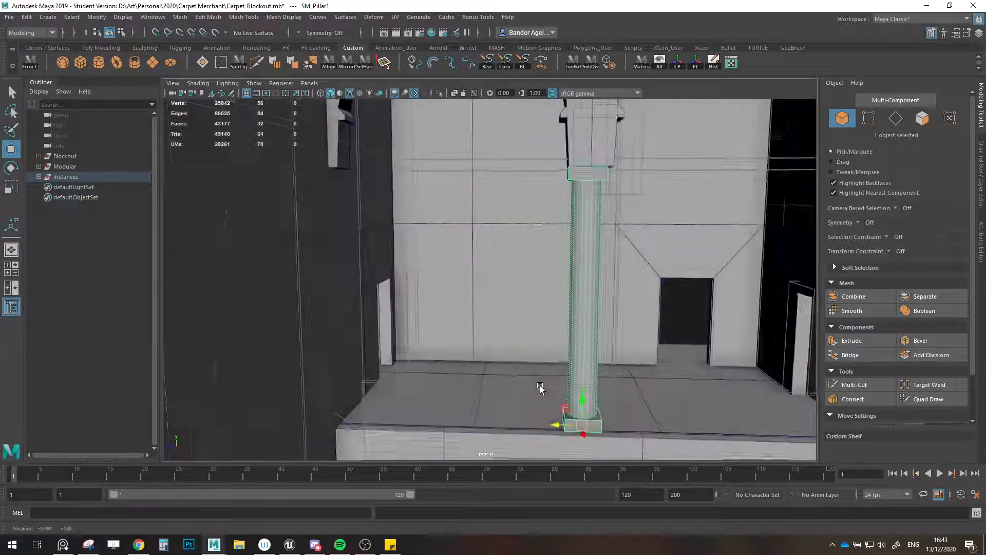
pyautogui.moveTo(559, 424); pyautogui.dragTo(562, 424)
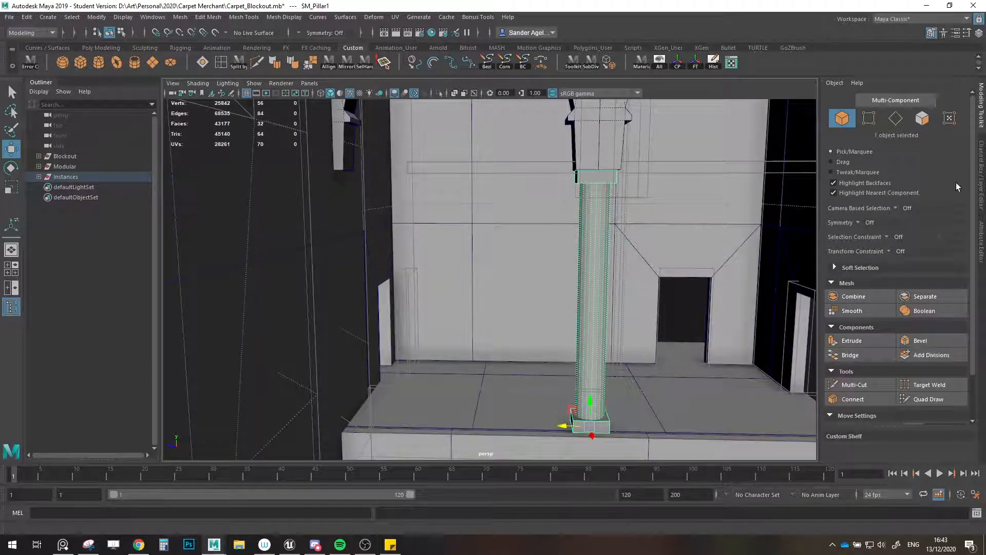
# - Freeze the placed pillar's transformations and set the original SM_Pillar's Scale X and Scale Z to 0.845
pyautogui.click(981, 169)
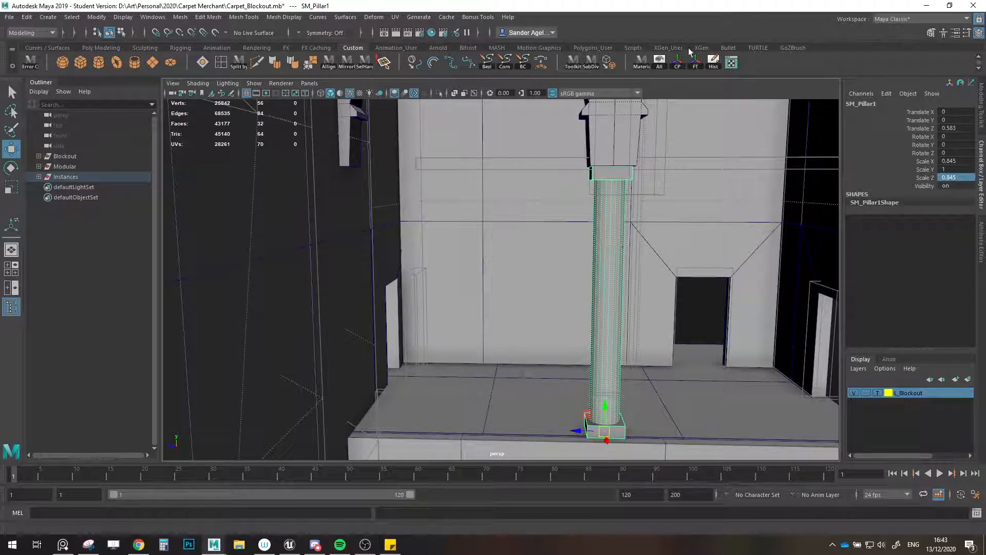
pyautogui.keyDown('alt'); pyautogui.moveTo(606, 144); pyautogui.dragTo(356, 244, button='right'); pyautogui.keyUp('alt')
pyautogui.keyDown('alt'); pyautogui.moveTo(357, 244); pyautogui.dragTo(528, 360); pyautogui.keyUp('alt')
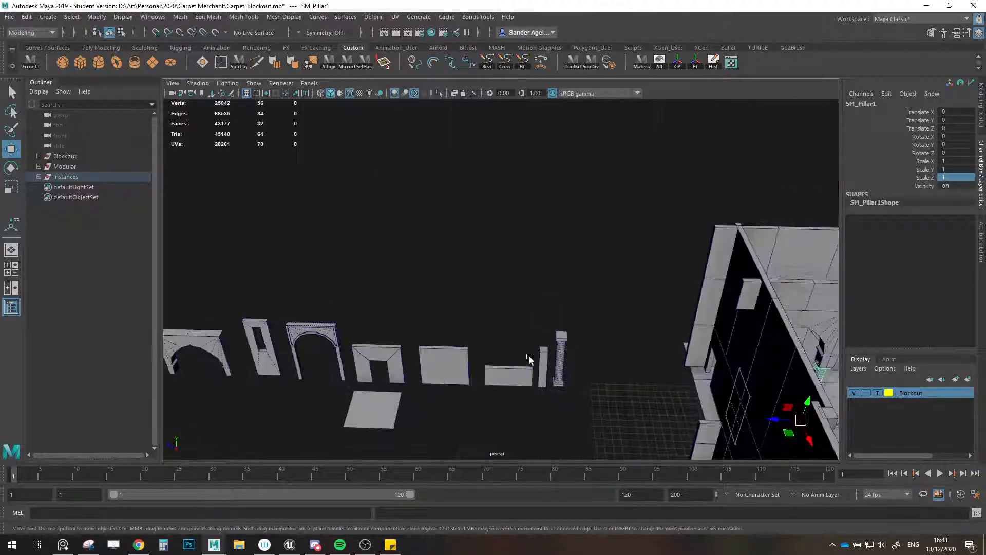
pyautogui.click(561, 352)
pyautogui.press('f')
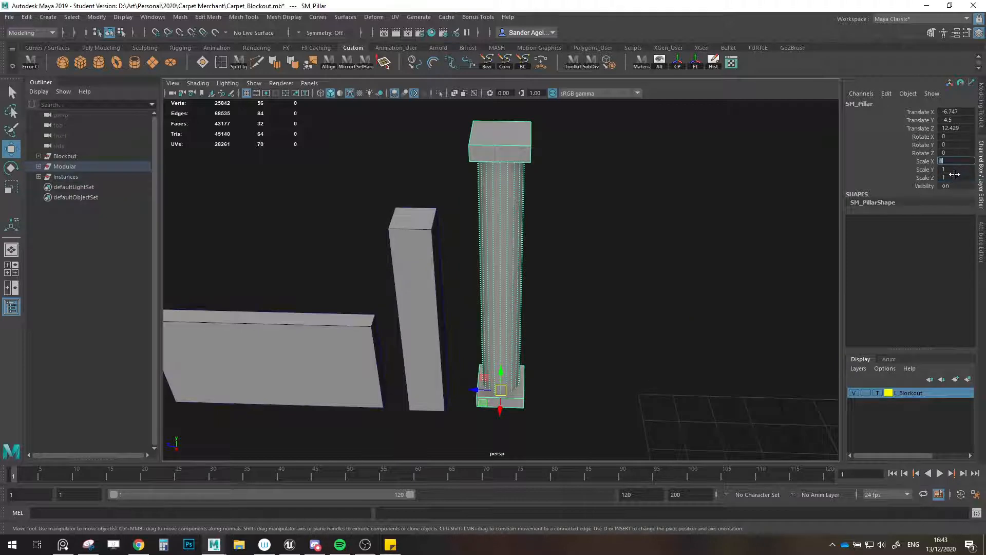
pyautogui.click(958, 177)
pyautogui.write('0.845')
pyautogui.press('Return')
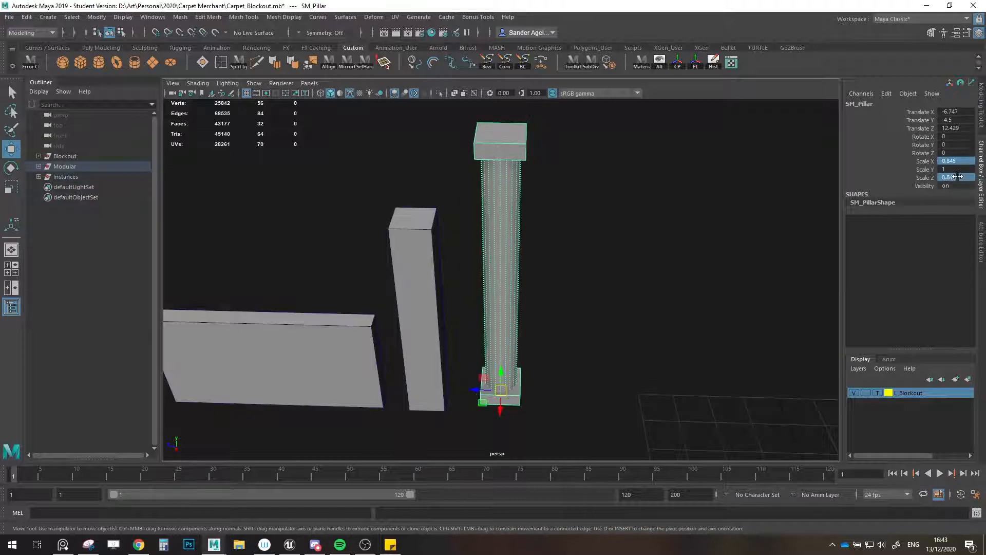
pyautogui.click(709, 65)
# - Deselect the original pillar and save the scene
pyautogui.click(702, 205)
pyautogui.keyDown('alt'); pyautogui.moveTo(693, 257); pyautogui.dragTo(547, 345, button='right'); pyautogui.keyUp('alt')
pyautogui.keyDown('alt'); pyautogui.moveTo(546, 344); pyautogui.dragTo(472, 322); pyautogui.keyUp('alt')
pyautogui.press('q')
pyautogui.hotkey('ctrl', 's')
# - Move the SM_Floor tile along the row of modular pieces to the far end beside the wide arch
pyautogui.click(471, 282)
pyautogui.press('w')
pyautogui.keyDown('alt'); pyautogui.moveTo(470, 285); pyautogui.dragTo(445, 348); pyautogui.keyUp('alt')
pyautogui.click(402, 279)
pyautogui.moveTo(387, 291); pyautogui.dragTo(301, 257)
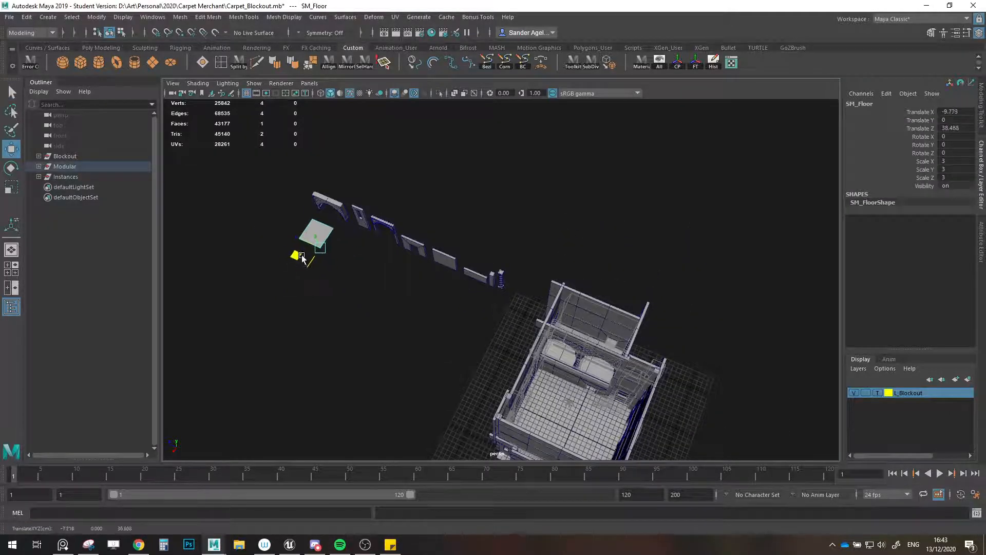
# - Deselect the floor tile and hide the Blockout group
pyautogui.click(491, 334)
pyautogui.keyDown('alt'); pyautogui.moveTo(492, 335); pyautogui.dragTo(529, 309, button='right'); pyautogui.keyUp('alt')
pyautogui.keyDown('alt'); pyautogui.moveTo(530, 308); pyautogui.dragTo(477, 248); pyautogui.keyUp('alt')
pyautogui.keyDown('alt'); pyautogui.moveTo(540, 238); pyautogui.dragTo(498, 255, button='right'); pyautogui.keyUp('alt')
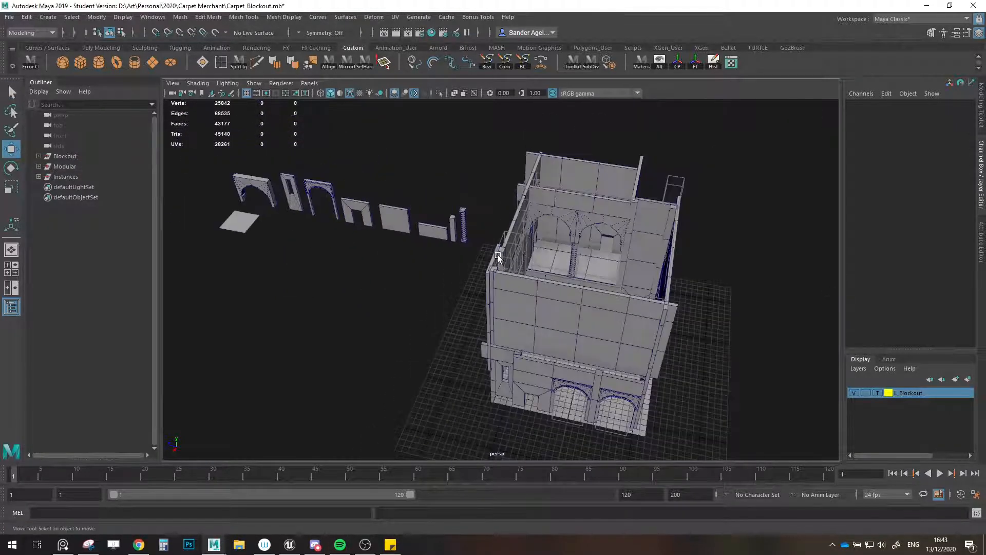
pyautogui.click(80, 159)
pyautogui.hotkey('ctrl', 'h')
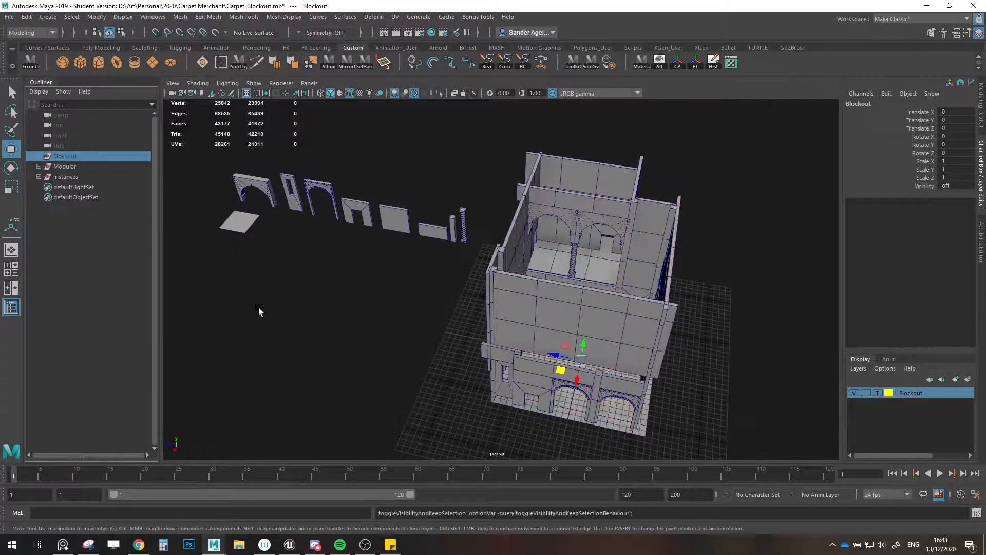
# - Isolate SM_Door8 with the adjacent wall piece and shift the door to Translate X 2.25 and Translate Z 6.383
pyautogui.keyDown('alt'); pyautogui.moveTo(258, 308); pyautogui.dragTo(464, 303); pyautogui.keyUp('alt')
pyautogui.keyDown('alt'); pyautogui.moveTo(463, 304); pyautogui.dragTo(479, 346, button='right'); pyautogui.keyUp('alt')
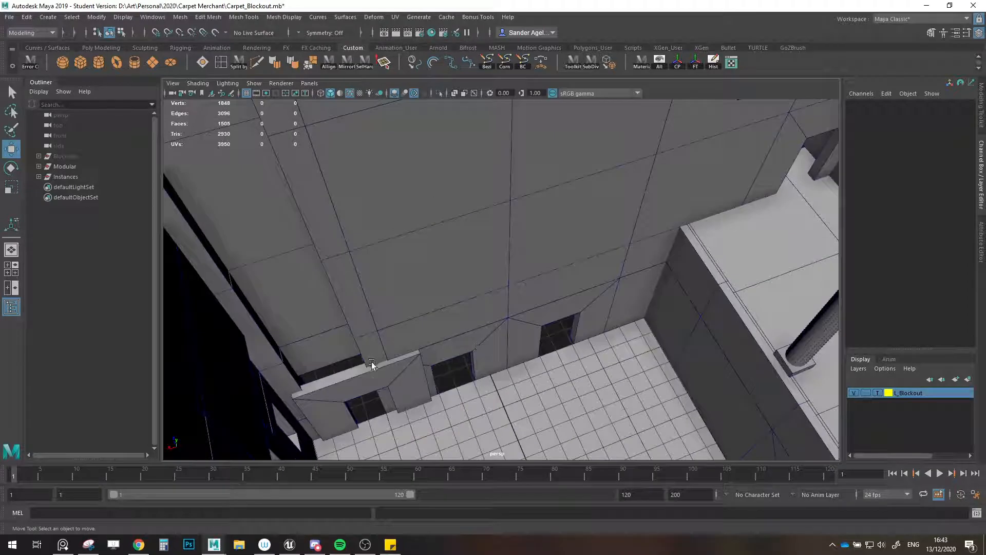
pyautogui.click(358, 375)
pyautogui.keyDown('alt'); pyautogui.moveTo(359, 375); pyautogui.dragTo(420, 377); pyautogui.keyUp('alt')
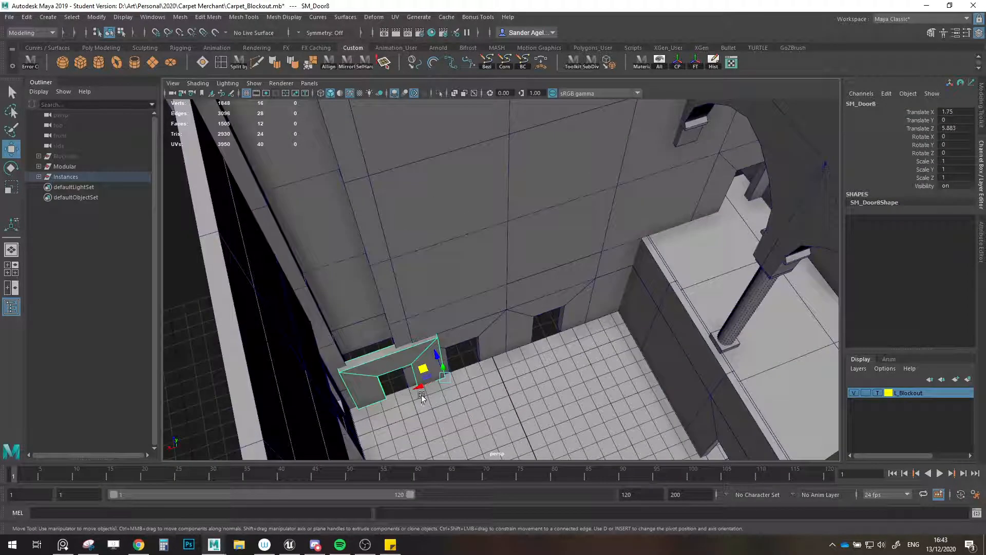
pyautogui.keyDown('shift'); pyautogui.click(372, 336); pyautogui.keyUp('shift')
pyautogui.hotkey('ctrl', '1')
pyautogui.click(448, 369)
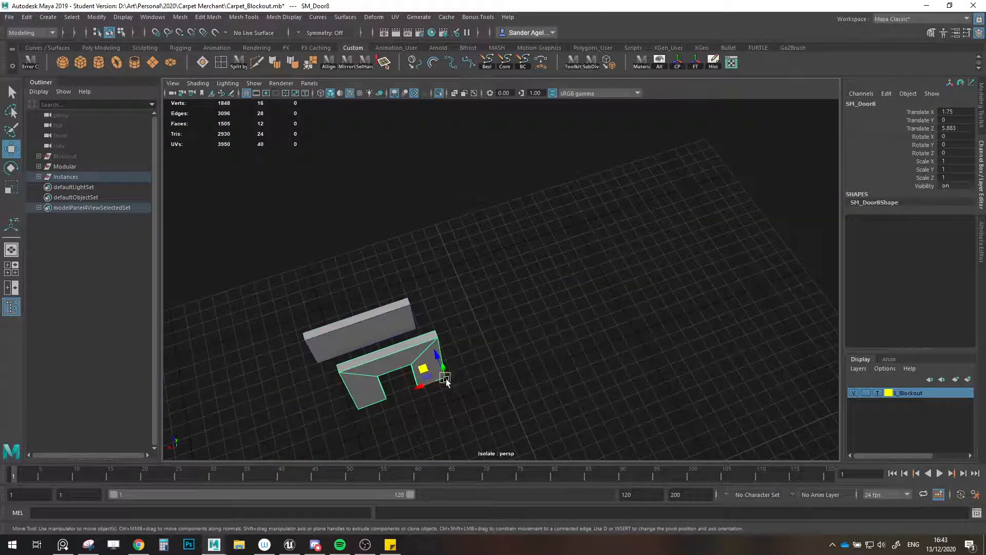
pyautogui.moveTo(446, 380); pyautogui.dragTo(413, 344)
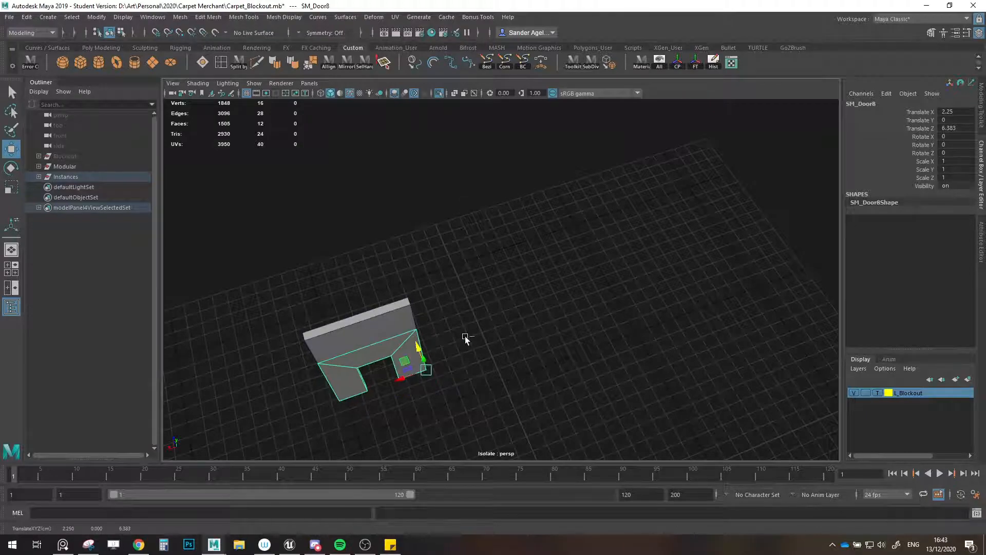
pyautogui.hotkey('ctrl', '1')
pyautogui.keyDown('alt'); pyautogui.moveTo(465, 337); pyautogui.dragTo(362, 298, button='right'); pyautogui.keyUp('alt')
pyautogui.click(362, 298)
# - Inspect the row of modular pieces from several angles, selecting individual pieces such as SM_Door to check them
pyautogui.keyDown('alt'); pyautogui.moveTo(363, 298); pyautogui.dragTo(518, 331); pyautogui.keyUp('alt')
pyautogui.keyDown('alt'); pyautogui.moveTo(518, 331); pyautogui.dragTo(551, 359, button='middle'); pyautogui.keyUp('alt')
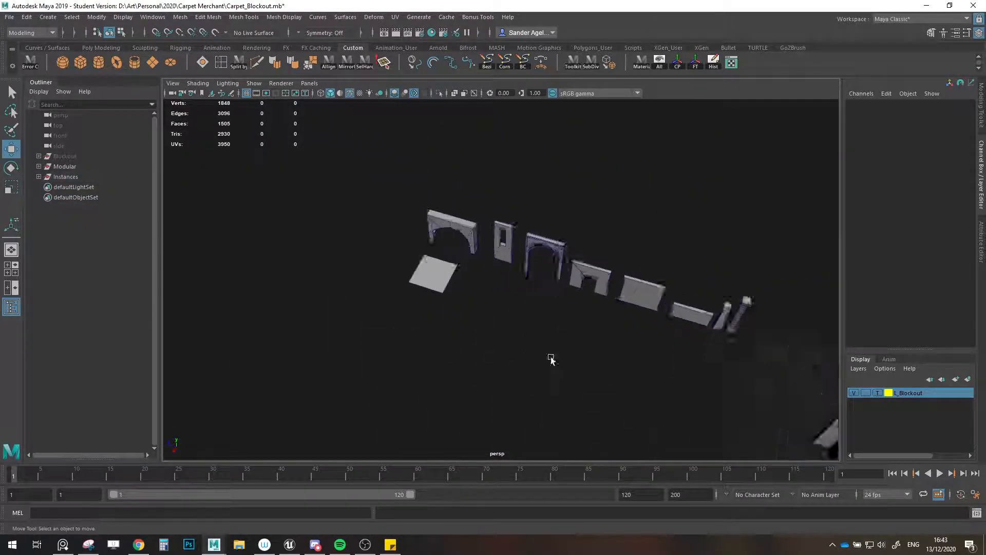
pyautogui.scroll(2, 551, 358)
pyautogui.moveTo(394, 192); pyautogui.dragTo(771, 364)
pyautogui.press('f')
pyautogui.click(435, 356)
pyautogui.keyDown('alt'); pyautogui.moveTo(435, 357); pyautogui.dragTo(515, 307); pyautogui.keyUp('alt')
pyautogui.click(426, 269)
pyautogui.click(515, 307)
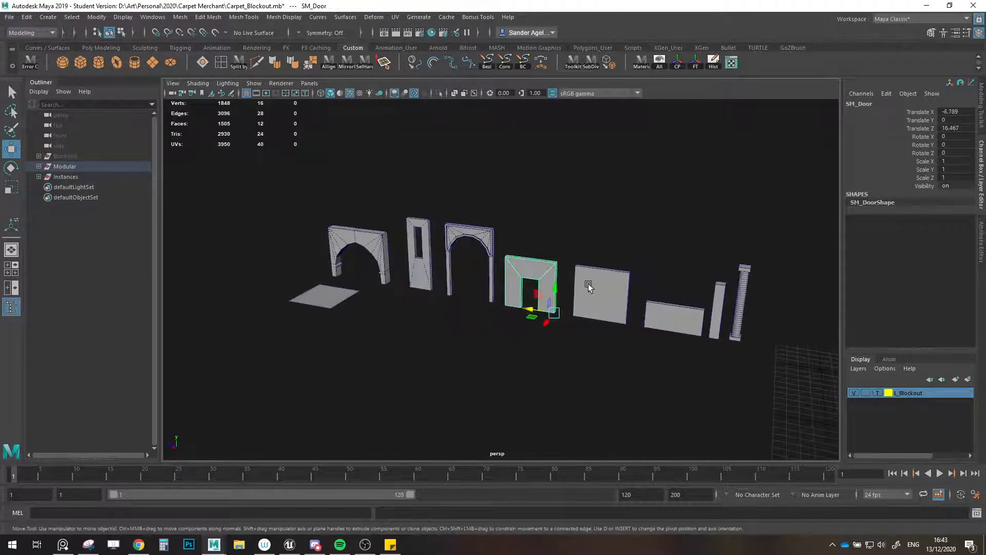
pyautogui.click(687, 317)
pyautogui.click(766, 301)
pyautogui.keyDown('alt'); pyautogui.moveTo(766, 302); pyautogui.dragTo(480, 297); pyautogui.keyUp('alt')
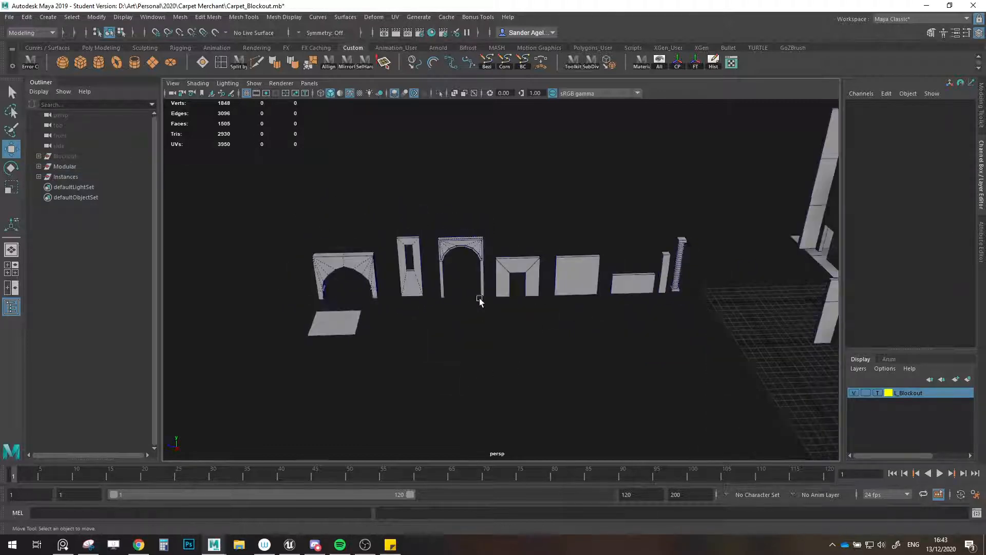
pyautogui.moveTo(260, 214); pyautogui.dragTo(692, 359)
pyautogui.press('f')
pyautogui.keyDown('alt'); pyautogui.moveTo(529, 348); pyautogui.dragTo(588, 346); pyautogui.keyUp('alt')
# - Deselect the modular pieces and save the scene
pyautogui.click(589, 348)
pyautogui.hotkey('ctrl', 's')
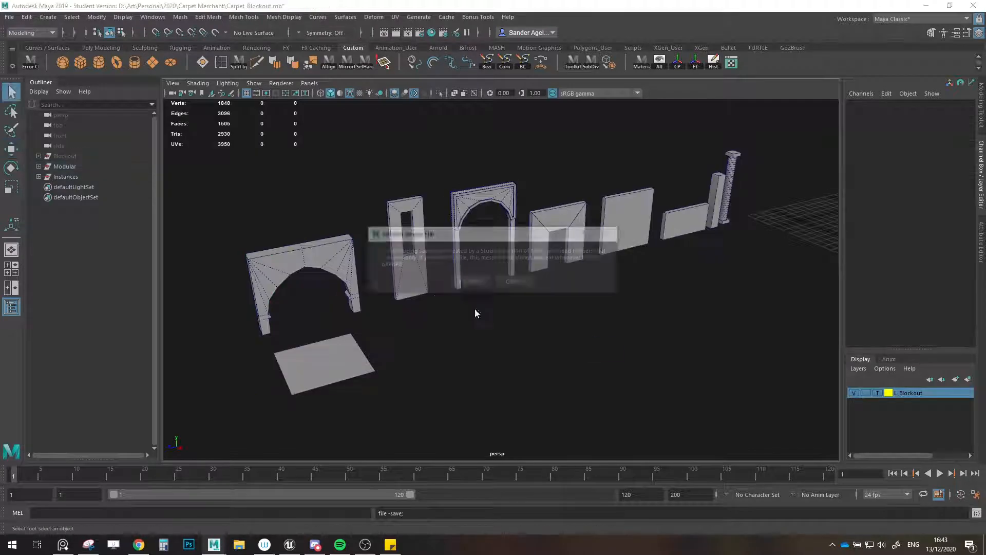
pyautogui.click(457, 283)
# - Examine the assembled building up close, looking over the arches, wall joints and corner pieces
pyautogui.scroll(-5, 597, 289)
pyautogui.keyDown('alt'); pyautogui.moveTo(597, 288); pyautogui.dragTo(520, 315, button='middle'); pyautogui.keyUp('alt')
pyautogui.keyDown('alt'); pyautogui.moveTo(520, 316); pyautogui.dragTo(397, 343); pyautogui.keyUp('alt')
pyautogui.keyDown('alt'); pyautogui.moveTo(396, 343); pyautogui.dragTo(528, 333, button='right'); pyautogui.keyUp('alt')
pyautogui.scroll(-4, 528, 333)
pyautogui.keyDown('alt'); pyautogui.moveTo(529, 332); pyautogui.dragTo(595, 354, button='middle'); pyautogui.keyUp('alt')
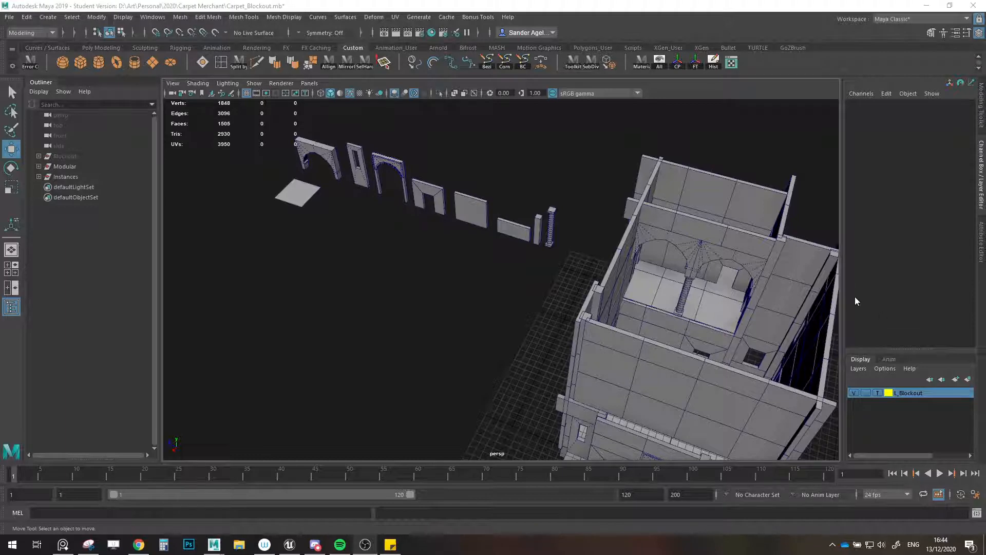
pyautogui.keyDown('alt'); pyautogui.moveTo(452, 295); pyautogui.dragTo(362, 321); pyautogui.keyUp('alt')
pyautogui.keyDown('alt'); pyautogui.moveTo(363, 321); pyautogui.dragTo(567, 397, button='middle'); pyautogui.keyUp('alt')
pyautogui.keyDown('alt'); pyautogui.moveTo(568, 396); pyautogui.dragTo(593, 375, button='right'); pyautogui.keyUp('alt')
pyautogui.keyDown('alt'); pyautogui.moveTo(592, 375); pyautogui.dragTo(491, 278); pyautogui.keyUp('alt')
pyautogui.keyDown('alt'); pyautogui.moveTo(491, 277); pyautogui.dragTo(537, 260, button='right'); pyautogui.keyUp('alt')
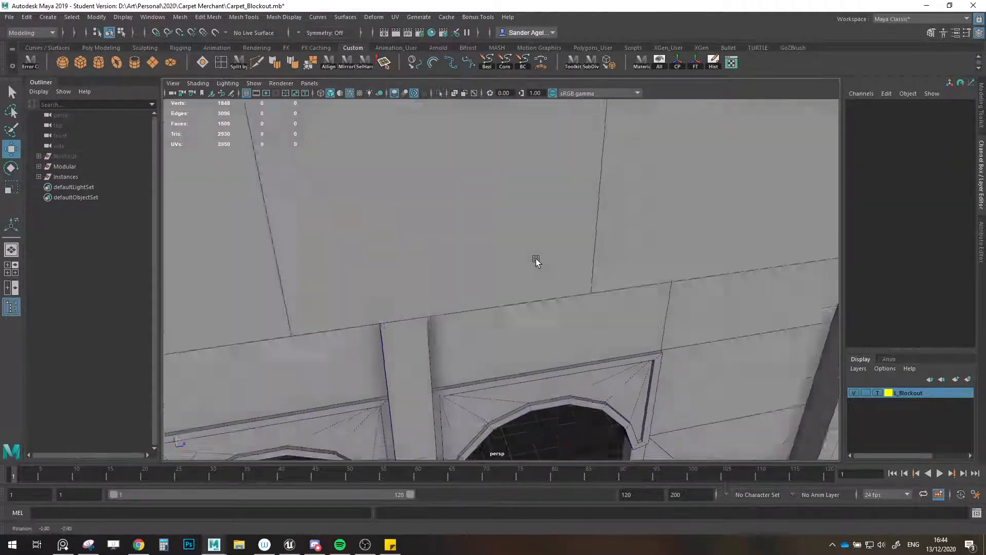
pyautogui.keyDown('alt'); pyautogui.moveTo(537, 260); pyautogui.dragTo(597, 331); pyautogui.keyUp('alt')
pyautogui.keyDown('alt'); pyautogui.moveTo(596, 331); pyautogui.dragTo(440, 9, button='middle'); pyautogui.keyUp('alt')
pyautogui.keyDown('alt'); pyautogui.moveTo(483, 152); pyautogui.dragTo(526, 264, button='middle'); pyautogui.keyUp('alt')
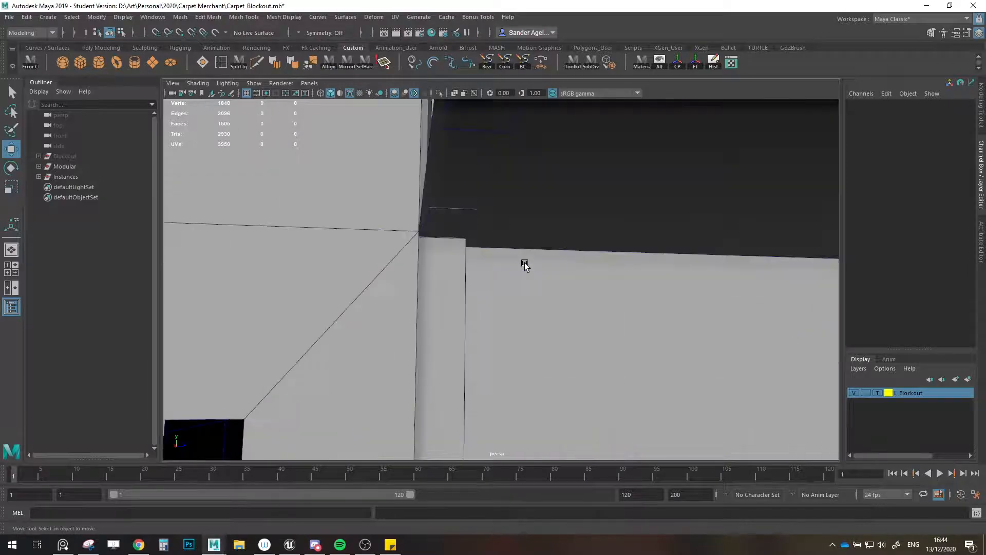
pyautogui.keyDown('alt'); pyautogui.moveTo(526, 264); pyautogui.dragTo(464, 282, button='right'); pyautogui.keyUp('alt')
pyautogui.keyDown('alt'); pyautogui.moveTo(464, 283); pyautogui.dragTo(548, 348); pyautogui.keyUp('alt')
pyautogui.keyDown('alt'); pyautogui.moveTo(548, 347); pyautogui.dragTo(355, 285, button='right'); pyautogui.keyUp('alt')
pyautogui.keyDown('alt'); pyautogui.moveTo(354, 285); pyautogui.dragTo(456, 295, button='middle'); pyautogui.keyUp('alt')
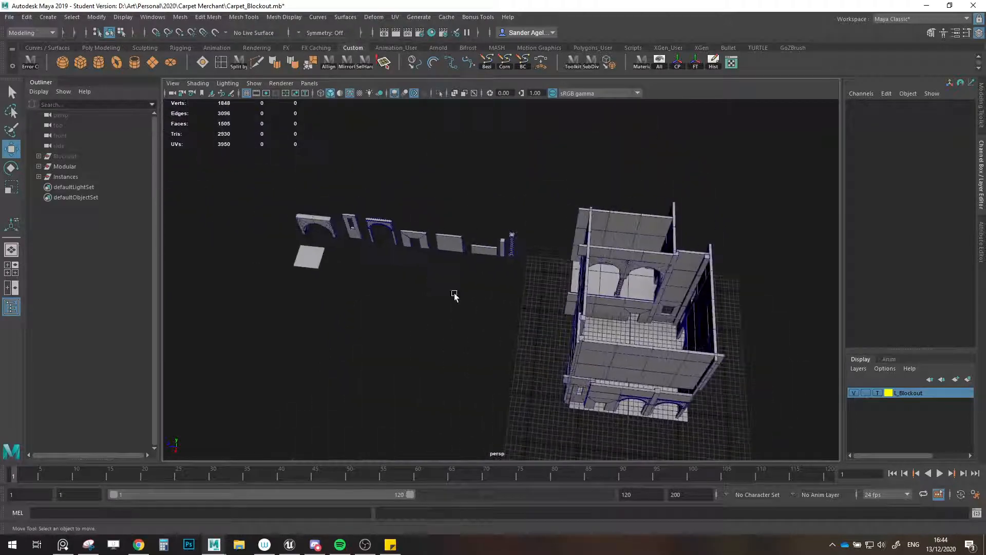
# - Save the Carpet_Blockout scene again
pyautogui.hotkey('ctrl', 's')
pyautogui.click(474, 283)
pyautogui.keyDown('alt'); pyautogui.moveTo(585, 322); pyautogui.dragTo(481, 297, button='middle'); pyautogui.keyUp('alt')
pyautogui.scroll(4, 481, 297)
pyautogui.keyDown('alt'); pyautogui.moveTo(481, 297); pyautogui.dragTo(456, 286); pyautogui.keyUp('alt')
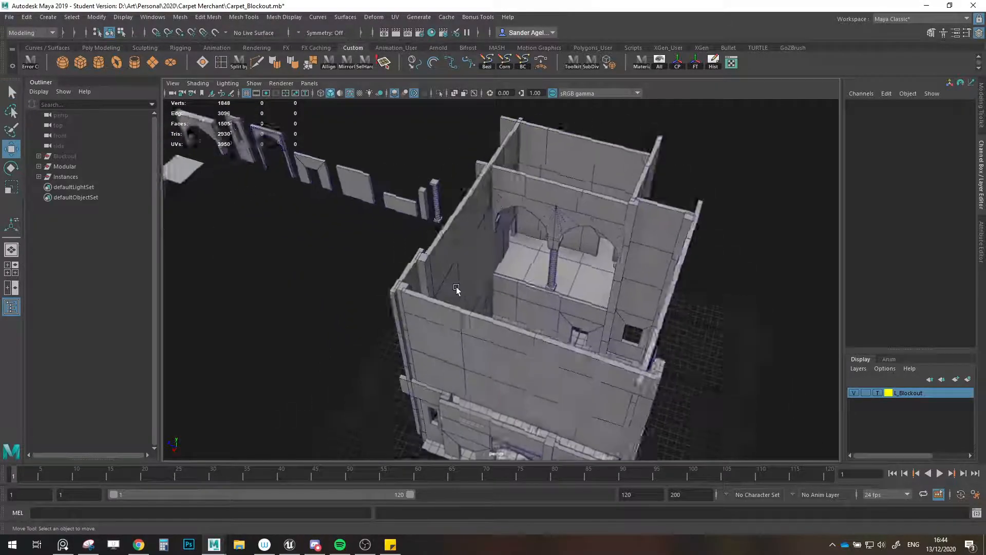
pyautogui.scroll(-4, 458, 289)
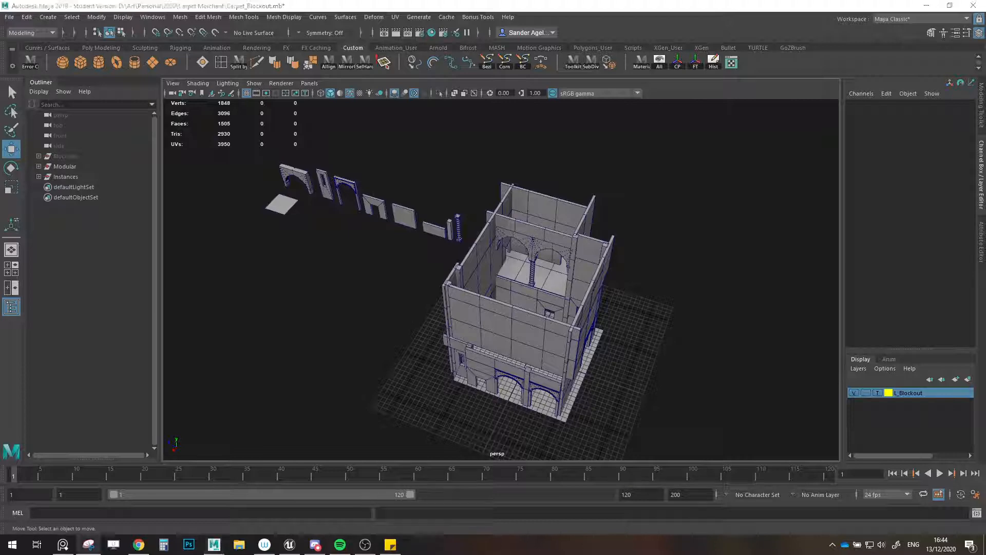
pyautogui.keyDown('alt'); pyautogui.moveTo(288, 301); pyautogui.dragTo(424, 344); pyautogui.keyUp('alt')
# - Switch to Unreal Editor, leave the immersive viewport and open the Geometry content folder
pyautogui.click(297, 548)
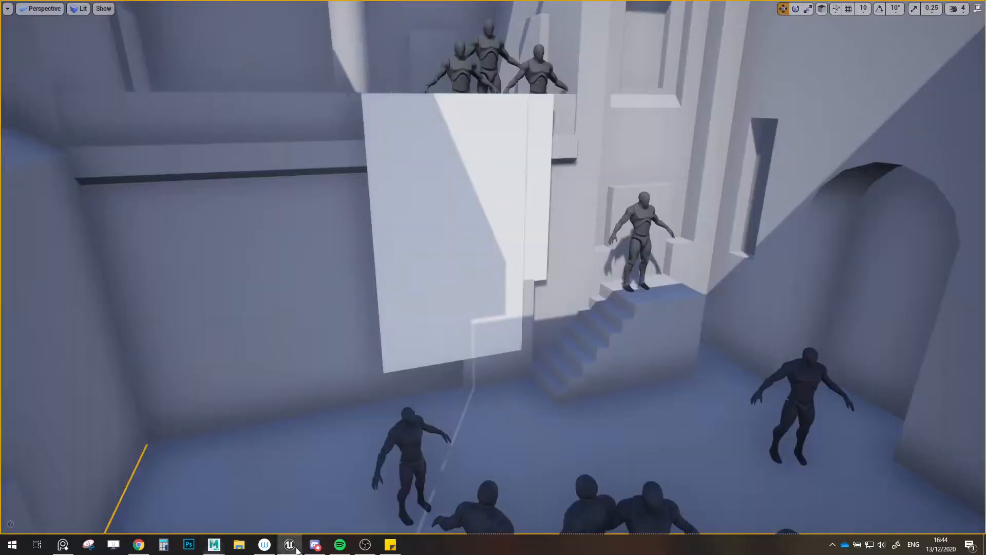
pyautogui.moveTo(570, 373); pyautogui.dragTo(492, 368, button='right')
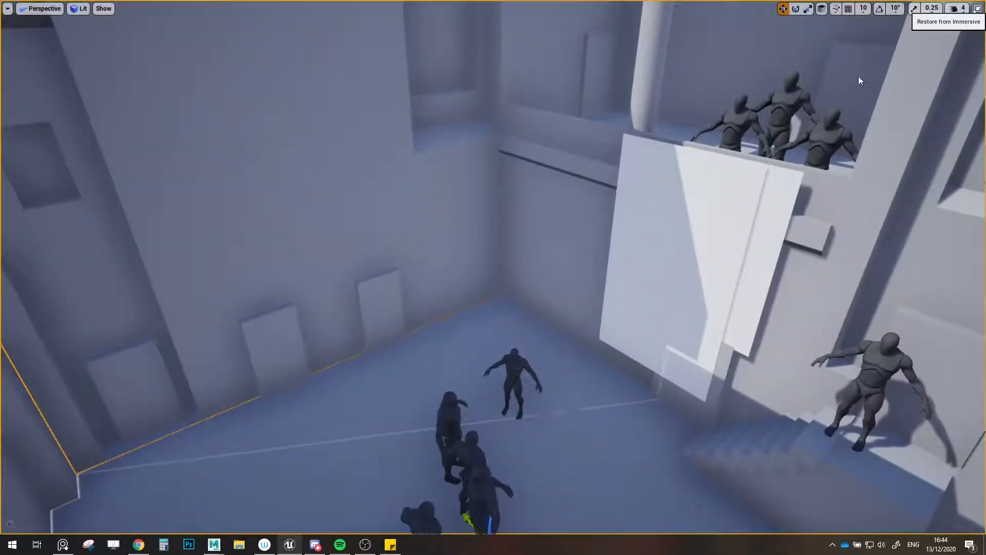
pyautogui.click(978, 8)
pyautogui.click(52, 422)
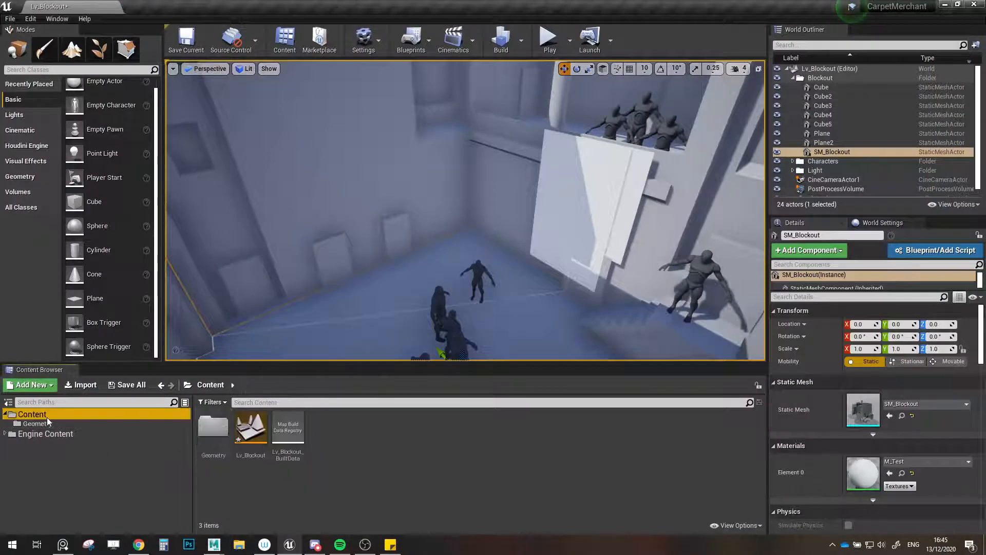
# - Create a new folder called Blockout inside the Geometry folder
pyautogui.click(358, 466)
pyautogui.rightClick(359, 466)
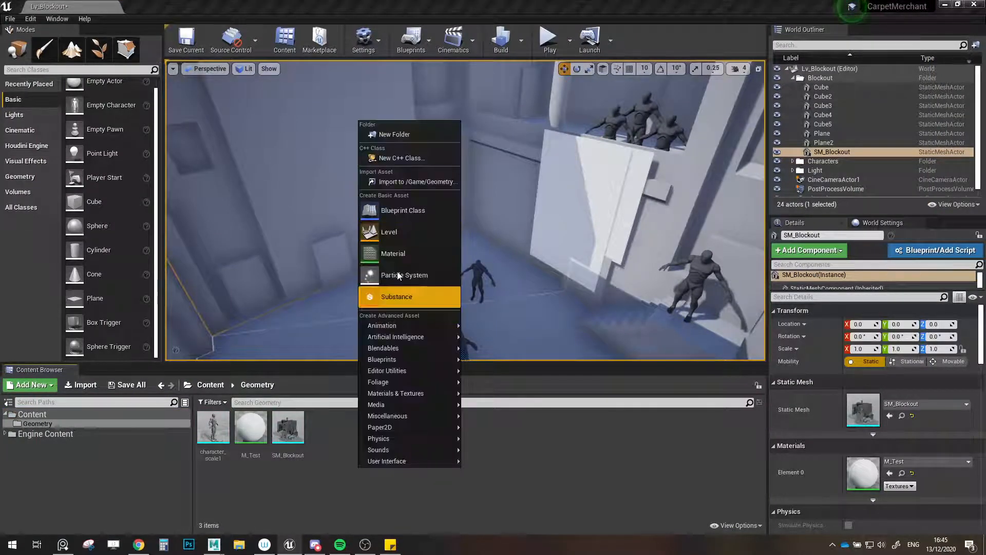
pyautogui.click(399, 140)
pyautogui.write('Bl')
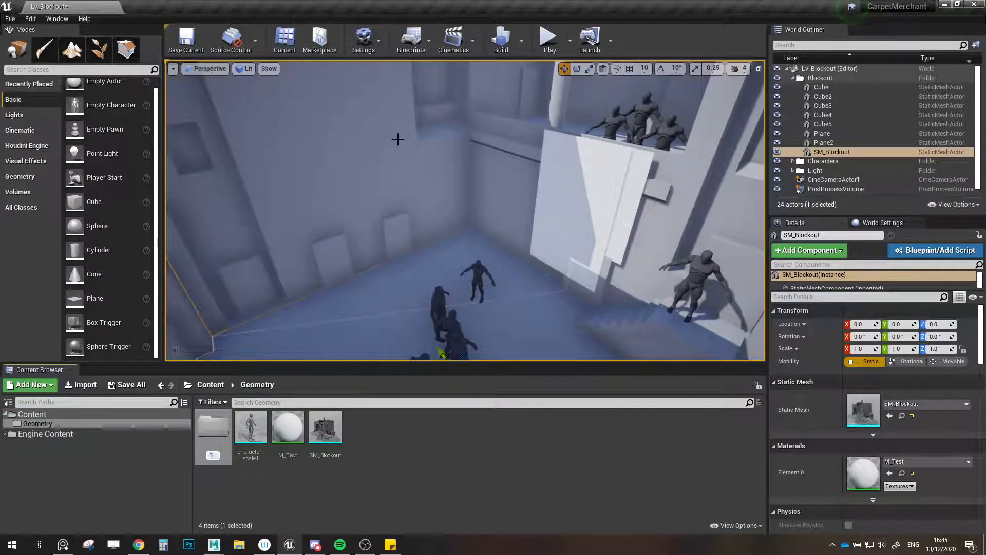
pyautogui.write('ockout')
pyautogui.press('Return')
# - Move the character_scale1, M_Test and SM_Blockout assets into the Blockout folder
pyautogui.click(325, 426)
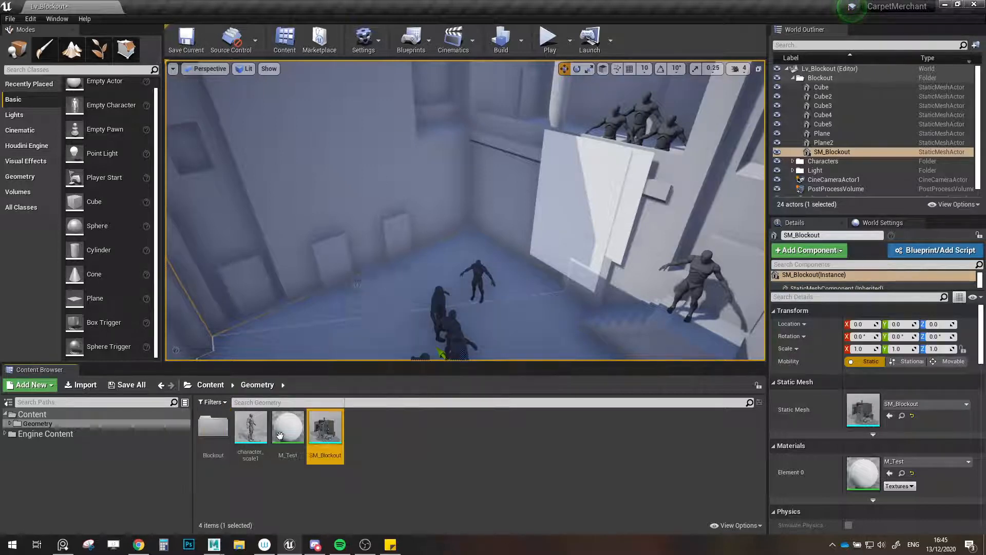
pyautogui.keyDown('shift'); pyautogui.click(251, 426); pyautogui.keyUp('shift')
pyautogui.moveTo(251, 426); pyautogui.dragTo(222, 436)
pyautogui.click(242, 448)
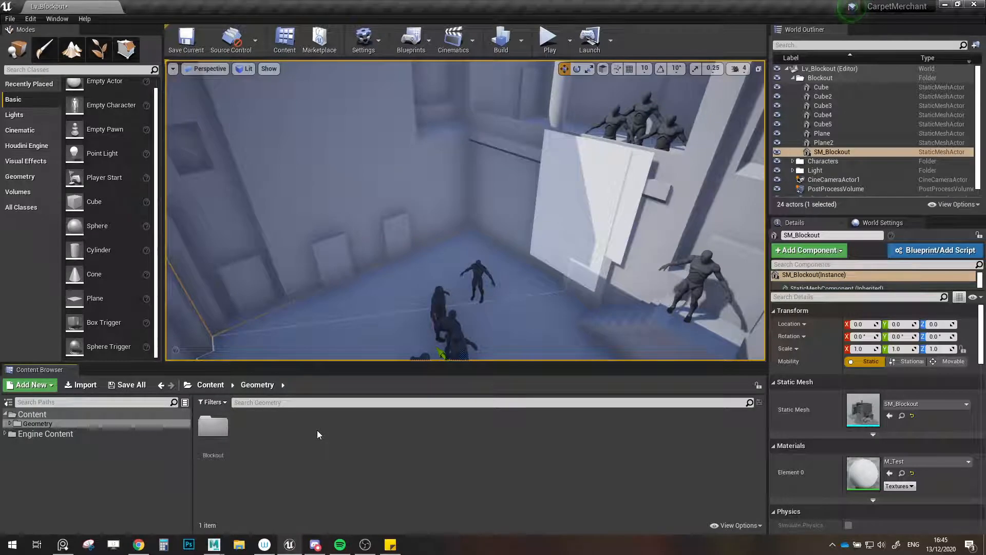
# - Switch to Maya, isolate all modular pieces and expand the Modular group to list its meshes
pyautogui.moveTo(214, 545)
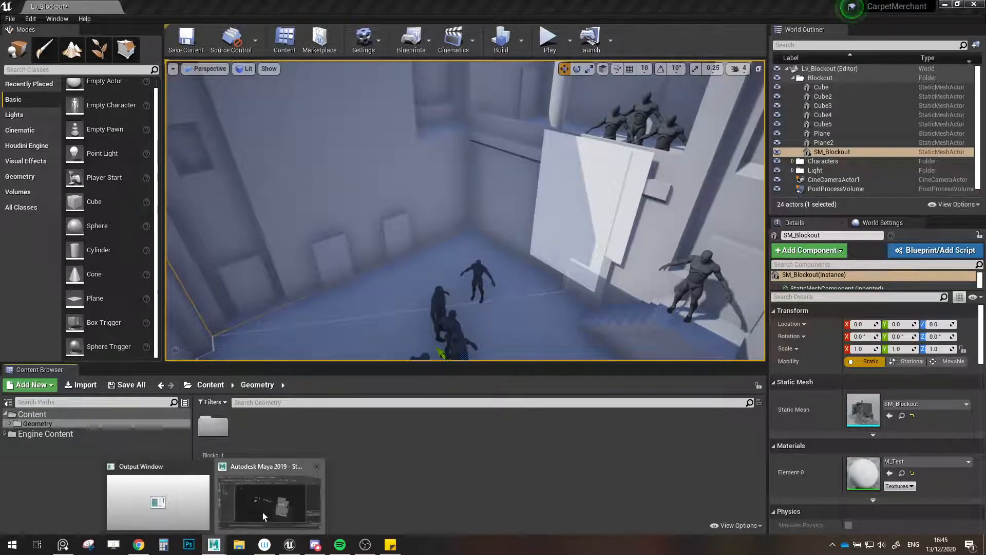
pyautogui.click(263, 513)
pyautogui.scroll(4, 507, 327)
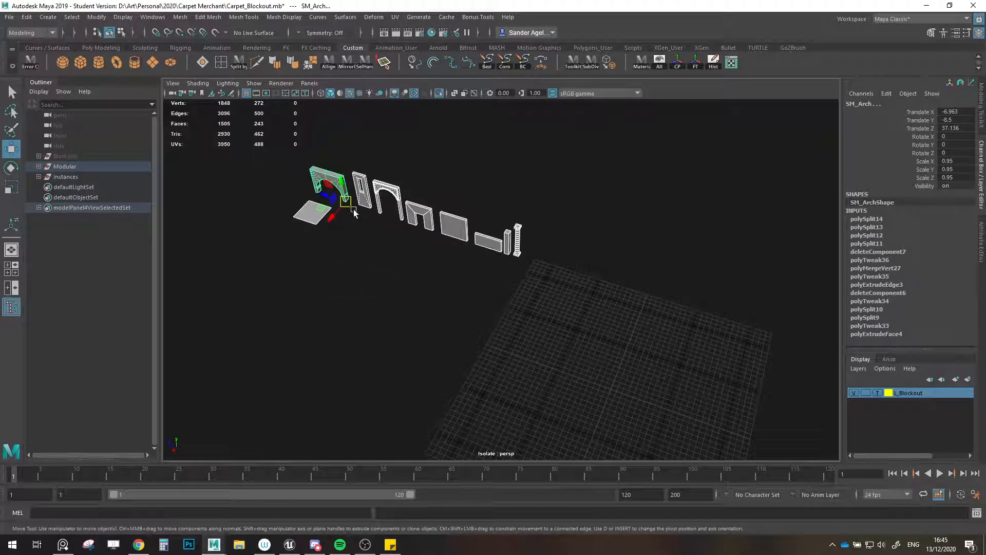
pyautogui.click(38, 166)
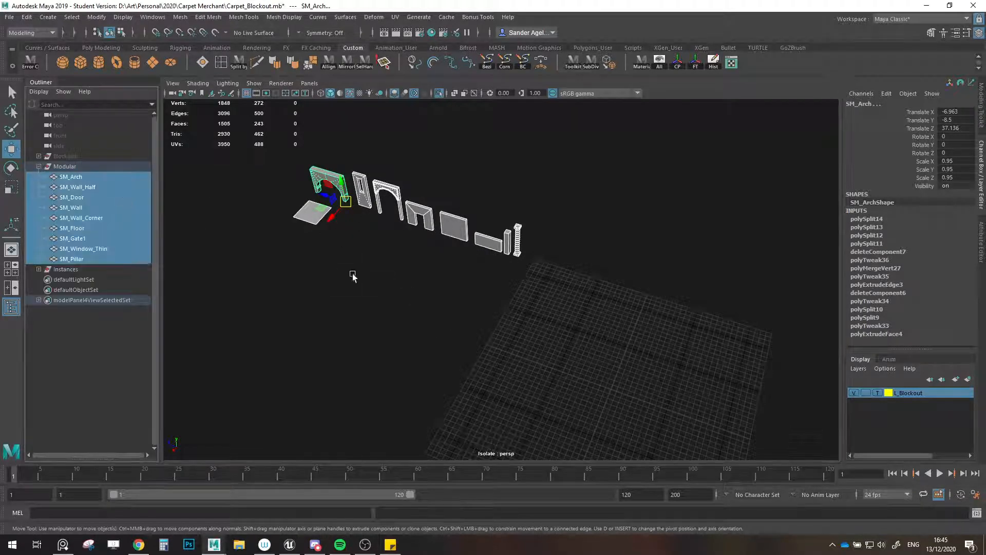
# - Stack all the modular pieces at the grid origin, then freeze their transformations and delete their history
pyautogui.keyDown('alt'); pyautogui.moveTo(352, 275); pyautogui.dragTo(329, 215, button='middle'); pyautogui.keyUp('alt')
pyautogui.moveTo(318, 172); pyautogui.dragTo(582, 355)
pyautogui.scroll(7, 582, 355)
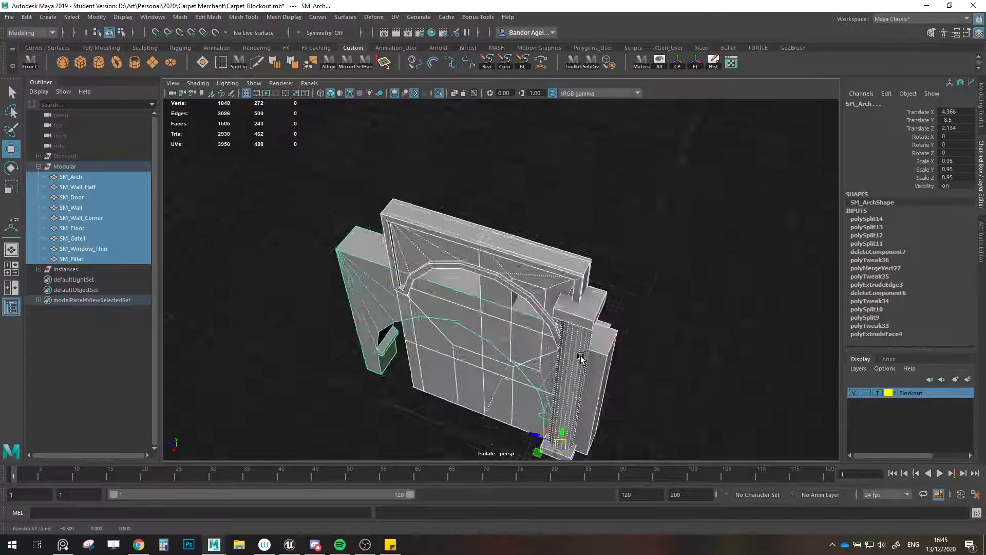
pyautogui.keyDown('alt'); pyautogui.moveTo(575, 367); pyautogui.dragTo(514, 268, button='middle'); pyautogui.keyUp('alt')
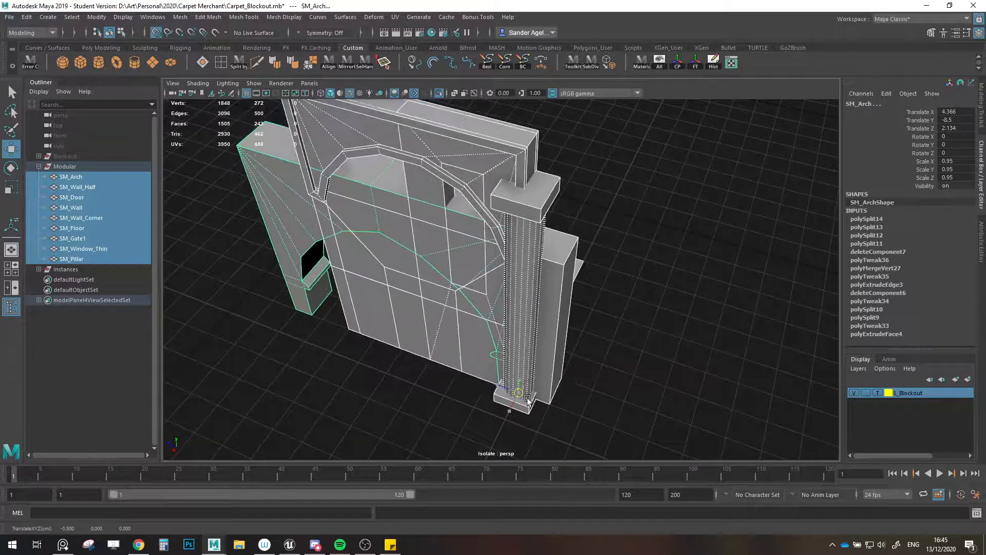
pyautogui.click(714, 61)
pyautogui.scroll(-5, 460, 208)
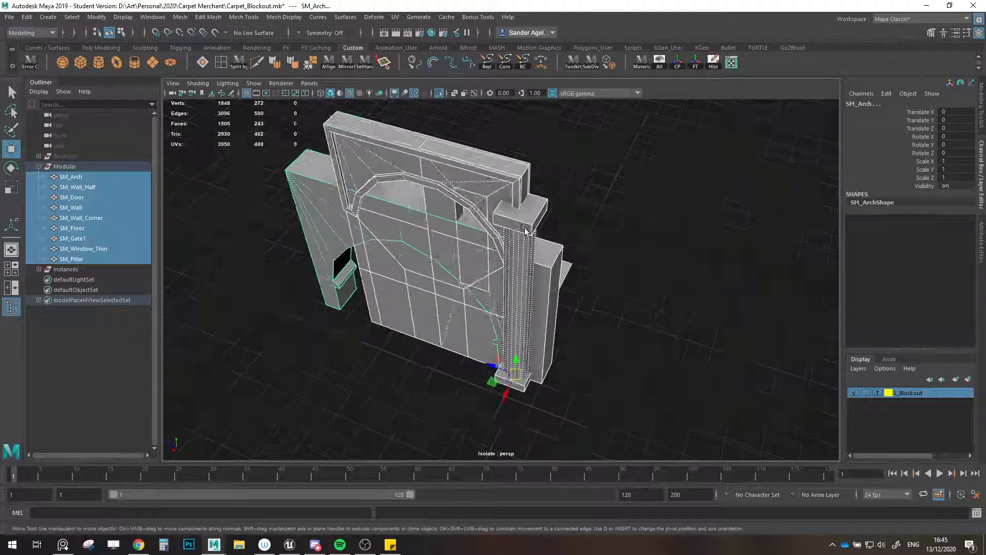
# - Start an FBX selection export for SM_Arch and create an Assets folder in the Carpet Merchant directory
pyautogui.click(71, 176)
pyautogui.click(9, 17)
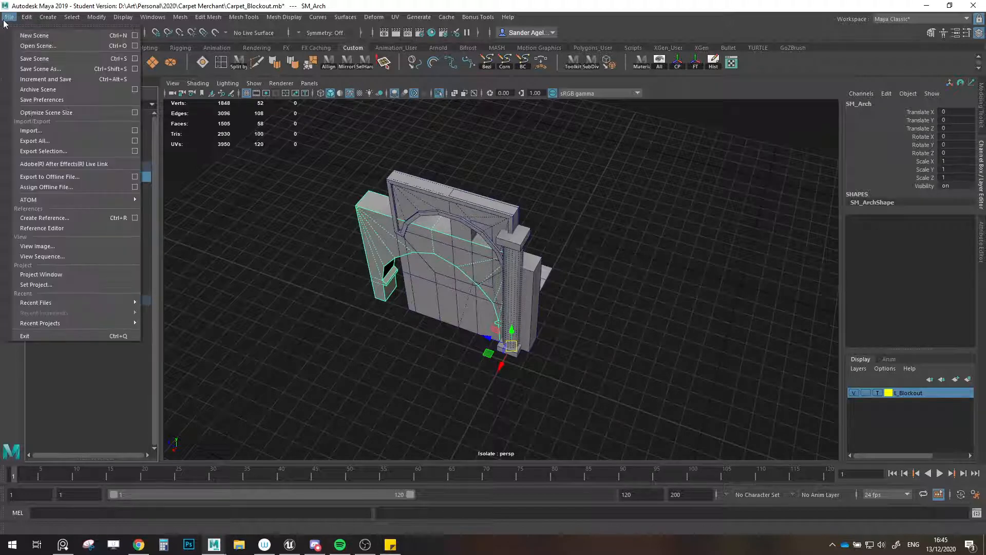
pyautogui.click(43, 156)
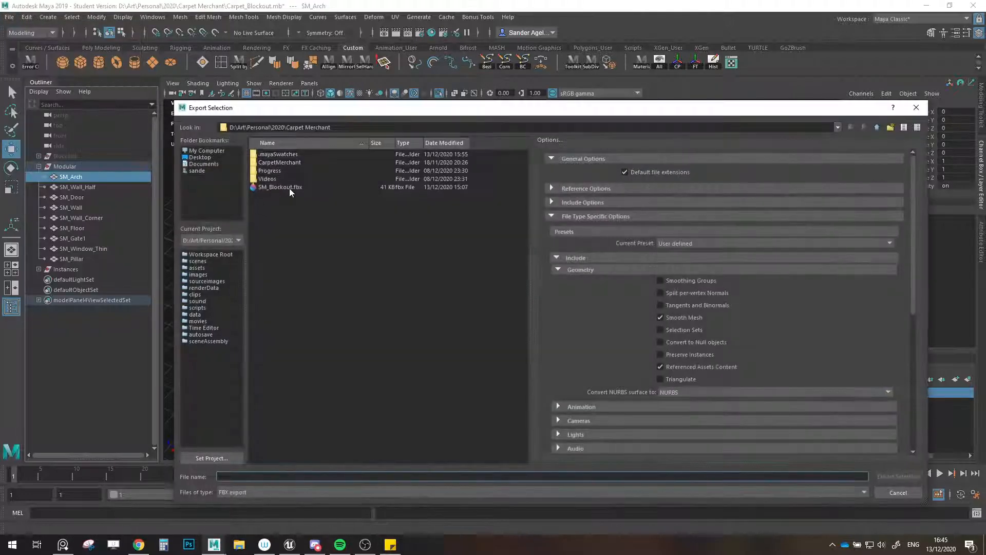
pyautogui.click(891, 128)
pyautogui.write('Assets')
pyautogui.press('Return')
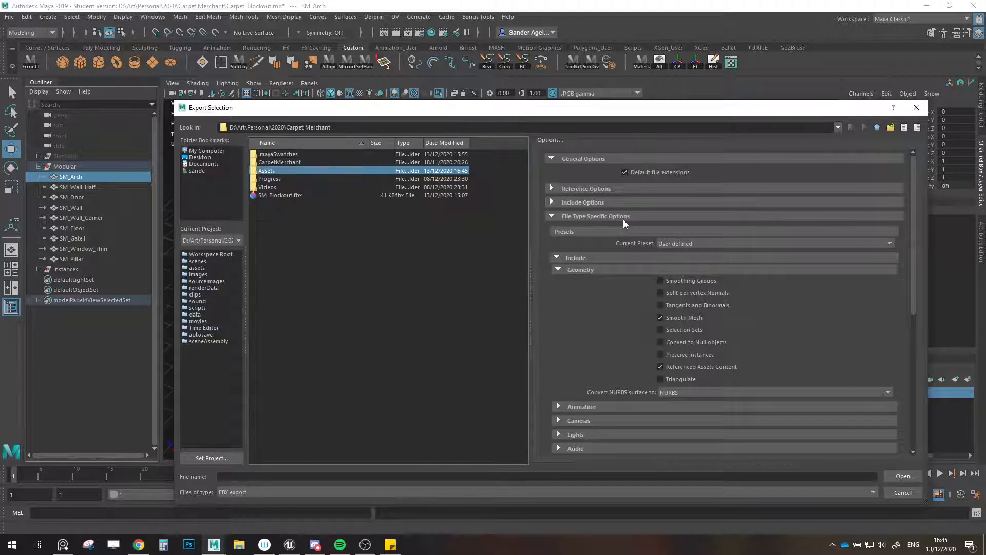
# - Export the selected arch into the Assets folder as SM_Arch in FBX format
pyautogui.doubleClick(343, 171)
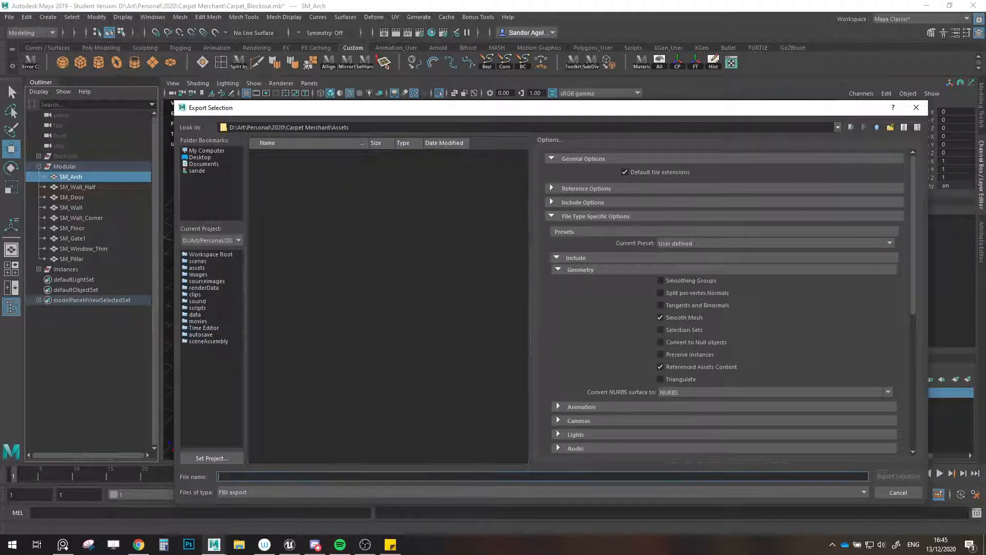
pyautogui.write('SM_')
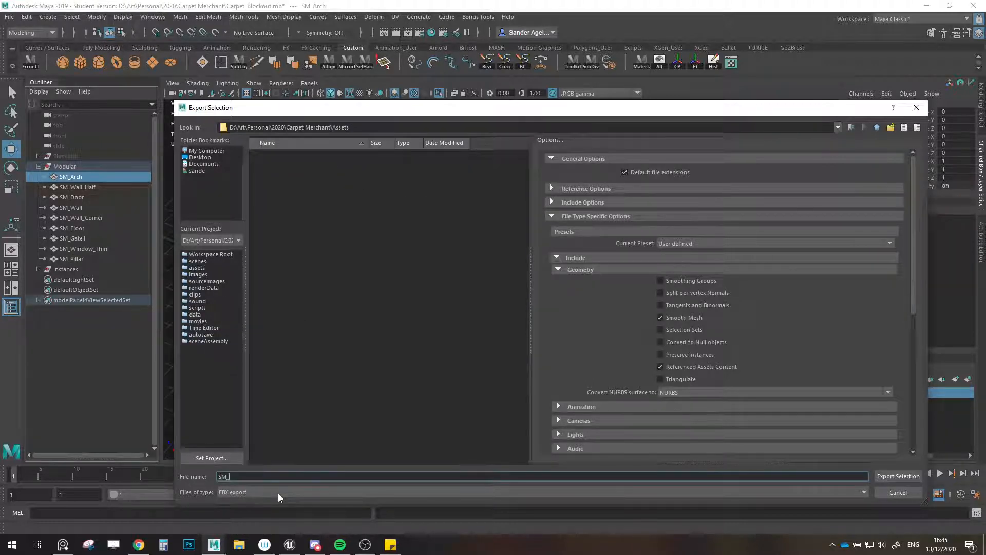
pyautogui.write('Arch')
pyautogui.press('Return')
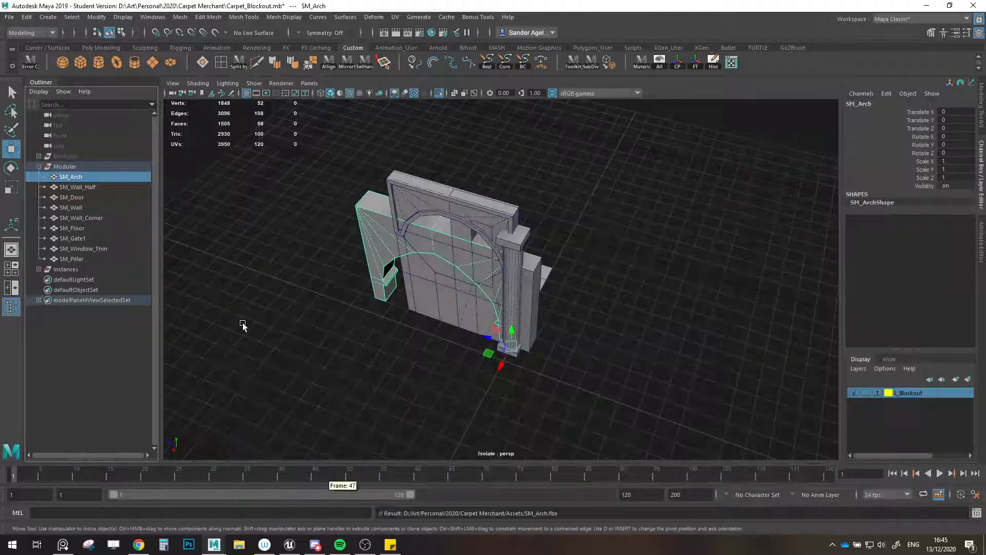
# - Export the SM_Wall_Half mesh into the Assets folder as SM_Wall_Half in FBX format
pyautogui.click(101, 189)
pyautogui.click(9, 16)
pyautogui.click(39, 154)
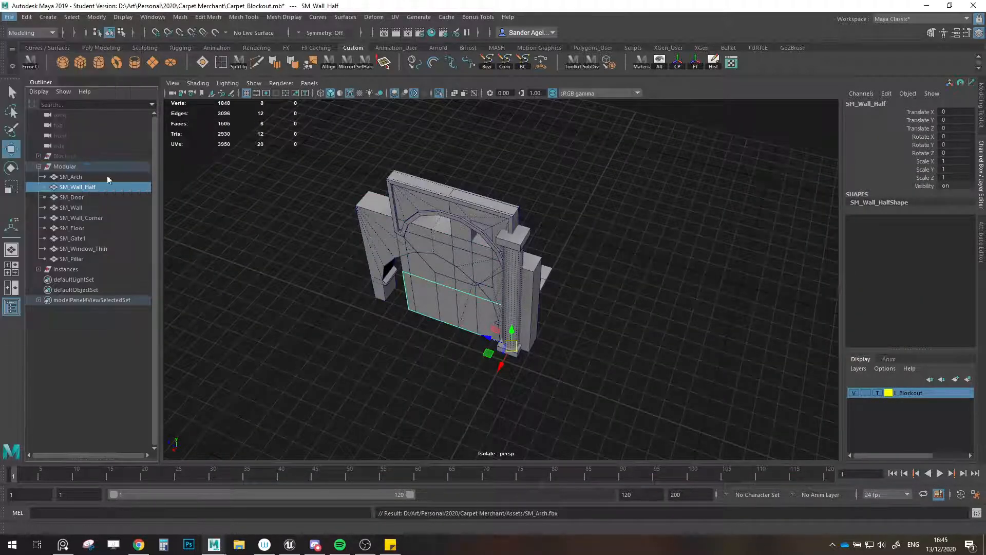
pyautogui.write('SM_Wal')
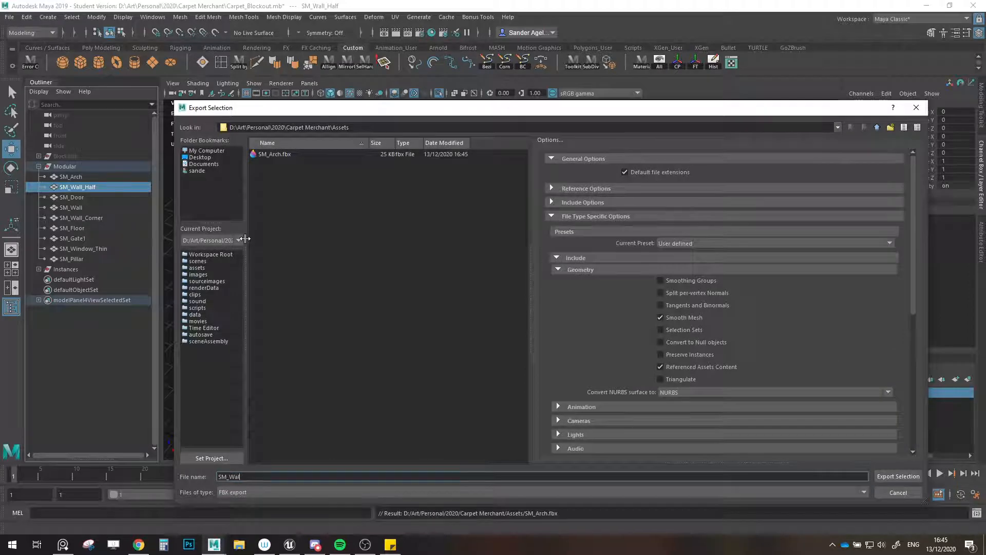
pyautogui.write('l_Half')
pyautogui.press('Return')
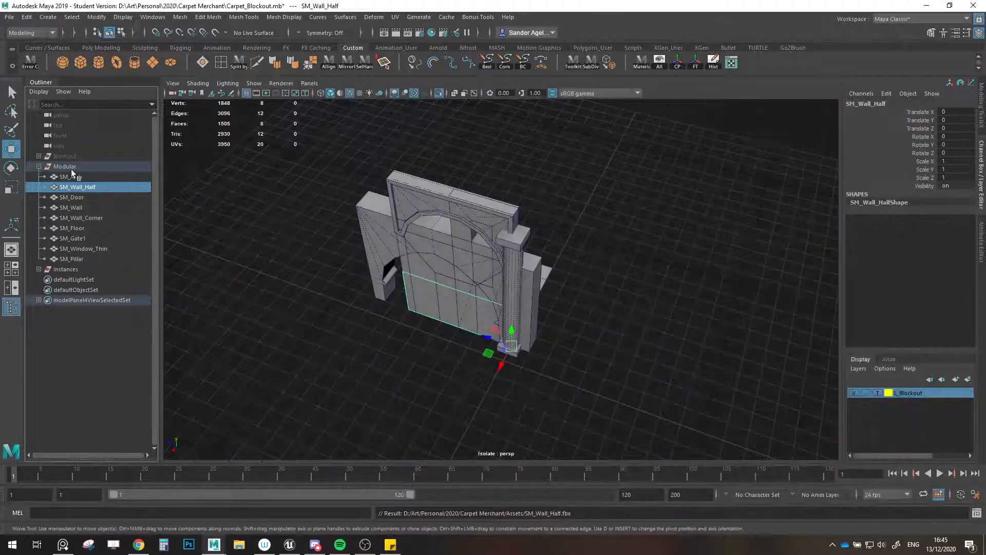
# - Export the SM_Door mesh into the Assets folder as an FBX file named SM_Door
pyautogui.click(72, 198)
pyautogui.click(9, 16)
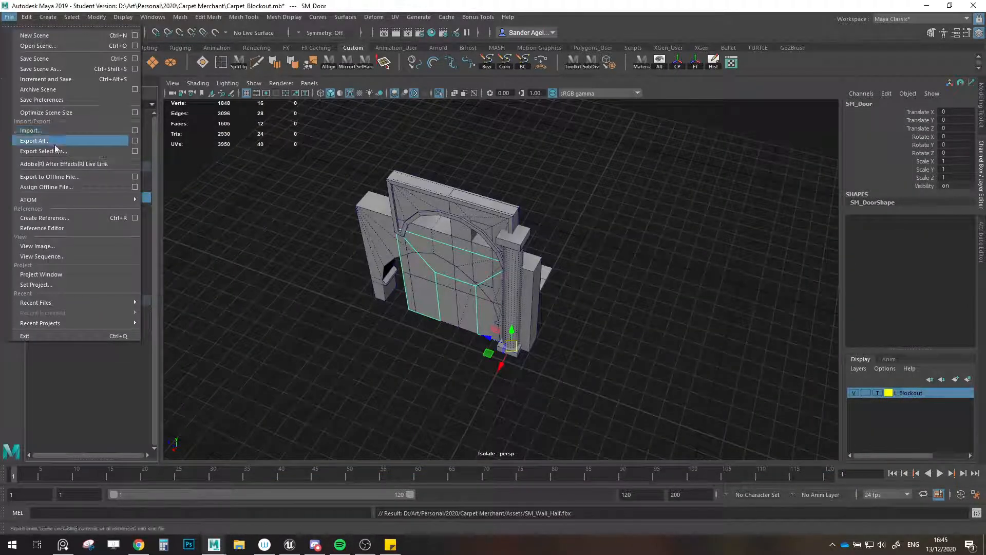
pyautogui.click(38, 153)
pyautogui.write('SM')
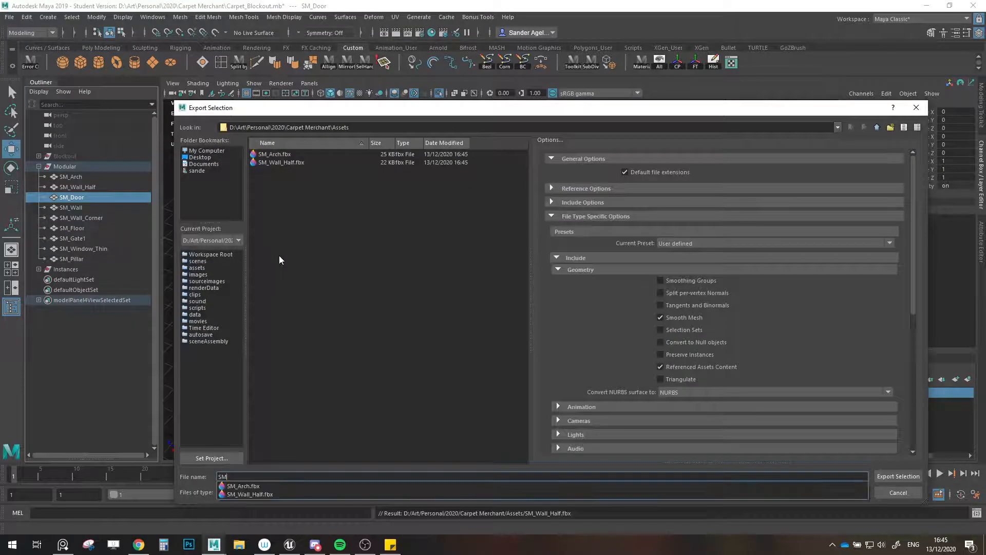
pyautogui.write('_Door')
pyautogui.press('Return')
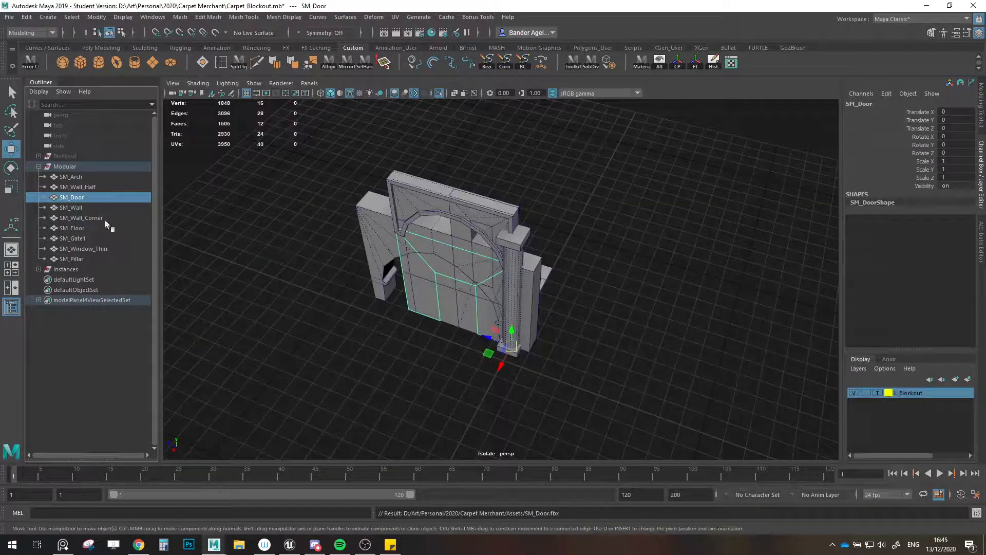
# - Export the full-height SM_Wall mesh into the Assets folder as SM_Wall in FBX format
pyautogui.click(77, 208)
pyautogui.click(9, 17)
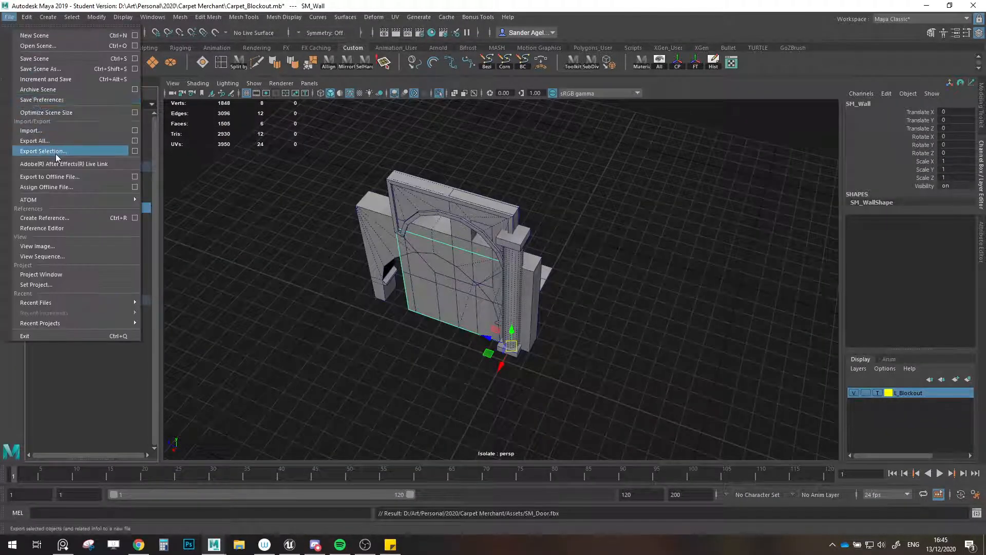
pyautogui.click(36, 152)
pyautogui.write('SM_W')
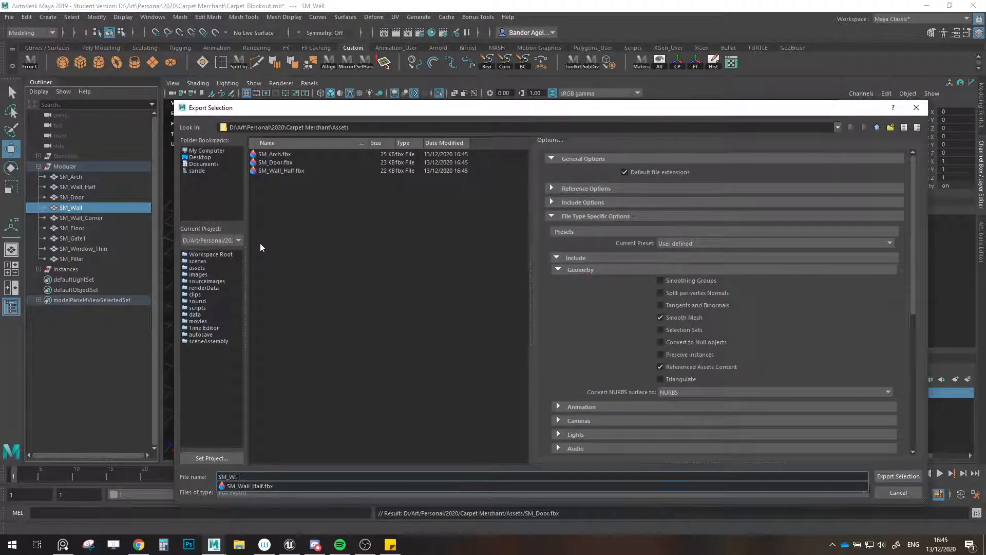
pyautogui.write('all')
pyautogui.press('Return')
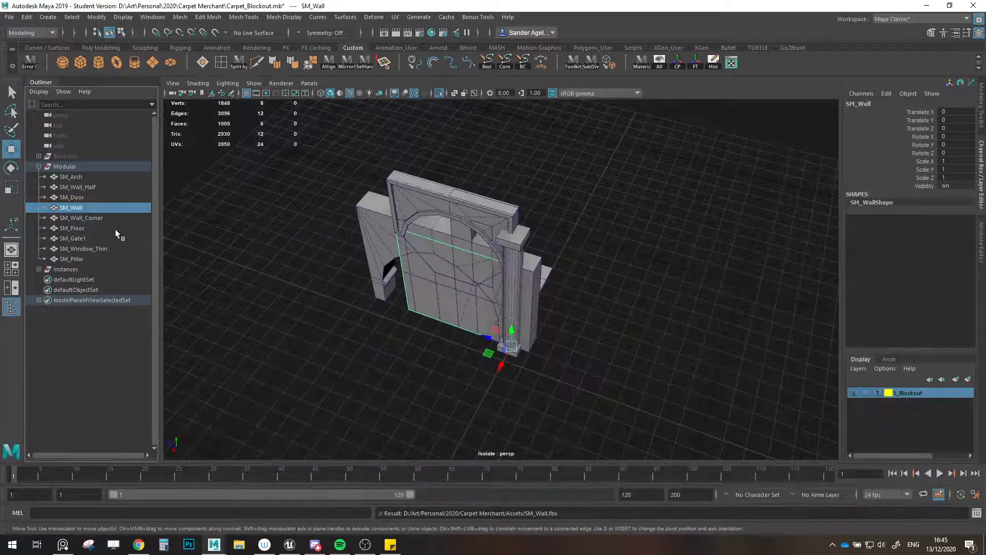
# - Export the SM_Wall_Corner mesh into the Assets folder as an FBX file named SM_Wall_Corner
pyautogui.click(97, 219)
pyautogui.click(9, 17)
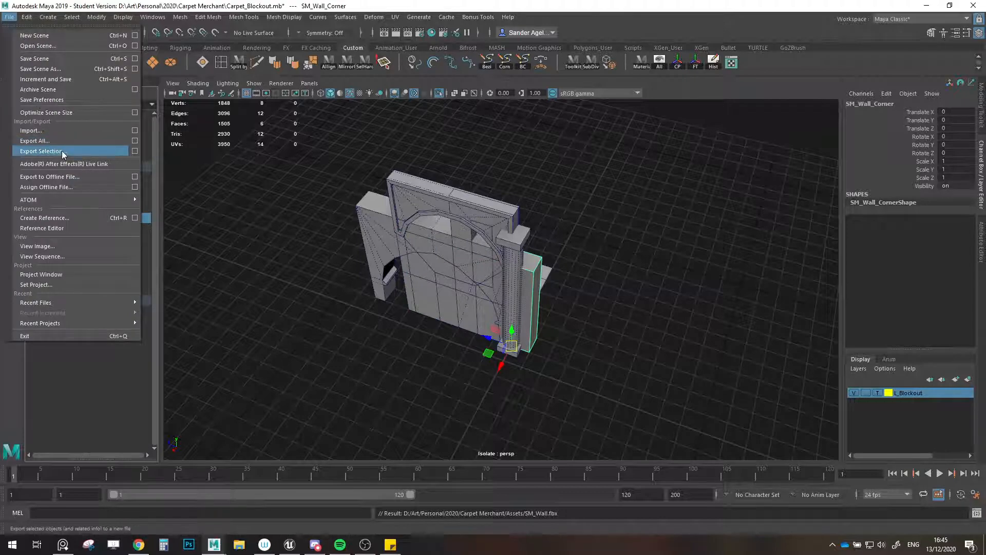
pyautogui.click(41, 151)
pyautogui.write('SM_Wall')
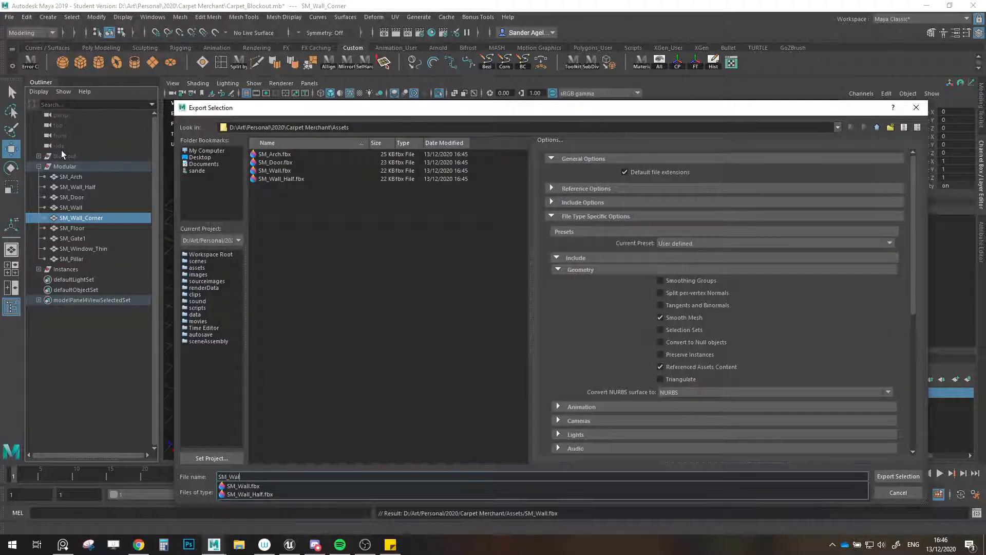
pyautogui.write('_Corner')
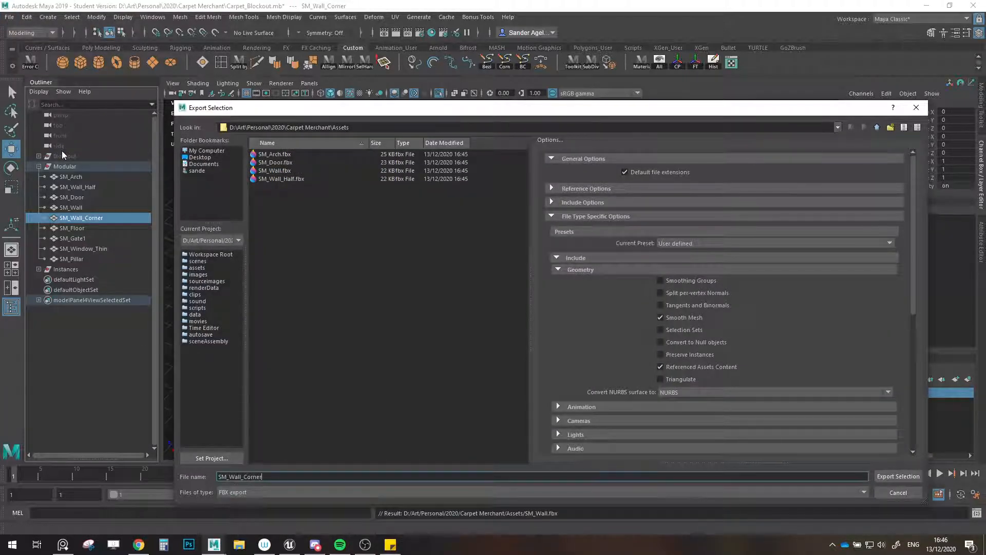
pyautogui.press('Return')
# - Export the SM_Floor mesh into the Assets folder as SM_Floor in FBX format
pyautogui.click(73, 228)
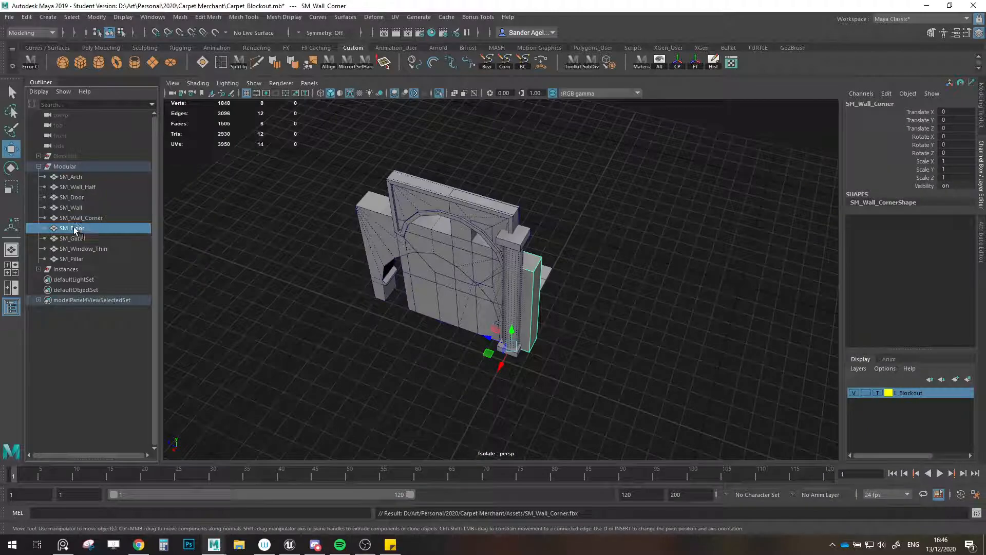
pyautogui.click(12, 19)
pyautogui.click(41, 151)
pyautogui.write('SM')
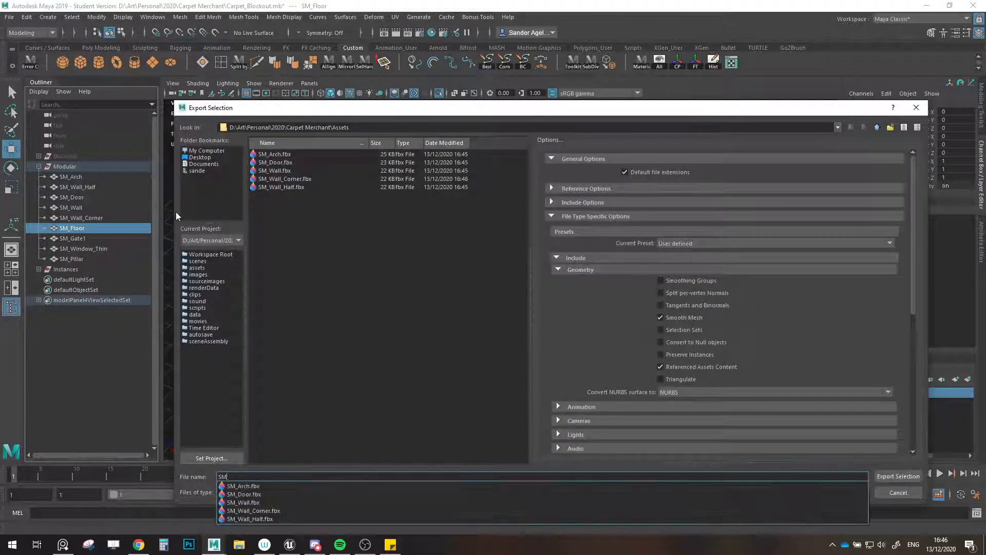
pyautogui.write('_Floor')
pyautogui.press('Return')
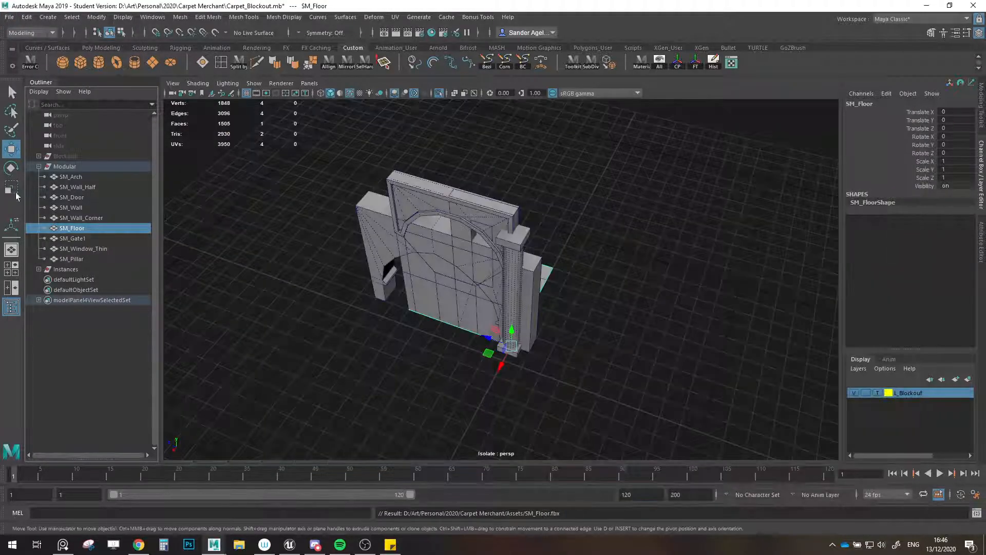
# - Export the SM_Gate1 mesh into the Assets folder as an FBX file named SM_Gate, without the trailing number
pyautogui.click(72, 238)
pyautogui.click(9, 17)
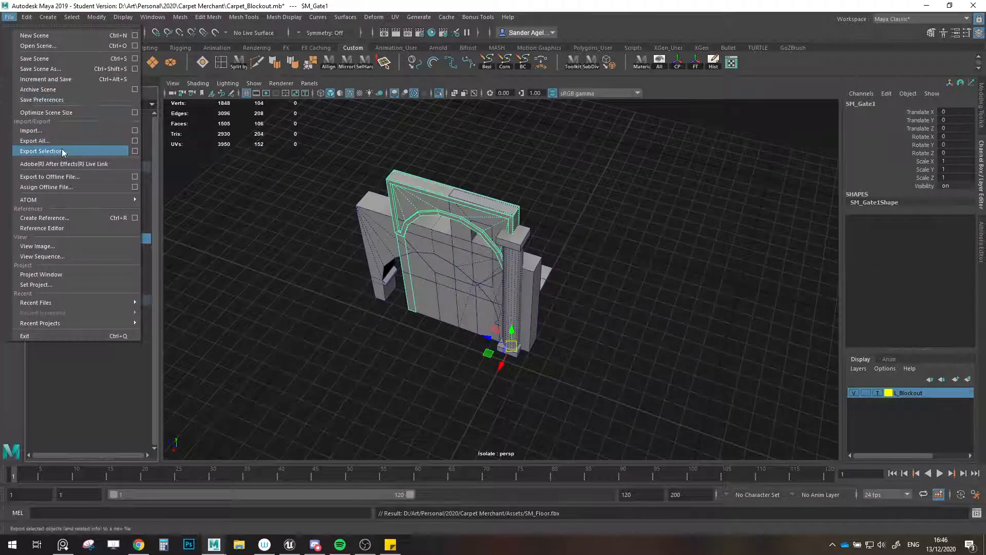
pyautogui.click(42, 151)
pyautogui.write('SM_')
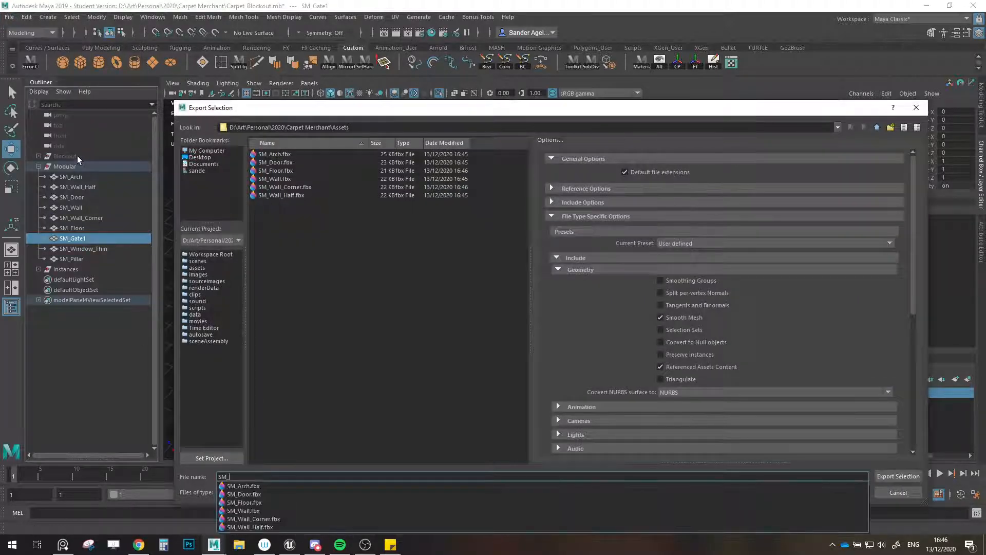
pyautogui.write('Gate')
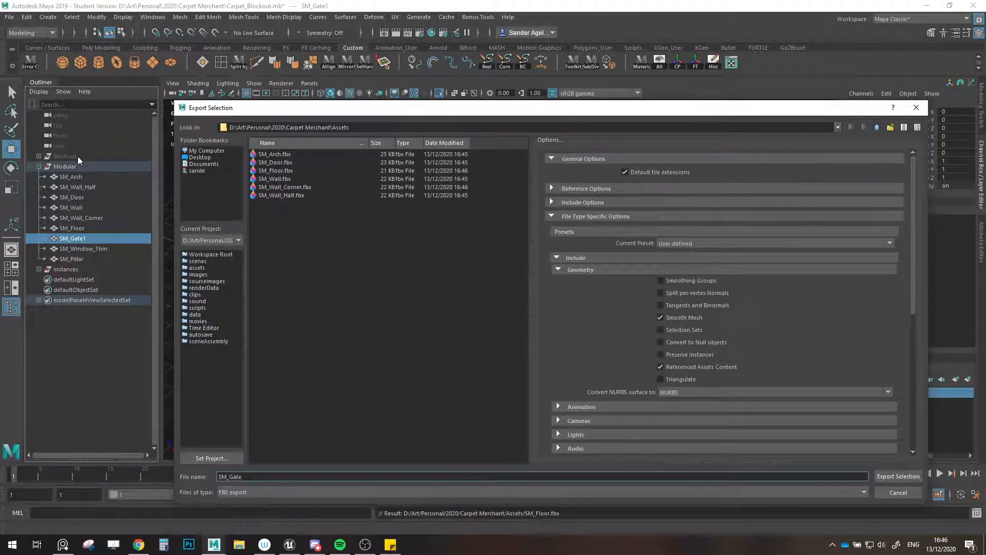
pyautogui.press('Return')
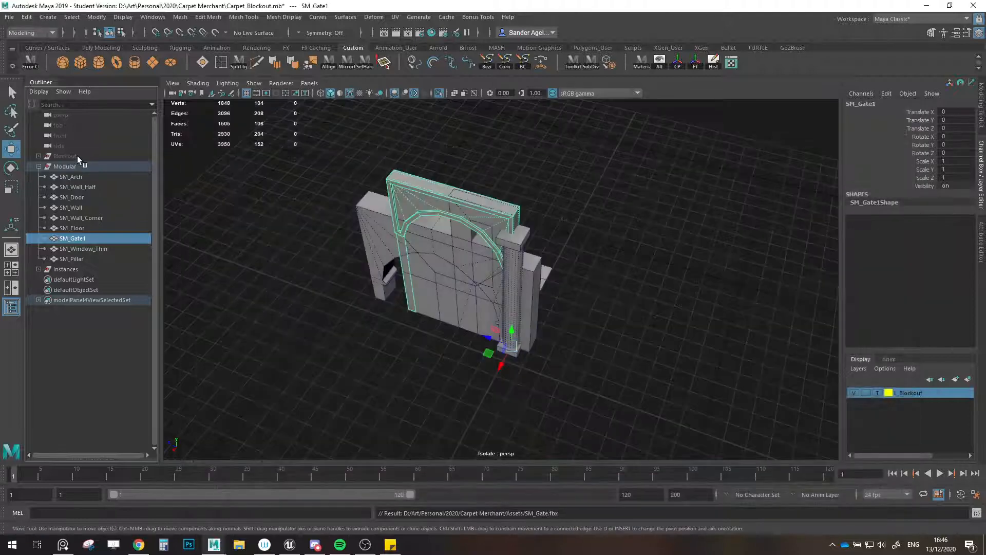
# - Rename the SM_Gate1 mesh in the Modular group to SM_Gate
pyautogui.doubleClick(78, 238)
pyautogui.press('Right')
pyautogui.press('BackSpace')
pyautogui.press('Return')
# - Export the SM_Window_Thin mesh into the Assets folder as SM_Window_Thin in FBX format
pyautogui.click(103, 251)
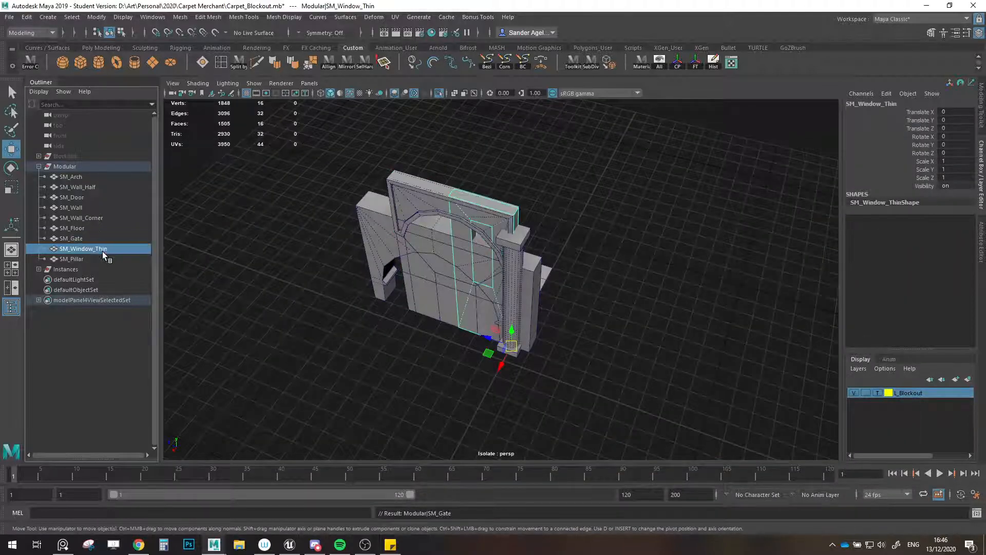
pyautogui.click(8, 17)
pyautogui.click(43, 151)
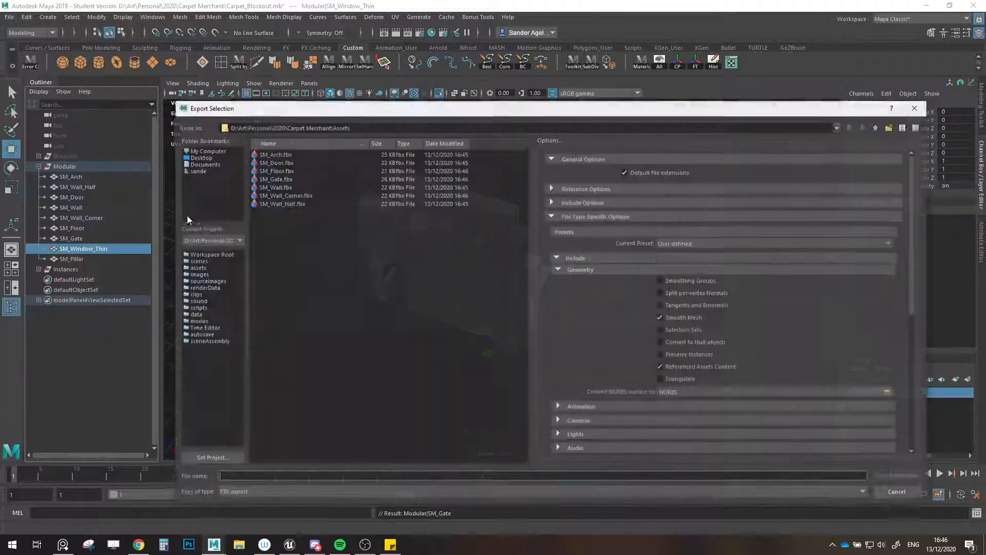
pyautogui.write('SM_Window_Thin')
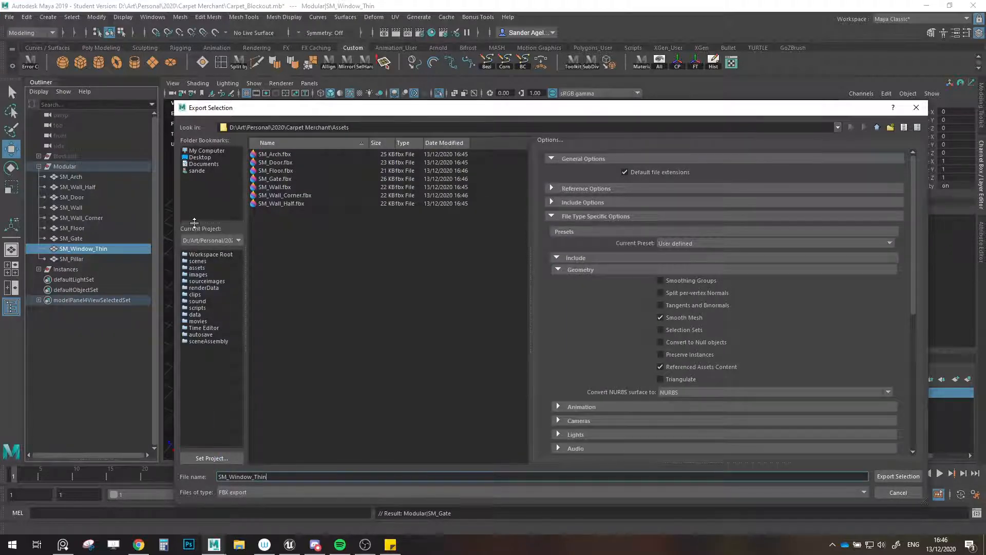
pyautogui.press('Return')
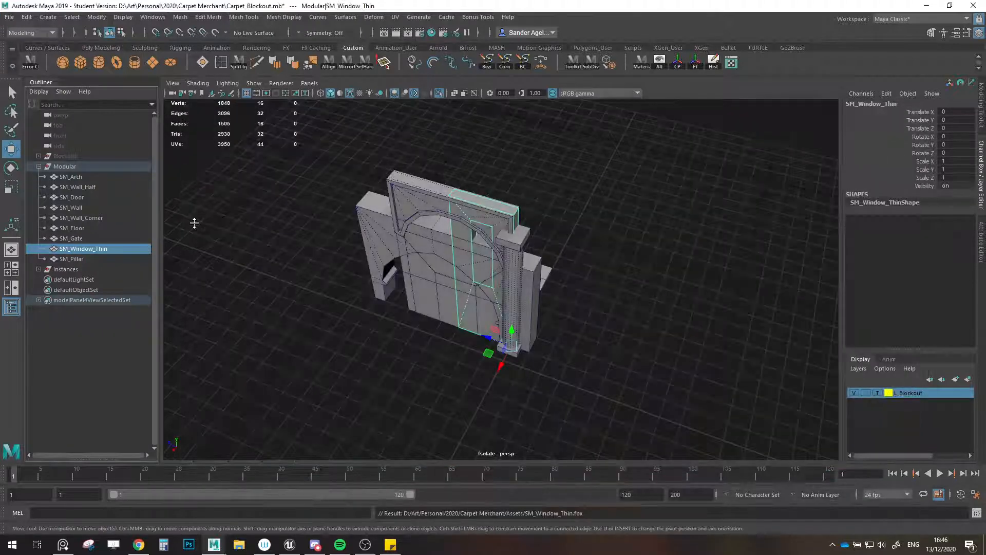
# - Export the SM_Pillar mesh into the Assets folder as an FBX file named SM_Pillar
pyautogui.click(77, 260)
pyautogui.click(9, 17)
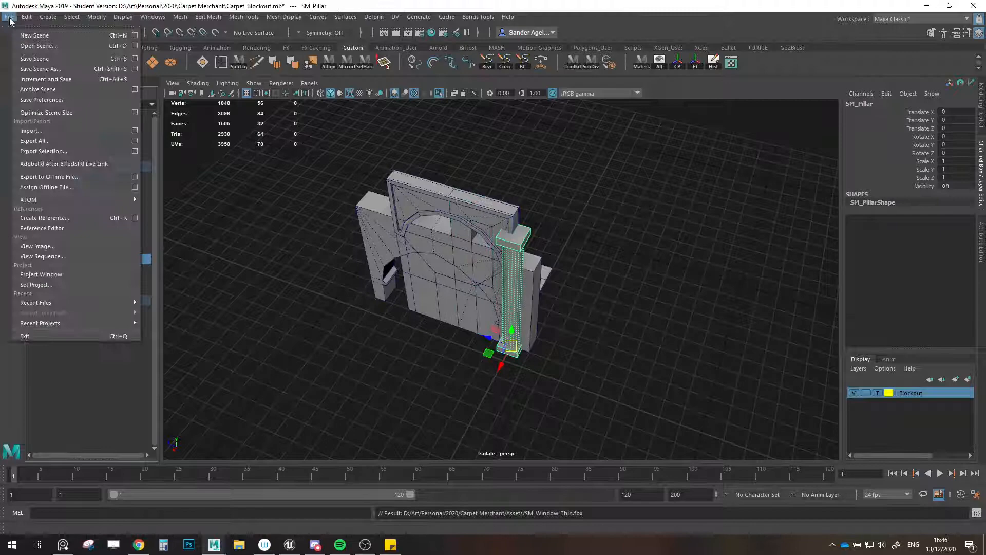
pyautogui.click(50, 151)
pyautogui.write('SM')
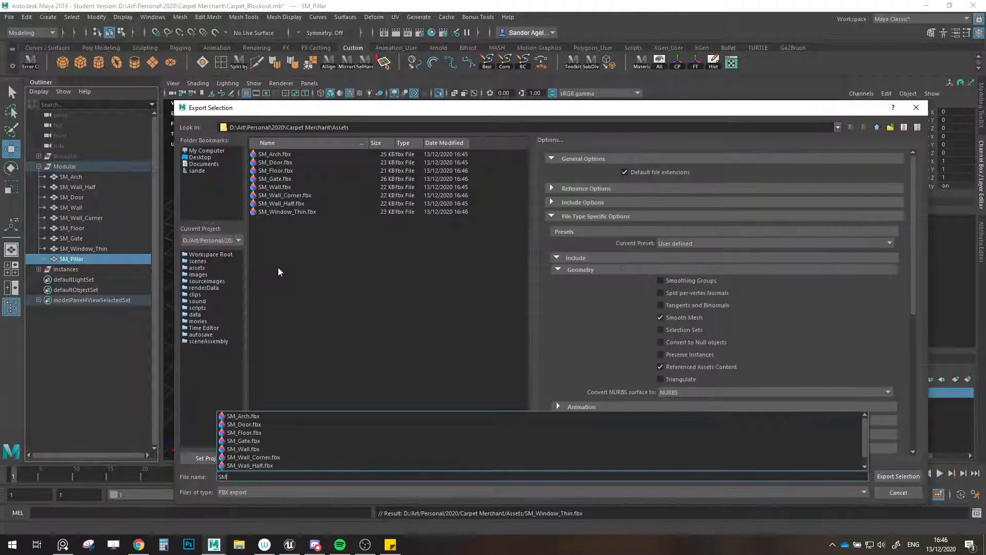
pyautogui.write('_Pillar')
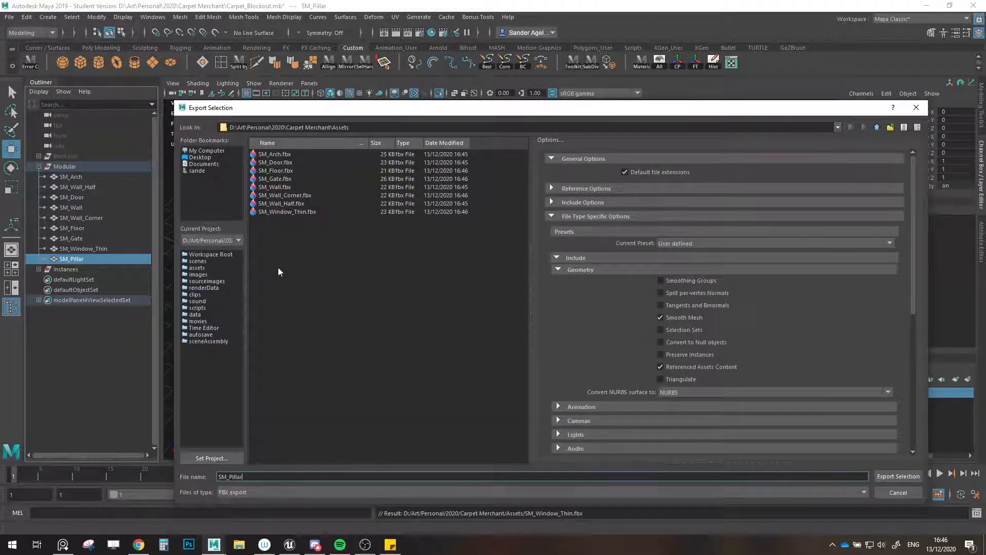
pyautogui.press('Return')
# - Move all the stacked modular pieces together off the grid to about X -12.2, Z 22.9
pyautogui.scroll(-6, 344, 324)
pyautogui.keyDown('alt'); pyautogui.moveTo(347, 325); pyautogui.dragTo(420, 372, button='middle'); pyautogui.keyUp('alt')
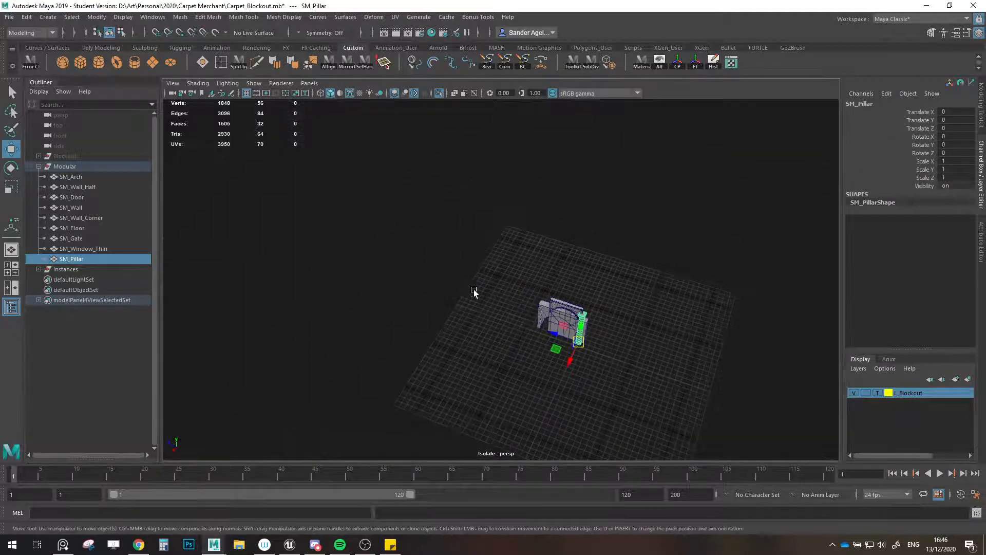
pyautogui.moveTo(473, 289); pyautogui.dragTo(617, 355)
pyautogui.moveTo(558, 352); pyautogui.dragTo(396, 202)
# - Pull SM_Arch and SM_Wall_Half out of the stack along Z, placing the half wall at about Z 27
pyautogui.click(71, 176)
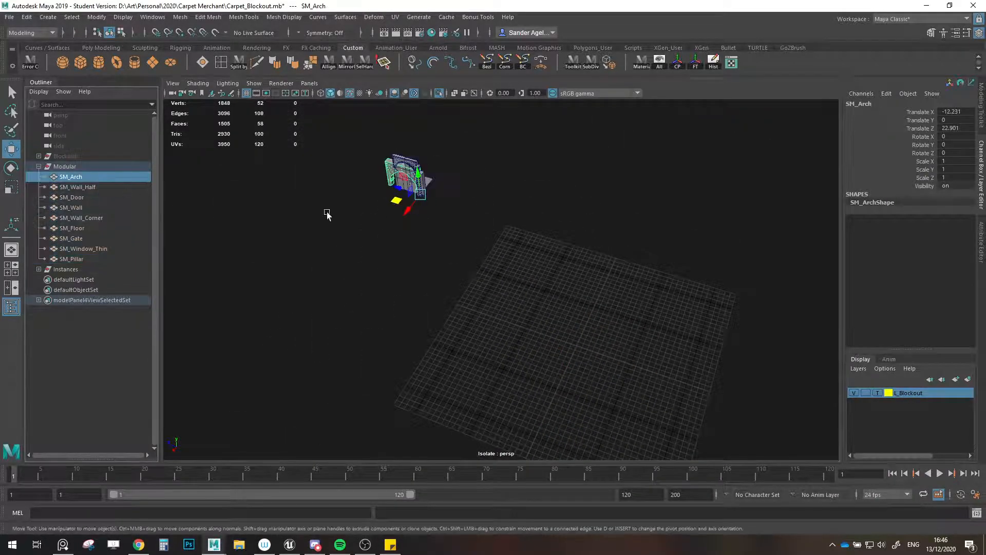
pyautogui.press('f')
pyautogui.moveTo(520, 314); pyautogui.dragTo(285, 222)
pyautogui.click(110, 188)
pyautogui.moveTo(512, 312); pyautogui.dragTo(431, 280)
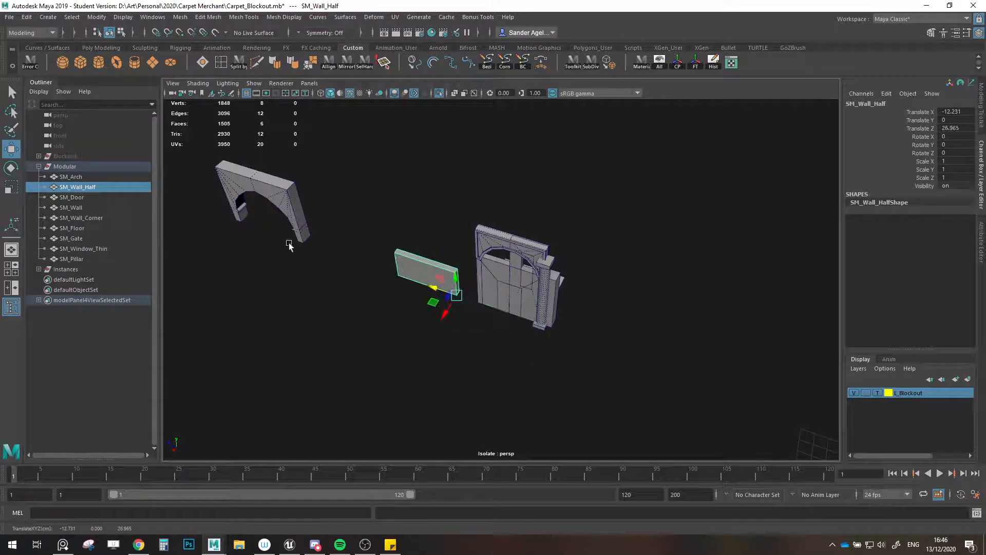
# - Slide SM_Wall to about Z 30.5 and SM_Gate to about Z 39.8, beyond the arch
pyautogui.click(80, 198)
pyautogui.click(90, 208)
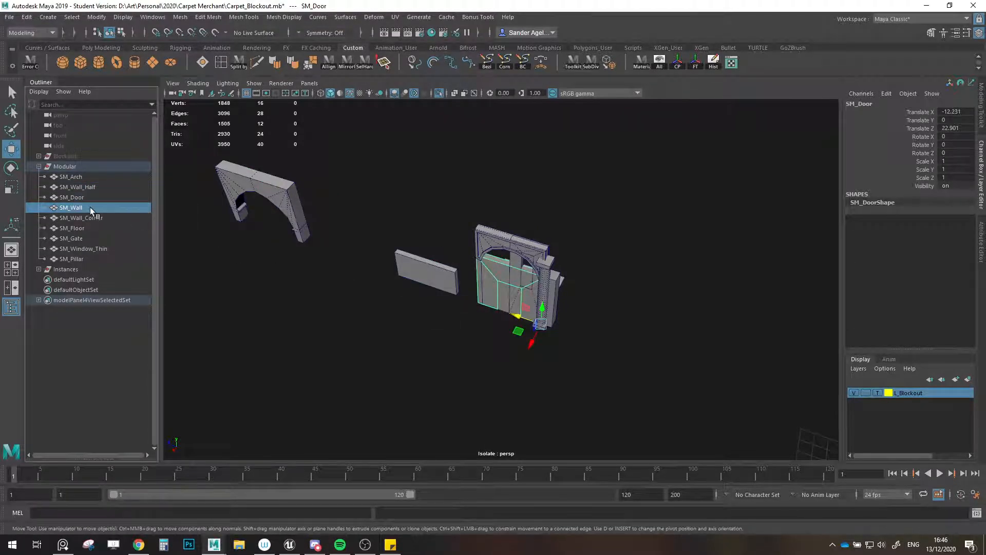
pyautogui.moveTo(508, 325); pyautogui.dragTo(363, 278)
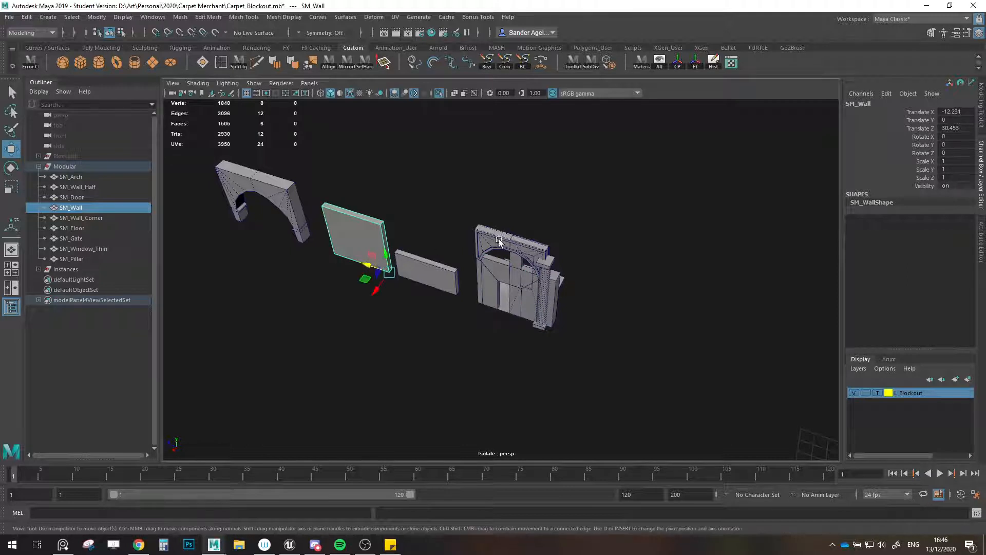
pyautogui.click(71, 238)
pyautogui.moveTo(516, 320); pyautogui.dragTo(212, 210)
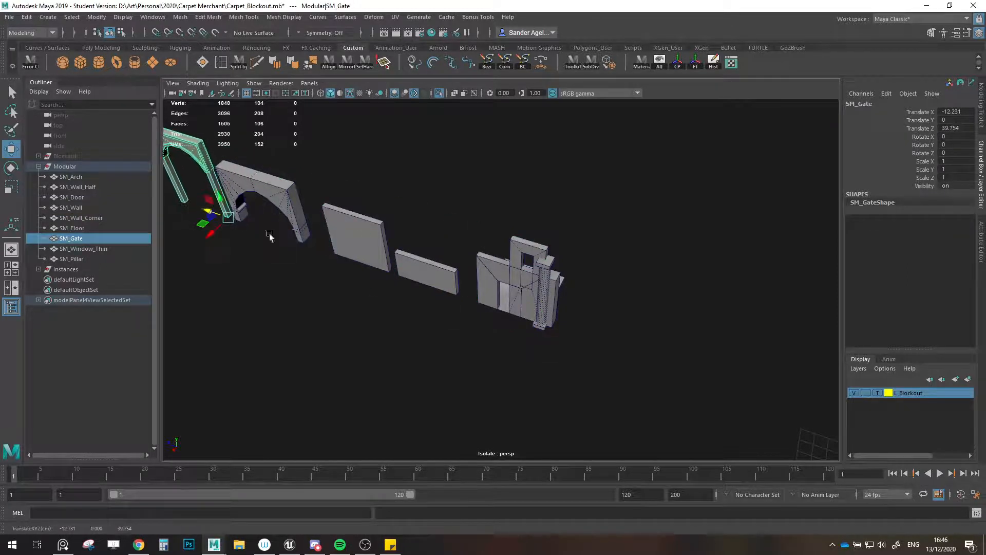
# - Spread the thin window, pillar and wall corner along Z on the door's other side, with the corner at about Z 19.5
pyautogui.scroll(-3, 411, 292)
pyautogui.keyDown('alt'); pyautogui.moveTo(418, 294); pyautogui.dragTo(474, 317, button='middle'); pyautogui.keyUp('alt')
pyautogui.click(577, 289)
pyautogui.moveTo(567, 329); pyautogui.dragTo(650, 339)
pyautogui.click(596, 296)
pyautogui.click(604, 315)
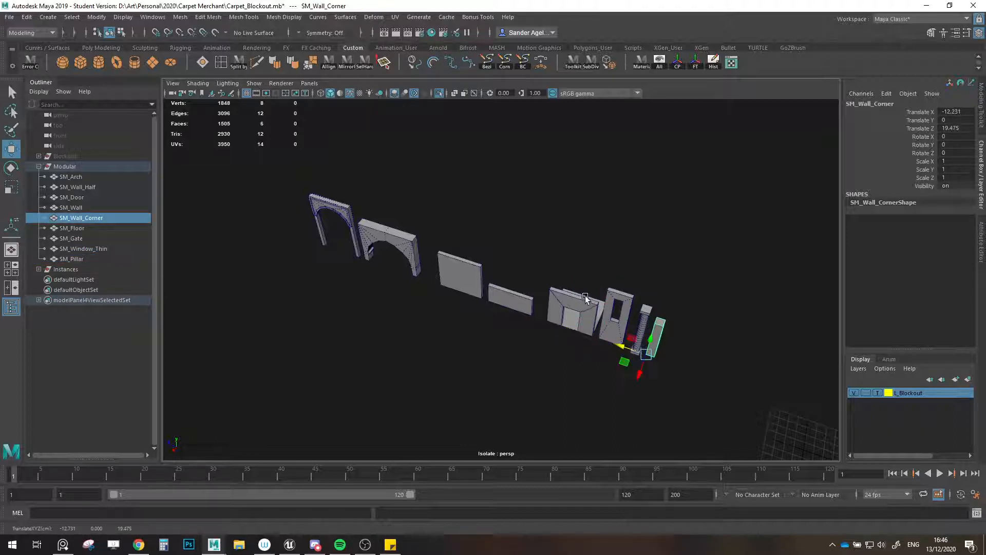
# - Move SM_Floor away from the door to a clear spot in front of the gate
pyautogui.click(567, 330)
pyautogui.click(570, 262)
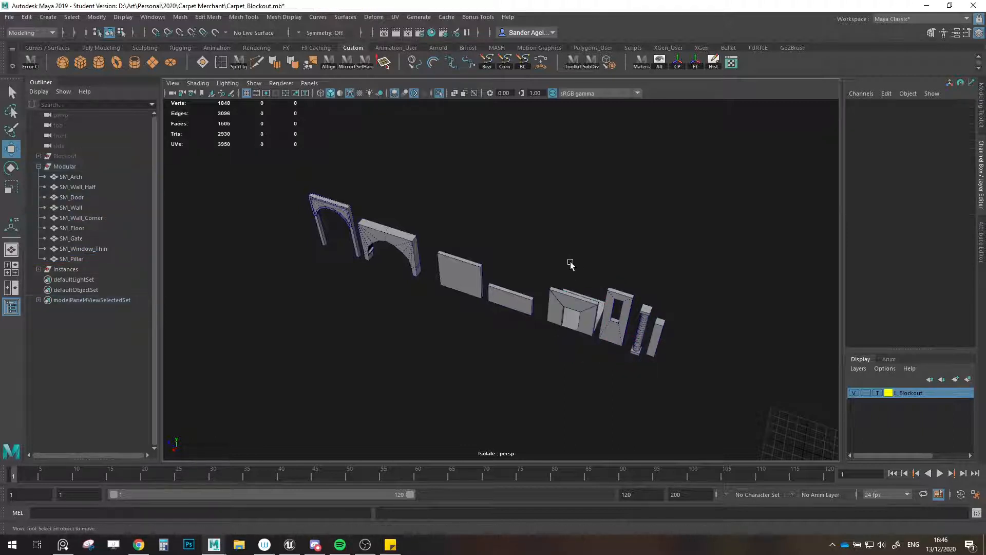
pyautogui.keyDown('alt'); pyautogui.moveTo(570, 262); pyautogui.dragTo(567, 273); pyautogui.keyUp('alt')
pyautogui.click(567, 274)
pyautogui.moveTo(567, 329); pyautogui.dragTo(303, 302)
# - Turn off isolation to show the whole building together with the row of modular pieces
pyautogui.click(479, 366)
pyautogui.scroll(-5, 480, 367)
pyautogui.keyDown('alt'); pyautogui.moveTo(479, 367); pyautogui.dragTo(438, 296); pyautogui.keyUp('alt')
pyautogui.hotkey('ctrl', '1')
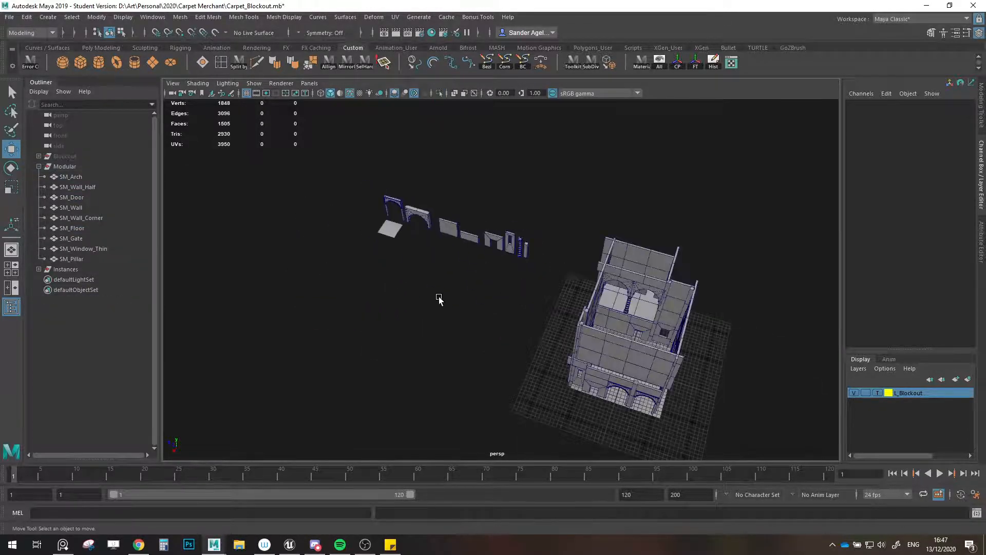
# - Save the Carpet_Blockout scene
pyautogui.hotkey('ctrl', 's')
pyautogui.click(464, 285)
pyautogui.scroll(3, 468, 303)
pyautogui.keyDown('alt'); pyautogui.moveTo(481, 323); pyautogui.dragTo(426, 289, button='middle'); pyautogui.keyUp('alt')
pyautogui.keyDown('alt'); pyautogui.moveTo(427, 291); pyautogui.dragTo(423, 311); pyautogui.keyUp('alt')
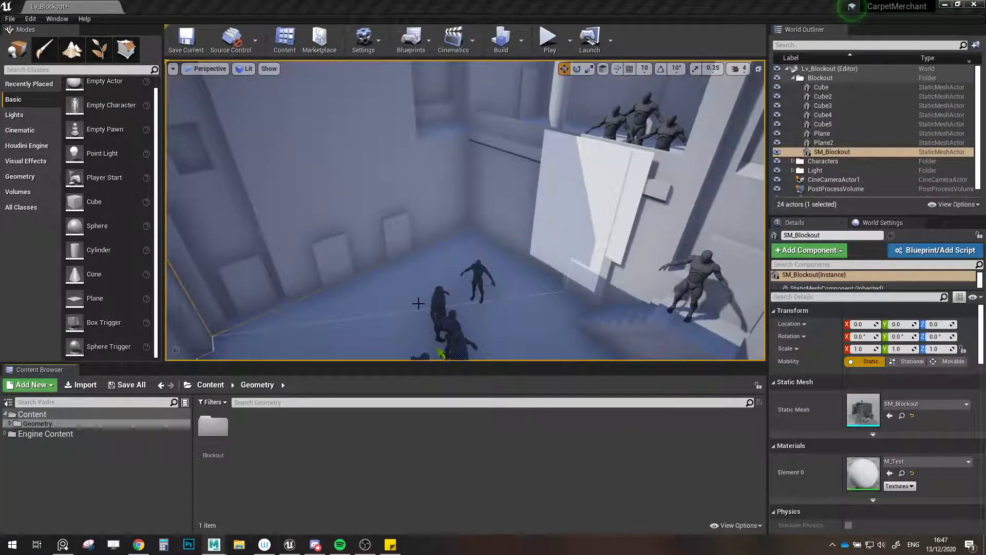
# - Switch to the CarpetMerchant project in Unreal Engine and open the Geometry folder under Content
pyautogui.moveTo(418, 303)
pyautogui.mouseDown(button='right')
pyautogui.moveTo(395, 304)
pyautogui.moveTo(399, 334)
pyautogui.moveTo(411, 337)
pyautogui.moveTo(421, 324)
pyautogui.moveTo(414, 316)
pyautogui.mouseUp(button='right')
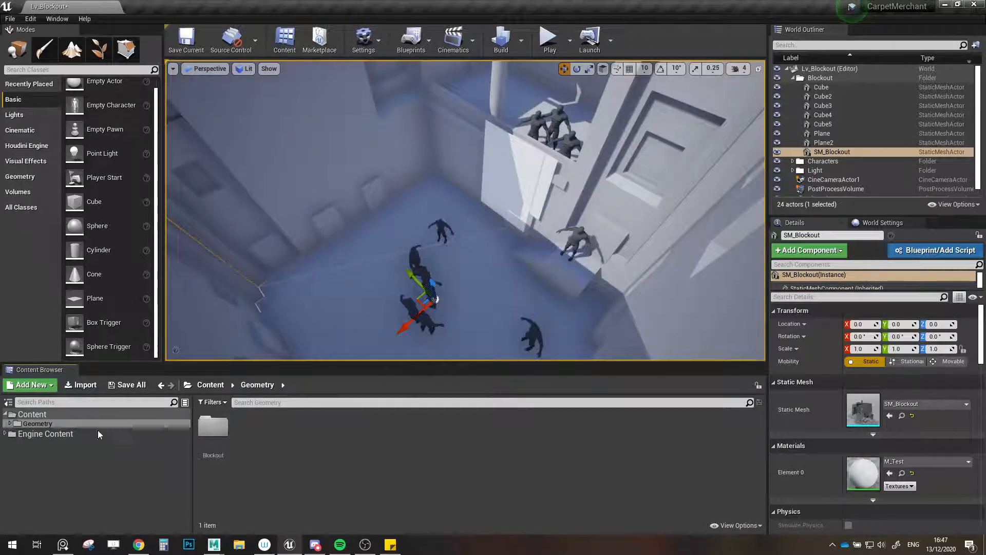
pyautogui.rightClick(280, 443)
pyautogui.moveTo(308, 438)
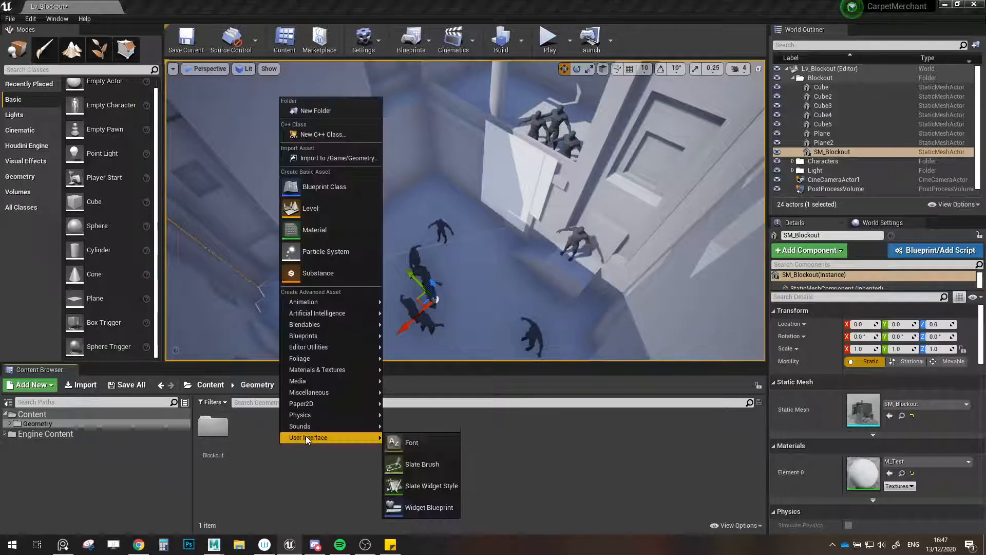
pyautogui.click(538, 469)
pyautogui.click(78, 414)
pyautogui.click(212, 440)
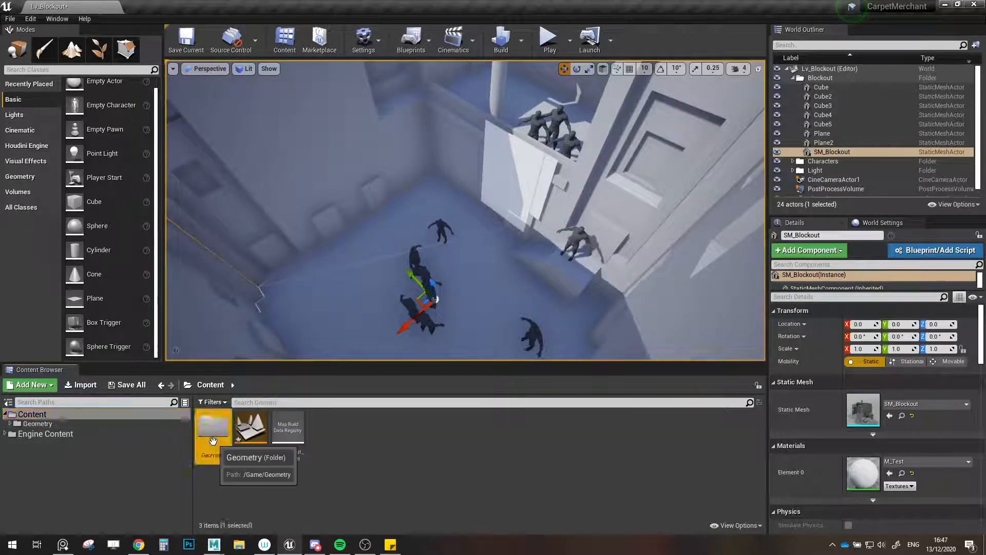
pyautogui.doubleClick(212, 440)
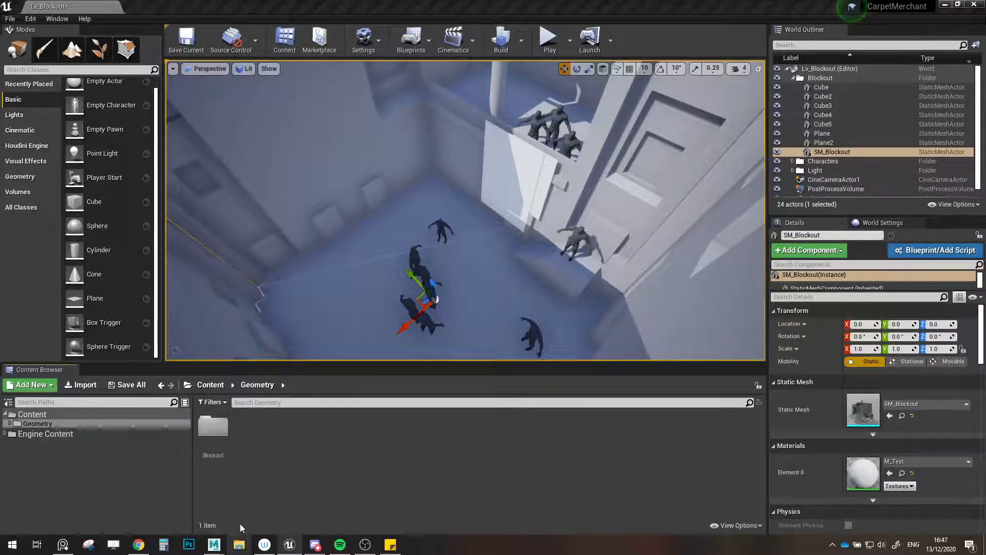
# - In File Explorer, open the Carpet Merchant project's Assets folder and select all the modular FBX files
pyautogui.click(250, 541)
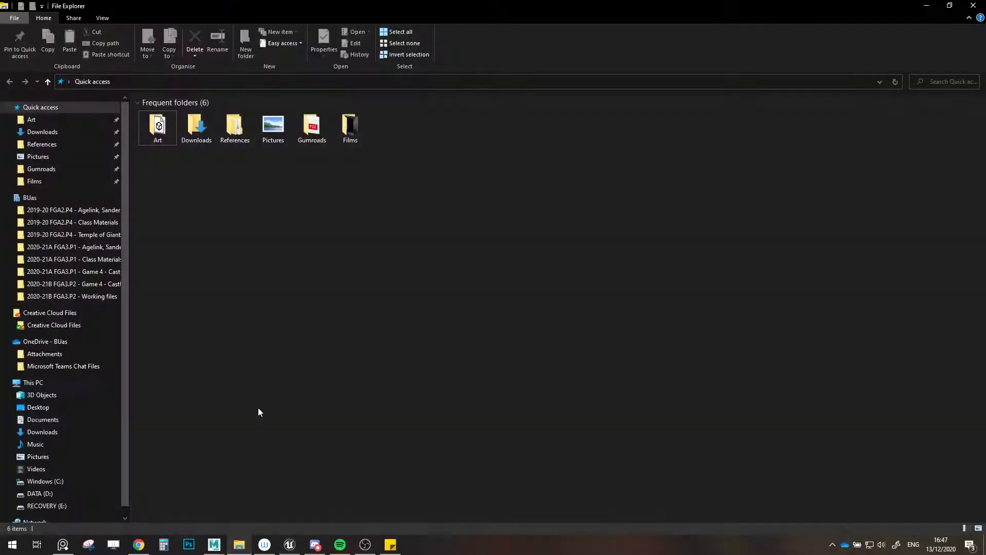
pyautogui.doubleClick(172, 132)
pyautogui.doubleClick(172, 155)
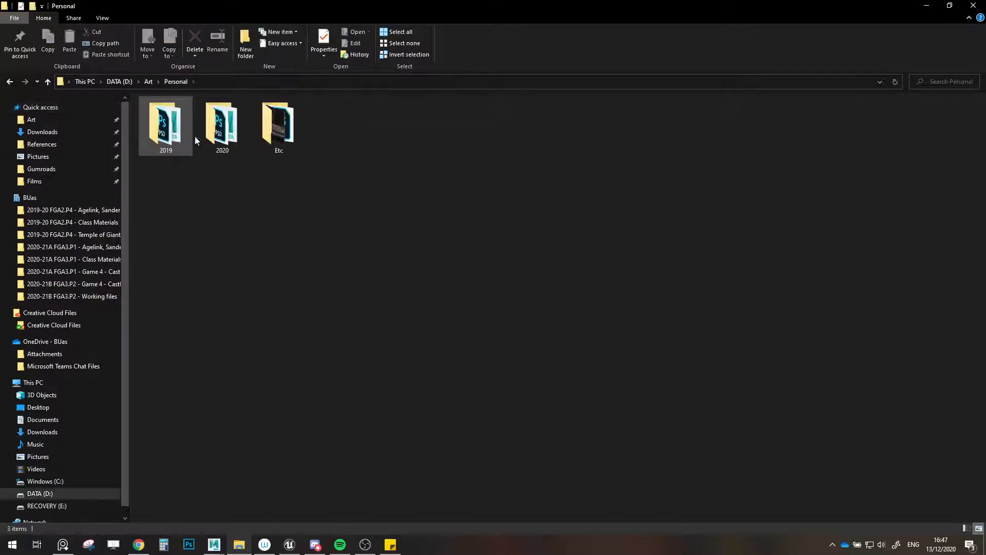
pyautogui.doubleClick(179, 136)
pyautogui.doubleClick(179, 136)
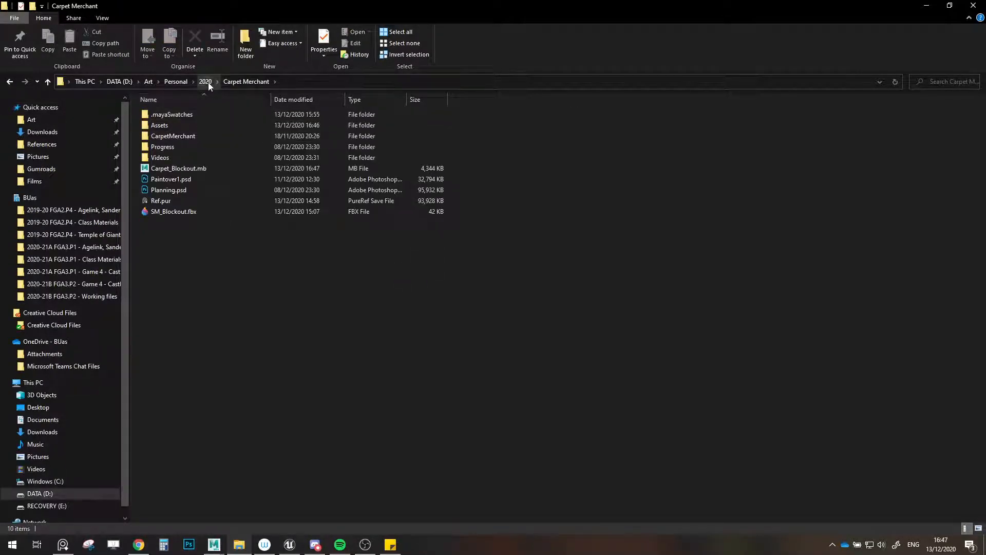
pyautogui.click(206, 81)
pyautogui.doubleClick(179, 136)
pyautogui.doubleClick(168, 125)
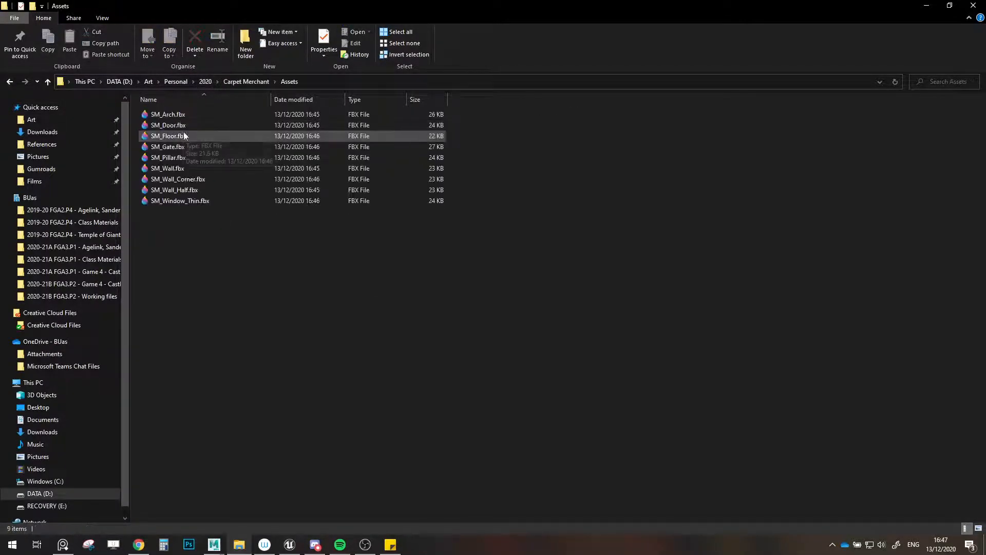
pyautogui.keyDown('shift'); pyautogui.click(181, 201); pyautogui.keyUp('shift')
# - Import all the selected FBX files into Unreal's Geometry folder with an import uniform scale of 100, and dismiss the import log
pyautogui.hotkey('alt', 'Tab')
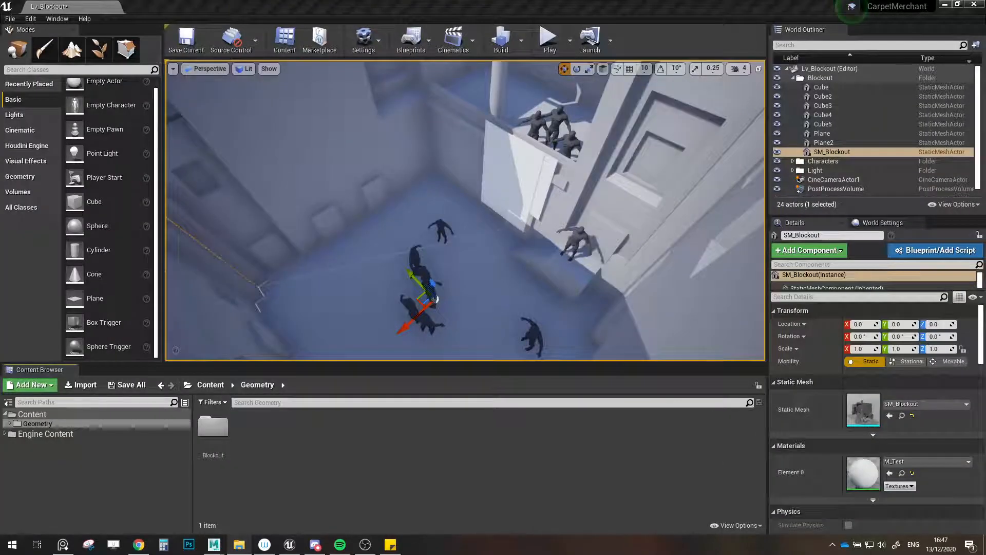
pyautogui.moveTo(487, 487); pyautogui.dragTo(487, 487)
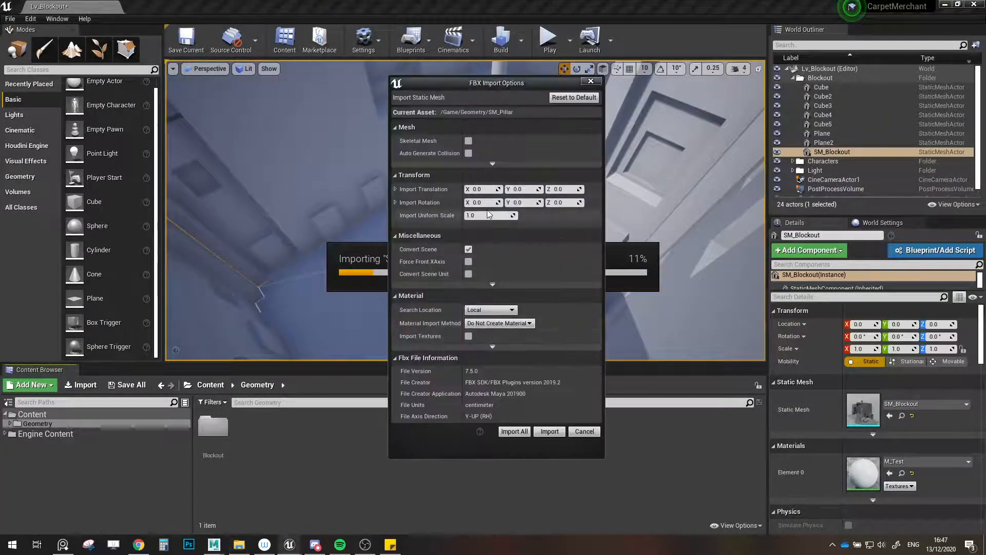
pyautogui.click(493, 216)
pyautogui.write('100')
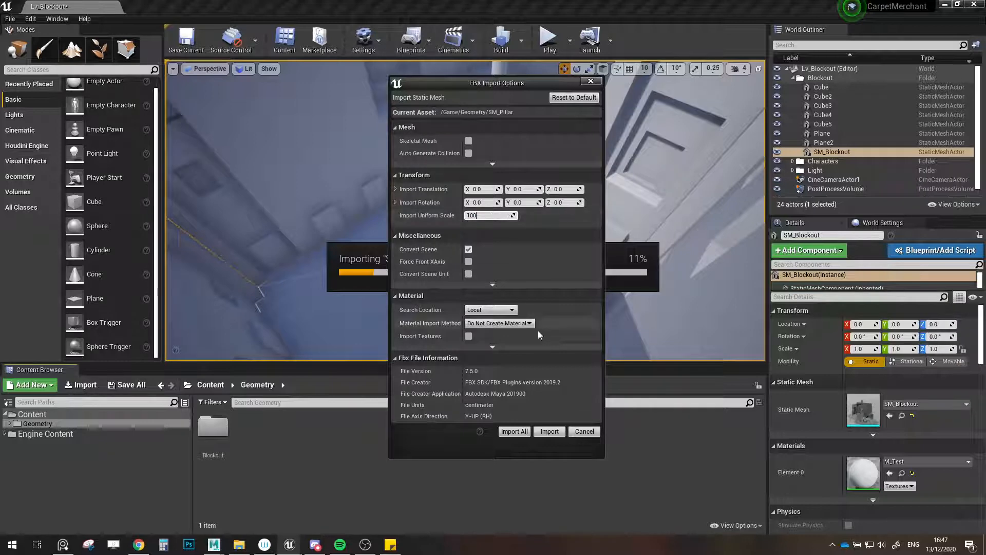
pyautogui.click(519, 431)
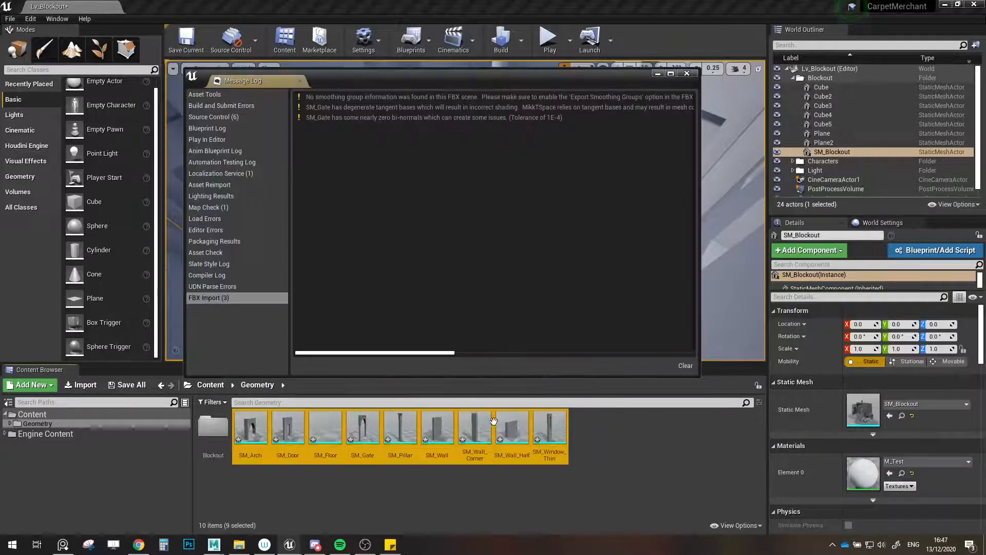
pyautogui.click(687, 73)
# - Place SM_Arch, SM_Door and SM_Floor in the level in the empty area beside the building blockout
pyautogui.press('s')
pyautogui.moveTo(487, 261)
pyautogui.mouseDown(button='right')
pyautogui.moveTo(476, 260)
pyautogui.moveTo(487, 261)
pyautogui.mouseUp(button='right')
pyautogui.press('w')
pyautogui.moveTo(430, 276); pyautogui.dragTo(257, 432, button='right')
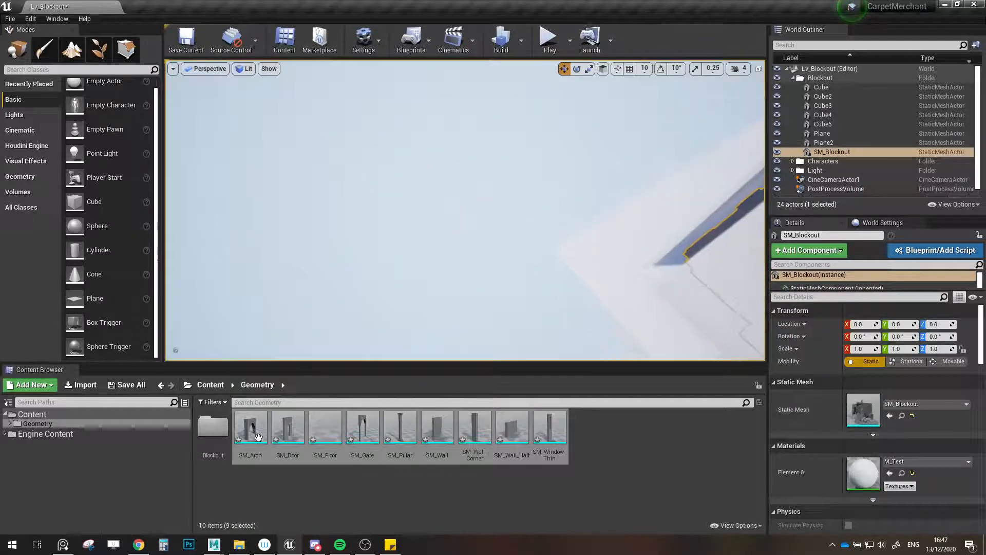
pyautogui.press('s')
pyautogui.moveTo(534, 291); pyautogui.dragTo(374, 329, button='right')
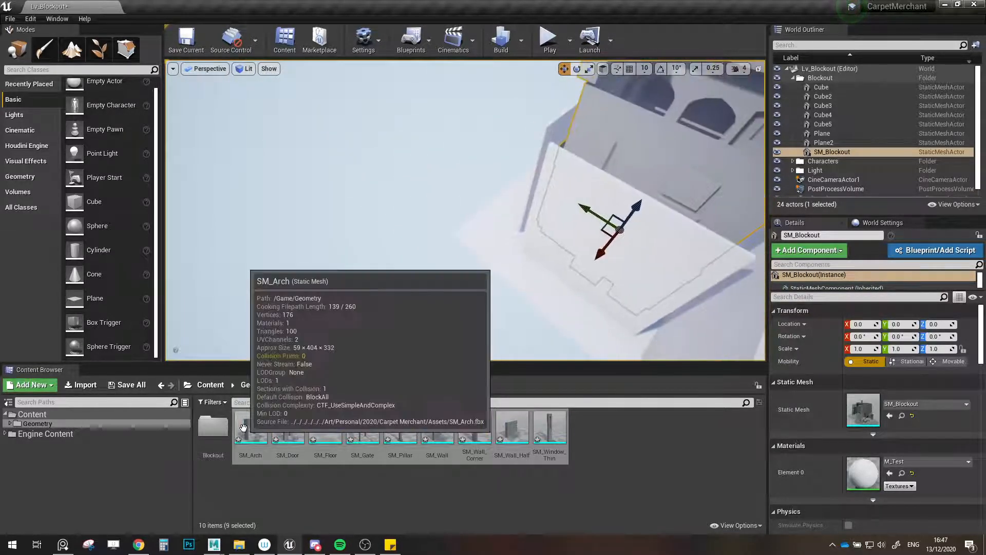
pyautogui.moveTo(251, 428); pyautogui.dragTo(321, 244)
pyautogui.moveTo(287, 427); pyautogui.dragTo(353, 222)
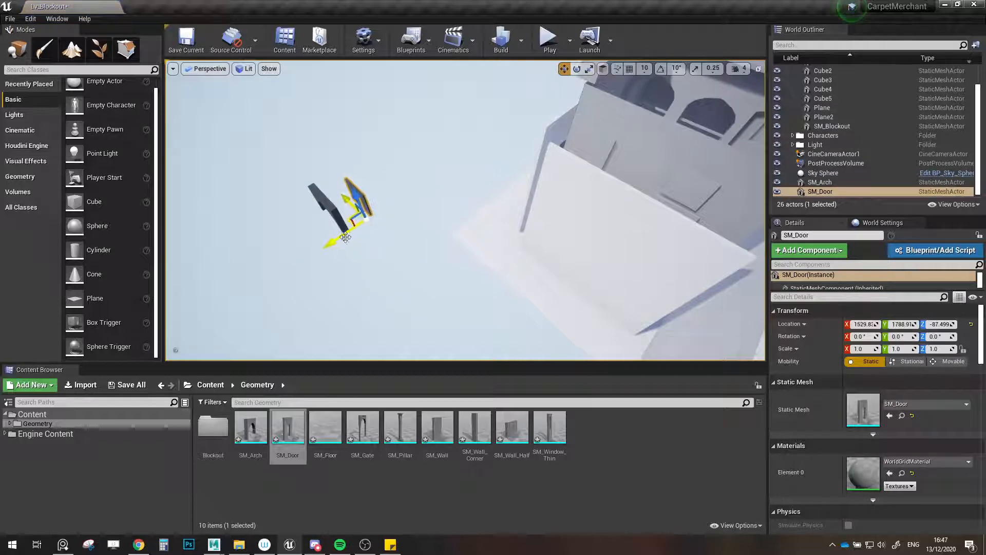
pyautogui.moveTo(325, 425); pyautogui.dragTo(401, 247)
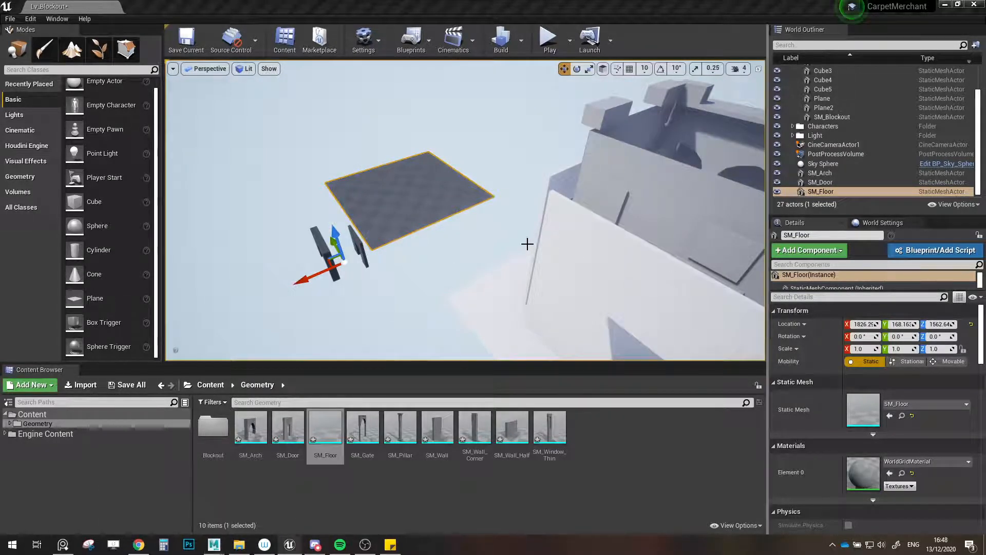
# - Focus on the placed SM_Arch and examine where its pivot sits relative to the mesh
pyautogui.keyDown('alt'); pyautogui.moveTo(526, 243); pyautogui.dragTo(569, 249); pyautogui.keyUp('alt')
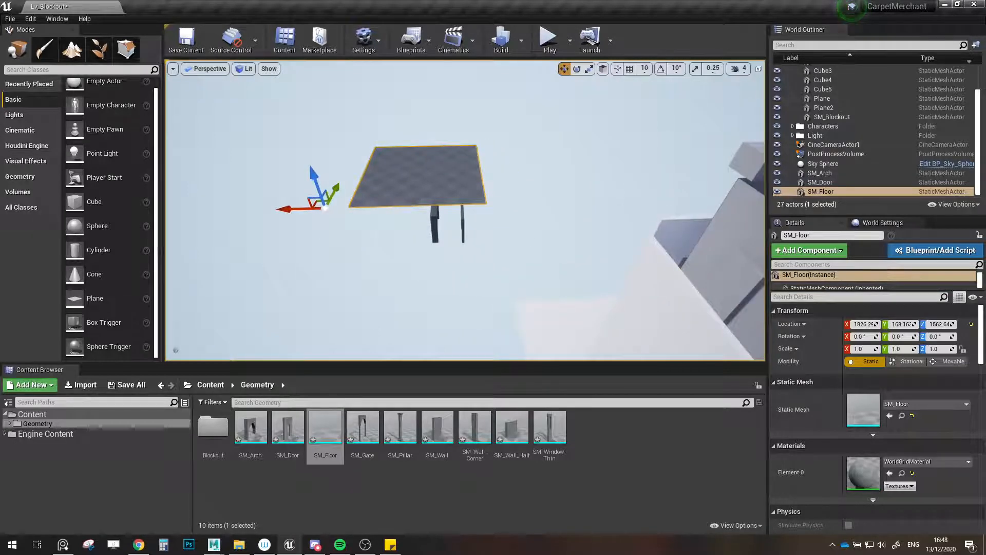
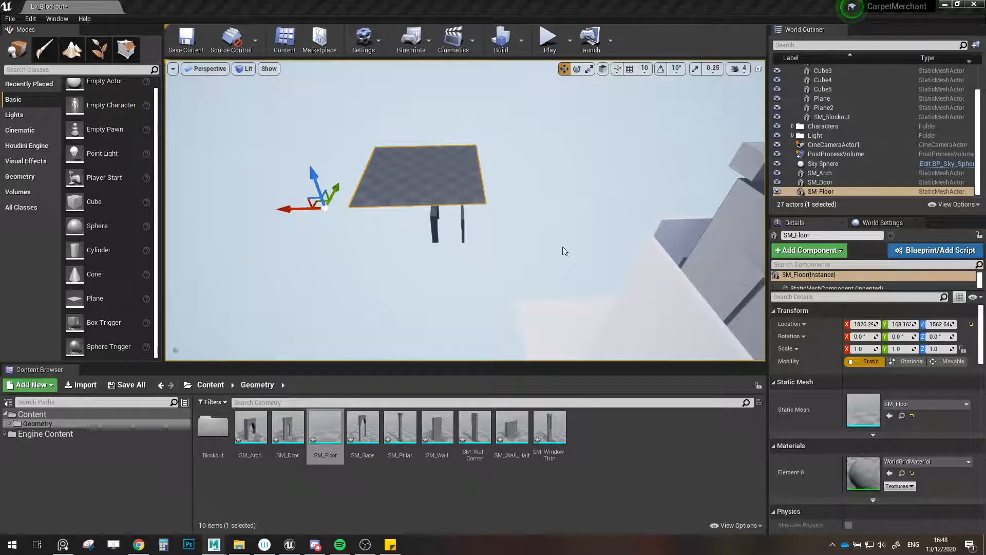
pyautogui.click(431, 222)
pyautogui.press('f')
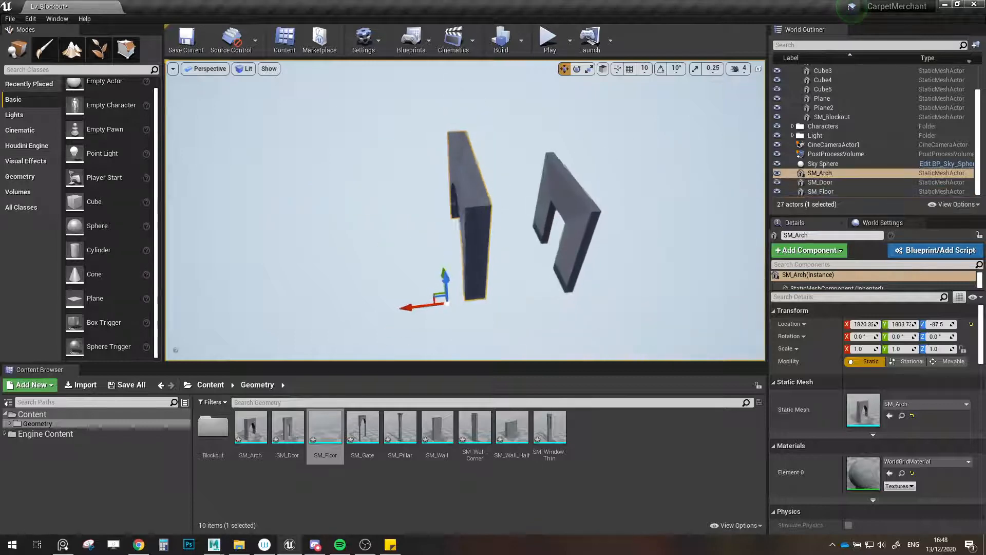
# - Switch to Maya, show the whole scene again, and isolate all the modular pieces from SM_Arch to SM_Pillar
pyautogui.hotkey('alt', 'Tab')
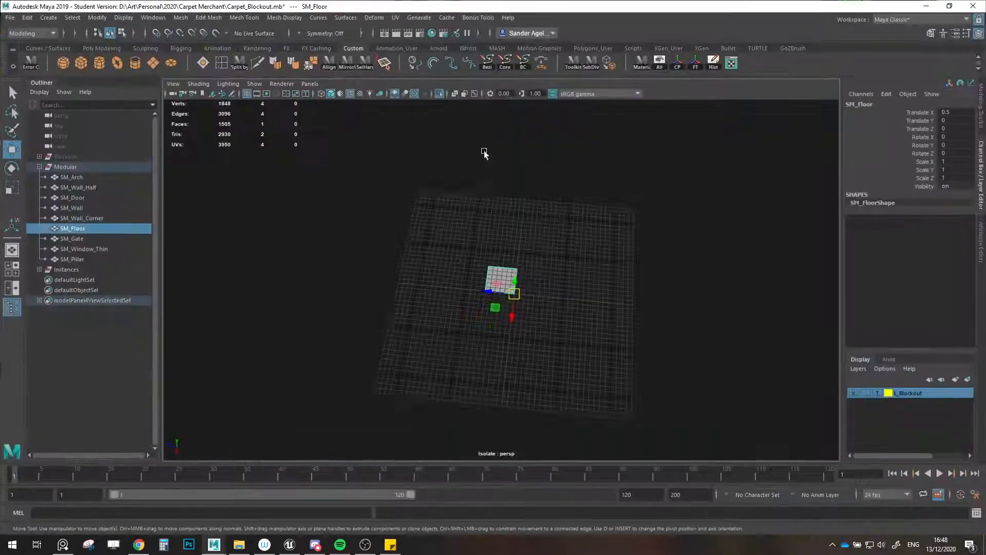
pyautogui.scroll(-5, 485, 155)
pyautogui.keyDown('alt'); pyautogui.moveTo(566, 337); pyautogui.dragTo(561, 353); pyautogui.keyUp('alt')
pyautogui.hotkey('ctrl', '1')
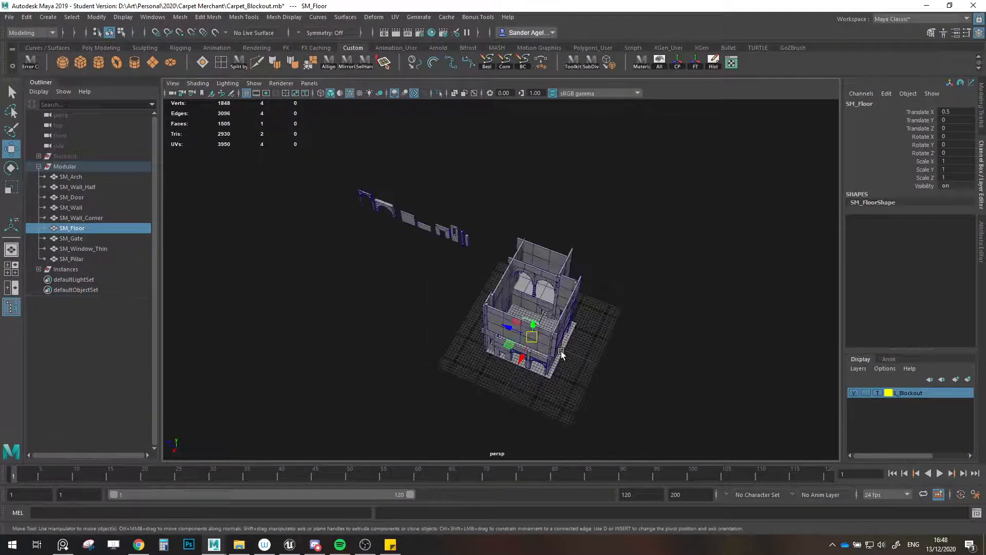
pyautogui.moveTo(334, 172); pyautogui.dragTo(508, 283)
pyautogui.hotkey('ctrl', '1')
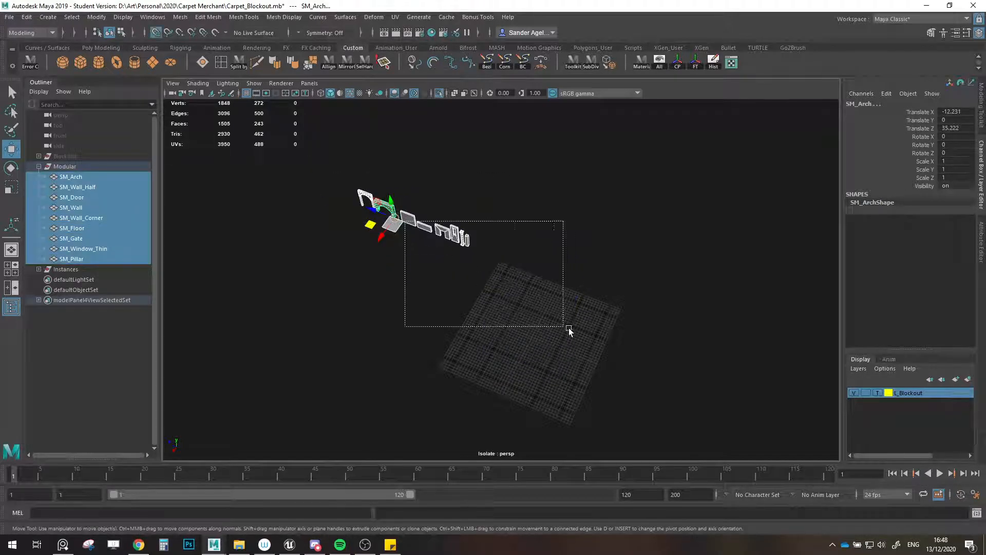
# - Snap all the modular pieces together onto the grid origin and freeze their transformations
pyautogui.moveTo(569, 328); pyautogui.dragTo(570, 329)
pyautogui.hotkey('ctrl', 'z')
pyautogui.moveTo(394, 217); pyautogui.dragTo(496, 327)
pyautogui.press('f')
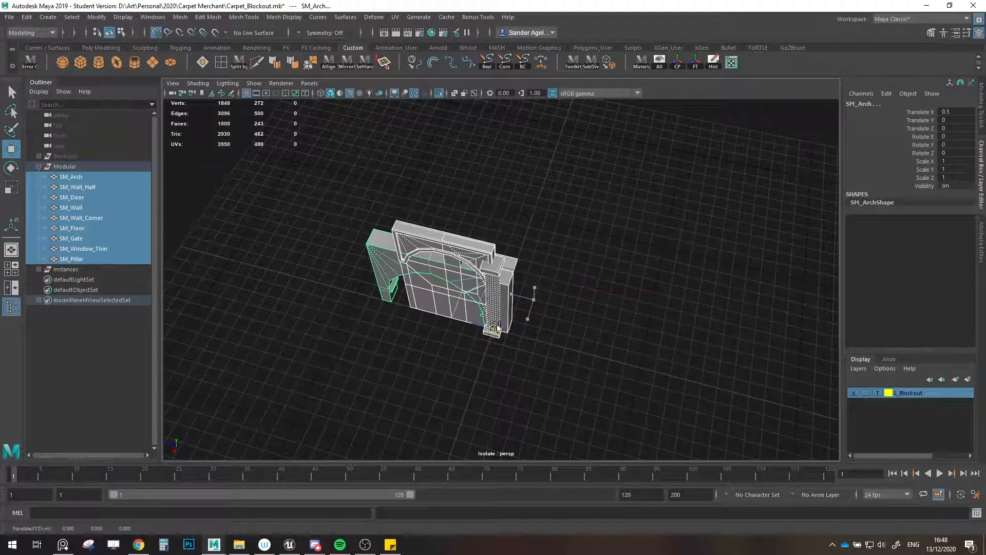
pyautogui.scroll(-4, 529, 336)
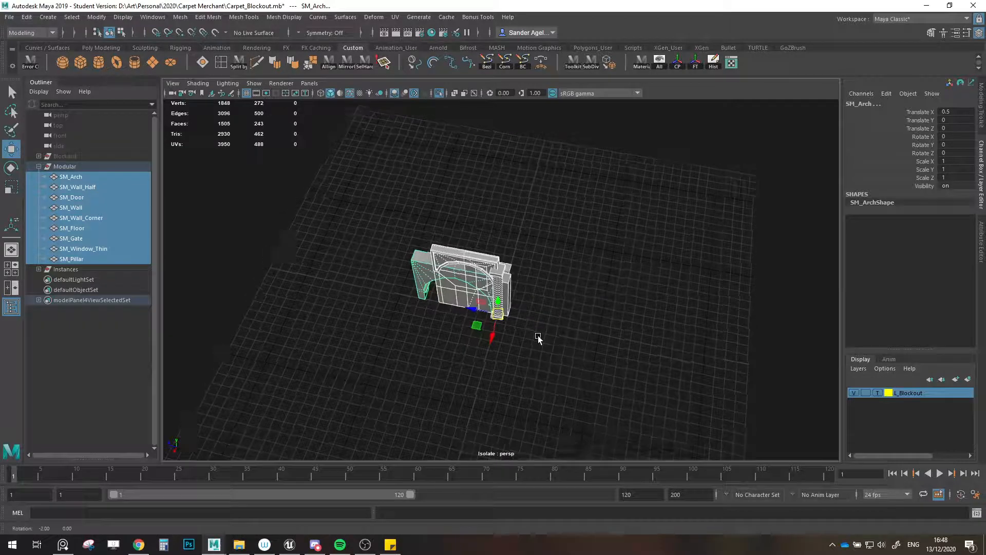
pyautogui.click(698, 64)
# - Export SM_Arch as FBX again, replacing SM_Arch.fbx in the Assets folder
pyautogui.click(99, 178)
pyautogui.click(9, 18)
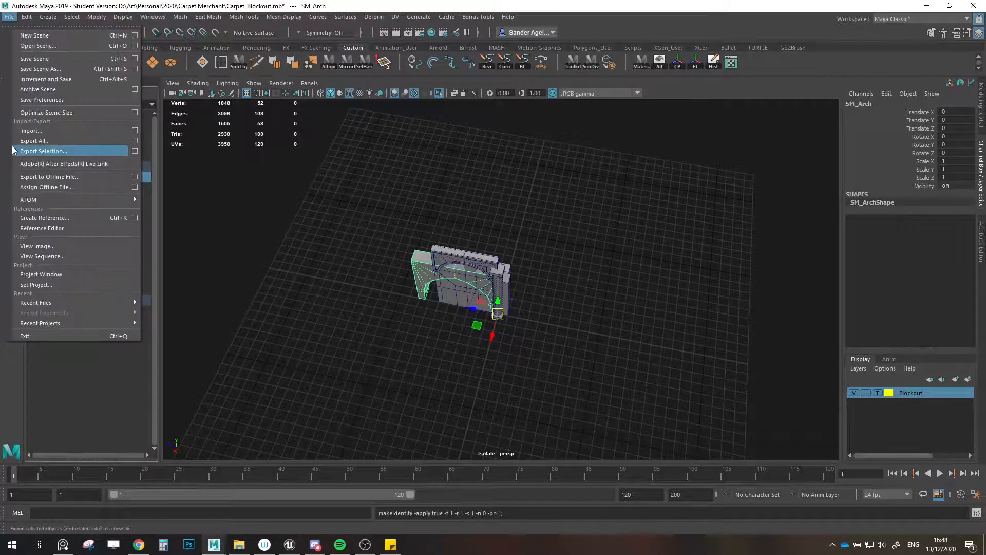
pyautogui.click(15, 151)
pyautogui.doubleClick(281, 154)
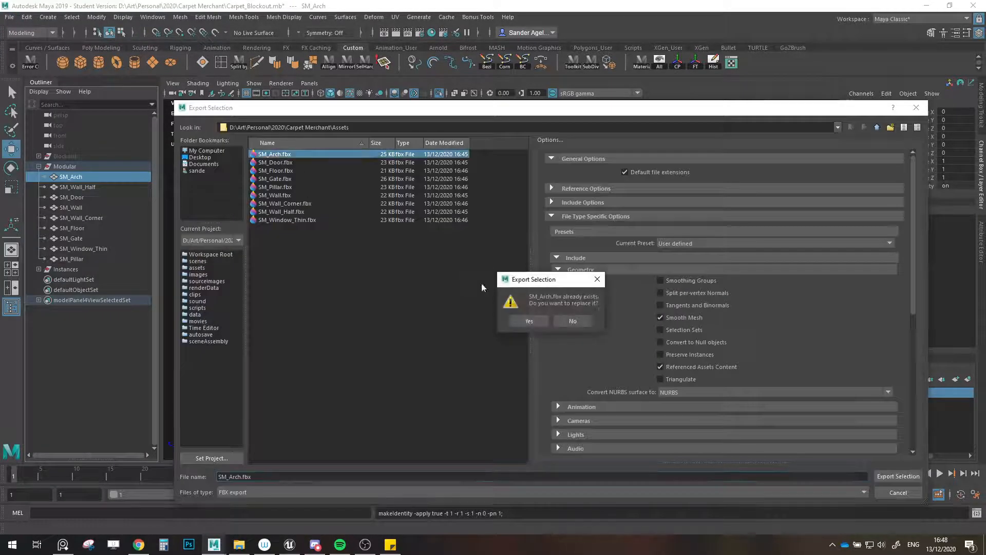
pyautogui.click(529, 323)
# - Export SM_Wall_Half as FBX again, replacing SM_Wall_Half.fbx in the Assets folder
pyautogui.click(77, 187)
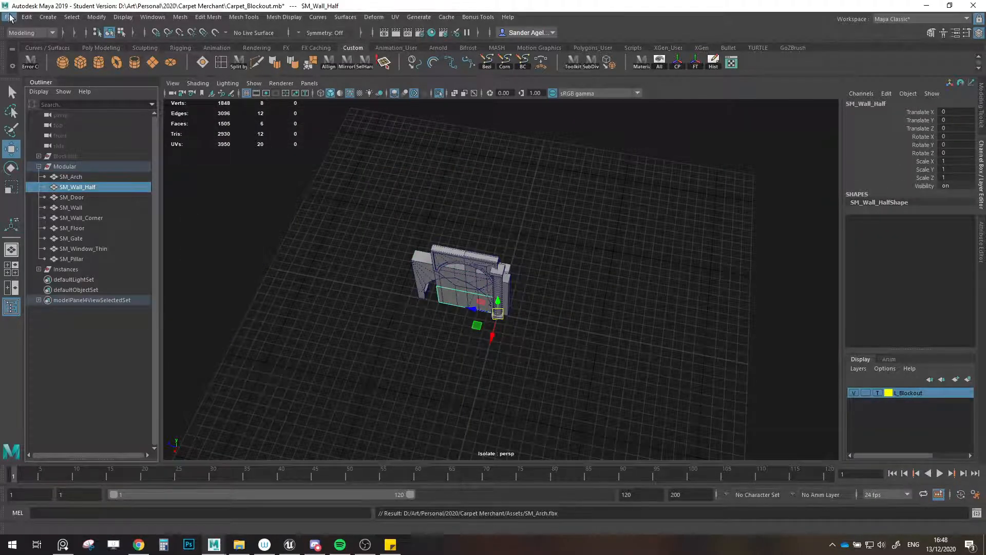
pyautogui.click(9, 18)
pyautogui.click(15, 150)
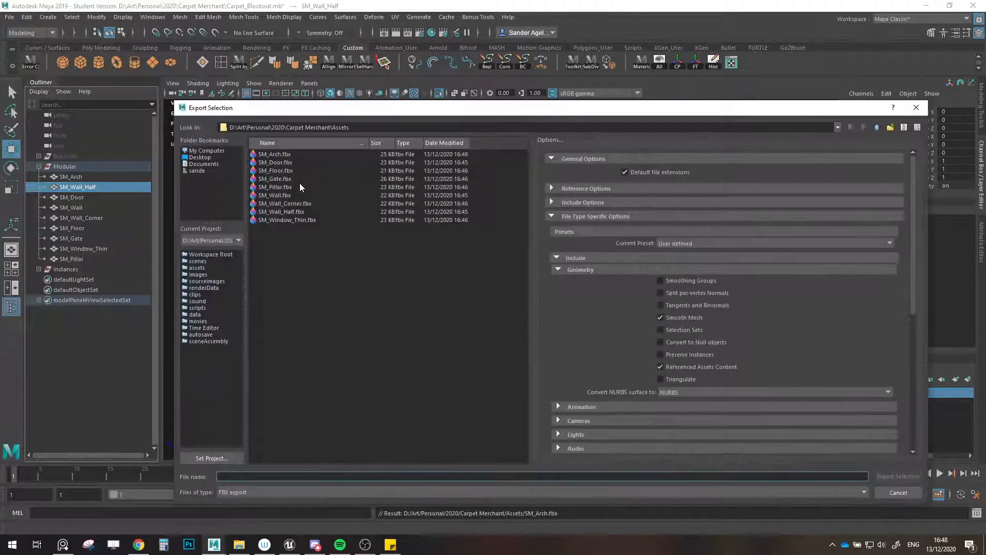
pyautogui.doubleClick(290, 211)
pyautogui.click(529, 323)
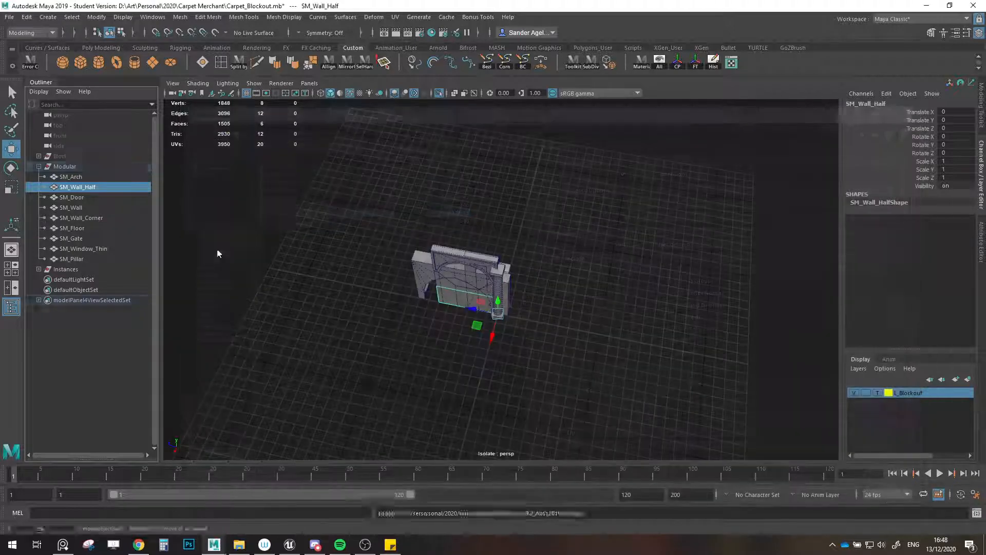
# - Export SM_Door as FBX again, replacing SM_Door.fbx in the Assets folder
pyautogui.click(72, 197)
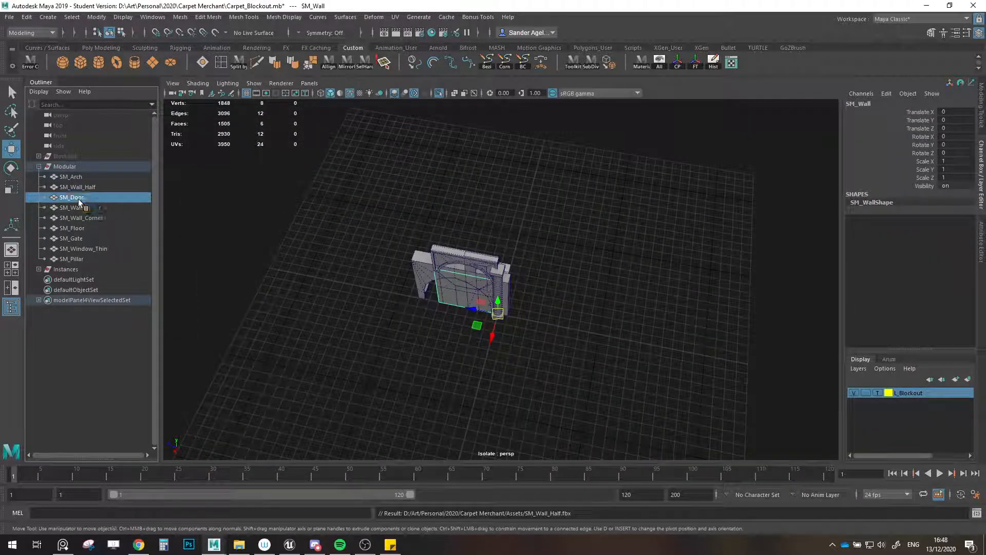
pyautogui.click(9, 17)
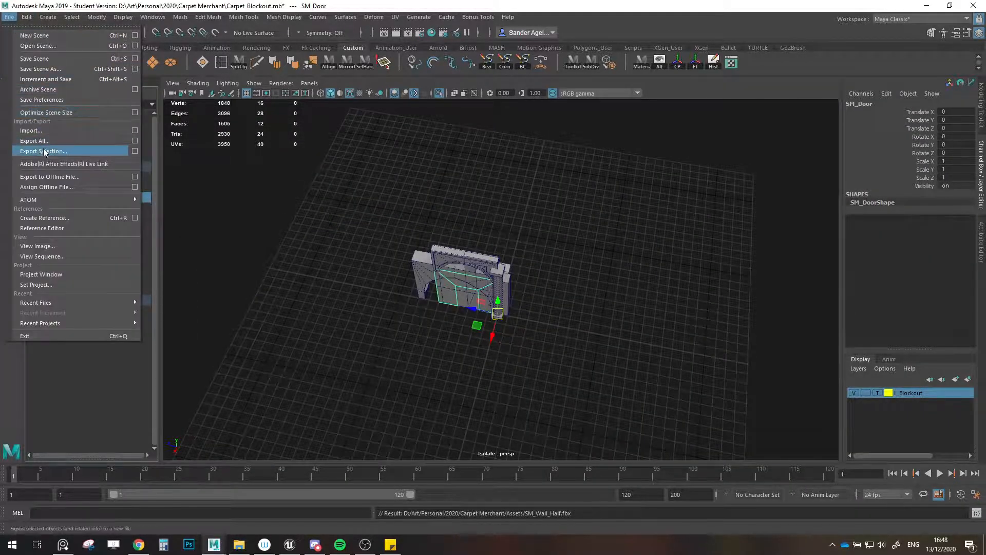
pyautogui.click(21, 150)
pyautogui.doubleClick(282, 164)
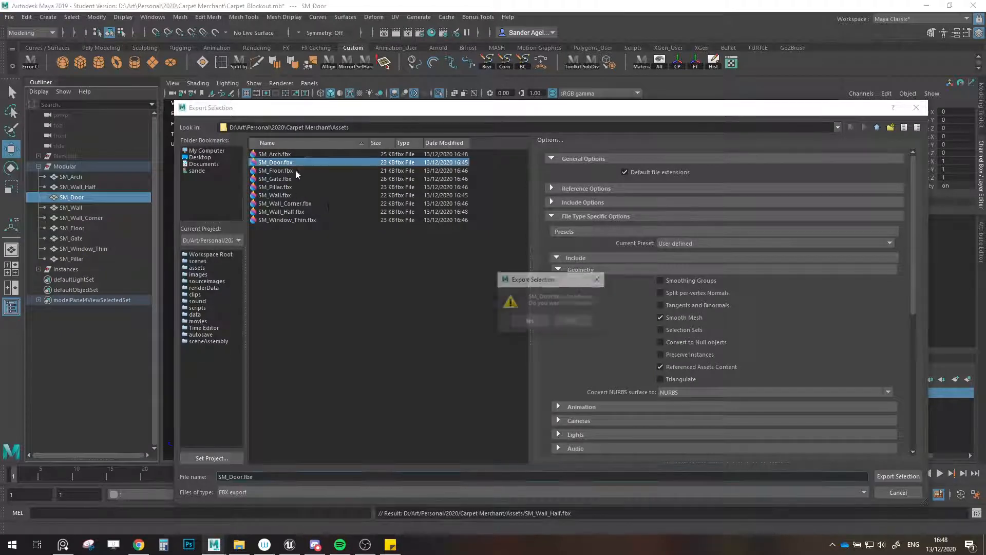
pyautogui.click(520, 323)
# - Export SM_Wall as FBX again, replacing SM_Wall.fbx in the Assets folder
pyautogui.press('Down')
pyautogui.click(9, 17)
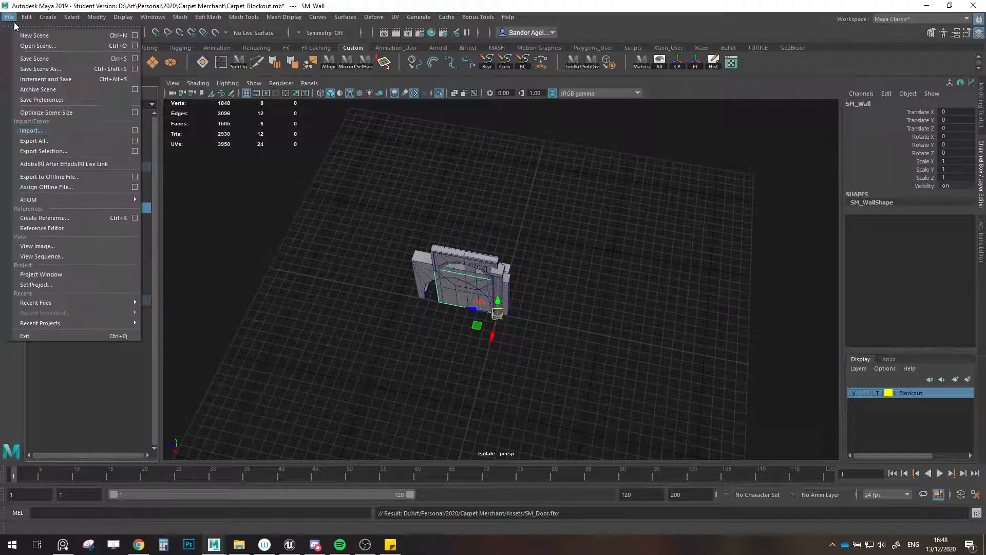
pyautogui.click(56, 151)
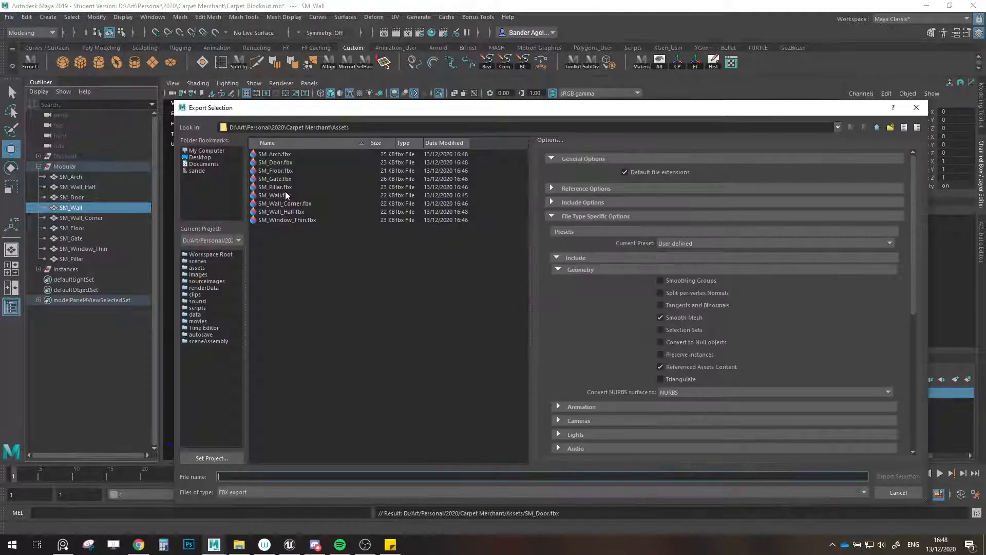
pyautogui.doubleClick(281, 195)
pyautogui.click(511, 324)
# - Export SM_Wall_Corner as FBX again, replacing SM_Wall_Corner.fbx in the Assets folder
pyautogui.click(72, 218)
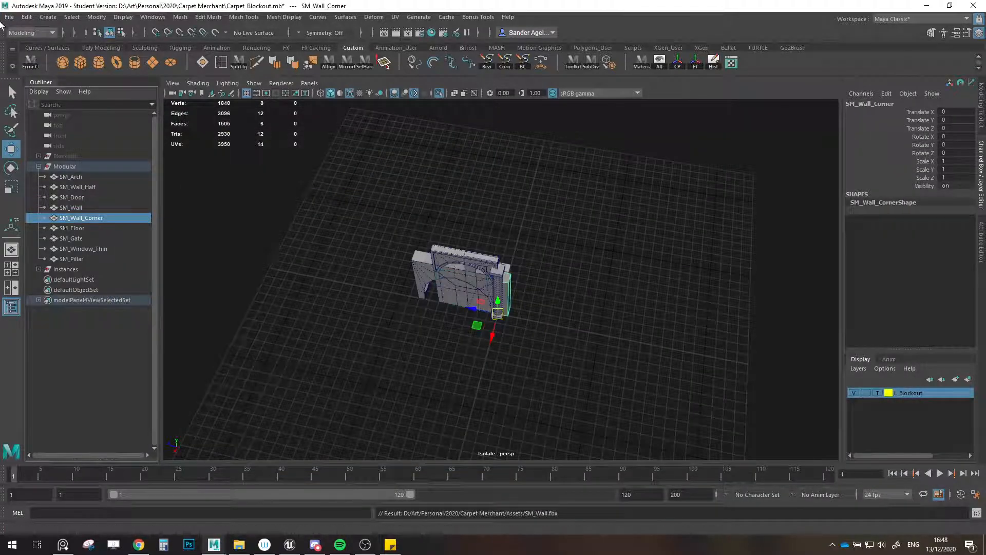
pyautogui.click(10, 17)
pyautogui.click(56, 150)
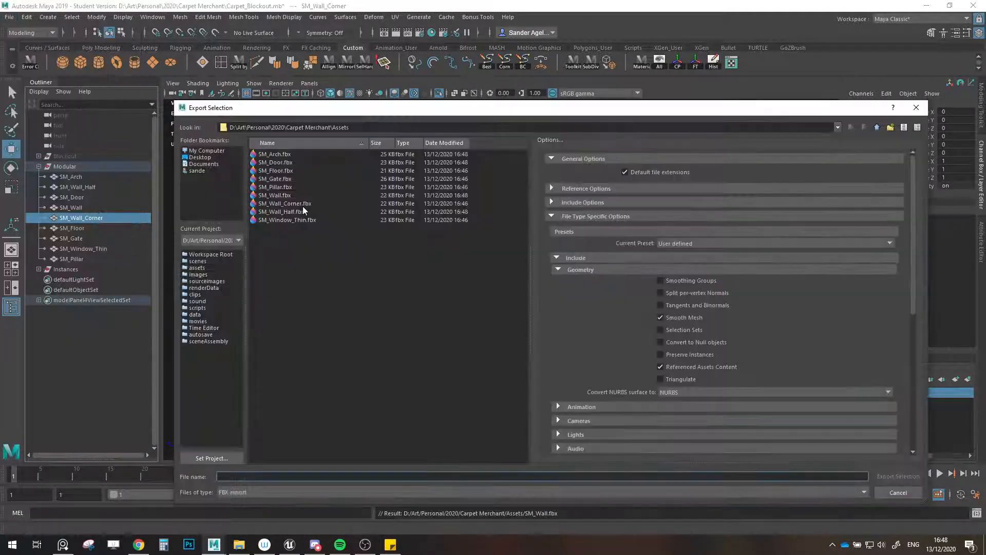
pyautogui.doubleClick(285, 204)
pyautogui.click(533, 319)
# - Export SM_Floor as FBX again, replacing SM_Floor.fbx in the Assets folder
pyautogui.click(63, 228)
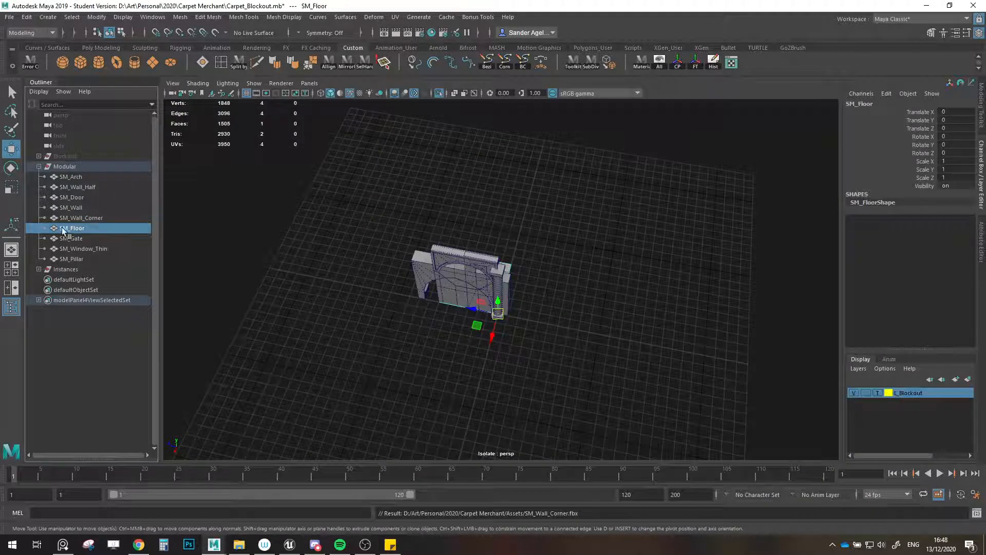
pyautogui.click(10, 17)
pyautogui.click(55, 151)
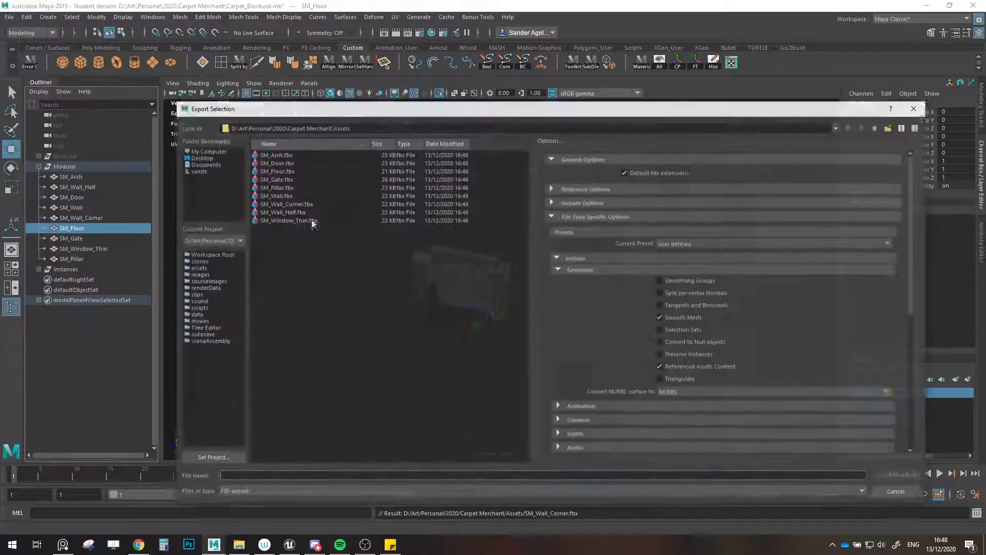
pyautogui.doubleClick(276, 172)
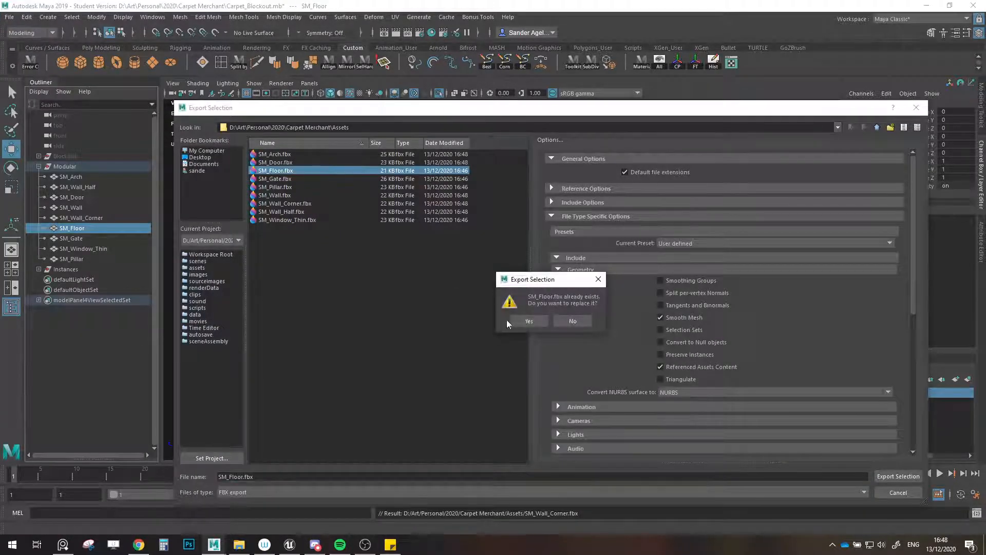
pyautogui.click(507, 319)
# - Export SM_Gate as FBX again, replacing SM_Gate.fbx in the Assets folder
pyautogui.click(65, 238)
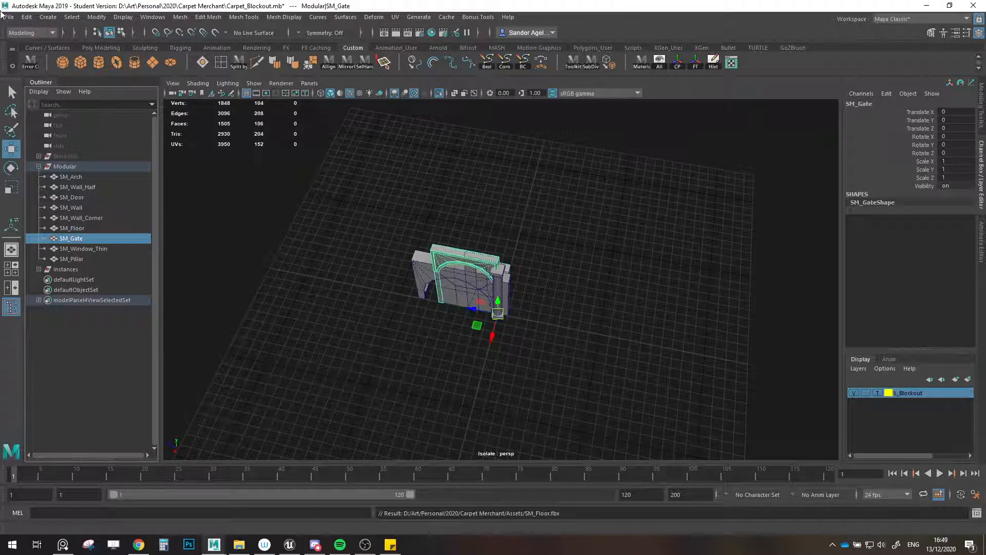
pyautogui.click(9, 17)
pyautogui.click(70, 147)
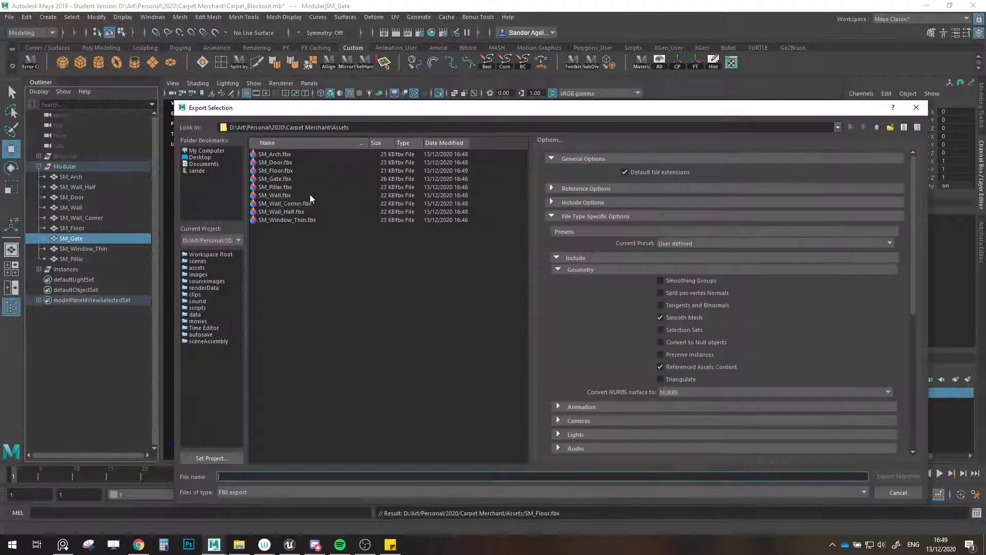
pyautogui.doubleClick(275, 178)
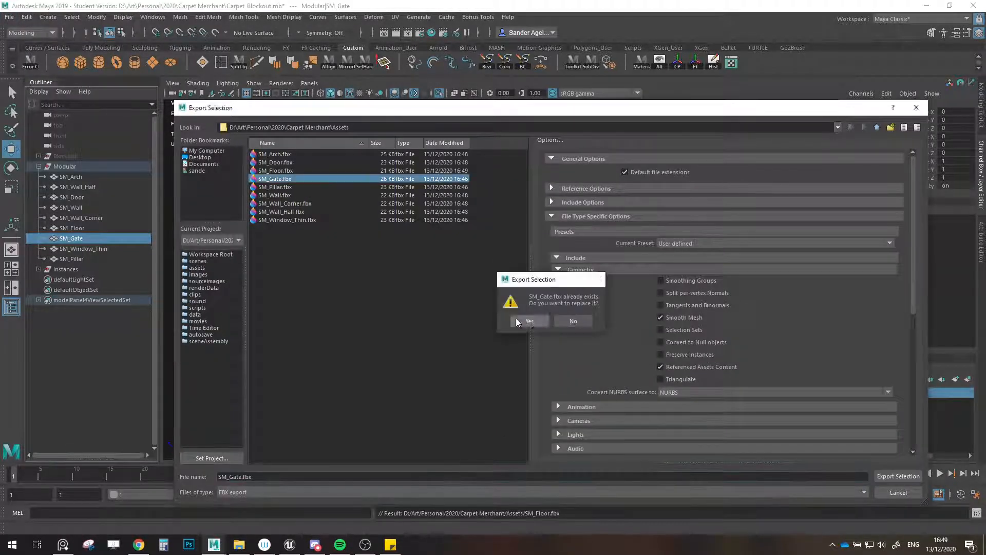
pyautogui.click(531, 320)
# - Export SM_Window_Thin as FBX again, replacing SM_Window_Thin.fbx in the Assets folder
pyautogui.click(83, 248)
pyautogui.click(9, 17)
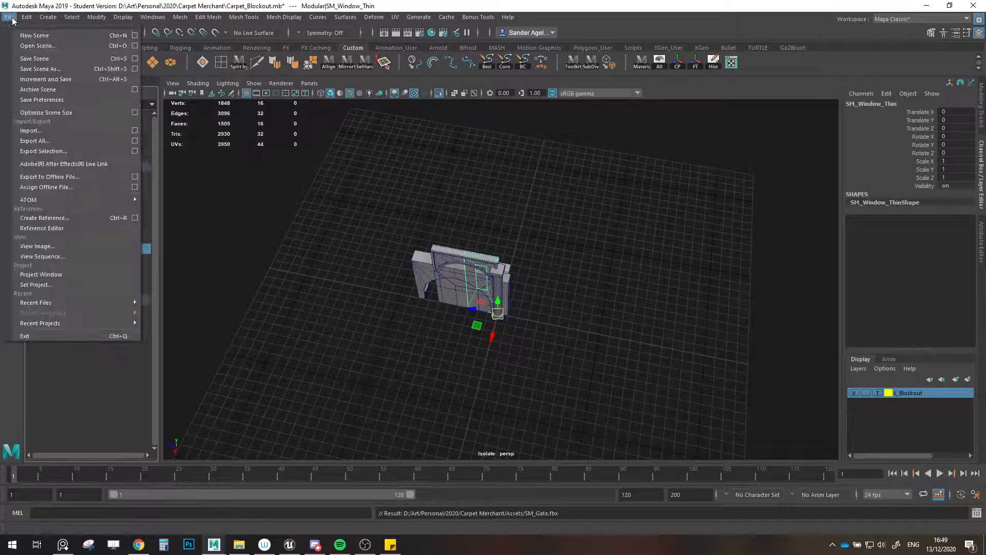
pyautogui.click(71, 148)
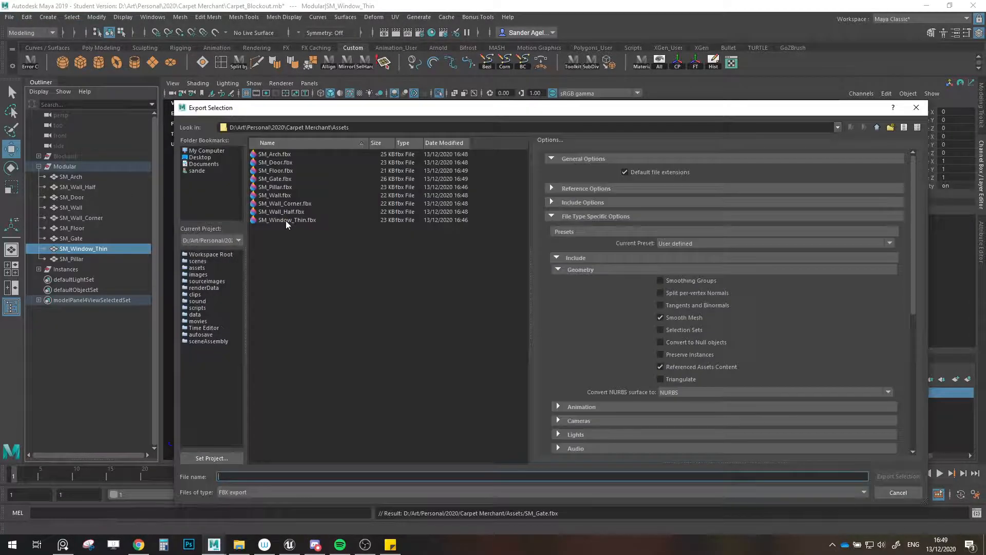
pyautogui.click(286, 221)
pyautogui.doubleClick(286, 220)
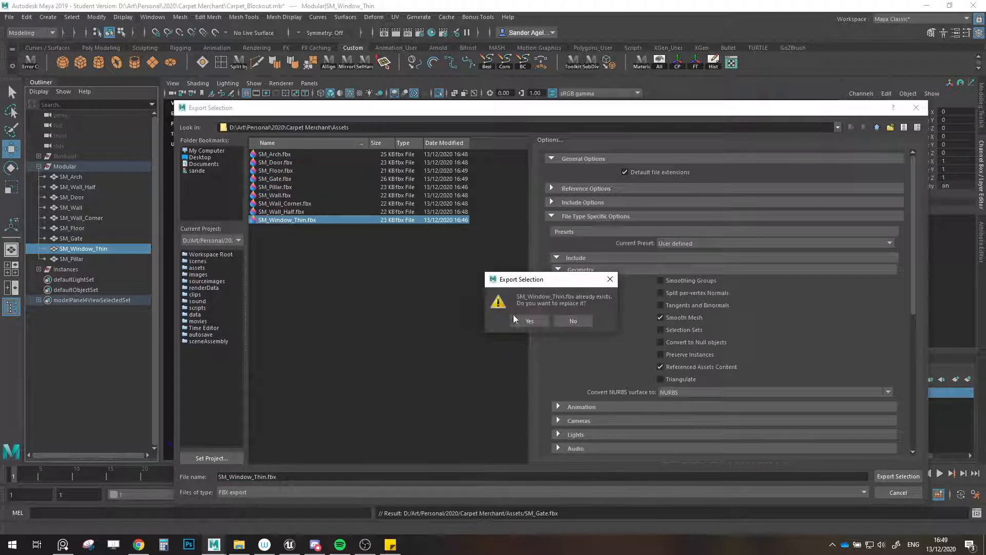
pyautogui.click(526, 321)
# - Export SM_Pillar as FBX again, replacing SM_Pillar.fbx in the Assets folder
pyautogui.click(71, 258)
pyautogui.click(9, 17)
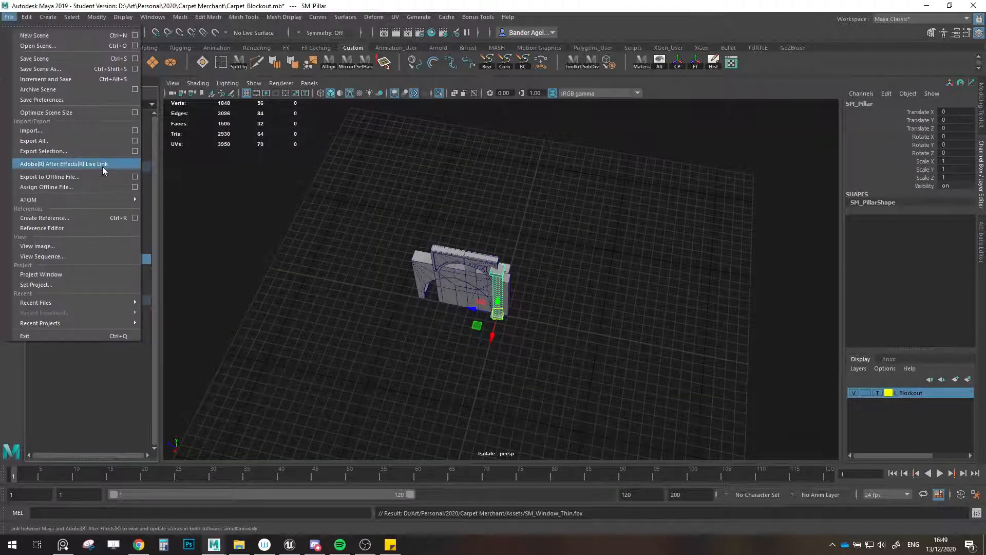
pyautogui.click(71, 149)
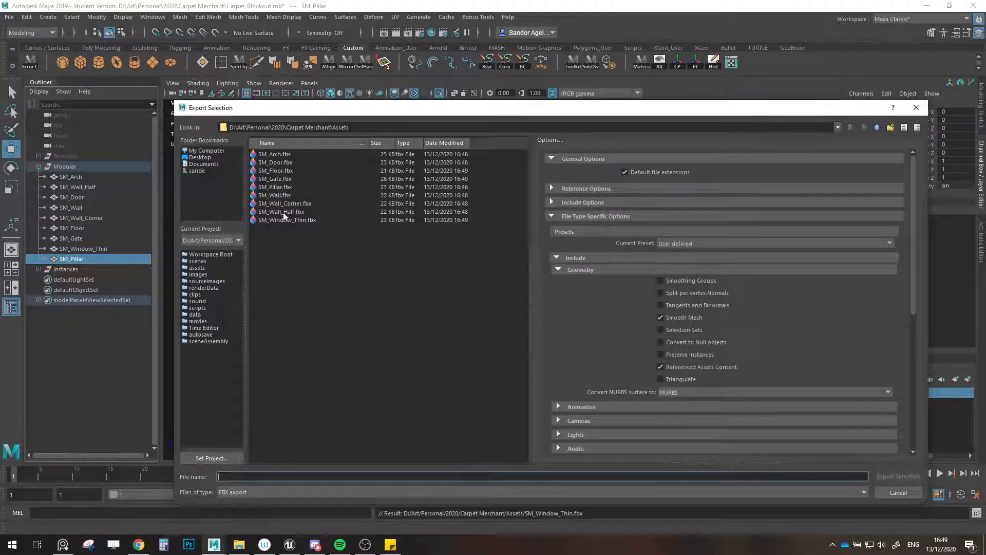
pyautogui.doubleClick(277, 188)
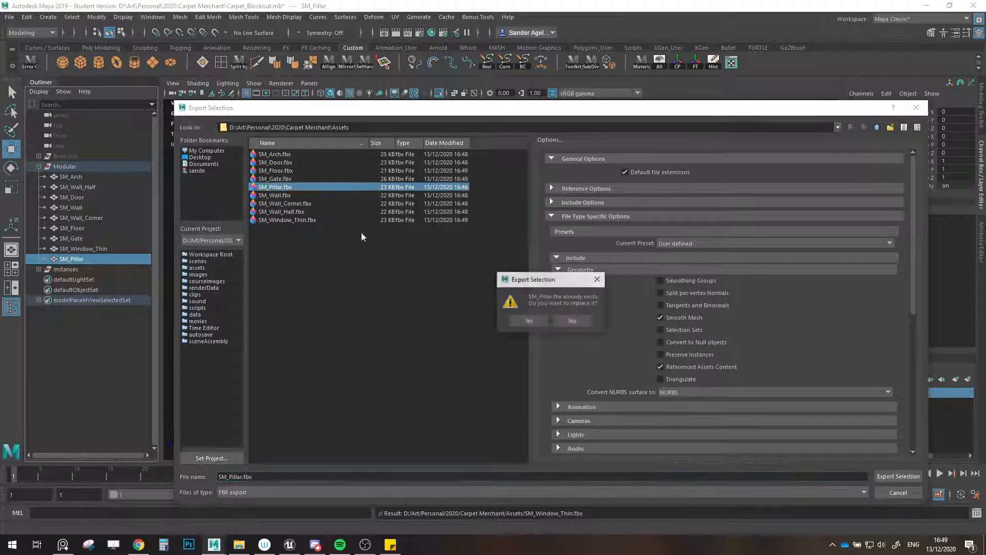
pyautogui.click(530, 324)
# - Move all nine modular pieces, SM_Arch through SM_Pillar, together off the grid into the empty space beside it
pyautogui.keyDown('shift'); pyautogui.click(72, 177); pyautogui.keyUp('shift')
pyautogui.scroll(-3, 383, 263)
pyautogui.keyDown('alt'); pyautogui.moveTo(387, 265); pyautogui.dragTo(535, 321, button='middle'); pyautogui.keyUp('alt')
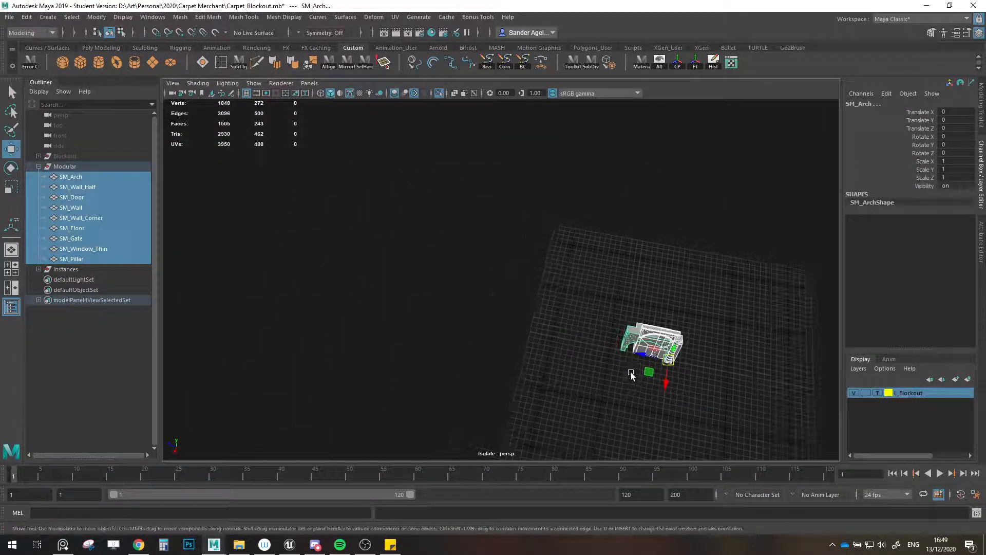
pyautogui.moveTo(649, 372); pyautogui.dragTo(435, 234)
# - Spread SM_Wall_Half, SM_Door, SM_Wall, SM_Wall_Corner and SM_Floor apart from the stacked modular pieces
pyautogui.click(101, 186)
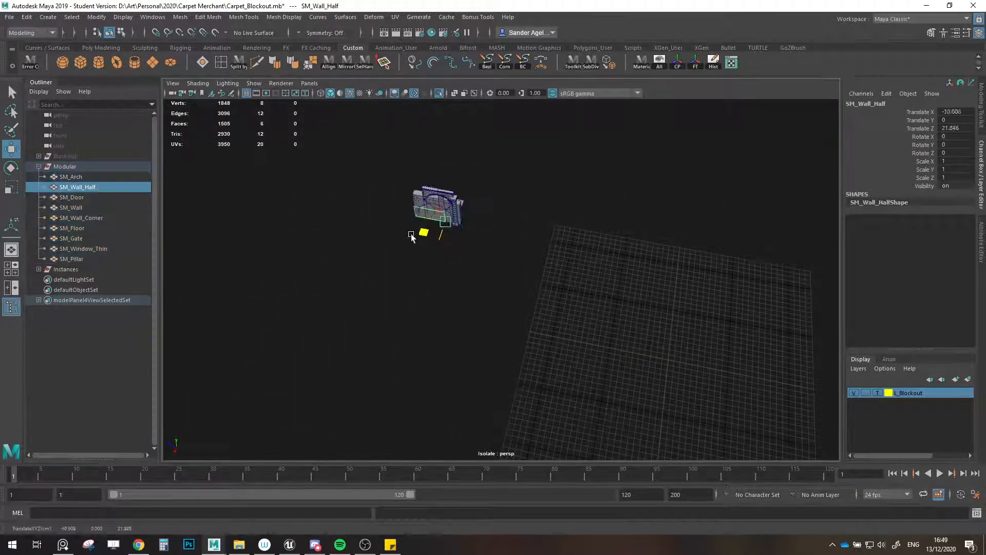
pyautogui.click(71, 197)
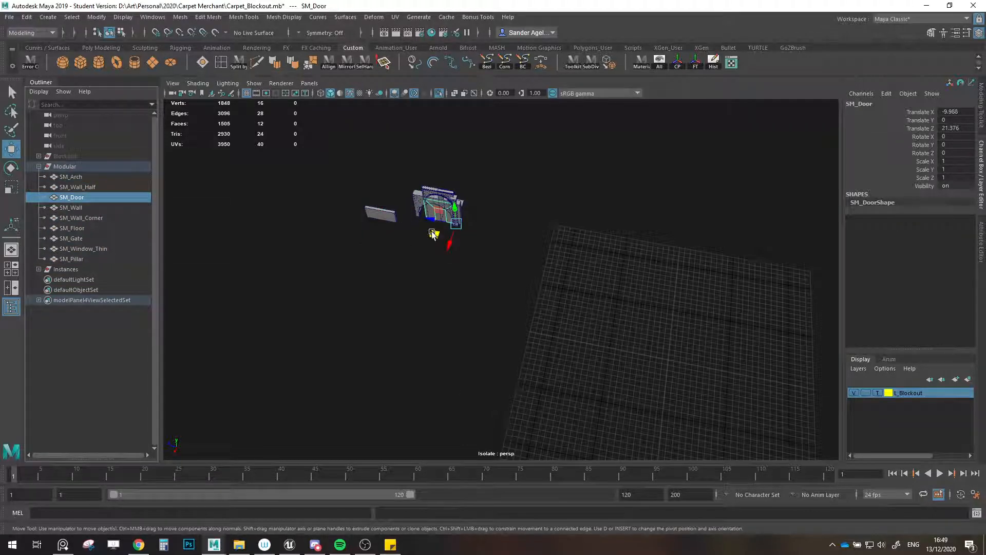
pyautogui.moveTo(434, 232); pyautogui.dragTo(327, 216)
pyautogui.click(76, 207)
pyautogui.click(77, 218)
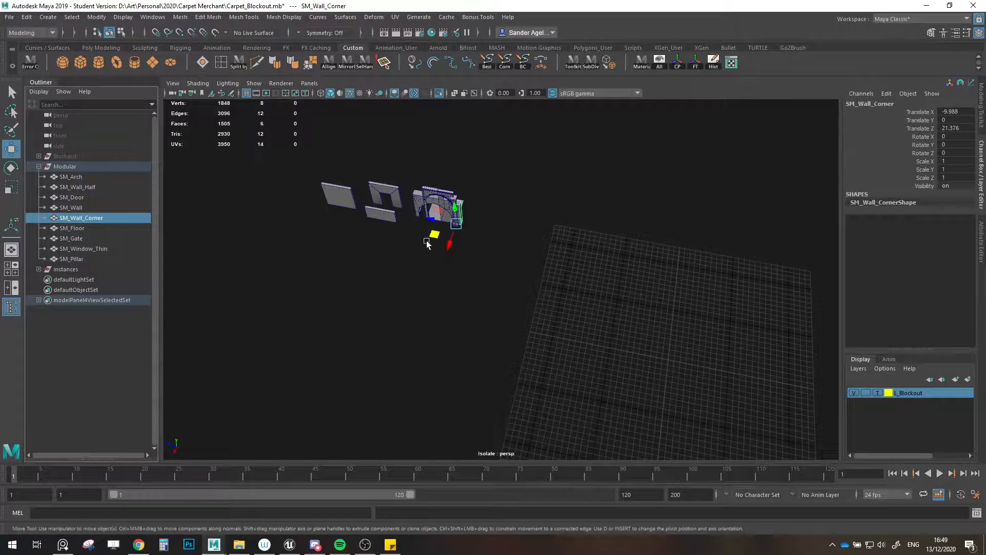
pyautogui.moveTo(433, 232); pyautogui.dragTo(309, 230)
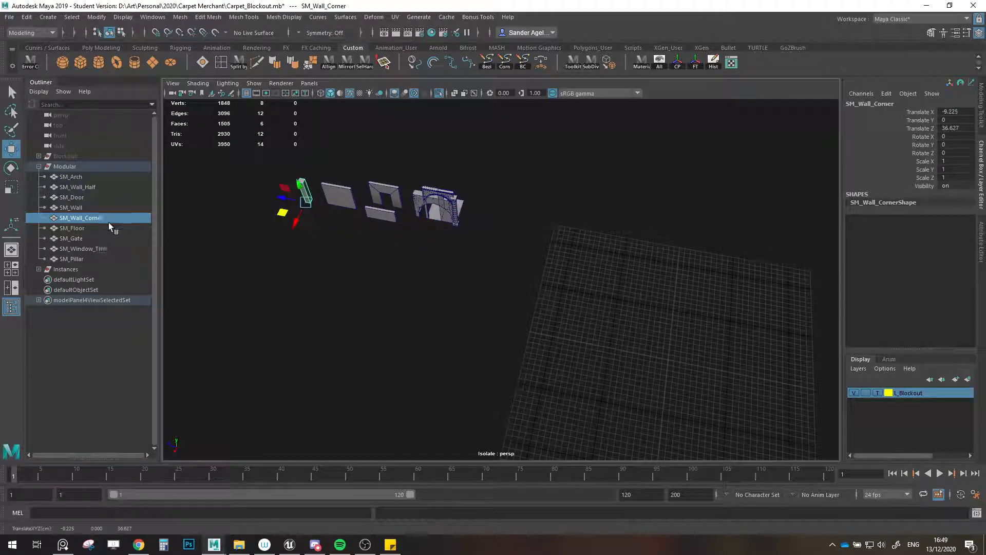
pyautogui.click(77, 228)
pyautogui.moveTo(436, 241); pyautogui.dragTo(296, 250)
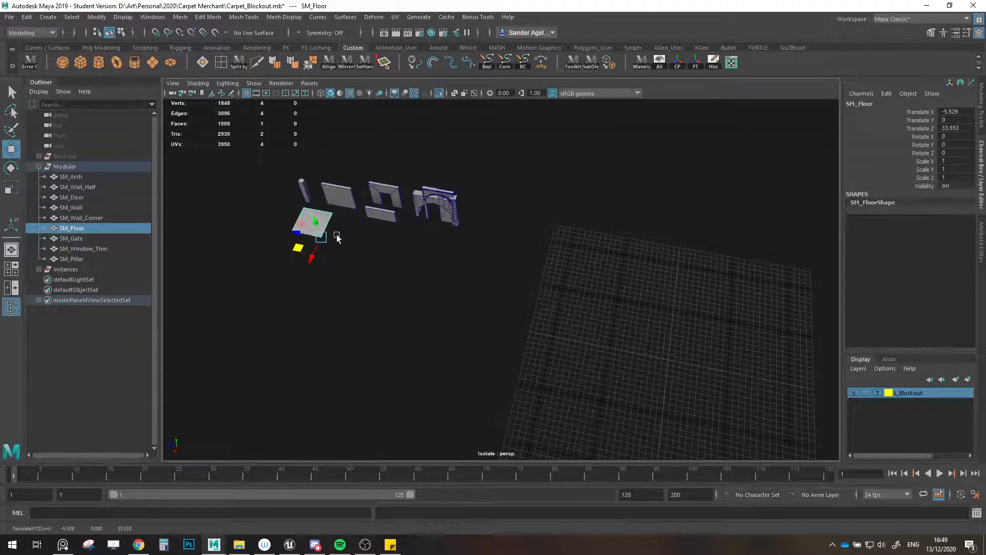
# - Line up SM_Wall_Half beside the full wall and move SM_Door and SM_Arch to the far end of the row beyond the wall corner
pyautogui.click(378, 215)
pyautogui.moveTo(376, 232); pyautogui.dragTo(262, 215)
pyautogui.click(375, 187)
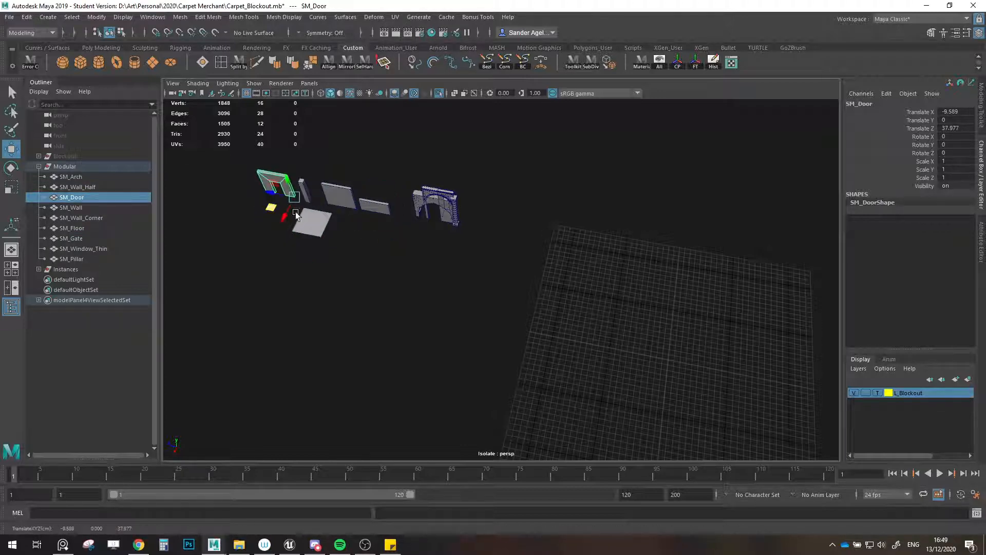
pyautogui.click(431, 203)
pyautogui.moveTo(435, 227); pyautogui.dragTo(235, 202)
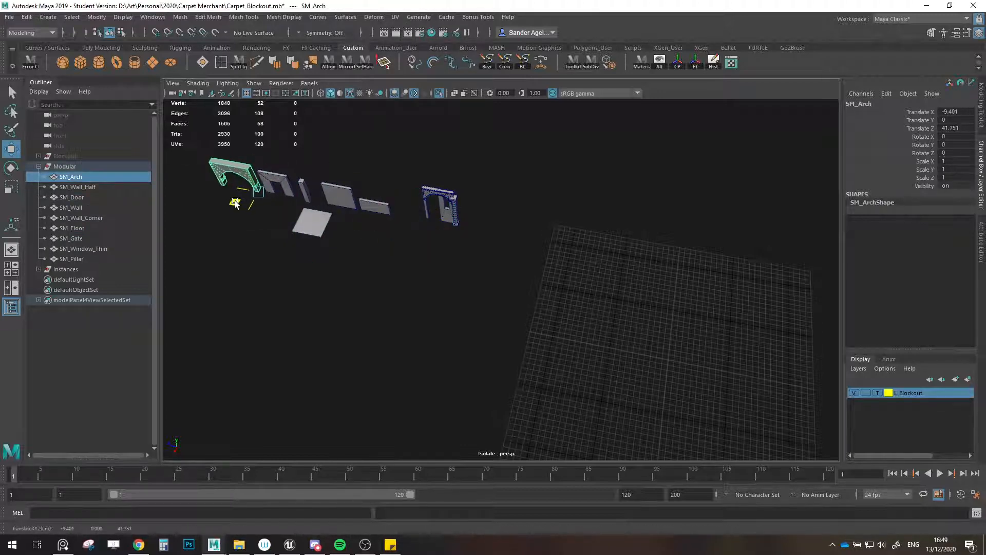
# - Place SM_Gate beyond the arch, SM_Window_Thin next to the half wall and SM_Pillar by the floor piece
pyautogui.click(422, 208)
pyautogui.click(431, 247)
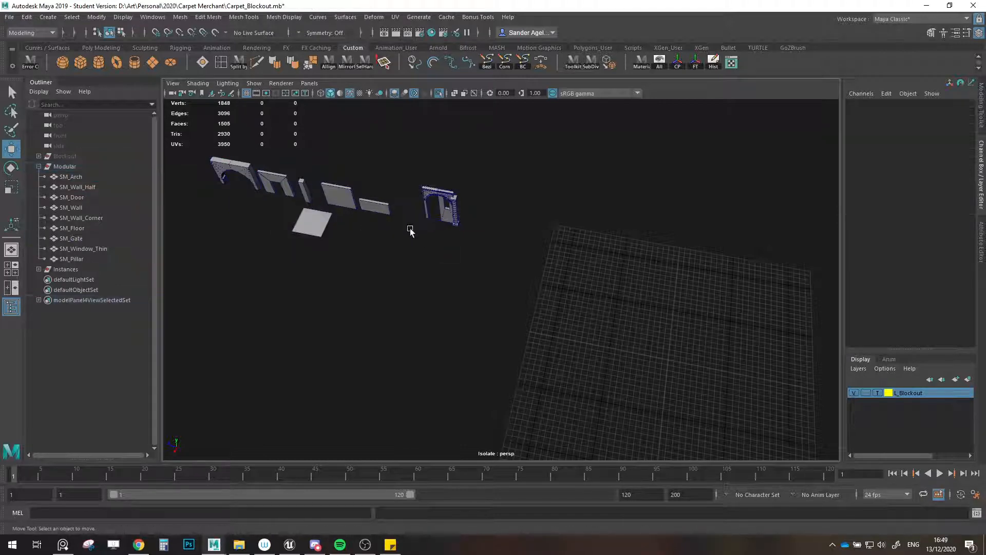
pyautogui.click(432, 207)
pyautogui.moveTo(433, 234); pyautogui.dragTo(205, 186)
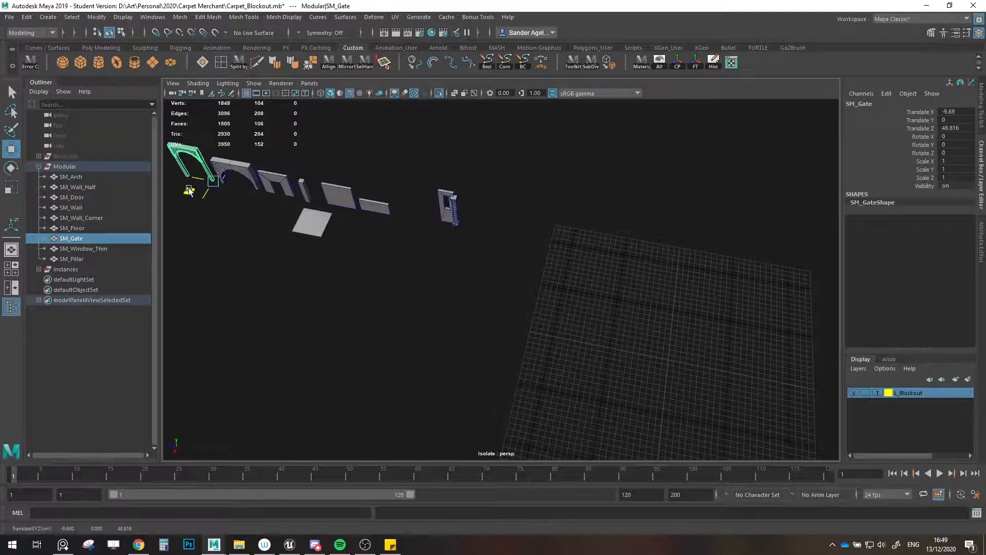
pyautogui.click(447, 207)
pyautogui.moveTo(436, 235); pyautogui.dragTo(288, 237)
pyautogui.click(432, 238)
pyautogui.click(454, 210)
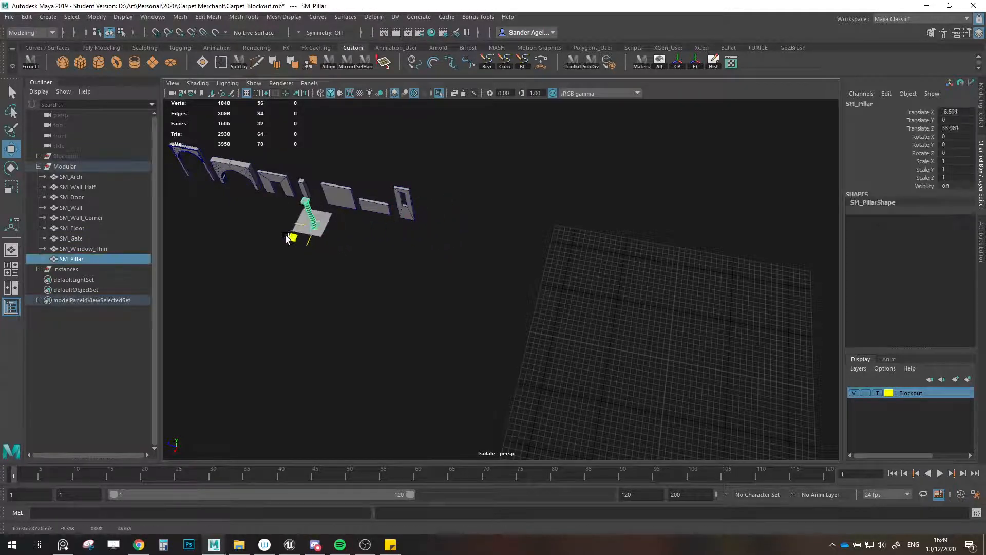
# - Turn off isolation so the whole building is shown again and save the Carpet_Blockout scene
pyautogui.click(392, 250)
pyautogui.hotkey('ctrl', '1')
pyautogui.scroll(-5, 375, 257)
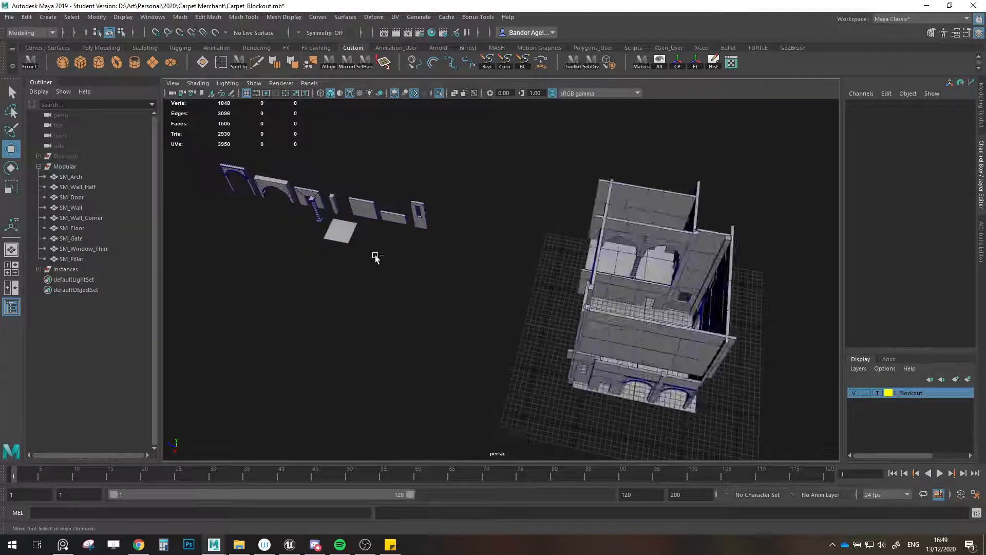
pyautogui.press('q')
pyautogui.hotkey('ctrl', 's')
pyautogui.click(471, 282)
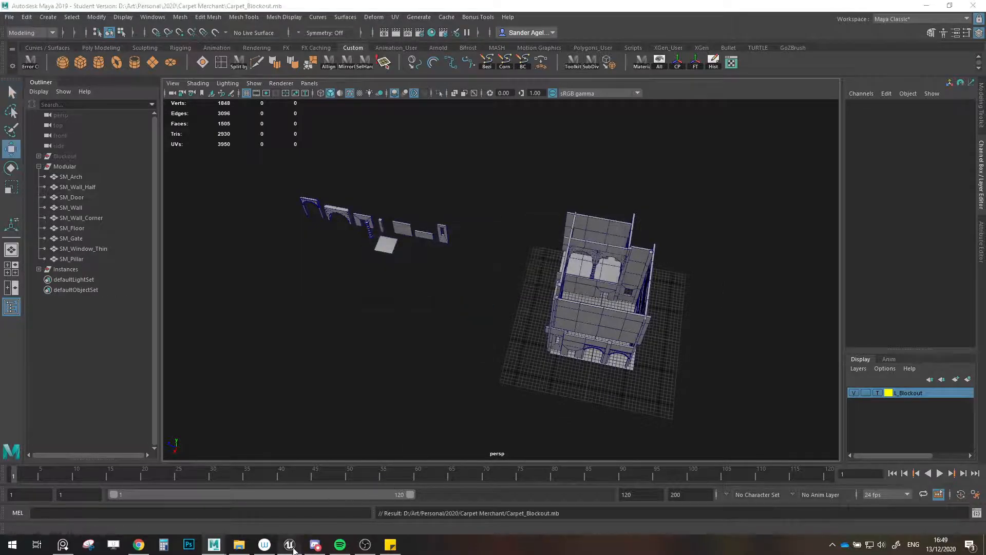
# - Switch to Unreal Engine and reimport all nine modular meshes in the Geometry folder
pyautogui.click(289, 544)
pyautogui.keyDown('shift'); pyautogui.click(549, 426); pyautogui.keyUp('shift')
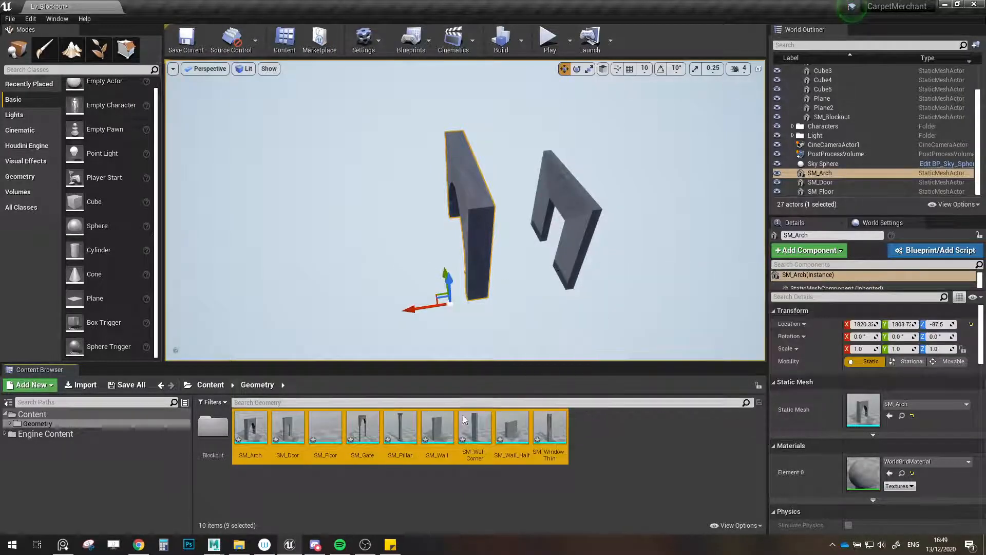
pyautogui.rightClick(454, 428)
pyautogui.click(496, 154)
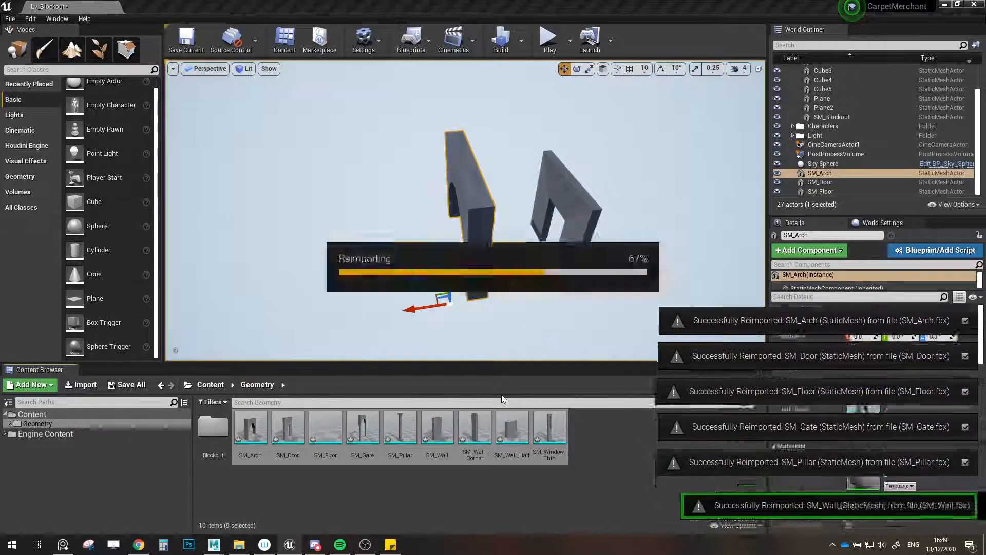
# - Delete the placed SM_Arch and SM_Door actors from the level
pyautogui.moveTo(501, 288); pyautogui.dragTo(576, 257, button='right')
pyautogui.keyDown('ctrl'); pyautogui.click(328, 218); pyautogui.keyUp('ctrl')
pyautogui.press('Delete')
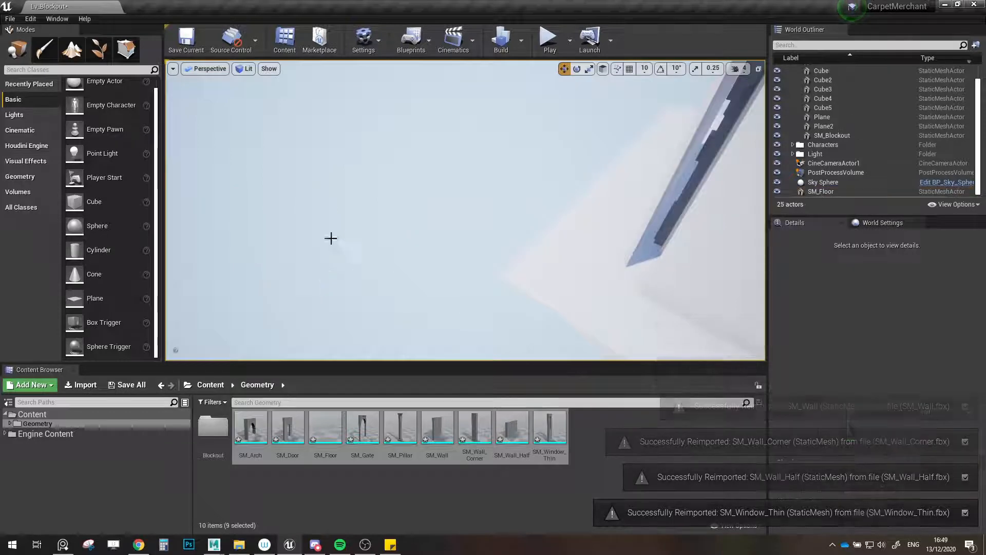
# - Place the reimported SM_Arch in the level as a test and delete it together with SM_Floor
pyautogui.moveTo(249, 424); pyautogui.dragTo(259, 271)
pyautogui.moveTo(443, 231); pyautogui.dragTo(406, 228, button='right')
pyautogui.scroll(1, 845, 165)
pyautogui.moveTo(516, 174); pyautogui.dragTo(637, 189, button='right')
pyautogui.press('Delete')
# - Delete the Cube2 and Cube4 blocks covering the front of the blockout building and select the Cube ground
pyautogui.click(520, 225)
pyautogui.press('Delete')
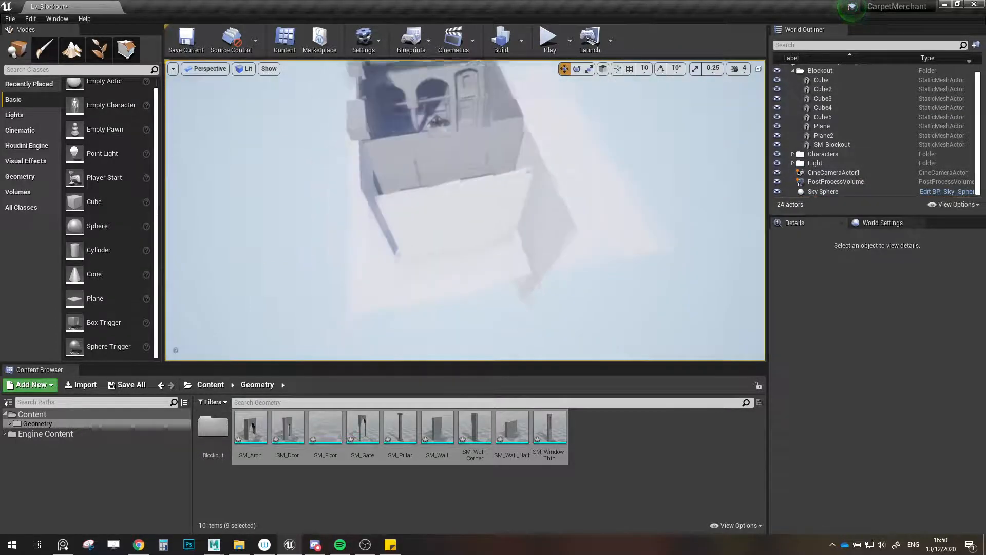
pyautogui.click(519, 198)
pyautogui.press('Delete')
pyautogui.click(567, 224)
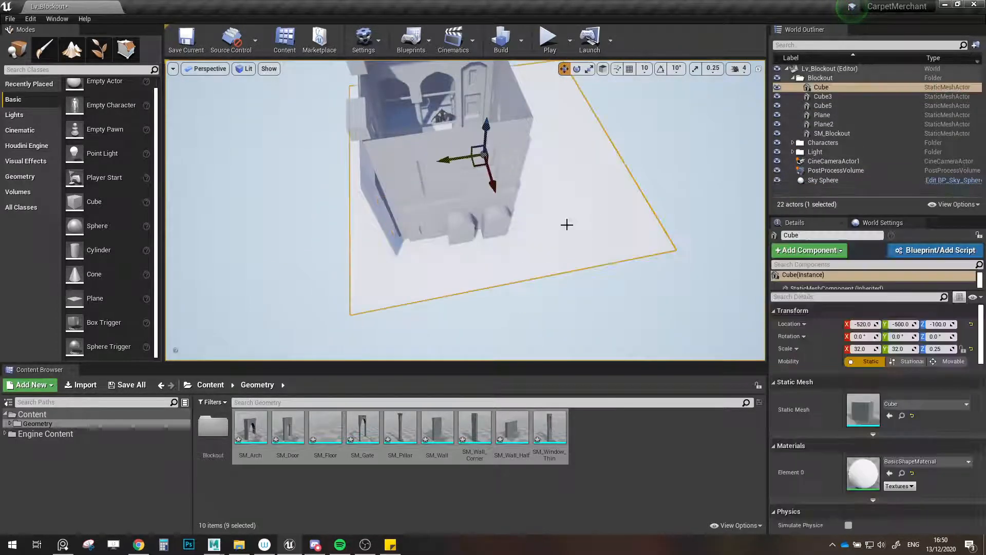
# - Delete the large ground slab Cube and the Cube3 actor from the blockout
pyautogui.press('Delete')
pyautogui.click(397, 236)
pyautogui.press('Delete')
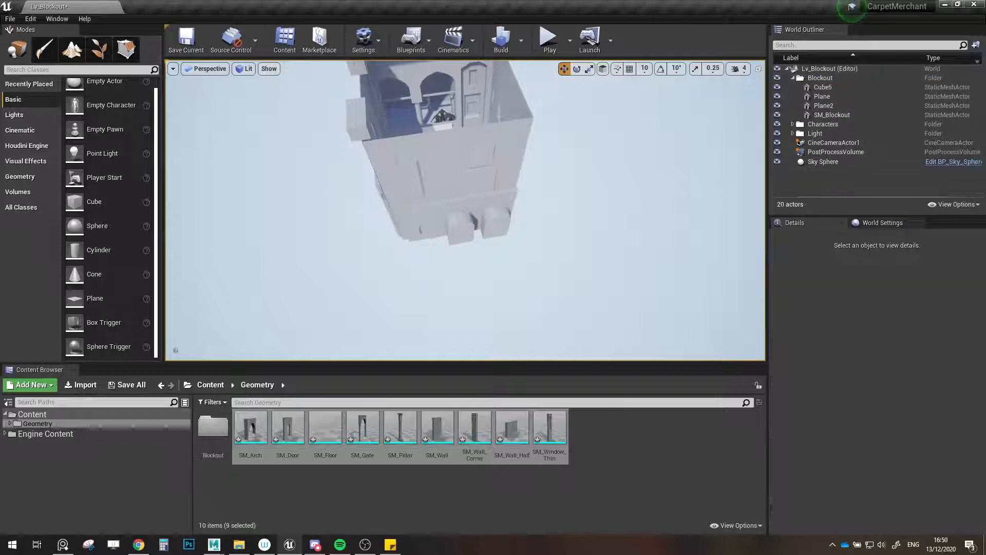
# - Delete another leftover blockout piece inside the courtyard and collapse the Blockout folder in the actor list
pyautogui.moveTo(397, 236); pyautogui.dragTo(498, 176, button='right')
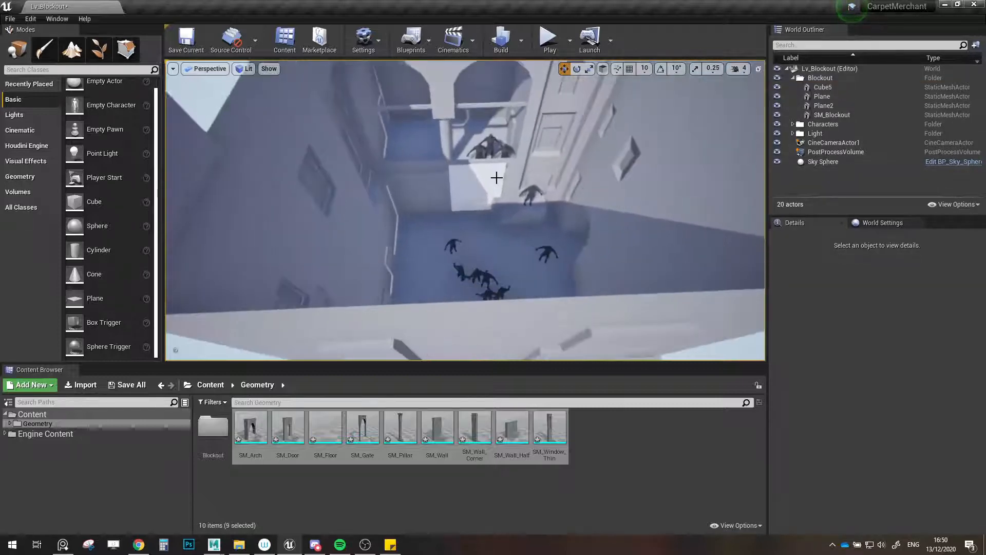
pyautogui.click(497, 178)
pyautogui.moveTo(512, 231); pyautogui.dragTo(491, 244, button='right')
pyautogui.click(519, 195)
pyautogui.press('Delete')
pyautogui.click(794, 78)
# - Add the nine selected modular meshes to the level and move them together outside the building, to about X 2007, Y 1622
pyautogui.moveTo(366, 423); pyautogui.dragTo(408, 247)
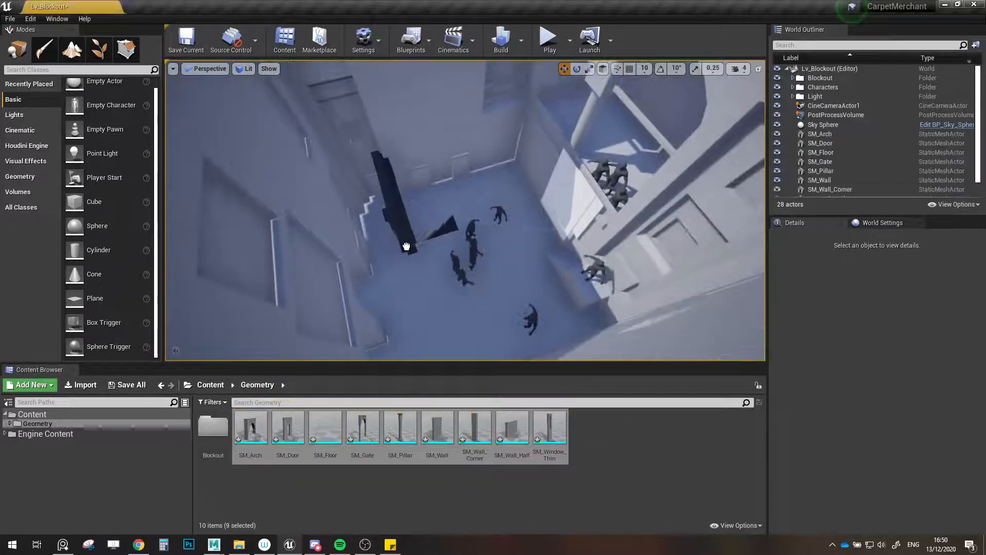
pyautogui.press('f')
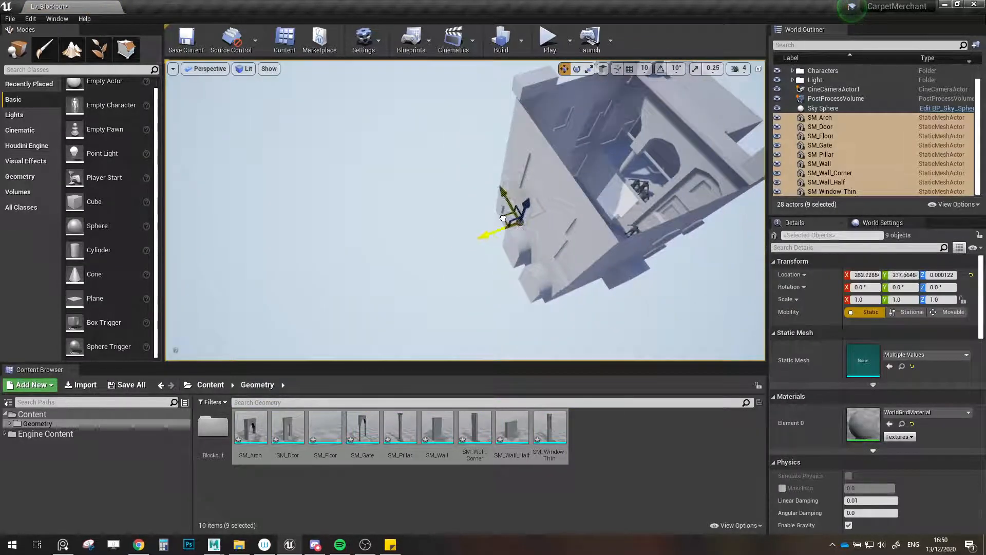
pyautogui.moveTo(503, 219); pyautogui.dragTo(331, 155)
pyautogui.press('f')
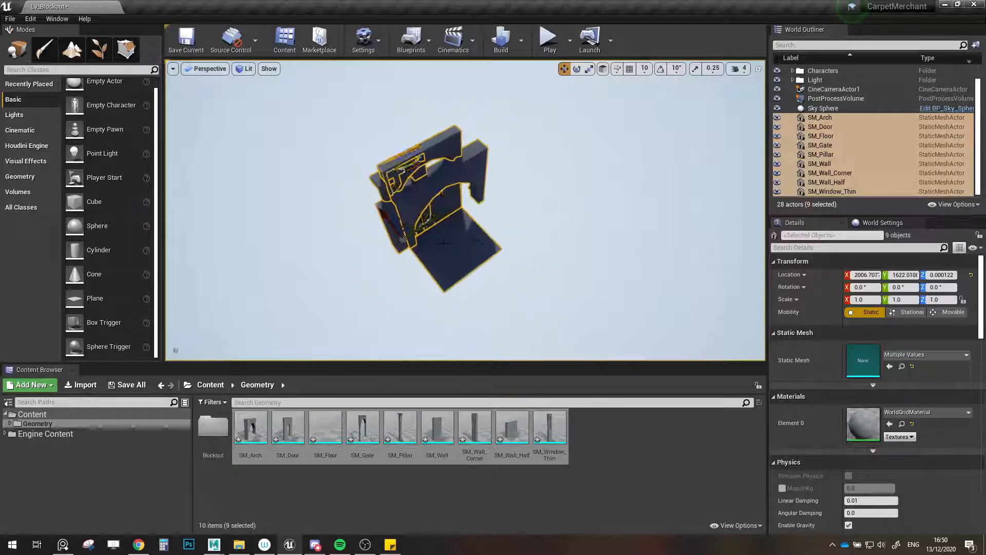
# - Separate the SM_Floor, arch, gate and thin window pieces from the overlapping stack so each stands alone
pyautogui.click(435, 258)
pyautogui.moveTo(410, 228); pyautogui.dragTo(545, 181)
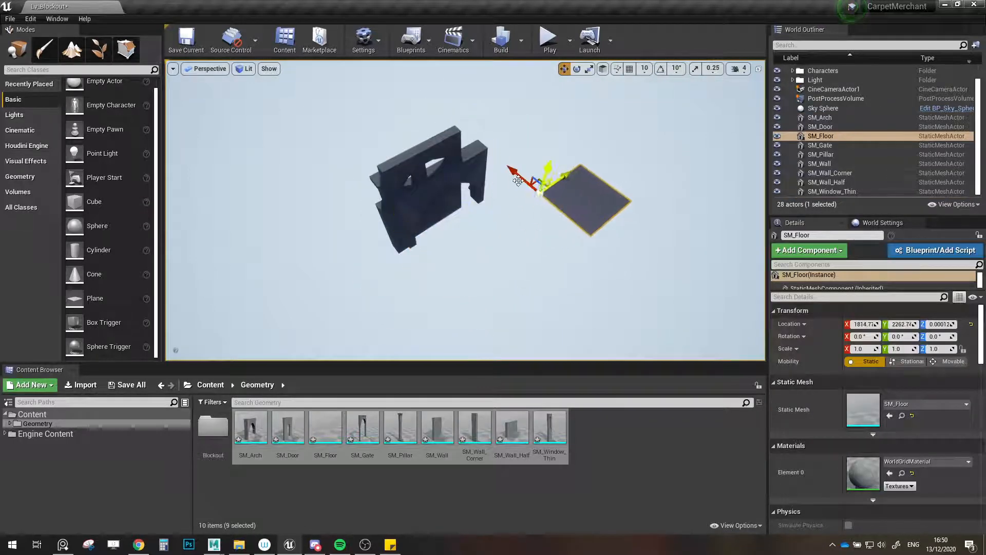
pyautogui.click(446, 182)
pyautogui.moveTo(409, 228); pyautogui.dragTo(527, 147)
pyautogui.click(423, 188)
pyautogui.moveTo(410, 225); pyautogui.dragTo(504, 126)
pyautogui.click(390, 180)
pyautogui.moveTo(404, 227); pyautogui.dragTo(475, 150)
# - Spread out the pillar, full wall, door and half wall, leaving the wall corner on its own
pyautogui.click(383, 212)
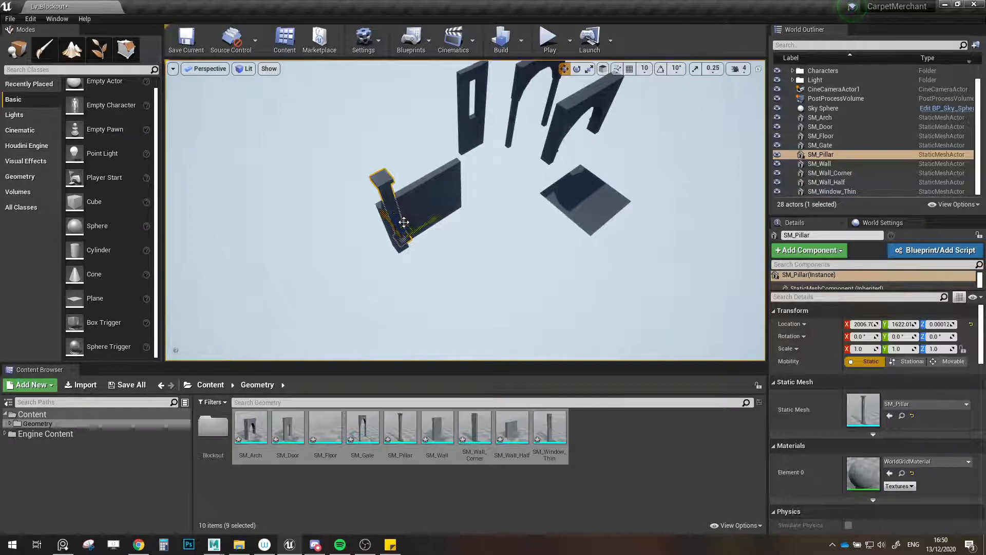
pyautogui.moveTo(404, 222); pyautogui.dragTo(439, 150)
pyautogui.click(406, 221)
pyautogui.moveTo(406, 221); pyautogui.dragTo(622, 148)
pyautogui.click(403, 227)
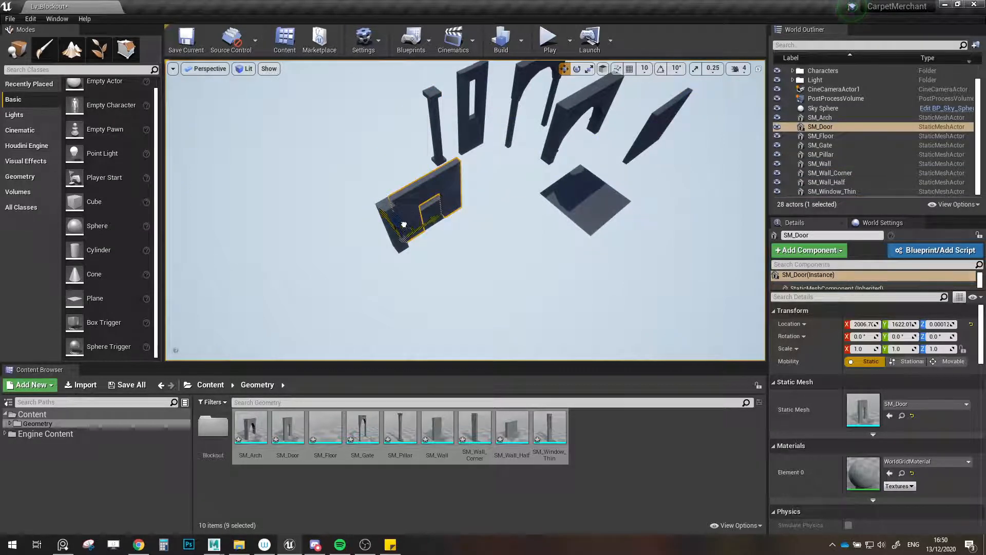
pyautogui.moveTo(404, 224); pyautogui.dragTo(366, 191)
pyautogui.click(419, 220)
pyautogui.moveTo(410, 224); pyautogui.dragTo(445, 199)
# - Switch to a full-screen viewport over the courtyard and delete the white blockout piece beside the figures' balcony
pyautogui.moveTo(526, 235); pyautogui.dragTo(644, 265, button='right')
pyautogui.press('s')
pyautogui.press('F11')
pyautogui.press('s')
pyautogui.press('w')
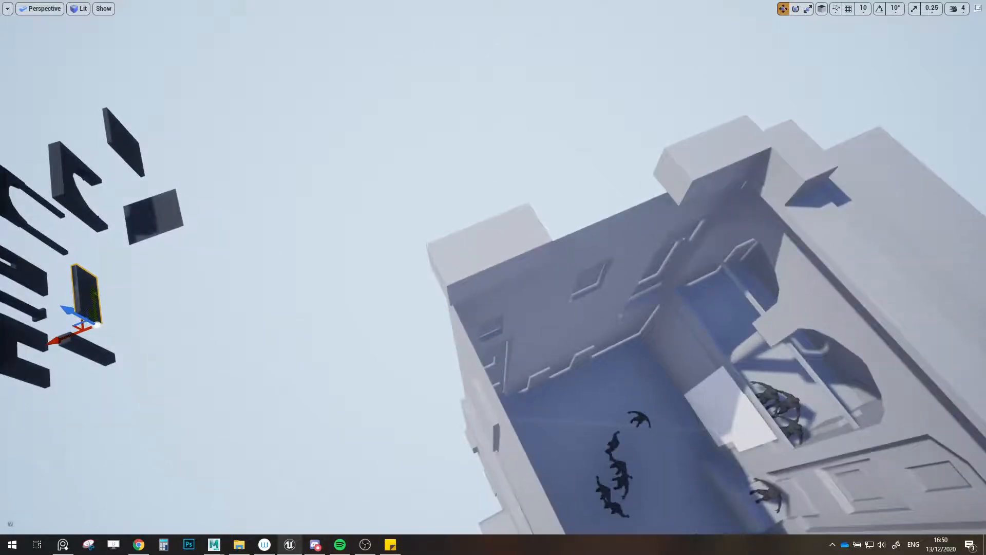
pyautogui.hotkey('alt', 'Tab')
pyautogui.hotkey('alt', 'Tab')
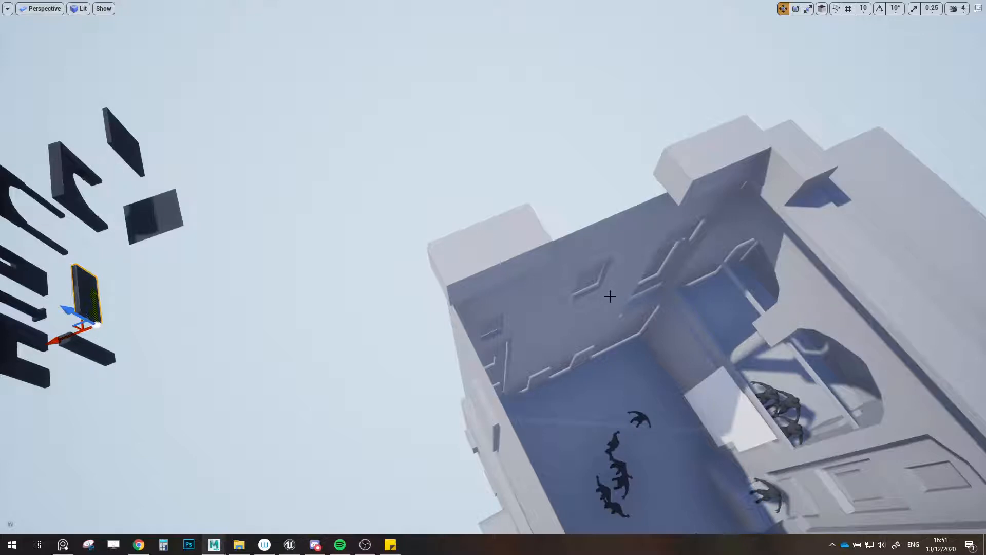
pyautogui.click(706, 385)
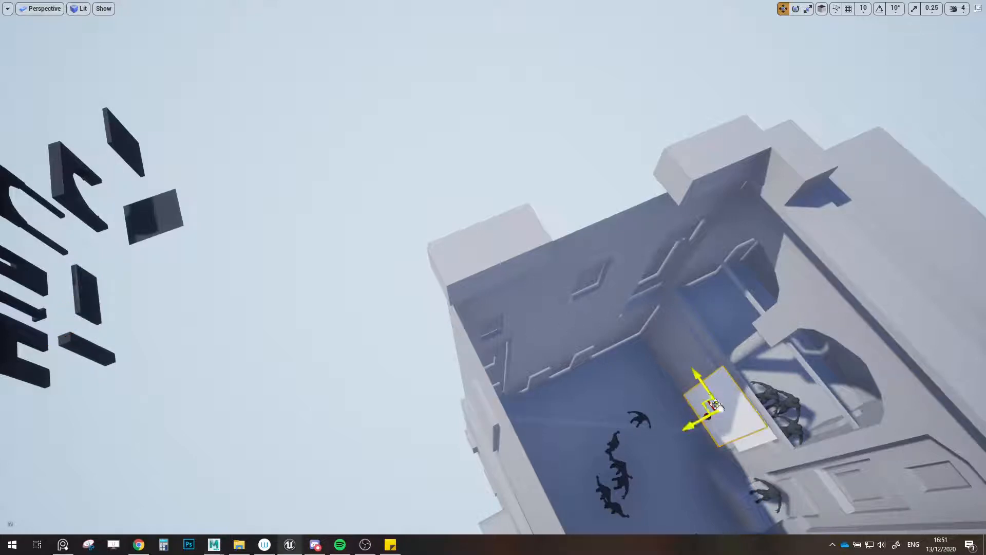
pyautogui.press('Delete')
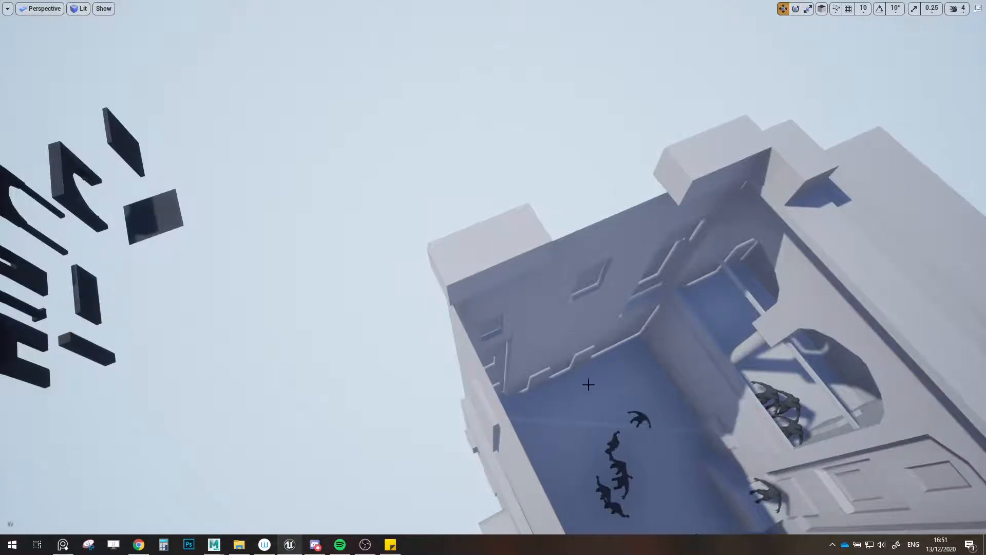
# - Move the full wall piece from the outside row into the courtyard, in front of the wall below the balcony
pyautogui.scroll(-3, 205, 263)
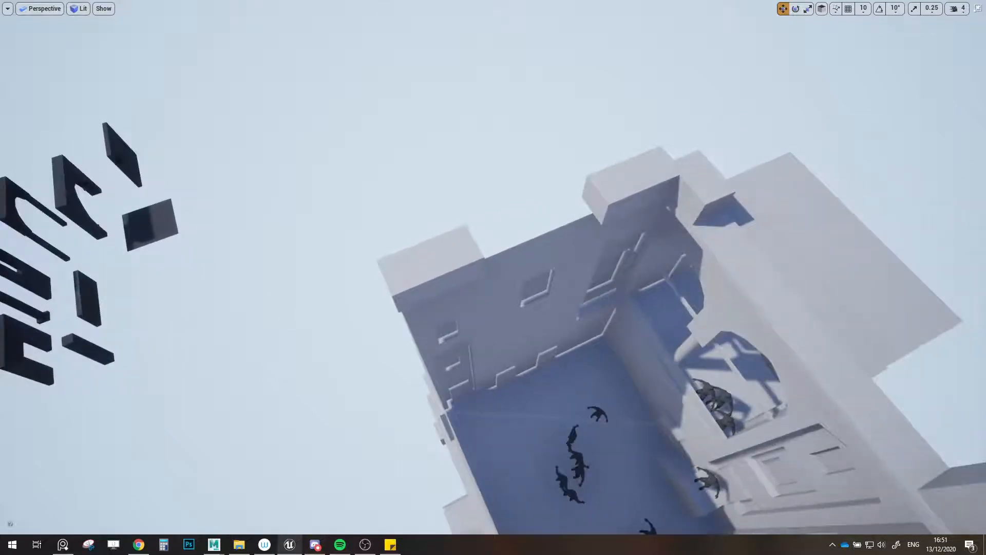
pyautogui.click(122, 162)
pyautogui.moveTo(131, 186); pyautogui.dragTo(622, 380)
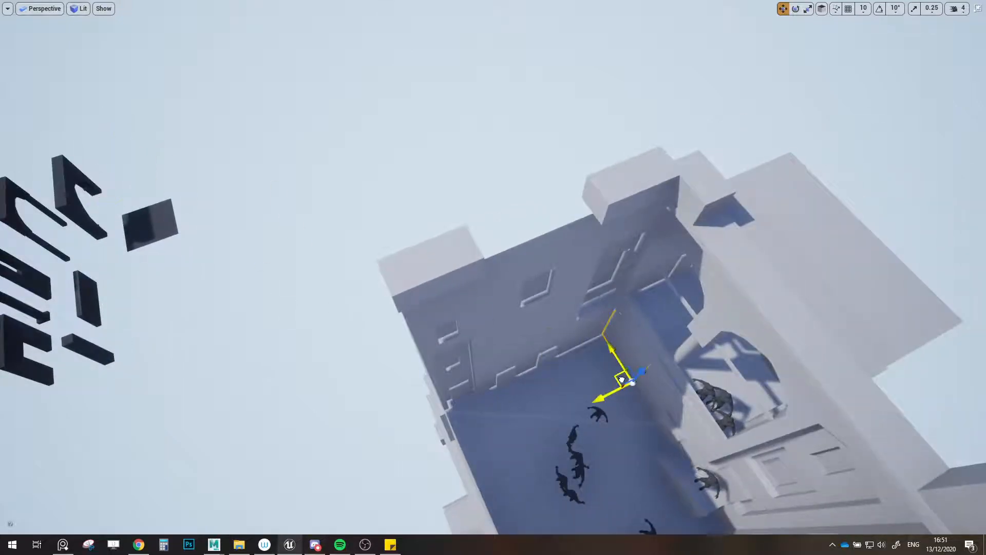
pyautogui.press('f')
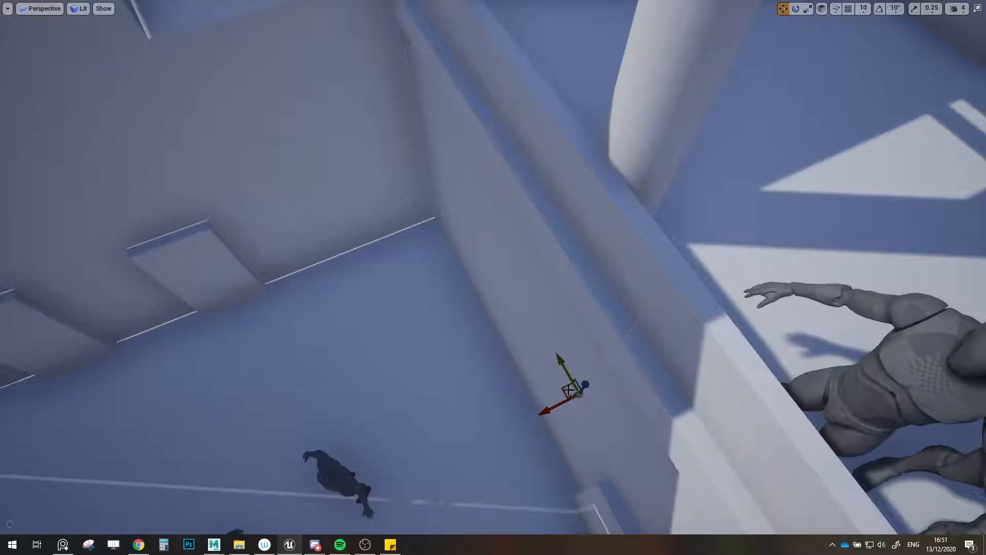
pyautogui.moveTo(568, 390); pyautogui.dragTo(430, 460)
pyautogui.scroll(-4, 518, 460)
pyautogui.moveTo(517, 461); pyautogui.dragTo(391, 483, button='right')
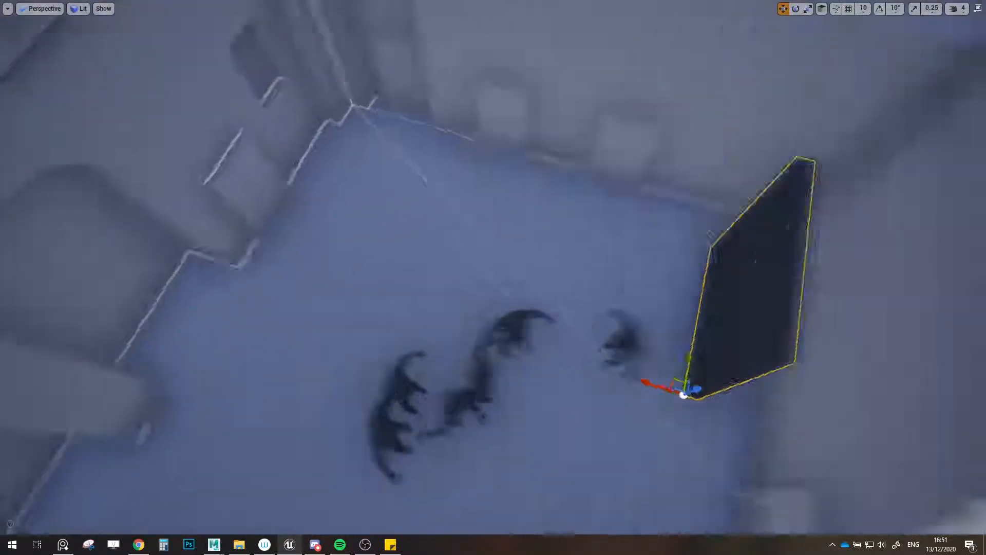
pyautogui.scroll(-5, 524, 372)
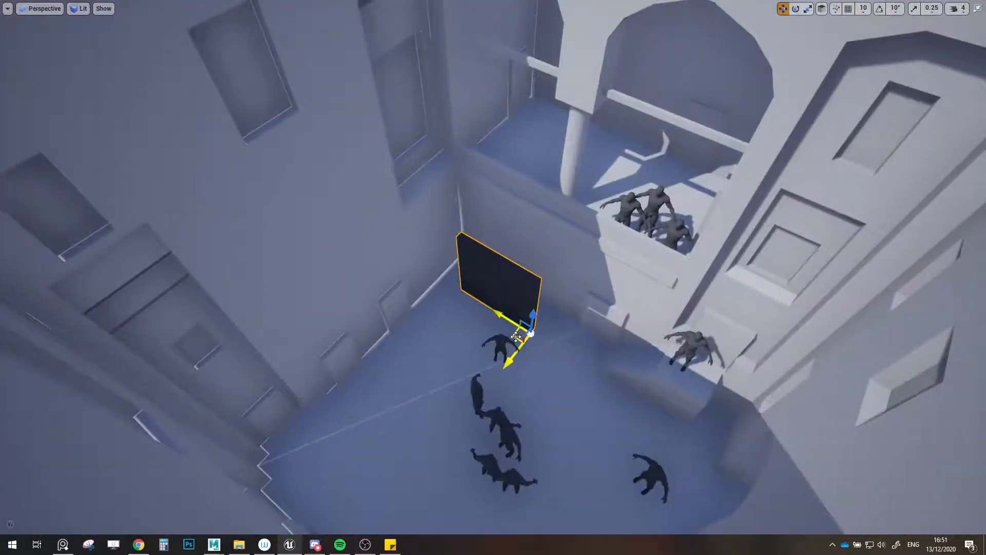
pyautogui.moveTo(517, 337); pyautogui.dragTo(549, 330)
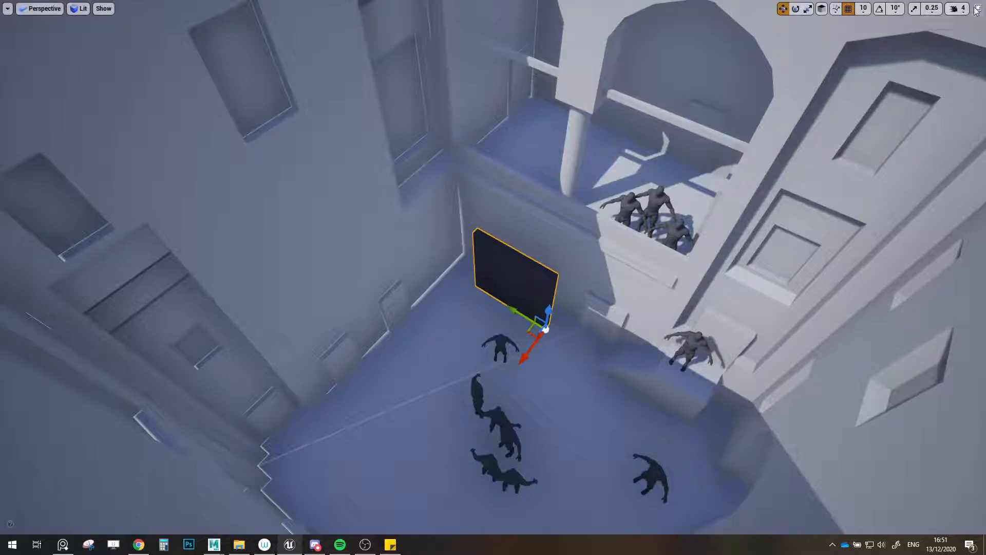
# - Exit the full-screen viewport, reset the wall piece's location to 0, 0, 0 and move it along X to -210
pyautogui.click(977, 9)
pyautogui.click(971, 324)
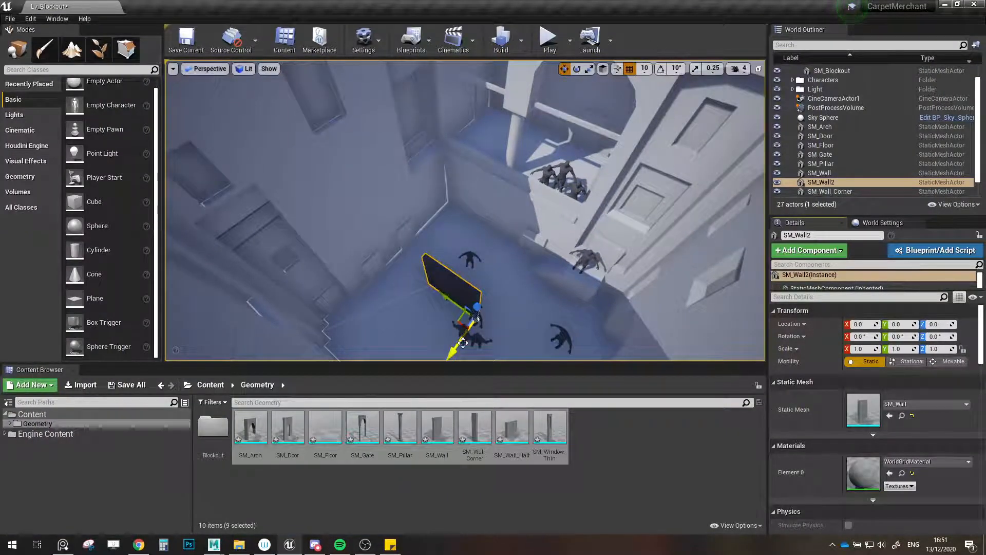
pyautogui.moveTo(462, 342); pyautogui.dragTo(481, 322)
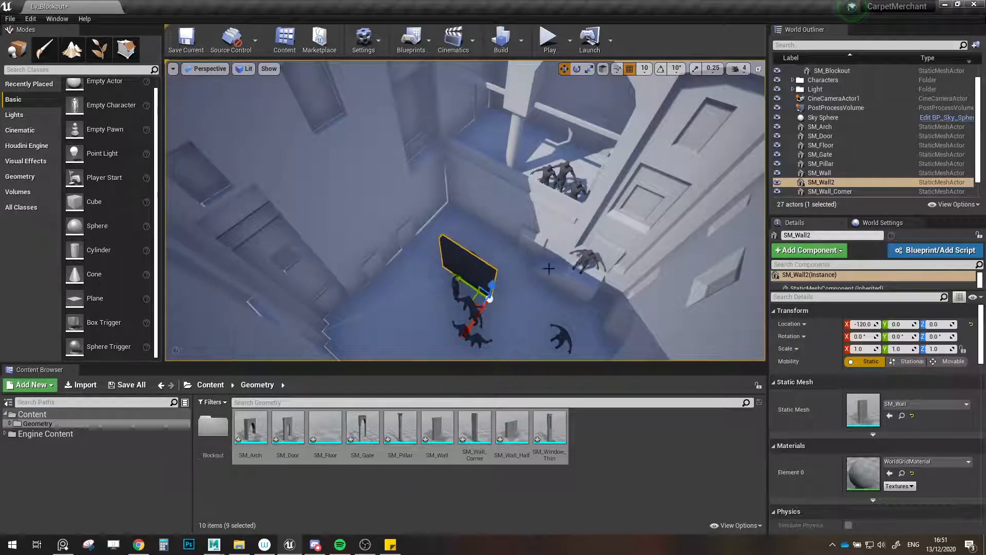
pyautogui.hotkey('ctrl', 'z')
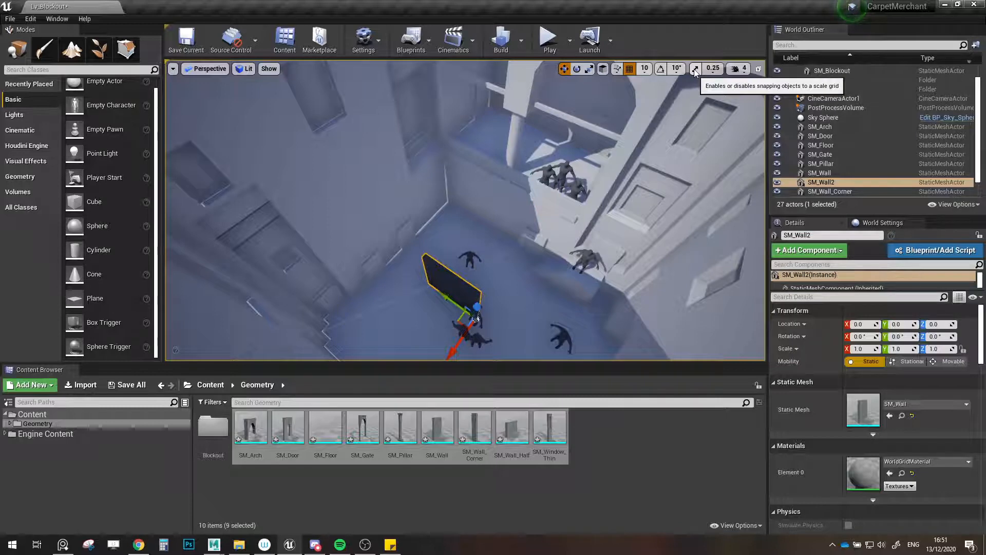
pyautogui.moveTo(460, 346); pyautogui.dragTo(483, 319)
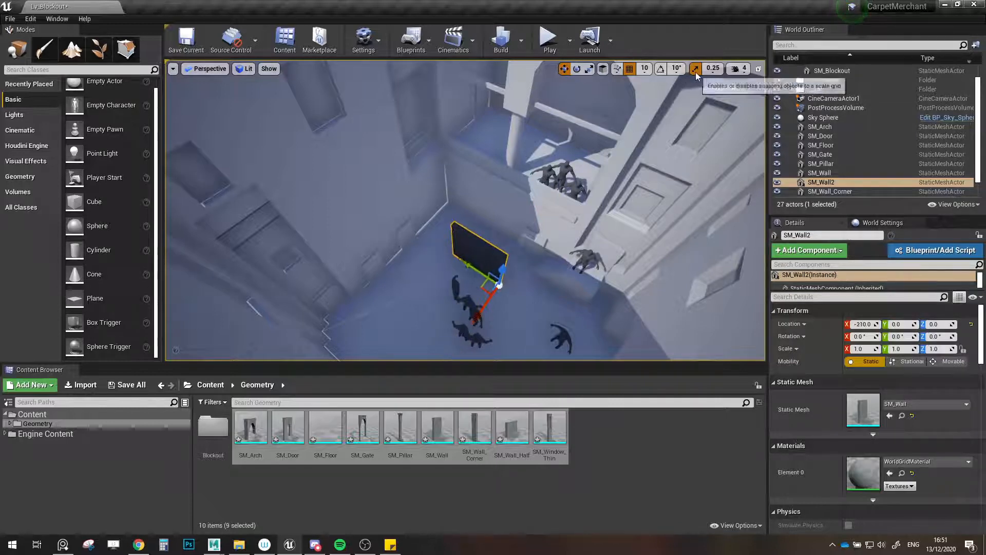
# - Move the wall piece along X to -510, using a grid snap size of 100 and then 50
pyautogui.click(645, 69)
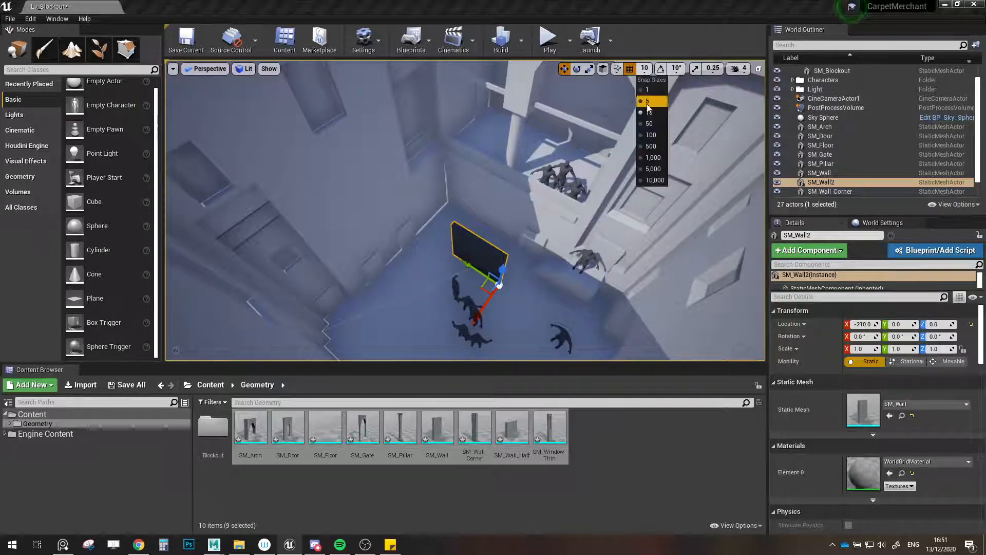
pyautogui.click(648, 135)
pyautogui.moveTo(480, 311); pyautogui.dragTo(514, 281)
pyautogui.moveTo(495, 270); pyautogui.dragTo(529, 221, button='right')
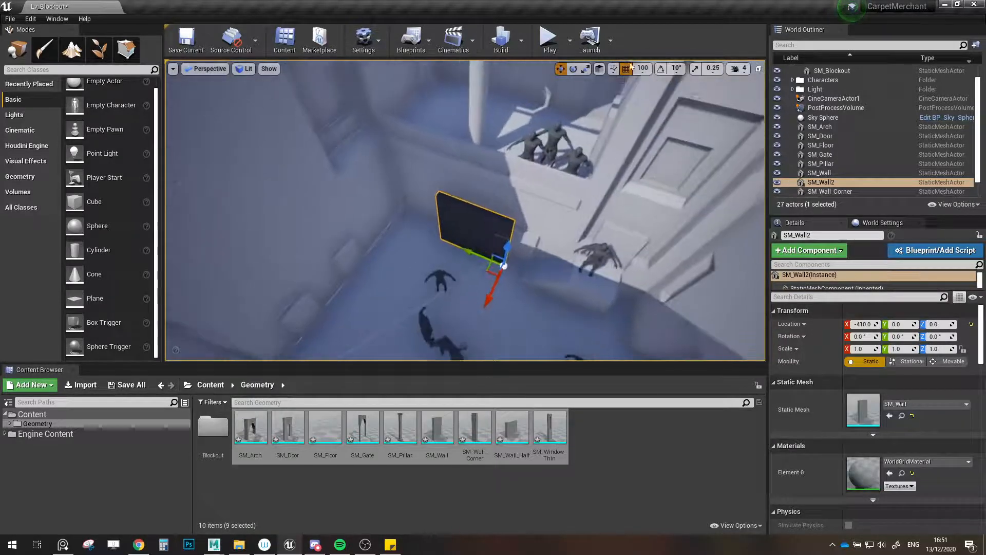
pyautogui.click(642, 69)
pyautogui.click(658, 125)
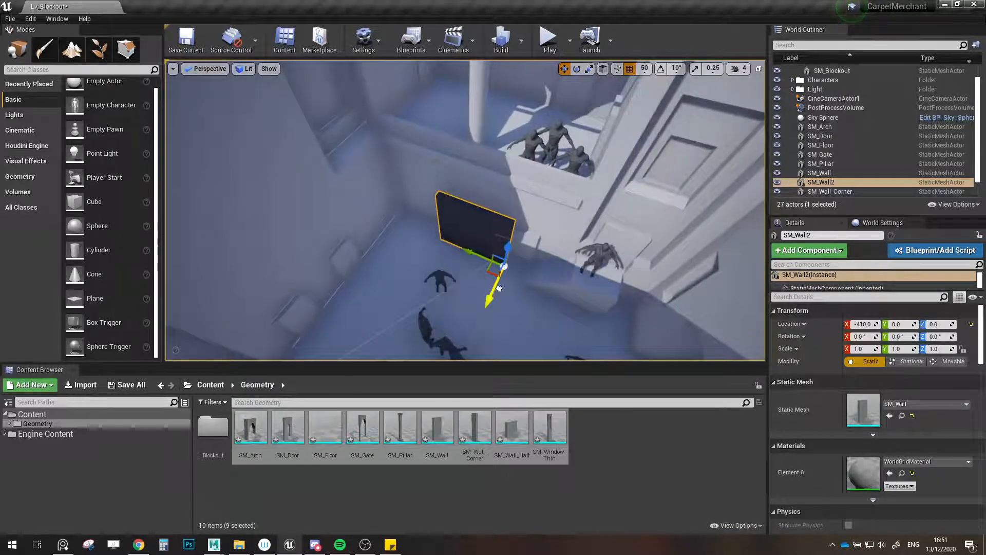
pyautogui.moveTo(499, 288); pyautogui.dragTo(512, 279)
pyautogui.press('f')
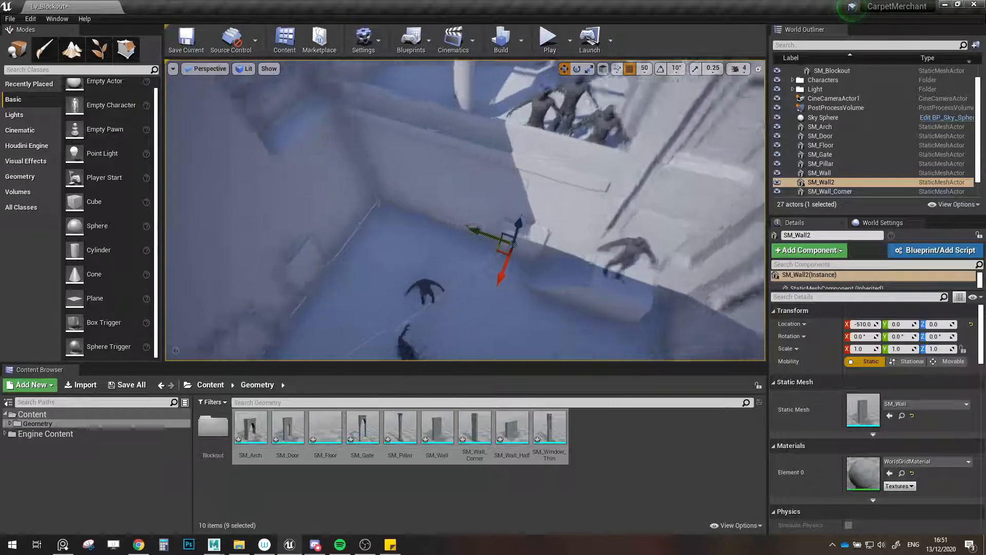
# - Set the grid snap size to 10 and pull the wall piece forward along X to -480
pyautogui.click(642, 72)
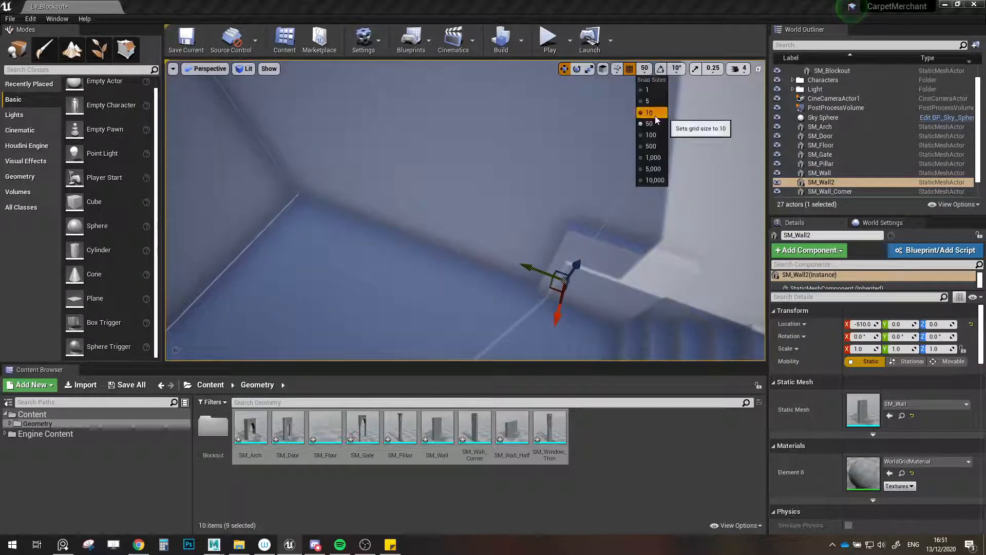
pyautogui.click(655, 115)
pyautogui.moveTo(555, 322); pyautogui.dragTo(551, 331)
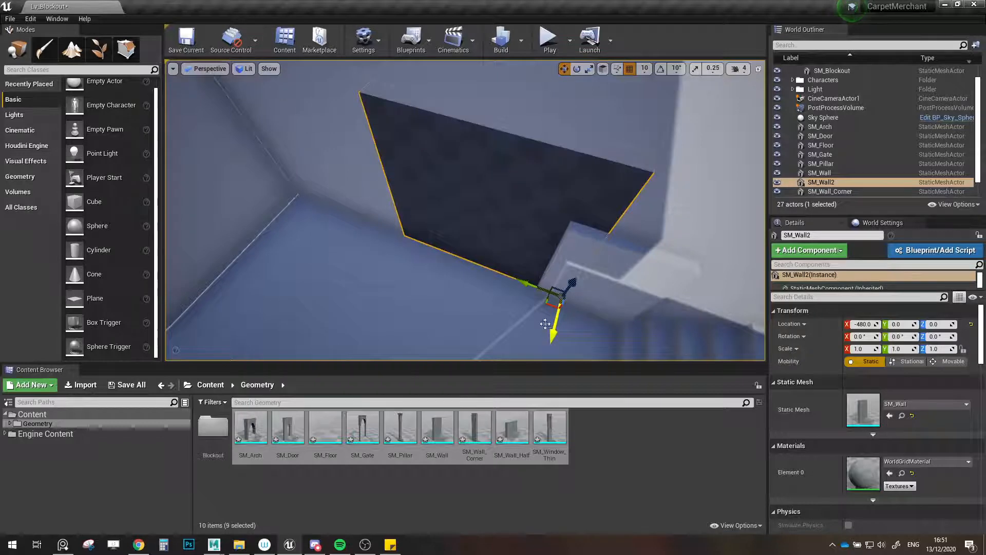
# - Return to a full-screen viewport and move the door piece from the outside row into the courtyard
pyautogui.press('s')
pyautogui.moveTo(545, 325)
pyautogui.mouseDown(button='right')
pyautogui.moveTo(527, 318)
pyautogui.moveTo(580, 311)
pyautogui.moveTo(534, 319)
pyautogui.moveTo(542, 314)
pyautogui.mouseUp(button='right')
pyautogui.press('s')
pyautogui.press('w')
pyautogui.press('s')
pyautogui.press('F11')
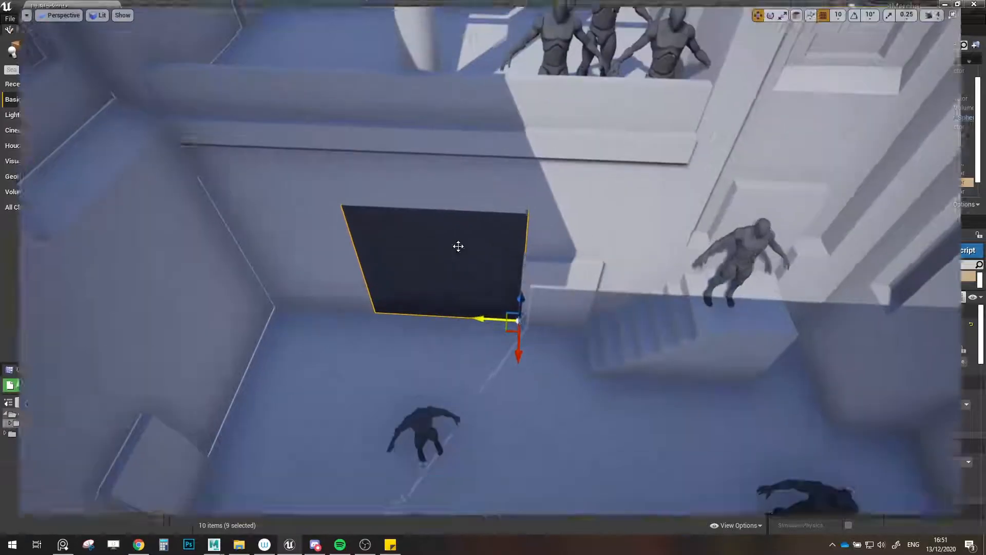
pyautogui.moveTo(458, 246); pyautogui.dragTo(329, 239, button='right')
pyautogui.press('s')
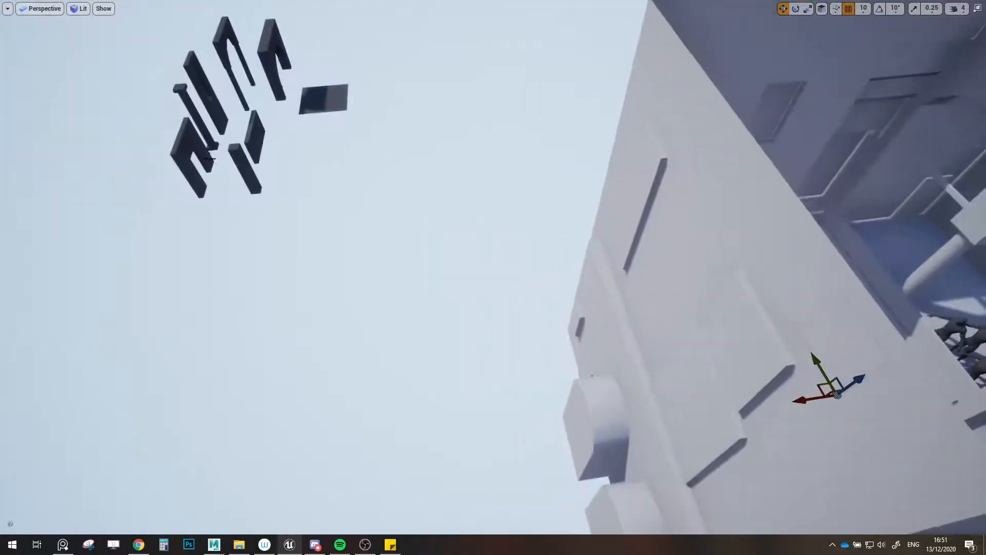
pyautogui.moveTo(190, 194); pyautogui.dragTo(744, 289)
pyautogui.press('w')
pyautogui.moveTo(744, 268); pyautogui.dragTo(874, 286, button='right')
# - Reset the door piece's location to 0, 0, 0 and move it back beside the wall piece, next to the stairs
pyautogui.click(978, 8)
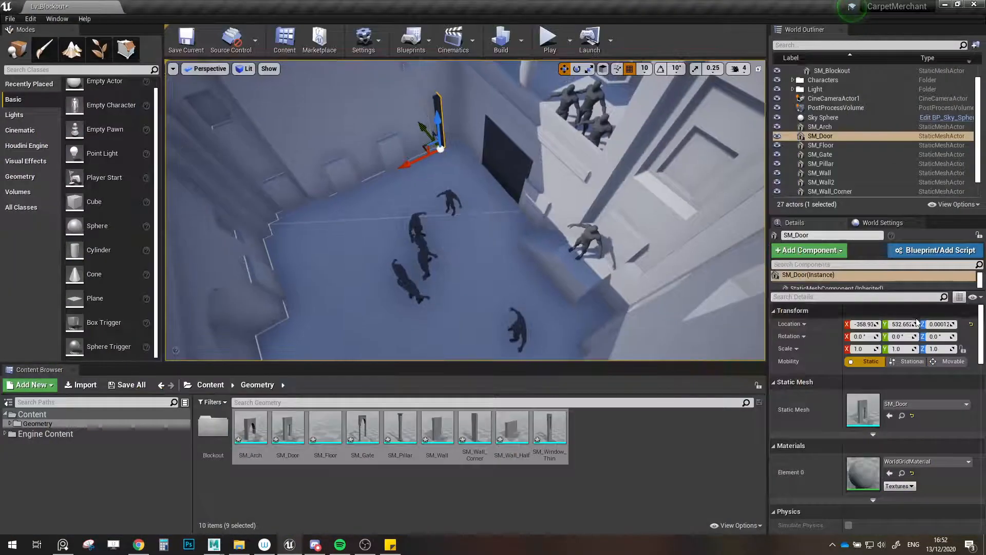
pyautogui.click(968, 324)
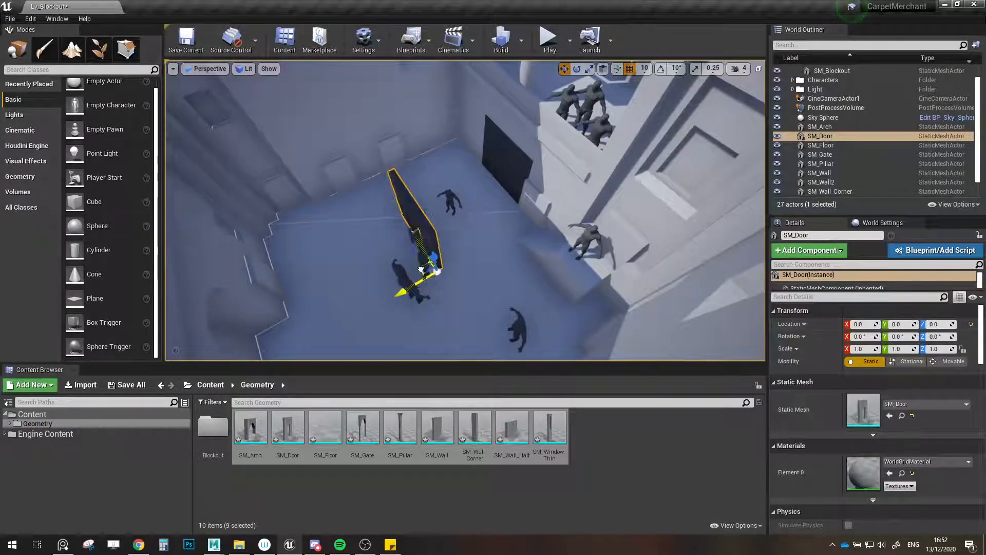
pyautogui.moveTo(421, 269); pyautogui.dragTo(550, 219)
pyautogui.press('F11')
pyautogui.press('w')
pyautogui.moveTo(564, 259); pyautogui.dragTo(599, 282, button='right')
pyautogui.press('s')
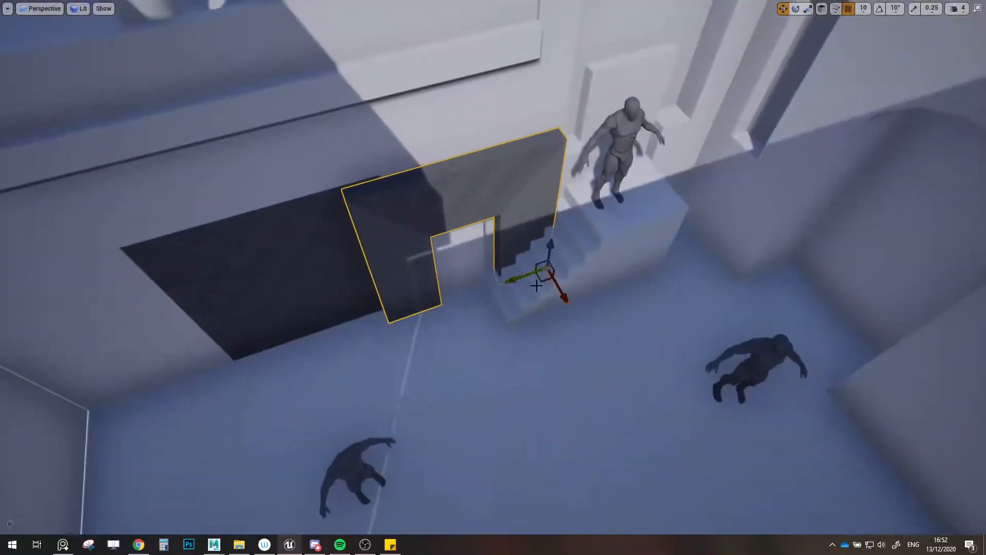
# - Align the door piece along Y beside the stairs so its opening matches the blockout doorway
pyautogui.moveTo(543, 278); pyautogui.dragTo(545, 269)
pyautogui.moveTo(544, 269); pyautogui.dragTo(493, 268, button='right')
pyautogui.press('d')
pyautogui.moveTo(512, 264); pyautogui.dragTo(503, 265)
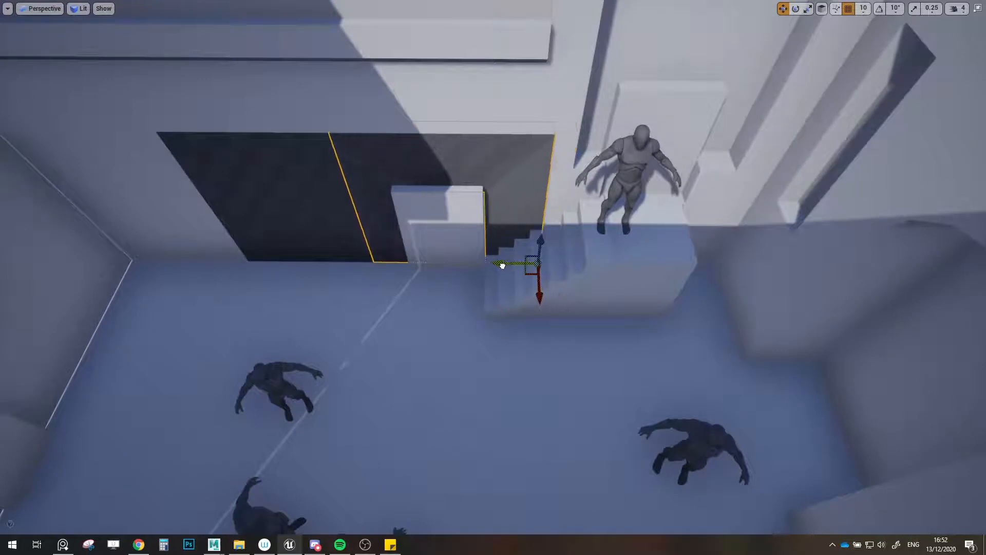
pyautogui.moveTo(529, 296); pyautogui.dragTo(509, 295, button='right')
pyautogui.press('a')
pyautogui.press('w')
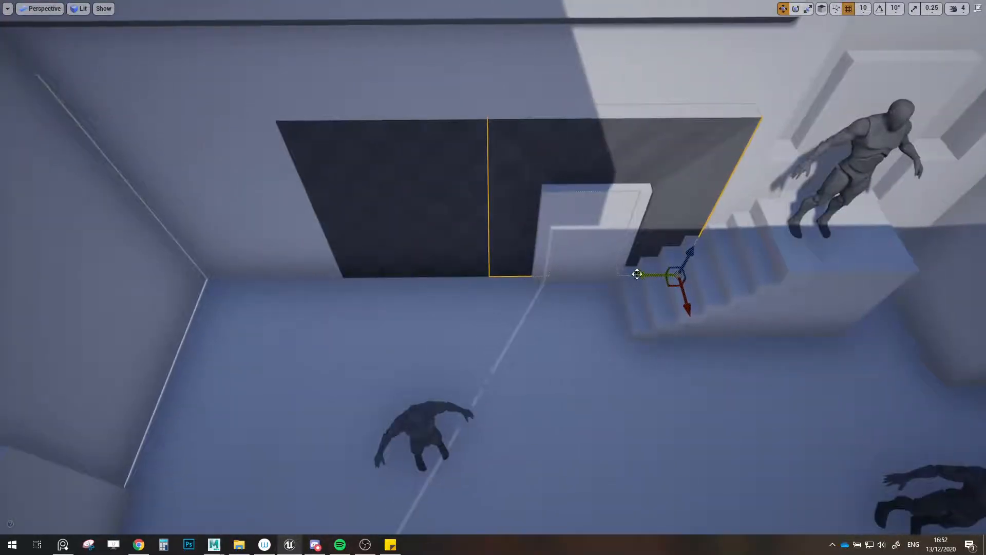
# - Duplicate the wall piece beside the door along Y to fill the row up to the courtyard corner
pyautogui.moveTo(639, 274); pyautogui.dragTo(450, 279)
pyautogui.press('s')
pyautogui.moveTo(462, 280); pyautogui.dragTo(424, 280, button='right')
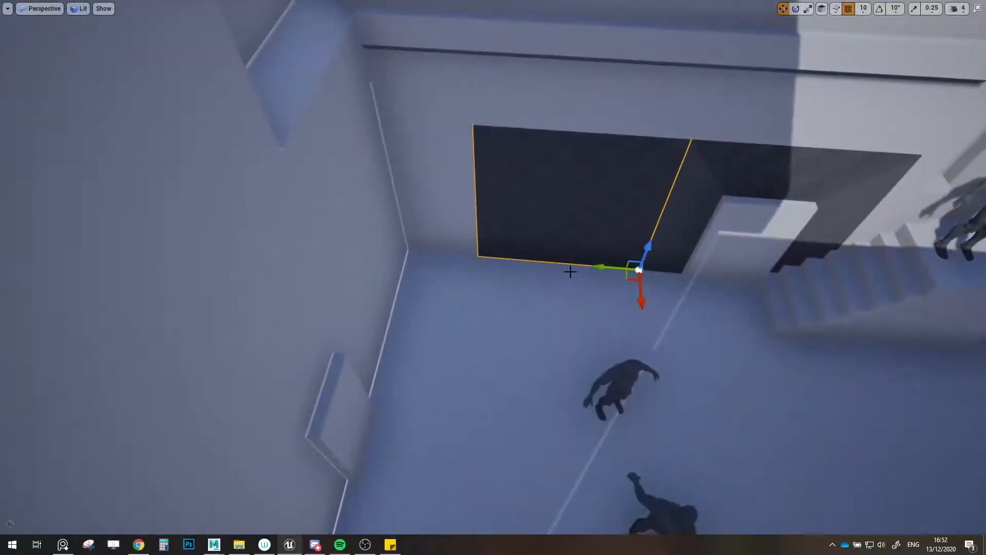
pyautogui.moveTo(613, 271); pyautogui.dragTo(437, 251)
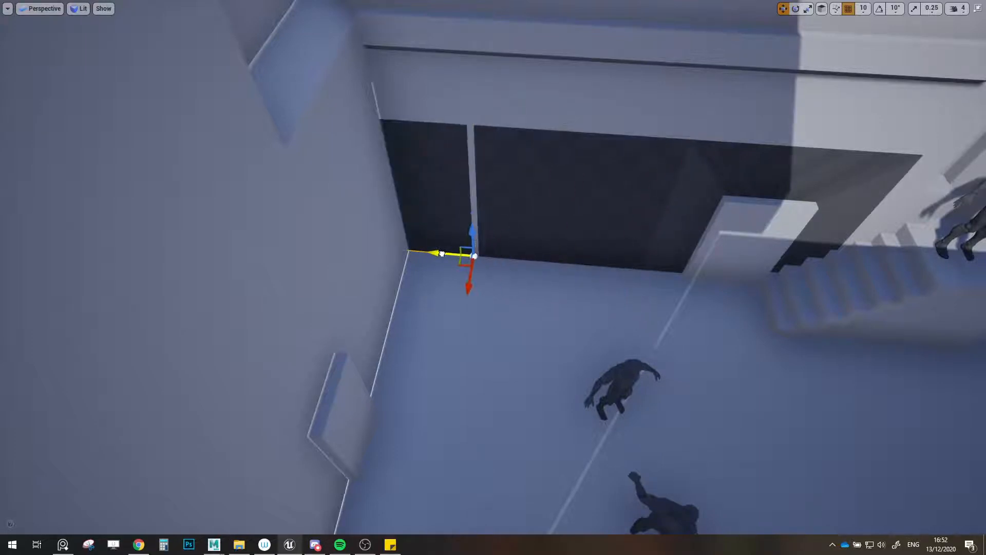
pyautogui.moveTo(449, 251); pyautogui.dragTo(452, 162, button='right')
pyautogui.press('w')
pyautogui.press('w')
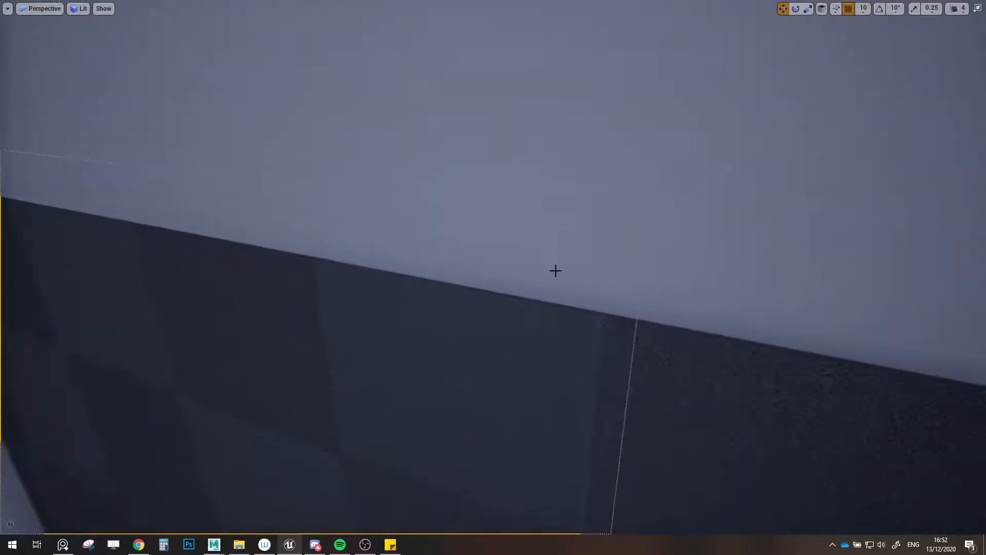
pyautogui.click(977, 9)
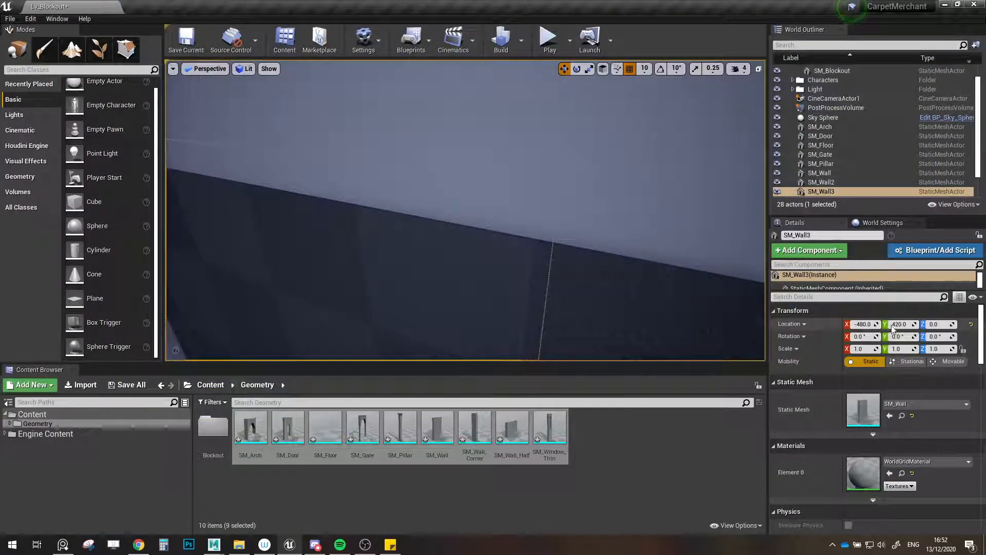
# - Select the half-wall piece from the outside row and reset its location to 0, 0, 0
pyautogui.press('s')
pyautogui.moveTo(411, 215); pyautogui.dragTo(344, 254, button='right')
pyautogui.click(317, 180)
pyautogui.press('s')
pyautogui.moveTo(327, 195)
pyautogui.mouseDown(button='right')
pyautogui.moveTo(337, 199)
pyautogui.moveTo(328, 195)
pyautogui.mouseUp(button='right')
pyautogui.moveTo(520, 234); pyautogui.dragTo(741, 289)
pyautogui.moveTo(741, 290); pyautogui.dragTo(784, 302, button='right')
pyautogui.press('w')
pyautogui.click(972, 327)
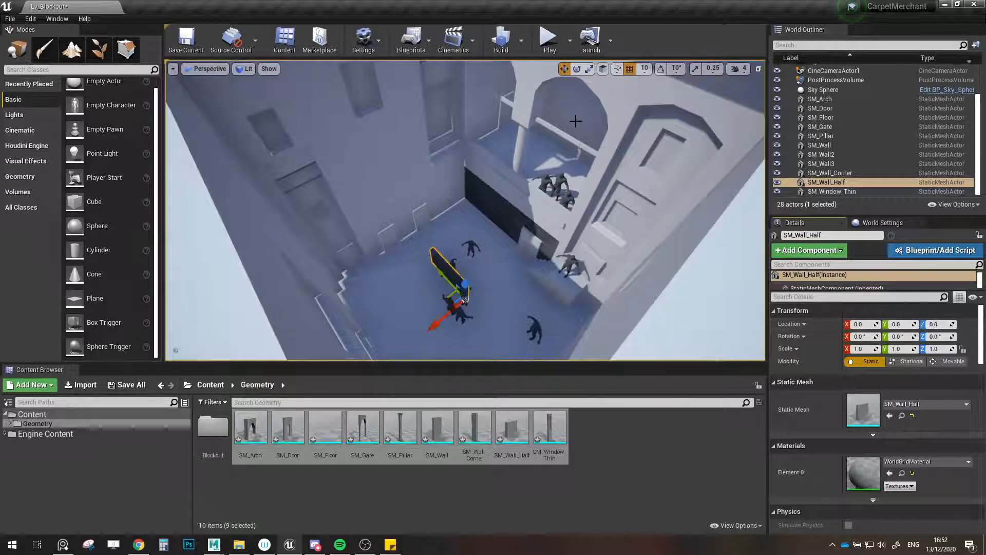
# - In a full-screen viewport, move the half-wall piece from the courtyard floor to above the back wall's lower row
pyautogui.moveTo(471, 256); pyautogui.dragTo(493, 252, button='right')
pyautogui.press('w')
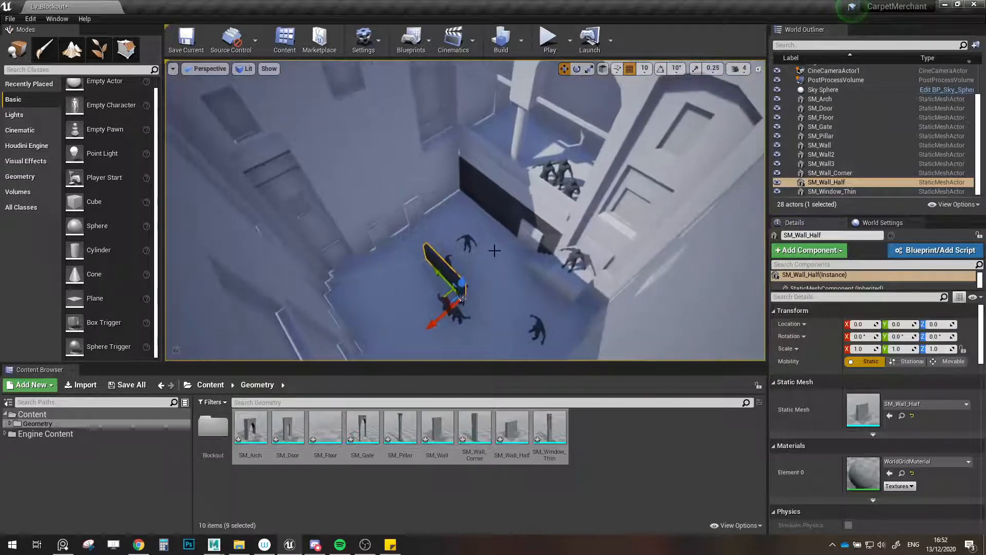
pyautogui.press('F11')
pyautogui.moveTo(488, 293); pyautogui.dragTo(457, 345, button='right')
pyautogui.moveTo(468, 400); pyautogui.dragTo(518, 316)
pyautogui.moveTo(518, 315); pyautogui.dragTo(535, 293, button='right')
pyautogui.press('w')
pyautogui.moveTo(436, 469); pyautogui.dragTo(489, 310)
pyautogui.press('w')
pyautogui.moveTo(490, 311); pyautogui.dragTo(493, 287, button='right')
pyautogui.press('s')
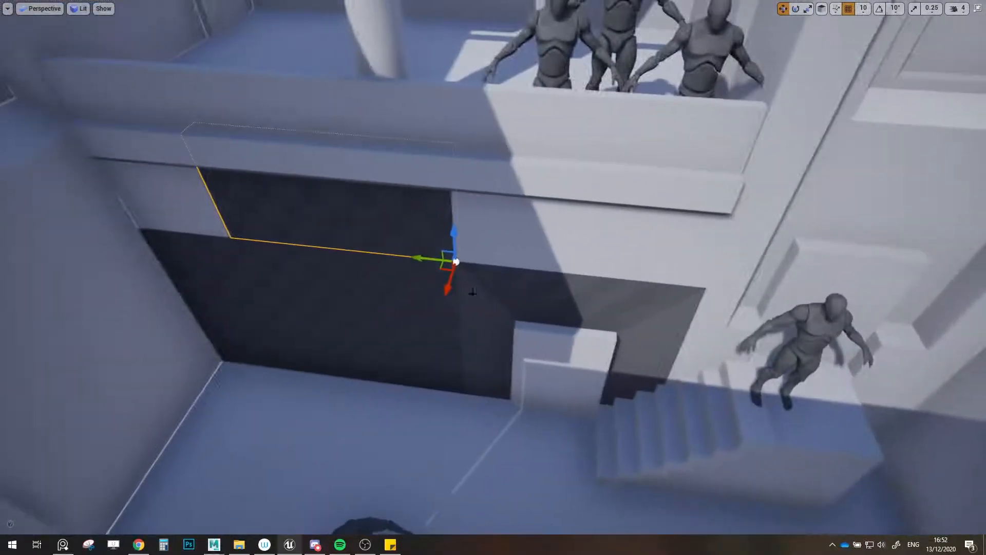
# - Seat the half wall on the lower row and place a copy of it directly above the door piece
pyautogui.moveTo(418, 260); pyautogui.dragTo(359, 259, button='right')
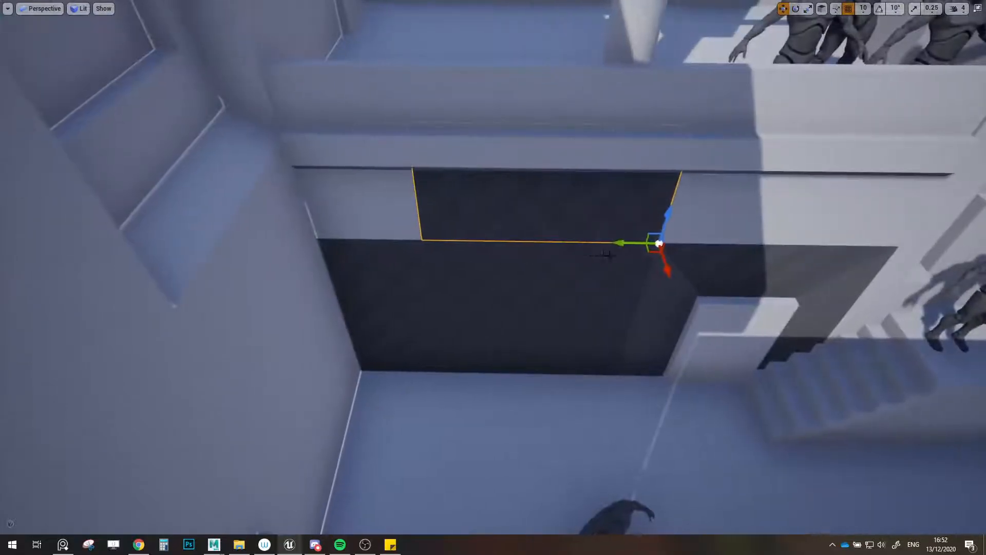
pyautogui.hotkey('ctrl', 'z')
pyautogui.moveTo(646, 255); pyautogui.dragTo(652, 246)
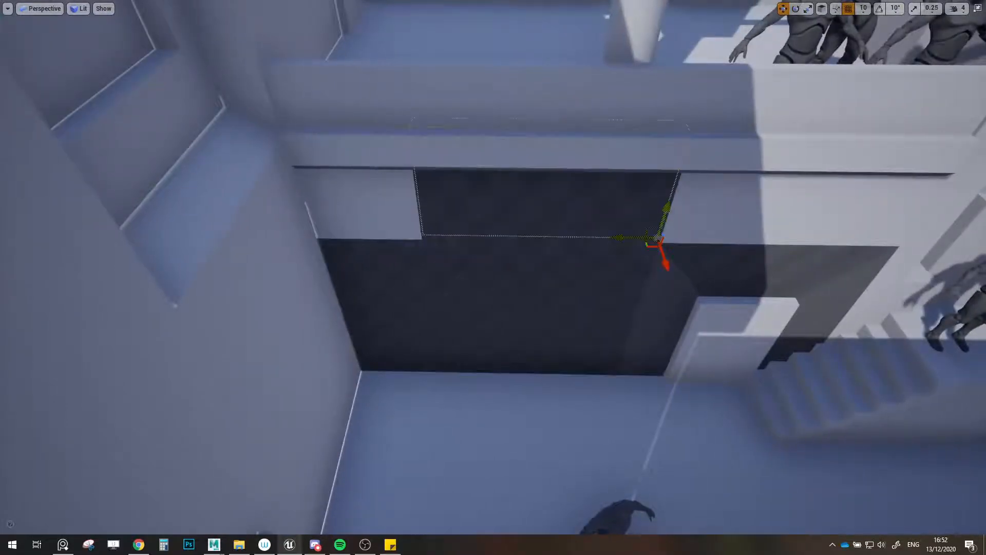
pyautogui.moveTo(658, 254); pyautogui.dragTo(894, 260)
pyautogui.moveTo(898, 259); pyautogui.dragTo(923, 211, button='right')
pyautogui.press('w')
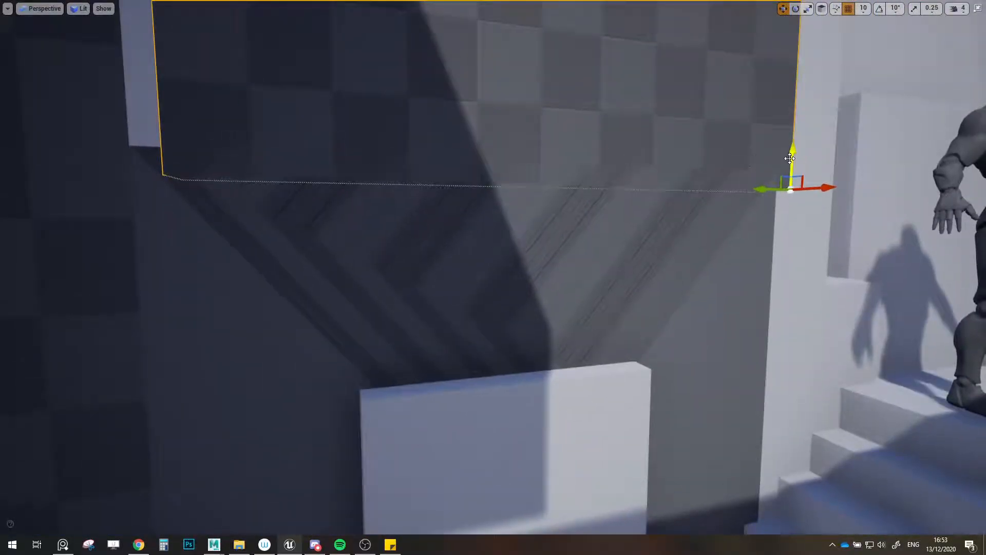
pyautogui.moveTo(790, 151); pyautogui.dragTo(789, 136)
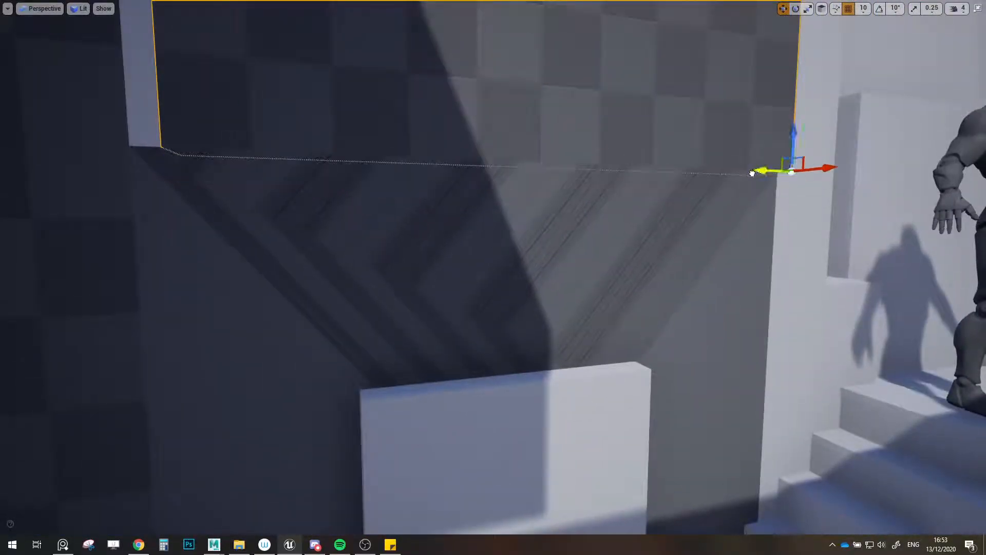
pyautogui.moveTo(752, 173); pyautogui.dragTo(736, 172)
pyautogui.moveTo(688, 232); pyautogui.dragTo(619, 222, button='right')
pyautogui.press('s')
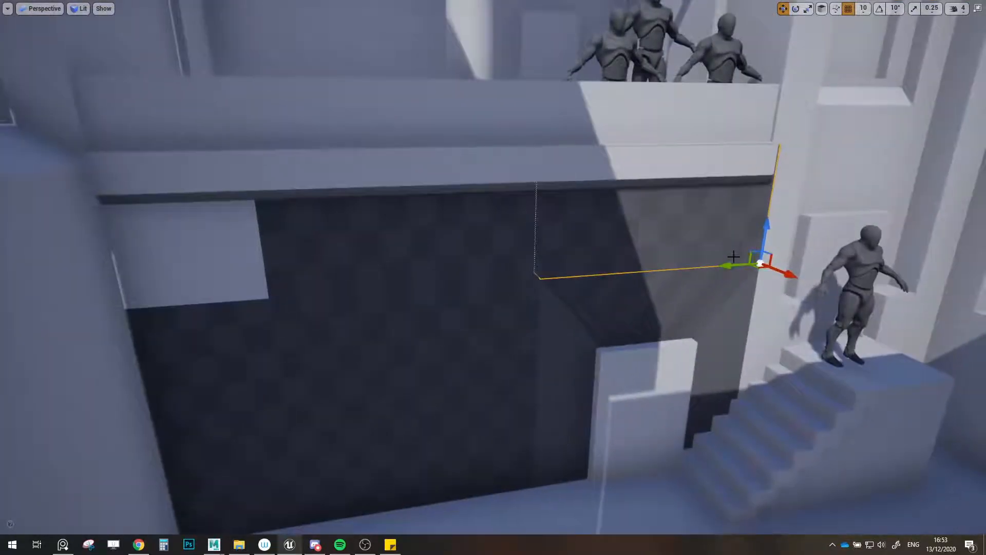
pyautogui.moveTo(733, 266); pyautogui.dragTo(754, 264)
pyautogui.moveTo(743, 264); pyautogui.dragTo(732, 264, button='right')
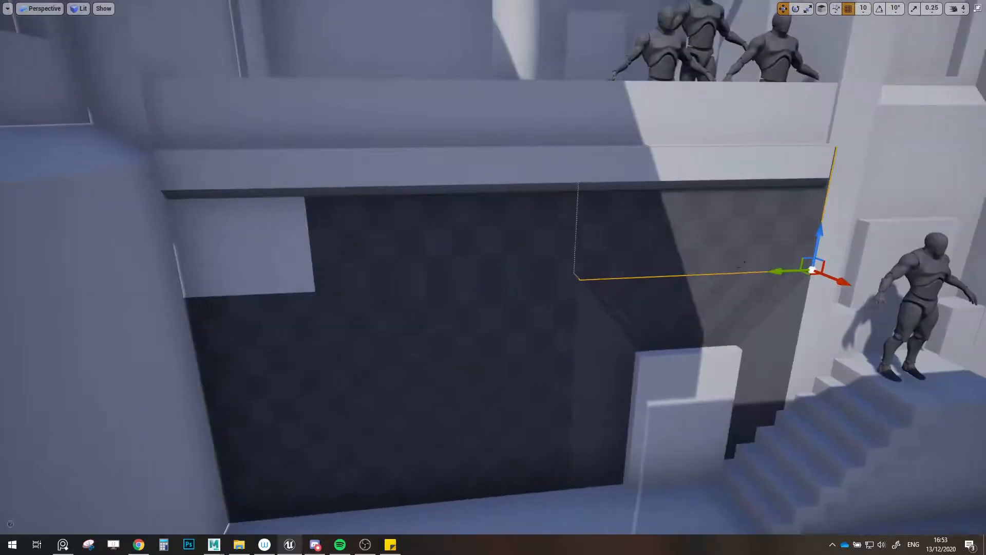
# - Duplicate the half wall along Y to fill the upper gap at the far corner of the back wall
pyautogui.moveTo(767, 270); pyautogui.dragTo(335, 286)
pyautogui.press('w')
pyautogui.moveTo(261, 289)
pyautogui.mouseDown(button='right')
pyautogui.moveTo(205, 288)
pyautogui.moveTo(261, 289)
pyautogui.moveTo(255, 277)
pyautogui.mouseUp(button='right')
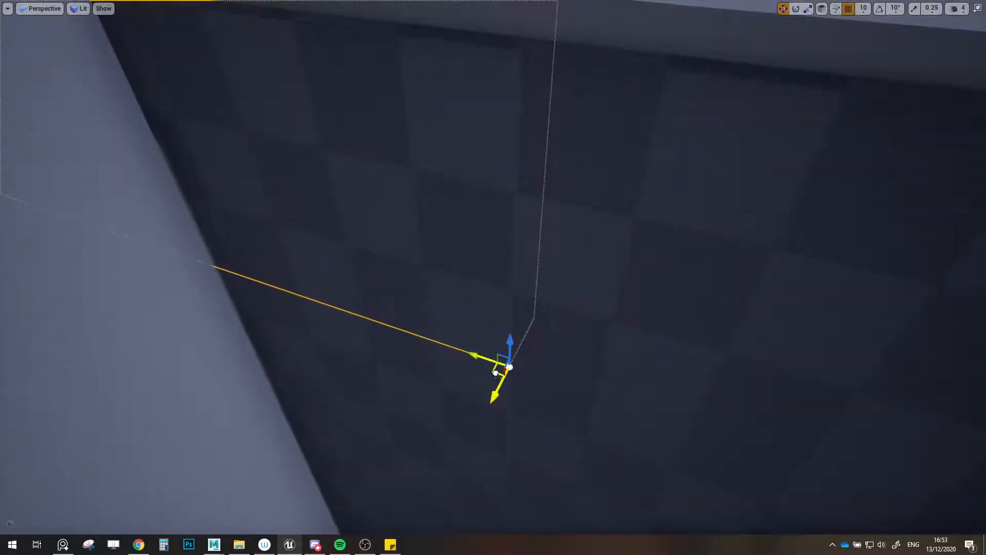
pyautogui.press('s')
pyautogui.moveTo(493, 365); pyautogui.dragTo(512, 411, button='right')
pyautogui.press('w')
pyautogui.press('s')
pyautogui.press('w')
pyautogui.press('s')
pyautogui.press('s')
pyautogui.press('w')
pyautogui.press('s')
pyautogui.press('d')
pyautogui.press('a')
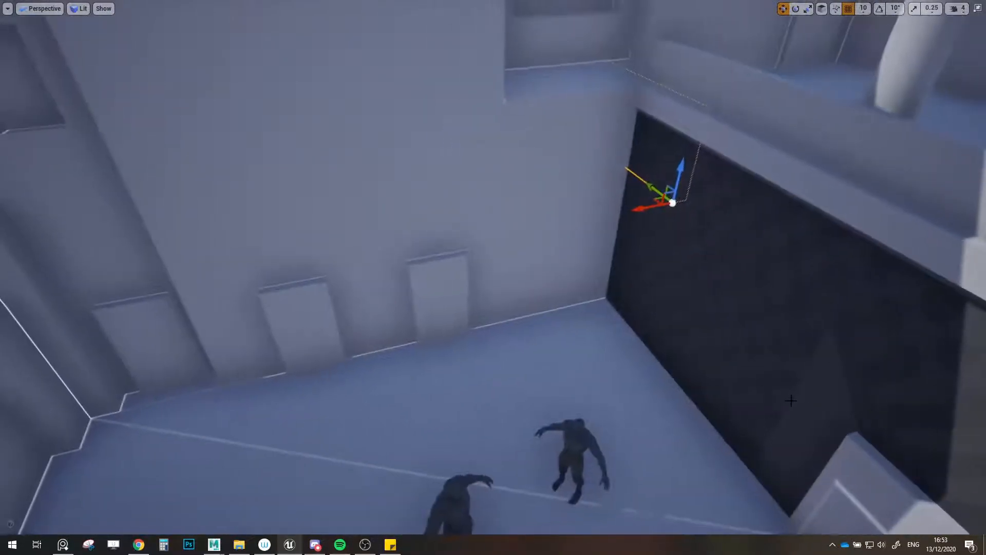
# - Duplicate the door piece from beside the stairs out onto the open courtyard floor and adjust its height
pyautogui.click(802, 411)
pyautogui.moveTo(758, 419); pyautogui.dragTo(777, 447, button='right')
pyautogui.moveTo(815, 484); pyautogui.dragTo(642, 396)
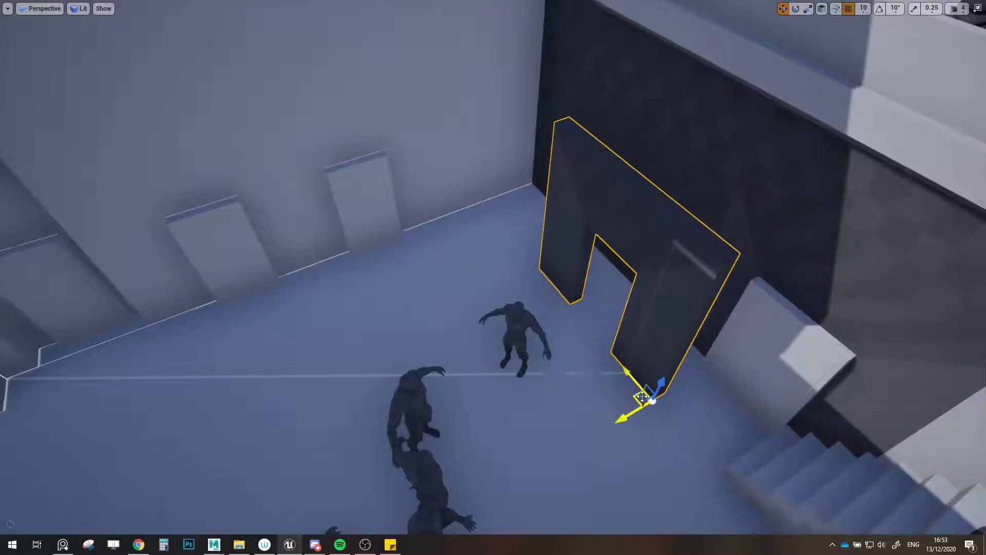
pyautogui.press('w')
pyautogui.moveTo(508, 252)
pyautogui.mouseDown(button='right')
pyautogui.moveTo(534, 252)
pyautogui.moveTo(534, 241)
pyautogui.moveTo(508, 251)
pyautogui.mouseUp(button='right')
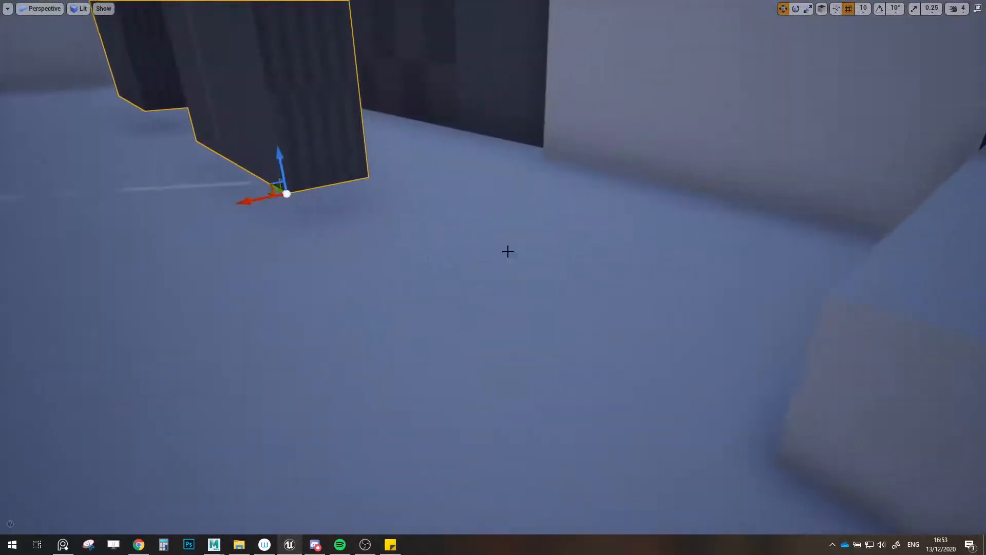
pyautogui.moveTo(276, 163); pyautogui.dragTo(275, 185)
# - Turn on rotation snapping and rotate the door copy a quarter turn so it runs parallel to the adjacent side wall
pyautogui.press('s')
pyautogui.moveTo(500, 339); pyautogui.dragTo(447, 365, button='right')
pyautogui.press('e')
pyautogui.moveTo(553, 408); pyautogui.dragTo(631, 430)
pyautogui.hotkey('ctrl', 'z')
pyautogui.click(880, 8)
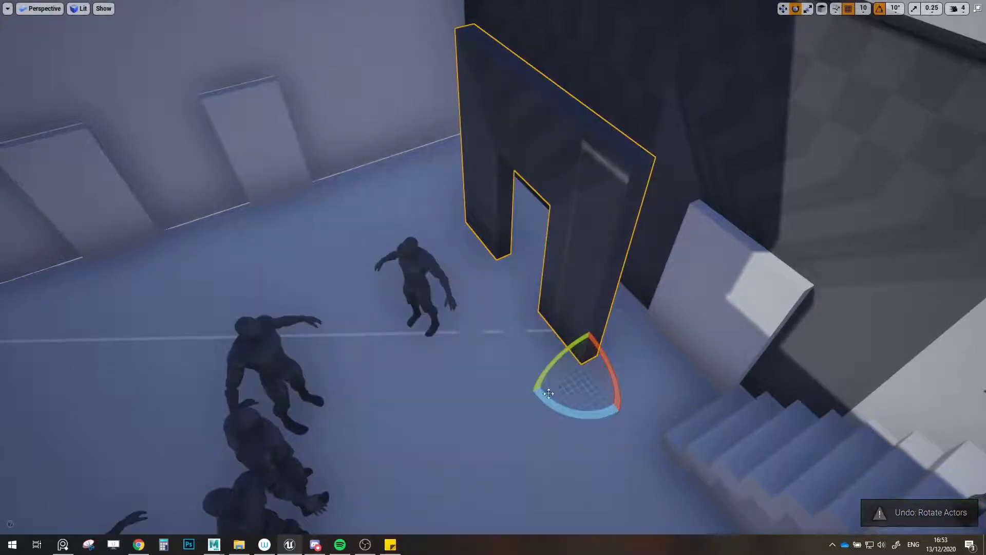
pyautogui.moveTo(549, 394); pyautogui.dragTo(624, 421)
pyautogui.press('w')
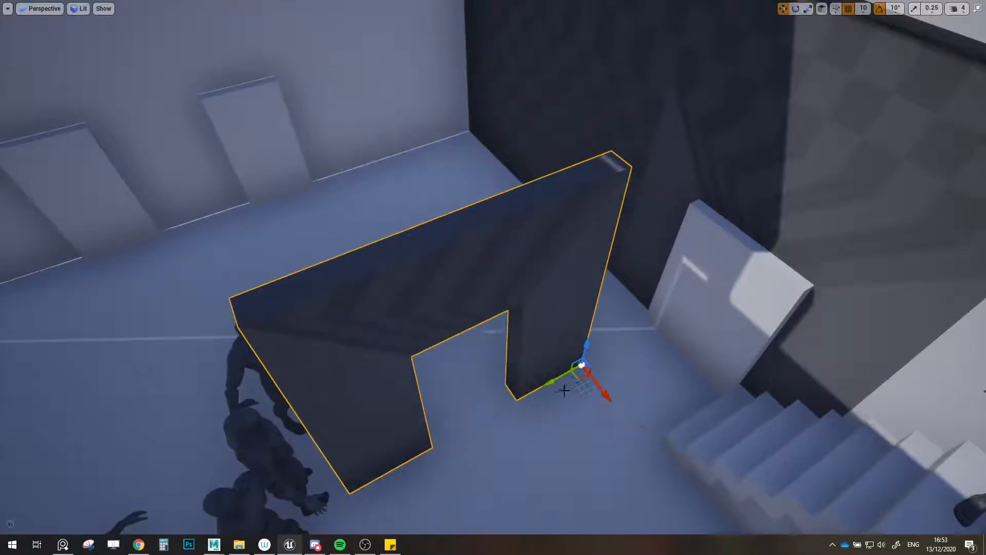
# - Move the rotated door copy against the side wall, over the blockout doorway nearest the corner
pyautogui.moveTo(575, 380); pyautogui.dragTo(354, 180)
pyautogui.moveTo(353, 180); pyautogui.dragTo(308, 154, button='right')
pyautogui.press('w')
pyautogui.moveTo(444, 248); pyautogui.dragTo(483, 248, button='right')
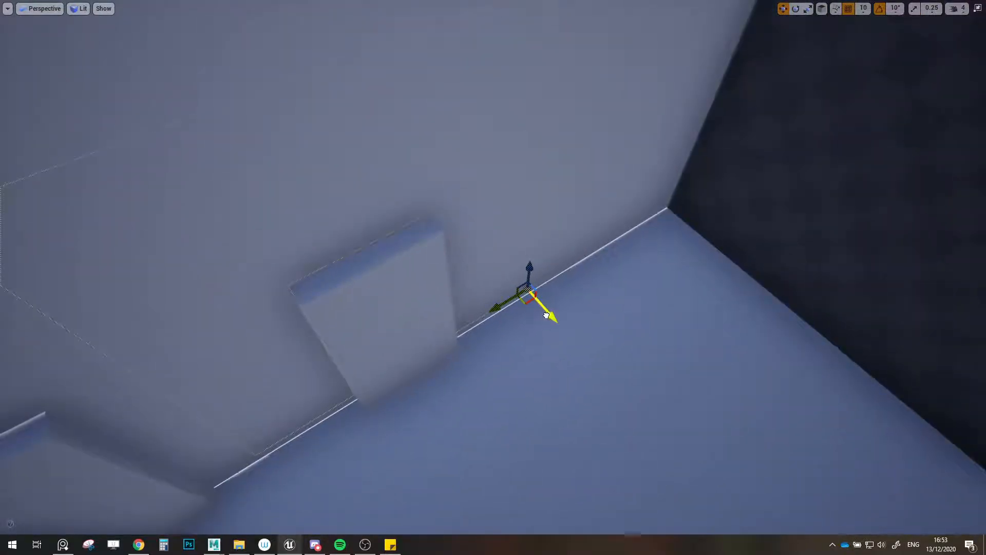
pyautogui.moveTo(546, 316); pyautogui.dragTo(553, 323)
pyautogui.press('s')
pyautogui.moveTo(553, 323); pyautogui.dragTo(485, 318, button='right')
# - Duplicate the rotated door piece for the neighbouring blockout doorway and shift the pair along the side wall
pyautogui.press('w')
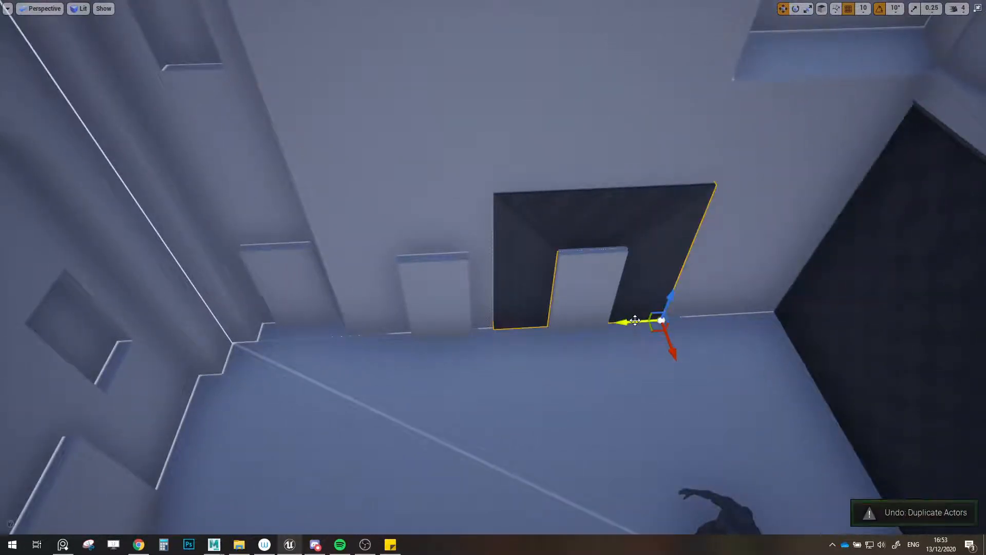
pyautogui.keyDown('shift'); pyautogui.moveTo(635, 320); pyautogui.dragTo(616, 327); pyautogui.keyUp('shift')
pyautogui.hotkey('ctrl', 'z')
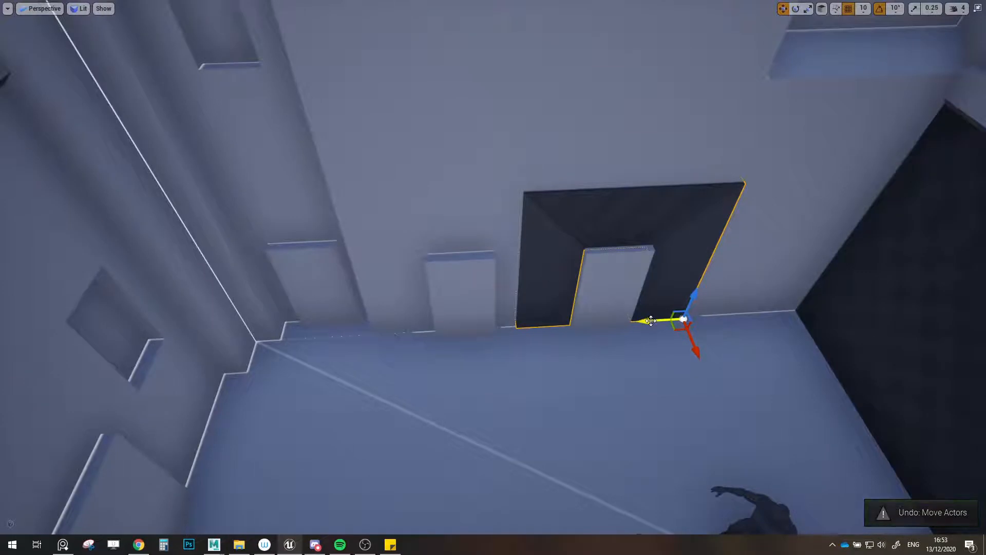
pyautogui.moveTo(694, 345); pyautogui.dragTo(478, 331)
pyautogui.hotkey('ctrl', 'z')
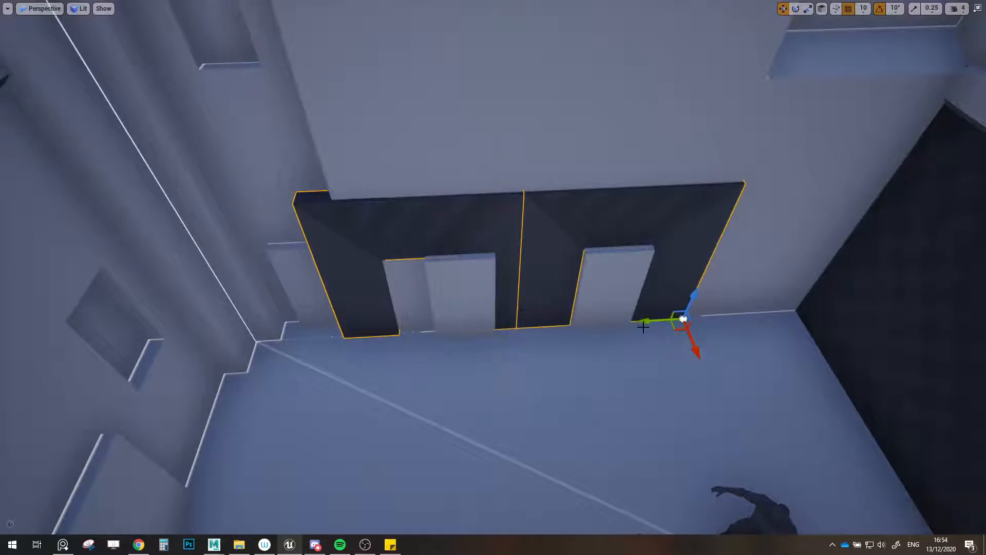
pyautogui.keyDown('shift'); pyautogui.moveTo(643, 328); pyautogui.dragTo(651, 319); pyautogui.keyUp('shift')
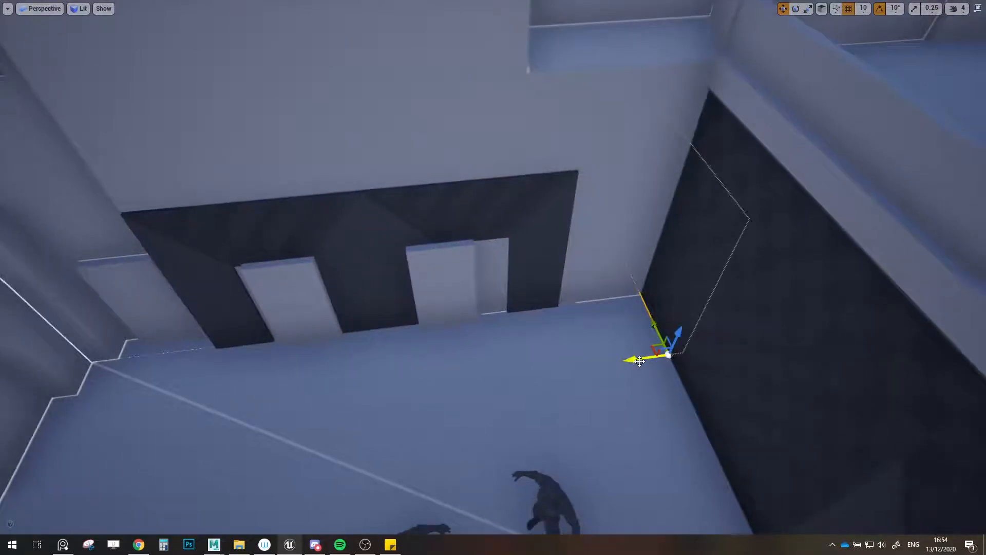
# - Fill the gap between the door pieces and the courtyard corner with a rotated copy of the wall piece
pyautogui.moveTo(640, 361); pyautogui.dragTo(653, 299)
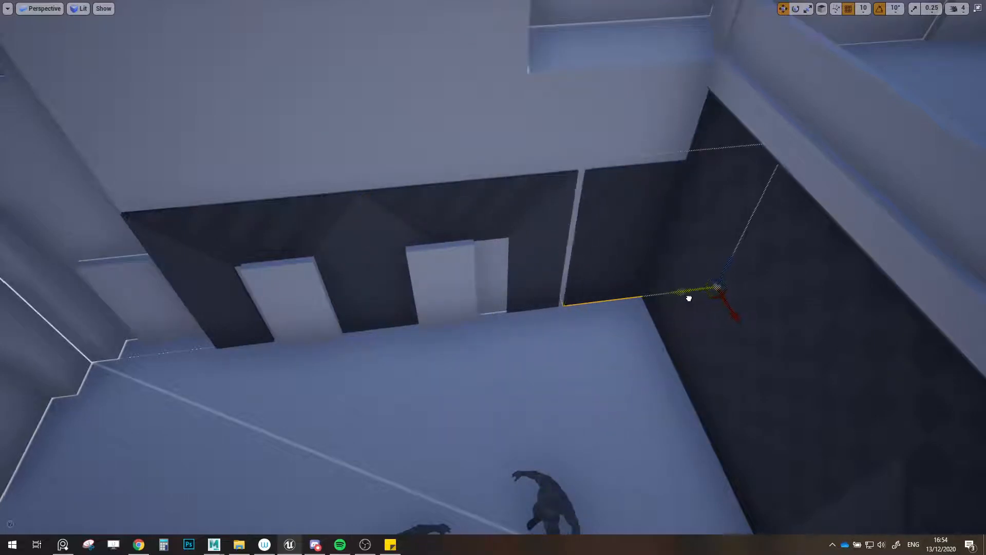
pyautogui.moveTo(637, 297); pyautogui.dragTo(597, 233, button='right')
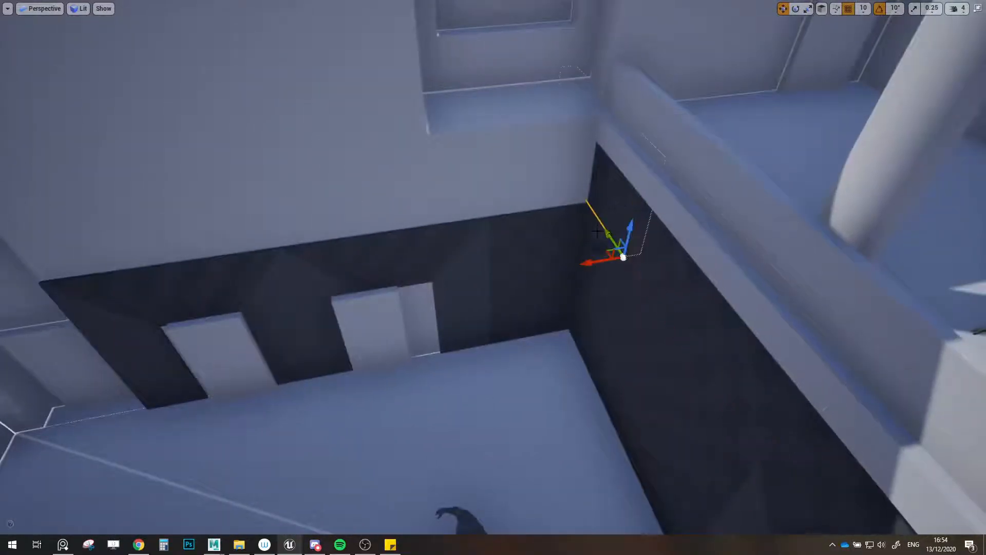
# - Rotate a copy of the corner half wall onto the side wall and position it above the lower row
pyautogui.press('e')
pyautogui.moveTo(592, 265); pyautogui.dragTo(563, 213)
pyautogui.click(520, 289)
pyautogui.click(565, 213)
pyautogui.press('w')
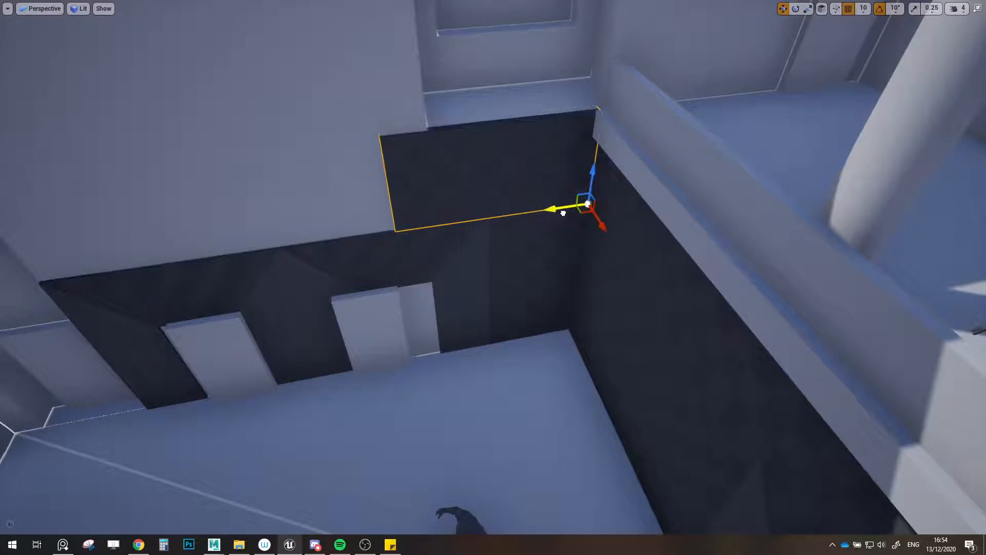
pyautogui.press('w')
pyautogui.moveTo(565, 212); pyautogui.dragTo(549, 160, button='right')
pyautogui.press('s')
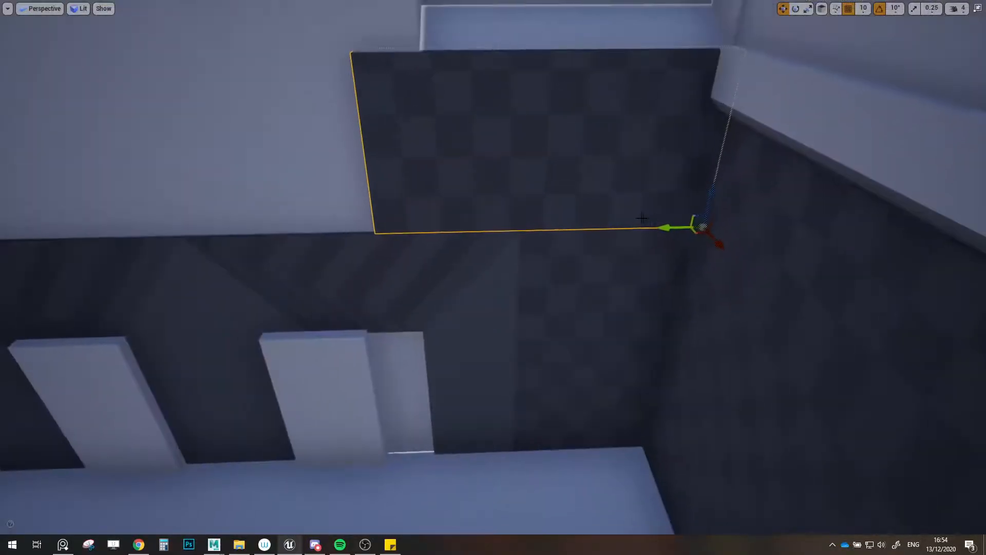
# - Align the rotated half wall with the corner and duplicate it along Y to complete the side wall's upper row
pyautogui.moveTo(674, 229); pyautogui.dragTo(812, 233)
pyautogui.press('s')
pyautogui.moveTo(812, 233); pyautogui.dragTo(768, 242, button='right')
pyautogui.moveTo(786, 205); pyautogui.dragTo(418, 192)
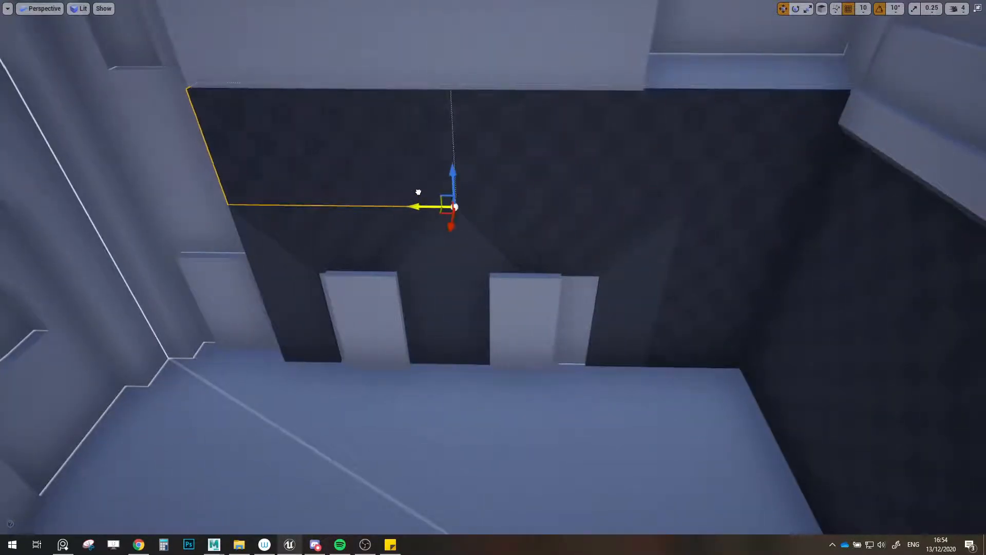
# - Bring a half-wall copy from above the stairs-side door down to floor level against the wall next to the doorway
pyautogui.moveTo(418, 192); pyautogui.dragTo(571, 211, button='right')
pyautogui.moveTo(419, 261); pyautogui.dragTo(489, 283, button='right')
pyautogui.moveTo(383, 105); pyautogui.dragTo(465, 123, button='right')
pyautogui.moveTo(318, 104); pyautogui.dragTo(182, 222)
pyautogui.moveTo(177, 235); pyautogui.dragTo(77, 226, button='right')
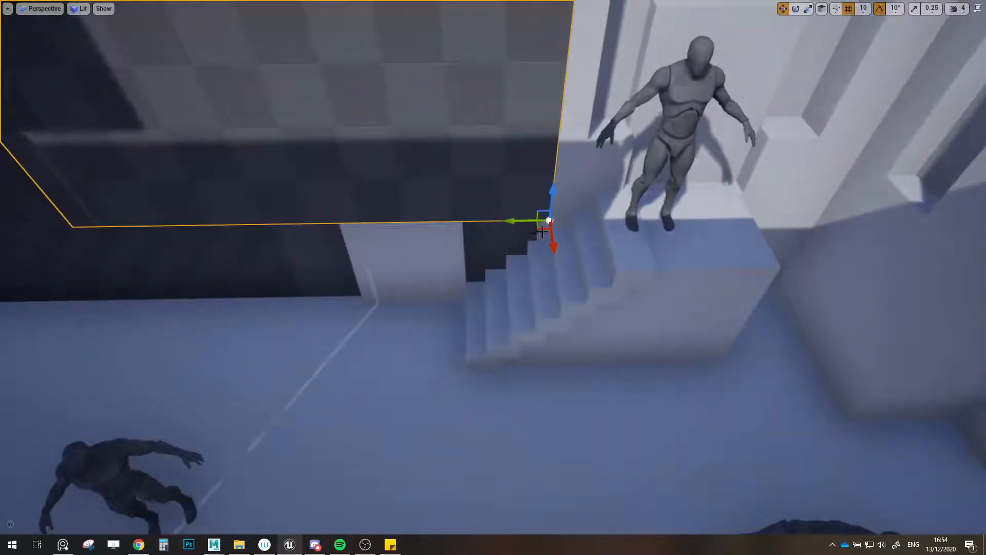
pyautogui.moveTo(543, 232); pyautogui.dragTo(363, 327)
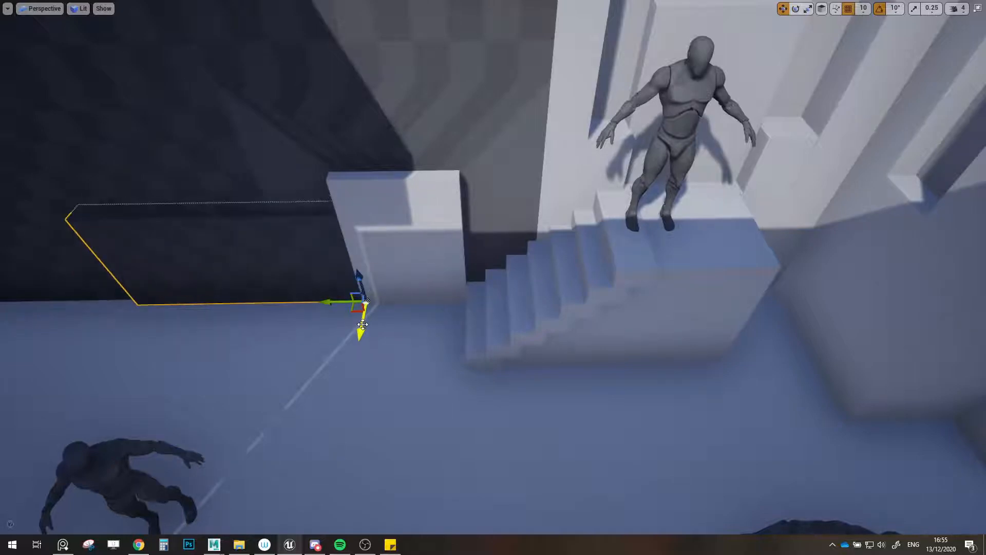
# - Edit the floor-level half wall's X location and return to the full-screen viewport
pyautogui.click(976, 17)
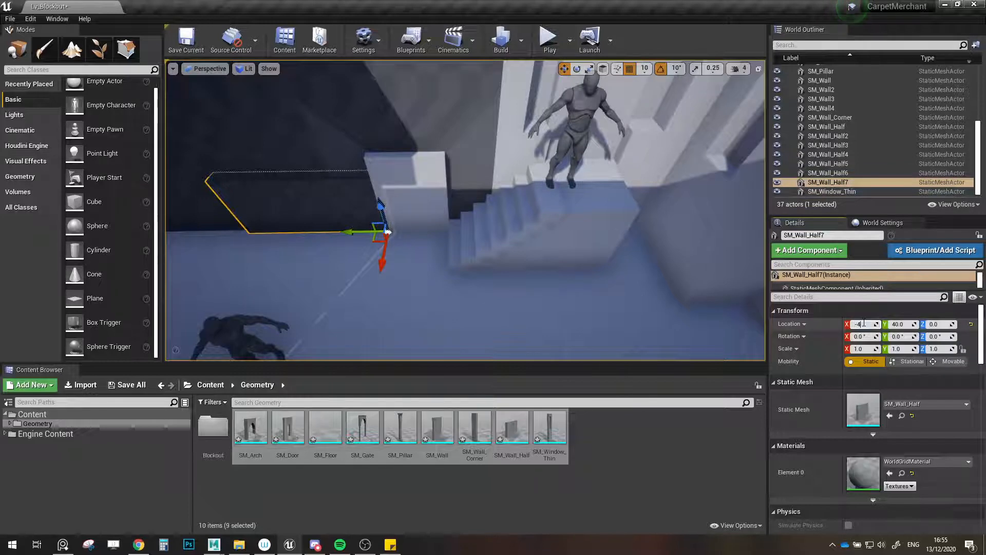
pyautogui.moveTo(445, 233)
pyautogui.mouseDown(button='right')
pyautogui.moveTo(408, 221)
pyautogui.moveTo(455, 218)
pyautogui.mouseUp(button='right')
pyautogui.press('F11')
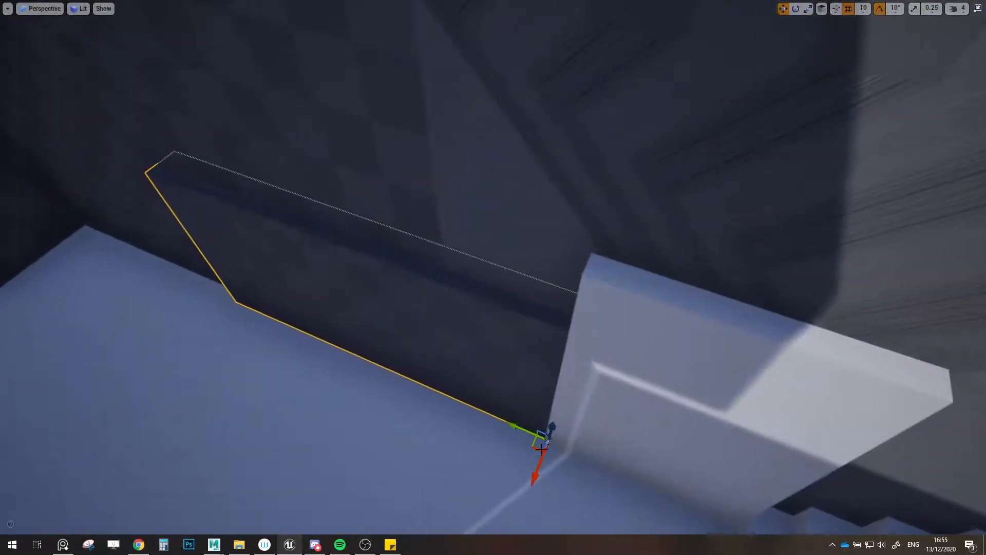
# - Line the floor-level half wall up with the wall along X and slide it along Y to below the stair-top door
pyautogui.moveTo(538, 465); pyautogui.dragTo(547, 458)
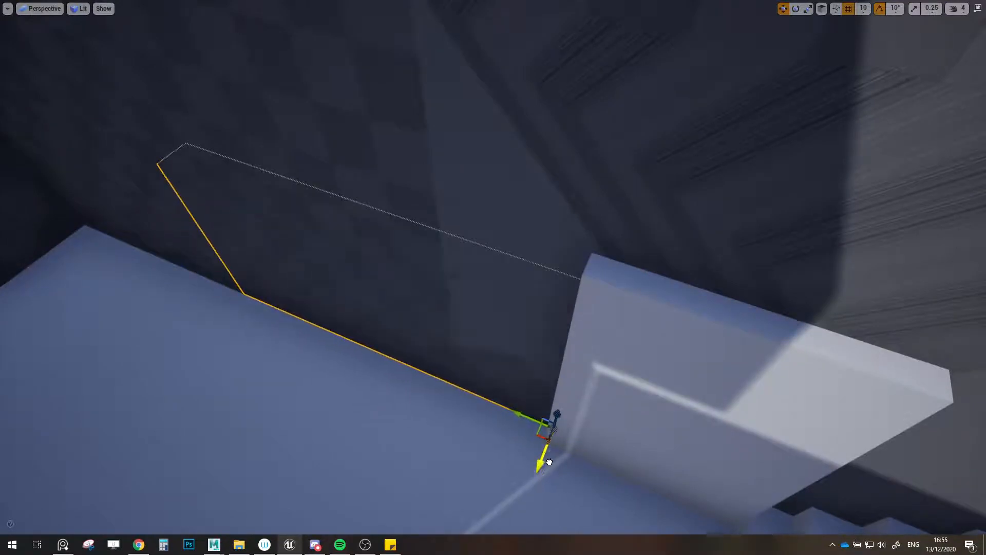
pyautogui.moveTo(548, 458)
pyautogui.mouseDown(button='right')
pyautogui.moveTo(616, 450)
pyautogui.moveTo(548, 452)
pyautogui.mouseUp(button='right')
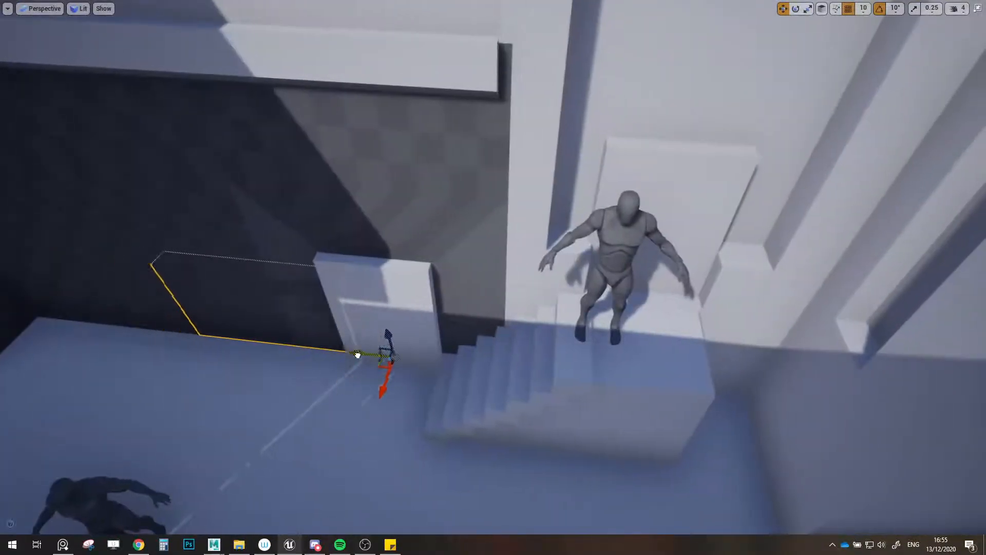
pyautogui.moveTo(680, 364); pyautogui.dragTo(726, 363, button='right')
pyautogui.moveTo(645, 365)
pyautogui.mouseDown(button='right')
pyautogui.moveTo(683, 370)
pyautogui.moveTo(645, 365)
pyautogui.mouseUp(button='right')
pyautogui.moveTo(580, 494); pyautogui.dragTo(592, 474)
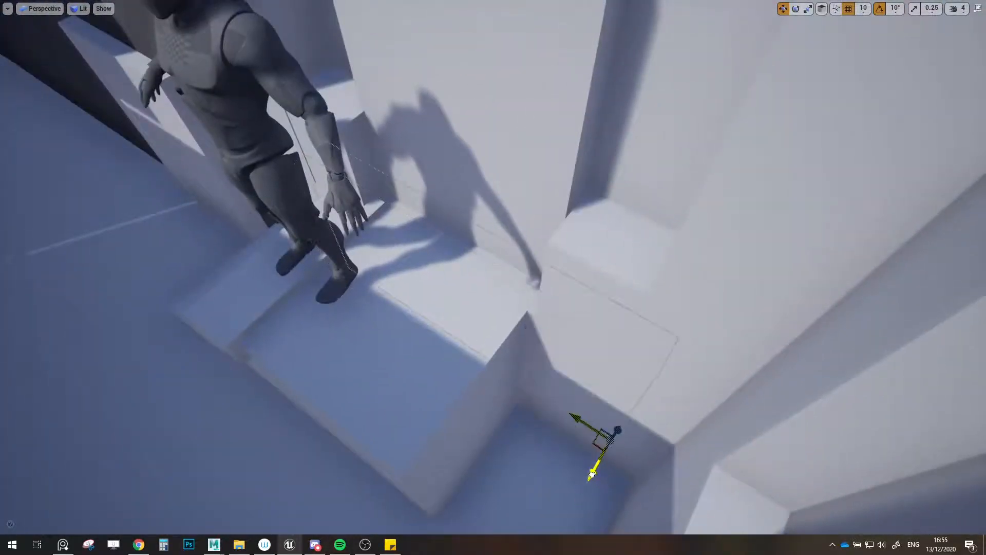
pyautogui.moveTo(546, 403); pyautogui.dragTo(557, 434, button='right')
pyautogui.moveTo(573, 260)
pyautogui.mouseDown(button='right')
pyautogui.moveTo(581, 305)
pyautogui.moveTo(568, 242)
pyautogui.mouseUp(button='right')
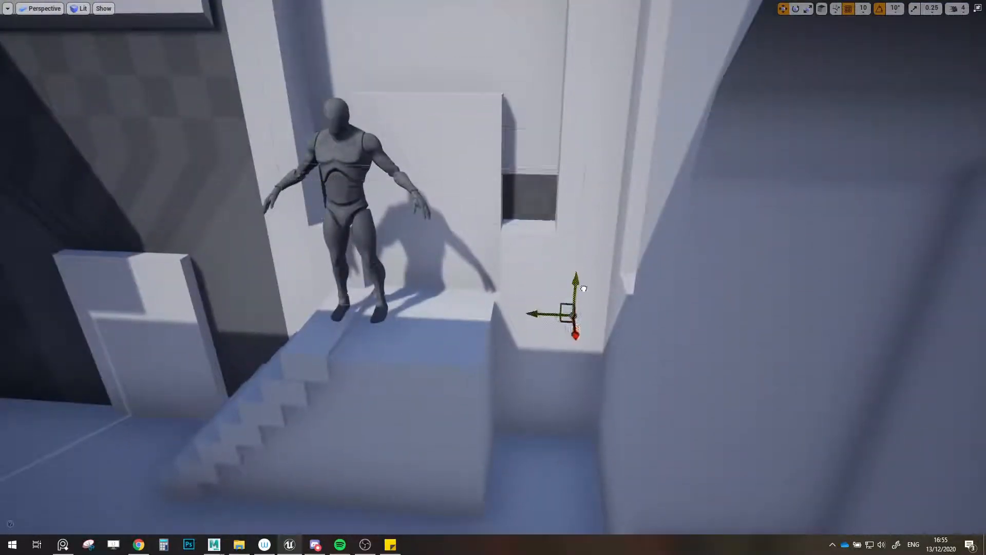
pyautogui.moveTo(595, 384); pyautogui.dragTo(714, 332, button='right')
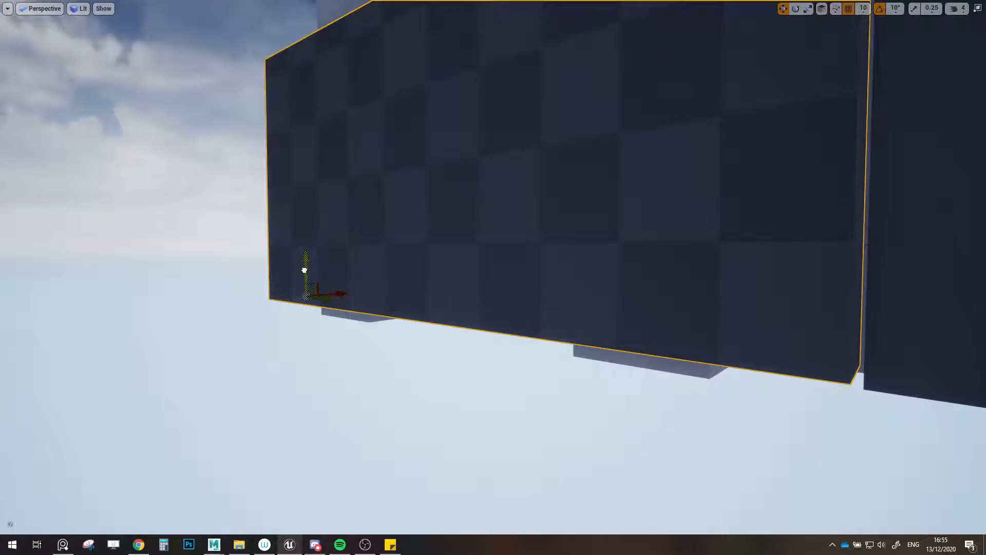
pyautogui.moveTo(304, 271); pyautogui.dragTo(342, 313, button='right')
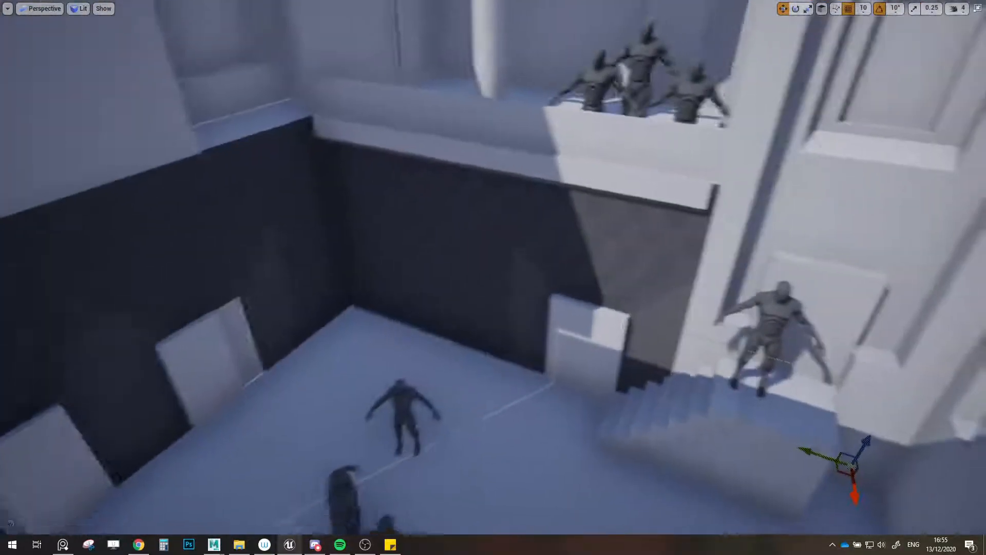
pyautogui.moveTo(451, 278); pyautogui.dragTo(451, 302, button='right')
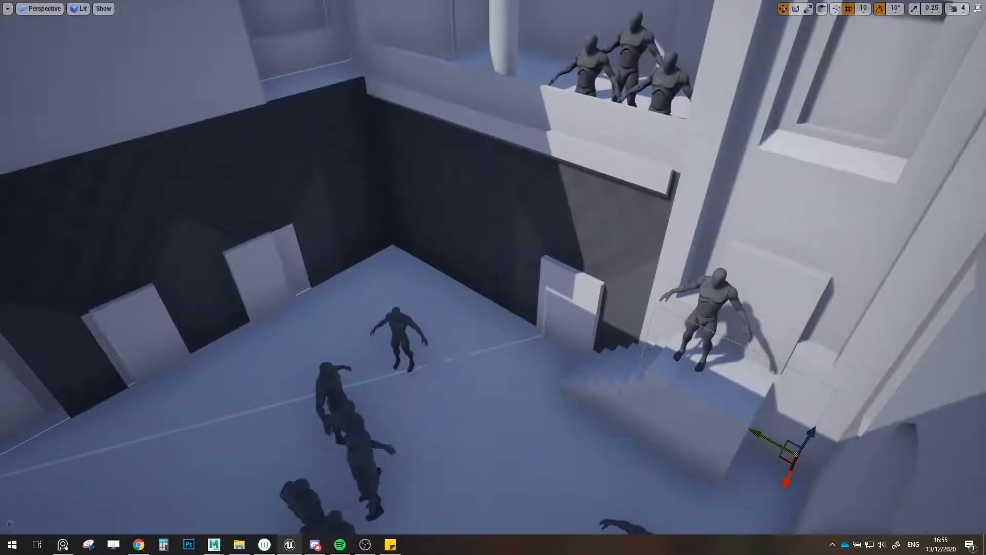
# - Duplicate the door wall piece along Y and raise it onto the half wall so its opening surrounds the stair-top door
pyautogui.click(560, 236)
pyautogui.moveTo(560, 236); pyautogui.dragTo(601, 215, button='right')
pyautogui.moveTo(431, 368); pyautogui.dragTo(454, 387, button='right')
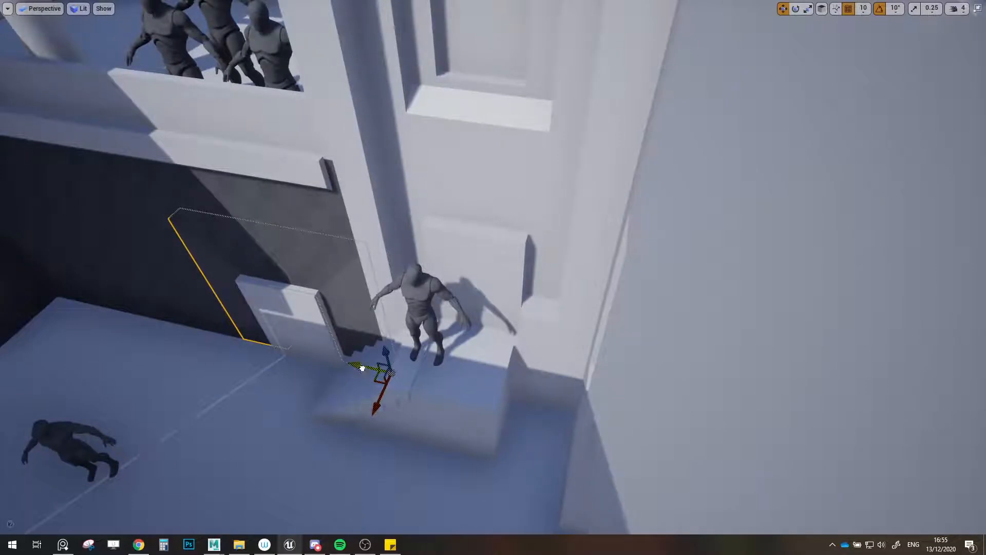
pyautogui.keyDown('alt'); pyautogui.moveTo(636, 344); pyautogui.dragTo(417, 348); pyautogui.keyUp('alt')
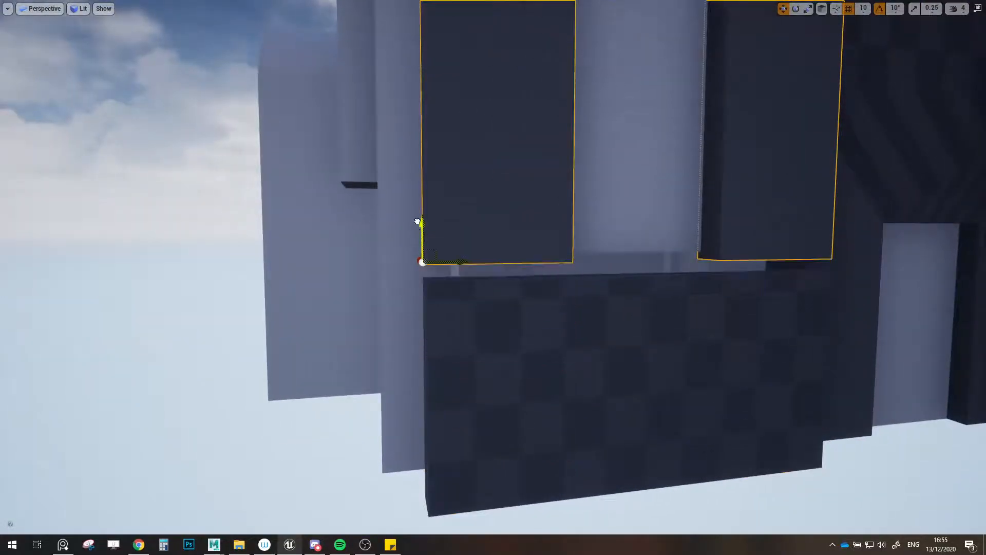
pyautogui.moveTo(419, 238); pyautogui.dragTo(761, 216, button='right')
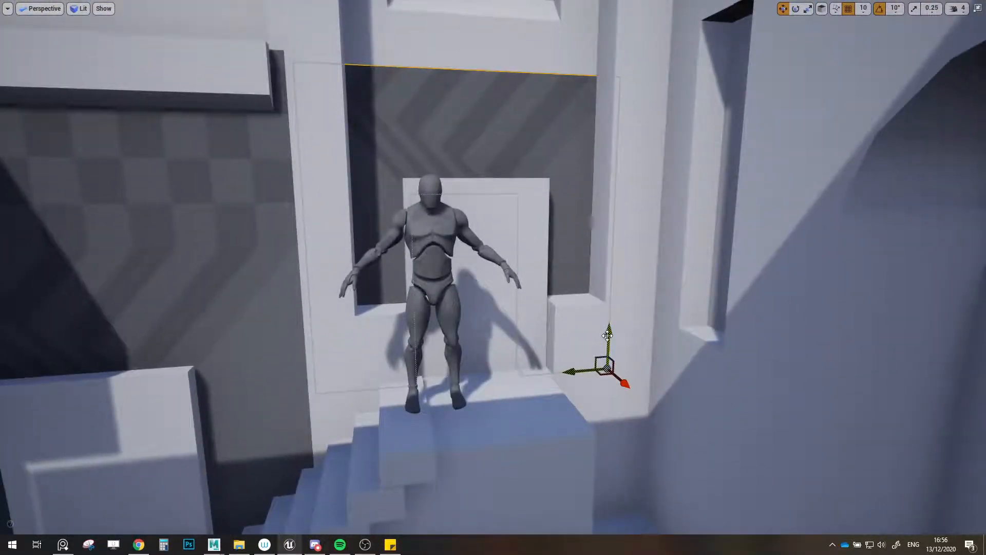
pyautogui.moveTo(607, 335); pyautogui.dragTo(540, 341, button='right')
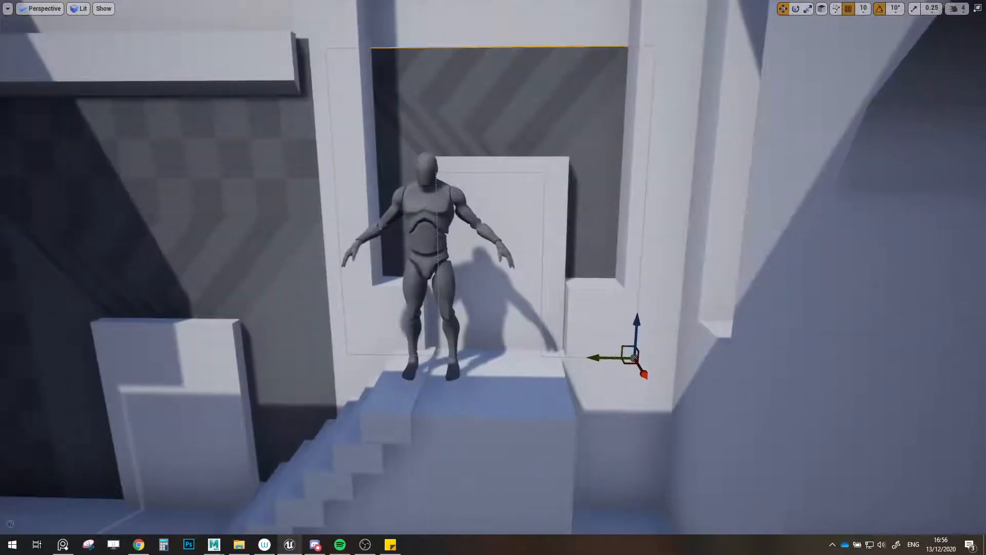
# - Move a full wall copy above the stair-top door piece and align it with the back of that recess
pyautogui.moveTo(538, 296); pyautogui.dragTo(609, 303, button='right')
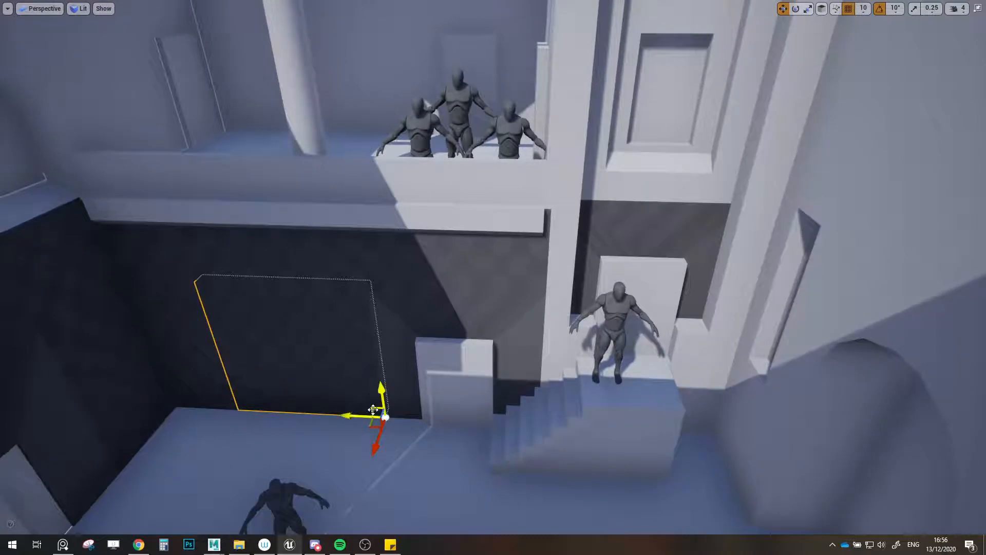
pyautogui.moveTo(373, 410); pyautogui.dragTo(677, 195)
pyautogui.moveTo(676, 196); pyautogui.dragTo(539, 205, button='right')
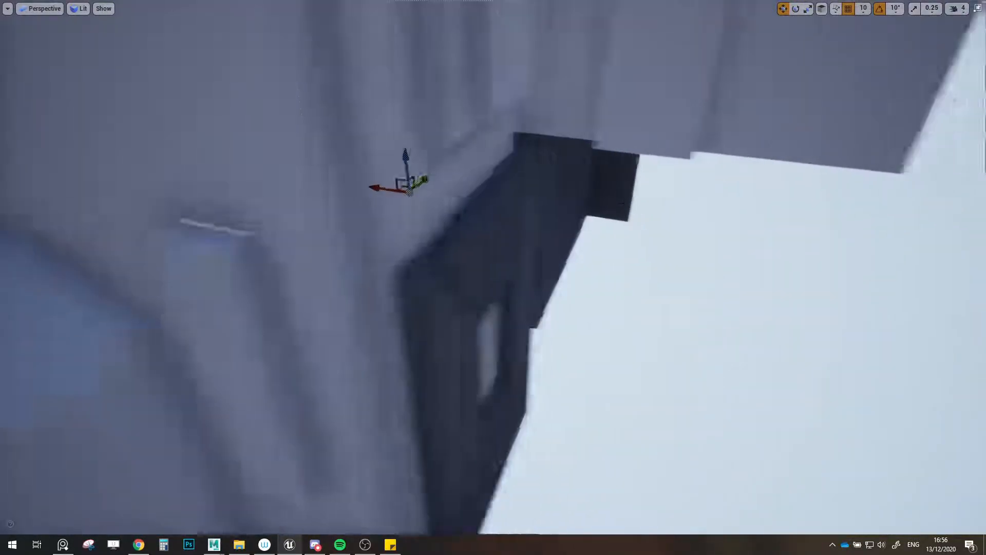
pyautogui.moveTo(419, 190); pyautogui.dragTo(422, 190, button='right')
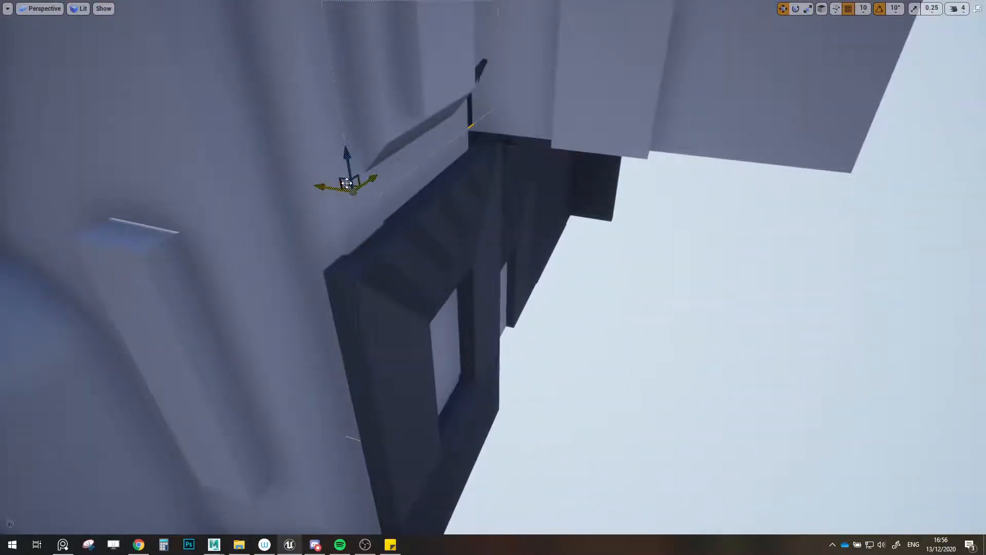
pyautogui.moveTo(347, 183); pyautogui.dragTo(319, 236)
pyautogui.moveTo(392, 265)
pyautogui.mouseDown(button='right')
pyautogui.moveTo(394, 252)
pyautogui.moveTo(355, 241)
pyautogui.moveTo(392, 264)
pyautogui.mouseUp(button='right')
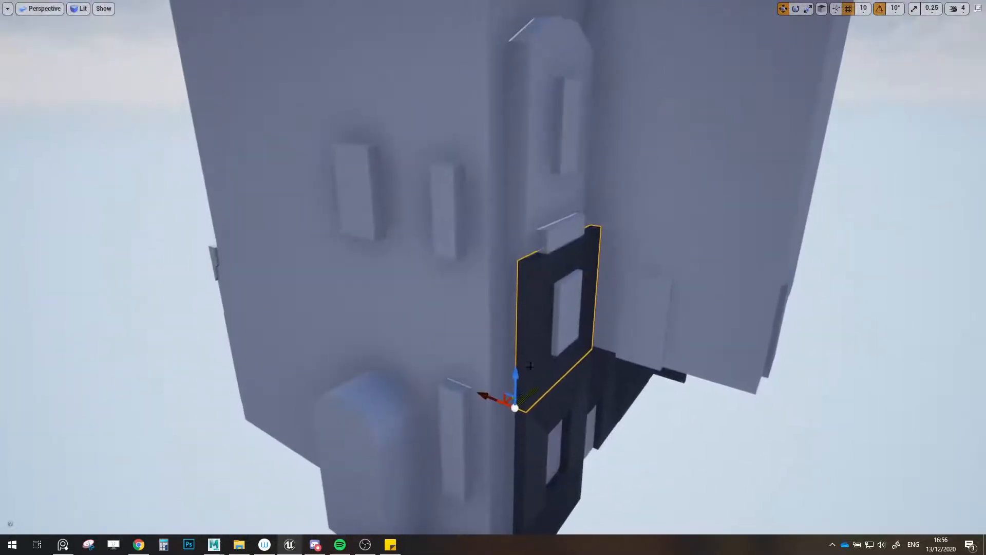
# - Duplicate the full wall piece upward twice to fill the recess above the stair-top door
pyautogui.moveTo(518, 377); pyautogui.dragTo(515, 202)
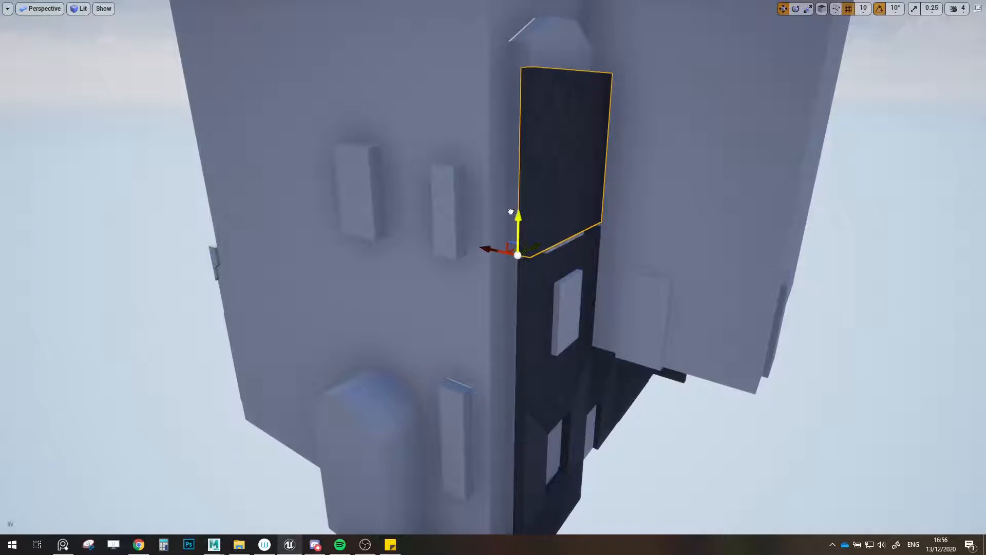
pyautogui.moveTo(515, 216); pyautogui.dragTo(516, 185, button='right')
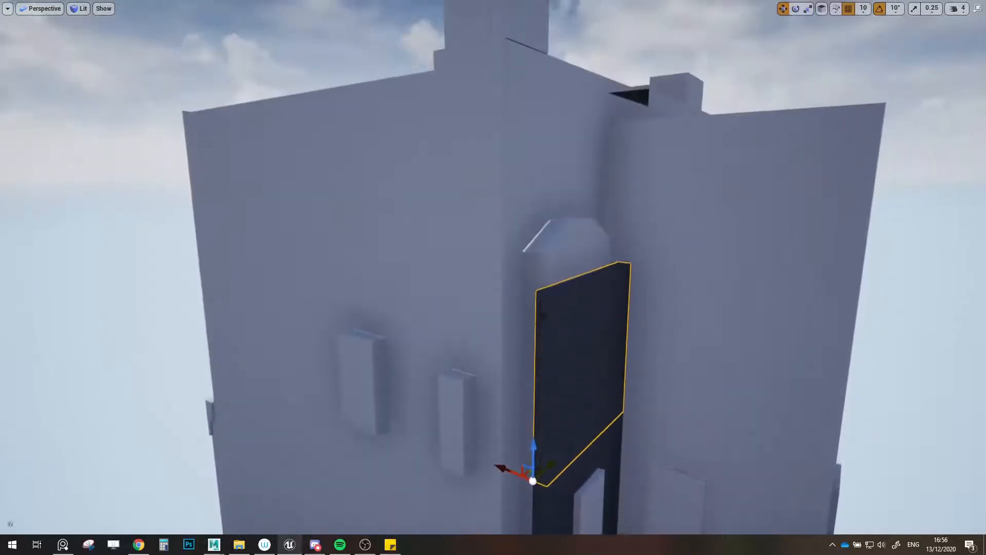
pyautogui.keyDown('alt'); pyautogui.moveTo(537, 438); pyautogui.dragTo(540, 228); pyautogui.keyUp('alt')
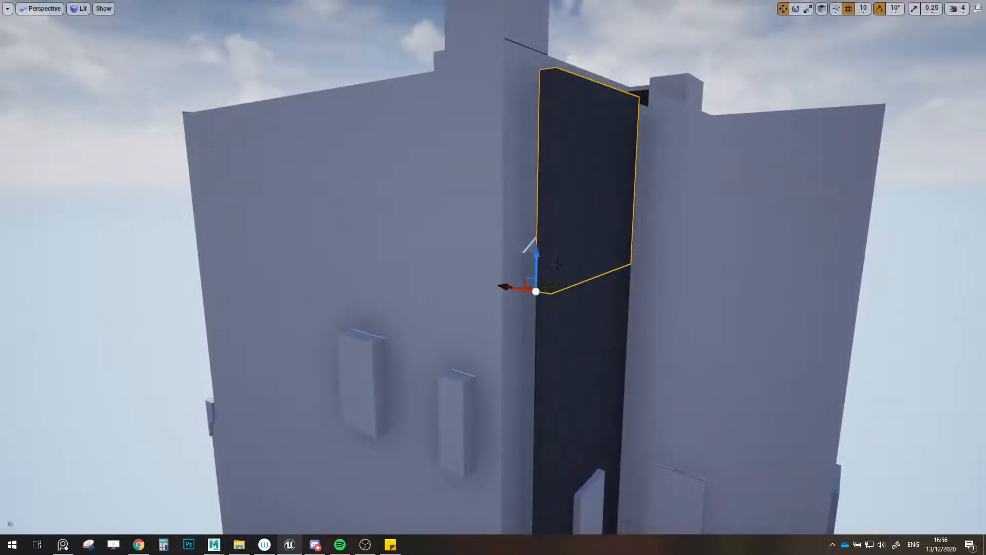
# - Bring a copy of the corner wall piece from the kit into the courtyard and set its location to 0, 0, 0
pyautogui.moveTo(557, 265); pyautogui.dragTo(529, 161, button='right')
pyautogui.click(240, 203)
pyautogui.moveTo(240, 202); pyautogui.dragTo(267, 185, button='right')
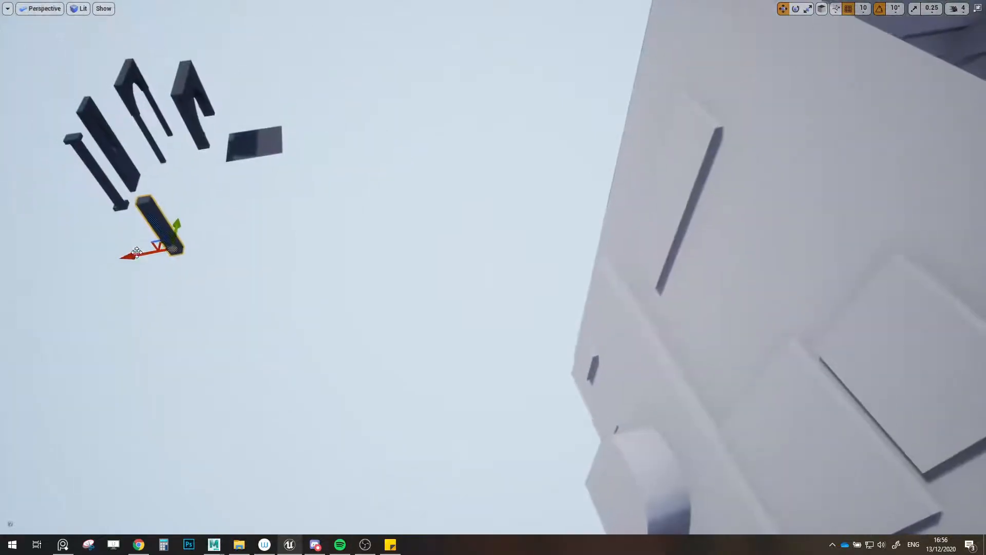
pyautogui.moveTo(473, 272); pyautogui.dragTo(530, 284, button='right')
pyautogui.moveTo(409, 237); pyautogui.dragTo(450, 381)
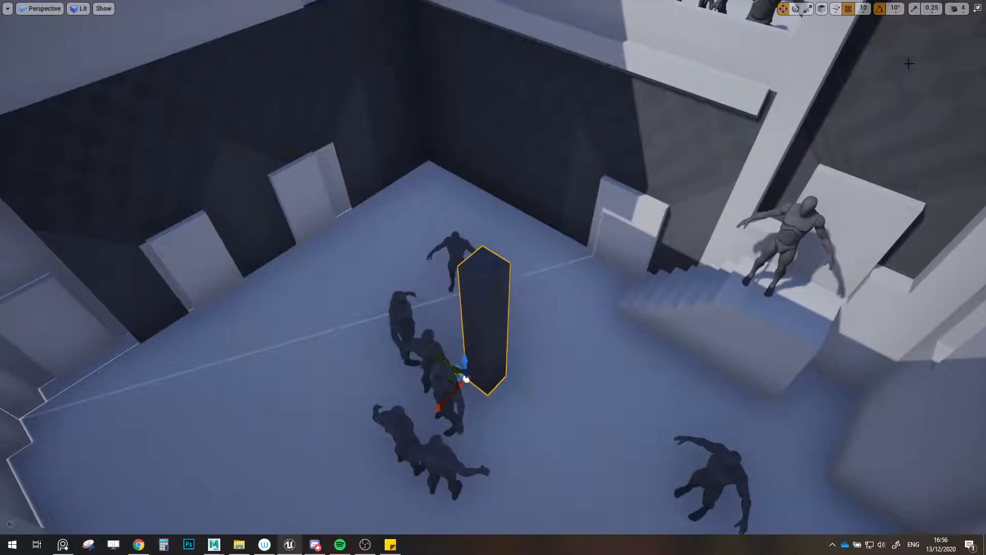
pyautogui.click(979, 11)
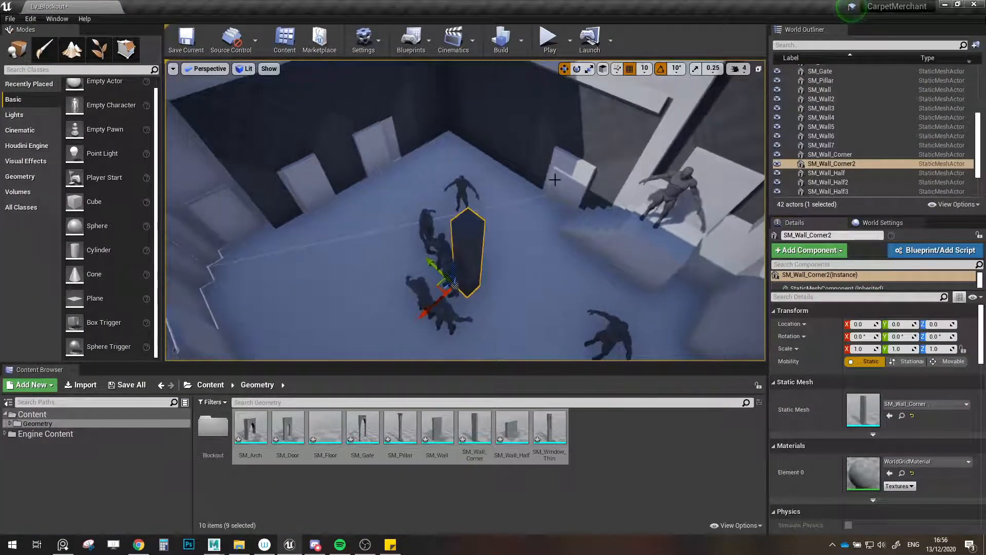
pyautogui.press('F11')
# - Fit the corner wall piece onto the pillar beside the stairs and duplicate it along Y to the recess's opposite side
pyautogui.moveTo(364, 470); pyautogui.dragTo(520, 299)
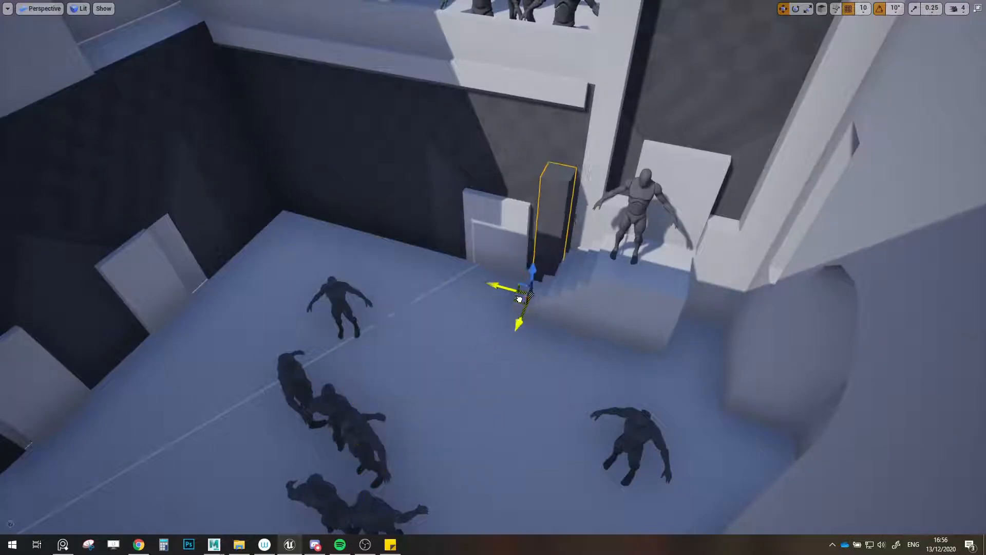
pyautogui.moveTo(553, 291)
pyautogui.mouseDown(button='right')
pyautogui.moveTo(581, 267)
pyautogui.moveTo(547, 288)
pyautogui.mouseUp(button='right')
pyautogui.press('w')
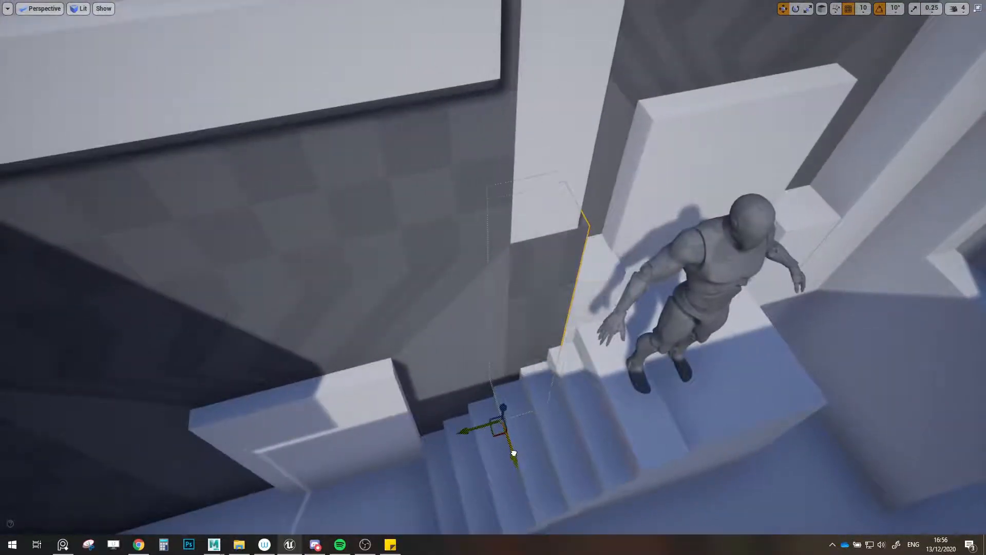
pyautogui.moveTo(520, 442); pyautogui.dragTo(454, 389, button='right')
pyautogui.press('s')
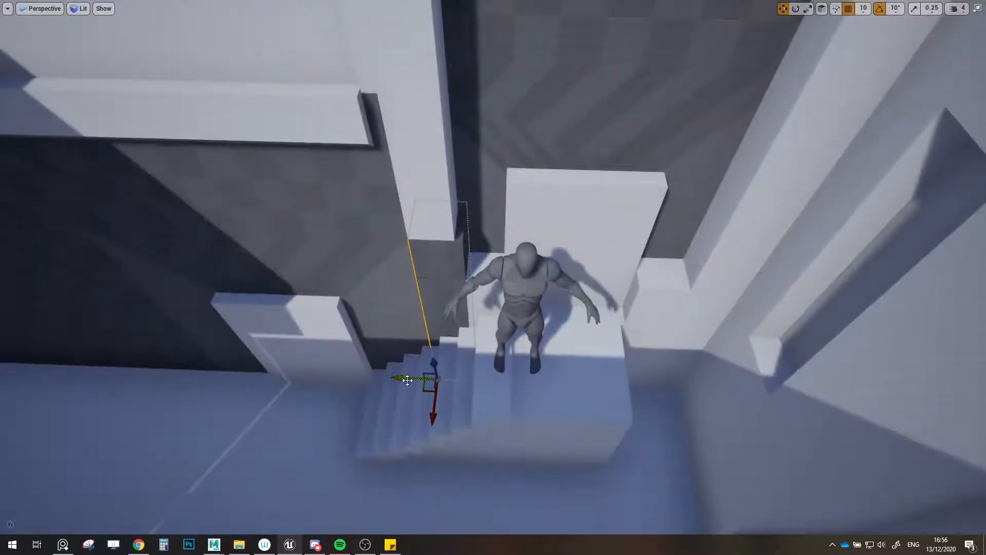
pyautogui.moveTo(483, 375); pyautogui.dragTo(610, 372)
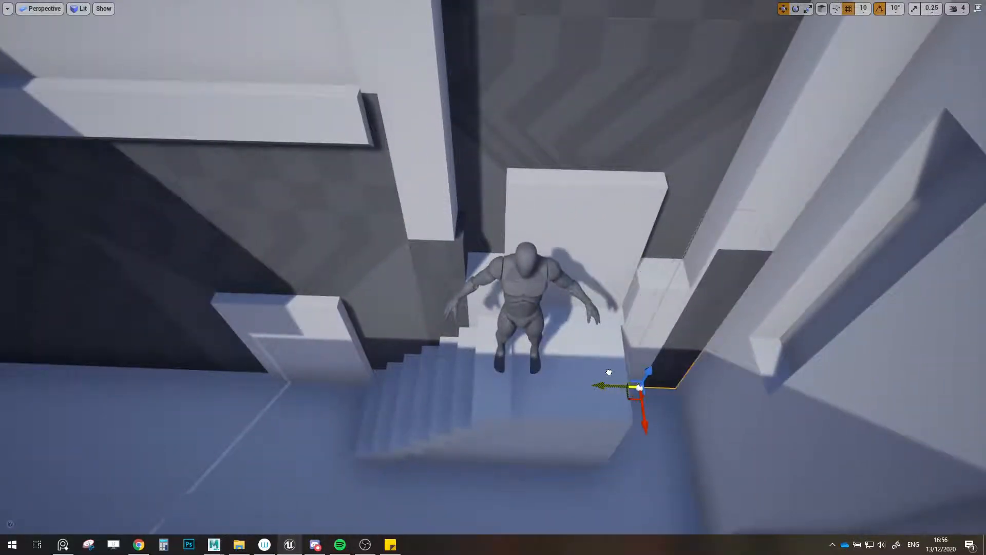
# - Select both corner wall pieces and duplicate the pair upward repeatedly until the columns rise past the recess's arch
pyautogui.keyDown('ctrl'); pyautogui.click(444, 270); pyautogui.keyUp('ctrl')
pyautogui.moveTo(444, 271); pyautogui.dragTo(436, 250, button='right')
pyautogui.keyDown('alt'); pyautogui.moveTo(450, 434); pyautogui.dragTo(439, 213); pyautogui.keyUp('alt')
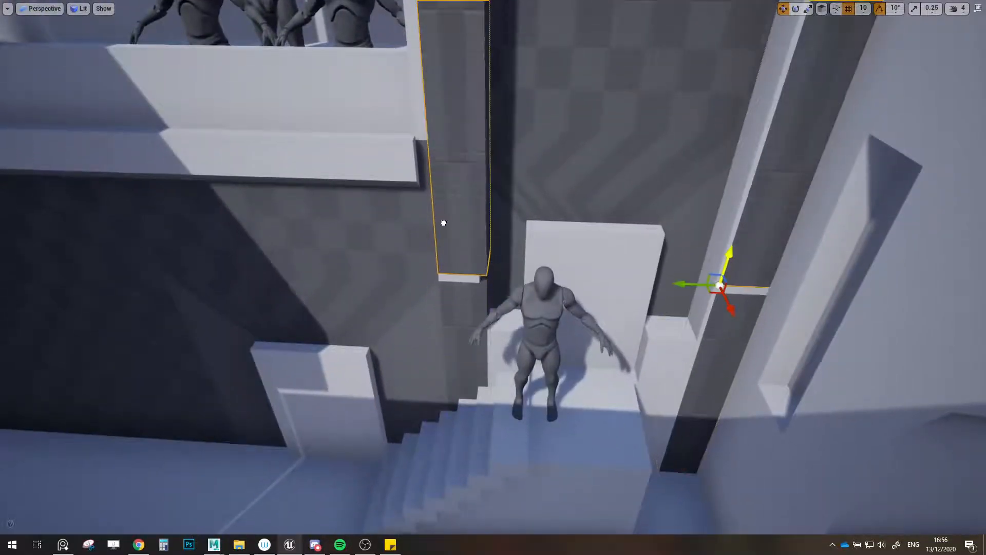
pyautogui.moveTo(445, 233); pyautogui.dragTo(437, 200, button='right')
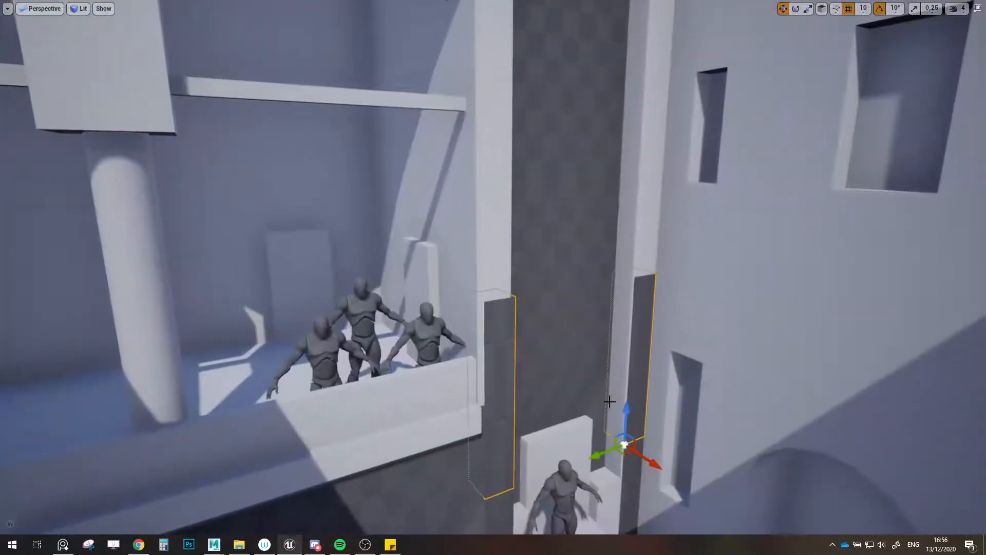
pyautogui.moveTo(627, 407); pyautogui.dragTo(613, 218)
pyautogui.moveTo(612, 279); pyautogui.dragTo(638, 253, button='right')
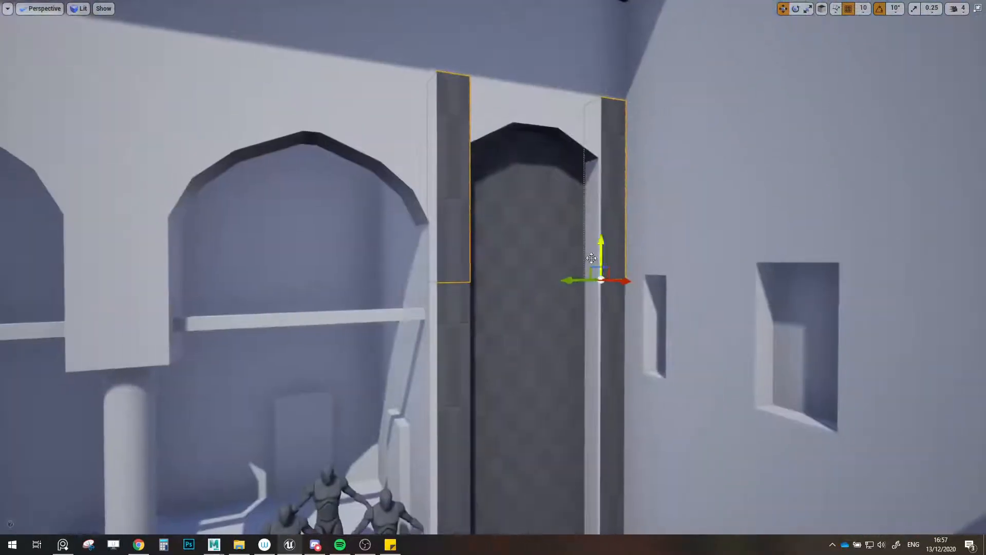
pyautogui.moveTo(602, 245); pyautogui.dragTo(594, 66)
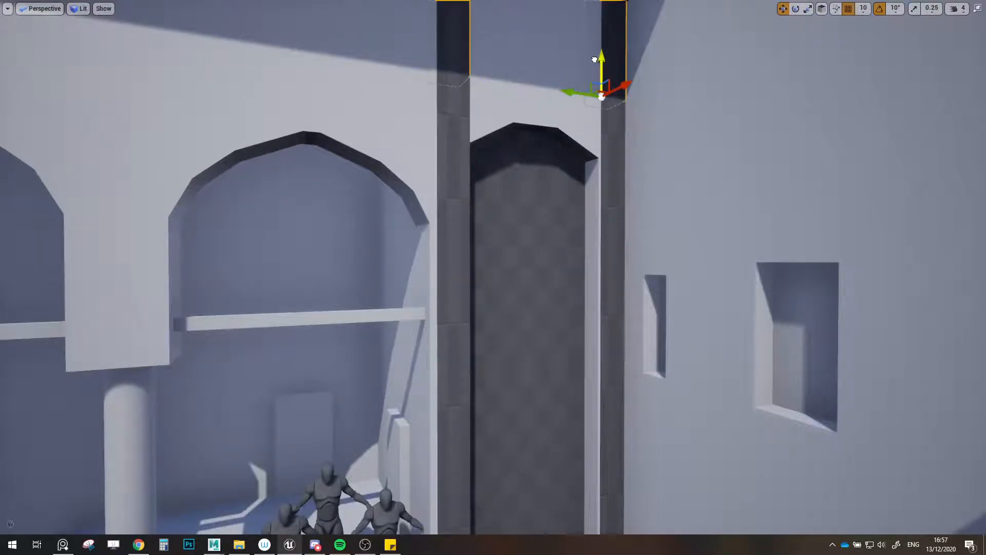
pyautogui.moveTo(595, 59); pyautogui.dragTo(551, 127, button='right')
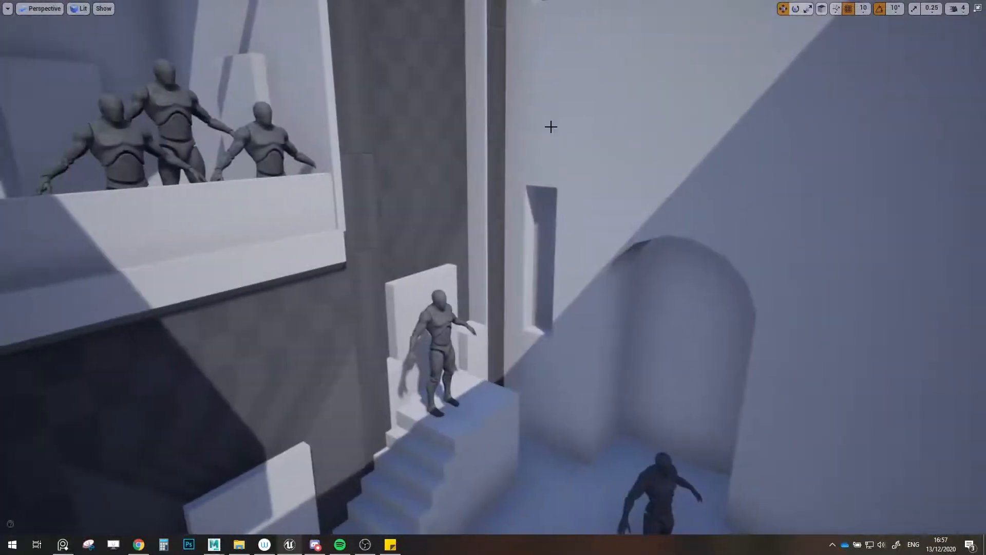
# - Bring the thin window wall piece from the kit into the courtyard and set its location to 0, 0, 0
pyautogui.moveTo(550, 169); pyautogui.dragTo(546, 88, button='right')
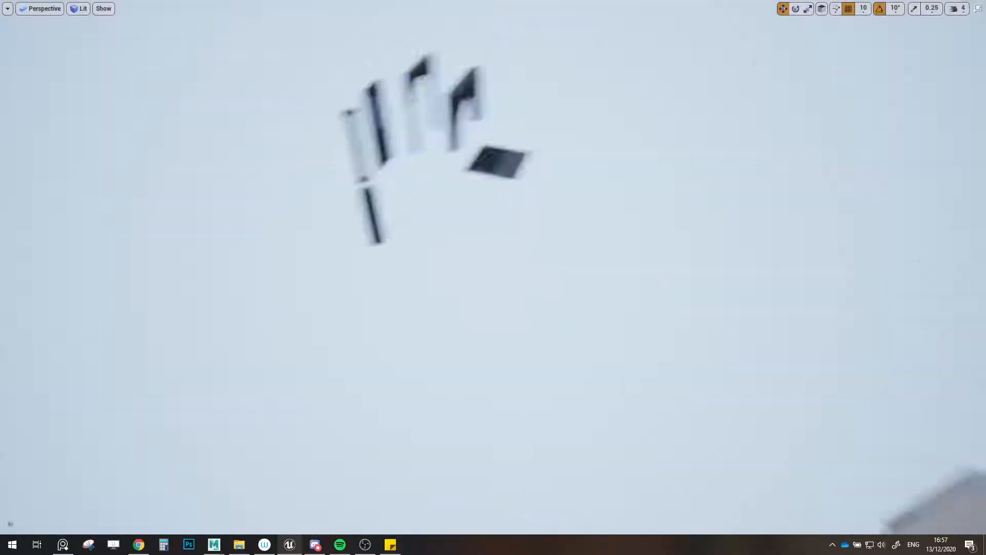
pyautogui.click(370, 145)
pyautogui.moveTo(370, 145); pyautogui.dragTo(415, 159, button='right')
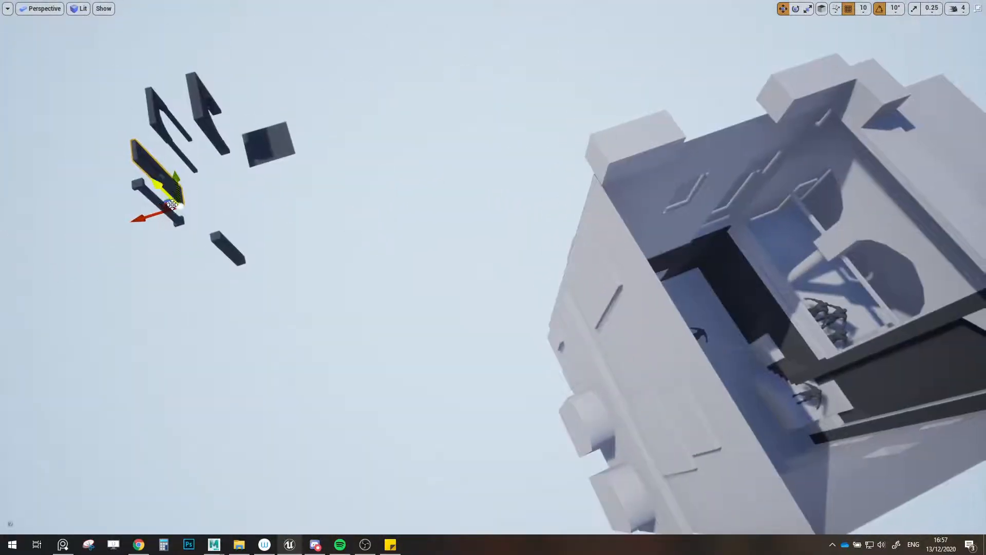
pyautogui.press('f')
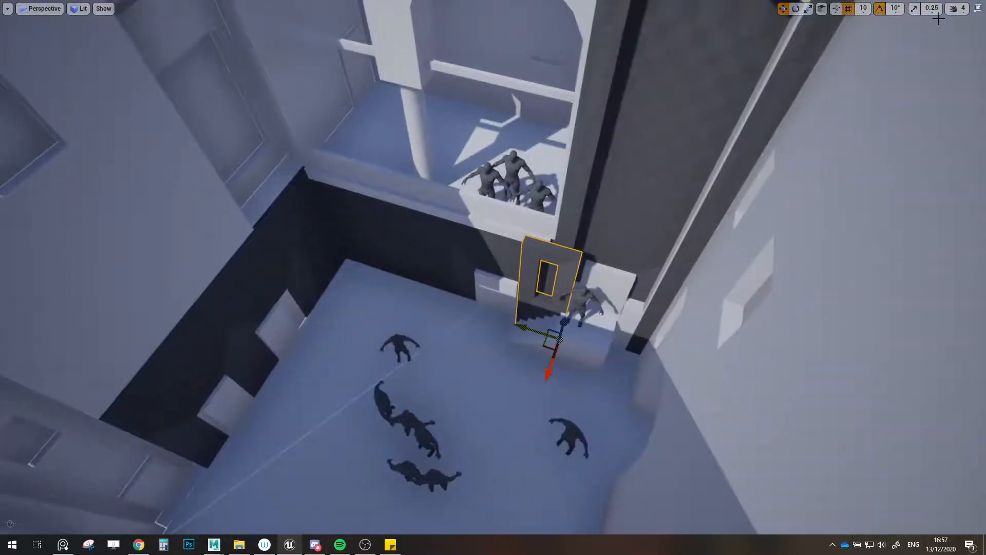
pyautogui.click(978, 9)
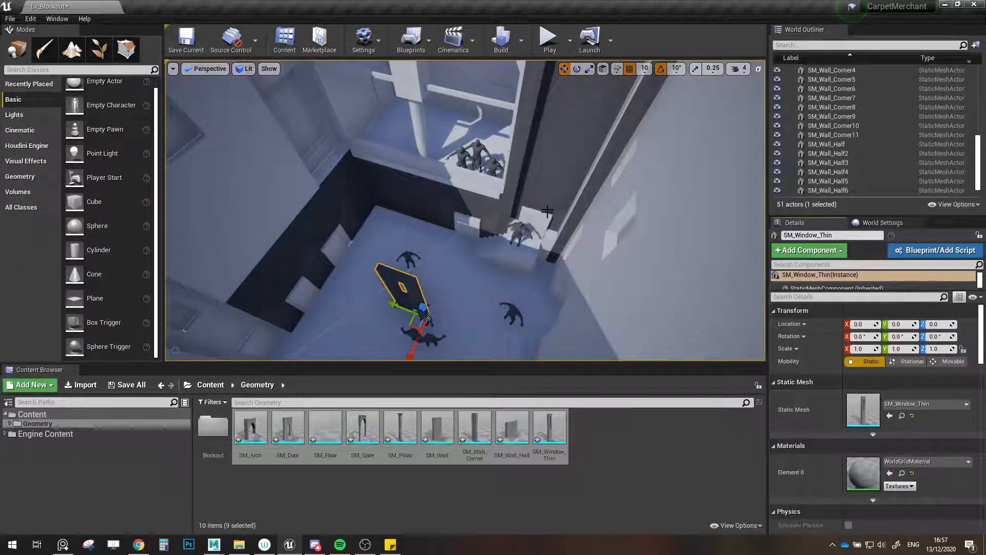
pyautogui.press('s')
pyautogui.moveTo(548, 211)
pyautogui.mouseDown(button='right')
pyautogui.moveTo(516, 213)
pyautogui.moveTo(519, 223)
pyautogui.moveTo(532, 227)
pyautogui.moveTo(545, 211)
pyautogui.mouseUp(button='right')
pyautogui.press('w')
pyautogui.press('w')
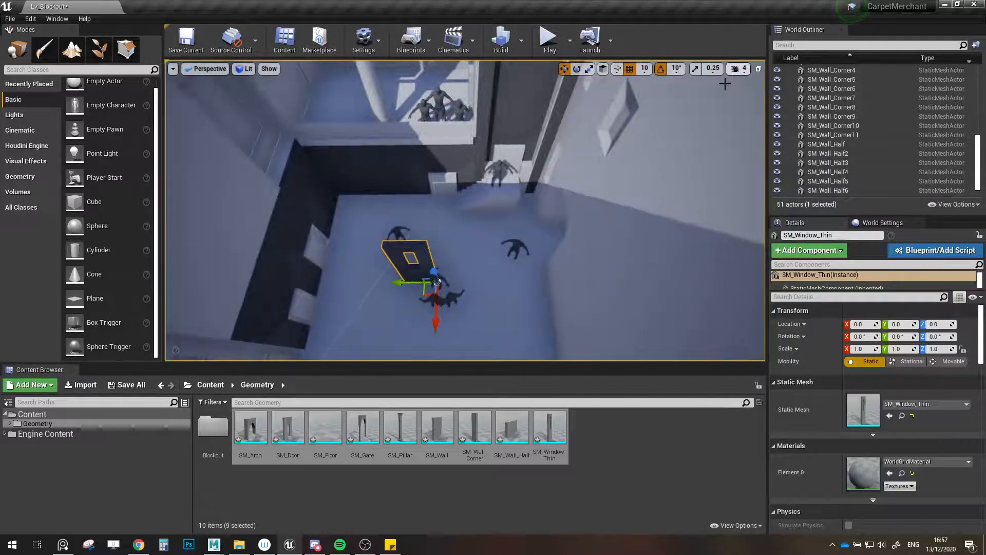
# - Turn the thin window wall piece to run along the side wall and fit it against the corner column beside the stairs
pyautogui.press('F11')
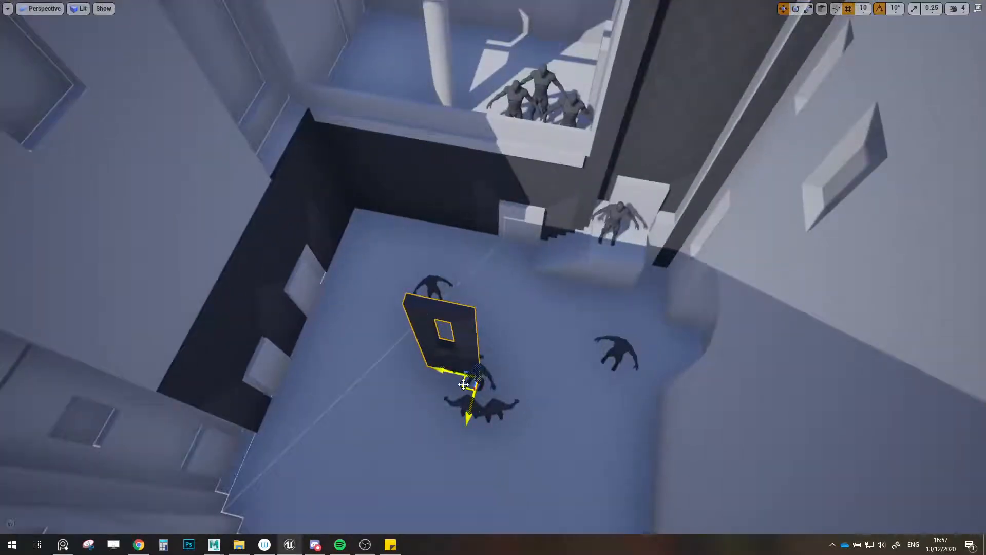
pyautogui.moveTo(464, 384); pyautogui.dragTo(660, 297)
pyautogui.moveTo(659, 297); pyautogui.dragTo(563, 354, button='right')
pyautogui.press('w')
pyautogui.press('e')
pyautogui.moveTo(469, 359)
pyautogui.mouseDown()
pyautogui.moveTo(455, 365)
pyautogui.moveTo(529, 318)
pyautogui.moveTo(453, 362)
pyautogui.mouseUp()
pyautogui.moveTo(462, 325); pyautogui.dragTo(392, 308)
pyautogui.moveTo(392, 309); pyautogui.dragTo(355, 311, button='right')
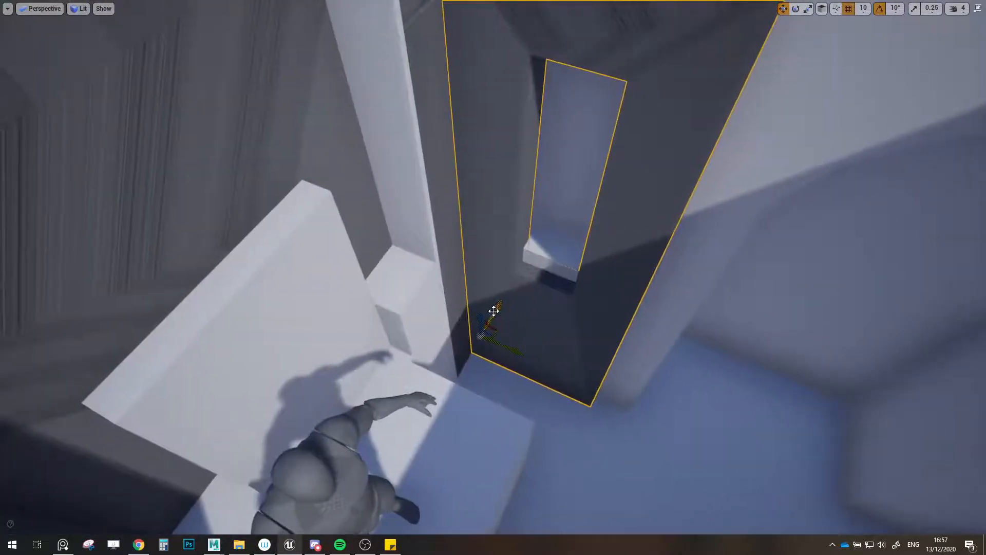
pyautogui.moveTo(493, 312); pyautogui.dragTo(500, 301)
# - Select the arch, floor, gate, pillar and corner wall kit pieces outside the building and set their location to 0, 0, 0
pyautogui.press('s')
pyautogui.moveTo(517, 308); pyautogui.dragTo(383, 280, button='right')
pyautogui.press('s')
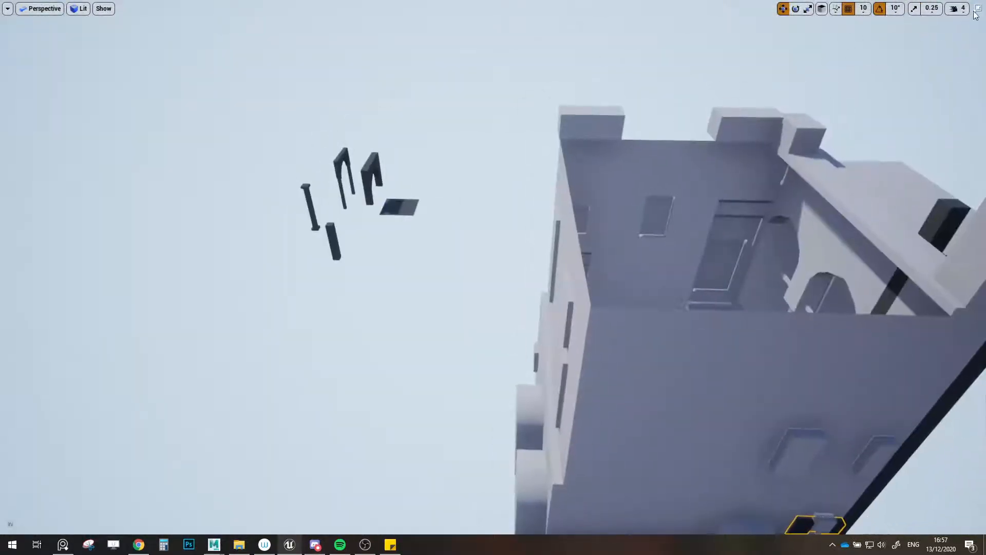
pyautogui.click(977, 9)
pyautogui.moveTo(427, 177); pyautogui.dragTo(448, 180, button='right')
pyautogui.press('e')
pyautogui.click(330, 150)
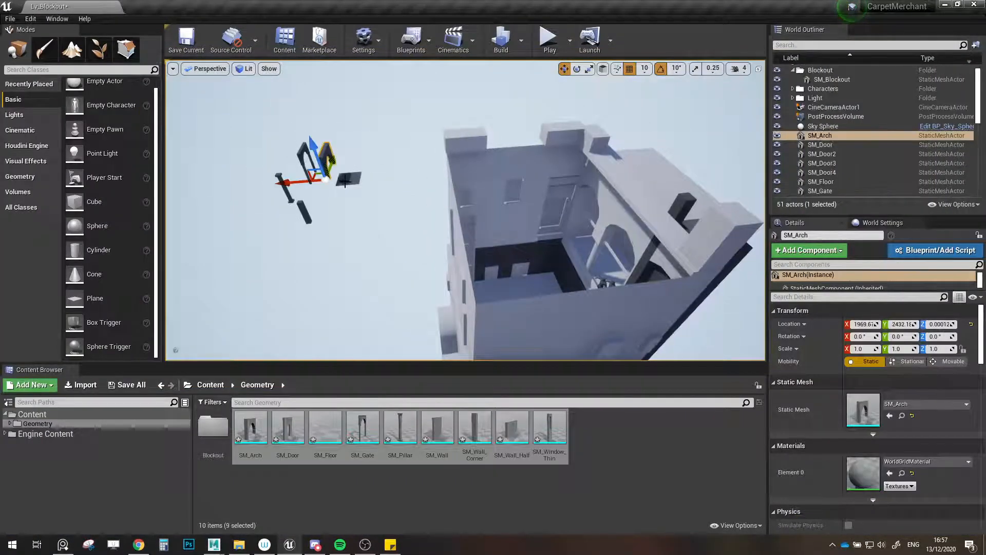
pyautogui.keyDown('ctrl'); pyautogui.click(345, 180); pyautogui.keyUp('ctrl')
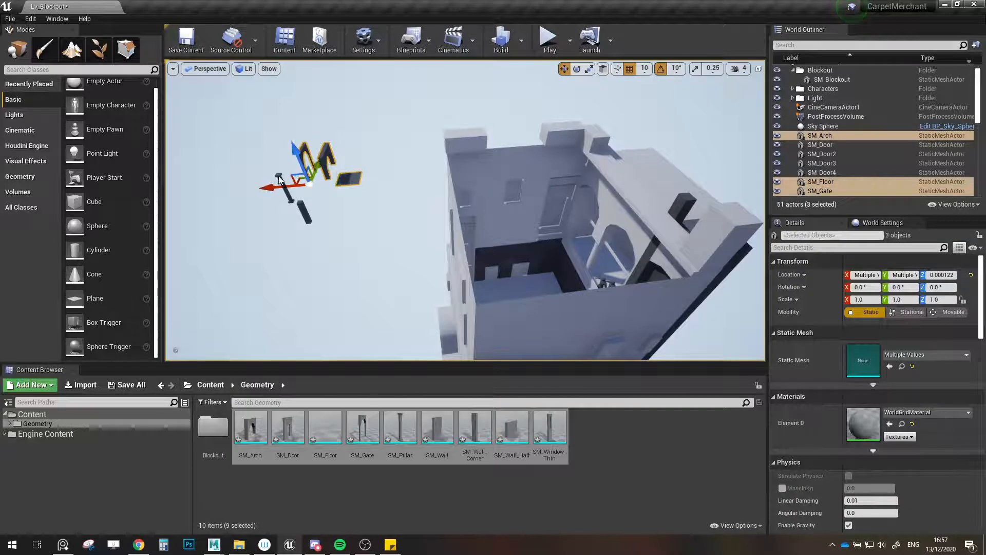
pyautogui.keyDown('ctrl'); pyautogui.click(305, 210); pyautogui.keyUp('ctrl')
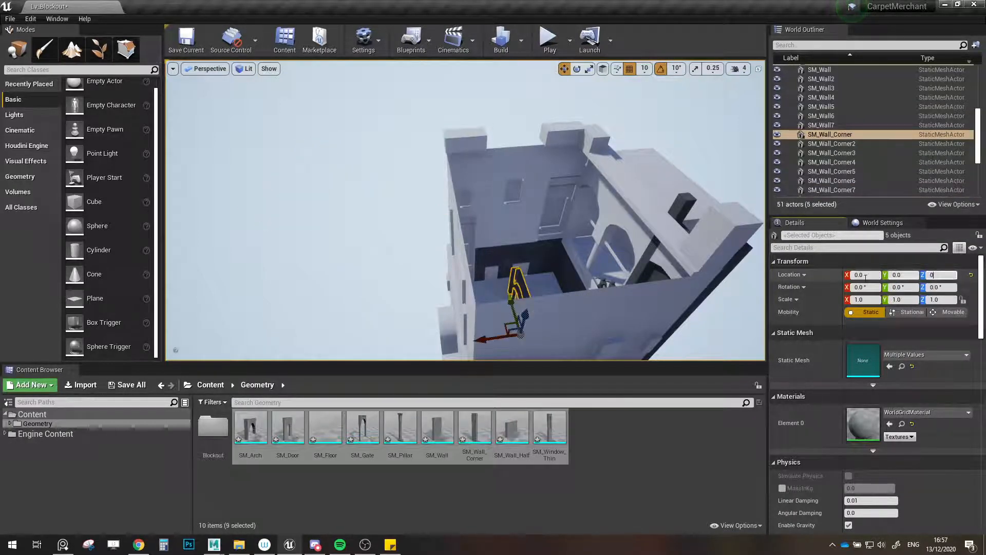
pyautogui.press('Return')
# - Move the overlapping kit pieces back outside the building and spread the arch, gate and pillar apart
pyautogui.moveTo(559, 247); pyautogui.dragTo(557, 262, button='right')
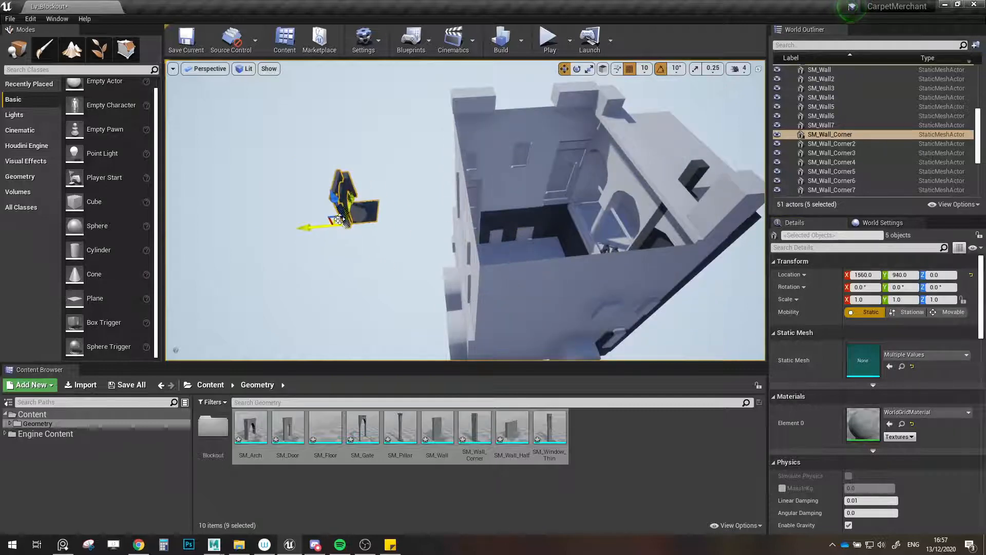
pyautogui.click(338, 221)
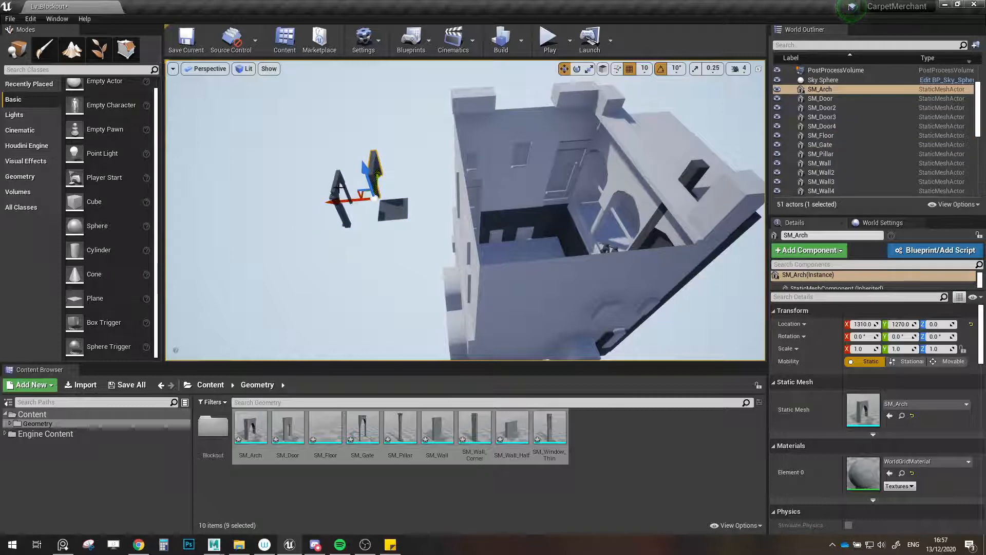
pyautogui.click(335, 219)
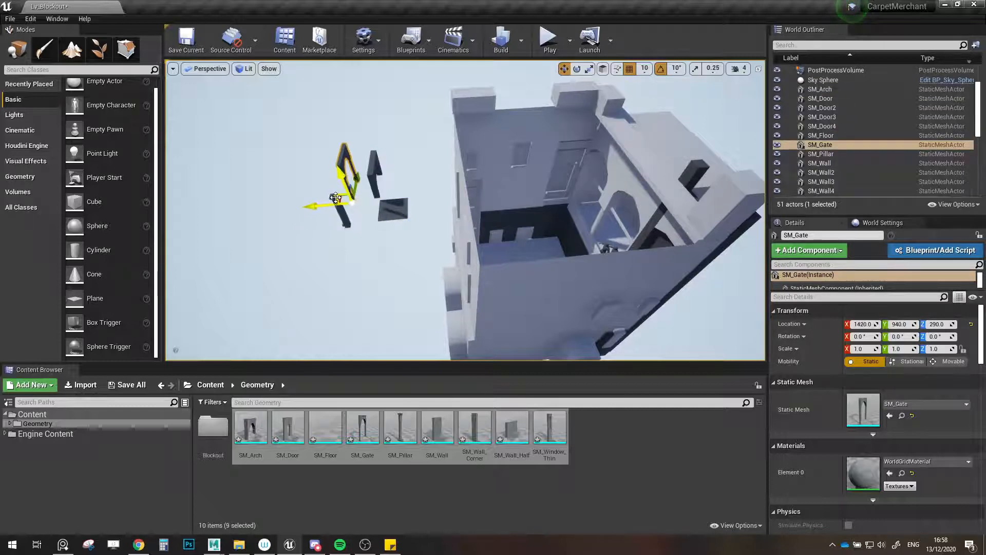
pyautogui.click(345, 219)
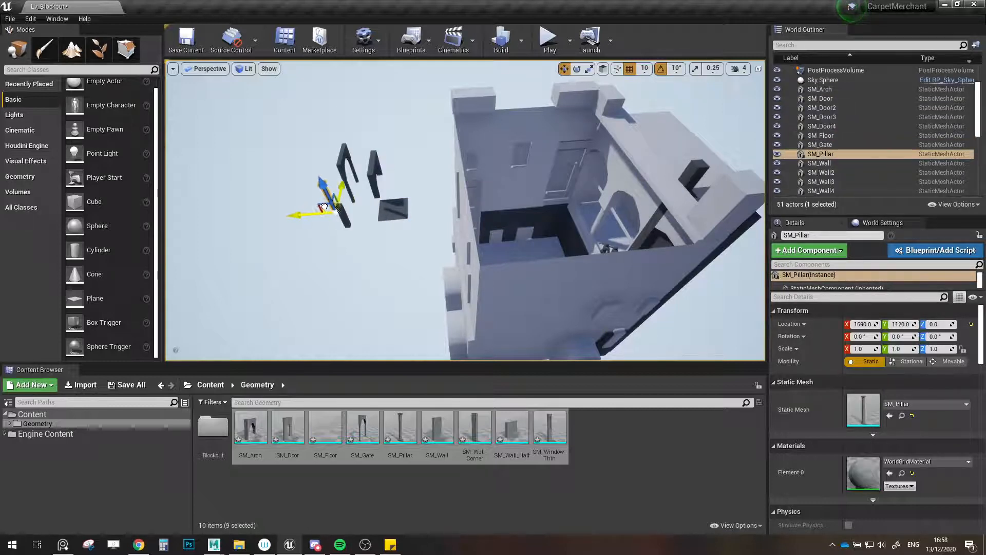
# - Bring the gate piece from the kit into the courtyard and lower it to the floor in front of the stairs
pyautogui.press('F11')
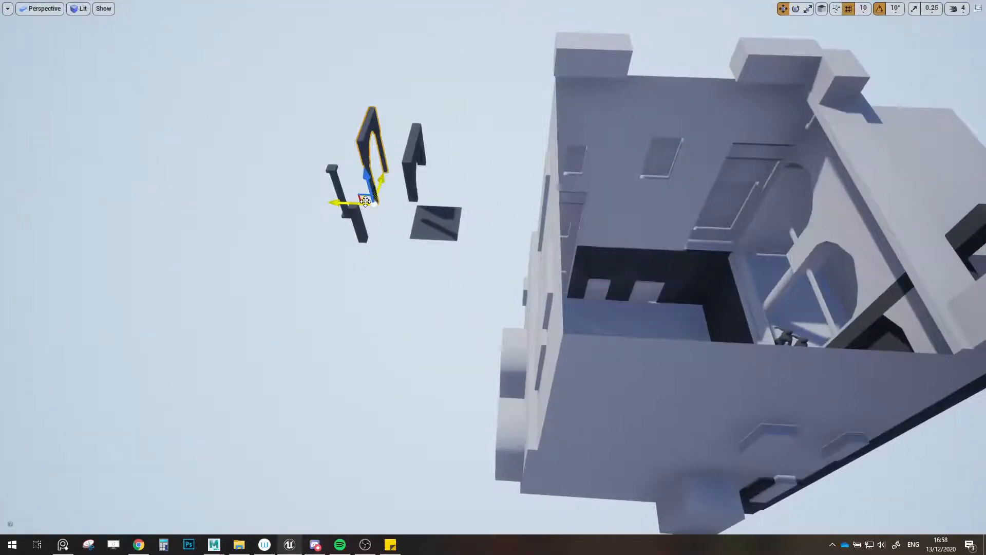
pyautogui.moveTo(366, 201); pyautogui.dragTo(700, 410)
pyautogui.press('f')
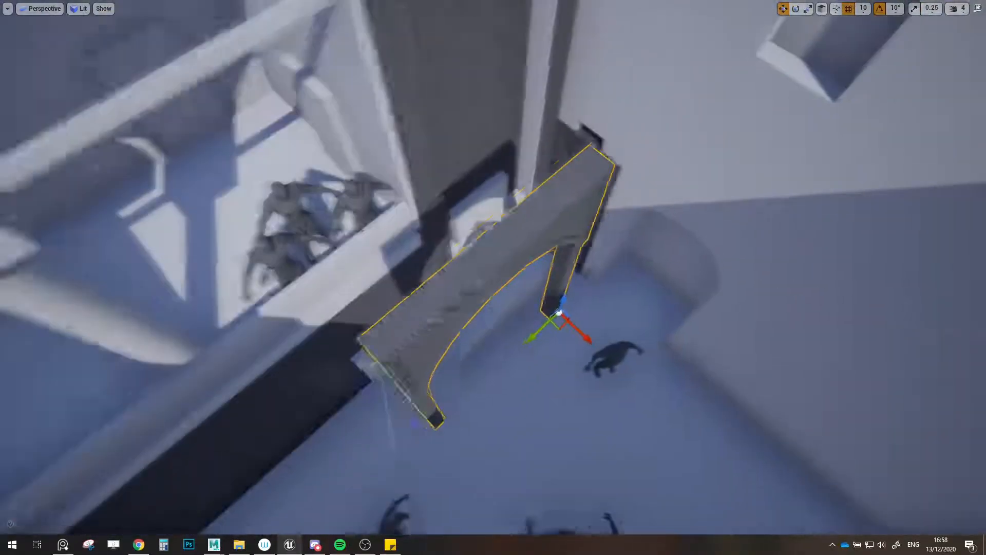
pyautogui.moveTo(502, 326); pyautogui.dragTo(434, 276, button='right')
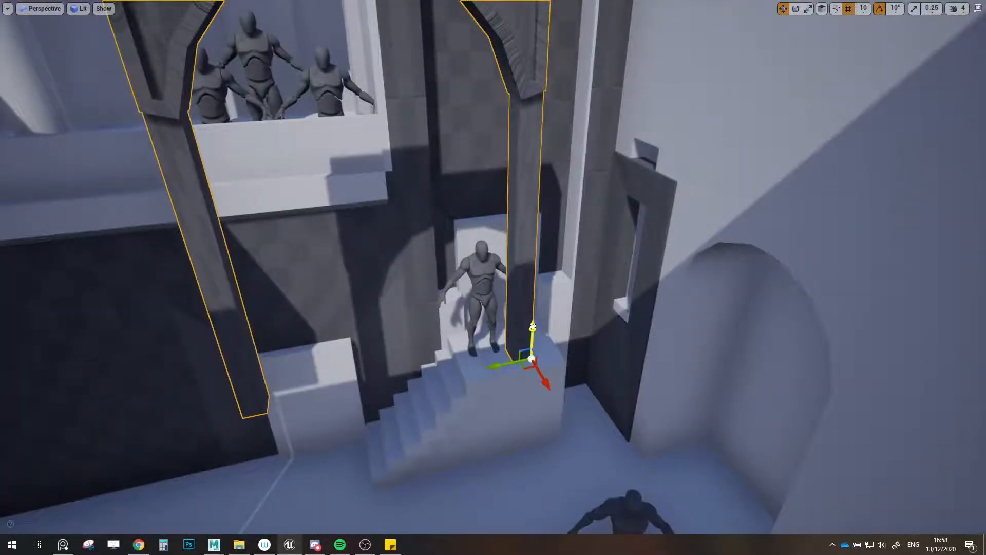
pyautogui.moveTo(532, 326); pyautogui.dragTo(521, 506)
pyautogui.press('f')
# - Rotate the gate piece parallel to the side wall and fit it around the arched recess, flush with the thin window piece
pyautogui.press('e')
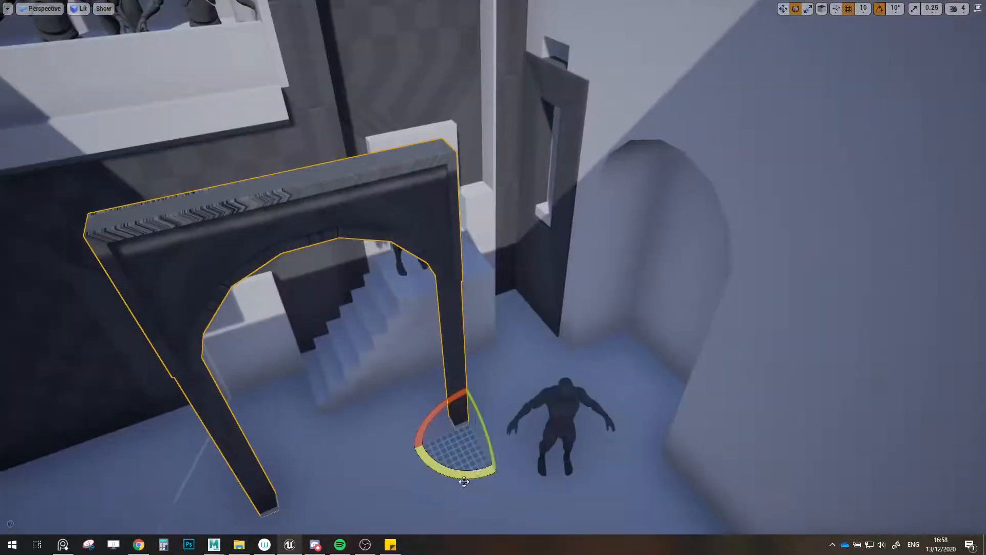
pyautogui.moveTo(464, 481); pyautogui.dragTo(506, 459)
pyautogui.press('w')
pyautogui.press('f')
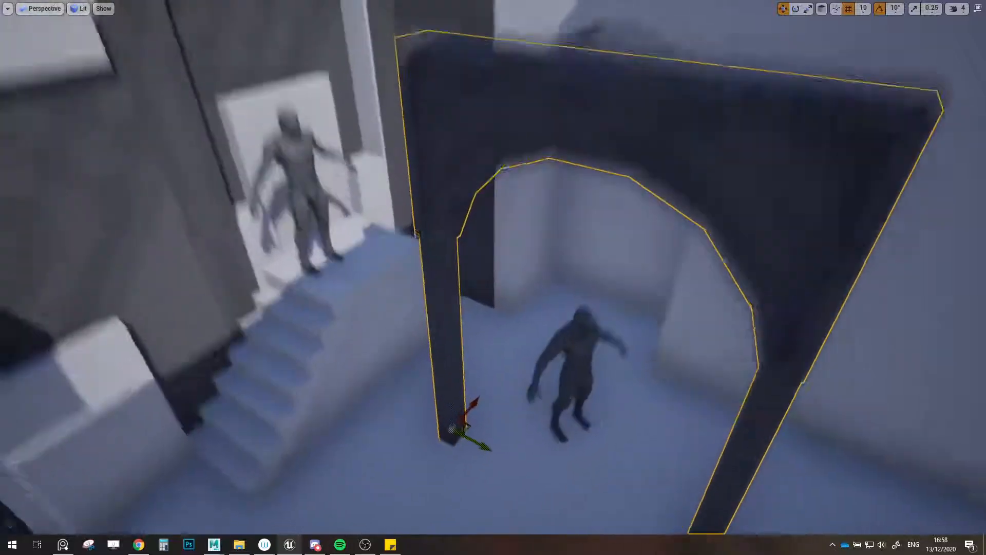
pyautogui.moveTo(380, 396); pyautogui.dragTo(381, 339, button='right')
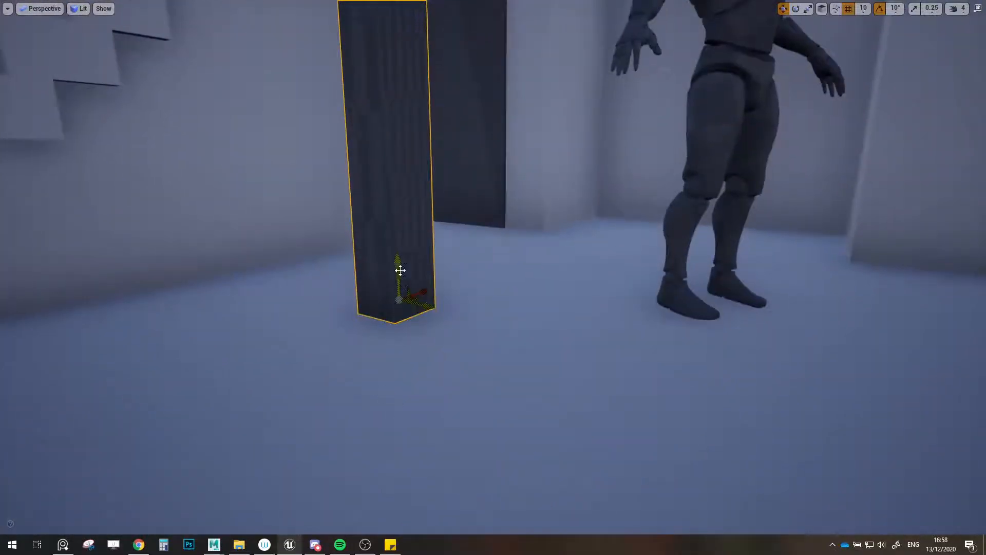
pyautogui.moveTo(400, 270); pyautogui.dragTo(403, 336, button='right')
pyautogui.moveTo(526, 339); pyautogui.dragTo(534, 218)
pyautogui.moveTo(534, 217); pyautogui.dragTo(516, 291, button='right')
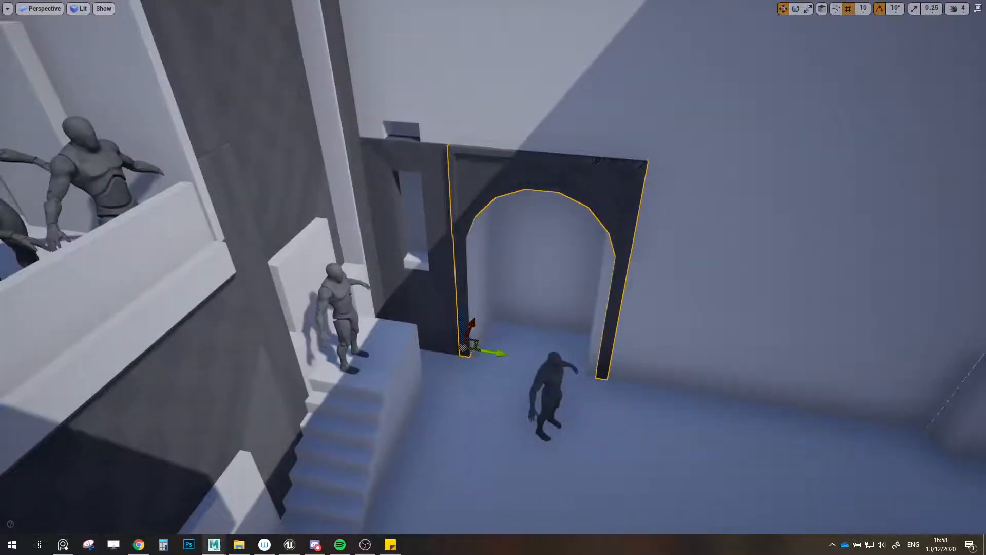
pyautogui.moveTo(640, 290); pyautogui.dragTo(603, 298, button='right')
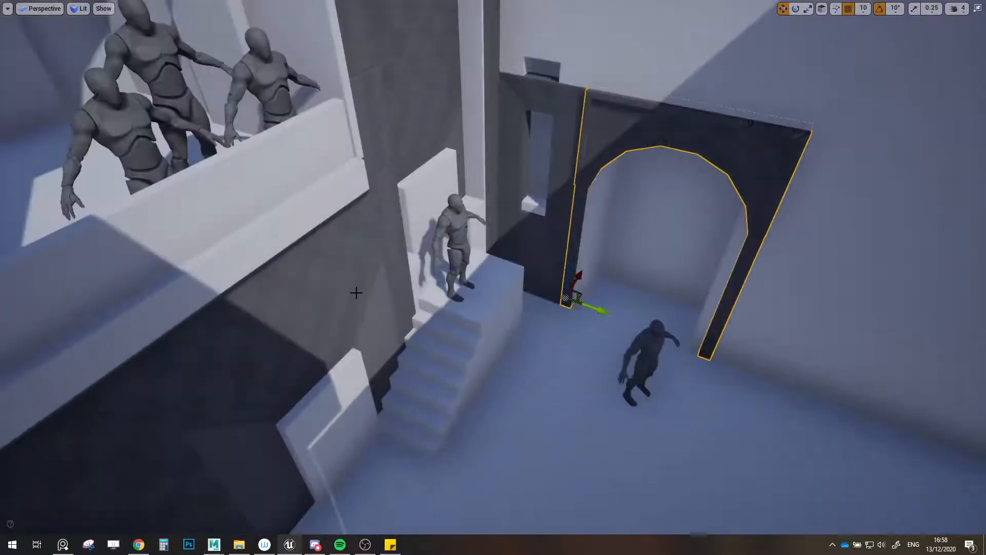
pyautogui.click(356, 292)
pyautogui.moveTo(358, 294); pyautogui.dragTo(422, 358, button='right')
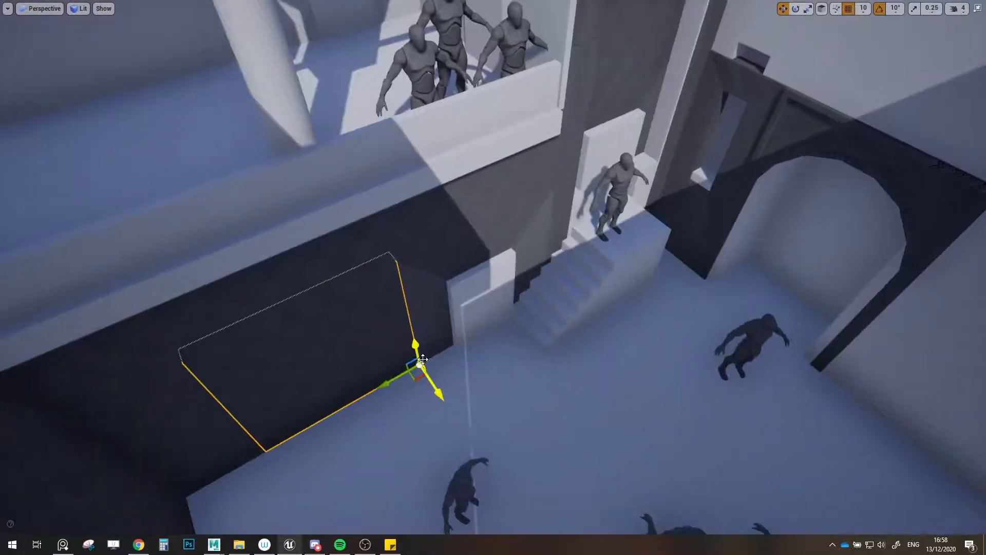
pyautogui.moveTo(417, 377); pyautogui.dragTo(697, 364)
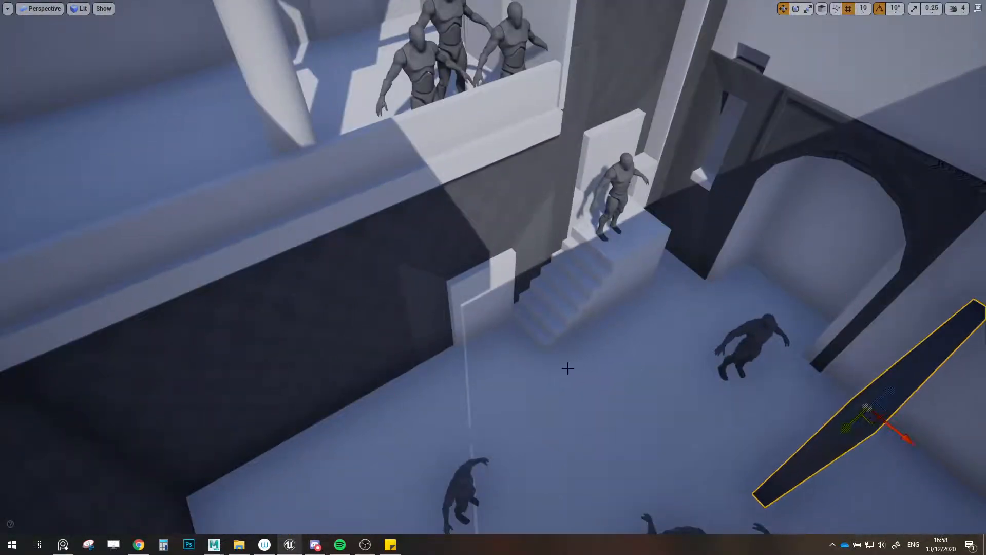
pyautogui.hotkey('ctrl', 'z')
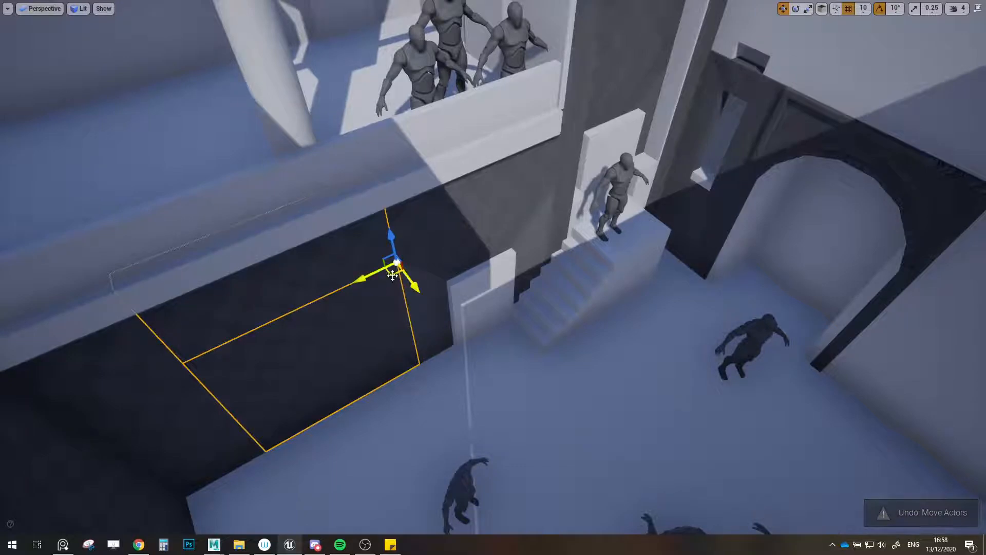
# - Duplicate the stacked wall and half-wall pair across the courtyard and rotate the copies to run along the side wall
pyautogui.keyDown('alt'); pyautogui.moveTo(392, 275); pyautogui.dragTo(870, 355); pyautogui.keyUp('alt')
pyautogui.moveTo(871, 355); pyautogui.dragTo(941, 350, button='right')
pyautogui.press('e')
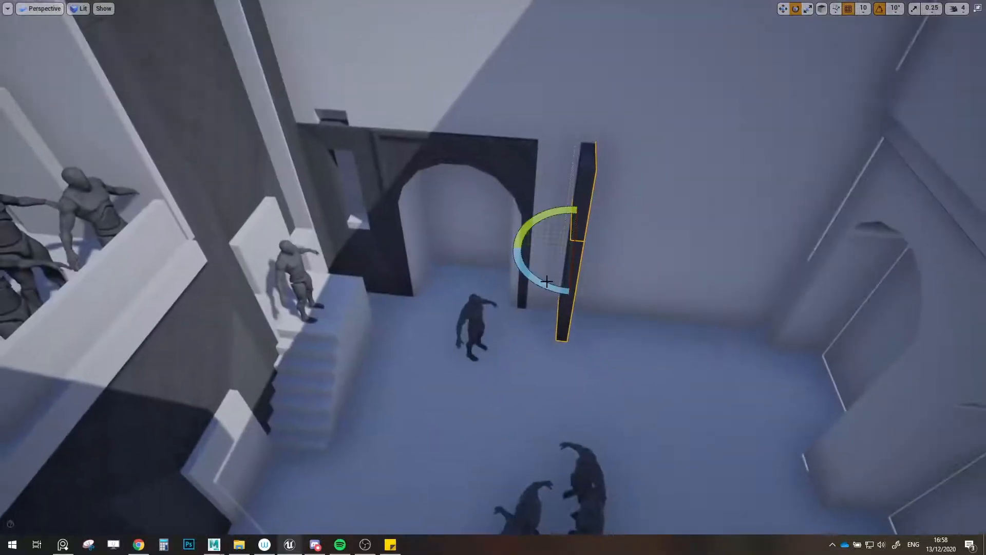
pyautogui.moveTo(547, 281); pyautogui.dragTo(592, 253)
pyautogui.press('w')
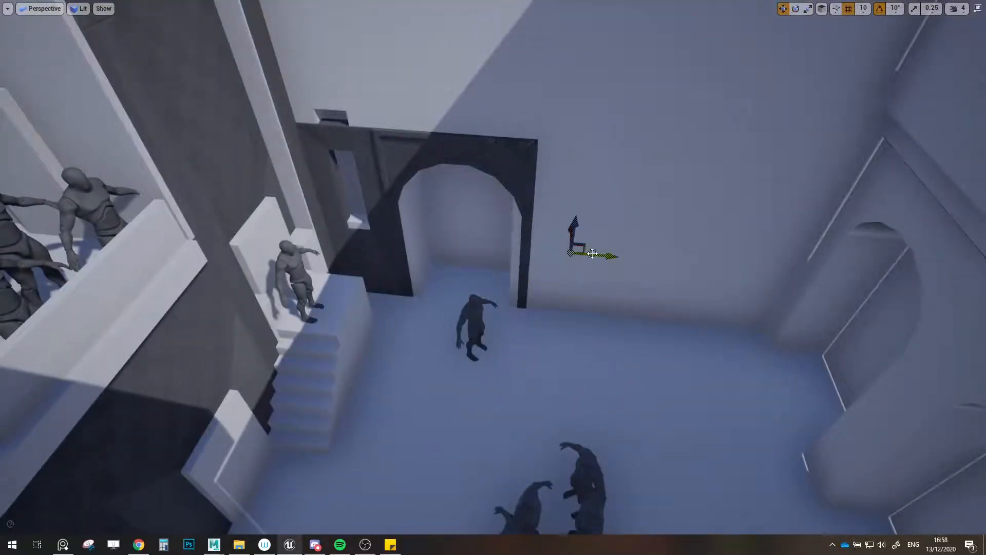
# - Fit the wall and half-wall pair flush beside the gate piece and duplicate it along Y to the far corner
pyautogui.moveTo(624, 272); pyautogui.dragTo(506, 253, button='right')
pyautogui.moveTo(432, 286); pyautogui.dragTo(420, 300)
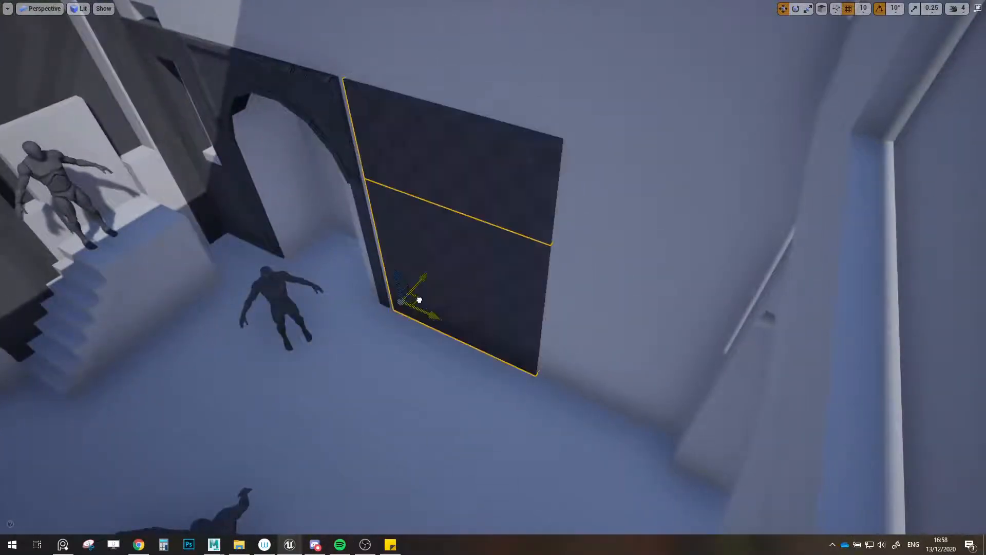
pyautogui.moveTo(434, 305); pyautogui.dragTo(476, 339, button='right')
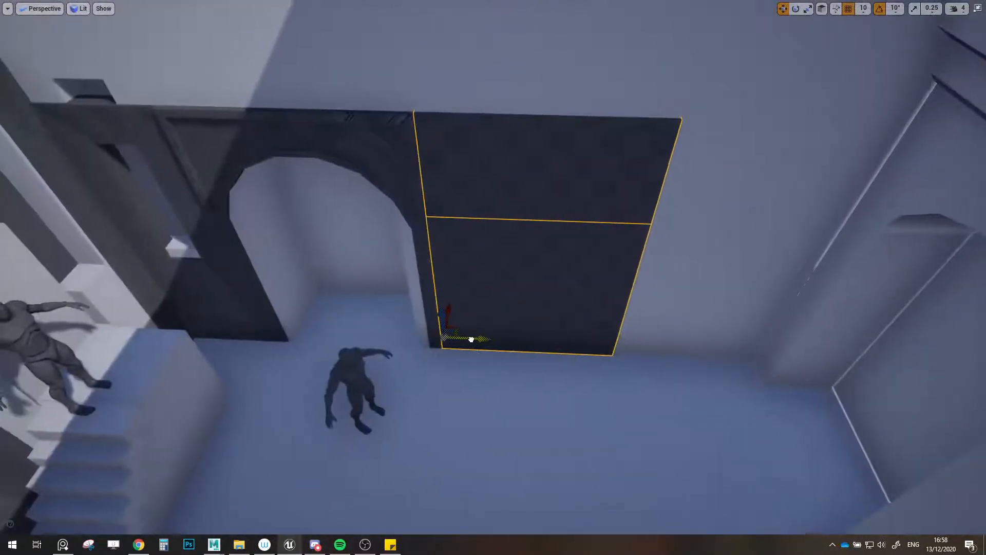
pyautogui.moveTo(476, 337); pyautogui.dragTo(647, 336)
pyautogui.moveTo(647, 336); pyautogui.dragTo(589, 431, button='right')
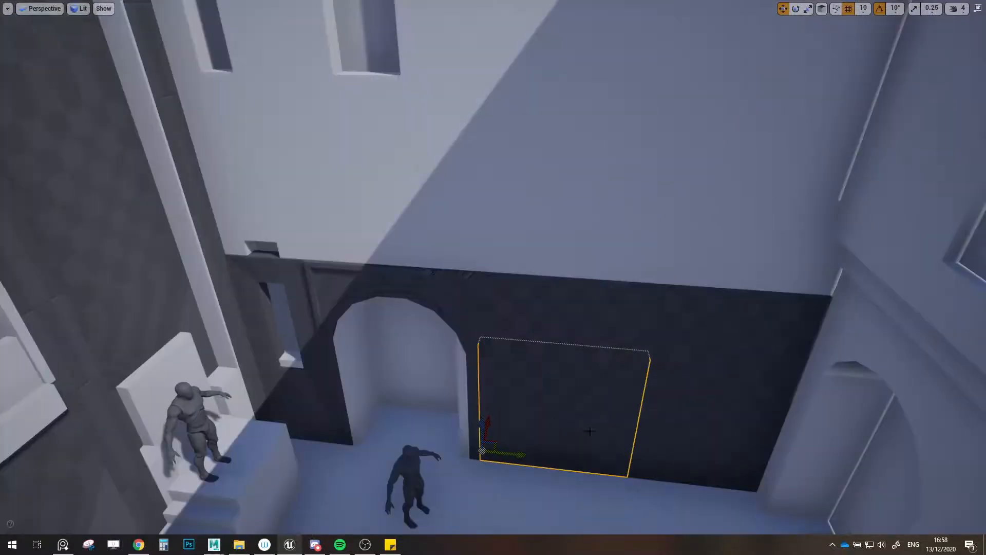
# - Duplicate the full wall piece up above the half walls and along the side wall until the row also covers the gate
pyautogui.moveTo(484, 428); pyautogui.dragTo(486, 229)
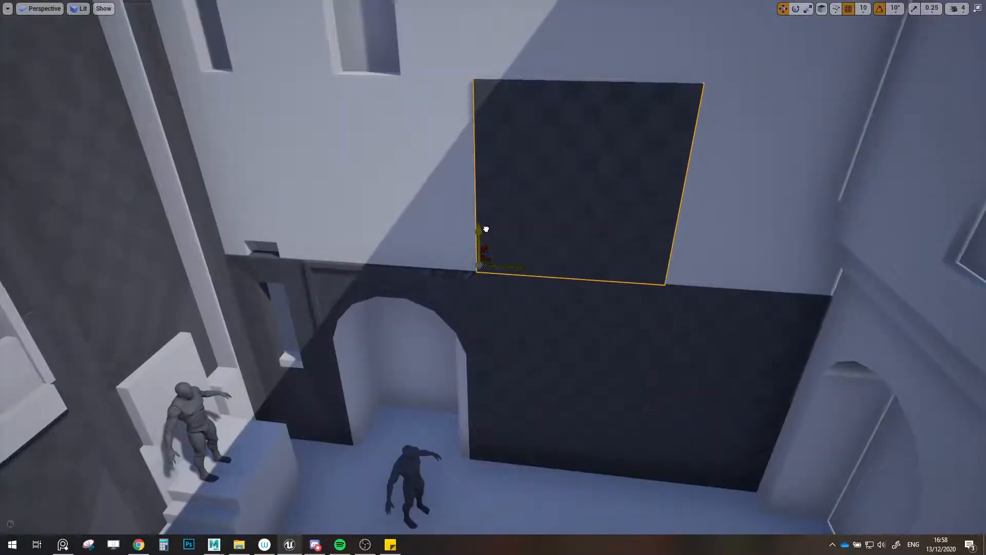
pyautogui.moveTo(506, 269); pyautogui.dragTo(346, 253)
pyautogui.moveTo(346, 253); pyautogui.dragTo(308, 257, button='right')
pyautogui.moveTo(570, 301); pyautogui.dragTo(571, 301, button='right')
pyautogui.press('a')
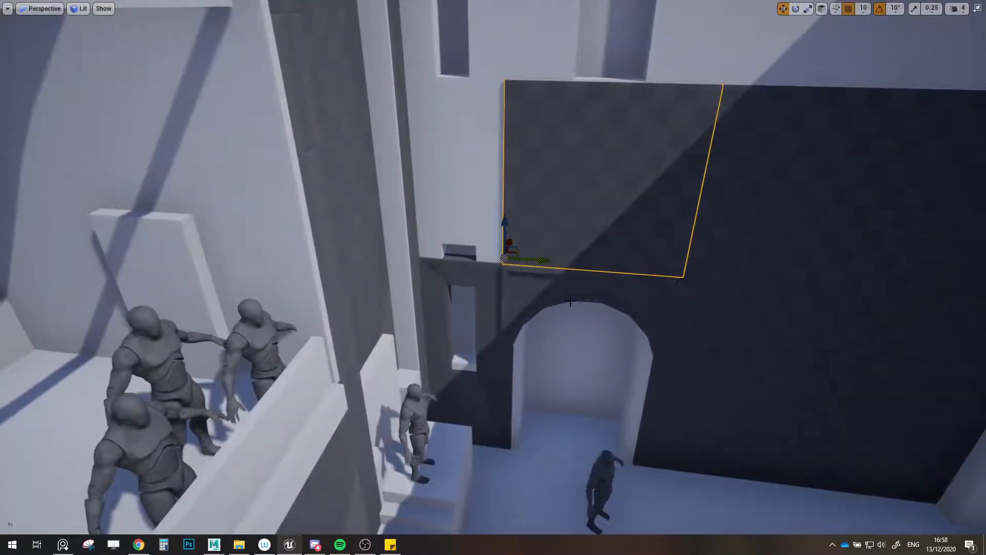
# - Duplicate the thin window wall piece upward onto the level above, beside the upper row of walls
pyautogui.click(444, 330)
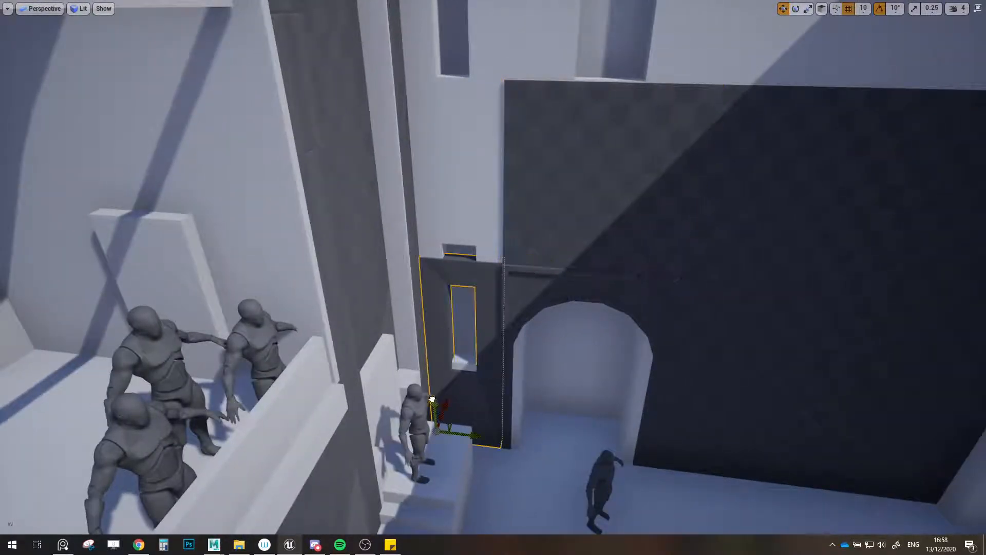
pyautogui.moveTo(432, 399); pyautogui.dragTo(416, 210)
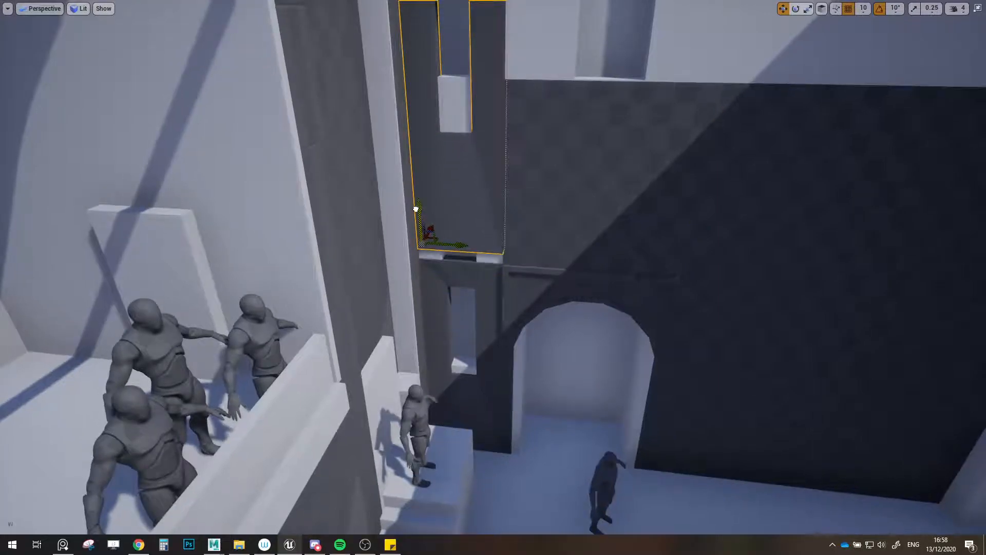
pyautogui.press('w')
pyautogui.moveTo(494, 240); pyautogui.dragTo(494, 240, button='right')
pyautogui.press('s')
# - Duplicate the two half-wall pieces on the side wall upward so they sit on top of the upper wall row
pyautogui.click(702, 352)
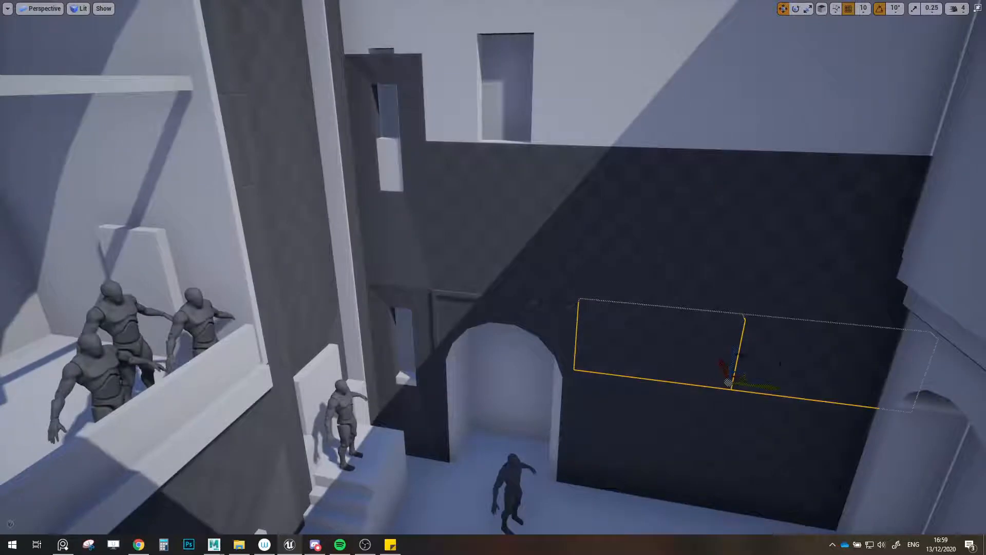
pyautogui.moveTo(736, 359); pyautogui.dragTo(725, 106)
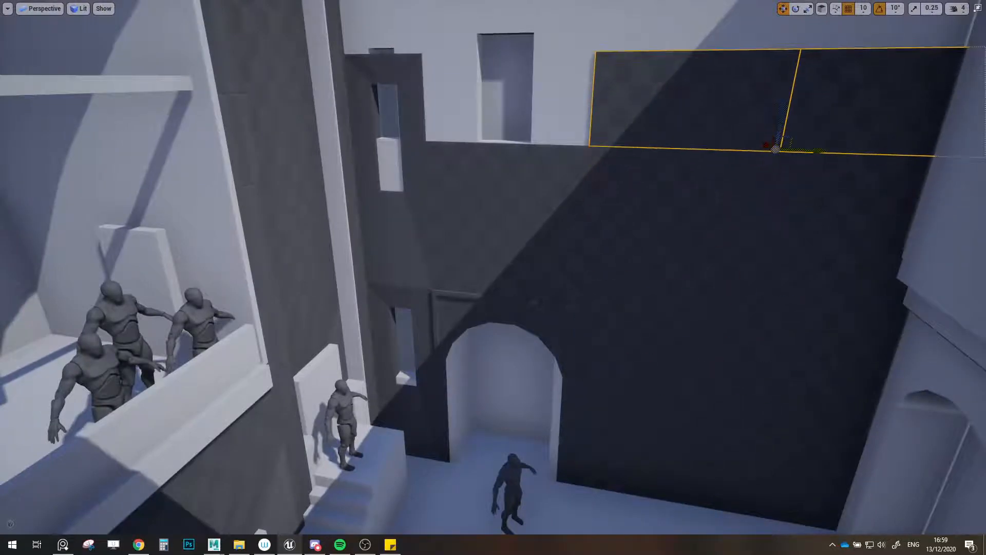
pyautogui.press('Escape')
# - Inspect the joins between the gate piece and the neighbouring wall and half-wall pieces up close
pyautogui.press('w')
pyautogui.moveTo(605, 235); pyautogui.dragTo(605, 234, button='right')
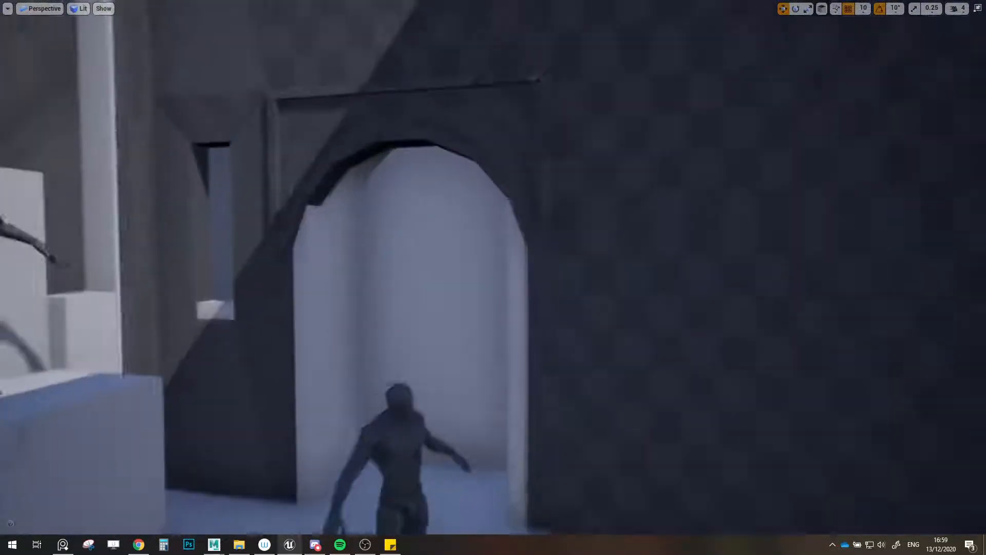
pyautogui.moveTo(571, 193); pyautogui.dragTo(570, 193, button='right')
pyautogui.click(574, 201)
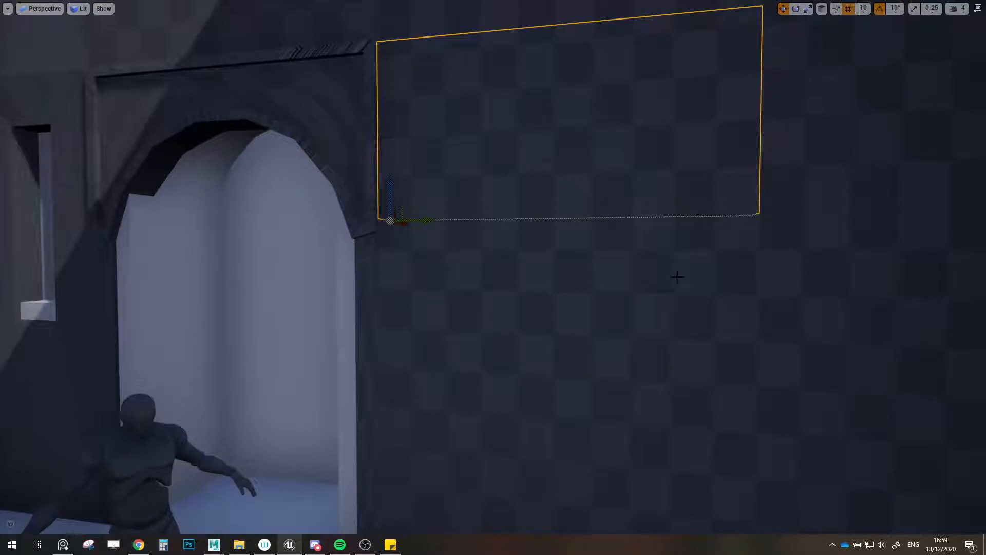
pyautogui.moveTo(661, 279); pyautogui.dragTo(661, 279, button='right')
pyautogui.press('Escape')
pyautogui.moveTo(524, 284); pyautogui.dragTo(525, 283, button='right')
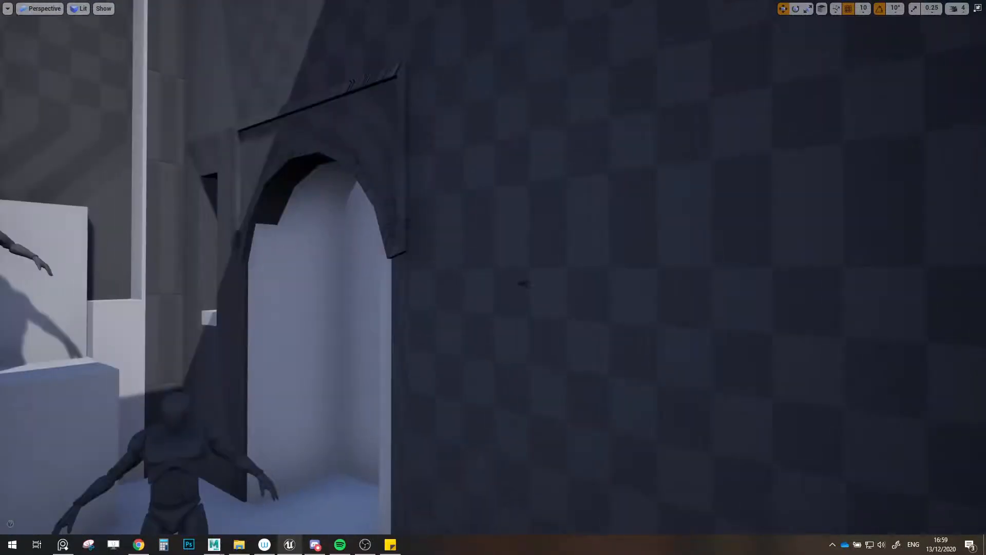
# - Examine the wall and half-wall pieces beside the gate by selecting them individually
pyautogui.press('s')
pyautogui.moveTo(564, 332); pyautogui.dragTo(565, 333, button='right')
pyautogui.moveTo(615, 245); pyautogui.dragTo(615, 244, button='right')
pyautogui.click(510, 377)
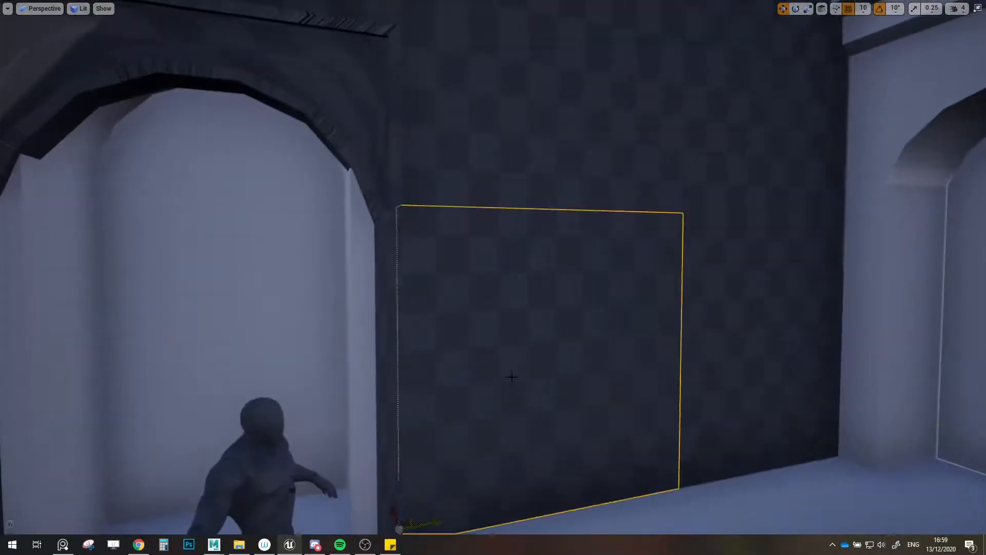
pyautogui.moveTo(499, 405); pyautogui.dragTo(499, 405, button='right')
pyautogui.press('d')
pyautogui.moveTo(754, 438); pyautogui.dragTo(754, 438, button='right')
pyautogui.click(555, 169)
pyautogui.moveTo(555, 170); pyautogui.dragTo(555, 170, button='right')
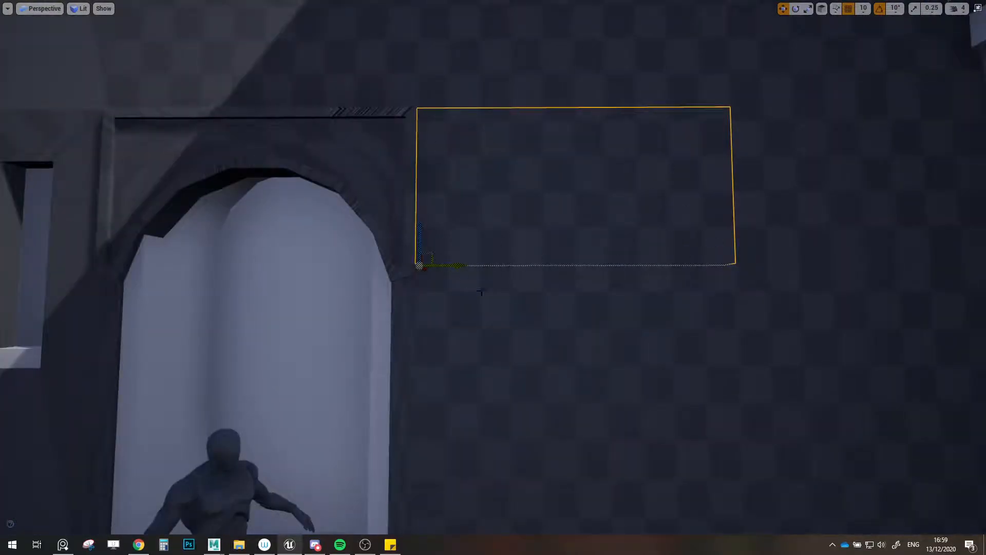
pyautogui.click(512, 302)
# - Duplicate the half-wall piece beside the gate sideways along the wall to fill the gap above the gate
pyautogui.click(585, 237)
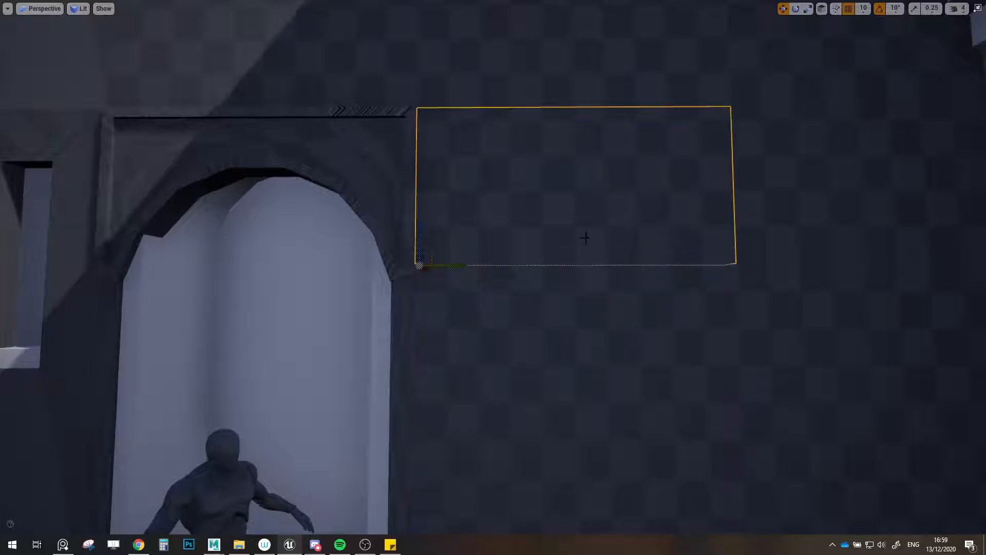
pyautogui.moveTo(505, 236); pyautogui.dragTo(546, 255, button='right')
pyautogui.press('s')
pyautogui.moveTo(597, 286); pyautogui.dragTo(598, 285, button='right')
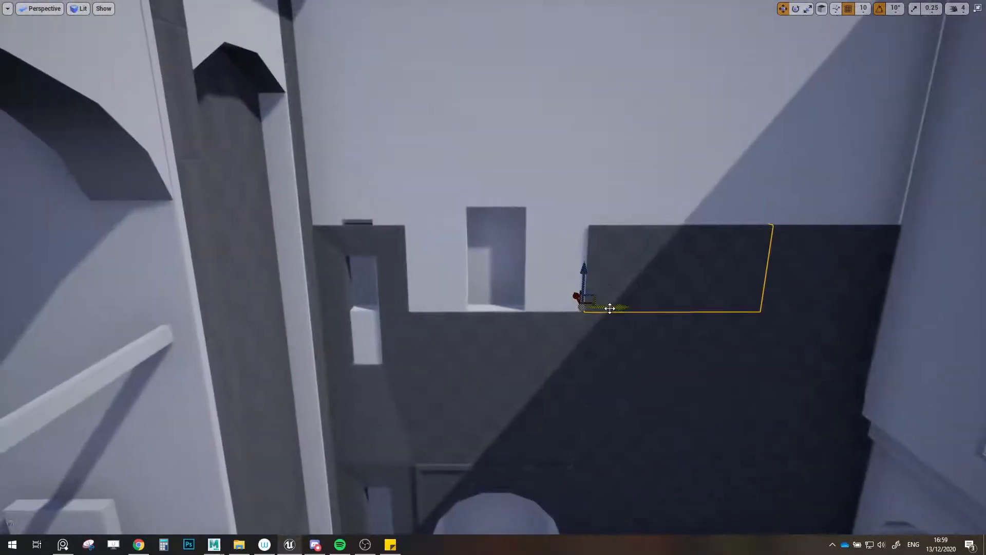
pyautogui.moveTo(610, 308); pyautogui.dragTo(446, 310)
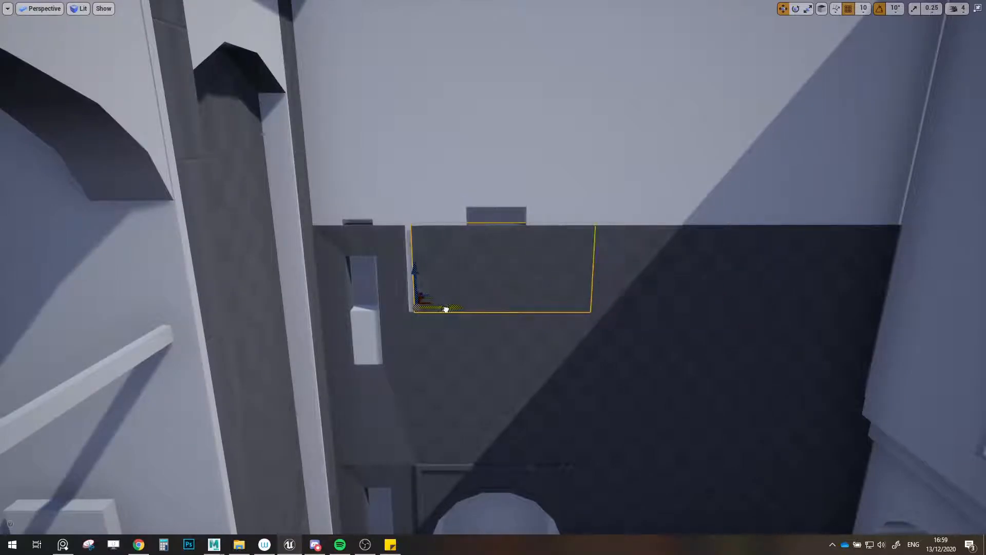
pyautogui.moveTo(544, 324); pyautogui.dragTo(545, 324, button='right')
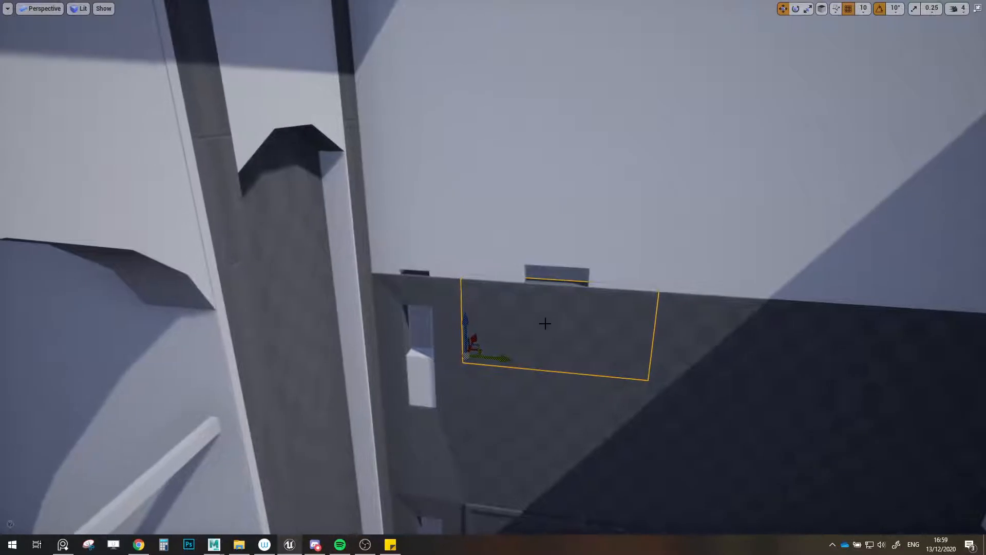
# - Duplicate the full wall piece up above the half-wall row and repeat it across the whole width of the side wall
pyautogui.scroll(-3, 530, 356)
pyautogui.press('End')
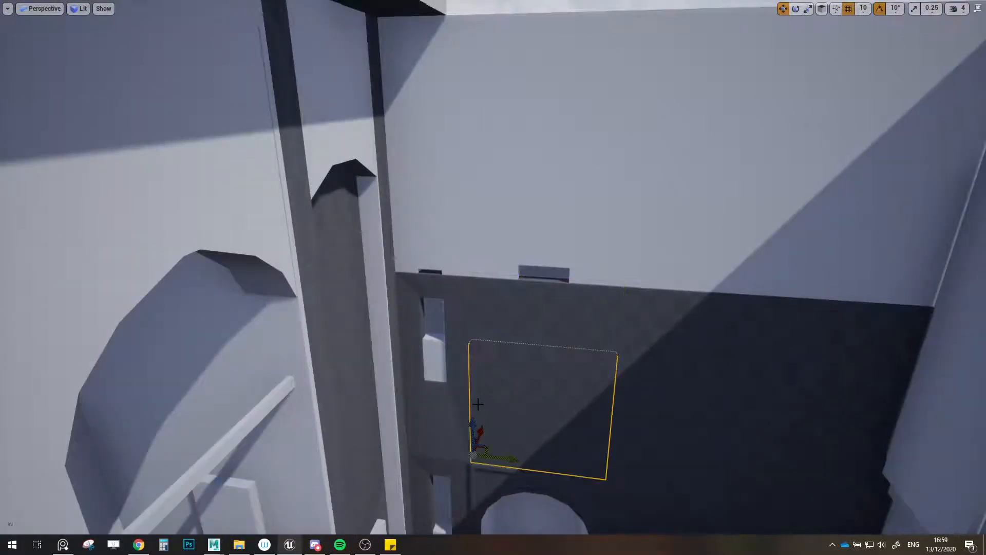
pyautogui.moveTo(471, 419); pyautogui.dragTo(486, 226)
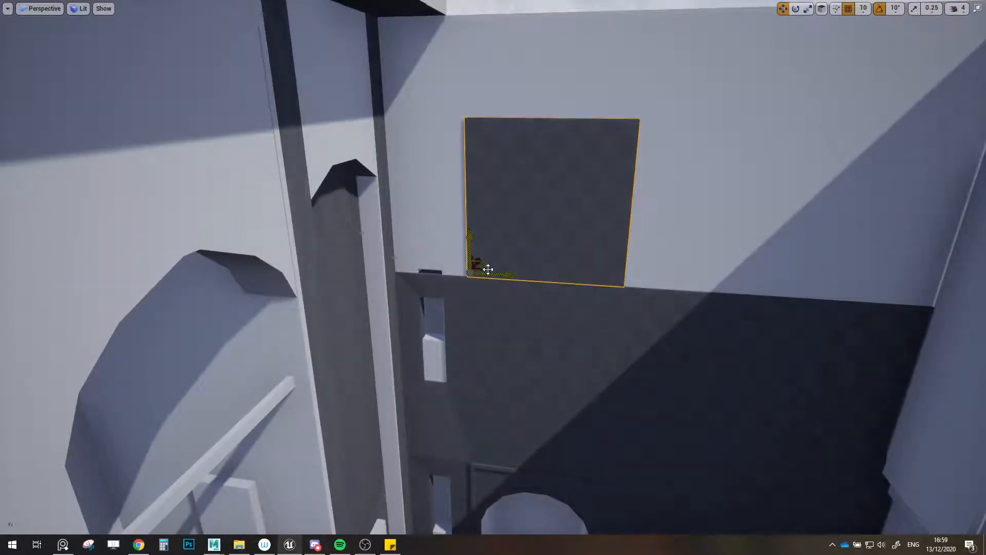
pyautogui.keyDown('alt'); pyautogui.moveTo(501, 274); pyautogui.dragTo(660, 278); pyautogui.keyUp('alt')
pyautogui.moveTo(667, 283); pyautogui.dragTo(714, 283, button='right')
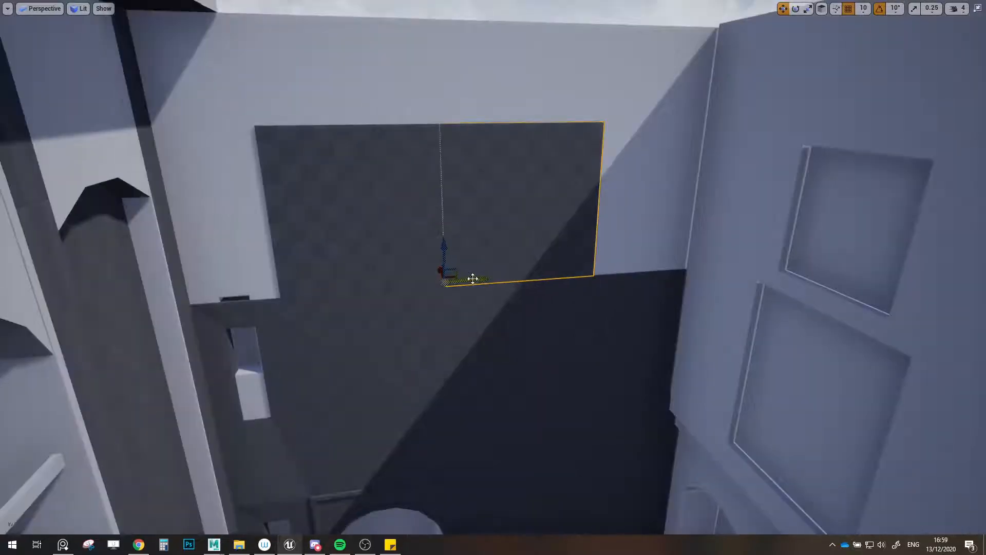
pyautogui.keyDown('alt'); pyautogui.moveTo(473, 279); pyautogui.dragTo(615, 268); pyautogui.keyUp('alt')
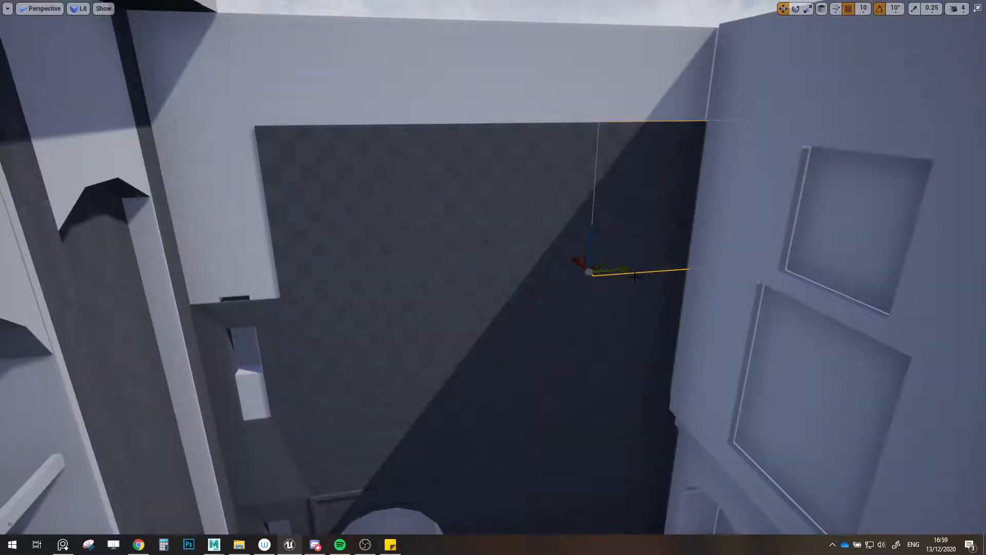
pyautogui.moveTo(635, 277); pyautogui.dragTo(617, 283, button='right')
pyautogui.keyDown('alt'); pyautogui.moveTo(659, 266); pyautogui.dragTo(193, 276); pyautogui.keyUp('alt')
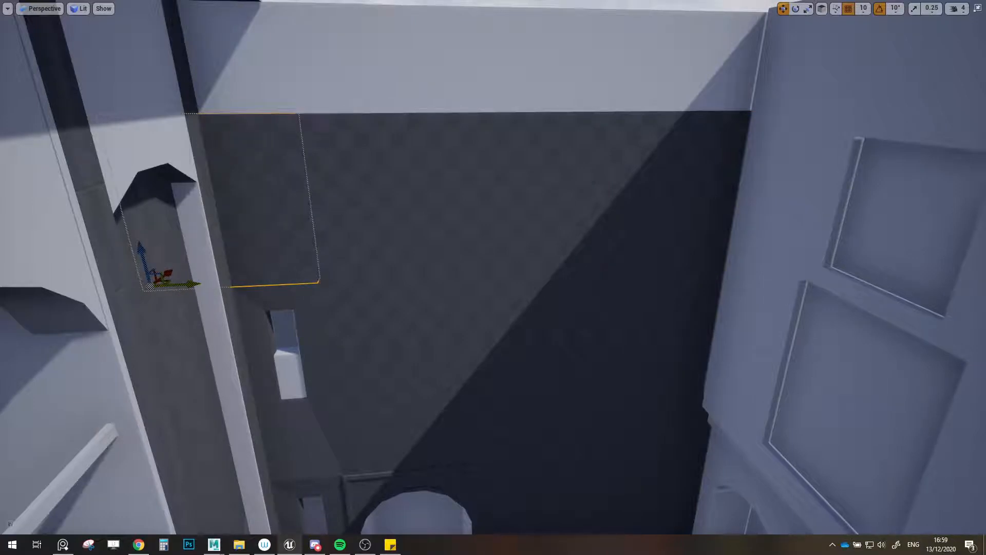
# - Duplicate the half-wall pieces up to the top of the side wall and add another copy to fill the corner gap
pyautogui.click(434, 288)
pyautogui.keyDown('ctrl'); pyautogui.click(616, 307); pyautogui.keyUp('ctrl')
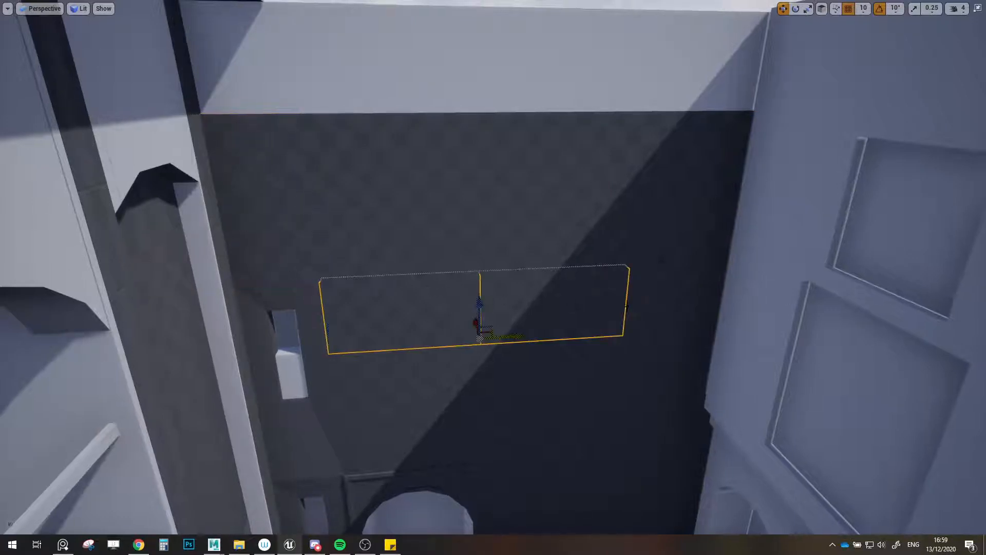
pyautogui.moveTo(621, 308); pyautogui.dragTo(617, 76)
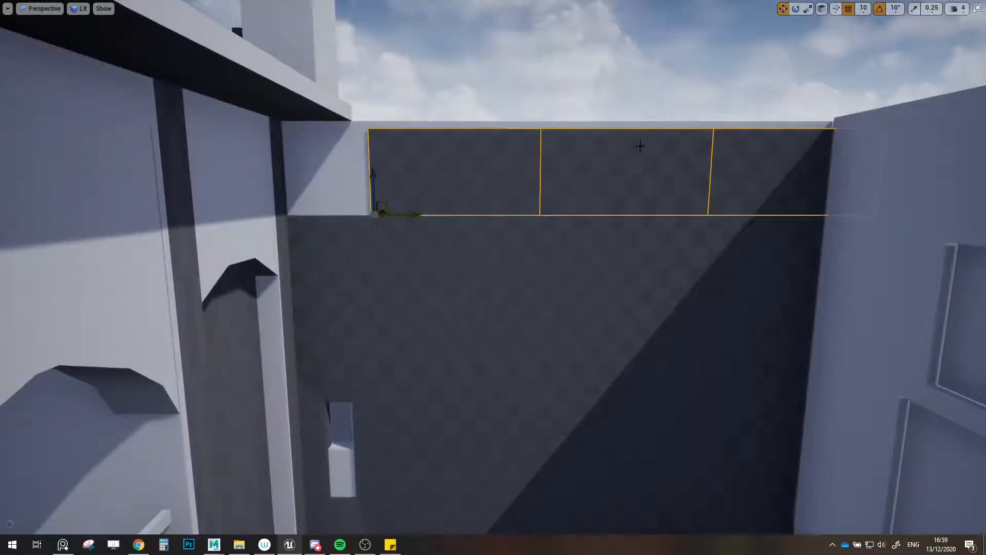
pyautogui.click(483, 191)
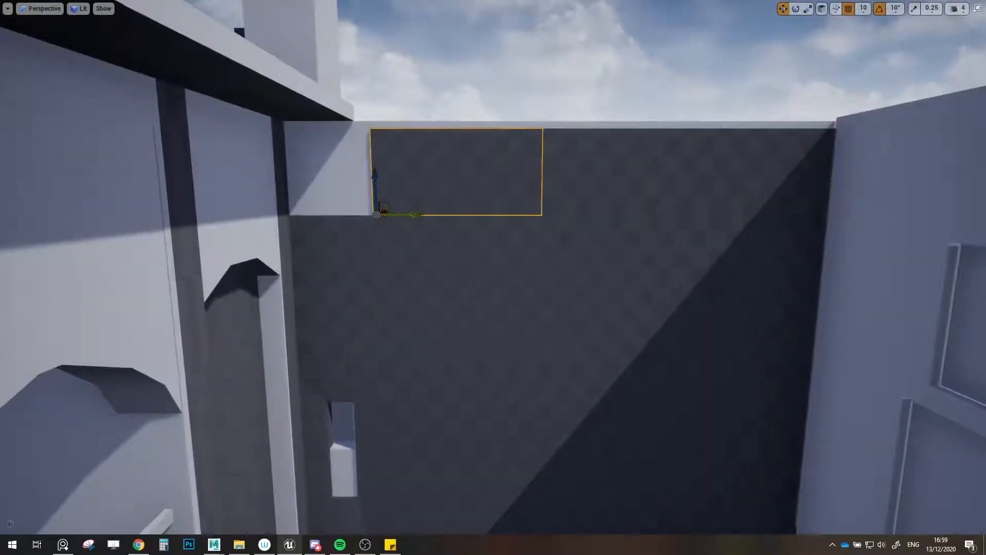
pyautogui.moveTo(408, 211); pyautogui.dragTo(232, 210)
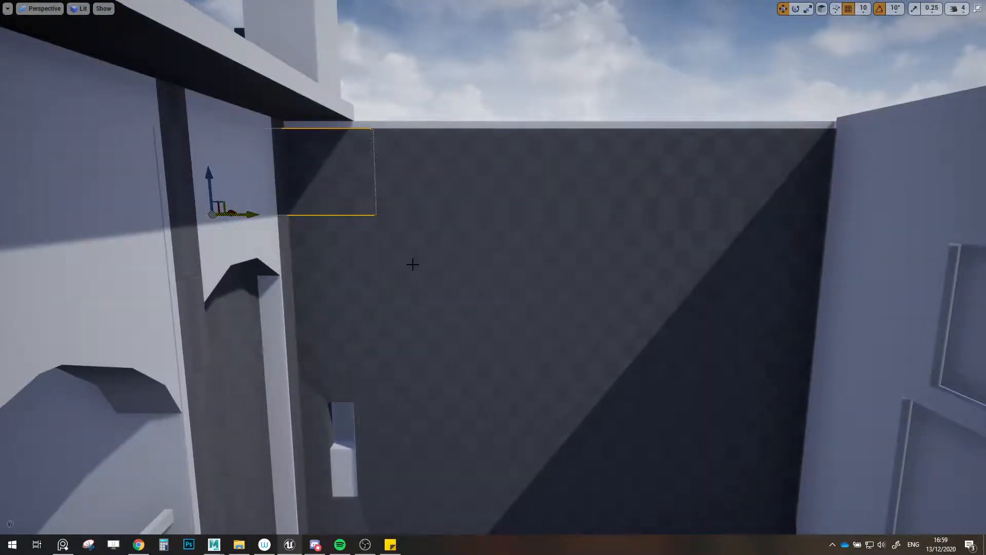
pyautogui.press('Escape')
# - Duplicate the top corner half-wall piece onto the balcony wall, rotate it -90 degrees and move it above the narrow arch
pyautogui.moveTo(413, 265); pyautogui.dragTo(349, 275, button='right')
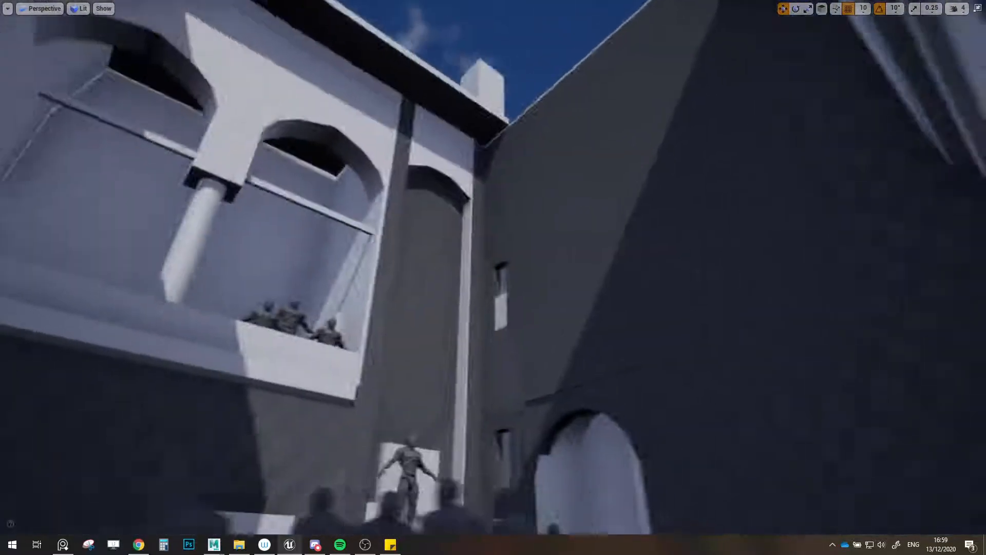
pyautogui.moveTo(507, 306); pyautogui.dragTo(456, 288, button='right')
pyautogui.press('w')
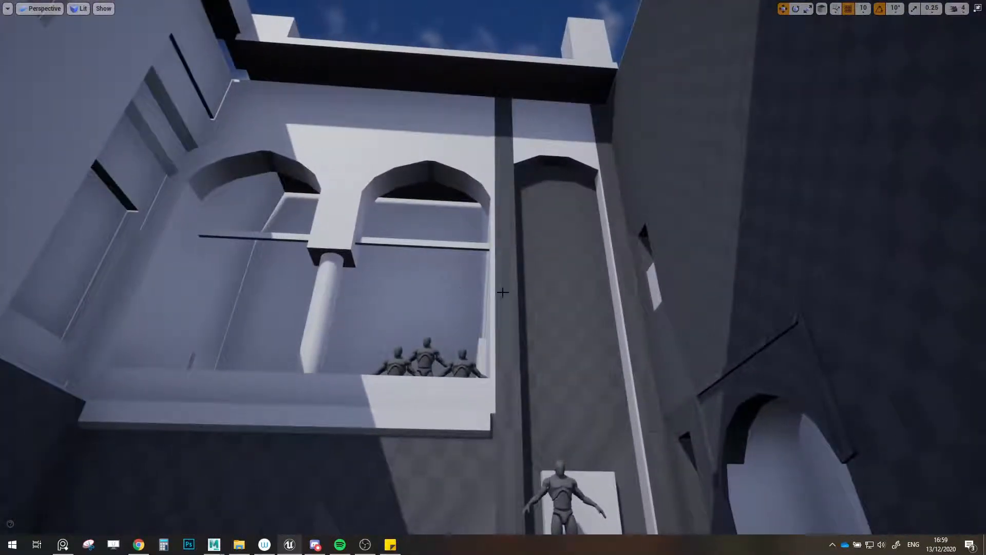
pyautogui.press('w')
pyautogui.moveTo(603, 181); pyautogui.dragTo(603, 328, button='right')
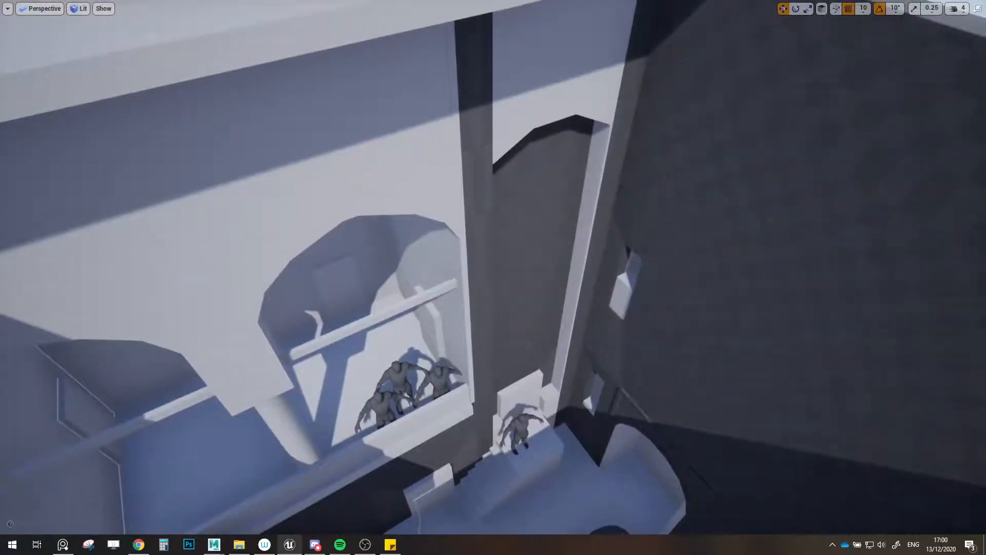
pyautogui.click(681, 63)
pyautogui.moveTo(682, 63)
pyautogui.mouseDown(button='right')
pyautogui.moveTo(679, 30)
pyautogui.moveTo(693, 33)
pyautogui.moveTo(703, 69)
pyautogui.moveTo(691, 49)
pyautogui.mouseUp(button='right')
pyautogui.press('w')
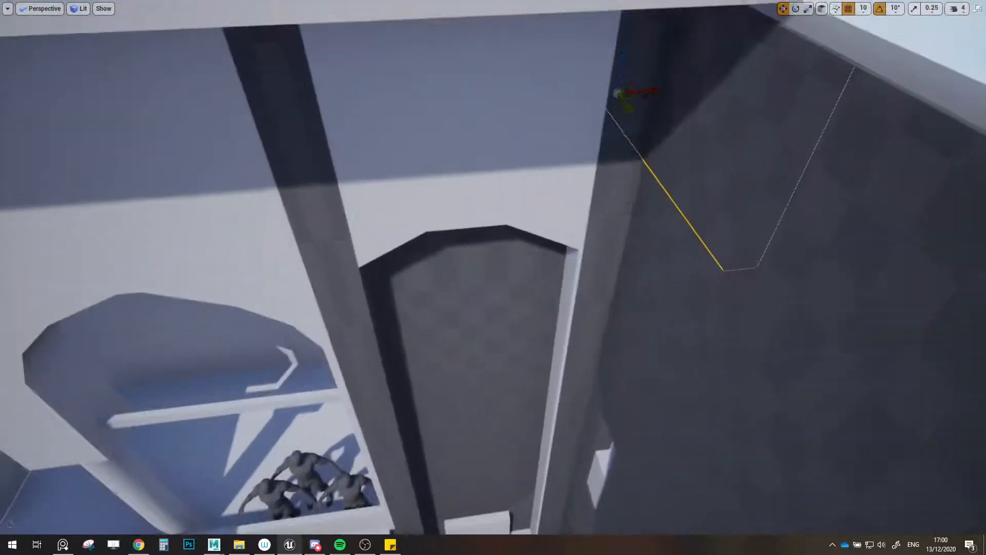
pyautogui.moveTo(632, 102); pyautogui.dragTo(447, 203)
pyautogui.press('e')
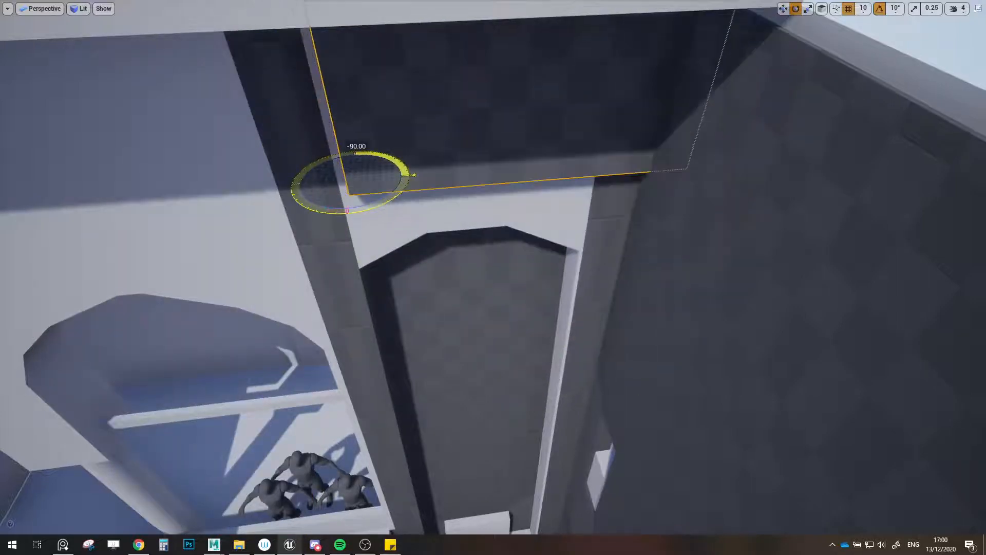
pyautogui.press('w')
pyautogui.moveTo(367, 175); pyautogui.dragTo(324, 170)
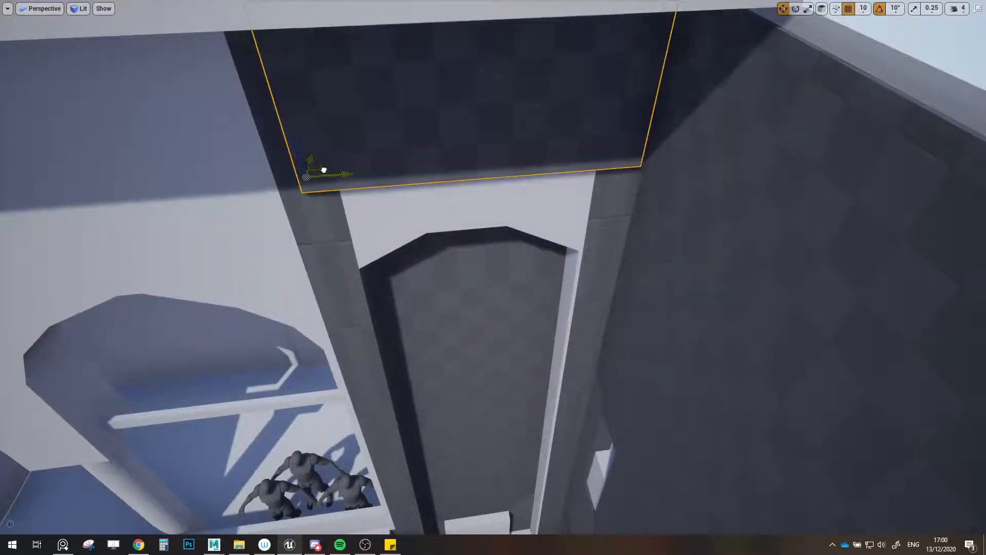
pyautogui.moveTo(327, 174); pyautogui.dragTo(426, 175, button='right')
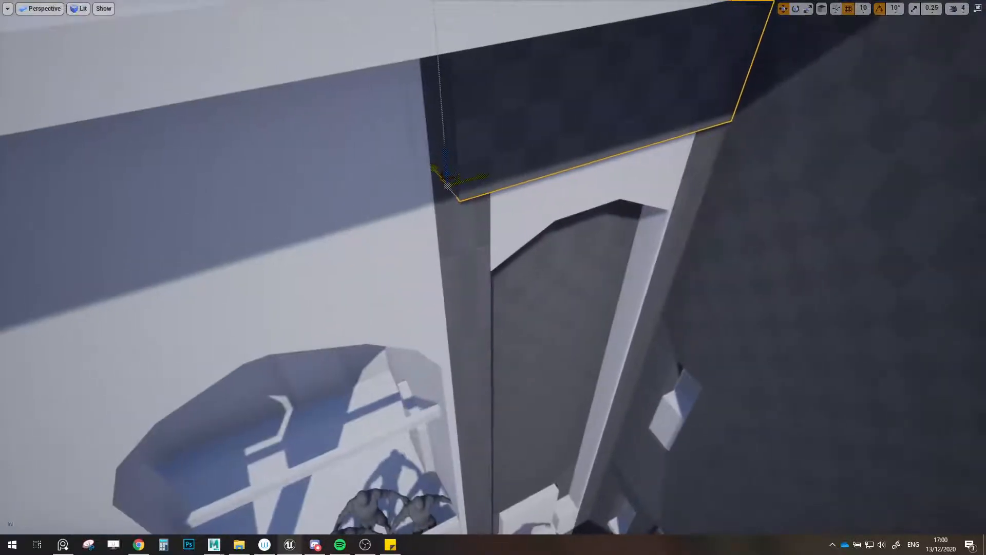
# - Turn the half-wall piece around to face the other way and line it up with the corner above the narrow arch
pyautogui.moveTo(428, 169); pyautogui.dragTo(427, 170)
pyautogui.press('w')
pyautogui.moveTo(427, 170); pyautogui.dragTo(428, 199, button='right')
pyautogui.press('s')
pyautogui.moveTo(462, 329); pyautogui.dragTo(462, 287, button='right')
pyautogui.press('w')
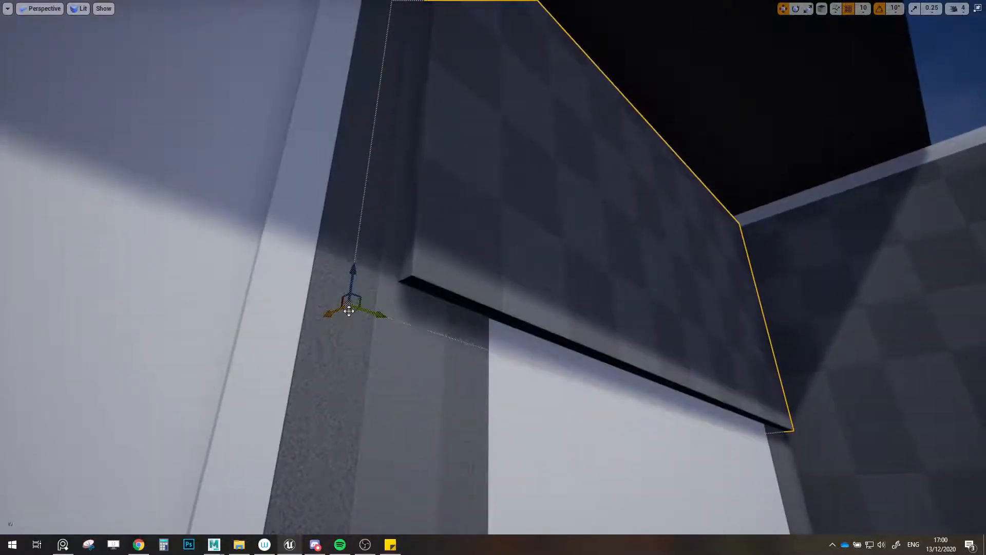
pyautogui.moveTo(339, 310); pyautogui.dragTo(447, 261)
pyautogui.press('e')
pyautogui.moveTo(461, 226); pyautogui.dragTo(368, 226)
pyautogui.press('w')
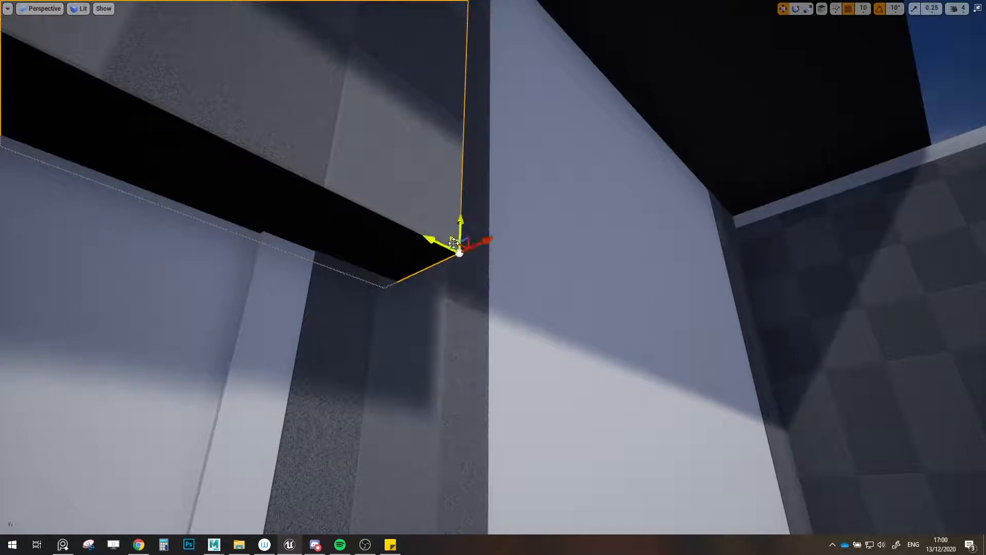
pyautogui.moveTo(491, 238); pyautogui.dragTo(430, 263)
pyautogui.press('s')
pyautogui.moveTo(431, 263)
pyautogui.mouseDown(button='right')
pyautogui.moveTo(380, 278)
pyautogui.moveTo(430, 280)
pyautogui.mouseUp(button='right')
pyautogui.moveTo(359, 312); pyautogui.dragTo(586, 307)
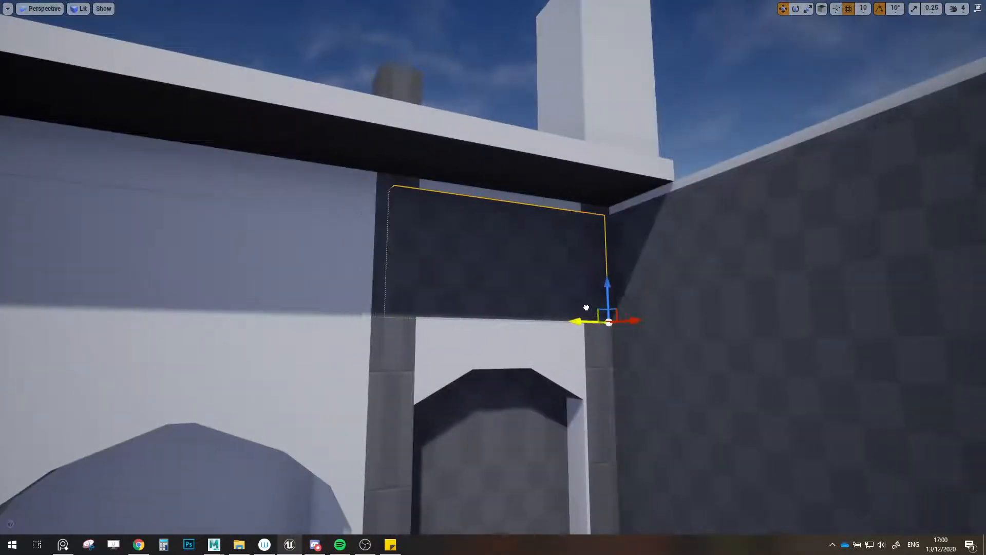
# - Duplicate the half-wall piece along the balcony wall to form a row above the wide arches
pyautogui.press('d')
pyautogui.moveTo(591, 308)
pyautogui.mouseDown(button='right')
pyautogui.moveTo(565, 321)
pyautogui.moveTo(506, 325)
pyautogui.moveTo(590, 307)
pyautogui.mouseUp(button='right')
pyautogui.press('a')
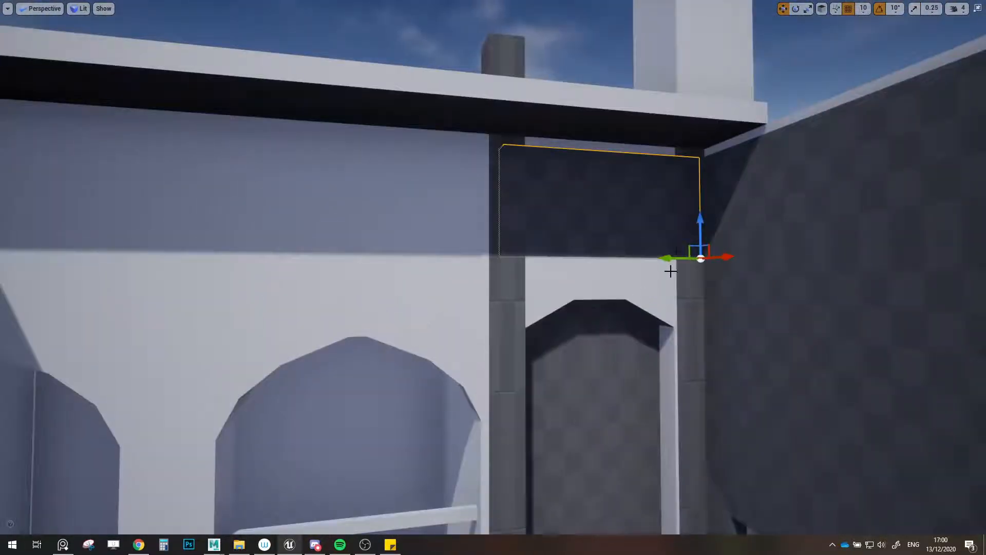
pyautogui.moveTo(671, 257); pyautogui.dragTo(458, 268)
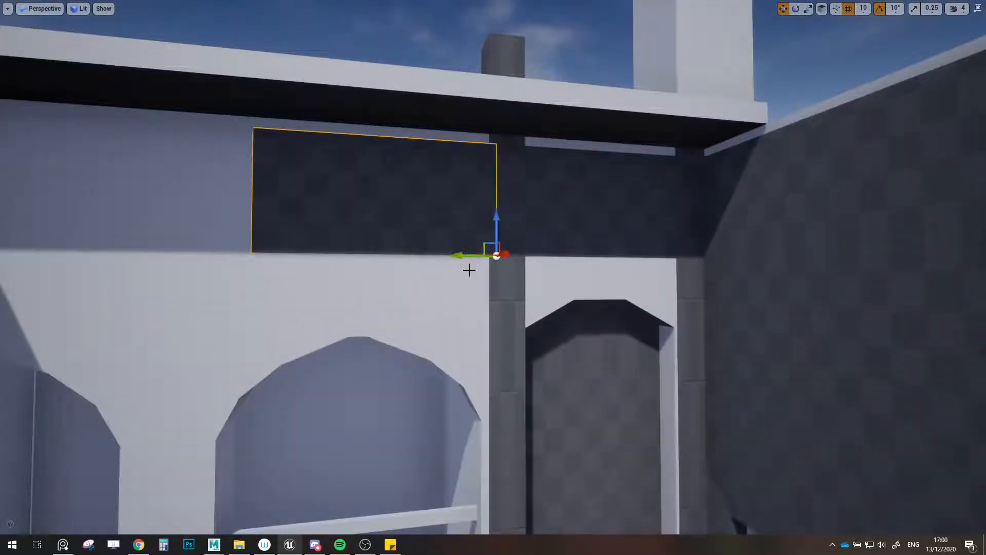
pyautogui.moveTo(469, 271); pyautogui.dragTo(429, 269, button='right')
pyautogui.keyDown('alt'); pyautogui.moveTo(682, 256); pyautogui.dragTo(515, 263); pyautogui.keyUp('alt')
pyautogui.moveTo(515, 263)
pyautogui.mouseDown(button='right')
pyautogui.moveTo(506, 264)
pyautogui.moveTo(519, 266)
pyautogui.mouseUp(button='right')
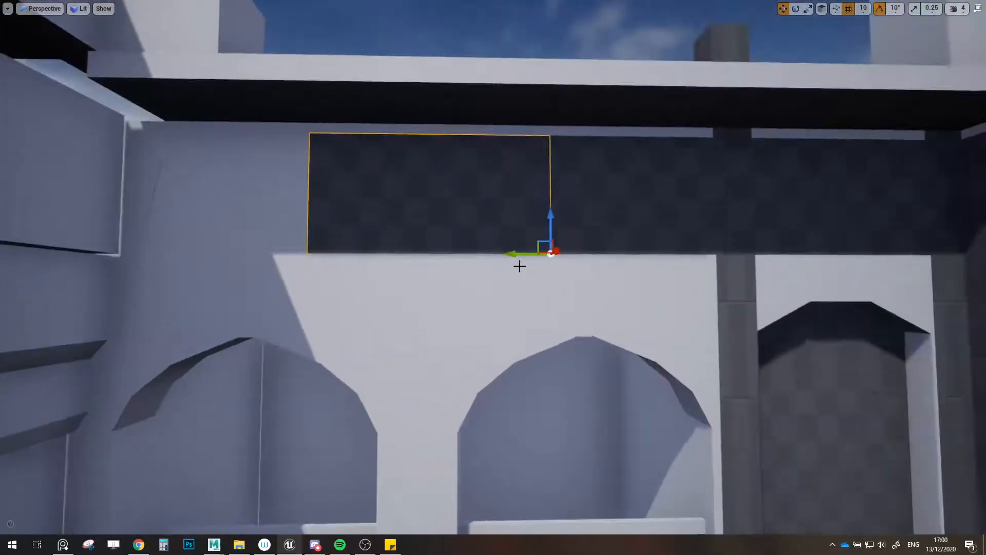
pyautogui.keyDown('alt'); pyautogui.moveTo(522, 257); pyautogui.dragTo(229, 256); pyautogui.keyUp('alt')
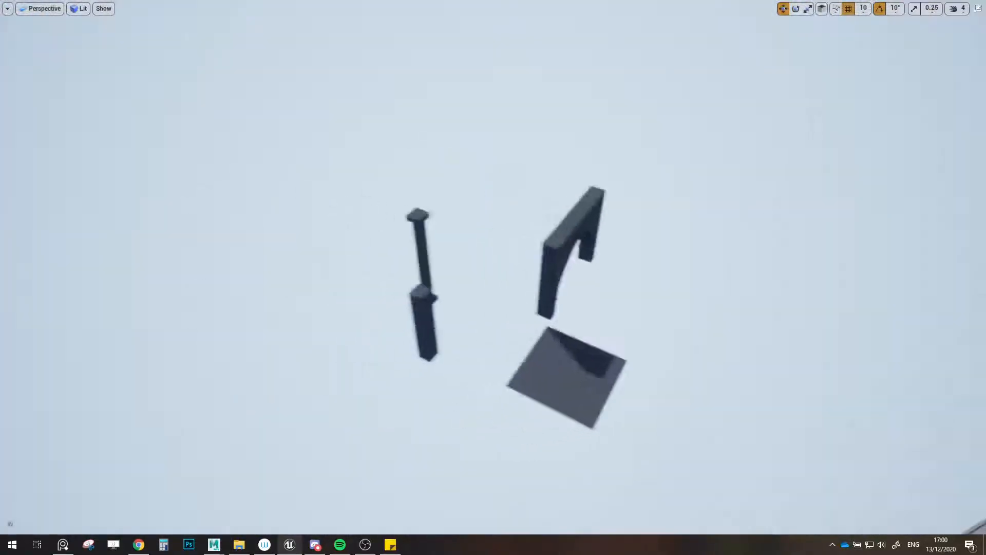
# - Bring the modular arch piece from outside the building into the courtyard, in front of the balcony
pyautogui.click(448, 261)
pyautogui.moveTo(448, 261); pyautogui.dragTo(612, 261, button='right')
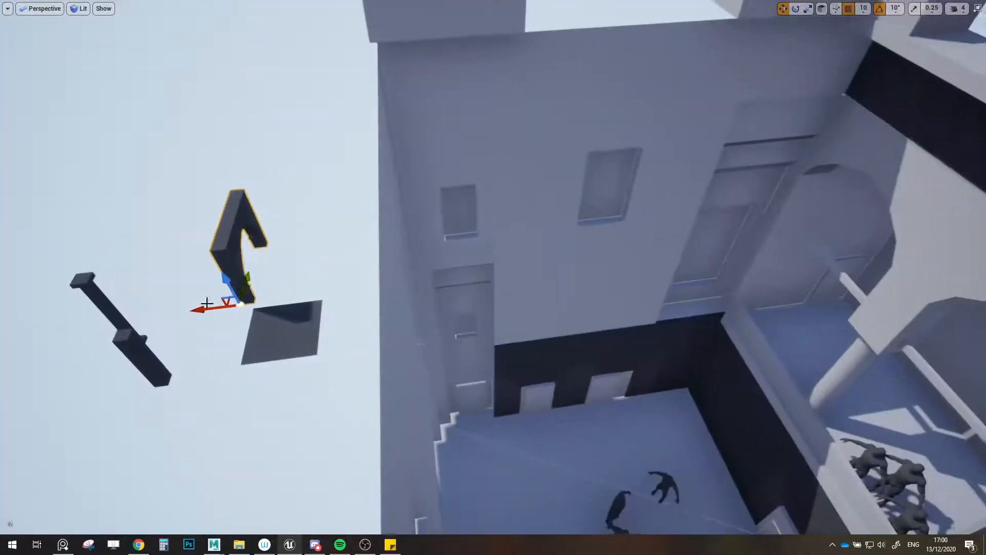
pyautogui.moveTo(230, 300); pyautogui.dragTo(719, 430)
pyautogui.hotkey('ctrl', 'z')
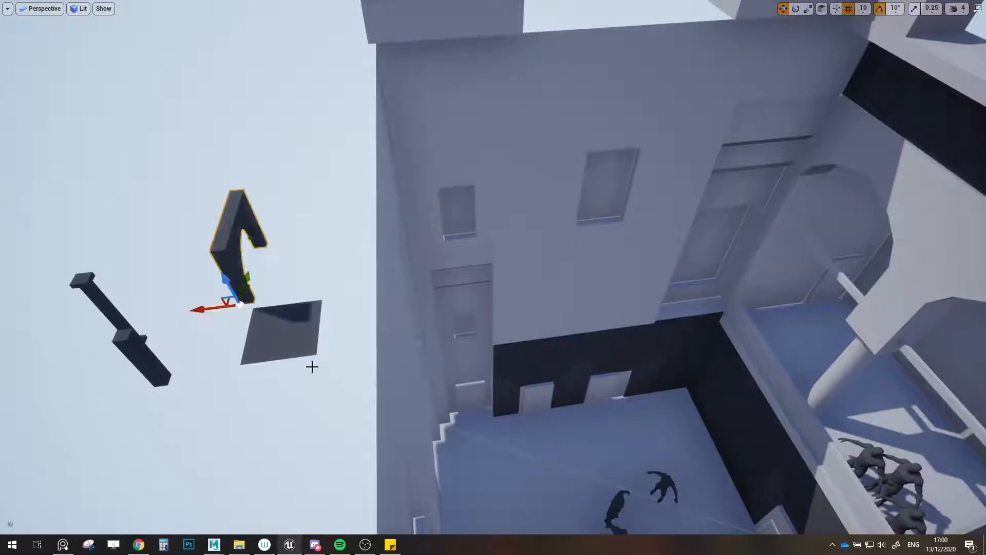
pyautogui.moveTo(203, 311); pyautogui.dragTo(785, 462)
pyautogui.moveTo(785, 462); pyautogui.dragTo(924, 488, button='right')
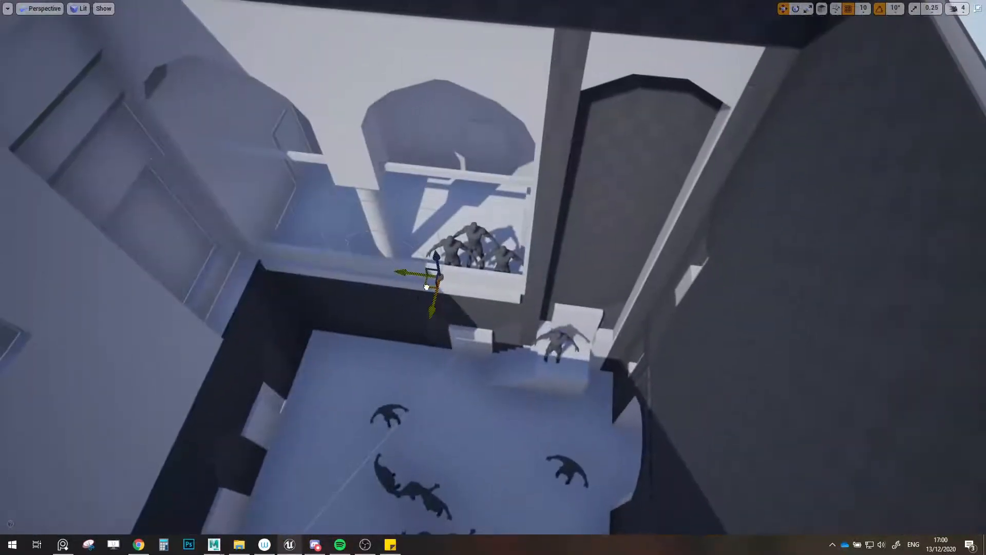
pyautogui.moveTo(426, 286); pyautogui.dragTo(464, 288)
pyautogui.scroll(5, 457, 298)
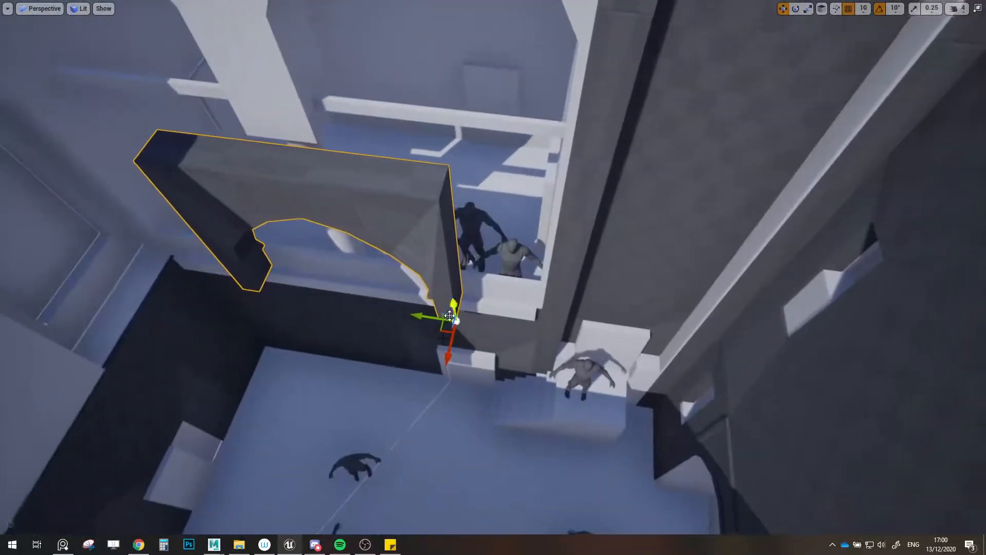
# - Fit the modular arch into the balcony's wide opening beside the narrow arch, lining it up with the corner wall
pyautogui.moveTo(445, 363); pyautogui.dragTo(503, 363, button='right')
pyautogui.moveTo(541, 394); pyautogui.dragTo(585, 318)
pyautogui.moveTo(585, 337); pyautogui.dragTo(597, 239, button='right')
pyautogui.moveTo(548, 418); pyautogui.dragTo(531, 232)
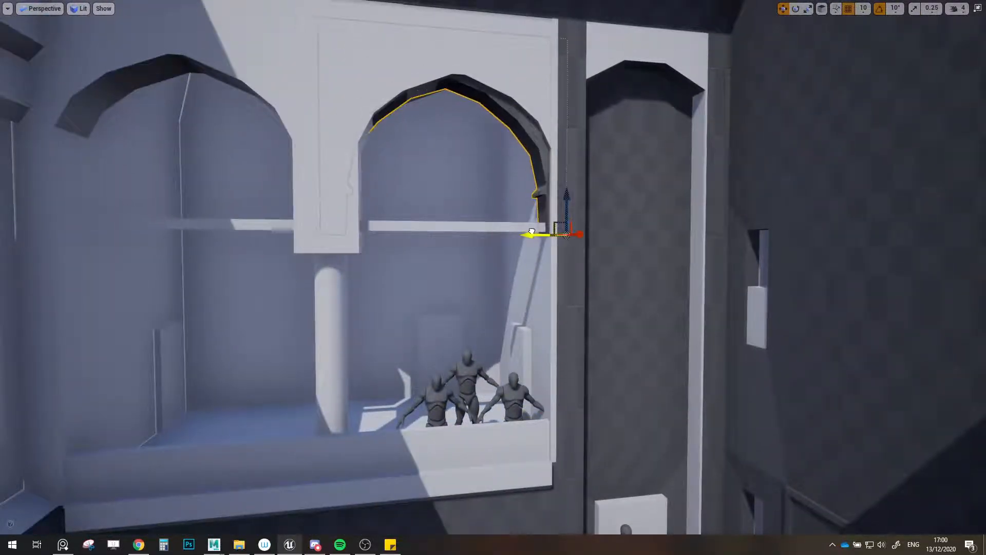
pyautogui.moveTo(549, 240); pyautogui.dragTo(551, 240, button='right')
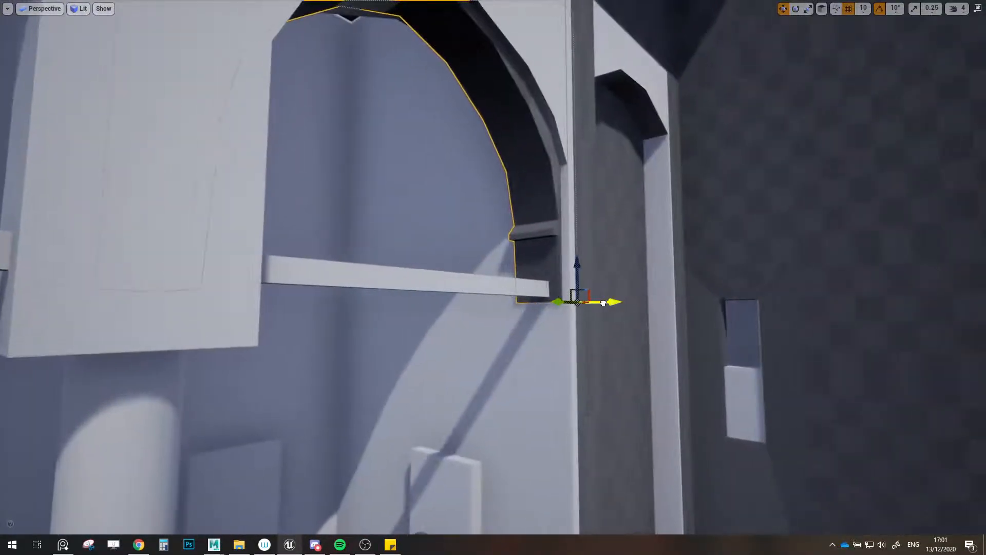
pyautogui.moveTo(603, 303); pyautogui.dragTo(607, 302)
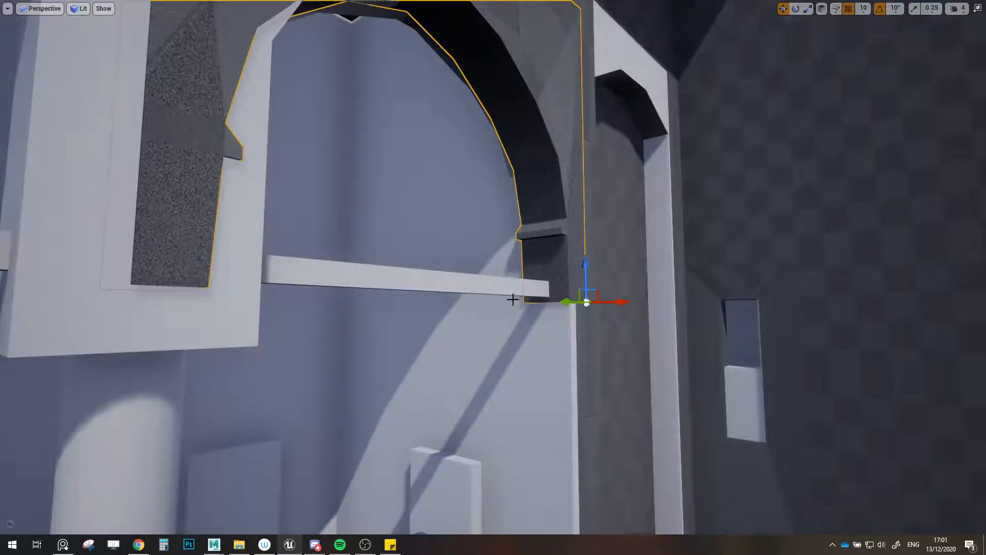
pyautogui.moveTo(607, 303); pyautogui.dragTo(607, 303, button='right')
pyautogui.moveTo(551, 222); pyautogui.dragTo(550, 221, button='right')
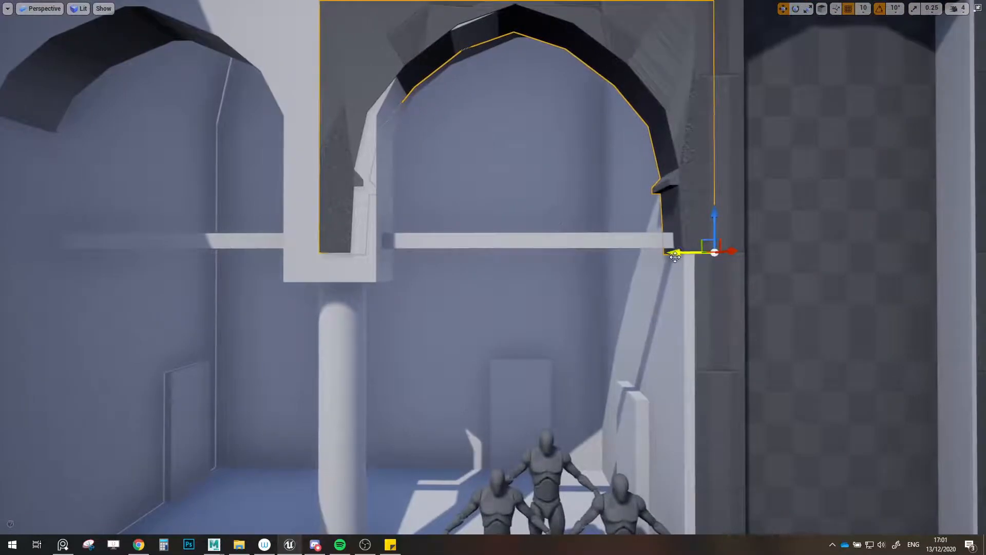
# - Duplicate the arch along the balcony into the neighbouring wide opening and fine-tune the copy's sideways position at the shared column
pyautogui.keyDown('alt'); pyautogui.moveTo(678, 251); pyautogui.dragTo(287, 250); pyautogui.keyUp('alt')
pyautogui.moveTo(345, 268); pyautogui.dragTo(346, 267, button='right')
pyautogui.click(424, 234)
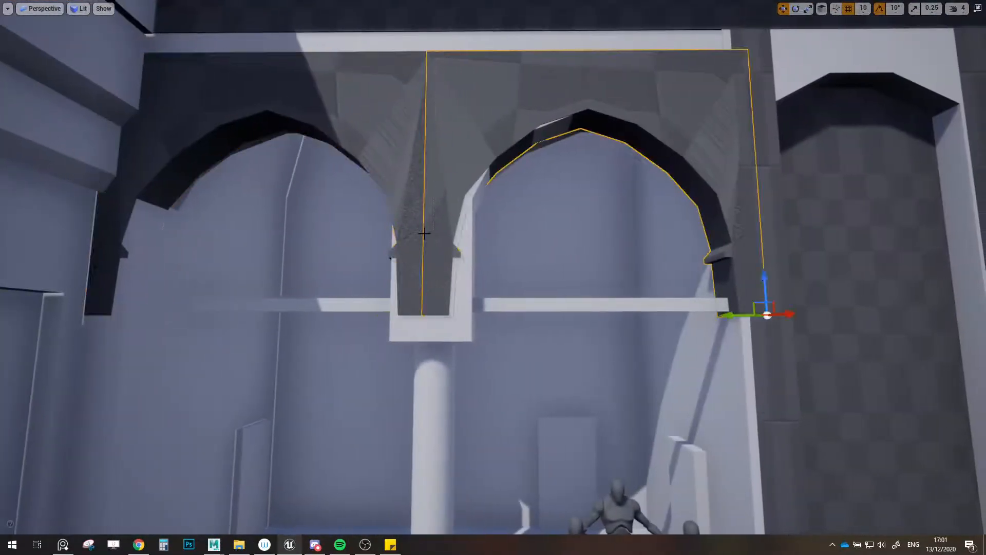
pyautogui.click(417, 202)
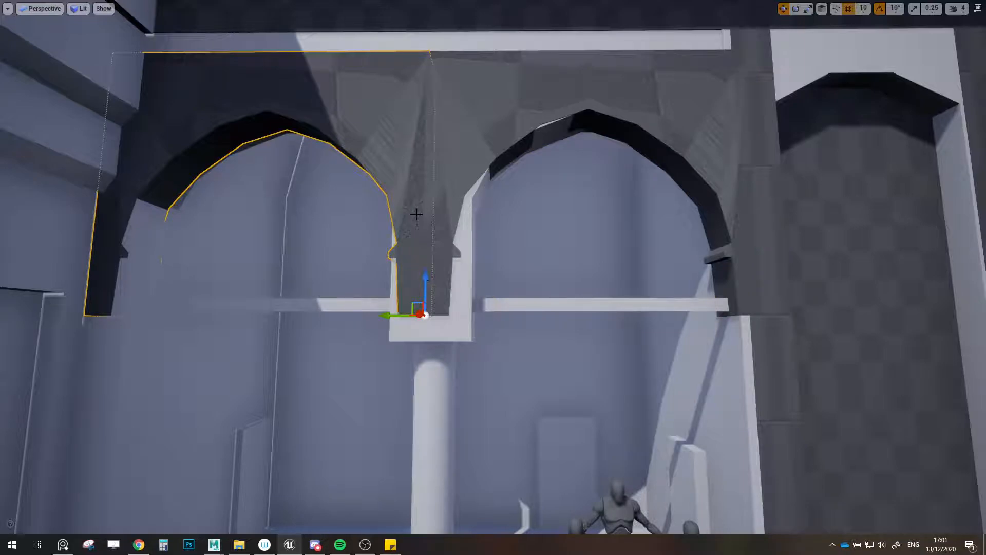
pyautogui.keyDown('ctrl'); pyautogui.click(549, 111); pyautogui.keyUp('ctrl')
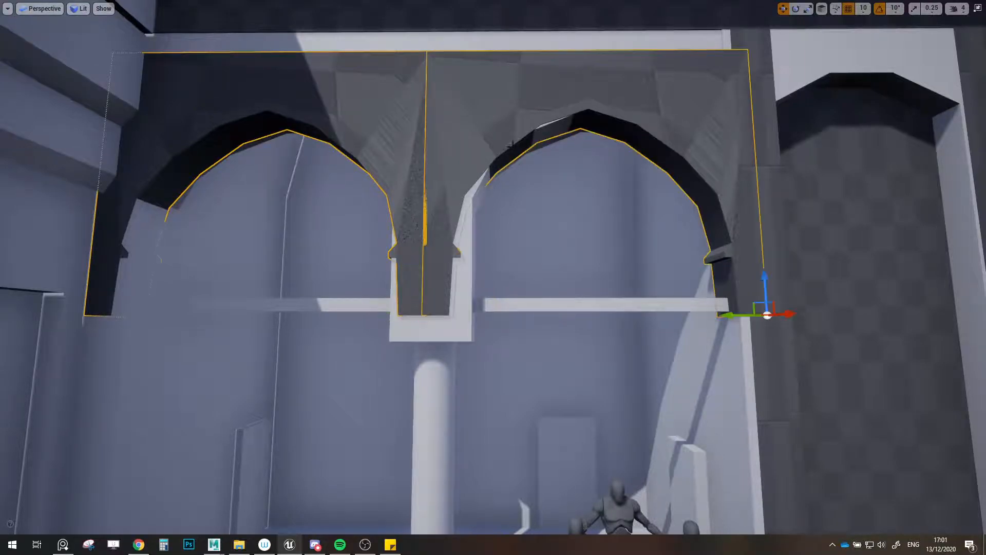
pyautogui.moveTo(548, 110); pyautogui.dragTo(529, 123, button='right')
pyautogui.press('w')
pyautogui.press('s')
pyautogui.moveTo(543, 167); pyautogui.dragTo(537, 167, button='right')
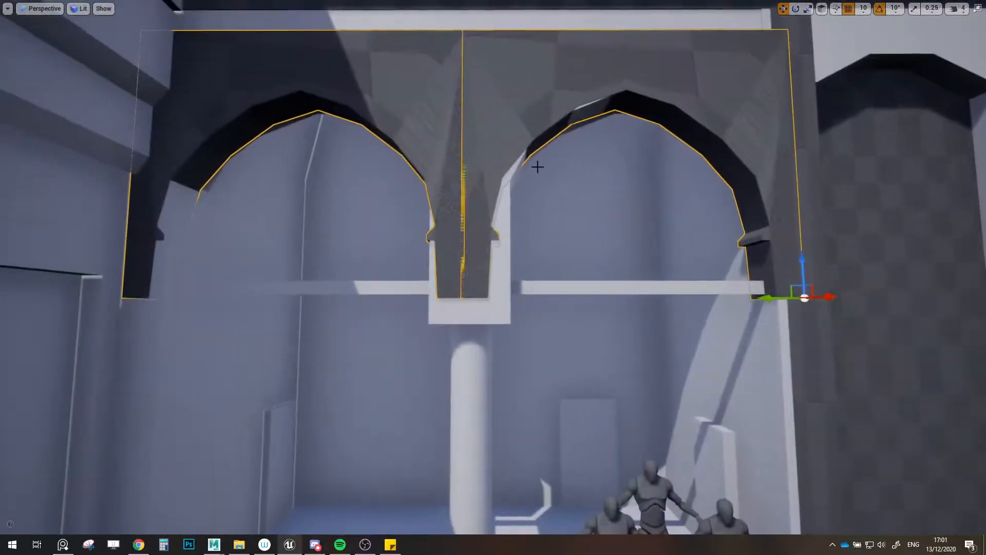
pyautogui.scroll(-3, 617, 254)
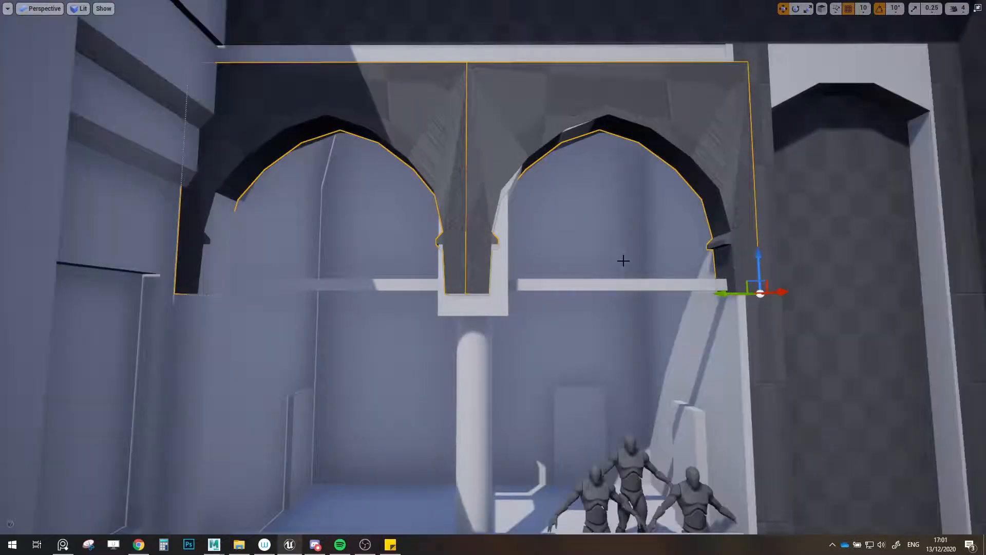
pyautogui.moveTo(624, 261); pyautogui.dragTo(555, 199, button='right')
pyautogui.click(566, 200)
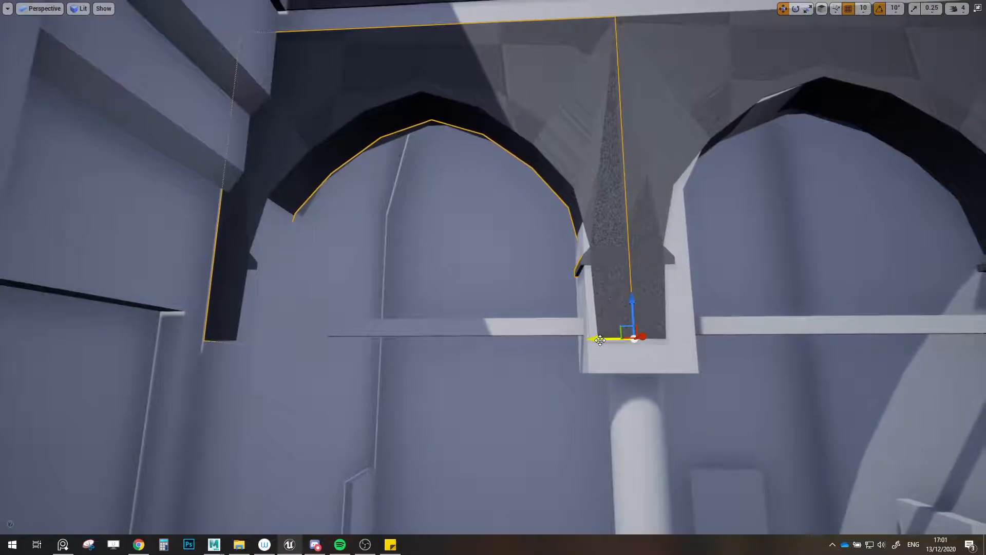
pyautogui.moveTo(597, 340)
pyautogui.mouseDown()
pyautogui.moveTo(586, 340)
pyautogui.moveTo(599, 340)
pyautogui.mouseUp()
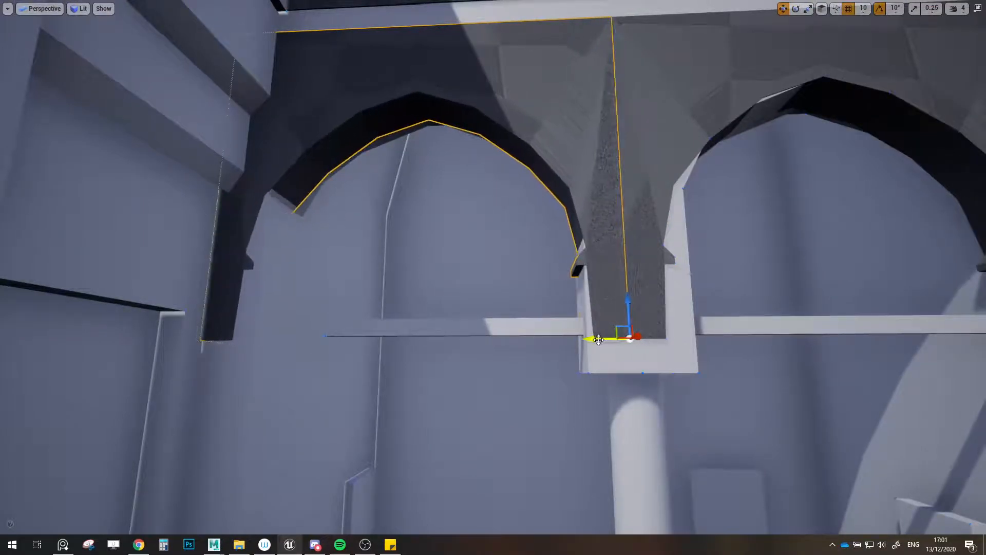
# - Push both balcony arches slightly back into the wall with grid snapping off, and turn the snapping back on
pyautogui.click(652, 165)
pyautogui.keyDown('ctrl'); pyautogui.click(585, 130); pyautogui.keyUp('ctrl')
pyautogui.moveTo(584, 129); pyautogui.dragTo(721, 130, button='right')
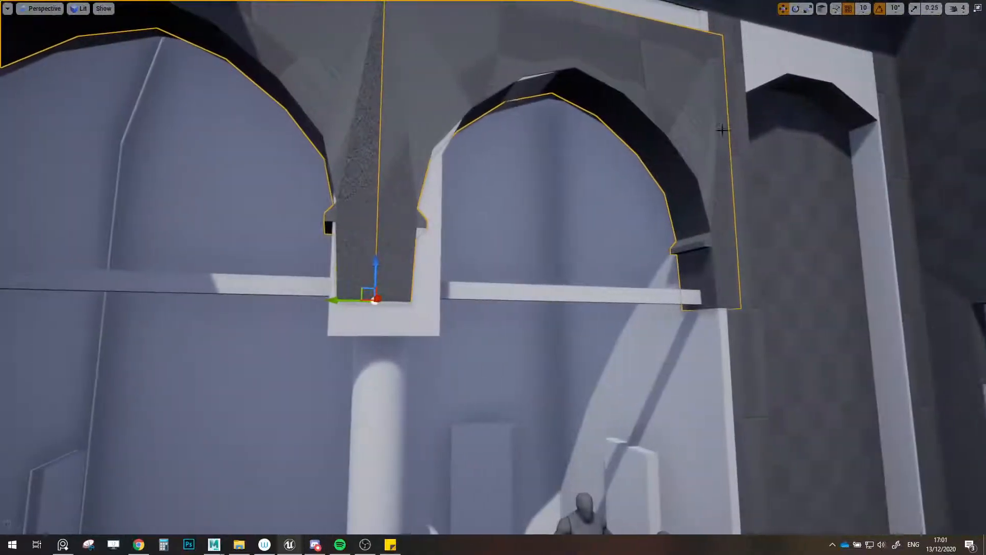
pyautogui.click(849, 11)
pyautogui.moveTo(577, 205); pyautogui.dragTo(623, 173, button='right')
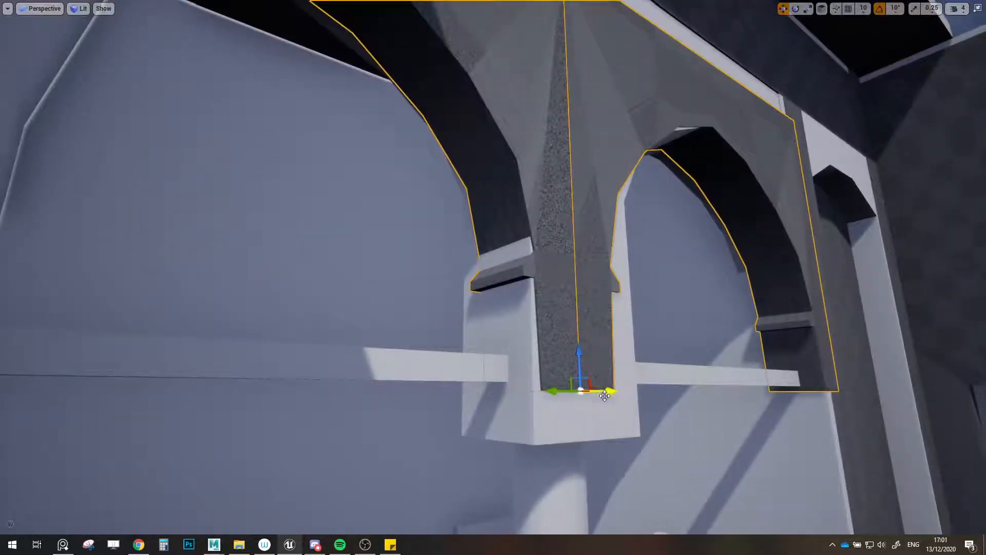
pyautogui.moveTo(605, 395); pyautogui.dragTo(605, 396)
pyautogui.moveTo(605, 396); pyautogui.dragTo(680, 437, button='right')
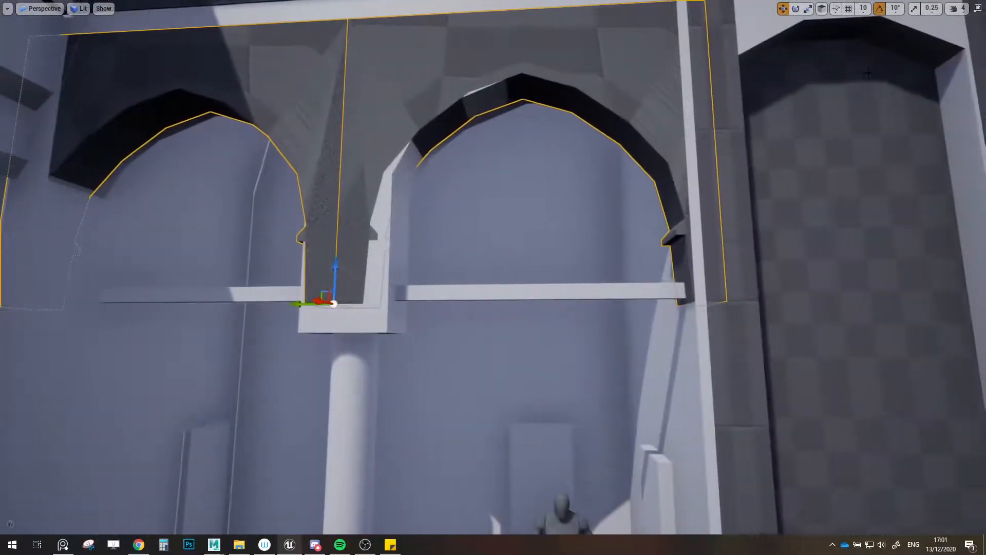
pyautogui.click(850, 10)
# - Bring the modular pillar from outside the building onto the balcony and set its height near the blockout column
pyautogui.moveTo(802, 82); pyautogui.dragTo(599, 204, button='right')
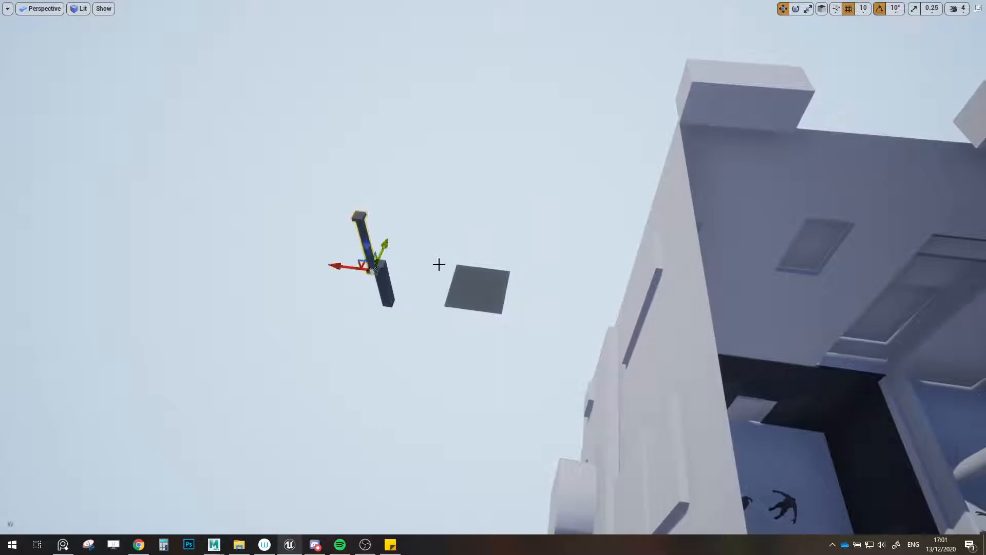
pyautogui.moveTo(439, 264); pyautogui.dragTo(200, 273, button='right')
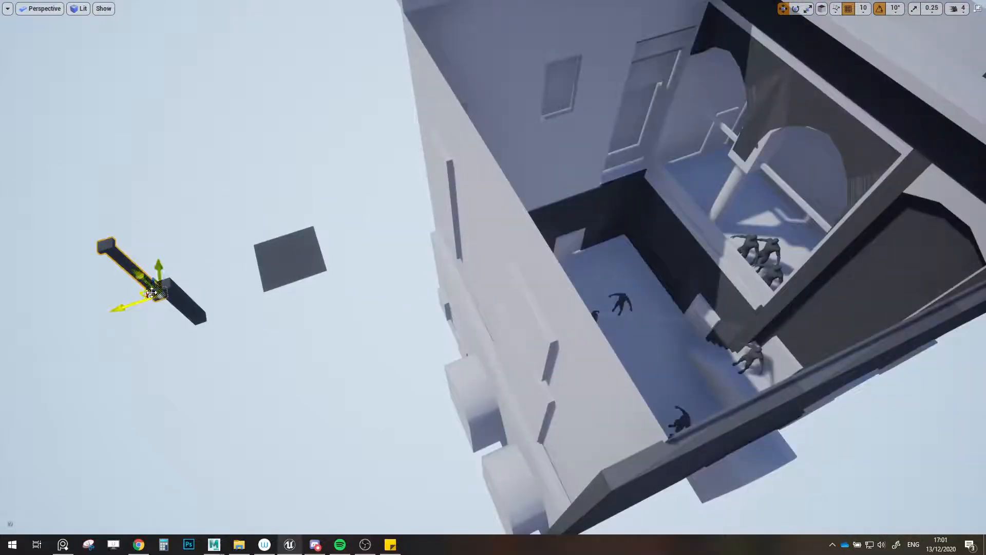
pyautogui.moveTo(142, 301); pyautogui.dragTo(494, 231)
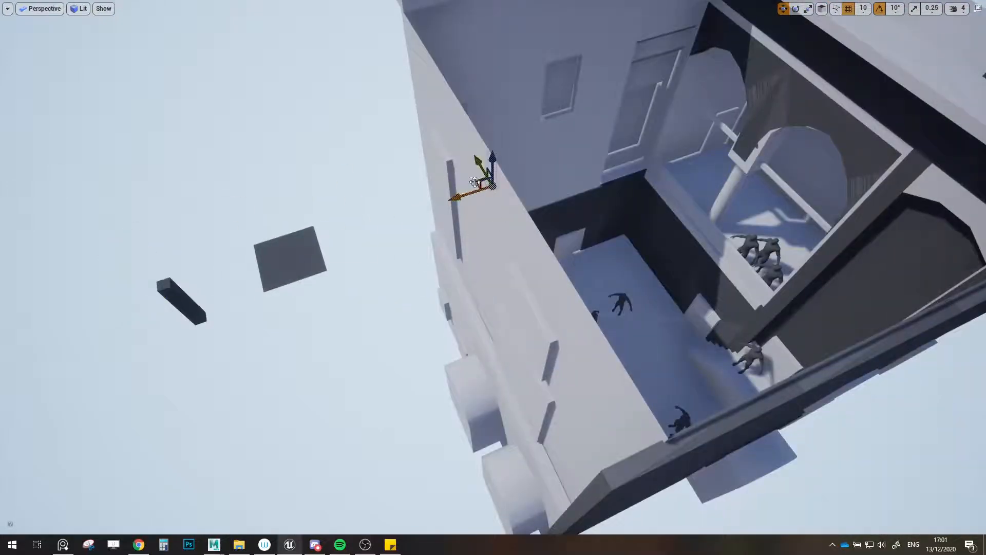
pyautogui.moveTo(709, 273); pyautogui.dragTo(745, 228)
pyautogui.press('w')
pyautogui.moveTo(745, 228); pyautogui.dragTo(718, 225, button='right')
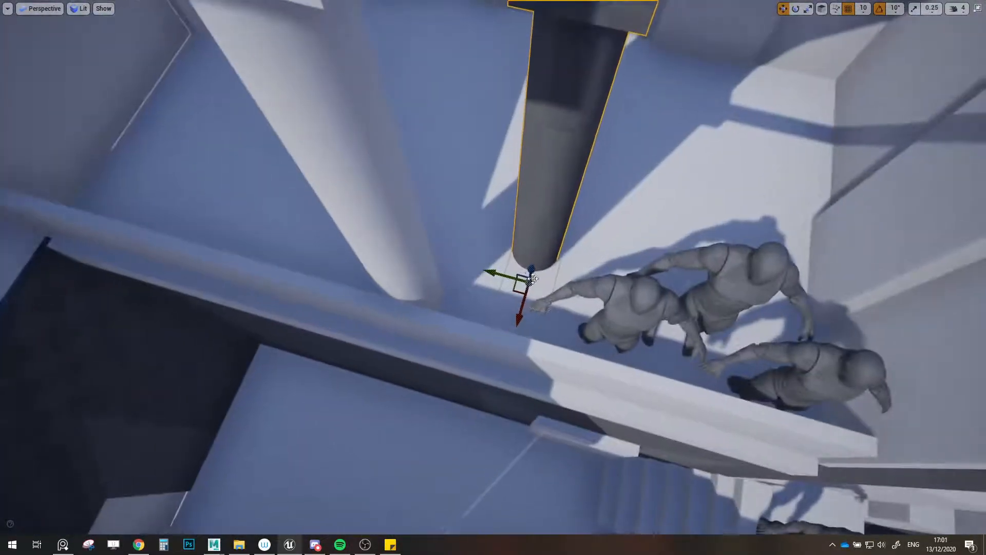
pyautogui.moveTo(531, 269); pyautogui.dragTo(542, 231)
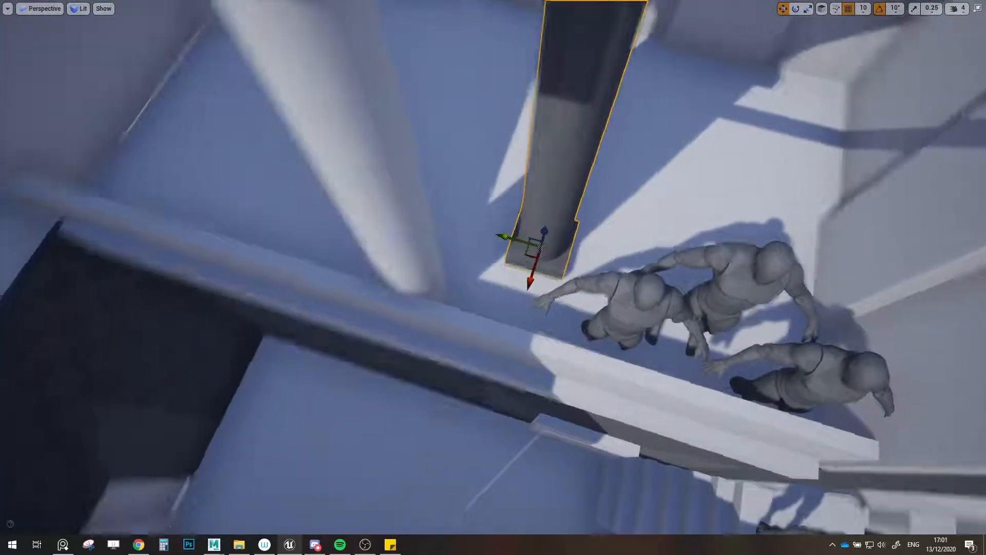
# - Line up the modular pillar with the blockout column beneath the point where the two arches meet
pyautogui.moveTo(520, 265); pyautogui.dragTo(555, 256, button='right')
pyautogui.moveTo(576, 248); pyautogui.dragTo(453, 271)
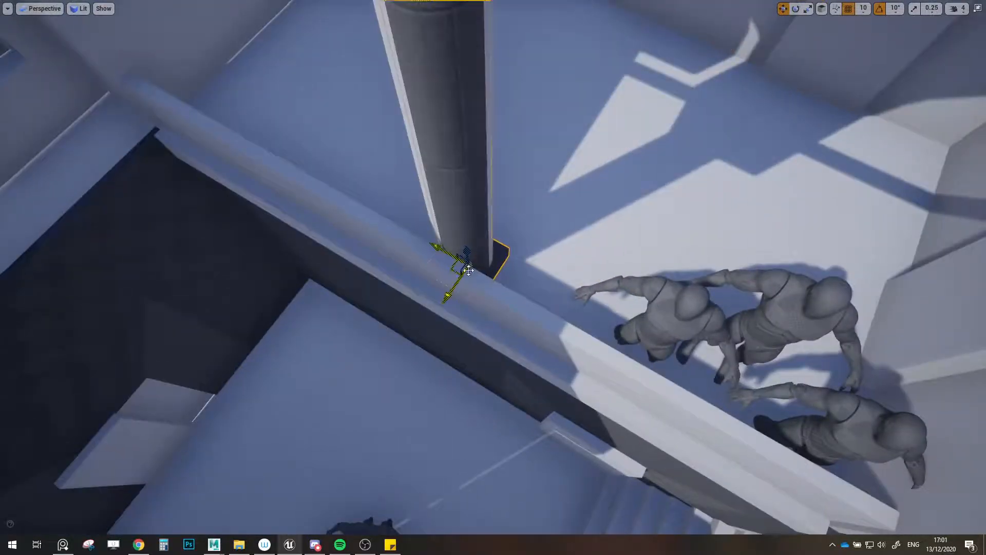
pyautogui.press('s')
pyautogui.moveTo(453, 270); pyautogui.dragTo(554, 210, button='right')
pyautogui.moveTo(430, 464); pyautogui.dragTo(422, 464)
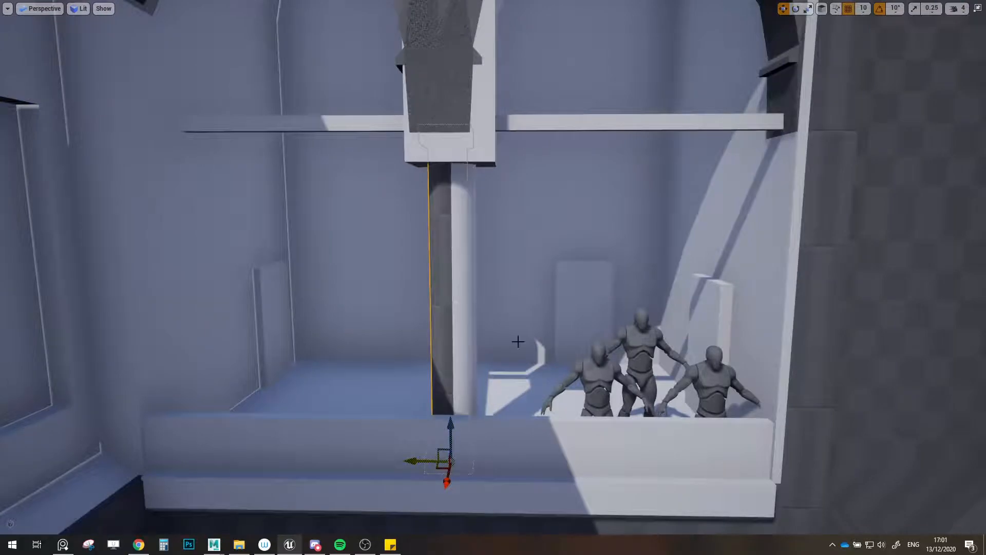
pyautogui.press('d')
pyautogui.moveTo(517, 341); pyautogui.dragTo(462, 341, button='right')
pyautogui.moveTo(506, 519); pyautogui.dragTo(505, 524)
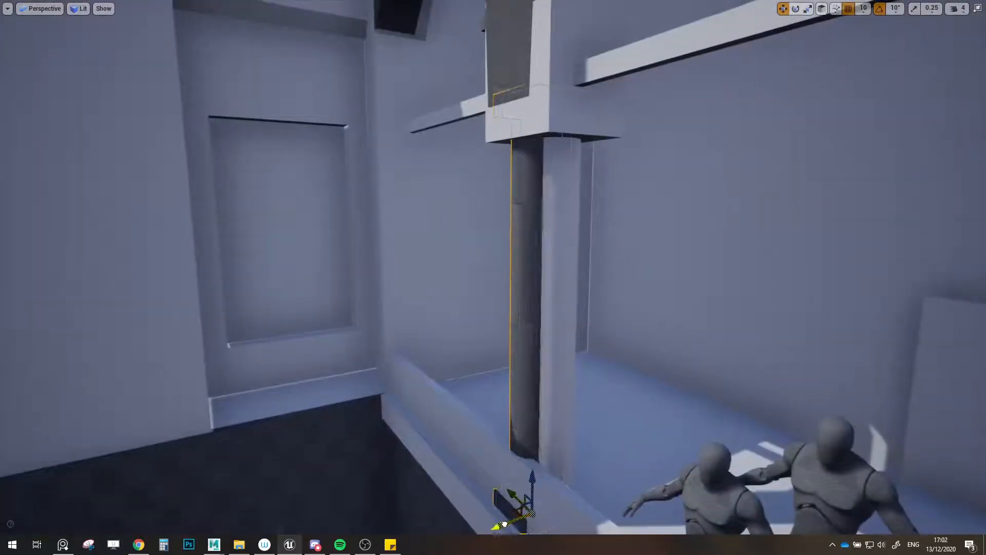
pyautogui.press('s')
pyautogui.moveTo(485, 414); pyautogui.dragTo(478, 334, button='right')
pyautogui.press('Escape')
# - Select both balcony arches and raise them towards the half-wall row above
pyautogui.moveTo(574, 402)
pyautogui.mouseDown(button='right')
pyautogui.moveTo(591, 421)
pyautogui.moveTo(632, 418)
pyautogui.moveTo(637, 381)
pyautogui.moveTo(574, 402)
pyautogui.mouseUp(button='right')
pyautogui.press('w')
pyautogui.click(574, 402)
pyautogui.press('f')
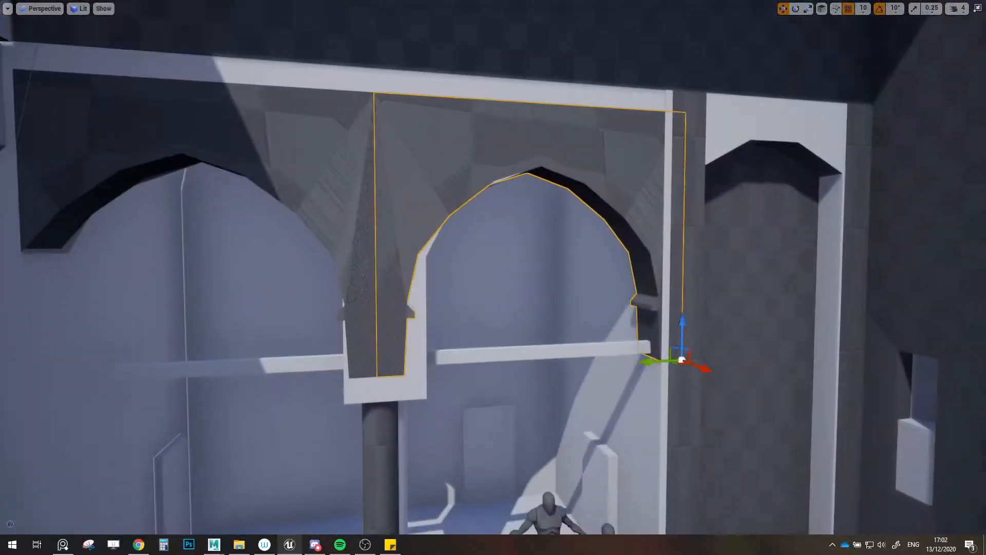
pyautogui.keyDown('ctrl'); pyautogui.click(352, 189); pyautogui.keyUp('ctrl')
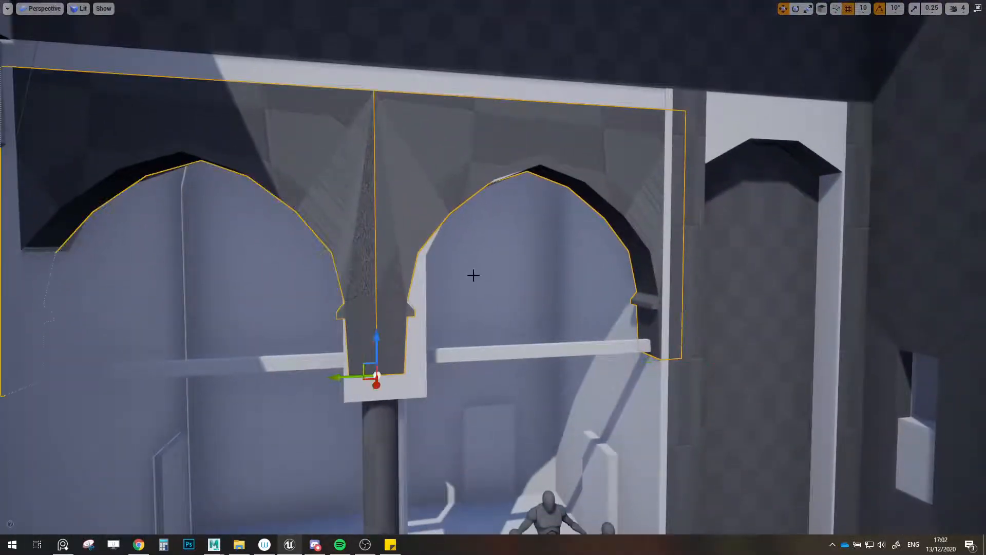
pyautogui.moveTo(378, 338); pyautogui.dragTo(383, 314)
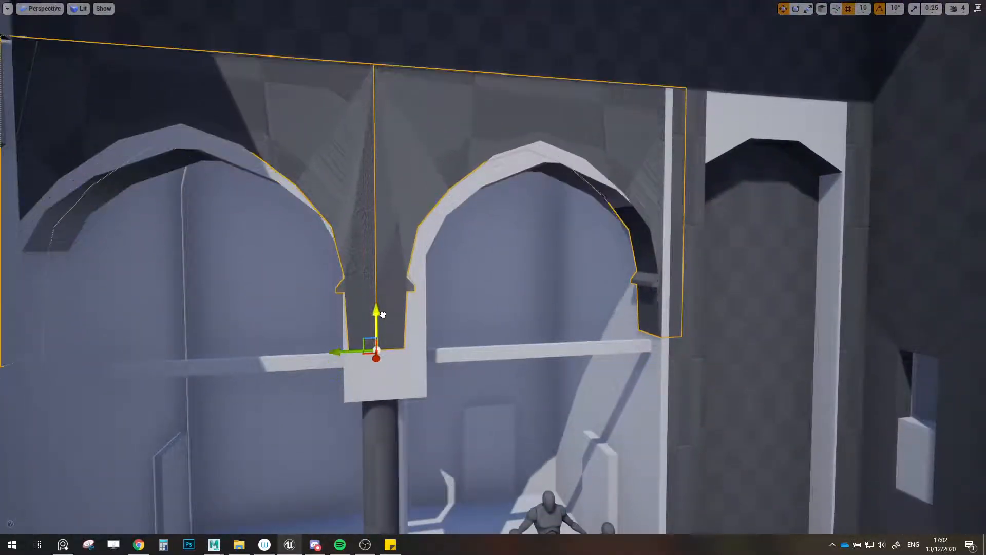
# - Reselect both balcony arches and lower them part of the way towards the column
pyautogui.moveTo(434, 325); pyautogui.dragTo(434, 386, button='right')
pyautogui.click(395, 324)
pyautogui.moveTo(451, 319)
pyautogui.mouseDown(button='right')
pyautogui.moveTo(434, 336)
pyautogui.moveTo(452, 337)
pyautogui.mouseUp(button='right')
pyautogui.moveTo(431, 399); pyautogui.dragTo(443, 204, button='right')
pyautogui.hotkey('ctrl', 'z')
pyautogui.click(444, 203)
pyautogui.keyDown('ctrl'); pyautogui.click(551, 217); pyautogui.keyUp('ctrl')
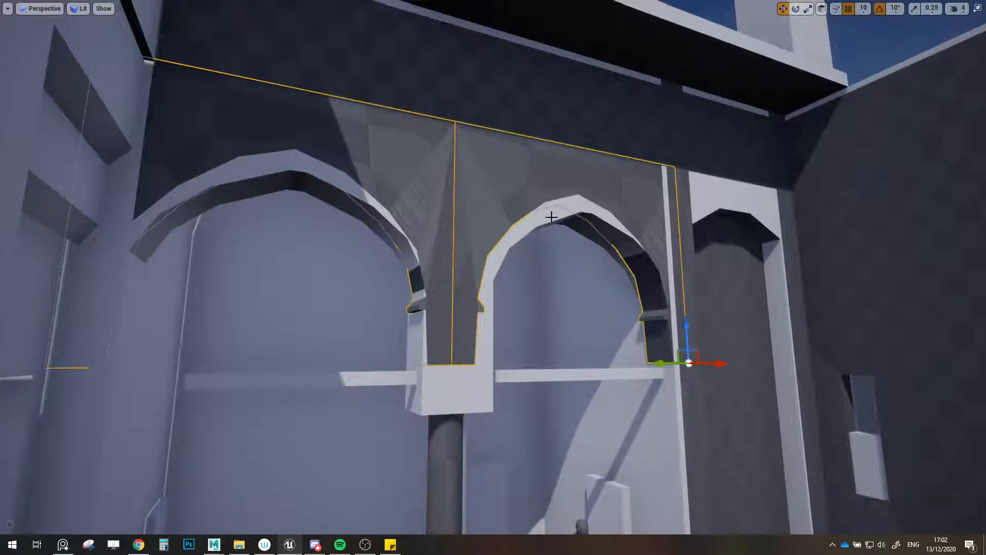
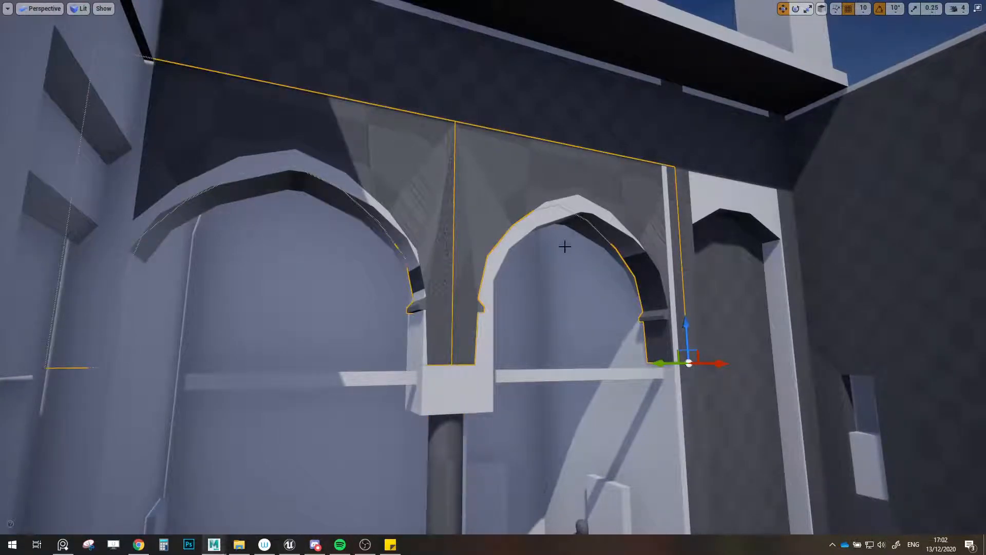
pyautogui.keyDown('alt'); pyautogui.moveTo(565, 247); pyautogui.dragTo(492, 250); pyautogui.keyUp('alt')
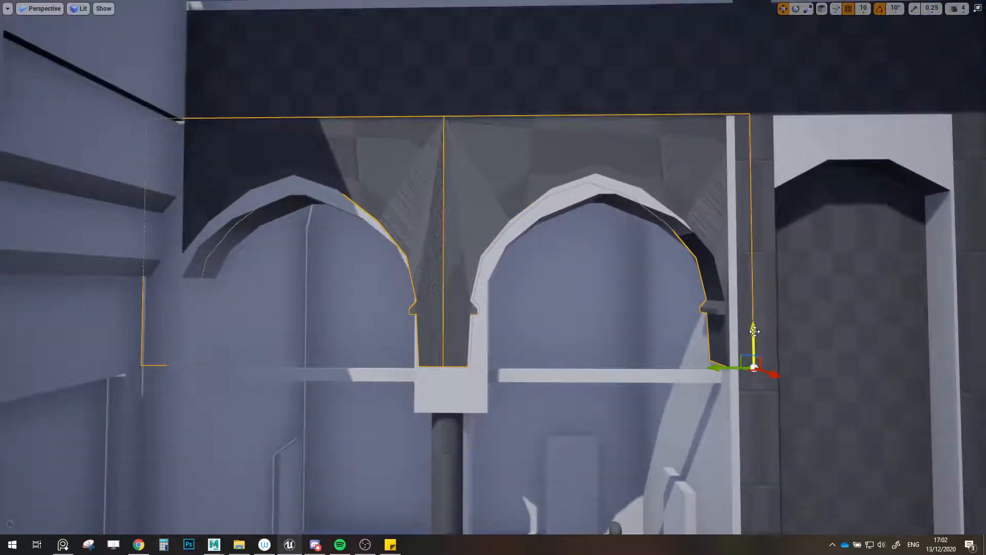
pyautogui.moveTo(754, 332)
pyautogui.mouseDown()
pyautogui.moveTo(754, 359)
pyautogui.moveTo(753, 350)
pyautogui.mouseUp()
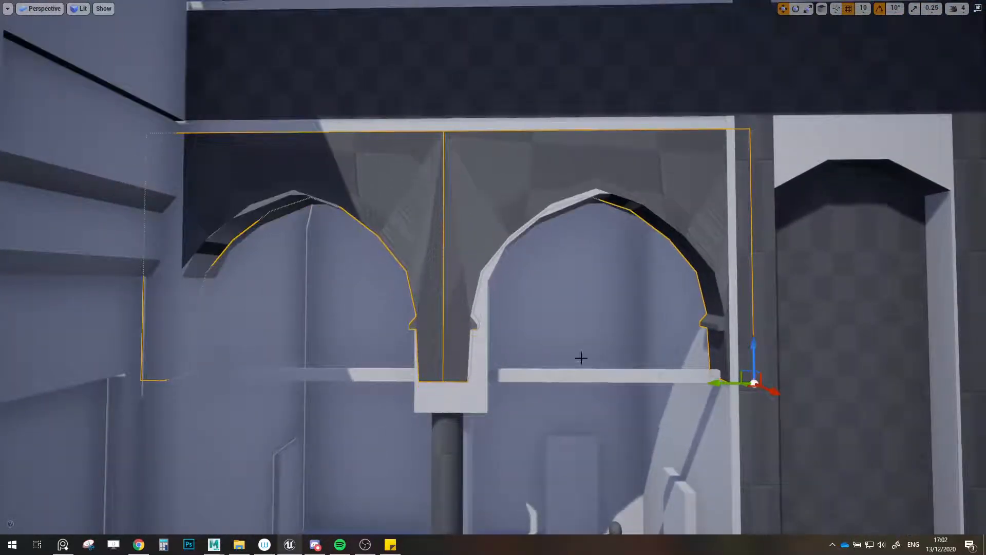
pyautogui.keyDown('alt'); pyautogui.moveTo(558, 355); pyautogui.dragTo(573, 355, button='middle'); pyautogui.keyUp('alt')
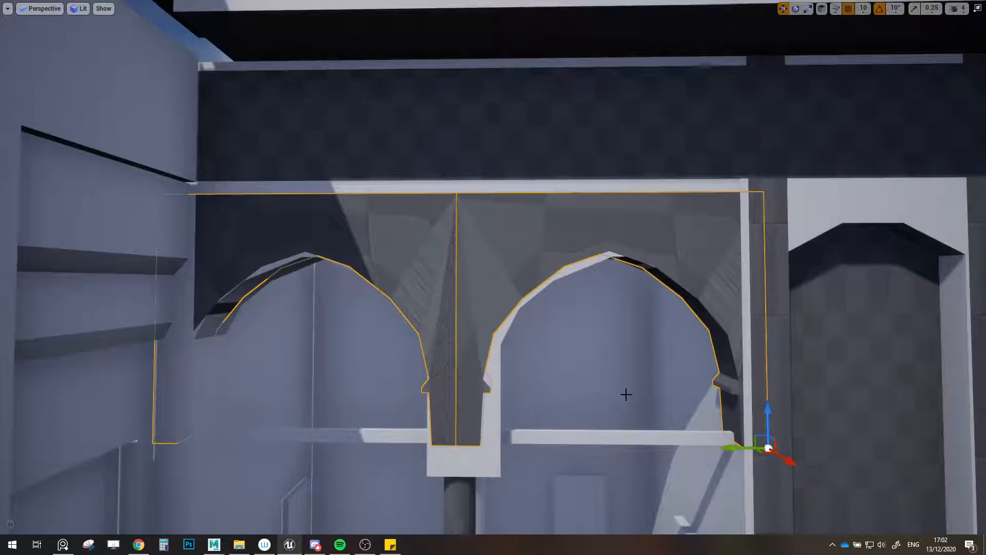
pyautogui.scroll(-2, 653, 392)
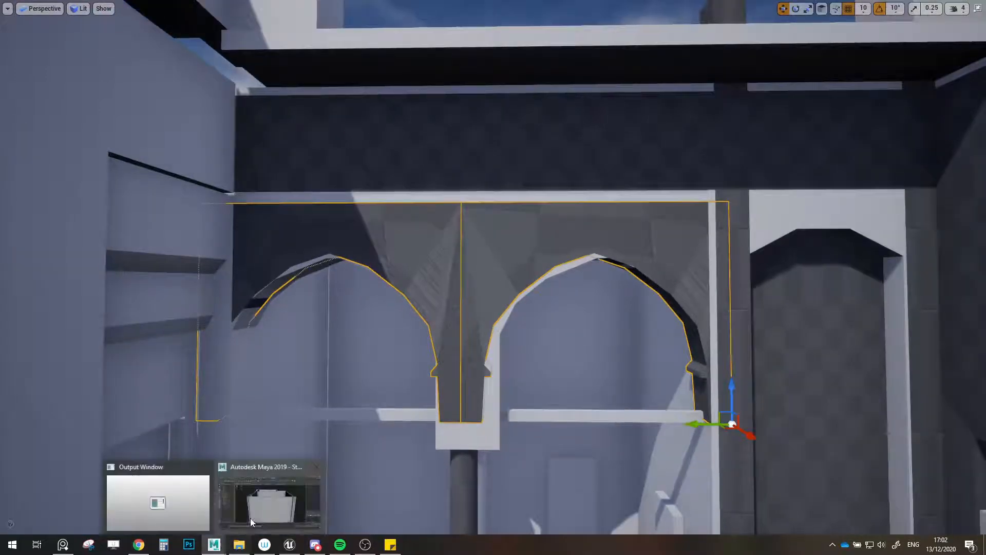
# - Switch to the Maya blockout scene, try raising the row of half-wall pieces above the arches, and undo the move
pyautogui.hotkey('alt', 'Tab')
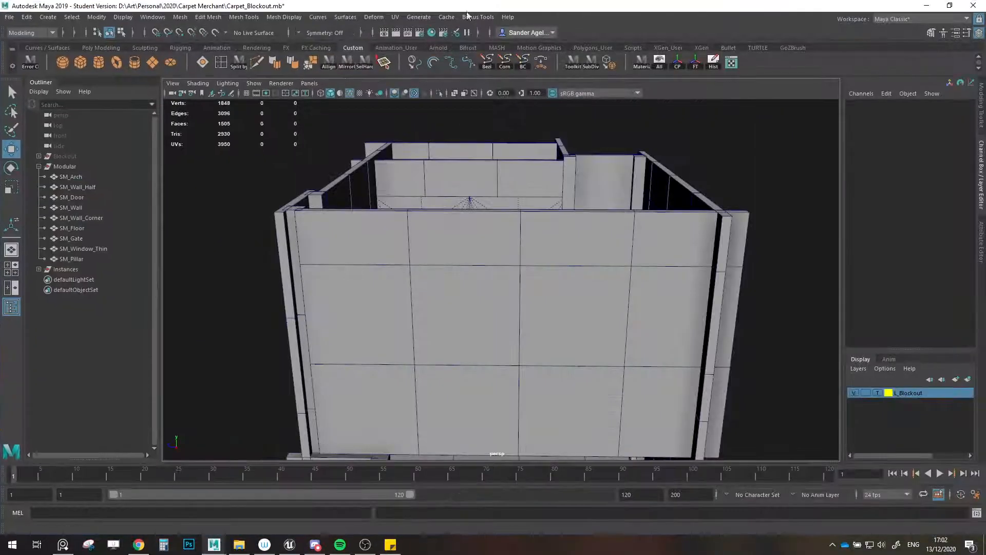
pyautogui.scroll(-5, 536, 185)
pyautogui.keyDown('alt'); pyautogui.moveTo(536, 187); pyautogui.dragTo(567, 302); pyautogui.keyUp('alt')
pyautogui.scroll(7, 495, 311)
pyautogui.click(592, 247)
pyautogui.keyDown('shift'); pyautogui.click(416, 217); pyautogui.keyUp('shift')
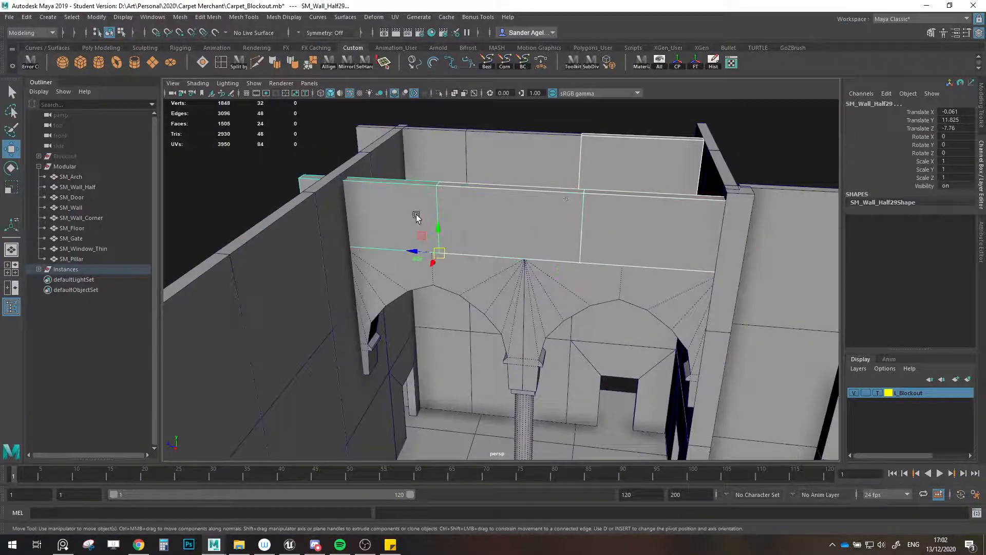
pyautogui.moveTo(434, 224); pyautogui.dragTo(441, 227)
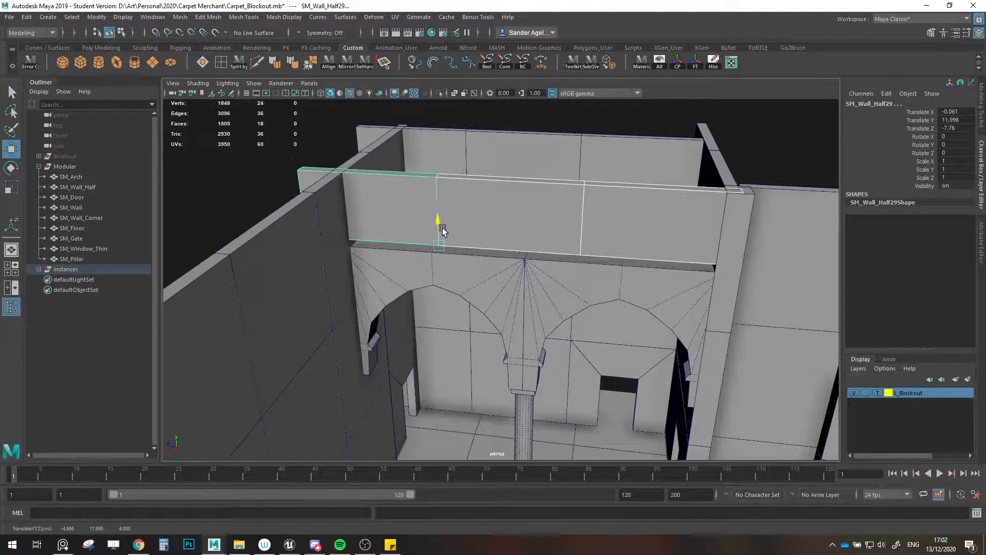
pyautogui.hotkey('ctrl', 'z')
pyautogui.hotkey('ctrl', 'z')
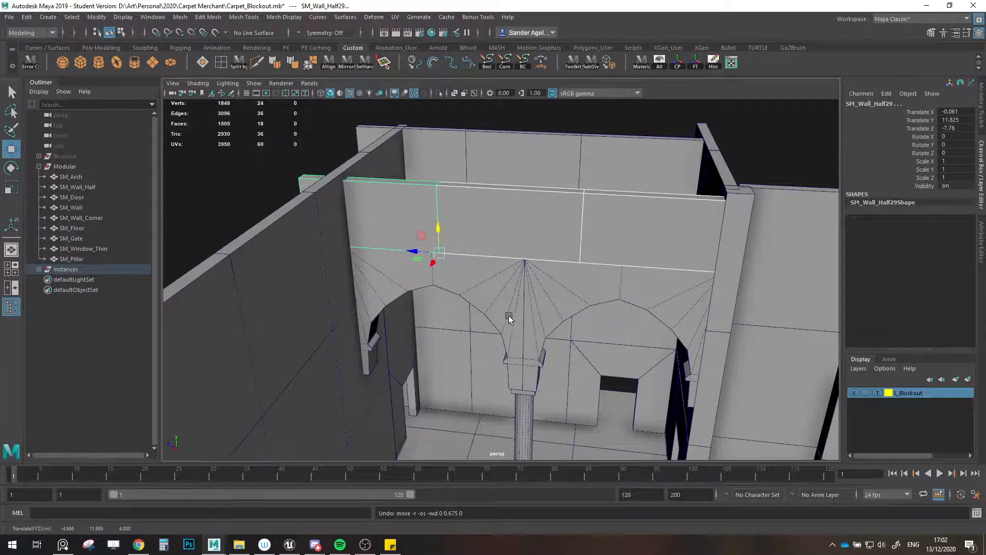
# - Isolate the two balcony arches and raise their top faces until they meet the half-wall row above
pyautogui.keyDown('alt'); pyautogui.moveTo(508, 315); pyautogui.dragTo(343, 230); pyautogui.keyUp('alt')
pyautogui.click(398, 276)
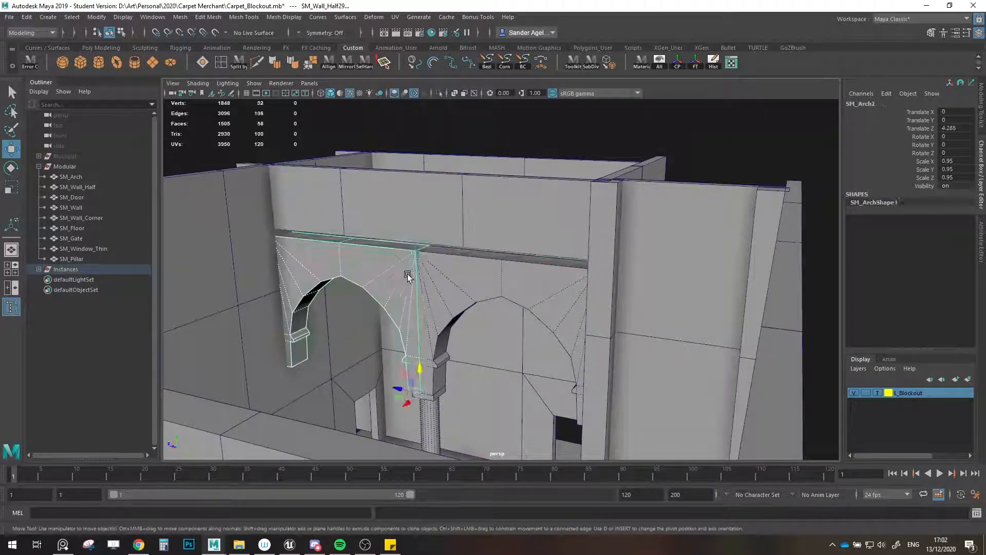
pyautogui.click(434, 272)
pyautogui.click(982, 111)
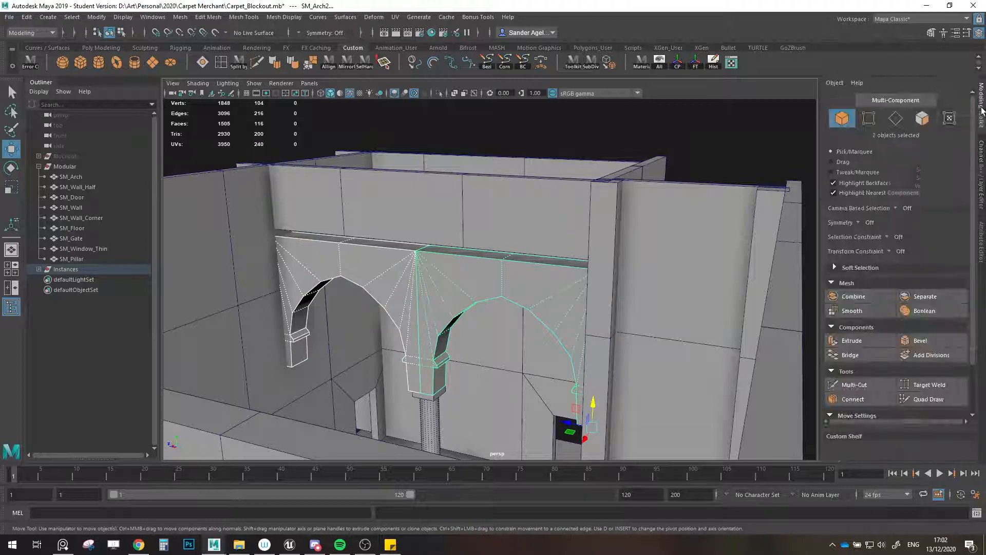
pyautogui.keyDown('alt'); pyautogui.moveTo(324, 371); pyautogui.dragTo(613, 322); pyautogui.keyUp('alt')
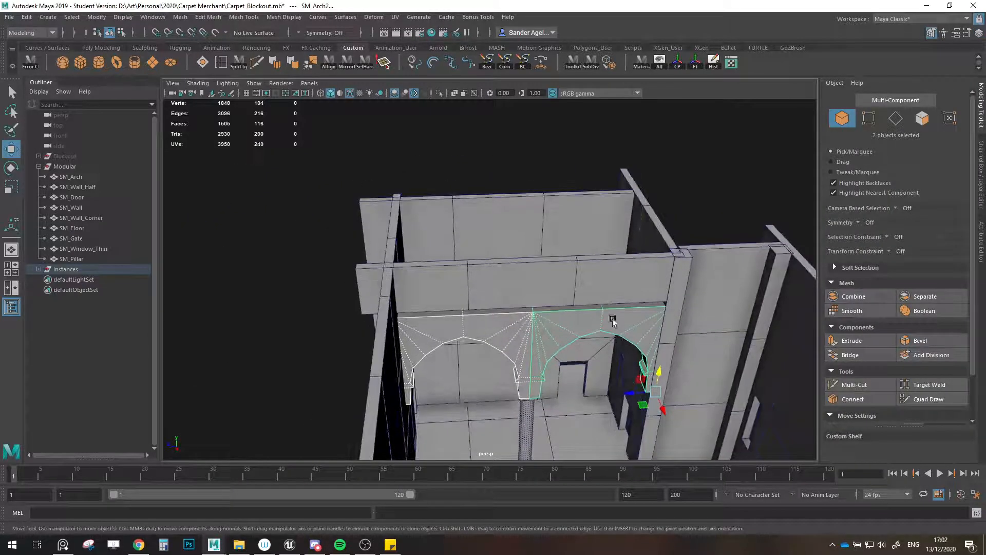
pyautogui.hotkey('ctrl', '1')
pyautogui.click(926, 119)
pyautogui.scroll(2, 663, 300)
pyautogui.click(653, 306)
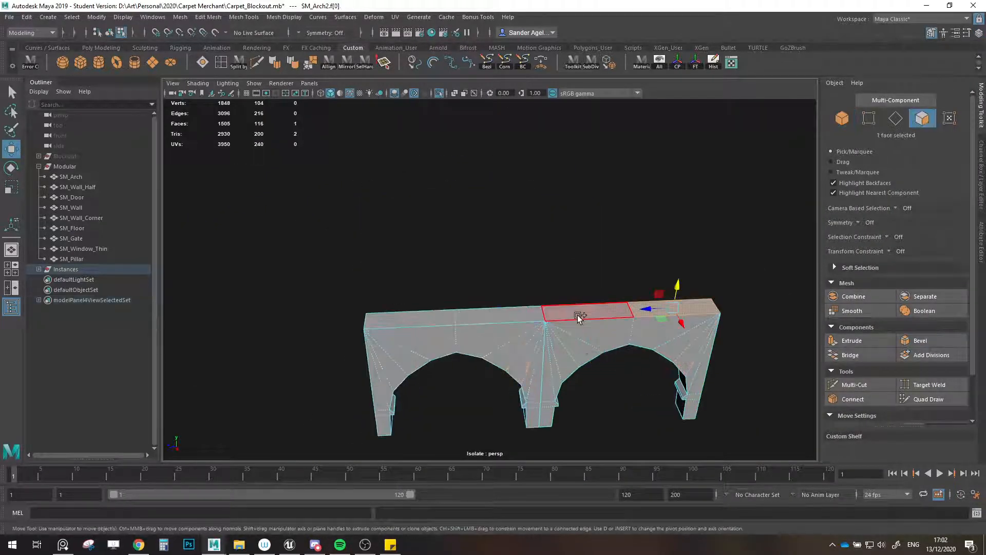
pyautogui.keyDown('shift'); pyautogui.click(579, 316); pyautogui.keyUp('shift')
pyautogui.keyDown('shift'); pyautogui.click(497, 318); pyautogui.keyUp('shift')
pyautogui.keyDown('alt'); pyautogui.moveTo(485, 330); pyautogui.dragTo(441, 286); pyautogui.keyUp('alt')
pyautogui.hotkey('ctrl', '1')
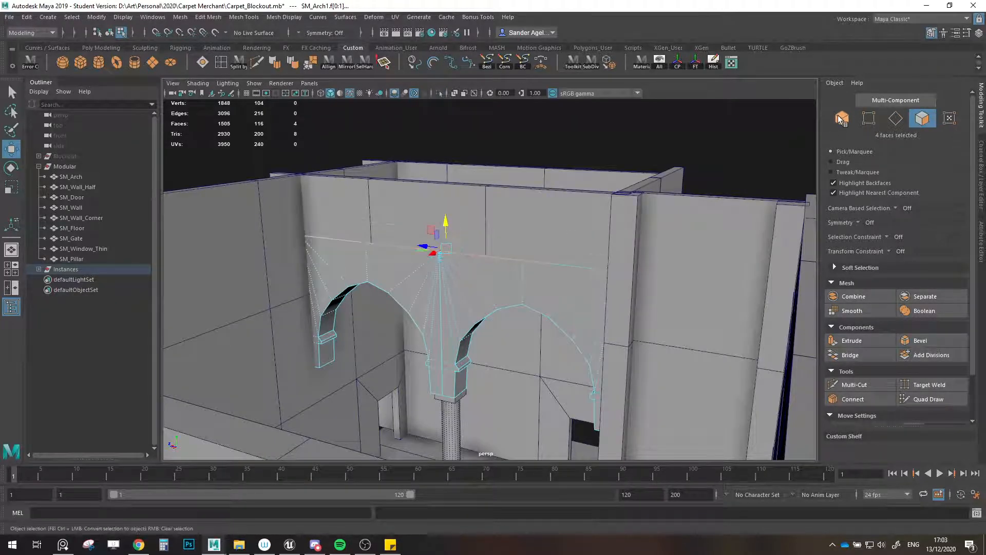
pyautogui.click(840, 119)
# - Duplicate one of the heightened arches, snap the copy to the grid origin and freeze its transformations
pyautogui.scroll(-5, 502, 321)
pyautogui.keyDown('alt'); pyautogui.moveTo(502, 322); pyautogui.dragTo(532, 352); pyautogui.keyUp('alt')
pyautogui.click(508, 310)
pyautogui.scroll(-4, 529, 334)
pyautogui.hotkey('ctrl', '1')
pyautogui.hotkey('ctrl', '1')
pyautogui.press('x')
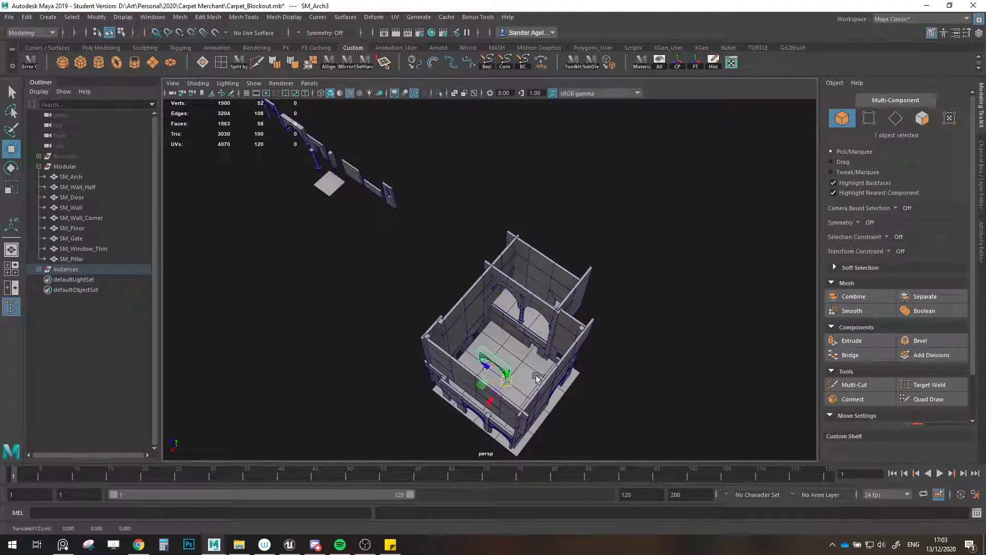
pyautogui.hotkey('ctrl', '1')
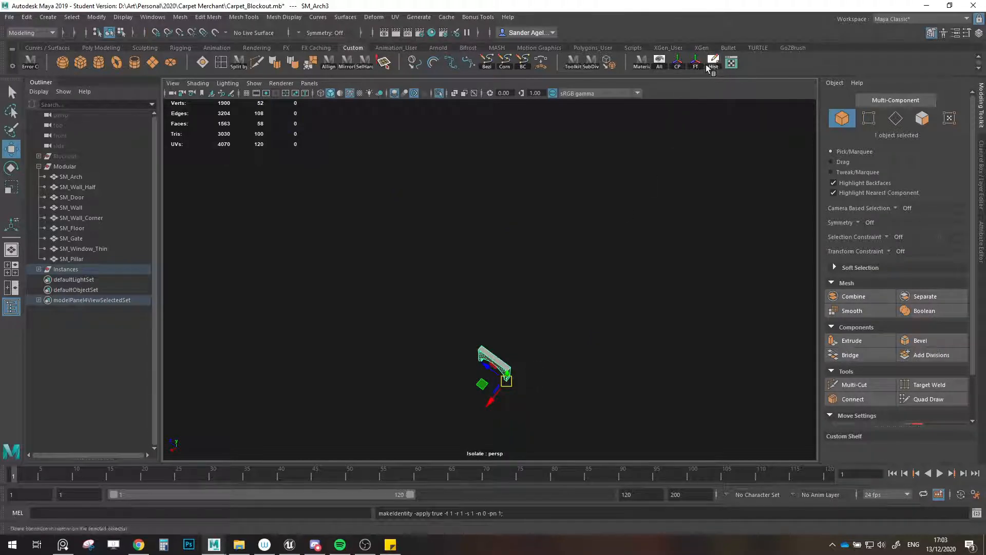
pyautogui.press('f')
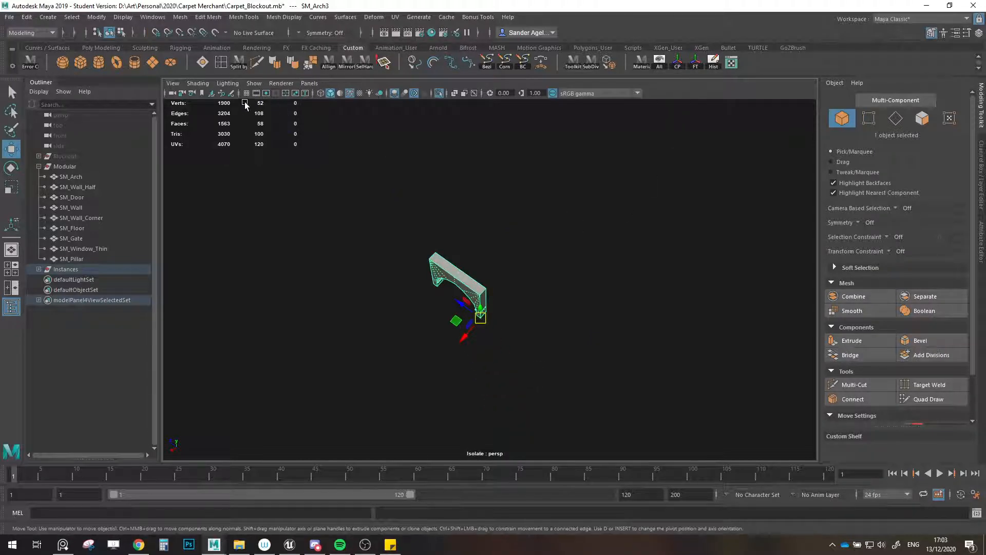
# - Show the grid and export the selected arch as FBX, overwriting SM_Arch.fbx in the Assets folder
pyautogui.click(246, 94)
pyautogui.keyDown('alt'); pyautogui.moveTo(461, 329); pyautogui.dragTo(491, 357, button='right'); pyautogui.keyUp('alt')
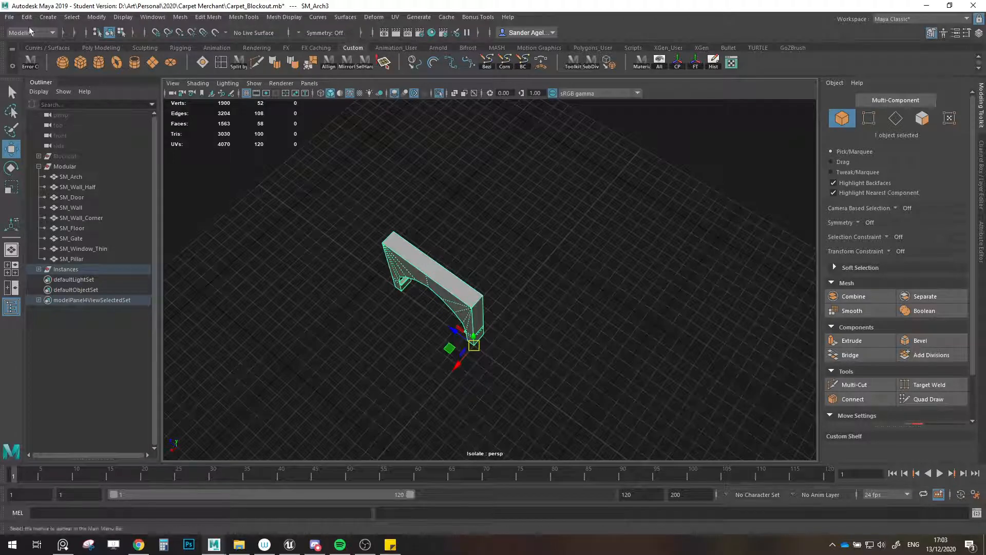
pyautogui.click(11, 17)
pyautogui.click(31, 152)
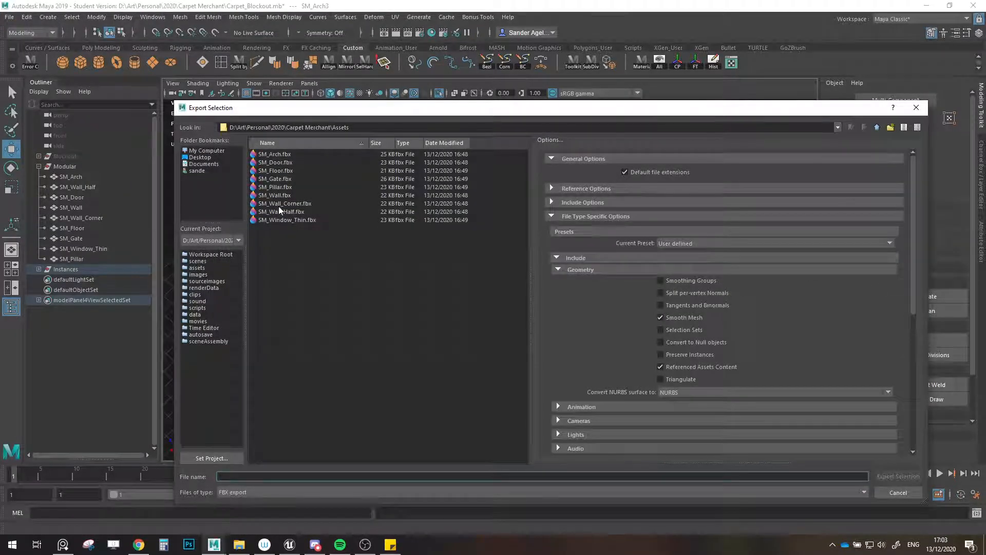
pyautogui.doubleClick(279, 155)
pyautogui.click(528, 321)
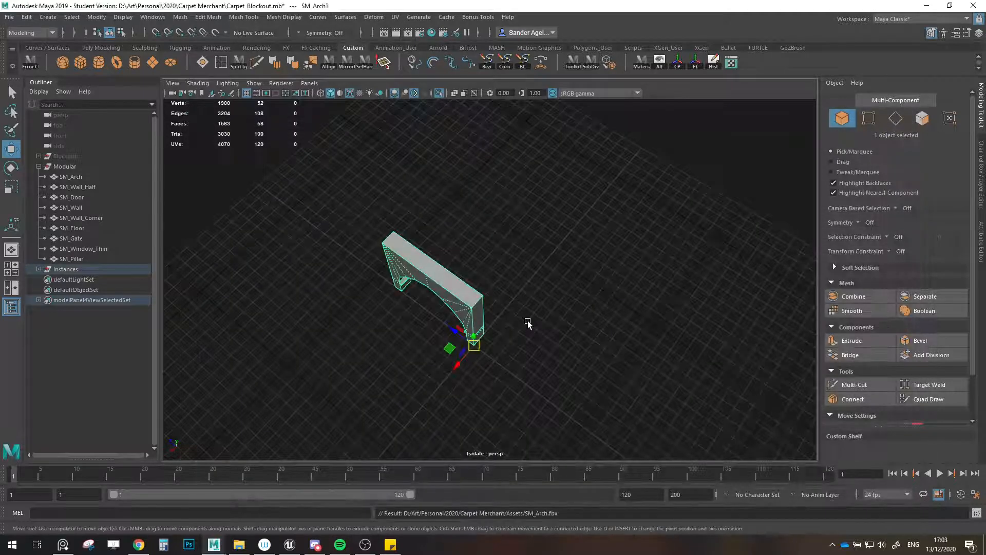
# - Bring the full scene back into view and move the exported arch beside the row of modular source pieces
pyautogui.hotkey('ctrl', '1')
pyautogui.keyDown('alt'); pyautogui.moveTo(529, 321); pyautogui.dragTo(432, 326, button='right'); pyautogui.keyUp('alt')
pyautogui.keyDown('alt'); pyautogui.moveTo(432, 327); pyautogui.dragTo(569, 418, button='middle'); pyautogui.keyUp('alt')
pyautogui.moveTo(599, 395); pyautogui.dragTo(405, 221)
pyautogui.press('f')
pyautogui.keyDown('alt'); pyautogui.moveTo(455, 272); pyautogui.dragTo(445, 288, button='right'); pyautogui.keyUp('alt')
pyautogui.keyDown('alt'); pyautogui.moveTo(445, 287); pyautogui.dragTo(448, 345, button='middle'); pyautogui.keyUp('alt')
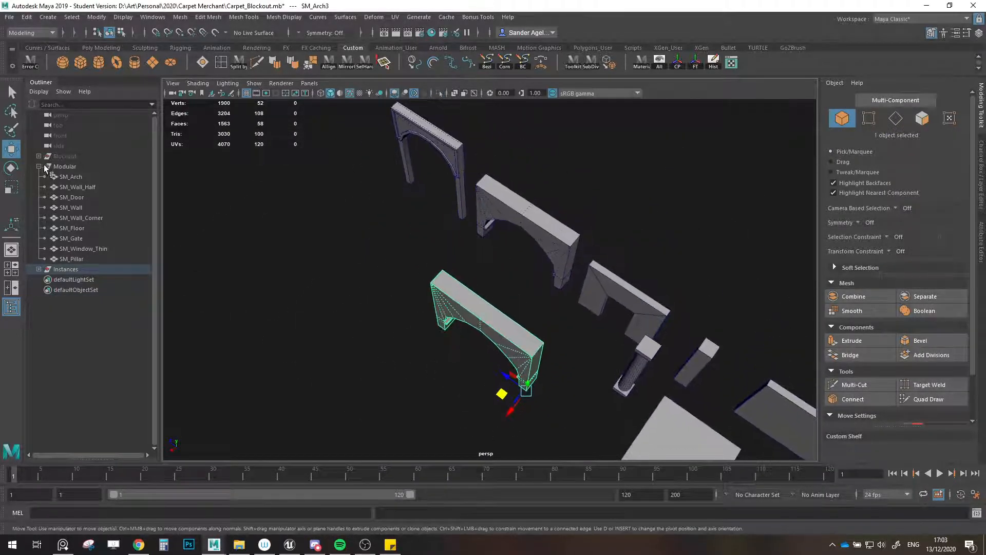
# - Delete the old SM_Arch source piece and move the new arch into its place in the row
pyautogui.click(480, 202)
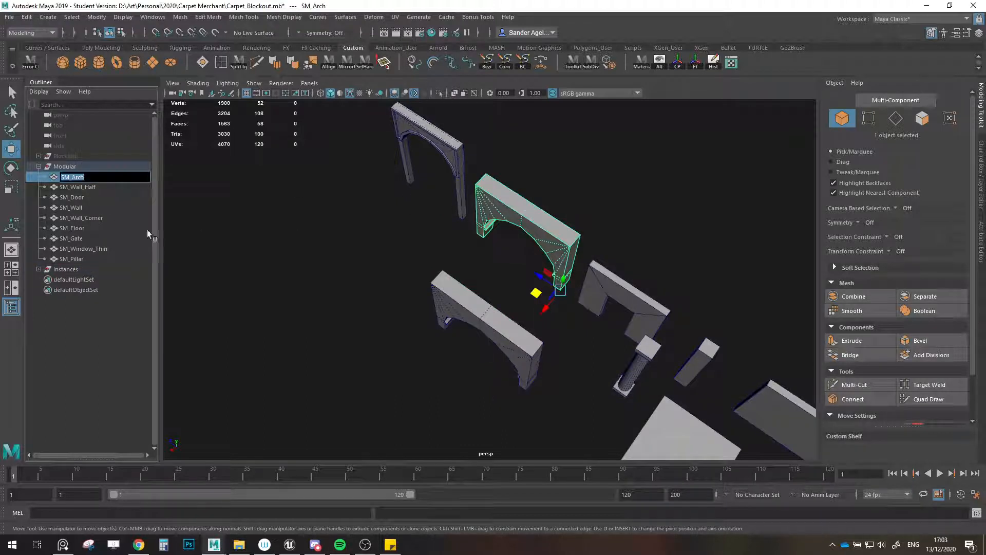
pyautogui.press('Delete')
pyautogui.hotkey('ctrl', 'z')
pyautogui.press('Delete')
pyautogui.click(464, 306)
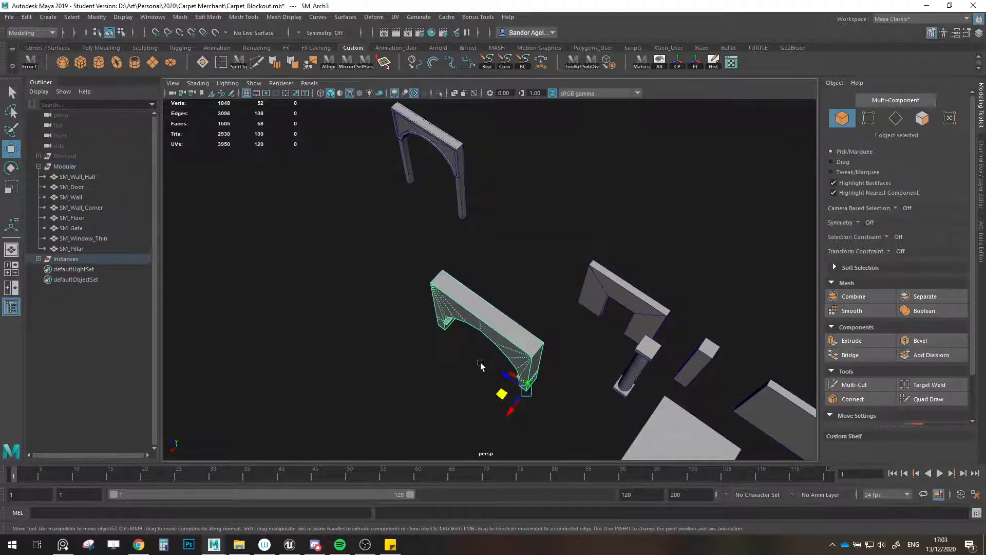
pyautogui.moveTo(481, 364); pyautogui.dragTo(545, 284, button='middle')
pyautogui.press('f')
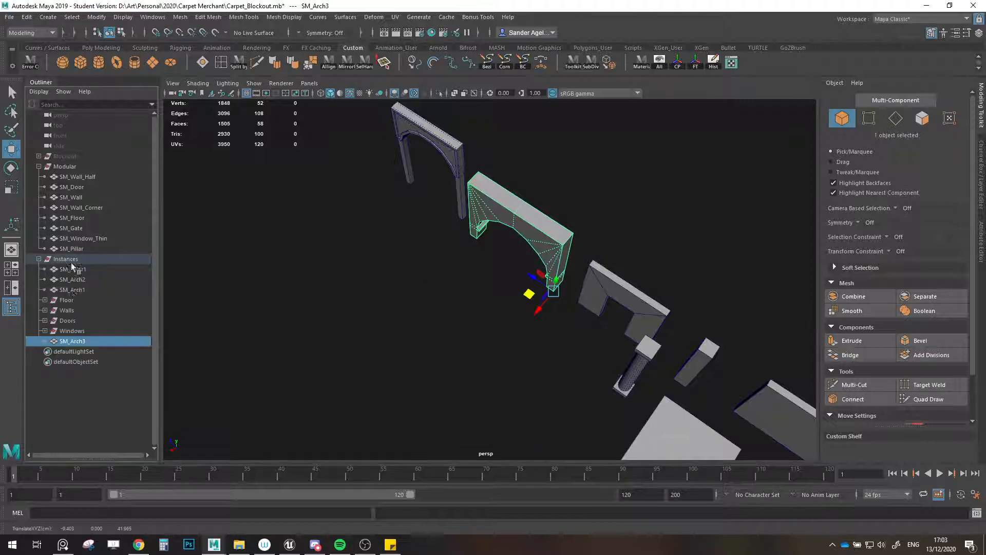
# - Rename SM_Arch3 to SM_Arch and move it from the Instances group into the Modular group
pyautogui.doubleClick(78, 343)
pyautogui.press('Right')
pyautogui.press('BackSpace')
pyautogui.click(110, 342)
pyautogui.click(85, 344)
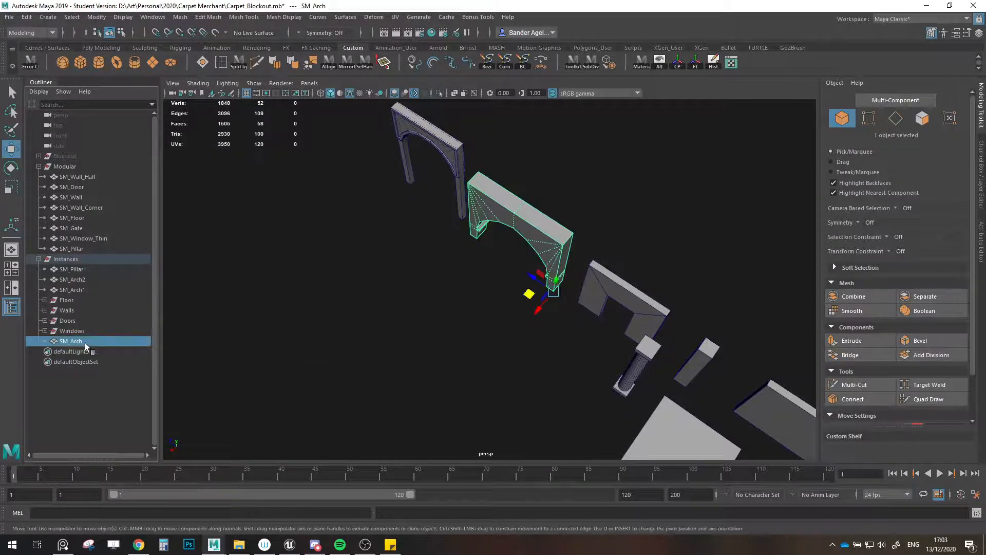
pyautogui.moveTo(84, 343); pyautogui.dragTo(76, 187, button='middle')
pyautogui.click(38, 268)
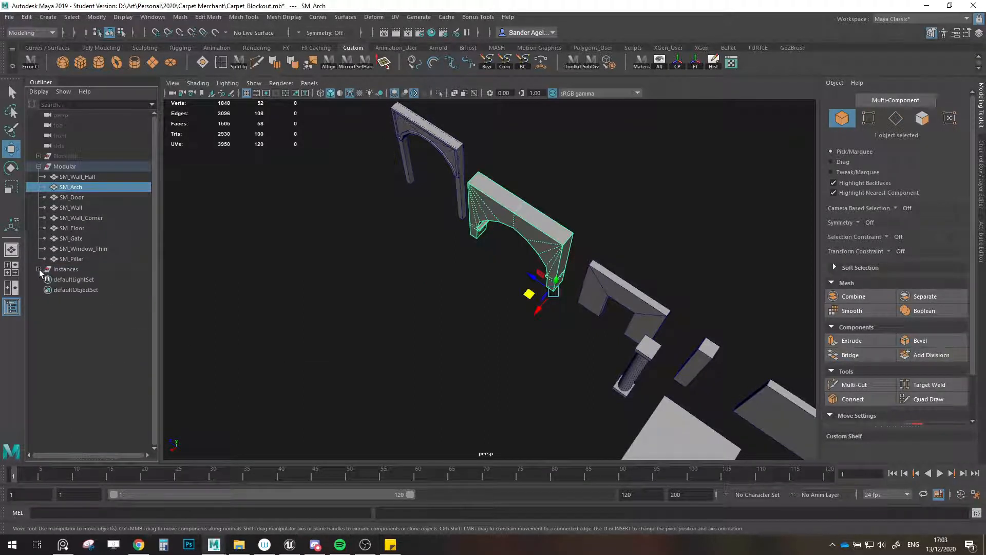
# - Deselect the arch and save the Carpet_Blockout scene over the existing file
pyautogui.click(397, 340)
pyautogui.hotkey('ctrl', 's')
pyautogui.press('Return')
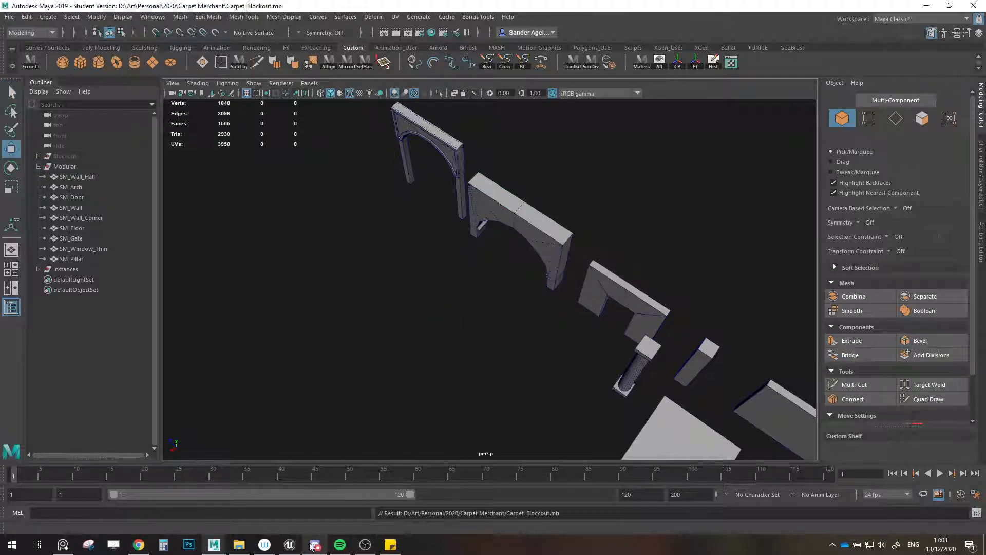
# - Switch to Unreal Editor, reimport the SM_Arch static mesh, and return to the full-screen viewport
pyautogui.click(294, 545)
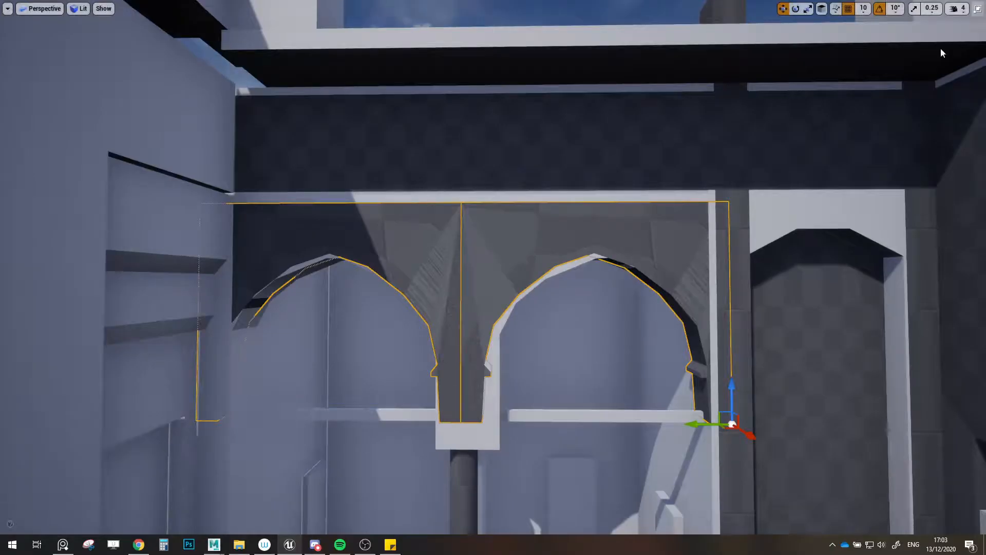
pyautogui.press('F11')
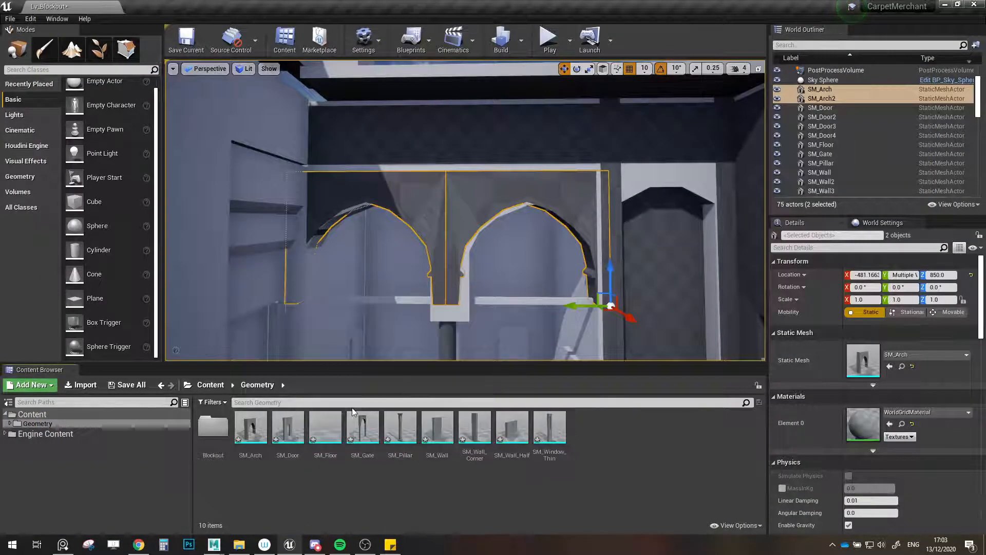
pyautogui.rightClick(251, 427)
pyautogui.click(286, 154)
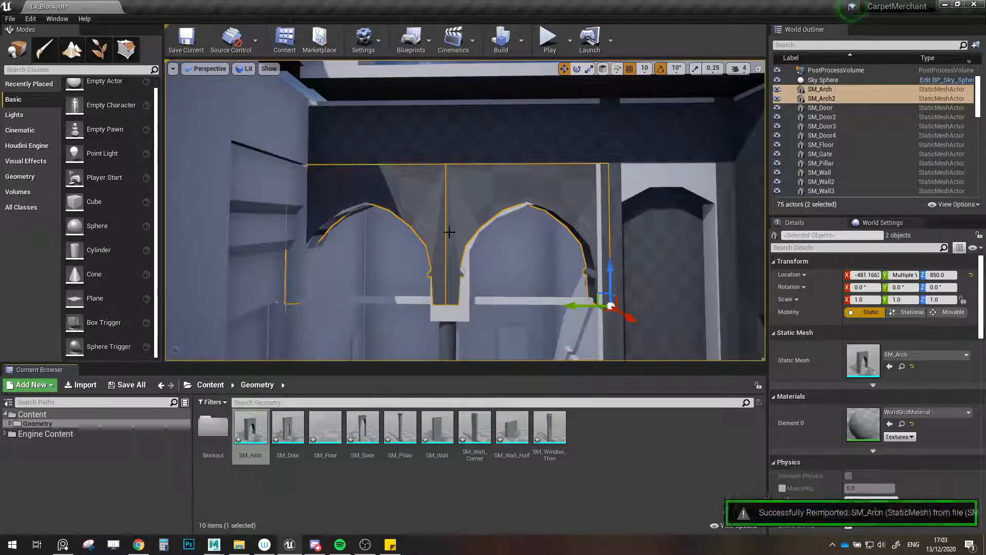
pyautogui.press('F11')
pyautogui.moveTo(646, 215); pyautogui.dragTo(624, 334, button='right')
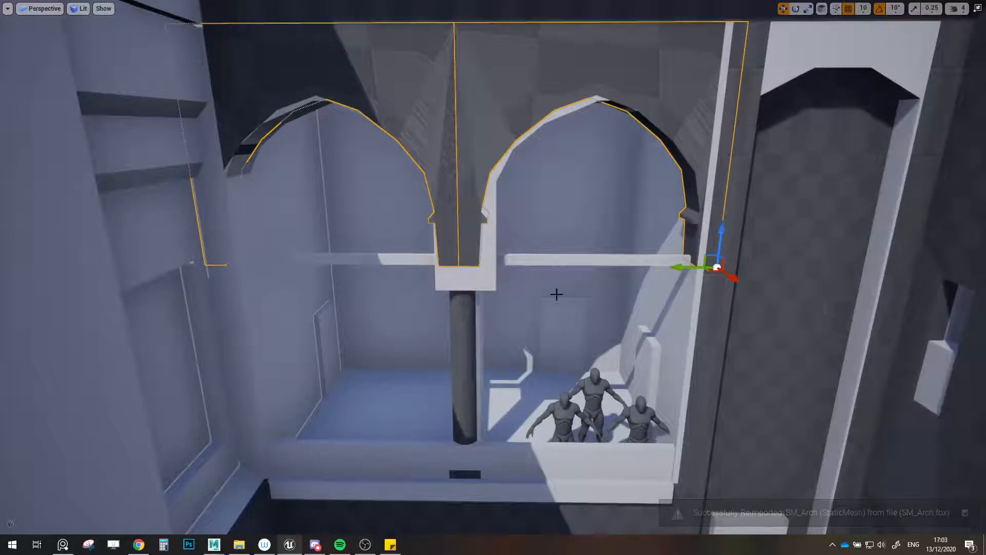
pyautogui.moveTo(551, 290); pyautogui.dragTo(577, 315, button='right')
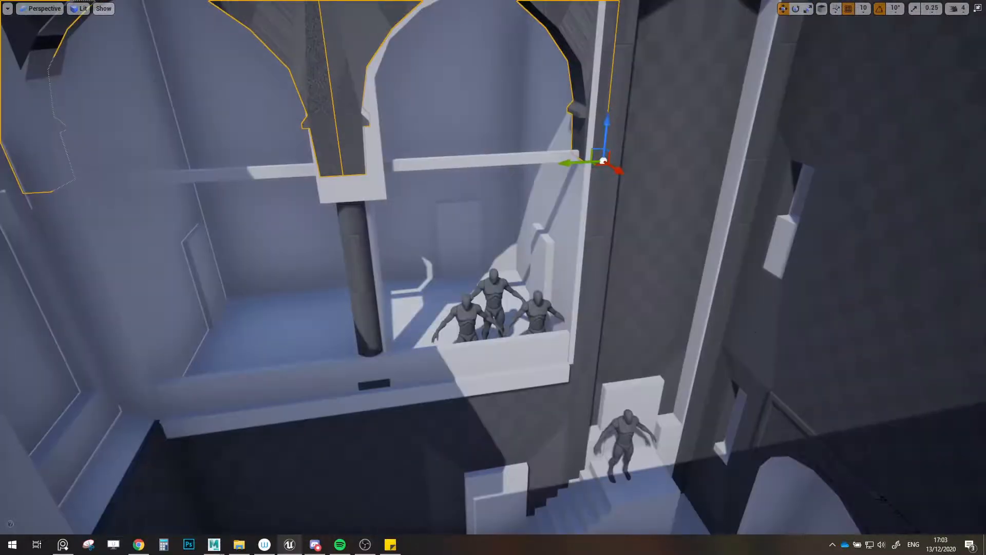
pyautogui.hotkey('alt', 'Tab')
pyautogui.moveTo(500, 6); pyautogui.dragTo(985, 126)
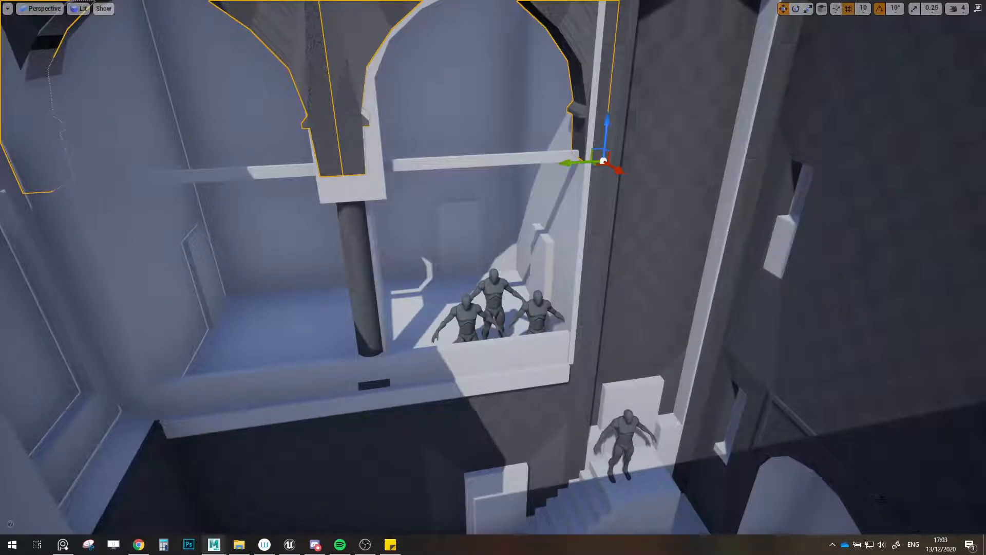
# - Duplicate the modular door piece below the balcony, raise the copy to balcony level and rotate it parallel to the side wall
pyautogui.moveTo(565, 298); pyautogui.dragTo(702, 343, button='right')
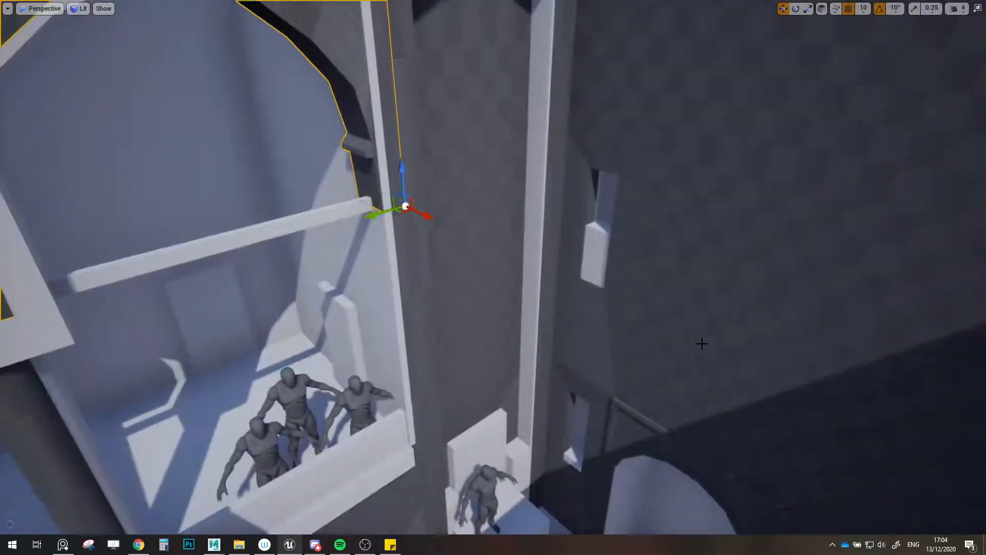
pyautogui.click(703, 343)
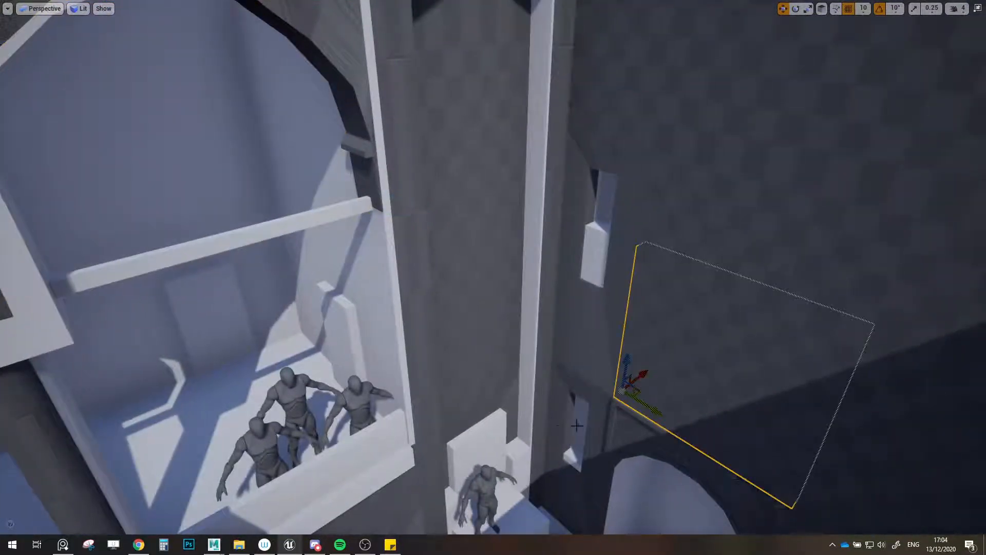
pyautogui.moveTo(598, 422); pyautogui.dragTo(544, 447, button='right')
pyautogui.click(557, 430)
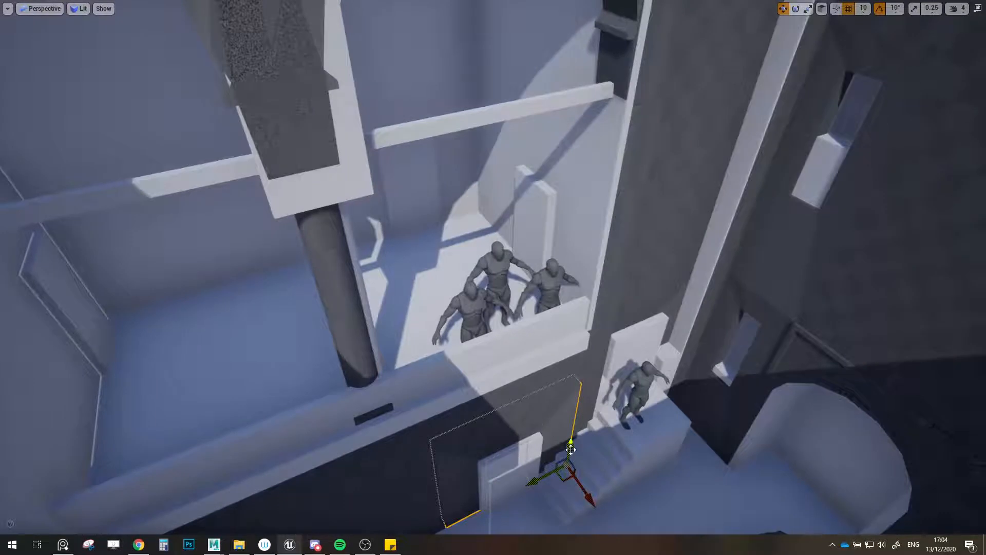
pyautogui.moveTo(570, 448); pyautogui.dragTo(611, 359)
pyautogui.press('e')
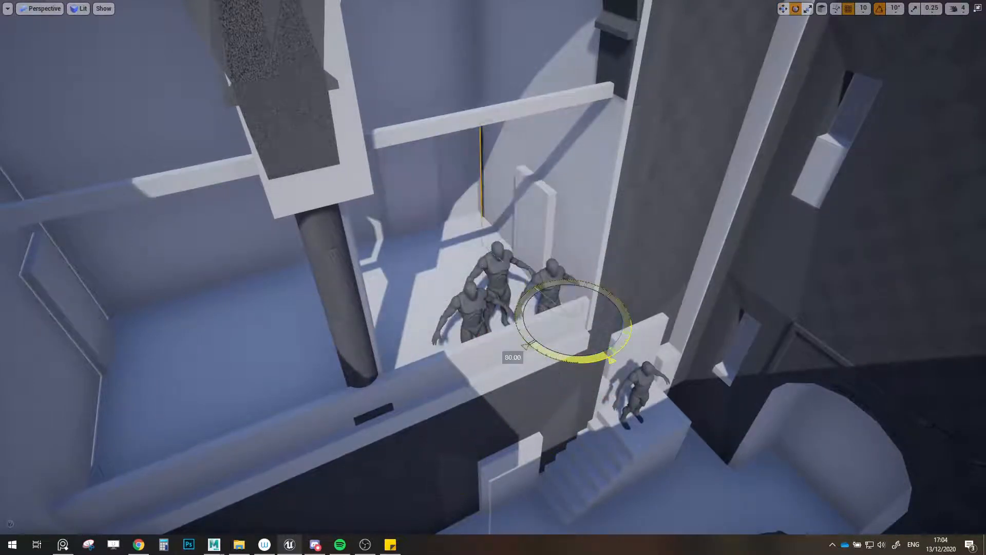
pyautogui.press('w')
# - Slide the copied door piece against the side wall at the balcony's corner, to about X -500, Y -170
pyautogui.scroll(3, 574, 338)
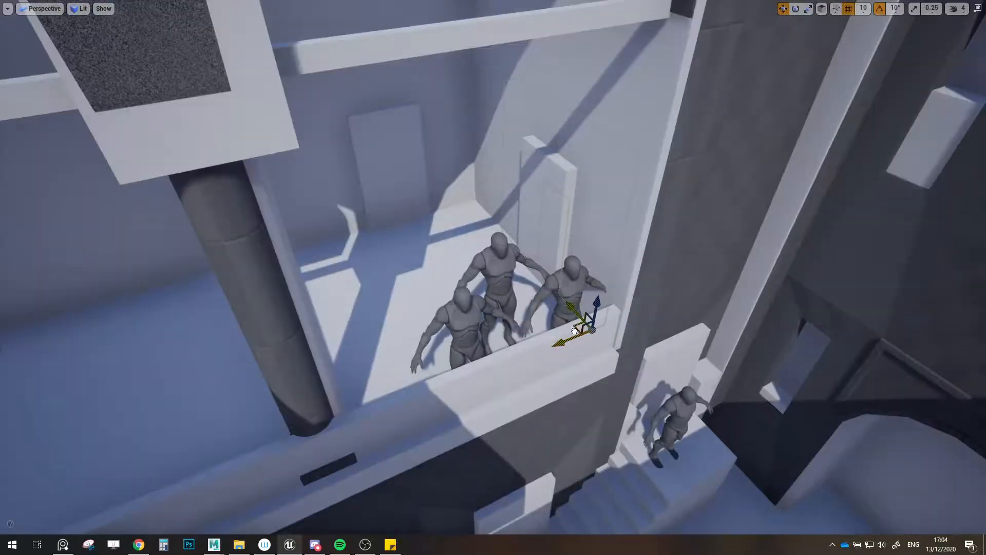
pyautogui.moveTo(574, 362); pyautogui.dragTo(576, 386)
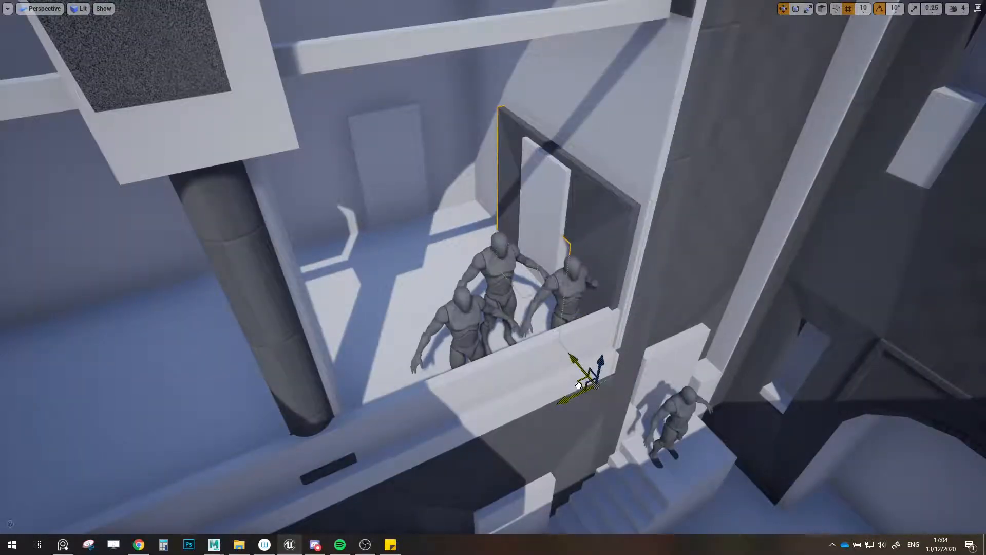
pyautogui.press('d')
pyautogui.moveTo(662, 371); pyautogui.dragTo(626, 371, button='right')
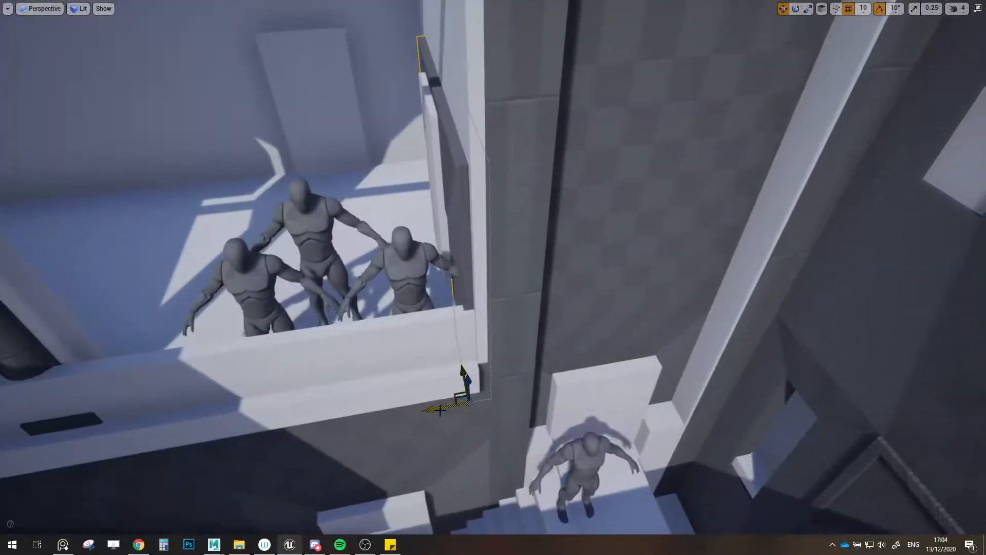
pyautogui.press('f')
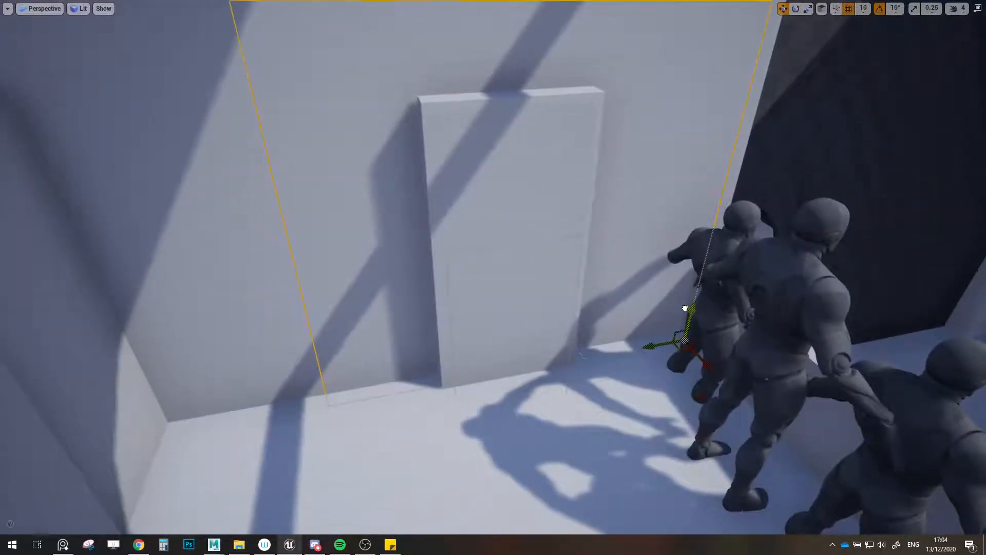
pyautogui.keyDown('alt'); pyautogui.moveTo(686, 303); pyautogui.dragTo(673, 250); pyautogui.keyUp('alt')
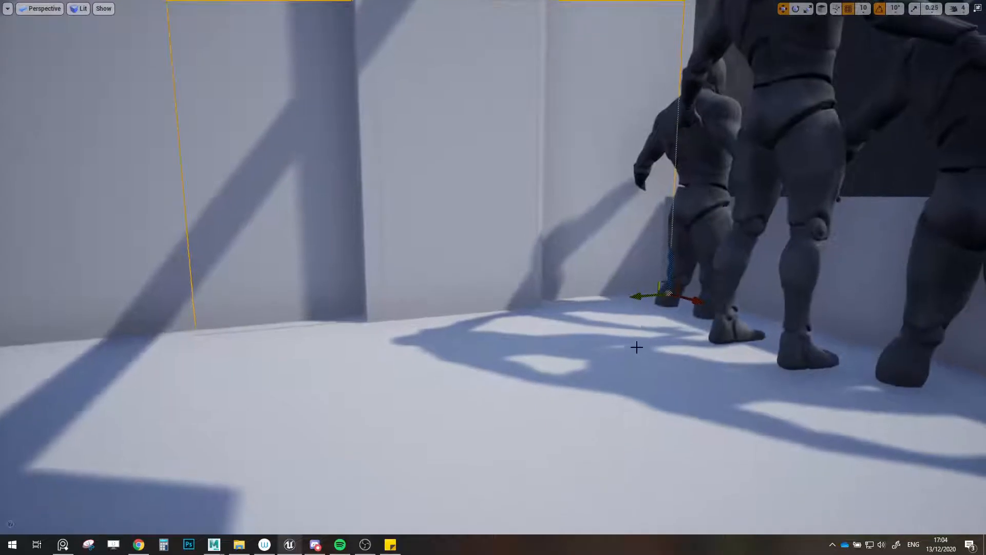
pyautogui.keyDown('alt'); pyautogui.moveTo(618, 358); pyautogui.dragTo(596, 411); pyautogui.keyUp('alt')
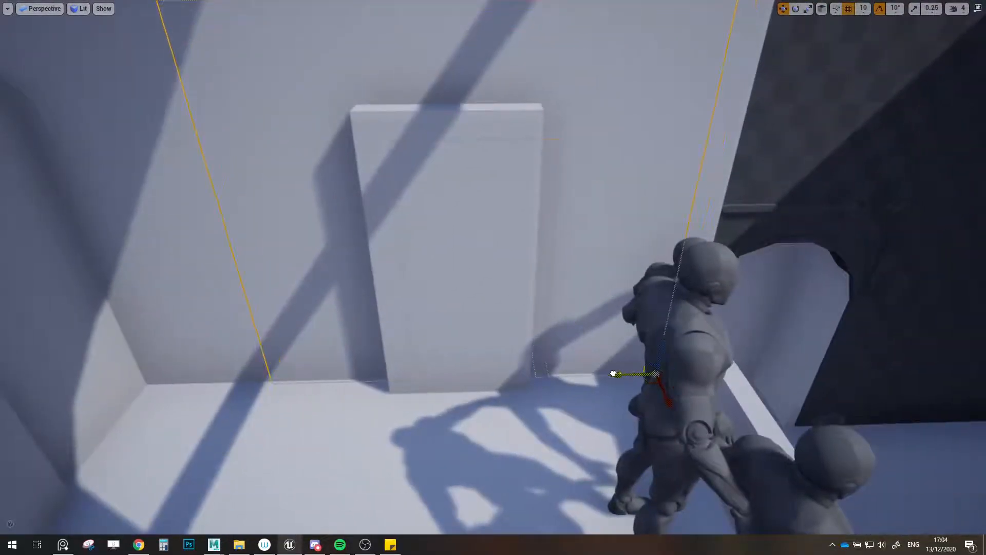
pyautogui.keyDown('alt'); pyautogui.moveTo(628, 379); pyautogui.dragTo(560, 386); pyautogui.keyUp('alt')
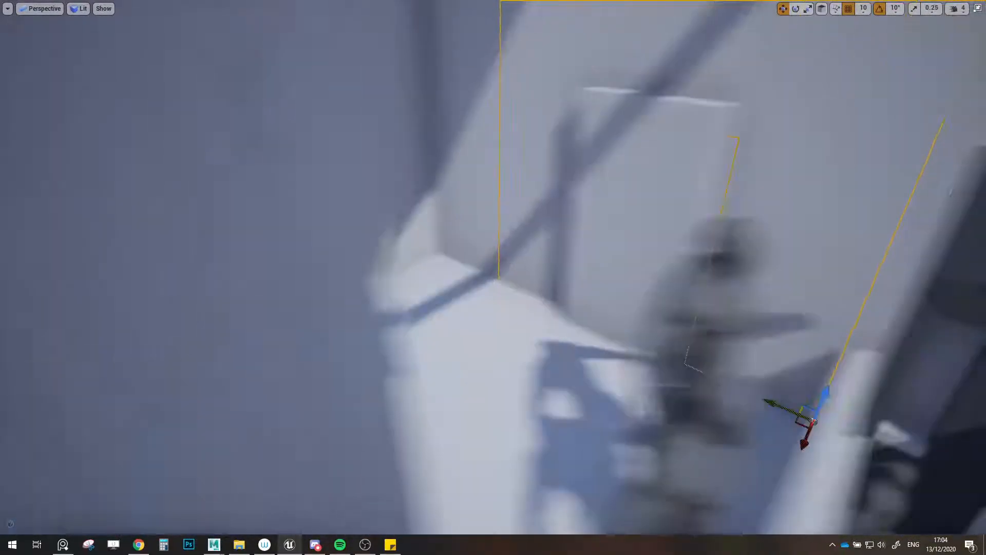
pyautogui.moveTo(560, 334)
pyautogui.mouseDown(button='right')
pyautogui.moveTo(617, 330)
pyautogui.moveTo(570, 328)
pyautogui.mouseUp(button='right')
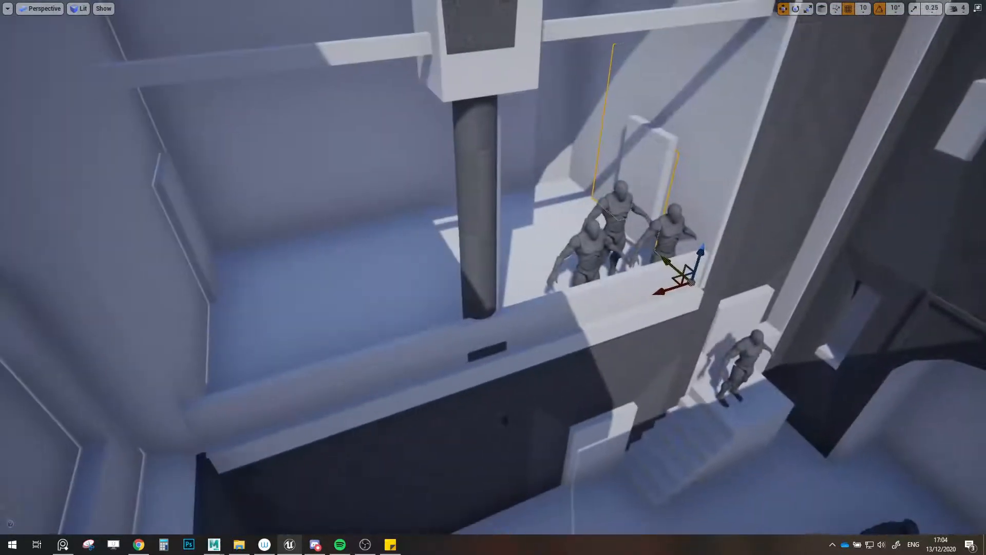
# - Leave the full-screen viewport and hide the SM_Blockout mesh so only the modular pieces remain in view
pyautogui.click(509, 423)
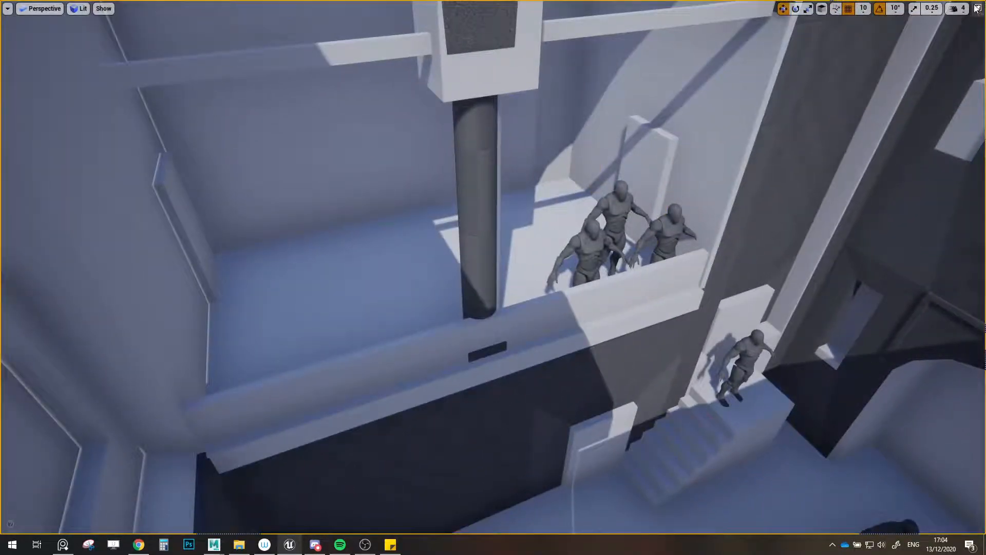
pyautogui.click(978, 8)
pyautogui.scroll(2, 813, 85)
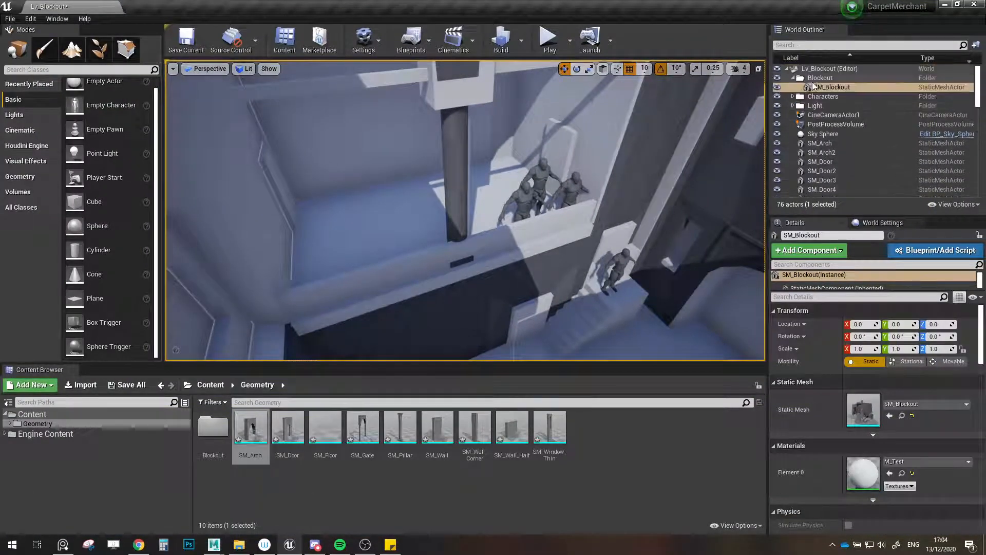
pyautogui.click(778, 87)
pyautogui.press('w')
pyautogui.moveTo(606, 175); pyautogui.dragTo(637, 98, button='right')
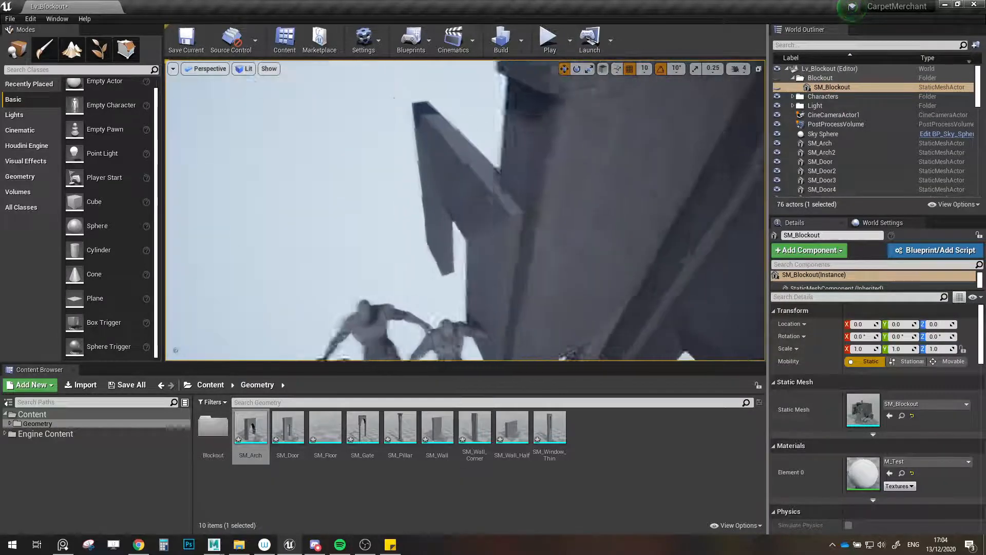
# - Select the balcony-level door piece and shift it to Y -180, undoing the extra slide along X
pyautogui.moveTo(462, 169); pyautogui.dragTo(478, 190, button='right')
pyautogui.click(462, 169)
pyautogui.scroll(3, 551, 295)
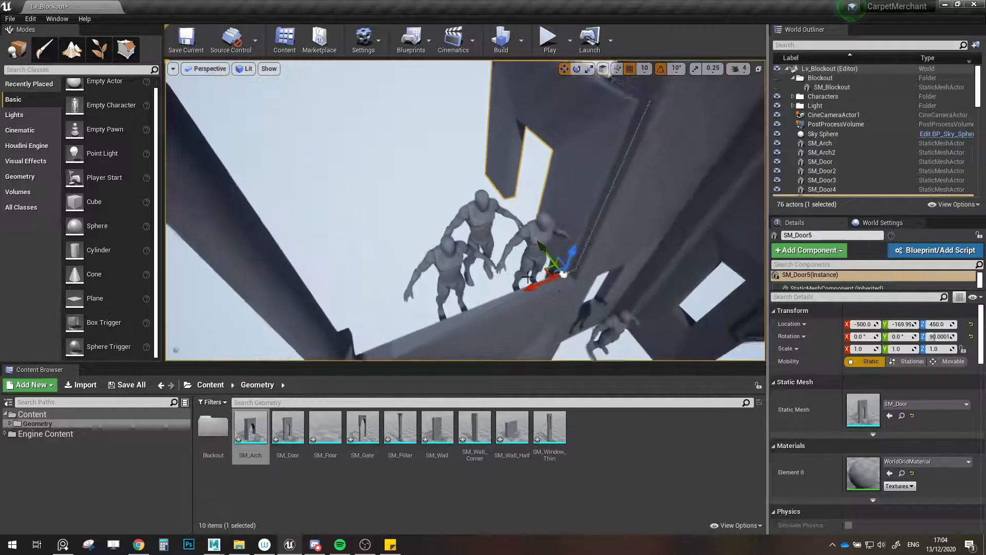
pyautogui.moveTo(537, 286); pyautogui.dragTo(538, 284)
pyautogui.moveTo(538, 284); pyautogui.dragTo(537, 282, button='right')
pyautogui.moveTo(537, 281); pyautogui.dragTo(490, 286)
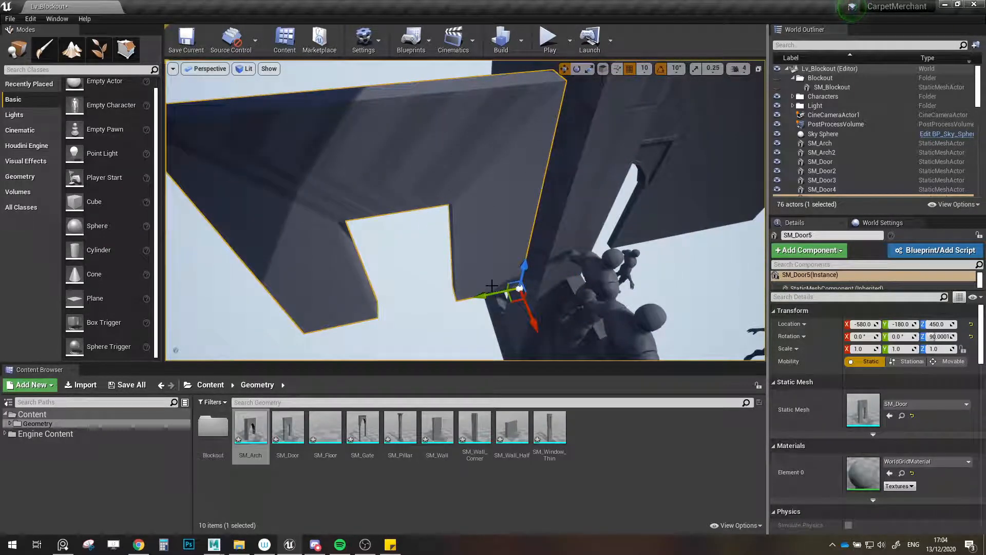
pyautogui.hotkey('ctrl', 'z')
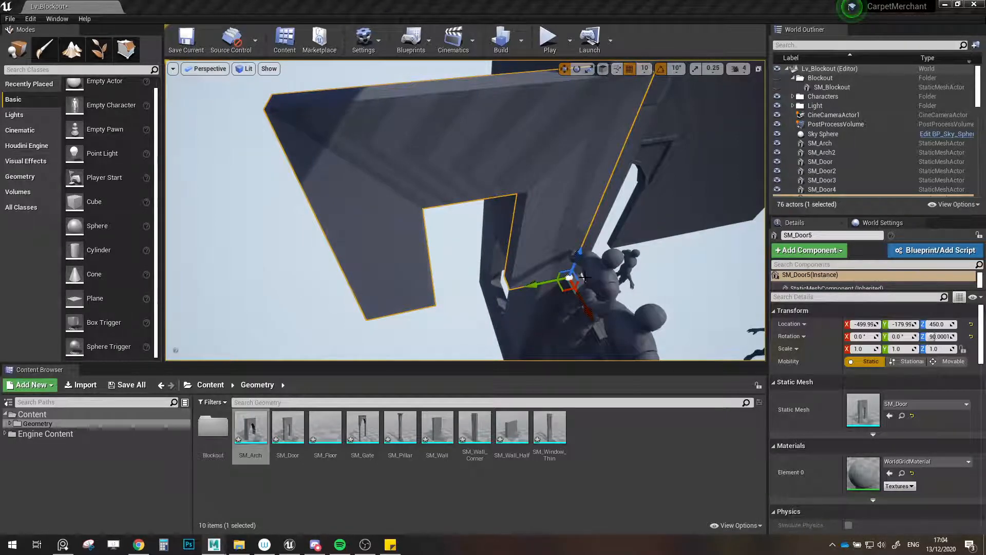
# - Add a wall piece rotated 90° beside the balcony door piece, at X -800, Y -180, Z 450
pyautogui.click(320, 255)
pyautogui.scroll(-5, 398, 246)
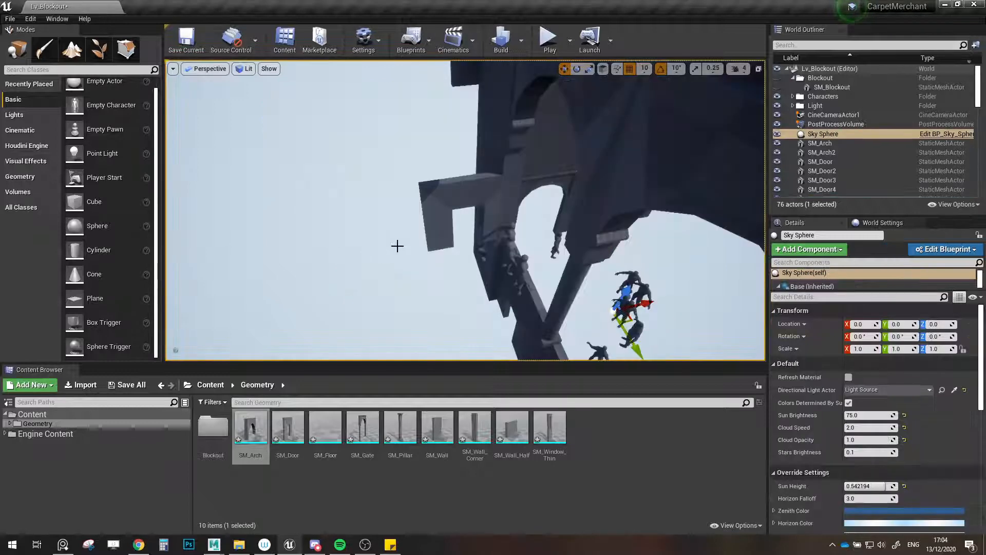
pyautogui.keyDown('alt'); pyautogui.moveTo(476, 242); pyautogui.dragTo(511, 277); pyautogui.keyUp('alt')
pyautogui.click(525, 190)
pyautogui.hotkey('ctrl', 'z')
pyautogui.press('e')
pyautogui.press('w')
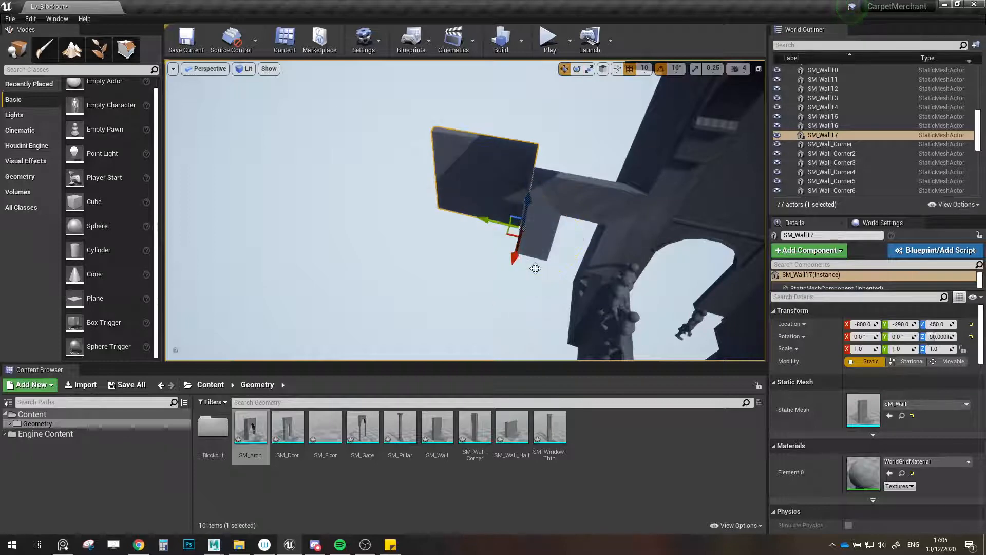
pyautogui.moveTo(535, 267)
pyautogui.mouseDown(button='right')
pyautogui.moveTo(570, 270)
pyautogui.moveTo(540, 259)
pyautogui.mouseUp(button='right')
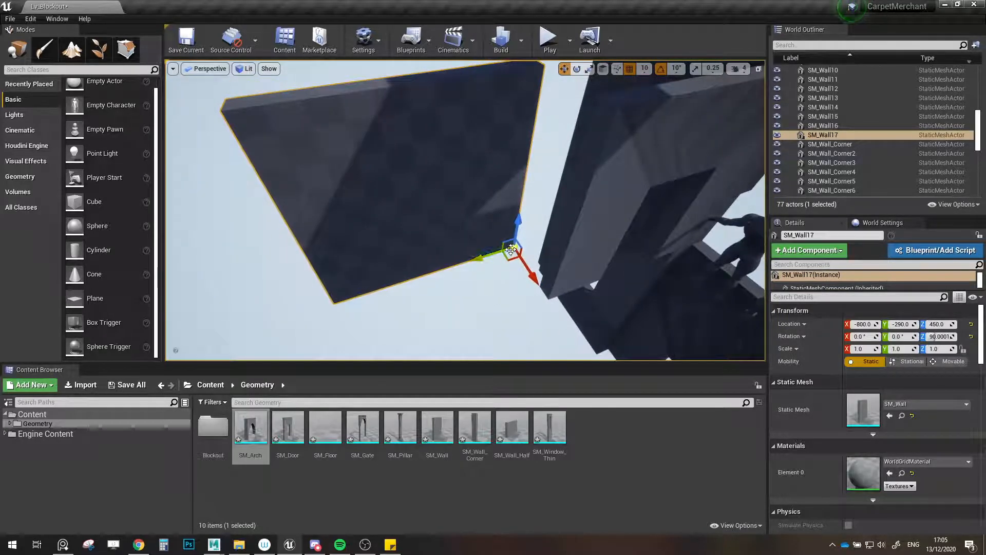
pyautogui.moveTo(511, 251); pyautogui.dragTo(547, 304)
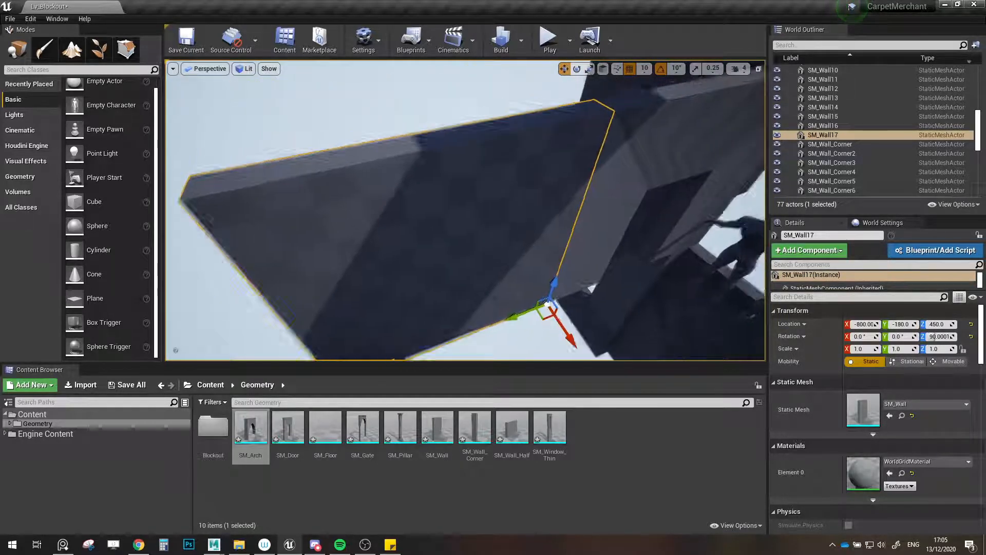
pyautogui.moveTo(547, 304); pyautogui.dragTo(570, 298, button='right')
# - Select the door and wall pieces together, shift both to about Y -184.35 without grid snapping, and restore grid snapping
pyautogui.keyDown('shift'); pyautogui.click(543, 154); pyautogui.keyUp('shift')
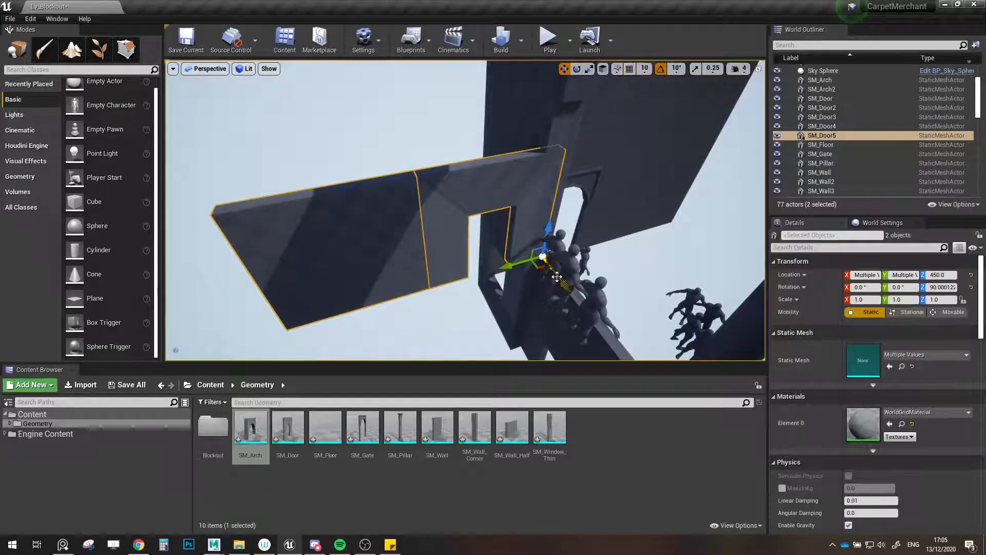
pyautogui.moveTo(557, 277); pyautogui.dragTo(554, 272)
pyautogui.moveTo(558, 266)
pyautogui.mouseDown(button='right')
pyautogui.moveTo(552, 260)
pyautogui.moveTo(570, 257)
pyautogui.mouseUp(button='right')
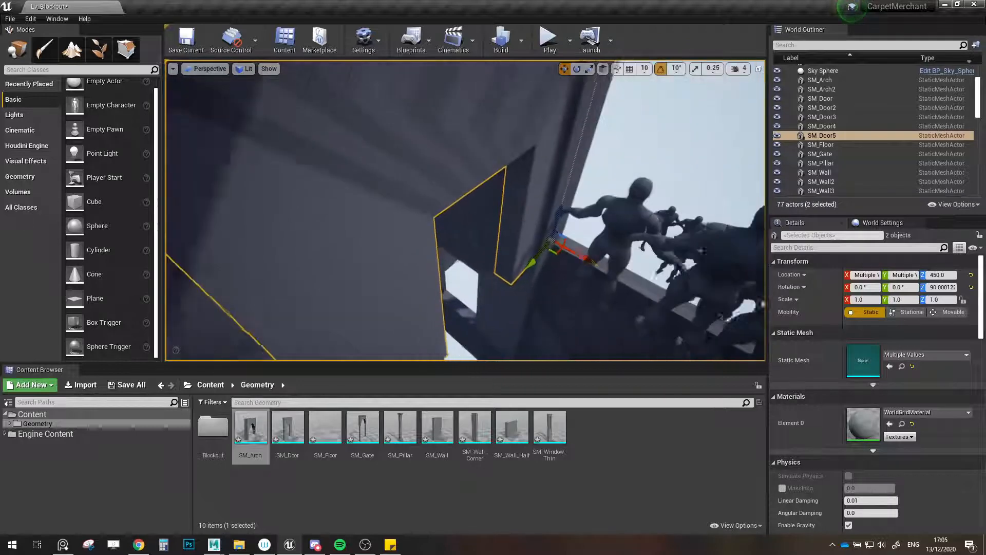
pyautogui.moveTo(576, 254); pyautogui.dragTo(582, 256)
pyautogui.moveTo(694, 89)
pyautogui.mouseDown(button='right')
pyautogui.moveTo(717, 90)
pyautogui.moveTo(694, 89)
pyautogui.mouseUp(button='right')
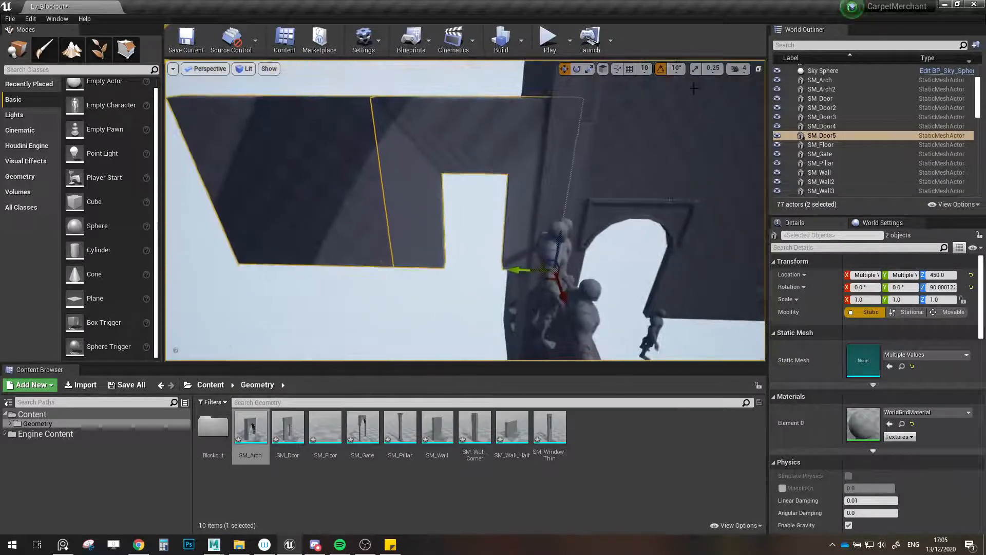
pyautogui.click(629, 68)
# - Duplicate the wall piece beside the balcony door and stack the copy directly above it at Z 750
pyautogui.moveTo(413, 145)
pyautogui.mouseDown(button='right')
pyautogui.moveTo(404, 136)
pyautogui.moveTo(412, 145)
pyautogui.mouseUp(button='right')
pyautogui.scroll(4, 789, 107)
pyautogui.moveTo(446, 279)
pyautogui.mouseDown(button='right')
pyautogui.moveTo(442, 259)
pyautogui.moveTo(446, 279)
pyautogui.mouseUp(button='right')
pyautogui.click(466, 302)
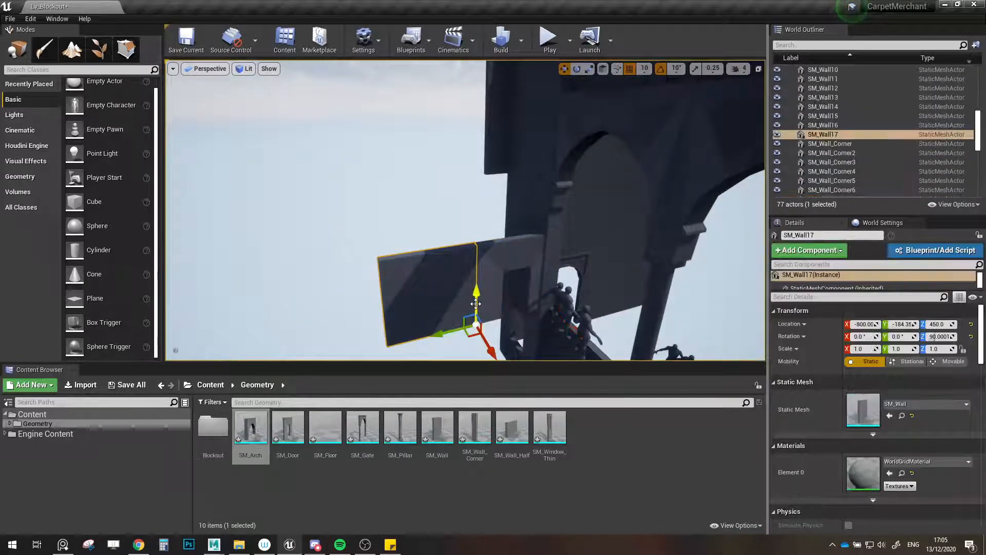
pyautogui.keyDown('alt'); pyautogui.moveTo(476, 304); pyautogui.dragTo(468, 219); pyautogui.keyUp('alt')
pyautogui.press('w')
pyautogui.moveTo(478, 227); pyautogui.dragTo(465, 231, button='right')
pyautogui.moveTo(550, 276); pyautogui.dragTo(550, 266)
# - Duplicate the raised wall section sideways to X -510 so the copy sits above the door piece
pyautogui.moveTo(551, 266); pyautogui.dragTo(570, 278, button='right')
pyautogui.press('s')
pyautogui.keyDown('alt'); pyautogui.moveTo(422, 258); pyautogui.dragTo(574, 247); pyautogui.keyUp('alt')
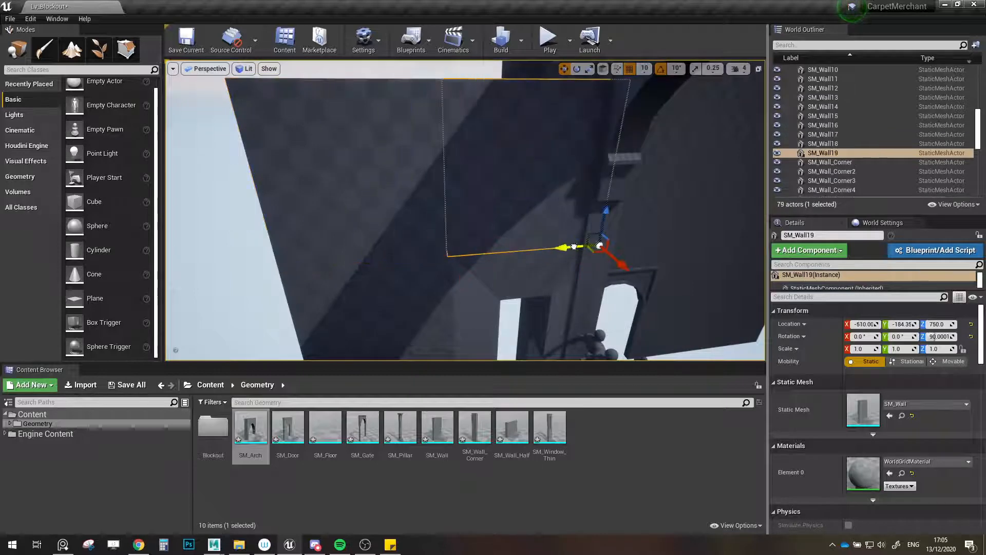
pyautogui.press('s')
pyautogui.moveTo(564, 246); pyautogui.dragTo(539, 229, button='right')
# - Select both upper wall sections and duplicate them upward to Z 1050
pyautogui.keyDown('ctrl'); pyautogui.click(438, 251); pyautogui.keyUp('ctrl')
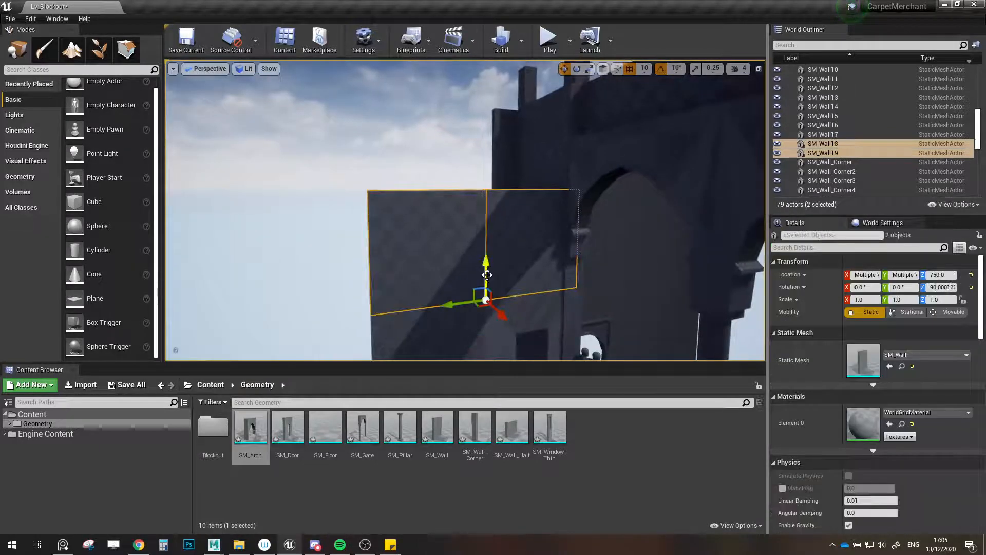
pyautogui.keyDown('alt'); pyautogui.moveTo(486, 262); pyautogui.dragTo(491, 165); pyautogui.keyUp('alt')
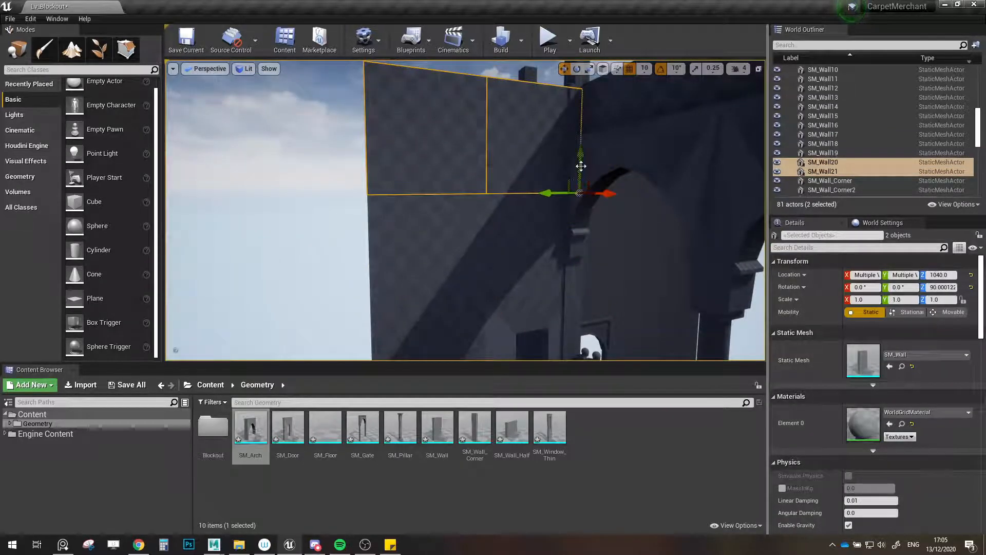
pyautogui.moveTo(581, 166); pyautogui.dragTo(578, 162)
pyautogui.moveTo(578, 162); pyautogui.dragTo(563, 259, button='right')
# - Show the SM_Blockout mesh again
pyautogui.scroll(10, 841, 119)
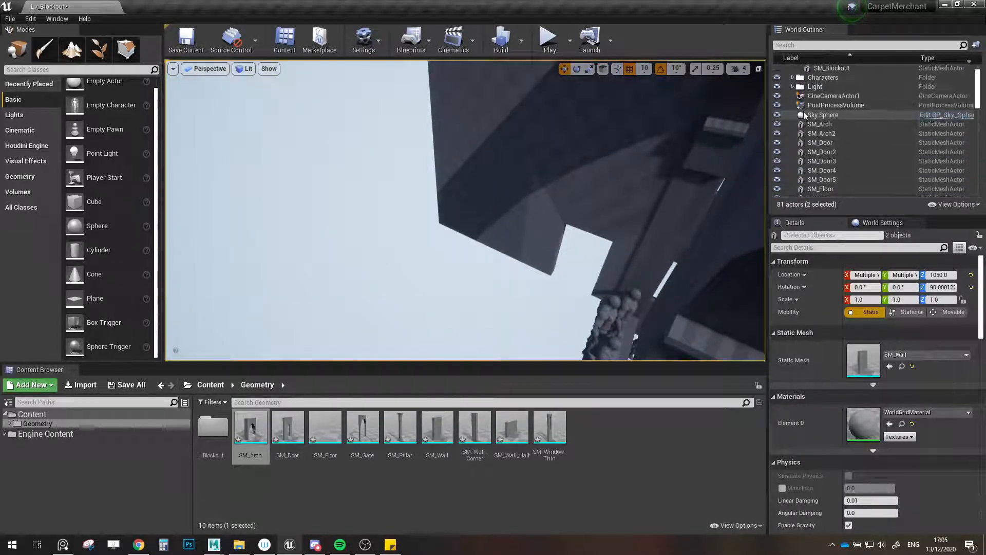
pyautogui.scroll(1, 805, 115)
pyautogui.click(777, 89)
# - Duplicate the side-wall door piece into the balcony room at X -730 and set its Y location to 25
pyautogui.moveTo(581, 195); pyautogui.dragTo(470, 281, button='right')
pyautogui.click(507, 174)
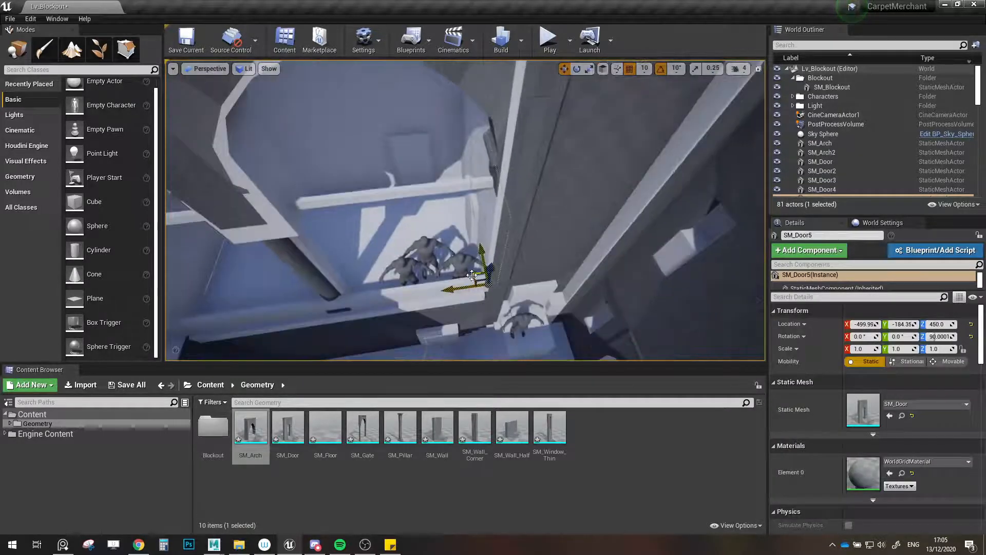
pyautogui.keyDown('alt'); pyautogui.moveTo(471, 275); pyautogui.dragTo(390, 221); pyautogui.keyUp('alt')
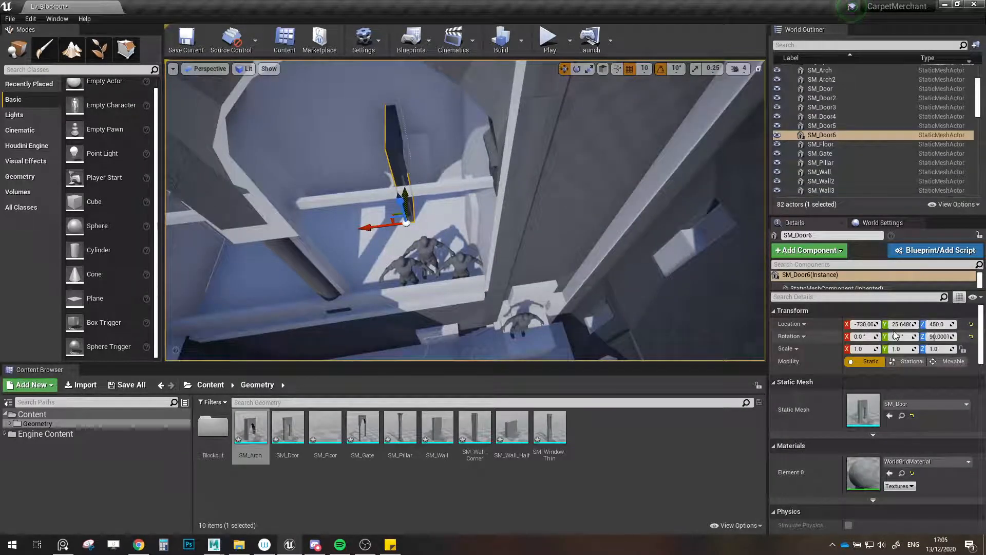
pyautogui.write('25')
pyautogui.press('Return')
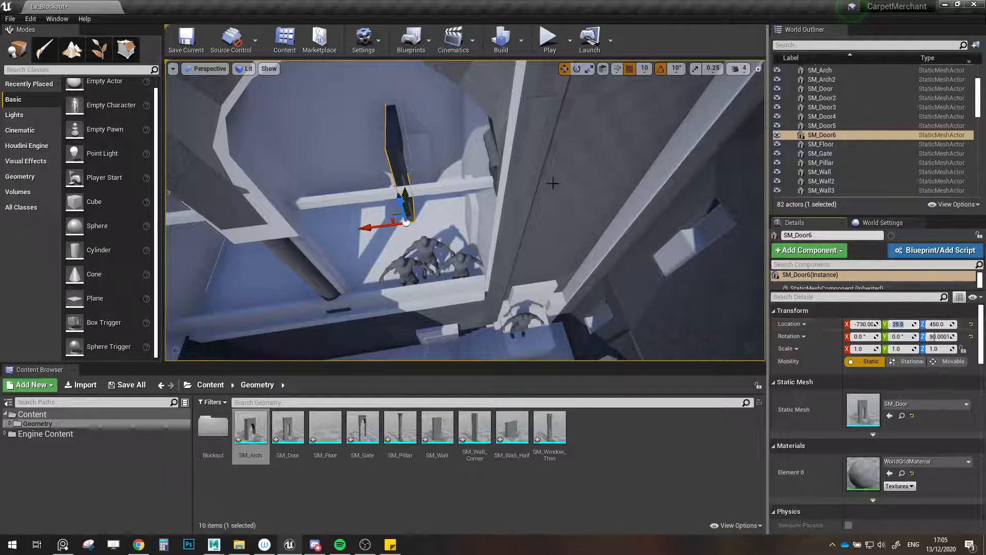
# - Rotate the new door piece to 0° and move it to the back wall at X -890, Y -175
pyautogui.press('f')
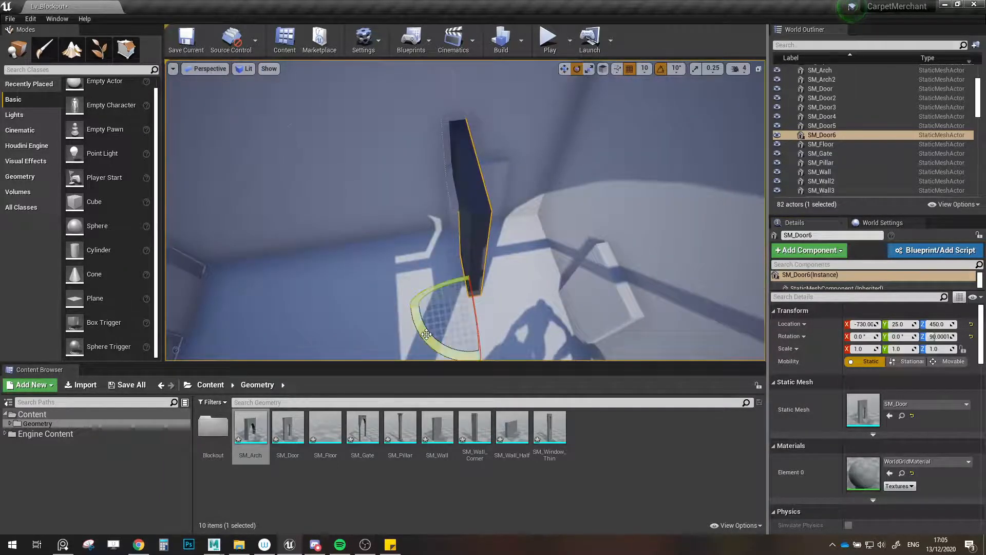
pyautogui.moveTo(427, 334); pyautogui.dragTo(535, 225)
pyautogui.press('w')
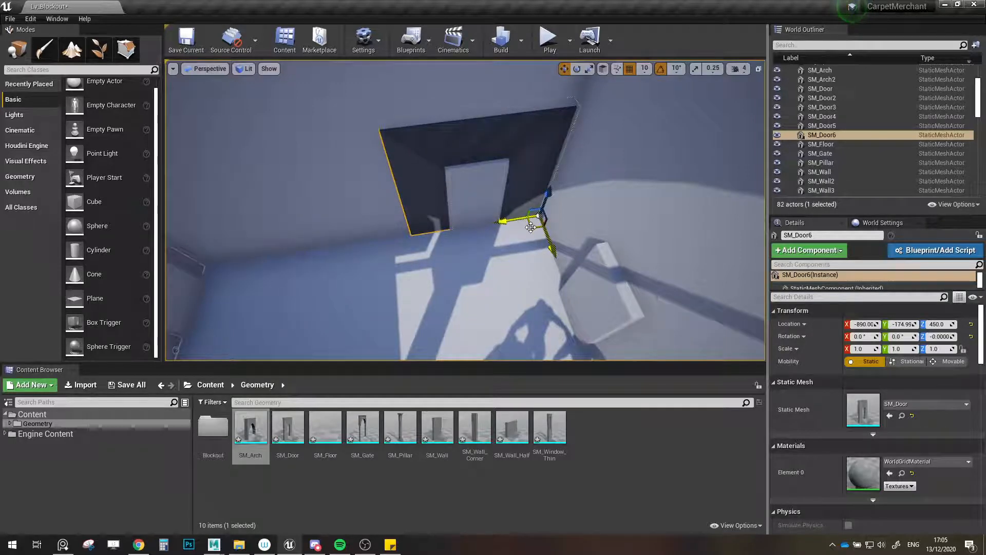
# - Stack wall copies above the back-wall door piece, placing the lower one at X -890, Y -174.35, Z 750
pyautogui.keyDown('alt'); pyautogui.moveTo(539, 180); pyautogui.dragTo(539, 180); pyautogui.keyUp('alt')
pyautogui.click(510, 211)
pyautogui.keyDown('alt'); pyautogui.moveTo(502, 286); pyautogui.dragTo(540, 164); pyautogui.keyUp('alt')
pyautogui.press('w')
pyautogui.moveTo(523, 154); pyautogui.dragTo(550, 180, button='right')
pyautogui.moveTo(303, 166); pyautogui.dragTo(443, 298, button='right')
pyautogui.keyDown('alt'); pyautogui.moveTo(415, 334); pyautogui.dragTo(425, 180); pyautogui.keyUp('alt')
pyautogui.moveTo(454, 199); pyautogui.dragTo(533, 152, button='right')
# - Duplicate the wall section above the back-wall door along the back wall to about Y 125.65
pyautogui.click(539, 193)
pyautogui.moveTo(539, 193); pyautogui.dragTo(561, 200, button='right')
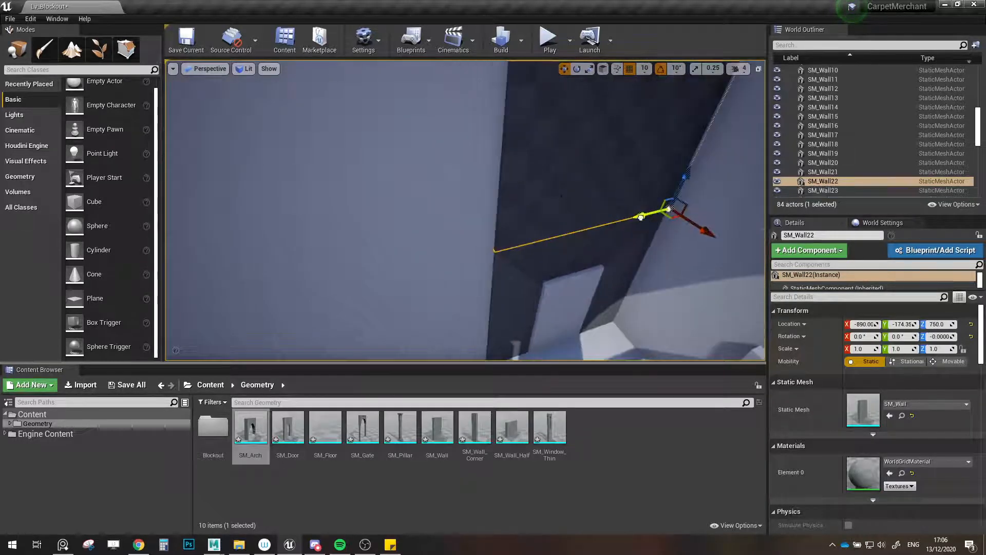
pyautogui.keyDown('alt'); pyautogui.moveTo(641, 217); pyautogui.dragTo(470, 260); pyautogui.keyUp('alt')
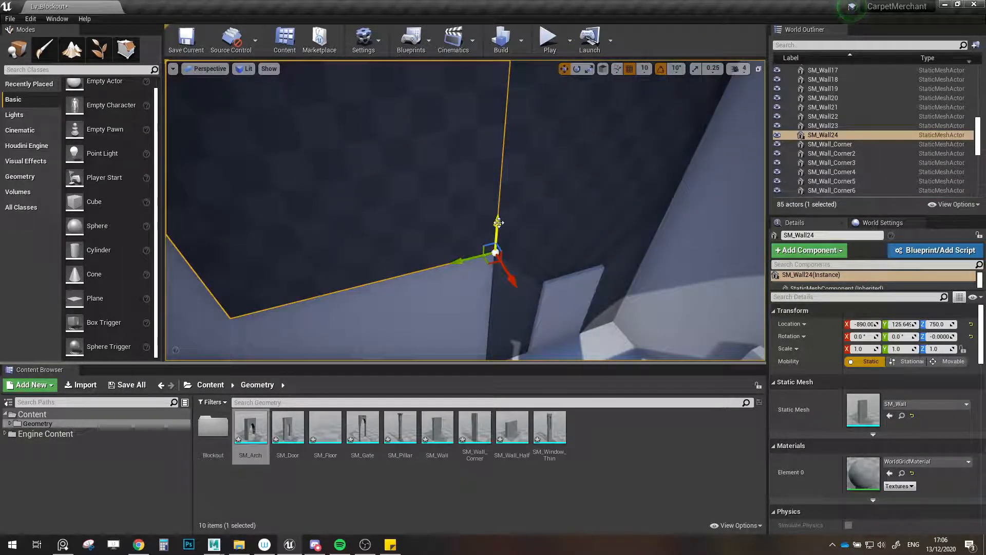
pyautogui.moveTo(499, 222); pyautogui.dragTo(496, 284)
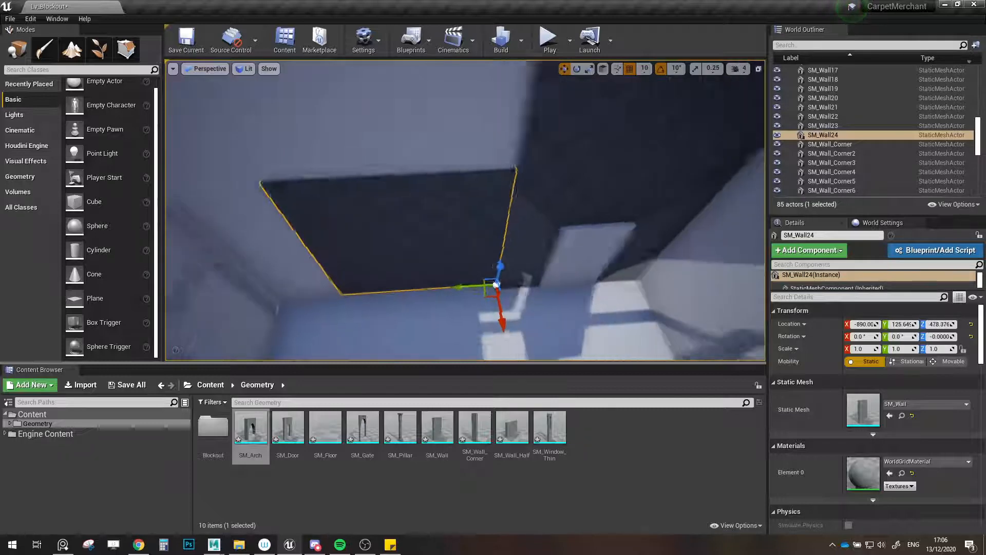
pyautogui.moveTo(497, 284); pyautogui.dragTo(519, 301, button='right')
pyautogui.hotkey('ctrl', 'z')
# - Lower the new back-wall section beside the door piece to Z 450
pyautogui.moveTo(443, 114); pyautogui.dragTo(424, 100, button='right')
pyautogui.moveTo(453, 110); pyautogui.dragTo(456, 281)
pyautogui.moveTo(456, 281); pyautogui.dragTo(439, 254, button='right')
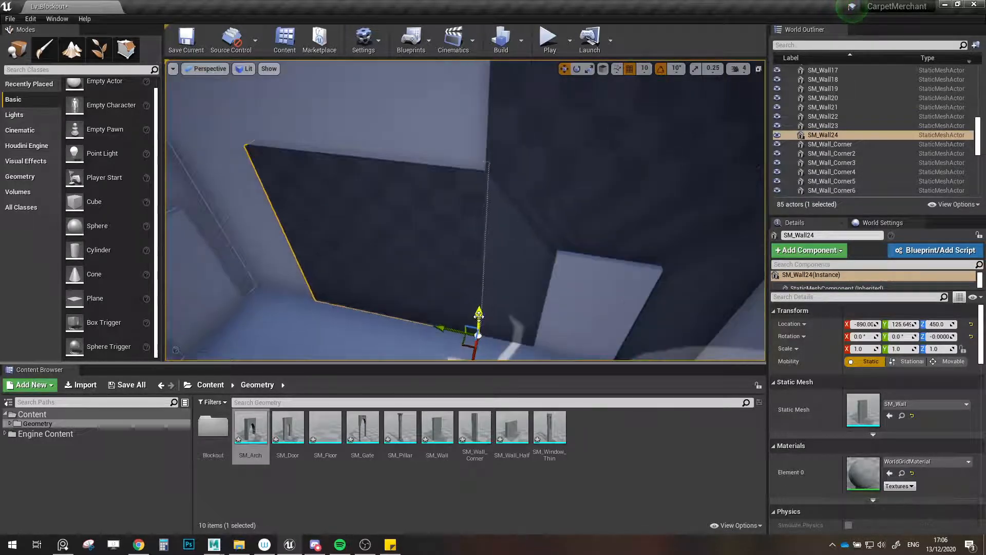
# - Stack two copies above the back-wall section beside the door piece, up to Z 1050
pyautogui.keyDown('alt'); pyautogui.moveTo(478, 316); pyautogui.dragTo(470, 109); pyautogui.keyUp('alt')
pyautogui.moveTo(470, 109)
pyautogui.mouseDown(button='right')
pyautogui.moveTo(468, 67)
pyautogui.moveTo(459, 97)
pyautogui.moveTo(470, 98)
pyautogui.mouseUp(button='right')
pyautogui.keyDown('alt'); pyautogui.moveTo(483, 268); pyautogui.dragTo(490, 66); pyautogui.keyUp('alt')
pyautogui.moveTo(489, 79); pyautogui.dragTo(361, 170, button='right')
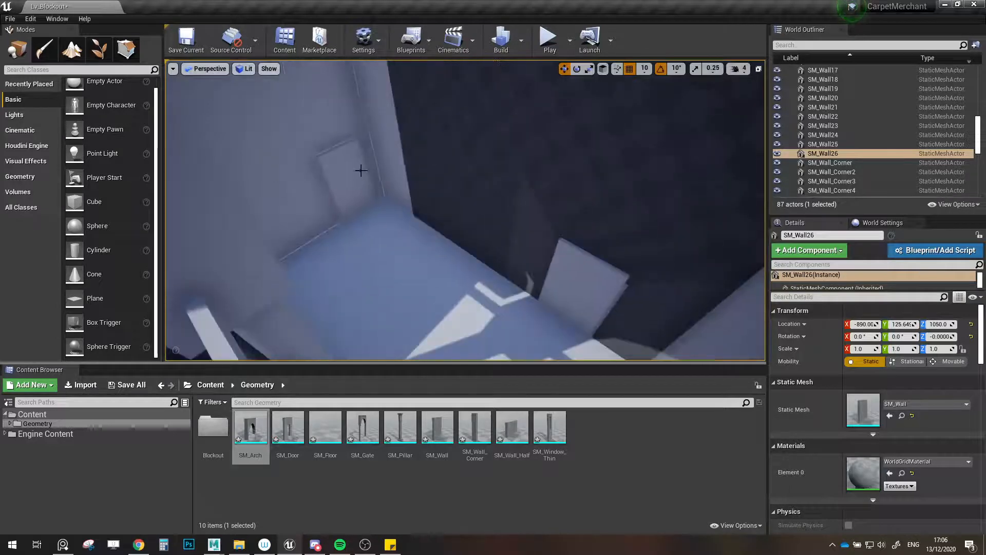
# - Duplicate the stack of three wall sections sideways along the back wall
pyautogui.moveTo(537, 321); pyautogui.dragTo(535, 267, button='right')
pyautogui.moveTo(394, 149); pyautogui.dragTo(393, 158, button='right')
pyautogui.keyDown('ctrl'); pyautogui.click(397, 163); pyautogui.keyUp('ctrl')
pyautogui.keyDown('ctrl'); pyautogui.click(439, 242); pyautogui.keyUp('ctrl')
pyautogui.moveTo(514, 285); pyautogui.dragTo(489, 295, button='right')
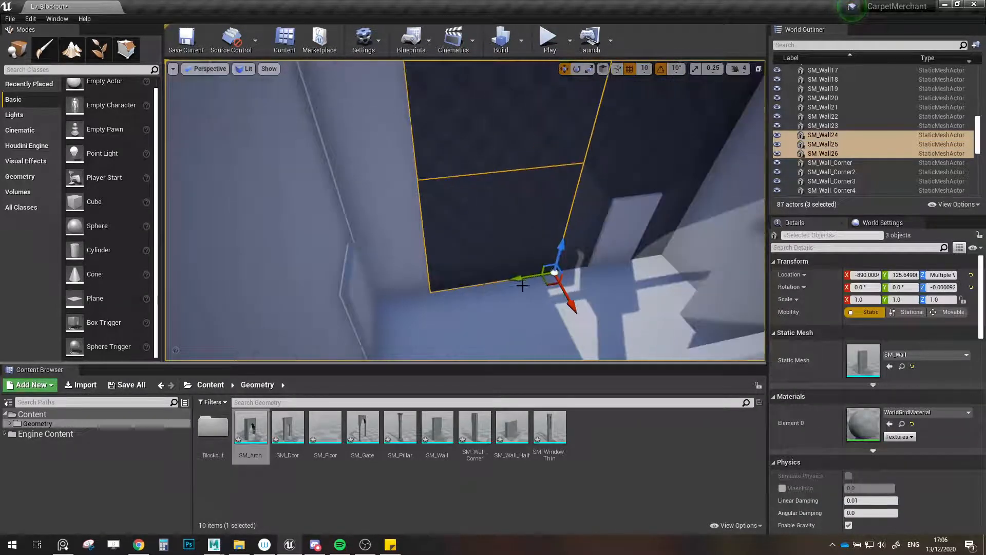
pyautogui.keyDown('alt'); pyautogui.moveTo(522, 282); pyautogui.dragTo(380, 276); pyautogui.keyUp('alt')
# - Shift the back-wall door piece along the wall to Y -185
pyautogui.moveTo(385, 274); pyautogui.dragTo(542, 198, button='right')
pyautogui.click(549, 253)
pyautogui.press('Escape')
pyautogui.press('w')
pyautogui.click(528, 278)
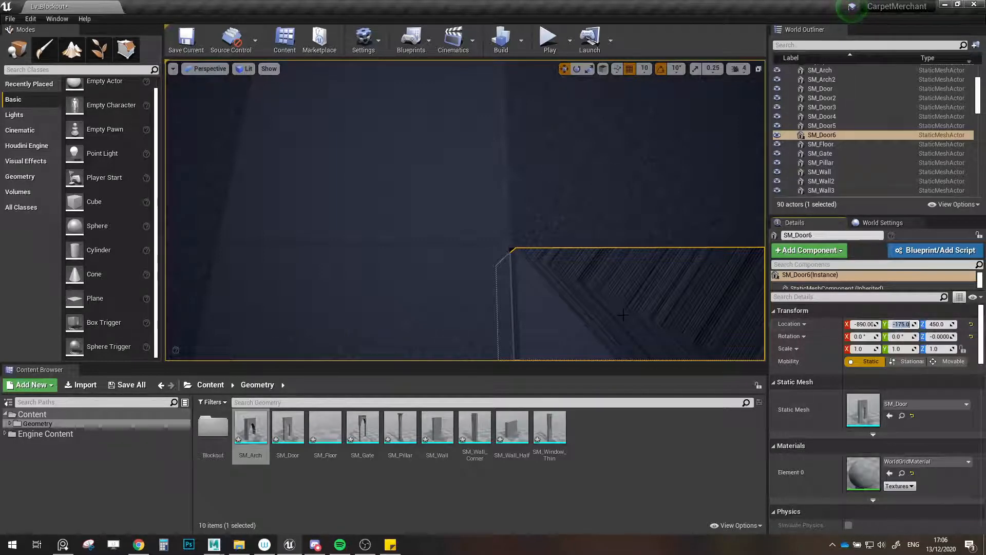
pyautogui.press('f')
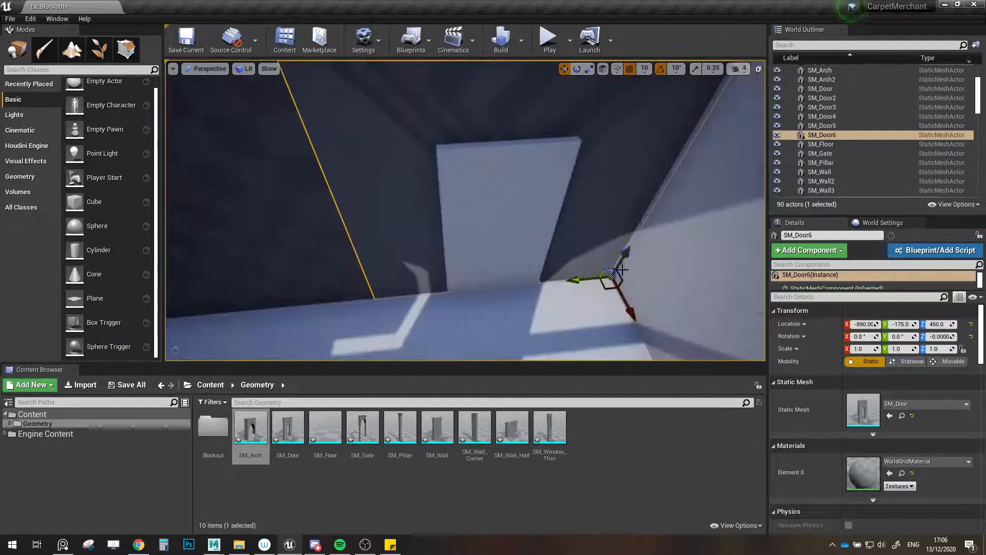
pyautogui.moveTo(582, 280); pyautogui.dragTo(579, 282)
# - Delete the lowest wall section at Z 450 from both back-wall stacks beside the door piece
pyautogui.click(257, 223)
pyautogui.press('f')
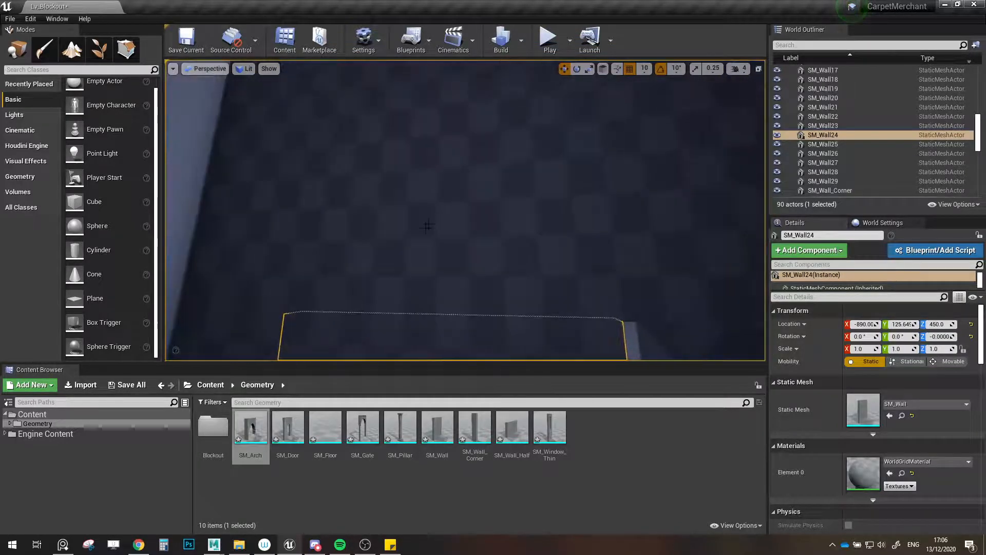
pyautogui.moveTo(421, 249)
pyautogui.mouseDown(button='right')
pyautogui.moveTo(444, 275)
pyautogui.moveTo(408, 260)
pyautogui.moveTo(425, 266)
pyautogui.mouseUp(button='right')
pyautogui.keyDown('ctrl'); pyautogui.click(407, 260); pyautogui.keyUp('ctrl')
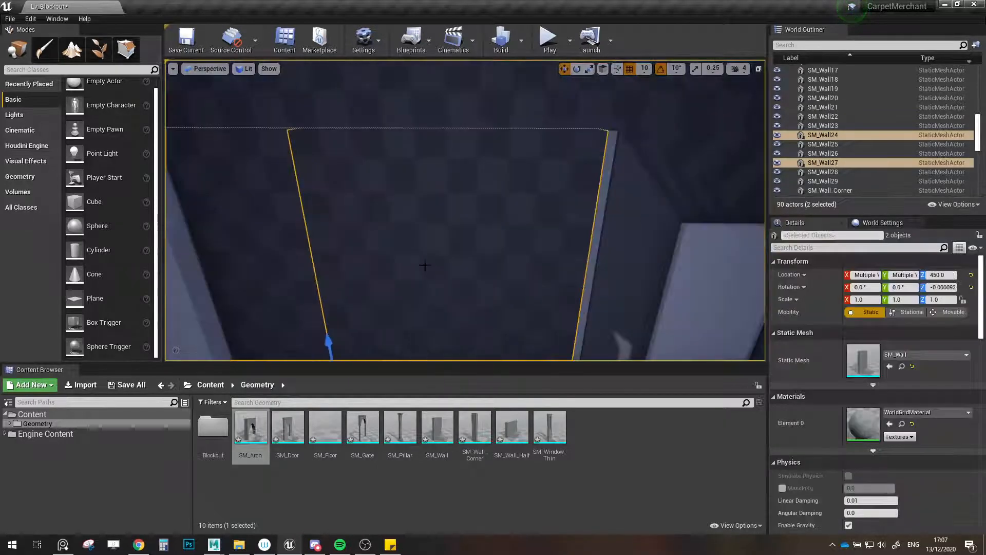
pyautogui.press('Delete')
# - Shift the back-wall door piece back toward the neighbouring wall stack by one grid step
pyautogui.click(592, 259)
pyautogui.press('f')
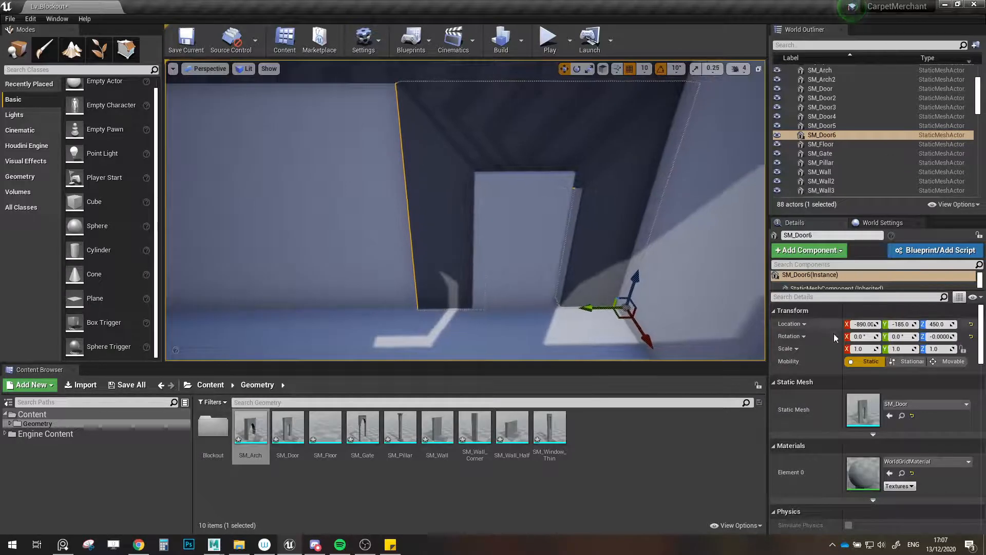
pyautogui.moveTo(588, 309); pyautogui.dragTo(579, 310)
pyautogui.moveTo(579, 310); pyautogui.dragTo(560, 280, button='right')
# - Copy the wall section above the gap beside the door piece down to Z 450
pyautogui.click(496, 143)
pyautogui.moveTo(495, 144); pyautogui.dragTo(467, 138, button='right')
pyautogui.keyDown('alt'); pyautogui.moveTo(468, 138); pyautogui.dragTo(474, 293); pyautogui.keyUp('alt')
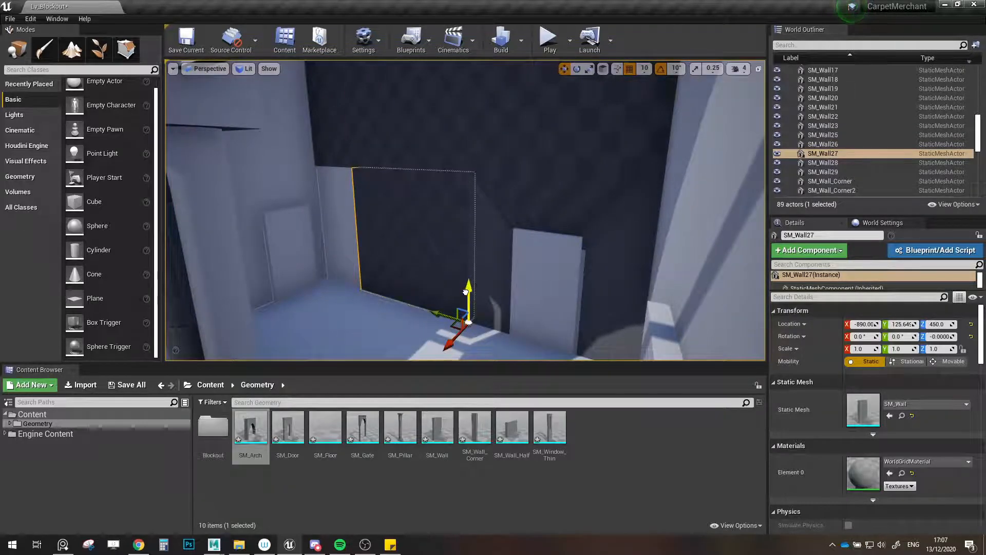
pyautogui.moveTo(466, 292); pyautogui.dragTo(481, 257, button='right')
# - Try to set the Y location of all five back-wall sections beside the door column to 125
pyautogui.click(531, 273)
pyautogui.click(498, 262)
pyautogui.keyDown('ctrl'); pyautogui.click(293, 248); pyautogui.keyUp('ctrl')
pyautogui.keyDown('ctrl'); pyautogui.click(391, 177); pyautogui.keyUp('ctrl')
pyautogui.keyDown('ctrl'); pyautogui.click(390, 114); pyautogui.keyUp('ctrl')
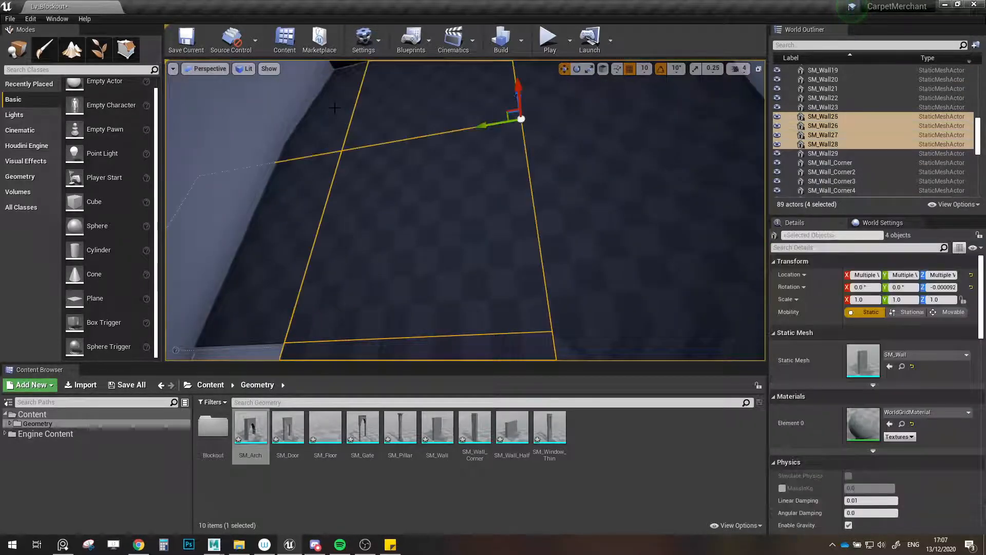
pyautogui.keyDown('ctrl'); pyautogui.click(325, 132); pyautogui.keyUp('ctrl')
pyautogui.click(493, 249)
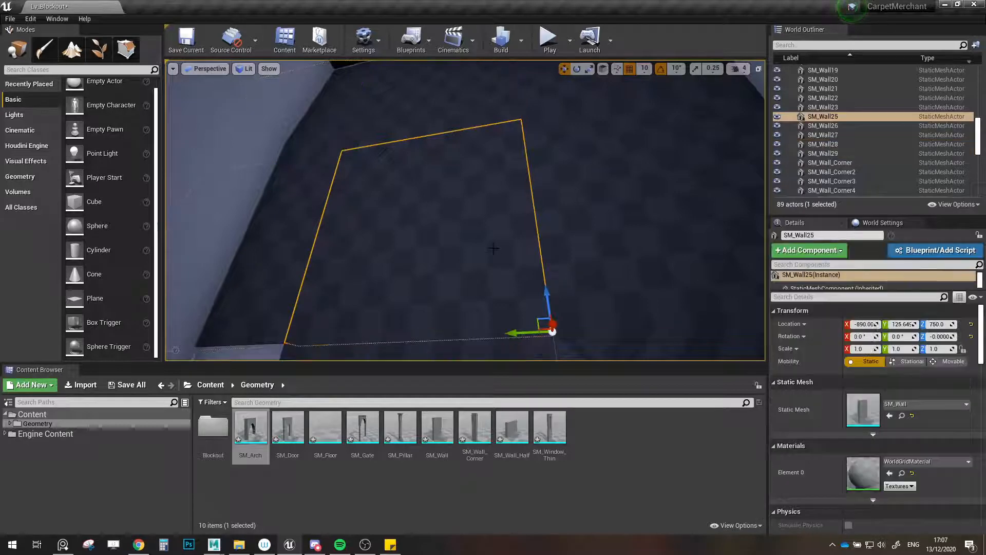
pyautogui.click(442, 105)
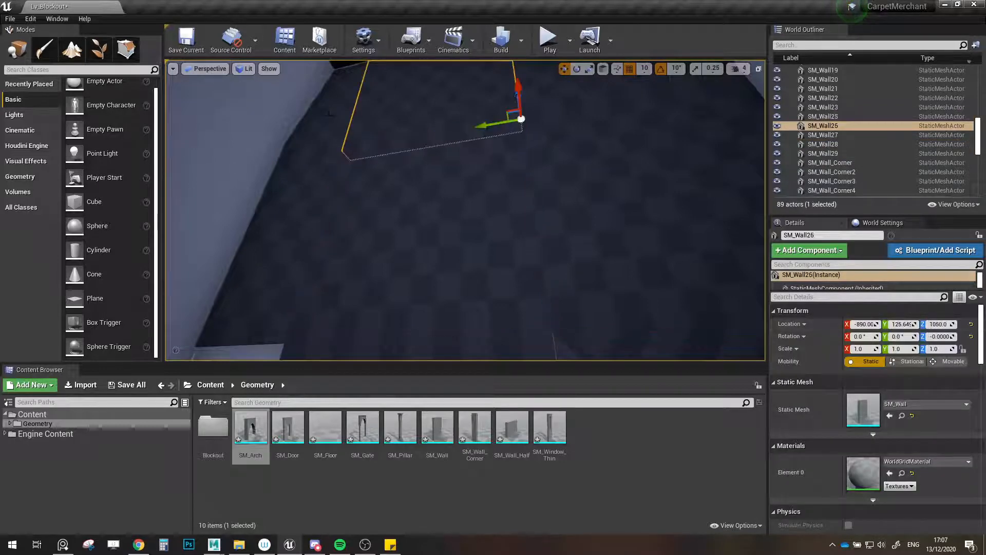
pyautogui.keyDown('ctrl'); pyautogui.click(326, 131); pyautogui.keyUp('ctrl')
pyautogui.keyDown('ctrl'); pyautogui.click(290, 241); pyautogui.keyUp('ctrl')
pyautogui.keyDown('ctrl'); pyautogui.click(392, 293); pyautogui.keyUp('ctrl')
pyautogui.keyDown('ctrl'); pyautogui.click(429, 351); pyautogui.keyUp('ctrl')
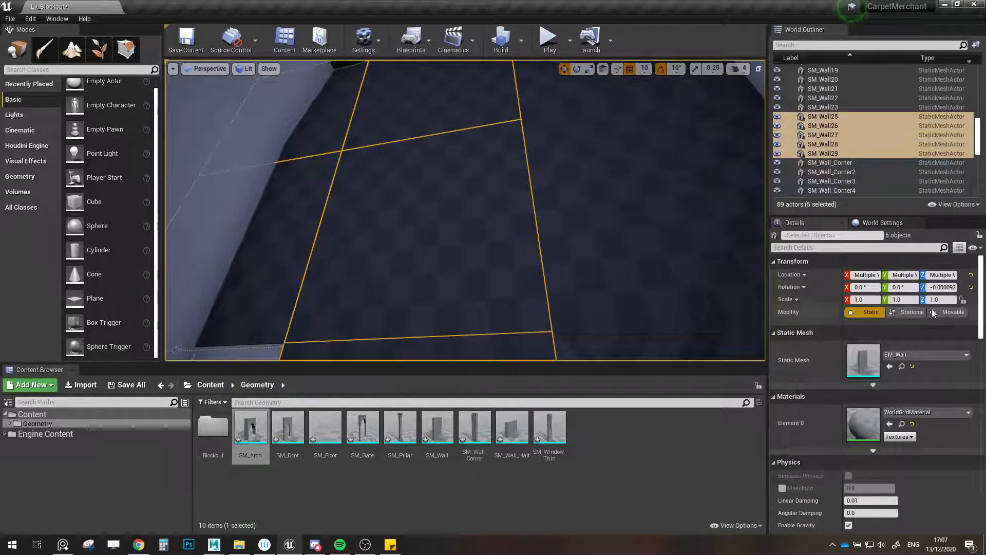
pyautogui.click(899, 276)
pyautogui.write('125')
pyautogui.press('Return')
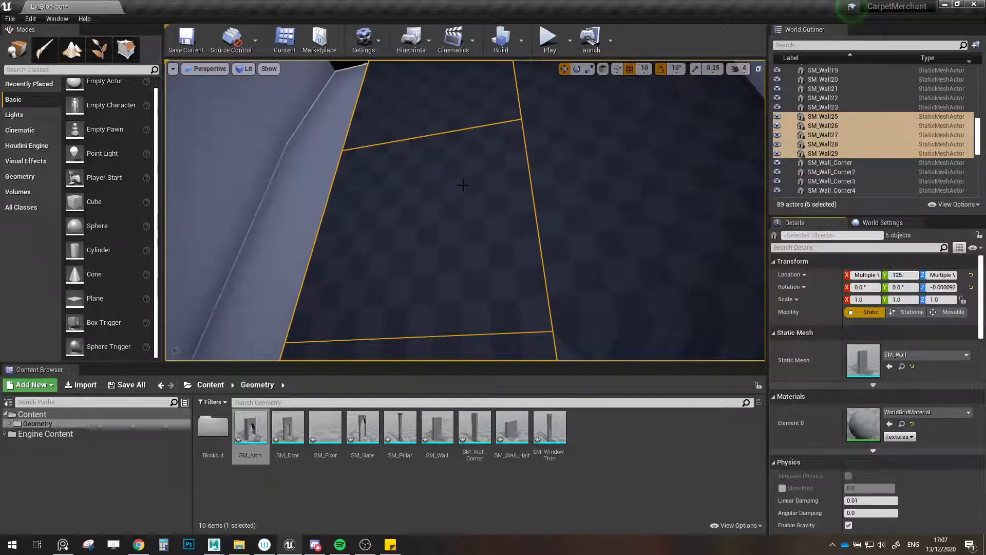
# - Undo the shared Y location change on the five back-wall sections
pyautogui.hotkey('ctrl', 'z')
pyautogui.hotkey('ctrl', 'z')
pyautogui.hotkey('ctrl', 'z')
pyautogui.hotkey('ctrl', 'z')
pyautogui.hotkey('ctrl', 'z')
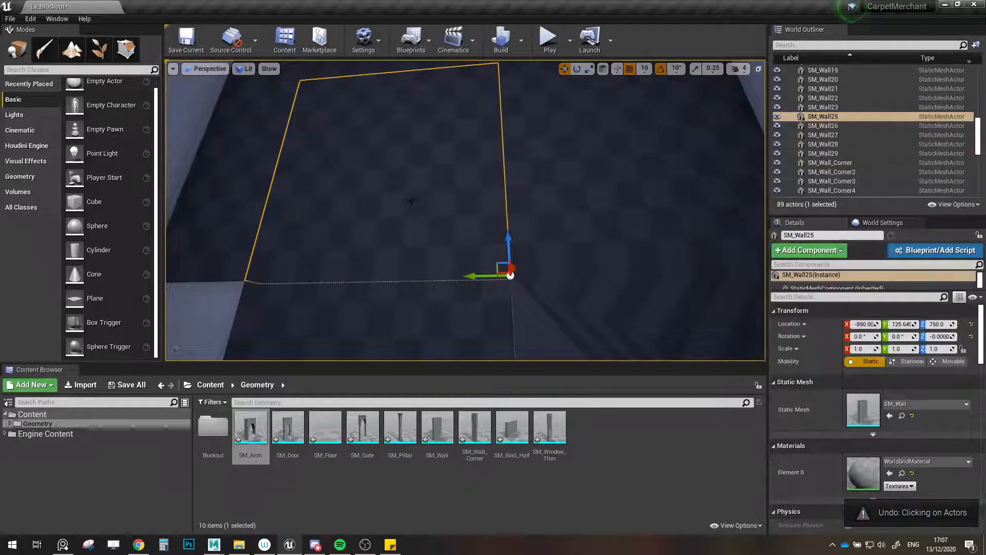
# - Delete the two leftover wall sections in the outer back-wall column
pyautogui.moveTo(263, 175); pyautogui.dragTo(334, 174, button='right')
pyautogui.click(335, 174)
pyautogui.keyDown('ctrl'); pyautogui.click(341, 180); pyautogui.keyUp('ctrl')
pyautogui.press('Delete')
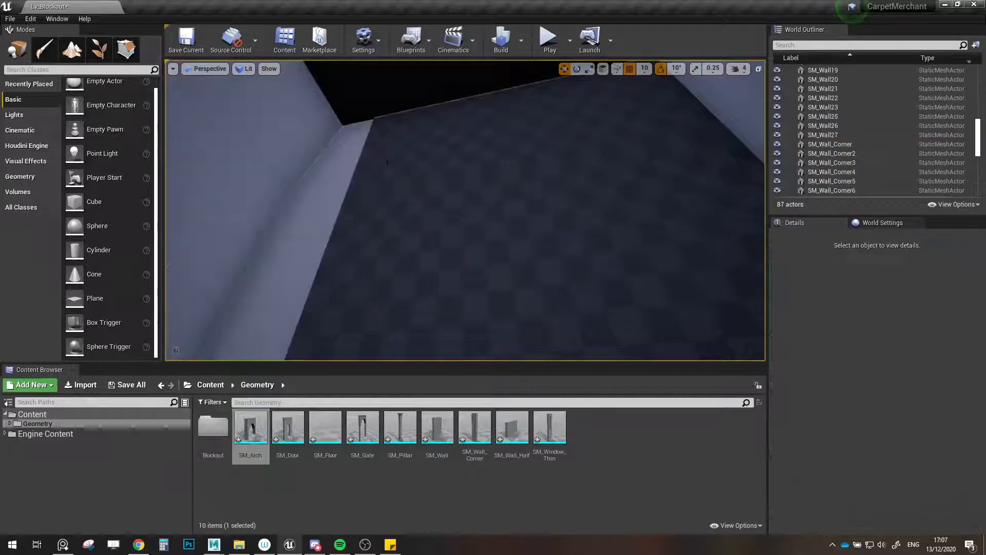
# - Set the Y location of the three stacked wall sections beside the door column to 125
pyautogui.click(360, 123)
pyautogui.moveTo(359, 123); pyautogui.dragTo(429, 180, button='right')
pyautogui.keyDown('ctrl'); pyautogui.click(427, 193); pyautogui.keyUp('ctrl')
pyautogui.keyDown('ctrl'); pyautogui.click(422, 234); pyautogui.keyUp('ctrl')
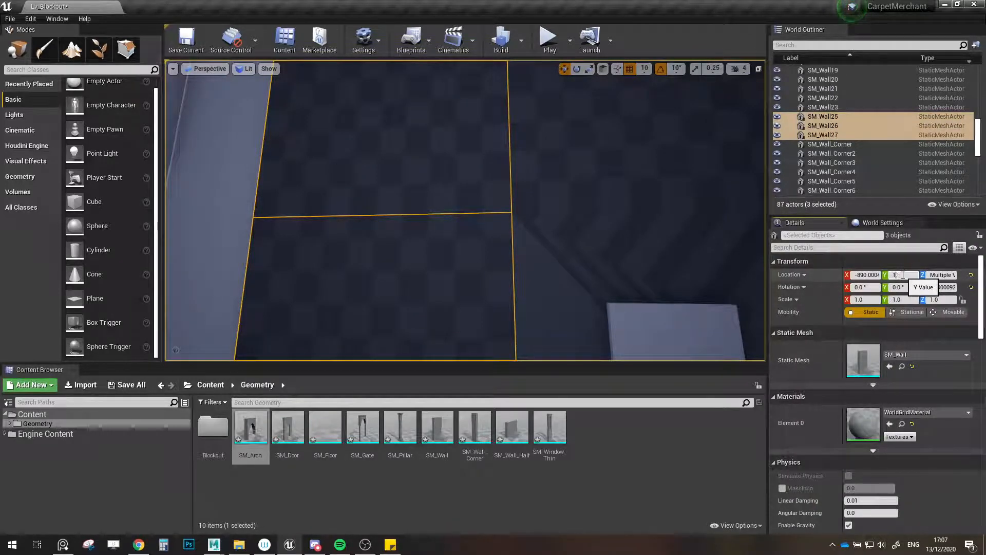
# - Set the Y location of both wall sections above the back-wall door piece to -175
pyautogui.moveTo(564, 154); pyautogui.dragTo(606, 189, button='right')
pyautogui.click(563, 154)
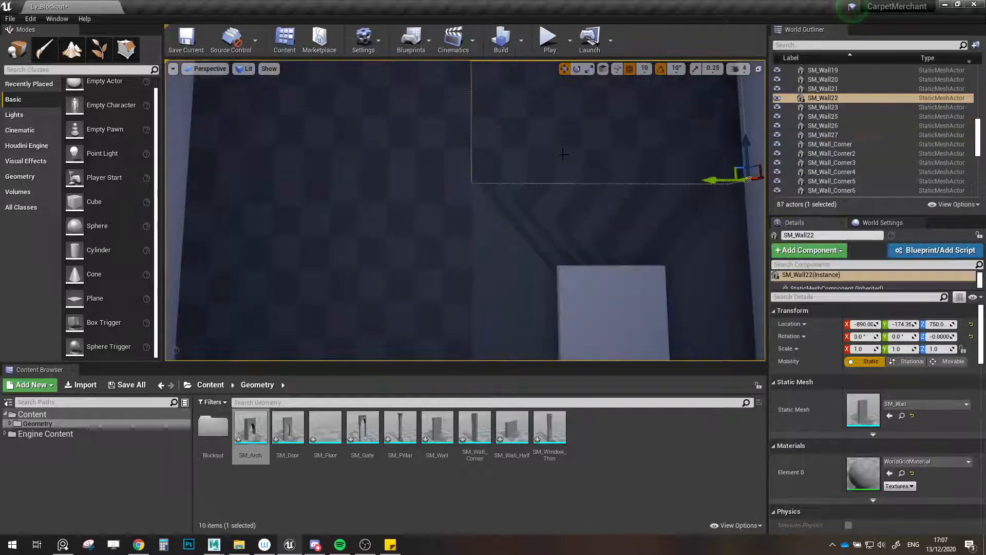
pyautogui.moveTo(532, 182); pyautogui.dragTo(524, 102, button='right')
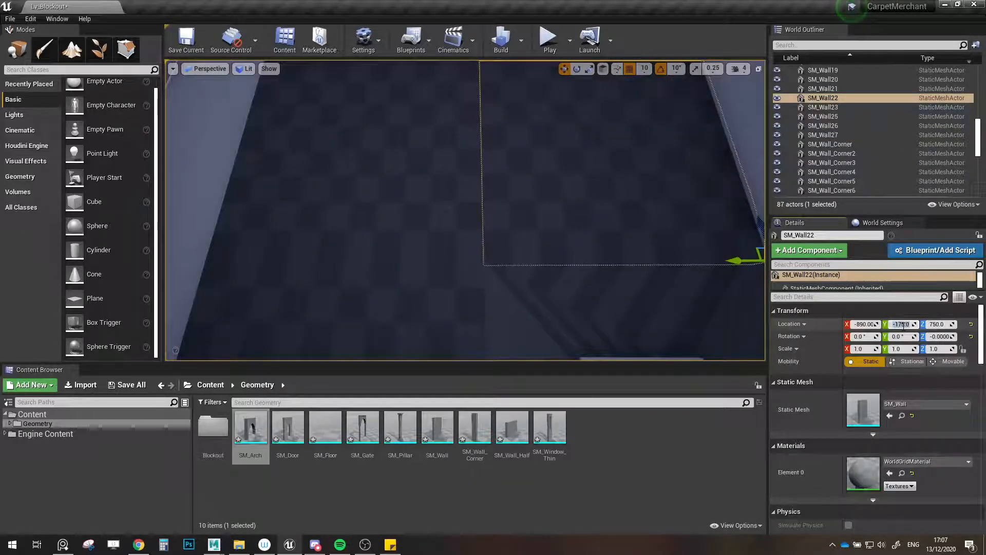
pyautogui.click(546, 322)
pyautogui.click(560, 259)
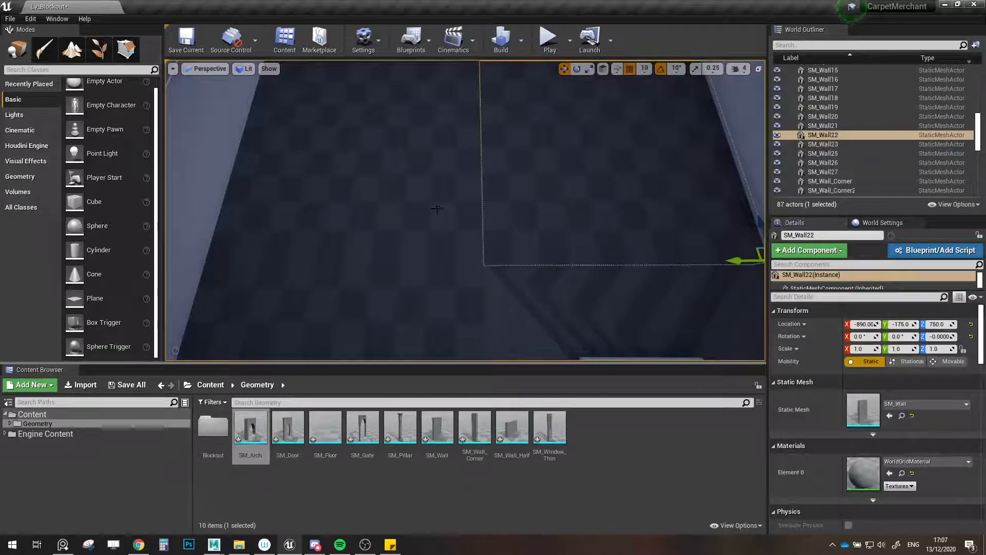
pyautogui.click(415, 202)
pyautogui.moveTo(421, 214); pyautogui.dragTo(445, 195, button='right')
pyautogui.keyDown('ctrl'); pyautogui.click(435, 252); pyautogui.keyUp('ctrl')
pyautogui.click(446, 195)
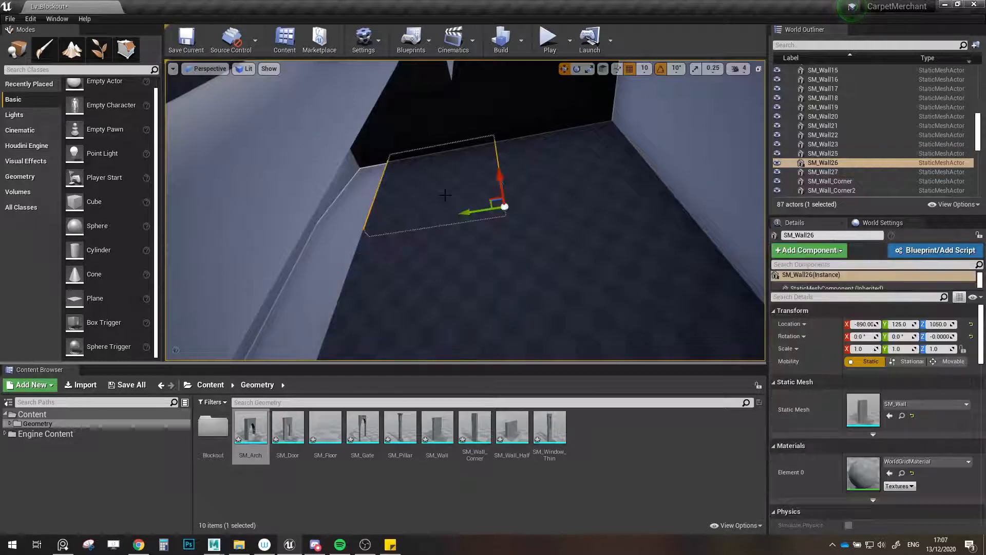
pyautogui.click(571, 184)
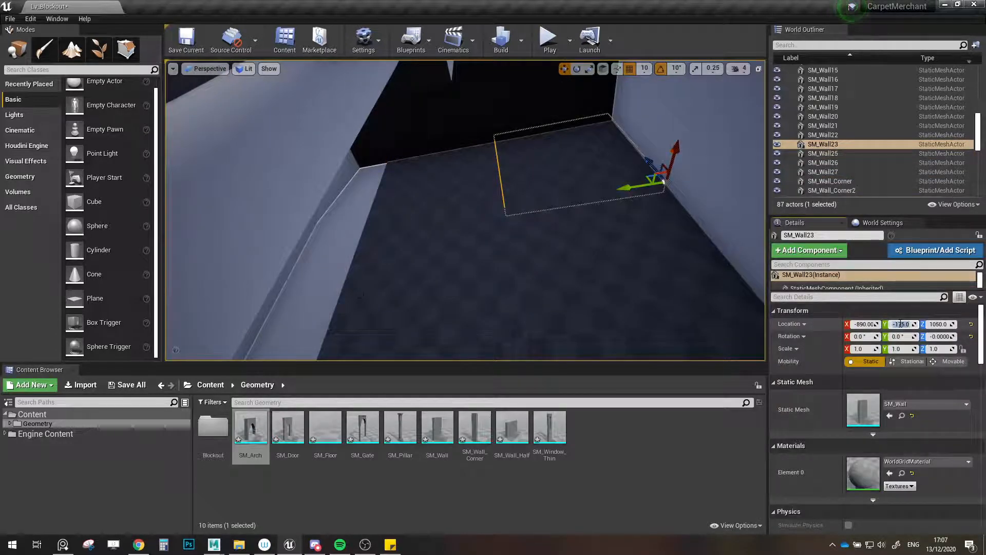
# - Duplicate the stack of three wall sections along the back wall to Y 425
pyautogui.click(435, 211)
pyautogui.moveTo(435, 211); pyautogui.dragTo(447, 155, button='right')
pyautogui.keyDown('ctrl'); pyautogui.click(447, 156); pyautogui.keyUp('ctrl')
pyautogui.keyDown('ctrl'); pyautogui.click(501, 344); pyautogui.keyUp('ctrl')
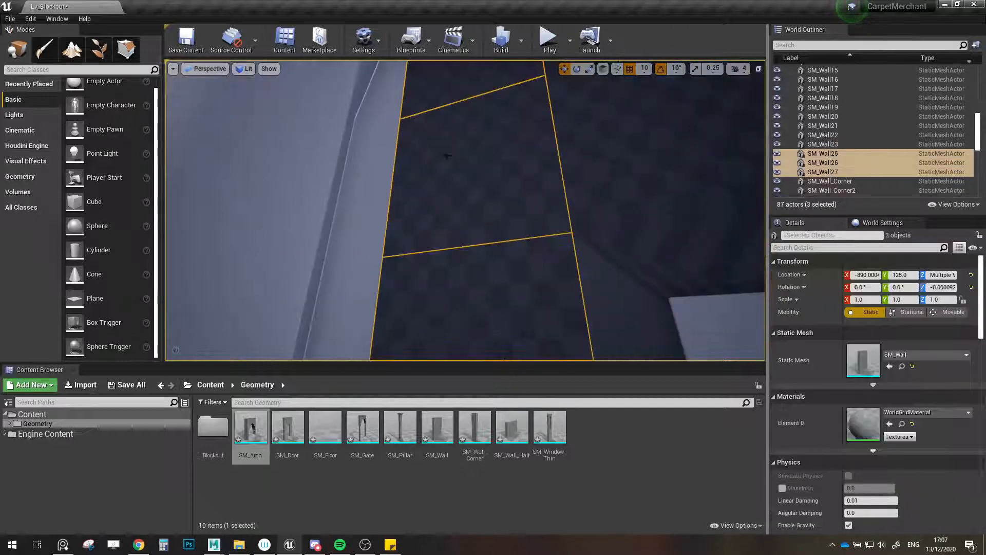
pyautogui.moveTo(501, 267); pyautogui.dragTo(485, 349, button='right')
pyautogui.keyDown('alt'); pyautogui.moveTo(537, 245); pyautogui.dragTo(417, 243); pyautogui.keyUp('alt')
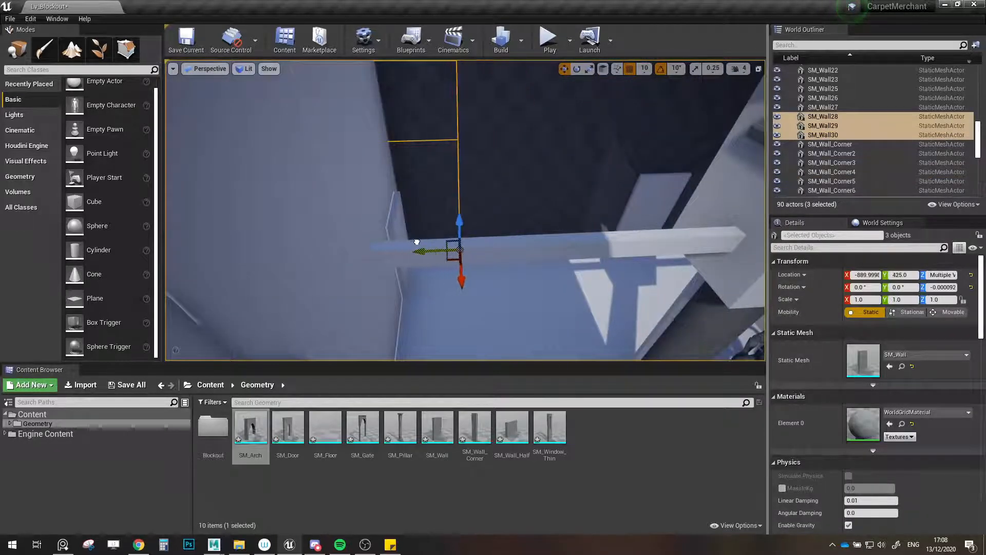
# - Duplicate the door piece, rotate it to -90°, and move it to the side wall at about X -960, Y 545
pyautogui.moveTo(508, 219); pyautogui.dragTo(488, 229, button='right')
pyautogui.click(508, 219)
pyautogui.keyDown('alt'); pyautogui.moveTo(590, 316); pyautogui.dragTo(289, 240); pyautogui.keyUp('alt')
pyautogui.press('e')
pyautogui.moveTo(304, 283); pyautogui.dragTo(354, 280)
pyautogui.moveTo(355, 280)
pyautogui.mouseDown(button='right')
pyautogui.moveTo(303, 264)
pyautogui.moveTo(346, 273)
pyautogui.mouseUp(button='right')
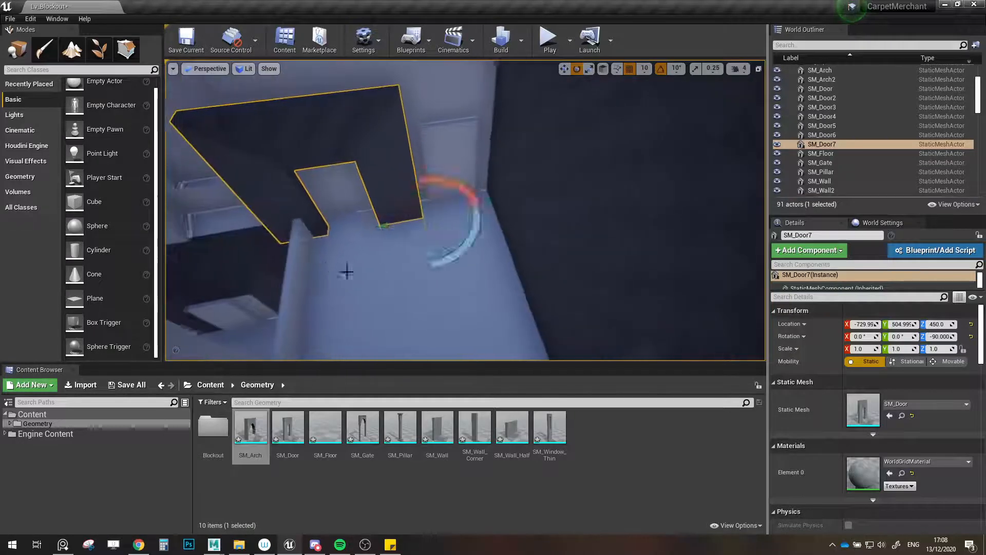
pyautogui.press('w')
pyautogui.moveTo(407, 220); pyautogui.dragTo(511, 196)
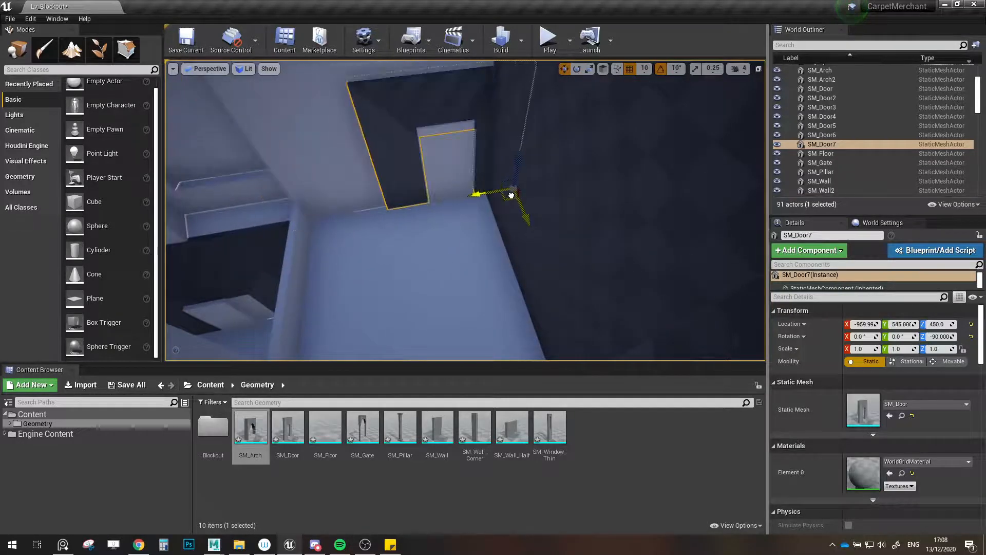
# - Duplicate the lowest back-wall section, rotate it to -90°, and place it beside the side-wall door piece at about X -660, Y 555
pyautogui.moveTo(511, 196); pyautogui.dragTo(595, 186, button='right')
pyautogui.moveTo(560, 230); pyautogui.dragTo(540, 200, button='right')
pyautogui.click(599, 241)
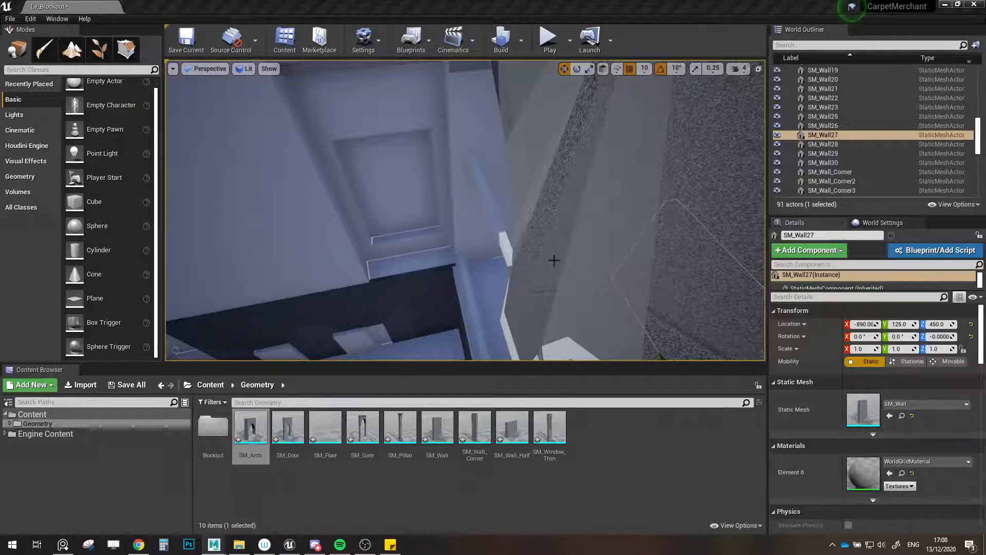
pyautogui.moveTo(554, 261); pyautogui.dragTo(629, 254, button='right')
pyautogui.keyDown('alt'); pyautogui.moveTo(605, 252); pyautogui.dragTo(419, 243); pyautogui.keyUp('alt')
pyautogui.press('e')
pyautogui.moveTo(437, 275); pyautogui.dragTo(503, 285)
pyautogui.press('w')
pyautogui.moveTo(453, 245); pyautogui.dragTo(434, 256, button='right')
pyautogui.moveTo(453, 245); pyautogui.dragTo(489, 200)
# - Copy the side-wall section along the same wall to about X -20 and X -330
pyautogui.press('s')
pyautogui.moveTo(559, 231); pyautogui.dragTo(504, 230, button='right')
pyautogui.keyDown('alt'); pyautogui.moveTo(558, 231); pyautogui.dragTo(345, 247); pyautogui.keyUp('alt')
pyautogui.moveTo(346, 246); pyautogui.dragTo(311, 247, button='right')
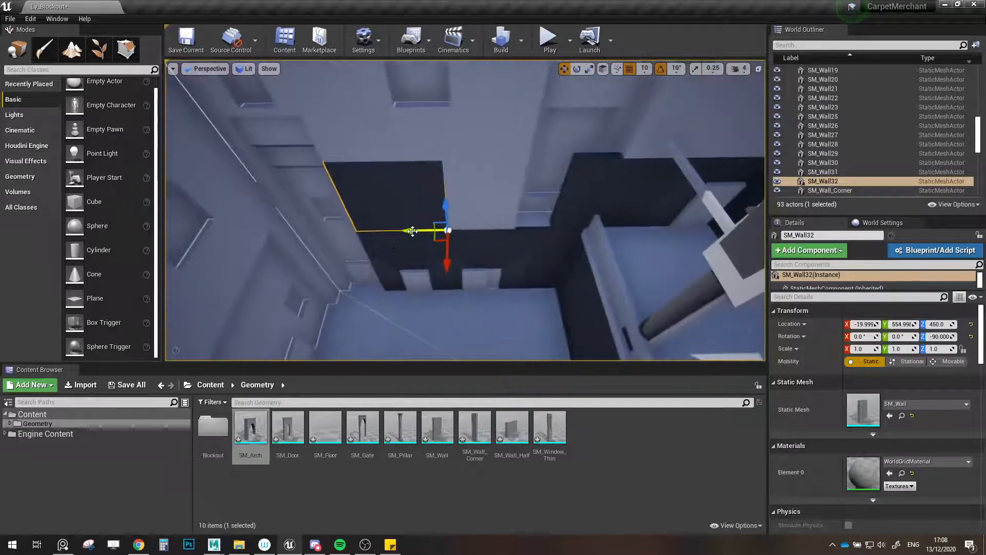
pyautogui.keyDown('alt'); pyautogui.moveTo(413, 228); pyautogui.dragTo(501, 220); pyautogui.keyUp('alt')
pyautogui.press('w')
pyautogui.moveTo(507, 221); pyautogui.dragTo(481, 220, button='right')
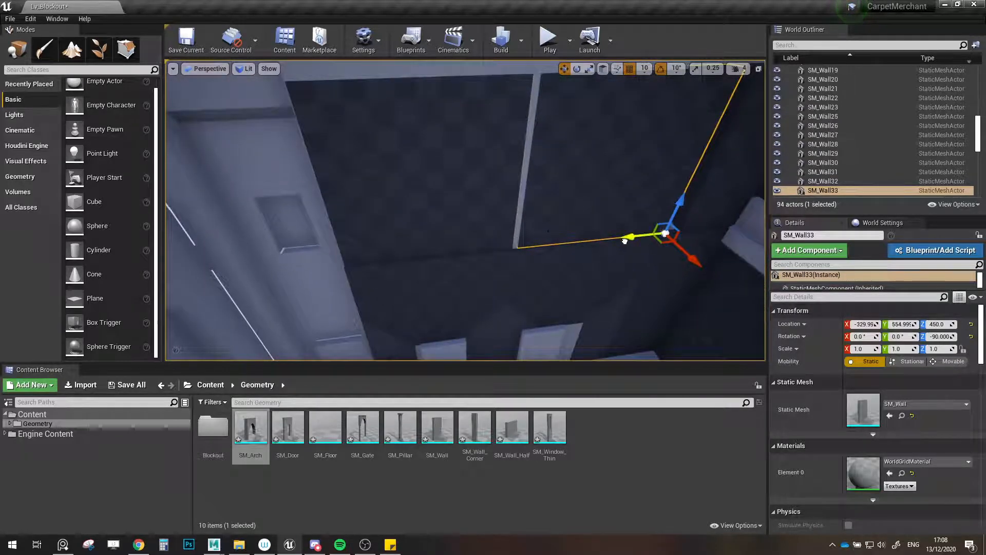
# - Delete the two extra side-wall copies above the ground-floor doors
pyautogui.click(570, 294)
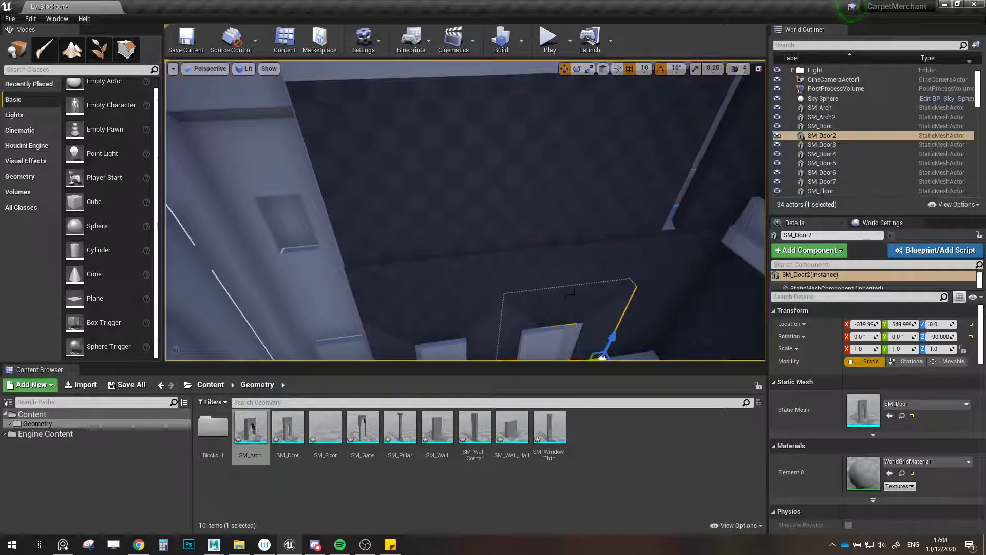
pyautogui.click(520, 279)
pyautogui.click(488, 216)
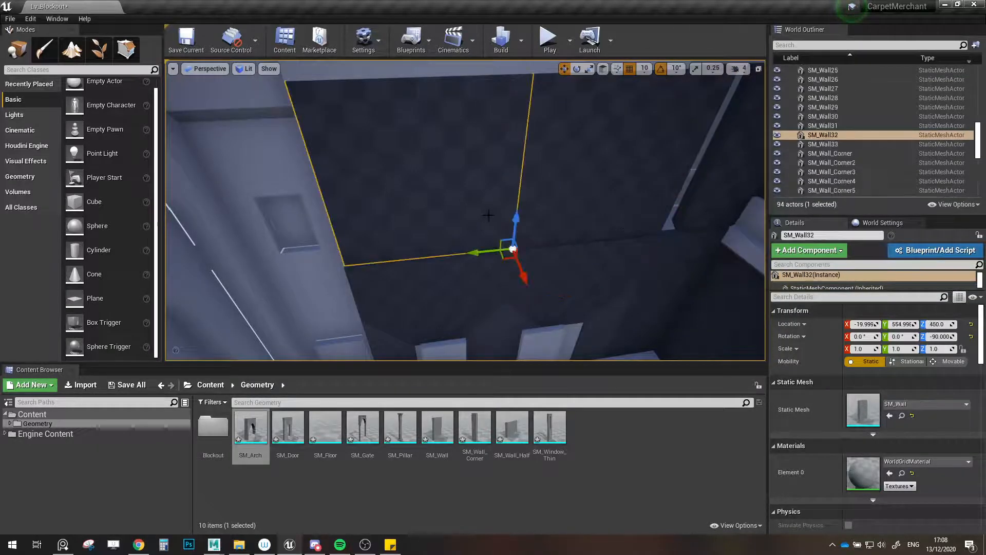
pyautogui.moveTo(582, 241); pyautogui.dragTo(581, 241, button='right')
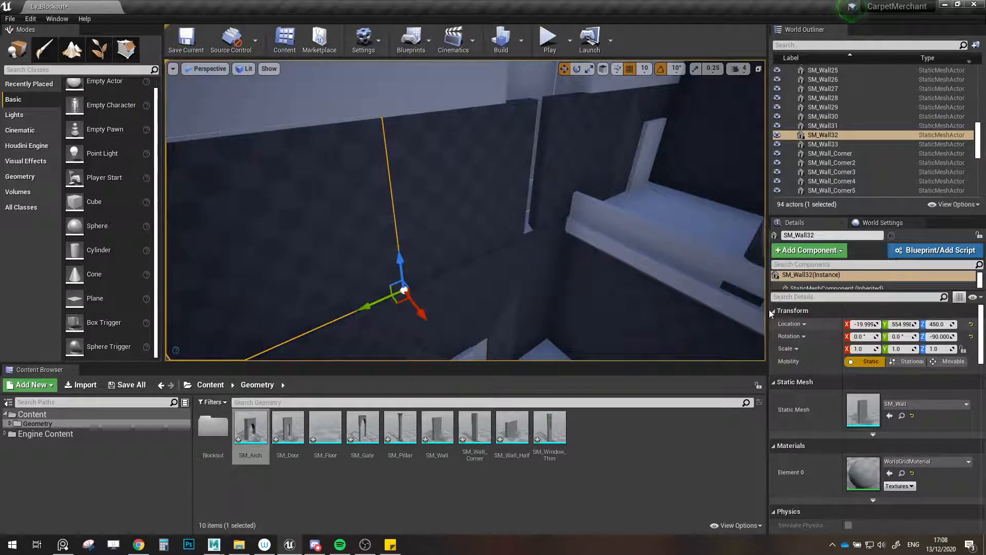
pyautogui.click(491, 225)
pyautogui.moveTo(526, 240); pyautogui.dragTo(578, 233, button='right')
pyautogui.click(509, 237)
pyautogui.keyDown('ctrl'); pyautogui.click(578, 232); pyautogui.keyUp('ctrl')
pyautogui.press('Delete')
# - Set the balcony-level side-wall section's location to X -660, Y 555, and the neighbouring door piece's Y to 555
pyautogui.click(609, 203)
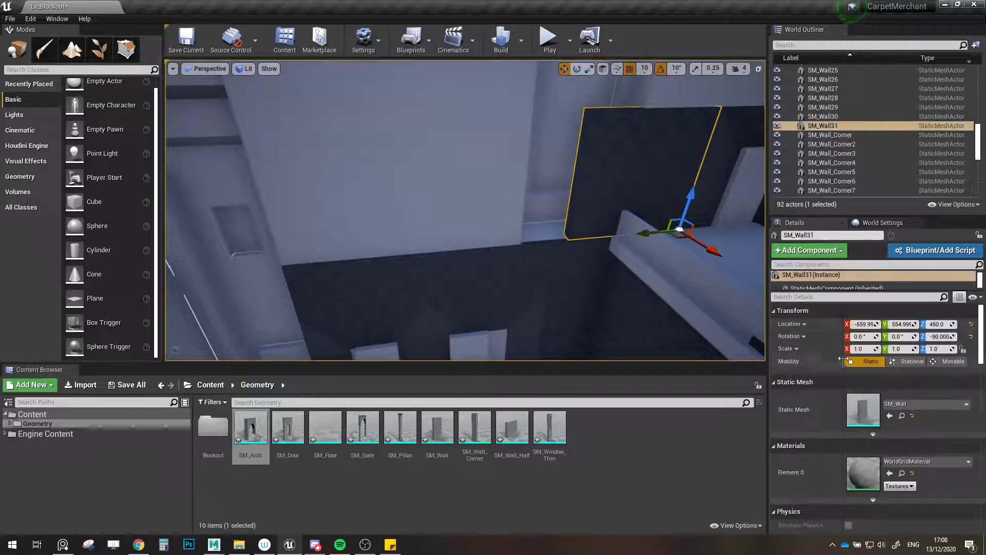
pyautogui.click(905, 323)
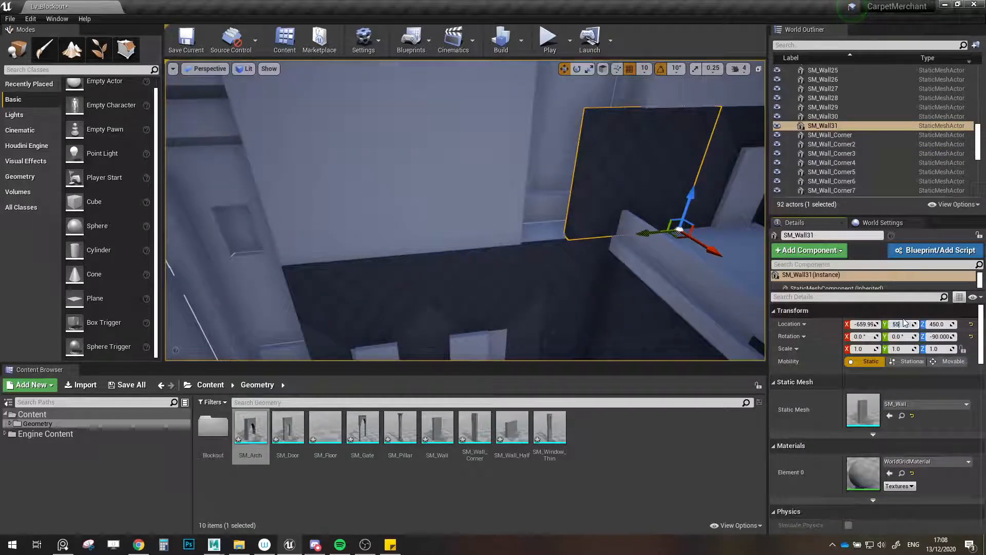
pyautogui.click(721, 199)
pyautogui.click(903, 326)
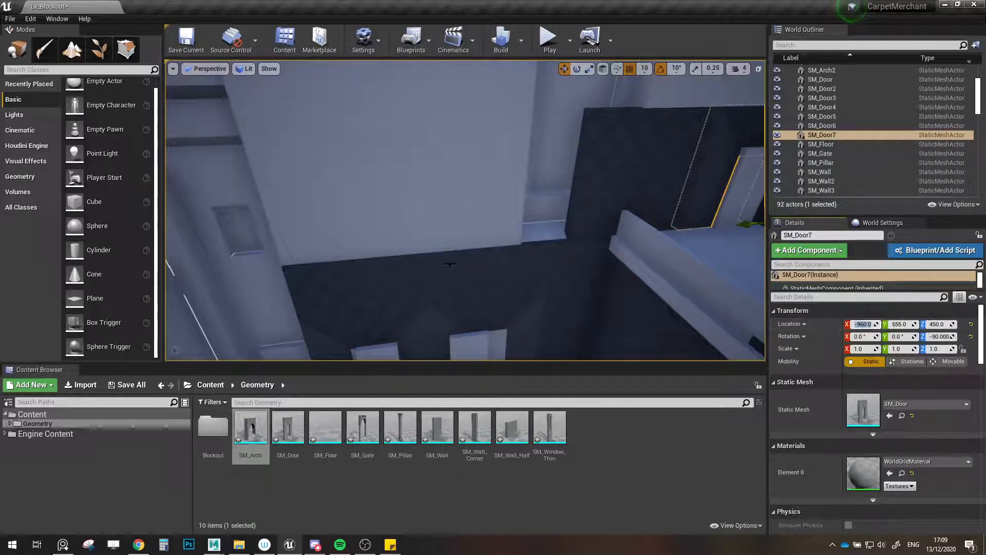
pyautogui.click(632, 170)
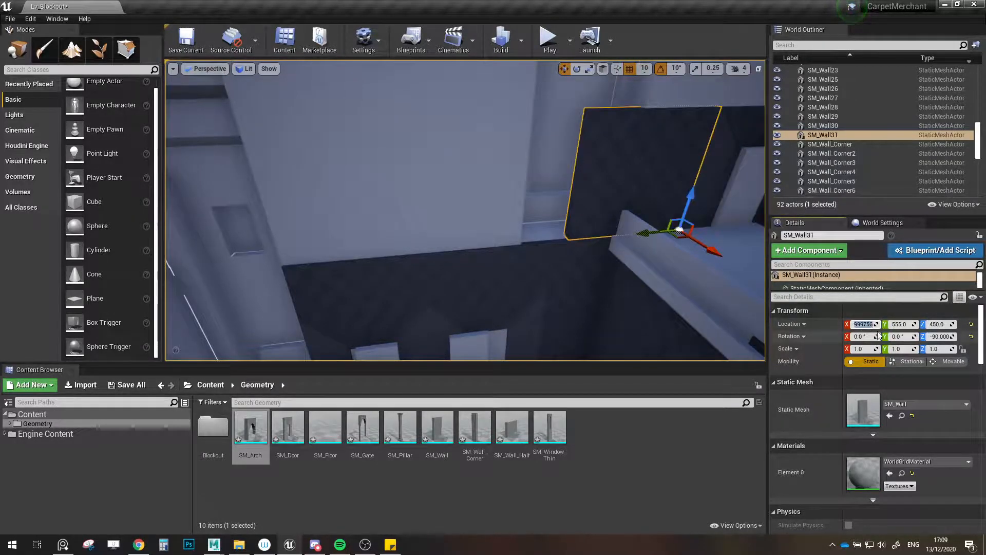
pyautogui.moveTo(494, 215)
pyautogui.mouseDown(button='right')
pyautogui.moveTo(517, 202)
pyautogui.moveTo(500, 207)
pyautogui.mouseUp(button='right')
pyautogui.click(517, 203)
pyautogui.click(486, 196)
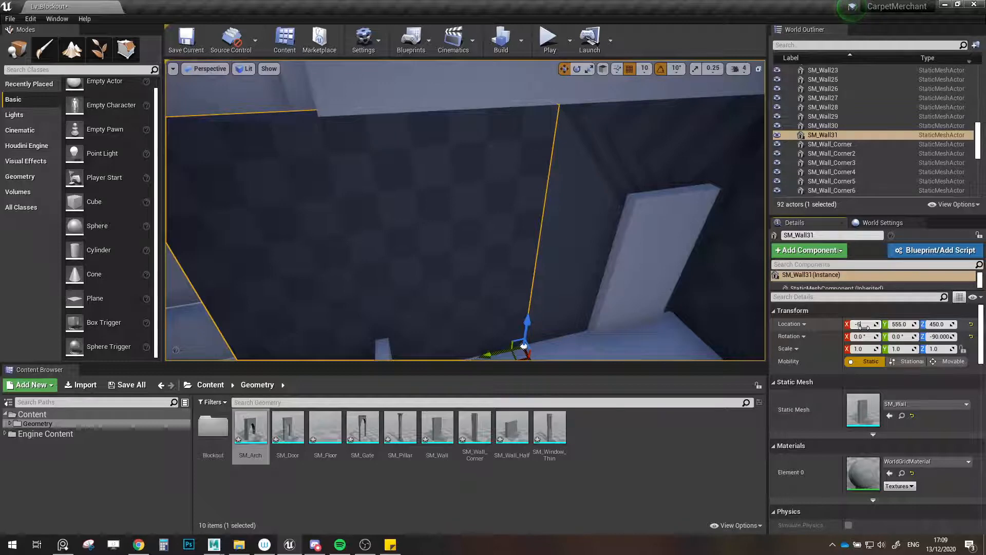
# - Set the three half-height side-wall pieces' X locations to -20, -320 and -620
pyautogui.moveTo(625, 298); pyautogui.dragTo(483, 292, button='right')
pyautogui.click(368, 271)
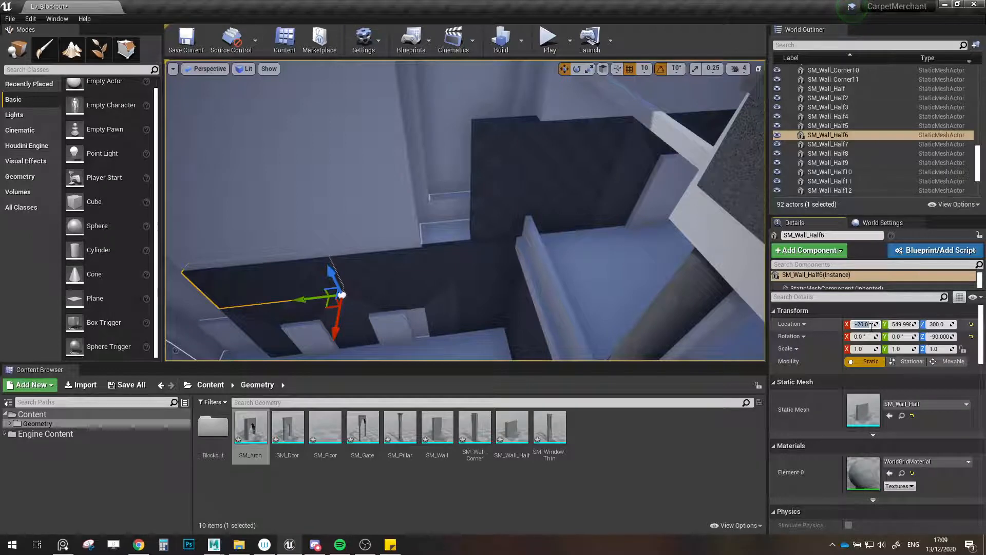
pyautogui.click(431, 276)
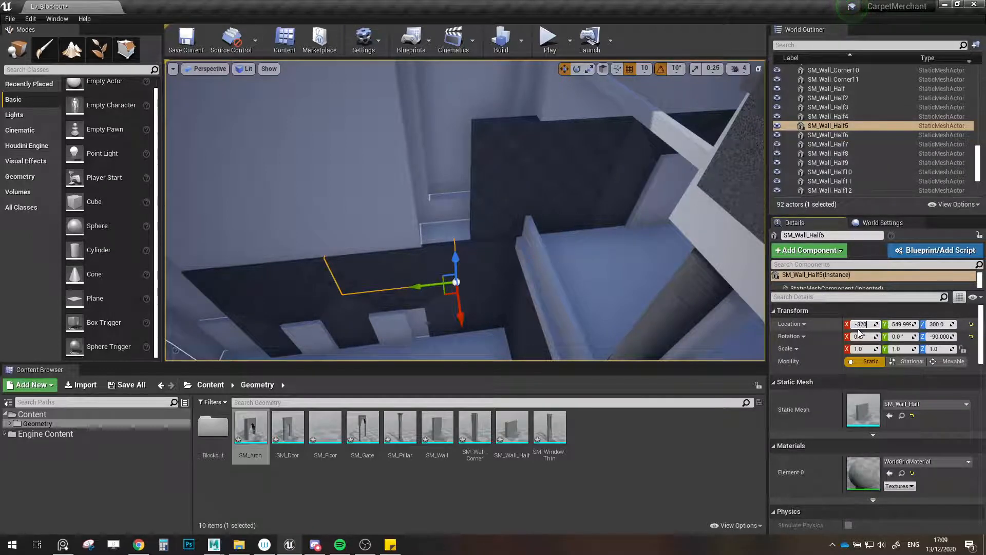
pyautogui.click(487, 269)
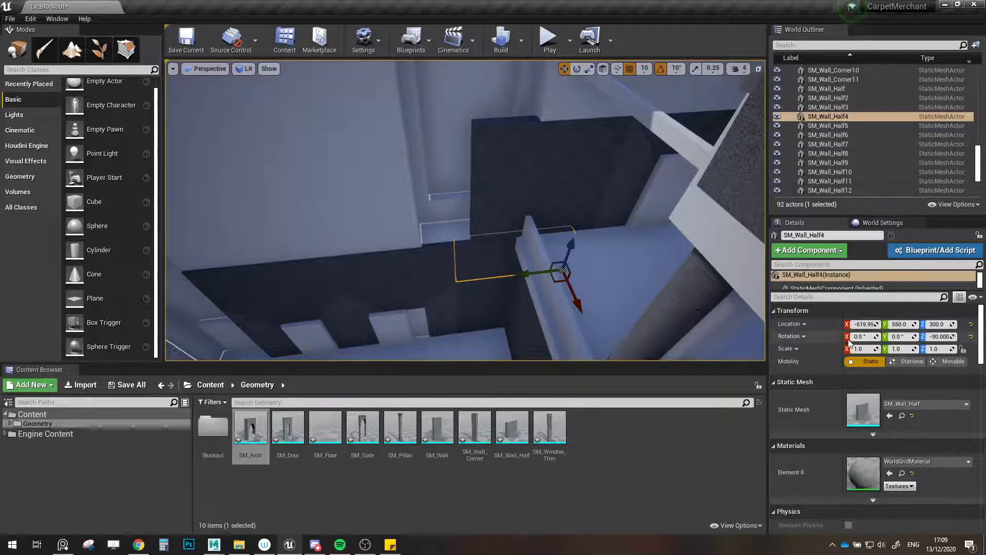
pyautogui.click(863, 324)
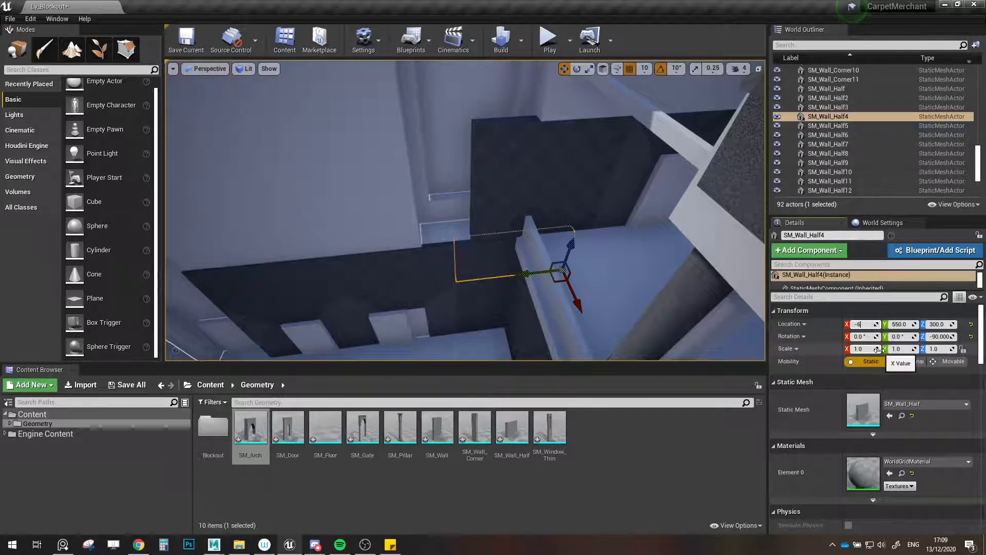
pyautogui.moveTo(617, 246); pyautogui.dragTo(763, 262, button='right')
pyautogui.moveTo(419, 226); pyautogui.dragTo(301, 247, button='right')
# - Set the Y location of the end and middle half-height side-wall pieces to 550
pyautogui.click(425, 193)
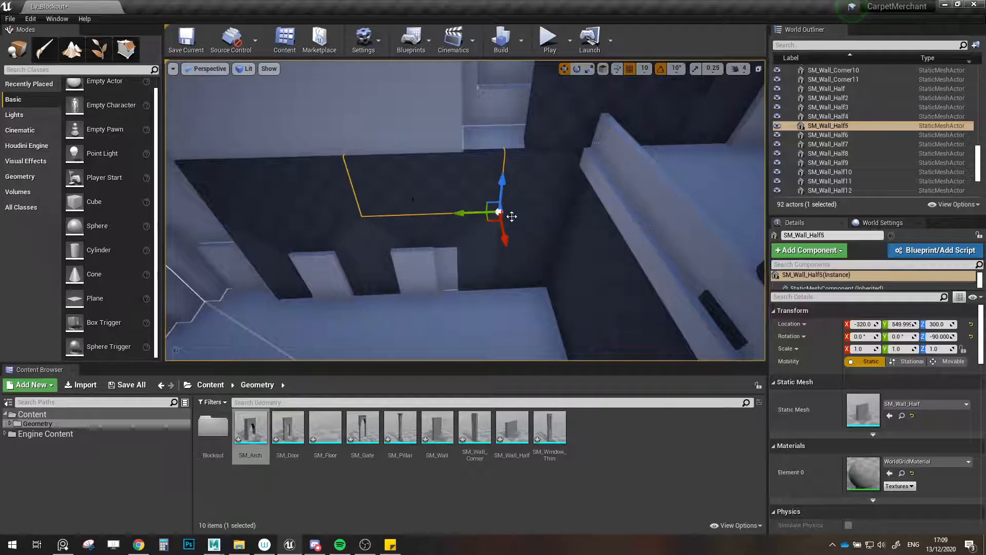
pyautogui.click(894, 324)
pyautogui.click(337, 179)
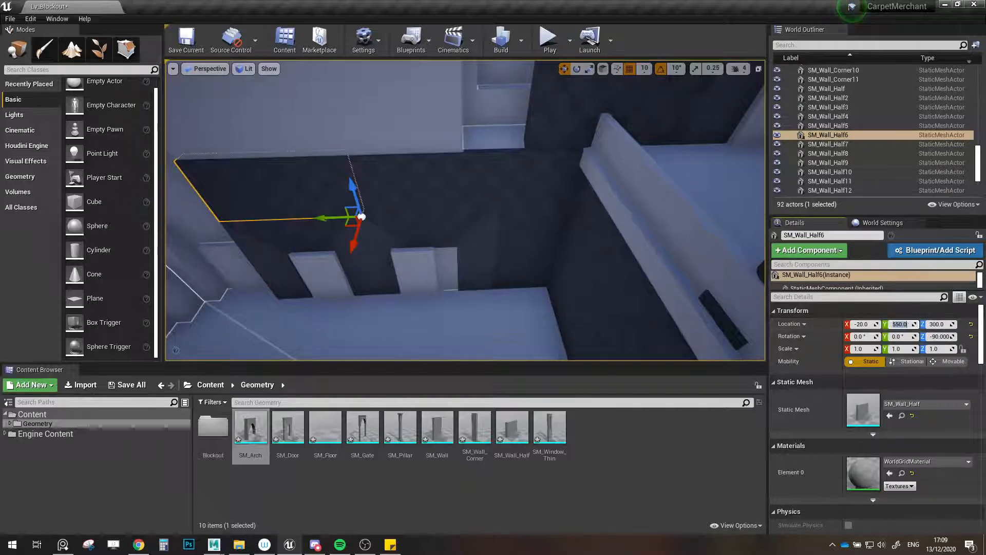
# - Try the balcony-level side-wall section at Y 545 and return it to Y 555
pyautogui.moveTo(540, 170); pyautogui.dragTo(617, 139, button='right')
pyautogui.click(530, 139)
pyautogui.moveTo(530, 138); pyautogui.dragTo(503, 190, button='right')
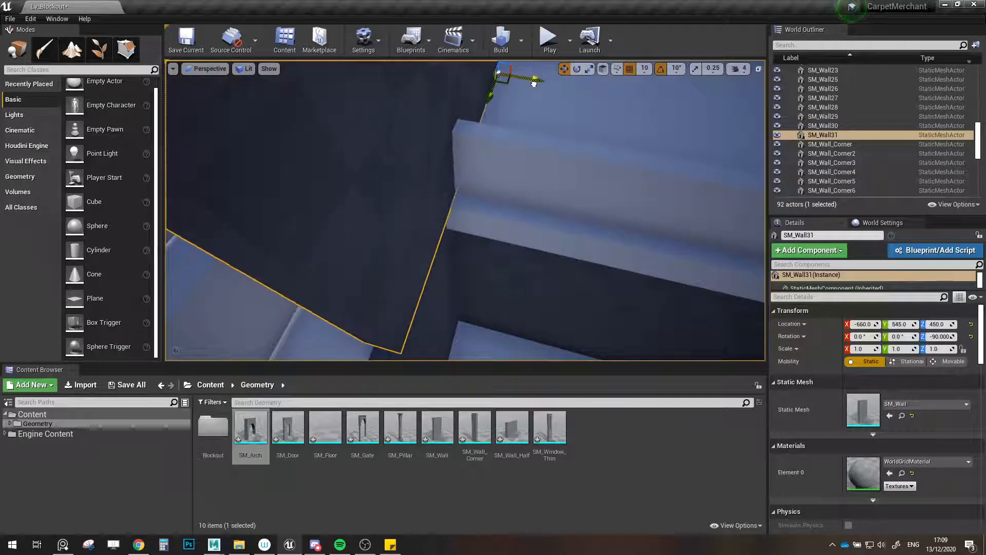
pyautogui.moveTo(532, 81); pyautogui.dragTo(526, 148, button='right')
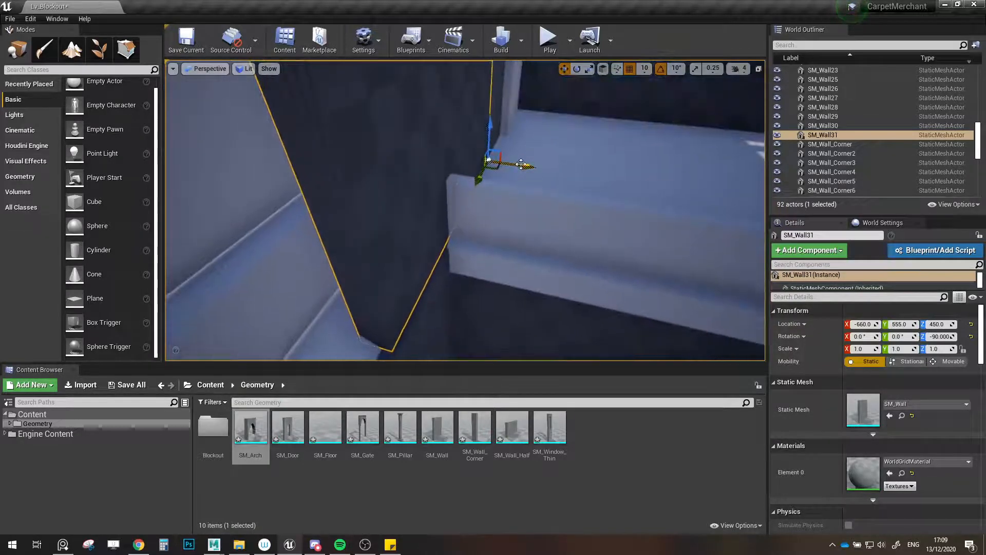
pyautogui.moveTo(521, 164)
pyautogui.mouseDown()
pyautogui.moveTo(532, 165)
pyautogui.moveTo(521, 164)
pyautogui.mouseUp()
pyautogui.moveTo(521, 182); pyautogui.dragTo(502, 218, button='right')
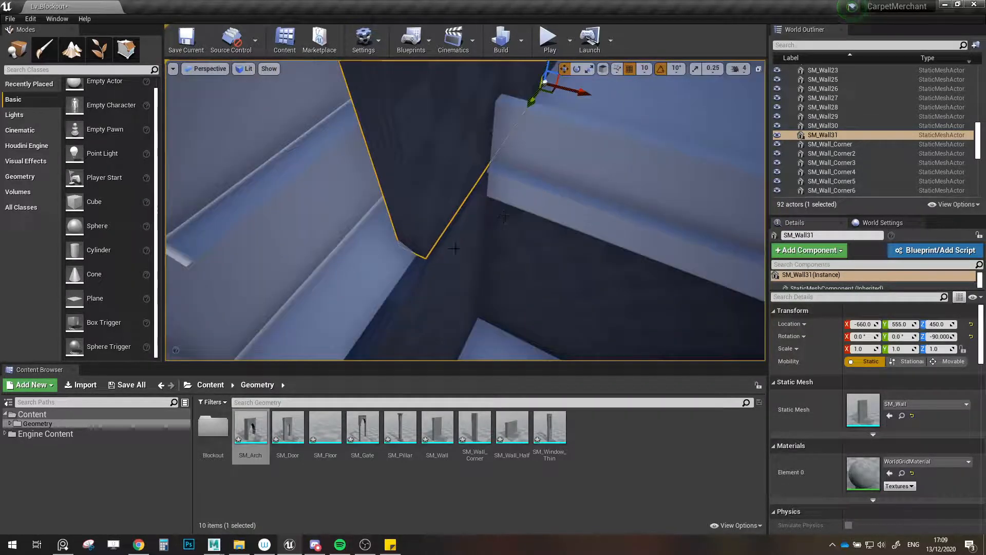
# - Select the three half-height pieces and the three ground-floor wall pieces beneath them and set their Y location to 555
pyautogui.click(457, 249)
pyautogui.moveTo(467, 256); pyautogui.dragTo(489, 248, button='right')
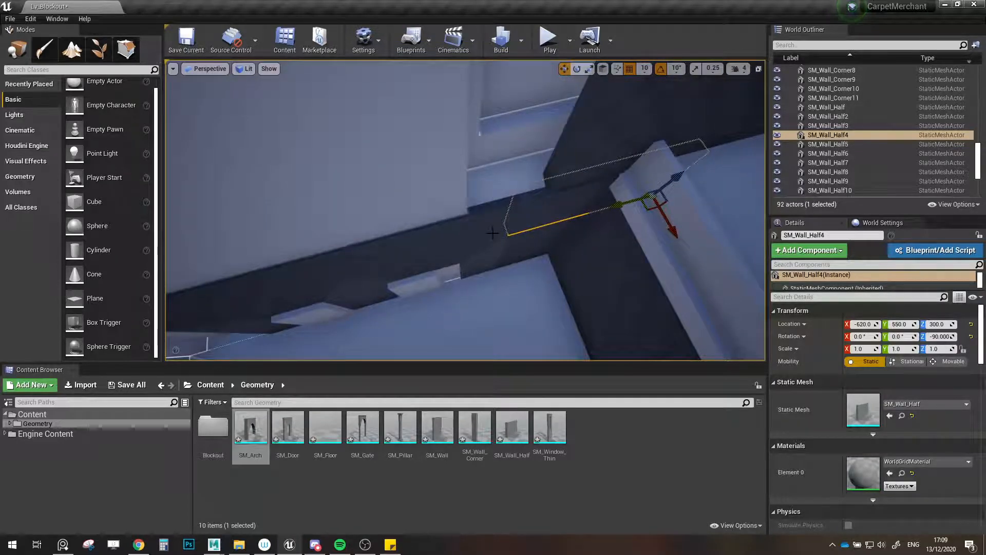
pyautogui.keyDown('ctrl'); pyautogui.click(389, 247); pyautogui.keyUp('ctrl')
pyautogui.keyDown('ctrl'); pyautogui.click(312, 268); pyautogui.keyUp('ctrl')
pyautogui.moveTo(312, 269); pyautogui.dragTo(331, 296, button='right')
pyautogui.keyDown('ctrl'); pyautogui.click(319, 284); pyautogui.keyUp('ctrl')
pyautogui.keyDown('ctrl'); pyautogui.click(498, 273); pyautogui.keyUp('ctrl')
pyautogui.keyDown('ctrl'); pyautogui.click(548, 269); pyautogui.keyUp('ctrl')
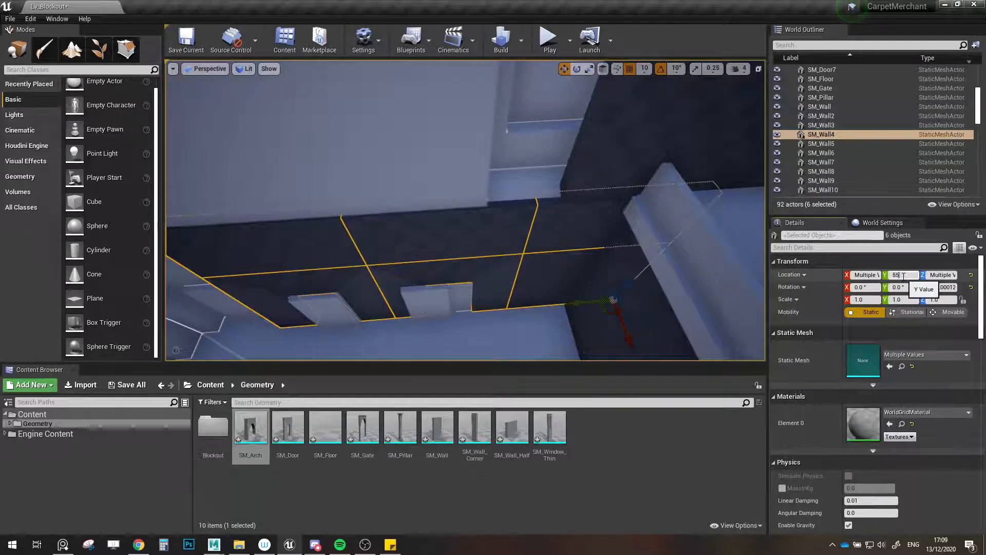
pyautogui.write('50')
pyautogui.press('Return')
# - Duplicate the balcony-level side-wall section twice along the wall above the ground-floor doors
pyautogui.click(611, 159)
pyautogui.moveTo(612, 159); pyautogui.dragTo(584, 205, button='right')
pyautogui.keyDown('alt'); pyautogui.moveTo(605, 214); pyautogui.dragTo(391, 225); pyautogui.keyUp('alt')
# - Shift the three balcony-level side-wall sections and the door piece together along the wall, bringing the end section to X -20
pyautogui.keyDown('shift'); pyautogui.click(460, 193); pyautogui.keyUp('shift')
pyautogui.keyDown('shift'); pyautogui.click(592, 167); pyautogui.keyUp('shift')
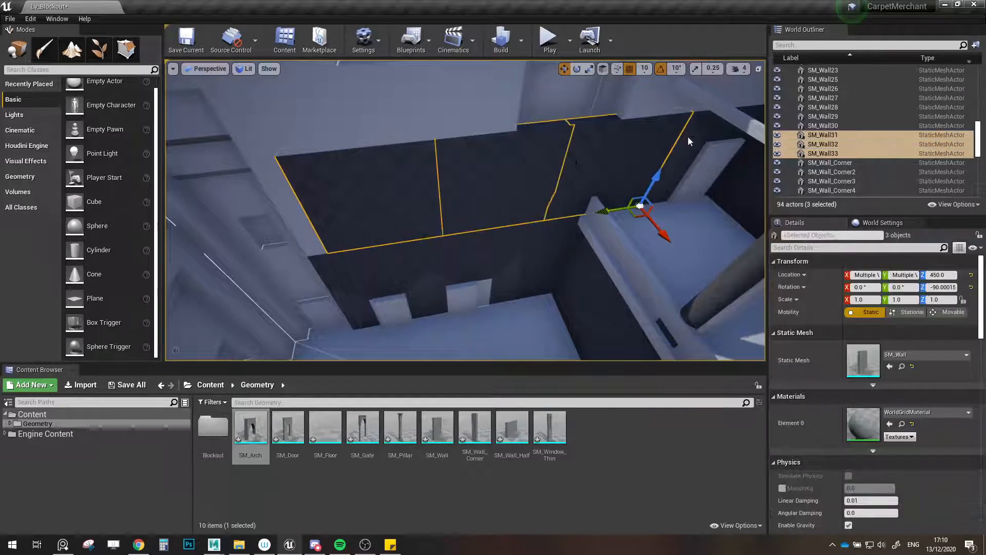
pyautogui.keyDown('shift'); pyautogui.click(689, 141); pyautogui.keyUp('shift')
pyautogui.moveTo(699, 197); pyautogui.dragTo(685, 200)
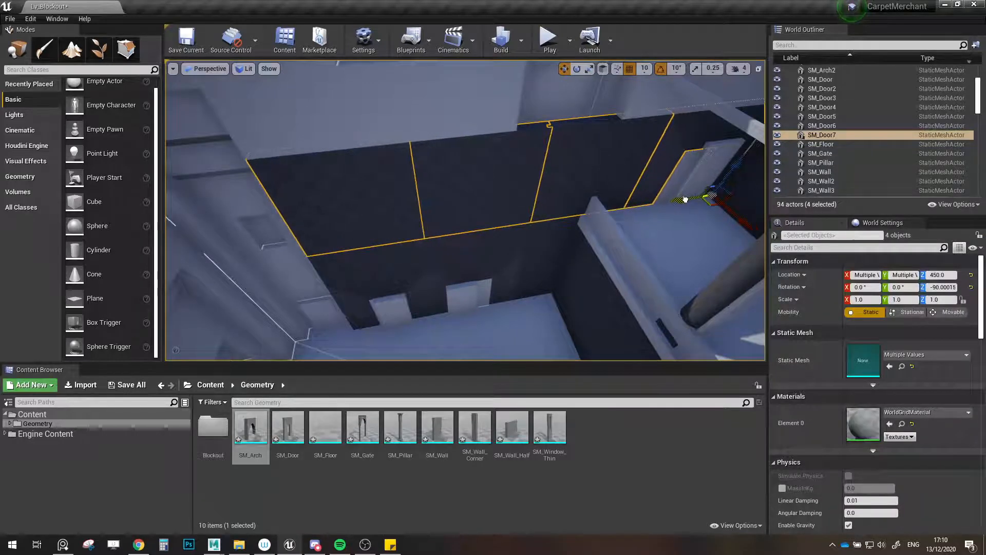
# - Duplicate the row of three balcony-level side-wall sections upward to Z 750
pyautogui.press('w')
pyautogui.moveTo(409, 221)
pyautogui.mouseDown(button='right')
pyautogui.moveTo(380, 214)
pyautogui.moveTo(409, 220)
pyautogui.moveTo(401, 226)
pyautogui.mouseUp(button='right')
pyautogui.click(409, 220)
pyautogui.press('s')
pyautogui.moveTo(334, 241); pyautogui.dragTo(335, 249, button='right')
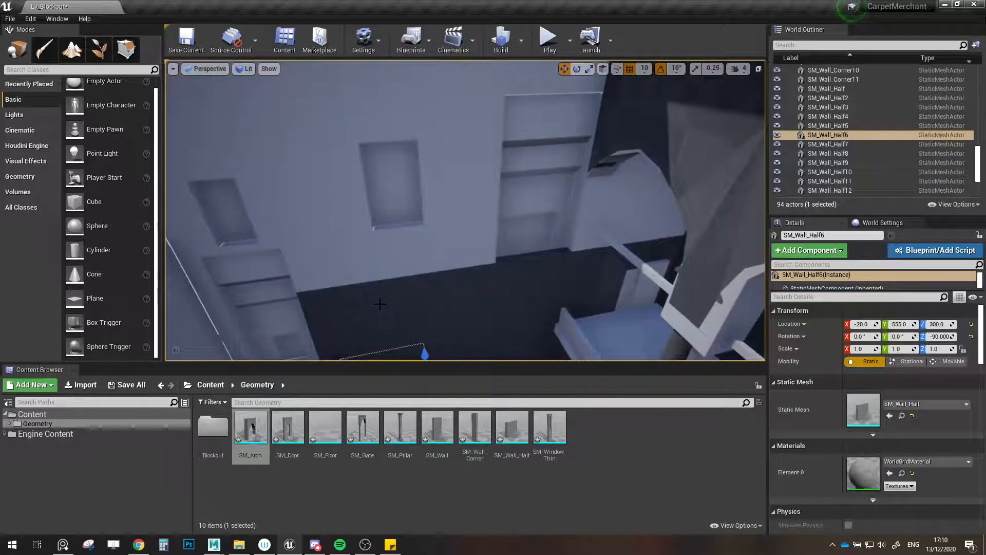
pyautogui.click(402, 318)
pyautogui.rightClick(421, 322)
pyautogui.click(371, 295)
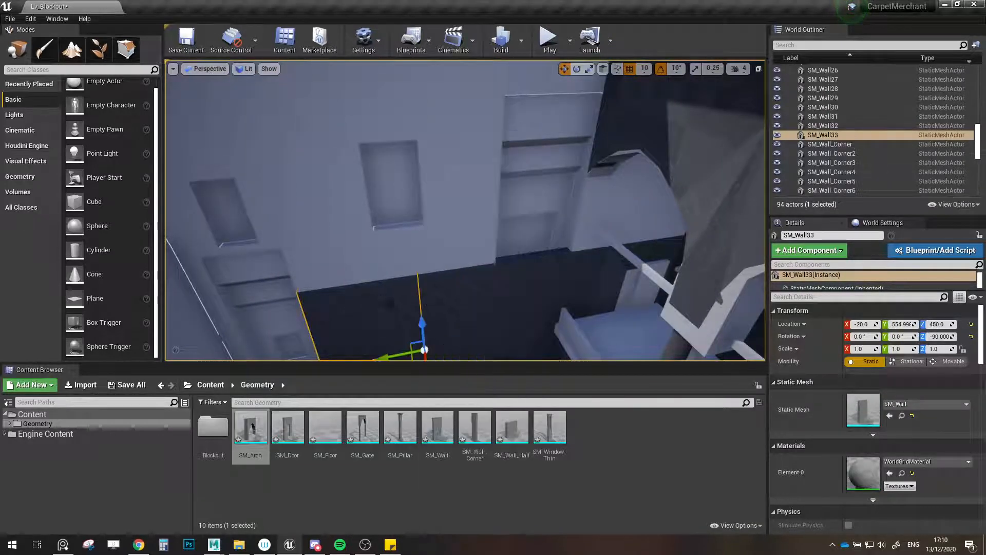
pyautogui.moveTo(402, 310); pyautogui.dragTo(389, 318, button='right')
pyautogui.press('s')
pyautogui.keyDown('shift'); pyautogui.click(500, 280); pyautogui.keyUp('shift')
pyautogui.keyDown('shift'); pyautogui.click(607, 270); pyautogui.keyUp('shift')
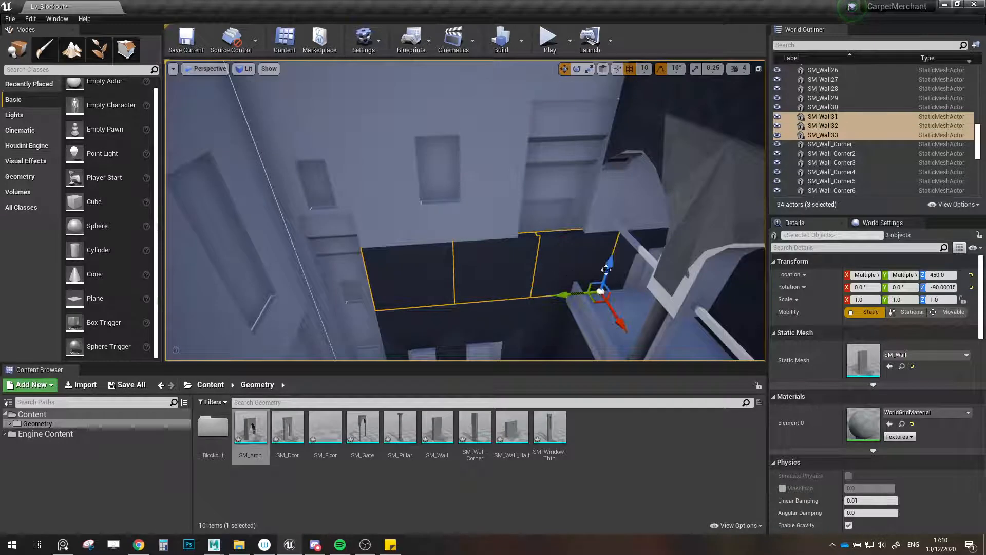
pyautogui.keyDown('alt'); pyautogui.moveTo(610, 266); pyautogui.dragTo(603, 195); pyautogui.keyUp('alt')
pyautogui.press('w')
pyautogui.moveTo(603, 196); pyautogui.dragTo(577, 181, button='right')
pyautogui.moveTo(585, 196)
pyautogui.mouseDown()
pyautogui.moveTo(585, 188)
pyautogui.moveTo(585, 196)
pyautogui.mouseUp()
# - Duplicate the upper row of three side-wall sections upward again to Z 1040
pyautogui.moveTo(594, 211); pyautogui.dragTo(628, 202, button='right')
pyautogui.press('s')
pyautogui.keyDown('alt'); pyautogui.moveTo(503, 269); pyautogui.dragTo(516, 182); pyautogui.keyUp('alt')
# - Select the column of three wall sections nearest the balcony plus the door piece and shift them, placing the sections at X -620
pyautogui.press('w')
pyautogui.moveTo(522, 190); pyautogui.dragTo(516, 227, button='right')
pyautogui.click(511, 198)
pyautogui.press('s')
pyautogui.keyDown('ctrl'); pyautogui.click(465, 260); pyautogui.keyUp('ctrl')
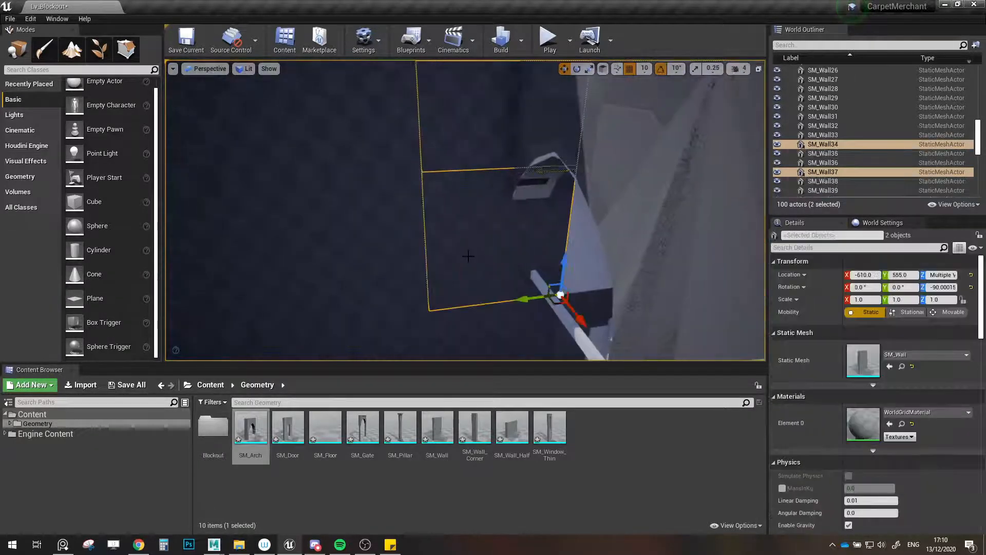
pyautogui.moveTo(466, 260)
pyautogui.mouseDown(button='right')
pyautogui.moveTo(437, 271)
pyautogui.moveTo(457, 272)
pyautogui.mouseUp(button='right')
pyautogui.keyDown('ctrl'); pyautogui.click(538, 284); pyautogui.keyUp('ctrl')
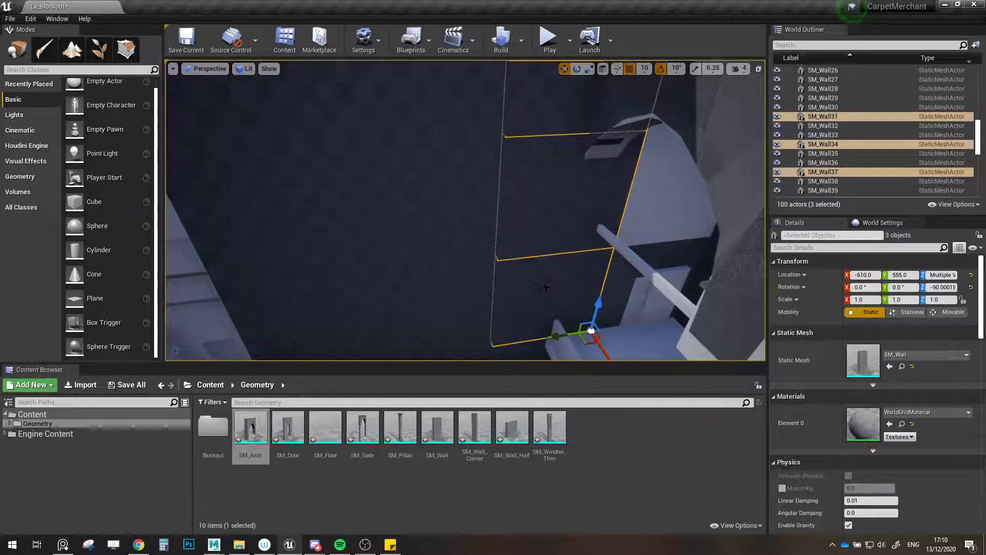
pyautogui.keyDown('ctrl'); pyautogui.click(656, 316); pyautogui.keyUp('ctrl')
pyautogui.moveTo(656, 316)
pyautogui.mouseDown(button='right')
pyautogui.moveTo(671, 313)
pyautogui.moveTo(656, 317)
pyautogui.mouseUp(button='right')
# - Raise the top-row wall section nearest the balcony to line up with the top of the section below
pyautogui.click(468, 222)
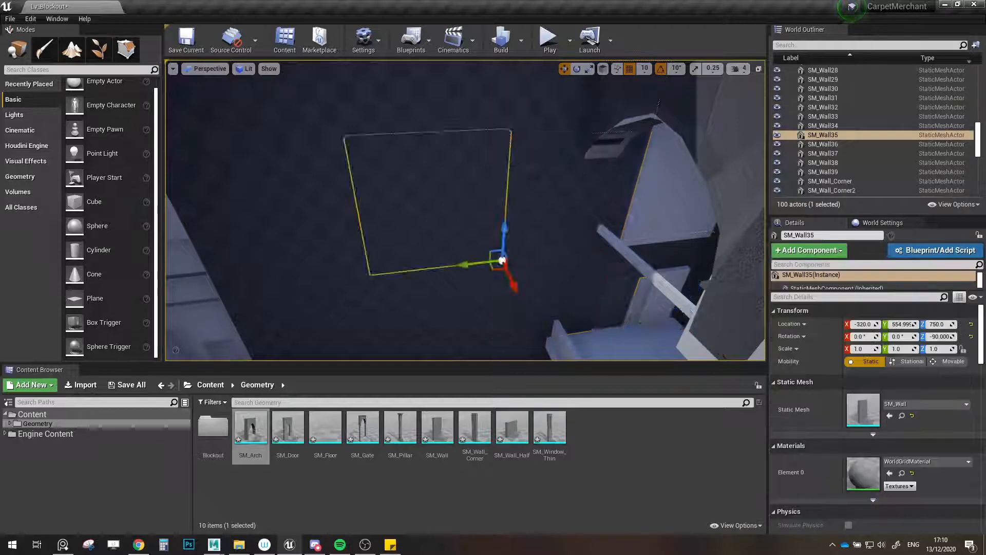
pyautogui.moveTo(468, 222); pyautogui.dragTo(470, 206, button='right')
pyautogui.press('w')
pyautogui.click(559, 181)
pyautogui.click(563, 216)
pyautogui.moveTo(560, 173)
pyautogui.mouseDown(button='right')
pyautogui.moveTo(560, 200)
pyautogui.moveTo(561, 170)
pyautogui.mouseUp(button='right')
pyautogui.press('w')
pyautogui.click(648, 188)
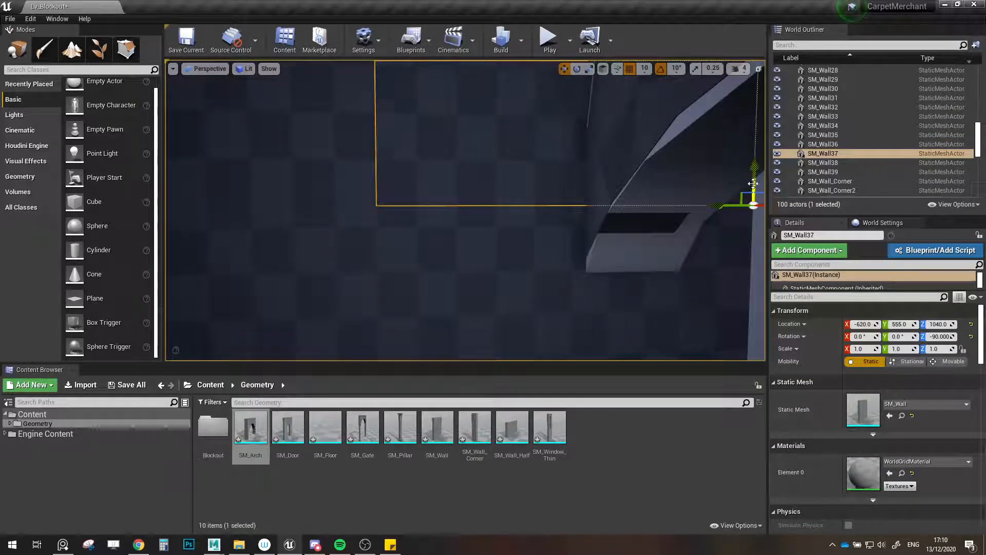
pyautogui.moveTo(754, 183)
pyautogui.mouseDown()
pyautogui.moveTo(749, 159)
pyautogui.moveTo(751, 168)
pyautogui.mouseUp()
pyautogui.press('s')
pyautogui.moveTo(450, 251); pyautogui.dragTo(399, 245, button='right')
# - Raise the middle and end sections of the side wall's top row to match the row below
pyautogui.click(490, 172)
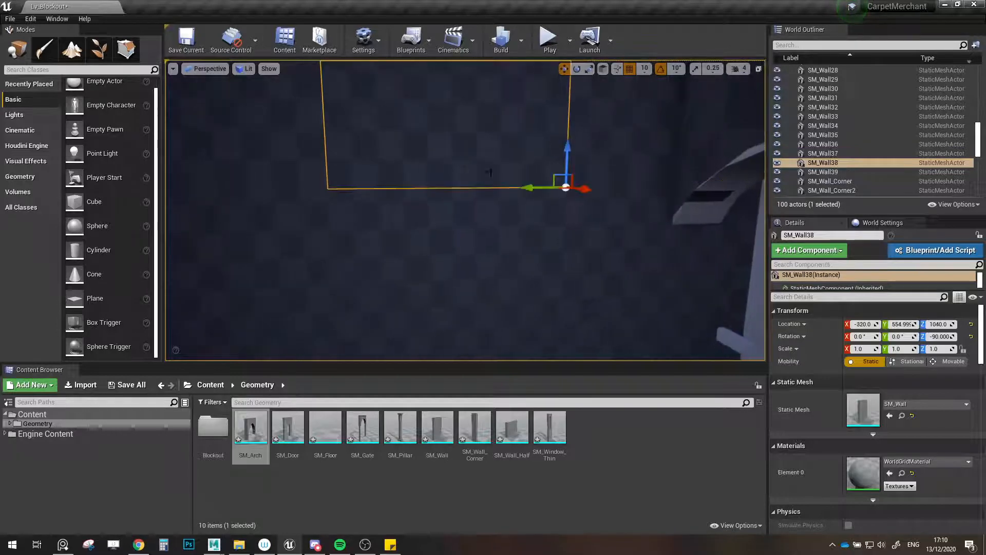
pyautogui.moveTo(568, 157)
pyautogui.mouseDown()
pyautogui.moveTo(568, 141)
pyautogui.moveTo(567, 156)
pyautogui.mouseUp()
pyautogui.press('a')
pyautogui.moveTo(514, 164); pyautogui.dragTo(477, 167, button='right')
pyautogui.click(472, 168)
pyautogui.moveTo(519, 151); pyautogui.dragTo(519, 156)
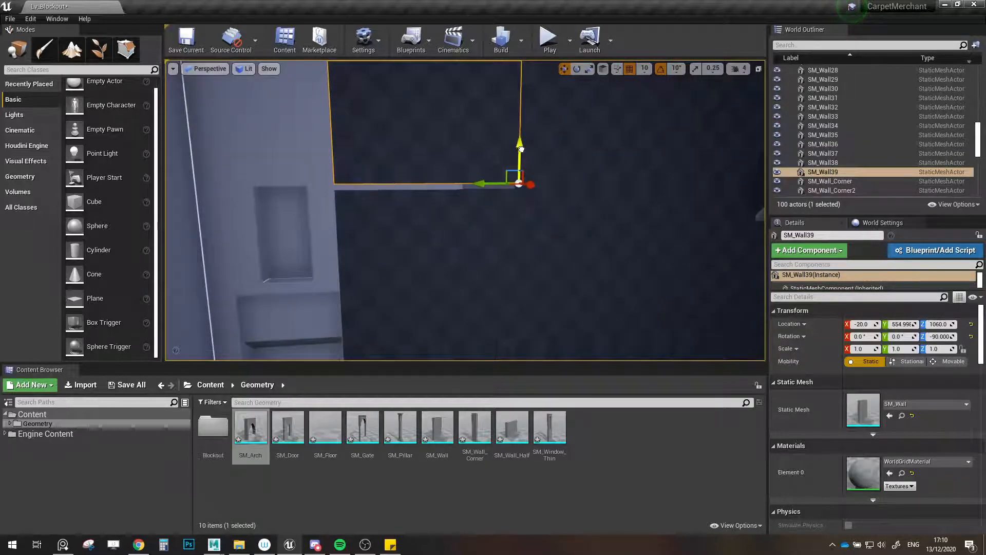
# - Duplicate the two upper wall sections nearest the balcony to X -920, above the door piece, and clear the selection
pyautogui.moveTo(551, 202); pyautogui.dragTo(586, 231, button='right')
pyautogui.click(457, 190)
pyautogui.moveTo(457, 190); pyautogui.dragTo(478, 190, button='right')
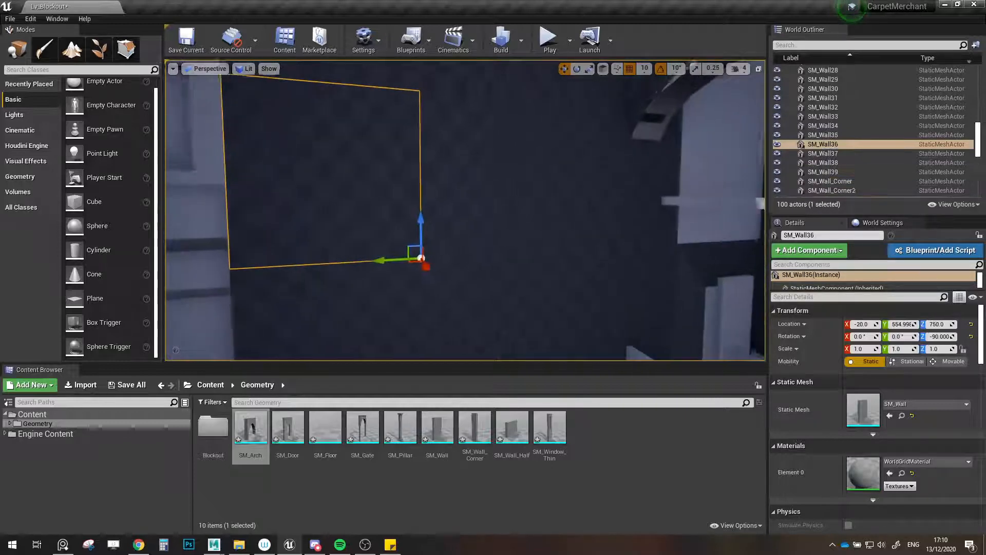
pyautogui.click(499, 185)
pyautogui.click(601, 182)
pyautogui.moveTo(602, 183); pyautogui.dragTo(545, 221, button='right')
pyautogui.keyDown('ctrl'); pyautogui.click(509, 212); pyautogui.keyUp('ctrl')
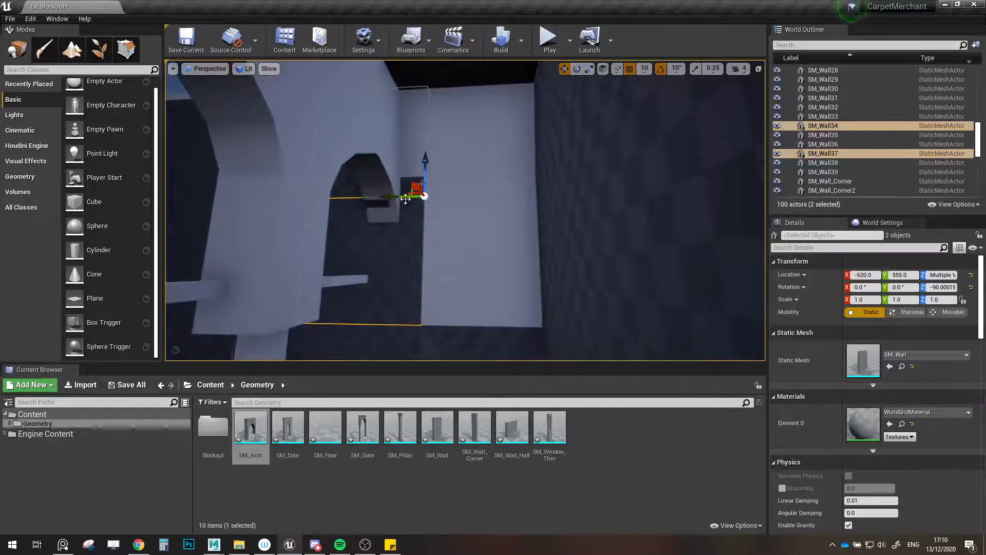
pyautogui.keyDown('alt'); pyautogui.moveTo(393, 197); pyautogui.dragTo(517, 213); pyautogui.keyUp('alt')
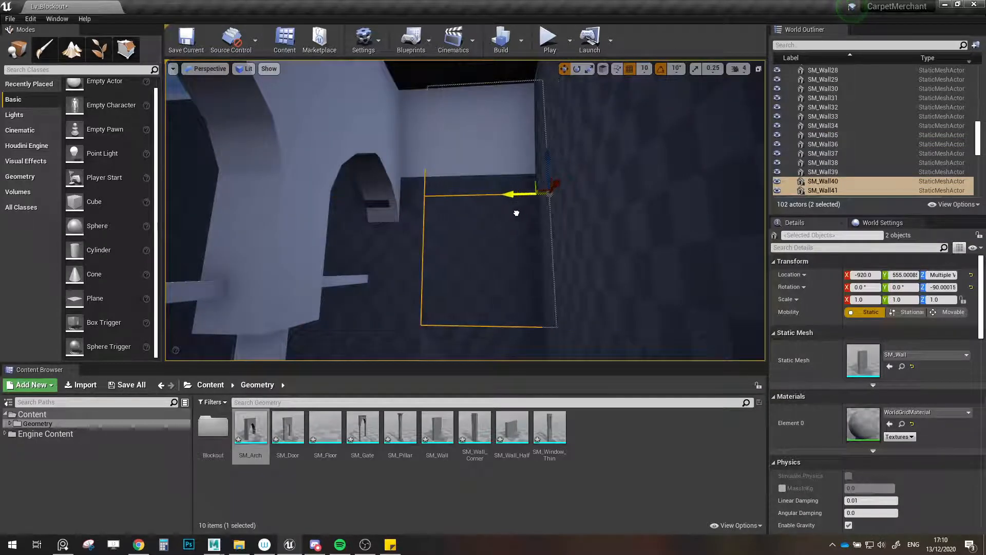
pyautogui.click(533, 478)
# - Duplicate the wall corner piece and place the copy near the end of the tall side wall at X 290, Y 550
pyautogui.moveTo(533, 328); pyautogui.dragTo(502, 271, button='right')
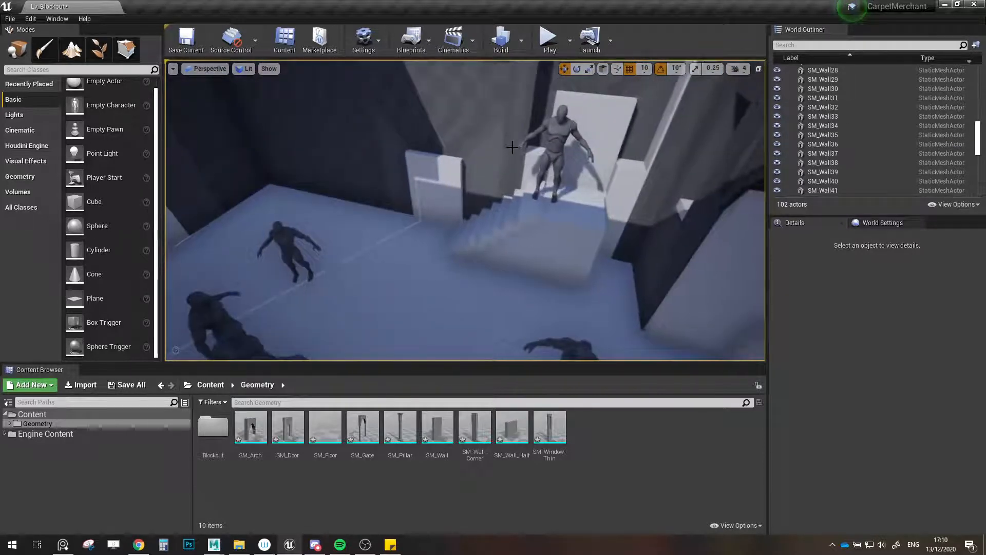
pyautogui.click(511, 145)
pyautogui.moveTo(510, 146); pyautogui.dragTo(463, 193, button='right')
pyautogui.keyDown('alt'); pyautogui.moveTo(542, 200); pyautogui.dragTo(230, 221); pyautogui.keyUp('alt')
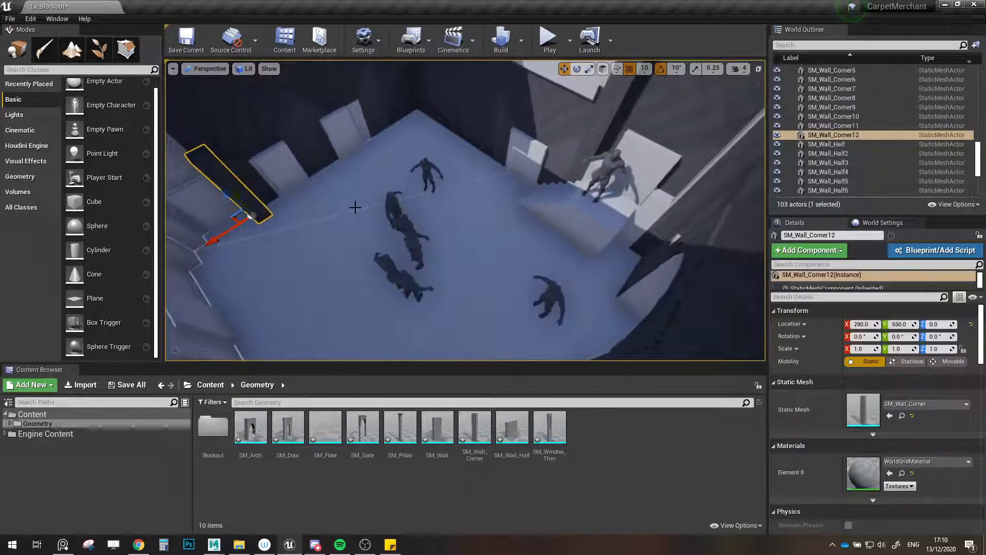
pyautogui.moveTo(354, 207); pyautogui.dragTo(257, 177, button='right')
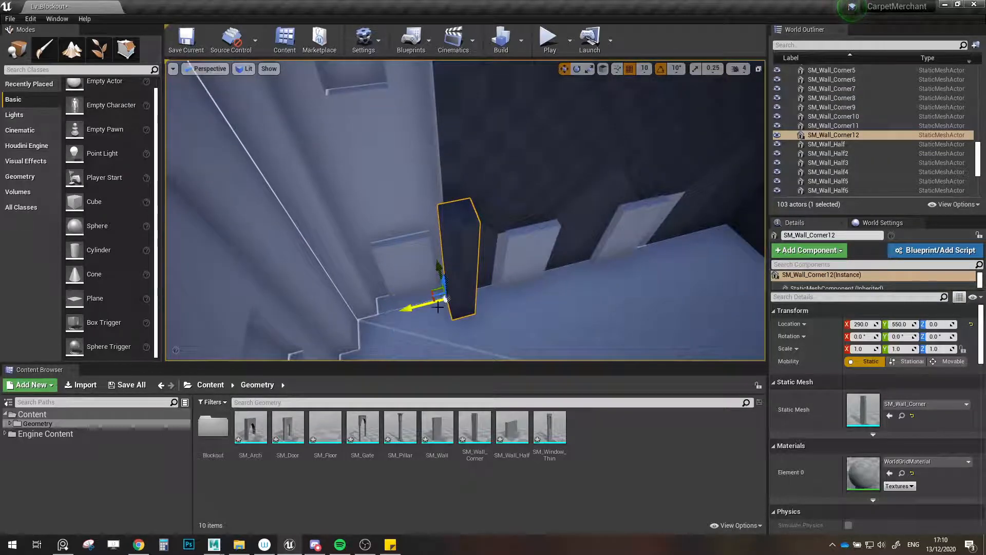
# - Rotate the copied corner piece to -90° on Z and fit it against the base of the side wall's end, at Y 540
pyautogui.moveTo(413, 339); pyautogui.dragTo(417, 350)
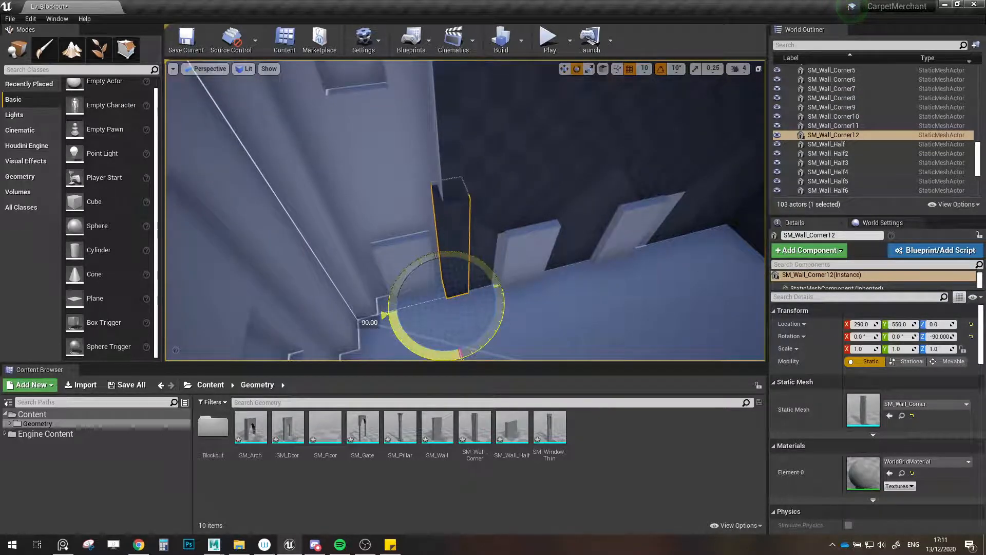
pyautogui.press('w')
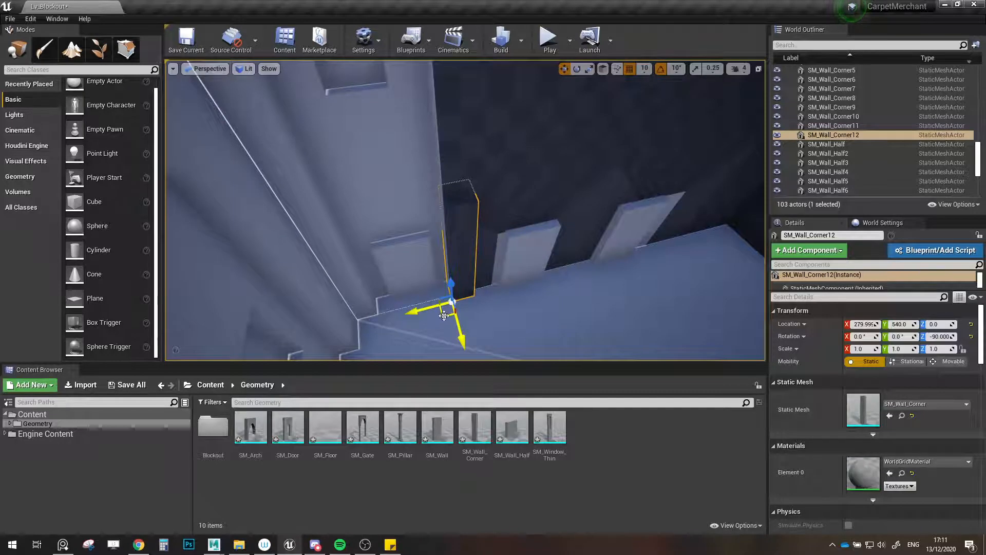
pyautogui.moveTo(444, 315)
pyautogui.mouseDown(button='right')
pyautogui.moveTo(455, 317)
pyautogui.moveTo(417, 318)
pyautogui.moveTo(465, 317)
pyautogui.moveTo(435, 324)
pyautogui.mouseUp(button='right')
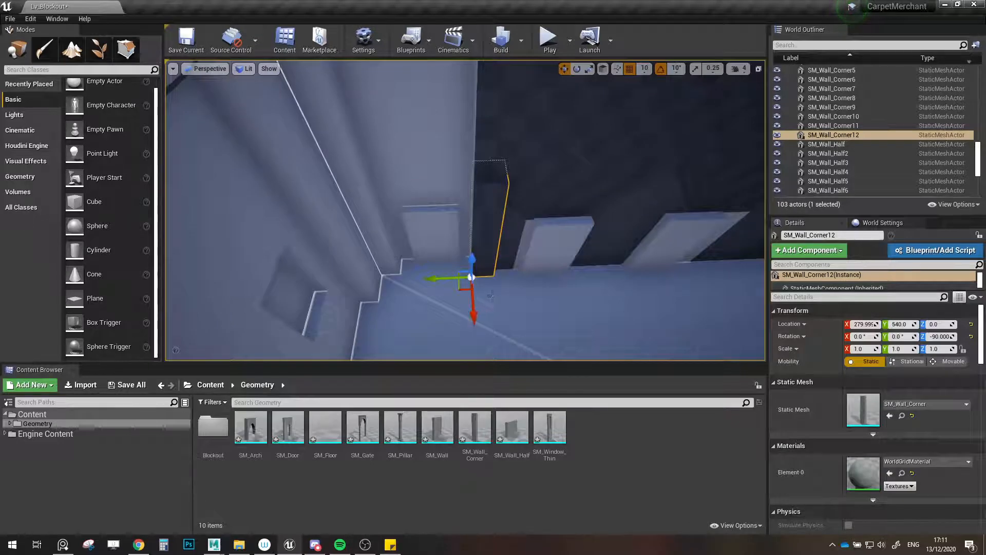
pyautogui.moveTo(490, 296); pyautogui.dragTo(454, 290, button='right')
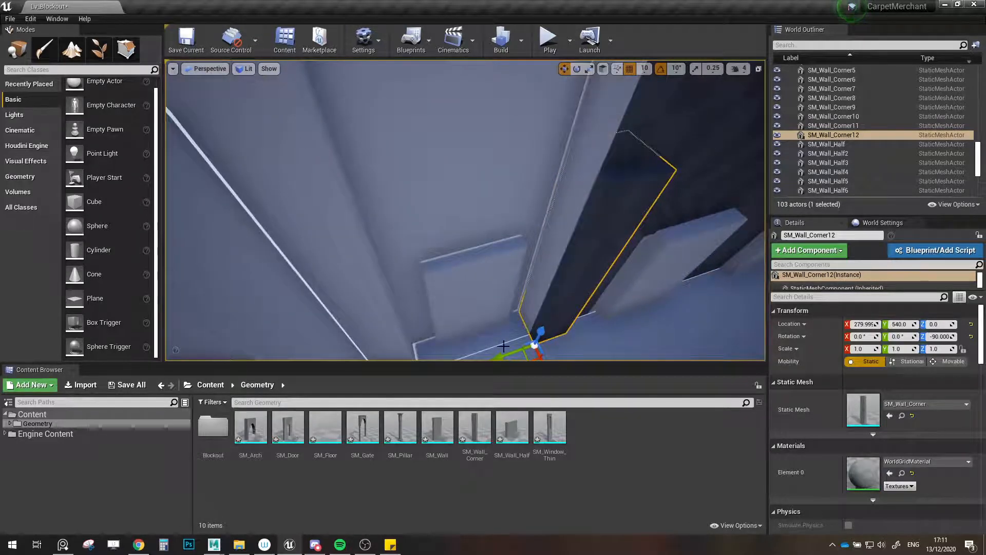
pyautogui.moveTo(504, 346); pyautogui.dragTo(497, 359)
pyautogui.moveTo(510, 347)
pyautogui.mouseDown(button='right')
pyautogui.moveTo(488, 314)
pyautogui.moveTo(506, 337)
pyautogui.moveTo(518, 326)
pyautogui.moveTo(502, 346)
pyautogui.mouseUp(button='right')
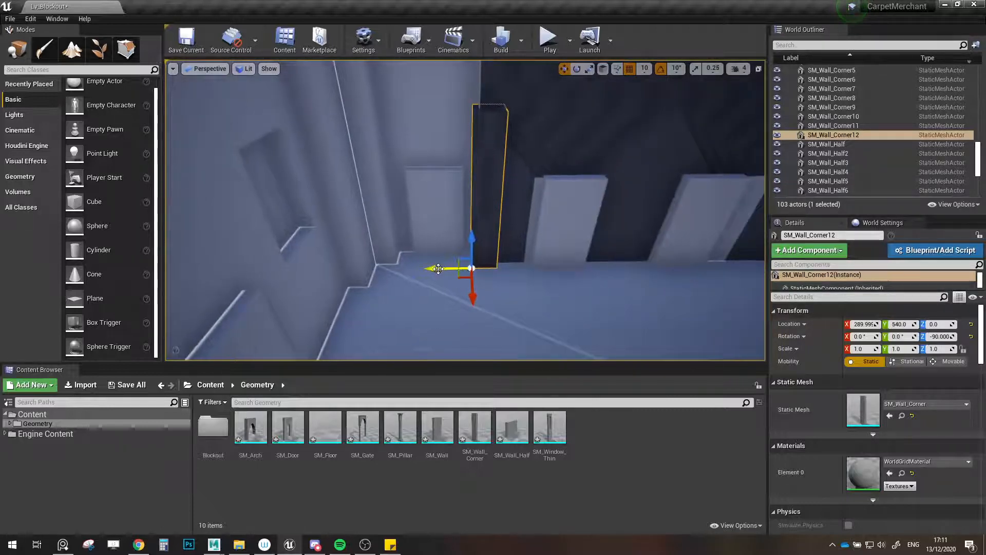
pyautogui.moveTo(438, 269); pyautogui.dragTo(417, 265)
# - Duplicate the side wall's top-row section at the corner end and slide the copy toward the corner to X 280
pyautogui.moveTo(417, 264); pyautogui.dragTo(514, 178, button='right')
pyautogui.click(535, 264)
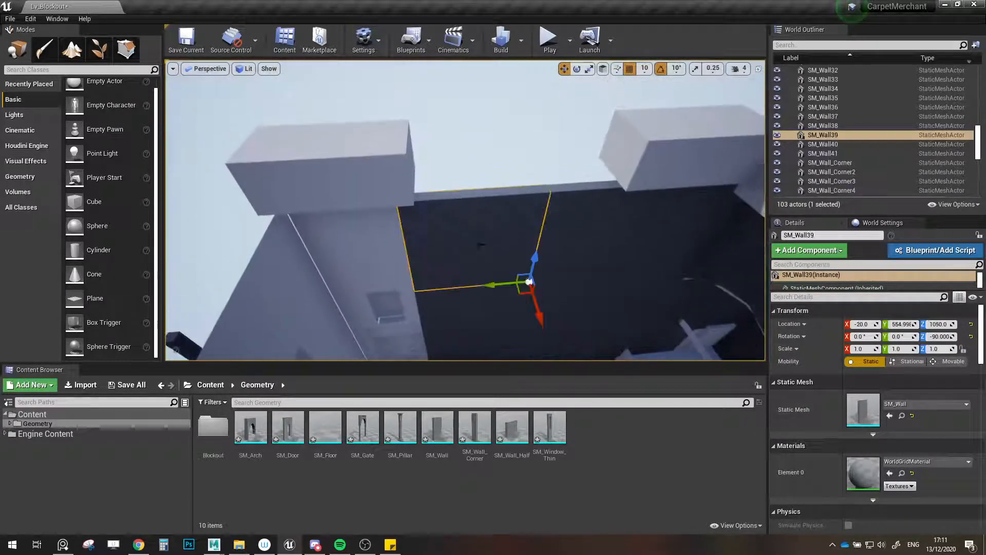
pyautogui.keyDown('alt'); pyautogui.moveTo(527, 257); pyautogui.dragTo(429, 264); pyautogui.keyUp('alt')
pyautogui.moveTo(447, 259); pyautogui.dragTo(461, 275, button='right')
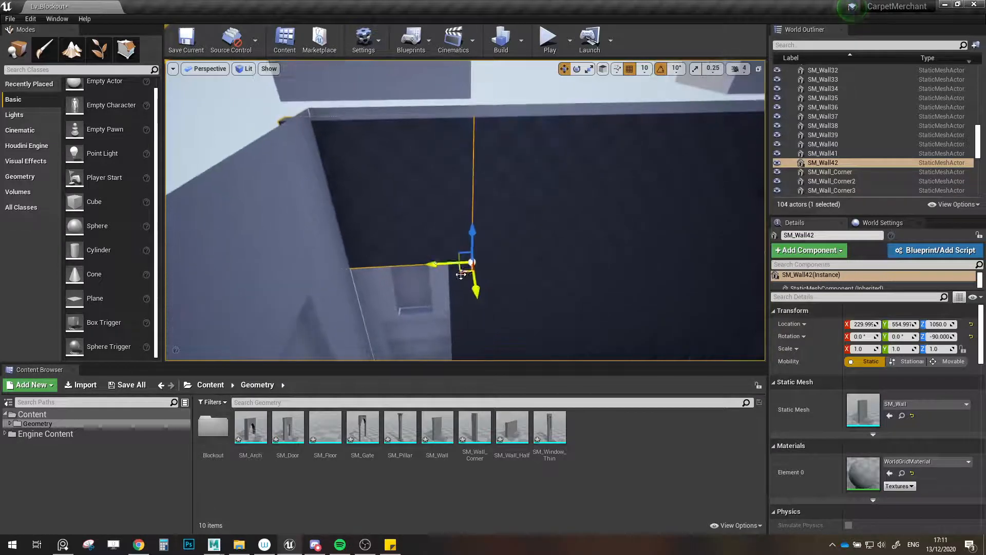
pyautogui.moveTo(435, 253)
pyautogui.mouseDown()
pyautogui.moveTo(309, 247)
pyautogui.moveTo(416, 249)
pyautogui.mouseUp()
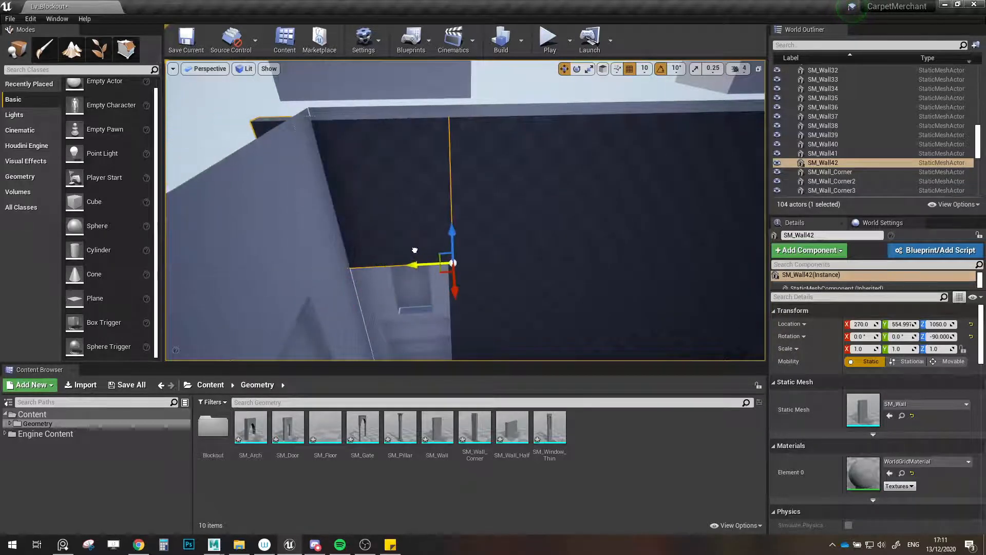
pyautogui.moveTo(486, 284); pyautogui.dragTo(487, 274, button='right')
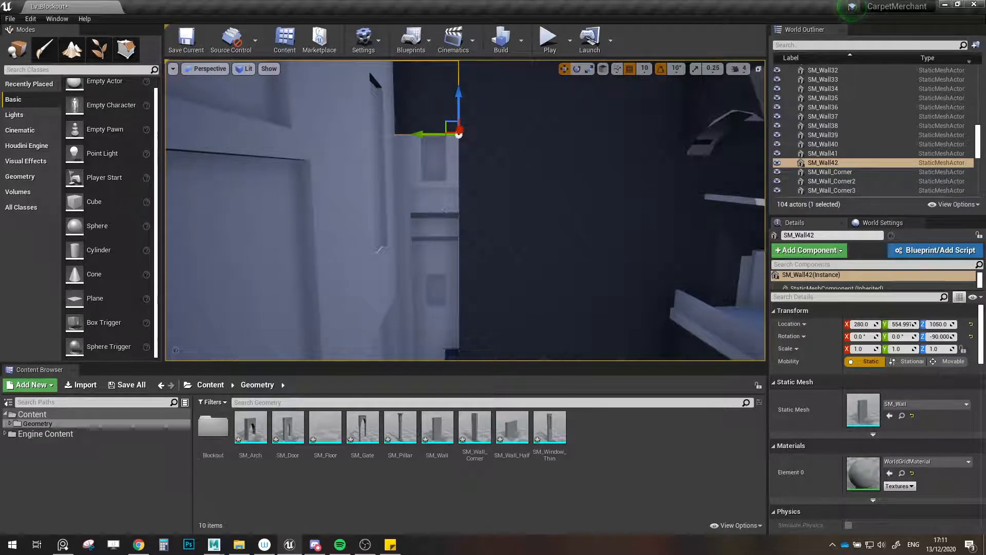
pyautogui.moveTo(461, 246); pyautogui.dragTo(459, 250, button='right')
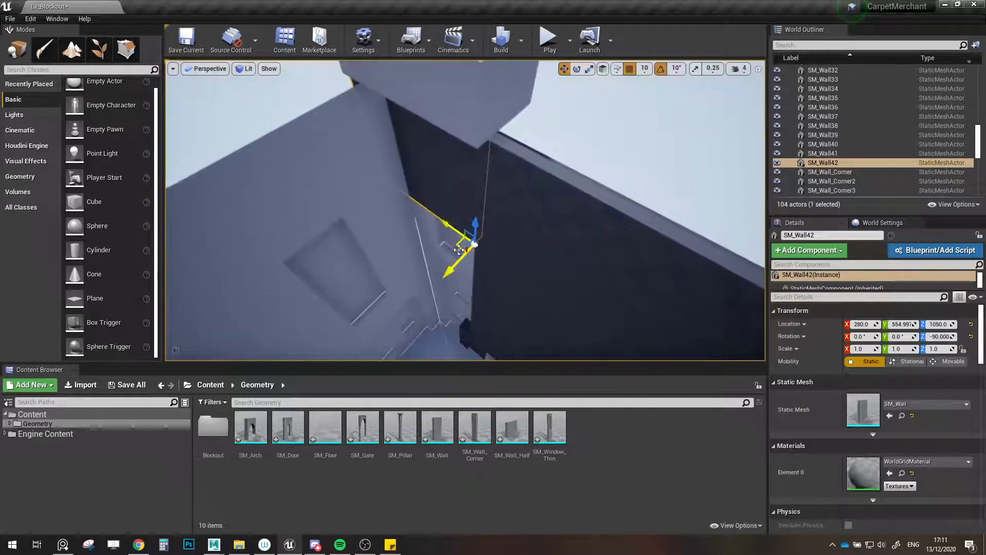
# - Duplicate the new top-row corner section outward, behind the side wall, to about Y 595
pyautogui.keyDown('alt'); pyautogui.moveTo(458, 261); pyautogui.dragTo(454, 266); pyautogui.keyUp('alt')
pyautogui.moveTo(454, 266); pyautogui.dragTo(455, 260, button='right')
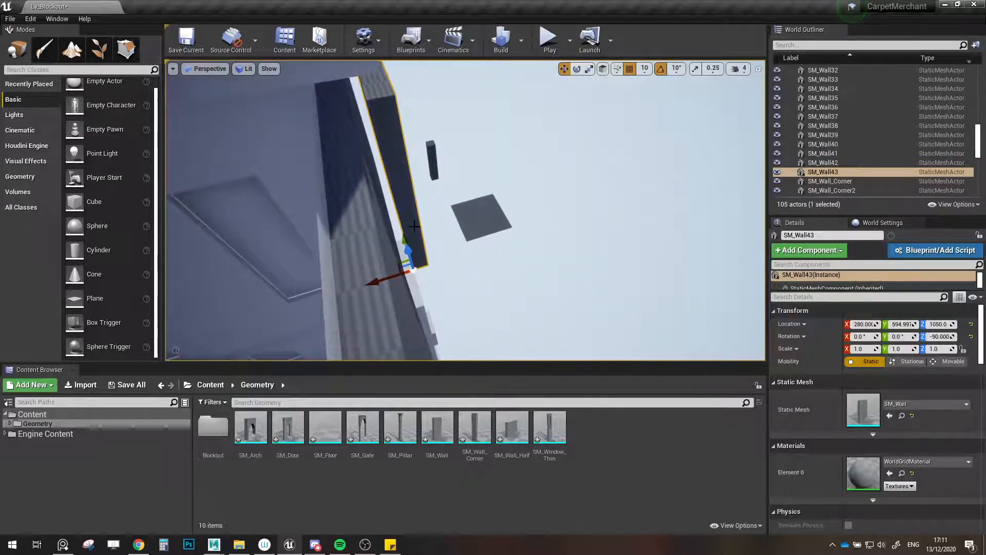
# - Move the selected wall piece into the corner gap at X 260, Z 750
pyautogui.moveTo(414, 226); pyautogui.dragTo(433, 166, button='right')
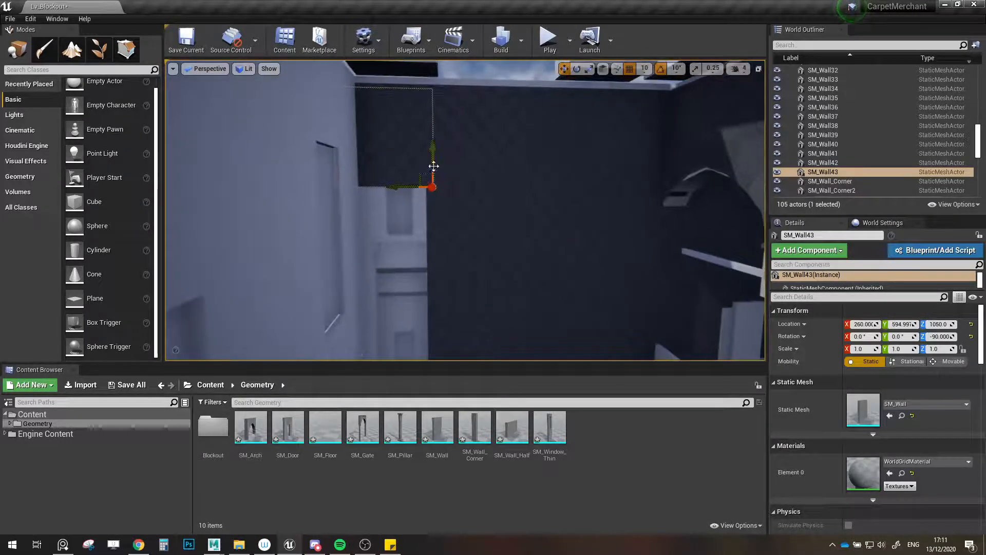
pyautogui.moveTo(452, 266); pyautogui.dragTo(443, 293, button='right')
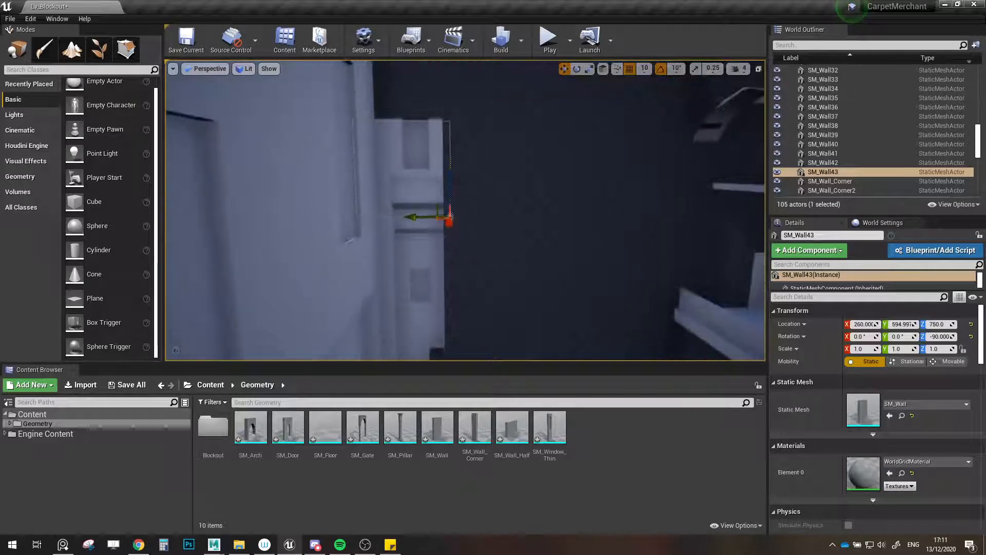
pyautogui.moveTo(456, 250); pyautogui.dragTo(470, 239, button='right')
# - Duplicate the wall piece straight down and place the copy directly below it at Z 450
pyautogui.keyDown('alt'); pyautogui.moveTo(538, 140); pyautogui.dragTo(513, 238); pyautogui.keyUp('alt')
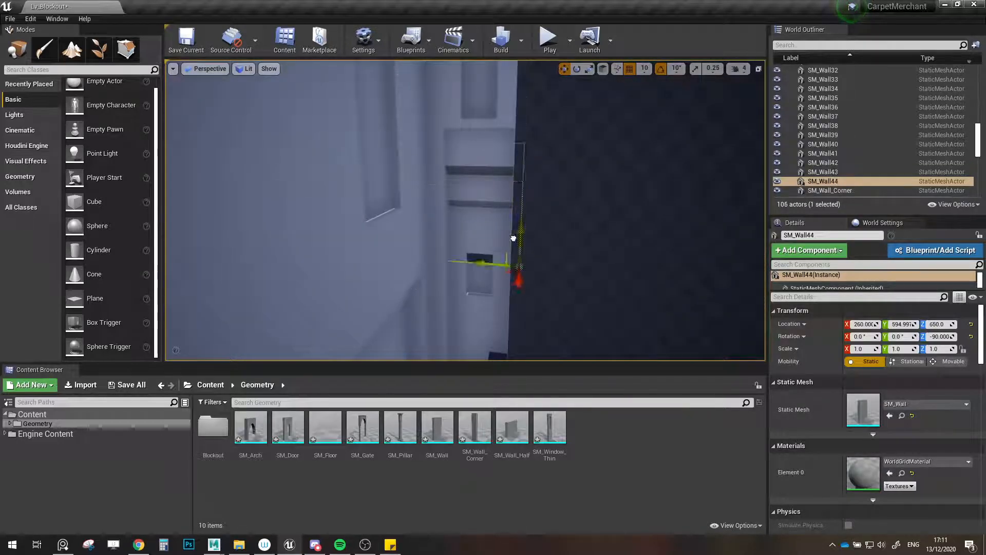
pyautogui.moveTo(477, 257); pyautogui.dragTo(393, 267, button='right')
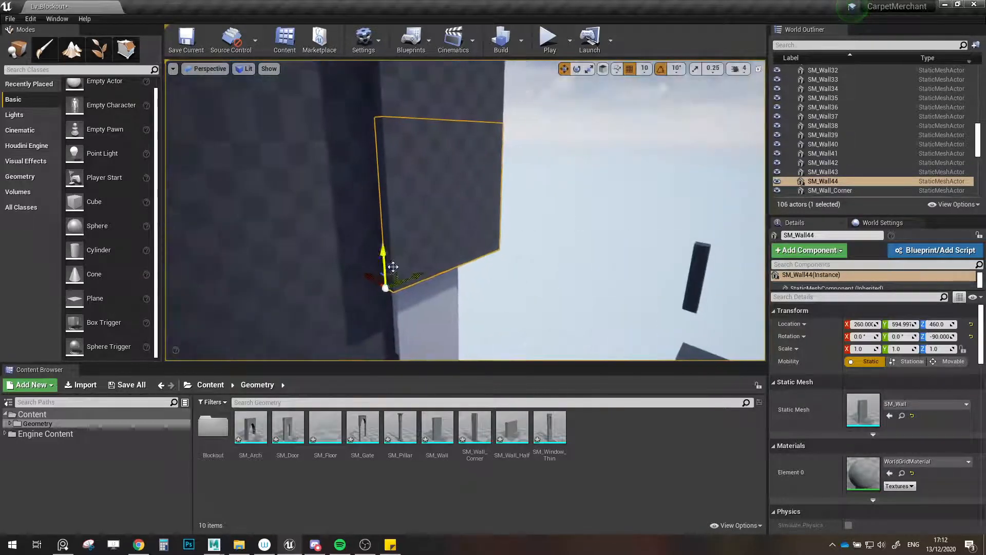
pyautogui.moveTo(392, 267); pyautogui.dragTo(391, 262)
pyautogui.moveTo(391, 262); pyautogui.dragTo(402, 273, button='right')
pyautogui.keyDown('alt'); pyautogui.moveTo(459, 140); pyautogui.dragTo(452, 221); pyautogui.keyUp('alt')
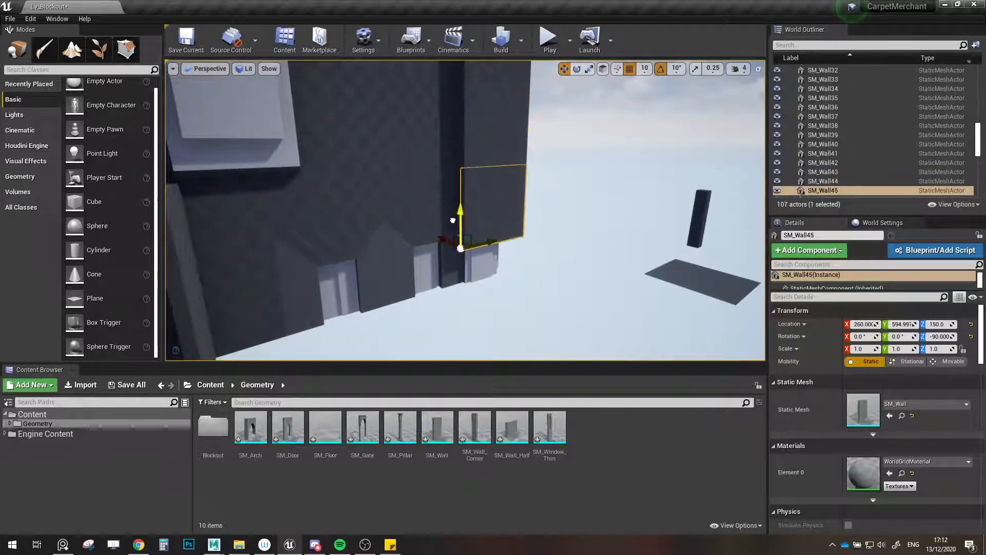
pyautogui.moveTo(459, 212); pyautogui.dragTo(480, 225, button='right')
pyautogui.press('Delete')
# - Duplicate the half wall above the arch and place the copy beneath the stacked wall pieces at X 260, Z 300
pyautogui.moveTo(574, 255); pyautogui.dragTo(555, 245, button='right')
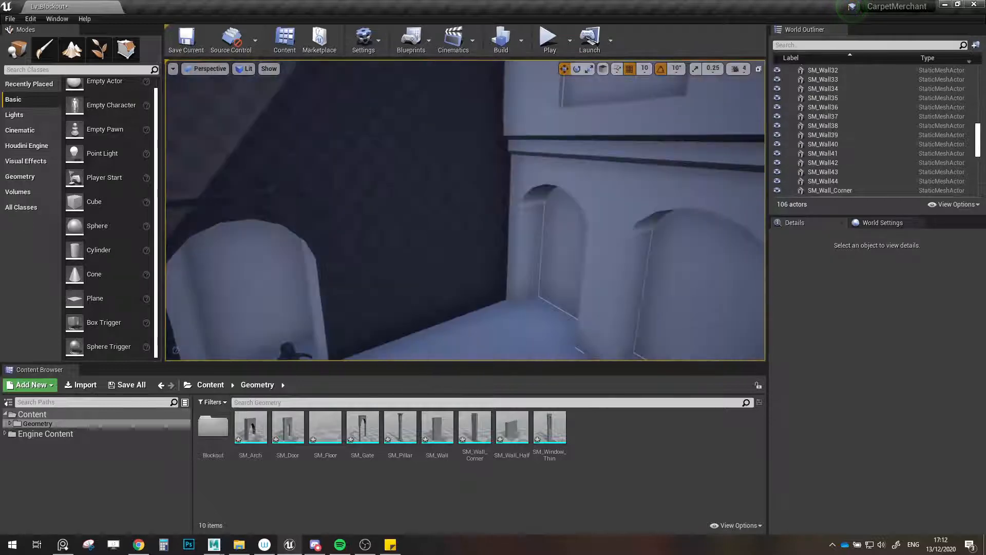
pyautogui.click(329, 200)
pyautogui.moveTo(329, 199)
pyautogui.mouseDown(button='right')
pyautogui.moveTo(336, 206)
pyautogui.moveTo(329, 200)
pyautogui.mouseUp(button='right')
pyautogui.keyDown('alt'); pyautogui.moveTo(329, 199); pyautogui.dragTo(676, 280); pyautogui.keyUp('alt')
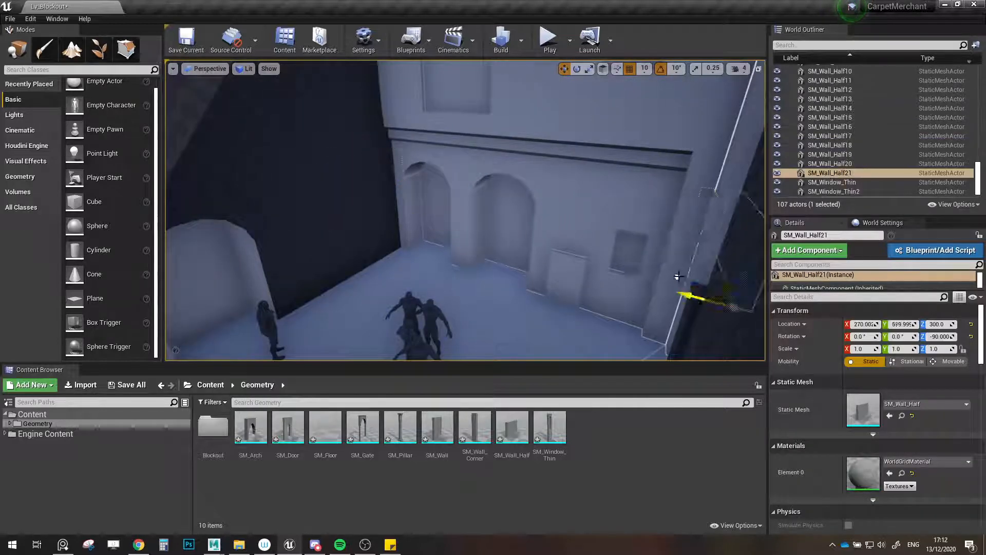
pyautogui.moveTo(676, 280)
pyautogui.mouseDown(button='right')
pyautogui.moveTo(719, 282)
pyautogui.moveTo(670, 276)
pyautogui.mouseUp(button='right')
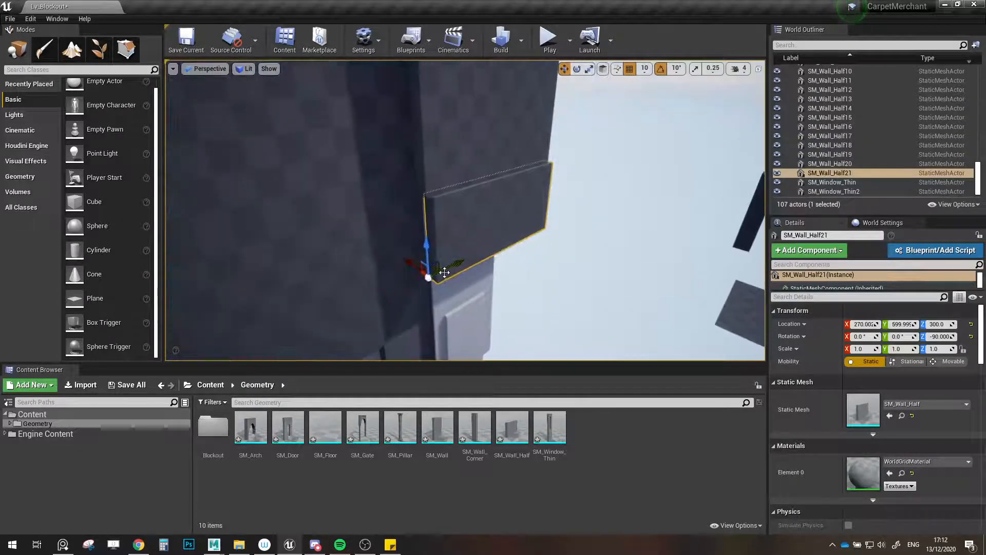
pyautogui.moveTo(445, 272); pyautogui.dragTo(441, 271, button='right')
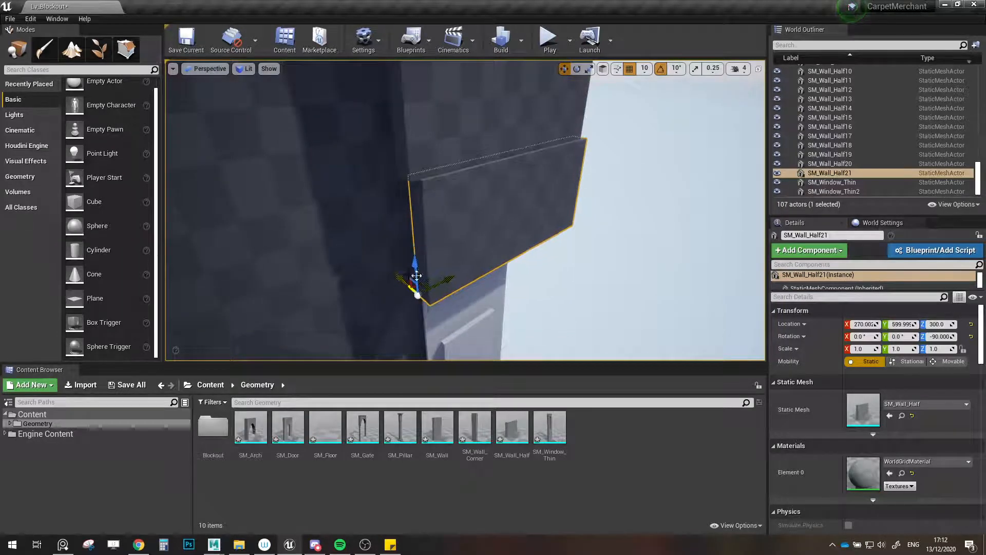
pyautogui.moveTo(443, 286); pyautogui.dragTo(436, 288)
# - Set the Y location of the two stacked full wall pieces to 594
pyautogui.moveTo(491, 285); pyautogui.dragTo(453, 280, button='right')
pyautogui.click(640, 112)
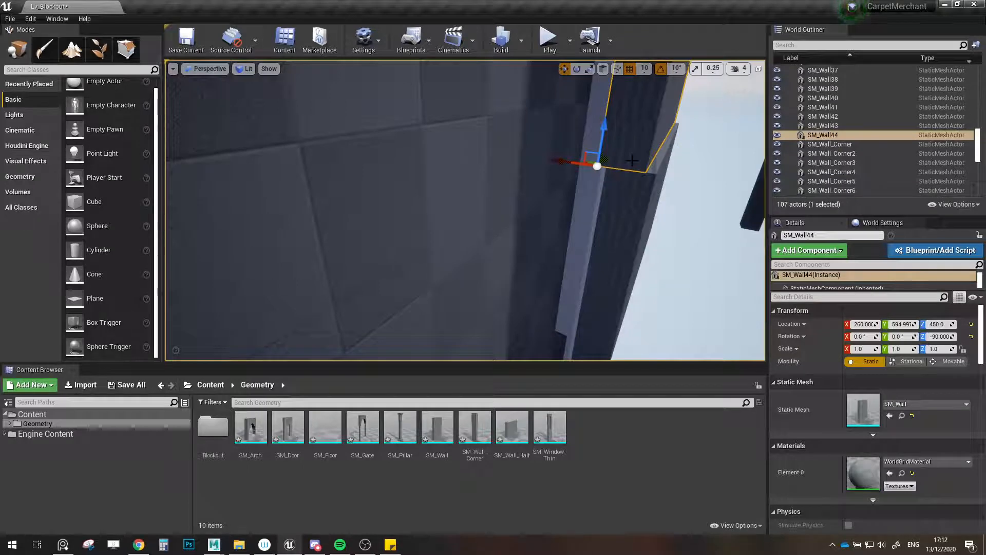
pyautogui.moveTo(636, 205); pyautogui.dragTo(552, 300, button='right')
pyautogui.keyDown('ctrl'); pyautogui.click(550, 303); pyautogui.keyUp('ctrl')
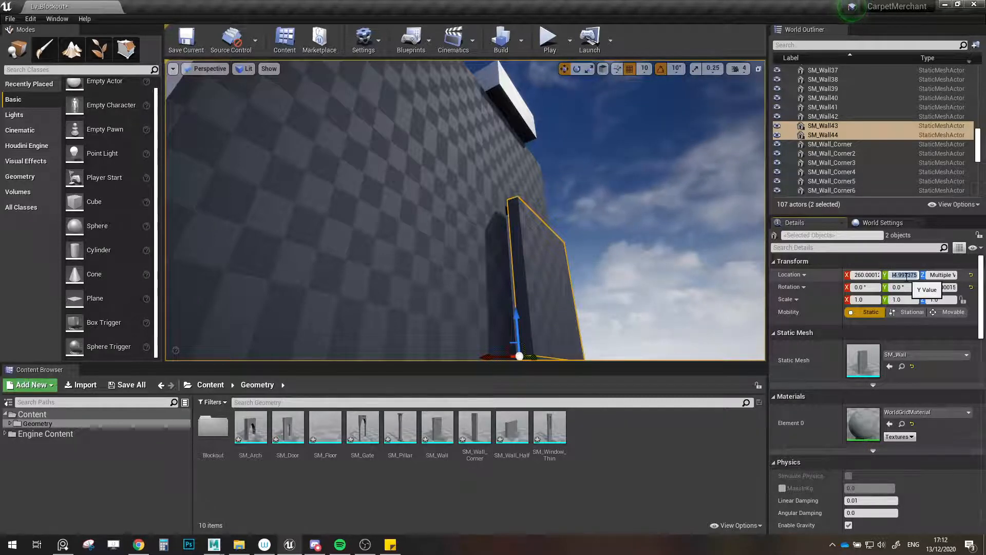
pyautogui.moveTo(508, 199); pyautogui.dragTo(506, 309, button='right')
# - Align the half wall and the two full wall pieces above it by setting their Y location to 600
pyautogui.click(525, 232)
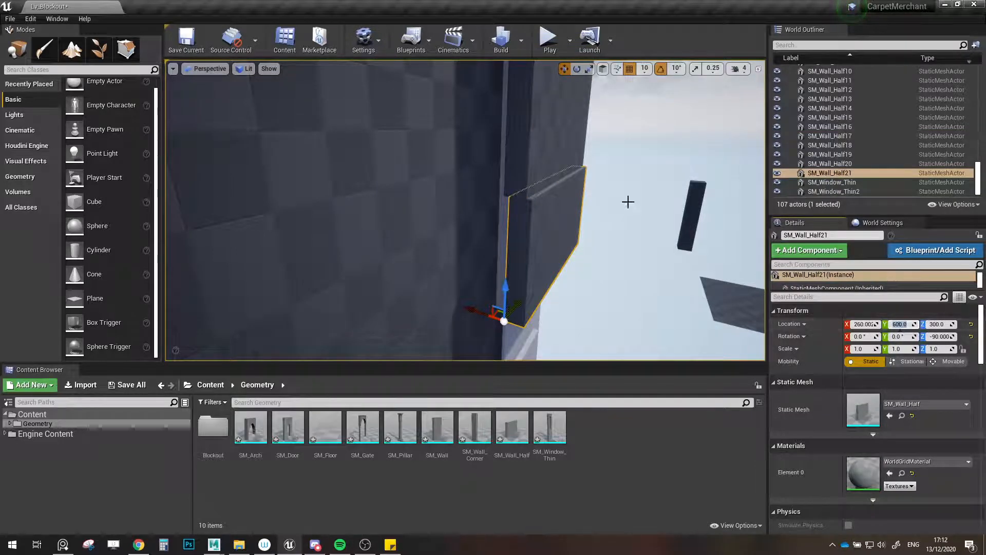
pyautogui.click(544, 133)
pyautogui.moveTo(544, 134); pyautogui.dragTo(535, 267, button='right')
pyautogui.keyDown('ctrl'); pyautogui.click(534, 268); pyautogui.keyUp('ctrl')
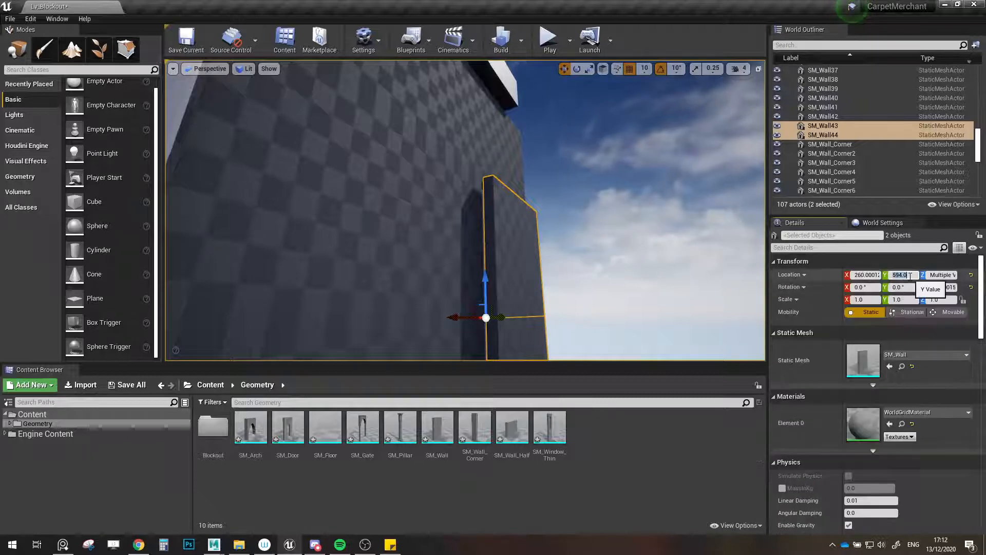
pyautogui.write('600')
pyautogui.press('Return')
# - Save the level
pyautogui.moveTo(516, 244); pyautogui.dragTo(512, 355, button='right')
pyautogui.moveTo(504, 284); pyautogui.dragTo(277, 303, button='right')
pyautogui.hotkey('ctrl', 's')
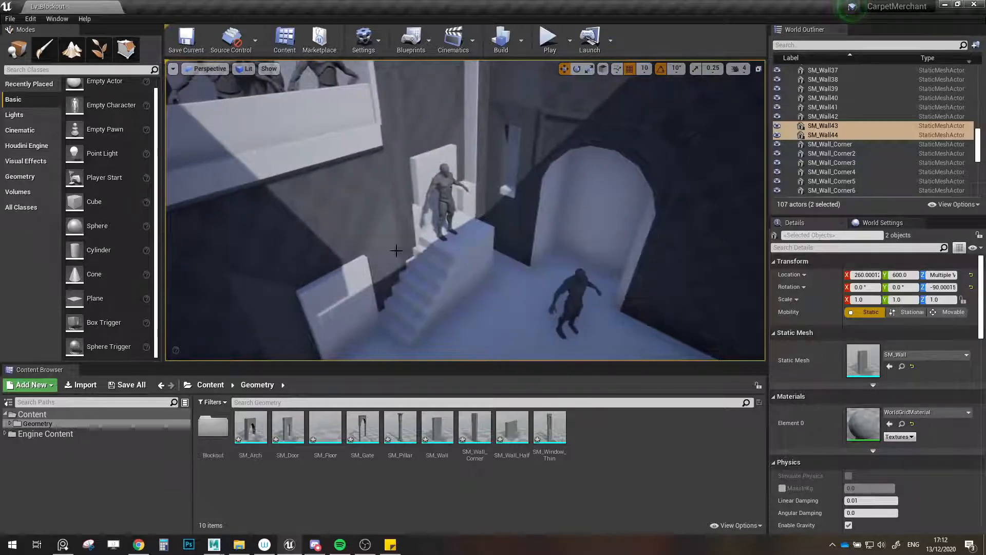
# - Duplicate a door piece, rotate it -90° about Z and place it beneath the half wall at X 260, Y 600, Z 0
pyautogui.moveTo(507, 288); pyautogui.dragTo(411, 304, button='right')
pyautogui.click(503, 285)
pyautogui.click(453, 231)
pyautogui.moveTo(452, 231); pyautogui.dragTo(339, 283, button='right')
pyautogui.keyDown('alt'); pyautogui.moveTo(586, 271); pyautogui.dragTo(271, 240); pyautogui.keyUp('alt')
pyautogui.moveTo(271, 240); pyautogui.dragTo(305, 249, button='right')
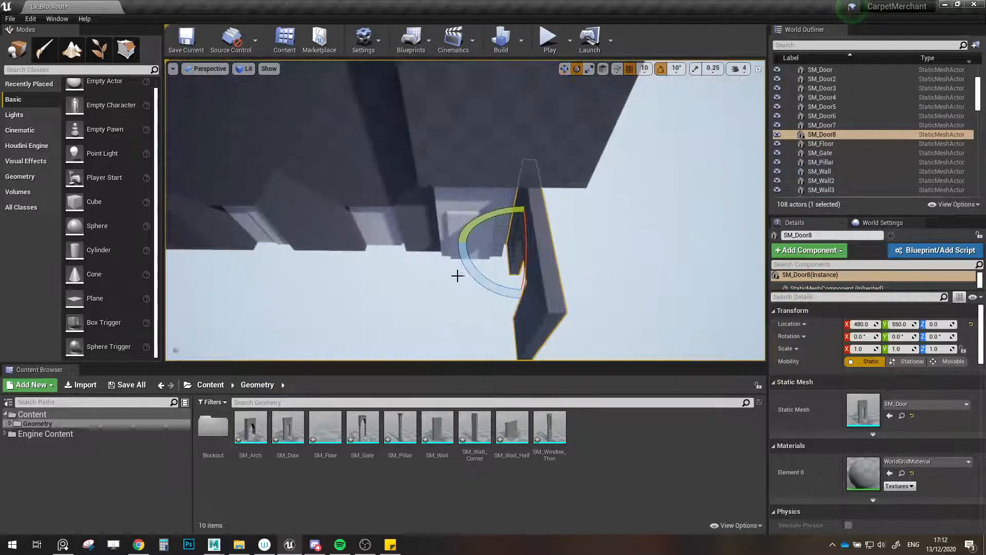
pyautogui.moveTo(457, 276); pyautogui.dragTo(461, 314)
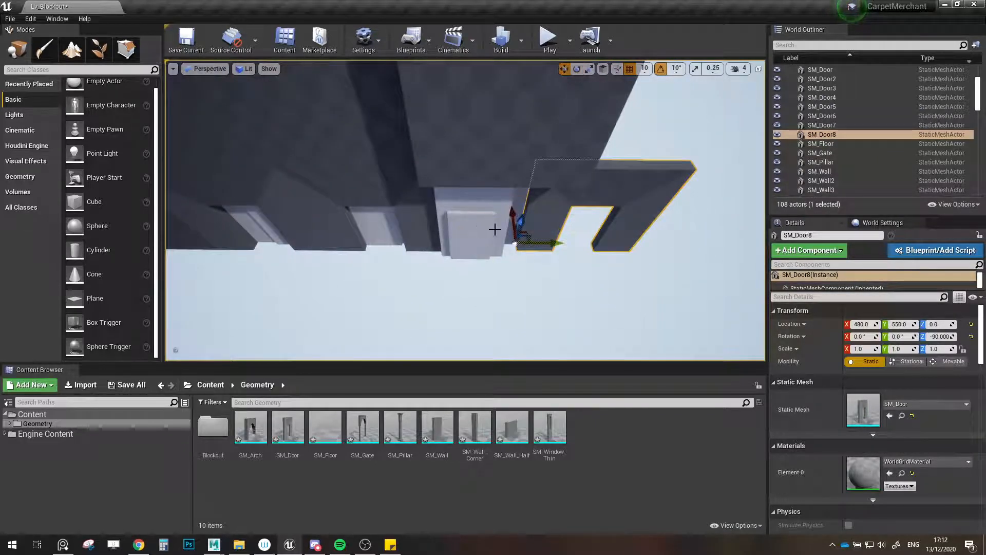
pyautogui.moveTo(528, 232); pyautogui.dragTo(420, 274)
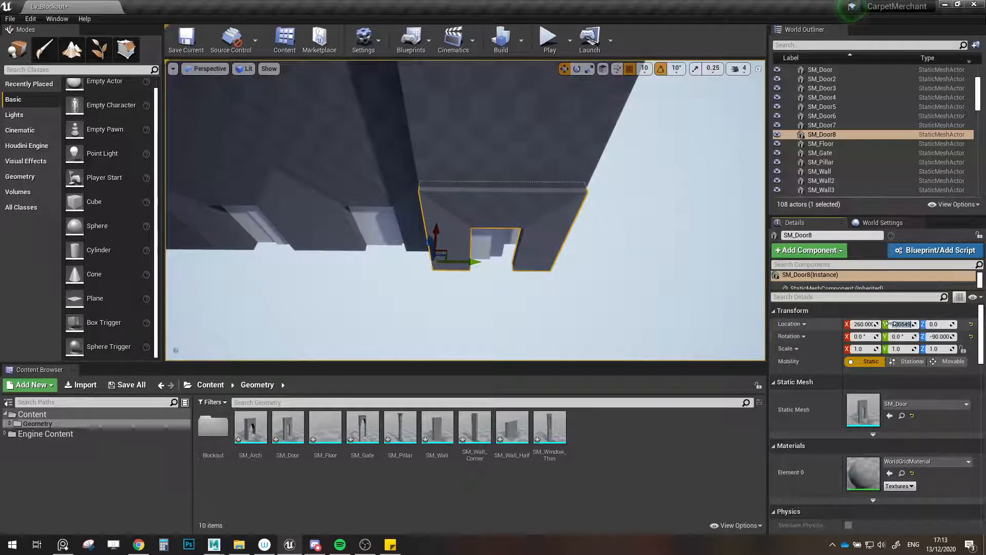
# - Hide the Blockout folder in the level
pyautogui.moveTo(500, 220); pyautogui.dragTo(401, 164, button='right')
pyautogui.scroll(4, 804, 128)
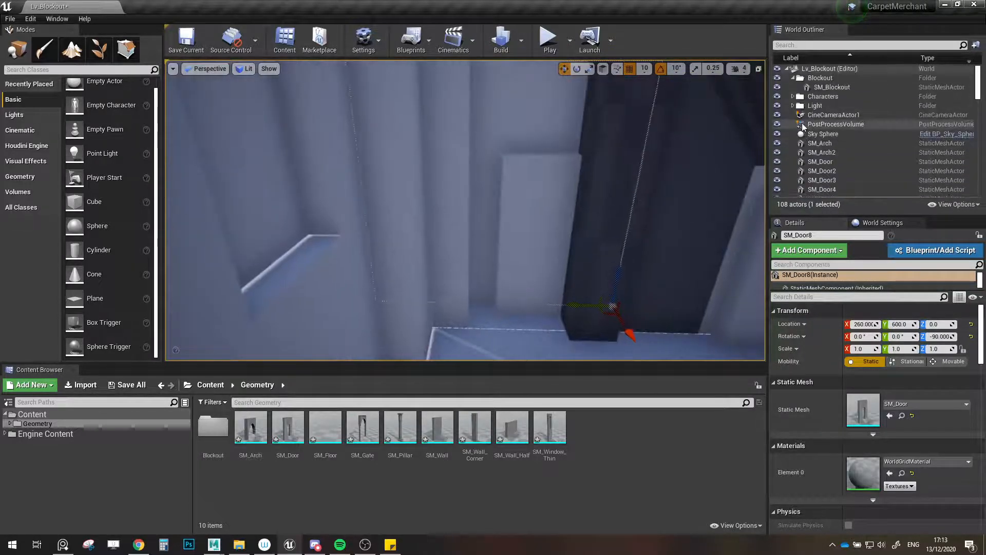
pyautogui.click(778, 79)
# - Move the ground-level wall corner piece between the two door walls to about X 310
pyautogui.moveTo(606, 180); pyautogui.dragTo(624, 144, button='right')
pyautogui.click(646, 272)
pyautogui.click(646, 272)
pyautogui.moveTo(646, 272); pyautogui.dragTo(681, 257, button='right')
pyautogui.press('f')
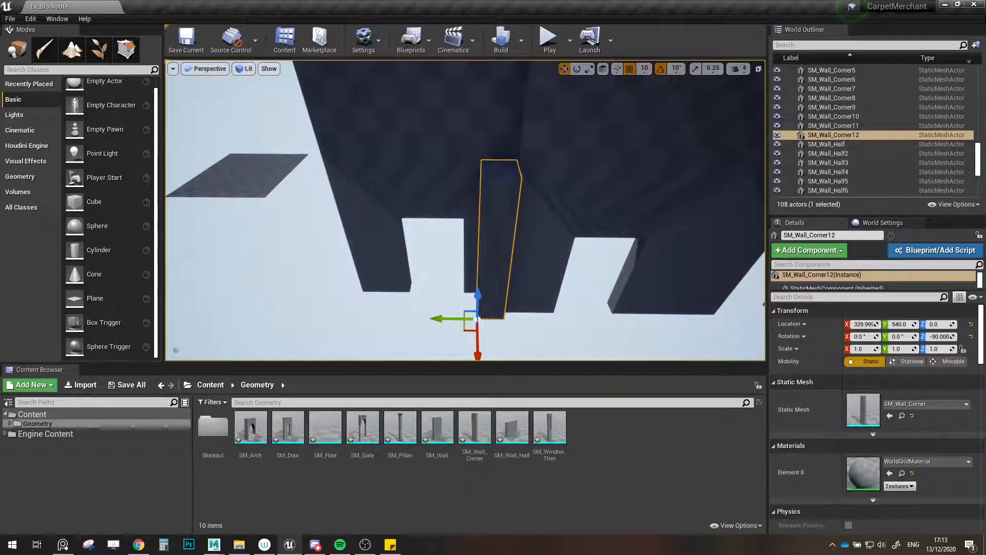
pyautogui.press('a')
pyautogui.press('d')
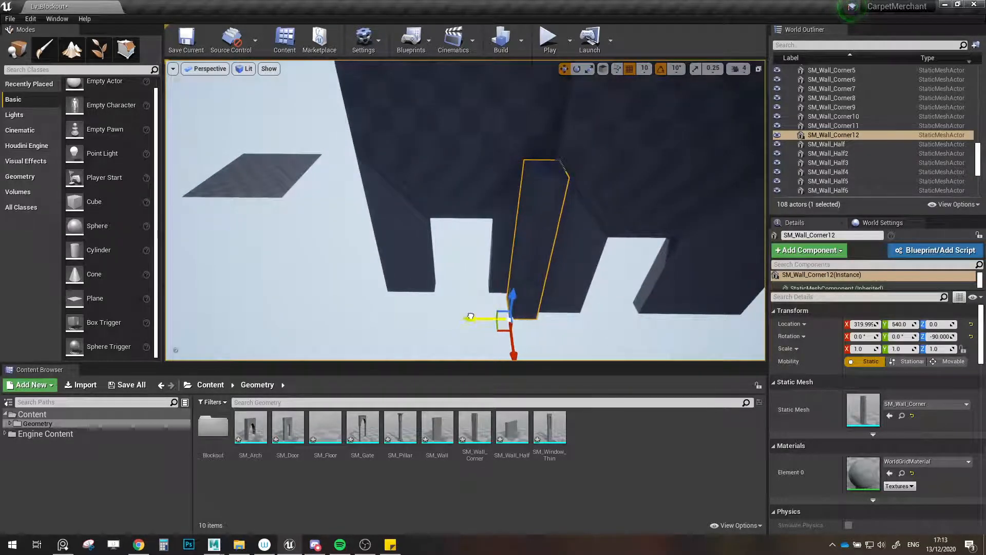
pyautogui.moveTo(476, 314)
pyautogui.mouseDown(button='right')
pyautogui.moveTo(493, 308)
pyautogui.moveTo(464, 307)
pyautogui.mouseUp(button='right')
# - Stack three copies of the wall corner piece above the original at Z 300, 600 and 900
pyautogui.keyDown('alt'); pyautogui.moveTo(467, 279); pyautogui.dragTo(463, 164); pyautogui.keyUp('alt')
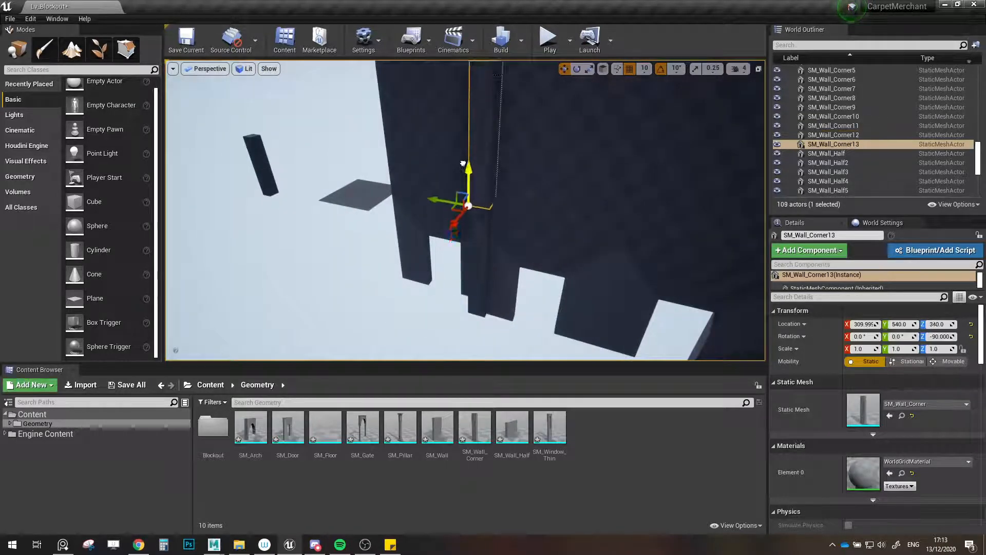
pyautogui.moveTo(479, 226); pyautogui.dragTo(477, 198, button='right')
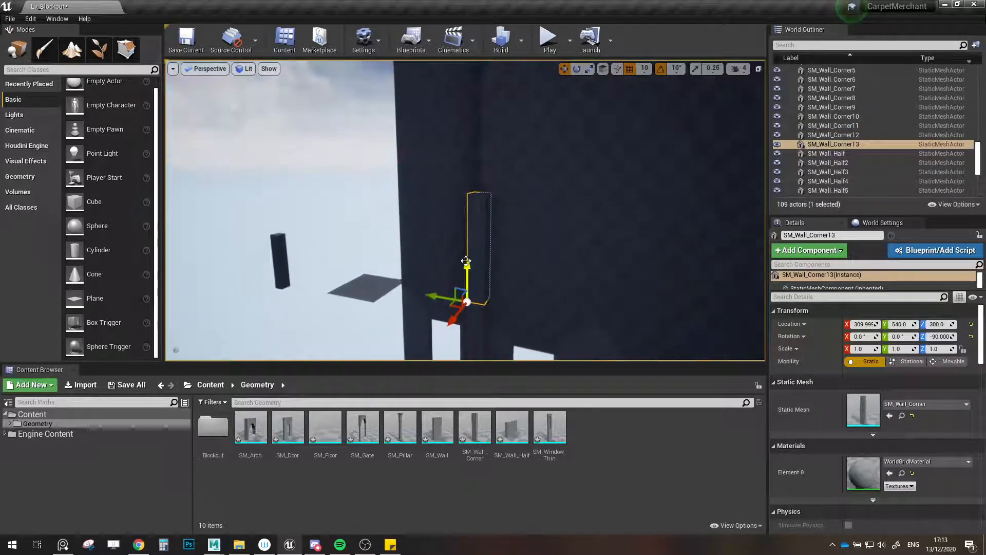
pyautogui.keyDown('alt'); pyautogui.moveTo(468, 263); pyautogui.dragTo(482, 135); pyautogui.keyUp('alt')
pyautogui.moveTo(502, 160); pyautogui.dragTo(506, 139, button='right')
pyautogui.keyDown('alt'); pyautogui.moveTo(485, 245); pyautogui.dragTo(491, 119); pyautogui.keyUp('alt')
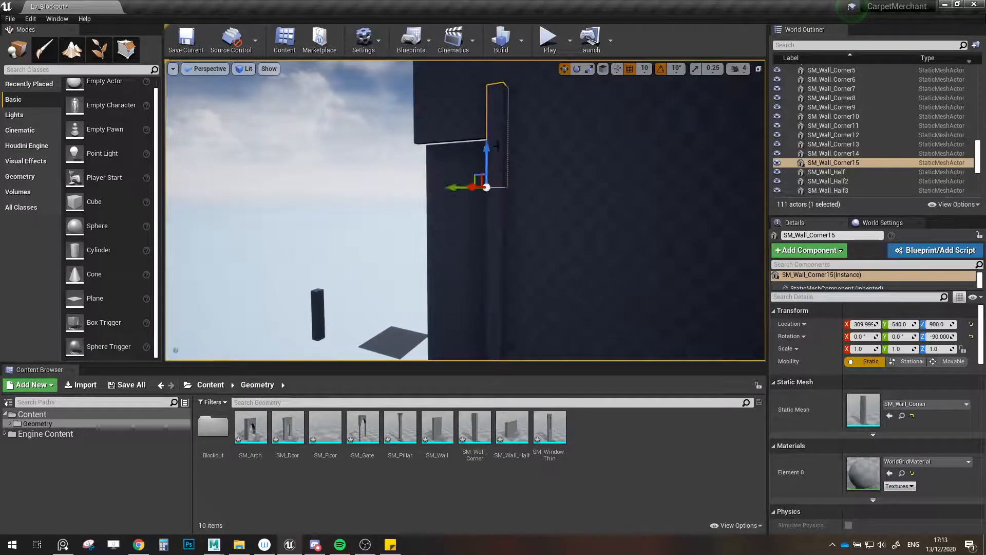
# - Select all four stacked corner pieces and move them together to X 330, Y 550
pyautogui.moveTo(496, 146); pyautogui.dragTo(509, 174, button='right')
pyautogui.moveTo(617, 209); pyautogui.dragTo(607, 197, button='right')
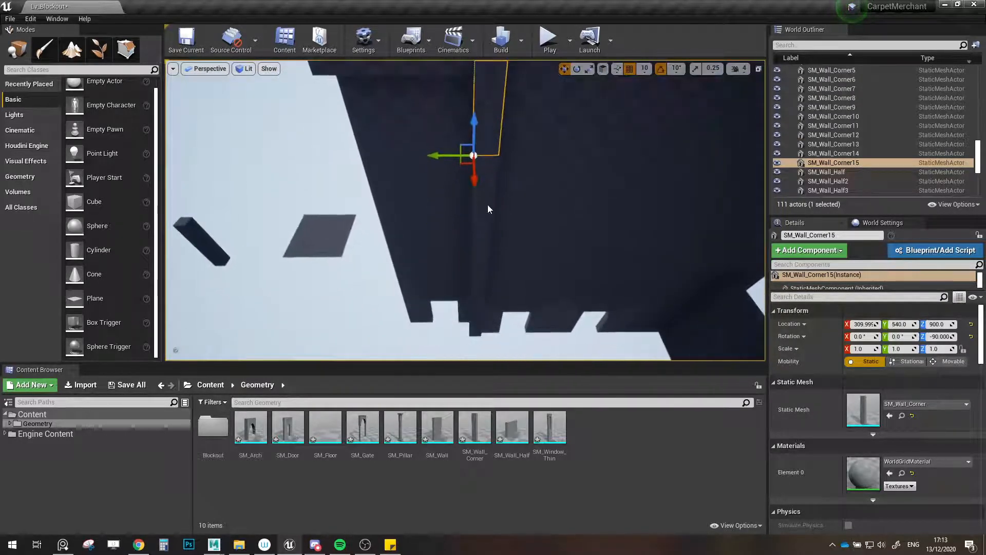
pyautogui.keyDown('ctrl'); pyautogui.click(487, 207); pyautogui.keyUp('ctrl')
pyautogui.keyDown('ctrl'); pyautogui.click(476, 321); pyautogui.keyUp('ctrl')
pyautogui.moveTo(477, 322); pyautogui.dragTo(396, 274, button='right')
pyautogui.moveTo(400, 255); pyautogui.dragTo(381, 250)
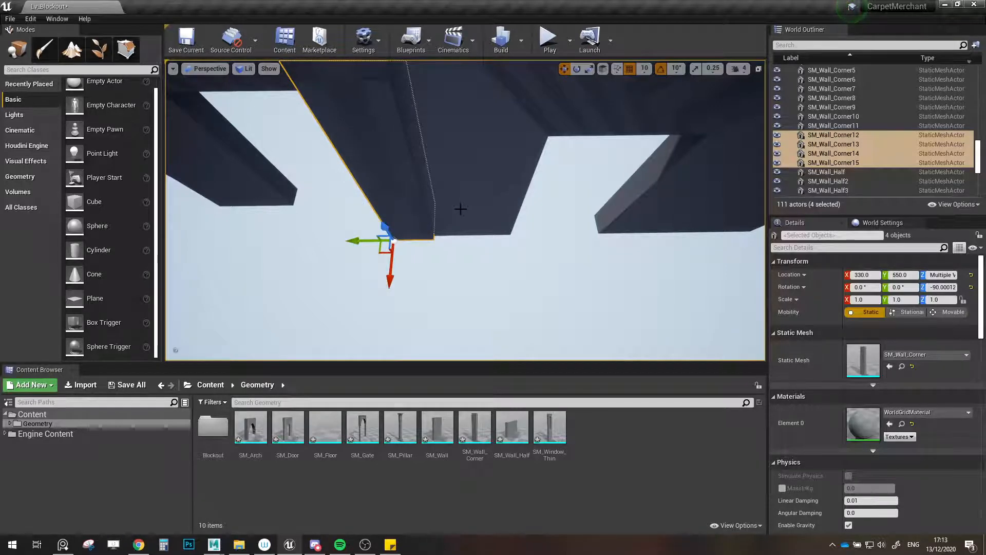
# - Check the bottom corner piece against the adjoining door piece and set that door's X location to -20
pyautogui.click(383, 205)
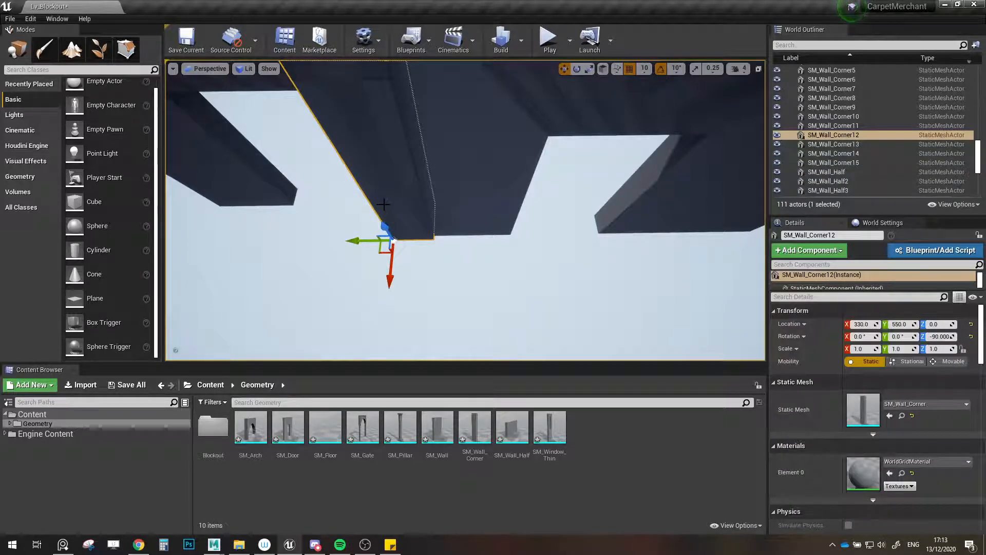
pyautogui.click(485, 198)
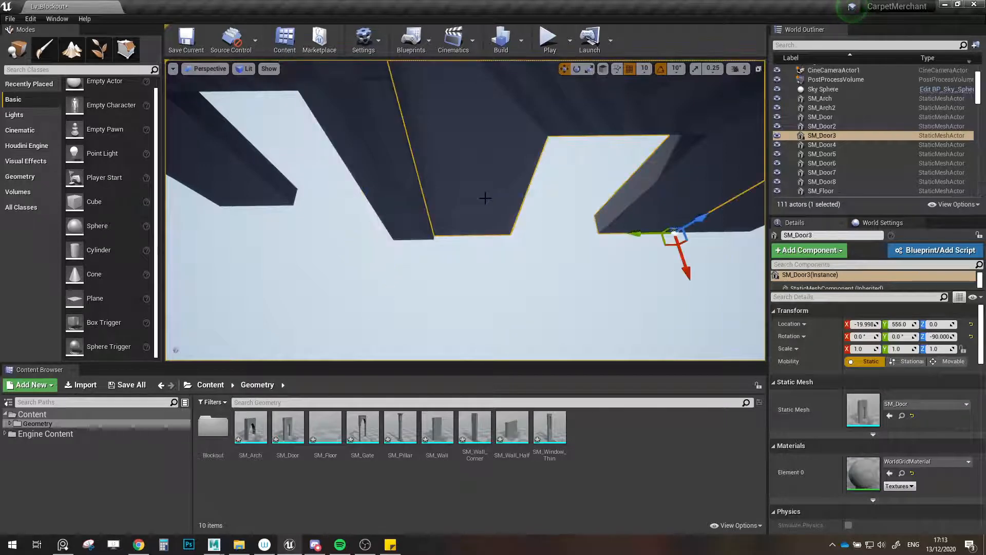
pyautogui.click(406, 181)
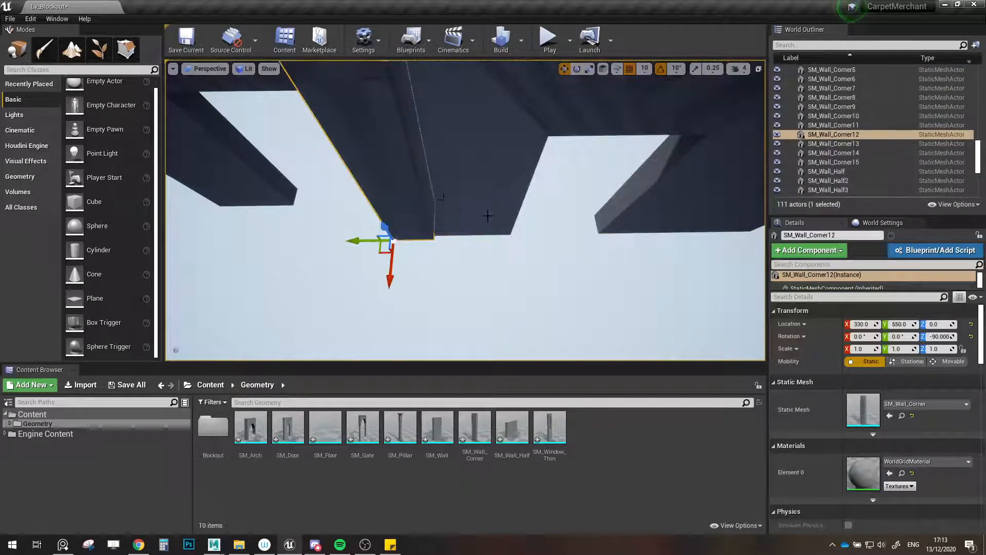
pyautogui.keyDown('alt'); pyautogui.moveTo(487, 216); pyautogui.dragTo(411, 205); pyautogui.keyUp('alt')
pyautogui.click(357, 234)
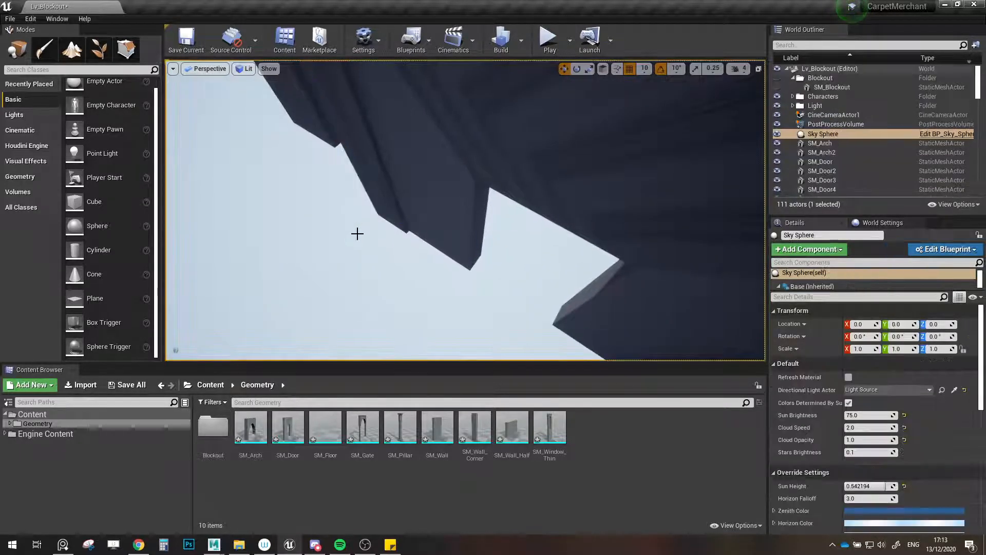
pyautogui.click(396, 200)
pyautogui.click(388, 202)
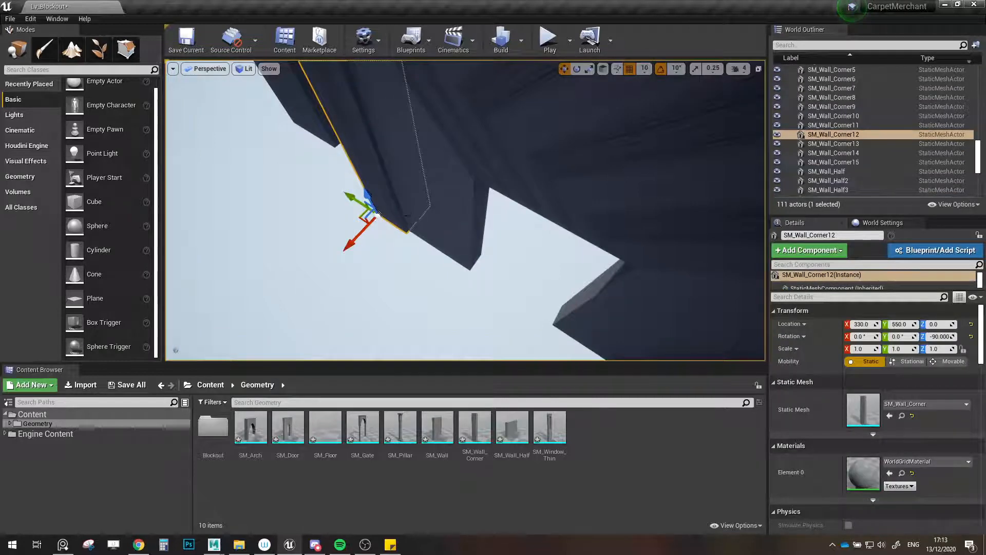
pyautogui.click(407, 216)
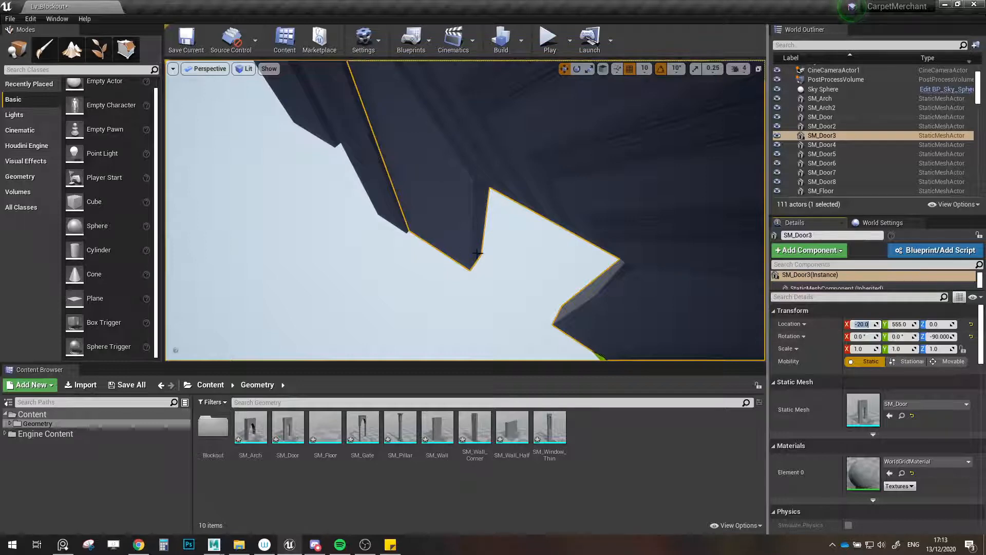
pyautogui.click(367, 209)
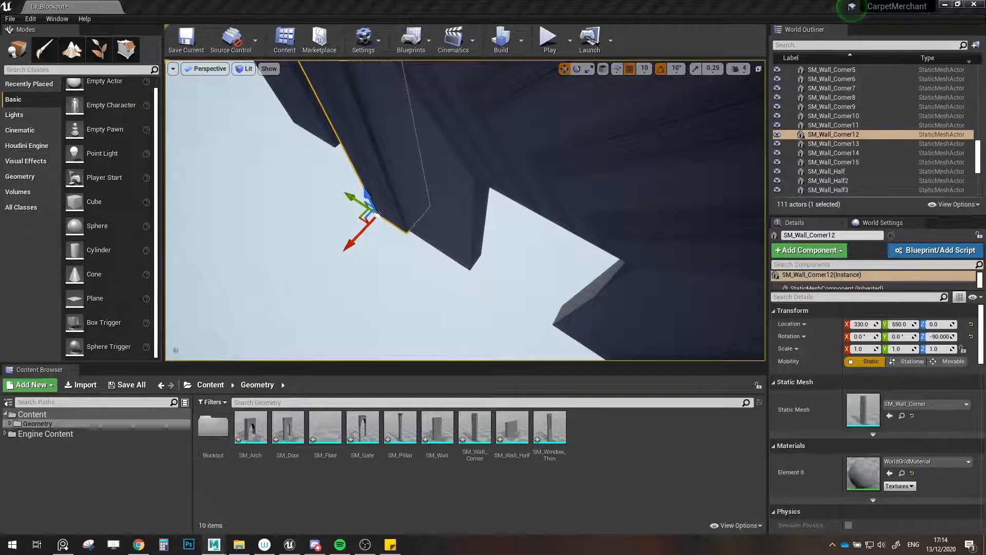
pyautogui.moveTo(408, 255); pyautogui.dragTo(365, 178, button='right')
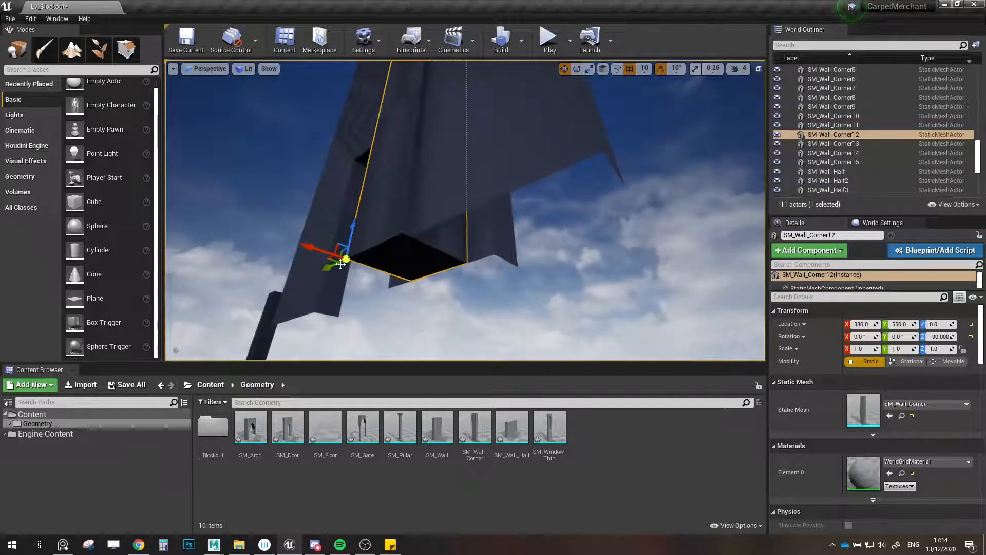
pyautogui.moveTo(319, 251); pyautogui.dragTo(329, 247)
pyautogui.moveTo(329, 247); pyautogui.dragTo(298, 201, button='right')
pyautogui.moveTo(489, 275); pyautogui.dragTo(509, 323, button='right')
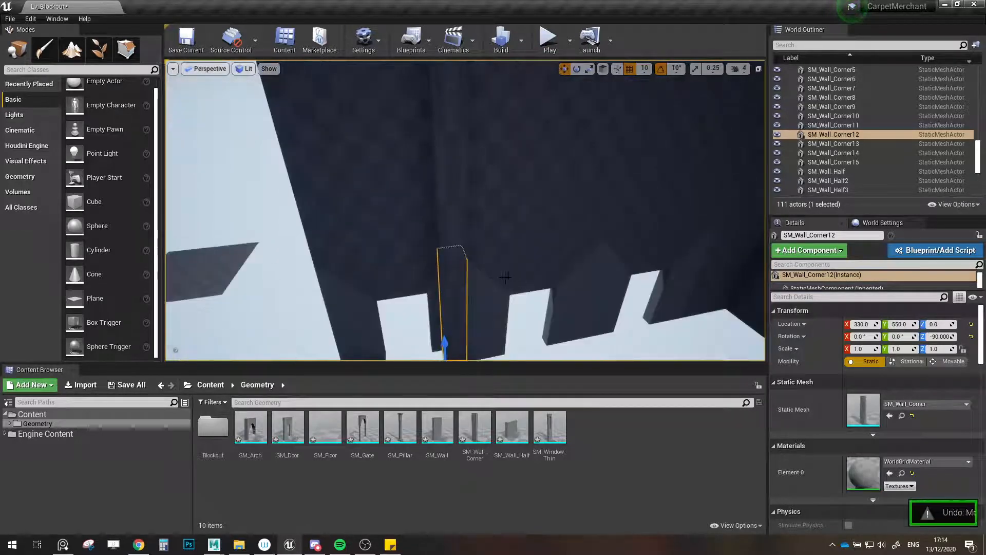
pyautogui.moveTo(506, 277); pyautogui.dragTo(494, 221, button='right')
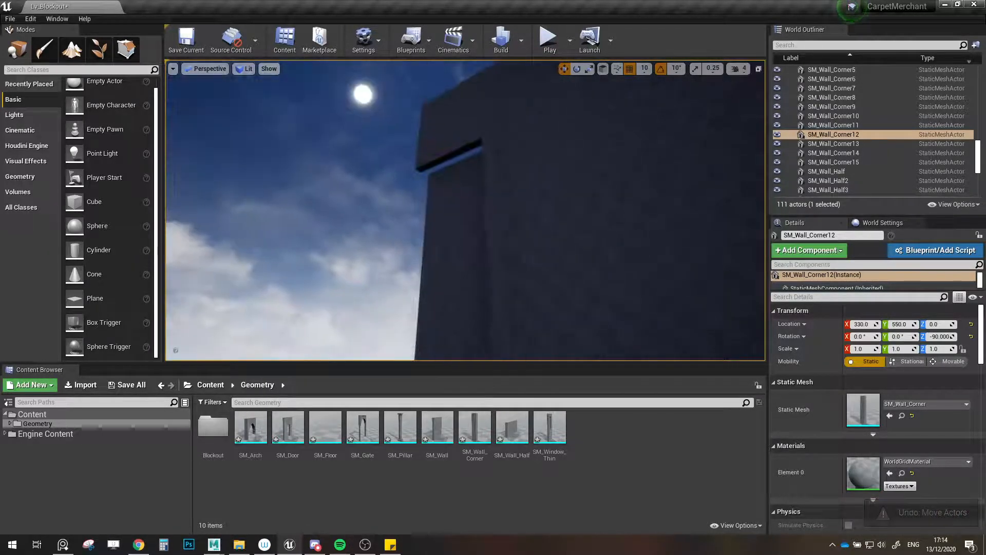
# - Select all four stacked corner pieces and move them together along Y to about 555
pyautogui.click(487, 153)
pyautogui.keyDown('ctrl'); pyautogui.click(494, 247); pyautogui.keyUp('ctrl')
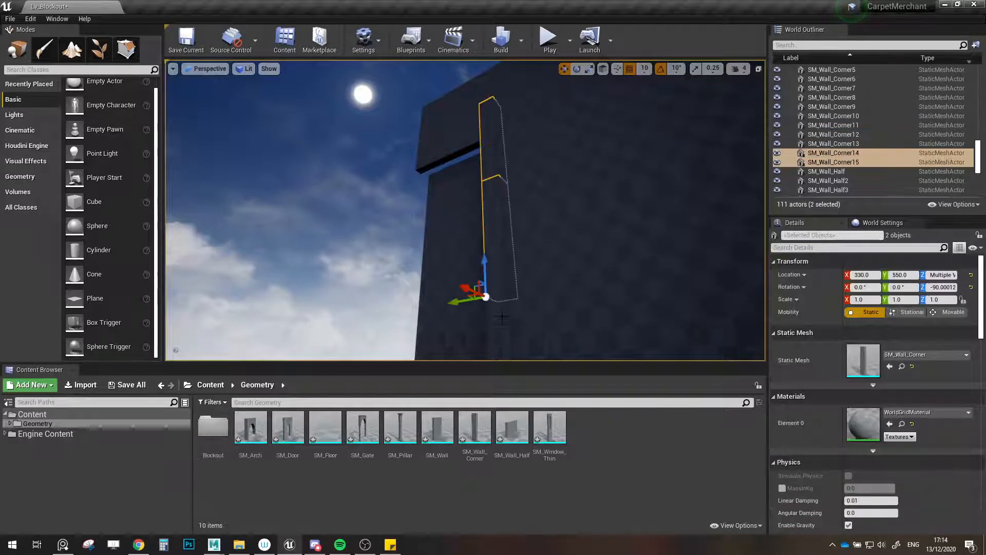
pyautogui.moveTo(507, 320)
pyautogui.mouseDown(button='right')
pyautogui.moveTo(514, 329)
pyautogui.moveTo(519, 308)
pyautogui.mouseUp(button='right')
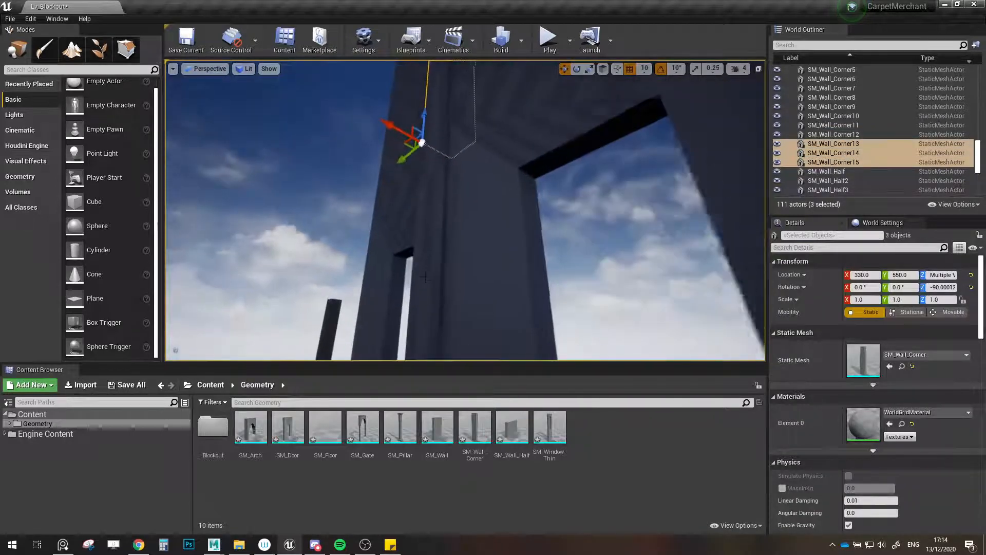
pyautogui.keyDown('ctrl'); pyautogui.click(440, 281); pyautogui.keyUp('ctrl')
pyautogui.moveTo(439, 269)
pyautogui.mouseDown(button='right')
pyautogui.moveTo(452, 257)
pyautogui.moveTo(439, 269)
pyautogui.mouseUp(button='right')
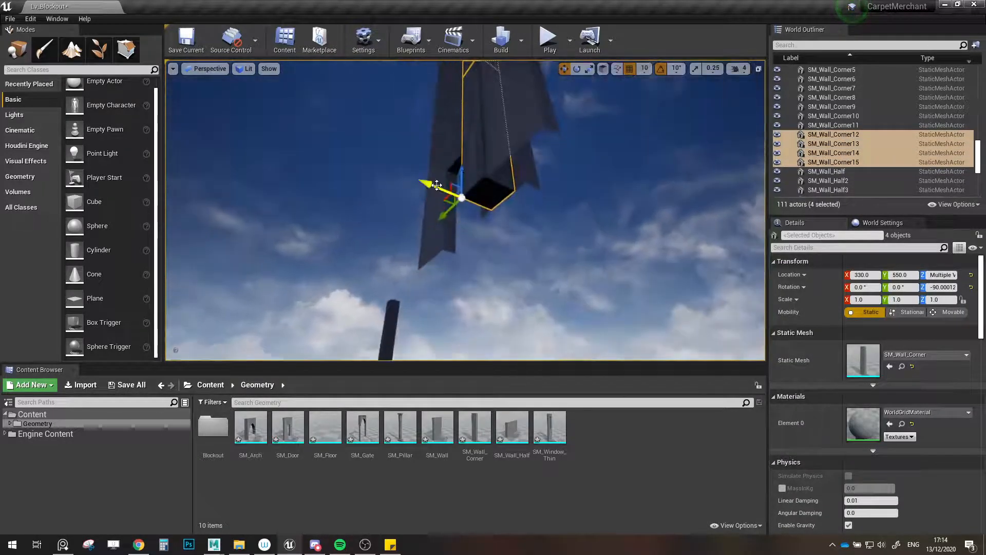
pyautogui.moveTo(441, 187); pyautogui.dragTo(452, 256, button='right')
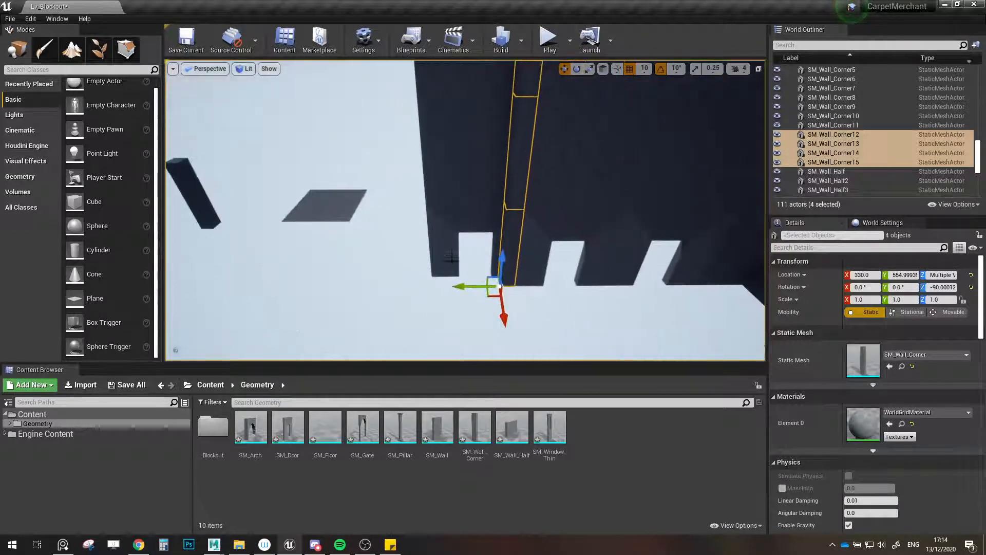
# - Duplicate the stack of four corner pieces to the other side of the door wall at X 560
pyautogui.keyDown('alt'); pyautogui.moveTo(461, 291); pyautogui.dragTo(401, 289); pyautogui.keyUp('alt')
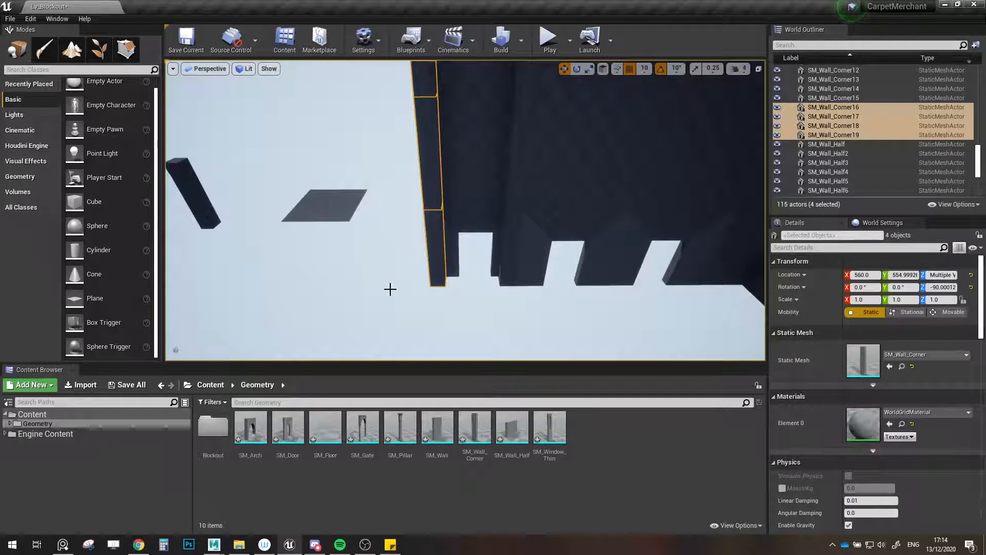
pyautogui.press('w')
pyautogui.moveTo(465, 292); pyautogui.dragTo(460, 288, button='right')
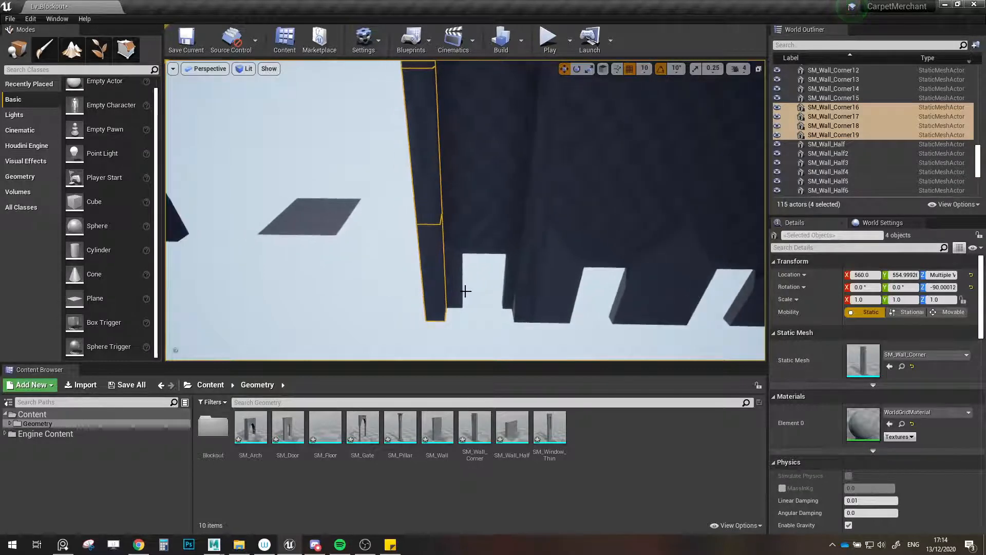
# - Select the four stacked door and wall pieces between the two corner columns and nudge them slightly along the wall
pyautogui.click(478, 225)
pyautogui.moveTo(478, 225)
pyautogui.mouseDown(button='right')
pyautogui.moveTo(476, 190)
pyautogui.moveTo(477, 206)
pyautogui.mouseUp(button='right')
pyautogui.keyDown('ctrl'); pyautogui.click(478, 247); pyautogui.keyUp('ctrl')
pyautogui.moveTo(477, 247); pyautogui.dragTo(495, 293, button='right')
pyautogui.keyDown('ctrl'); pyautogui.click(479, 204); pyautogui.keyUp('ctrl')
pyautogui.keyDown('ctrl'); pyautogui.click(487, 243); pyautogui.keyUp('ctrl')
pyautogui.press('w')
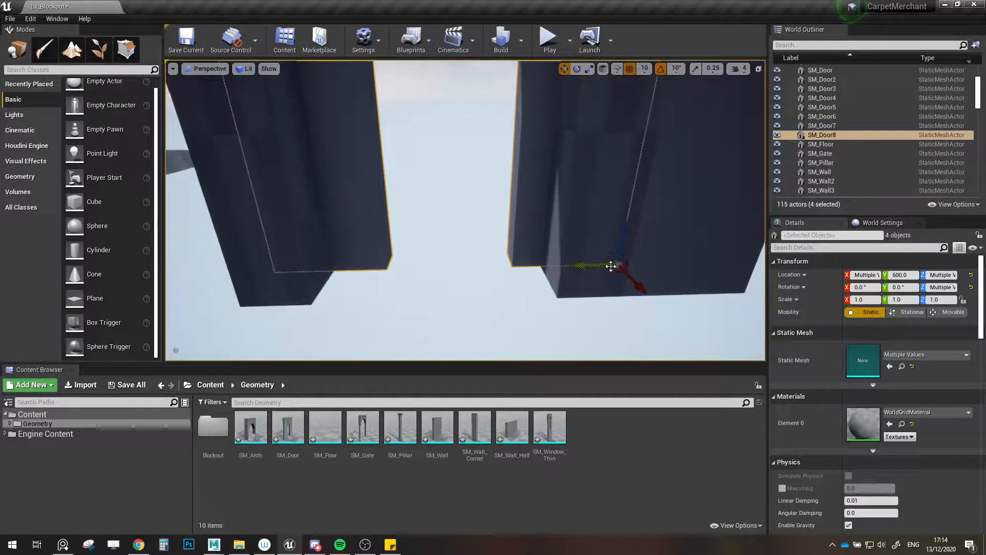
pyautogui.moveTo(591, 267); pyautogui.dragTo(580, 266)
# - Make the Blockout folder visible again, clear the selection and save the level
pyautogui.press('s')
pyautogui.moveTo(543, 256)
pyautogui.mouseDown(button='right')
pyautogui.moveTo(542, 221)
pyautogui.moveTo(537, 254)
pyautogui.mouseUp(button='right')
pyautogui.press('s')
pyautogui.press('e')
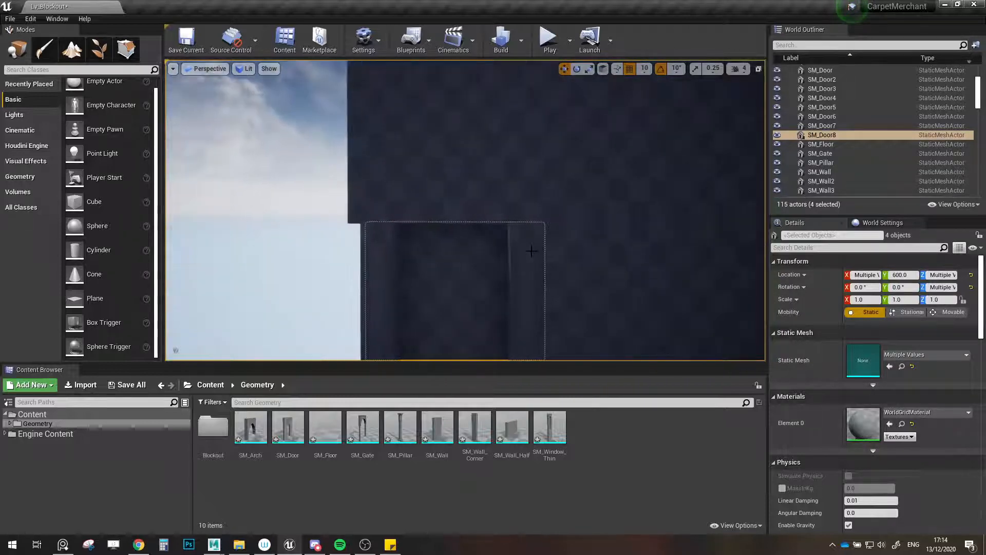
pyautogui.press('s')
pyautogui.moveTo(508, 222); pyautogui.dragTo(529, 280, button='right')
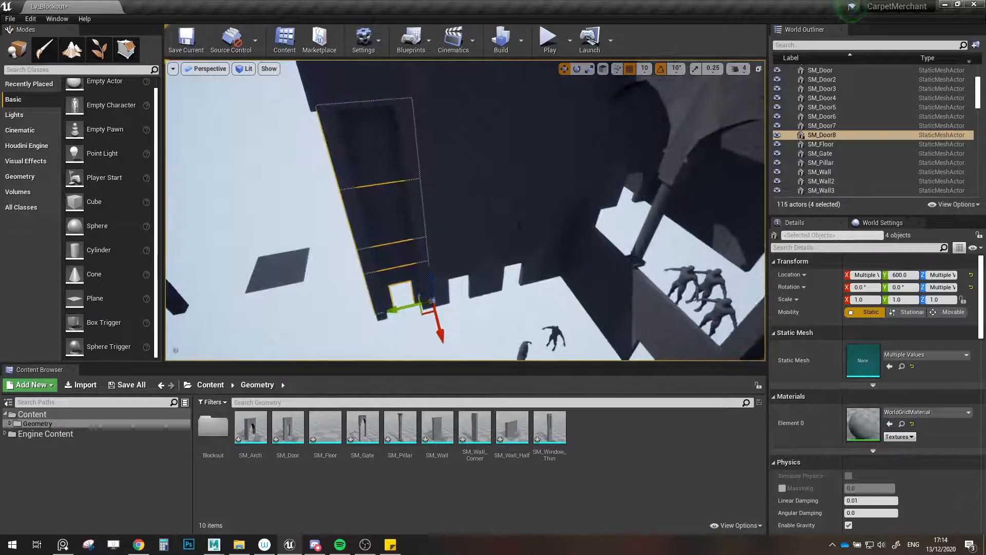
pyautogui.scroll(3, 823, 127)
pyautogui.scroll(3, 822, 124)
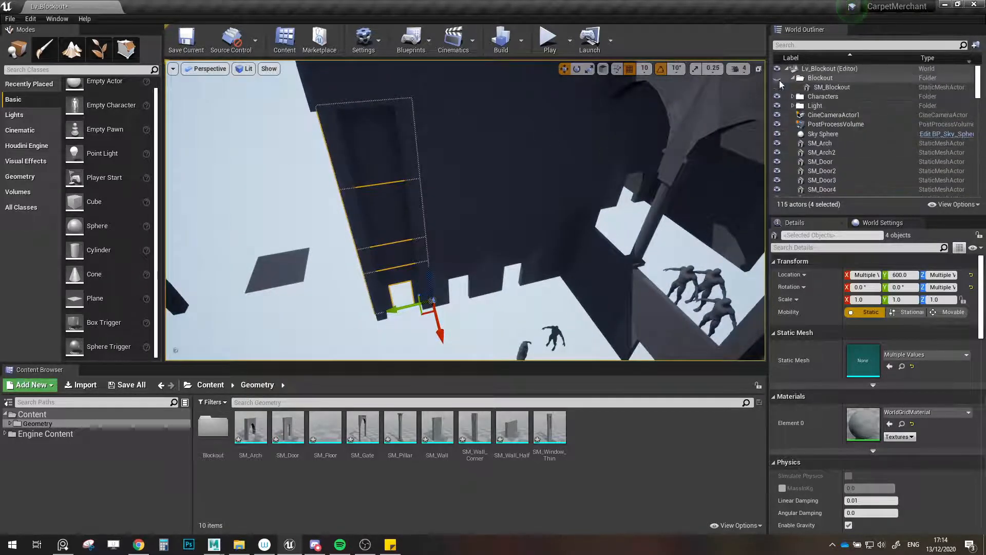
pyautogui.click(778, 79)
pyautogui.moveTo(557, 264); pyautogui.dragTo(627, 275, button='right')
pyautogui.click(557, 263)
pyautogui.hotkey('ctrl', 's')
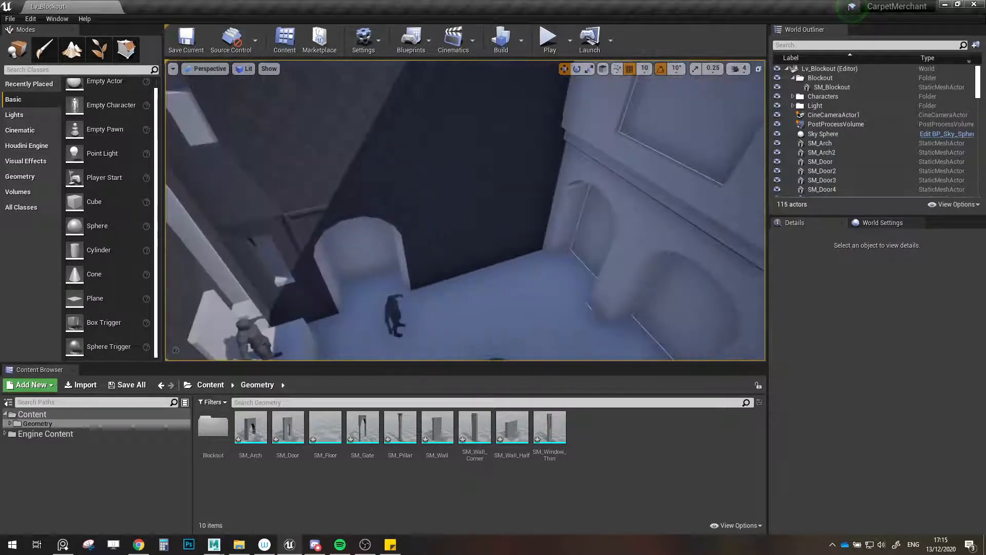
# - Duplicate the existing gate beside the arched blockout wall at about X 510, Y -530 and rotate the copy to 0° about Z
pyautogui.click(404, 226)
pyautogui.moveTo(403, 226); pyautogui.dragTo(429, 208, button='right')
pyautogui.keyDown('alt'); pyautogui.moveTo(332, 320); pyautogui.dragTo(528, 279); pyautogui.keyUp('alt')
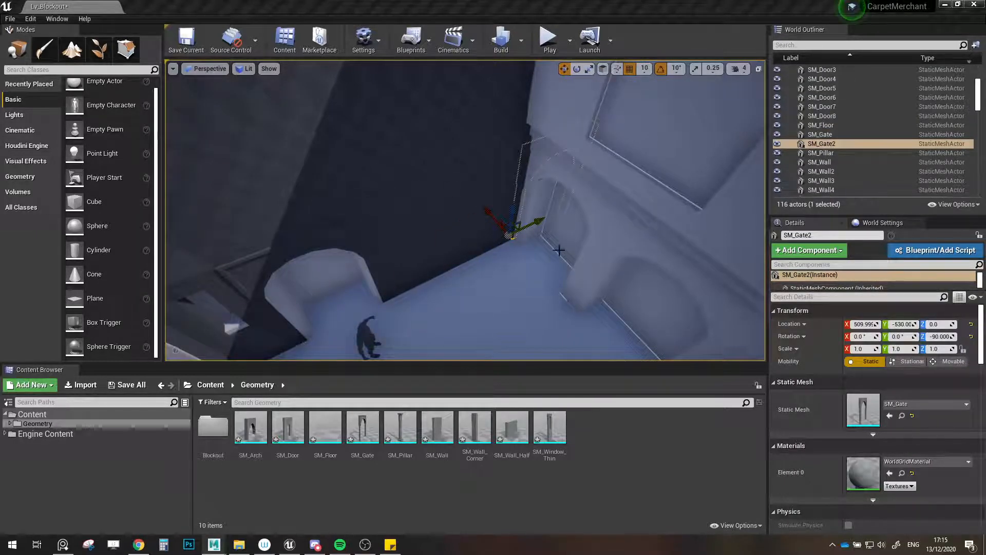
pyautogui.moveTo(579, 252); pyautogui.dragTo(469, 246, button='right')
pyautogui.press('e')
pyautogui.moveTo(432, 290); pyautogui.dragTo(454, 252)
pyautogui.press('w')
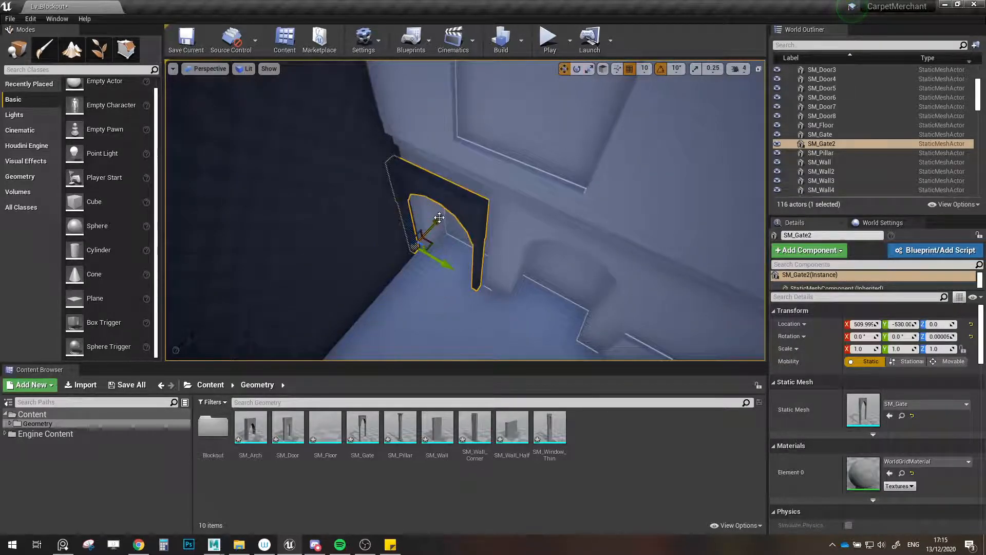
# - Shift the gate copy to exactly X 520 and set its Z rotation to 0
pyautogui.moveTo(439, 217); pyautogui.dragTo(445, 213)
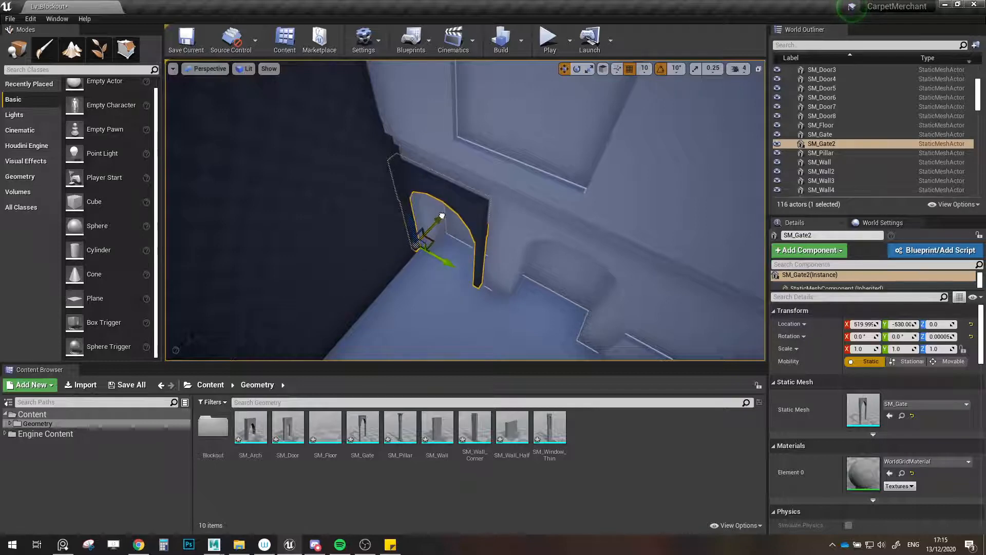
pyautogui.keyDown('alt'); pyautogui.moveTo(438, 248); pyautogui.dragTo(477, 246); pyautogui.keyUp('alt')
pyautogui.click(867, 325)
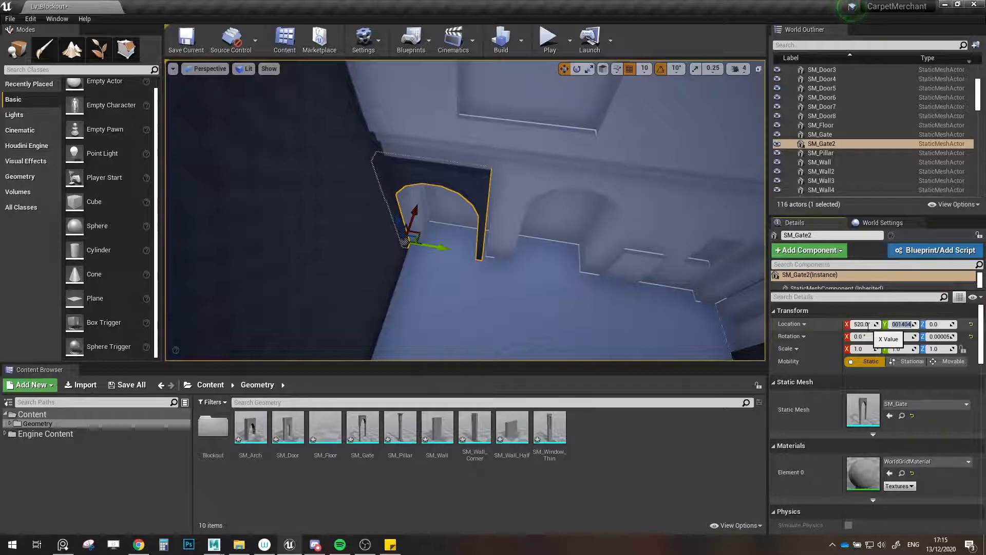
pyautogui.moveTo(594, 252); pyautogui.dragTo(586, 255, button='right')
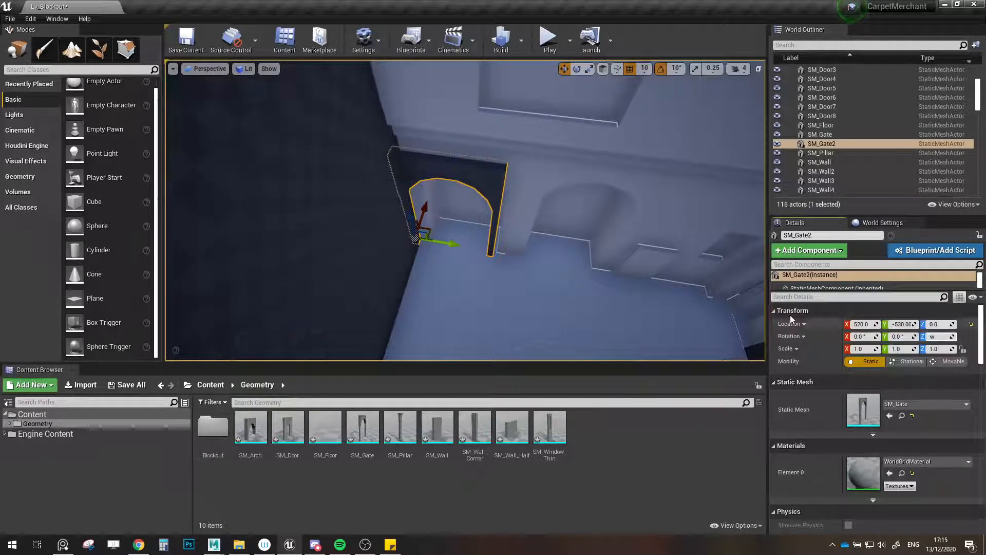
pyautogui.moveTo(508, 263); pyautogui.dragTo(483, 258, button='right')
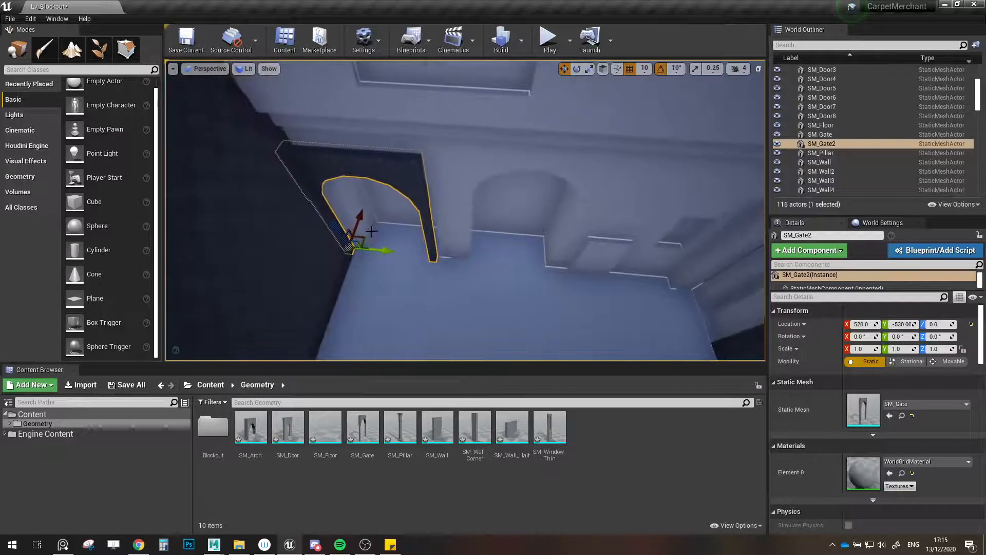
# - Move the gate to X 540, Y -510 and duplicate it over the neighbouring blockout arch at Y -140
pyautogui.moveTo(370, 231); pyautogui.dragTo(375, 232)
pyautogui.moveTo(375, 232); pyautogui.dragTo(373, 220, button='right')
pyautogui.press('w')
pyautogui.moveTo(416, 284); pyautogui.dragTo(437, 307)
pyautogui.moveTo(363, 310); pyautogui.dragTo(363, 311, button='right')
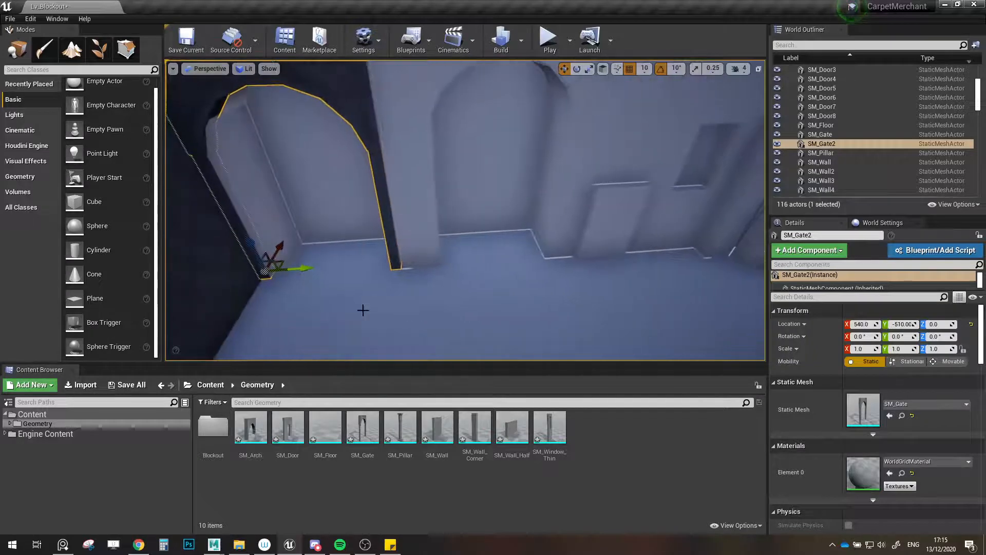
pyautogui.keyDown('alt'); pyautogui.moveTo(308, 273); pyautogui.dragTo(471, 258); pyautogui.keyUp('alt')
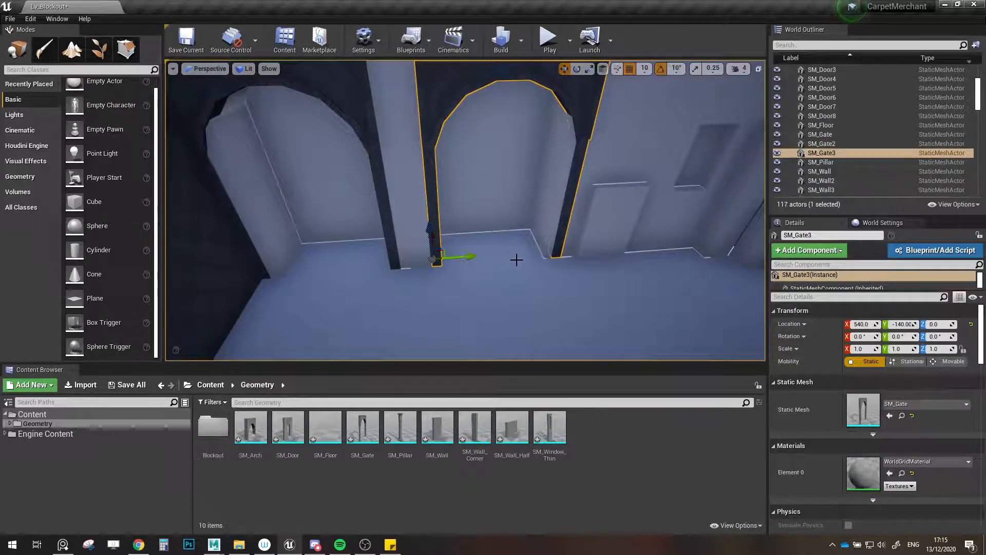
# - Place a copy of a wall corner piece between the two gates at X 550 and stack another copy at Z 300
pyautogui.moveTo(516, 260); pyautogui.dragTo(611, 312, button='right')
pyautogui.click(569, 298)
pyautogui.click(558, 292)
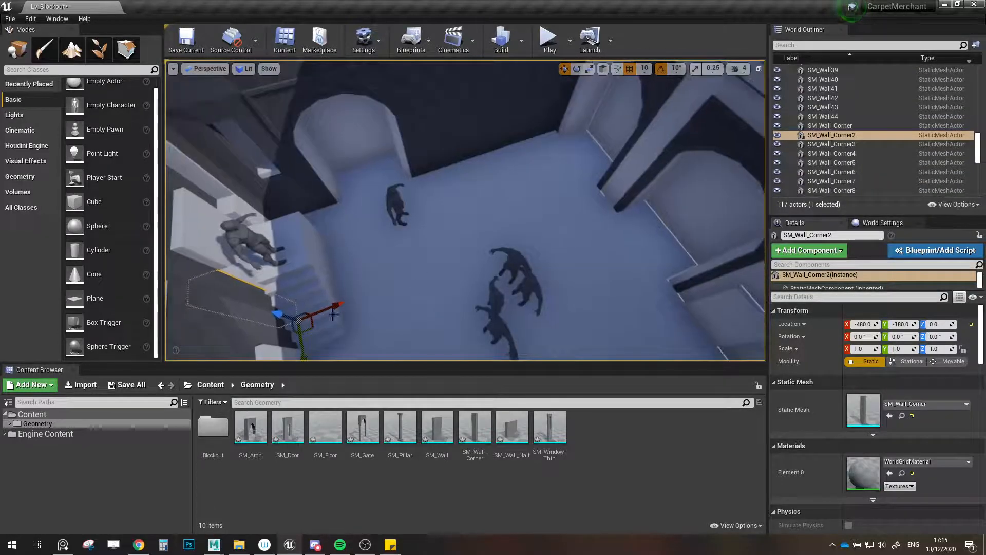
pyautogui.keyDown('alt'); pyautogui.moveTo(312, 329); pyautogui.dragTo(567, 191); pyautogui.keyUp('alt')
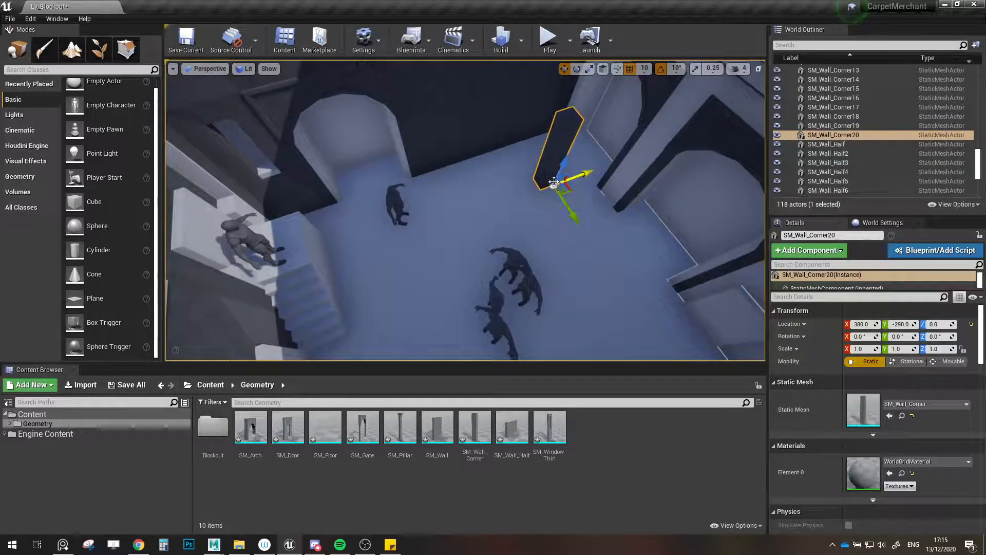
pyautogui.moveTo(535, 197); pyautogui.dragTo(560, 196, button='right')
pyautogui.moveTo(452, 267); pyautogui.dragTo(527, 252)
pyautogui.moveTo(508, 242); pyautogui.dragTo(517, 166, button='right')
pyautogui.keyDown('alt'); pyautogui.moveTo(529, 288); pyautogui.dragTo(526, 158); pyautogui.keyUp('alt')
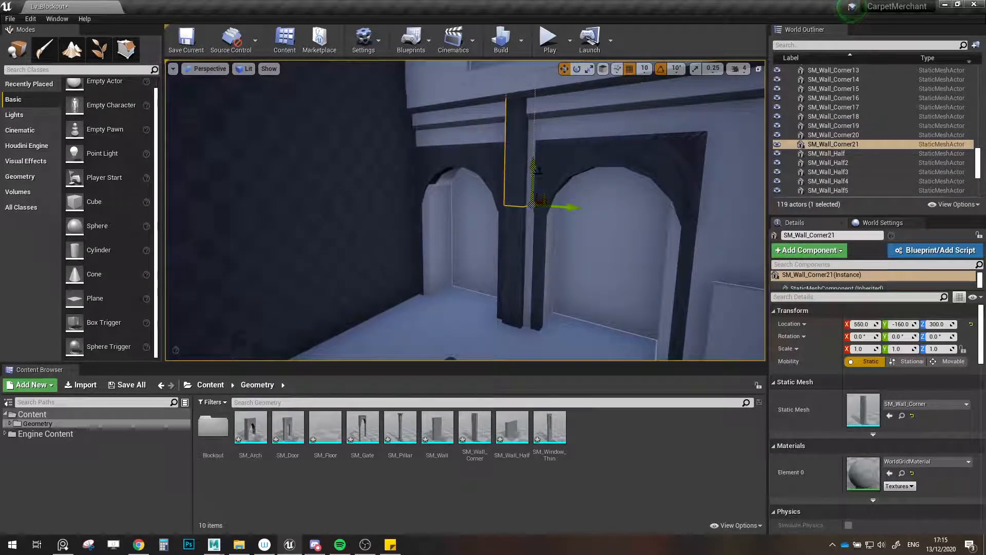
# - Move the second gate against the corner piece at Y -160
pyautogui.moveTo(538, 170)
pyautogui.mouseDown(button='right')
pyautogui.moveTo(557, 188)
pyautogui.moveTo(555, 172)
pyautogui.moveTo(532, 221)
pyautogui.moveTo(540, 187)
pyautogui.mouseUp(button='right')
pyautogui.click(534, 174)
pyautogui.moveTo(527, 216); pyautogui.dragTo(519, 211)
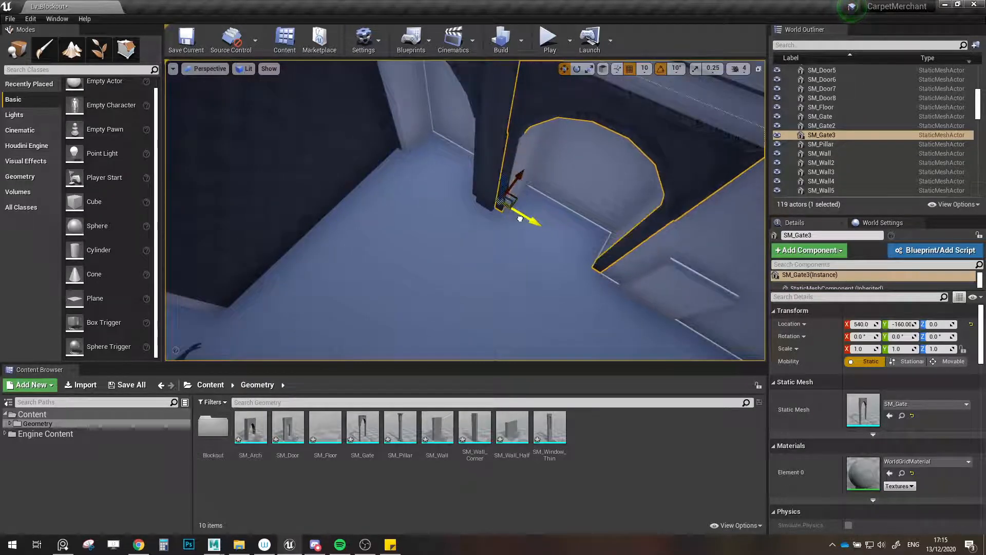
pyautogui.moveTo(519, 211); pyautogui.dragTo(602, 221, button='right')
pyautogui.rightClick(526, 219)
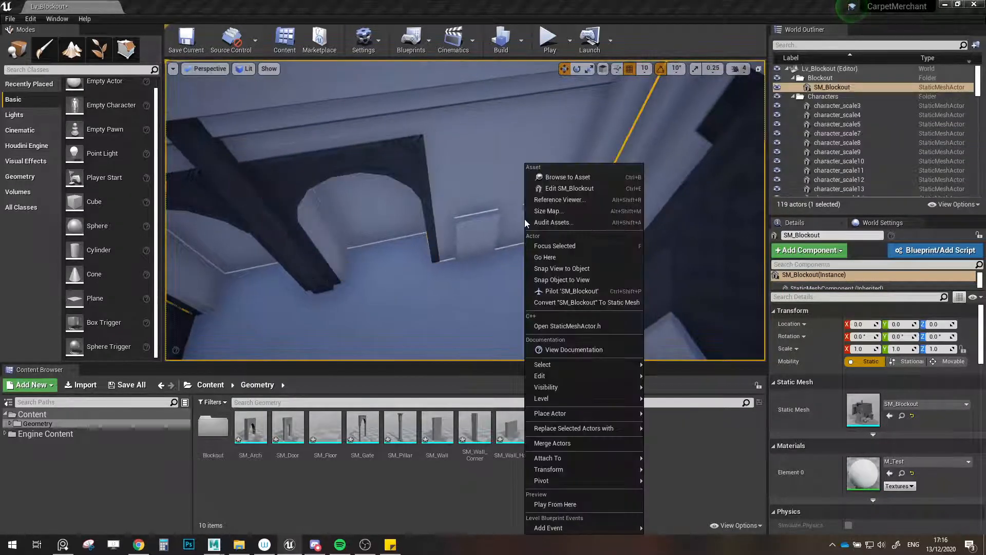
# - Duplicate a door piece from the adjacent wall into the courtyard and rotate the copy to -180° about Z
pyautogui.moveTo(389, 232); pyautogui.dragTo(434, 224, button='right')
pyautogui.click(540, 264)
pyautogui.moveTo(540, 264); pyautogui.dragTo(514, 285, button='right')
pyautogui.keyDown('alt'); pyautogui.moveTo(610, 311); pyautogui.dragTo(400, 263); pyautogui.keyUp('alt')
pyautogui.press('e')
pyautogui.moveTo(406, 318)
pyautogui.mouseDown()
pyautogui.moveTo(390, 318)
pyautogui.moveTo(418, 333)
pyautogui.moveTo(450, 323)
pyautogui.moveTo(403, 314)
pyautogui.mouseUp()
pyautogui.press('w')
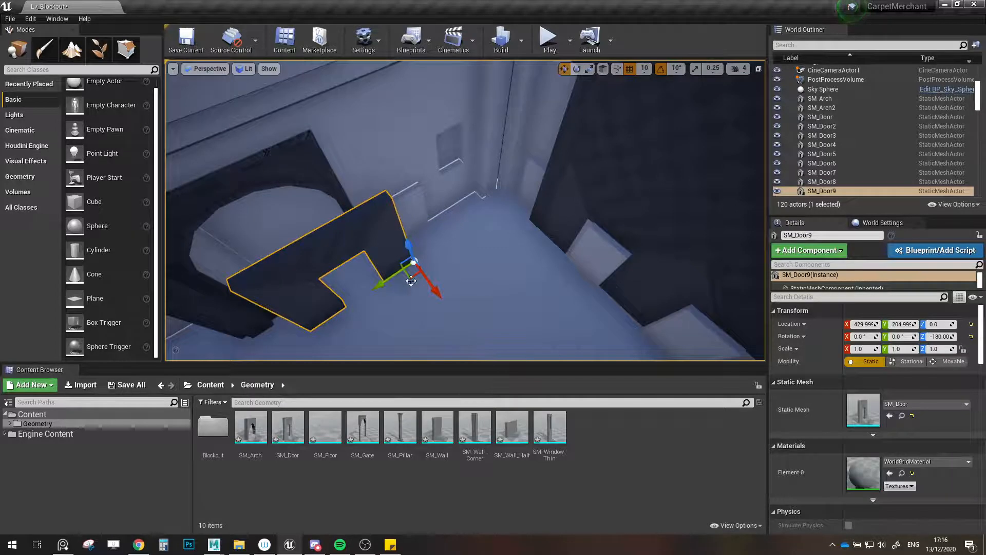
# - Position the door copy over the blockout doorway beside the second gate at X 510, Y 435
pyautogui.moveTo(407, 278); pyautogui.dragTo(464, 207)
pyautogui.press('f')
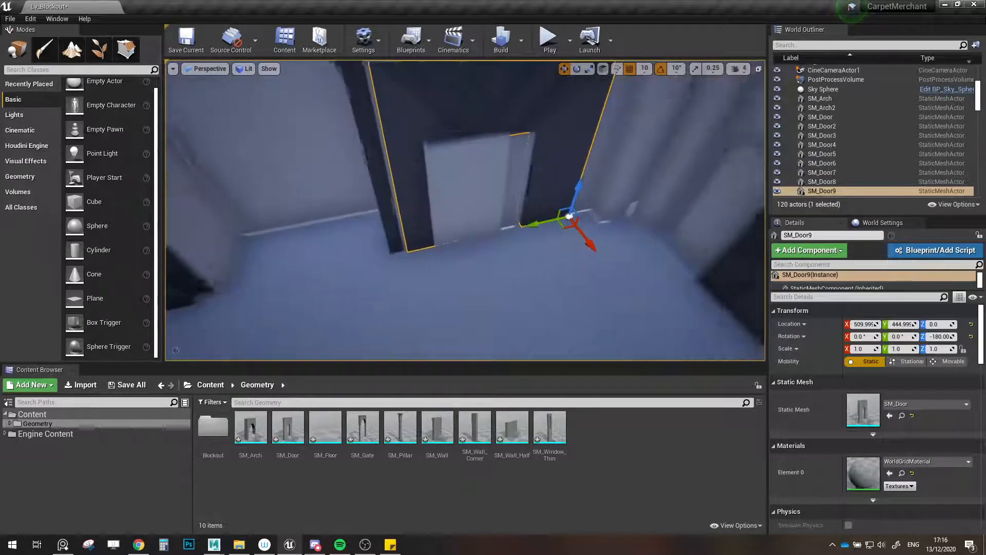
pyautogui.moveTo(575, 321); pyautogui.dragTo(566, 321)
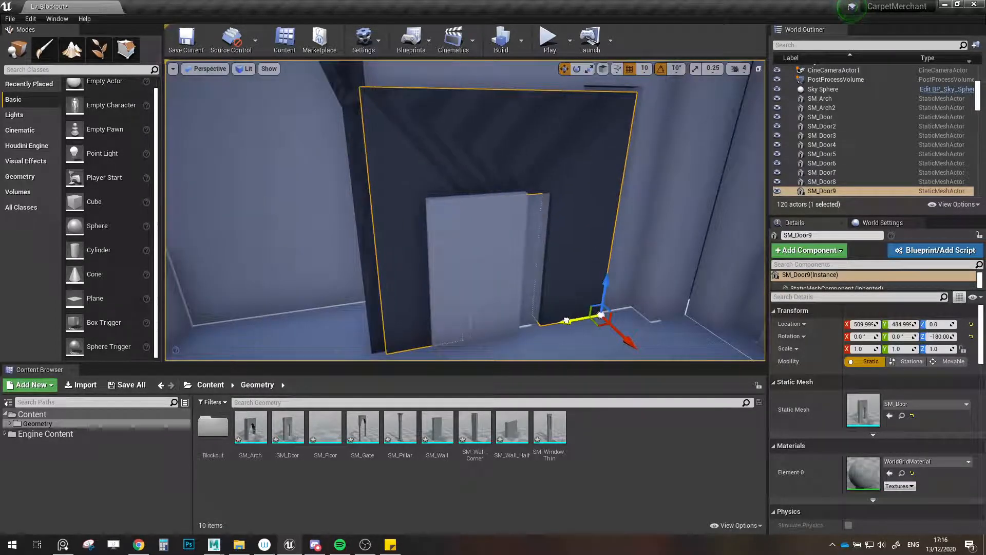
pyautogui.moveTo(514, 231); pyautogui.dragTo(464, 214, button='right')
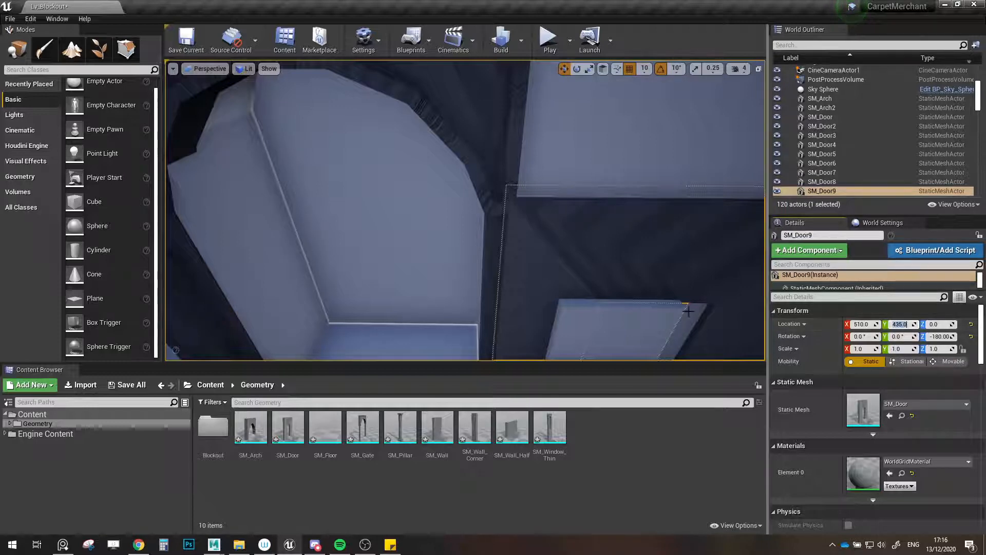
# - Examine how the two gates line up with the adjoining door piece
pyautogui.press('s')
pyautogui.moveTo(500, 137)
pyautogui.mouseDown(button='right')
pyautogui.moveTo(507, 157)
pyautogui.moveTo(500, 138)
pyautogui.mouseUp(button='right')
pyautogui.click(504, 139)
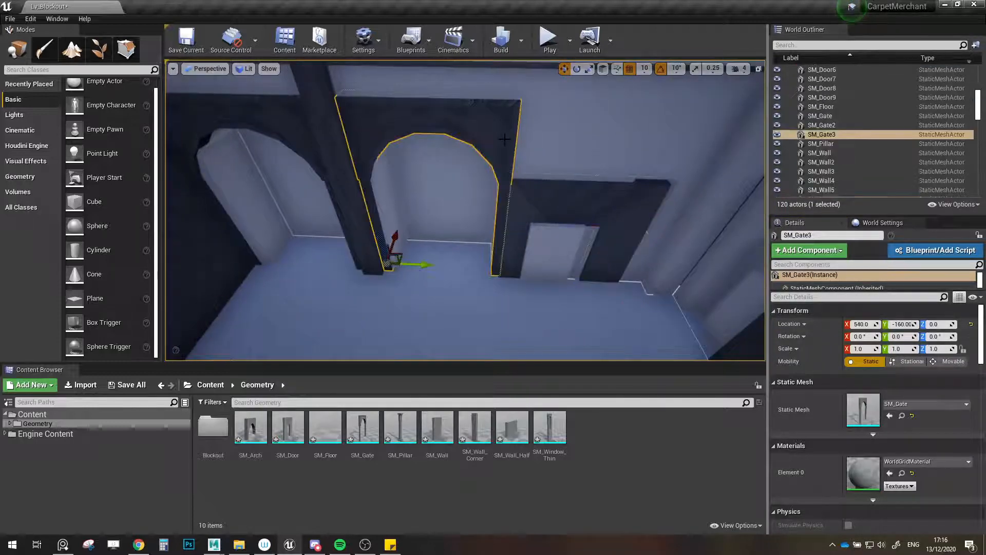
pyautogui.moveTo(522, 301); pyautogui.dragTo(482, 280, button='right')
pyautogui.click(409, 170)
pyautogui.keyDown('ctrl'); pyautogui.click(480, 185); pyautogui.keyUp('ctrl')
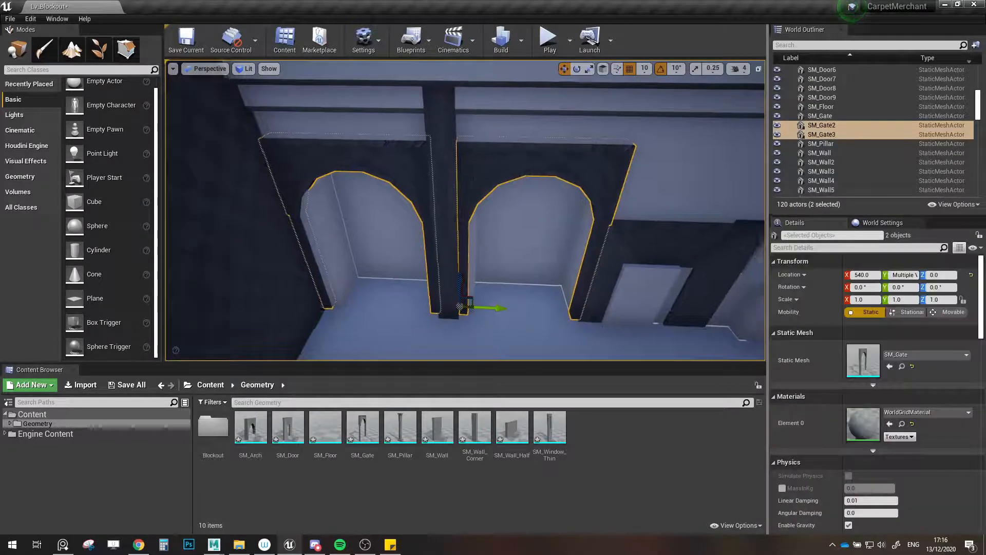
pyautogui.press('w')
pyautogui.moveTo(483, 186); pyautogui.dragTo(606, 288, button='right')
pyautogui.click(553, 265)
# - Duplicate a half-wall piece from the adjacent wall at Z 300 and rotate the copy to -180° about Z
pyautogui.press('s')
pyautogui.press('s')
pyautogui.press('a')
pyautogui.moveTo(535, 262); pyautogui.dragTo(578, 252, button='right')
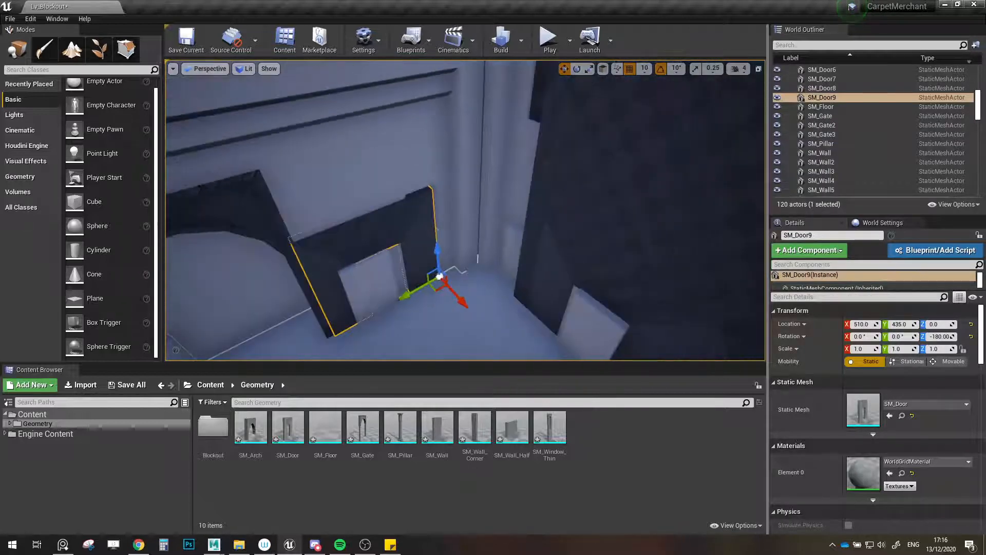
pyautogui.click(592, 240)
pyautogui.keyDown('alt'); pyautogui.moveTo(701, 327); pyautogui.dragTo(413, 241); pyautogui.keyUp('alt')
pyautogui.press('e')
pyautogui.press('w')
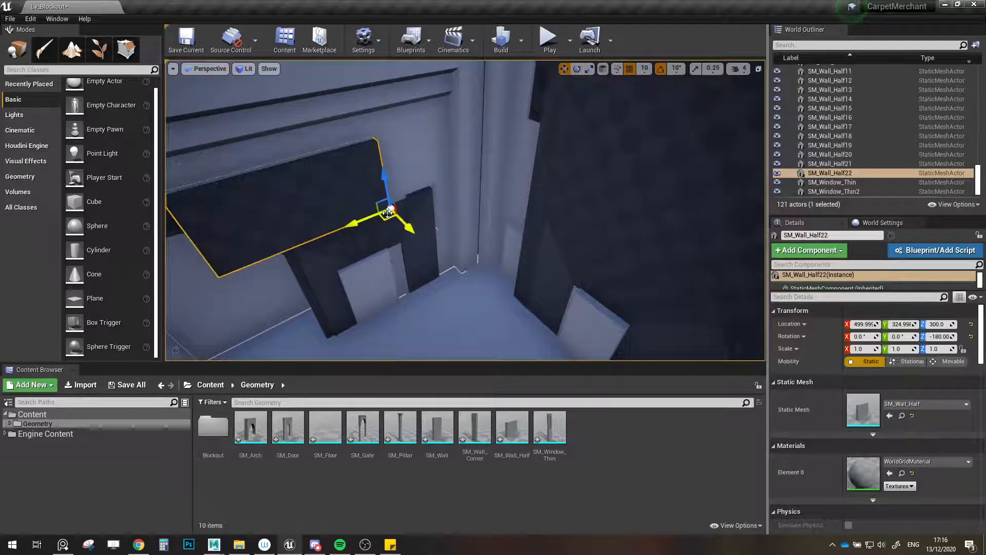
# - Align the half-wall copy above the new door at X 510, Y 435
pyautogui.moveTo(387, 209); pyautogui.dragTo(446, 198)
pyautogui.moveTo(446, 198); pyautogui.dragTo(464, 164, button='right')
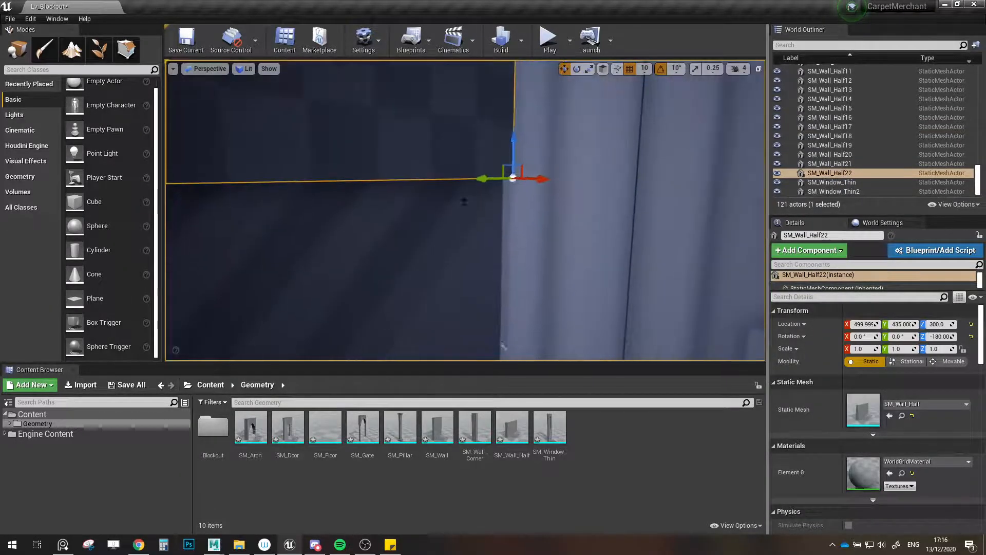
pyautogui.moveTo(539, 174); pyautogui.dragTo(525, 169)
pyautogui.moveTo(525, 168); pyautogui.dragTo(491, 203, button='right')
pyautogui.moveTo(482, 267); pyautogui.dragTo(487, 276, button='right')
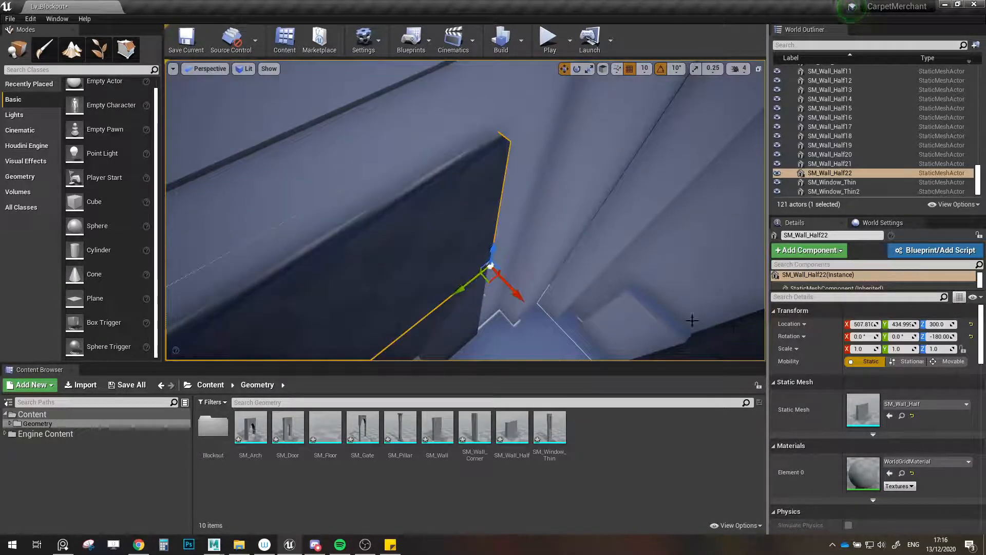
pyautogui.click(867, 325)
pyautogui.write('510')
pyautogui.press('Tab')
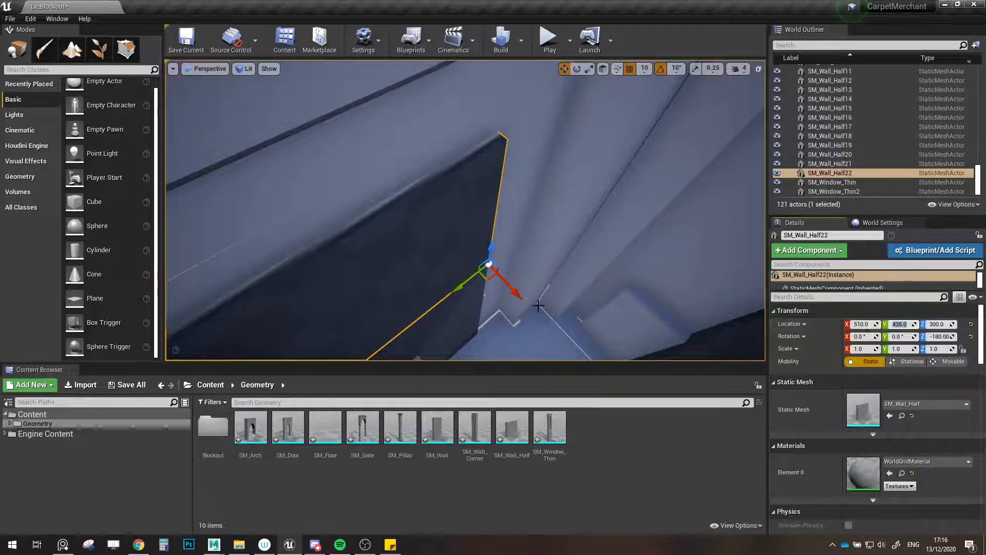
# - Duplicate the two stacked corner pieces between the gates and place the copies beyond the new door at X 520, Y 430
pyautogui.moveTo(538, 306); pyautogui.dragTo(488, 278, button='right')
pyautogui.moveTo(563, 273); pyautogui.dragTo(612, 308, button='right')
pyautogui.moveTo(563, 280); pyautogui.dragTo(514, 281, button='right')
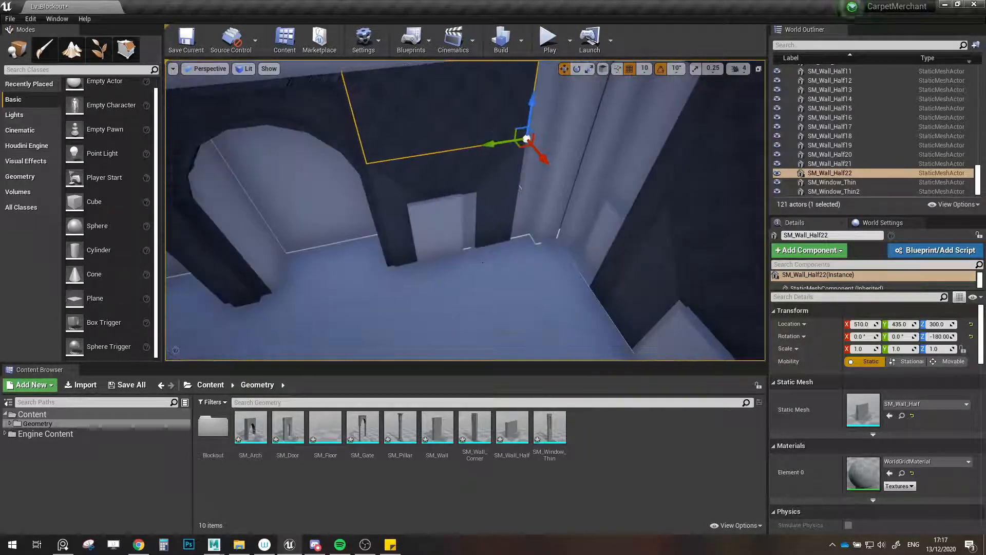
pyautogui.click(277, 279)
pyautogui.moveTo(284, 271); pyautogui.dragTo(244, 239, button='right')
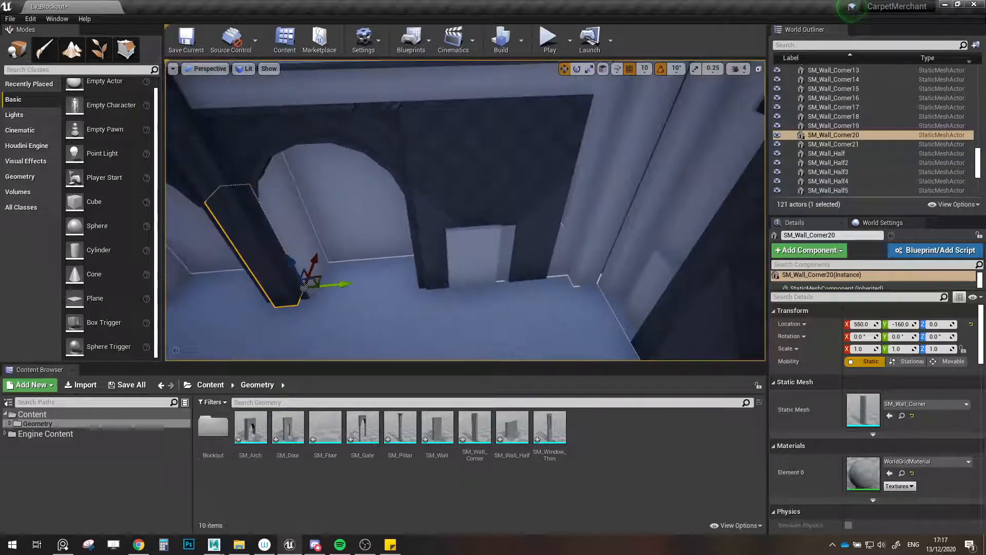
pyautogui.keyDown('ctrl'); pyautogui.click(219, 165); pyautogui.keyUp('ctrl')
pyautogui.keyDown('alt'); pyautogui.moveTo(272, 177); pyautogui.dragTo(571, 159); pyautogui.keyUp('alt')
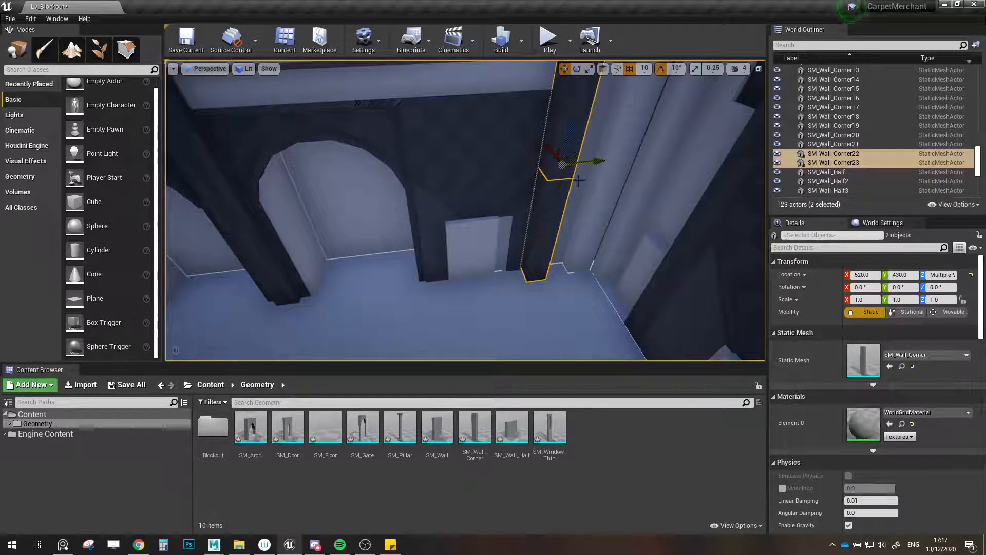
# - Duplicate the thin window piece into the corner beside the new corner column and rotate the copy to -180° about Z
pyautogui.moveTo(570, 158); pyautogui.dragTo(211, 278, button='right')
pyautogui.click(387, 172)
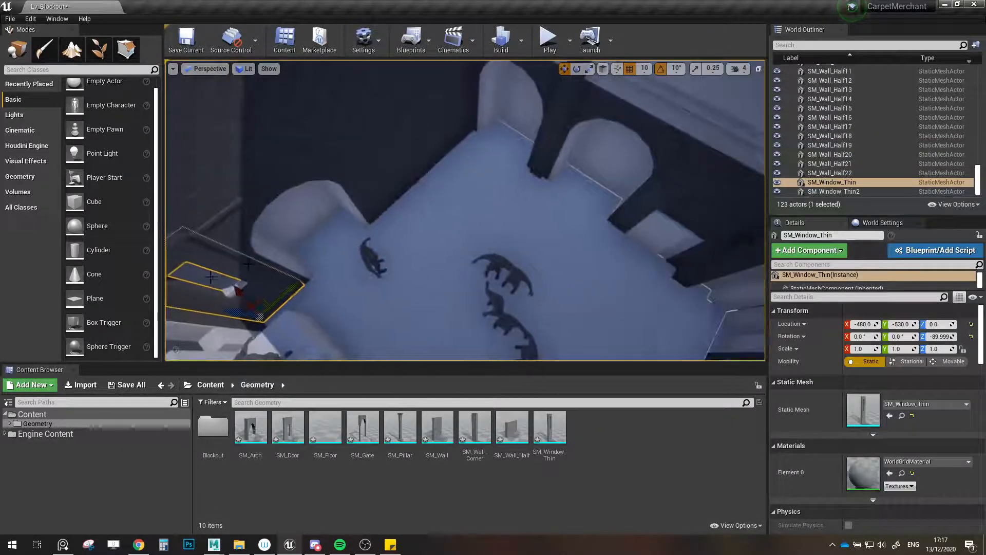
pyautogui.keyDown('alt'); pyautogui.moveTo(260, 298); pyautogui.dragTo(594, 269); pyautogui.keyUp('alt')
pyautogui.moveTo(594, 268); pyautogui.dragTo(722, 220, button='right')
pyautogui.press('e')
pyautogui.moveTo(468, 243); pyautogui.dragTo(419, 221)
pyautogui.moveTo(465, 165); pyautogui.dragTo(522, 249)
pyautogui.press('w')
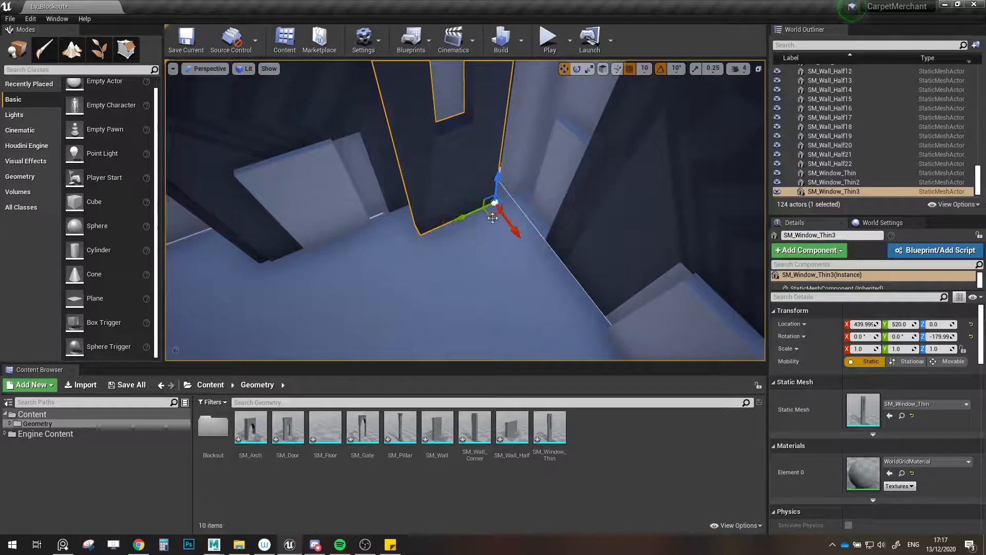
# - Position the thin window copy between the corner column and the adjacent wall at X 470, Y 580
pyautogui.moveTo(495, 209)
pyautogui.mouseDown()
pyautogui.moveTo(493, 183)
pyautogui.moveTo(505, 192)
pyautogui.mouseUp()
pyautogui.moveTo(509, 197); pyautogui.dragTo(534, 145, button='right')
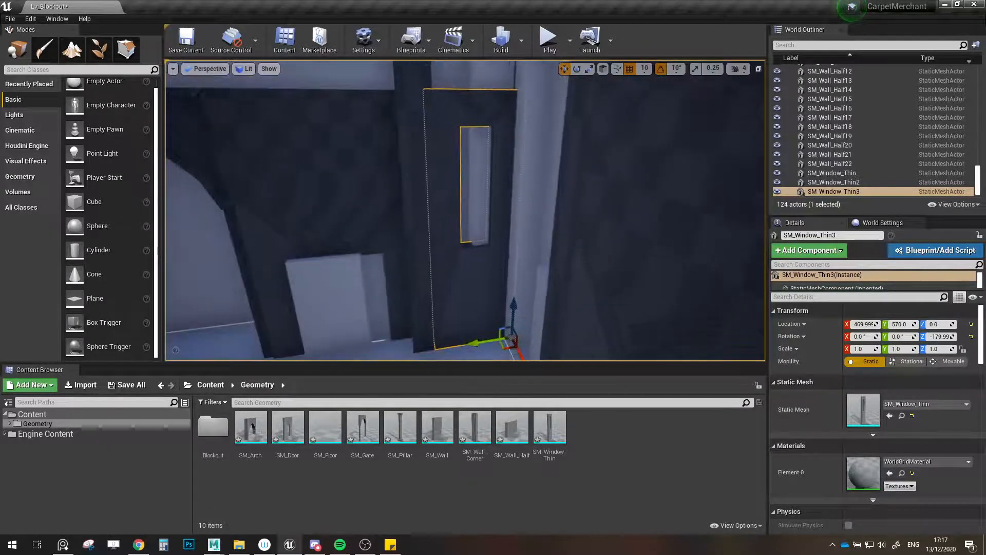
pyautogui.moveTo(483, 341); pyautogui.dragTo(490, 341)
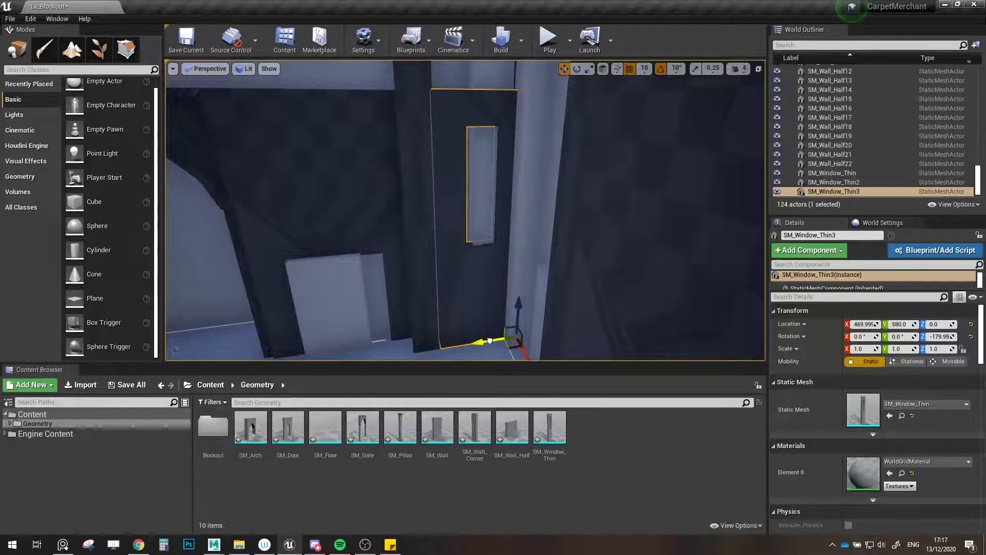
pyautogui.moveTo(455, 292); pyautogui.dragTo(429, 297, button='right')
# - Hide the Blockout folder so only the modular pieces remain in view
pyautogui.scroll(20, 794, 89)
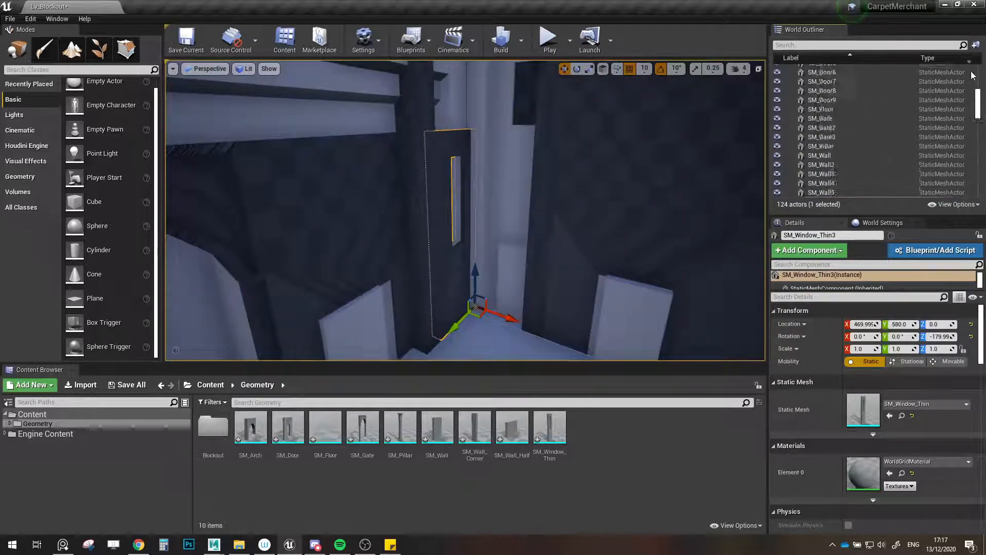
pyautogui.click(800, 78)
pyautogui.click(778, 78)
pyautogui.moveTo(455, 238); pyautogui.dragTo(481, 245, button='right')
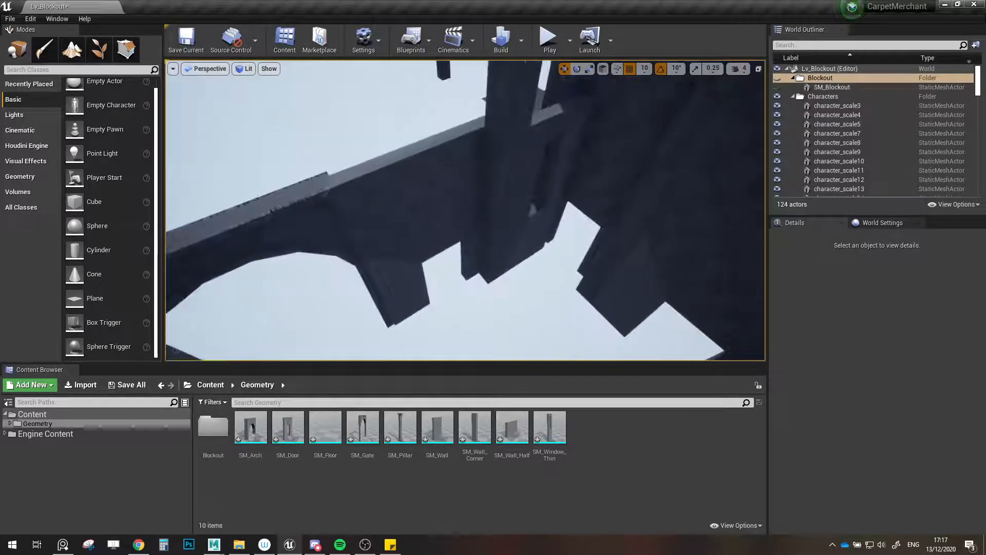
# - Select the whole gate wall: thin window, both stacked corner columns, both gates, the door and the half wall above it
pyautogui.click(520, 253)
pyautogui.keyDown('ctrl'); pyautogui.click(493, 252); pyautogui.keyUp('ctrl')
pyautogui.keyDown('ctrl'); pyautogui.click(502, 163); pyautogui.keyUp('ctrl')
pyautogui.moveTo(502, 164); pyautogui.dragTo(442, 159, button='right')
pyautogui.keyDown('ctrl'); pyautogui.click(311, 150); pyautogui.keyUp('ctrl')
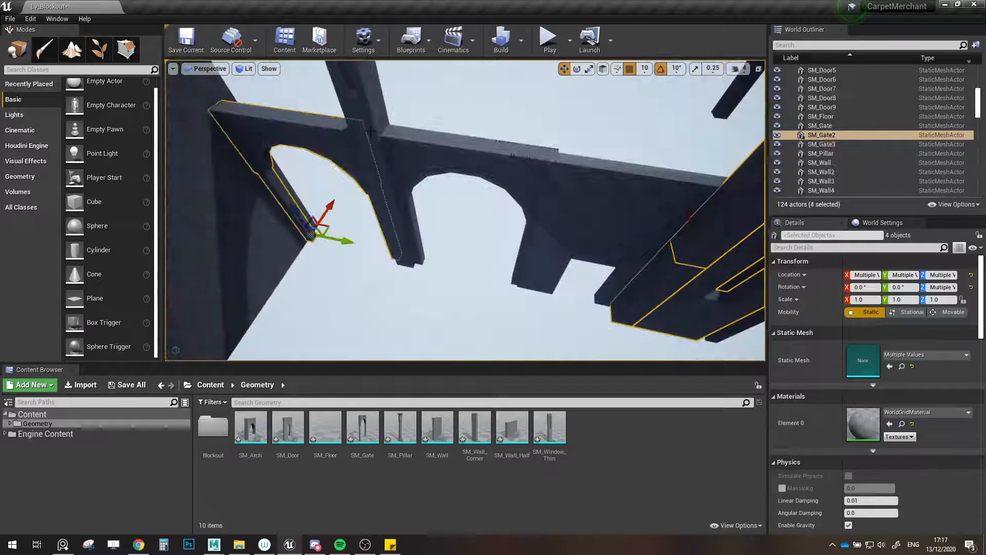
pyautogui.keyDown('ctrl'); pyautogui.click(359, 113); pyautogui.keyUp('ctrl')
pyautogui.keyDown('ctrl'); pyautogui.click(391, 219); pyautogui.keyUp('ctrl')
pyautogui.keyDown('ctrl'); pyautogui.click(463, 160); pyautogui.keyUp('ctrl')
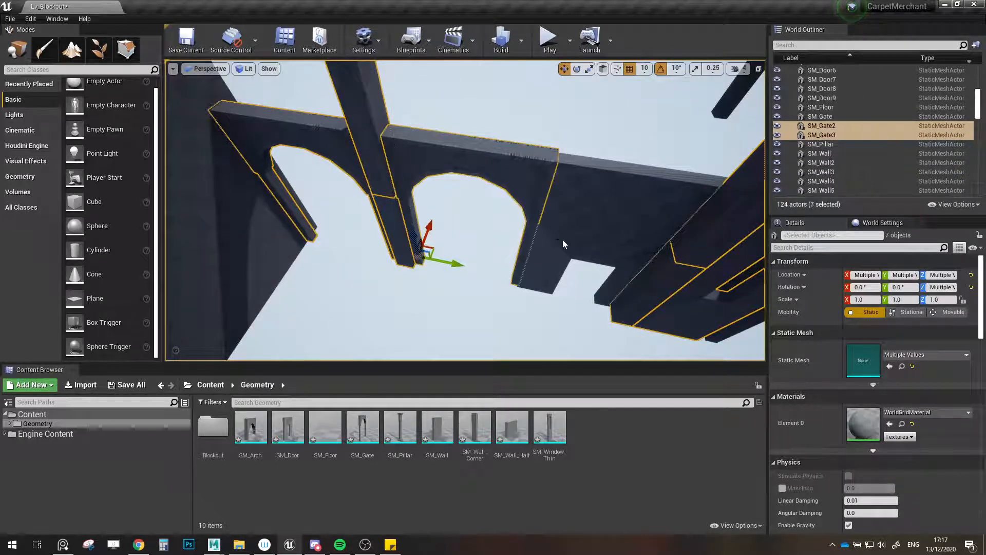
pyautogui.keyDown('ctrl'); pyautogui.click(578, 237); pyautogui.keyUp('ctrl')
pyautogui.keyDown('ctrl'); pyautogui.click(614, 192); pyautogui.keyUp('ctrl')
# - Move the selected gate wall section along X to line up with the adjoining wall's corner
pyautogui.moveTo(614, 192); pyautogui.dragTo(662, 198, button='right')
pyautogui.moveTo(621, 210)
pyautogui.mouseDown()
pyautogui.moveTo(613, 196)
pyautogui.moveTo(620, 203)
pyautogui.mouseUp()
pyautogui.moveTo(623, 203)
pyautogui.mouseDown(button='right')
pyautogui.moveTo(684, 208)
pyautogui.moveTo(647, 206)
pyautogui.moveTo(638, 193)
pyautogui.mouseUp(button='right')
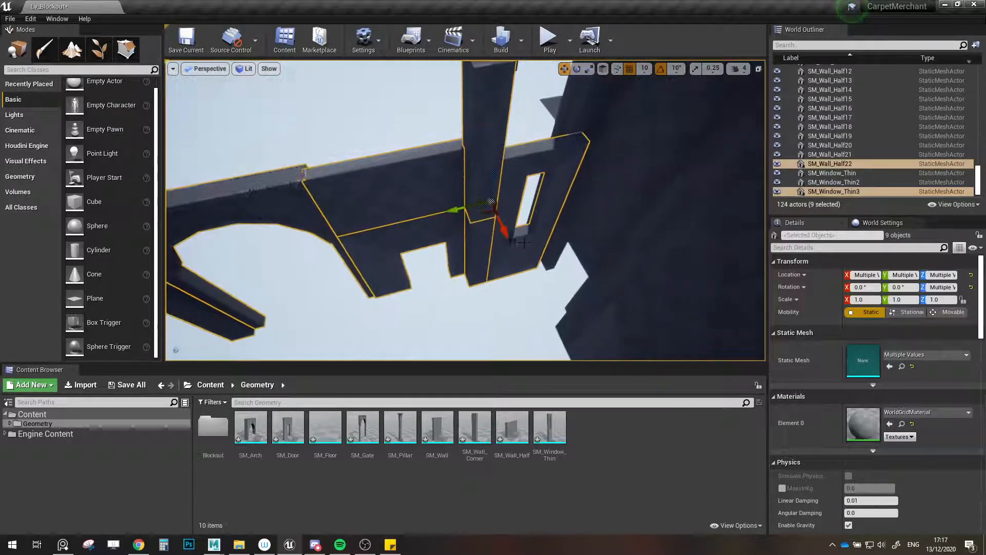
pyautogui.moveTo(502, 222); pyautogui.dragTo(492, 204)
pyautogui.moveTo(496, 207); pyautogui.dragTo(505, 240, button='right')
pyautogui.moveTo(505, 240); pyautogui.dragTo(512, 245)
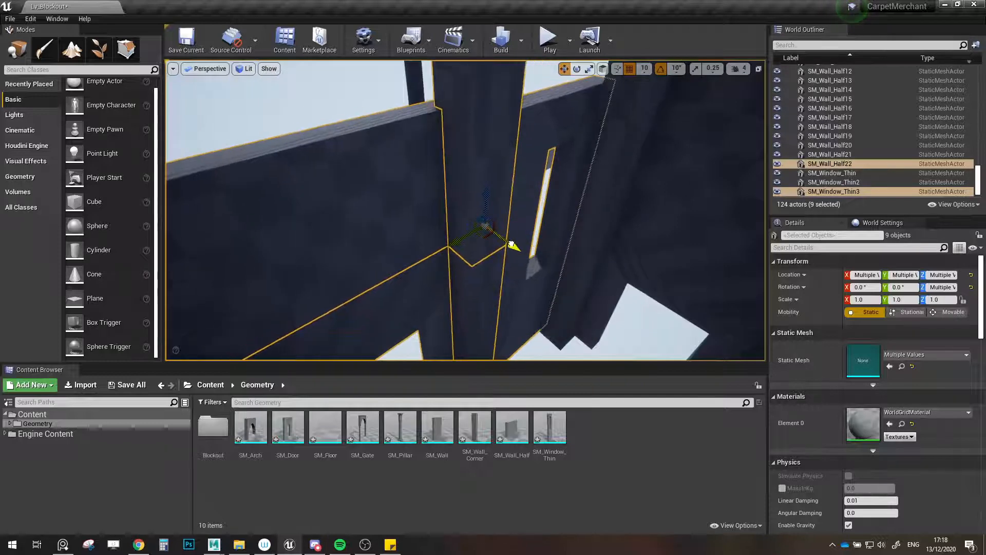
pyautogui.moveTo(524, 244); pyautogui.dragTo(549, 246, button='right')
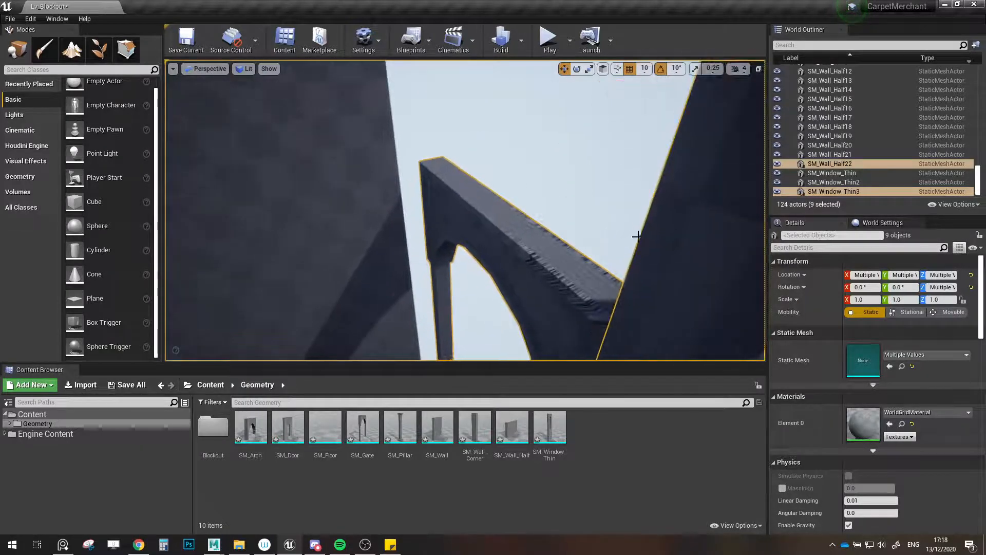
pyautogui.moveTo(637, 236); pyautogui.dragTo(637, 236, button='right')
pyautogui.moveTo(591, 280); pyautogui.dragTo(586, 290, button='right')
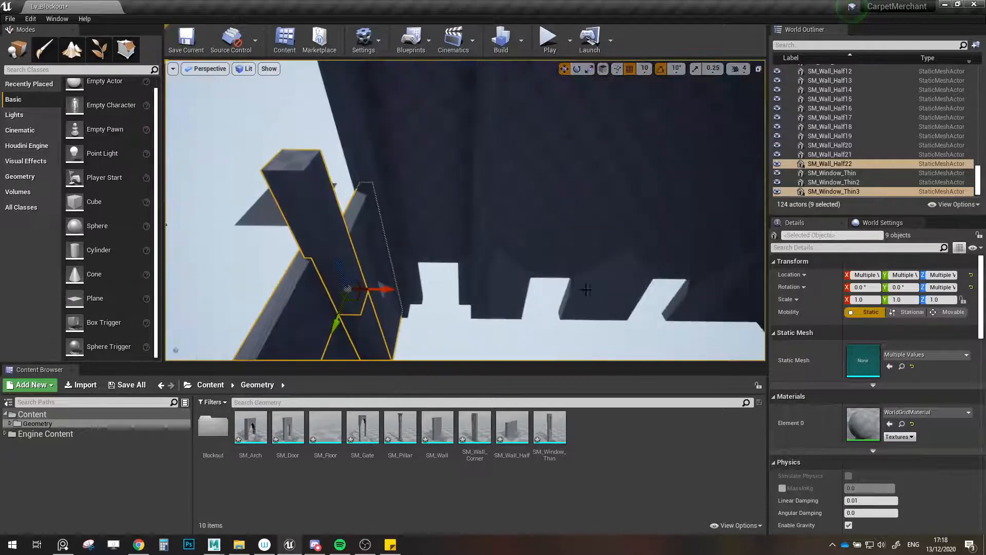
pyautogui.moveTo(486, 268); pyautogui.dragTo(486, 267, button='right')
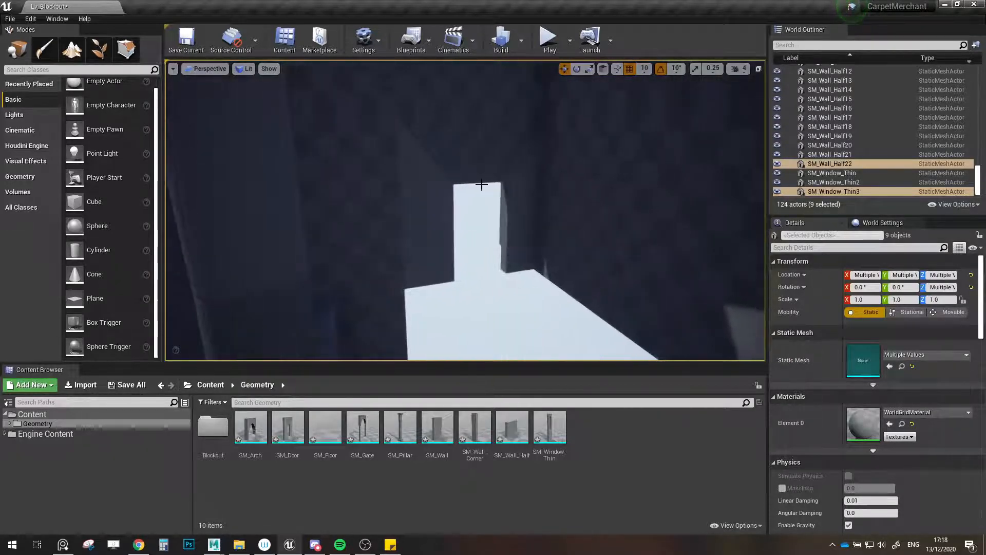
pyautogui.click(480, 205)
pyautogui.moveTo(480, 205); pyautogui.dragTo(517, 225, button='right')
pyautogui.keyDown('ctrl'); pyautogui.click(517, 226); pyautogui.keyUp('ctrl')
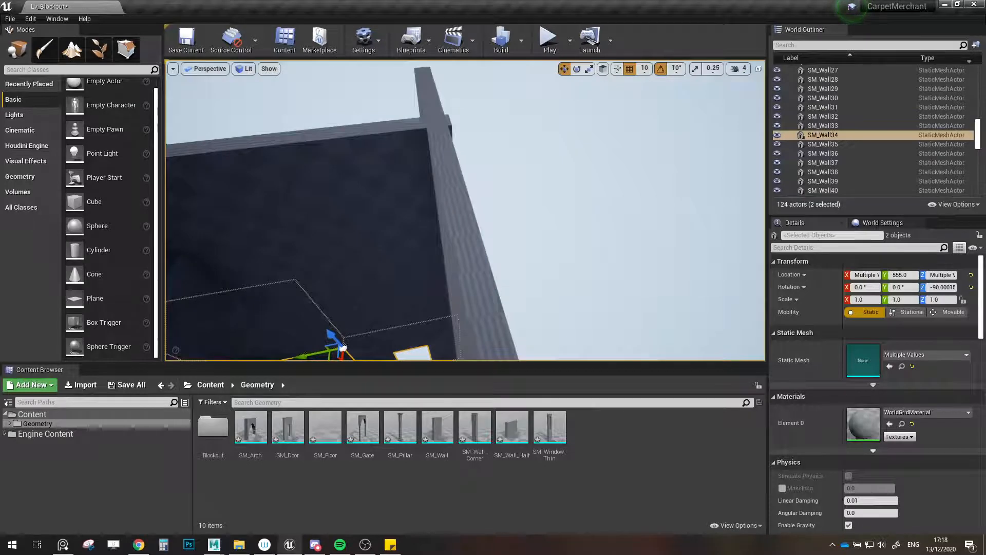
# - Select the first columns of stacked wall panels on the tall adjoining wall, from the top row downward
pyautogui.click(372, 170)
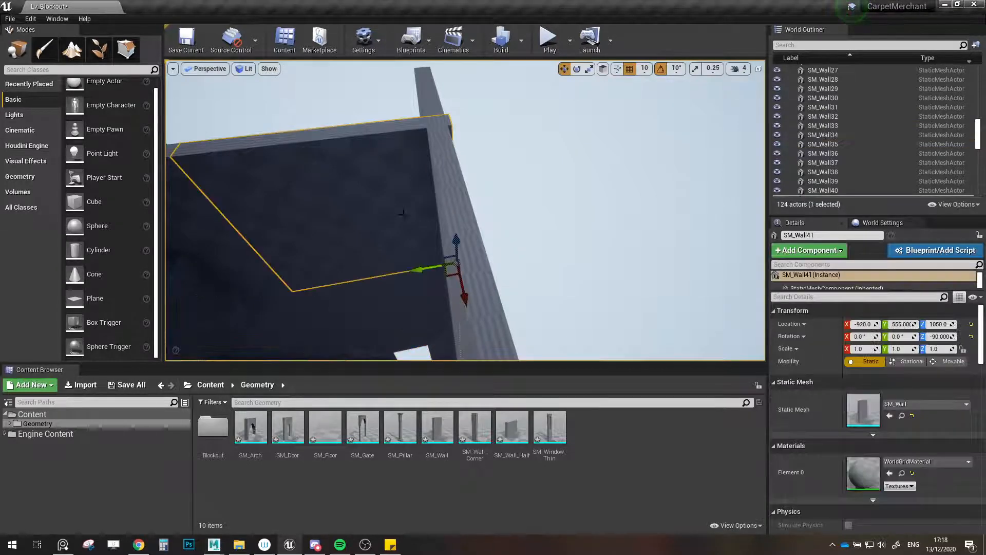
pyautogui.keyDown('ctrl'); pyautogui.click(422, 293); pyautogui.keyUp('ctrl')
pyautogui.moveTo(422, 292); pyautogui.dragTo(422, 293, button='right')
pyautogui.keyDown('ctrl'); pyautogui.click(444, 244); pyautogui.keyUp('ctrl')
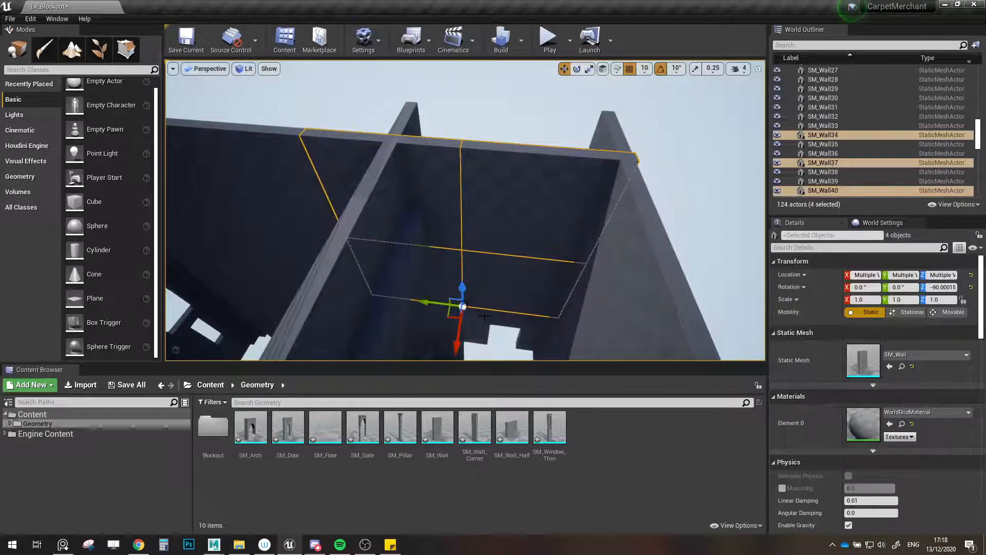
pyautogui.keyDown('ctrl'); pyautogui.click(503, 319); pyautogui.keyUp('ctrl')
pyautogui.moveTo(503, 319); pyautogui.dragTo(503, 319, button='right')
pyautogui.keyDown('ctrl'); pyautogui.click(563, 244); pyautogui.keyUp('ctrl')
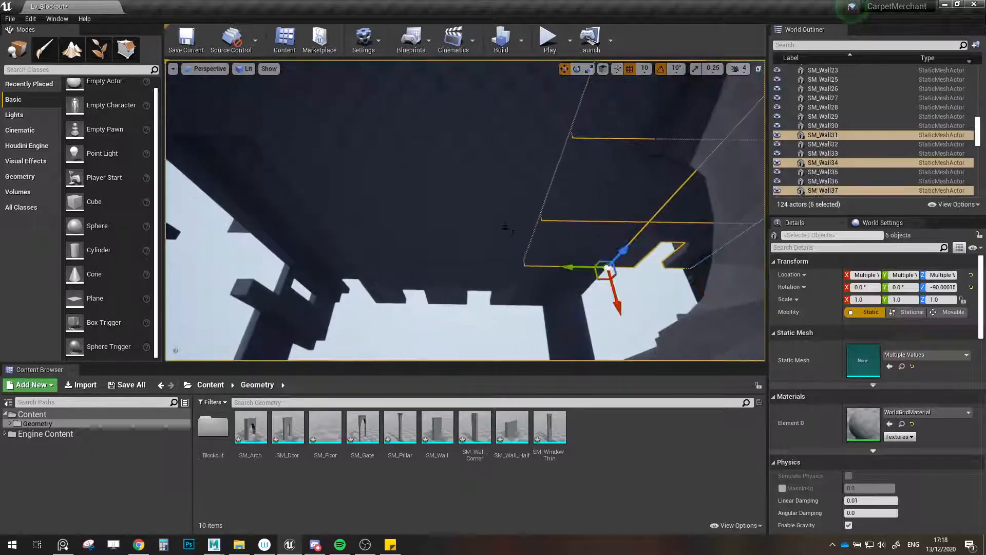
# - Add the remaining upper panels of the tall wall to the selection, up to its far end
pyautogui.keyDown('ctrl'); pyautogui.click(504, 230); pyautogui.keyUp('ctrl')
pyautogui.keyDown('ctrl'); pyautogui.click(487, 180); pyautogui.keyUp('ctrl')
pyautogui.moveTo(546, 202); pyautogui.dragTo(546, 202, button='right')
pyautogui.keyDown('ctrl'); pyautogui.click(546, 202); pyautogui.keyUp('ctrl')
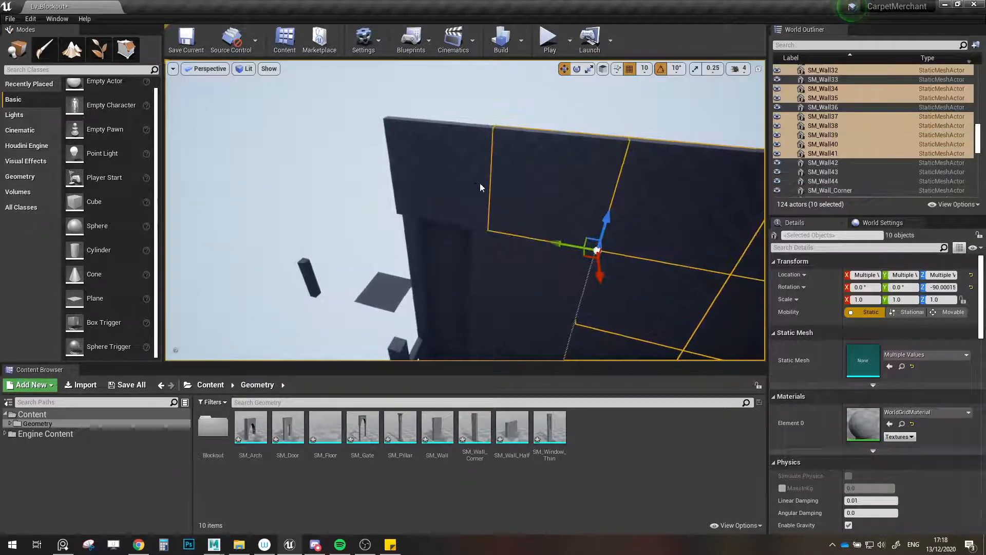
pyautogui.keyDown('ctrl'); pyautogui.click(455, 189); pyautogui.keyUp('ctrl')
pyautogui.moveTo(453, 189); pyautogui.dragTo(452, 189, button='right')
pyautogui.keyDown('ctrl'); pyautogui.click(454, 191); pyautogui.keyUp('ctrl')
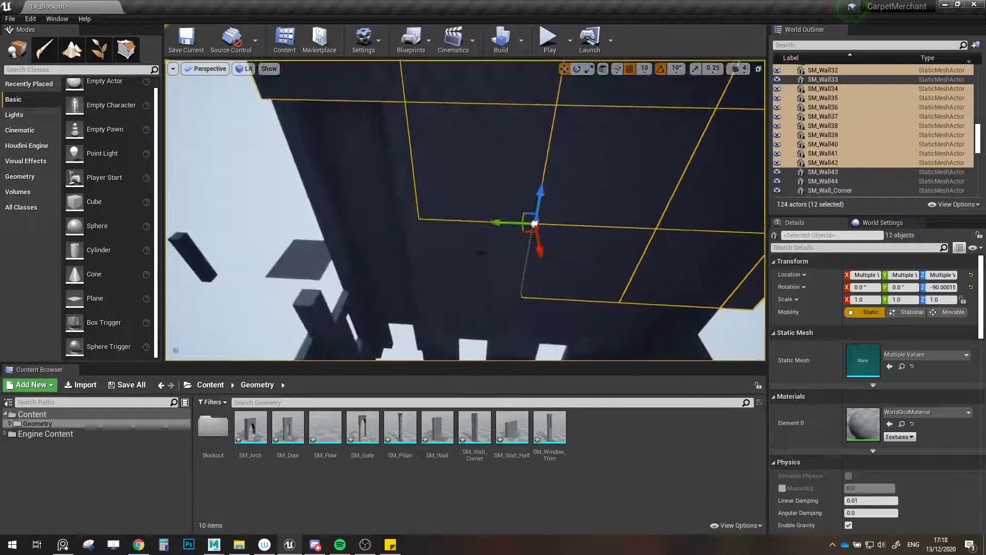
# - Add the lower wall panels, half walls and doors of the tall wall's wide section to the selection
pyautogui.keyDown('ctrl'); pyautogui.click(456, 259); pyautogui.keyUp('ctrl')
pyautogui.moveTo(456, 260); pyautogui.dragTo(466, 292, button='right')
pyautogui.keyDown('ctrl'); pyautogui.click(456, 260); pyautogui.keyUp('ctrl')
pyautogui.keyDown('ctrl'); pyautogui.click(618, 292); pyautogui.keyUp('ctrl')
pyautogui.keyDown('ctrl'); pyautogui.click(550, 291); pyautogui.keyUp('ctrl')
pyautogui.keyDown('ctrl'); pyautogui.click(466, 292); pyautogui.keyUp('ctrl')
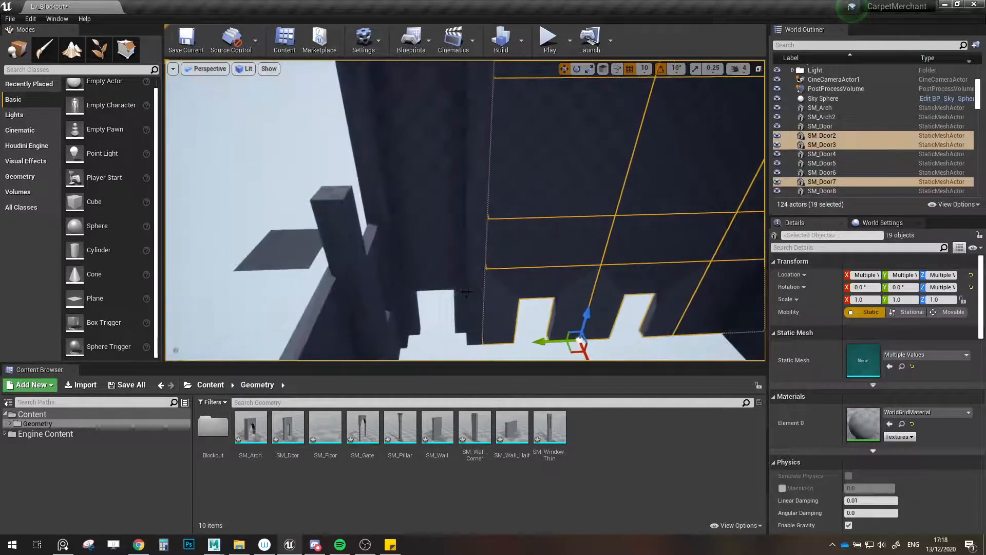
# - Add the stacked corner columns and the upper panel of the recessed bay to the selection
pyautogui.keyDown('ctrl'); pyautogui.click(472, 226); pyautogui.keyUp('ctrl')
pyautogui.moveTo(472, 226); pyautogui.dragTo(498, 246, button='right')
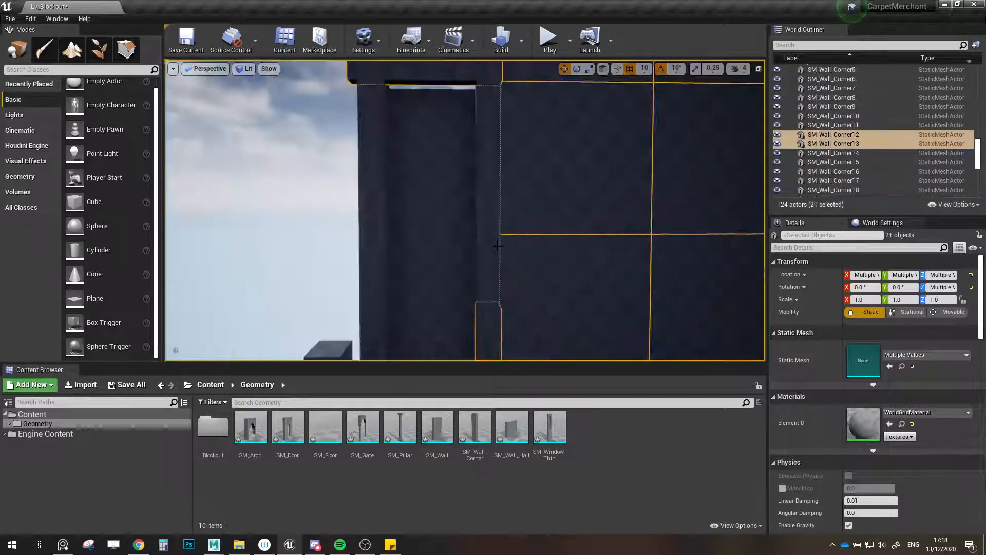
pyautogui.keyDown('ctrl'); pyautogui.click(443, 152); pyautogui.keyUp('ctrl')
pyautogui.keyDown('ctrl'); pyautogui.click(480, 136); pyautogui.keyUp('ctrl')
pyautogui.keyDown('ctrl'); pyautogui.click(376, 223); pyautogui.keyUp('ctrl')
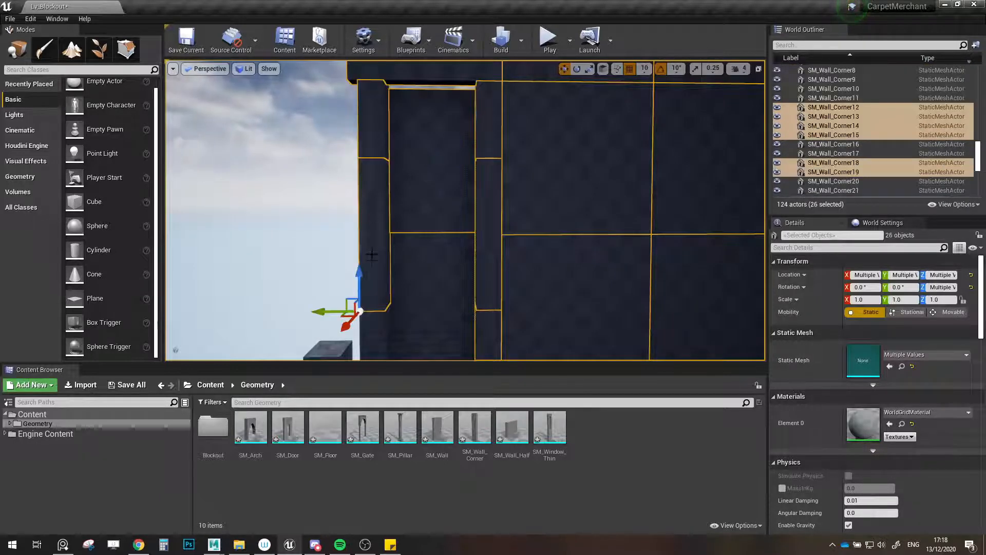
# - Add the recessed bay's remaining wall panels, half wall, door and lower corner piece to the selection
pyautogui.moveTo(375, 223); pyautogui.dragTo(381, 232, button='right')
pyautogui.keyDown('ctrl'); pyautogui.click(394, 235); pyautogui.keyUp('ctrl')
pyautogui.keyDown('ctrl'); pyautogui.click(436, 236); pyautogui.keyUp('ctrl')
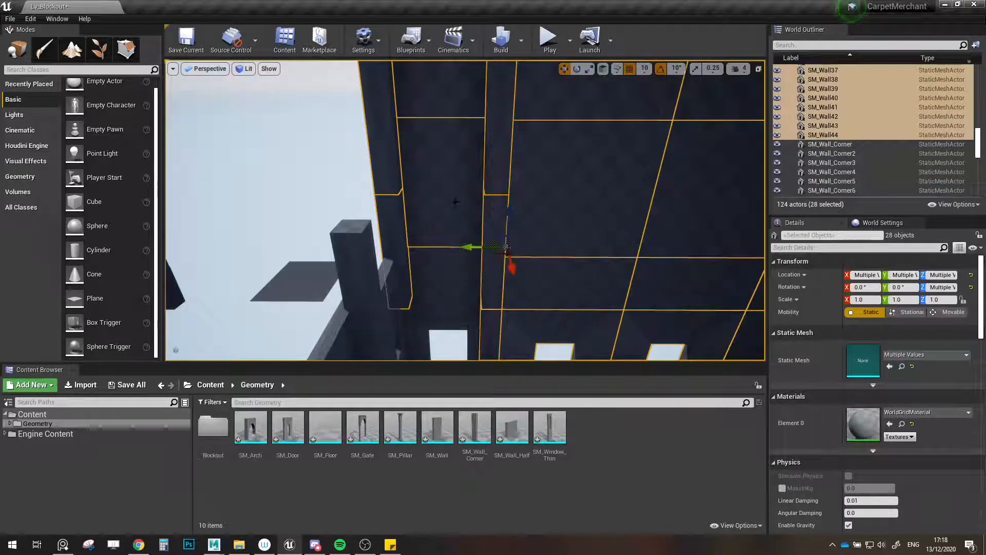
pyautogui.moveTo(456, 201); pyautogui.dragTo(453, 229, button='right')
pyautogui.keyDown('ctrl'); pyautogui.click(450, 234); pyautogui.keyUp('ctrl')
pyautogui.keyDown('ctrl'); pyautogui.click(436, 274); pyautogui.keyUp('ctrl')
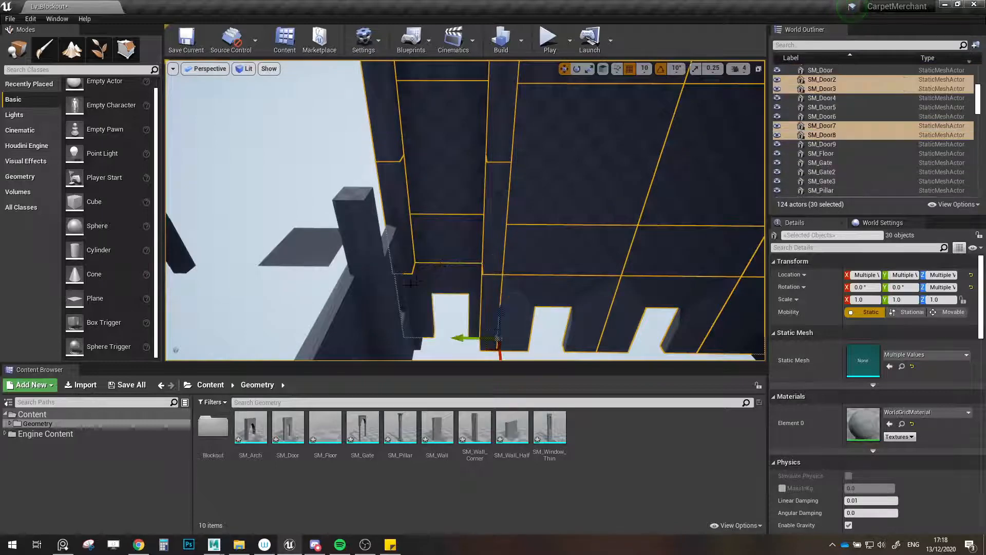
pyautogui.keyDown('ctrl'); pyautogui.click(412, 283); pyautogui.keyUp('ctrl')
# - Shift the selected tall wall section along Y so its end corner meets the thin window piece
pyautogui.moveTo(439, 295); pyautogui.dragTo(371, 310, button='right')
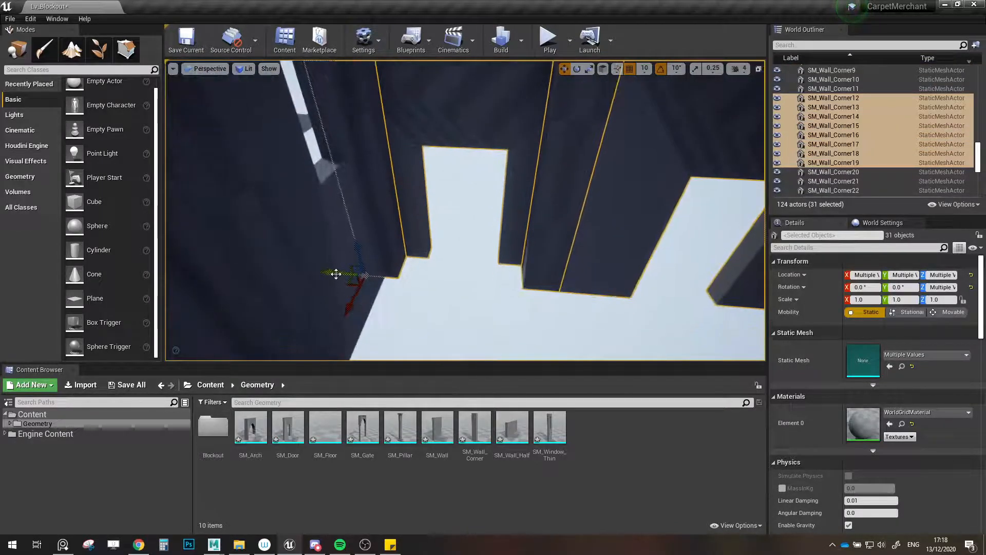
pyautogui.moveTo(336, 273); pyautogui.dragTo(355, 273)
pyautogui.moveTo(353, 272); pyautogui.dragTo(423, 264, button='right')
pyautogui.rightClick(379, 266)
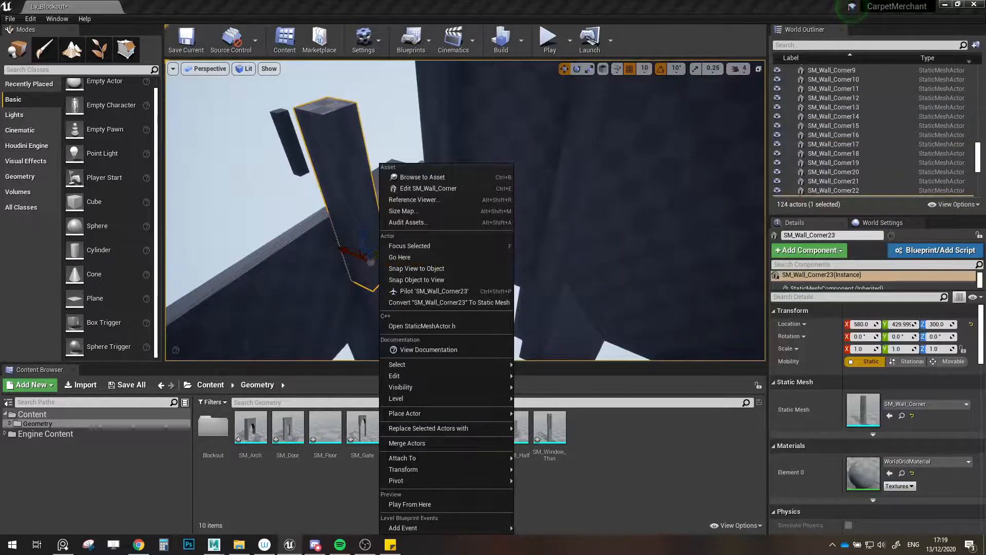
pyautogui.press('Escape')
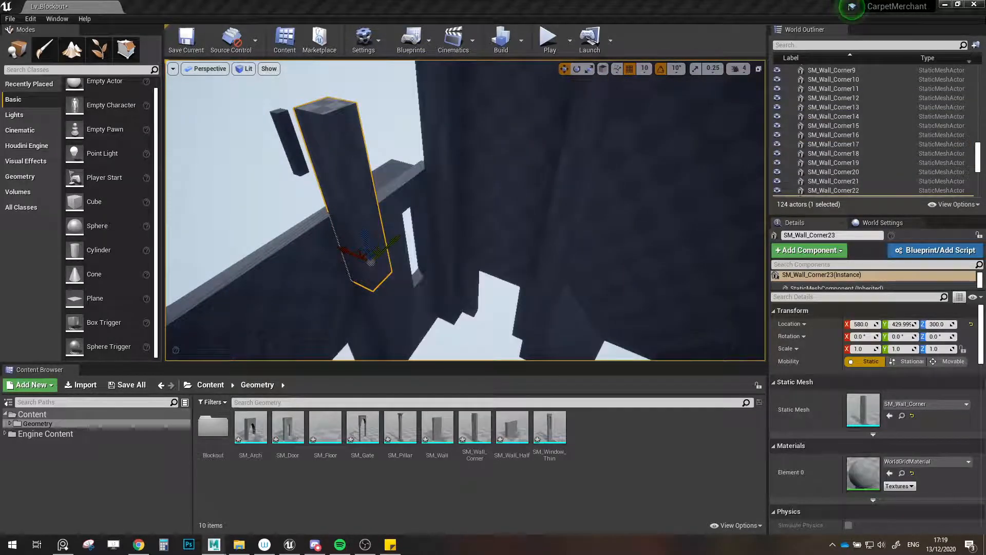
pyautogui.moveTo(415, 213); pyautogui.dragTo(442, 262, button='right')
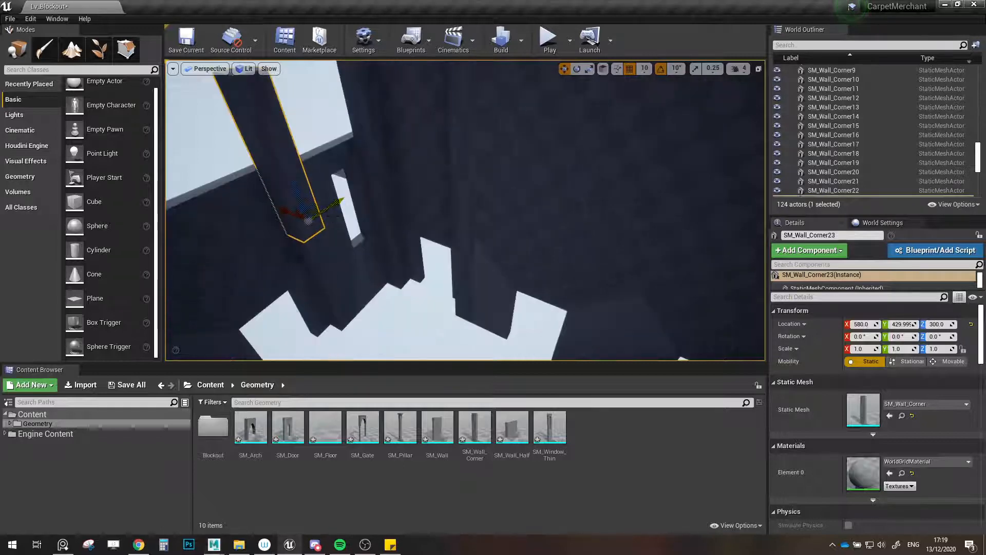
pyautogui.click(449, 321)
pyautogui.moveTo(449, 322); pyautogui.dragTo(398, 298, button='right')
# - Duplicate the tall wall's panel at Z 450 above the gate wall and rotate the copy to -180° about Z
pyautogui.click(640, 257)
pyautogui.moveTo(640, 257); pyautogui.dragTo(668, 291, button='right')
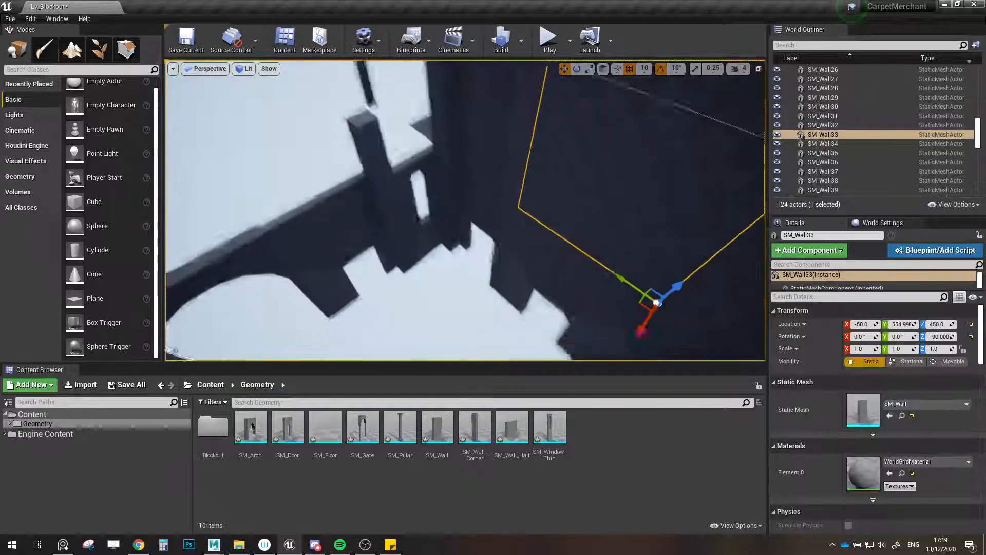
pyautogui.keyDown('alt'); pyautogui.moveTo(638, 293); pyautogui.dragTo(373, 172); pyautogui.keyUp('alt')
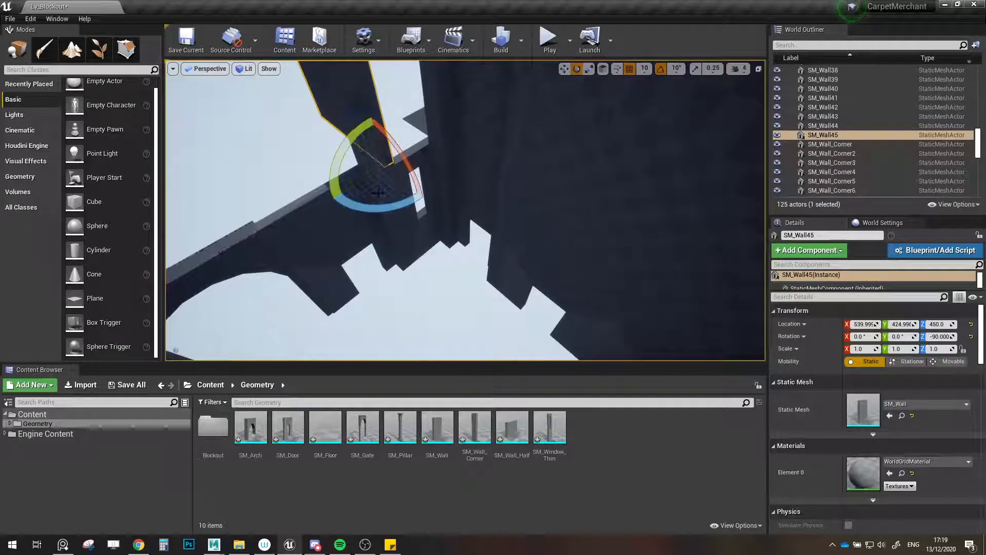
pyautogui.moveTo(391, 207); pyautogui.dragTo(424, 208)
pyautogui.press('w')
# - Position the wall panel copy above the thin window against the tall wall at X 510, Y 585
pyautogui.moveTo(425, 208)
pyautogui.mouseDown(button='right')
pyautogui.moveTo(410, 192)
pyautogui.moveTo(428, 217)
pyautogui.mouseUp(button='right')
pyautogui.scroll(-2, 427, 216)
pyautogui.moveTo(436, 226); pyautogui.dragTo(493, 194)
pyautogui.moveTo(496, 190); pyautogui.dragTo(495, 167, button='right')
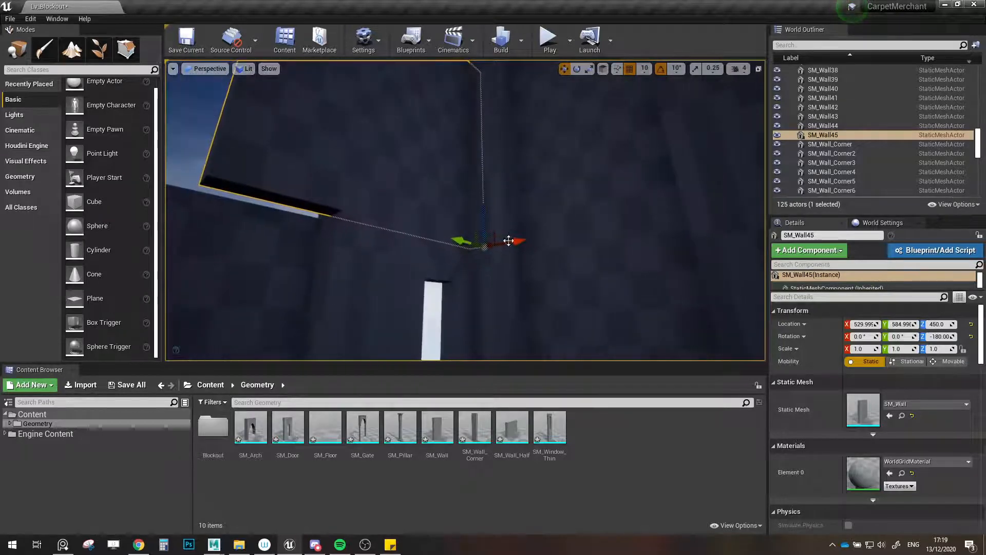
pyautogui.moveTo(509, 241); pyautogui.dragTo(529, 239)
pyautogui.moveTo(530, 239); pyautogui.dragTo(488, 240, button='right')
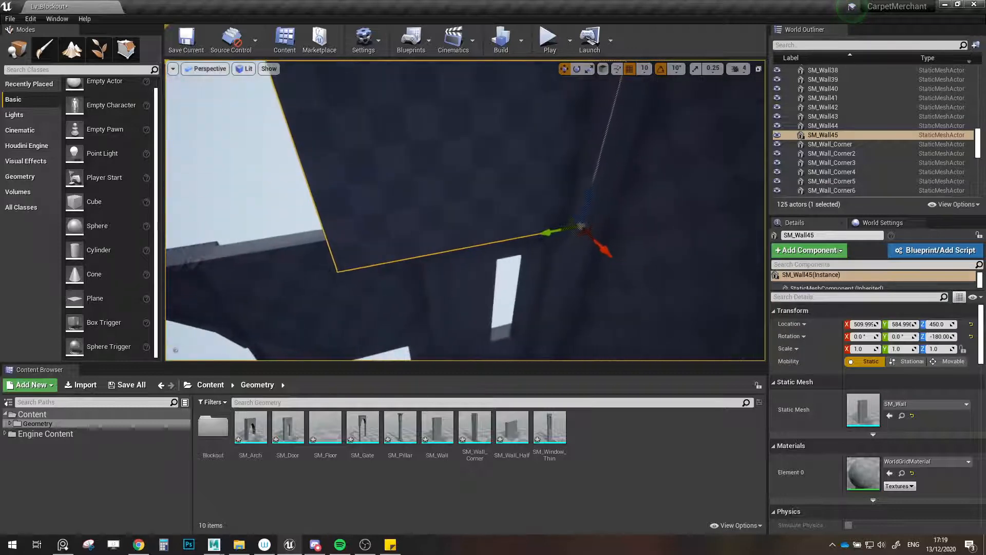
# - Shift the wall panel above the thin window to Y 565 and duplicate it three times along Y to span the gate wall
pyautogui.moveTo(552, 231)
pyautogui.mouseDown()
pyautogui.moveTo(524, 236)
pyautogui.moveTo(538, 234)
pyautogui.mouseUp()
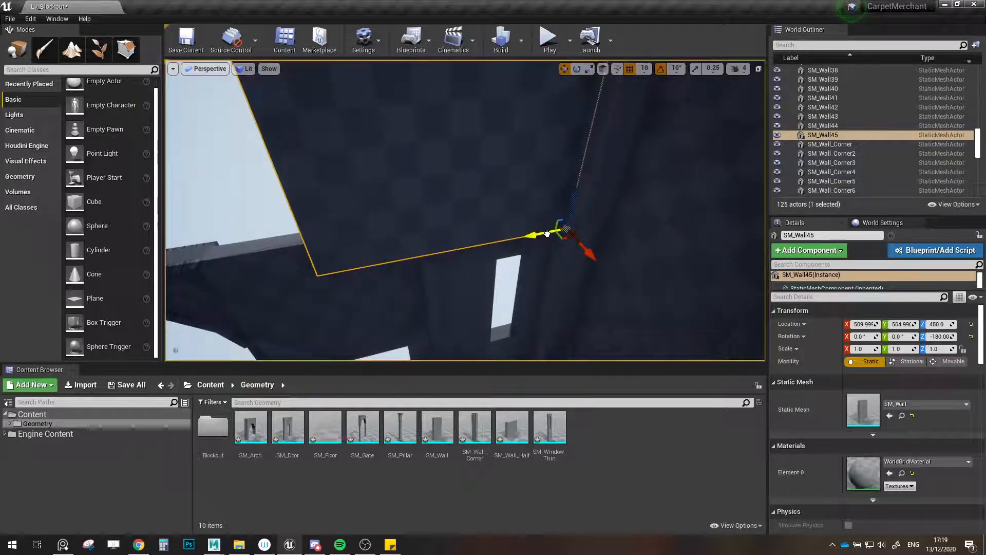
pyautogui.moveTo(548, 233); pyautogui.dragTo(496, 248, button='right')
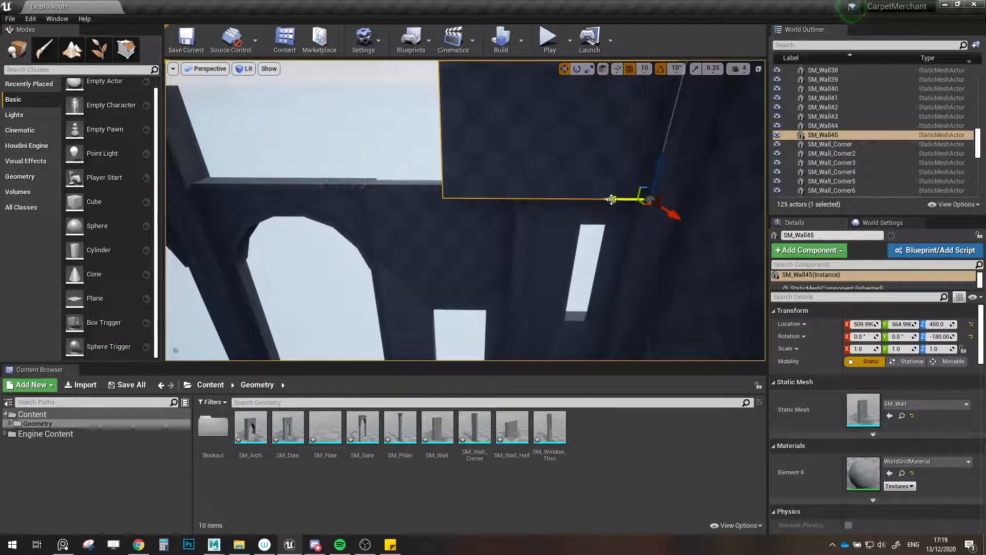
pyautogui.keyDown('alt'); pyautogui.moveTo(612, 199); pyautogui.dragTo(396, 200); pyautogui.keyUp('alt')
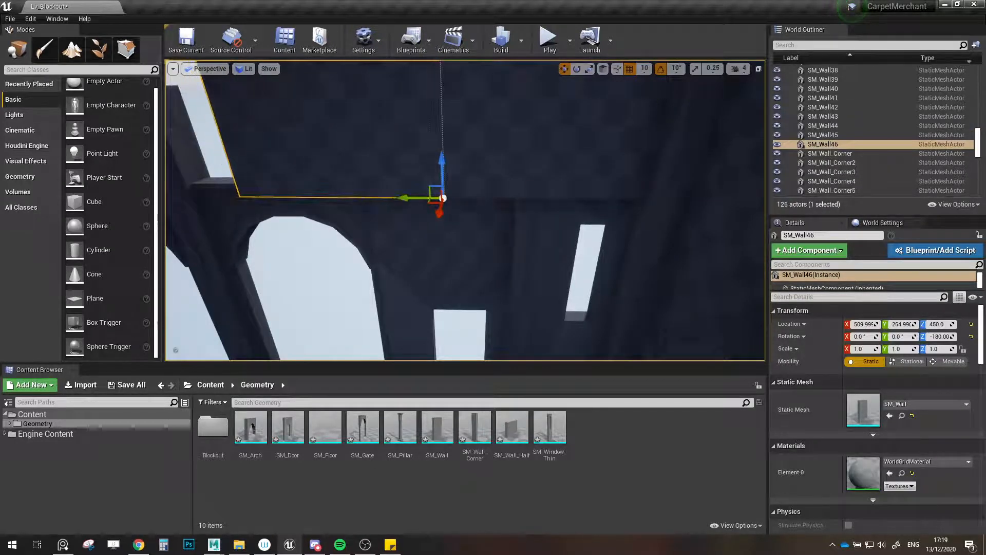
pyautogui.moveTo(406, 200); pyautogui.dragTo(354, 190, button='right')
pyautogui.keyDown('alt'); pyautogui.moveTo(614, 270); pyautogui.dragTo(428, 261); pyautogui.keyUp('alt')
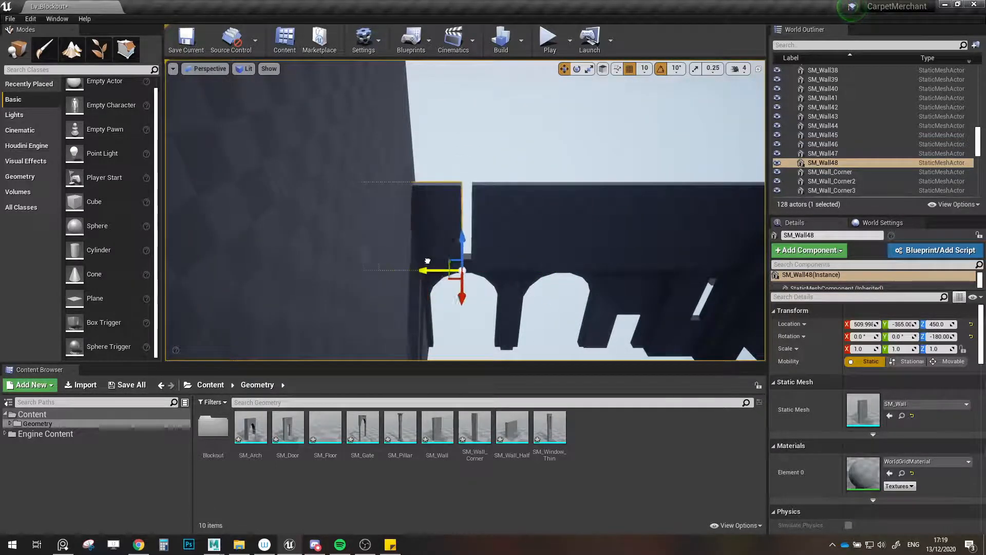
# - Select the row of four panels above the gate wall and duplicate it upward at Z 750
pyautogui.rightClick(604, 238)
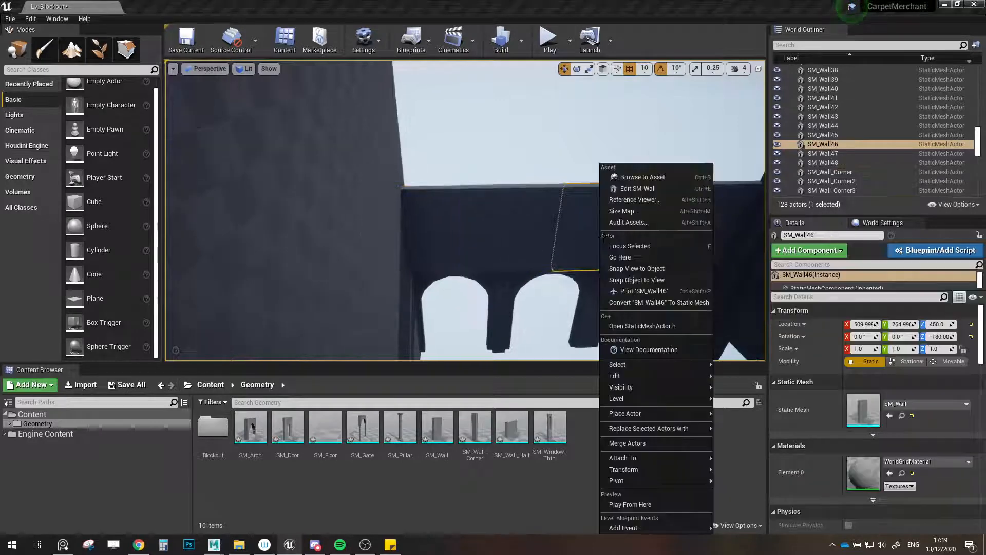
pyautogui.click(506, 224)
pyautogui.keyDown('ctrl'); pyautogui.click(434, 225); pyautogui.keyUp('ctrl')
pyautogui.keyDown('ctrl'); pyautogui.click(612, 226); pyautogui.keyUp('ctrl')
pyautogui.keyDown('ctrl'); pyautogui.click(701, 230); pyautogui.keyUp('ctrl')
pyautogui.moveTo(692, 231); pyautogui.dragTo(722, 226, button='right')
pyautogui.keyDown('alt'); pyautogui.moveTo(579, 255); pyautogui.dragTo(577, 176); pyautogui.keyUp('alt')
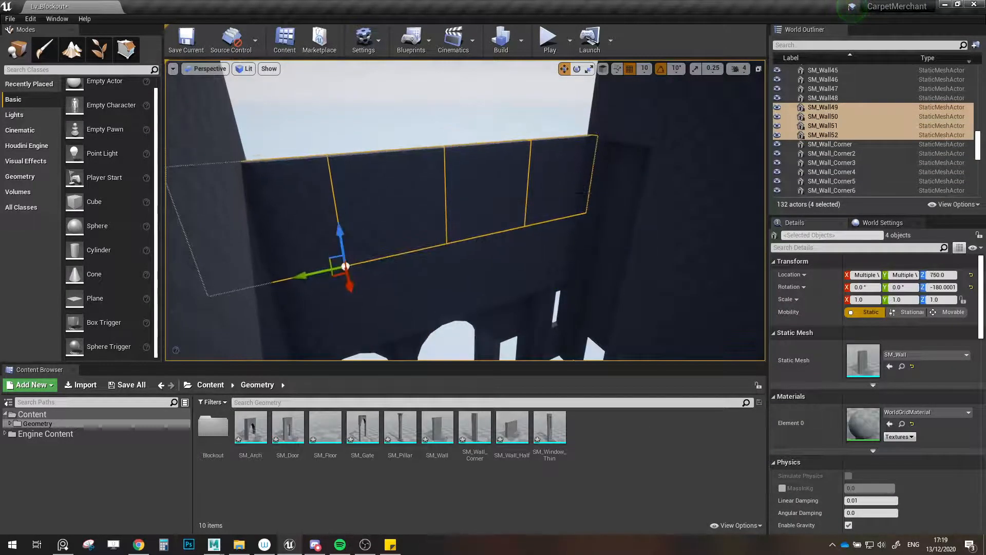
pyautogui.moveTo(577, 176); pyautogui.dragTo(509, 190, button='right')
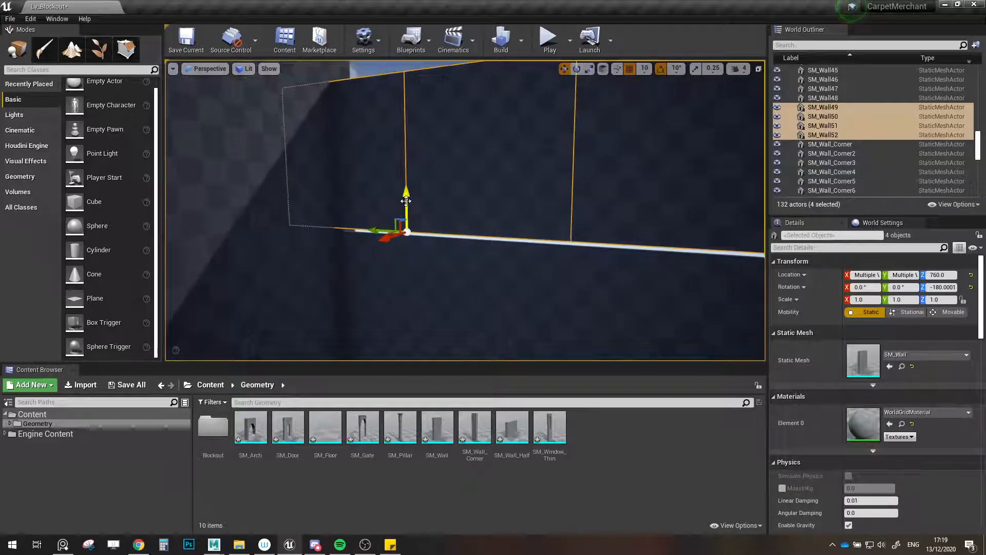
pyautogui.moveTo(410, 204); pyautogui.dragTo(410, 210)
pyautogui.moveTo(410, 211); pyautogui.dragTo(422, 208, button='right')
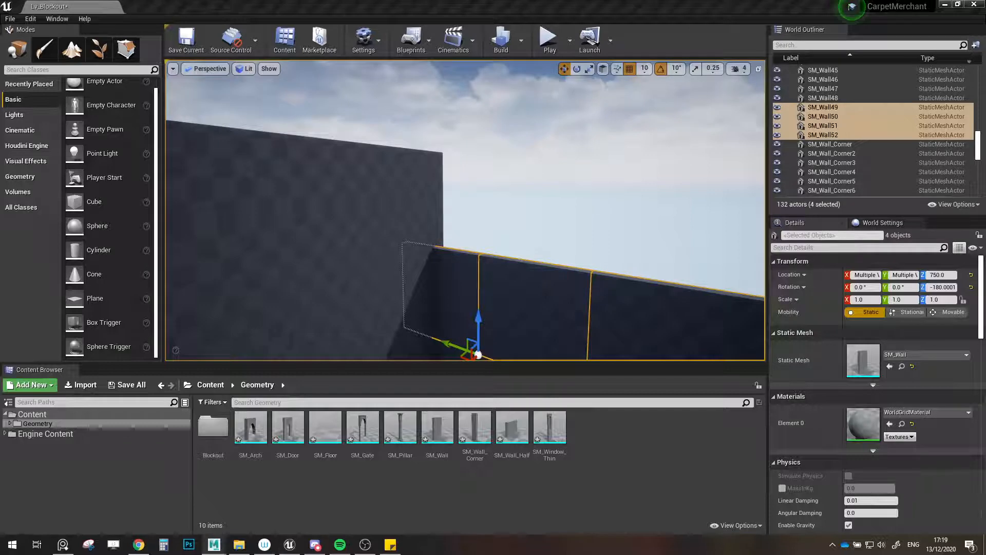
# - Add the four lower panels to the selection and raise both panel rows along Z above the gate wall
pyautogui.moveTo(466, 295); pyautogui.dragTo(515, 332, button='right')
pyautogui.keyDown('ctrl'); pyautogui.click(575, 243); pyautogui.keyUp('ctrl')
pyautogui.keyDown('ctrl'); pyautogui.click(468, 242); pyautogui.keyUp('ctrl')
pyautogui.keyDown('ctrl'); pyautogui.click(363, 242); pyautogui.keyUp('ctrl')
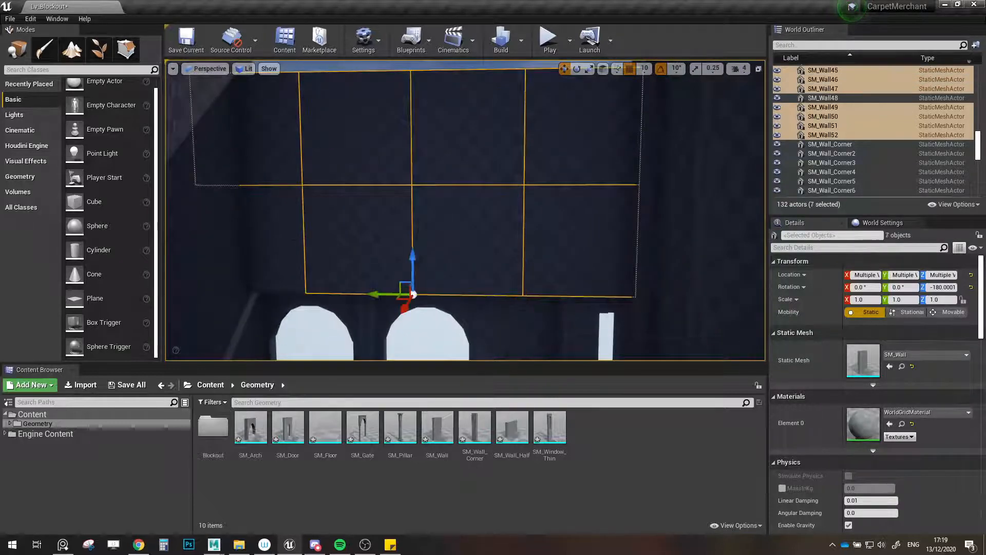
pyautogui.keyDown('ctrl'); pyautogui.click(281, 242); pyautogui.keyUp('ctrl')
pyautogui.moveTo(281, 242); pyautogui.dragTo(257, 242, button='right')
pyautogui.moveTo(371, 258); pyautogui.dragTo(372, 164)
pyautogui.press('w')
# - Duplicate the half wall over the door up to Z 450 and move the copy along Y above the arch farthest from the door
pyautogui.moveTo(371, 164); pyautogui.dragTo(419, 201, button='right')
pyautogui.click(519, 203)
pyautogui.keyDown('alt'); pyautogui.moveTo(558, 197); pyautogui.dragTo(557, 136); pyautogui.keyUp('alt')
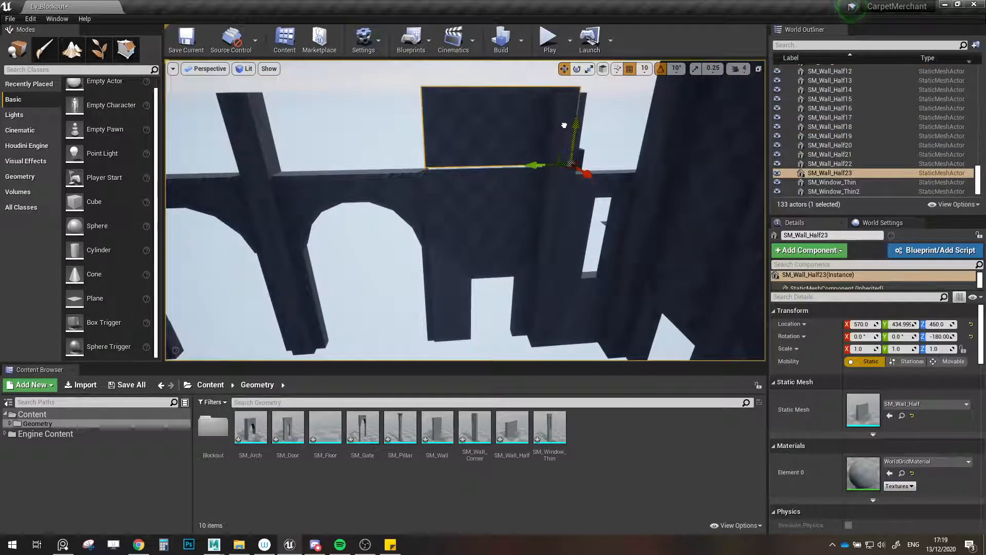
pyautogui.moveTo(566, 132); pyautogui.dragTo(526, 132, button='right')
pyautogui.moveTo(640, 168); pyautogui.dragTo(340, 161)
pyautogui.moveTo(340, 161); pyautogui.dragTo(296, 172, button='right')
pyautogui.press('w')
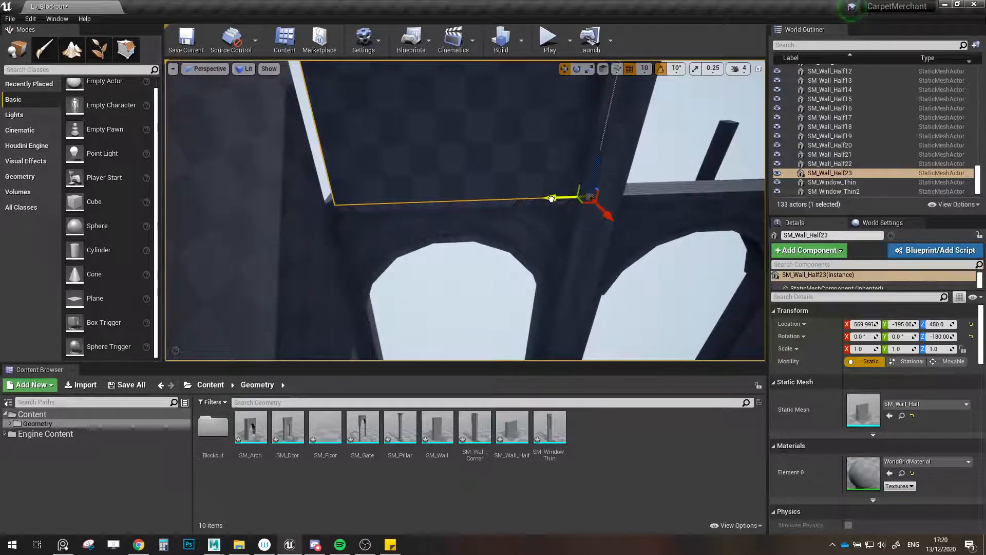
pyautogui.moveTo(552, 199); pyautogui.dragTo(539, 199)
pyautogui.press('s')
pyautogui.moveTo(540, 199); pyautogui.dragTo(576, 196, button='right')
# - Duplicate the raised half wall along Y to Y 125 so the copy covers the arch next to the door
pyautogui.keyDown('alt'); pyautogui.moveTo(414, 193); pyautogui.dragTo(586, 176); pyautogui.keyUp('alt')
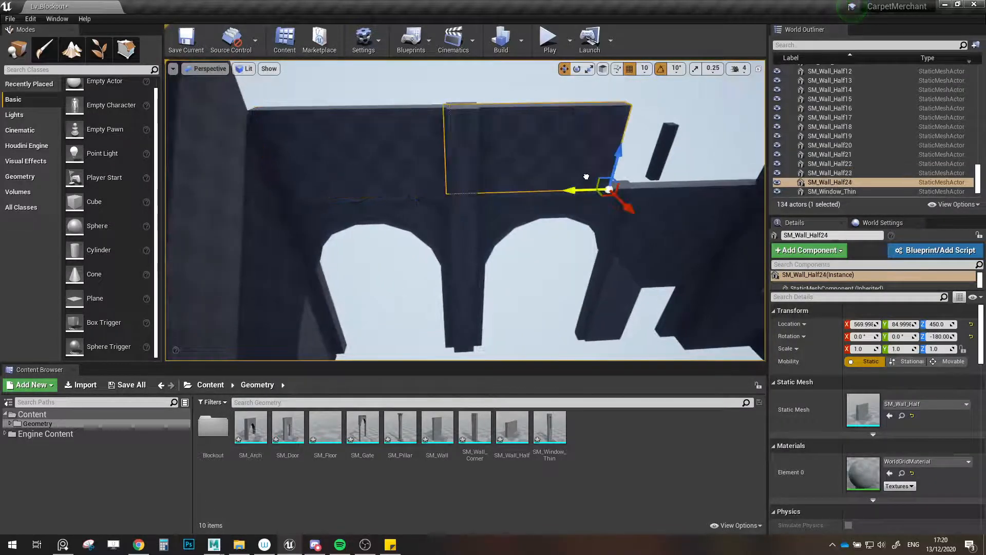
pyautogui.moveTo(606, 173); pyautogui.dragTo(643, 199, button='right')
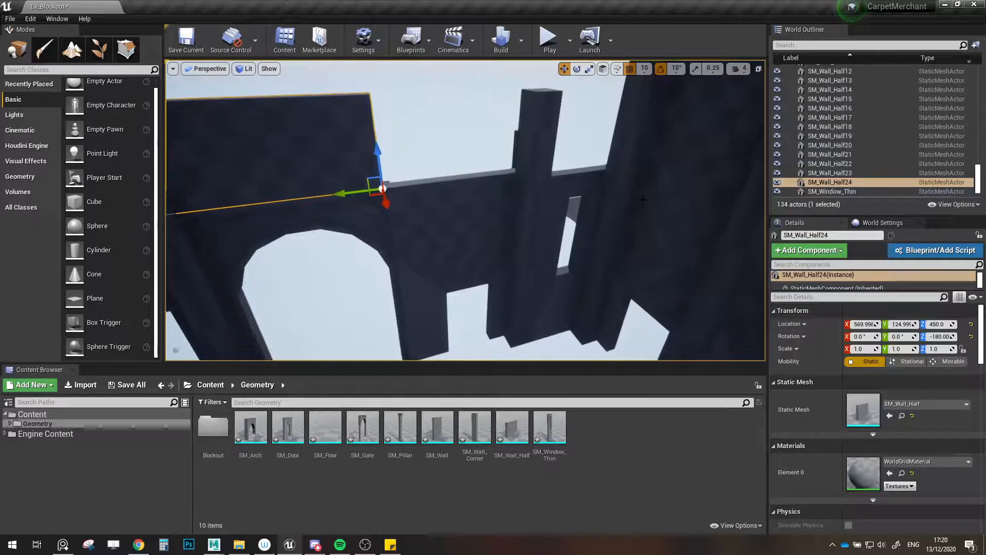
# - Delete the original half wall over the door beside the thin window
pyautogui.moveTo(541, 148); pyautogui.dragTo(548, 153, button='right')
pyautogui.click(457, 206)
pyautogui.moveTo(457, 206); pyautogui.dragTo(485, 192, button='right')
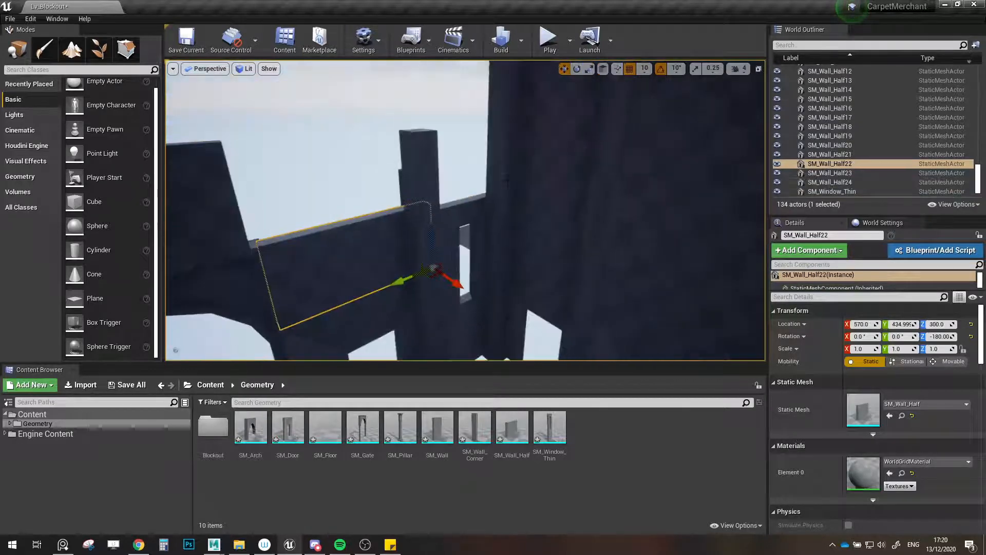
pyautogui.press('Delete')
# - Duplicate a full-height wall panel and move the copy over the door, at about X 601, Y 431, Z 245
pyautogui.click(637, 233)
pyautogui.press('s')
pyautogui.moveTo(638, 232); pyautogui.dragTo(650, 240, button='right')
pyautogui.keyDown('alt'); pyautogui.moveTo(632, 221); pyautogui.dragTo(397, 218); pyautogui.keyUp('alt')
pyautogui.press('w')
pyautogui.moveTo(401, 211); pyautogui.dragTo(451, 244, button='right')
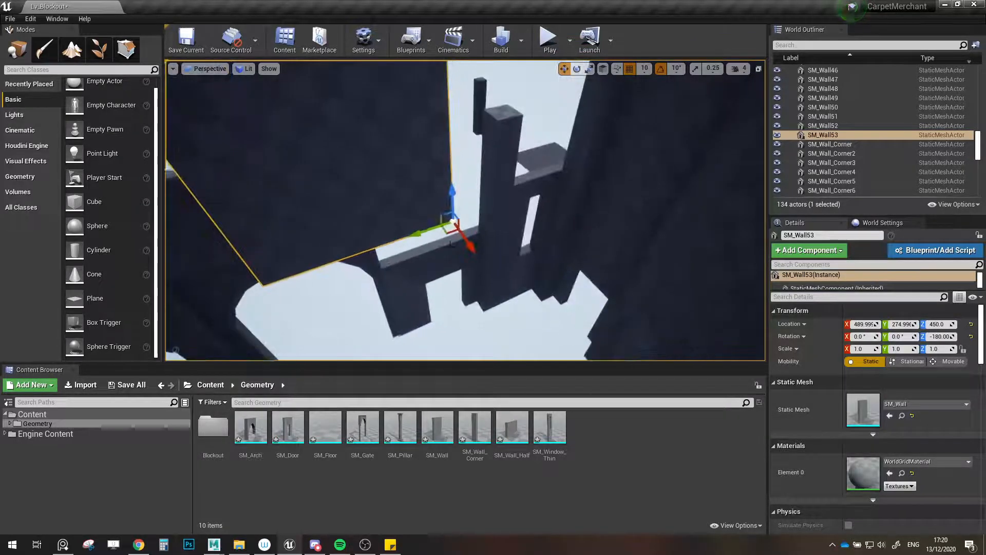
pyautogui.moveTo(451, 224); pyautogui.dragTo(491, 244)
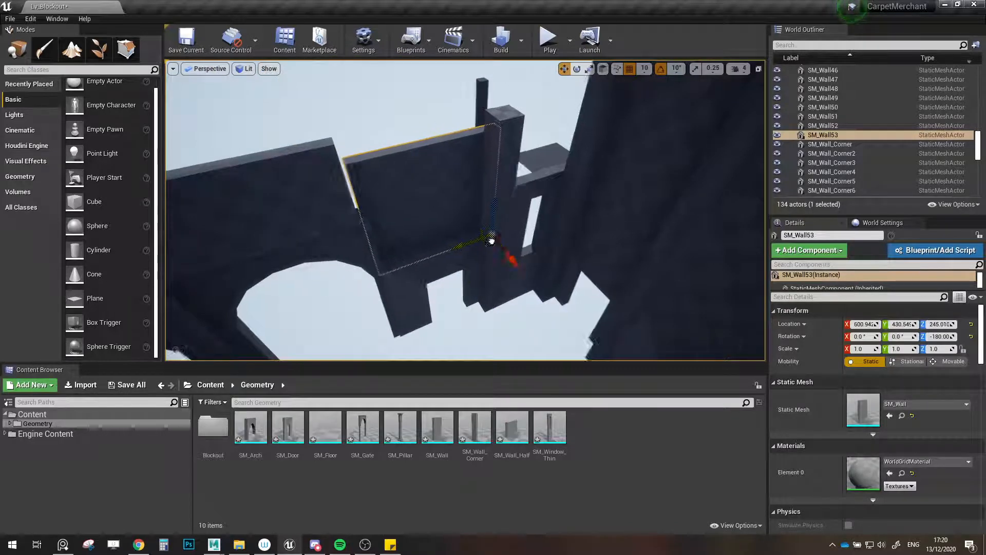
# - Adjust the full-height wall copy over the door to about X 571, Y 421, Z 295
pyautogui.moveTo(492, 244); pyautogui.dragTo(550, 268, button='right')
pyautogui.moveTo(555, 270); pyautogui.dragTo(552, 223)
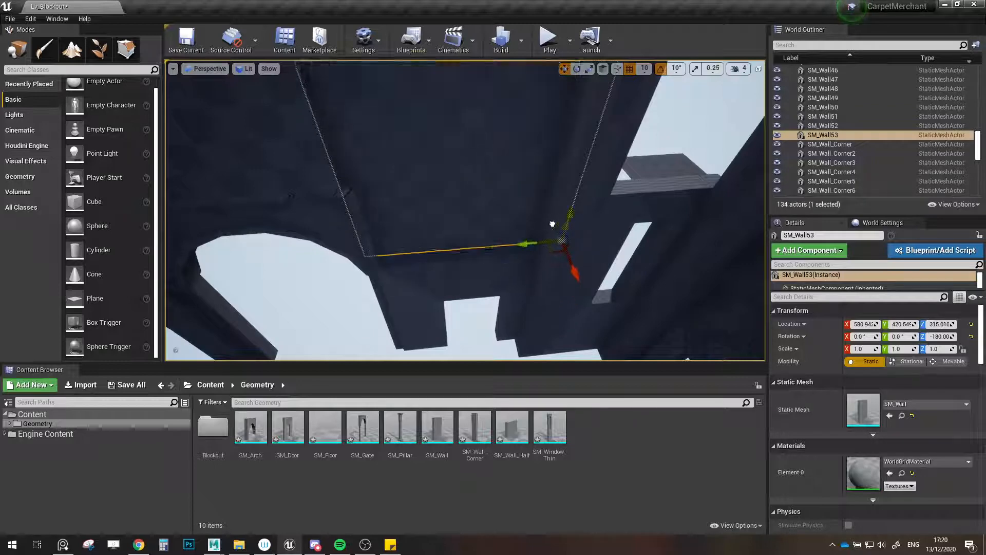
pyautogui.moveTo(553, 223); pyautogui.dragTo(551, 205, button='right')
pyautogui.moveTo(562, 300); pyautogui.dragTo(564, 308)
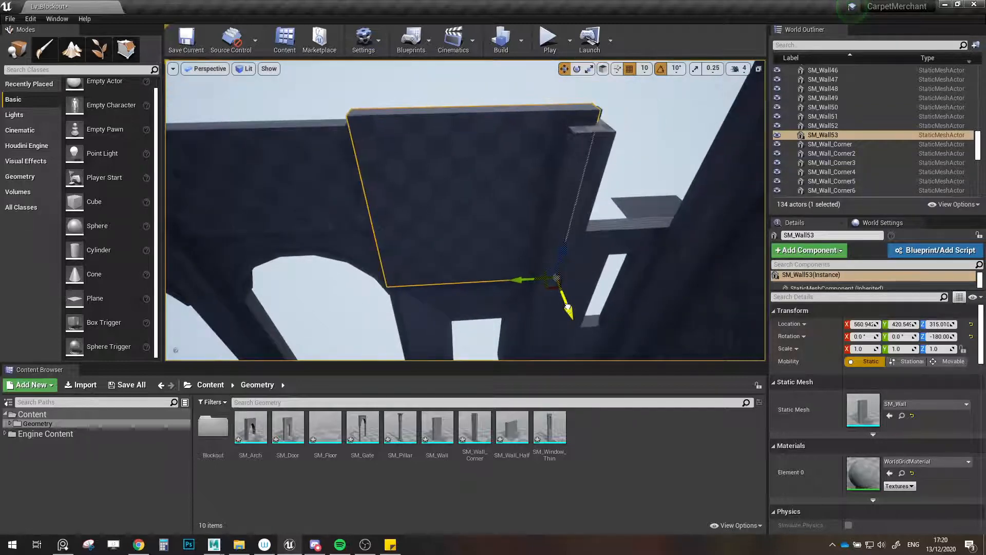
pyautogui.moveTo(561, 297); pyautogui.dragTo(550, 266, button='right')
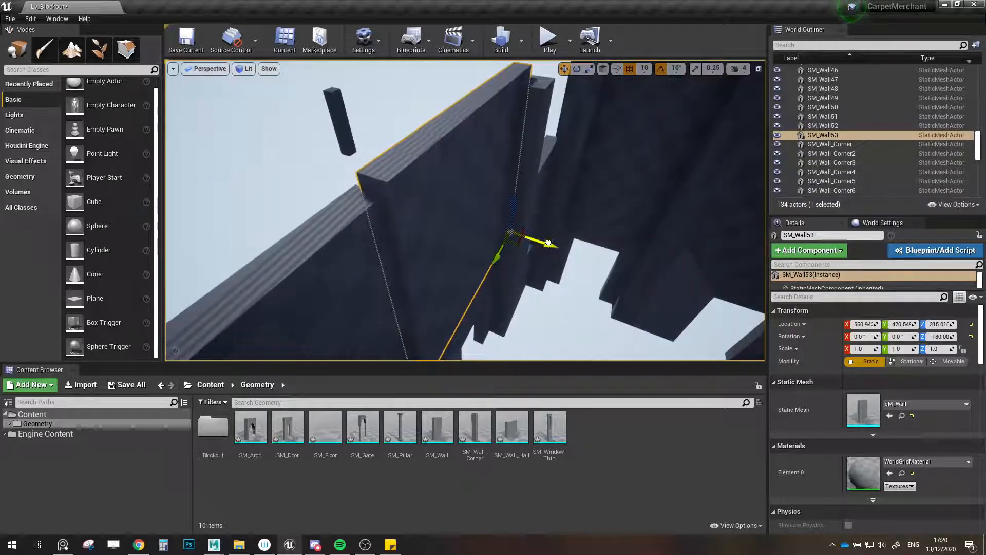
pyautogui.moveTo(548, 242); pyautogui.dragTo(491, 250)
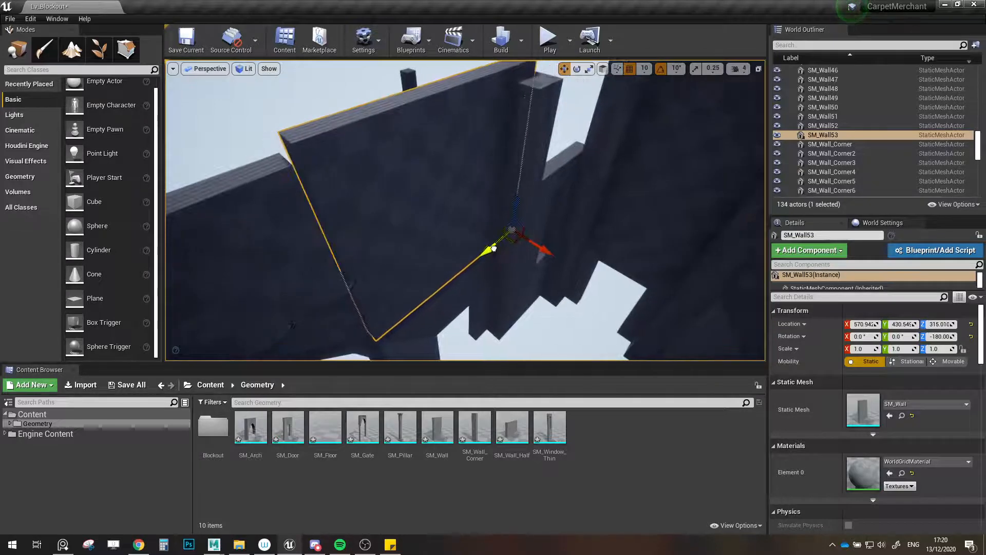
pyautogui.moveTo(506, 218); pyautogui.dragTo(512, 222)
pyautogui.moveTo(512, 223); pyautogui.dragTo(532, 192, button='right')
pyautogui.moveTo(573, 195); pyautogui.dragTo(572, 184)
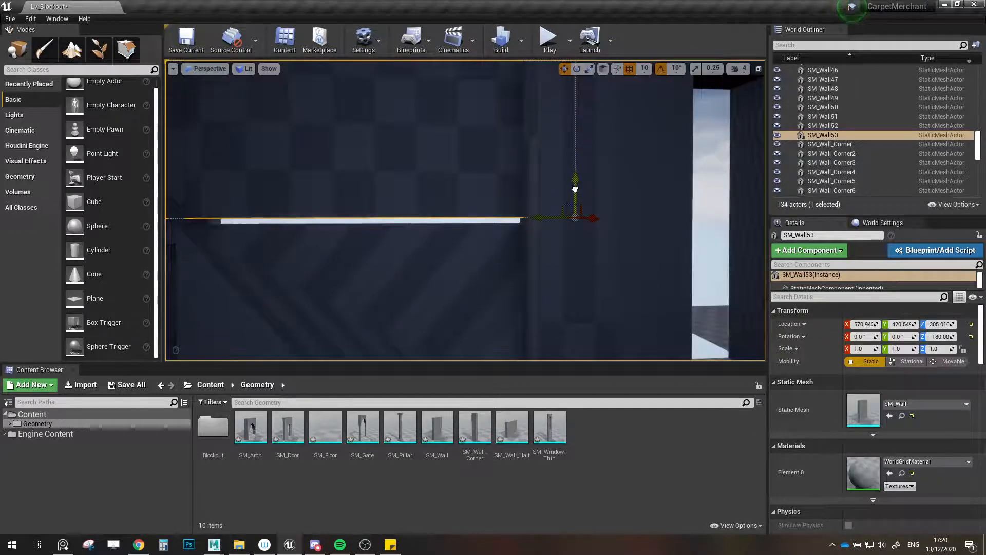
# - Check the seam between the wall copy and the door piece, and set the wall's Z location to 295
pyautogui.click(479, 265)
pyautogui.click(474, 155)
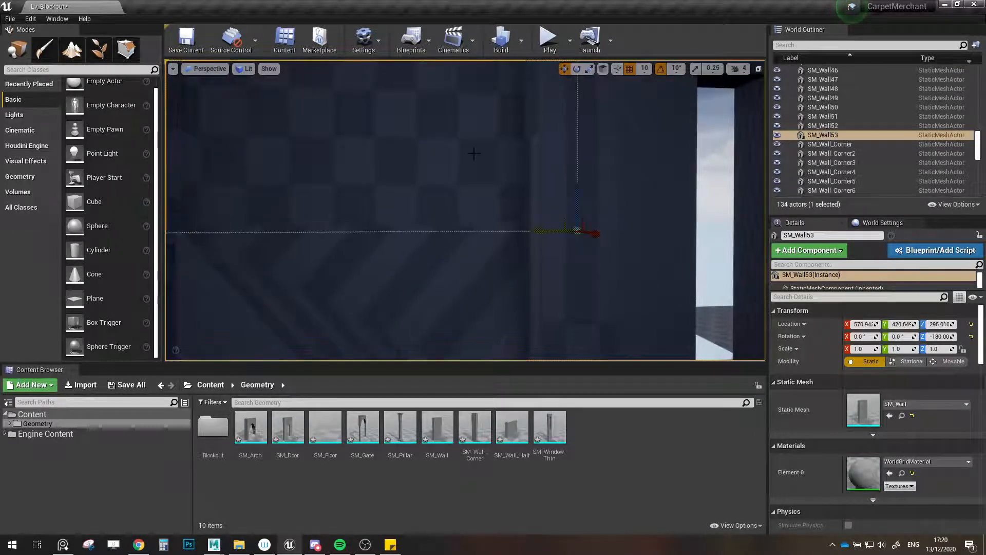
pyautogui.click(465, 257)
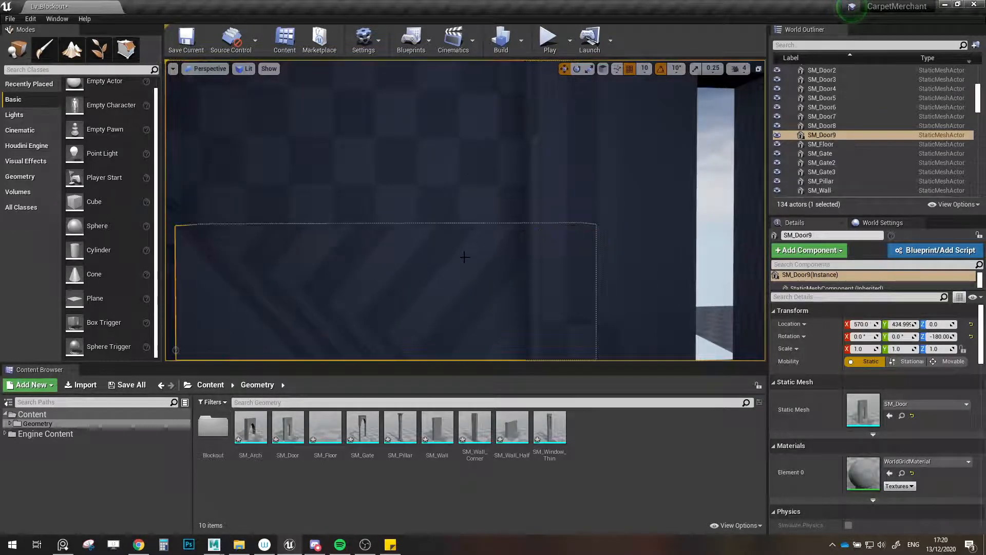
pyautogui.click(468, 178)
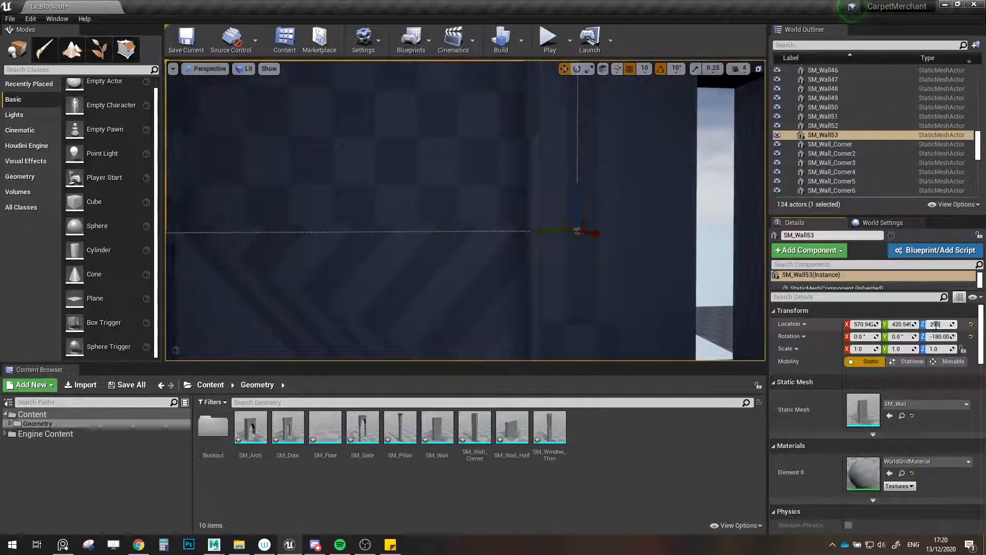
pyautogui.click(487, 257)
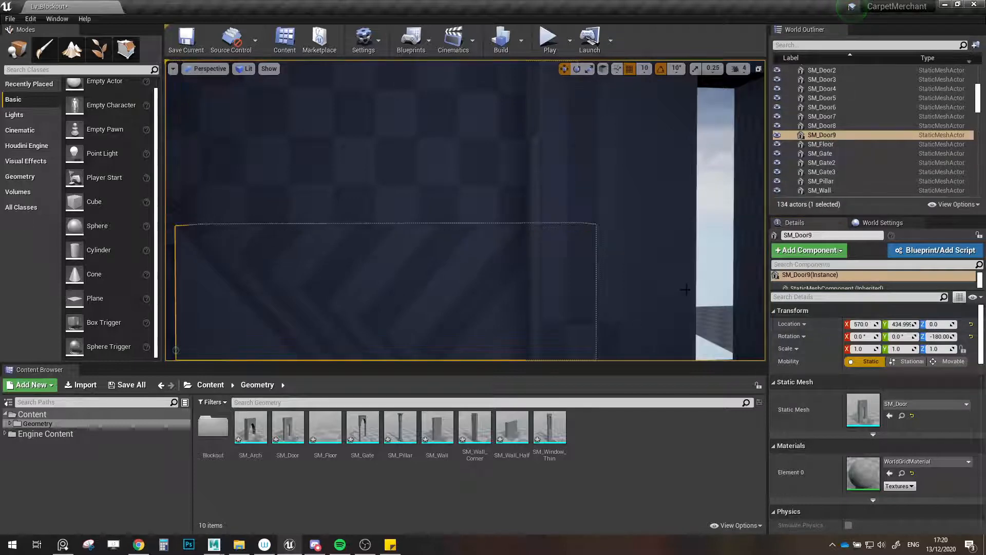
pyautogui.moveTo(682, 285); pyautogui.dragTo(634, 285, button='right')
pyautogui.click(495, 198)
pyautogui.moveTo(495, 198); pyautogui.dragTo(518, 200, button='right')
pyautogui.press('w')
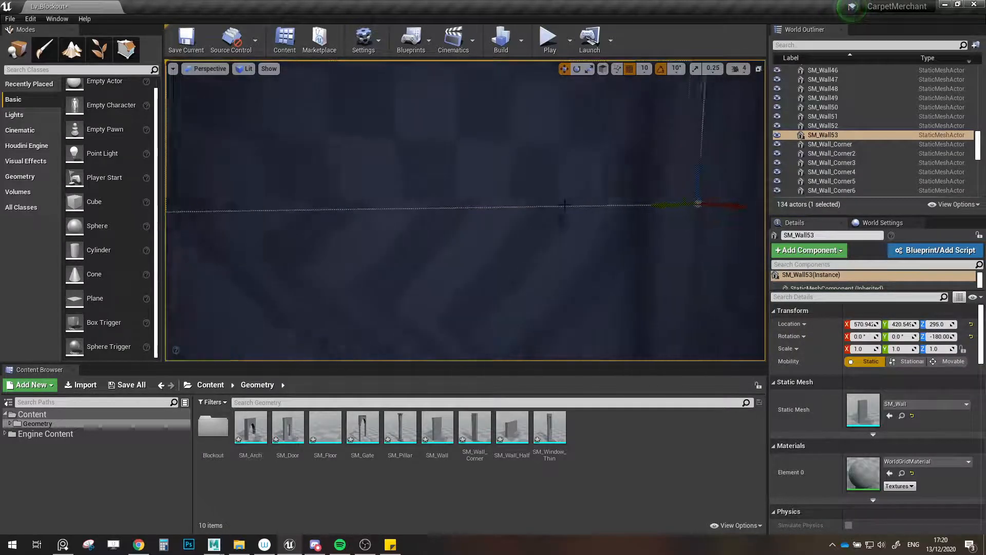
# - Align the wall copy with the door piece below it at Y 435 and Z 300
pyautogui.click(564, 221)
pyautogui.click(636, 198)
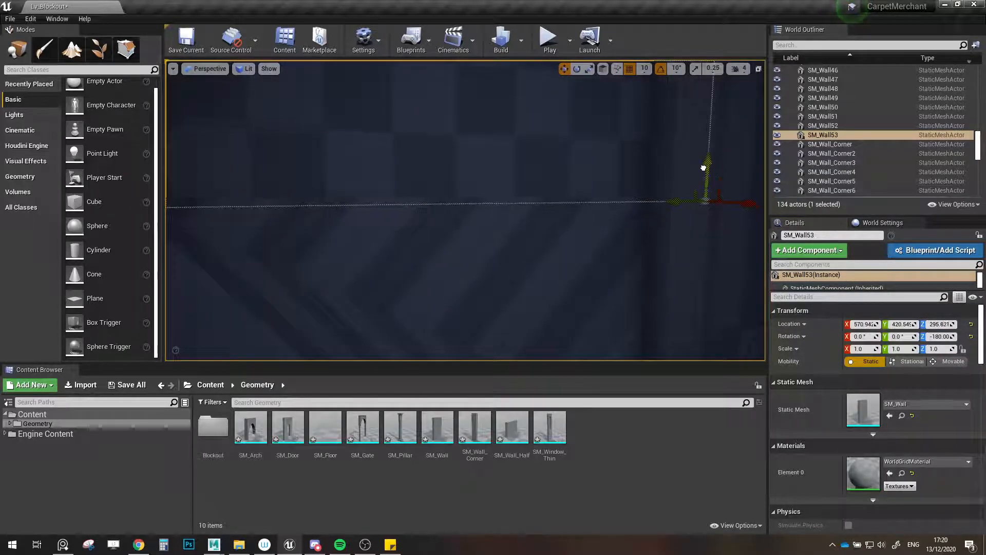
pyautogui.press('s')
pyautogui.moveTo(702, 164); pyautogui.dragTo(719, 133, button='right')
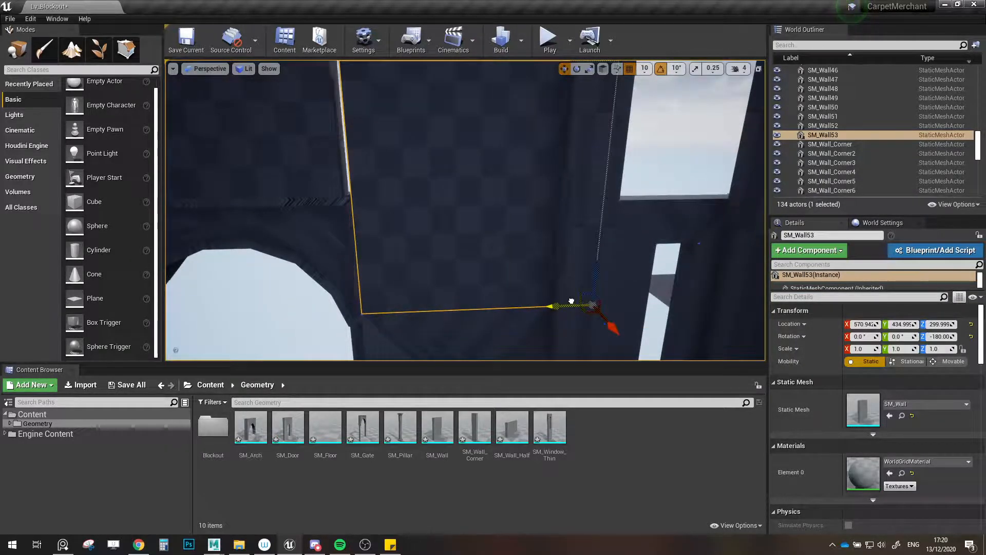
pyautogui.click(514, 332)
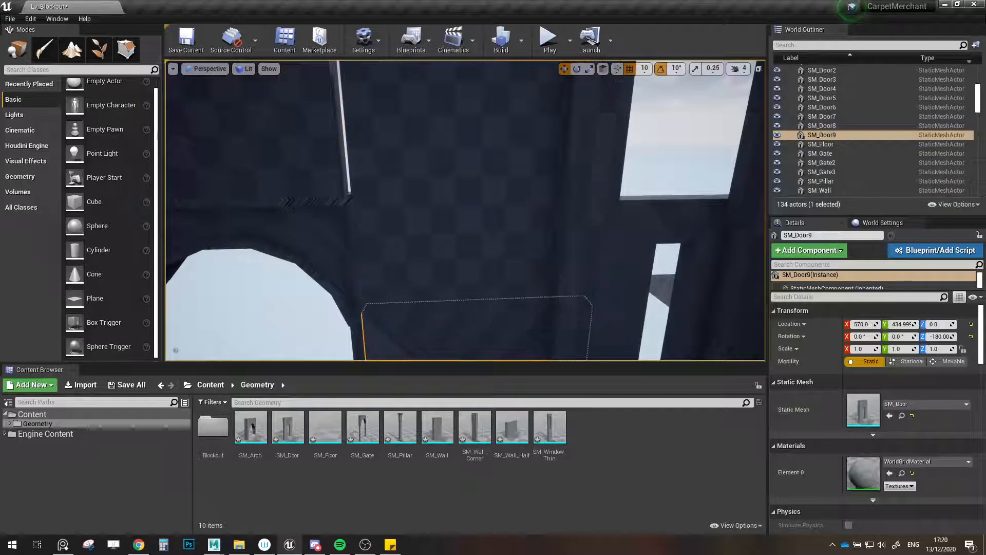
pyautogui.click(513, 257)
# - Shift the half wall above the neighbouring arch to Y 135 so it meets the full-height wall over the door
pyautogui.press('s')
pyautogui.moveTo(514, 257); pyautogui.dragTo(465, 249, button='right')
pyautogui.press('w')
pyautogui.press('s')
pyautogui.click(486, 177)
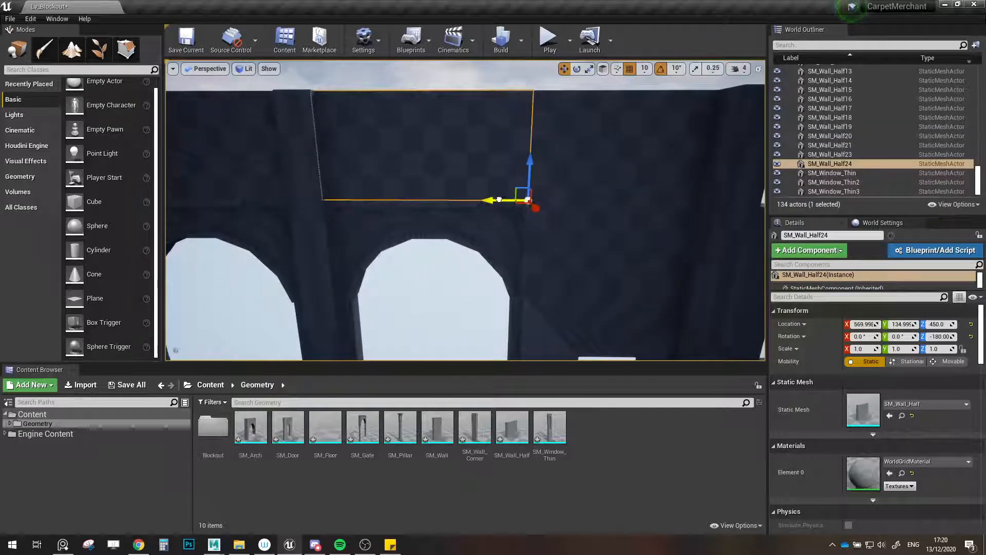
pyautogui.click(591, 263)
pyautogui.moveTo(592, 263); pyautogui.dragTo(636, 268, button='right')
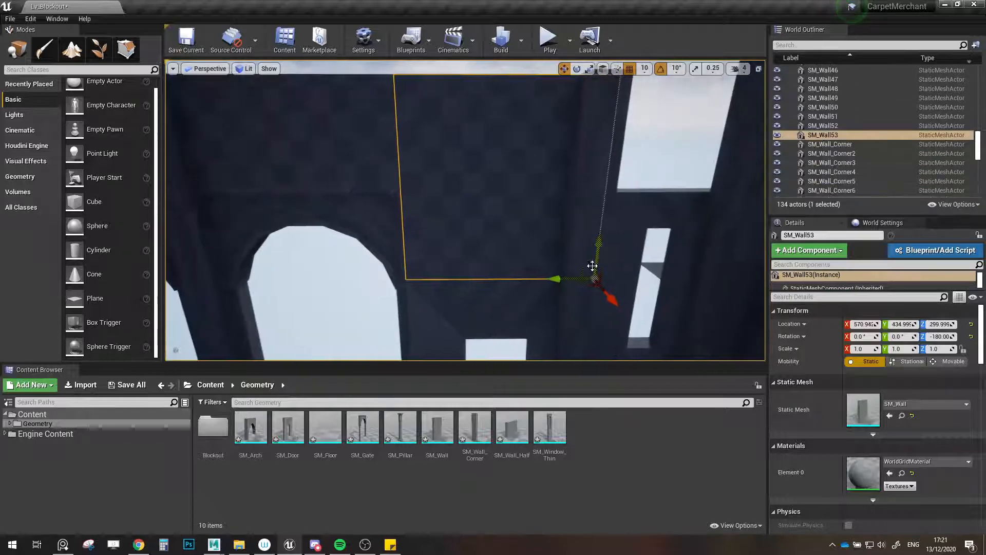
# - Duplicate the half wall above the arch and place the copy above the thin window at X 540, Y 725, Z 450
pyautogui.press('s')
pyautogui.moveTo(543, 248); pyautogui.dragTo(568, 245, button='right')
pyautogui.press('w')
pyautogui.click(374, 208)
pyautogui.moveTo(375, 197); pyautogui.dragTo(374, 226, button='right')
pyautogui.press('w')
pyautogui.keyDown('alt'); pyautogui.moveTo(375, 197); pyautogui.dragTo(715, 167); pyautogui.keyUp('alt')
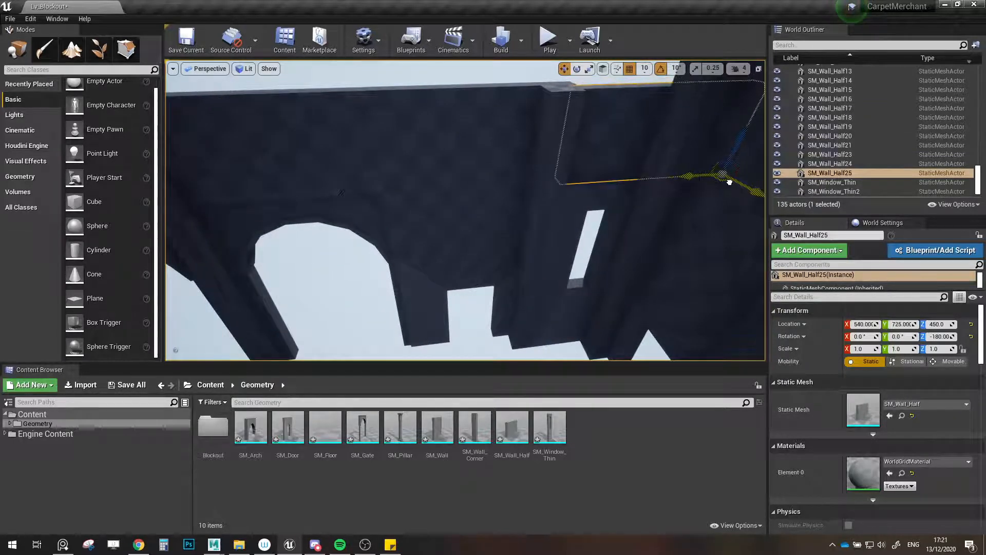
pyautogui.press('w')
pyautogui.moveTo(729, 182); pyautogui.dragTo(743, 181, button='right')
# - Shift the half wall copy above the thin window to X 530
pyautogui.moveTo(619, 182); pyautogui.dragTo(632, 201, button='right')
pyautogui.press('e')
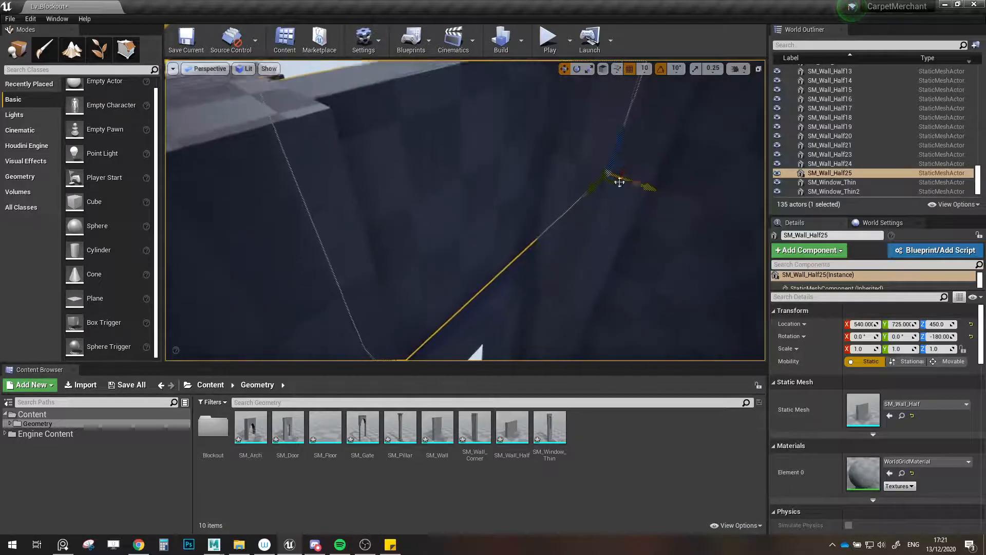
pyautogui.moveTo(643, 185); pyautogui.dragTo(657, 193)
pyautogui.moveTo(621, 219); pyautogui.dragTo(626, 212, button='right')
pyautogui.press('s')
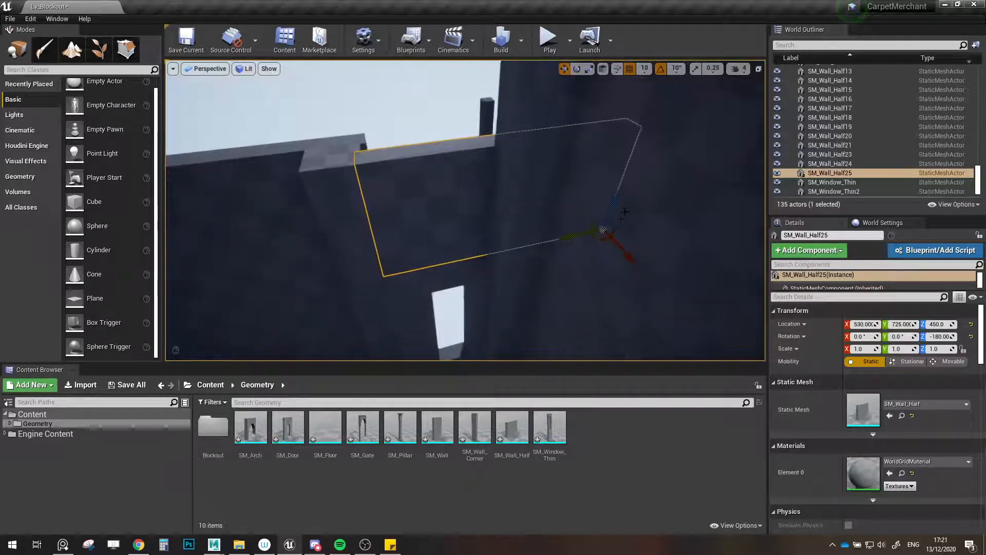
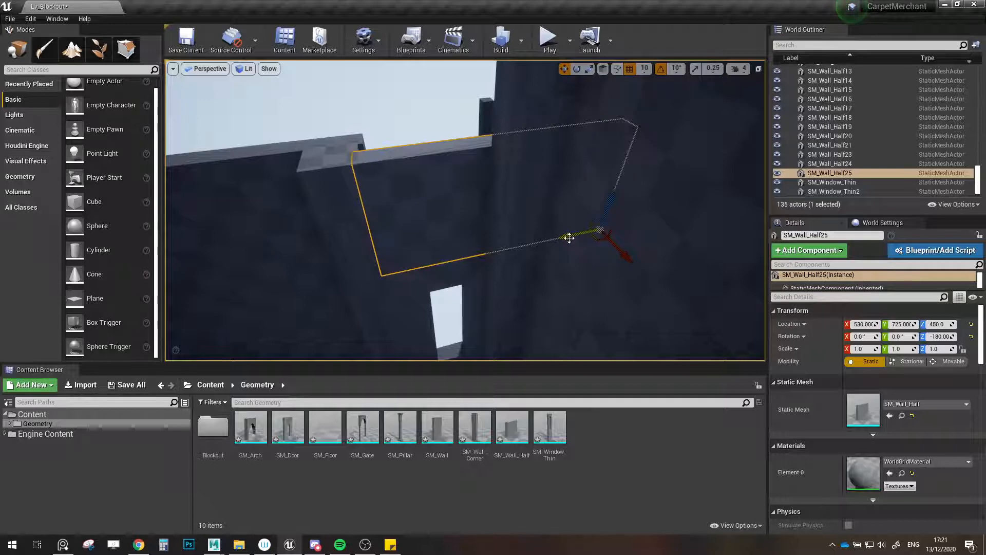
# - Shift the half wall above the thin window along Y to 730
pyautogui.moveTo(565, 237)
pyautogui.mouseDown()
pyautogui.moveTo(366, 255)
pyautogui.moveTo(590, 234)
pyautogui.moveTo(574, 241)
pyautogui.mouseUp()
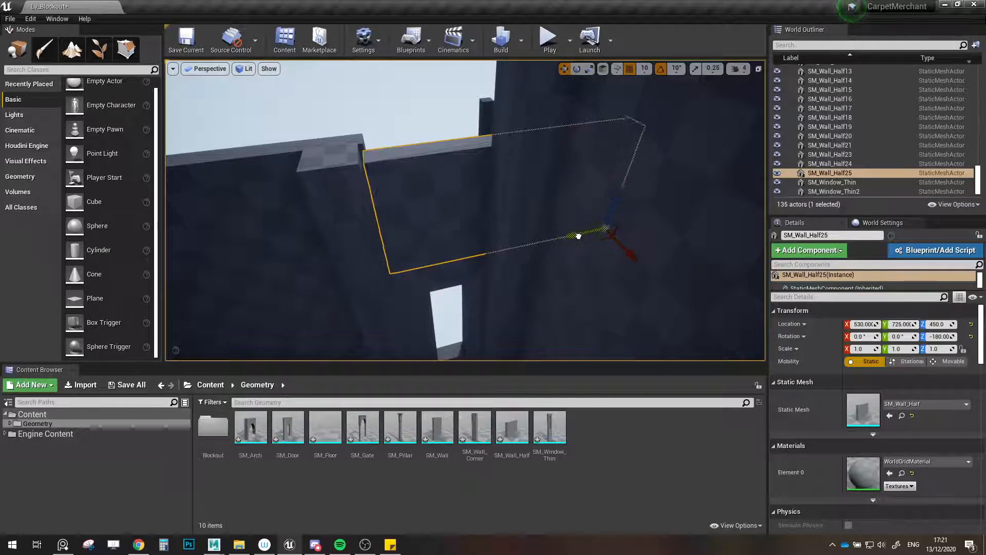
pyautogui.moveTo(578, 237); pyautogui.dragTo(618, 229)
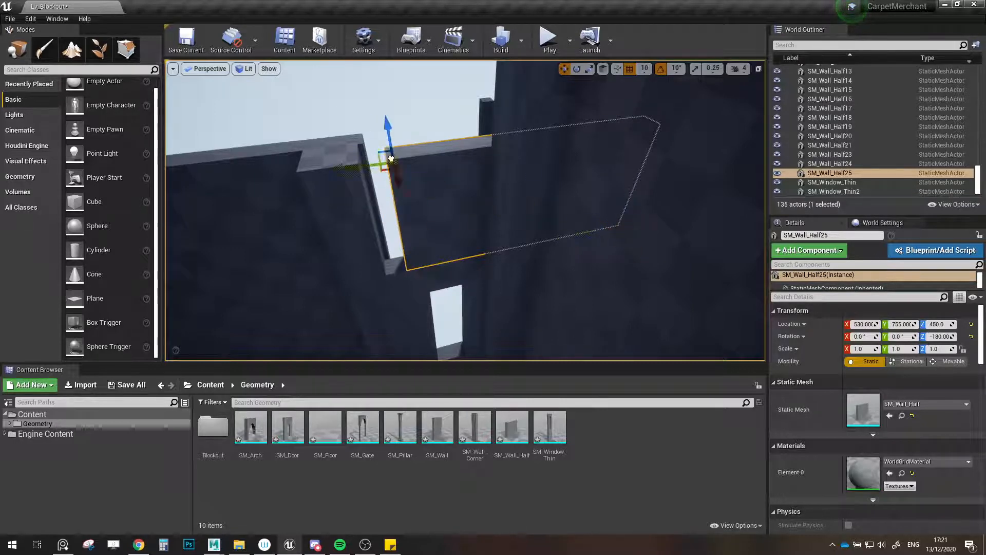
pyautogui.moveTo(413, 176); pyautogui.dragTo(321, 199, button='right')
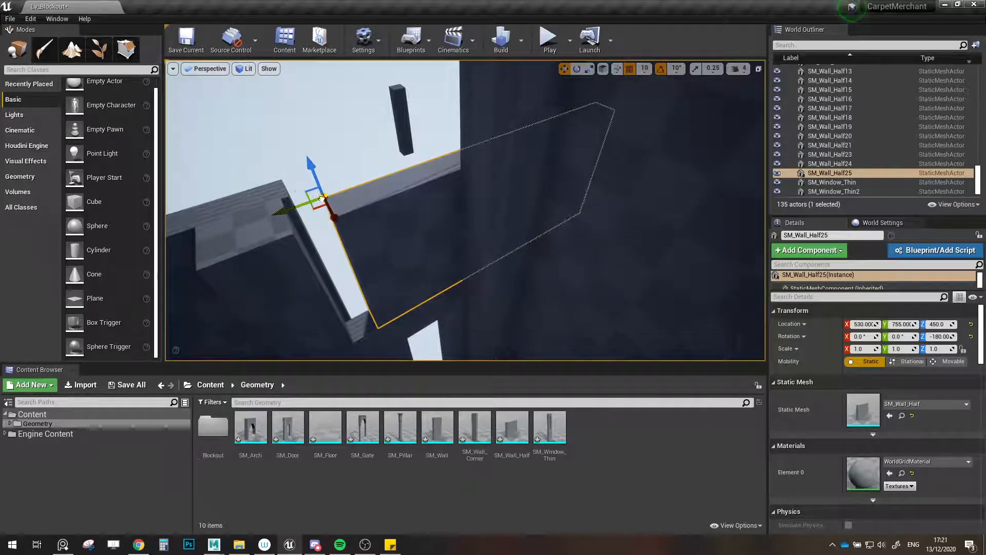
pyautogui.moveTo(322, 198); pyautogui.dragTo(322, 198, button='middle')
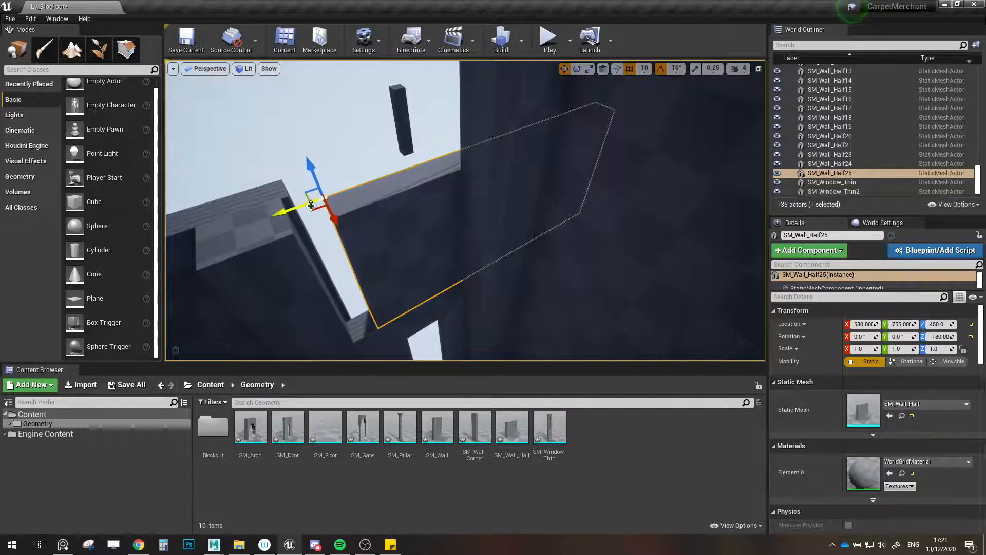
pyautogui.moveTo(311, 205); pyautogui.dragTo(273, 225)
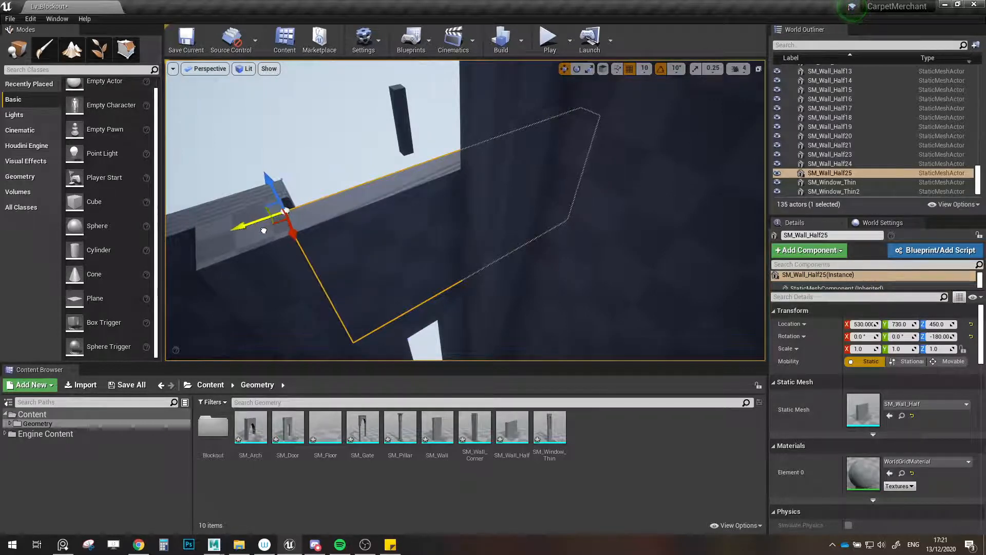
pyautogui.moveTo(273, 226); pyautogui.dragTo(203, 176, button='right')
# - Select the eight full walls stacked above the arches and lower them together to Z 600 to close the gap beneath
pyautogui.click(580, 210)
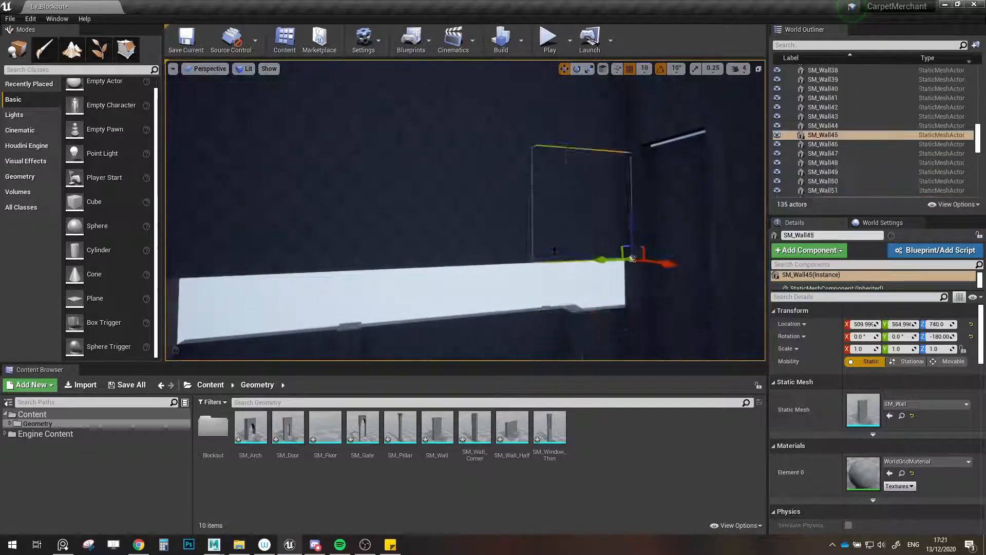
pyautogui.moveTo(581, 211); pyautogui.dragTo(555, 206, button='right')
pyautogui.keyDown('ctrl'); pyautogui.click(529, 226); pyautogui.keyUp('ctrl')
pyautogui.keyDown('ctrl'); pyautogui.click(437, 226); pyautogui.keyUp('ctrl')
pyautogui.keyDown('ctrl'); pyautogui.click(359, 149); pyautogui.keyUp('ctrl')
pyautogui.keyDown('ctrl'); pyautogui.click(356, 216); pyautogui.keyUp('ctrl')
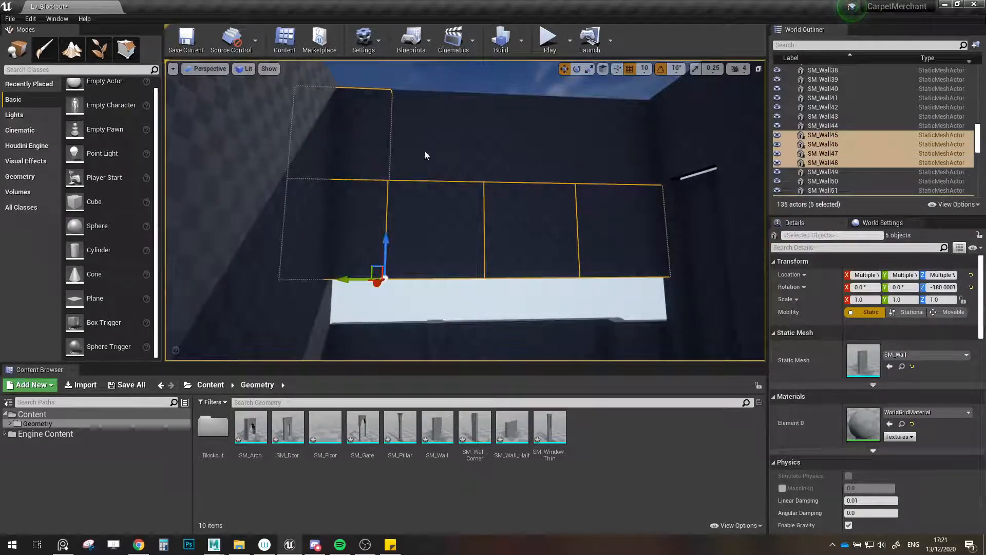
pyautogui.keyDown('ctrl'); pyautogui.click(429, 146); pyautogui.keyUp('ctrl')
pyautogui.keyDown('ctrl'); pyautogui.click(527, 143); pyautogui.keyUp('ctrl')
pyautogui.keyDown('ctrl'); pyautogui.click(600, 146); pyautogui.keyUp('ctrl')
pyautogui.moveTo(661, 158); pyautogui.dragTo(662, 195)
pyautogui.moveTo(662, 194); pyautogui.dragTo(668, 257, button='right')
pyautogui.moveTo(529, 150); pyautogui.dragTo(571, 127, button='right')
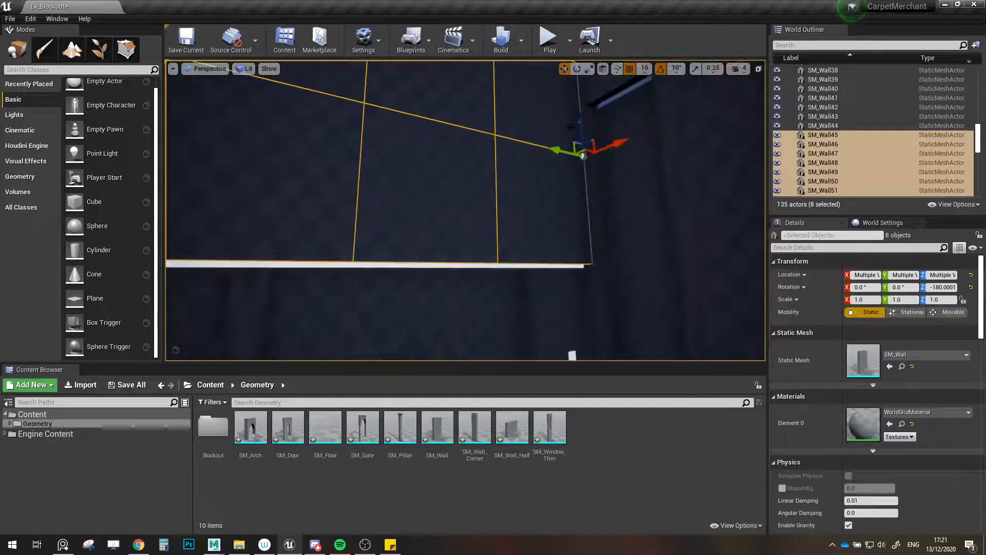
pyautogui.moveTo(581, 122); pyautogui.dragTo(581, 127)
pyautogui.moveTo(580, 126)
pyautogui.mouseDown(button='right')
pyautogui.moveTo(539, 170)
pyautogui.moveTo(586, 159)
pyautogui.moveTo(599, 131)
pyautogui.mouseUp(button='right')
# - Duplicate a lower half wall up to the top of the wall above the arches and rotate the copy to -180°
pyautogui.click(529, 131)
pyautogui.moveTo(529, 131); pyautogui.dragTo(496, 115, button='right')
pyautogui.click(623, 237)
pyautogui.moveTo(623, 238); pyautogui.dragTo(632, 285, button='right')
pyautogui.click(557, 231)
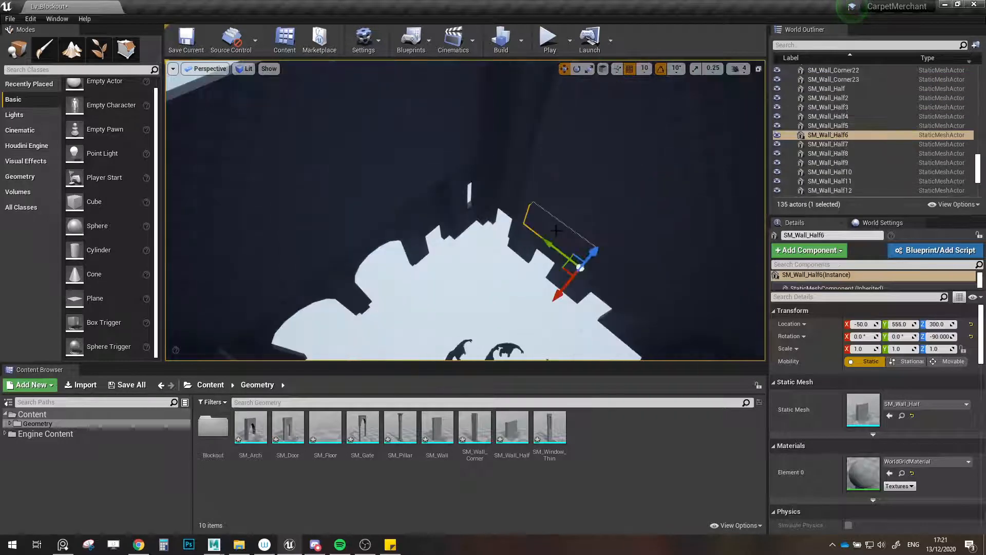
pyautogui.moveTo(551, 211); pyautogui.dragTo(546, 198, button='right')
pyautogui.keyDown('alt'); pyautogui.moveTo(574, 300); pyautogui.dragTo(404, 91); pyautogui.keyUp('alt')
pyautogui.moveTo(404, 92); pyautogui.dragTo(488, 181, button='right')
pyautogui.moveTo(481, 242); pyautogui.dragTo(481, 191)
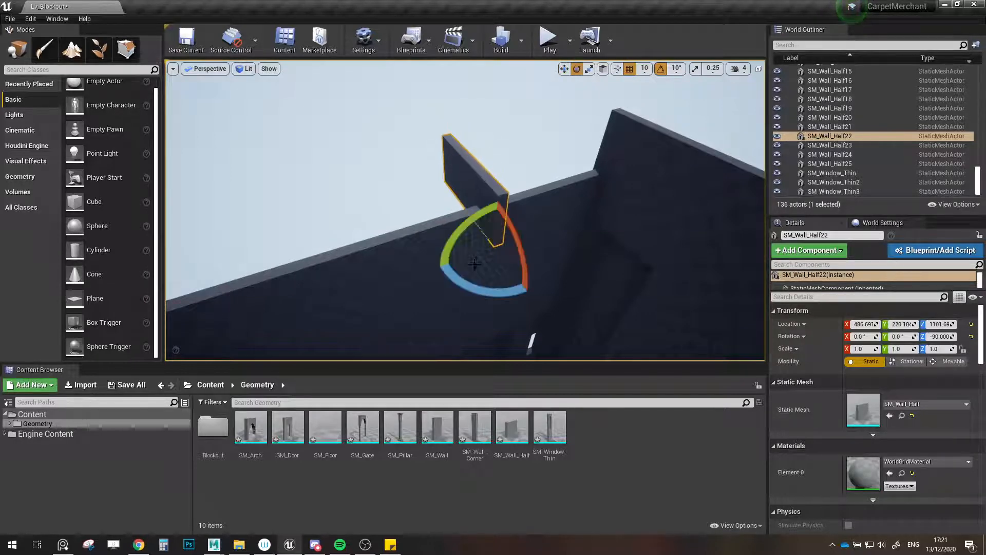
pyautogui.moveTo(460, 287); pyautogui.dragTo(469, 311)
pyautogui.press('w')
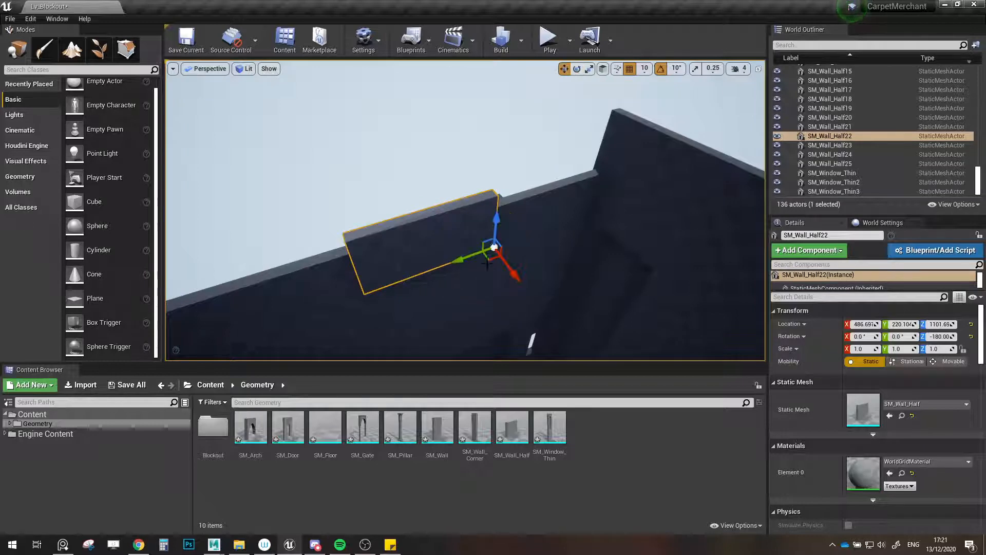
# - Move the half wall copy onto the top edge of the full walls at about X 517, Y 200, Z 1202
pyautogui.moveTo(486, 264); pyautogui.dragTo(478, 235)
pyautogui.press('w')
pyautogui.moveTo(505, 222); pyautogui.dragTo(505, 216, button='right')
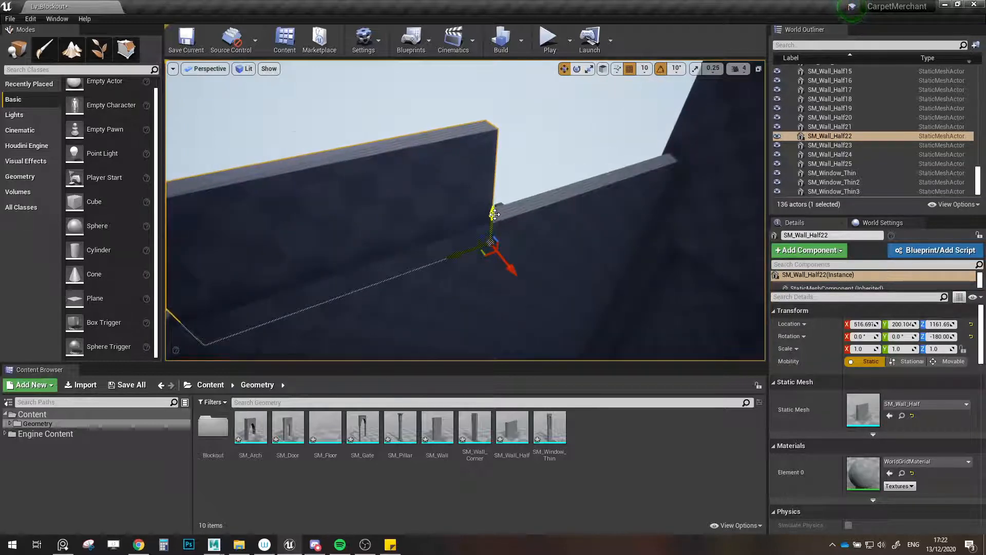
pyautogui.moveTo(494, 215); pyautogui.dragTo(495, 196)
pyautogui.press('w')
pyautogui.moveTo(496, 196); pyautogui.dragTo(497, 204, button='right')
pyautogui.moveTo(587, 257); pyautogui.dragTo(616, 283)
pyautogui.press('d')
pyautogui.moveTo(616, 284); pyautogui.dragTo(616, 283, button='right')
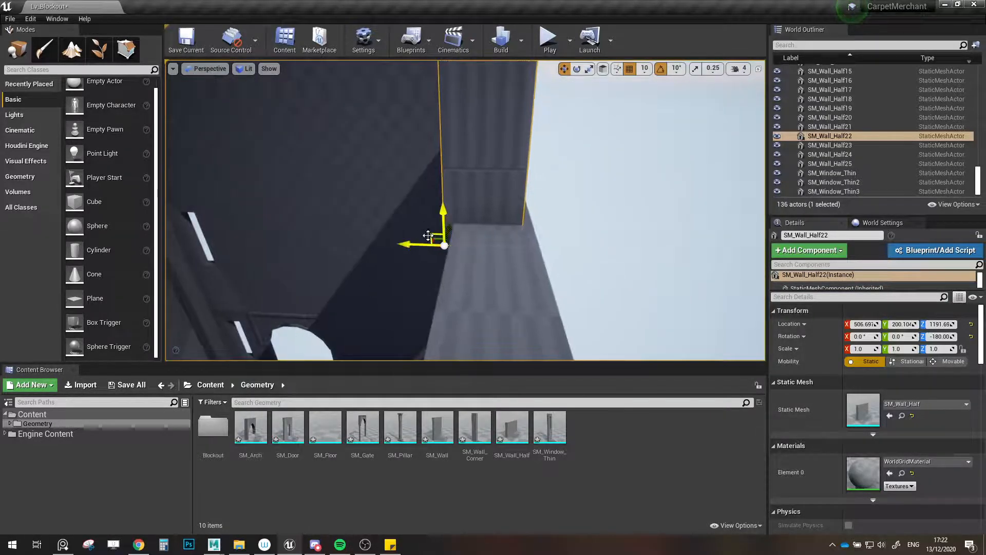
pyautogui.moveTo(433, 209); pyautogui.dragTo(446, 212)
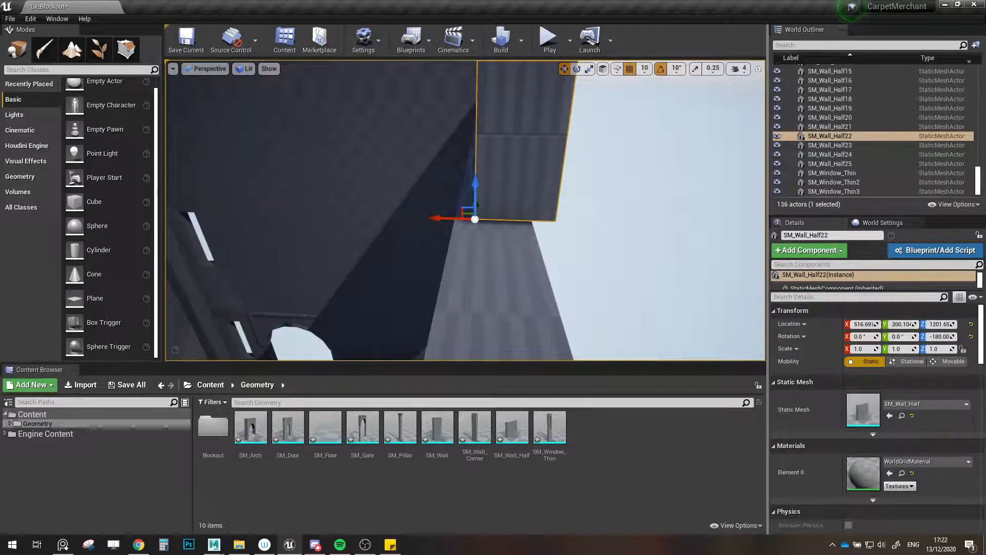
# - Align the half wall copy with the full walls beneath it at about X 510, Y 265, Z 1200
pyautogui.click(507, 242)
pyautogui.moveTo(507, 242)
pyautogui.mouseDown(button='right')
pyautogui.moveTo(607, 247)
pyautogui.moveTo(515, 241)
pyautogui.mouseUp(button='right')
pyautogui.click(454, 162)
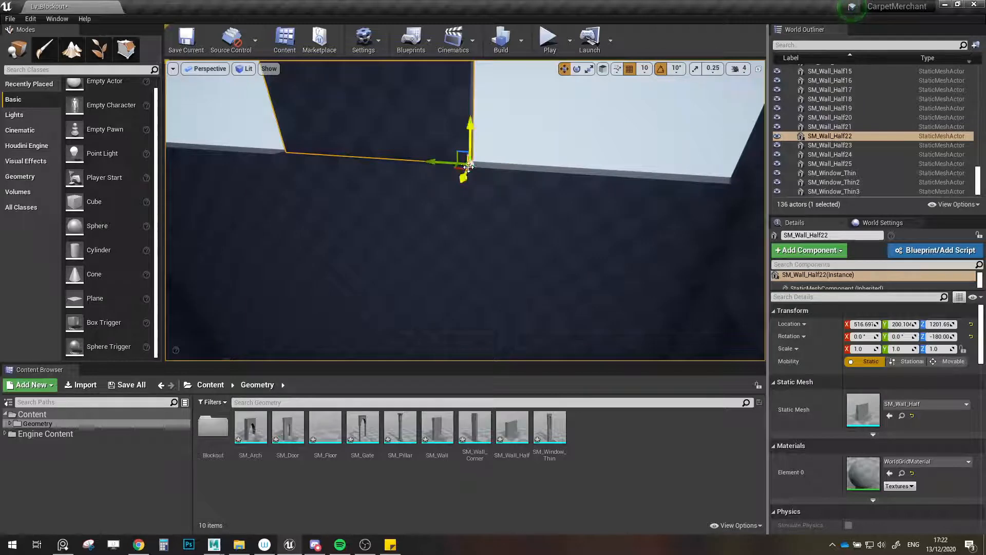
pyautogui.moveTo(489, 163); pyautogui.dragTo(437, 168, button='right')
pyautogui.click(483, 172)
pyautogui.click(468, 151)
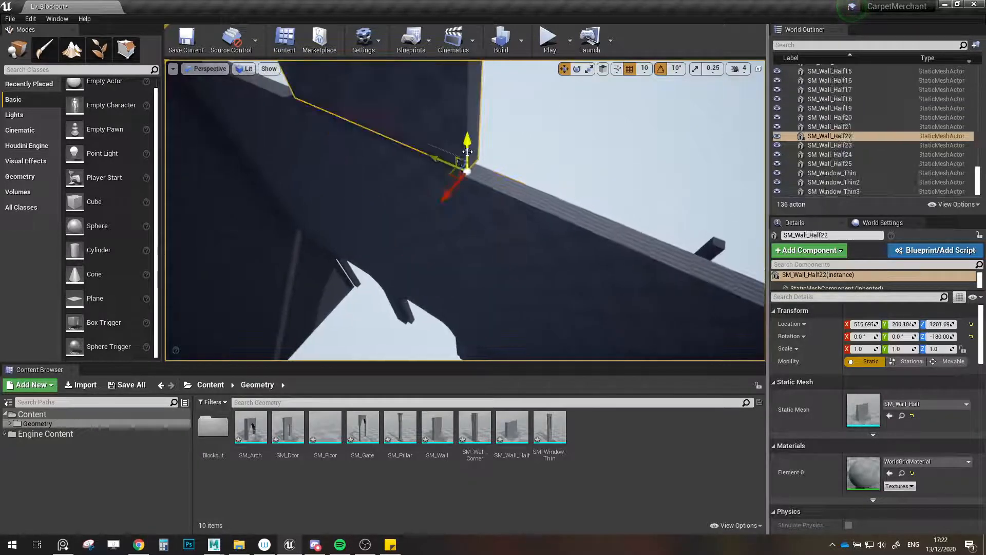
pyautogui.moveTo(466, 166); pyautogui.dragTo(488, 189)
# - Duplicate the top half wall twice along negative Y to continue the row above the full walls
pyautogui.moveTo(524, 216); pyautogui.dragTo(481, 228, button='right')
pyautogui.keyDown('alt'); pyautogui.moveTo(585, 217); pyautogui.dragTo(413, 234); pyautogui.keyUp('alt')
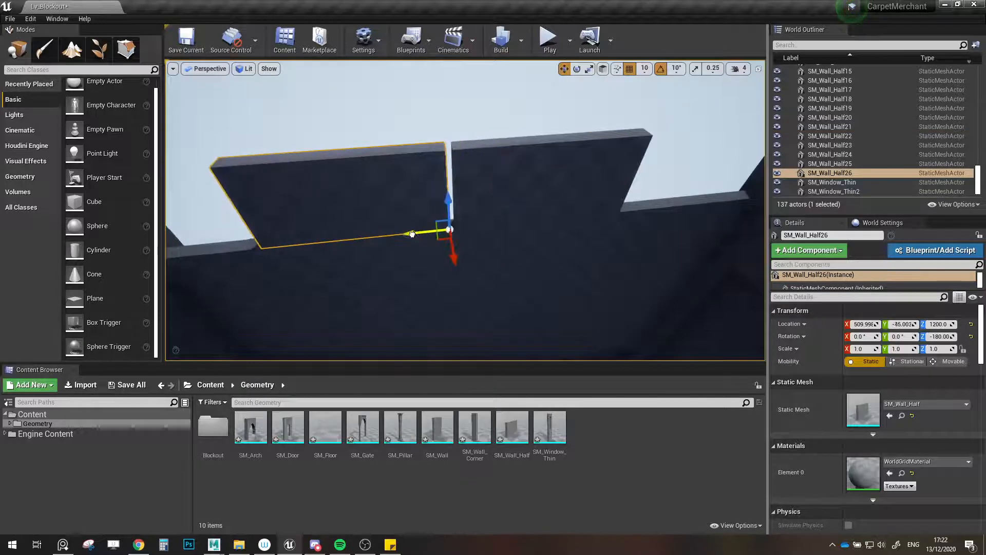
pyautogui.moveTo(437, 233); pyautogui.dragTo(392, 230, button='right')
pyautogui.keyDown('alt'); pyautogui.moveTo(560, 217); pyautogui.dragTo(379, 209); pyautogui.keyUp('alt')
pyautogui.moveTo(379, 209); pyautogui.dragTo(442, 205, button='right')
# - Duplicate the original top half wall in the opposite direction and fit the copy flush at about Y 565
pyautogui.click(488, 179)
pyautogui.moveTo(488, 180); pyautogui.dragTo(475, 181, button='right')
pyautogui.keyDown('alt'); pyautogui.moveTo(431, 199); pyautogui.dragTo(616, 204); pyautogui.keyUp('alt')
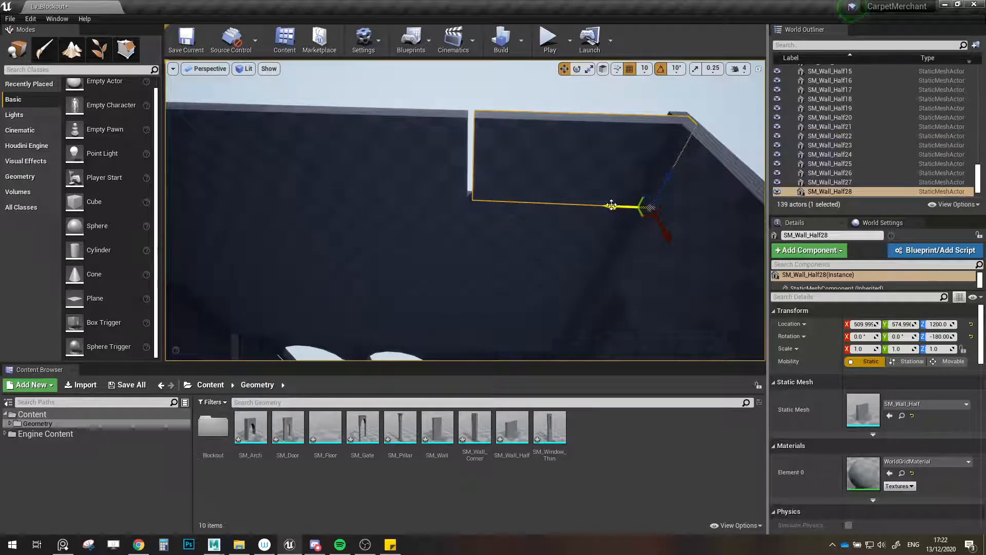
pyautogui.moveTo(570, 202); pyautogui.dragTo(530, 198, button='right')
pyautogui.click(493, 164)
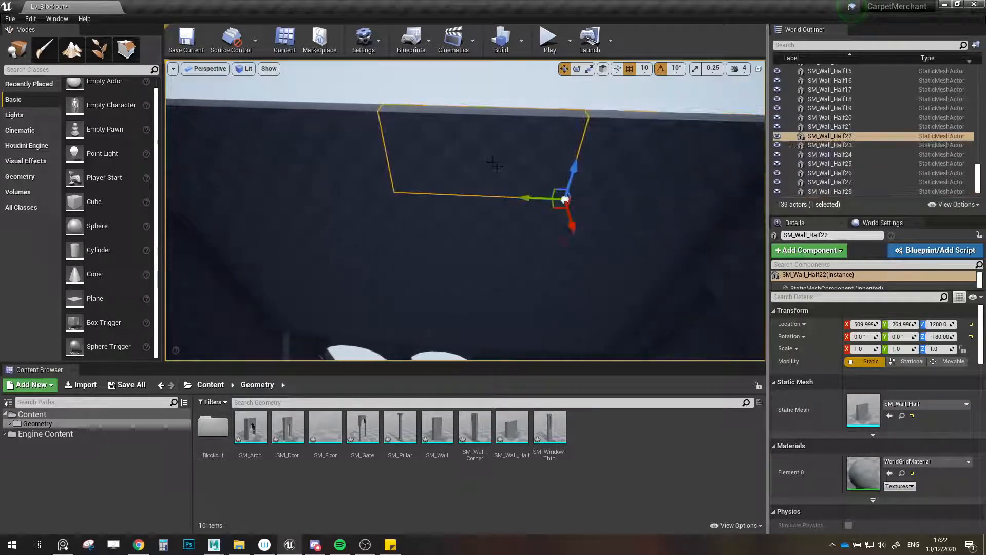
pyautogui.click(630, 169)
pyautogui.moveTo(629, 169); pyautogui.dragTo(560, 231, button='right')
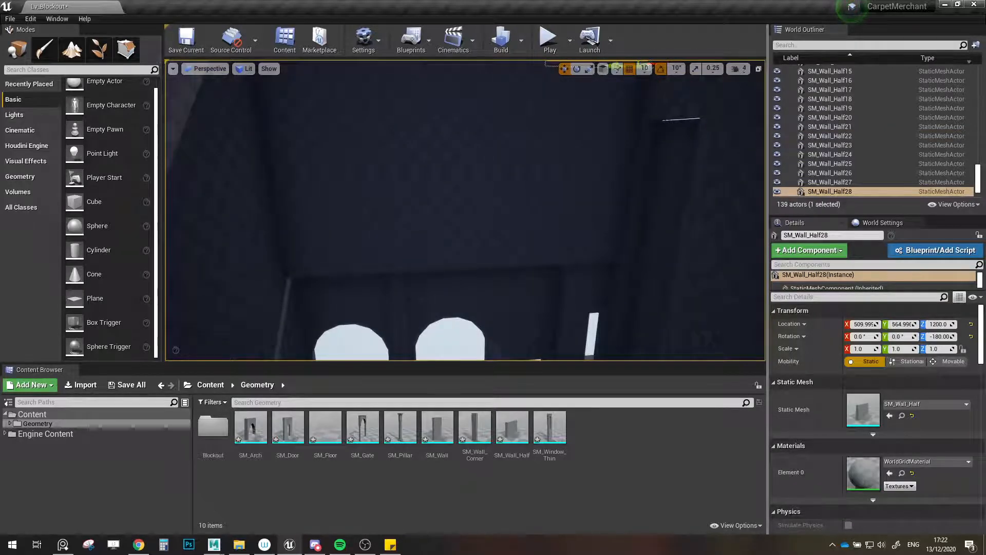
# - Select the eight full walls and four half walls above the arches and shift them together along Y
pyautogui.click(586, 221)
pyautogui.keyDown('ctrl'); pyautogui.click(491, 221); pyautogui.keyUp('ctrl')
pyautogui.keyDown('ctrl'); pyautogui.click(388, 226); pyautogui.keyUp('ctrl')
pyautogui.keyDown('ctrl'); pyautogui.click(280, 231); pyautogui.keyUp('ctrl')
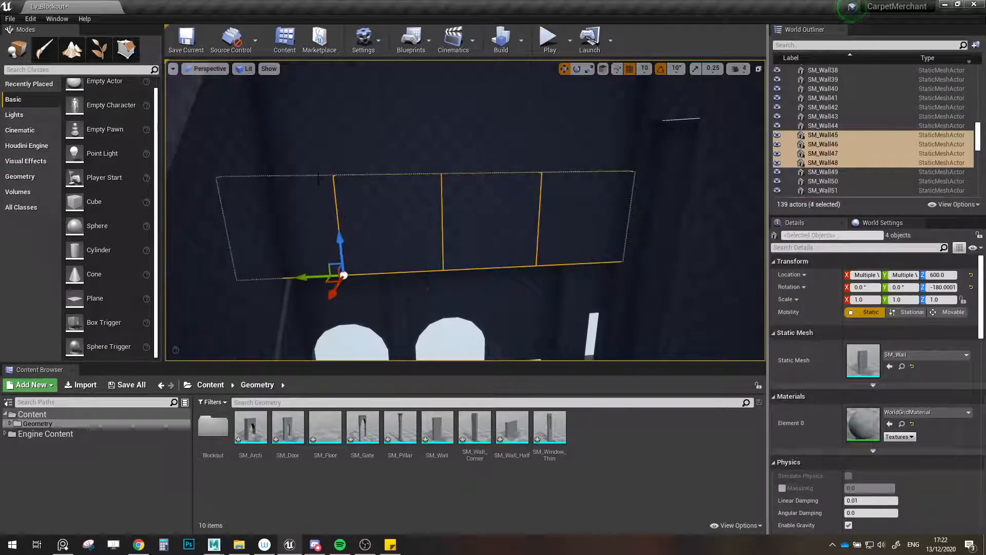
pyautogui.keyDown('ctrl'); pyautogui.click(378, 154); pyautogui.keyUp('ctrl')
pyautogui.keyDown('ctrl'); pyautogui.click(483, 146); pyautogui.keyUp('ctrl')
pyautogui.keyDown('ctrl'); pyautogui.click(581, 143); pyautogui.keyUp('ctrl')
pyautogui.moveTo(582, 143); pyautogui.dragTo(584, 98, button='right')
pyautogui.keyDown('ctrl'); pyautogui.click(583, 154); pyautogui.keyUp('ctrl')
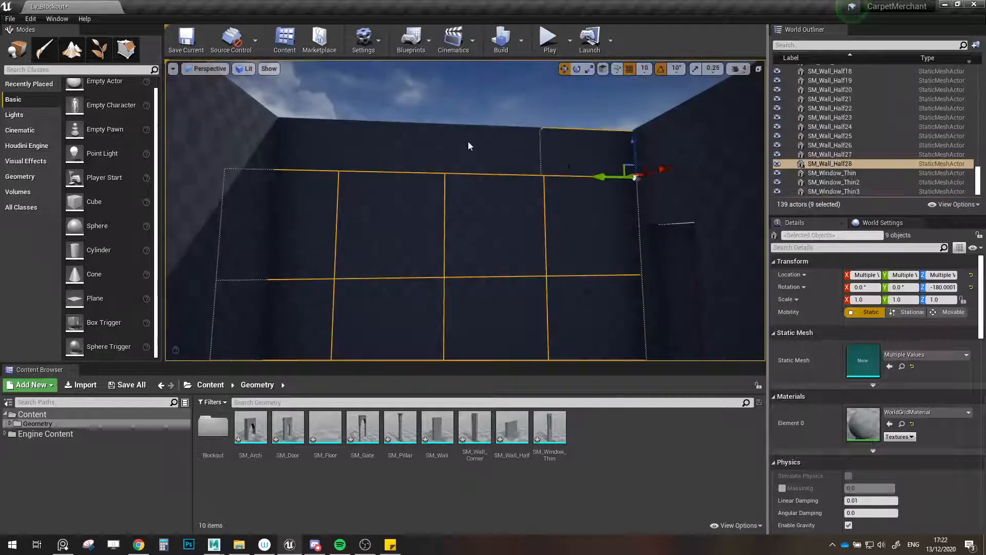
pyautogui.keyDown('ctrl'); pyautogui.click(471, 142); pyautogui.keyUp('ctrl')
pyautogui.keyDown('ctrl'); pyautogui.click(380, 148); pyautogui.keyUp('ctrl')
pyautogui.keyDown('ctrl'); pyautogui.click(298, 147); pyautogui.keyUp('ctrl')
pyautogui.moveTo(298, 146); pyautogui.dragTo(291, 193, button='right')
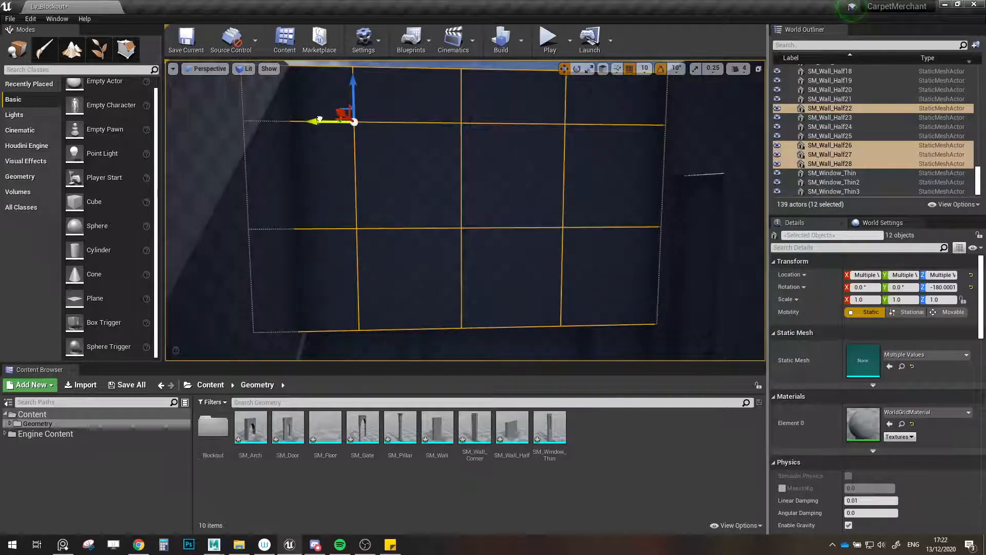
pyautogui.moveTo(320, 119); pyautogui.dragTo(343, 118)
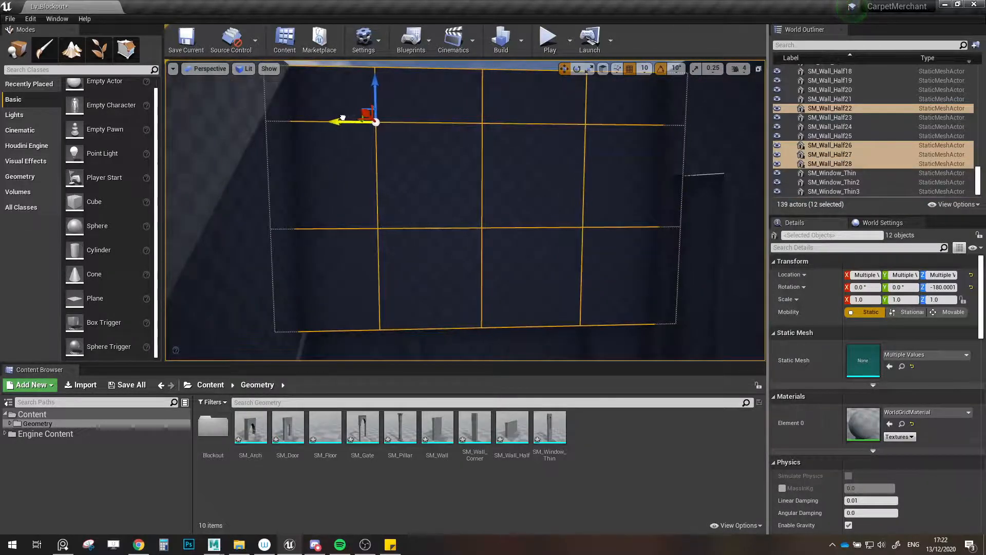
# - Collapse the Characters and Blockout folders in the level's actor list
pyautogui.moveTo(341, 119); pyautogui.dragTo(346, 210, button='right')
pyautogui.scroll(5, 872, 135)
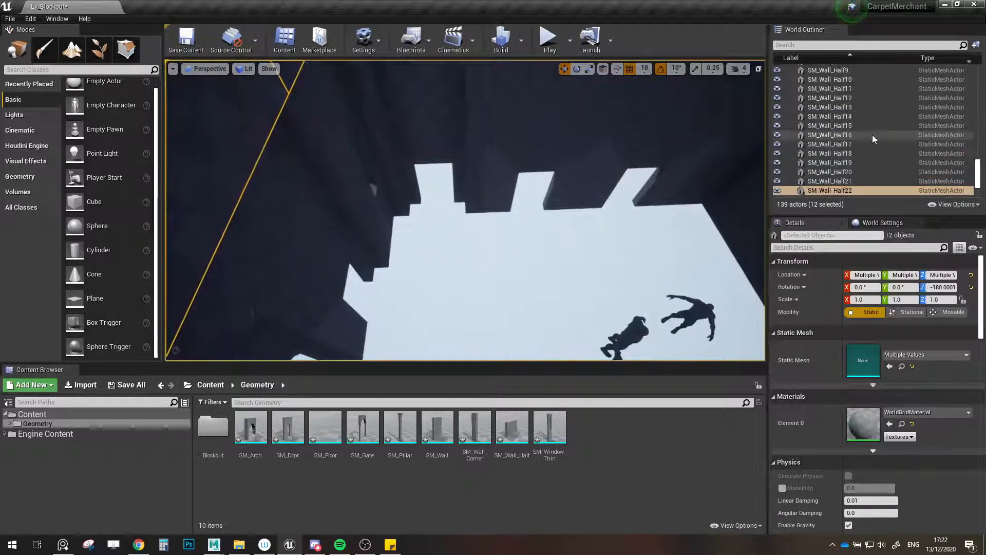
pyautogui.scroll(10, 873, 135)
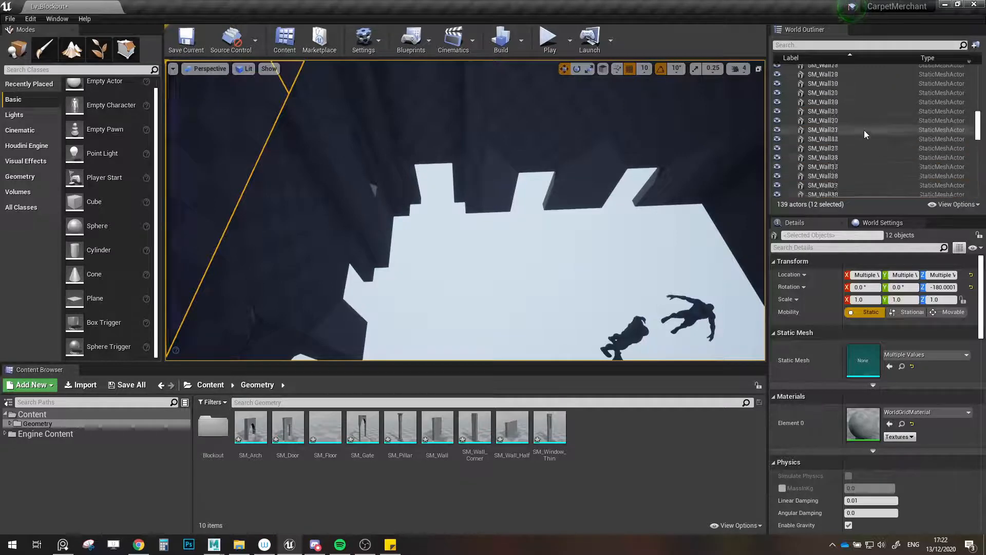
pyautogui.scroll(10, 970, 117)
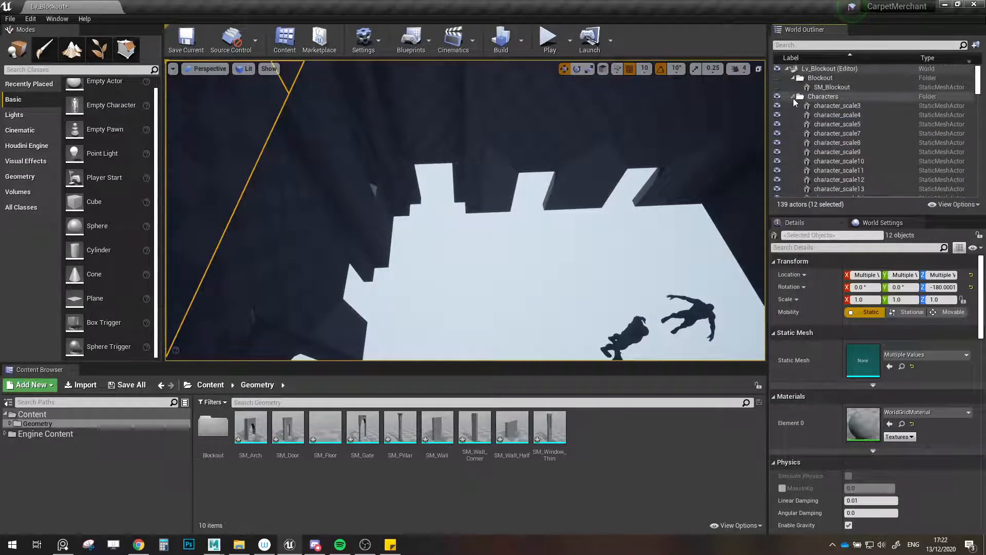
pyautogui.click(793, 97)
pyautogui.click(793, 78)
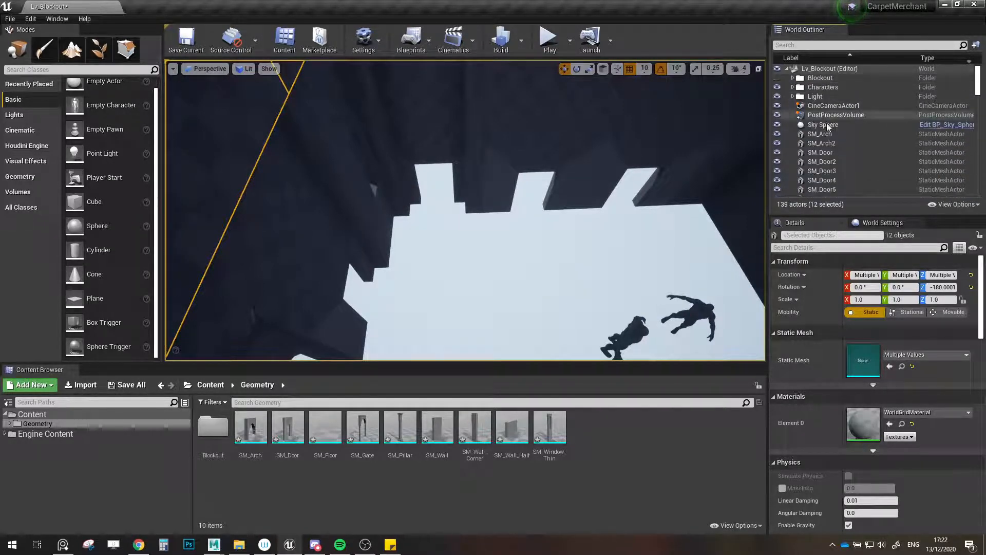
# - Group all modular pieces from SM_Arch through SM_Window_Thin3 into a new folder named Walls, and clear the selection
pyautogui.click(822, 134)
pyautogui.moveTo(976, 84); pyautogui.dragTo(968, 208)
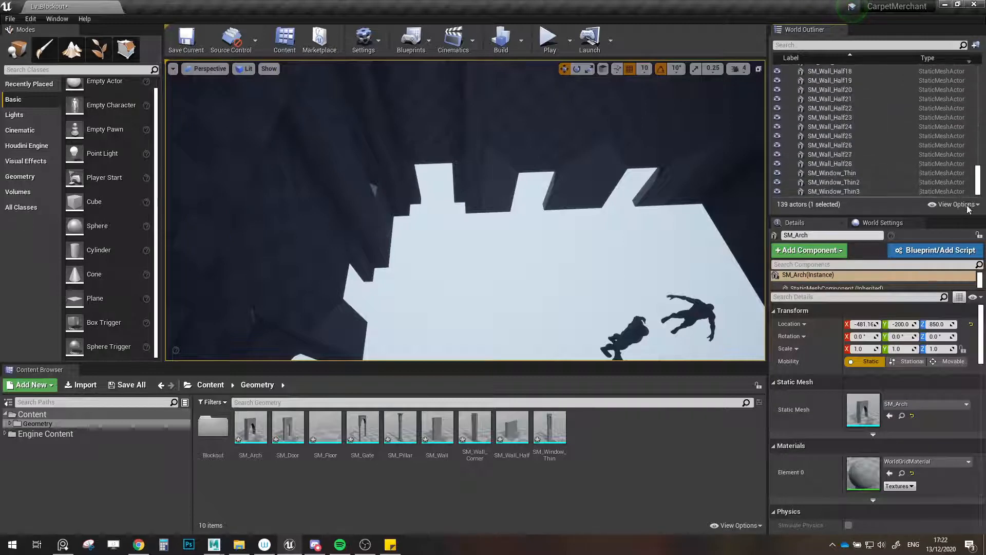
pyautogui.keyDown('shift'); pyautogui.click(905, 192); pyautogui.keyUp('shift')
pyautogui.click(976, 45)
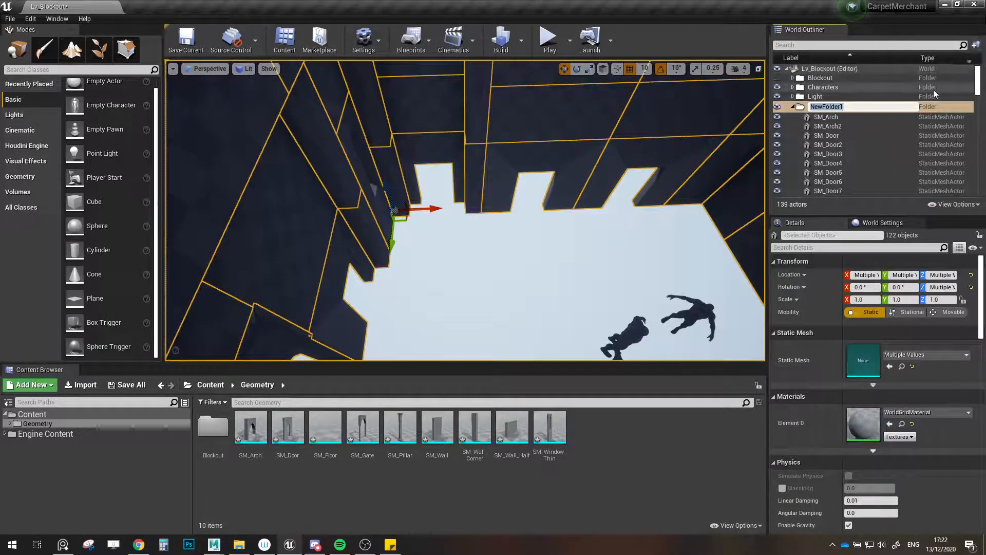
pyautogui.write('A')
pyautogui.press('BackSpace')
pyautogui.write('W')
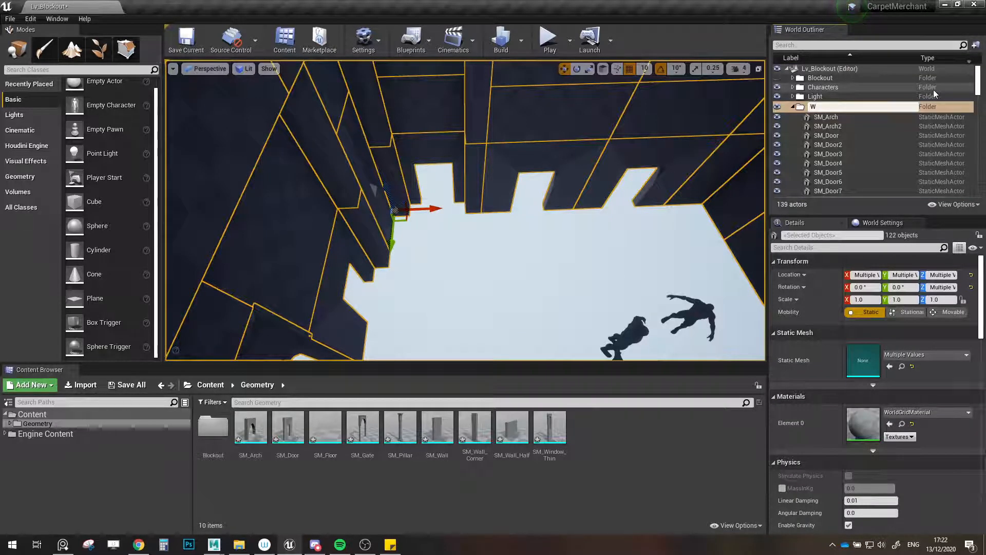
pyautogui.write('alls')
pyautogui.press('Return')
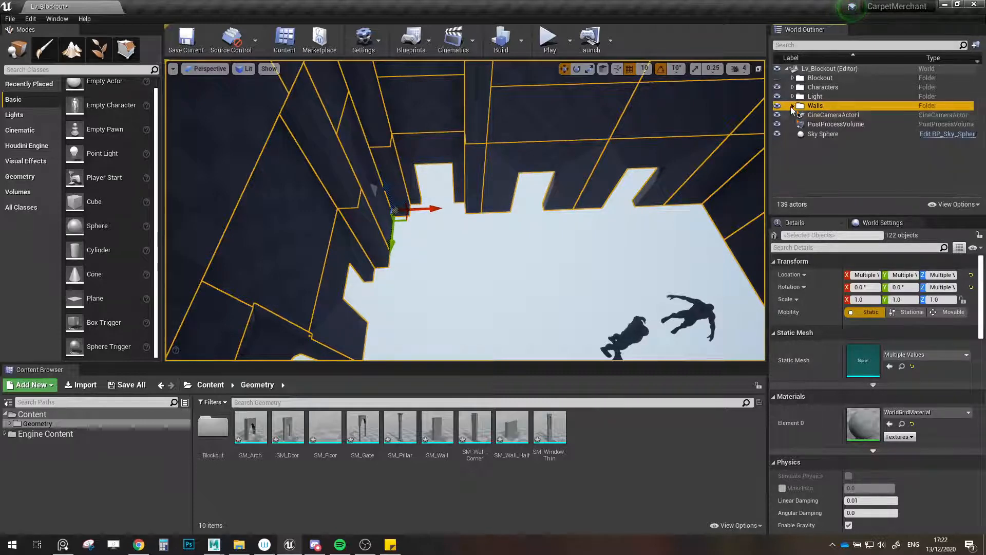
pyautogui.moveTo(588, 204); pyautogui.dragTo(643, 177, button='right')
pyautogui.press('Escape')
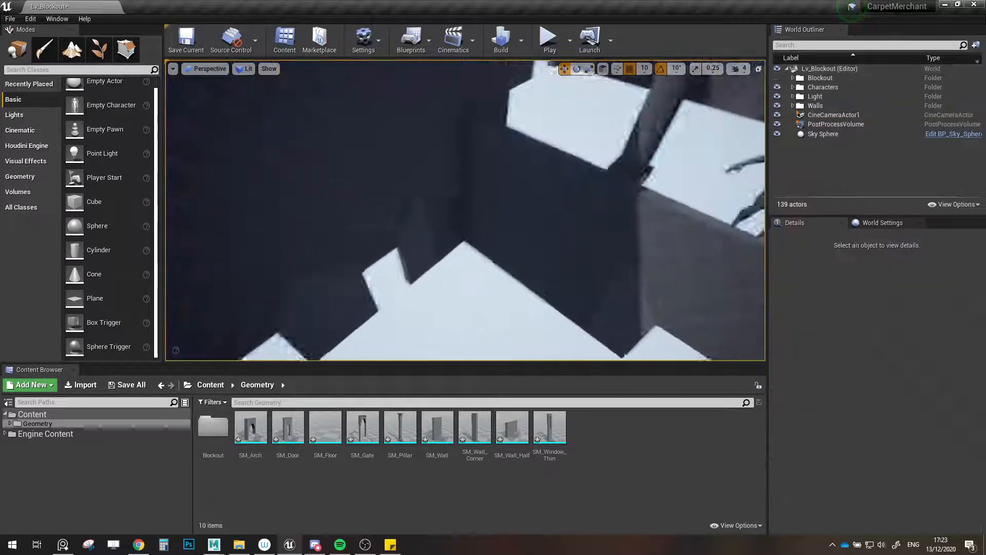
# - Select the lone floor tile outside the walls and move it to the courtyard at about X 540, Y 310
pyautogui.moveTo(553, 198); pyautogui.dragTo(494, 199, button='right')
pyautogui.click(481, 185)
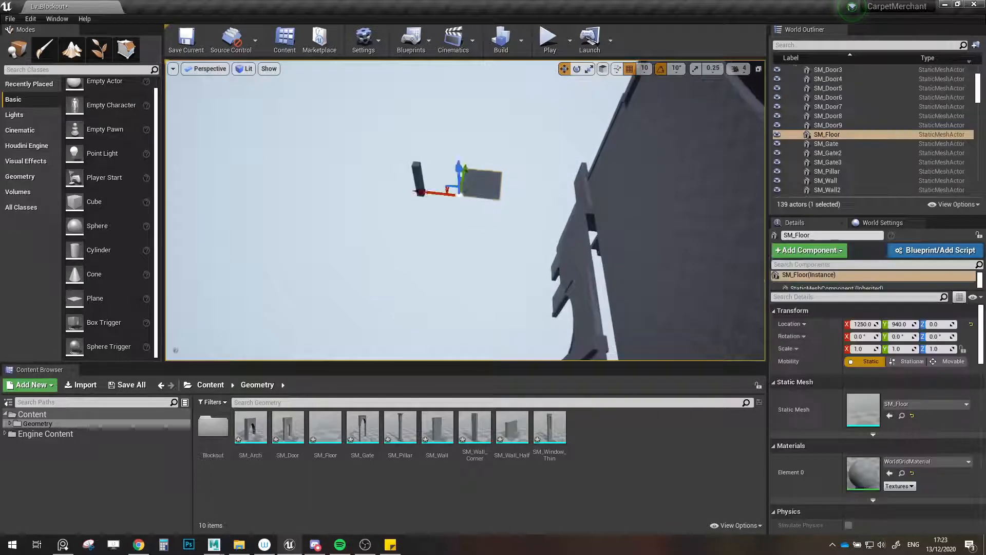
pyautogui.moveTo(405, 189); pyautogui.dragTo(462, 206, button='right')
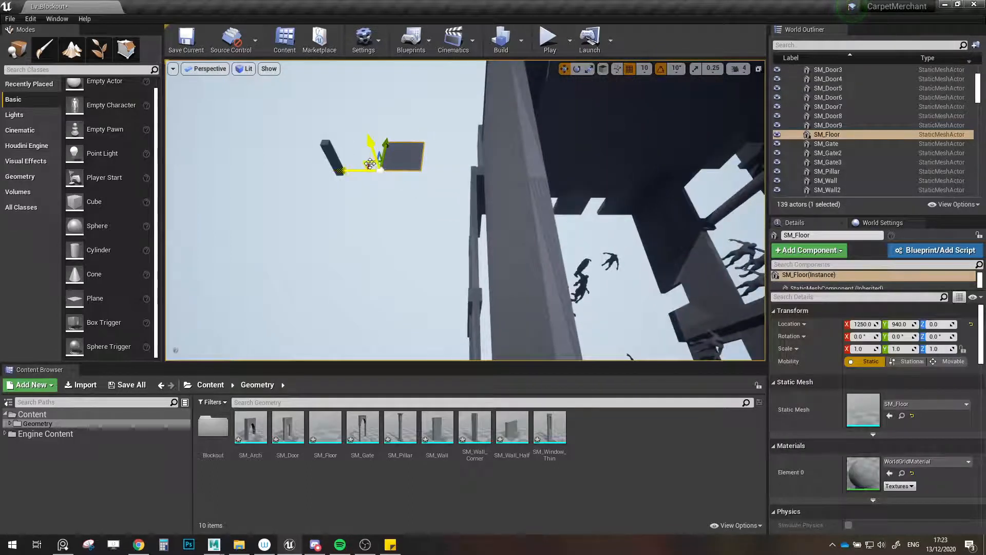
pyautogui.moveTo(513, 278); pyautogui.dragTo(518, 279)
pyautogui.moveTo(543, 282); pyautogui.dragTo(516, 259, button='right')
pyautogui.hotkey('ctrl', 'z')
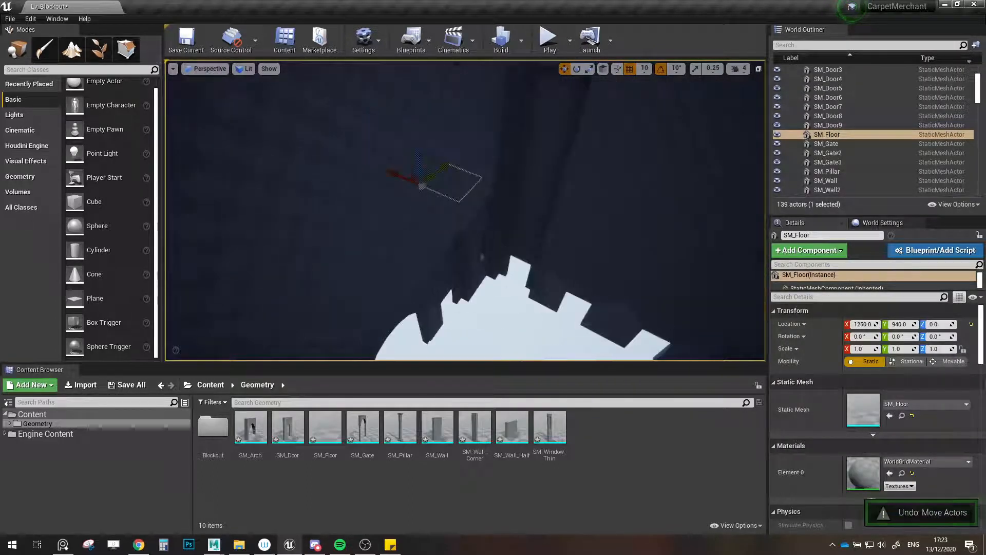
pyautogui.moveTo(416, 179); pyautogui.dragTo(447, 309)
pyautogui.moveTo(447, 309); pyautogui.dragTo(360, 334, button='right')
pyautogui.moveTo(614, 203); pyautogui.dragTo(380, 314, button='right')
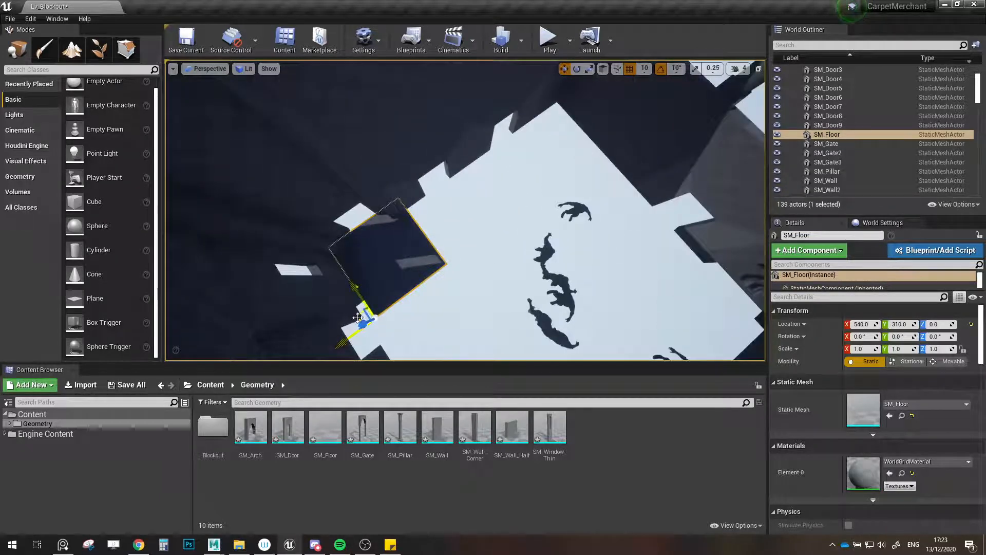
# - Move the floor tile into the inner corner of the courtyard at X -180, Y 260
pyautogui.moveTo(358, 317); pyautogui.dragTo(520, 216)
pyautogui.moveTo(531, 204); pyautogui.dragTo(606, 221, button='right')
pyautogui.rightClick(550, 208)
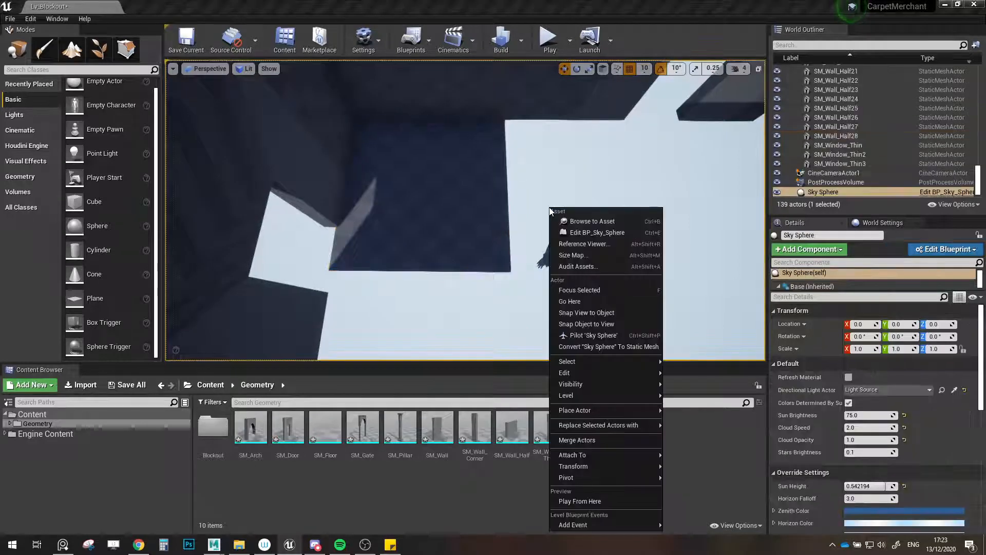
pyautogui.click(464, 207)
pyautogui.click(464, 206)
pyautogui.moveTo(464, 207); pyautogui.dragTo(486, 213, button='right')
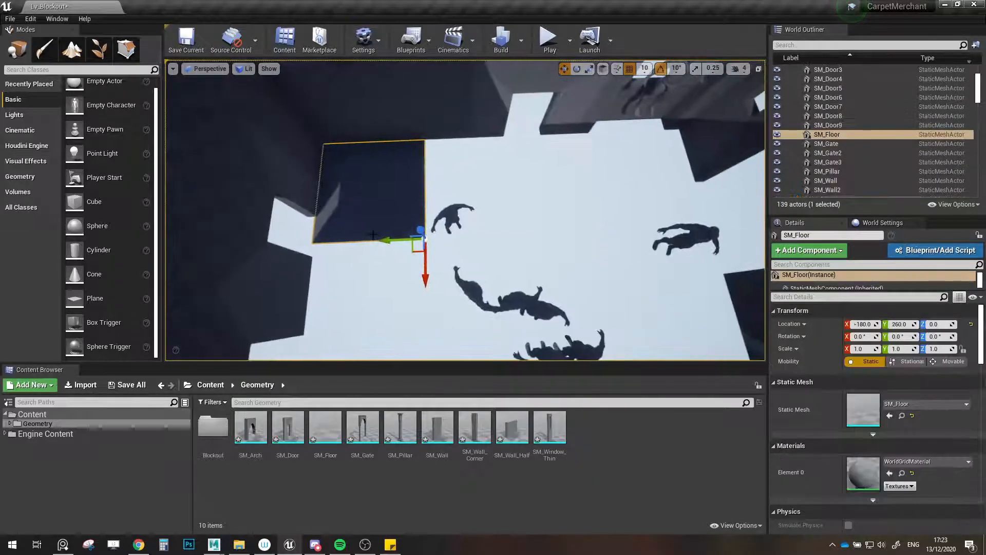
# - Duplicate the floor tile three times along negative Y into a row of four ending at Y -640
pyautogui.keyDown('alt'); pyautogui.moveTo(395, 237); pyautogui.dragTo(501, 227); pyautogui.keyUp('alt')
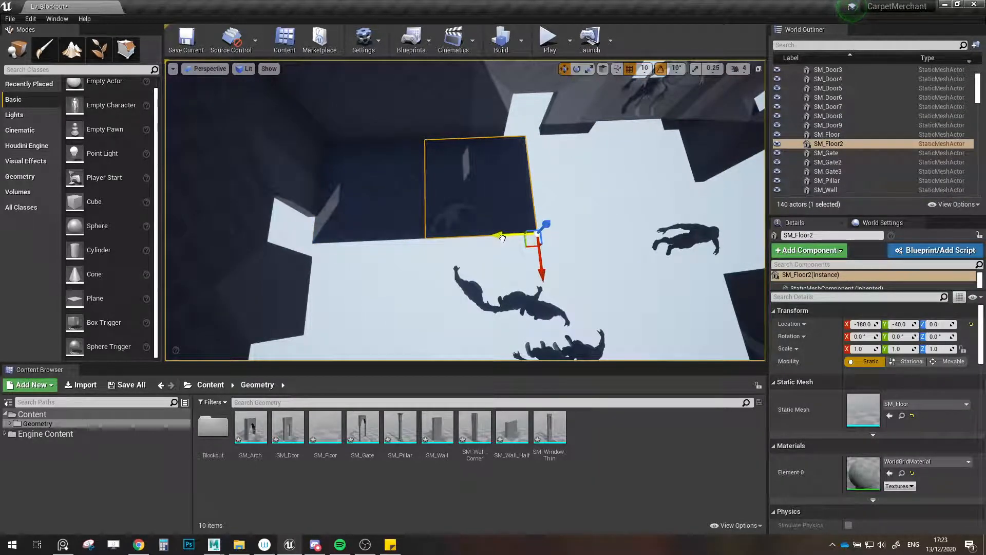
pyautogui.moveTo(503, 238); pyautogui.dragTo(513, 238, button='right')
pyautogui.keyDown('alt'); pyautogui.moveTo(431, 229); pyautogui.dragTo(650, 207); pyautogui.keyUp('alt')
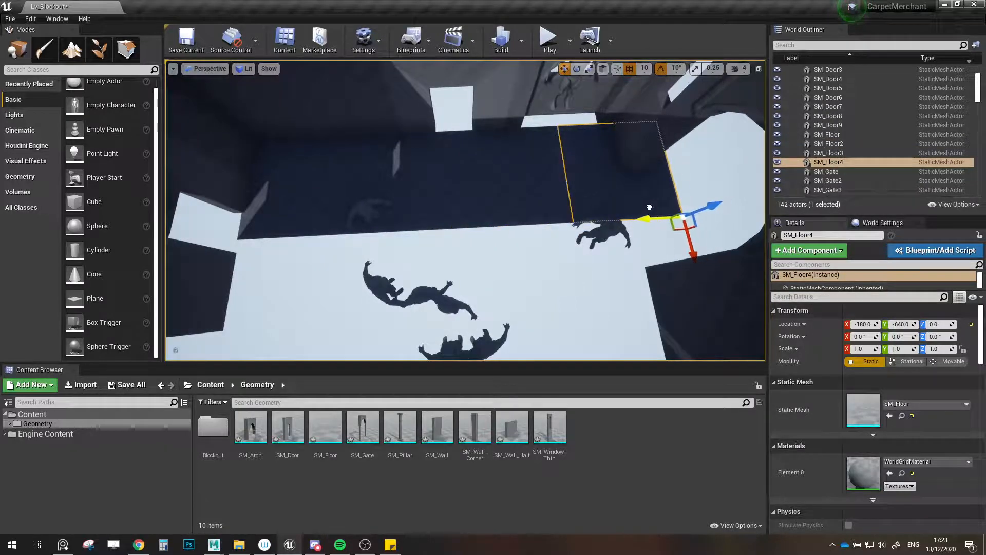
# - Select all four floor tiles and duplicate them along X as a second row at X 120
pyautogui.keyDown('ctrl'); pyautogui.click(519, 193); pyautogui.keyUp('ctrl')
pyautogui.keyDown('ctrl'); pyautogui.click(423, 191); pyautogui.keyUp('ctrl')
pyautogui.keyDown('ctrl'); pyautogui.click(321, 188); pyautogui.keyUp('ctrl')
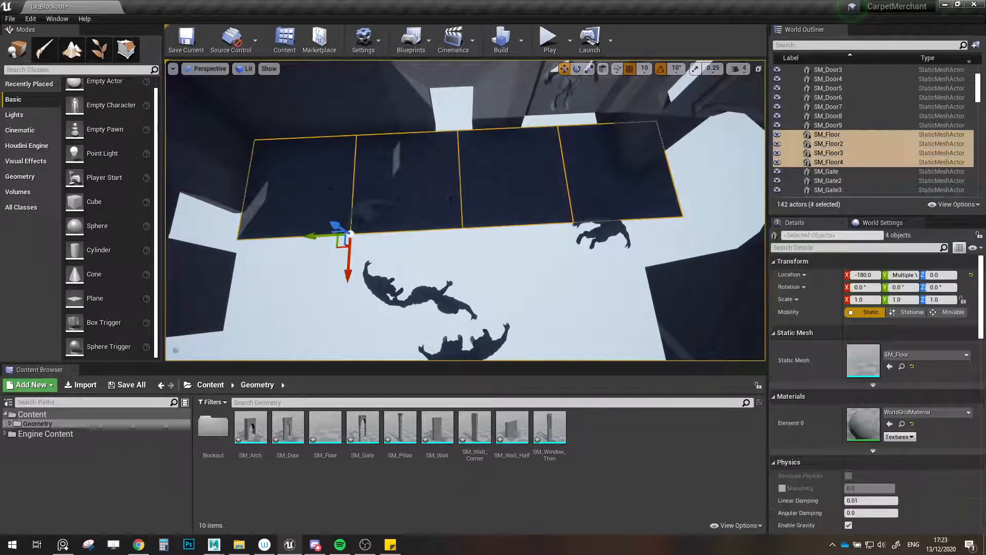
pyautogui.moveTo(420, 188); pyautogui.dragTo(334, 188, button='right')
pyautogui.keyDown('alt'); pyautogui.moveTo(396, 176); pyautogui.dragTo(301, 192); pyautogui.keyUp('alt')
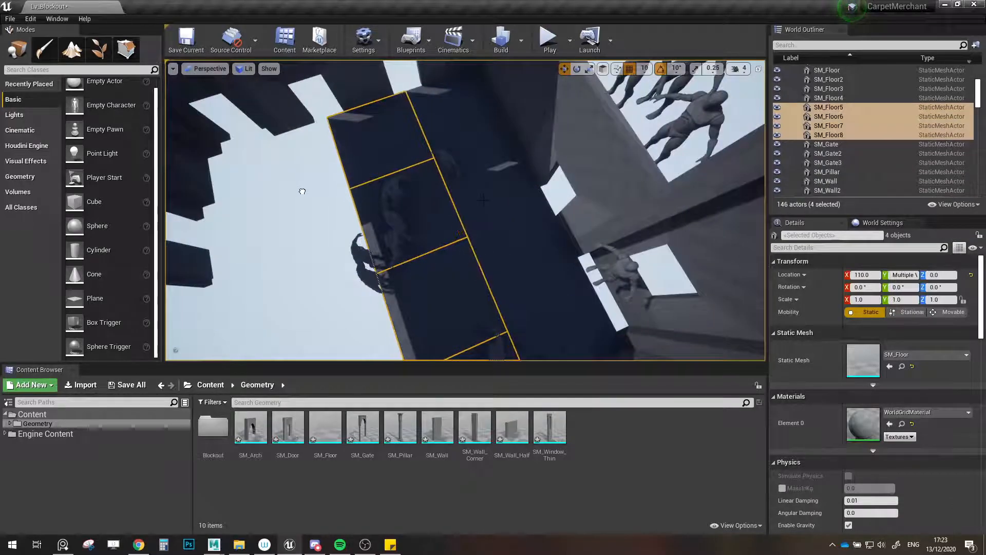
pyautogui.moveTo(301, 192); pyautogui.dragTo(555, 195, button='right')
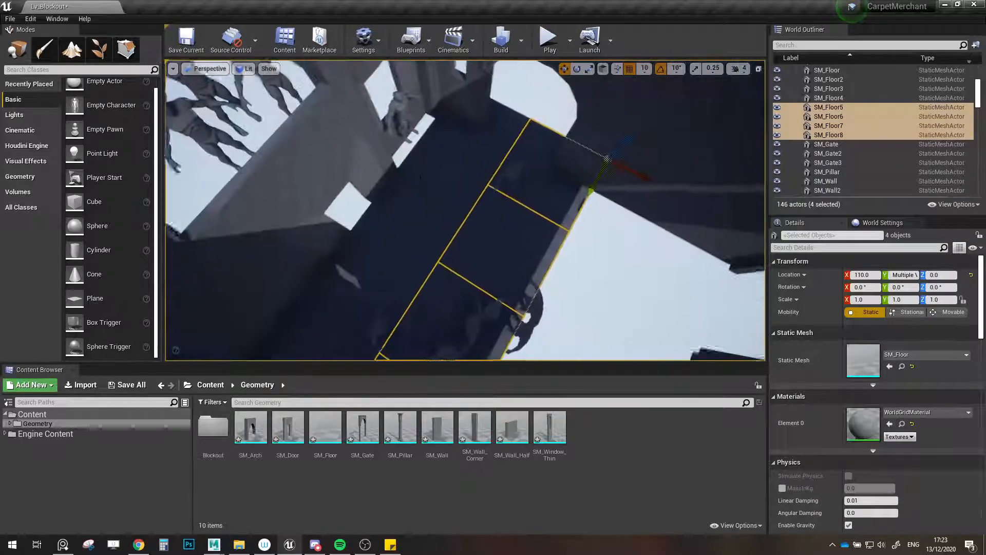
pyautogui.moveTo(637, 174); pyautogui.dragTo(651, 180)
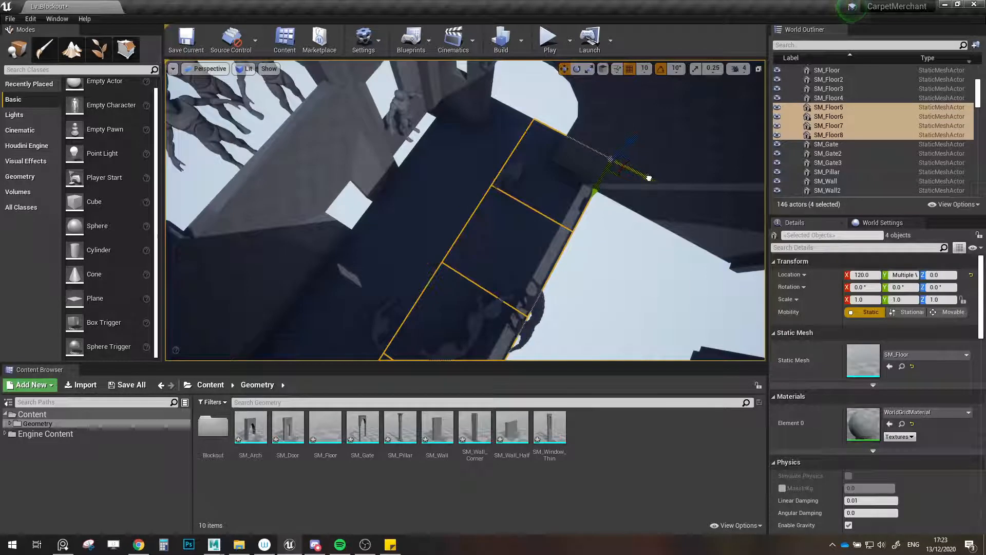
# - Duplicate the row of four floor tiles twice more along X, placing the last row at X 720
pyautogui.moveTo(591, 180); pyautogui.dragTo(662, 180, button='right')
pyautogui.keyDown('alt'); pyautogui.moveTo(551, 128); pyautogui.dragTo(640, 141); pyautogui.keyUp('alt')
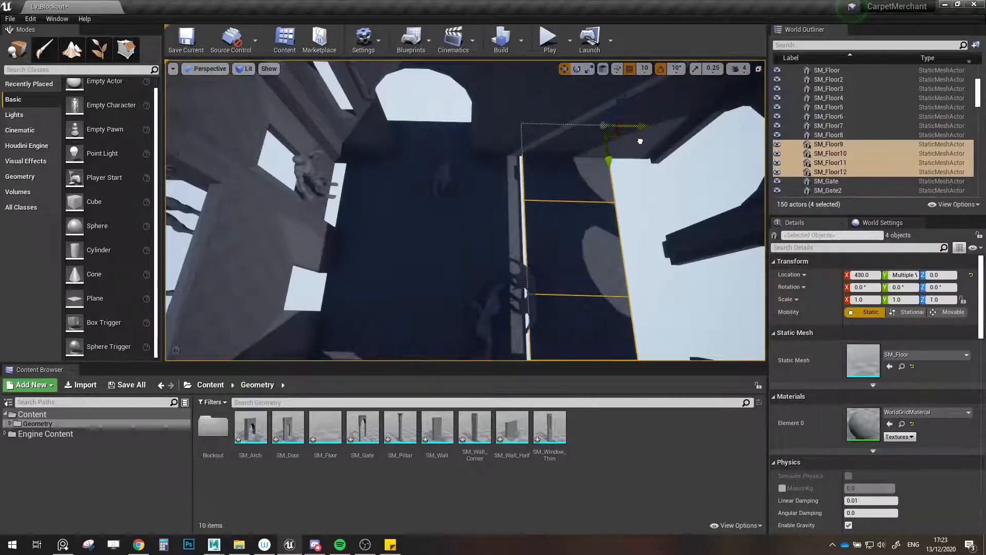
pyautogui.moveTo(621, 168); pyautogui.dragTo(686, 168, button='right')
pyautogui.keyDown('alt'); pyautogui.moveTo(559, 106); pyautogui.dragTo(644, 112); pyautogui.keyUp('alt')
pyautogui.moveTo(552, 171); pyautogui.dragTo(658, 177, button='right')
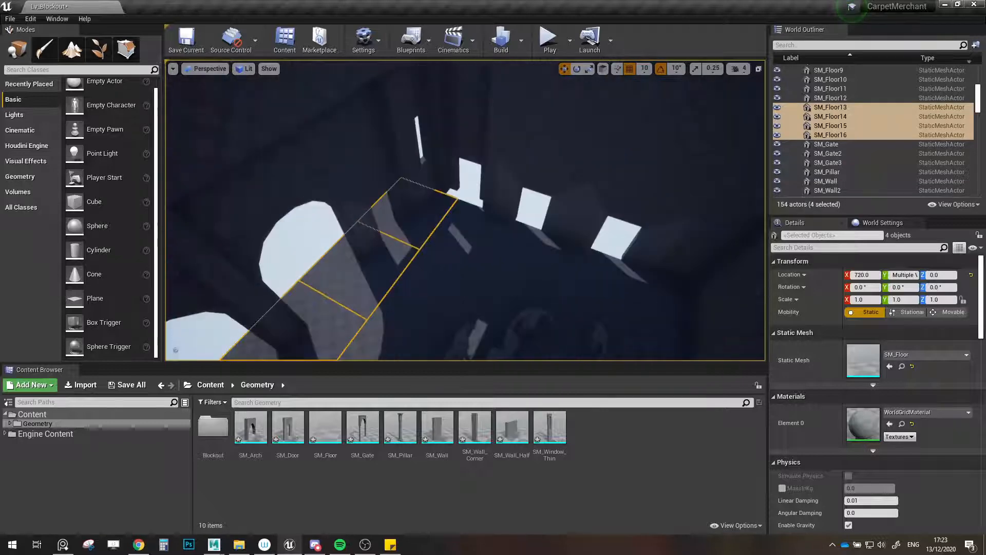
# - Select the four floor tiles at Y 260 and duplicate them outward to Y 560
pyautogui.moveTo(341, 234); pyautogui.dragTo(403, 224, button='right')
pyautogui.click(471, 223)
pyautogui.keyDown('ctrl'); pyautogui.click(409, 224); pyautogui.keyUp('ctrl')
pyautogui.keyDown('ctrl'); pyautogui.click(493, 240); pyautogui.keyUp('ctrl')
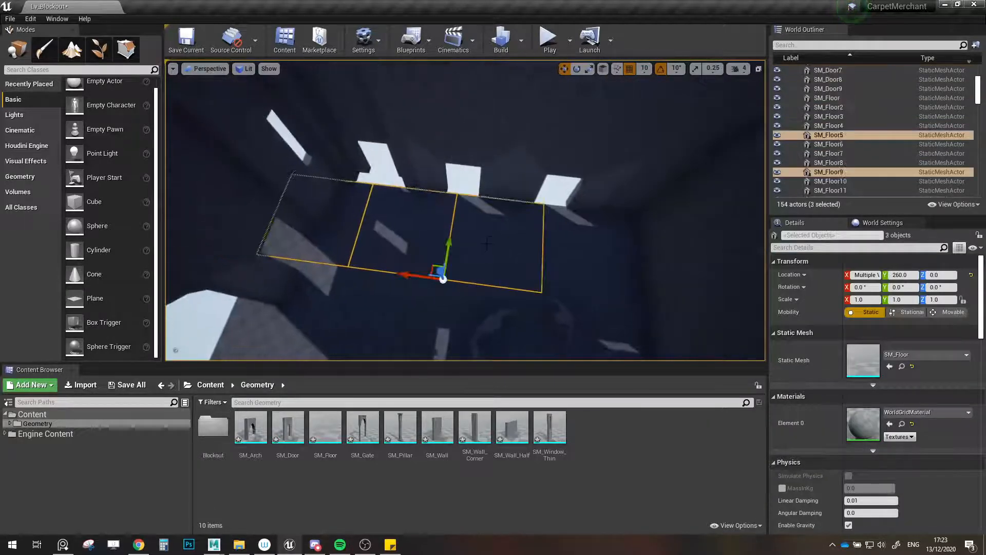
pyautogui.keyDown('ctrl'); pyautogui.click(578, 250); pyautogui.keyUp('ctrl')
pyautogui.keyDown('alt'); pyautogui.moveTo(542, 292); pyautogui.dragTo(544, 170); pyautogui.keyUp('alt')
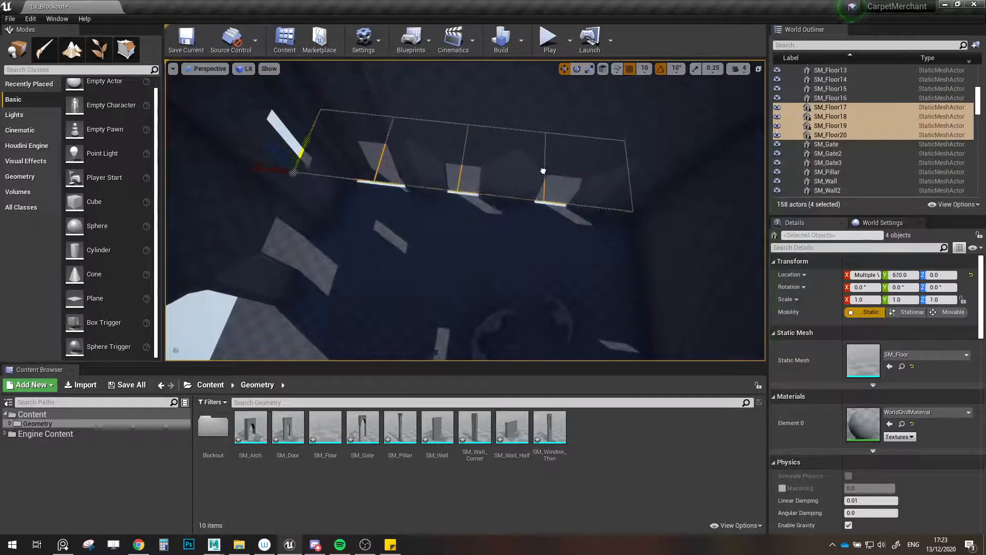
pyautogui.moveTo(544, 172); pyautogui.dragTo(289, 170, button='right')
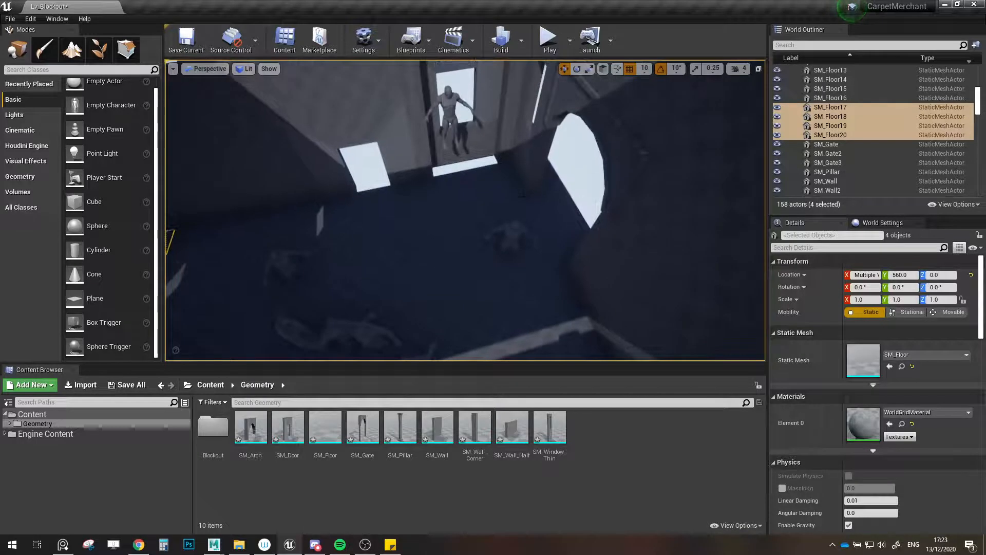
# - Select the three floor tiles SM_Floor2 to SM_Floor4 and duplicate them in the negative X direction
pyautogui.click(526, 193)
pyautogui.keyDown('ctrl'); pyautogui.click(442, 203); pyautogui.keyUp('ctrl')
pyautogui.keyDown('ctrl'); pyautogui.click(337, 239); pyautogui.keyUp('ctrl')
pyautogui.moveTo(337, 239); pyautogui.dragTo(291, 238, button='right')
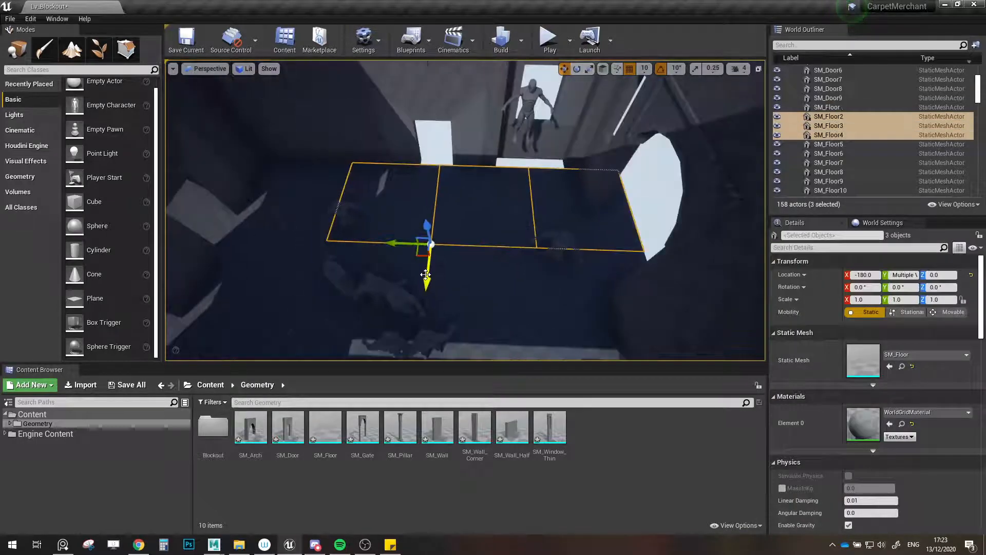
pyautogui.keyDown('alt'); pyautogui.moveTo(425, 275); pyautogui.dragTo(431, 185); pyautogui.keyUp('alt')
pyautogui.moveTo(468, 177); pyautogui.dragTo(438, 90, button='right')
# - Duplicate one floor tile to the upper level under the three figures, at X -500, Y -180, Z 450
pyautogui.click(467, 176)
pyautogui.keyDown('alt'); pyautogui.moveTo(501, 289); pyautogui.dragTo(520, 139); pyautogui.keyUp('alt')
pyautogui.moveTo(520, 139); pyautogui.dragTo(470, 88, button='right')
pyautogui.moveTo(518, 103); pyautogui.dragTo(499, 121)
pyautogui.moveTo(499, 121); pyautogui.dragTo(473, 169, button='right')
pyautogui.moveTo(384, 220); pyautogui.dragTo(467, 188)
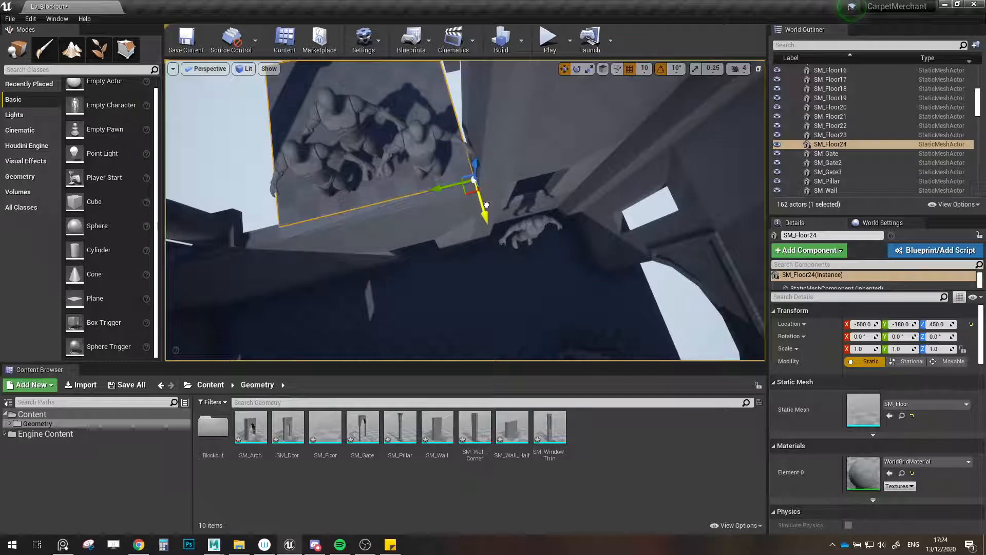
pyautogui.moveTo(505, 204); pyautogui.dragTo(563, 215, button='right')
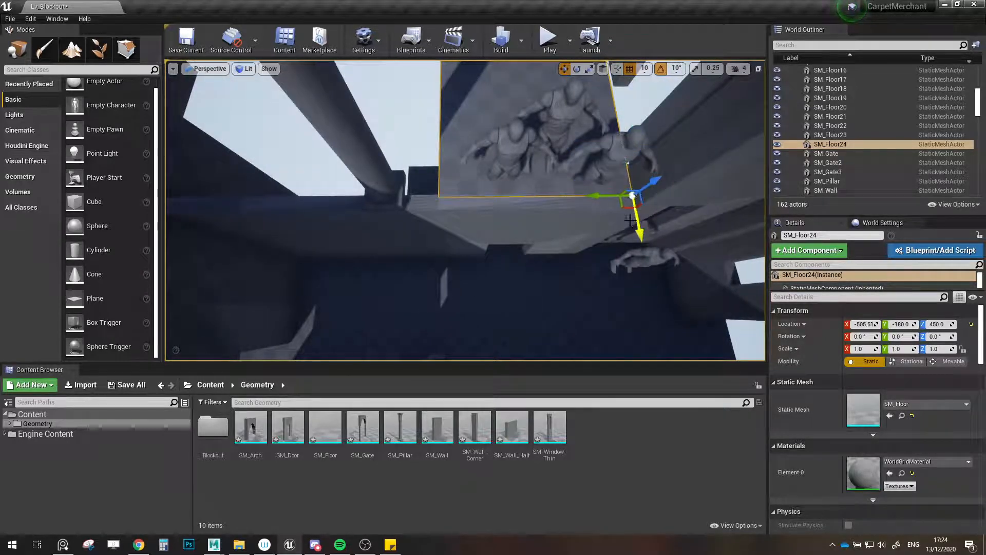
# - Duplicate the upper floor tile twice along Y, placing the copies at Y 120 and Y 420
pyautogui.keyDown('alt'); pyautogui.moveTo(601, 196); pyautogui.dragTo(407, 197); pyautogui.keyUp('alt')
pyautogui.moveTo(403, 197); pyautogui.dragTo(356, 185, button='right')
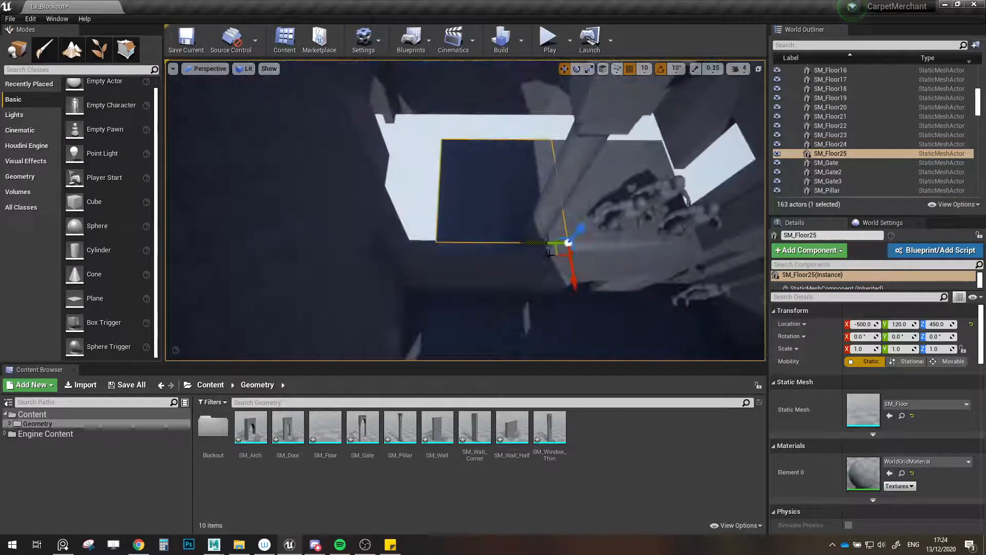
pyautogui.keyDown('alt'); pyautogui.moveTo(536, 241); pyautogui.dragTo(402, 228); pyautogui.keyUp('alt')
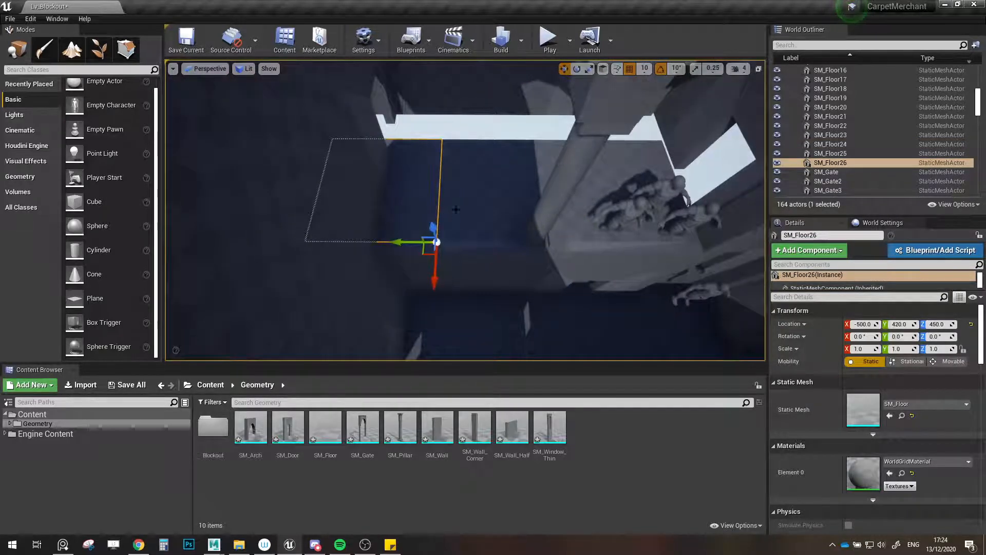
# - Shift the three upper floor tiles slightly along negative Y and duplicate them as a second row in the negative X direction
pyautogui.keyDown('ctrl'); pyautogui.click(456, 209); pyautogui.keyUp('ctrl')
pyautogui.keyDown('ctrl'); pyautogui.click(608, 177); pyautogui.keyUp('ctrl')
pyautogui.moveTo(608, 177); pyautogui.dragTo(648, 181, button='right')
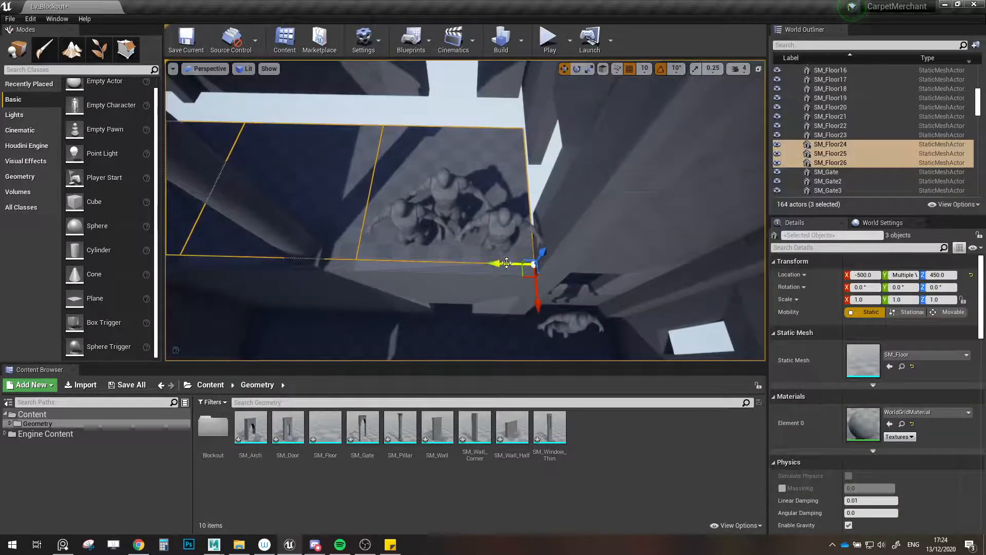
pyautogui.moveTo(506, 262); pyautogui.dragTo(522, 262)
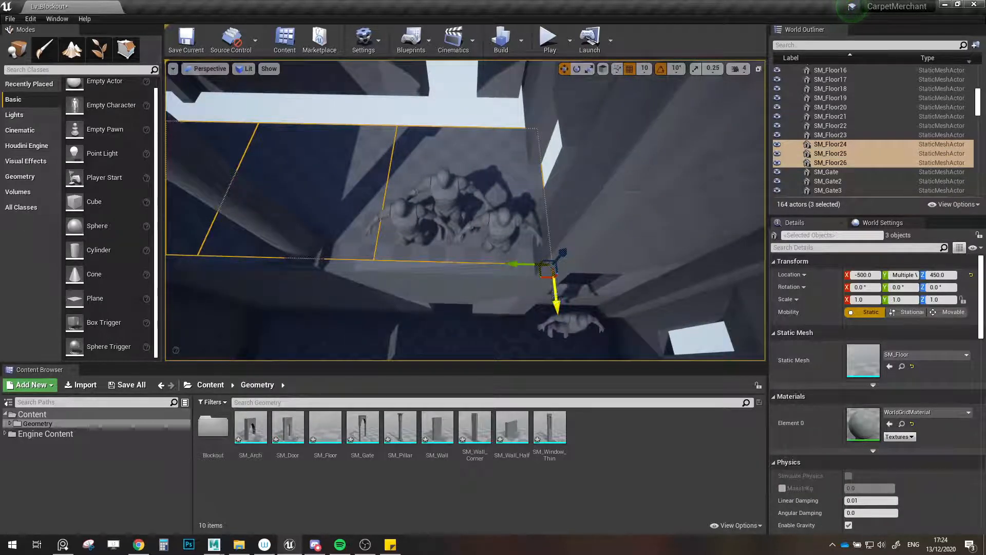
pyautogui.keyDown('alt'); pyautogui.moveTo(554, 294); pyautogui.dragTo(530, 144); pyautogui.keyUp('alt')
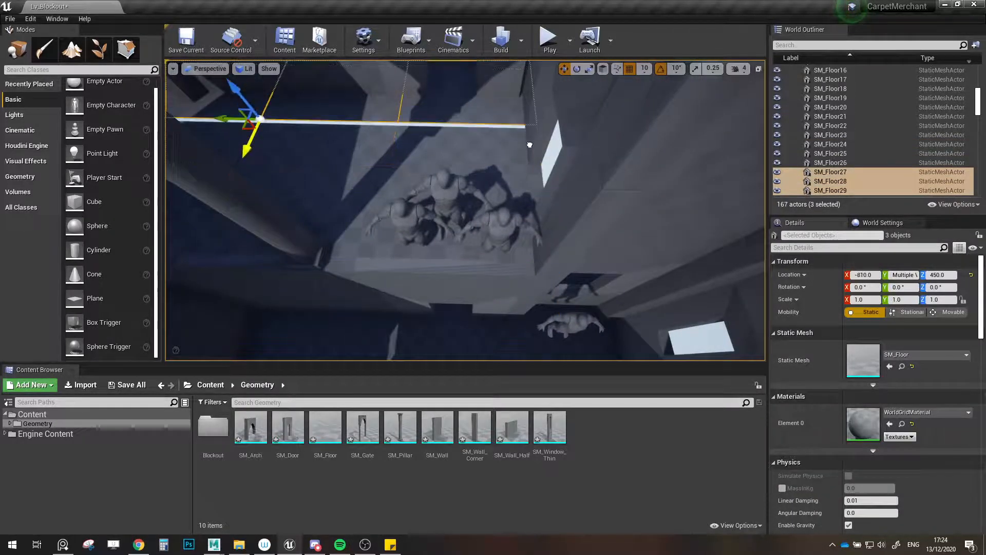
# - Select all six upper floor tiles, shift them together slightly along X off the ledge edge, and clear the selection
pyautogui.keyDown('ctrl'); pyautogui.click(386, 150); pyautogui.keyUp('ctrl')
pyautogui.keyDown('ctrl'); pyautogui.click(430, 150); pyautogui.keyUp('ctrl')
pyautogui.moveTo(431, 150); pyautogui.dragTo(380, 167, button='right')
pyautogui.keyDown('ctrl'); pyautogui.click(430, 150); pyautogui.keyUp('ctrl')
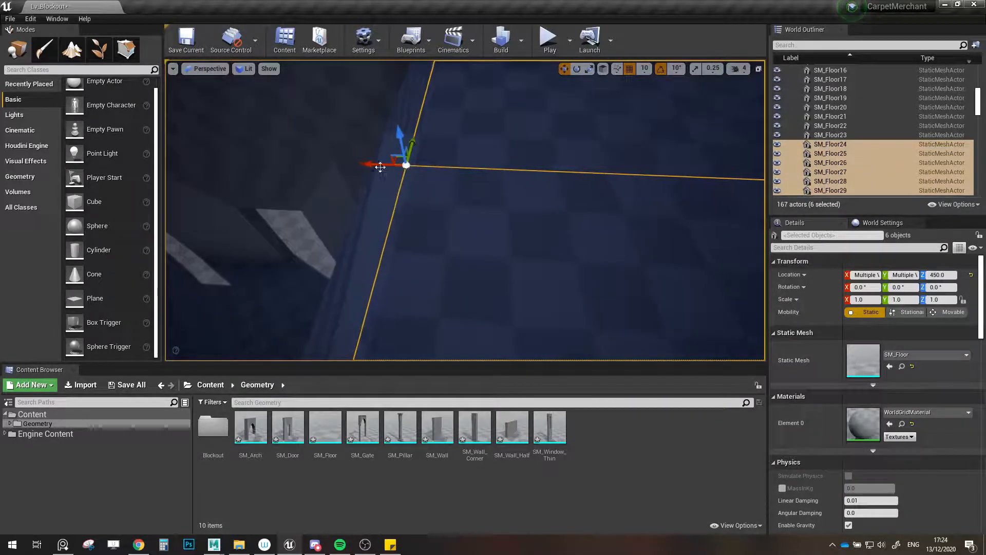
pyautogui.moveTo(386, 164); pyautogui.dragTo(402, 128)
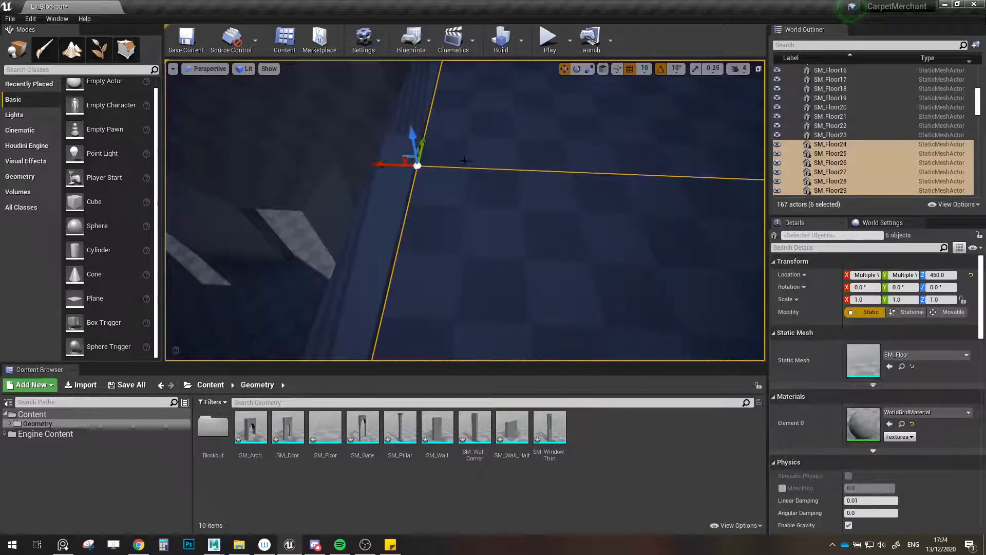
pyautogui.moveTo(465, 160); pyautogui.dragTo(493, 177, button='right')
pyautogui.press('Escape')
# - Select two unneeded placed pieces and delete them together
pyautogui.moveTo(411, 119); pyautogui.dragTo(483, 190, button='right')
pyautogui.click(452, 143)
pyautogui.keyDown('ctrl'); pyautogui.click(493, 192); pyautogui.keyUp('ctrl')
pyautogui.press('Delete')
# - Shift SM_Wall_Half18 slightly along Y to close the gap to SM_Wall_Half17 above the doorway
pyautogui.click(481, 189)
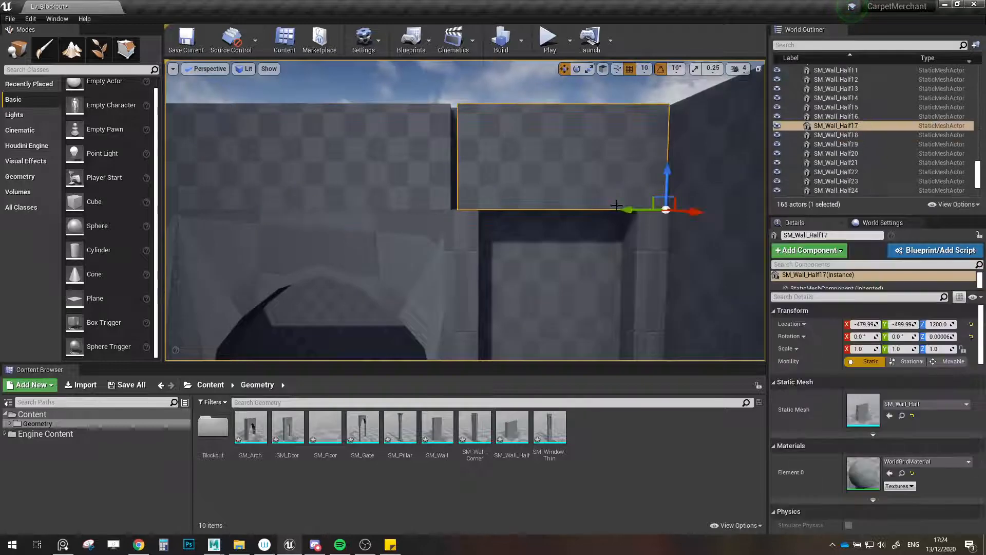
pyautogui.click(444, 181)
pyautogui.moveTo(444, 181); pyautogui.dragTo(429, 182, button='right')
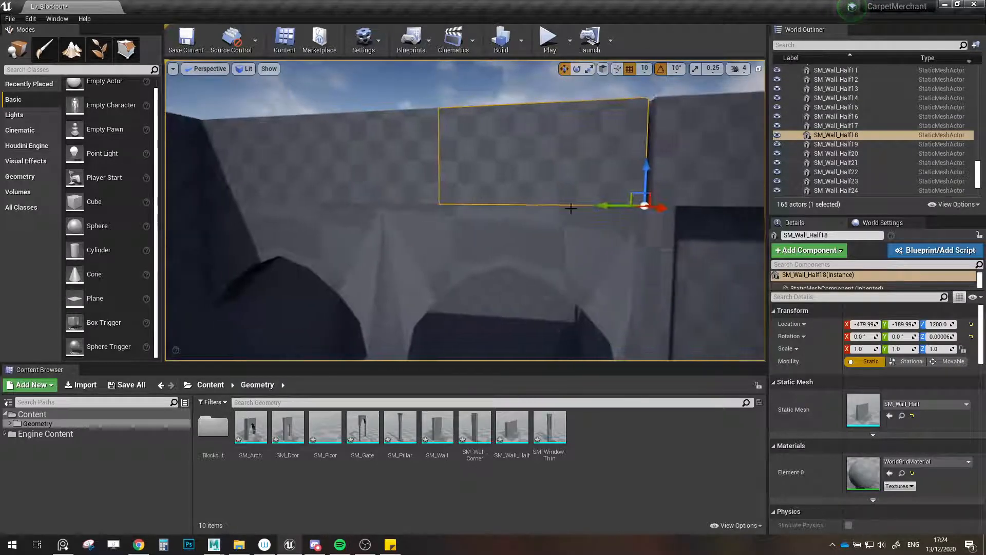
pyautogui.moveTo(571, 207); pyautogui.dragTo(541, 211, button='right')
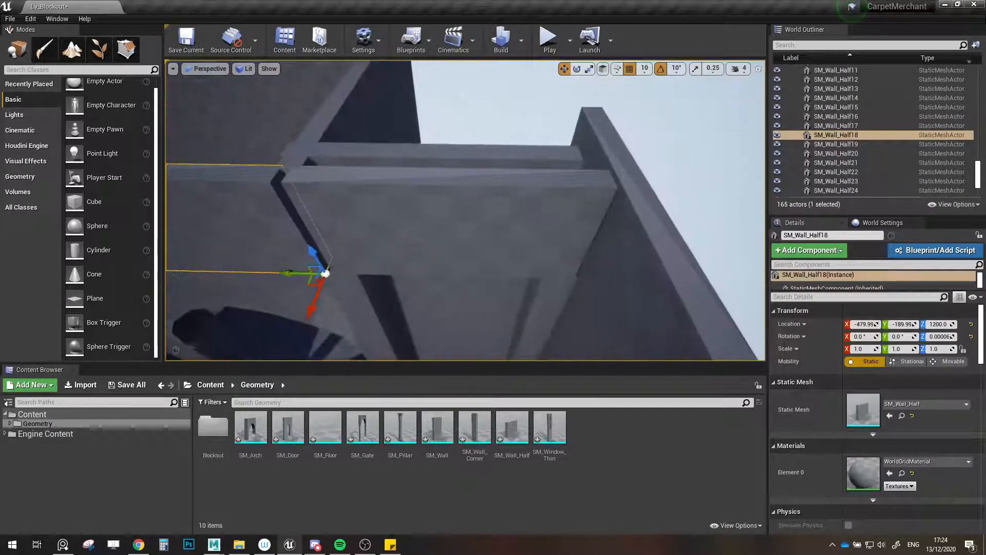
pyautogui.click(541, 211)
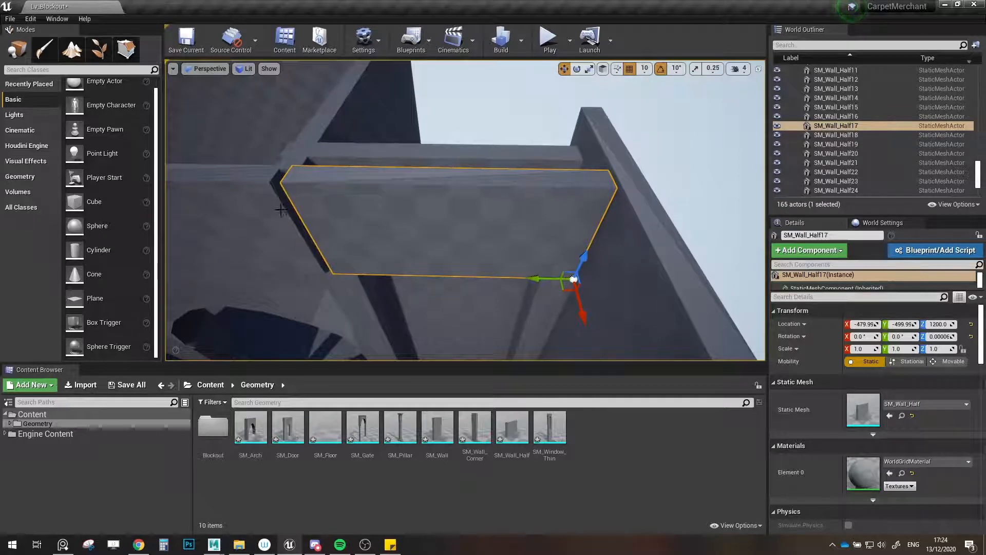
pyautogui.click(261, 212)
pyautogui.moveTo(437, 216); pyautogui.dragTo(460, 207, button='right')
pyautogui.click(490, 210)
pyautogui.click(366, 207)
pyautogui.click(459, 215)
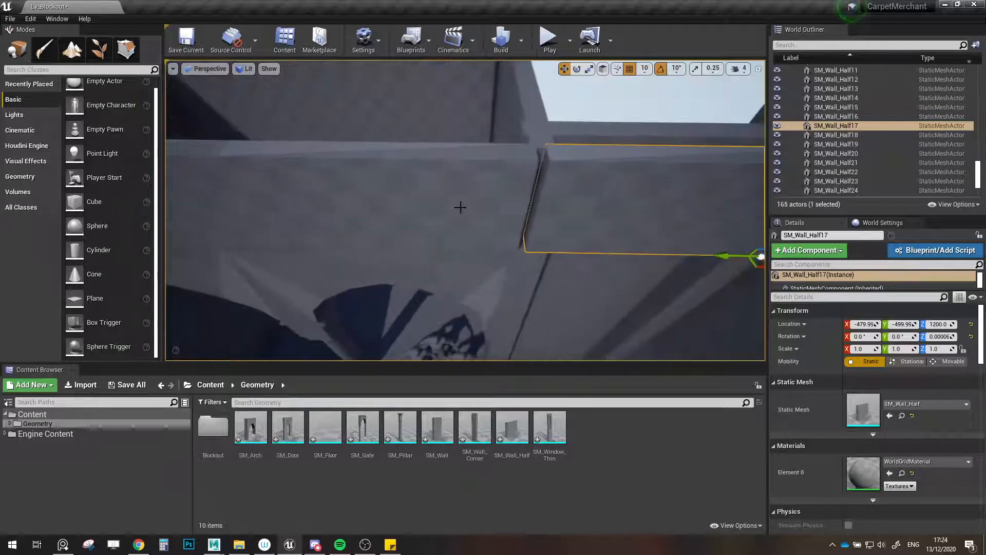
pyautogui.click(483, 208)
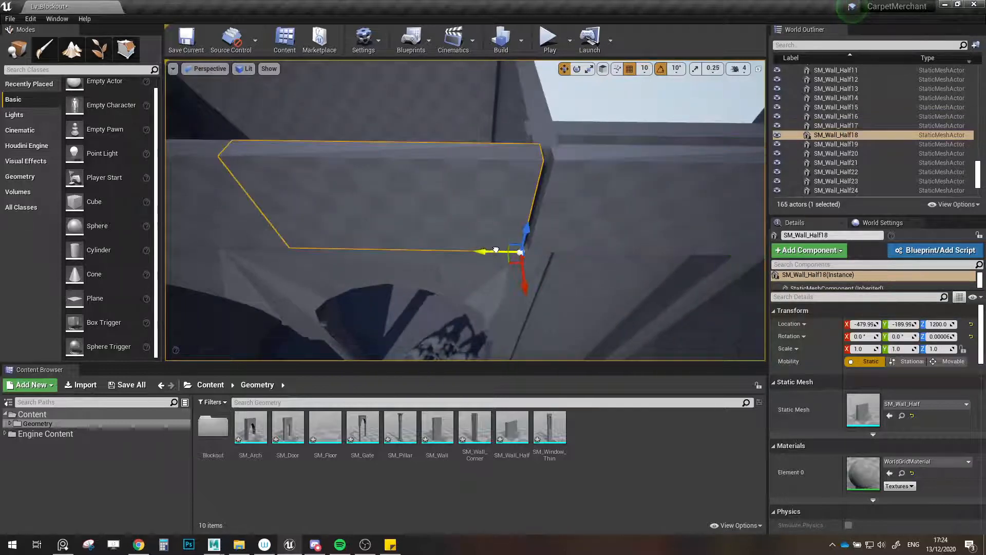
pyautogui.moveTo(496, 250); pyautogui.dragTo(503, 250)
# - Select SM_Wall_Half19 and the half wall beside it and shift both along Y to meet SM_Wall_Half18
pyautogui.moveTo(503, 250); pyautogui.dragTo(442, 233, button='right')
pyautogui.click(372, 196)
pyautogui.moveTo(372, 197); pyautogui.dragTo(363, 192, button='right')
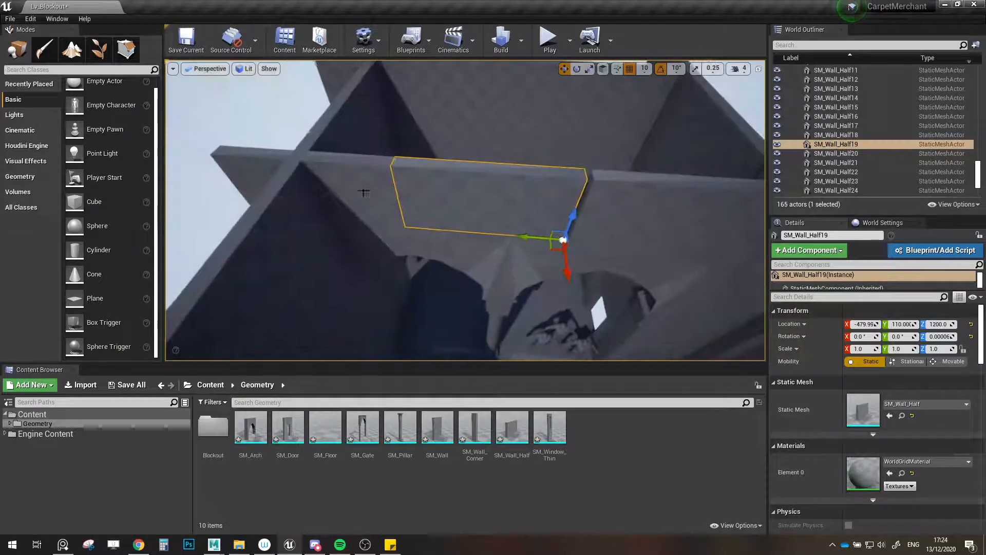
pyautogui.keyDown('shift'); pyautogui.click(363, 193); pyautogui.keyUp('shift')
pyautogui.moveTo(371, 224); pyautogui.dragTo(378, 224)
# - Clear the selection and save the level
pyautogui.press('Escape')
pyautogui.hotkey('ctrl', 's')
pyautogui.moveTo(427, 222); pyautogui.dragTo(515, 217, button='right')
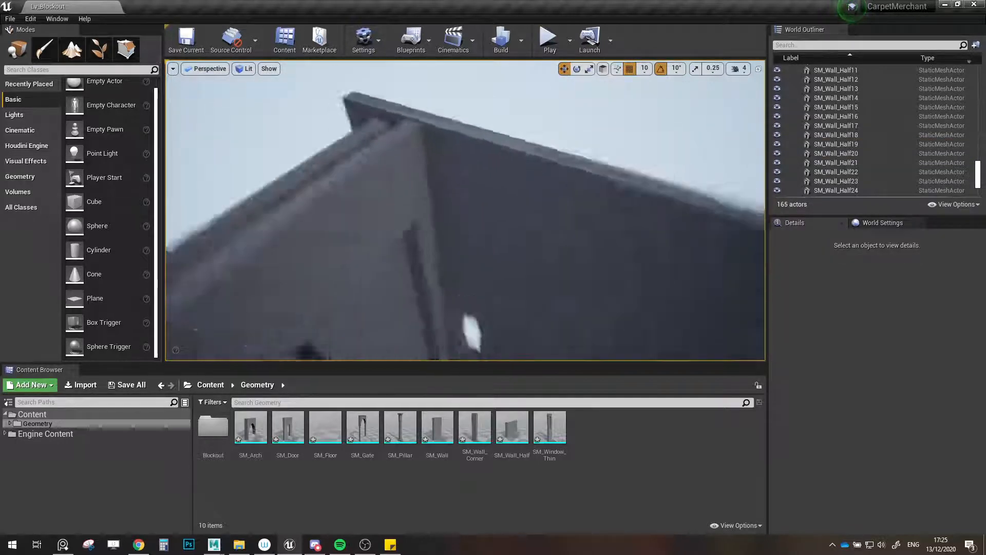
# - Examine the courtyard's arches, upper walls and the window and gate corner in a full-screen viewport
pyautogui.moveTo(466, 247); pyautogui.dragTo(380, 180, button='right')
pyautogui.press('F11')
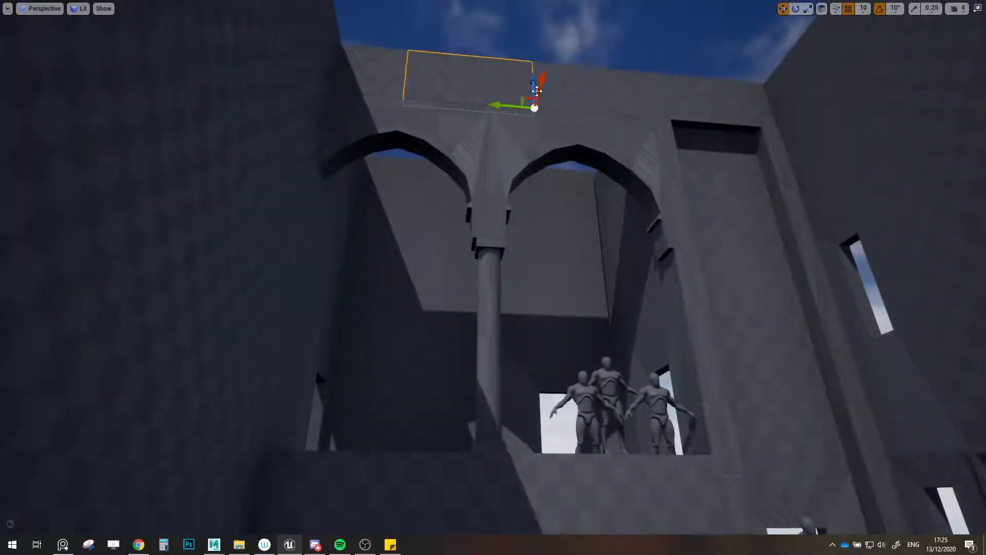
pyautogui.moveTo(380, 179); pyautogui.dragTo(515, 191, button='right')
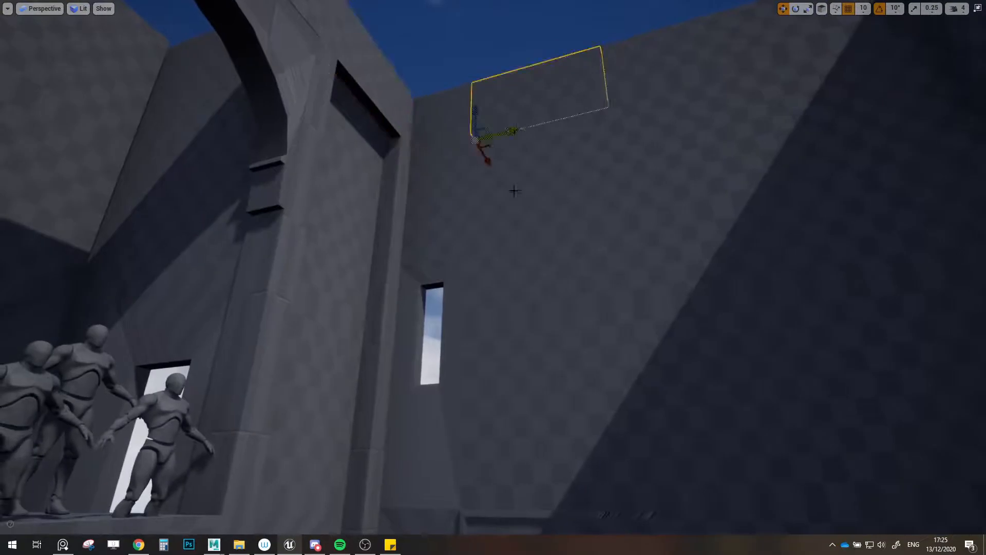
pyautogui.moveTo(611, 302); pyautogui.dragTo(560, 304, button='right')
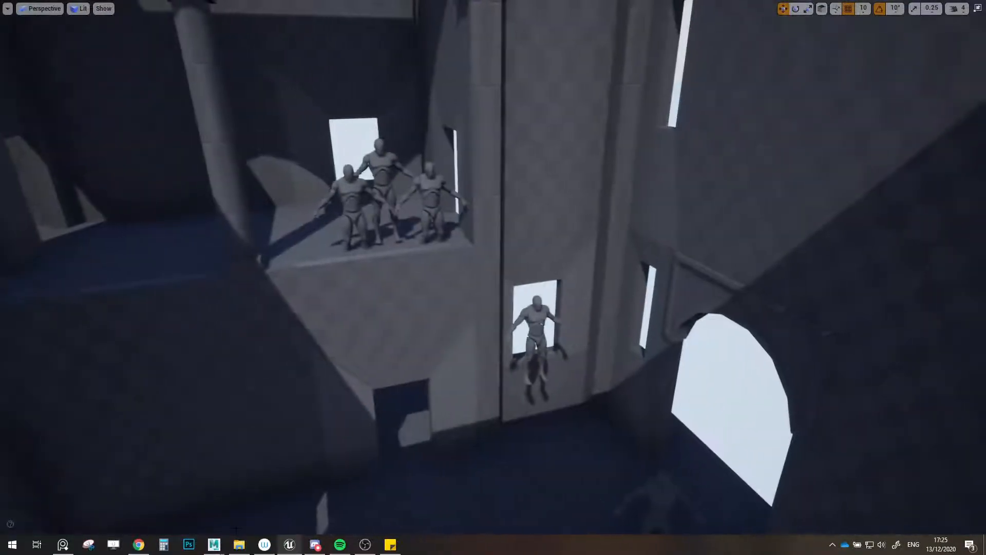
# - Switch to Maya and examine the courtyard floor around the corner window beside the gate
pyautogui.click(215, 546)
pyautogui.click(291, 507)
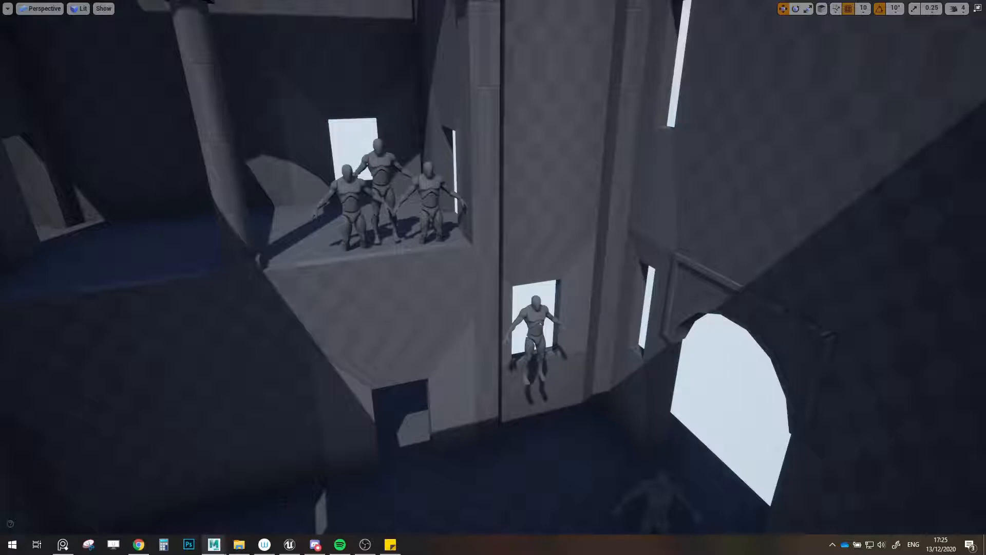
pyautogui.moveTo(985, 84); pyautogui.dragTo(589, 1)
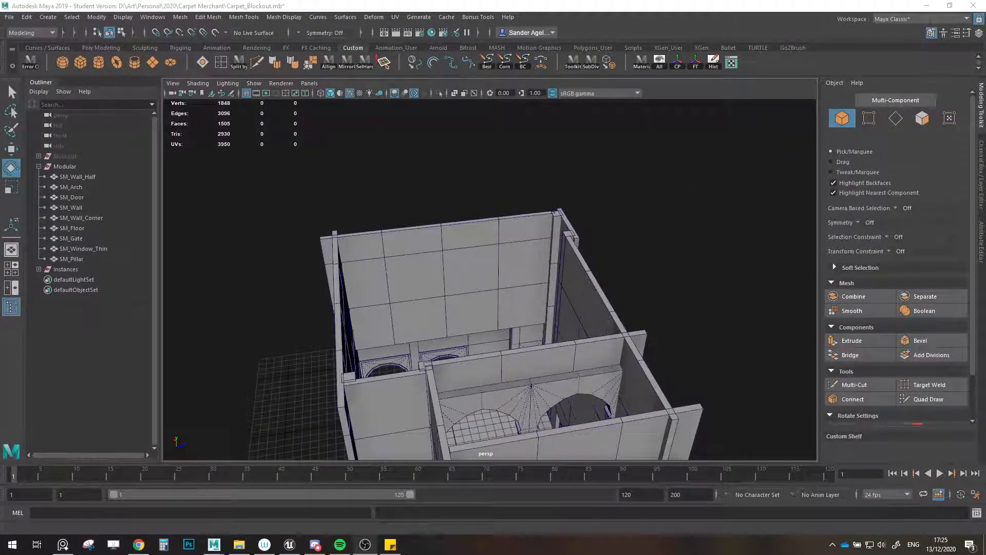
pyautogui.keyDown('alt'); pyautogui.moveTo(566, 368); pyautogui.dragTo(514, 316, button='middle'); pyautogui.keyUp('alt')
pyautogui.scroll(3, 513, 315)
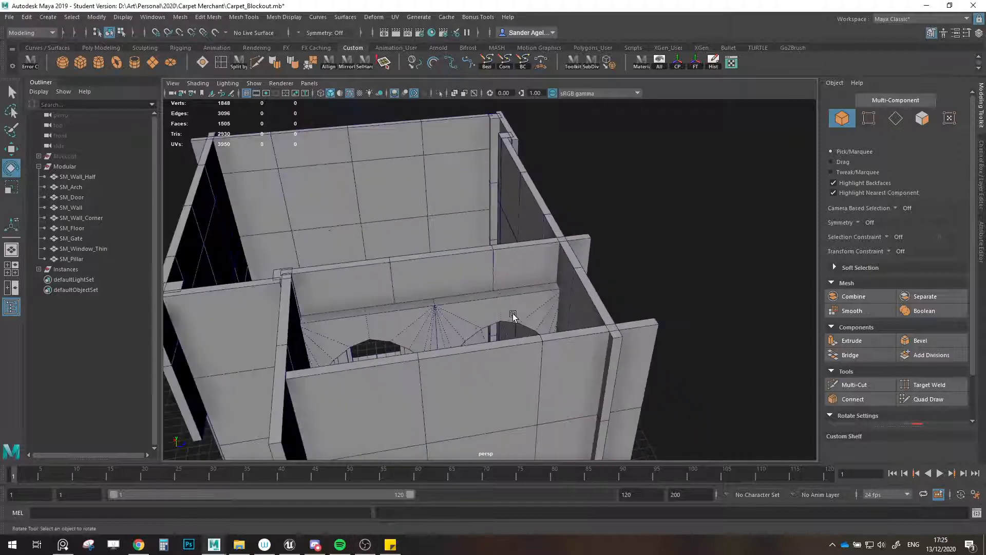
pyautogui.keyDown('alt'); pyautogui.moveTo(513, 315); pyautogui.dragTo(541, 352); pyautogui.keyUp('alt')
pyautogui.scroll(3, 552, 356)
pyautogui.keyDown('alt'); pyautogui.moveTo(552, 356); pyautogui.dragTo(528, 297, button='middle'); pyautogui.keyUp('alt')
pyautogui.keyDown('alt'); pyautogui.moveTo(527, 296); pyautogui.dragTo(735, 293); pyautogui.keyUp('alt')
pyautogui.keyDown('alt'); pyautogui.moveTo(735, 293); pyautogui.dragTo(572, 303, button='middle'); pyautogui.keyUp('alt')
pyautogui.scroll(3, 572, 304)
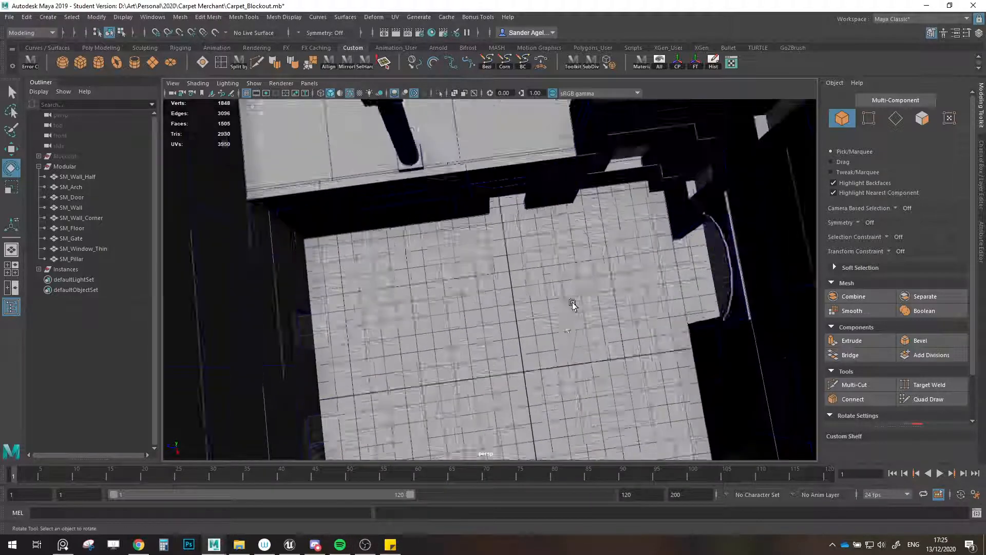
pyautogui.keyDown('alt'); pyautogui.moveTo(573, 304); pyautogui.dragTo(617, 253); pyautogui.keyUp('alt')
pyautogui.scroll(3, 617, 254)
pyautogui.keyDown('alt'); pyautogui.moveTo(616, 254); pyautogui.dragTo(526, 288, button='middle'); pyautogui.keyUp('alt')
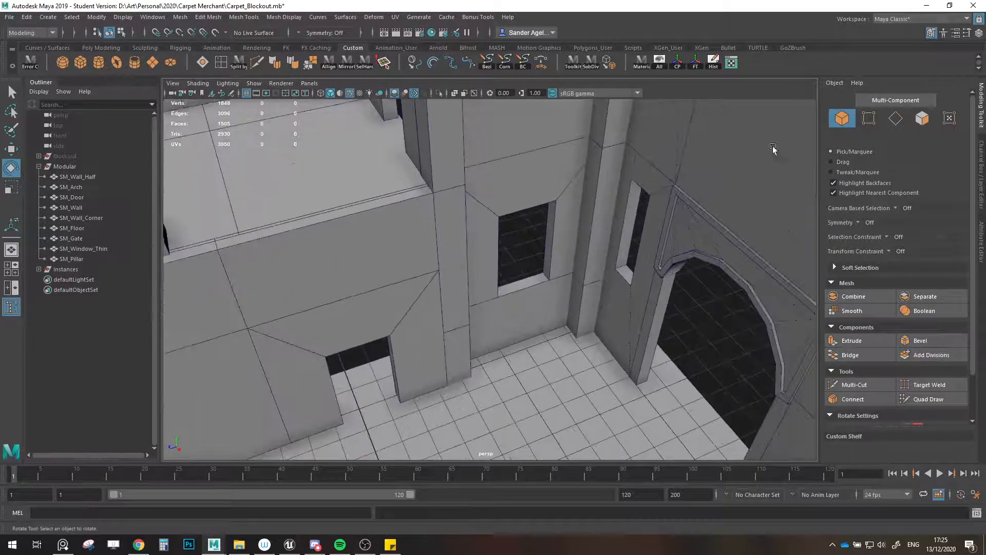
pyautogui.keyDown('alt'); pyautogui.moveTo(773, 148); pyautogui.dragTo(526, 250, button='right'); pyautogui.keyUp('alt')
pyautogui.keyDown('alt'); pyautogui.moveTo(527, 251); pyautogui.dragTo(534, 342); pyautogui.keyUp('alt')
# - Create a polygon cube and move it onto the courtyard floor in front of the corner window
pyautogui.click(80, 63)
pyautogui.scroll(-3, 538, 320)
pyautogui.press('w')
pyautogui.moveTo(474, 398); pyautogui.dragTo(502, 242)
pyautogui.keyDown('alt'); pyautogui.moveTo(502, 242); pyautogui.dragTo(535, 240, button='right'); pyautogui.keyUp('alt')
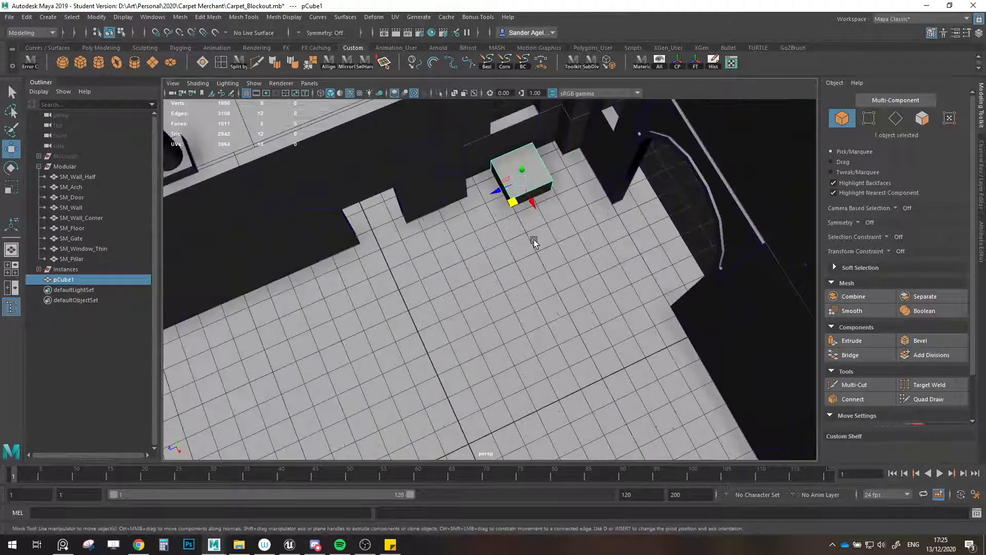
# - Isolate the cube and snap its pivot to one of its corner vertices
pyautogui.keyDown('alt'); pyautogui.moveTo(535, 240); pyautogui.dragTo(504, 259, button='middle'); pyautogui.keyUp('alt')
pyautogui.hotkey('ctrl', '1')
pyautogui.keyDown('alt'); pyautogui.moveTo(574, 267); pyautogui.dragTo(559, 319); pyautogui.keyUp('alt')
pyautogui.keyDown('alt'); pyautogui.moveTo(560, 319); pyautogui.dragTo(534, 231, button='middle'); pyautogui.keyUp('alt')
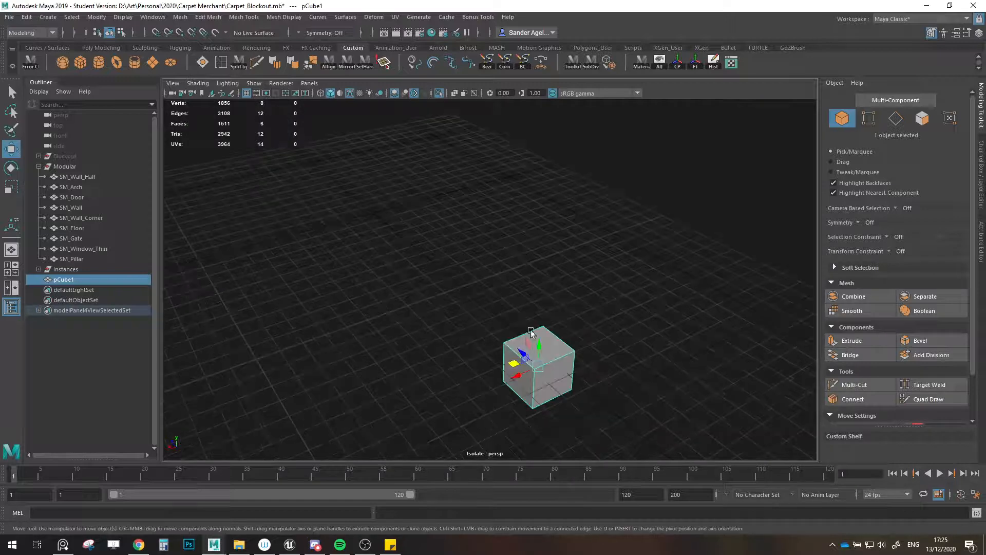
pyautogui.press('d')
pyautogui.press('v')
pyautogui.moveTo(540, 367); pyautogui.dragTo(670, 400)
# - Bring back the full scene and snap the cube to the floor grid below the corner window
pyautogui.hotkey('ctrl', '1')
pyautogui.press('x')
pyautogui.moveTo(442, 337)
pyautogui.mouseDown()
pyautogui.moveTo(458, 319)
pyautogui.moveTo(447, 325)
pyautogui.mouseUp()
pyautogui.keyDown('alt'); pyautogui.moveTo(486, 346); pyautogui.dragTo(552, 360, button='middle'); pyautogui.keyUp('alt')
pyautogui.keyDown('alt'); pyautogui.moveTo(553, 360); pyautogui.dragTo(532, 359); pyautogui.keyUp('alt')
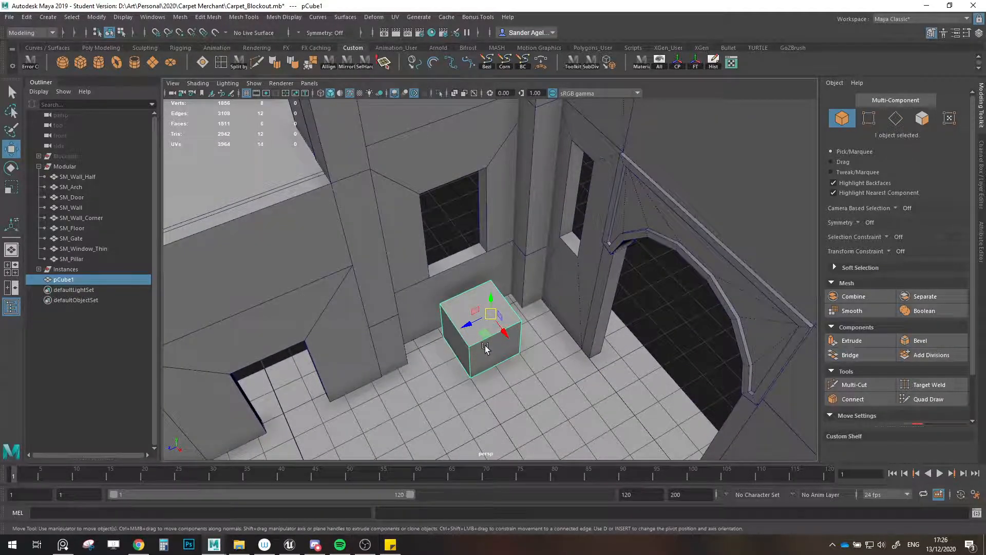
pyautogui.keyDown('alt'); pyautogui.moveTo(486, 348); pyautogui.dragTo(464, 325); pyautogui.keyUp('alt')
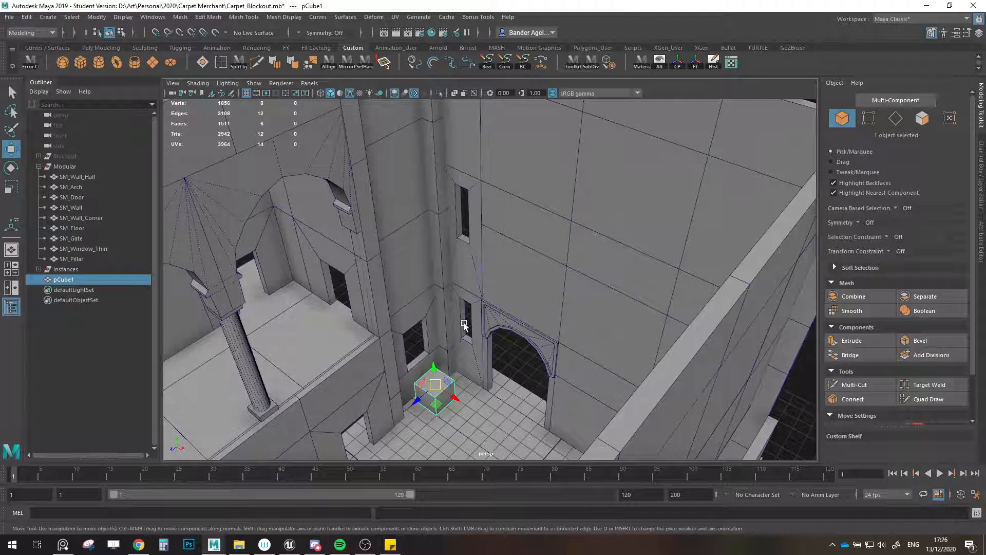
pyautogui.press('f')
pyautogui.keyDown('alt'); pyautogui.moveTo(548, 307); pyautogui.dragTo(561, 363); pyautogui.keyUp('alt')
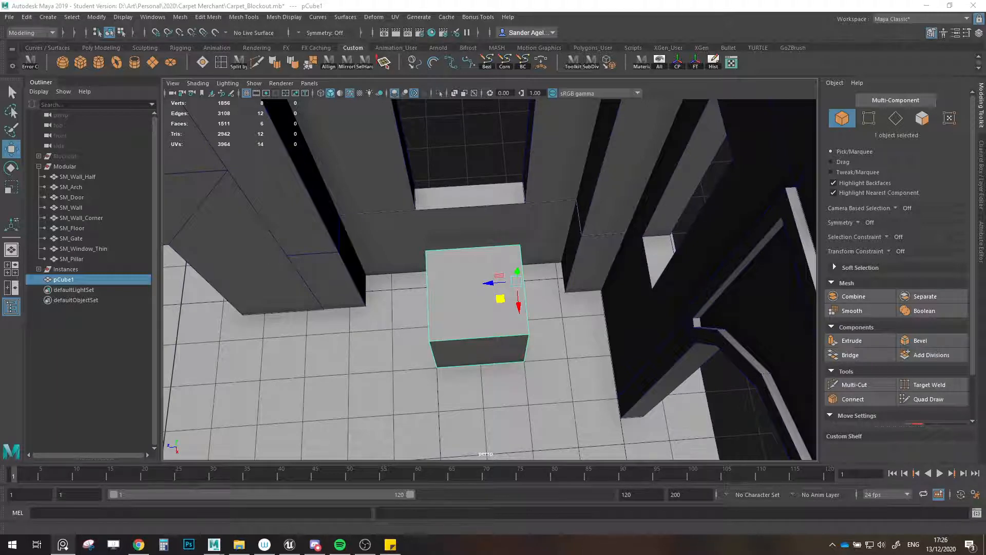
# - Extend the cube's side faces outward along the floor to form a long block beneath the window
pyautogui.scroll(-4, 576, 311)
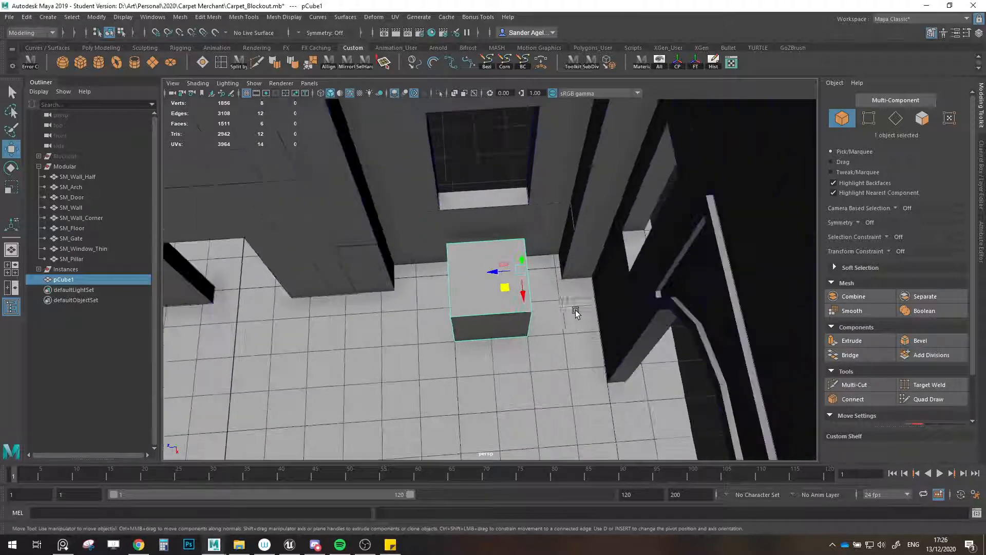
pyautogui.keyDown('alt'); pyautogui.moveTo(573, 310); pyautogui.dragTo(555, 319); pyautogui.keyUp('alt')
pyautogui.press('r')
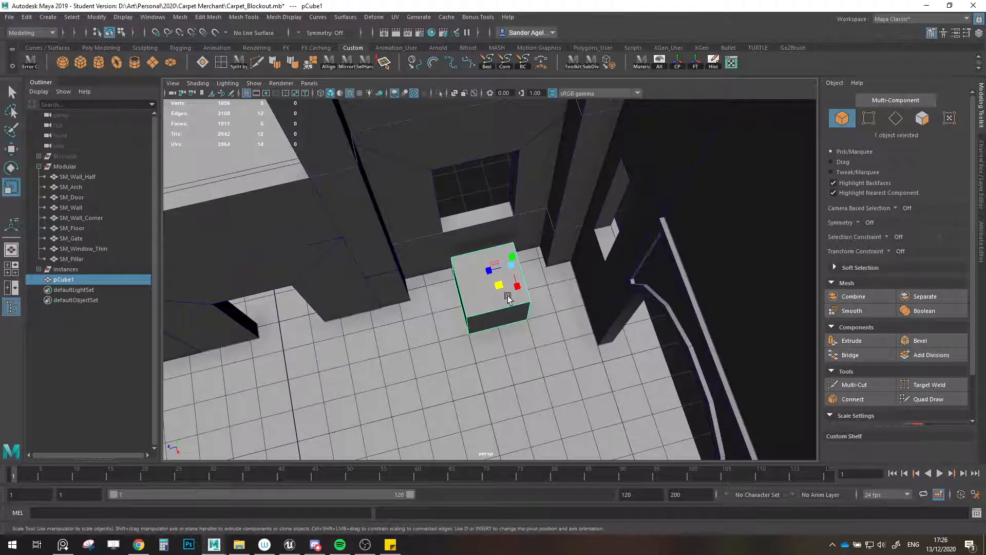
pyautogui.keyDown('alt'); pyautogui.moveTo(485, 322); pyautogui.dragTo(594, 335); pyautogui.keyUp('alt')
pyautogui.click(923, 118)
pyautogui.click(551, 284)
pyautogui.press('w')
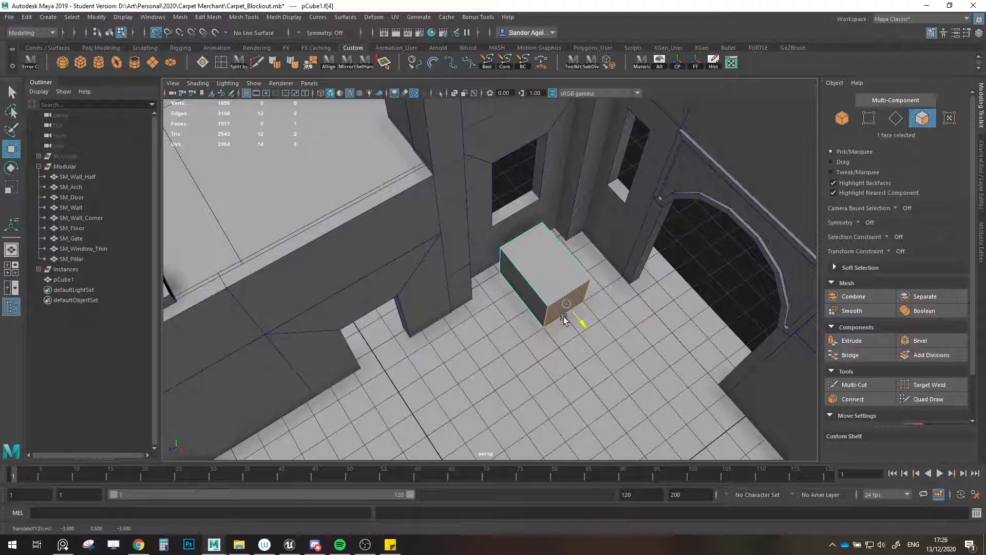
pyautogui.click(529, 313)
pyautogui.keyDown('alt'); pyautogui.moveTo(529, 319); pyautogui.dragTo(484, 334); pyautogui.keyUp('alt')
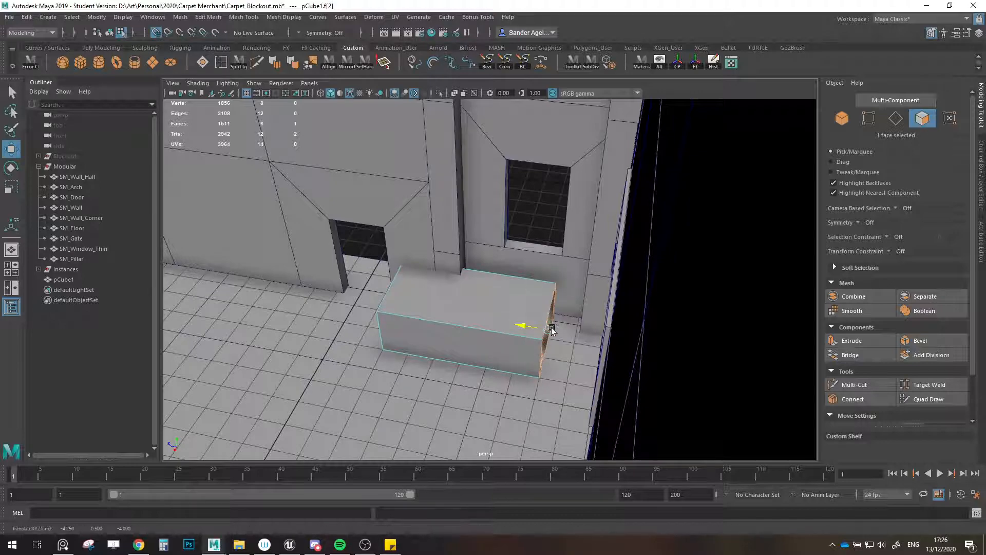
pyautogui.keyDown('alt'); pyautogui.moveTo(529, 326); pyautogui.dragTo(550, 320); pyautogui.keyUp('alt')
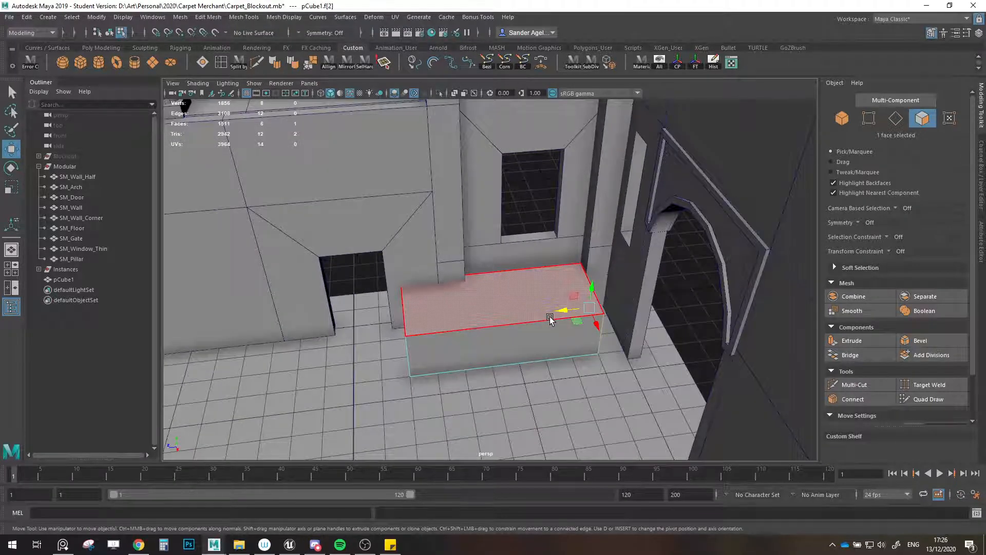
# - Select the block's top face and raise it with grid snapping to make the block taller
pyautogui.keyDown('alt'); pyautogui.moveTo(494, 316); pyautogui.dragTo(531, 297); pyautogui.keyUp('alt')
pyautogui.click(495, 330)
pyautogui.press('x')
pyautogui.scroll(3, 531, 297)
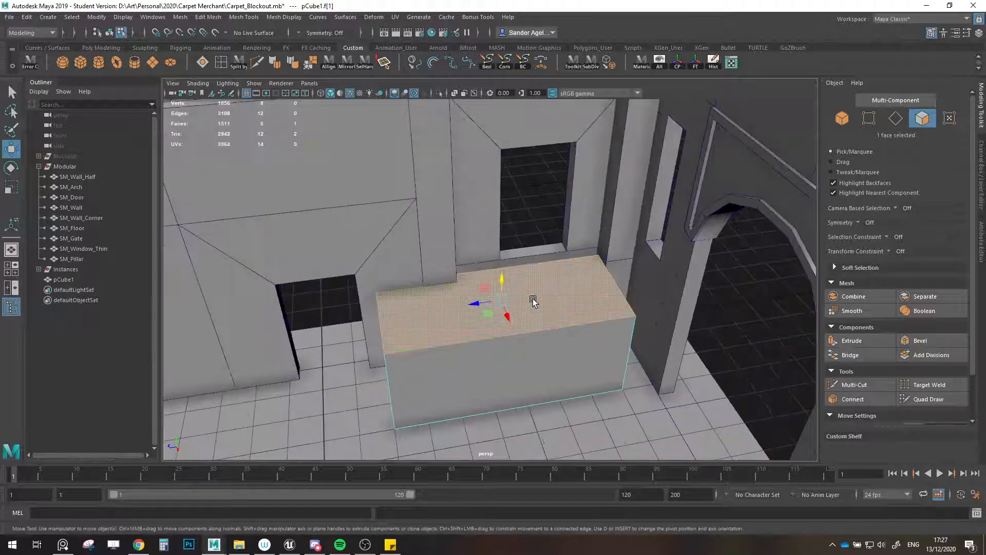
# - Insert a single edge loop across the block's length, dividing it between the door side and the gate side
pyautogui.click(531, 298)
pyautogui.click(895, 118)
pyautogui.keyDown('alt'); pyautogui.moveTo(503, 241); pyautogui.dragTo(476, 240); pyautogui.keyUp('alt')
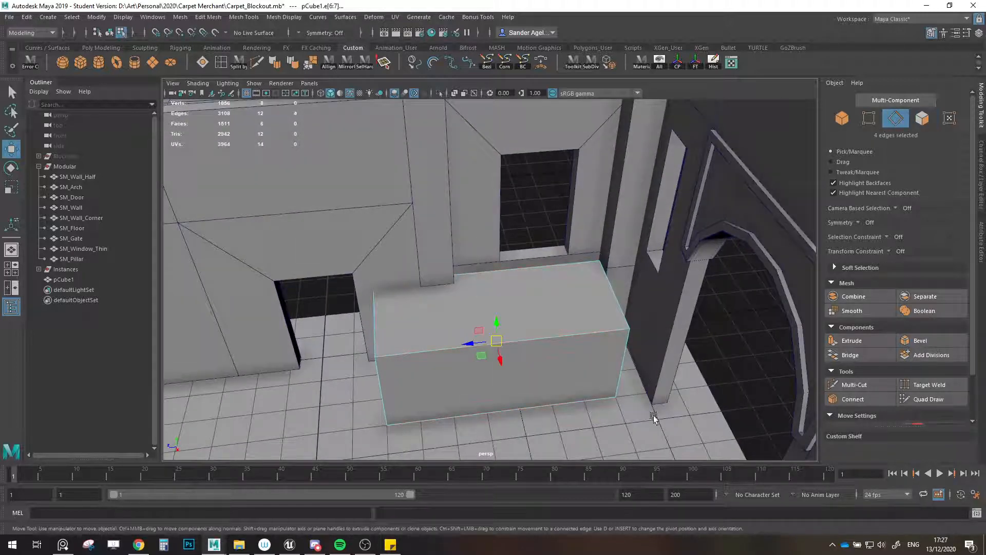
pyautogui.click(853, 400)
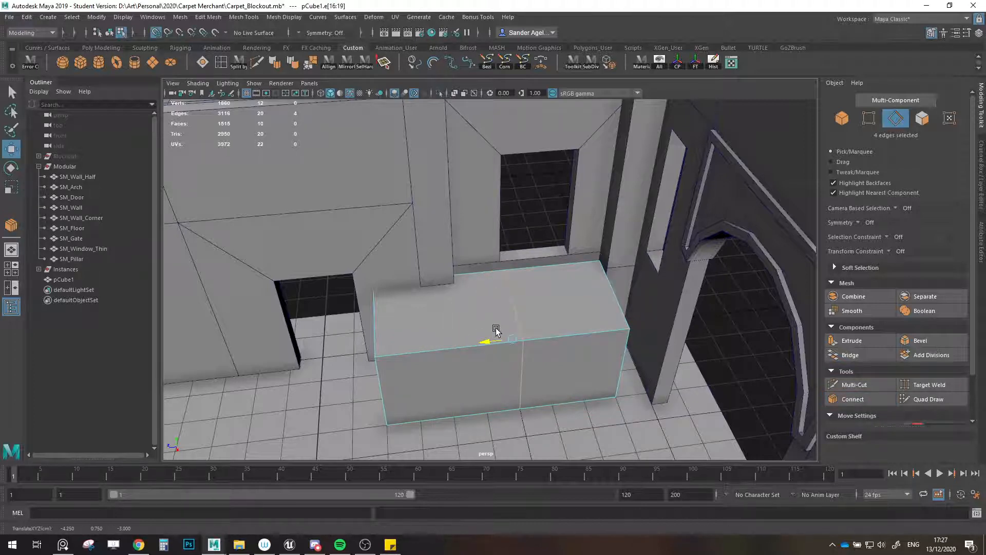
# - Target-weld the block's top edge on the door side to the bottom edge beneath it, forming a ramp
pyautogui.keyDown('alt'); pyautogui.moveTo(451, 344); pyautogui.dragTo(501, 311); pyautogui.keyUp('alt')
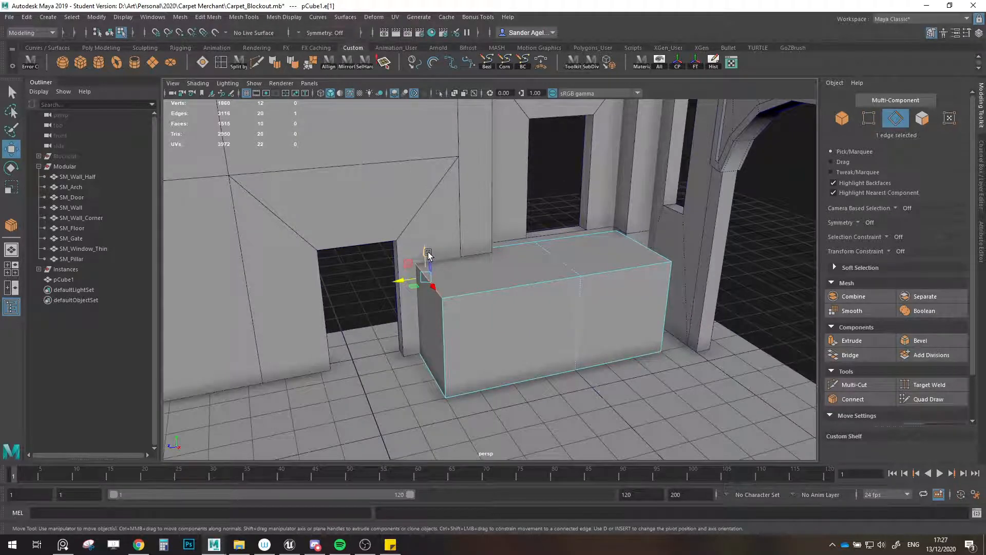
pyautogui.click(946, 389)
pyautogui.moveTo(431, 374); pyautogui.dragTo(432, 374)
pyautogui.press('w')
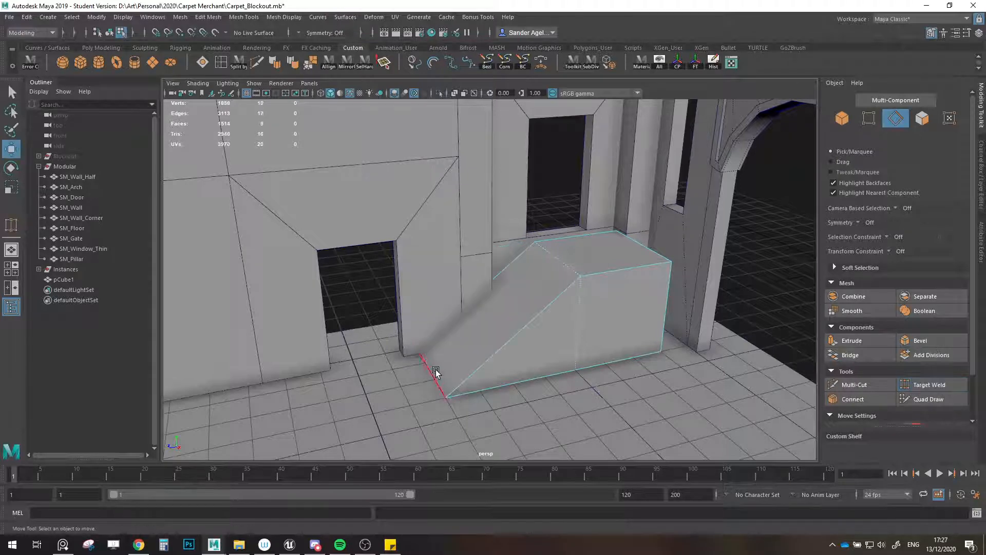
# - Harden the edge where the ramp meets the block's flat top
pyautogui.keyDown('alt'); pyautogui.moveTo(531, 337); pyautogui.dragTo(524, 337); pyautogui.keyUp('alt')
pyautogui.click(553, 261)
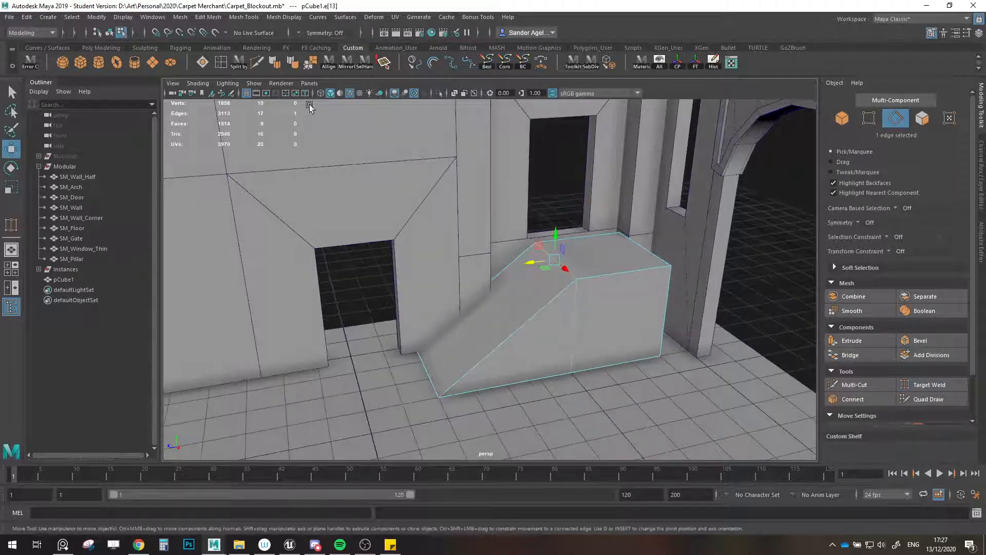
pyautogui.click(274, 62)
# - Connect the ramp's two sloping edges with 8 evenly spaced segments
pyautogui.click(491, 283)
pyautogui.keyDown('shift'); pyautogui.click(523, 316); pyautogui.keyUp('shift')
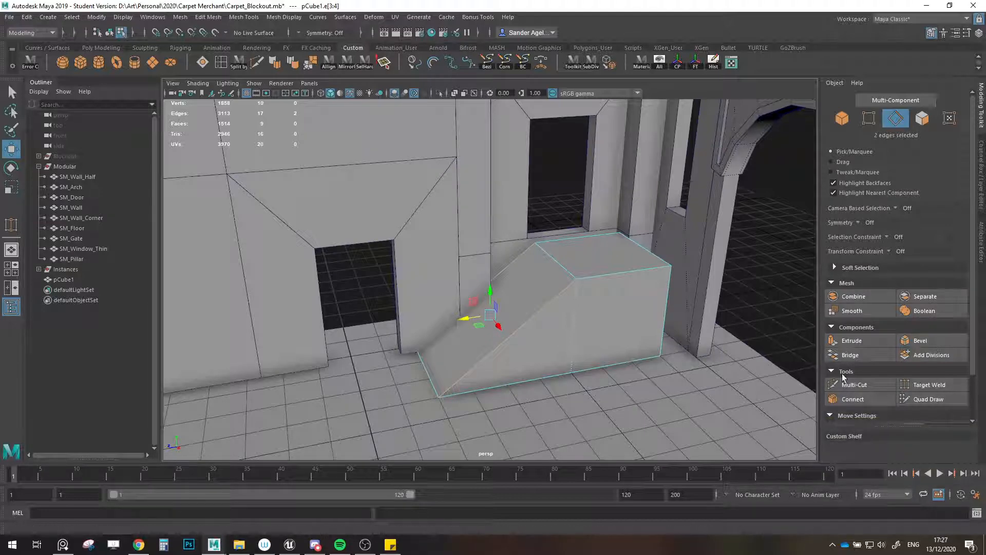
pyautogui.click(846, 399)
pyautogui.scroll(-2, 885, 421)
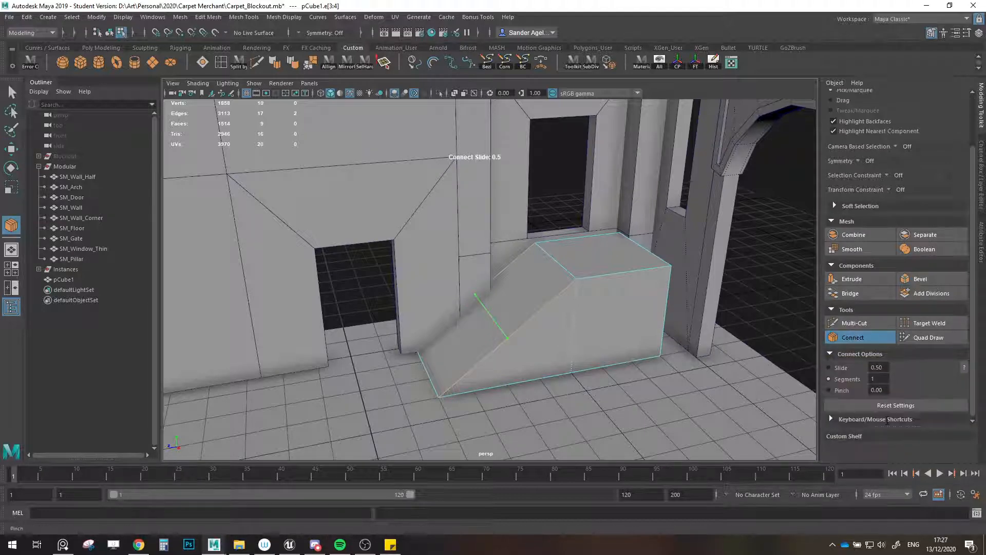
pyautogui.write('5')
pyautogui.press('Return')
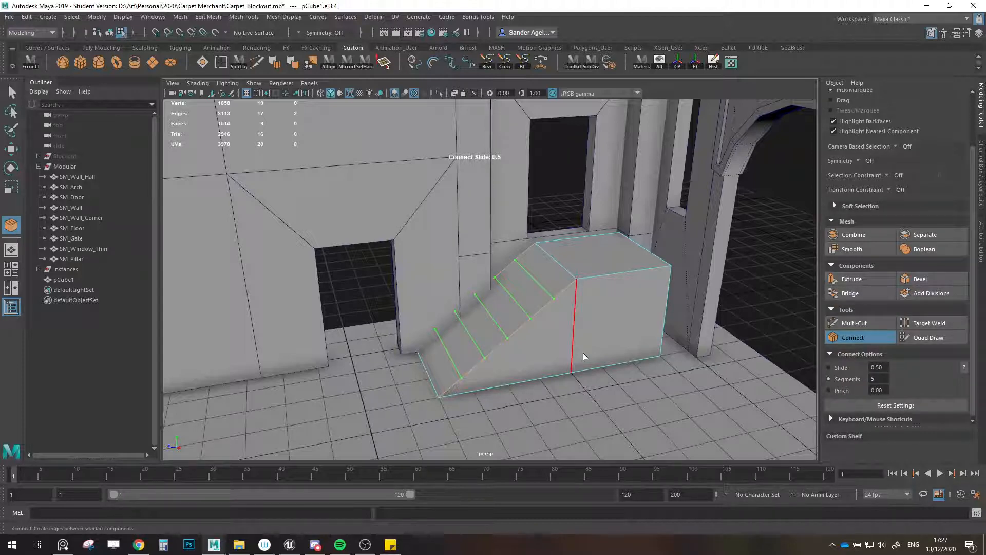
pyautogui.click(876, 379)
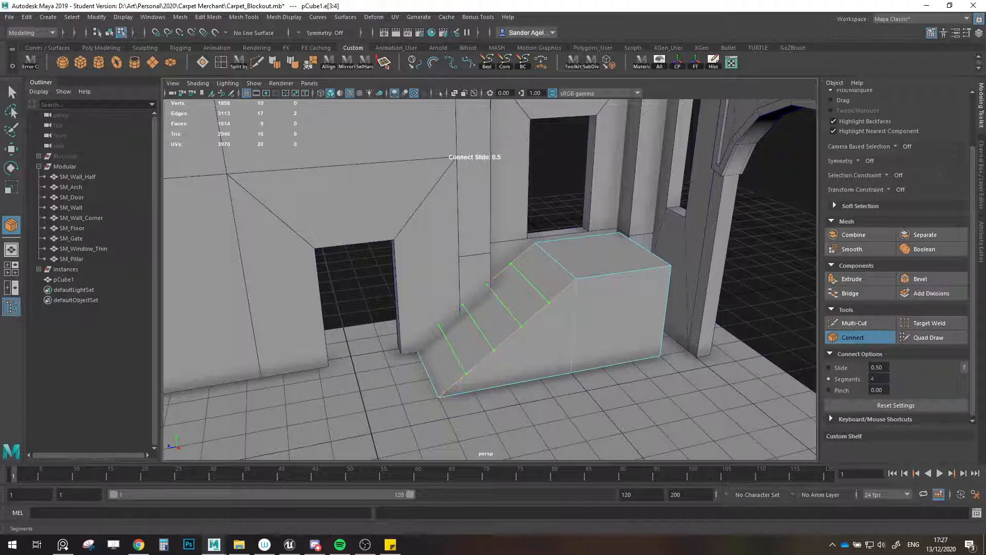
pyautogui.moveTo(877, 379); pyautogui.dragTo(843, 380)
pyautogui.press('w')
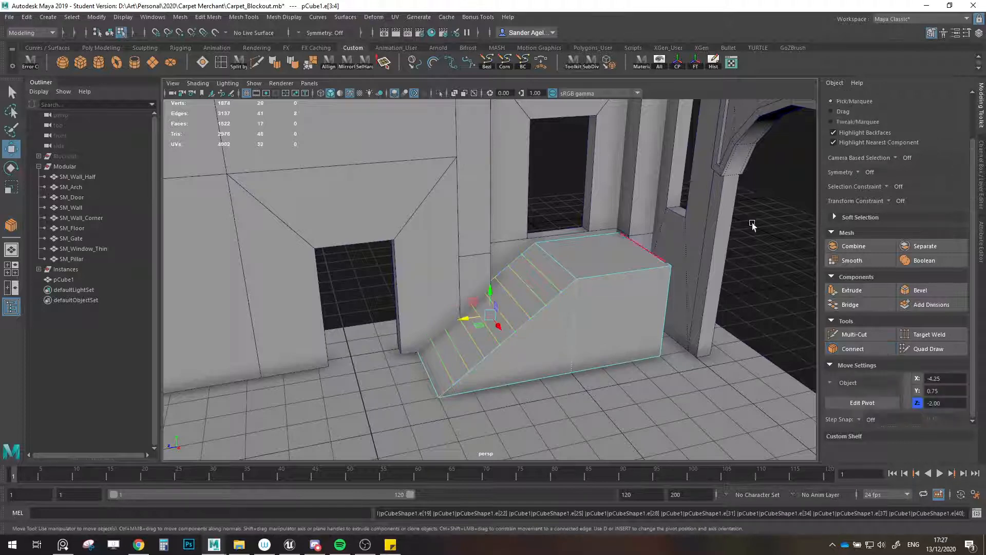
# - Shift every other ramp edge to form vertical risers and flat treads, and harden all the stair block's edges
pyautogui.click(523, 288)
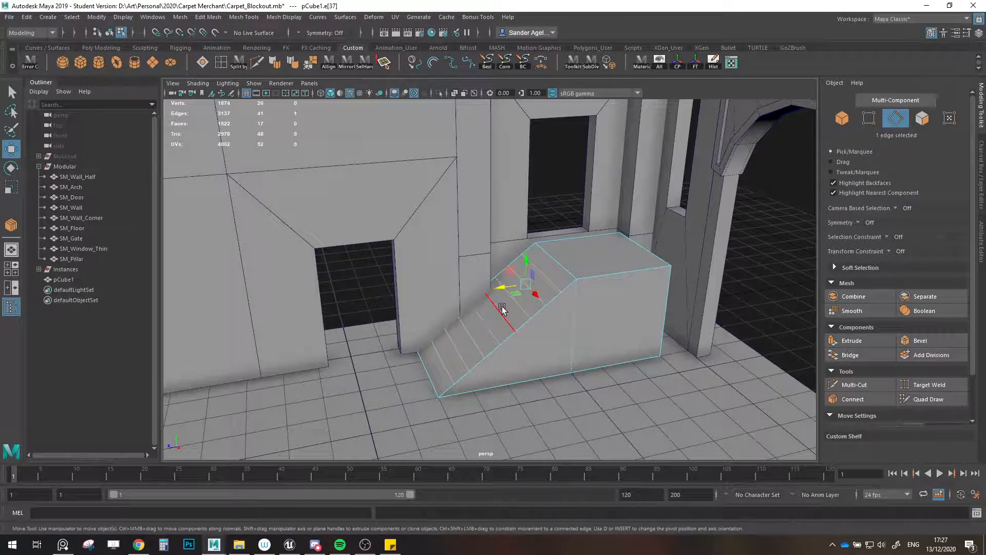
pyautogui.keyDown('shift'); pyautogui.click(442, 360); pyautogui.keyUp('shift')
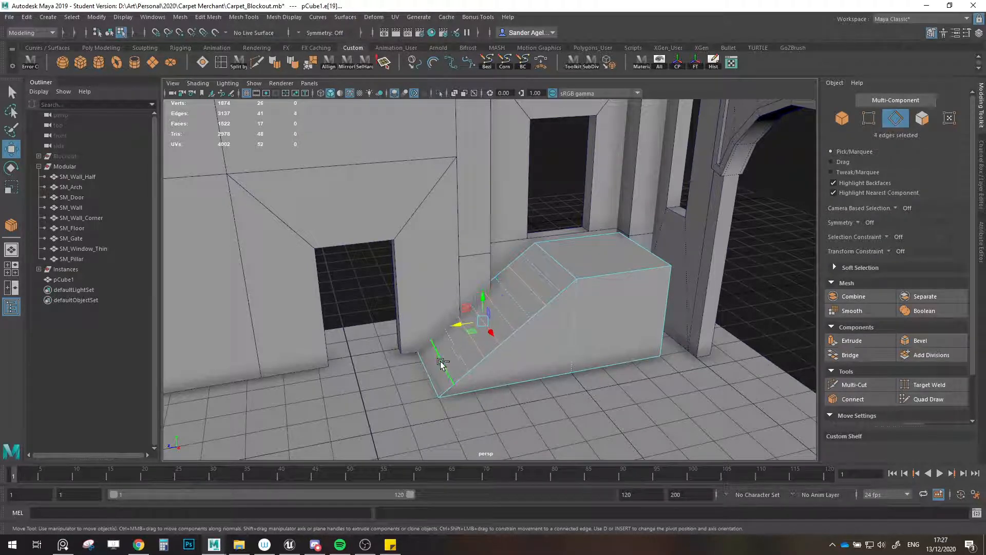
pyautogui.moveTo(461, 327); pyautogui.dragTo(433, 399)
pyautogui.hotkey('ctrl', 'z')
pyautogui.moveTo(442, 364); pyautogui.dragTo(461, 362)
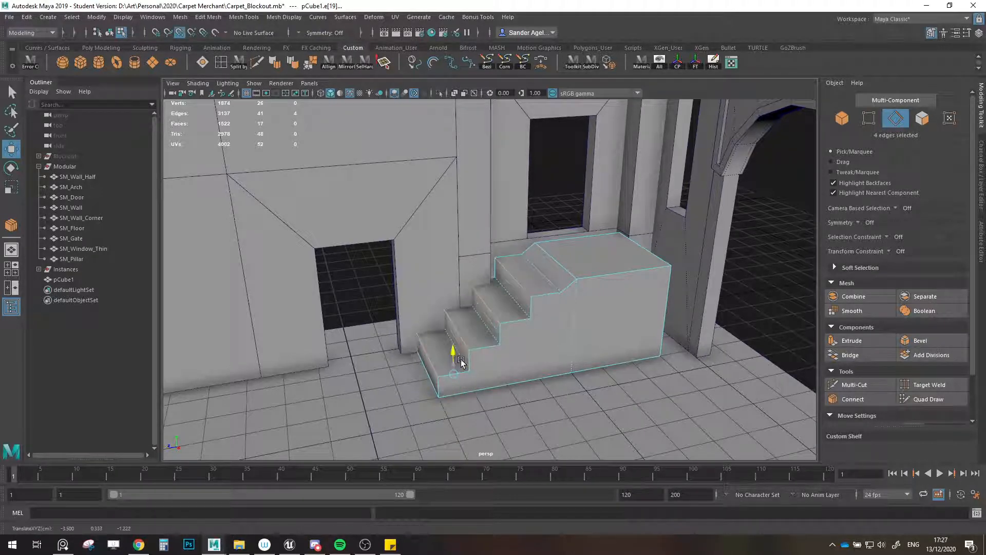
pyautogui.click(846, 119)
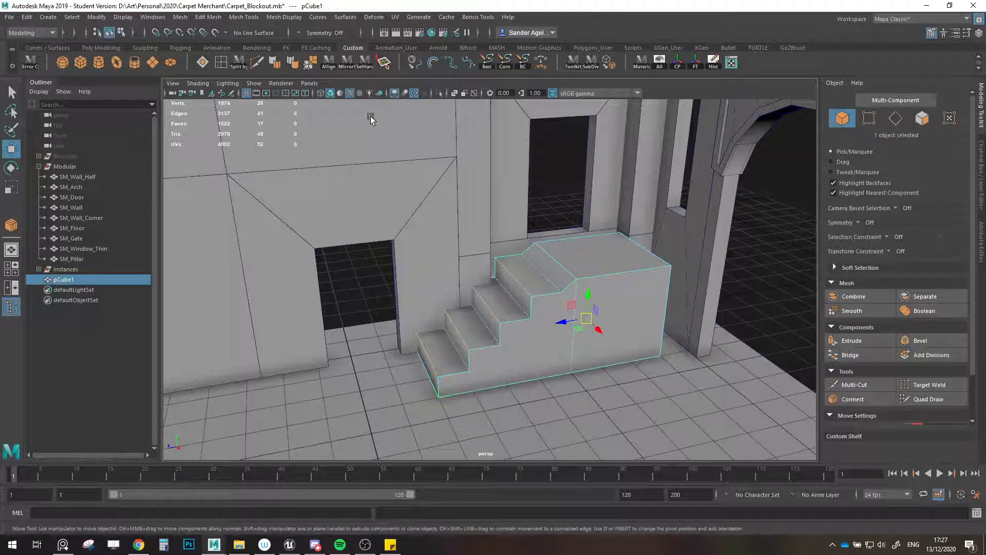
pyautogui.click(276, 64)
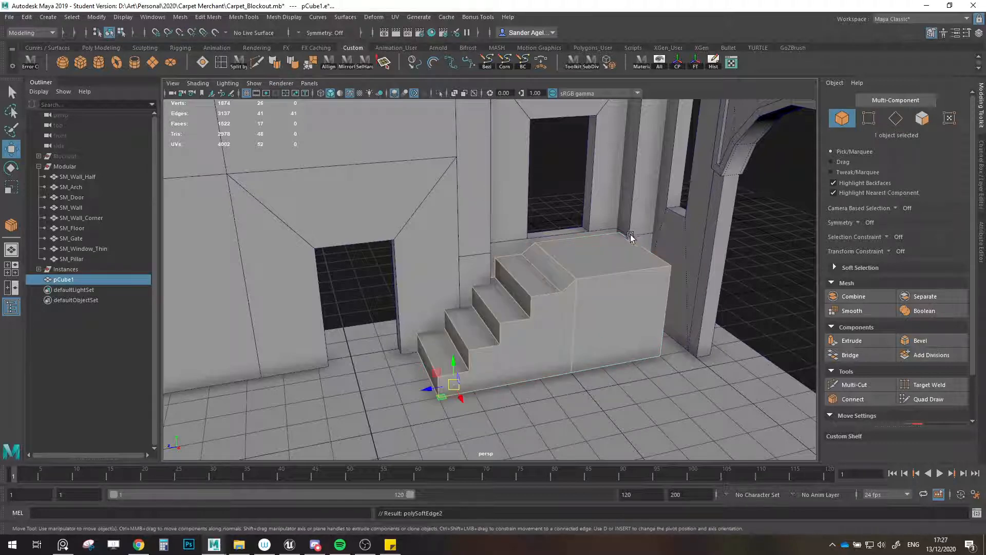
# - Turn off Pin Component Pivot for the Move tool and lower the stair block's top face to the height of the highest tread
pyautogui.click(874, 118)
pyautogui.keyDown('alt'); pyautogui.moveTo(663, 241); pyautogui.dragTo(600, 261); pyautogui.keyUp('alt')
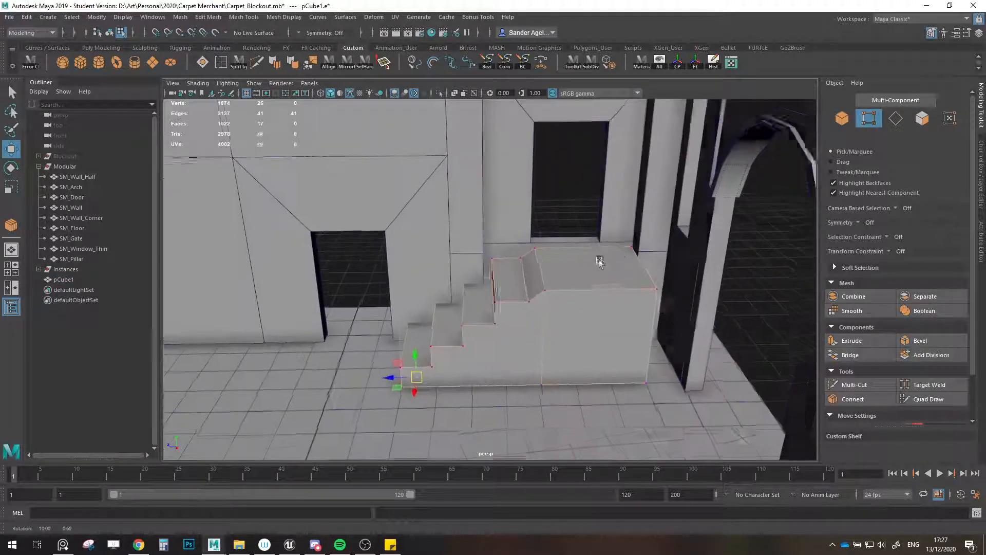
pyautogui.press('F10')
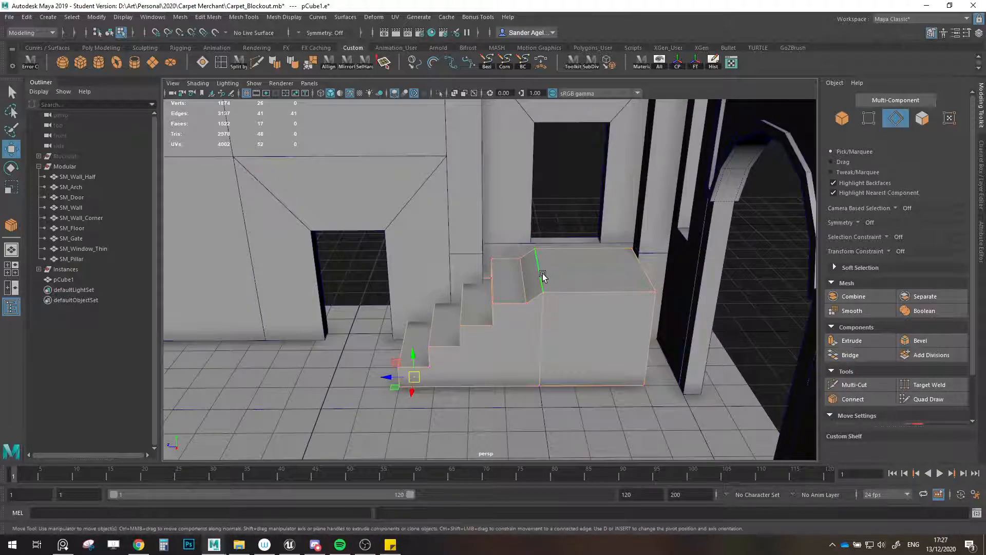
pyautogui.keyDown('alt'); pyautogui.moveTo(543, 276); pyautogui.dragTo(572, 263); pyautogui.keyUp('alt')
pyautogui.moveTo(579, 255)
pyautogui.keyDown('alt'); pyautogui.mouseDown()
pyautogui.moveTo(568, 264)
pyautogui.moveTo(581, 282)
pyautogui.moveTo(586, 270)
pyautogui.mouseUp(); pyautogui.keyUp('alt')
pyautogui.press('F11')
pyautogui.click(575, 258)
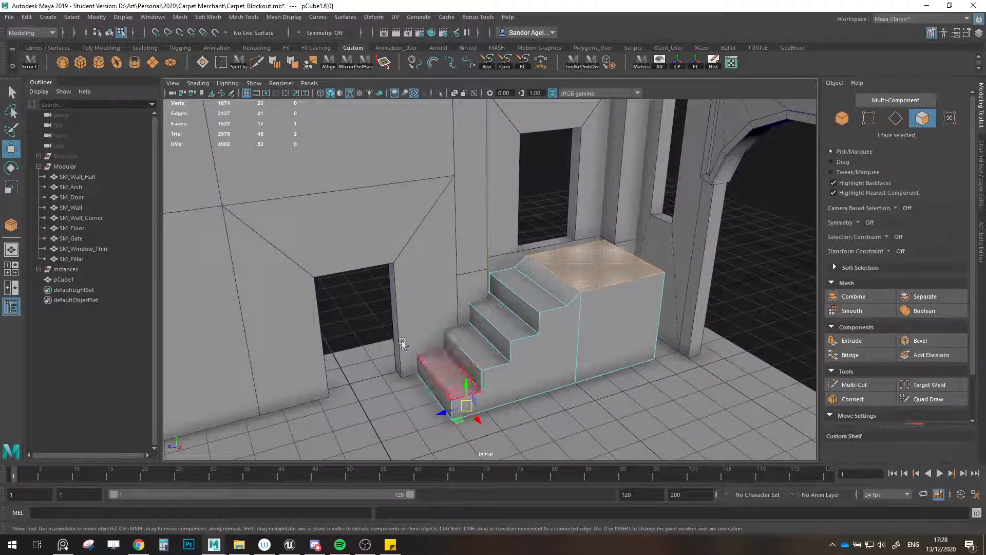
pyautogui.doubleClick(12, 149)
pyautogui.click(132, 137)
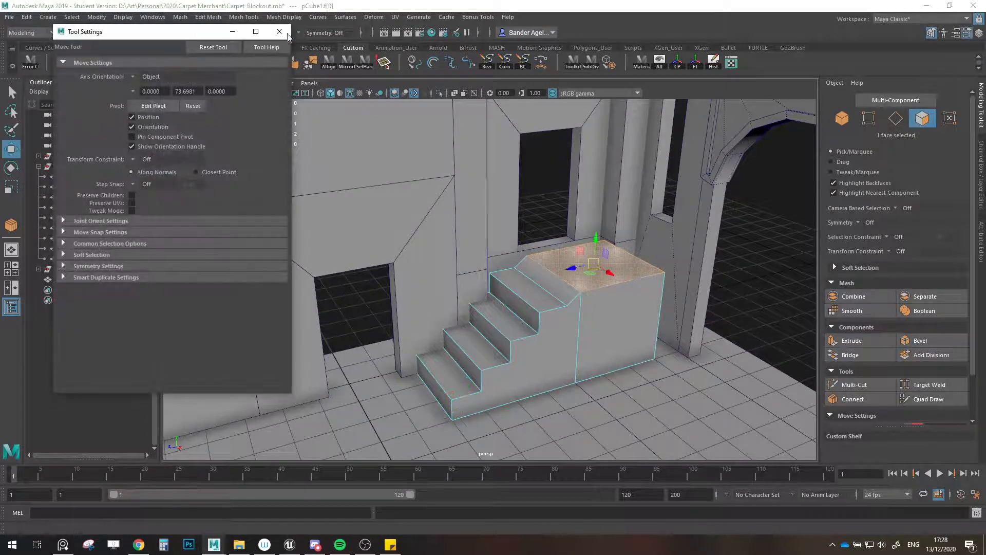
pyautogui.click(280, 31)
pyautogui.moveTo(592, 252); pyautogui.dragTo(568, 301)
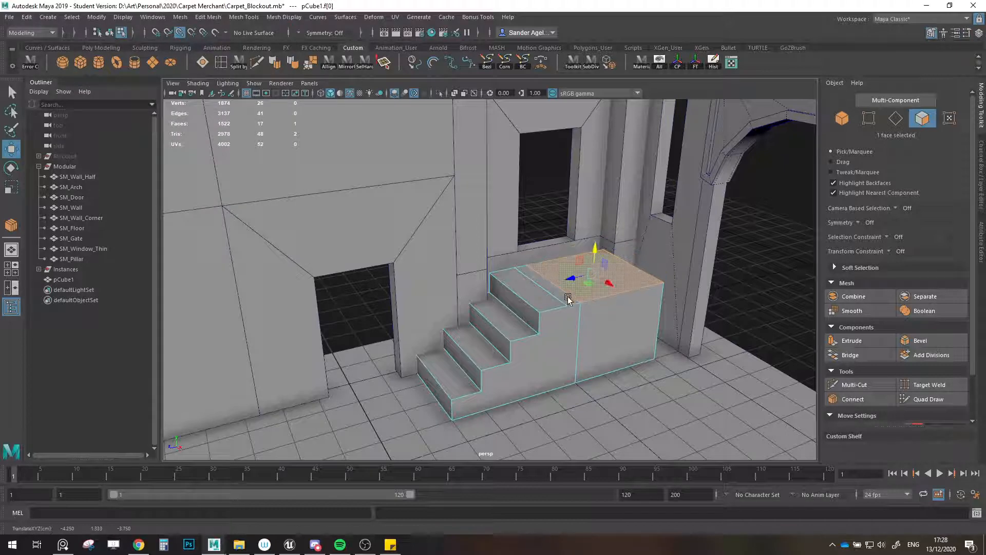
# - Target-weld the leftover edges on the block's flat top and delete the redundant edge loop running down its sides
pyautogui.click(896, 118)
pyautogui.click(929, 384)
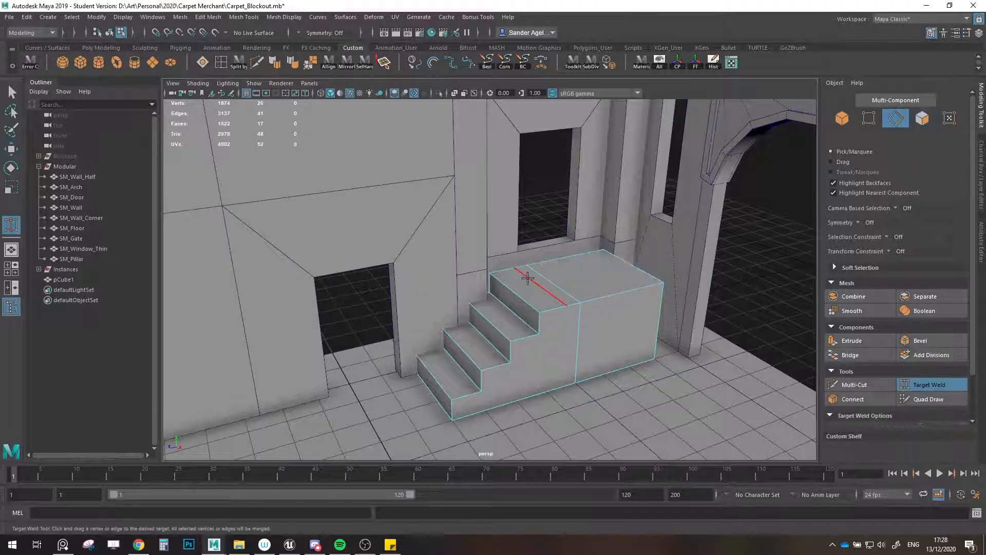
pyautogui.moveTo(590, 302)
pyautogui.keyDown('alt'); pyautogui.mouseDown()
pyautogui.moveTo(565, 281)
pyautogui.moveTo(591, 303)
pyautogui.mouseUp(); pyautogui.keyUp('alt')
pyautogui.press('w')
pyautogui.doubleClick(577, 331)
pyautogui.press('Delete')
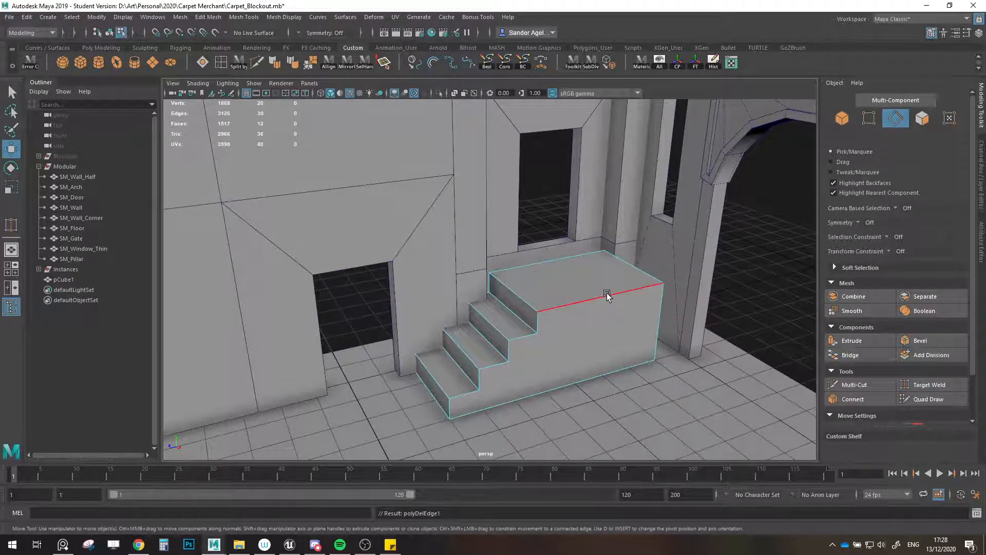
# - Raise all the stair block's vertices above the floor to the window's lower edge, with their pivot snapped to the block's top corner
pyautogui.keyDown('alt'); pyautogui.moveTo(608, 293); pyautogui.dragTo(800, 230); pyautogui.keyUp('alt')
pyautogui.click(843, 118)
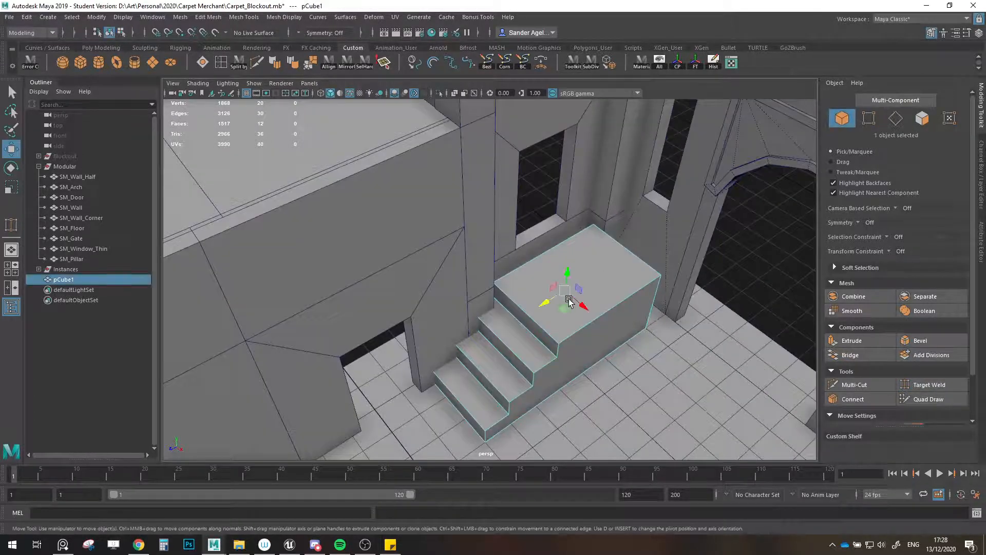
pyautogui.keyDown('alt'); pyautogui.moveTo(570, 300); pyautogui.dragTo(473, 267); pyautogui.keyUp('alt')
pyautogui.press('F10')
pyautogui.moveTo(298, 200); pyautogui.dragTo(702, 328)
pyautogui.press('d')
pyautogui.press('v')
pyautogui.moveTo(524, 263); pyautogui.dragTo(653, 255)
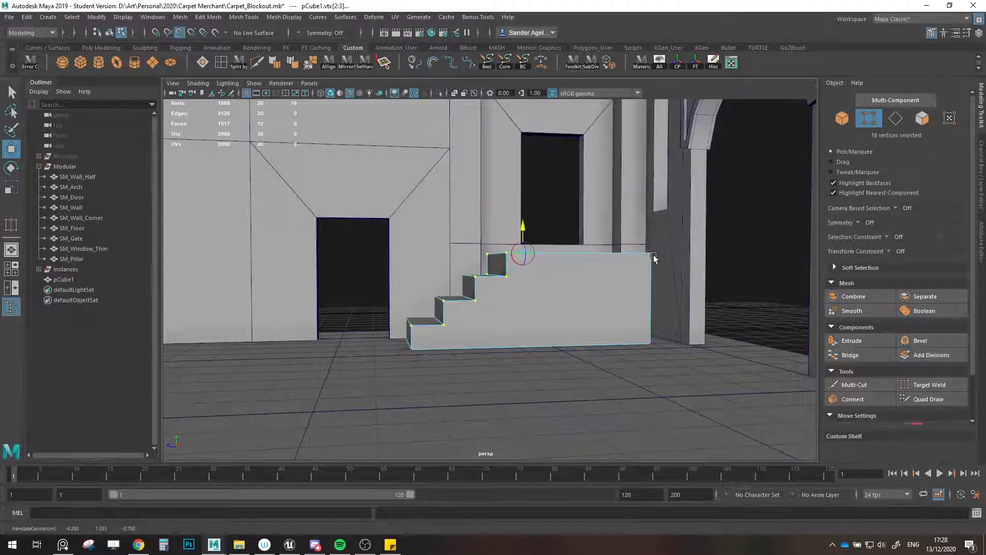
pyautogui.moveTo(523, 230); pyautogui.dragTo(541, 230)
pyautogui.keyDown('alt'); pyautogui.moveTo(515, 297); pyautogui.dragTo(601, 303); pyautogui.keyUp('alt')
pyautogui.click(221, 63)
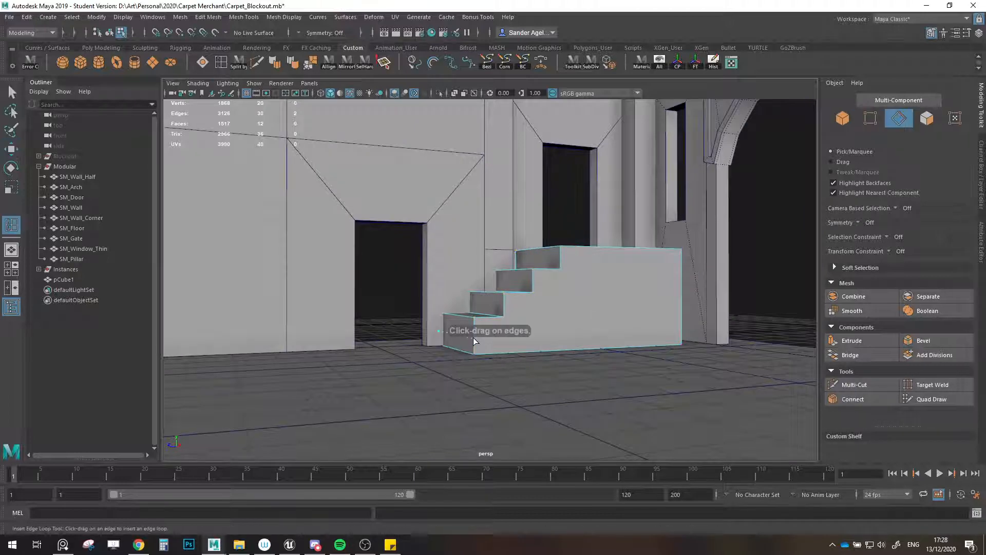
pyautogui.hotkey('ctrl', 'z')
pyautogui.press('w')
# - Connect the four vertical edges at the stair block's base with 1 segment
pyautogui.keyDown('alt'); pyautogui.moveTo(417, 330); pyautogui.dragTo(644, 326); pyautogui.keyUp('alt')
pyautogui.click(853, 399)
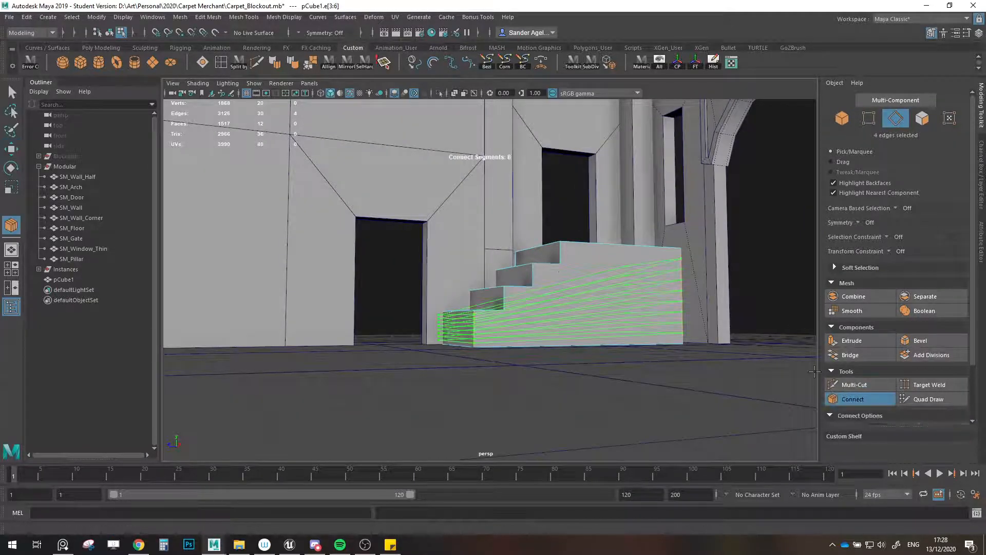
pyautogui.press('Return')
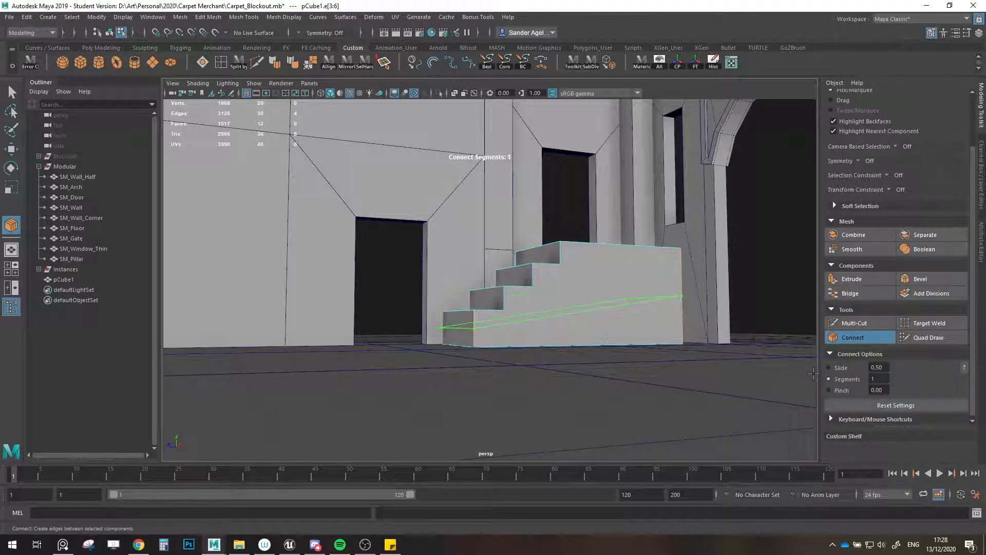
pyautogui.press('w')
# - Flatten the new edge loop around the base horizontally and lower it to Y 0.40
pyautogui.press('r')
pyautogui.moveTo(561, 290); pyautogui.dragTo(553, 350)
pyautogui.press('w')
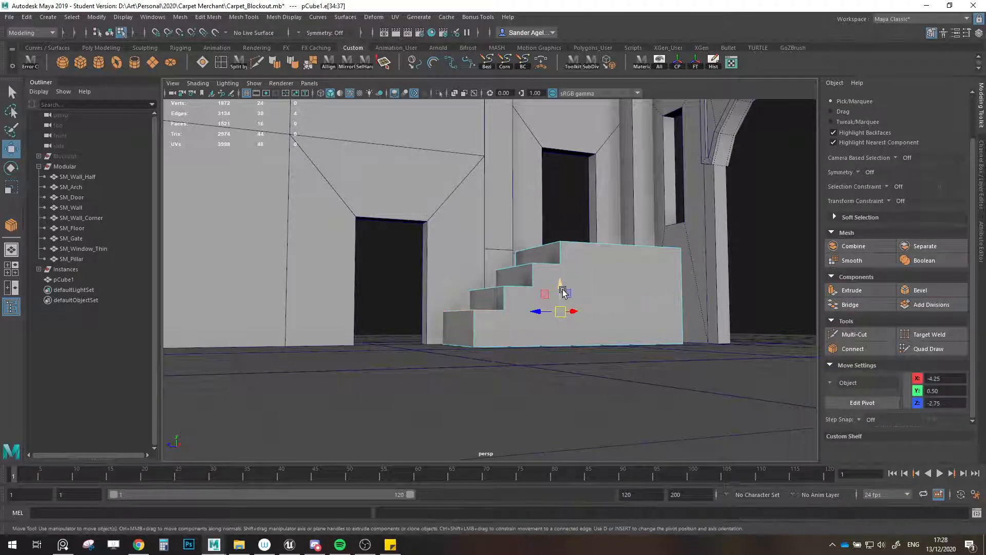
pyautogui.moveTo(563, 288); pyautogui.dragTo(563, 265)
pyautogui.keyDown('alt'); pyautogui.moveTo(578, 319); pyautogui.dragTo(536, 341); pyautogui.keyUp('alt')
pyautogui.scroll(2, 856, 147)
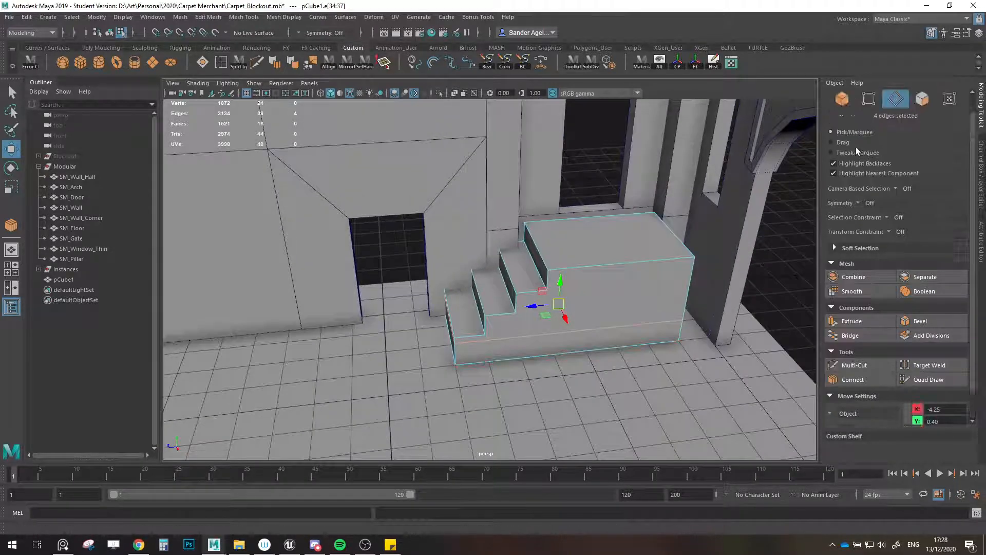
# - Isolate the stair block in the viewport and switch to vertex editing
pyautogui.click(842, 120)
pyautogui.hotkey('ctrl', '1')
pyautogui.click(868, 118)
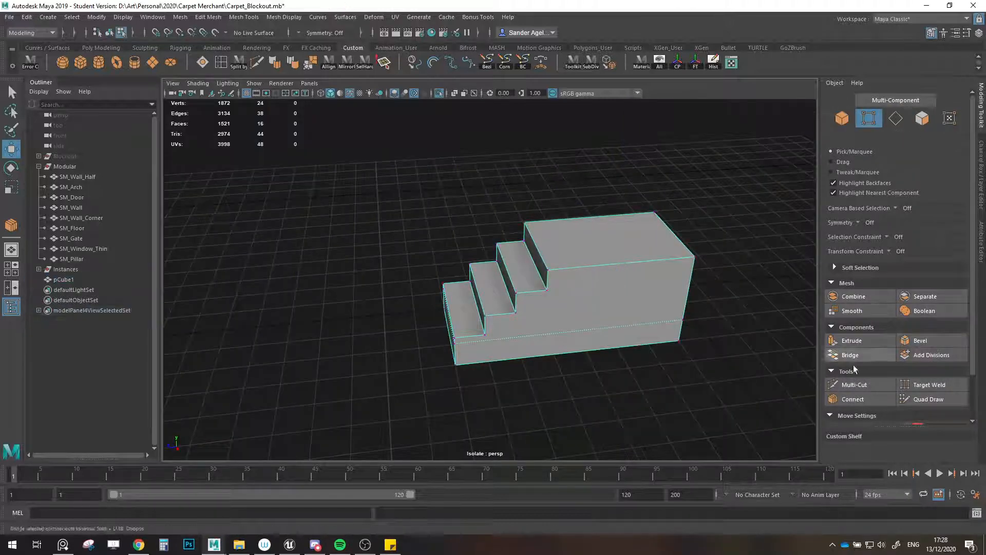
pyautogui.click(855, 384)
pyautogui.keyDown('alt'); pyautogui.moveTo(555, 277); pyautogui.dragTo(514, 285); pyautogui.keyUp('alt')
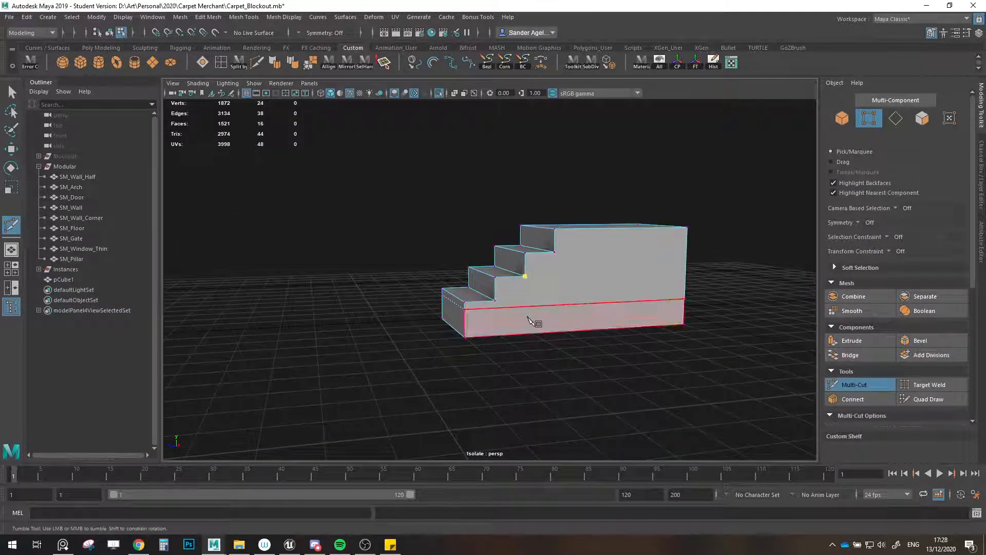
pyautogui.keyDown('alt'); pyautogui.moveTo(533, 322); pyautogui.dragTo(660, 381); pyautogui.keyUp('alt')
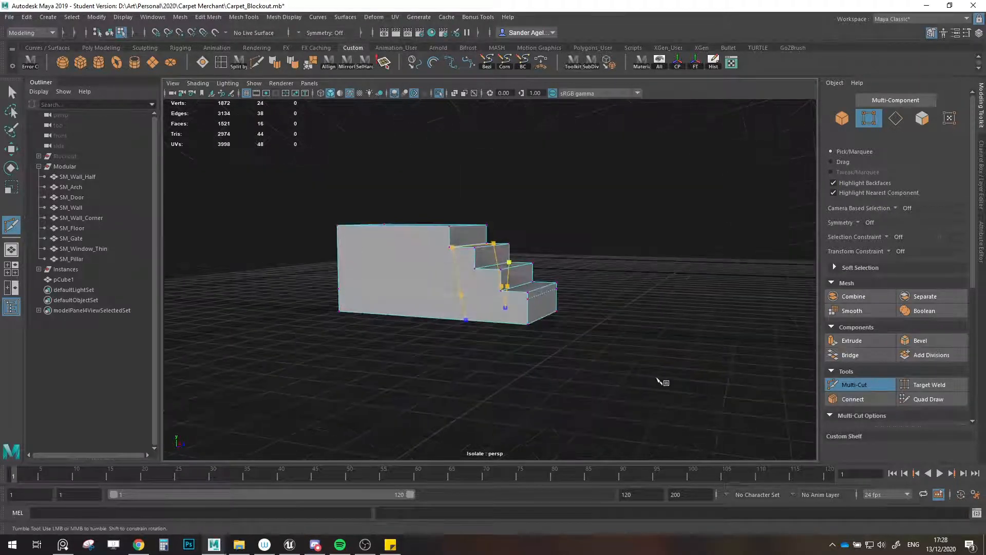
pyautogui.keyDown('alt'); pyautogui.moveTo(522, 320); pyautogui.dragTo(427, 250); pyautogui.keyUp('alt')
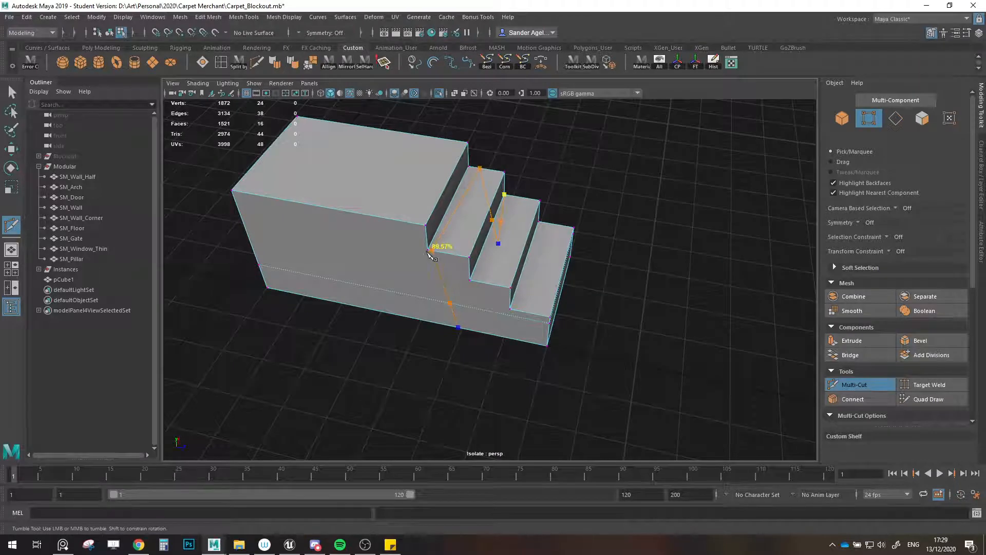
pyautogui.click(430, 251)
pyautogui.keyDown('alt'); pyautogui.moveTo(460, 293); pyautogui.dragTo(496, 292); pyautogui.keyUp('alt')
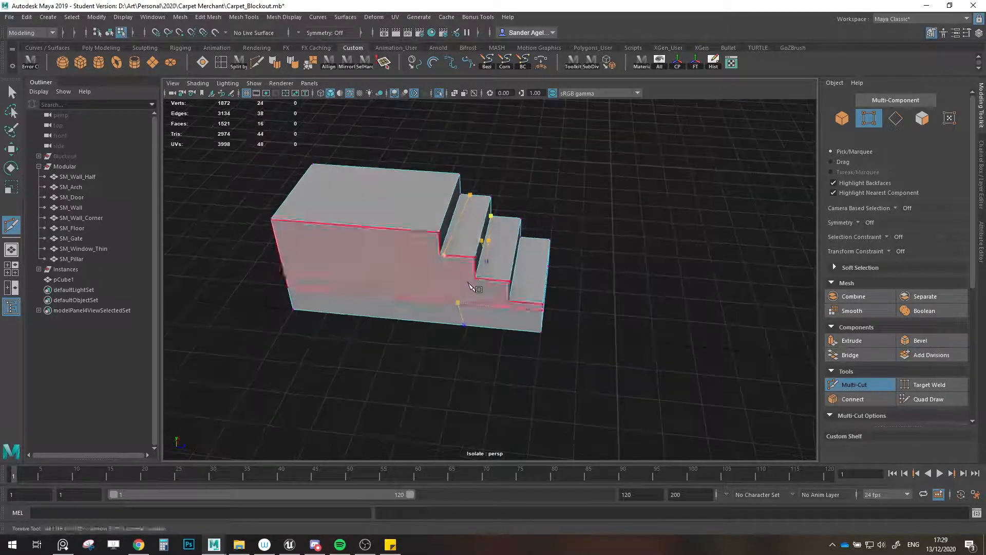
pyautogui.press('w')
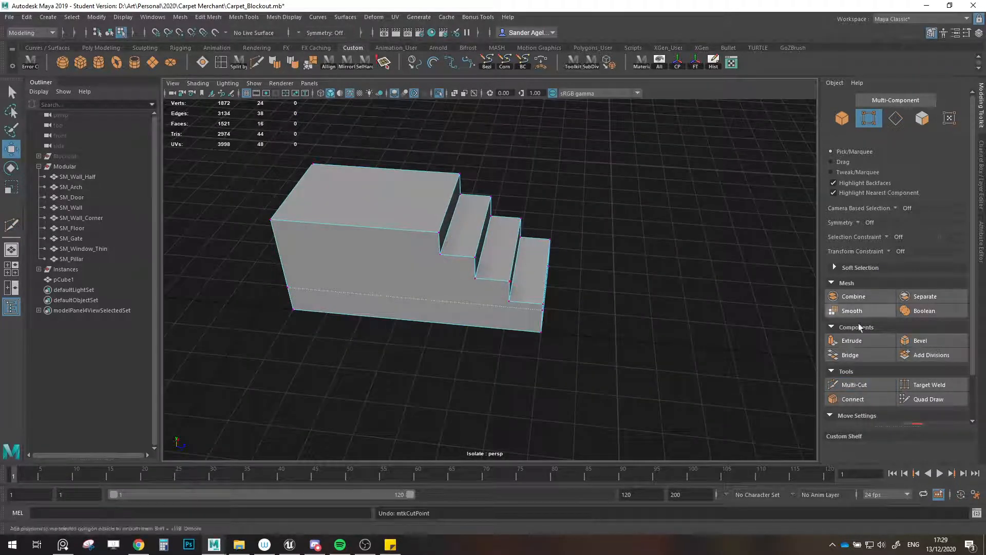
# - Multi-cut the stair block from the inner corner beneath the top riser, down both sides and across the underside
pyautogui.click(854, 384)
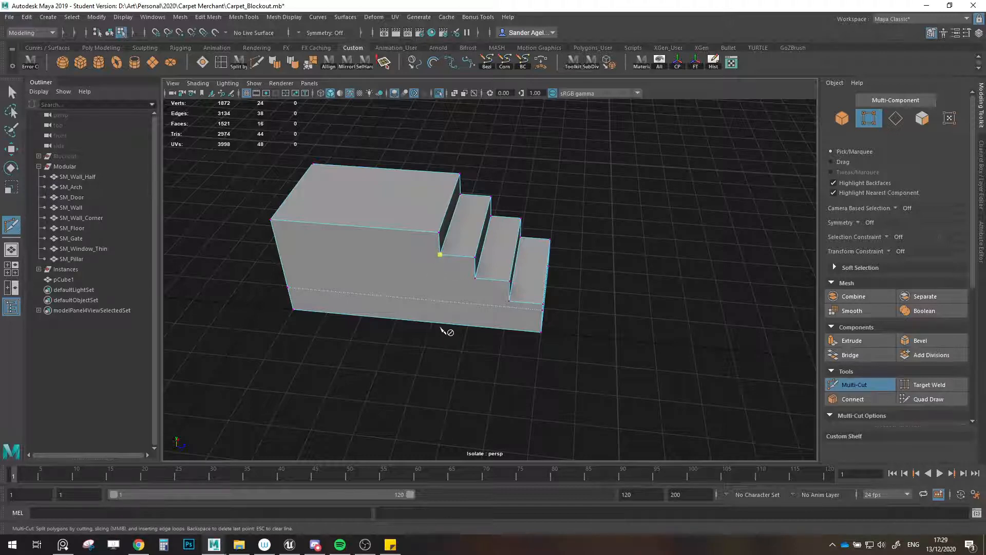
pyautogui.keyDown('alt'); pyautogui.moveTo(445, 324); pyautogui.dragTo(364, 275); pyautogui.keyUp('alt')
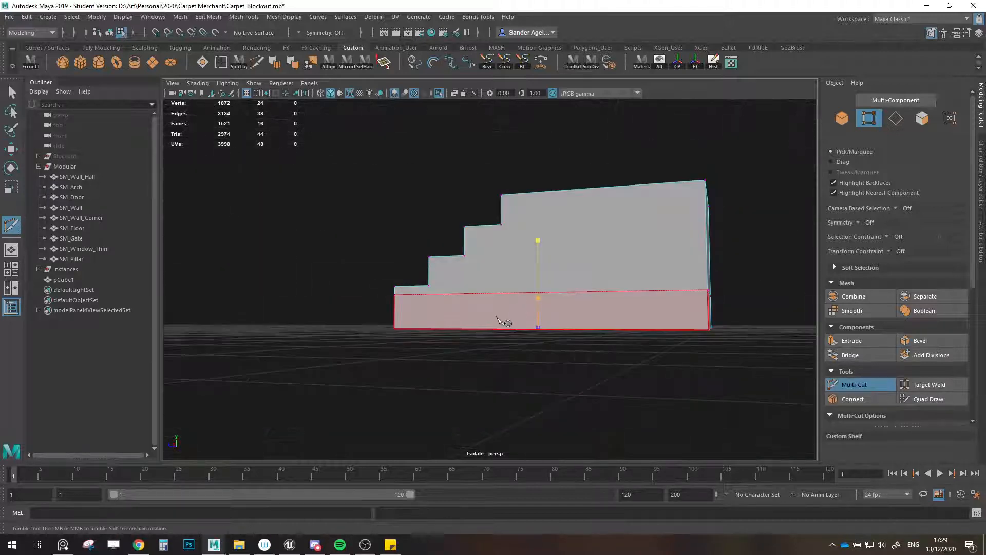
pyautogui.keyDown('alt'); pyautogui.moveTo(501, 333); pyautogui.dragTo(550, 353); pyautogui.keyUp('alt')
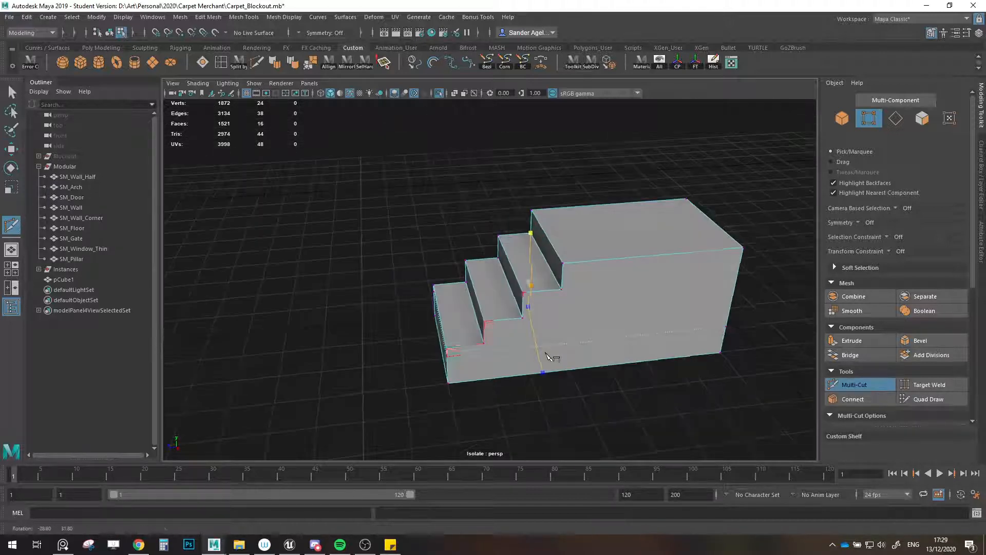
pyautogui.press('w')
# - Straighten the cut's underside edge and side vertices so the cut runs vertically beneath the top riser
pyautogui.keyDown('alt'); pyautogui.moveTo(568, 293); pyautogui.dragTo(651, 249); pyautogui.keyUp('alt')
pyautogui.press('F10')
pyautogui.click(570, 298)
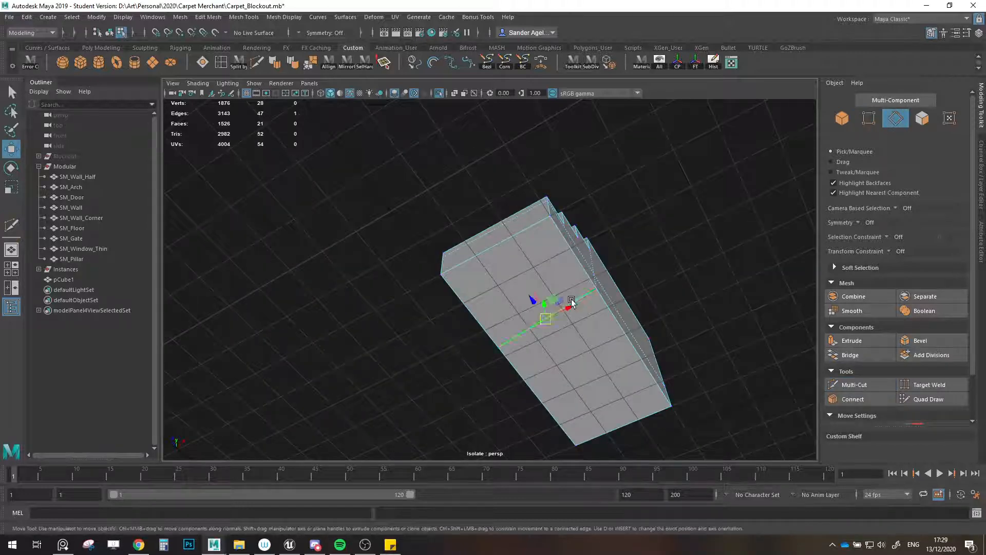
pyautogui.press('r')
pyautogui.press('w')
pyautogui.keyDown('alt'); pyautogui.moveTo(623, 384); pyautogui.dragTo(515, 268); pyautogui.keyUp('alt')
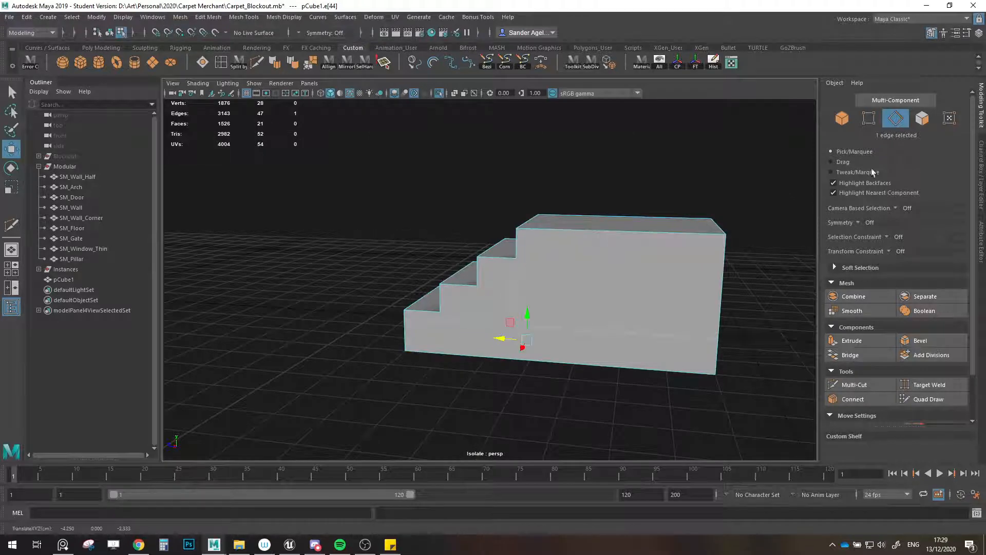
pyautogui.click(868, 118)
pyautogui.click(504, 330)
pyautogui.keyDown('alt'); pyautogui.moveTo(504, 330); pyautogui.dragTo(615, 335); pyautogui.keyUp('alt')
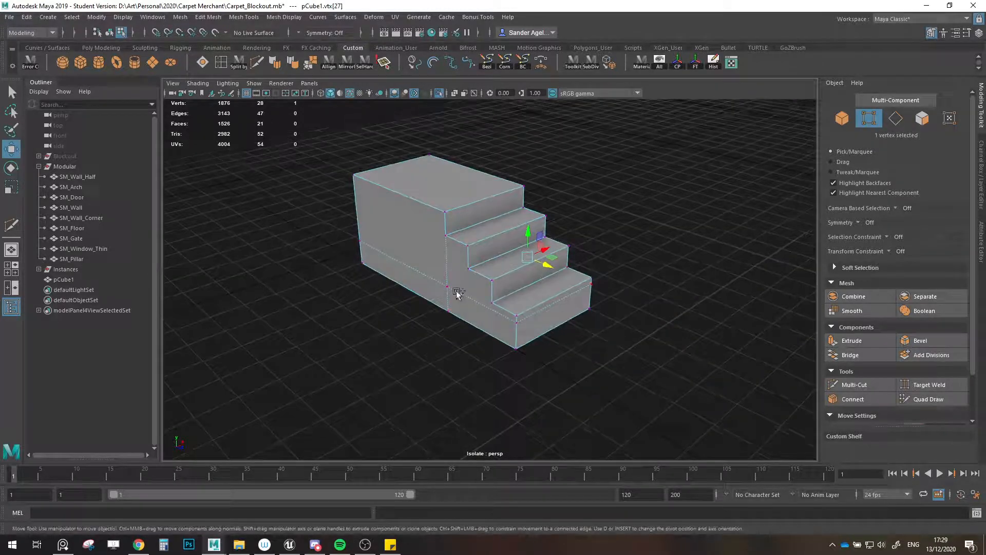
# - Delete the cut edges beneath the top riser on the block's sides and underside
pyautogui.keyDown('alt'); pyautogui.moveTo(459, 293); pyautogui.dragTo(444, 332); pyautogui.keyUp('alt')
pyautogui.keyDown('shift'); pyautogui.click(548, 310); pyautogui.keyUp('shift')
pyautogui.click(904, 120)
pyautogui.keyDown('shift'); pyautogui.click(444, 331); pyautogui.keyUp('shift')
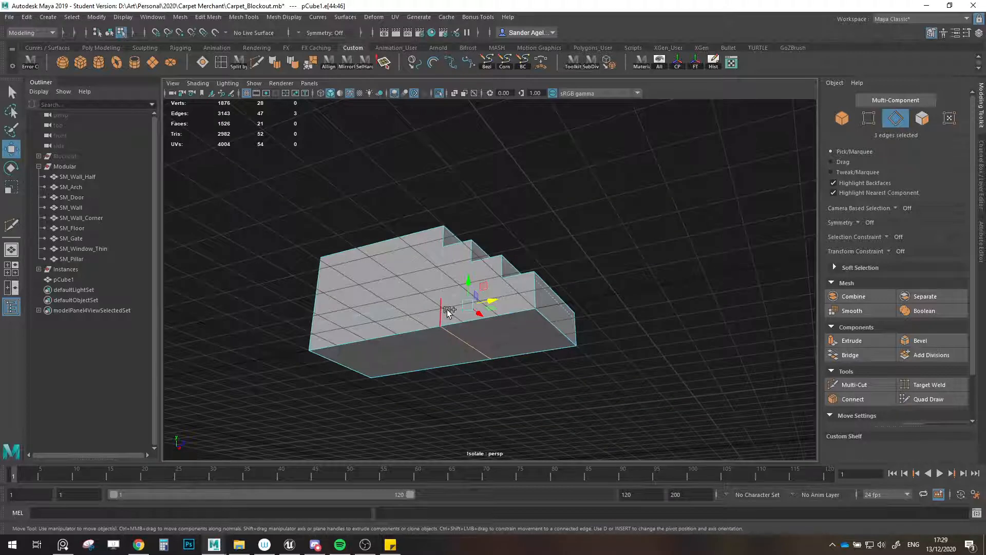
pyautogui.press('Delete')
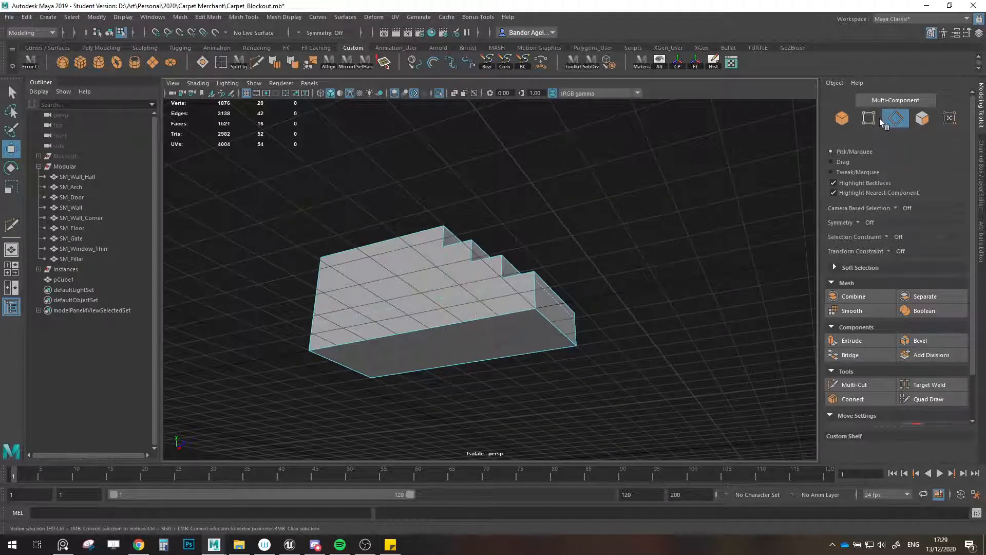
# - Multi-cut the stair block one step lower, from that riser's inner corner down both sides and across the underside
pyautogui.press('F9')
pyautogui.click(834, 384)
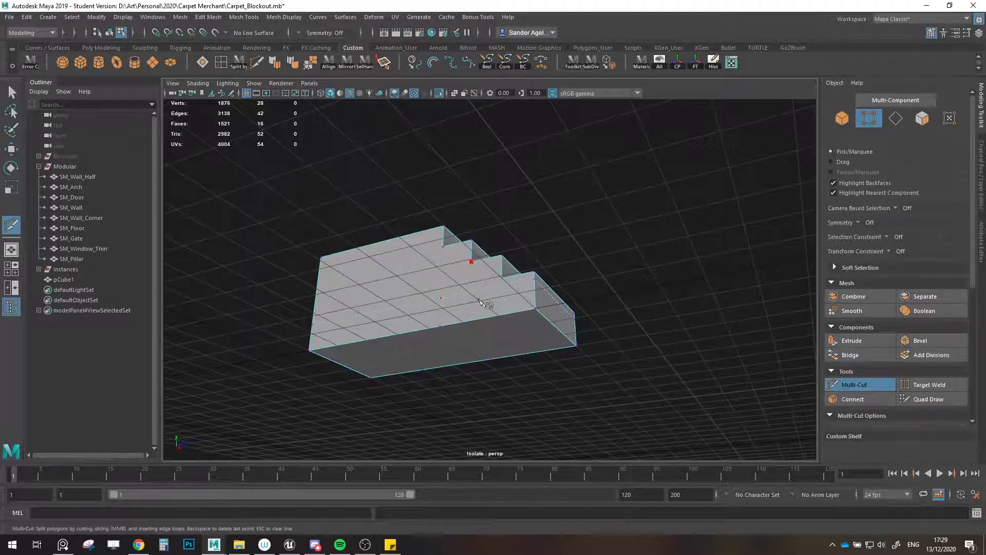
pyautogui.keyDown('alt'); pyautogui.moveTo(481, 322); pyautogui.dragTo(383, 354); pyautogui.keyUp('alt')
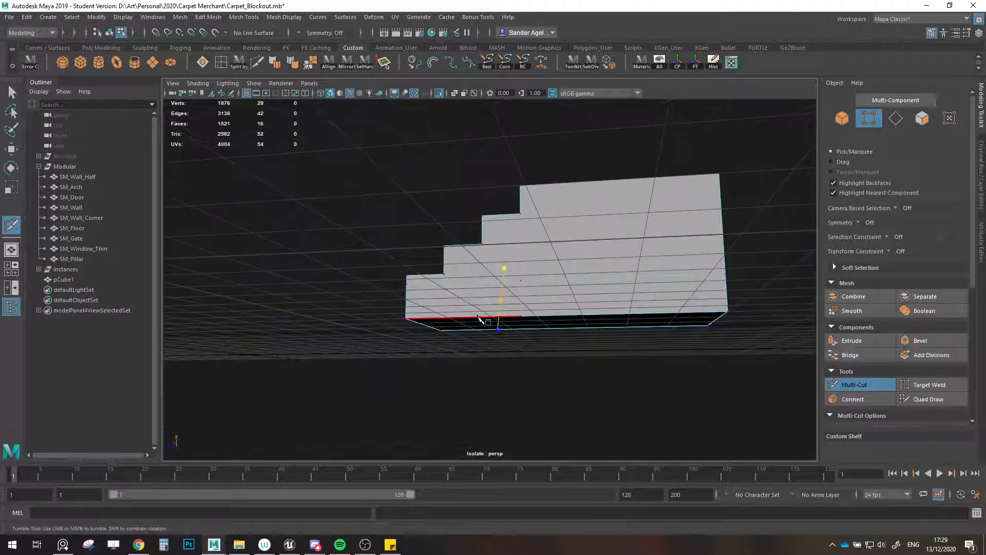
pyautogui.click(484, 245)
pyautogui.press('w')
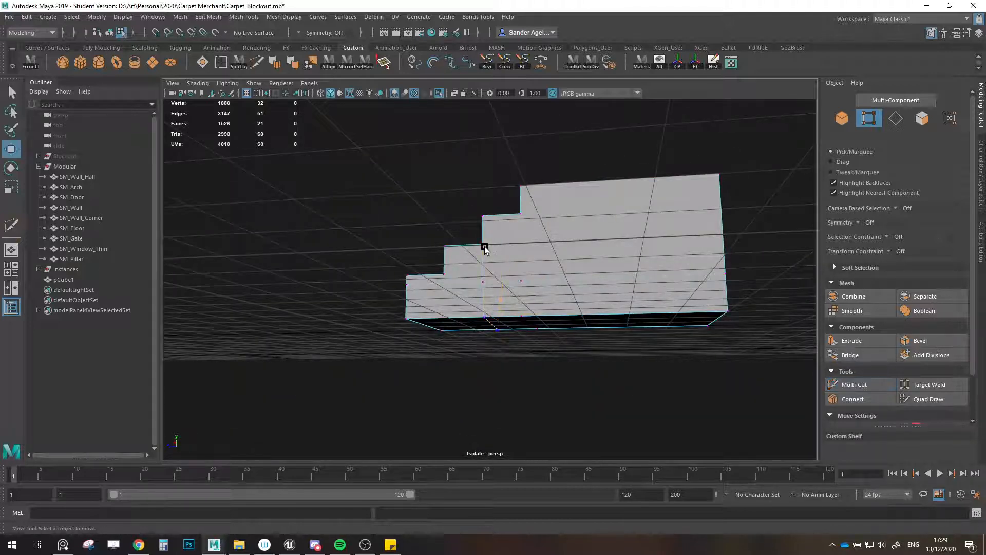
# - Flatten the new cut's three lower edges and snap them directly beneath the riser's inner corner
pyautogui.click(503, 284)
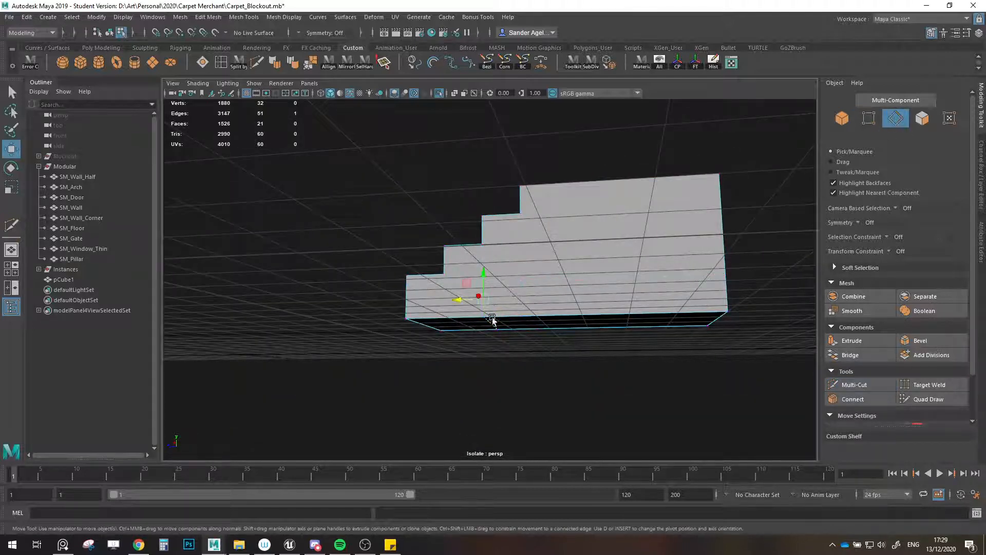
pyautogui.keyDown('alt'); pyautogui.moveTo(493, 323); pyautogui.dragTo(515, 348); pyautogui.keyUp('alt')
pyautogui.keyDown('shift'); pyautogui.click(487, 312); pyautogui.keyUp('shift')
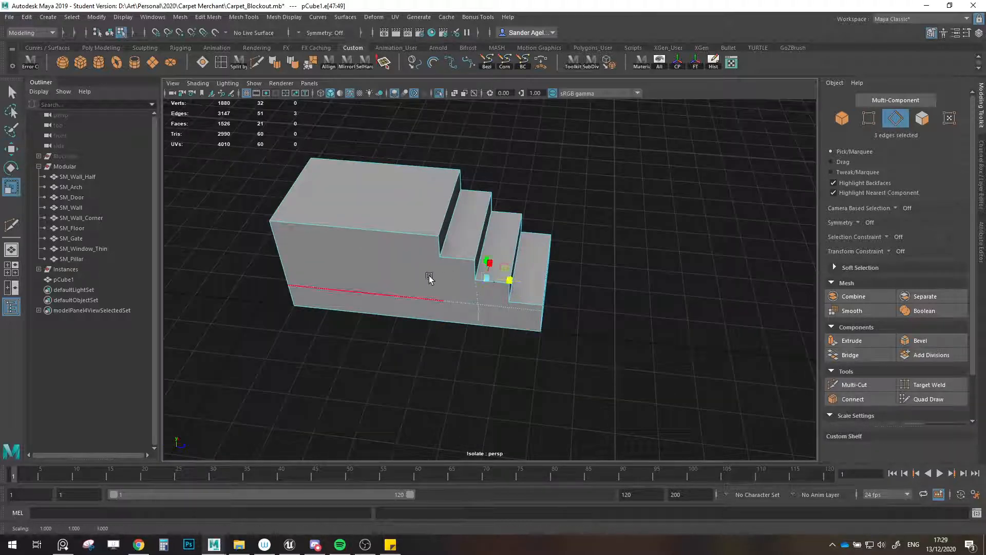
pyautogui.press('v')
pyautogui.moveTo(516, 278); pyautogui.dragTo(483, 275)
# - Extrude the bottom step's front and adjoining side faces together by 0.1, and pull the side face farther outward
pyautogui.keyDown('alt'); pyautogui.moveTo(603, 283); pyautogui.dragTo(437, 296); pyautogui.keyUp('alt')
pyautogui.keyDown('alt'); pyautogui.moveTo(538, 319); pyautogui.dragTo(535, 277, button='middle'); pyautogui.keyUp('alt')
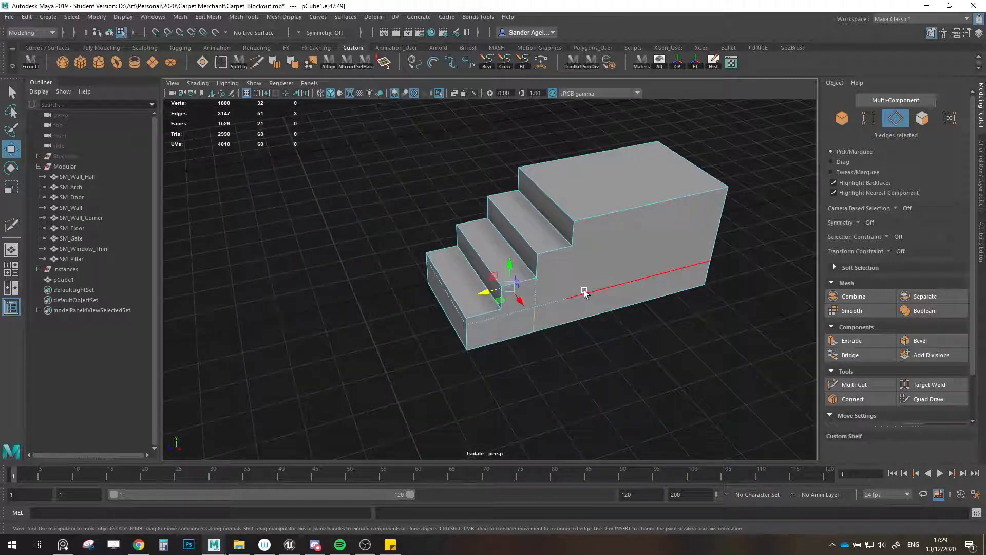
pyautogui.press('F11')
pyautogui.click(495, 333)
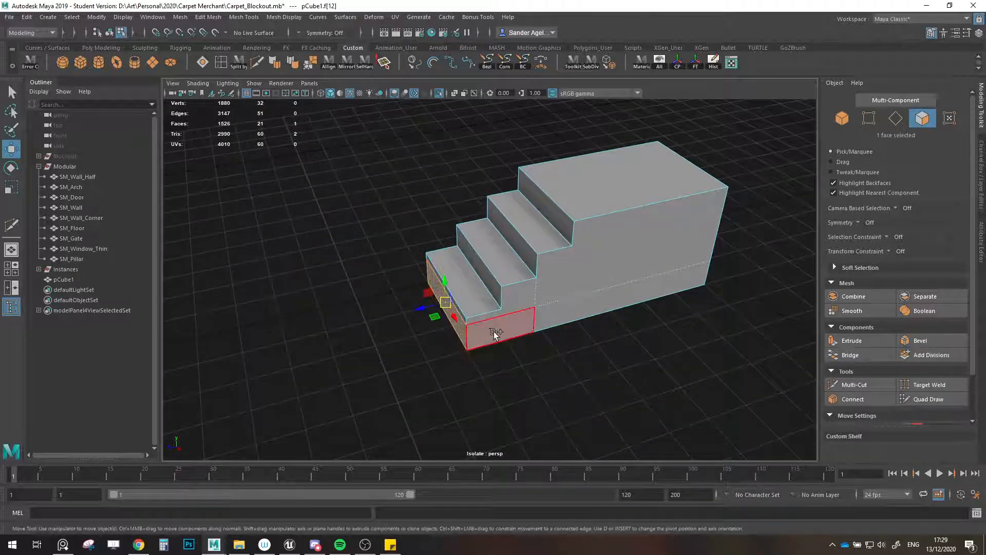
pyautogui.keyDown('shift'); pyautogui.click(495, 333); pyautogui.keyUp('shift')
pyautogui.click(852, 340)
pyautogui.moveTo(343, 247); pyautogui.dragTo(353, 248)
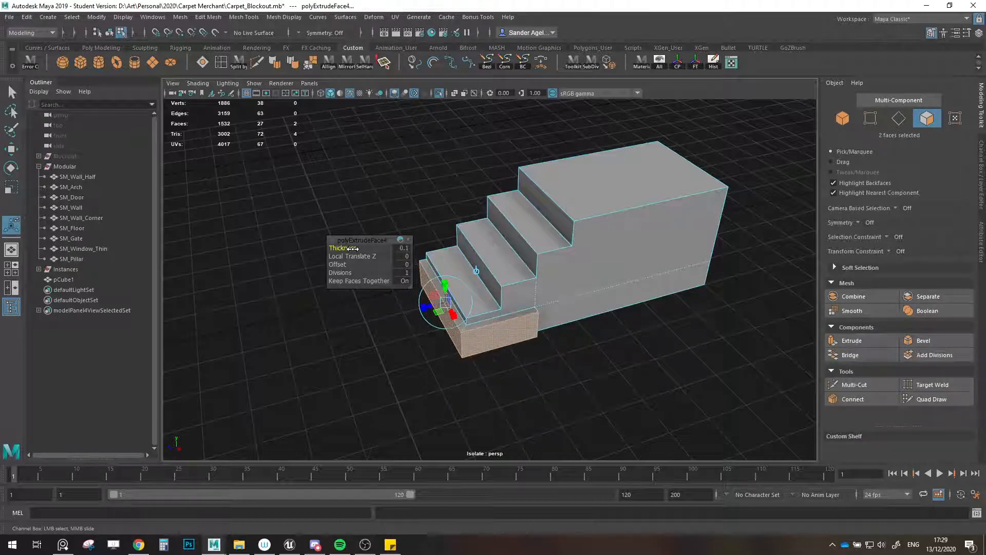
pyautogui.press('w')
pyautogui.click(503, 334)
# - Delete the stray vertices left by the earlier cuts on the stair block's sides and underside
pyautogui.keyDown('alt'); pyautogui.moveTo(504, 332); pyautogui.dragTo(454, 299); pyautogui.keyUp('alt')
pyautogui.press('F10')
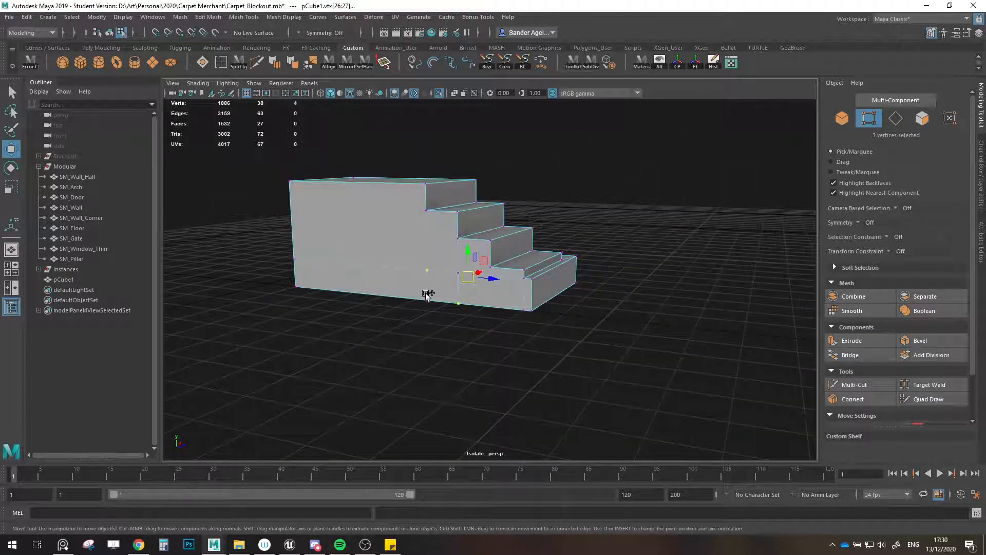
pyautogui.press('Delete')
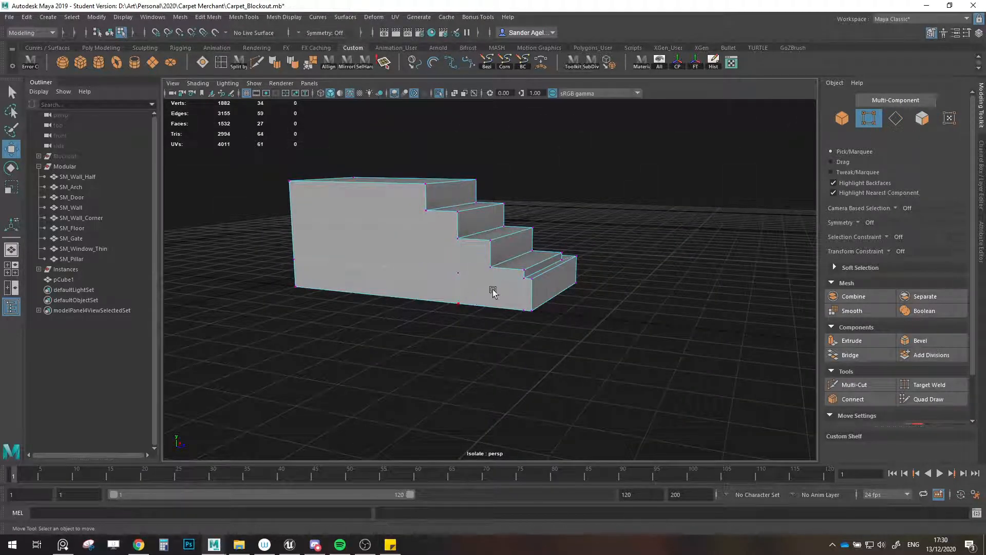
pyautogui.click(917, 387)
pyautogui.keyDown('alt'); pyautogui.moveTo(514, 288); pyautogui.dragTo(575, 317); pyautogui.keyUp('alt')
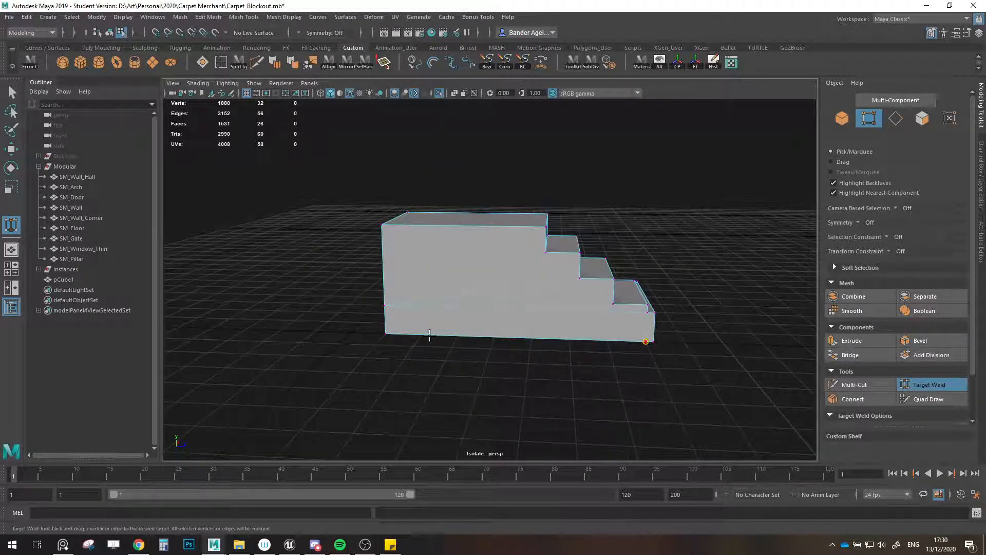
pyautogui.press('w')
pyautogui.press('F10')
pyautogui.click(489, 304)
pyautogui.keyDown('alt'); pyautogui.moveTo(489, 304); pyautogui.dragTo(374, 334); pyautogui.keyUp('alt')
pyautogui.hotkey('ctrl', 'z')
pyautogui.hotkey('ctrl', 'z')
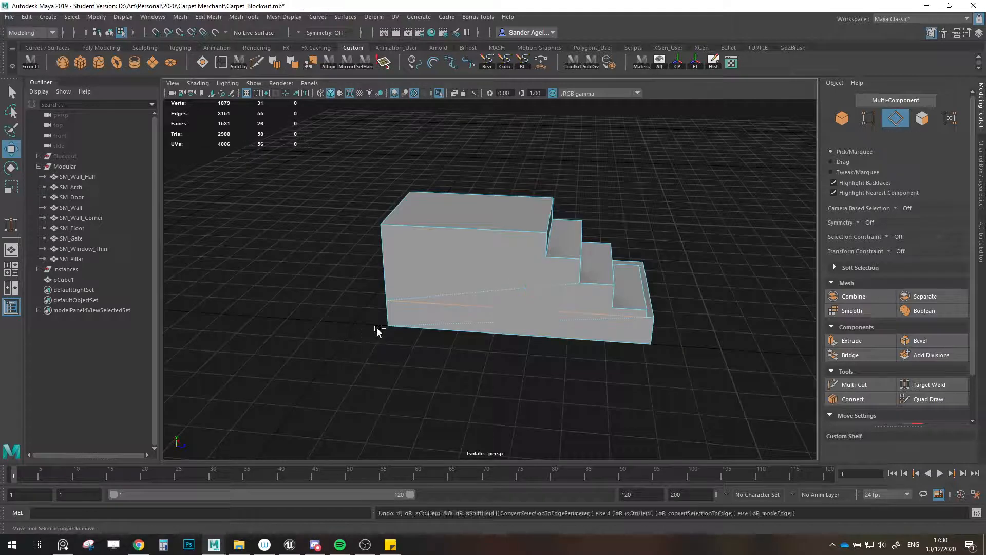
pyautogui.hotkey('ctrl', 'z')
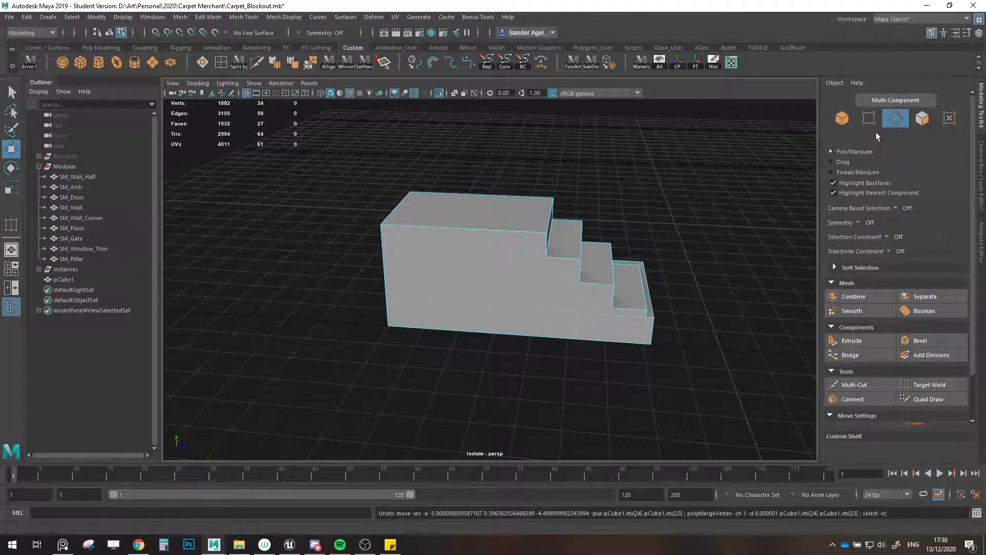
# - Multi-cut the block's side from its two upper inner step corners to the rear edge vertex, and delete the old vertical cut
pyautogui.click(869, 117)
pyautogui.click(855, 384)
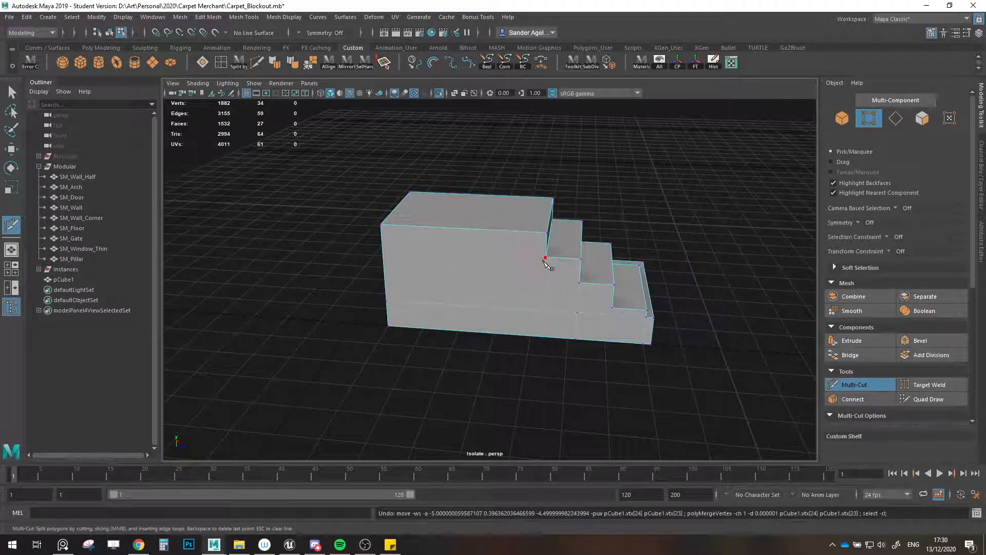
pyautogui.click(545, 258)
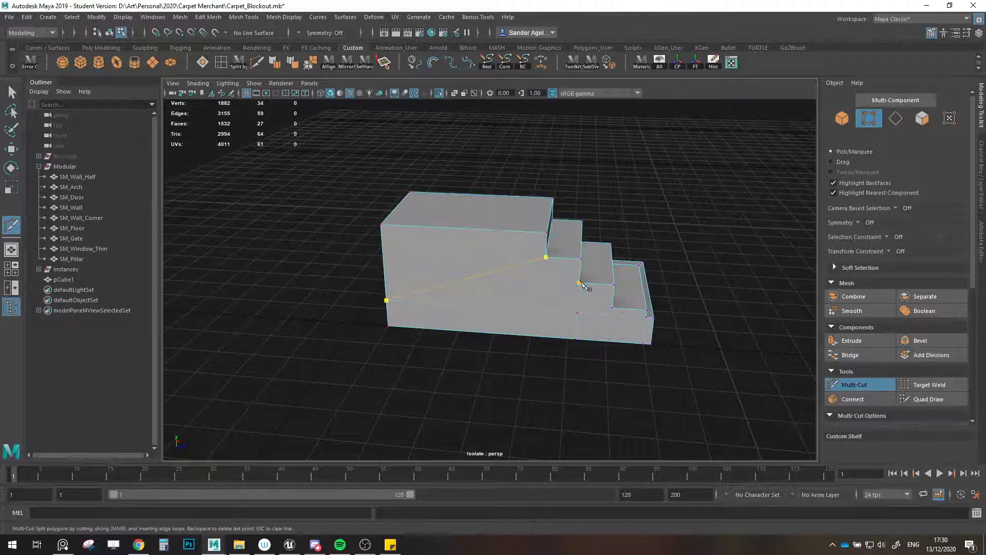
pyautogui.click(896, 118)
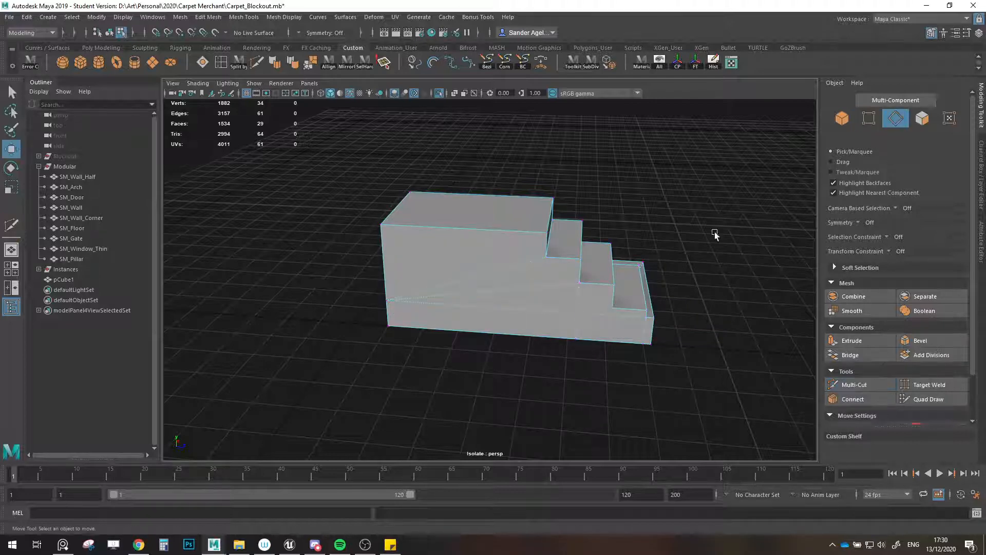
pyautogui.click(575, 297)
pyautogui.press('Delete')
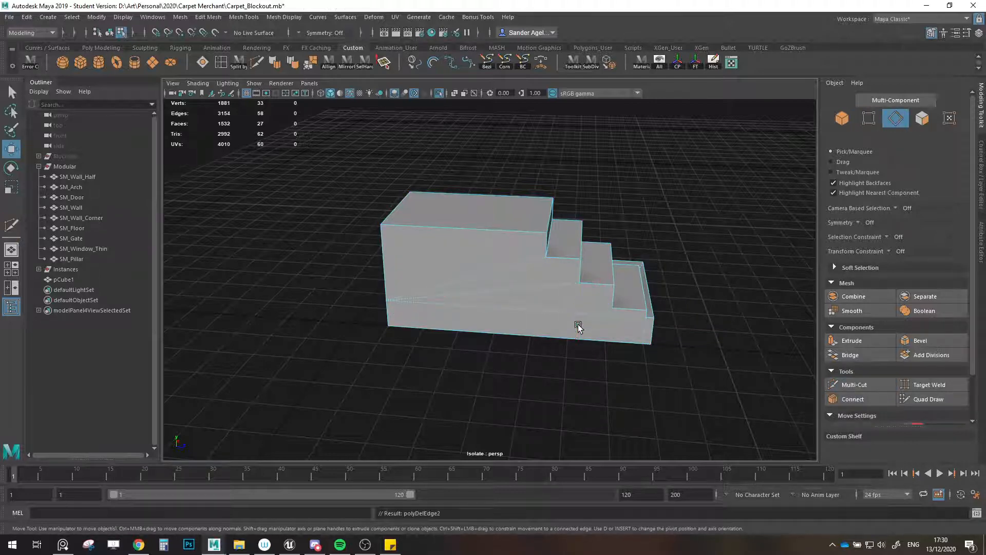
# - Multi-cut the same side from the lowest inner step corner to the rear edge vertex
pyautogui.click(869, 118)
pyautogui.click(854, 384)
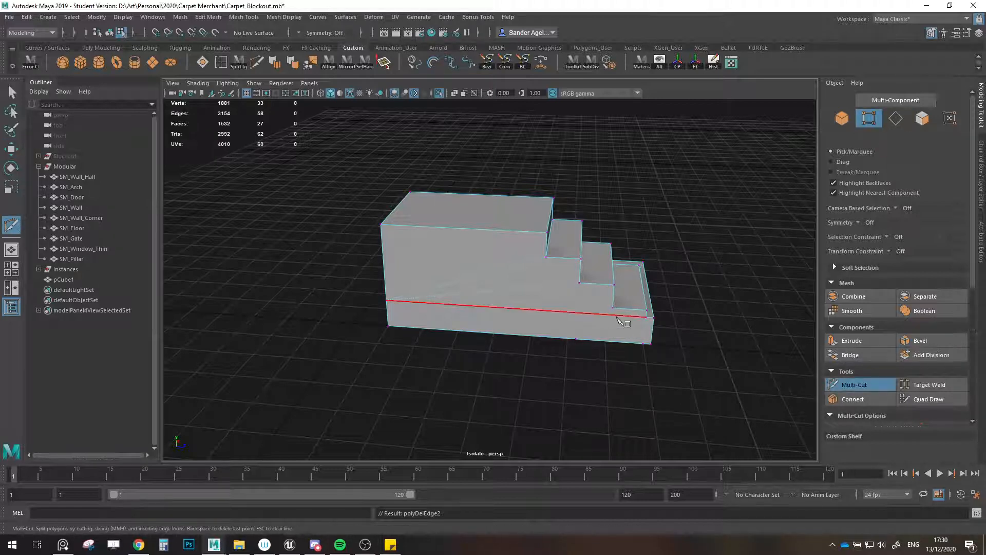
pyautogui.click(387, 302)
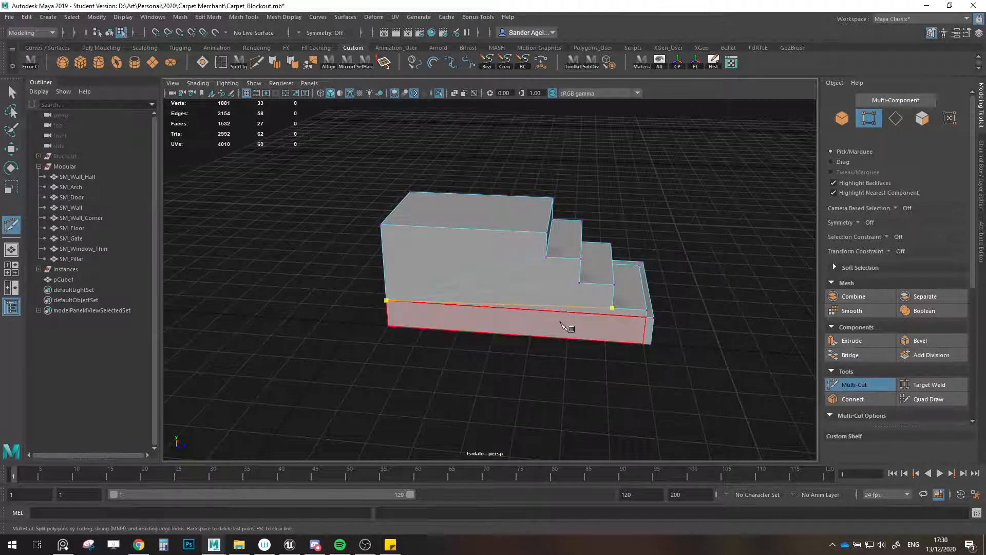
pyautogui.rightClick(690, 345)
pyautogui.press('w')
# - Target weld the underside cut's side vertex and the inner corner vertex to the bottom step's front corners
pyautogui.click(900, 116)
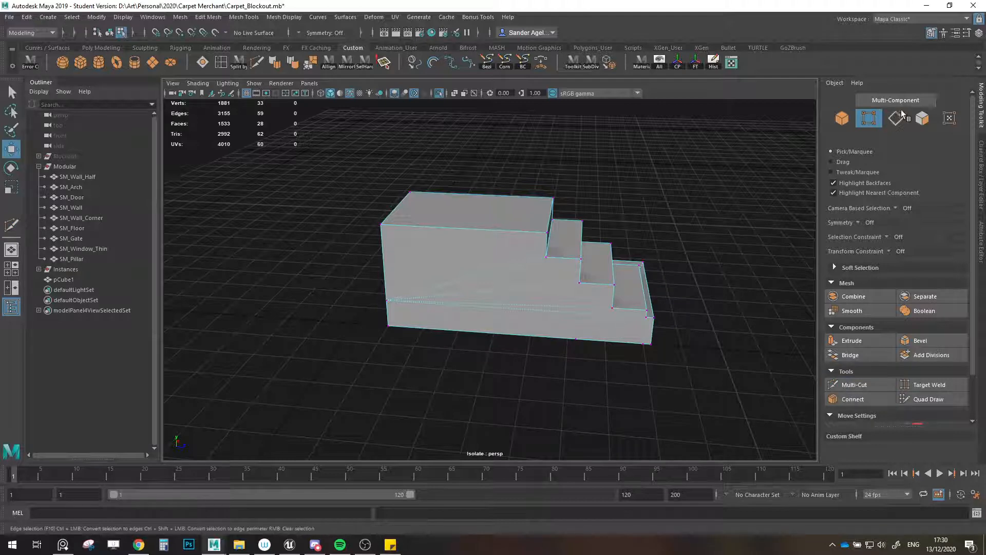
pyautogui.keyDown('alt'); pyautogui.moveTo(633, 272); pyautogui.dragTo(572, 160); pyautogui.keyUp('alt')
pyautogui.click(584, 321)
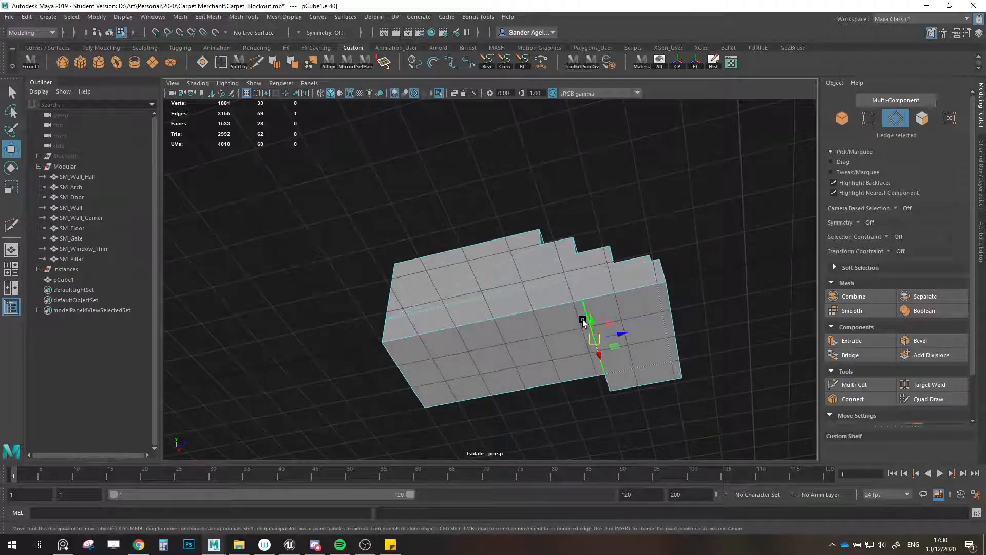
pyautogui.click(922, 385)
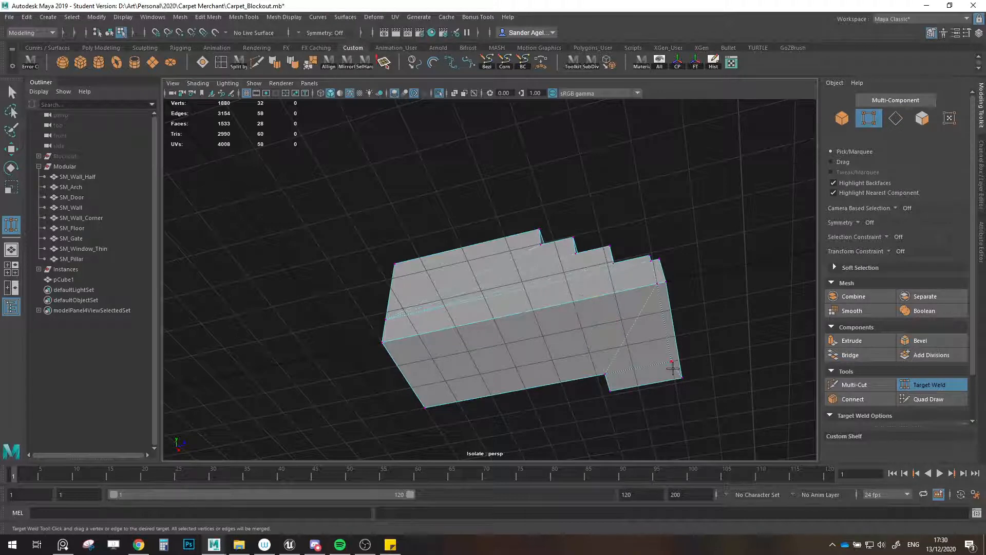
pyautogui.press('w')
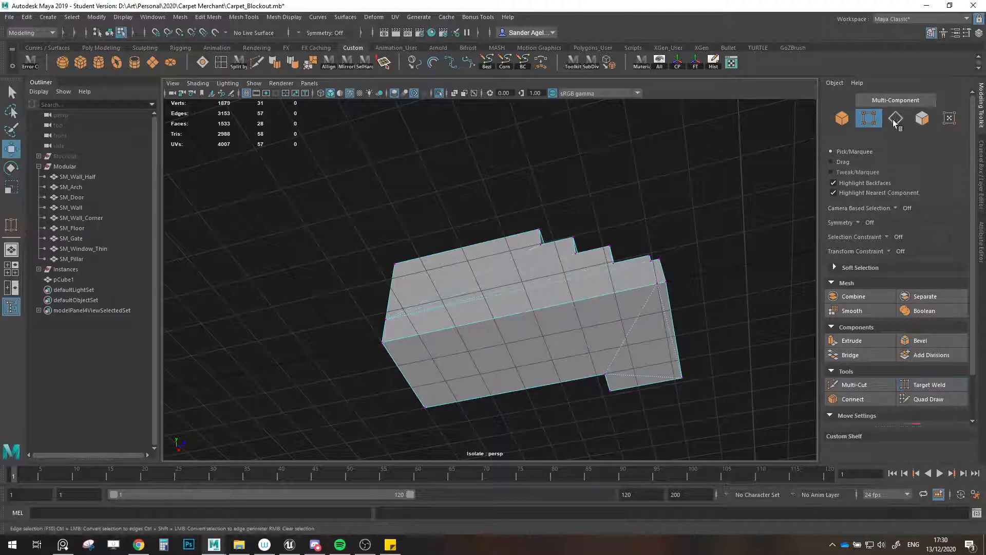
# - Delete the two leftover edges along the front and side of the bottom step's underside
pyautogui.click(896, 119)
pyautogui.click(662, 324)
pyautogui.press('Delete')
pyautogui.click(644, 376)
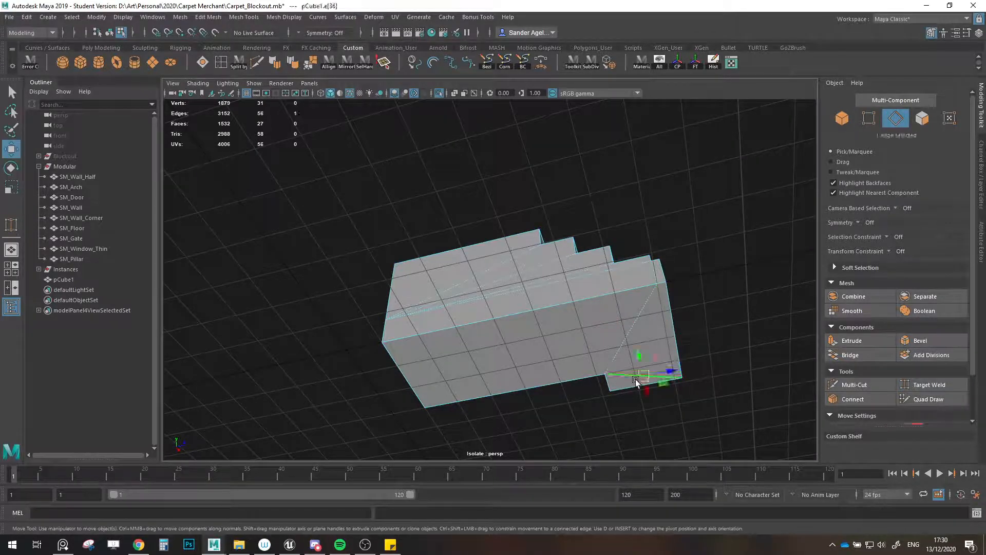
pyautogui.press('Delete')
# - Target weld the side's remaining stray vertices into the stair block's front and rear bottom corners
pyautogui.keyDown('alt'); pyautogui.moveTo(664, 345); pyautogui.dragTo(652, 300); pyautogui.keyUp('alt')
pyautogui.click(917, 382)
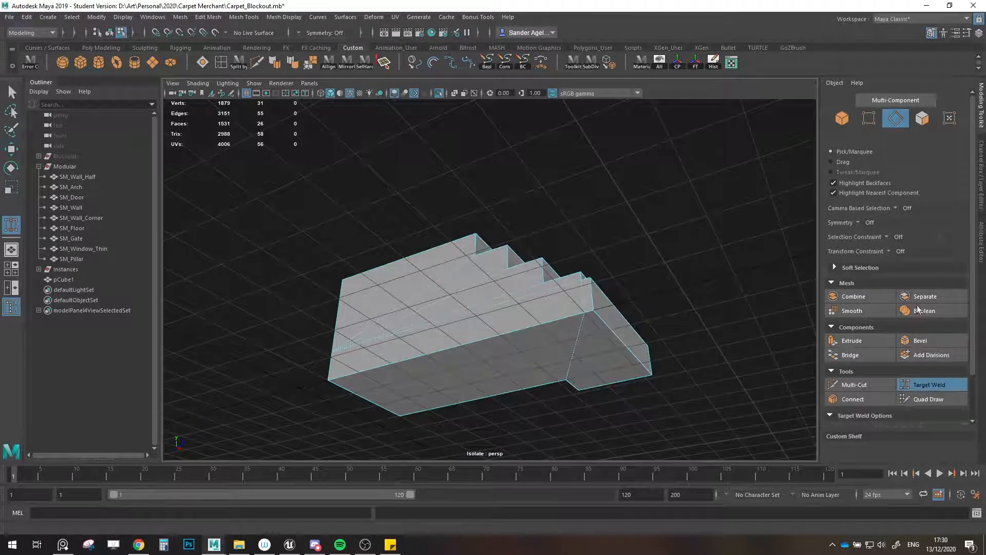
pyautogui.click(869, 118)
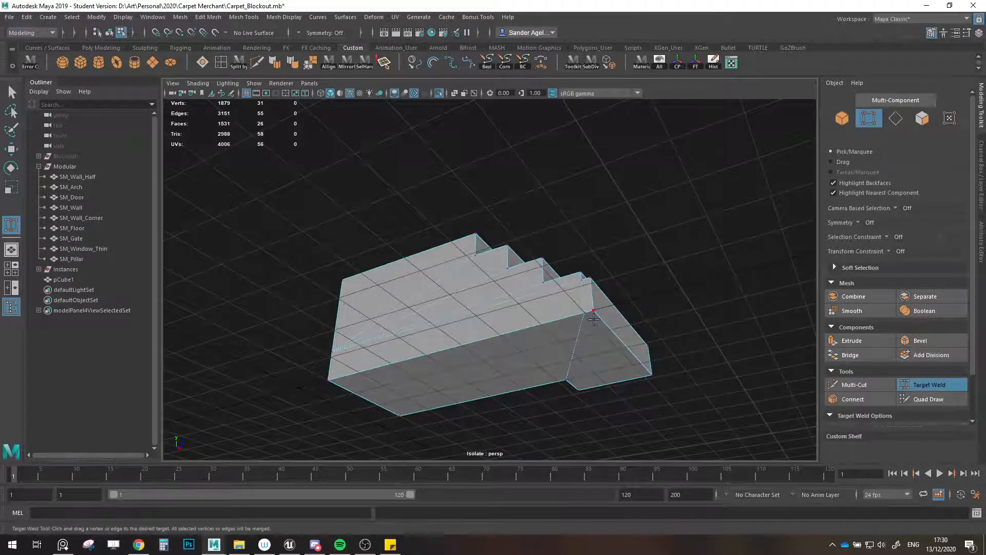
pyautogui.moveTo(593, 314); pyautogui.dragTo(347, 370)
pyautogui.keyDown('alt'); pyautogui.moveTo(347, 370); pyautogui.dragTo(781, 271); pyautogui.keyUp('alt')
pyautogui.press('w')
# - Delete the leftover vertical edge beside the bottom step's front corner
pyautogui.press('F10')
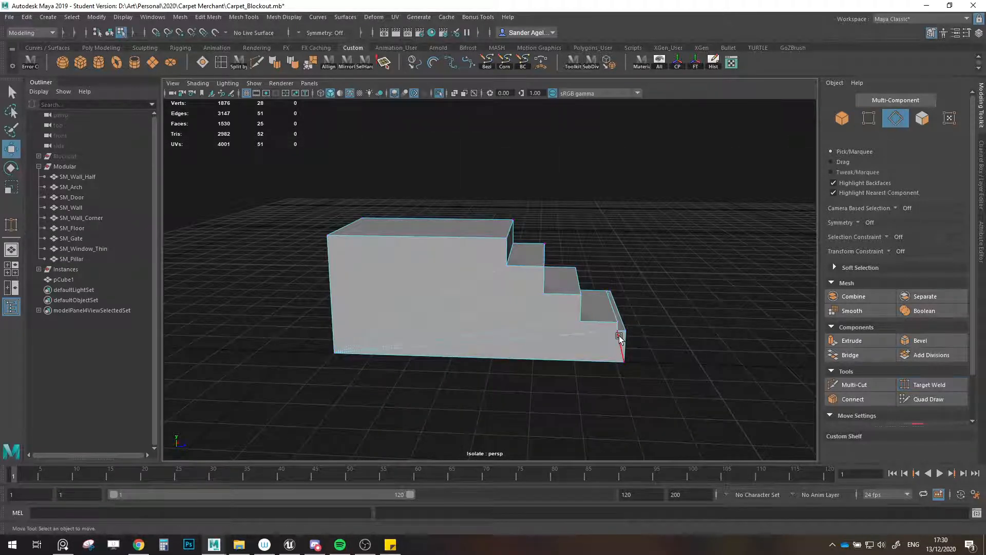
pyautogui.click(619, 337)
pyautogui.press('Delete')
# - Multi-cut the opposite side from each of its three inner step corners to the rear bottom corner
pyautogui.keyDown('alt'); pyautogui.moveTo(696, 277); pyautogui.dragTo(453, 273); pyautogui.keyUp('alt')
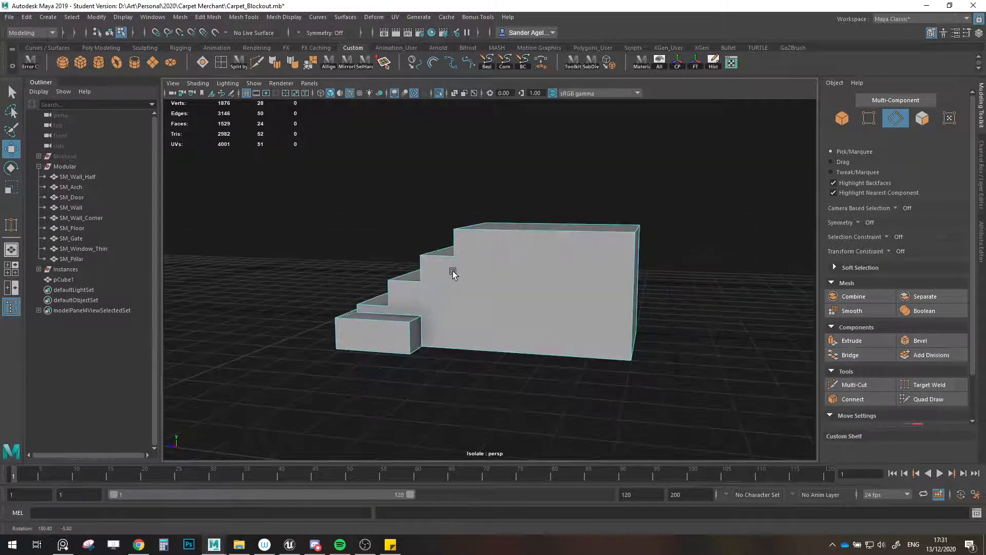
pyautogui.click(868, 383)
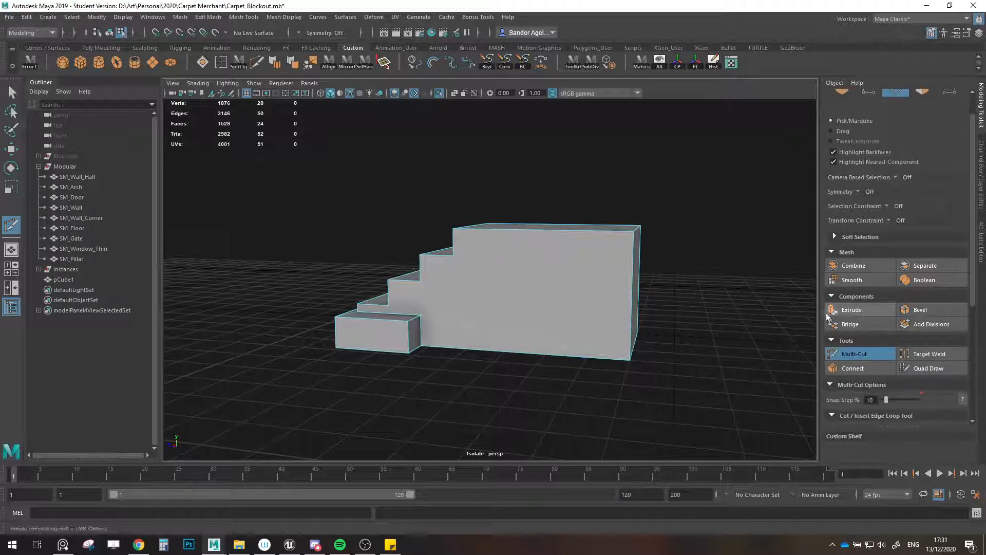
pyautogui.click(420, 281)
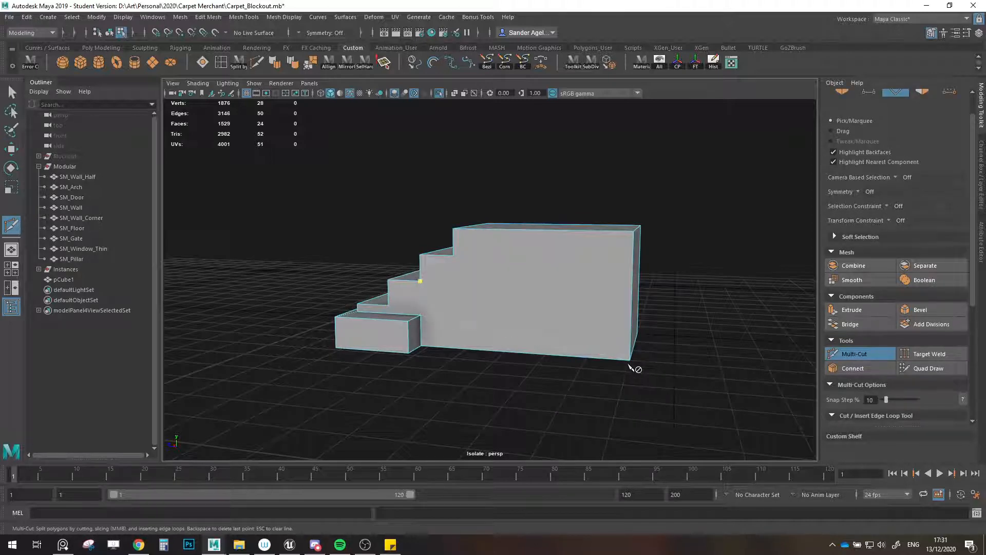
pyautogui.click(629, 361)
pyautogui.keyDown('alt'); pyautogui.moveTo(502, 328); pyautogui.dragTo(544, 353); pyautogui.keyUp('alt')
pyautogui.press('w')
# - Widen the isolated stairs by moving all vertices of the side opposite the step extension outward to X -5.5
pyautogui.click(841, 94)
pyautogui.hotkey('ctrl', '1')
pyautogui.keyDown('alt'); pyautogui.moveTo(609, 249); pyautogui.dragTo(582, 309); pyautogui.keyUp('alt')
pyautogui.keyDown('alt'); pyautogui.moveTo(595, 294); pyautogui.dragTo(573, 295); pyautogui.keyUp('alt')
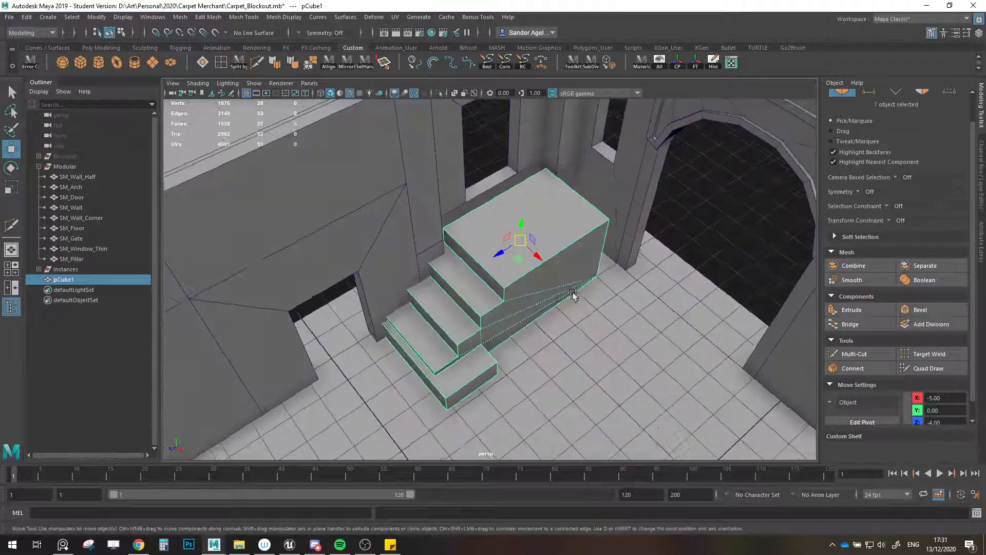
pyautogui.hotkey('ctrl', '1')
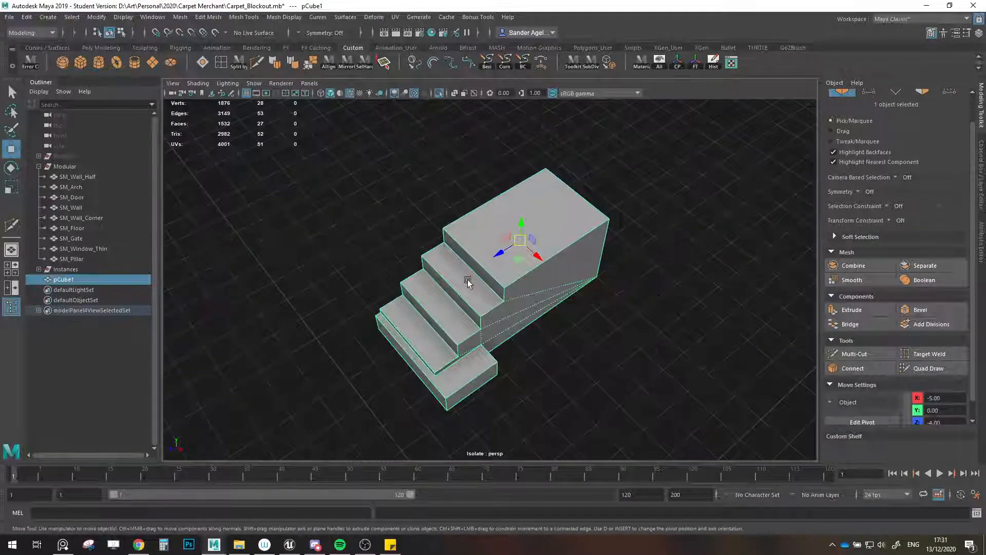
pyautogui.keyDown('alt'); pyautogui.moveTo(467, 278); pyautogui.dragTo(552, 273); pyautogui.keyUp('alt')
pyautogui.click(867, 93)
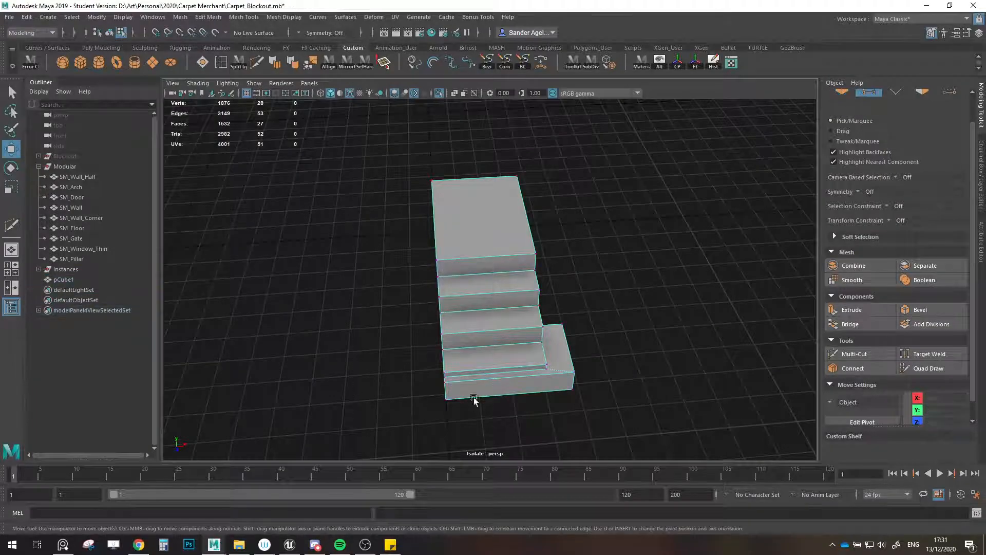
pyautogui.moveTo(463, 283); pyautogui.dragTo(415, 302)
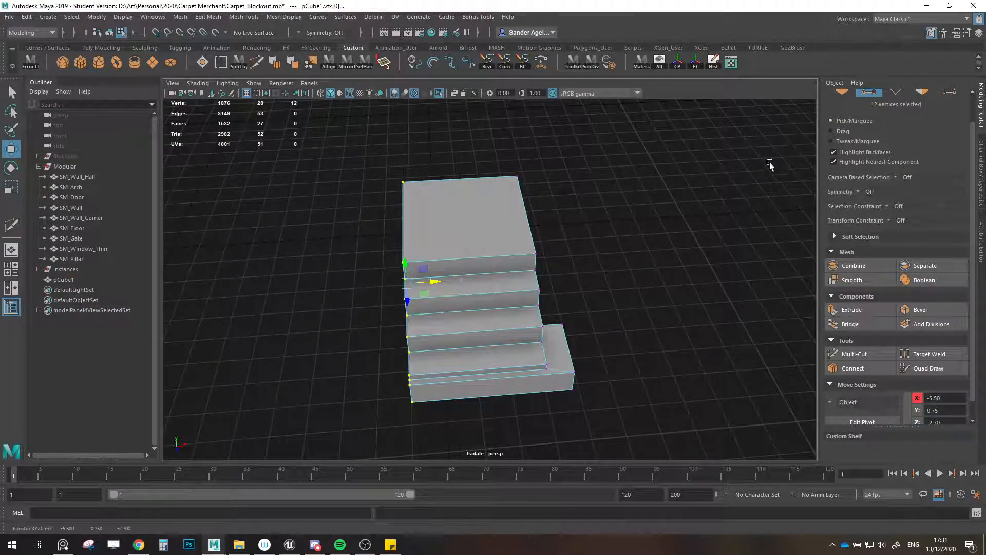
pyautogui.click(842, 91)
# - Set the stairs' pivot at a rear bottom corner and freeze the transformations
pyautogui.hotkey('ctrl', '1')
pyautogui.keyDown('alt'); pyautogui.moveTo(602, 234); pyautogui.dragTo(433, 250); pyautogui.keyUp('alt')
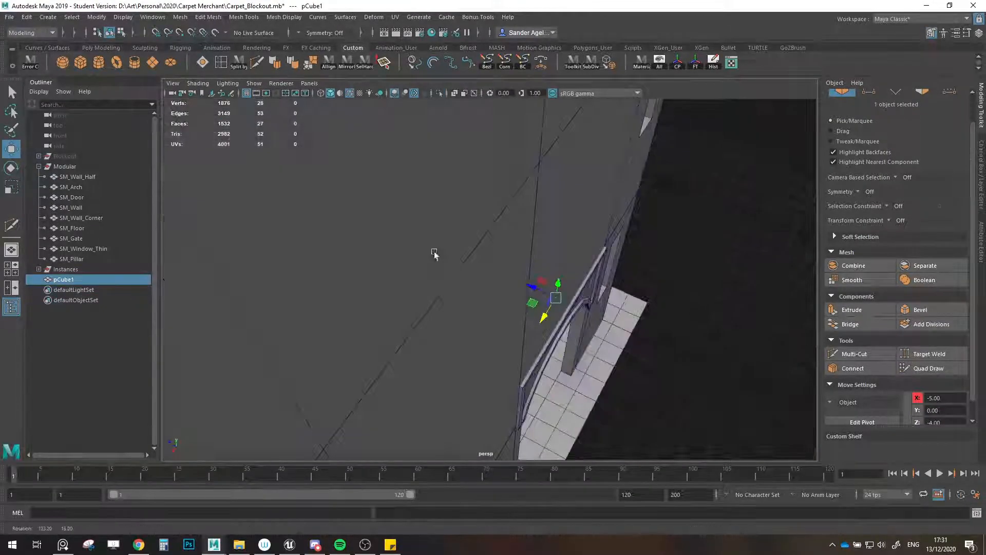
pyautogui.hotkey('ctrl', '1')
pyautogui.press('d')
pyautogui.keyDown('alt'); pyautogui.moveTo(601, 286); pyautogui.dragTo(529, 345); pyautogui.keyUp('alt')
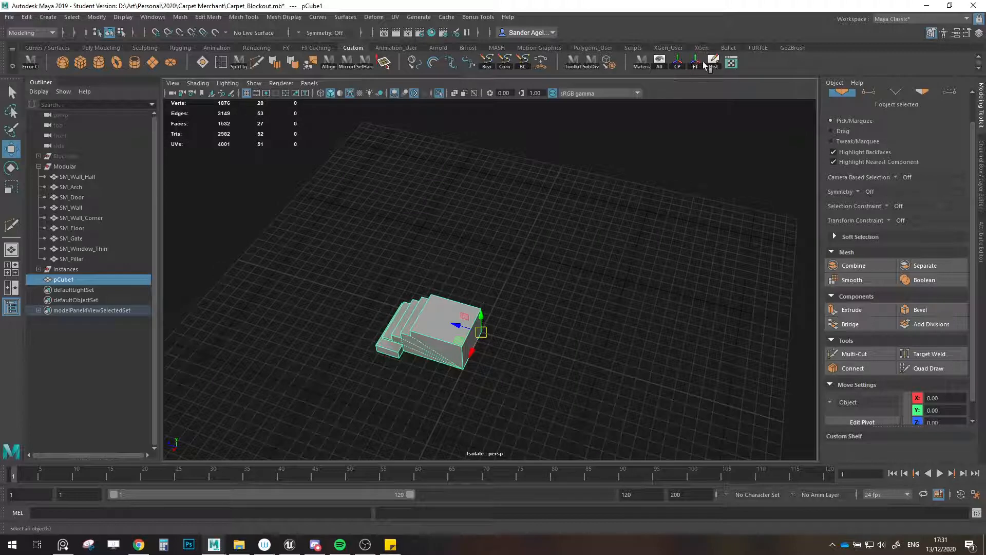
# - Rename the stair block SM_Stairs and place it in the Modular group
pyautogui.doubleClick(82, 280)
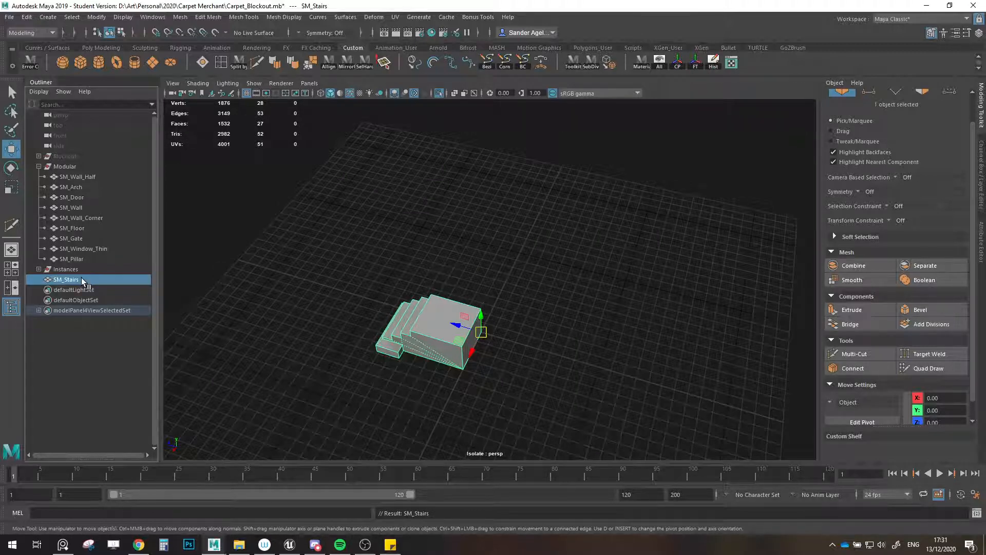
pyautogui.moveTo(71, 171); pyautogui.dragTo(75, 176)
# - Export the selected stairs as the FBX file SM_Stairs into the Carpet Merchant Assets folder
pyautogui.click(16, 18)
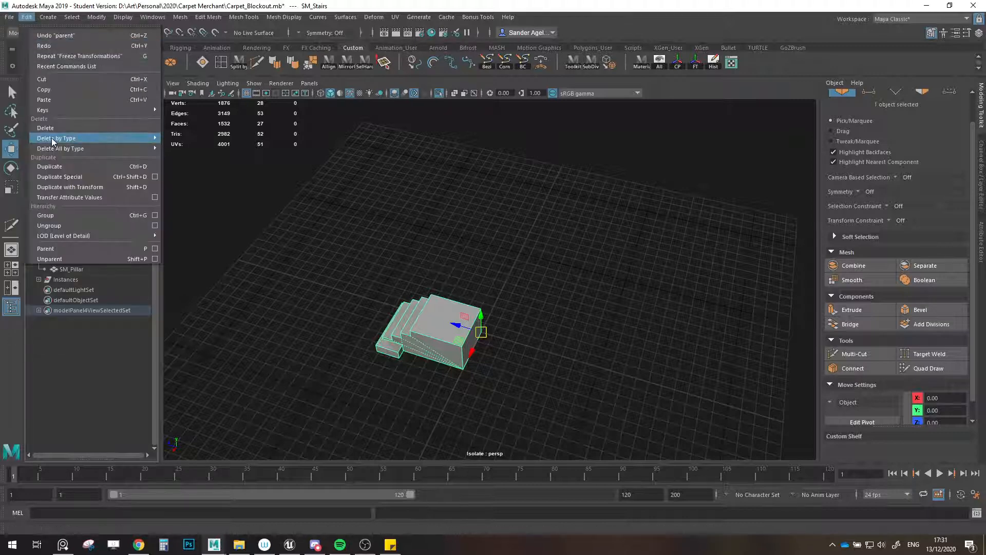
pyautogui.click(39, 151)
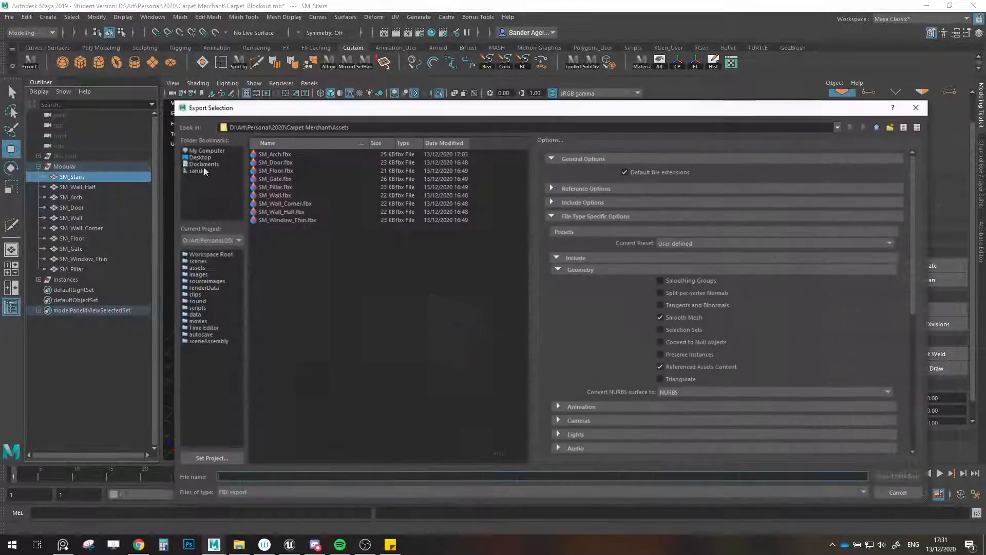
pyautogui.write('SM_Stairs')
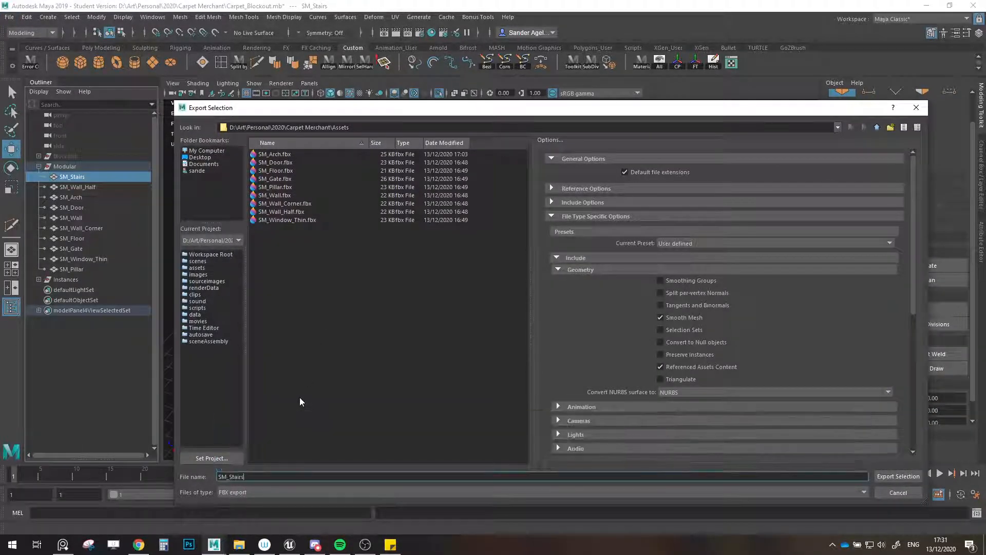
pyautogui.press('Return')
# - Exit isolation and move SM_Stairs beside the row of modular source pieces, at about X -8, Z 28
pyautogui.scroll(-5, 608, 331)
pyautogui.hotkey('ctrl', '1')
pyautogui.keyDown('alt'); pyautogui.moveTo(608, 331); pyautogui.dragTo(500, 397); pyautogui.keyUp('alt')
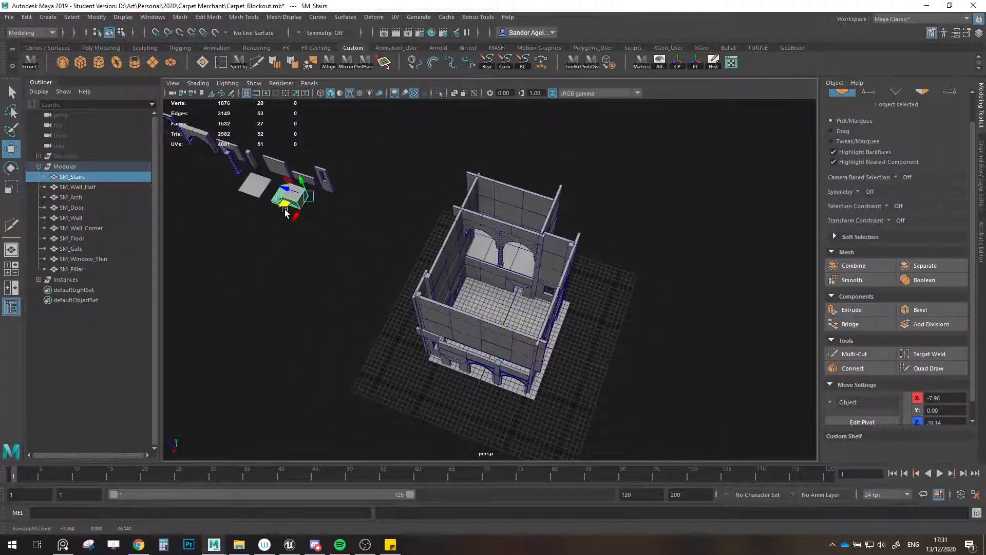
# - Duplicate the stairs into the Instances group and snap the copy into the courtyard at X -5.5, Z -4.5
pyautogui.click(447, 322)
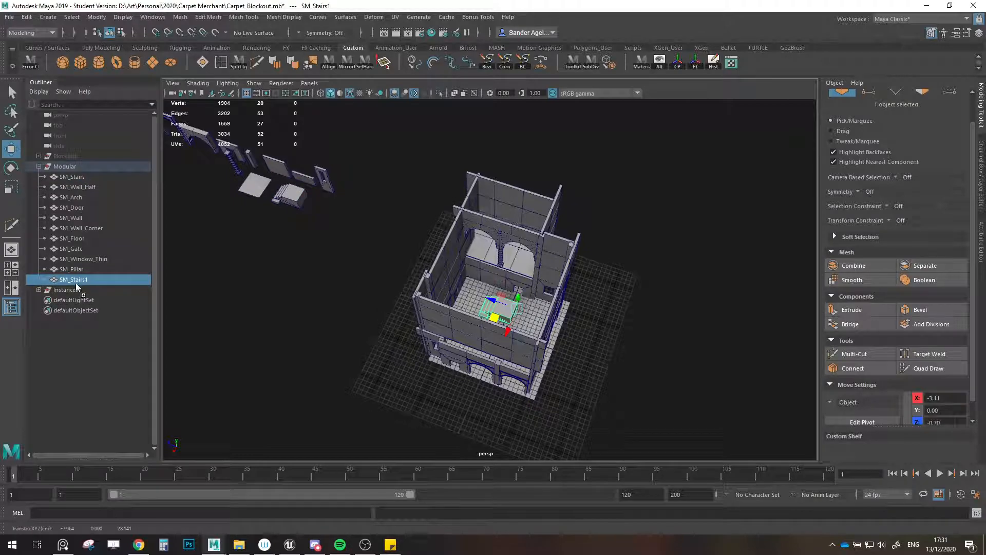
pyautogui.moveTo(76, 284); pyautogui.dragTo(73, 290, button='middle')
pyautogui.scroll(5, 531, 319)
pyautogui.press('x')
pyautogui.moveTo(516, 340); pyautogui.dragTo(600, 317)
pyautogui.press('f')
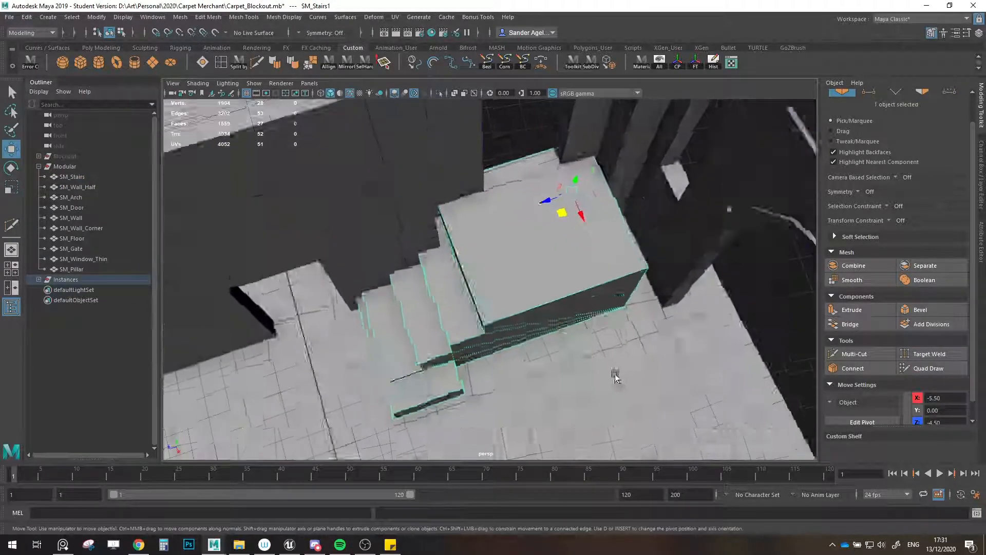
pyautogui.keyDown('alt'); pyautogui.moveTo(616, 377); pyautogui.dragTo(374, 490, button='right'); pyautogui.keyUp('alt')
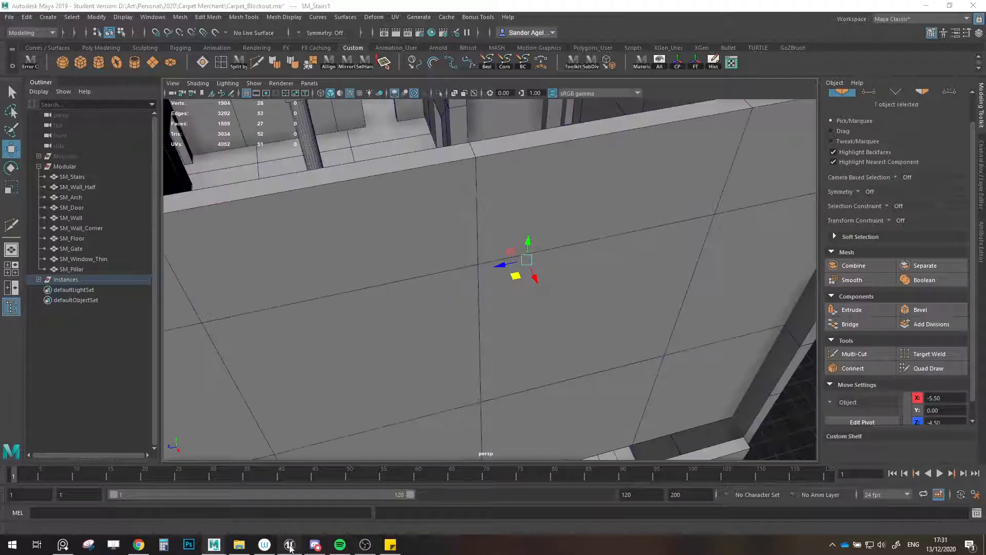
# - Switch to Unreal and import SM_Stairs.fbx into the Geometry folder with the existing import options
pyautogui.click(290, 545)
pyautogui.click(978, 9)
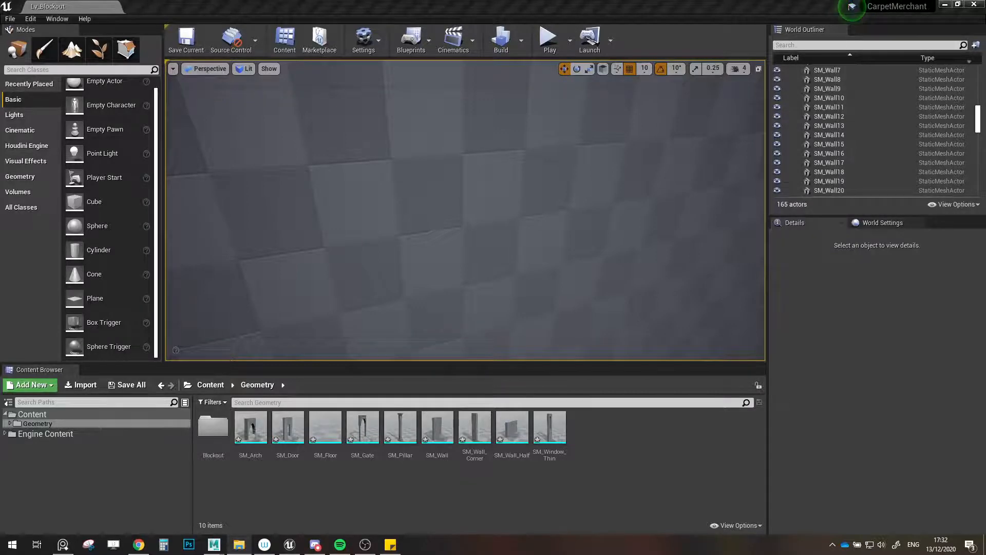
pyautogui.moveTo(830, 348); pyautogui.dragTo(603, 446)
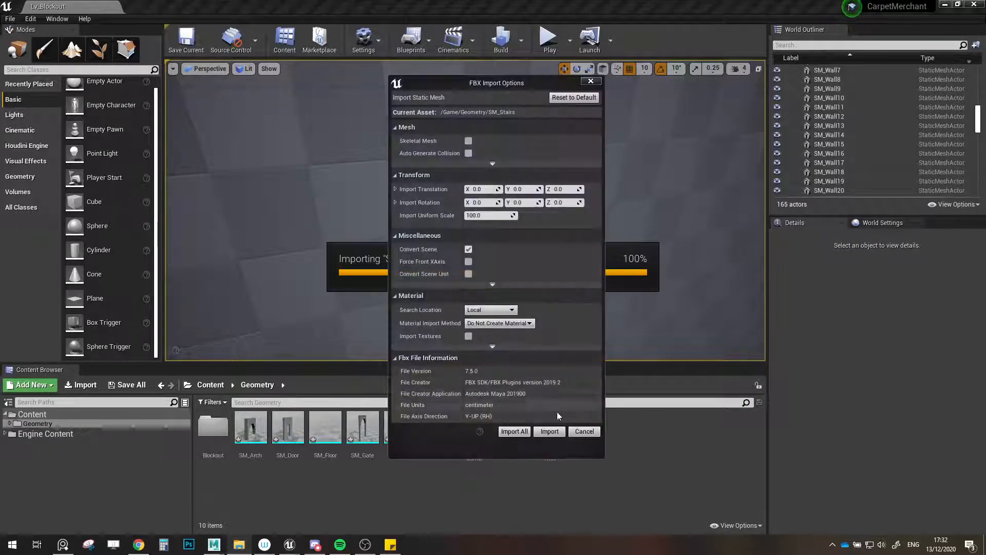
pyautogui.click(529, 434)
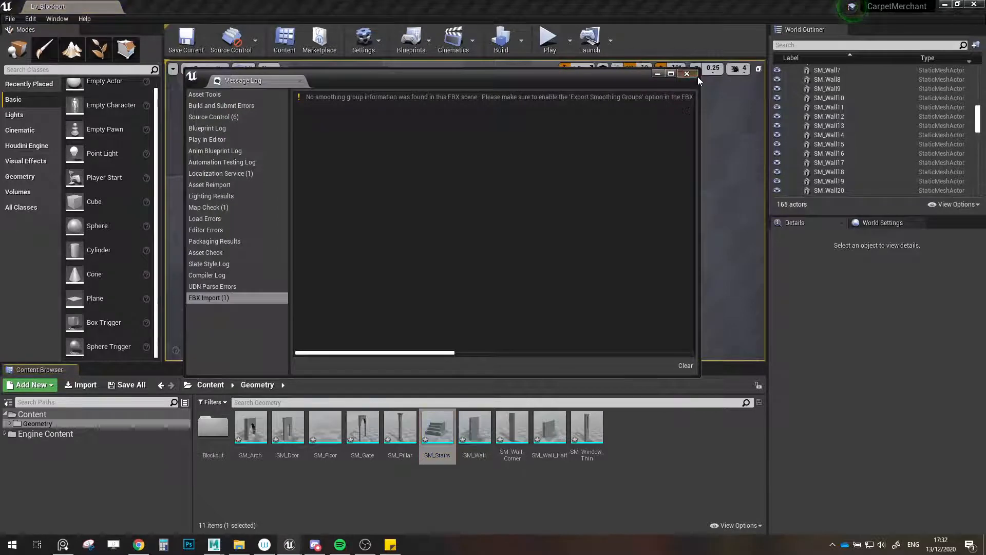
pyautogui.click(688, 74)
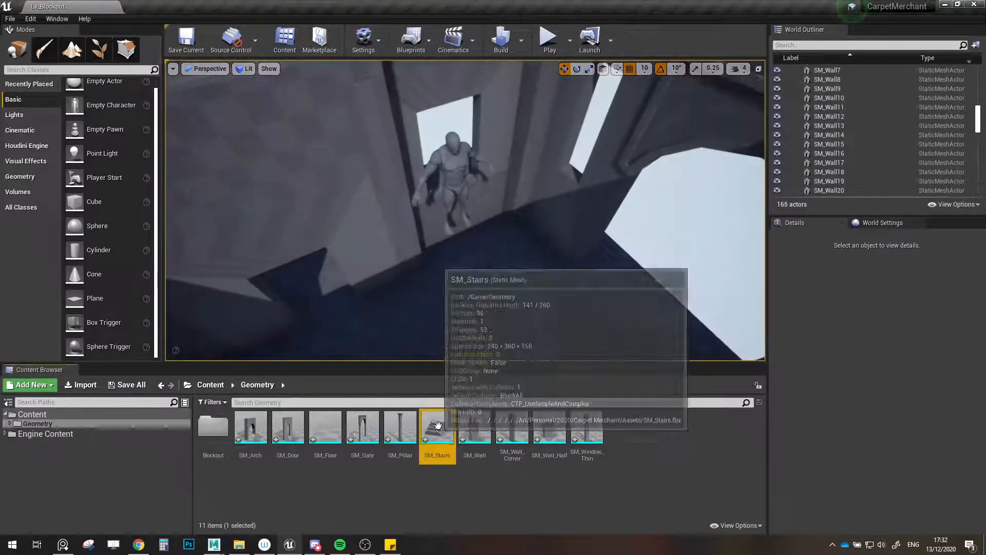
# - Place SM_Stairs in the level, reset its location, and move it below the raised doorway at X -540, Y -460, Z 0
pyautogui.moveTo(437, 426); pyautogui.dragTo(514, 221)
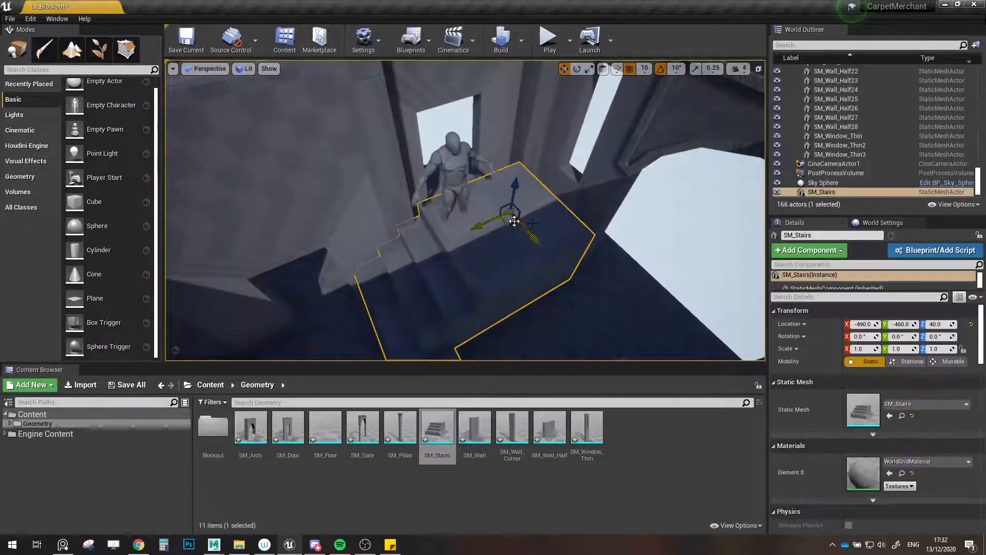
pyautogui.click(971, 324)
pyautogui.moveTo(359, 298)
pyautogui.mouseDown(button='right')
pyautogui.moveTo(362, 313)
pyautogui.moveTo(359, 298)
pyautogui.mouseUp(button='right')
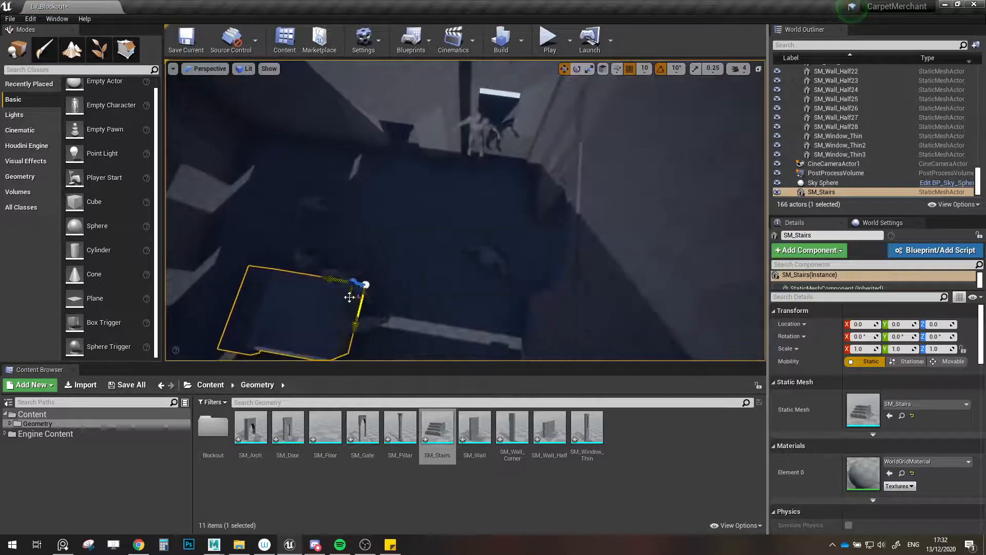
pyautogui.moveTo(350, 298); pyautogui.dragTo(511, 186)
pyautogui.moveTo(517, 165); pyautogui.dragTo(534, 141, button='right')
pyautogui.moveTo(497, 191); pyautogui.dragTo(491, 189)
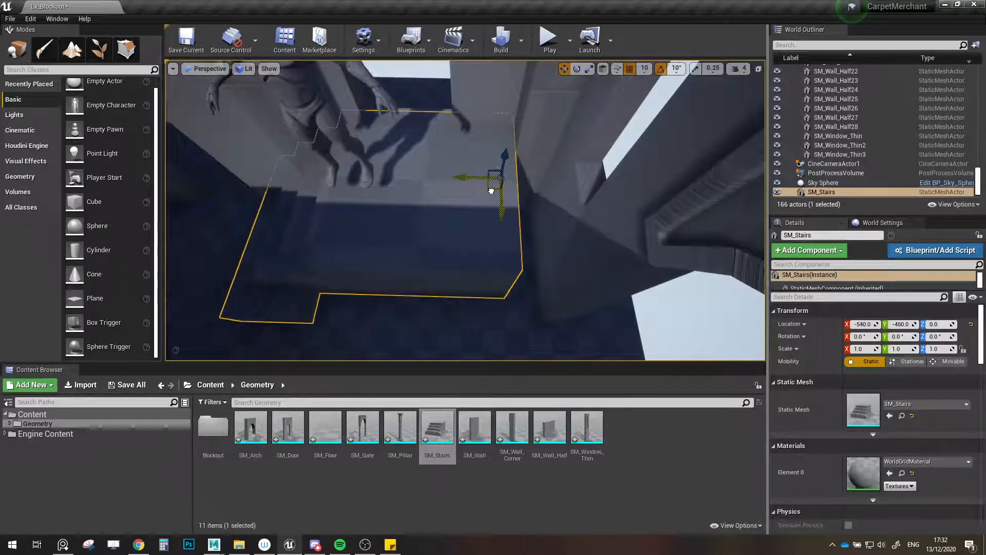
pyautogui.moveTo(491, 189); pyautogui.dragTo(457, 175, button='right')
# - Move the doorway's scale character onto the top landing of the stairs
pyautogui.click(405, 197)
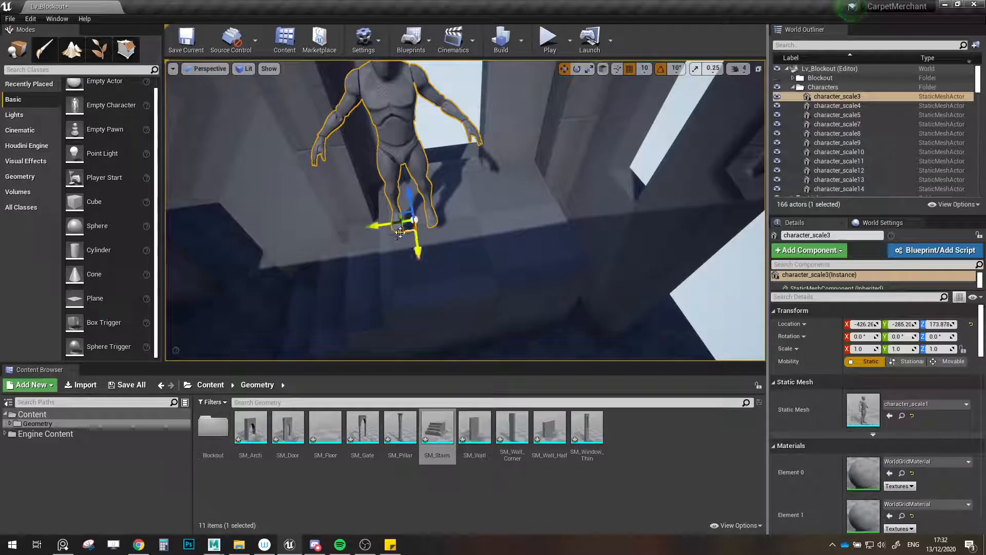
pyautogui.moveTo(400, 233); pyautogui.dragTo(443, 173)
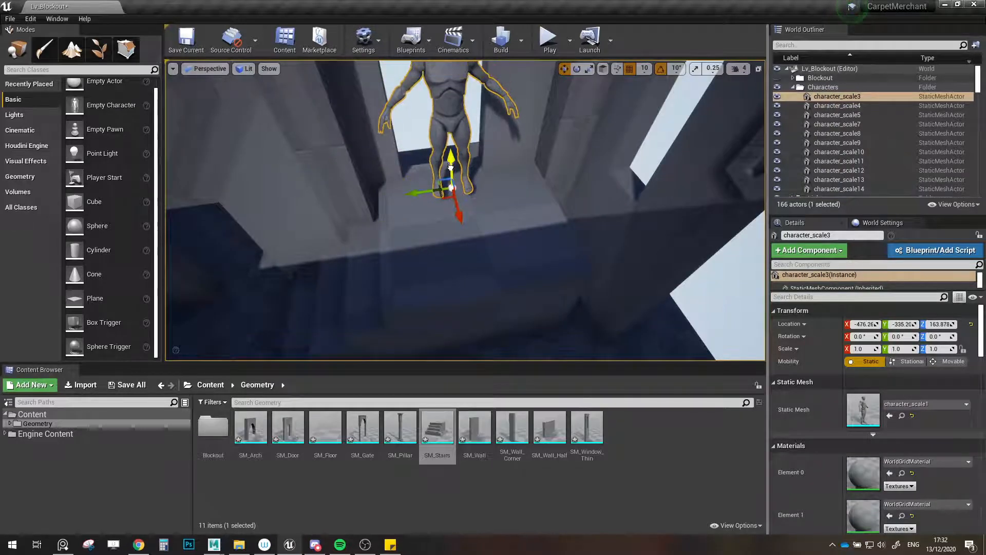
pyautogui.moveTo(450, 174)
pyautogui.mouseDown(button='right')
pyautogui.moveTo(437, 167)
pyautogui.moveTo(447, 172)
pyautogui.mouseUp(button='right')
# - Reposition SM_Stairs against the doorway wall at X -520, Y -460, Z 0
pyautogui.click(489, 258)
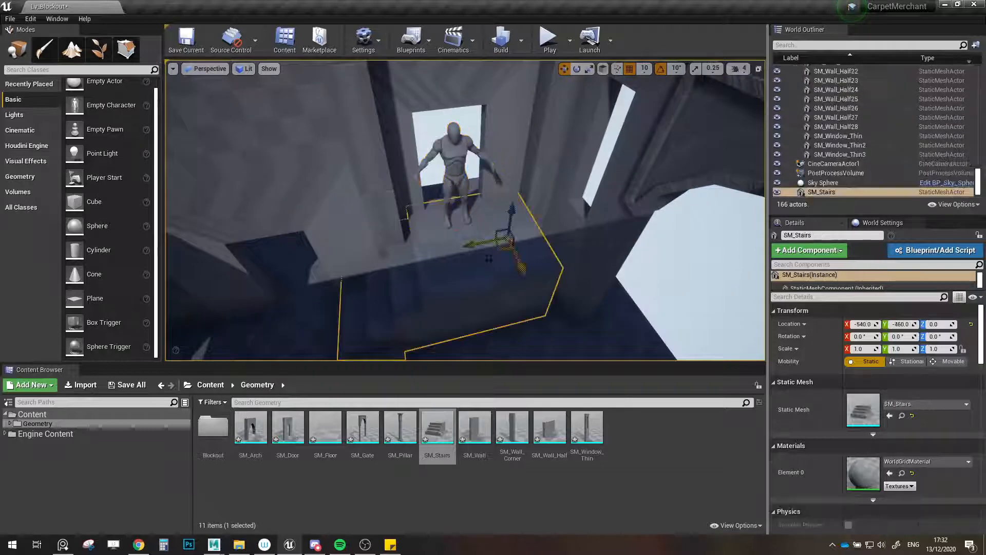
pyautogui.moveTo(497, 252); pyautogui.dragTo(493, 255)
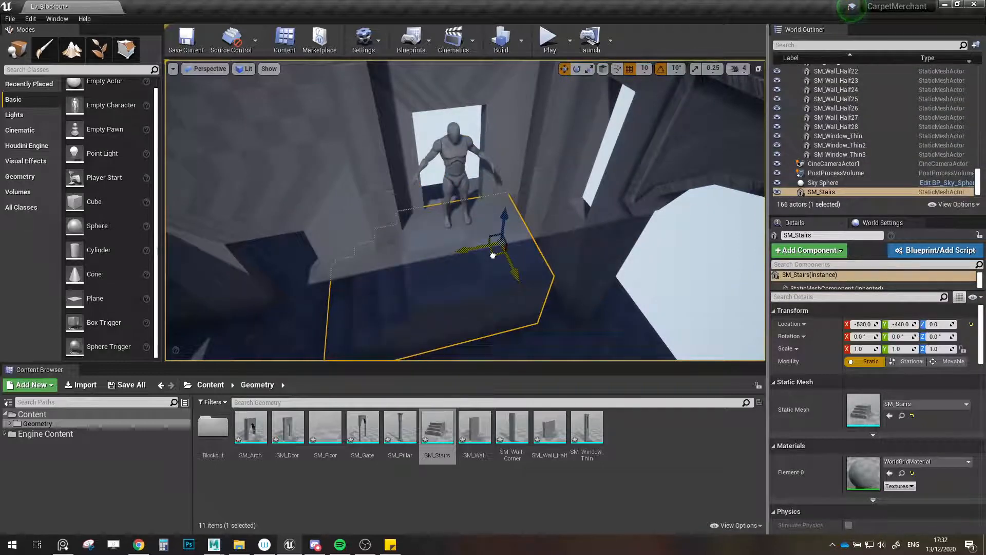
pyautogui.moveTo(516, 256); pyautogui.dragTo(576, 259, button='right')
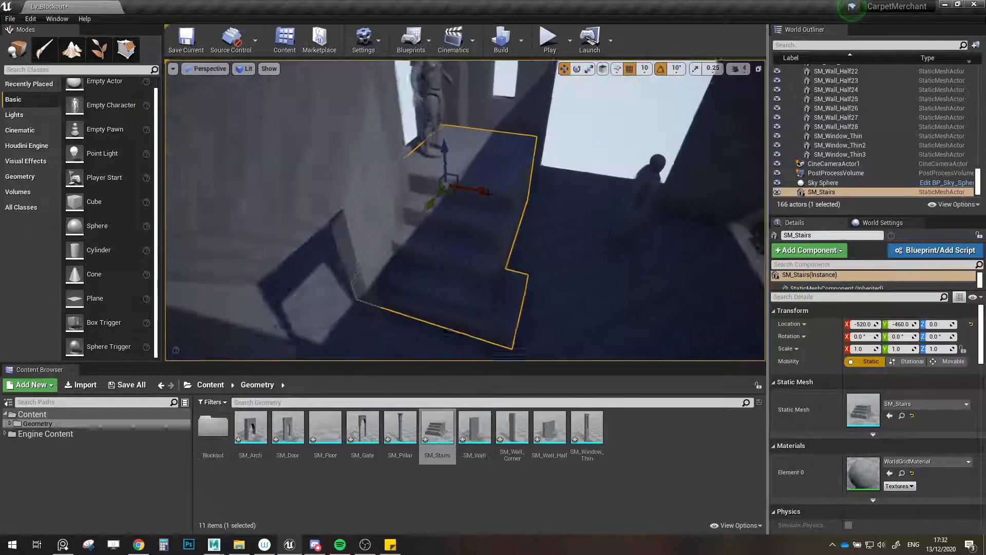
# - Duplicate the corner pillar SM_Wall_Corner2 twice as low posts on both sides of the stair doorway, lowered to Z -110
pyautogui.moveTo(487, 193); pyautogui.dragTo(465, 236, button='right')
pyautogui.click(396, 224)
pyautogui.moveTo(396, 224); pyautogui.dragTo(390, 230, button='right')
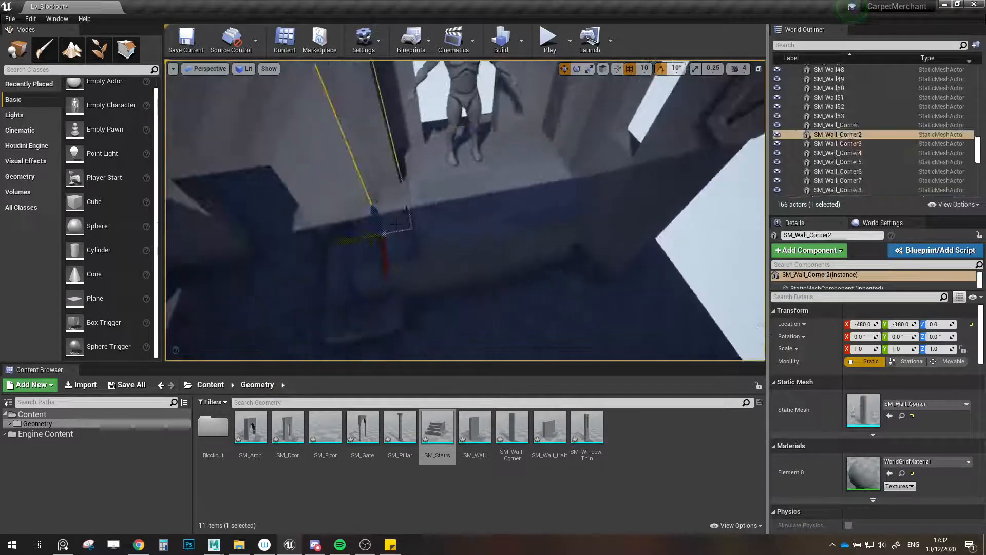
pyautogui.keyDown('alt'); pyautogui.moveTo(360, 240); pyautogui.dragTo(385, 235); pyautogui.keyUp('alt')
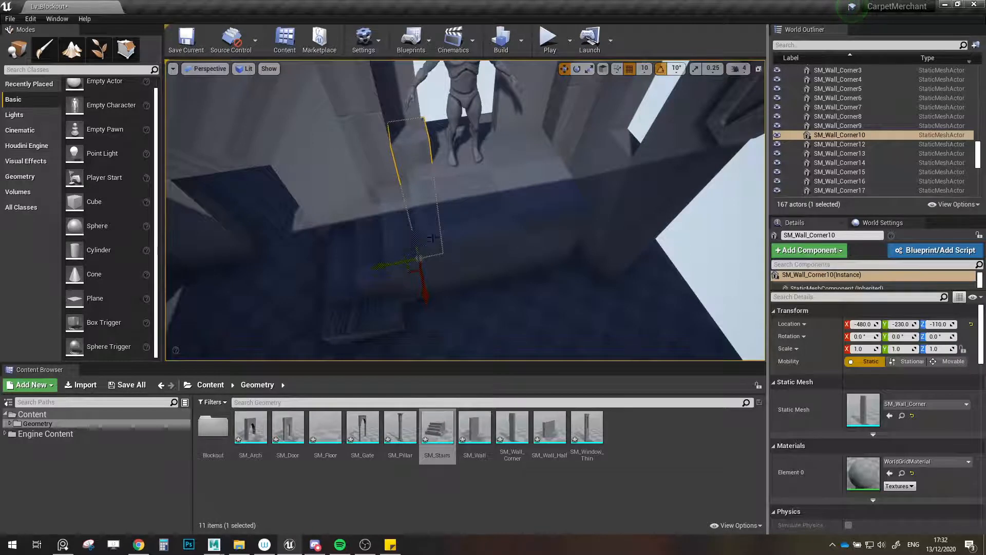
pyautogui.moveTo(433, 238); pyautogui.dragTo(446, 242, button='right')
pyautogui.keyDown('alt'); pyautogui.moveTo(361, 249); pyautogui.dragTo(423, 243); pyautogui.keyUp('alt')
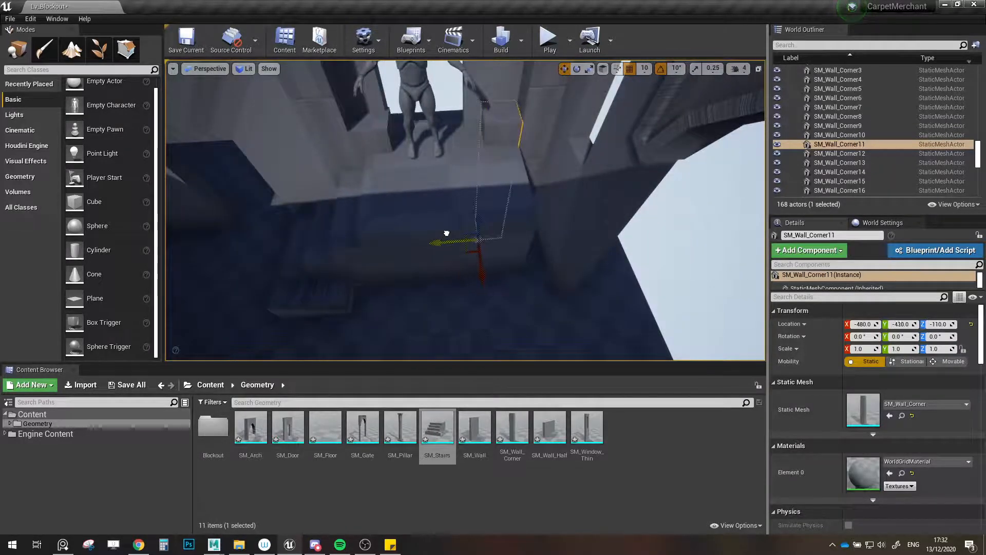
# - Select the four stacked wall and door pieces behind the stair landing and shift them to Y -493.14 with grid snapping temporarily off
pyautogui.moveTo(451, 233); pyautogui.dragTo(496, 242, button='right')
pyautogui.click(469, 248)
pyautogui.keyDown('ctrl'); pyautogui.click(469, 248); pyautogui.keyUp('ctrl')
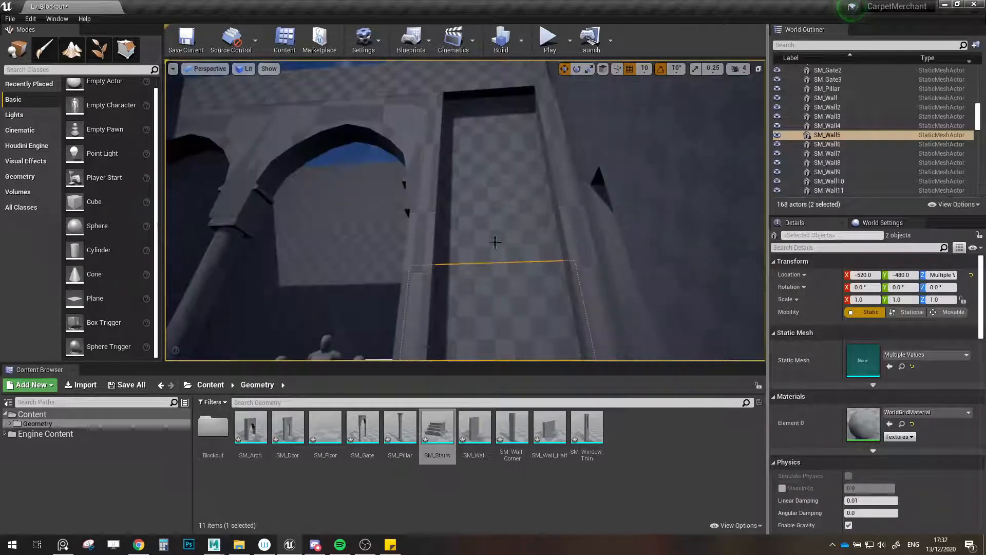
pyautogui.keyDown('ctrl'); pyautogui.click(486, 128); pyautogui.keyUp('ctrl')
pyautogui.moveTo(486, 128); pyautogui.dragTo(486, 202, button='right')
pyautogui.keyDown('ctrl'); pyautogui.click(491, 273); pyautogui.keyUp('ctrl')
pyautogui.keyDown('ctrl'); pyautogui.click(491, 272); pyautogui.keyUp('ctrl')
pyautogui.moveTo(492, 273); pyautogui.dragTo(522, 257, button='right')
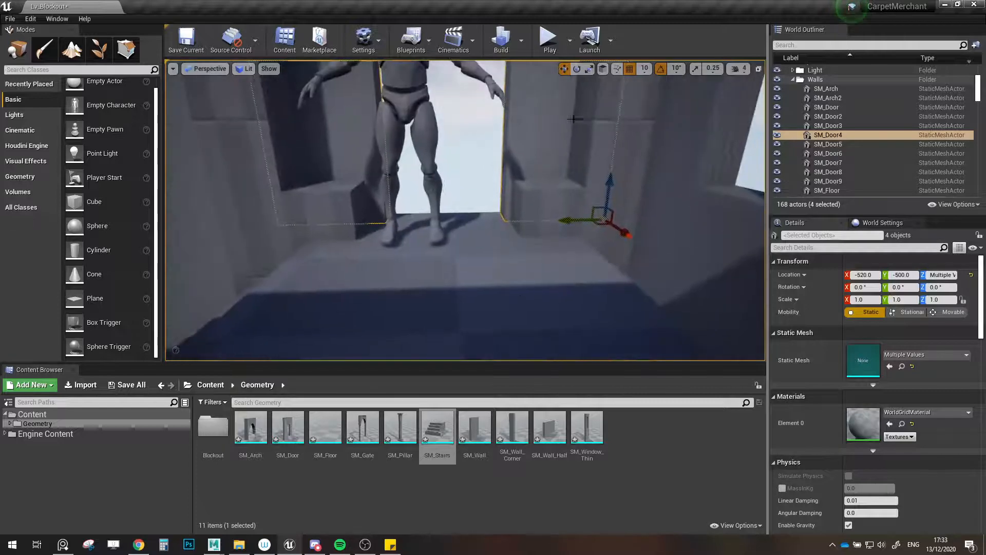
pyautogui.click(630, 69)
pyautogui.moveTo(572, 221); pyautogui.dragTo(573, 223)
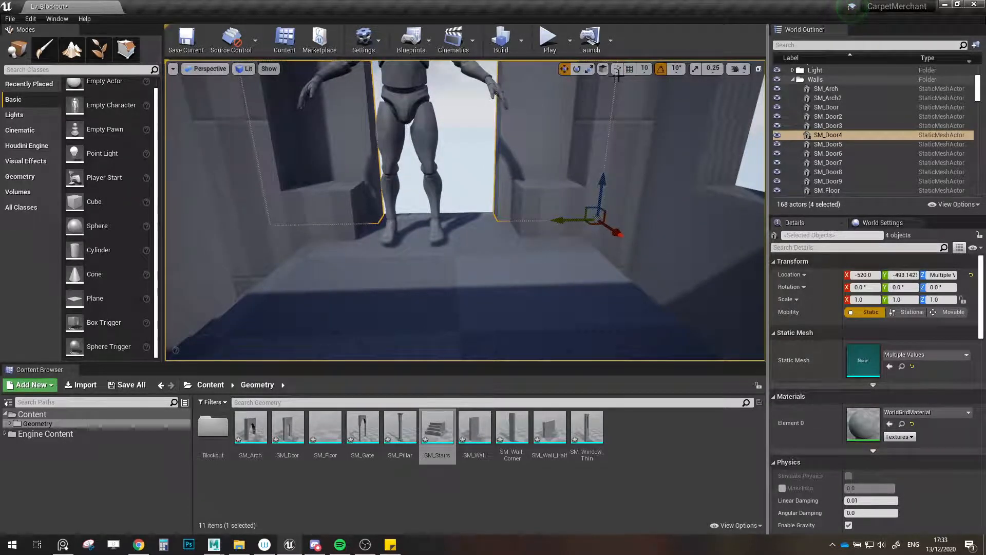
pyautogui.click(629, 73)
pyautogui.moveTo(581, 154); pyautogui.dragTo(647, 206, button='right')
pyautogui.press('Escape')
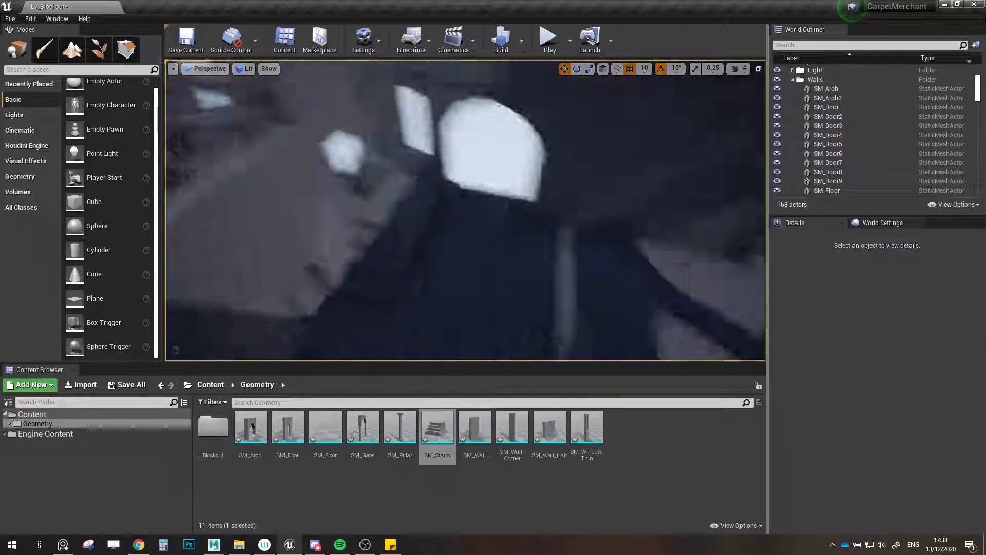
# - Make the viewport full screen and switch its view mode to Detail Lighting
pyautogui.moveTo(514, 274); pyautogui.dragTo(504, 277, button='right')
pyautogui.press('F11')
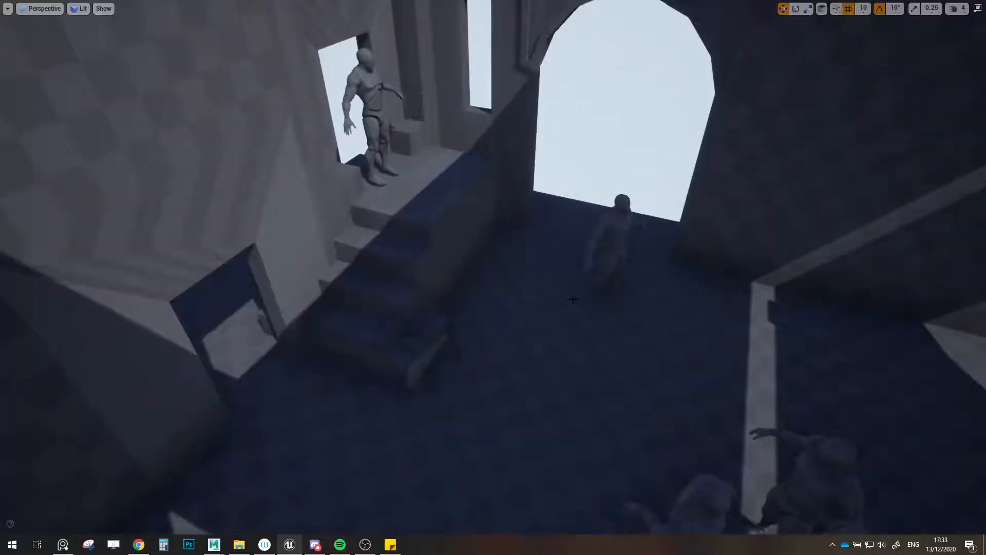
pyautogui.moveTo(573, 300); pyautogui.dragTo(444, 240, button='right')
pyautogui.click(80, 8)
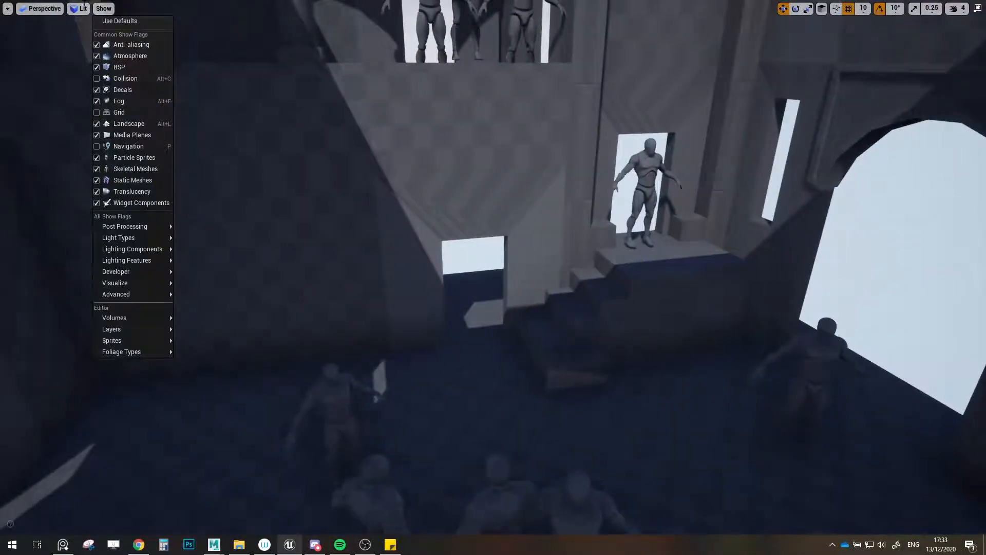
pyautogui.moveTo(77, 10)
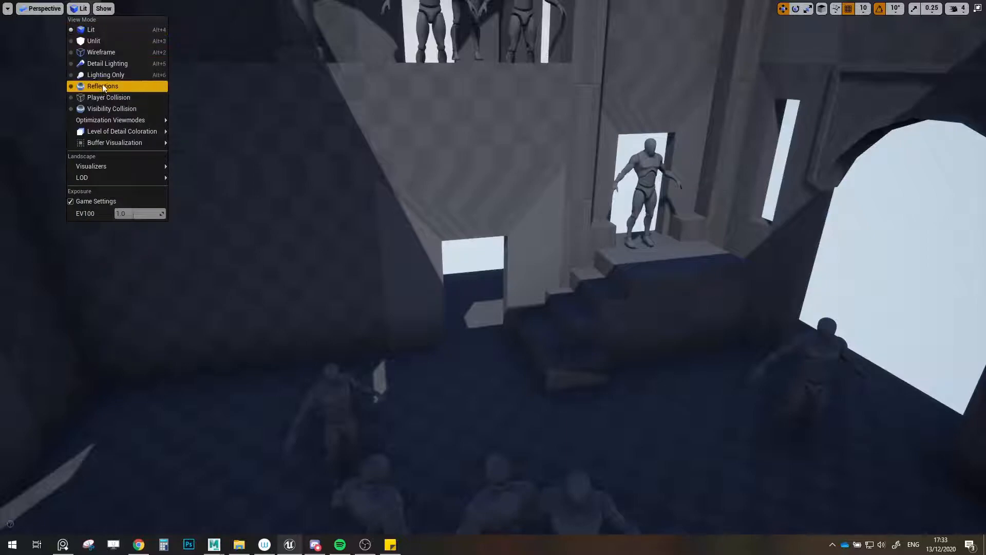
pyautogui.click(100, 64)
# - Examine the courtyard's arches, pillar, wall recesses and openings for gaps and misalignments
pyautogui.moveTo(462, 246); pyautogui.dragTo(546, 205, button='right')
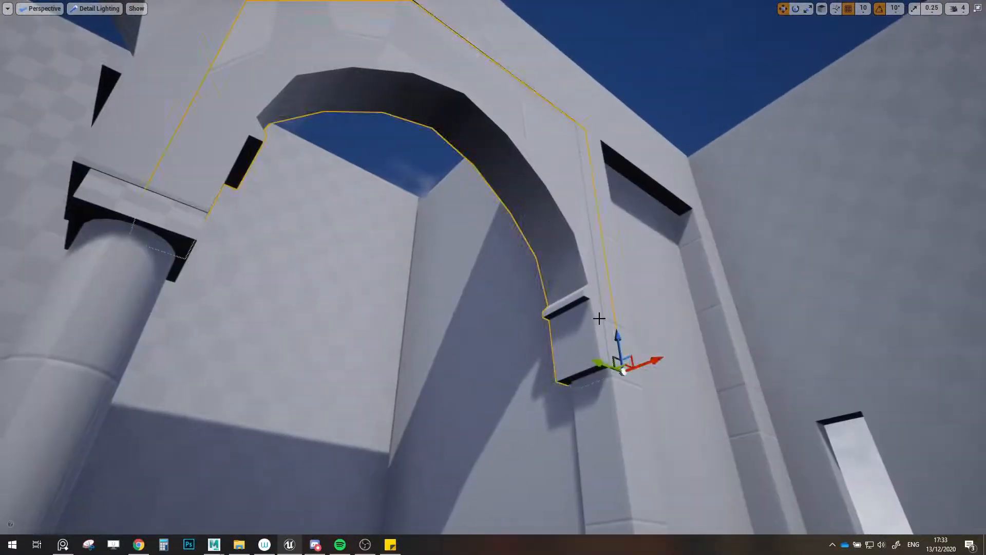
pyautogui.moveTo(599, 318); pyautogui.dragTo(651, 249, button='right')
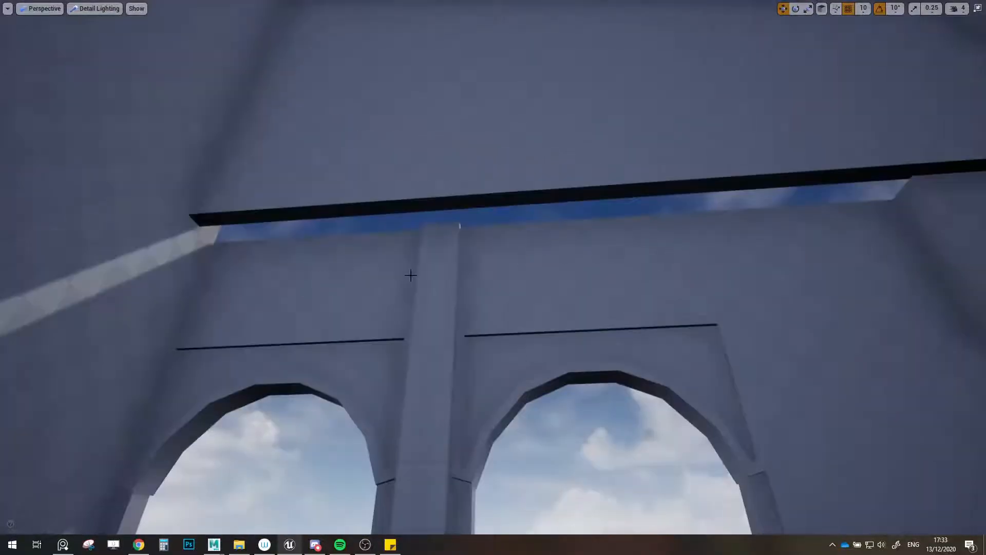
pyautogui.moveTo(411, 275); pyautogui.dragTo(559, 201, button='right')
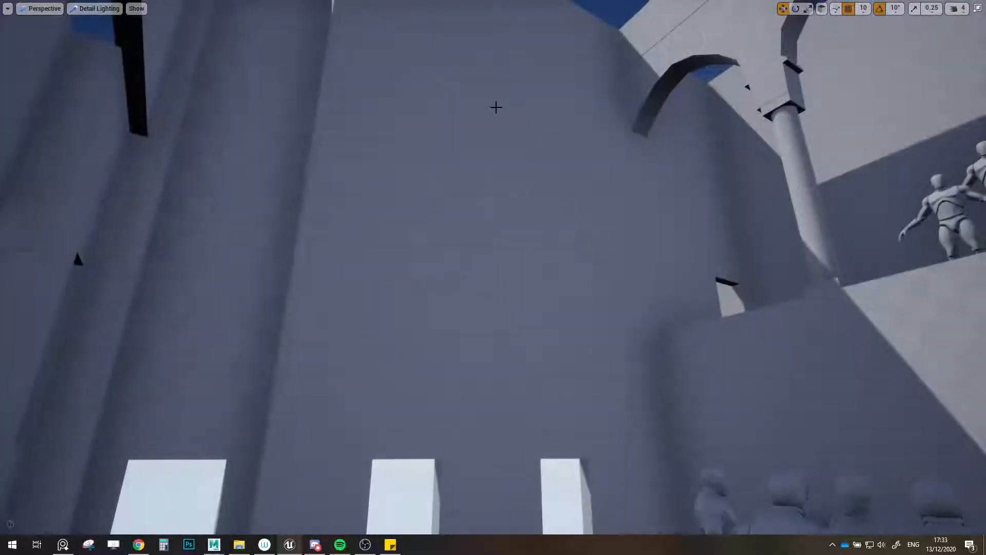
pyautogui.moveTo(496, 107); pyautogui.dragTo(560, 129, button='right')
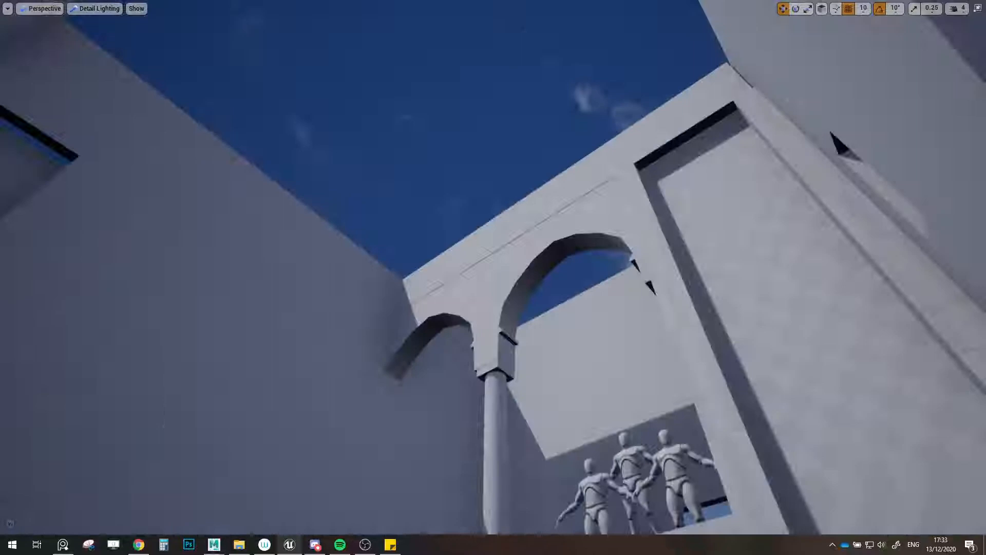
pyautogui.moveTo(560, 128); pyautogui.dragTo(512, 257, button='right')
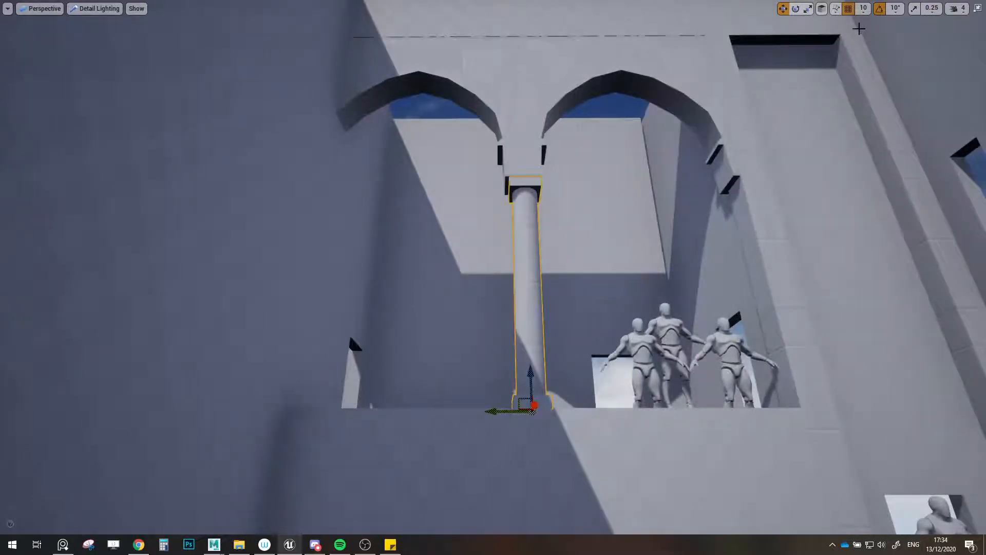
# - Nudge the pillar between the two upper arches sideways without grid snapping, and return the viewport to its normal size
pyautogui.click(501, 415)
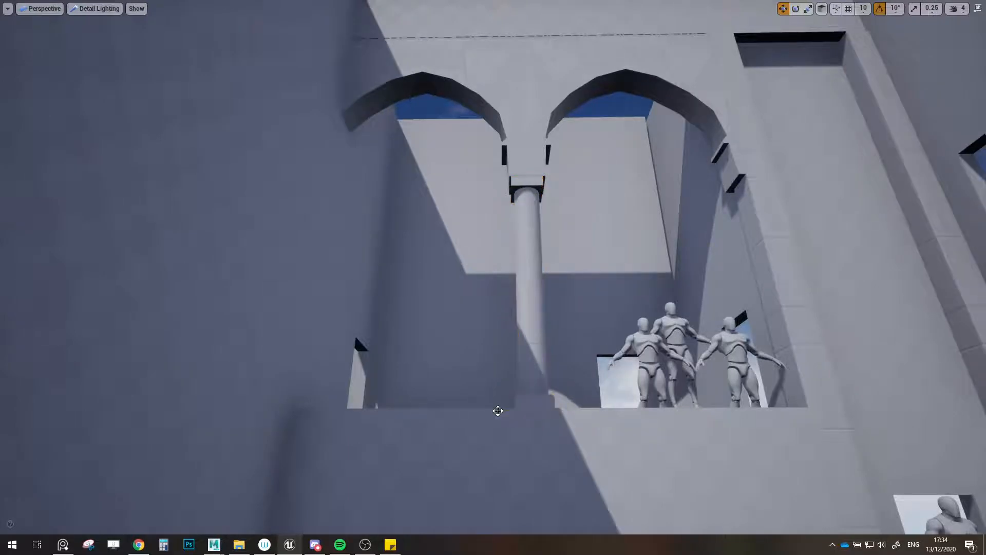
pyautogui.moveTo(497, 411); pyautogui.dragTo(442, 493, button='right')
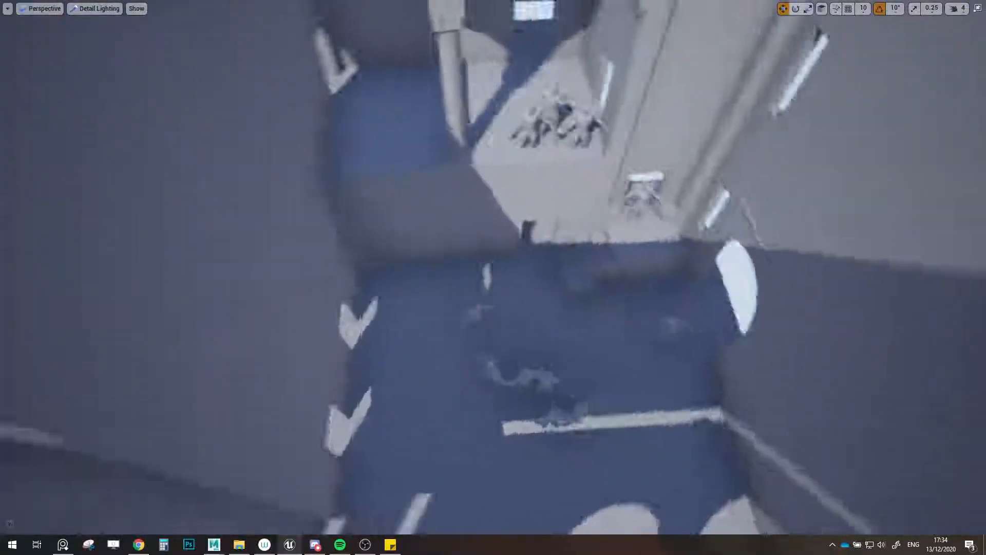
pyautogui.moveTo(976, 169); pyautogui.dragTo(928, 19, button='right')
pyautogui.click(978, 8)
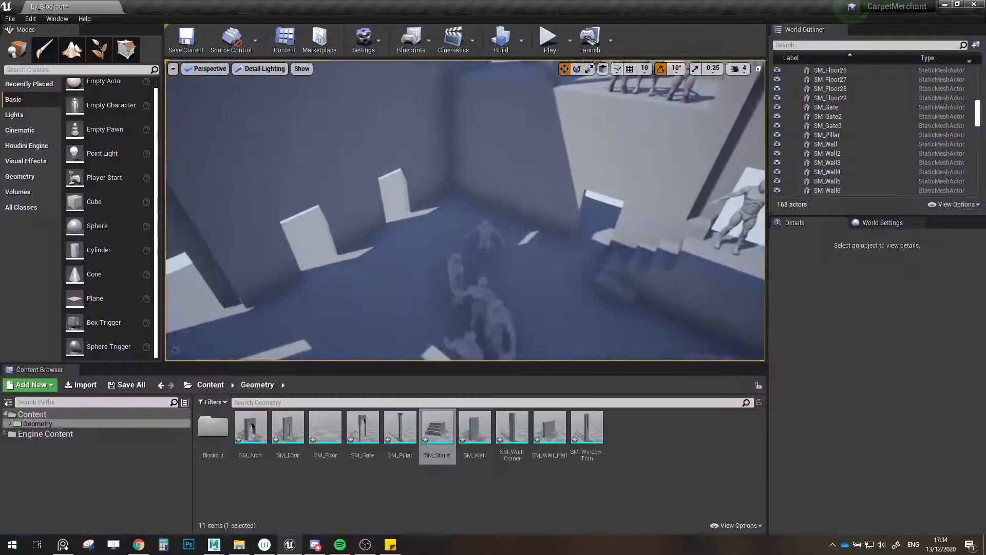